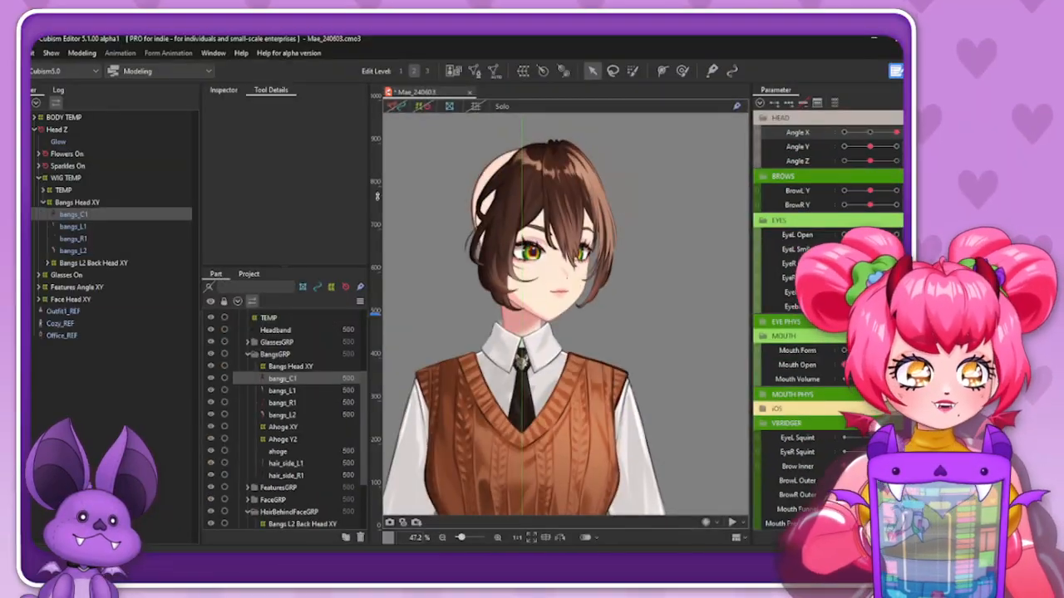
Preview the head turn by moving Angle X between its extremes and centre, and save the model
drag(874, 131, 870, 137)
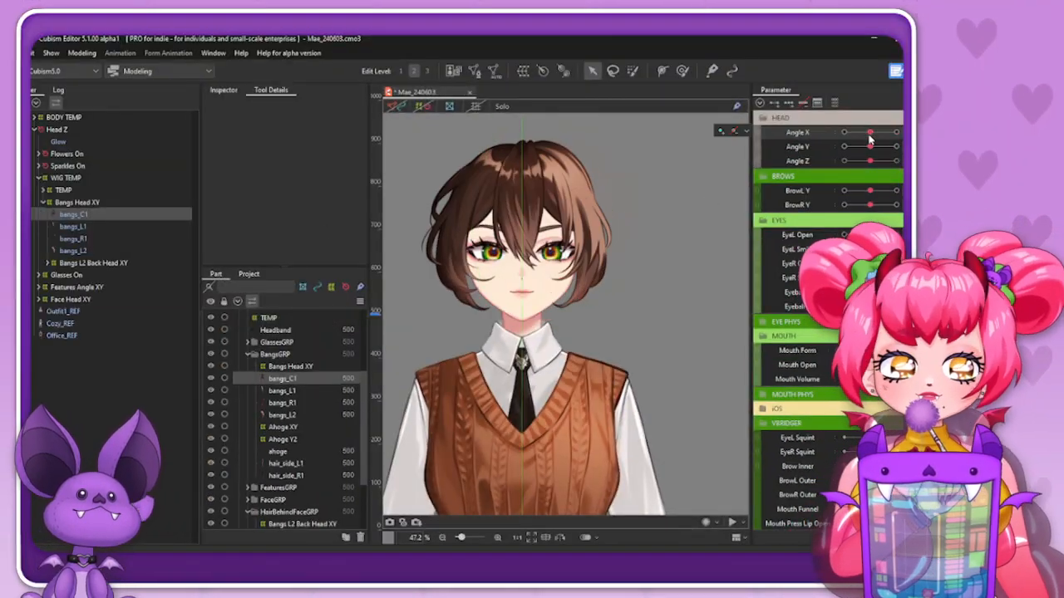
click(896, 133)
click(870, 133)
click(896, 133)
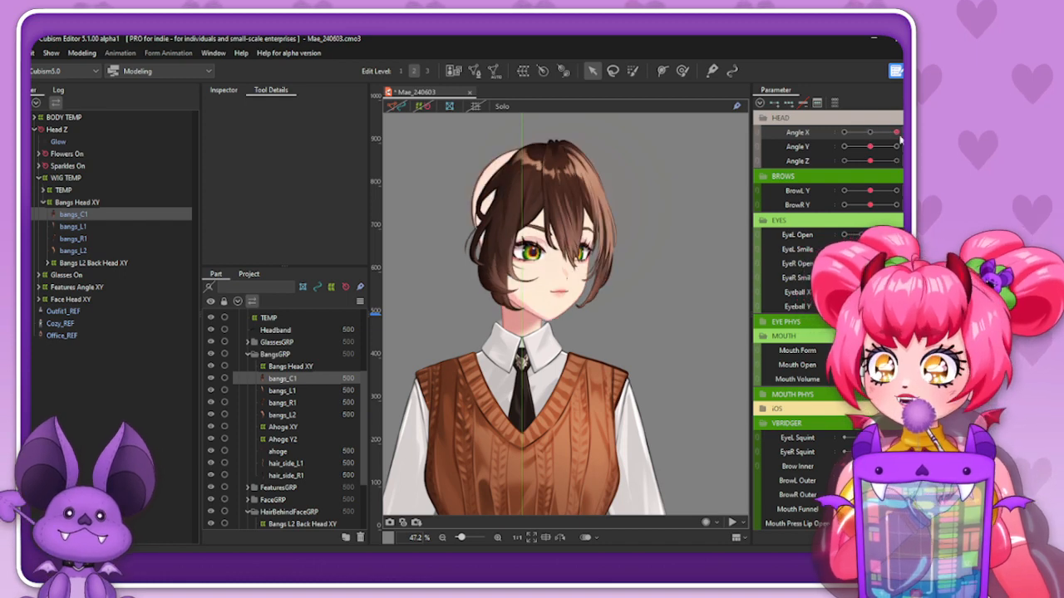
click(845, 133)
click(870, 133)
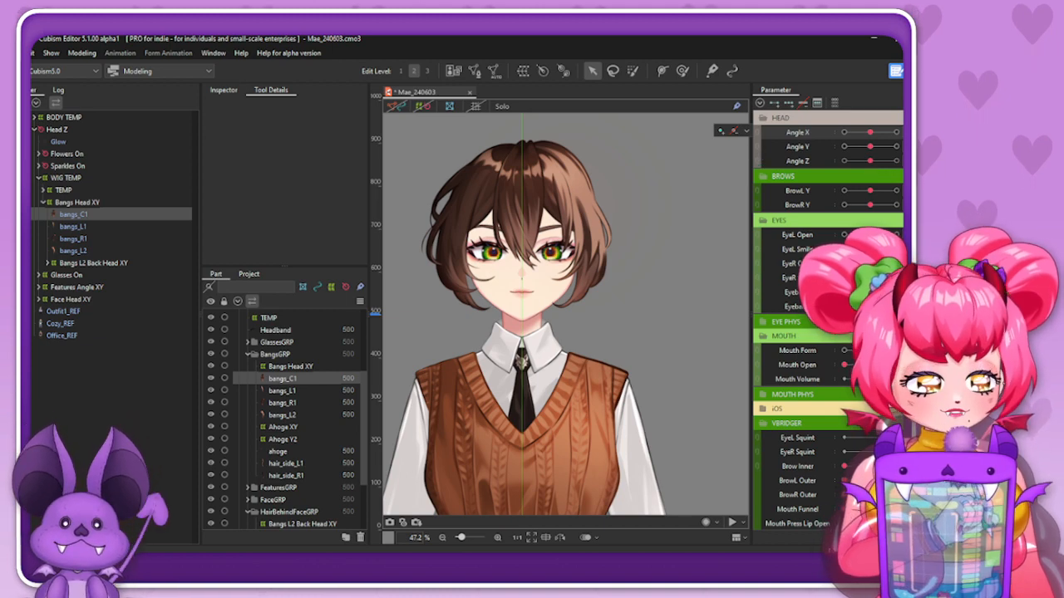
right_click(858, 132)
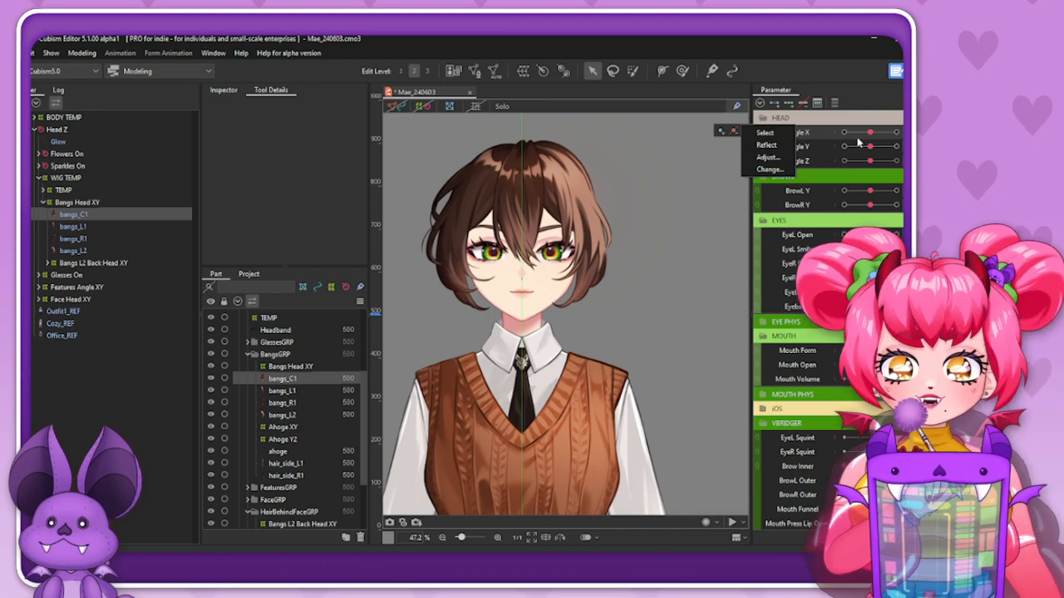
mouse_move(867, 141)
mouse_down()
mouse_move(847, 135)
mouse_move(871, 139)
mouse_up()
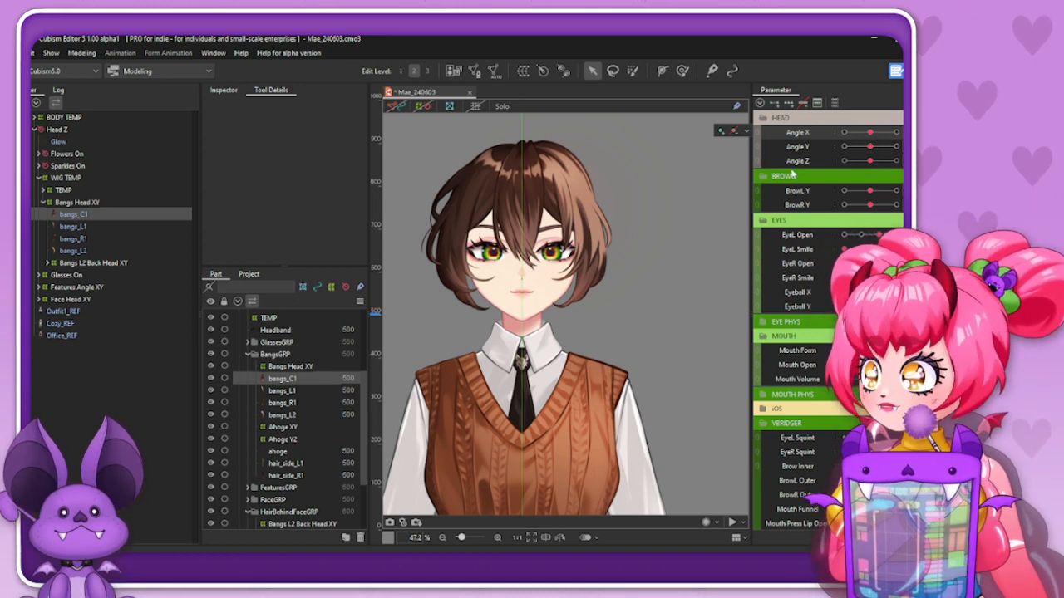
key(ctrl+s)
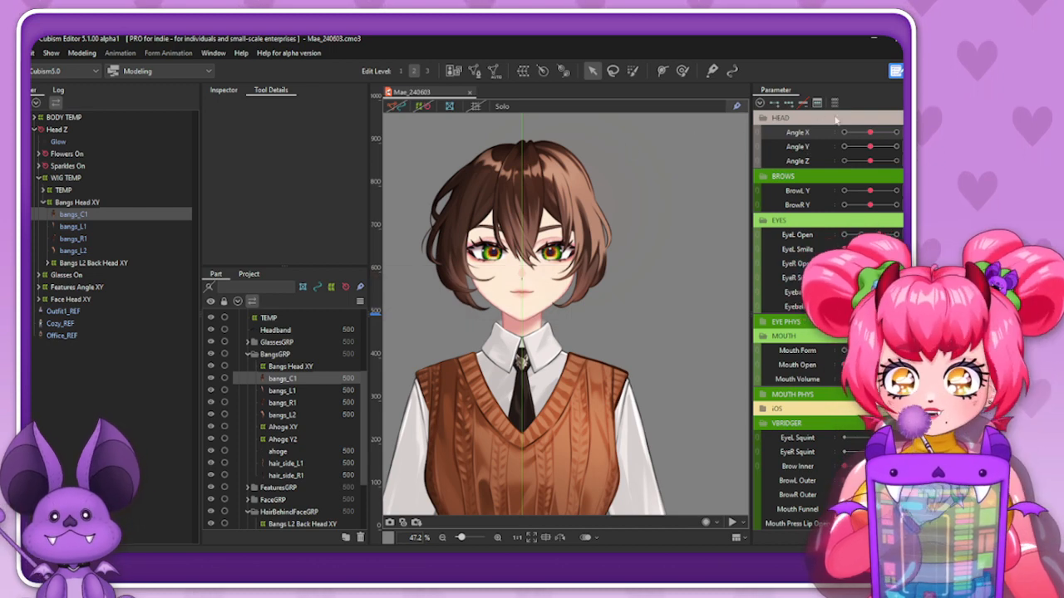
At maximum Angle Y, nudge the middle of the Bangs Head XY warp grid upward with the deform brush
mouse_move(868, 147)
mouse_down()
mouse_move(896, 147)
mouse_move(845, 147)
mouse_move(895, 147)
mouse_move(870, 153)
mouse_up()
click(92, 203)
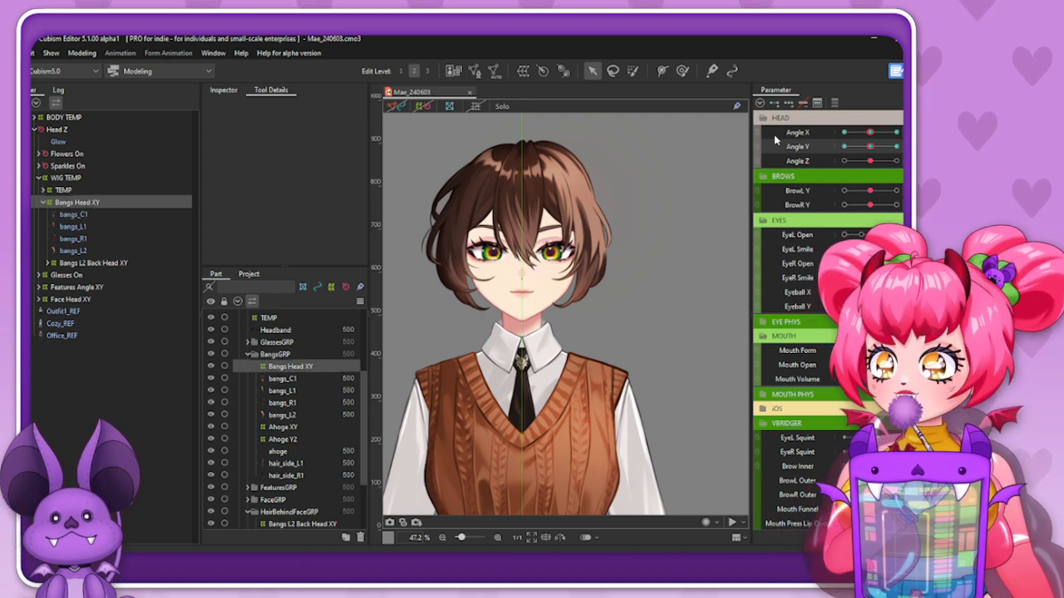
drag(870, 147, 897, 160)
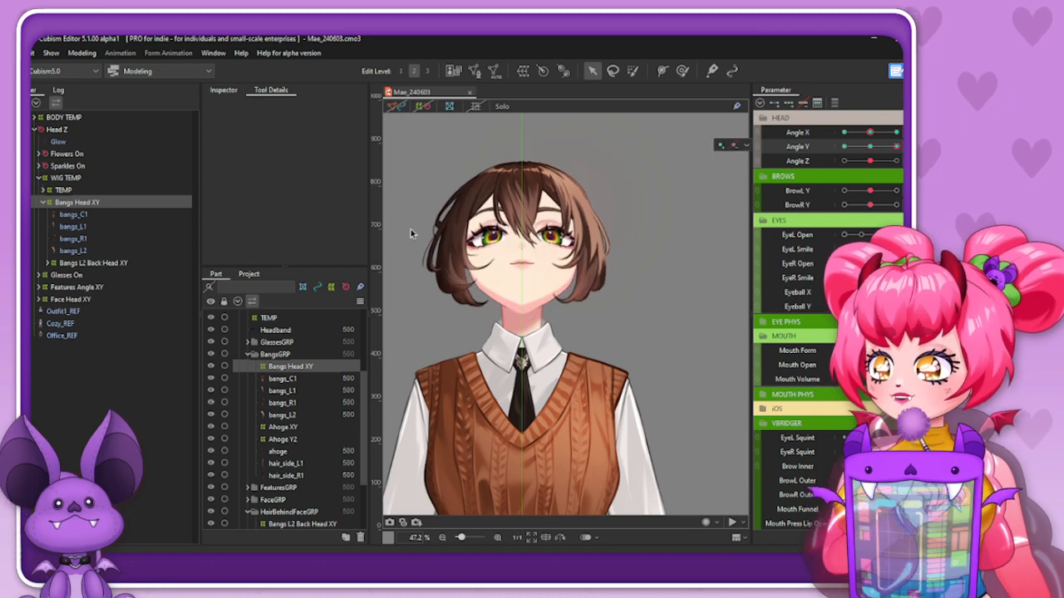
click(420, 108)
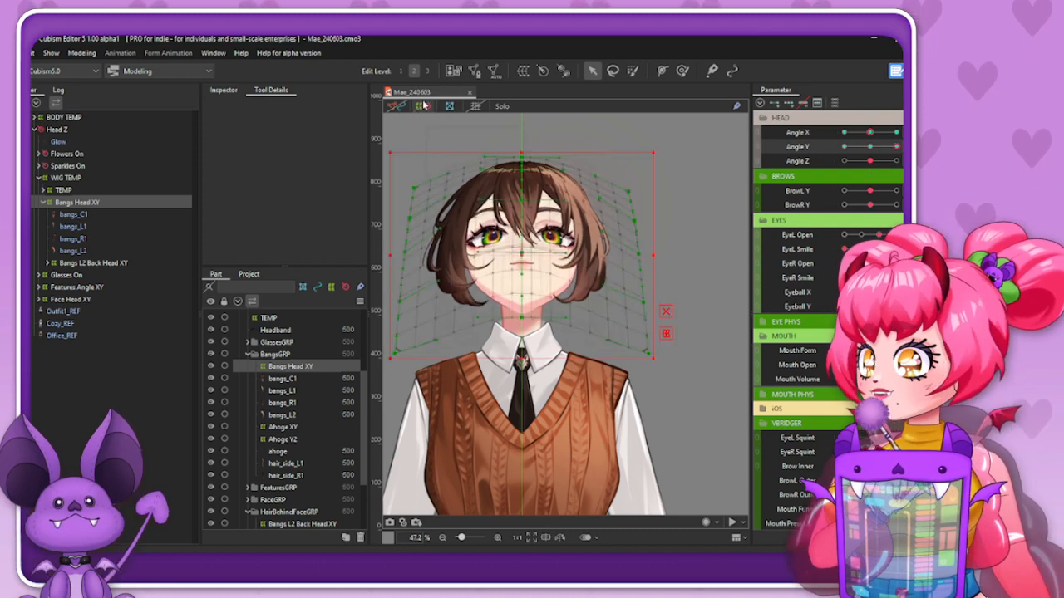
click(682, 71)
drag(513, 276, 519, 261)
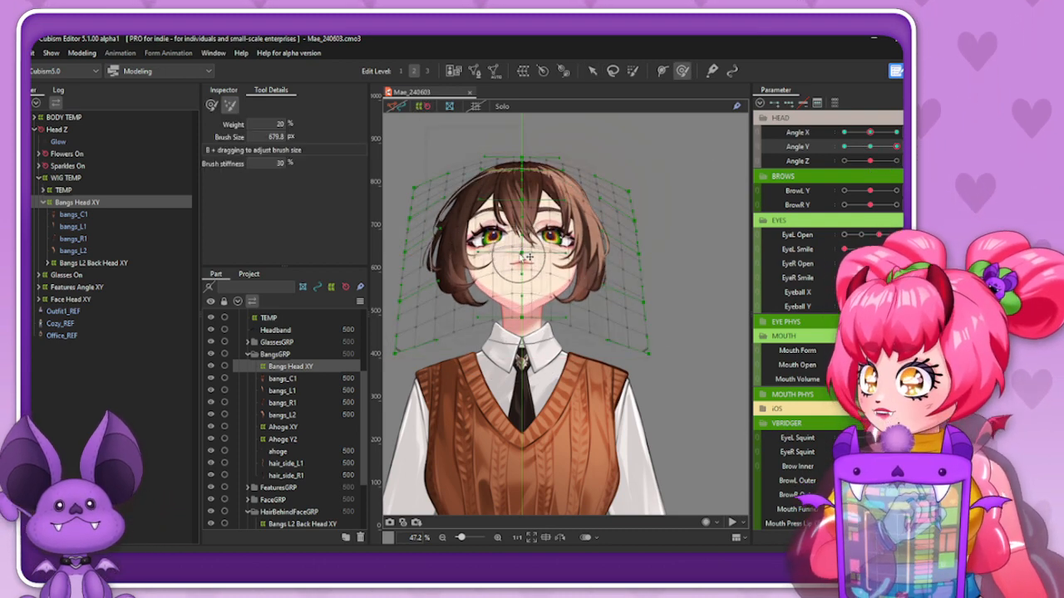
click(520, 256)
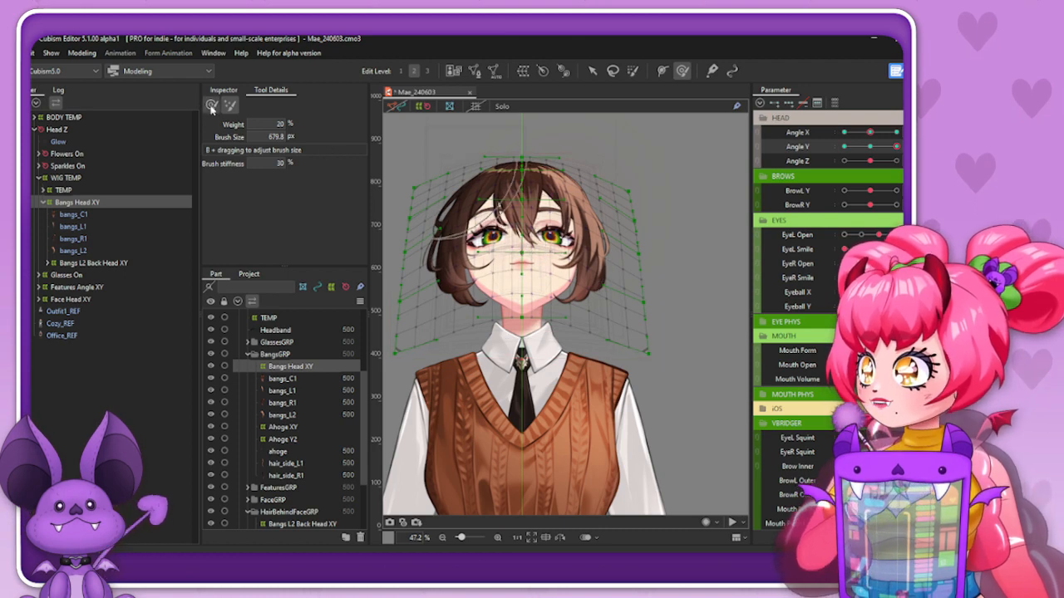
click(211, 106)
drag(521, 261, 525, 240)
drag(523, 254, 523, 244)
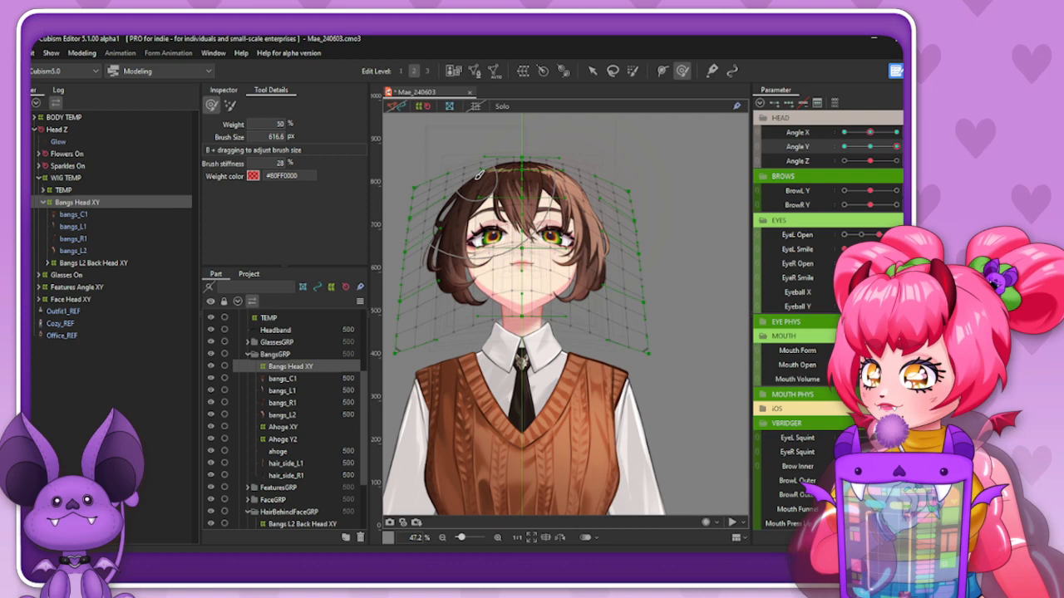
click(425, 108)
Select the Bangs Head XY deformer, set Angle X to its maximum with Angle Y centred, and open the Apply 3D Expression settings
mouse_move(875, 144)
mouse_down()
mouse_move(896, 158)
mouse_move(886, 165)
mouse_move(894, 170)
mouse_move(883, 167)
mouse_move(896, 169)
mouse_move(873, 176)
mouse_move(893, 176)
mouse_move(873, 150)
mouse_move(884, 156)
mouse_up()
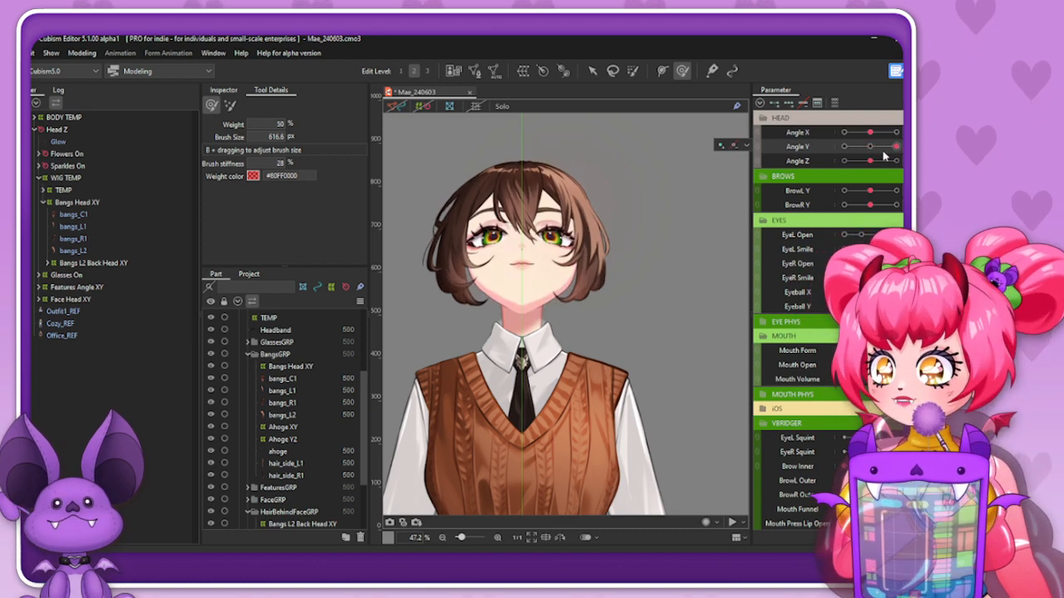
click(125, 204)
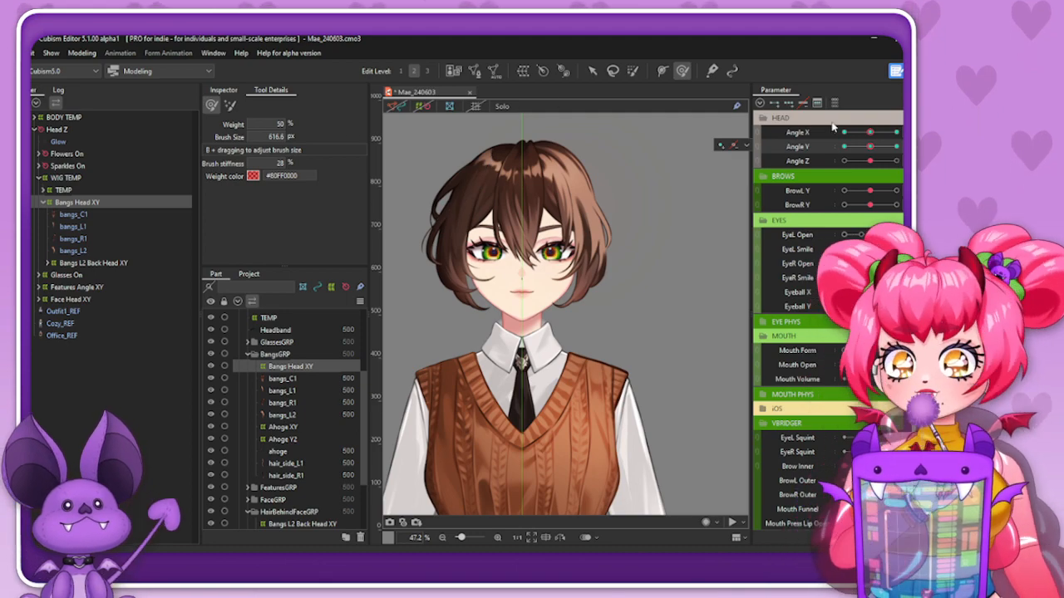
drag(870, 133, 895, 133)
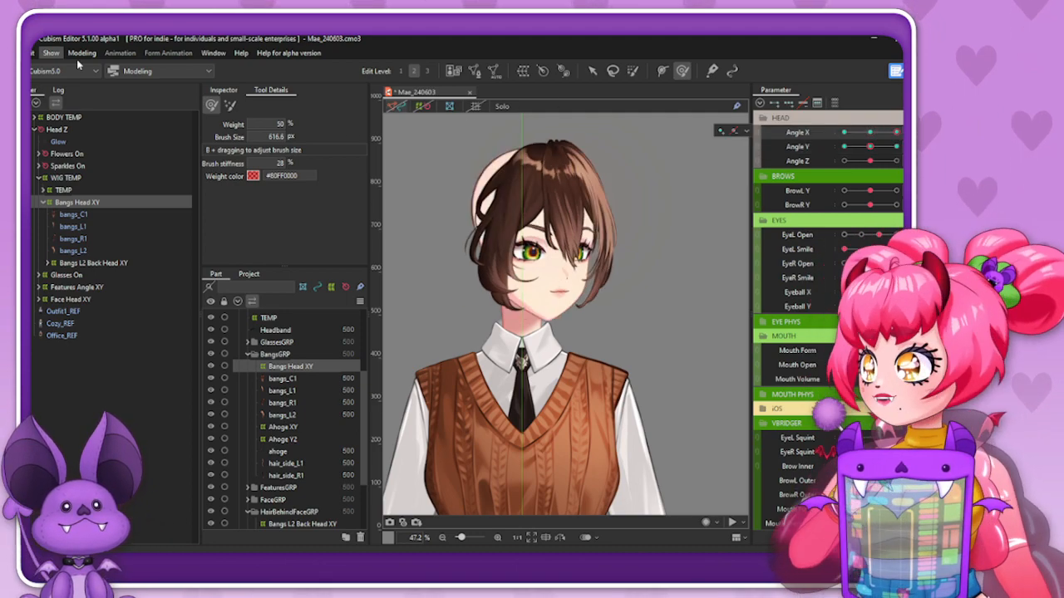
click(81, 52)
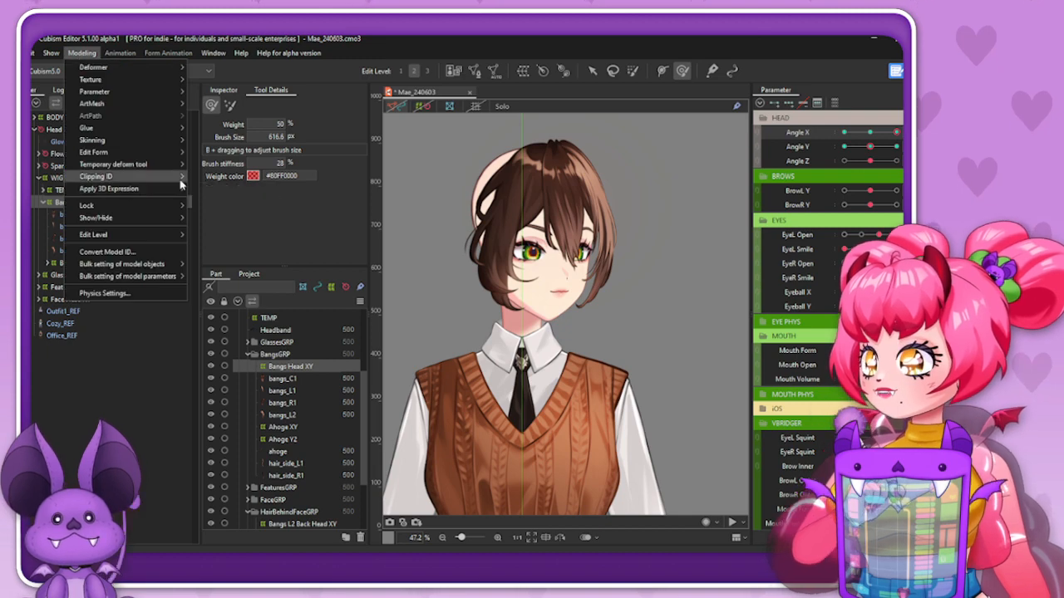
mouse_move(127, 189)
click(241, 197)
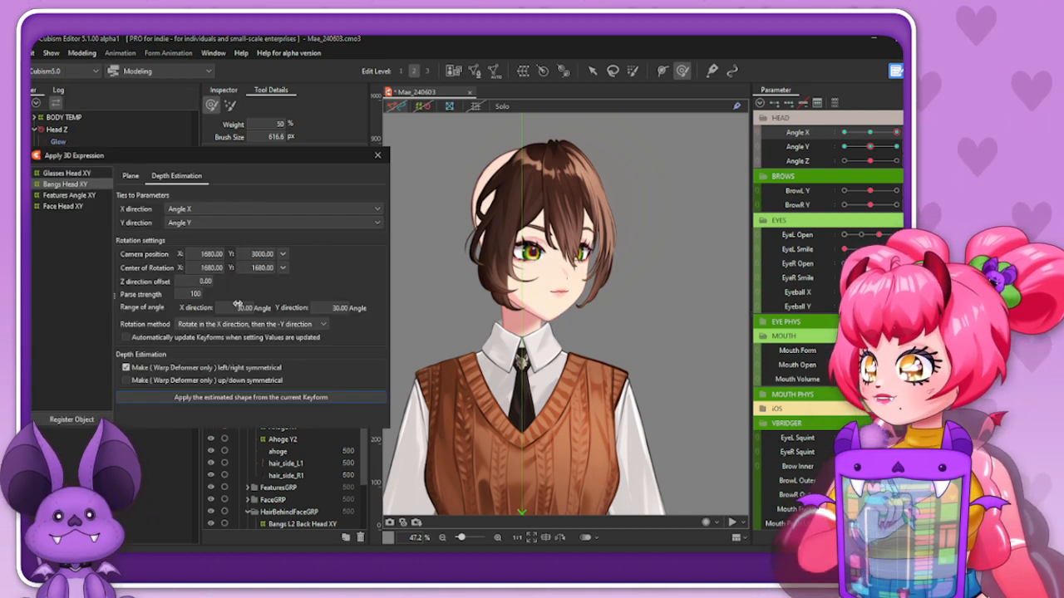
Match Bangs Head XY to the Features Angle XY rotation settings, with camera position Y at 770 and center of rotation Y at 650
click(77, 195)
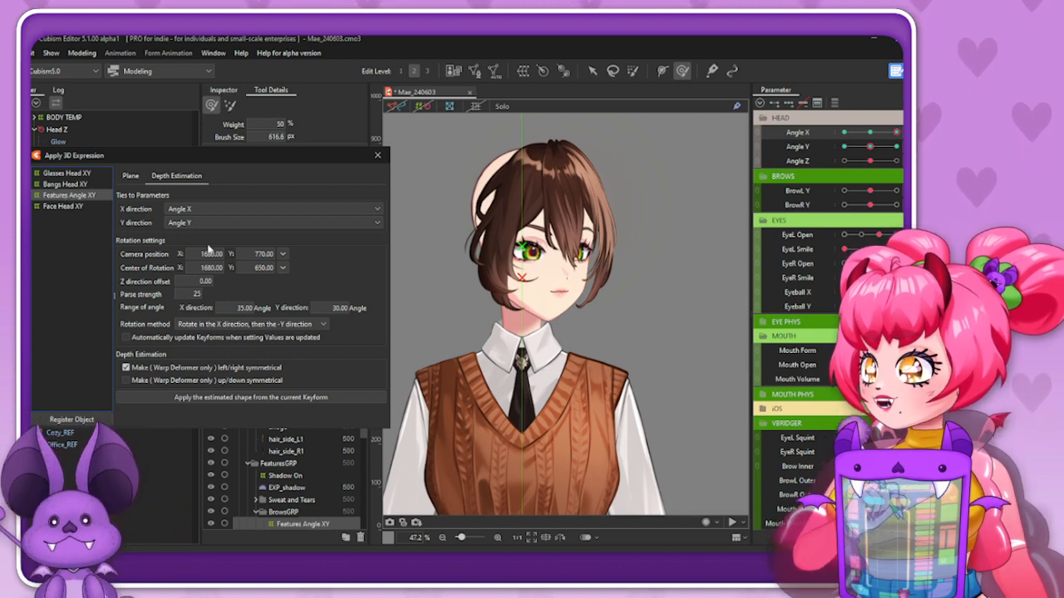
click(83, 185)
click(80, 196)
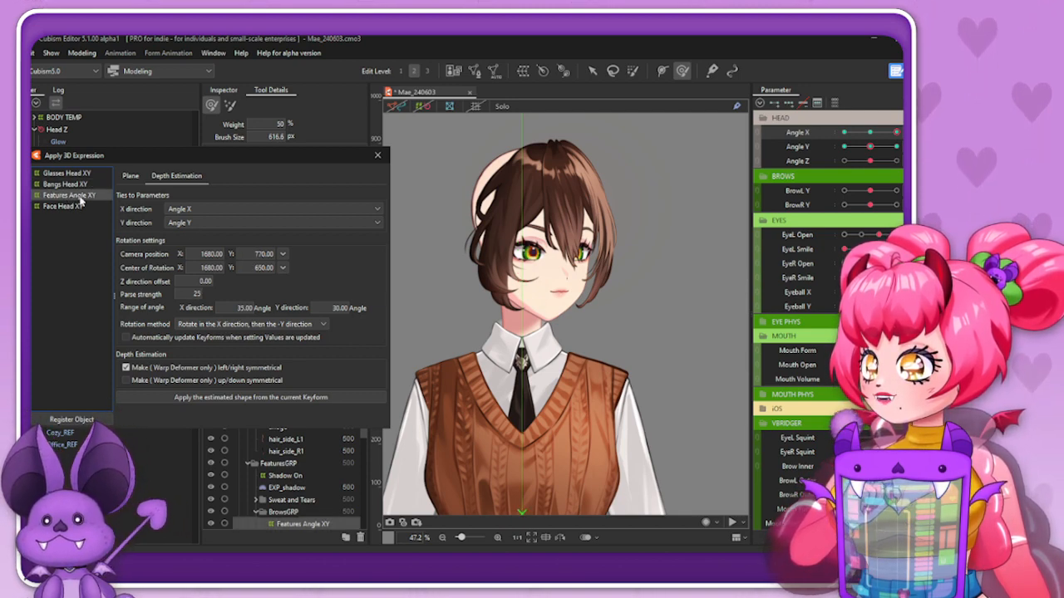
click(83, 184)
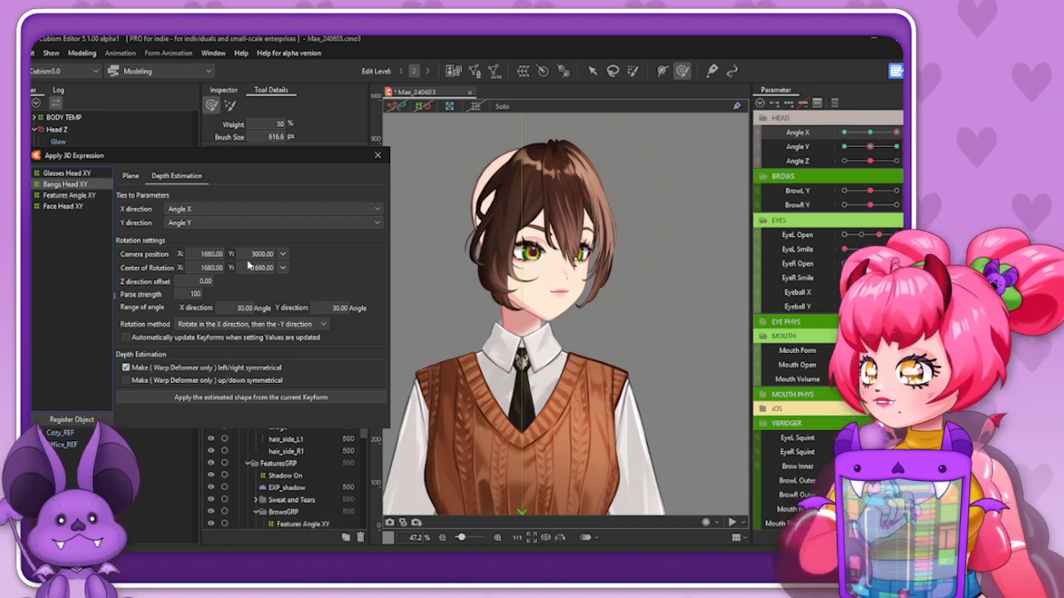
double_click(253, 253)
click(246, 255)
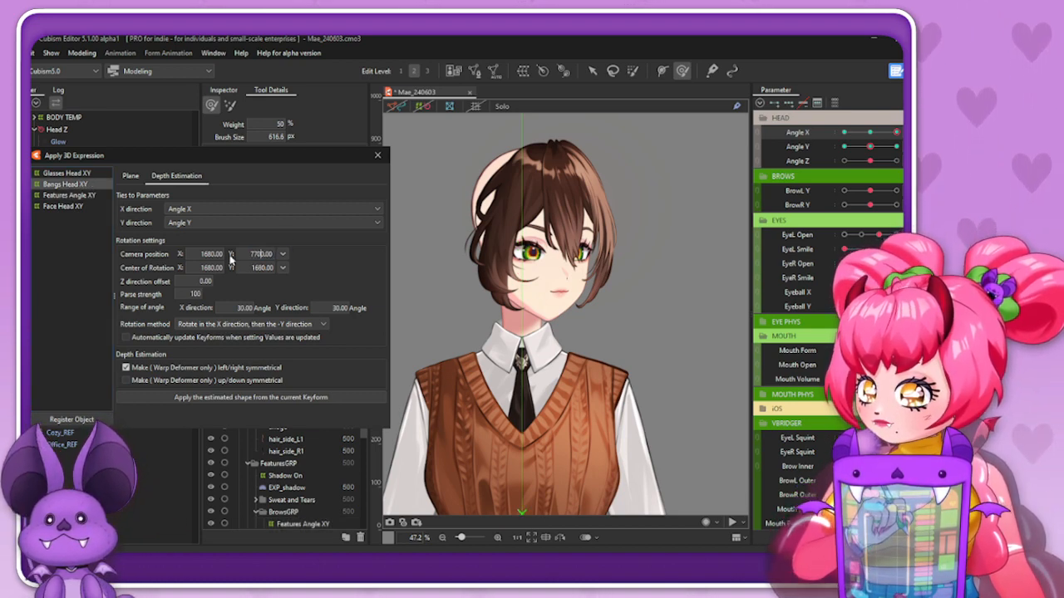
key(Return)
click(259, 255)
click(260, 254)
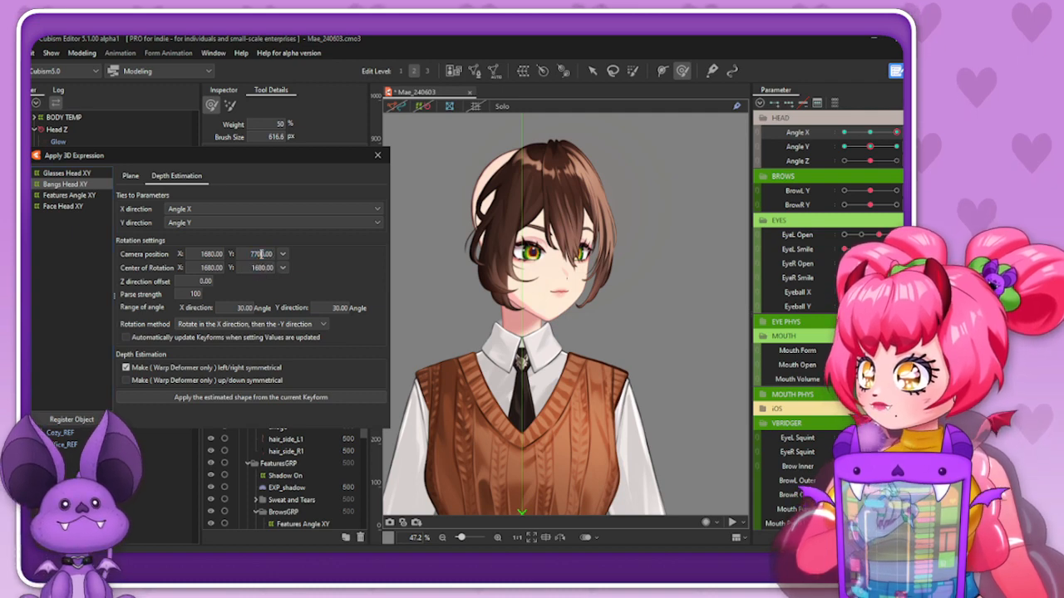
key(BackSpace)
key(Return)
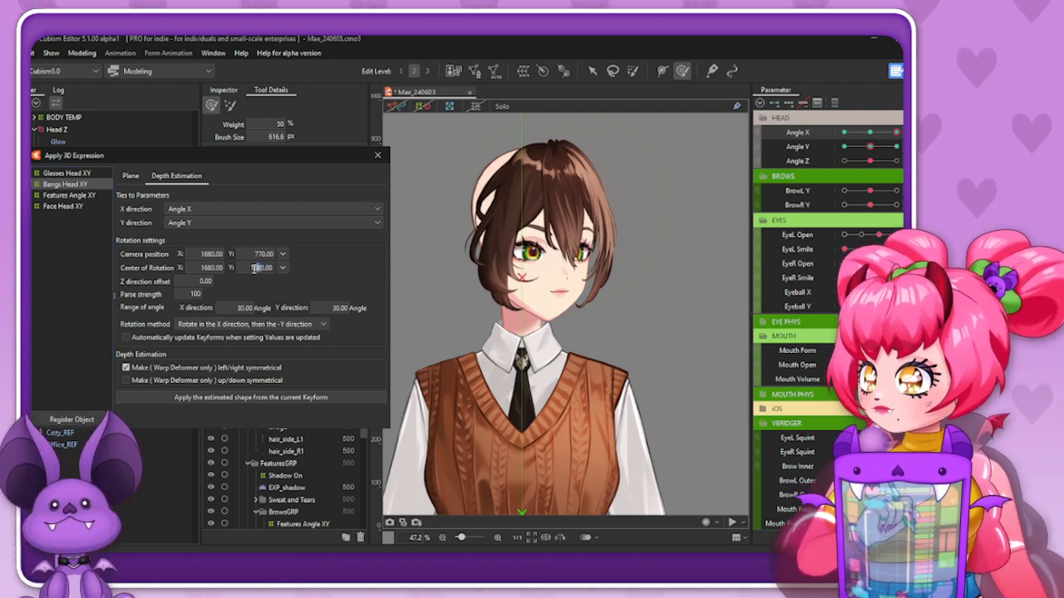
key(Return)
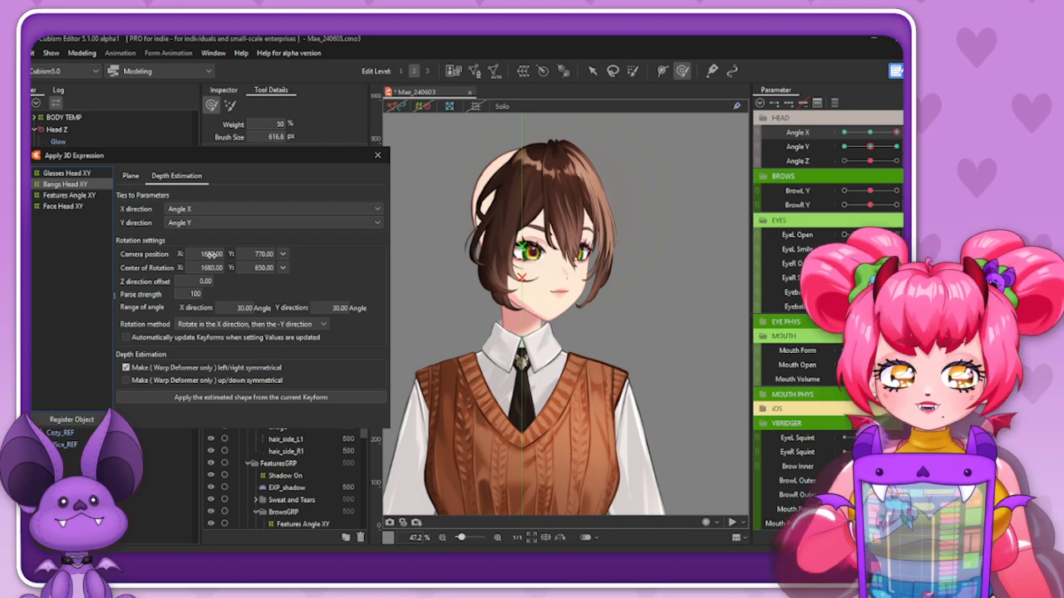
Set the Bangs Head XY parse strength to 25 and X direction angle range to 35, copying Features Angle XY
click(78, 195)
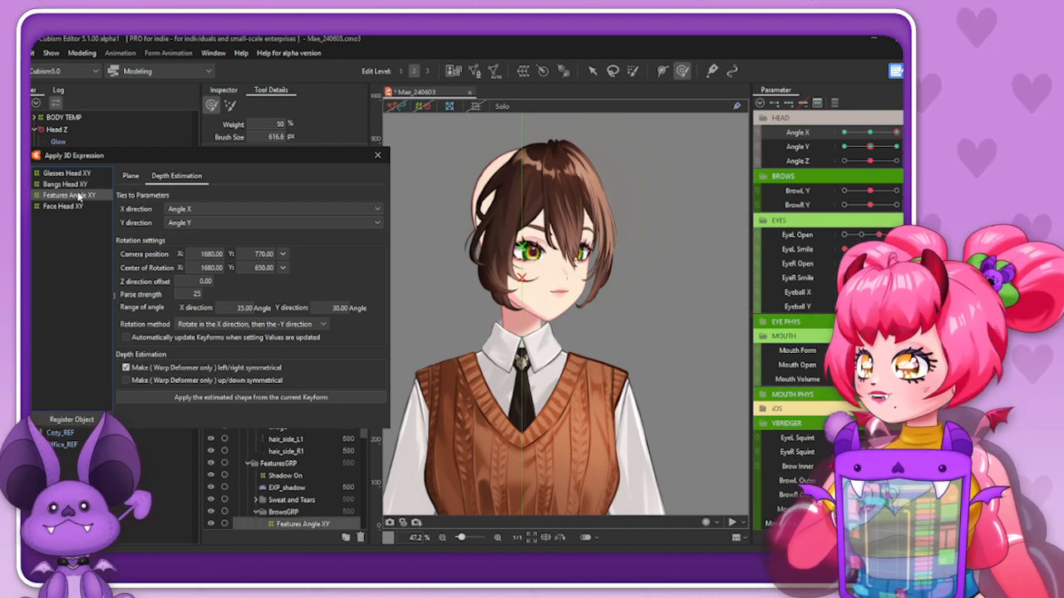
click(82, 184)
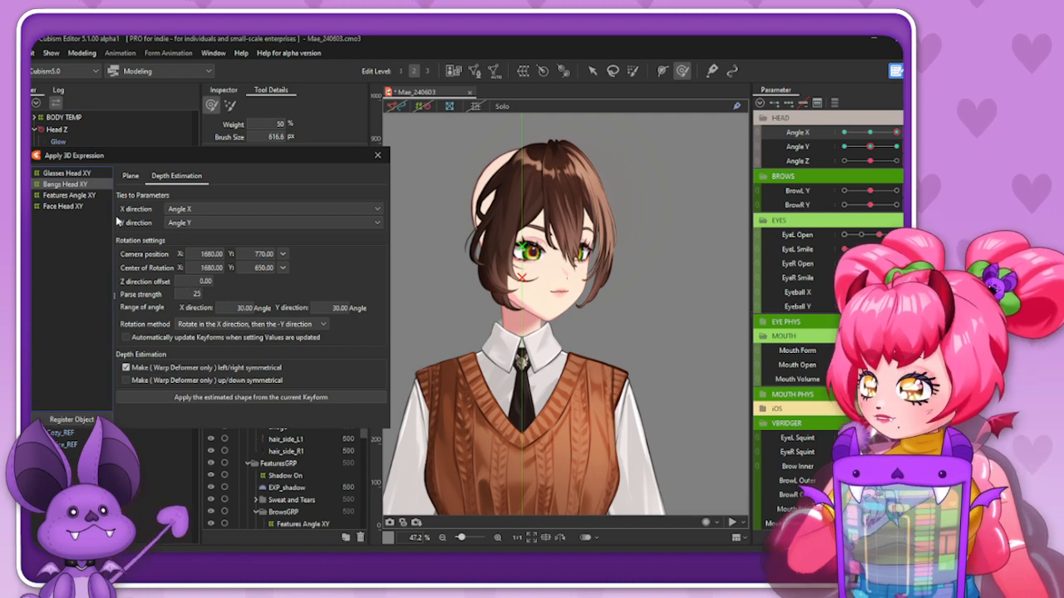
click(99, 197)
click(83, 186)
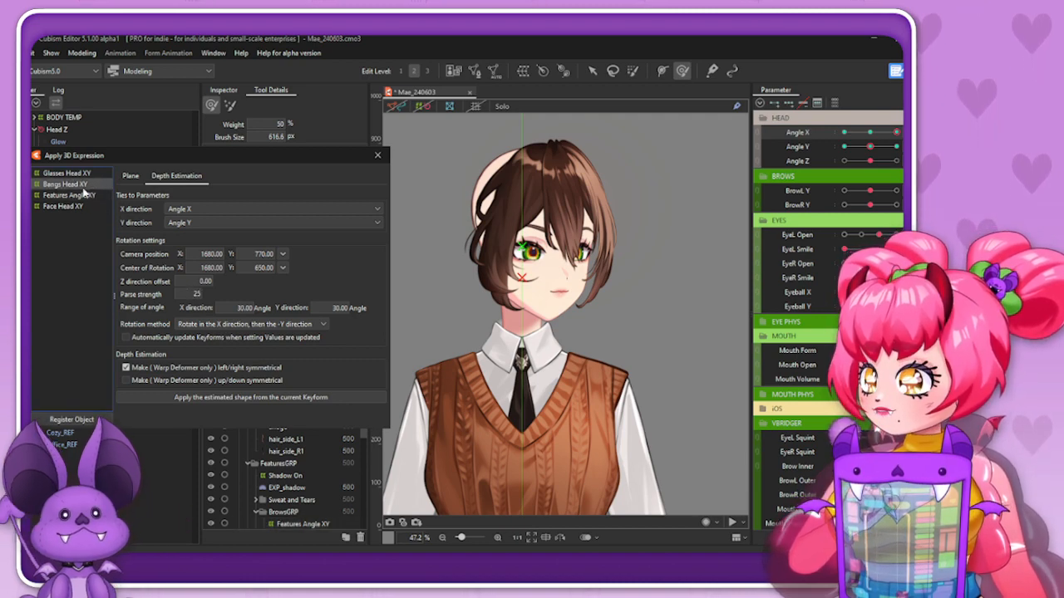
click(83, 197)
click(86, 184)
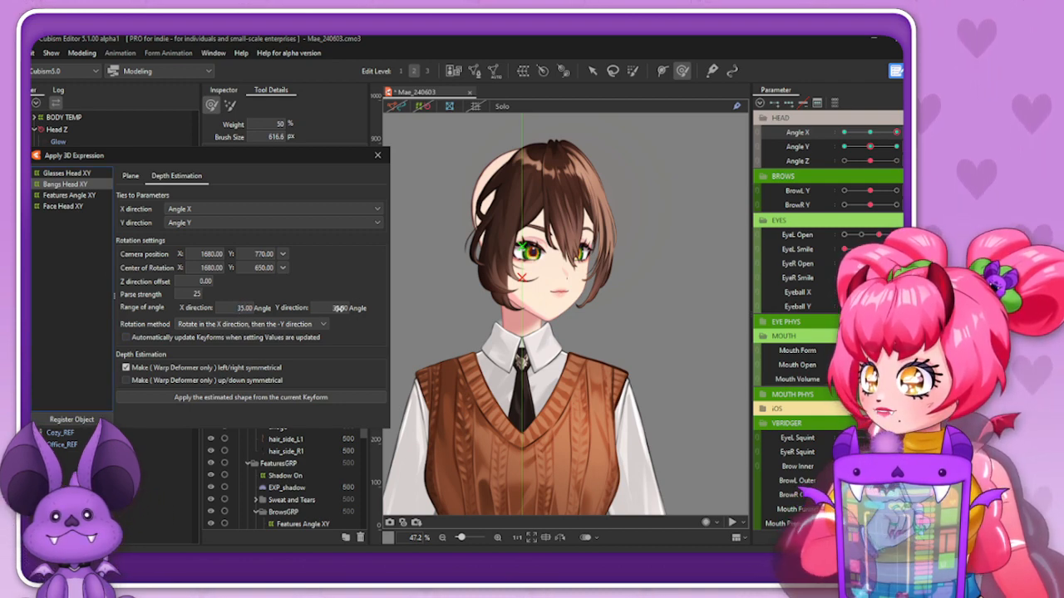
Try applying the estimated shape to Bangs Head XY with a Y direction angle range of 25, and preview Angle X
double_click(336, 308)
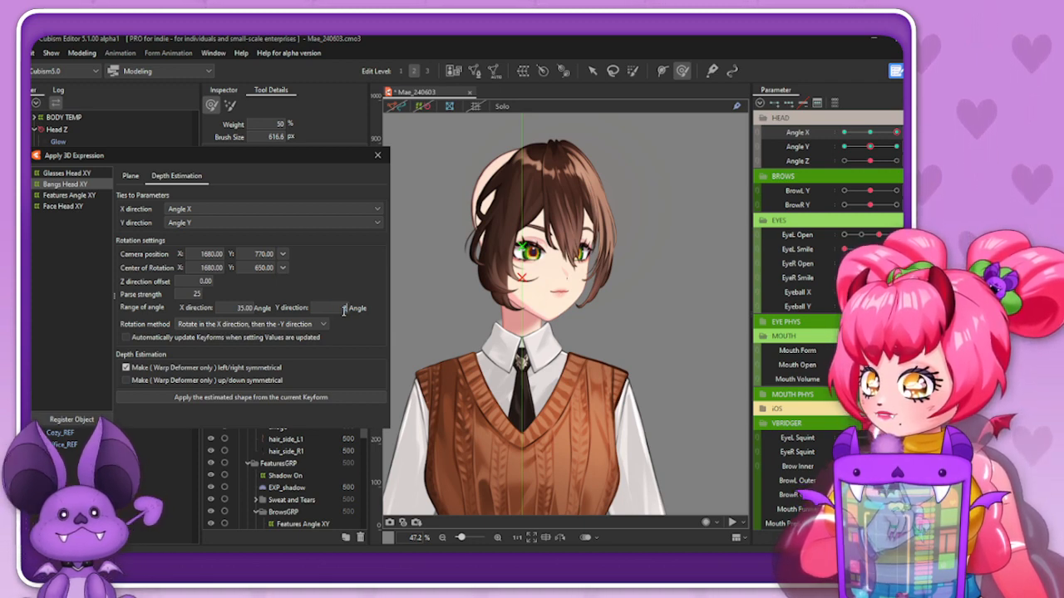
click(260, 398)
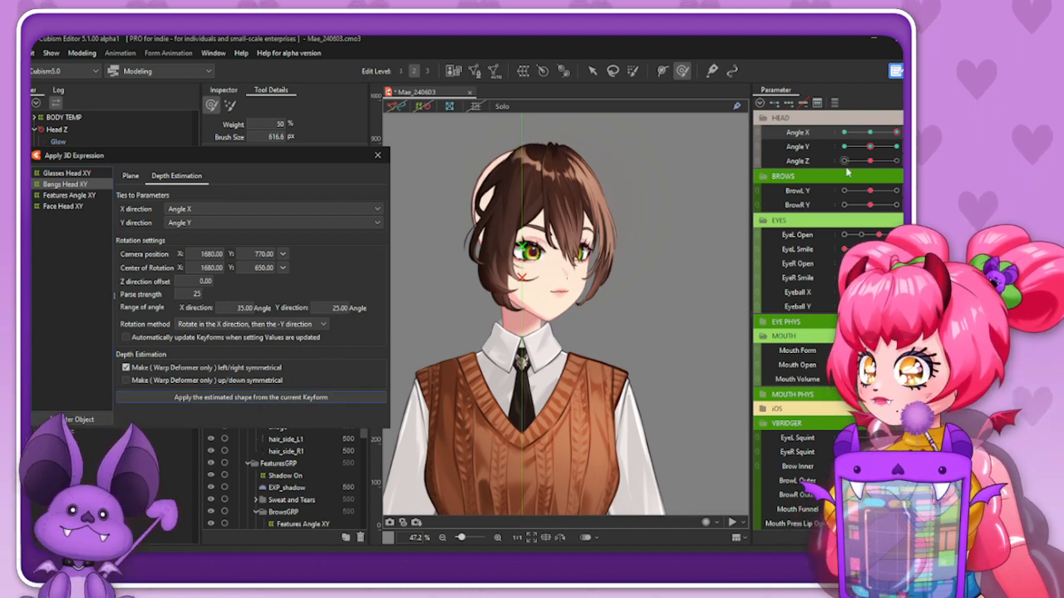
drag(871, 133, 901, 156)
click(870, 133)
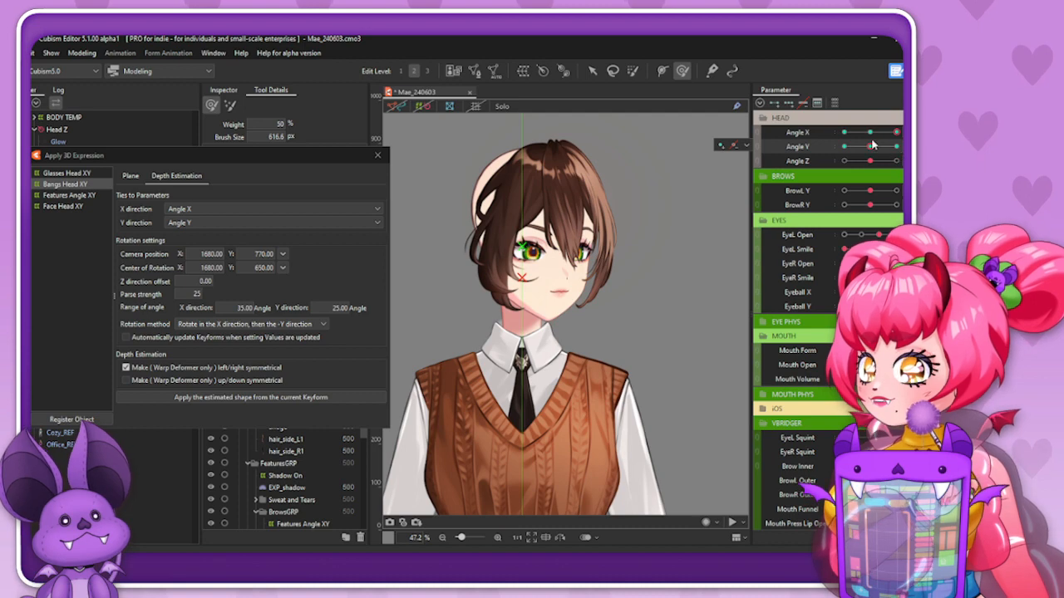
Set the Y direction angle range to 30 and apply the estimated shape to Bangs Head XY from the maximum Angle X keyform
double_click(339, 308)
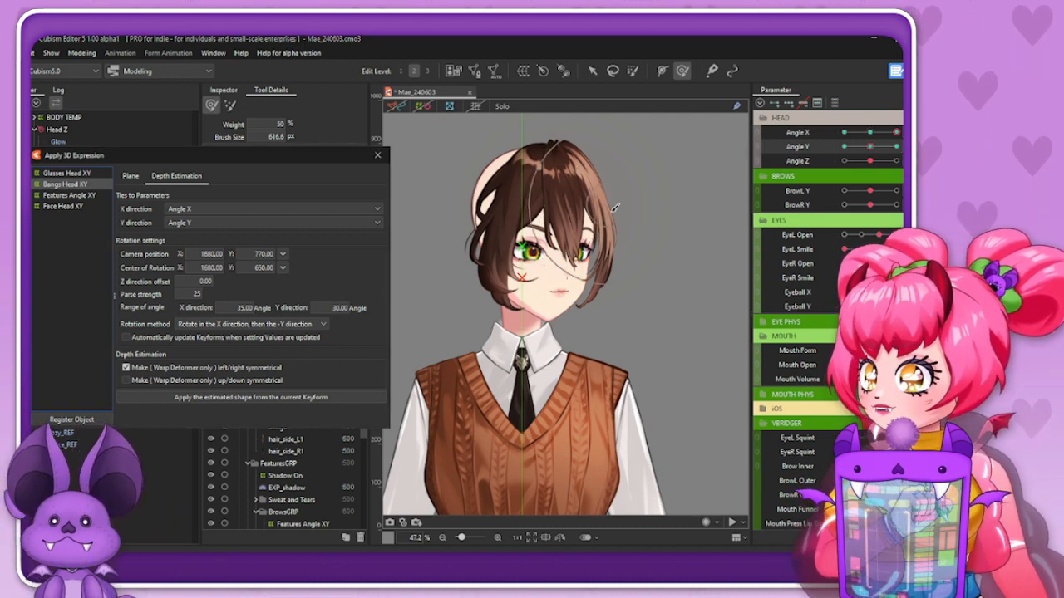
click(871, 135)
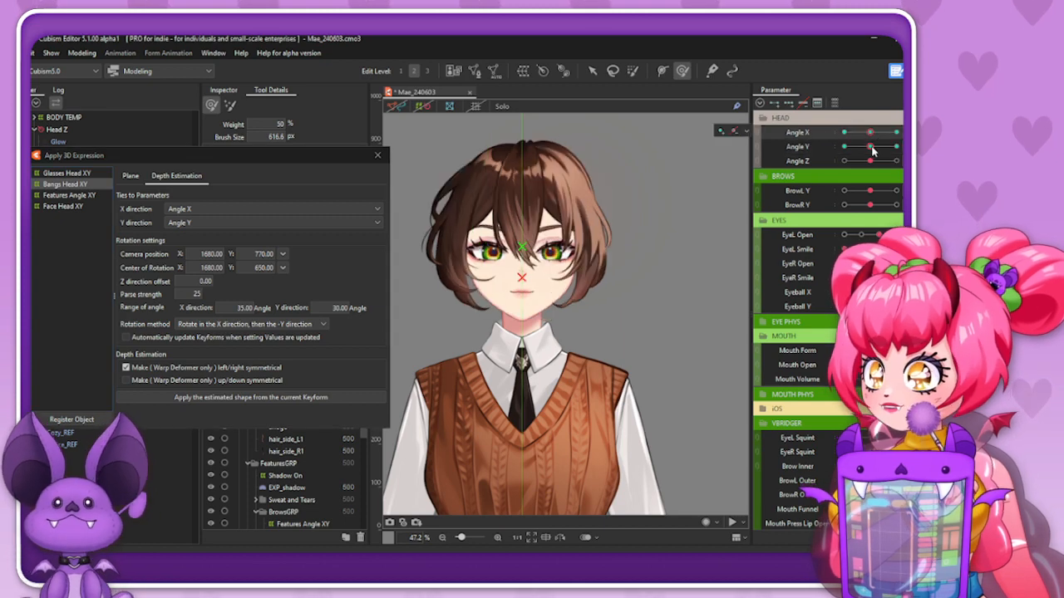
drag(872, 148, 899, 164)
click(871, 147)
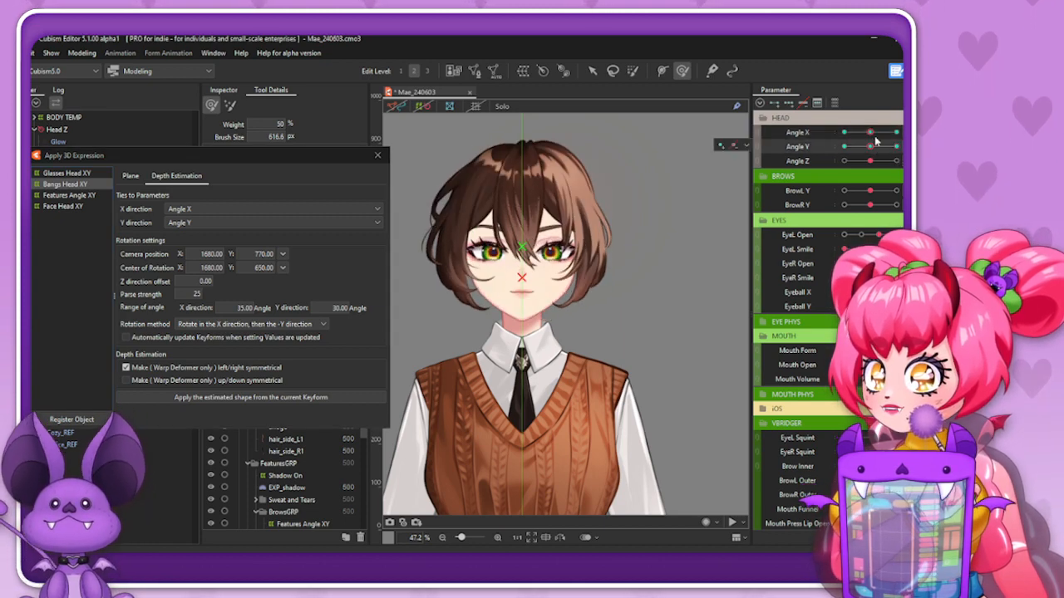
click(897, 134)
click(249, 397)
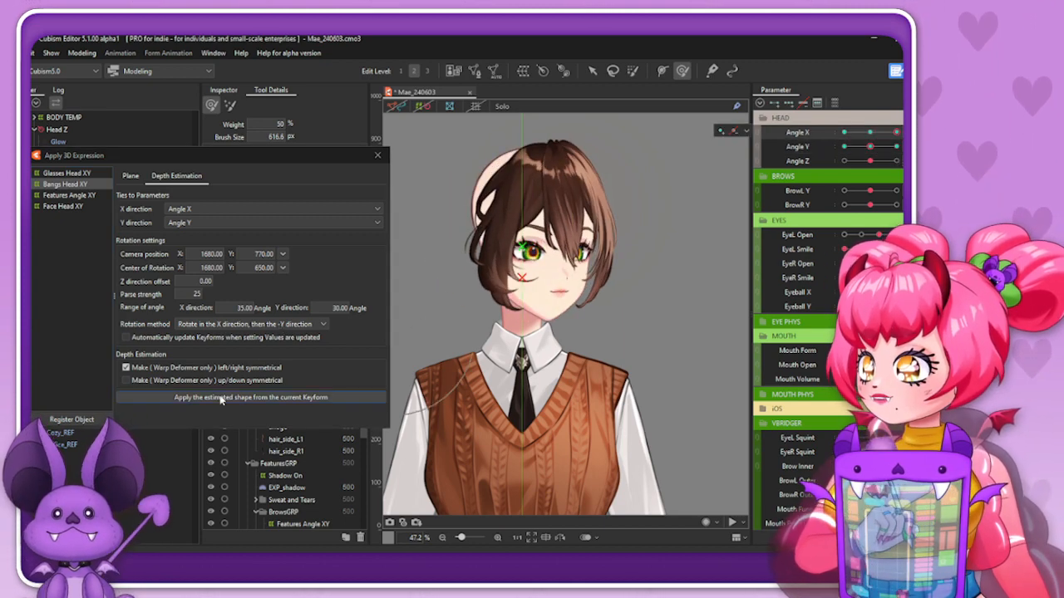
Preview the bangs at the combined Angle X and Angle Y extremes, showing the warp deformer grid
click(871, 132)
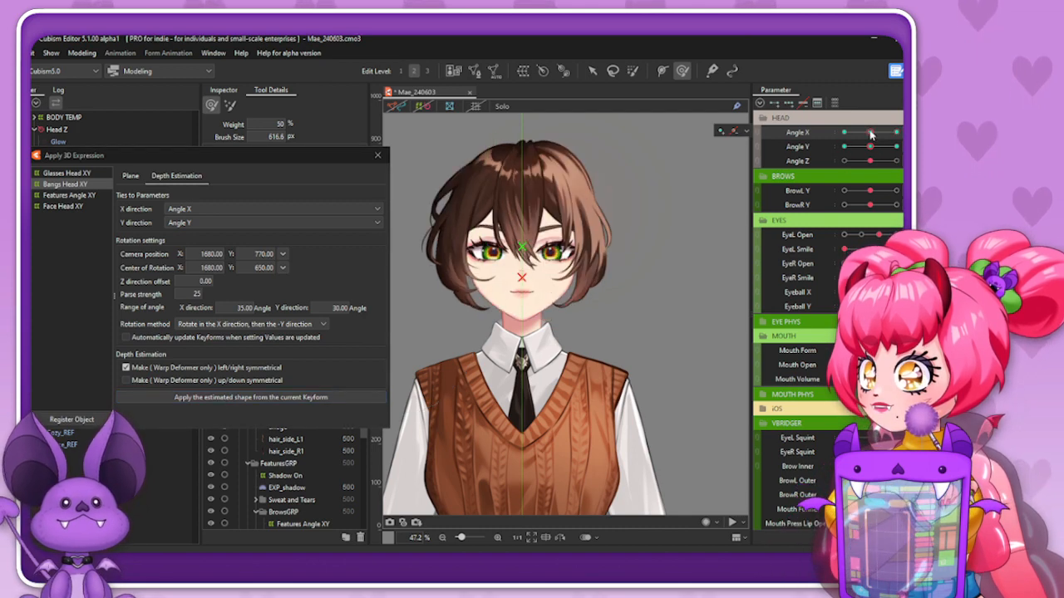
click(897, 147)
mouse_move(900, 160)
mouse_down()
mouse_move(890, 170)
mouse_move(906, 170)
mouse_move(880, 175)
mouse_move(906, 170)
mouse_move(873, 169)
mouse_move(904, 167)
mouse_up()
drag(871, 132, 900, 133)
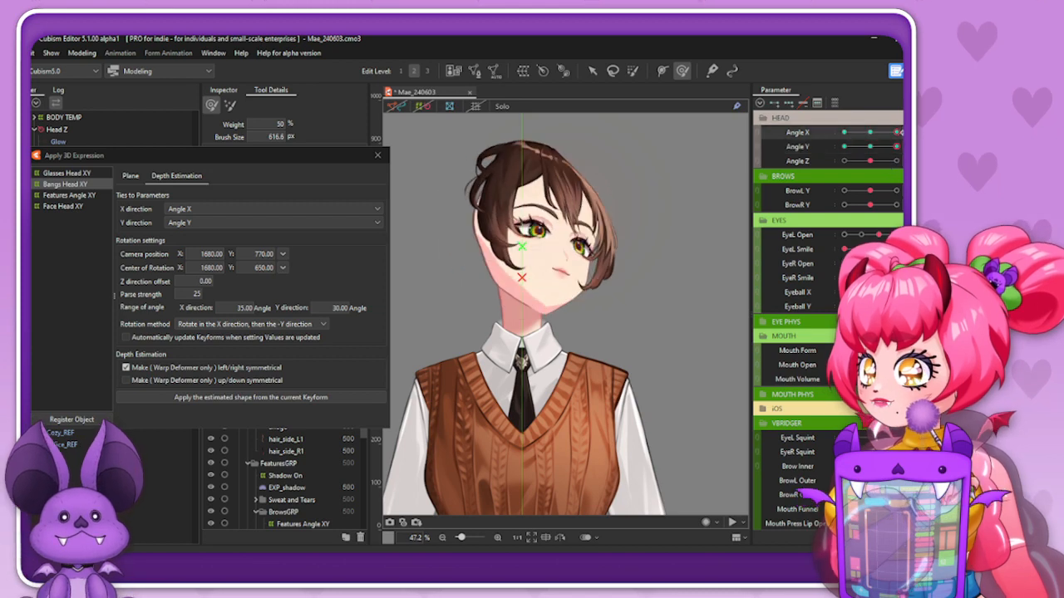
click(419, 106)
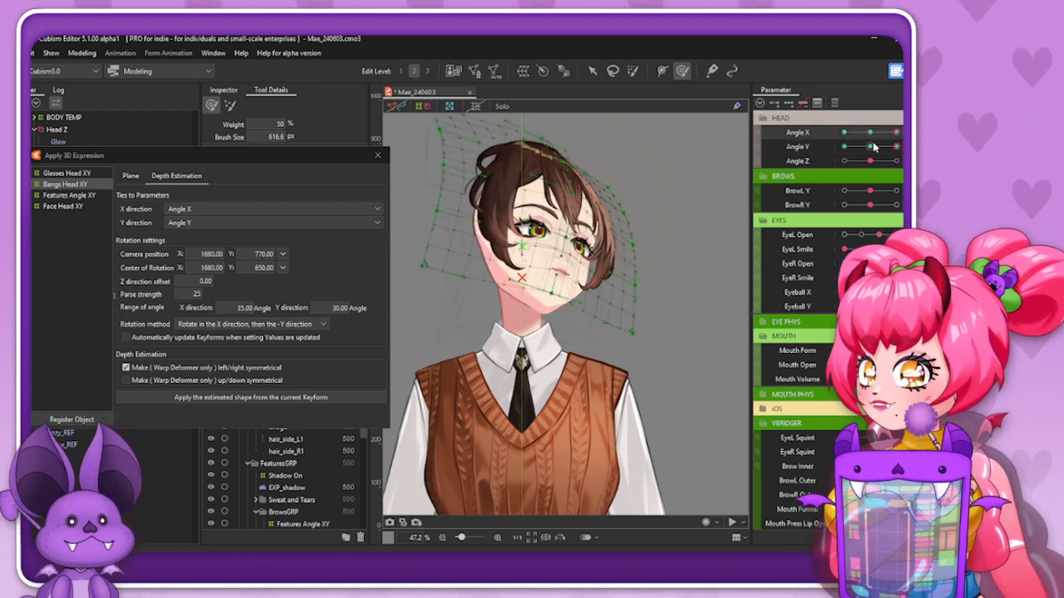
mouse_move(872, 146)
mouse_down()
mouse_move(897, 147)
mouse_move(878, 148)
mouse_up()
click(871, 147)
click(872, 133)
click(896, 133)
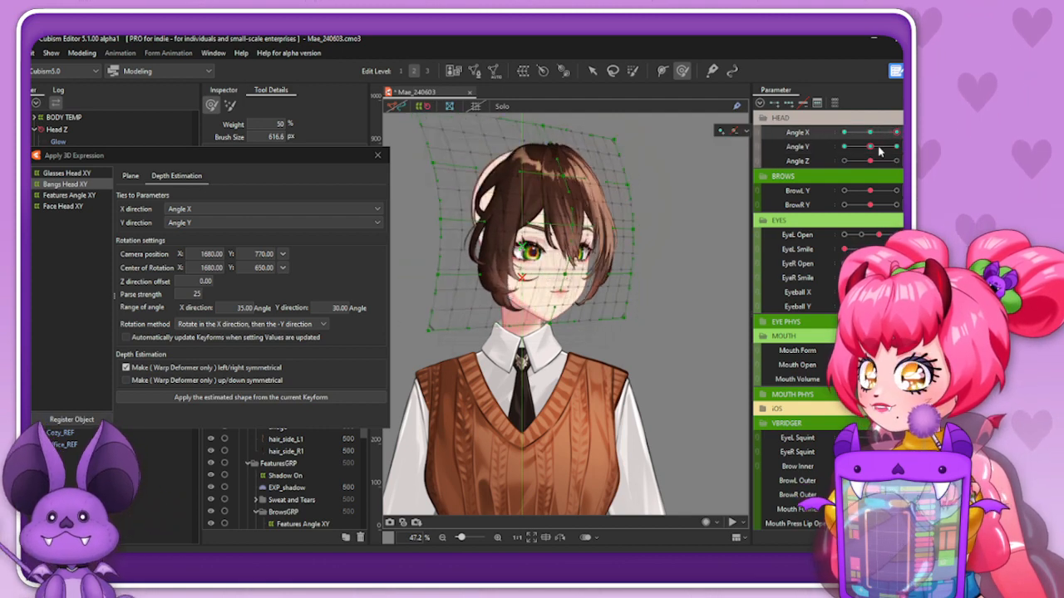
click(876, 148)
Compare the bangs before and after the estimated shape by undoing and redoing it, checking the maximum Angle X and Angle Y poses
key(ctrl+z)
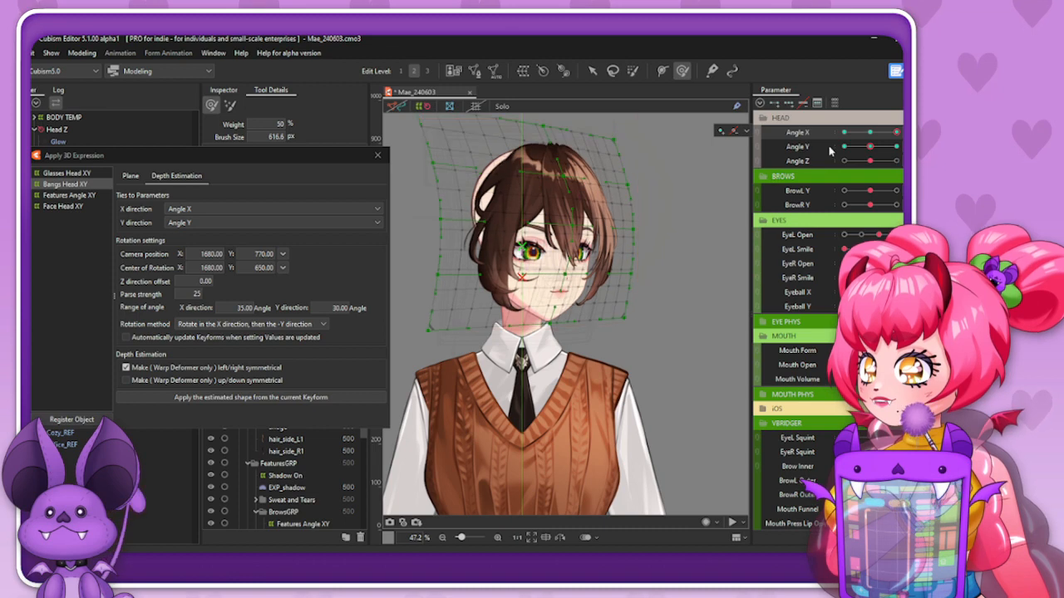
key(ctrl+y)
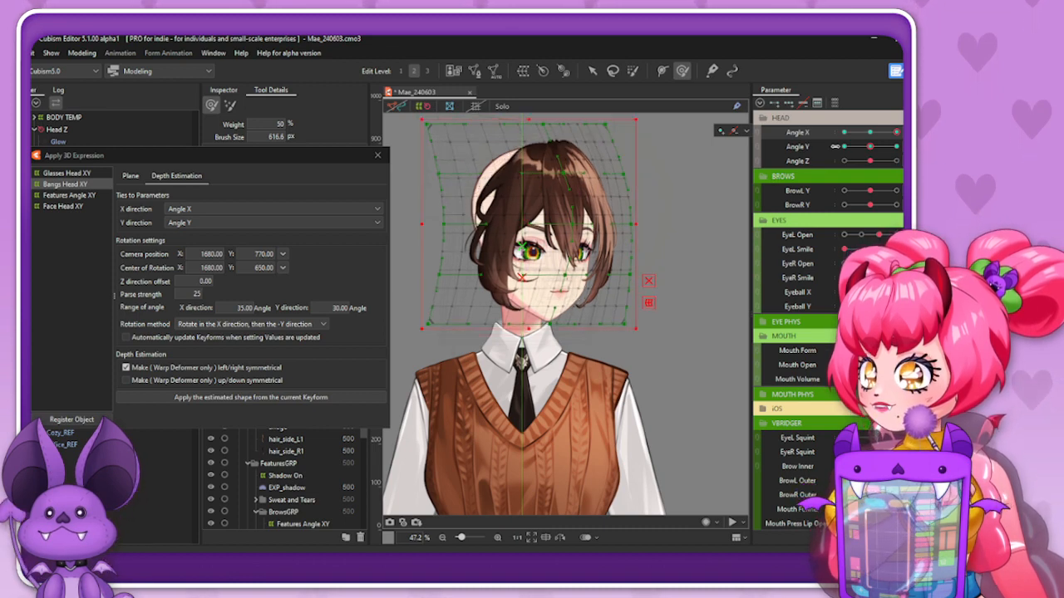
key(ctrl+z)
click(871, 134)
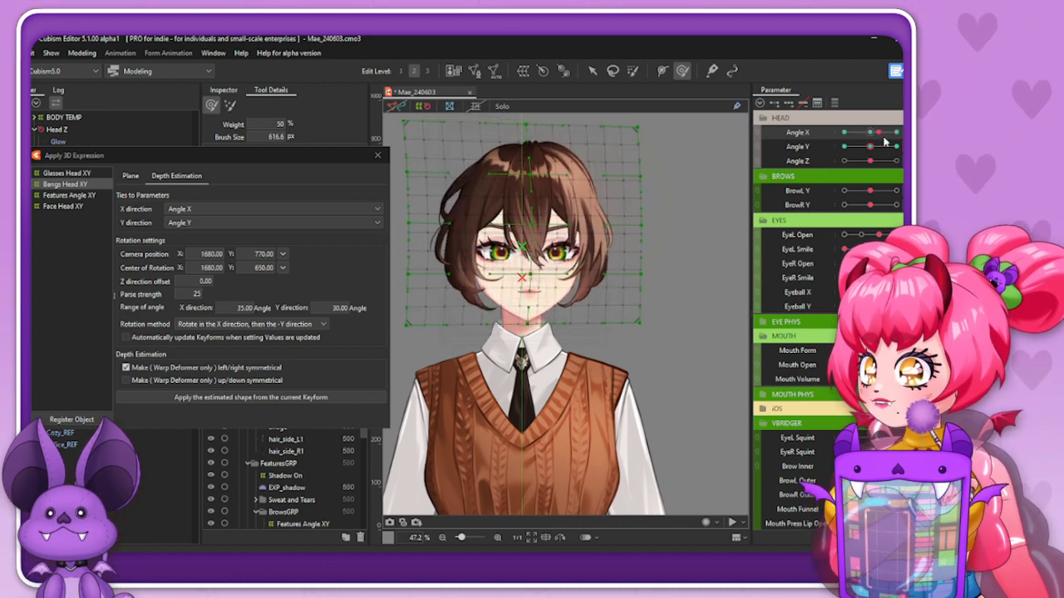
click(894, 134)
drag(877, 148, 898, 147)
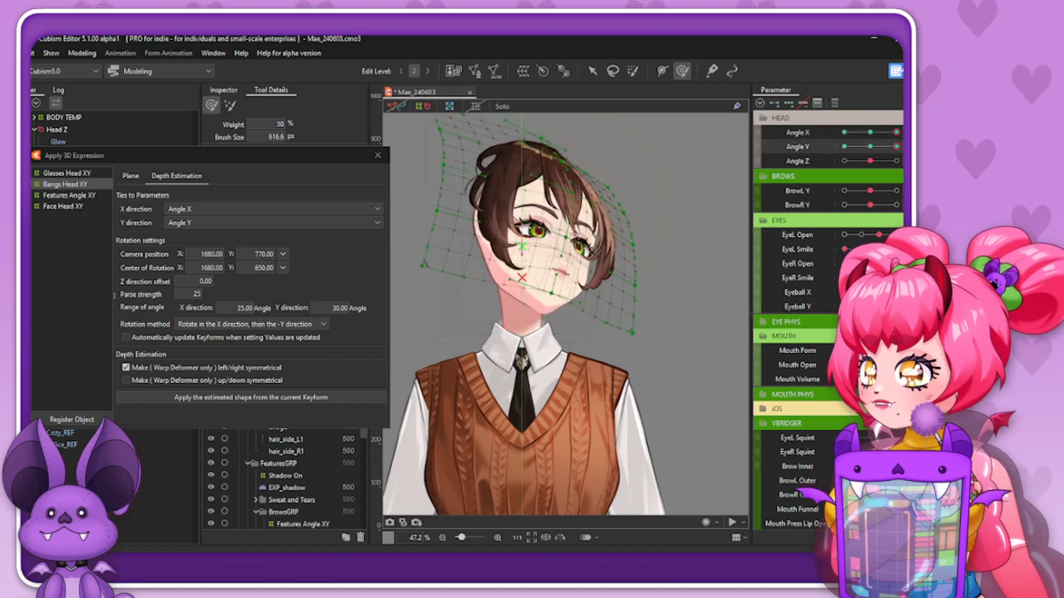
click(872, 133)
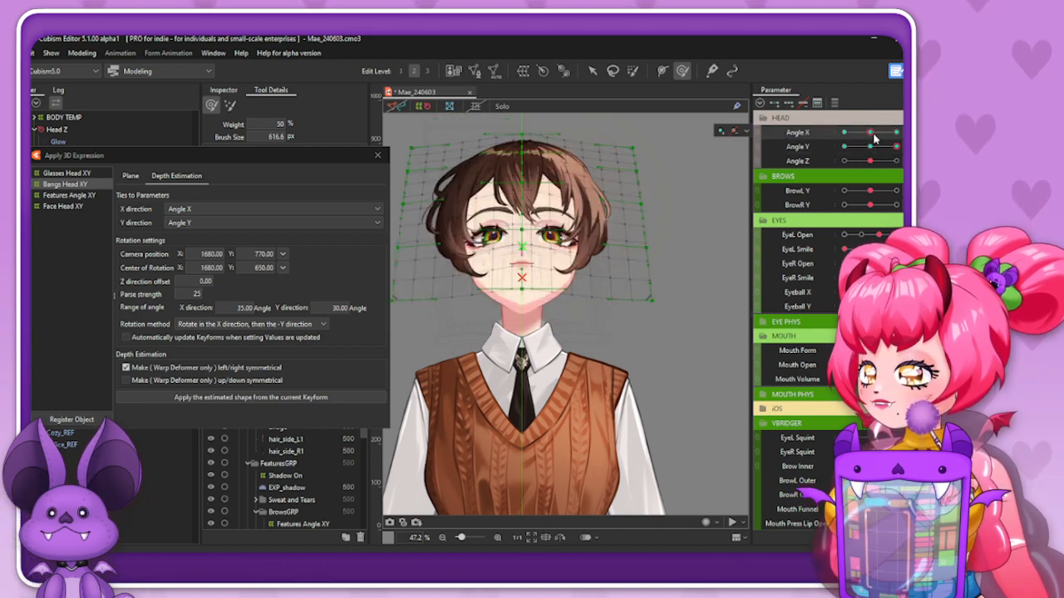
Undo the estimated shape on Bangs Head XY, return Angle X to center, and close the Apply 3D Expression window
key(ctrl+z)
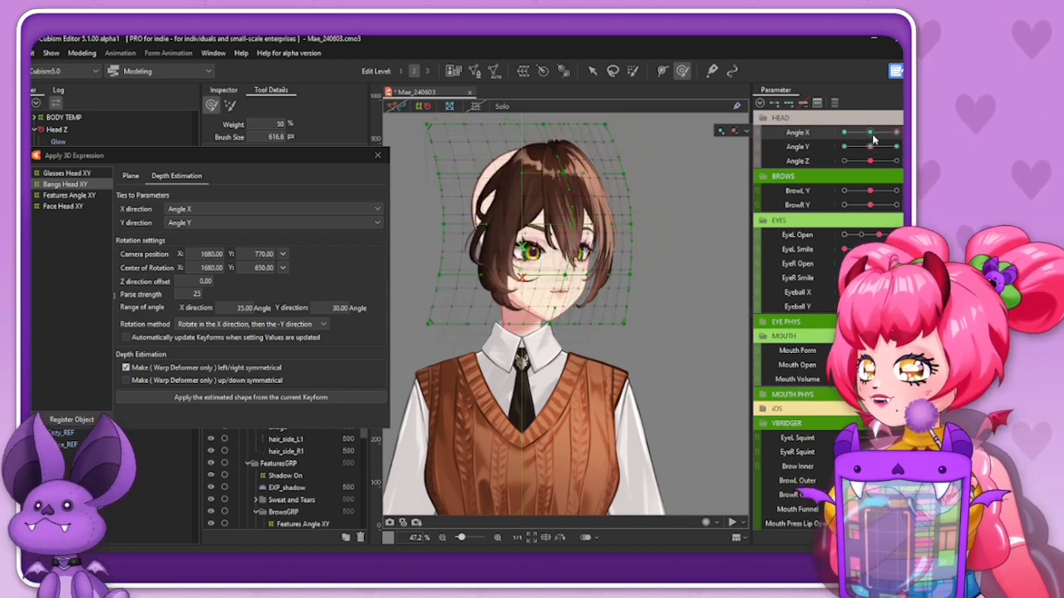
click(872, 134)
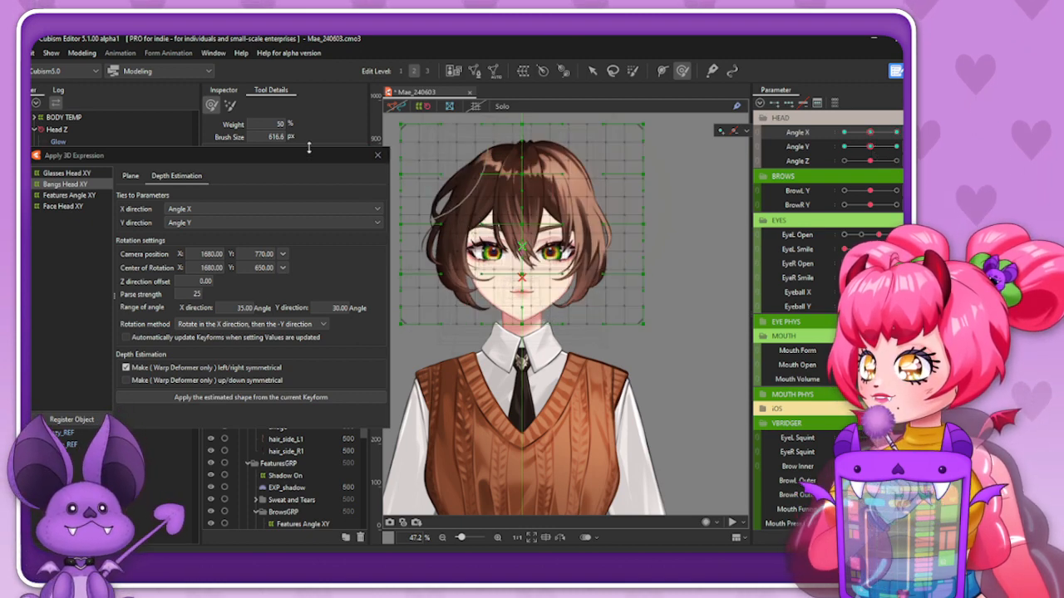
click(376, 155)
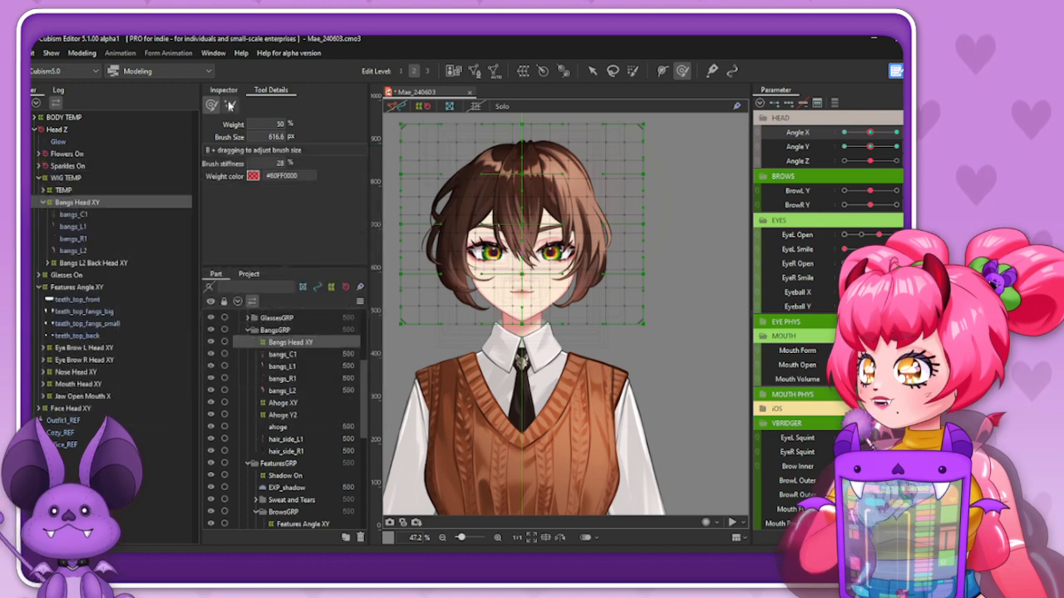
Set the Bezier division width of Bangs Head XY to 4
click(223, 89)
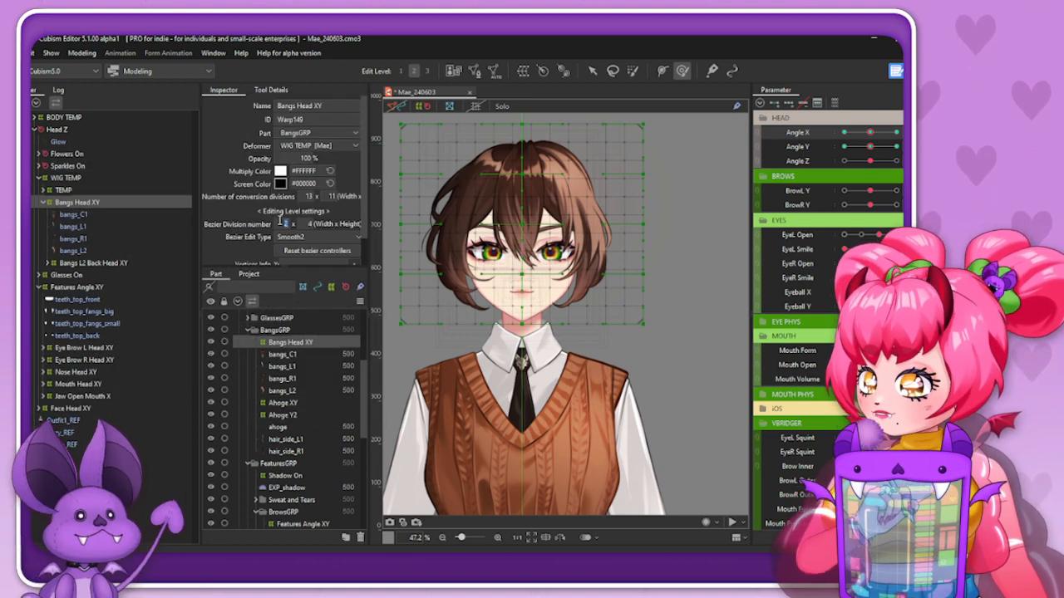
text(4)
key(Return)
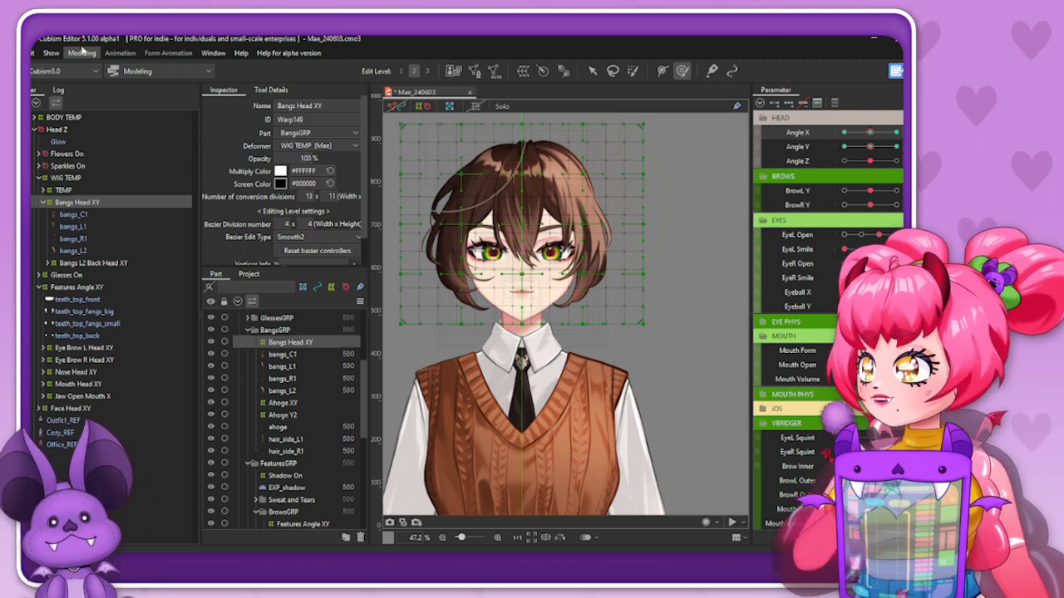
Set the Bezier division number of Bangs Head XY to 1 x 1 with Angle X at its maximum
click(897, 132)
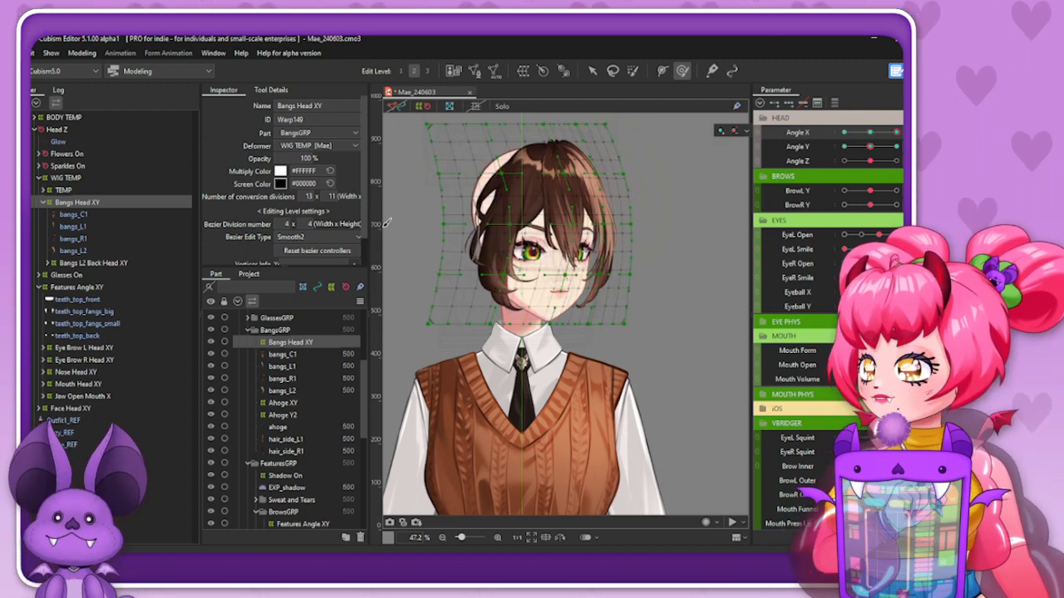
click(287, 224)
text(1)
key(Return)
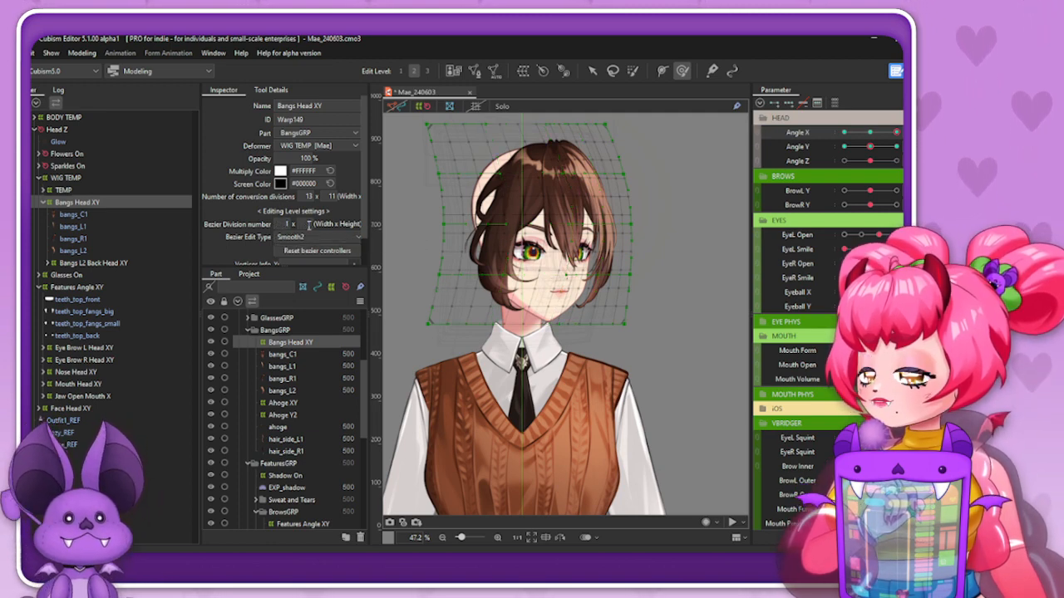
mouse_move(895, 131)
mouse_down()
mouse_move(870, 133)
mouse_move(895, 132)
mouse_up()
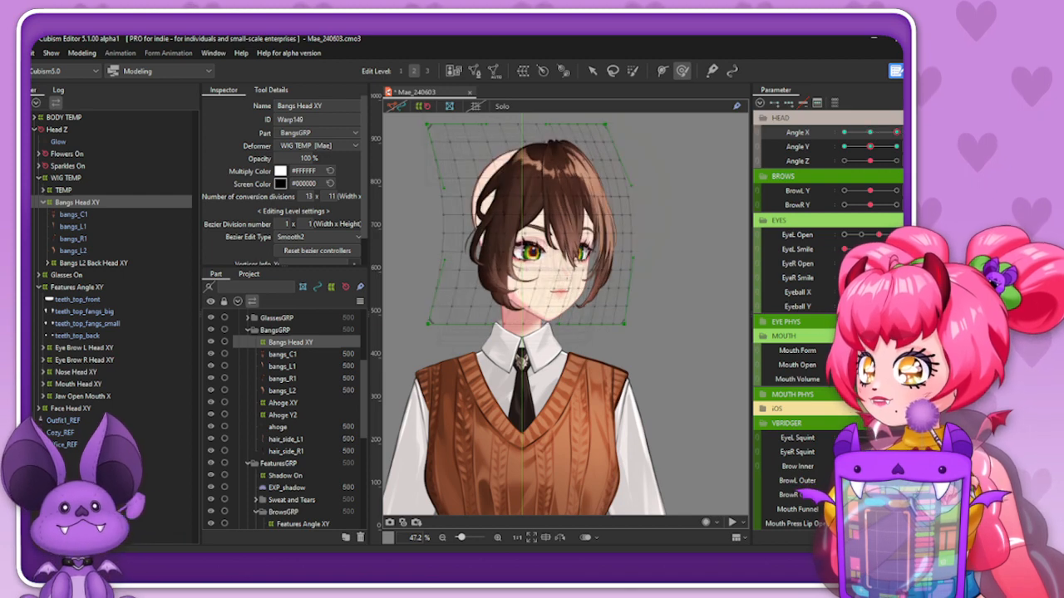
Reopen Apply 3D Expression and apply the estimated shape to Bangs Head XY from the maximum Angle X keyform
click(92, 57)
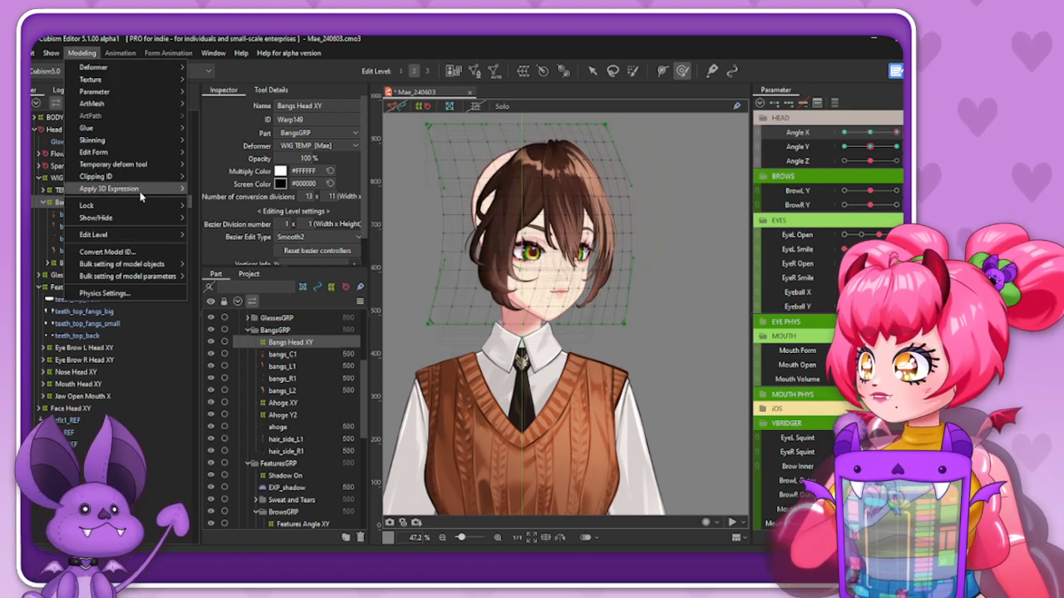
mouse_move(150, 192)
click(218, 192)
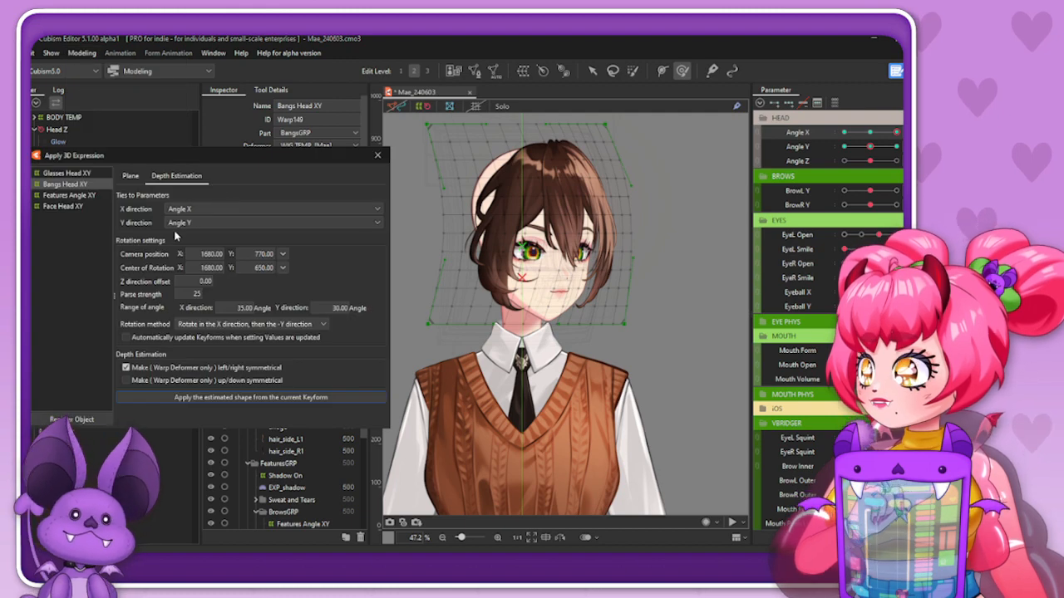
click(246, 398)
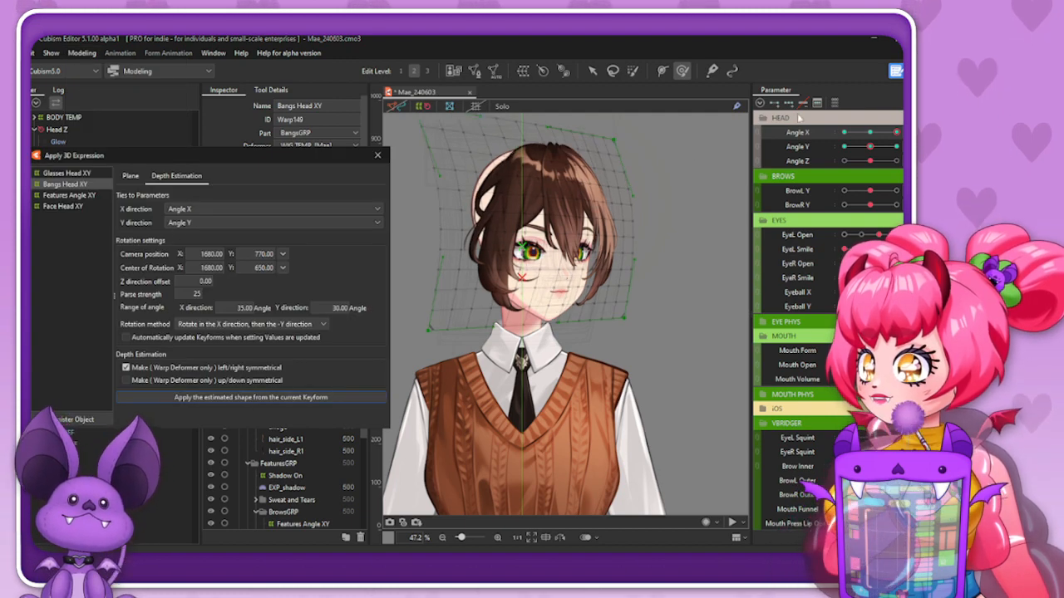
Preview the bangs with Angle Y at maximum, first with Angle X centered and then at its maximum
click(870, 133)
click(896, 146)
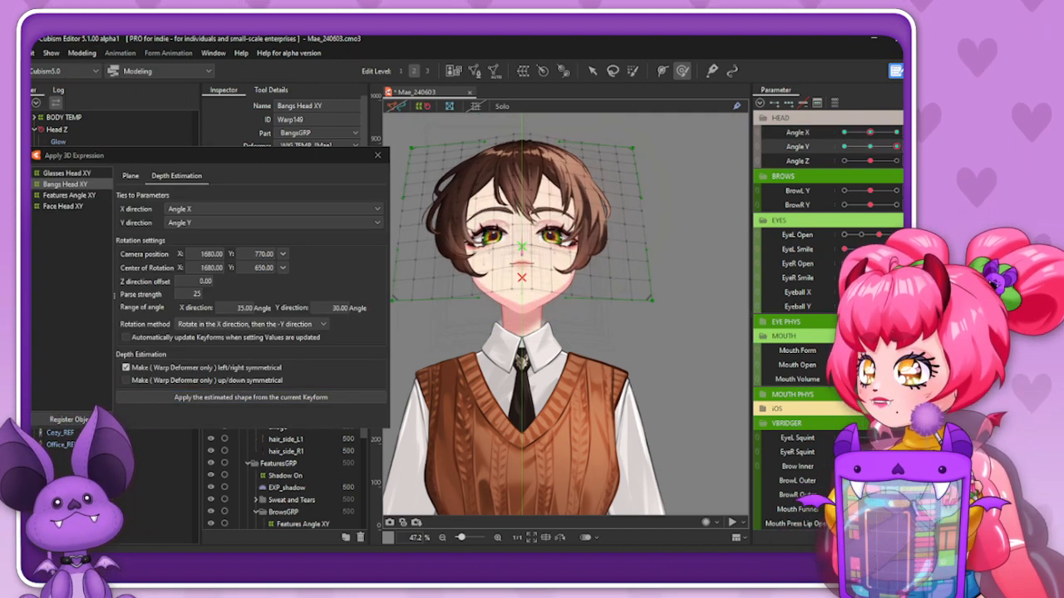
mouse_move(891, 164)
mouse_down()
mouse_move(844, 156)
mouse_move(895, 151)
mouse_up()
click(896, 133)
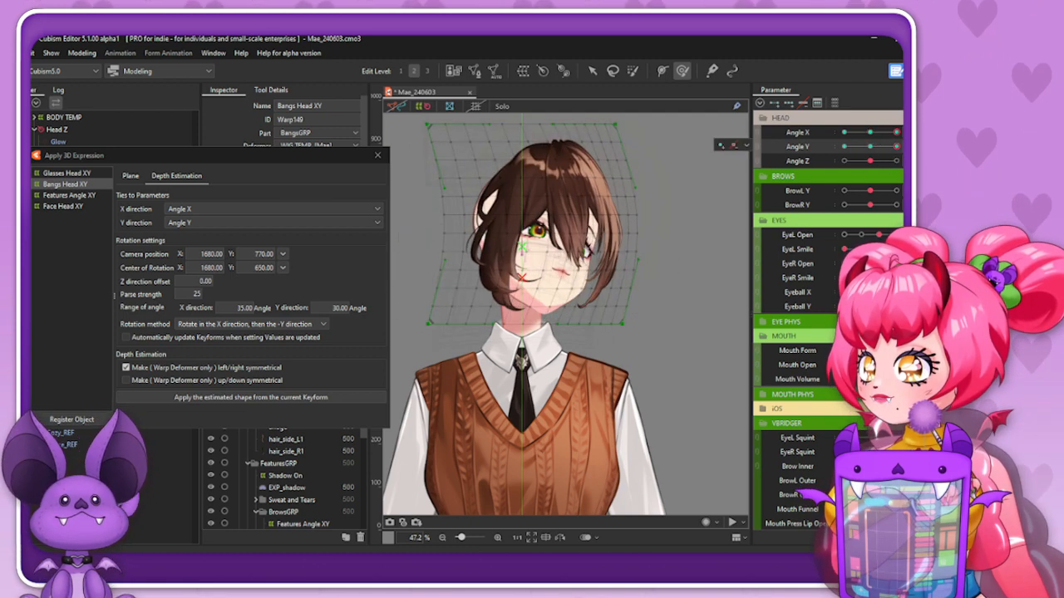
Try applying the estimated shape from the maximum Angle Y keyform with Angle X centered, and preview both head angles
click(870, 147)
click(871, 133)
click(896, 146)
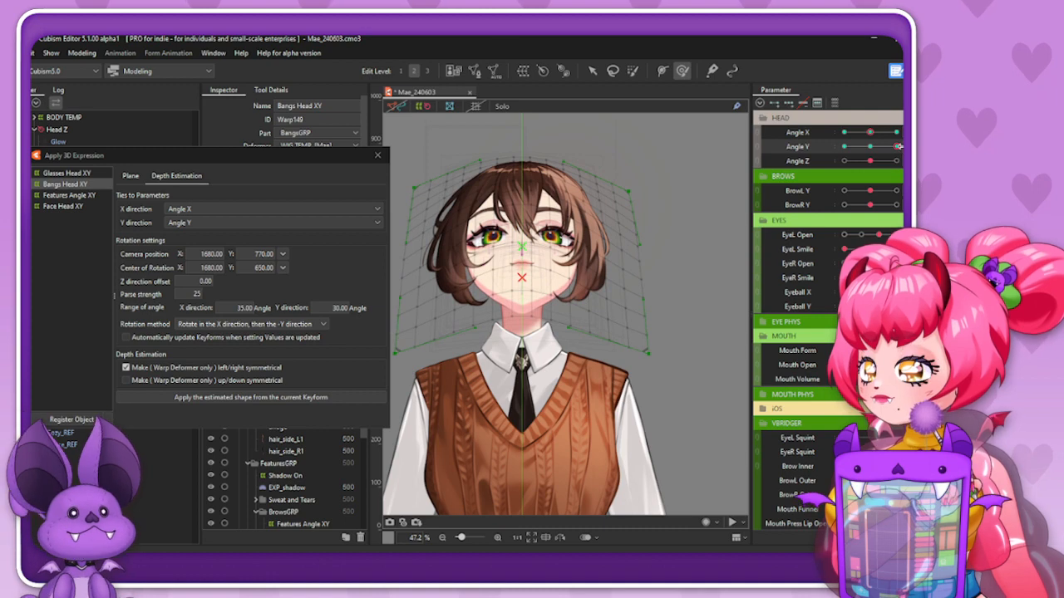
click(286, 398)
click(870, 147)
click(870, 147)
click(896, 147)
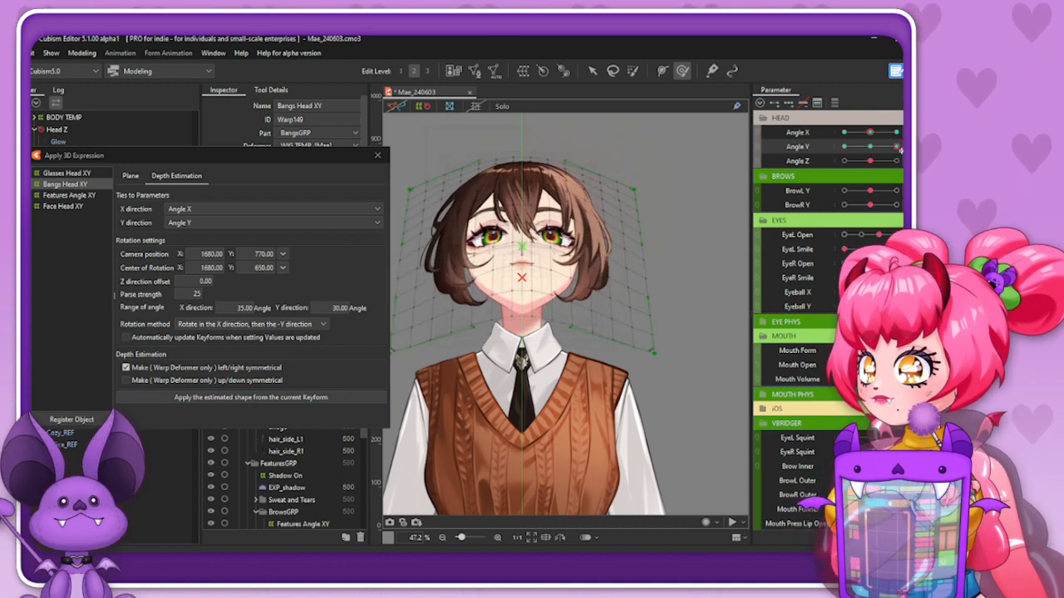
click(871, 146)
drag(870, 133, 903, 189)
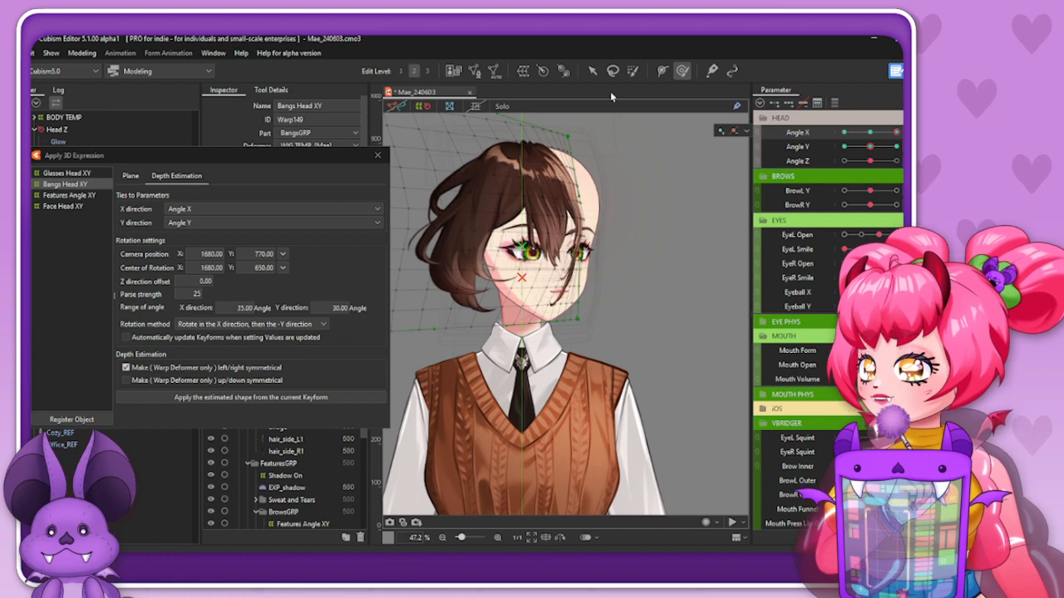
Try shifting the Bangs Head XY deformer sideways at maximum Angle X, and undo it along with the estimated shape
click(592, 71)
drag(466, 216, 495, 216)
key(ctrl+z)
click(870, 133)
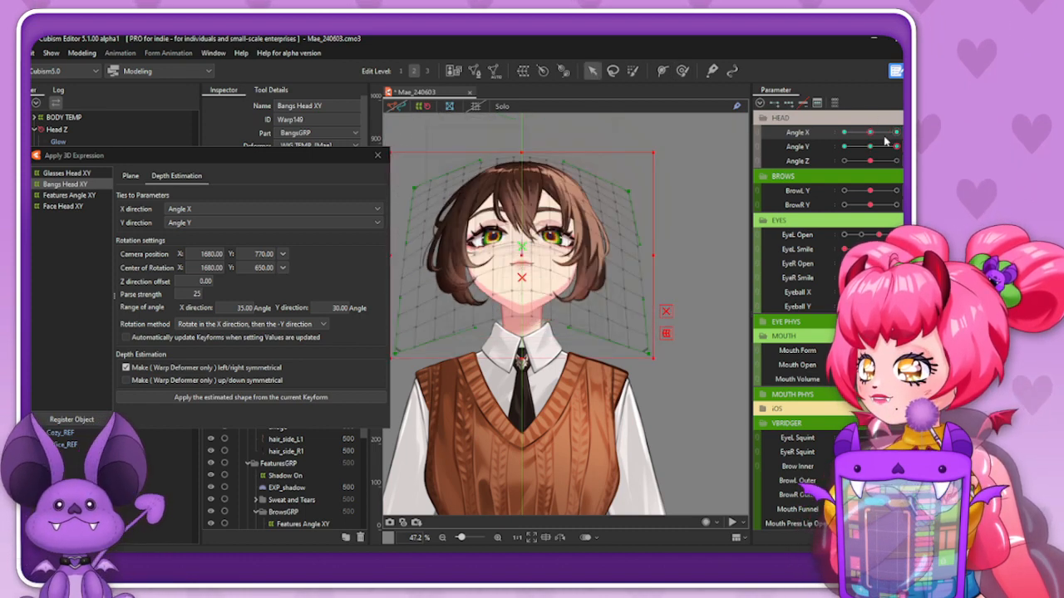
Try a Y direction angle range of 25, applying the estimated shape from the maximum Angle Y keyform and previewing the result
click(325, 308)
text(25)
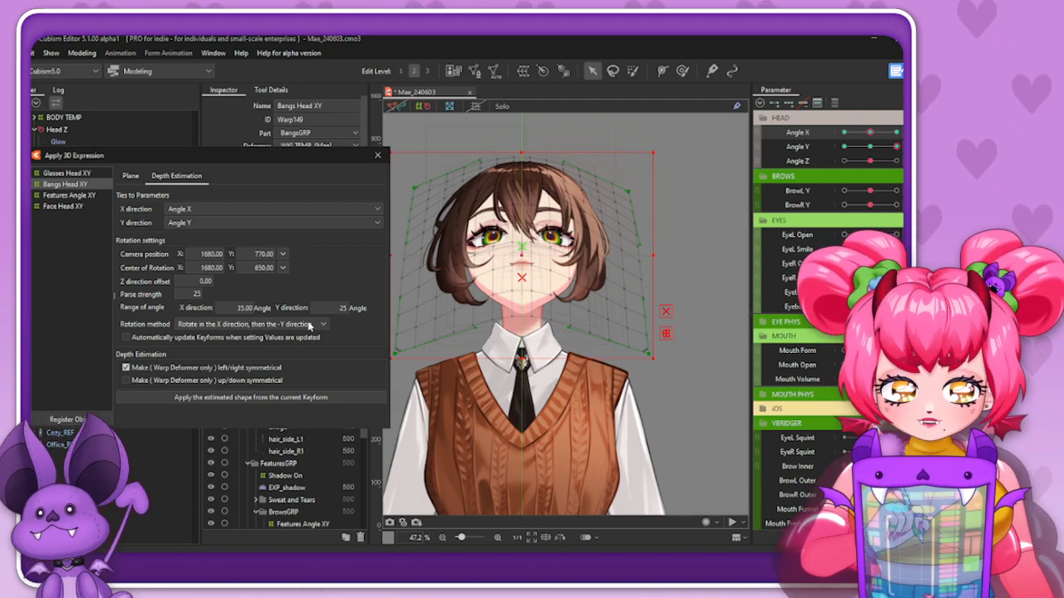
click(299, 399)
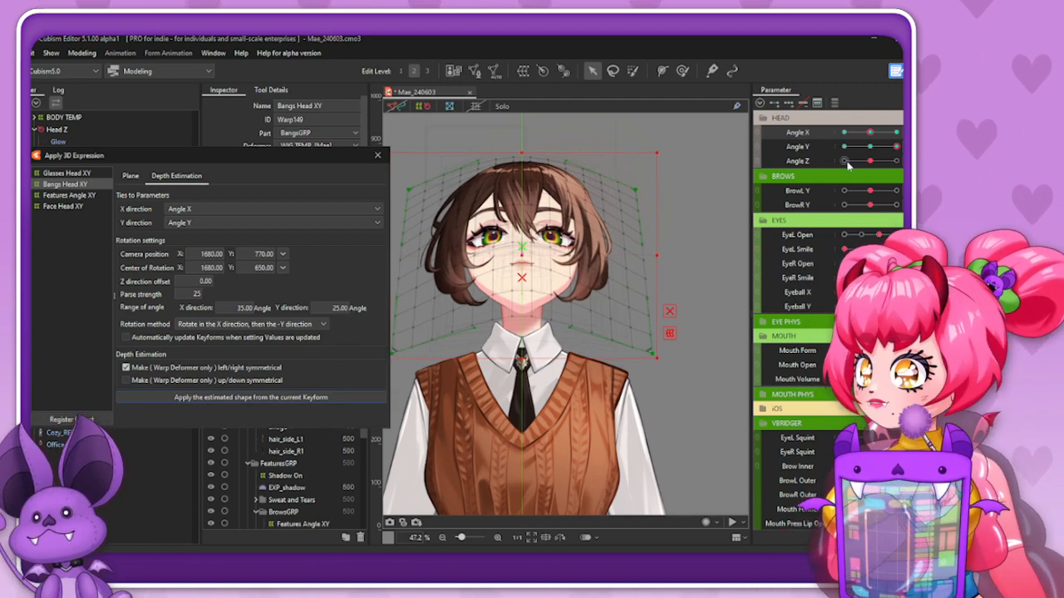
mouse_move(870, 149)
mouse_down()
mouse_move(897, 148)
mouse_move(900, 135)
mouse_move(873, 150)
mouse_up()
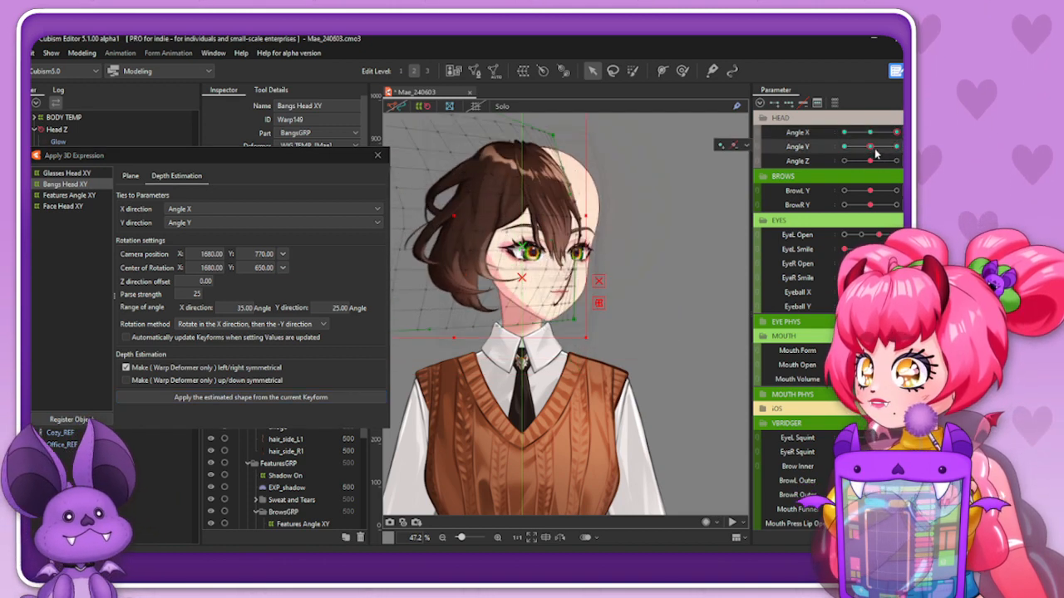
Compare the bangs with and without the newly estimated shape at different head angles, and undo the estimate
key(ctrl+z)
key(ctrl+z)
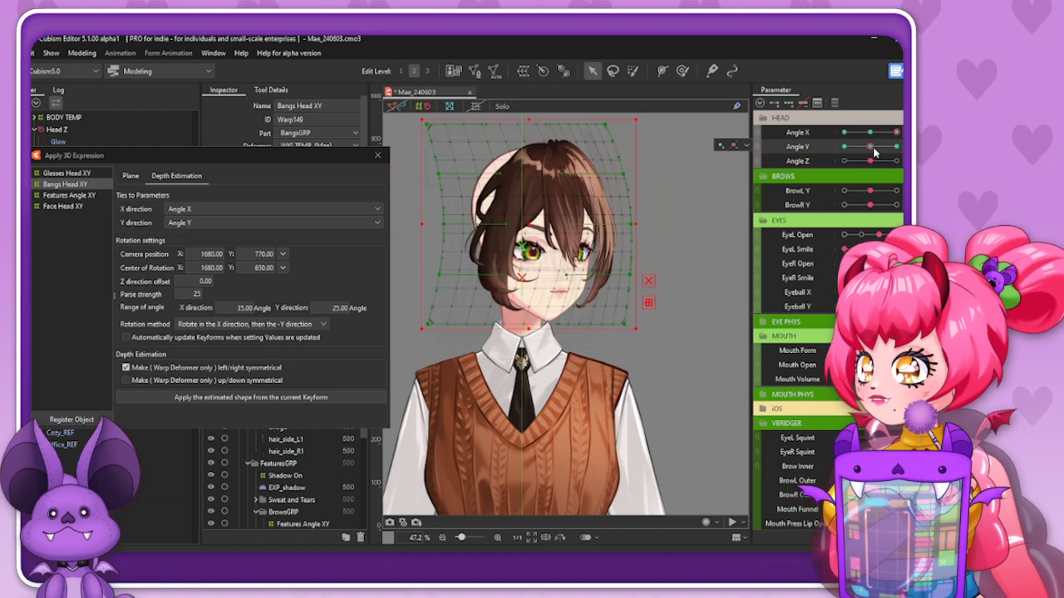
key(ctrl+z)
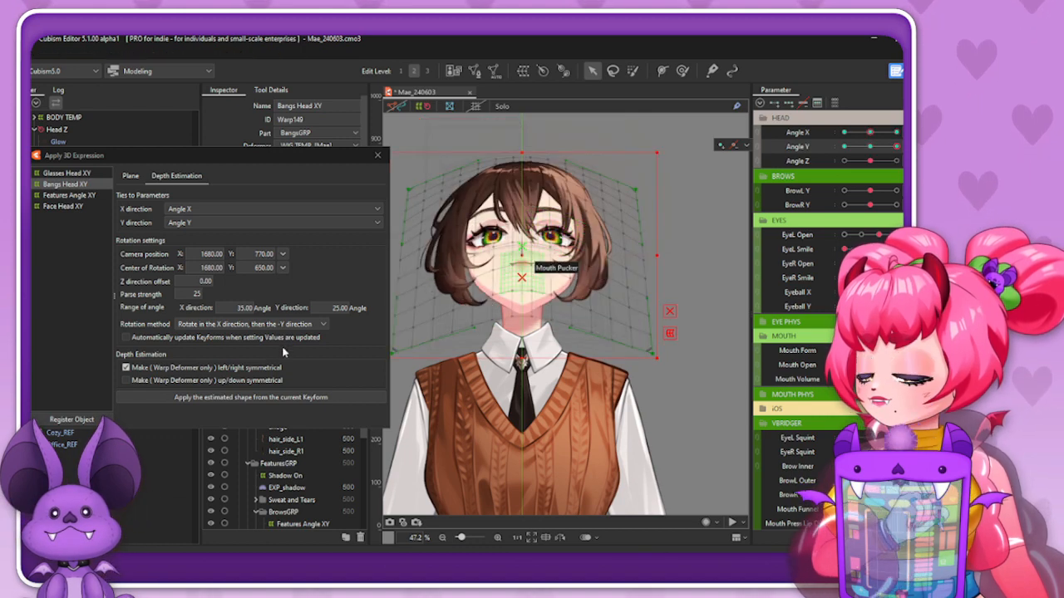
key(ctrl+y)
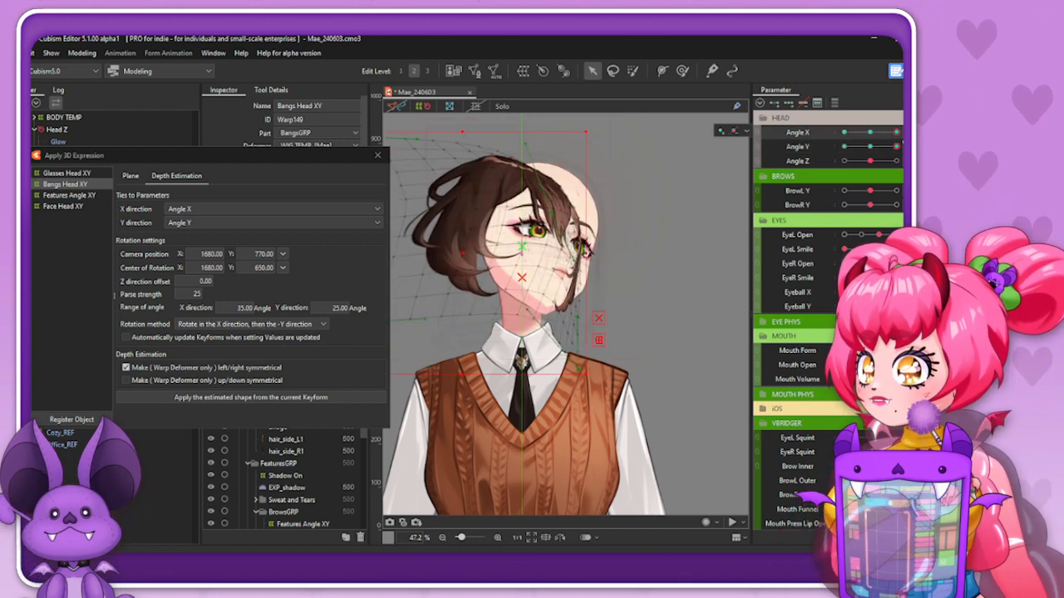
key(ctrl+z)
key(ctrl+y)
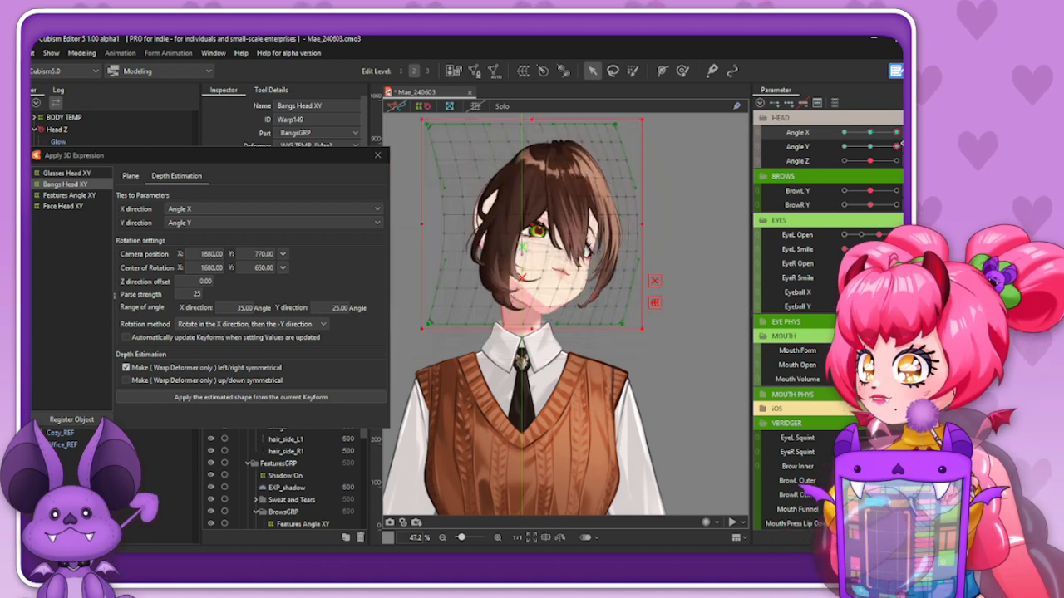
key(ctrl+z)
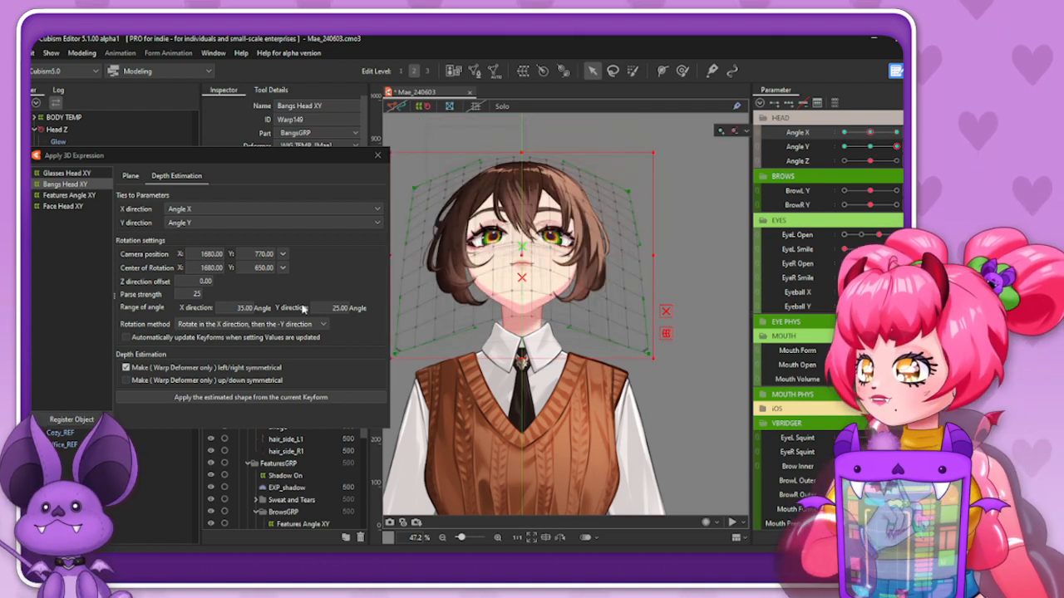
Try a Y direction angle range of 15, applying the estimated shape and previewing the bangs at maximum Angle X and Angle Y
double_click(328, 307)
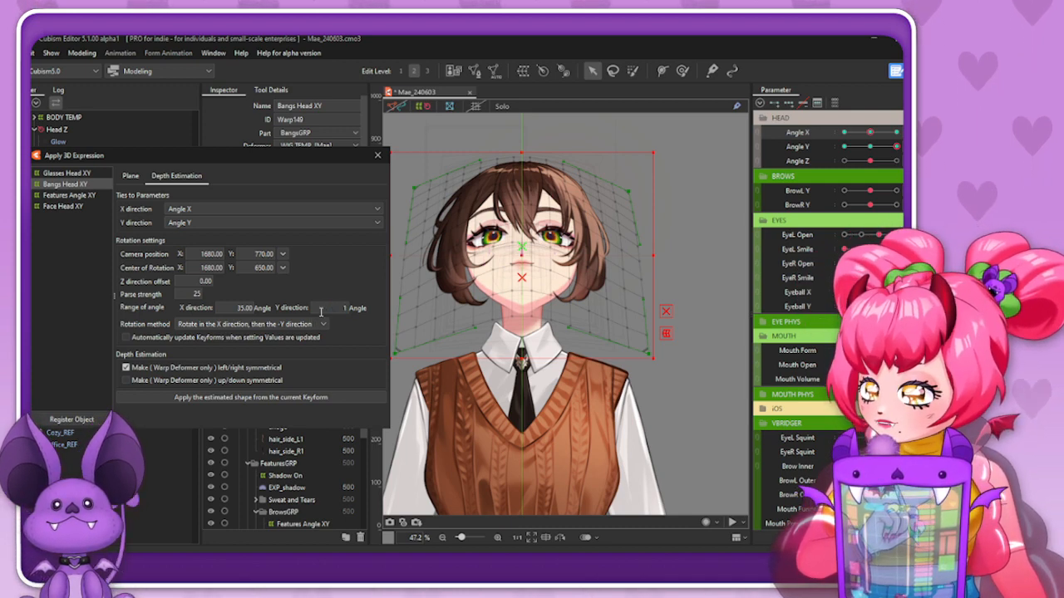
click(295, 402)
drag(871, 133, 897, 133)
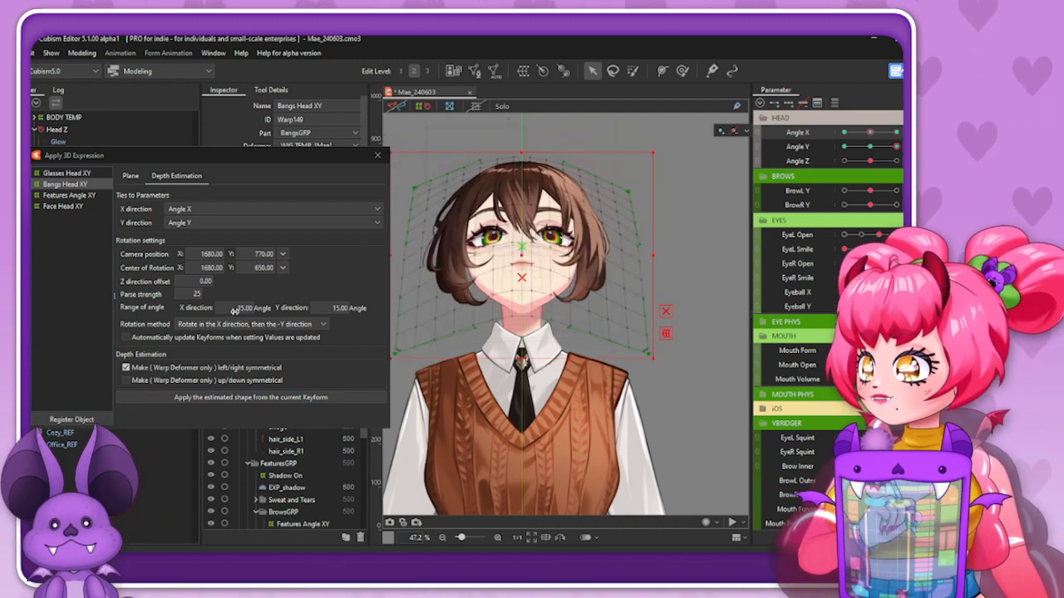
drag(870, 147, 896, 133)
Set the Y direction angle range to 30, then try the estimated shape at maximum Angle X and preview the head angles
click(330, 307)
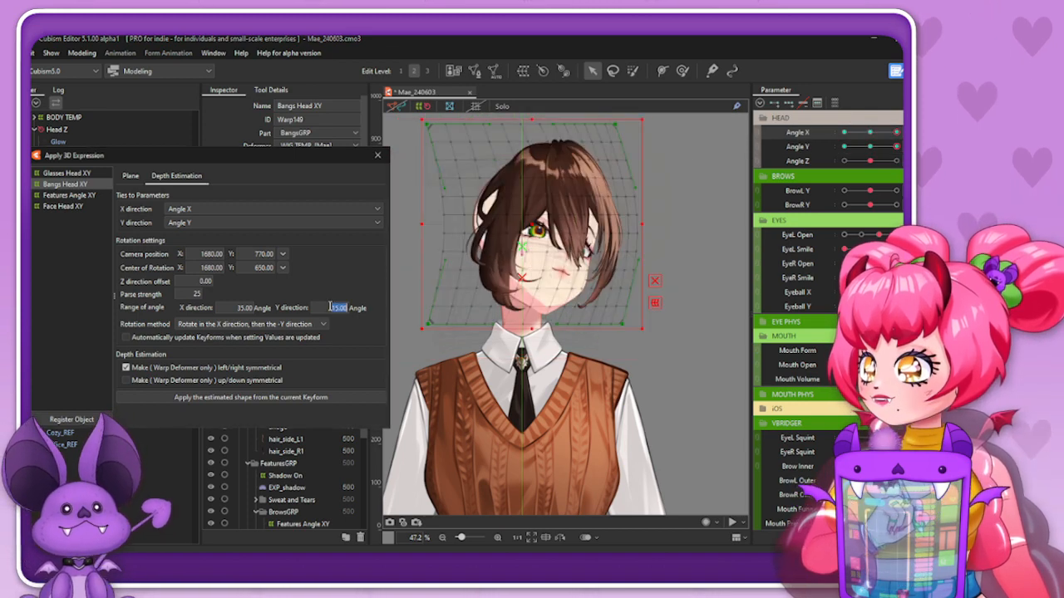
click(291, 397)
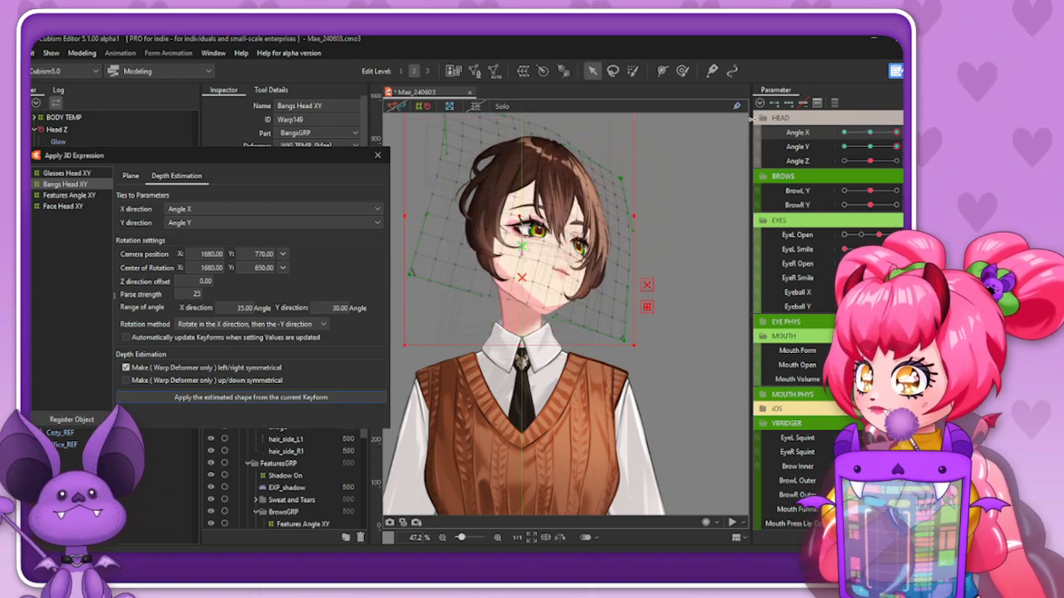
click(870, 133)
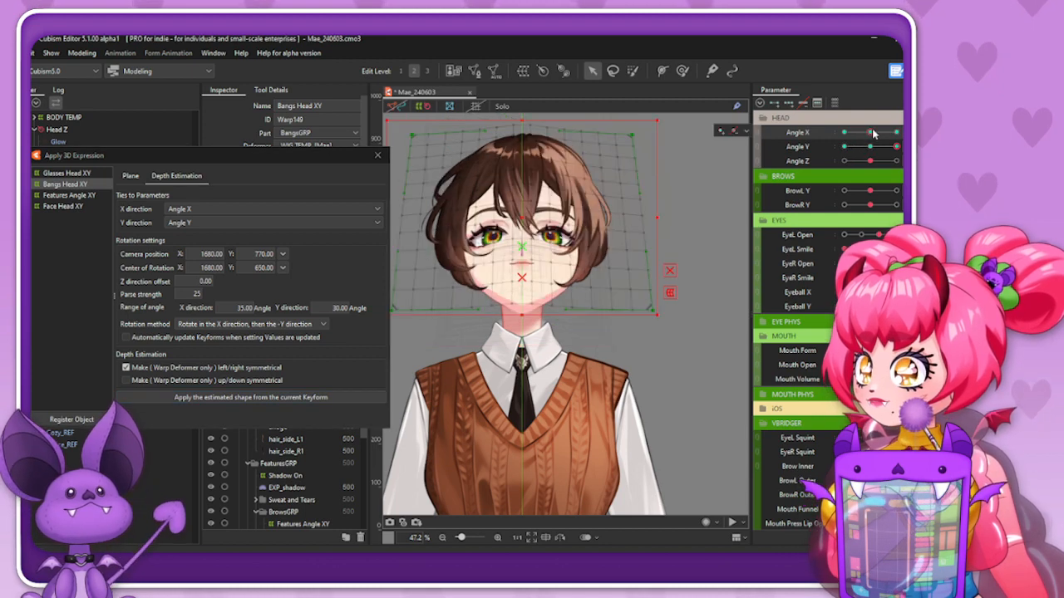
click(897, 132)
mouse_move(894, 138)
mouse_down()
mouse_move(852, 154)
mouse_move(900, 147)
mouse_move(871, 143)
mouse_move(881, 145)
mouse_move(874, 153)
mouse_move(897, 132)
mouse_up()
click(872, 147)
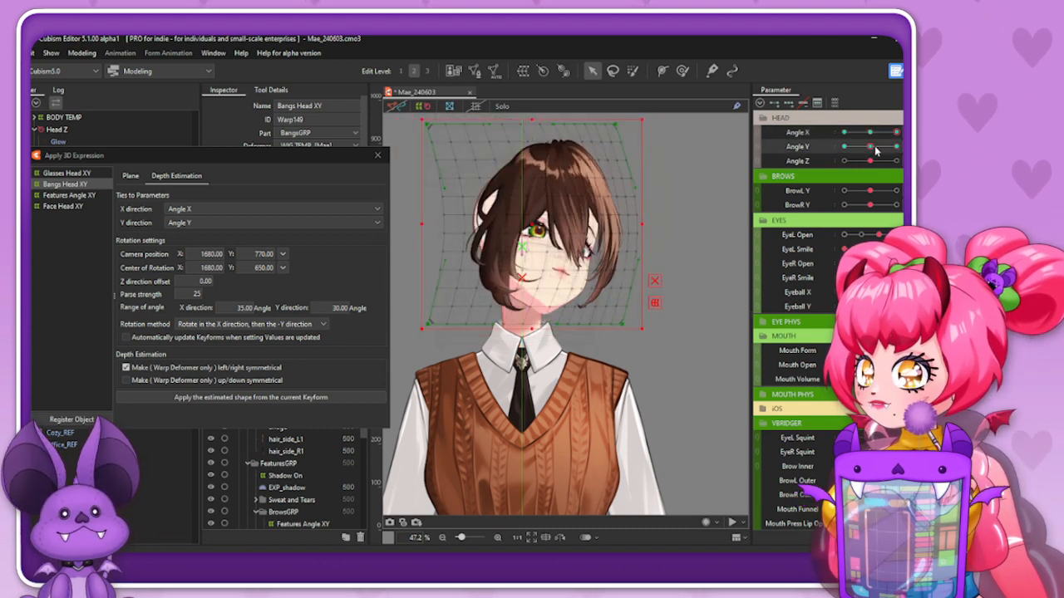
Try applying the estimated shape from the maximum Angle X keyform with Angle Y centered, preview it at maximum Angle Y, and undo it
click(295, 399)
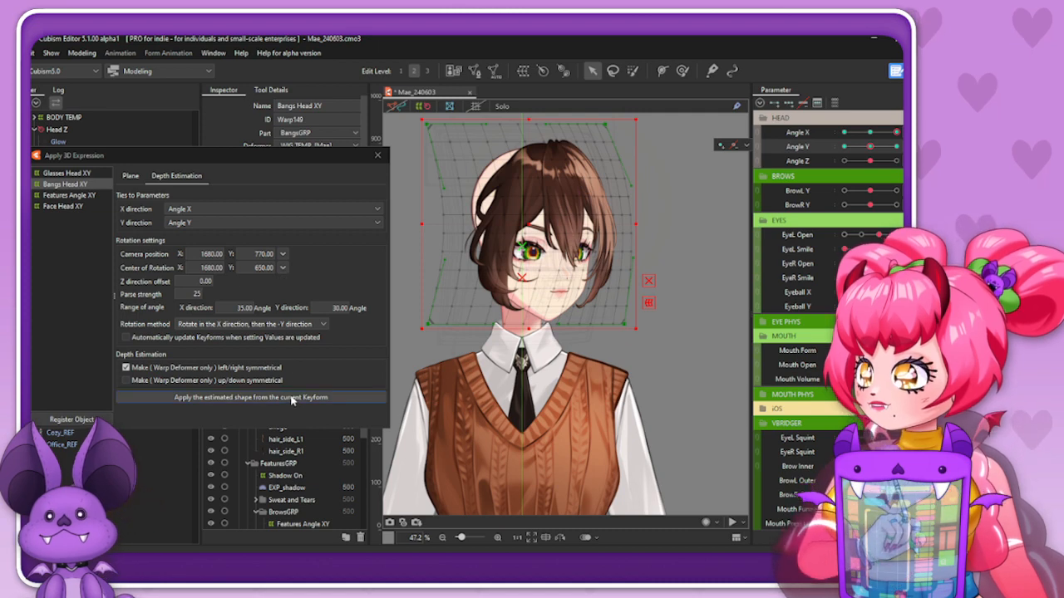
click(870, 133)
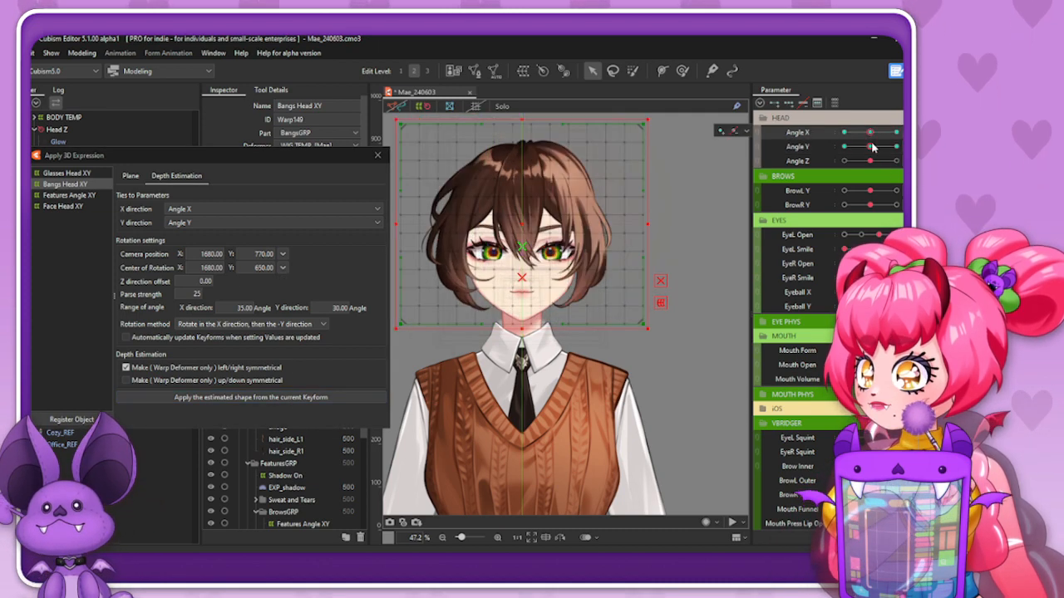
mouse_move(901, 157)
mouse_down()
mouse_move(864, 178)
mouse_move(901, 163)
mouse_up()
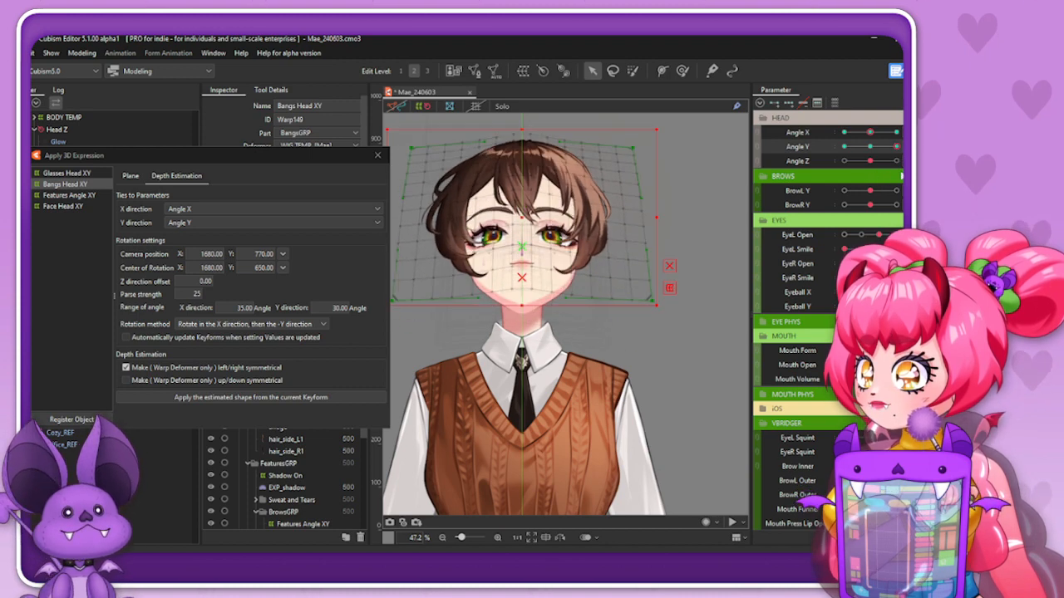
key(ctrl+z)
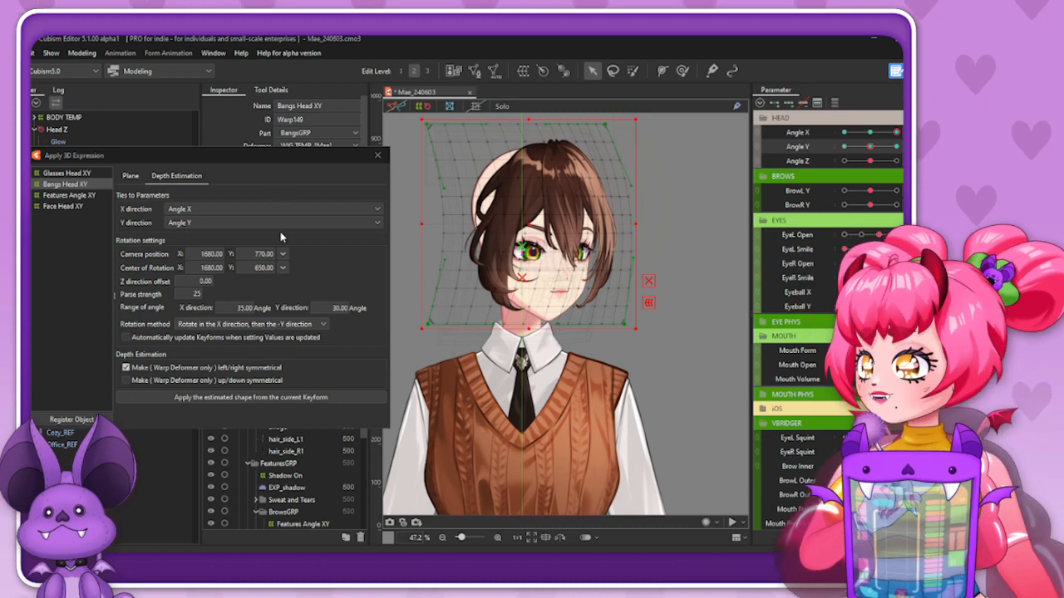
Reapply the estimate from maximum Angle X, check the bangs facing up, undo it and close the 3D expression settings
click(279, 398)
click(871, 132)
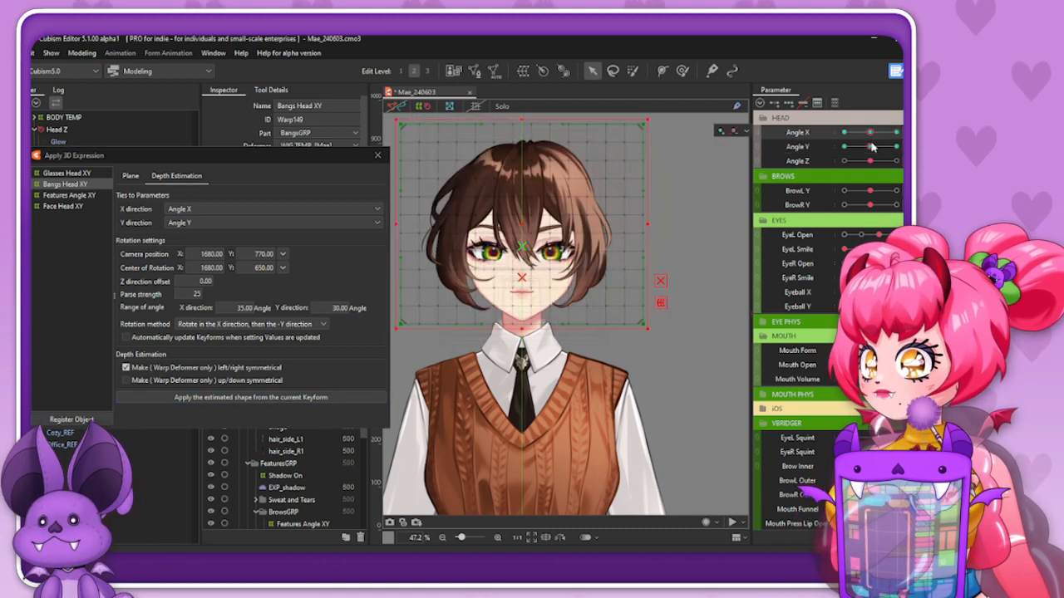
drag(870, 146, 896, 146)
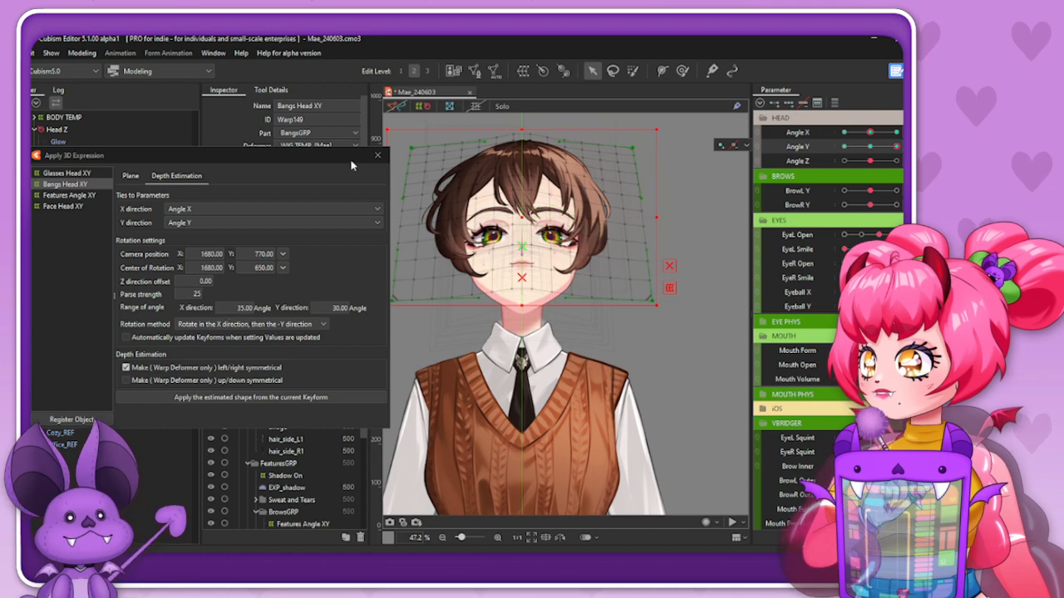
key(ctrl+z)
click(378, 157)
click(378, 157)
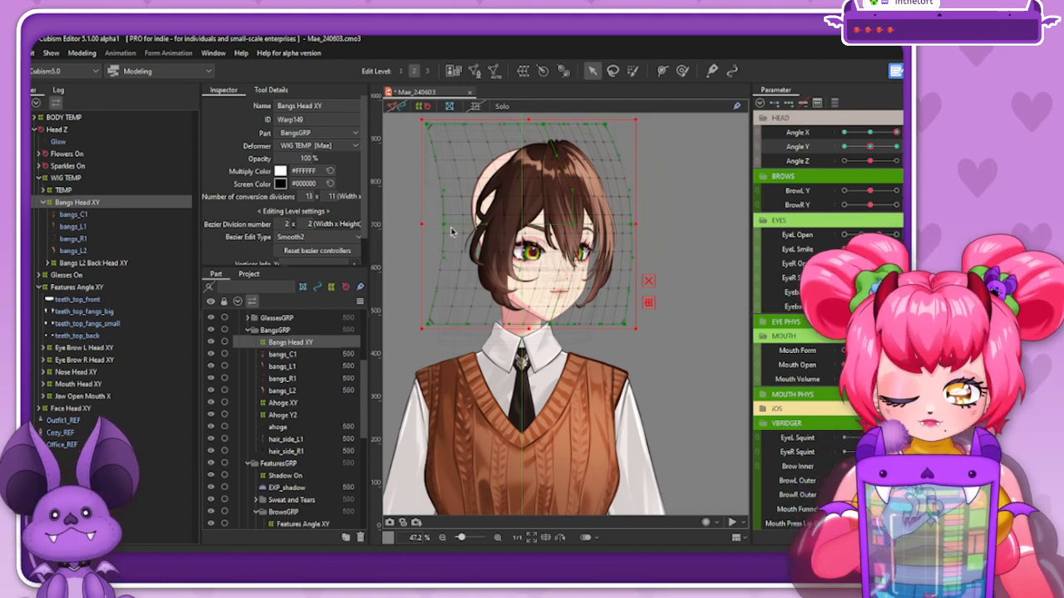
Reopen the 3D expression settings at maximum Angle X, apply the estimated shape, and compare the bangs with and without it
click(874, 133)
click(896, 133)
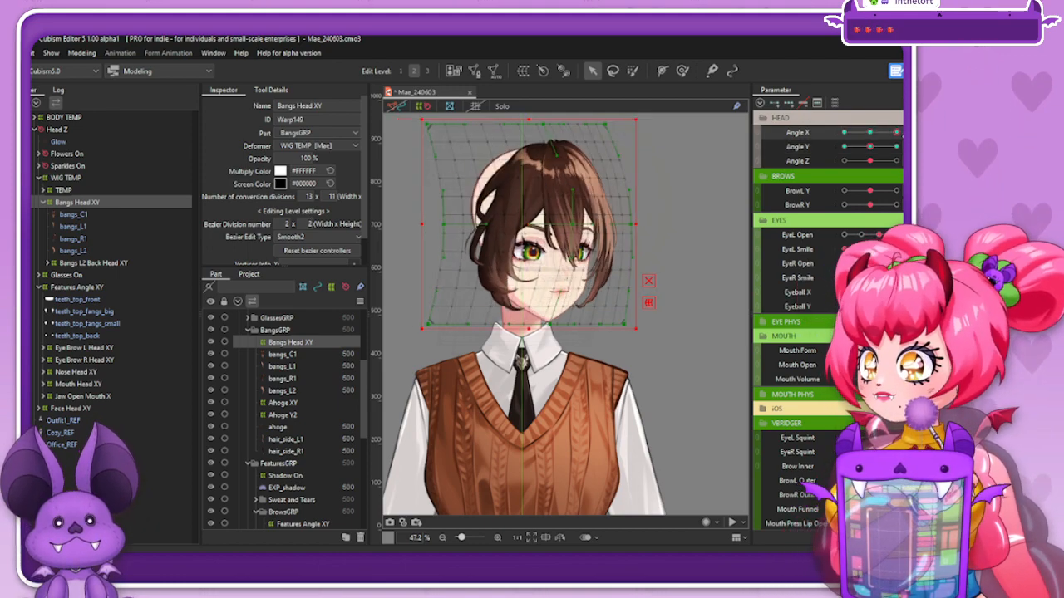
click(83, 52)
mouse_move(167, 190)
click(241, 191)
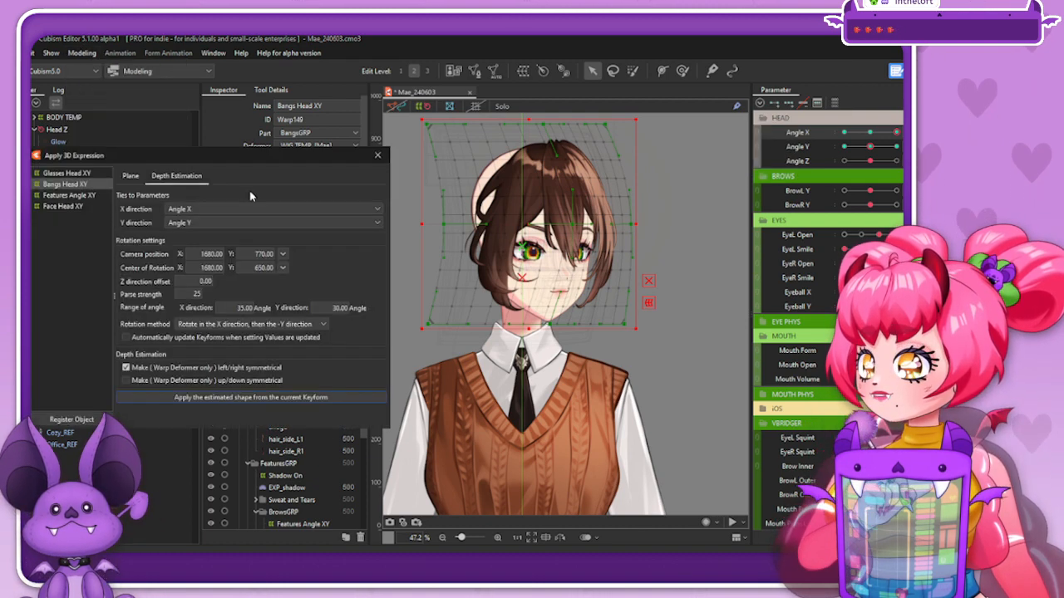
click(258, 398)
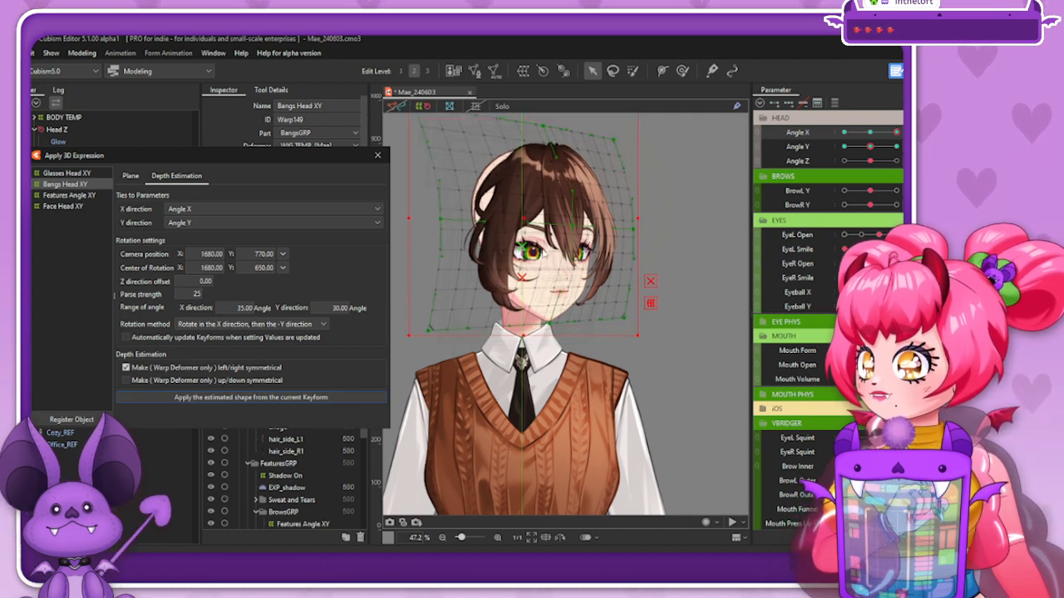
key(ctrl+z)
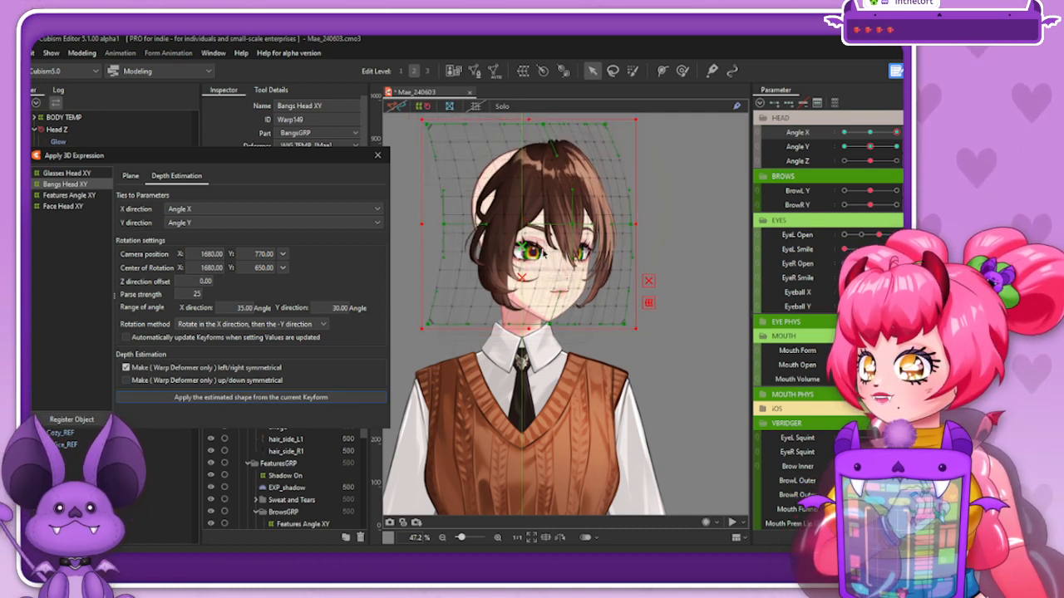
key(ctrl+y)
key(ctrl+z)
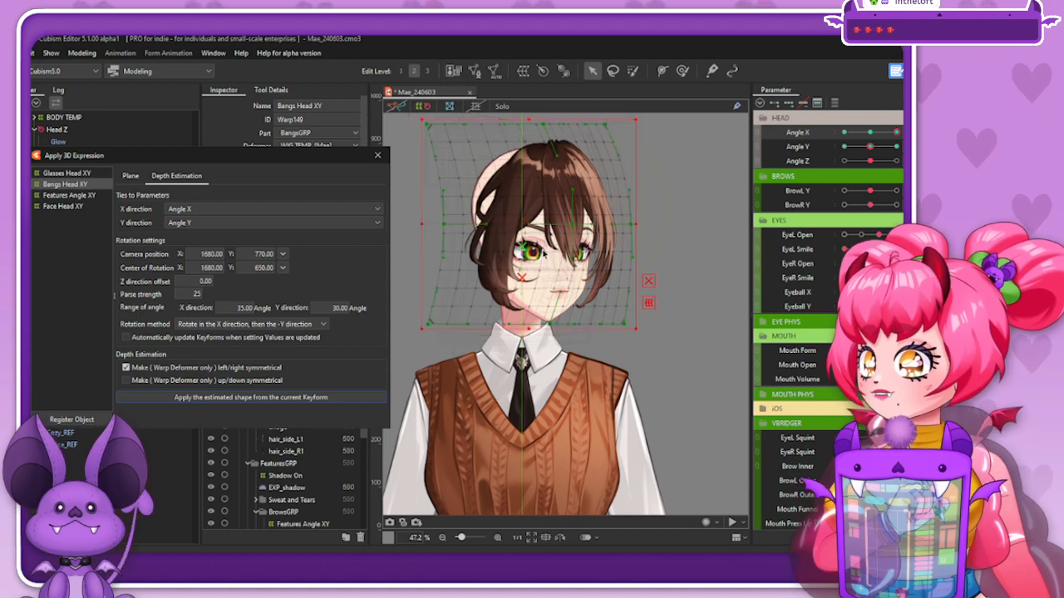
key(ctrl+y)
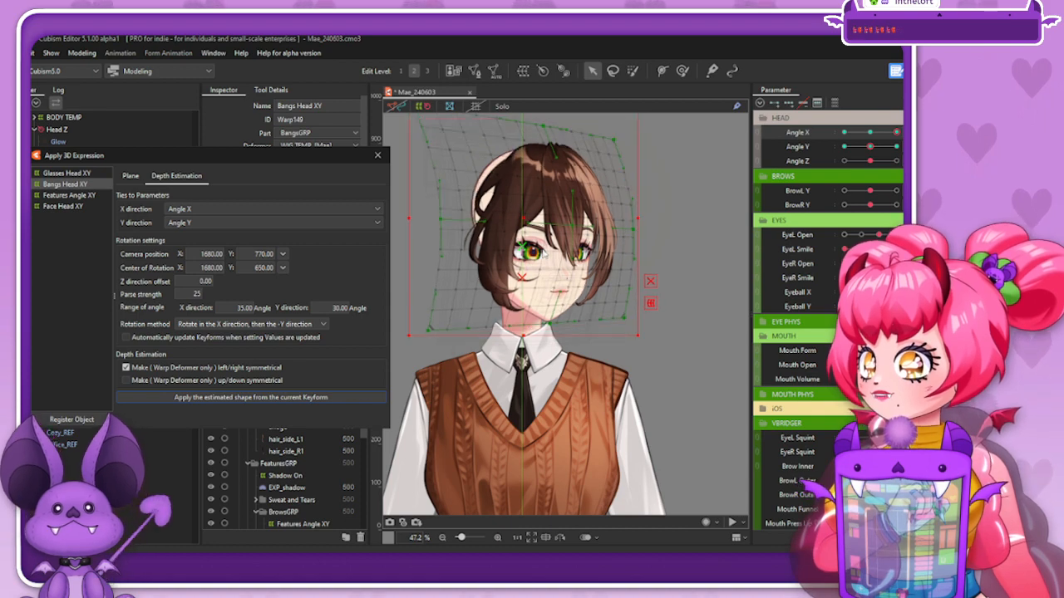
Close the 3D expression settings and preview the estimated bangs at maximum Angle Y, with Angle X at maximum and centered
click(377, 155)
drag(862, 132, 901, 155)
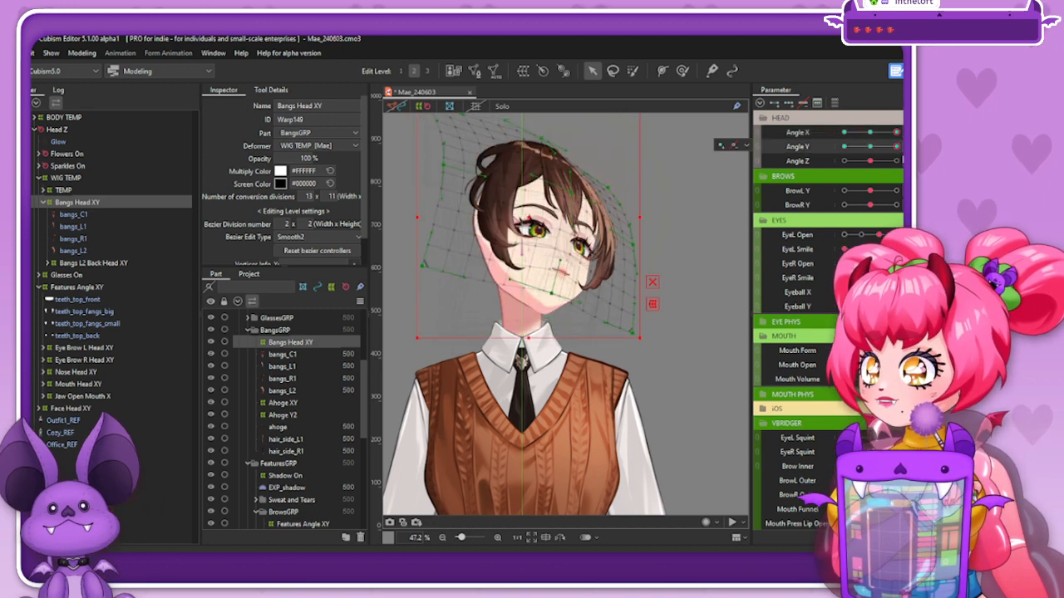
click(872, 134)
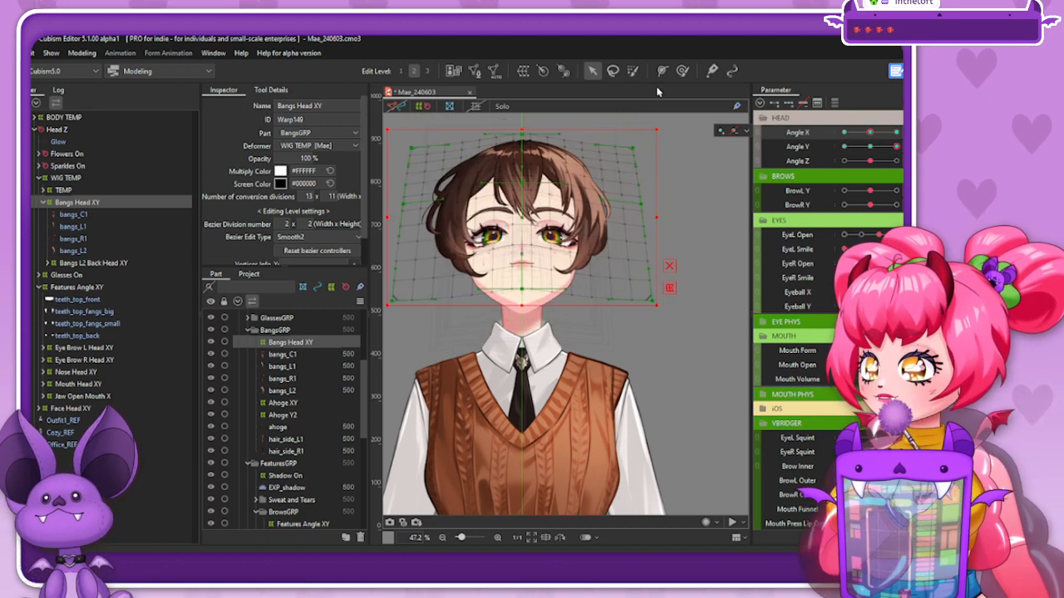
Set the Bangs Head XY deformer's Bezier division number to 4 x 4 and reopen the 3D expression depth estimation settings
click(683, 70)
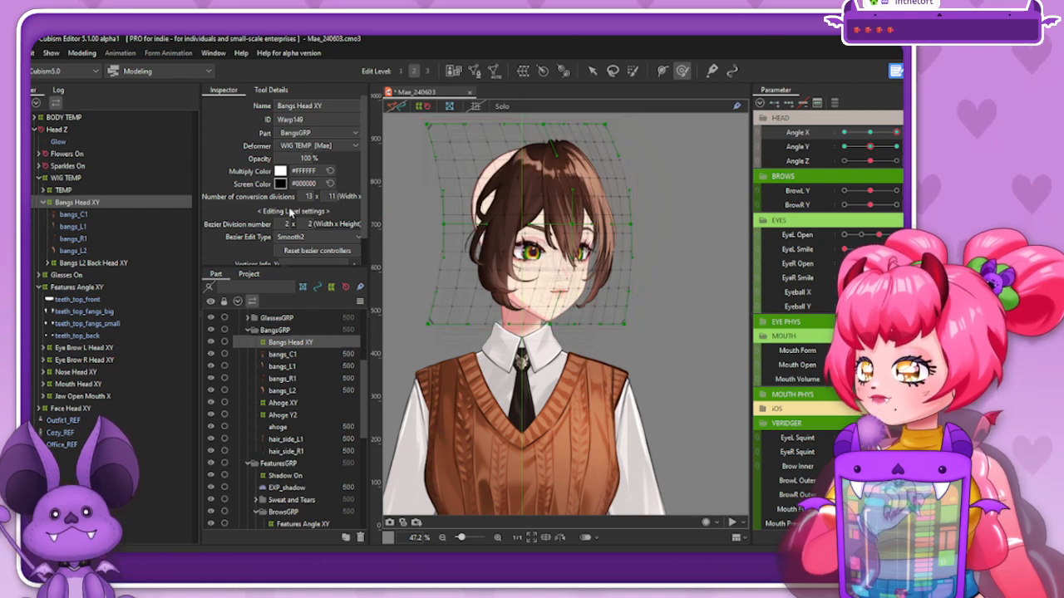
click(280, 222)
text(4)
click(308, 223)
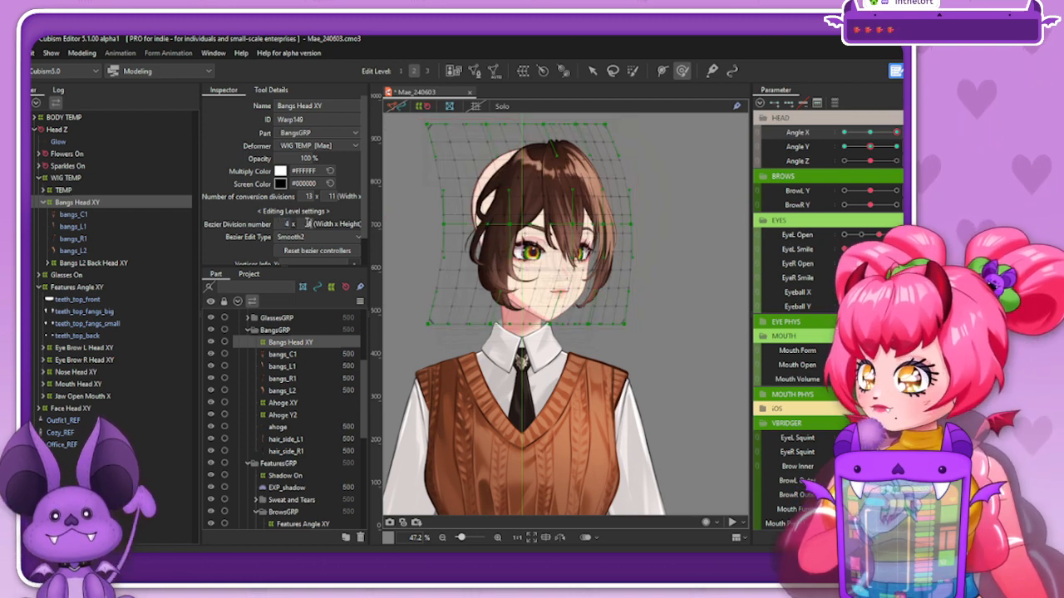
click(870, 133)
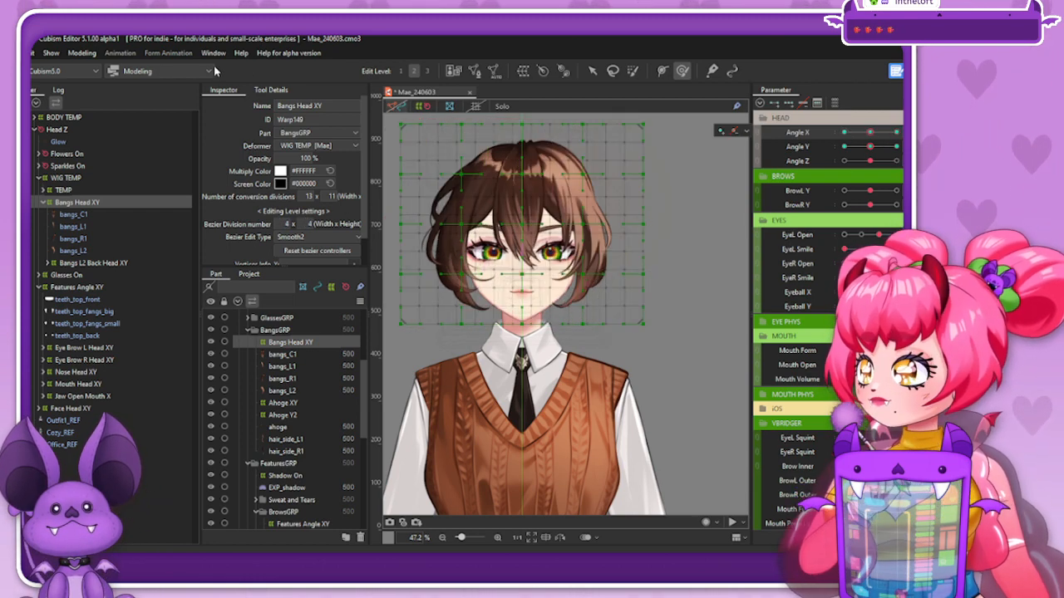
click(76, 54)
mouse_move(81, 53)
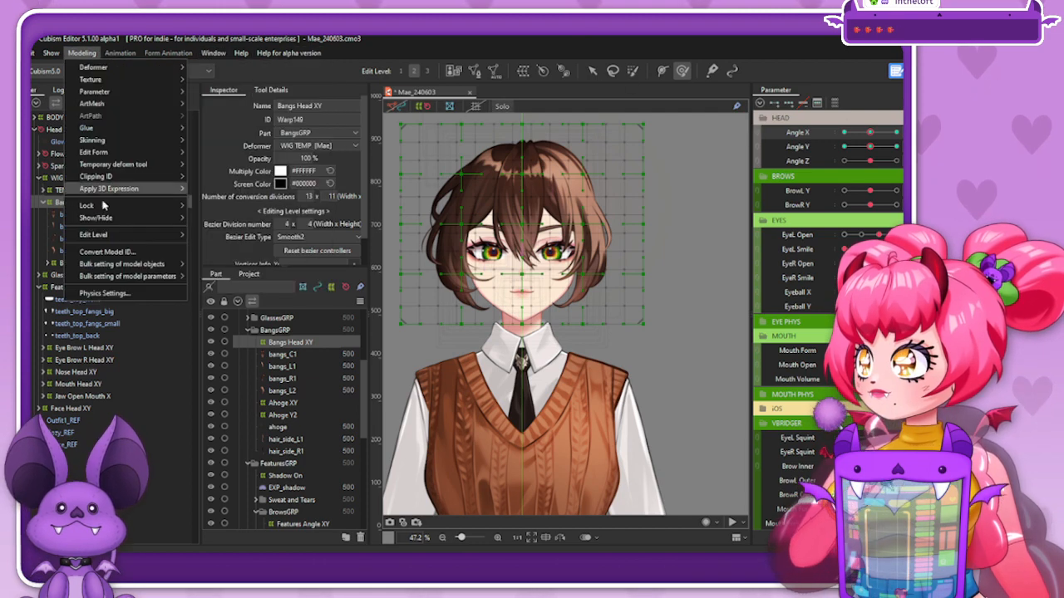
mouse_move(166, 189)
click(225, 190)
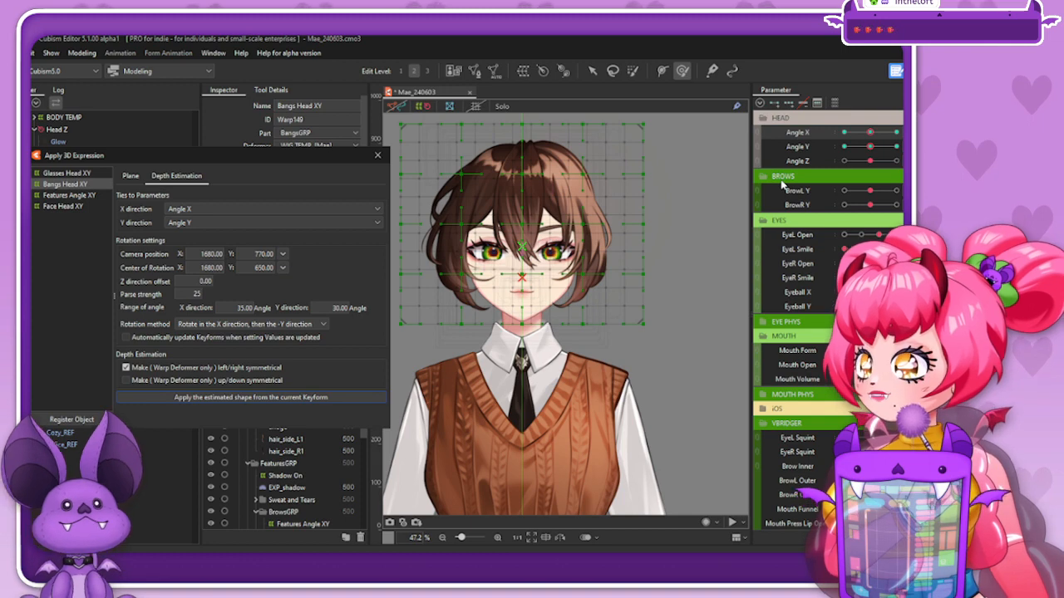
Try a Parse strength of 5, applying the estimated shape from maximum Angle X, previewing maximum Angle Y and undoing the estimate
drag(870, 147, 897, 133)
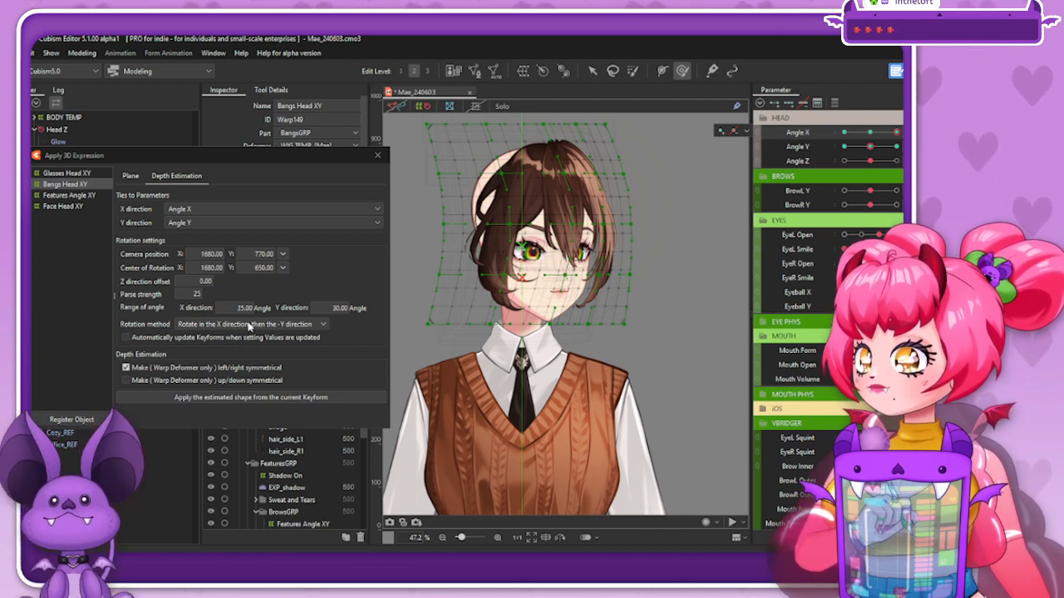
click(175, 297)
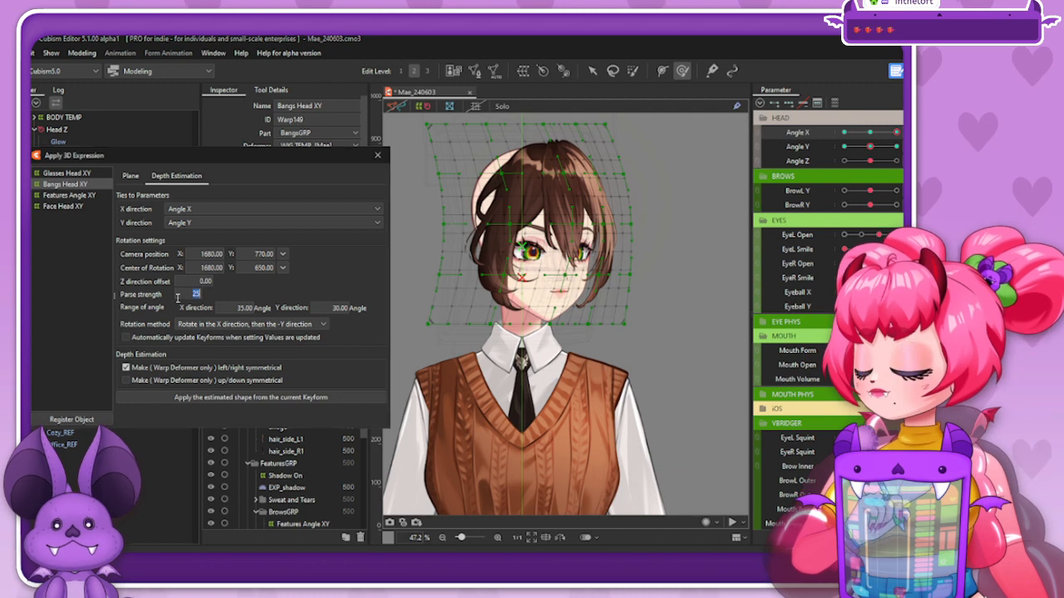
click(260, 397)
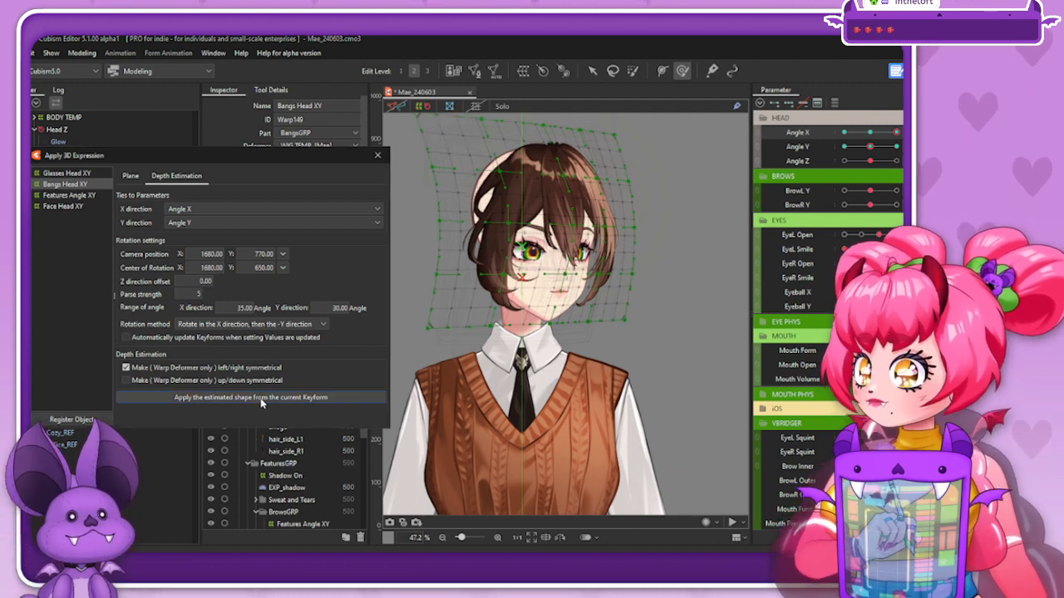
click(871, 133)
click(895, 147)
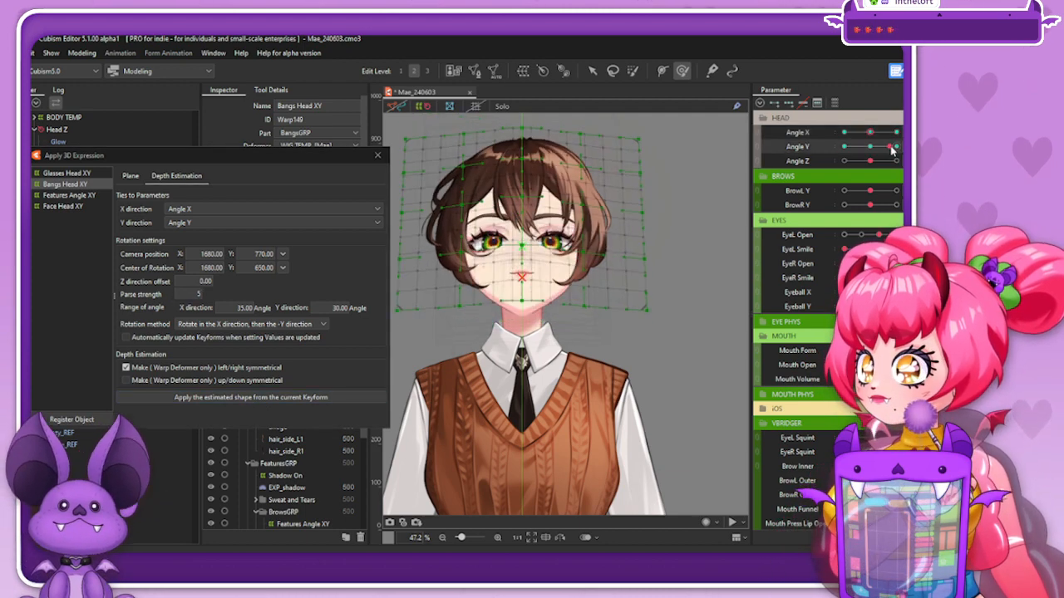
click(896, 132)
click(870, 146)
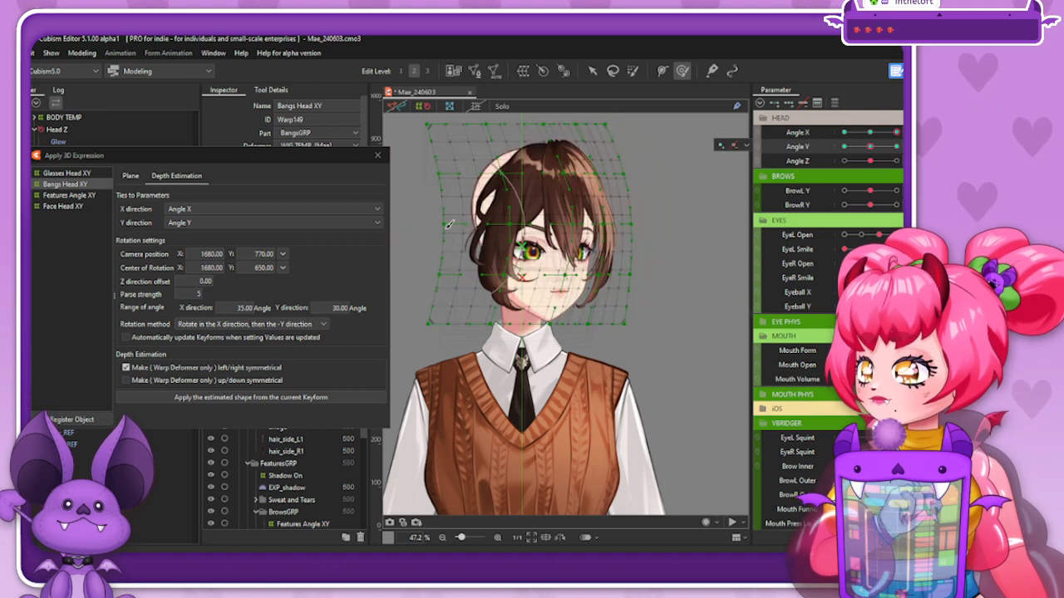
Set the Parse strength to 100, then try the estimated shape from maximum Angle X, preview it and undo the estimate
click(191, 297)
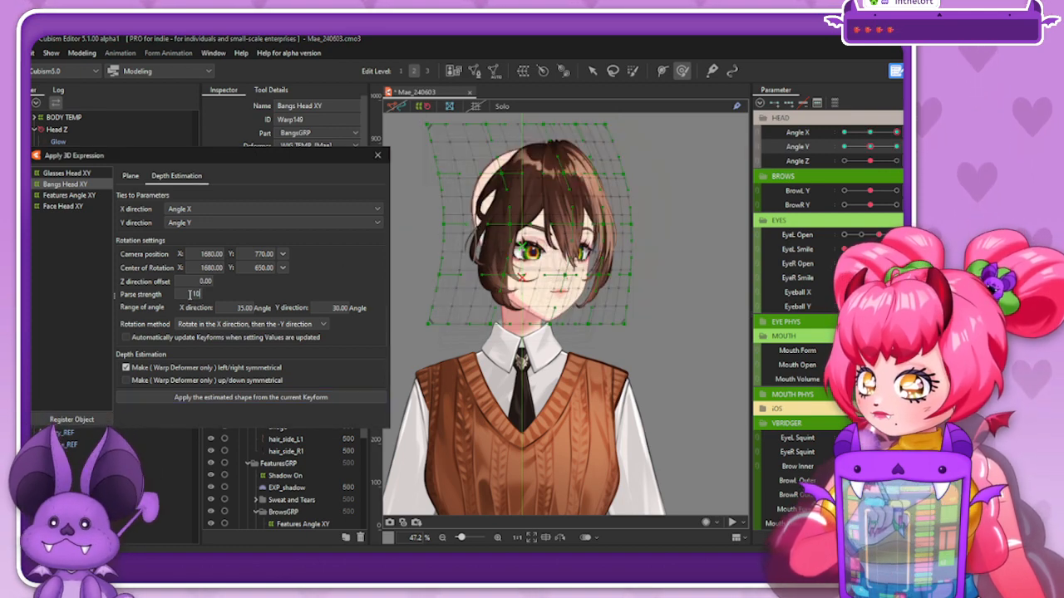
key(Return)
click(291, 400)
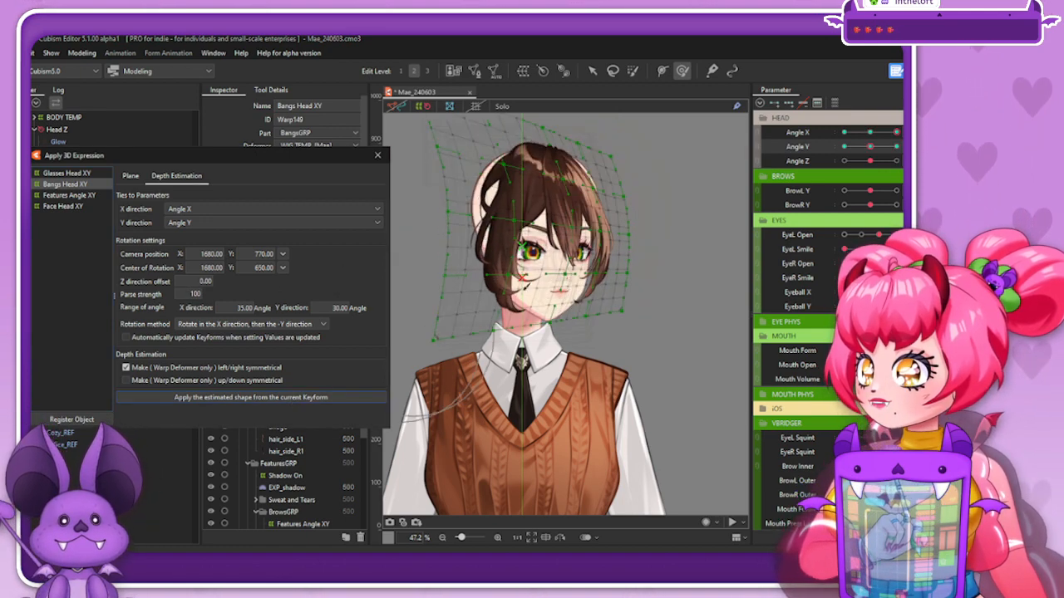
click(873, 134)
click(896, 146)
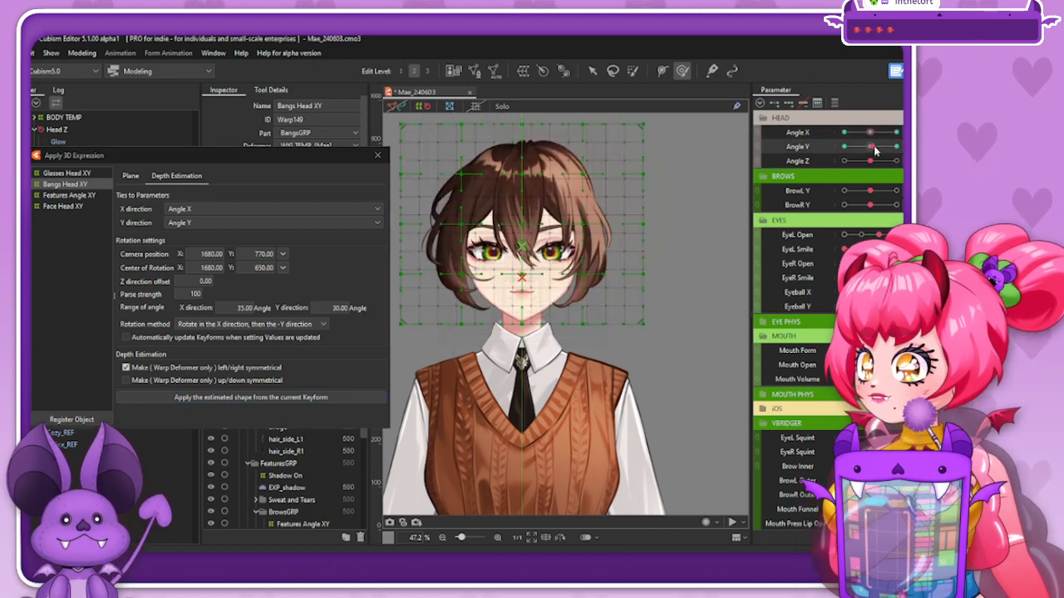
mouse_move(896, 147)
mouse_down()
mouse_move(873, 166)
mouse_move(896, 148)
mouse_up()
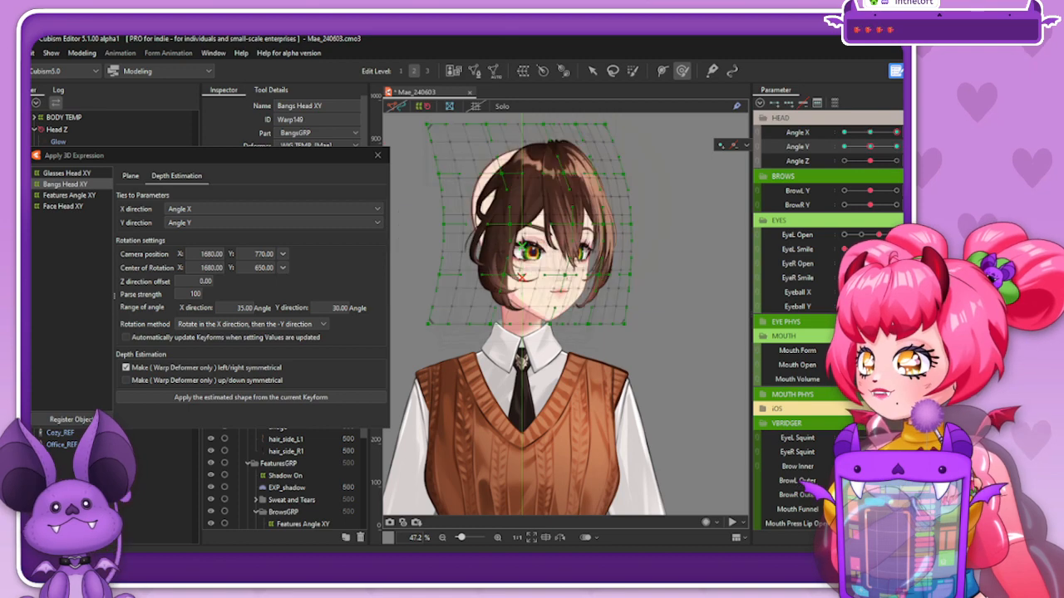
Try a Parse strength of 1, applying the estimated bangs shape from maximum Angle X and previewing maximum Angle Y
double_click(194, 294)
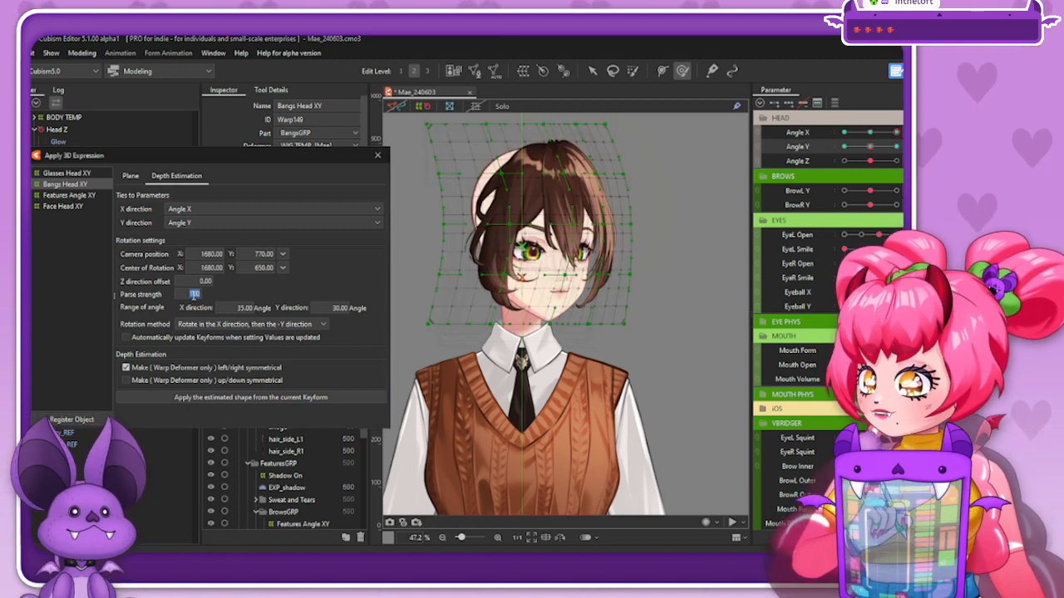
text(1)
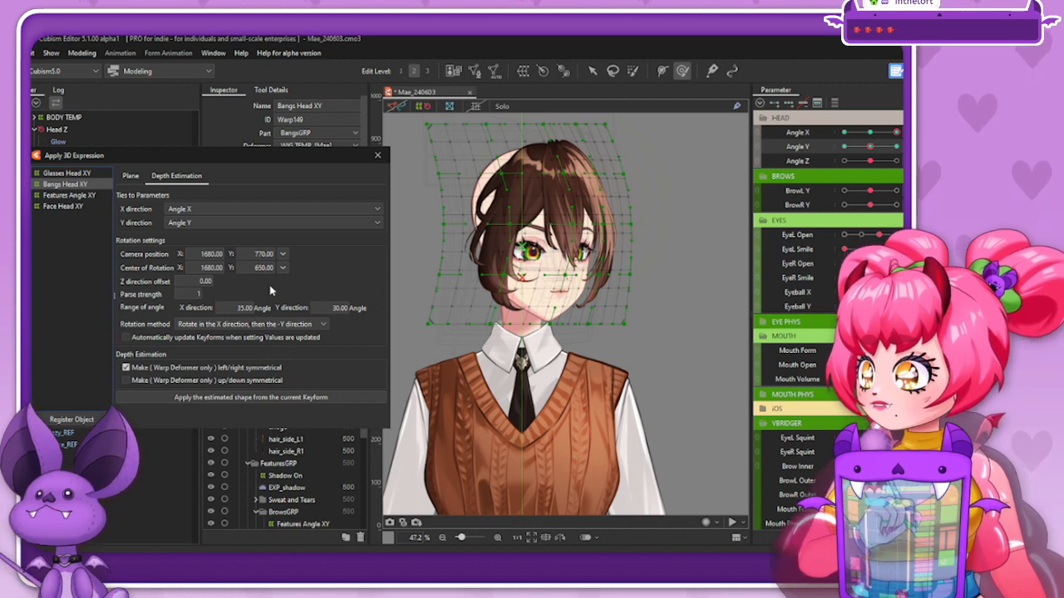
click(260, 398)
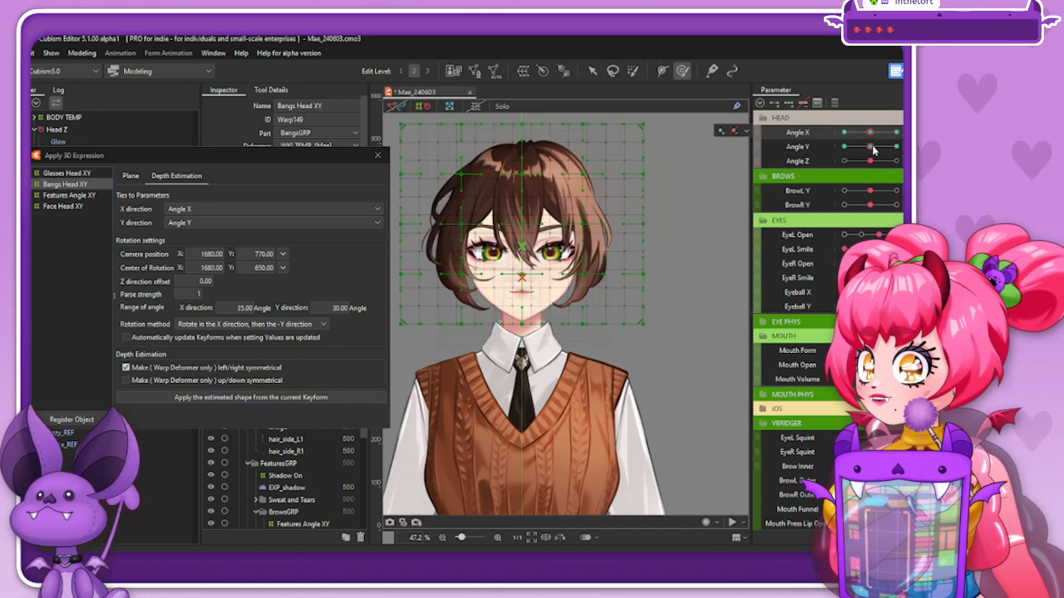
click(896, 147)
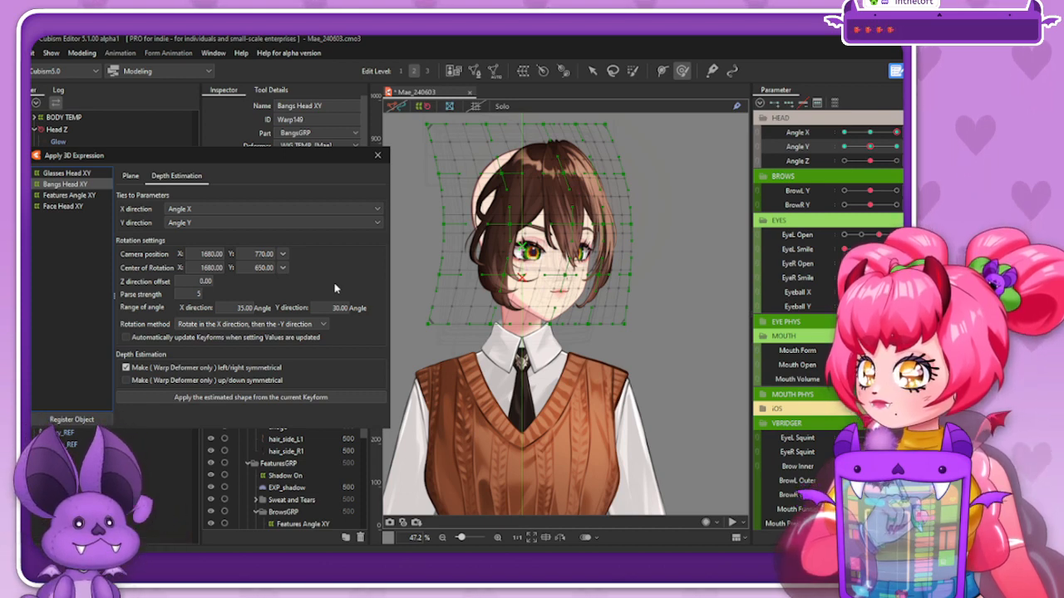
Try the estimated bangs shape from maximum Angle Y with Angle X centered, at a Parse strength of 5, and preview minimum Angle X
drag(864, 137, 897, 142)
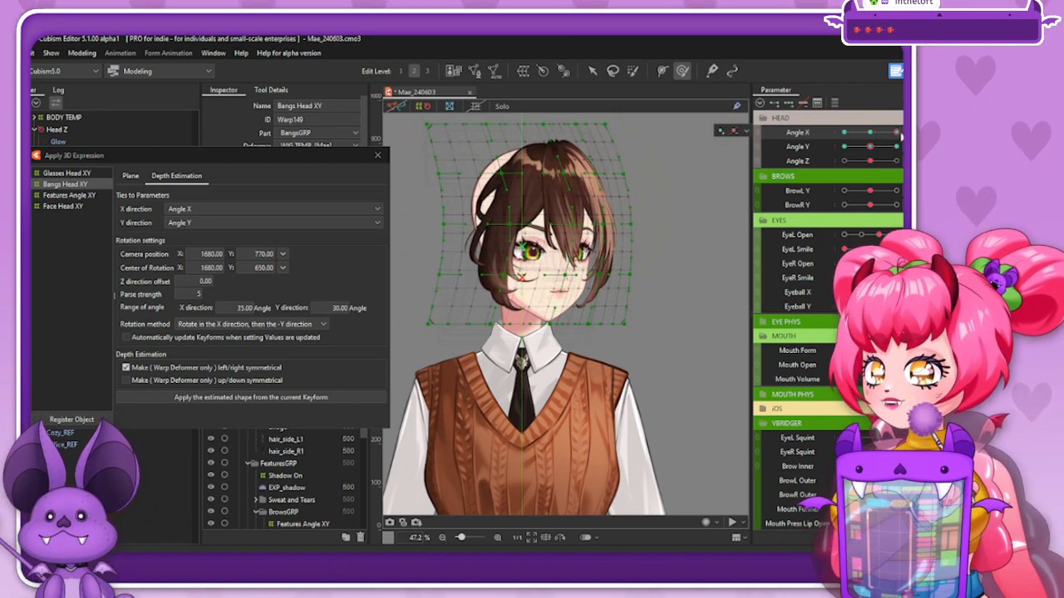
click(871, 134)
drag(871, 148, 897, 147)
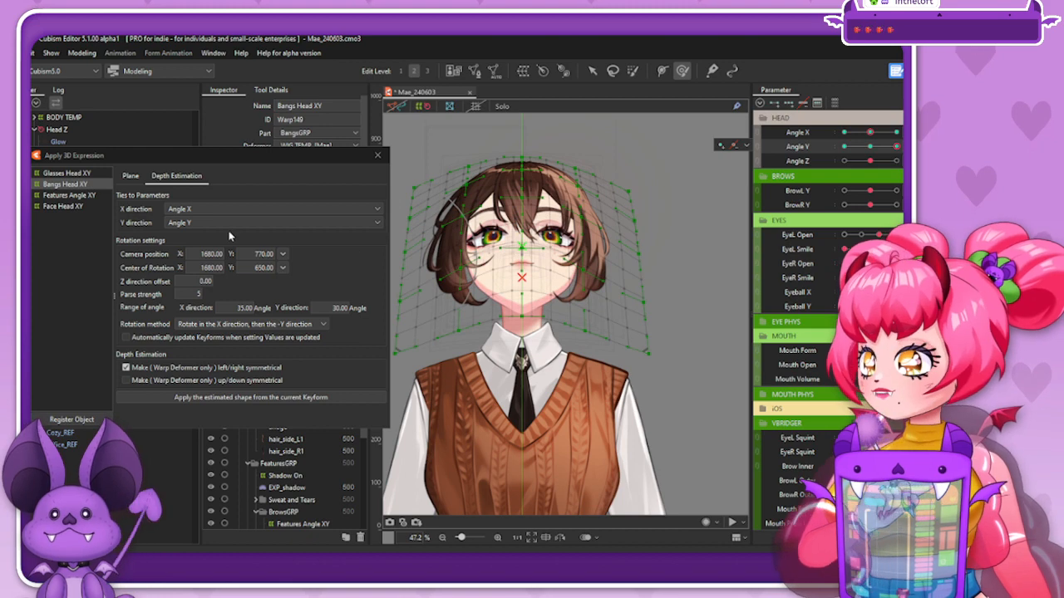
click(222, 402)
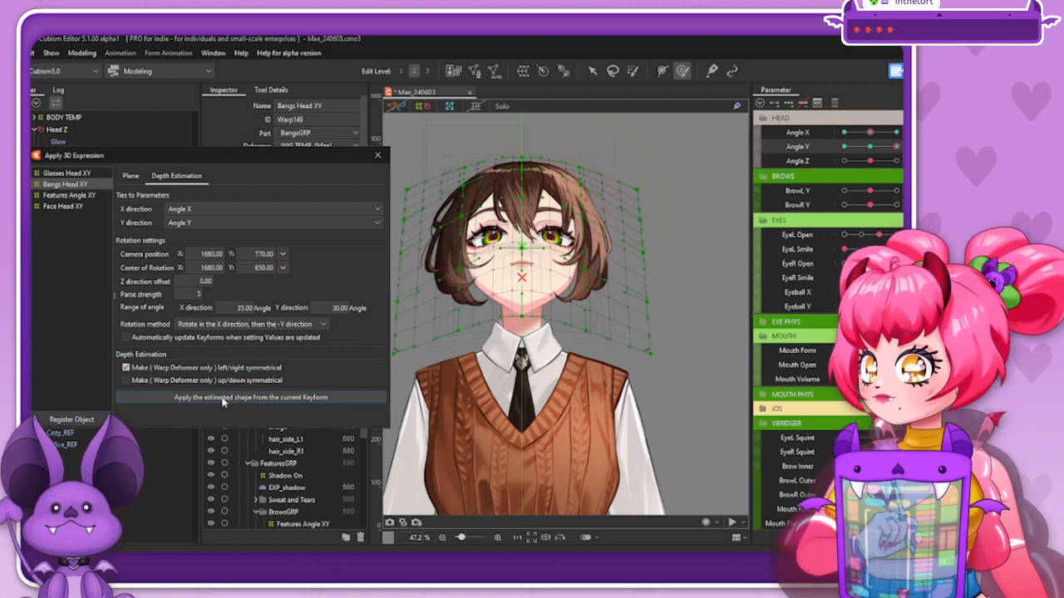
click(870, 148)
drag(871, 134, 835, 172)
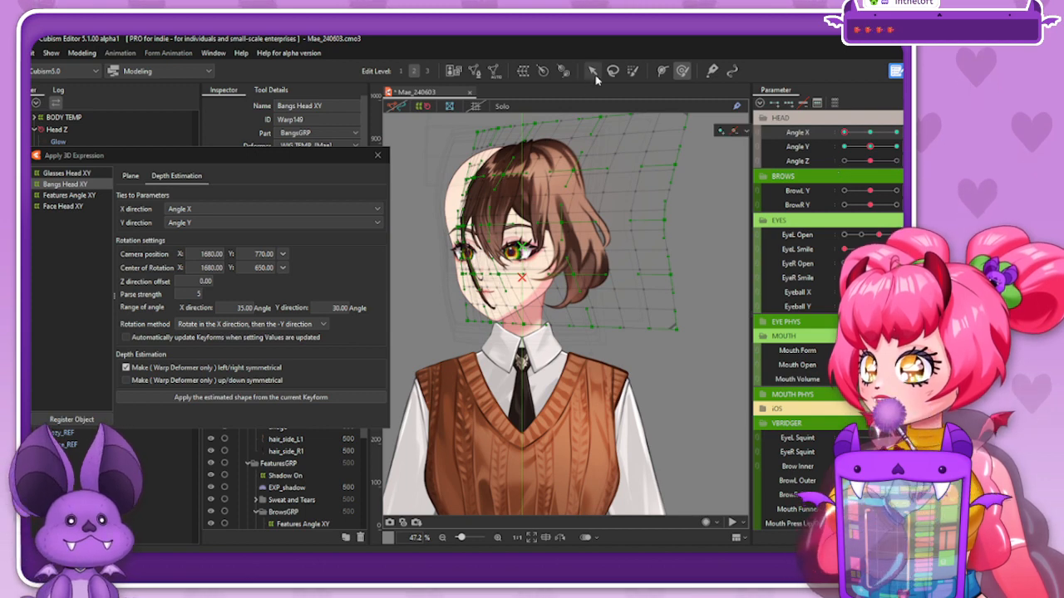
Try shifting the Bangs Head XY deformer toward the face at maximum Angle X, then undo the shift and the estimate
click(594, 73)
click(896, 133)
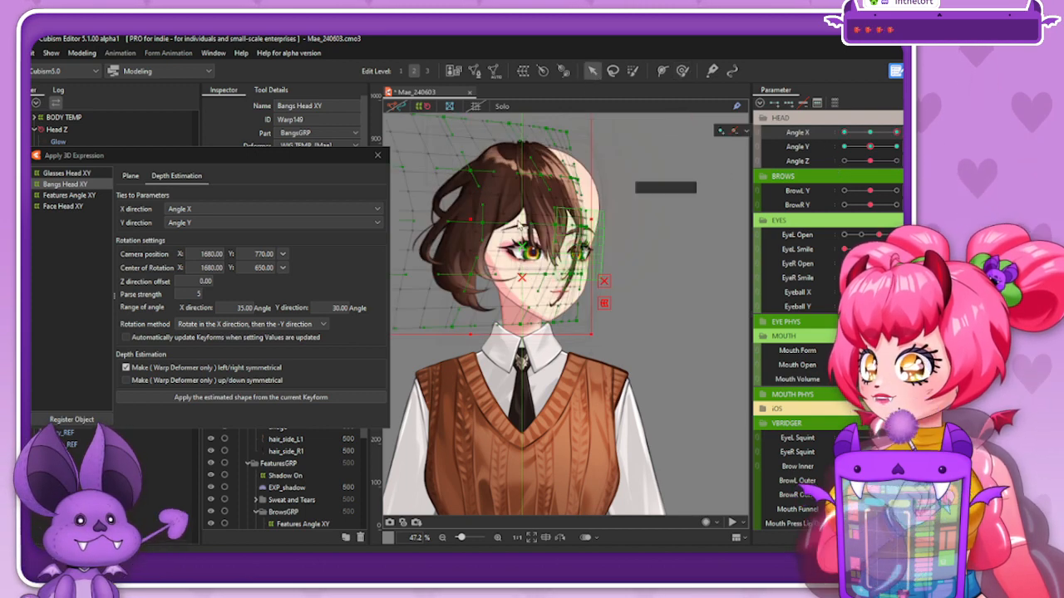
drag(468, 220, 496, 225)
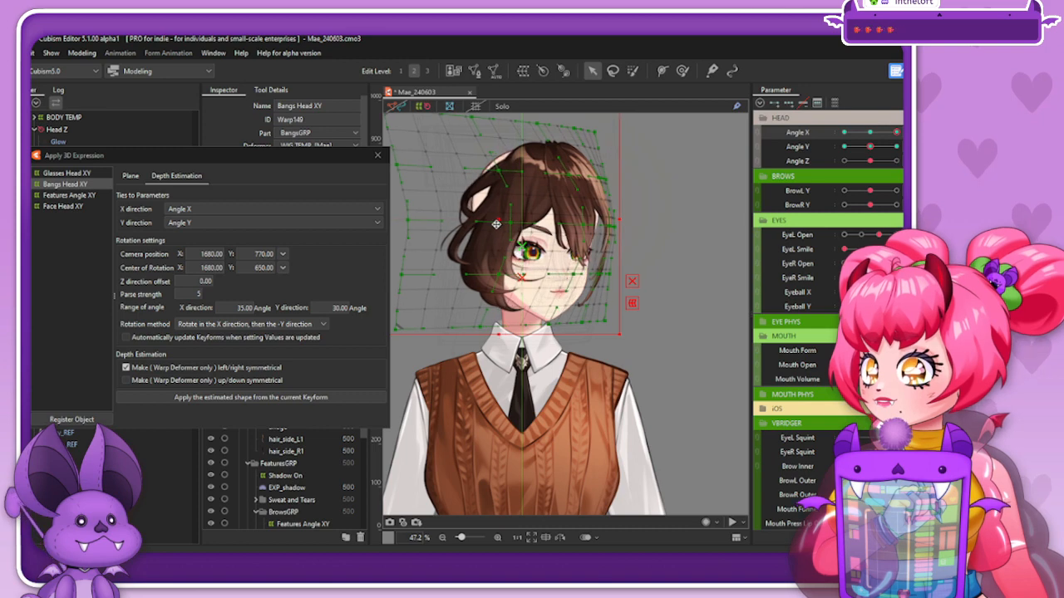
key(ctrl+z)
key(ctrl+z)
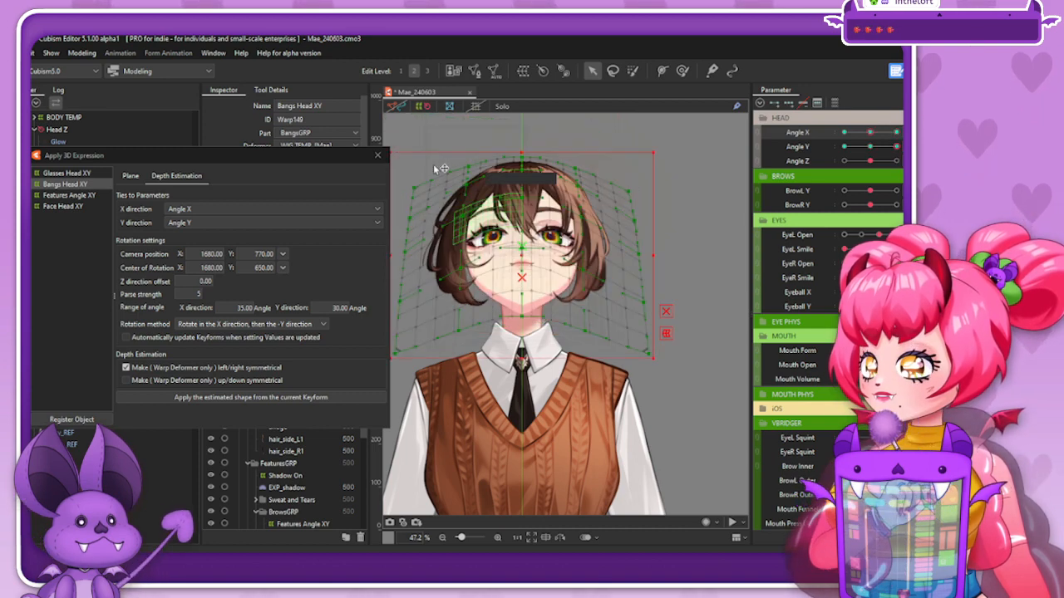
Preview the bangs around maximum Angle Y and compare the deformer shape by undoing and redoing the last change
click(897, 147)
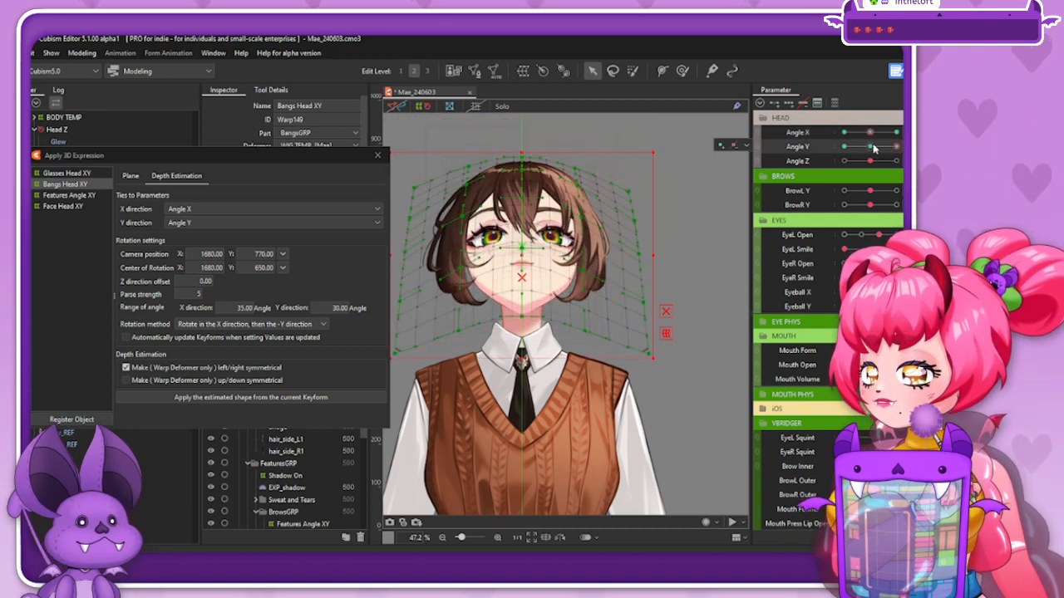
drag(872, 148, 895, 163)
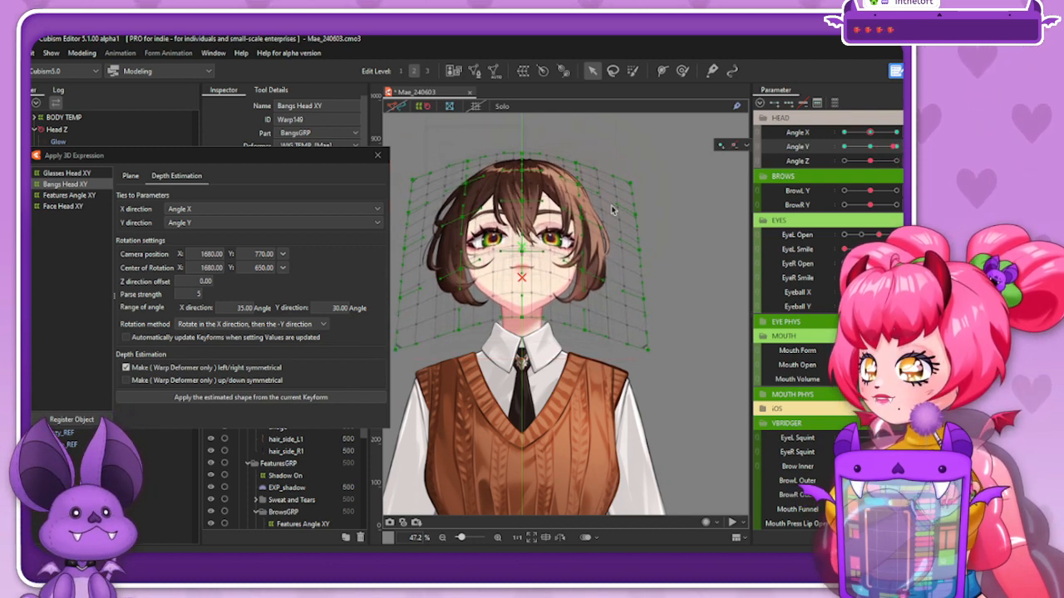
drag(887, 147, 895, 146)
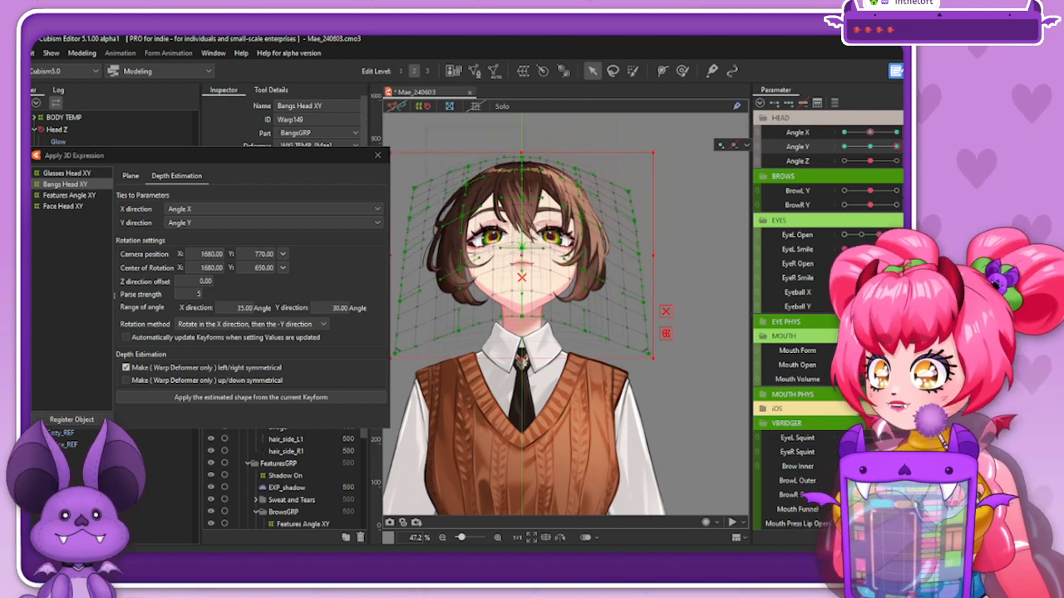
key(ctrl+z)
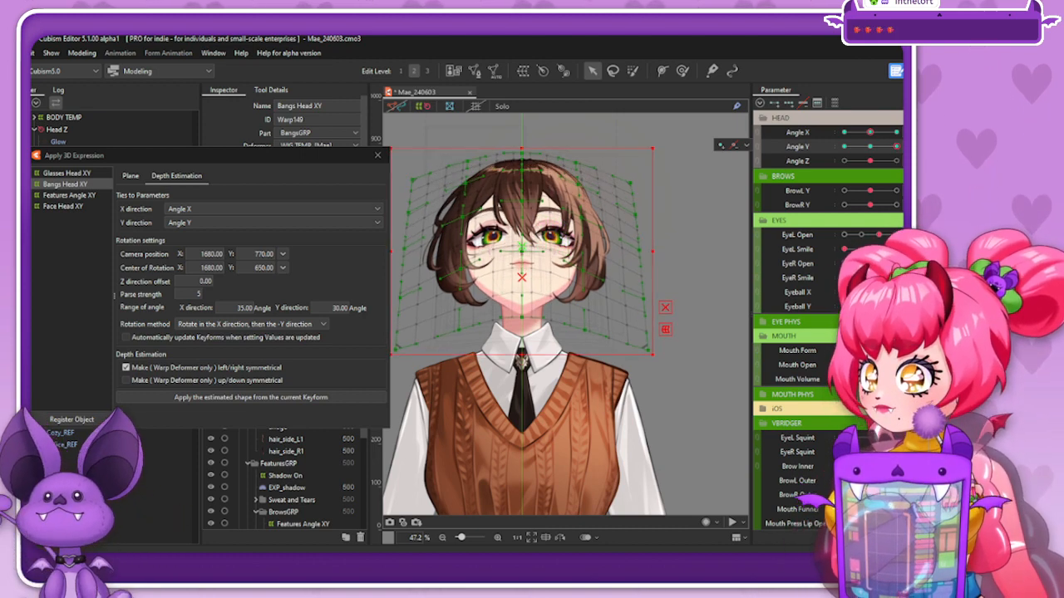
key(ctrl+y)
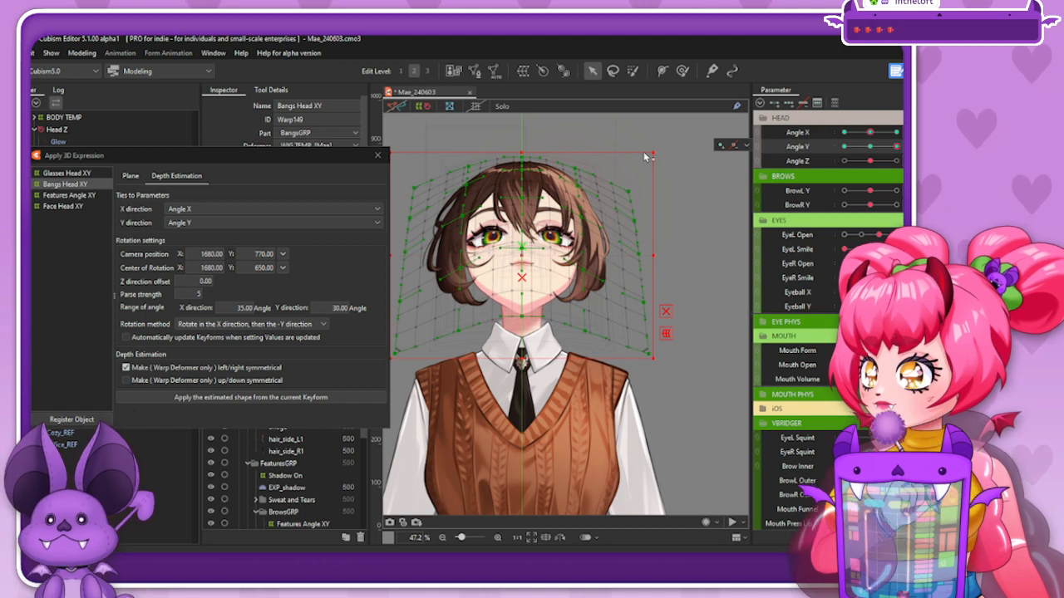
Apply the estimated shape from maximum Angle Y once more and preview the bangs at maximum Angle X
click(896, 147)
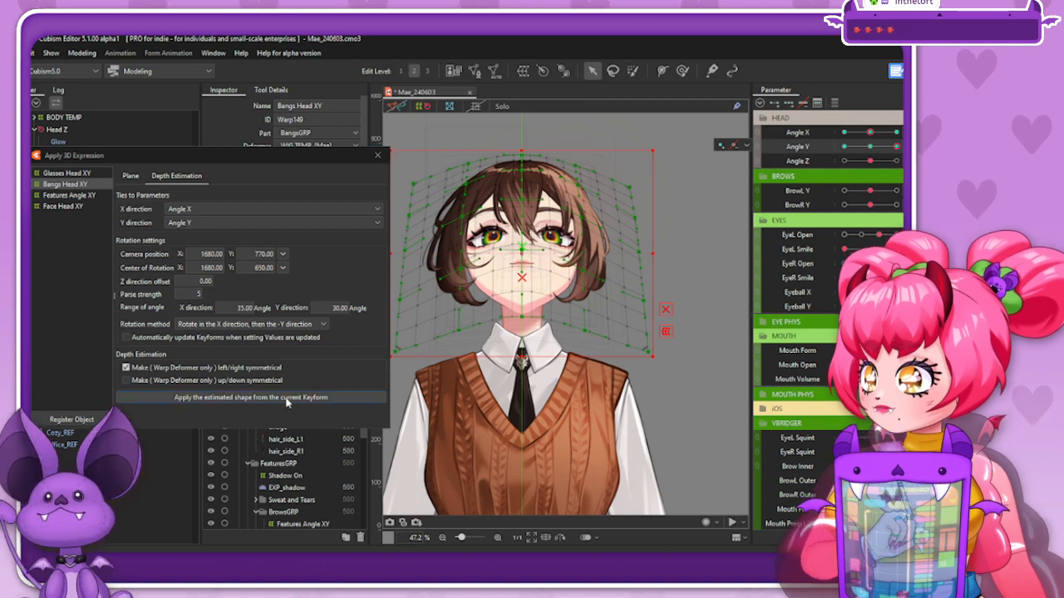
click(287, 399)
drag(872, 134, 901, 146)
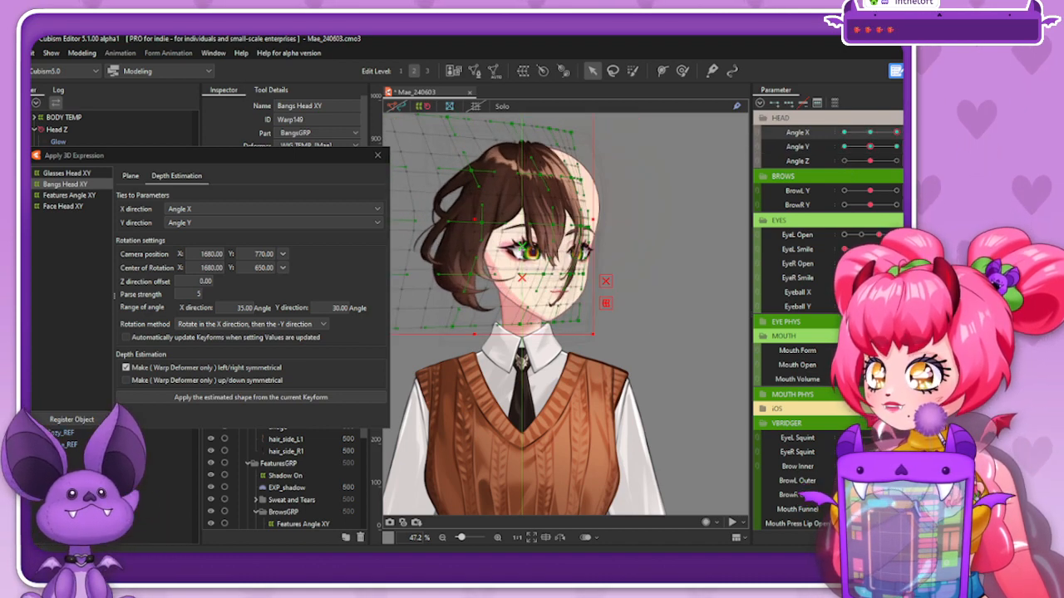
Close the 3D expression settings and switch to the deform brush, enlarging its size to 1924.2 px
click(377, 155)
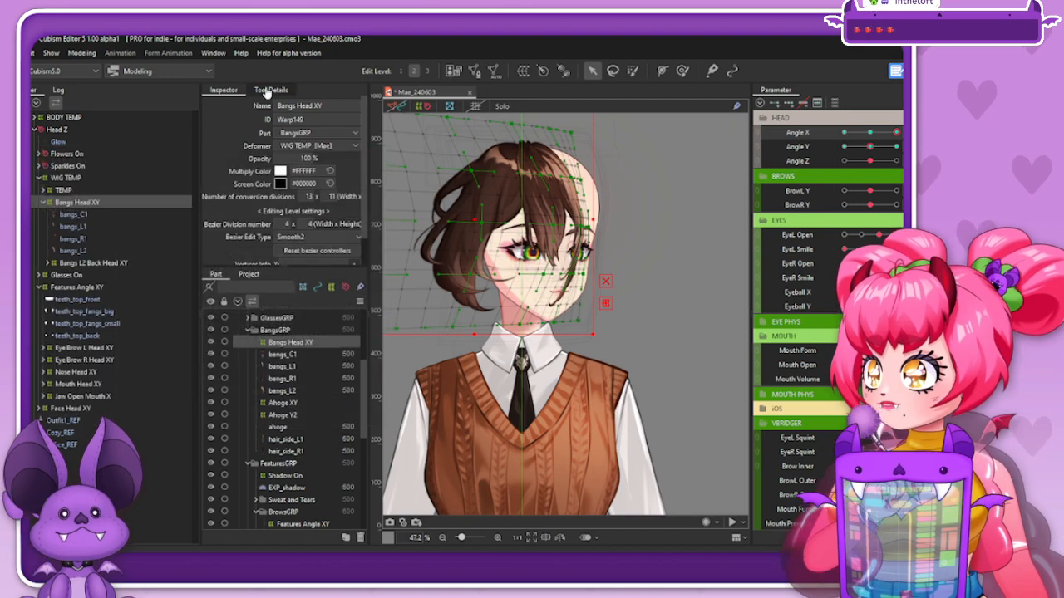
click(271, 90)
click(682, 70)
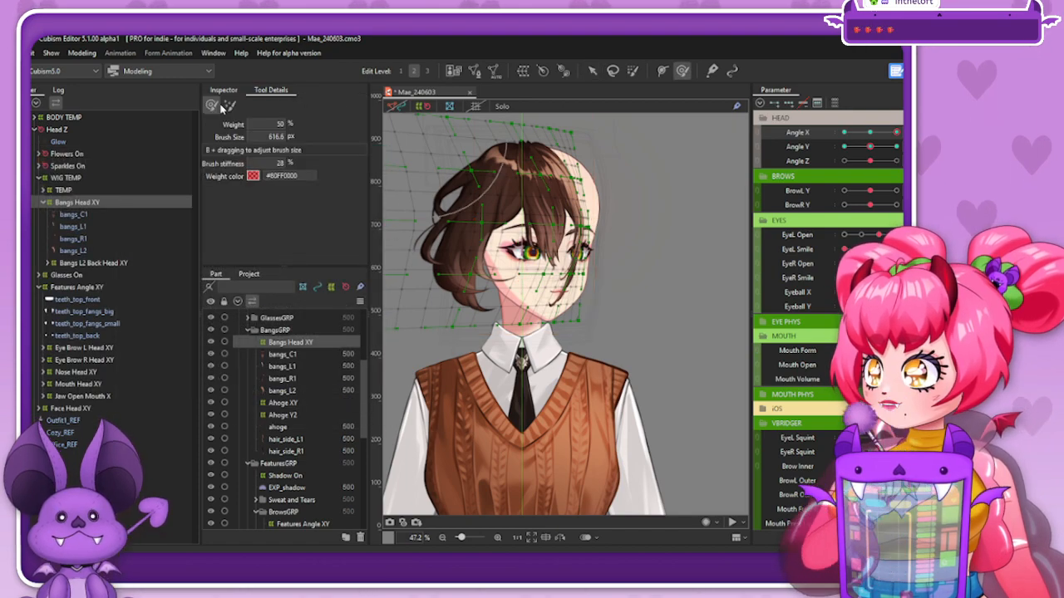
scroll(586, 229, down, 2)
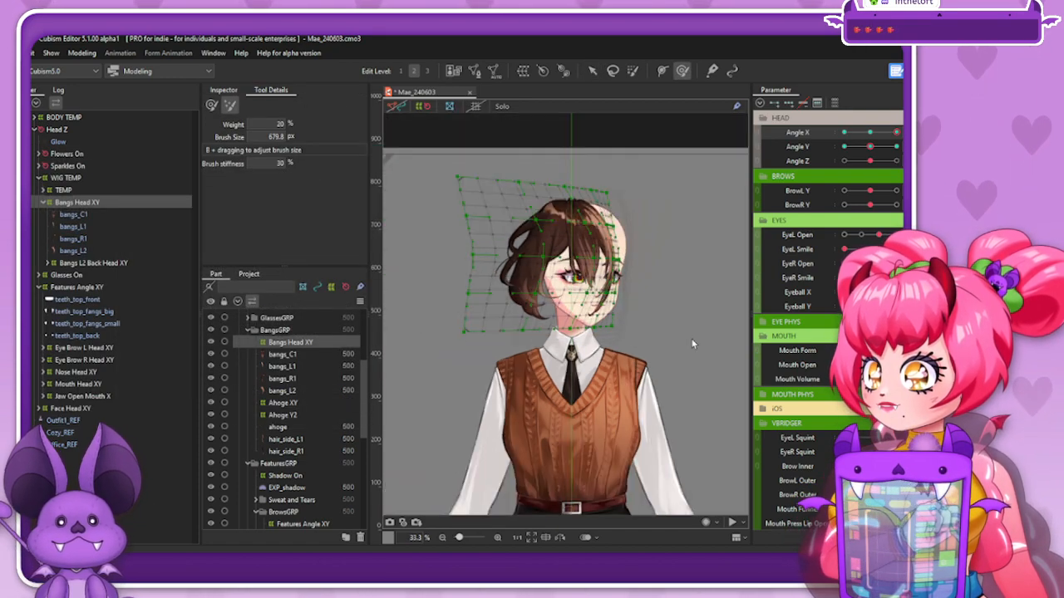
drag(586, 218, 622, 236)
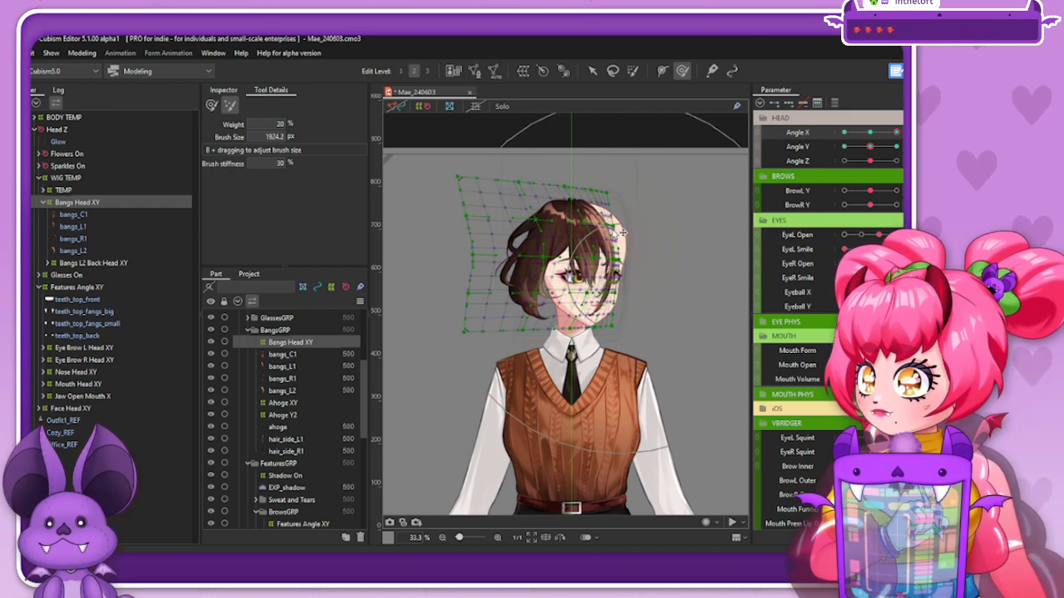
Try shifting the whole Bangs Head XY deformer toward the face at maximum Angle X, then preview Angle X back to center
click(592, 71)
click(96, 202)
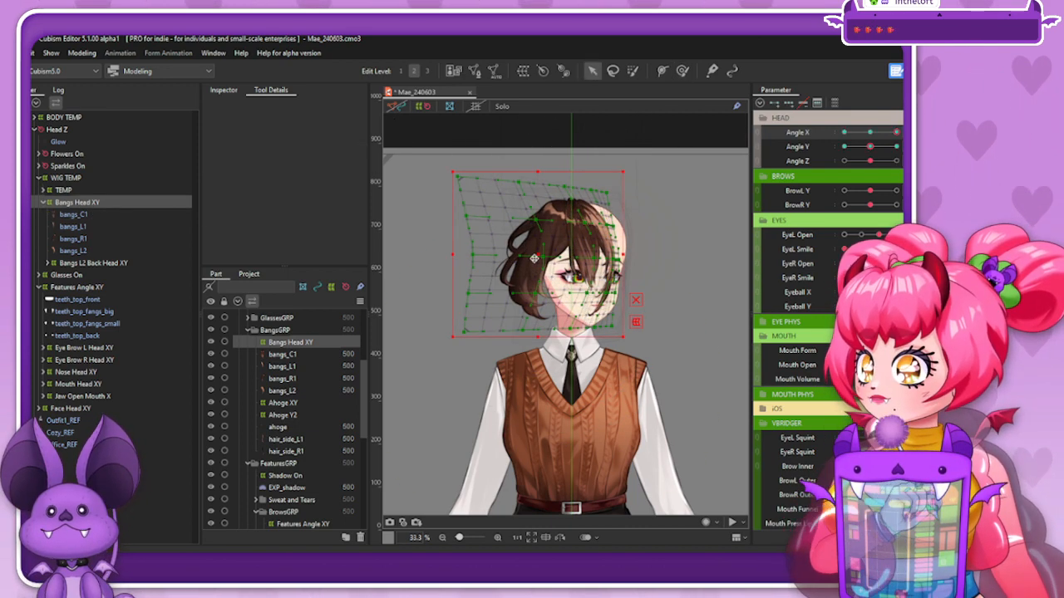
drag(538, 254, 557, 254)
drag(896, 133, 892, 139)
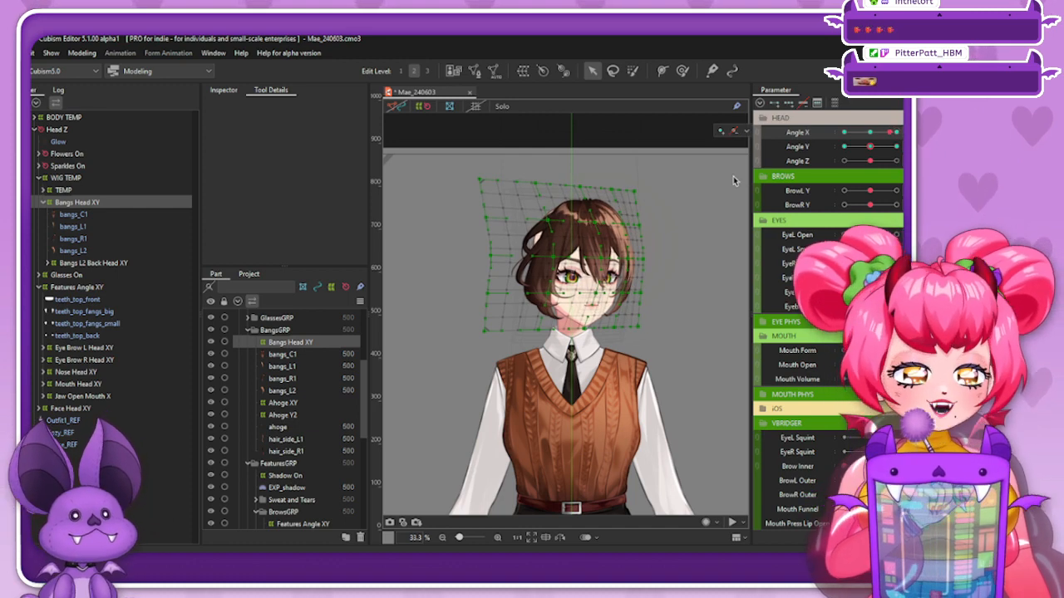
right_click(741, 127)
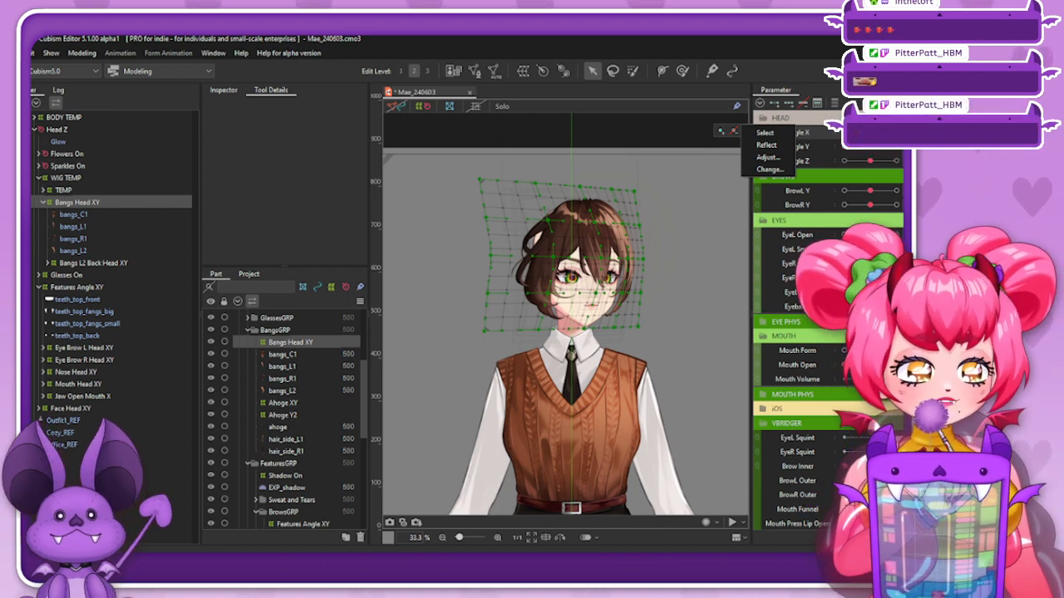
click(870, 140)
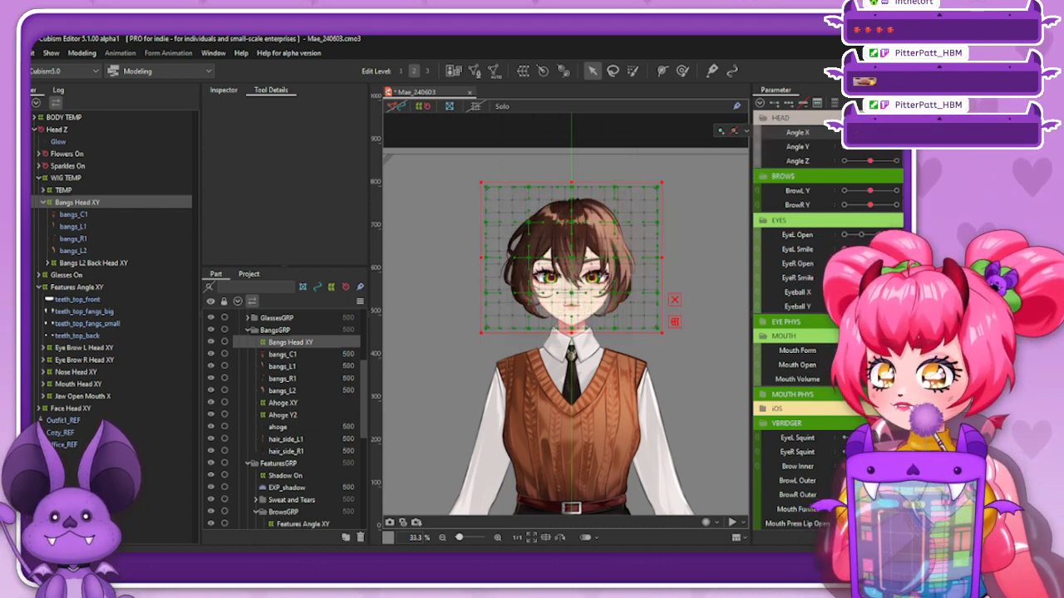
Preview the bangs at maximum Angle Y, with Angle X at maximum and centered
click(896, 139)
scroll(592, 254, up, 2)
click(896, 133)
click(870, 133)
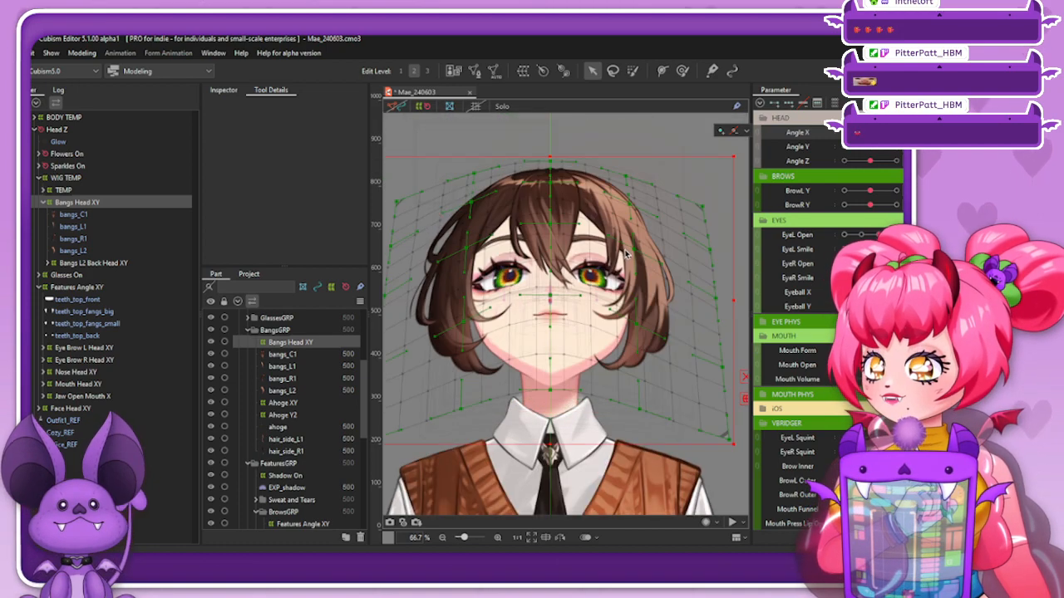
Reopen the 3D Rotation Expression settings and pose the head at maximum Angle Y with Angle X centered
click(82, 52)
mouse_move(133, 189)
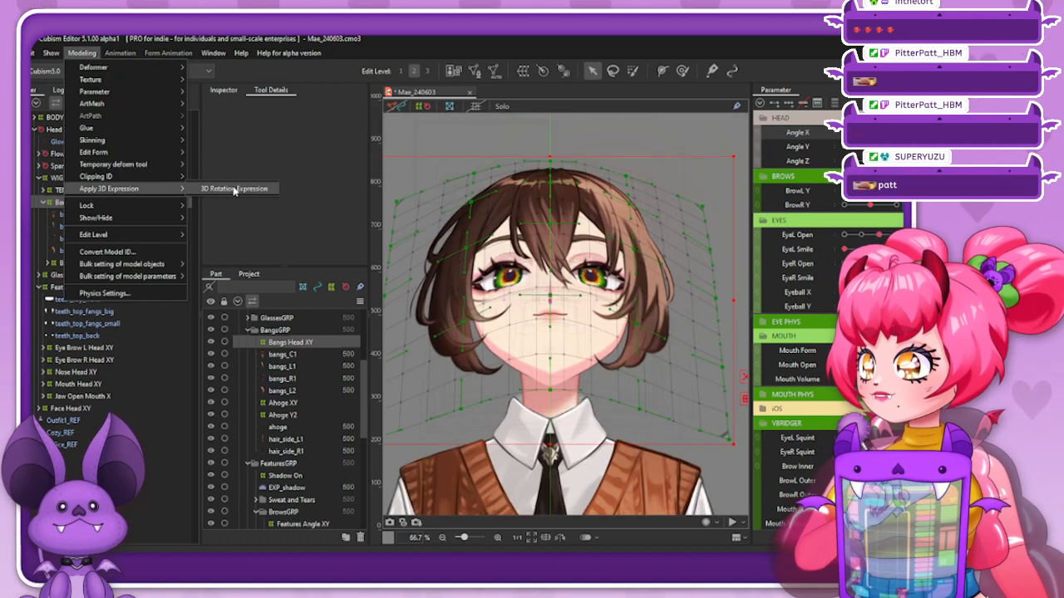
click(250, 187)
click(895, 146)
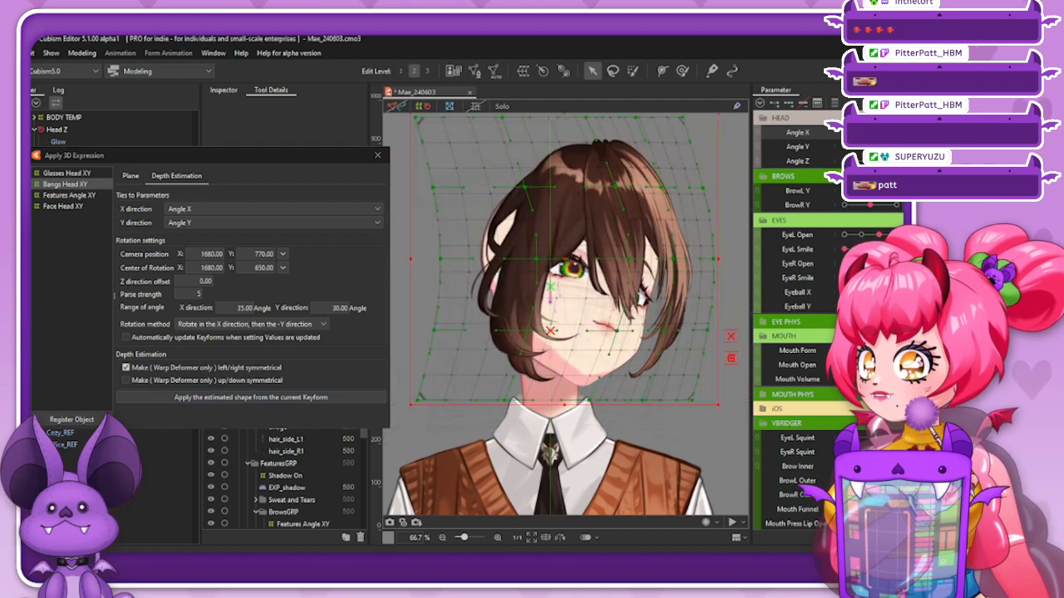
click(870, 132)
Try an X direction angle range of 20, applying the estimated shape from maximum Angle Y, previewing Angle X and undoing the estimate
click(230, 310)
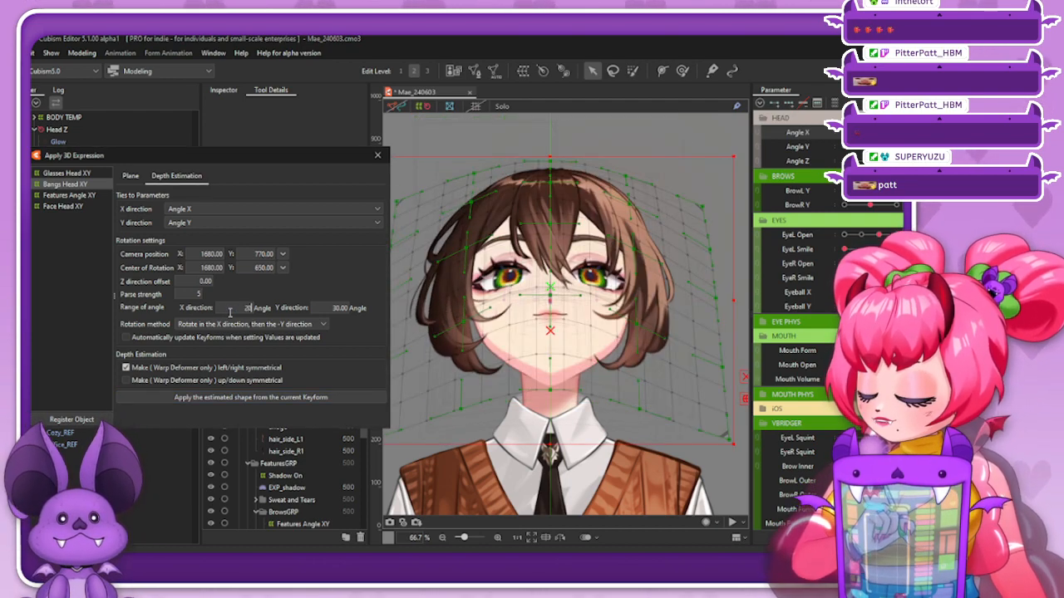
click(262, 398)
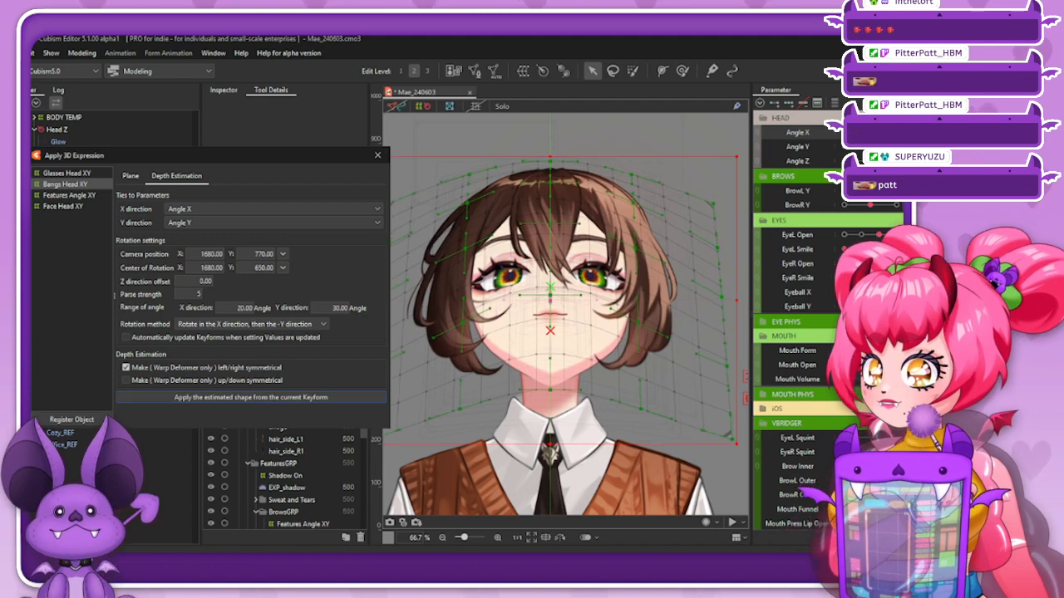
drag(870, 127, 897, 146)
key(ctrl+z)
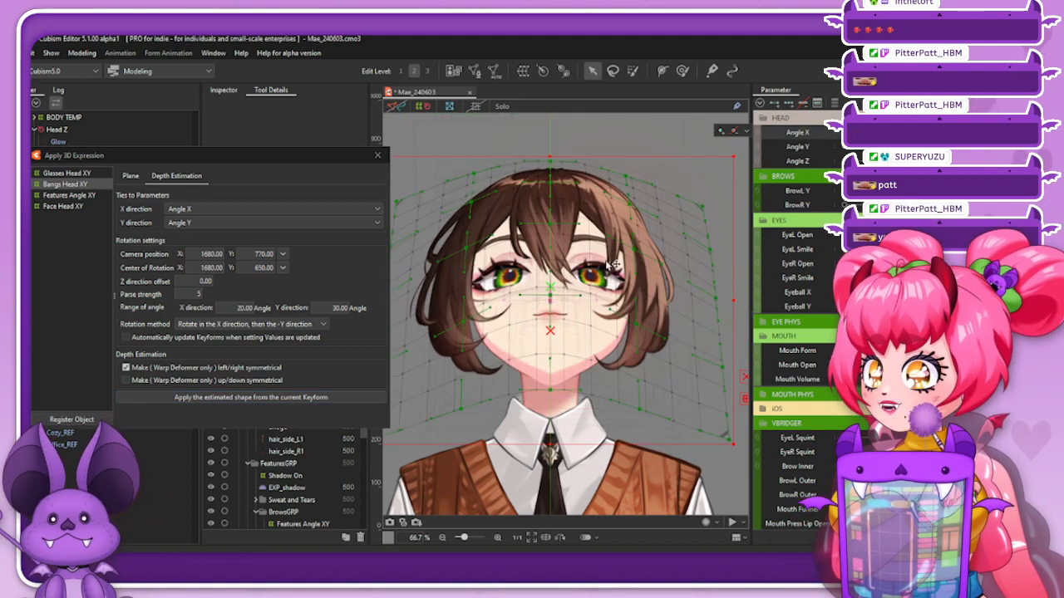
Set the X direction angle range to 30, apply the estimated shape from maximum Angle Y and preview maximum Angle X
click(244, 308)
key(BackSpace)
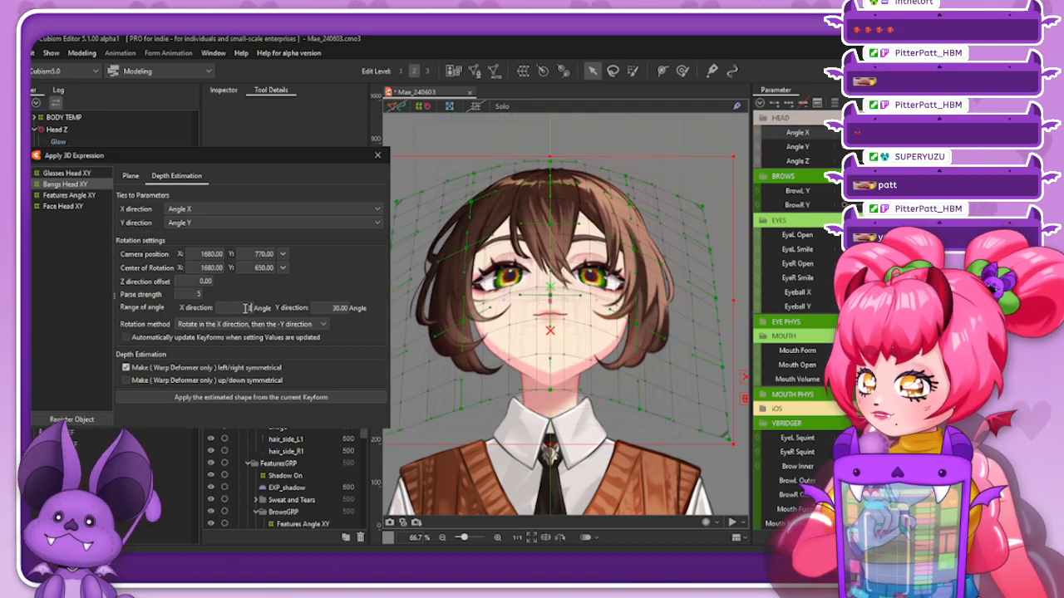
click(256, 397)
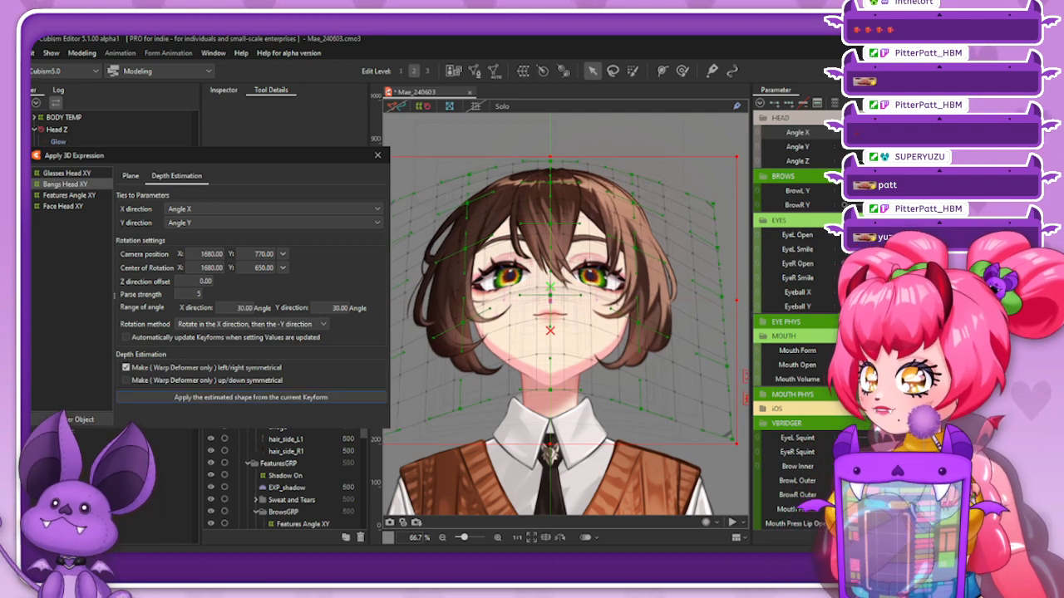
drag(897, 129, 935, 151)
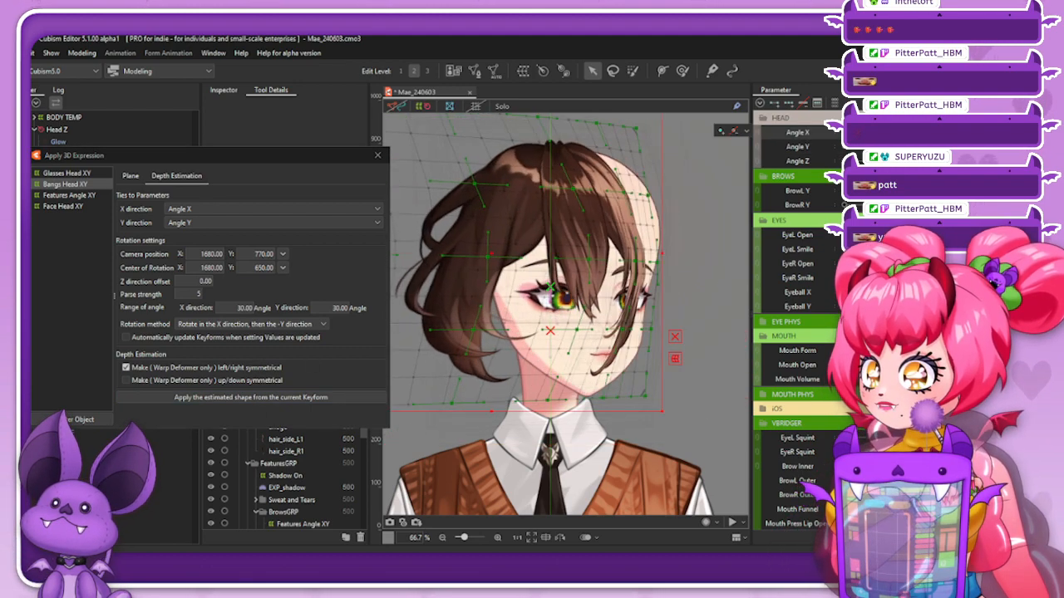
Set the X direction angle range to 28, apply the estimated shape from maximum Angle Y, preview maximum Angle X and close the settings
click(898, 131)
double_click(243, 308)
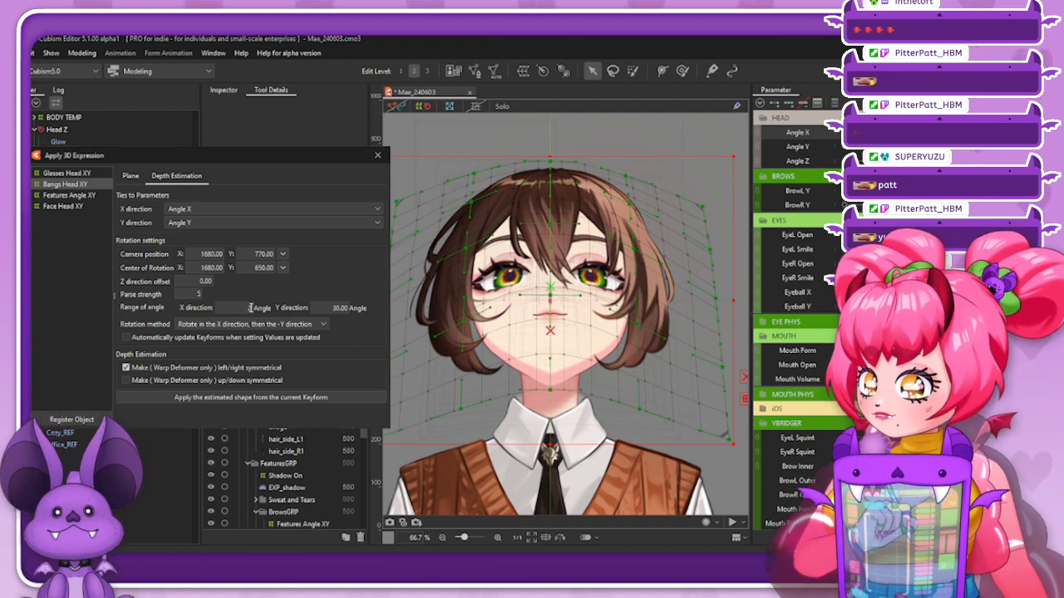
text(28)
click(268, 398)
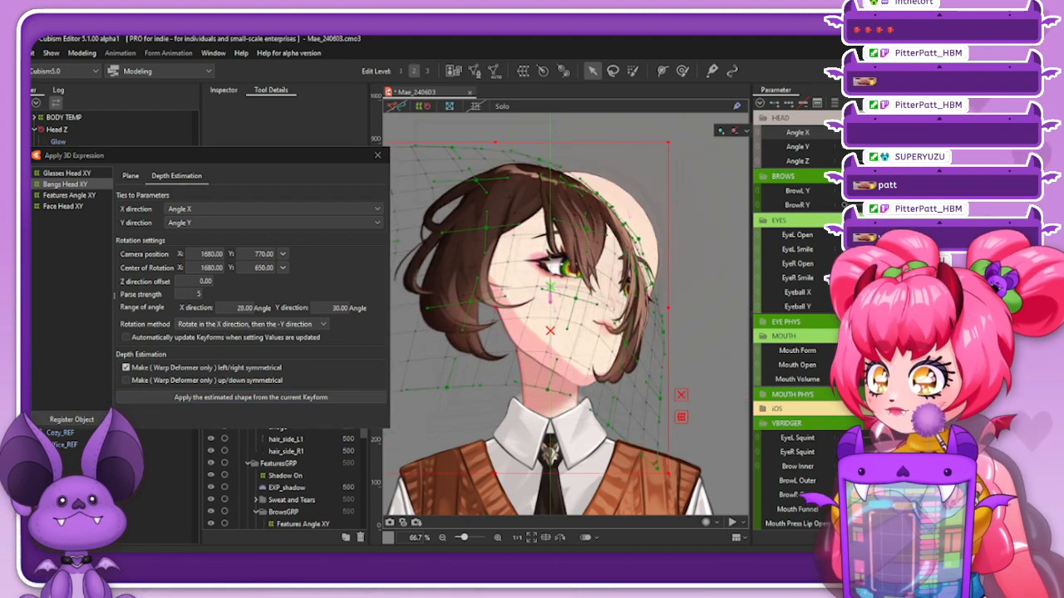
drag(952, 146, 844, 146)
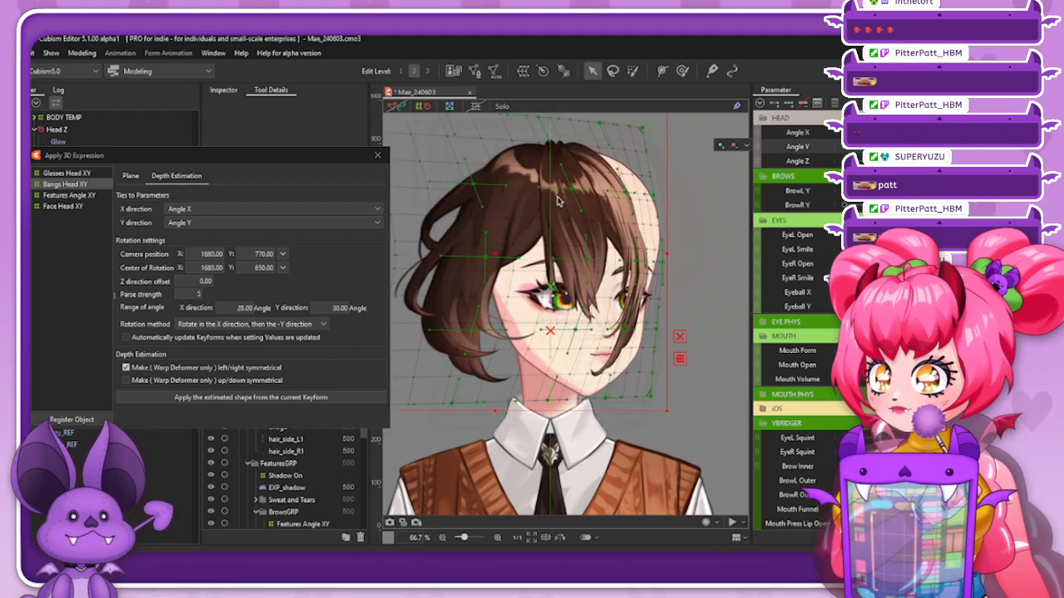
click(378, 157)
scroll(586, 287, down, 2)
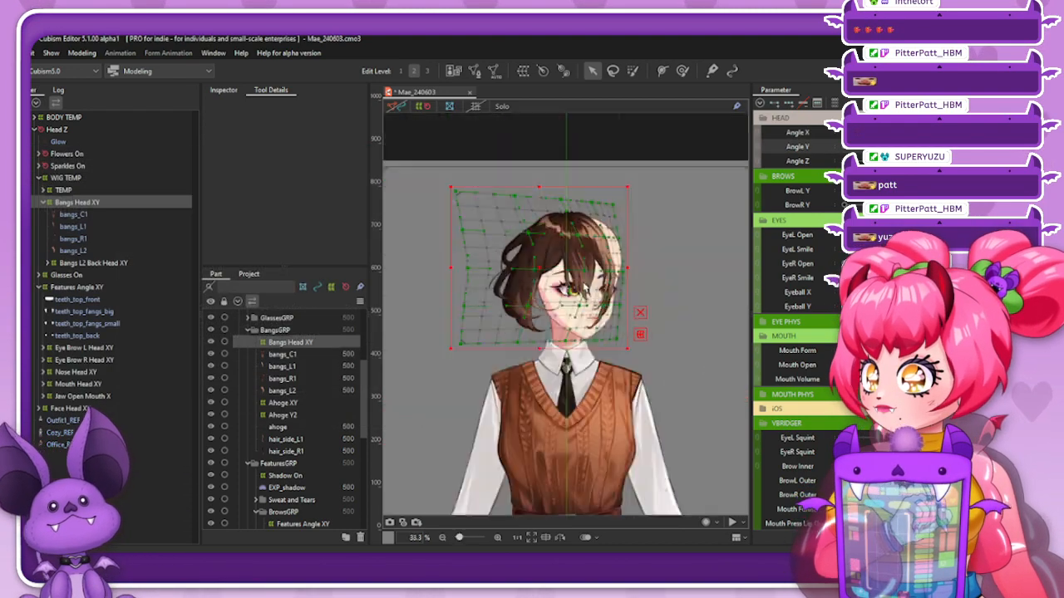
Shift the Bangs Head XY deformer sideways to line up with the turned head at maximum Angle X with Angle Y centered
click(682, 71)
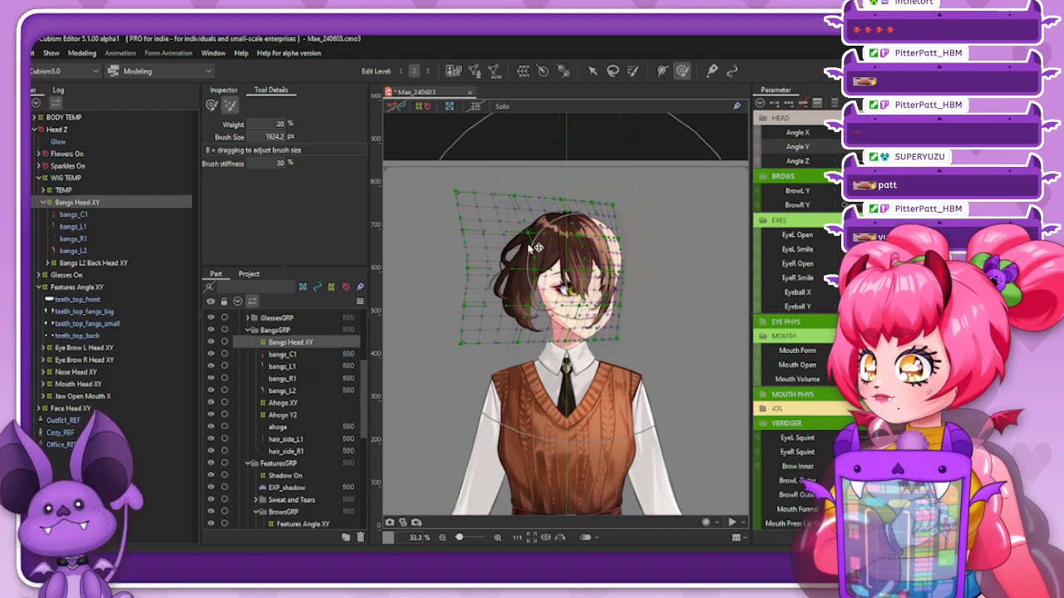
key(v)
scroll(534, 322, up, 2)
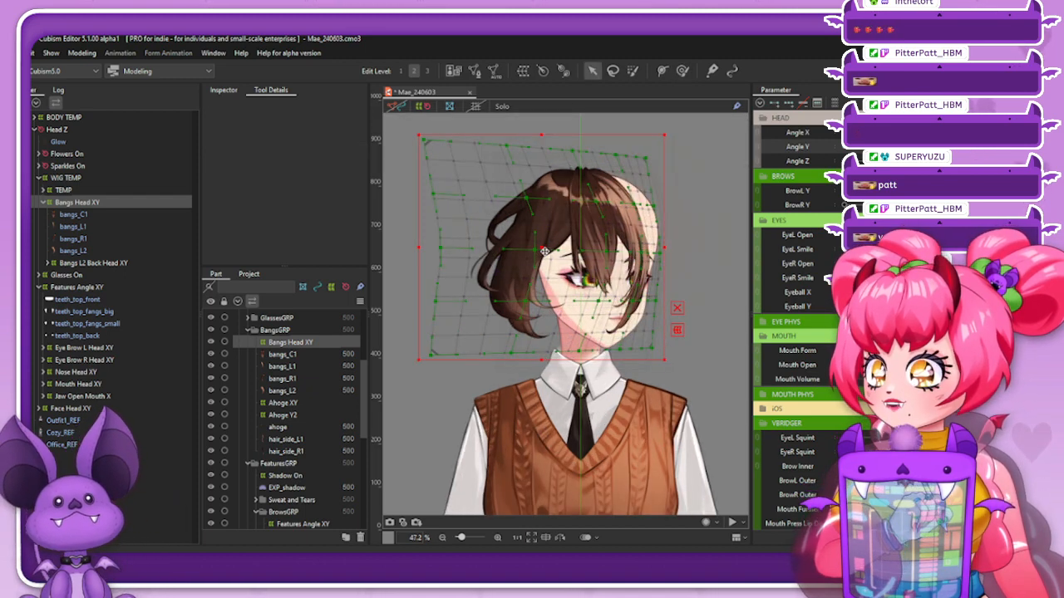
drag(546, 240, 571, 242)
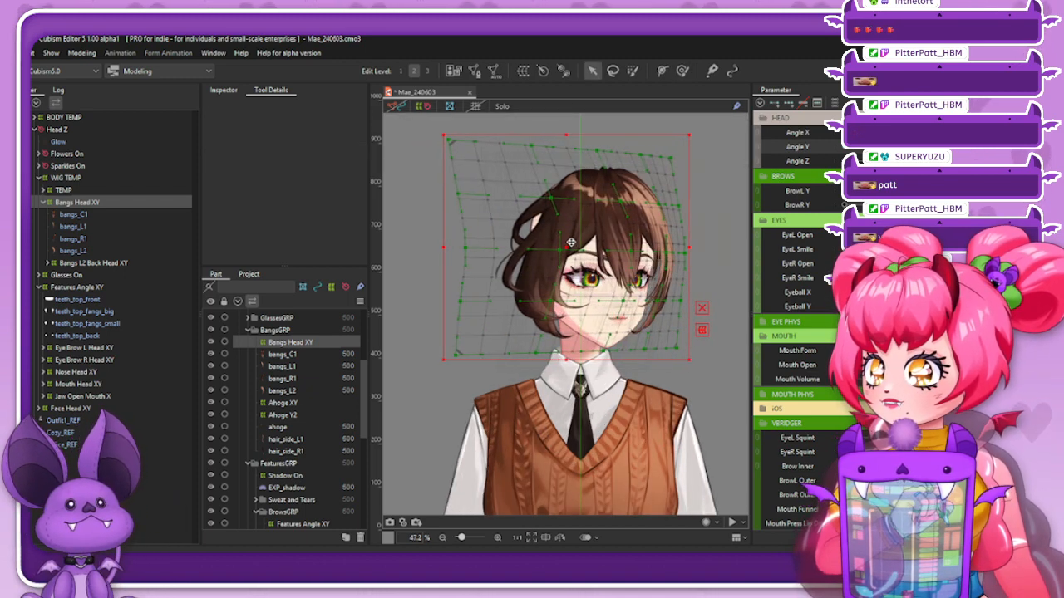
Pose the head at maximum Angle X and Angle Y, shift the bangs deformer onto the head and refine it with the Deform Brush
drag(929, 132, 886, 146)
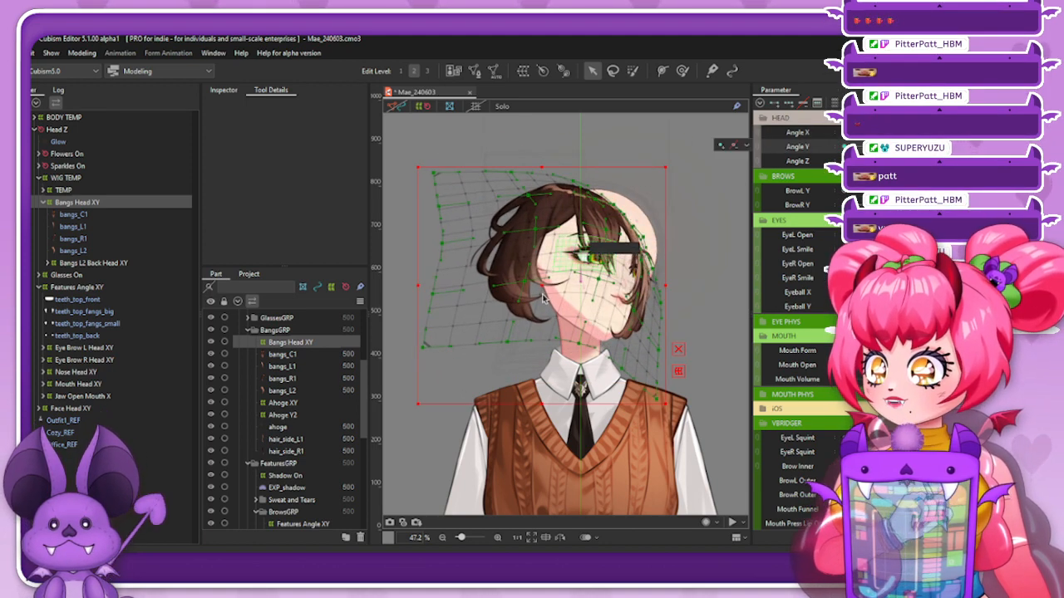
drag(538, 294, 565, 294)
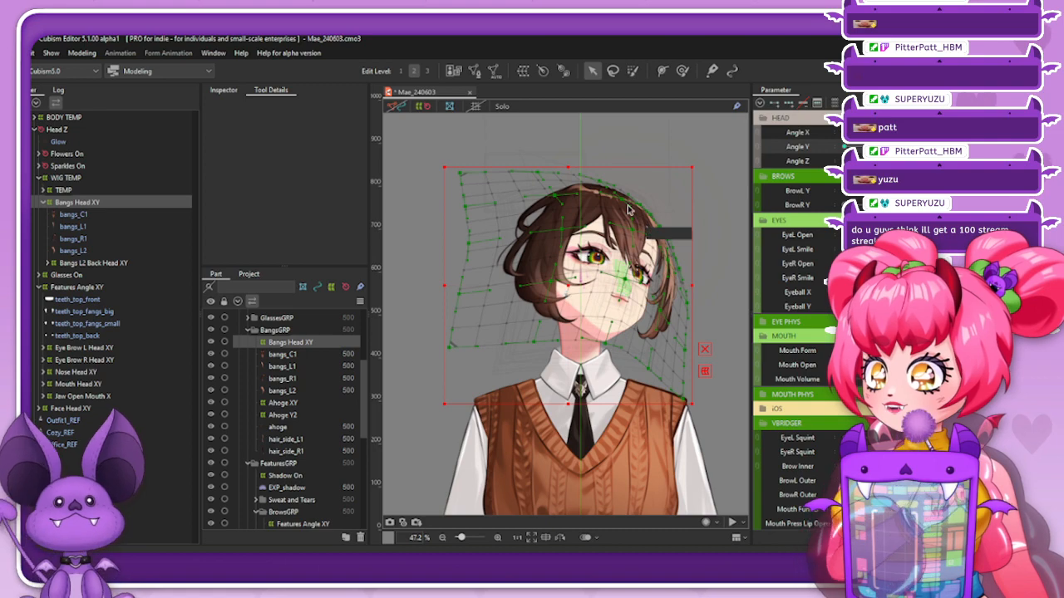
click(683, 72)
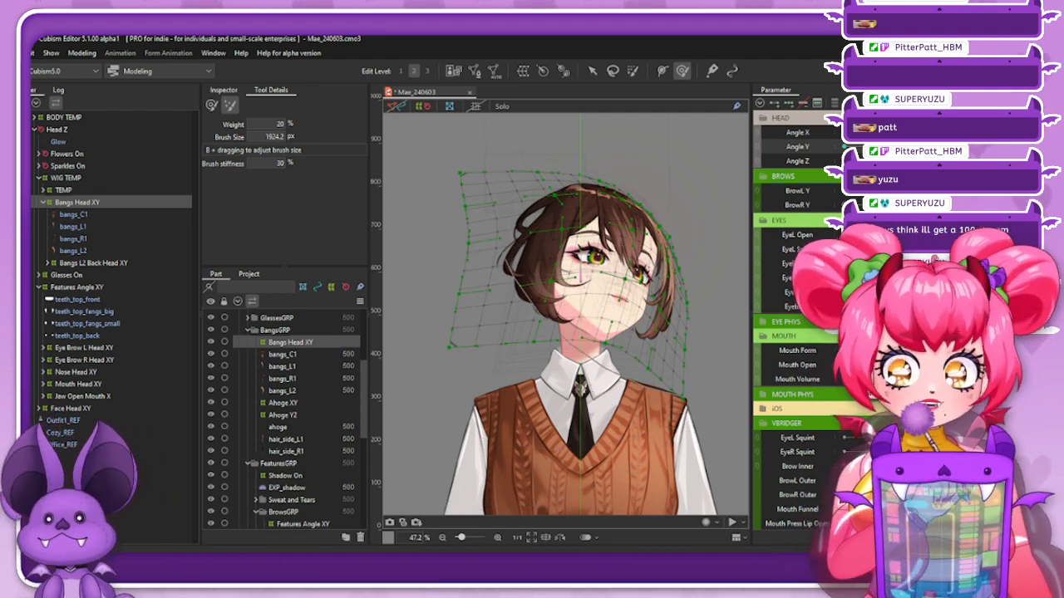
click(894, 133)
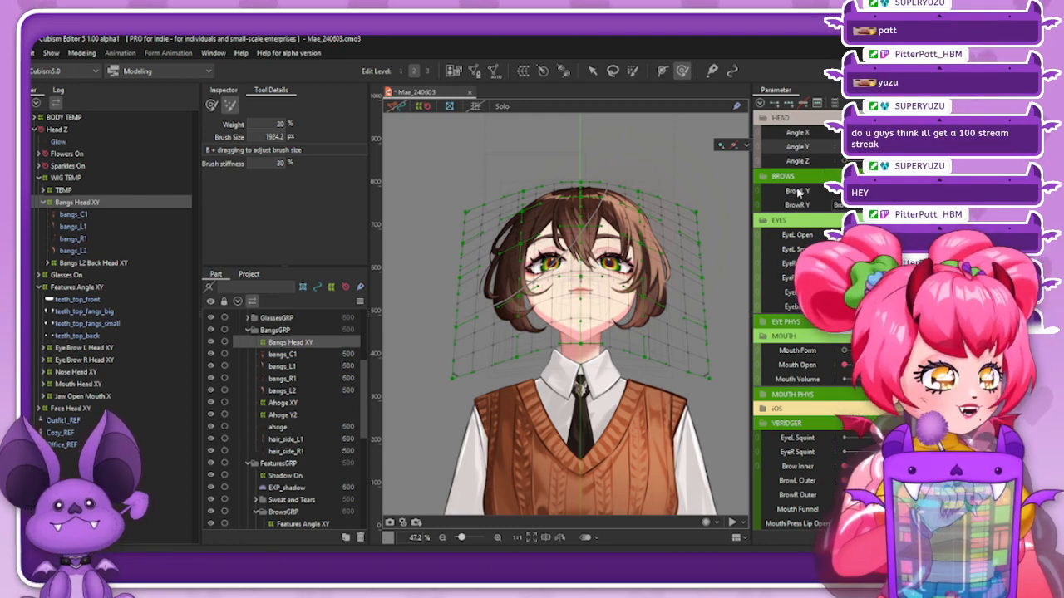
mouse_move(935, 146)
mouse_down()
mouse_move(891, 147)
mouse_move(935, 146)
mouse_move(924, 132)
mouse_move(935, 132)
mouse_up()
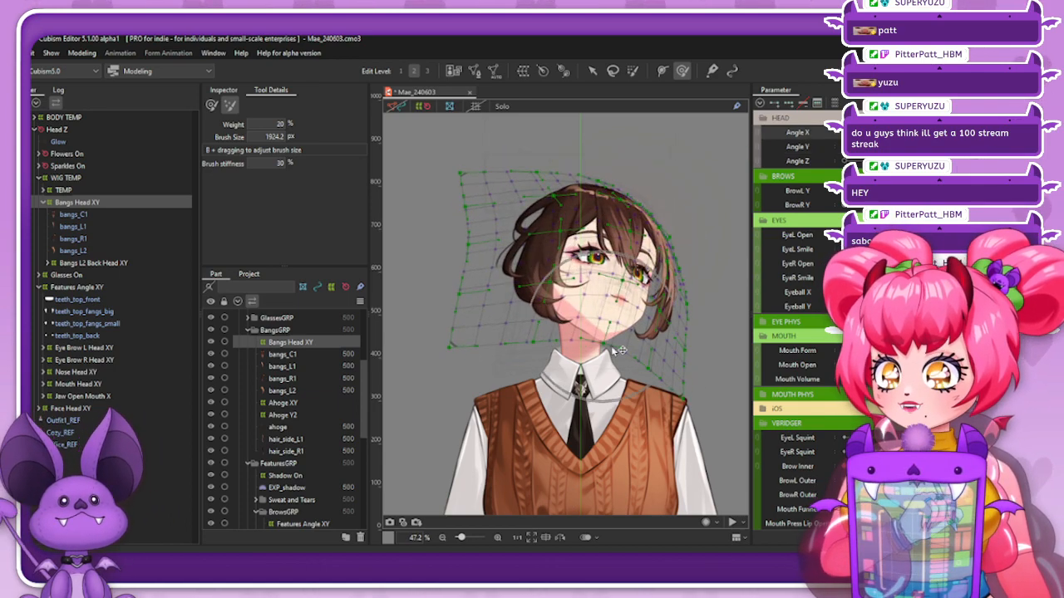
mouse_move(935, 147)
mouse_down()
mouse_move(891, 146)
mouse_move(935, 146)
mouse_up()
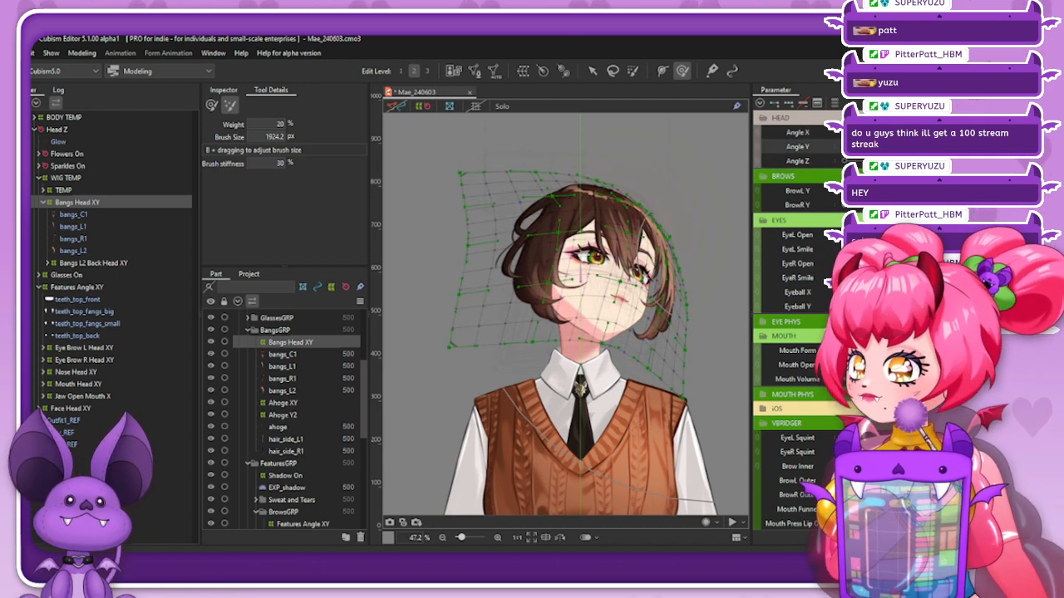
Center Angle Y at maximum Angle X and nudge the bangs into shape with the Deform Brush
drag(935, 146, 891, 146)
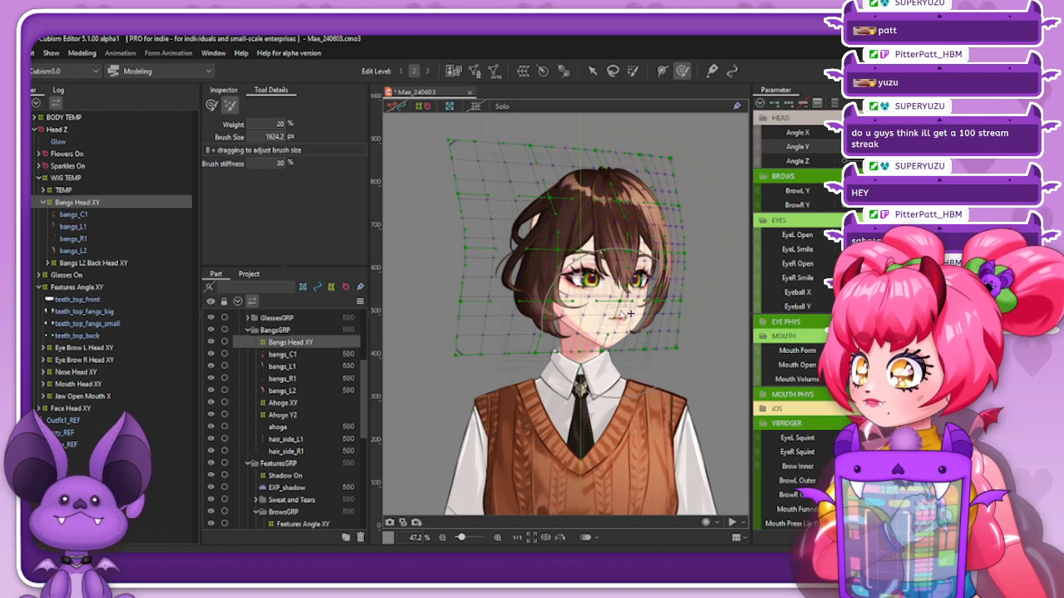
drag(623, 315, 628, 318)
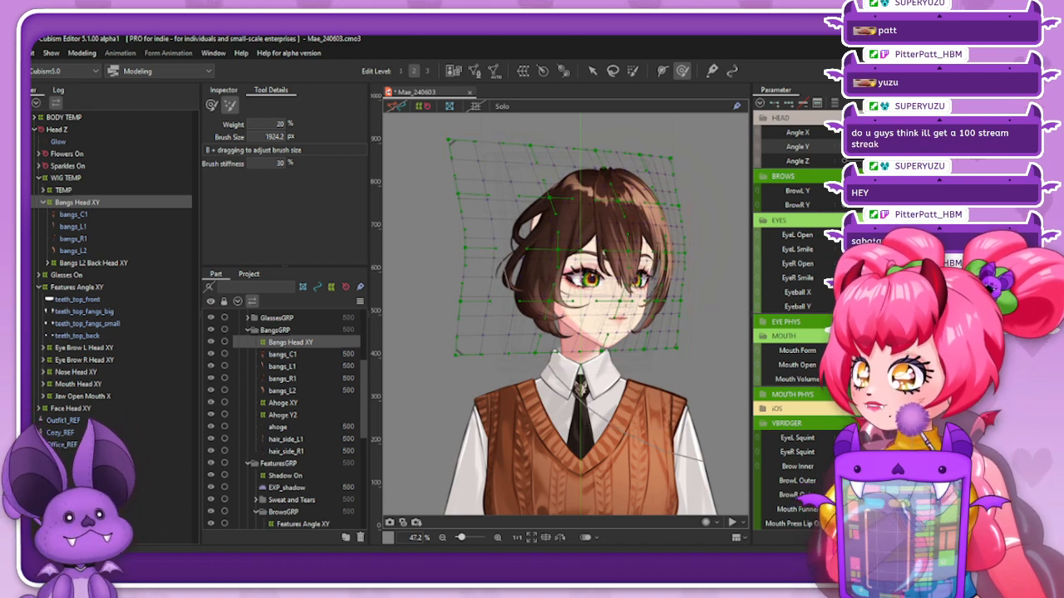
mouse_move(935, 132)
mouse_down()
mouse_move(891, 132)
mouse_move(935, 132)
mouse_up()
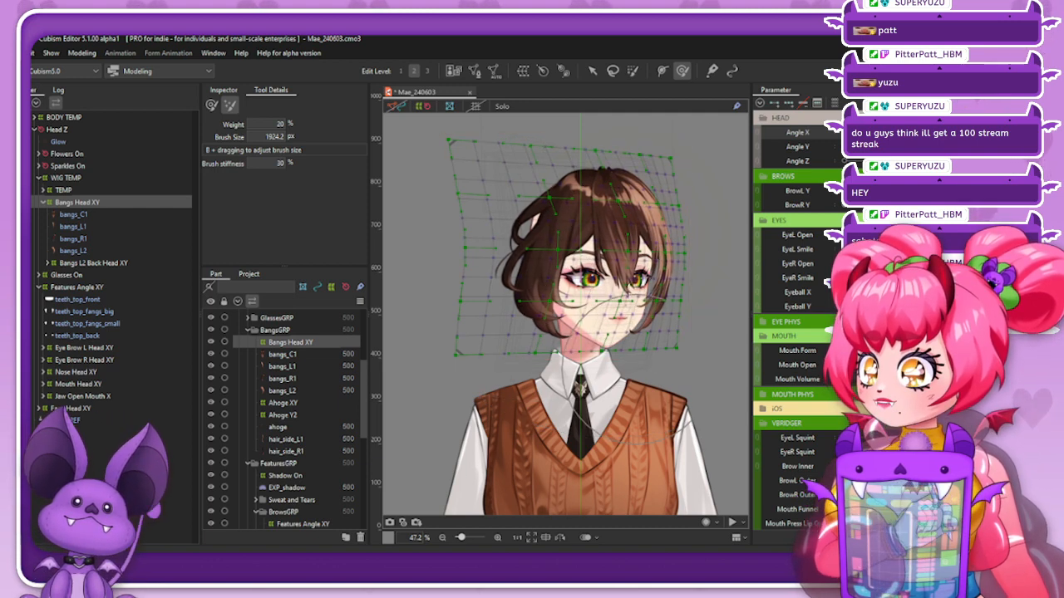
At maximum Angle X and minimum Angle Y, move the bangs deformer right and down, and brush the hair over the exposed scalp
mouse_move(922, 133)
mouse_down()
mouse_move(883, 133)
mouse_move(922, 133)
mouse_move(884, 133)
mouse_move(922, 133)
mouse_move(883, 132)
mouse_move(922, 147)
mouse_move(883, 147)
mouse_move(922, 133)
mouse_move(923, 147)
mouse_move(846, 147)
mouse_up()
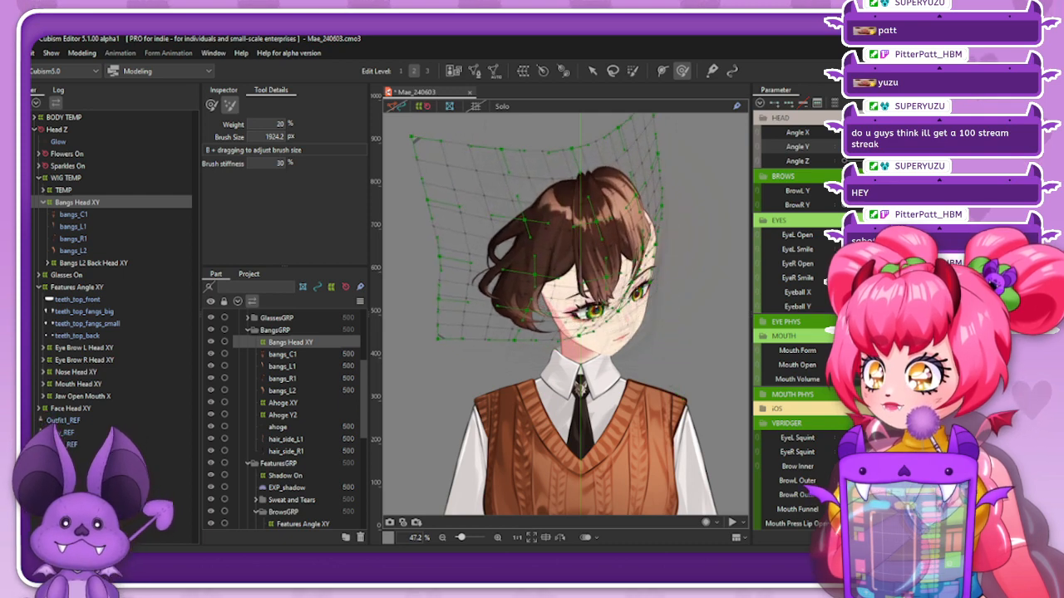
click(591, 71)
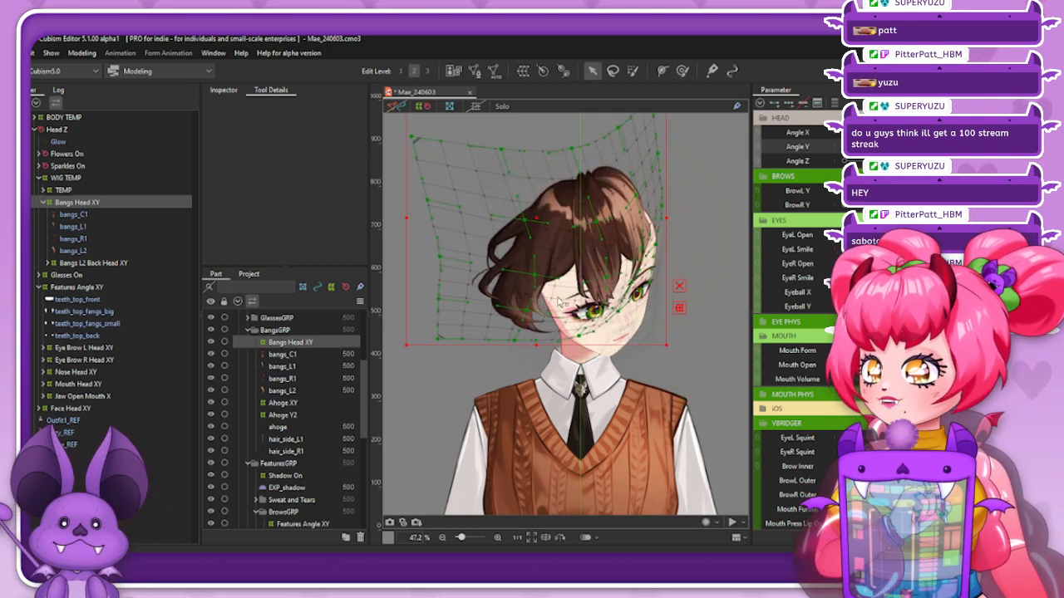
drag(533, 222, 551, 241)
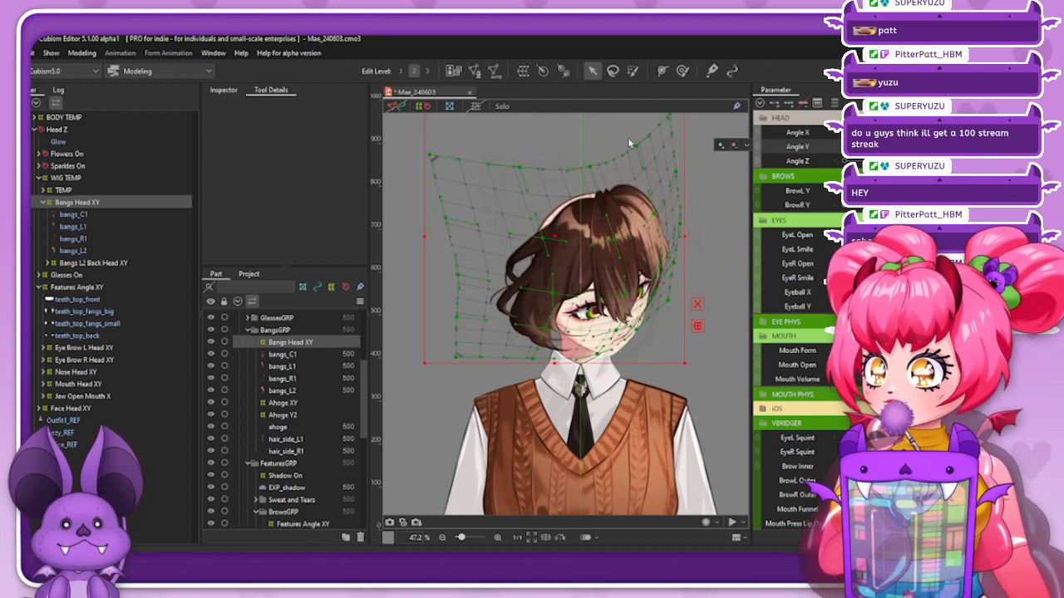
click(680, 71)
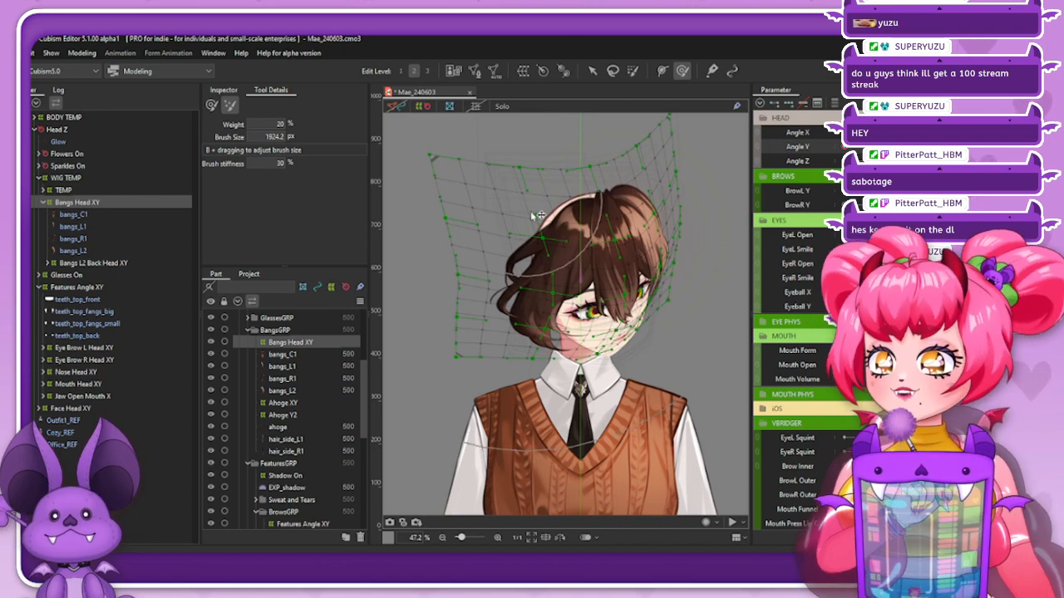
drag(541, 216, 521, 208)
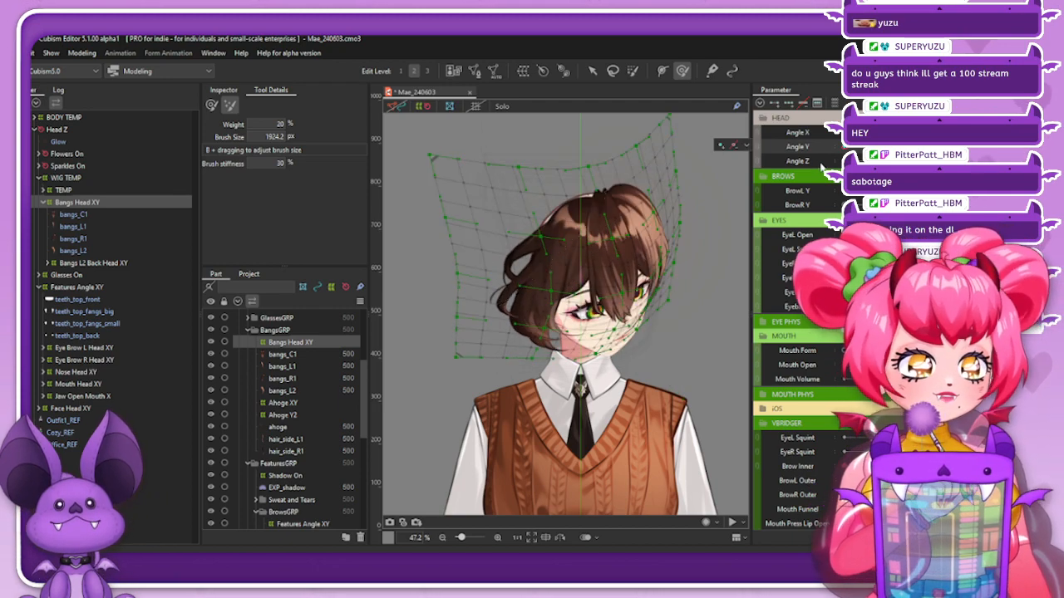
Nudge the Bangs Head XY deformer slightly farther toward the face at minimum Angle Y, undoing the excess movement
click(591, 71)
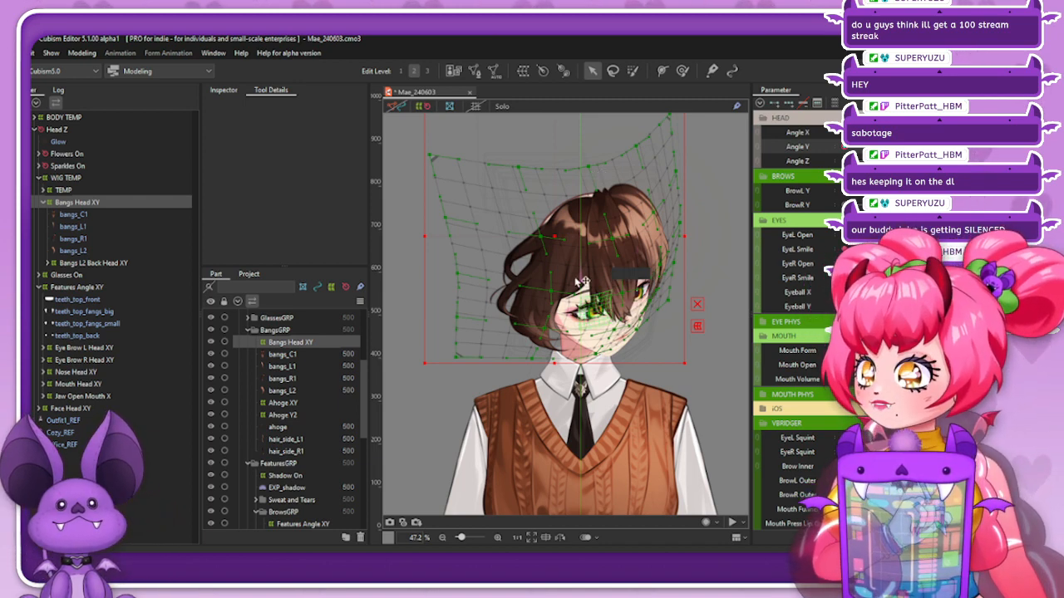
drag(555, 241, 559, 248)
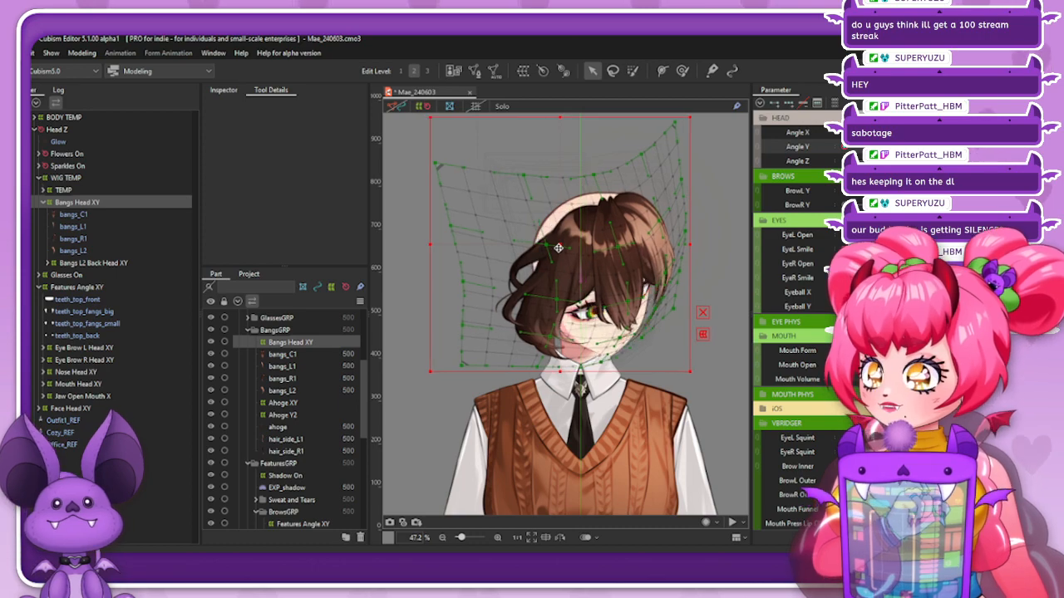
key(ctrl+z)
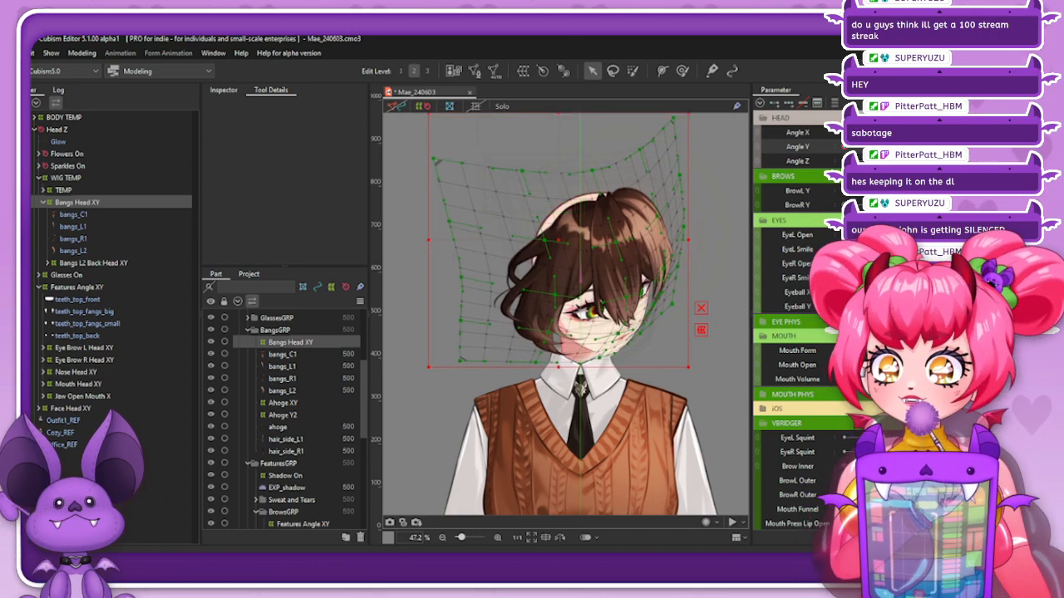
At maximum Angle X and Angle Y, apply a temporary Perspective deformation to the bangs, raising the back edge and slightly lowering the face-side edge
drag(845, 146, 922, 146)
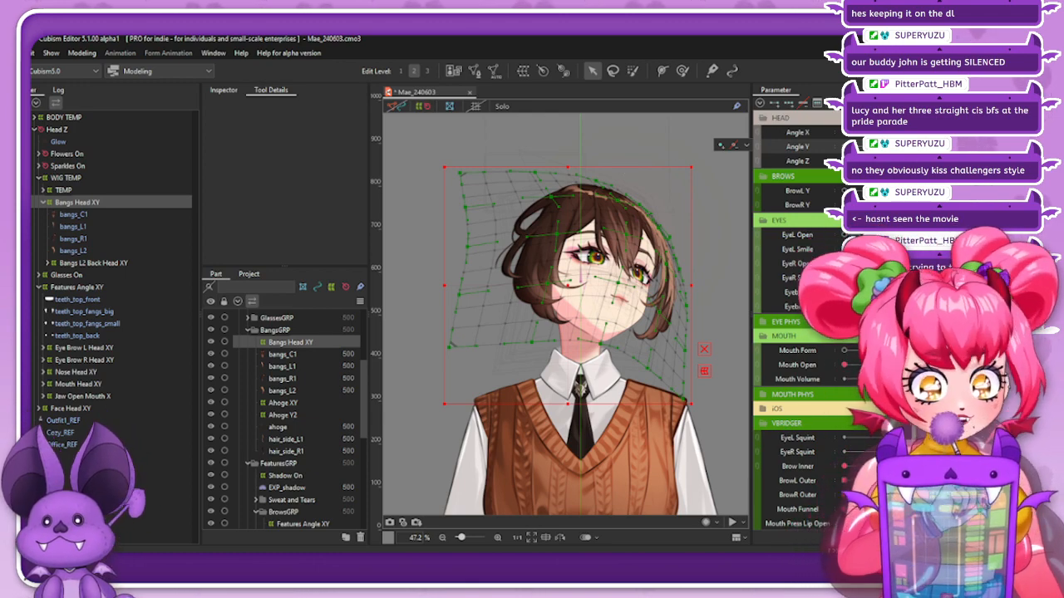
click(716, 147)
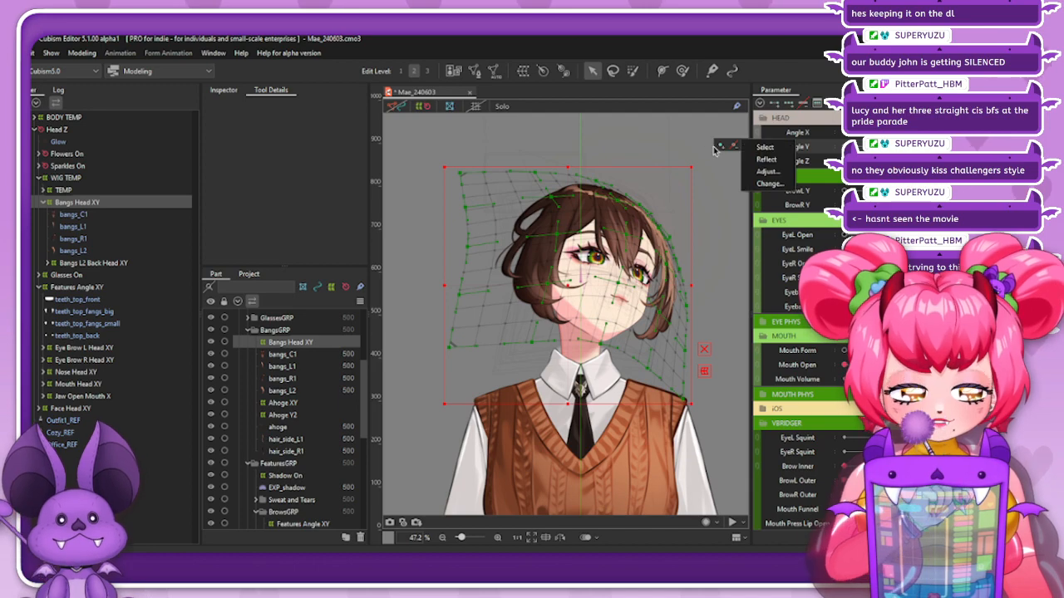
mouse_move(902, 135)
mouse_down()
mouse_move(873, 141)
mouse_move(902, 135)
mouse_up()
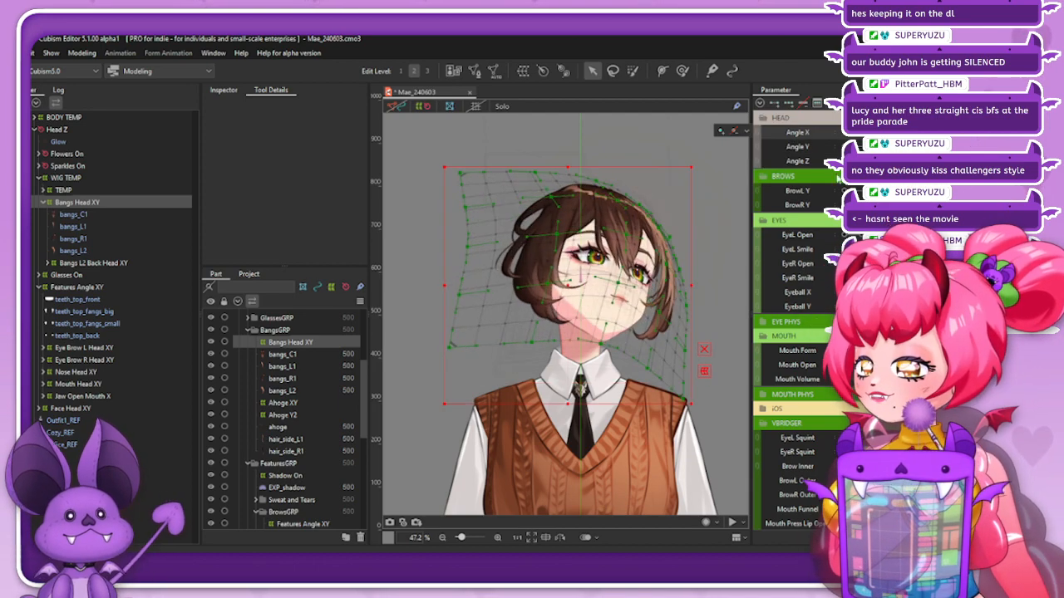
click(681, 71)
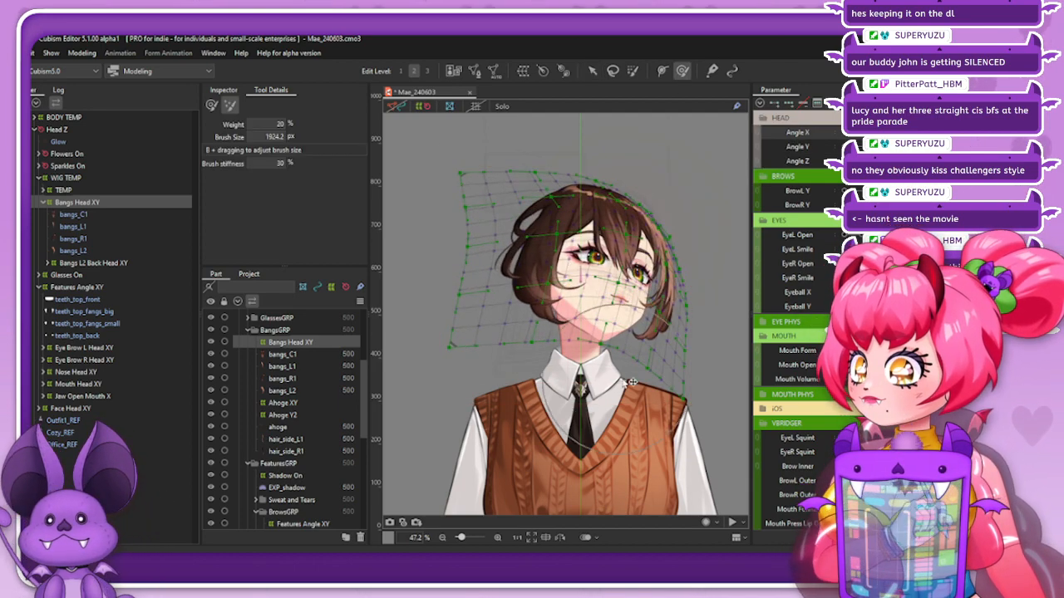
click(82, 53)
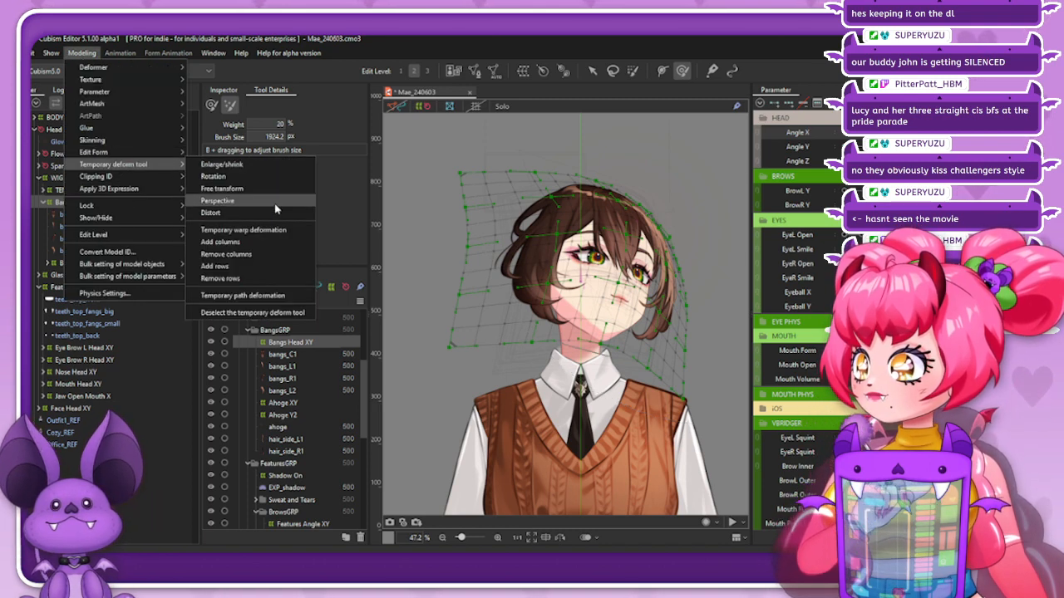
click(220, 202)
click(592, 71)
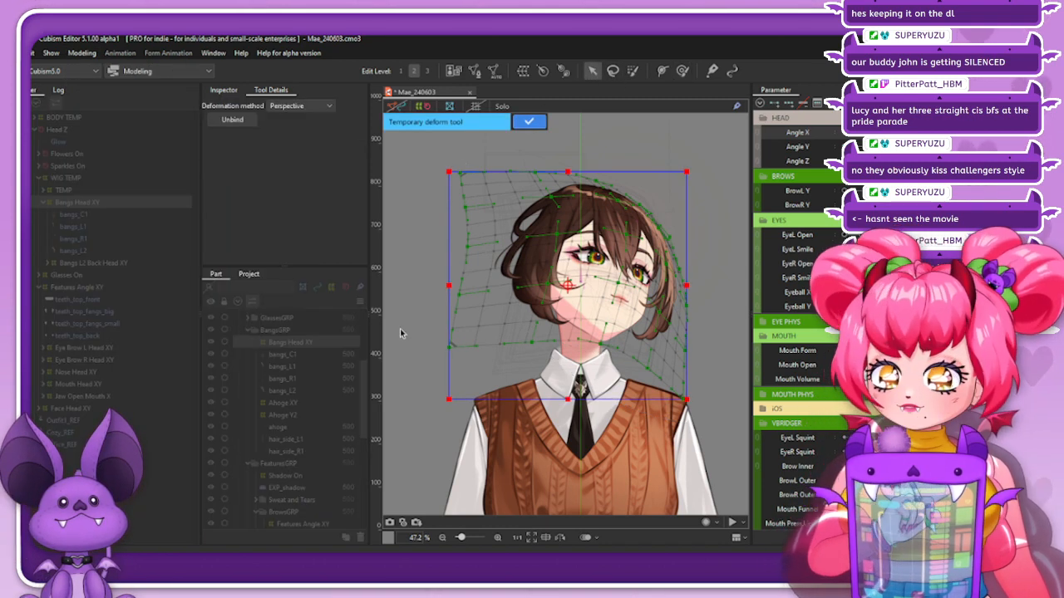
drag(450, 287, 450, 275)
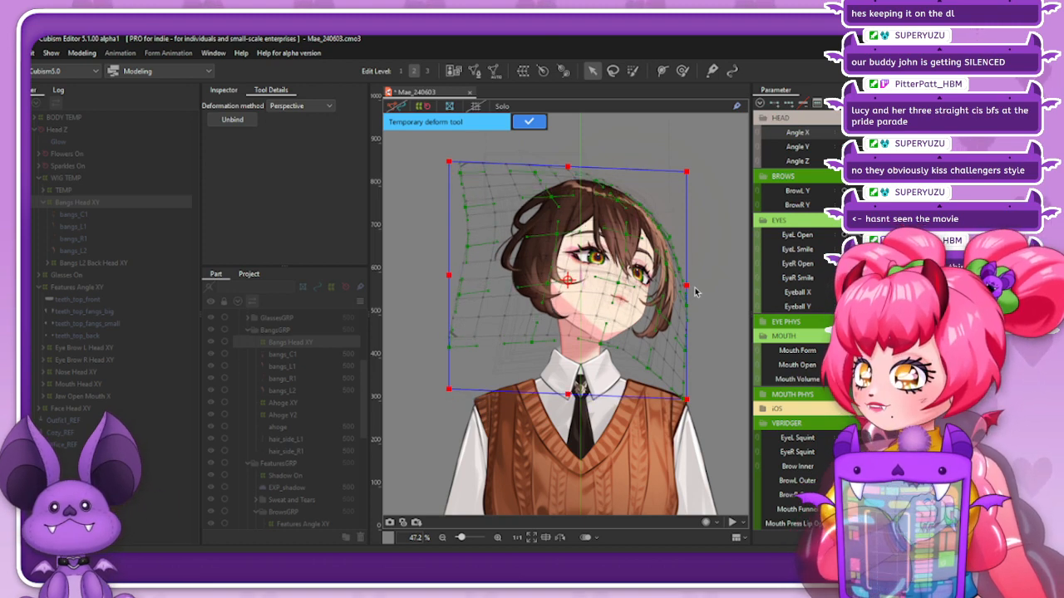
drag(689, 289, 691, 293)
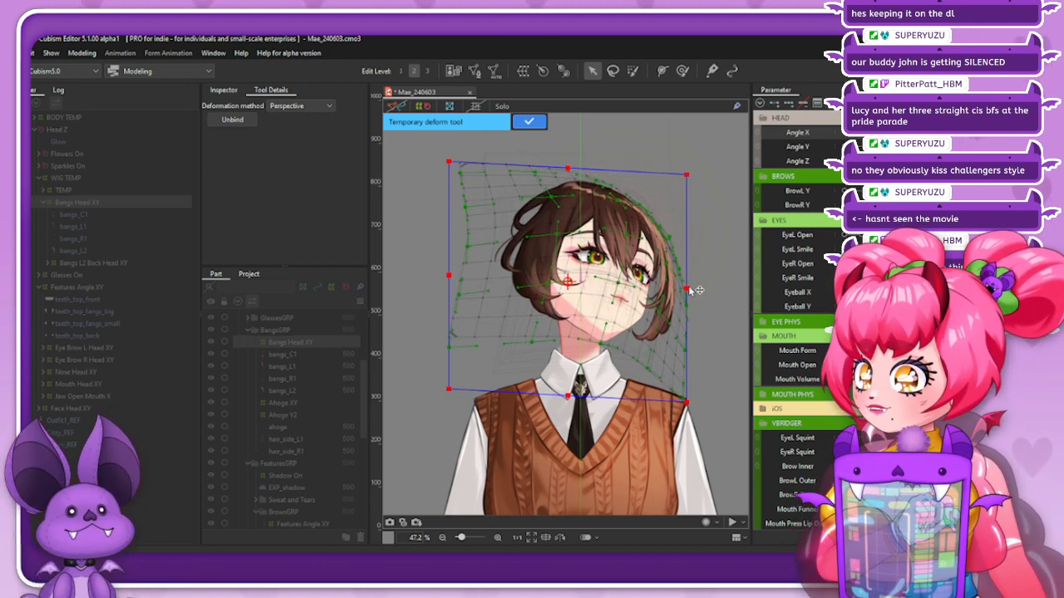
click(539, 122)
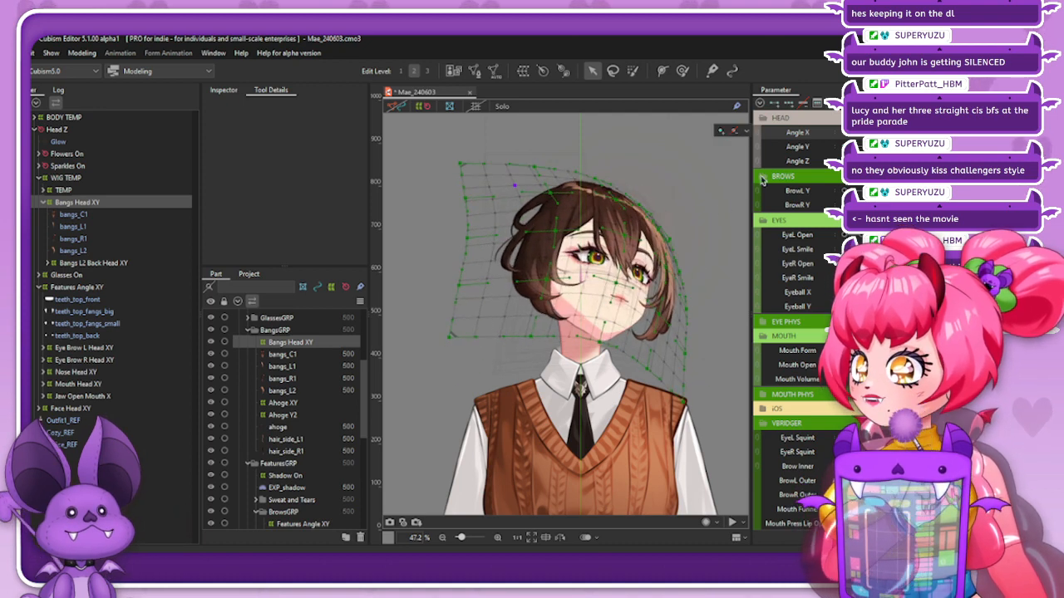
Preview the bangs at maximum Angle Y with Angle X centered
mouse_move(956, 133)
mouse_down()
mouse_move(901, 133)
mouse_move(901, 147)
mouse_move(956, 147)
mouse_up()
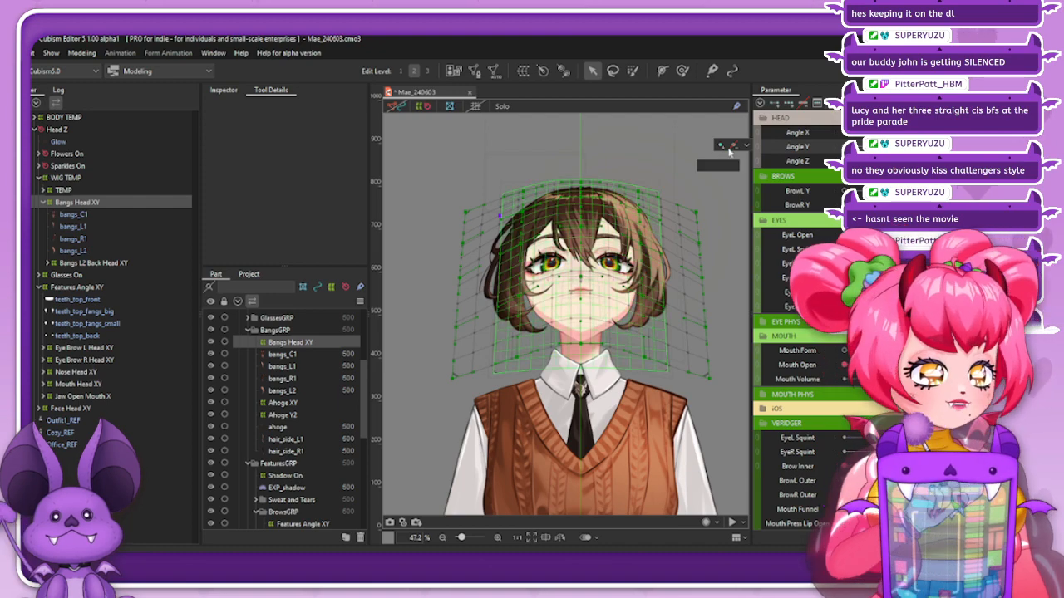
click(733, 145)
mouse_move(956, 147)
mouse_down()
mouse_move(902, 147)
mouse_move(956, 147)
mouse_up()
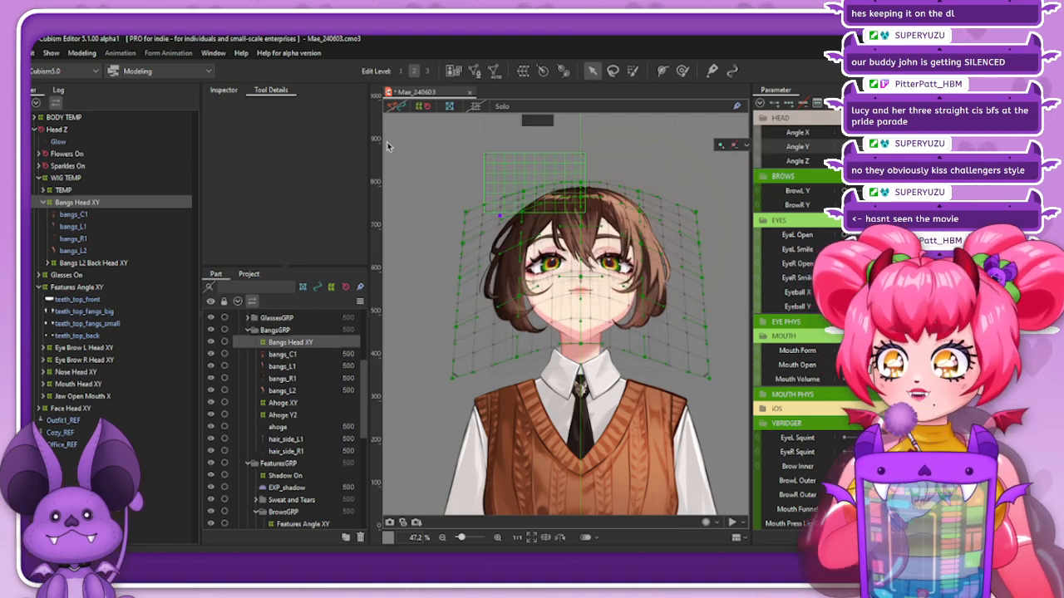
At minimum Angle Y with Angle X centered, move the Bangs Head XY deformer down over the forehead
click(75, 202)
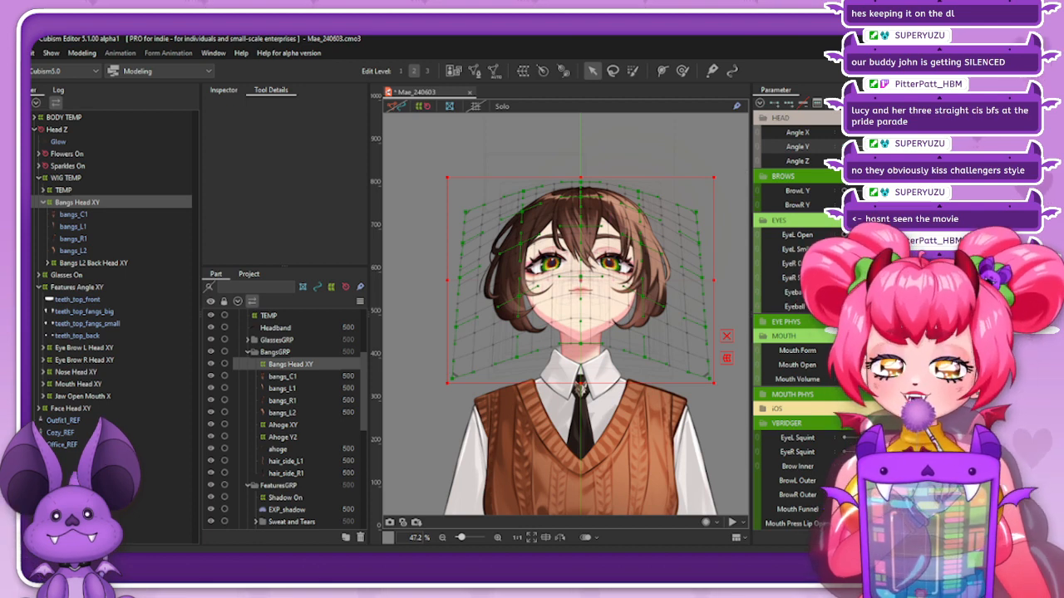
drag(956, 148, 901, 147)
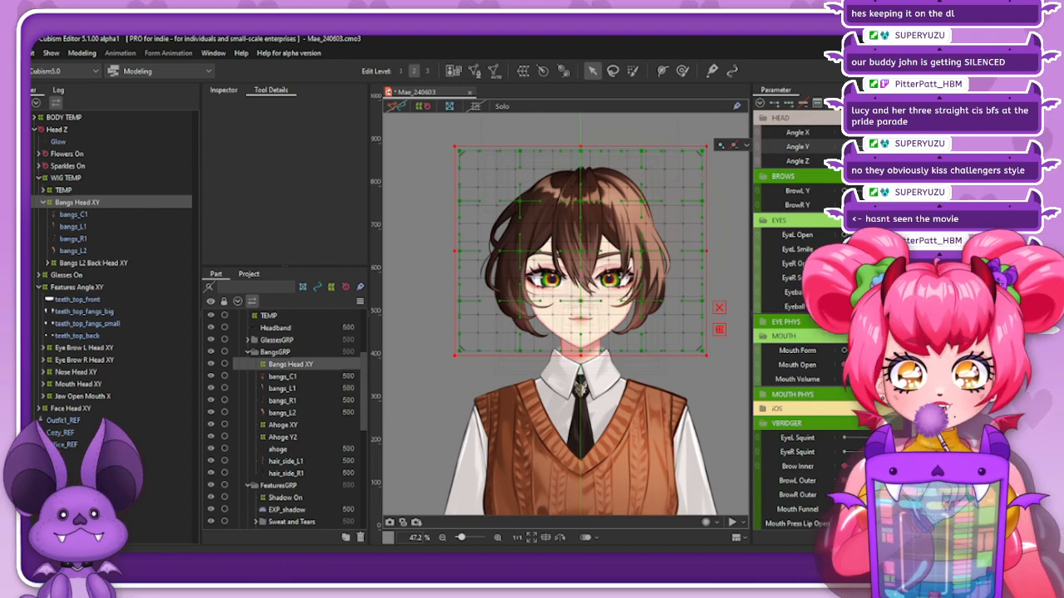
drag(901, 147, 847, 147)
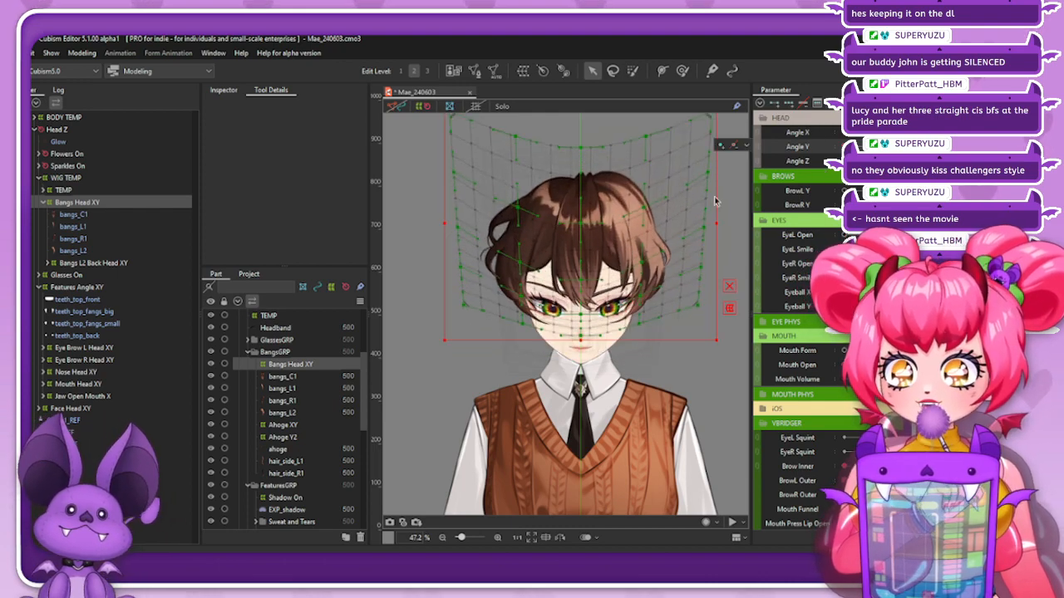
click(95, 265)
click(105, 201)
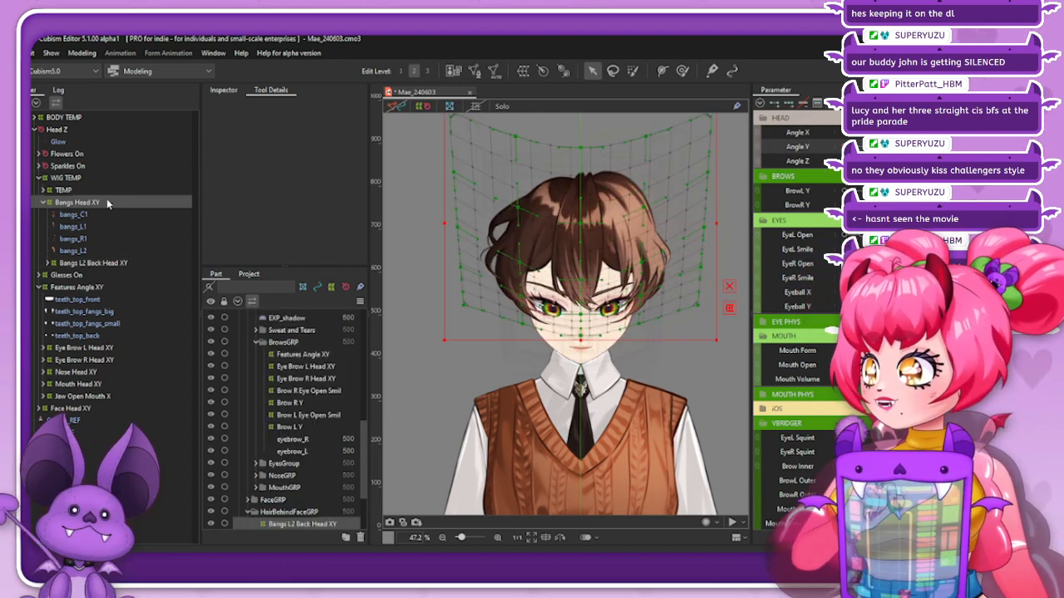
drag(582, 216, 583, 241)
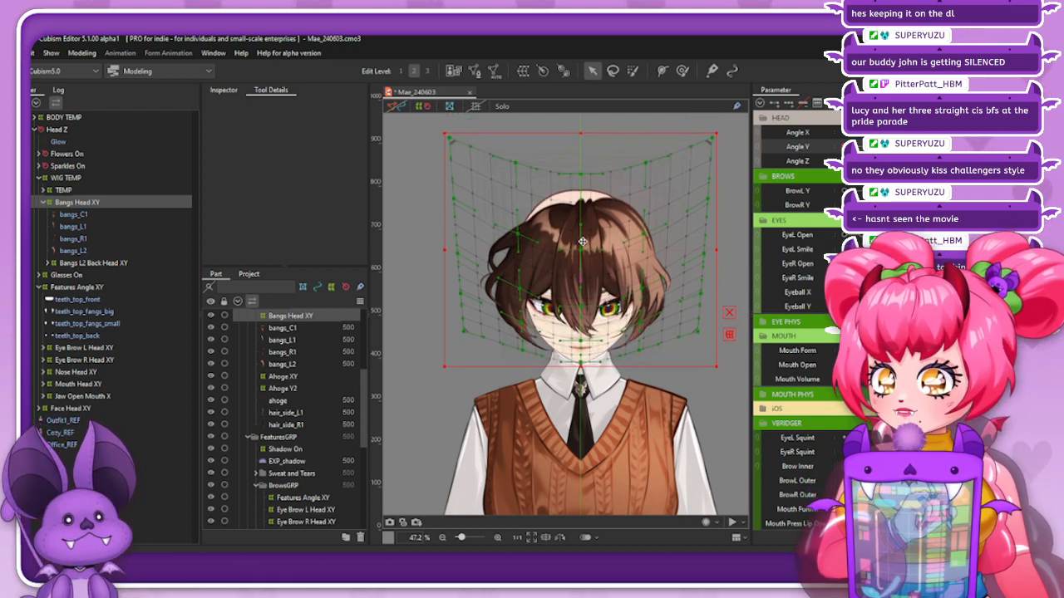
Compare the bangs at minimum, centered and maximum Angle Y while Angle X stays centered
drag(846, 146, 876, 146)
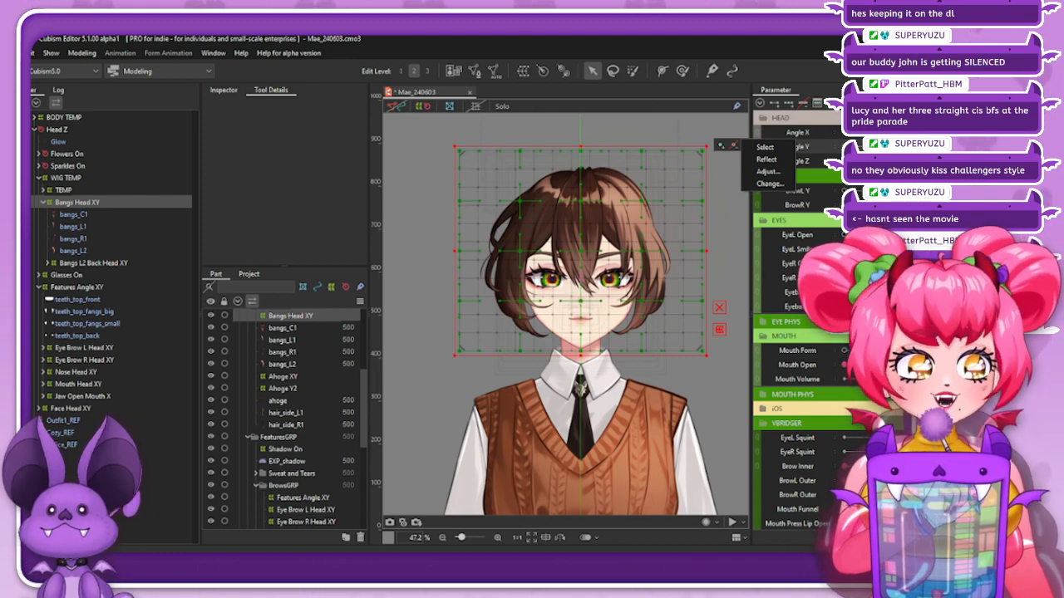
click(766, 160)
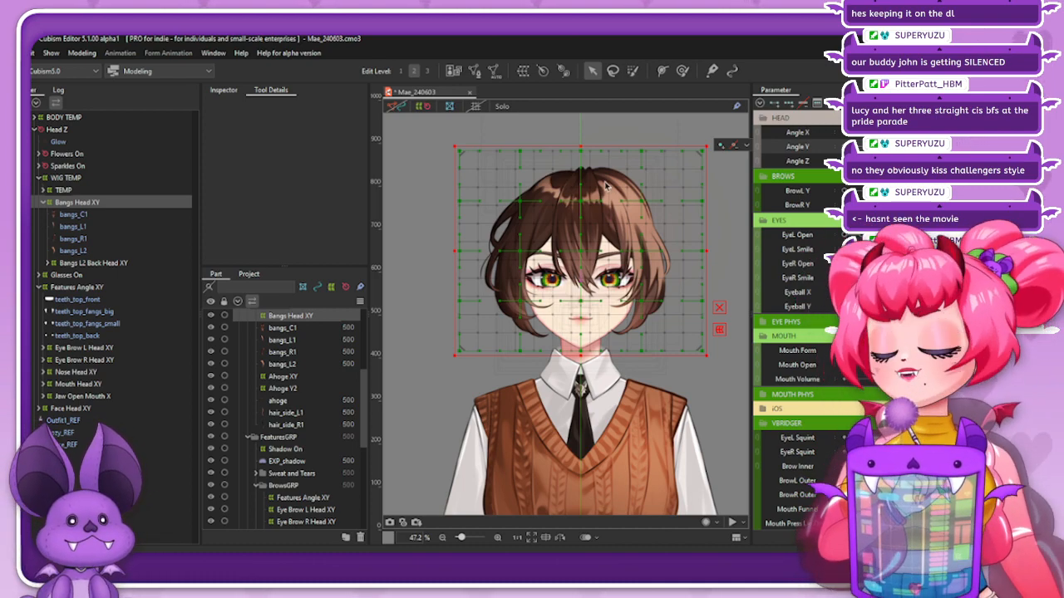
click(732, 145)
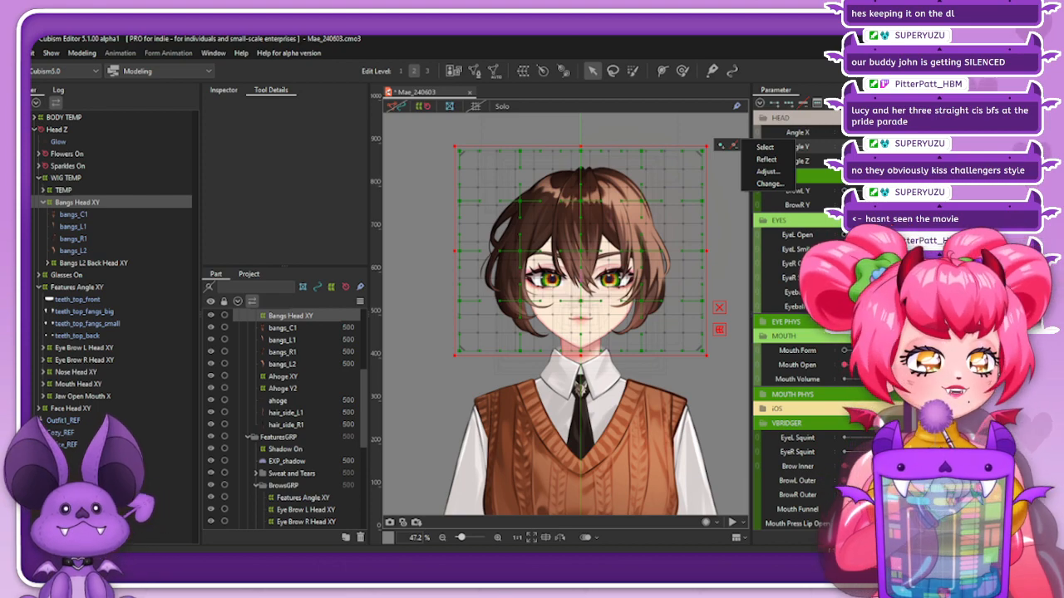
click(918, 146)
click(883, 146)
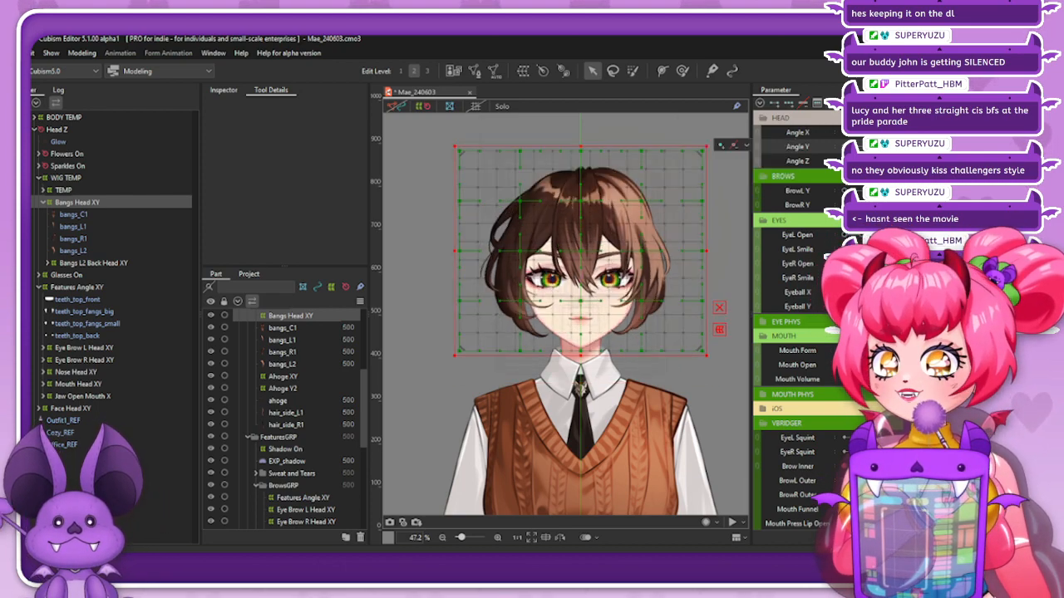
click(918, 147)
click(883, 147)
click(918, 146)
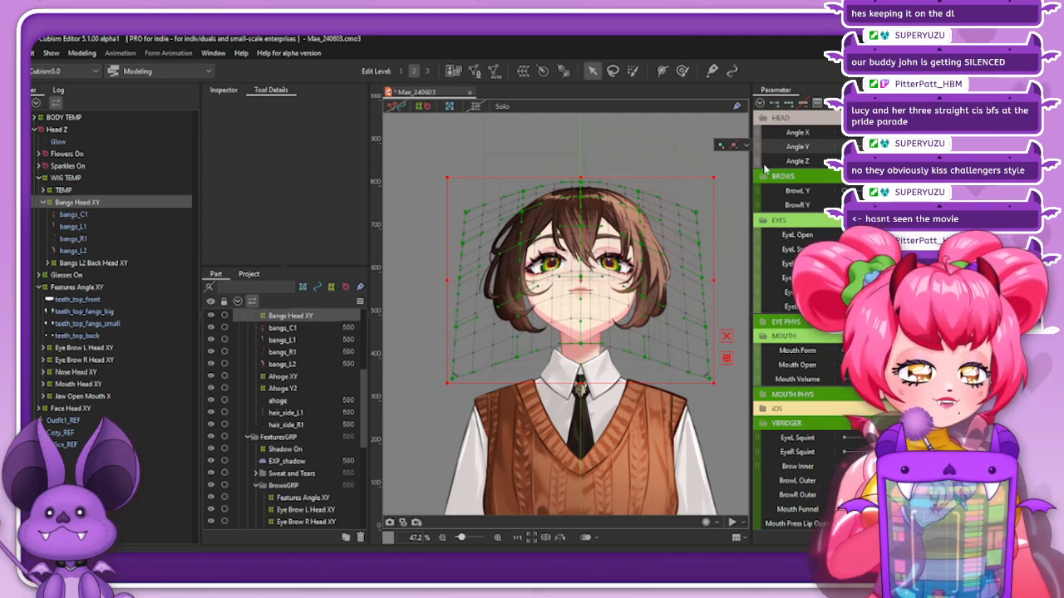
click(882, 146)
click(847, 146)
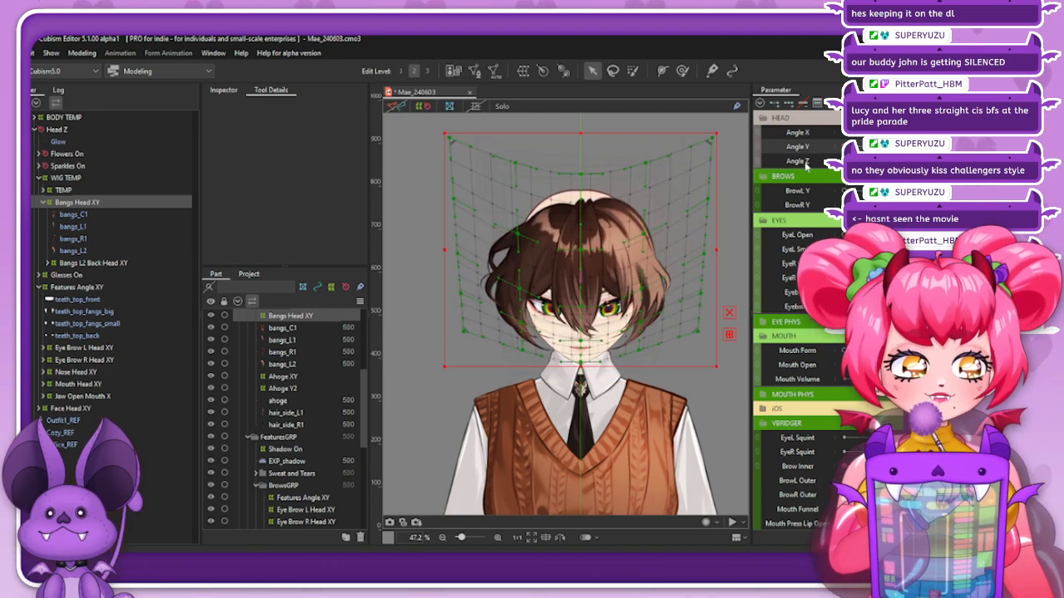
click(882, 146)
click(883, 146)
click(847, 147)
click(882, 146)
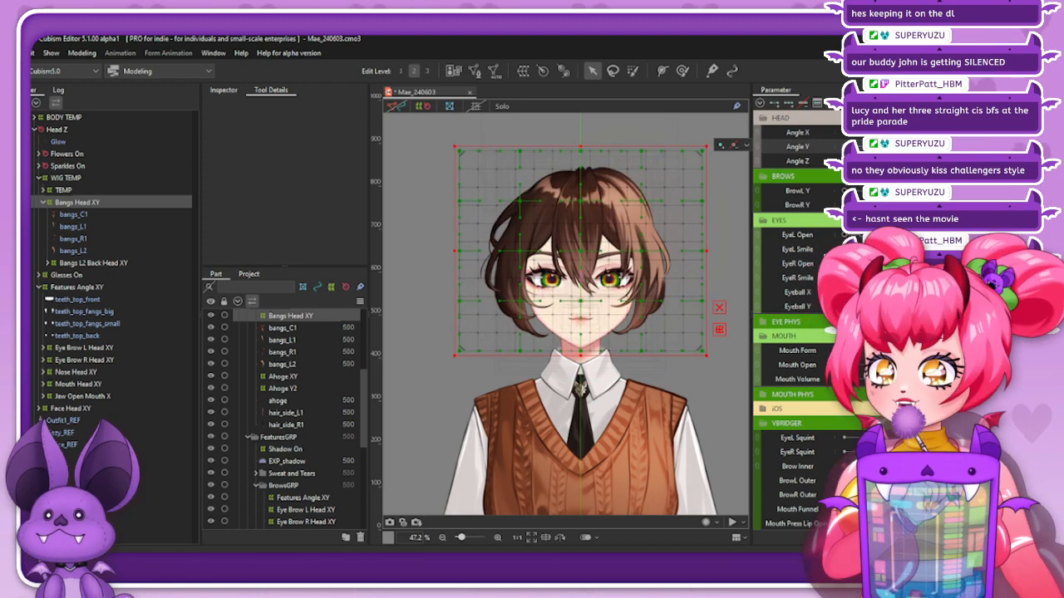
drag(883, 146, 847, 147)
click(882, 147)
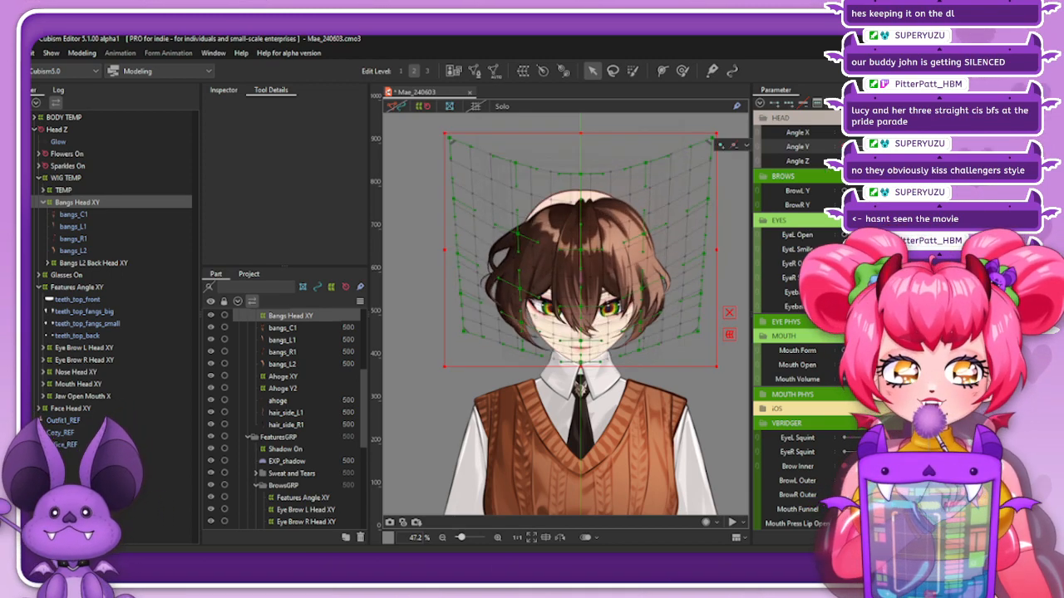
Compare the bangs between centered and maximum Angle X with Angle Y centered
drag(846, 146, 919, 132)
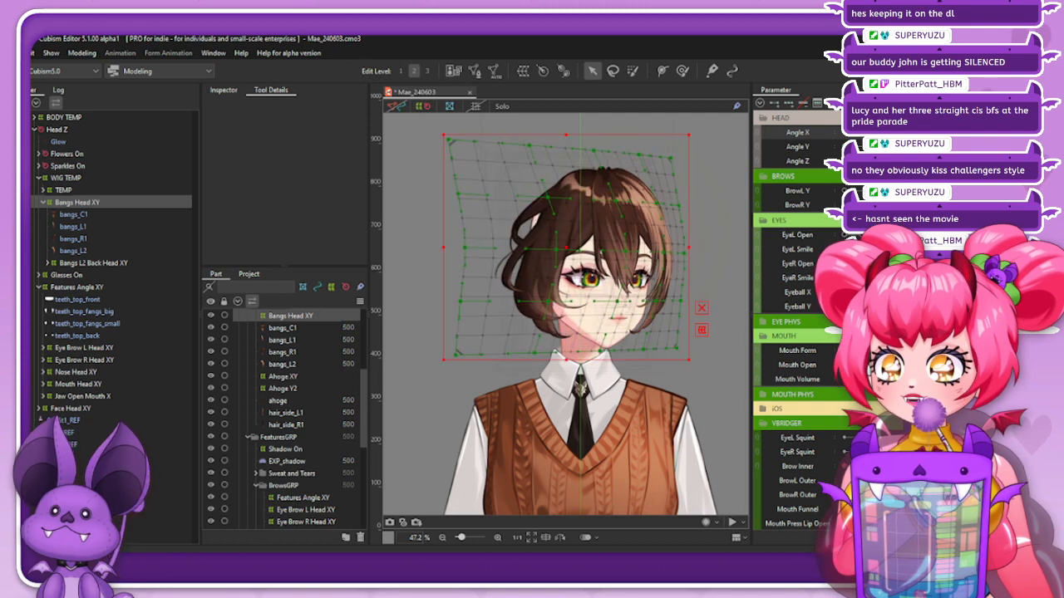
click(883, 132)
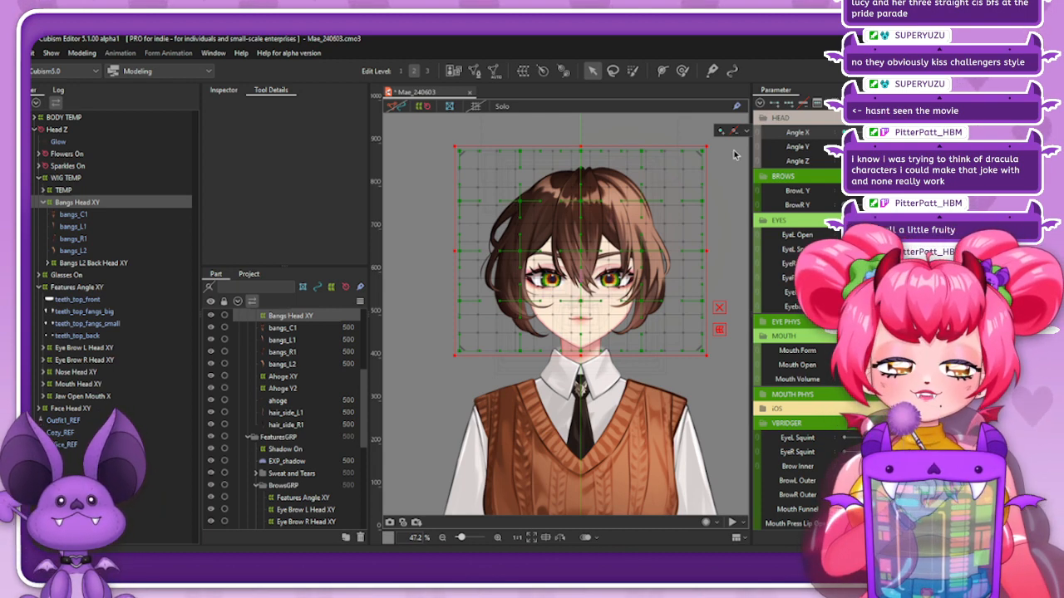
mouse_move(892, 146)
mouse_down()
mouse_move(922, 146)
mouse_move(844, 147)
mouse_move(891, 147)
mouse_up()
click(939, 132)
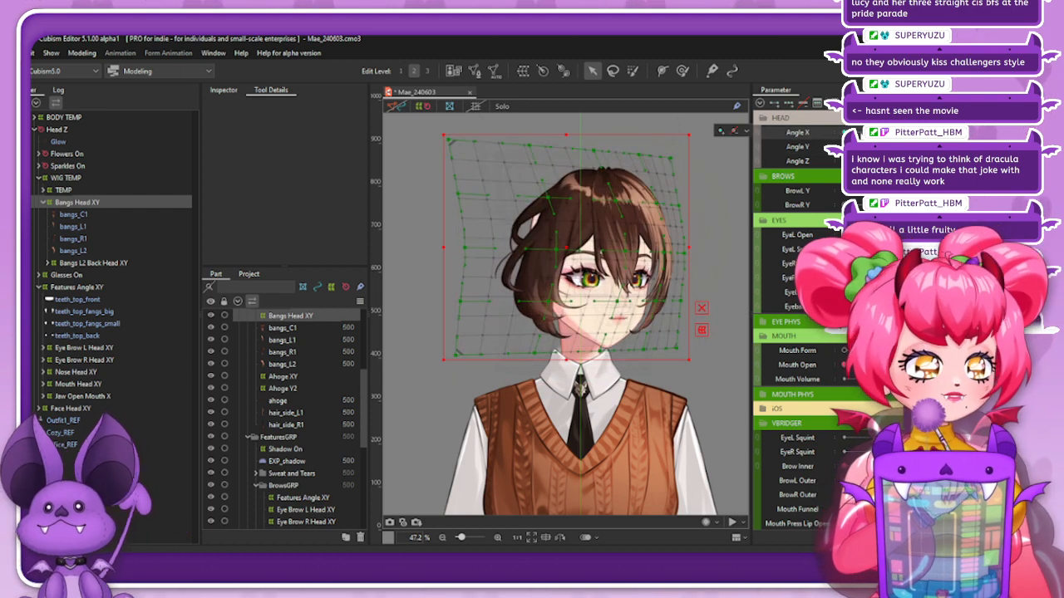
click(892, 133)
click(939, 132)
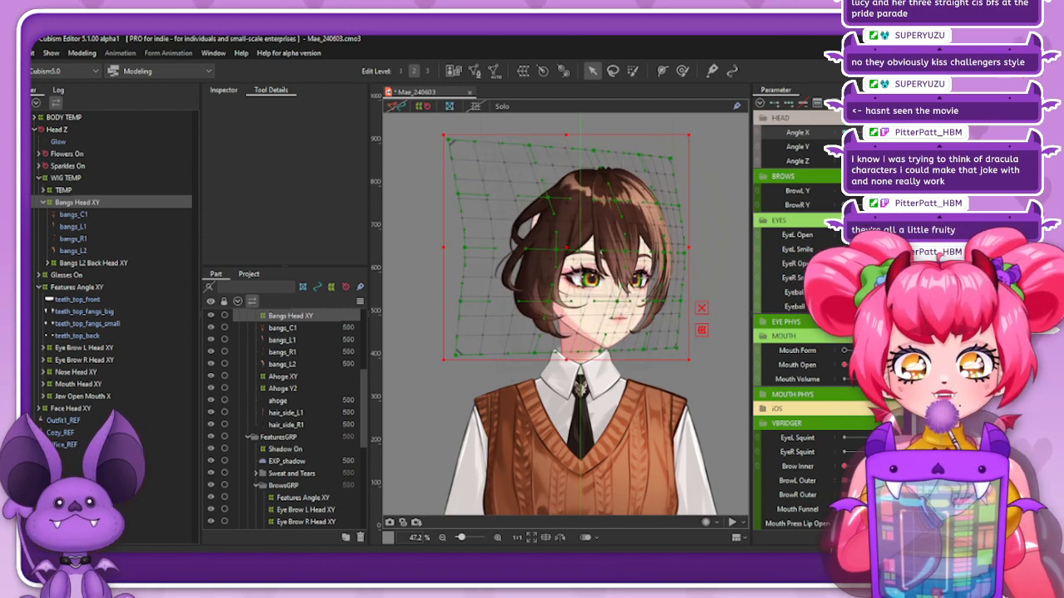
click(892, 132)
Review the Bangs Head XY deformer's grid shape across the maximum, centered and minimum Angle Y keyforms
click(939, 146)
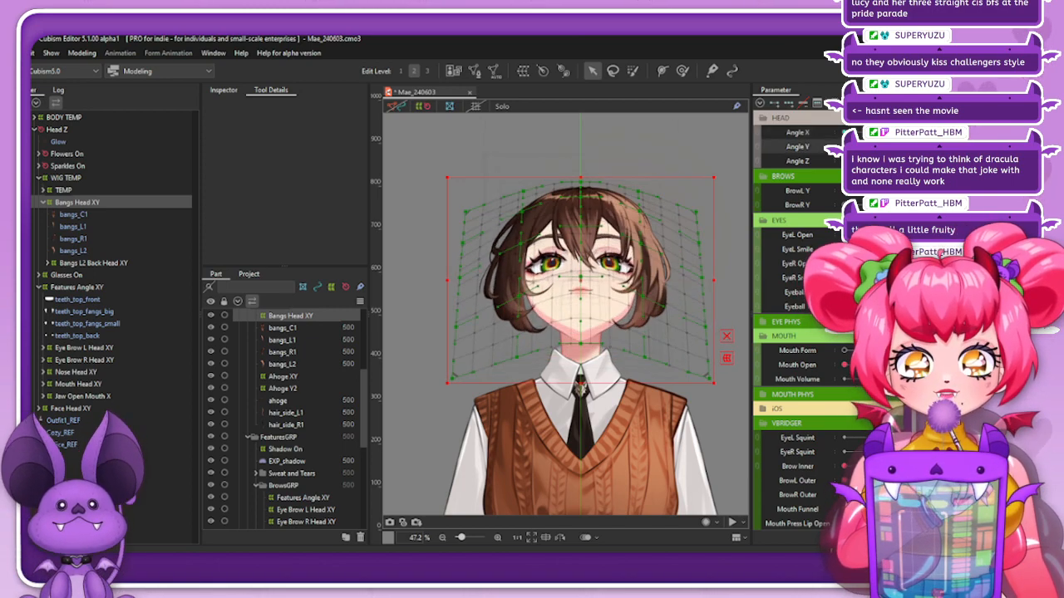
click(892, 147)
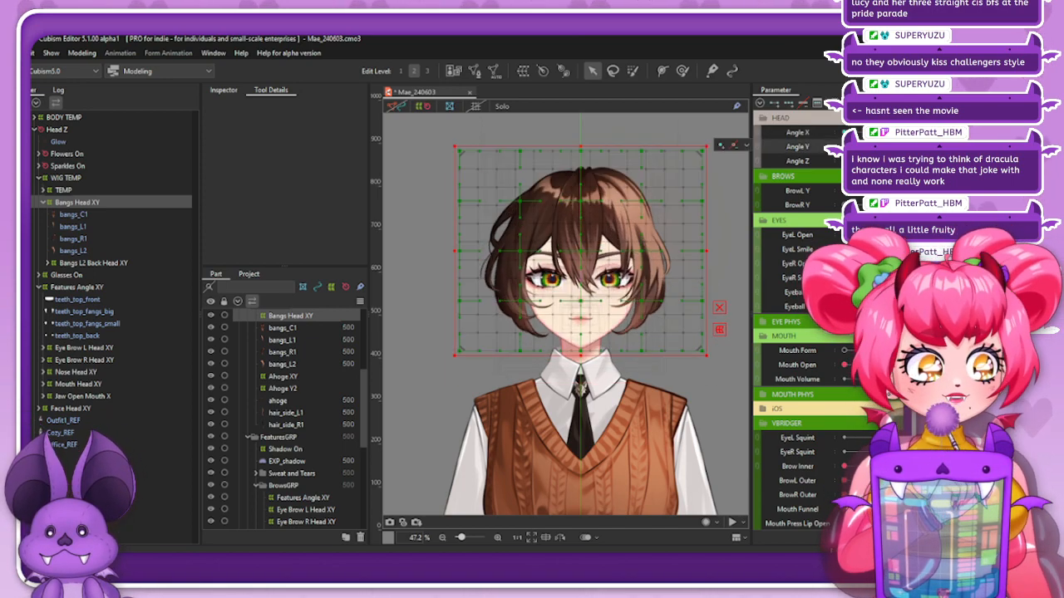
drag(892, 147, 845, 147)
click(892, 146)
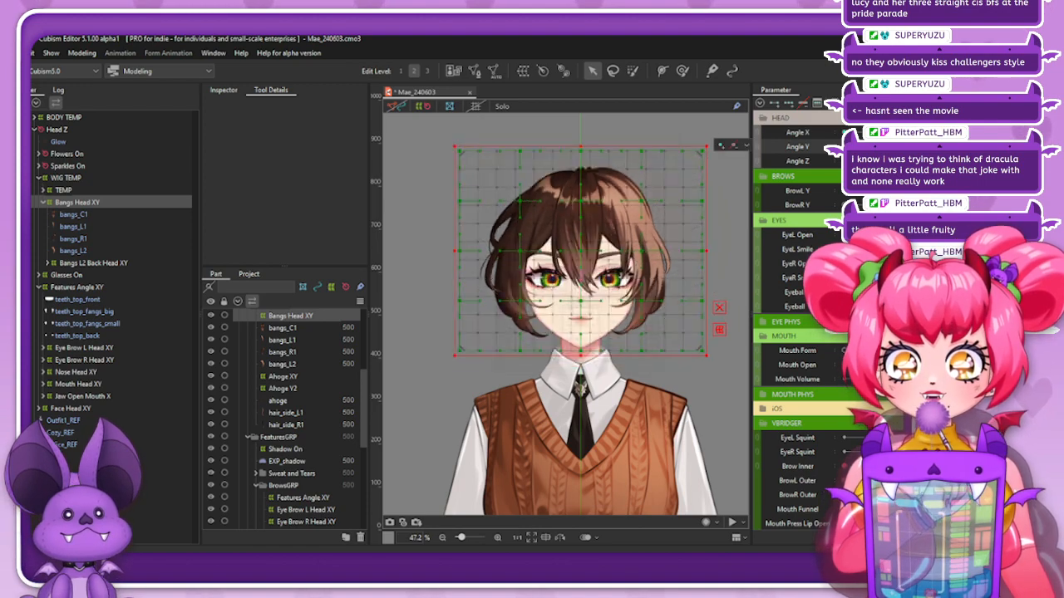
click(825, 135)
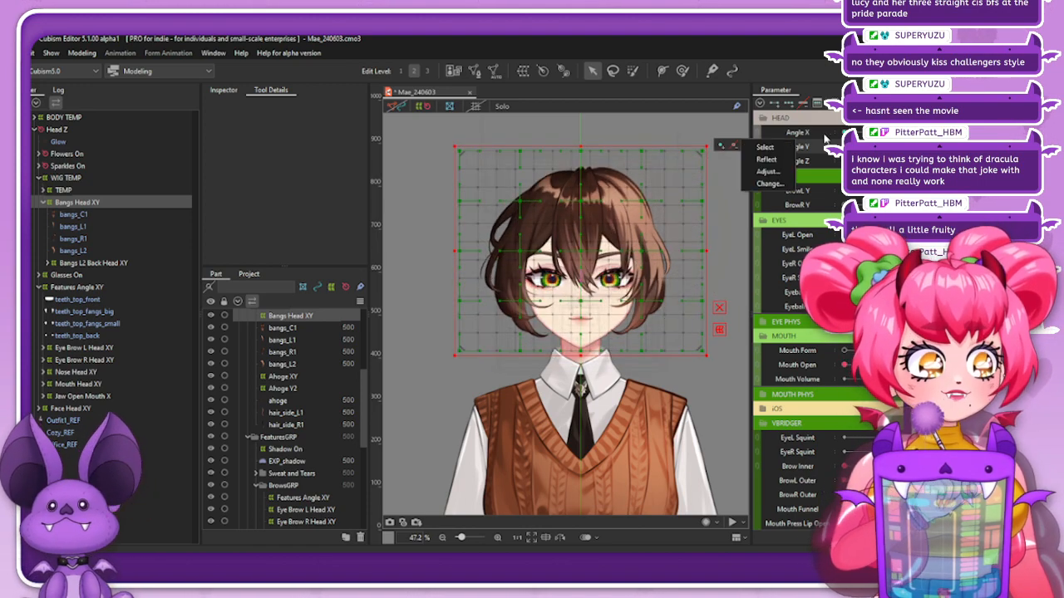
mouse_move(892, 146)
mouse_down()
mouse_move(935, 146)
mouse_move(845, 147)
mouse_move(892, 147)
mouse_up()
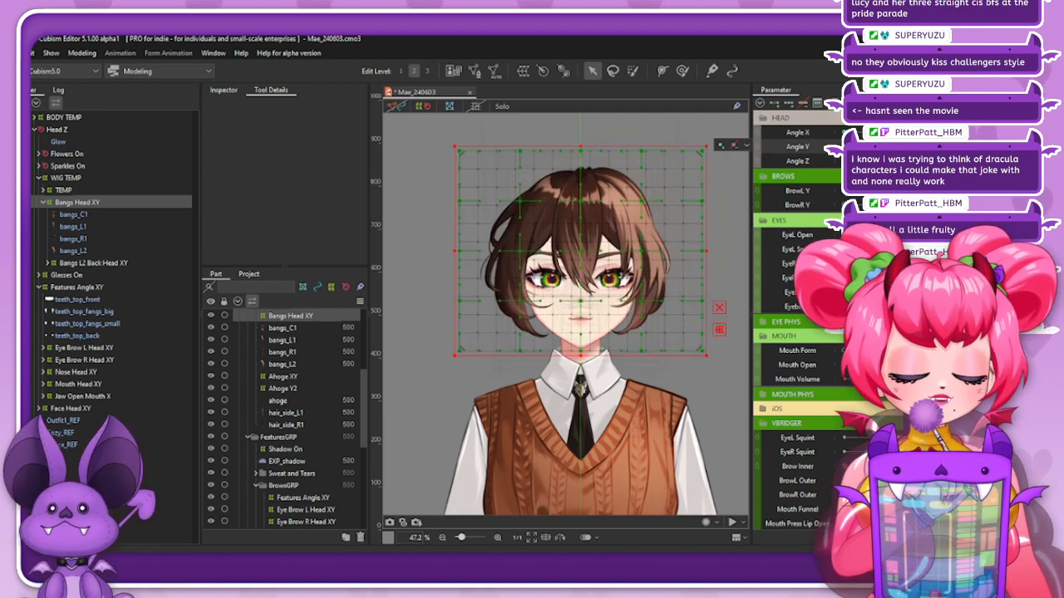
drag(891, 132, 935, 146)
mouse_move(848, 146)
mouse_down()
mouse_move(935, 146)
mouse_move(849, 147)
mouse_move(849, 161)
mouse_move(891, 160)
mouse_move(892, 146)
mouse_move(851, 146)
mouse_move(935, 146)
mouse_move(849, 146)
mouse_up()
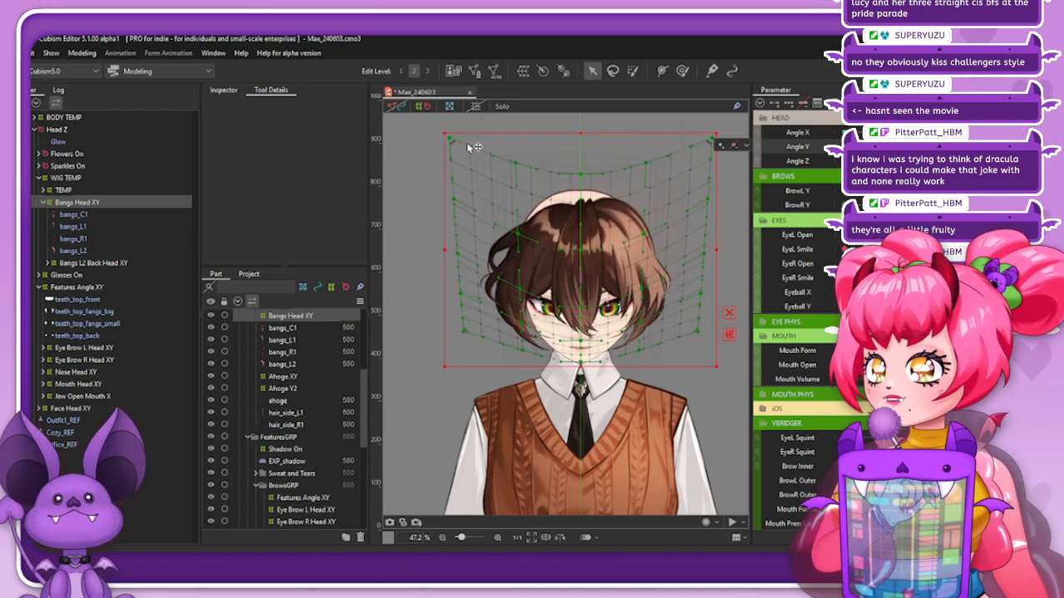
click(720, 146)
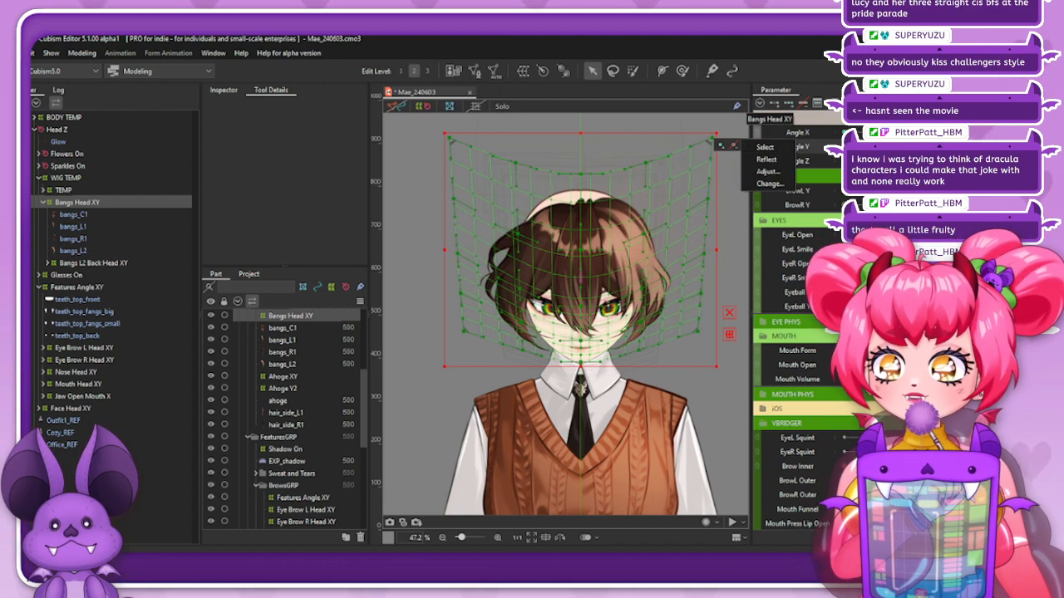
mouse_move(844, 147)
mouse_down()
mouse_move(891, 146)
mouse_move(844, 147)
mouse_up()
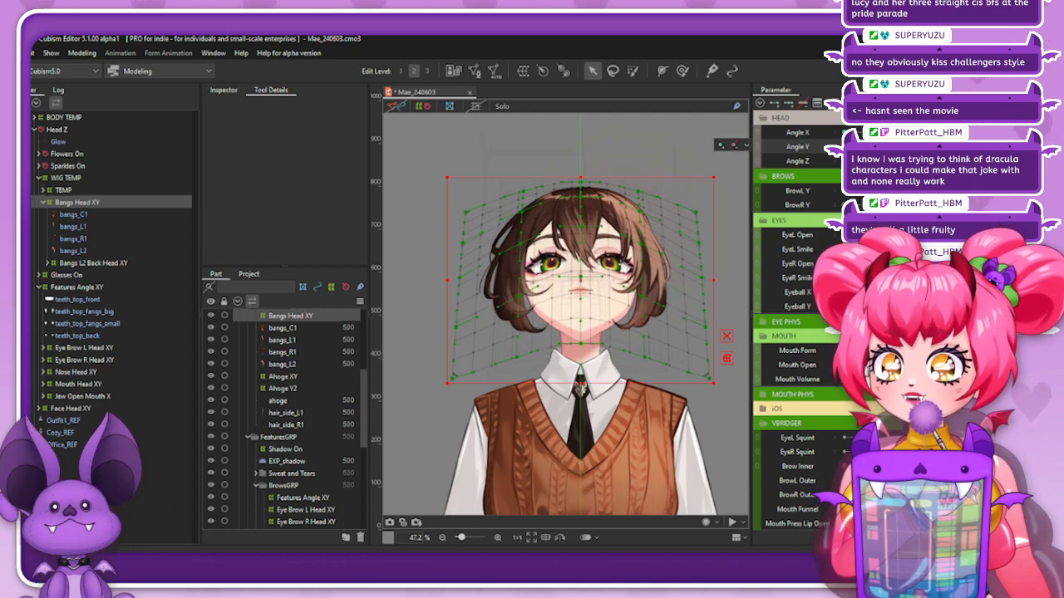
drag(937, 146, 891, 146)
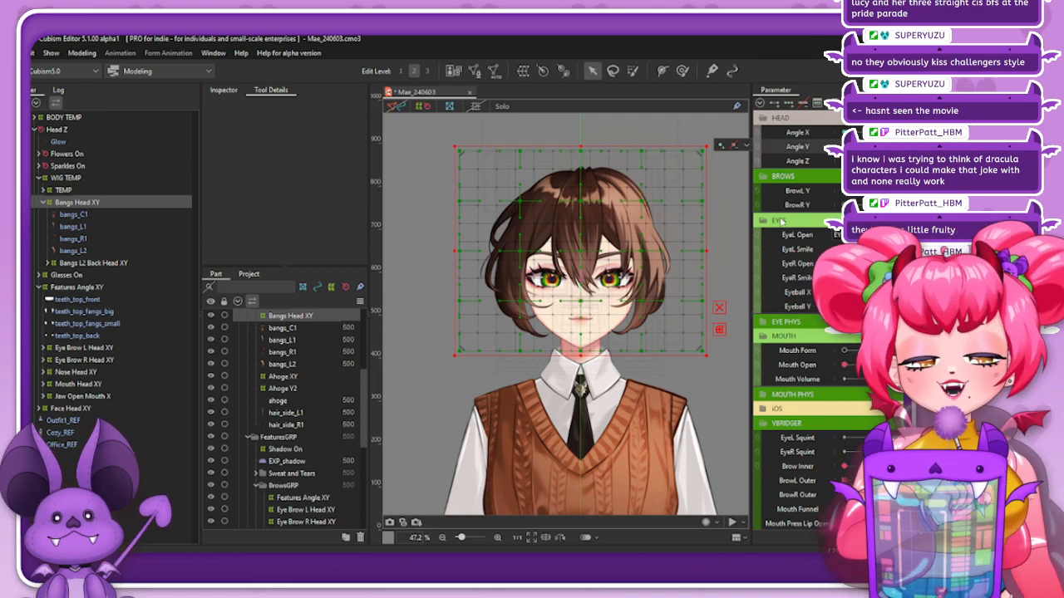
Sweep Angle X between its center and maximum to review how the bangs turn with the head
click(733, 146)
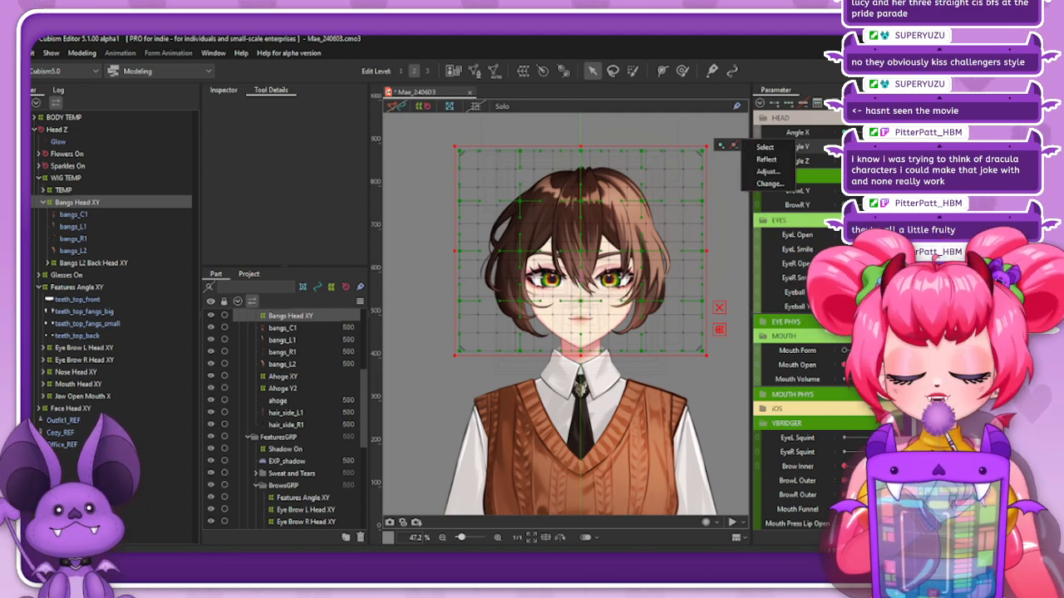
drag(884, 133, 923, 133)
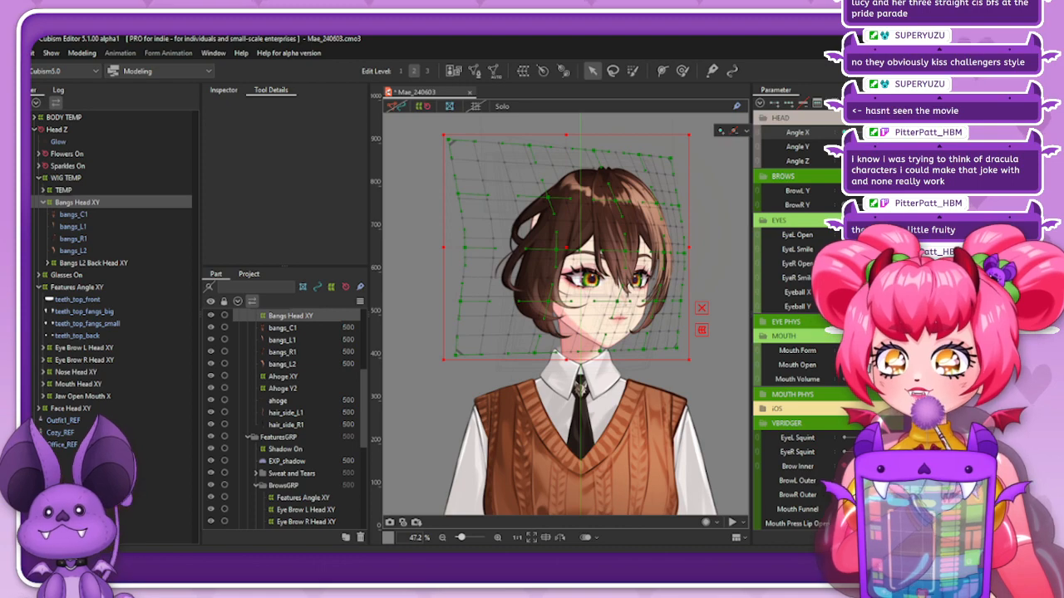
click(883, 132)
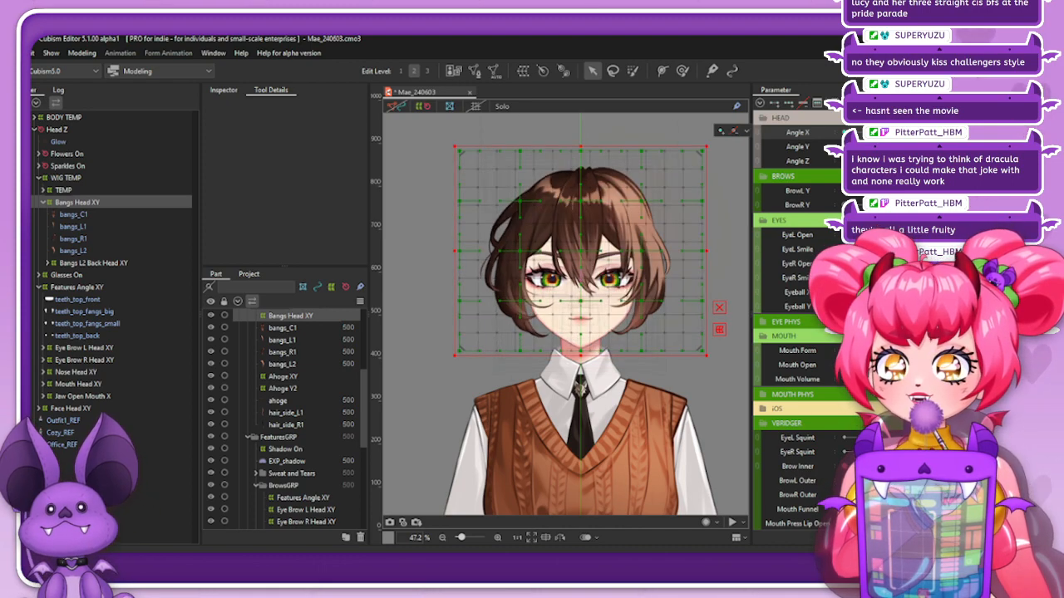
drag(884, 133, 923, 133)
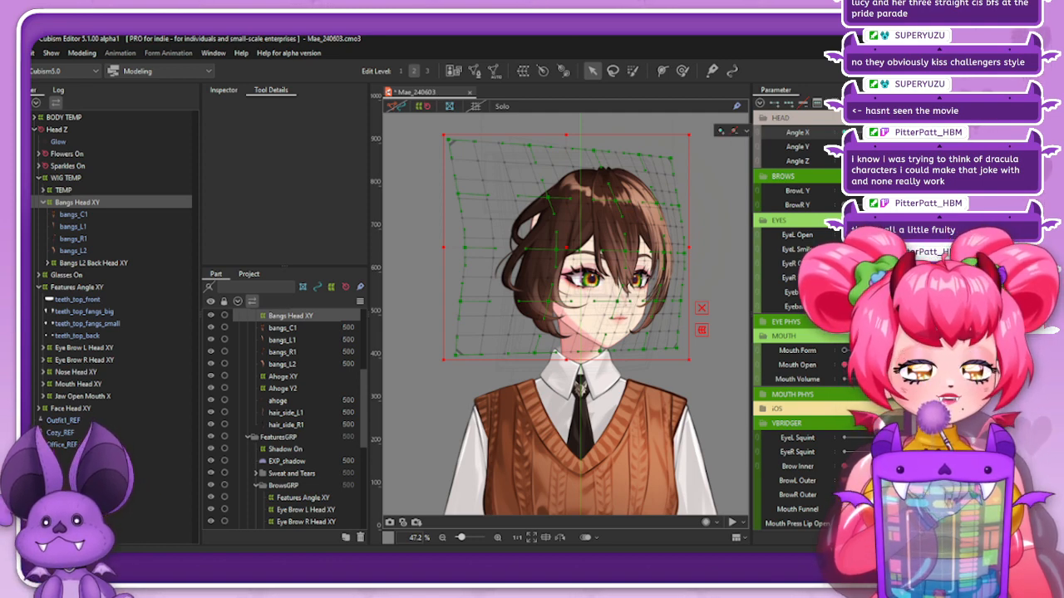
mouse_move(922, 133)
mouse_down()
mouse_move(884, 133)
mouse_move(917, 133)
mouse_up()
click(883, 133)
Inspect the bangs up close at maximum Angle X against the centered pose
click(682, 71)
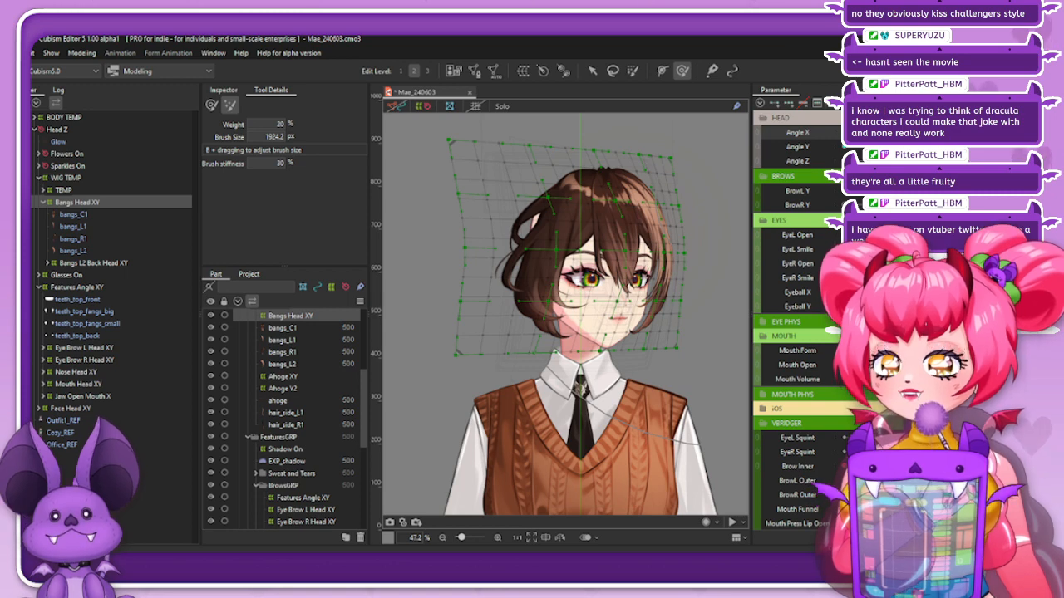
click(592, 70)
scroll(680, 156, up, 2)
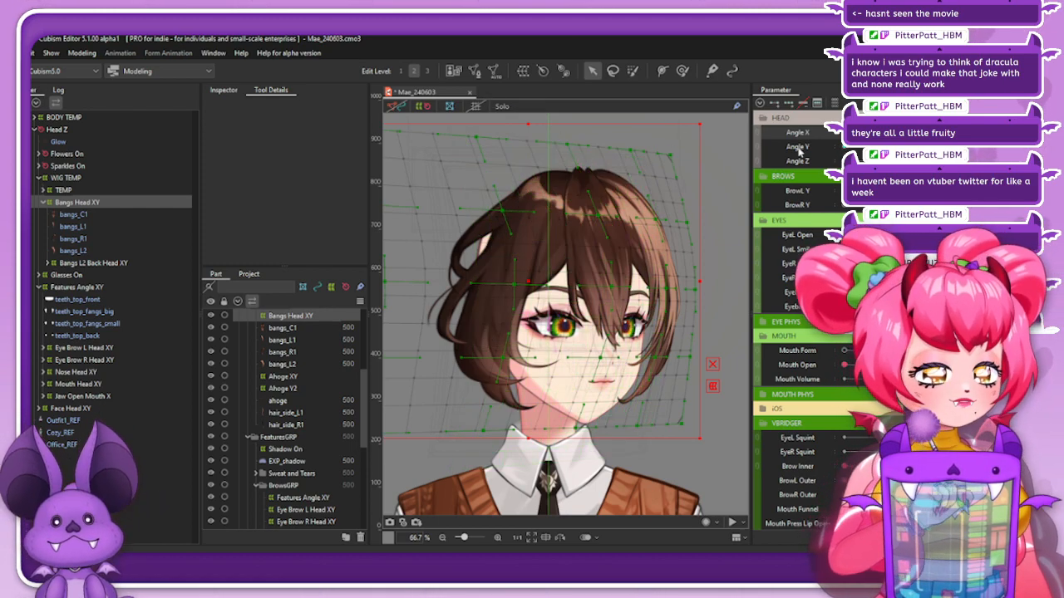
drag(933, 133, 889, 133)
click(933, 133)
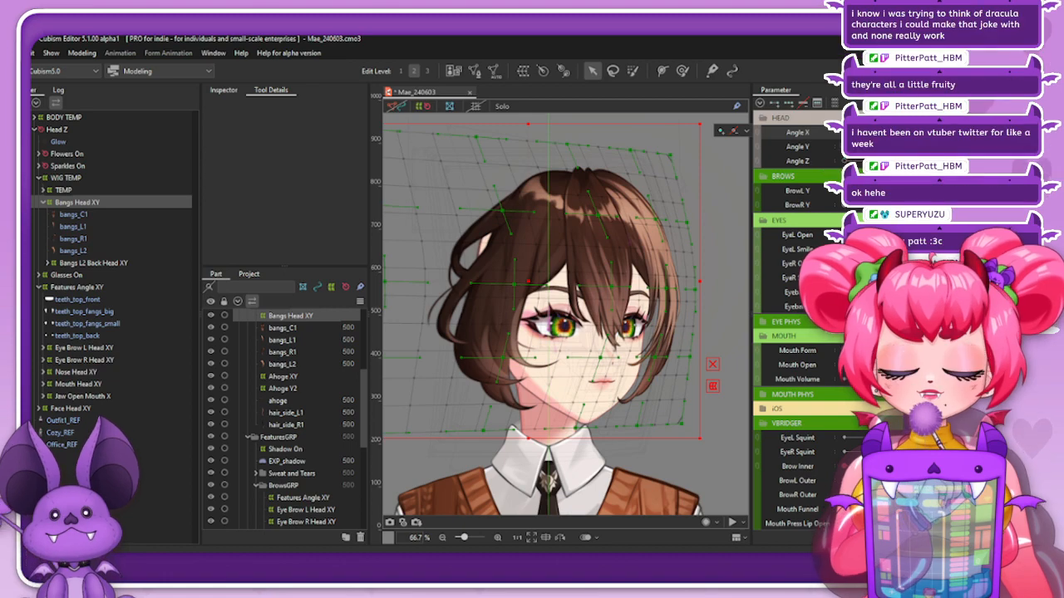
mouse_move(933, 132)
mouse_down()
mouse_move(889, 133)
mouse_move(933, 133)
mouse_up()
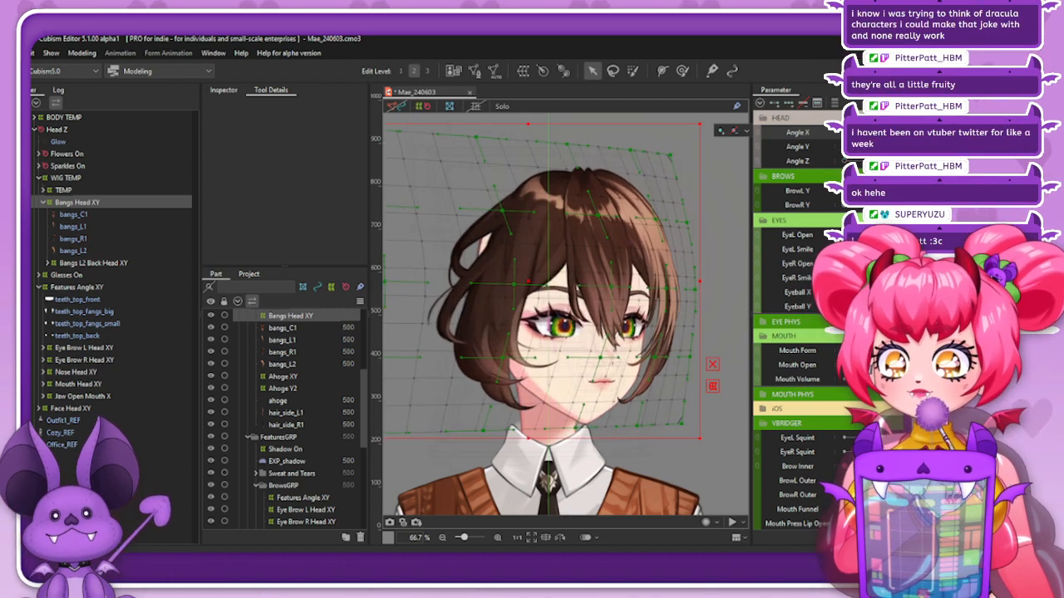
Smooth out the lower back edge of the Bangs Head XY grid at maximum Angle X with a large deform brush
click(681, 71)
scroll(582, 394, down, 3)
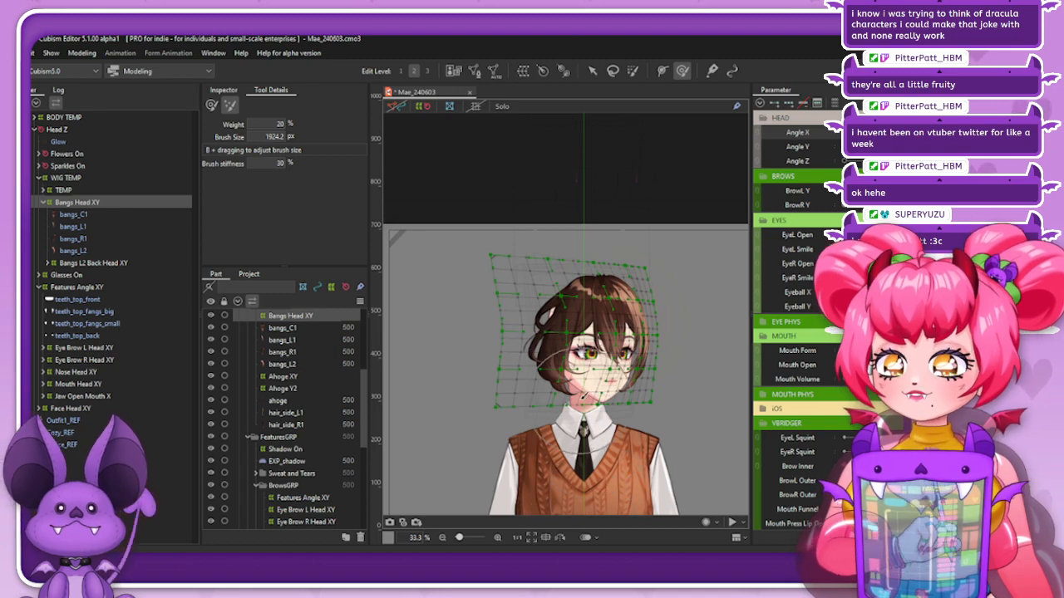
scroll(583, 388, down, 1)
scroll(591, 508, up, 1)
drag(589, 376, 473, 369)
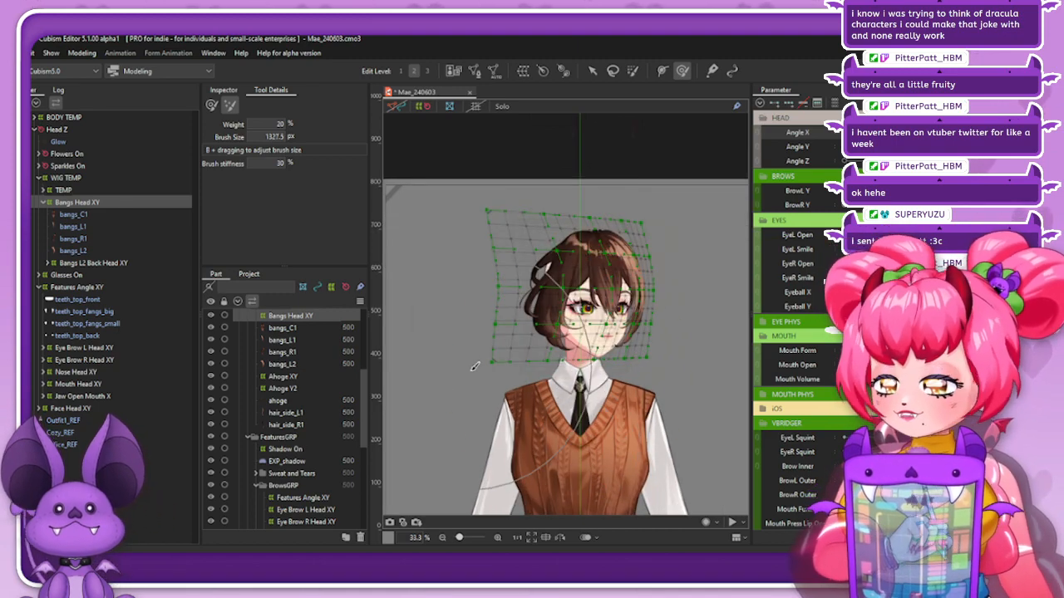
click(212, 107)
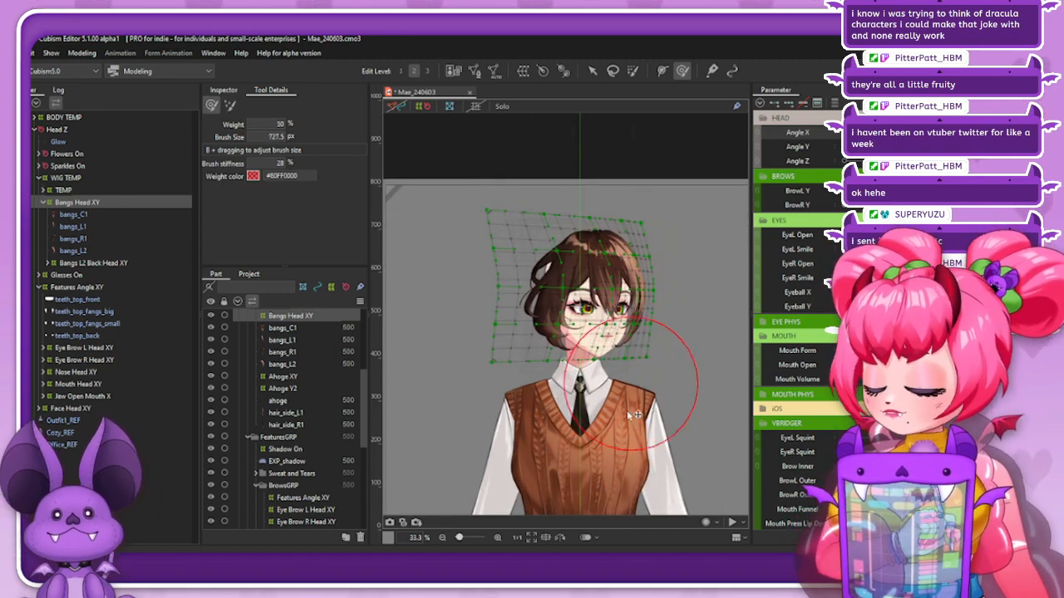
mouse_move(629, 415)
mouse_down()
mouse_move(572, 413)
mouse_move(584, 426)
mouse_move(594, 416)
mouse_up()
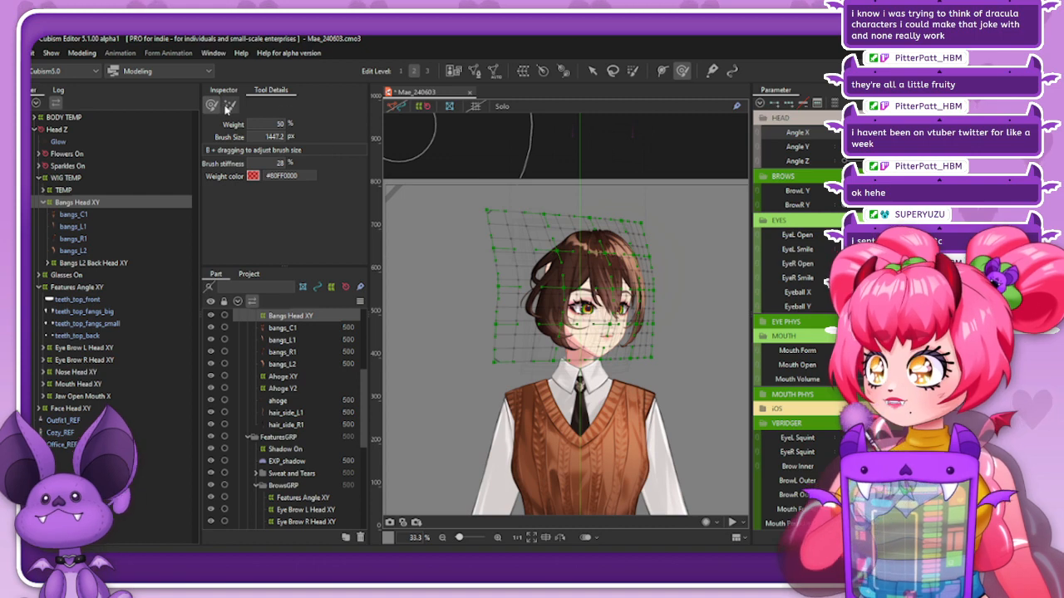
click(229, 106)
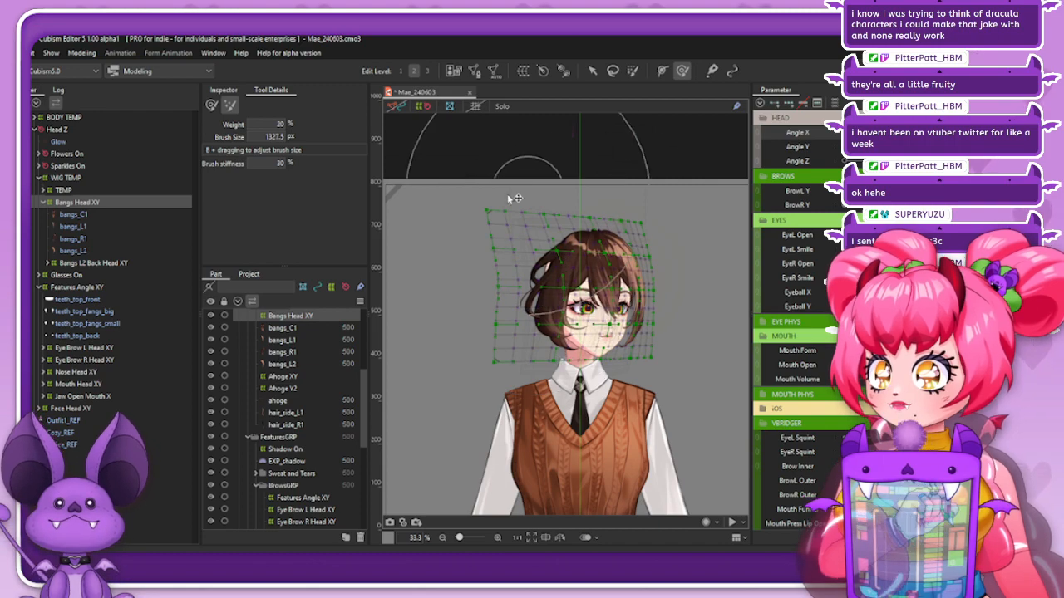
scroll(619, 295, up, 2)
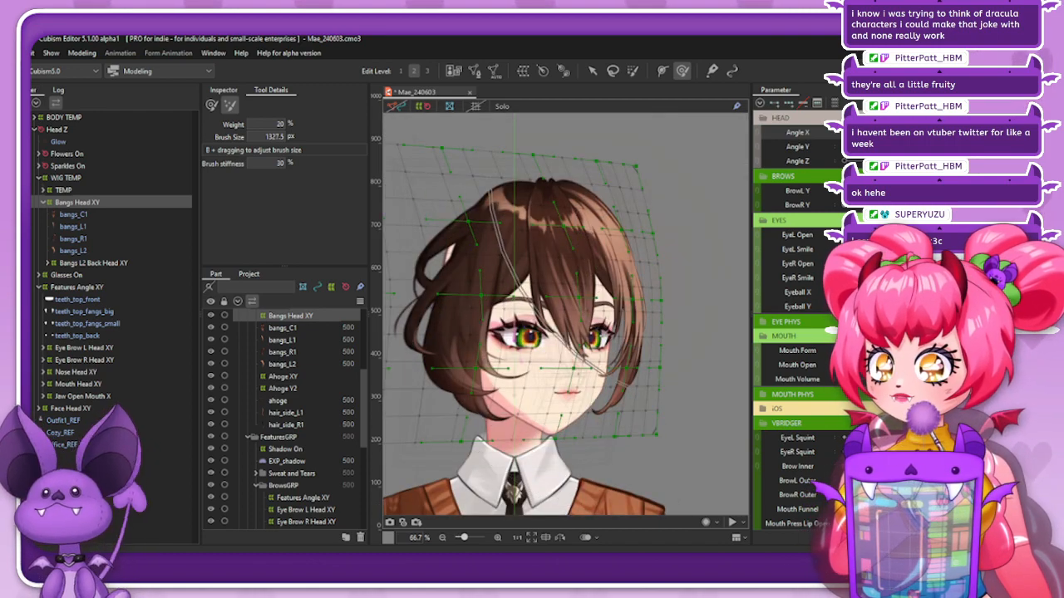
Narrow the Bangs Head XY grid from its back edge at maximum Angle X and compare it with the centered pose
mouse_move(940, 133)
mouse_down()
mouse_move(891, 133)
mouse_move(939, 133)
mouse_up()
click(892, 133)
click(592, 71)
scroll(712, 218, down, 1)
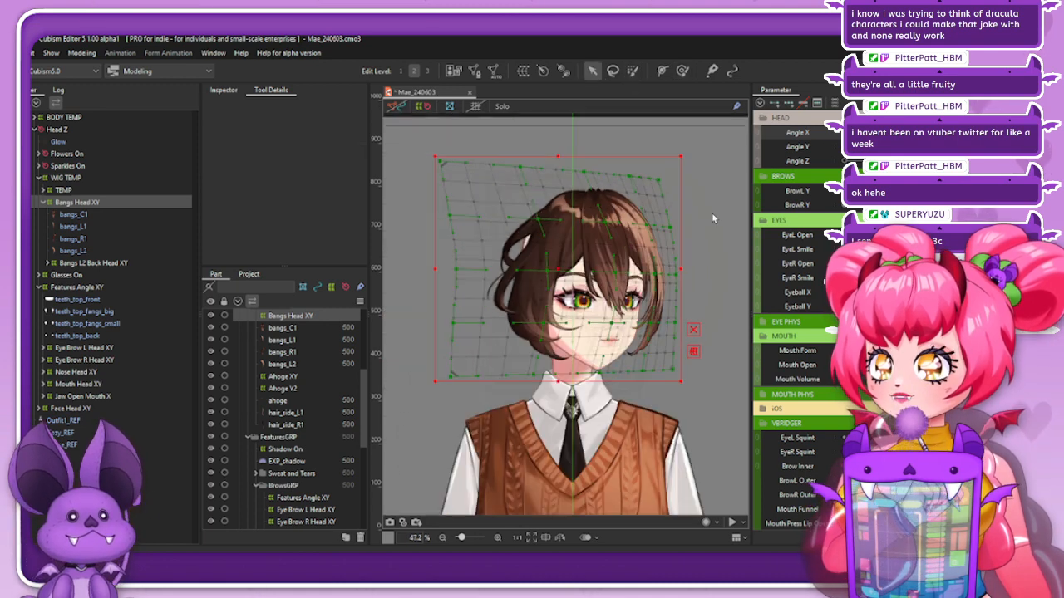
drag(434, 269, 444, 273)
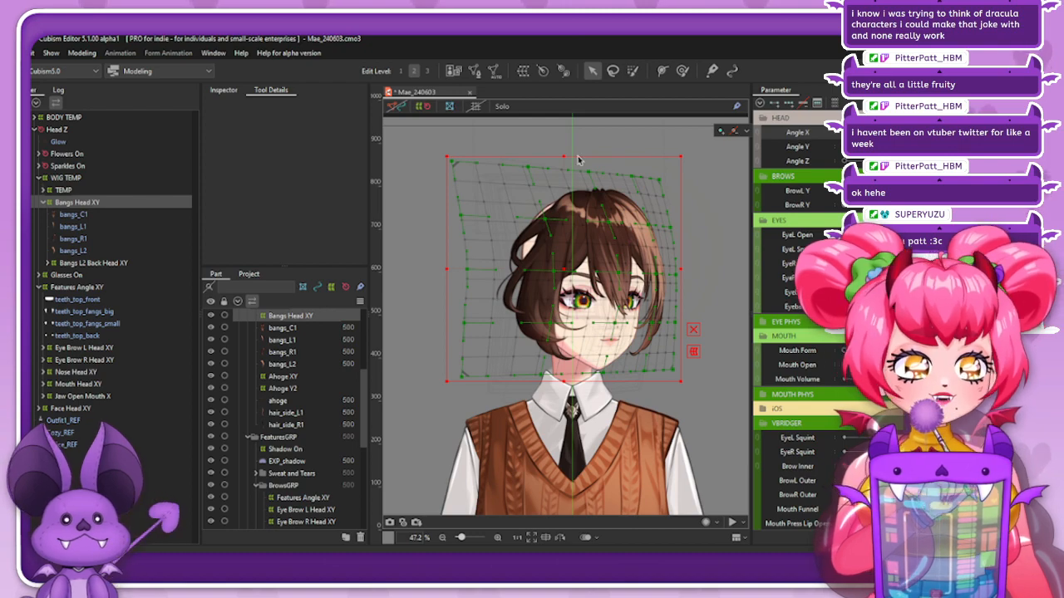
click(893, 139)
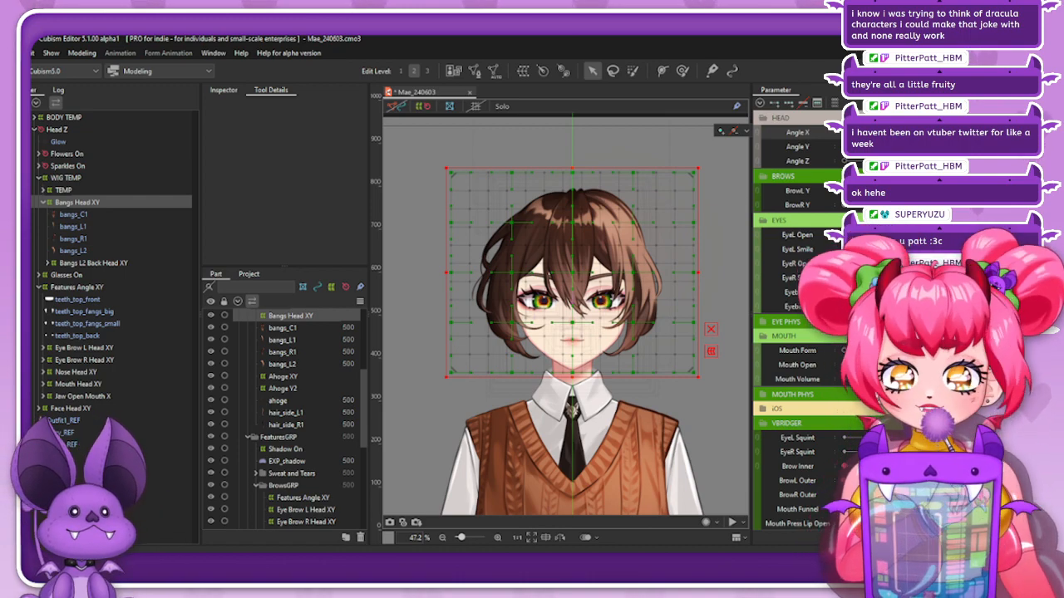
click(939, 133)
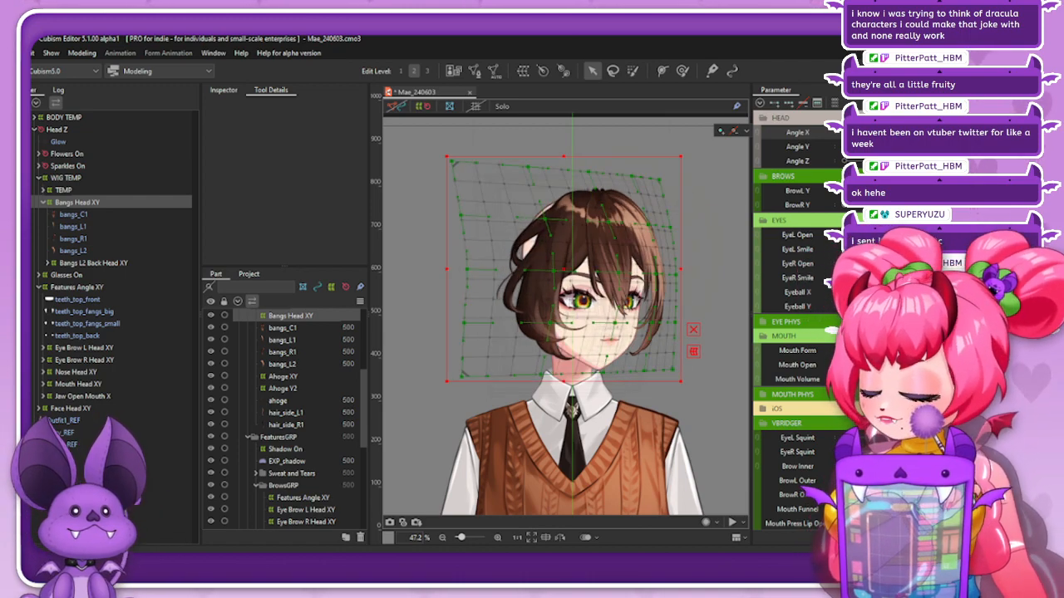
Pull the front edge of the Bangs Head XY grid slightly inward at maximum Angle X
key(ctrl+shift+b)
click(459, 350)
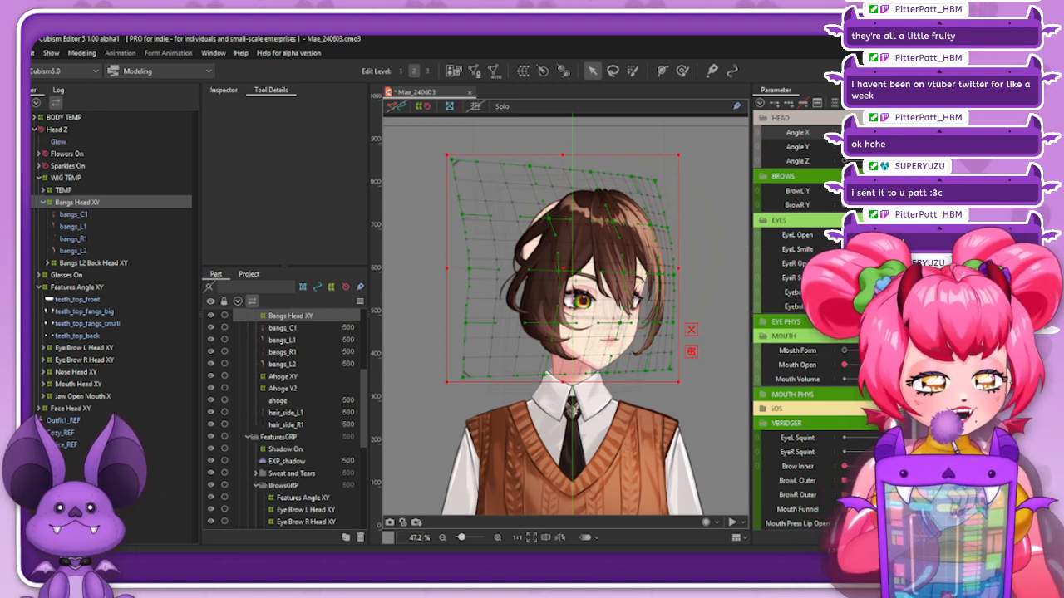
mouse_move(913, 132)
mouse_down()
mouse_move(878, 132)
mouse_move(913, 132)
mouse_up()
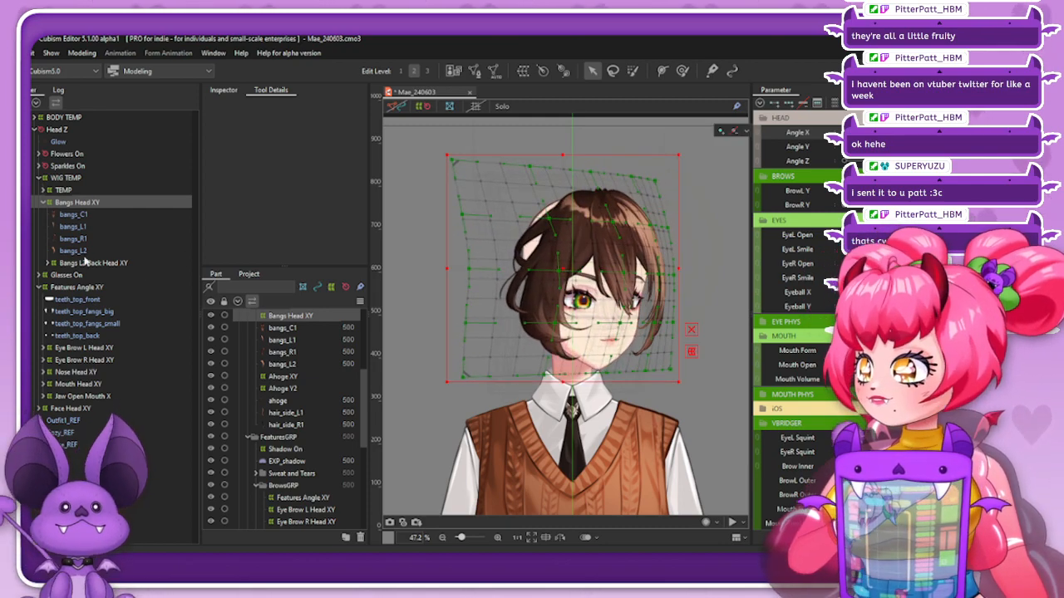
click(89, 262)
click(99, 203)
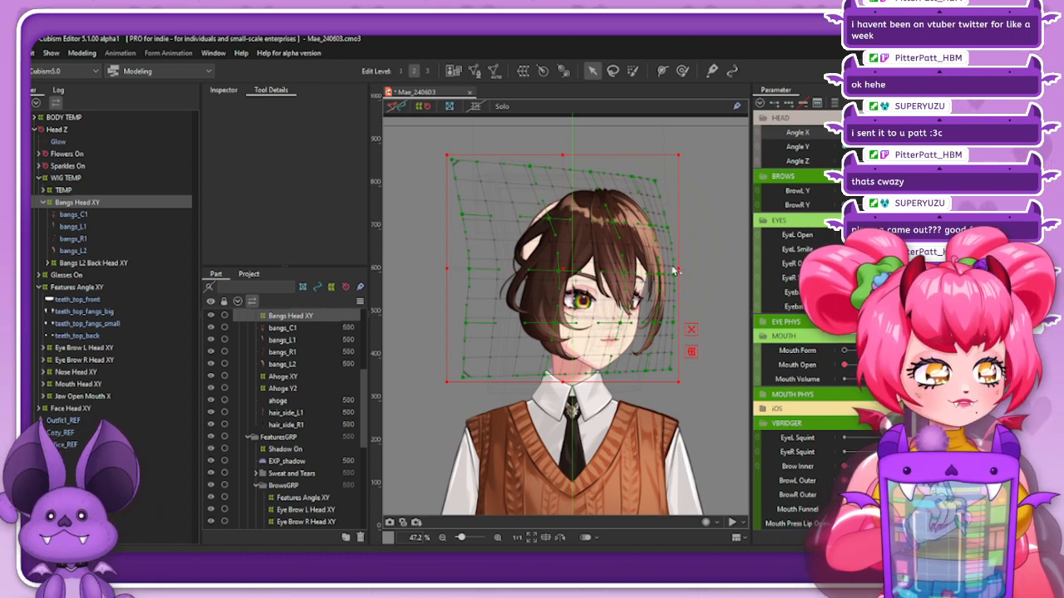
scroll(607, 274, up, 2)
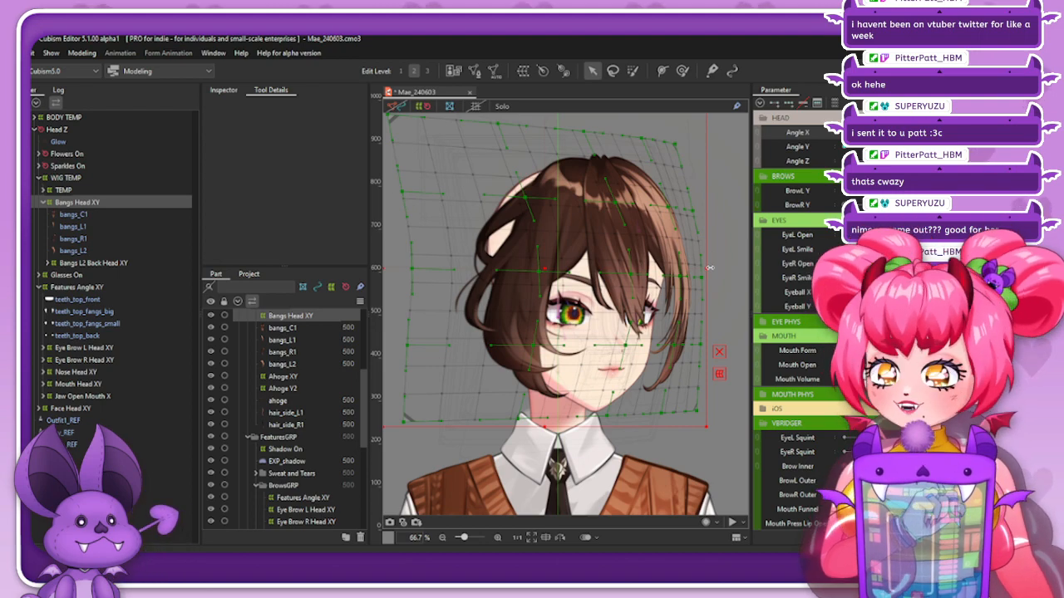
click(912, 133)
drag(913, 133, 972, 133)
drag(705, 269, 698, 271)
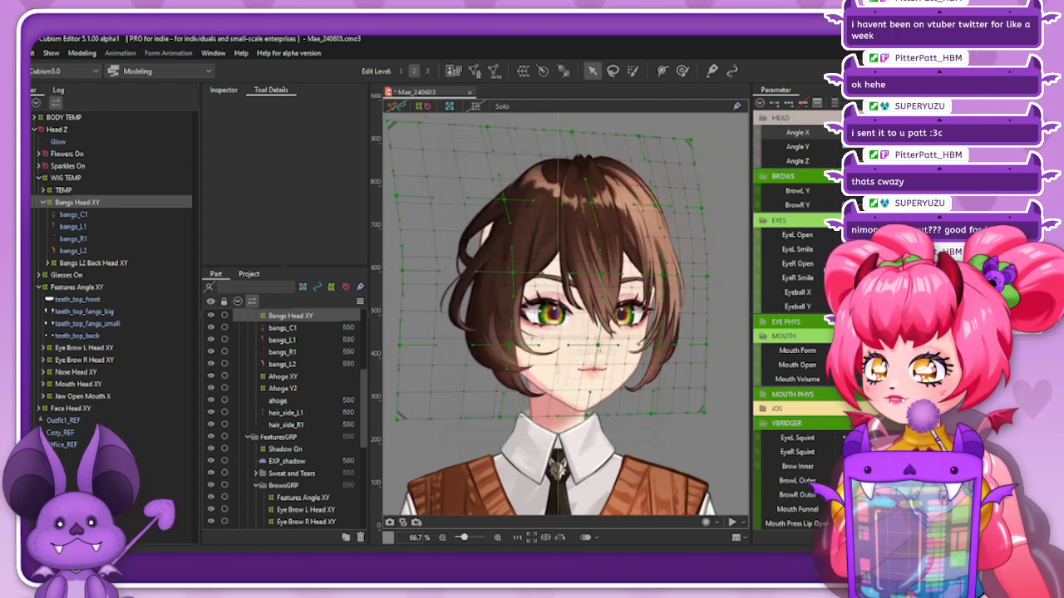
Preview the turned bangs at maximum Angle X with the deformers hidden
click(92, 250)
click(104, 202)
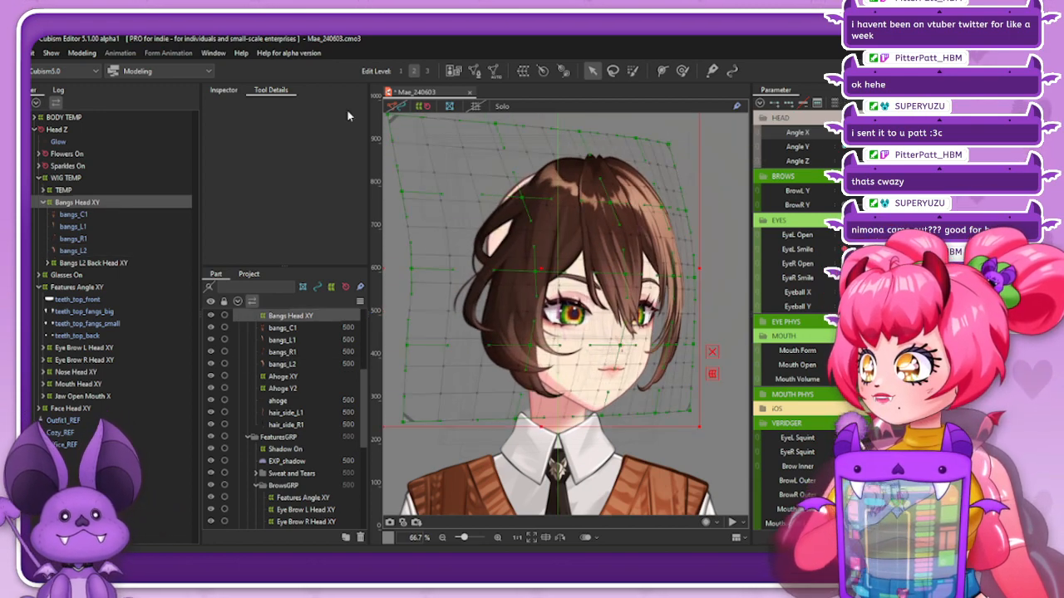
click(426, 109)
scroll(594, 224, down, 2)
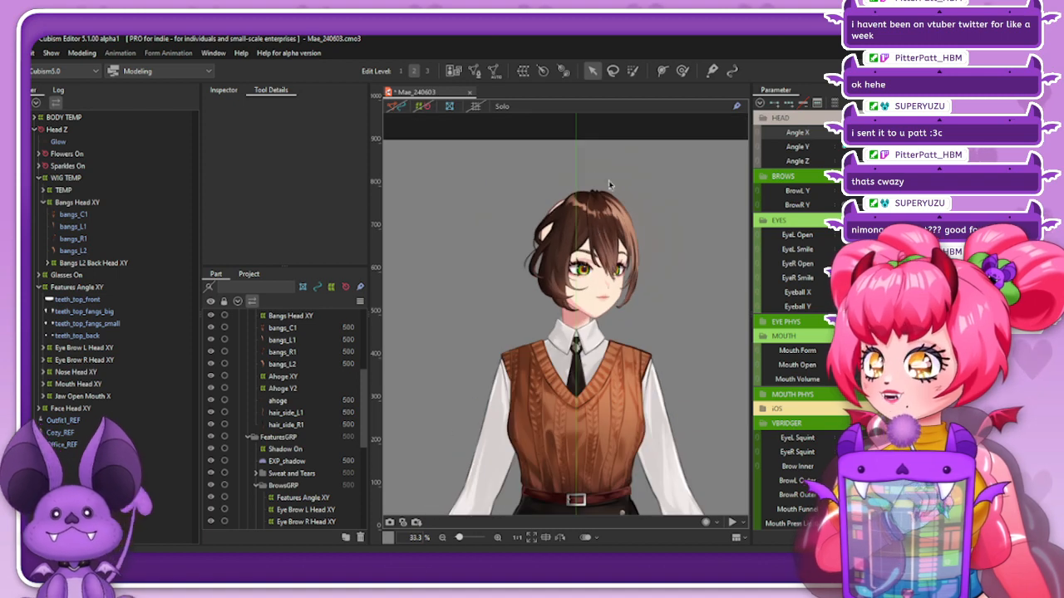
click(889, 140)
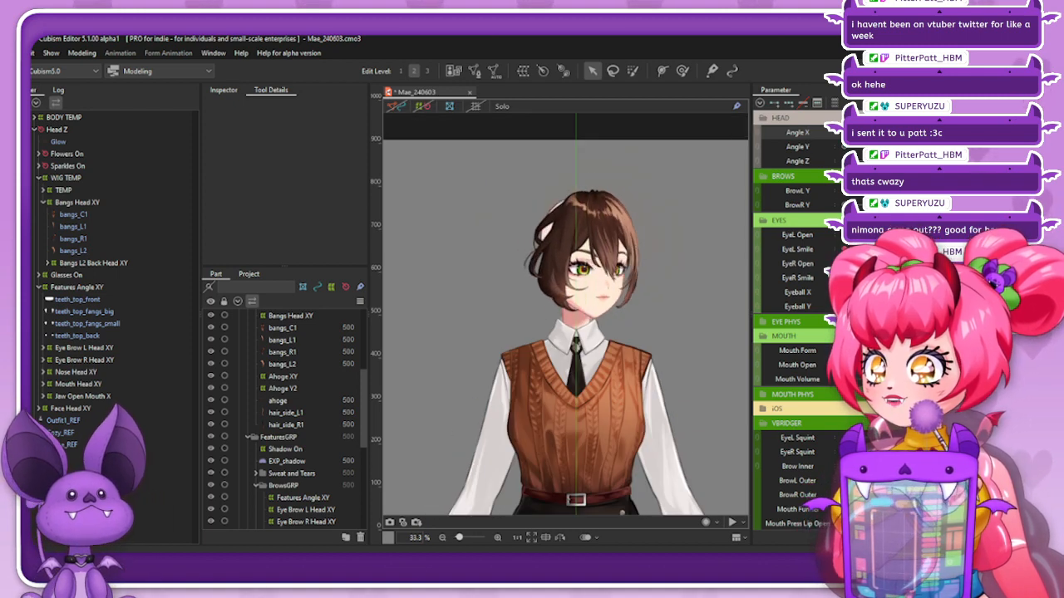
Show the deformers again and nudge the lower front area of the Bangs Head XY grid outward with a 733.5 px deform brush
click(77, 202)
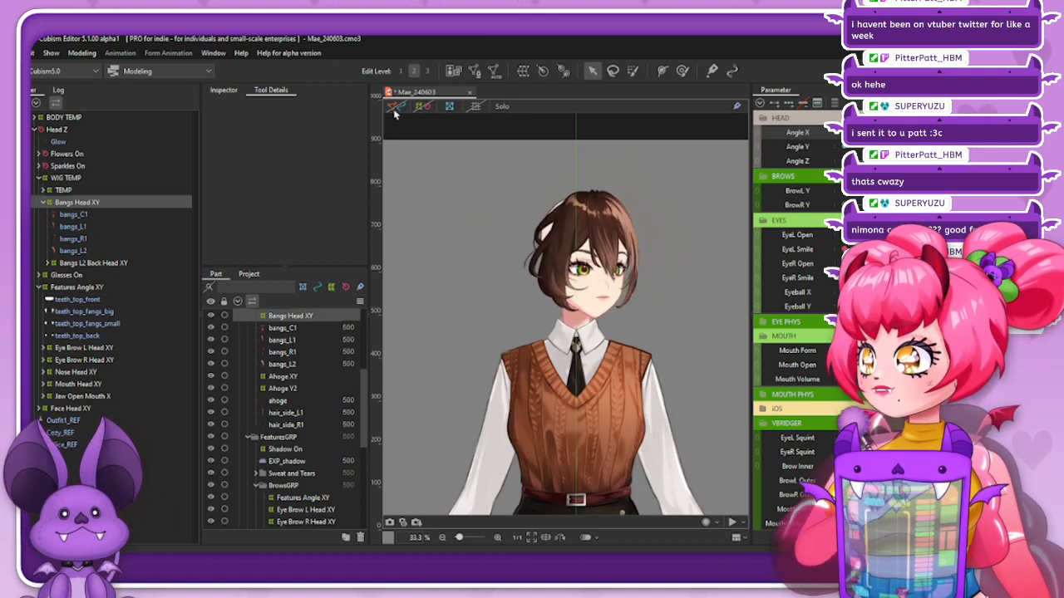
click(424, 107)
scroll(586, 235, up, 2)
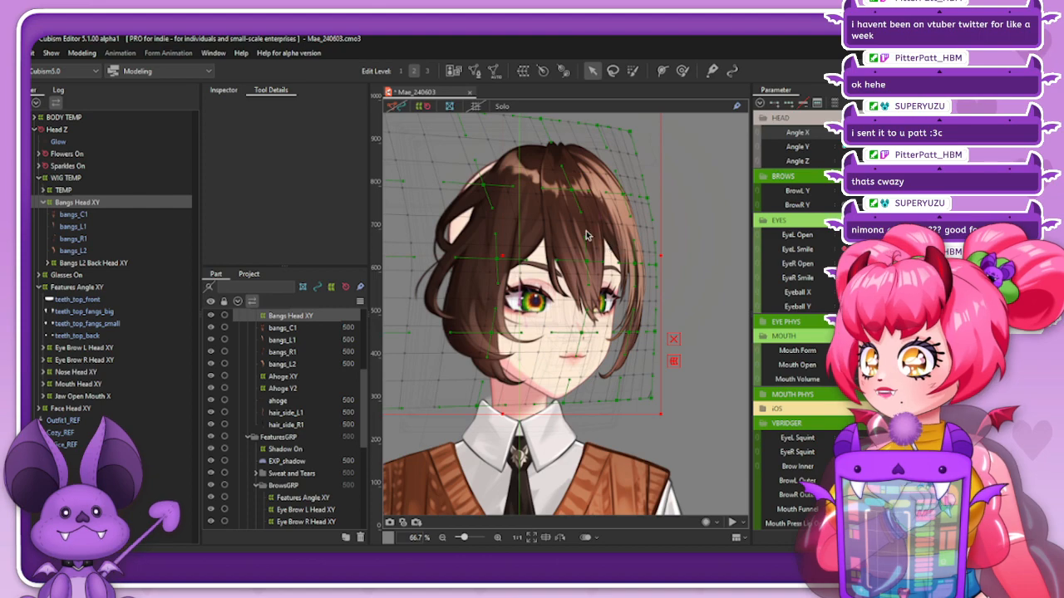
click(682, 71)
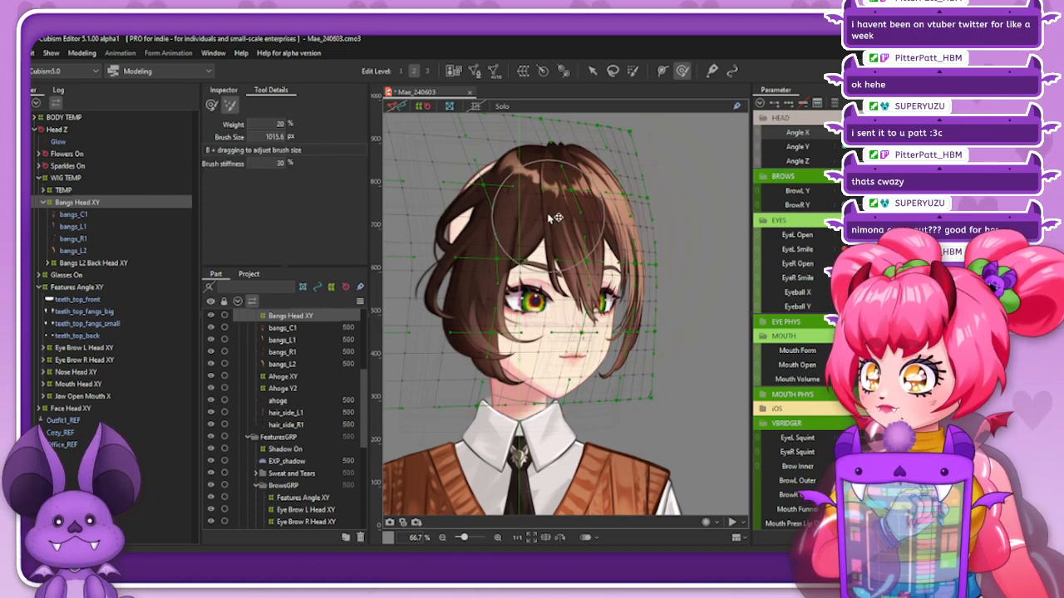
mouse_move(548, 217)
mouse_down()
mouse_move(541, 254)
mouse_move(581, 249)
mouse_up()
click(210, 106)
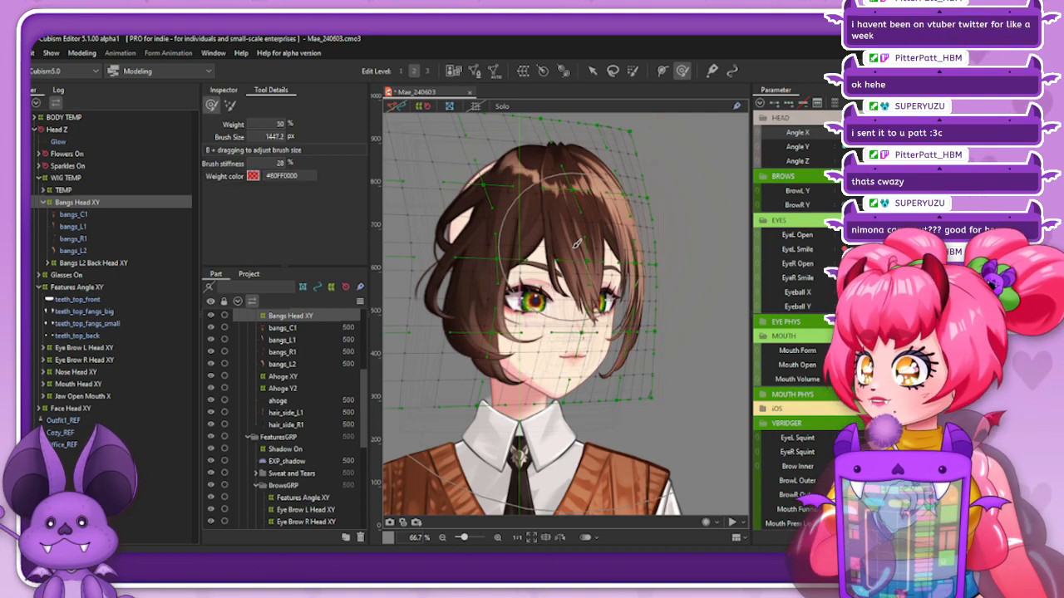
mouse_move(550, 250)
mouse_down()
mouse_move(542, 245)
mouse_move(575, 216)
mouse_up()
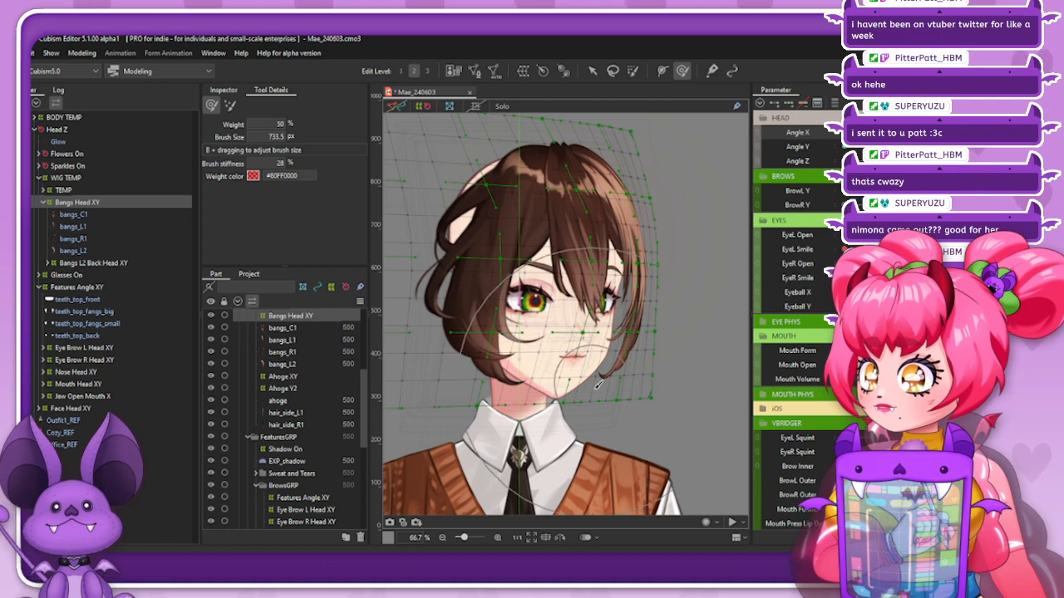
drag(595, 402, 607, 406)
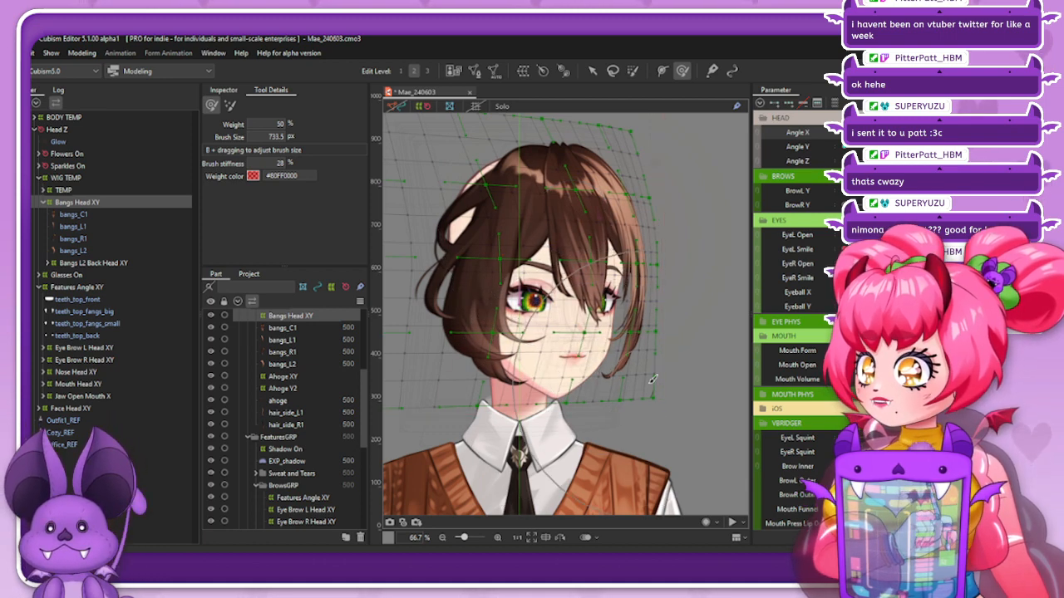
Hide the deformers and check the bangs' head turn around maximum Angle X, expanding the Bangs L2 Back Head XY deformer
scroll(649, 381, down, 2)
click(423, 106)
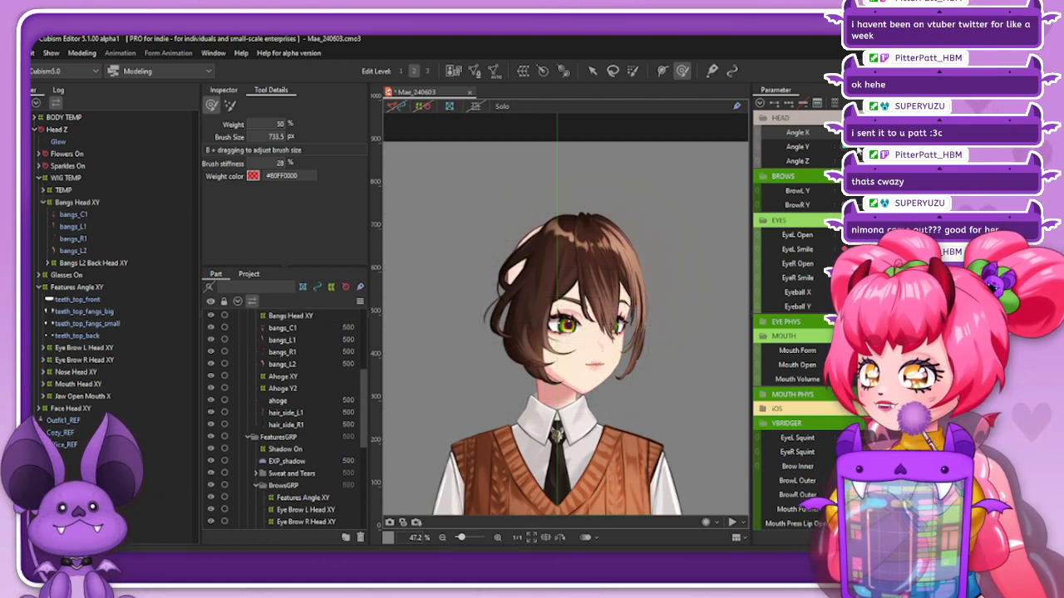
mouse_move(981, 133)
mouse_down()
mouse_move(914, 133)
mouse_move(981, 133)
mouse_up()
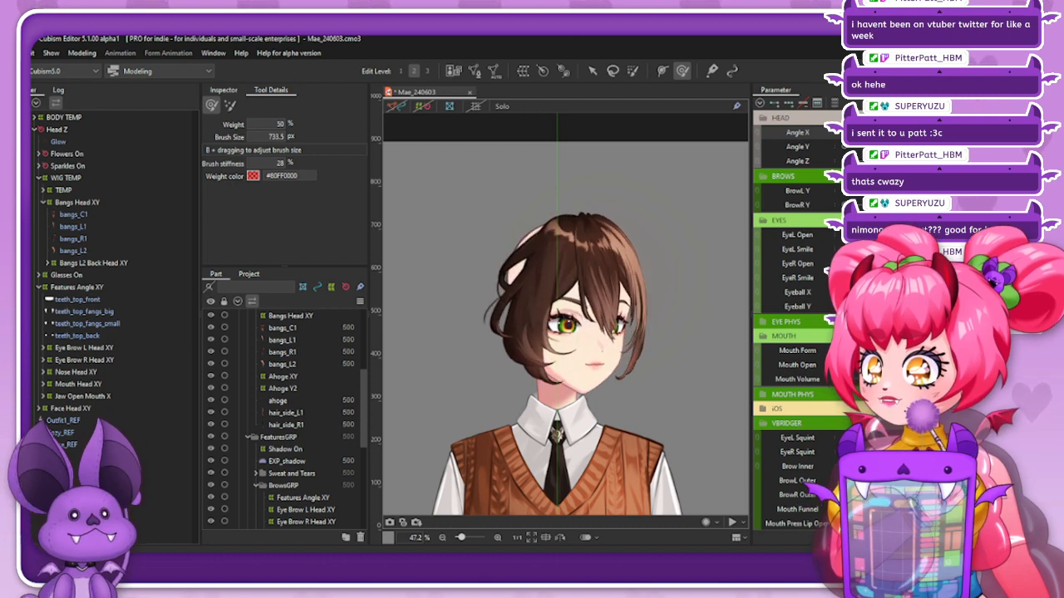
click(47, 263)
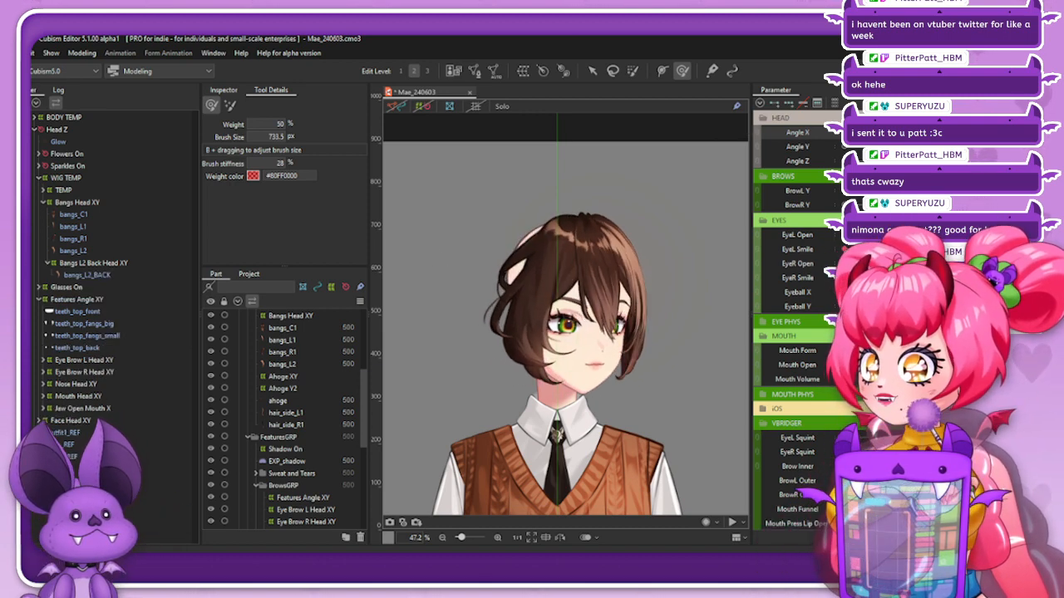
mouse_move(981, 133)
mouse_down()
mouse_move(914, 133)
mouse_move(981, 133)
mouse_up()
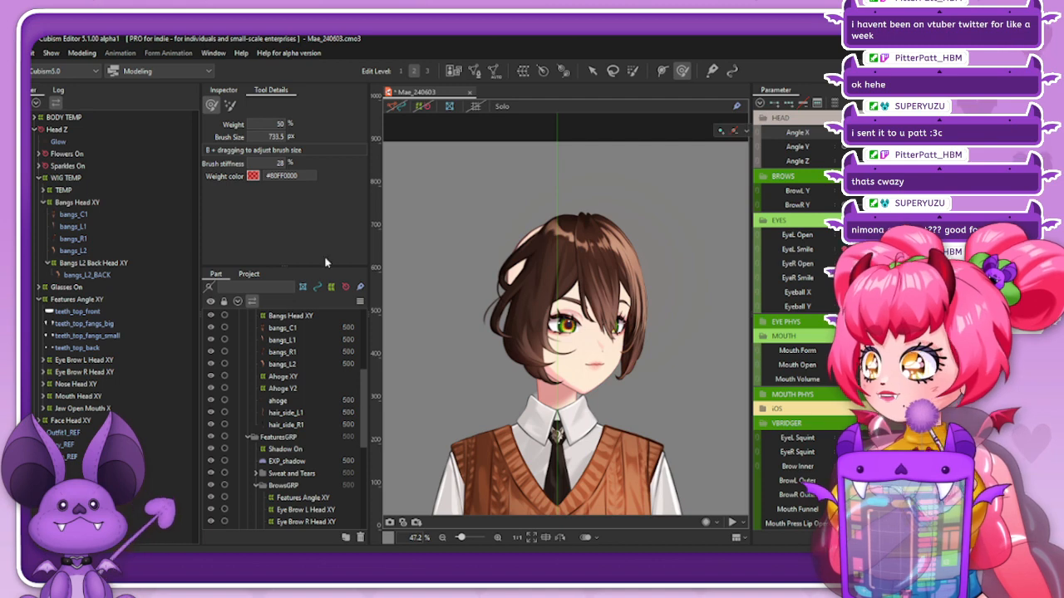
Try to reshape the front side of the Bangs L2 Back Head XY deformer with a 690.3 px brush
click(143, 265)
scroll(558, 272, up, 2)
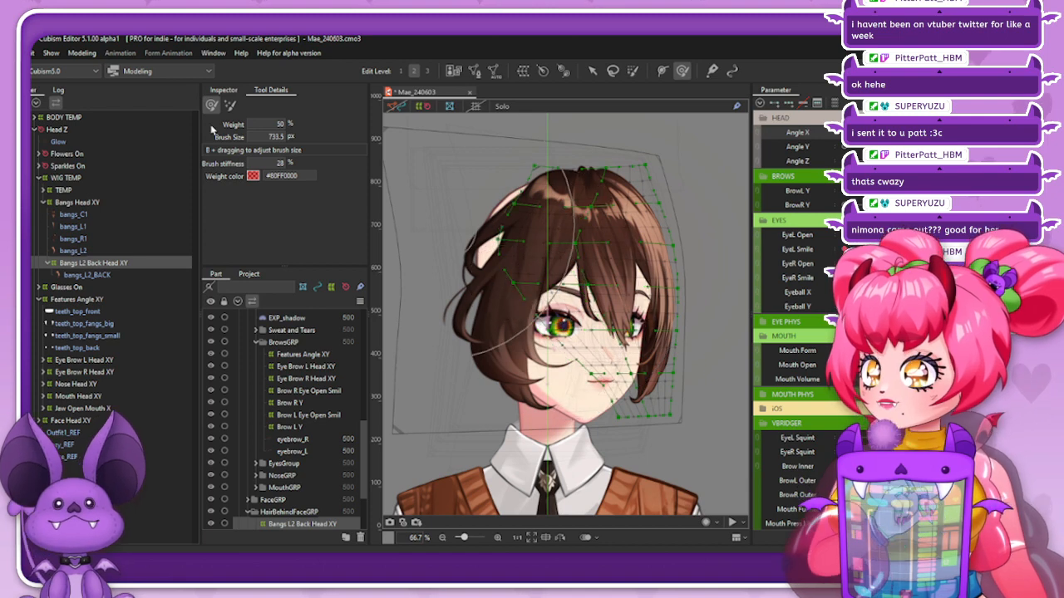
click(230, 105)
drag(582, 257, 652, 250)
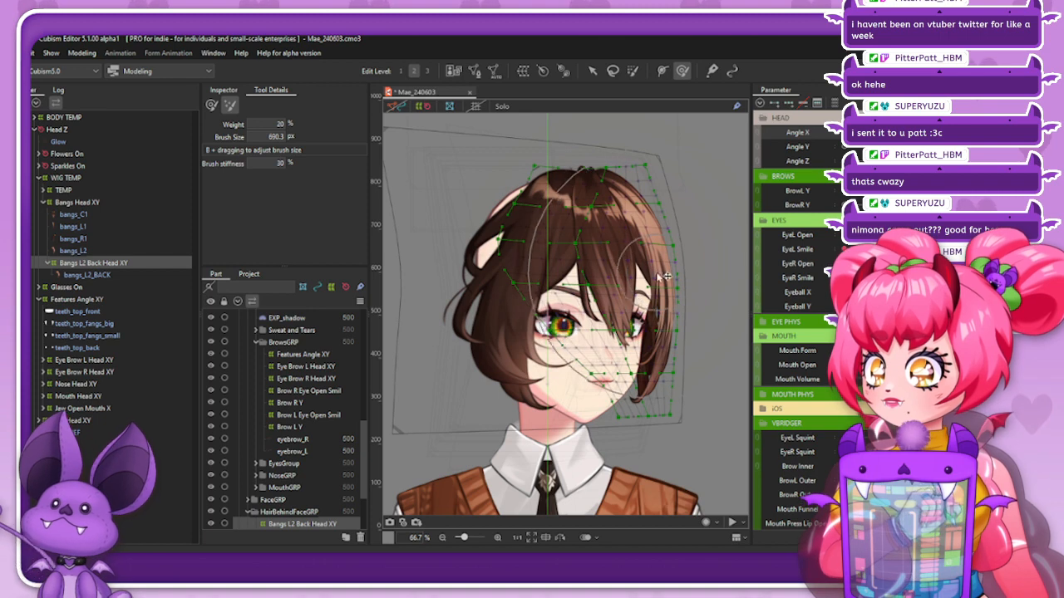
key(ctrl+z)
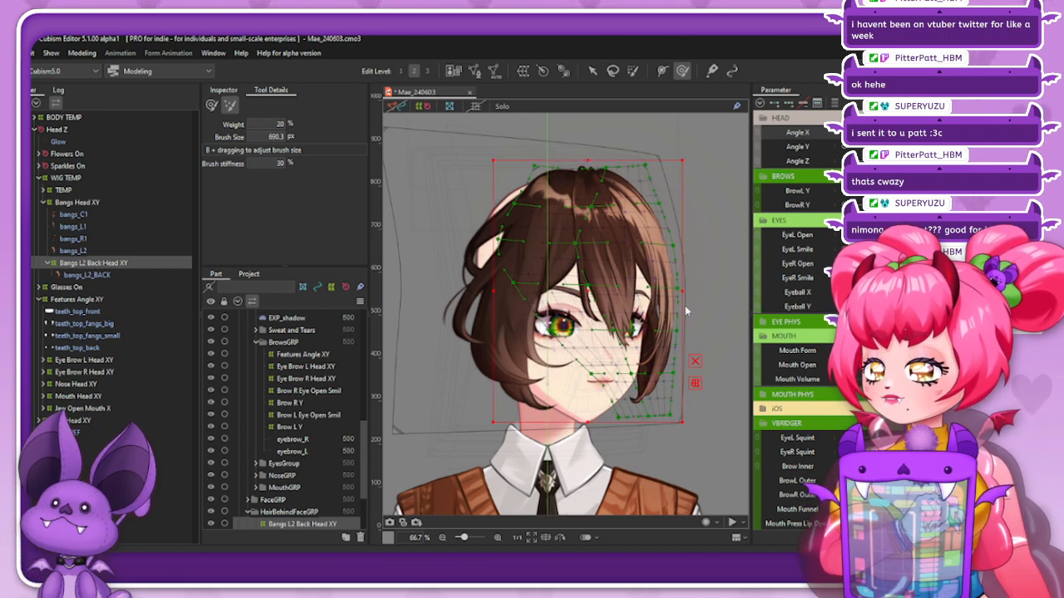
key(ctrl+z)
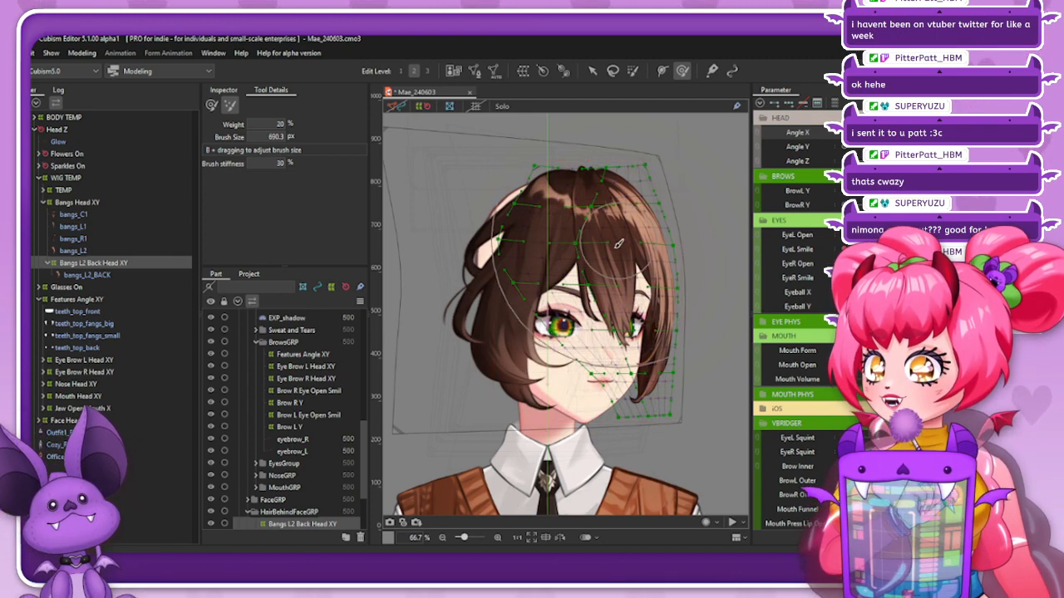
Hide the deformers and undo the latest changes back to the Bangs Head XY selection
click(422, 109)
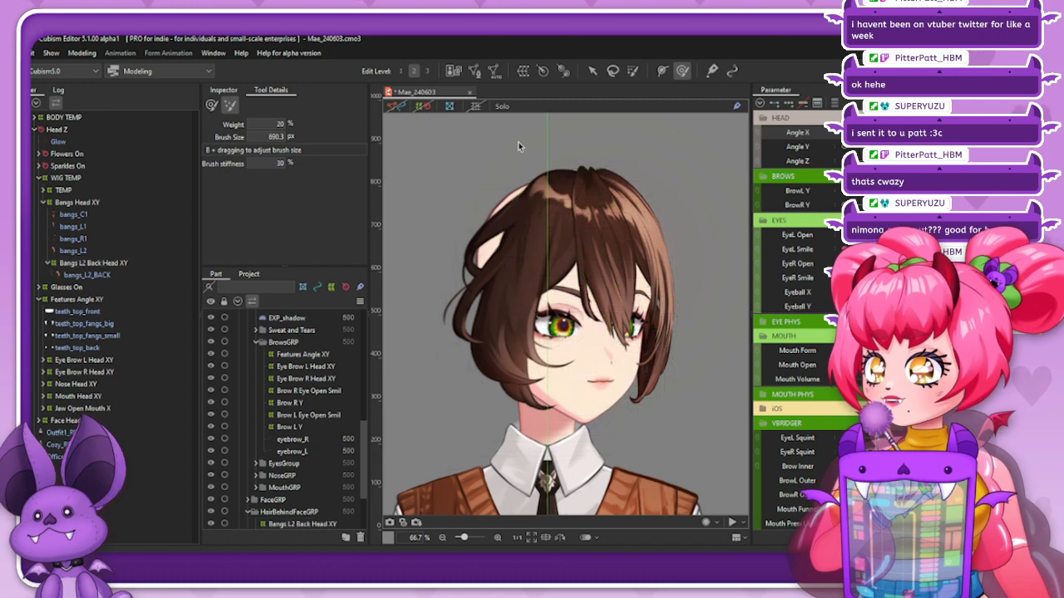
scroll(530, 148, down, 2)
key(ctrl+z)
key(ctrl+z)
key(ctrl+z)
key(ctrl+z)
key(ctrl+z)
key(ctrl+z)
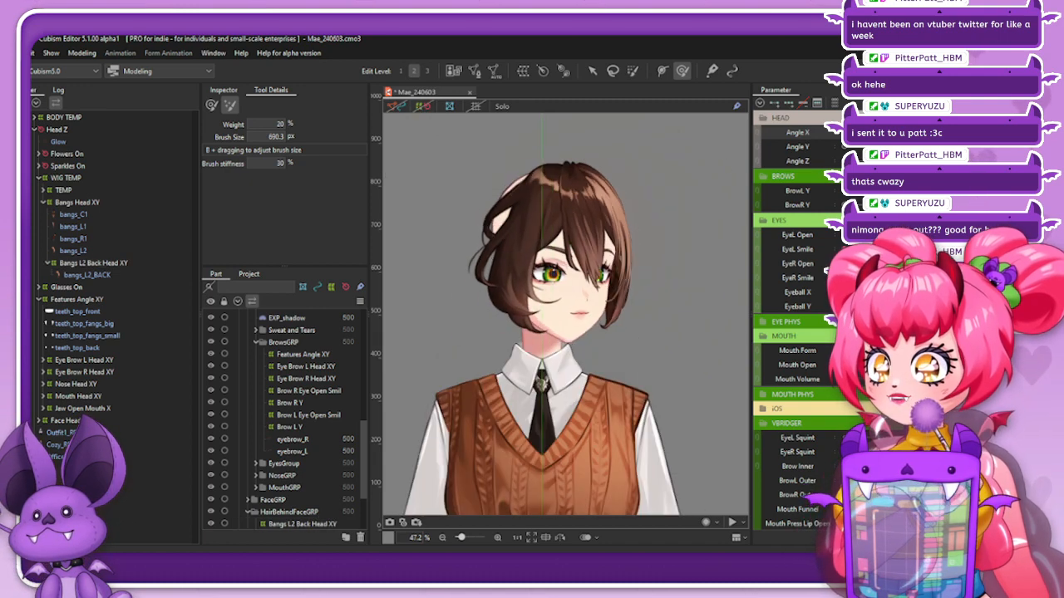
key(ctrl+z)
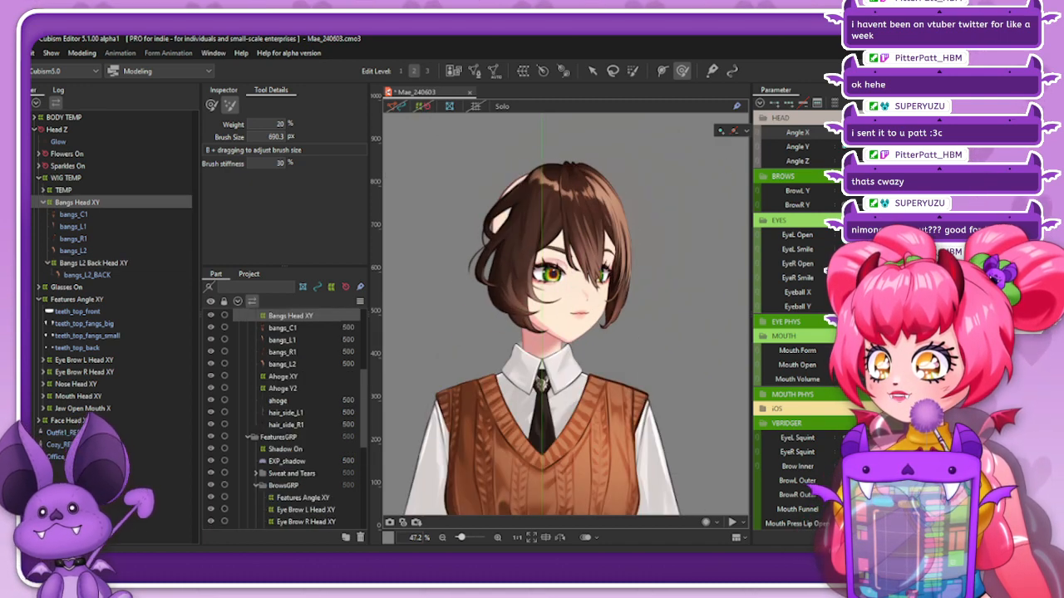
Undo the earlier brush deformations of the bangs deformers
key(ctrl+z)
key(ctrl+z)
key(ctrl+z)
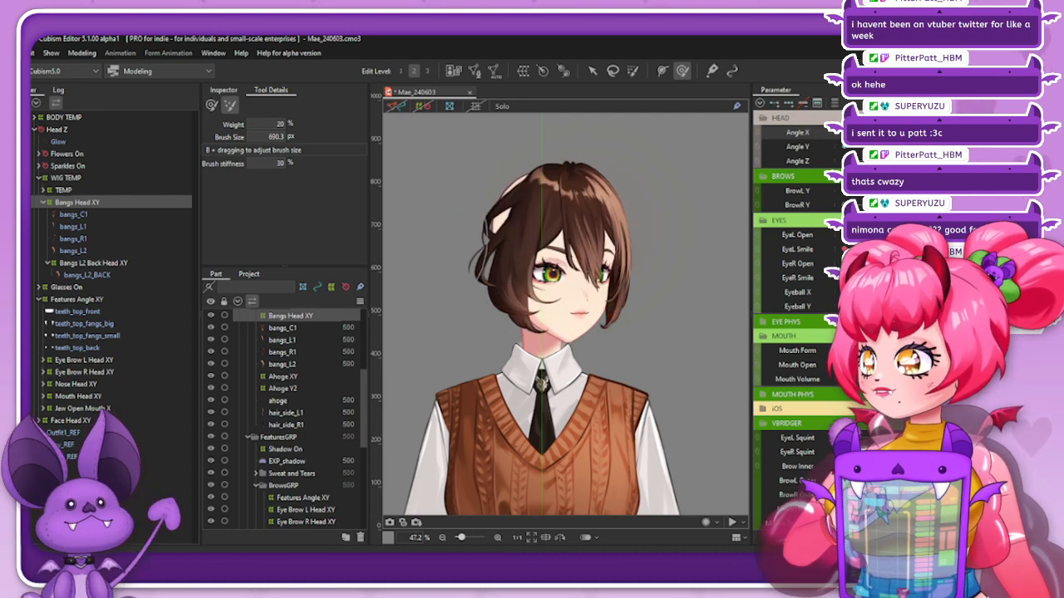
key(ctrl+z)
key(ctrl+z)
key(ctrl+z)
key(ctrl+z)
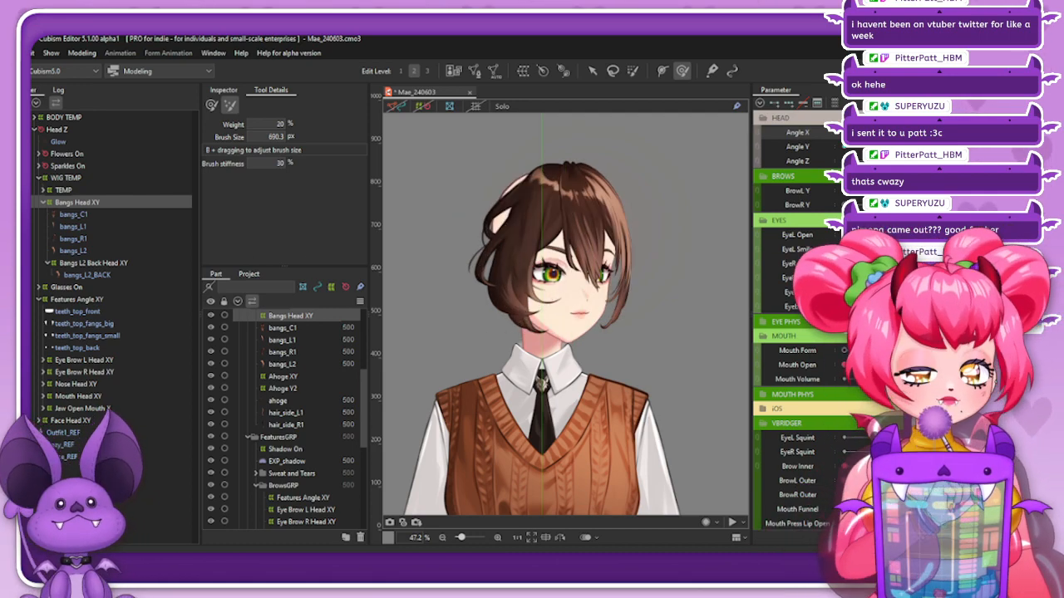
Show the deformers in the upward diagonal head pose and narrow the Bangs Head XY grid slightly from both sides
mouse_move(956, 133)
mouse_down()
mouse_move(893, 133)
mouse_move(956, 133)
mouse_move(956, 147)
mouse_up()
click(423, 107)
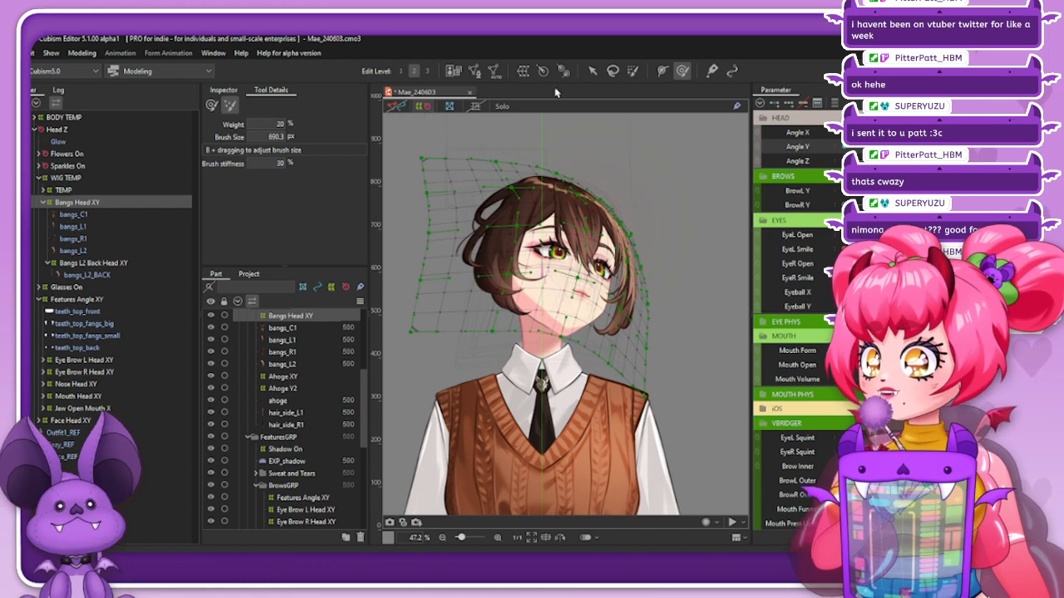
click(592, 71)
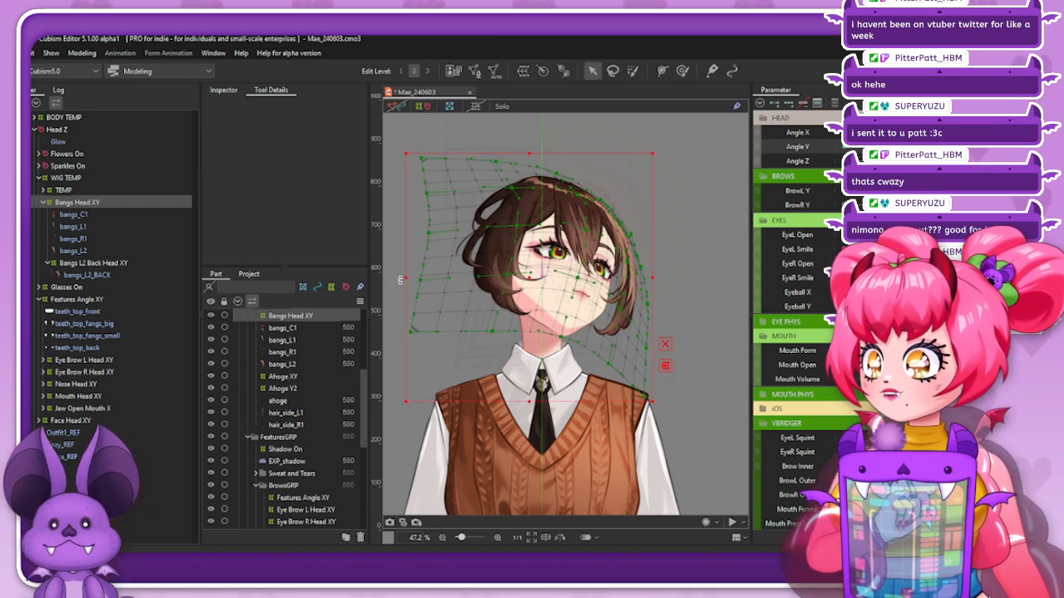
drag(403, 277, 421, 280)
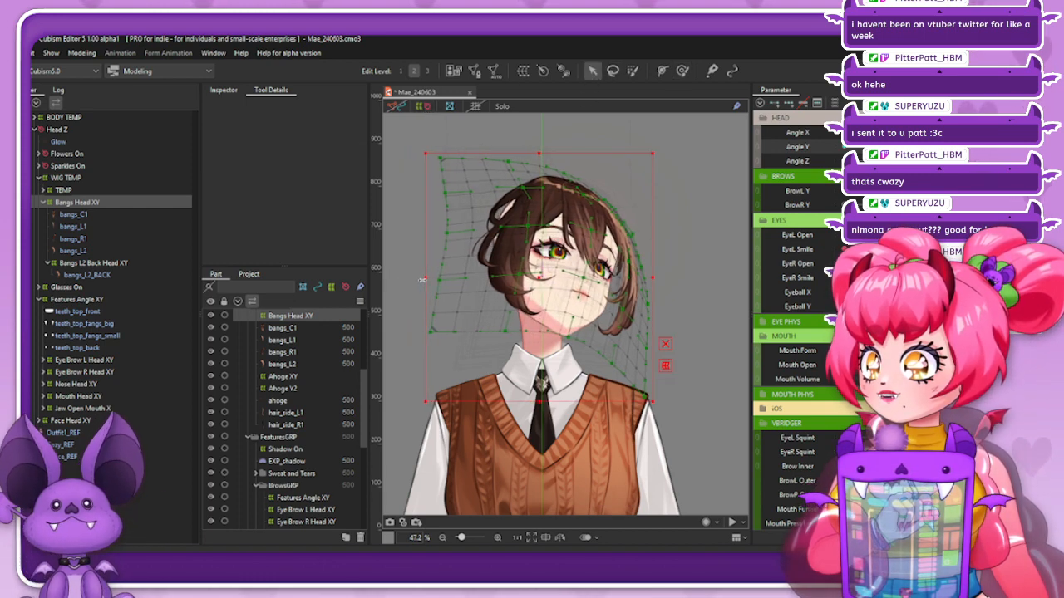
drag(655, 278, 652, 277)
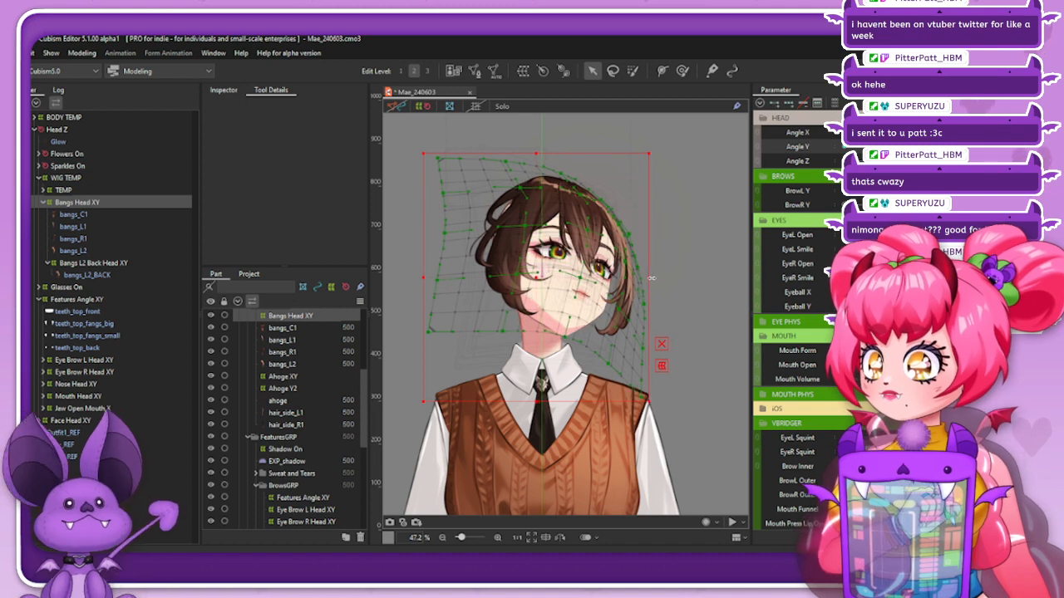
mouse_move(951, 133)
mouse_down()
mouse_move(902, 133)
mouse_move(951, 133)
mouse_move(902, 147)
mouse_move(951, 147)
mouse_up()
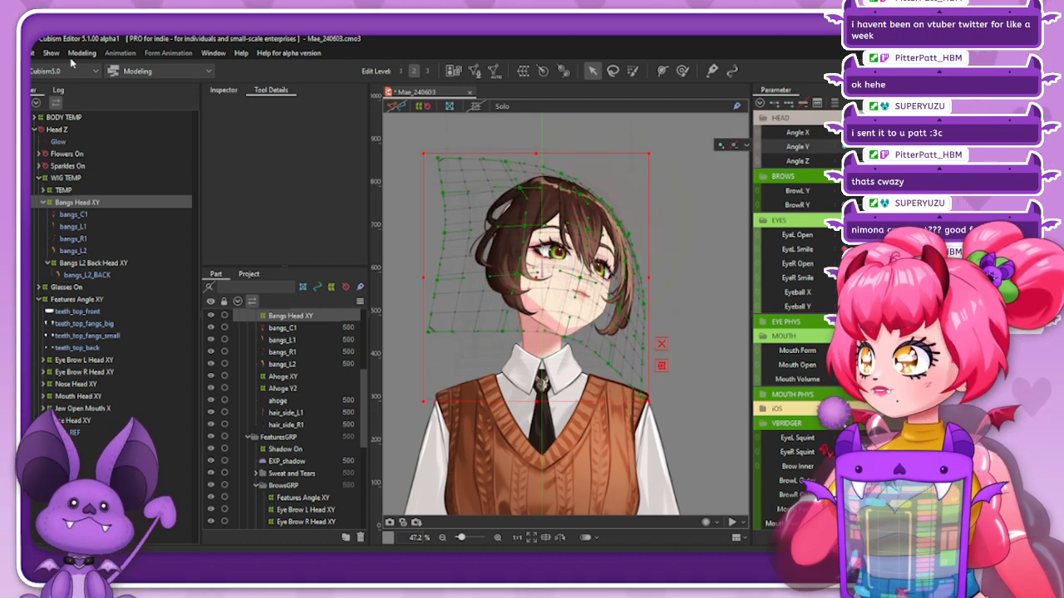
Skew the Bangs Head XY grid with a Perspective temporary deformation, raising its back edge slightly, and apply it
click(82, 52)
mouse_move(135, 165)
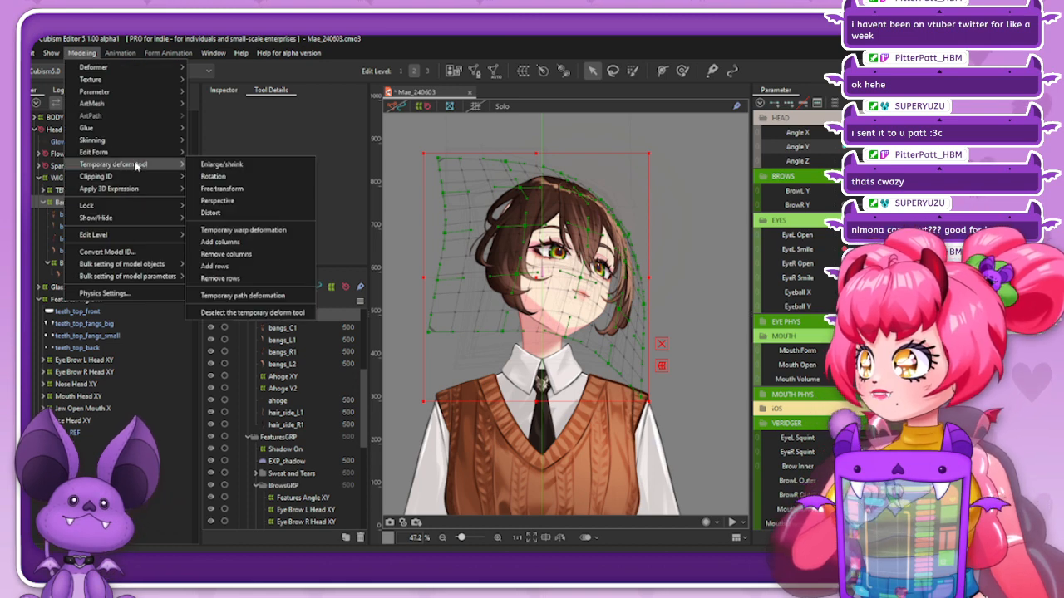
click(218, 201)
drag(426, 280, 428, 265)
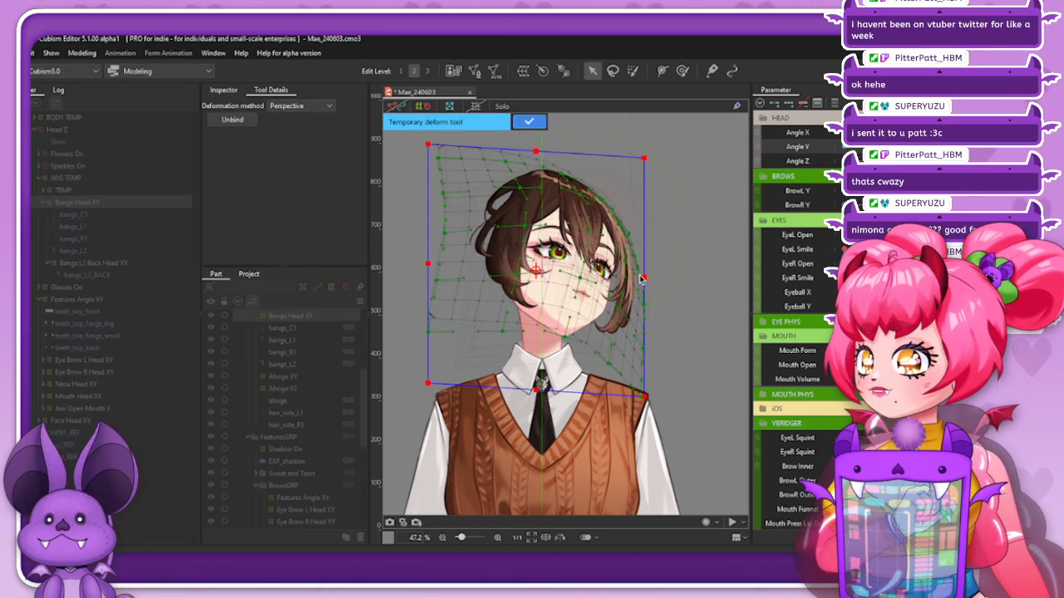
drag(641, 279, 654, 285)
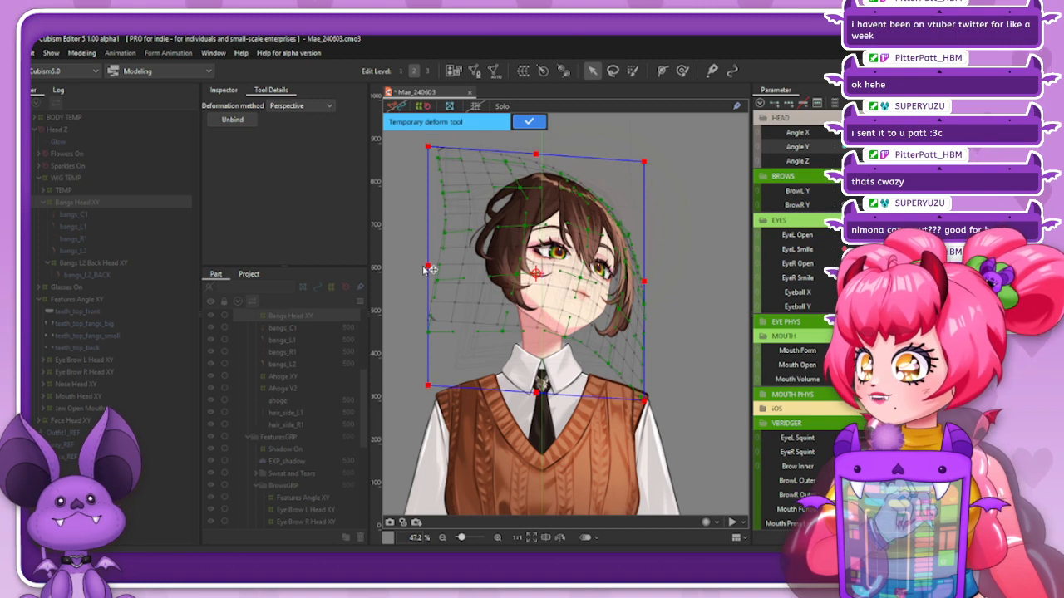
click(528, 121)
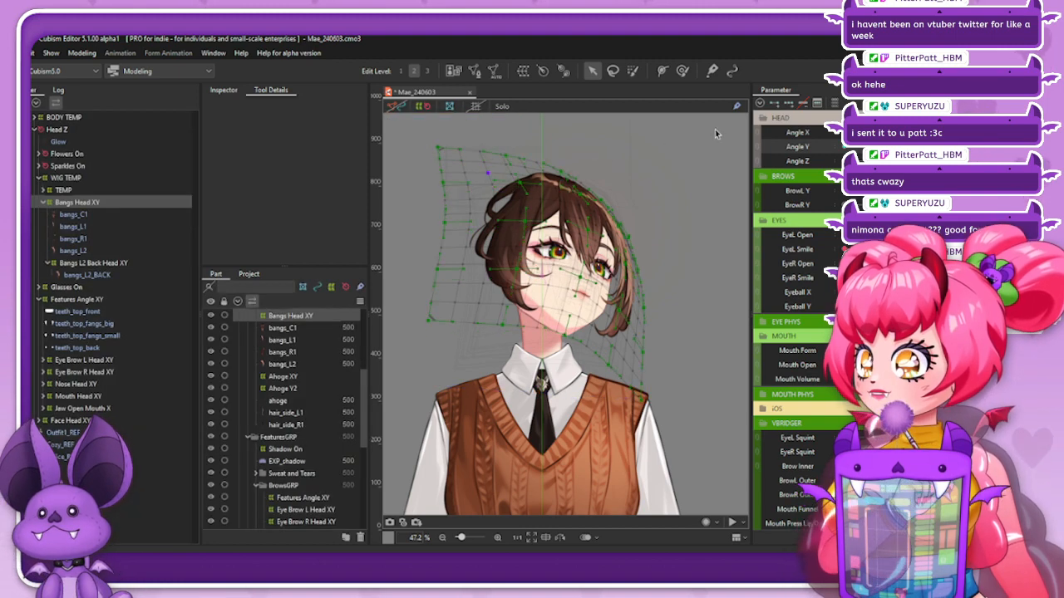
mouse_move(955, 133)
mouse_down()
mouse_move(902, 133)
mouse_move(956, 133)
mouse_up()
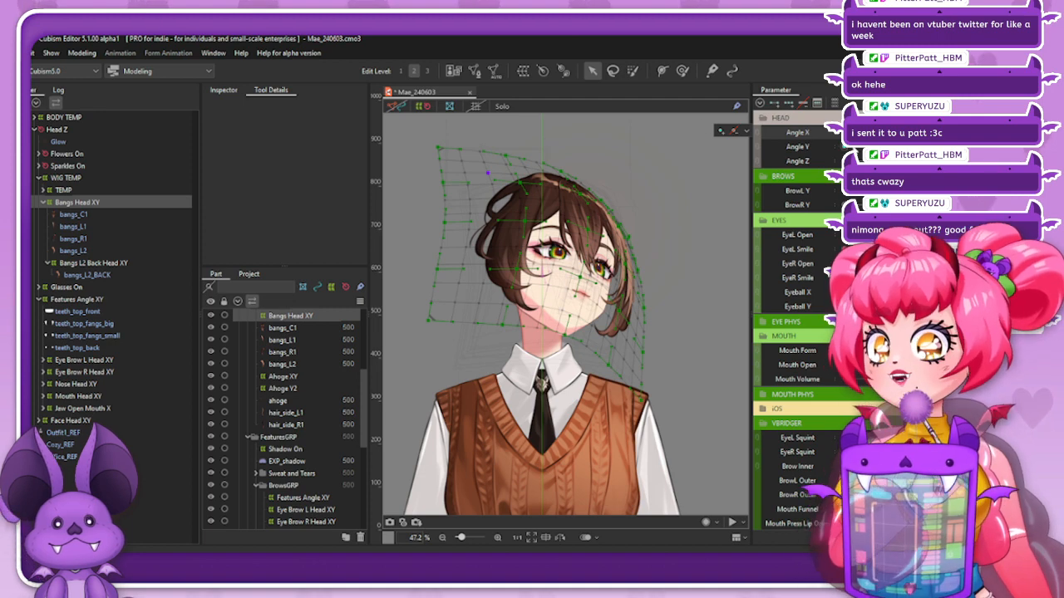
Center Angle X with the head tilted fully down and shift the Bangs Head XY grid slightly downward
drag(955, 147, 858, 147)
key(ctrl+z)
click(902, 147)
click(902, 133)
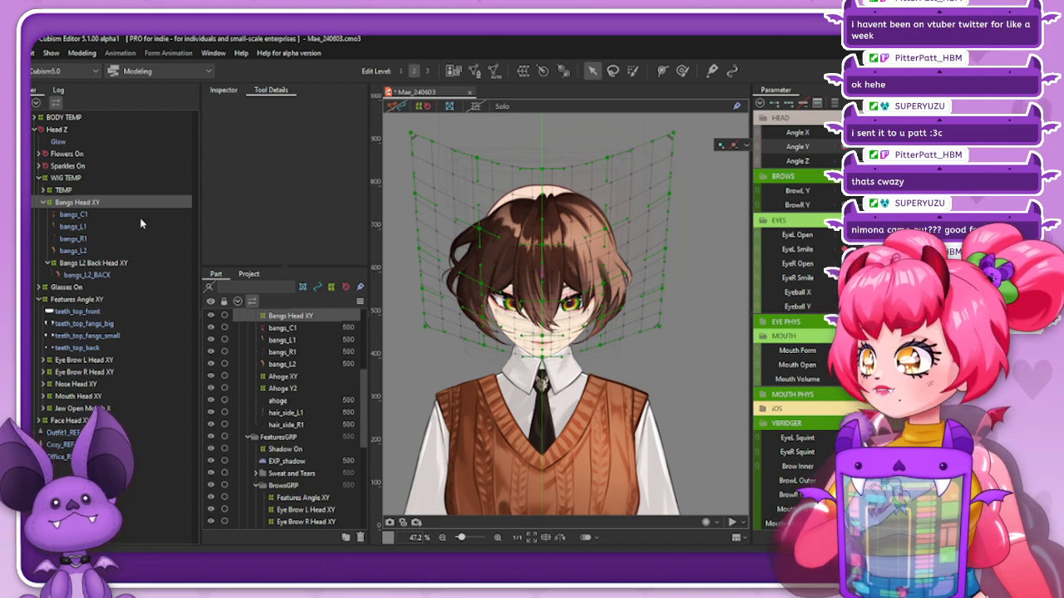
click(109, 263)
click(91, 202)
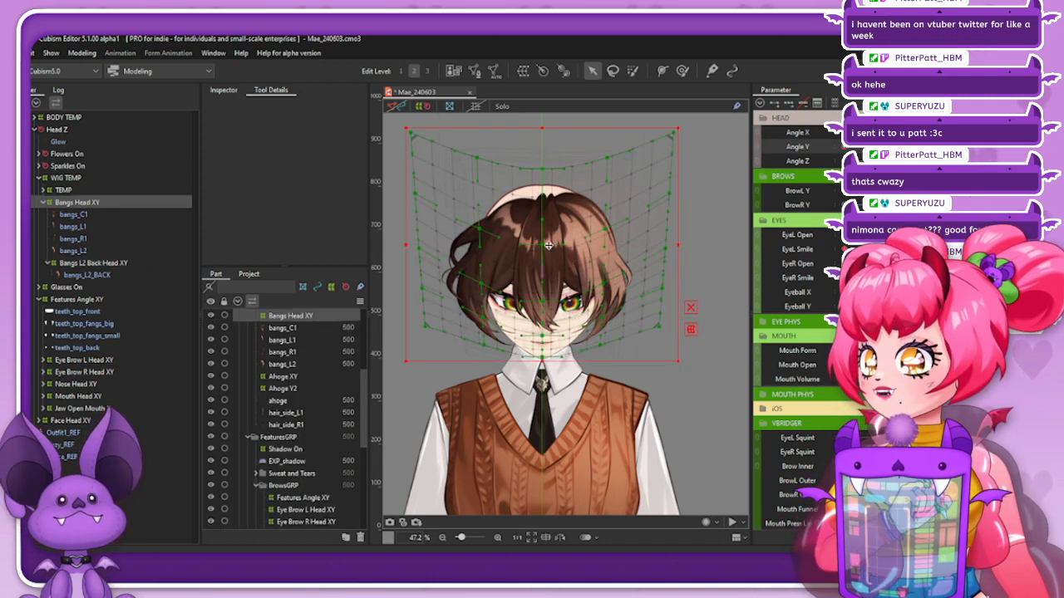
drag(548, 245, 542, 251)
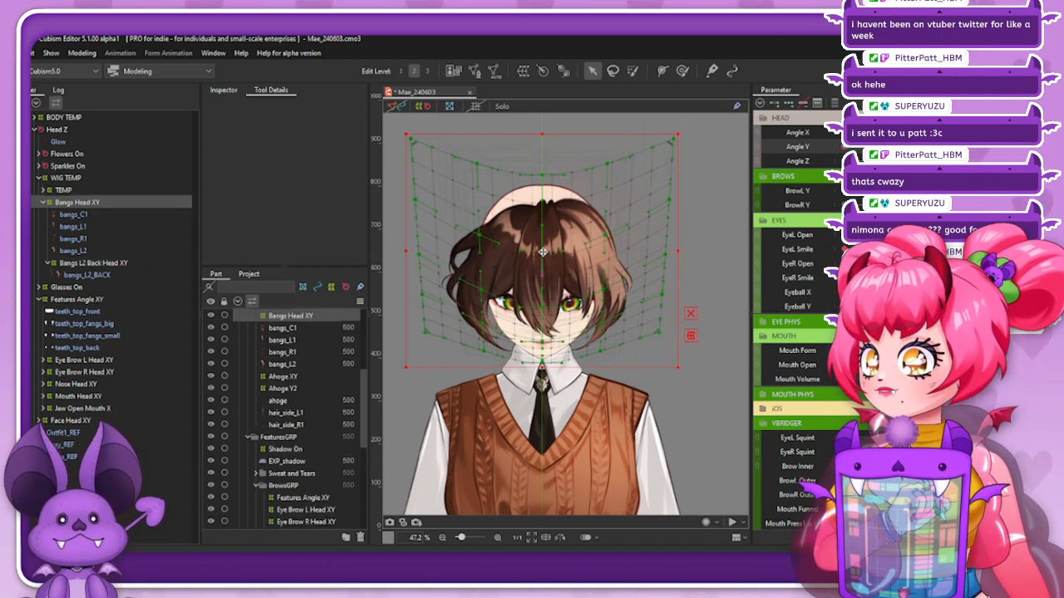
mouse_move(843, 146)
mouse_down()
mouse_move(876, 146)
mouse_move(844, 147)
mouse_up()
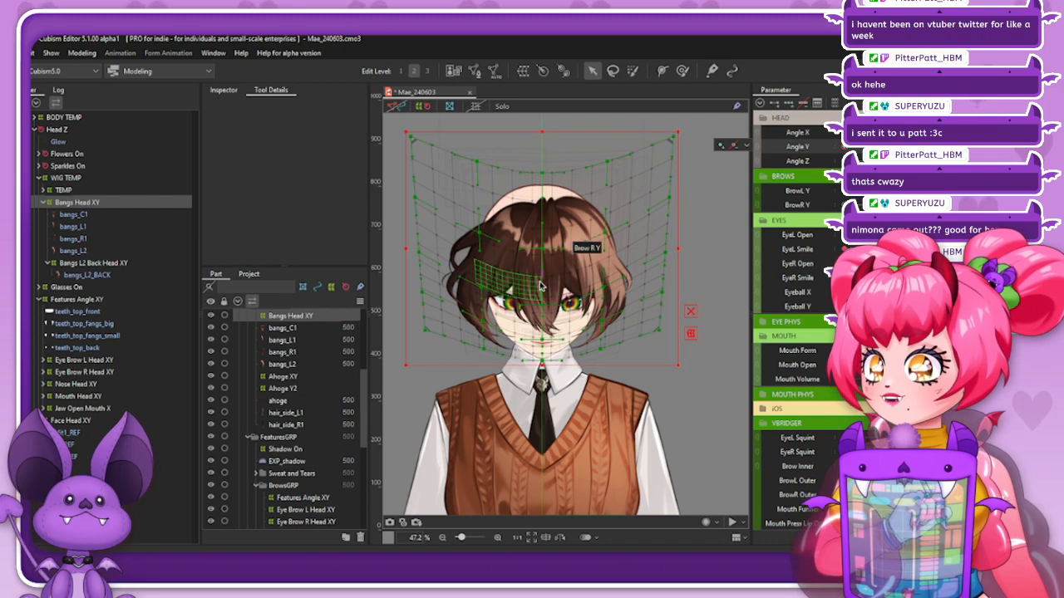
Try raising the Bangs Head XY grid slightly in the downward head pose and test it with Angle Y
click(96, 264)
click(105, 202)
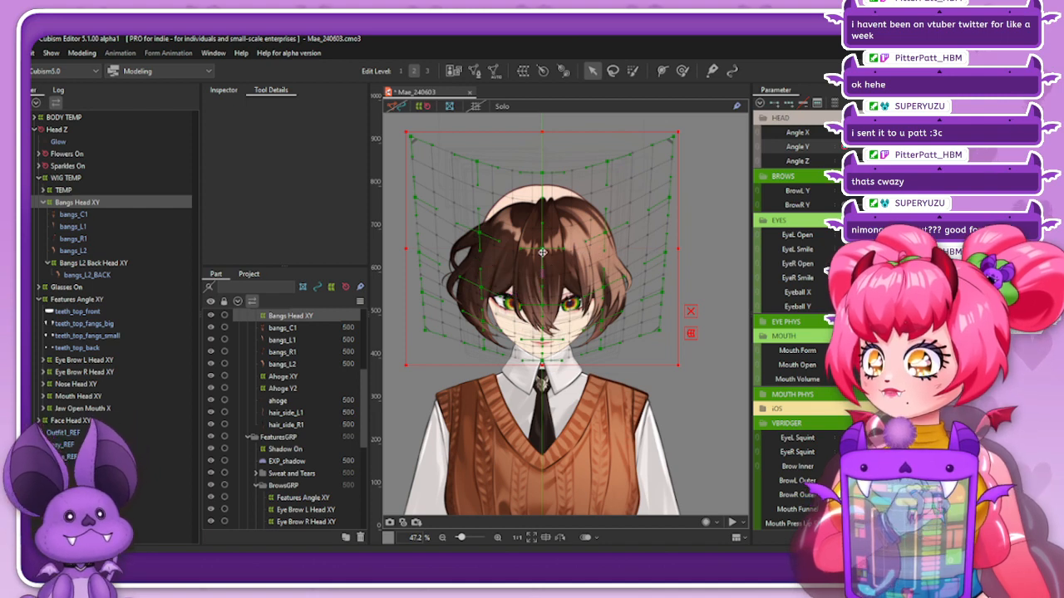
drag(542, 252, 541, 245)
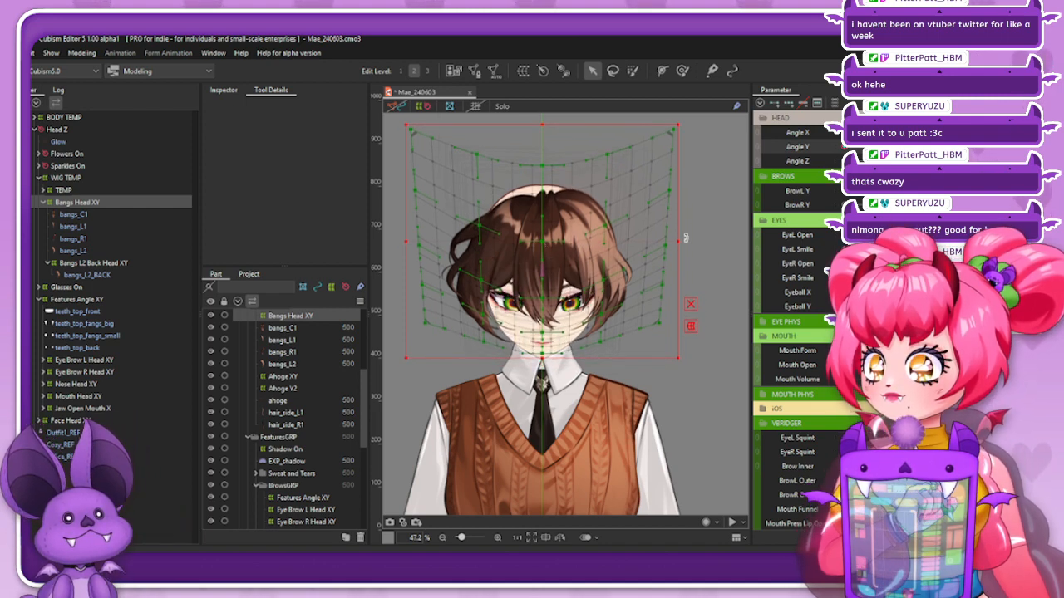
key(ctrl+z)
drag(540, 258, 540, 253)
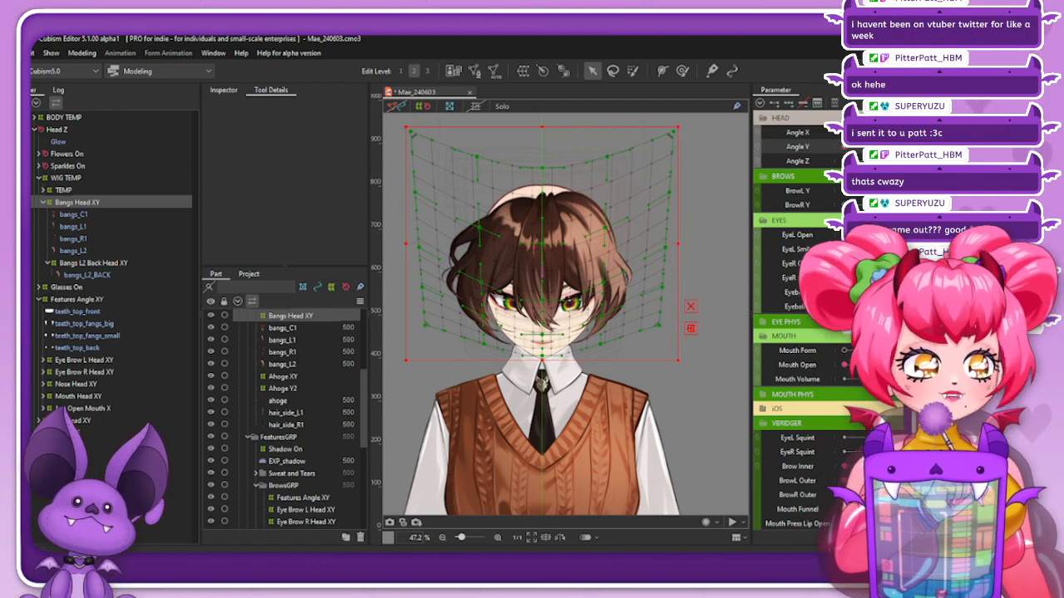
mouse_move(845, 146)
mouse_down()
mouse_move(881, 146)
mouse_move(846, 146)
mouse_up()
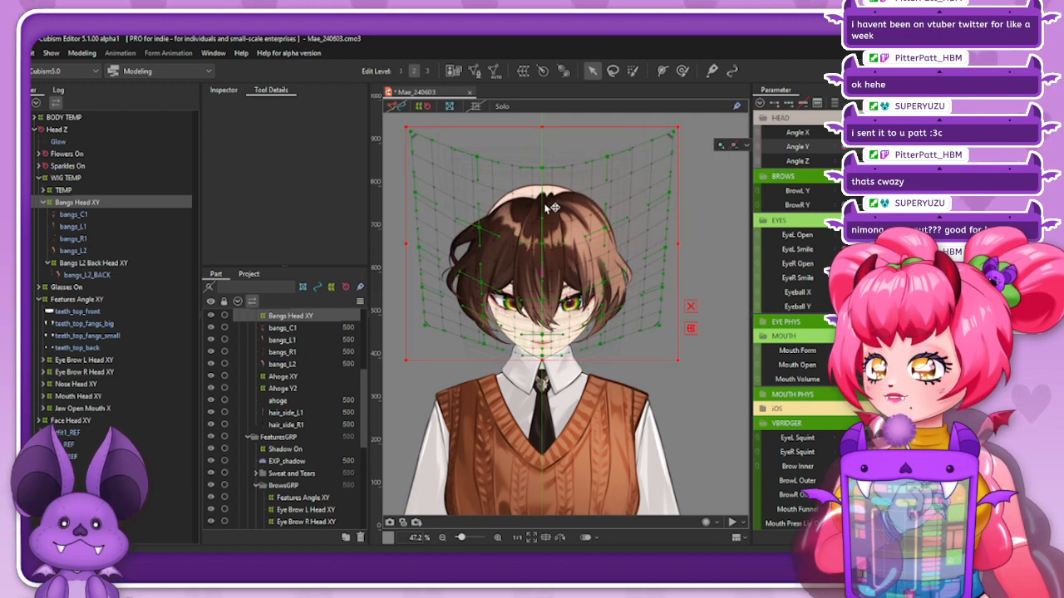
Try to flatten the Bangs Head XY grid from its upper edge and nudge it up, checking the Angle Y tilt
drag(543, 126, 543, 145)
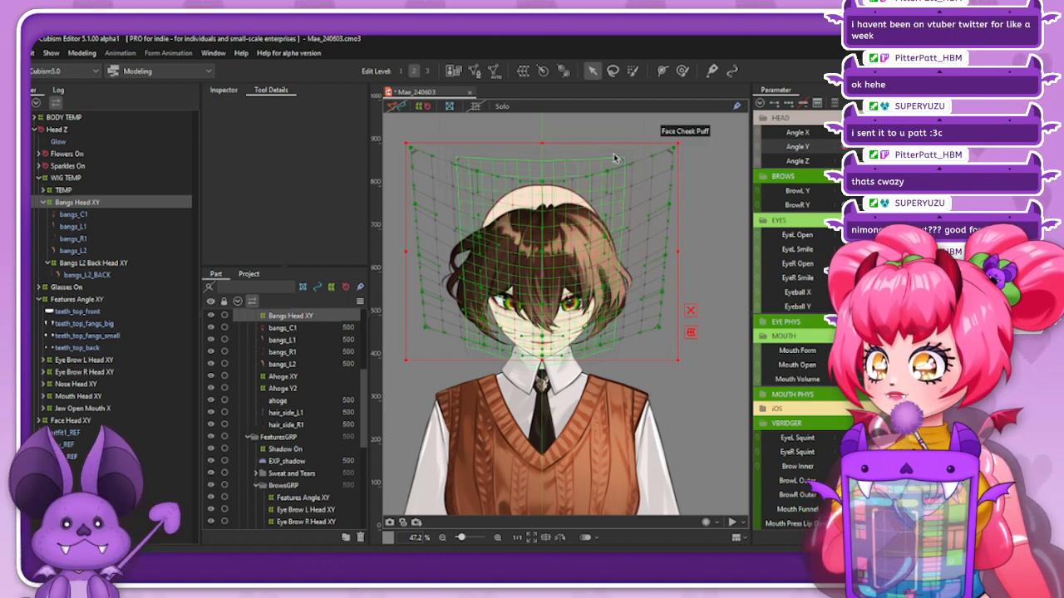
drag(540, 262, 540, 259)
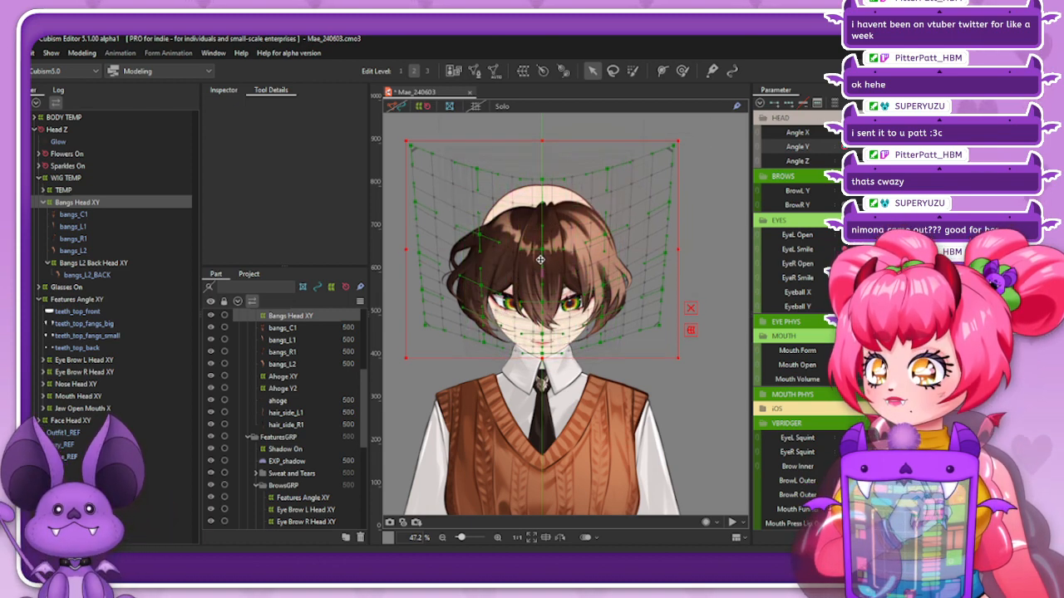
drag(844, 147, 934, 147)
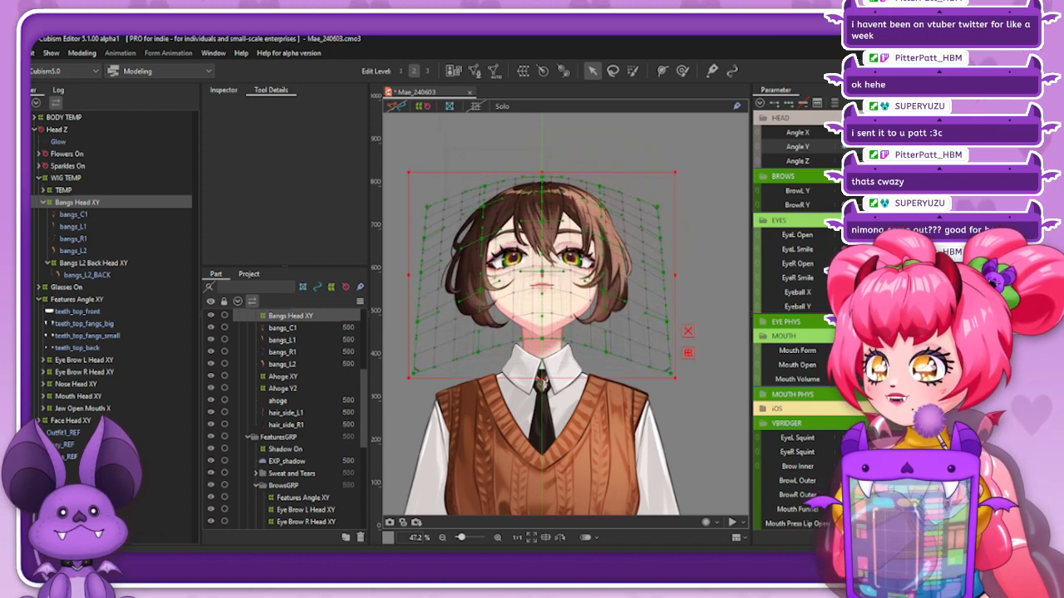
click(405, 106)
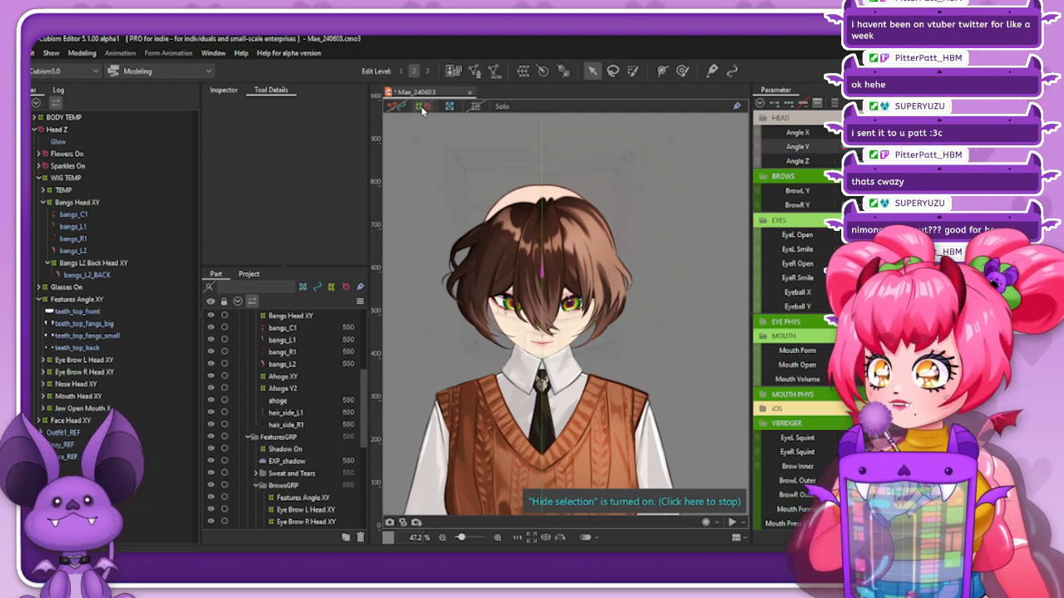
click(84, 202)
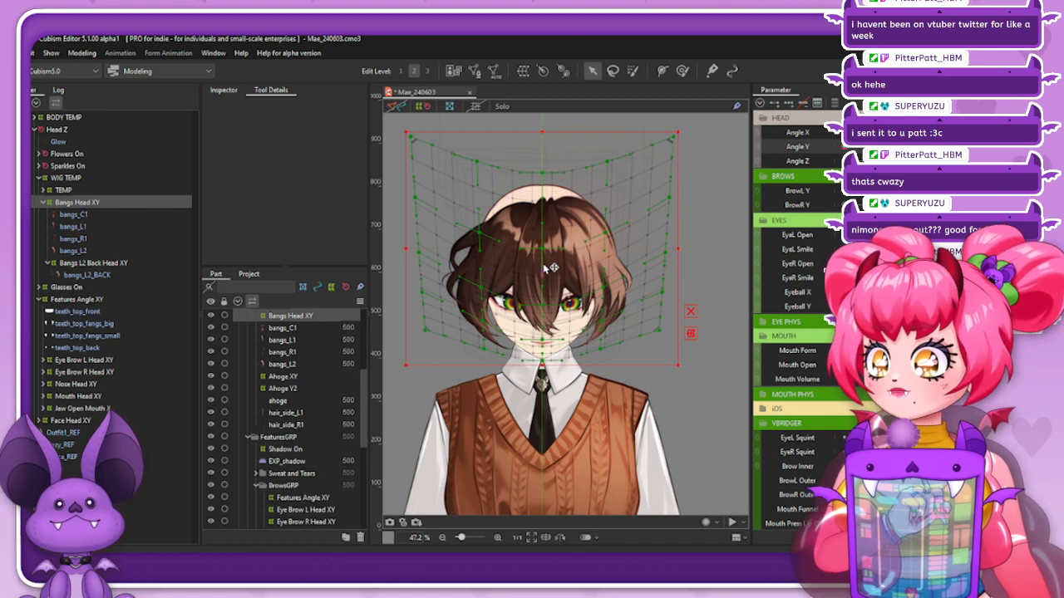
Try lowering the Bangs Head XY grid and rescaling its height from the upper edge, undoing the attempts
drag(541, 250, 541, 258)
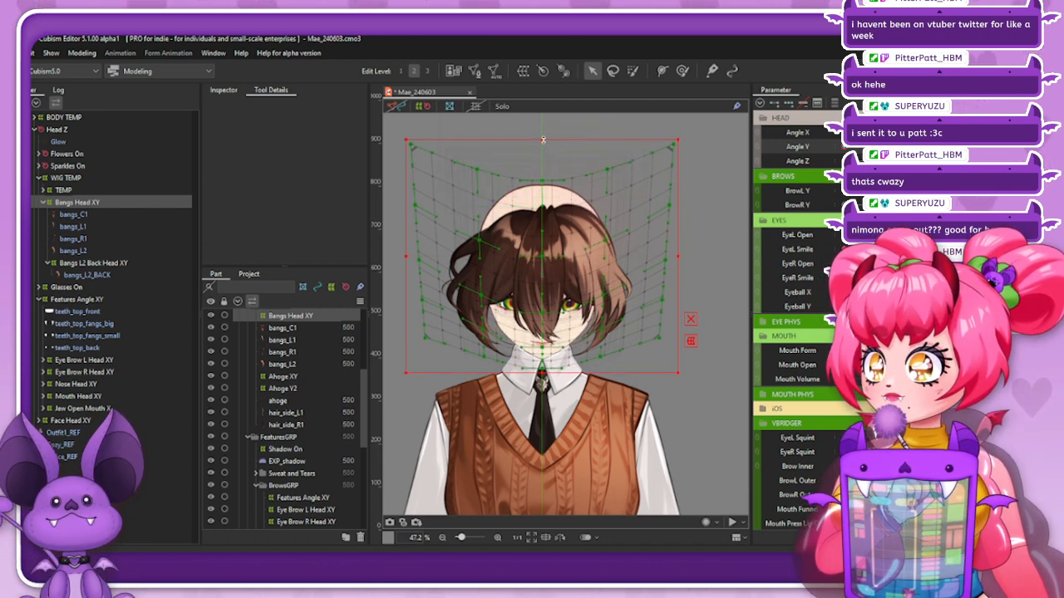
drag(542, 140, 540, 180)
key(ctrl+z)
drag(542, 140, 540, 156)
key(ctrl+z)
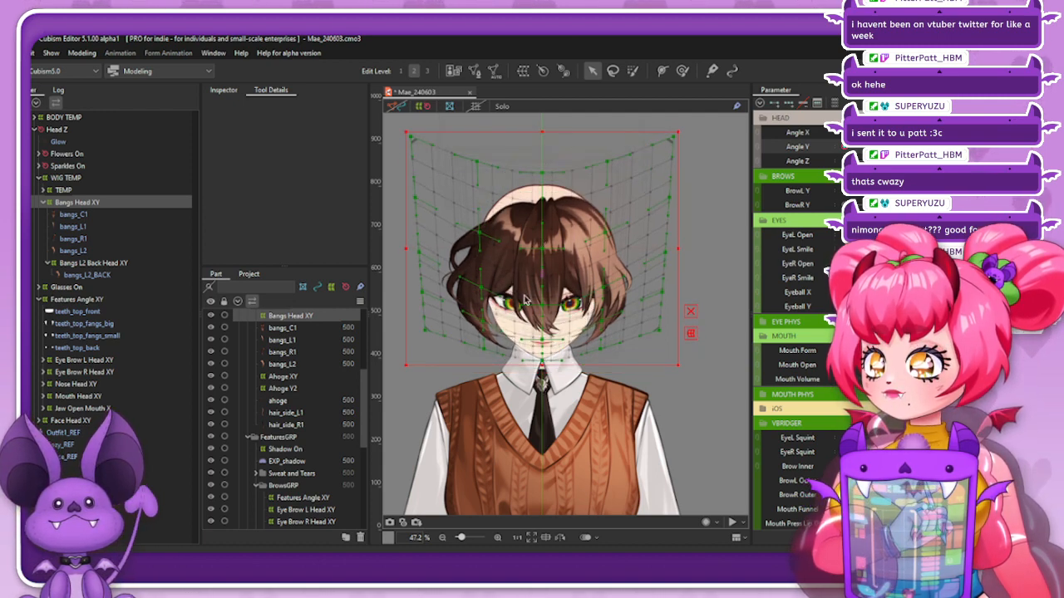
drag(542, 131, 540, 110)
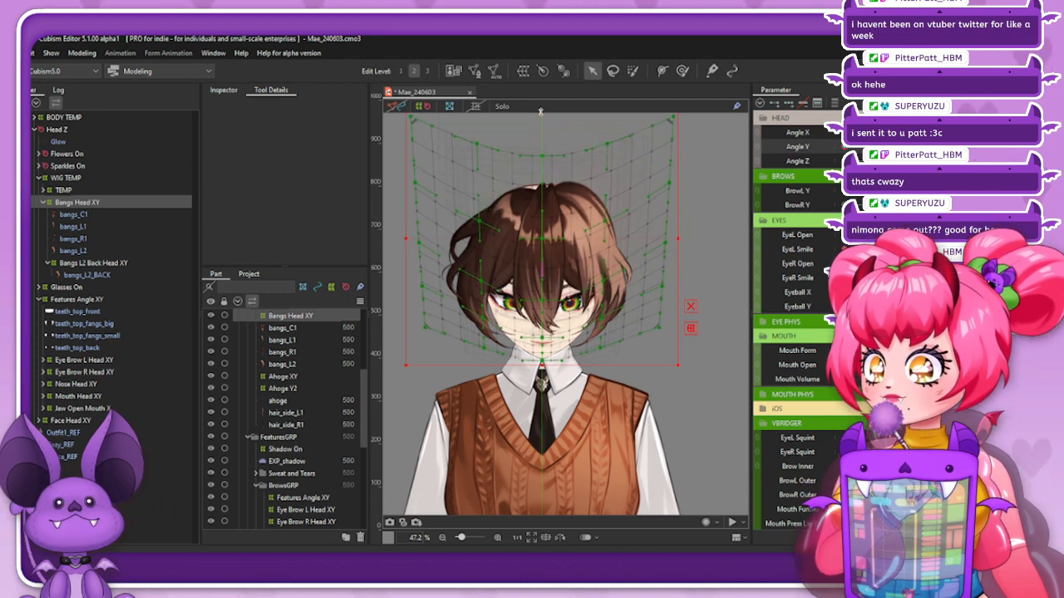
key(ctrl+z)
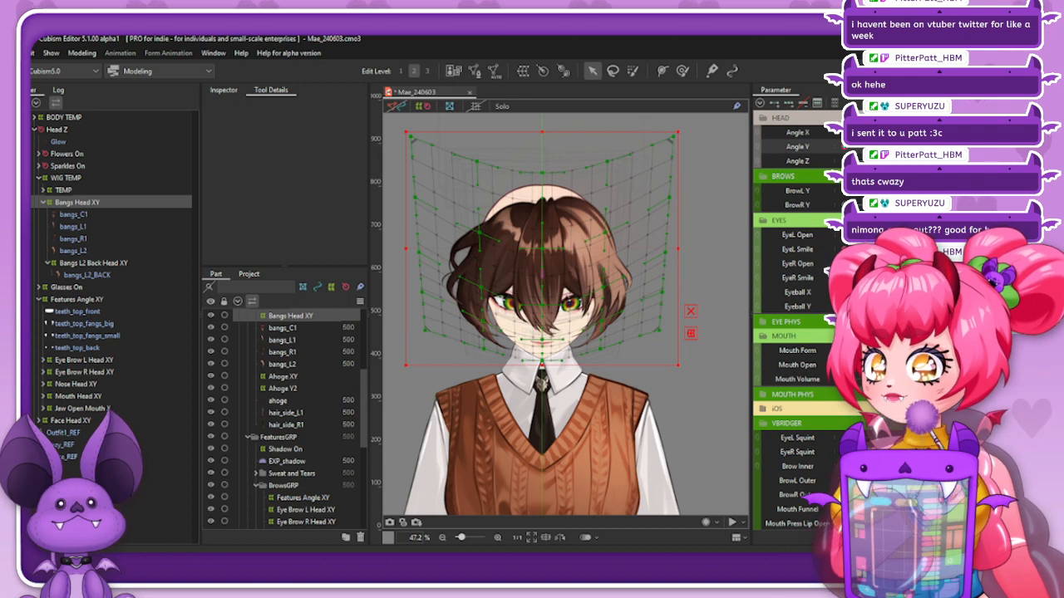
Raise the Bangs Head XY grid slightly in the downward pose, shorten it from its lower edge, and check the tilt with deformers hidden
drag(845, 147, 884, 147)
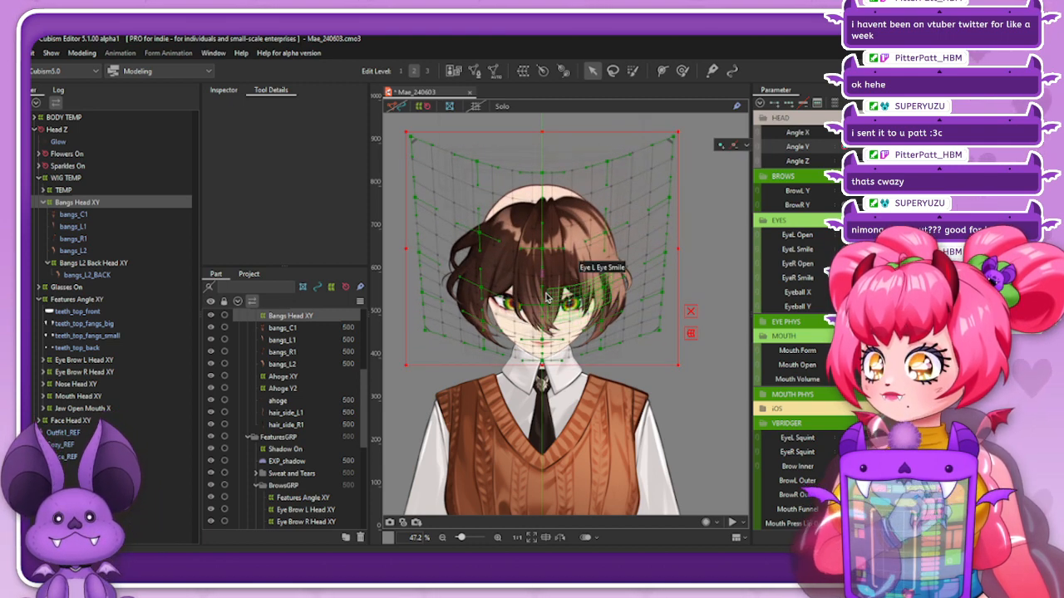
drag(544, 248, 543, 243)
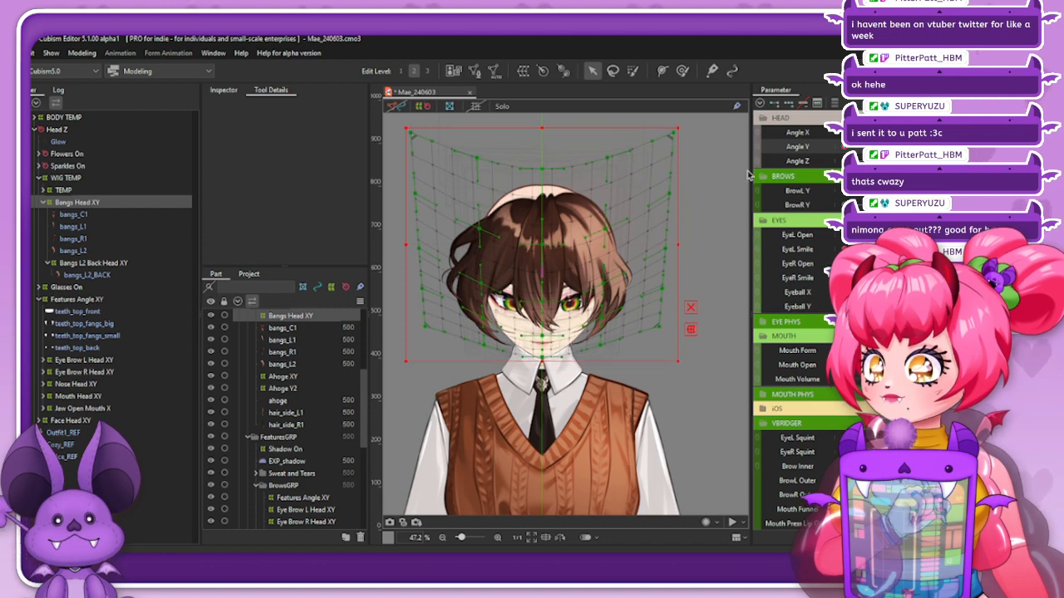
drag(884, 147, 864, 147)
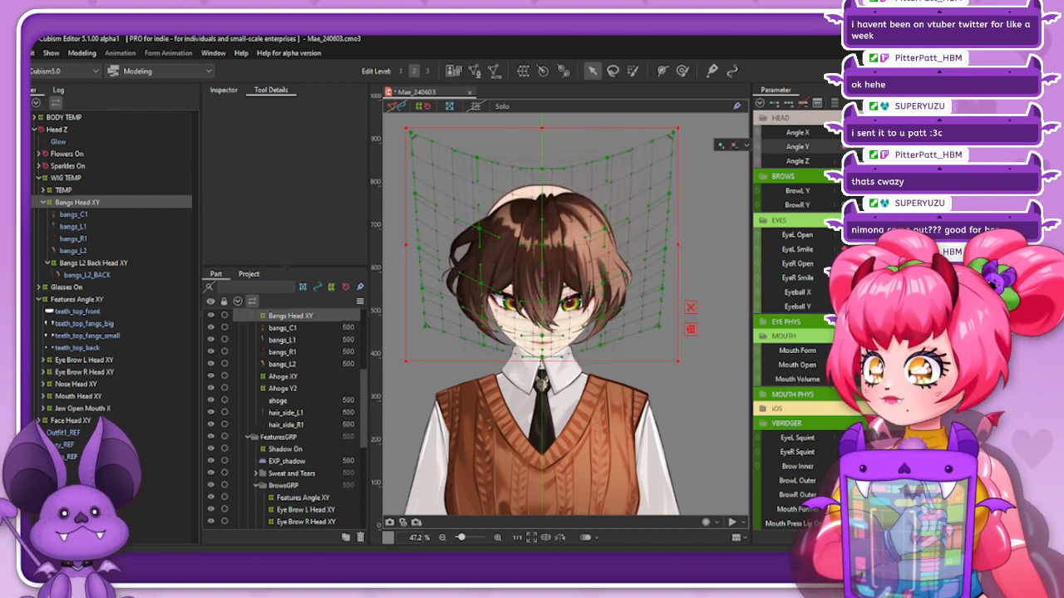
drag(541, 363, 542, 356)
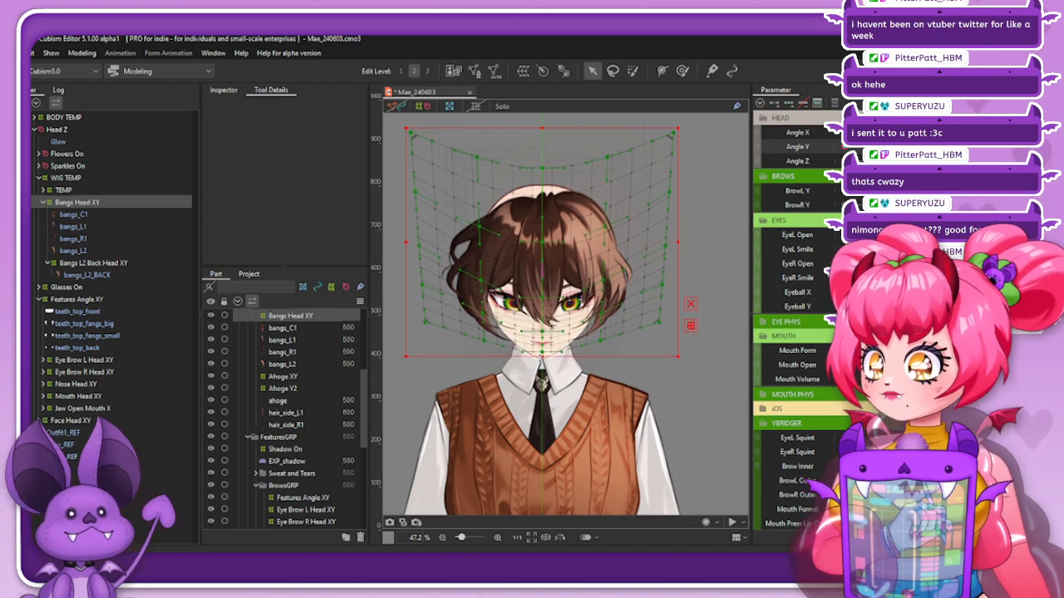
click(423, 106)
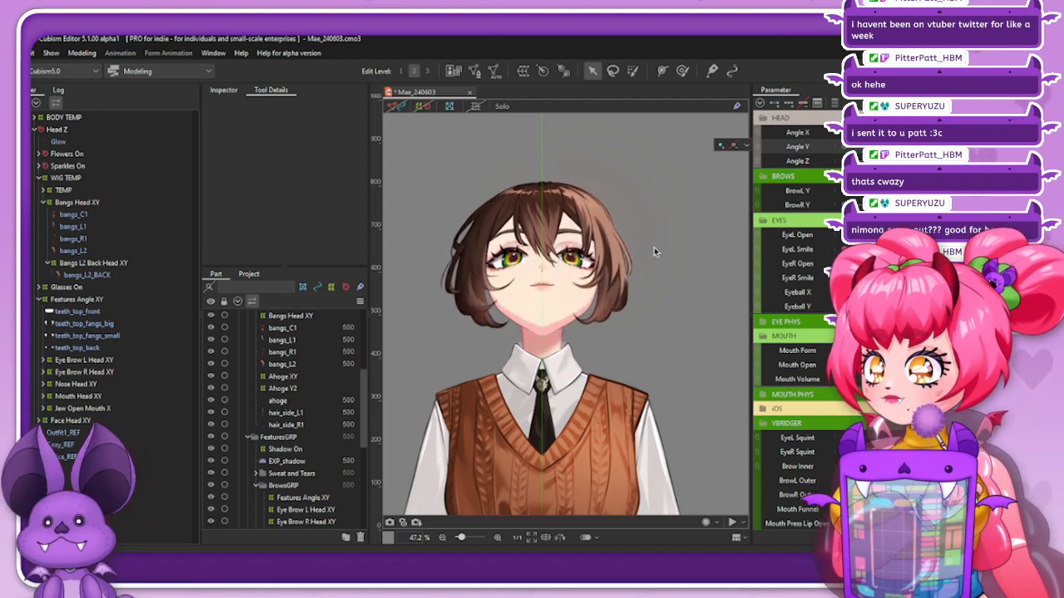
click(117, 206)
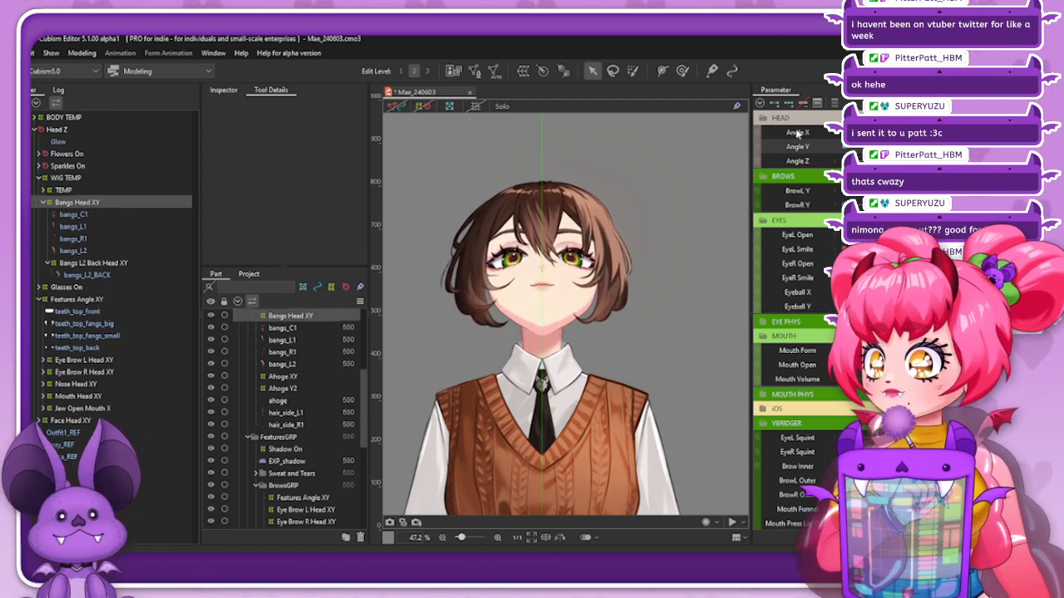
Refine the lower centre of the Bangs Head XY grid with the deform brush in the downward head pose
drag(947, 147, 856, 147)
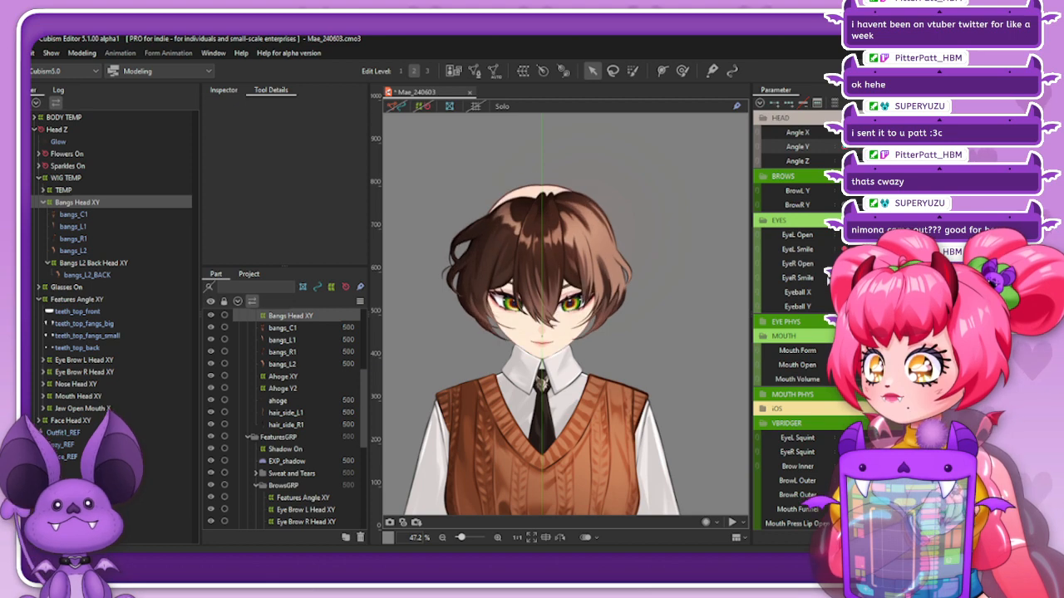
click(422, 108)
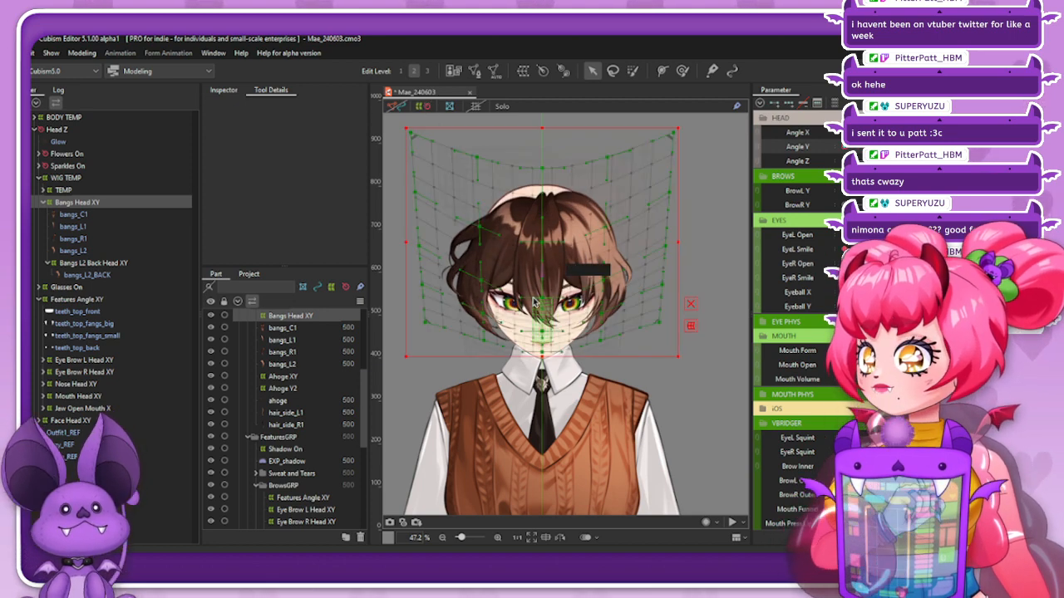
click(683, 72)
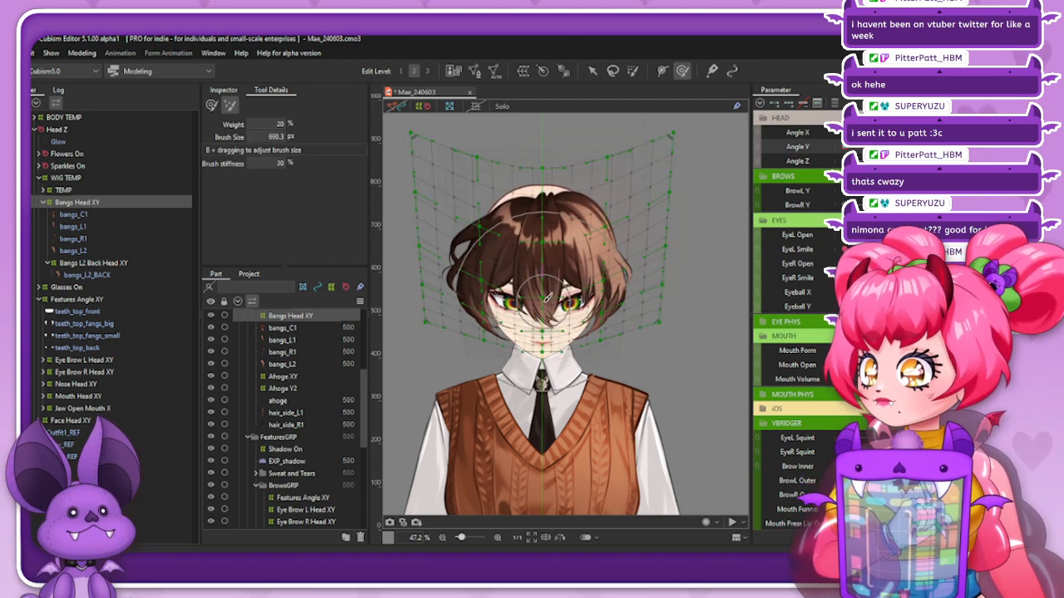
drag(542, 329, 572, 329)
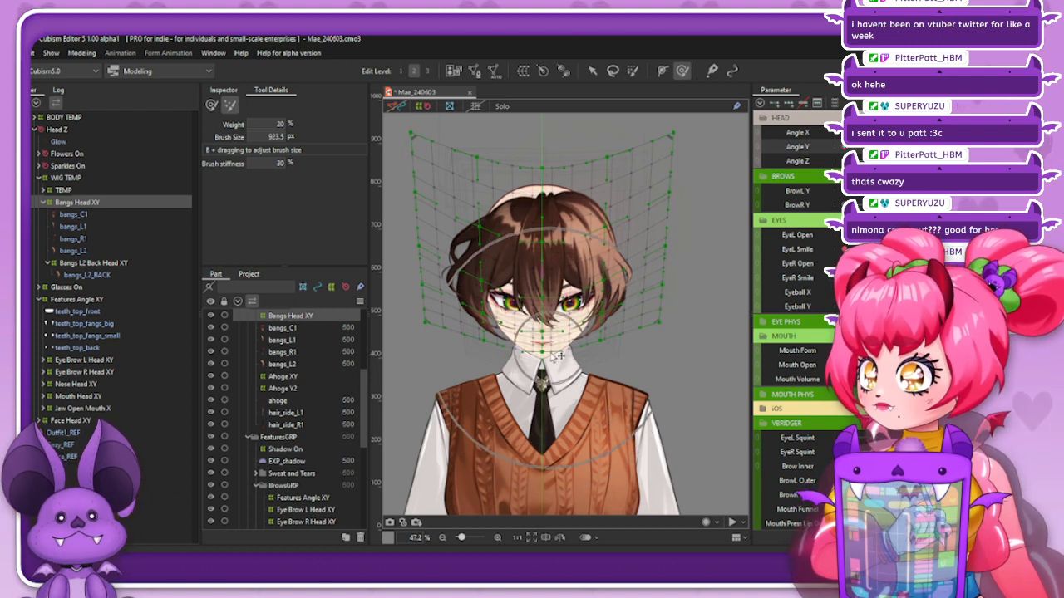
click(213, 105)
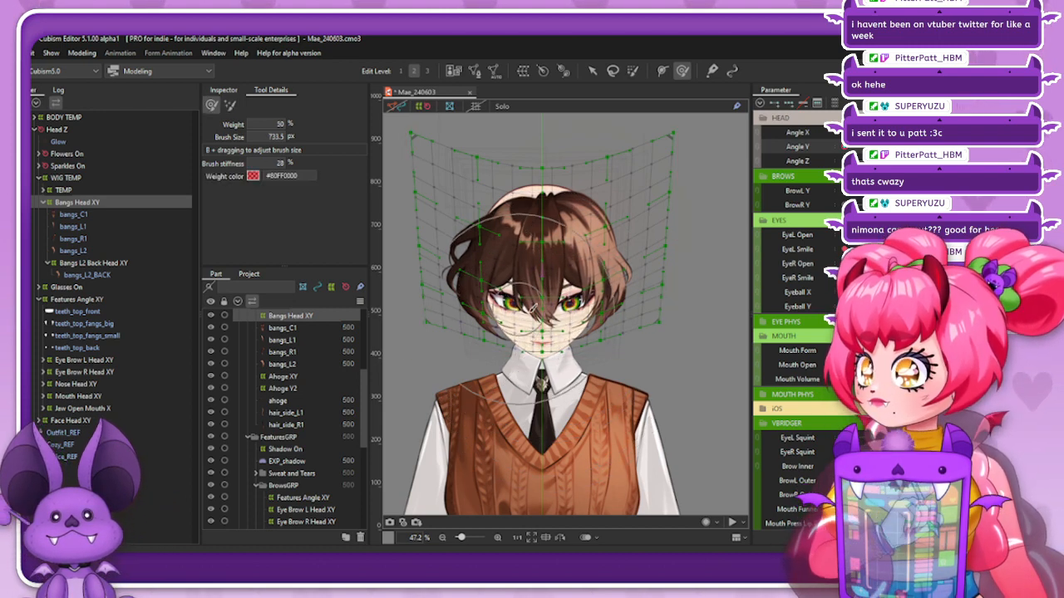
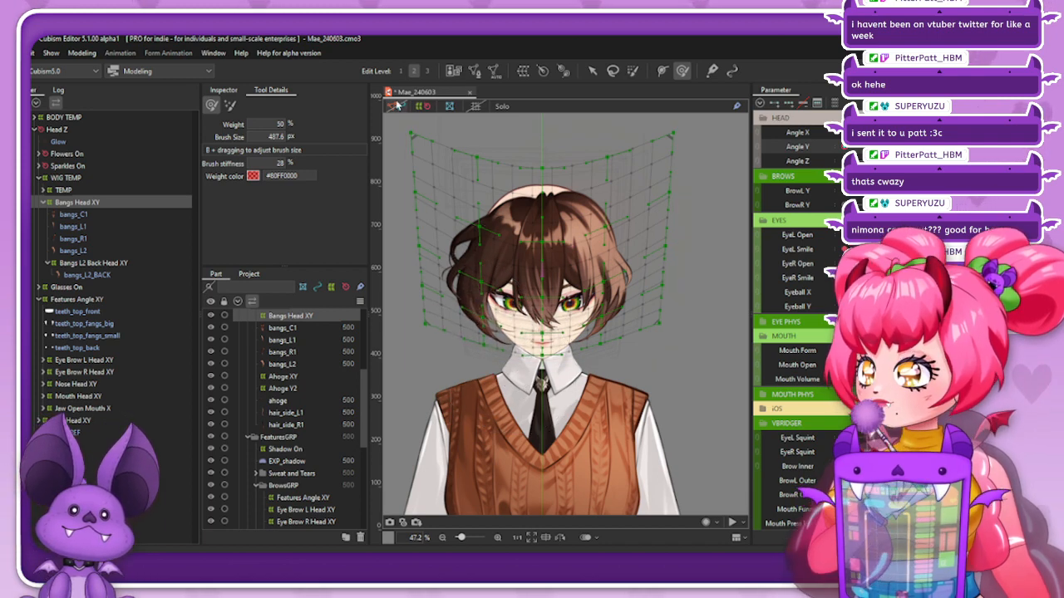
click(516, 114)
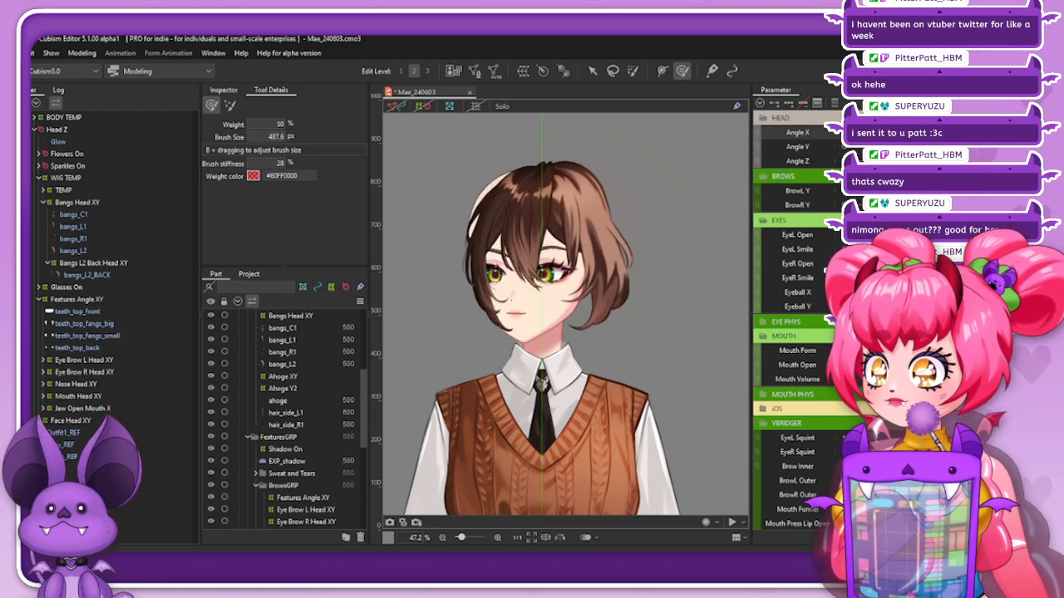
Reflect the Bangs Head XY deformer's sideways Angle X keyform horizontally onto the opposite side
click(110, 203)
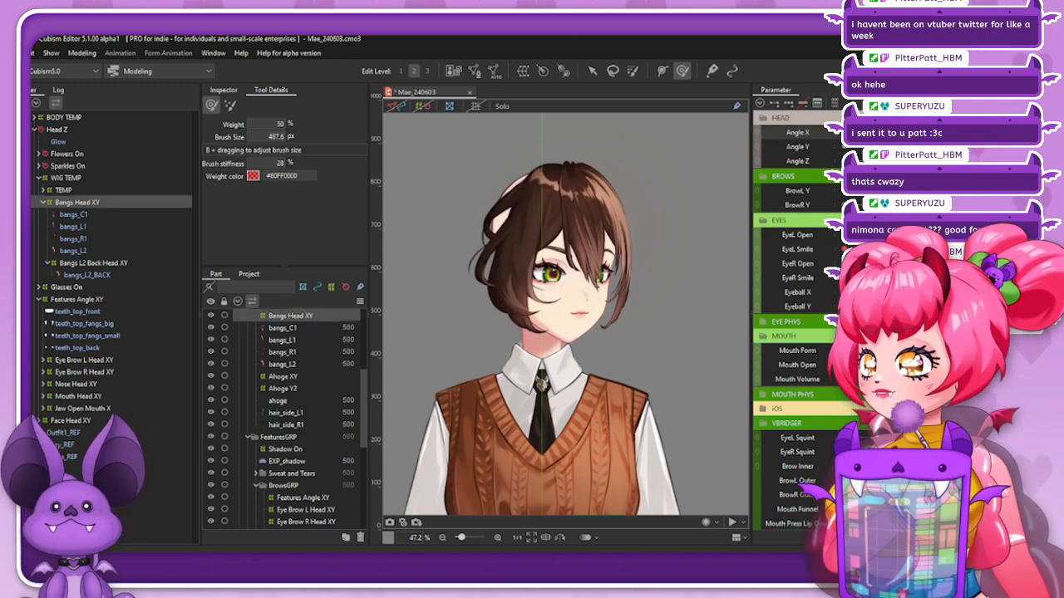
click(913, 103)
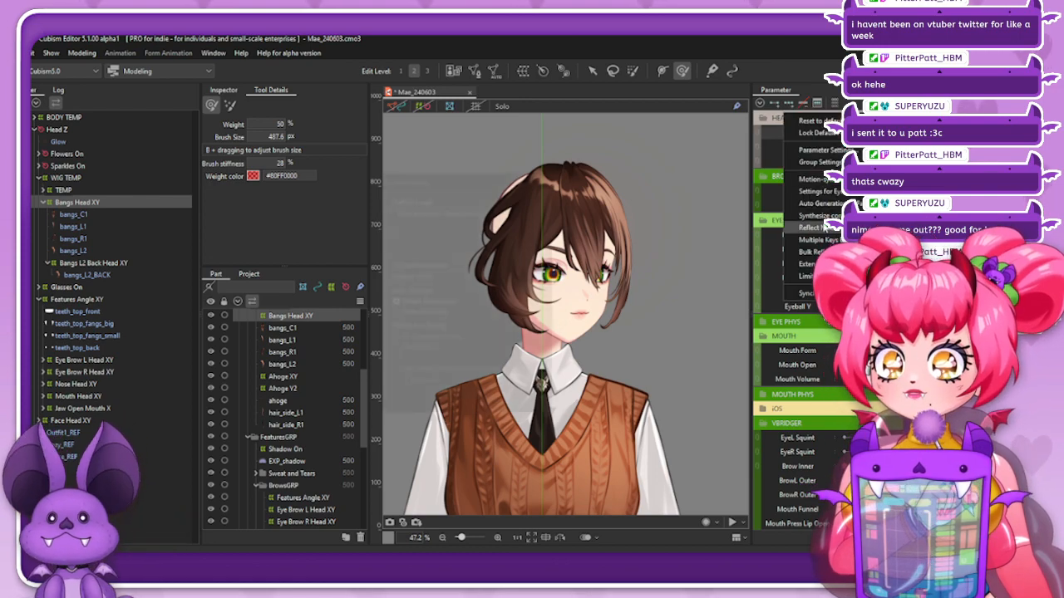
click(823, 227)
click(443, 407)
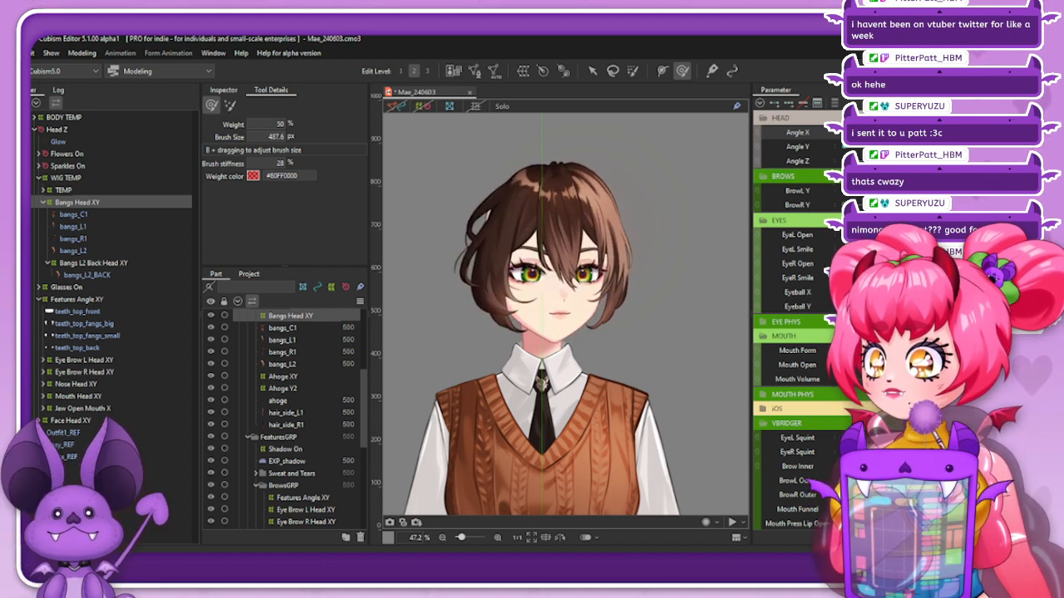
Widen the Bangs Head XY grid slightly from its outer edge at Angle X 30 and reflect the form horizontally
click(422, 107)
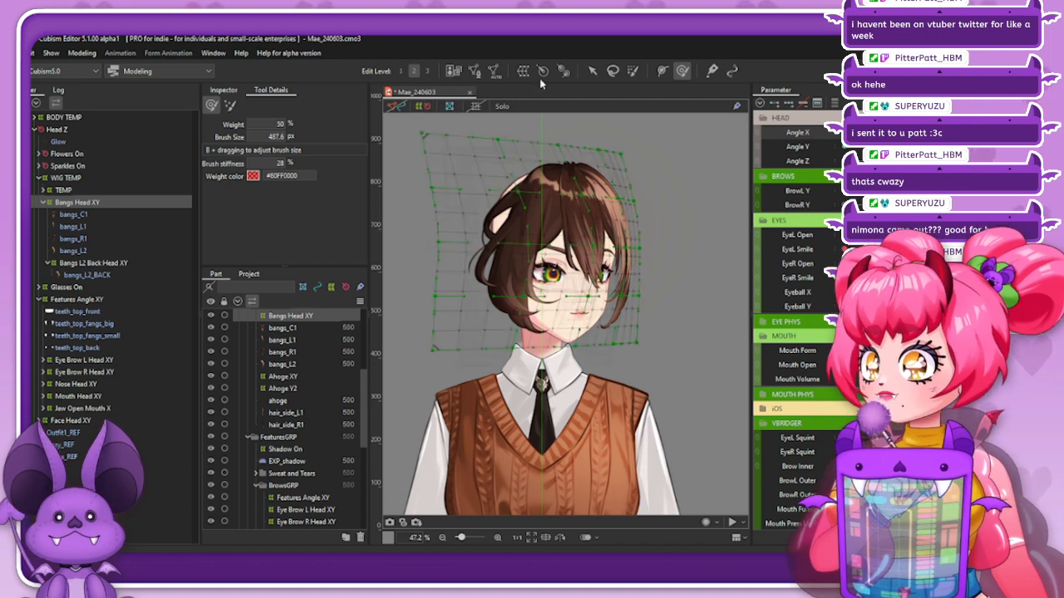
click(592, 72)
click(413, 249)
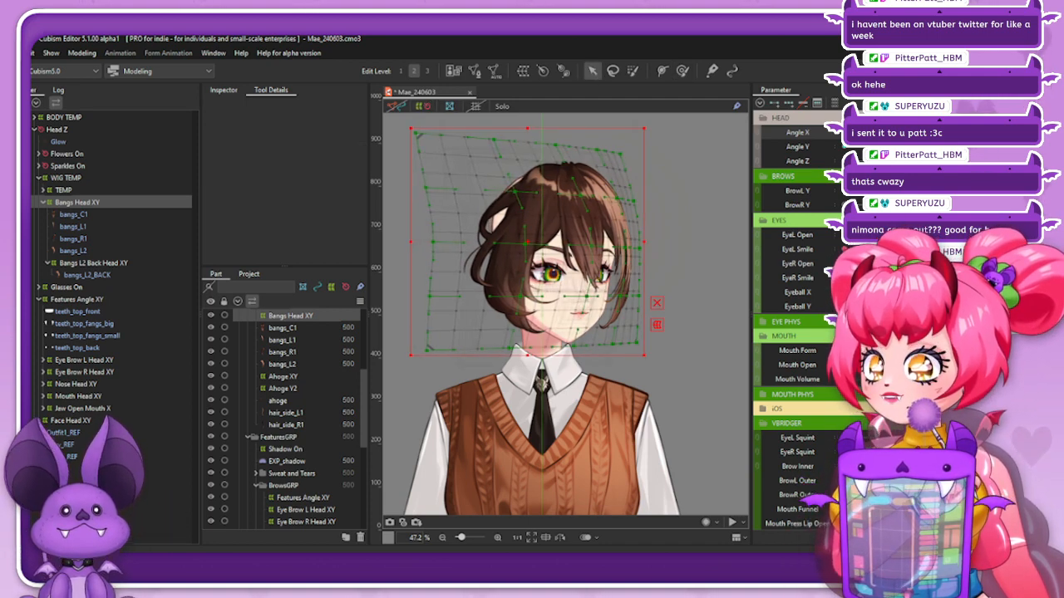
drag(411, 242, 409, 243)
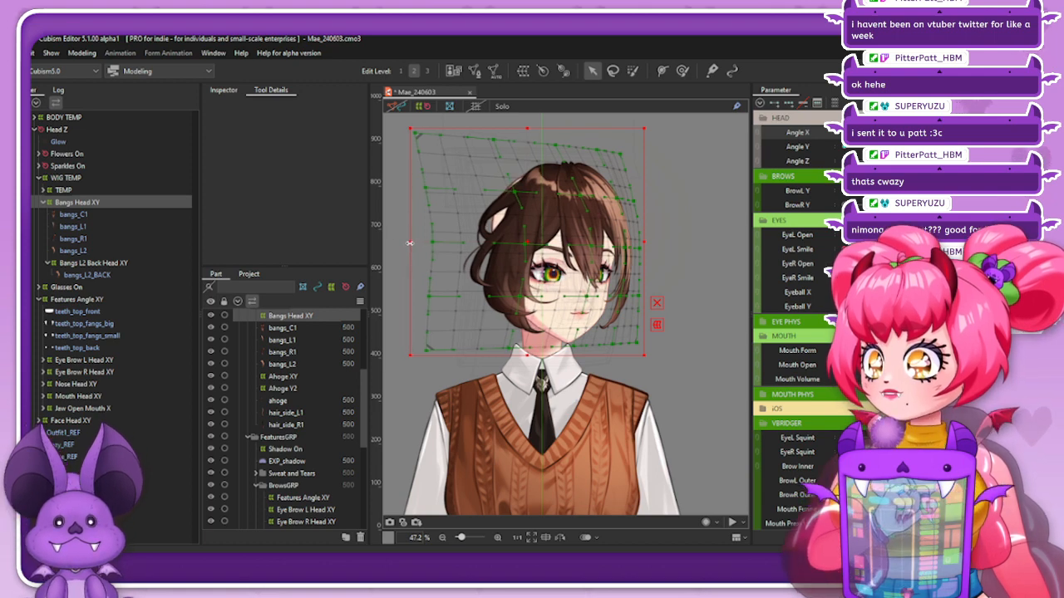
click(934, 103)
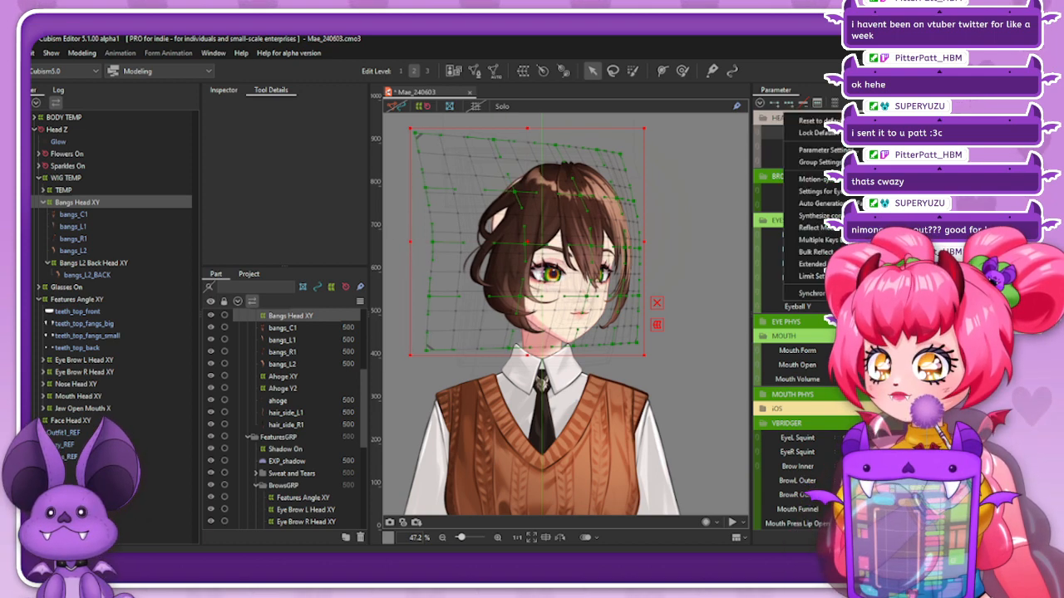
click(865, 228)
click(449, 408)
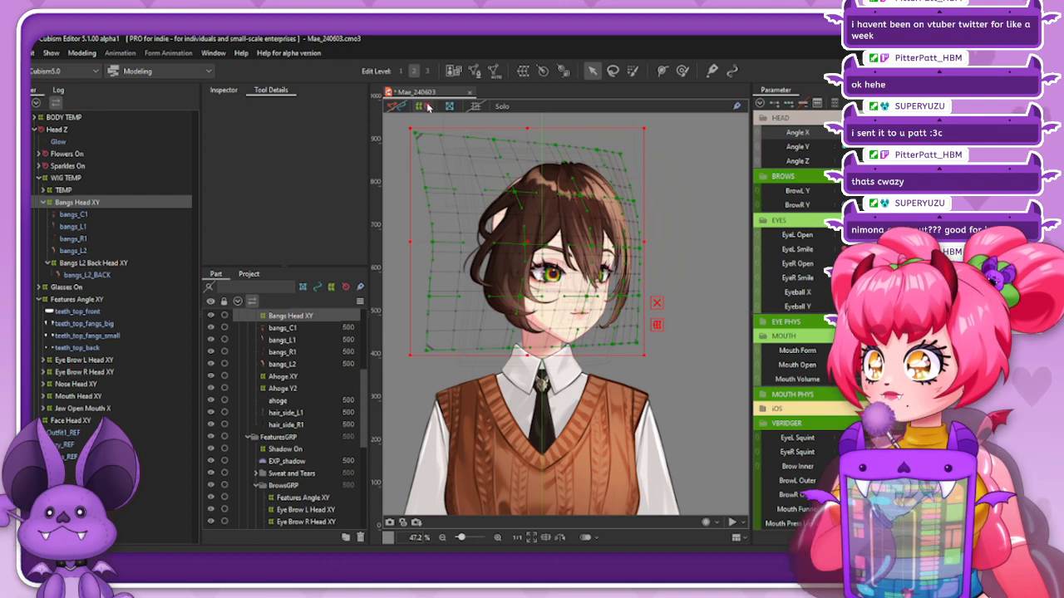
Compare the bangs with and without the widened grid in the Angle X pose by stepping back through the changes with deformers hidden
click(455, 379)
mouse_move(929, 133)
mouse_down()
mouse_move(859, 133)
mouse_move(929, 133)
mouse_up()
key(ctrl+z)
key(ctrl+z)
key(ctrl+z)
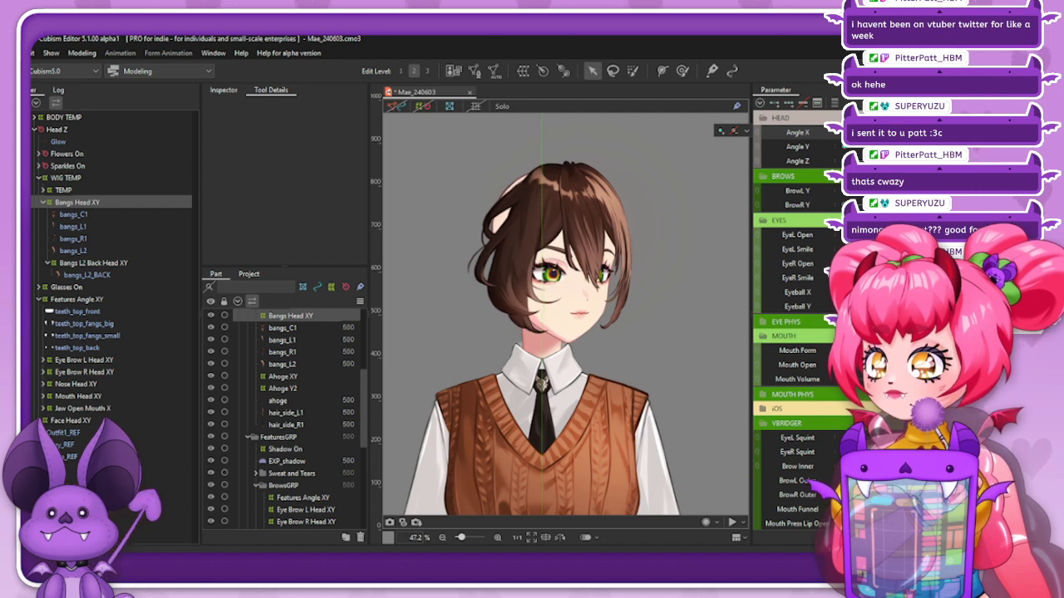
key(ctrl+z)
key(ctrl+z)
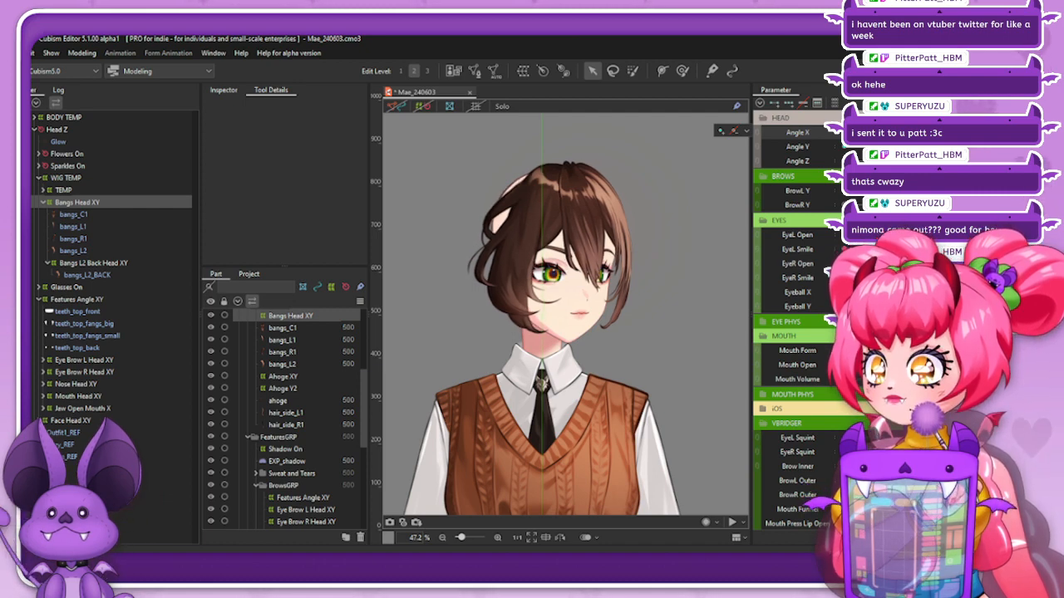
key(ctrl+z)
key(ctrl+z)
key(ctrl+z)
key(ctrl+z)
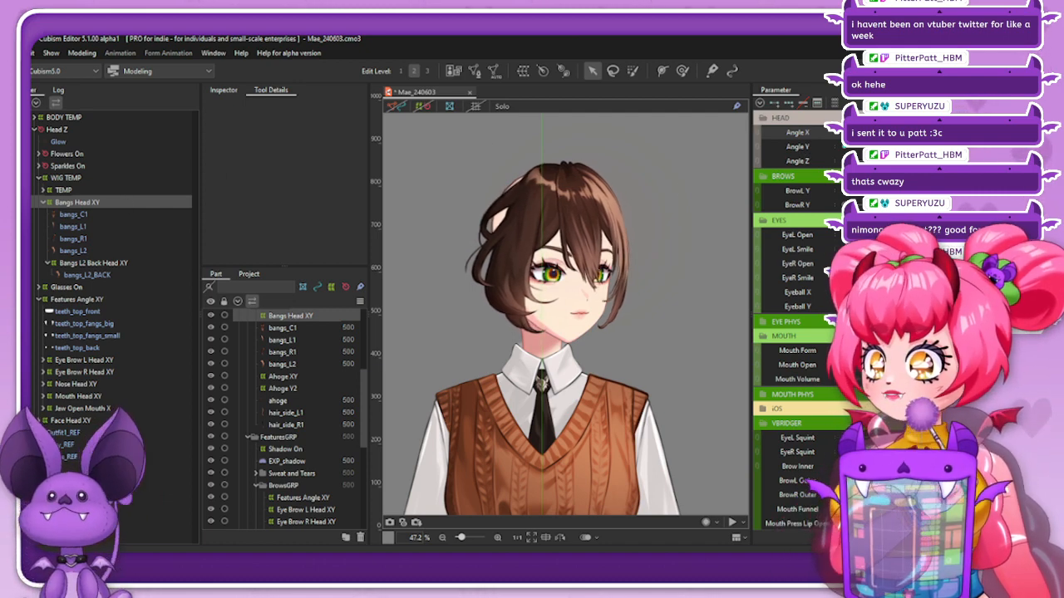
Reflect the widened Bangs Head XY form horizontally again and test the turn with Angle X
click(922, 103)
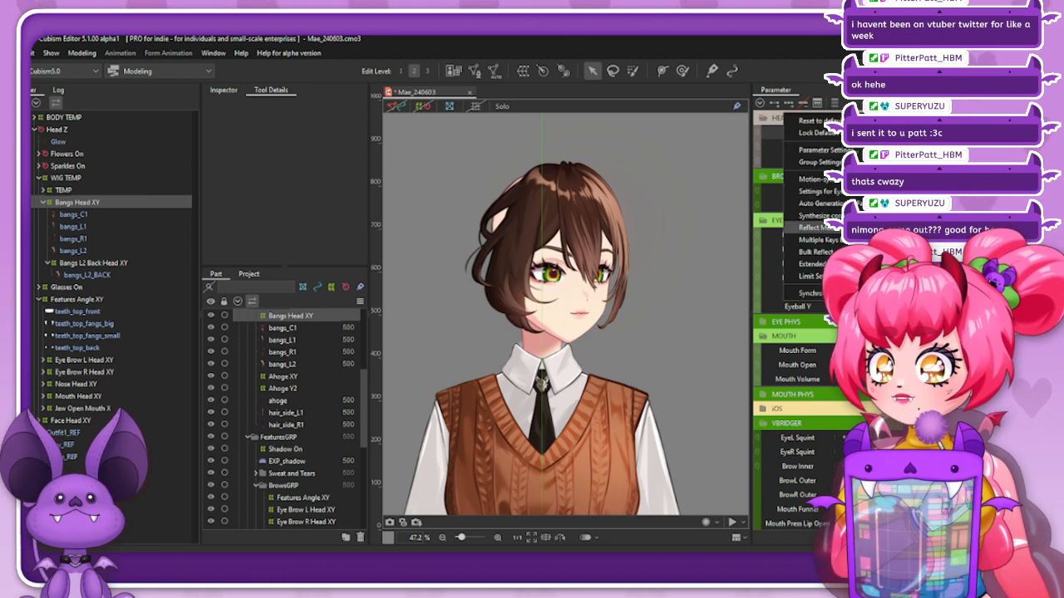
click(860, 228)
click(446, 407)
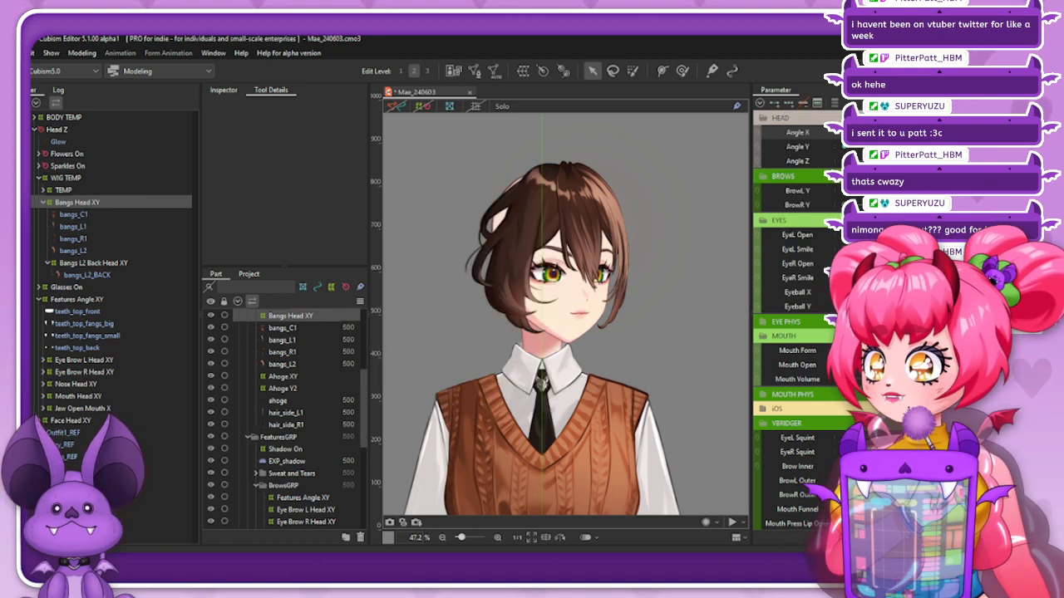
drag(914, 133, 846, 133)
drag(837, 186, 914, 166)
Nudge the Bangs Head XY grid over the front bangs with the deform brush at Angle X 30 and reflect it horizontally
click(423, 106)
scroll(584, 222, up, 2)
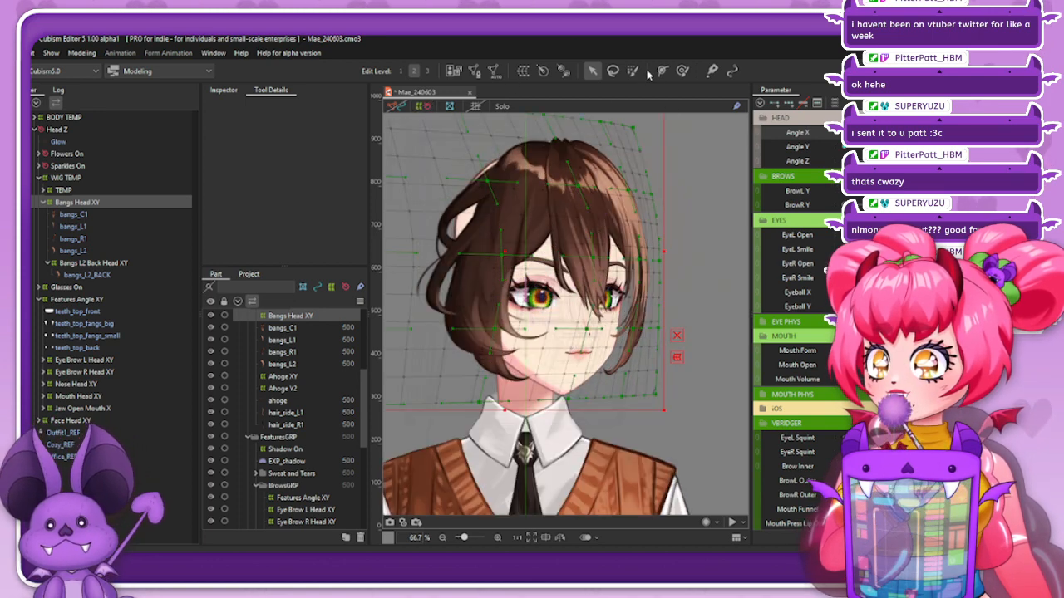
click(687, 71)
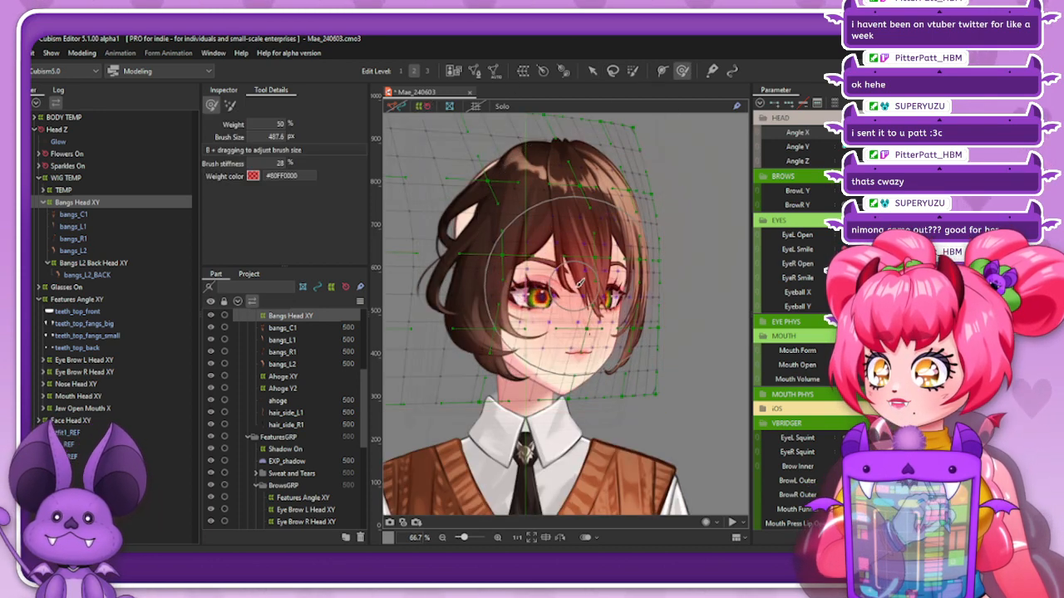
drag(573, 306, 572, 305)
drag(578, 215, 586, 216)
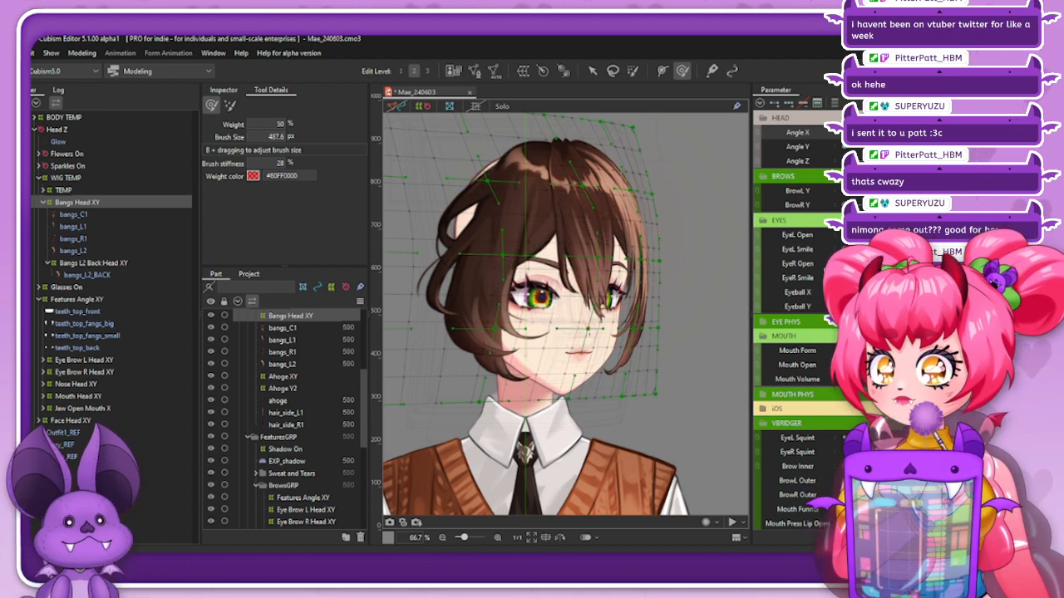
click(906, 103)
click(809, 222)
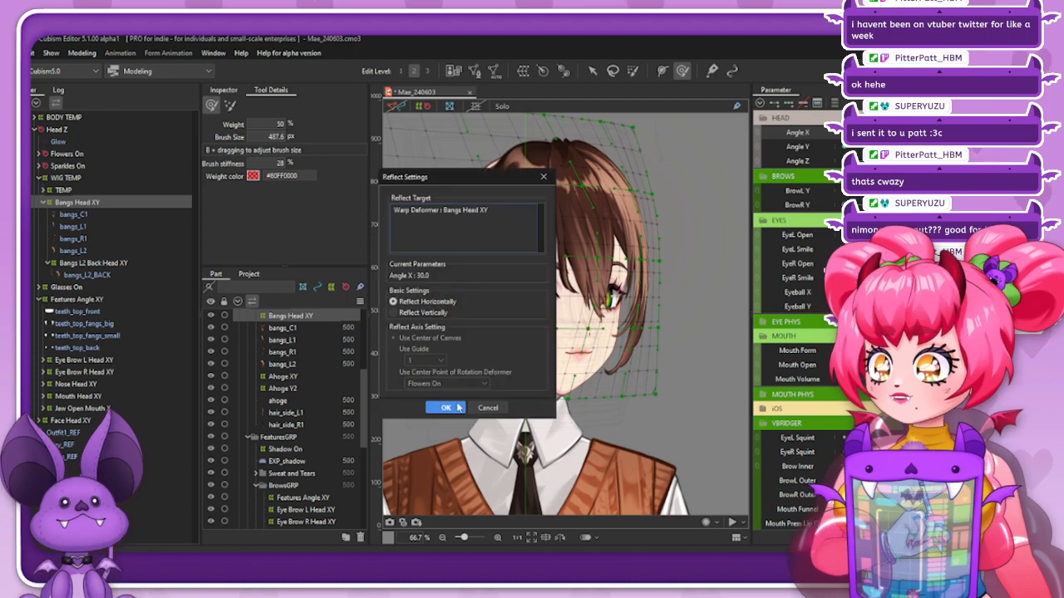
click(446, 407)
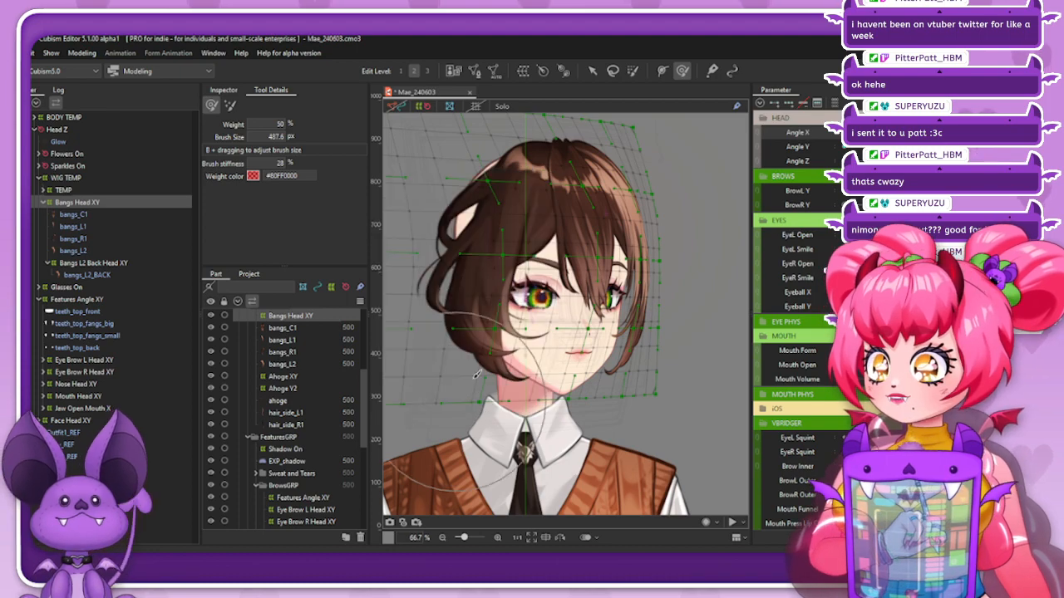
Save the model and deselect the Bangs Head XY grid to review the bangs without the overlay
click(587, 204)
key(ctrl+s)
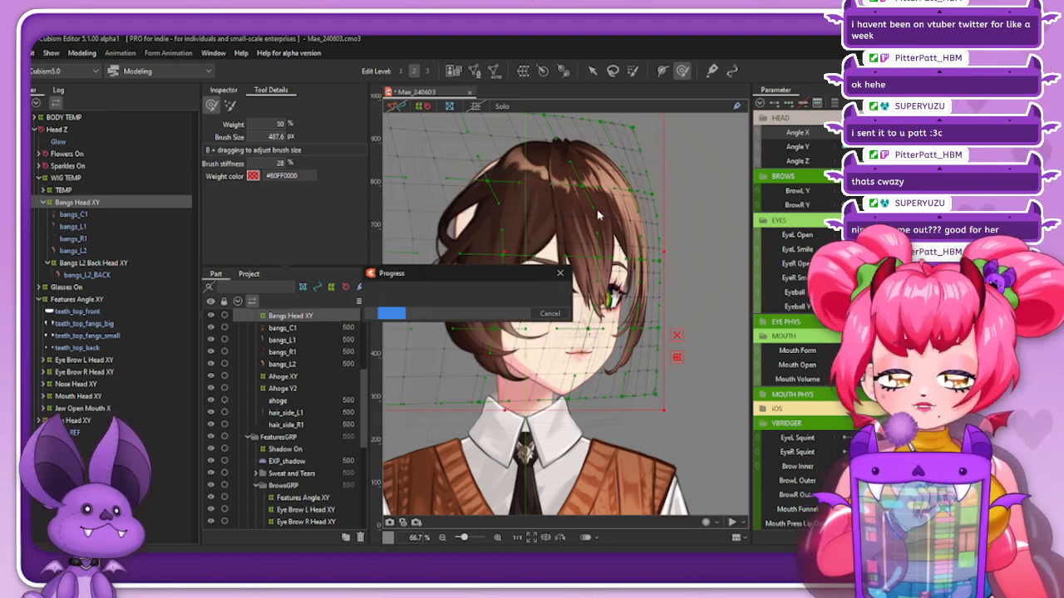
scroll(661, 208, down, 2)
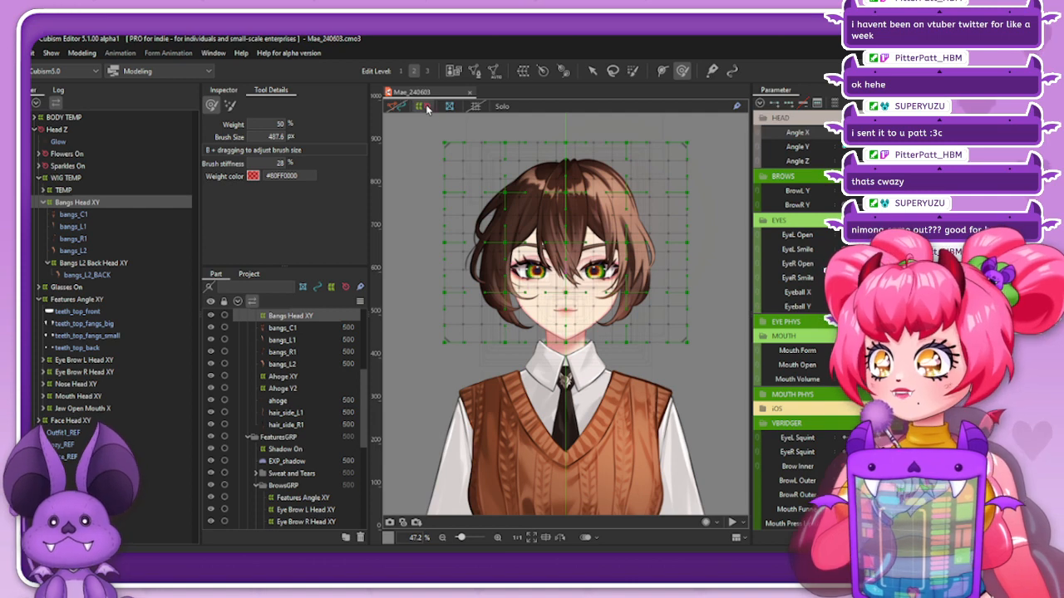
click(633, 123)
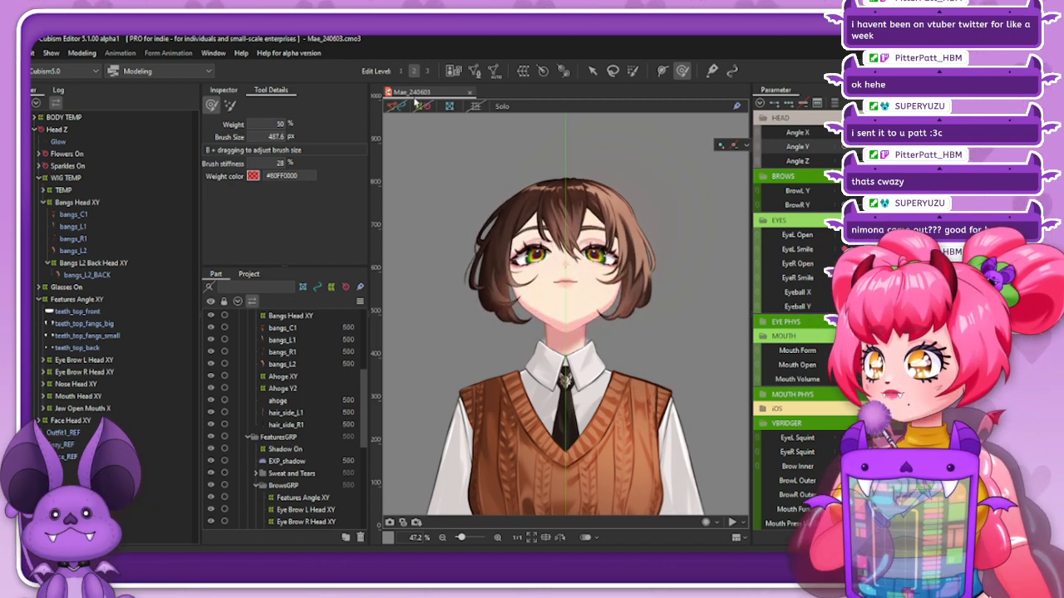
Refine the Bangs Head XY grid around the bangs with the deform brush in the upward head pose
click(100, 204)
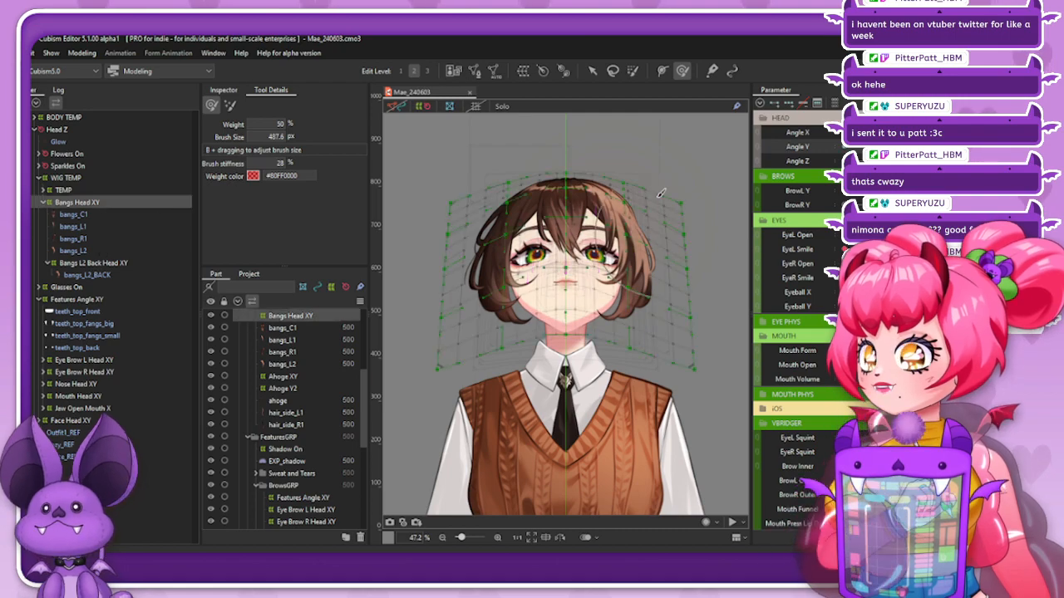
scroll(622, 283, up, 2)
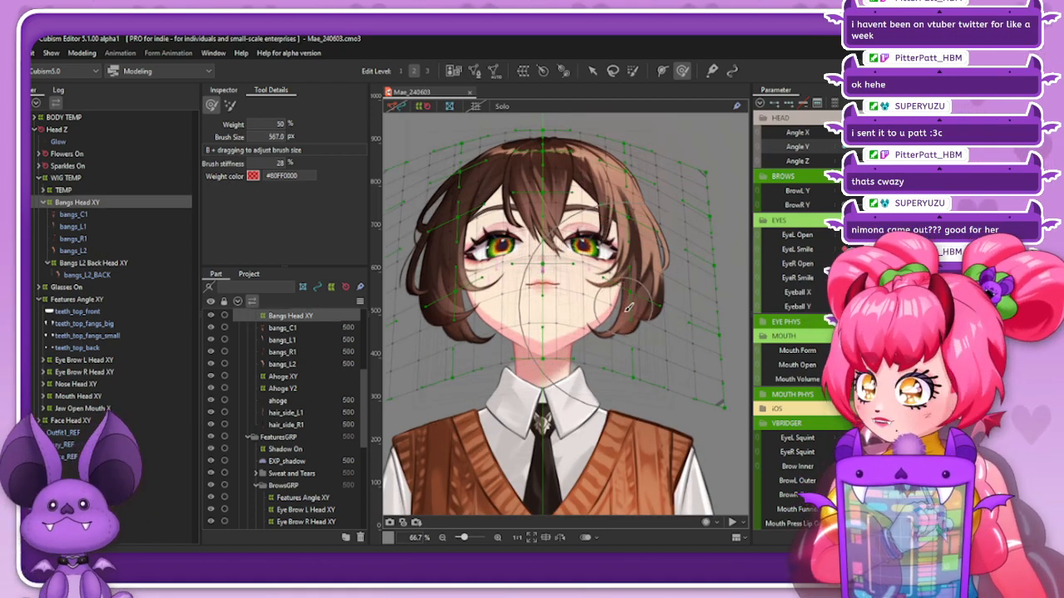
key(b)
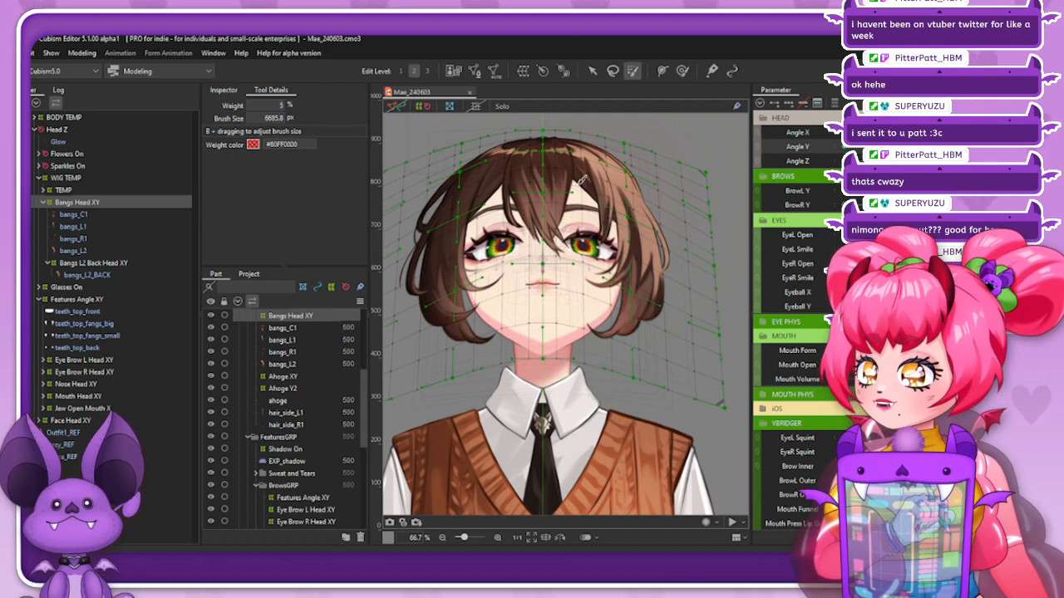
click(682, 71)
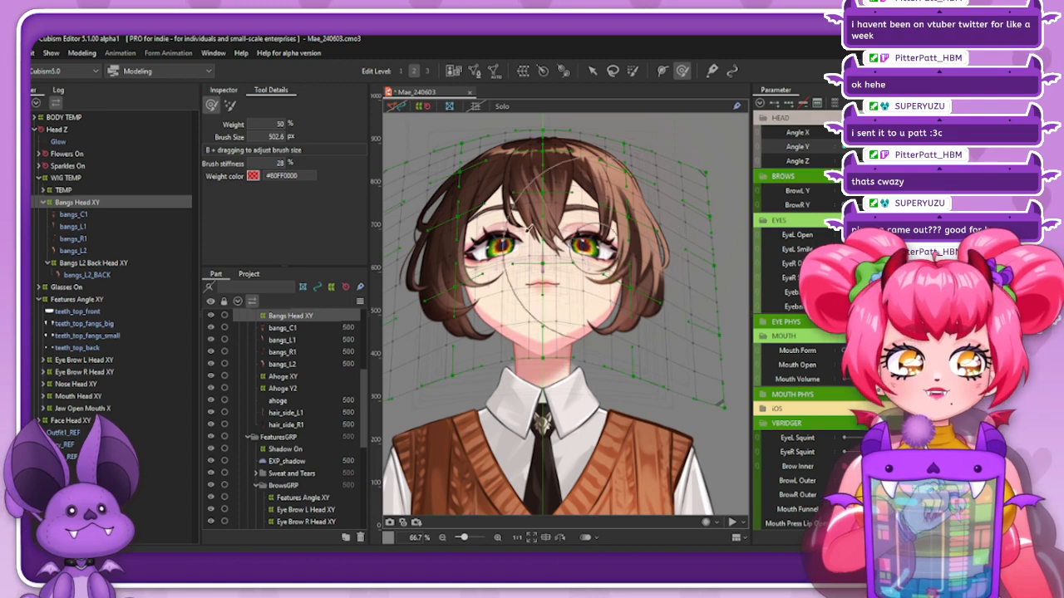
click(589, 72)
scroll(596, 181, down, 2)
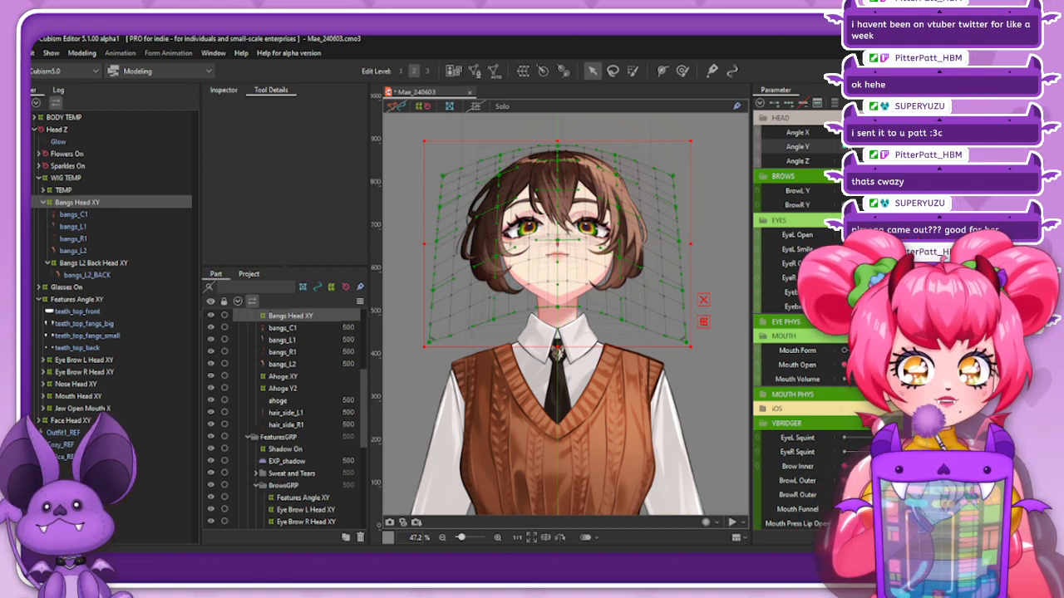
Test the bangs by moving Angle Y between the upward and downward poses, keeping Bangs Head XY selected
drag(964, 147, 845, 147)
click(960, 148)
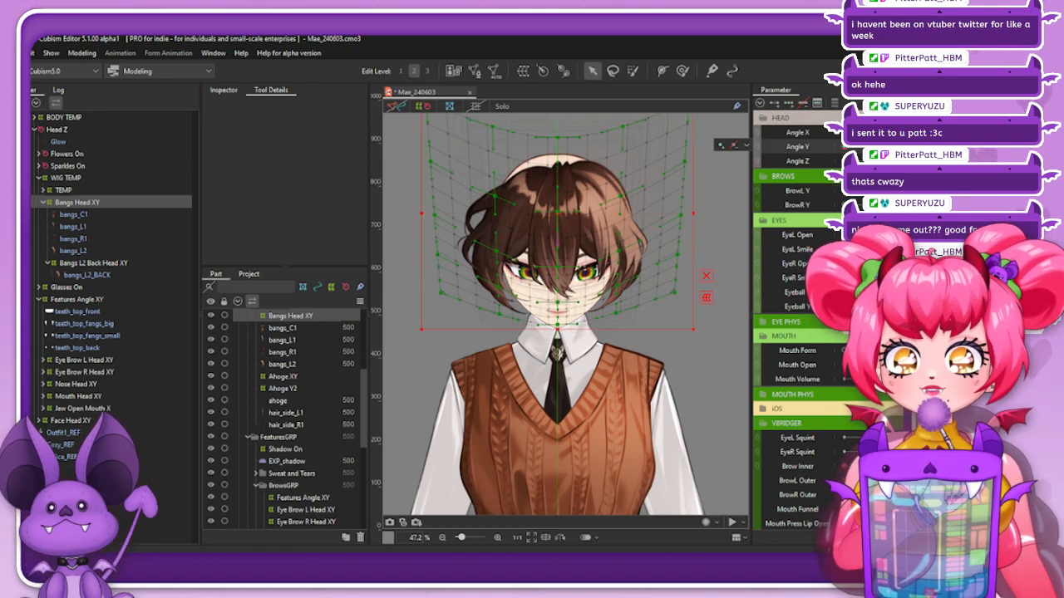
click(90, 204)
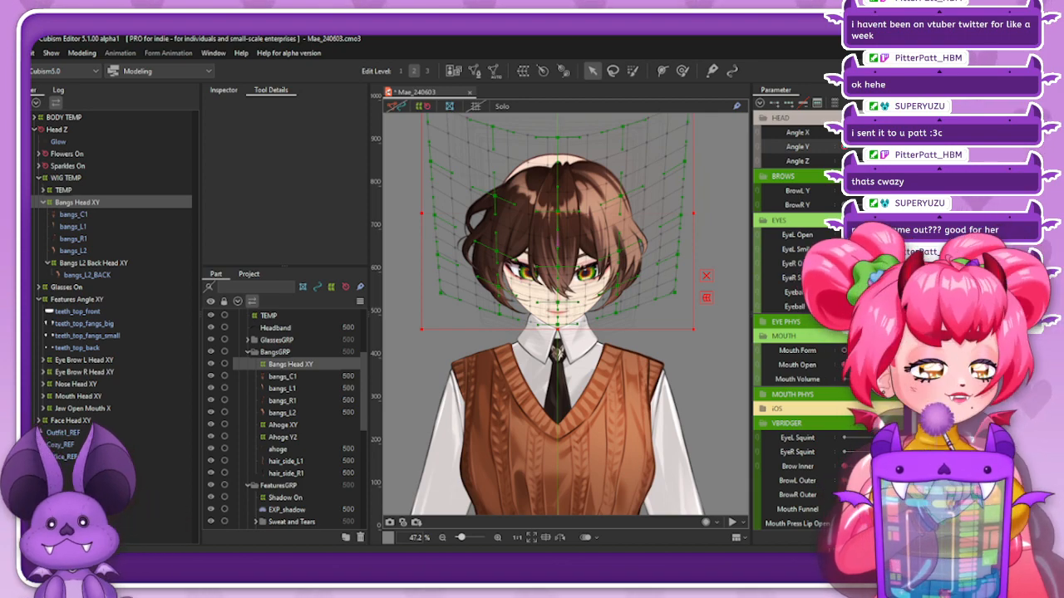
Test the Bangs Head XY motion along Angle Y and Angle X, returning both parameters to neutral
drag(844, 146, 881, 146)
click(881, 146)
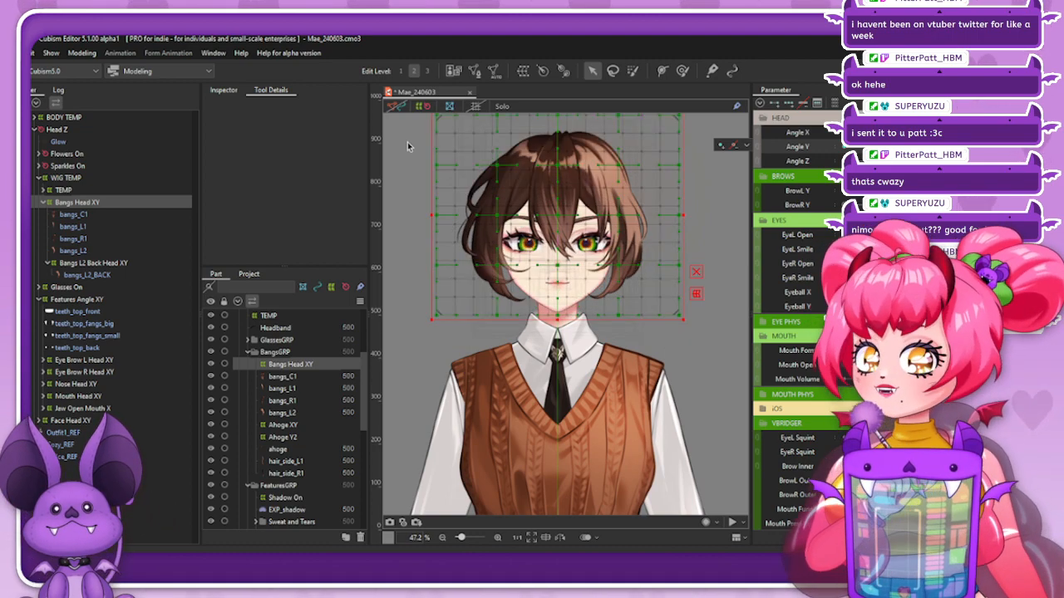
click(766, 133)
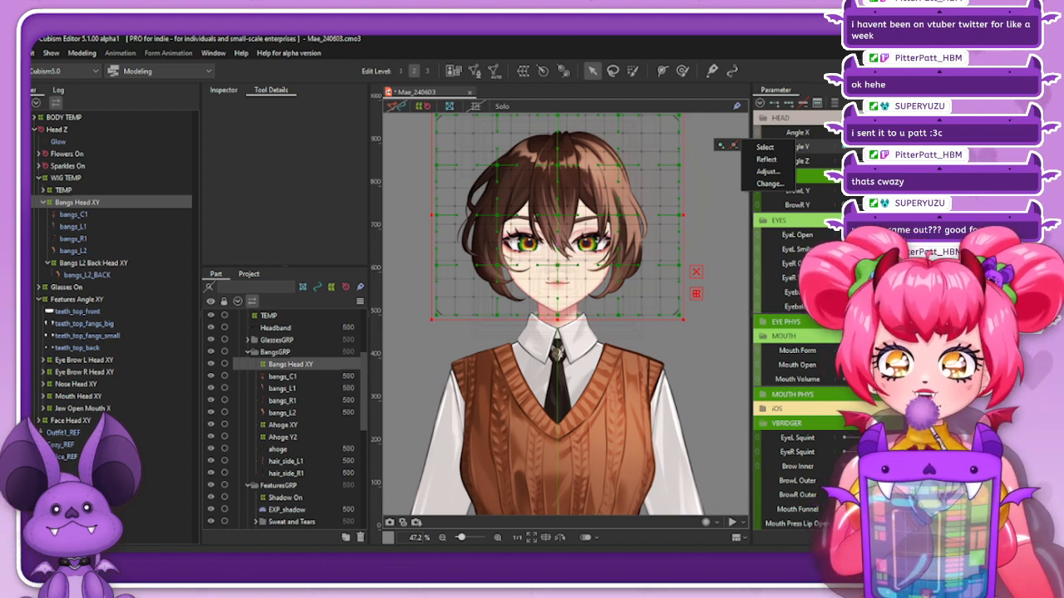
click(767, 159)
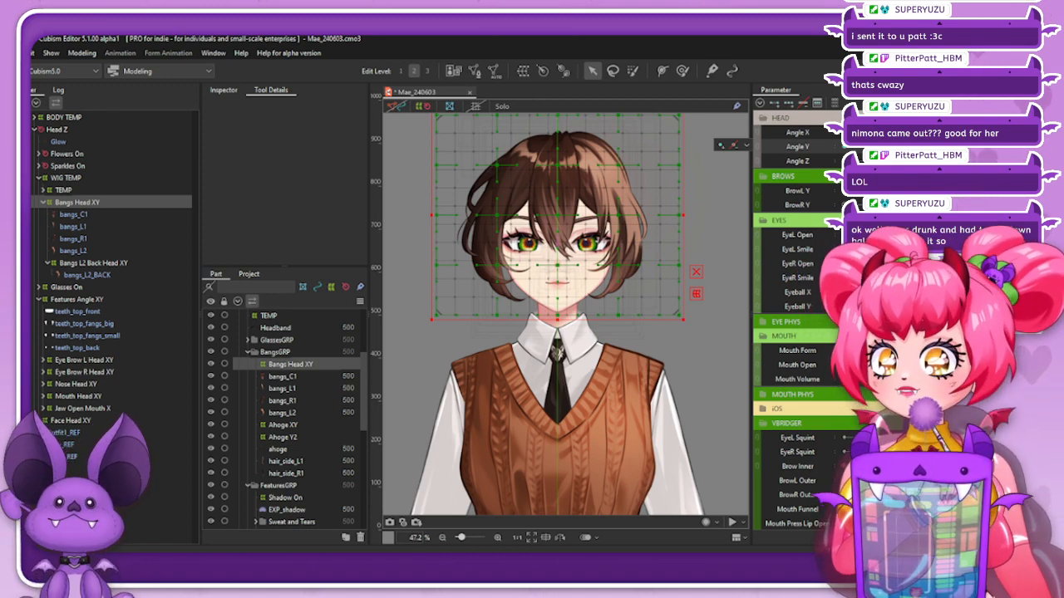
drag(882, 132, 919, 132)
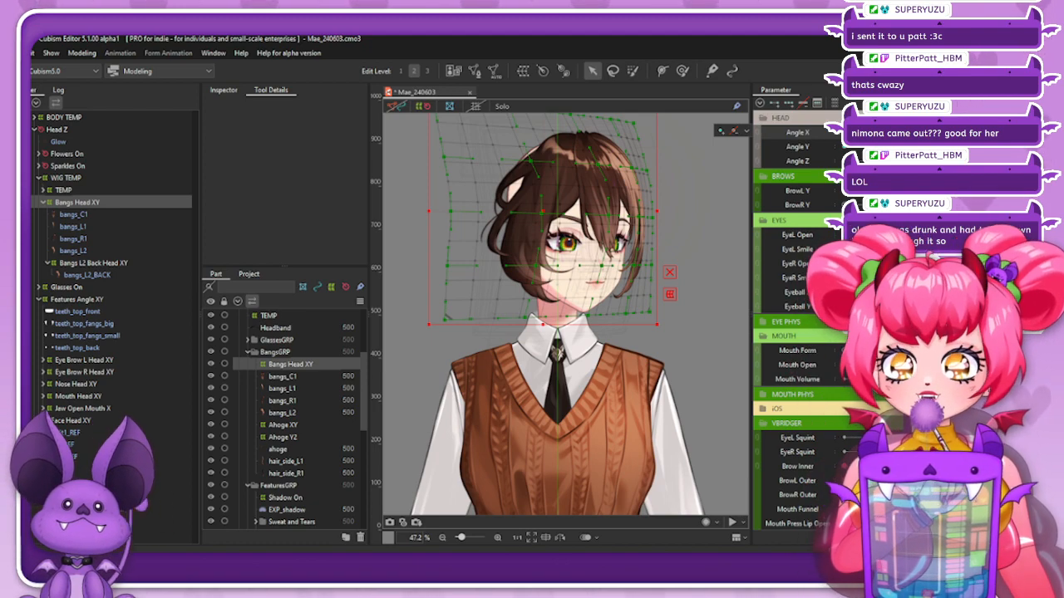
drag(919, 132, 882, 132)
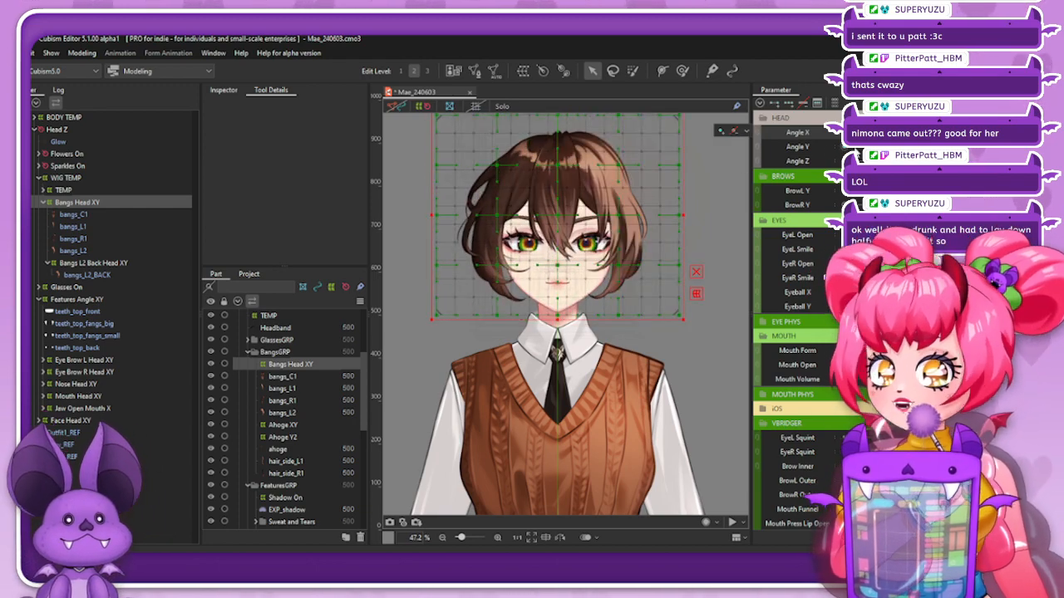
mouse_move(882, 146)
mouse_down()
mouse_move(919, 146)
mouse_move(846, 146)
mouse_move(883, 146)
mouse_up()
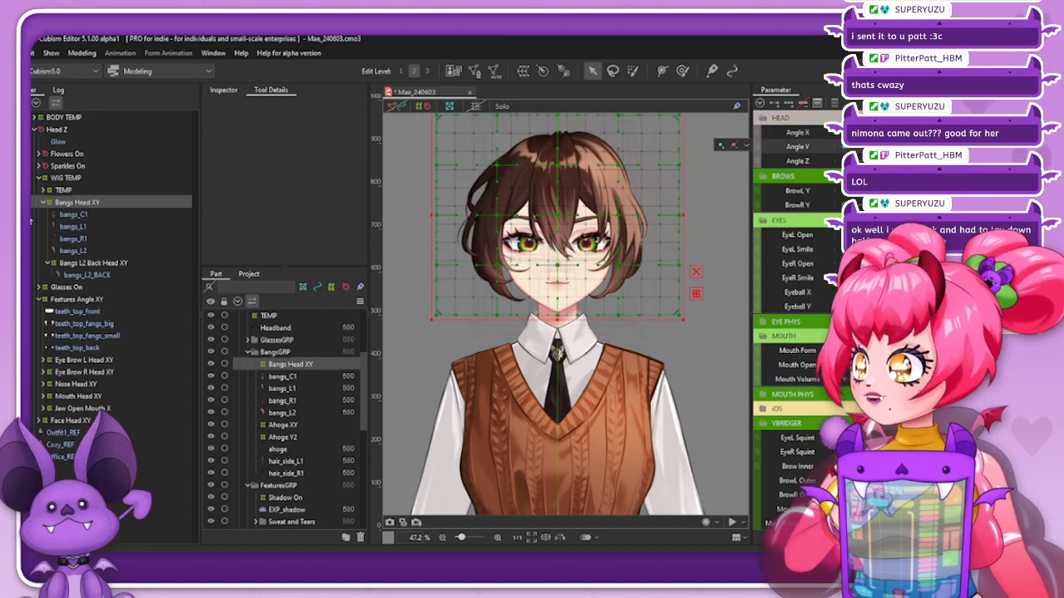
Reset the HEAD parameters to default and hide the hair and deformer overlays, leaving the bald head in view
click(89, 178)
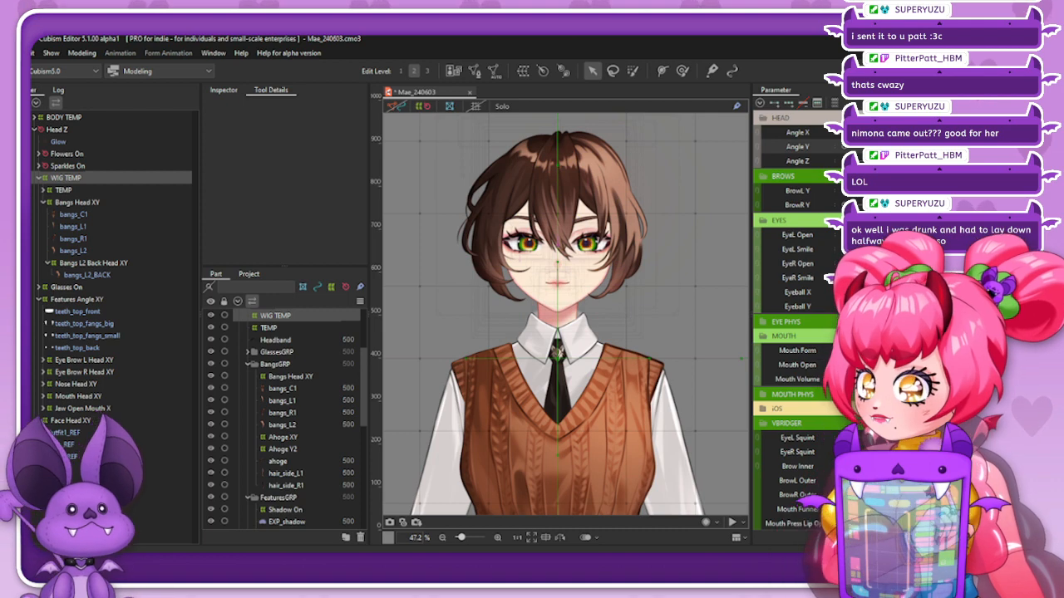
right_click(784, 115)
click(812, 123)
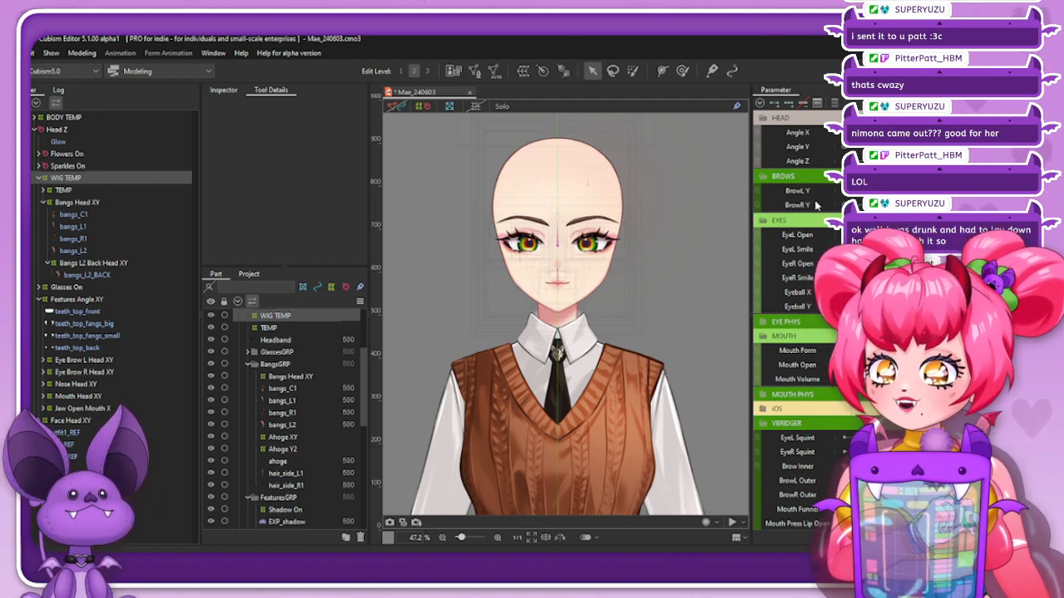
scroll(794, 315, down, 3)
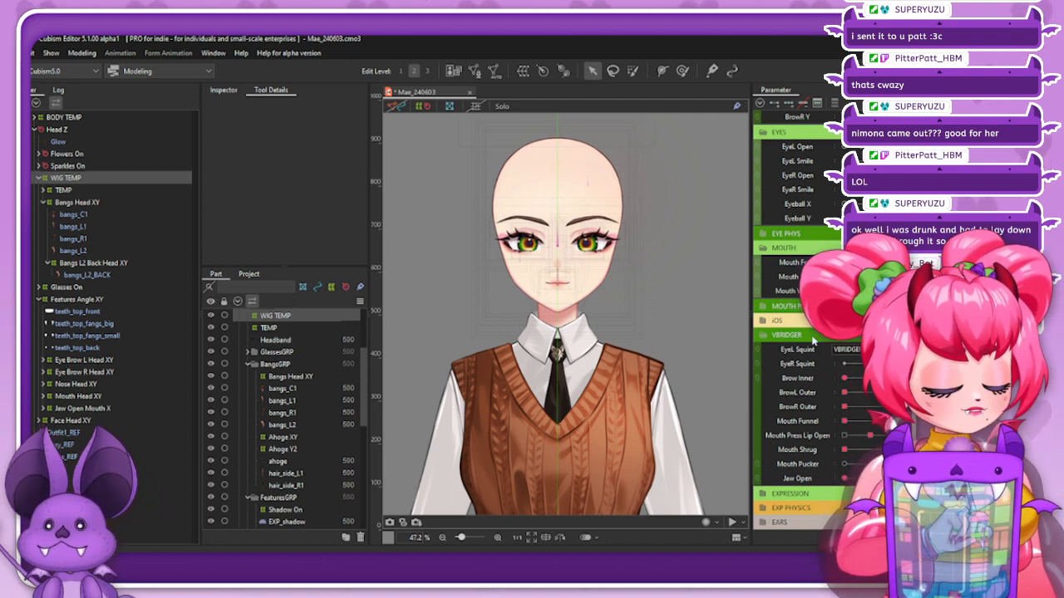
scroll(812, 340, up, 3)
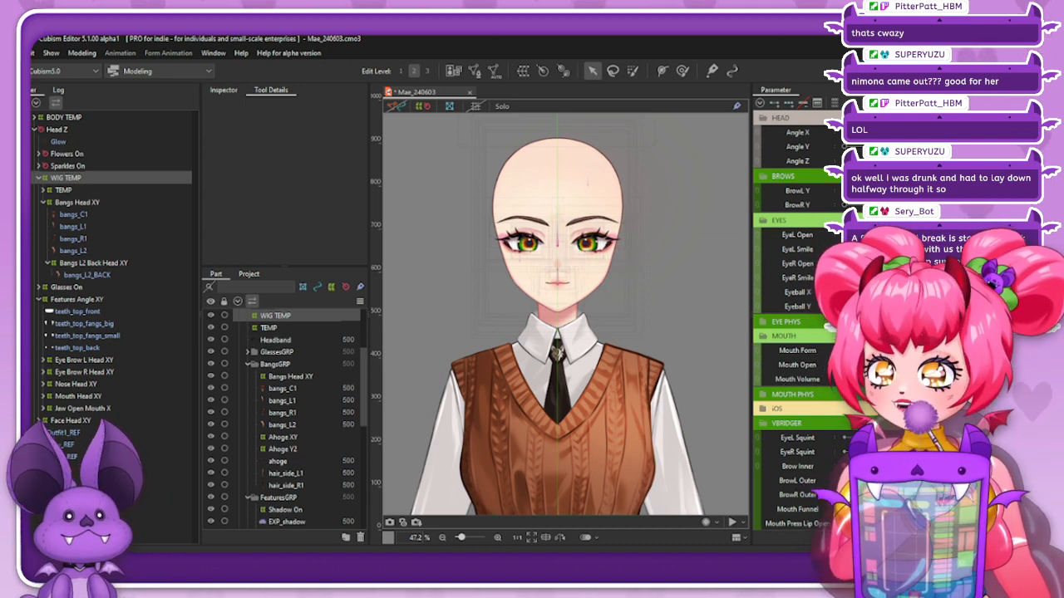
click(423, 107)
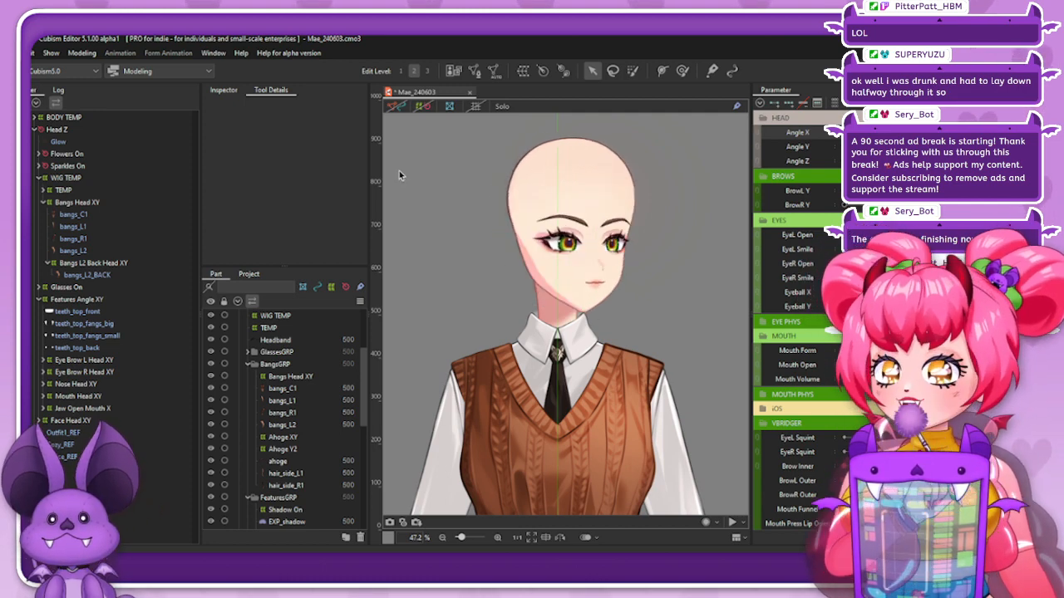
Examine the bald head's movement through the Angle X and Angle Y extremes, ending on the turned, upward pose
click(98, 203)
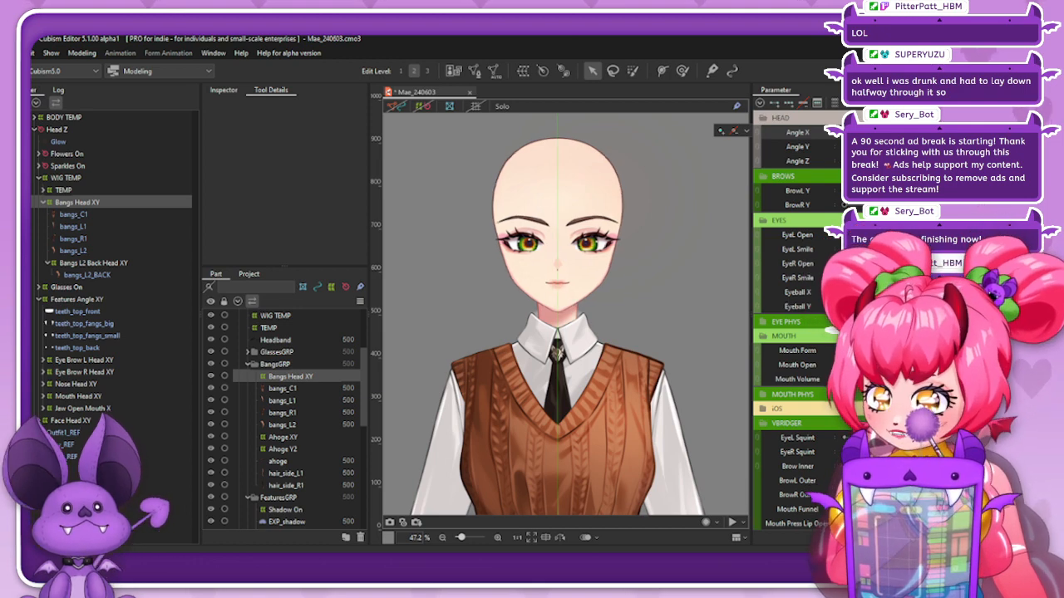
drag(918, 132, 984, 133)
click(916, 132)
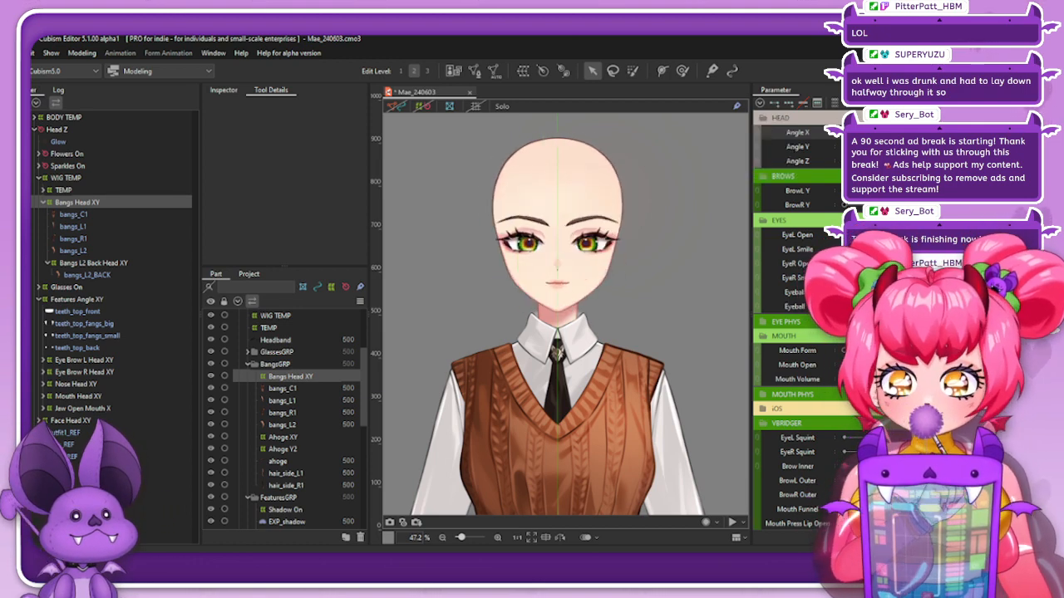
click(984, 132)
click(846, 132)
click(916, 133)
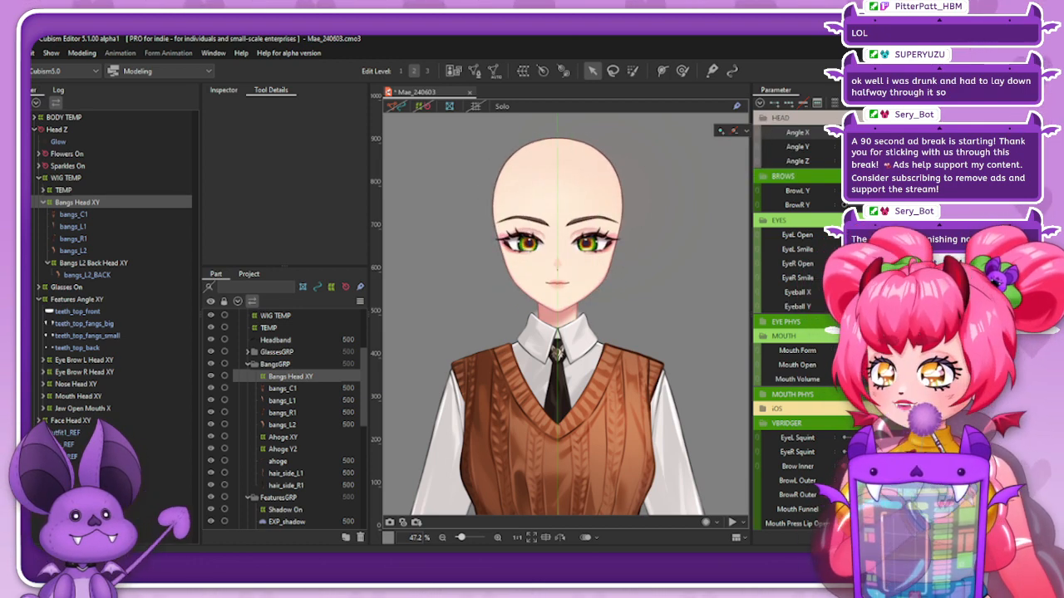
click(846, 146)
click(984, 147)
click(984, 132)
mouse_move(984, 132)
mouse_down()
mouse_move(846, 132)
mouse_move(984, 132)
mouse_move(846, 147)
mouse_move(984, 146)
mouse_up()
click(916, 132)
drag(916, 132, 984, 132)
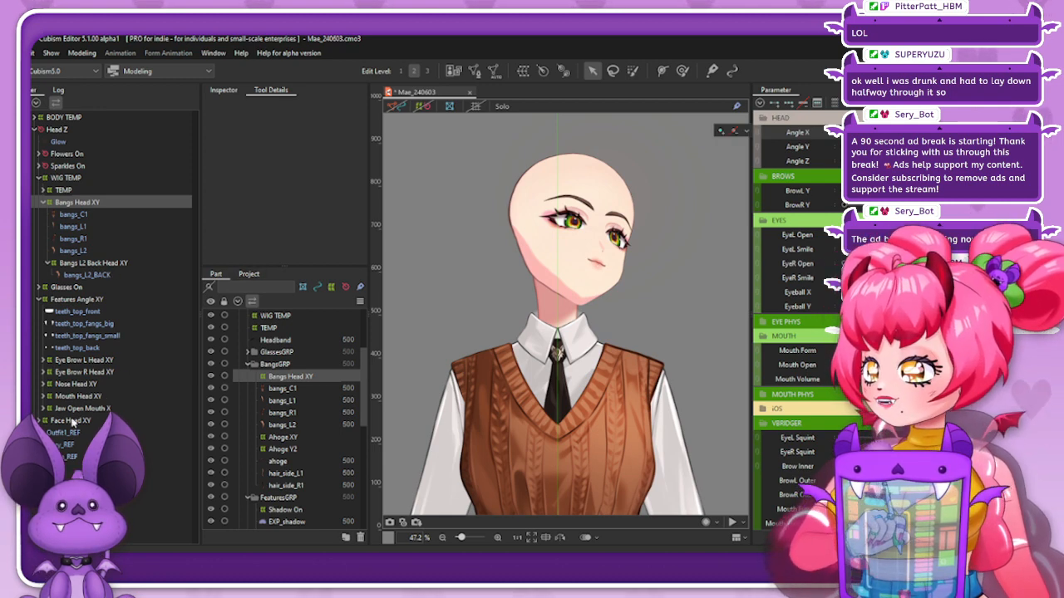
Expand the Face Head XY deformer hierarchy and select the clip_blur art mesh nested inside it
click(48, 421)
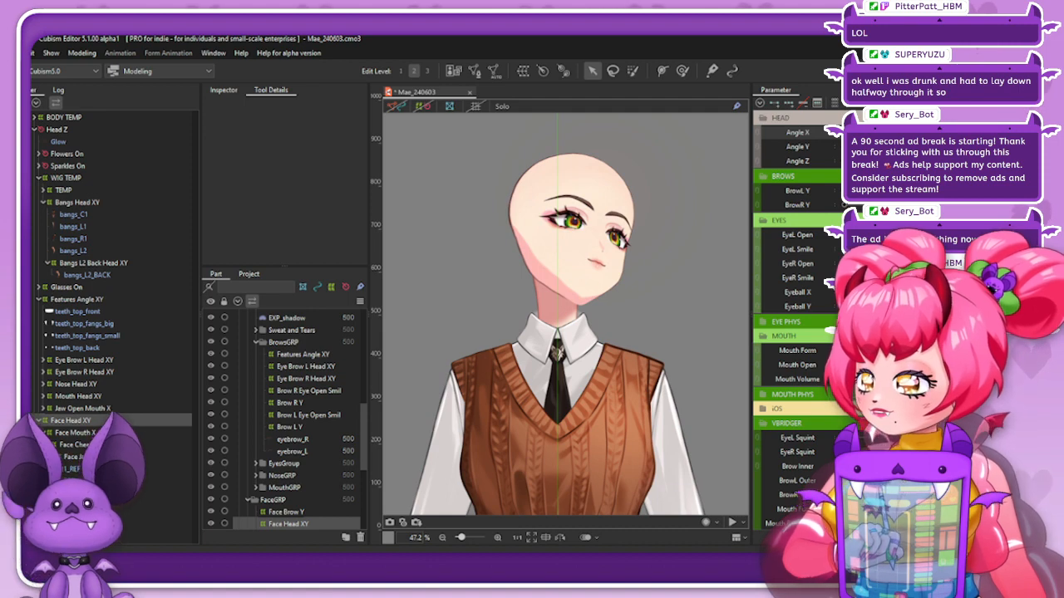
click(74, 457)
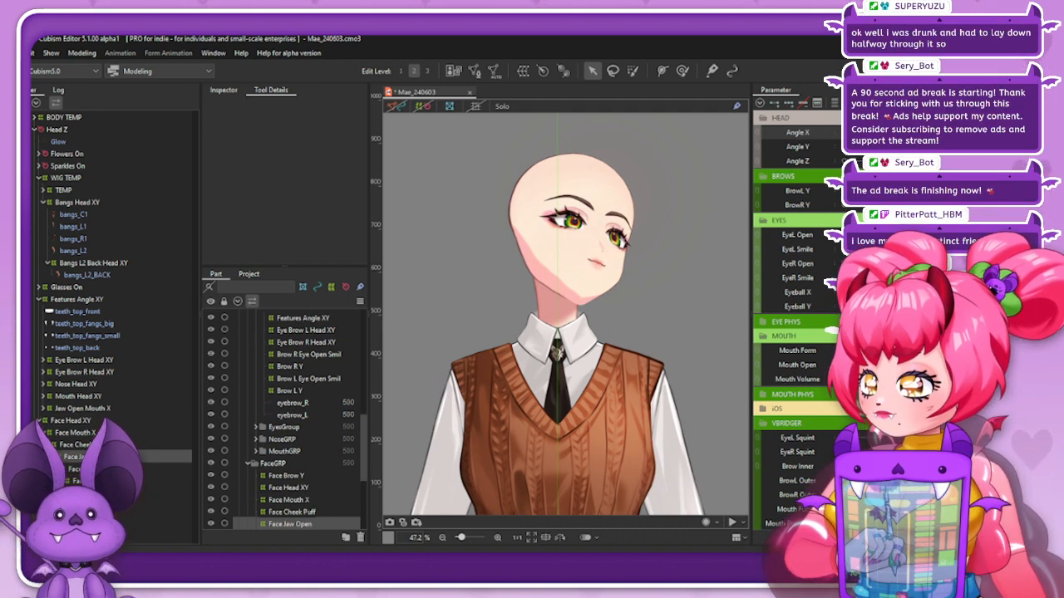
click(94, 493)
click(65, 493)
scroll(91, 490, down, 3)
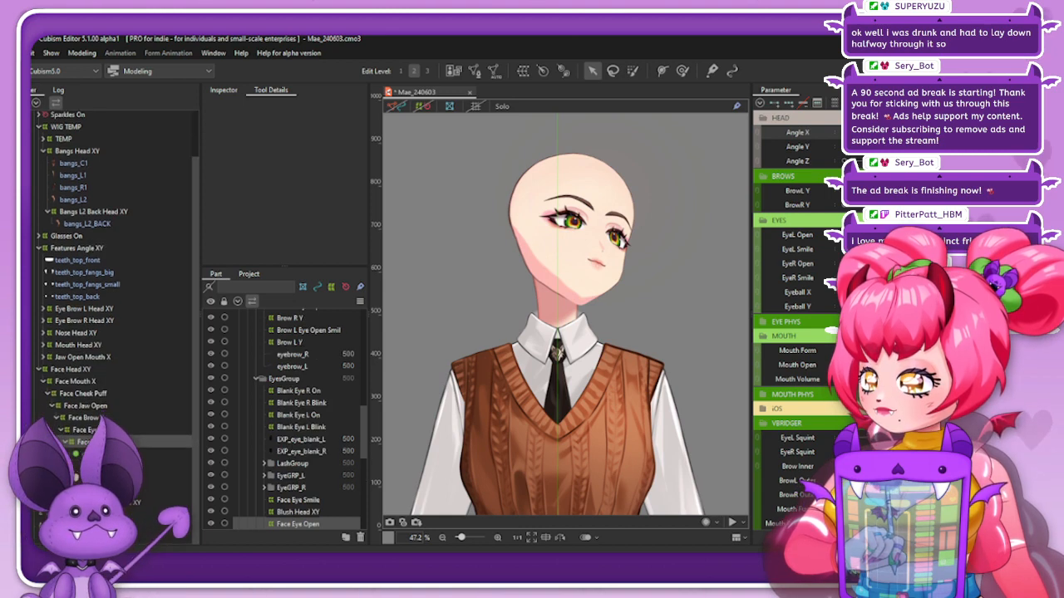
click(93, 454)
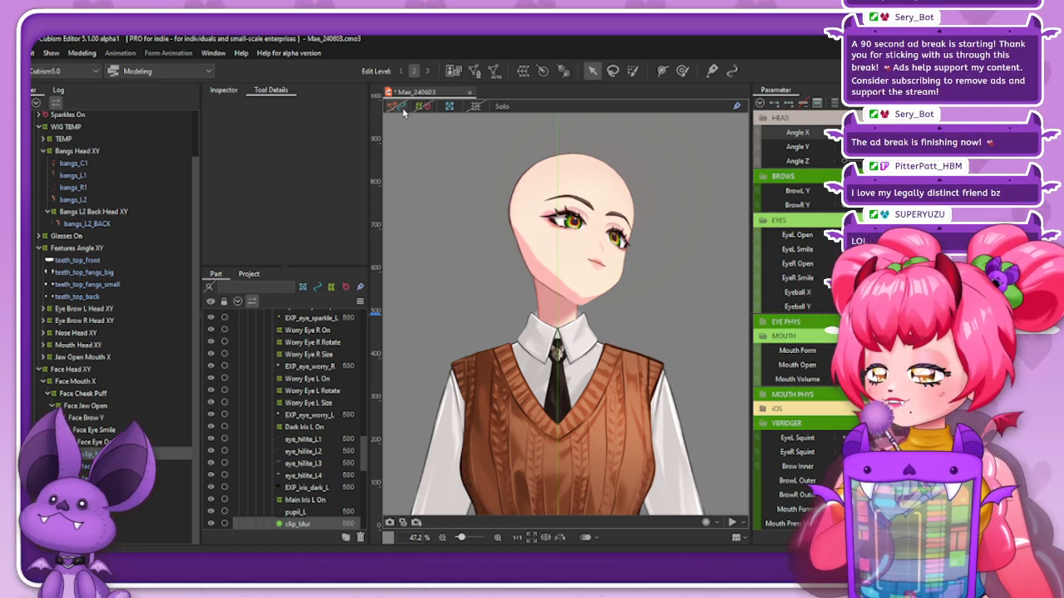
Reposition the clip_blur mesh over the neck in the turned, upward pose, refine it with the deform brush, and hide the mesh overlay
click(582, 306)
scroll(575, 296, up, 2)
scroll(575, 297, up, 2)
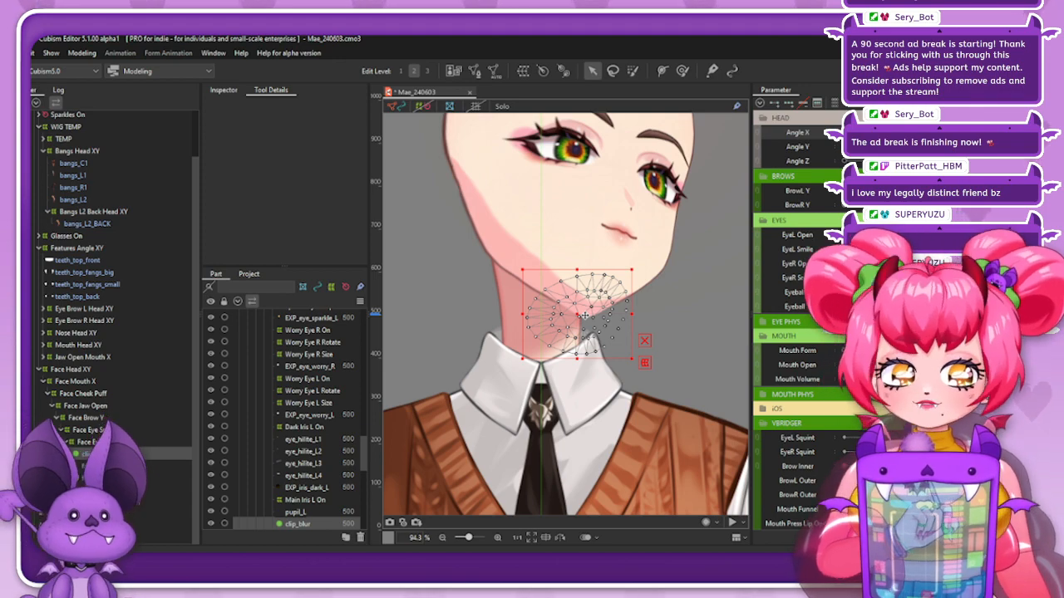
drag(585, 316, 543, 323)
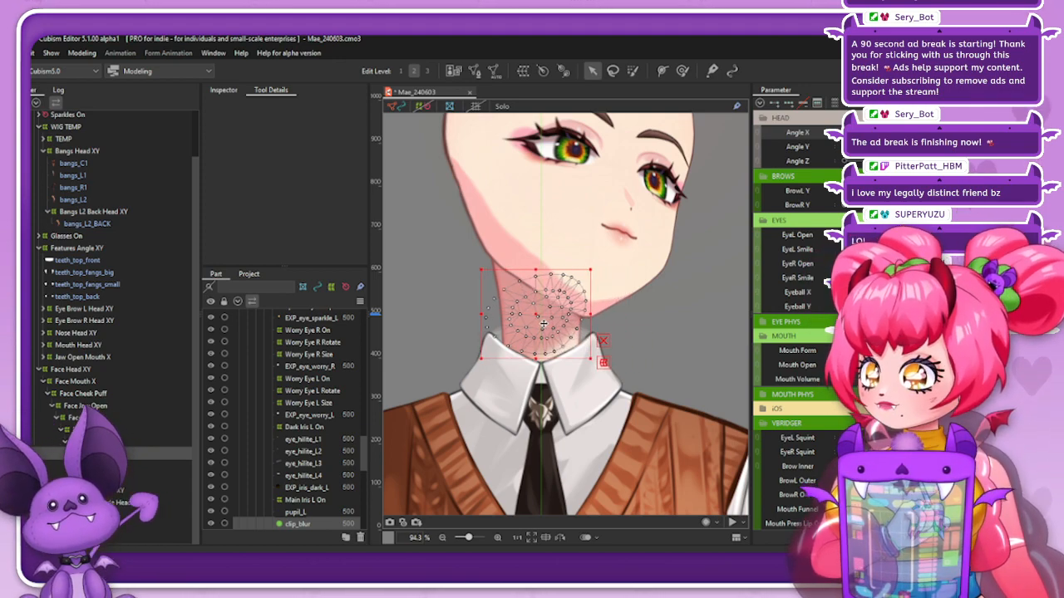
click(683, 71)
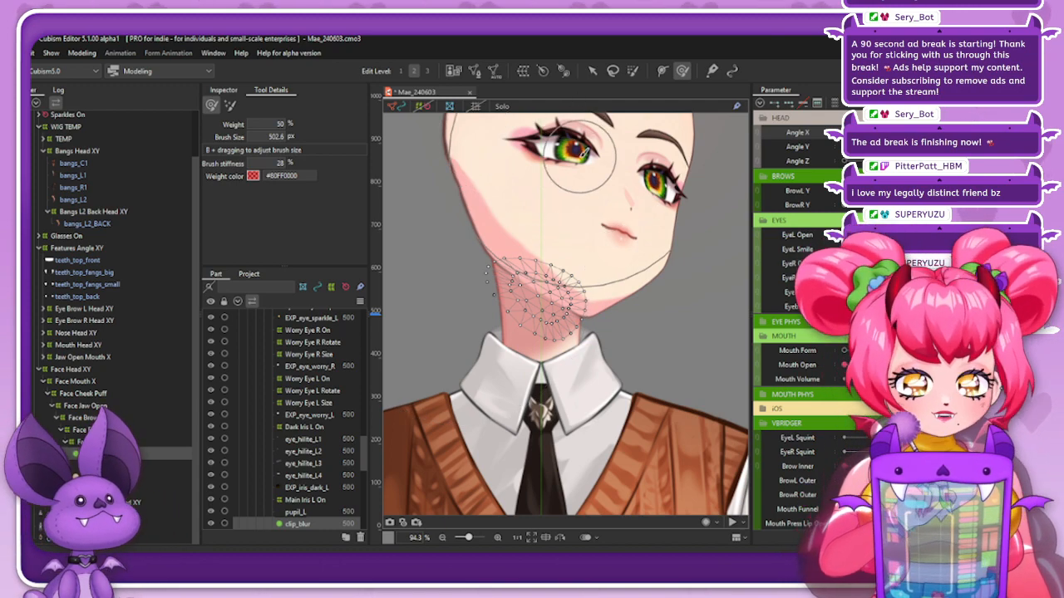
click(401, 109)
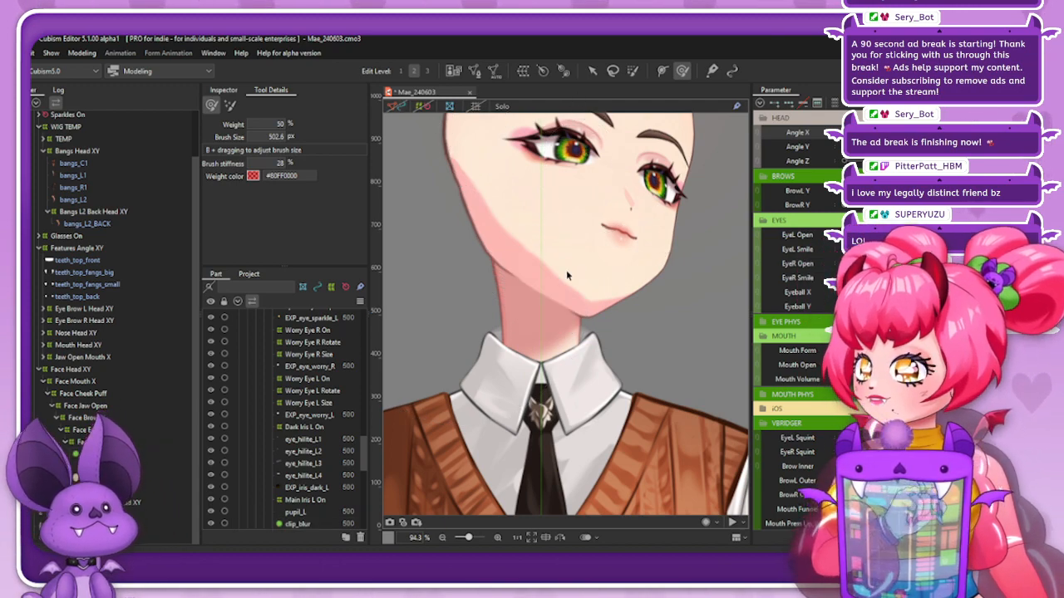
Return Angle Y to neutral and shift the clip_blur mesh toward the middle of the neck at Angle X 30
scroll(569, 273, down, 2)
mouse_move(939, 135)
mouse_down()
mouse_move(869, 146)
mouse_move(939, 147)
mouse_up()
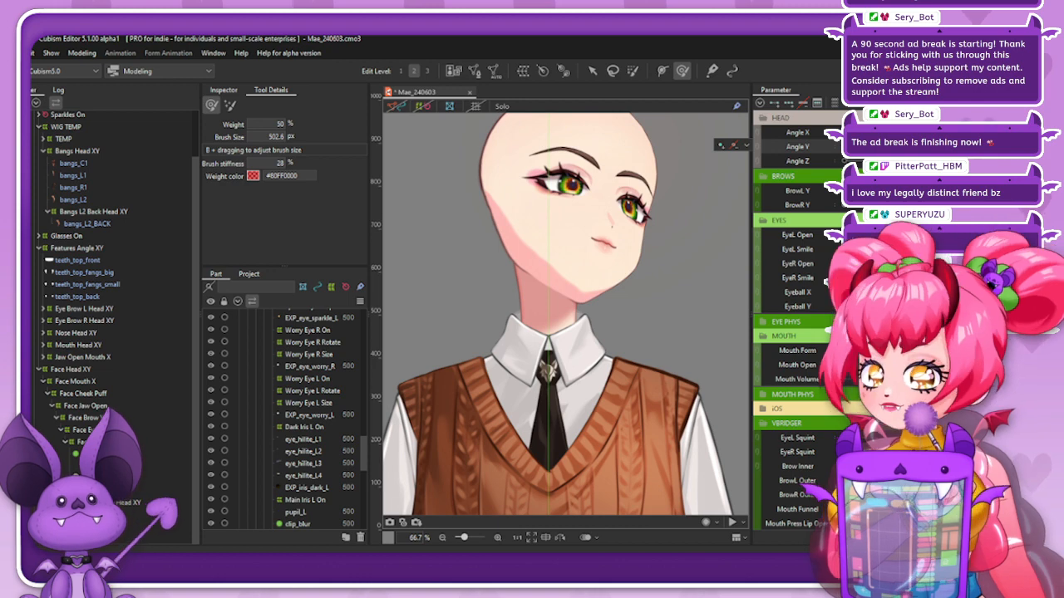
click(904, 146)
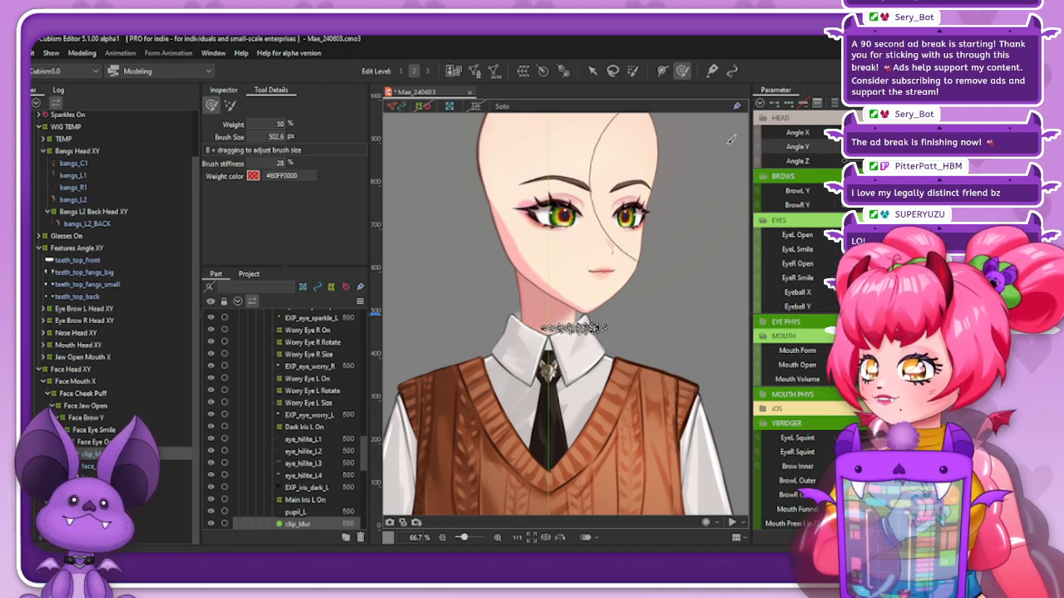
click(592, 70)
drag(581, 329, 560, 329)
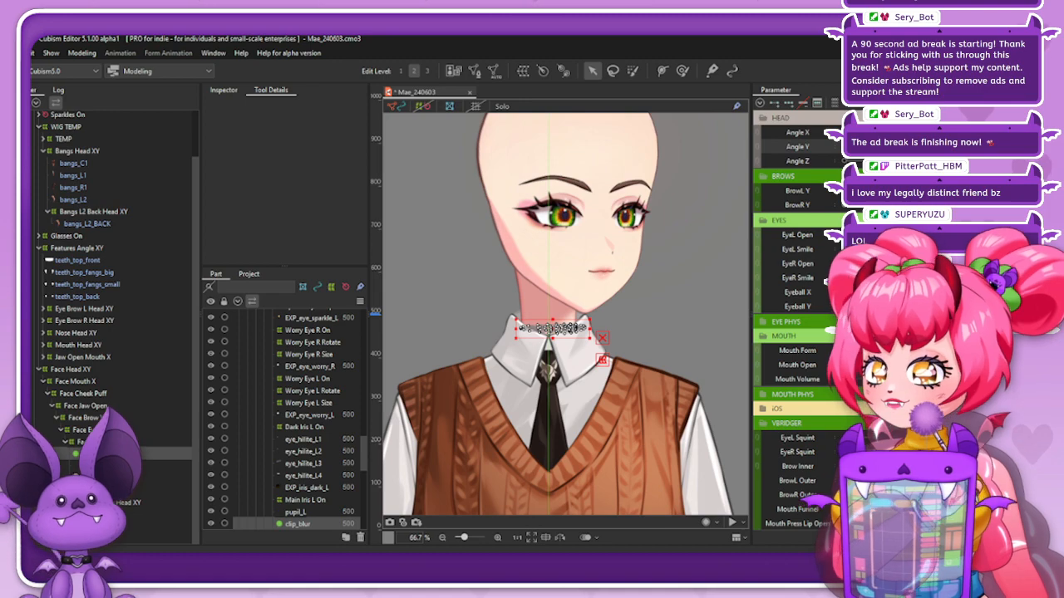
Reflect the clip_blur motion horizontally about the canvas center at Angle X 30 and check the neck in the turned and neutral poses
right_click(782, 114)
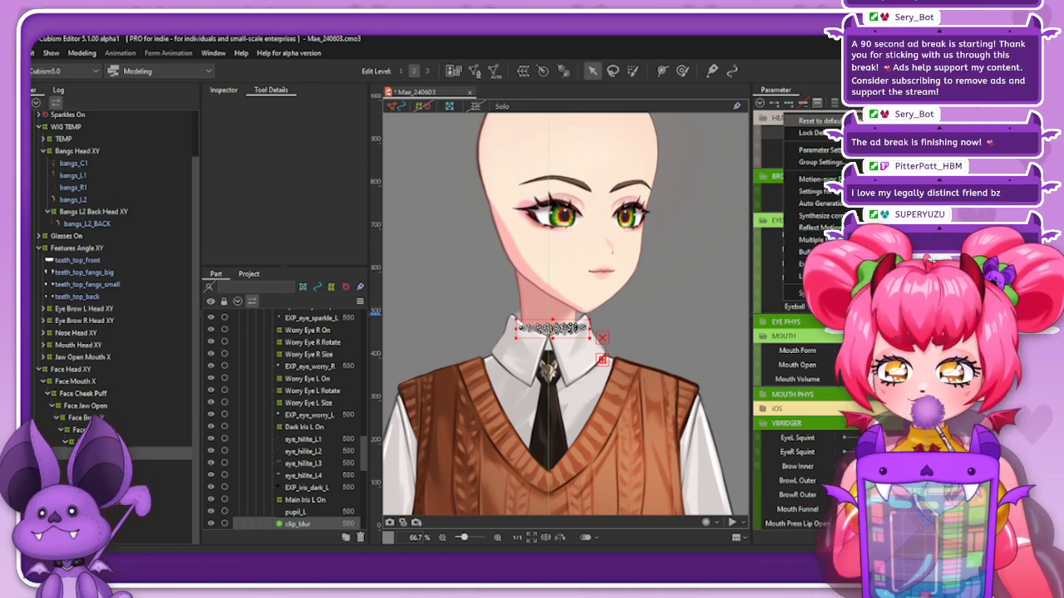
click(818, 227)
click(713, 377)
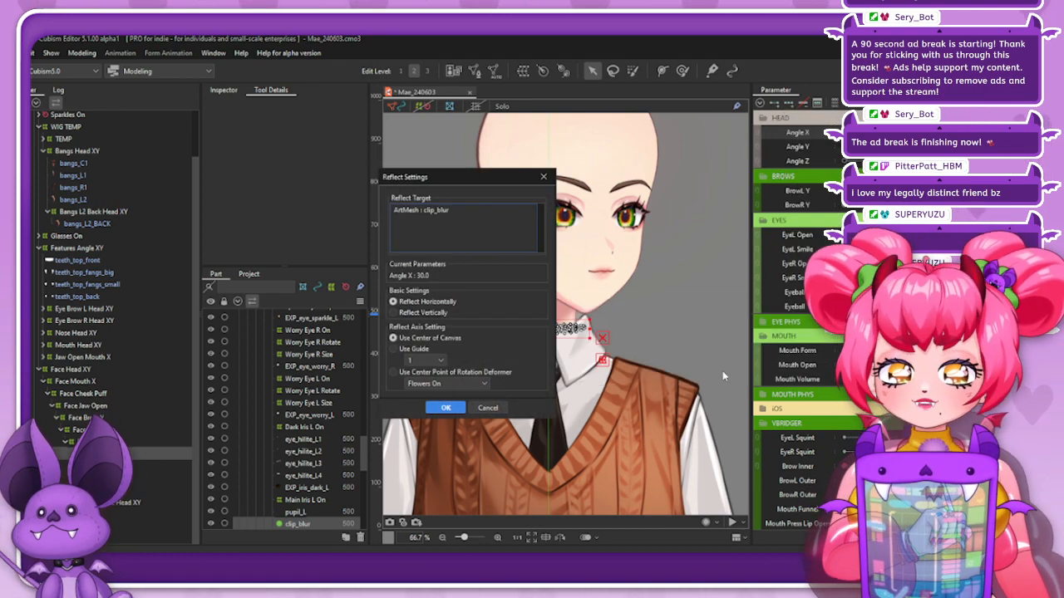
click(445, 407)
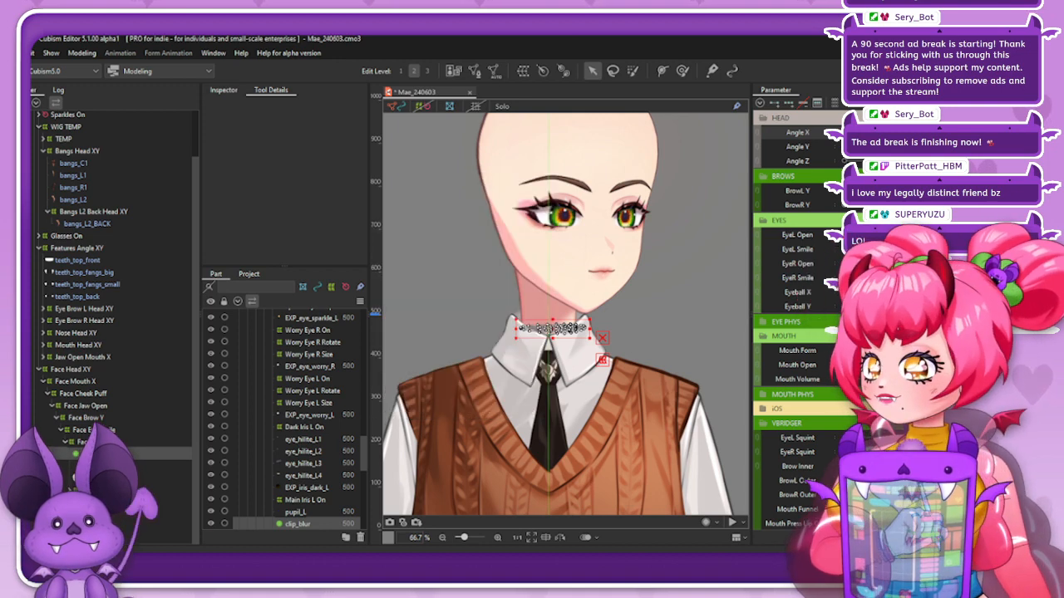
mouse_move(956, 132)
mouse_down()
mouse_move(864, 132)
mouse_move(956, 132)
mouse_move(873, 132)
mouse_move(955, 132)
mouse_move(960, 146)
mouse_move(910, 146)
mouse_move(956, 146)
mouse_move(910, 132)
mouse_move(955, 132)
mouse_up()
click(394, 108)
click(666, 127)
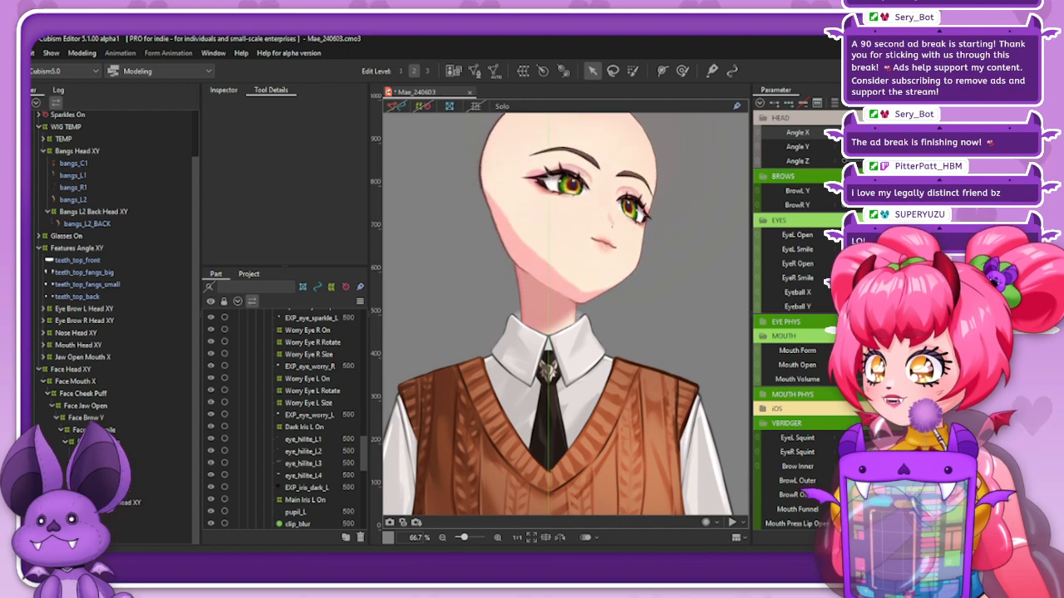
click(910, 146)
click(910, 132)
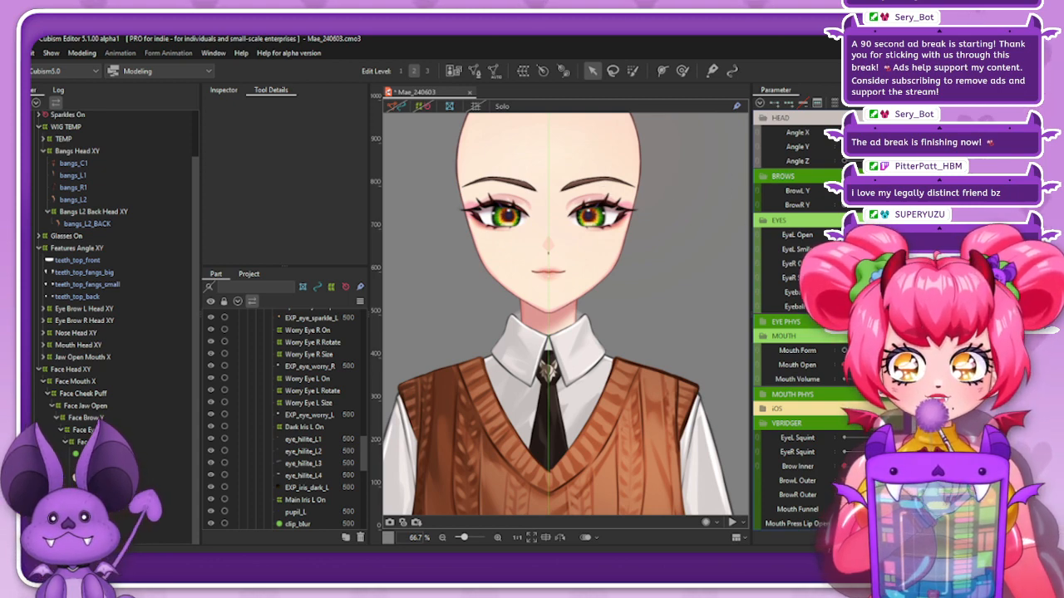
Reflect the Nose Head XY warp deformer's motion horizontally at Angle X 30
drag(893, 133, 951, 133)
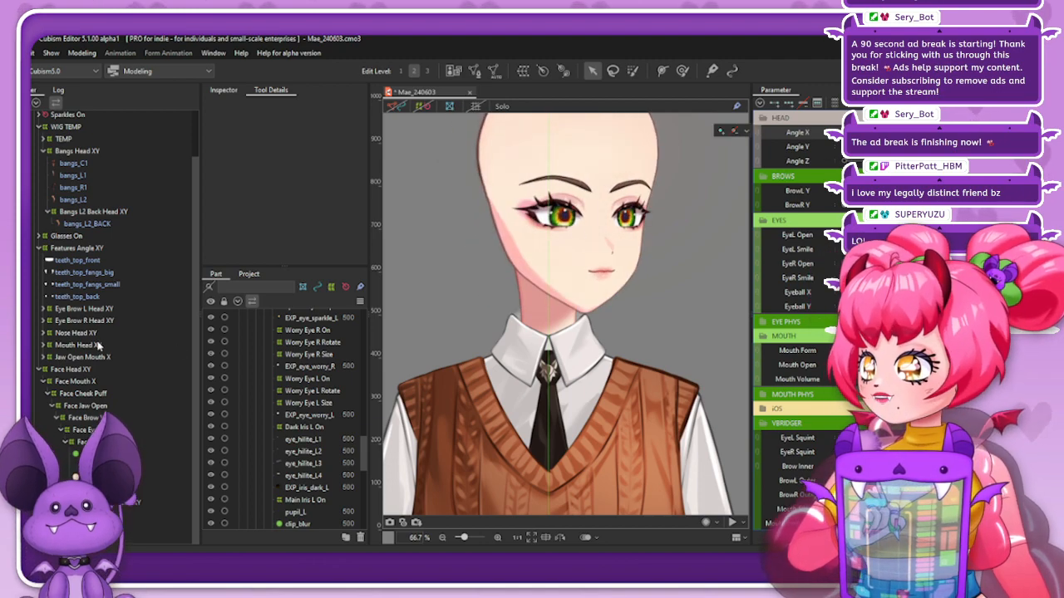
click(79, 332)
right_click(782, 116)
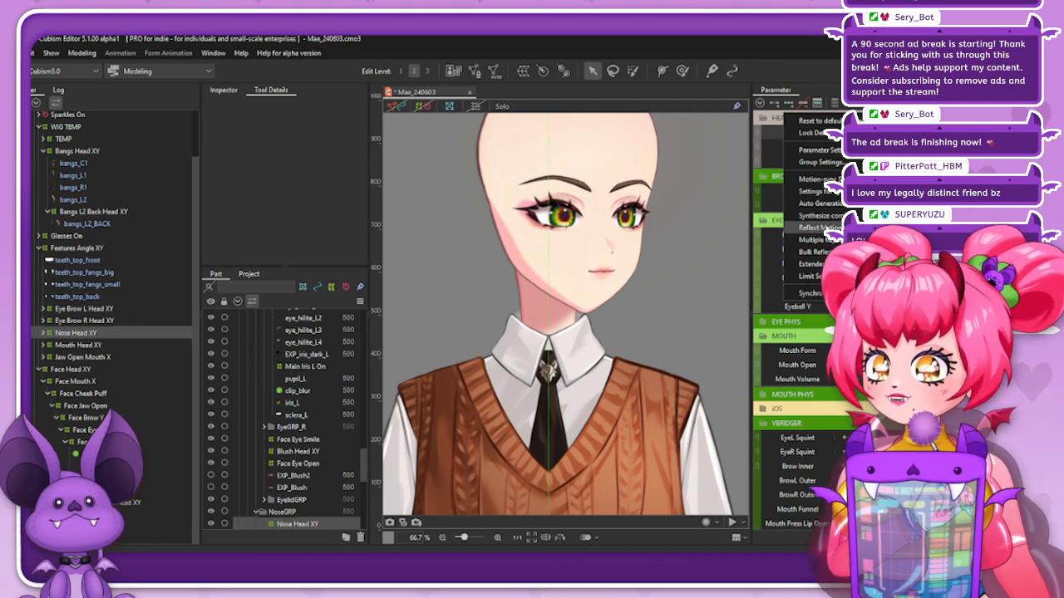
click(800, 227)
click(714, 375)
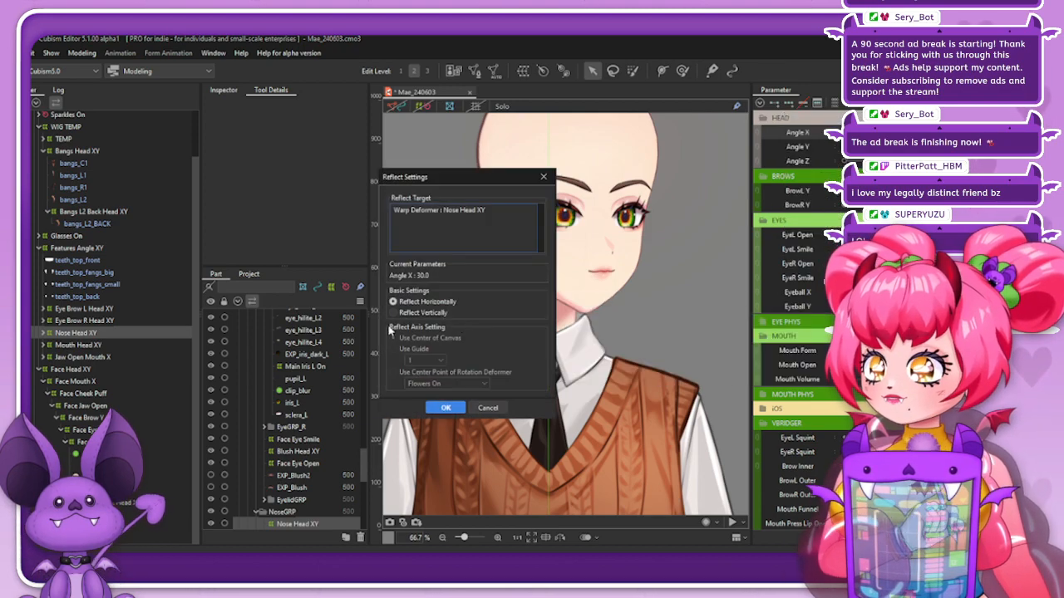
click(443, 409)
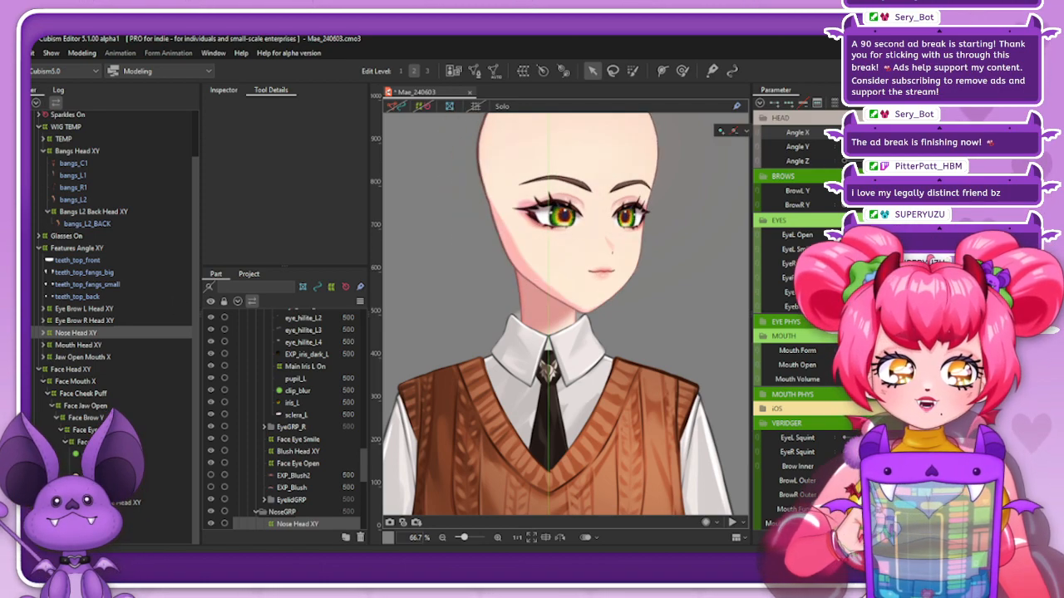
Reflect the motion of the Features Angle XY, Nose Head XY and Face Head XY deformers together horizontally at Angle X 30
click(87, 370)
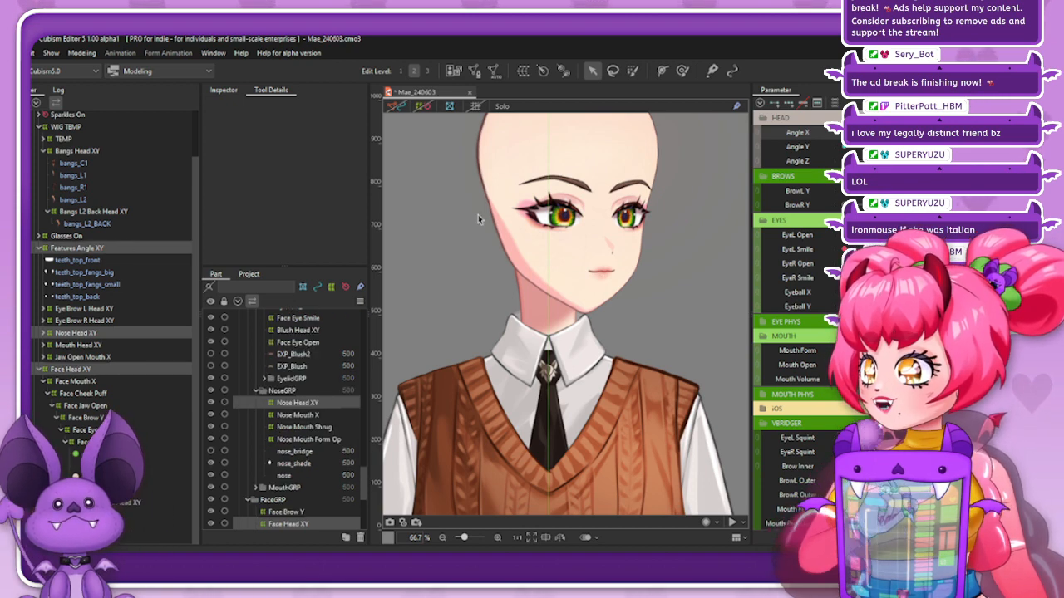
click(919, 103)
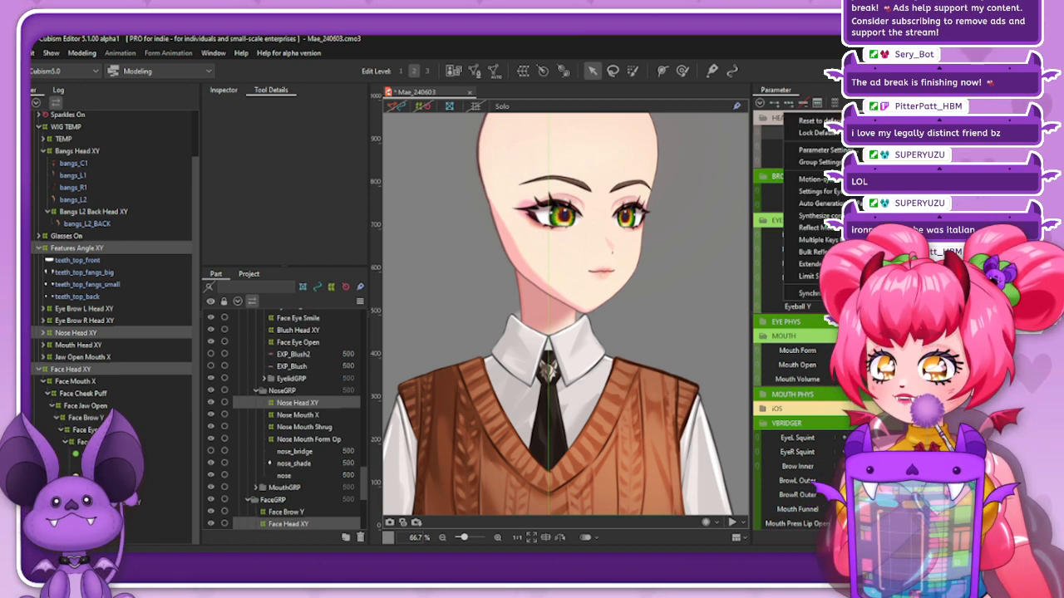
click(856, 228)
click(445, 407)
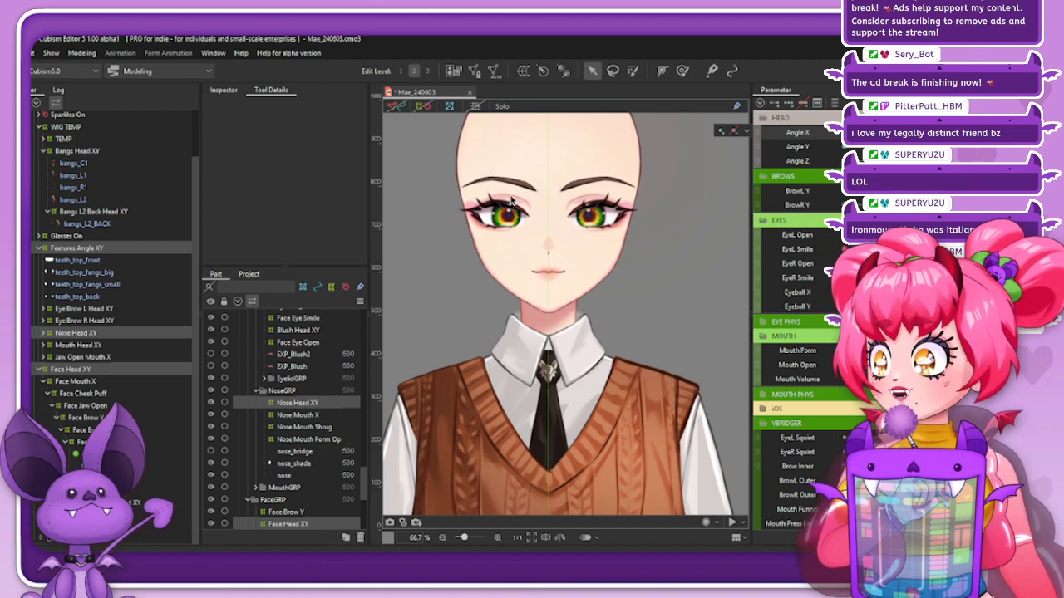
Select only the Features Angle XY warp deformer in the turned pose and display its grid over the head
click(133, 248)
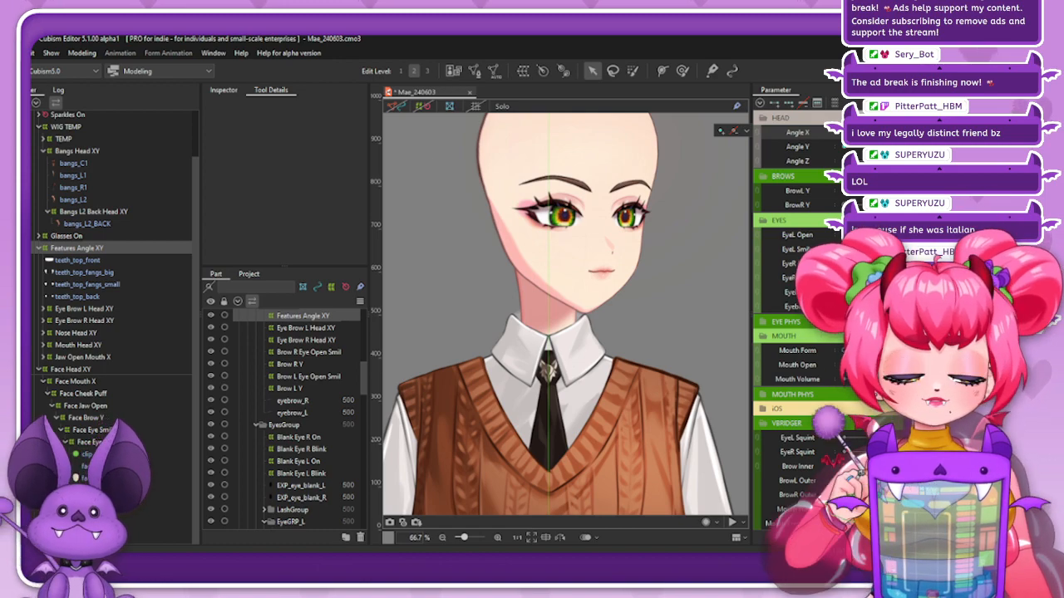
click(421, 108)
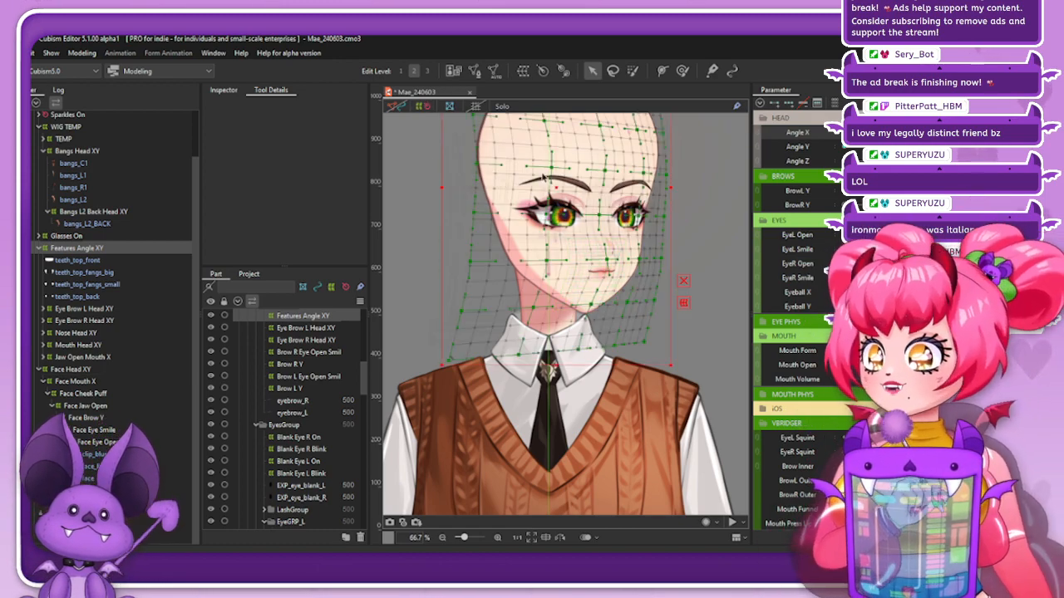
scroll(562, 121, down, 3)
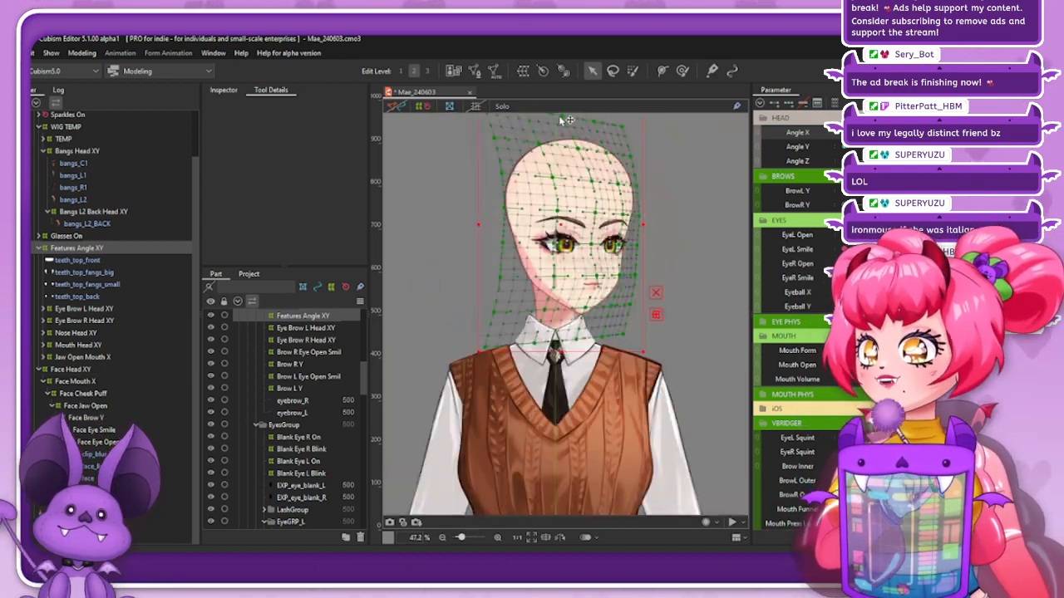
scroll(562, 121, up, 2)
scroll(569, 163, up, 2)
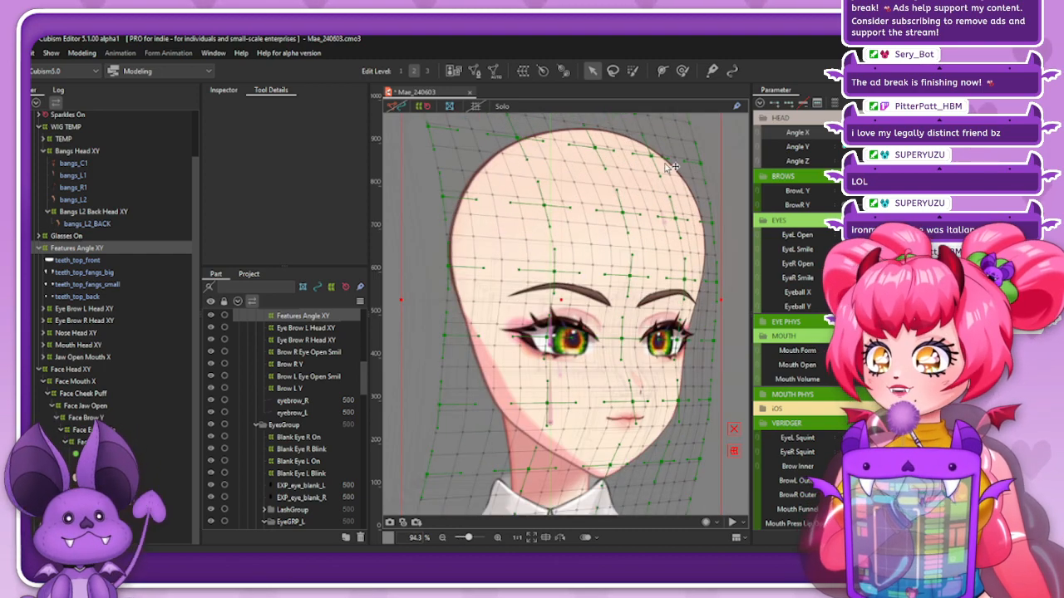
Switch to the deform brush and set its size to 441.1 px for the Features Angle XY grid
click(681, 71)
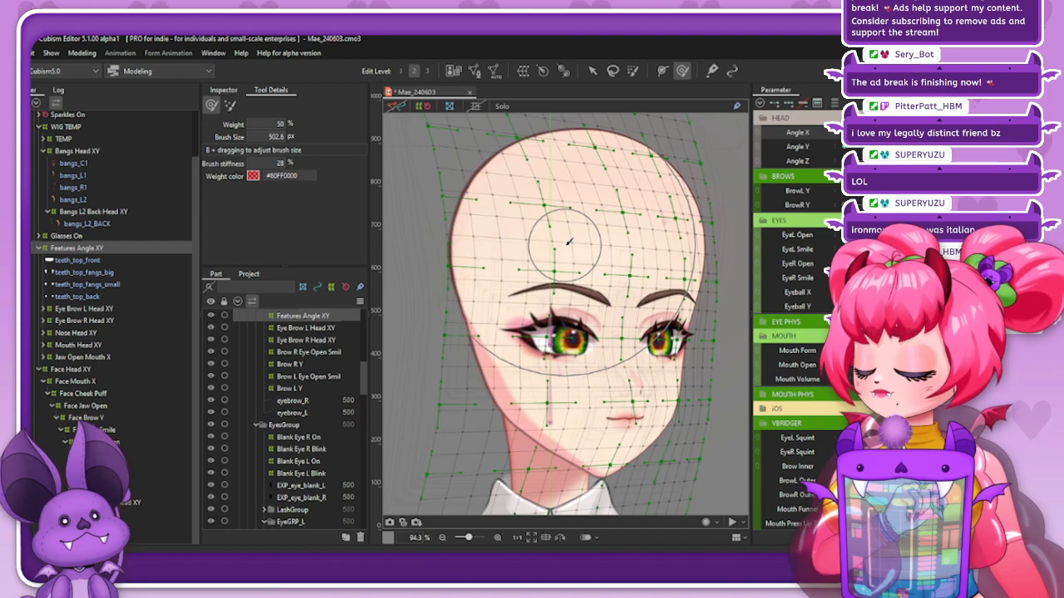
scroll(568, 241, down, 1)
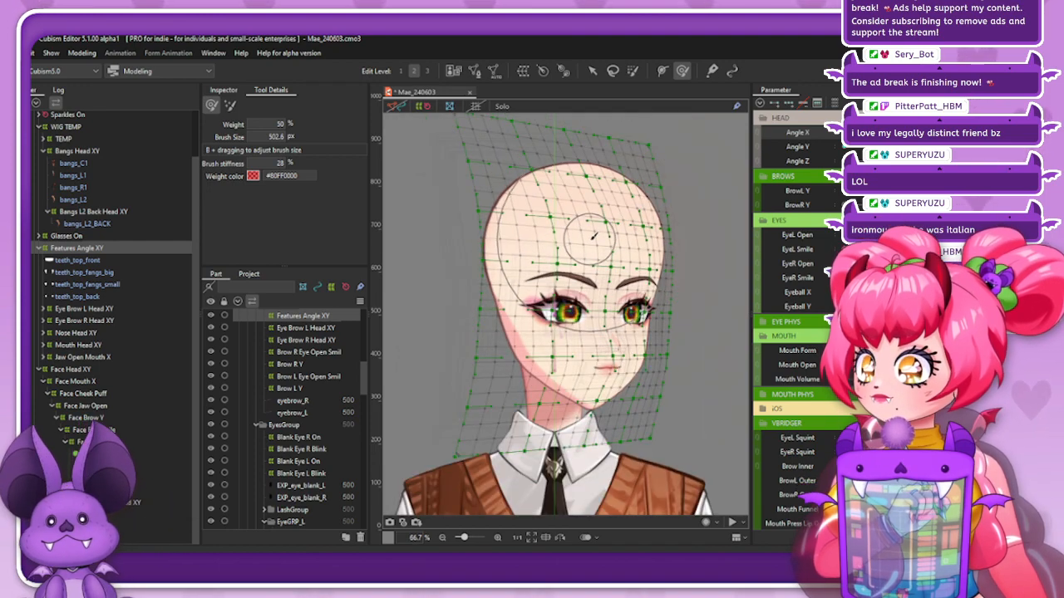
key(b)
drag(592, 238, 594, 245)
mouse_move(594, 236)
mouse_down()
mouse_move(605, 233)
mouse_move(600, 215)
mouse_up()
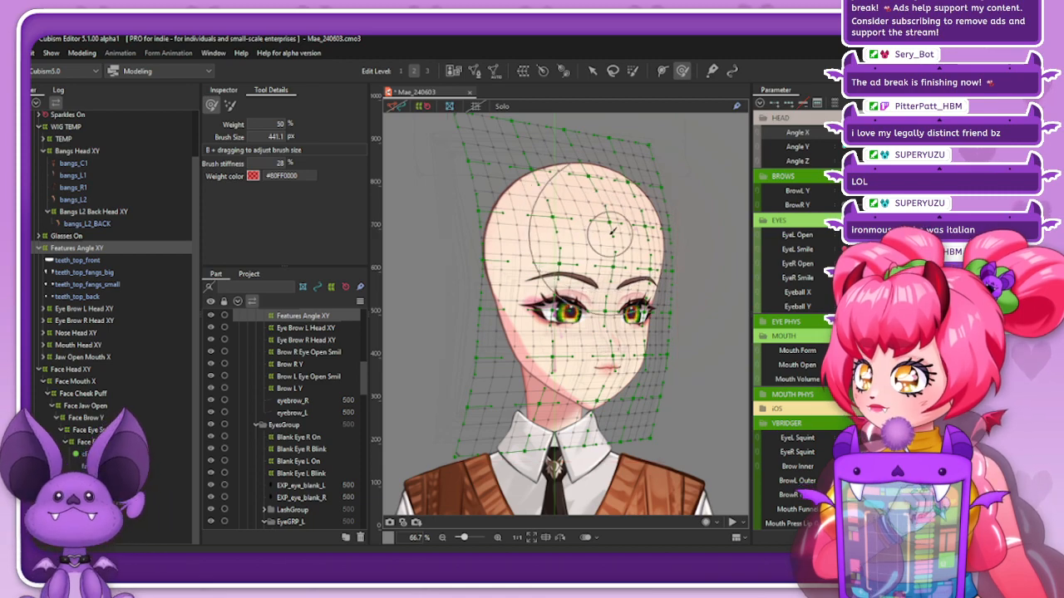
Set the deform brush to 211.1 px and refine the Features Angle XY grid along the far side of the forehead, undoing an unwanted stroke
scroll(634, 197, up, 2)
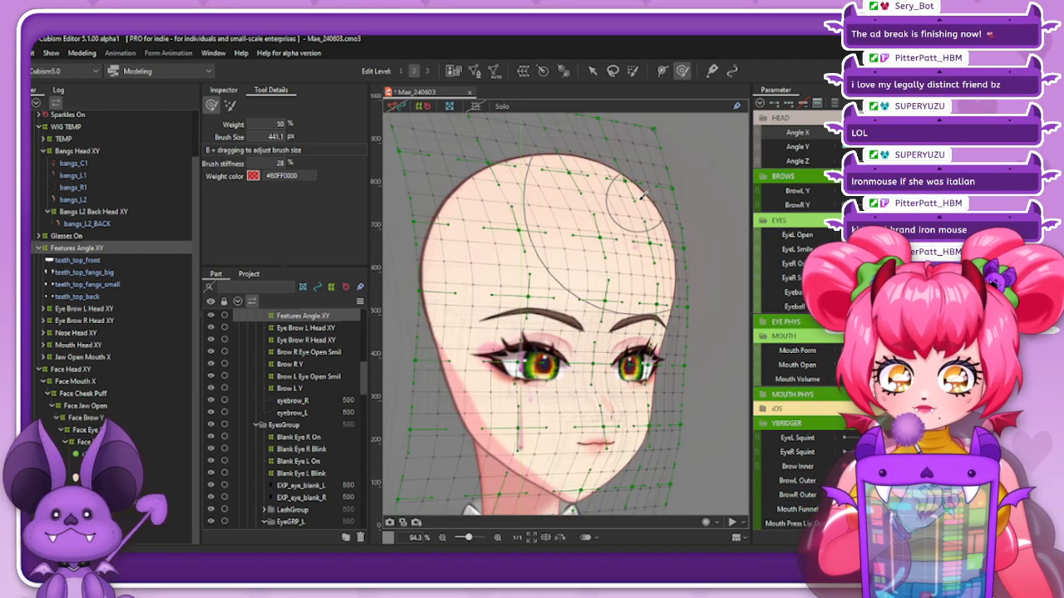
mouse_move(639, 208)
mouse_down()
mouse_move(616, 183)
mouse_move(615, 204)
mouse_up()
drag(634, 270, 640, 246)
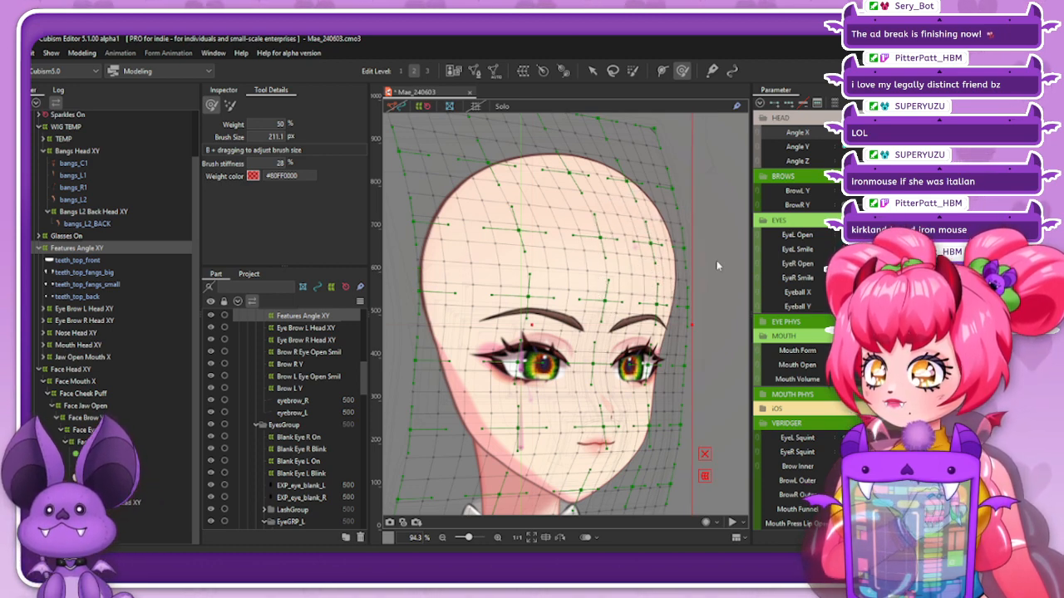
key(ctrl+z)
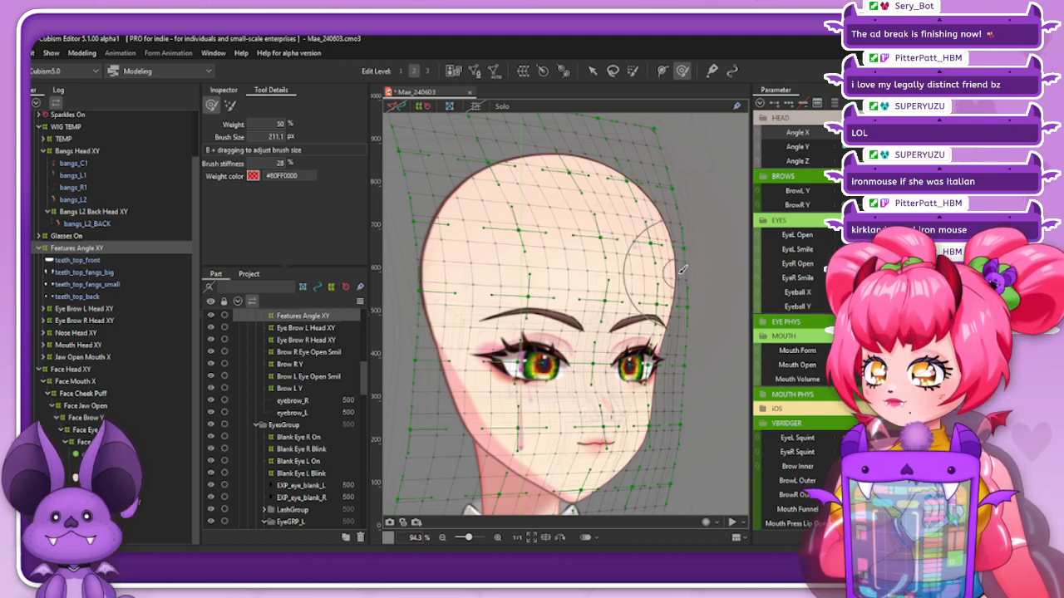
drag(677, 273, 683, 274)
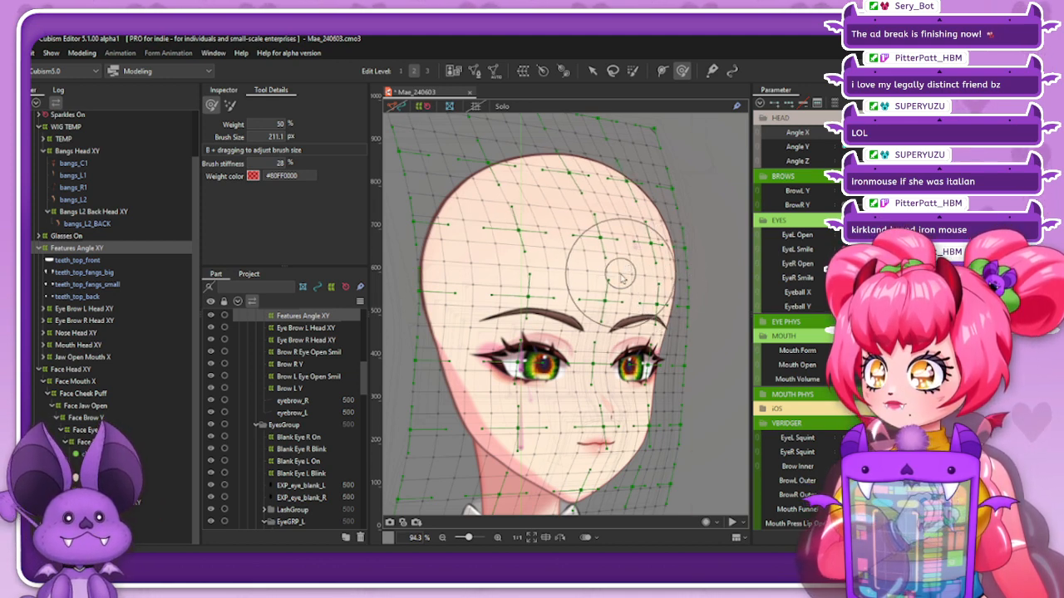
scroll(621, 279, down, 2)
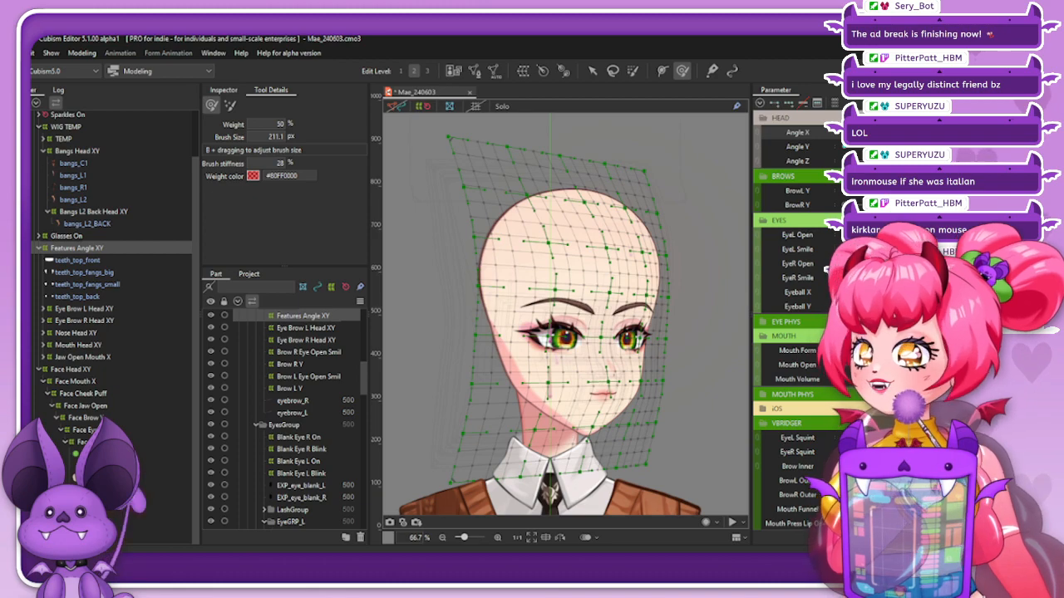
Reselect the Features Angle XY warp deformer and reflect its motion horizontally at Angle X 30
click(65, 237)
click(72, 249)
scroll(685, 323, up, 1)
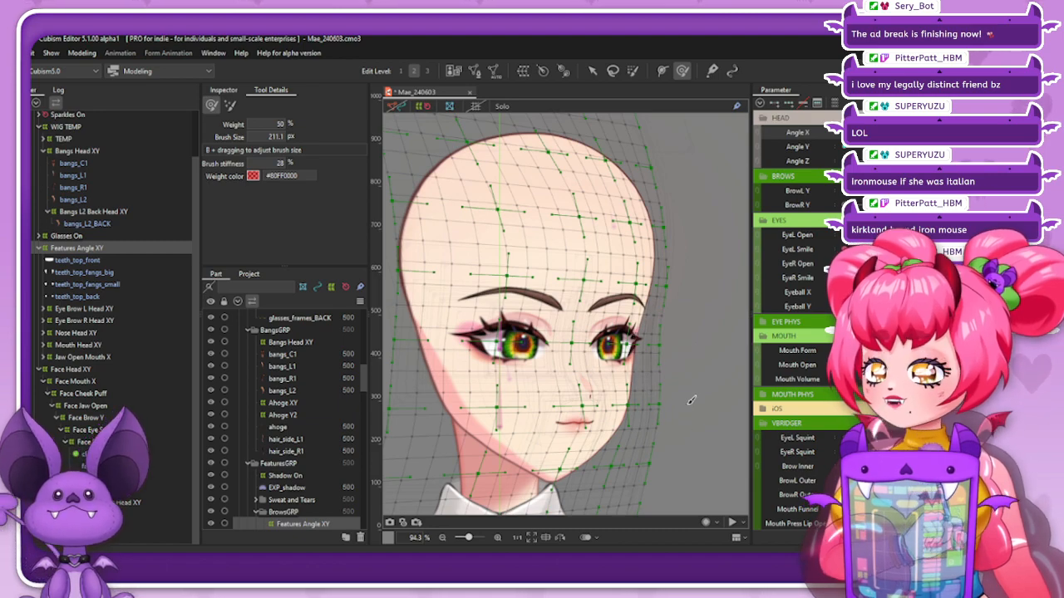
scroll(657, 367, down, 2)
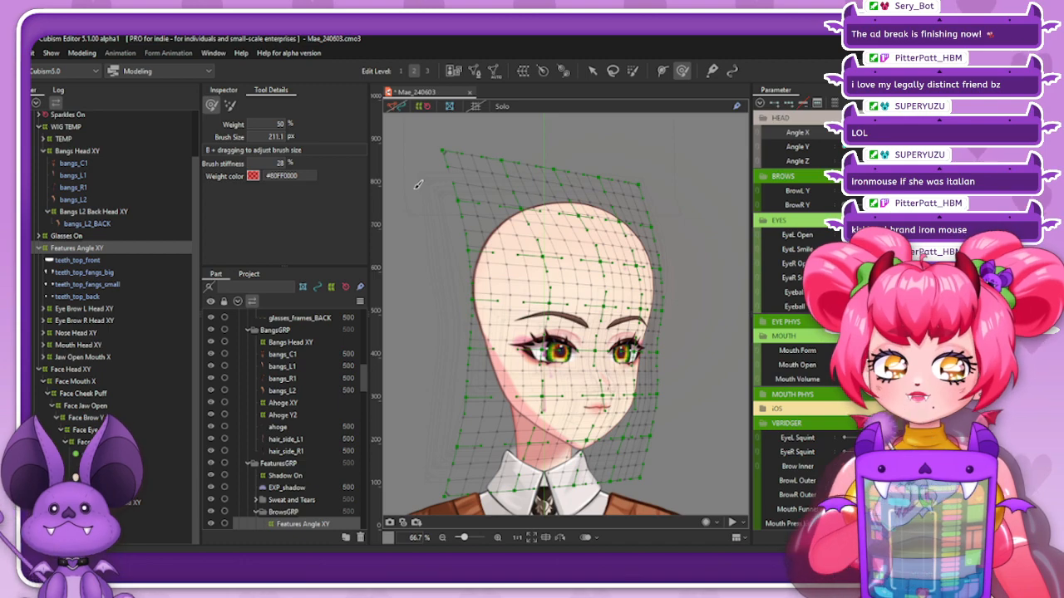
click(902, 140)
click(960, 133)
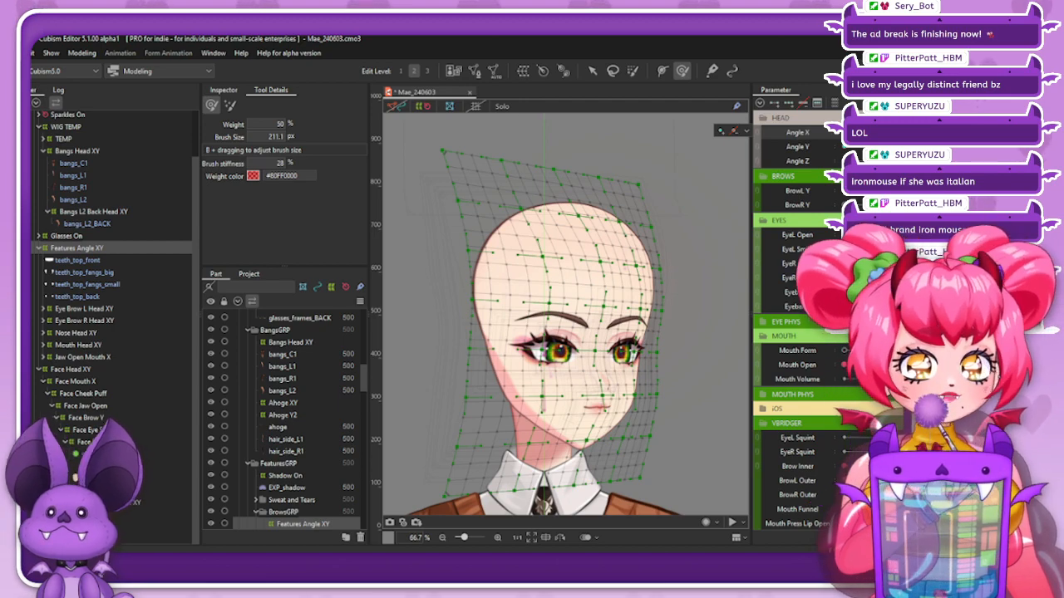
click(968, 103)
click(823, 228)
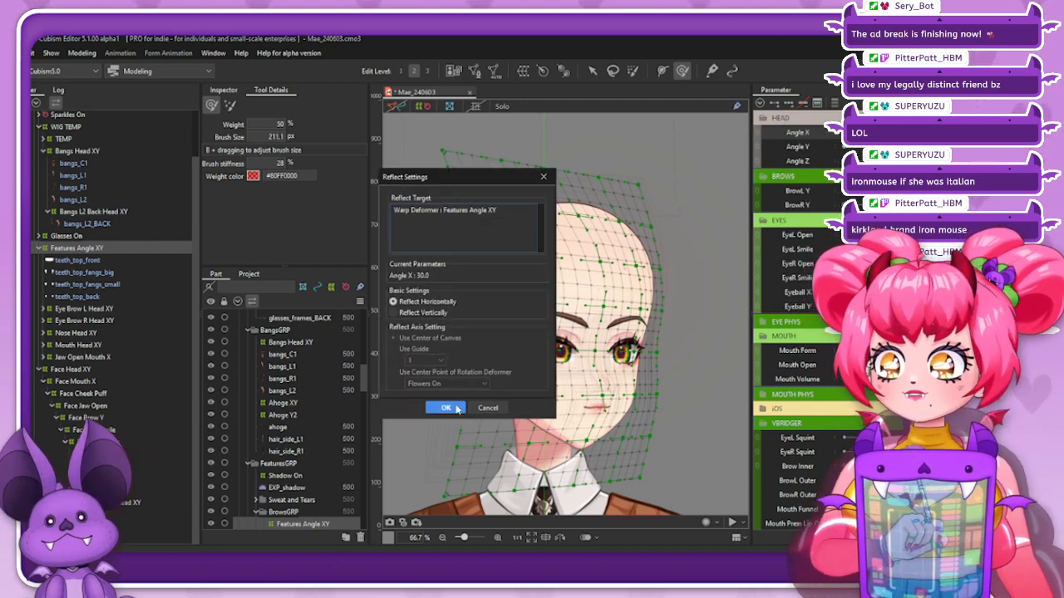
click(453, 406)
Return Angle X to neutral to check the face and open the parameter's editing options
drag(848, 132, 902, 132)
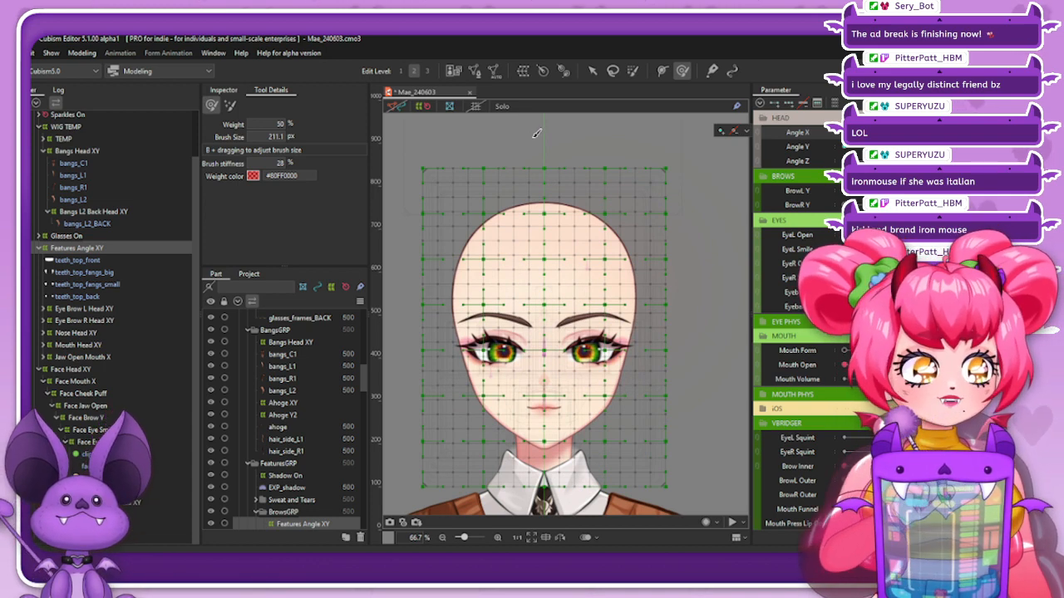
click(733, 131)
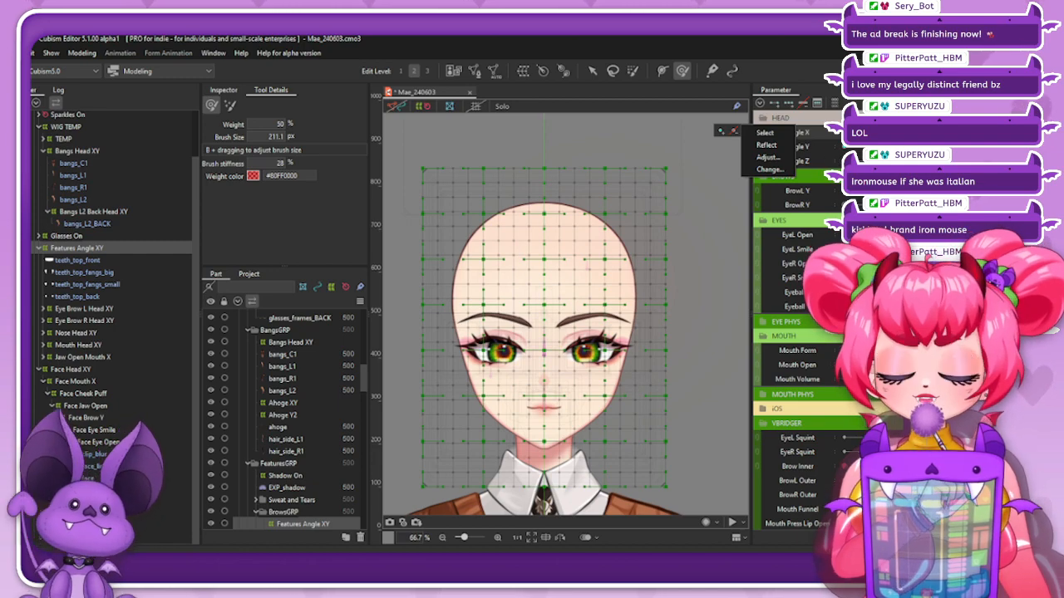
Preview the Features Angle XY deformer grid at the raised and neutral Angle Y poses
drag(901, 146, 956, 146)
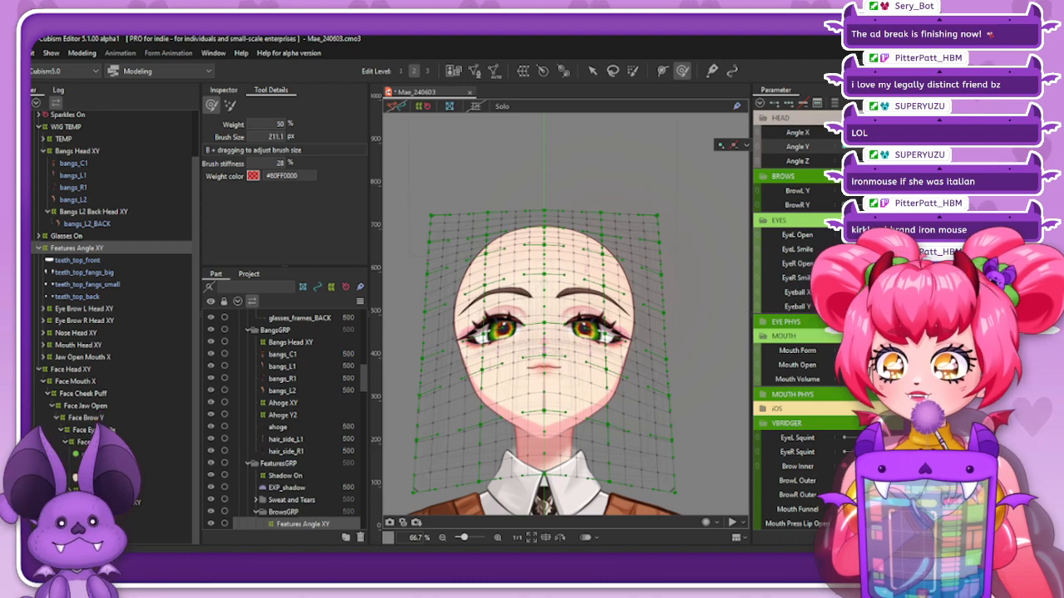
scroll(625, 148, down, 1)
scroll(579, 286, up, 1)
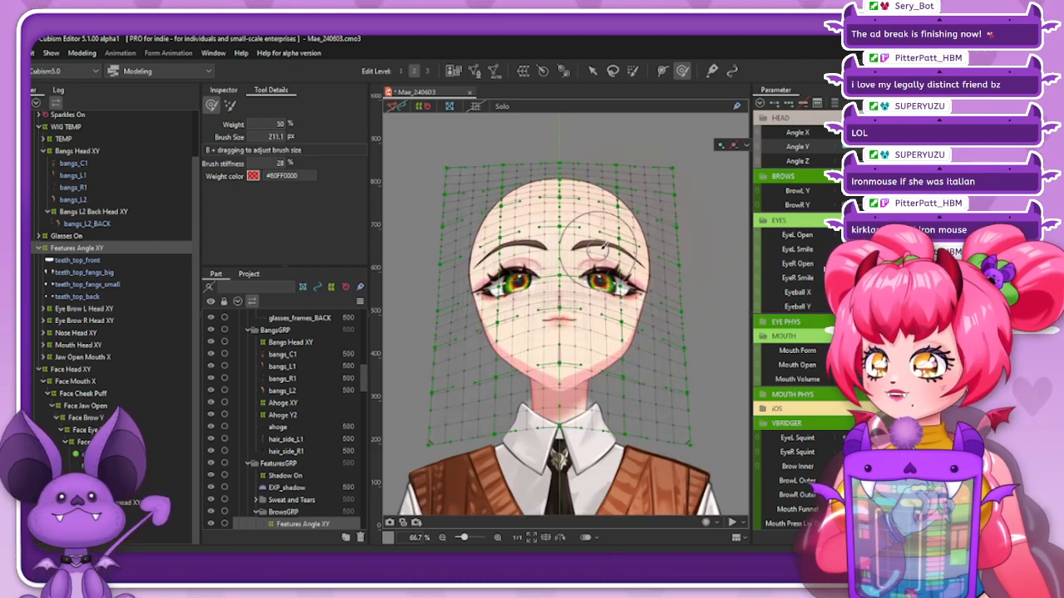
click(883, 147)
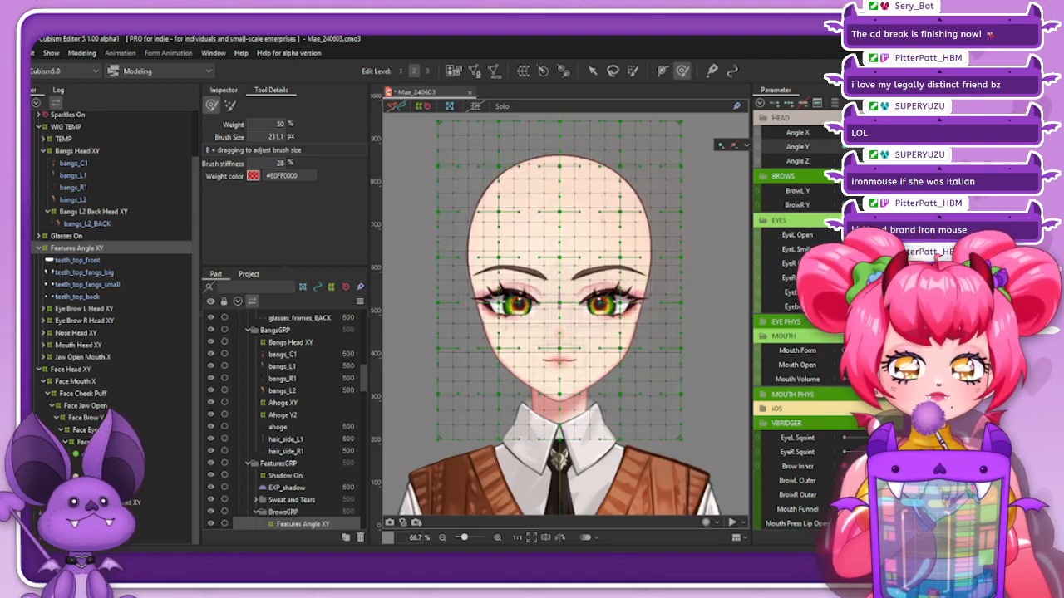
click(732, 145)
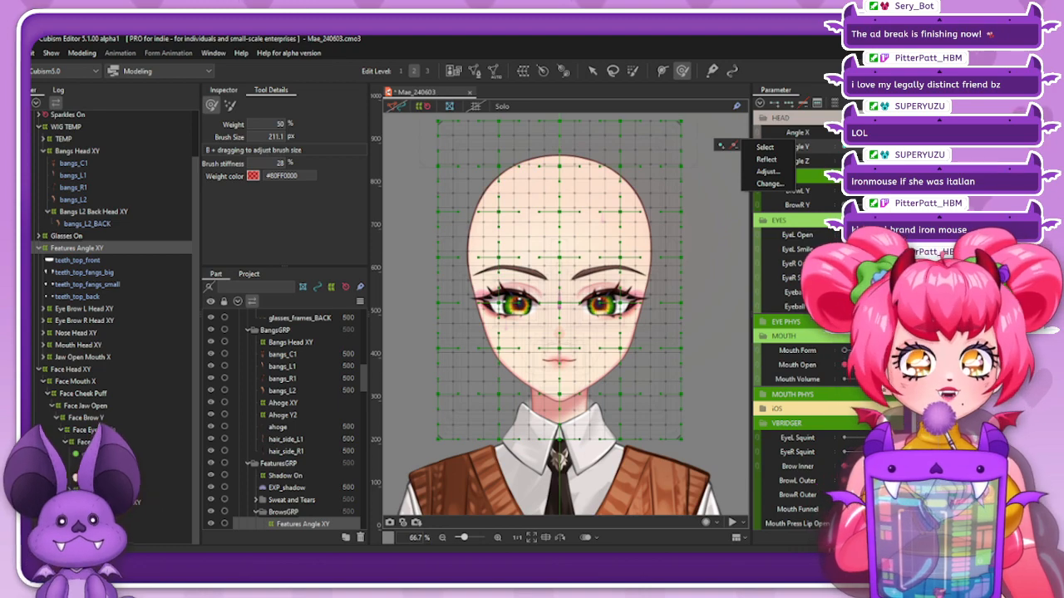
drag(910, 147, 882, 148)
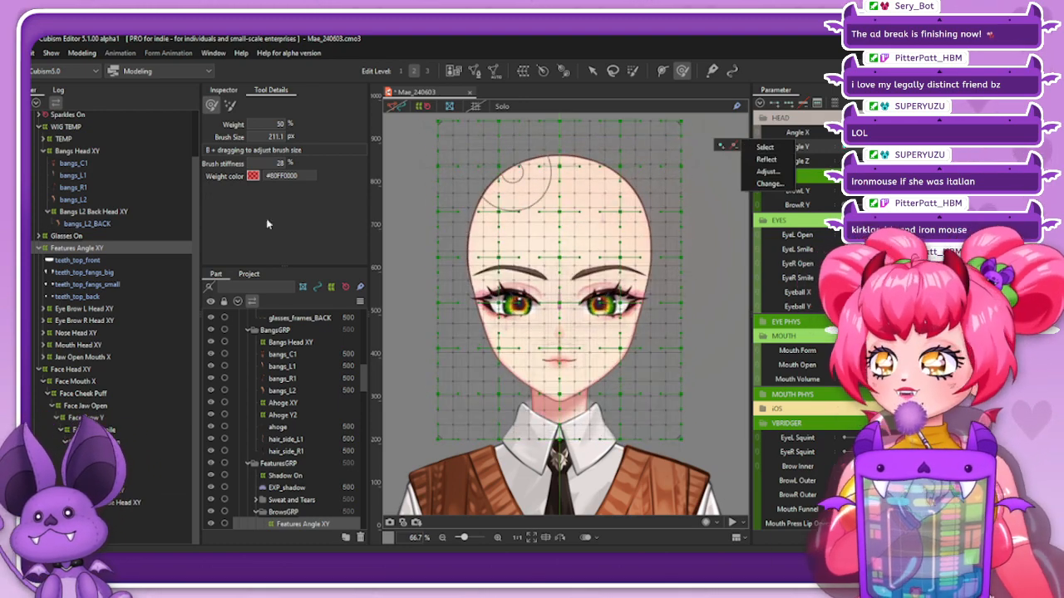
Pose the head turned sideways and looking up with Angle X and Angle Y, and examine the Features Angle XY corner pose
click(82, 237)
click(424, 106)
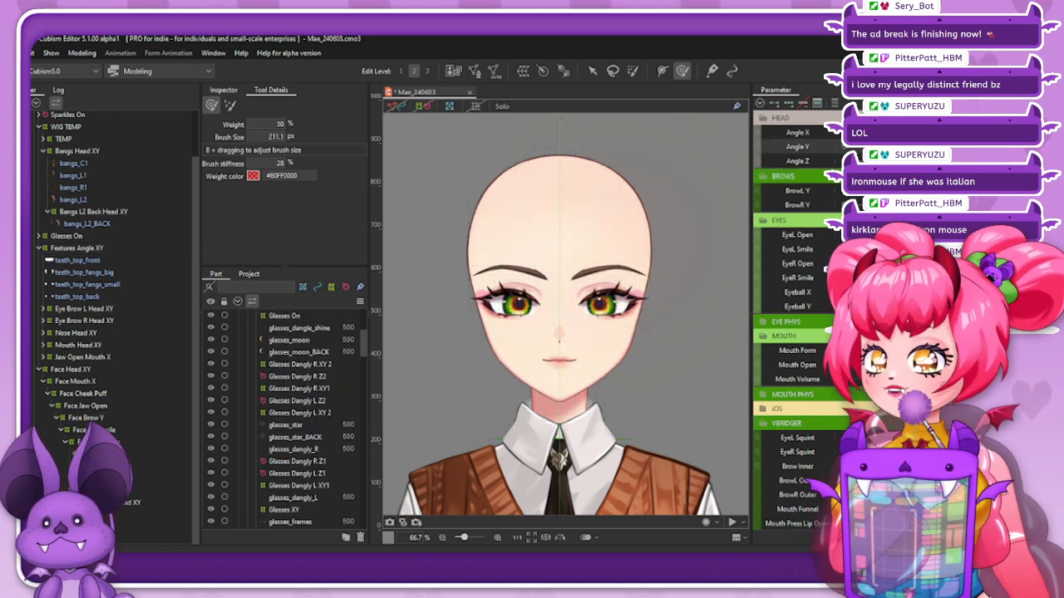
mouse_move(883, 133)
mouse_down()
mouse_move(923, 134)
mouse_move(922, 148)
mouse_move(888, 147)
mouse_up()
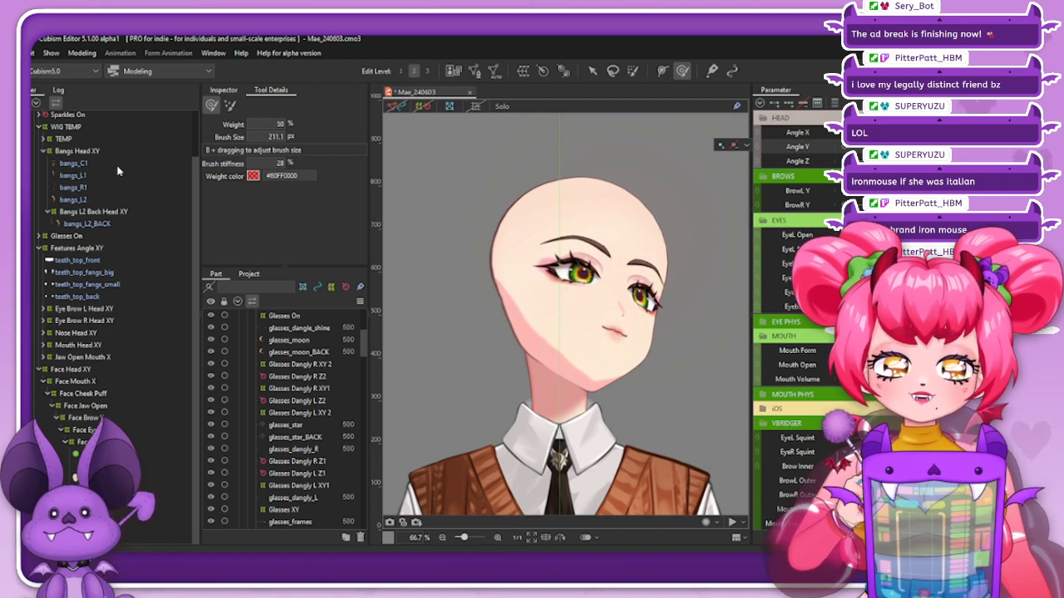
click(104, 249)
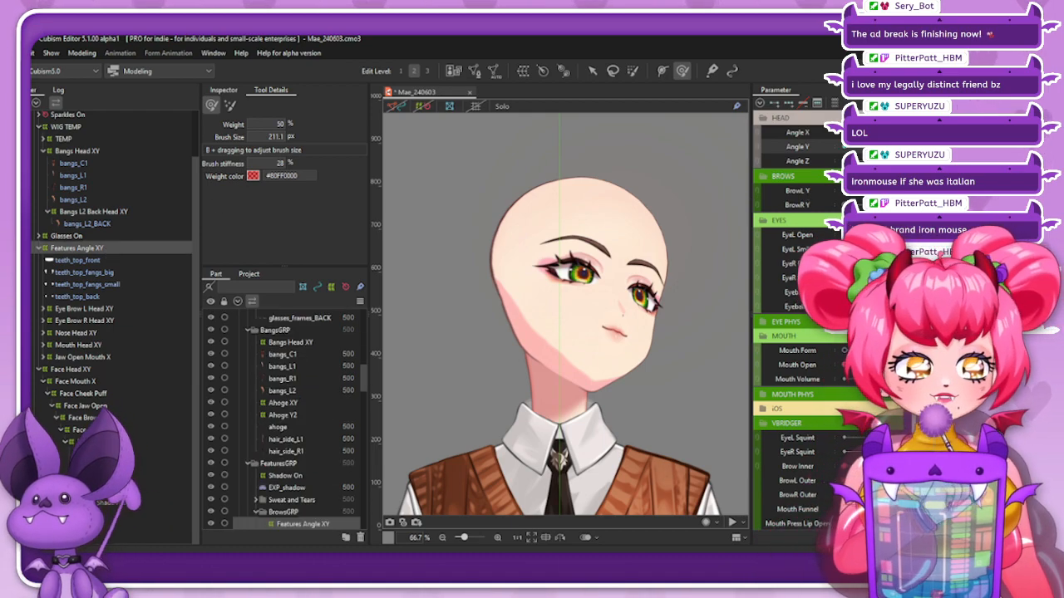
drag(948, 132, 896, 146)
drag(896, 146, 948, 146)
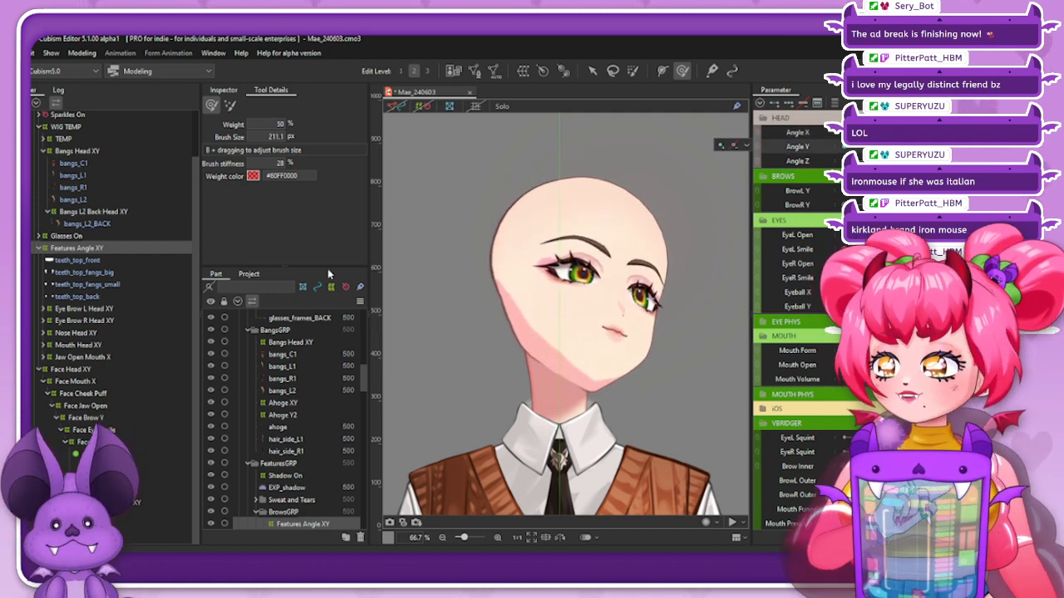
Synthesize all four corners of the Nose Head XY deformer for Angle X and Angle Y, then check the turned, looking-up pose
click(113, 382)
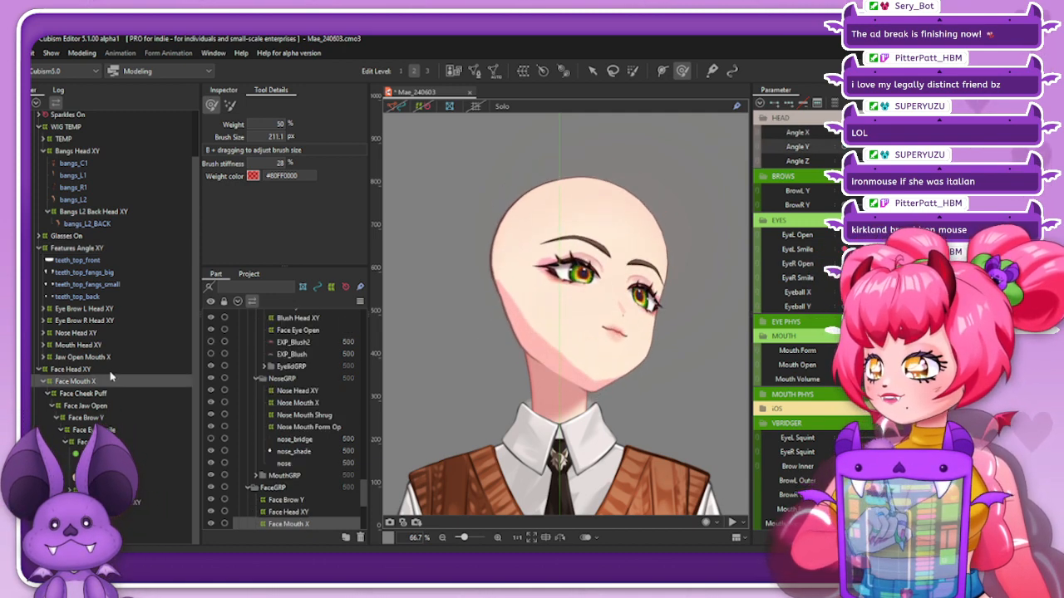
click(77, 332)
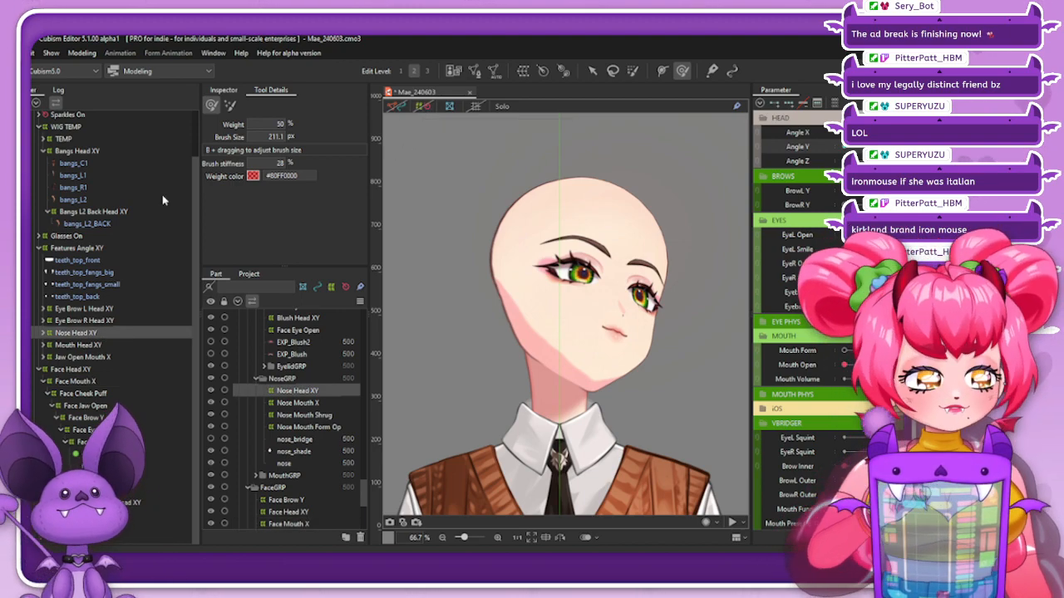
click(77, 248)
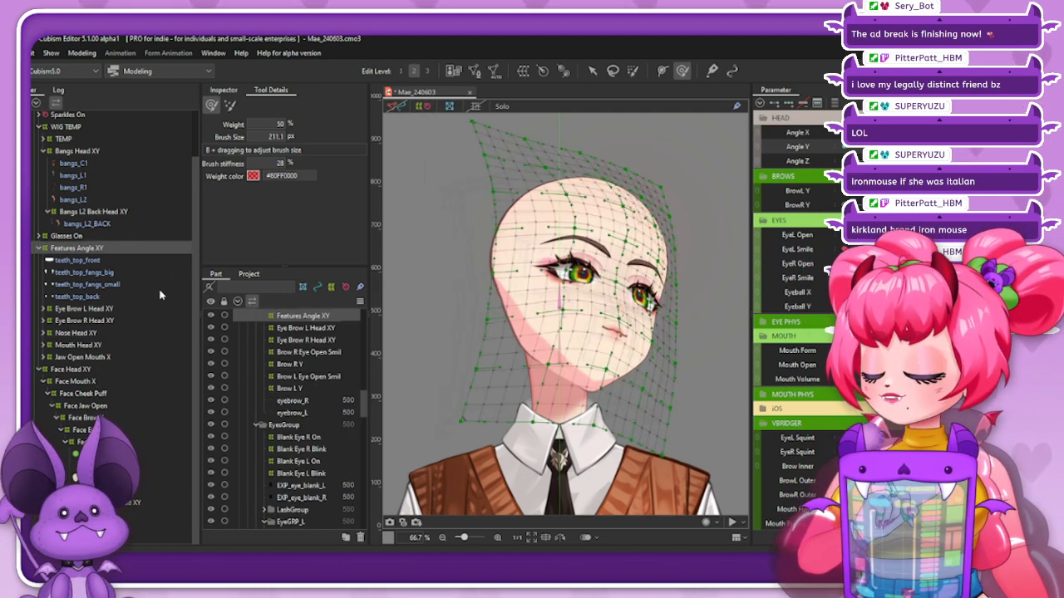
click(77, 333)
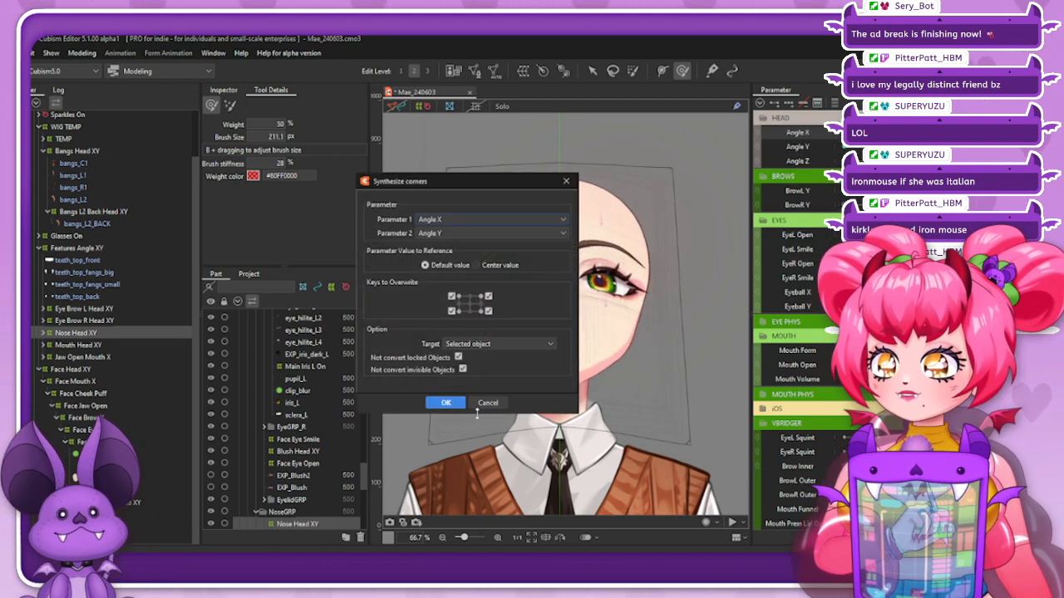
click(446, 402)
mouse_move(909, 140)
mouse_down()
mouse_move(968, 132)
mouse_move(860, 146)
mouse_move(966, 146)
mouse_up()
click(421, 107)
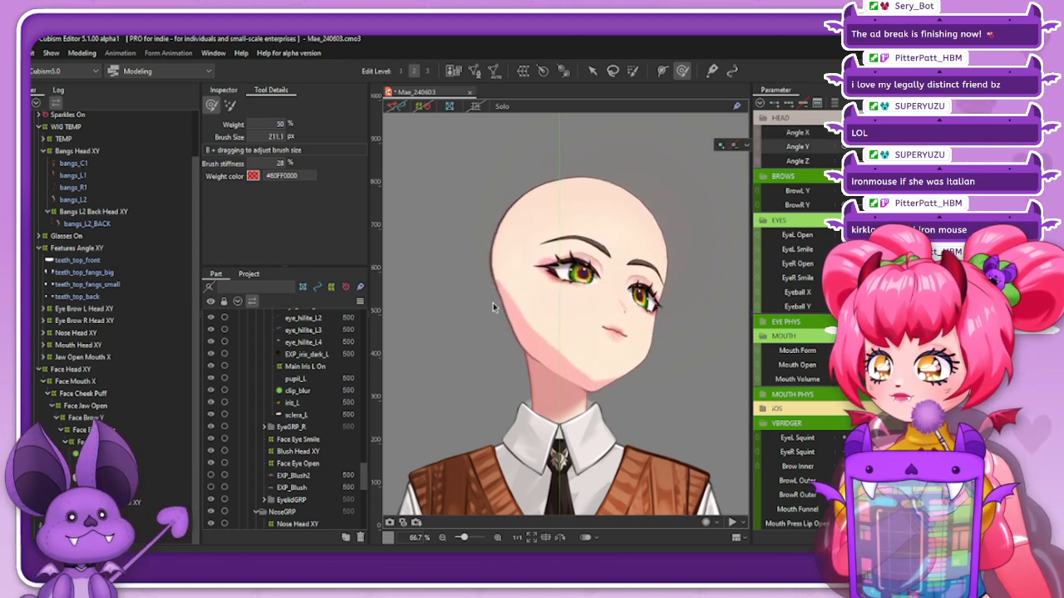
Hide the selection overlay and capture a guide snapshot of the head facing forward and looking up
click(106, 248)
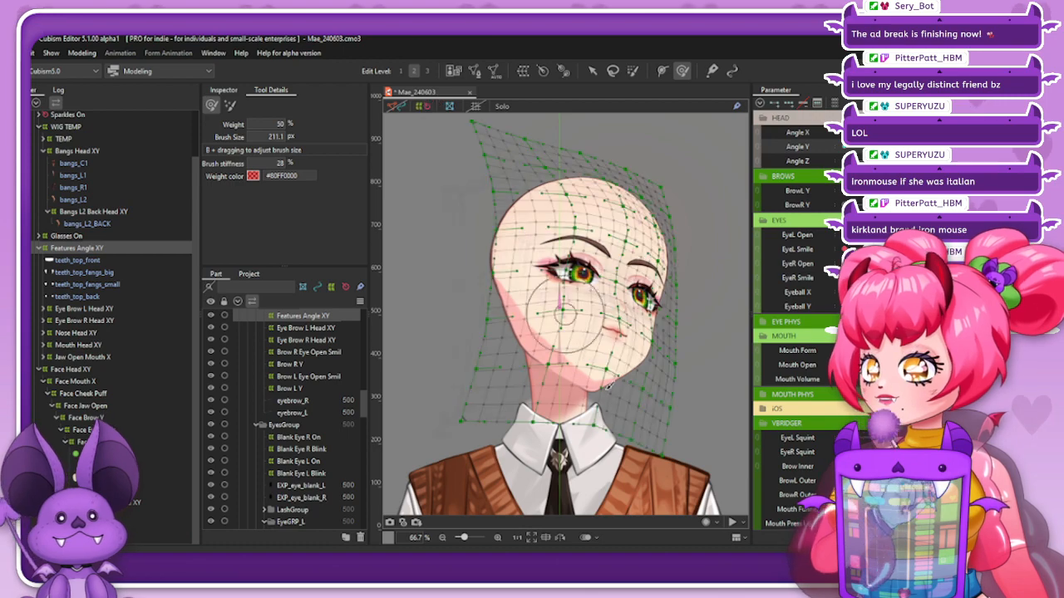
scroll(613, 333, up, 1)
scroll(613, 311, down, 1)
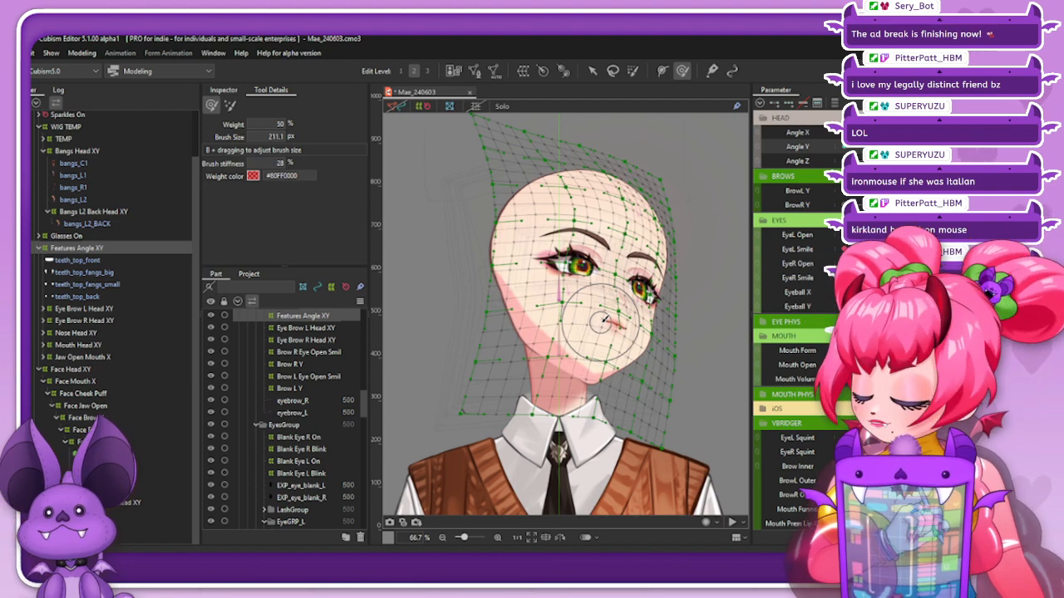
key(ctrl+t)
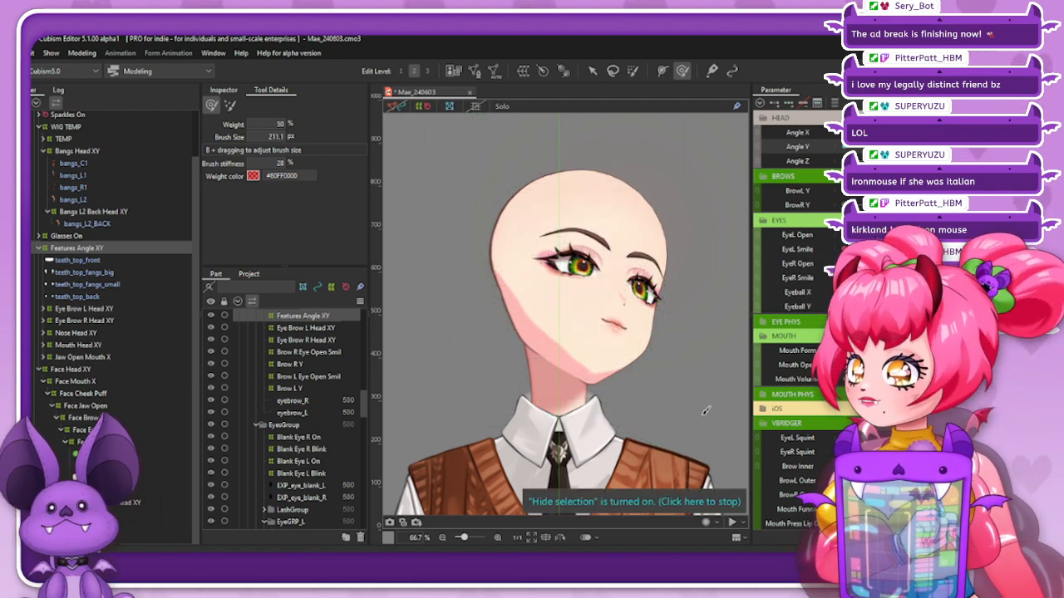
drag(914, 147, 880, 139)
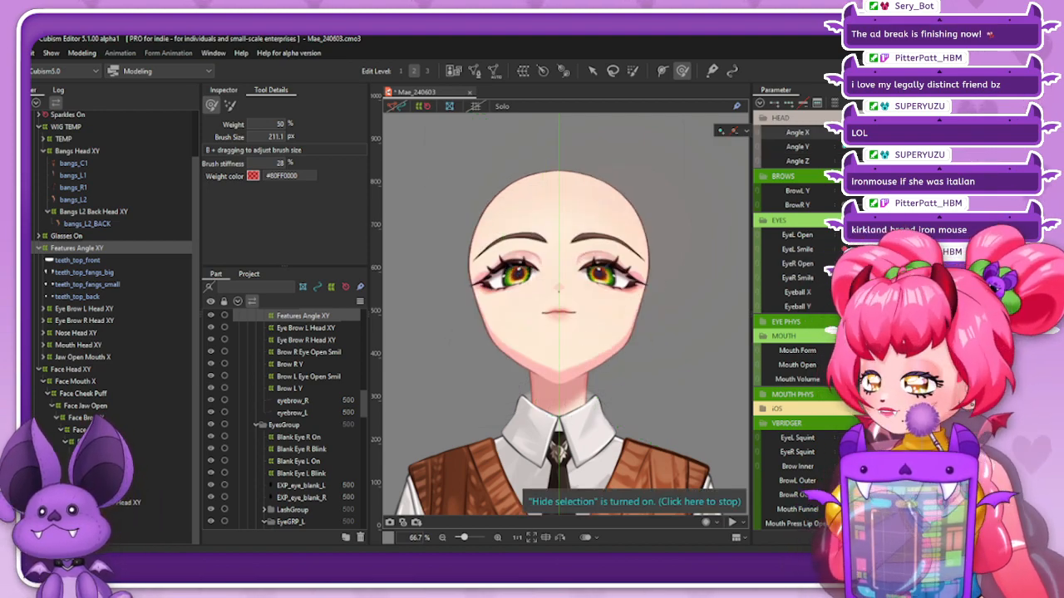
click(416, 522)
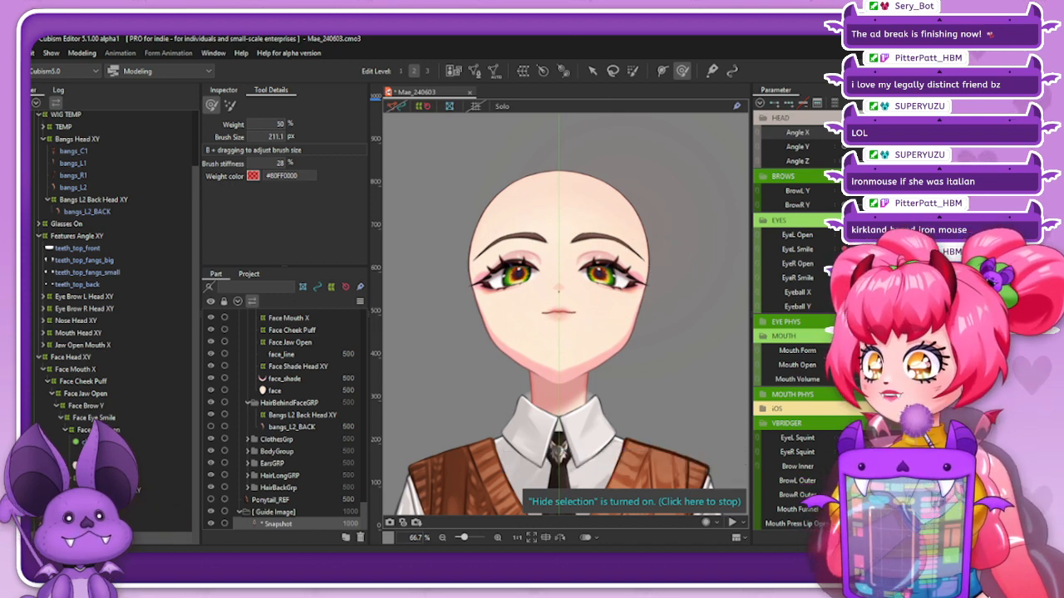
Capture a second guide snapshot with the head looking down, and compare it with the looking-up snapshot
drag(881, 147, 844, 148)
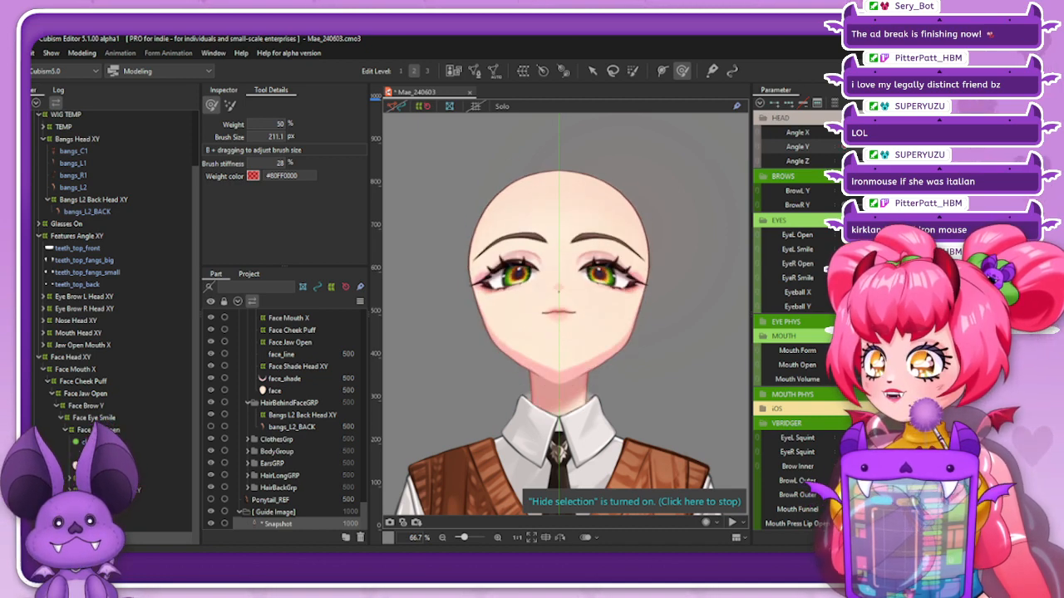
click(415, 524)
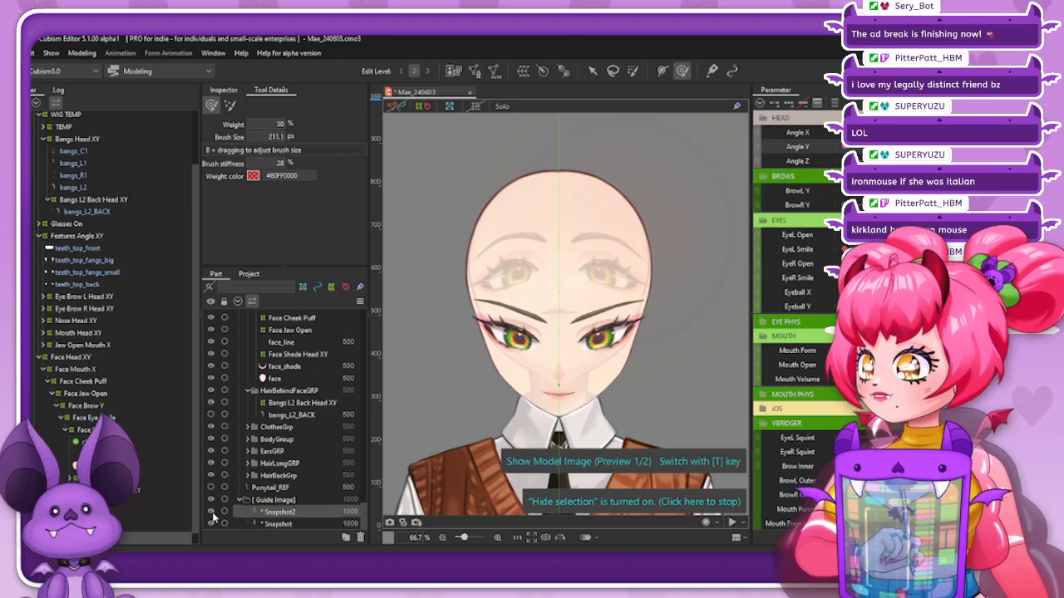
click(212, 512)
click(212, 524)
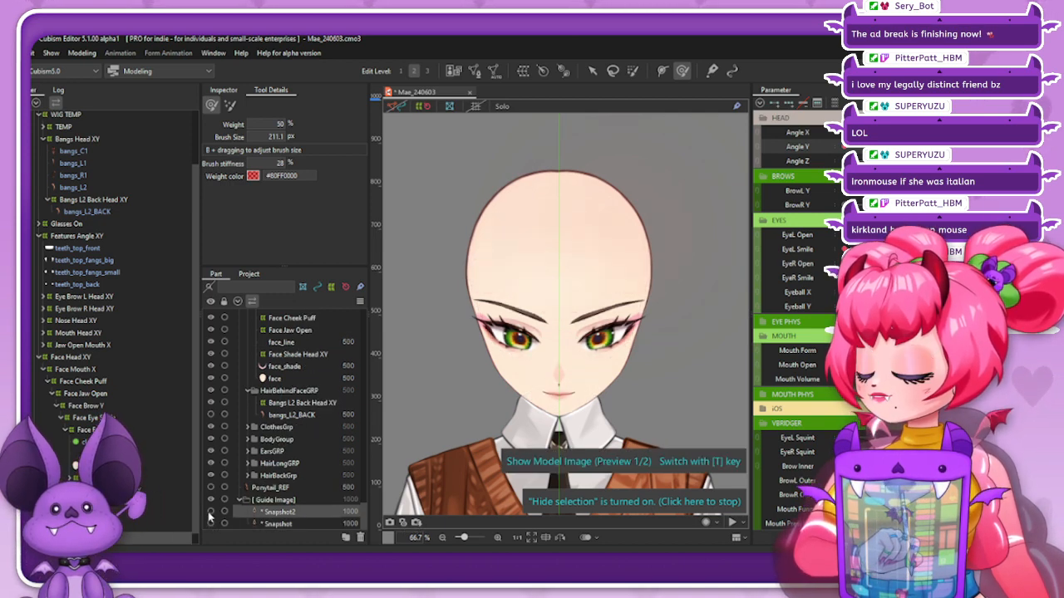
scroll(517, 316, down, 2)
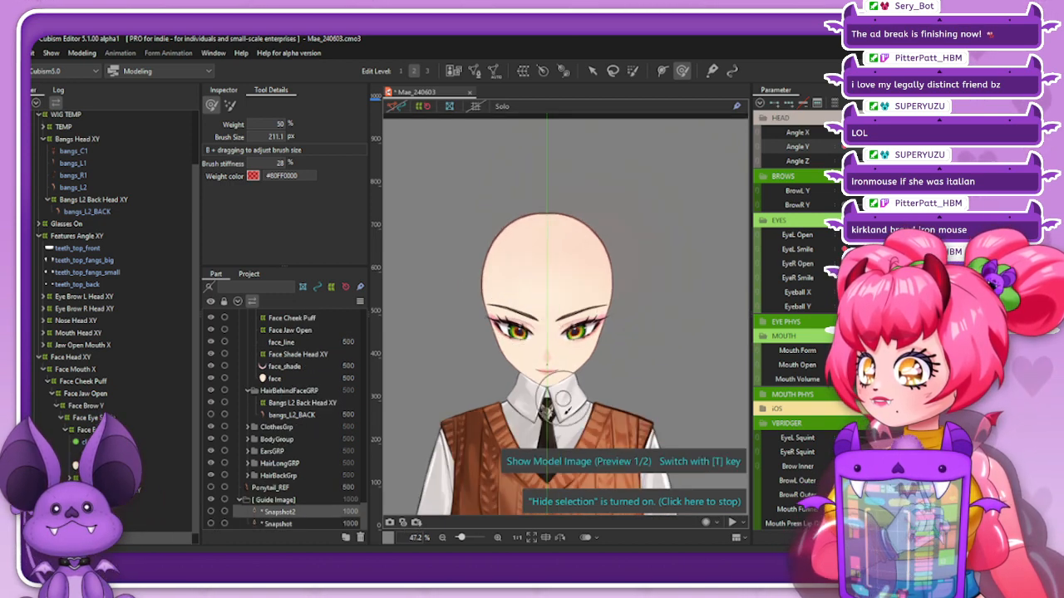
click(212, 513)
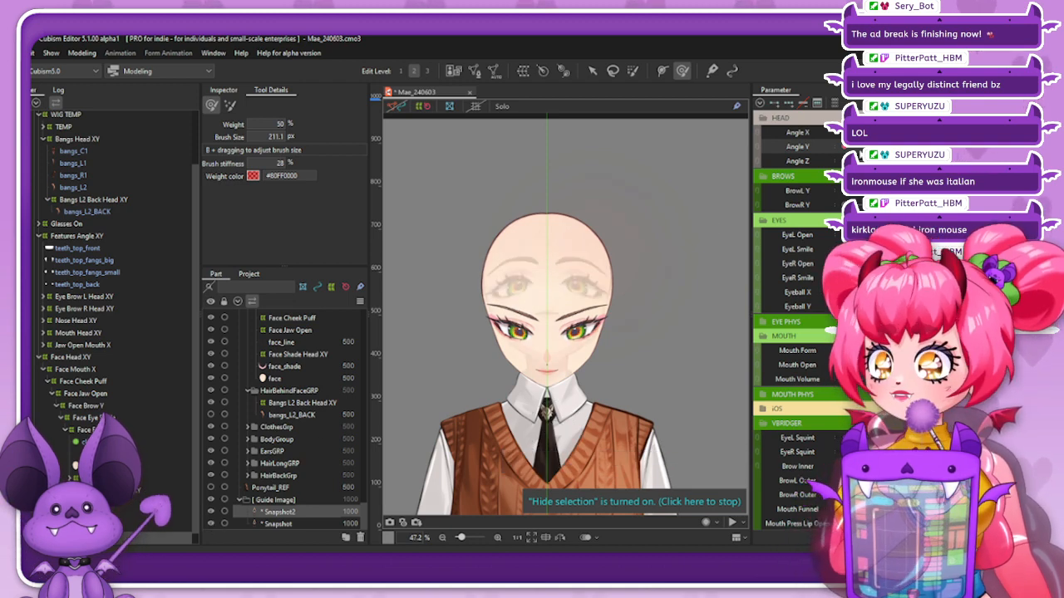
scroll(557, 221, up, 2)
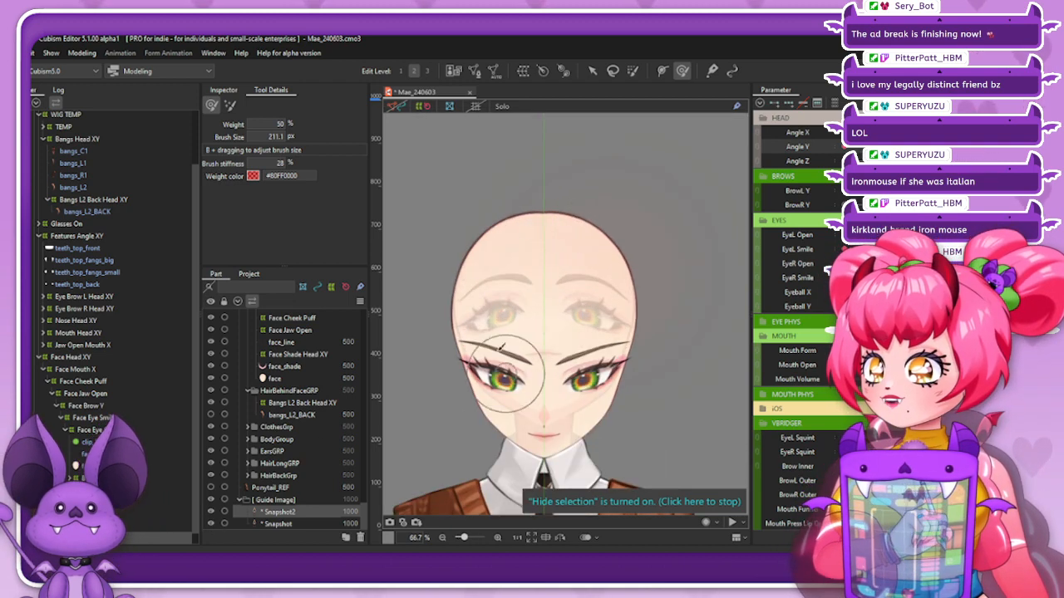
Turn the head sideways with Angle Y at neutral and capture a third guide snapshot
drag(845, 147, 918, 147)
click(917, 133)
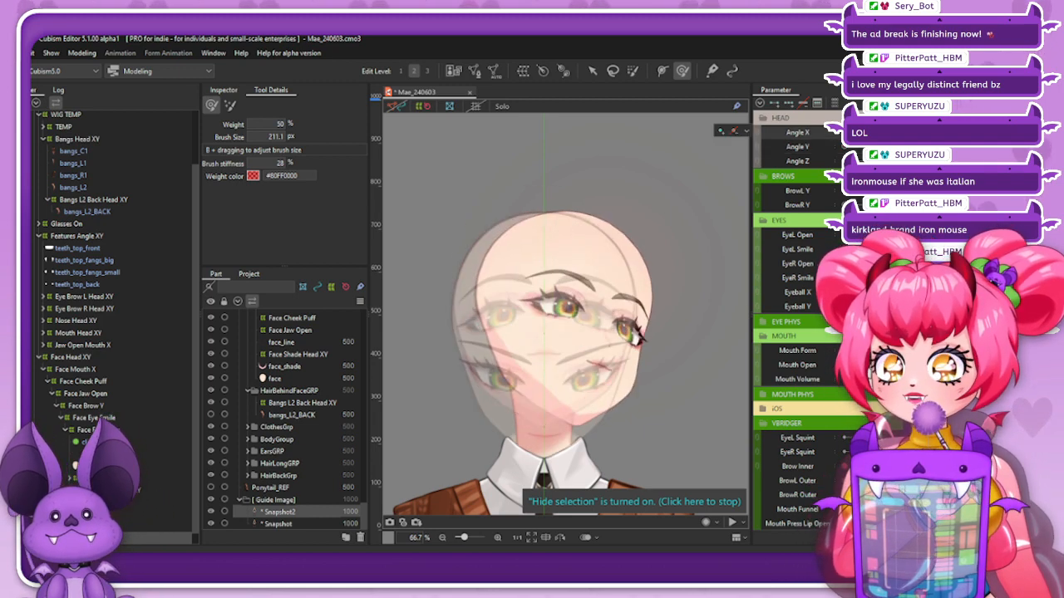
click(881, 147)
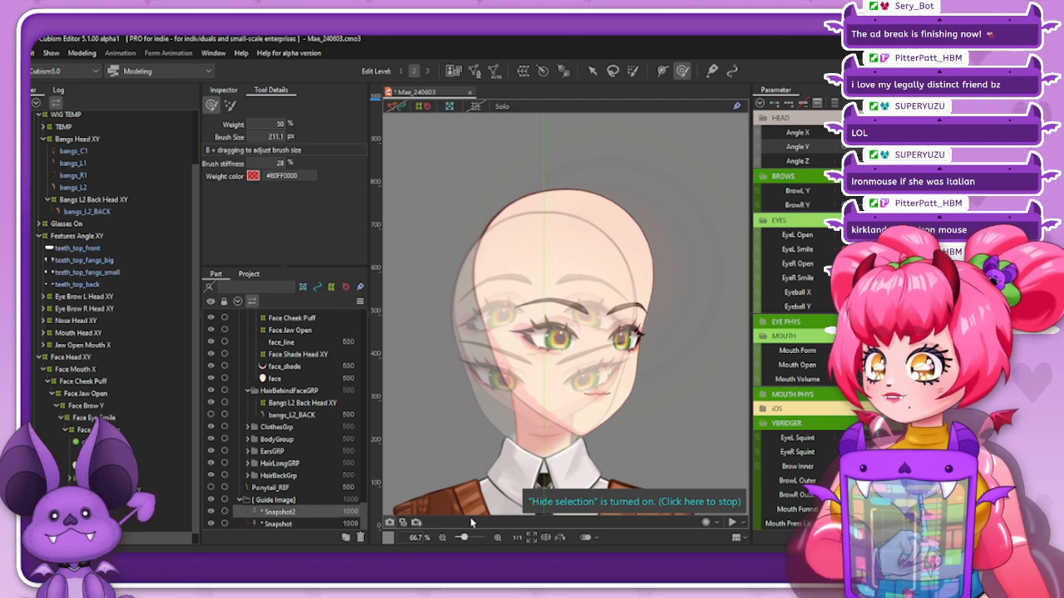
click(418, 522)
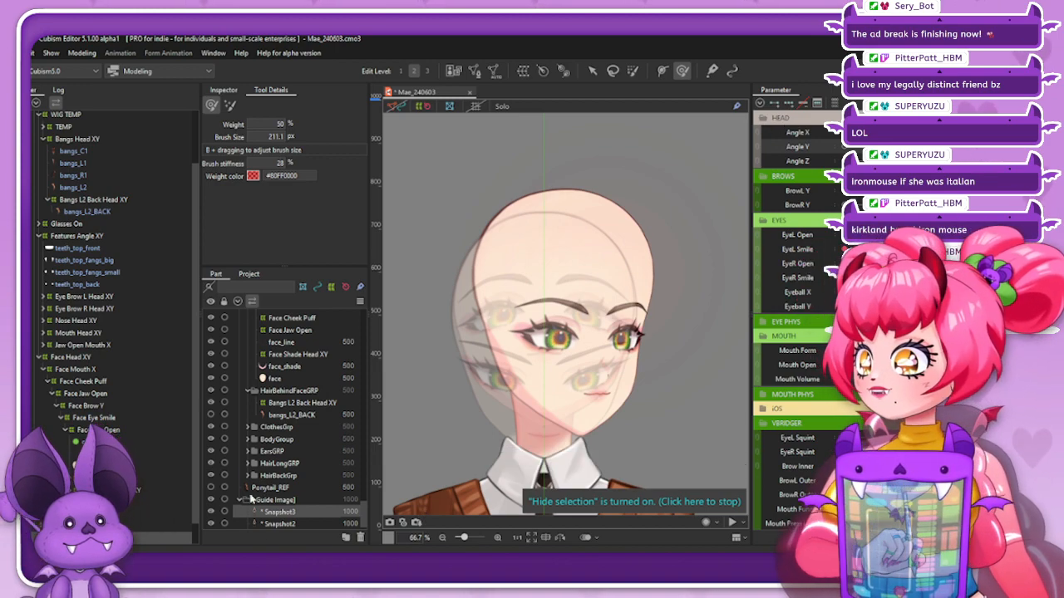
Hide the Snapshot2 guide image of the looking-down pose, keeping the looking-up and sideways snapshots shown
scroll(249, 499, down, 1)
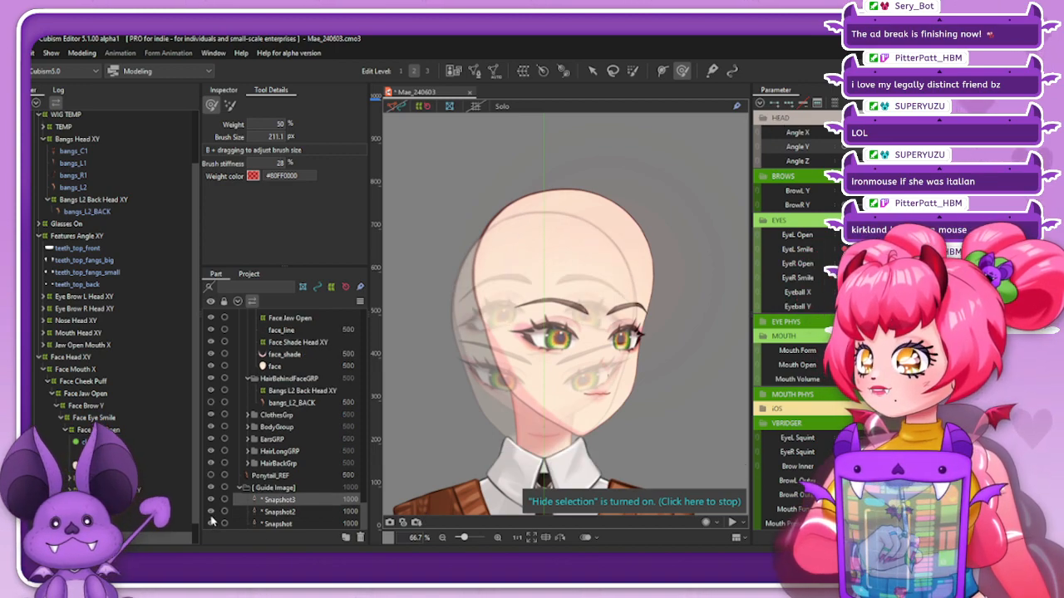
click(211, 519)
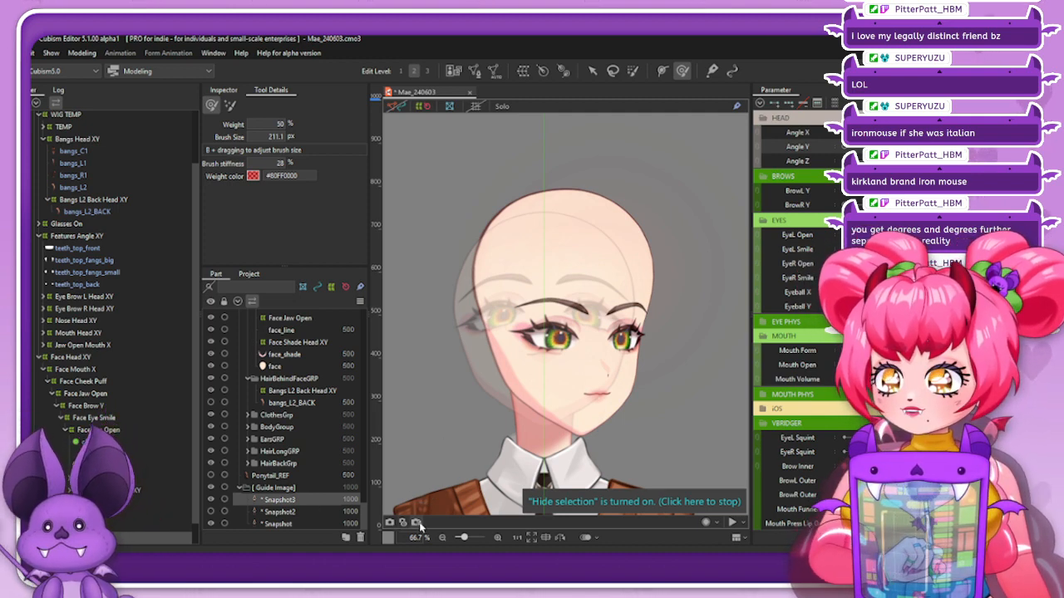
click(213, 500)
click(213, 500)
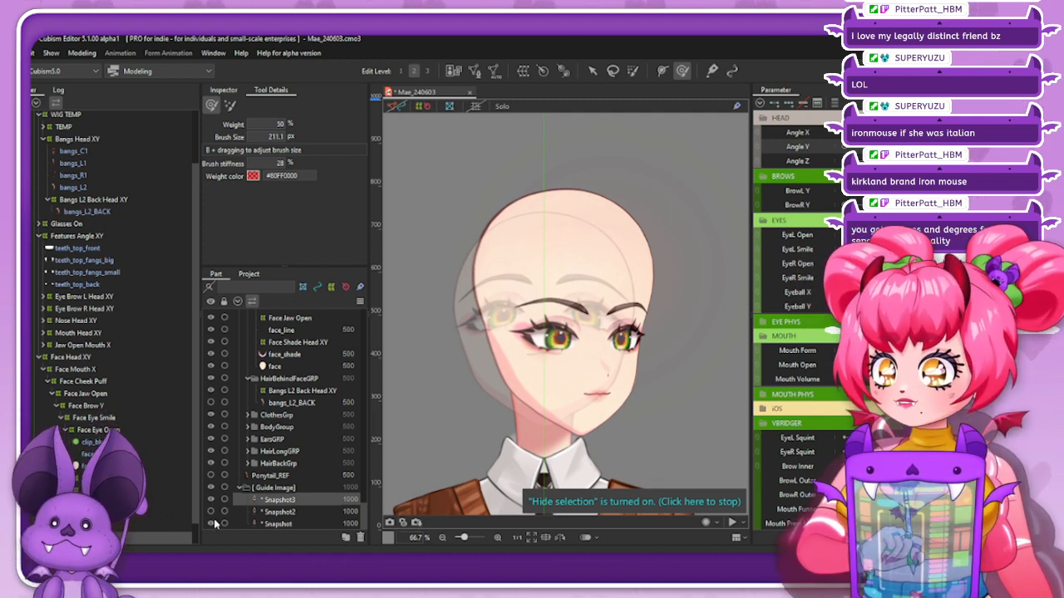
click(212, 512)
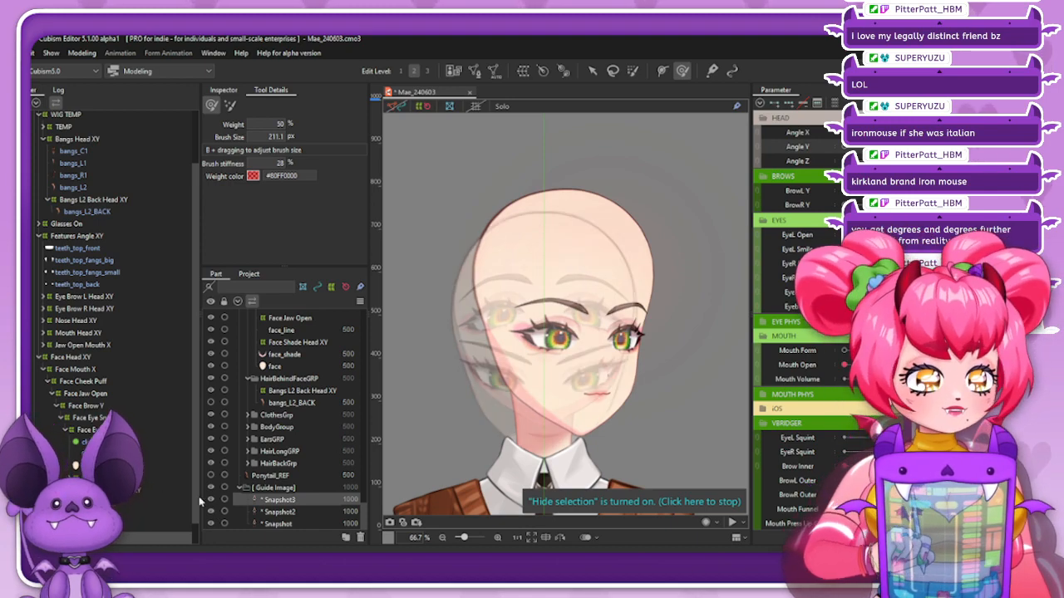
click(210, 512)
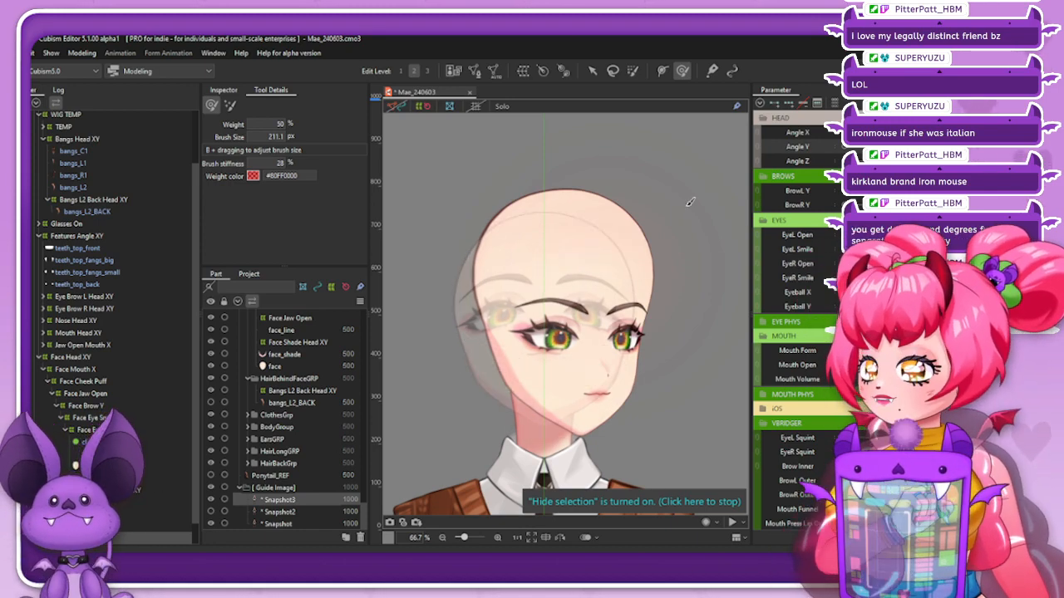
In the diagonal looking-up pose, select the Face Head XY and Features Angle XY deformers and shift them slightly down against the guide snapshots
click(904, 146)
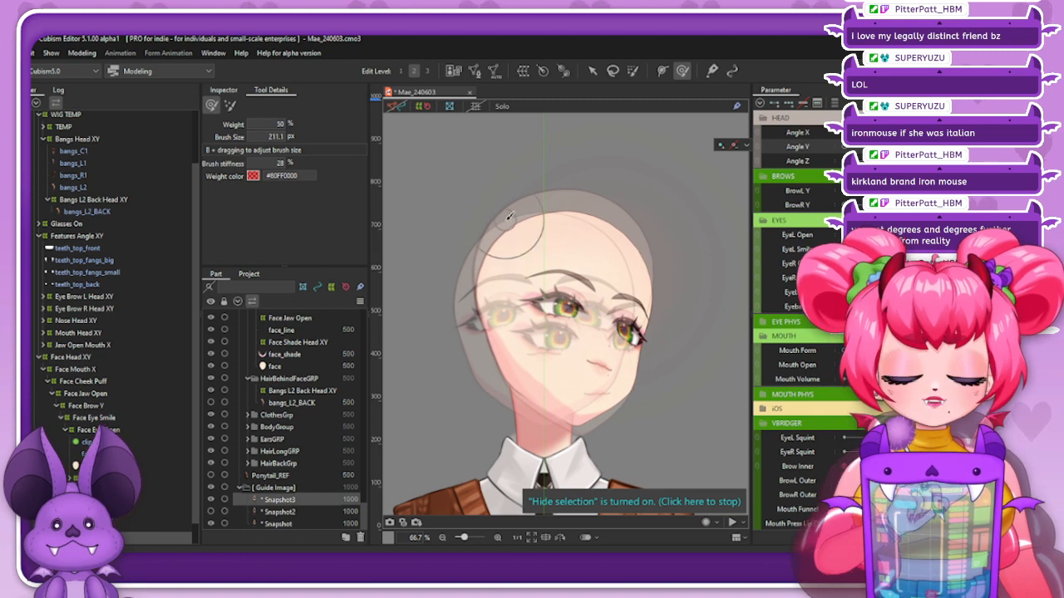
click(76, 358)
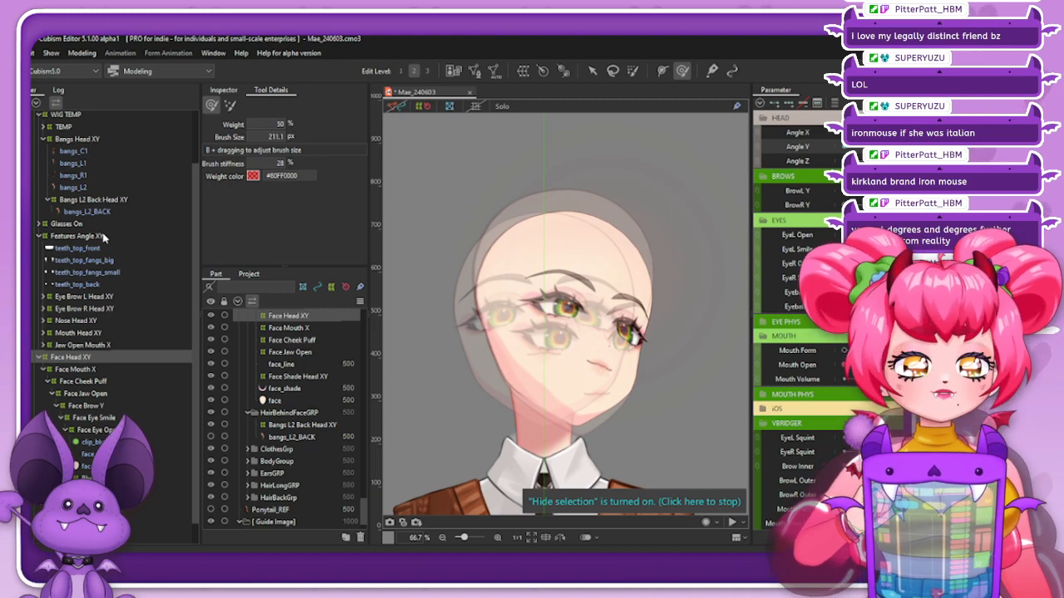
click(104, 239)
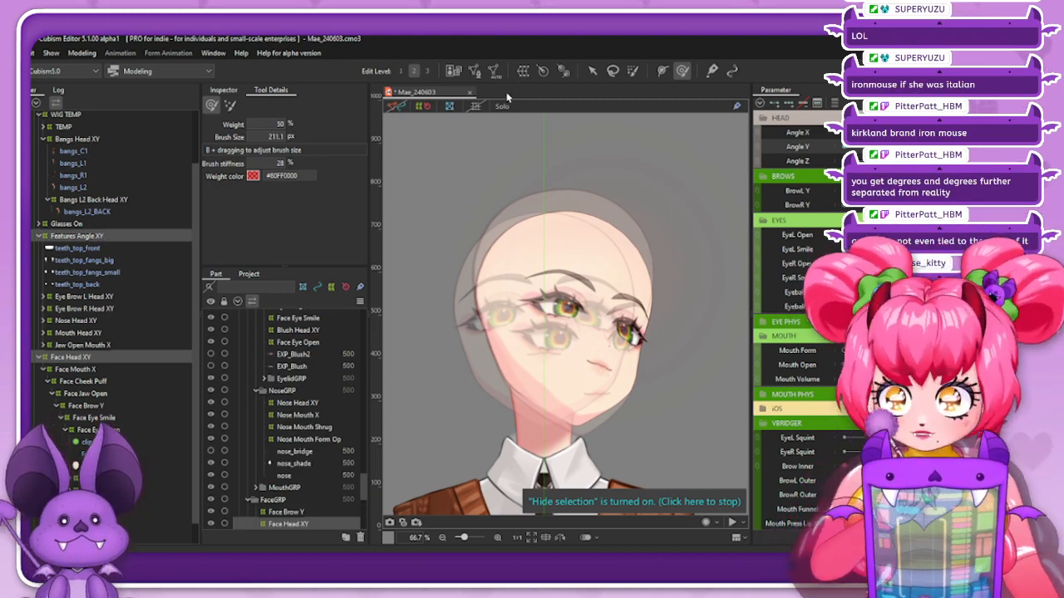
click(589, 71)
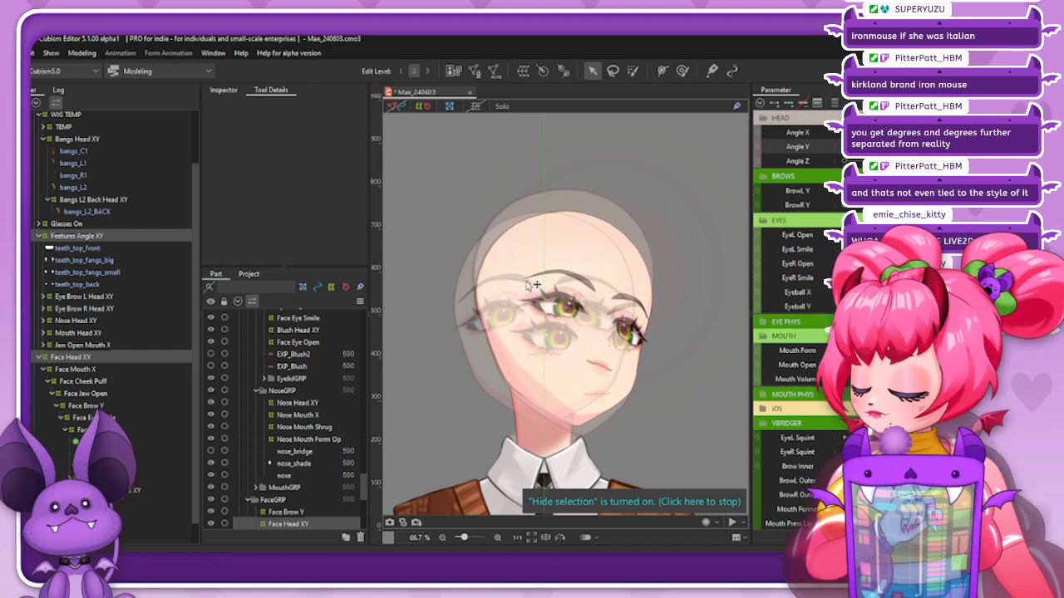
click(526, 282)
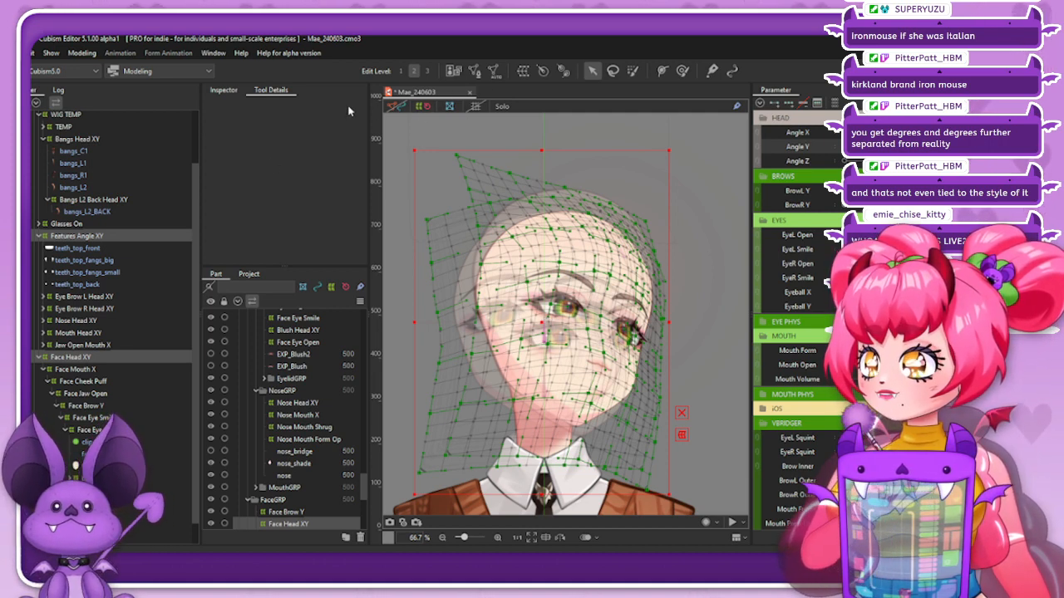
key(ctrl+t)
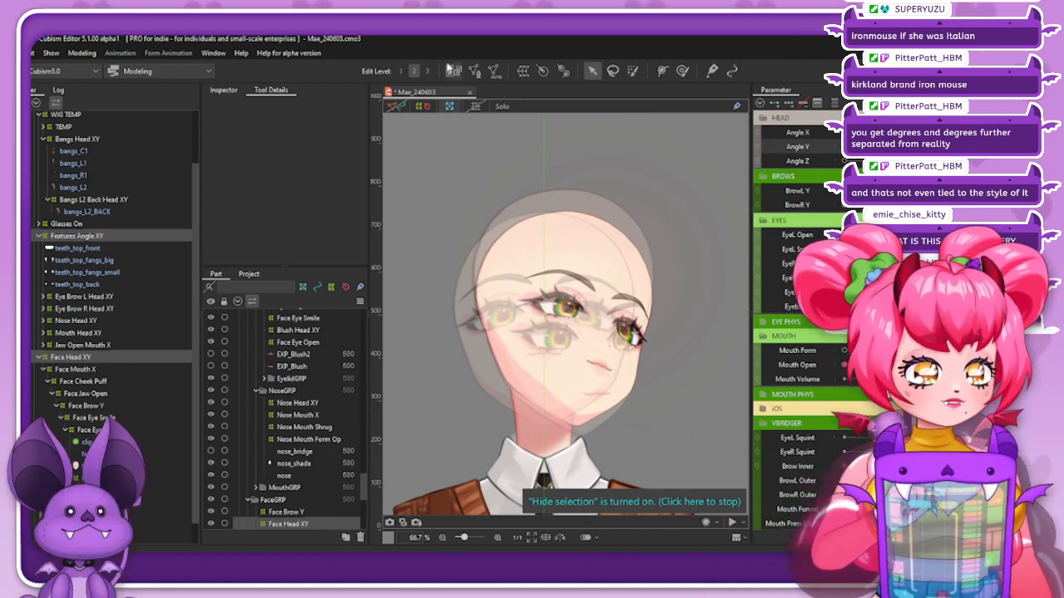
key(ctrl+z)
key(ctrl+z)
key(ctrl+z)
key(ctrl+z)
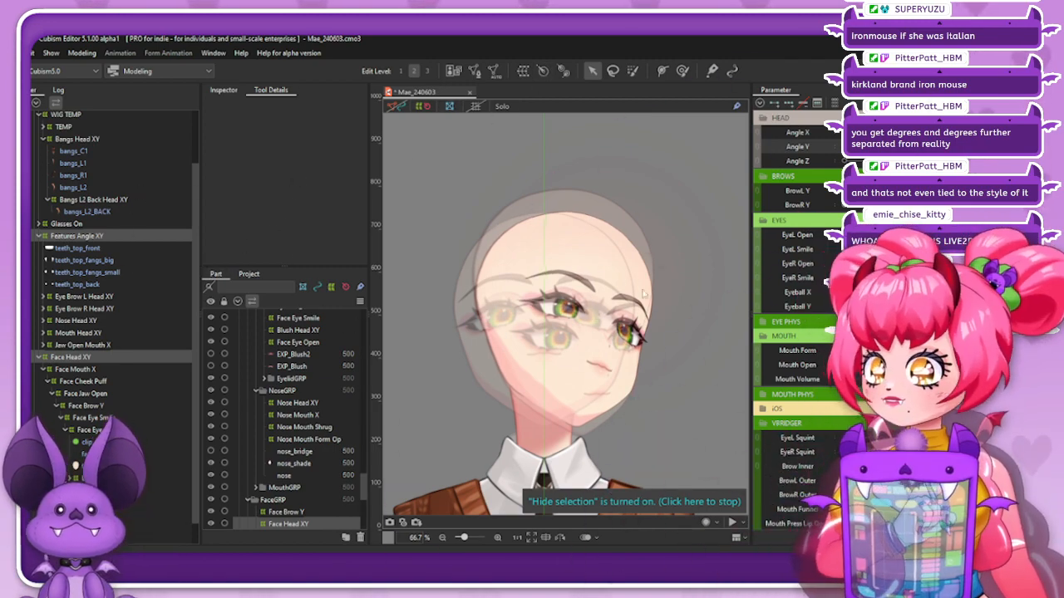
key(ctrl+z)
key(ctrl+z)
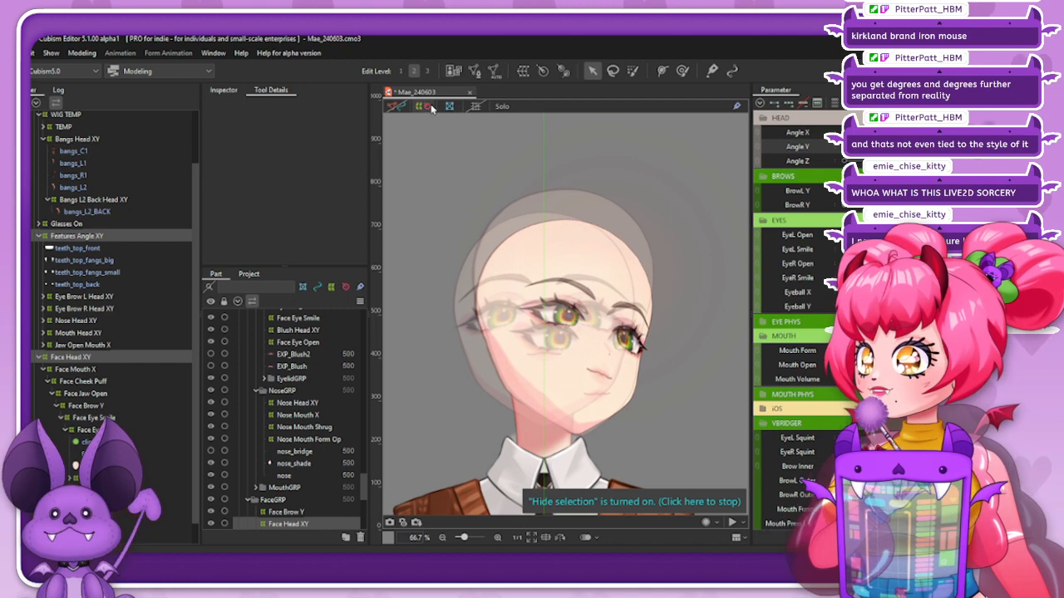
Hide the whole Guide Image folder and check the diagonal looking-up pose without the snapshots
scroll(250, 499, down, 6)
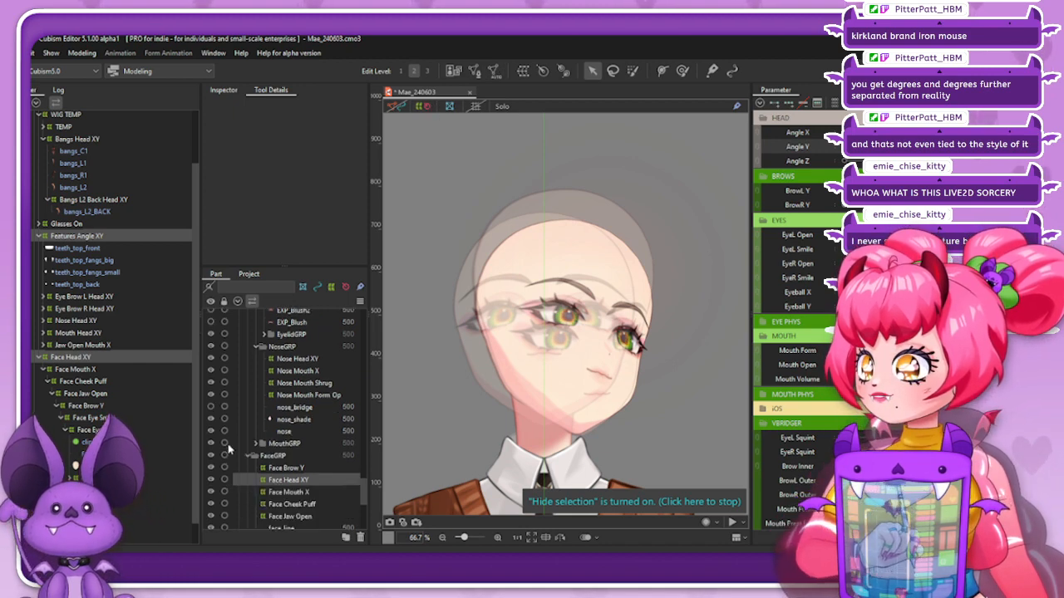
click(210, 487)
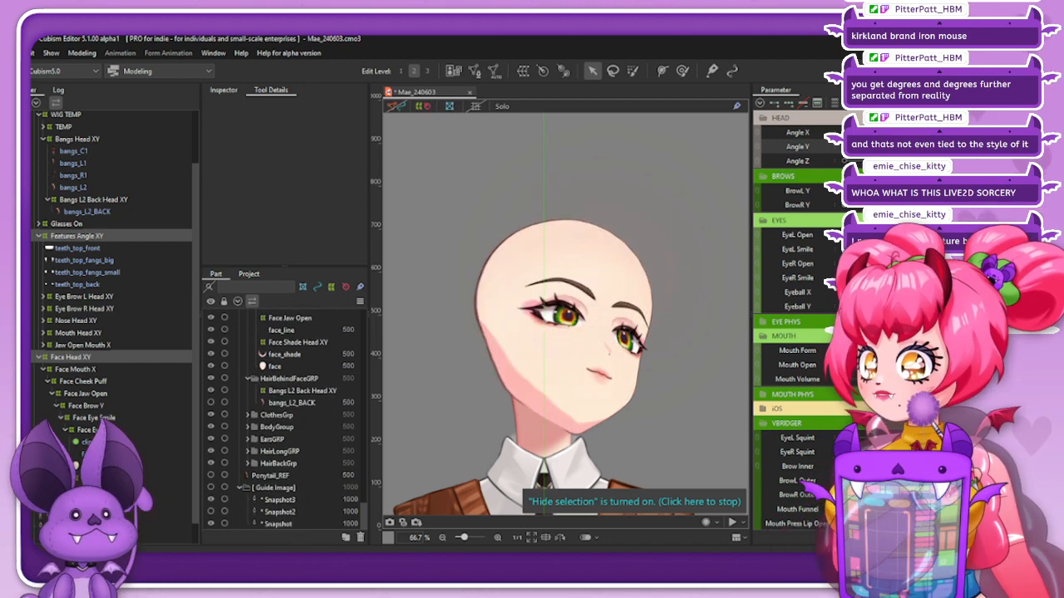
mouse_move(939, 128)
mouse_down()
mouse_move(893, 140)
mouse_move(940, 128)
mouse_move(939, 140)
mouse_up()
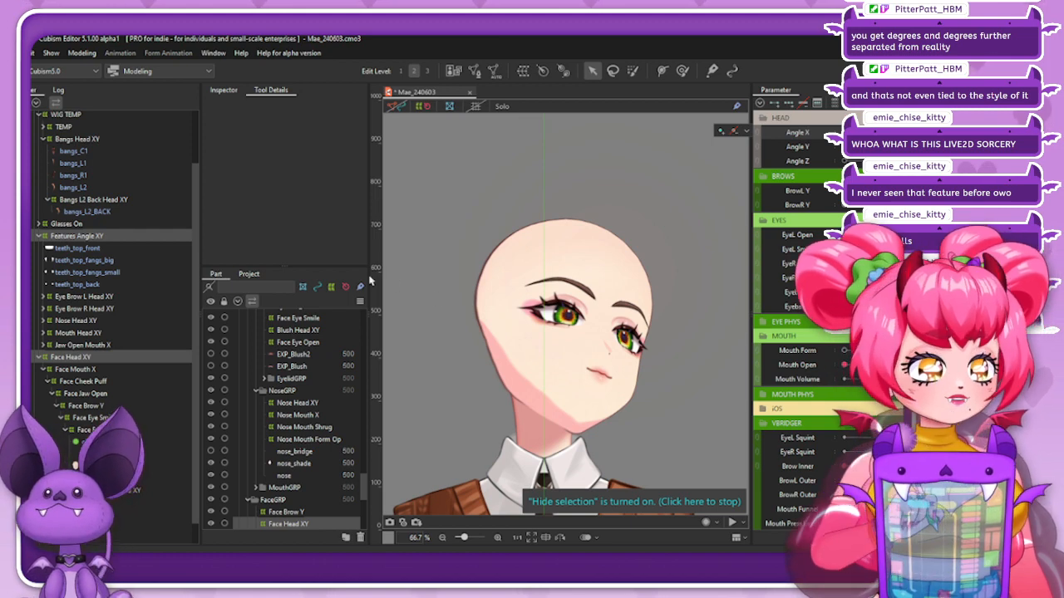
Select only the Features Angle XY deformer and nudge the mouth upward in the diagonal looking-up pose, using Deform Brush sizes of 244.5 and 123.7 px
click(84, 236)
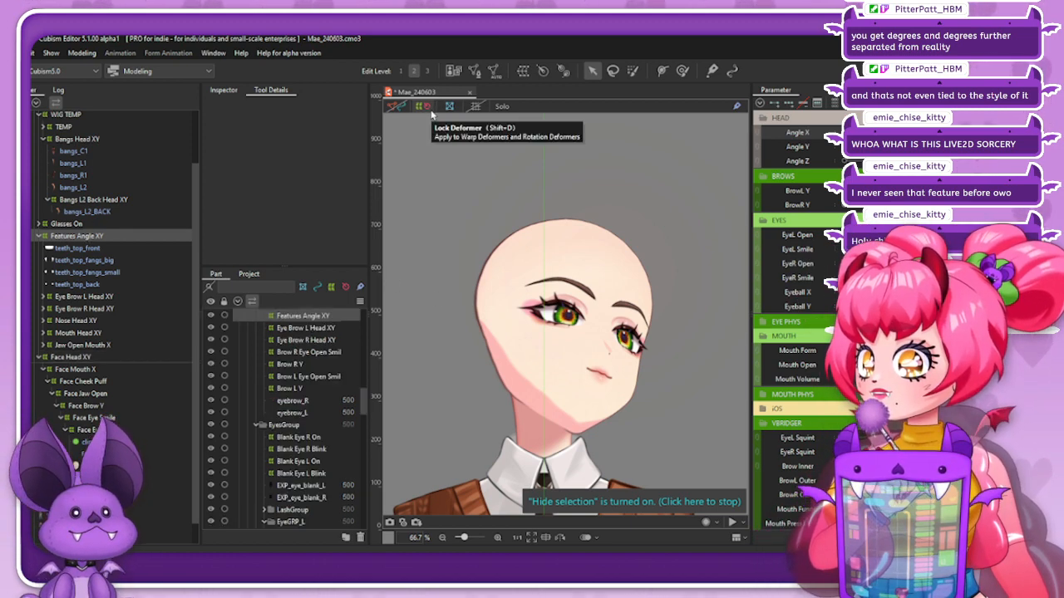
click(683, 71)
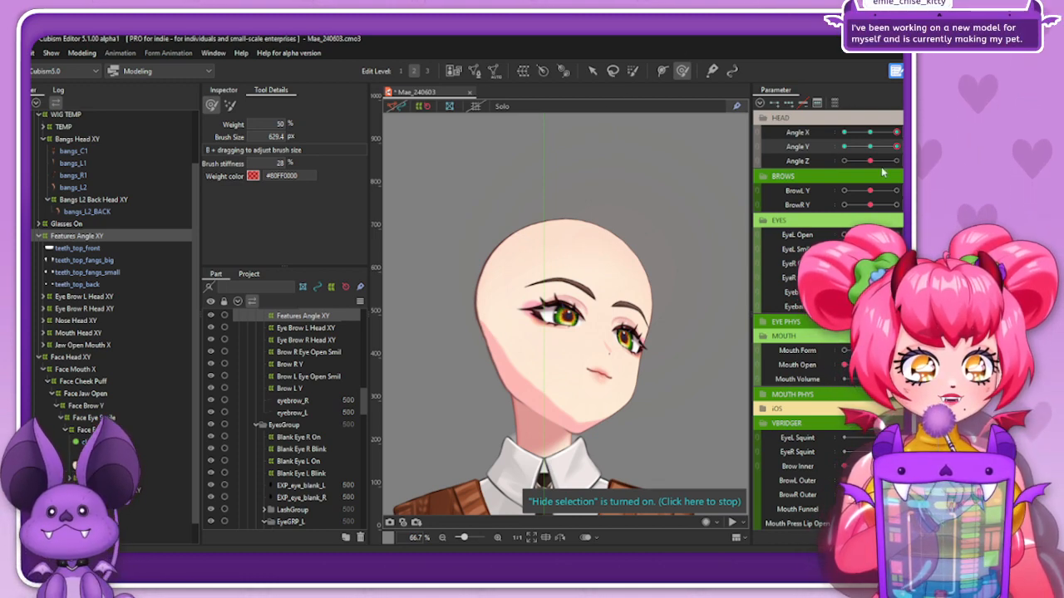
drag(896, 132, 902, 162)
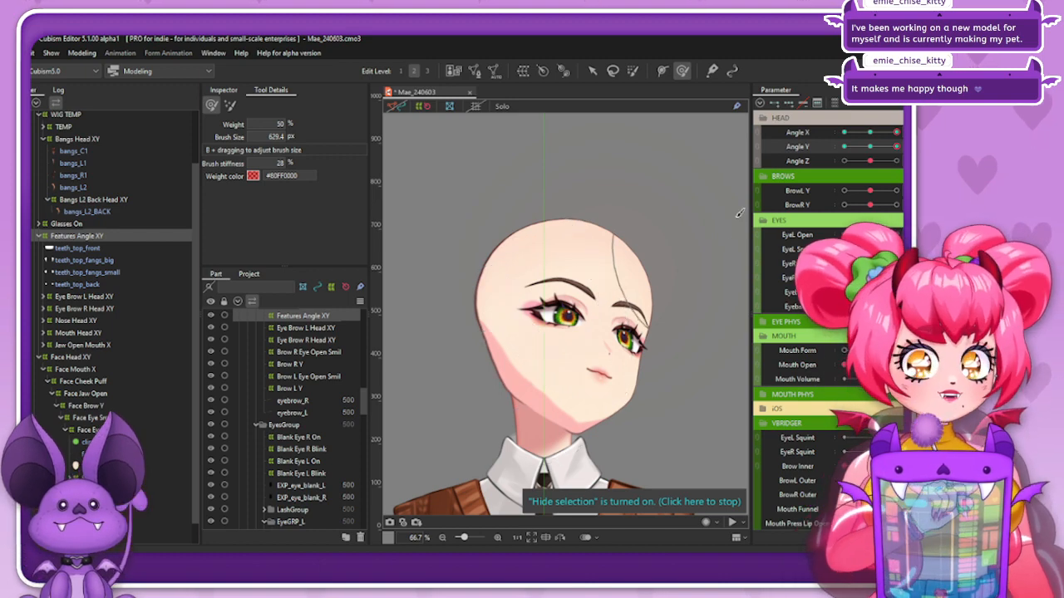
drag(877, 134, 895, 149)
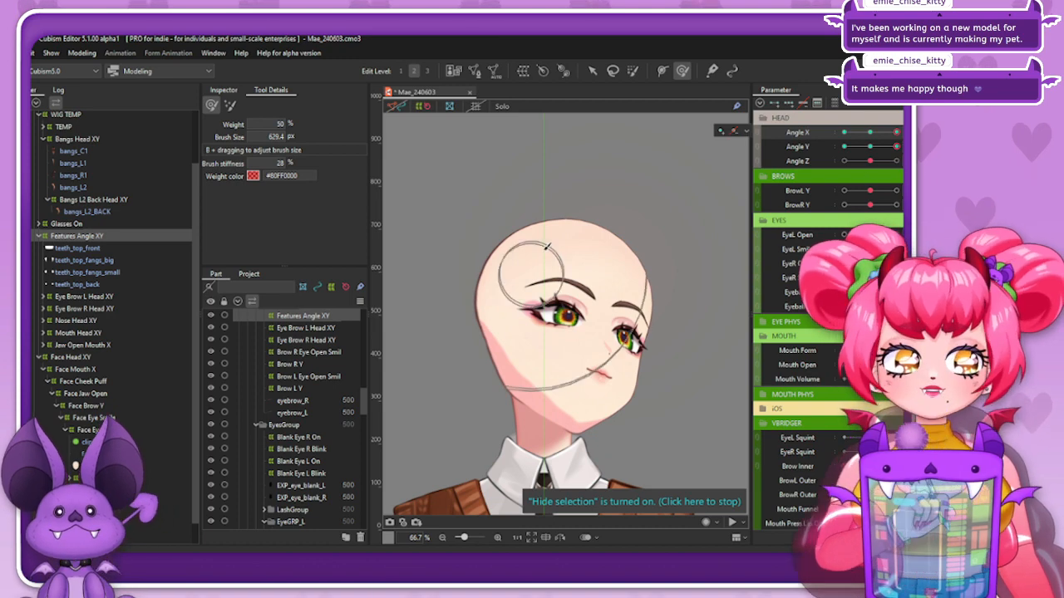
scroll(532, 299, down, 2)
scroll(536, 301, up, 2)
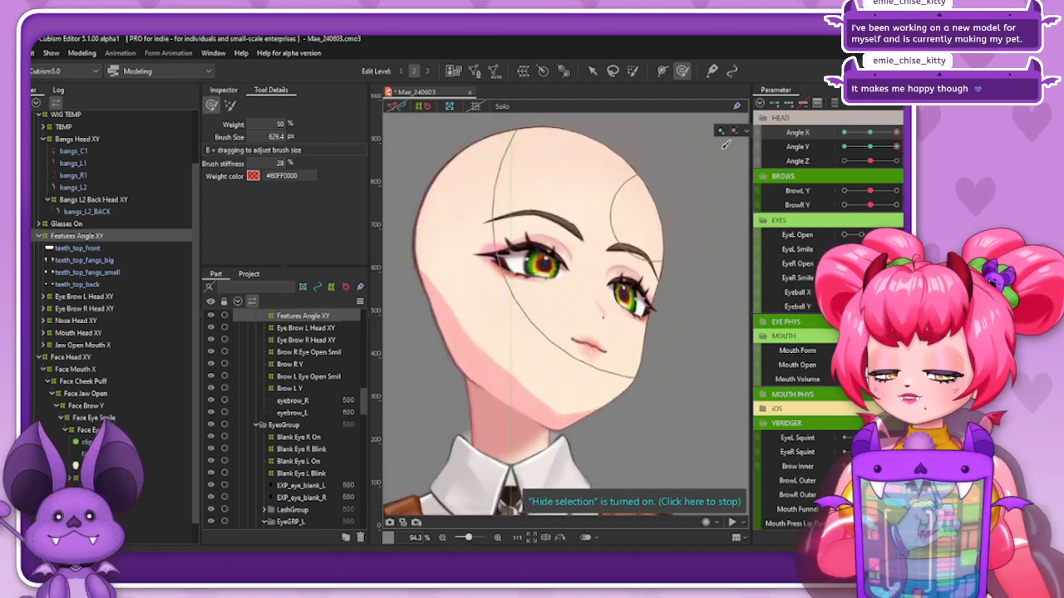
click(870, 132)
mouse_move(871, 146)
mouse_down()
mouse_move(896, 146)
mouse_move(881, 132)
mouse_move(896, 132)
mouse_up()
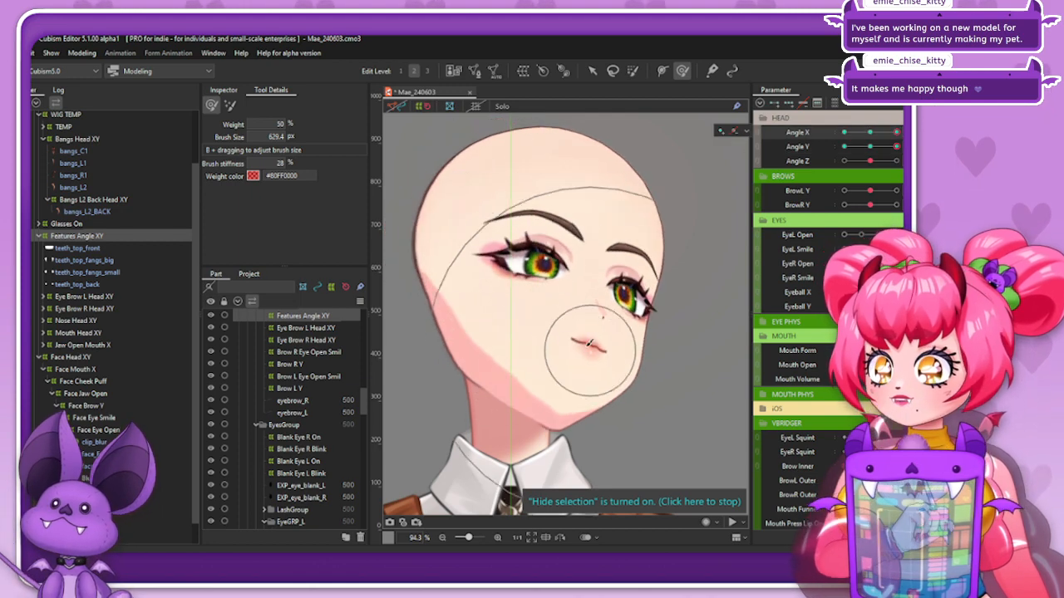
mouse_move(574, 412)
mouse_down()
mouse_move(575, 306)
mouse_move(578, 364)
mouse_move(572, 326)
mouse_move(571, 349)
mouse_move(624, 366)
mouse_move(583, 348)
mouse_up()
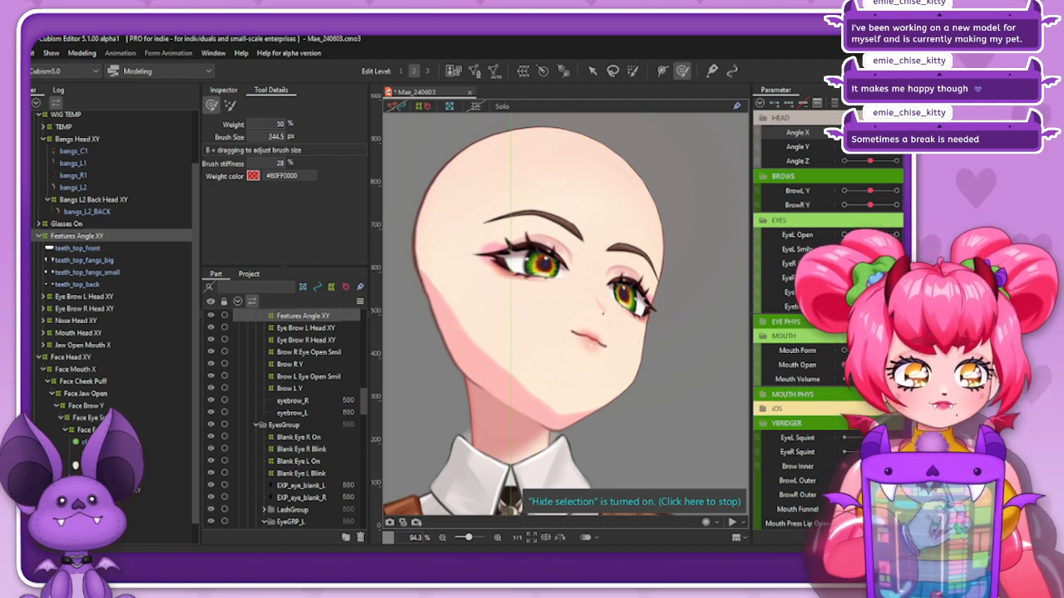
mouse_move(893, 148)
mouse_down()
mouse_move(875, 149)
mouse_move(895, 151)
mouse_move(876, 163)
mouse_move(897, 164)
mouse_move(875, 166)
mouse_move(895, 161)
mouse_move(870, 148)
mouse_move(901, 157)
mouse_up()
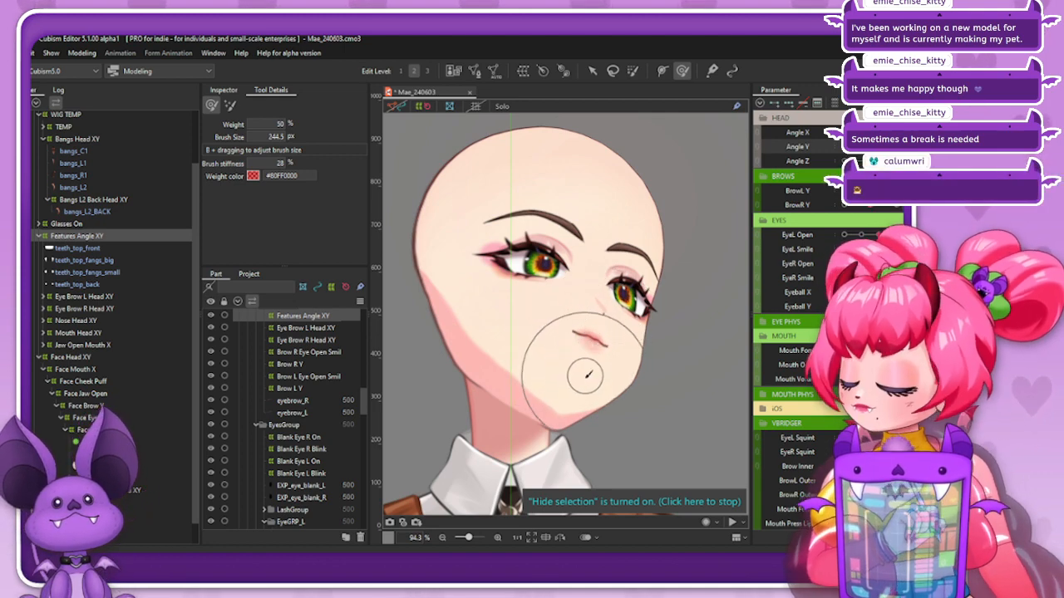
drag(583, 373, 594, 305)
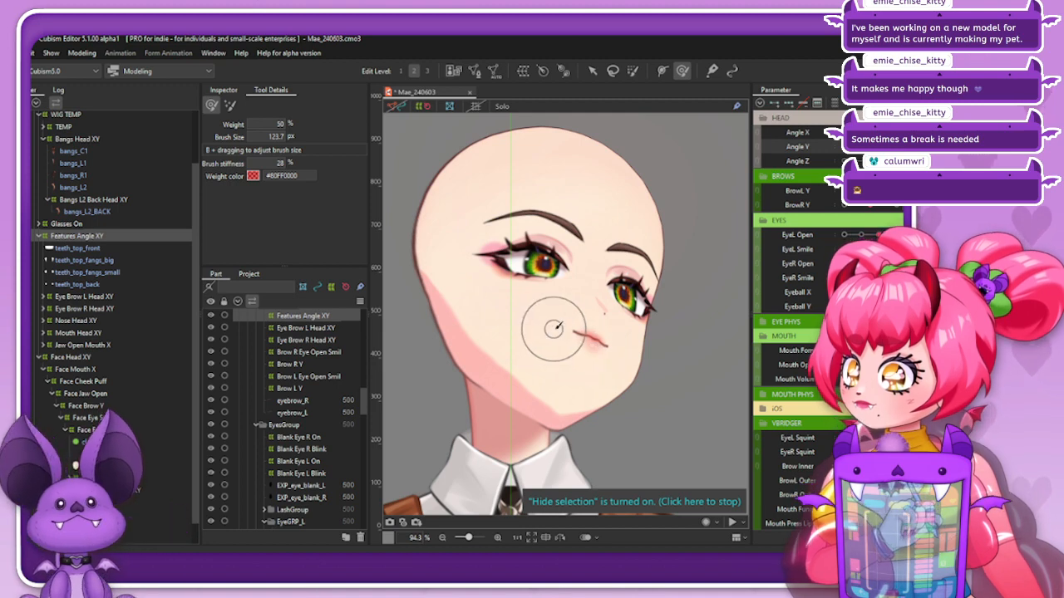
Check the turned head by moving Angle Y between looking up and neutral
scroll(671, 349, down, 2)
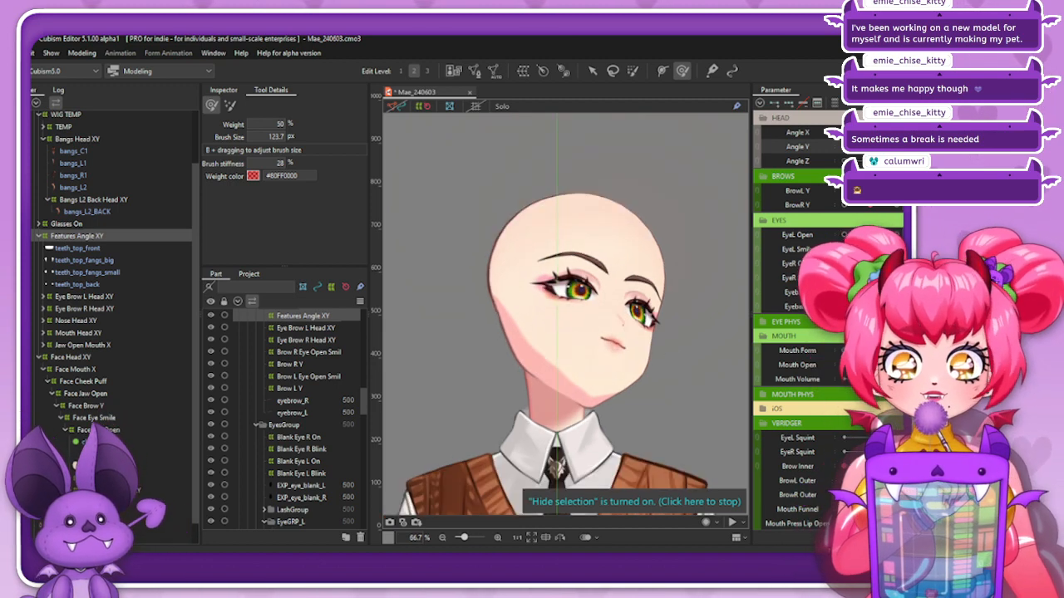
drag(894, 147, 869, 147)
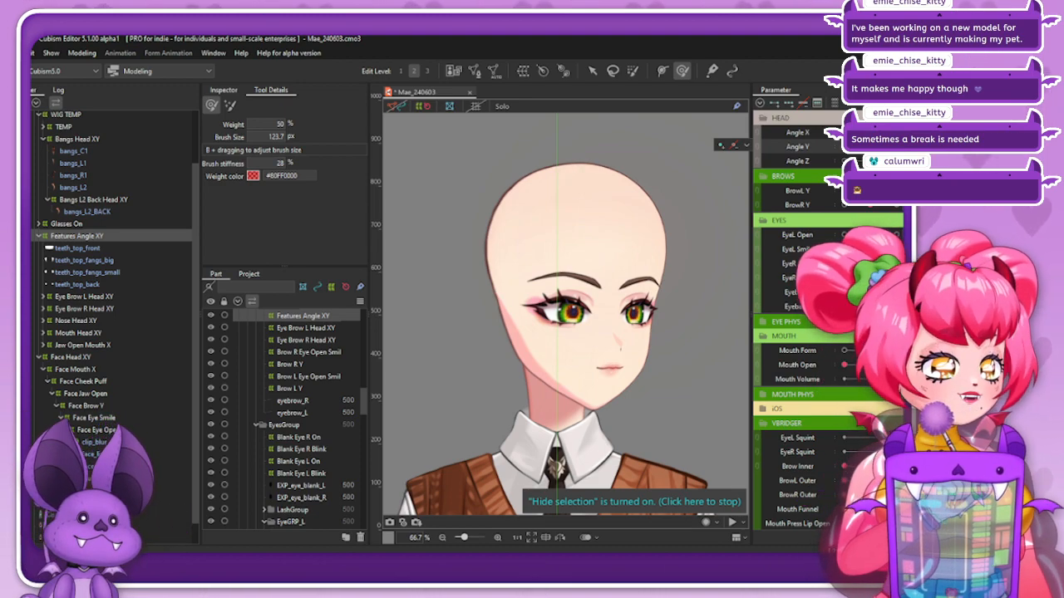
mouse_move(871, 147)
mouse_down()
mouse_move(897, 146)
mouse_move(872, 147)
mouse_up()
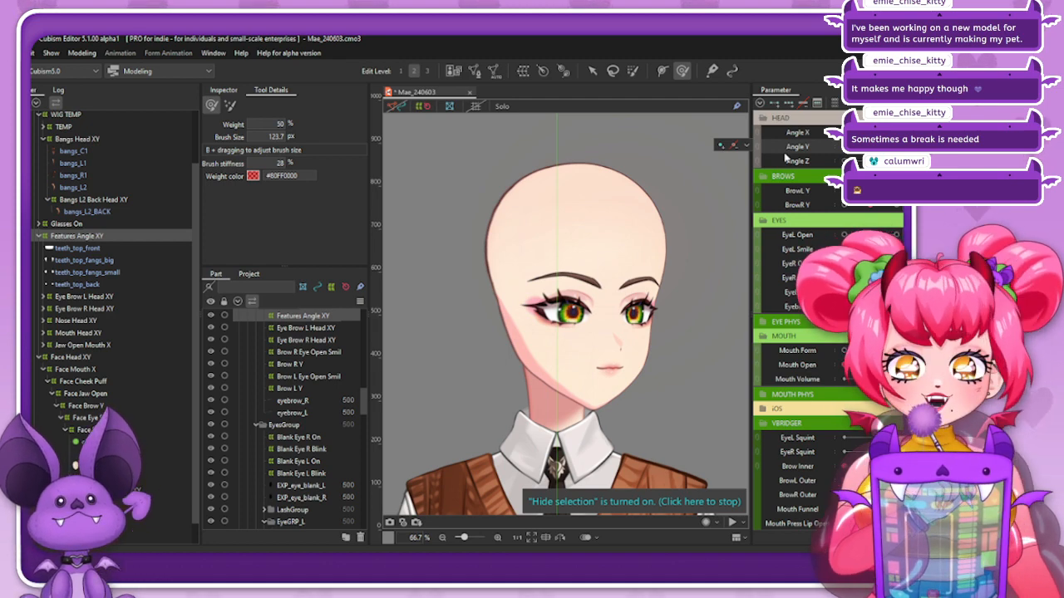
drag(872, 146, 897, 146)
Enlarge the Deform Brush to 273.1 px and refine the eye area of Features Angle XY in the diagonal looking-up pose
scroll(585, 345, up, 2)
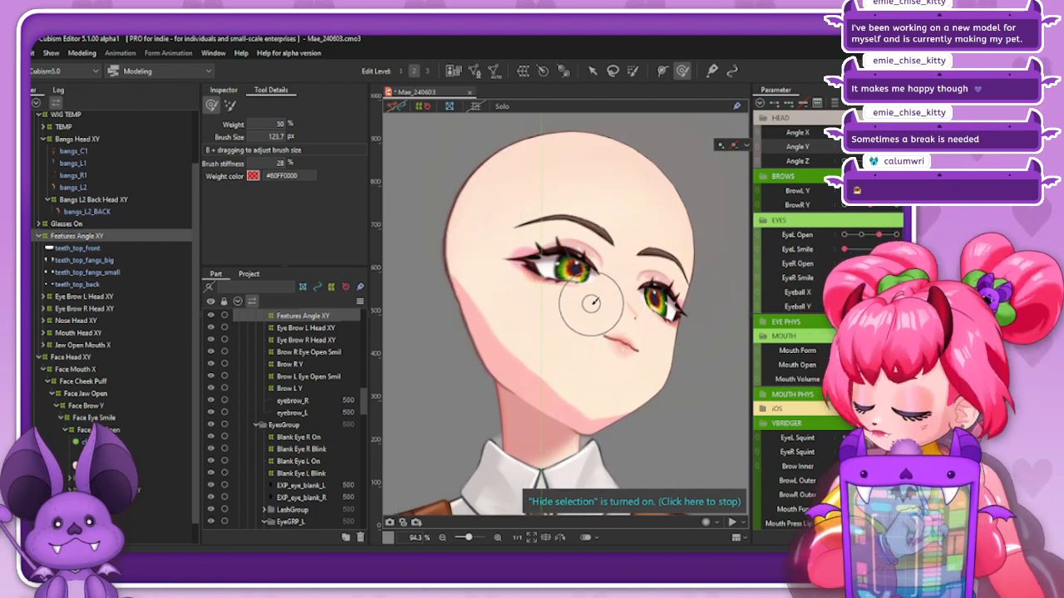
key(b)
drag(594, 301, 587, 358)
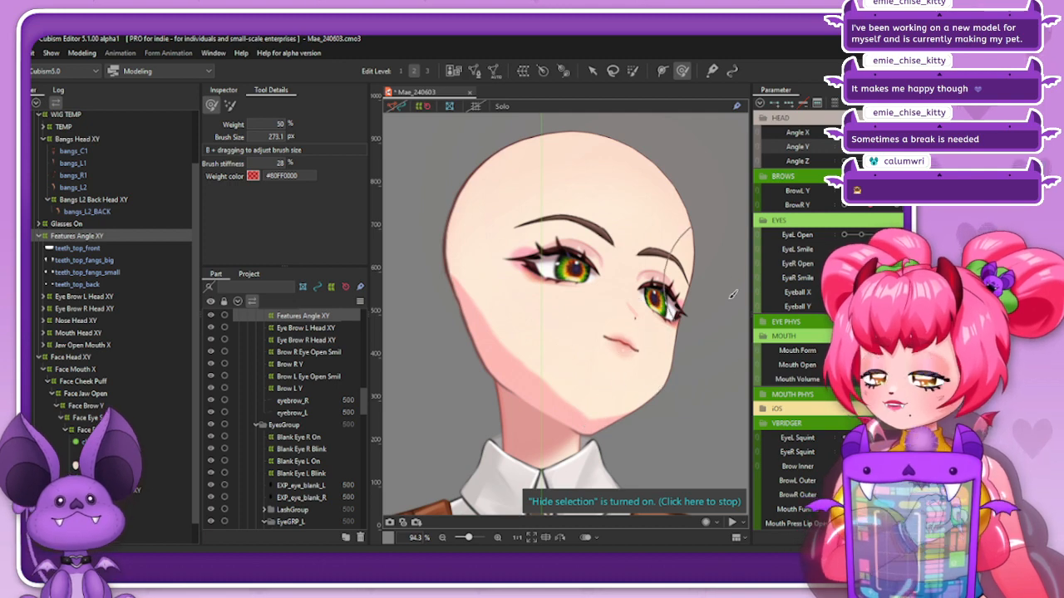
mouse_move(894, 151)
mouse_down()
mouse_move(870, 140)
mouse_move(895, 147)
mouse_up()
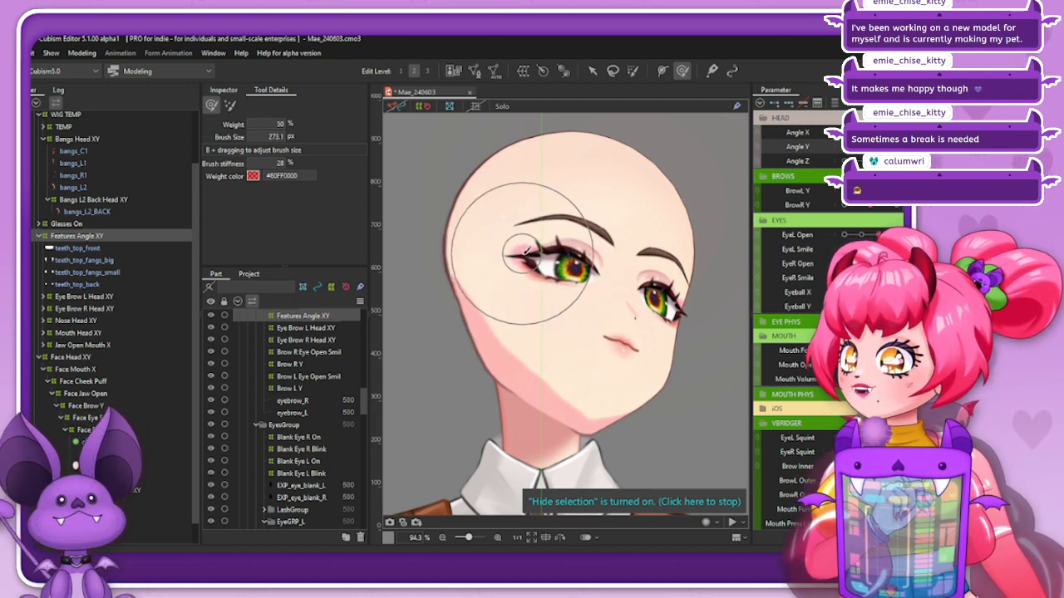
scroll(632, 287, down, 3)
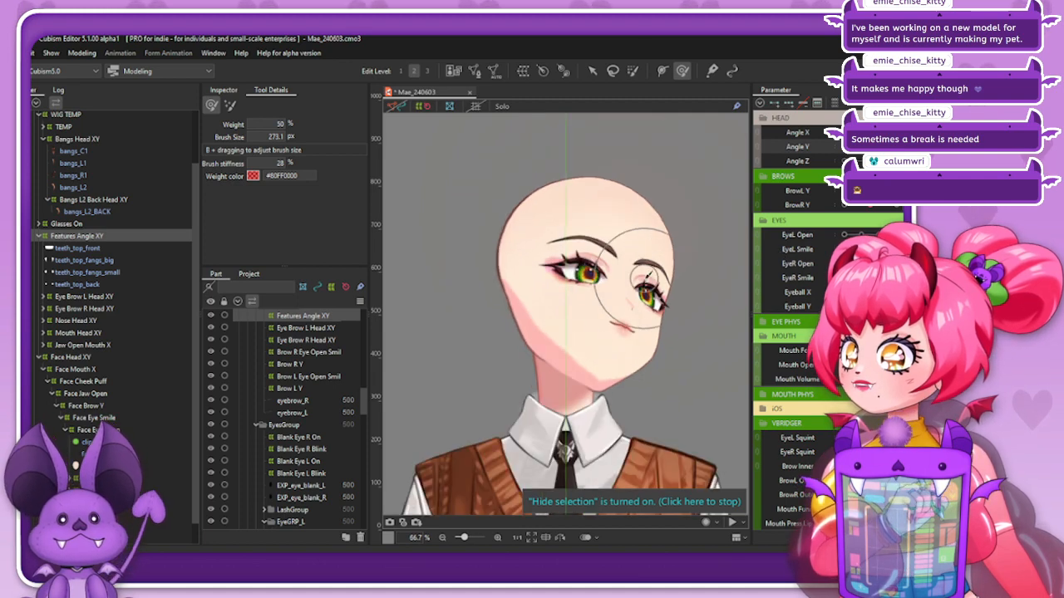
scroll(636, 287, up, 3)
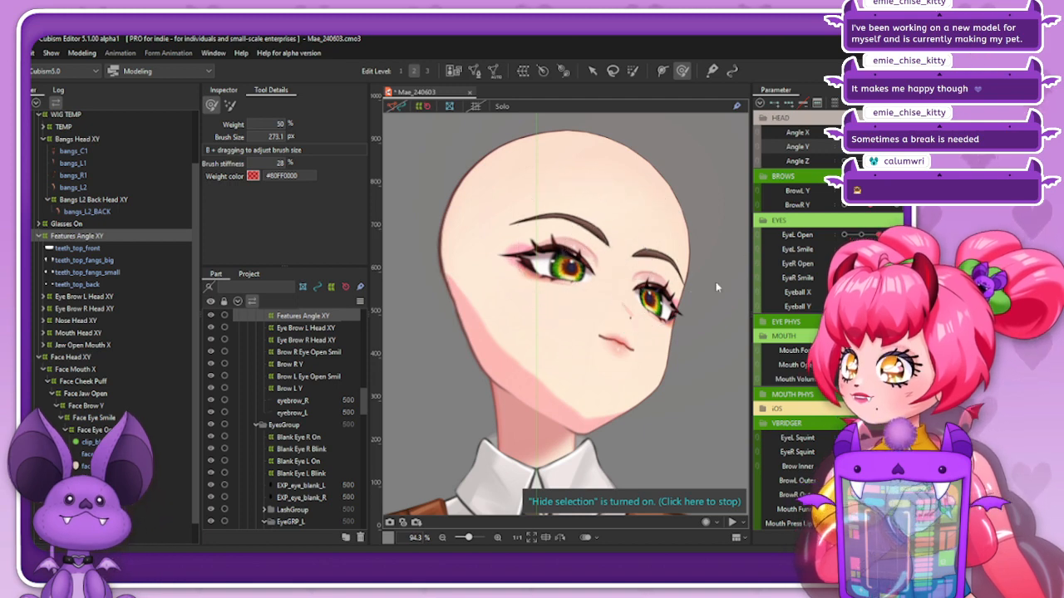
scroll(575, 299, down, 3)
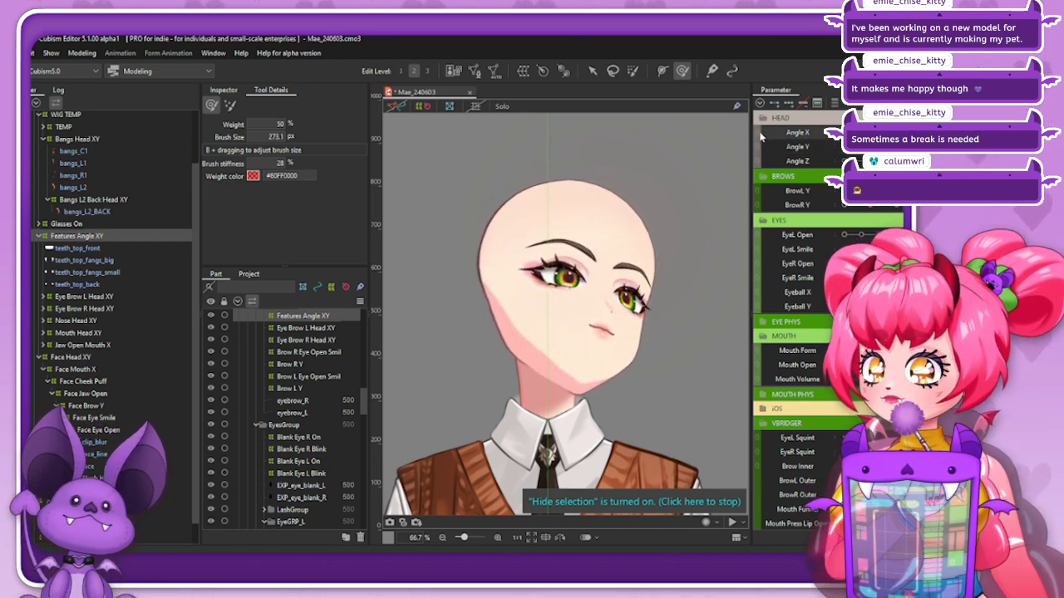
Link Angle X and Angle Y into one combined control, try the second Deform Brush mode at 20% weight on the features, and undo the last change
click(760, 133)
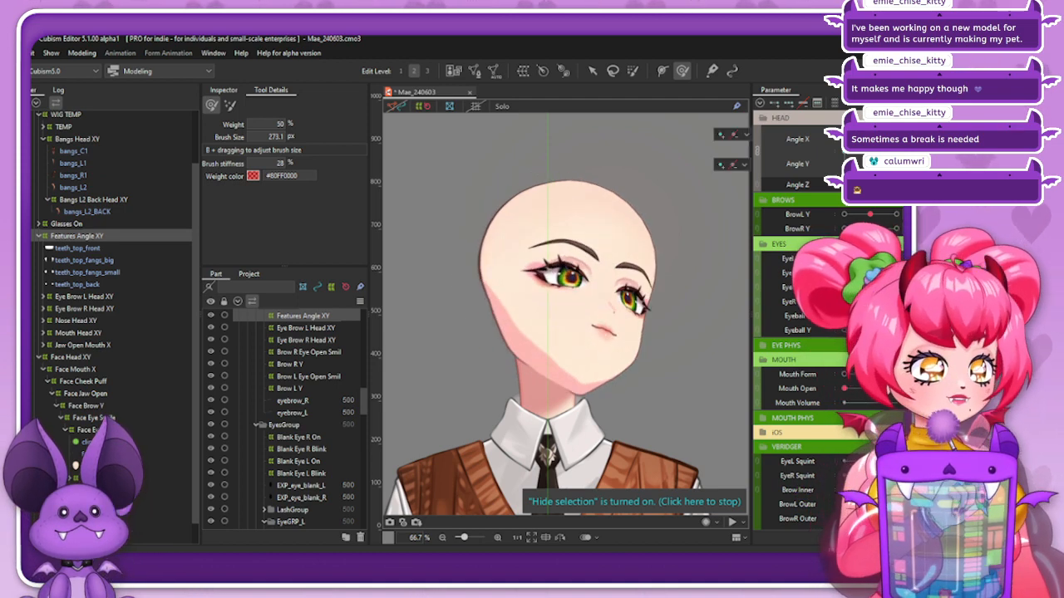
click(229, 106)
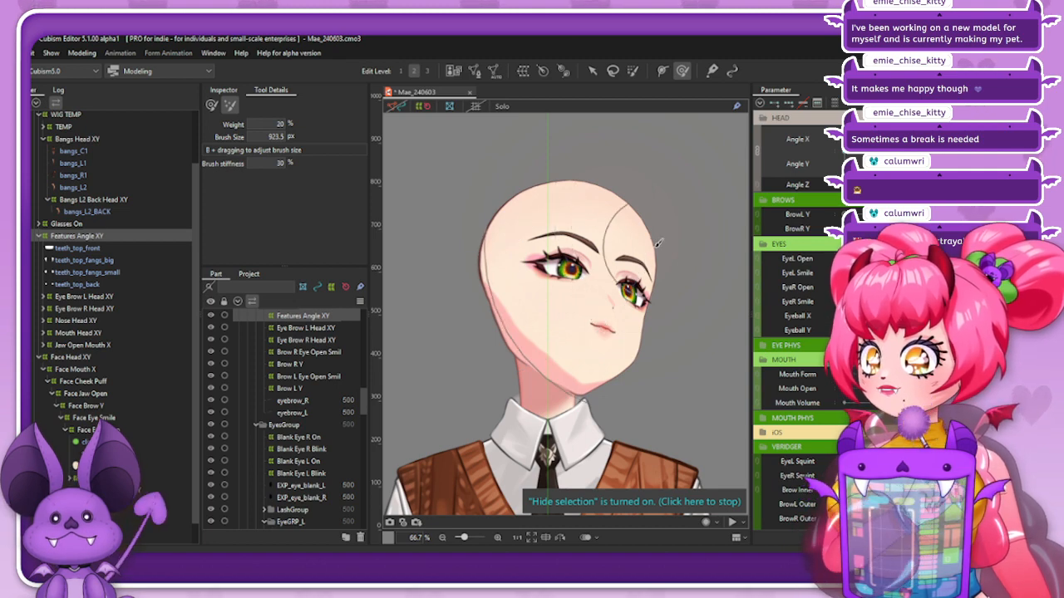
mouse_move(920, 139)
mouse_down()
mouse_move(894, 147)
mouse_move(920, 138)
mouse_move(894, 148)
mouse_move(920, 139)
mouse_move(895, 139)
mouse_move(894, 158)
mouse_move(894, 139)
mouse_up()
key(ctrl+z)
Touch up the upper face area of Features Angle XY in the straight looking-up pose with the 923.5 px Deform Brush
click(921, 139)
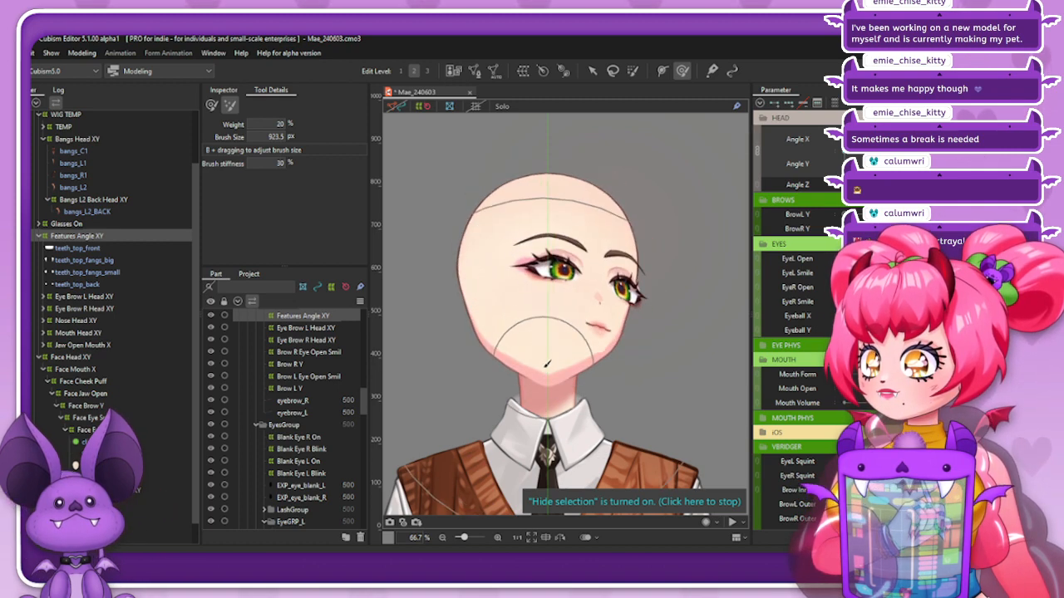
click(894, 150)
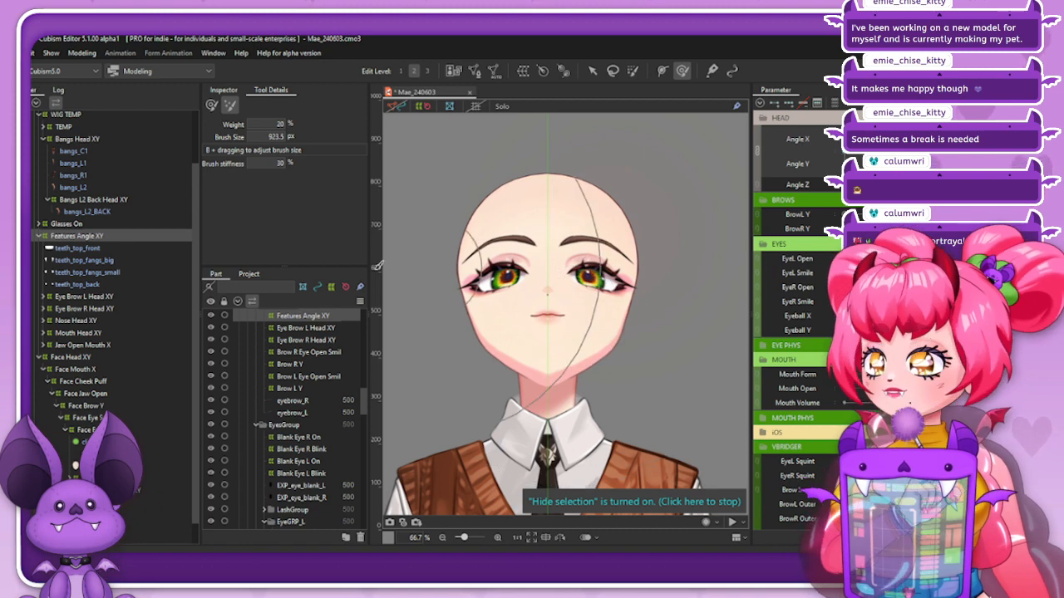
drag(576, 221, 578, 198)
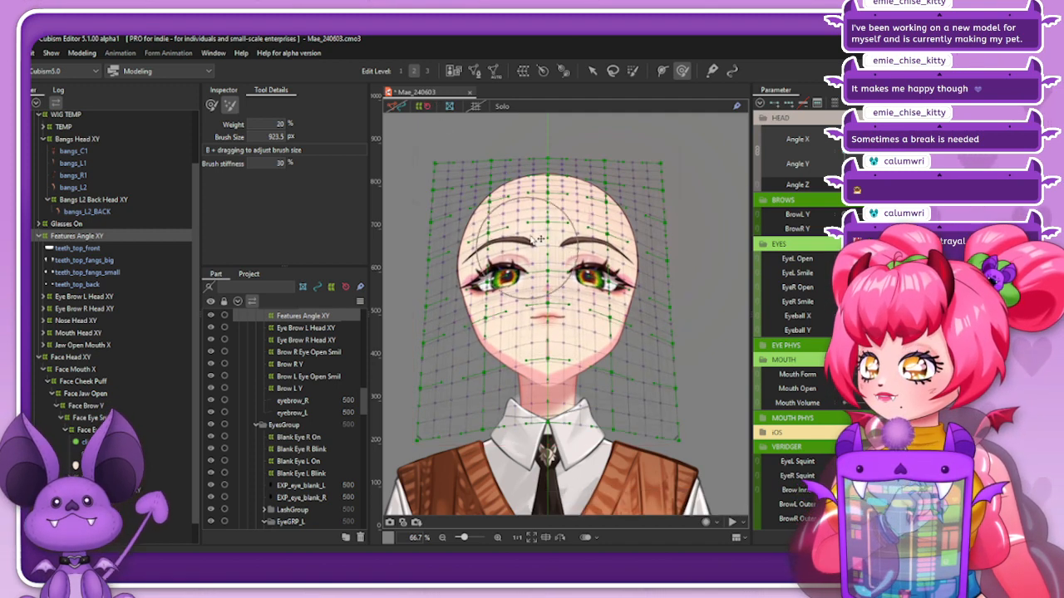
drag(540, 238, 558, 200)
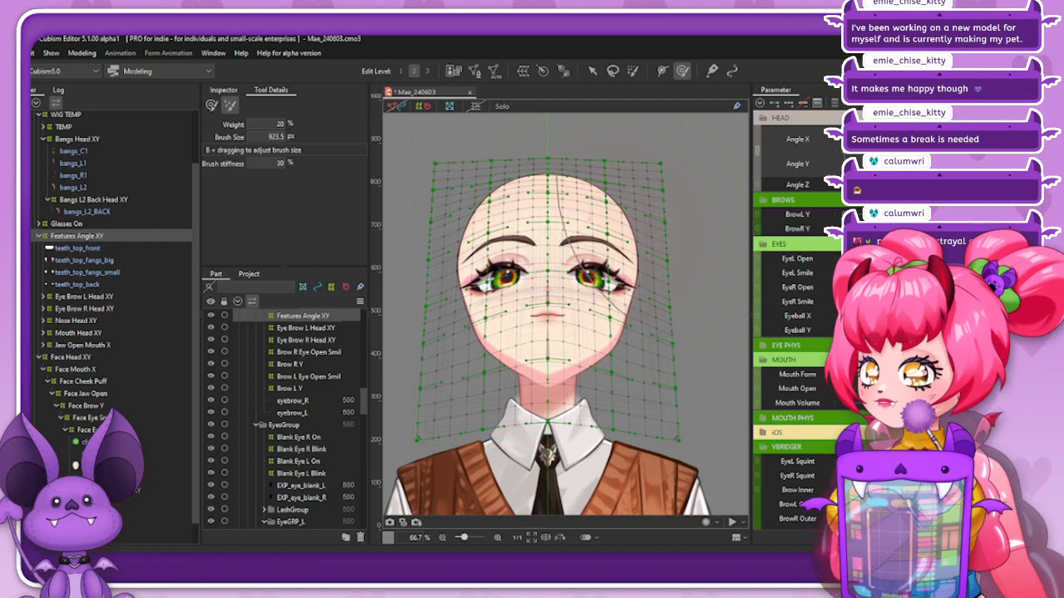
Check the diagonal looking-up pose against the other head angles with the deformer selection hidden, returning to the diagonal pose
drag(900, 151, 956, 168)
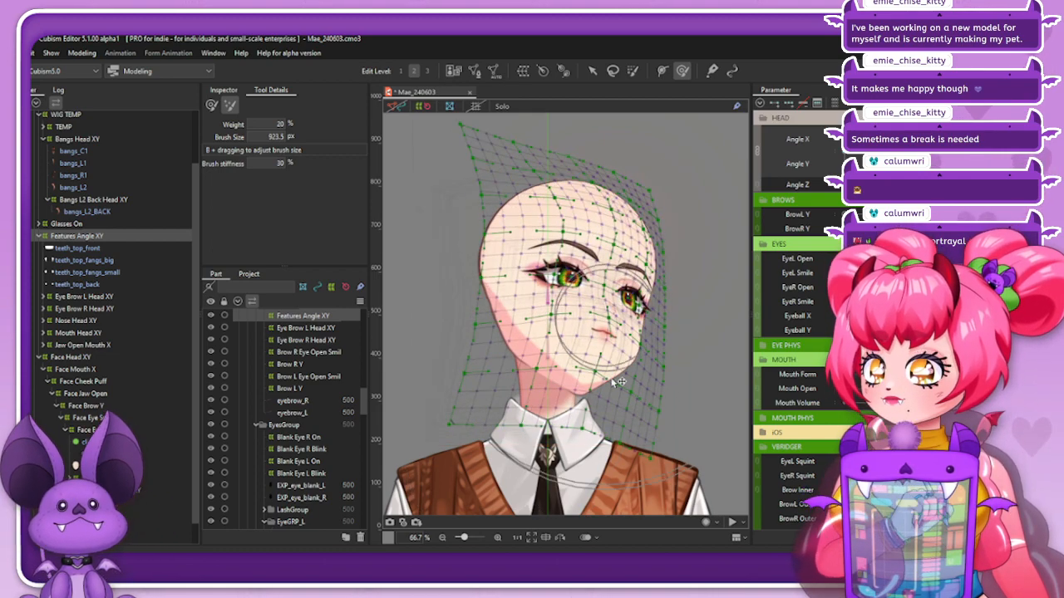
key(ctrl+t)
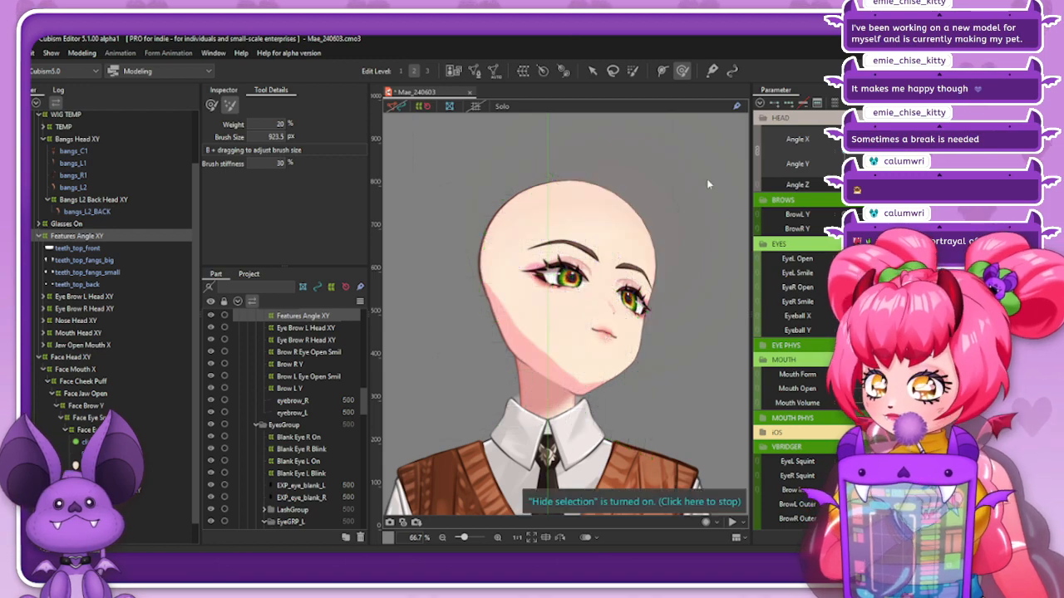
mouse_move(922, 135)
mouse_down()
mouse_move(885, 152)
mouse_move(922, 135)
mouse_move(923, 168)
mouse_move(923, 135)
mouse_move(922, 151)
mouse_move(923, 134)
mouse_move(885, 151)
mouse_move(922, 134)
mouse_up()
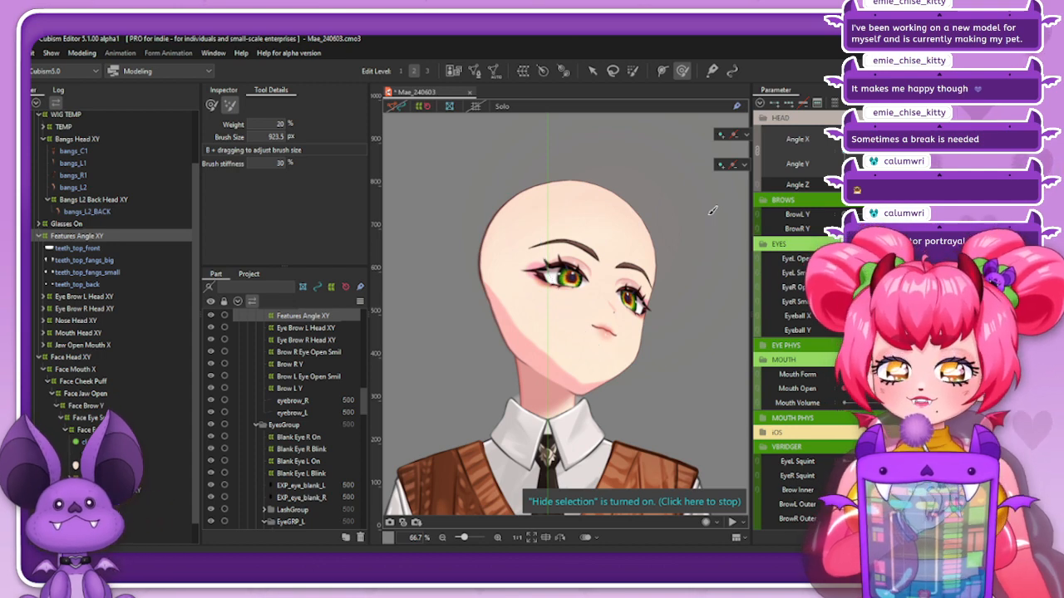
mouse_move(956, 138)
mouse_down()
mouse_move(953, 159)
mouse_move(905, 151)
mouse_up()
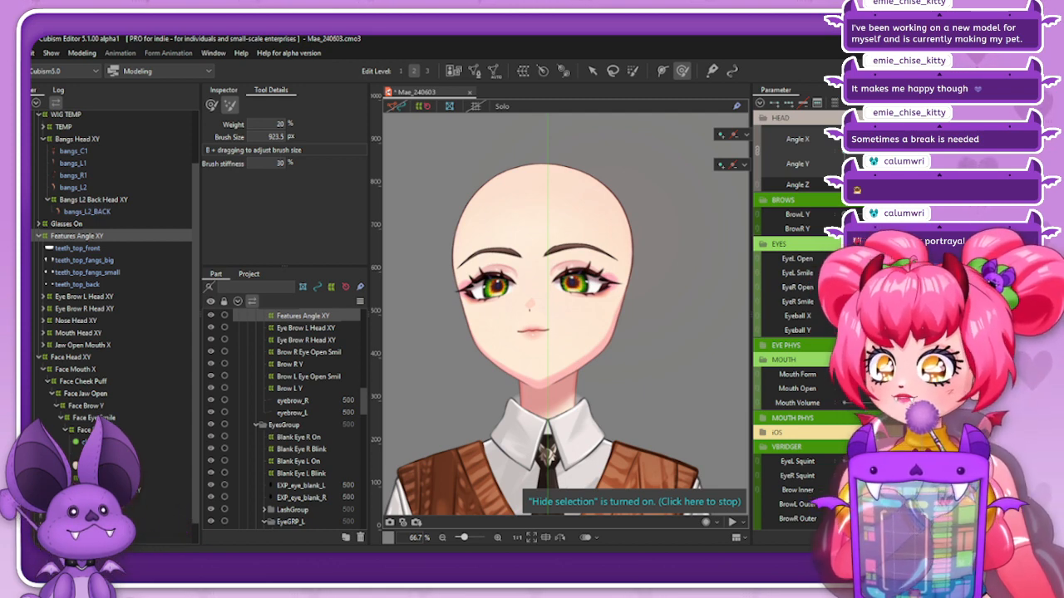
drag(898, 150, 954, 158)
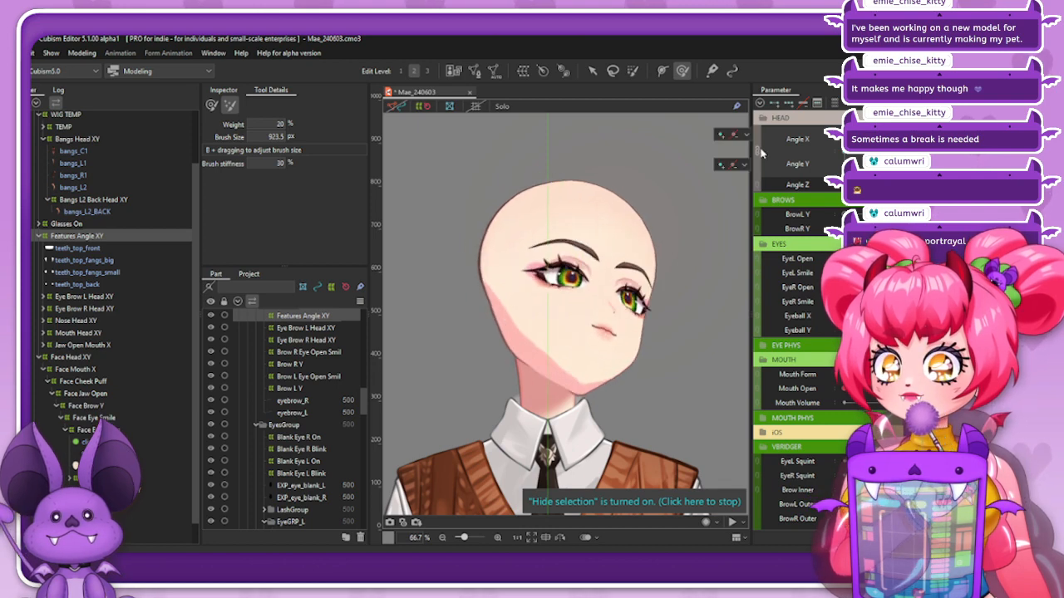
Separate Angle X and Angle Y into individual parameters and reflect the Features Angle XY form to the opposite side of Angle X
click(757, 151)
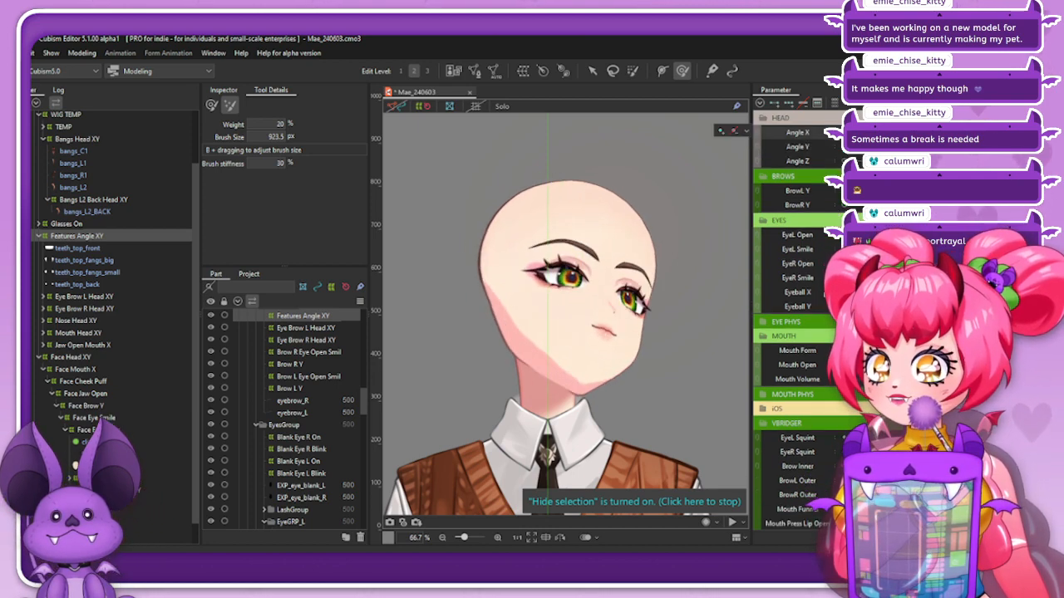
click(977, 106)
click(828, 228)
click(444, 406)
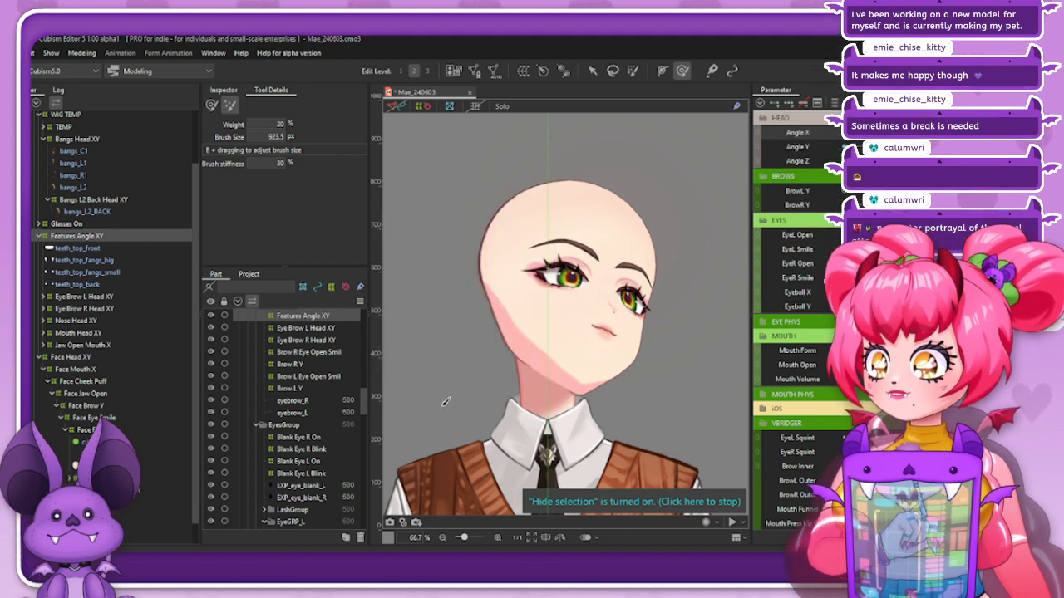
Reflect the Face Head XY warp deformer horizontally from Angle X 30.0, using the center of the canvas as the axis
mouse_move(956, 133)
mouse_down()
mouse_move(858, 133)
mouse_move(956, 133)
mouse_up()
click(93, 356)
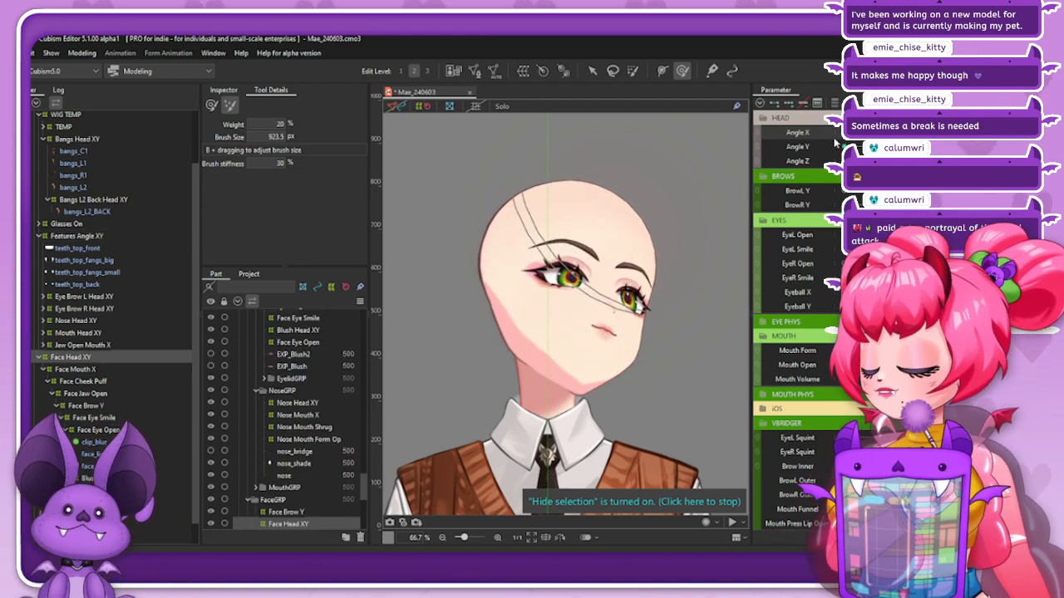
right_click(783, 116)
click(810, 215)
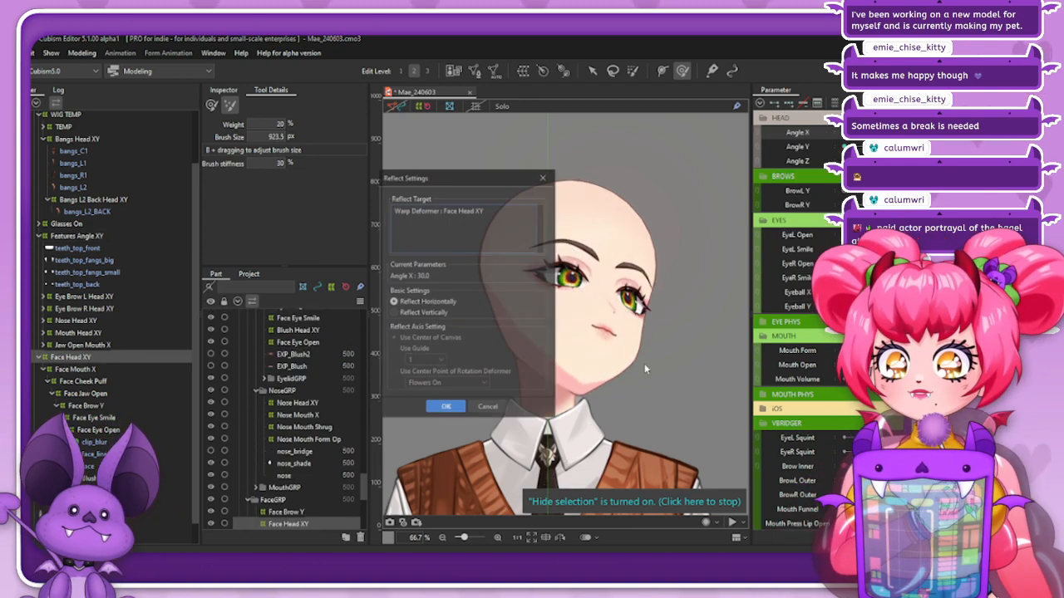
click(457, 408)
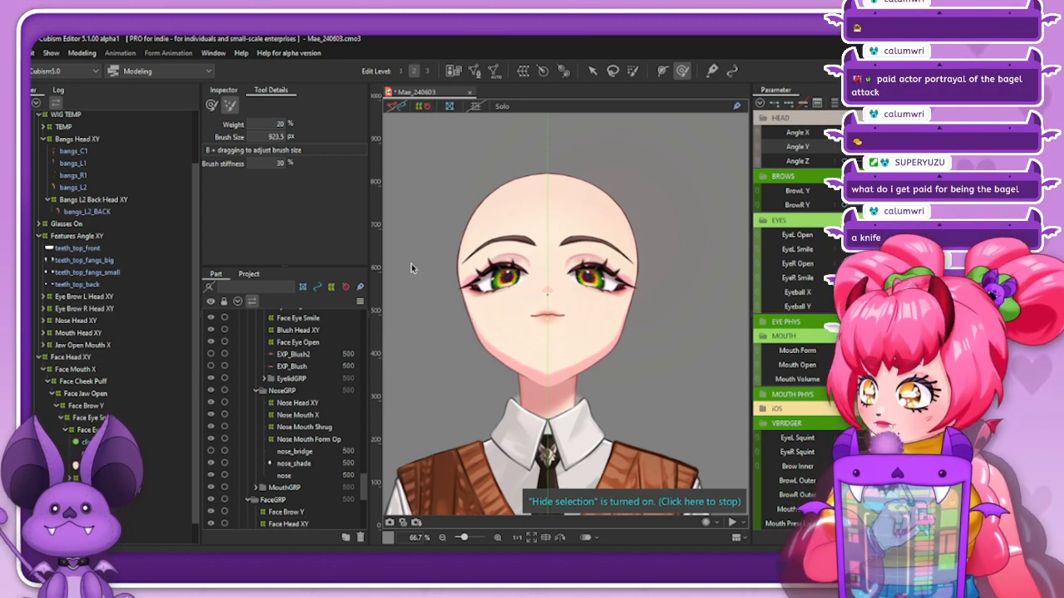
Apply a slight Perspective temporary deformation to Features Angle XY in the straight looking-up pose, narrowing its upper edge, and deselect the deformer
click(125, 237)
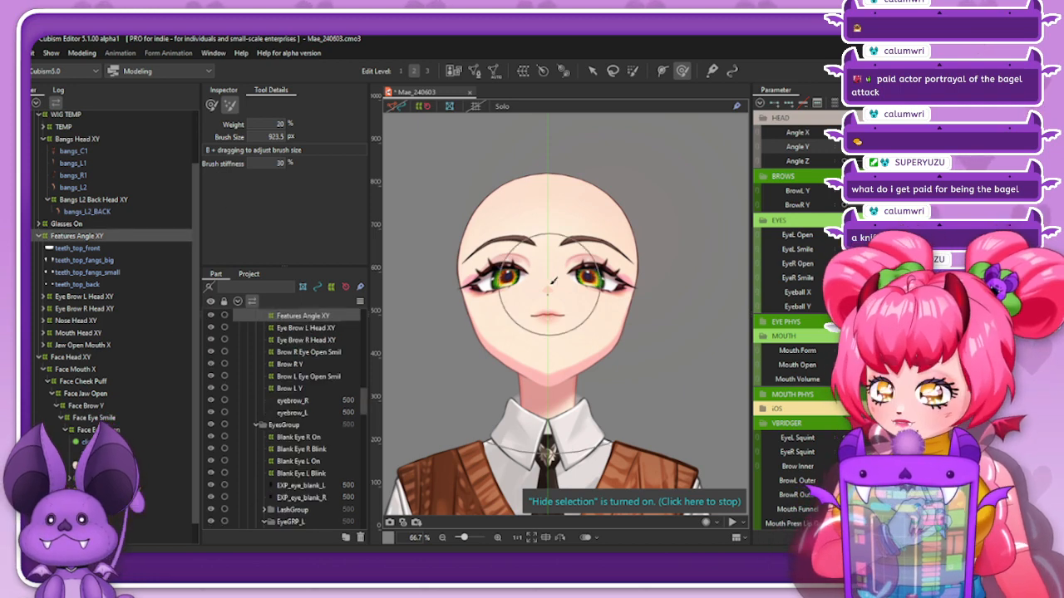
click(81, 52)
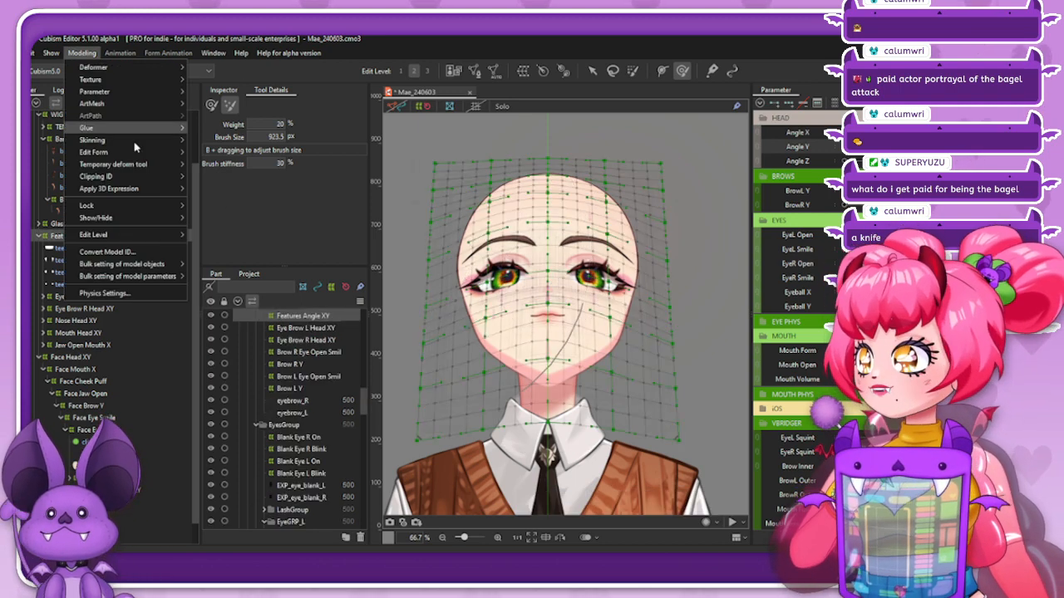
mouse_move(146, 192)
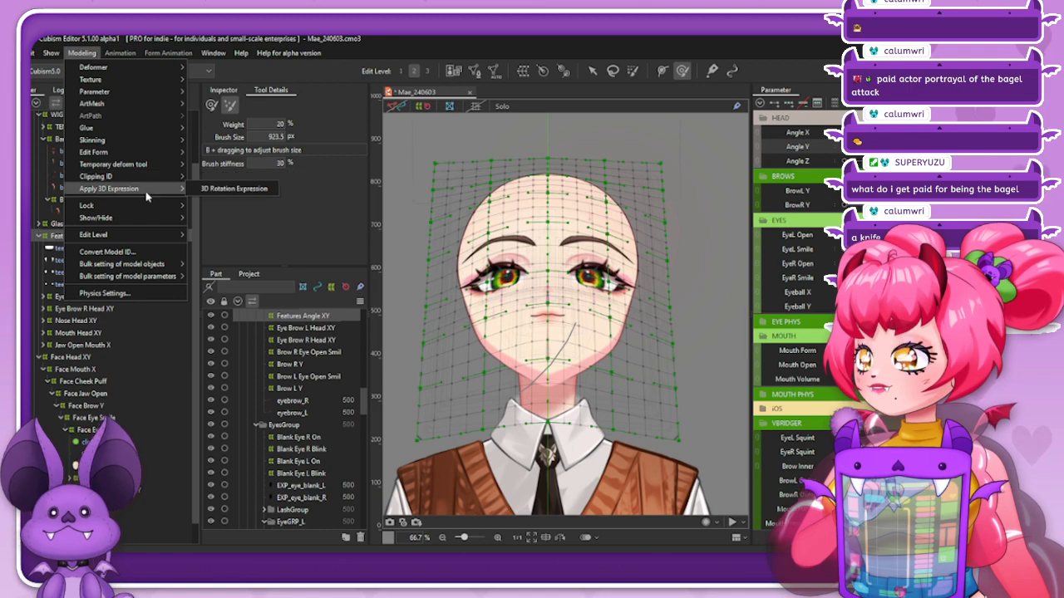
mouse_move(155, 143)
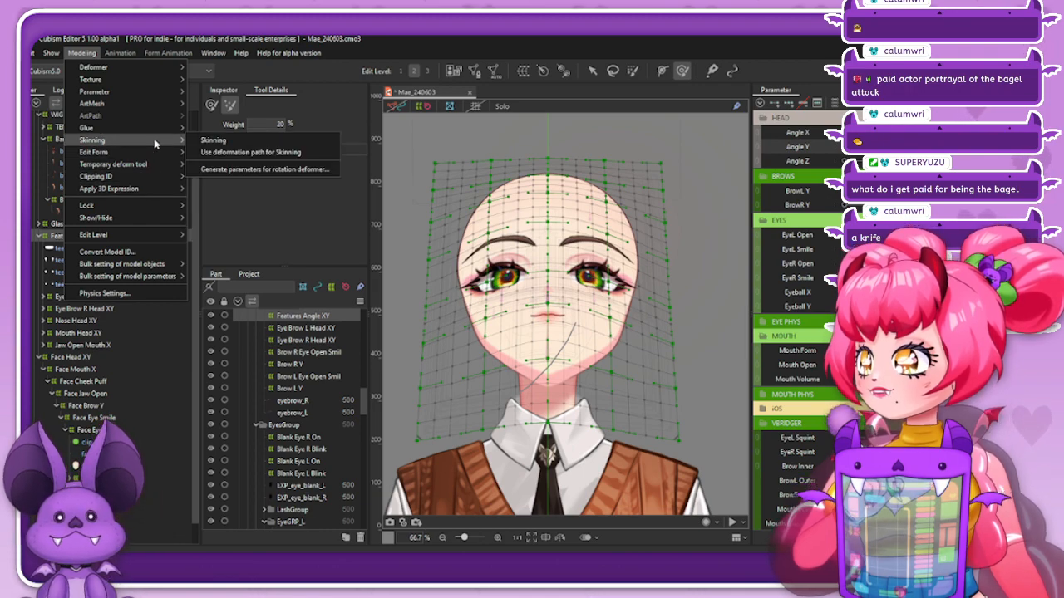
mouse_move(162, 124)
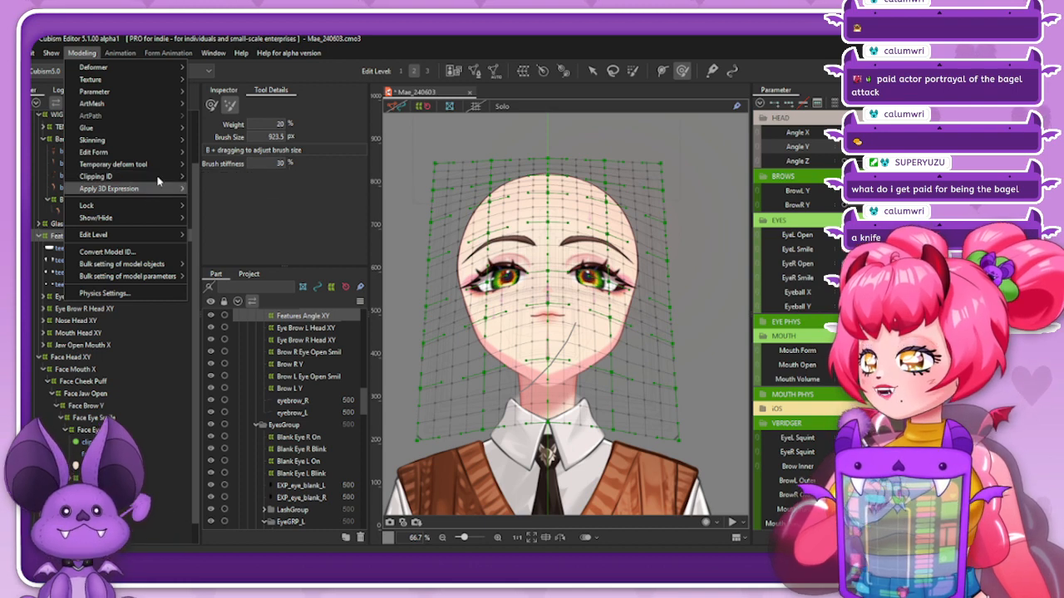
mouse_move(133, 164)
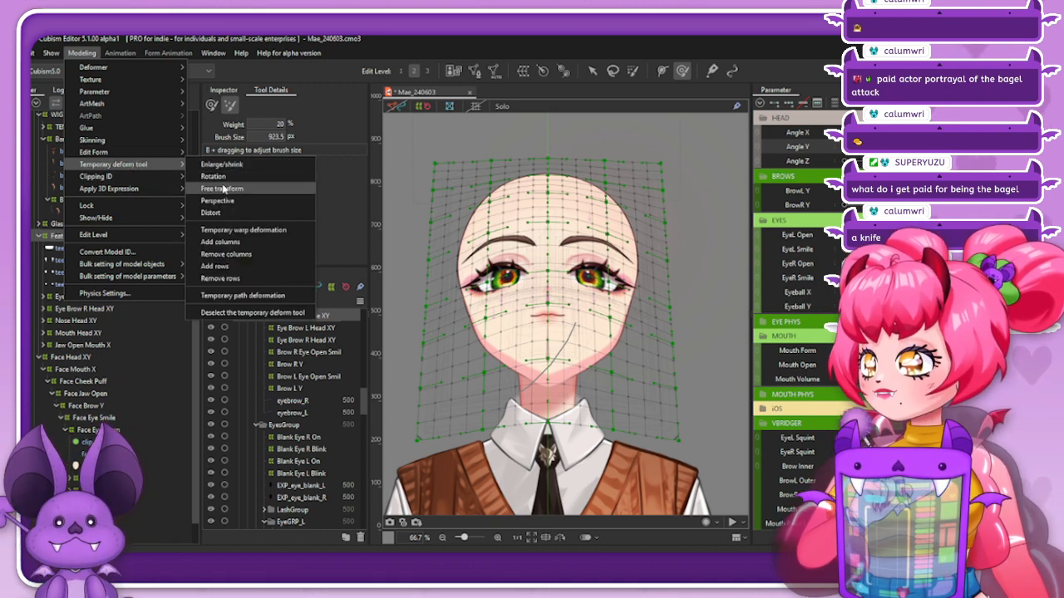
click(216, 202)
click(594, 72)
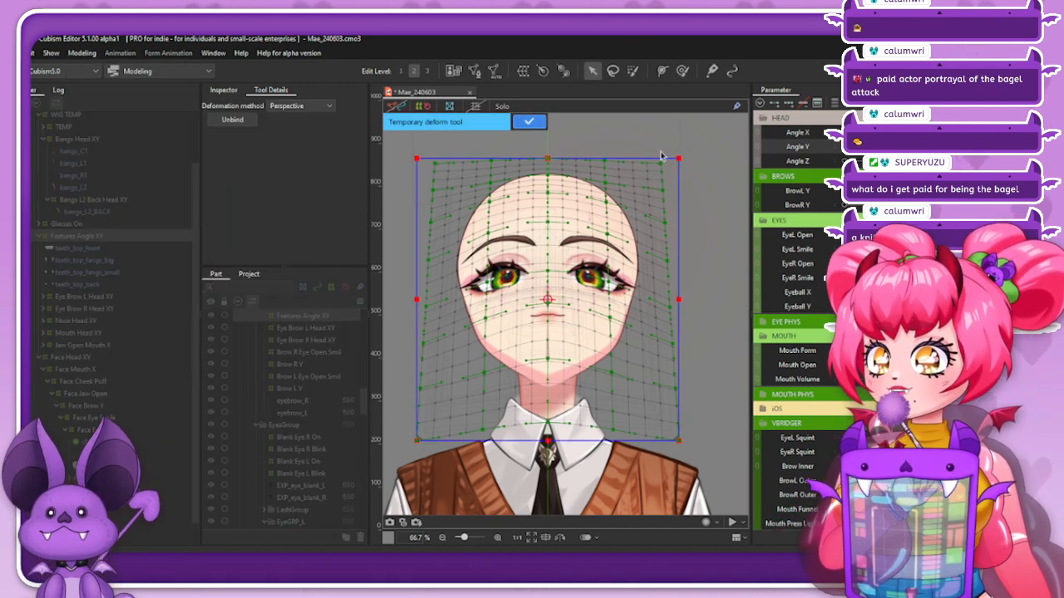
drag(679, 161, 678, 160)
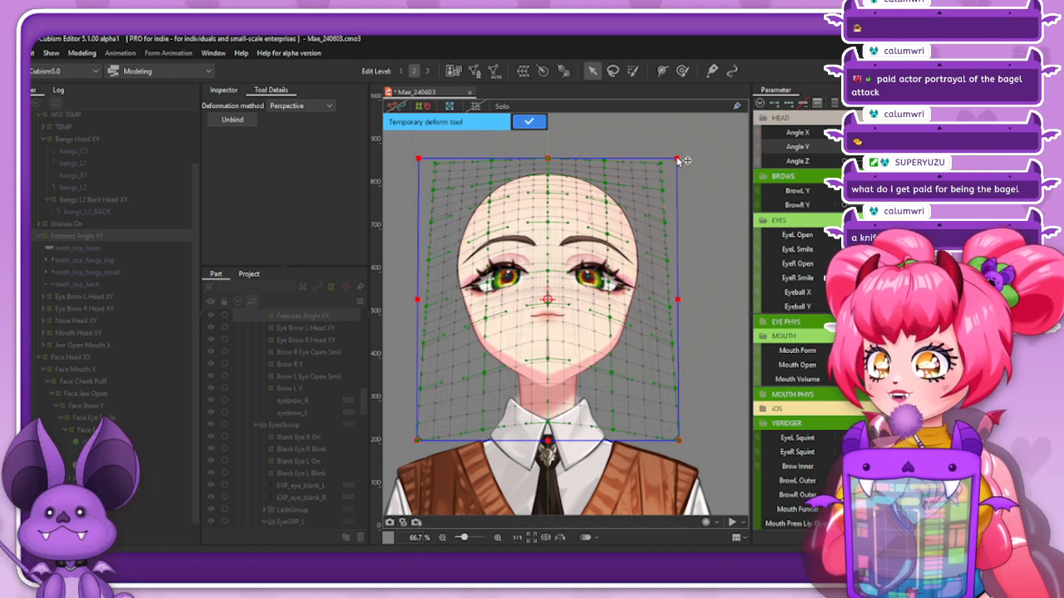
click(540, 124)
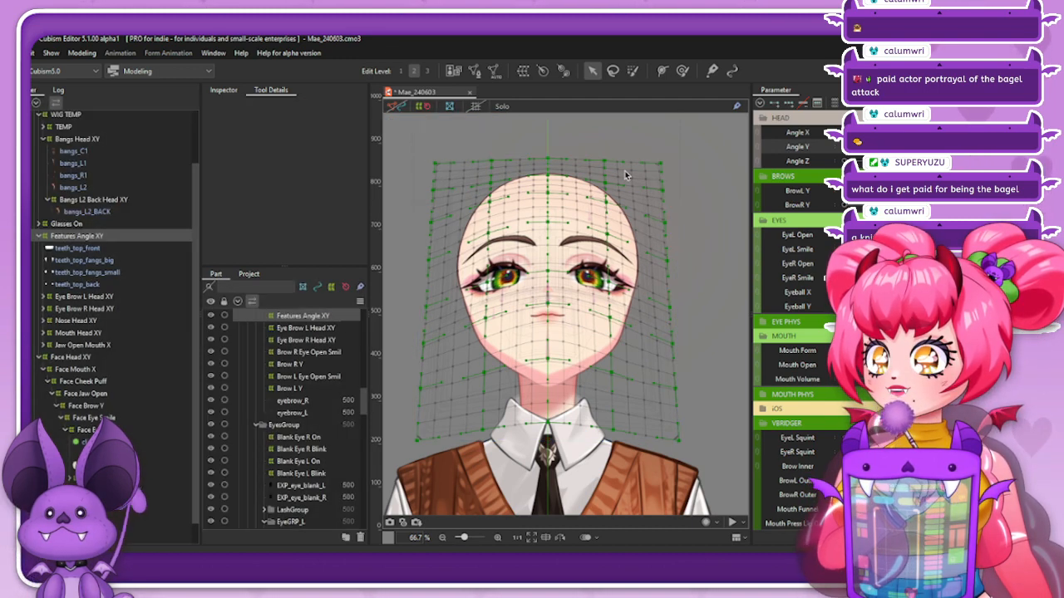
click(424, 116)
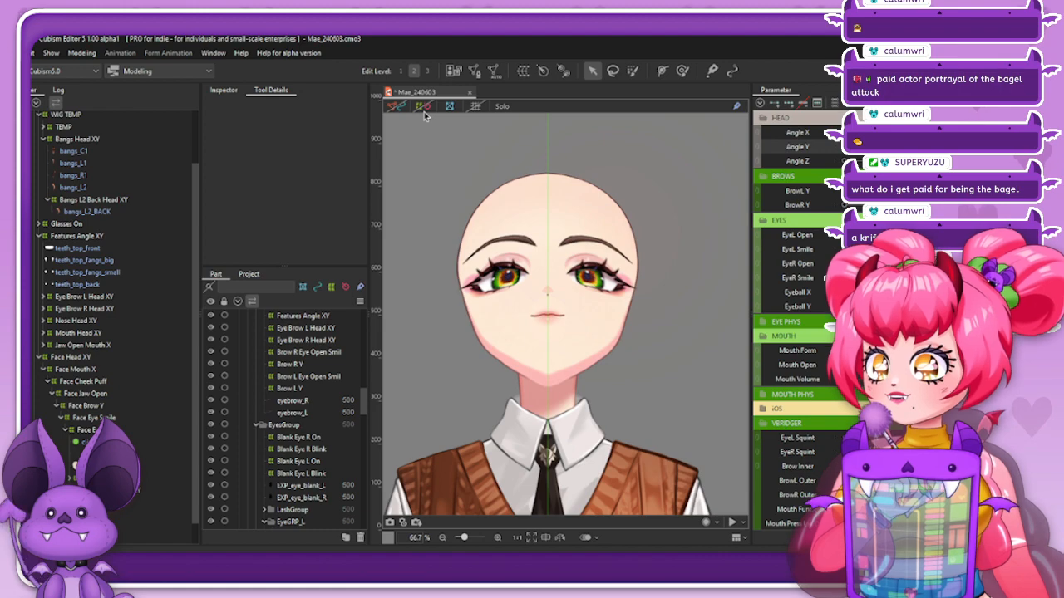
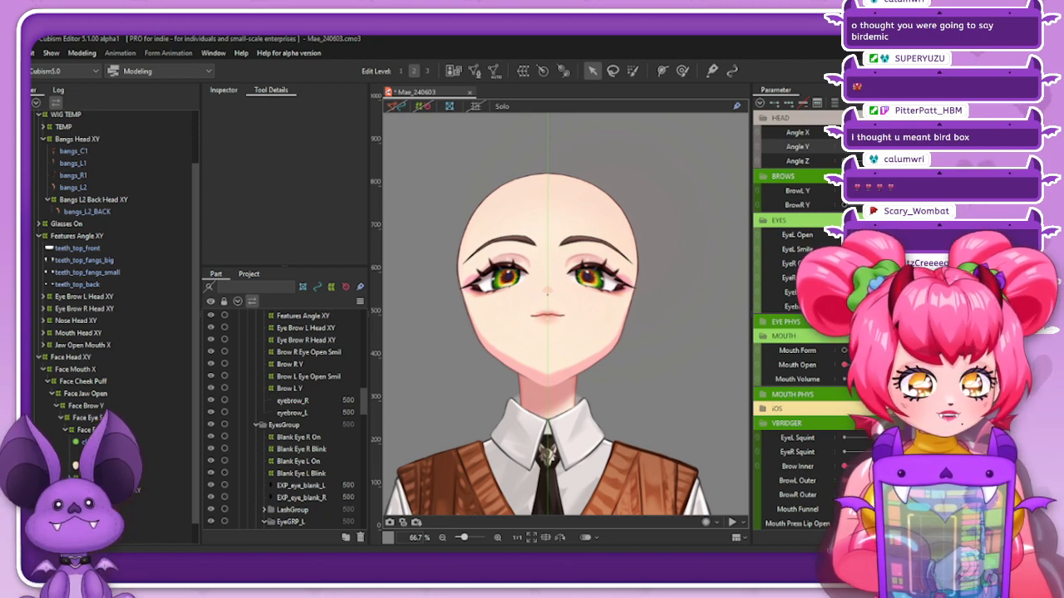
Switch to the browser and examine the cover image of The Birdcage, including the title and the seated figures, at up to 200%
drag(676, 549, 592, 46)
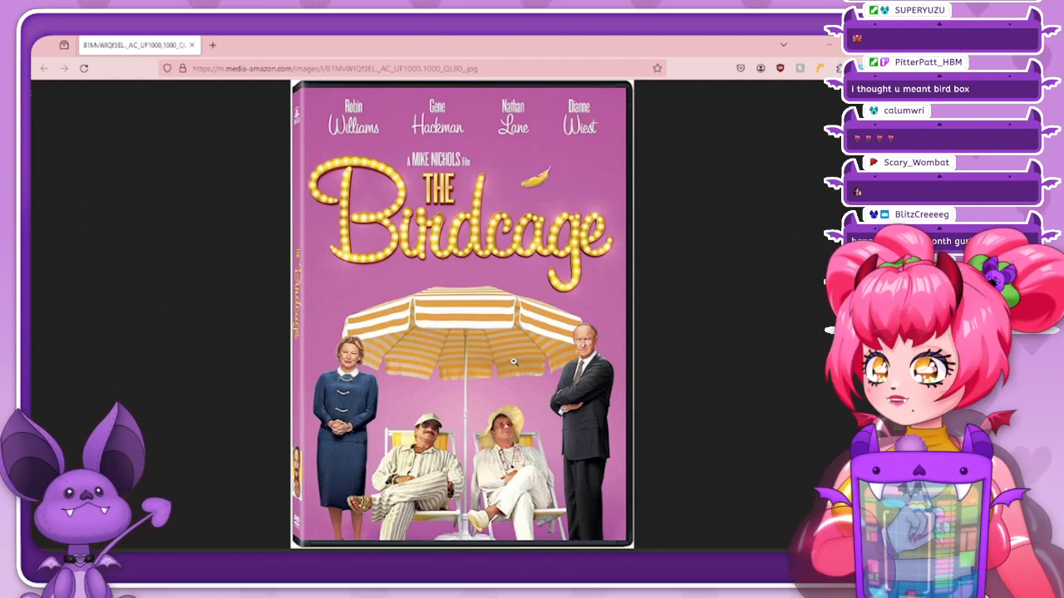
click(442, 470)
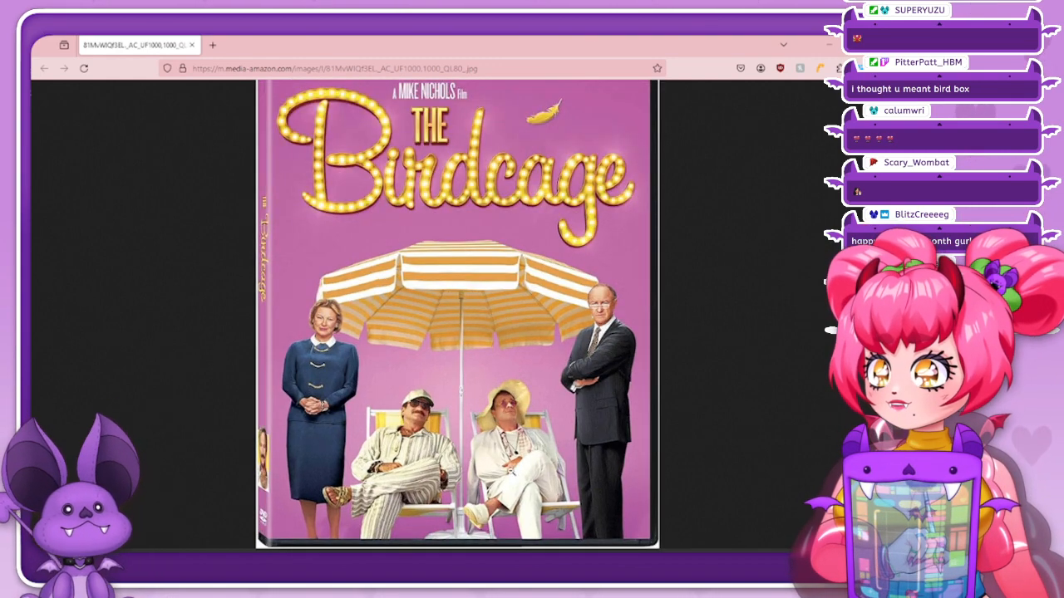
scroll(638, 334, up, 2)
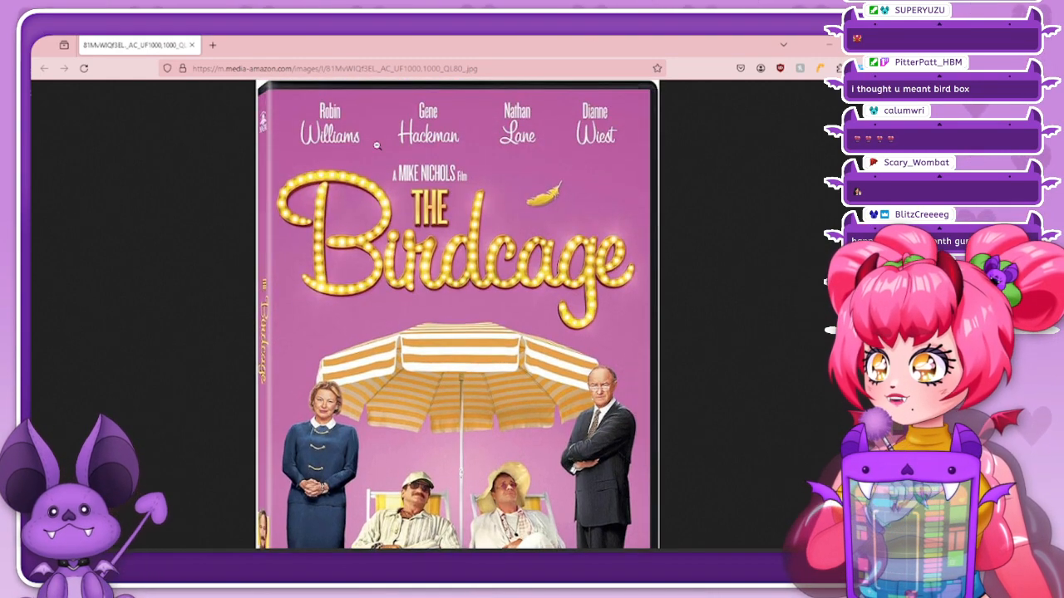
scroll(378, 146, down, 2)
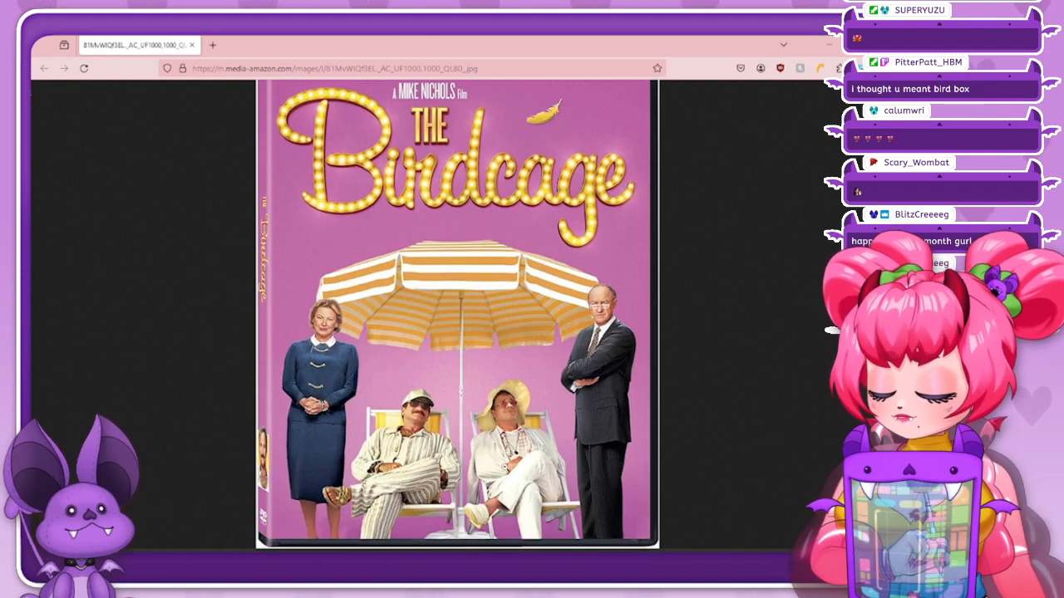
scroll(504, 468, up, 4)
scroll(504, 468, up, 1)
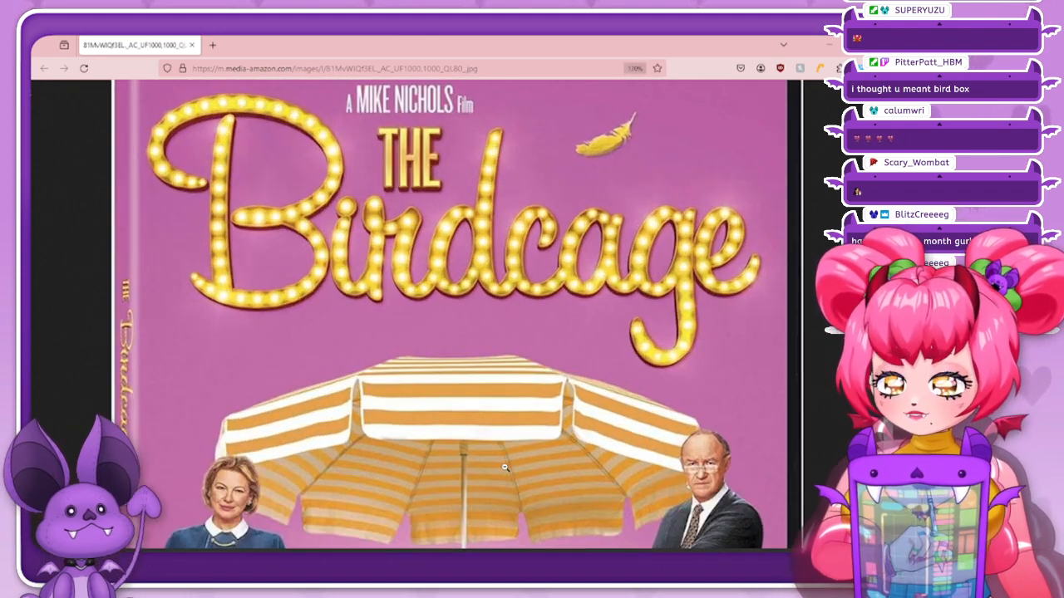
scroll(658, 377, down, 4)
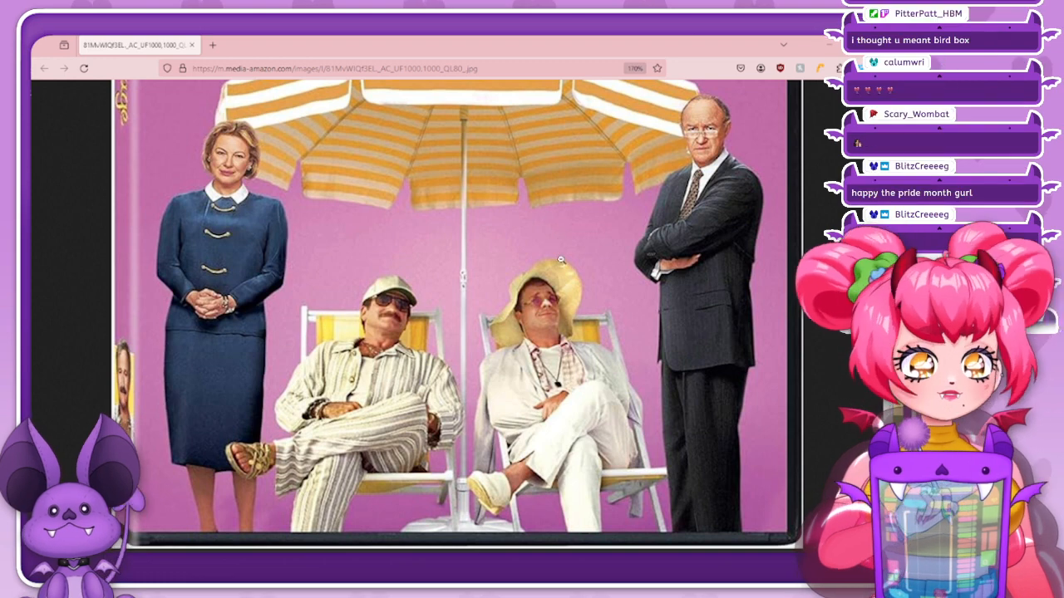
click(584, 251)
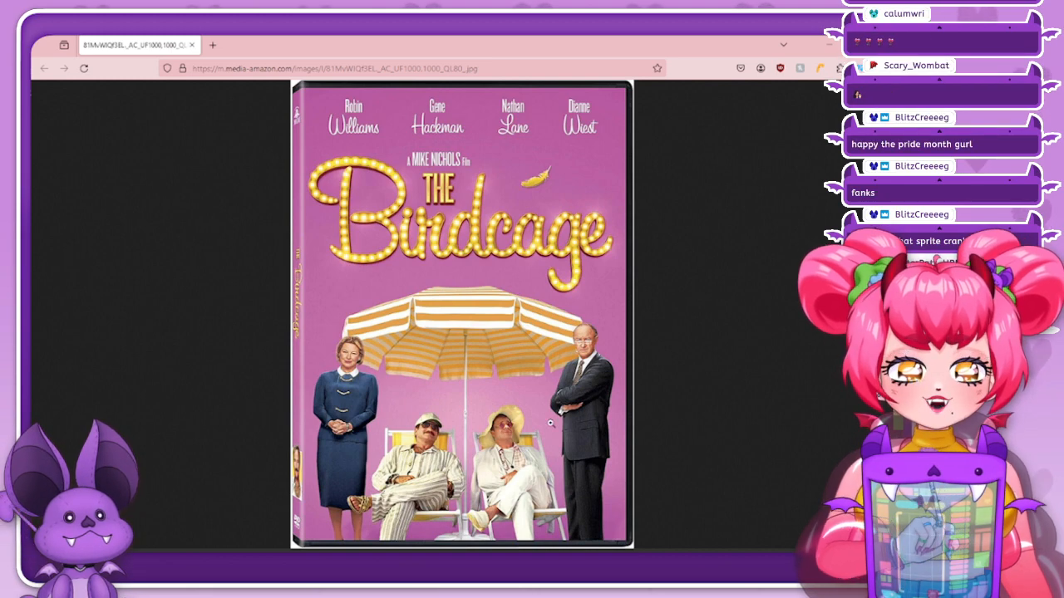
click(515, 430)
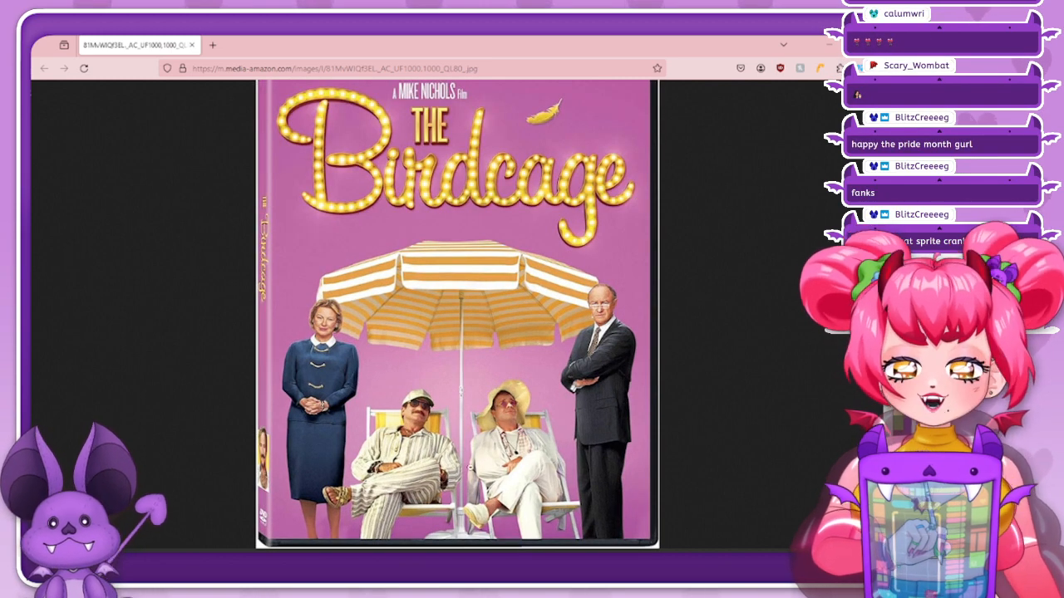
ctrl+scroll(539, 481, up, 6)
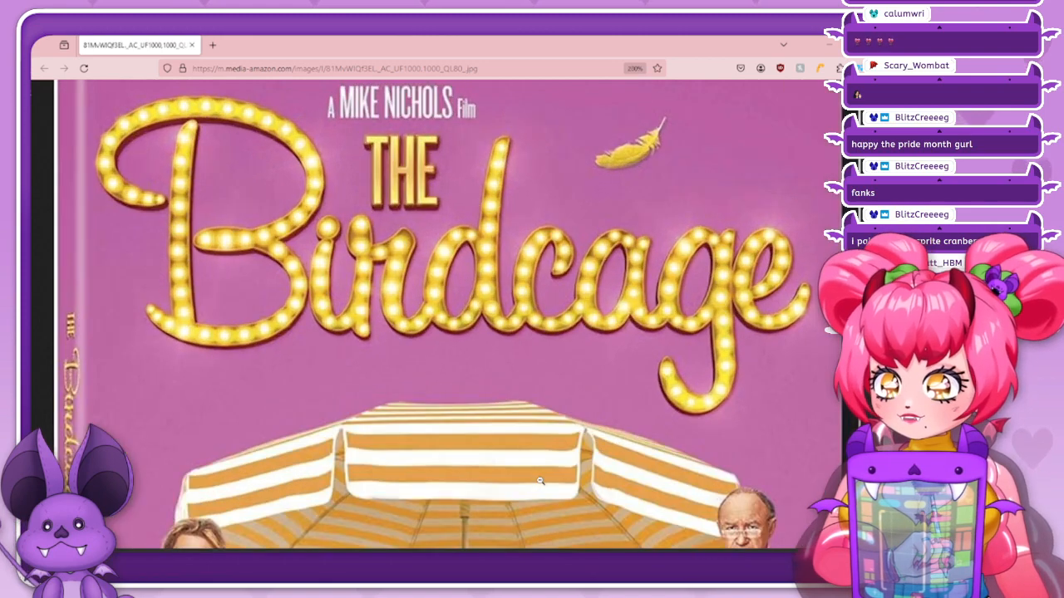
scroll(539, 480, down, 5)
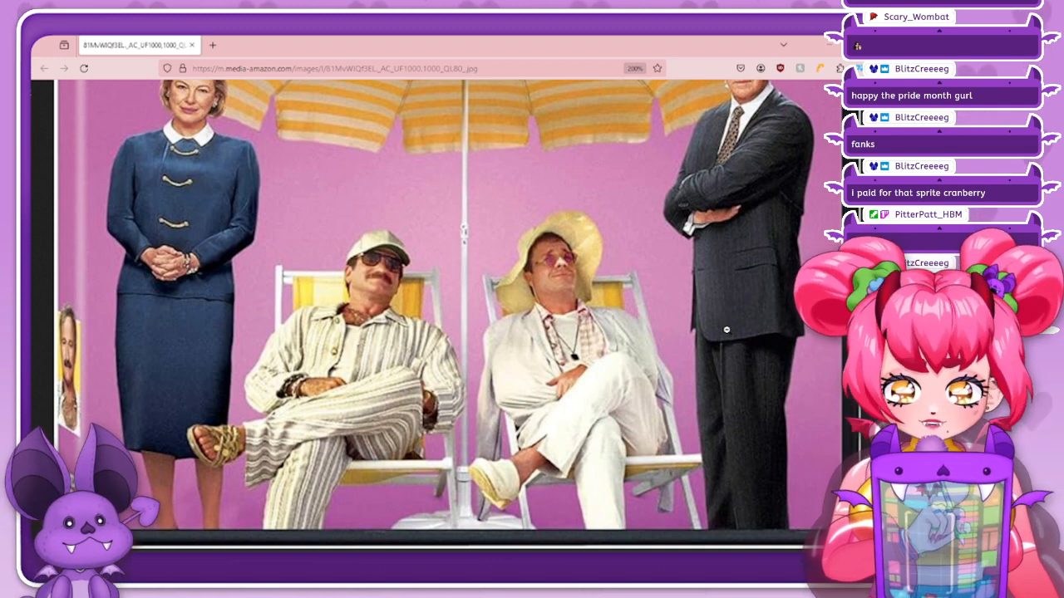
Reset the zoom of the Birdcage cover image and examine its seated and standing figures again at up to 200%
key(ctrl+0)
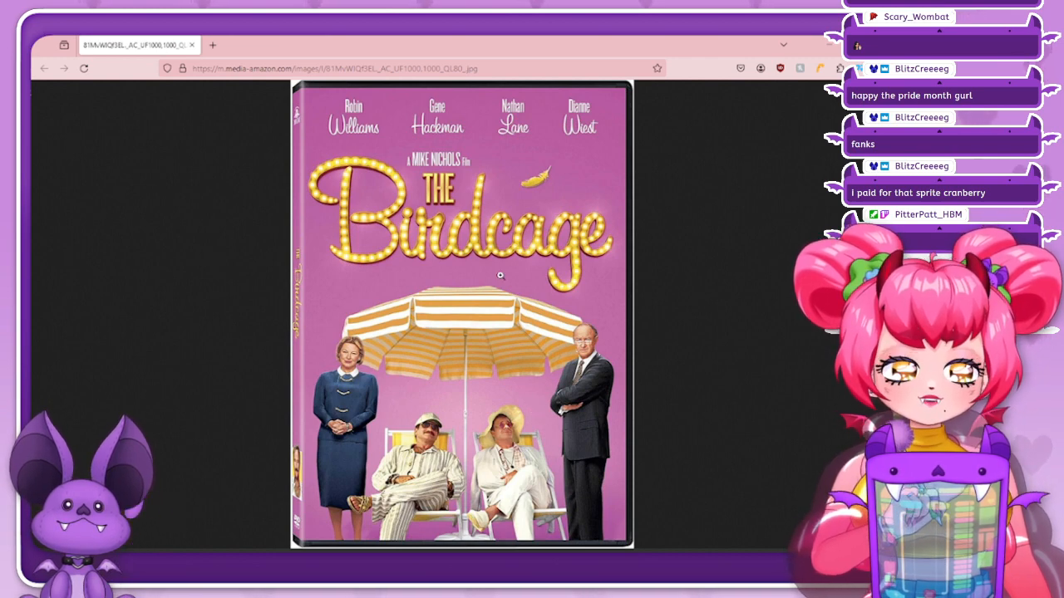
key(ctrl+plus)
key(ctrl+plus)
key(ctrl+plus)
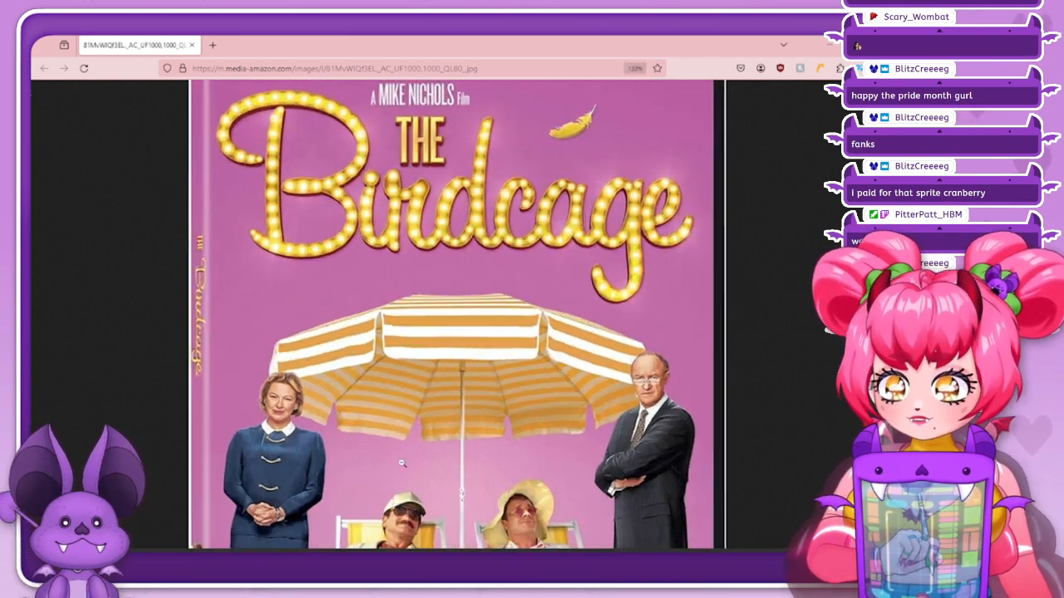
key(ctrl+plus)
key(ctrl+plus)
scroll(402, 463, down, 4)
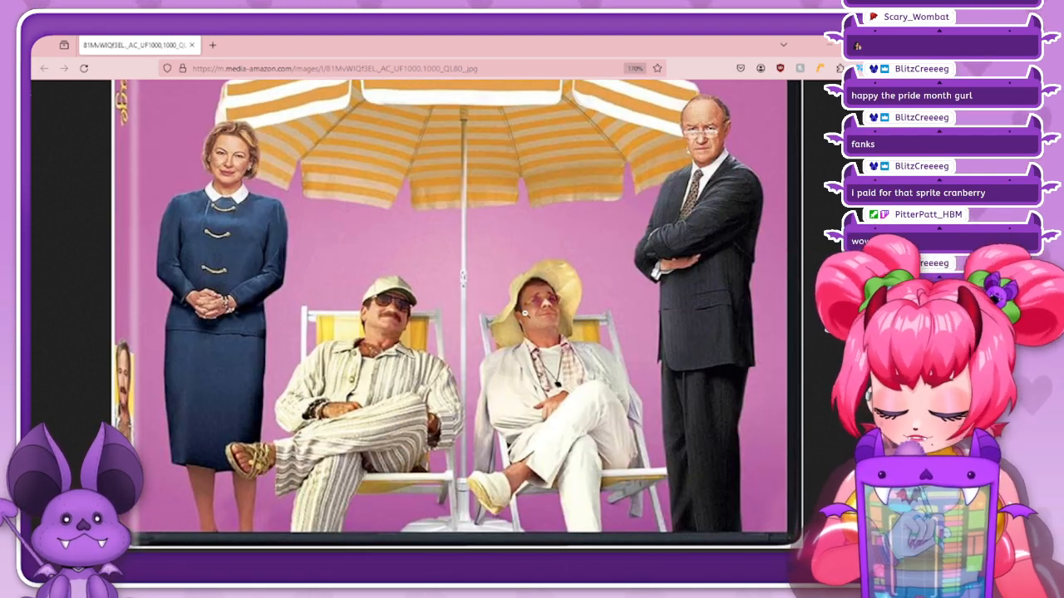
key(ctrl+plus)
scroll(665, 311, down, 2)
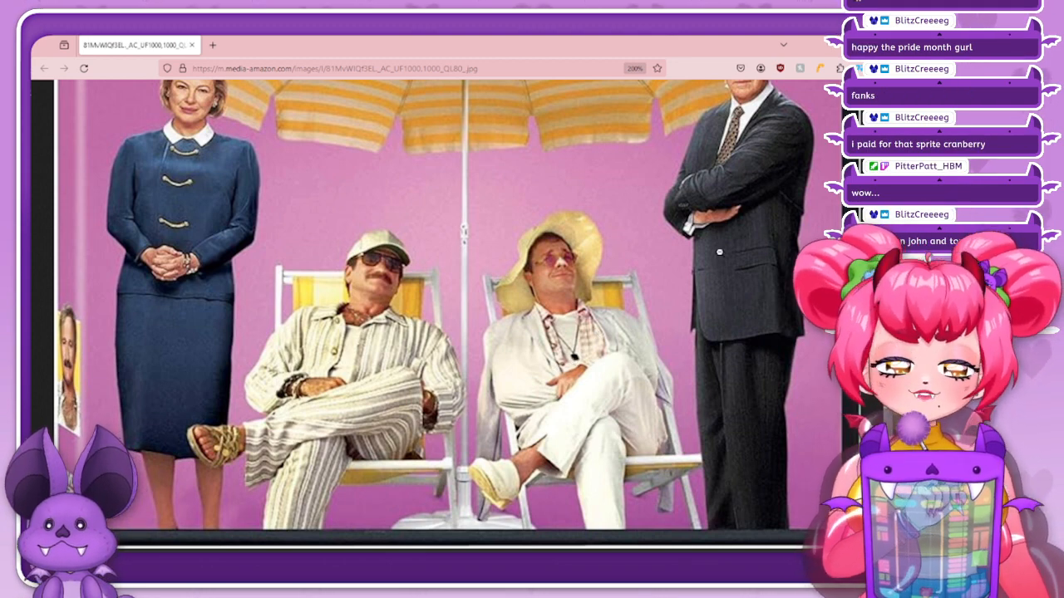
scroll(720, 253, up, 3)
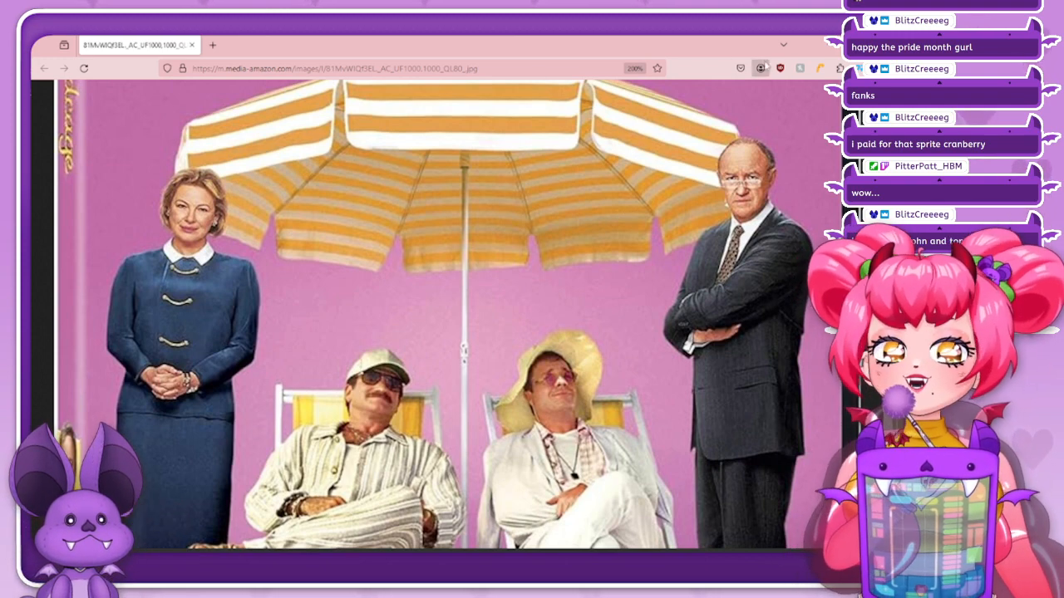
Switch back to Live2D Cubism Editor and collapse the BROWS and EYES parameter groups
key(alt+Tab)
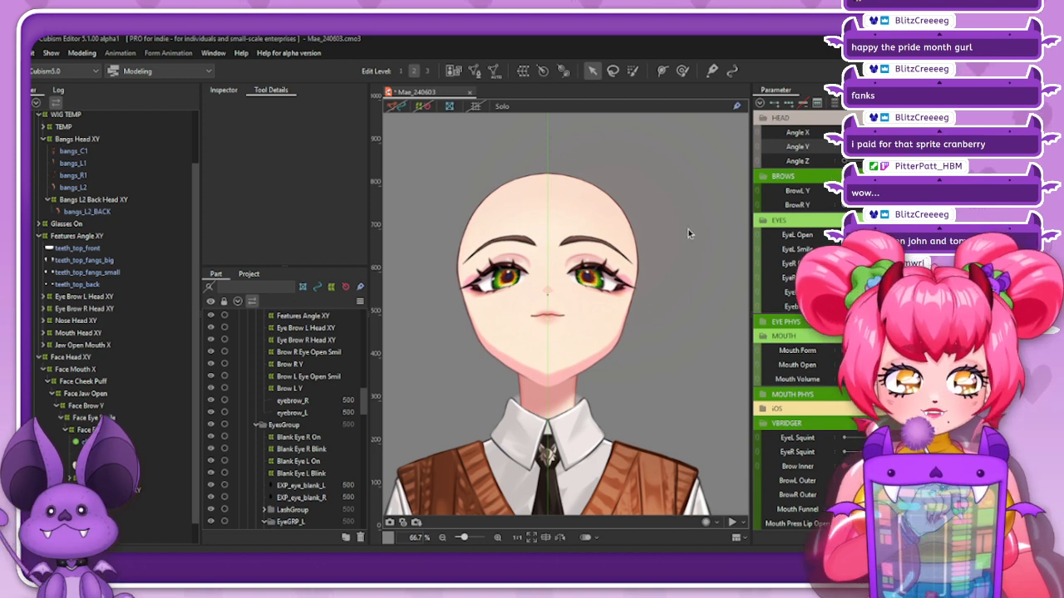
click(798, 176)
click(814, 190)
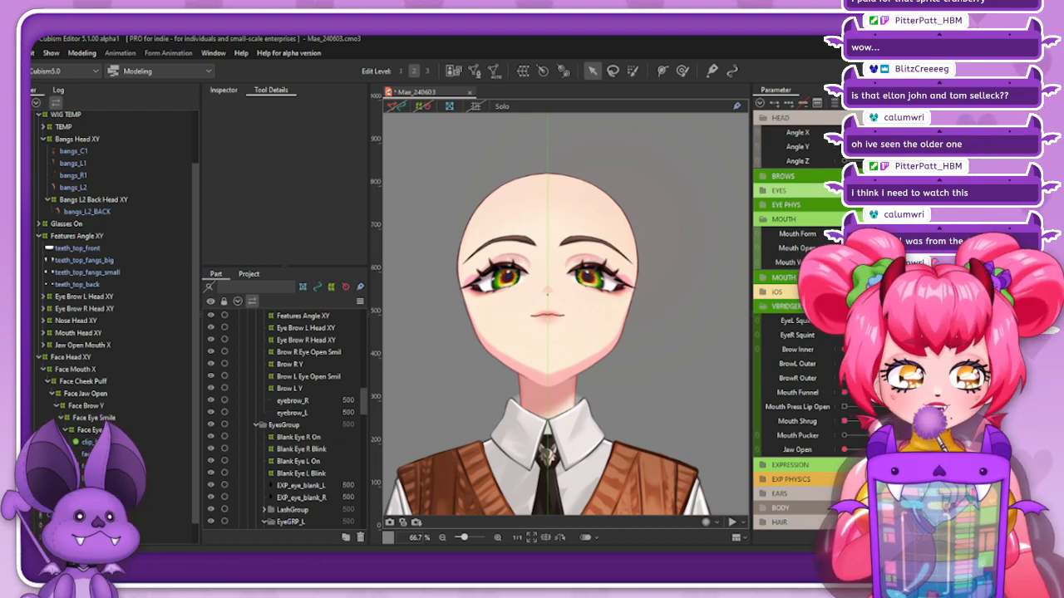
Vary Angle X and Angle Y to preview the head facing forward, turned sideways, and turned while looking up
drag(897, 147, 834, 158)
click(870, 146)
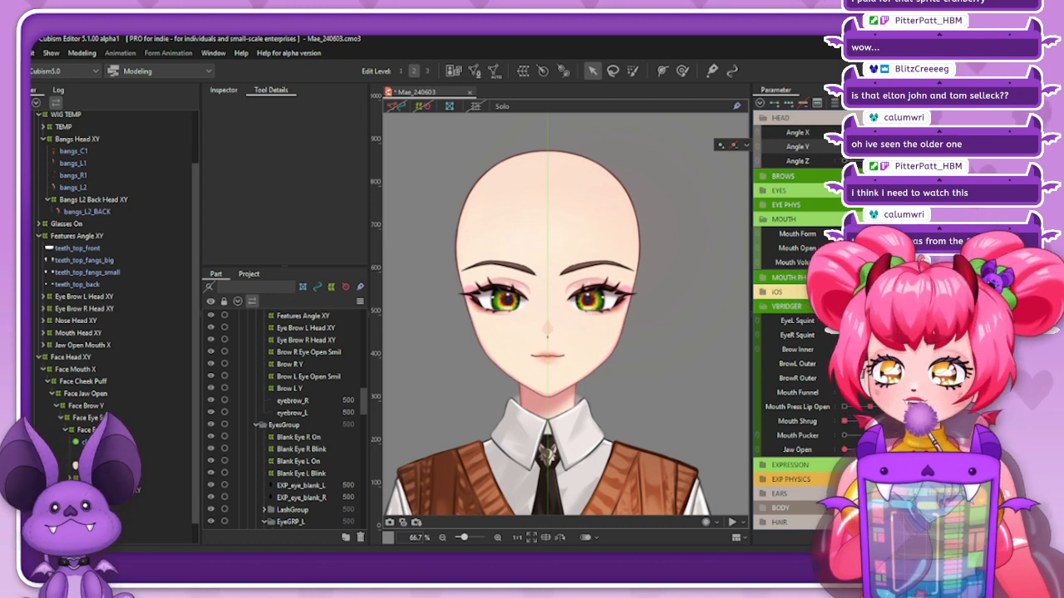
mouse_move(871, 147)
mouse_down()
mouse_move(845, 147)
mouse_move(870, 146)
mouse_up()
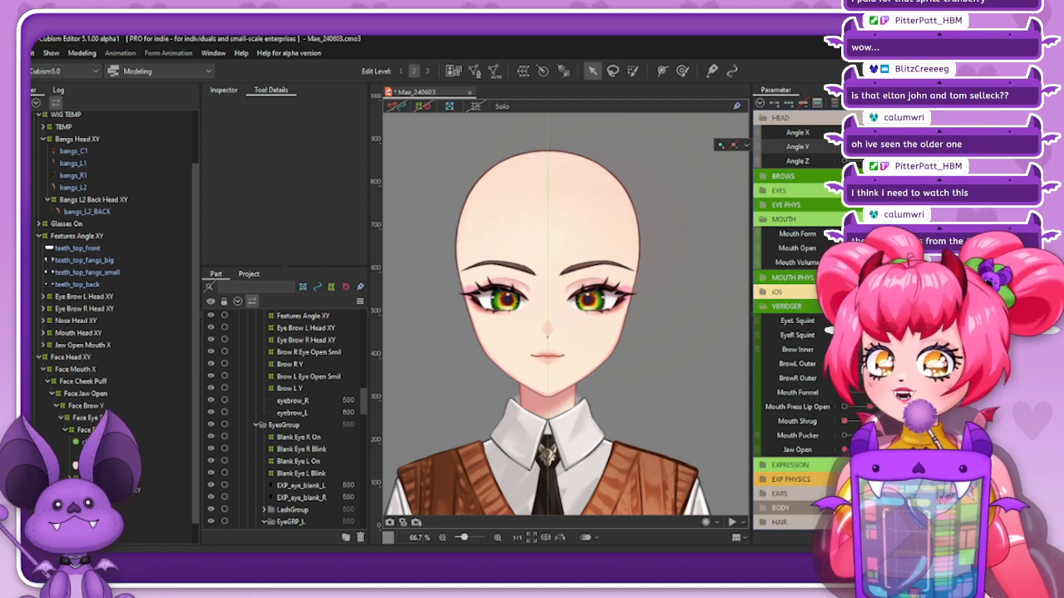
mouse_move(869, 146)
mouse_down()
mouse_move(844, 146)
mouse_move(895, 146)
mouse_move(845, 146)
mouse_move(869, 146)
mouse_up()
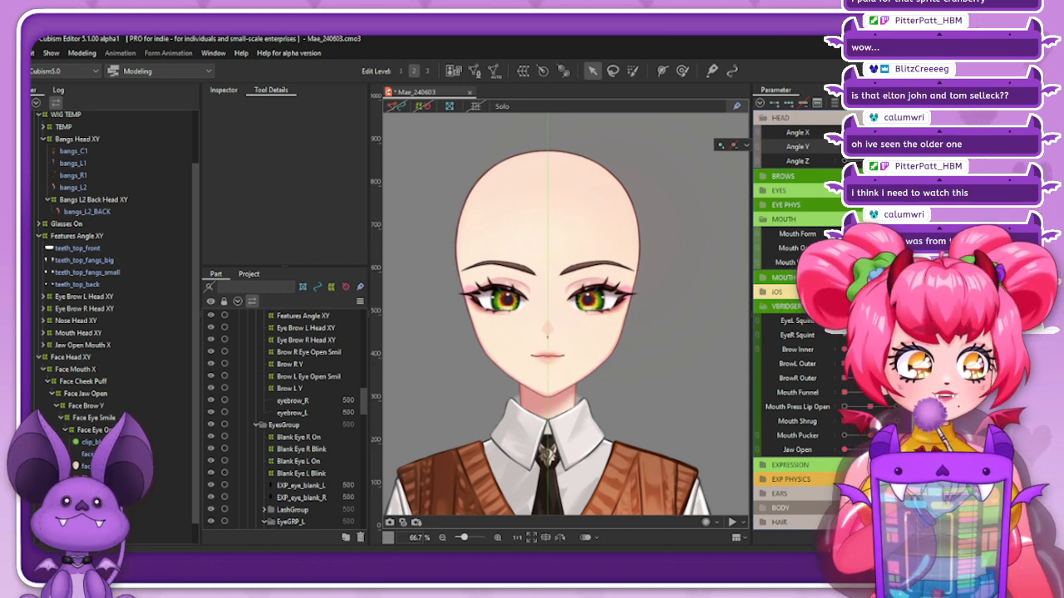
drag(905, 132, 968, 132)
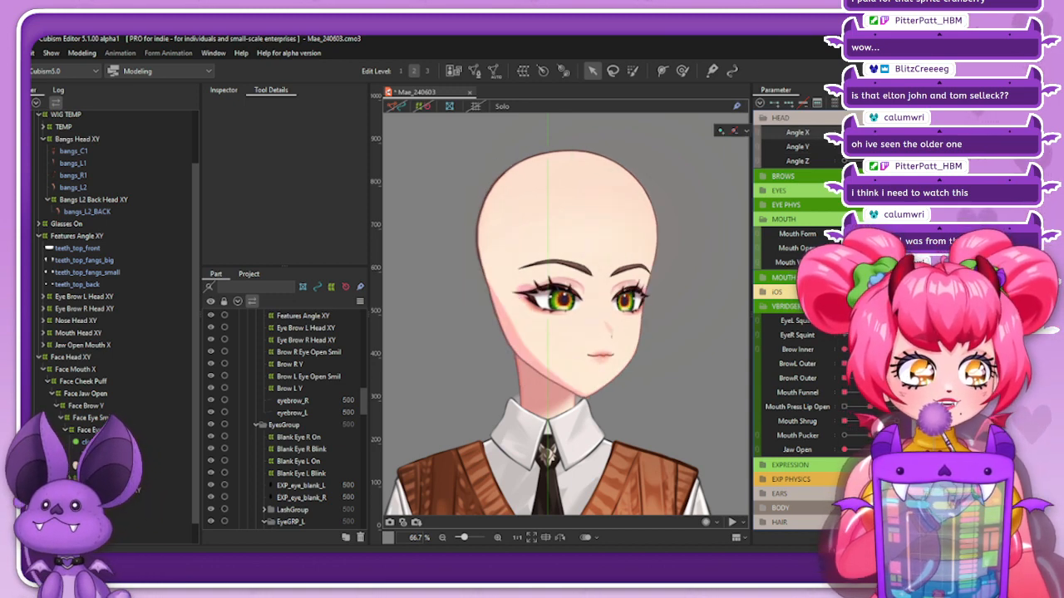
right_click(742, 128)
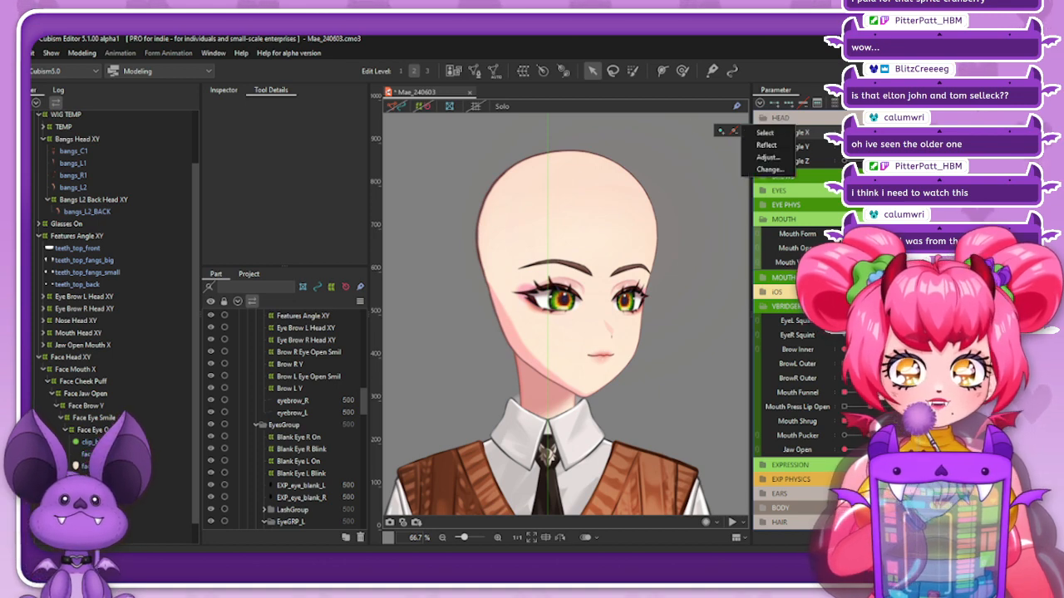
click(906, 132)
drag(905, 132, 968, 146)
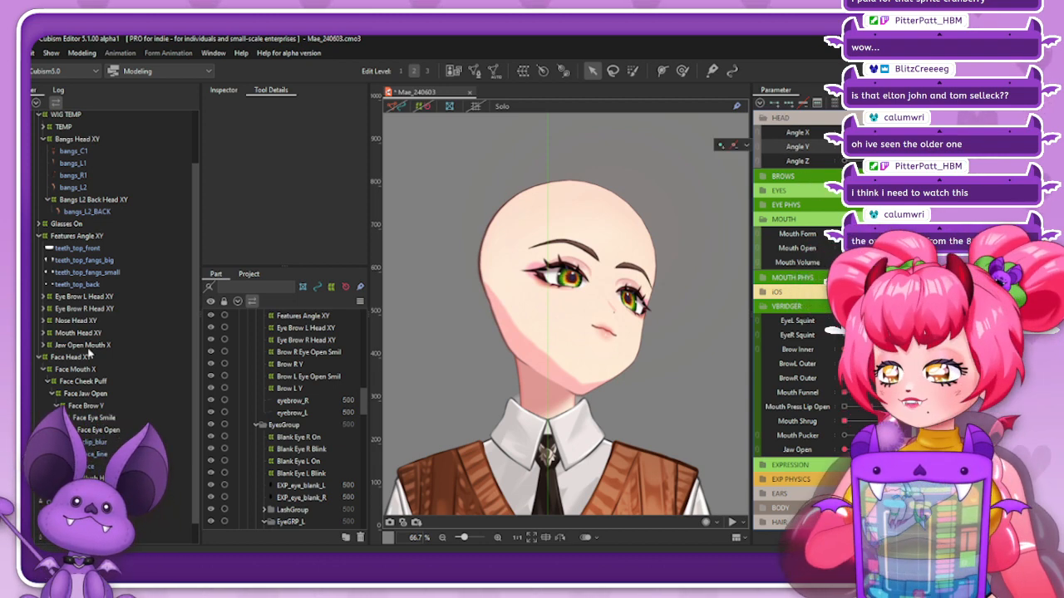
Select Features Angle XY, display its deformer grid, and compare it across the looking-up, turned level and turned looking-up poses
click(83, 236)
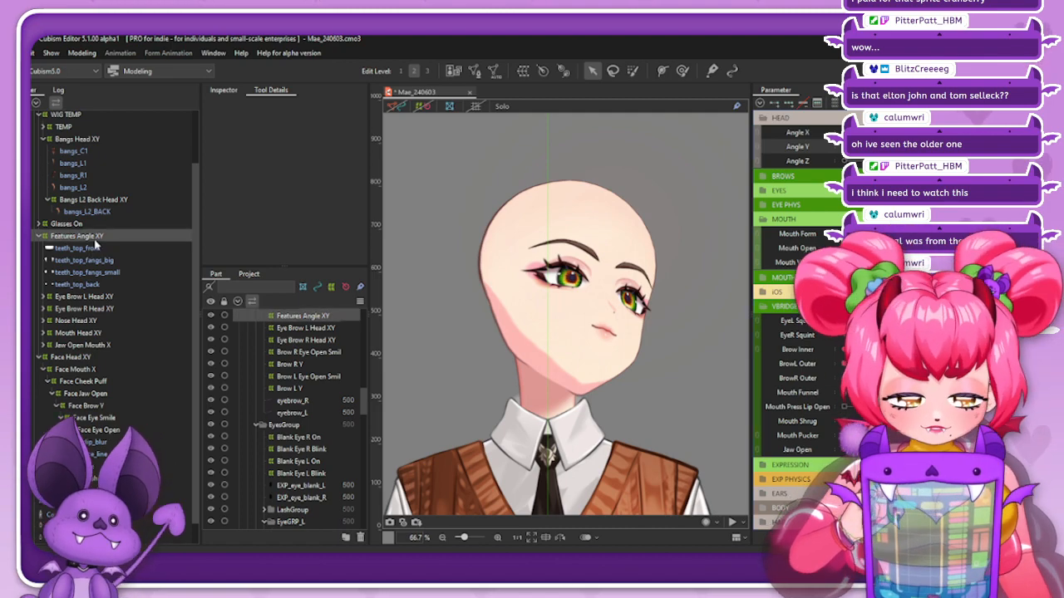
click(424, 107)
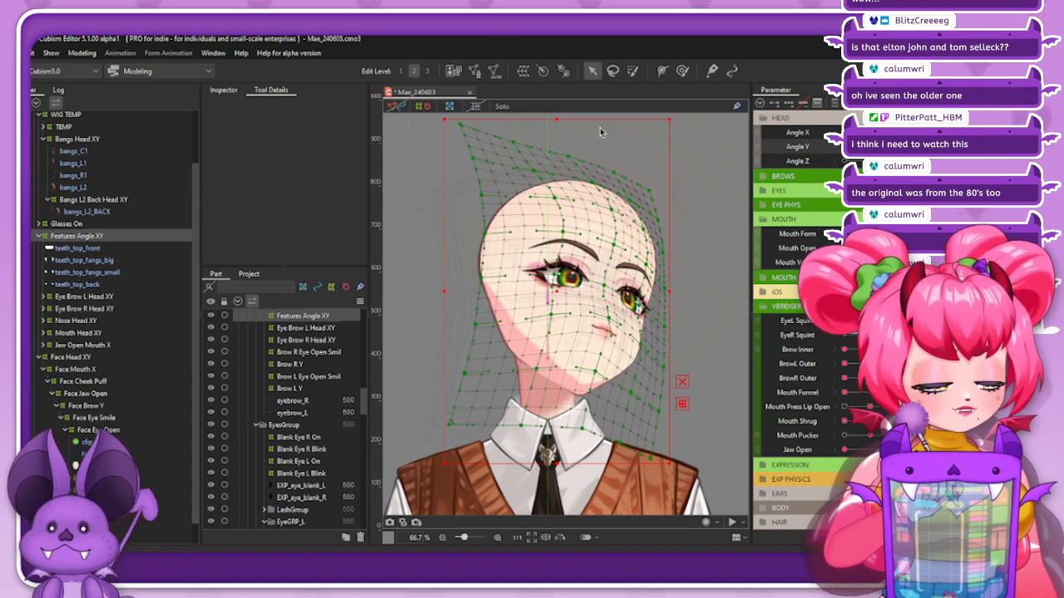
click(894, 140)
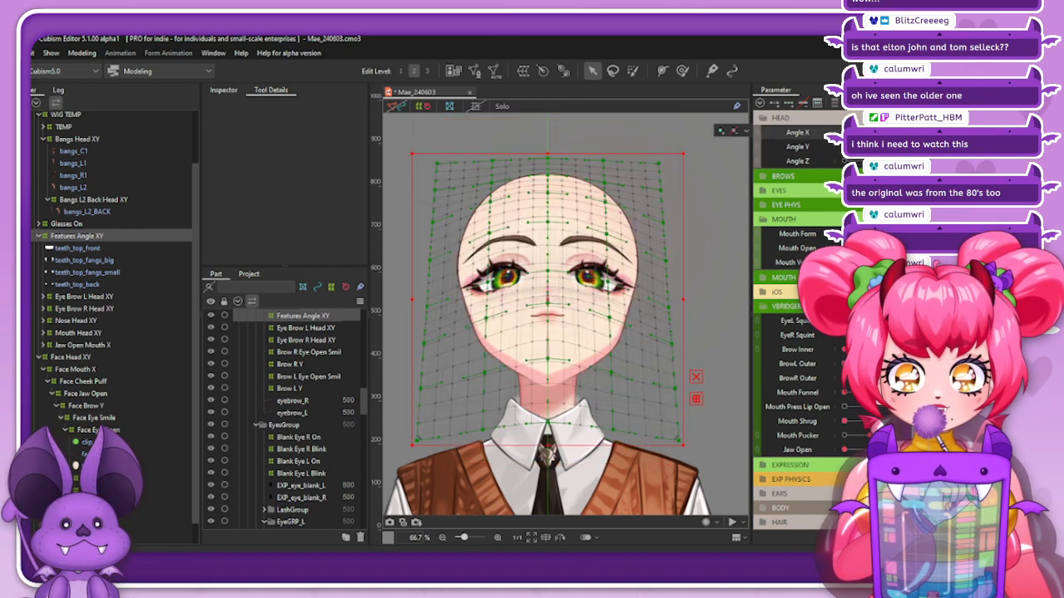
click(943, 129)
click(943, 139)
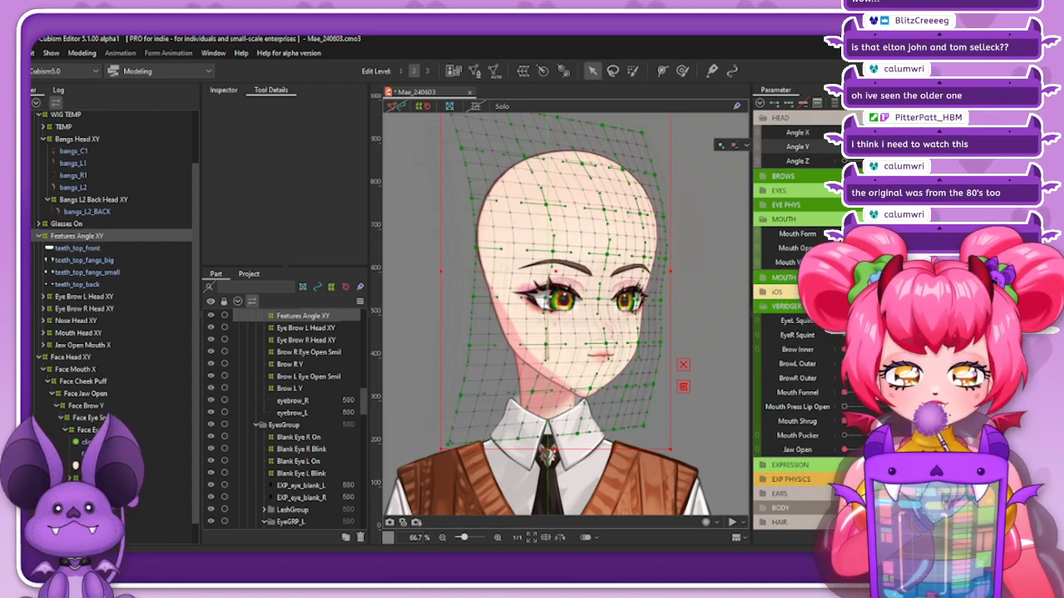
click(942, 129)
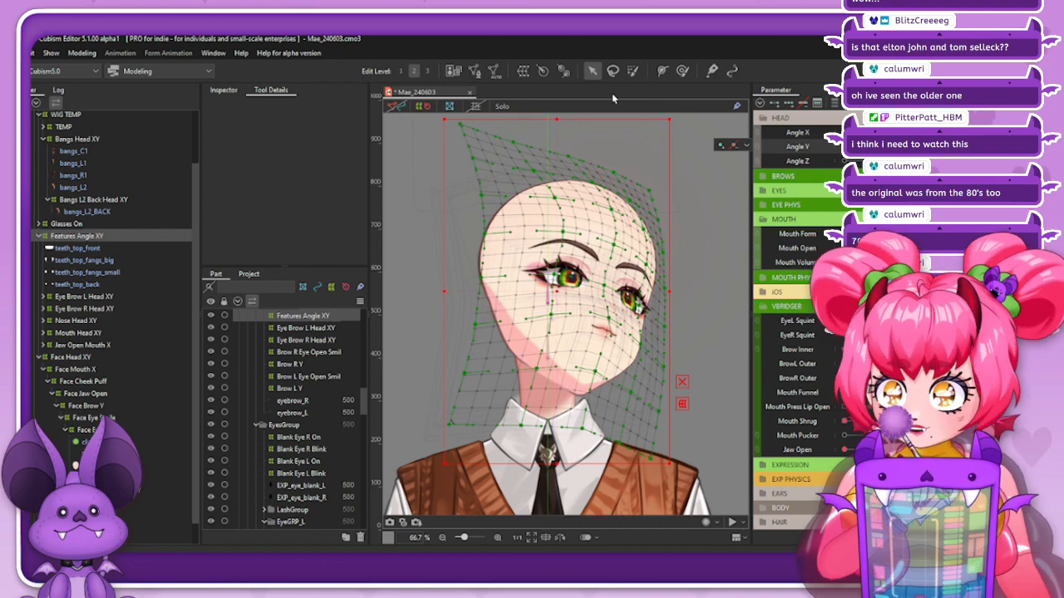
Try to blend the Features Angle XY form in the turned level pose with a Compatibility of -8
click(682, 70)
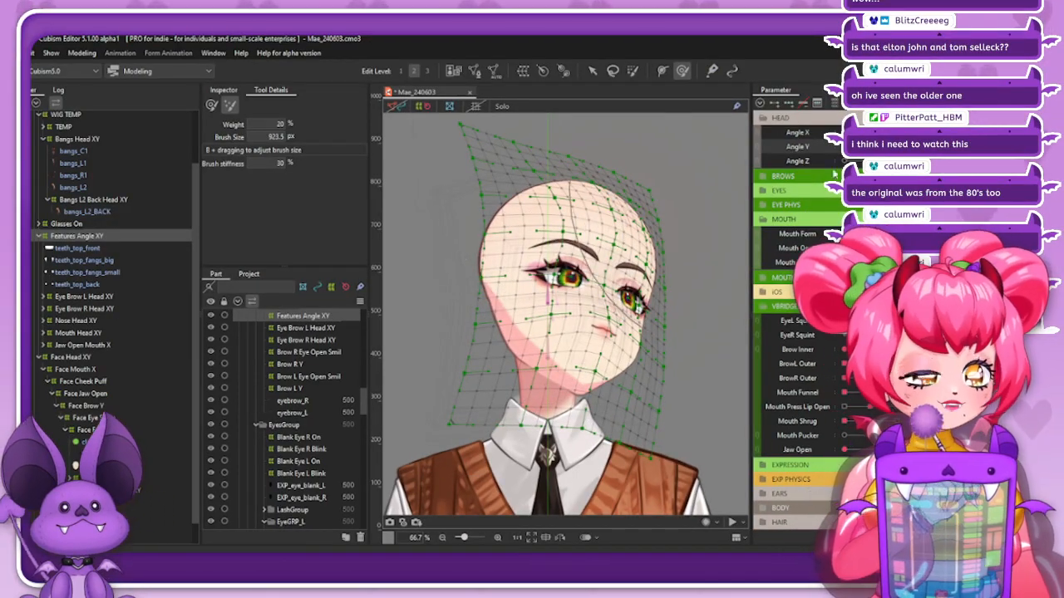
drag(894, 132, 911, 146)
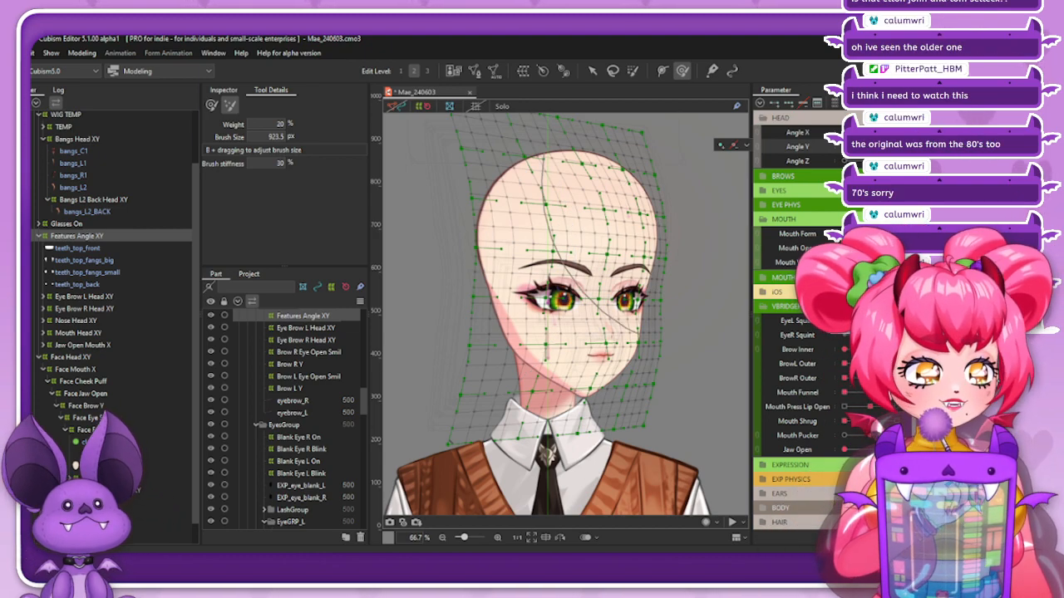
drag(890, 132, 898, 132)
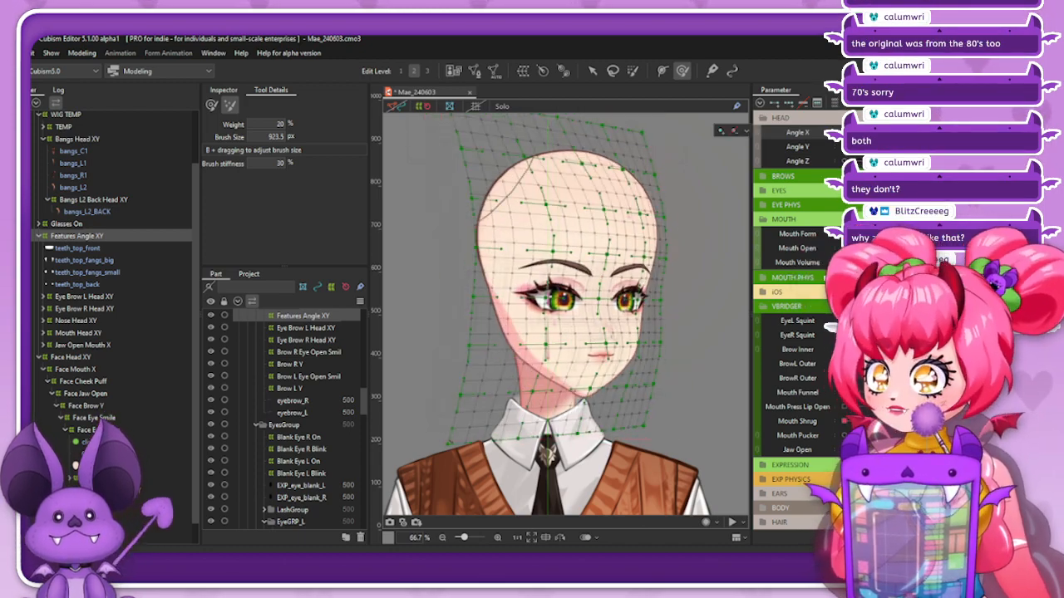
key(ctrl+shift+b)
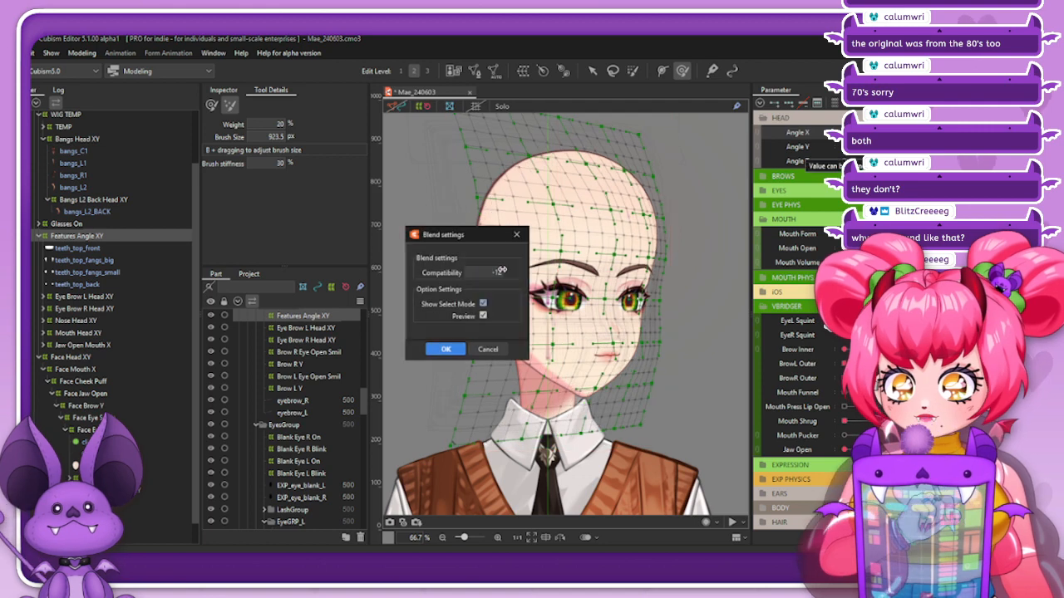
drag(490, 273, 496, 272)
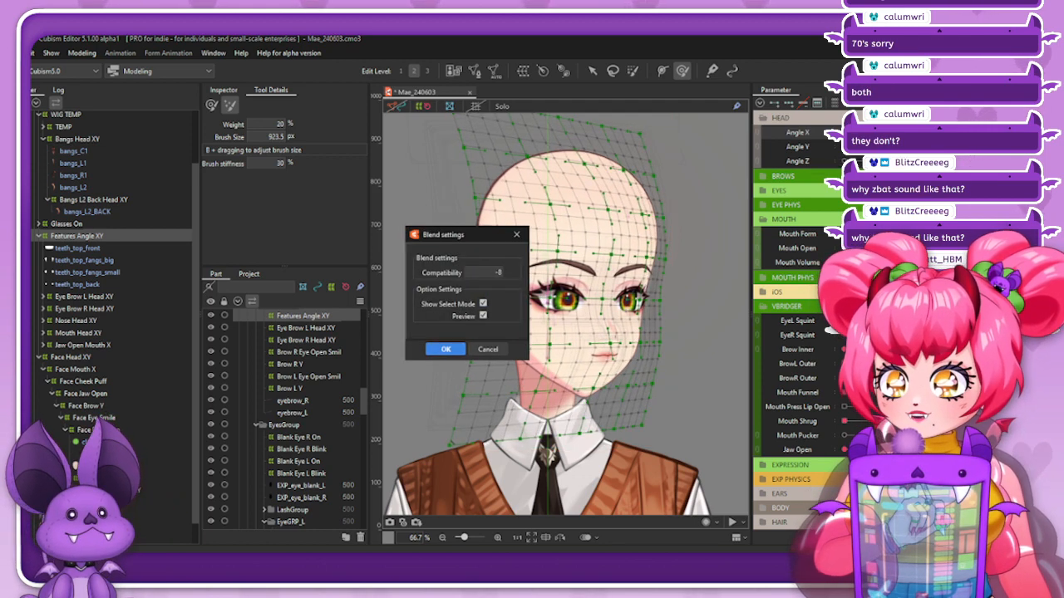
click(445, 349)
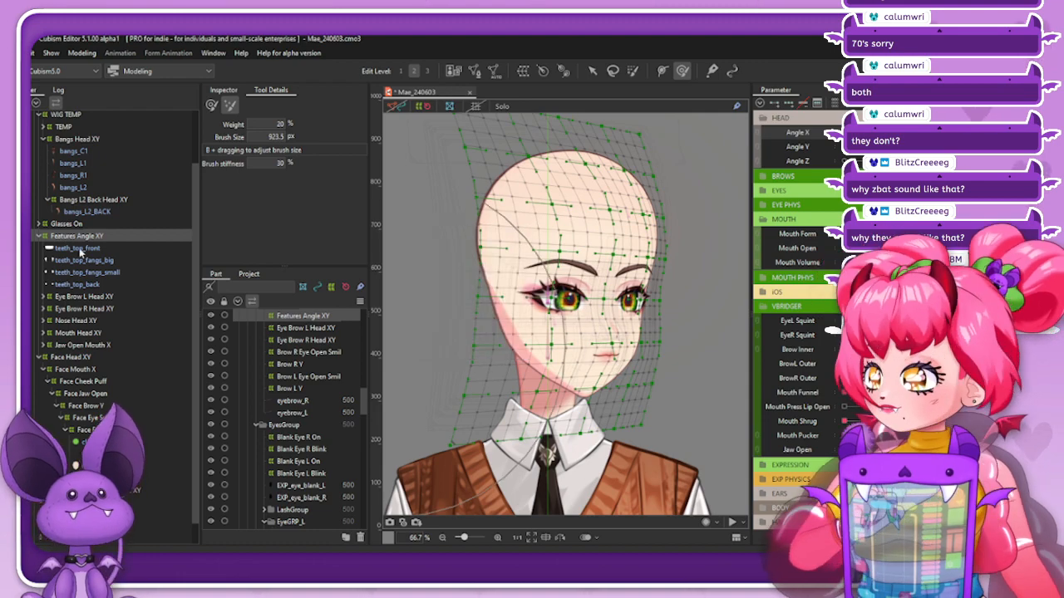
Hide the deformer grid and inspect the blended features on the turned head
click(80, 250)
click(89, 236)
click(423, 106)
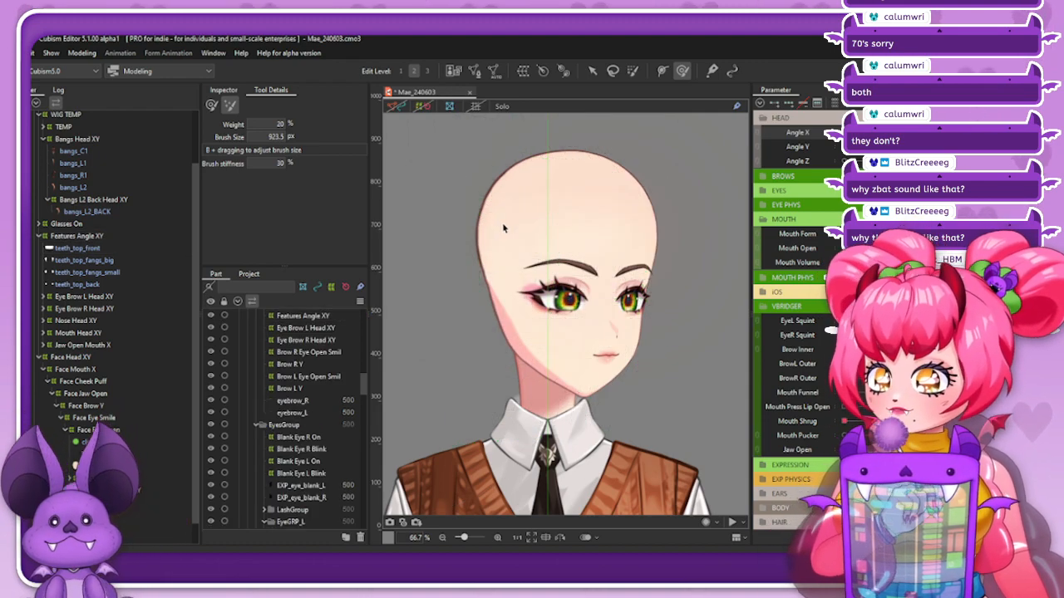
scroll(503, 228, down, 2)
mouse_move(956, 133)
mouse_down()
mouse_move(906, 133)
mouse_move(956, 132)
mouse_move(930, 147)
mouse_move(956, 147)
mouse_move(902, 147)
mouse_move(955, 147)
mouse_up()
Undo the blend applied to Features Angle XY in the turned level pose
key(ctrl+z)
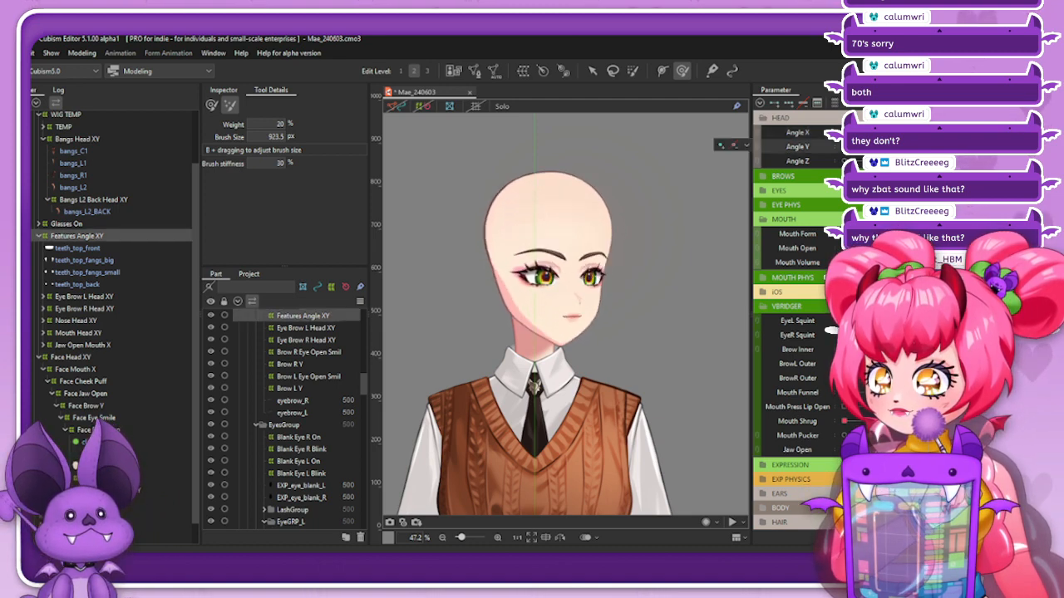
key(ctrl+z)
key(ctrl+z)
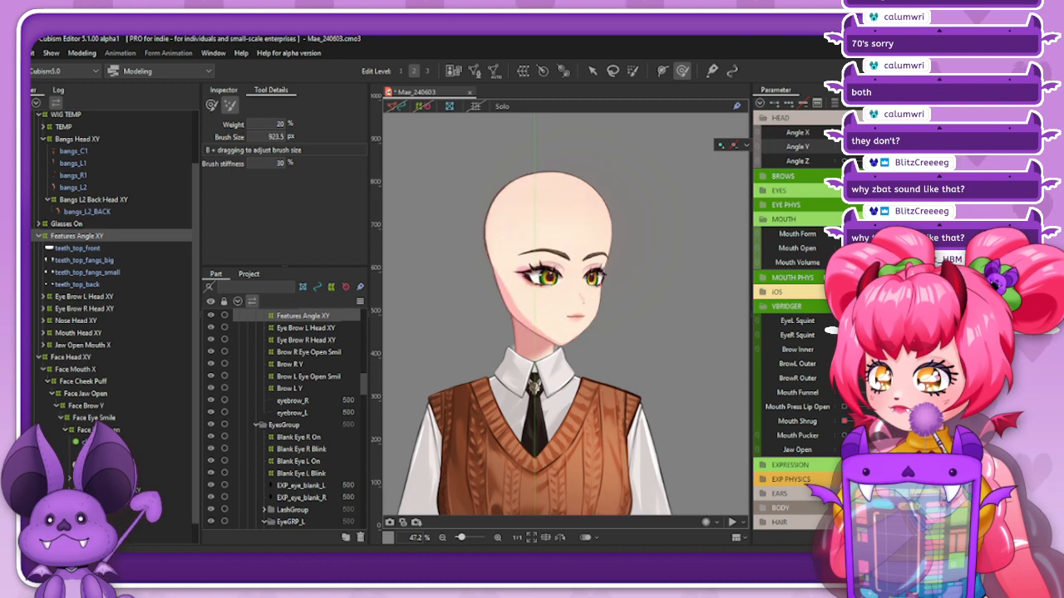
key(ctrl+z)
key(ctrl+z)
key(ctrl+z)
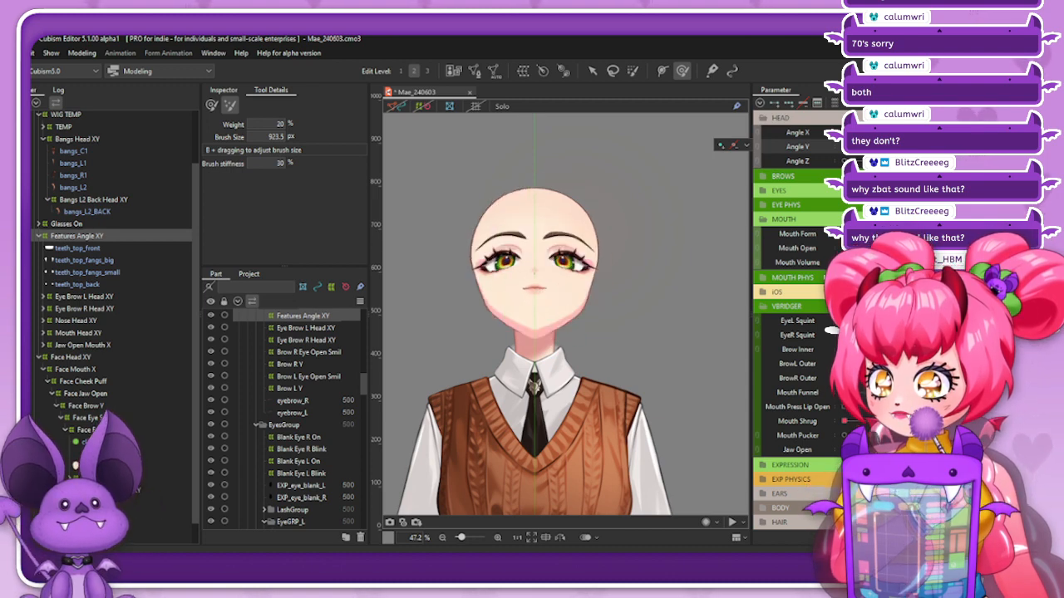
key(ctrl+z)
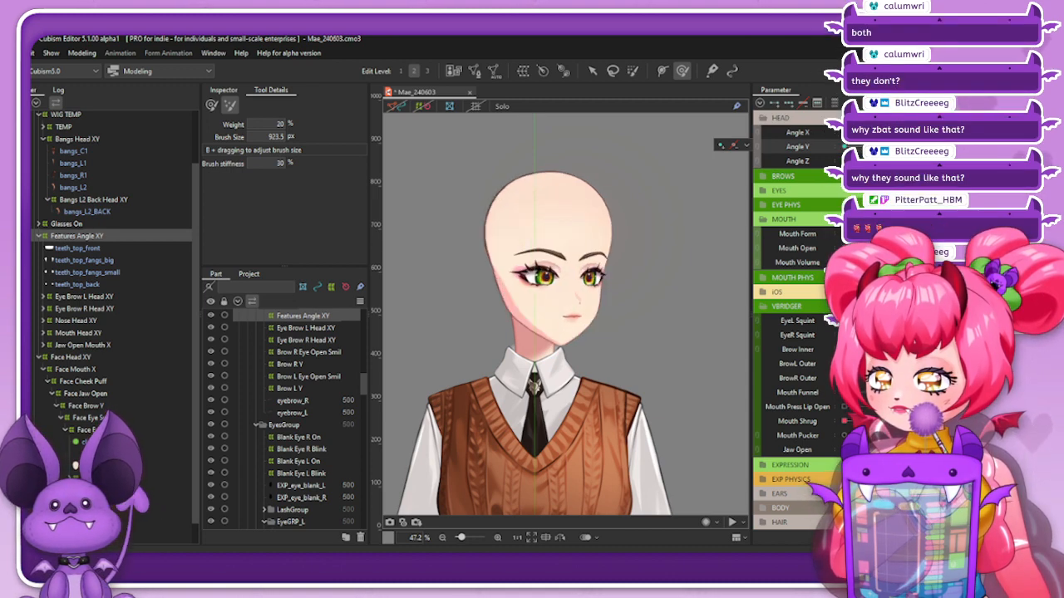
key(ctrl+z)
key(ctrl+z)
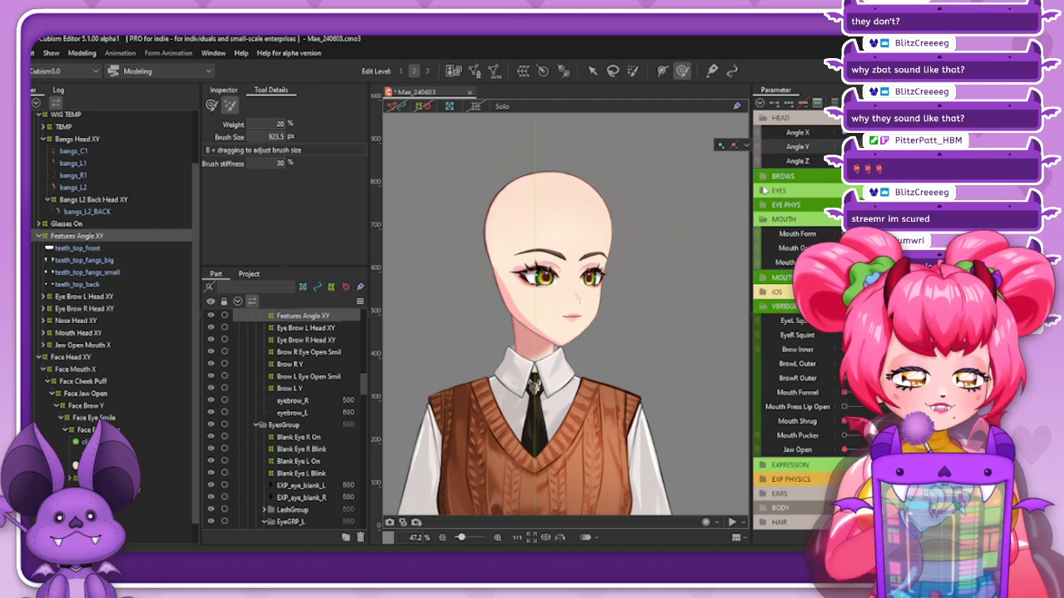
Return Angle X to the turned level pose, blend the Features Angle XY form again, and check the head turn
click(870, 133)
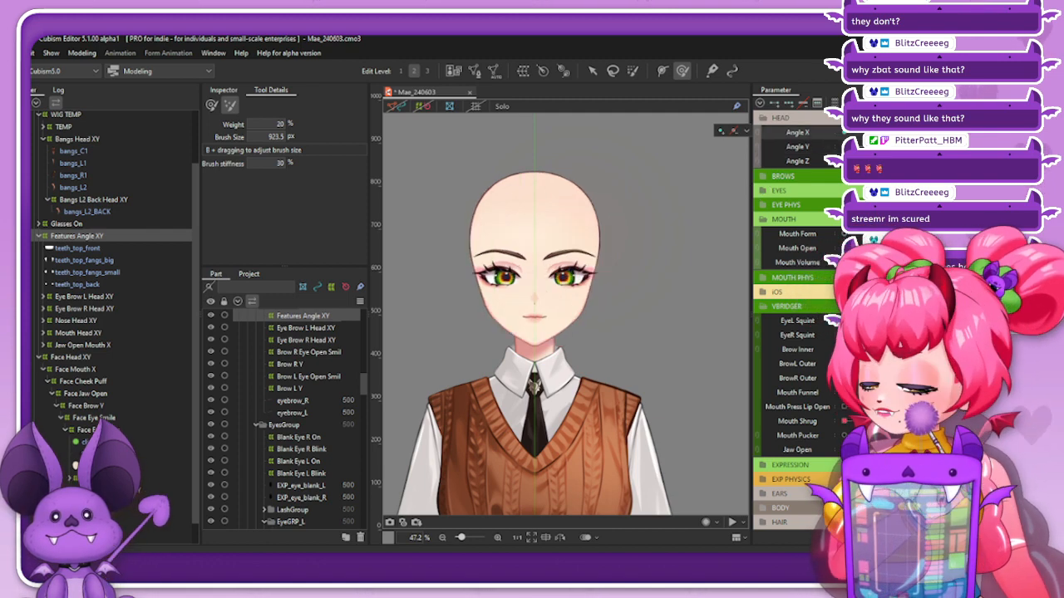
click(896, 133)
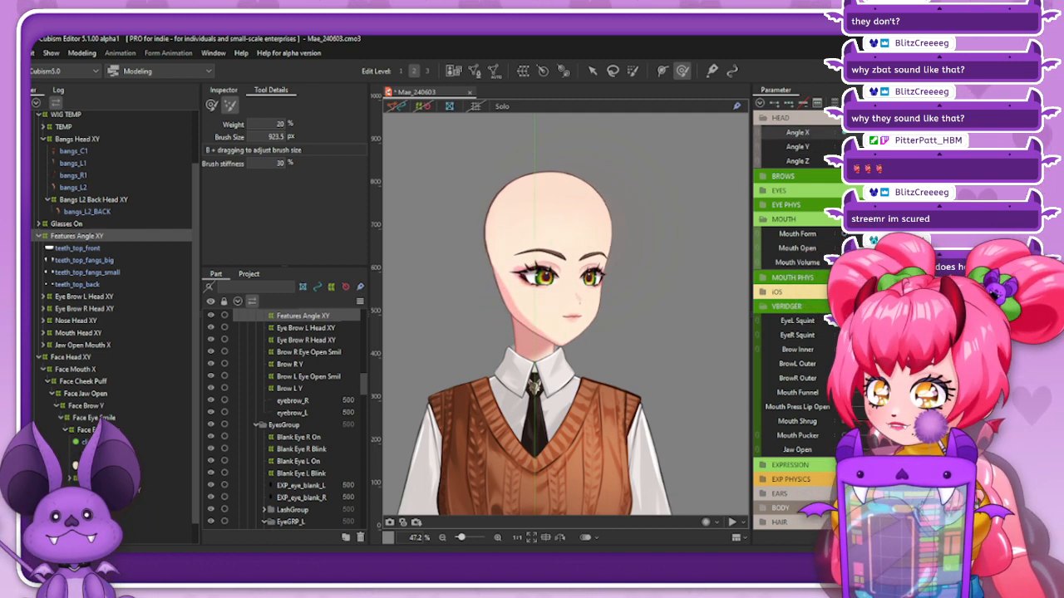
key(ctrl+shift+b)
drag(497, 273, 488, 273)
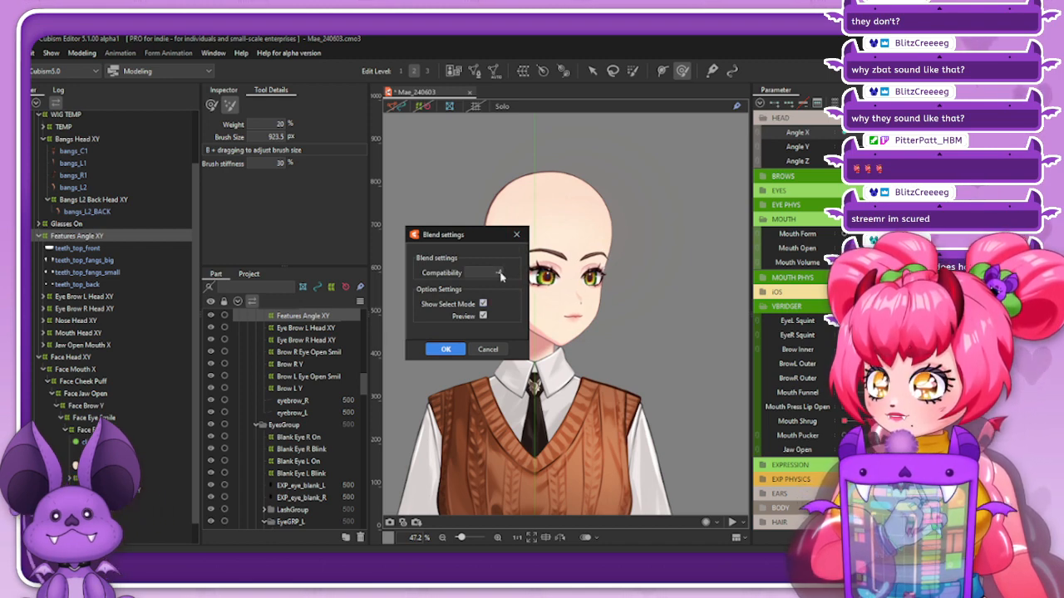
click(445, 349)
drag(935, 133, 889, 147)
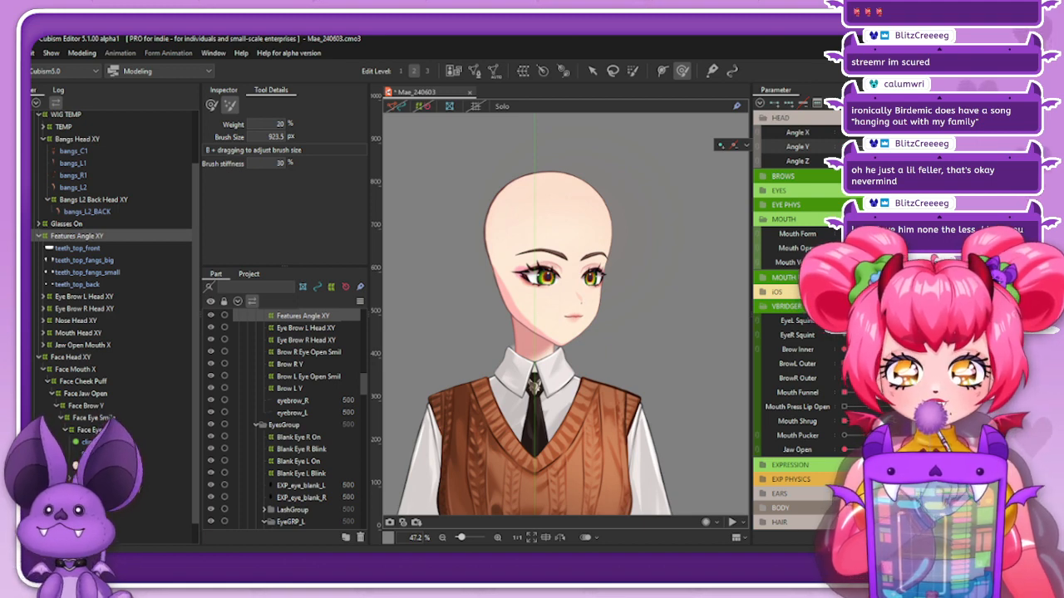
click(922, 133)
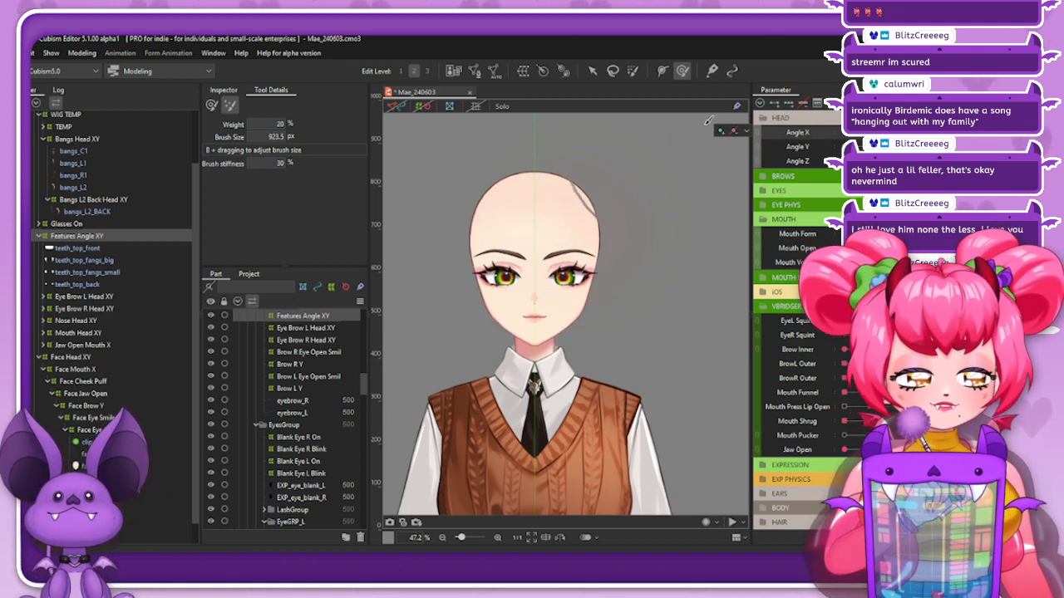
Move Angle X and Angle Y through the frontal, turned level and turned looking-up poses to check the blended features
click(746, 130)
click(766, 146)
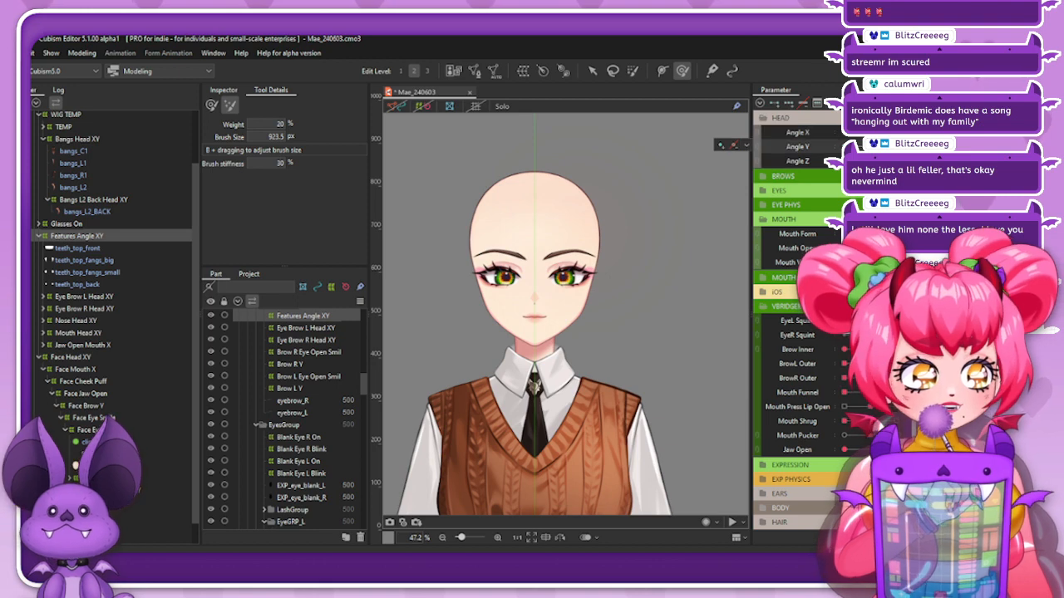
mouse_move(923, 133)
mouse_down()
mouse_move(1000, 133)
mouse_move(923, 133)
mouse_move(1000, 147)
mouse_move(922, 148)
mouse_up()
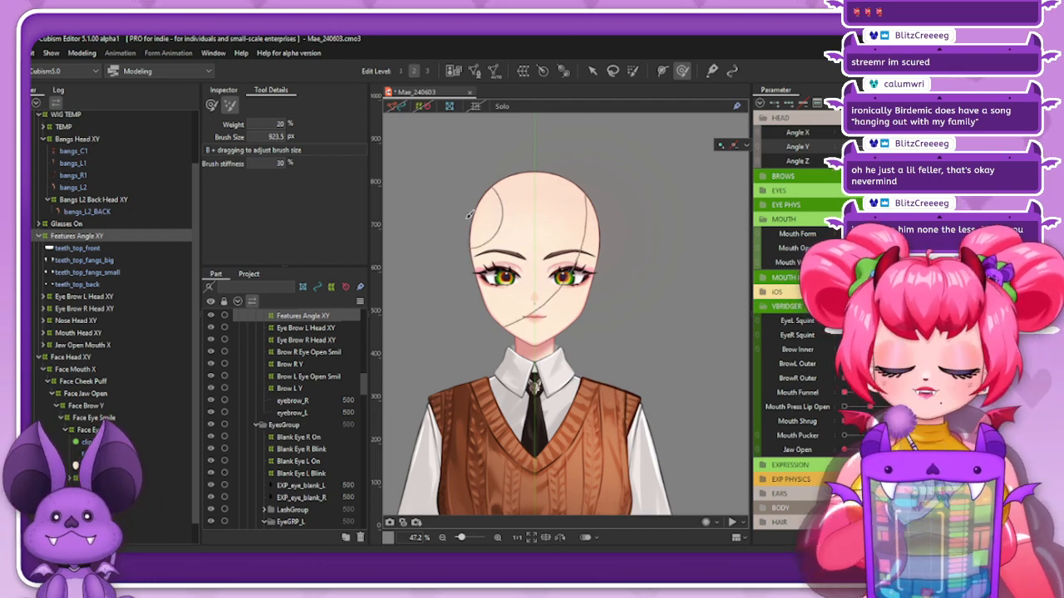
drag(870, 133, 896, 133)
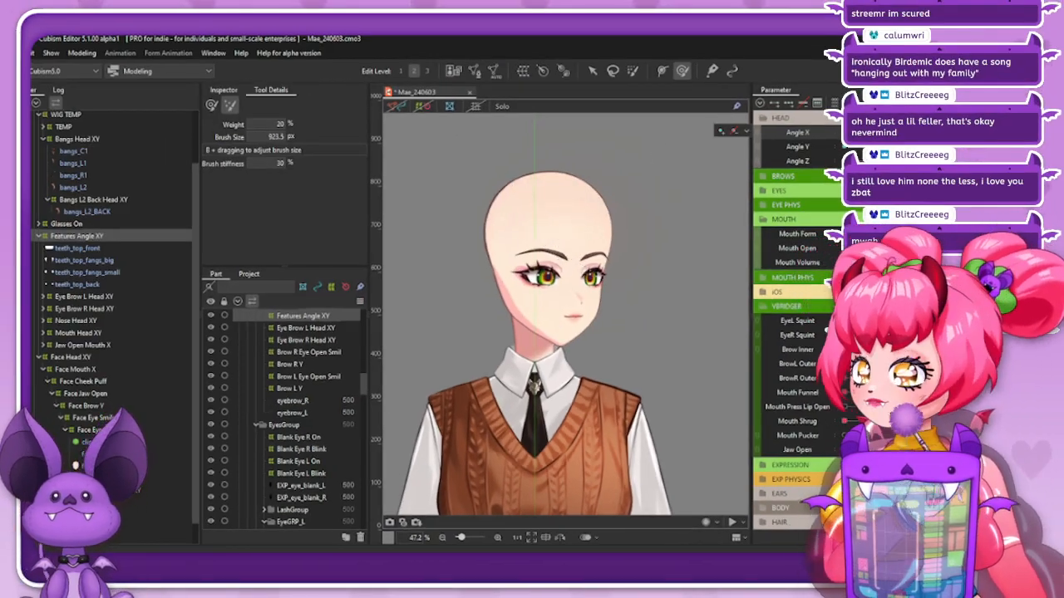
mouse_move(946, 132)
mouse_down()
mouse_move(906, 146)
mouse_move(948, 147)
mouse_move(897, 146)
mouse_move(948, 146)
mouse_move(935, 147)
mouse_up()
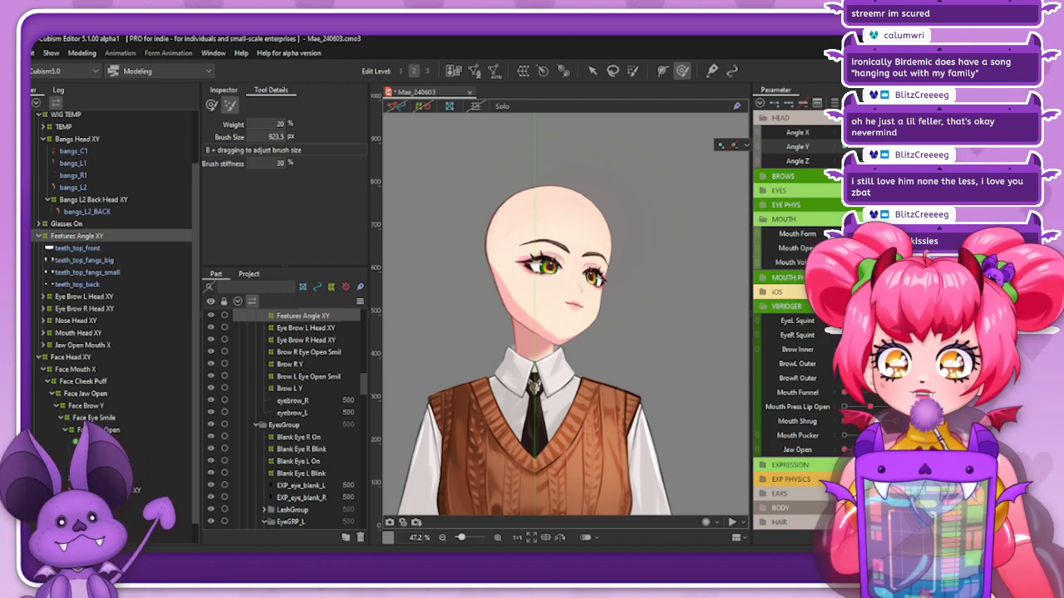
mouse_move(894, 147)
mouse_down()
mouse_move(842, 147)
mouse_move(870, 147)
mouse_move(870, 132)
mouse_move(896, 146)
mouse_move(889, 132)
mouse_move(868, 132)
mouse_move(890, 132)
mouse_up()
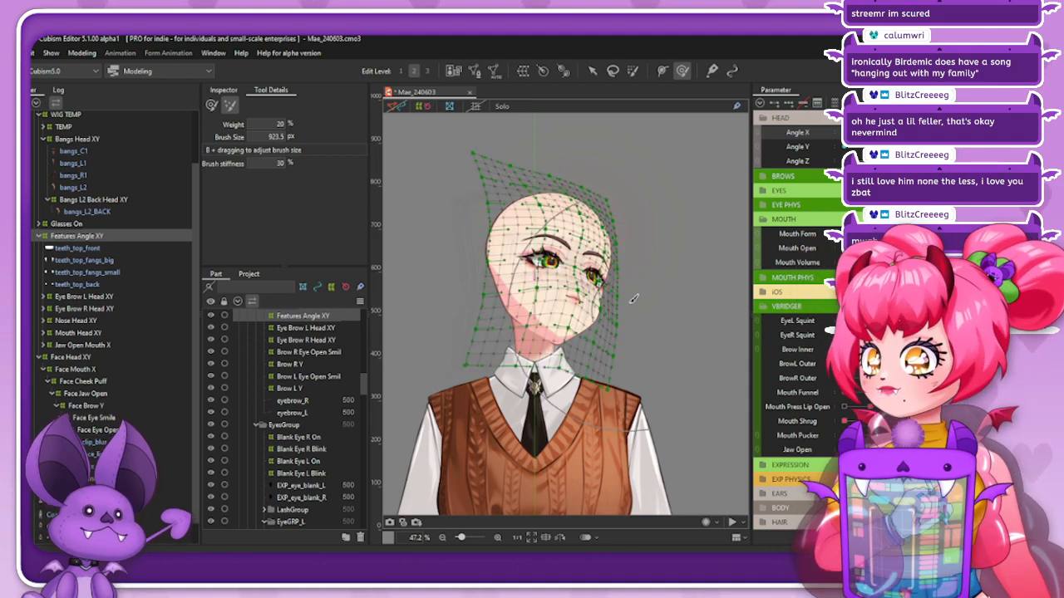
Reshape the Features Angle XY deformer around the far eye in the turned looking-up pose with the deform brush at about 273 px
scroll(630, 282, up, 4)
key(b)
drag(602, 276, 597, 246)
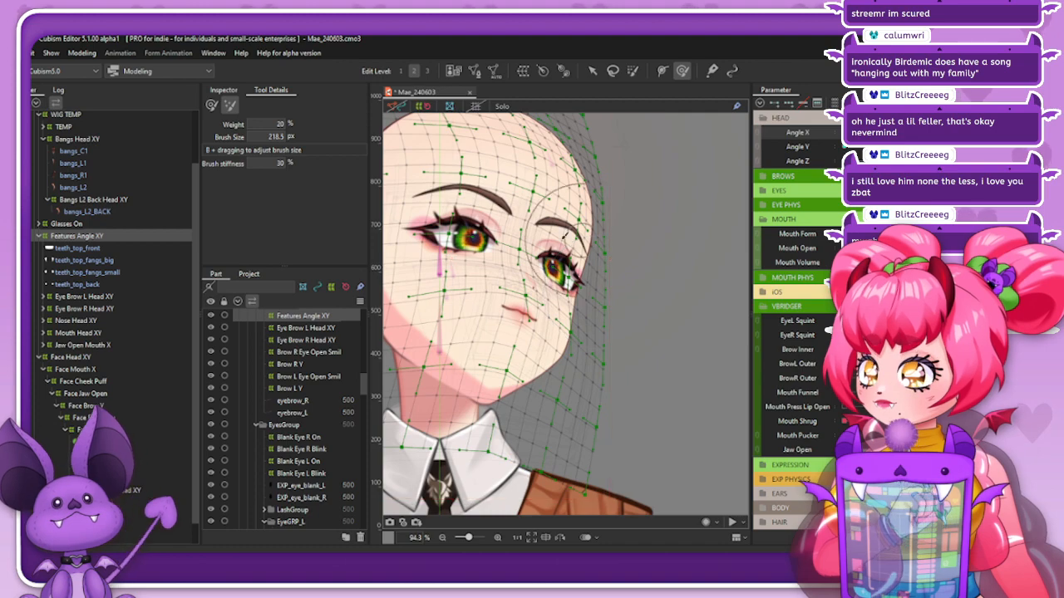
click(214, 107)
drag(617, 288, 629, 308)
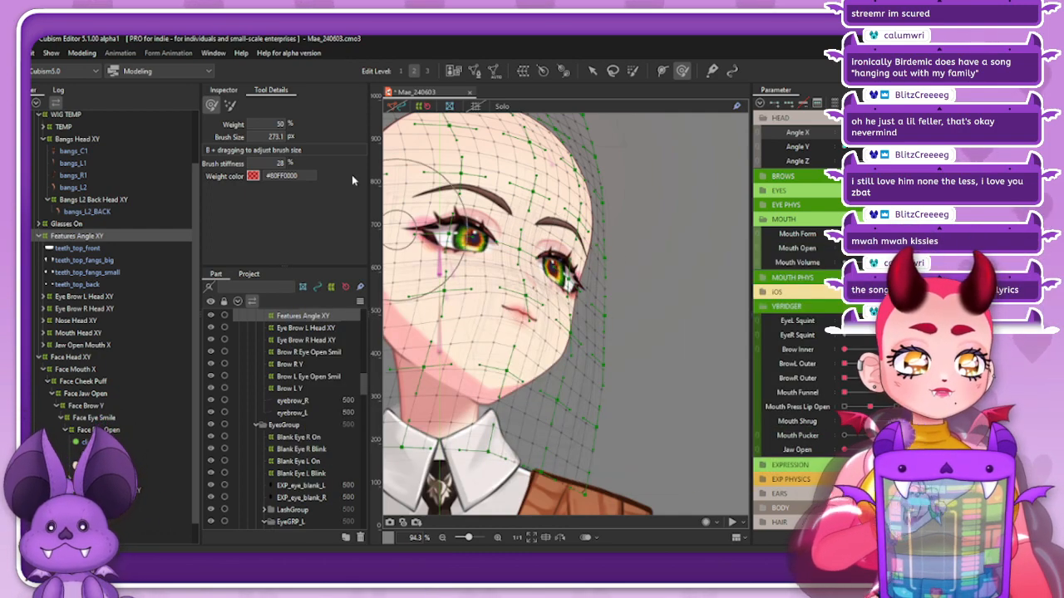
click(422, 107)
scroll(641, 277, down, 2)
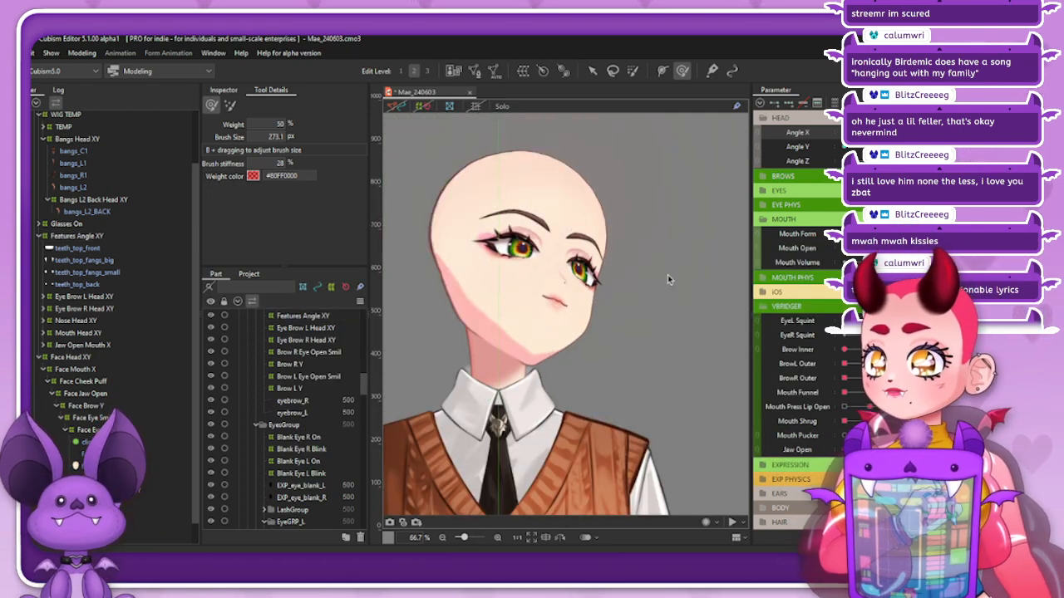
Compare the turned head looking down and looking up by moving Angle X and Angle Y
mouse_move(896, 133)
mouse_down()
mouse_move(870, 133)
mouse_move(896, 133)
mouse_move(870, 147)
mouse_move(896, 147)
mouse_up()
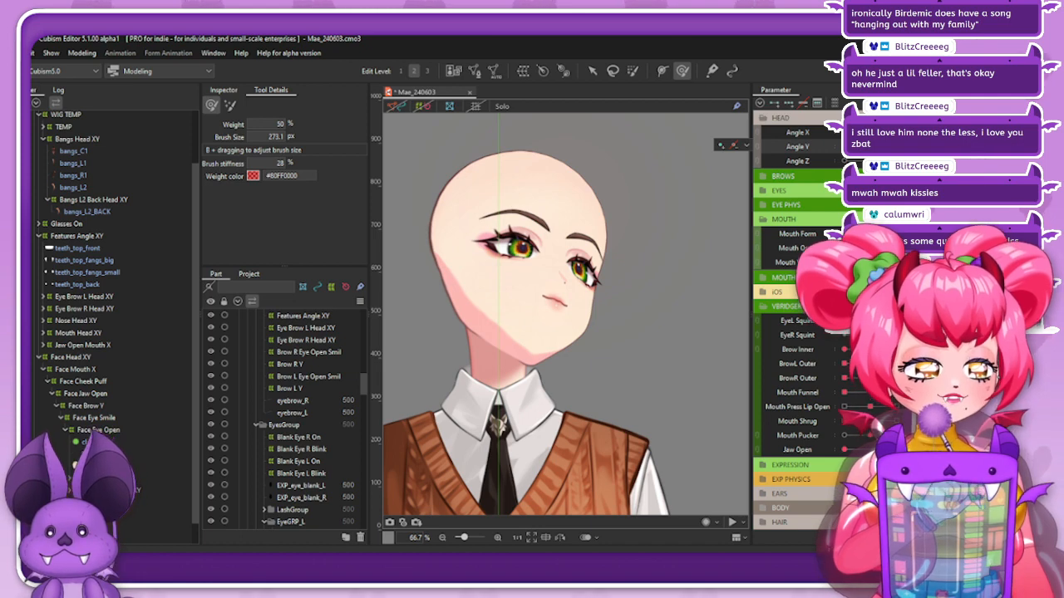
drag(893, 147, 870, 133)
drag(895, 147, 920, 133)
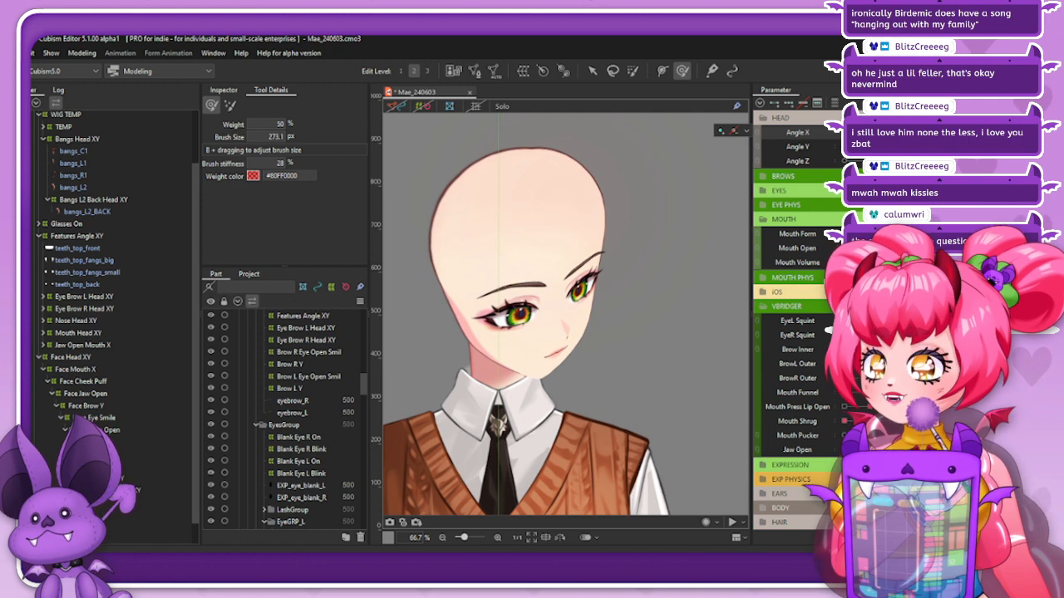
drag(846, 147, 943, 147)
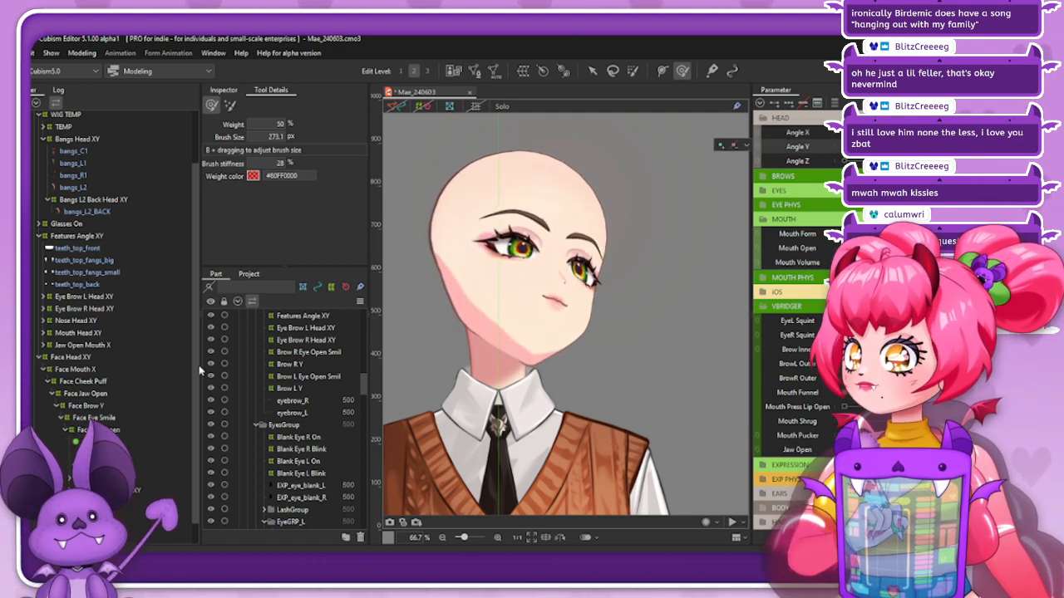
Smooth the Features Angle XY deformer over the far side of the turned looking-up face with a brush of about 416 px
click(75, 358)
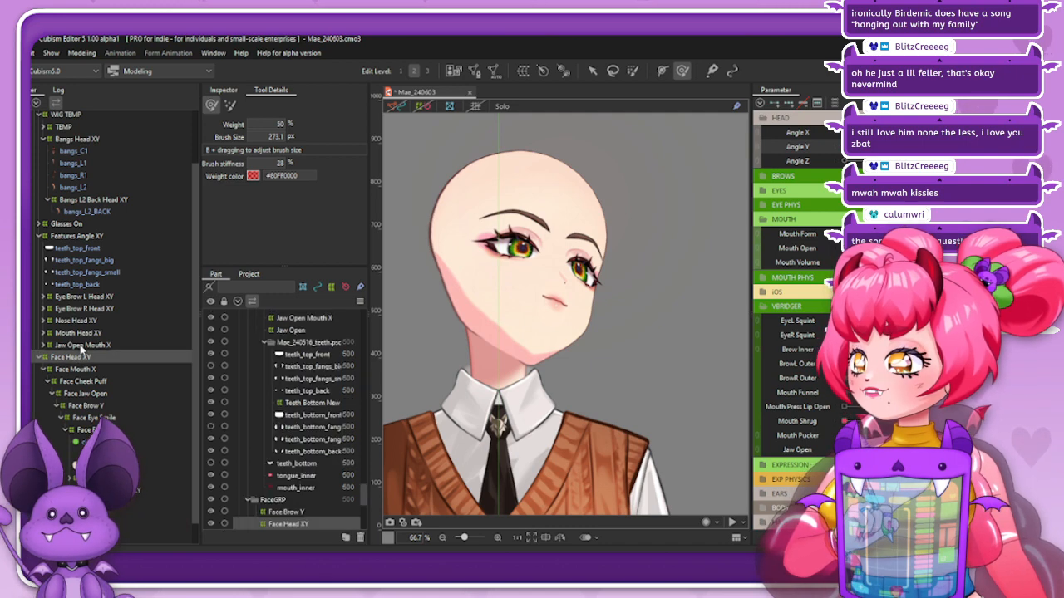
click(84, 239)
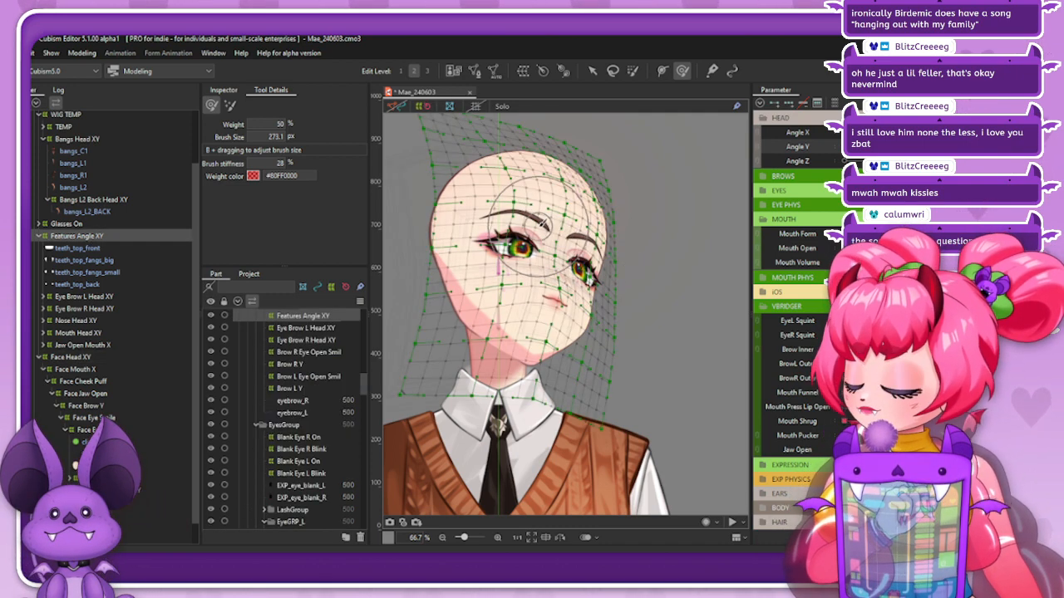
mouse_move(536, 205)
mouse_down()
mouse_move(540, 242)
mouse_move(533, 207)
mouse_move(629, 261)
mouse_move(630, 274)
mouse_up()
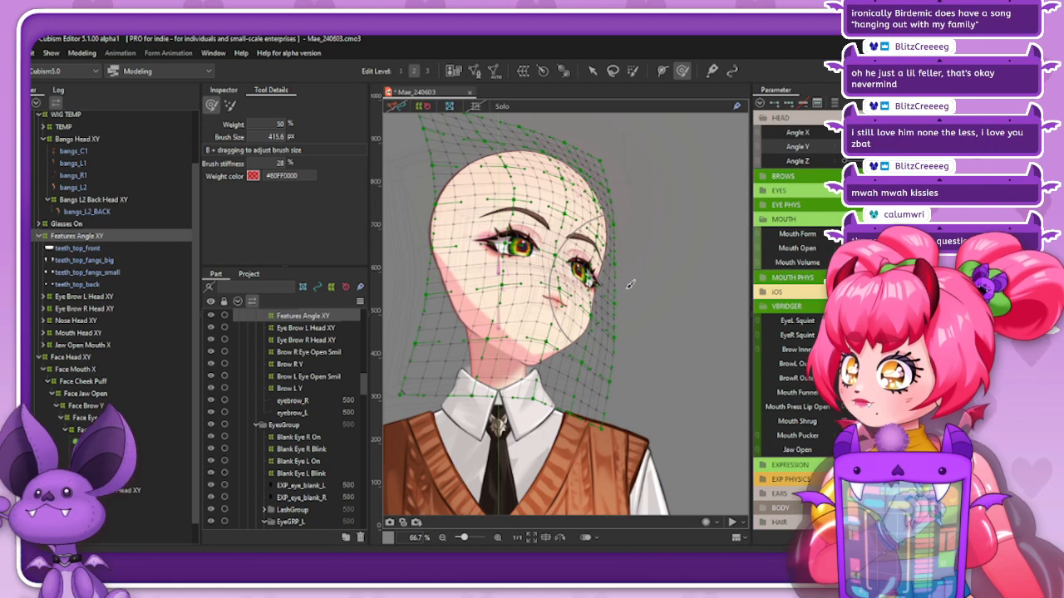
click(425, 107)
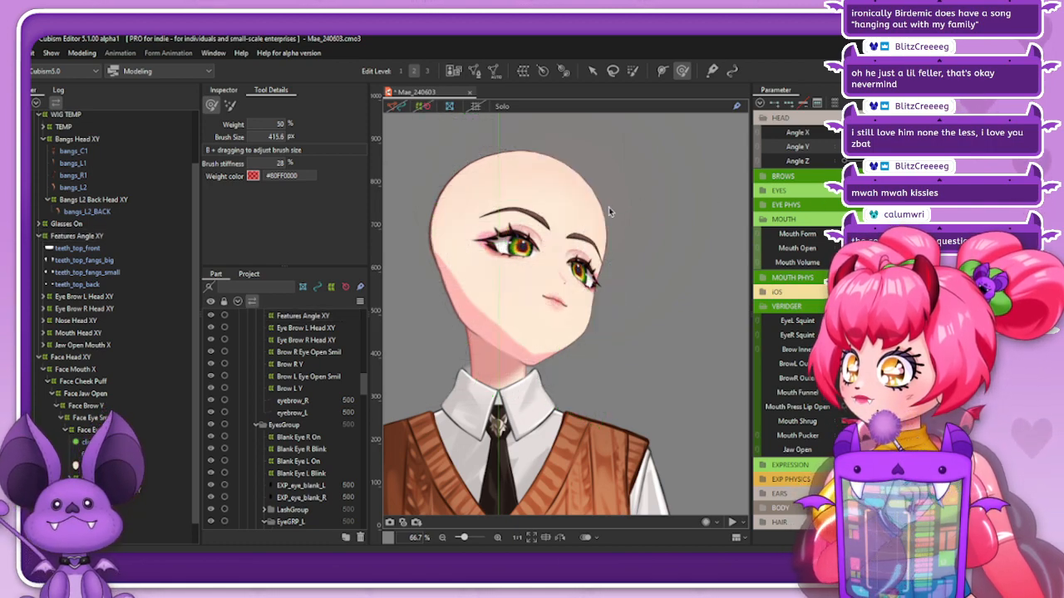
scroll(608, 208, down, 1)
scroll(598, 193, up, 1)
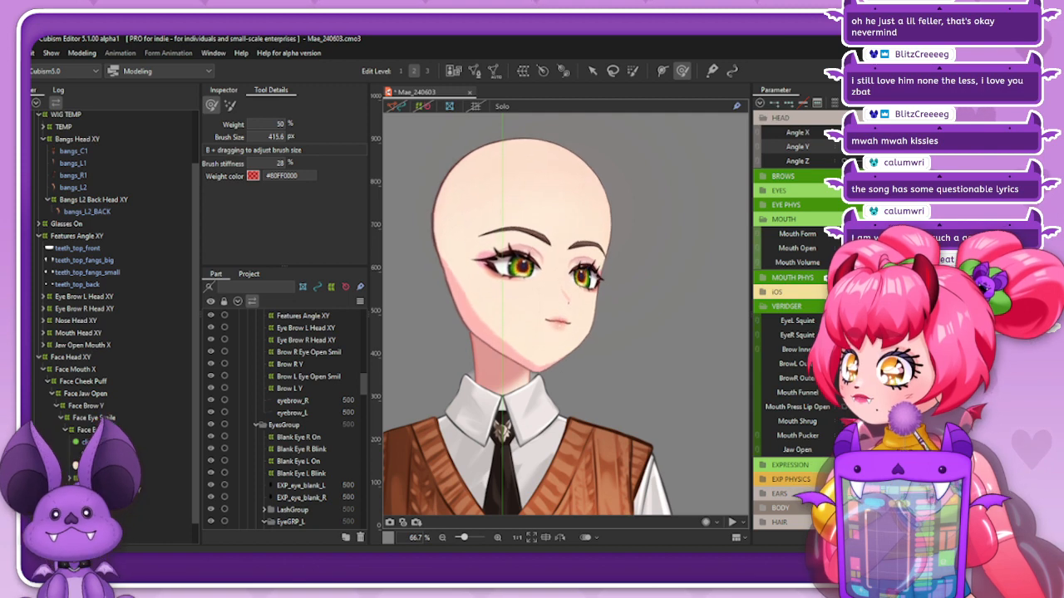
Adjust Features Angle XY and Face Head XY together near the far eye and cheek, using a brush of about 191 px
click(84, 237)
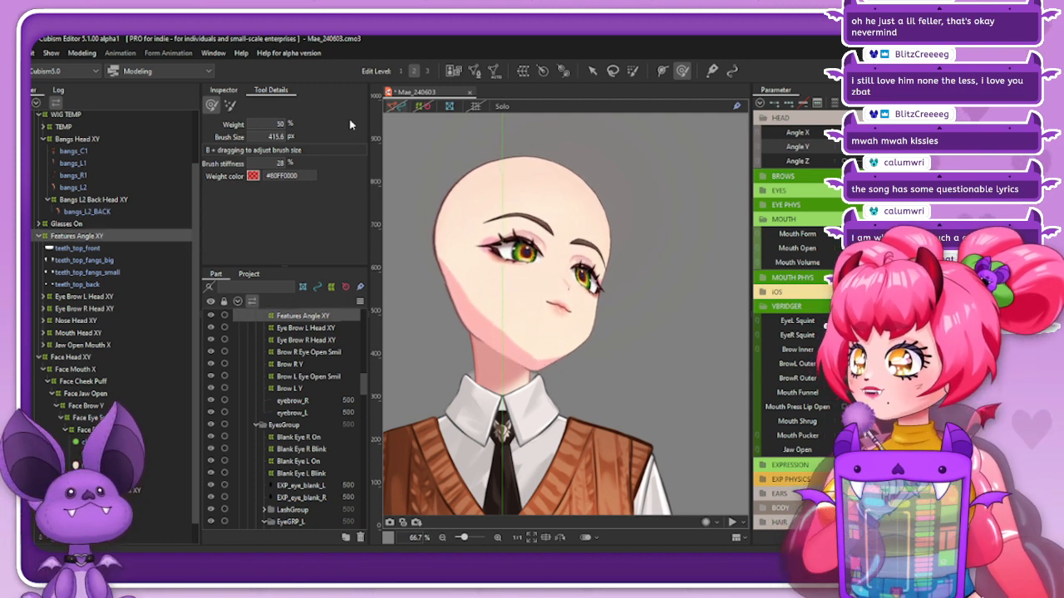
click(117, 357)
click(422, 107)
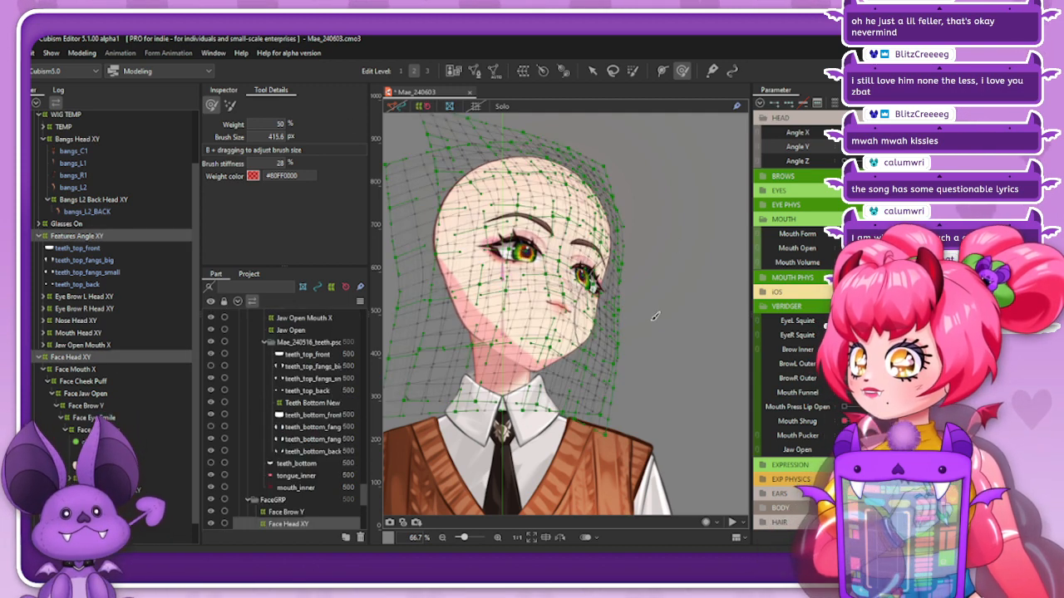
scroll(654, 316, up, 2)
drag(645, 344, 608, 297)
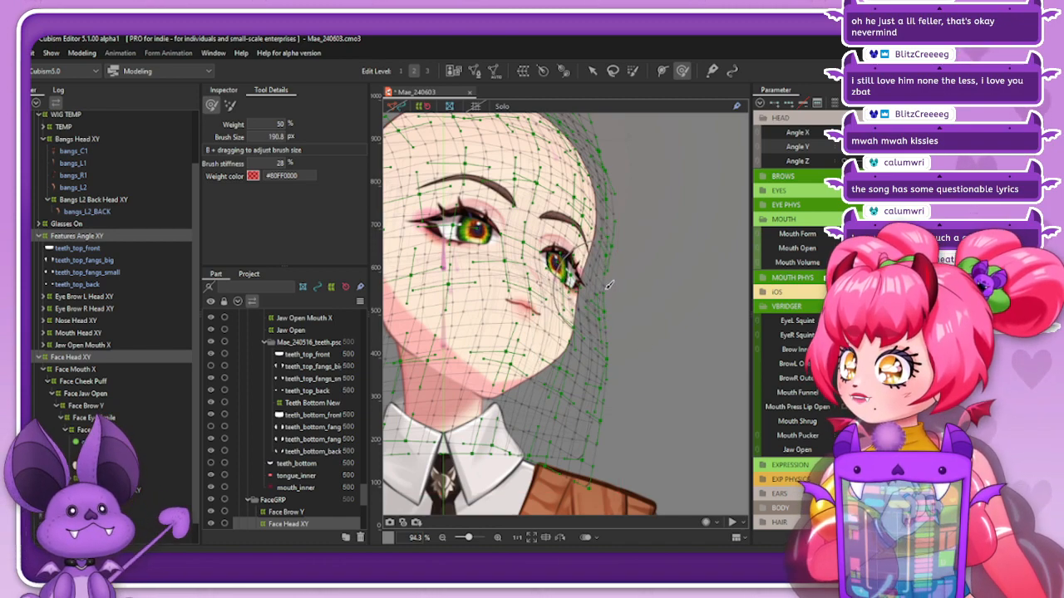
key(Escape)
scroll(521, 311, down, 2)
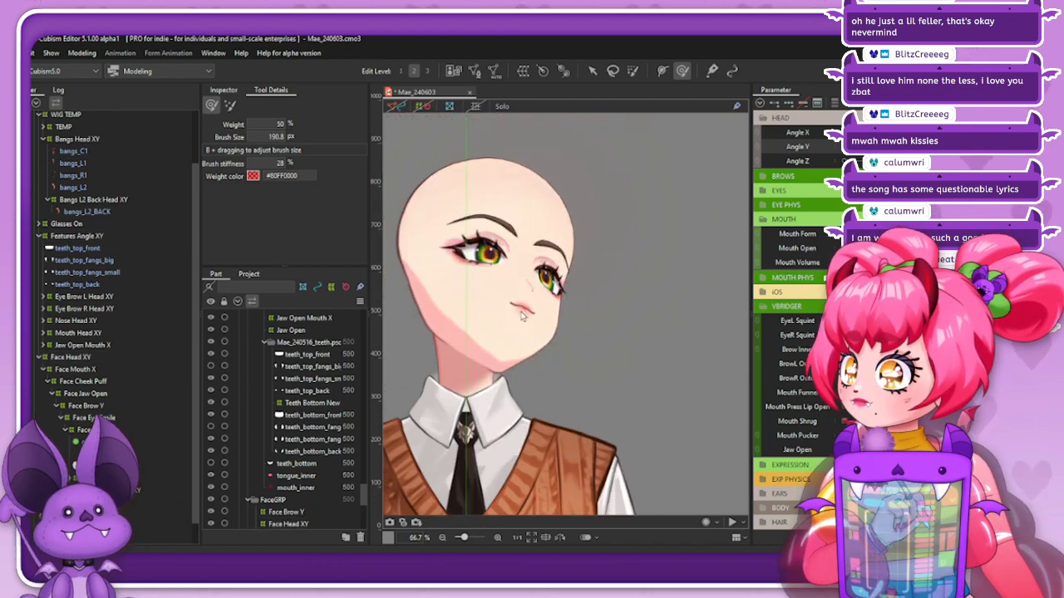
scroll(576, 343, down, 1)
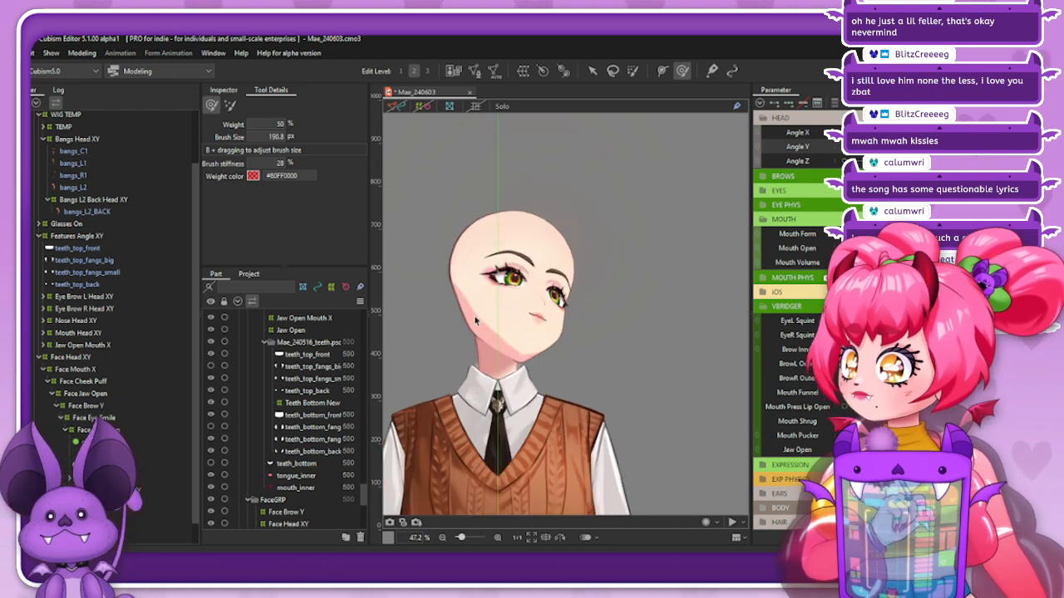
scroll(474, 315, up, 1)
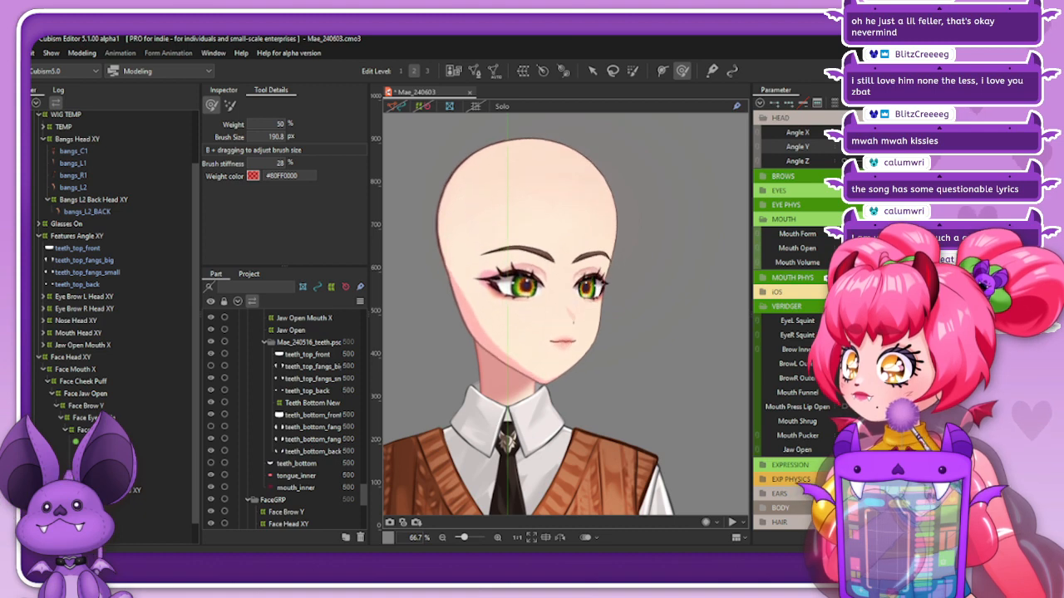
Refine the face contour through the Face Head XY deformer in the turned looking-up pose
click(120, 357)
scroll(631, 343, up, 1)
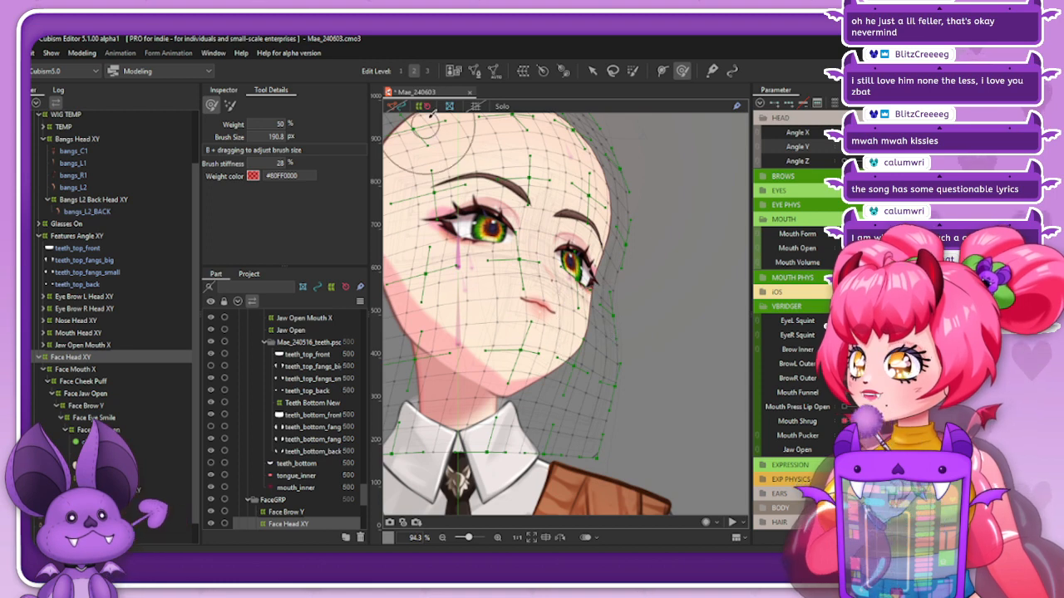
click(424, 107)
scroll(584, 311, down, 1)
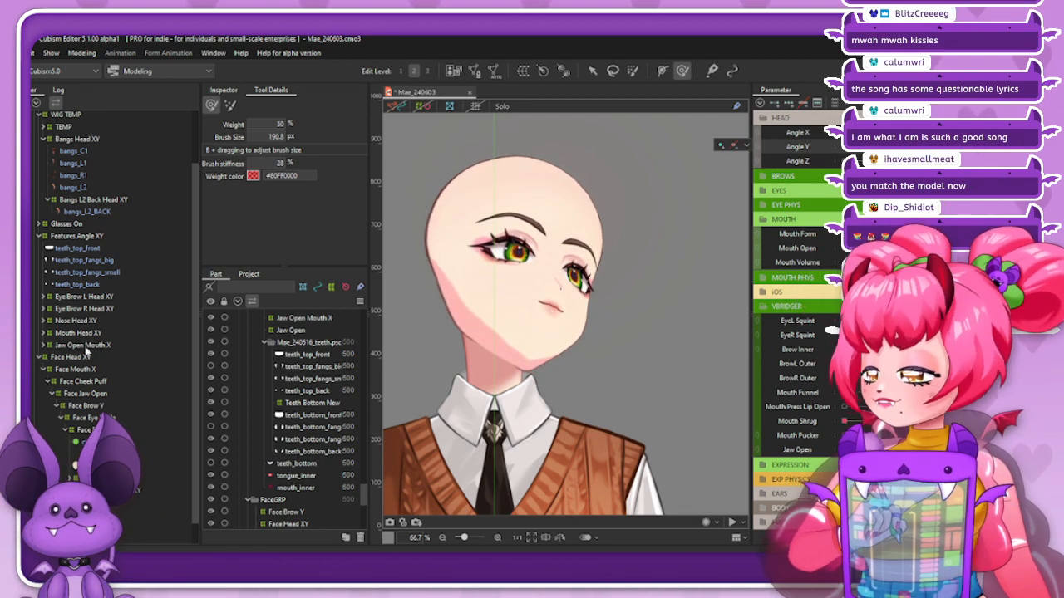
Refine the Features Angle XY deformer around the near eye and brow in the turned looking-up pose, enlarging the brush to about 342 px
click(81, 236)
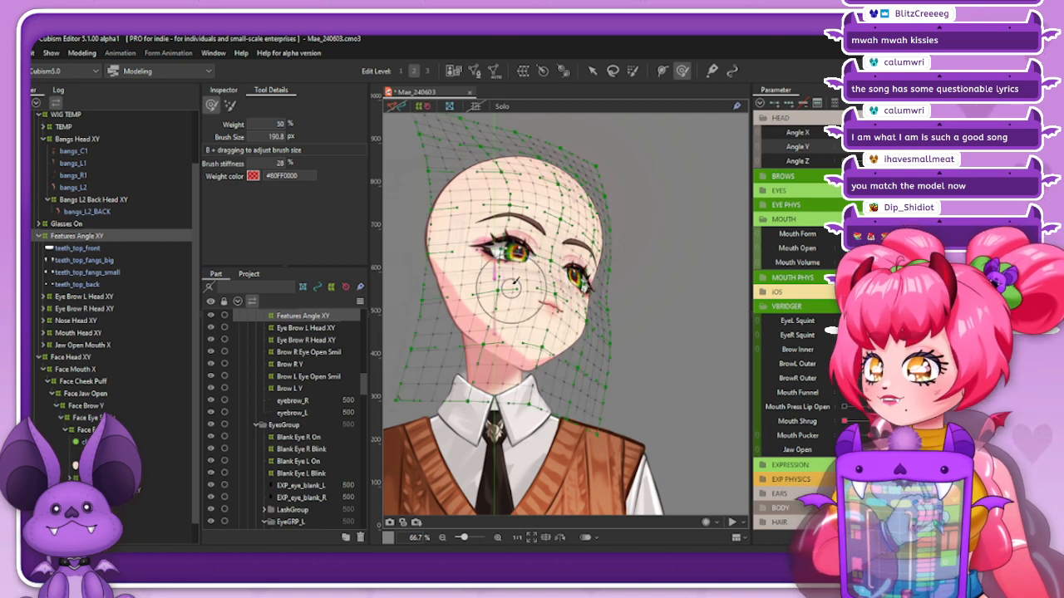
scroll(513, 280, up, 2)
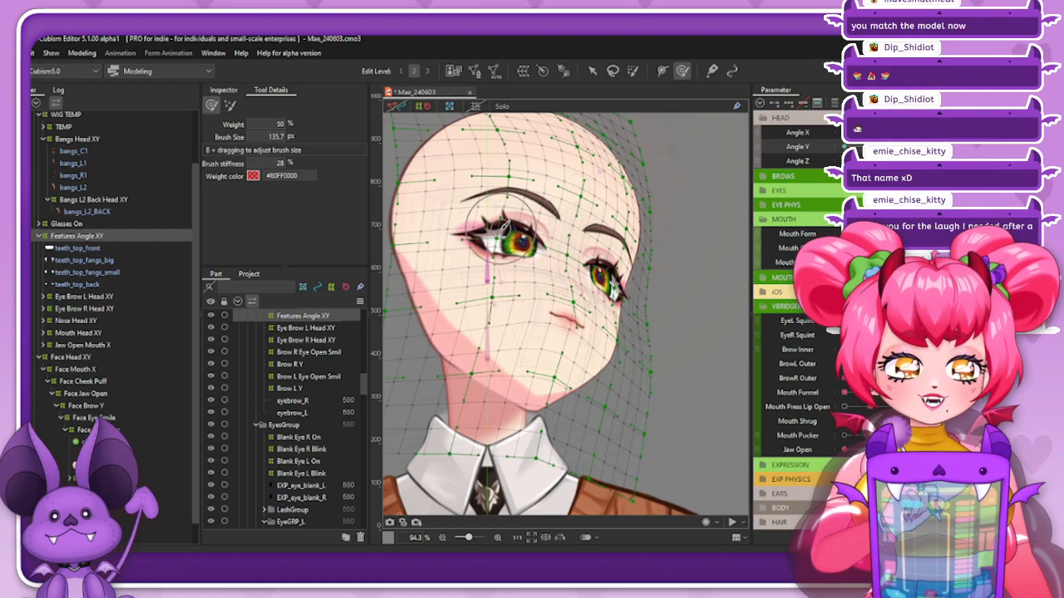
scroll(550, 173, down, 3)
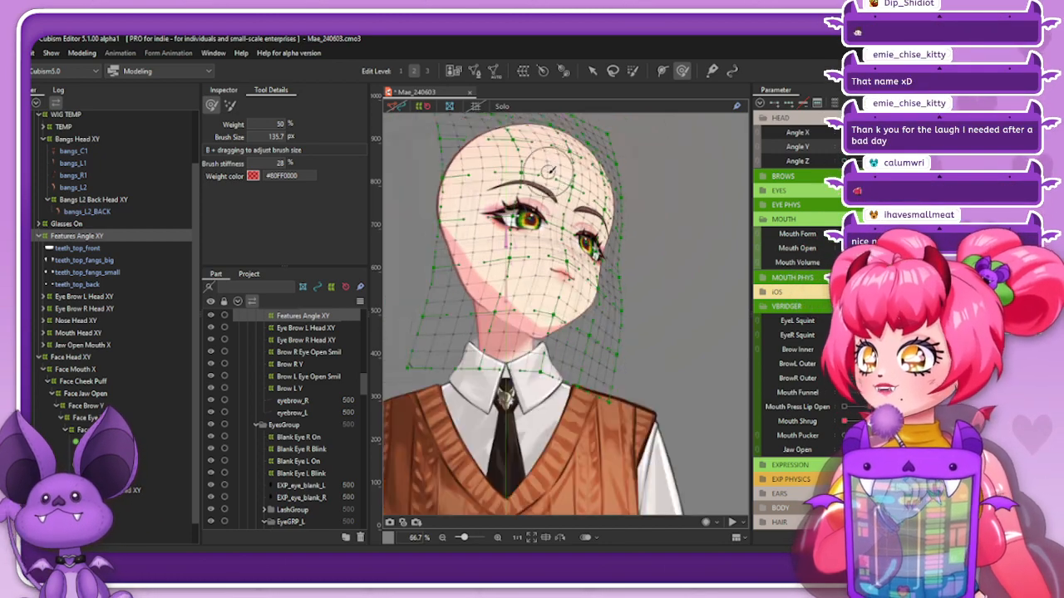
scroll(539, 165, up, 3)
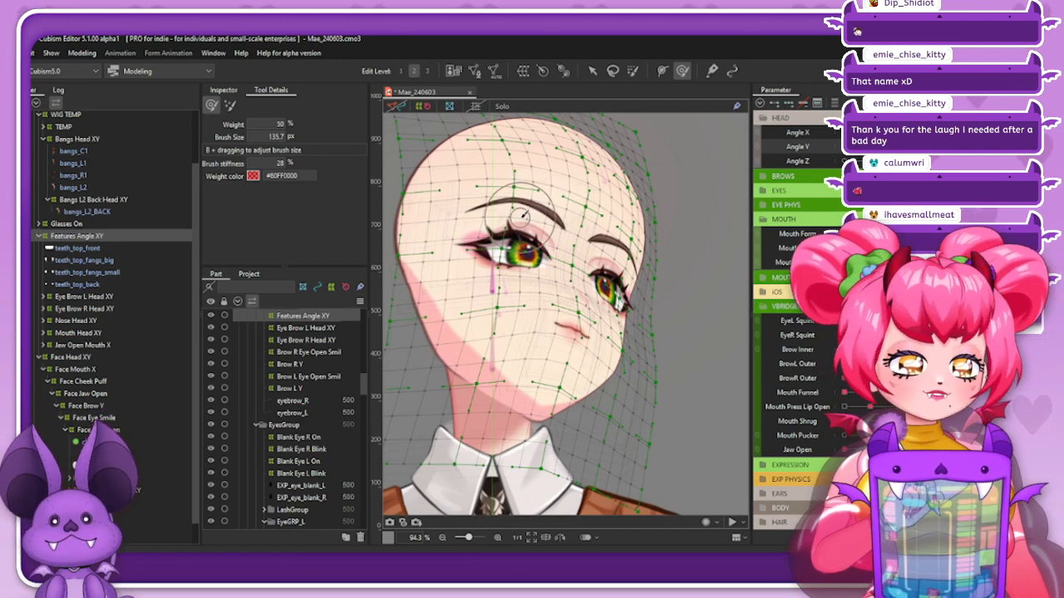
mouse_move(496, 183)
mouse_down()
mouse_move(524, 170)
mouse_move(527, 188)
mouse_up()
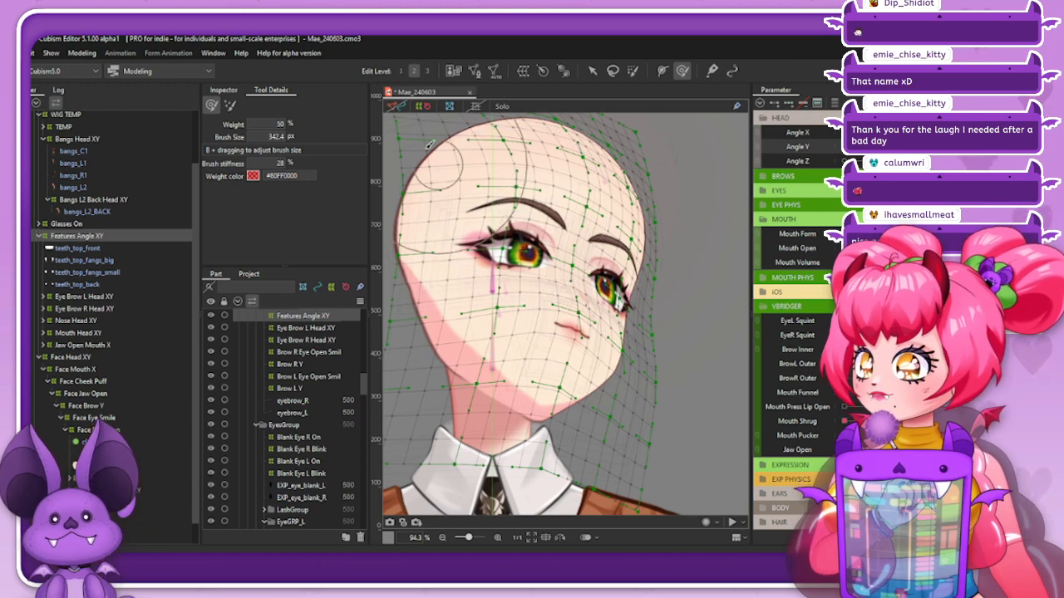
click(422, 109)
scroll(573, 225, down, 3)
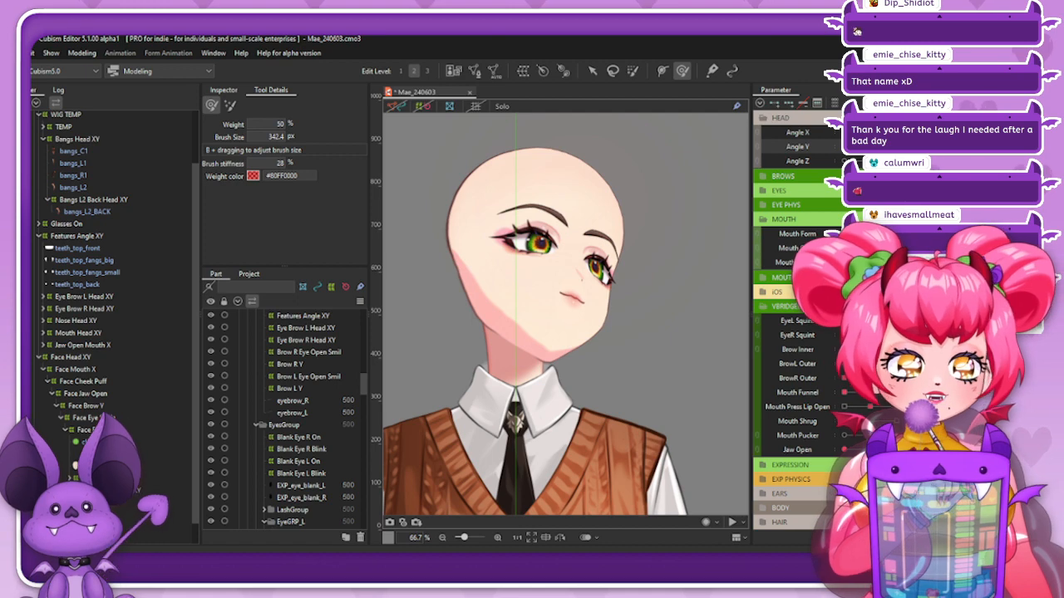
Switch Angle X and Angle Y between the turned, frontal, level and looking-up poses to check the adjusted face
mouse_move(931, 129)
mouse_down()
mouse_move(888, 139)
mouse_move(931, 129)
mouse_move(929, 150)
mouse_move(930, 129)
mouse_up()
click(871, 147)
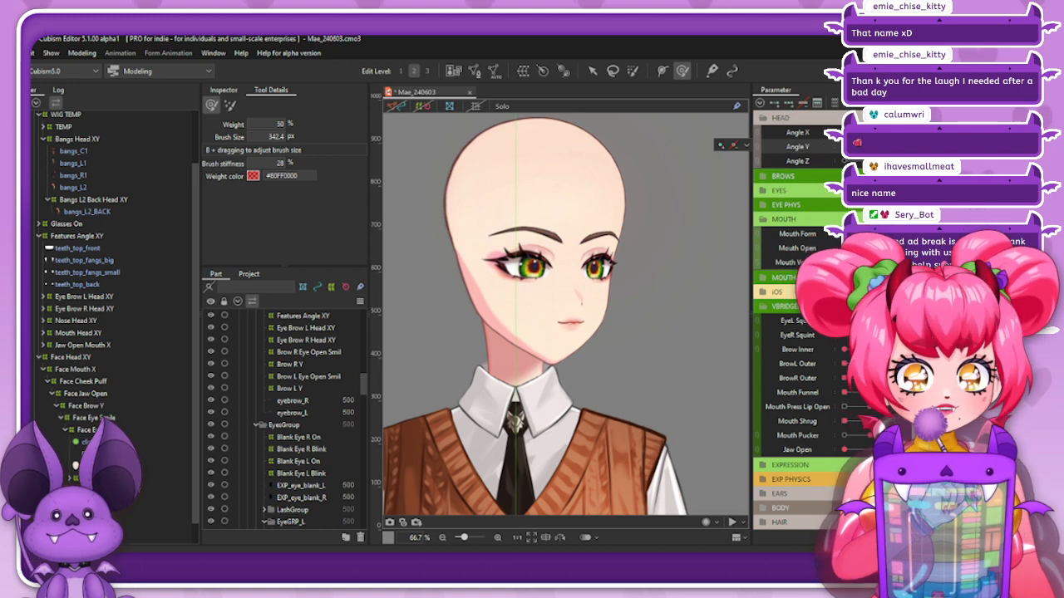
click(870, 133)
click(898, 133)
mouse_move(870, 148)
mouse_down()
mouse_move(898, 147)
mouse_move(871, 147)
mouse_up()
click(747, 146)
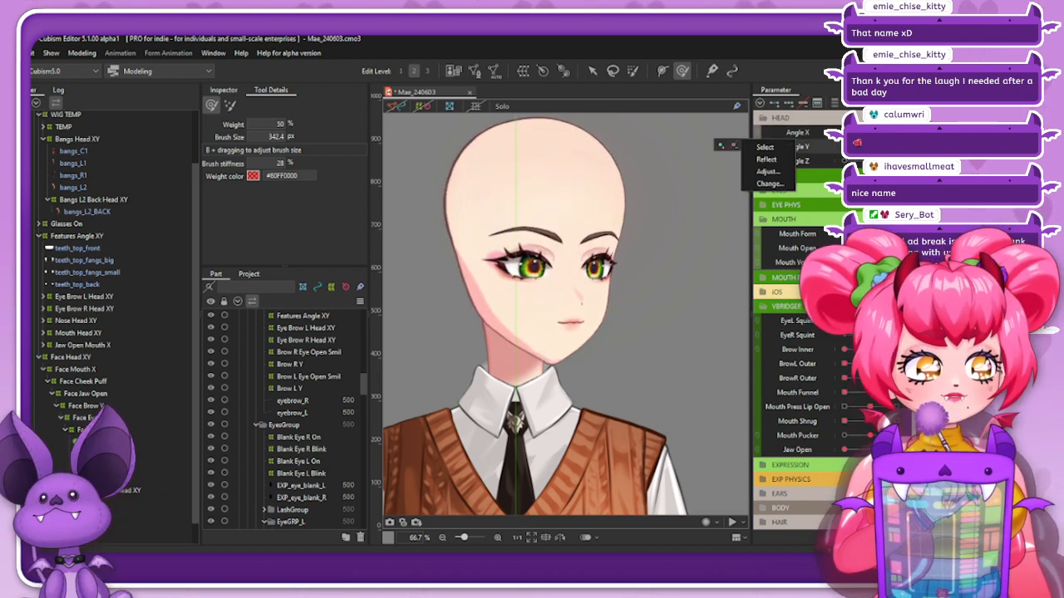
click(870, 133)
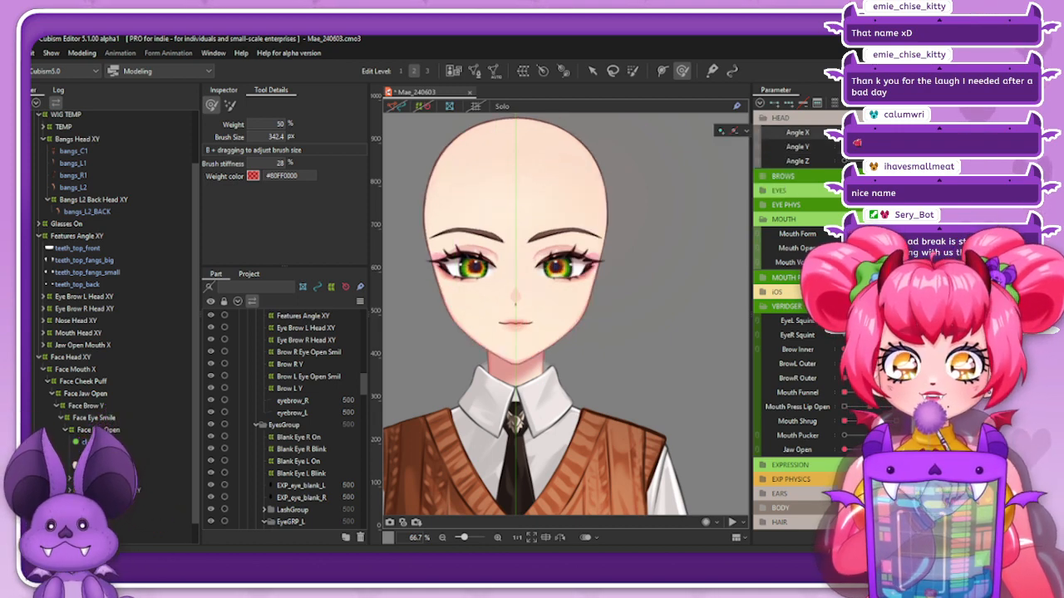
click(897, 147)
click(870, 147)
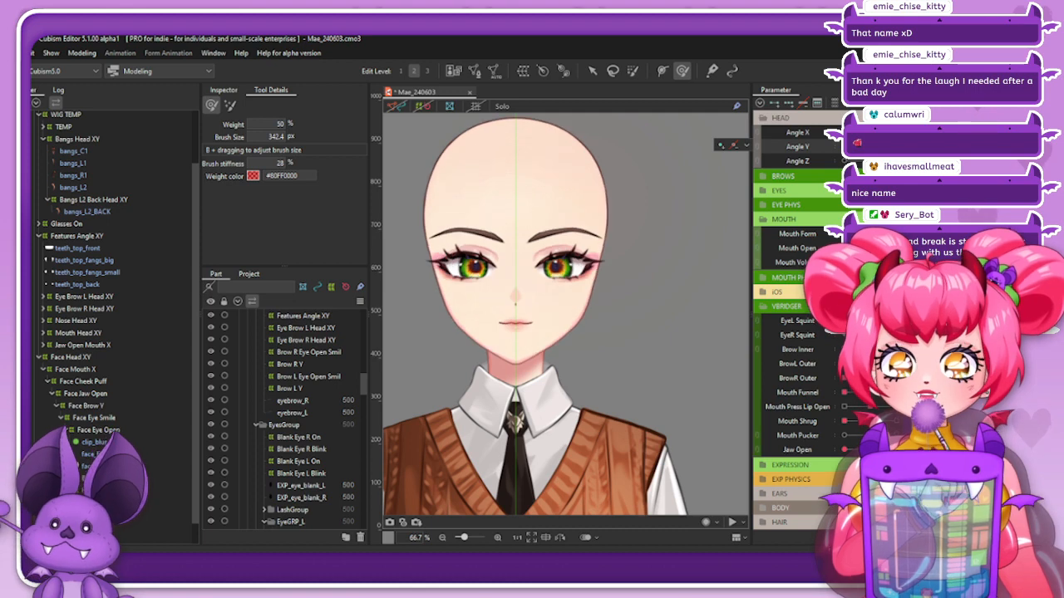
click(898, 133)
click(870, 133)
click(898, 147)
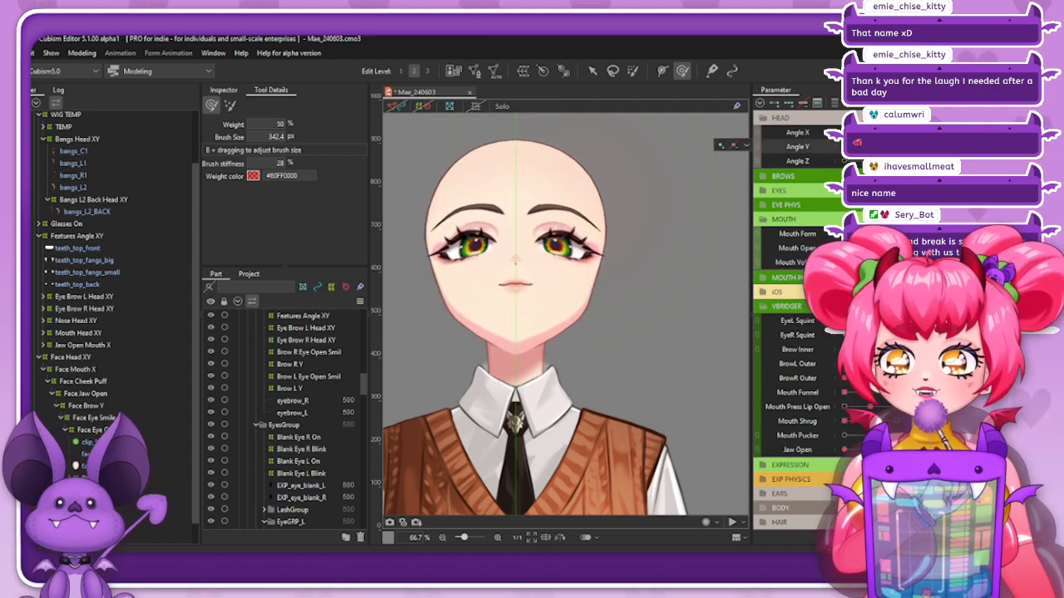
Reflect Features Angle XY and Face Head XY horizontally from the turned looking-up pose at Angle X 30
click(870, 147)
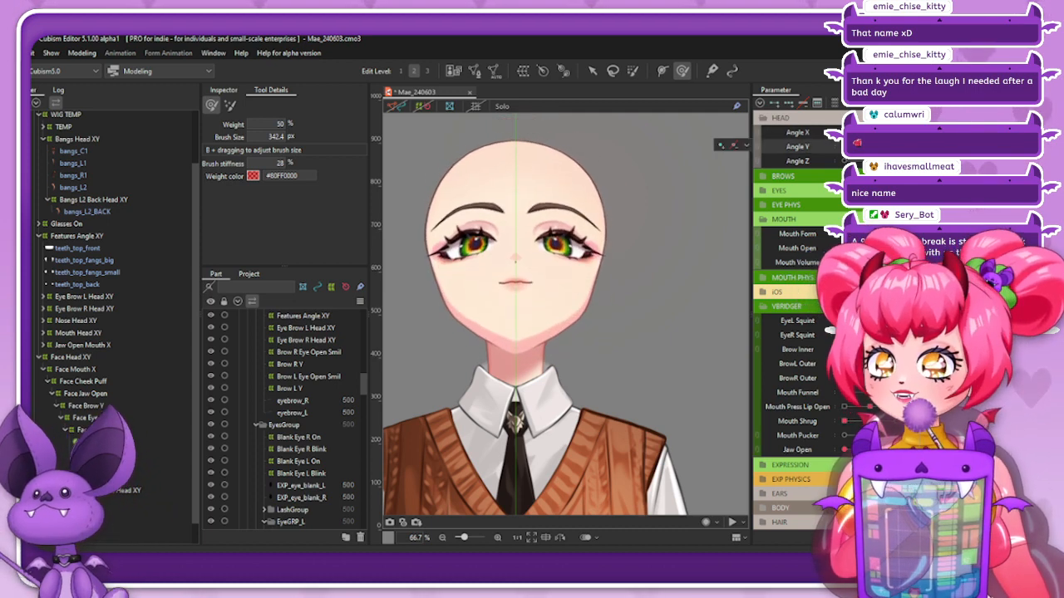
drag(870, 133, 897, 133)
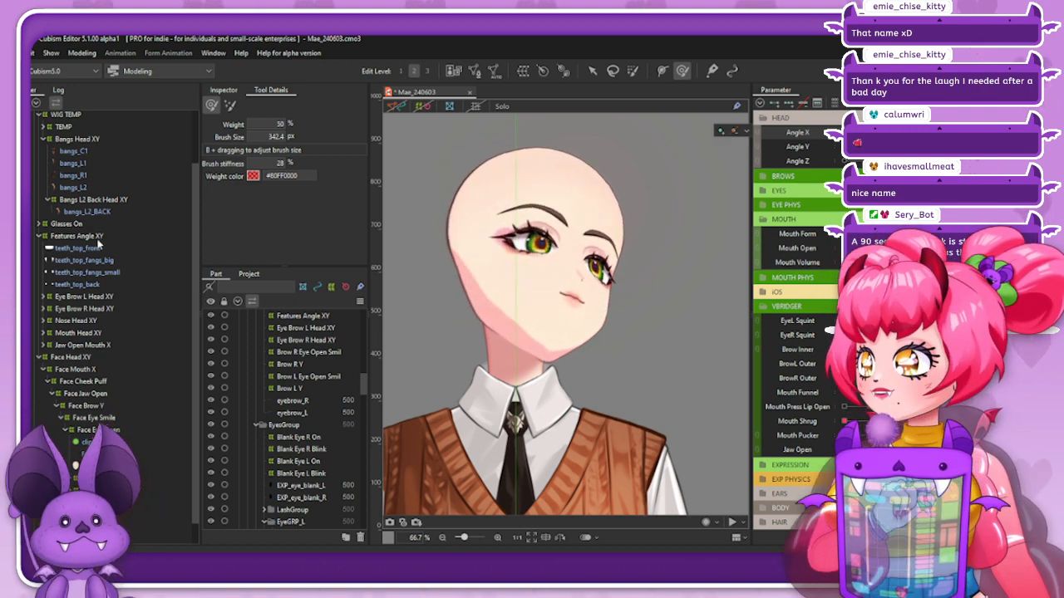
click(97, 239)
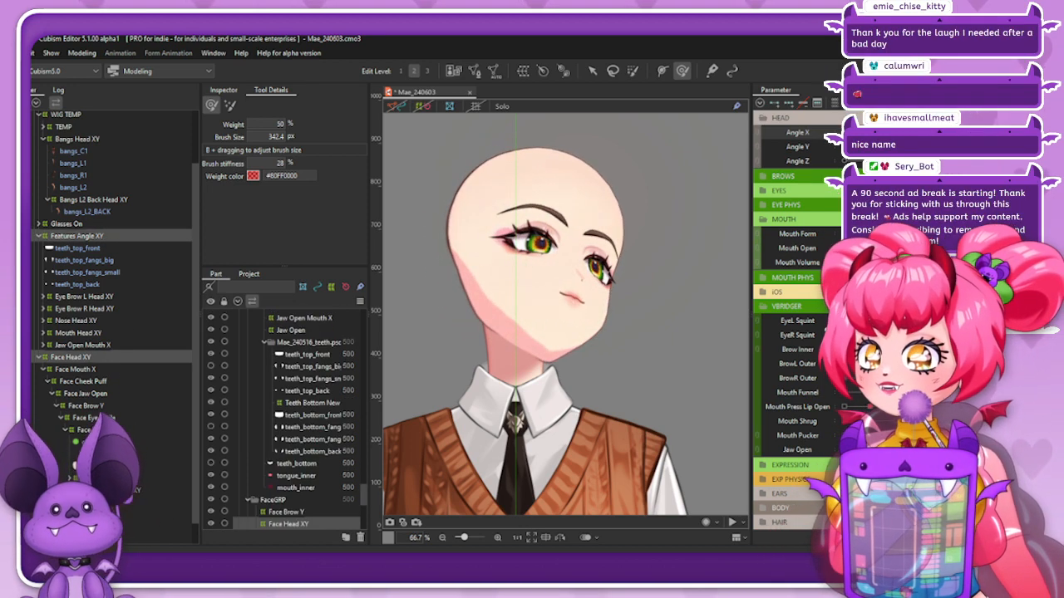
click(912, 103)
click(819, 227)
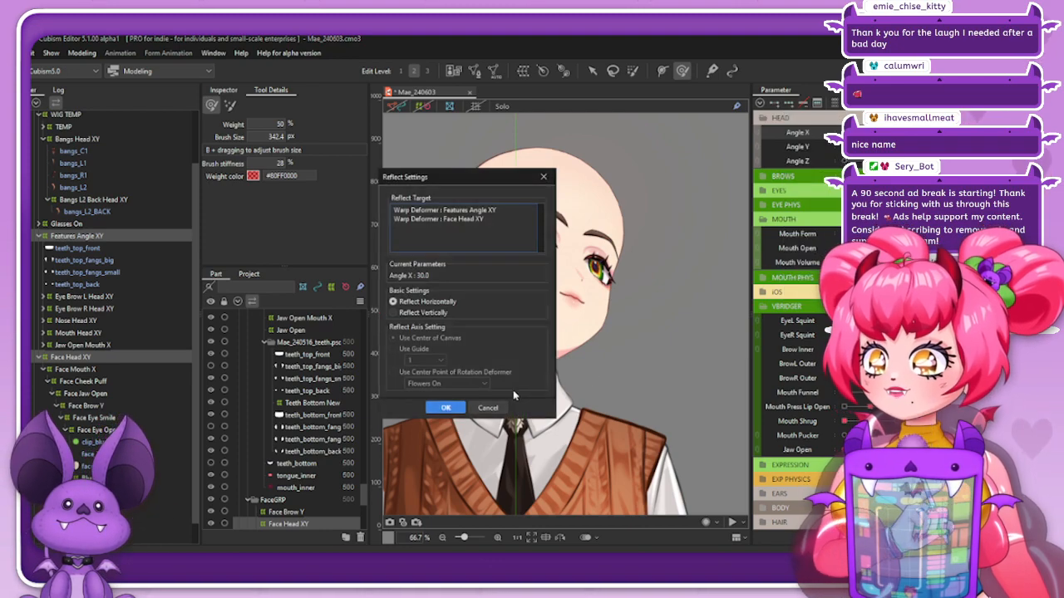
click(441, 411)
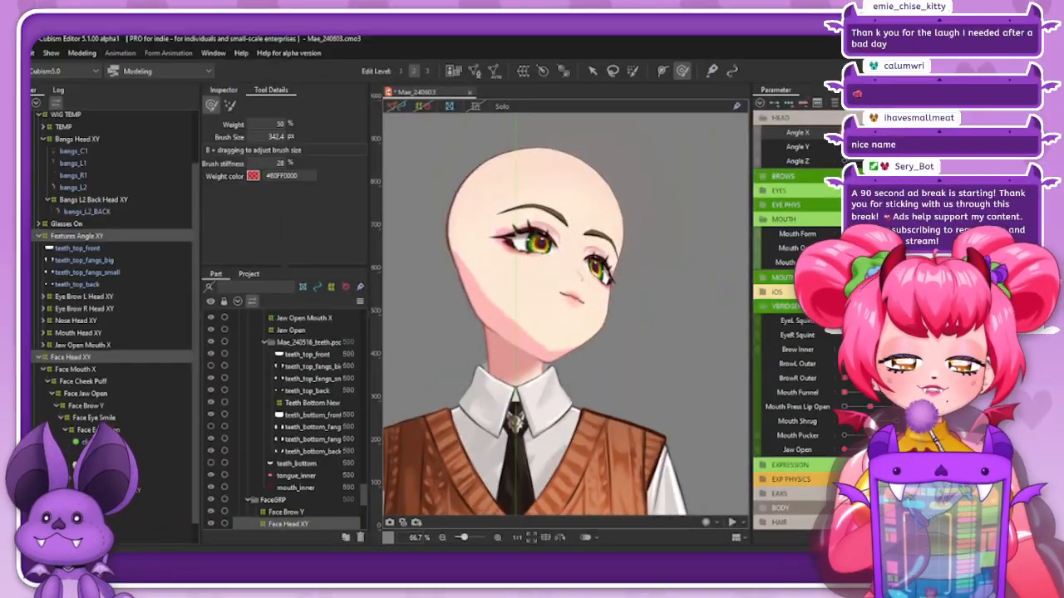
mouse_move(897, 133)
mouse_down()
mouse_move(844, 133)
mouse_move(898, 133)
mouse_up()
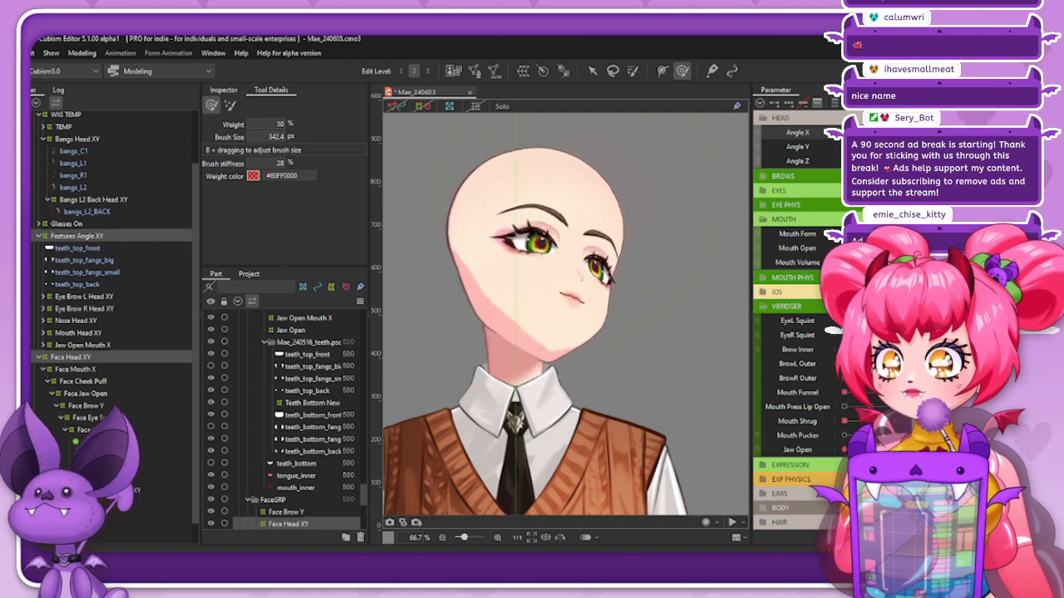
Refine Features Angle XY around the near brow and forehead in the turned looking-up pose, using a brush of about 303 px
click(424, 108)
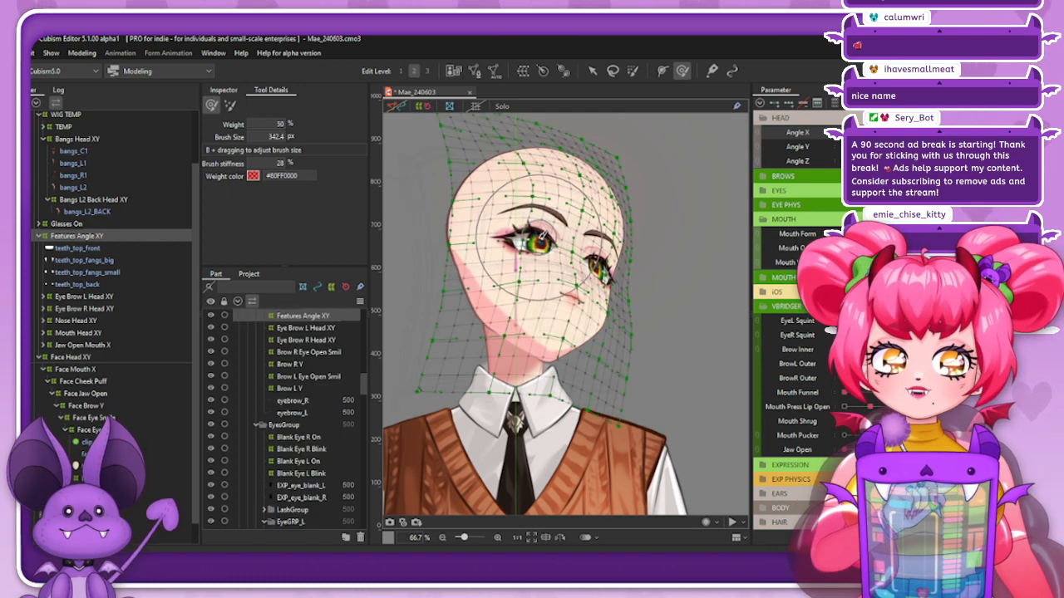
key(b)
mouse_move(542, 236)
mouse_down()
mouse_move(527, 241)
mouse_move(555, 220)
mouse_up()
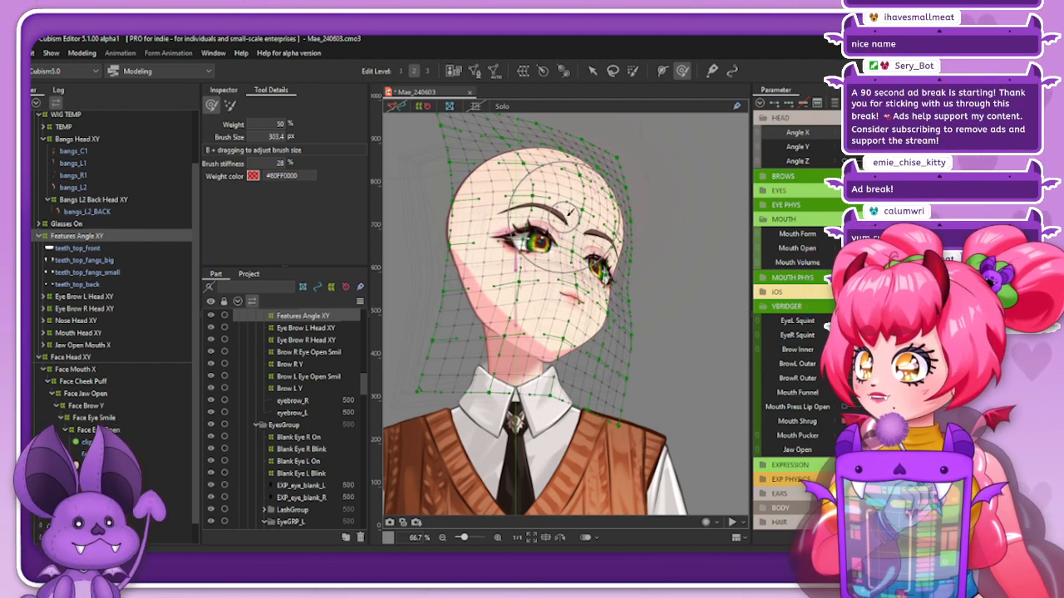
key(ctrl+z)
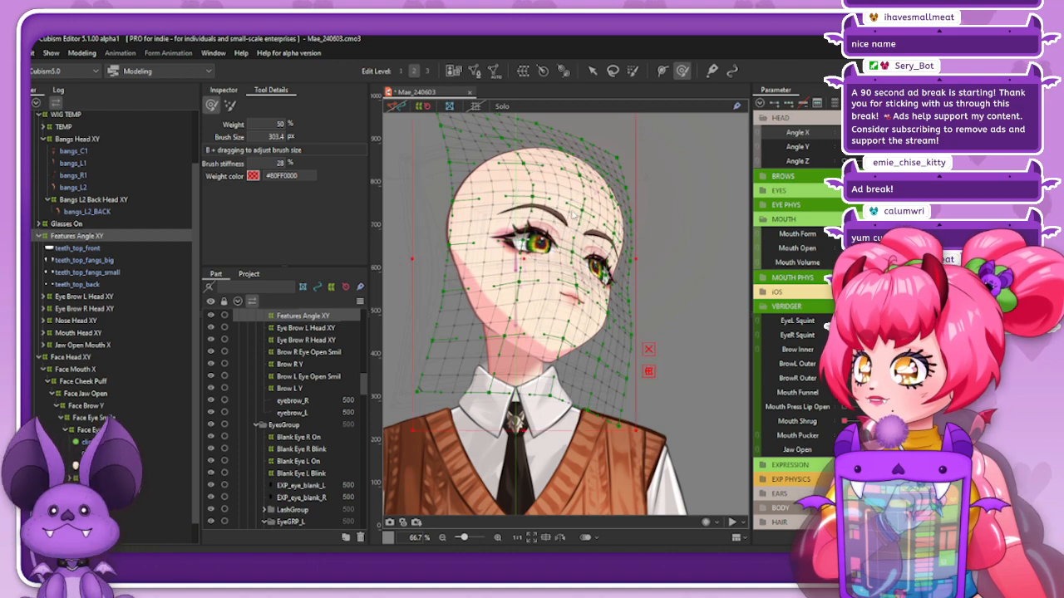
drag(566, 221, 571, 217)
scroll(565, 208, up, 3)
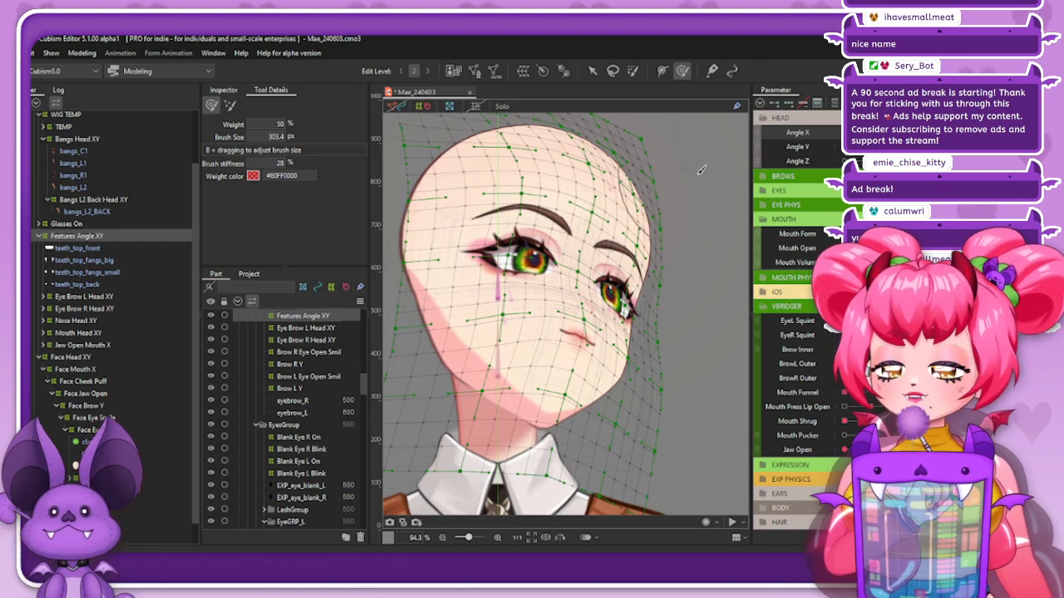
scroll(656, 240, down, 4)
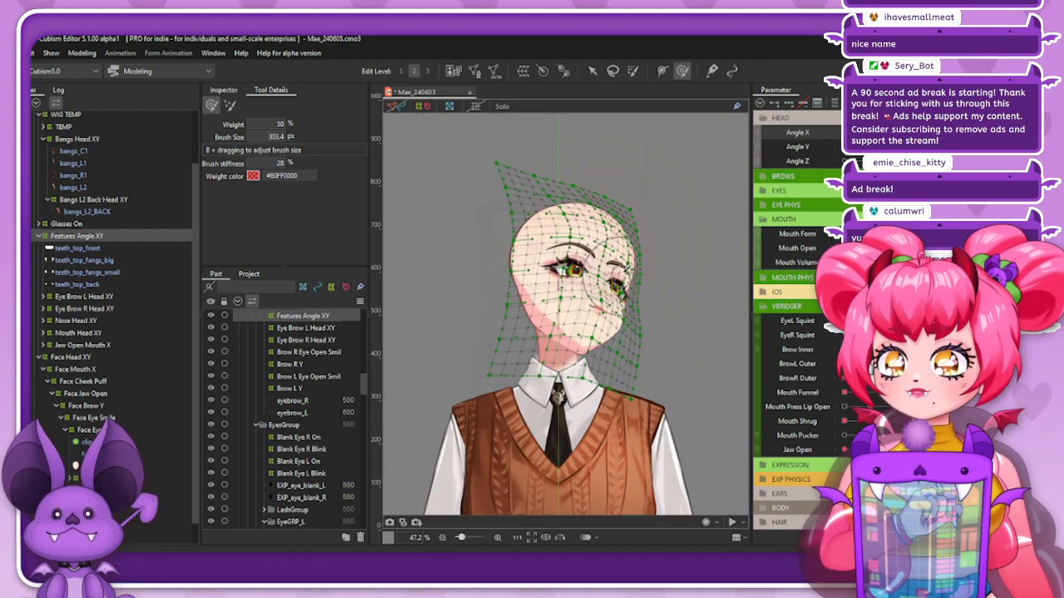
scroll(619, 258, up, 1)
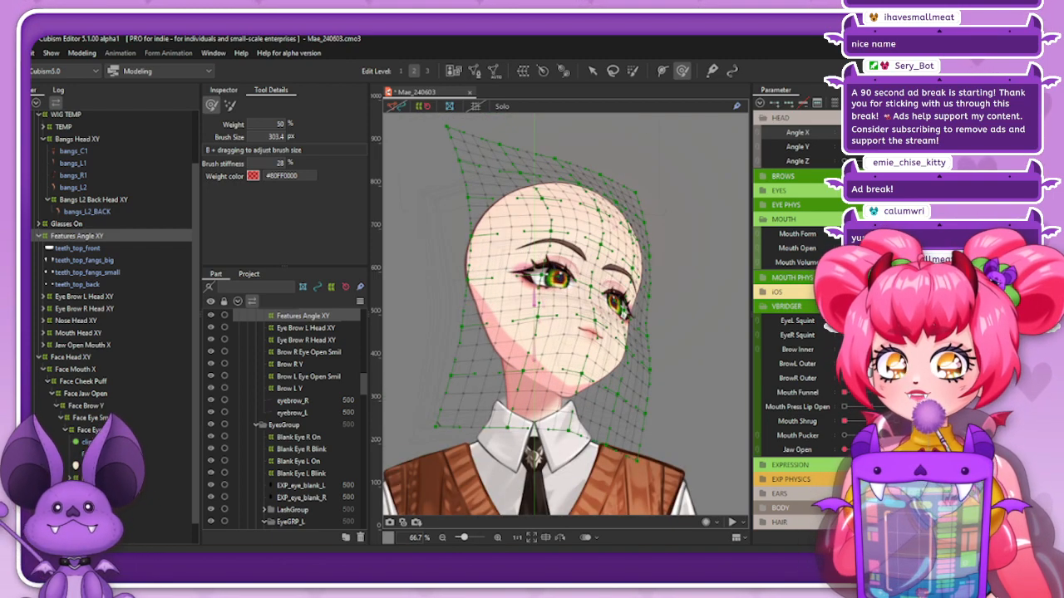
mouse_move(919, 153)
mouse_down()
mouse_move(883, 139)
mouse_move(919, 153)
mouse_up()
click(430, 104)
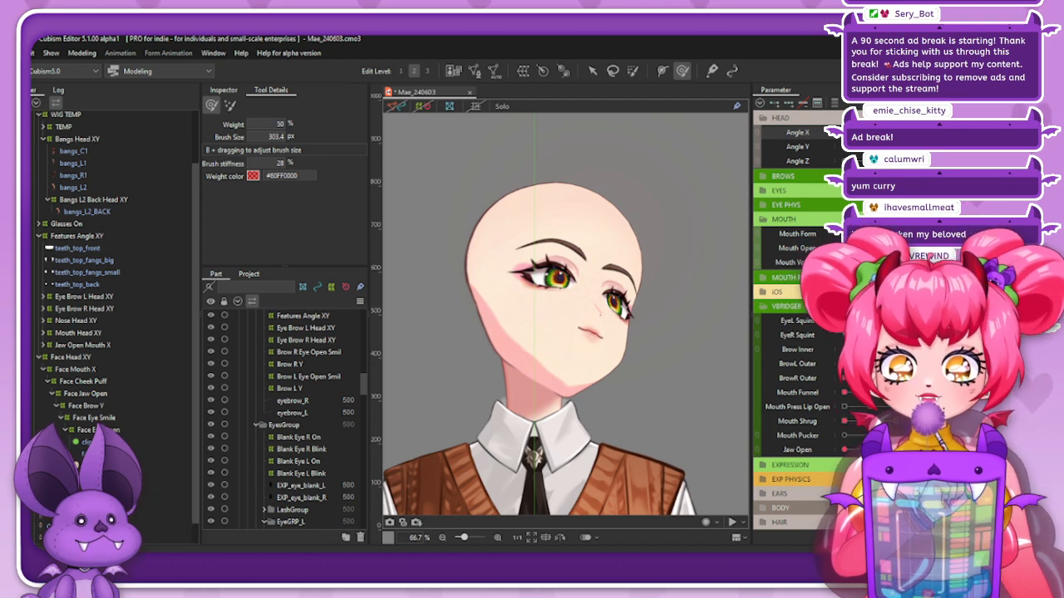
mouse_move(896, 146)
mouse_down()
mouse_move(845, 147)
mouse_move(896, 146)
mouse_move(849, 146)
mouse_move(884, 146)
mouse_up()
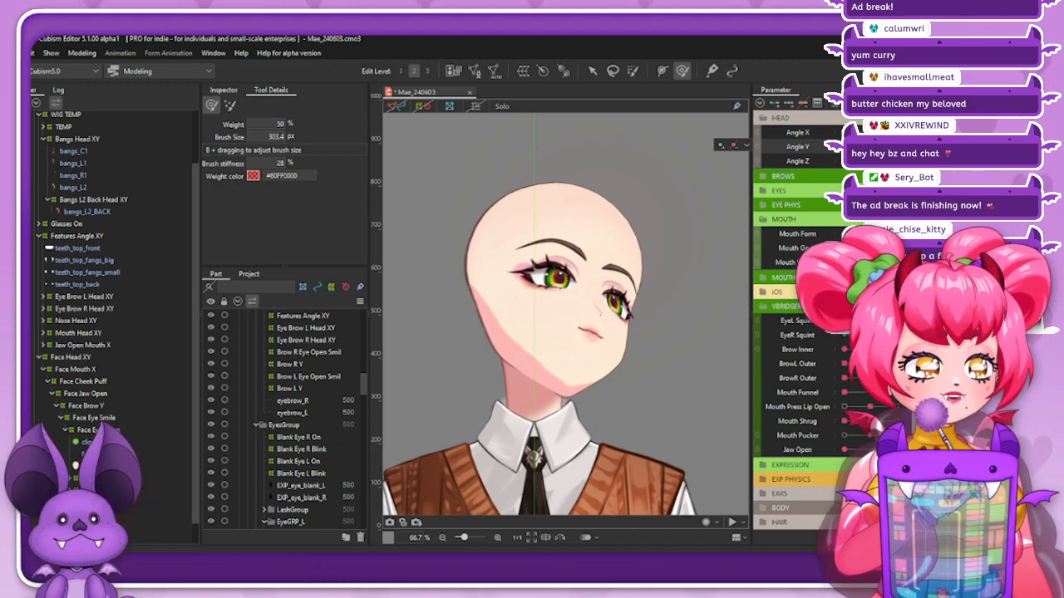
mouse_move(895, 143)
mouse_down()
mouse_move(870, 139)
mouse_move(896, 132)
mouse_move(870, 146)
mouse_move(891, 146)
mouse_up()
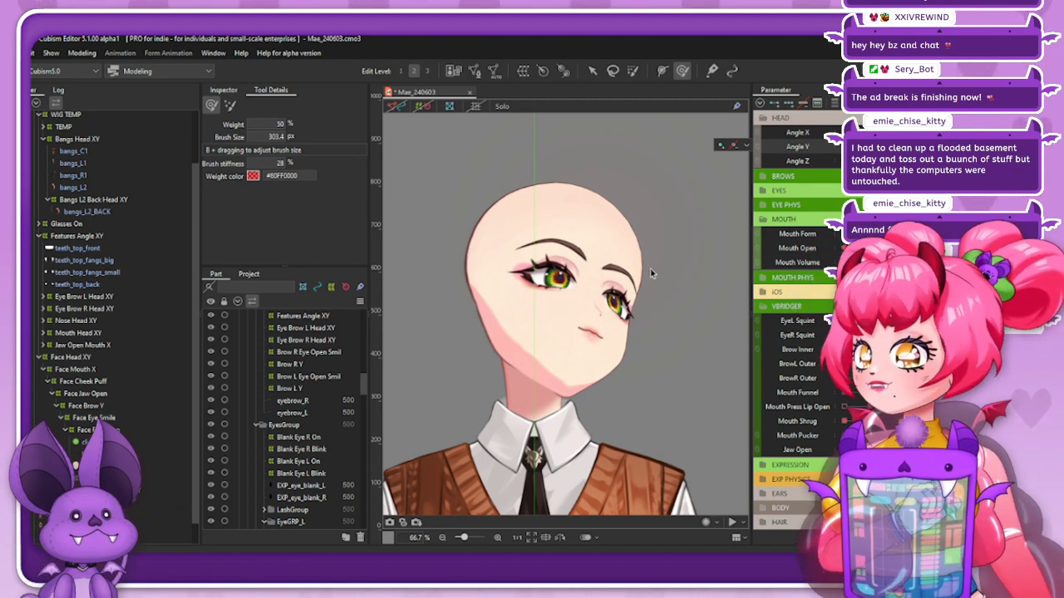
Refine Features Angle XY around the mouth in the turned looking-up pose, reducing the brush to about 149 px
click(421, 106)
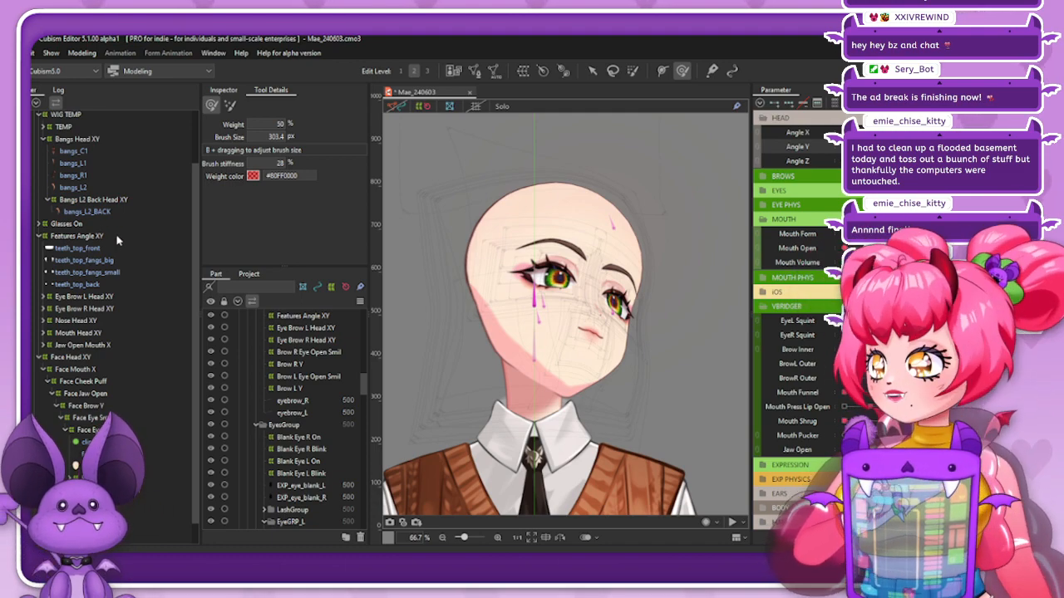
click(116, 238)
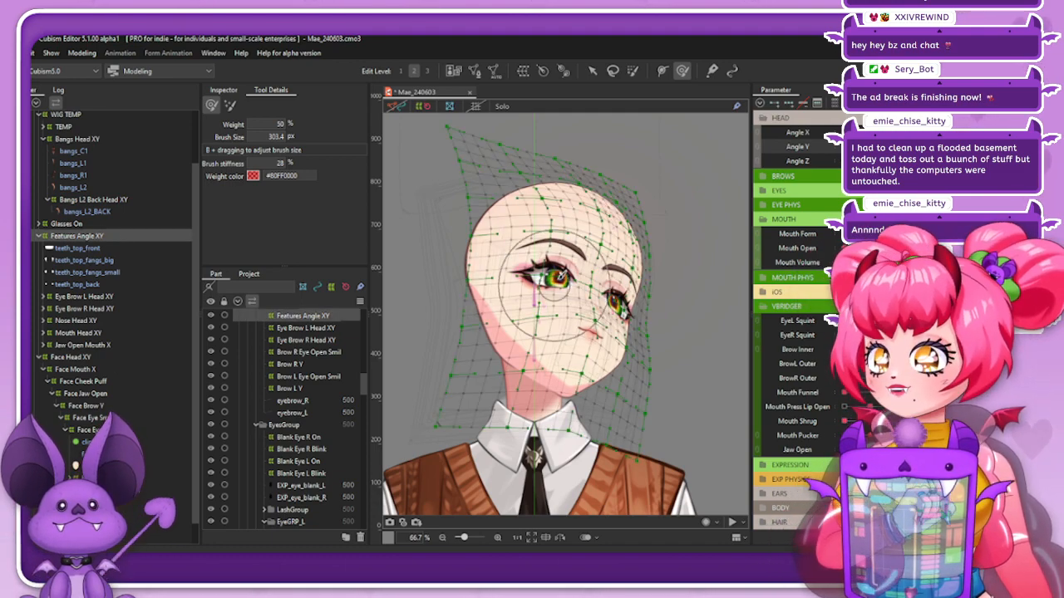
scroll(562, 278, up, 3)
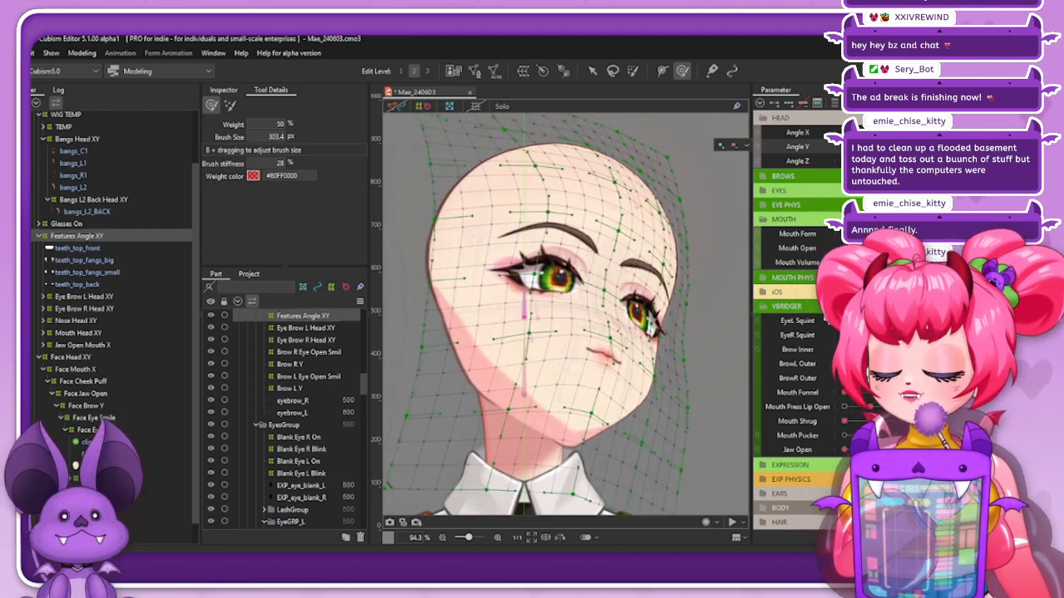
key(b)
mouse_move(593, 387)
mouse_down()
mouse_move(595, 324)
mouse_move(595, 362)
mouse_up()
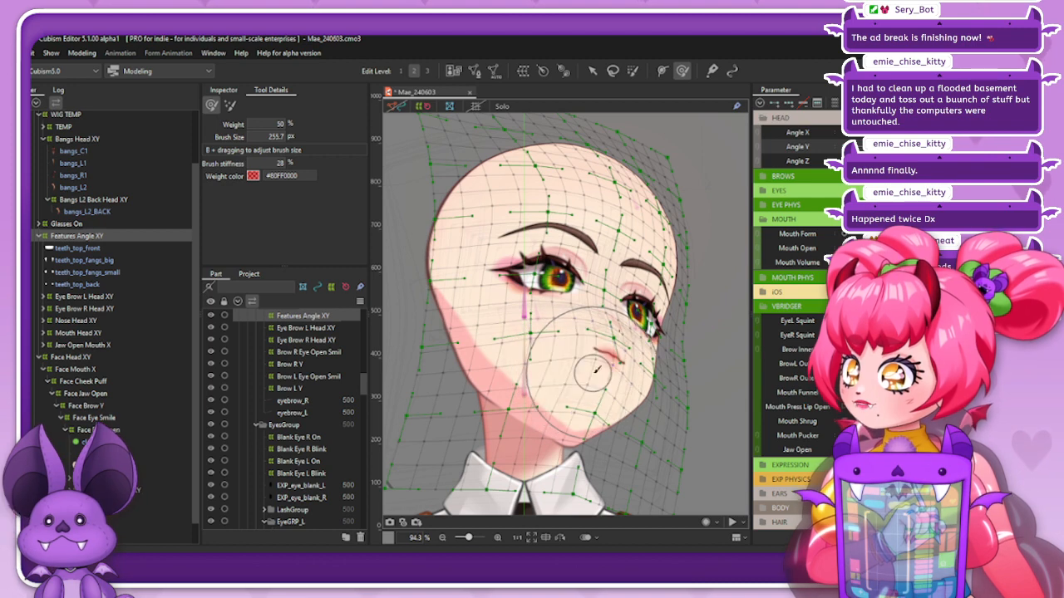
key(b)
drag(591, 392, 587, 342)
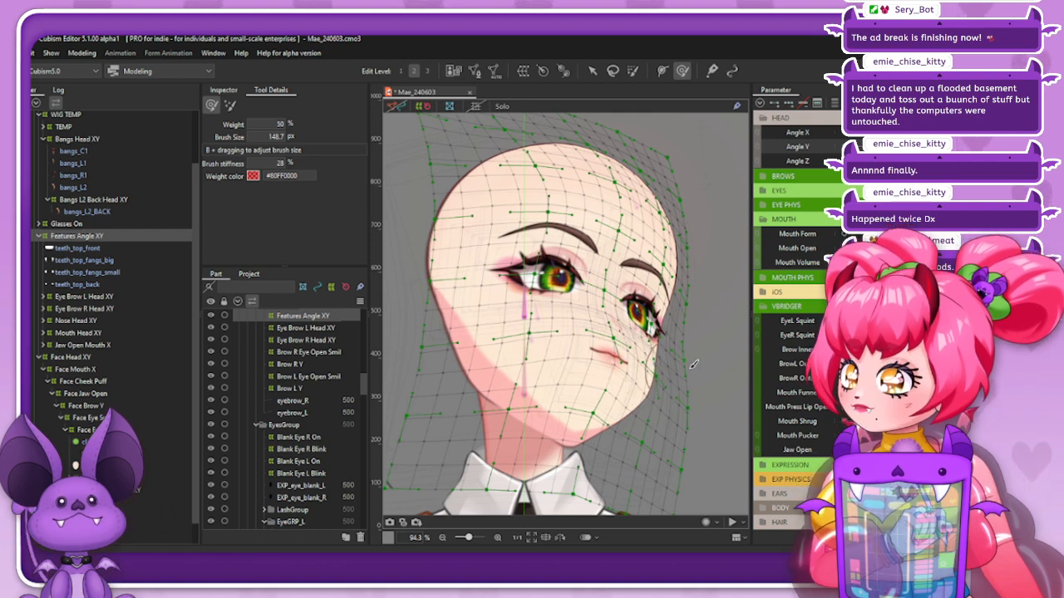
click(427, 107)
scroll(629, 254, down, 2)
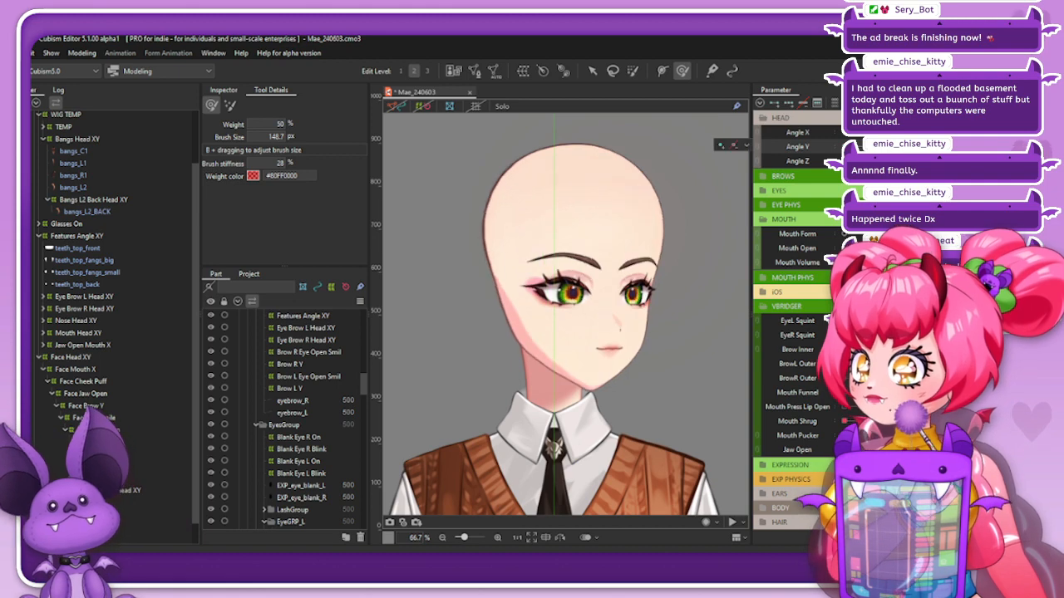
Examine the face in the frontal, looking-up and turned poses, with and without the Features Angle XY grid displayed
click(76, 236)
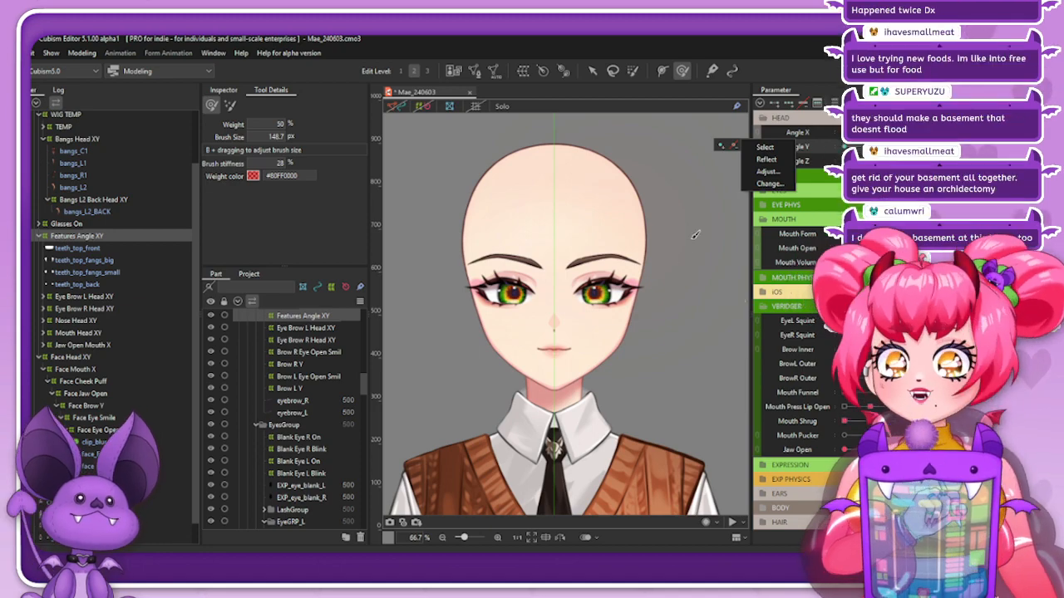
drag(887, 147, 930, 147)
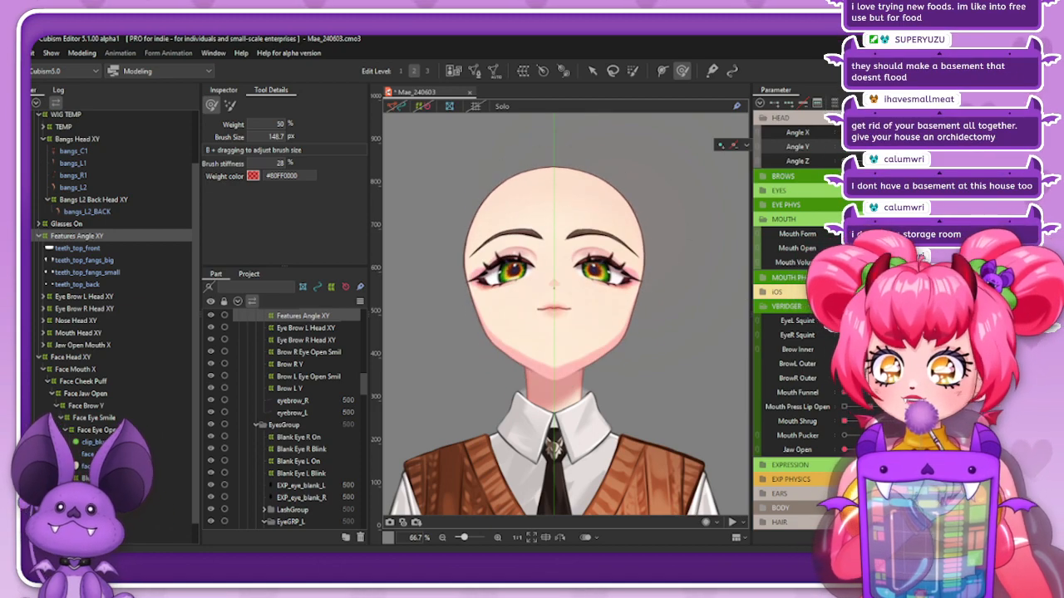
click(931, 133)
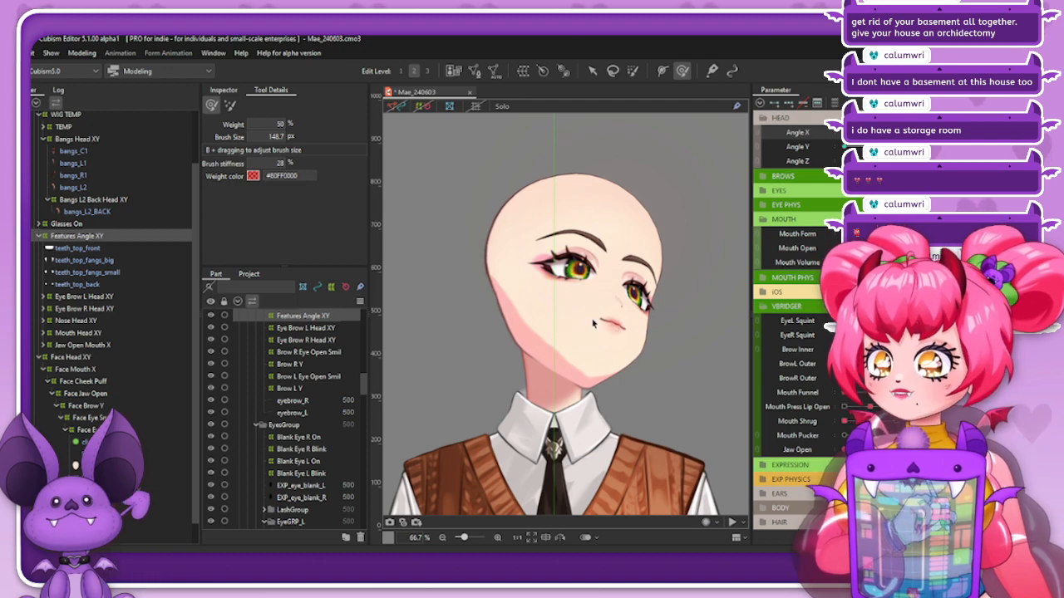
click(406, 108)
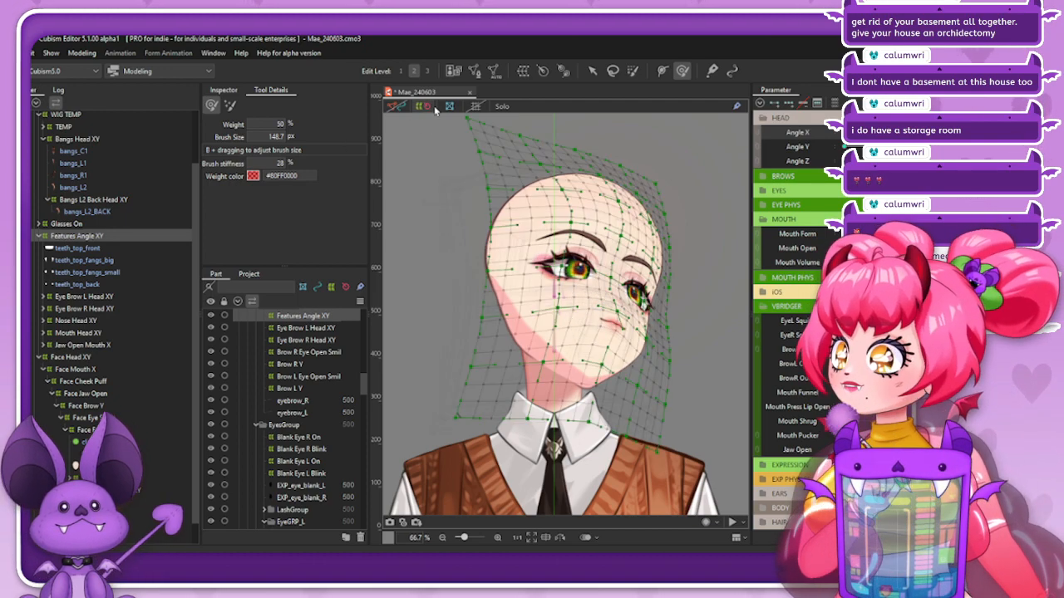
click(735, 139)
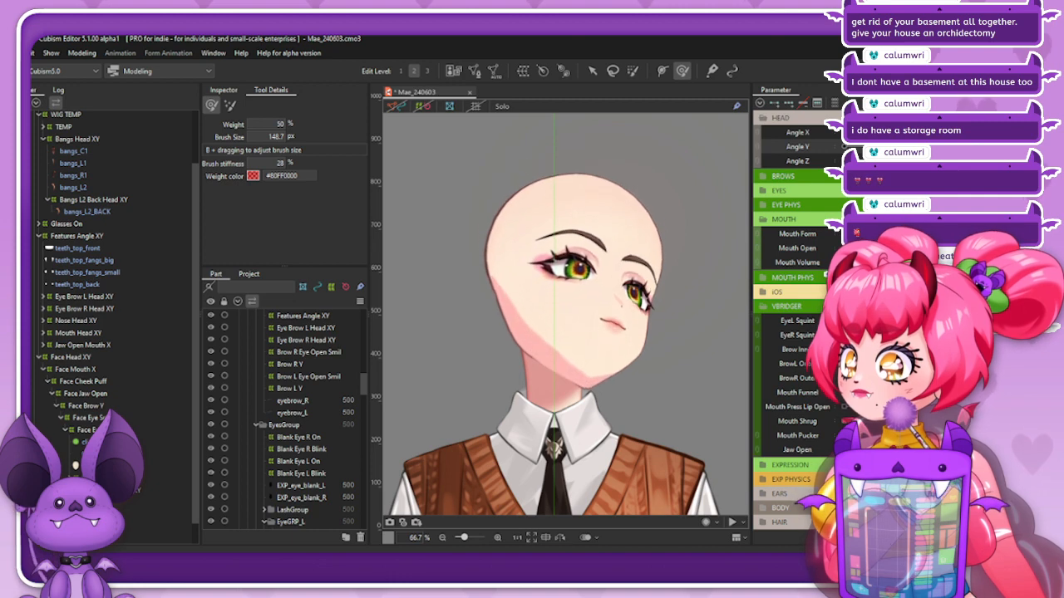
click(627, 217)
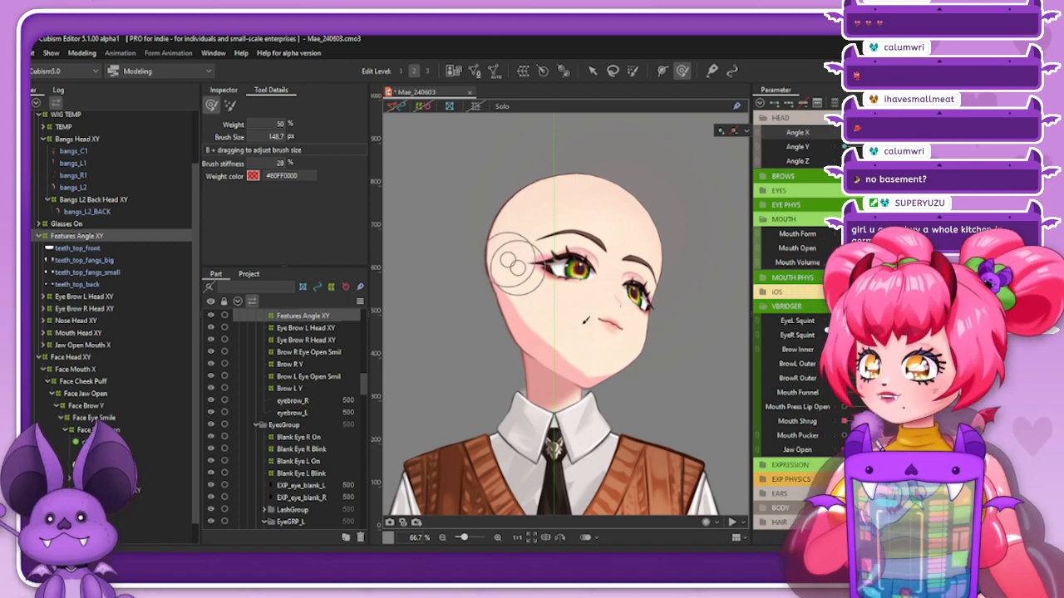
mouse_move(914, 133)
mouse_down()
mouse_move(879, 140)
mouse_move(914, 133)
mouse_up()
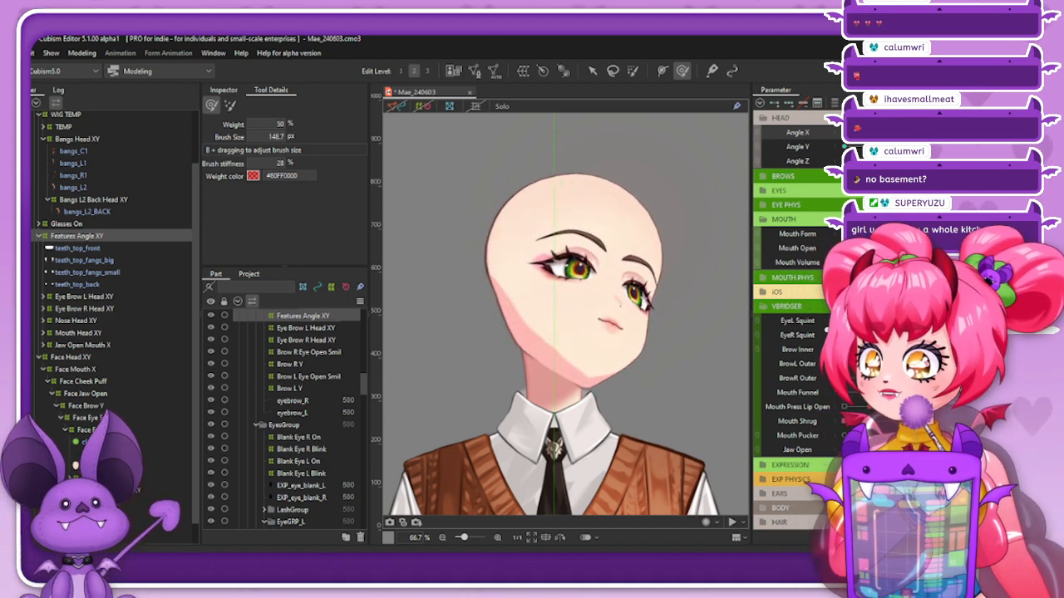
Adjust Features Angle XY around the mouth and chin in the turned looking-up pose, enlarging the brush to about 398 px
drag(596, 322, 623, 324)
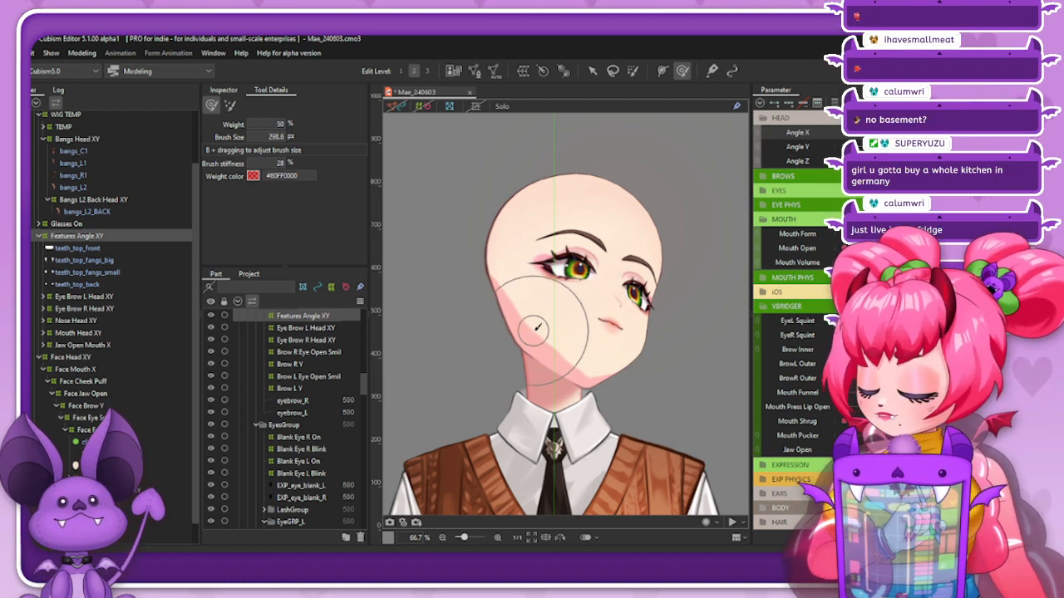
key(ctrl+h)
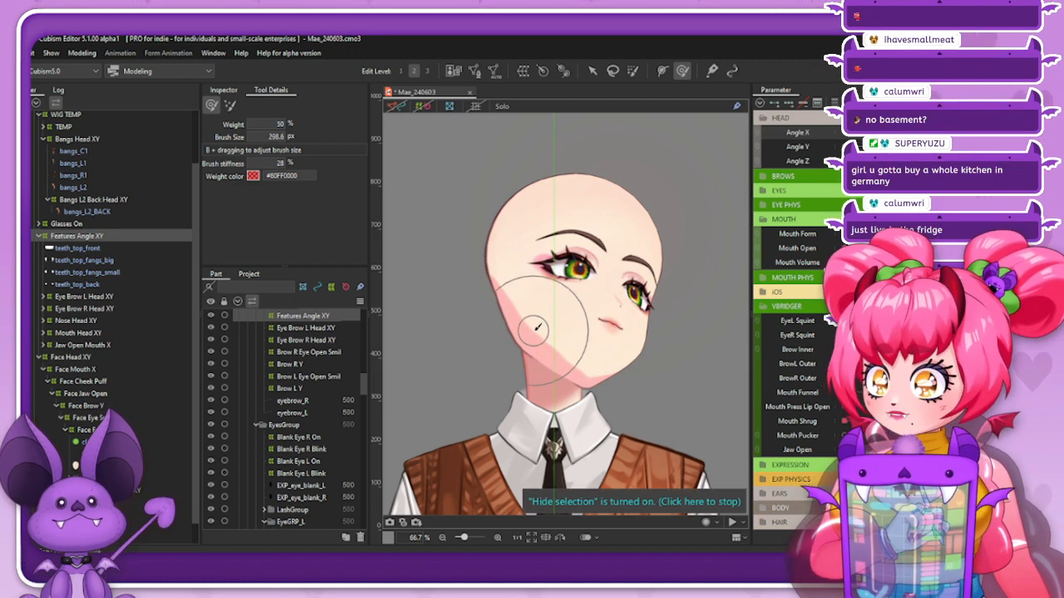
click(426, 108)
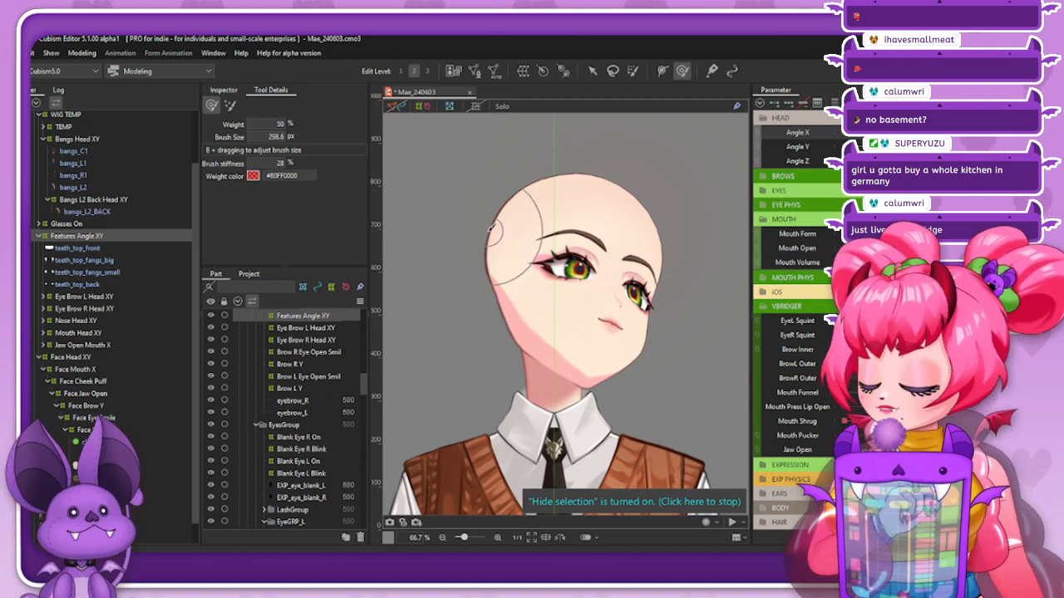
key(ctrl+h)
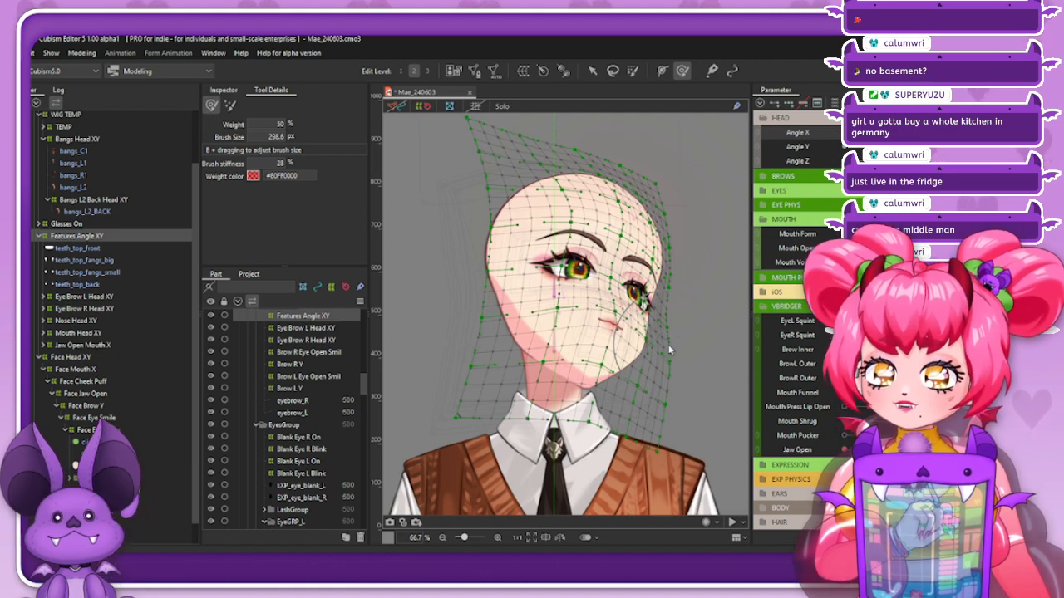
scroll(669, 344, up, 2)
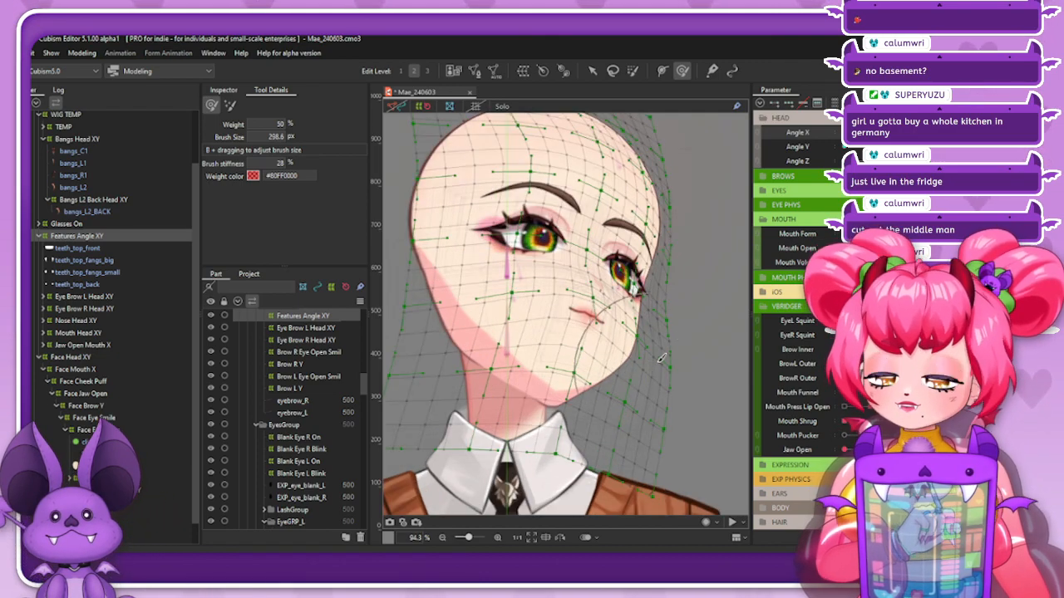
drag(535, 364, 542, 372)
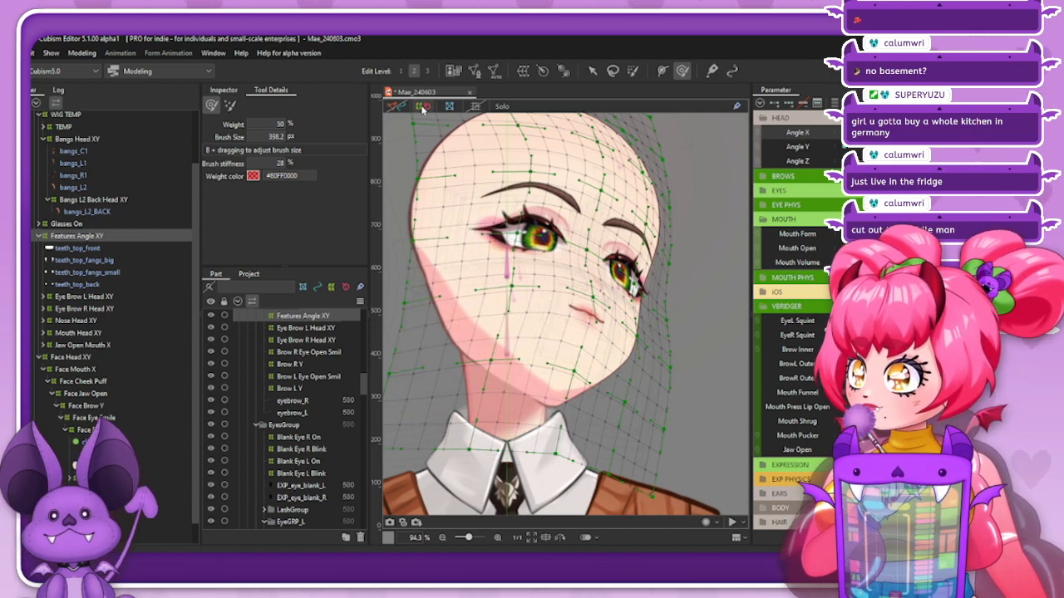
click(422, 109)
Bring Angle X and Angle Y back to the level frontal pose to check the head movement
scroll(749, 221, down, 2)
mouse_move(914, 132)
mouse_down()
mouse_move(879, 140)
mouse_move(915, 132)
mouse_move(880, 132)
mouse_move(914, 132)
mouse_move(879, 146)
mouse_move(914, 146)
mouse_move(844, 157)
mouse_move(911, 174)
mouse_move(832, 199)
mouse_move(914, 148)
mouse_up()
click(879, 146)
click(880, 132)
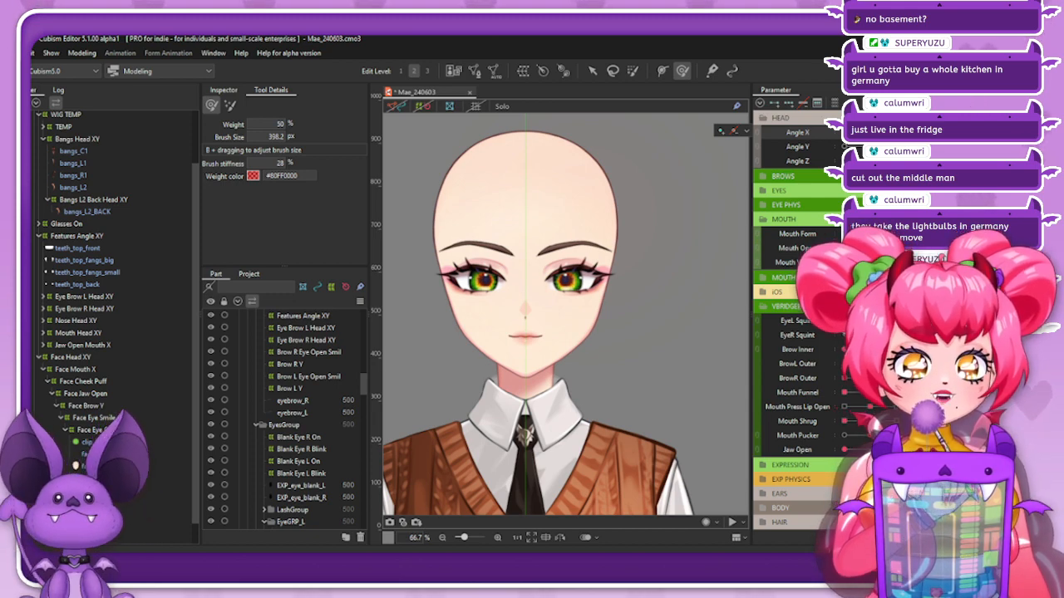
Raise Angle Y to the frontal looking-up pose and touch up Features Angle XY between the eyes
drag(879, 146, 915, 146)
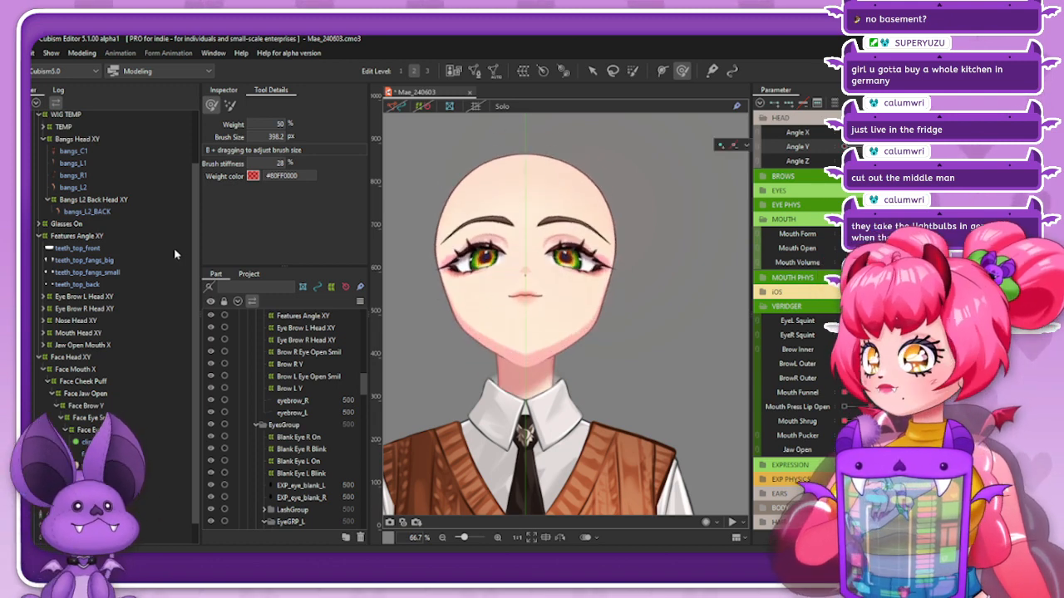
click(94, 238)
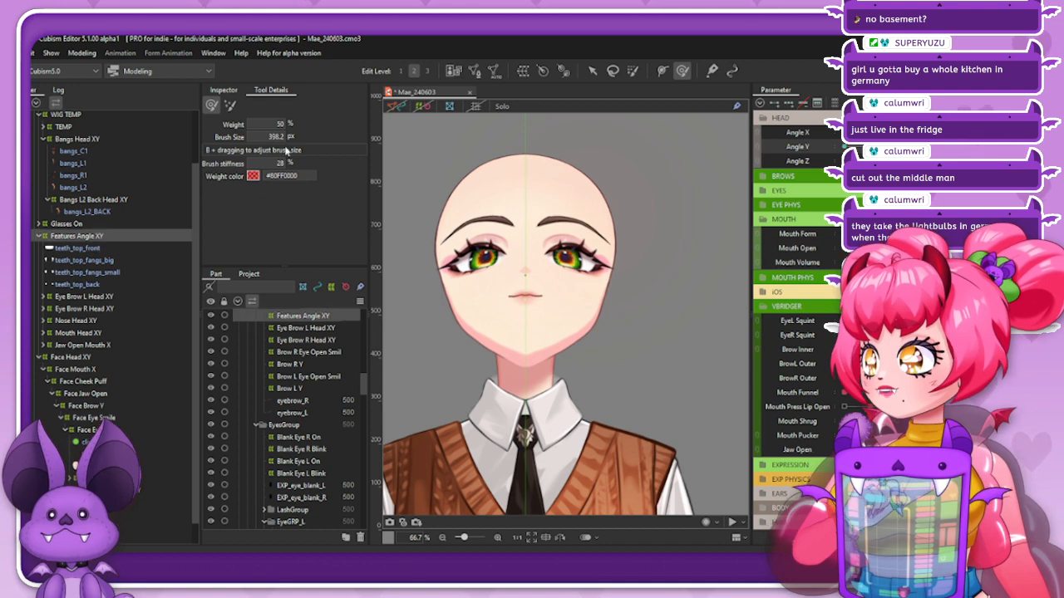
click(426, 107)
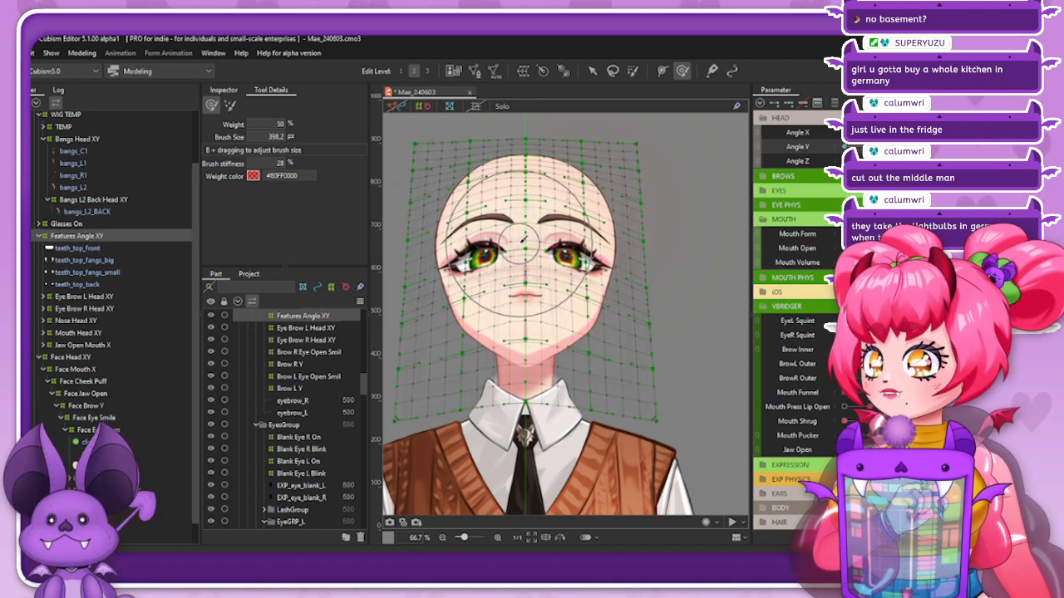
click(525, 262)
click(593, 138)
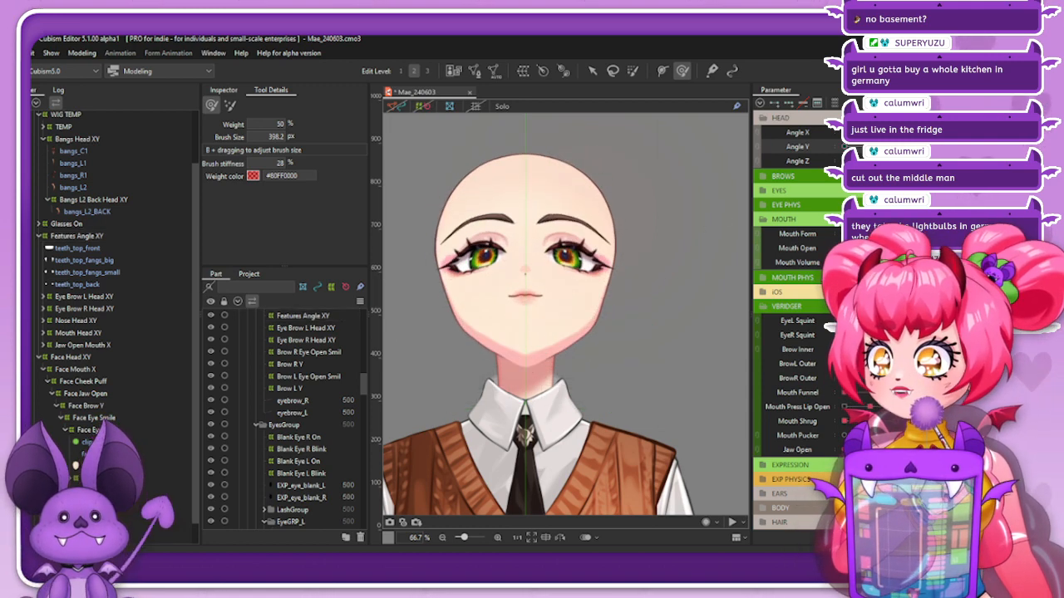
Refine Features Angle XY around the brows and eyes in the turned looking-up pose, reducing the brush to about 231 px
drag(870, 133, 897, 133)
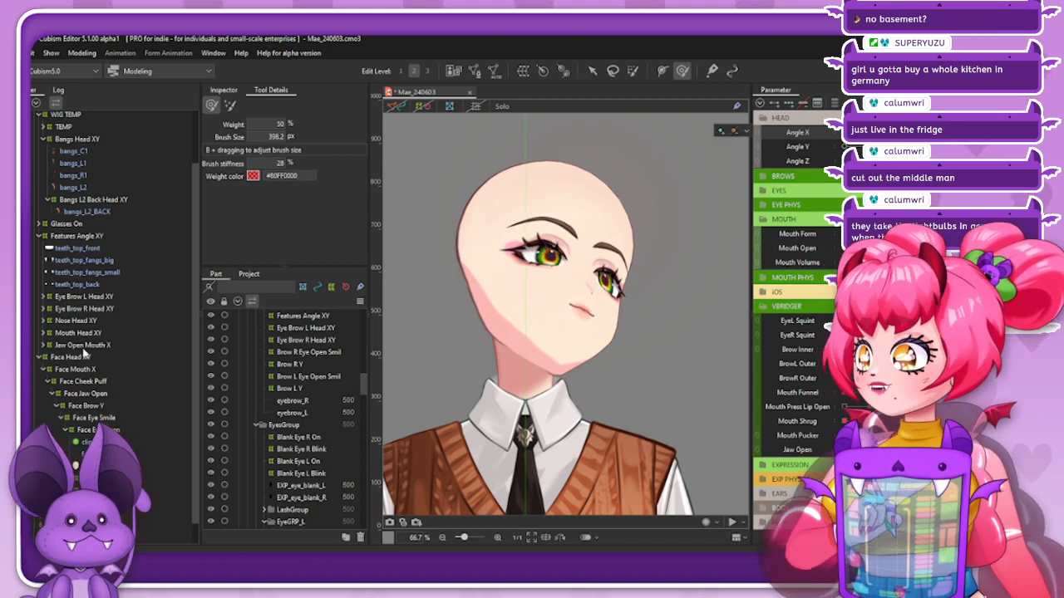
click(123, 237)
click(422, 108)
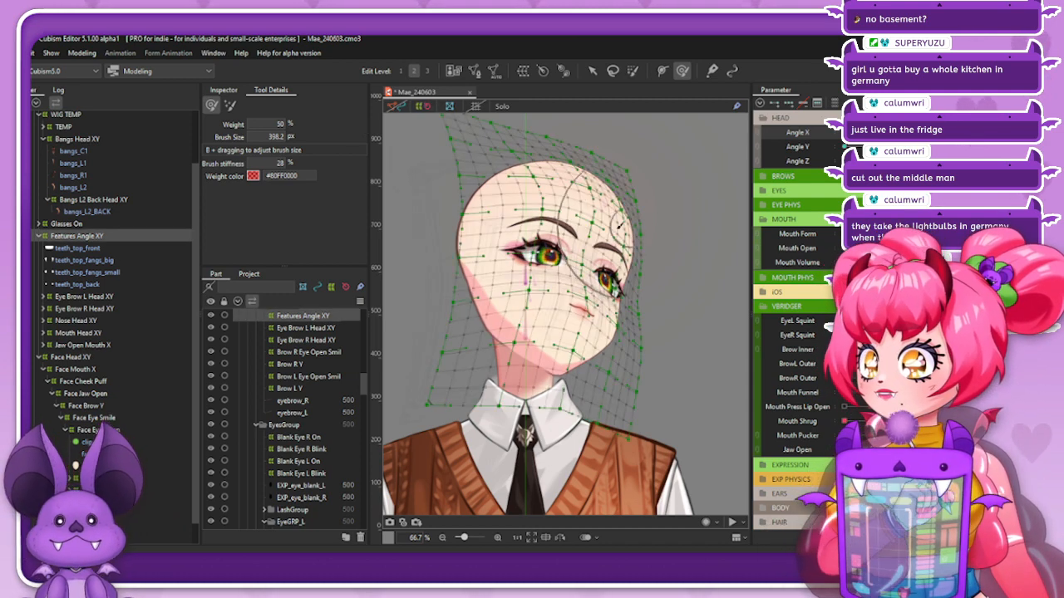
scroll(591, 207, up, 1)
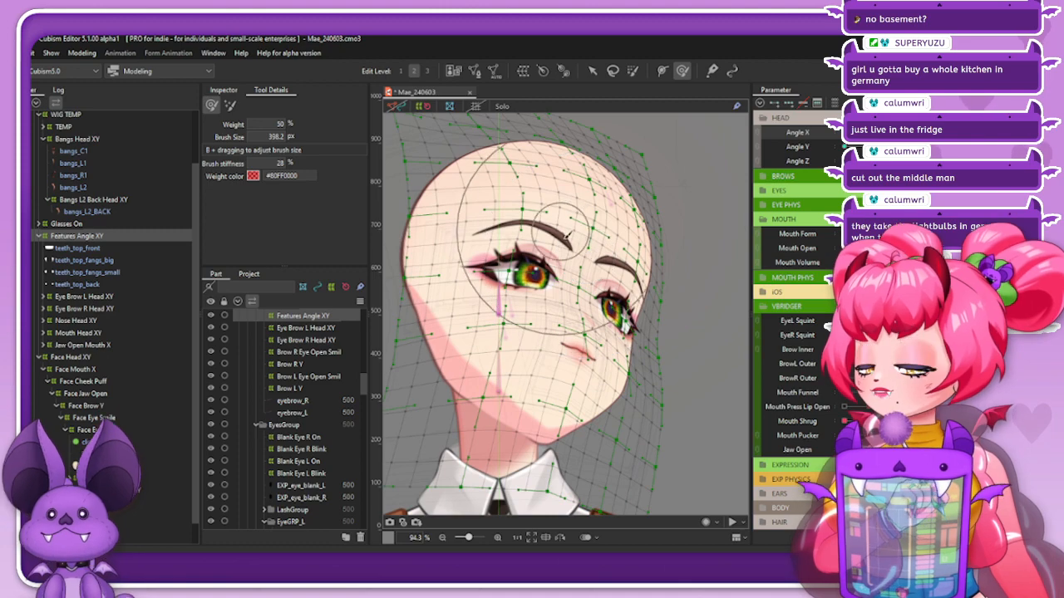
key(b)
drag(575, 261, 579, 186)
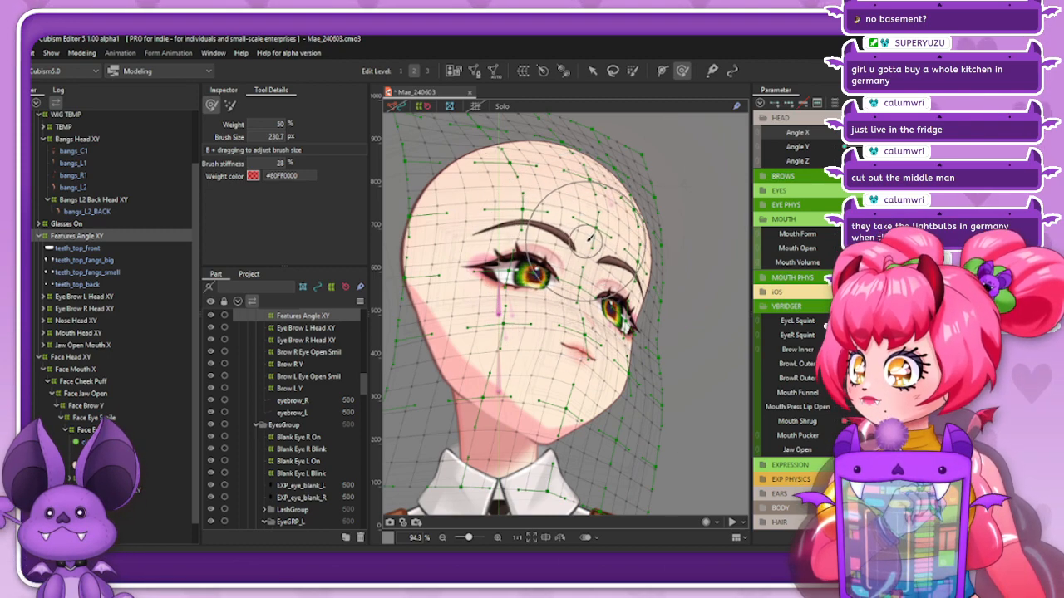
click(423, 108)
scroll(629, 281, down, 3)
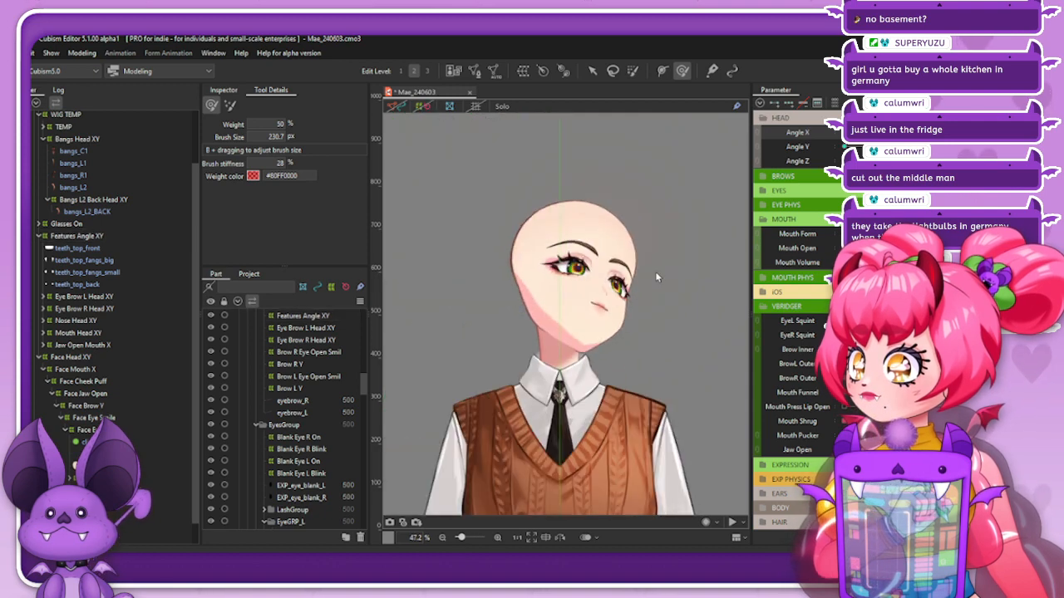
Adjust Features Angle XY over the face in the turned looking-up pose with a brush of about 618 px, checking the head movement
mouse_move(913, 133)
mouse_down()
mouse_move(878, 133)
mouse_move(912, 133)
mouse_move(878, 147)
mouse_move(911, 147)
mouse_move(871, 147)
mouse_move(912, 147)
mouse_up()
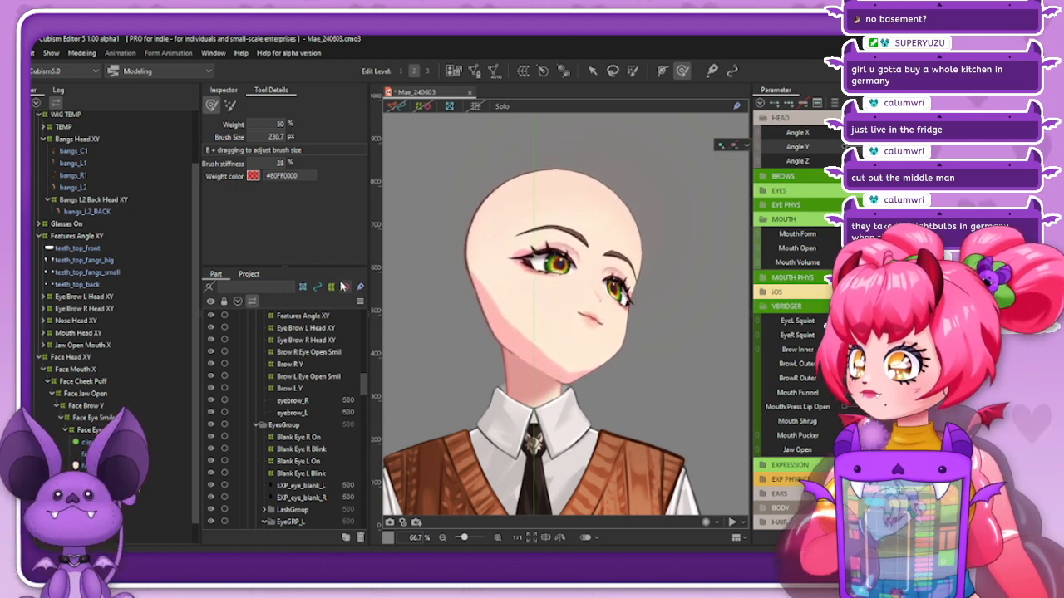
click(83, 356)
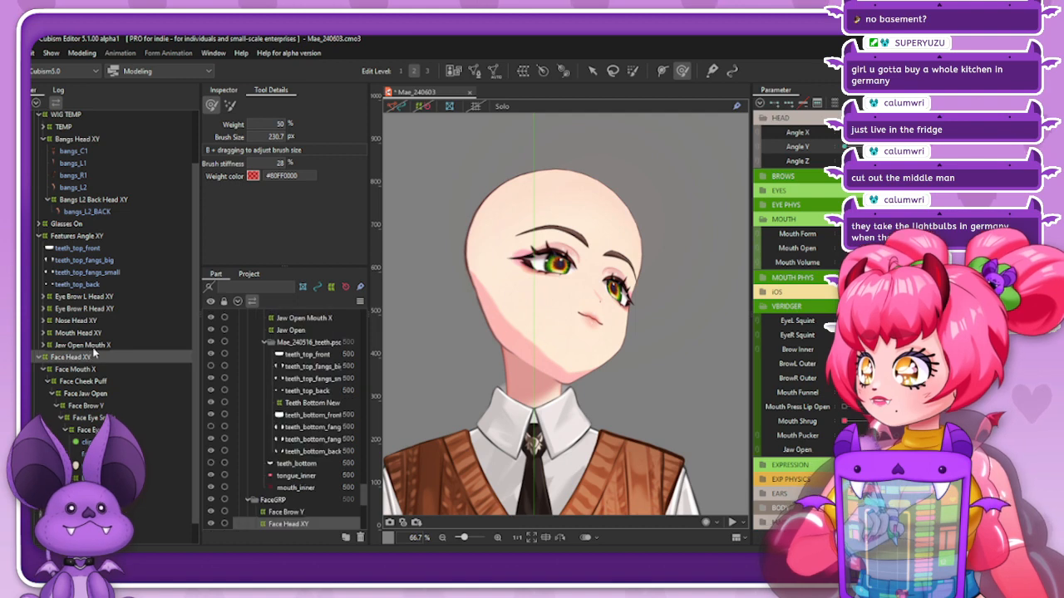
click(83, 236)
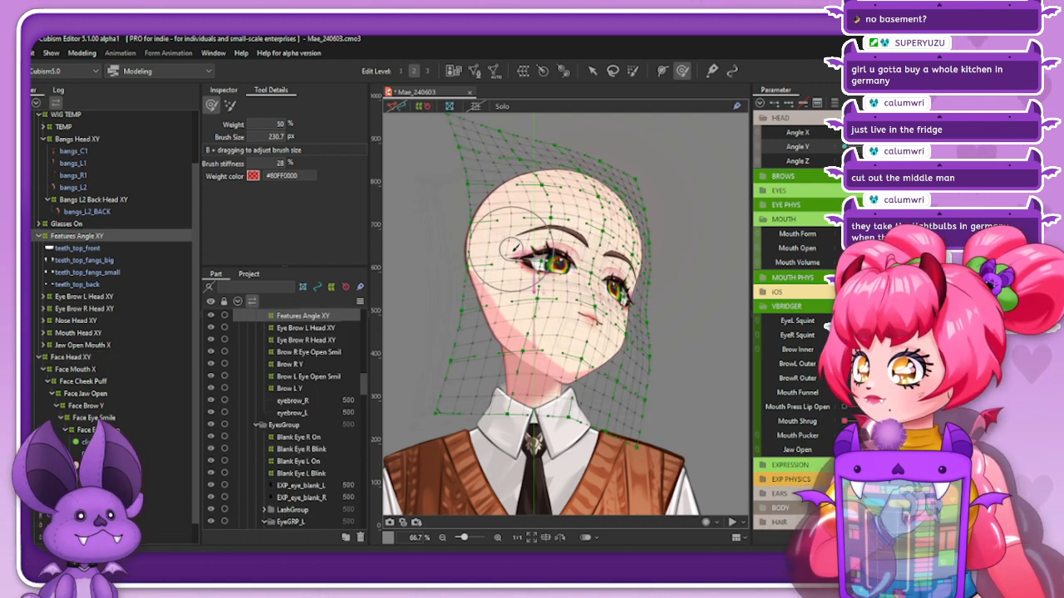
drag(480, 192, 470, 268)
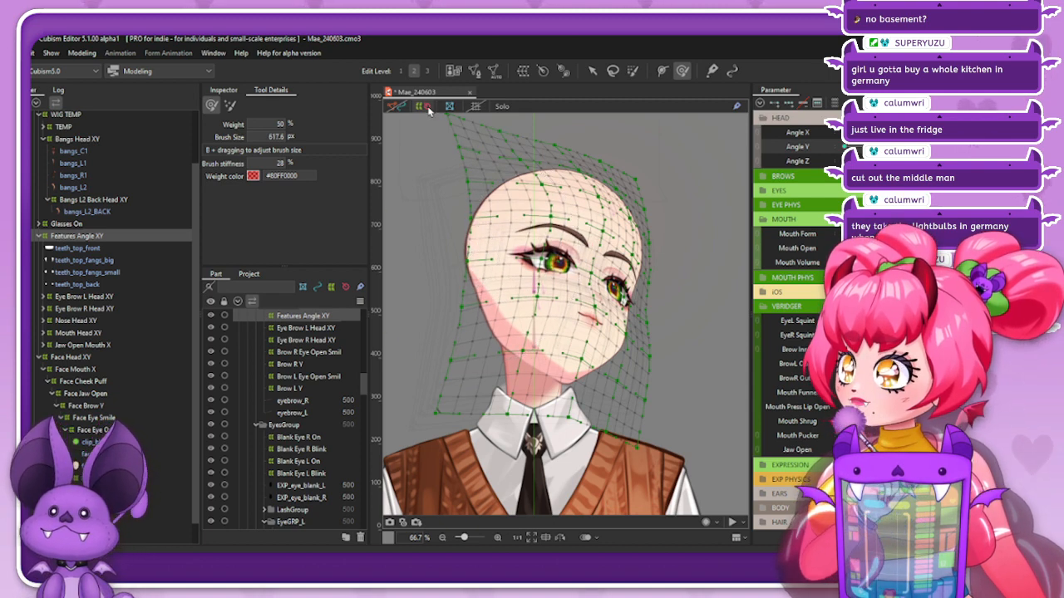
click(684, 208)
mouse_move(956, 132)
mouse_down()
mouse_move(900, 132)
mouse_move(955, 132)
mouse_move(900, 146)
mouse_move(956, 147)
mouse_move(914, 146)
mouse_move(955, 146)
mouse_move(900, 132)
mouse_move(955, 132)
mouse_move(927, 146)
mouse_move(956, 146)
mouse_move(900, 146)
mouse_move(956, 146)
mouse_up()
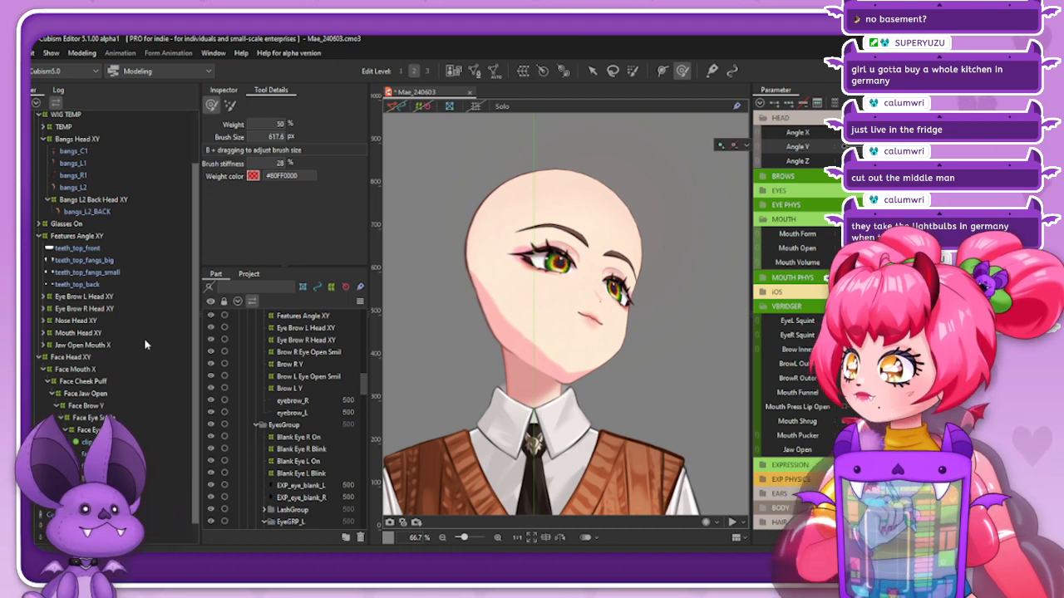
Rotate the Face Head XY deformer slightly clockwise and shift it up a little in the turned looking-up pose, checking the head movement
click(81, 357)
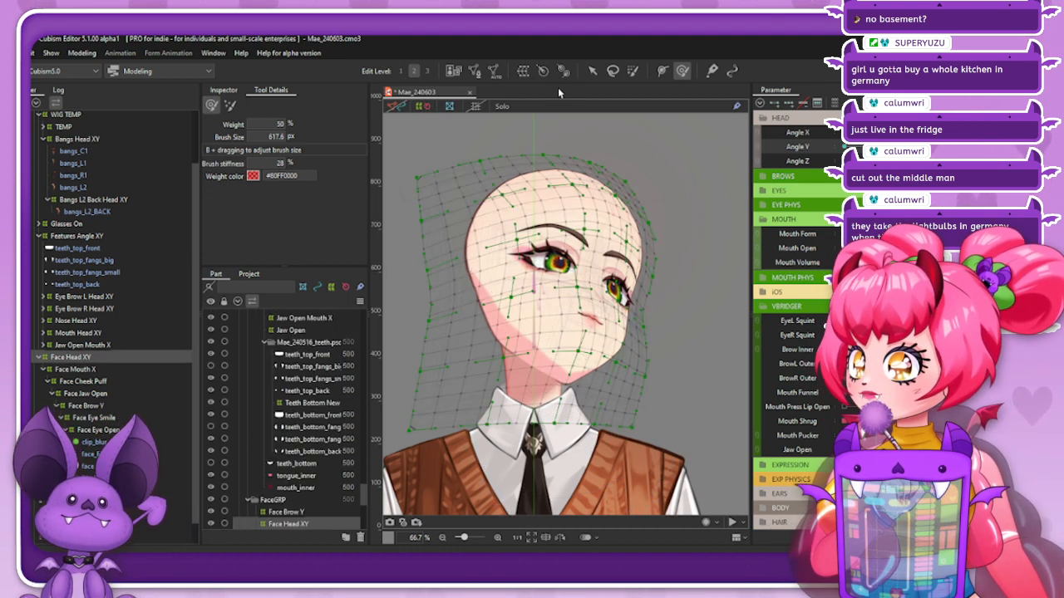
click(592, 70)
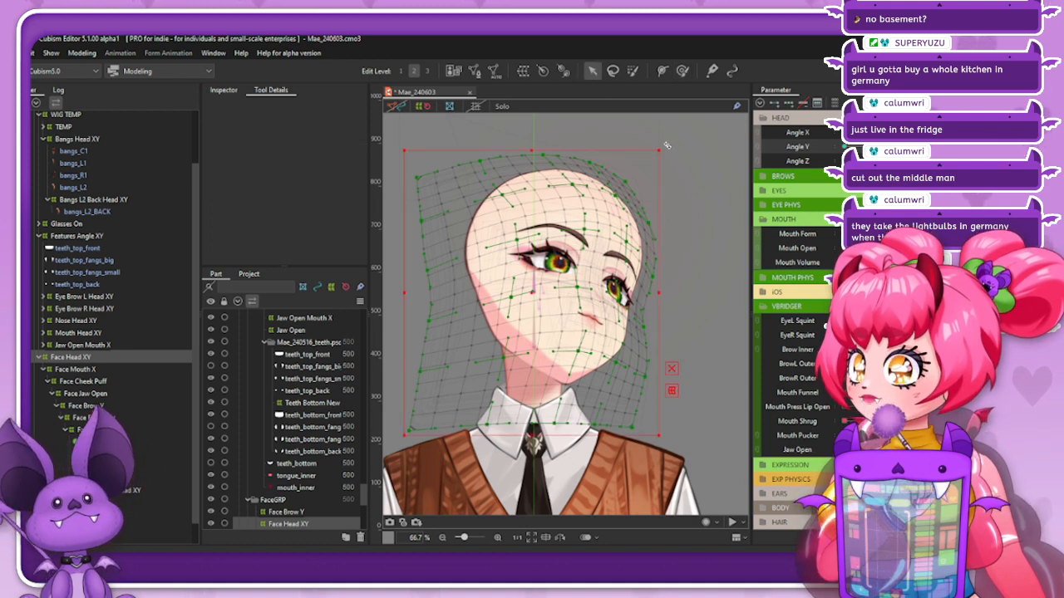
drag(666, 145, 672, 148)
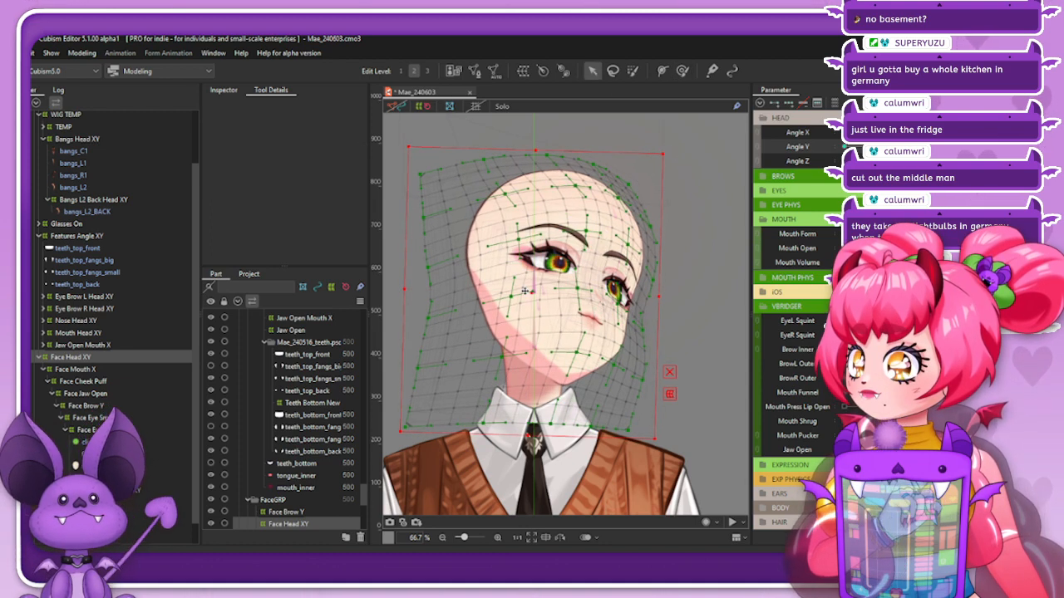
drag(525, 290, 526, 286)
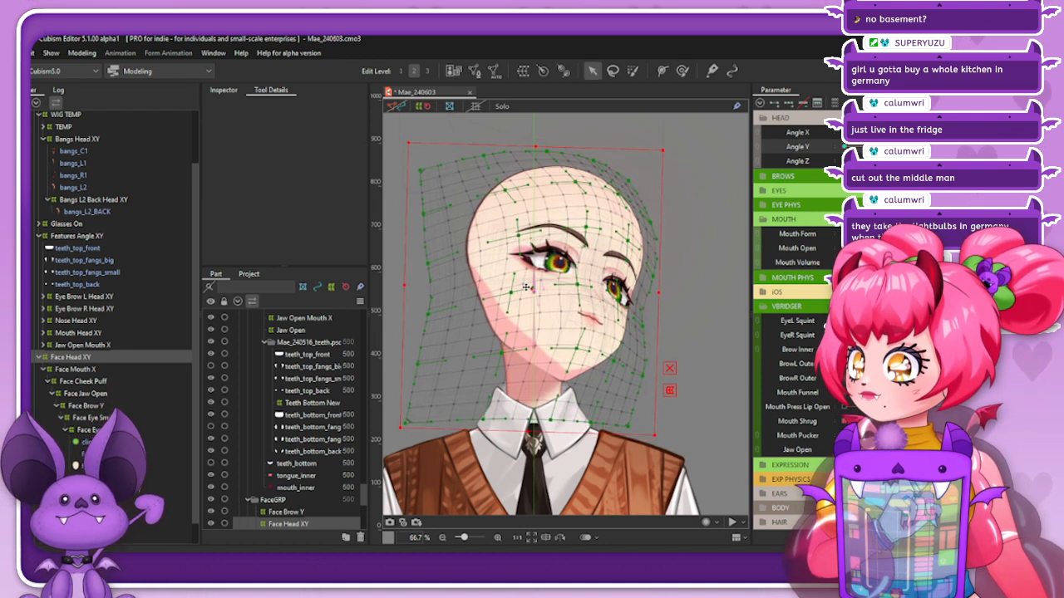
click(428, 106)
mouse_move(931, 133)
mouse_down()
mouse_move(847, 147)
mouse_move(931, 147)
mouse_up()
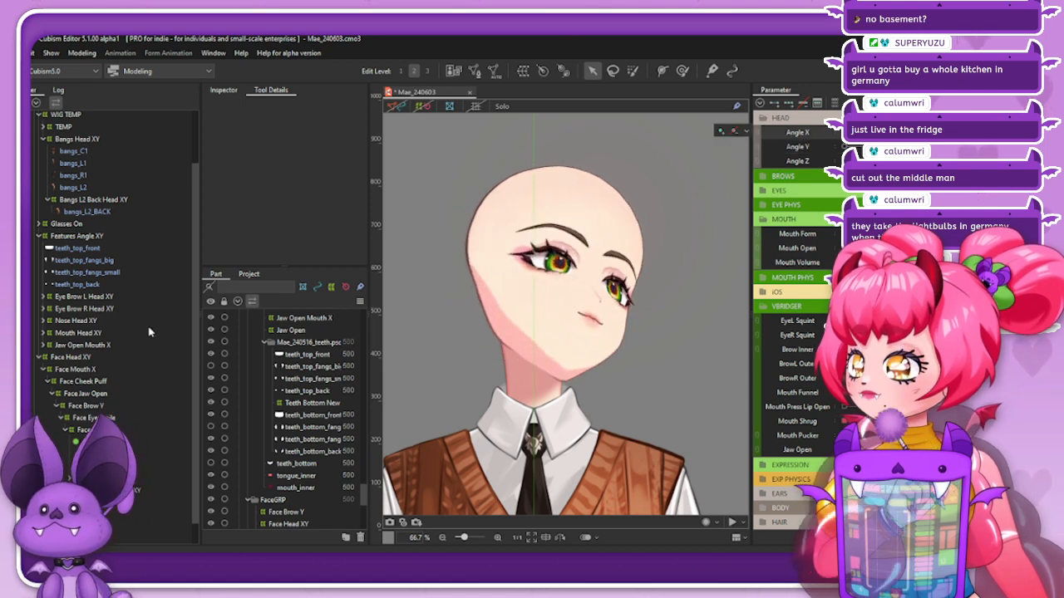
Reflect the Face Head XY motion horizontally from Angle X 30.0 to the opposite turn
click(86, 358)
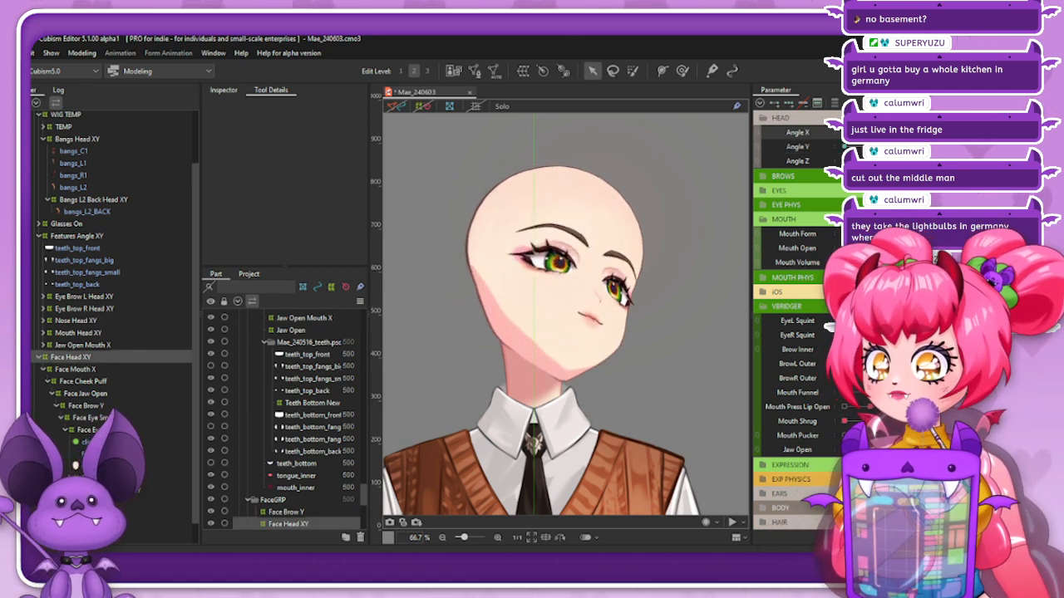
right_click(783, 116)
click(808, 230)
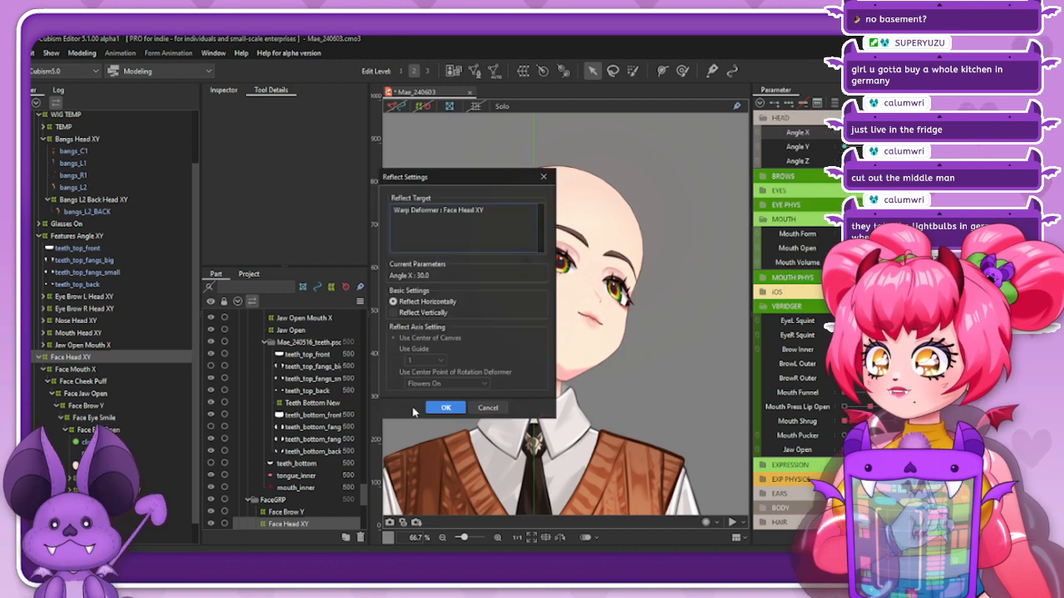
click(447, 408)
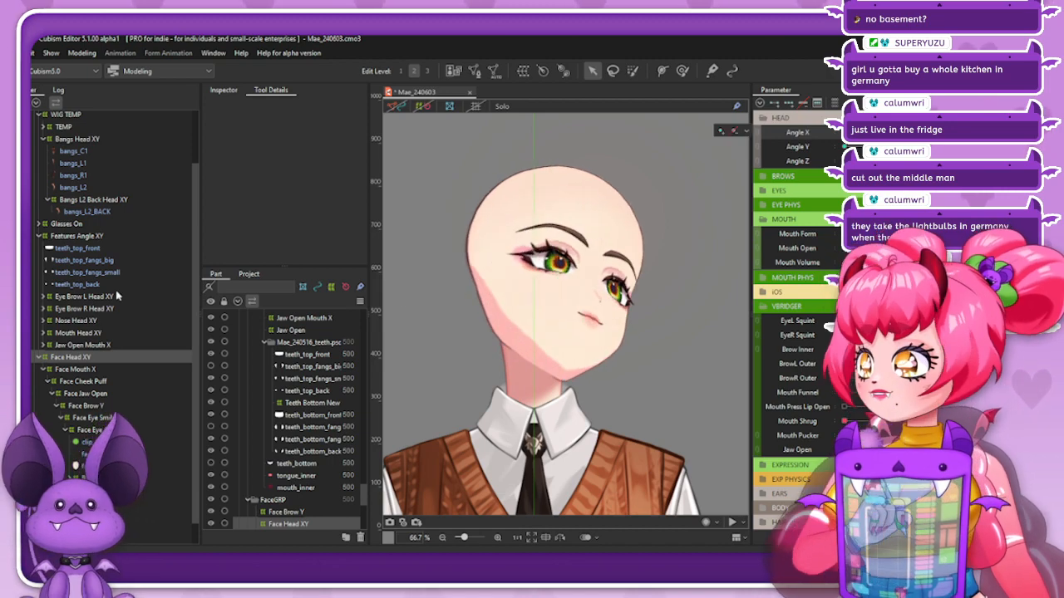
Reflect the Angle X motion of Features Angle XY, Nose Head XY and Face Head XY together
click(105, 247)
click(79, 236)
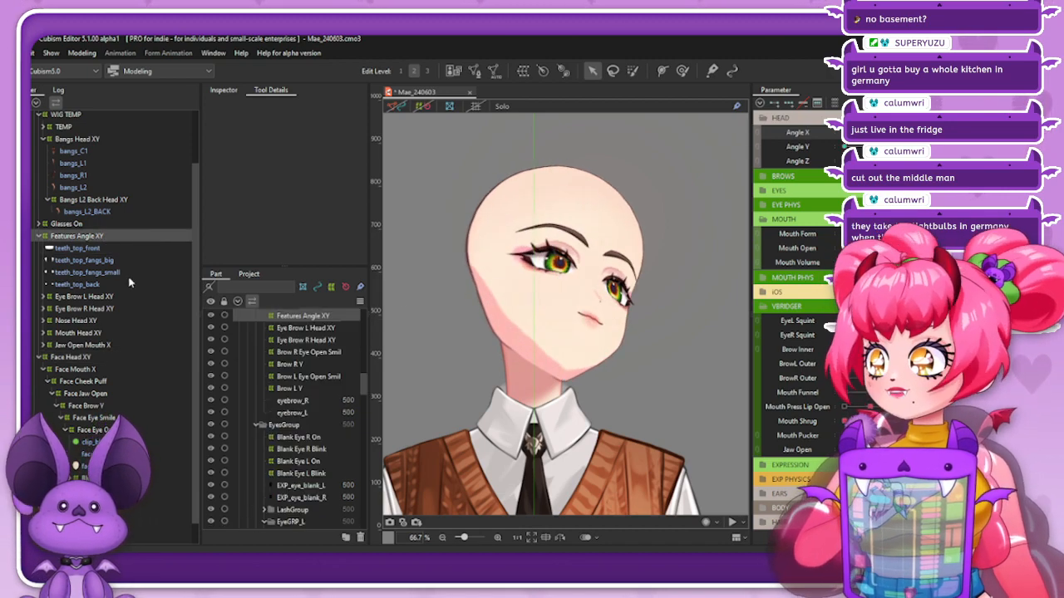
click(83, 357)
right_click(785, 117)
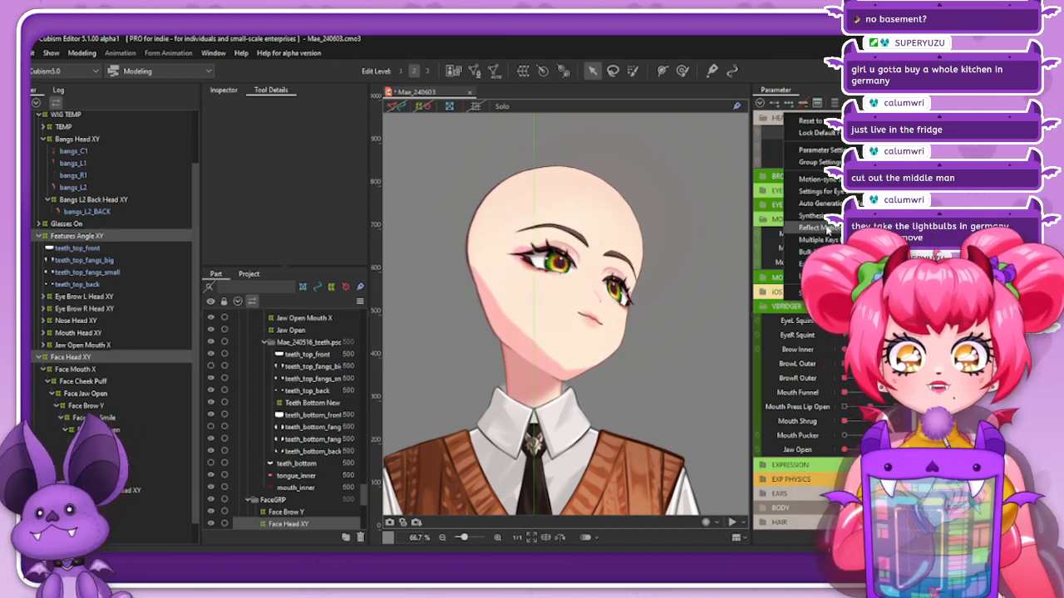
click(95, 322)
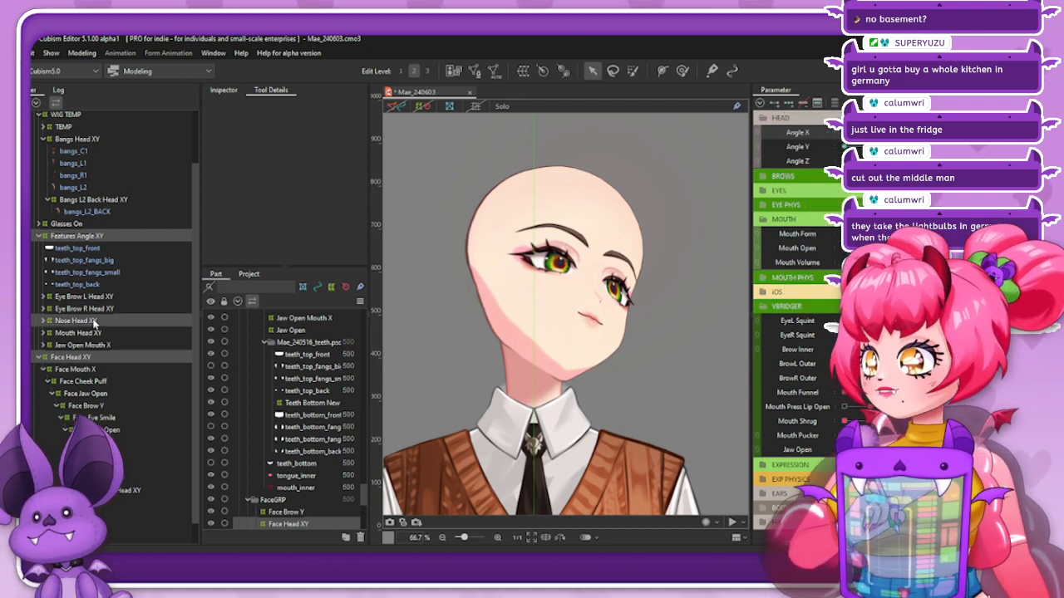
right_click(783, 117)
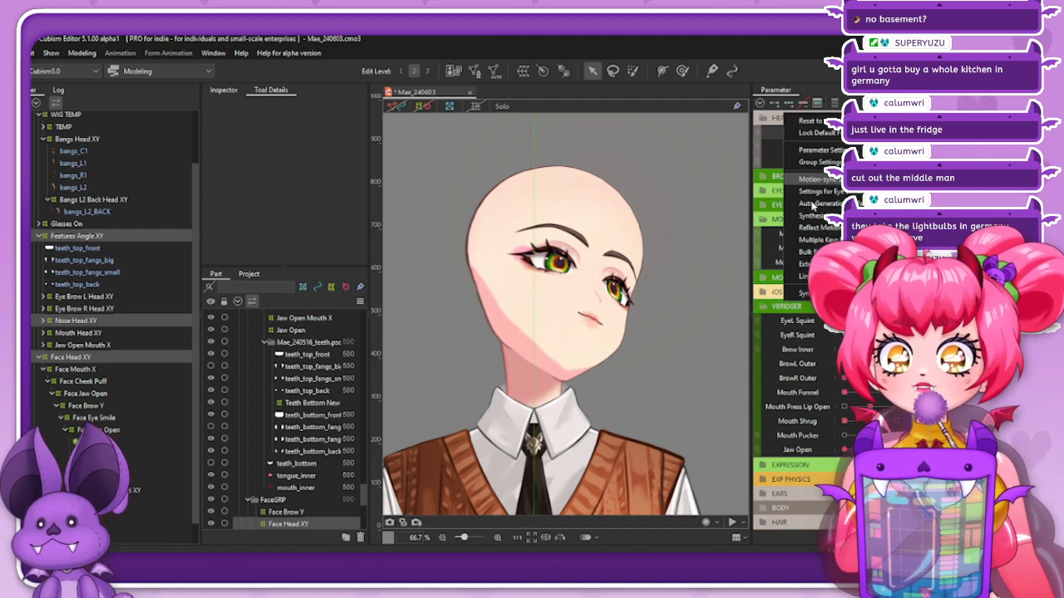
click(814, 237)
click(441, 403)
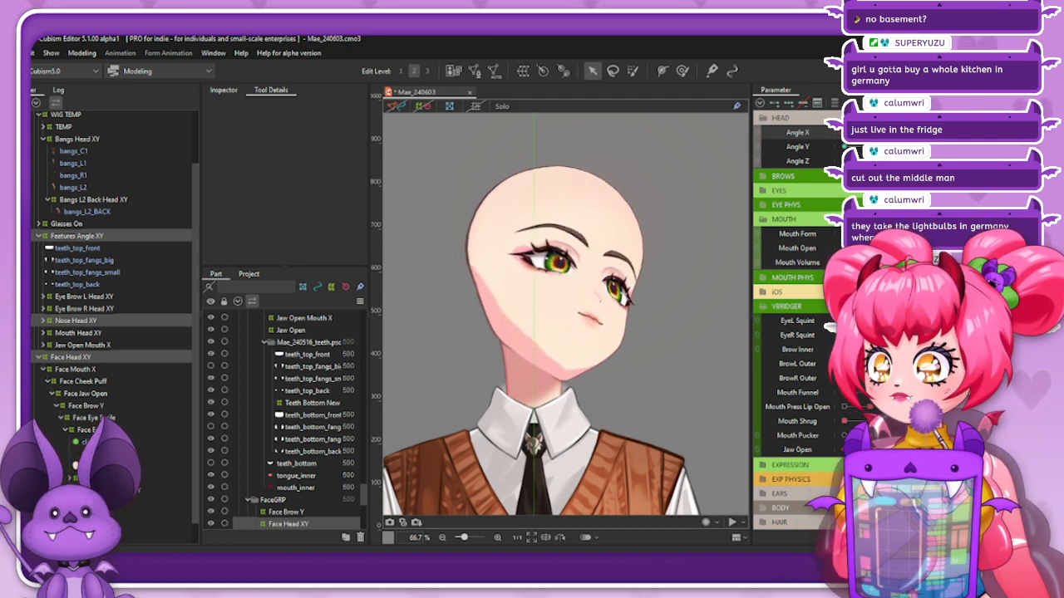
Refine Features Angle XY around the brows and forehead in the turned looking-up pose with a brush of about 330 px
click(93, 238)
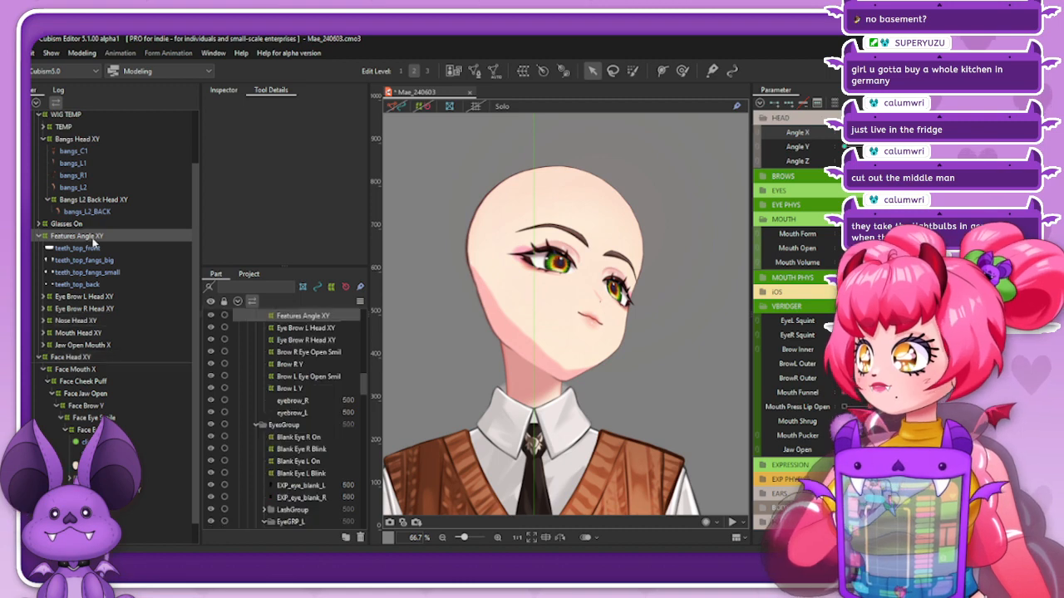
click(428, 106)
click(682, 72)
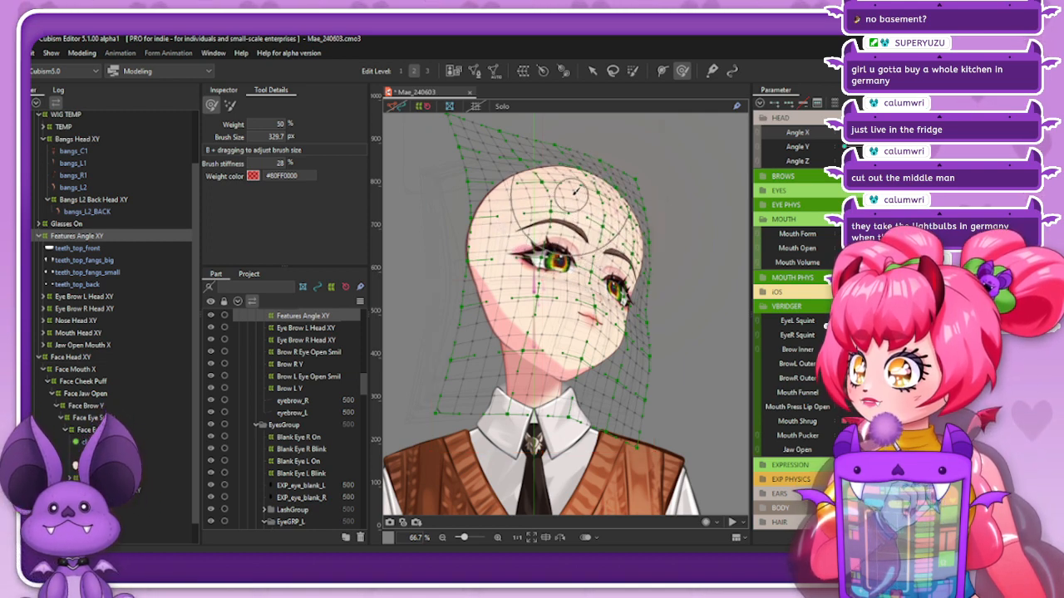
click(421, 109)
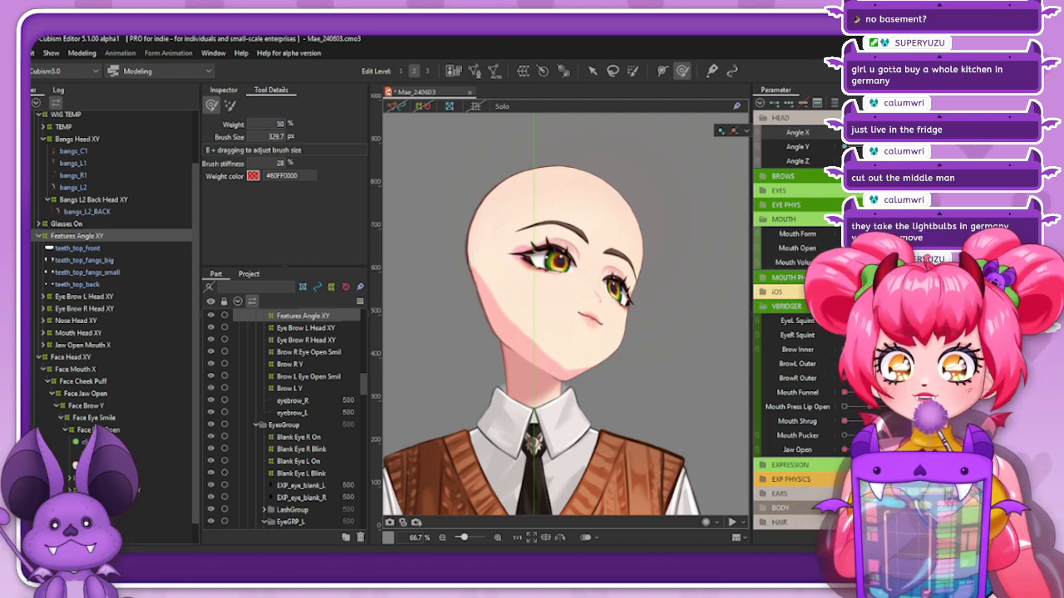
Reflect the Features Angle XY motion horizontally from Angle X 30.0 to the opposite turn
click(939, 104)
click(814, 228)
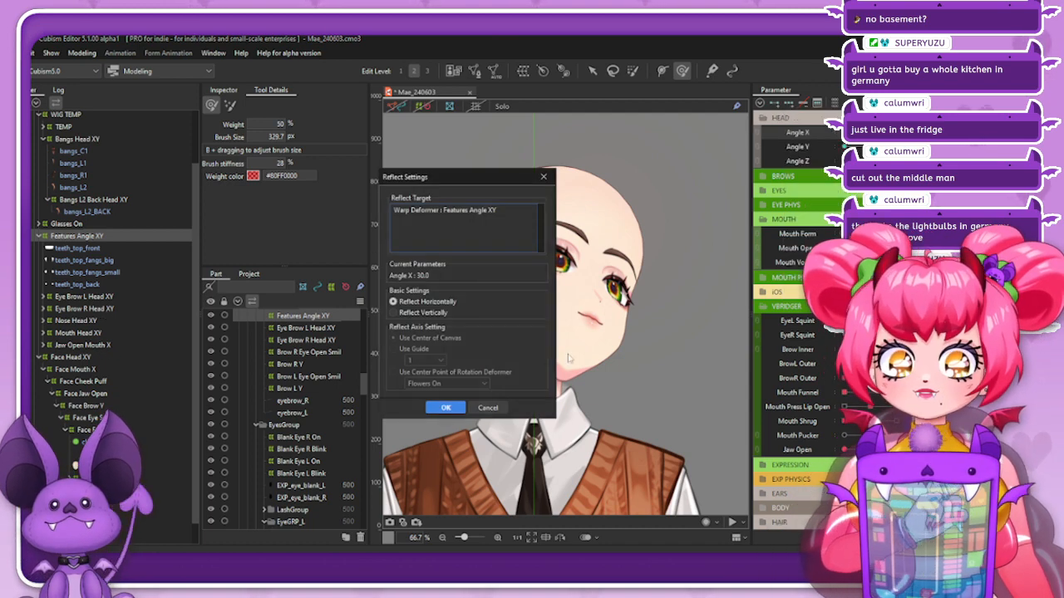
click(445, 408)
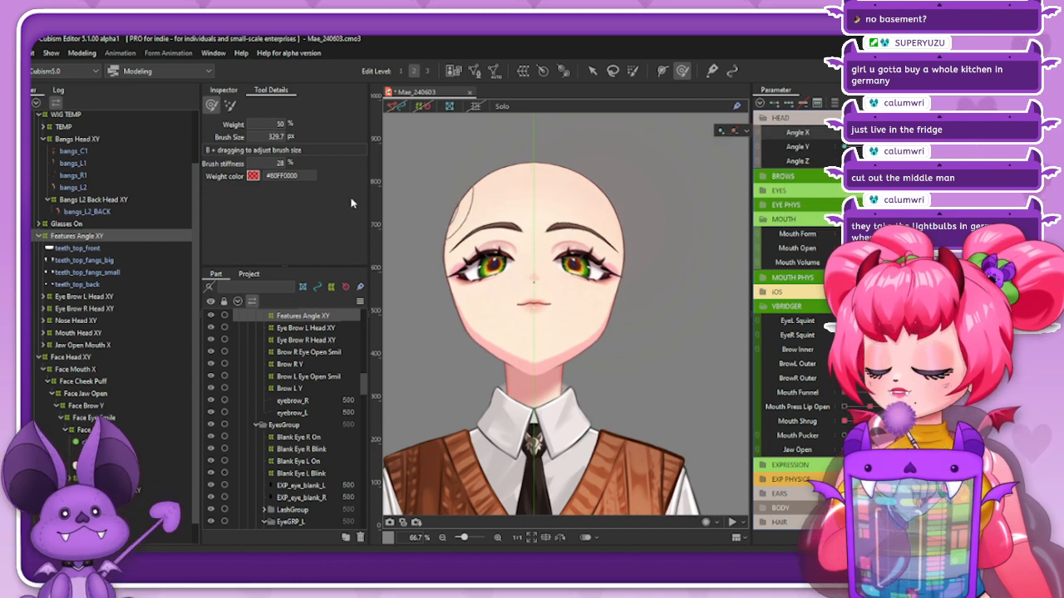
Apply Extended Interpolation to Features Angle XY and Face Head XY on Angle X, using Ellipse Interpolation with 5 points and scale 1.0
click(89, 355)
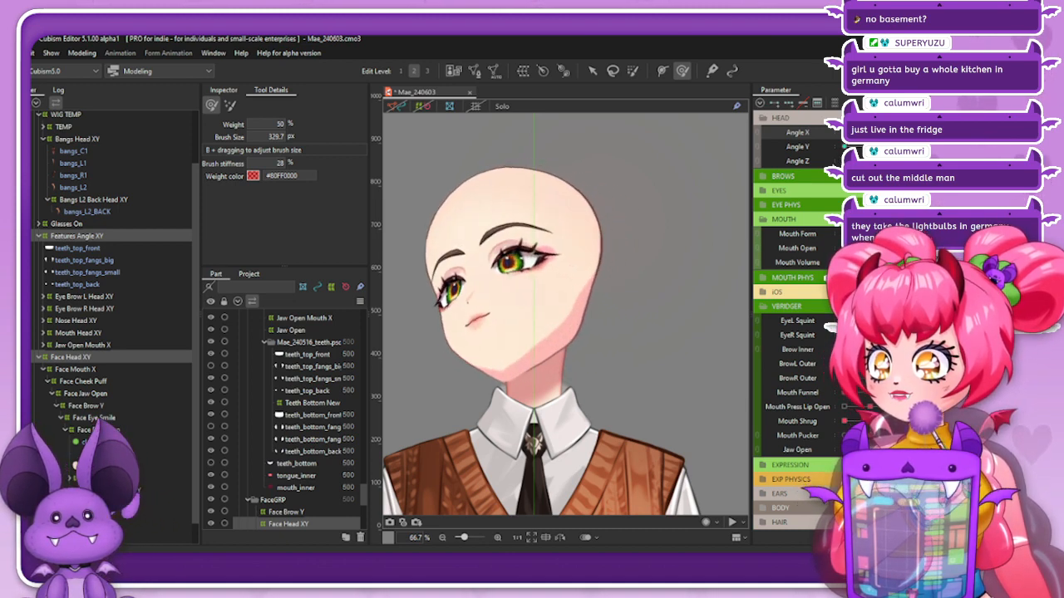
click(967, 104)
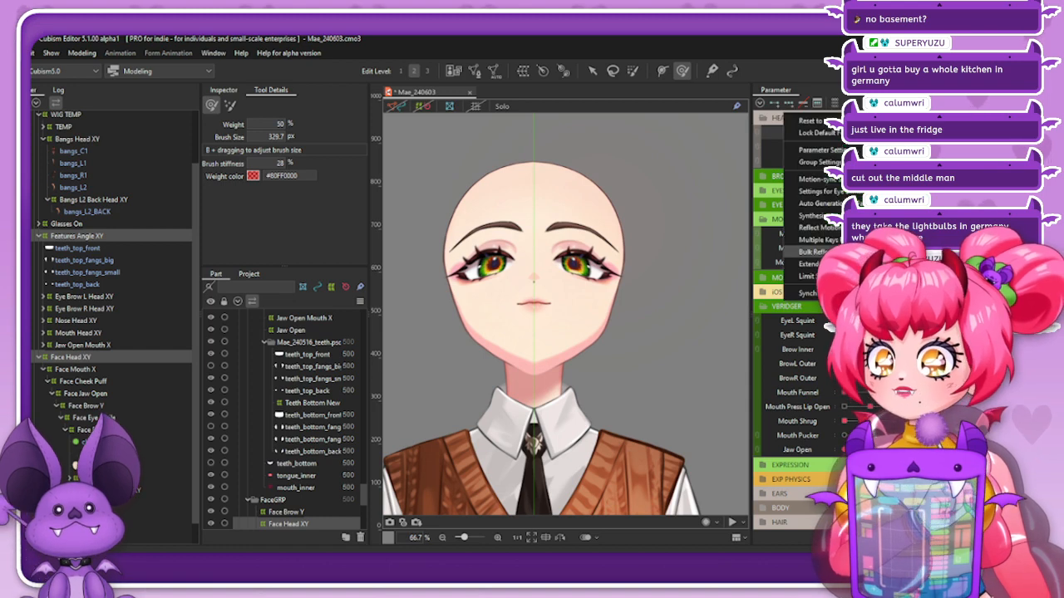
click(816, 264)
click(609, 412)
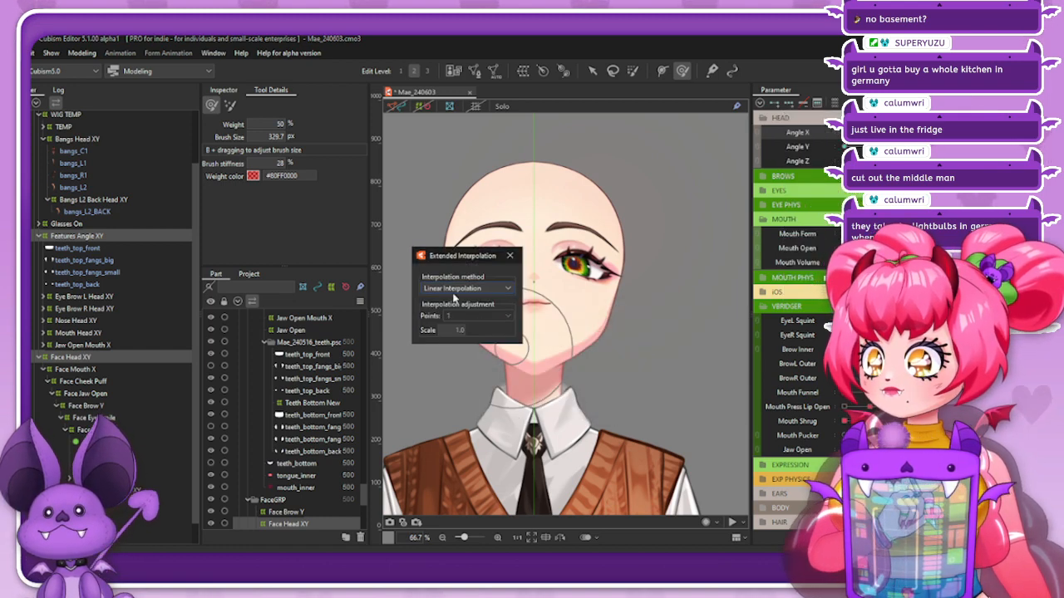
click(453, 289)
click(478, 314)
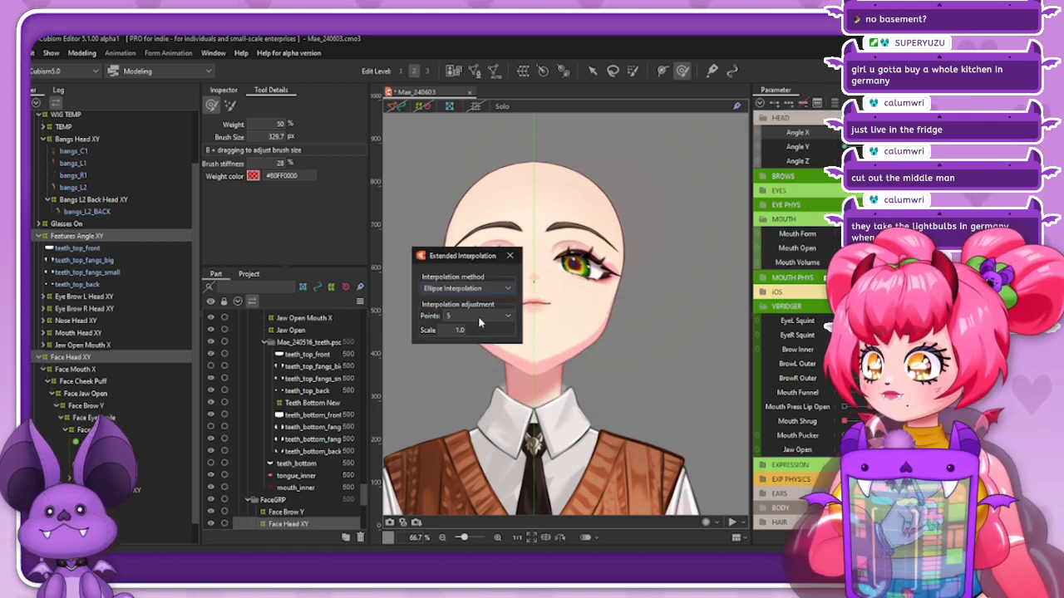
click(511, 256)
Apply Extended Interpolation to both head deformers on Angle Y, using Ellipse Interpolation with 1 point and scale 1.0
drag(886, 133, 925, 132)
click(886, 146)
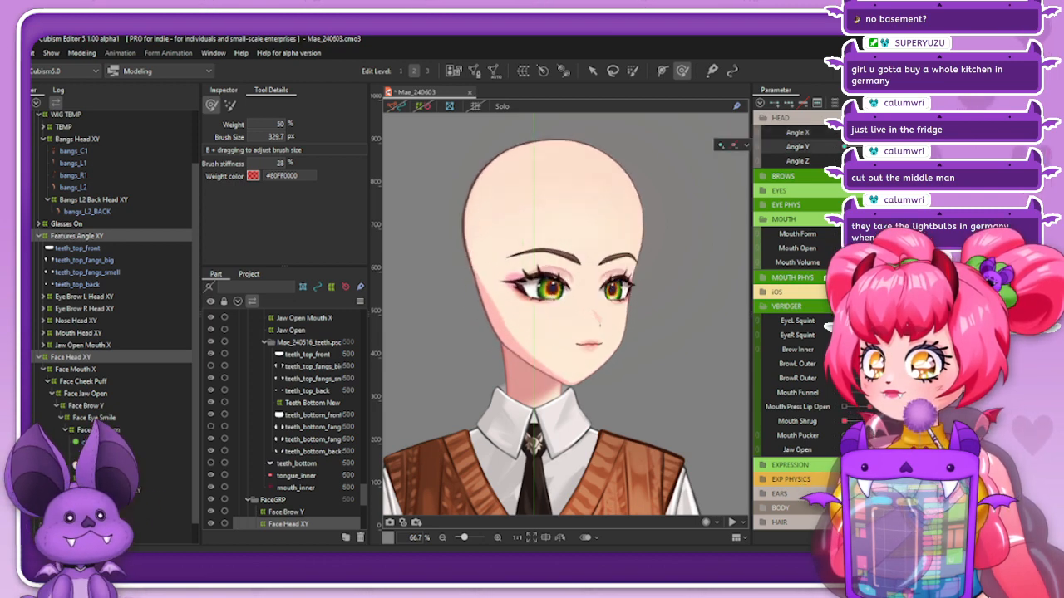
click(955, 103)
click(806, 263)
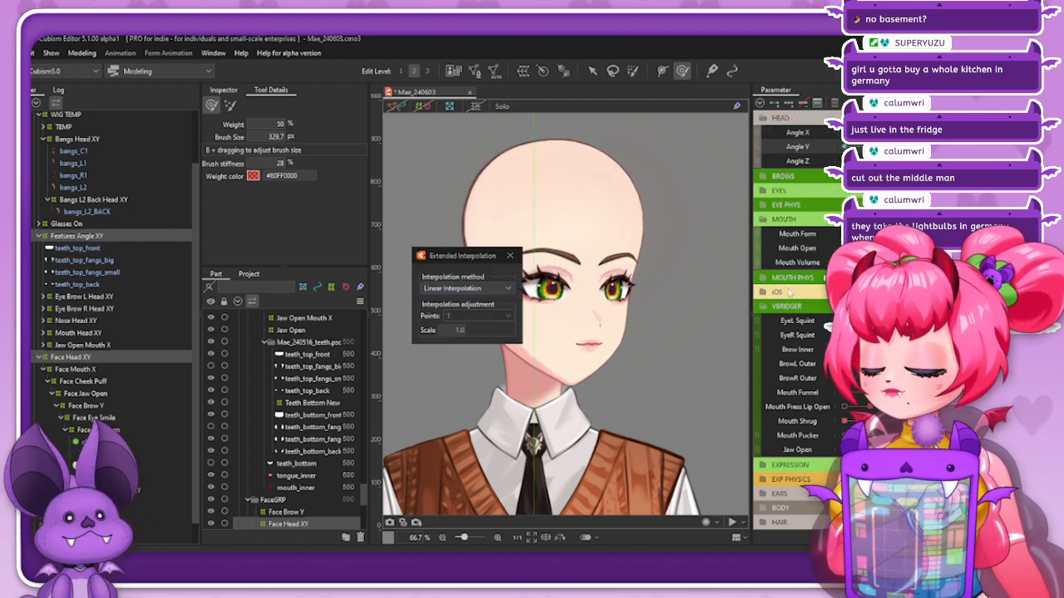
click(443, 291)
click(451, 311)
click(463, 318)
click(466, 329)
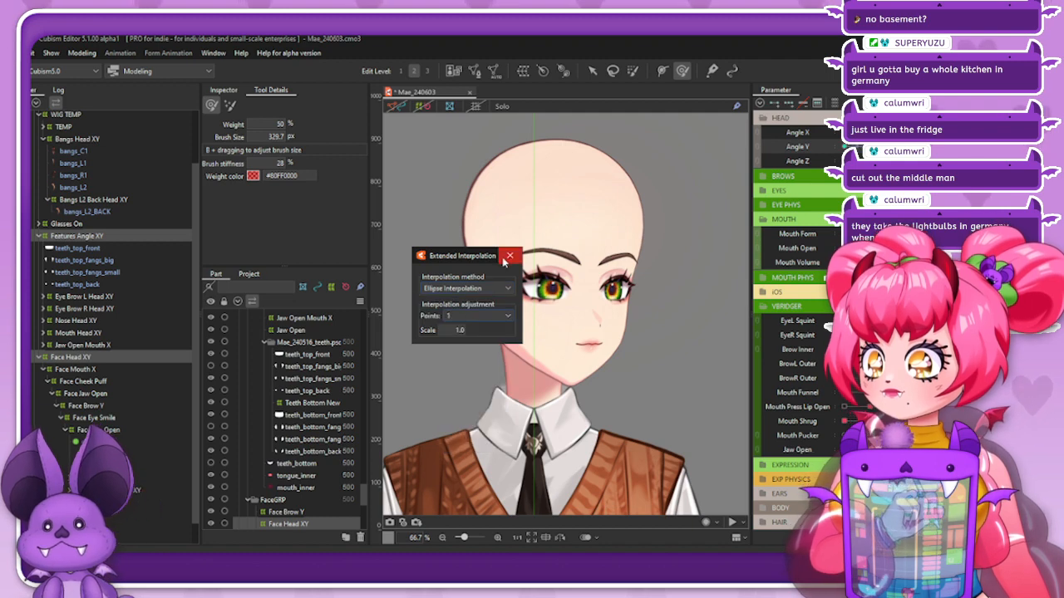
click(510, 256)
Review the Extended Interpolation settings in the front looking-down pose and test the head's movement
mouse_move(886, 146)
mouse_down()
mouse_move(927, 147)
mouse_move(870, 133)
mouse_move(895, 136)
mouse_move(833, 147)
mouse_move(895, 140)
mouse_move(840, 146)
mouse_move(895, 140)
mouse_move(841, 135)
mouse_move(869, 131)
mouse_move(896, 143)
mouse_move(870, 141)
mouse_up()
click(912, 103)
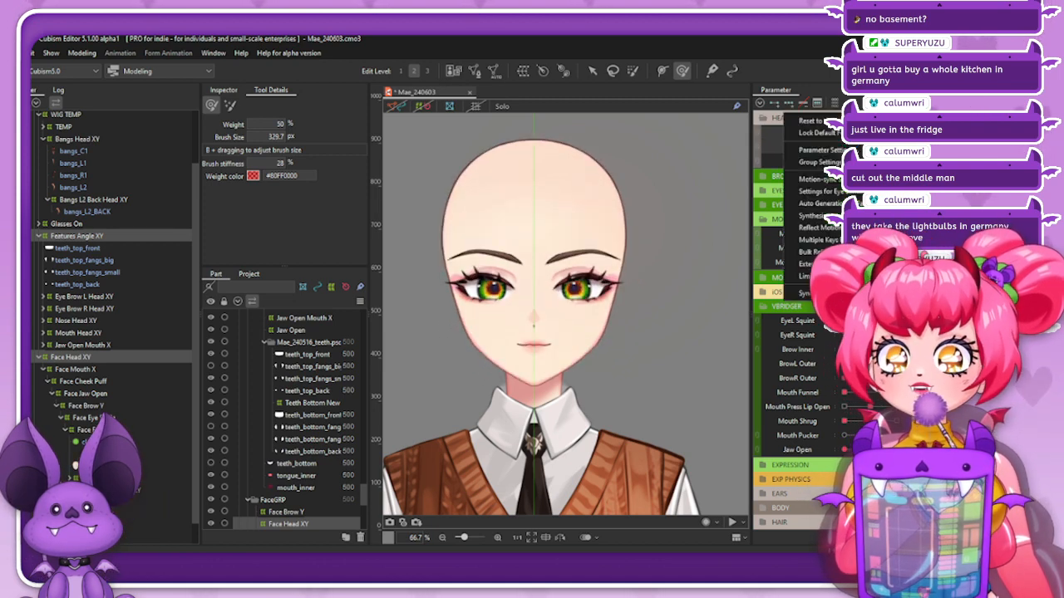
mouse_move(822, 204)
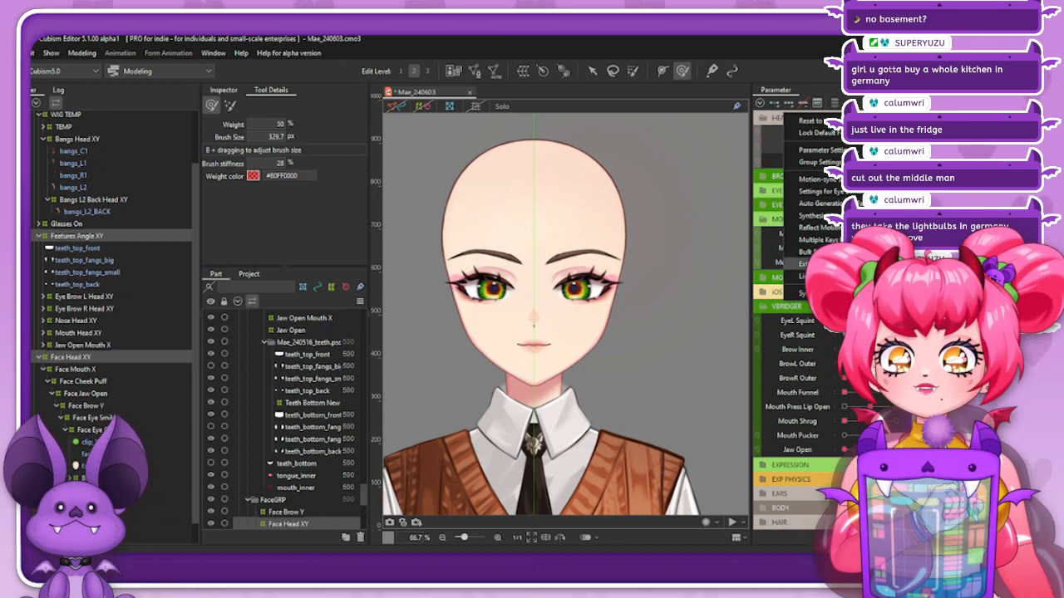
click(810, 263)
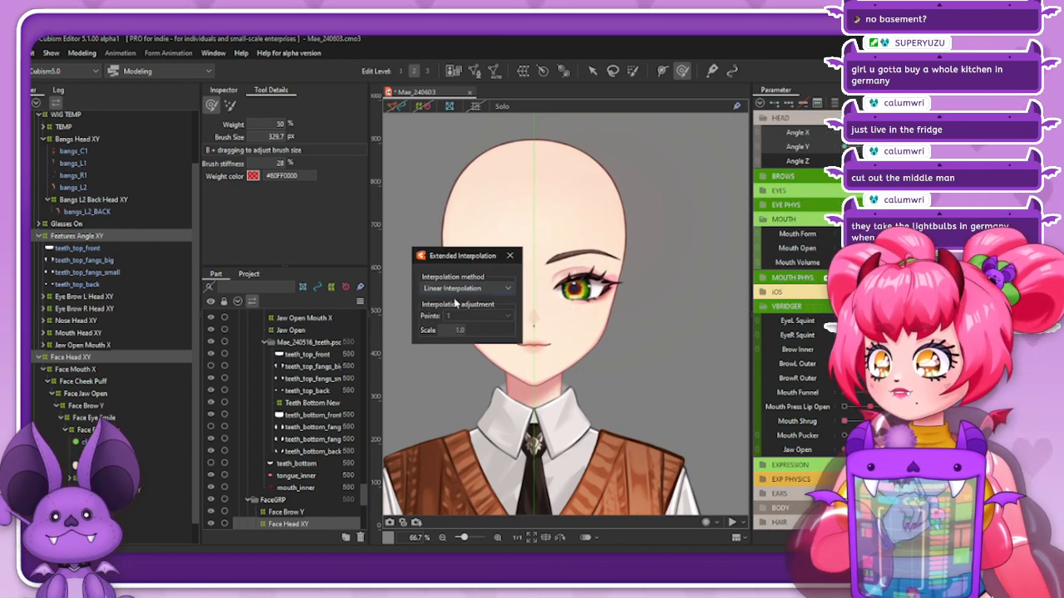
click(510, 256)
drag(870, 147, 896, 147)
Show the deformer grids and compare Features Angle XY and Face Head XY across front and turned looking-up poses
click(119, 235)
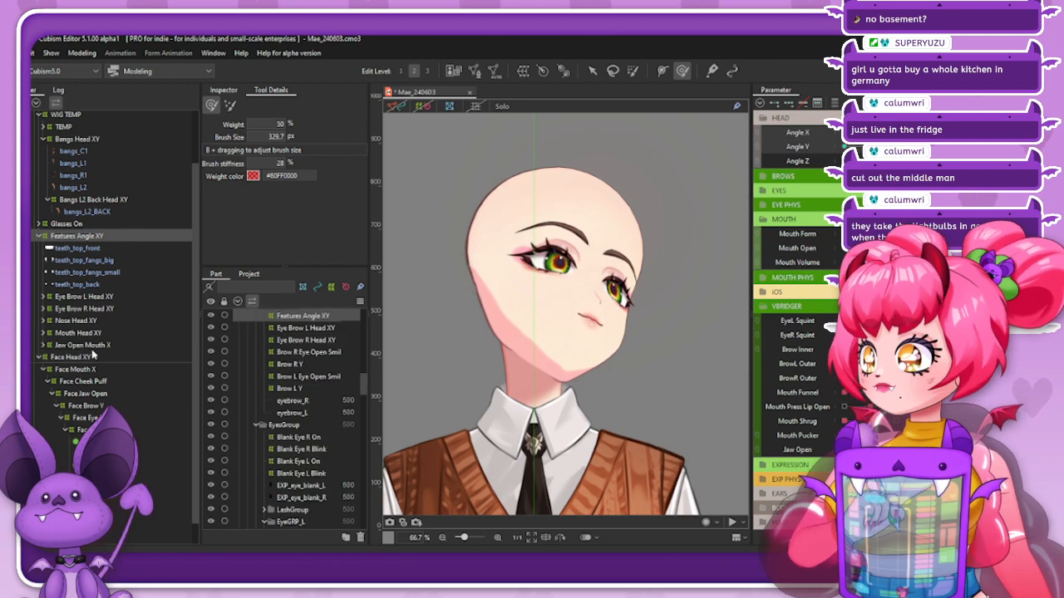
click(91, 357)
click(419, 108)
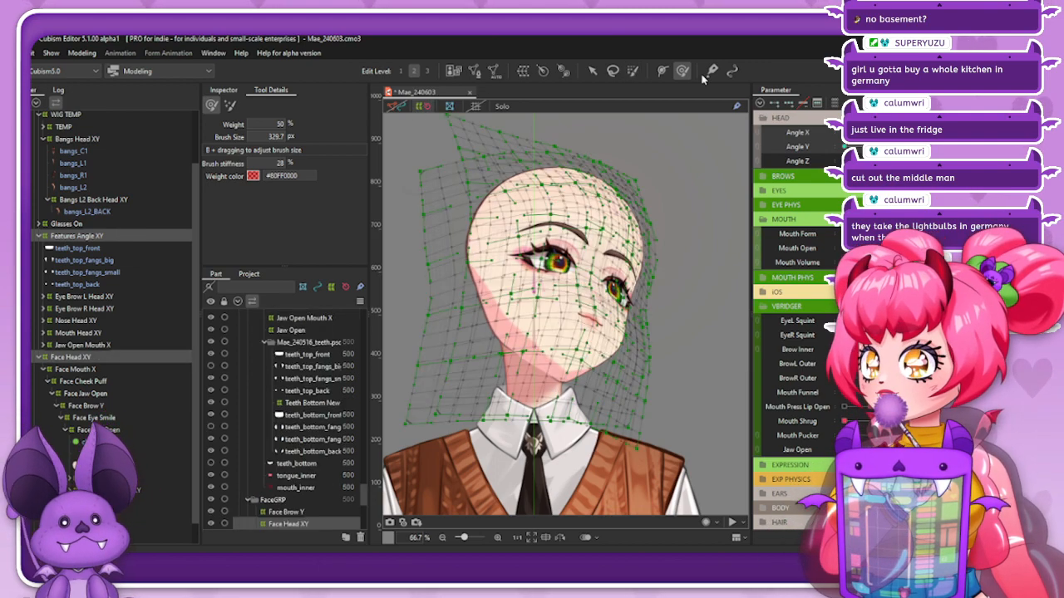
mouse_move(896, 147)
mouse_down()
mouse_move(870, 141)
mouse_move(896, 147)
mouse_up()
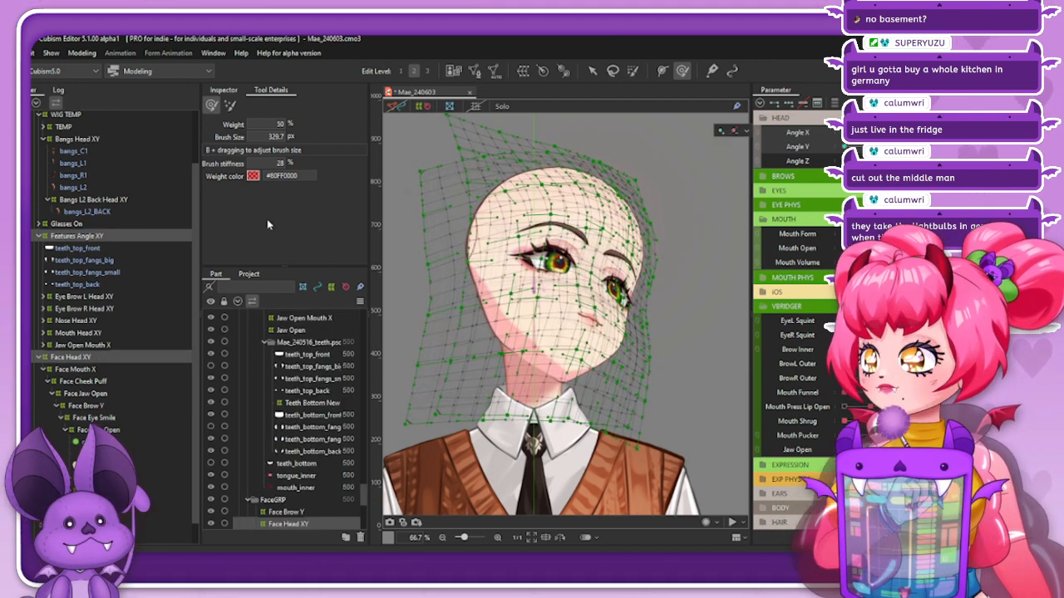
click(100, 236)
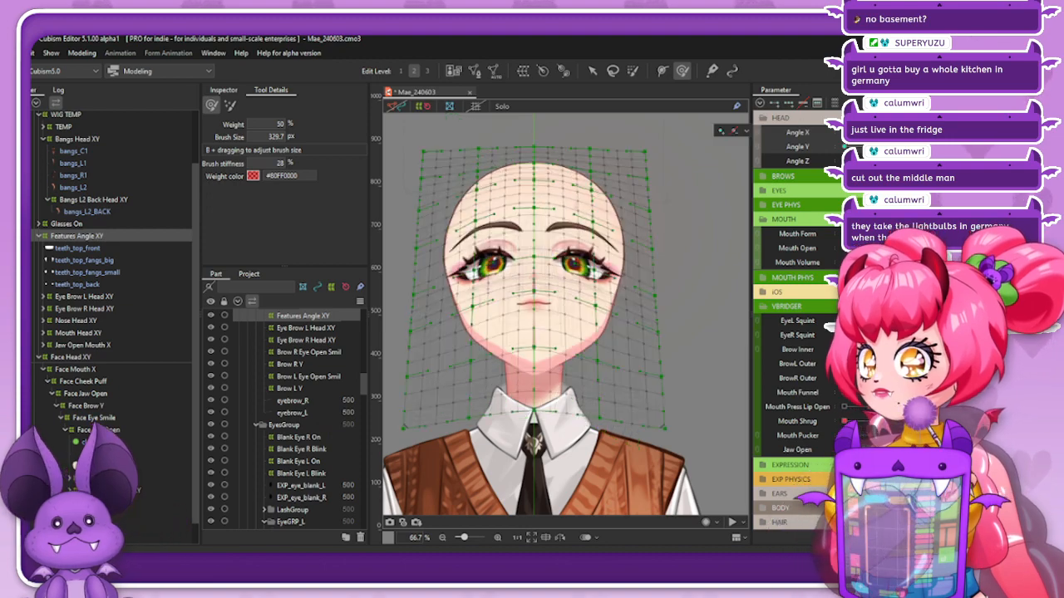
mouse_move(891, 147)
mouse_down()
mouse_move(870, 135)
mouse_move(896, 147)
mouse_up()
click(870, 140)
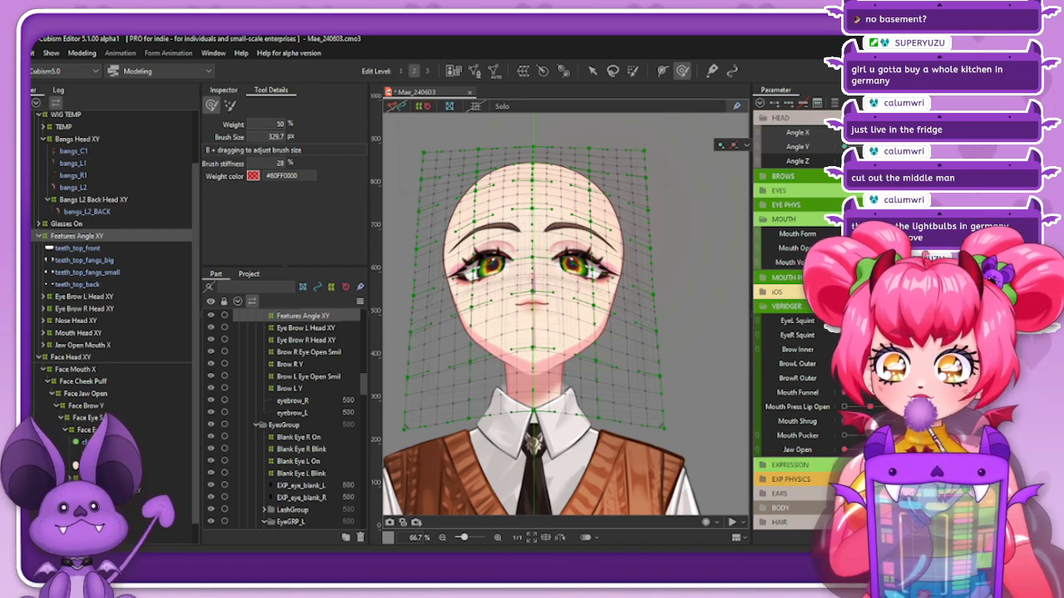
drag(871, 146, 896, 148)
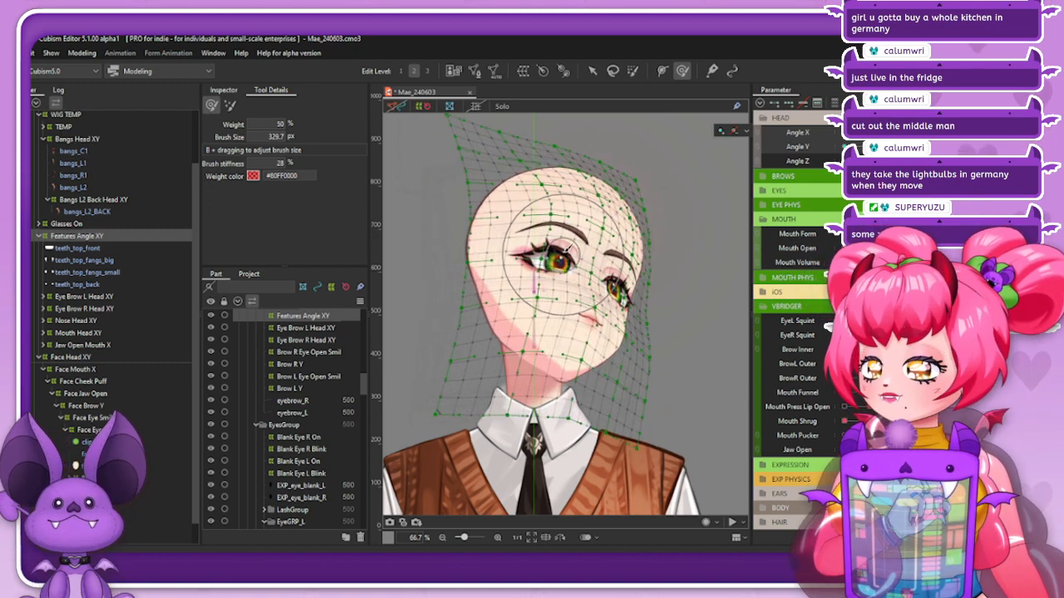
Try to reshape Features Angle XY around the face in the turned looking-up pose with a brush of about 630 px
mouse_move(550, 266)
mouse_down()
mouse_move(591, 267)
mouse_move(540, 278)
mouse_move(517, 261)
mouse_up()
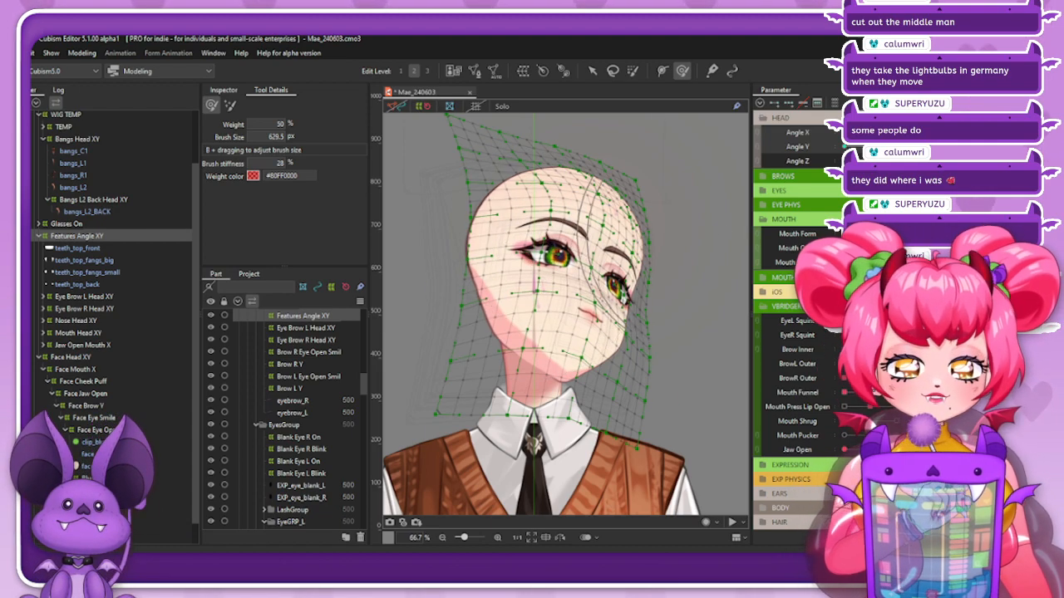
mouse_move(894, 132)
mouse_down()
mouse_move(869, 140)
mouse_move(894, 133)
mouse_up()
click(427, 108)
key(ctrl+z)
key(ctrl+z)
key(ctrl+z)
drag(574, 274, 573, 281)
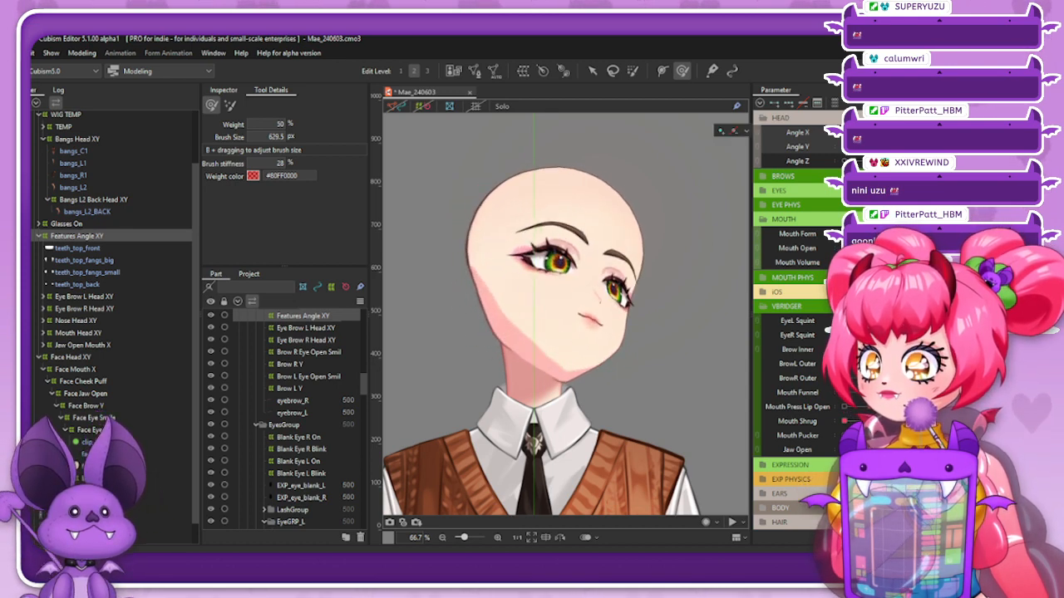
Undo the extended interpolation on both head deformers and the preceding Features Angle XY changes
key(ctrl+z)
key(ctrl+z)
key(ctrl+z)
key(ctrl+z)
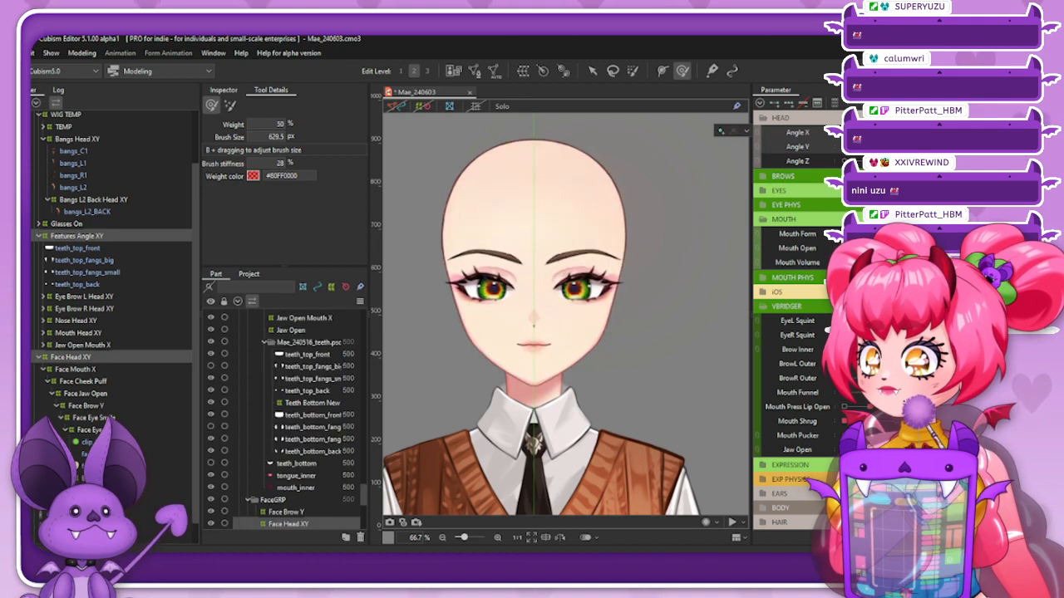
key(ctrl+z)
key(ctrl+z)
key(ctrl+z)
key(ctrl+z)
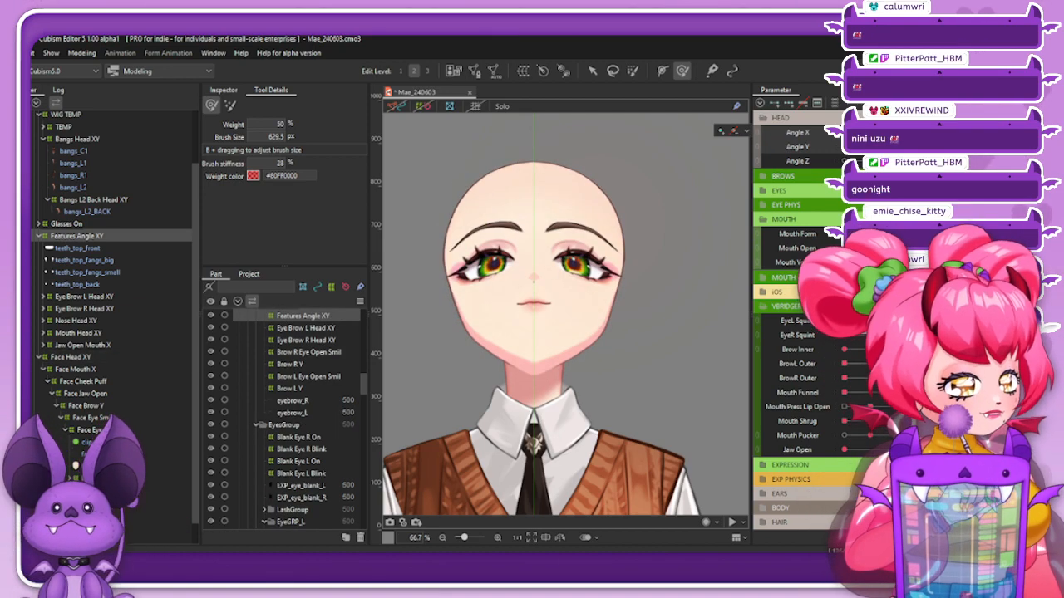
key(ctrl+z)
key(ctrl+z)
key(ctrl+z)
key(ctrl+z)
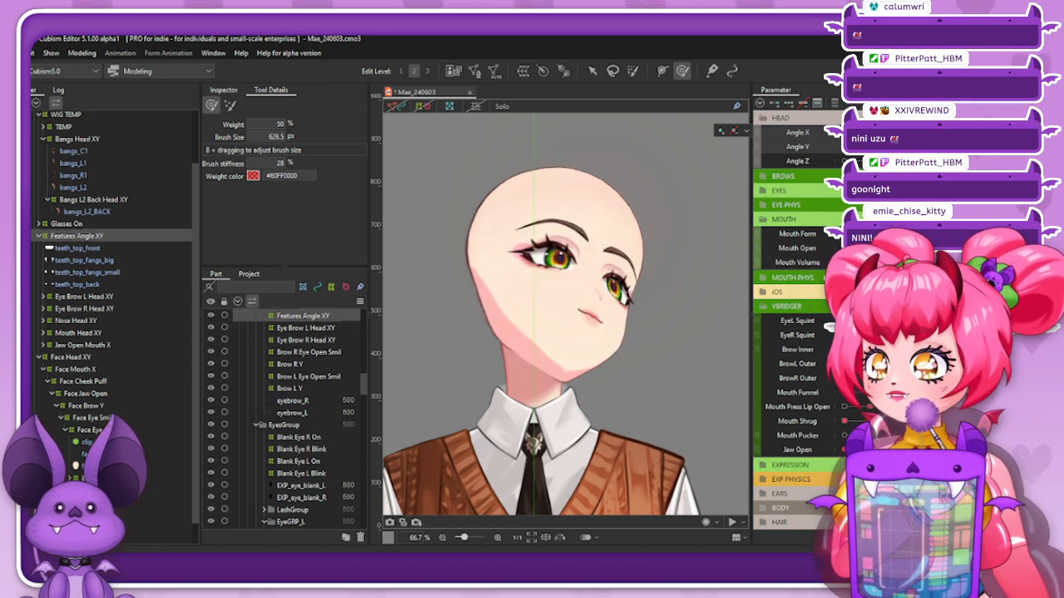
key(ctrl+z)
key(ctrl+z)
key(ctrl+z)
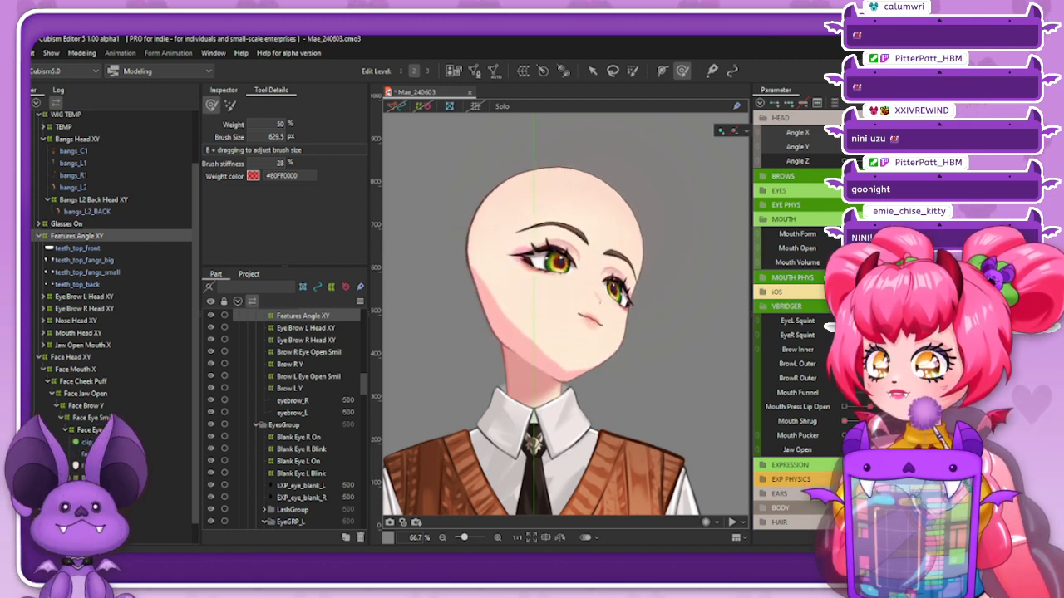
Hide the selection display and try to reflect the Features Angle XY motion from the turned looking-up pose
click(424, 108)
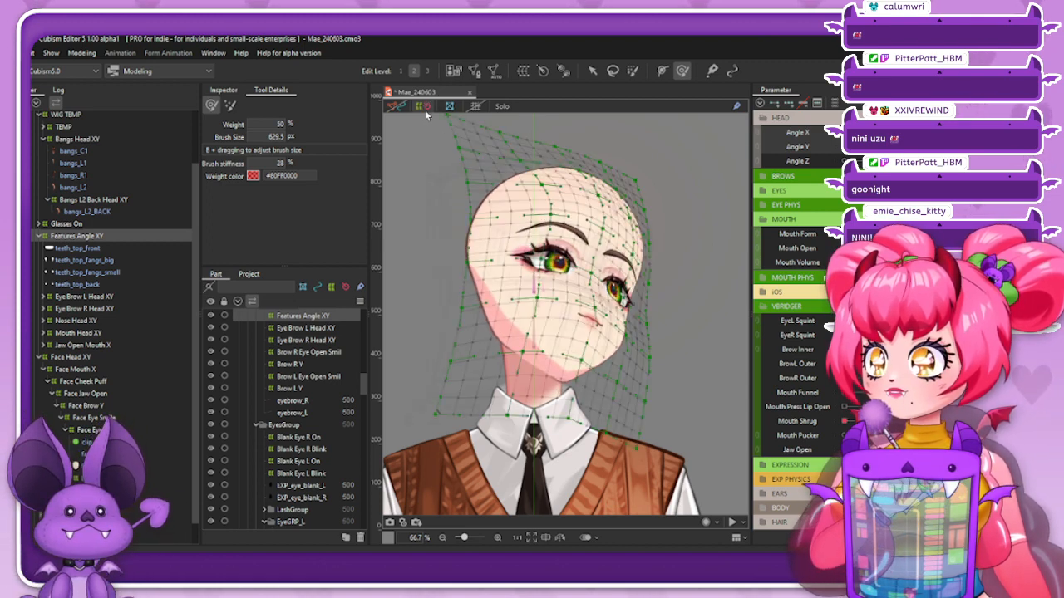
key(ctrl+h)
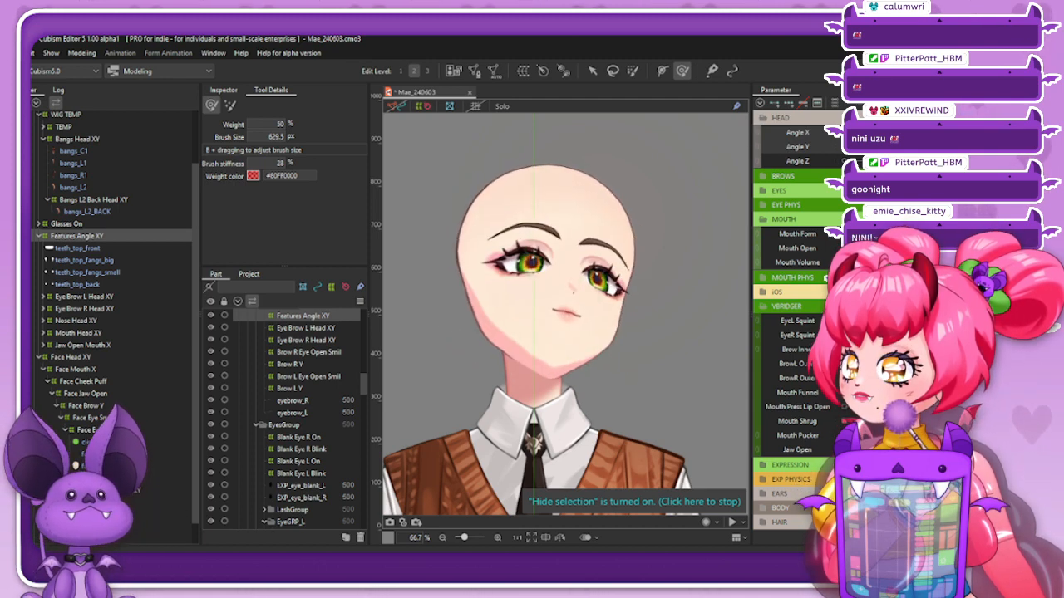
click(905, 103)
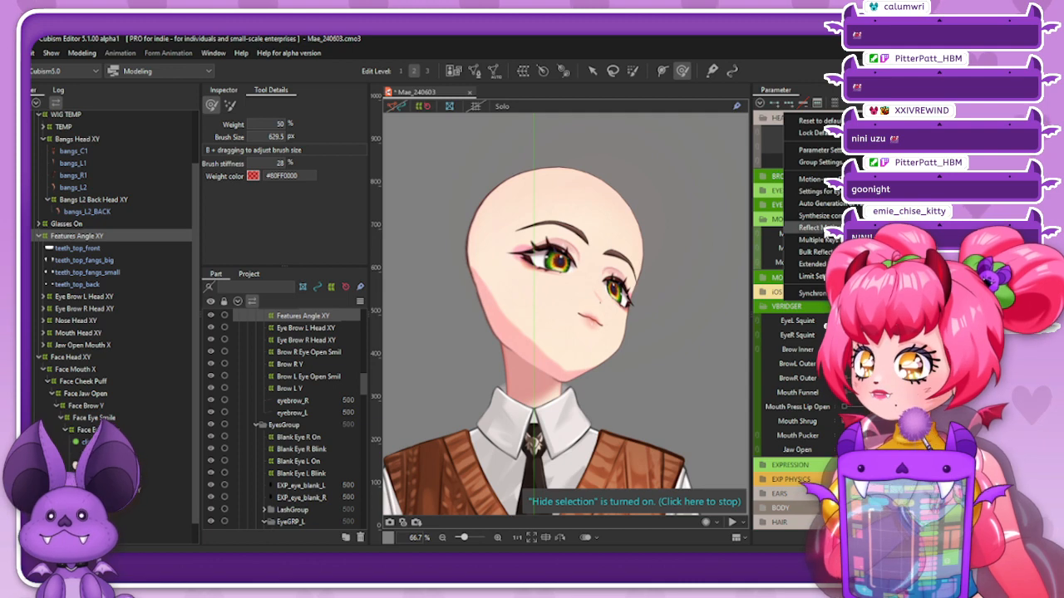
click(819, 228)
click(527, 267)
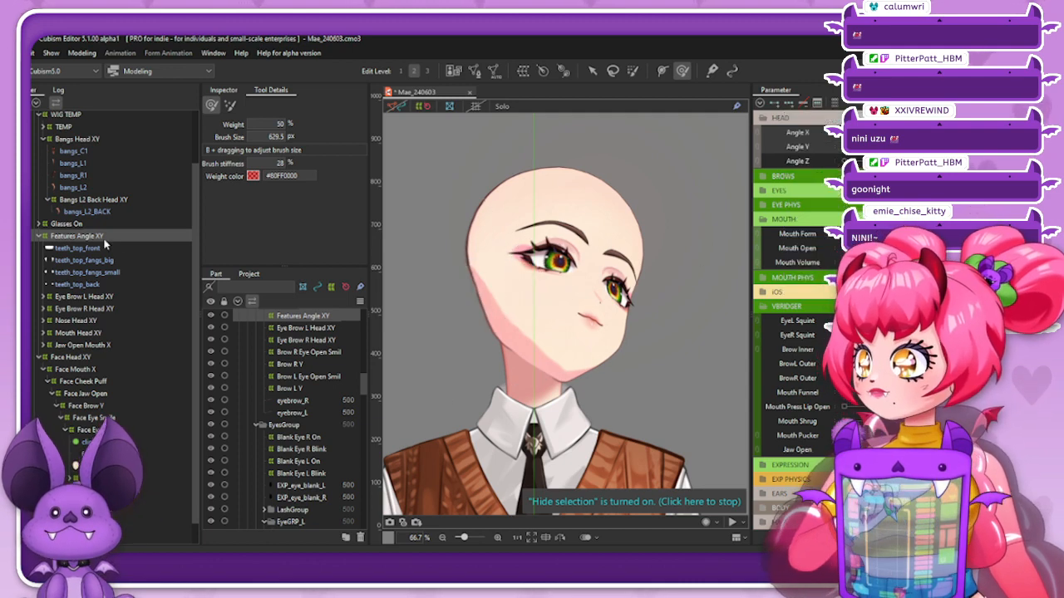
click(904, 103)
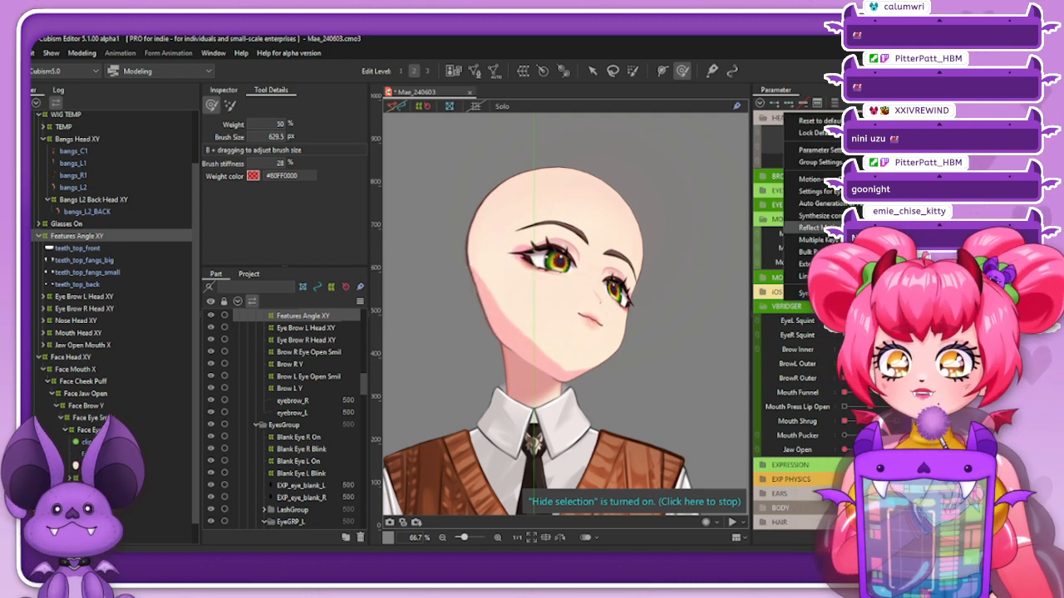
click(819, 227)
click(514, 314)
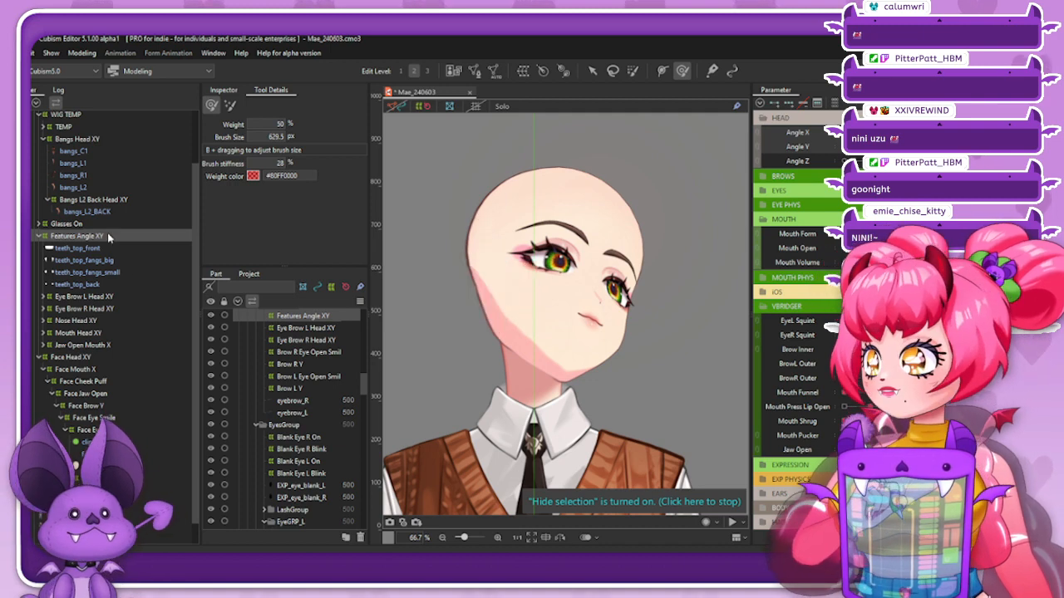
Reflect the motion of Features Angle XY on the Angle X parameter and test the head turn
click(809, 133)
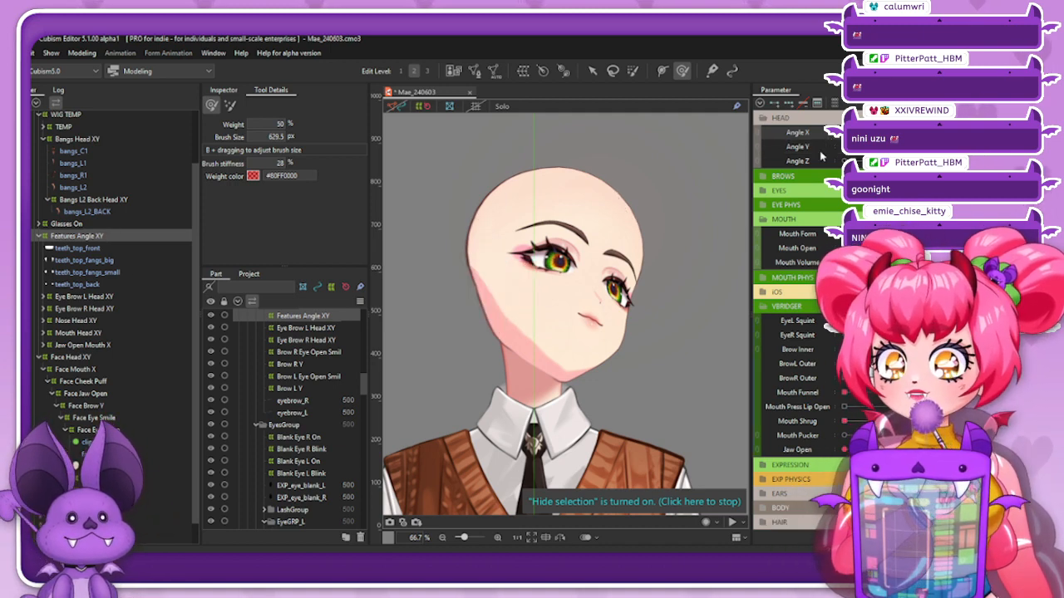
click(904, 103)
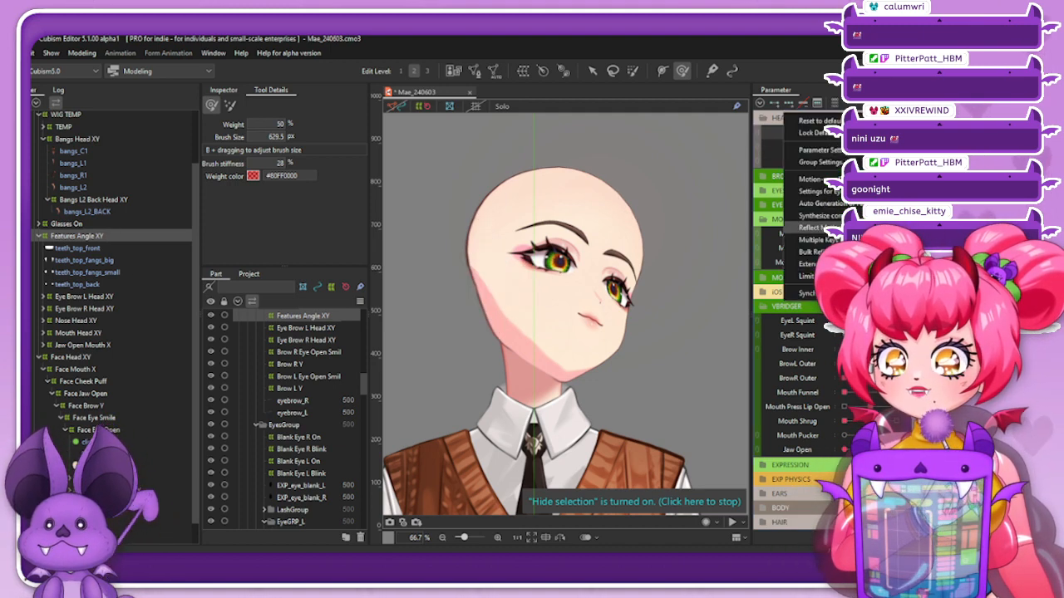
click(812, 228)
click(446, 408)
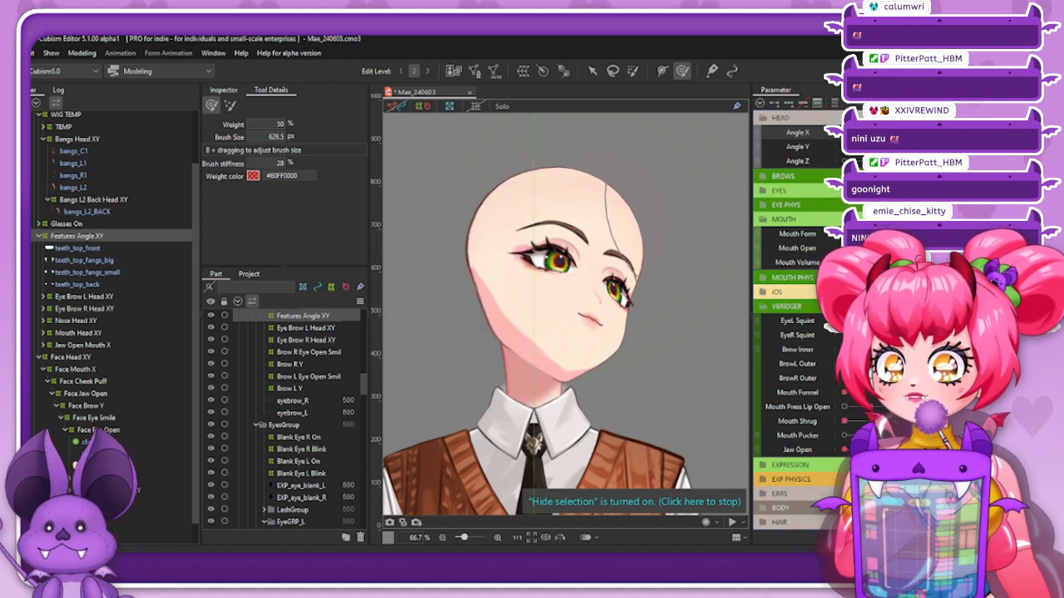
mouse_move(898, 133)
mouse_down()
mouse_move(841, 133)
mouse_move(896, 132)
mouse_up()
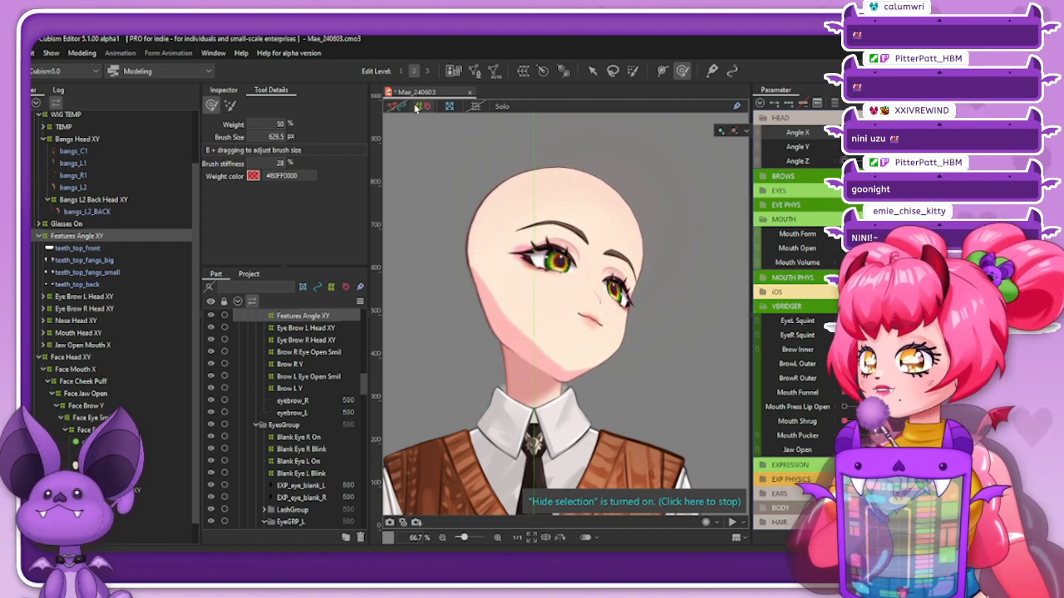
Synthesize all four corners of Features Angle XY from Angle X and Angle Y, referencing the default value
click(418, 105)
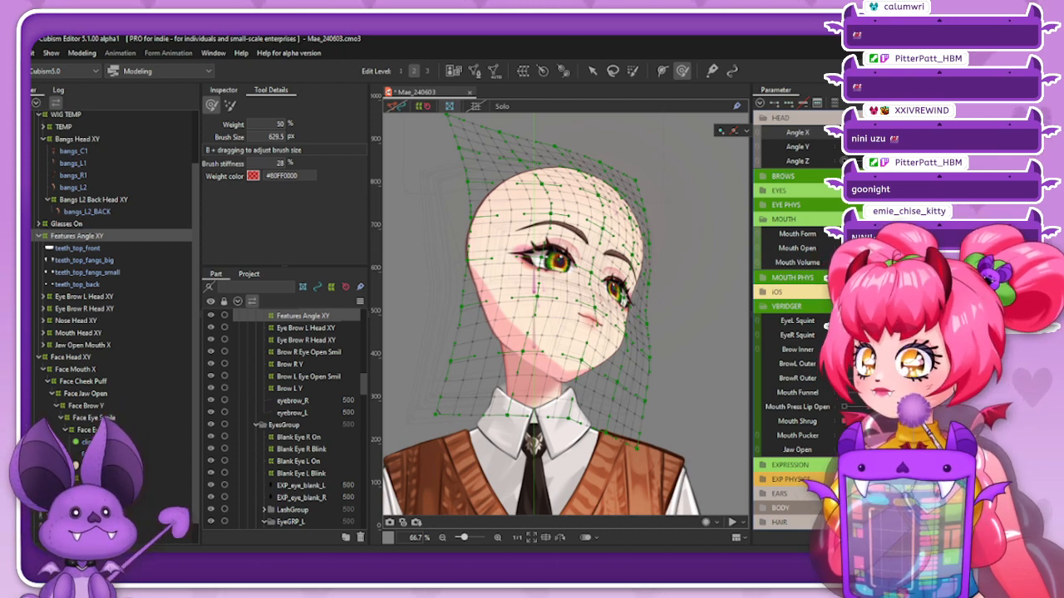
right_click(786, 118)
click(818, 215)
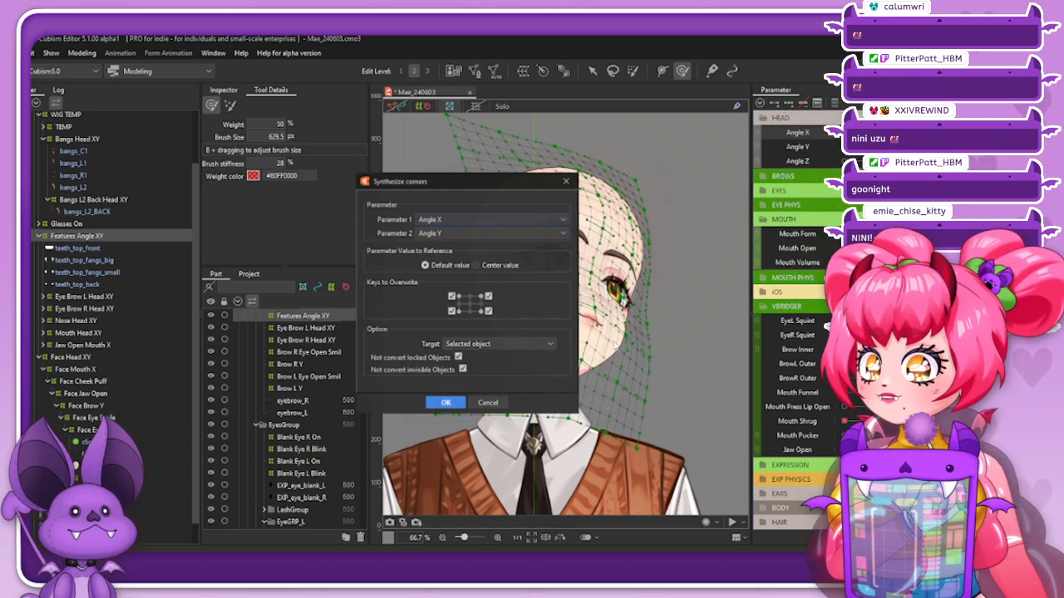
click(442, 404)
click(923, 146)
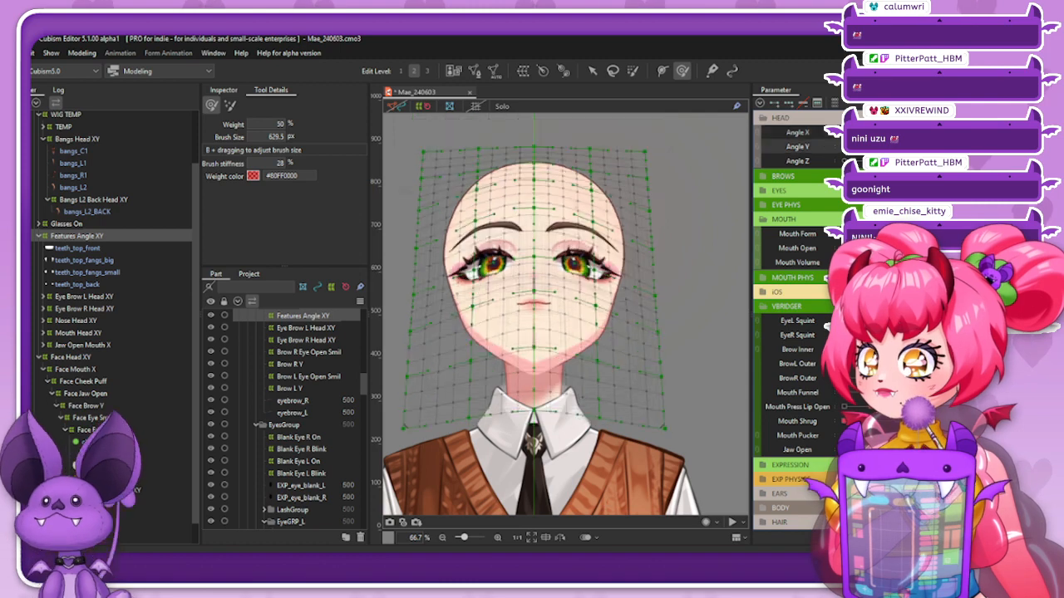
Test the synthesized head-turn corner poses of Features Angle XY, with its deformer grid shown and hidden
click(922, 132)
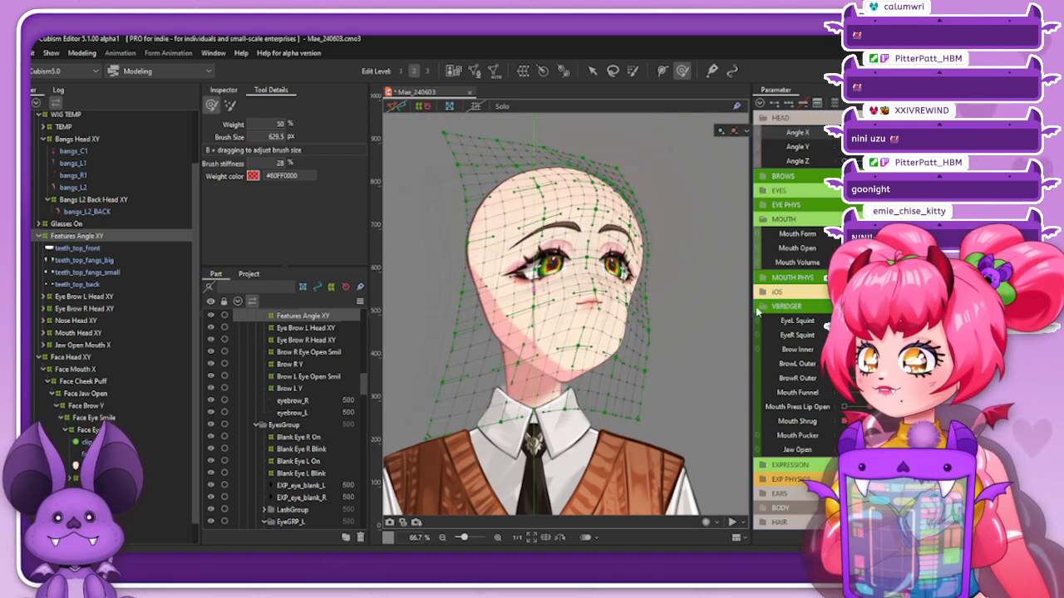
mouse_move(922, 147)
mouse_down()
mouse_move(881, 146)
mouse_move(923, 147)
mouse_up()
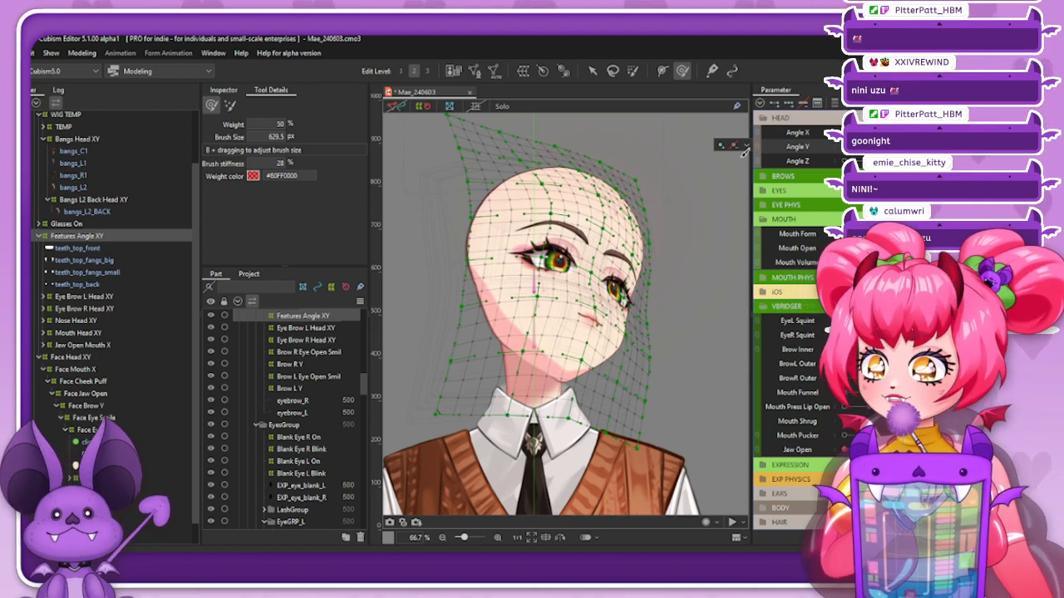
click(734, 145)
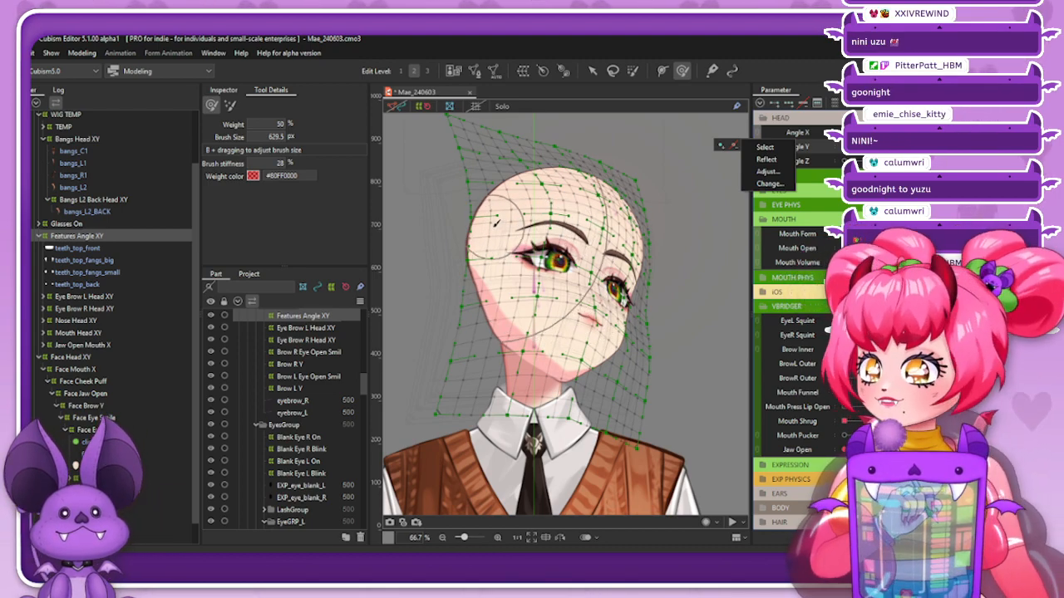
key(Escape)
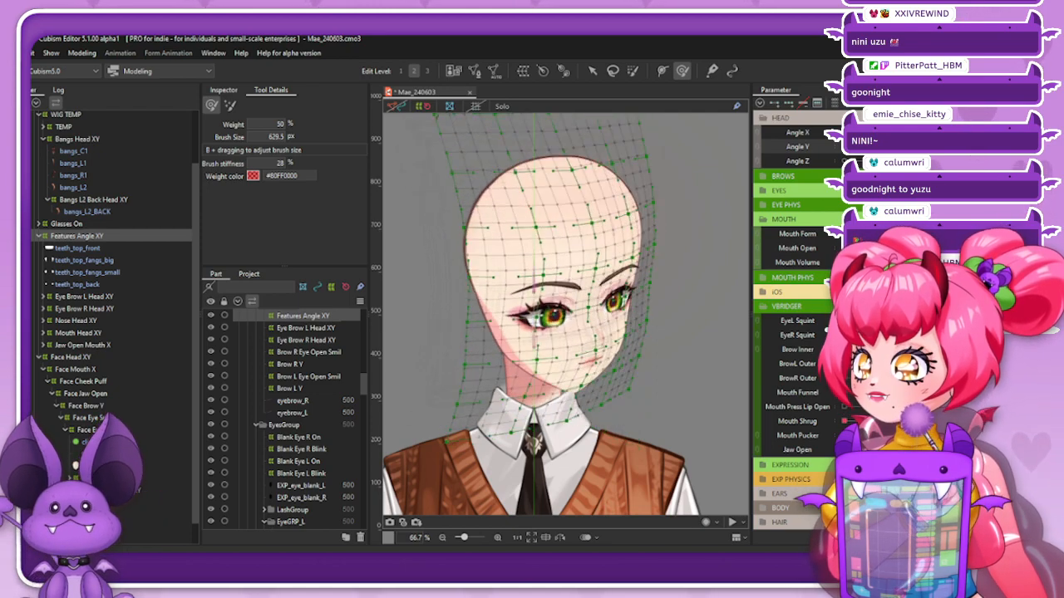
click(425, 108)
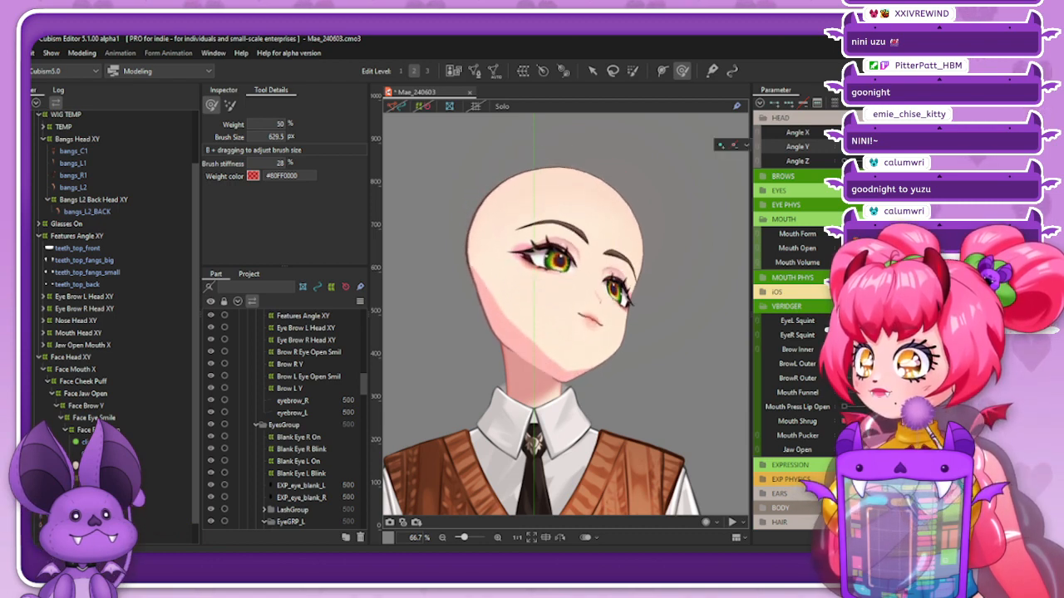
click(77, 236)
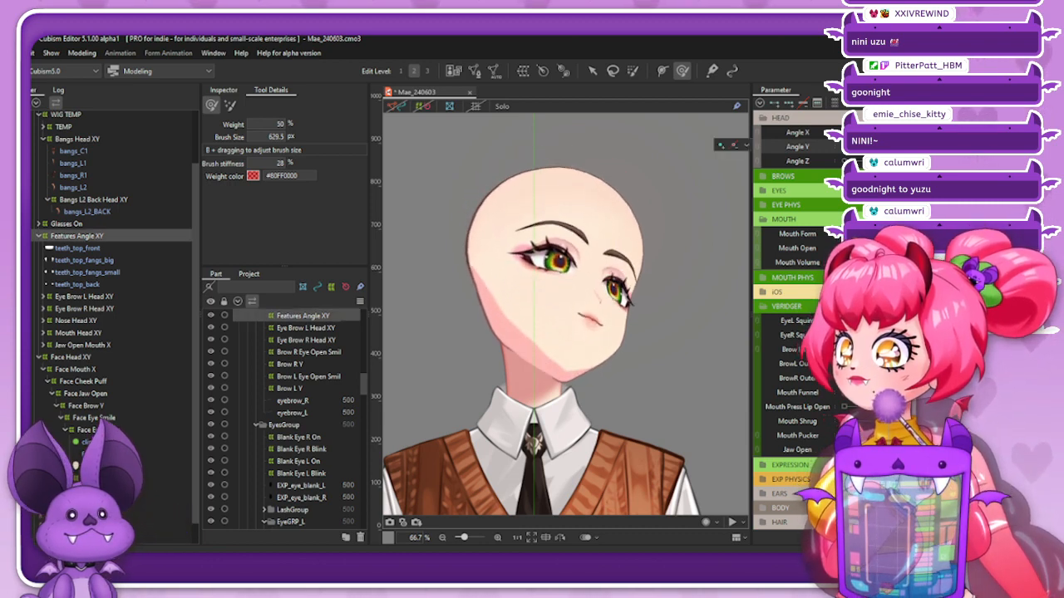
Apply the depth-estimated 3D Expression shape to Features Angle XY from the current keyform and preview the turned head
key(ctrl+z)
key(ctrl+z)
key(ctrl+y)
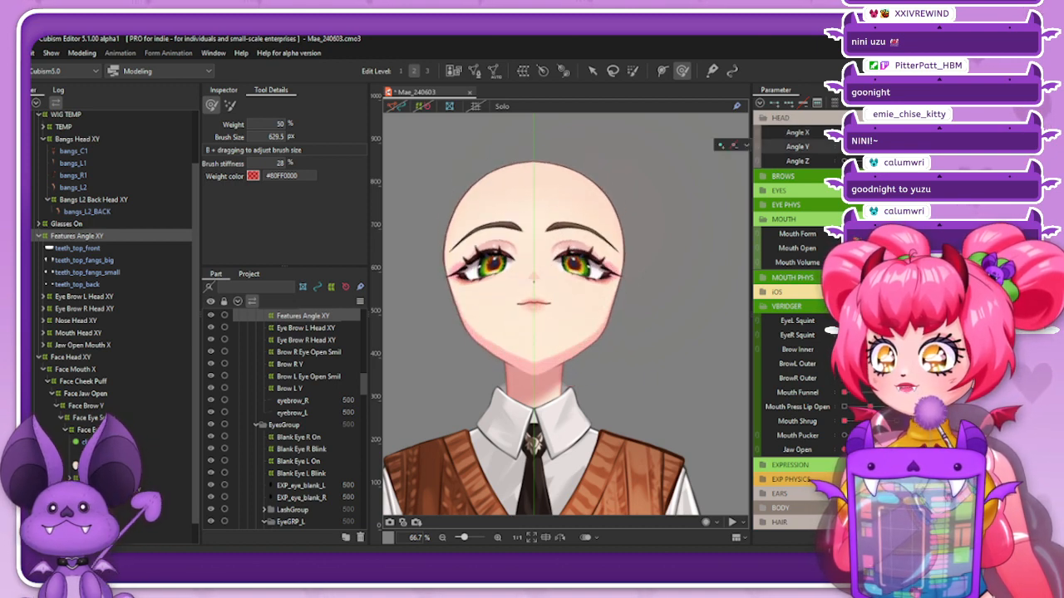
click(86, 52)
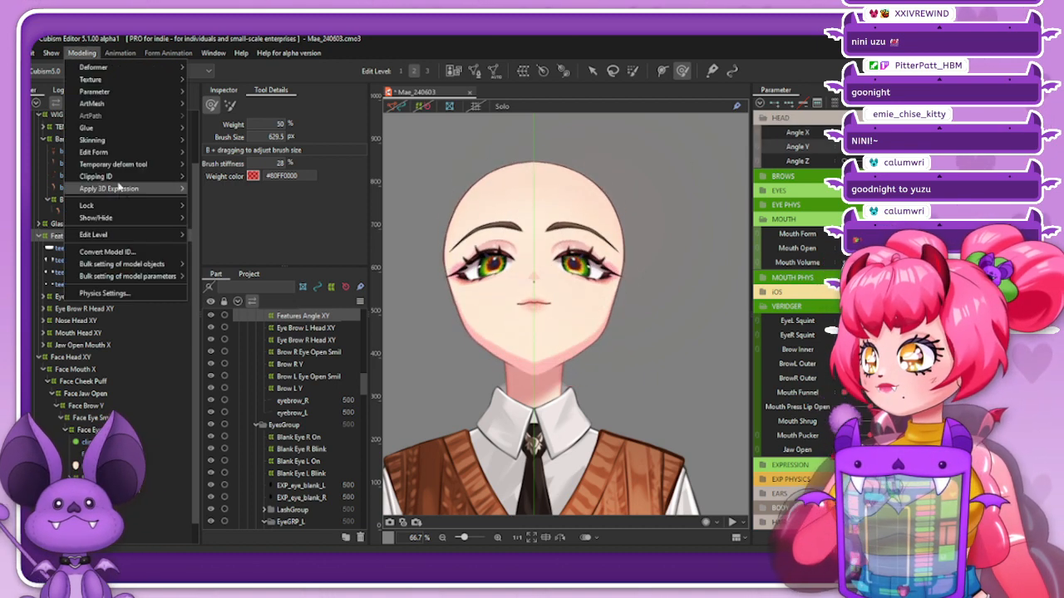
click(249, 187)
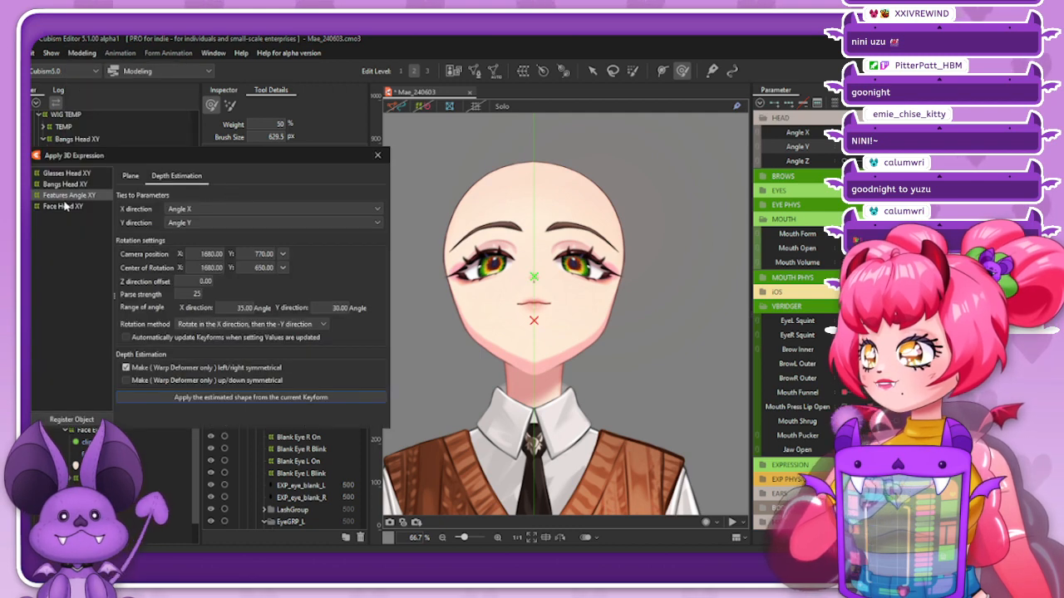
click(210, 398)
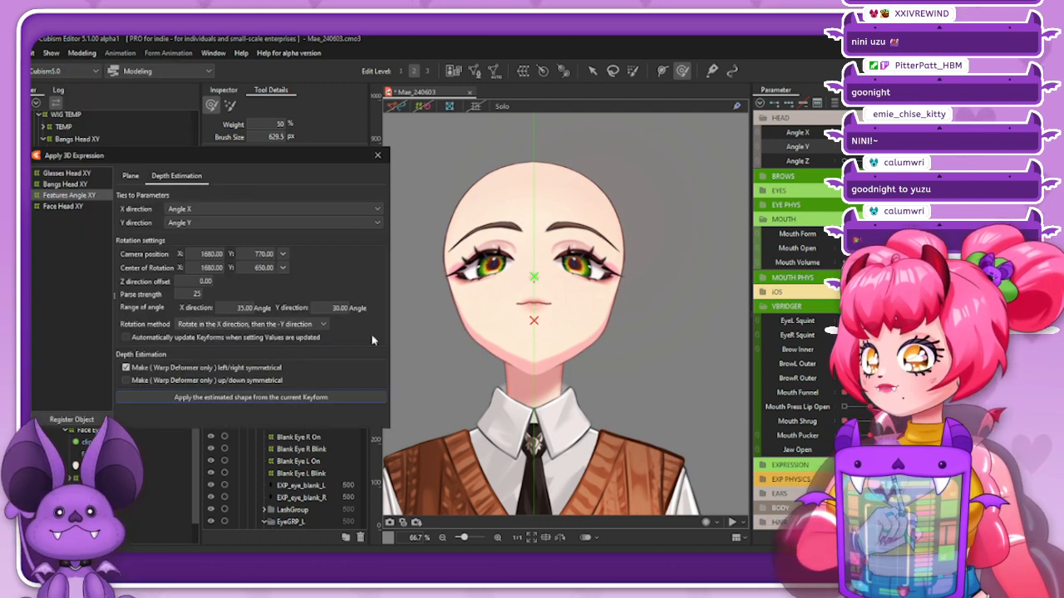
drag(844, 147, 896, 133)
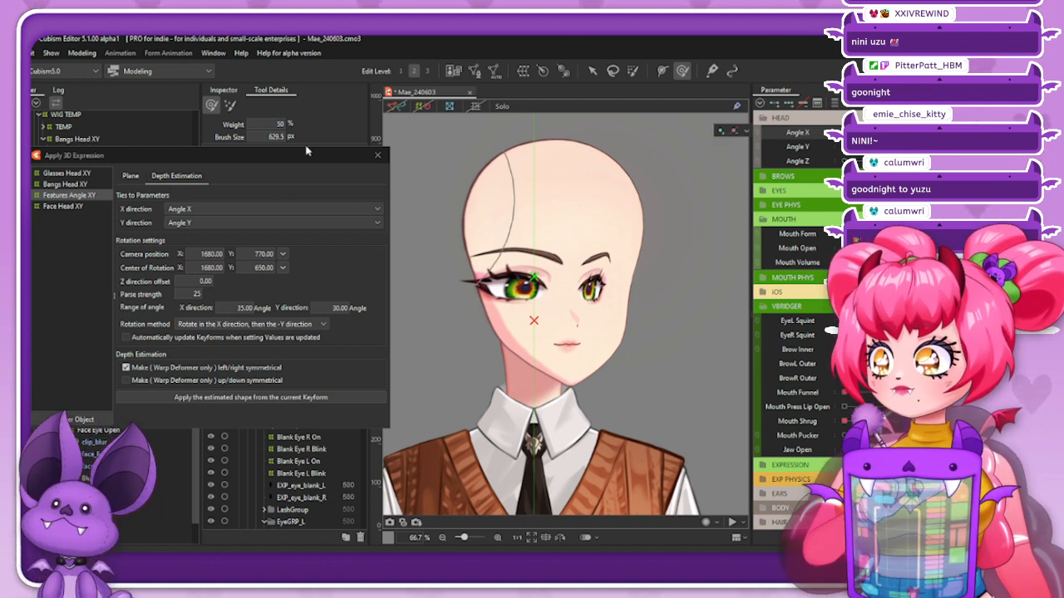
Try to shift the Features Angle XY grid toward the far cheek and narrow it in the level turned pose
click(424, 107)
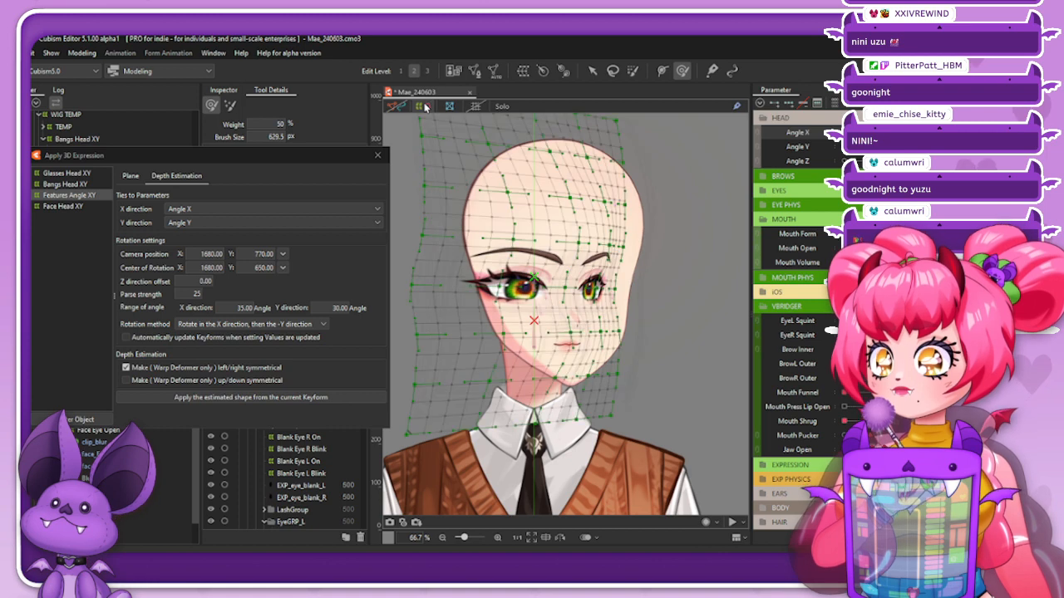
click(591, 71)
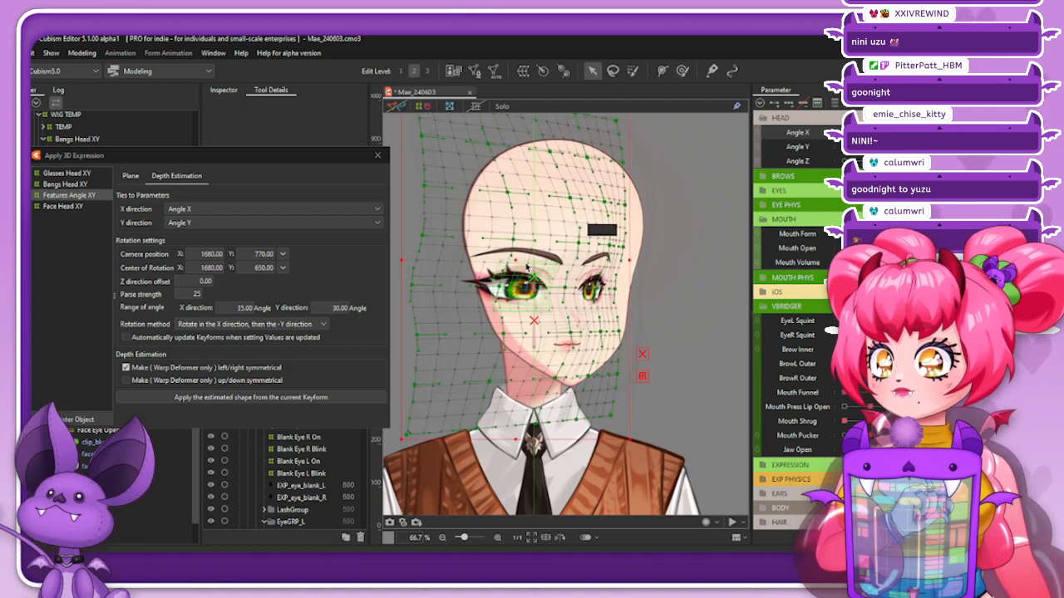
drag(514, 261, 550, 260)
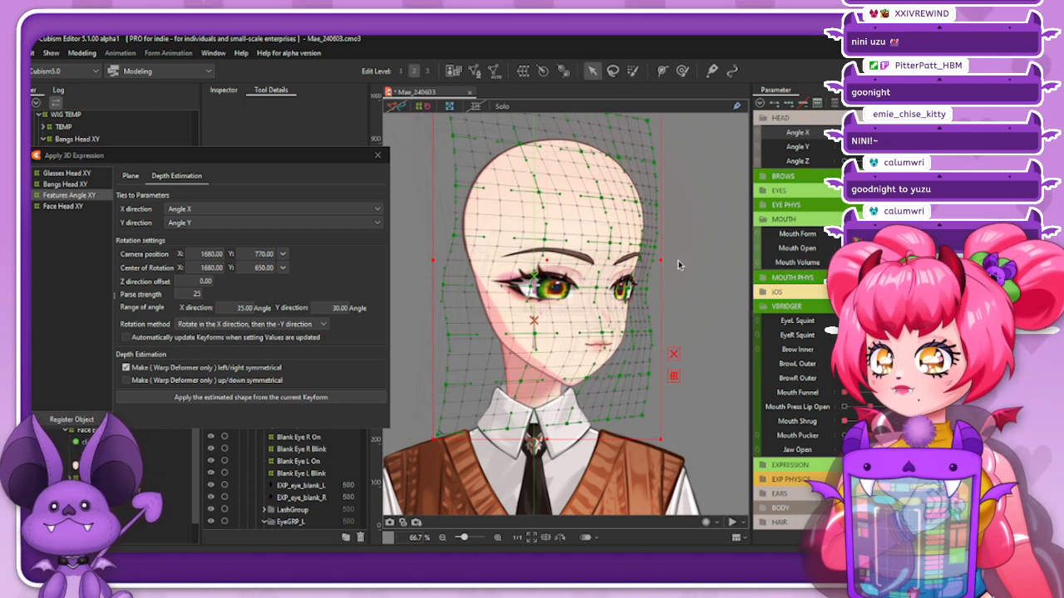
drag(662, 260, 646, 262)
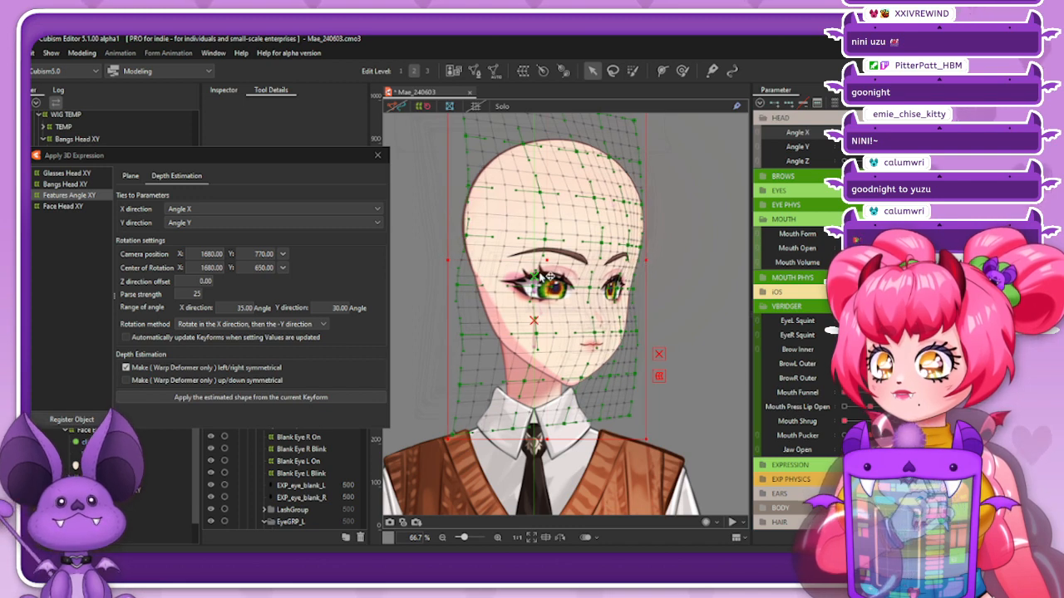
drag(548, 276, 551, 263)
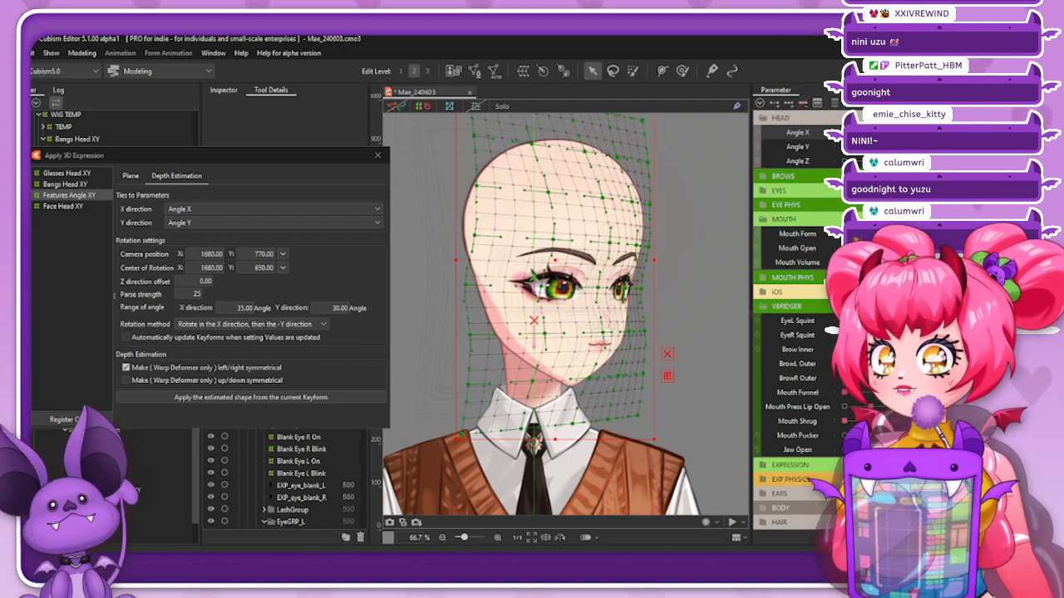
Try to shift the Features Angle XY grid toward the far cheek in the turned looking-up pose, then undo it
mouse_move(897, 139)
mouse_down()
mouse_move(871, 139)
mouse_move(871, 128)
mouse_move(898, 128)
mouse_up()
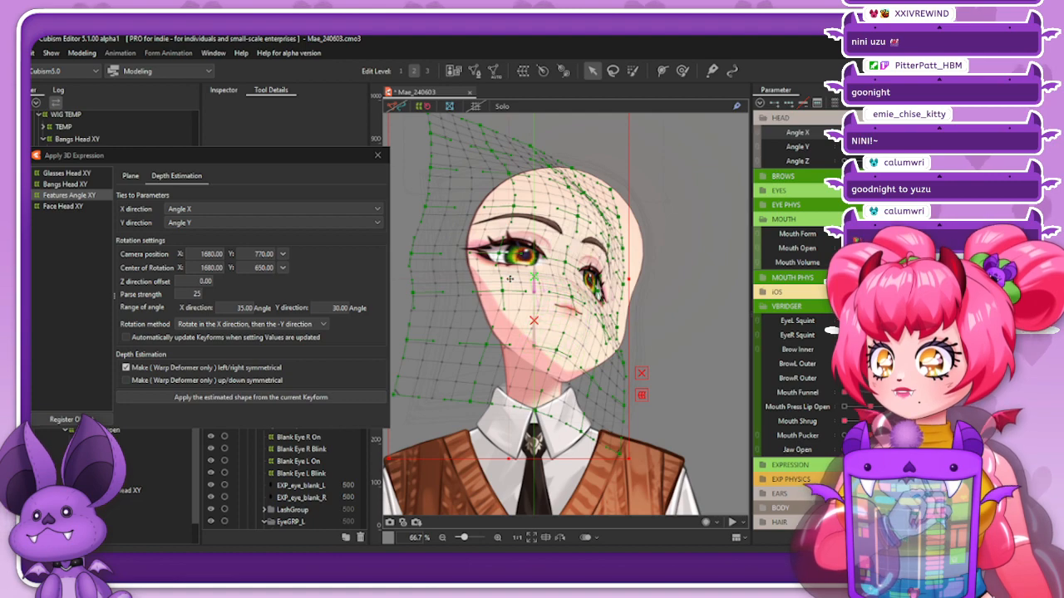
drag(508, 279, 535, 277)
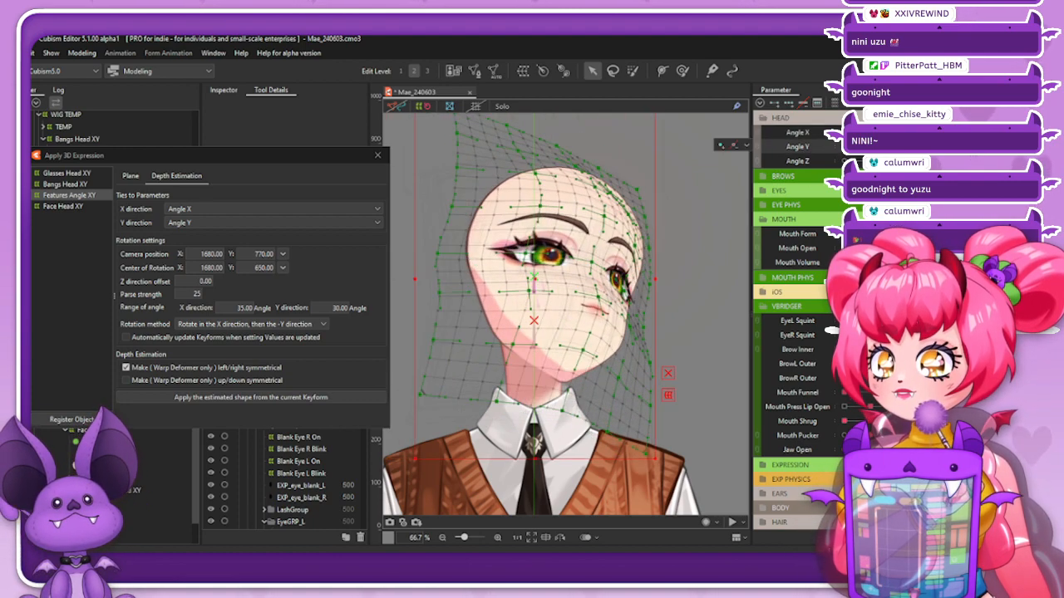
click(870, 146)
click(844, 147)
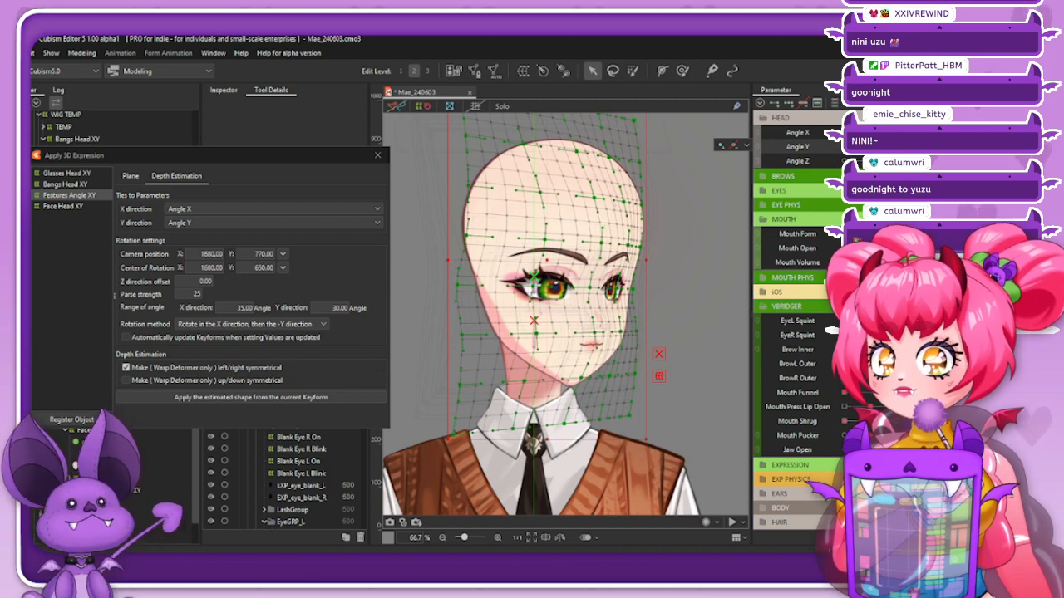
key(ctrl+z)
Move the Features Angle XY grid toward the far cheek in the turned looking-up pose and narrow it from the back of the head
click(895, 146)
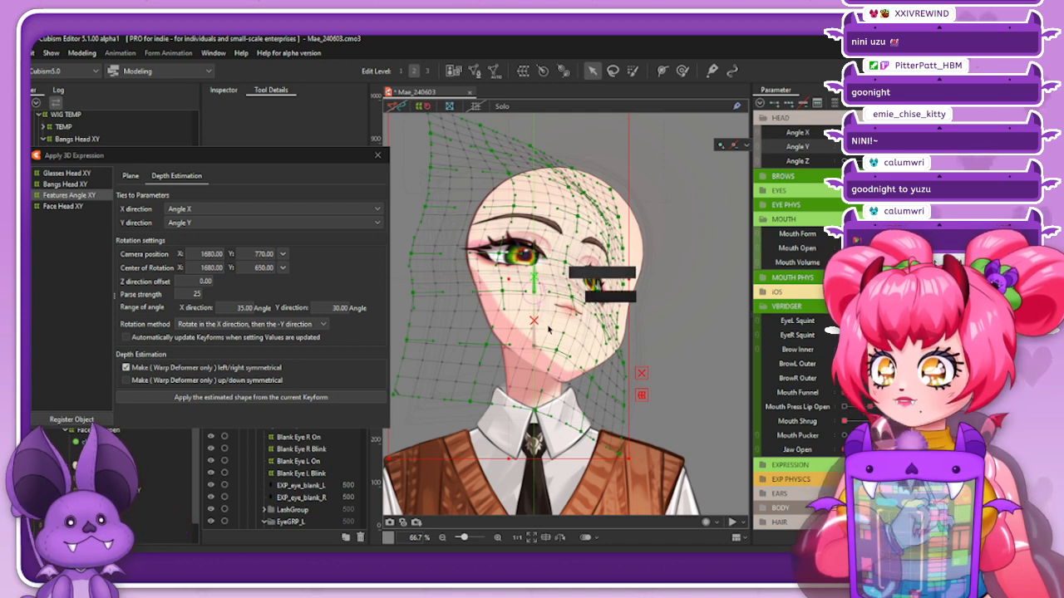
drag(515, 280, 542, 282)
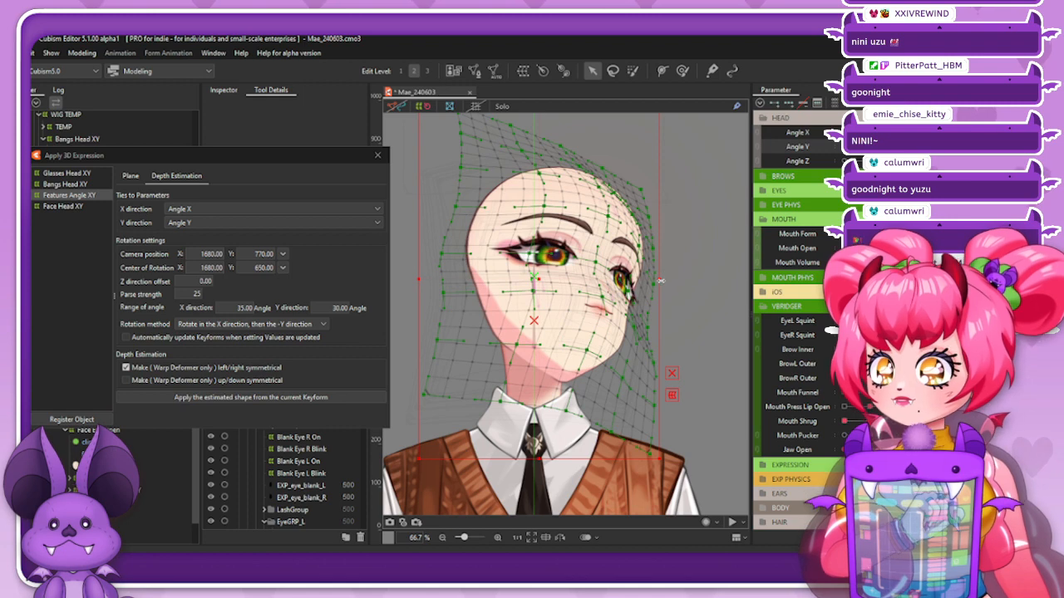
drag(660, 280, 648, 283)
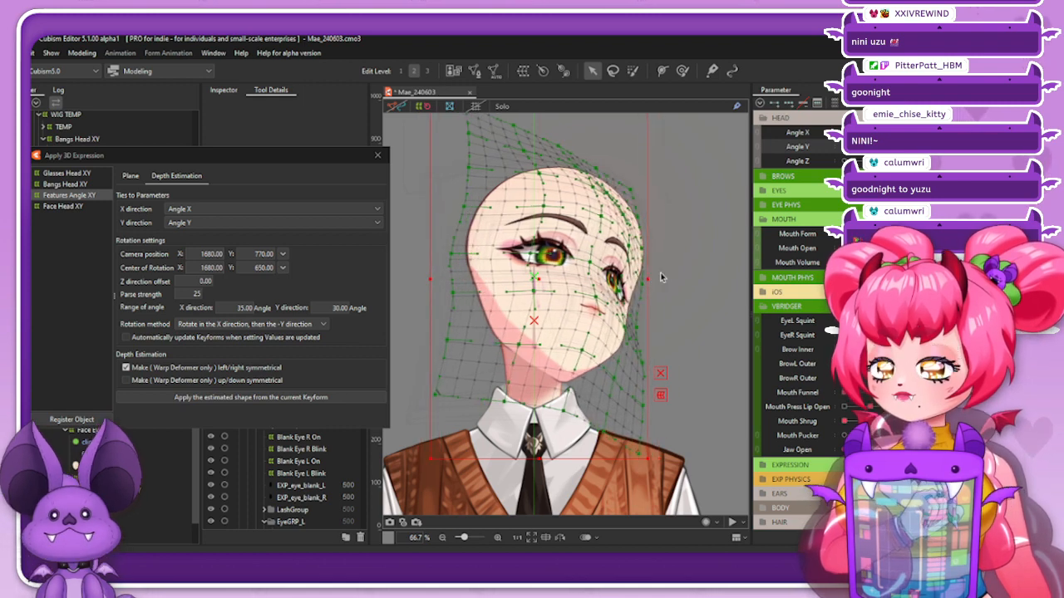
key(ctrl+z)
drag(418, 279, 454, 280)
drag(661, 280, 651, 283)
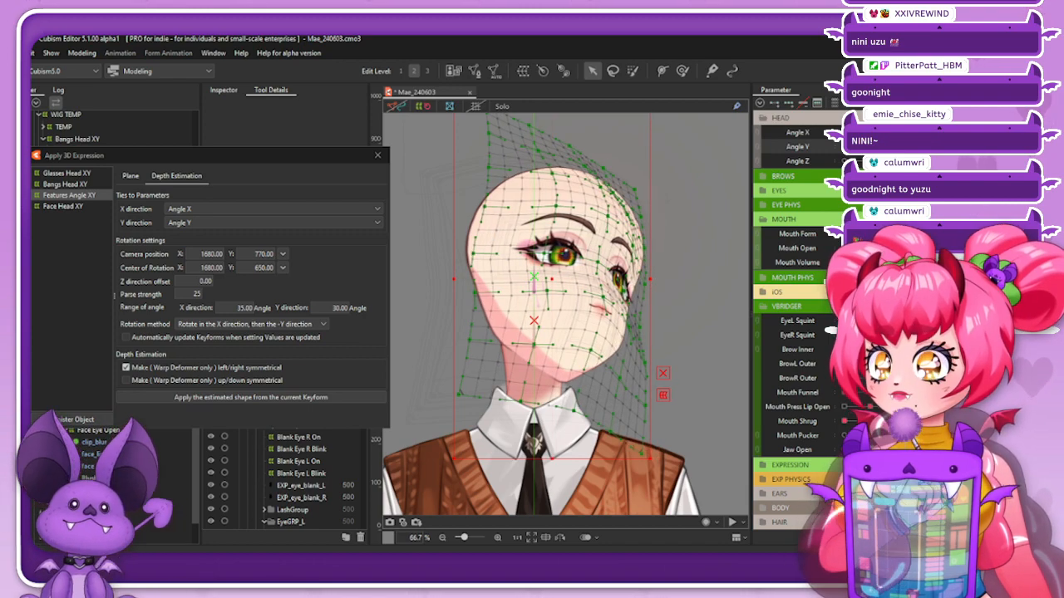
mouse_move(894, 133)
mouse_down()
mouse_move(846, 147)
mouse_move(895, 147)
mouse_up()
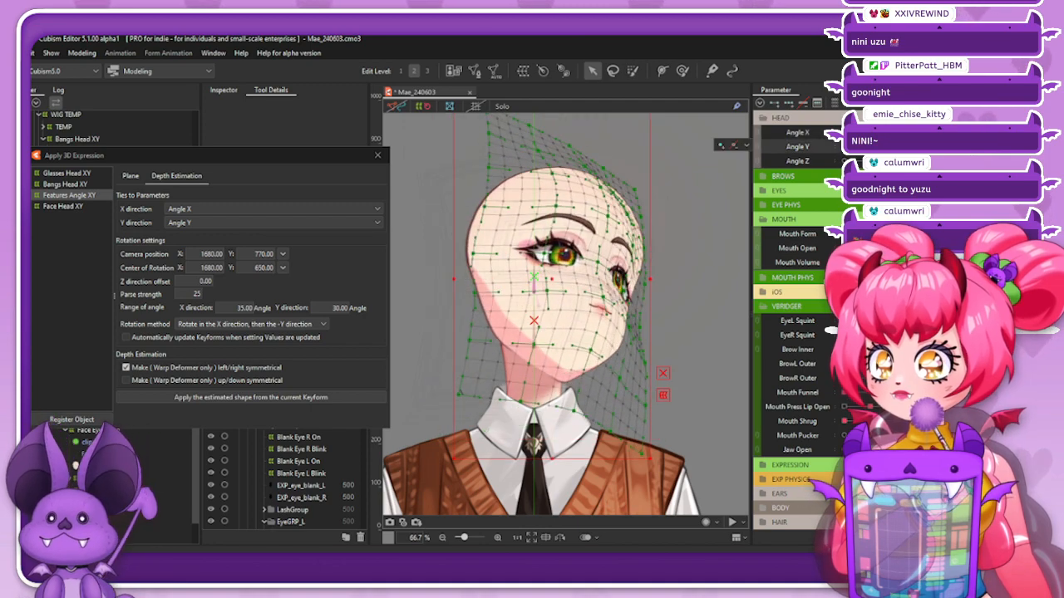
drag(650, 279, 656, 272)
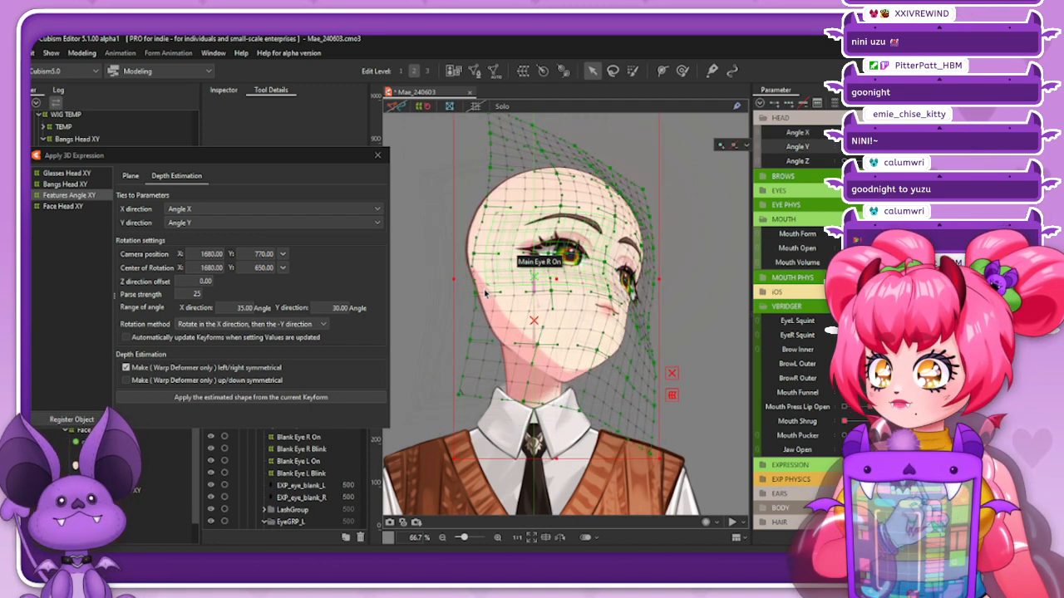
Undo the 3D Expression edits and blend the copied form into the turned looking-up pose of Features Angle XY with compatibility 40
key(ctrl+z)
key(ctrl+z)
key(ctrl+z)
key(ctrl+z)
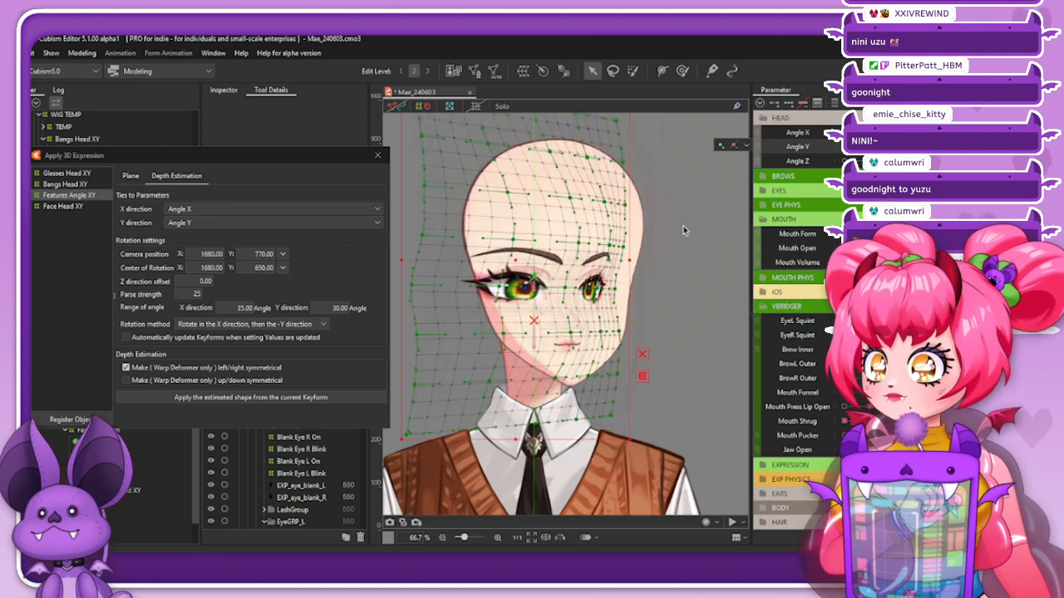
mouse_move(896, 147)
mouse_down()
mouse_move(870, 147)
mouse_move(896, 147)
mouse_move(895, 133)
mouse_move(870, 147)
mouse_move(896, 147)
mouse_up()
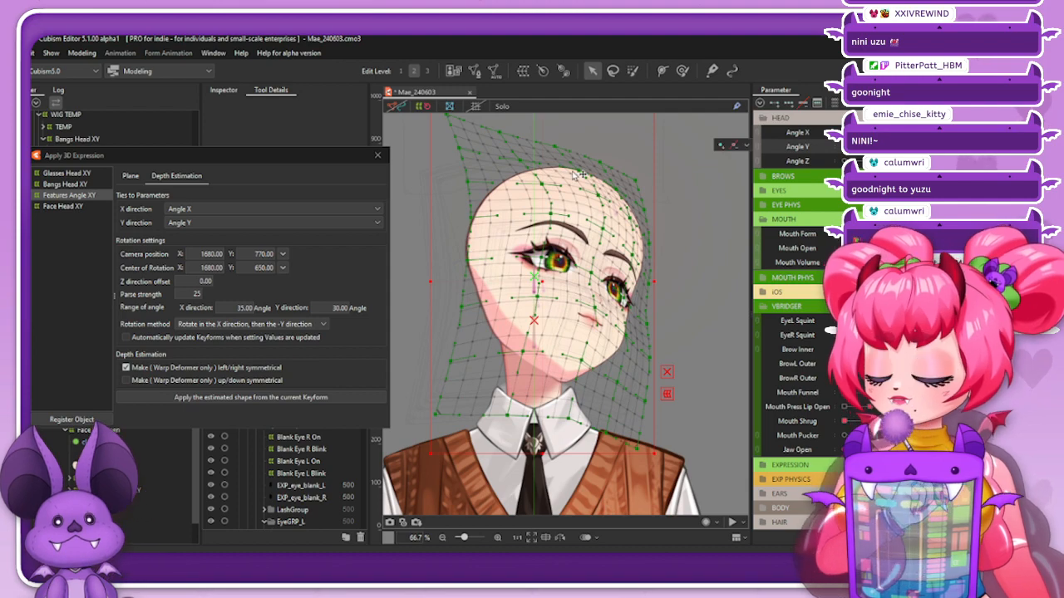
key(ctrl+b)
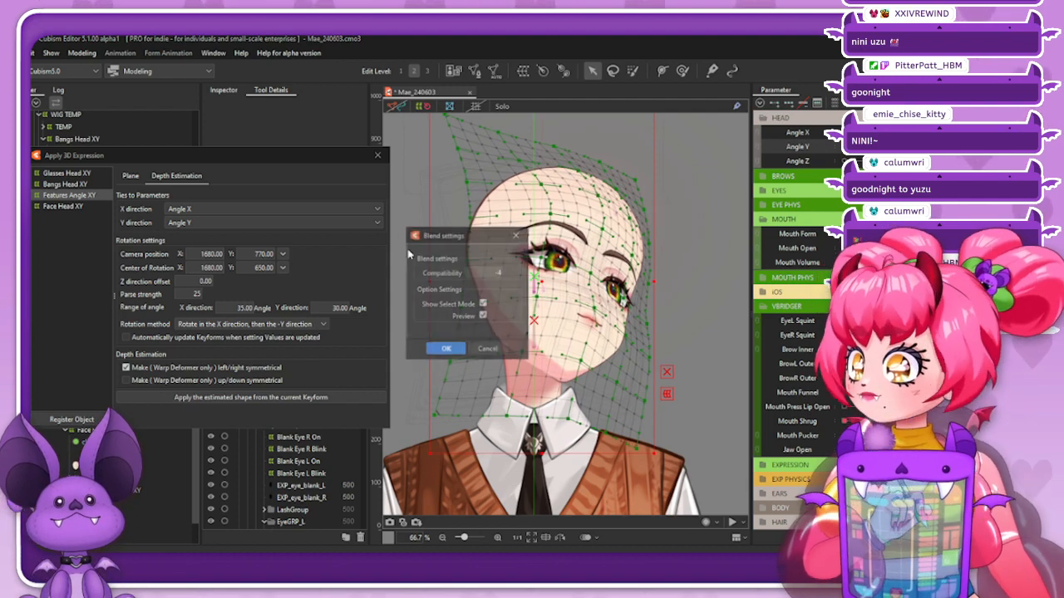
drag(491, 273, 526, 273)
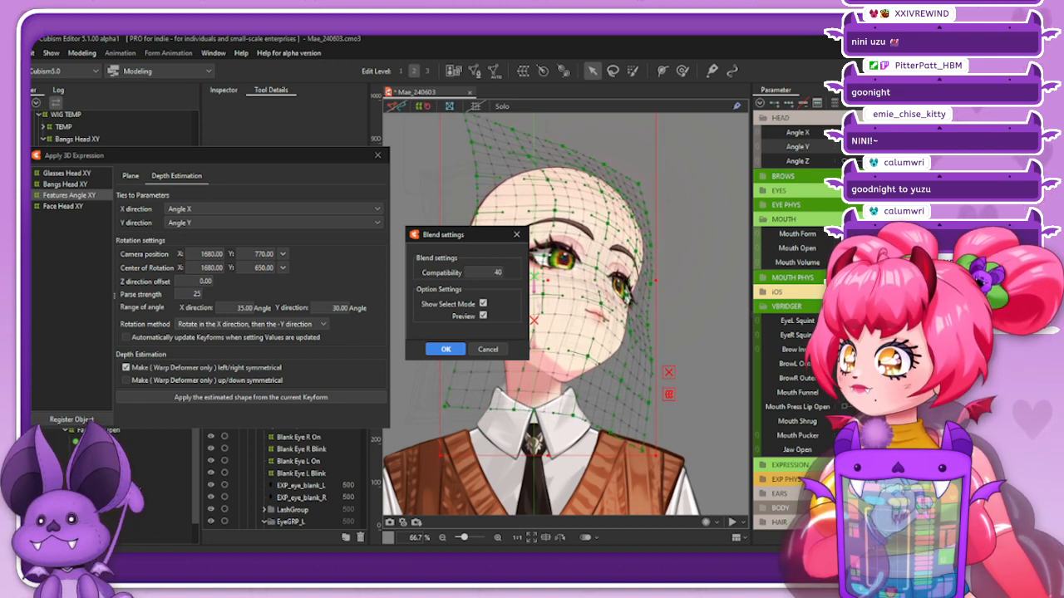
click(446, 349)
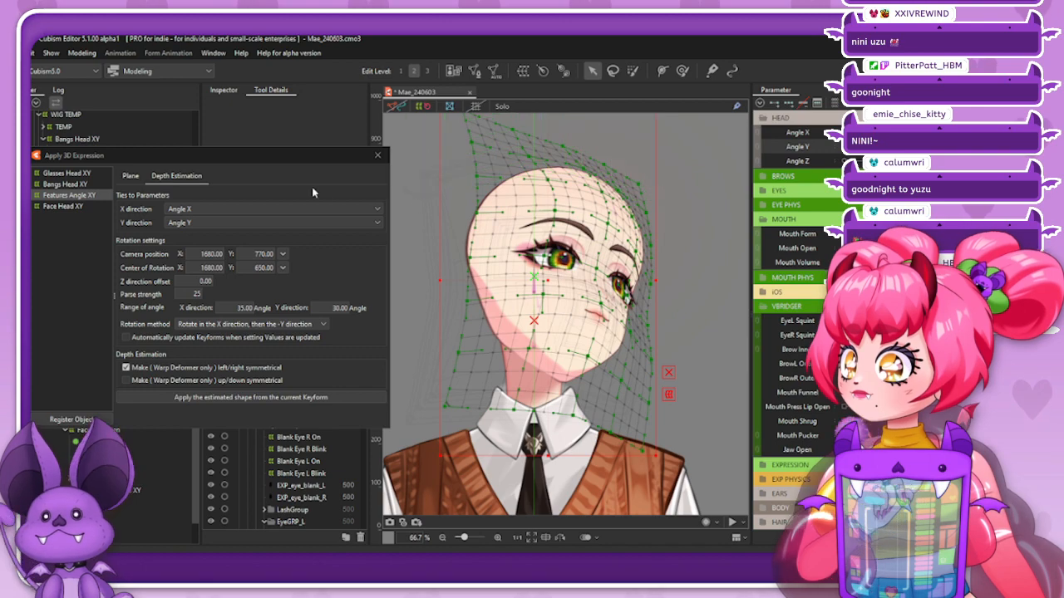
Close the 3D Expression settings and nudge the Features Angle XY grid slightly away from the far cheek in the turned looking-up pose
click(378, 155)
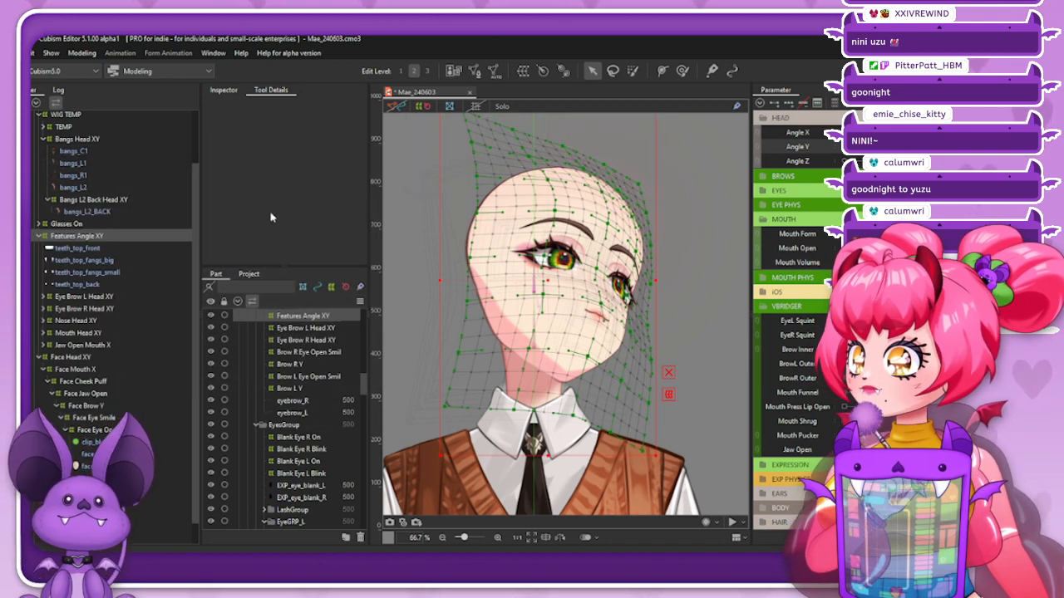
click(92, 237)
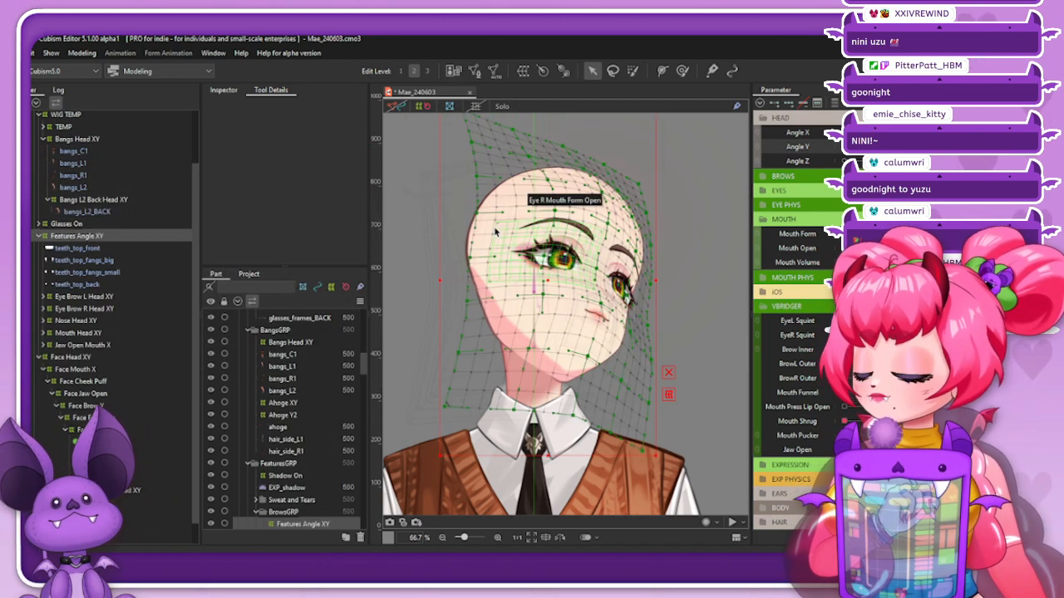
key(ctrl+h)
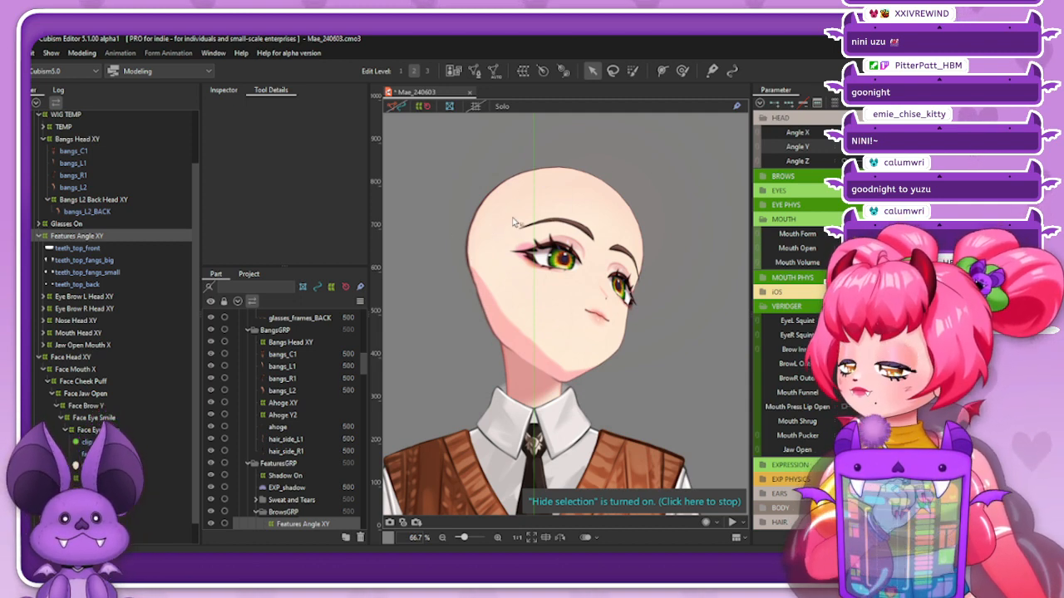
key(ctrl+h)
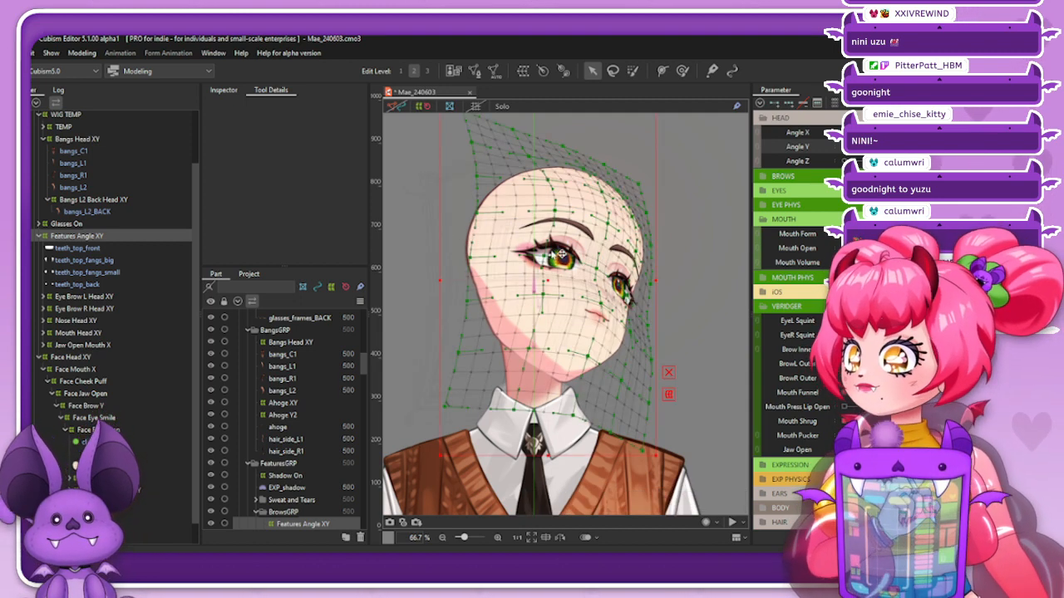
drag(549, 279, 546, 278)
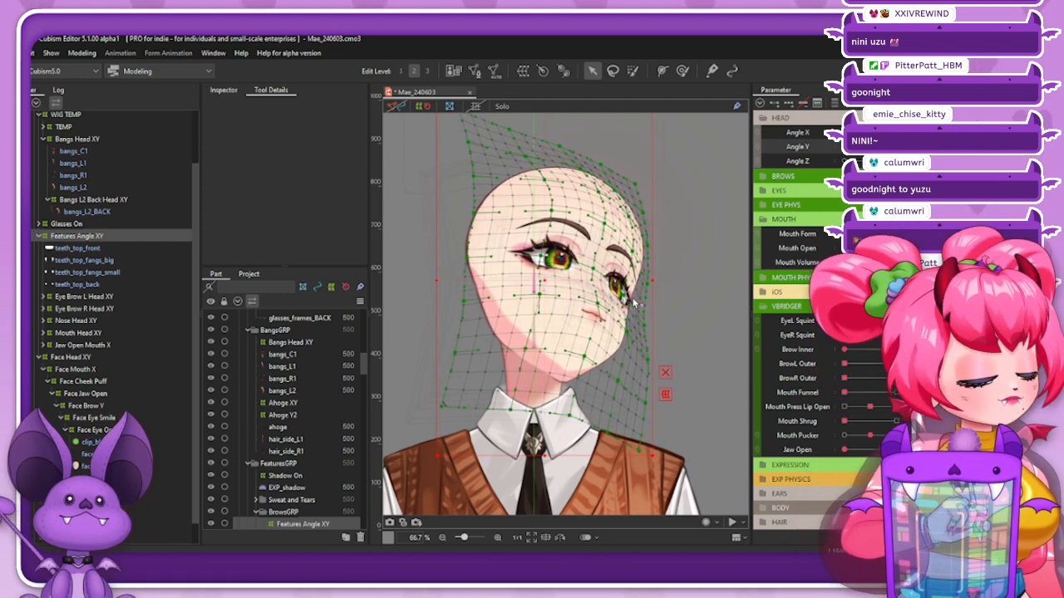
In the front-facing looking-up pose, set the Bezier division width of Features Angle XY to 2
mouse_move(896, 146)
mouse_down()
mouse_move(868, 146)
mouse_move(896, 147)
mouse_move(870, 132)
mouse_move(896, 132)
mouse_up()
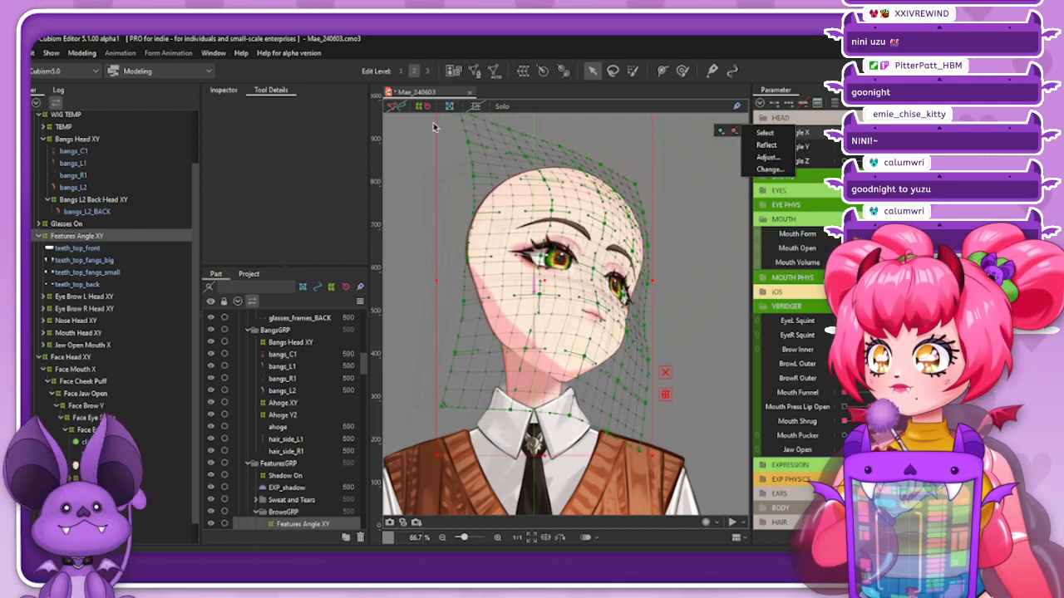
drag(895, 132, 870, 132)
mouse_move(870, 133)
mouse_down()
mouse_move(857, 133)
mouse_move(898, 133)
mouse_move(871, 133)
mouse_up()
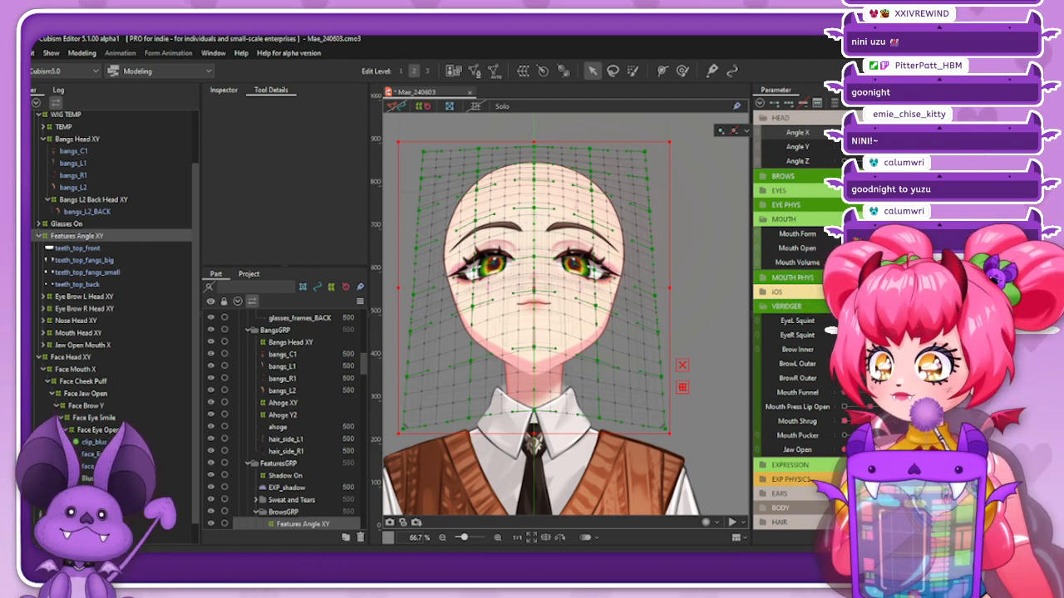
mouse_move(870, 147)
mouse_down()
mouse_move(846, 147)
mouse_move(889, 147)
mouse_move(864, 148)
mouse_up()
scroll(549, 173, up, 2)
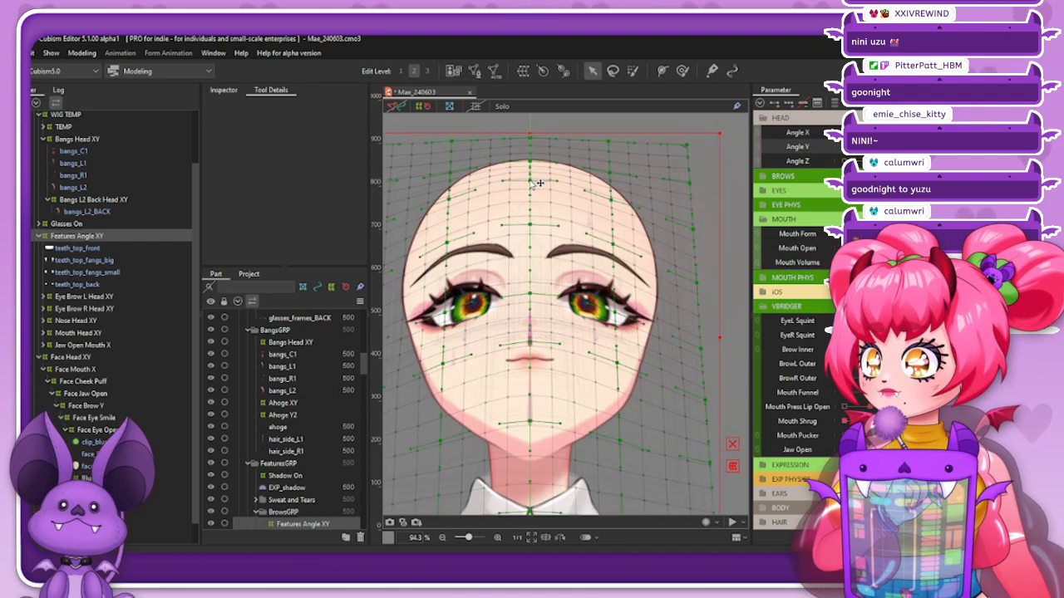
click(221, 91)
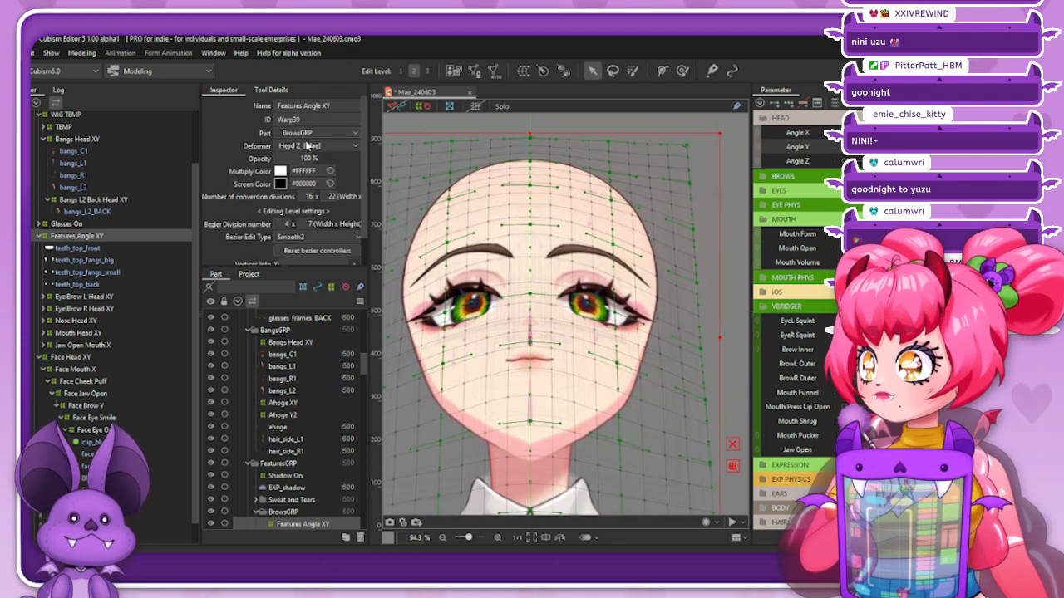
drag(530, 186, 533, 180)
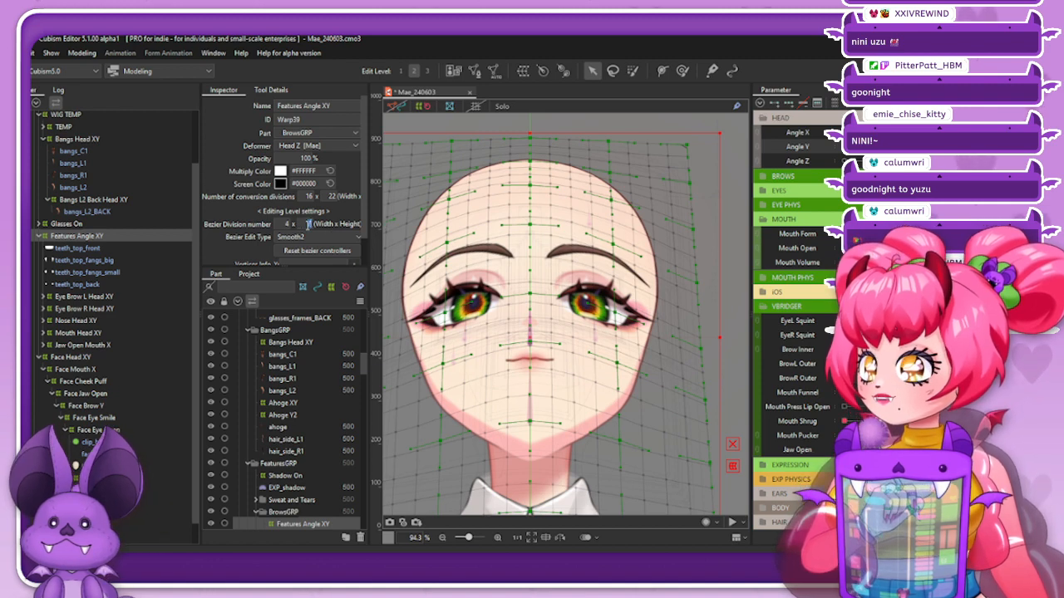
text(2)
key(Return)
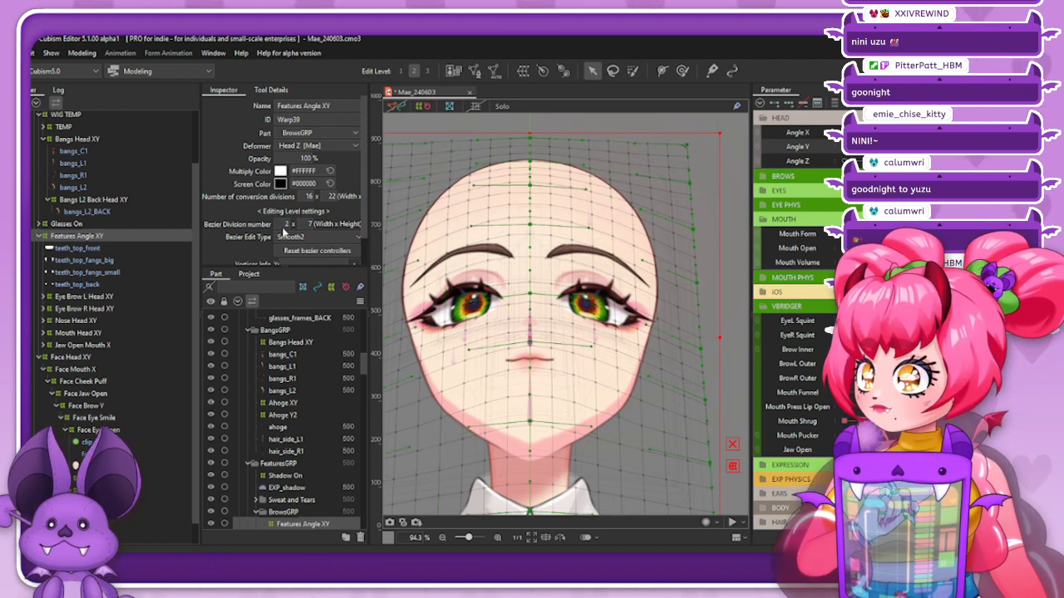
Nudge the centre forehead control point of Features Angle XY slightly upward in the front-facing looking-up pose and test Angle X and Angle Y
drag(532, 191, 538, 185)
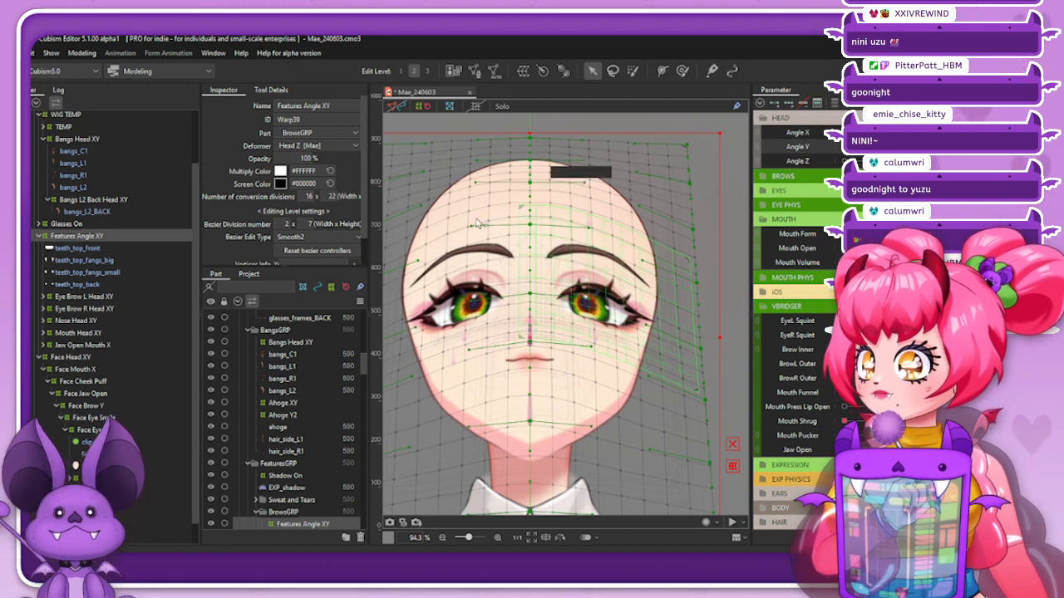
key(Escape)
scroll(506, 222, down, 3)
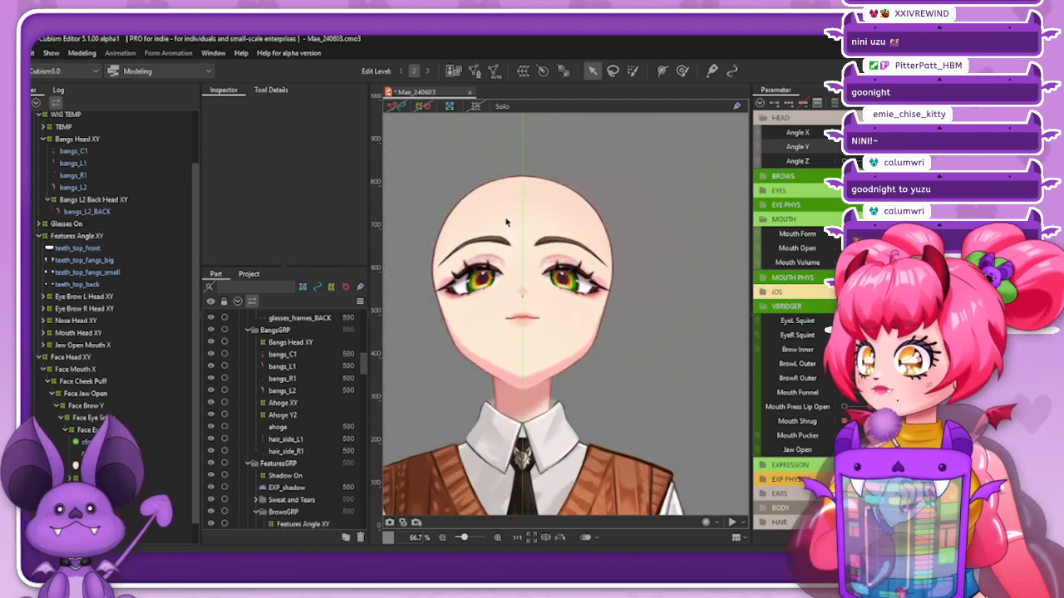
drag(921, 133, 997, 147)
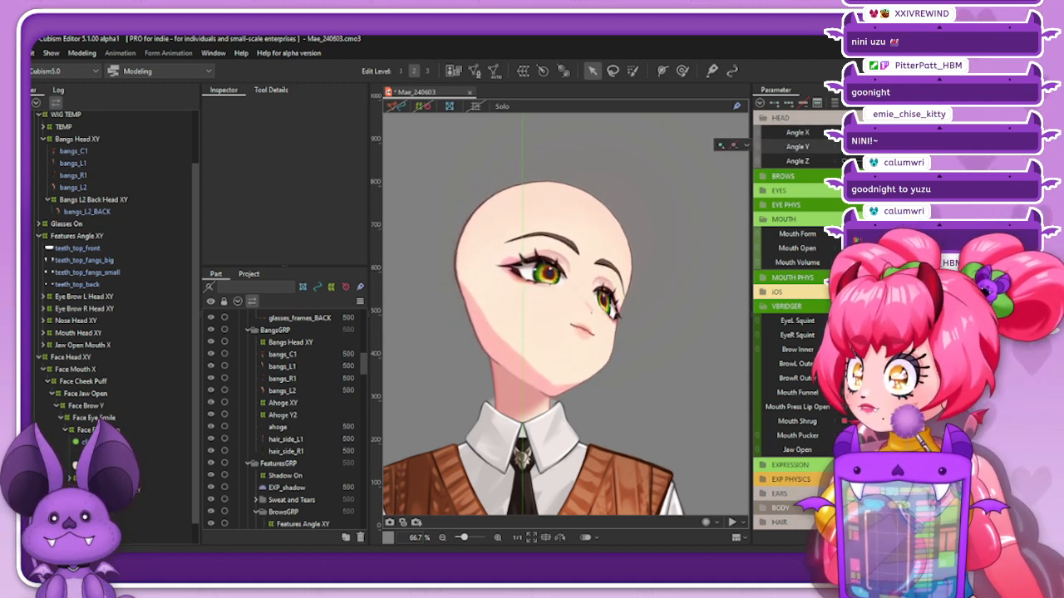
mouse_move(997, 147)
mouse_down()
mouse_move(873, 148)
mouse_move(997, 147)
mouse_move(926, 133)
mouse_move(998, 133)
mouse_up()
click(927, 133)
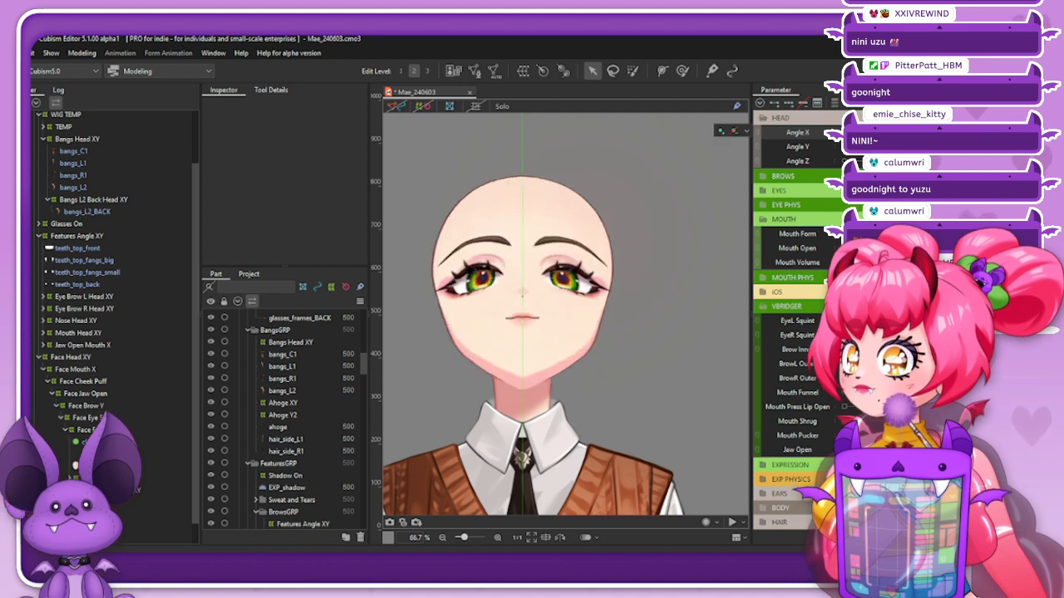
click(926, 147)
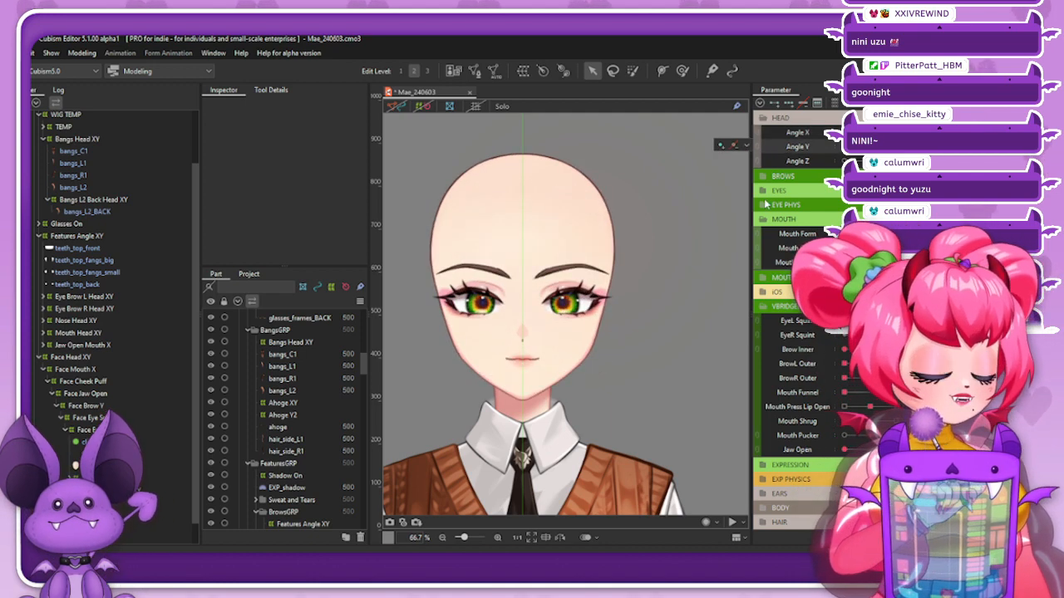
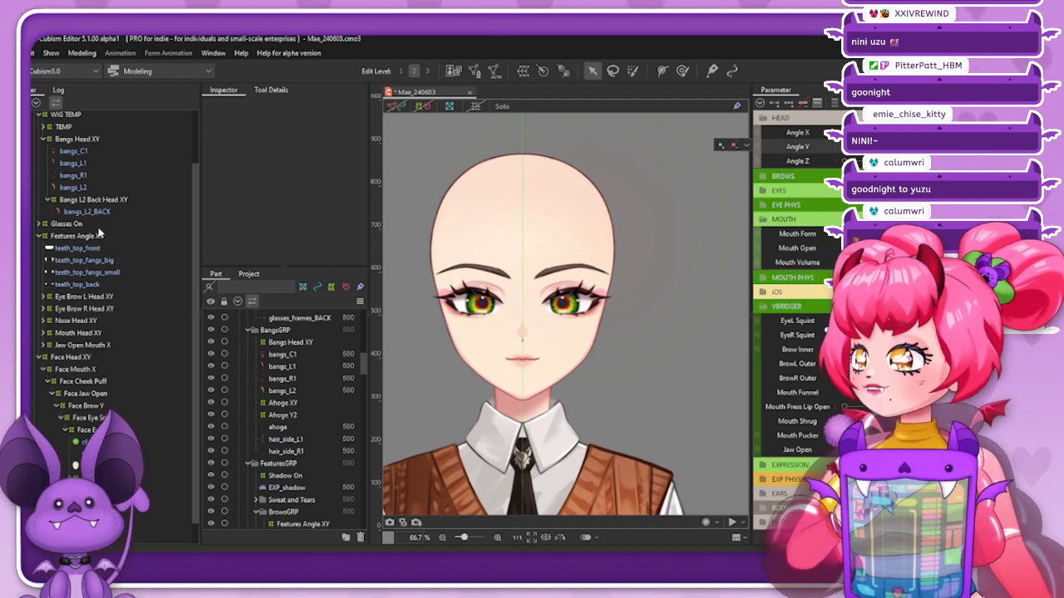
Run Reflect Motion Inversion on Features Angle XY from the turned looking-up pose, then repeat it once more
click(100, 236)
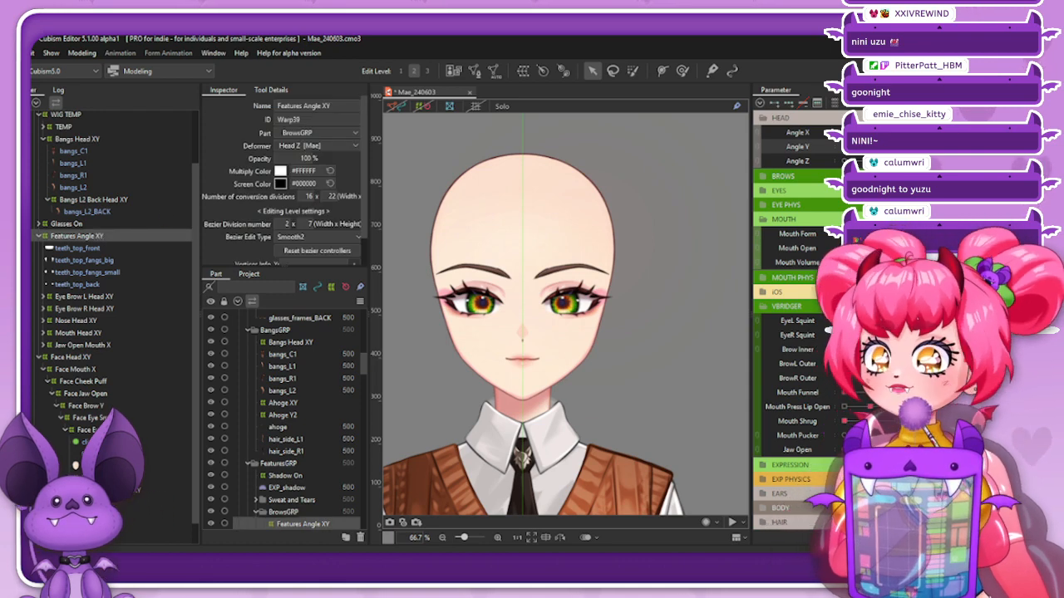
drag(870, 148, 895, 133)
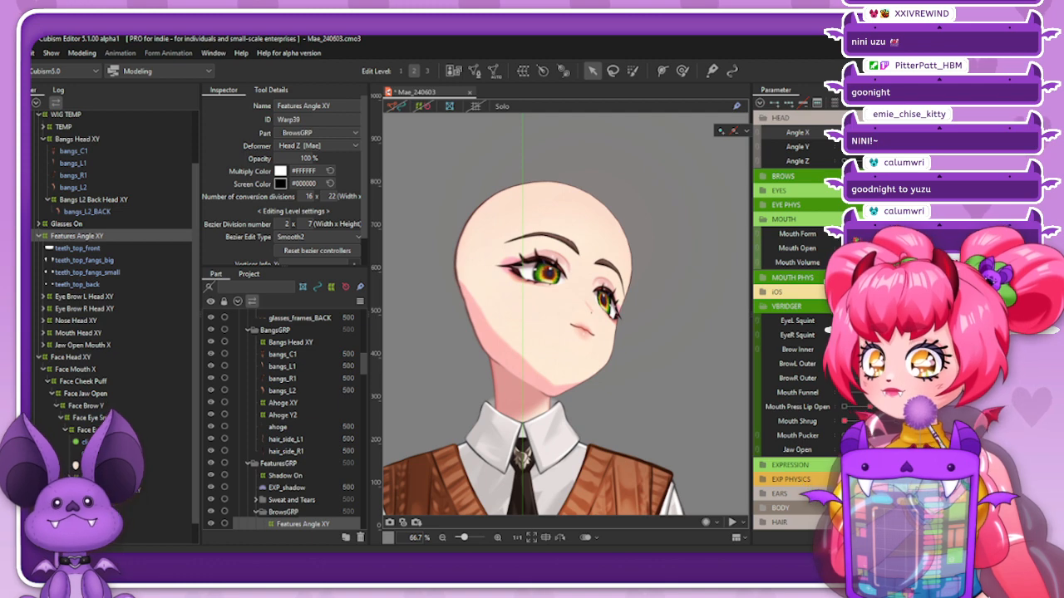
click(913, 103)
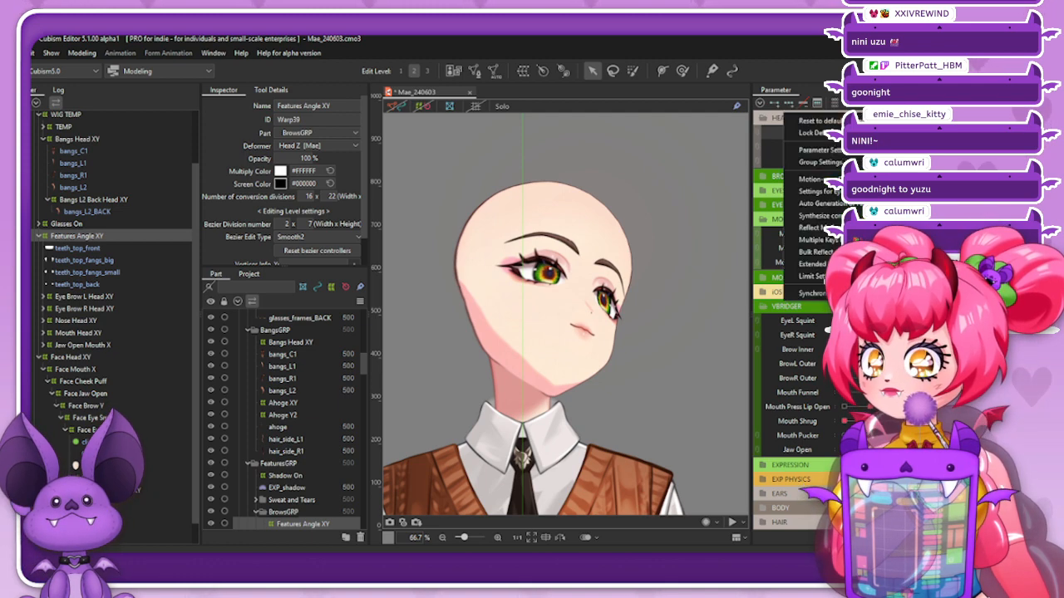
click(831, 228)
click(441, 407)
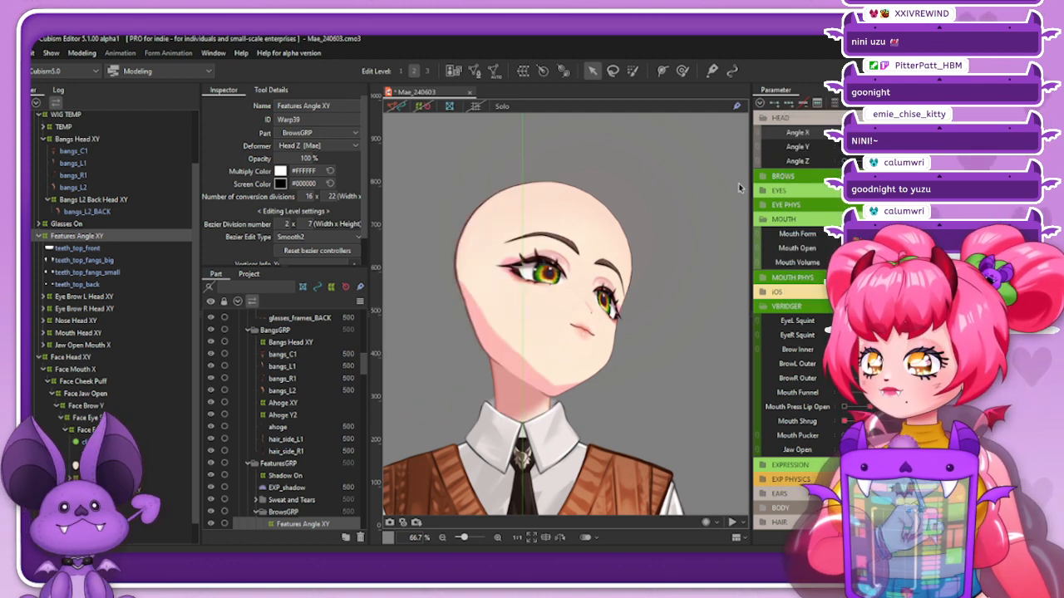
drag(895, 133, 856, 149)
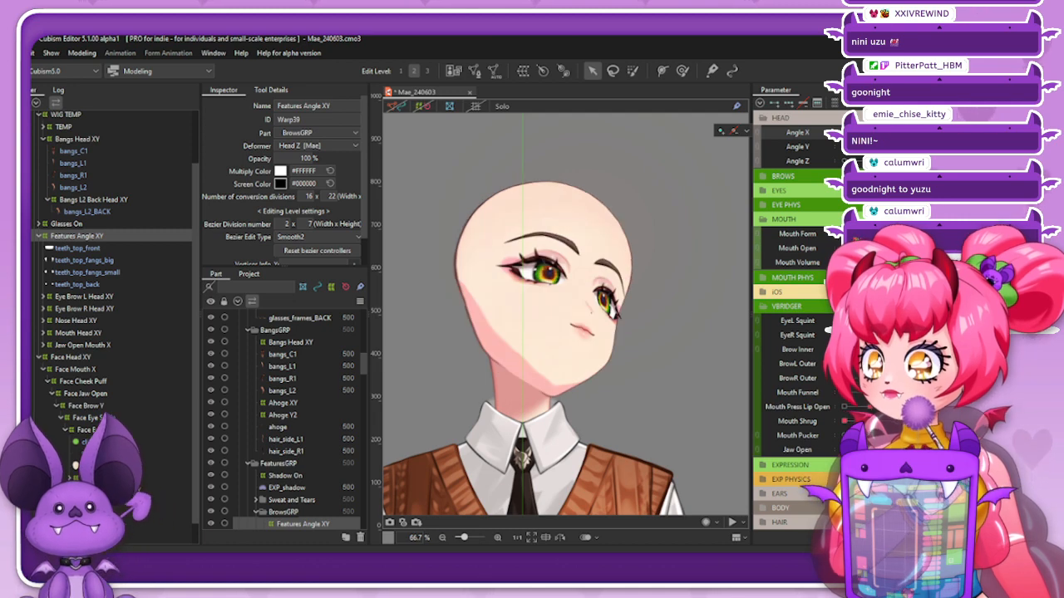
mouse_move(856, 149)
mouse_down()
mouse_move(825, 147)
mouse_move(856, 150)
mouse_up()
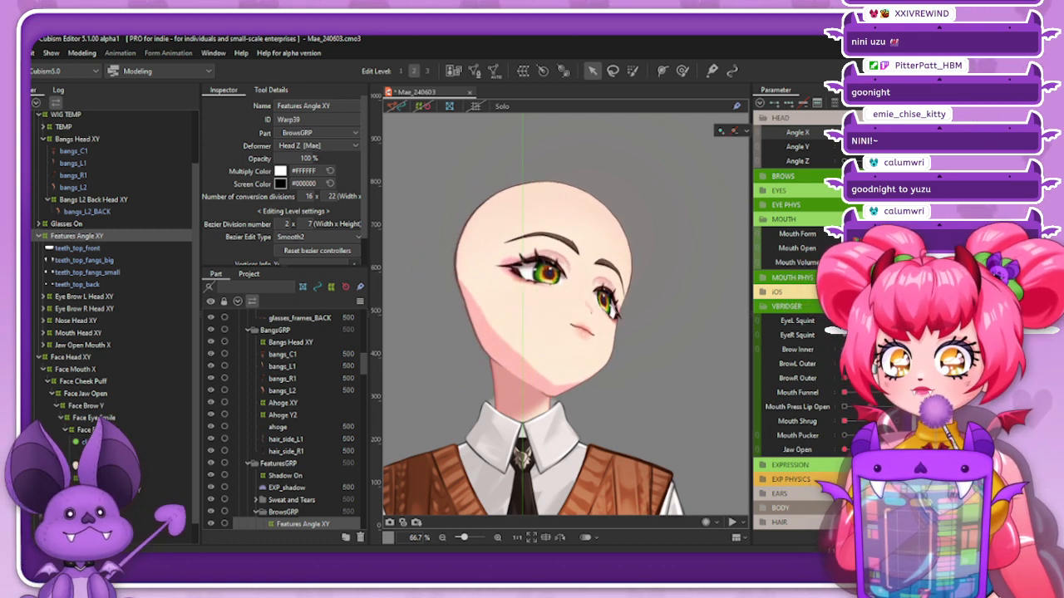
click(865, 103)
click(840, 228)
click(447, 409)
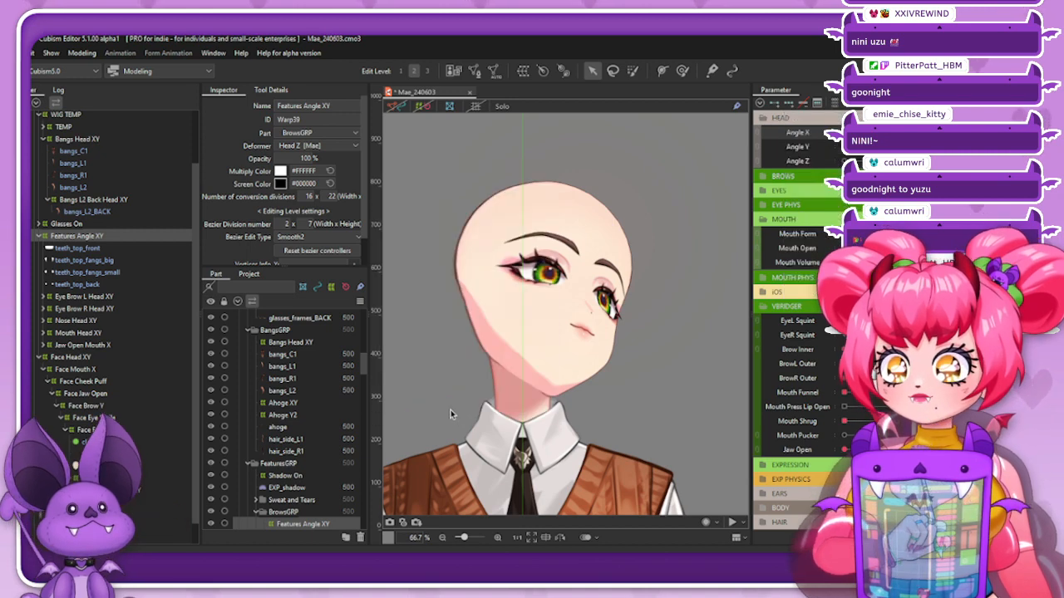
Return the head to its neutral pose and turn on the Wig parameter so the hair shows
mouse_move(855, 149)
mouse_down()
mouse_move(834, 158)
mouse_move(918, 157)
mouse_move(838, 155)
mouse_move(887, 155)
mouse_move(864, 156)
mouse_up()
click(98, 139)
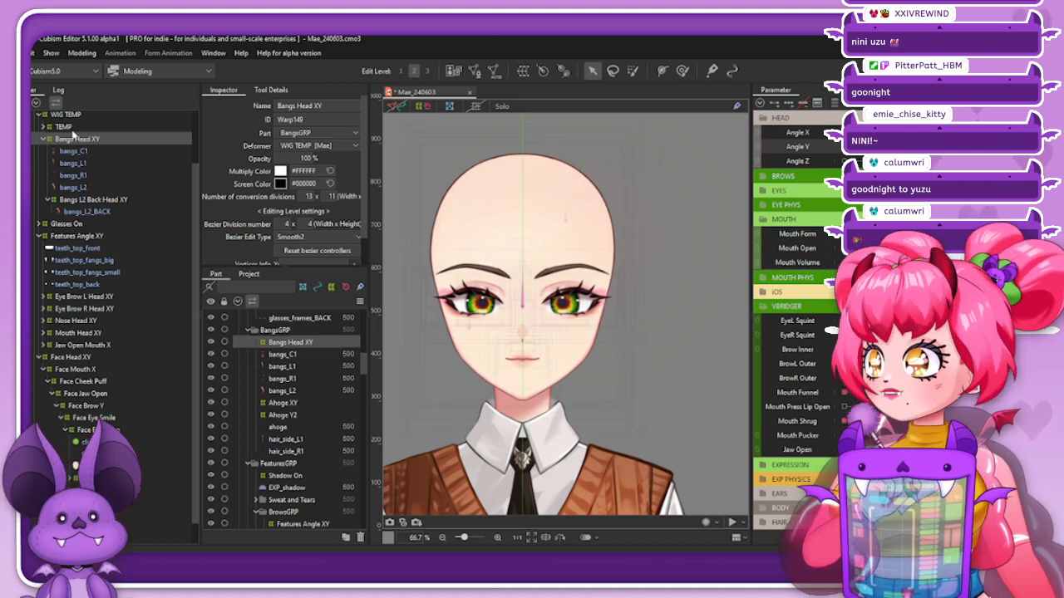
scroll(846, 434, down, 3)
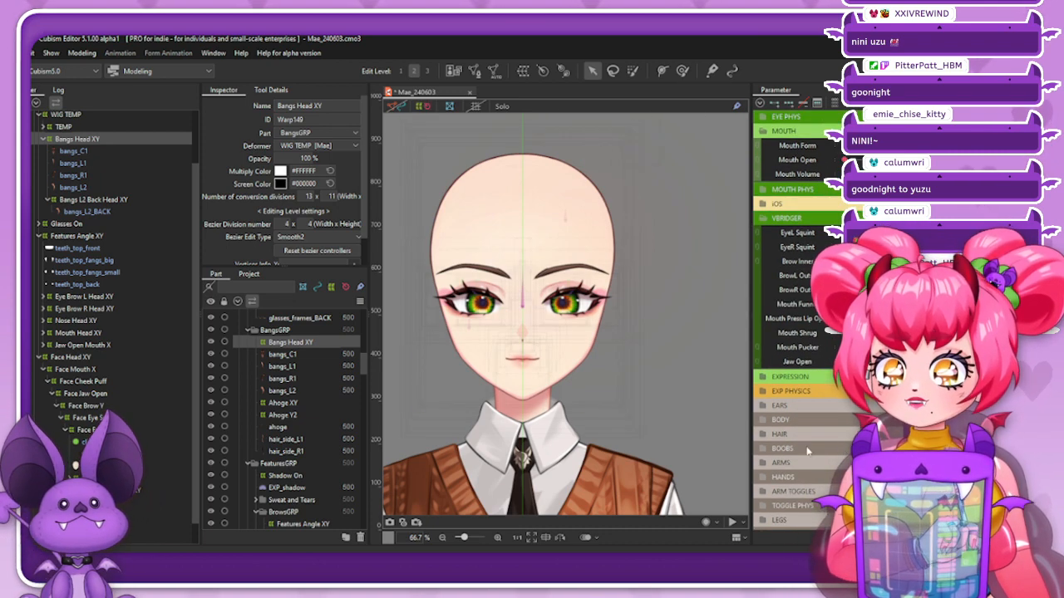
scroll(814, 415, down, 3)
click(845, 460)
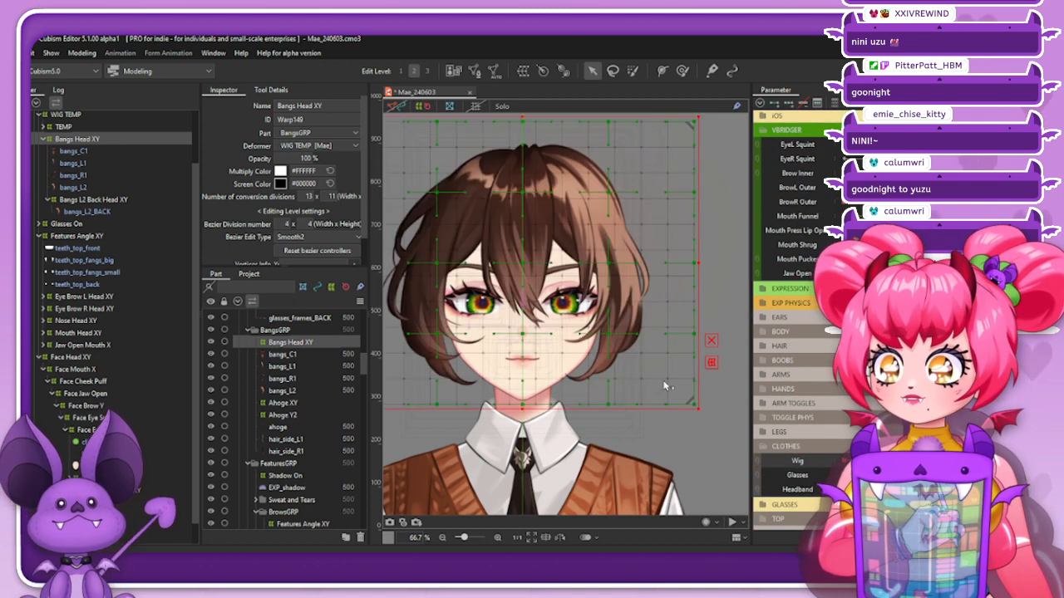
click(676, 249)
scroll(676, 249, down, 2)
scroll(815, 249, up, 4)
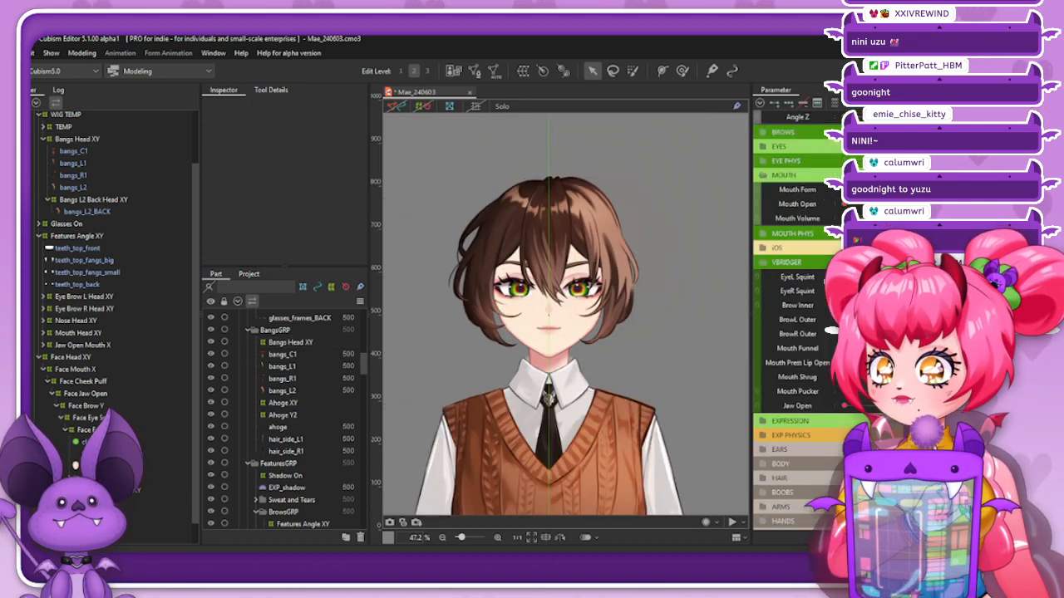
Put the head in the turned looking-up pose and select the Bangs Head XY deformer
mouse_move(870, 133)
mouse_down()
mouse_move(896, 133)
mouse_move(895, 147)
mouse_move(870, 147)
mouse_move(896, 147)
mouse_move(870, 133)
mouse_move(891, 133)
mouse_up()
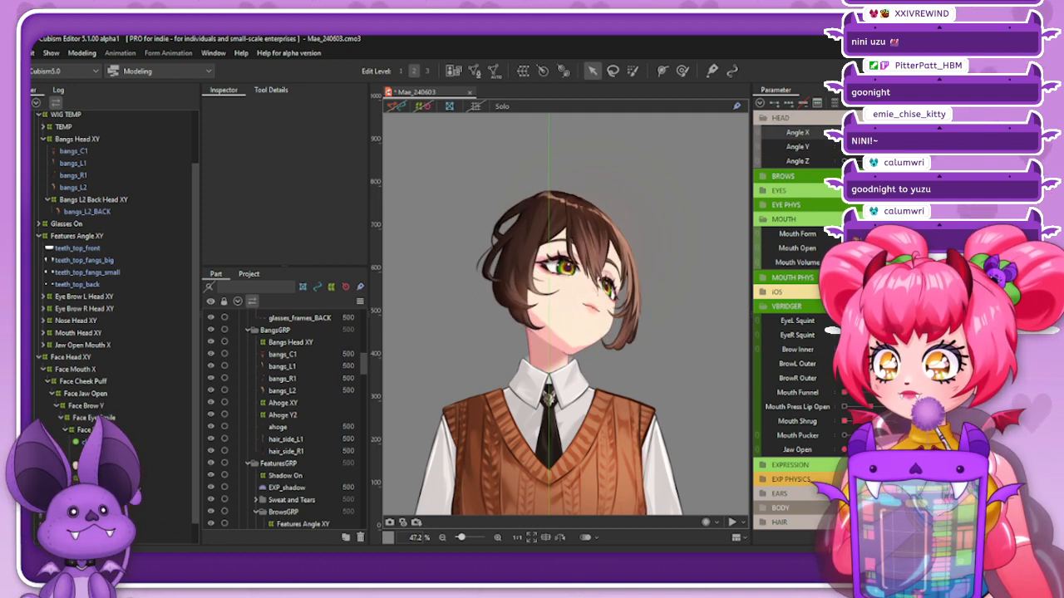
click(79, 139)
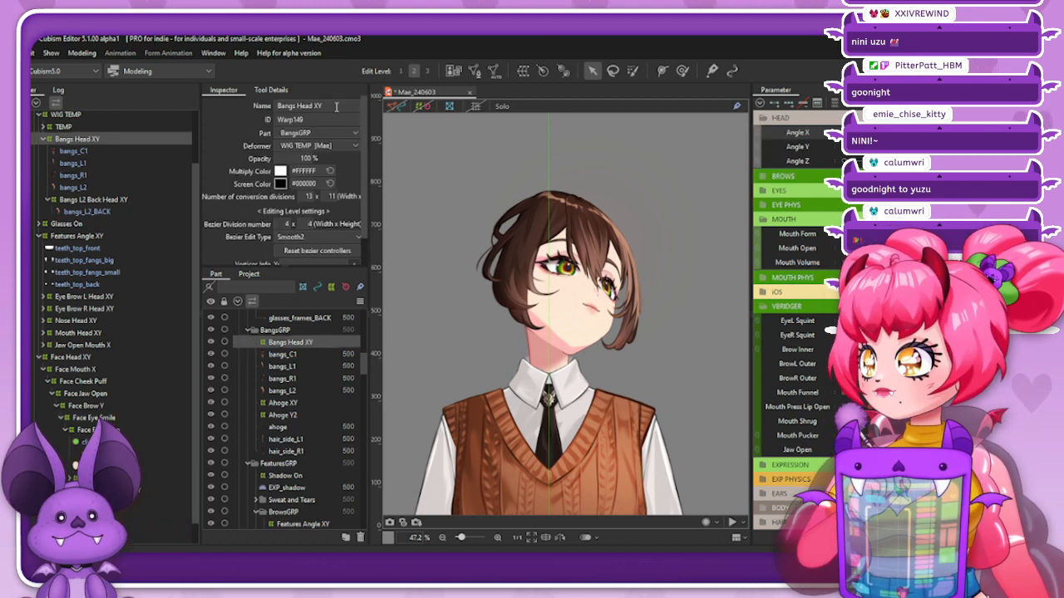
scroll(529, 234, up, 2)
scroll(477, 249, down, 2)
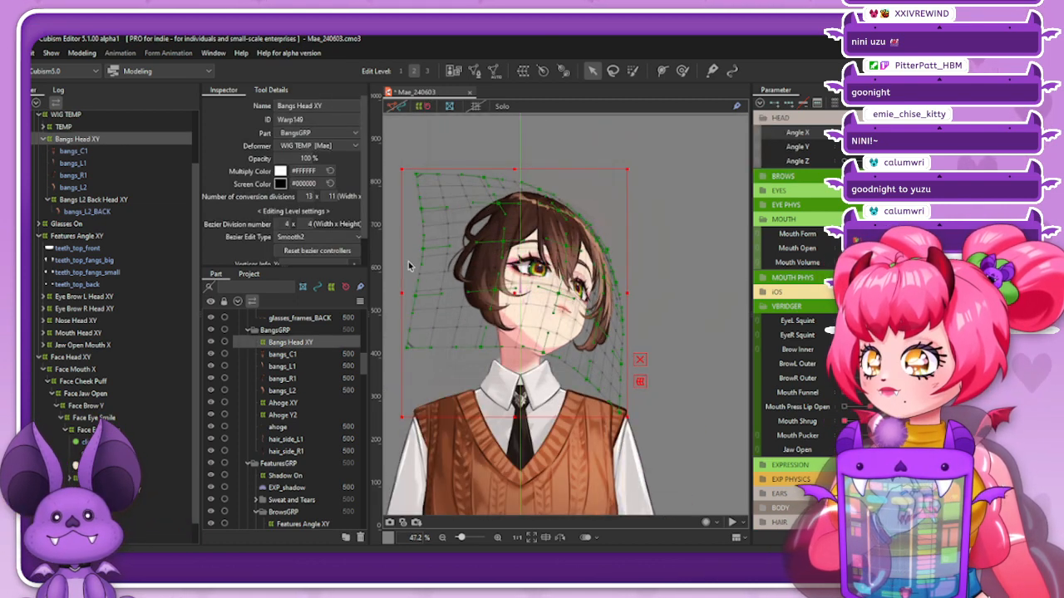
Try to narrow the Bangs Head XY grid from the back of the head in the turned looking-up pose, then undo it
drag(401, 291, 418, 291)
mouse_move(988, 132)
mouse_down()
mouse_move(919, 132)
mouse_move(989, 132)
mouse_move(956, 146)
mouse_move(989, 147)
mouse_move(847, 147)
mouse_move(989, 146)
mouse_up()
key(ctrl+z)
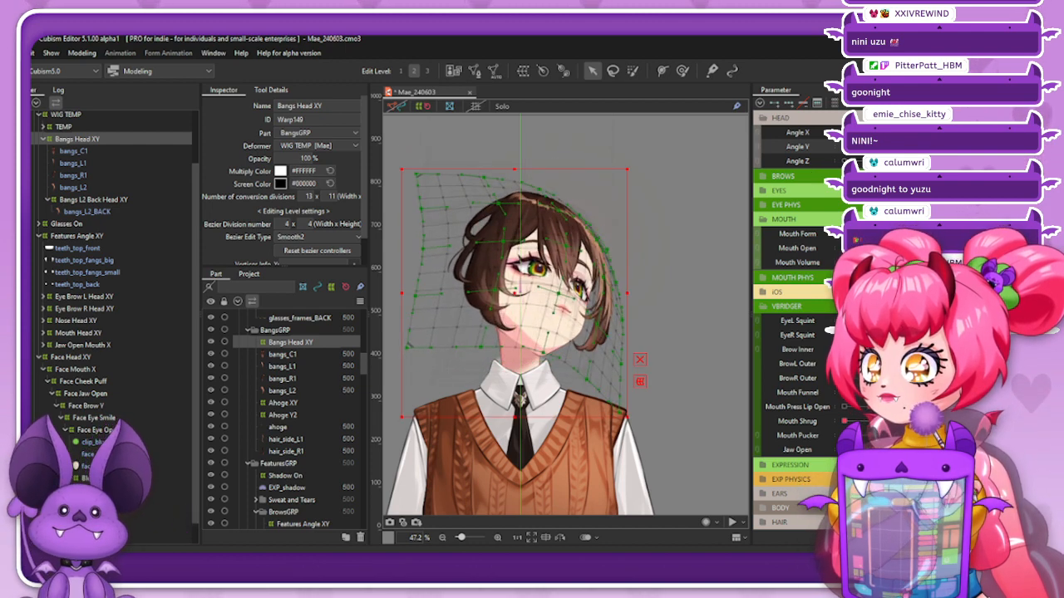
Reshape Bangs Head XY with a Perspective temporary deform, shifting its top and back edge slightly toward the face, and nudge the grid's crown point
click(679, 71)
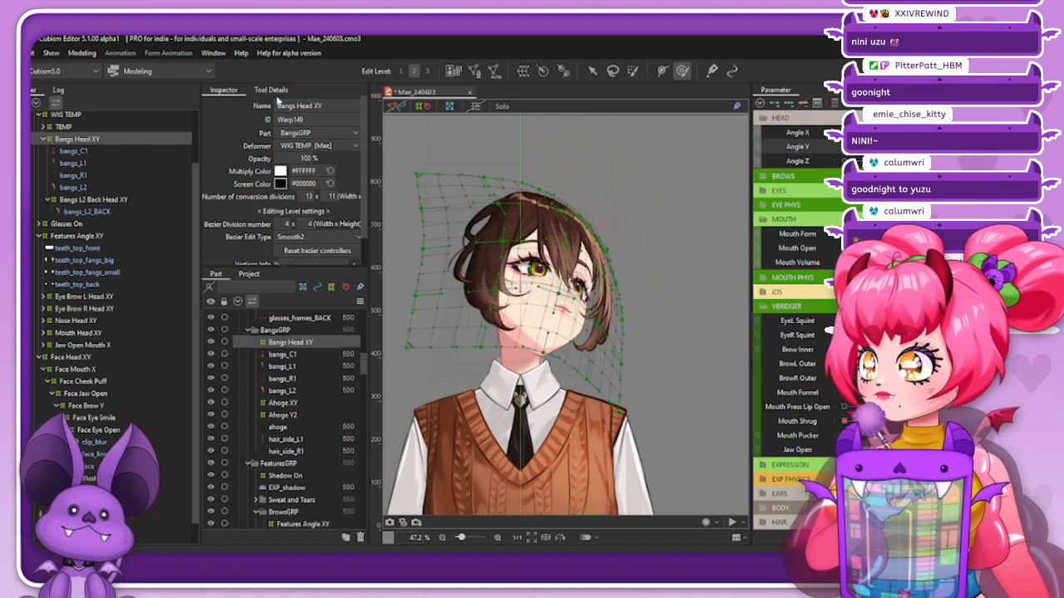
click(91, 55)
mouse_move(137, 177)
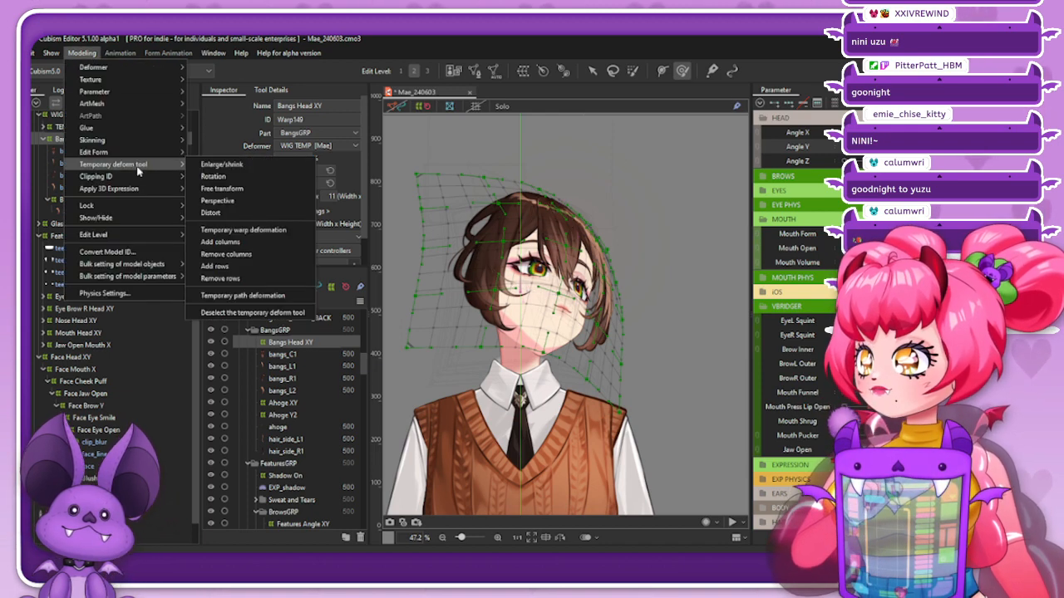
click(241, 202)
drag(515, 174, 522, 176)
drag(404, 296, 412, 292)
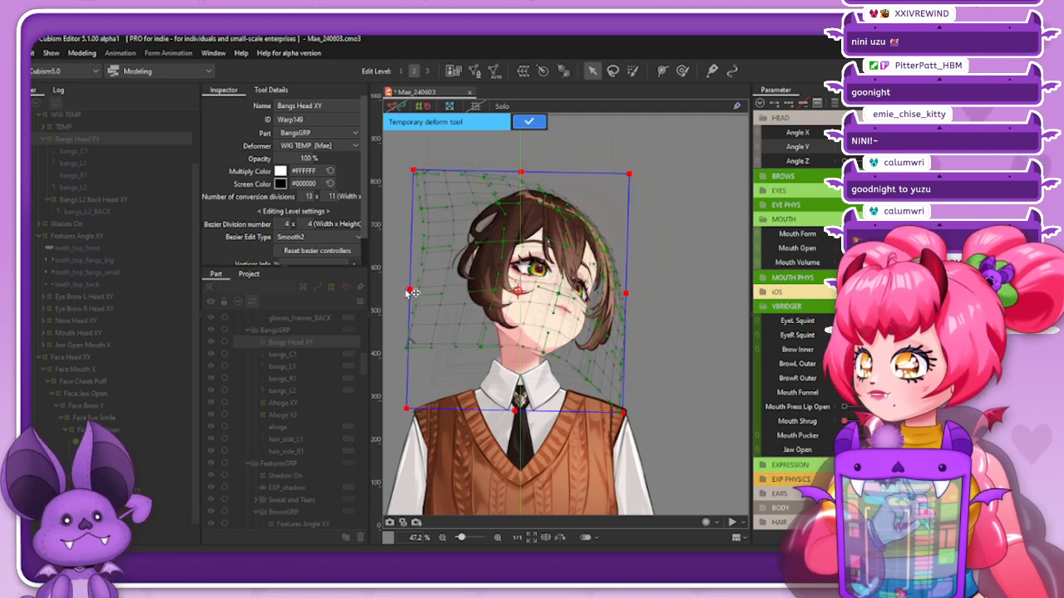
drag(626, 294, 631, 300)
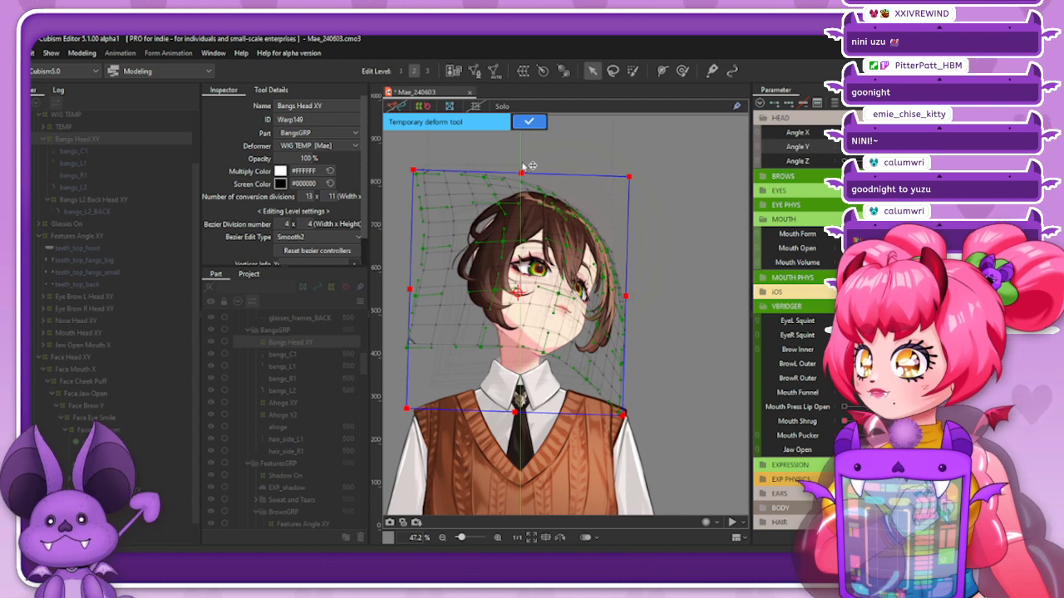
click(529, 122)
drag(513, 189, 519, 189)
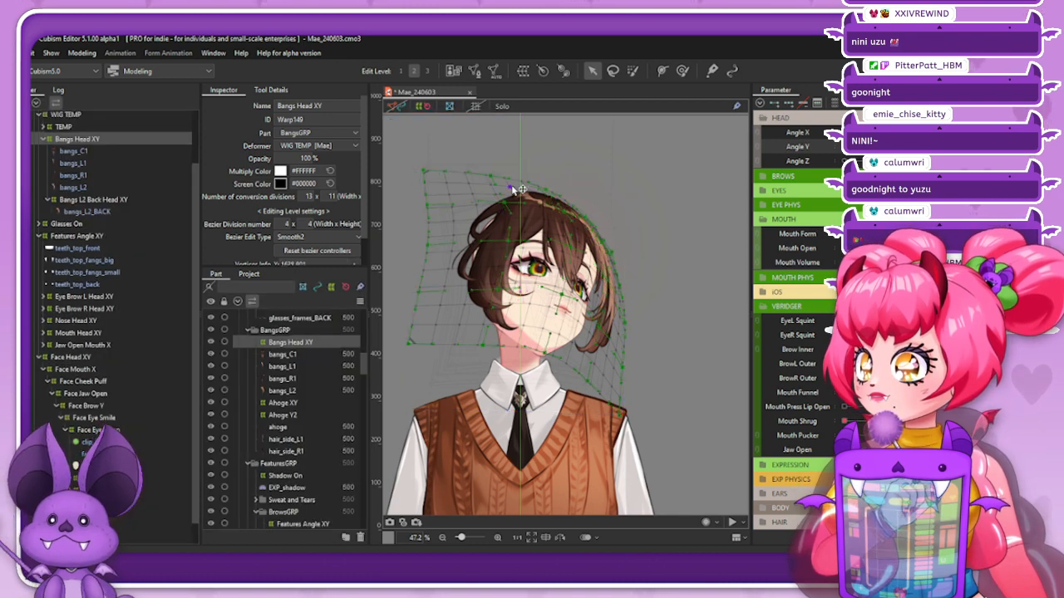
click(561, 154)
mouse_move(972, 133)
mouse_down()
mouse_move(915, 133)
mouse_move(972, 133)
mouse_move(915, 147)
mouse_move(972, 147)
mouse_move(910, 147)
mouse_move(973, 147)
mouse_up()
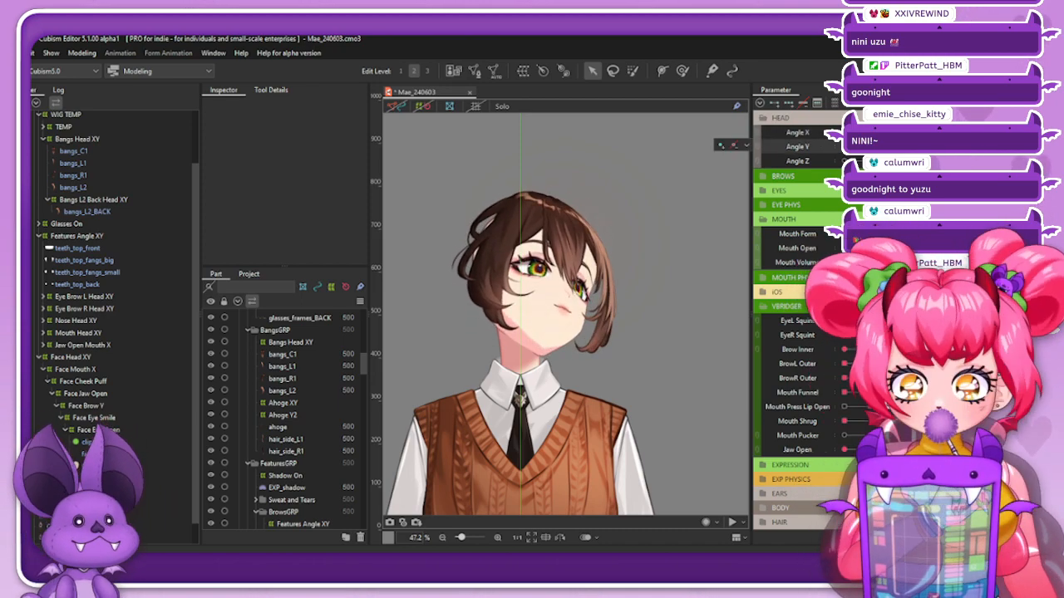
Select Bangs Head XY and lift the crown and the back of its grid slightly using the Deform Brush
click(422, 106)
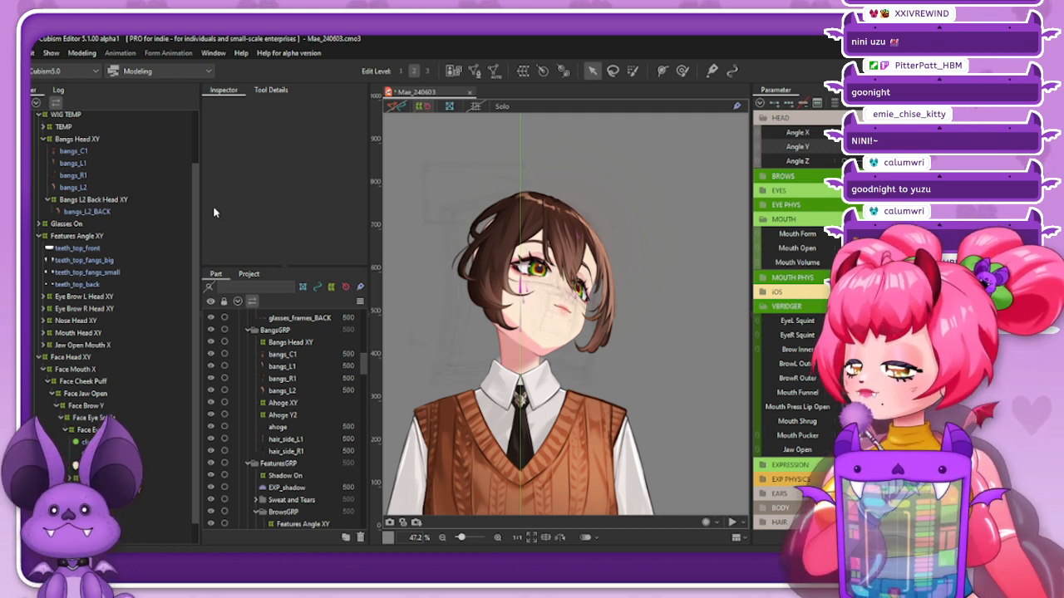
click(111, 237)
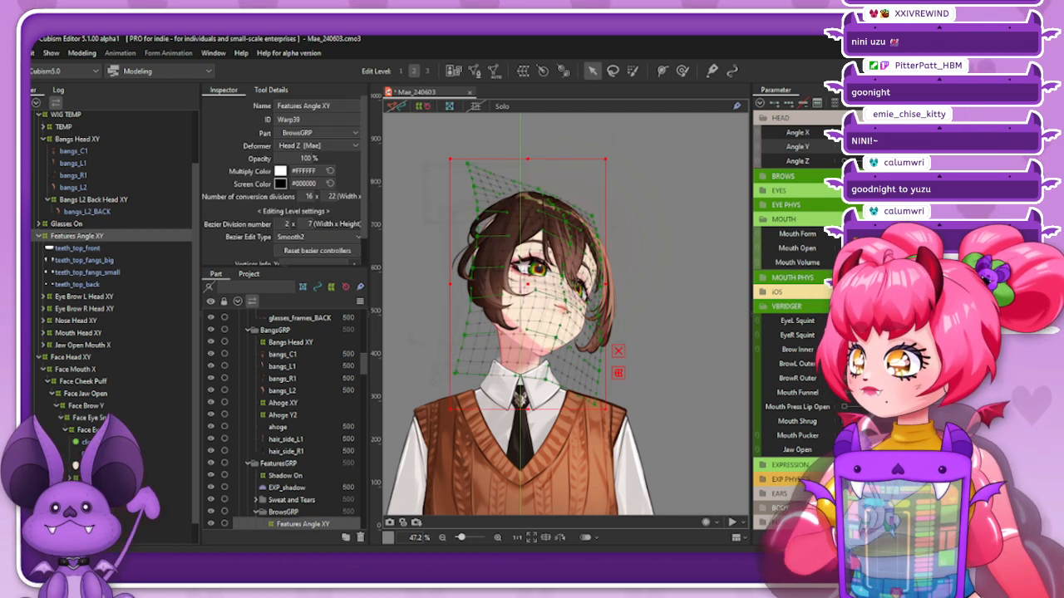
click(83, 140)
click(682, 71)
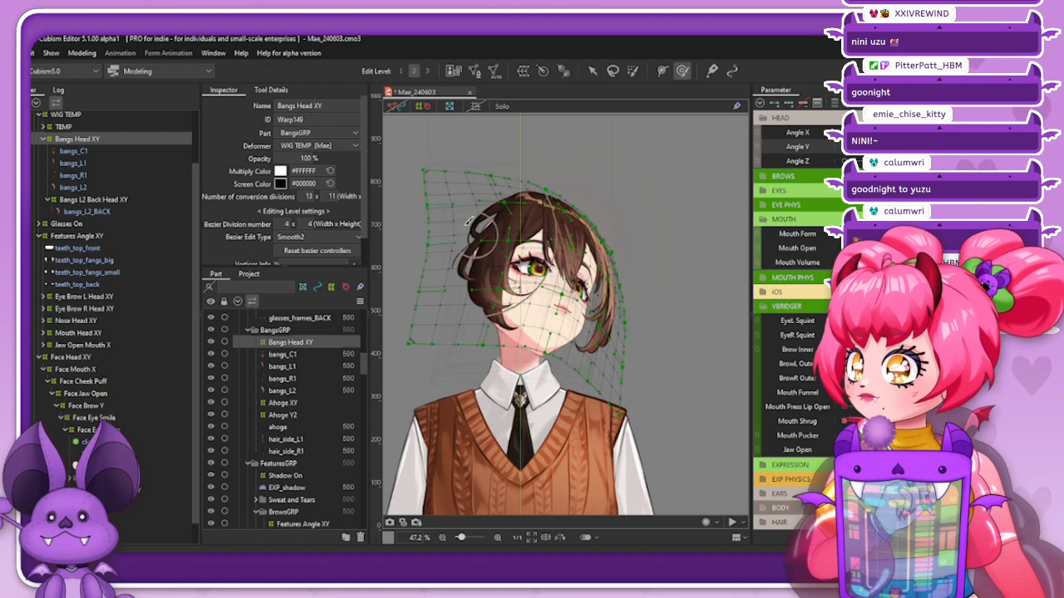
click(443, 280)
click(709, 321)
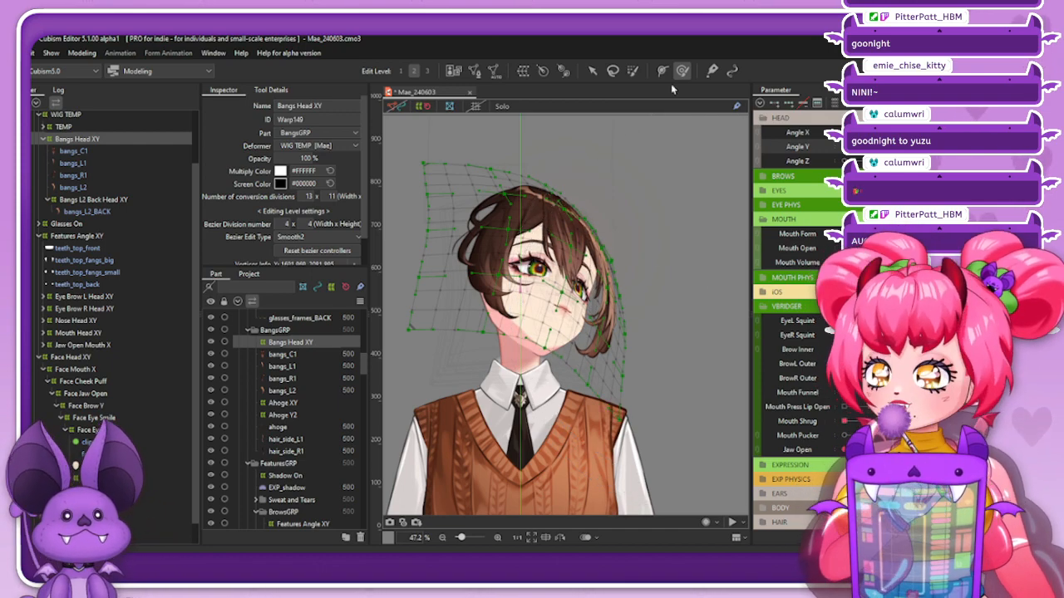
Shift the Bangs Head XY grid slightly toward the face with the Deform Brush and raise its lower edge to shorten it
click(593, 70)
drag(885, 147, 918, 131)
drag(621, 420, 619, 419)
drag(884, 147, 918, 146)
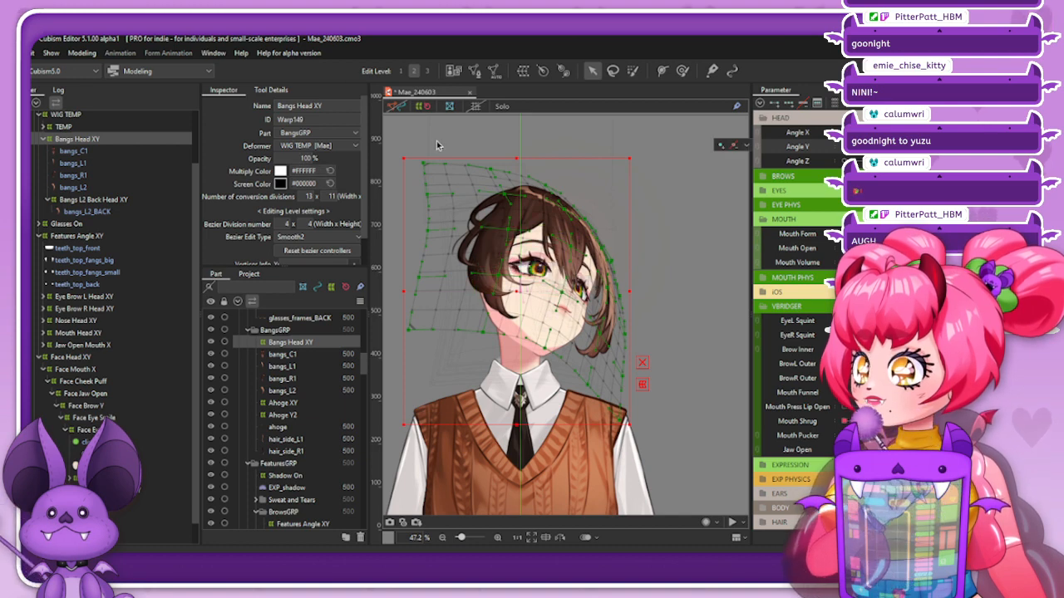
click(682, 69)
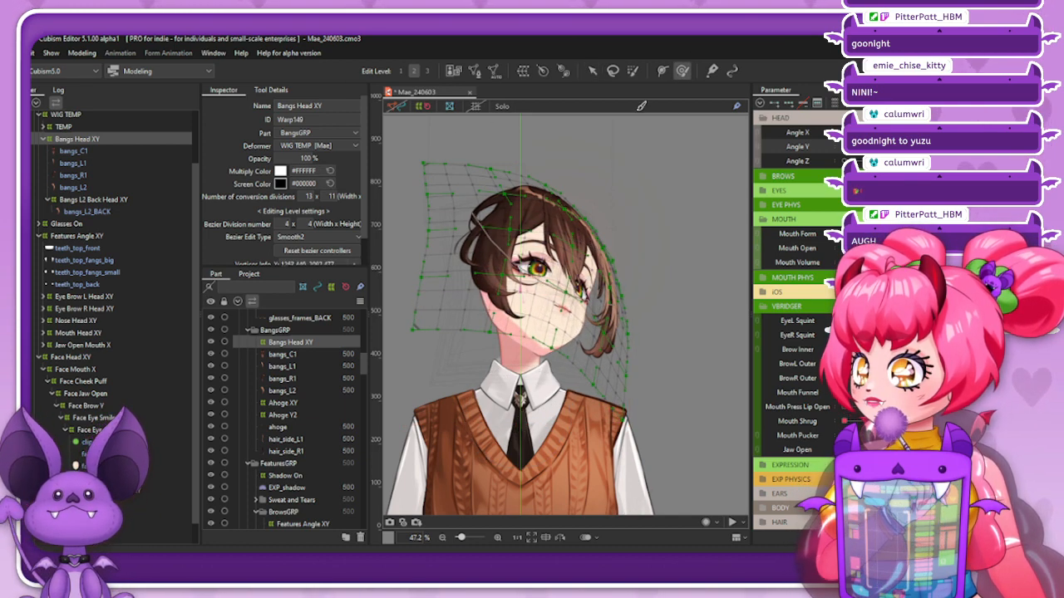
mouse_move(917, 132)
mouse_down()
mouse_move(886, 132)
mouse_move(917, 132)
mouse_move(894, 146)
mouse_move(917, 146)
mouse_move(889, 146)
mouse_move(918, 146)
mouse_up()
click(593, 72)
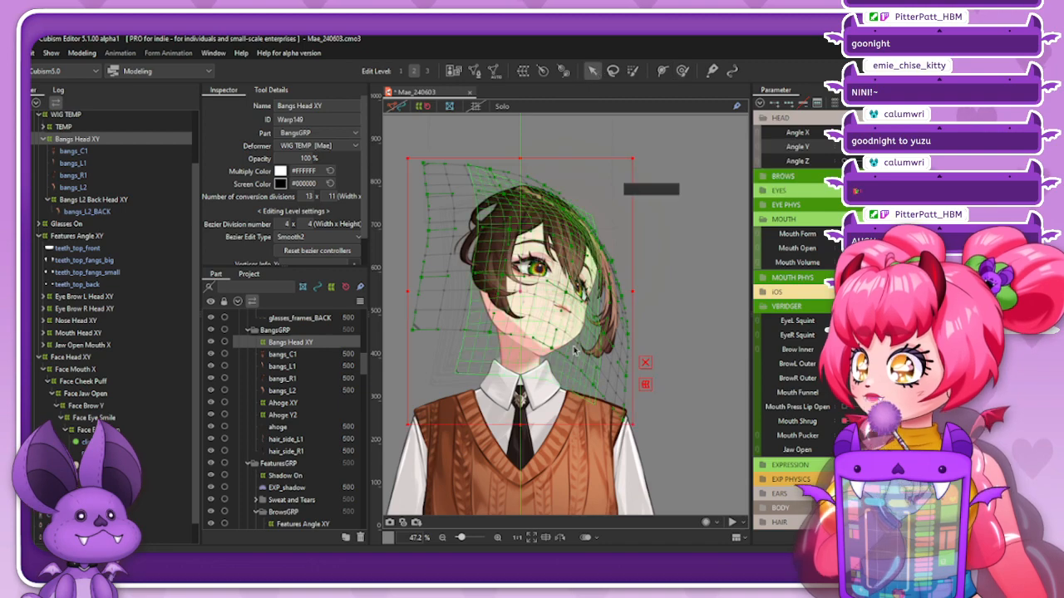
drag(517, 428, 520, 413)
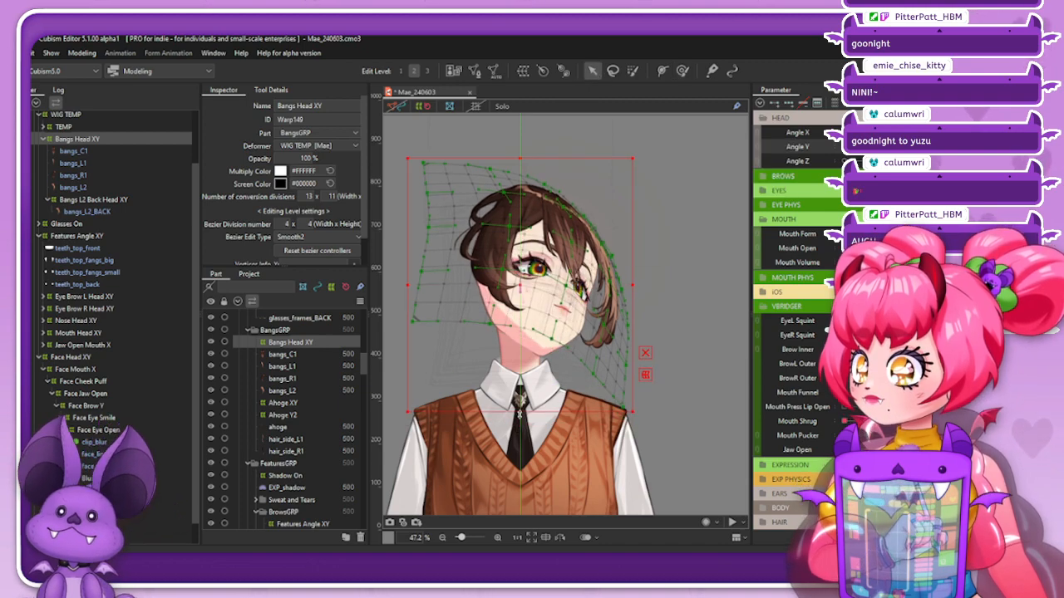
Put the head in the opposite turned looking-up pose, narrow Bangs Head XY from the back of the head, and move it toward the face
drag(917, 133, 829, 153)
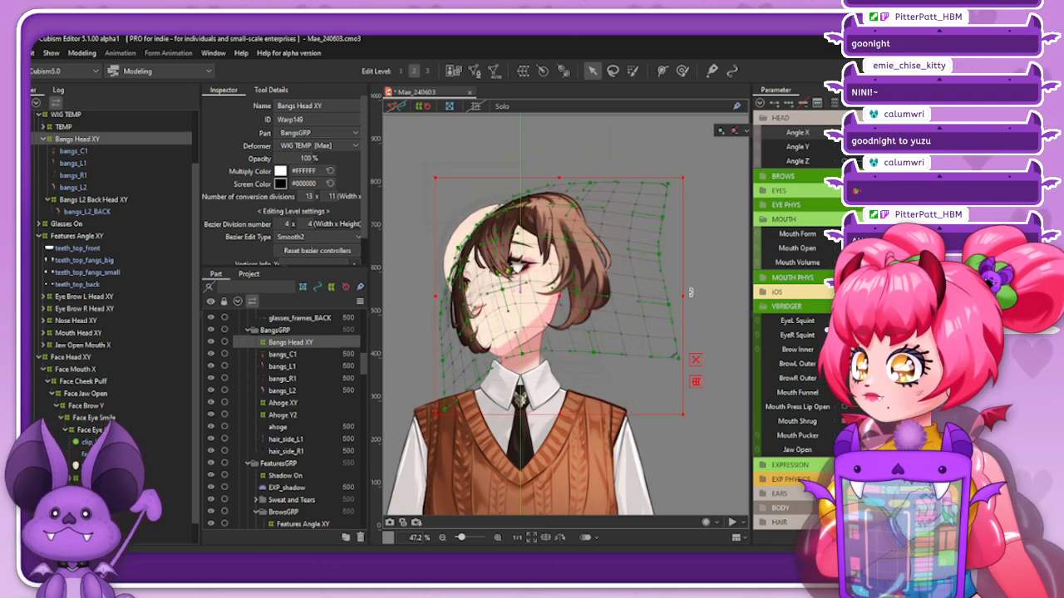
drag(689, 292, 641, 305)
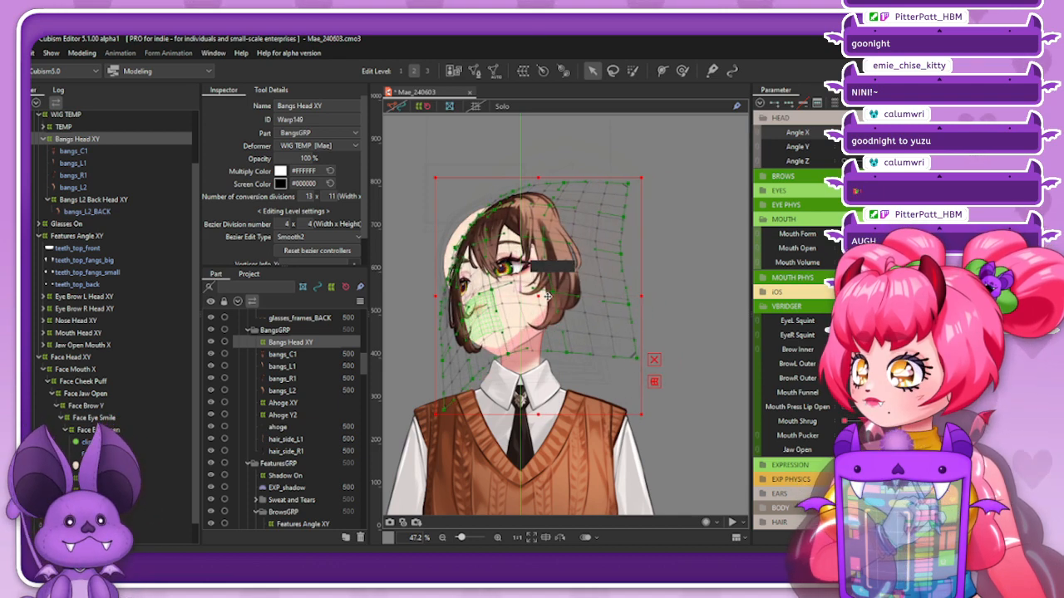
drag(548, 297, 533, 296)
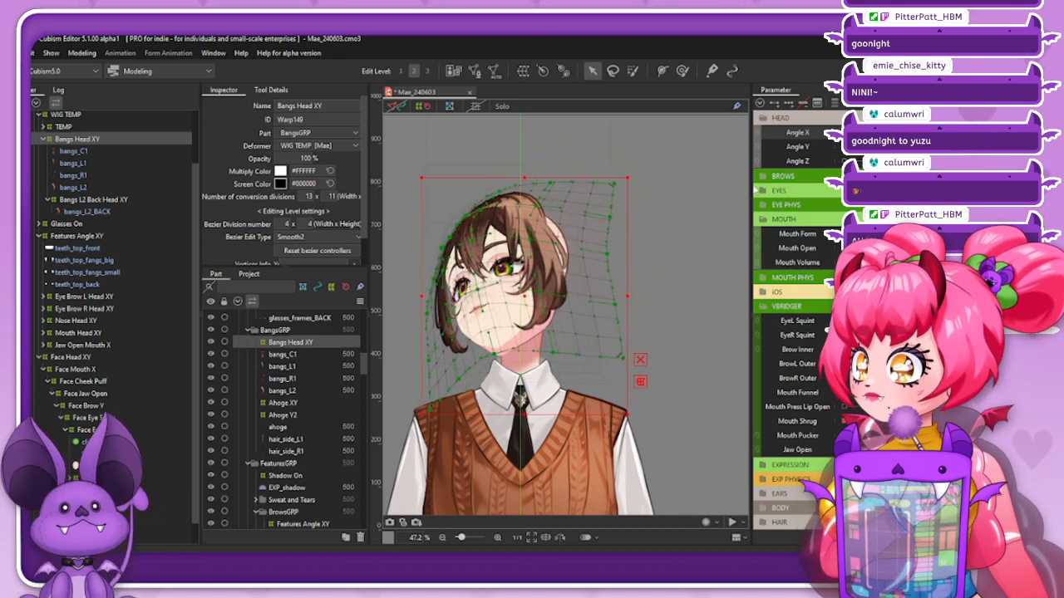
Check Bangs Head XY in the first side's turned level pose, then return the head to the opposite turned looking-up pose
drag(859, 141, 833, 146)
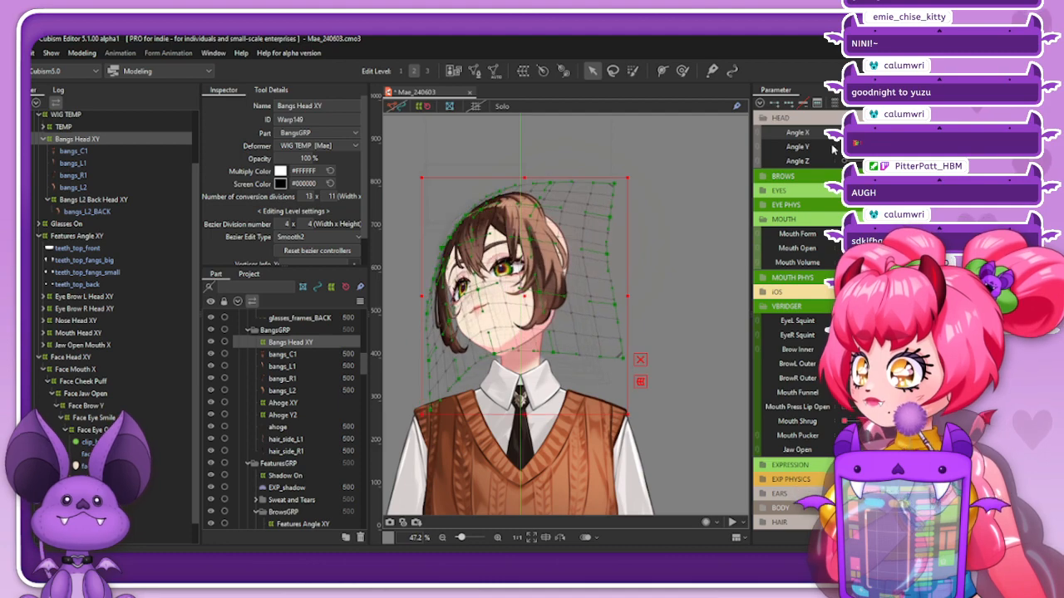
mouse_move(956, 146)
mouse_down()
mouse_move(845, 147)
mouse_move(956, 133)
mouse_up()
click(989, 103)
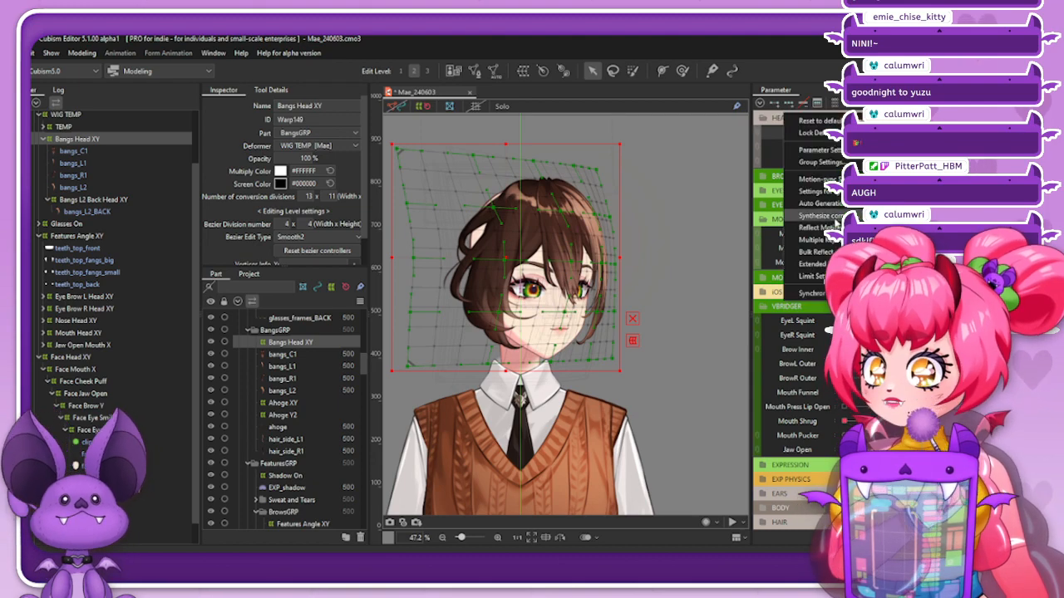
click(860, 227)
click(445, 406)
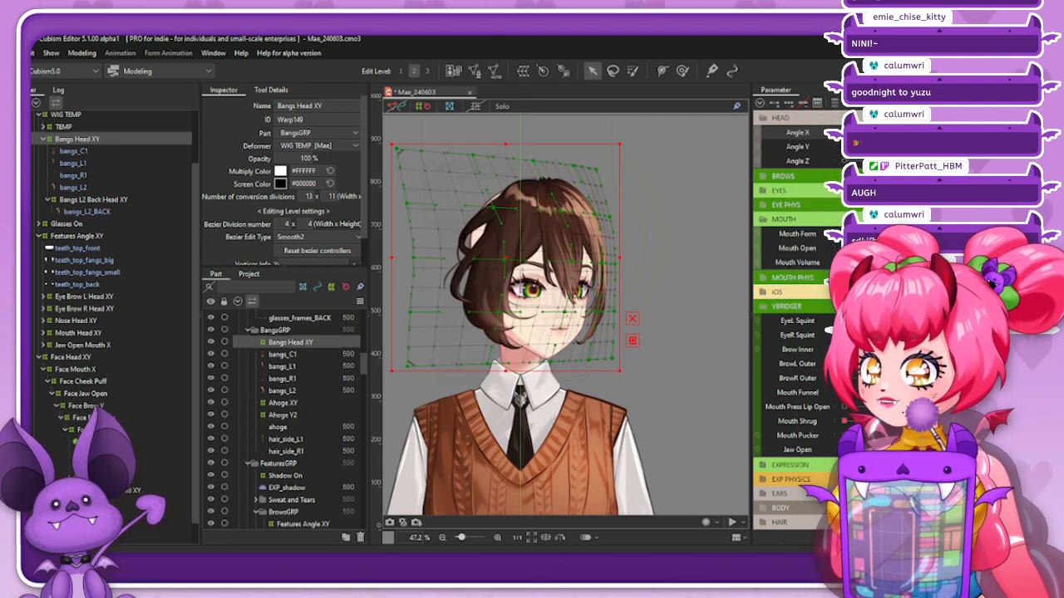
drag(955, 133, 837, 161)
drag(900, 147, 955, 146)
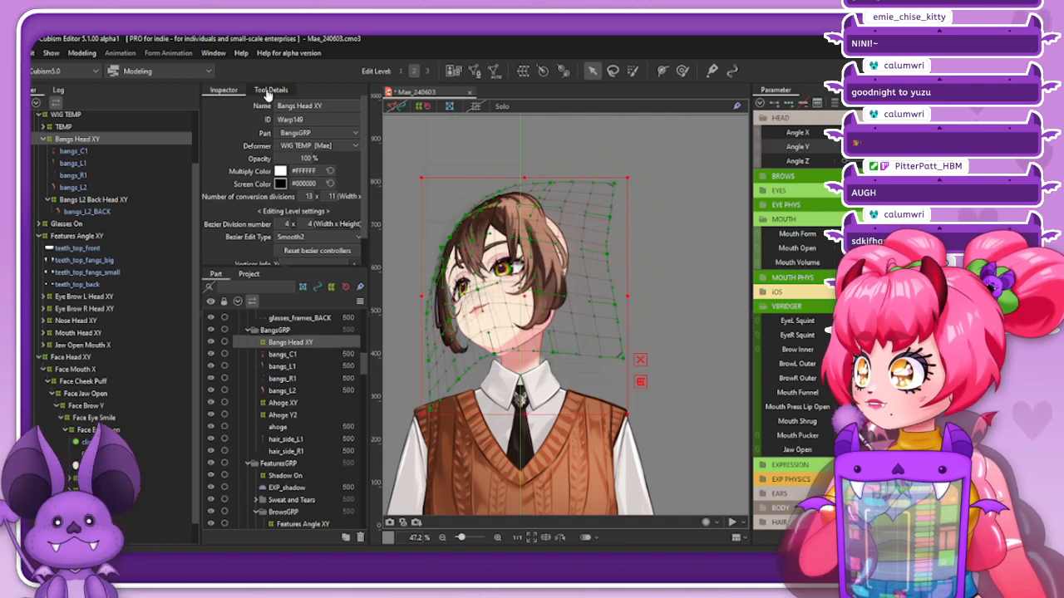
Try to reshape the Bangs Head XY grid near the back hair with a large Deform Brush, then undo it
click(267, 90)
click(682, 71)
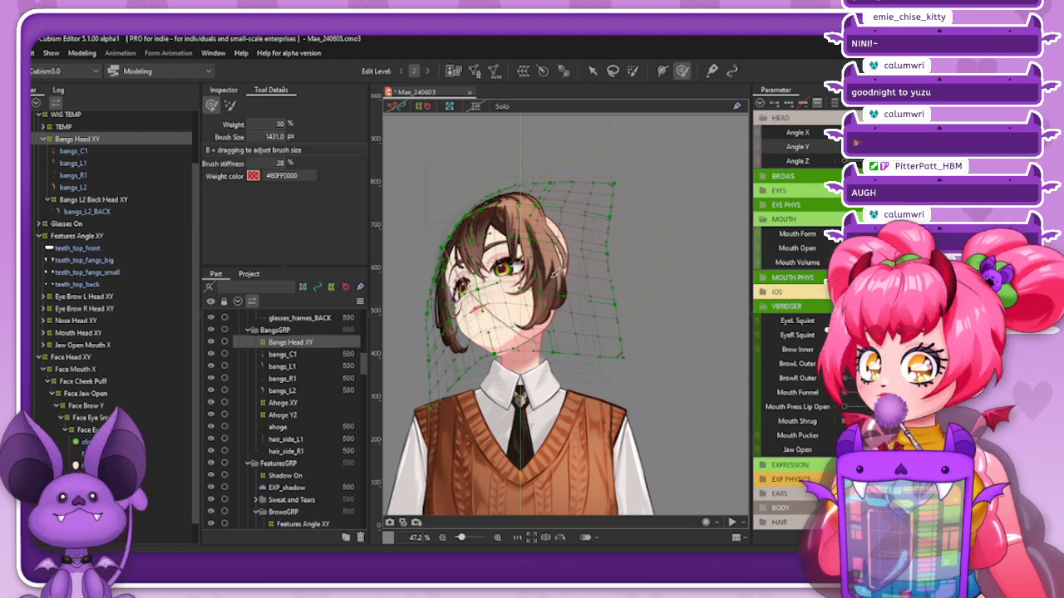
mouse_move(546, 248)
mouse_down()
mouse_move(532, 250)
mouse_move(532, 303)
mouse_up()
key(ctrl+z)
key(ctrl+z)
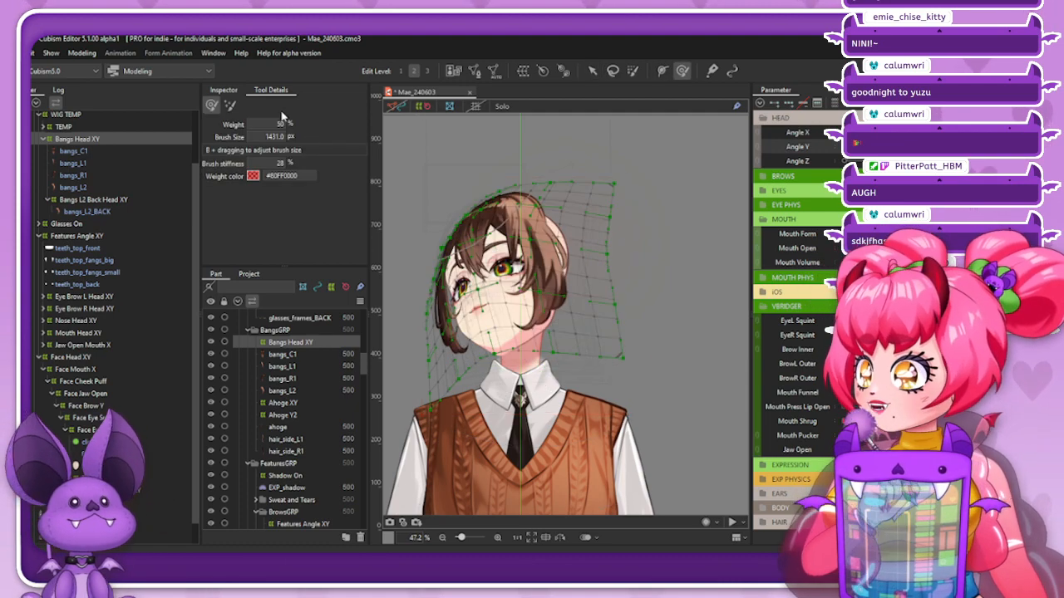
click(230, 105)
key(ctrl+z)
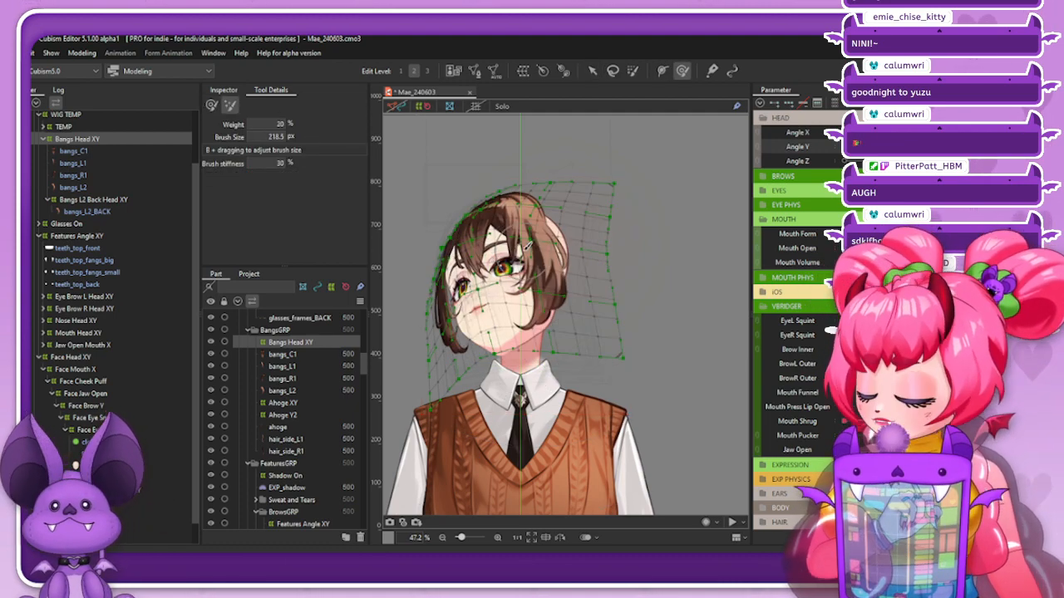
drag(493, 213, 547, 258)
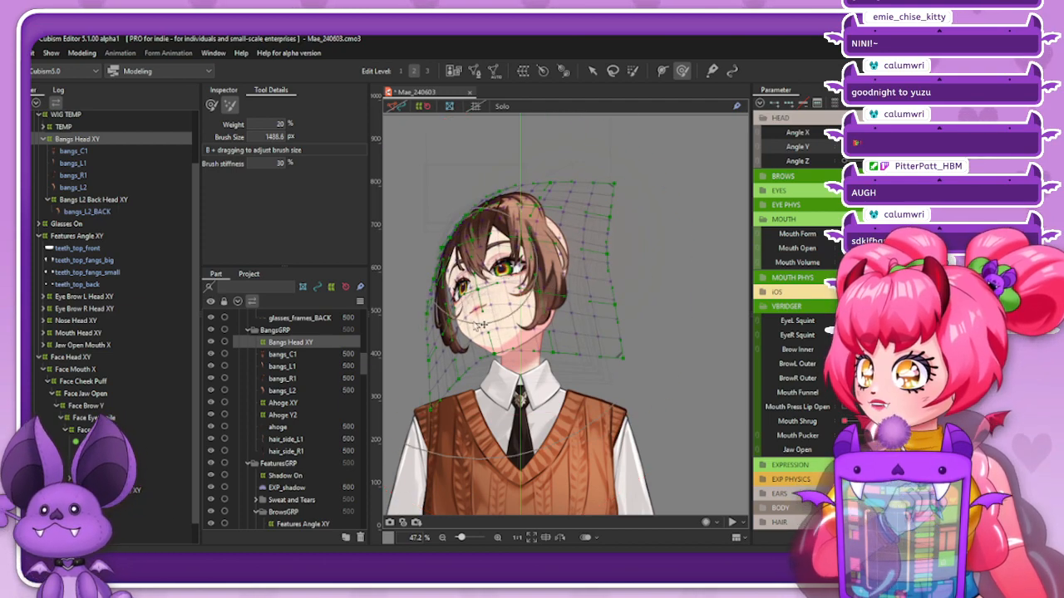
scroll(605, 272, down, 2)
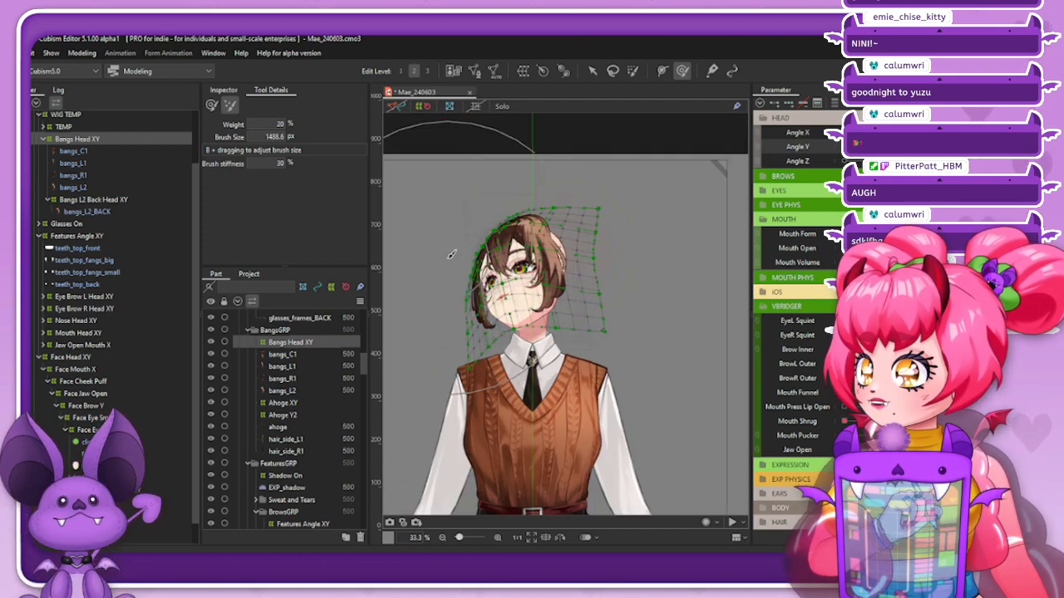
scroll(491, 262, up, 2)
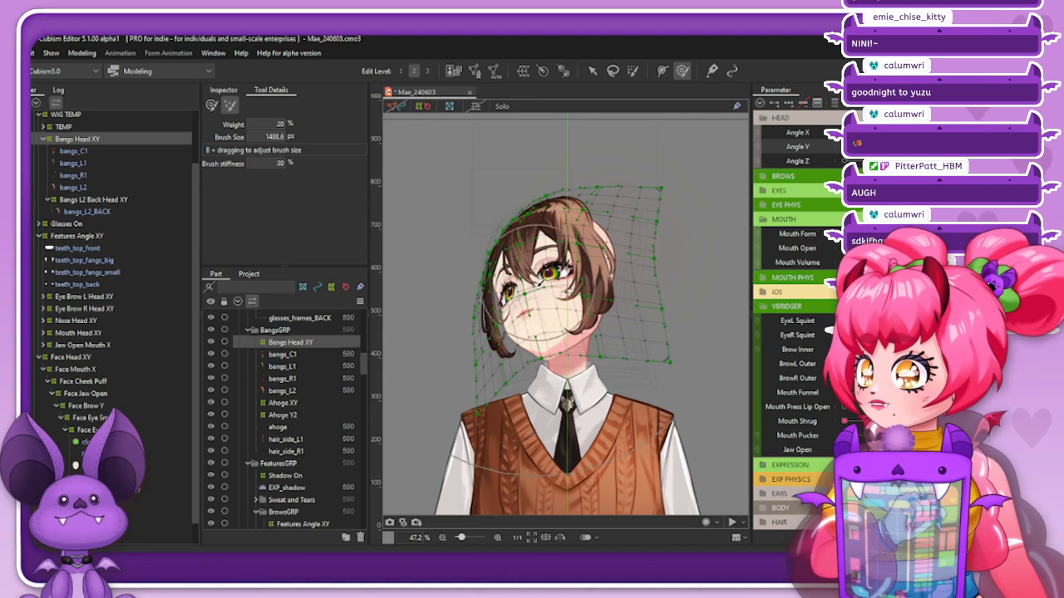
Using the Deform Brush at 788.6 px, move the Bangs Head XY front lock slightly outward and pull the grid's lower back corner inward
click(224, 108)
drag(581, 310, 548, 310)
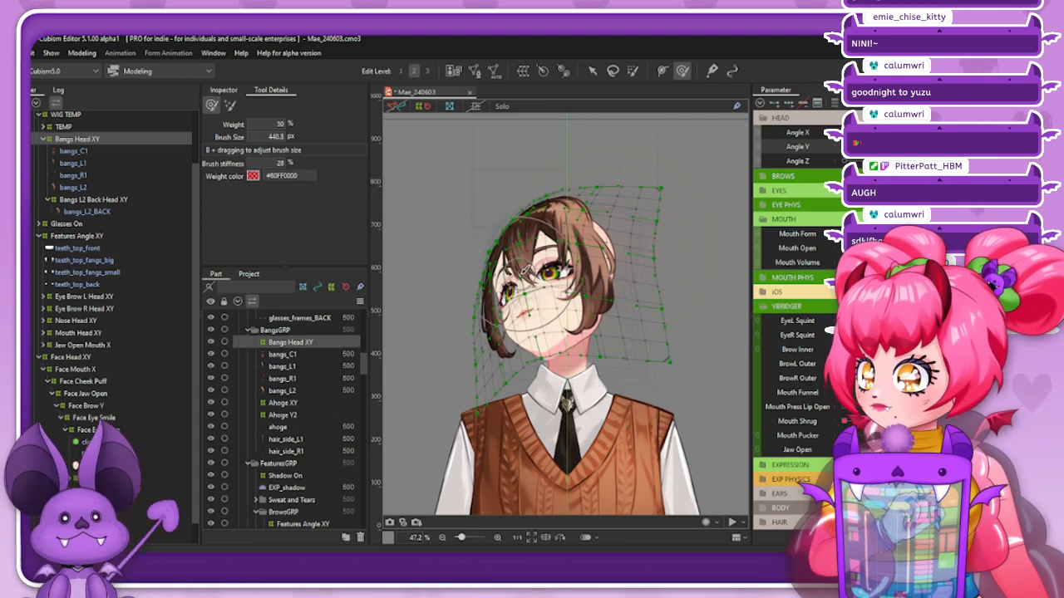
drag(522, 276, 527, 297)
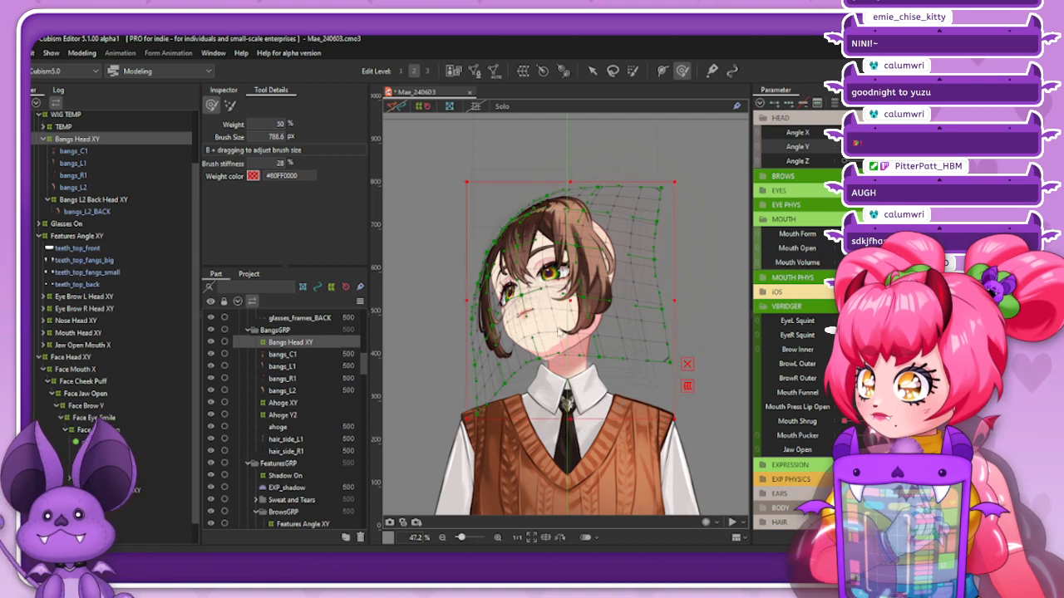
mouse_move(543, 338)
mouse_down()
mouse_move(540, 369)
mouse_move(552, 372)
mouse_move(569, 338)
mouse_move(597, 323)
mouse_move(558, 327)
mouse_up()
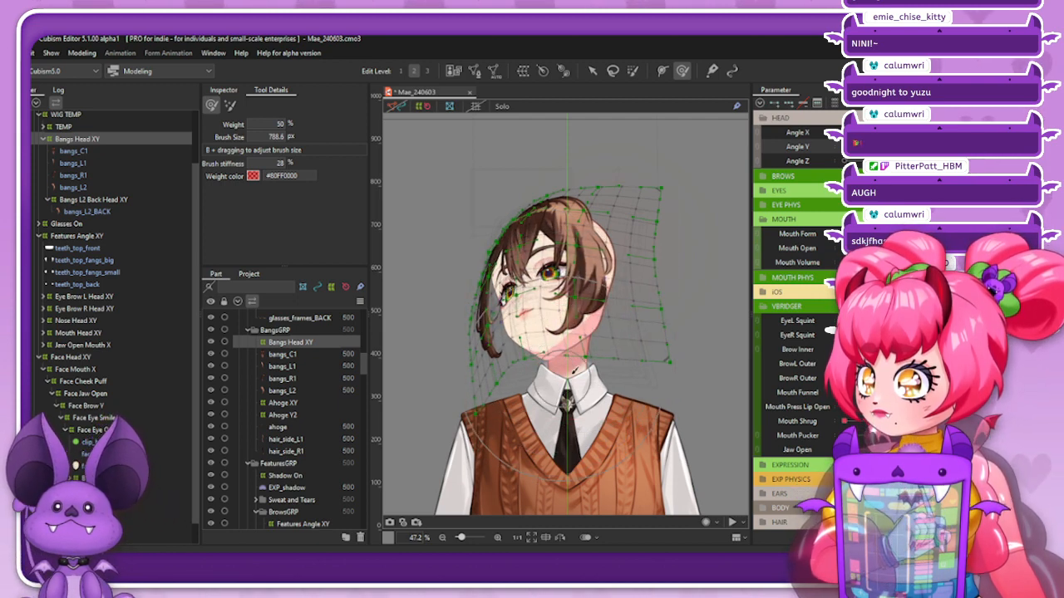
mouse_move(605, 354)
mouse_down()
mouse_move(623, 367)
mouse_move(611, 364)
mouse_up()
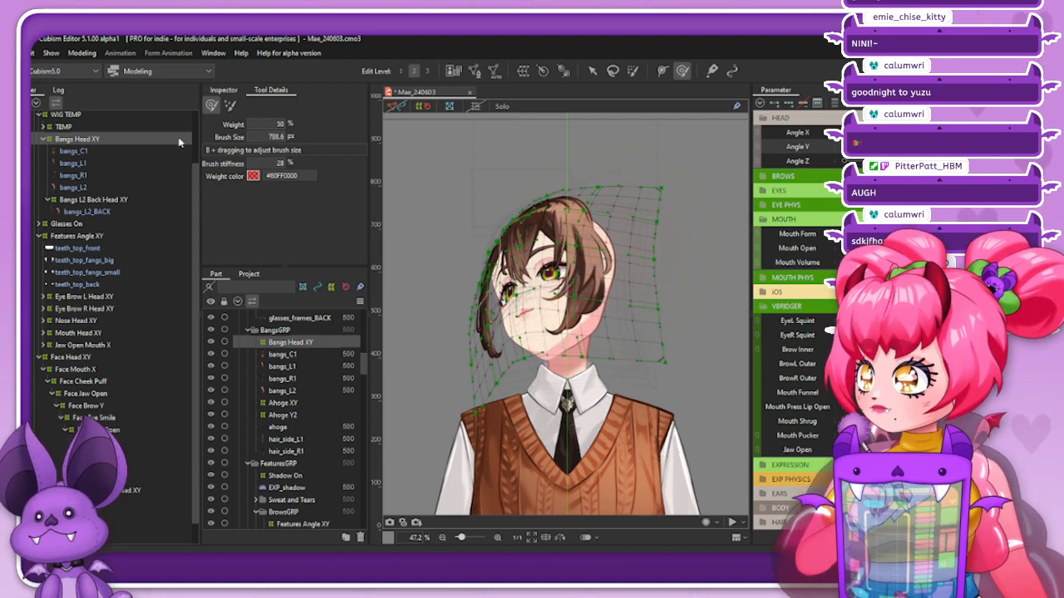
Apply a Perspective temporary deform to Bangs Head XY, lowering its face-side edge and shifting its top and back edge toward the face
click(81, 52)
mouse_move(123, 166)
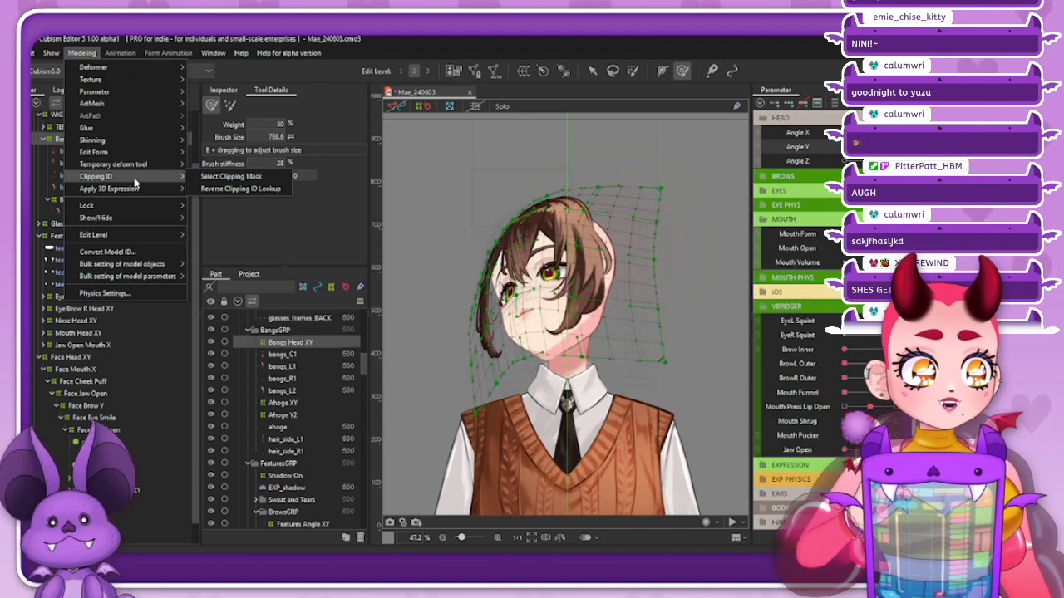
mouse_move(133, 189)
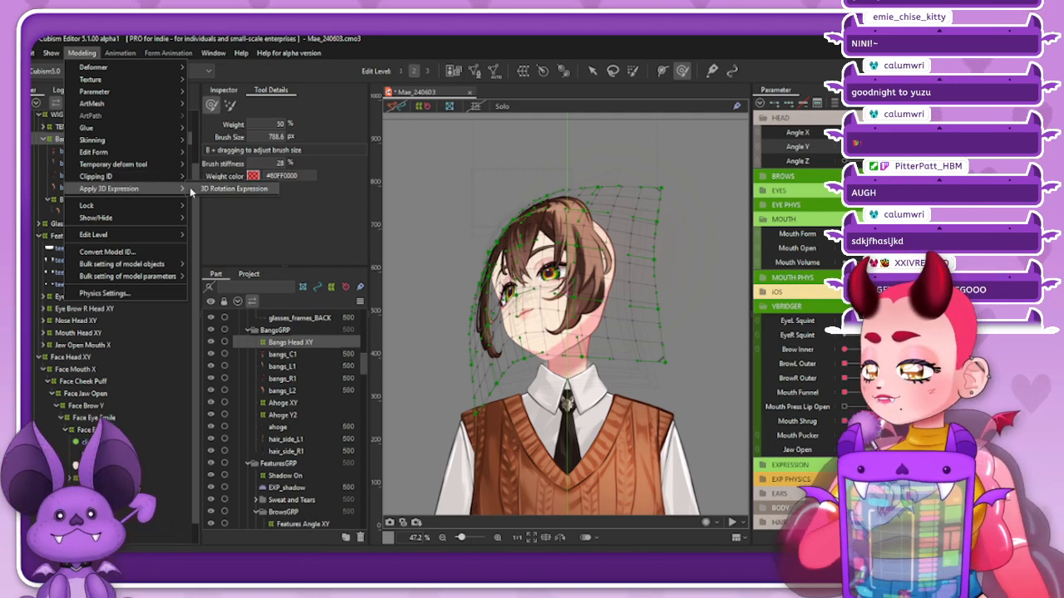
click(217, 201)
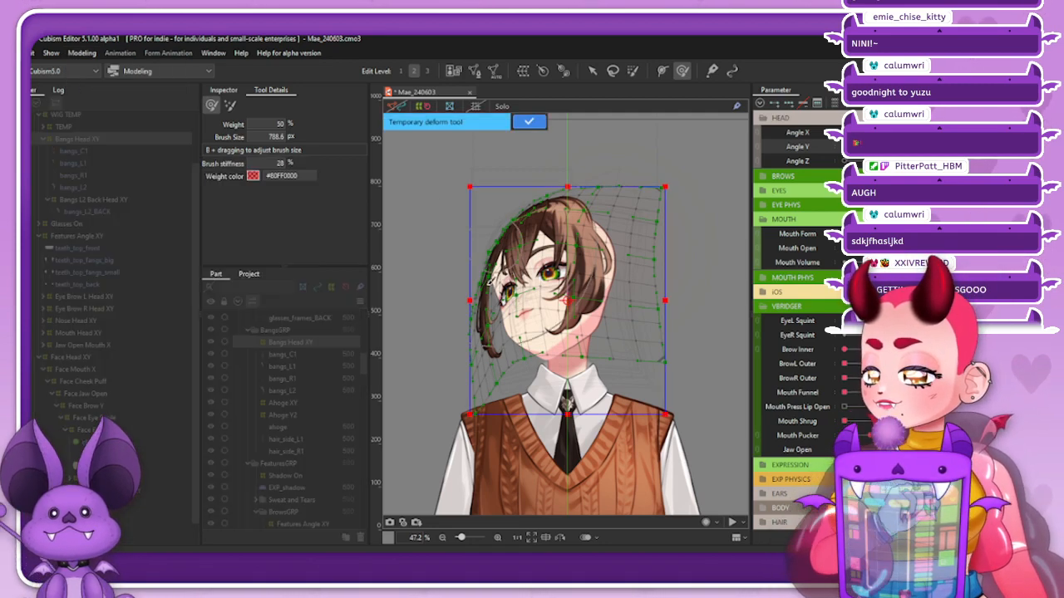
click(591, 72)
drag(470, 302, 469, 309)
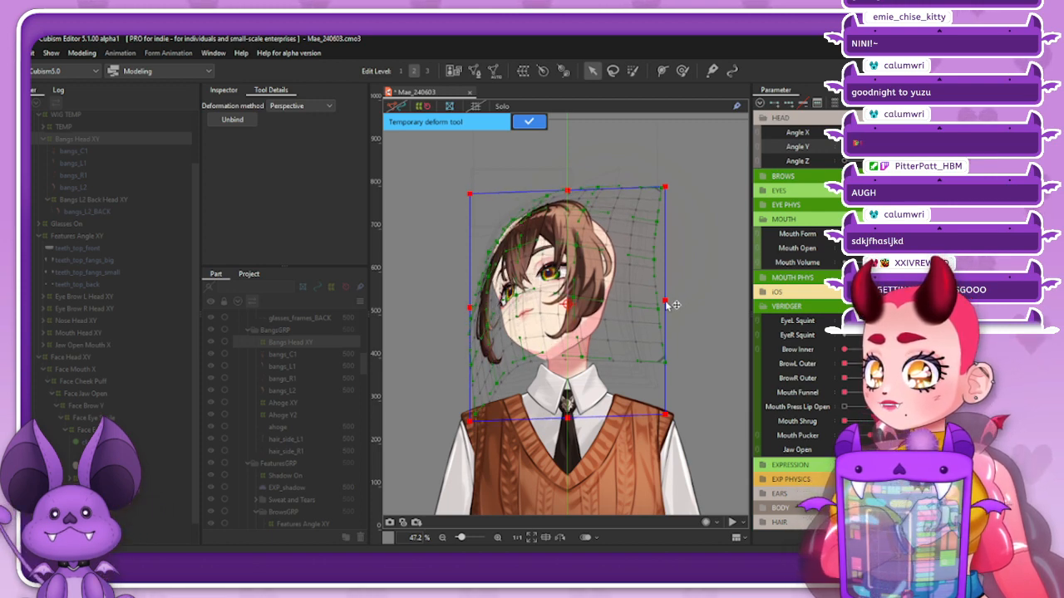
drag(667, 303, 663, 298)
drag(575, 191, 561, 194)
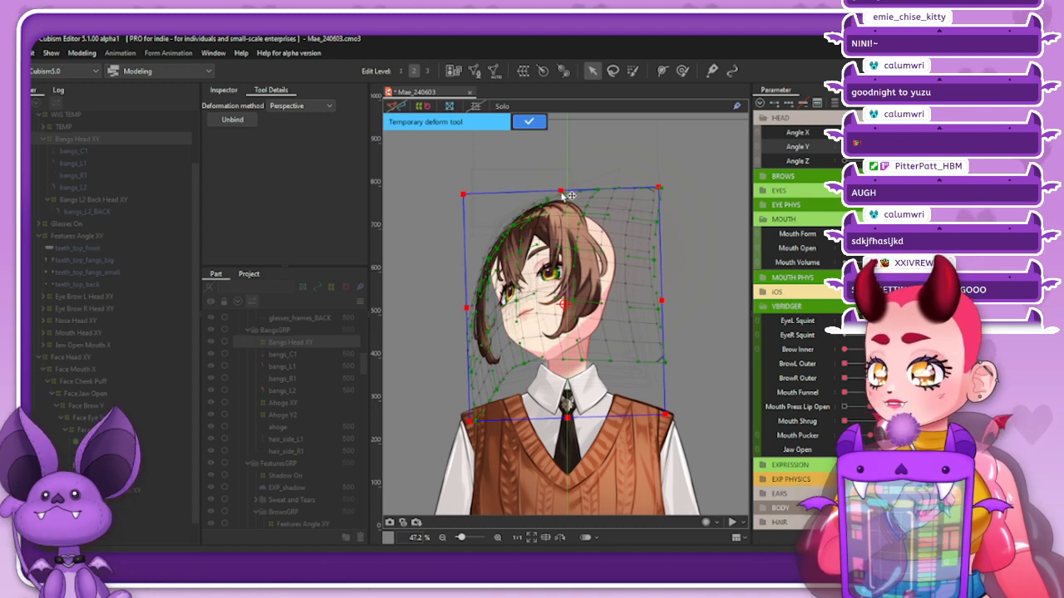
Apply the temporary deformation to the Bangs Head XY deformer and view the bangs with the head turned to both sides
click(529, 122)
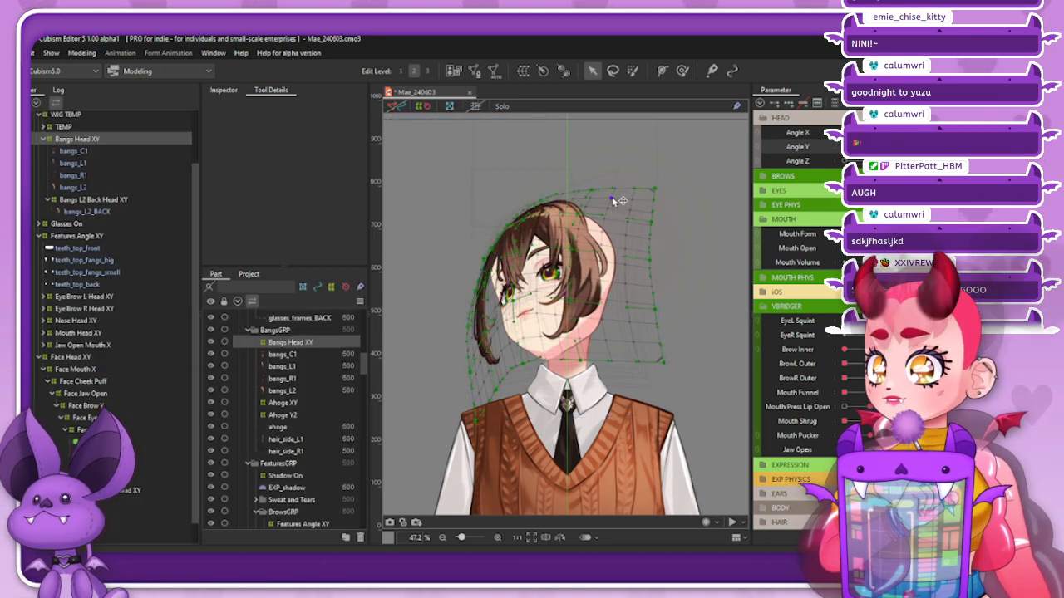
drag(846, 133, 873, 147)
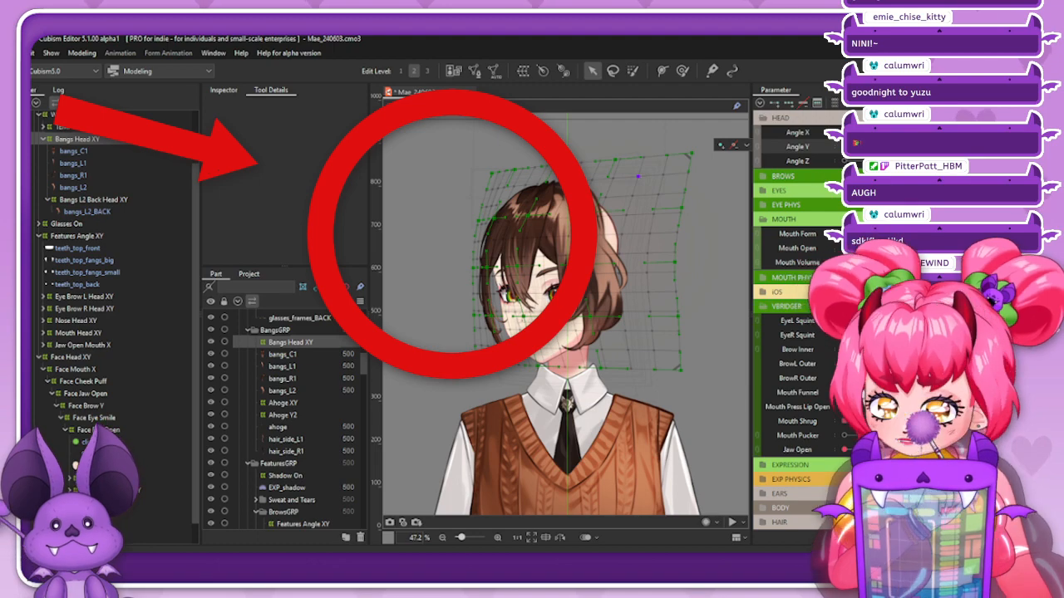
click(733, 145)
drag(846, 133, 908, 147)
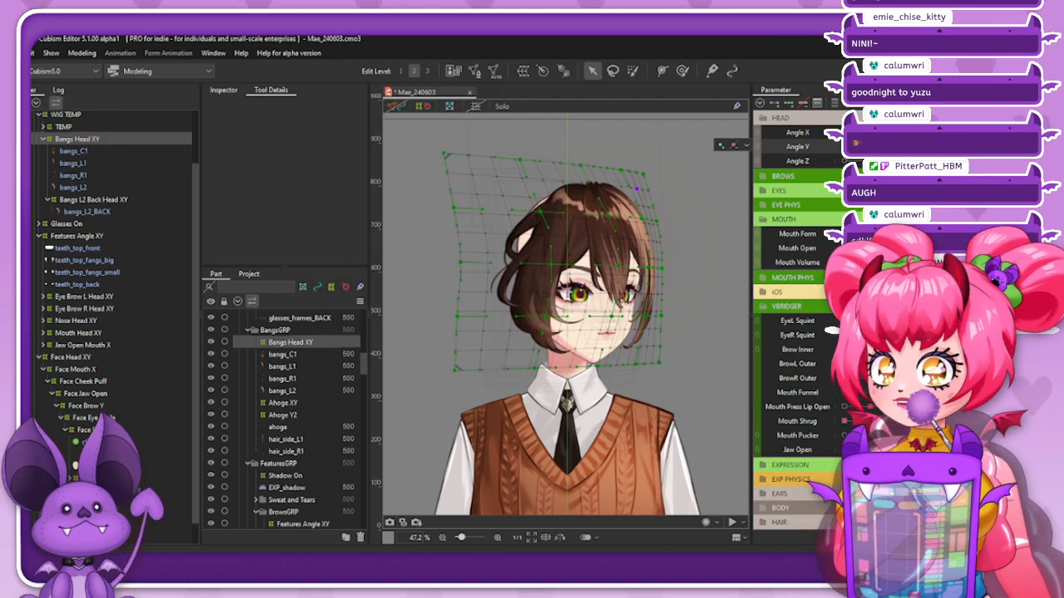
Synthesize the corner forms of the Bangs Head XY deformer from its Angle X and Angle Y poses
right_click(792, 116)
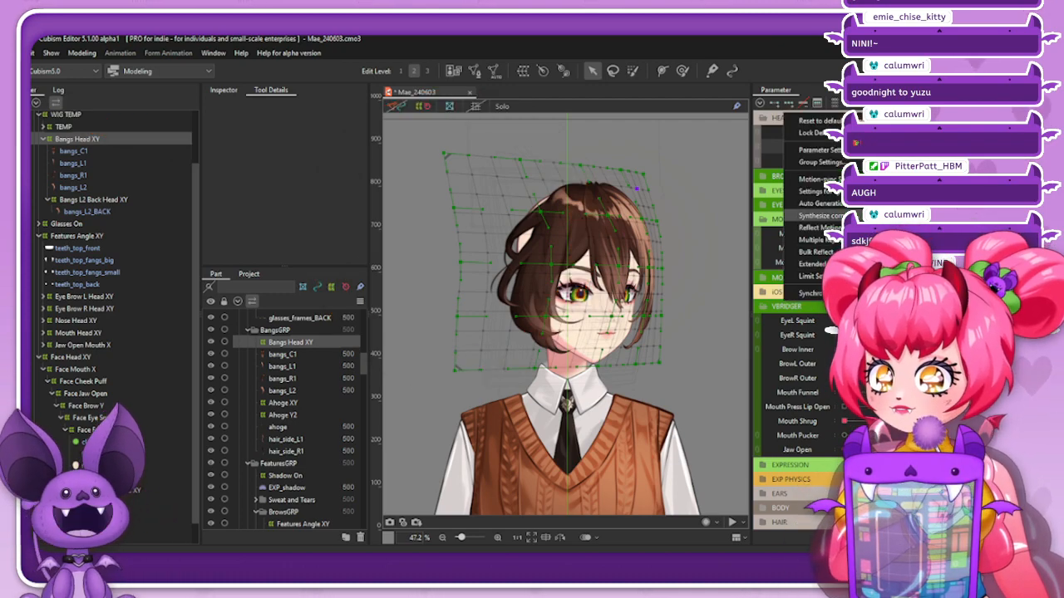
click(818, 216)
click(453, 405)
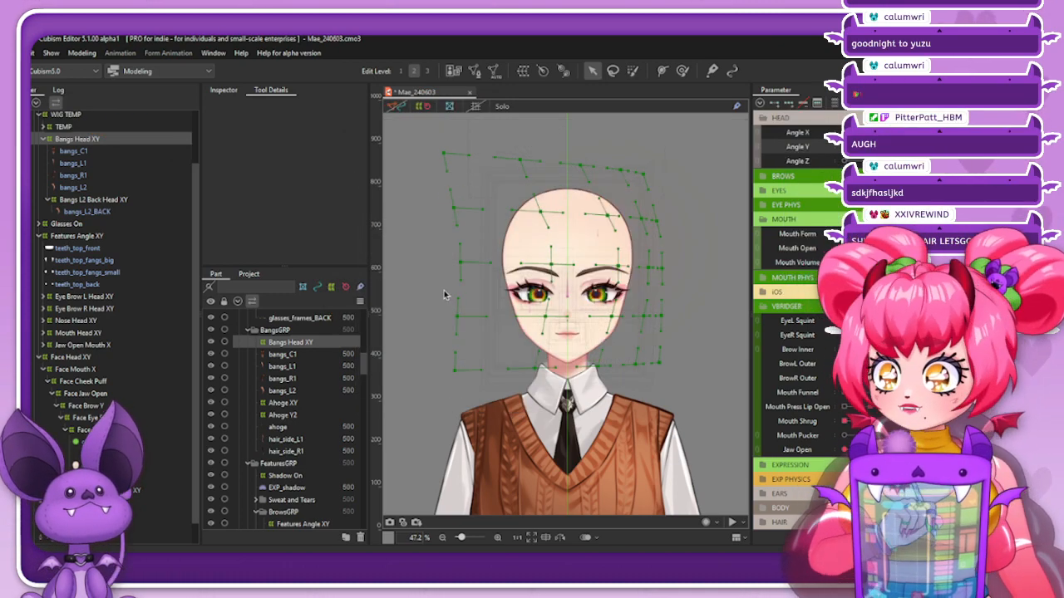
click(100, 187)
click(135, 139)
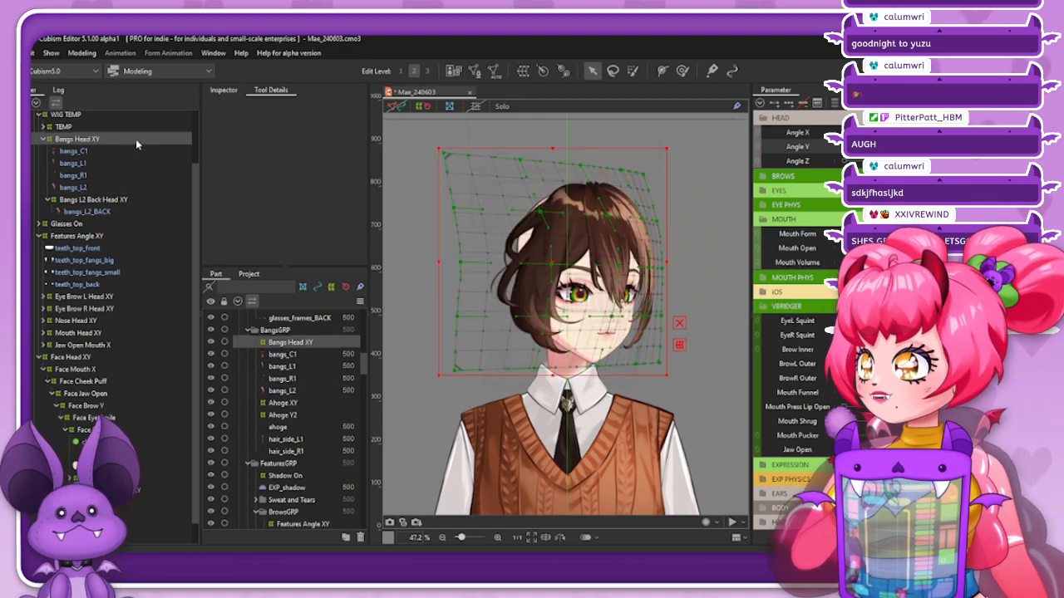
right_click(786, 116)
mouse_move(802, 214)
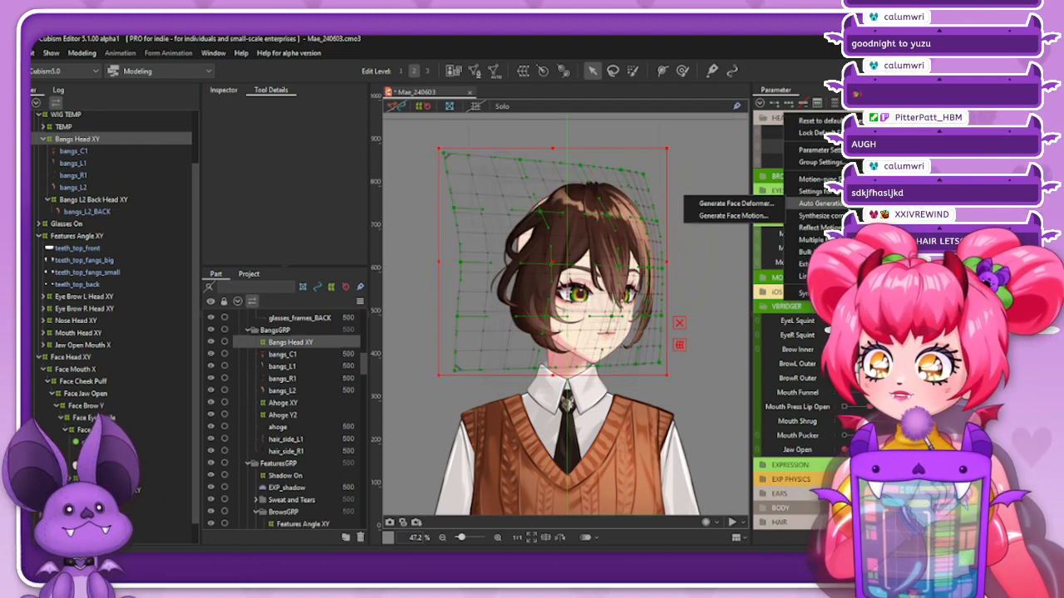
click(731, 217)
click(445, 401)
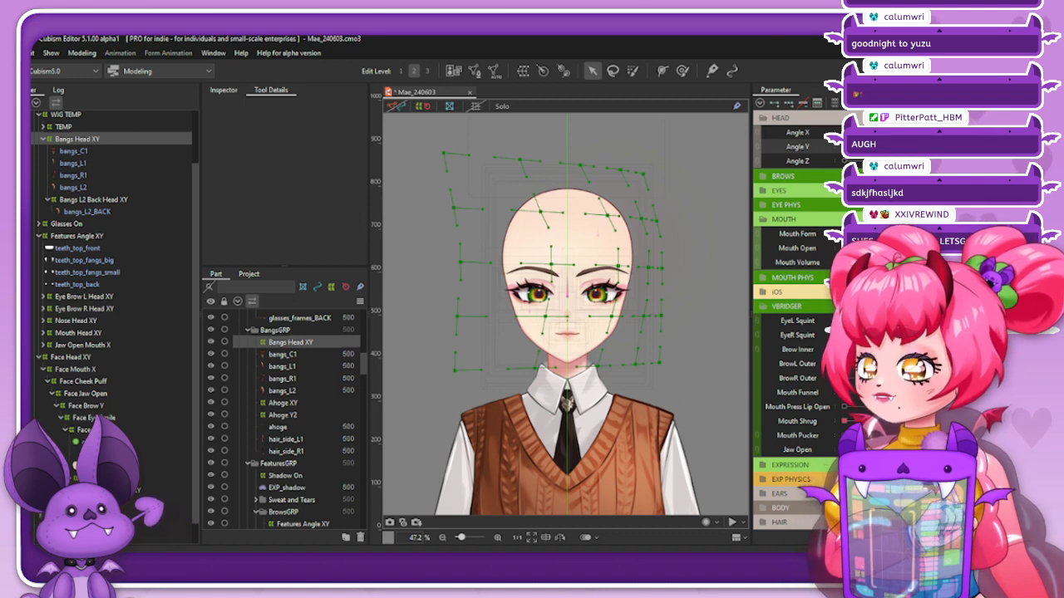
scroll(793, 315, down, 5)
scroll(828, 330, up, 5)
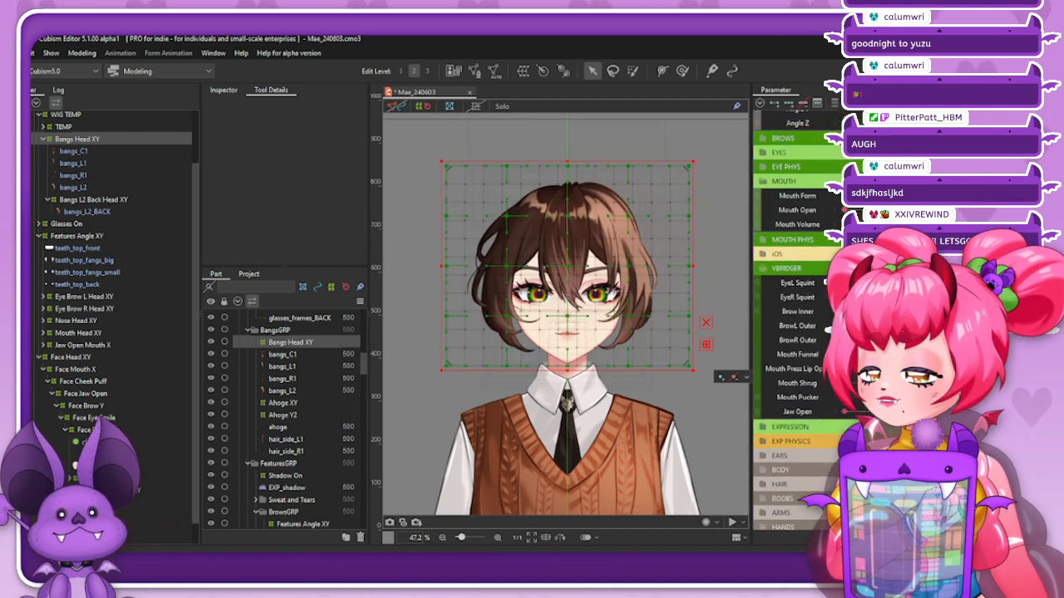
At the corner pose with the head turned and raised, lift the back side of the Bangs Head XY deformer with a 1545.5 px Deform Brush
drag(883, 132, 917, 146)
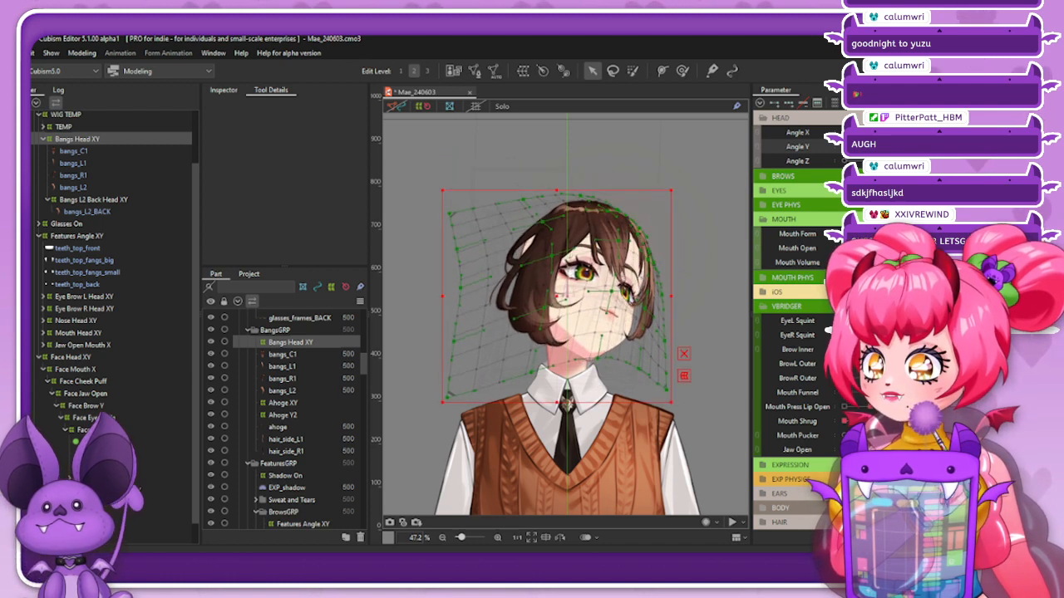
click(682, 71)
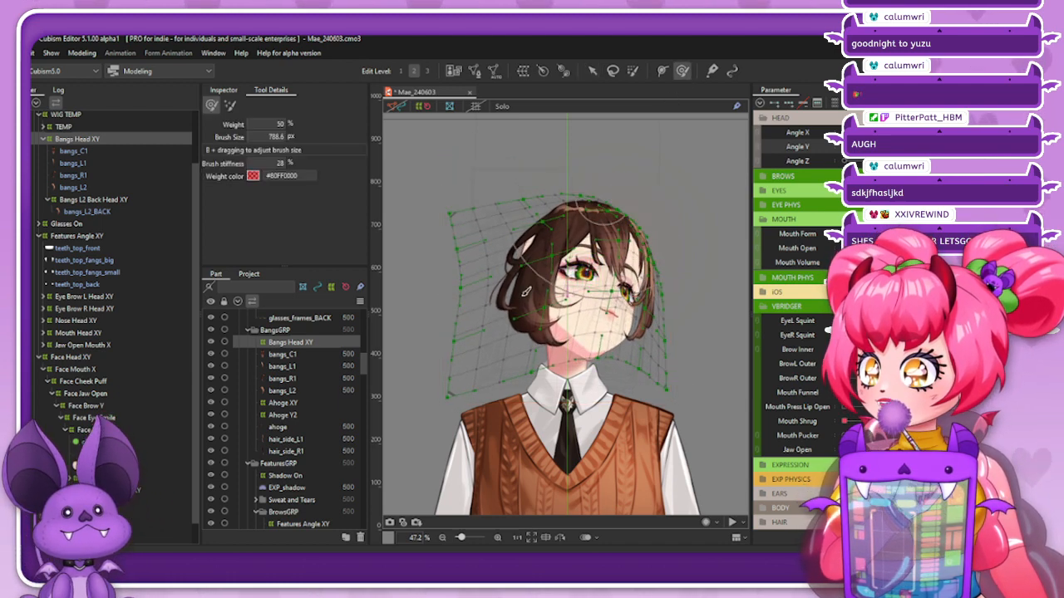
drag(465, 301, 466, 261)
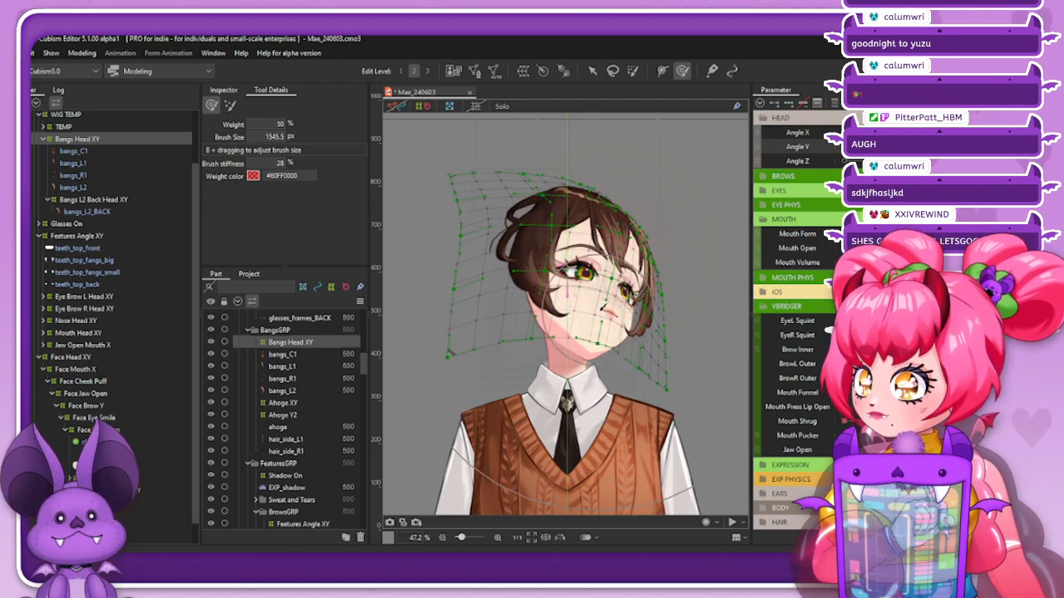
scroll(723, 291, down, 2)
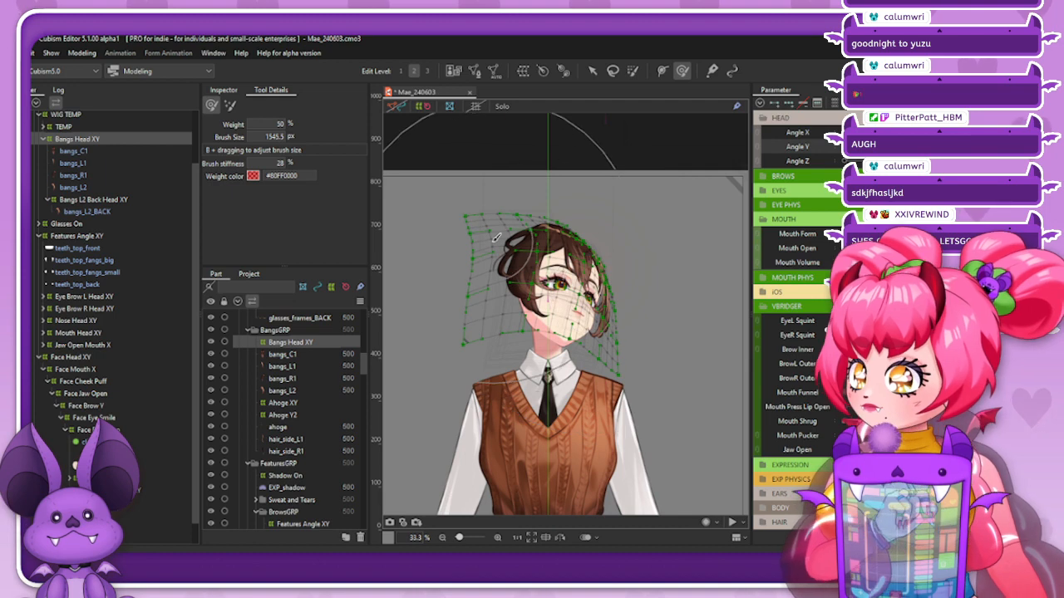
scroll(487, 249, up, 2)
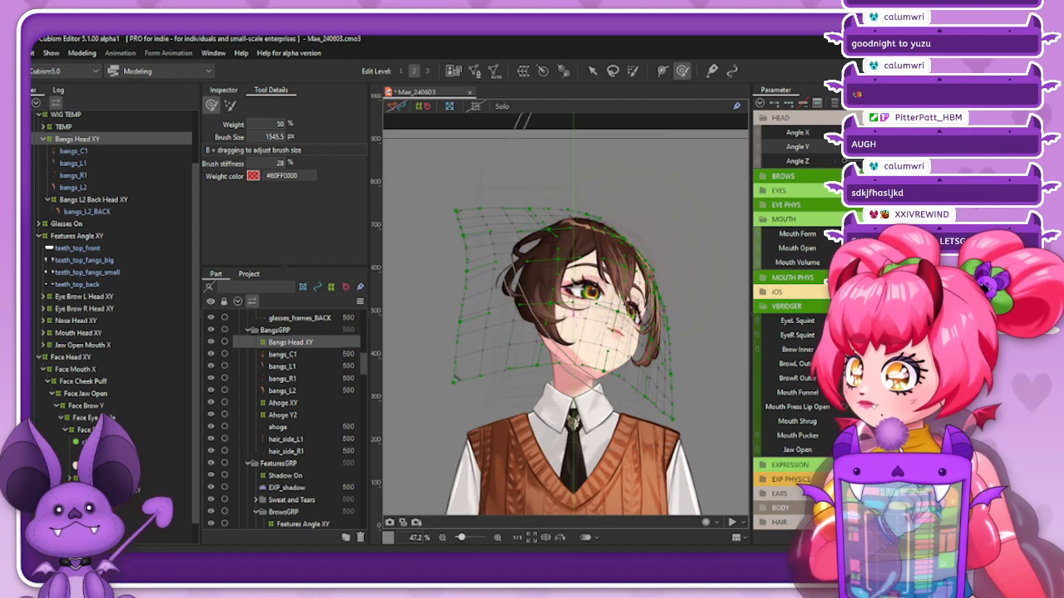
Unlink and relink Angle X and Angle Y, and check the bangs at the poses around the raised corner
click(757, 143)
click(872, 149)
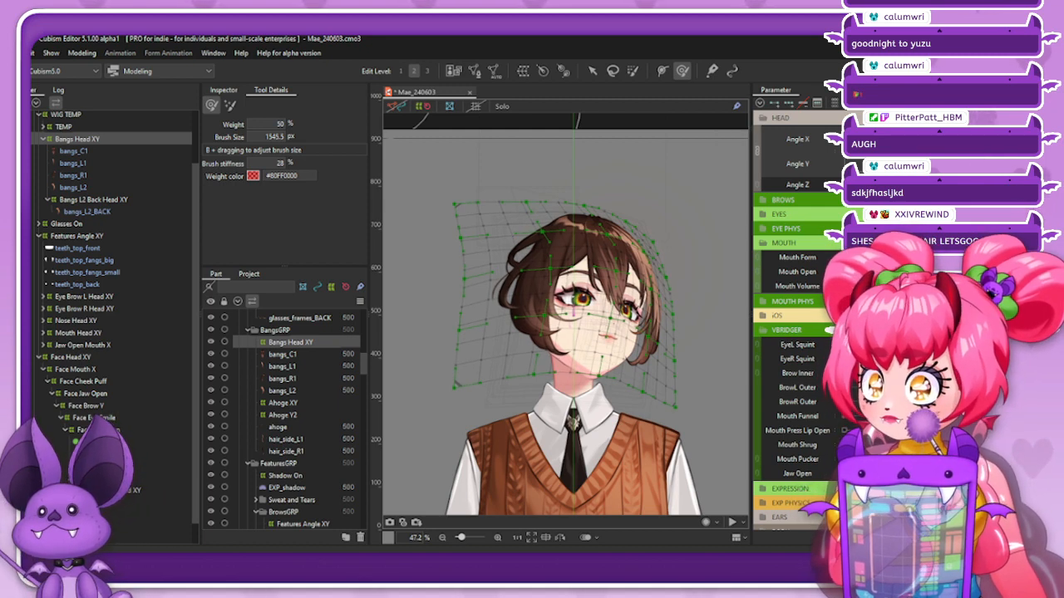
drag(873, 151, 888, 140)
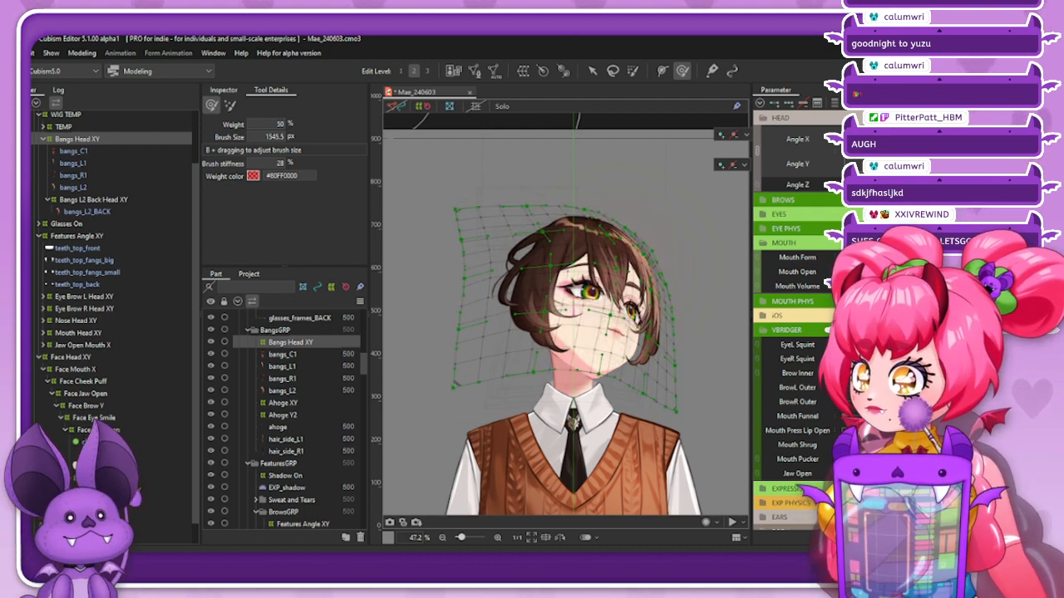
click(758, 152)
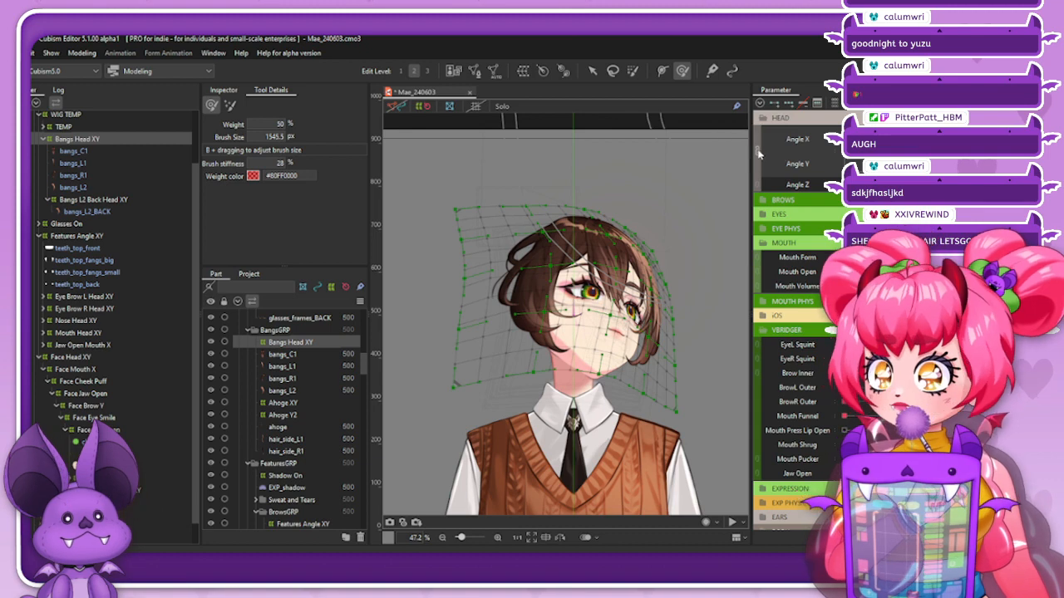
mouse_move(923, 133)
mouse_down()
mouse_move(882, 133)
mouse_move(923, 132)
mouse_move(890, 147)
mouse_move(923, 147)
mouse_move(891, 147)
mouse_up()
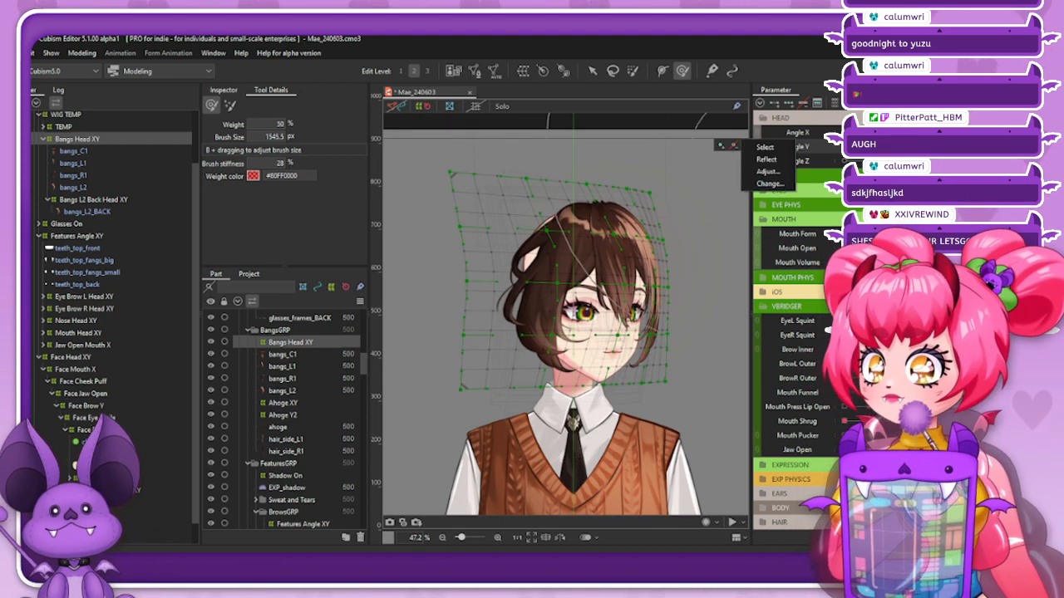
mouse_move(923, 133)
mouse_down()
mouse_move(884, 133)
mouse_move(923, 133)
mouse_move(911, 147)
mouse_move(923, 147)
mouse_move(885, 133)
mouse_move(923, 133)
mouse_up()
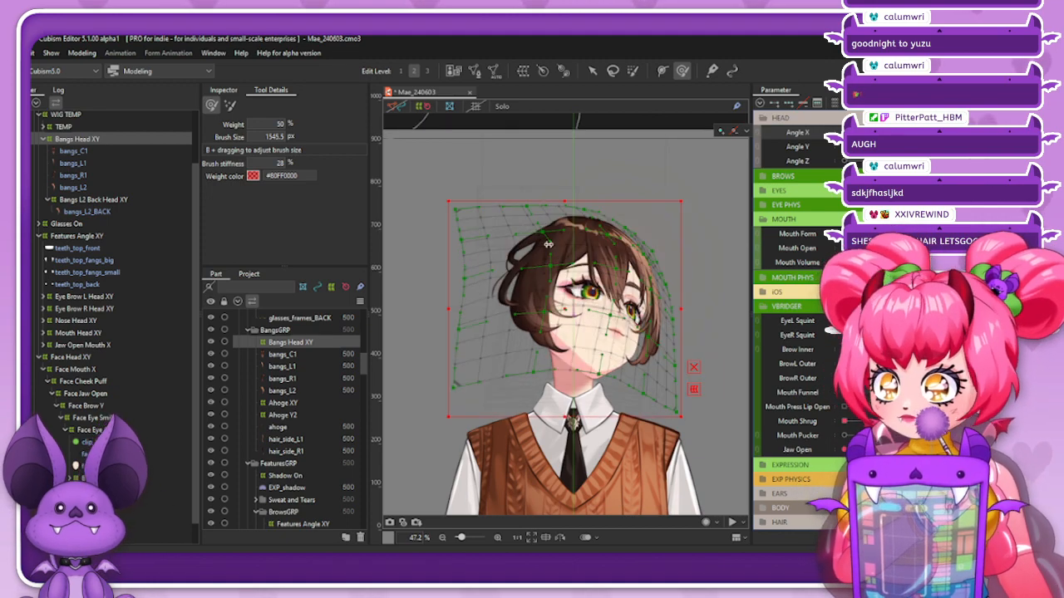
Refine the back of the Bangs Head XY deformer with the Deform Brush and check the bangs with the deformers hidden
key(ctrl+b)
drag(483, 274, 439, 274)
click(446, 349)
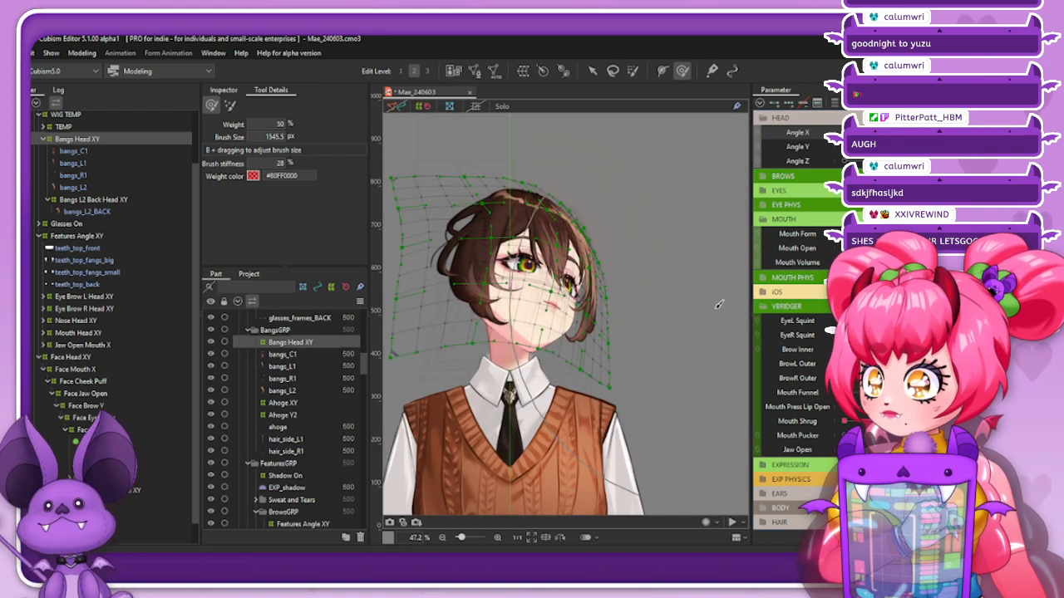
scroll(723, 315, down, 2)
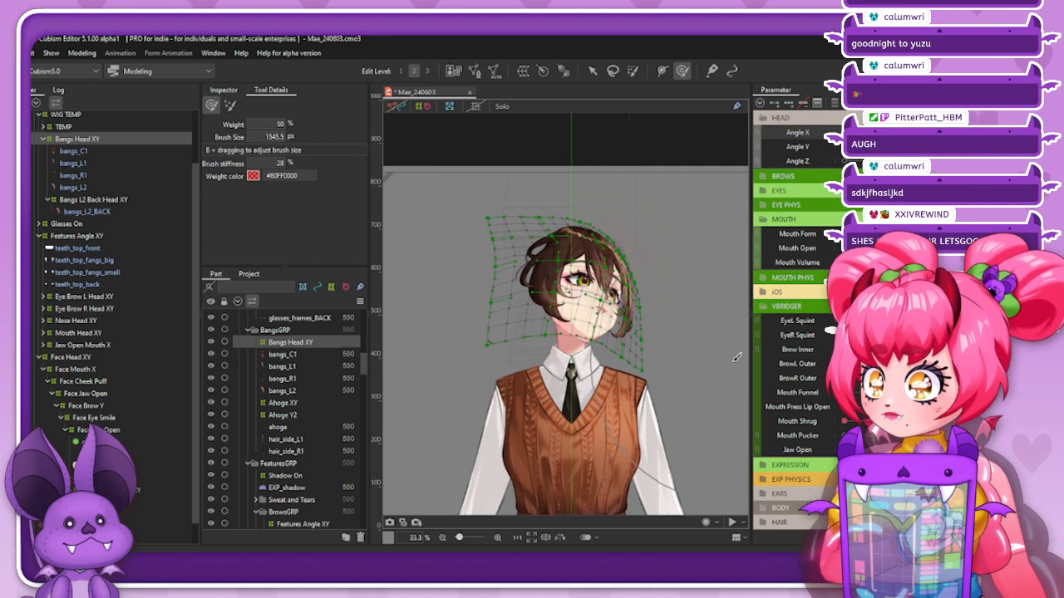
click(424, 107)
scroll(549, 301, up, 2)
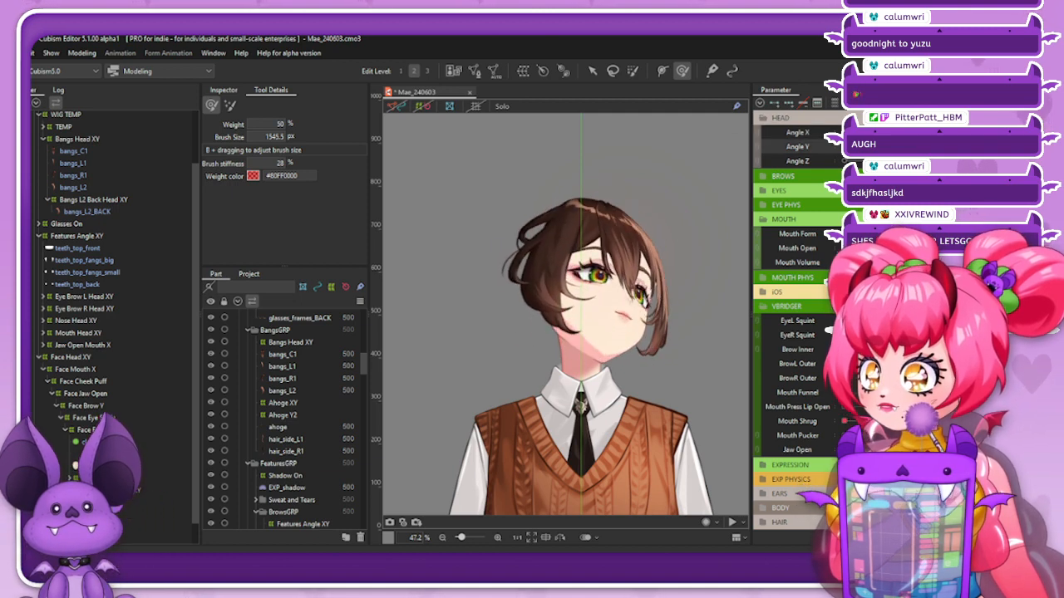
click(103, 135)
click(423, 106)
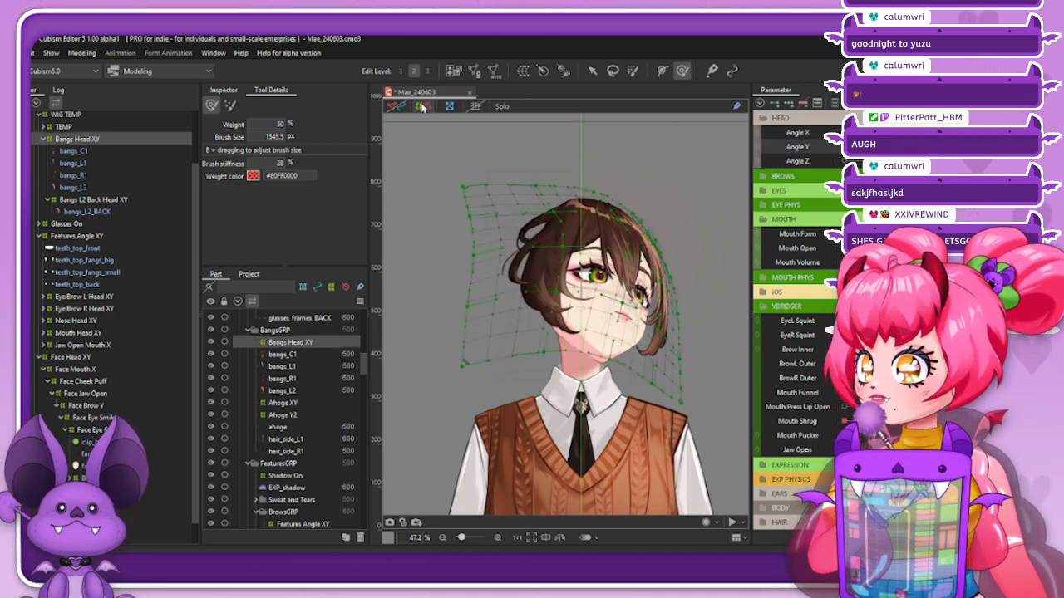
Raise the back edge of the Bangs Head XY deformer slightly with the Temporary Deform Tool in Perspective mode and apply it
click(592, 71)
scroll(548, 197, up, 2)
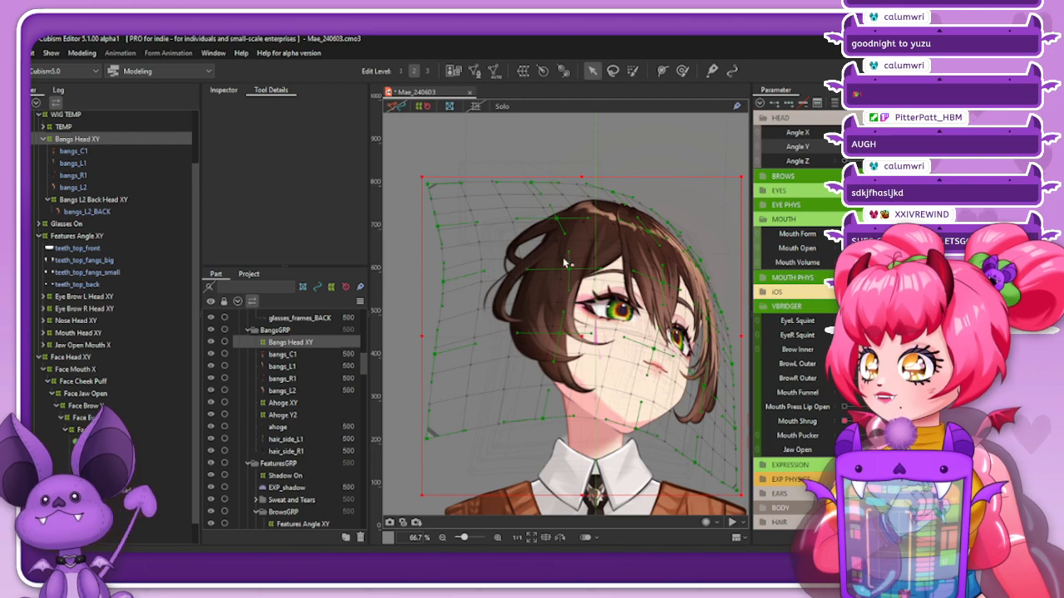
scroll(556, 269, down, 2)
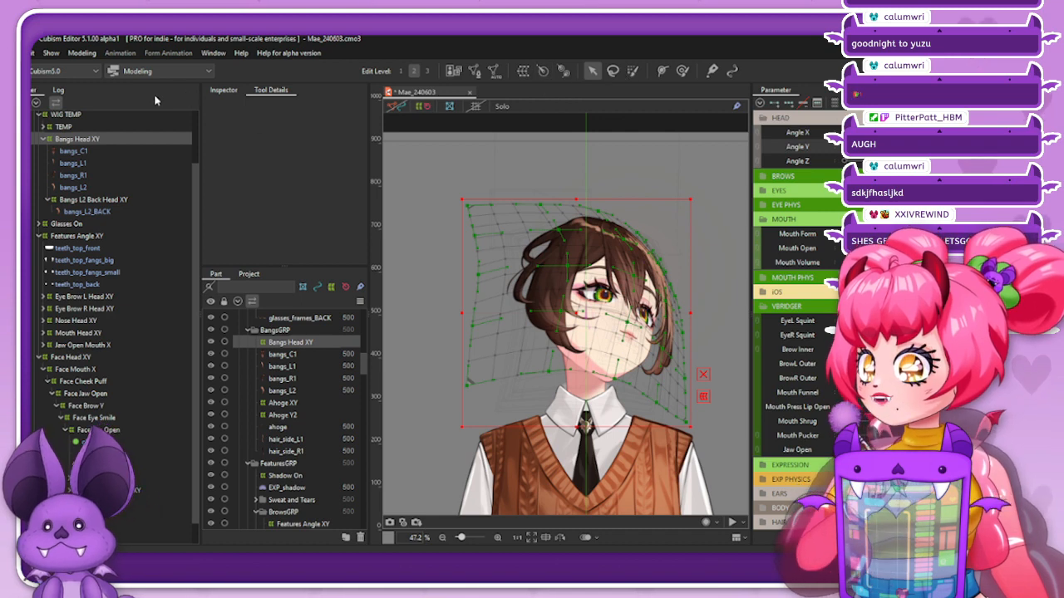
click(81, 52)
mouse_move(127, 190)
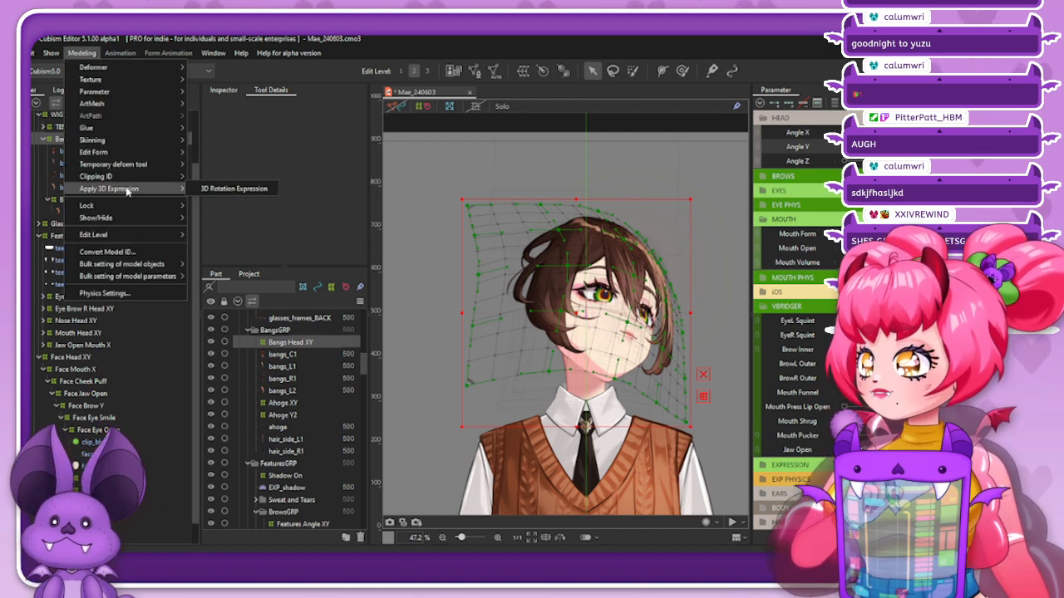
mouse_move(125, 164)
click(276, 204)
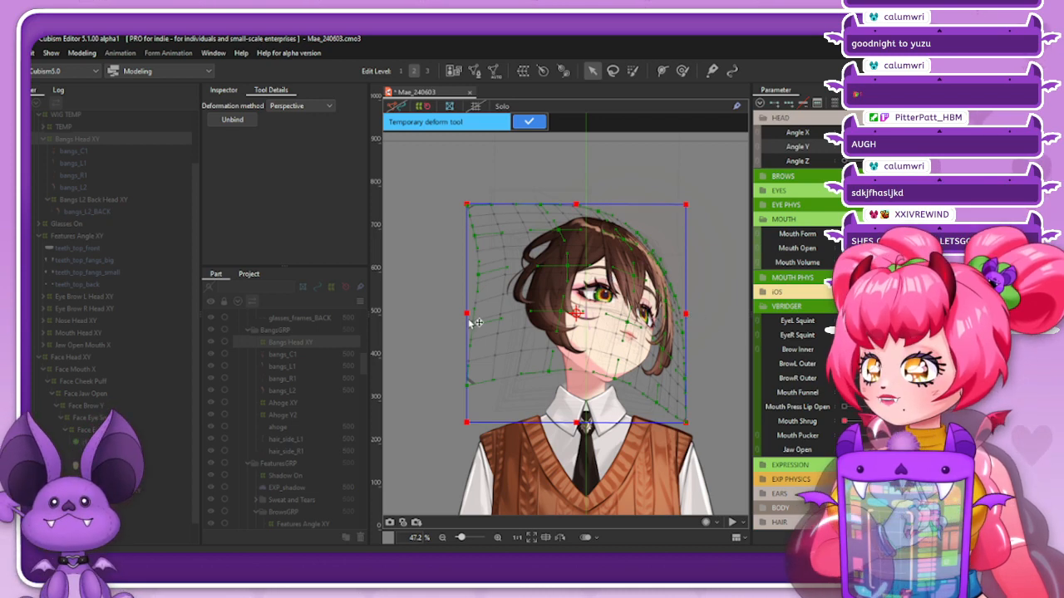
drag(475, 322, 472, 311)
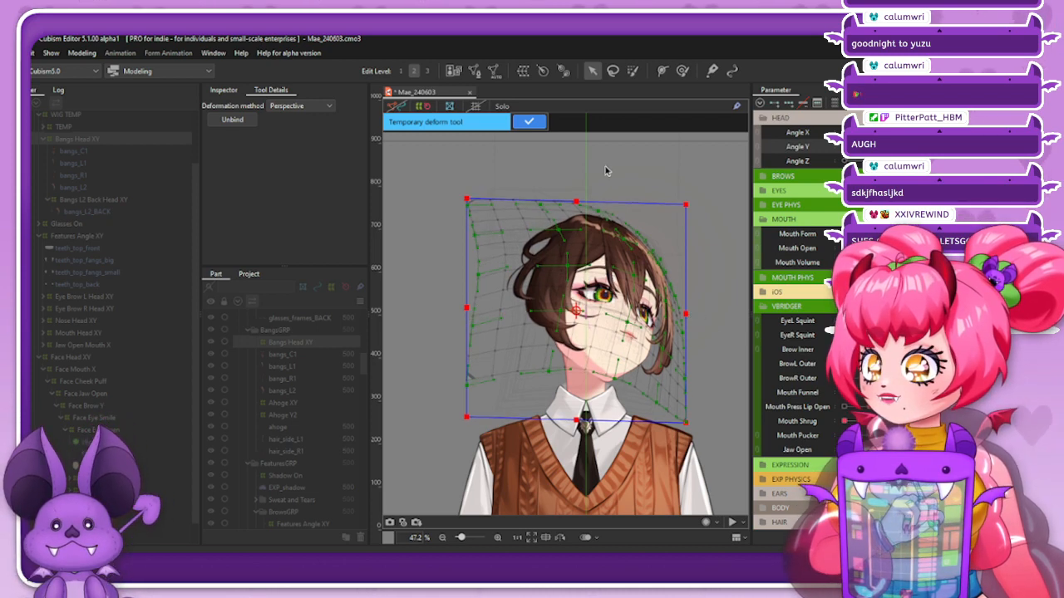
click(528, 122)
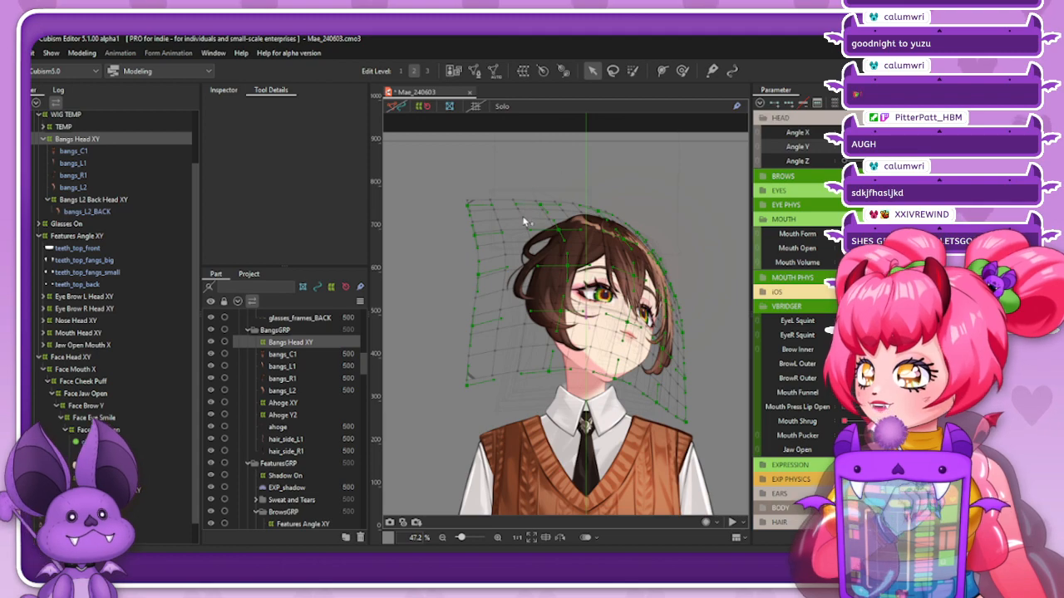
Inspect the bangs with the deformers hidden while varying Angle X and Angle Y, and reselect Bangs Head XY
scroll(564, 224, up, 2)
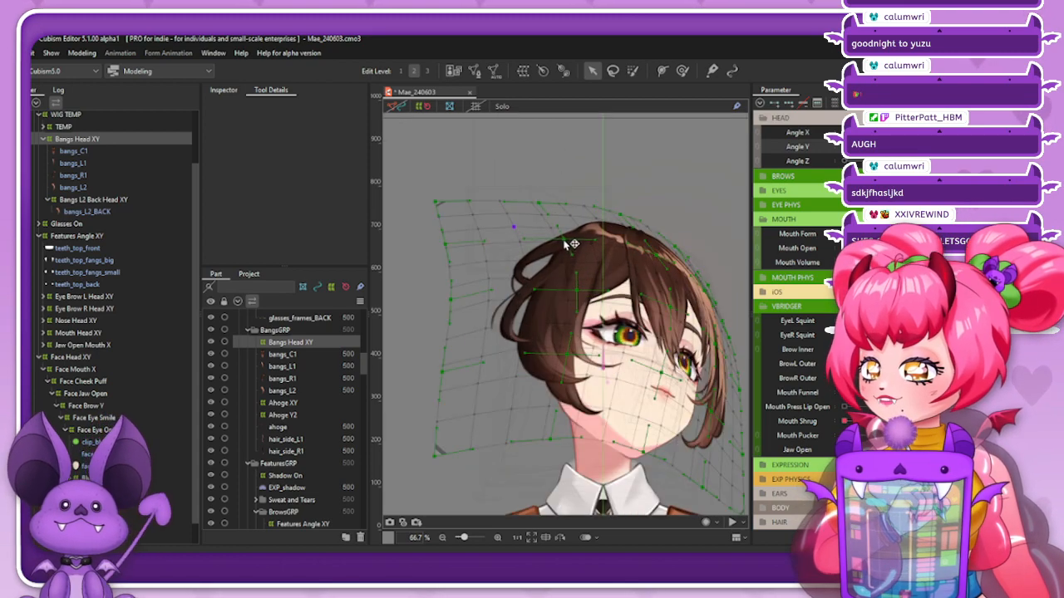
scroll(565, 241, down, 4)
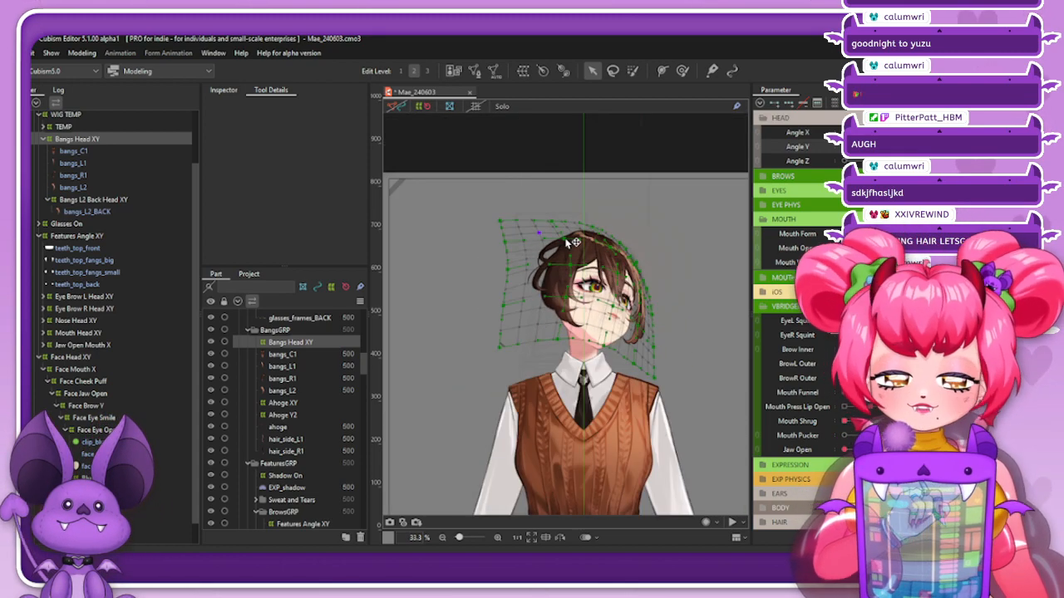
click(423, 107)
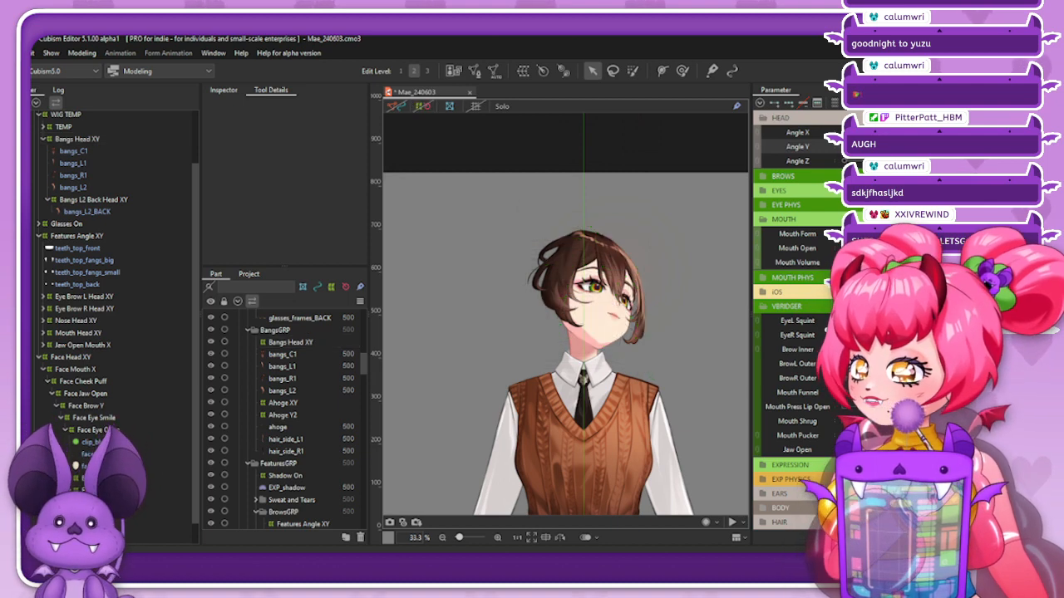
mouse_move(918, 132)
mouse_down()
mouse_move(883, 132)
mouse_move(918, 132)
mouse_up()
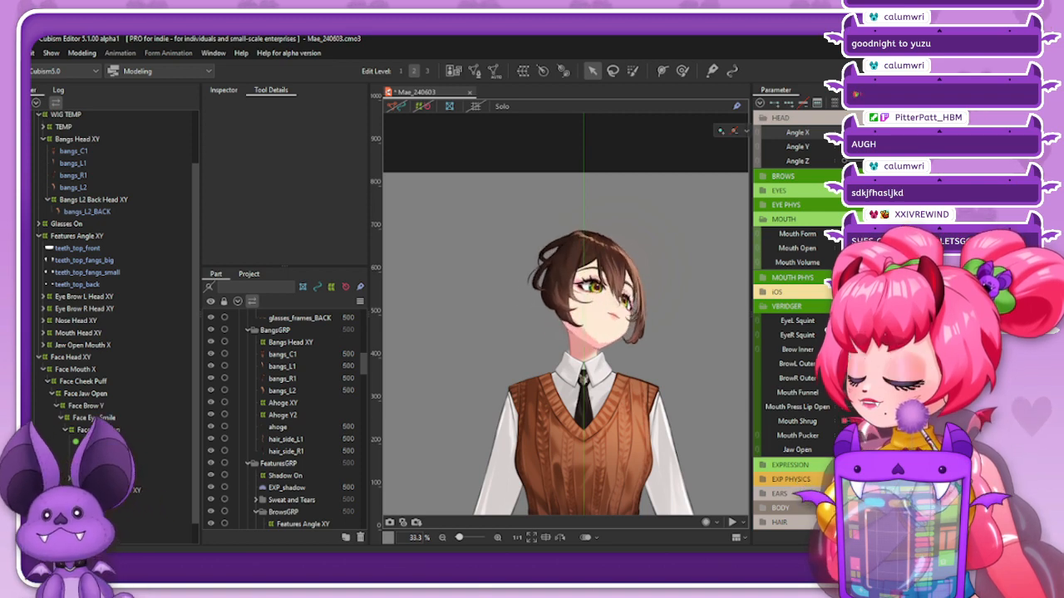
scroll(639, 315, up, 3)
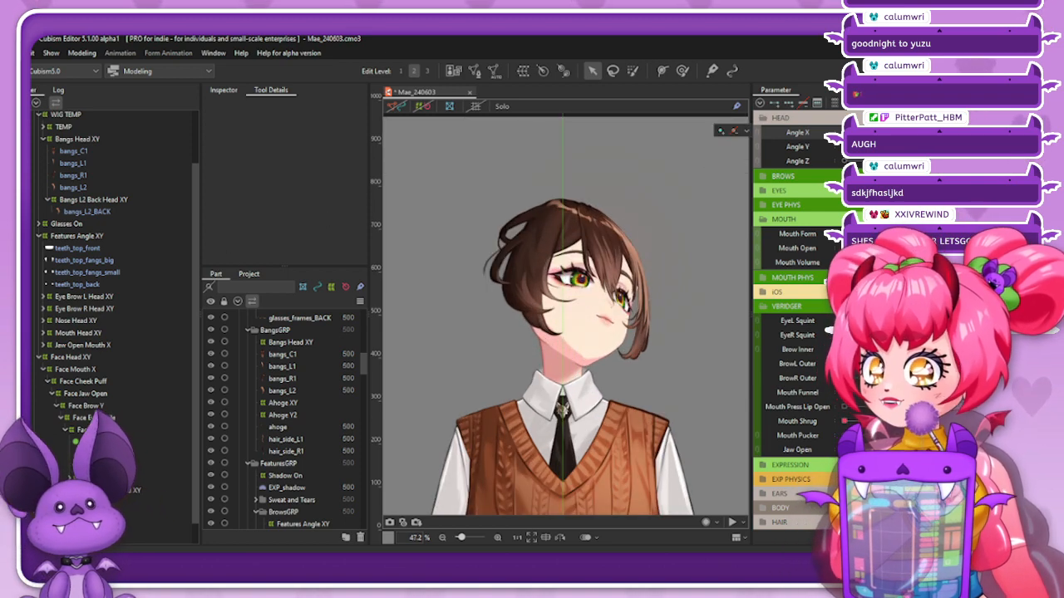
drag(882, 146, 918, 146)
click(77, 139)
click(882, 133)
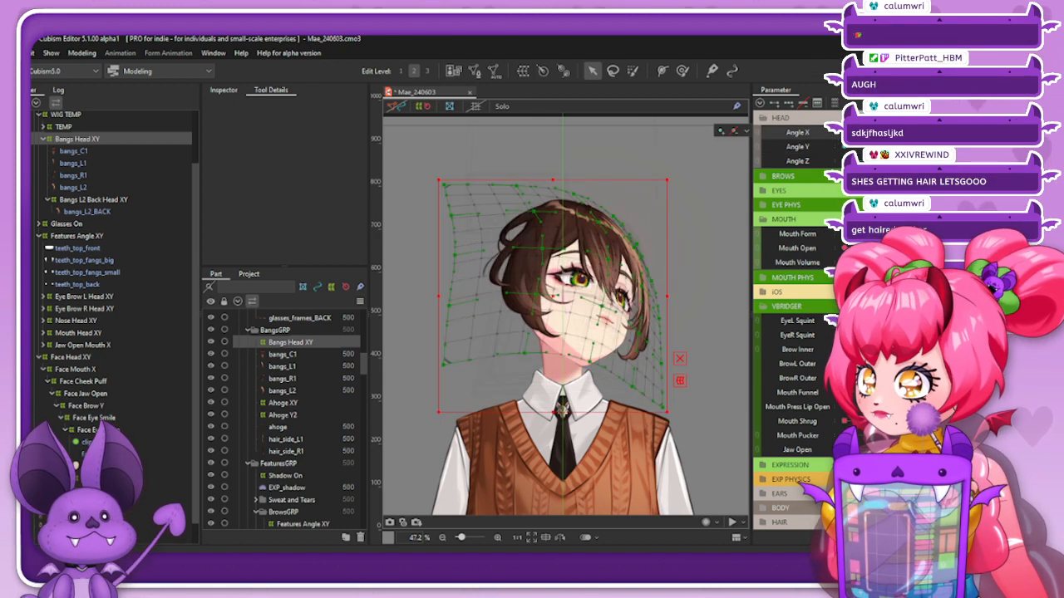
Blend the Bangs Head XY deformer's form at the raised corner pose and check the bangs with the deformers hidden
key(ctrl+shift+v)
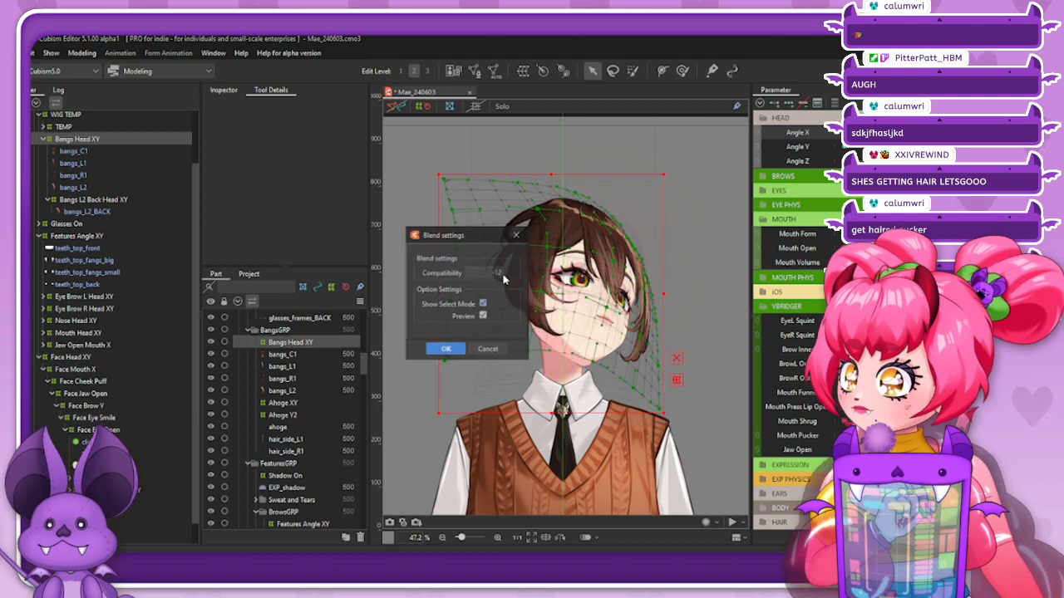
click(446, 350)
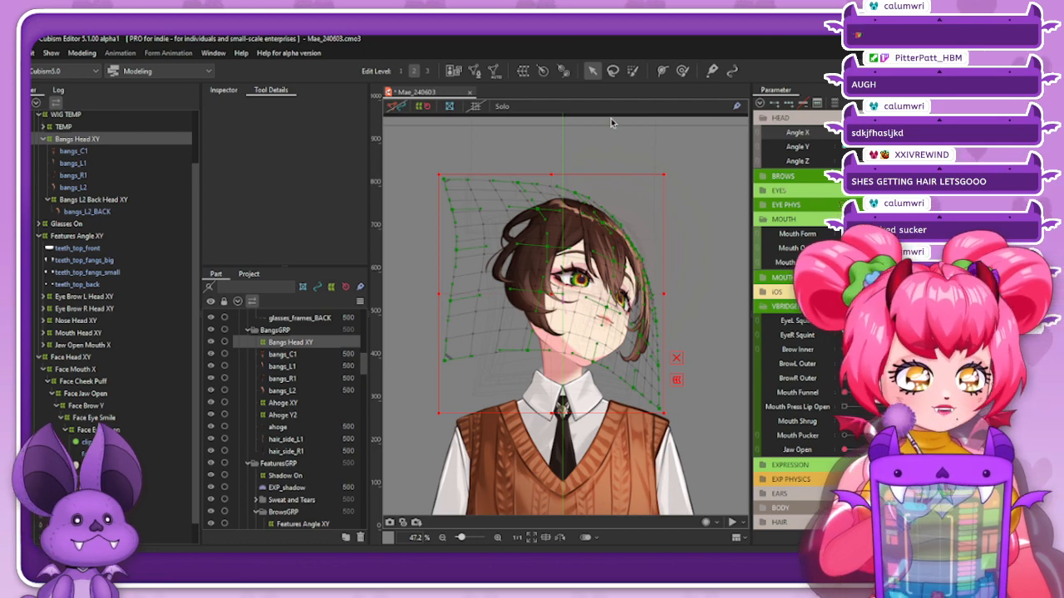
mouse_move(897, 133)
mouse_down()
mouse_move(864, 133)
mouse_move(897, 133)
mouse_move(864, 133)
mouse_move(896, 133)
mouse_move(864, 133)
mouse_move(897, 133)
mouse_move(868, 147)
mouse_move(897, 147)
mouse_move(860, 148)
mouse_move(897, 147)
mouse_move(869, 133)
mouse_move(897, 133)
mouse_move(864, 147)
mouse_move(897, 147)
mouse_move(868, 147)
mouse_move(896, 147)
mouse_move(896, 133)
mouse_move(879, 133)
mouse_move(896, 133)
mouse_up()
click(424, 107)
click(112, 139)
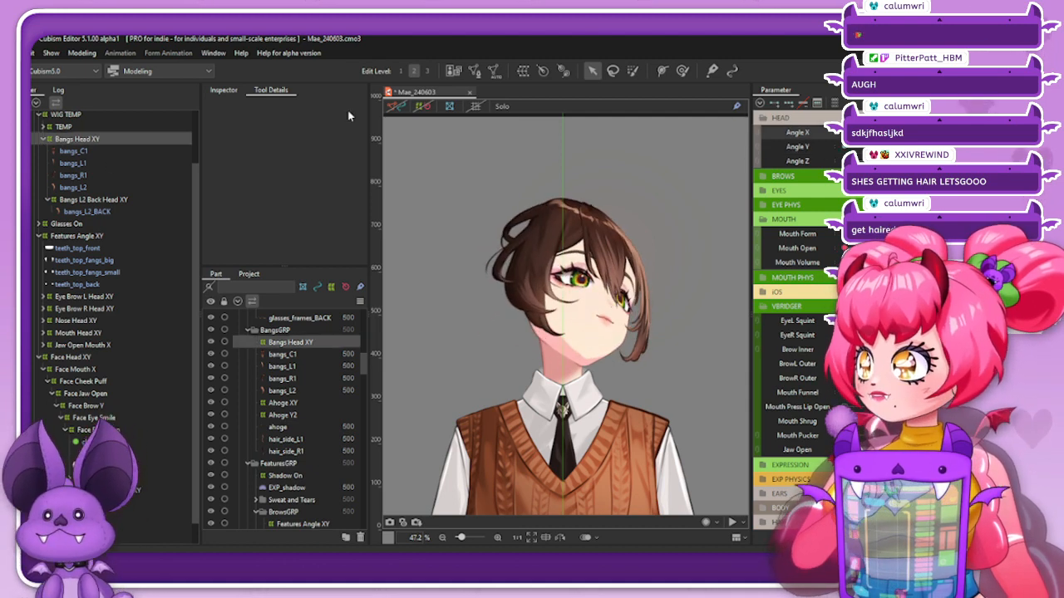
click(422, 106)
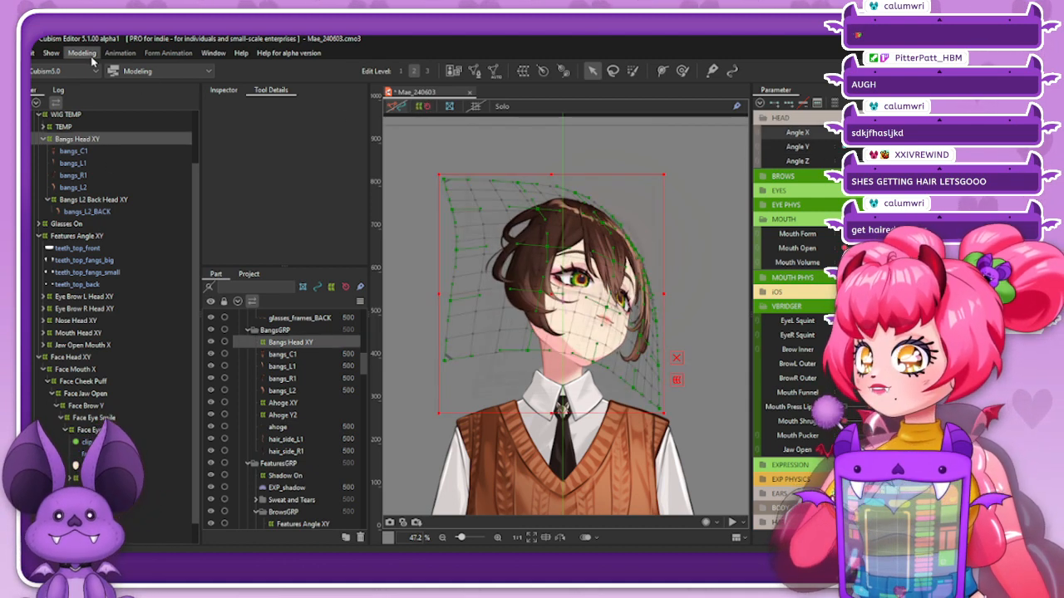
Lift the back edge of the Bangs Head XY deformer slightly using the Temporary Deform Tool's Perspective method and apply it
scroll(470, 216, up, 2)
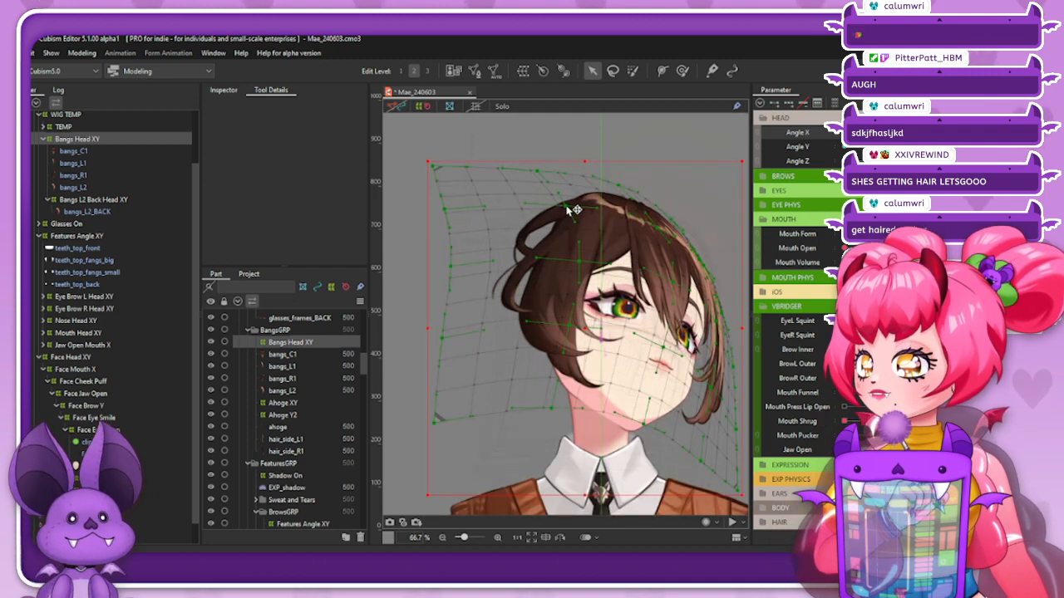
click(82, 52)
mouse_move(133, 165)
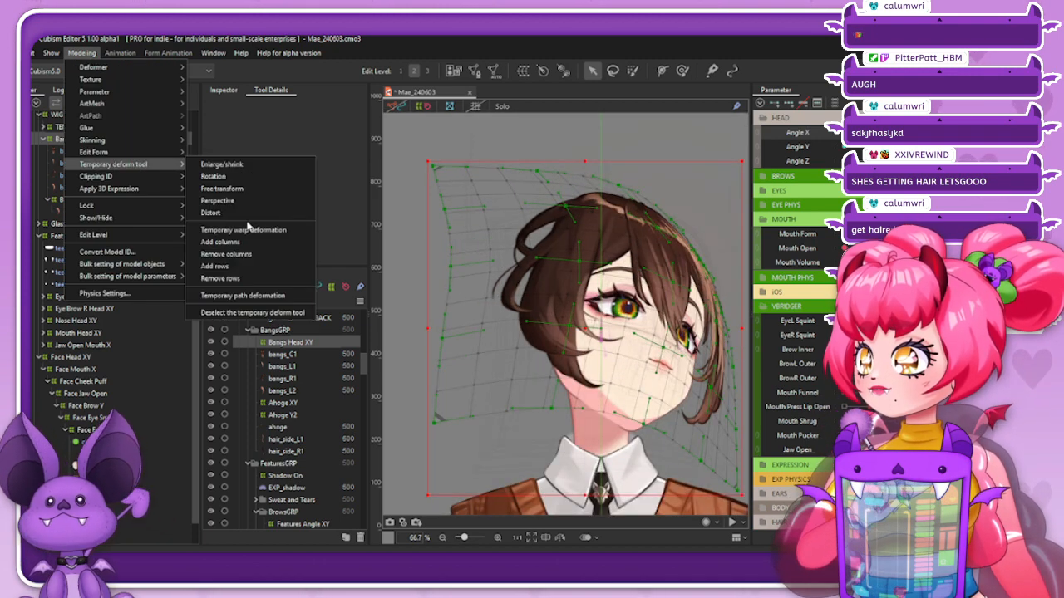
click(299, 200)
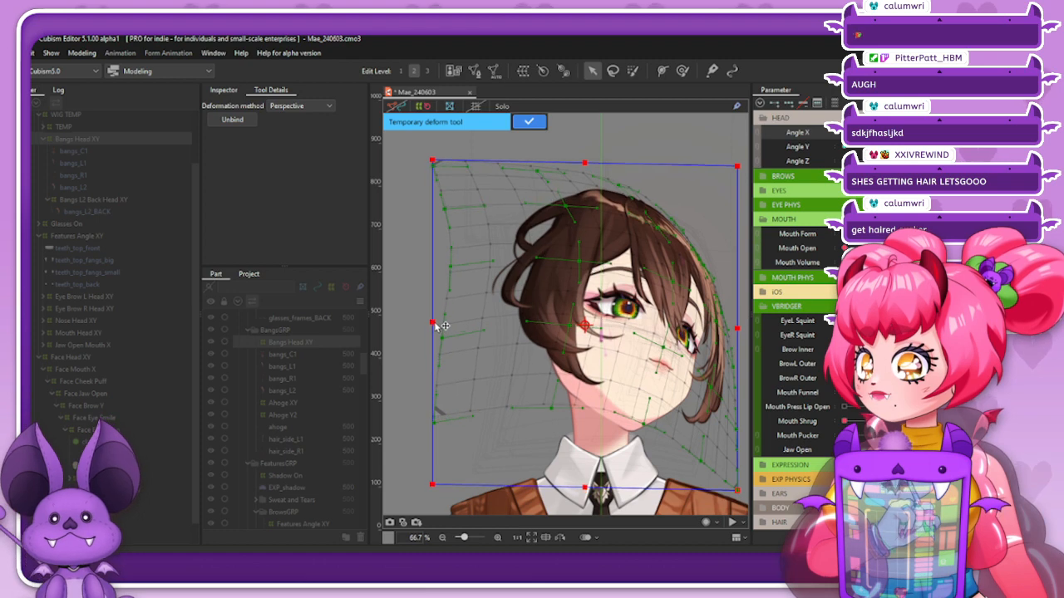
click(531, 122)
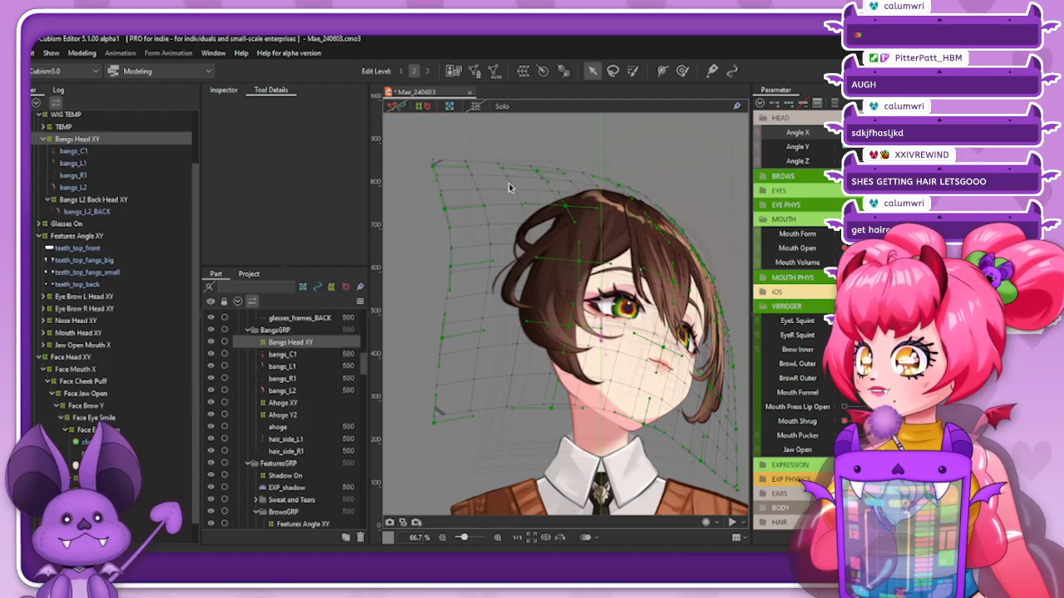
Deselect the Bangs Head XY deformer and inspect the bangs while varying Angle X and Angle Y
click(474, 193)
click(83, 139)
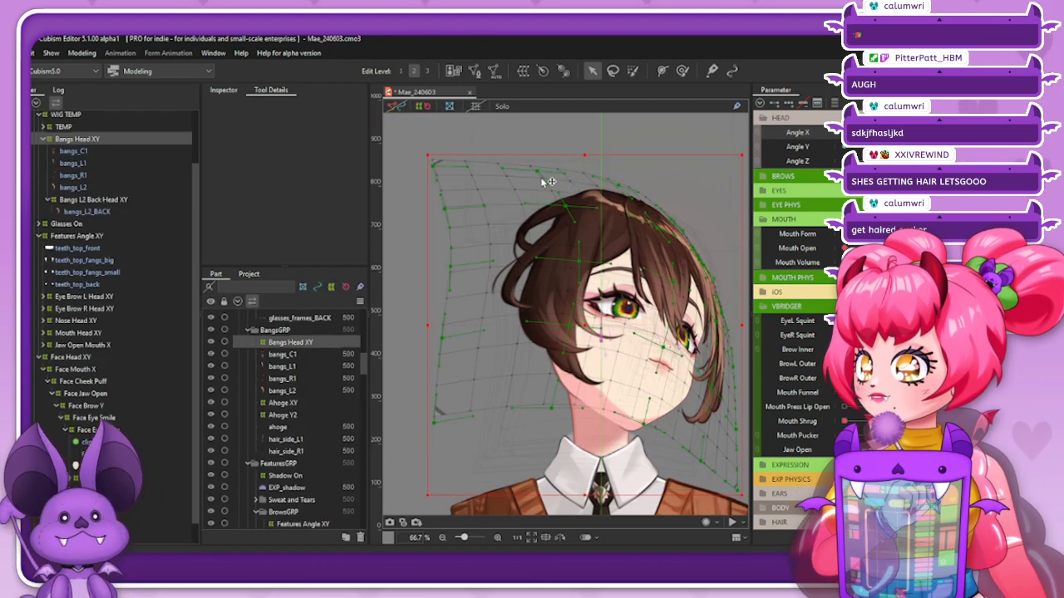
click(503, 226)
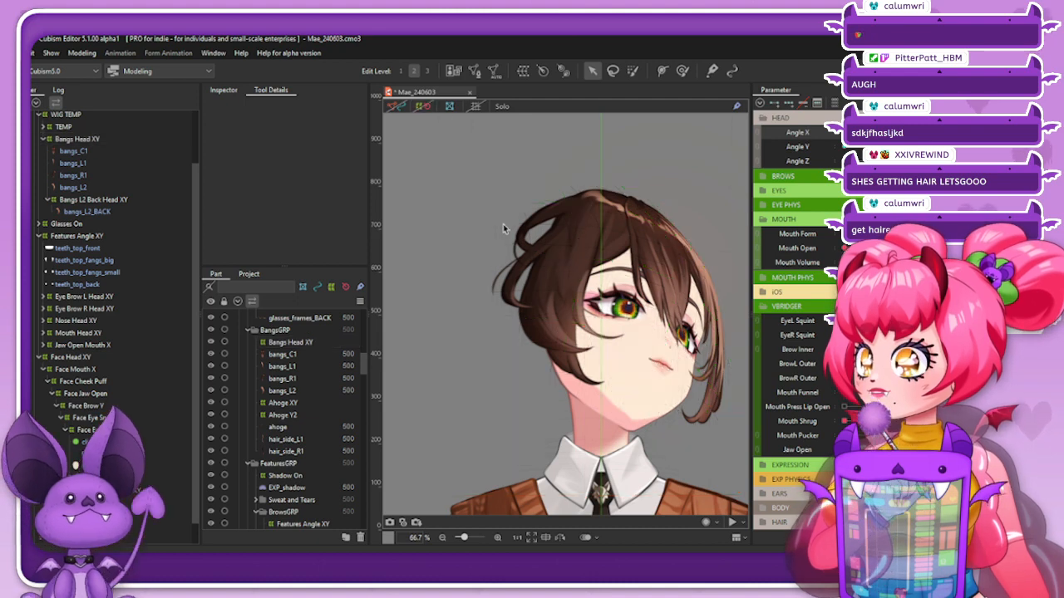
scroll(500, 224, down, 2)
mouse_move(955, 133)
mouse_down()
mouse_move(902, 133)
mouse_move(956, 133)
mouse_up()
scroll(601, 155, up, 1)
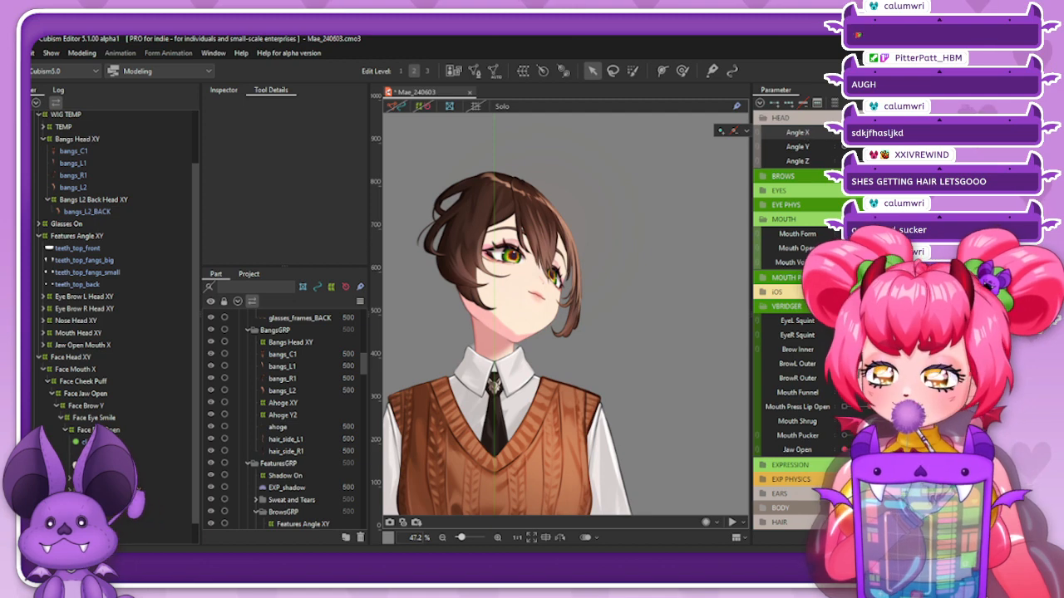
drag(956, 147, 906, 147)
mouse_move(956, 133)
mouse_down()
mouse_move(881, 133)
mouse_move(956, 133)
mouse_move(931, 132)
mouse_move(956, 147)
mouse_move(931, 147)
mouse_move(956, 147)
mouse_up()
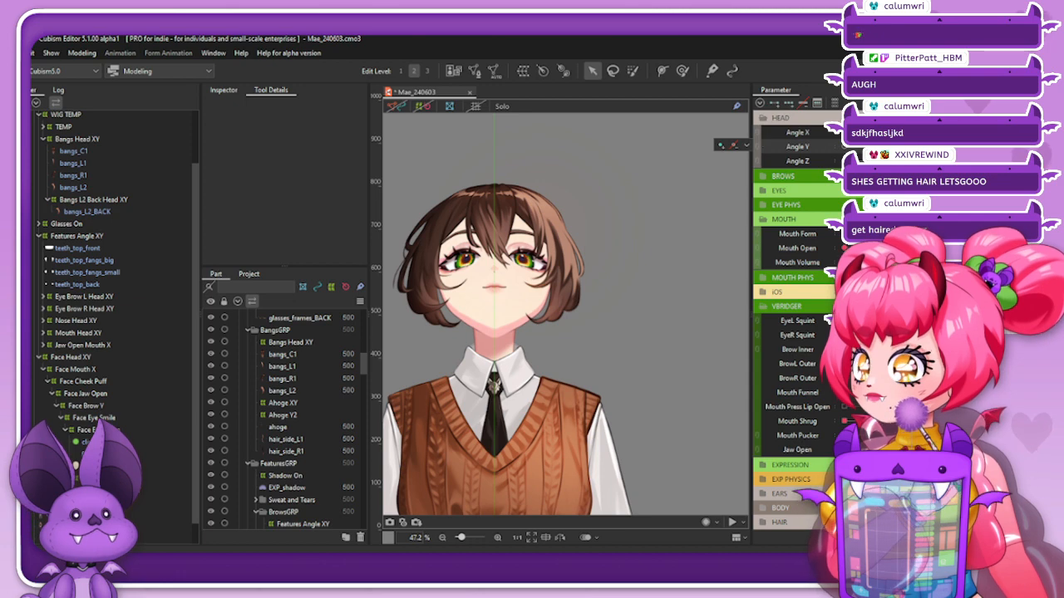
Raise the top edge of the Bangs Head XY deformer slightly at the front-facing raised pose and check the bangs across Angle X and Angle Y
click(79, 139)
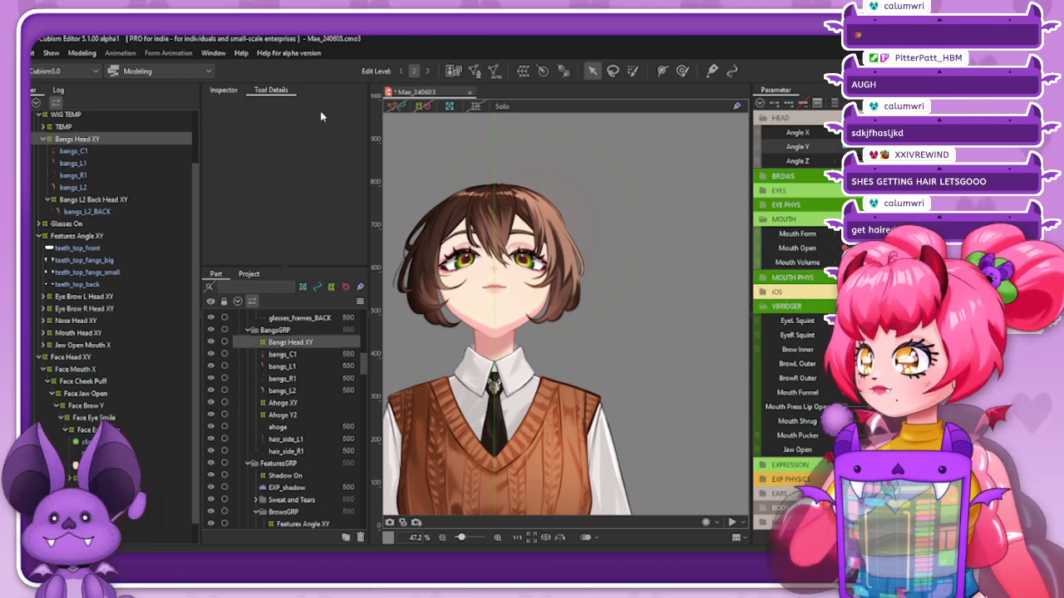
click(421, 106)
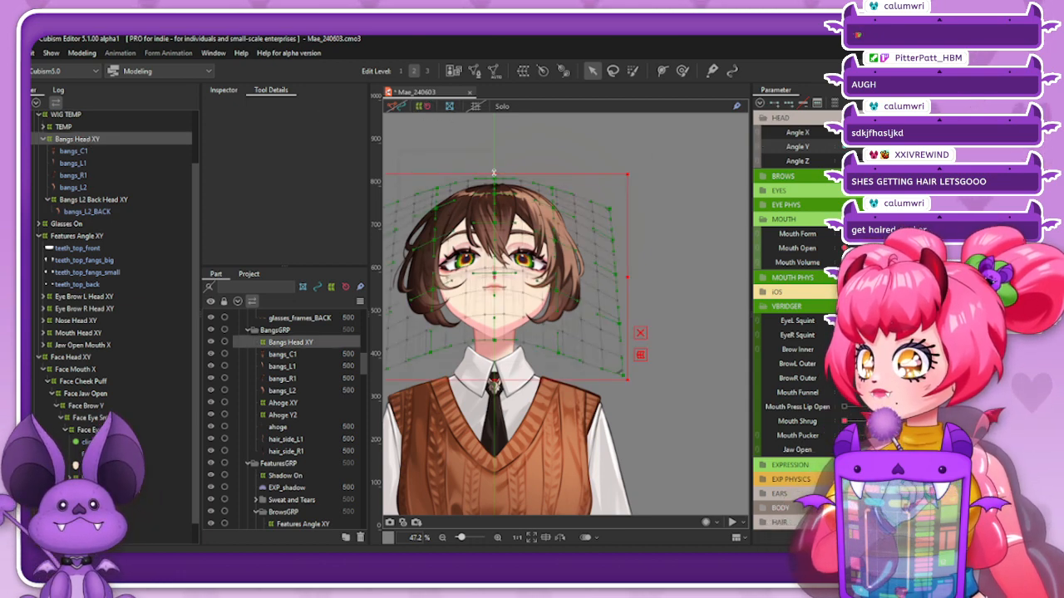
drag(494, 173, 492, 170)
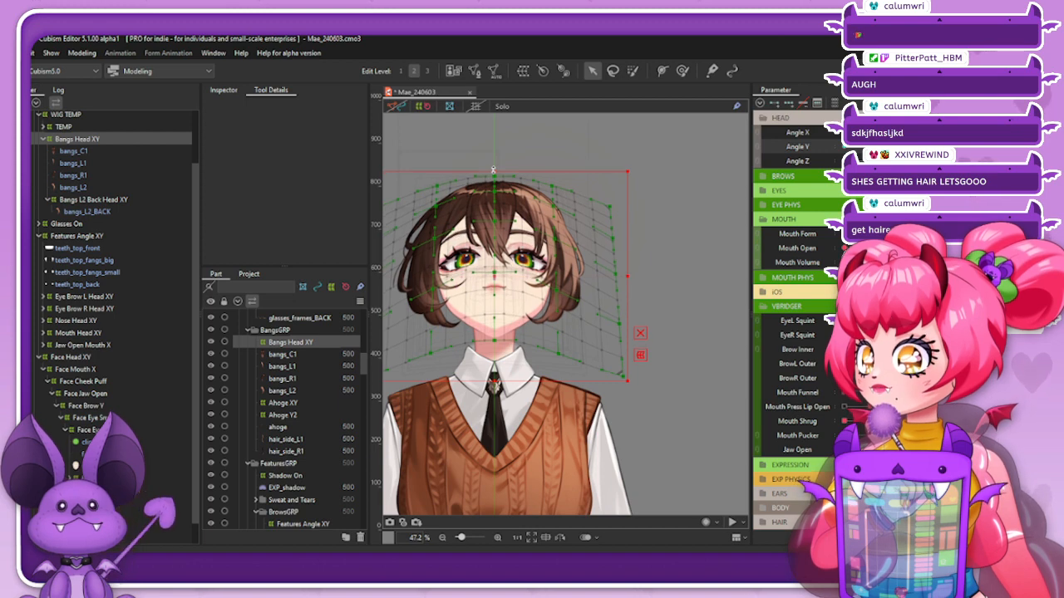
click(645, 112)
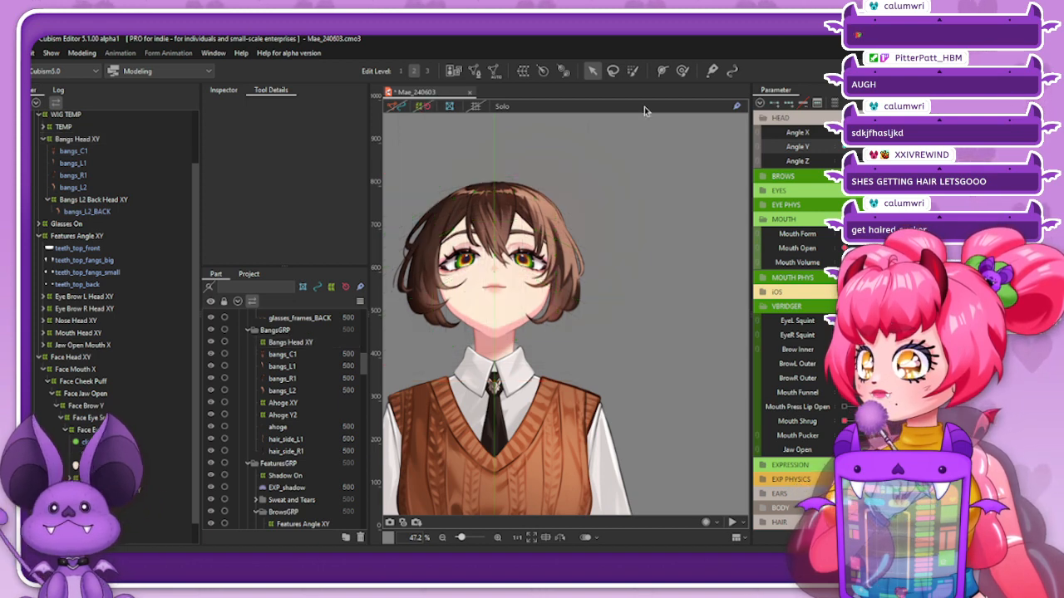
drag(939, 147, 910, 147)
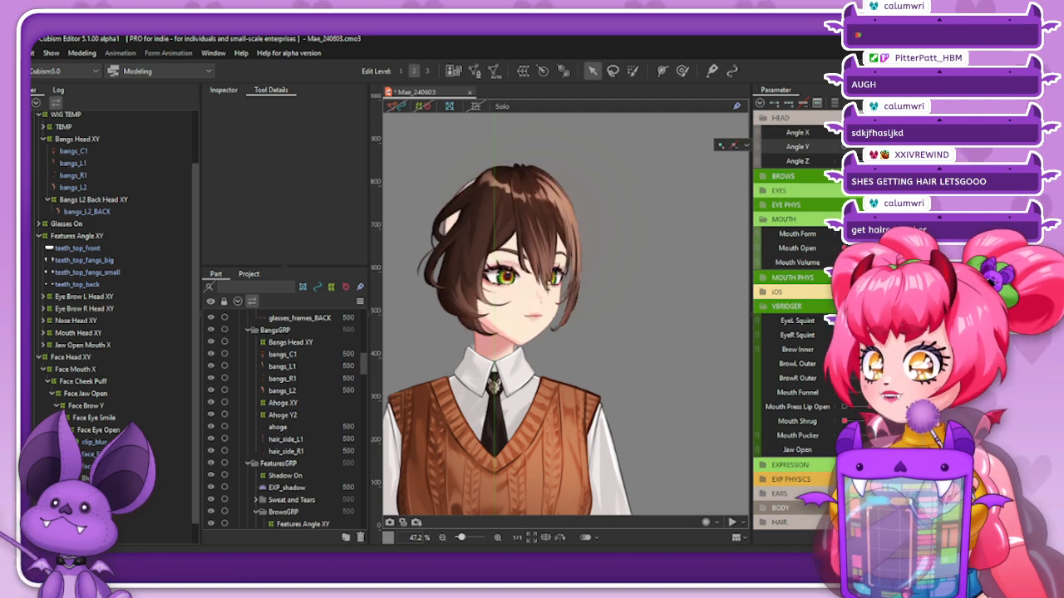
click(910, 132)
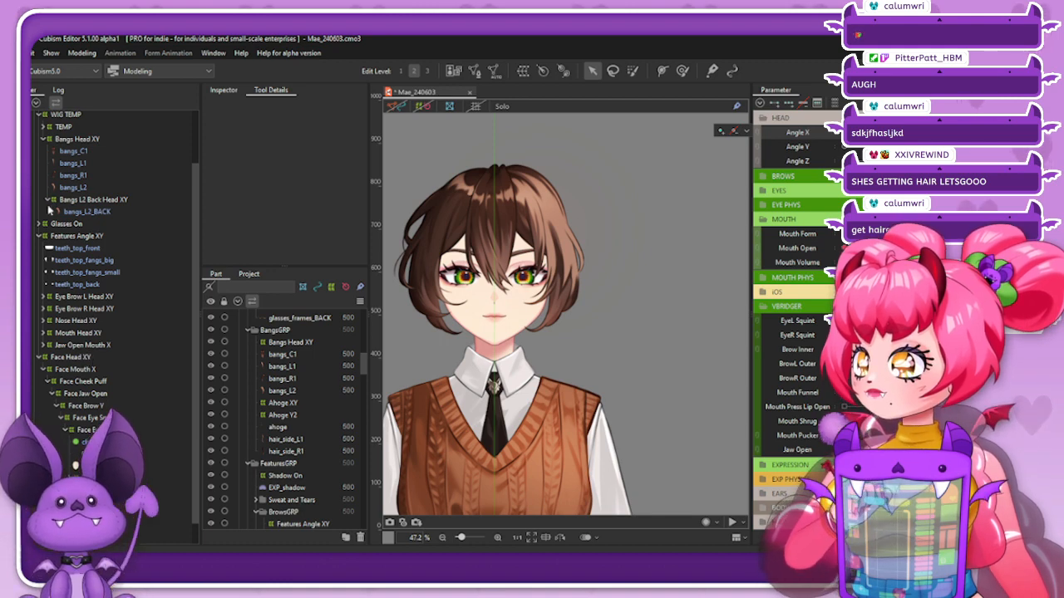
Collapse the TEMP and WIG TEMP deformer groups and hide the hair through its parameter
click(44, 127)
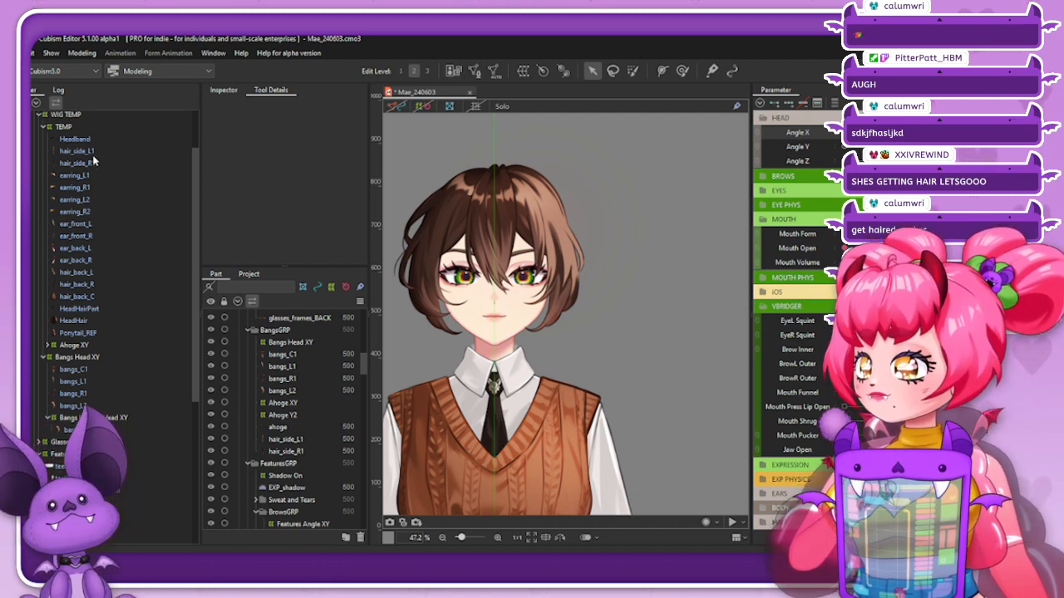
click(41, 127)
click(39, 116)
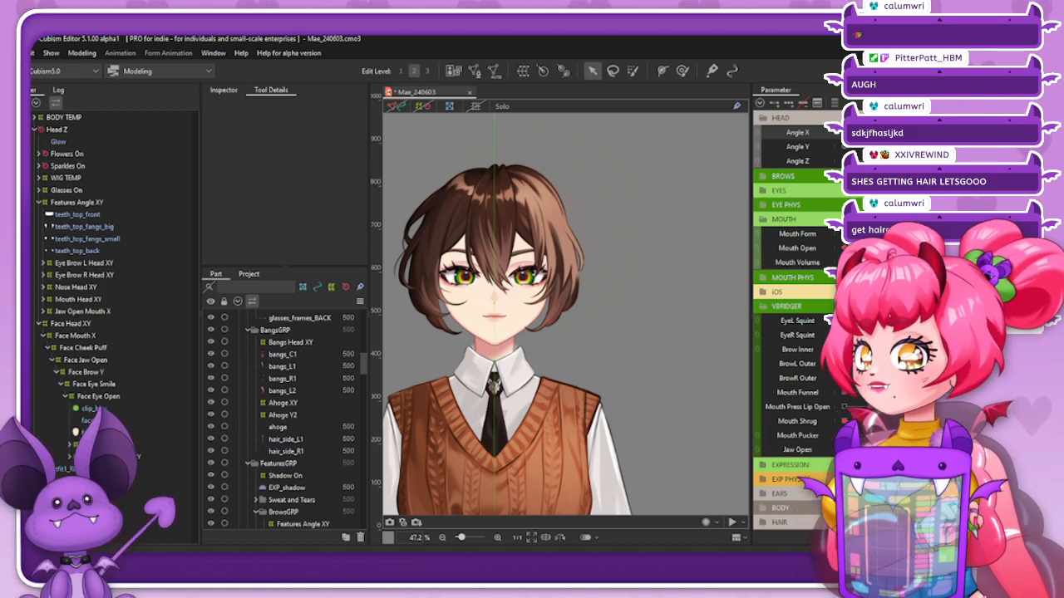
scroll(797, 333, down, 5)
click(896, 417)
scroll(798, 415, up, 5)
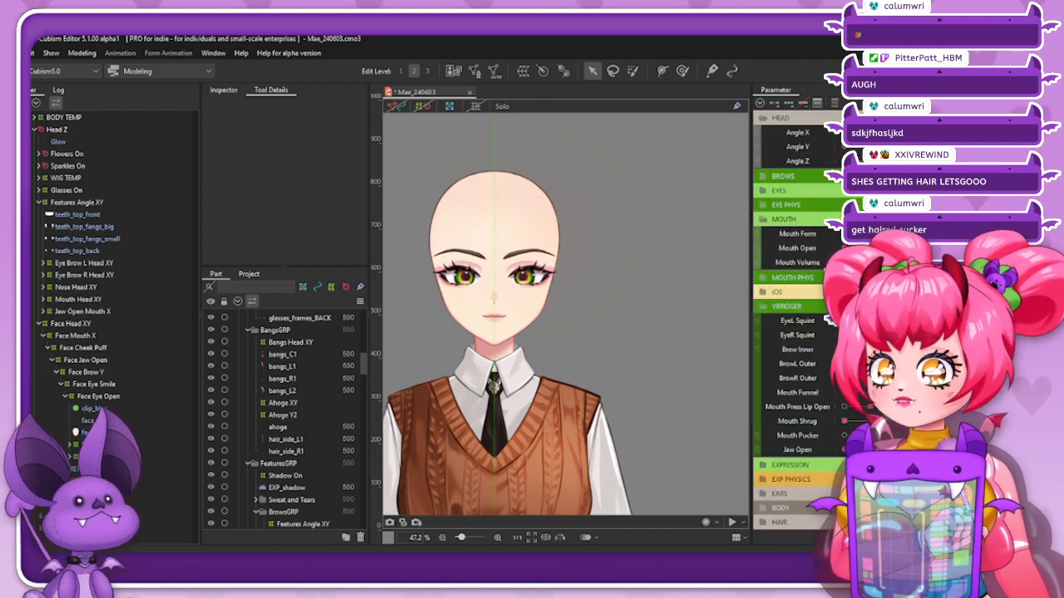
Adjust the Features Angle XY deformer at the turned, lowered head pose with the Deform Brush at a 430.1 px brush size
drag(870, 132, 896, 133)
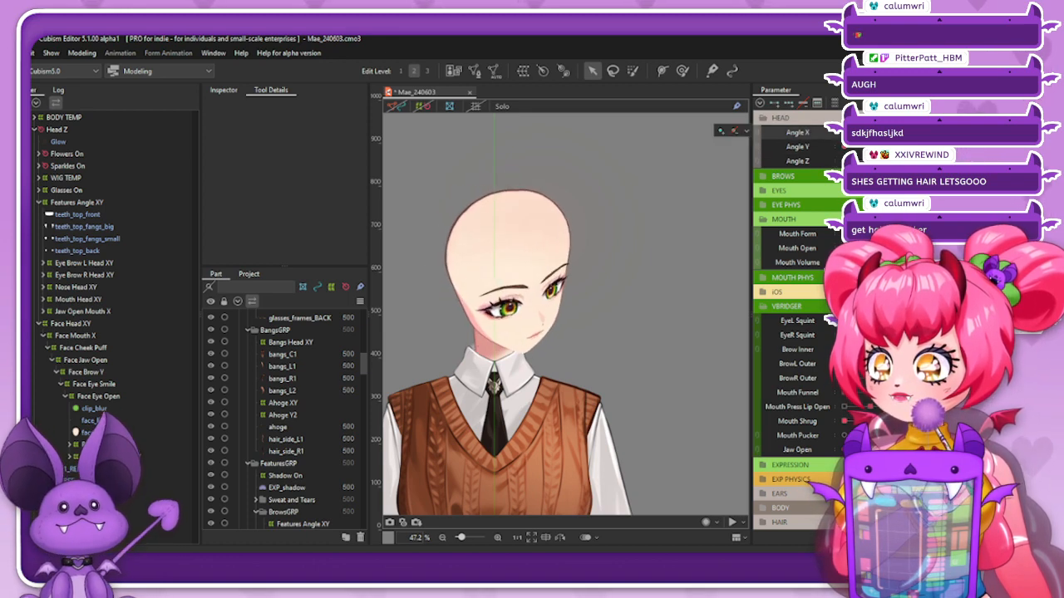
click(87, 204)
scroll(458, 307, up, 2)
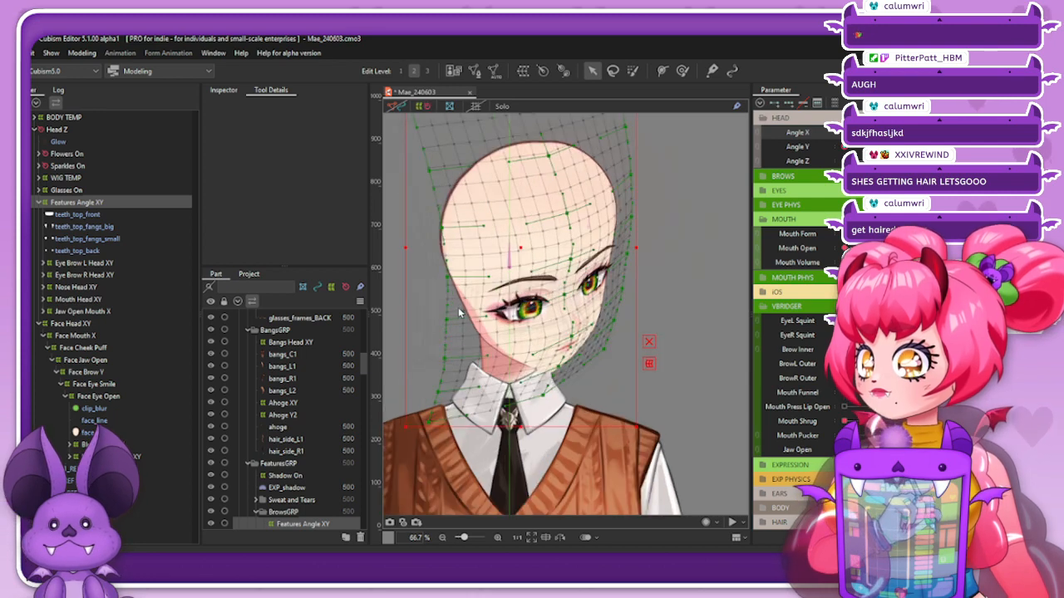
click(682, 71)
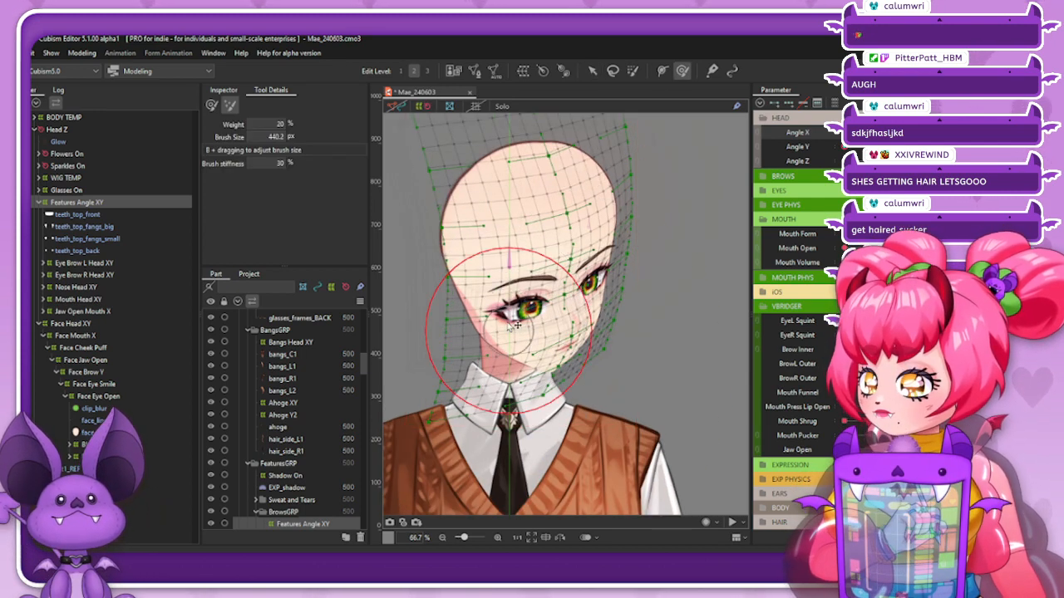
drag(508, 331, 497, 329)
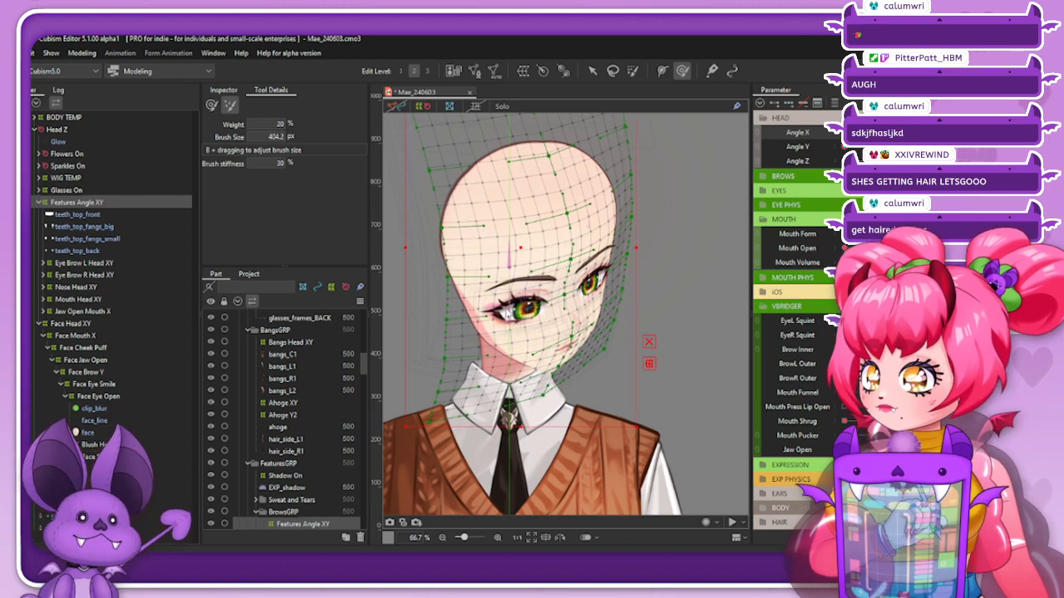
click(212, 105)
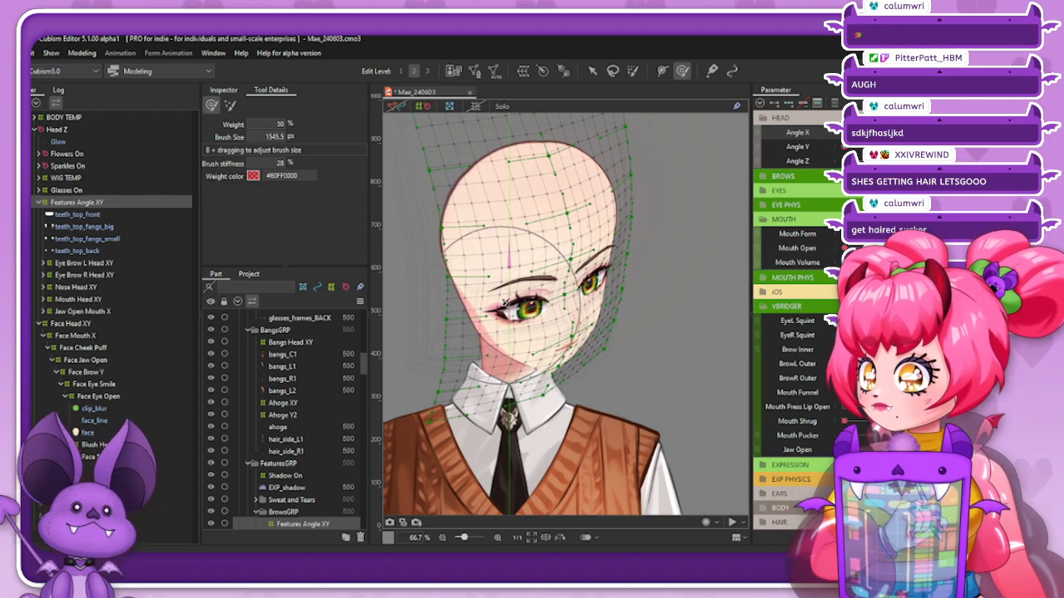
mouse_move(614, 399)
mouse_down()
mouse_move(536, 291)
mouse_move(516, 320)
mouse_move(532, 318)
mouse_move(506, 315)
mouse_move(520, 342)
mouse_up()
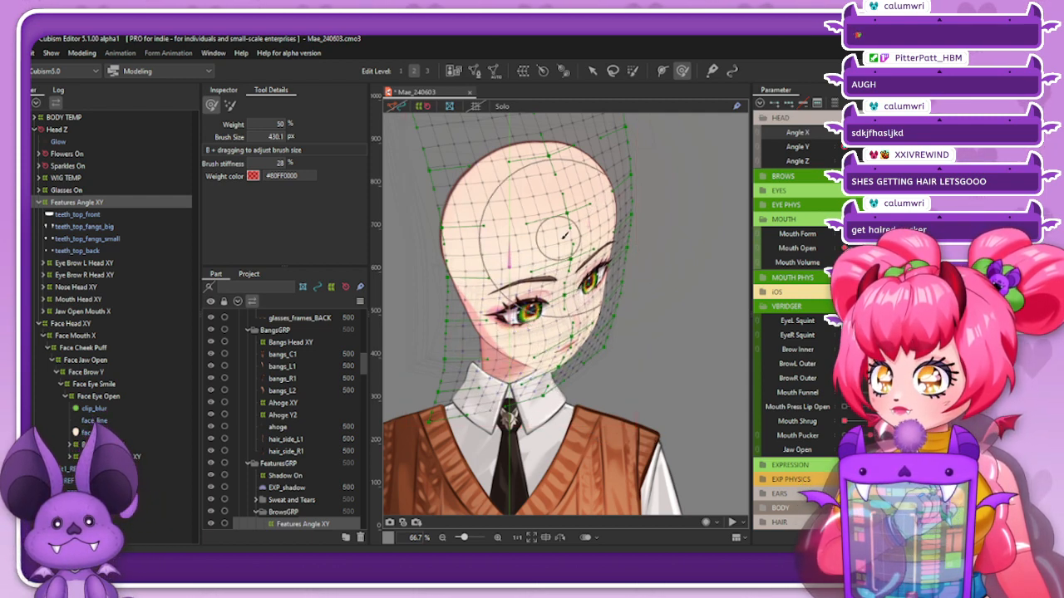
Pose the head turned and raised, then reflect the Features Angle XY motion vertically for Angle X at 30
mouse_move(870, 143)
mouse_down()
mouse_move(896, 149)
mouse_move(897, 131)
mouse_up()
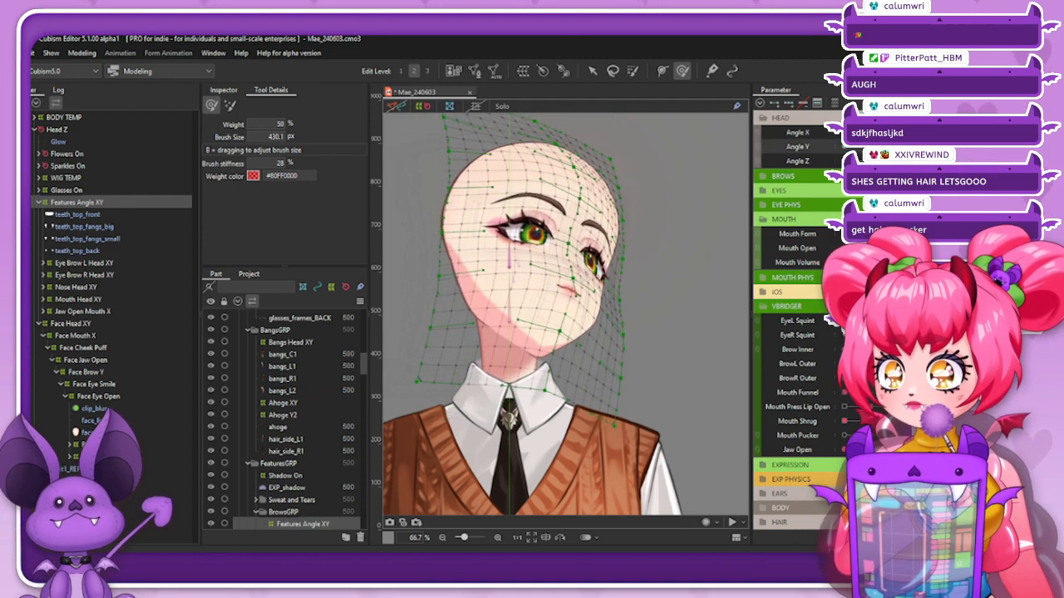
click(797, 132)
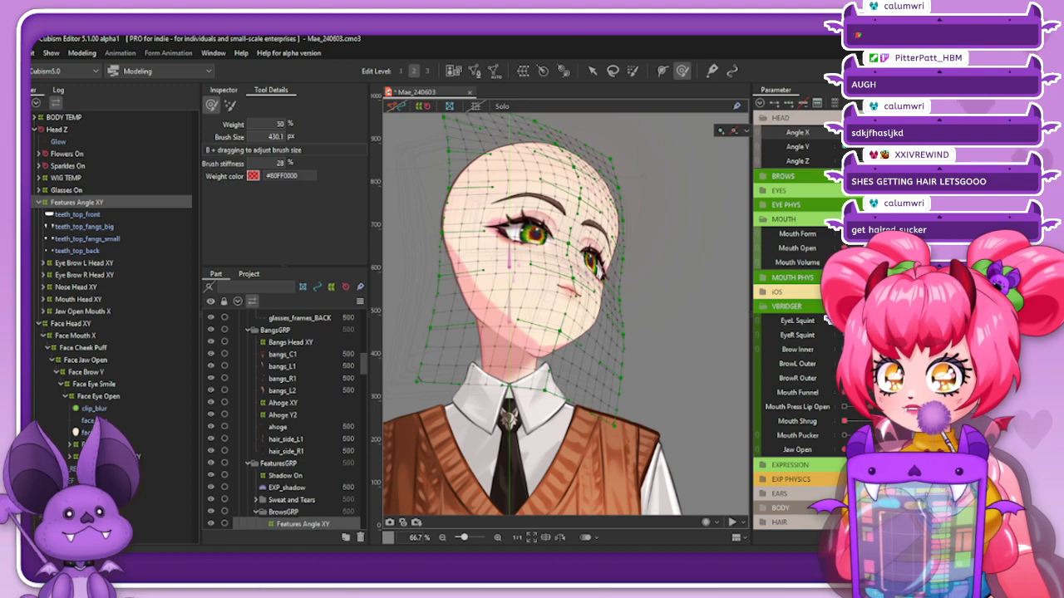
click(981, 103)
click(831, 227)
click(445, 314)
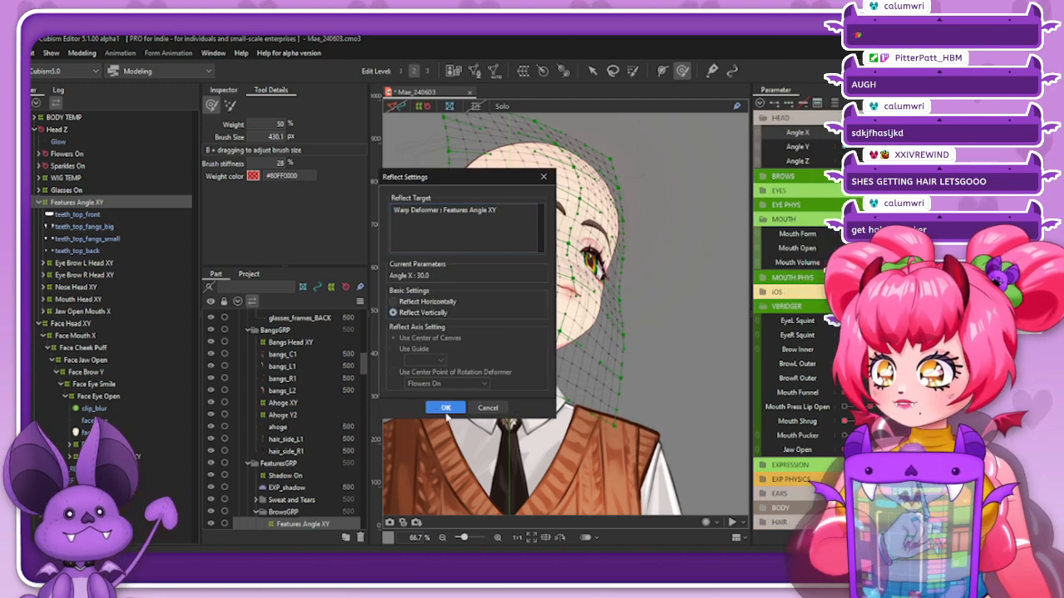
click(447, 408)
Reflect the Features Angle XY motion for Angle Y and check the face at the turned, lowered pose
mouse_move(897, 132)
mouse_down()
mouse_move(897, 161)
mouse_move(896, 131)
mouse_up()
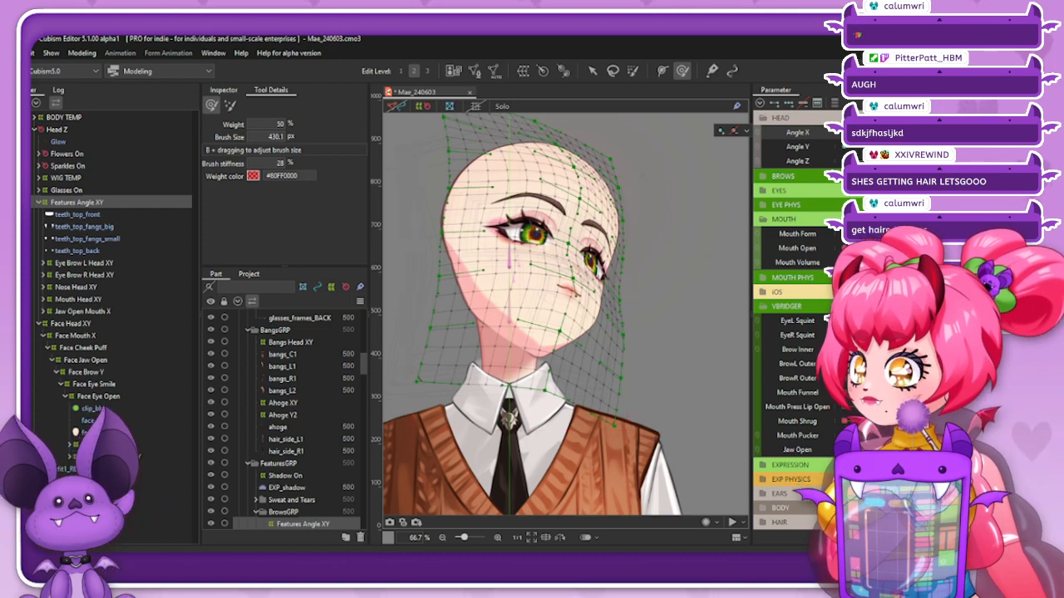
mouse_move(896, 133)
mouse_down()
mouse_move(838, 150)
mouse_move(897, 134)
mouse_up()
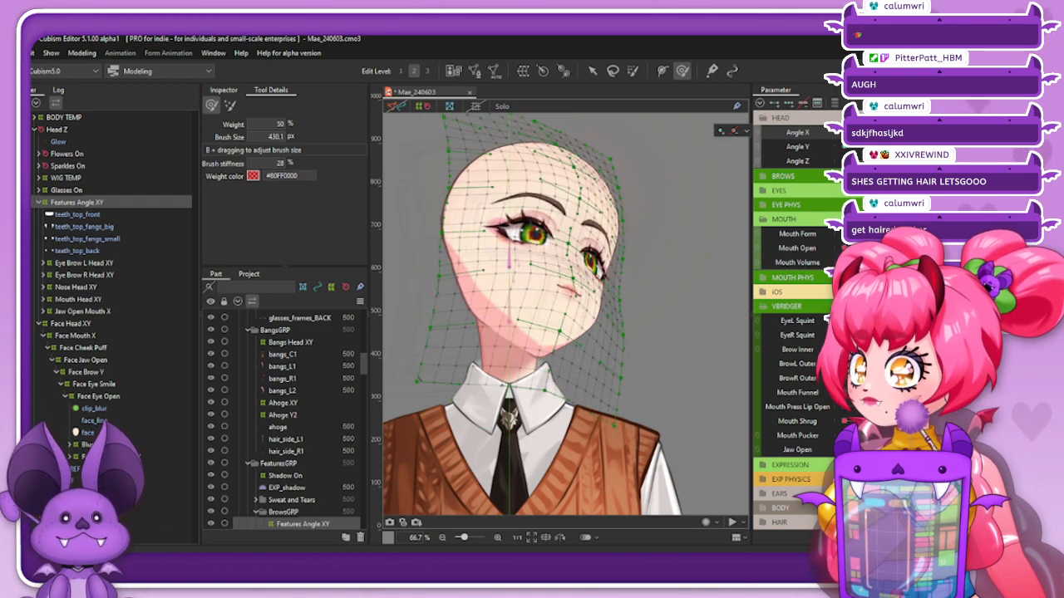
click(921, 103)
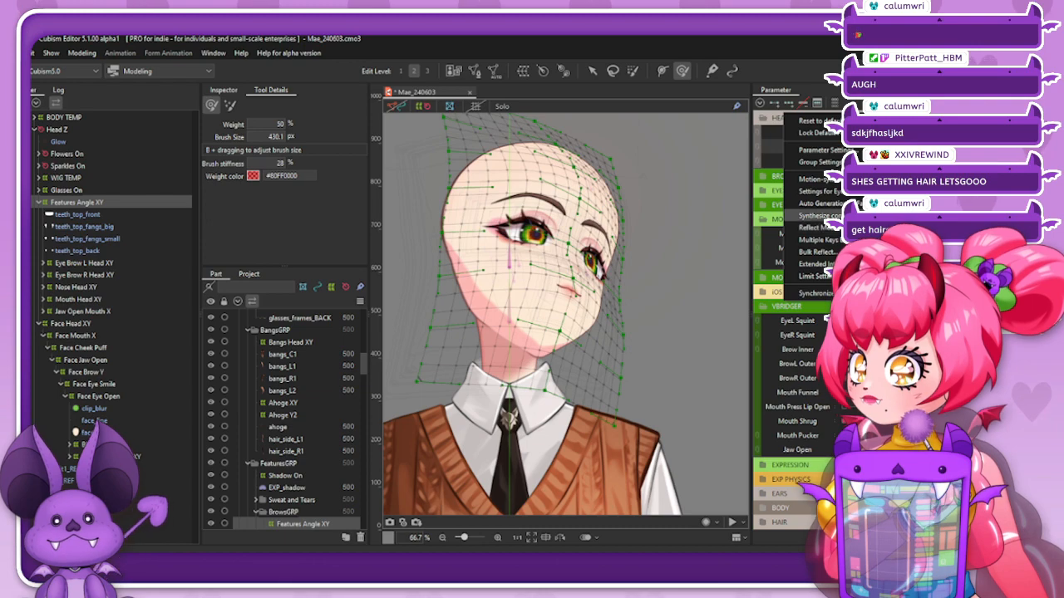
click(810, 228)
click(445, 407)
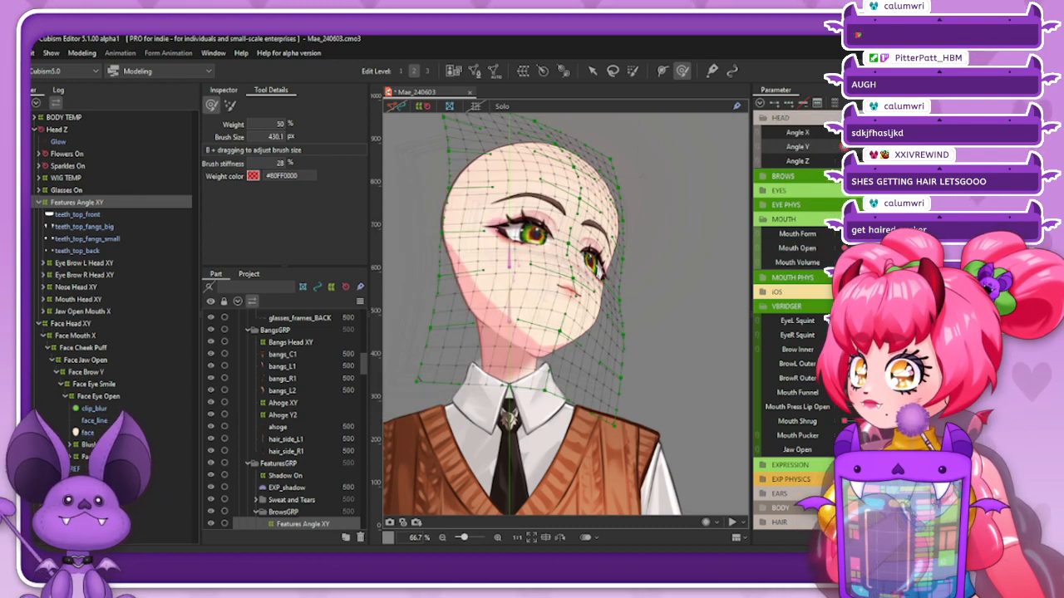
click(896, 153)
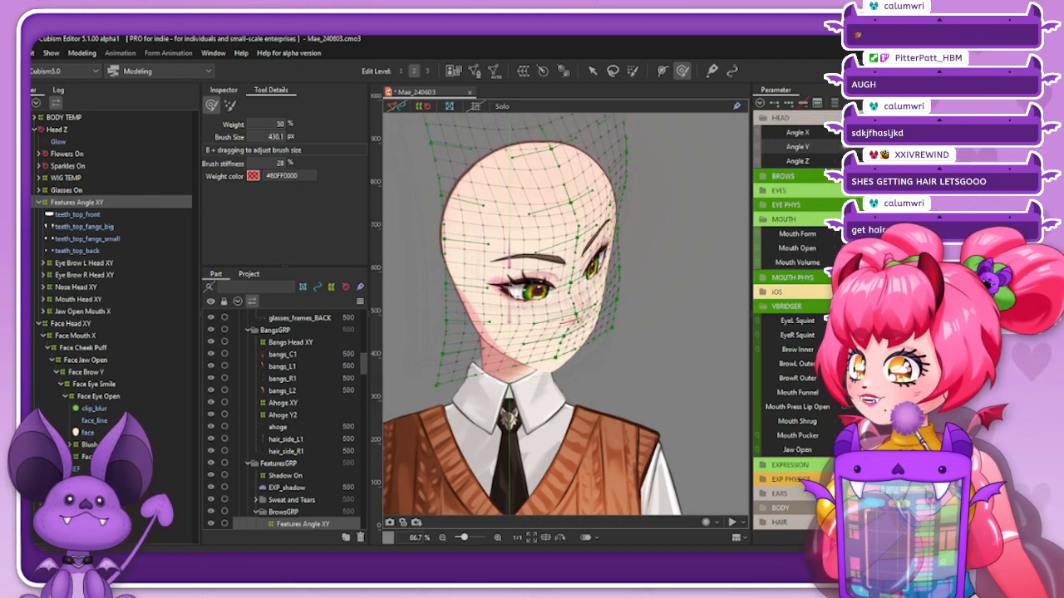
Move the whole Features Angle XY deformer down the face at the turned, lowered head pose and deselect it
mouse_move(896, 153)
mouse_down()
mouse_move(859, 147)
mouse_move(897, 153)
mouse_up()
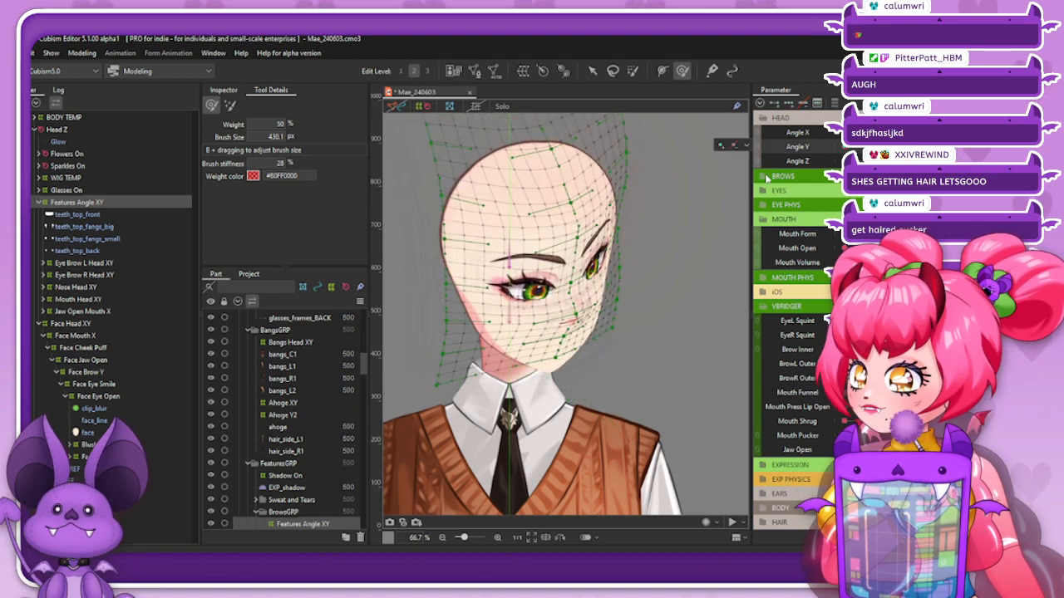
click(591, 70)
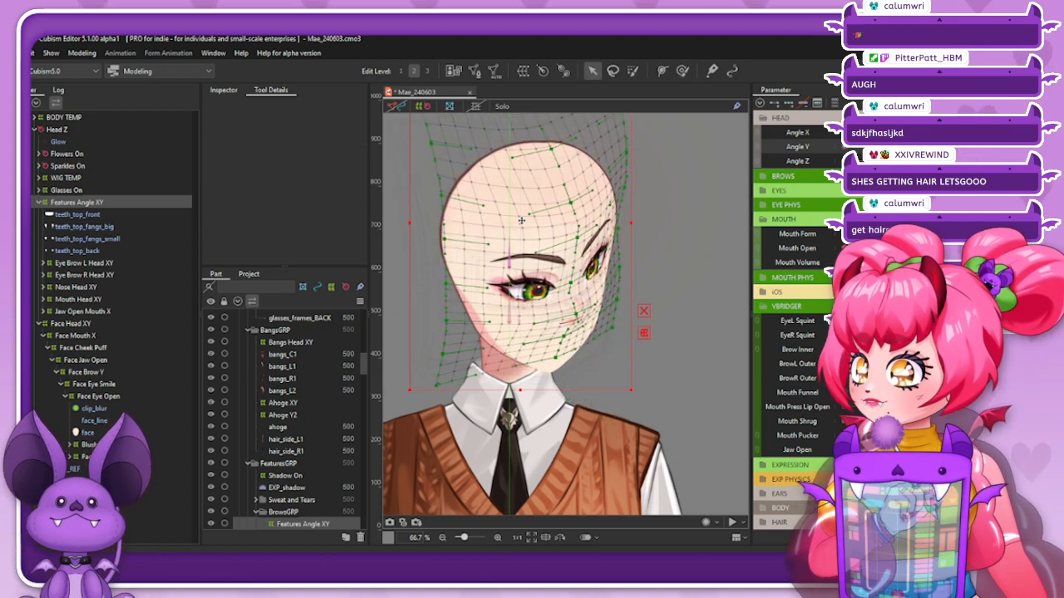
drag(521, 220, 518, 248)
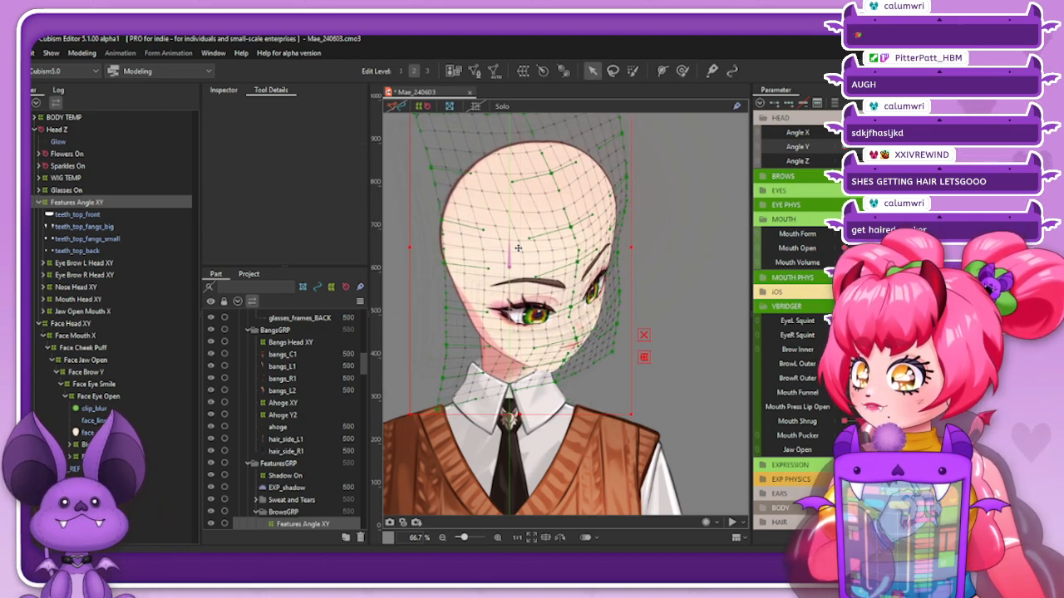
click(429, 108)
scroll(629, 382, down, 2)
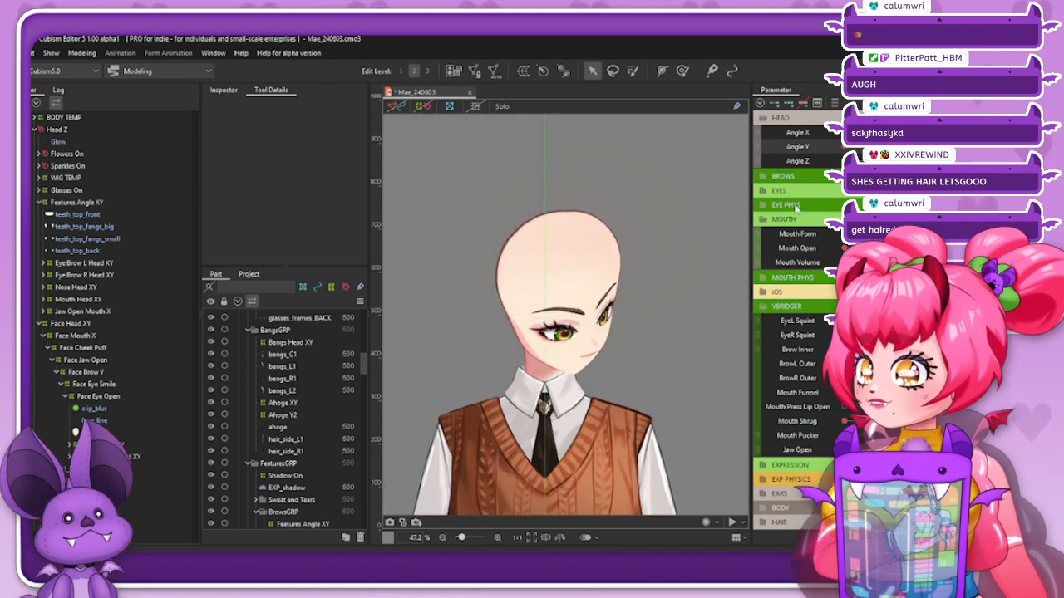
Undo the last two changes and set the head to the turned, raised pose
drag(847, 147, 918, 146)
key(ctrl+z)
key(ctrl+z)
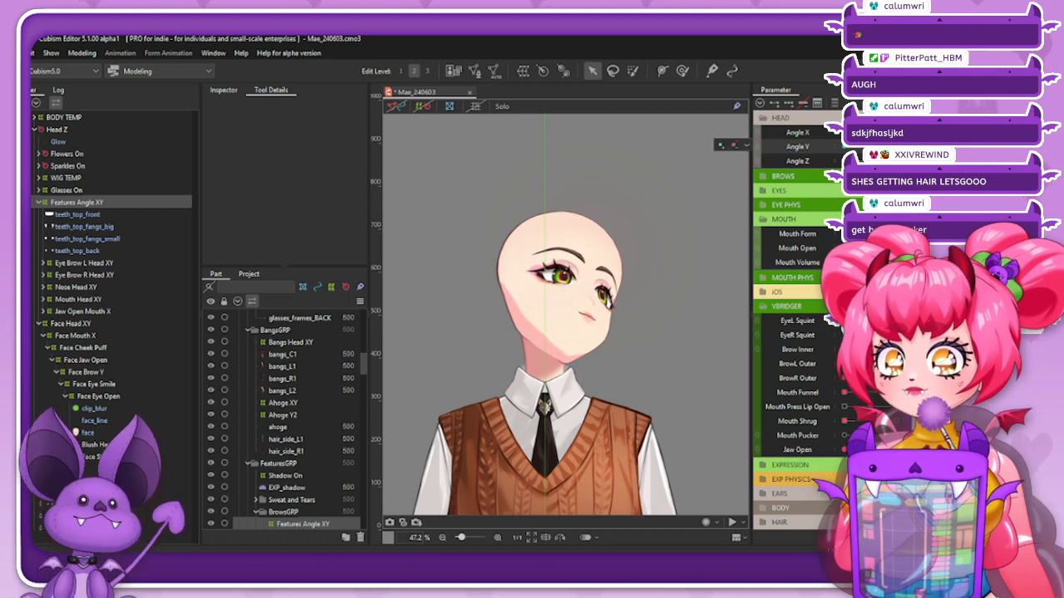
click(914, 147)
mouse_move(972, 132)
mouse_down()
mouse_move(914, 132)
mouse_move(964, 132)
mouse_move(915, 132)
mouse_move(968, 146)
mouse_move(964, 132)
mouse_move(948, 146)
mouse_move(968, 146)
mouse_up()
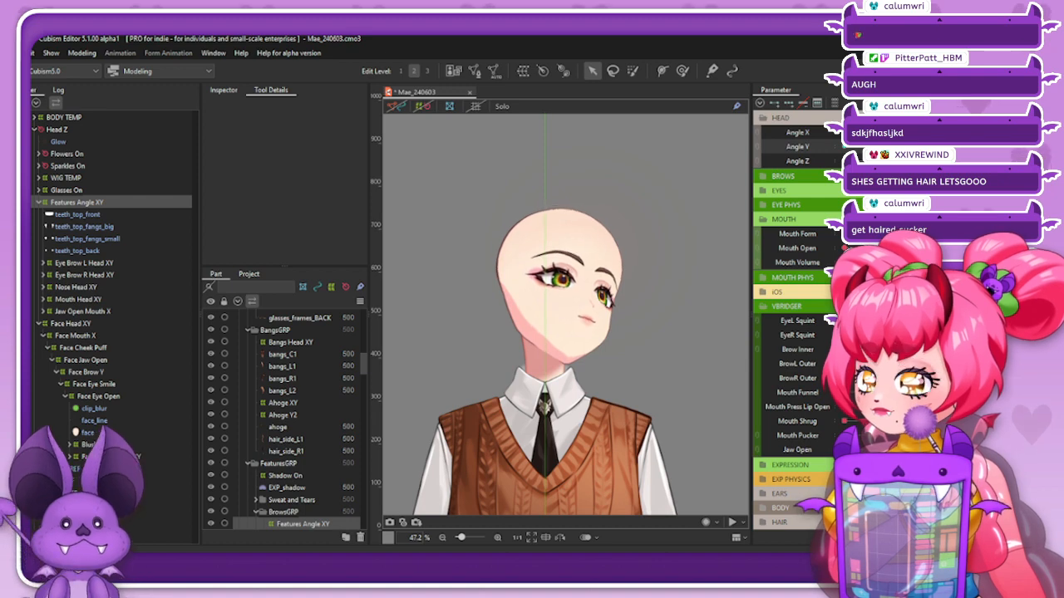
mouse_move(797, 146)
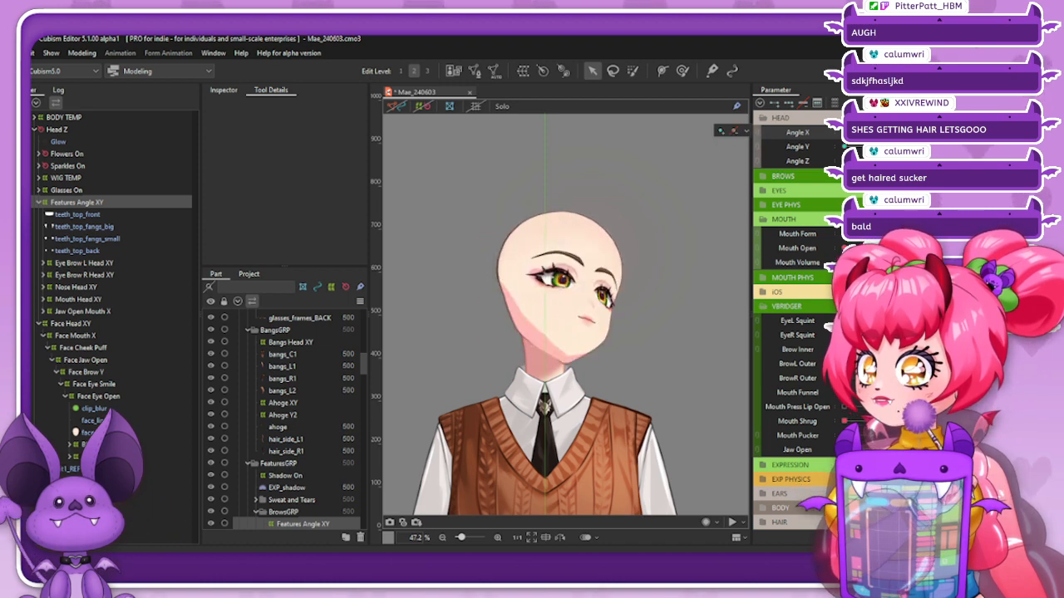
Reflect the Features Angle XY motion vertically for Angle X at 30
click(856, 103)
click(818, 227)
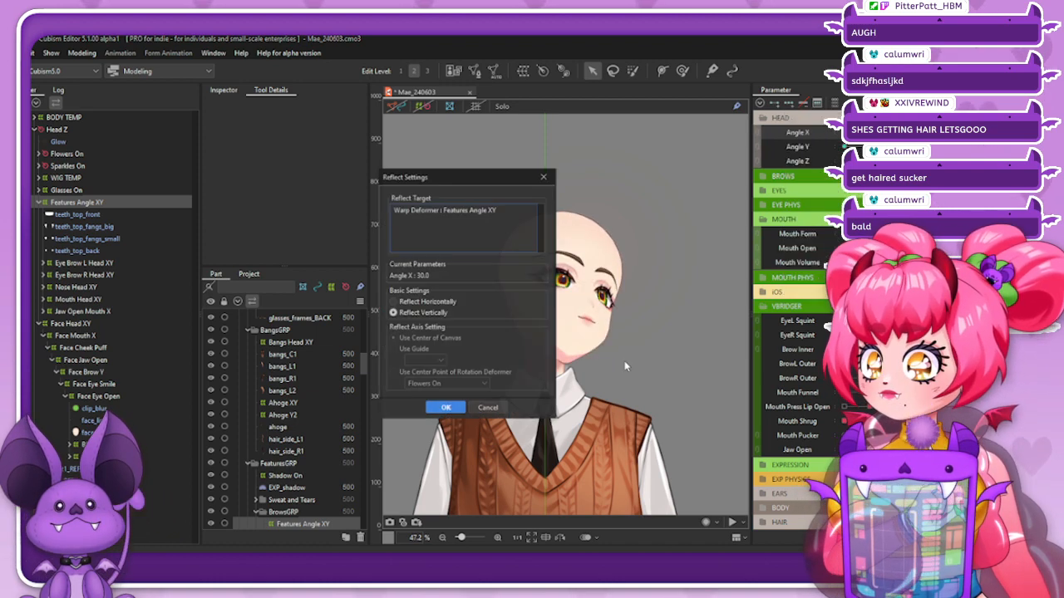
click(434, 410)
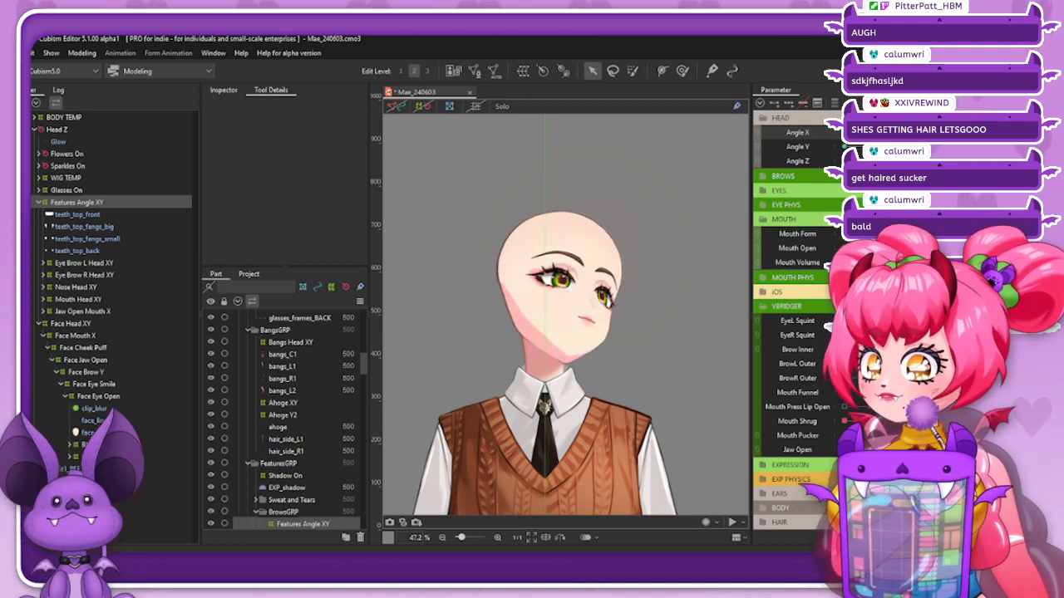
Reflect the Features Angle XY motion horizontally for Angle X at 30
click(856, 103)
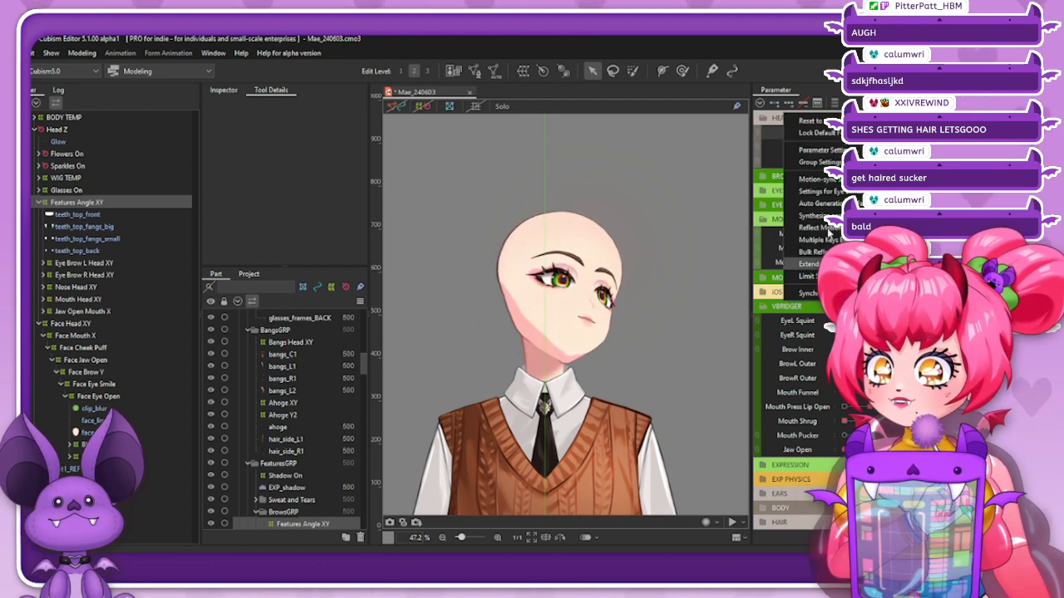
click(821, 228)
click(420, 302)
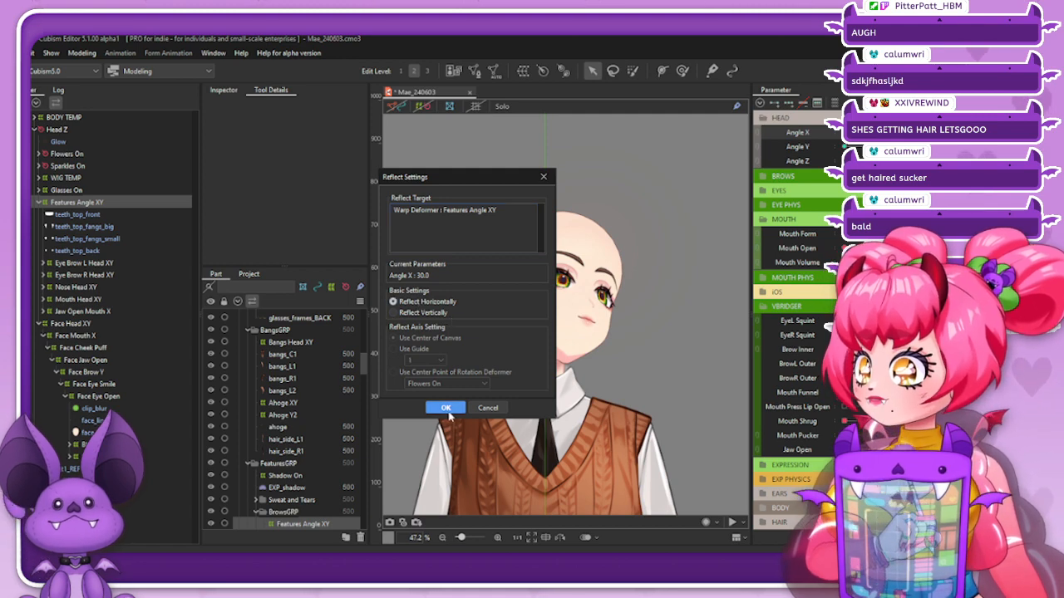
click(443, 407)
Readjust the head pose, repeat the horizontal Features Angle XY reflection at Angle X 30, and check the face at the front and turned poses
drag(841, 145, 893, 144)
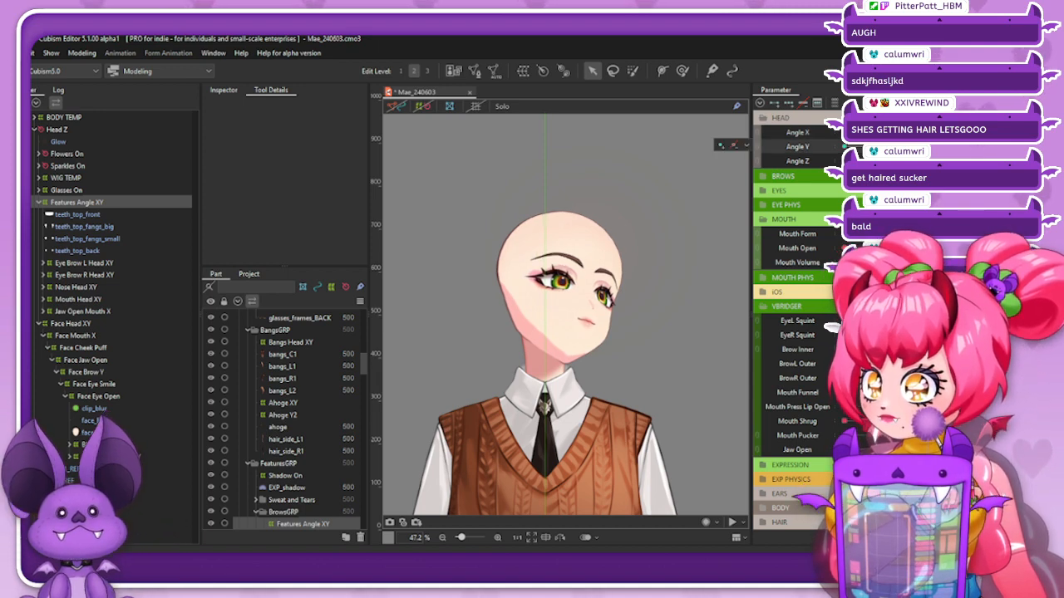
click(831, 132)
click(913, 103)
click(848, 227)
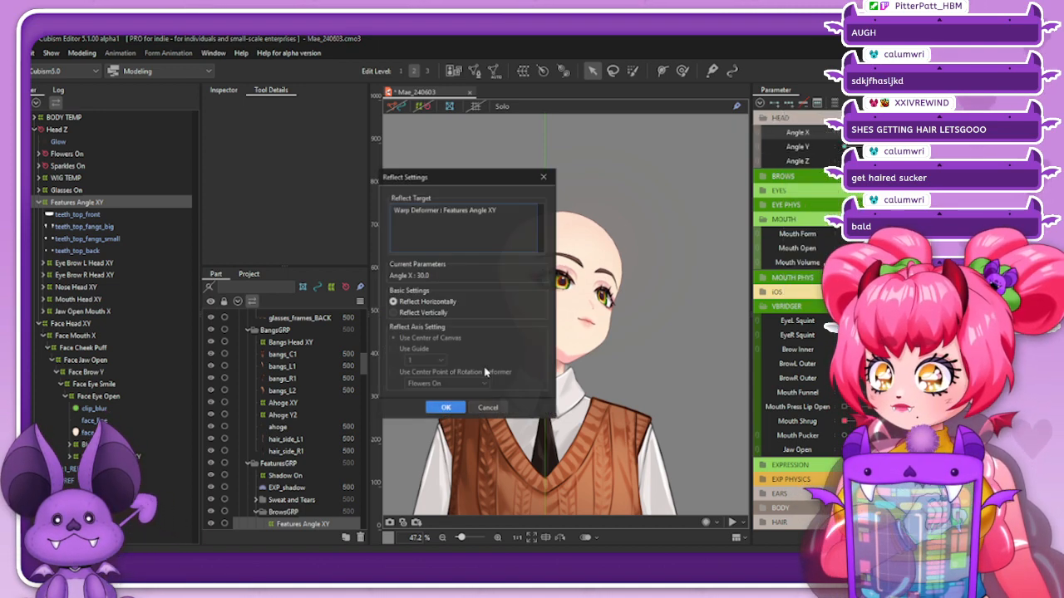
click(432, 408)
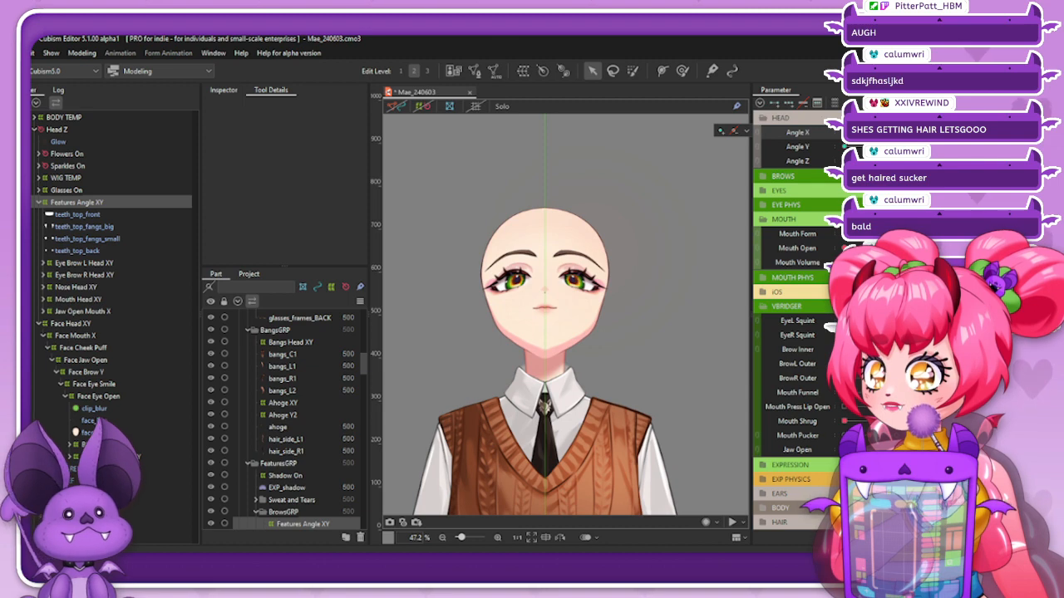
click(877, 146)
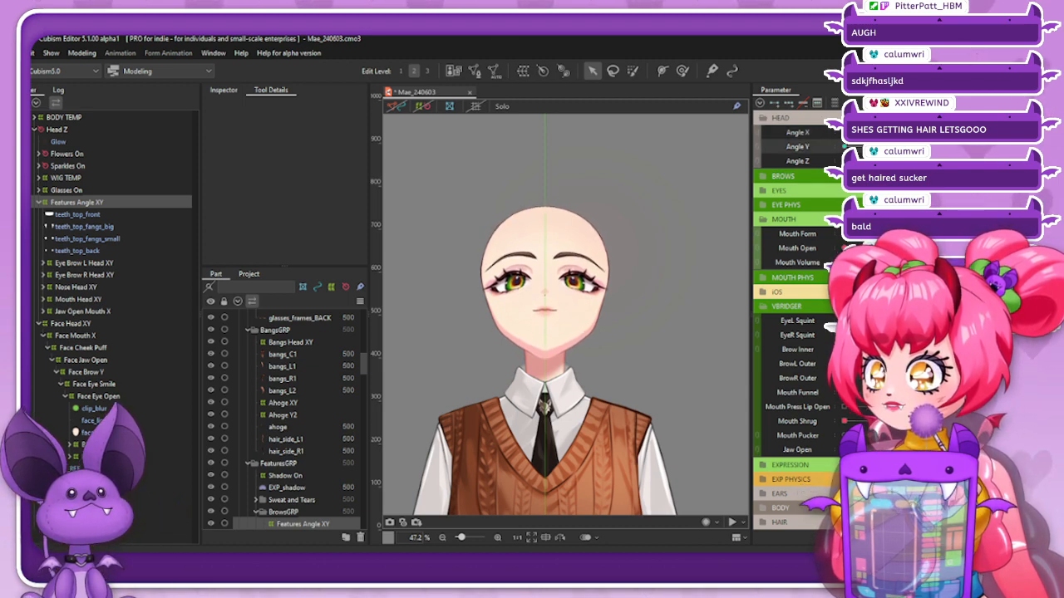
click(911, 135)
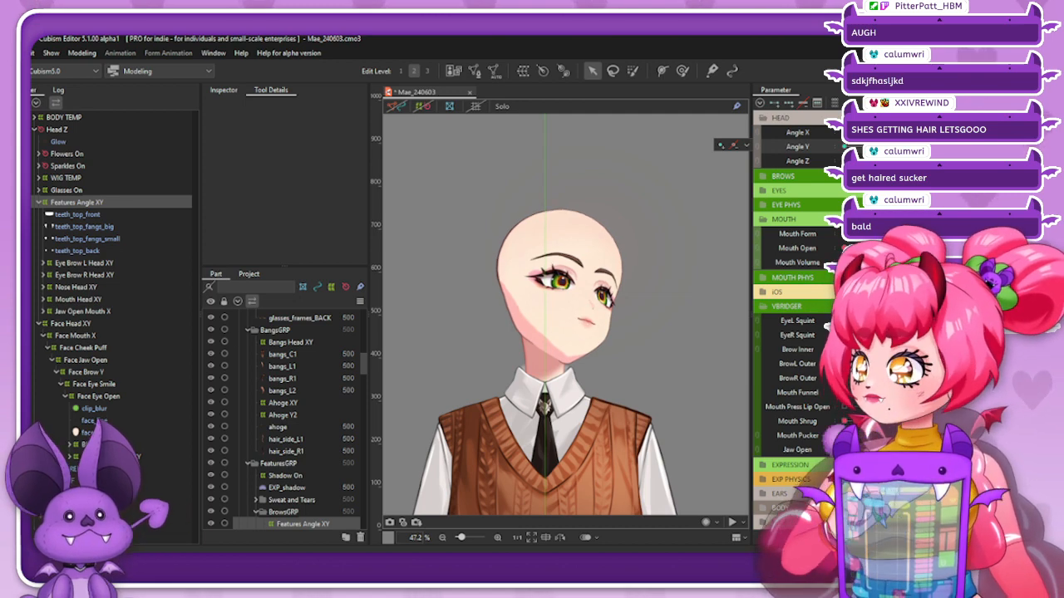
Change the Angle Y key at 27 to 30 for the Features Angle XY, Nose Head XY and Face Head XY deformers
click(95, 324)
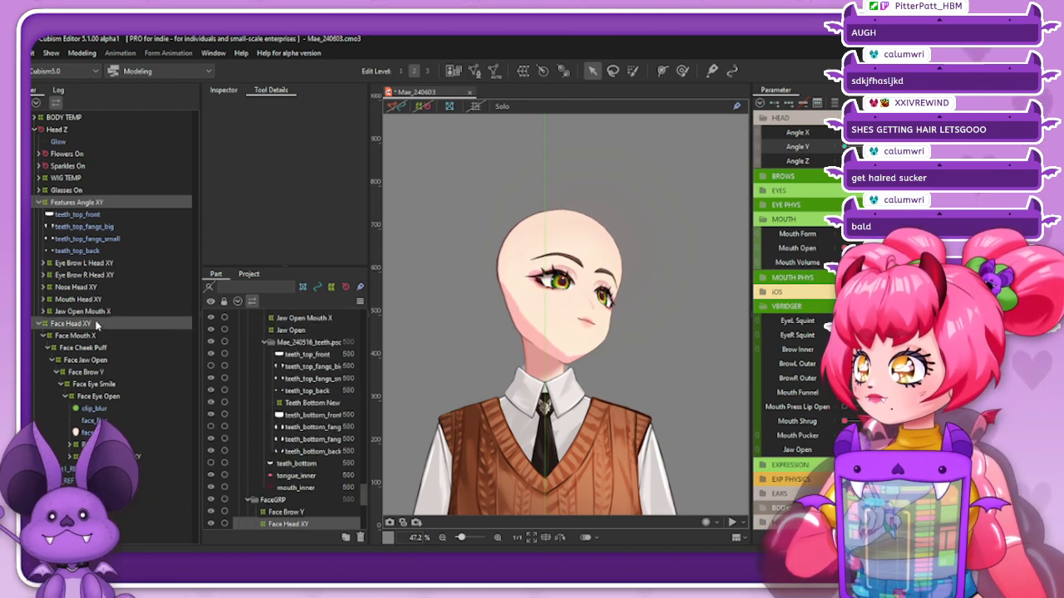
ctrl+click(99, 288)
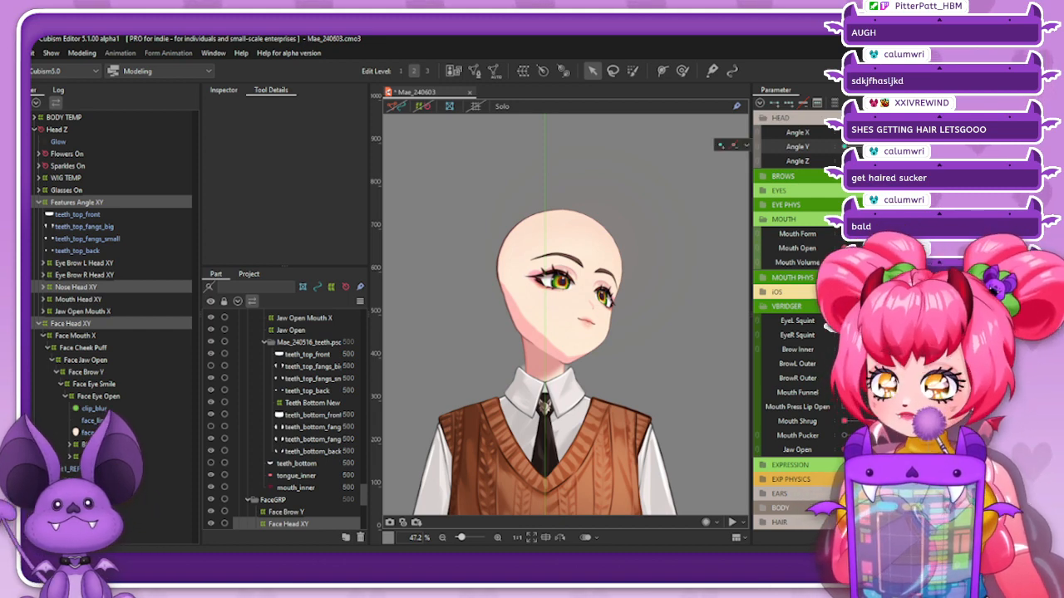
click(726, 147)
click(734, 147)
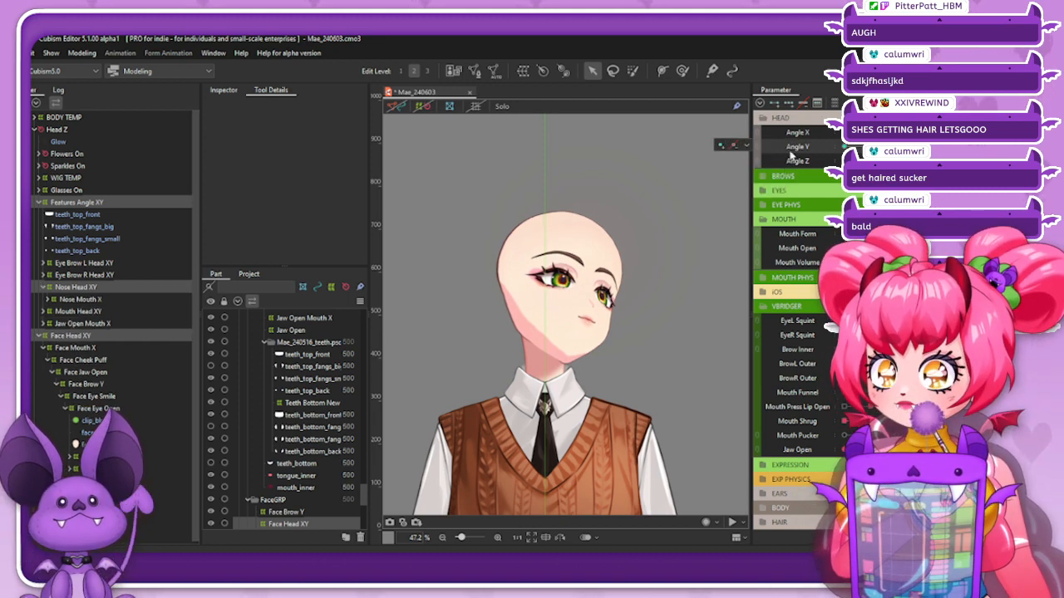
click(788, 151)
click(734, 146)
click(789, 151)
click(981, 146)
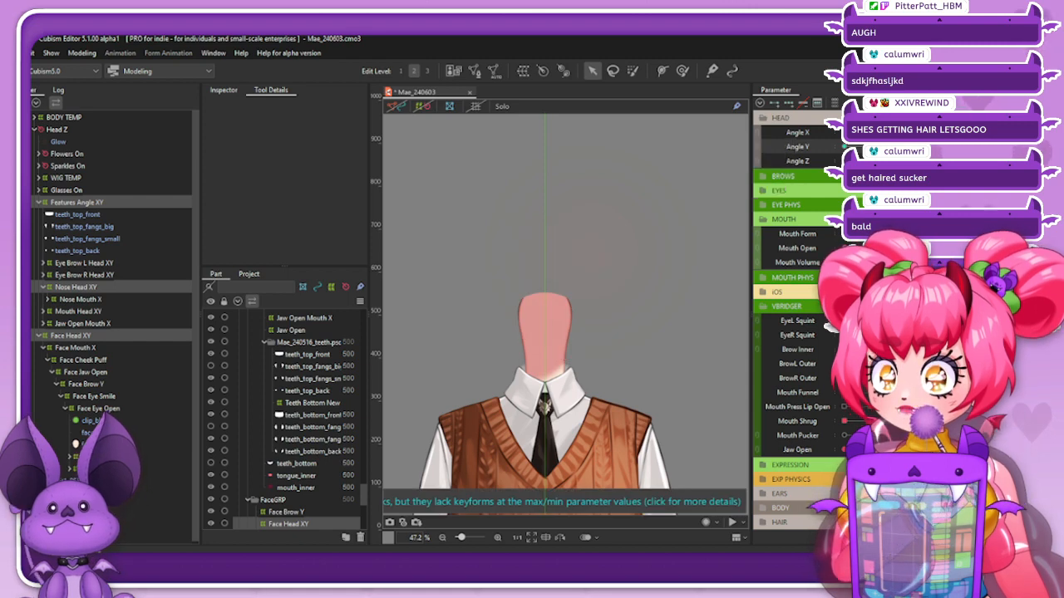
click(789, 152)
click(762, 174)
double_click(497, 283)
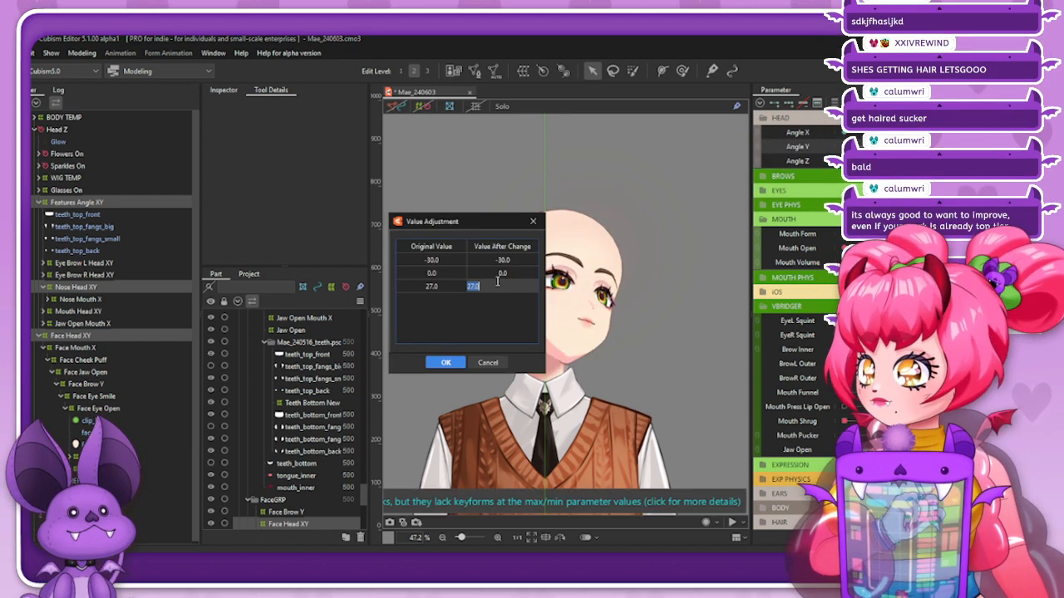
text(30)
key(Return)
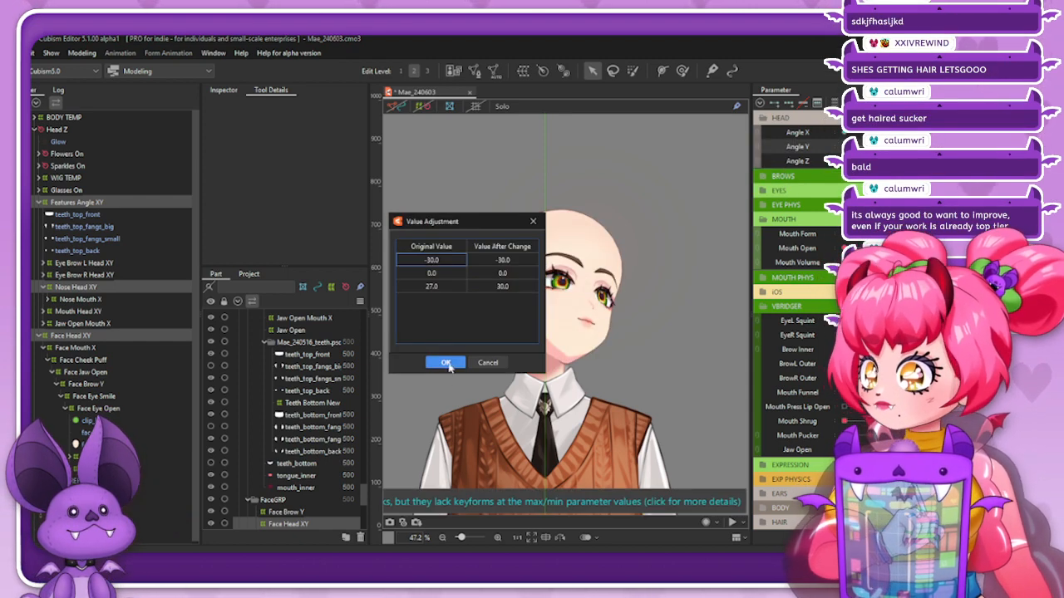
click(445, 363)
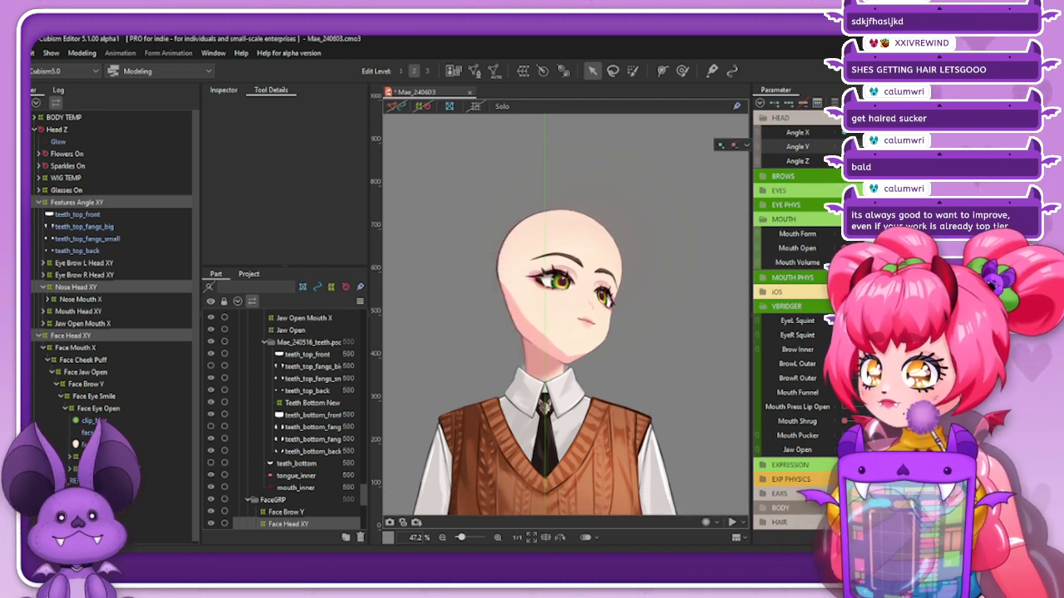
Select only the Features Angle XY deformer at the turned, raised pose and reflect its motion for Angle X
mouse_move(917, 132)
mouse_down()
mouse_move(844, 132)
mouse_move(917, 132)
mouse_up()
click(133, 202)
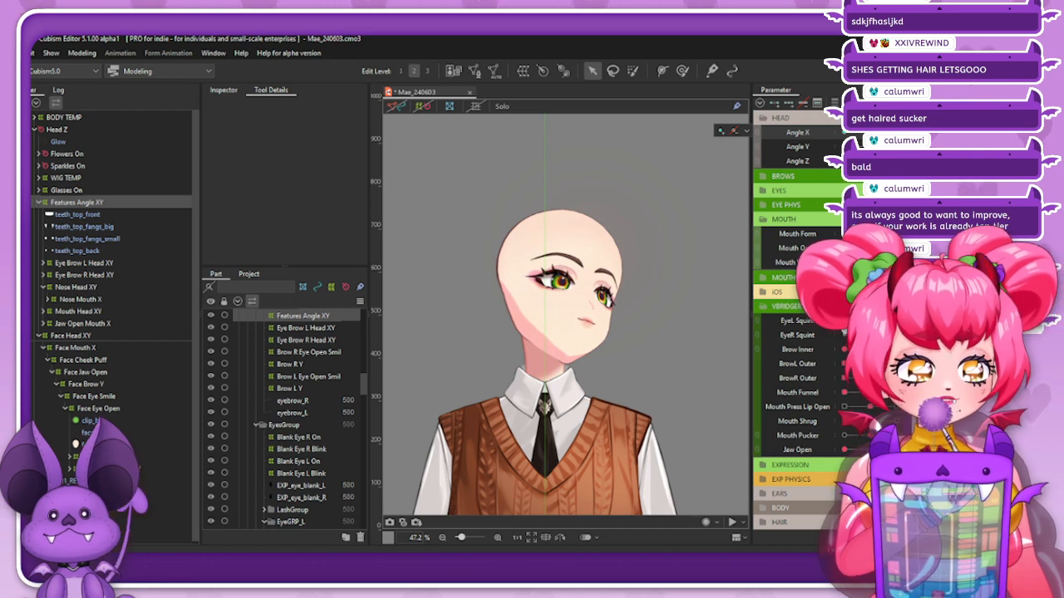
click(944, 103)
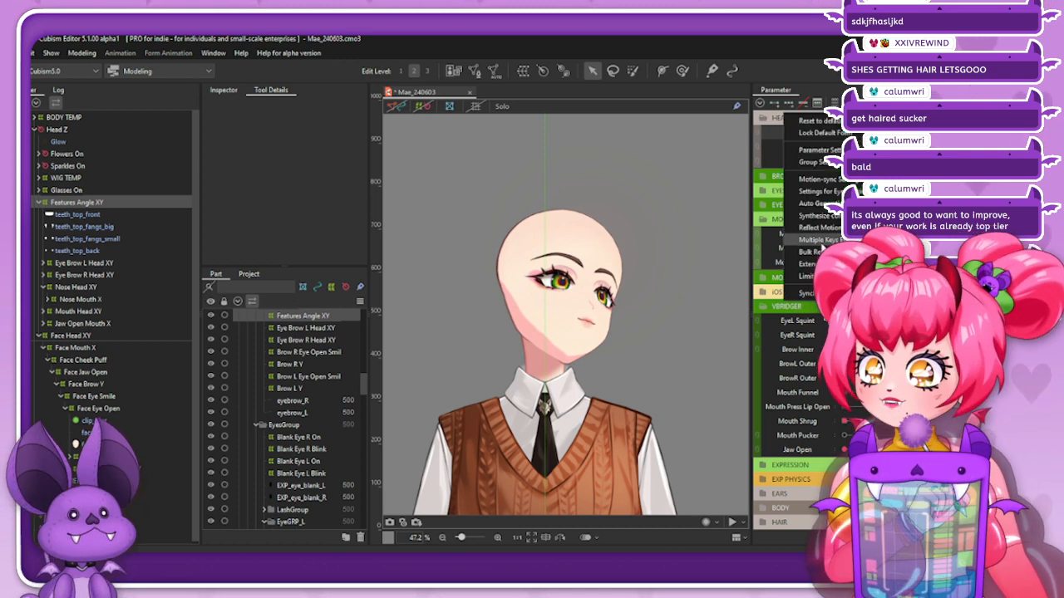
click(823, 229)
click(442, 407)
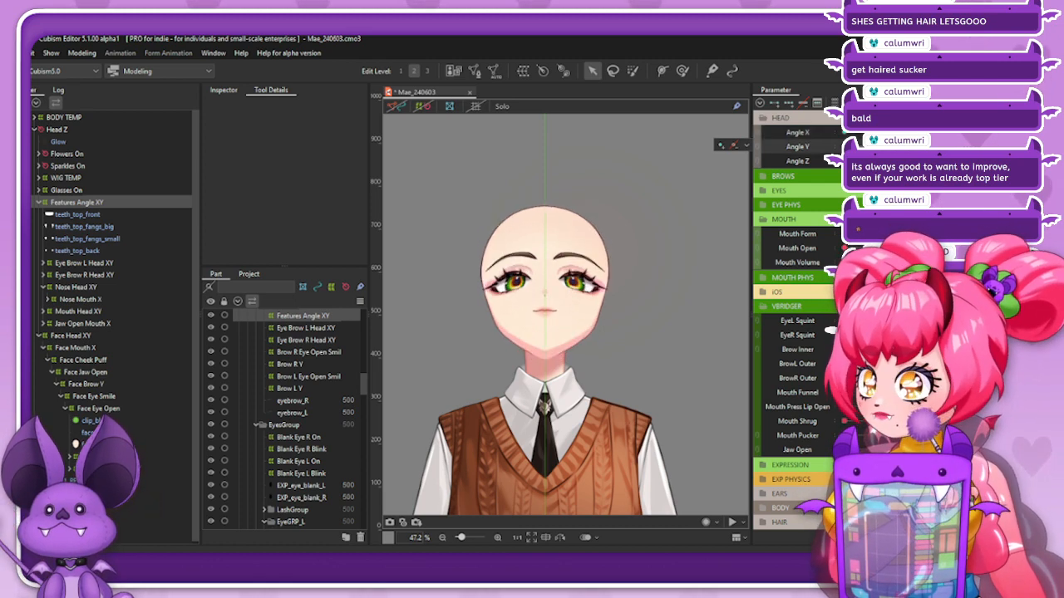
Paste the copied form onto the Features Angle XY deformer at the front-facing pose, adjusting the blend compatibility
key(ctrl+shift+v)
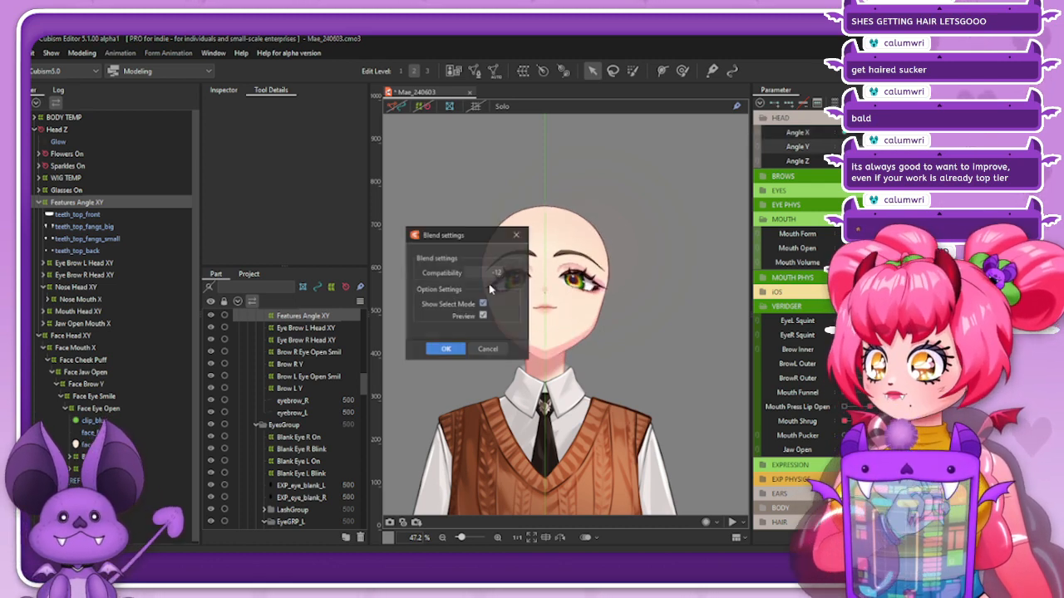
drag(490, 235, 402, 278)
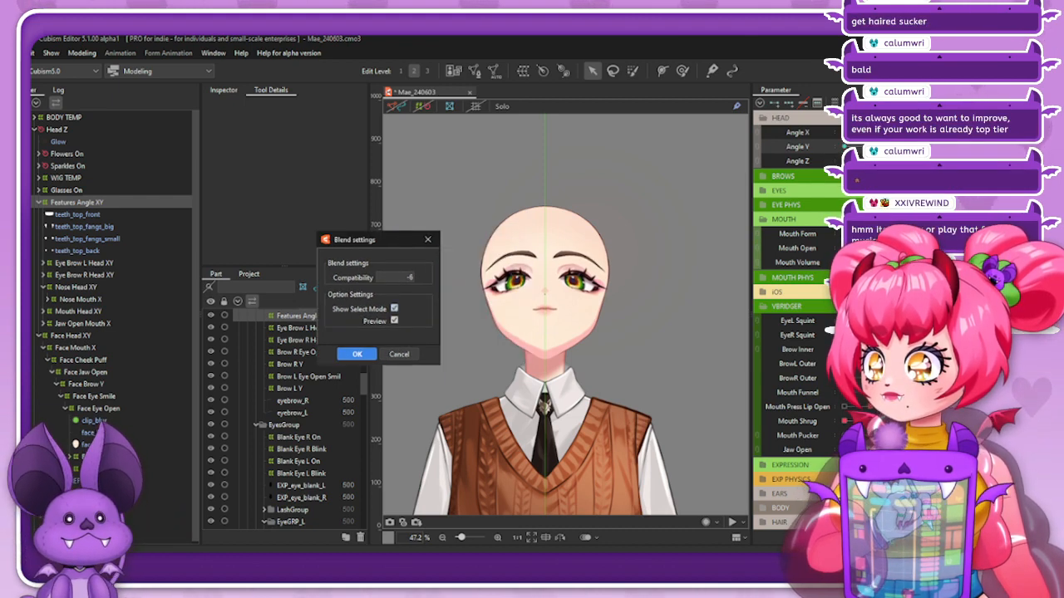
click(349, 355)
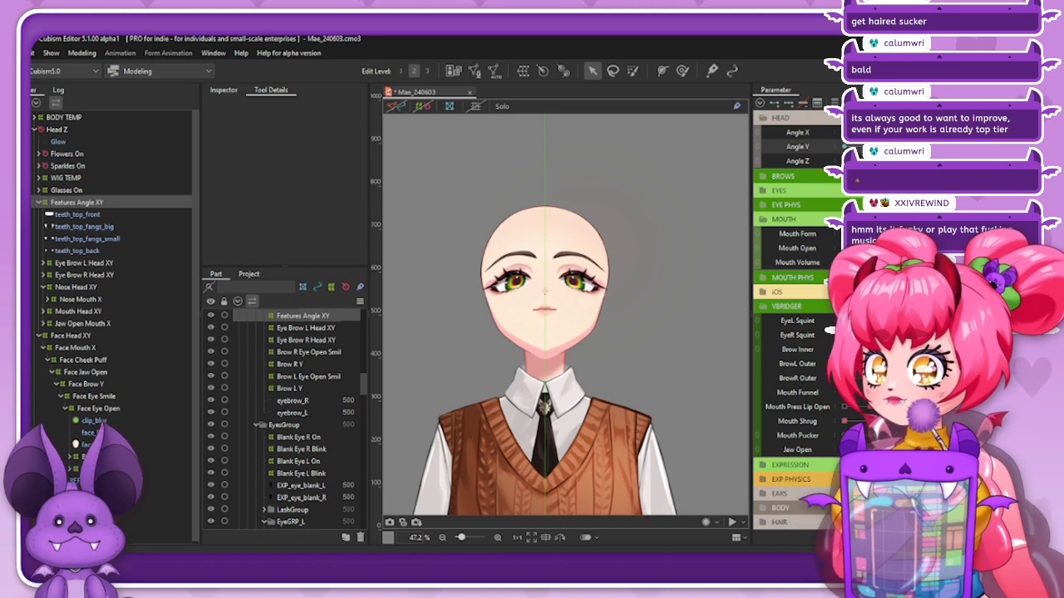
Check the Features Angle XY and Face Head XY deformers across the head angles, ending at the turned, lowered pose
mouse_move(879, 133)
mouse_down()
mouse_move(912, 132)
mouse_move(852, 133)
mouse_move(891, 133)
mouse_move(874, 133)
mouse_up()
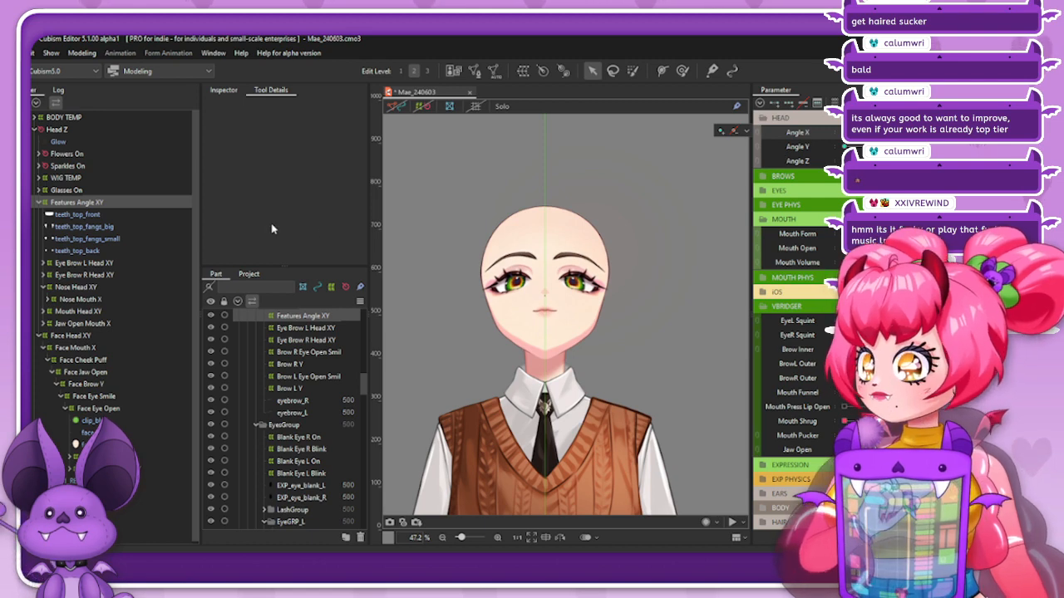
click(110, 336)
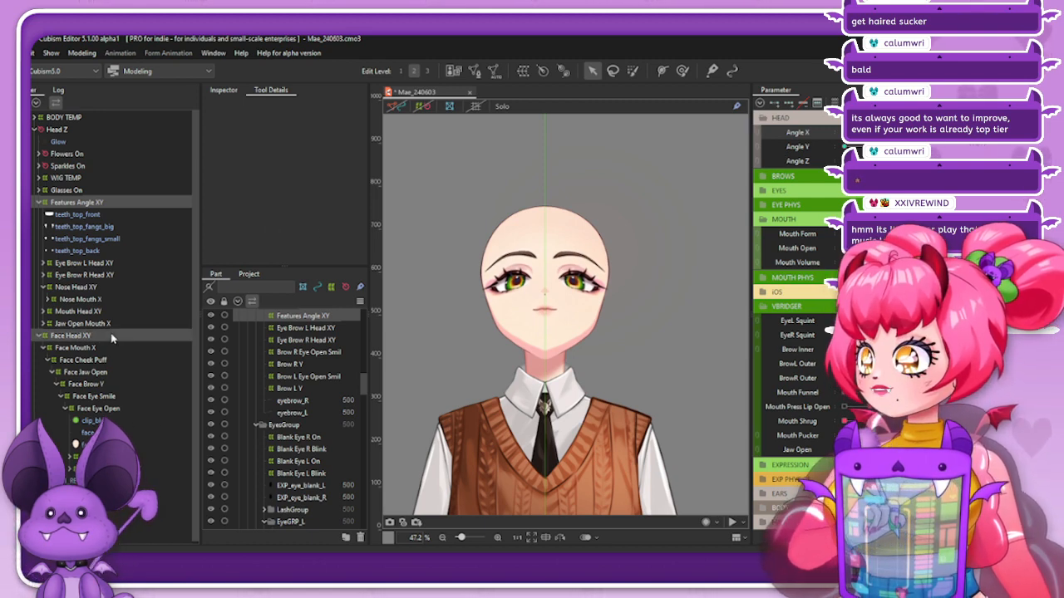
mouse_move(876, 138)
mouse_down()
mouse_move(877, 149)
mouse_move(904, 146)
mouse_move(847, 147)
mouse_move(902, 144)
mouse_move(850, 145)
mouse_move(877, 147)
mouse_up()
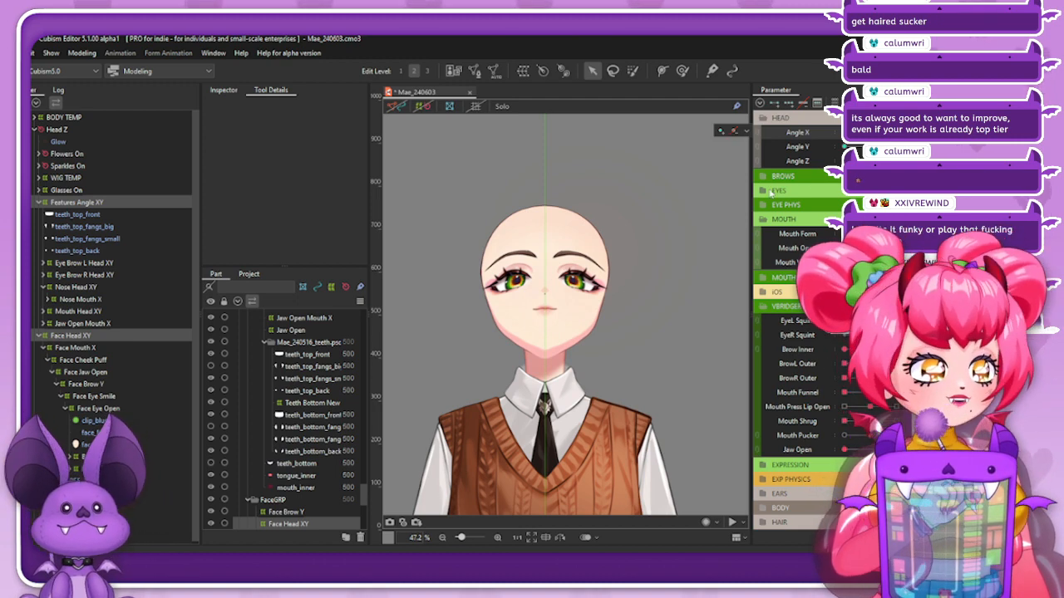
drag(875, 146, 906, 132)
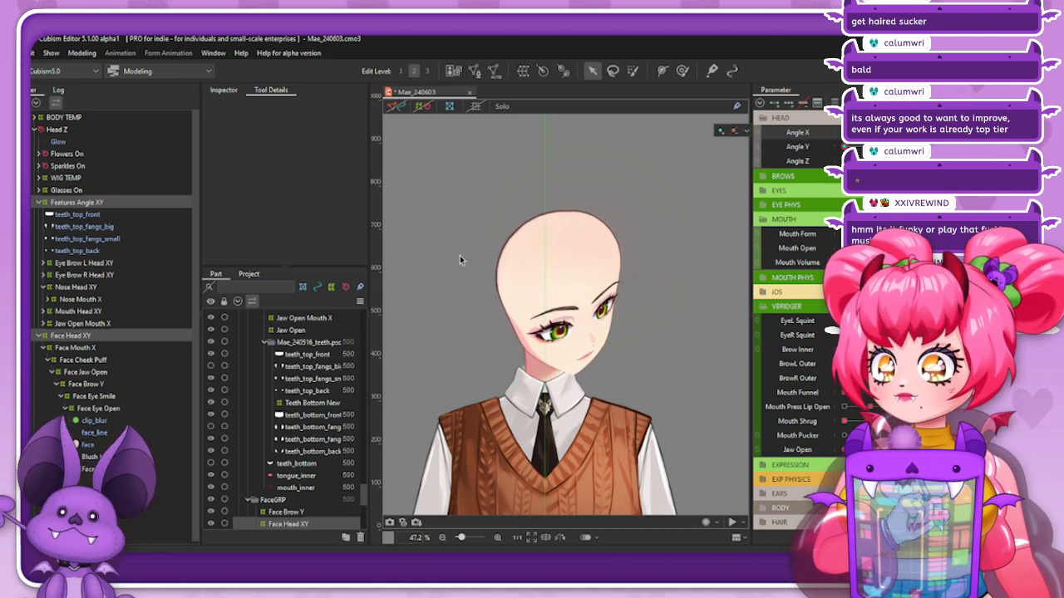
click(124, 203)
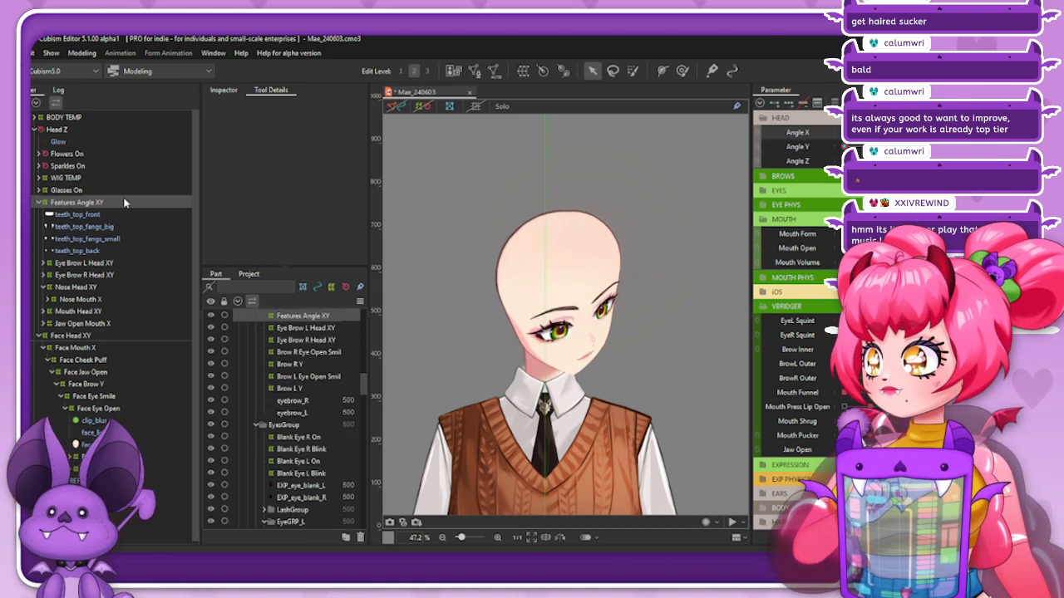
scroll(578, 314, up, 1)
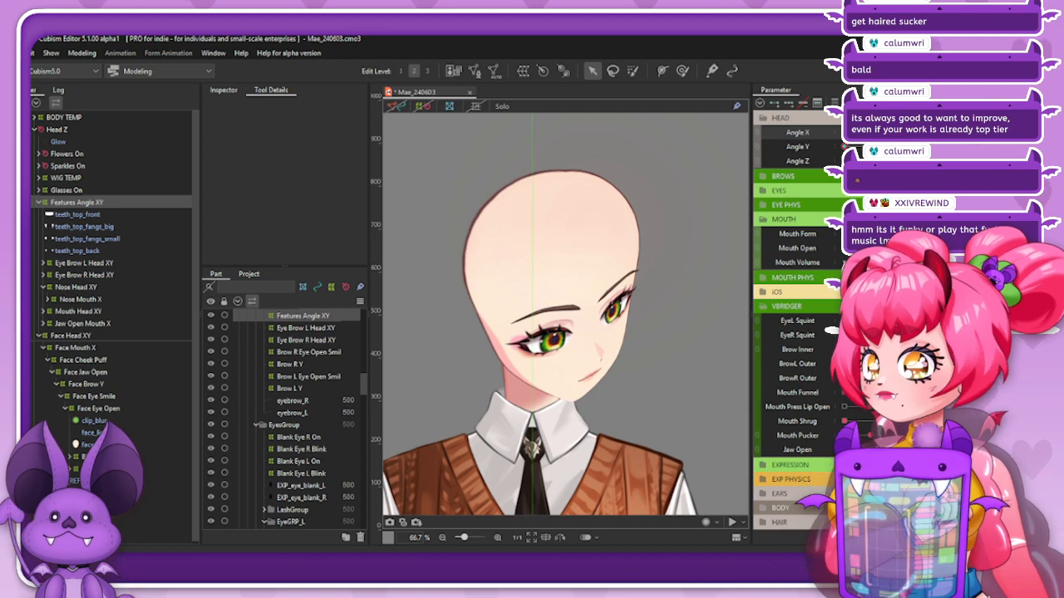
Select the clip_blur mesh at the front-facing, lowered pose, move it below the chin and paste the copied form onto it
mouse_move(844, 147)
mouse_down()
mouse_move(870, 147)
mouse_move(844, 147)
mouse_up()
click(870, 133)
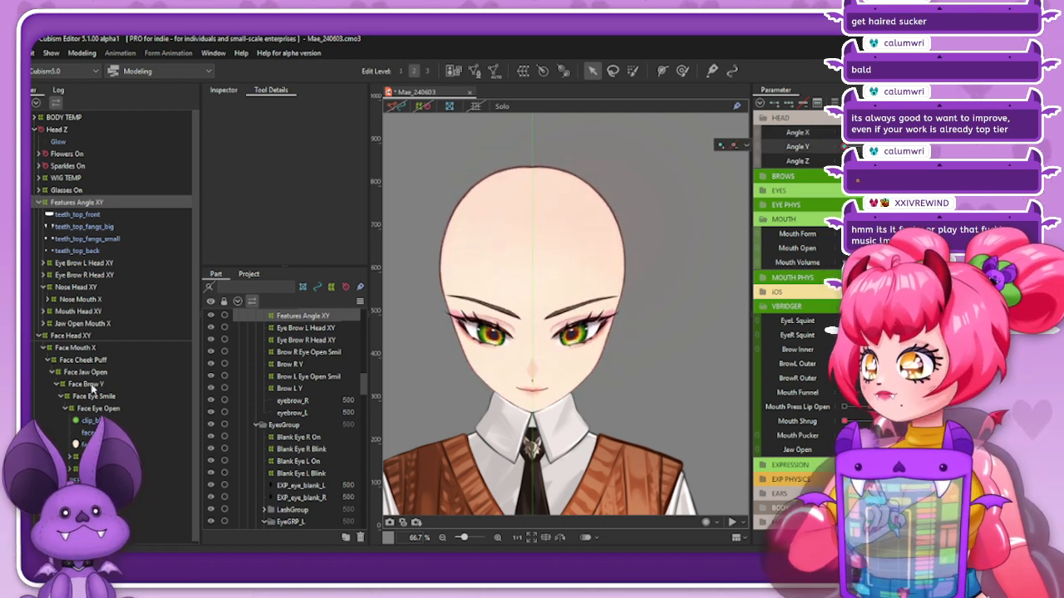
click(93, 420)
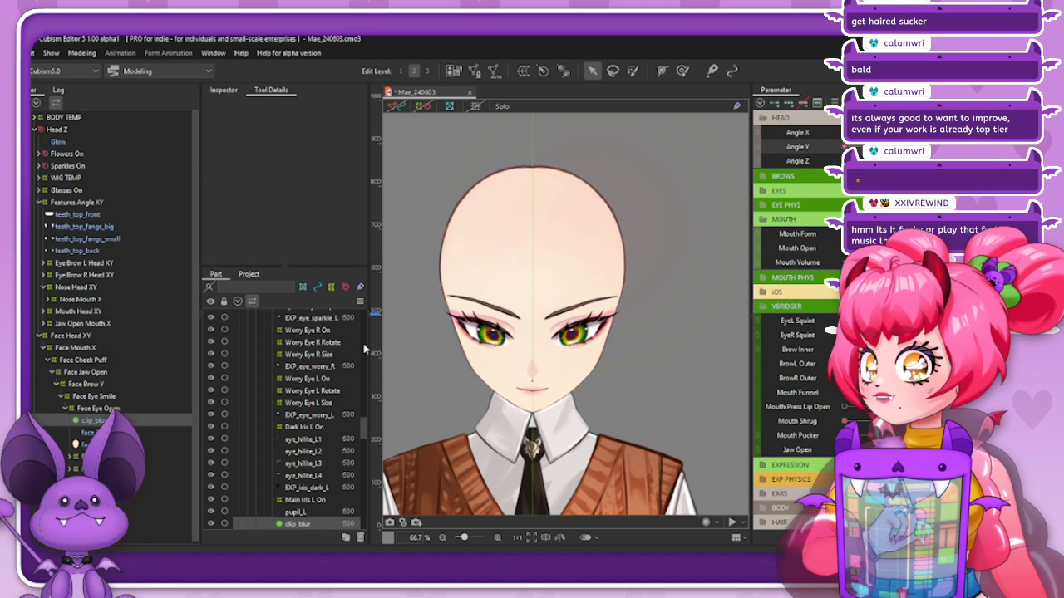
click(392, 107)
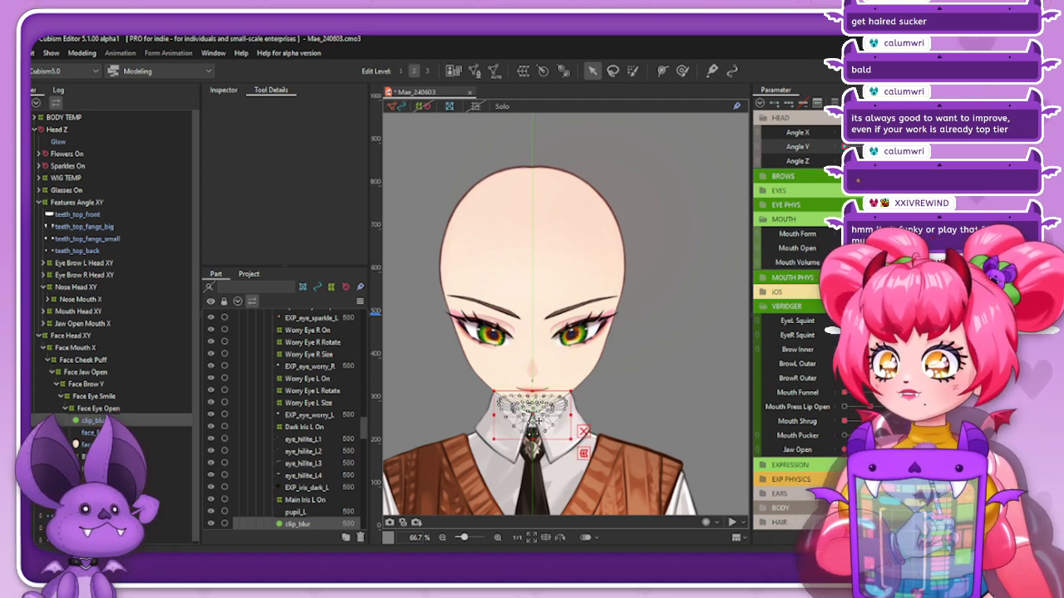
drag(534, 414, 534, 436)
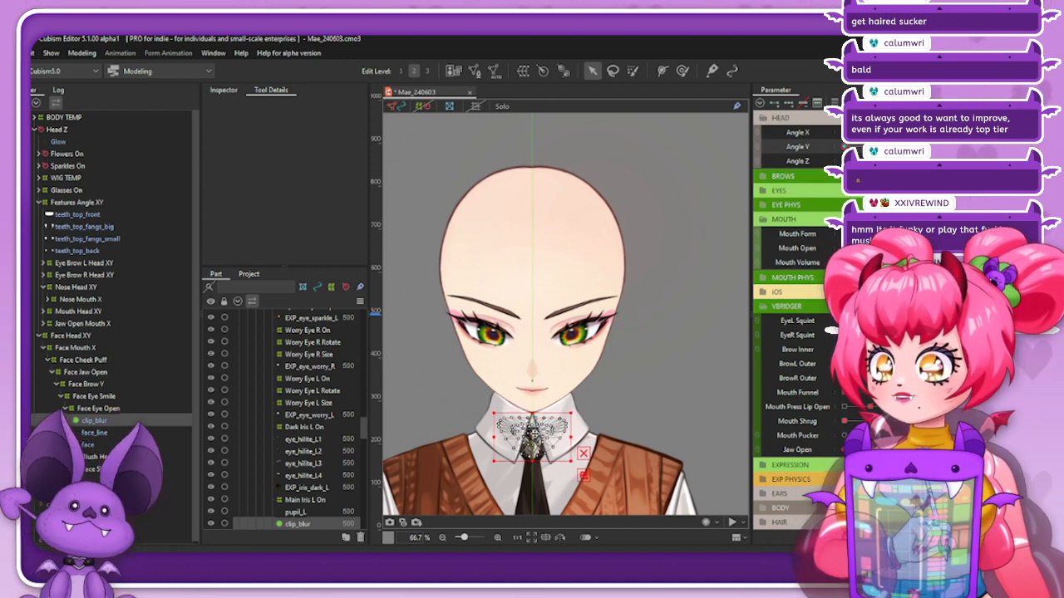
drag(870, 132, 820, 165)
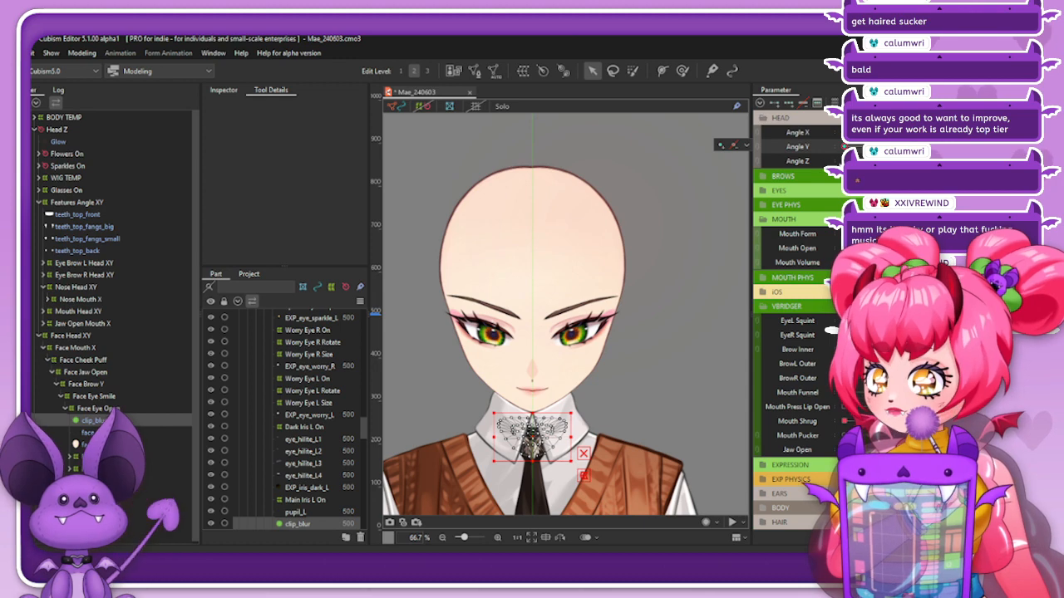
key(ctrl+v)
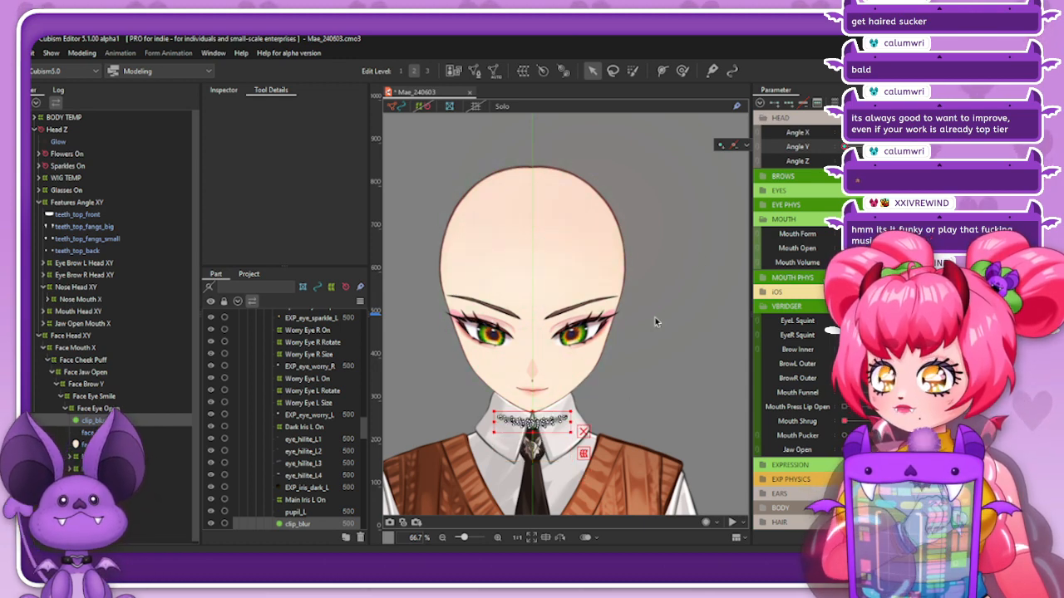
Paste the same form onto the clip_blur mesh at both turned, lowered poses and return the head to its neutral pose
drag(844, 146, 895, 132)
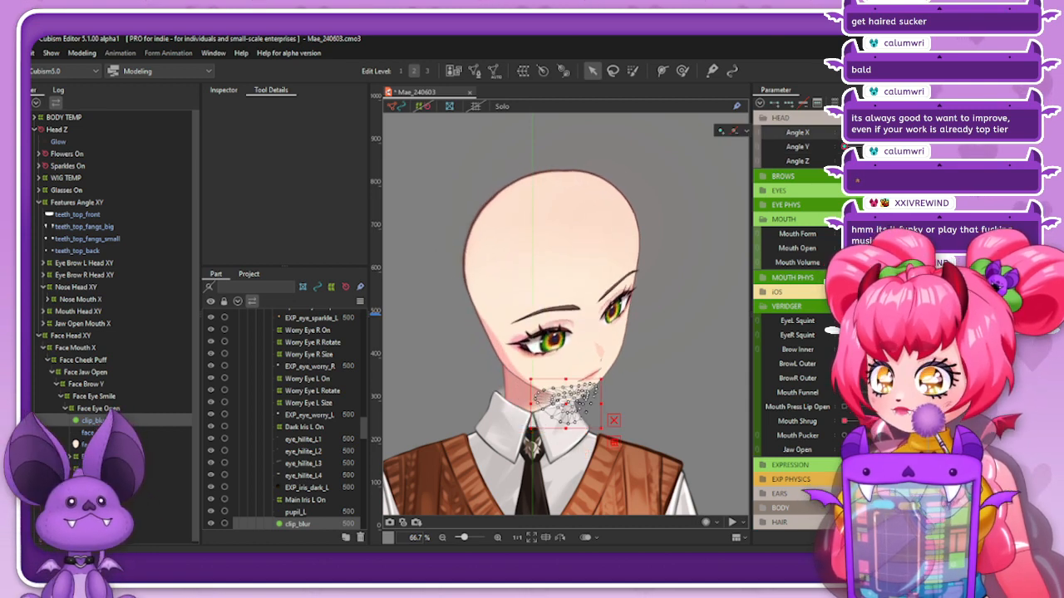
key(ctrl+z)
drag(922, 147, 806, 148)
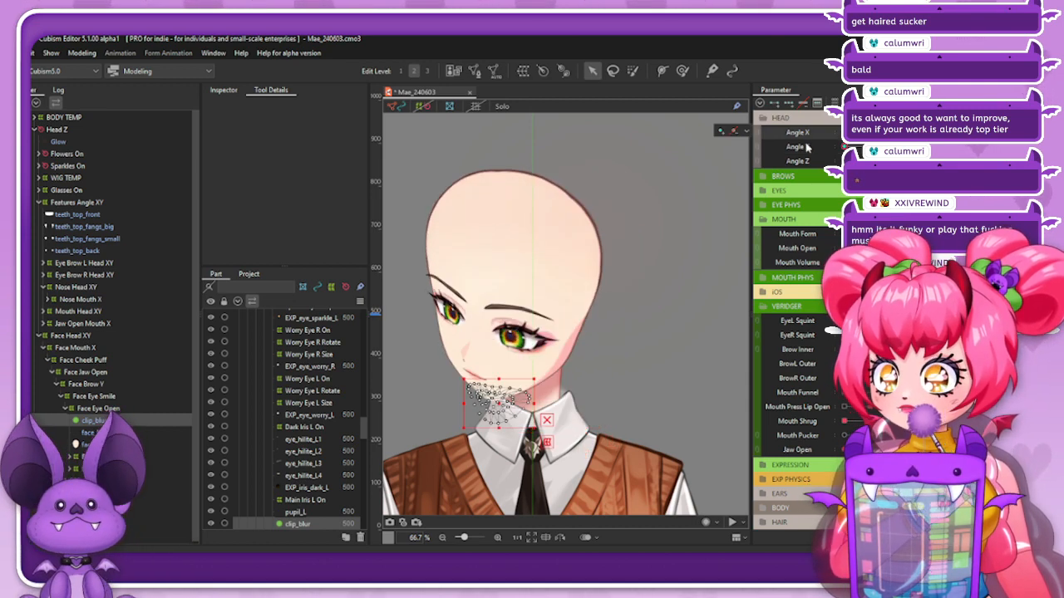
key(ctrl+z)
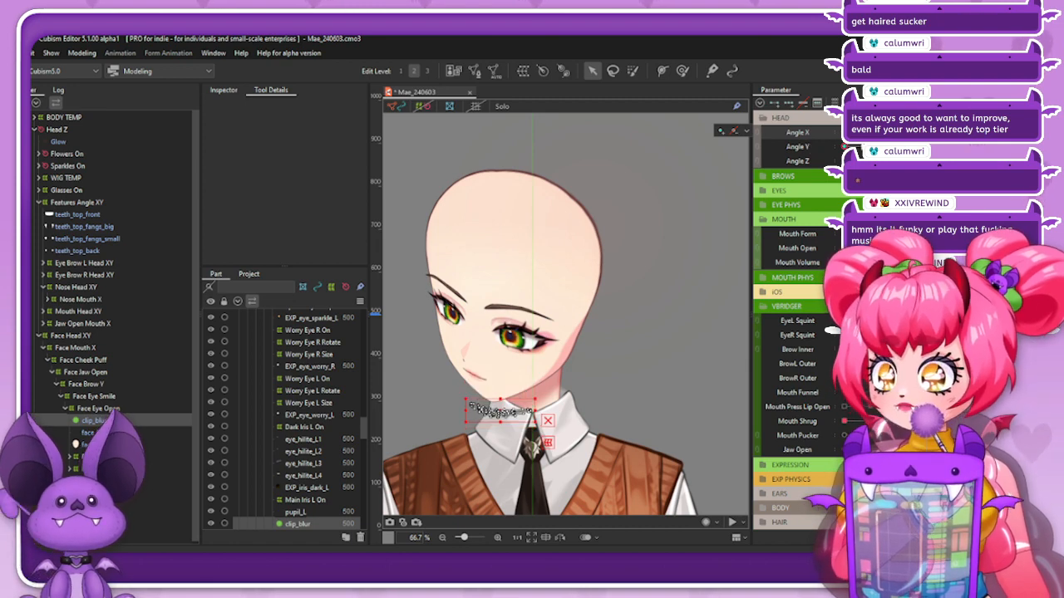
click(870, 133)
click(870, 147)
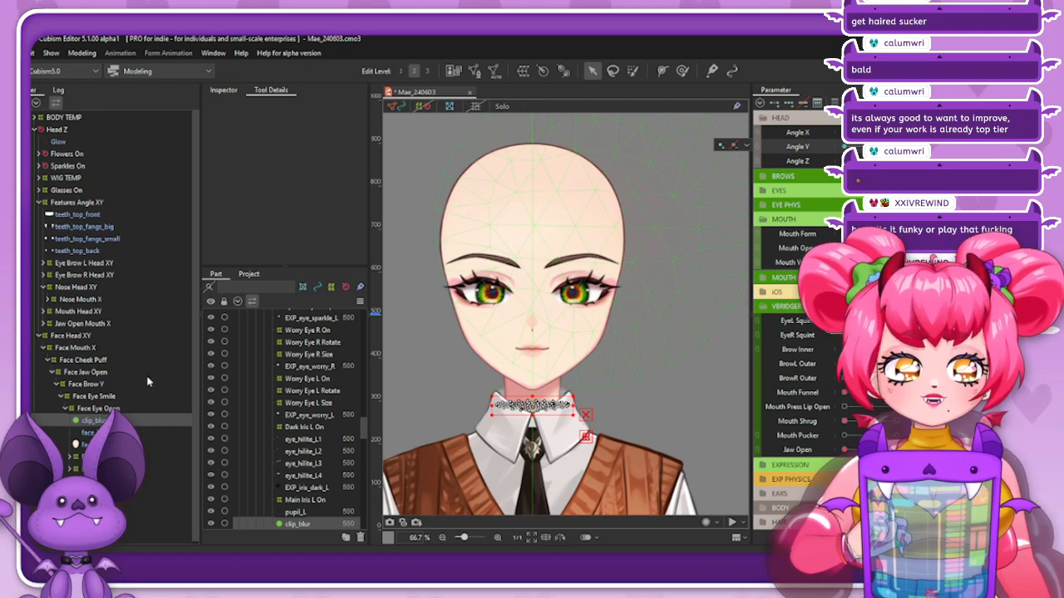
Reshape the Features Angle XY deformer around the eyes and mouth at the turned, lowered pose using the Deform Brush with the selection hidden
click(71, 335)
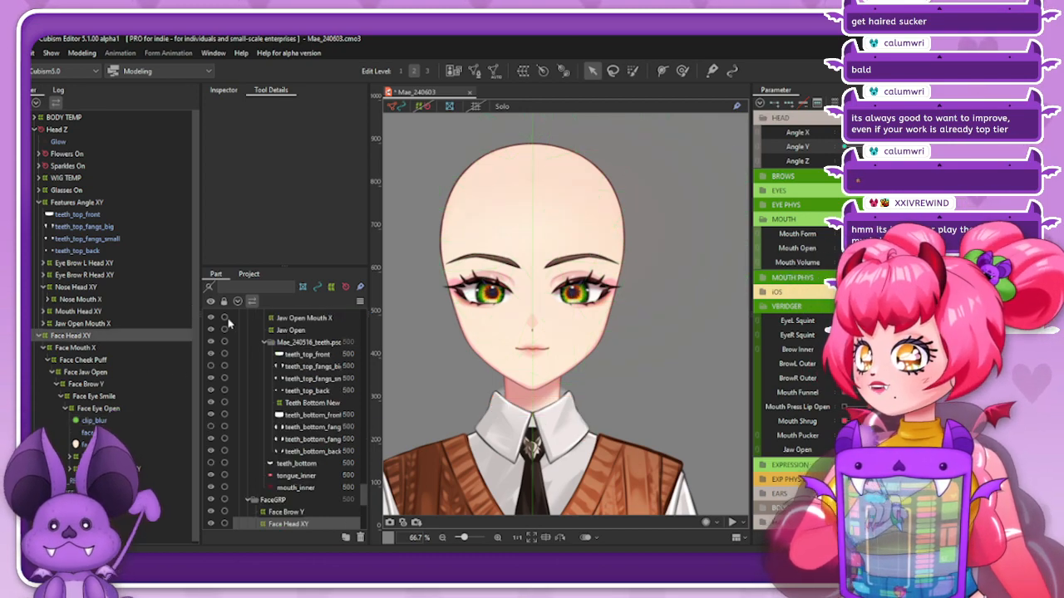
drag(870, 147, 845, 147)
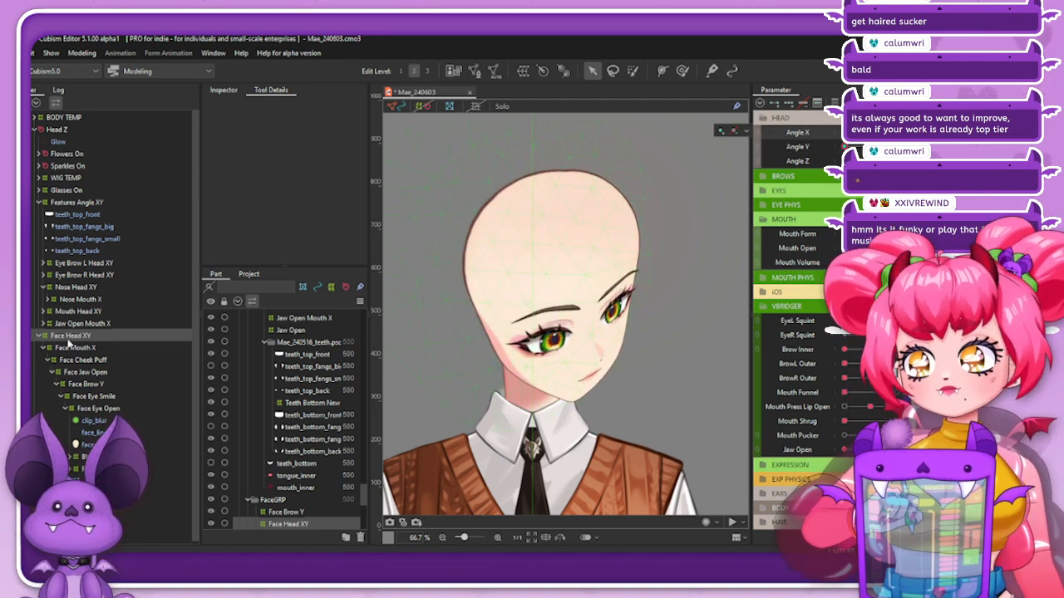
click(83, 202)
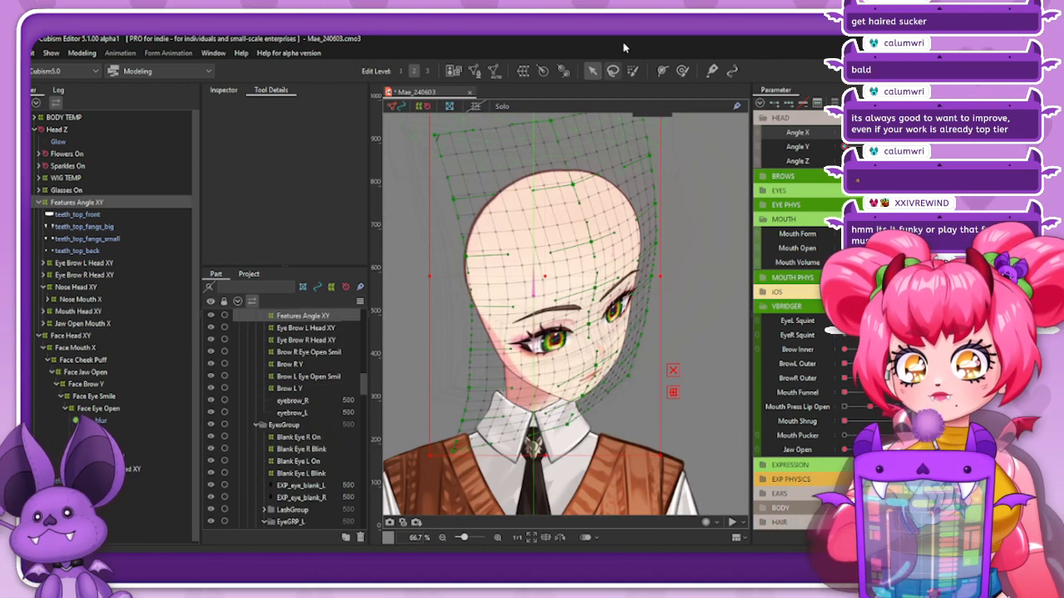
click(684, 72)
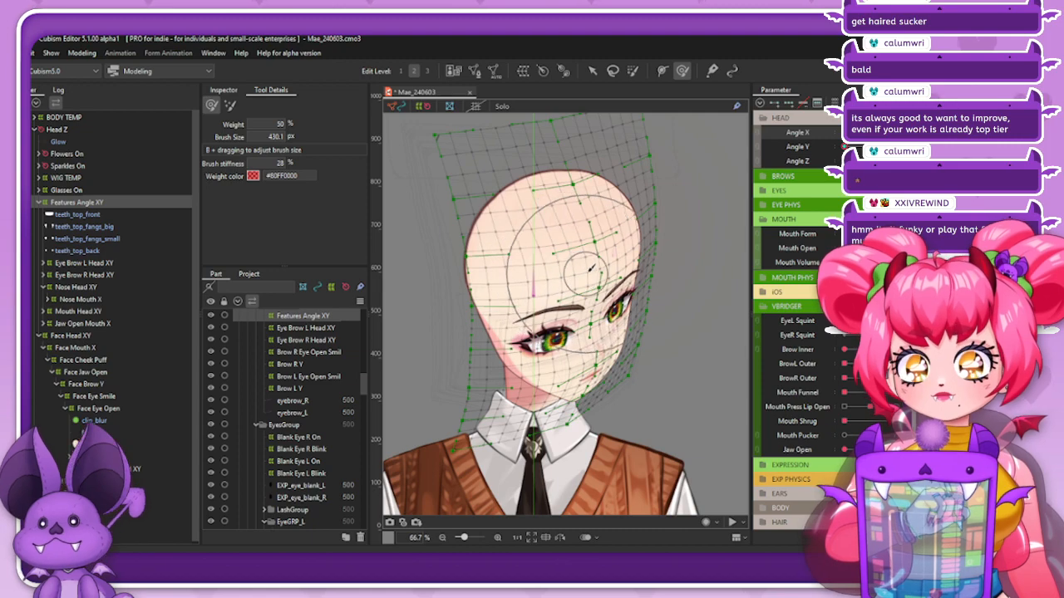
mouse_move(570, 251)
mouse_down()
mouse_move(583, 245)
mouse_move(551, 267)
mouse_move(579, 252)
mouse_up()
key(ctrl+h)
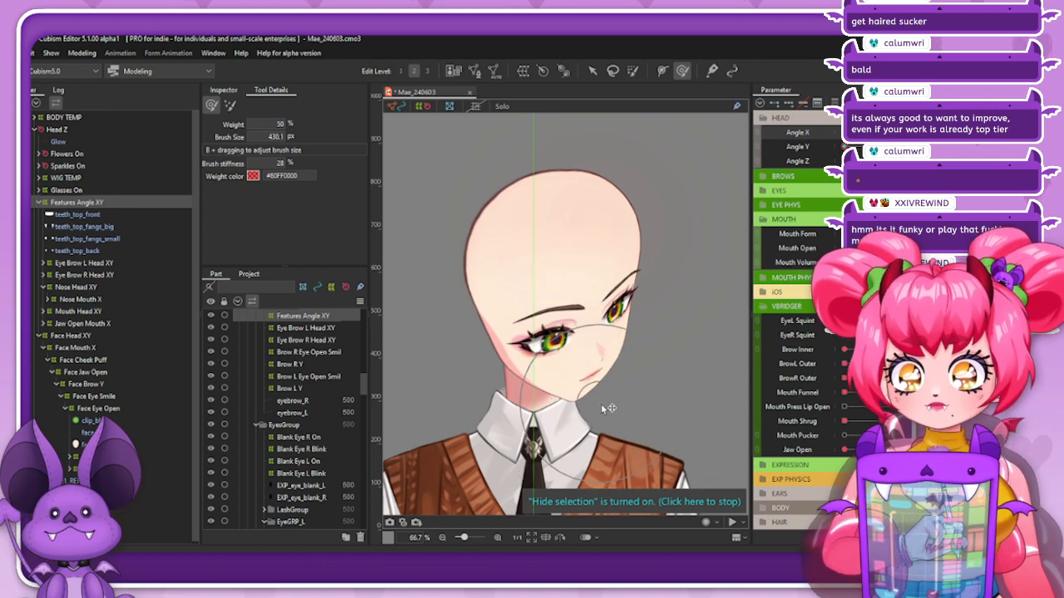
drag(622, 418, 602, 362)
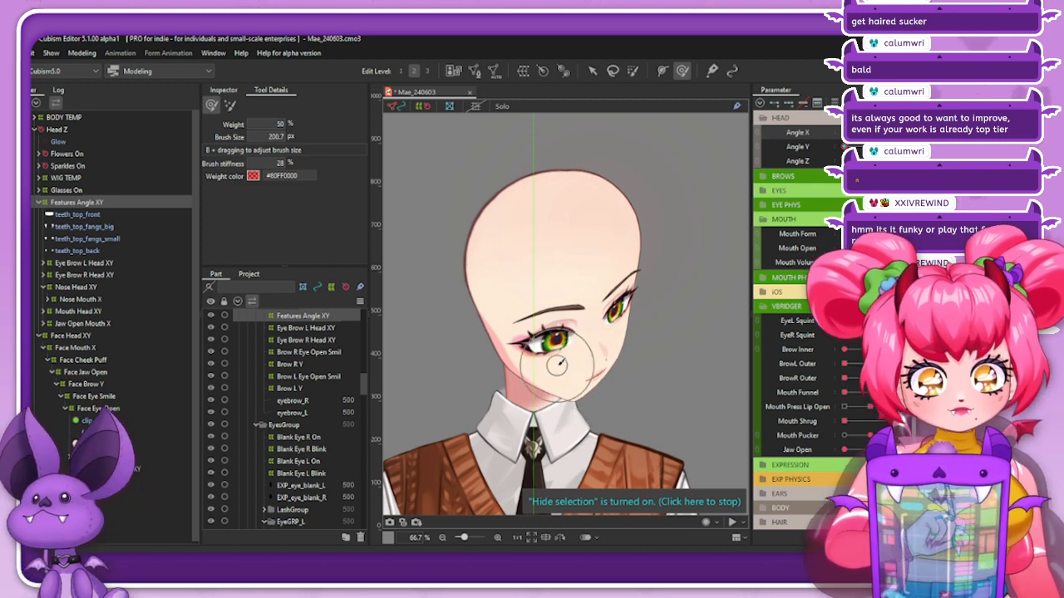
scroll(534, 351, down, 2)
scroll(534, 351, up, 2)
drag(535, 350, 524, 326)
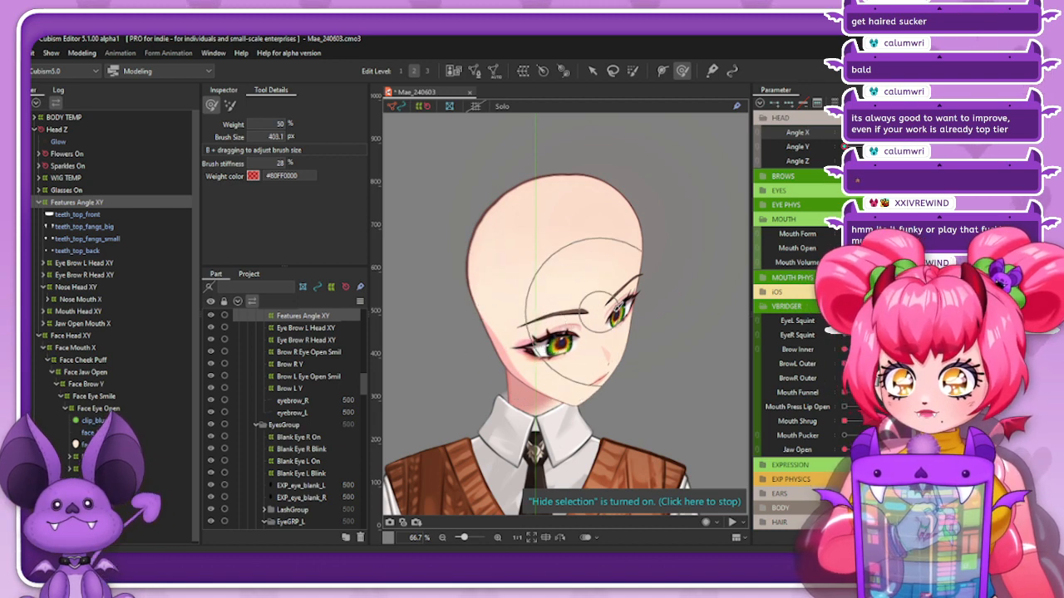
mouse_move(845, 147)
mouse_down()
mouse_move(935, 147)
mouse_move(845, 147)
mouse_up()
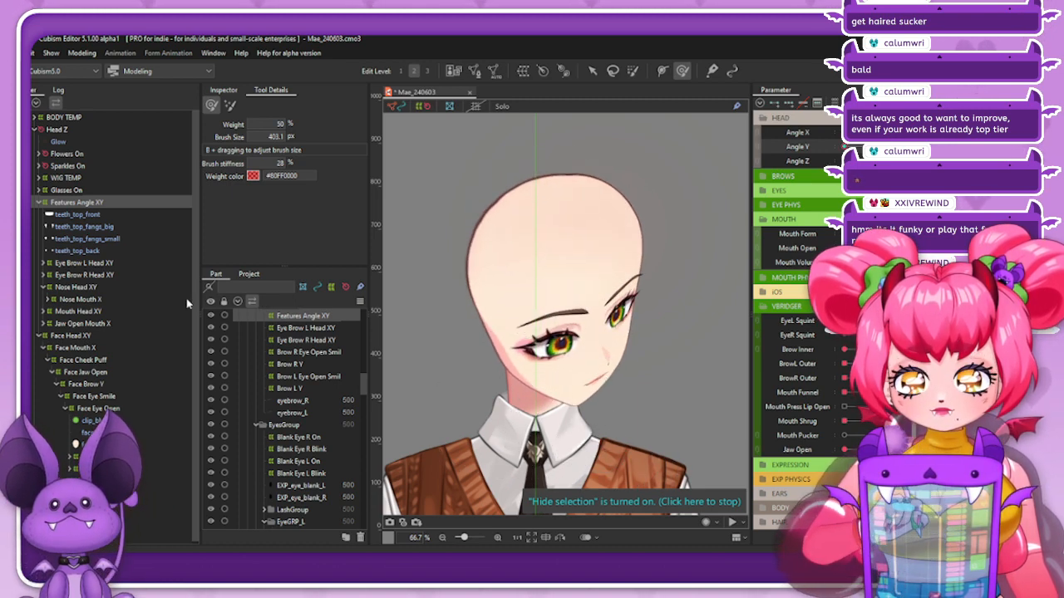
Refine the Face Head XY and Features Angle XY deformers at the turned, lowered pose with the Deform Brush at 683.4 px
click(83, 336)
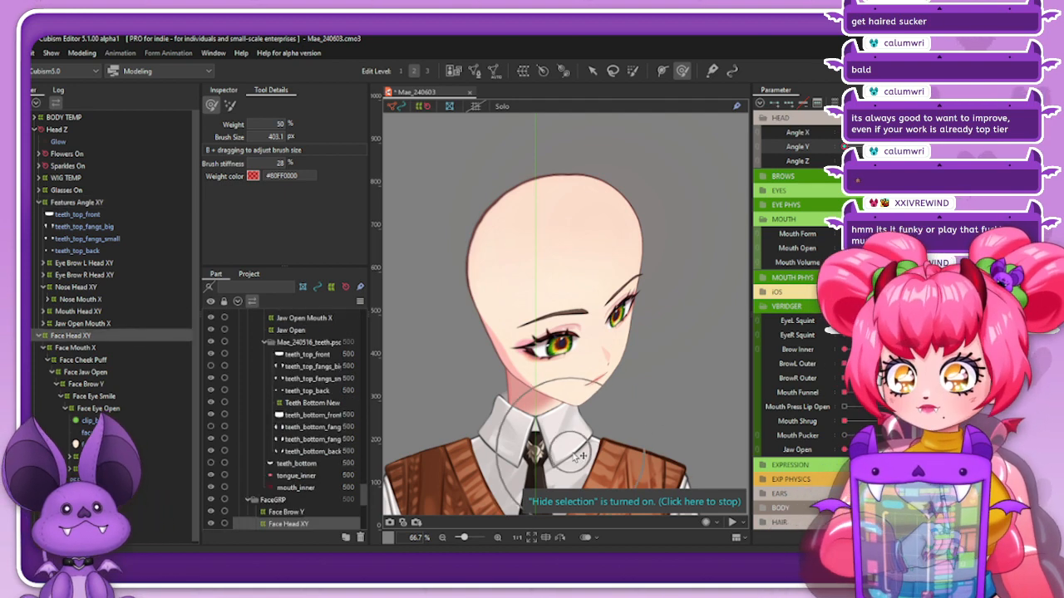
mouse_move(845, 147)
mouse_down()
mouse_move(889, 147)
mouse_move(845, 147)
mouse_up()
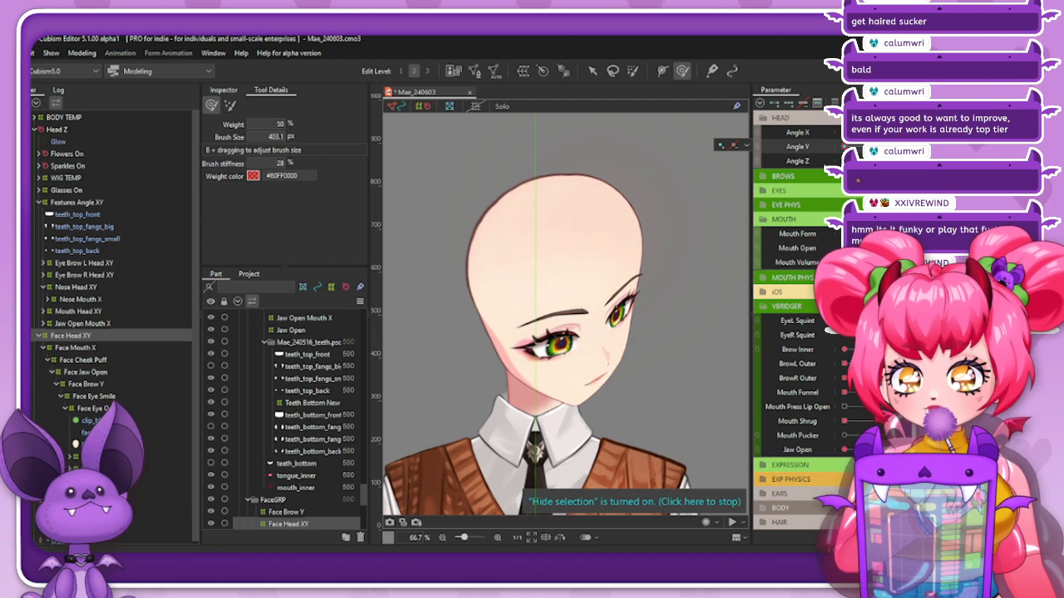
mouse_move(565, 422)
mouse_down()
mouse_move(682, 416)
mouse_move(498, 357)
mouse_up()
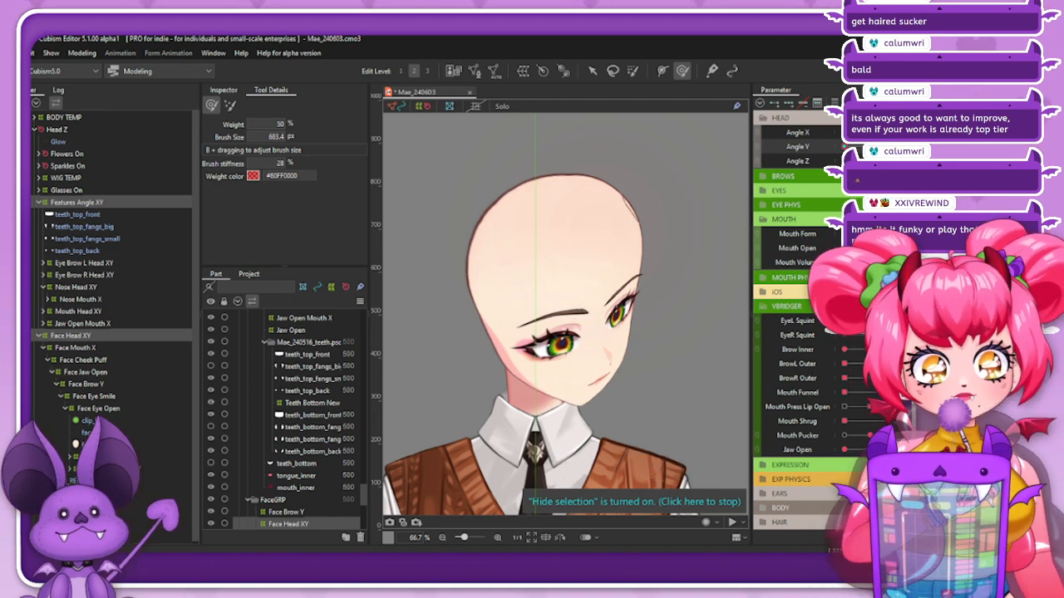
mouse_move(844, 146)
mouse_down()
mouse_move(876, 146)
mouse_move(844, 146)
mouse_up()
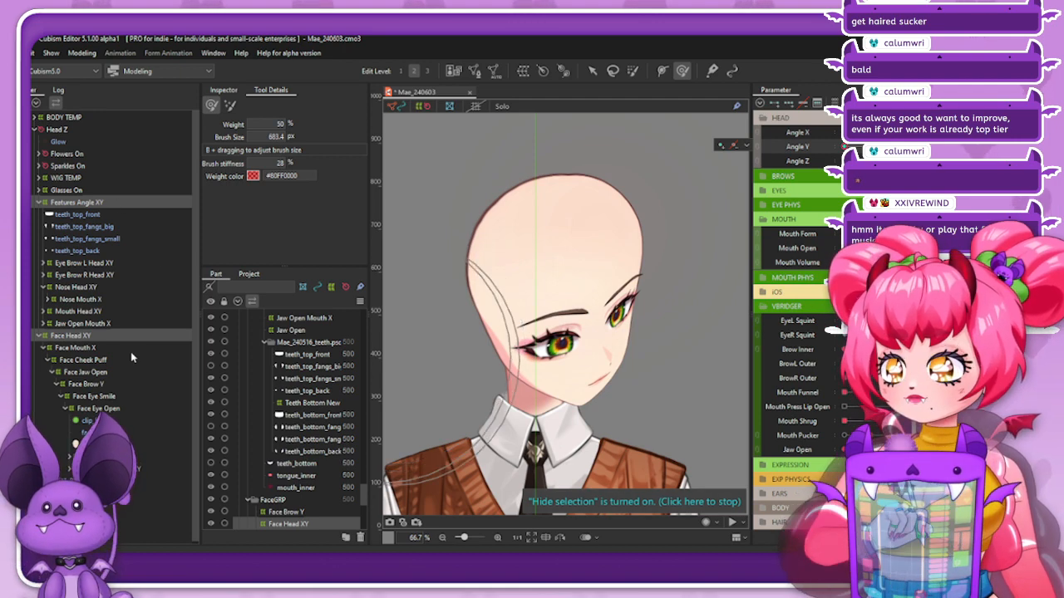
scroll(557, 374, down, 2)
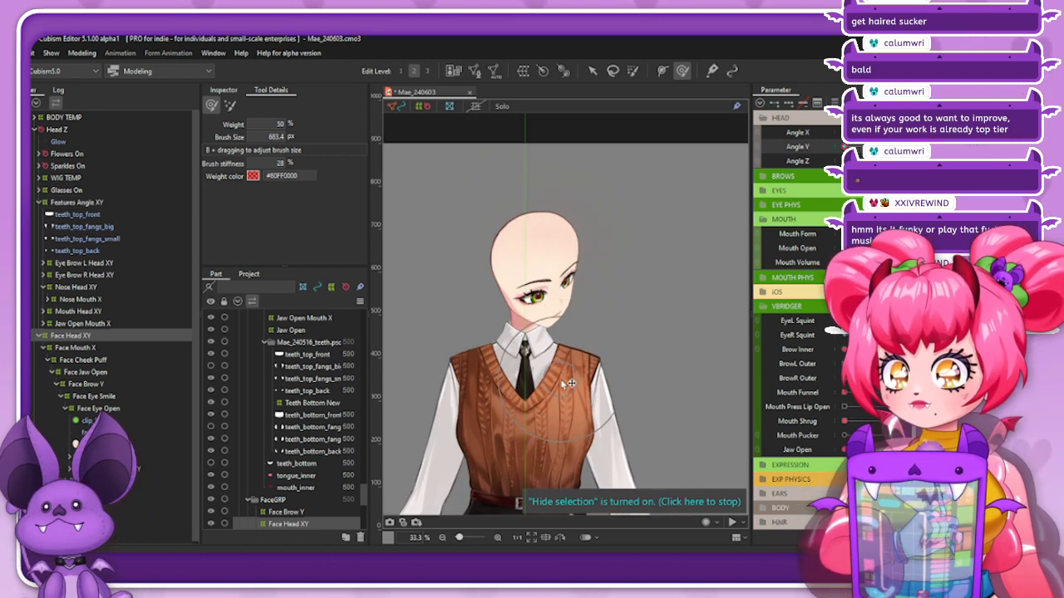
scroll(532, 283, up, 1)
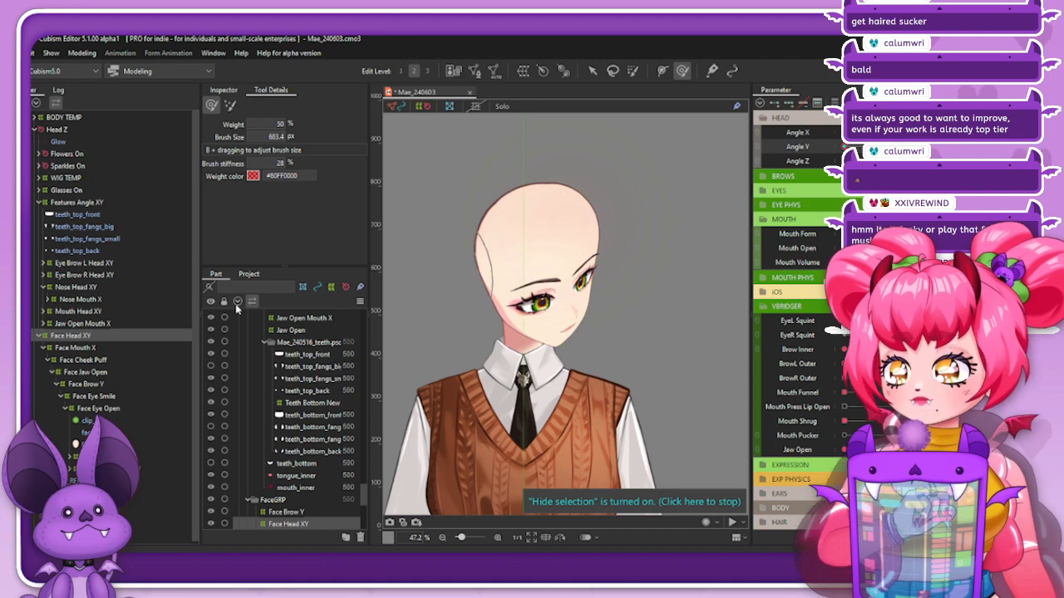
click(74, 202)
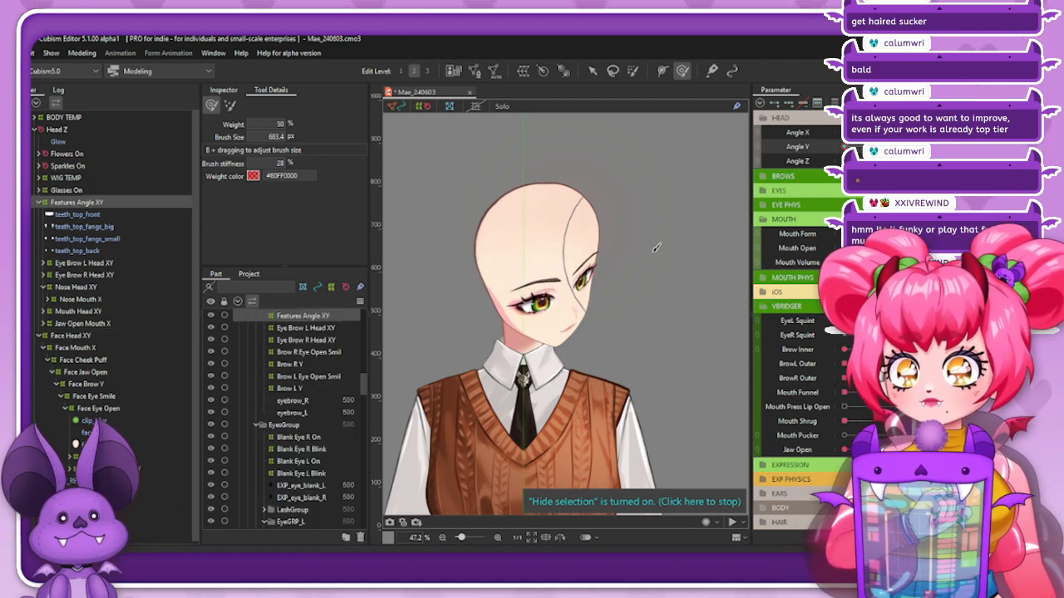
key(ctrl+z)
key(ctrl+z)
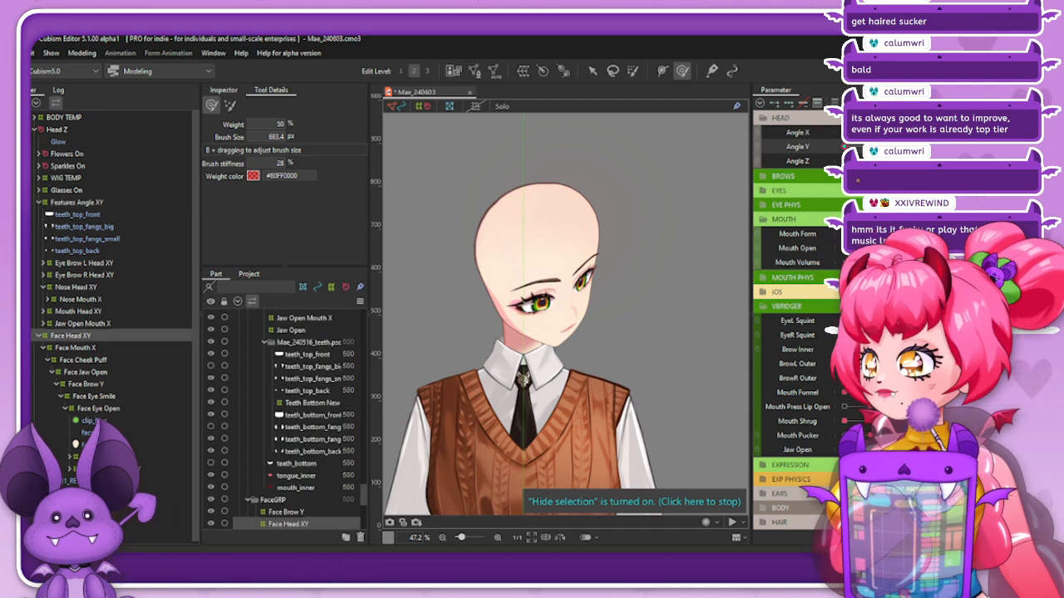
Nudge the Features Angle XY deformer beside the near eye at the turned, level pose with the Deform Brush
drag(845, 147, 870, 146)
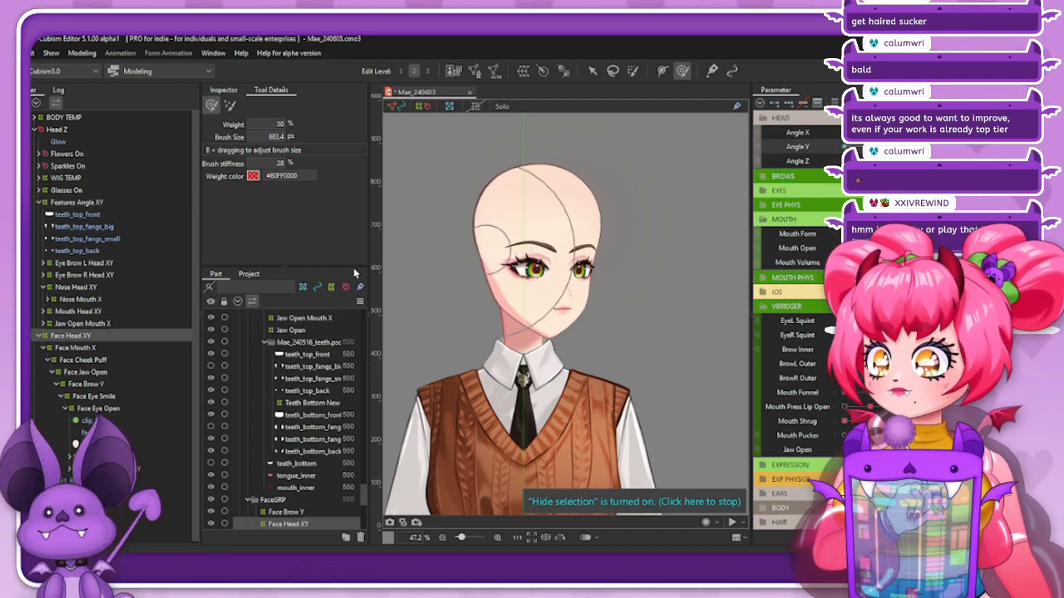
click(103, 204)
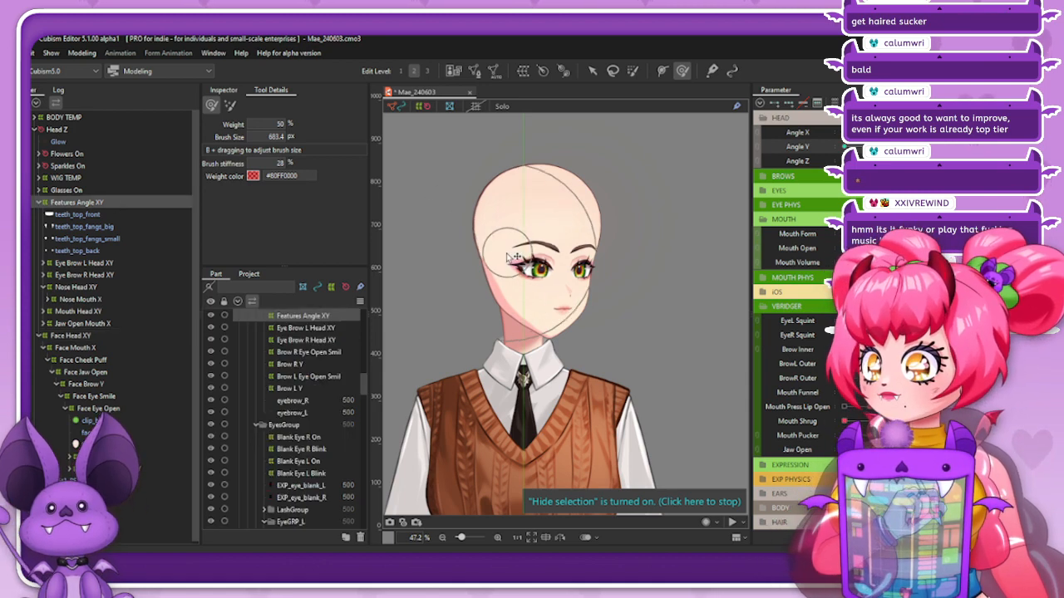
drag(504, 254, 498, 249)
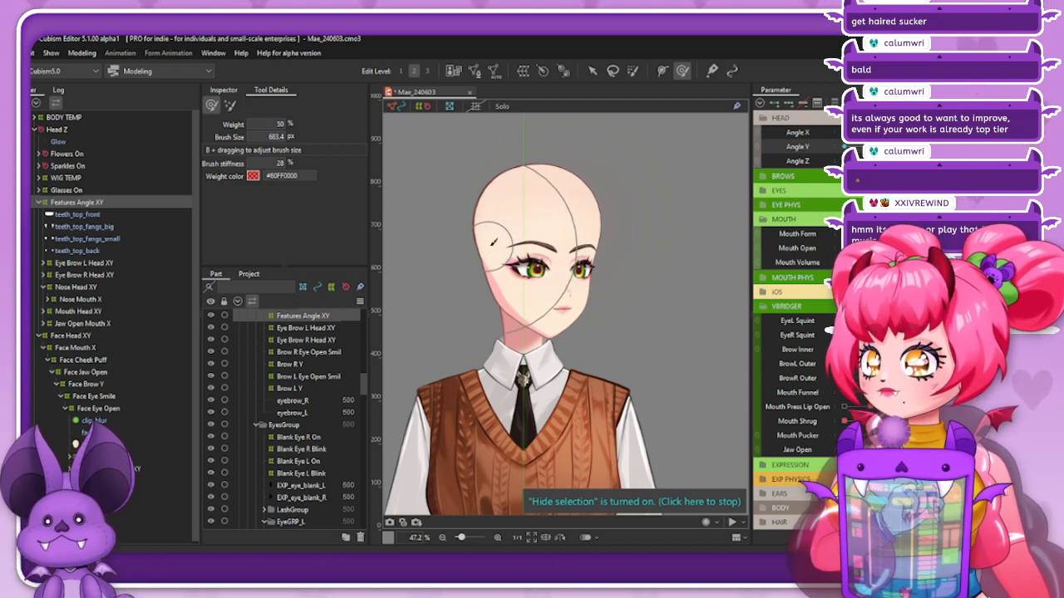
Adjust the Features Angle XY deformer over the cheek at the turned, raised pose with the Deform Brush at 280.6 px
mouse_move(894, 133)
mouse_down()
mouse_move(870, 133)
mouse_move(895, 133)
mouse_move(894, 147)
mouse_move(867, 147)
mouse_move(894, 147)
mouse_up()
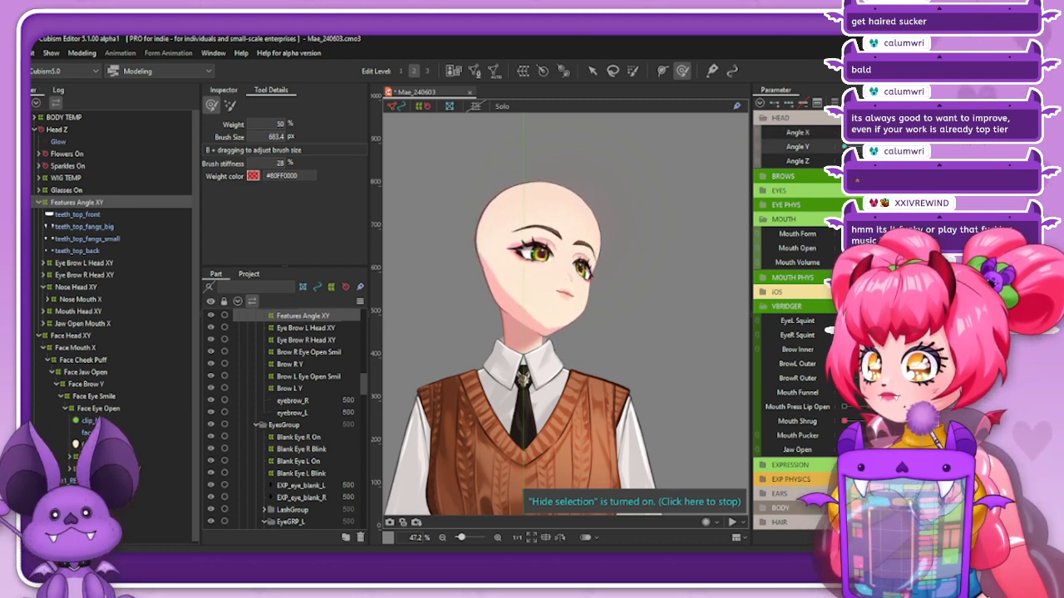
drag(894, 147, 872, 133)
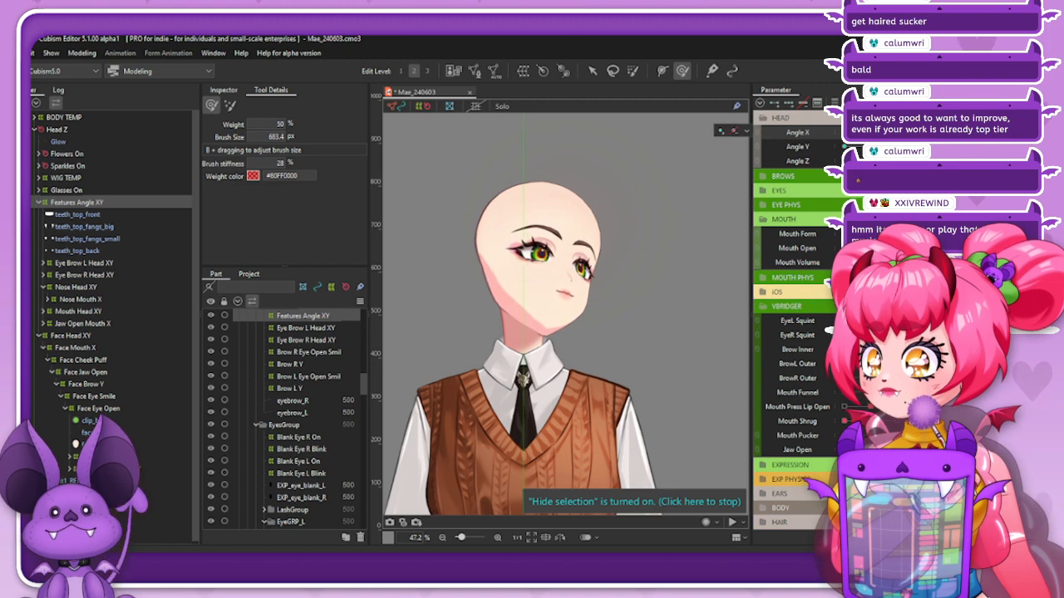
mouse_move(894, 147)
mouse_down()
mouse_move(872, 147)
mouse_move(894, 147)
mouse_up()
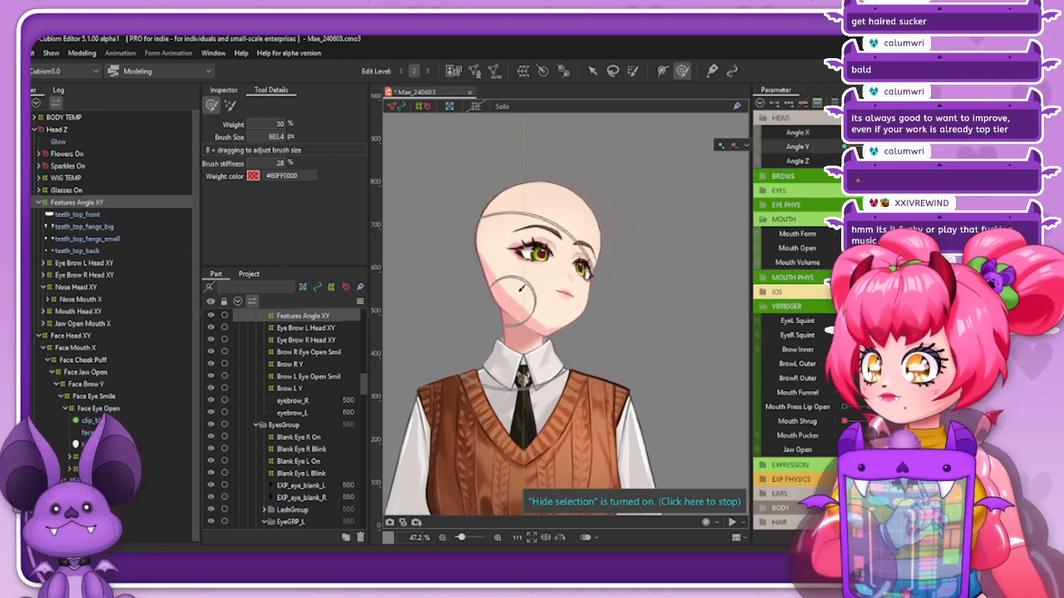
drag(506, 345, 527, 292)
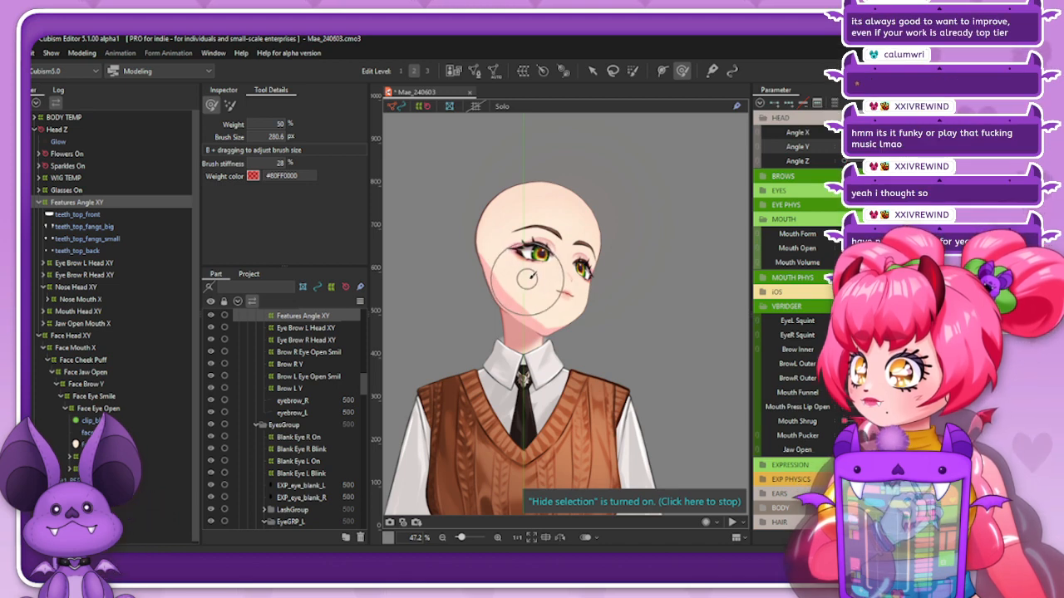
mouse_move(894, 133)
mouse_down()
mouse_move(869, 133)
mouse_move(894, 133)
mouse_move(871, 147)
mouse_move(892, 147)
mouse_up()
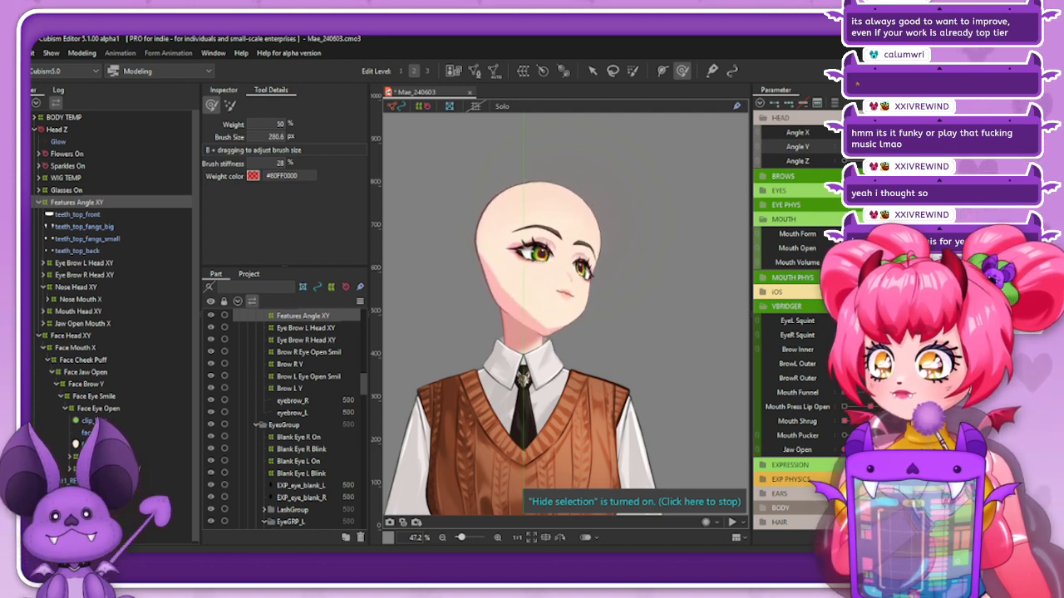
Adjust the Nose Head XY deformer at the turned, raised pose with the Deform Brush at 100.7 px, checking it across Angle X
click(75, 286)
scroll(560, 328, up, 4)
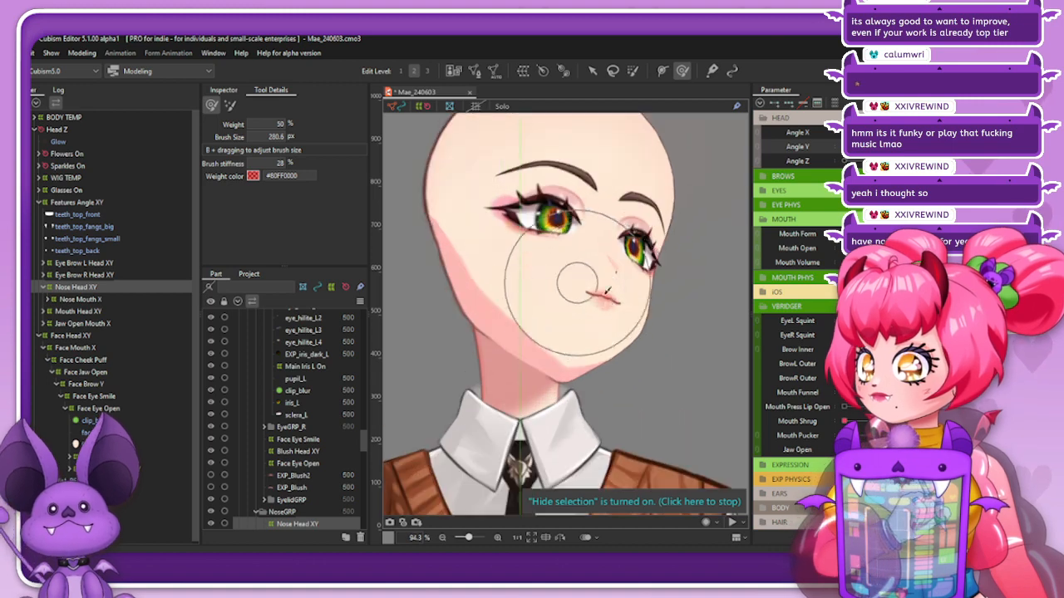
scroll(559, 331, up, 1)
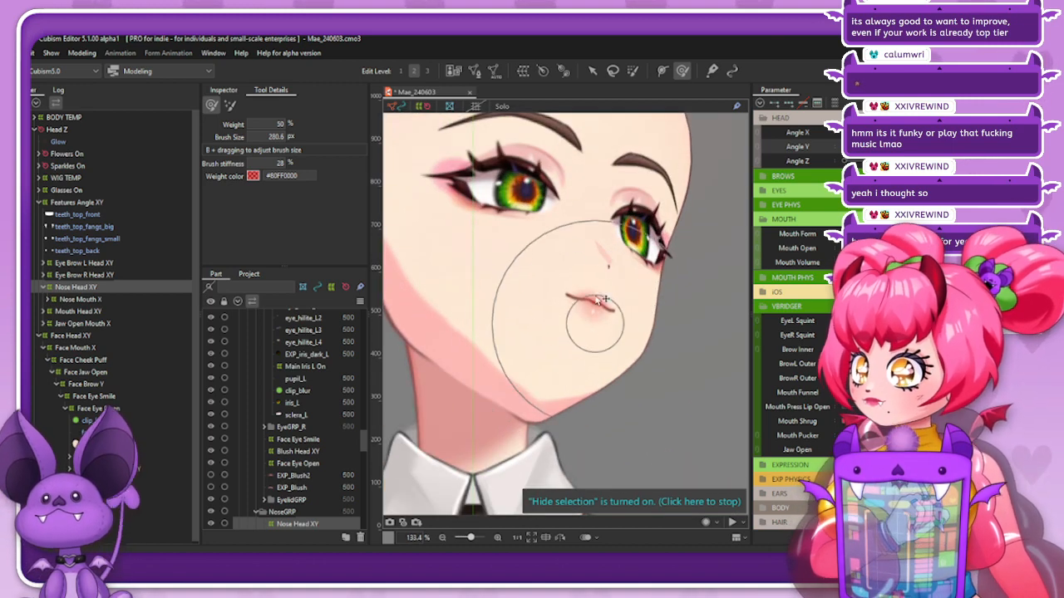
key(b)
drag(595, 324, 591, 254)
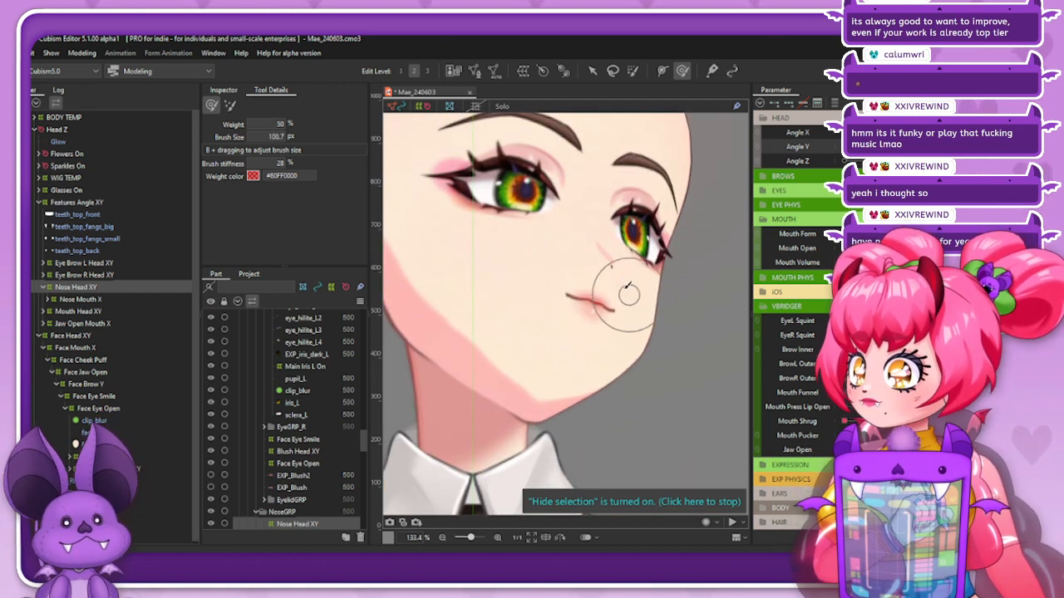
scroll(630, 289, down, 3)
scroll(657, 277, up, 1)
drag(894, 133, 939, 133)
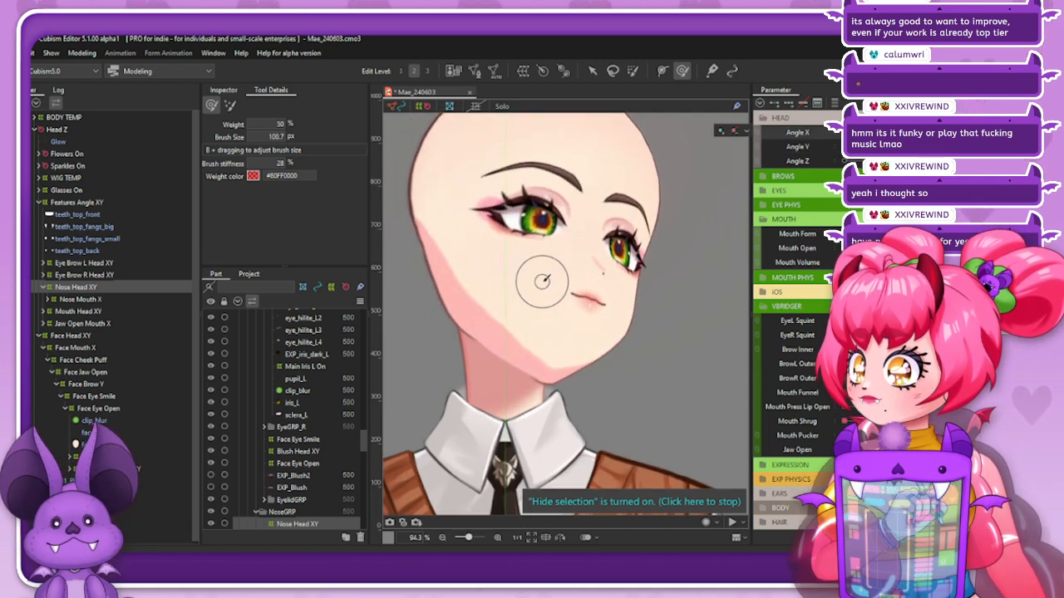
Reshape the Features Angle XY deformer around the mouth with the Deform Brush at 260.7 px, checking it across Angle X and Angle Y
click(100, 206)
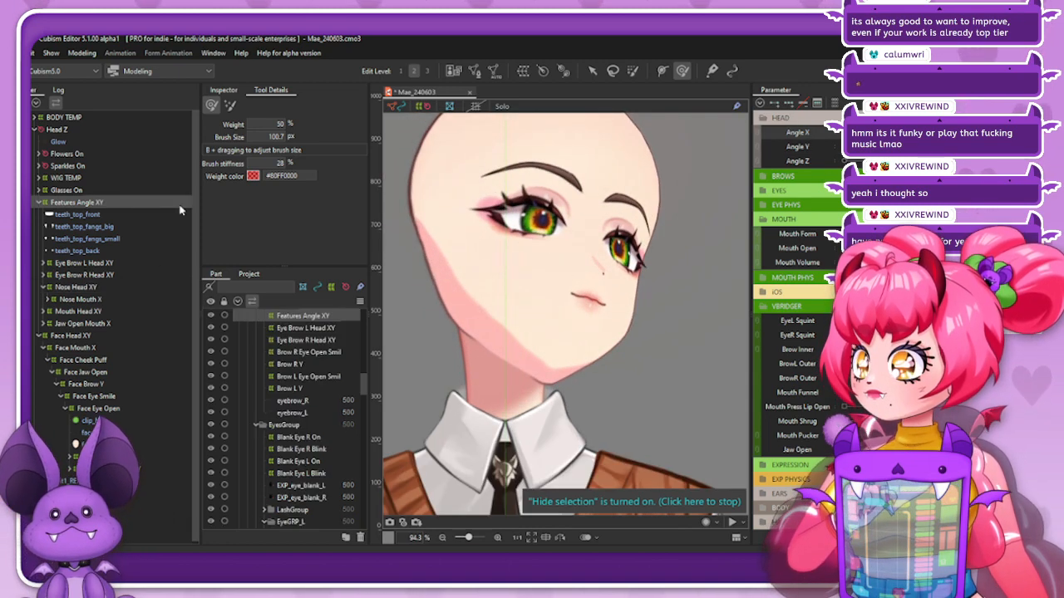
key(b)
drag(567, 326, 566, 302)
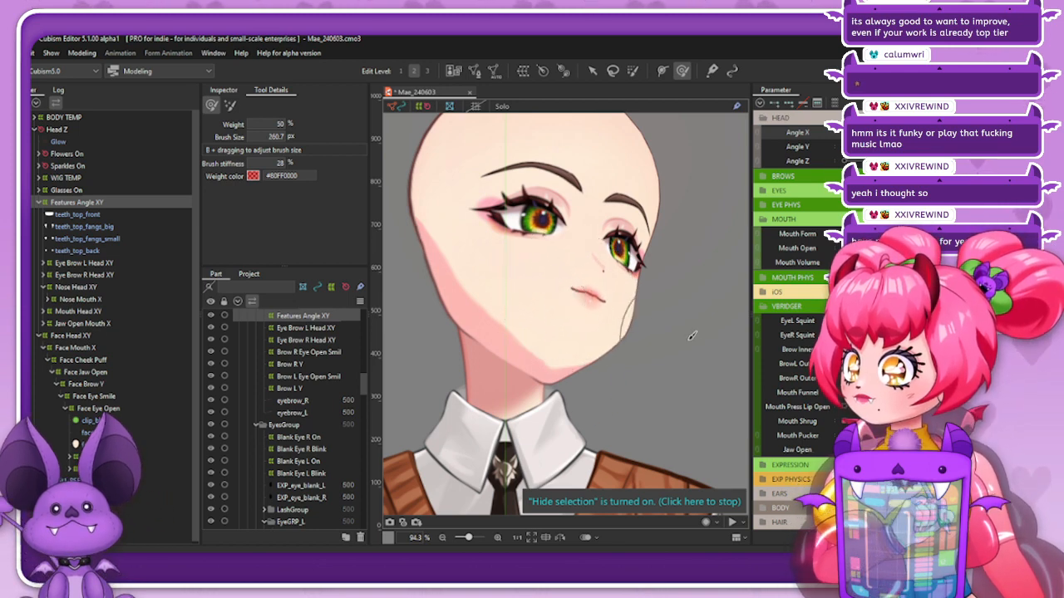
click(906, 132)
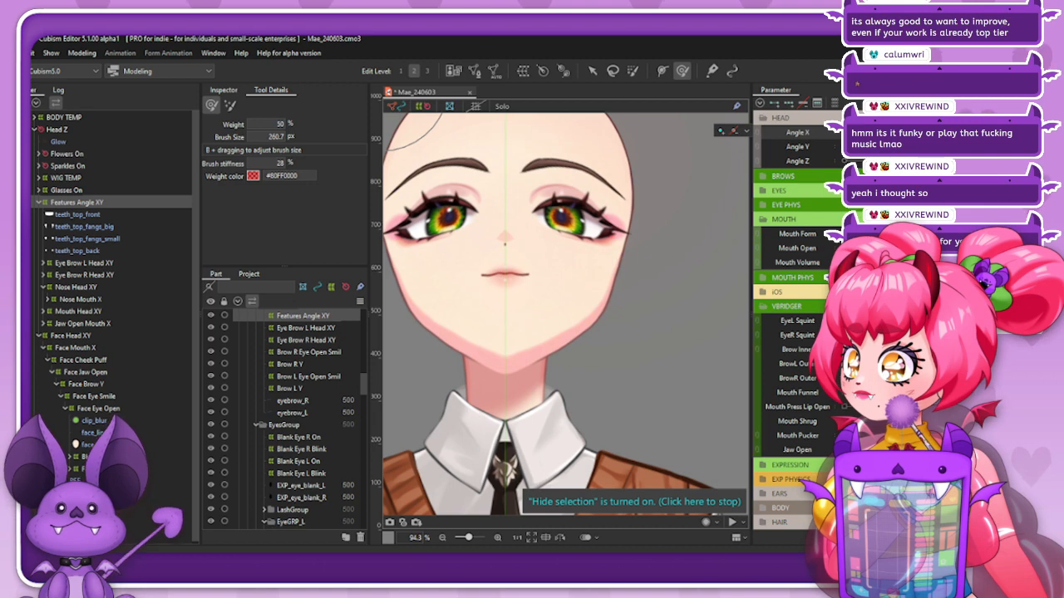
click(964, 133)
click(906, 147)
click(964, 147)
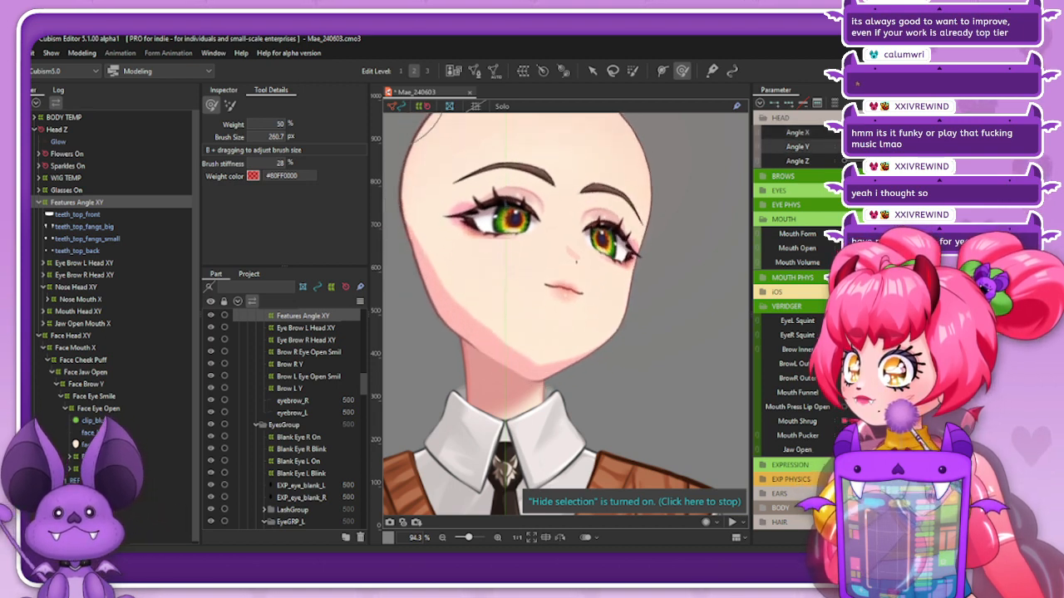
drag(939, 132, 964, 133)
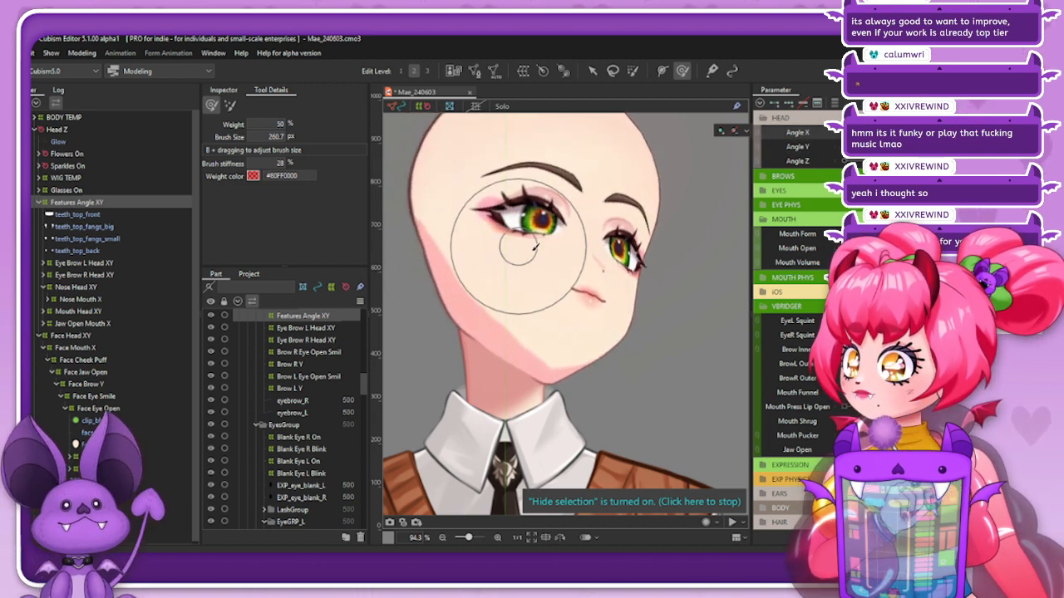
Refine the Nose Head XY deformer at the turned, raised pose with the Deform Brush at 98.5 px, checking it in Angle X and Y
click(77, 287)
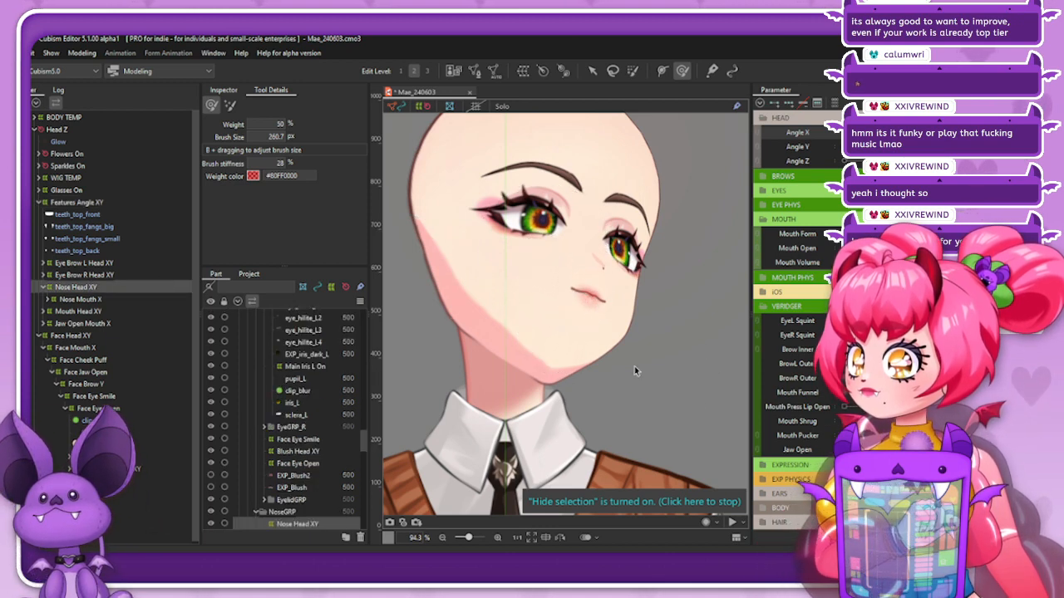
drag(595, 336, 602, 280)
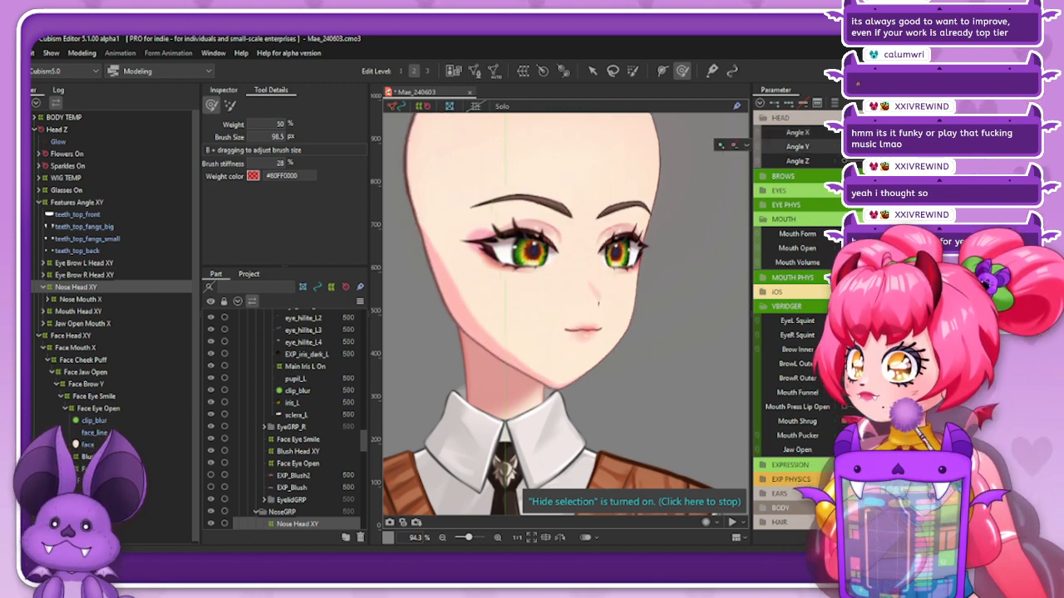
mouse_move(930, 133)
mouse_down()
mouse_move(877, 133)
mouse_move(930, 133)
mouse_up()
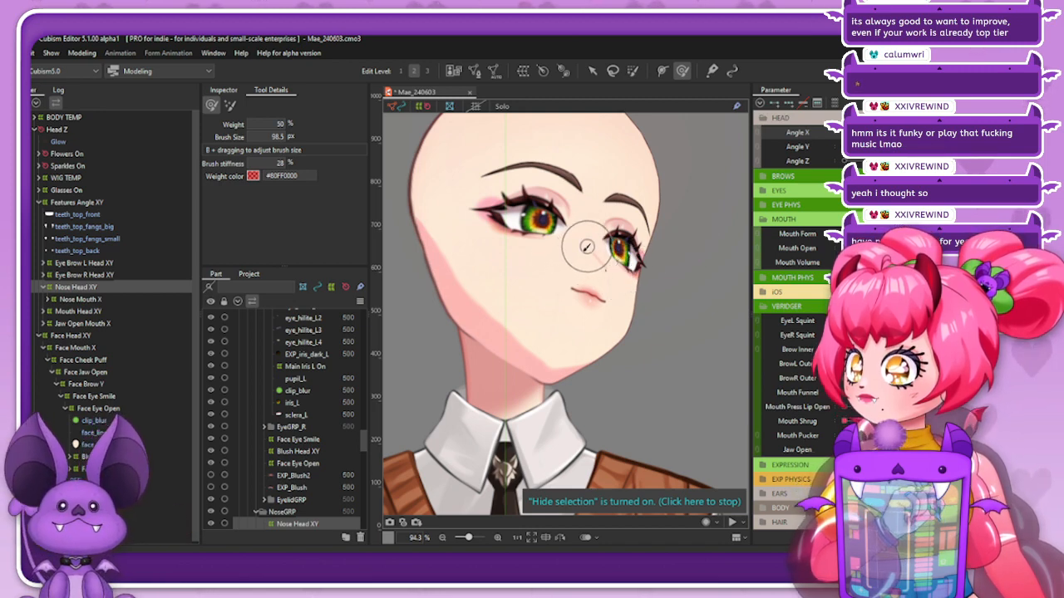
mouse_move(939, 147)
mouse_down()
mouse_move(893, 146)
mouse_move(939, 147)
mouse_move(893, 132)
mouse_move(939, 132)
mouse_move(893, 146)
mouse_move(939, 146)
mouse_up()
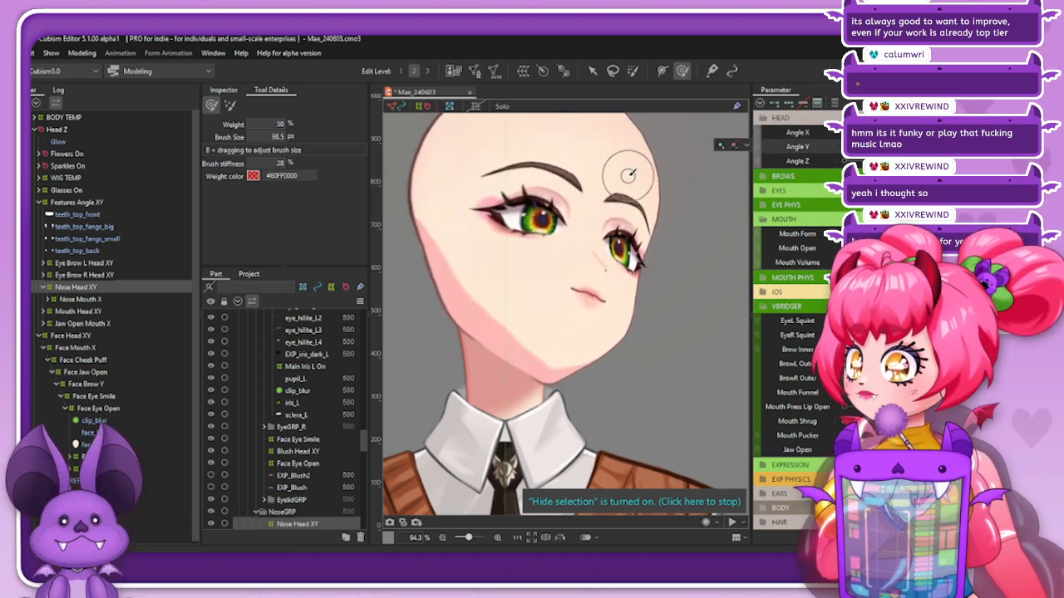
scroll(628, 175, down, 4)
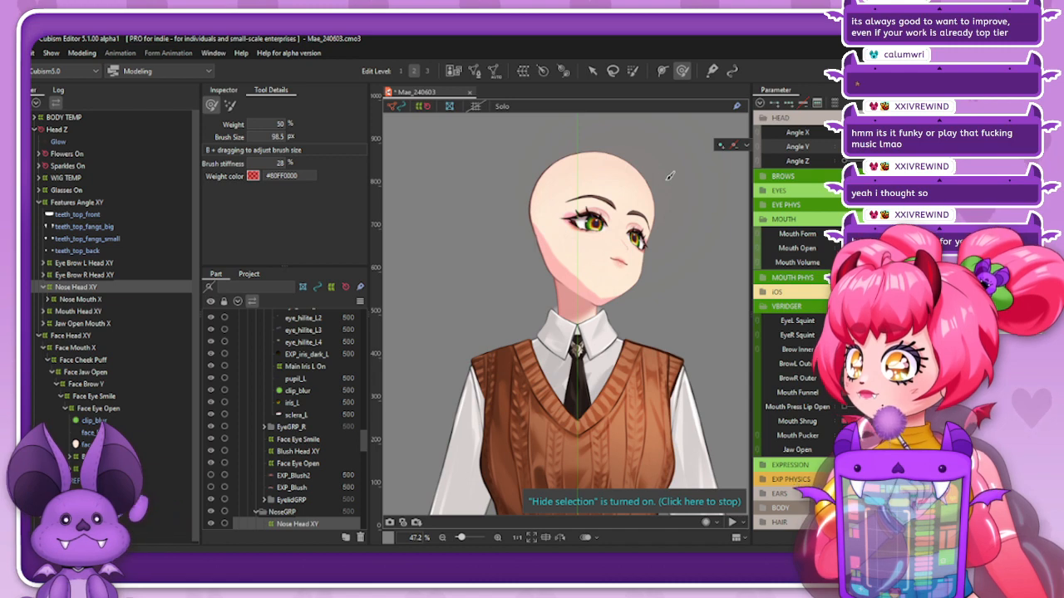
scroll(666, 180, up, 2)
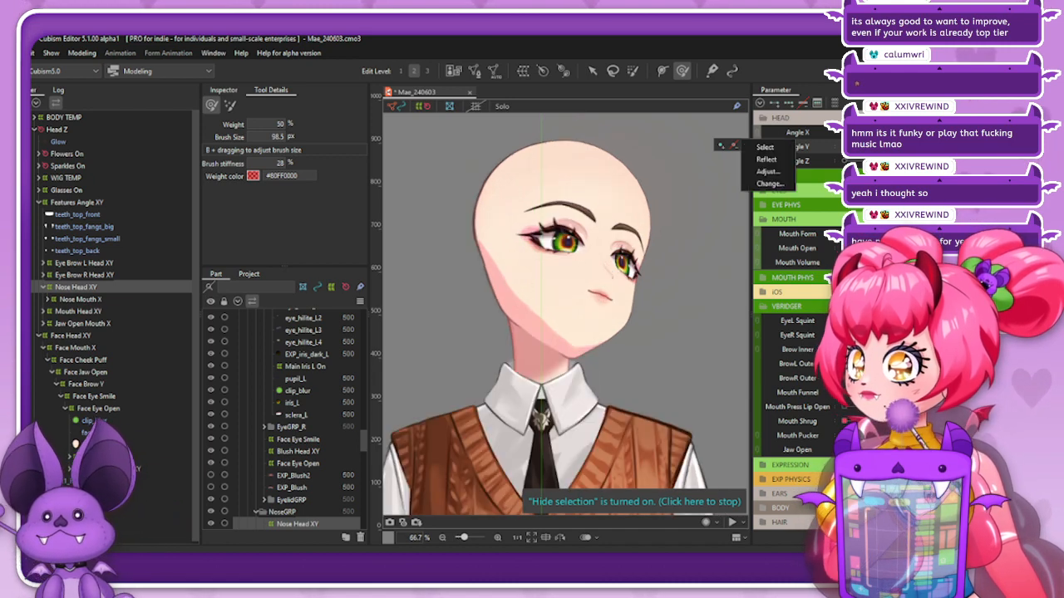
mouse_move(939, 132)
mouse_down()
mouse_move(893, 132)
mouse_move(940, 132)
mouse_move(893, 146)
mouse_move(939, 146)
mouse_up()
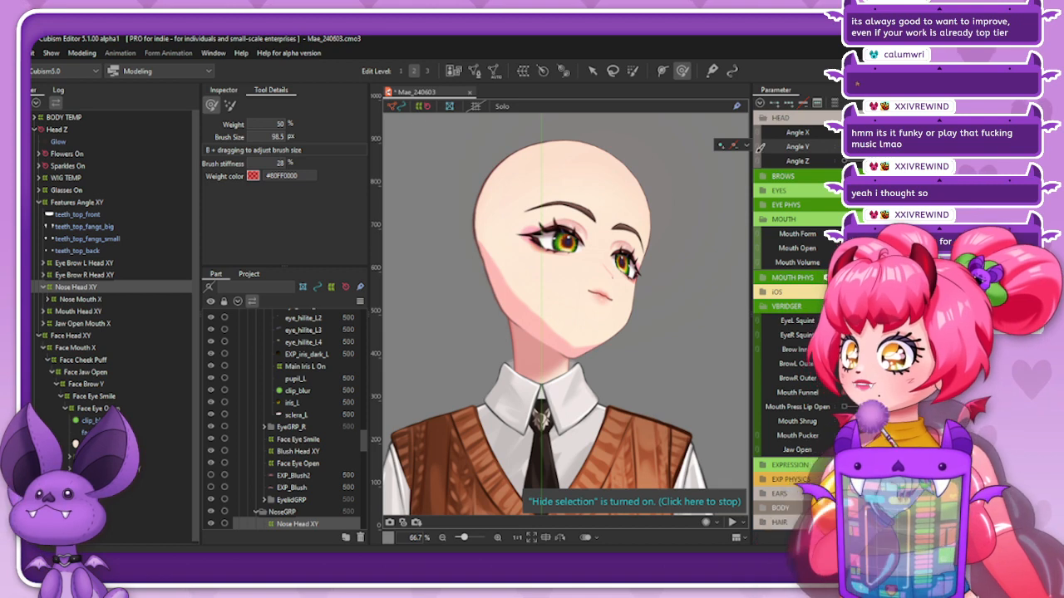
mouse_move(906, 133)
mouse_down()
mouse_move(875, 140)
mouse_move(905, 133)
mouse_up()
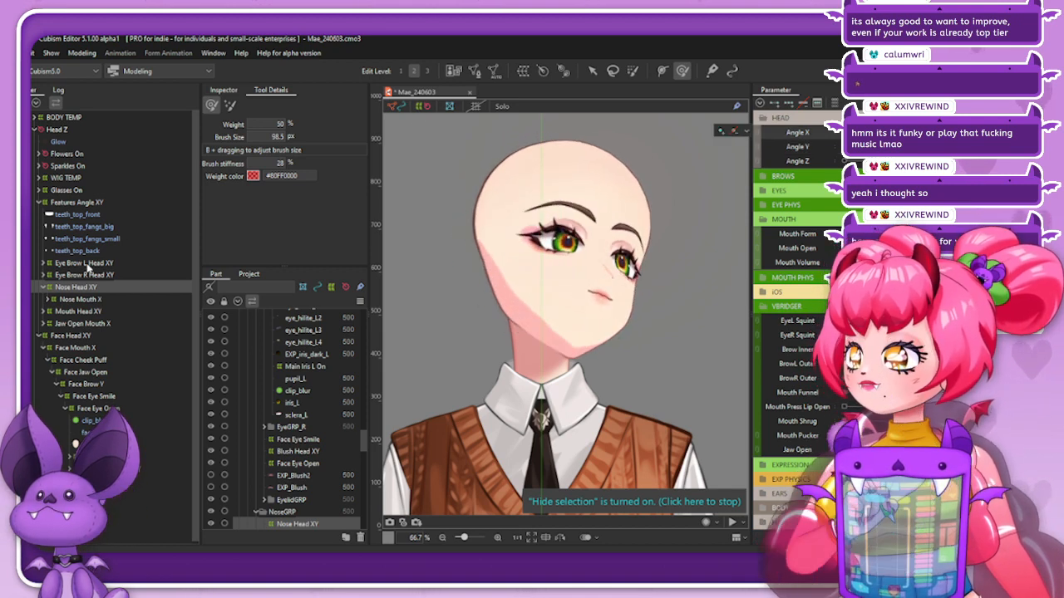
Refine the Features Angle XY deformer over the lower face at the turned, raised pose with the Deform Brush at 222.6 px
click(98, 203)
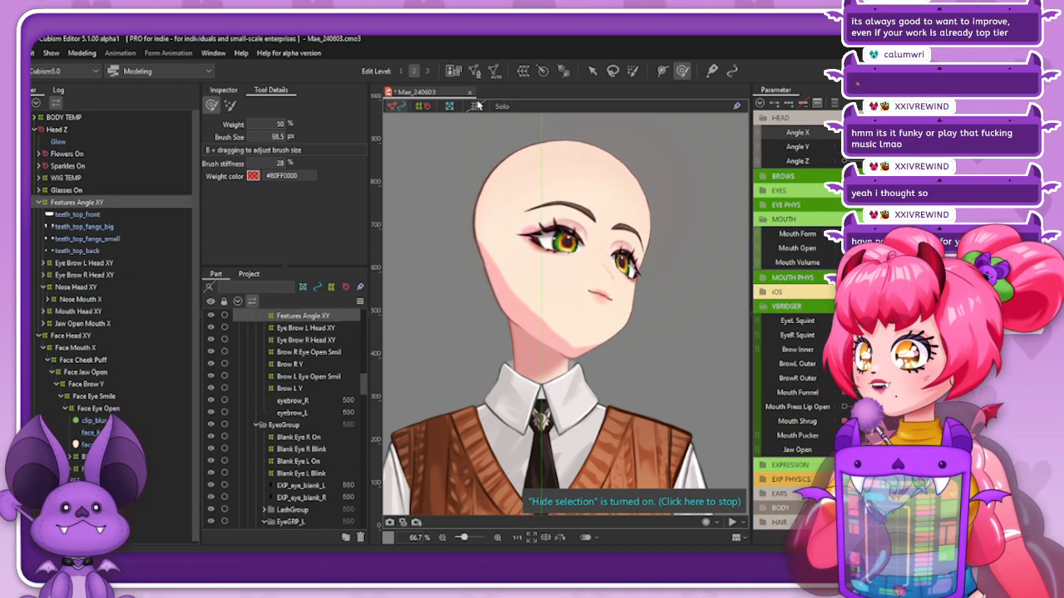
scroll(549, 299, up, 2)
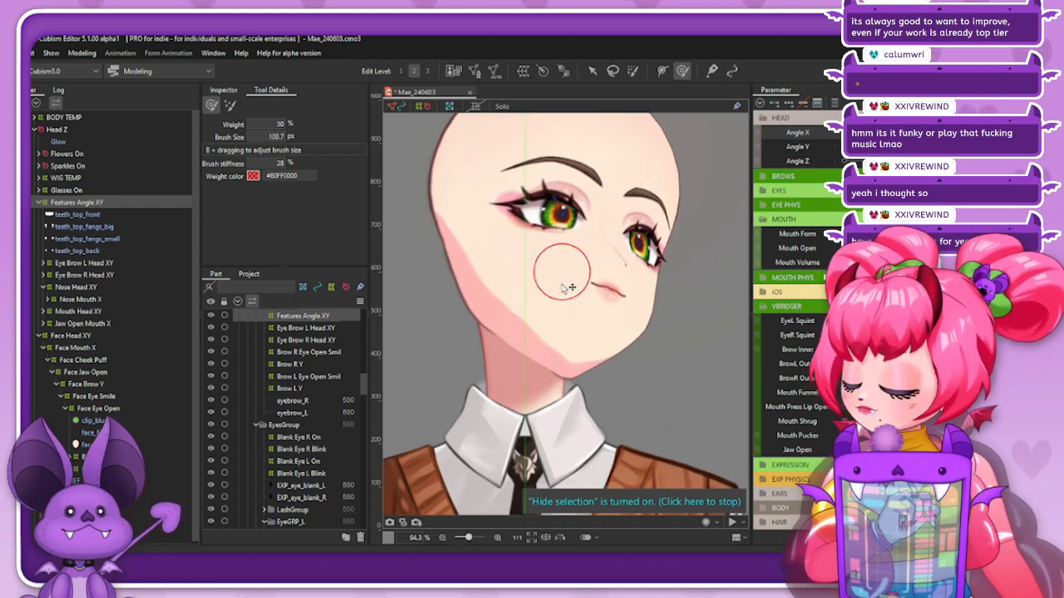
mouse_move(532, 266)
mouse_down()
mouse_move(557, 295)
mouse_move(541, 299)
mouse_move(551, 325)
mouse_move(593, 312)
mouse_up()
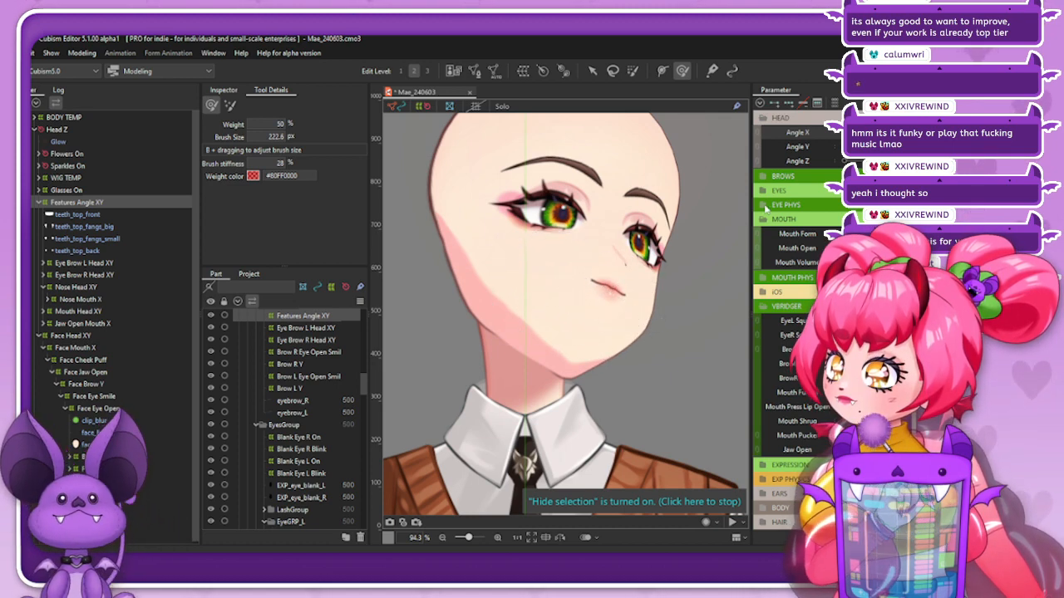
Test Mouth Form and Mouth Open at the turned, raised pose to examine the smiling and open mouth shapes
drag(882, 234, 921, 234)
scroll(611, 300, down, 2)
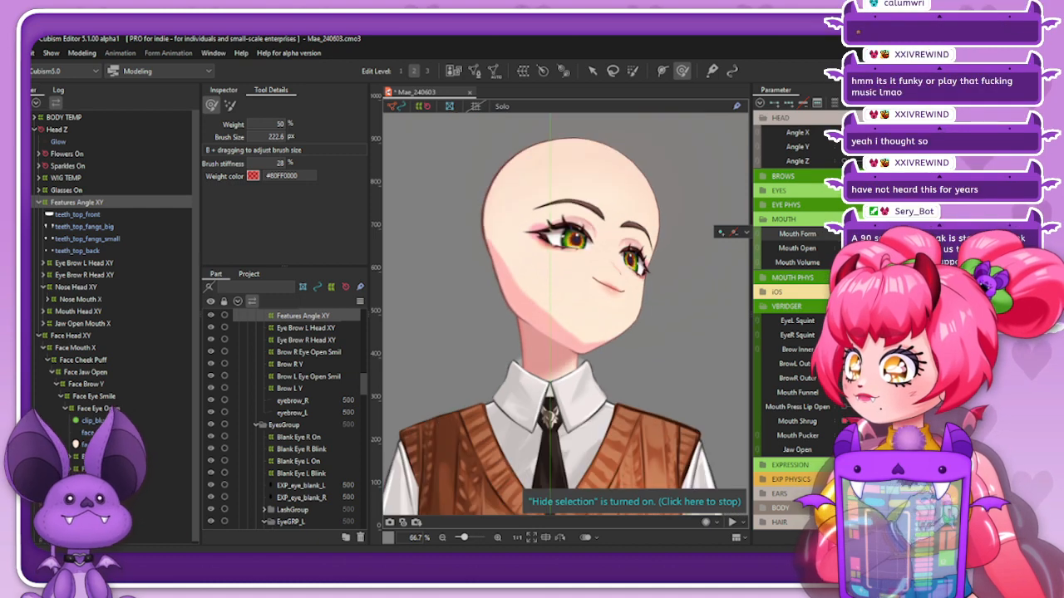
drag(846, 248, 914, 236)
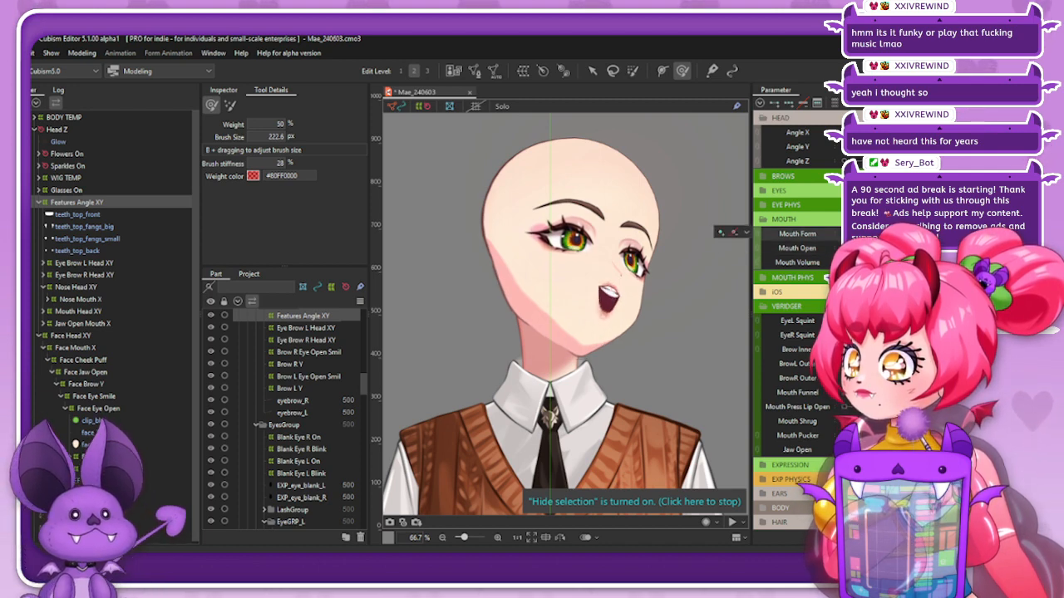
Select the deformers driven by Jaw Open, expand Teeth Bottom New and hide the upper and lower teeth meshes
mouse_move(876, 450)
mouse_down()
mouse_move(899, 449)
mouse_move(877, 449)
mouse_up()
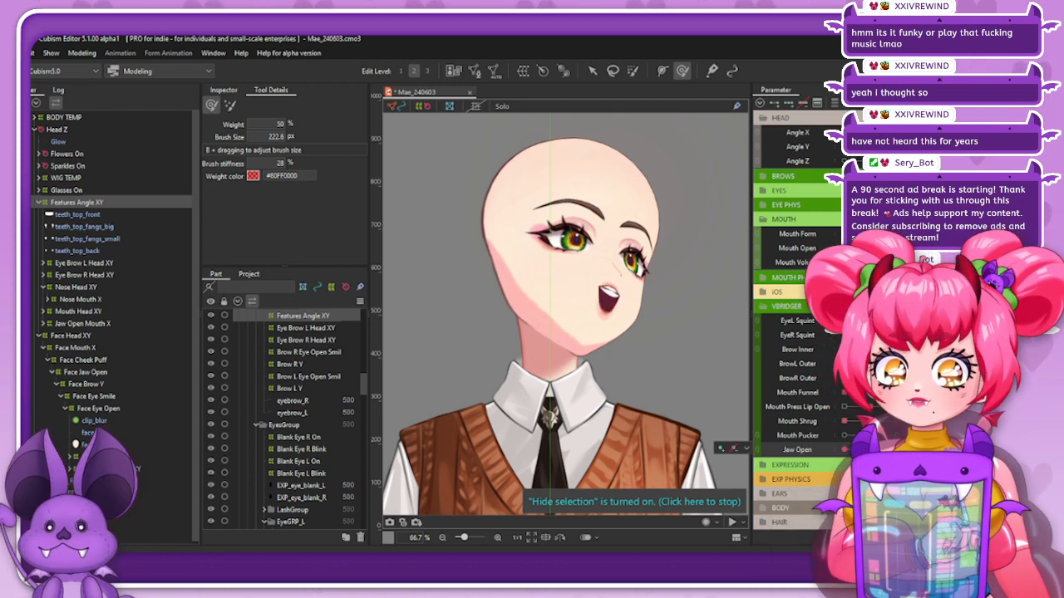
click(761, 451)
click(763, 450)
click(760, 450)
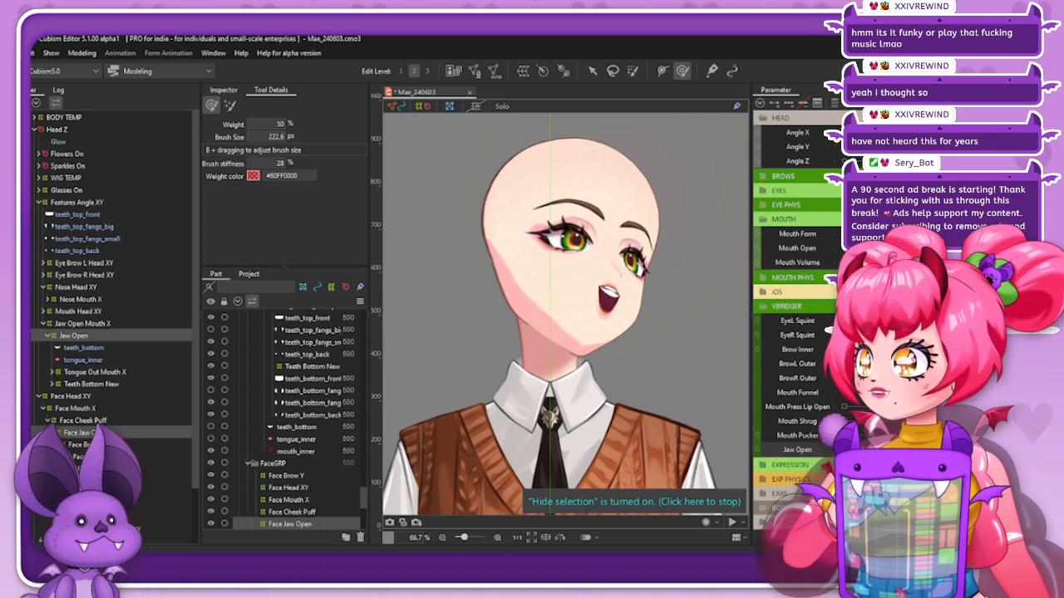
scroll(46, 353, down, 1)
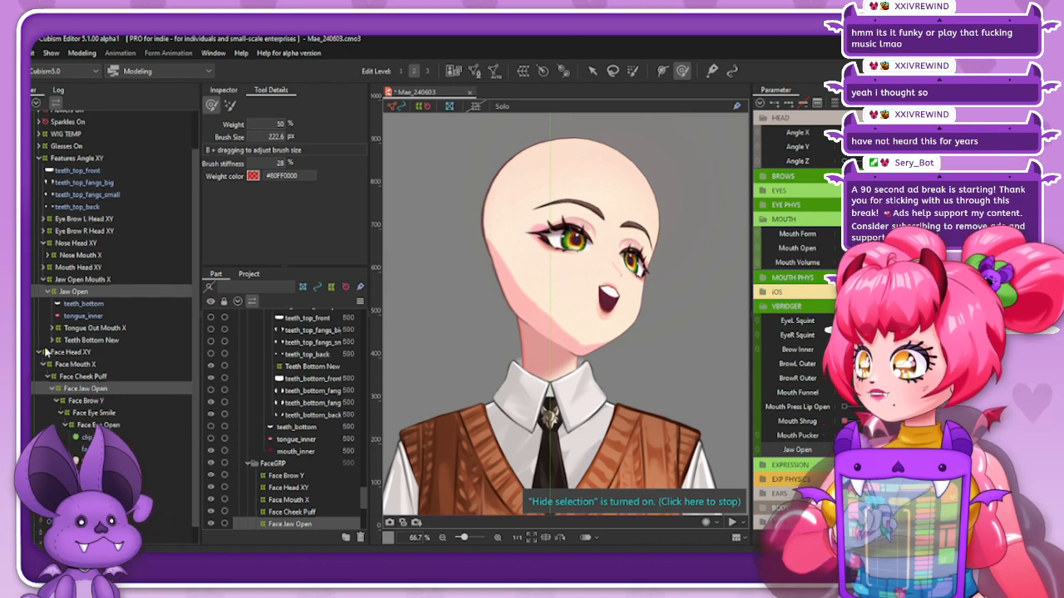
click(52, 341)
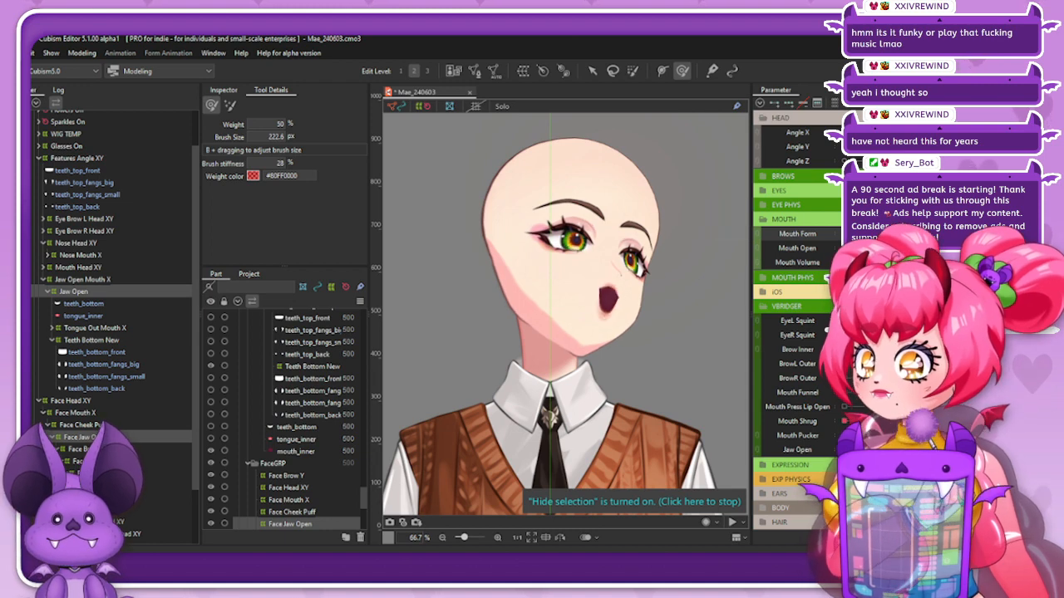
Adjust the Features Angle XY deformer around the open smiling mouth with the Deform Brush at 153.7 px, then enlarge the brush to 578.8 px
scroll(586, 264, up, 2)
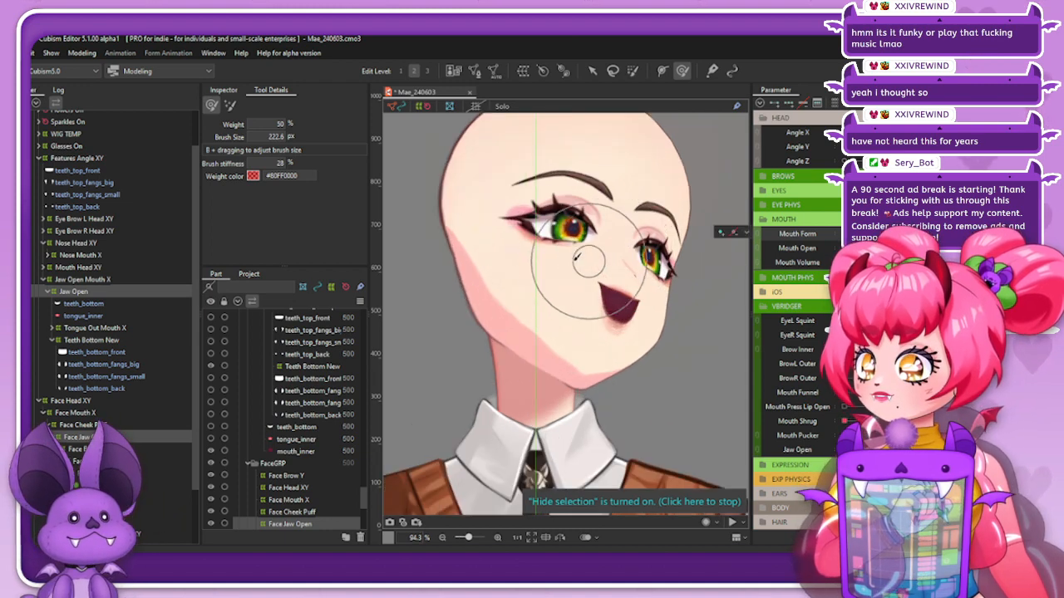
click(83, 160)
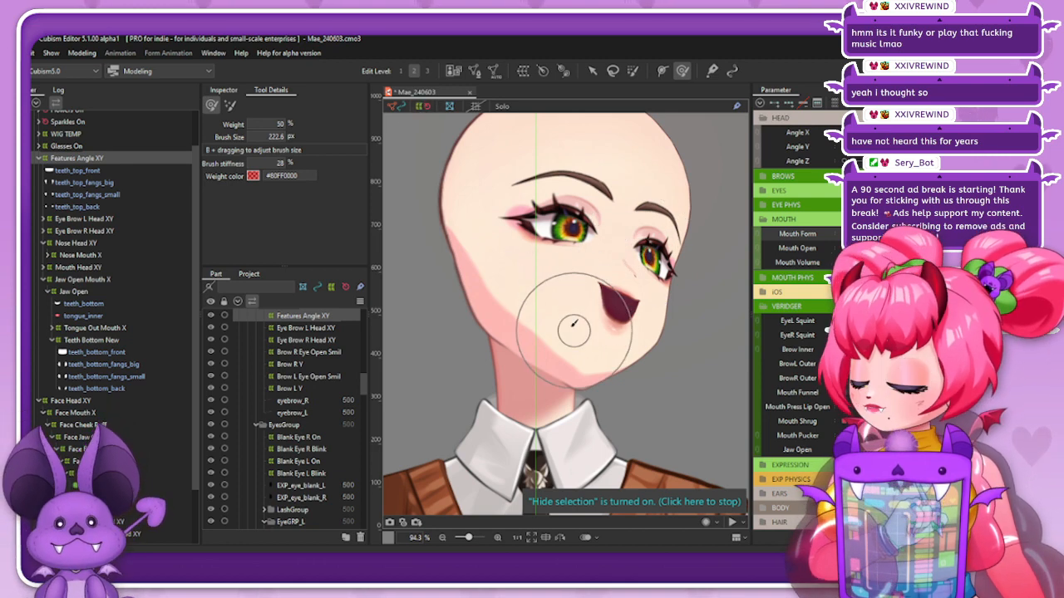
drag(584, 284, 591, 283)
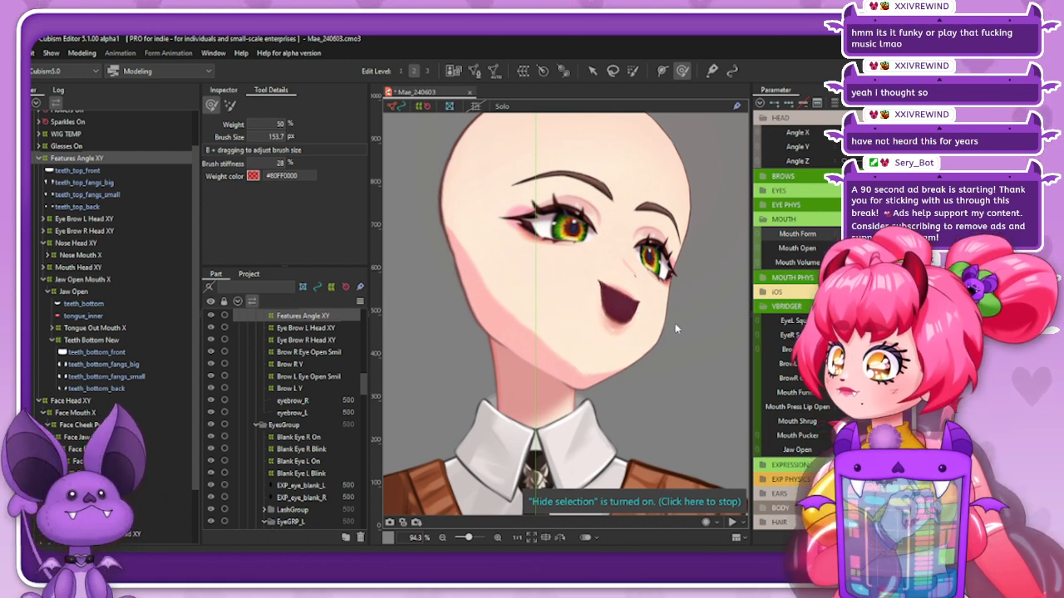
drag(613, 274, 571, 409)
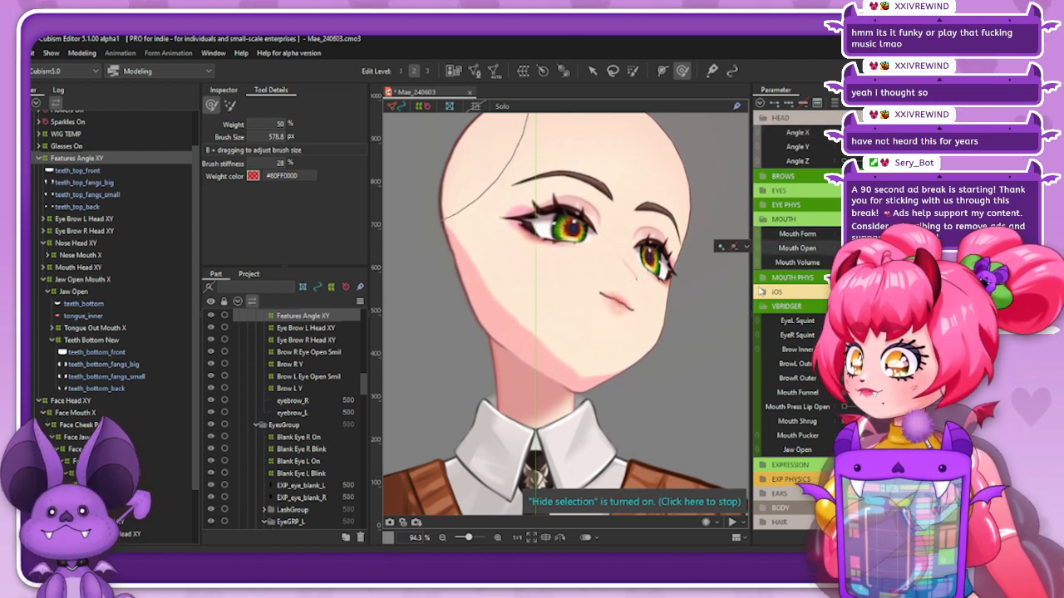
Check the closed smiling mouth and facial features between the turned and frontal poses by varying Angle X
scroll(615, 395, down, 2)
scroll(611, 374, up, 1)
click(746, 247)
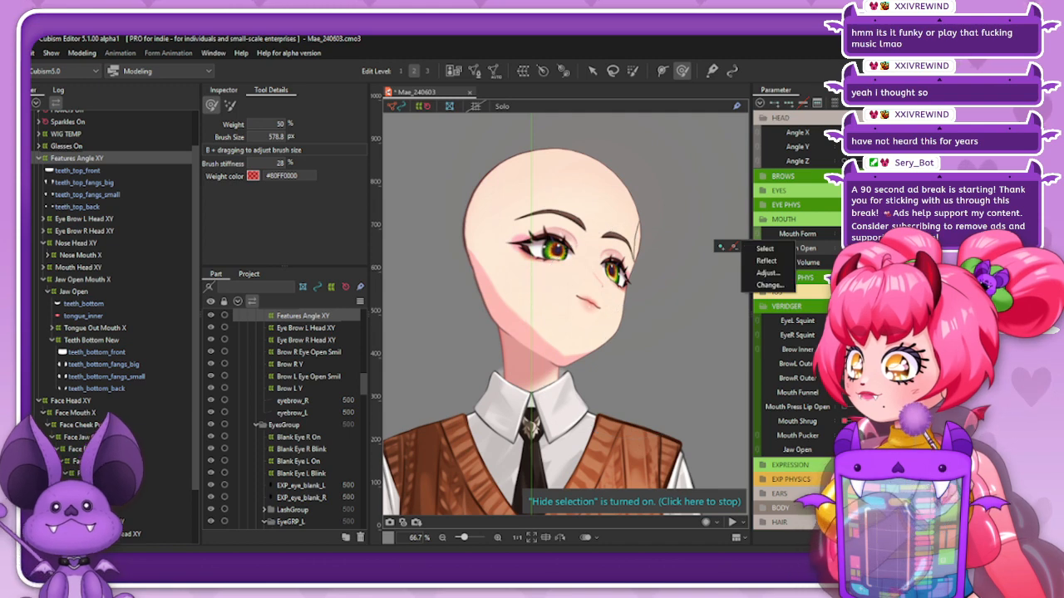
drag(939, 133, 914, 133)
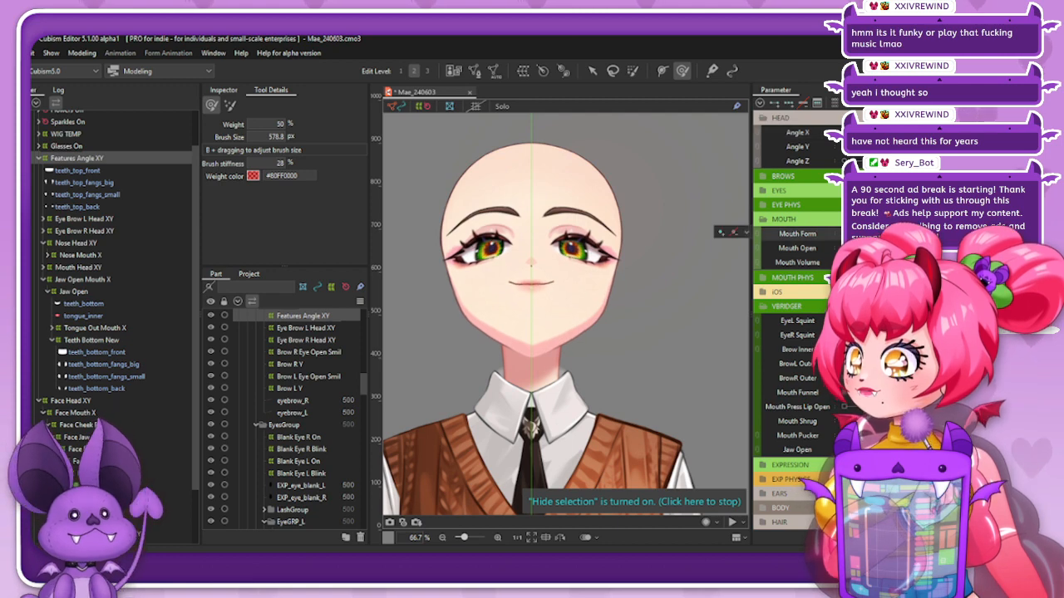
Open the smiling mouth at the turned, raised pose and refine the Features Angle XY deformer around it with the Deform Brush at 257.2 px
drag(881, 250, 923, 249)
drag(915, 133, 939, 133)
scroll(675, 283, up, 3)
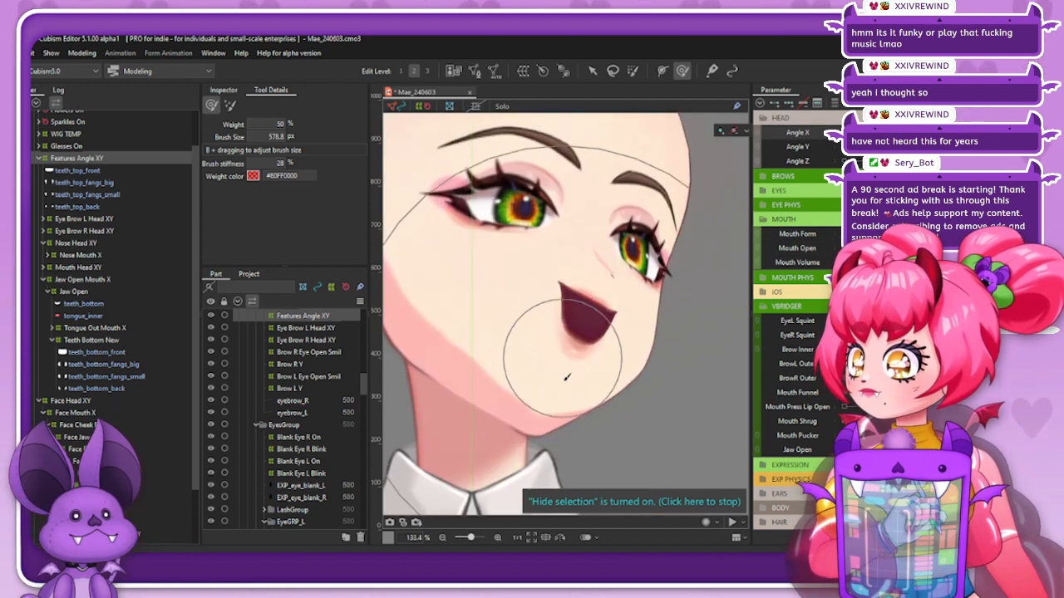
drag(581, 287, 551, 287)
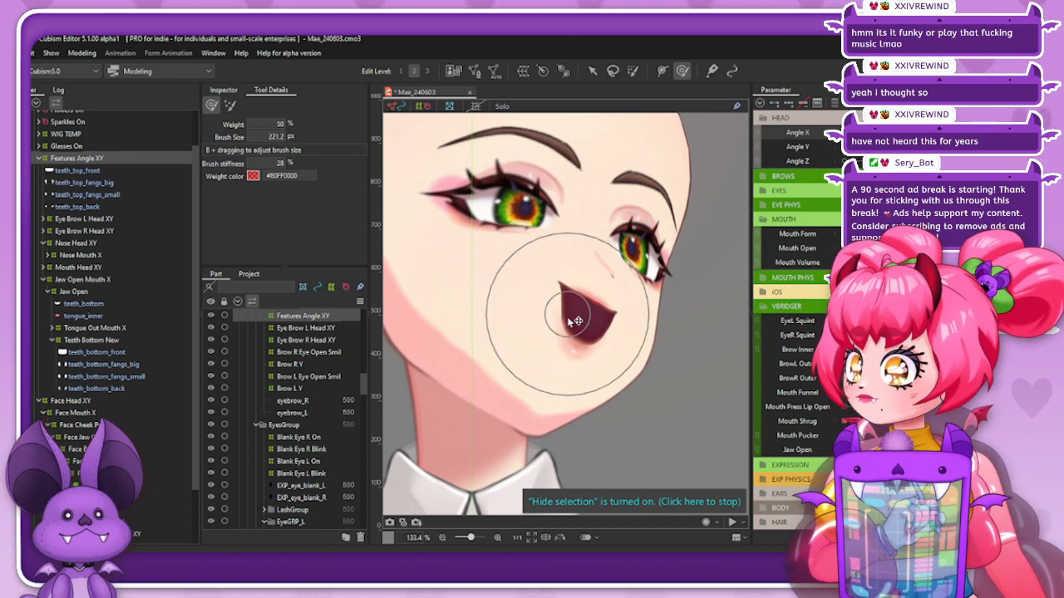
drag(570, 334, 574, 335)
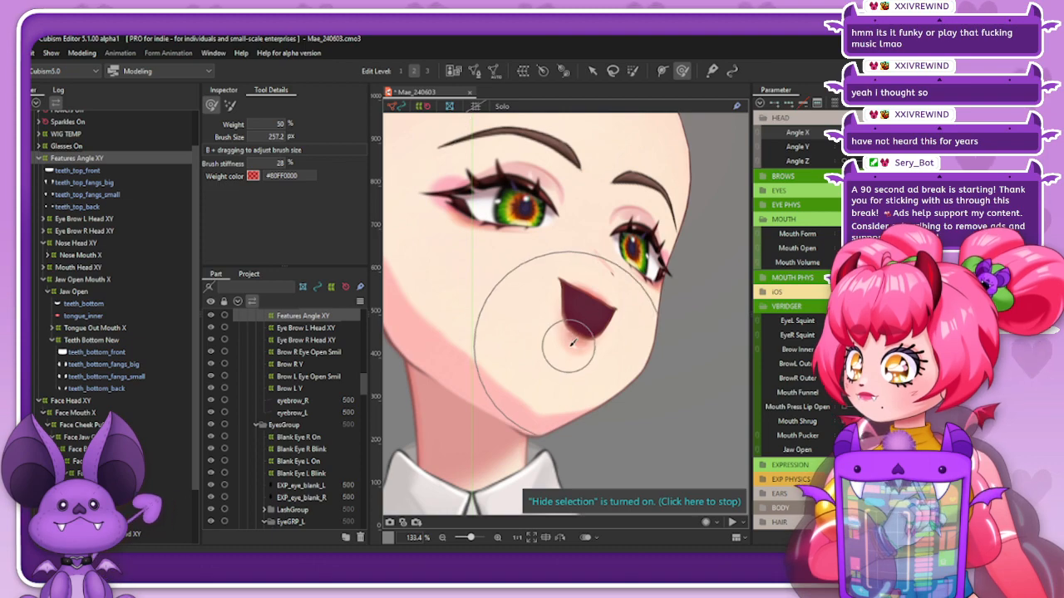
Show the Features Angle XY grid, try a Deform Brush stroke below the mouth, undo it and reduce the brush to 55.8 px
key(ctrl+h)
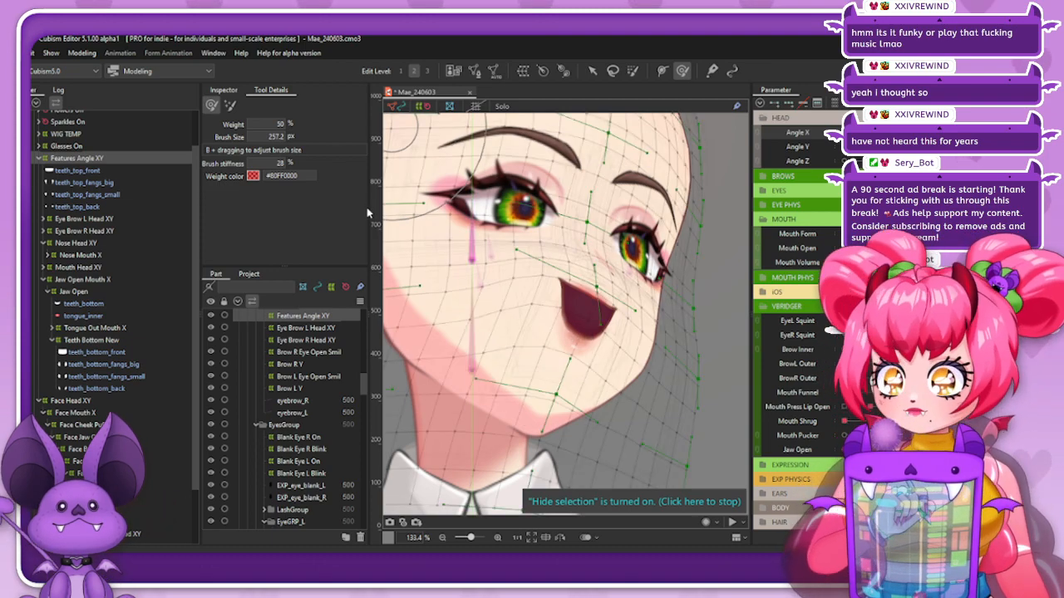
scroll(579, 301, down, 3)
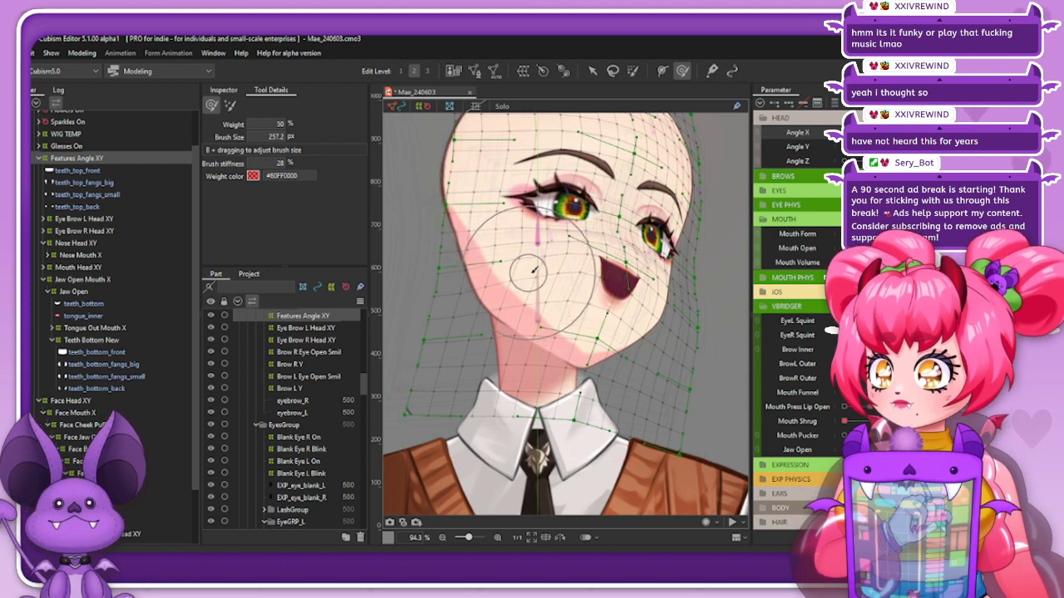
drag(639, 325, 638, 318)
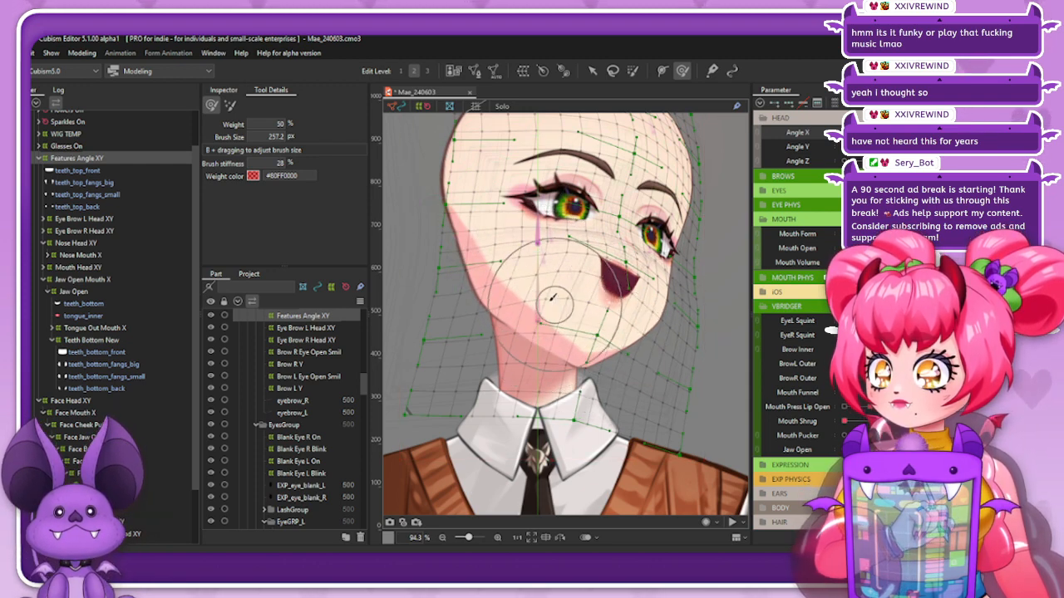
key(ctrl+z)
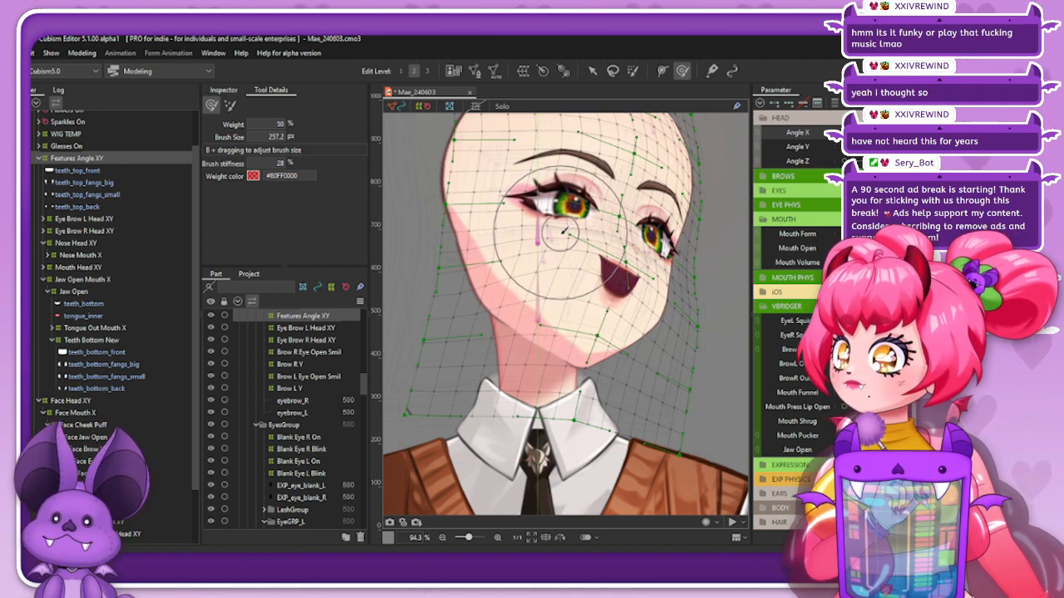
drag(570, 252, 565, 231)
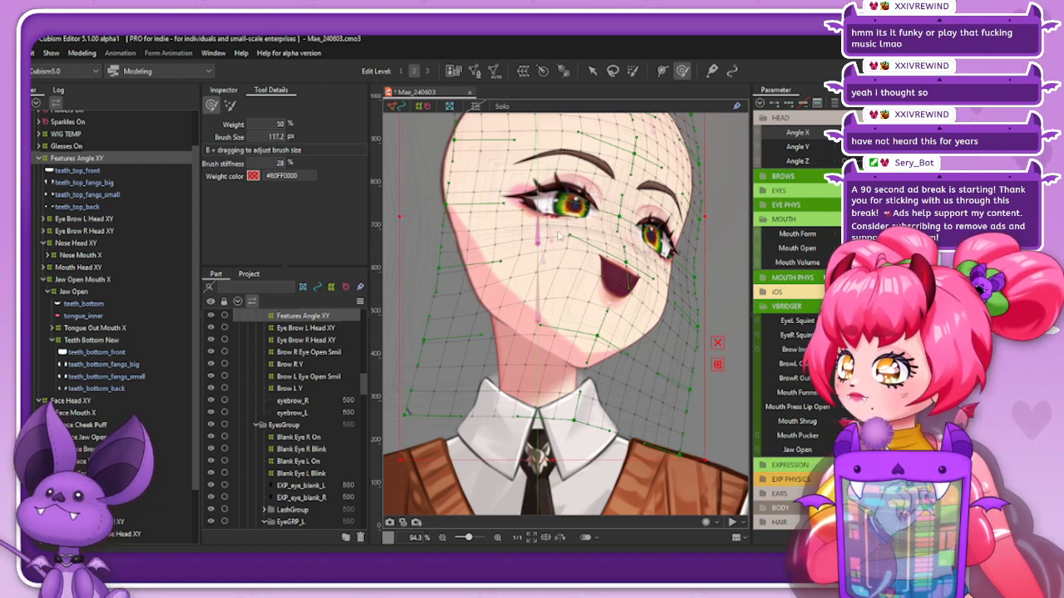
drag(572, 239, 577, 223)
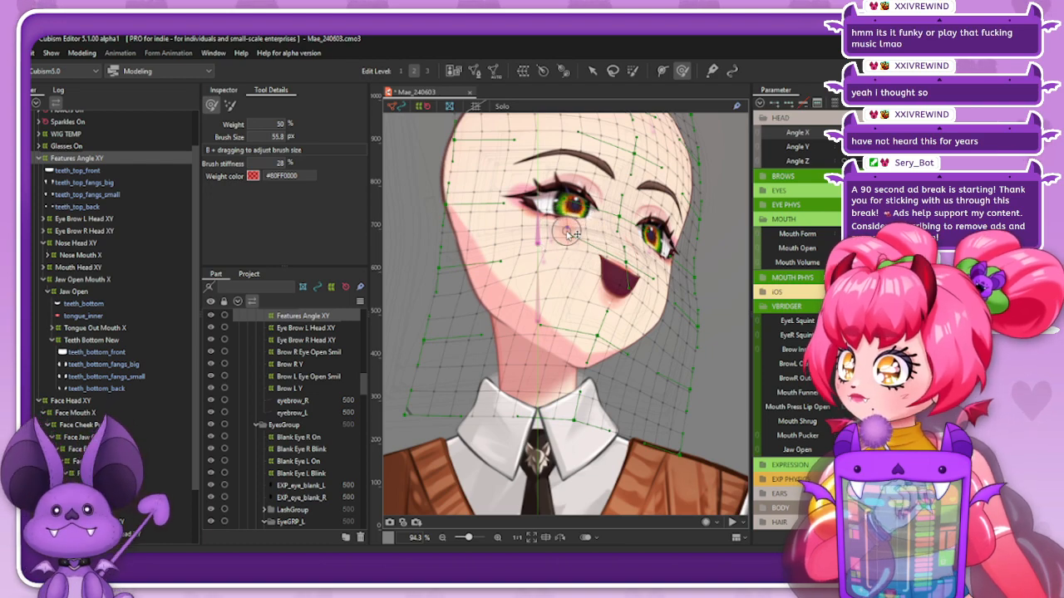
Hide the deformer grid and close the mouth with Mouth Open to check the whole head at the turned, raised pose
click(423, 108)
scroll(642, 271, down, 4)
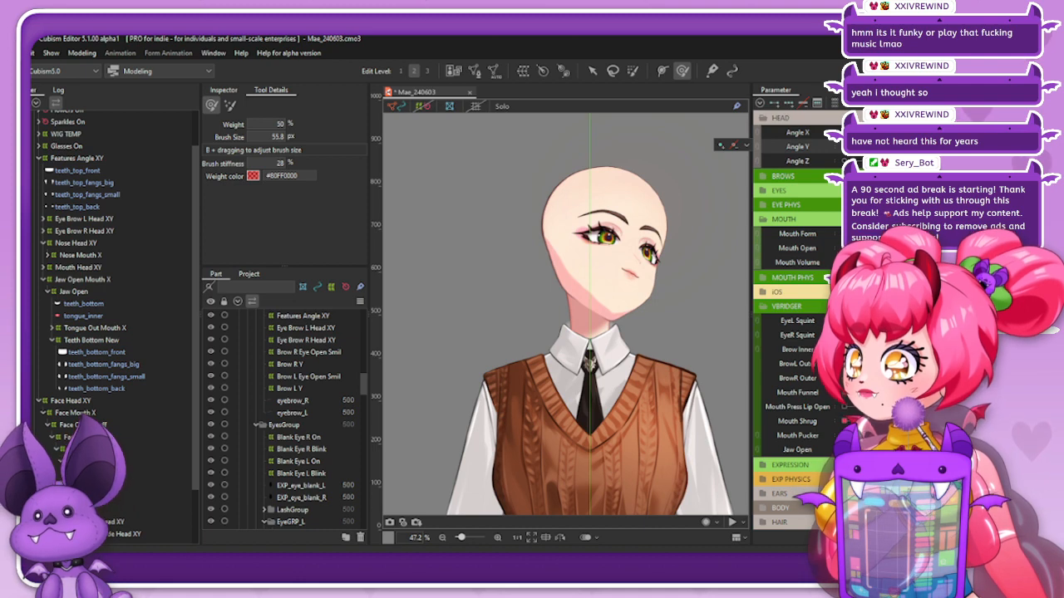
key(ctrl+z)
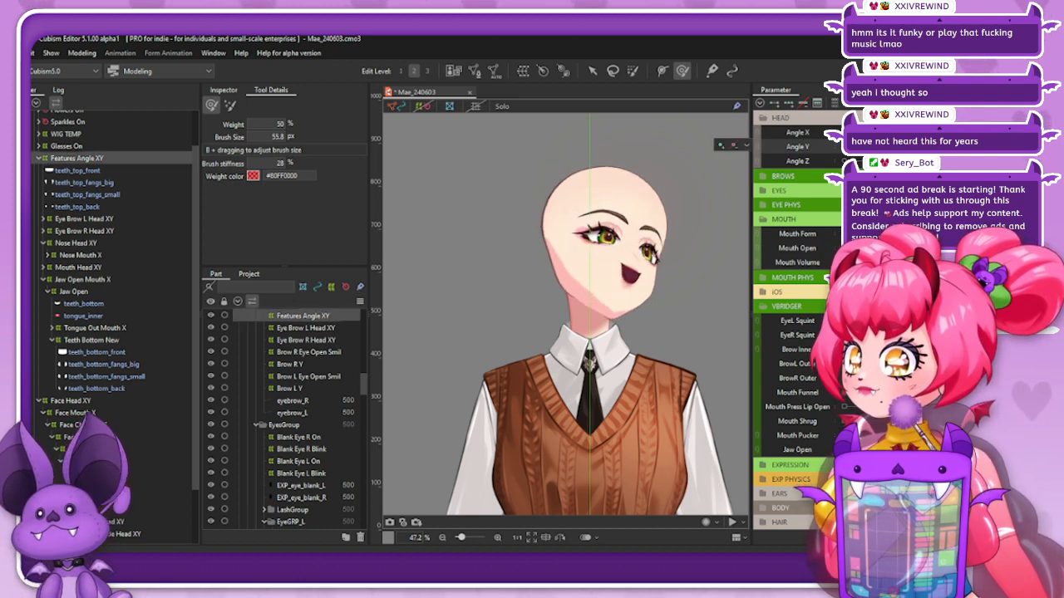
drag(906, 248, 844, 249)
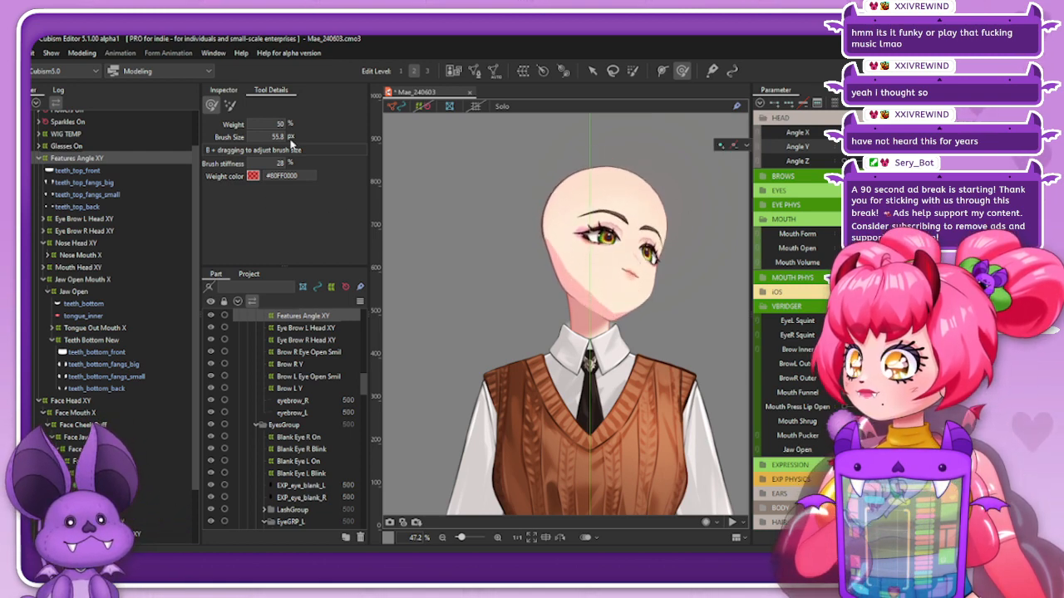
Select the Face Head XY deformer at the turned, raised pose and blend its form with a Compatibility of -21
click(74, 401)
click(870, 147)
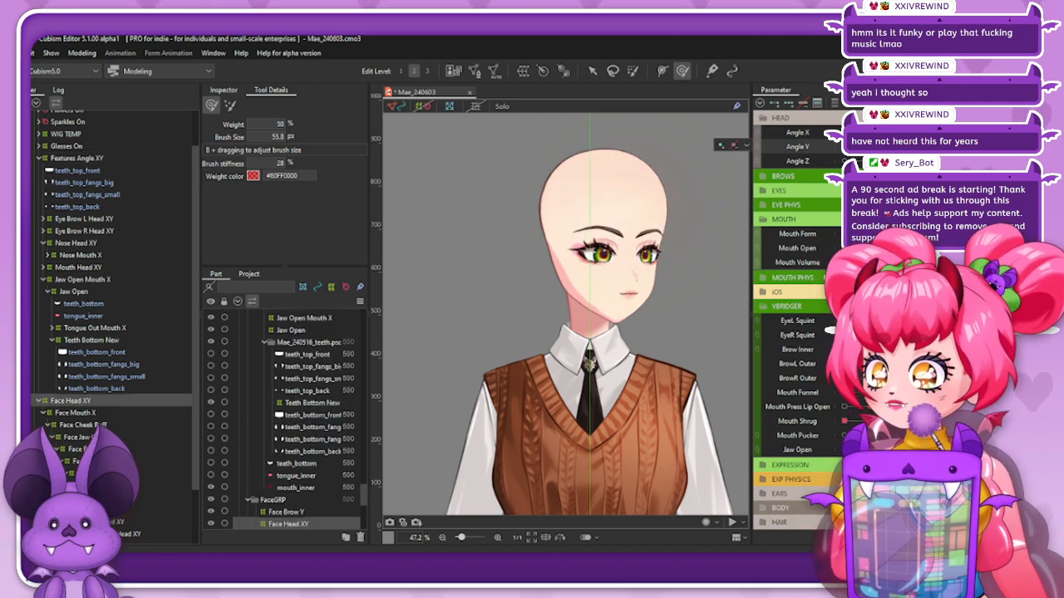
drag(870, 148, 896, 147)
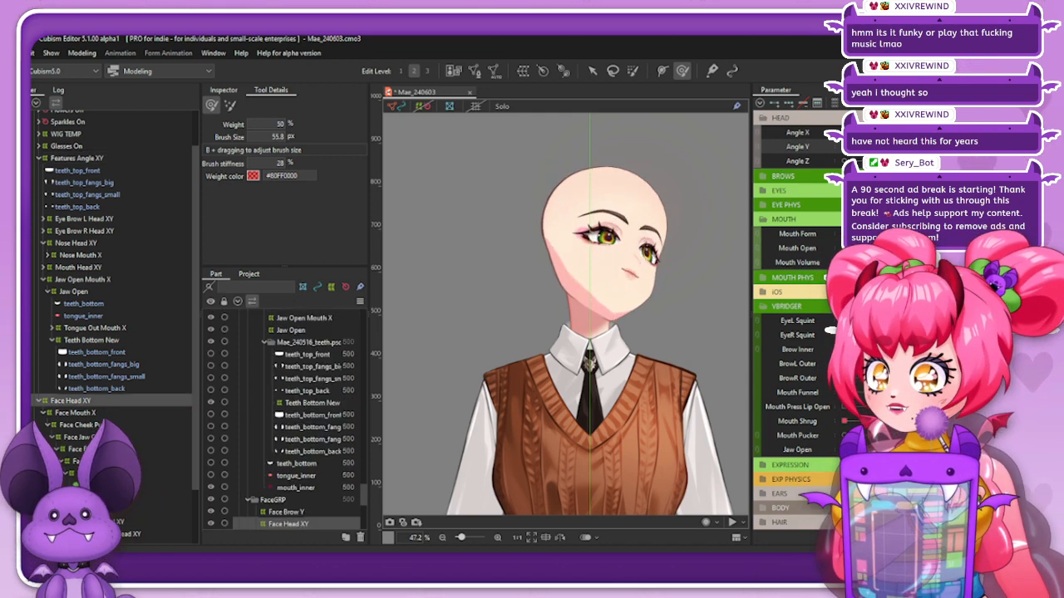
key(ctrl+b)
drag(496, 275, 458, 274)
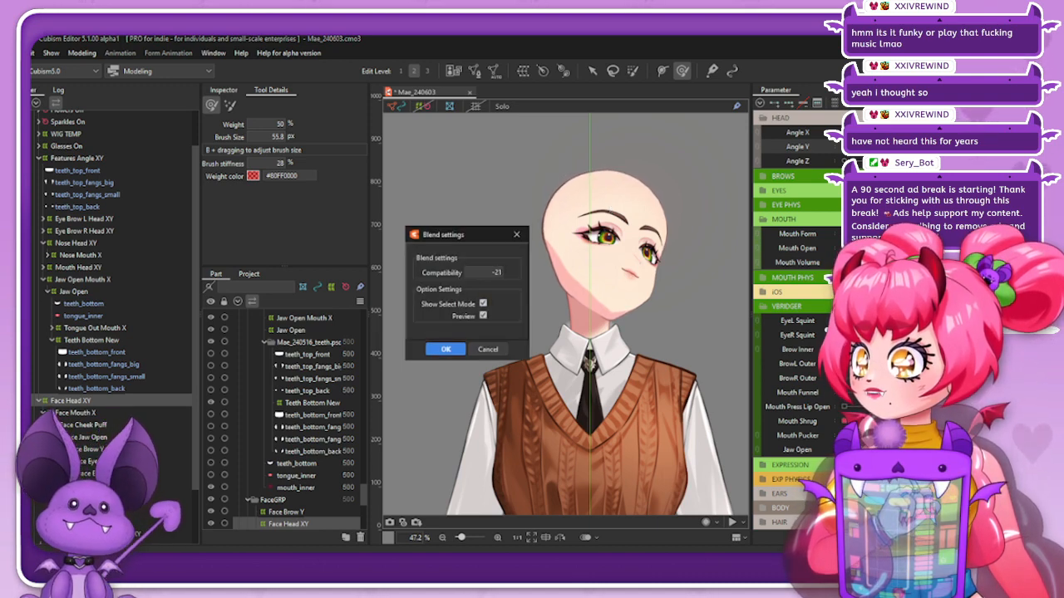
click(447, 350)
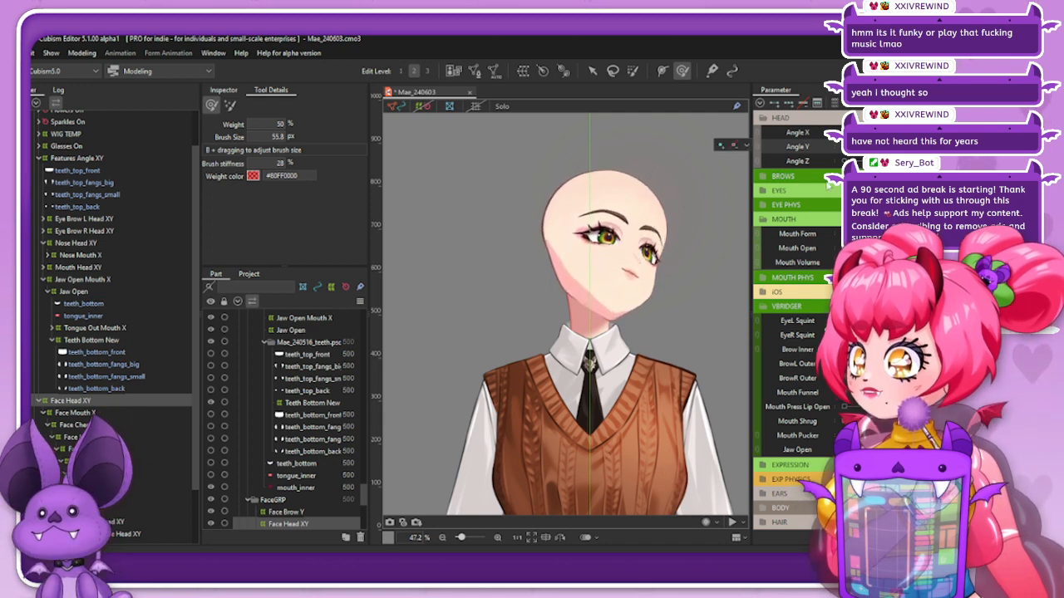
Raise the back-of-head side of the Face Head XY deformer slightly with a Perspective temporary deform and apply it
click(419, 108)
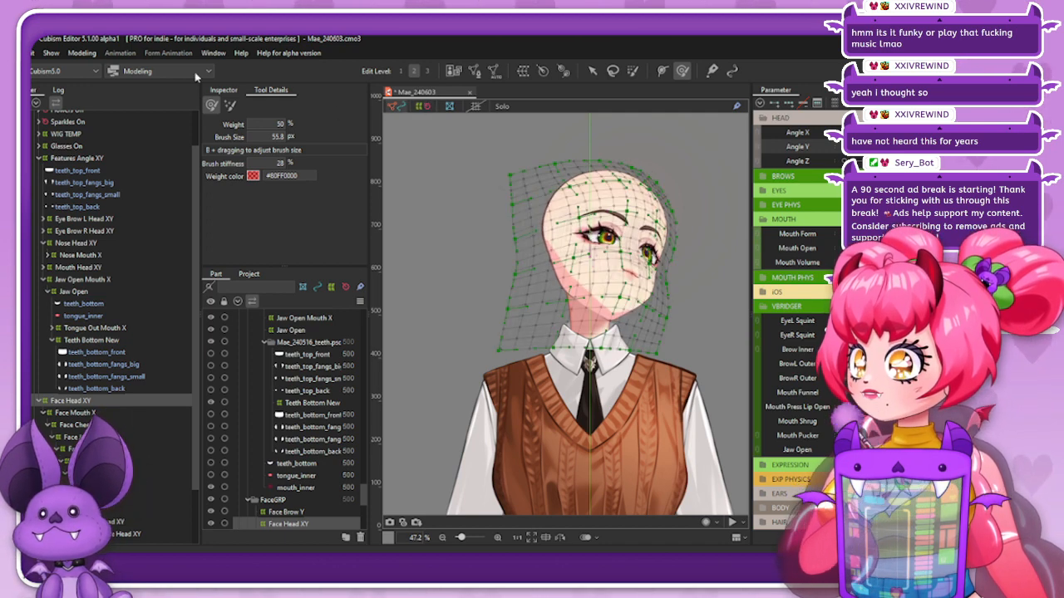
click(80, 52)
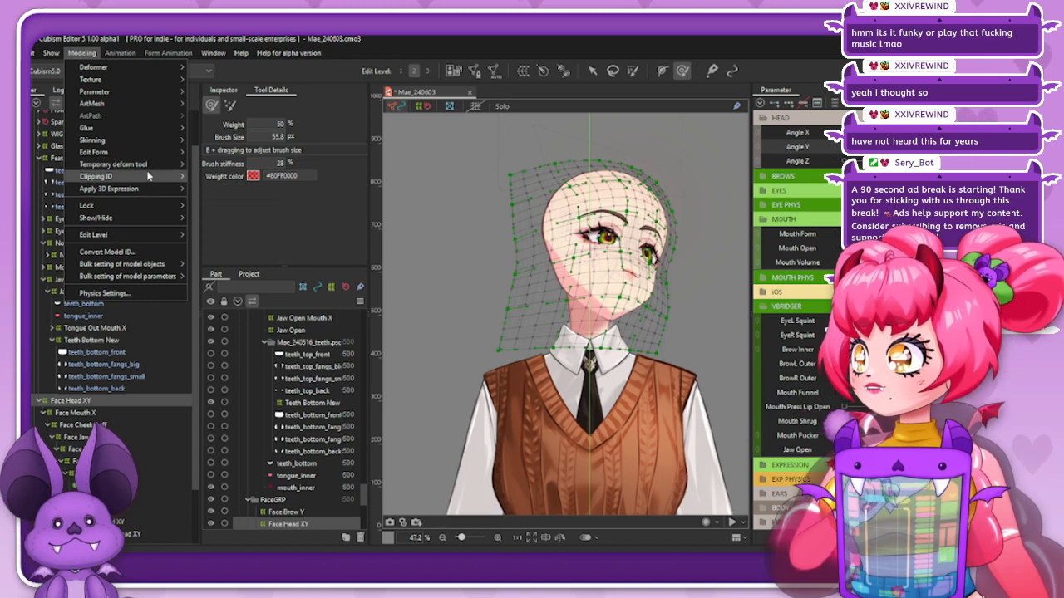
mouse_move(133, 164)
click(215, 200)
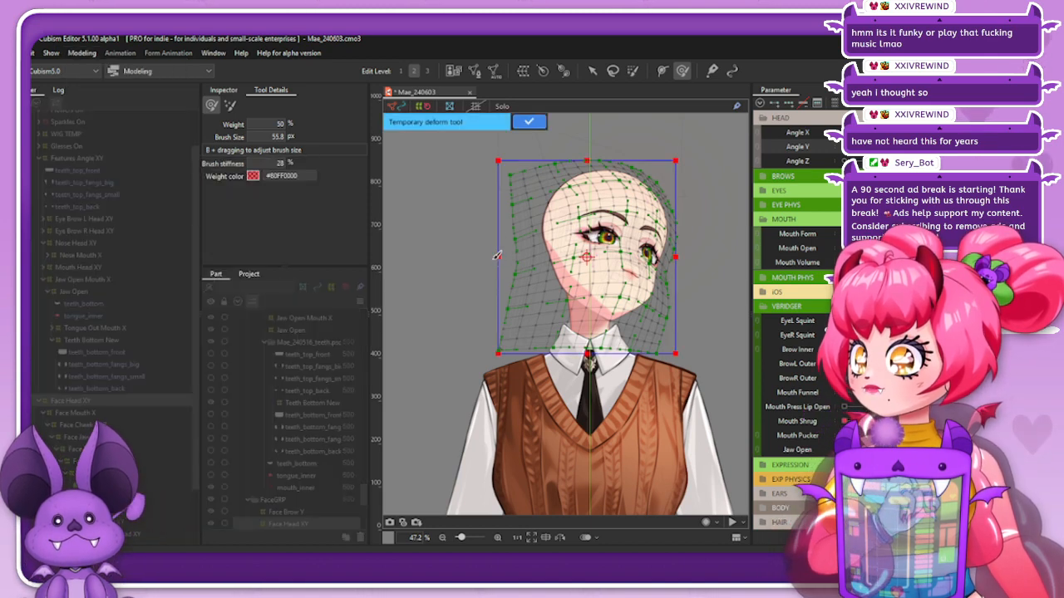
click(593, 72)
drag(498, 261, 504, 252)
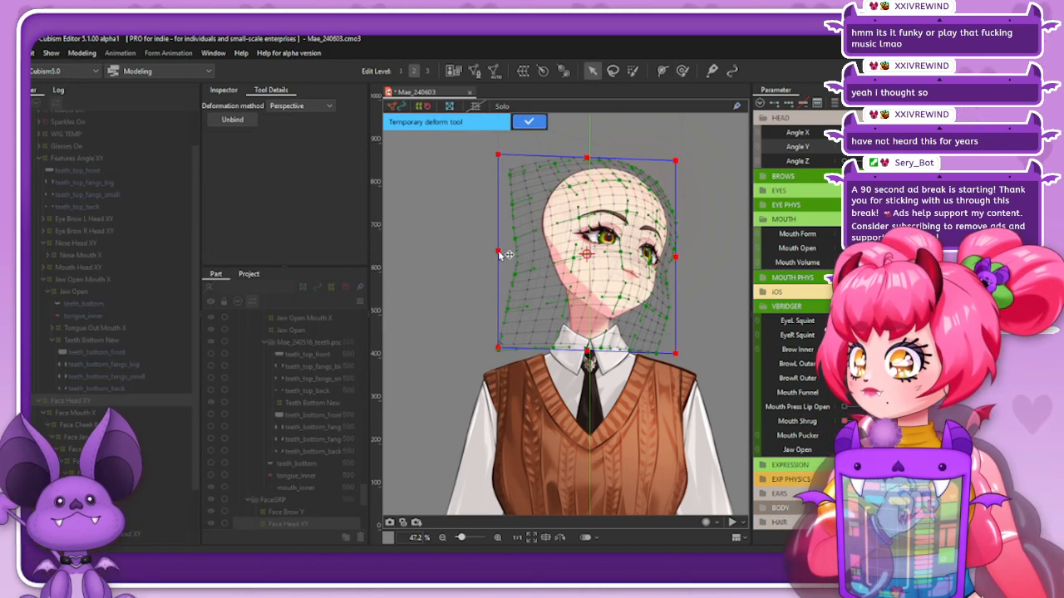
drag(679, 258, 680, 258)
click(524, 123)
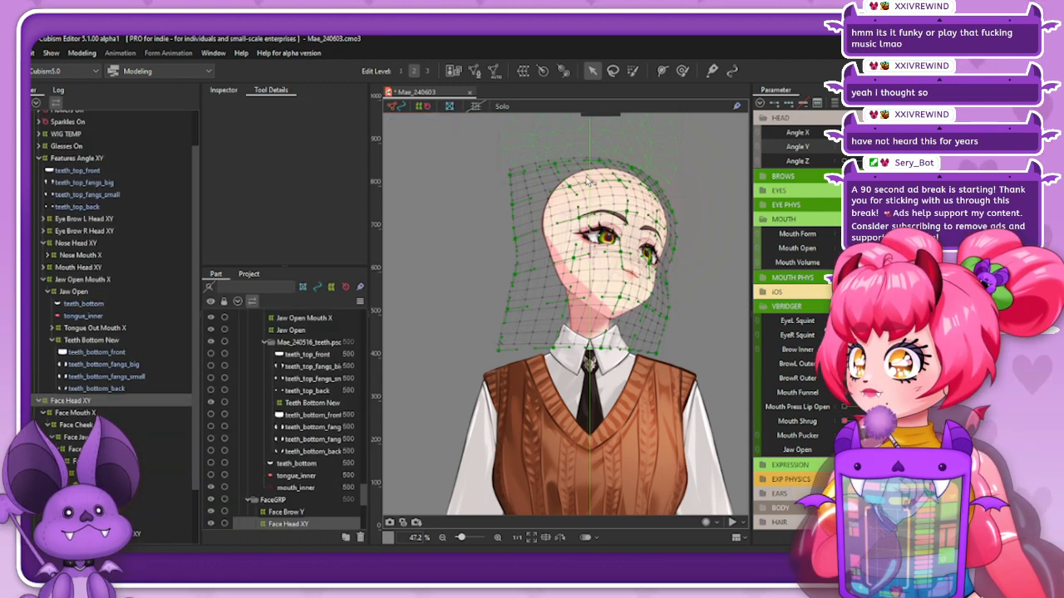
click(422, 106)
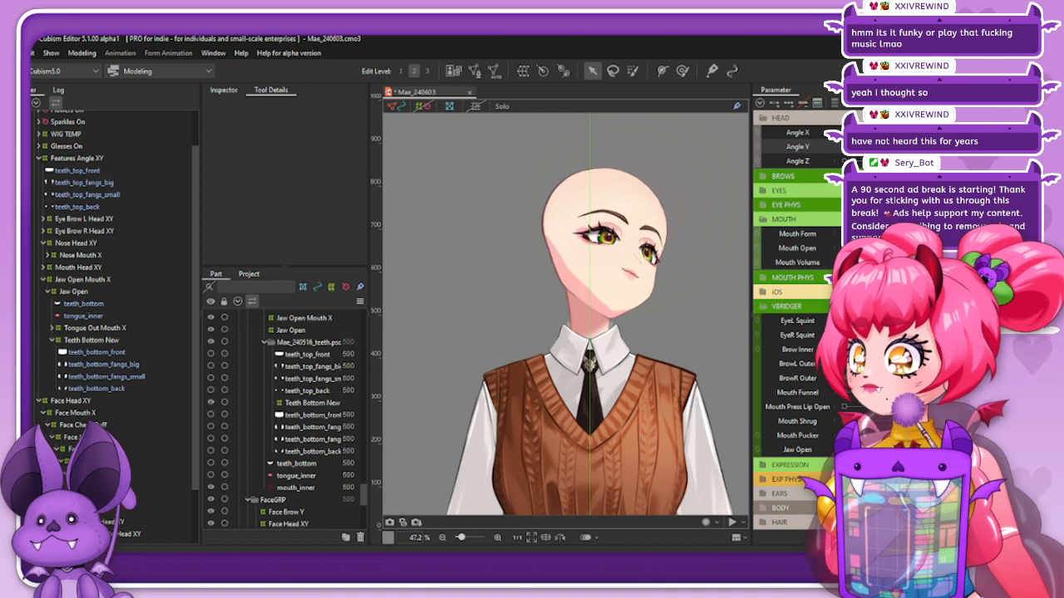
Check the pose with Angle Y, then raise the rear side of Face Head XY further with a second Perspective temporary deform
mouse_move(935, 147)
mouse_down()
mouse_move(885, 146)
mouse_move(935, 147)
mouse_move(889, 132)
mouse_move(935, 132)
mouse_move(881, 146)
mouse_move(934, 147)
mouse_up()
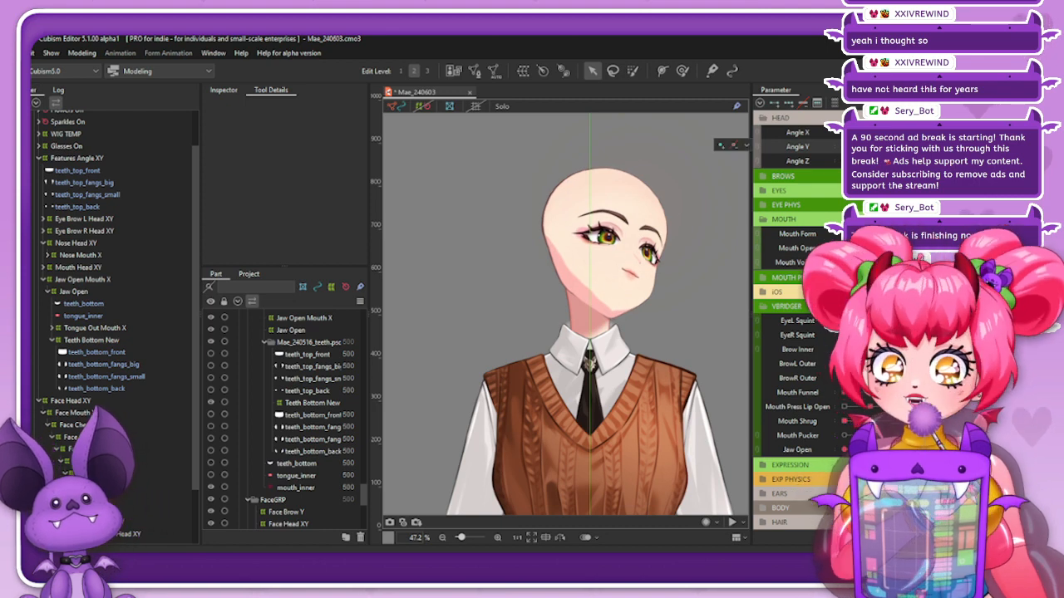
mouse_move(935, 146)
mouse_down()
mouse_move(889, 132)
mouse_move(935, 132)
mouse_move(890, 132)
mouse_move(935, 133)
mouse_move(902, 146)
mouse_move(935, 146)
mouse_up()
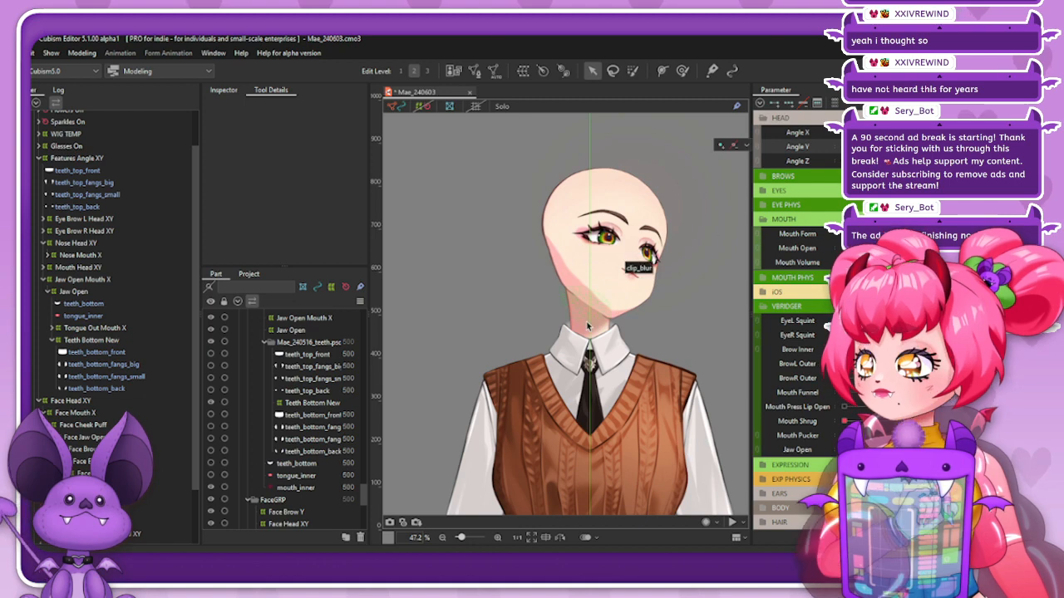
click(91, 403)
click(422, 107)
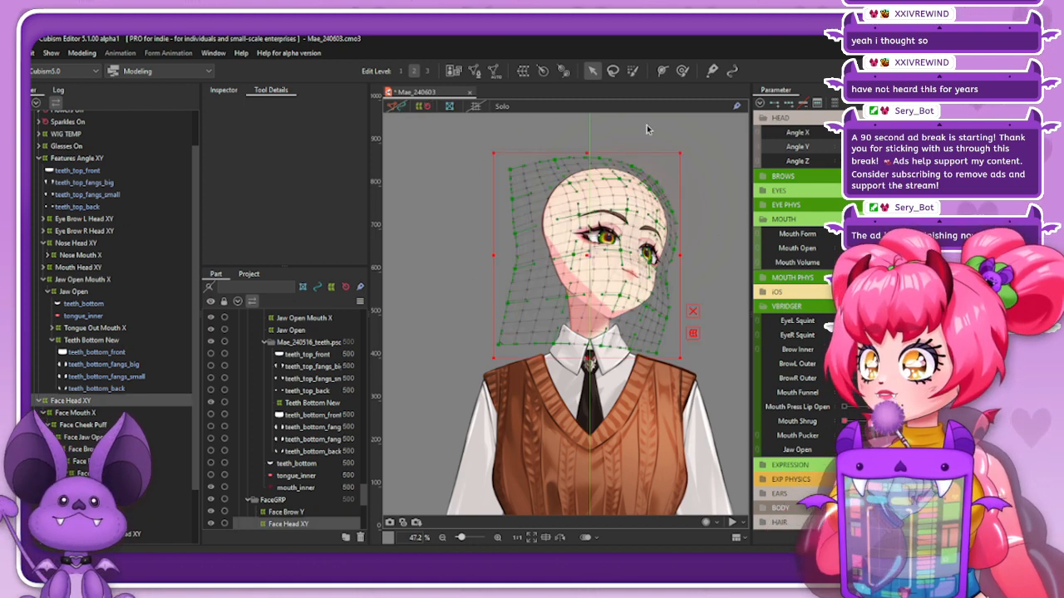
mouse_move(935, 146)
mouse_down()
mouse_move(902, 146)
mouse_move(931, 147)
mouse_up()
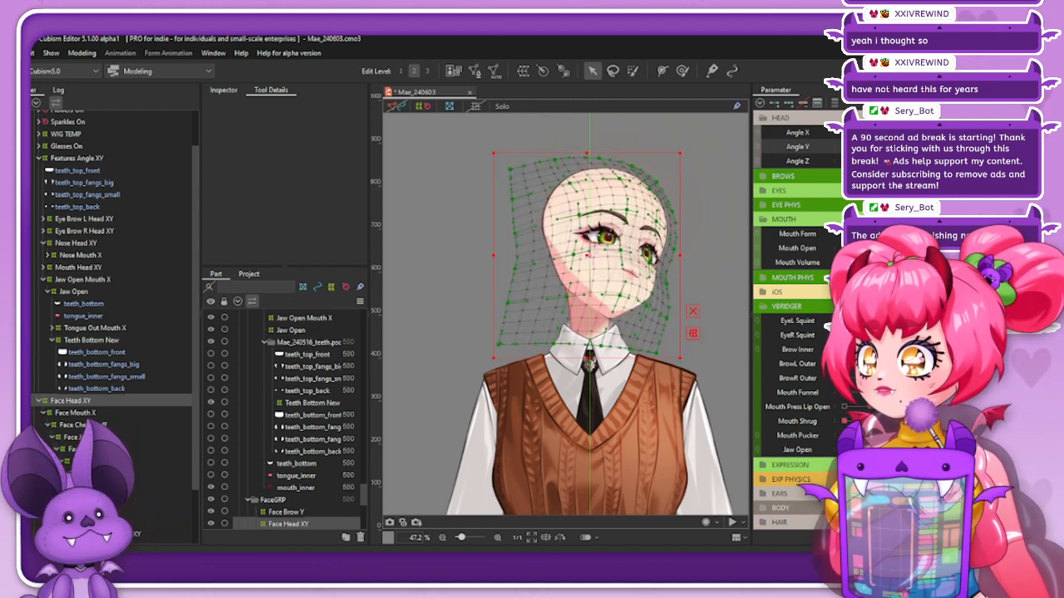
click(81, 53)
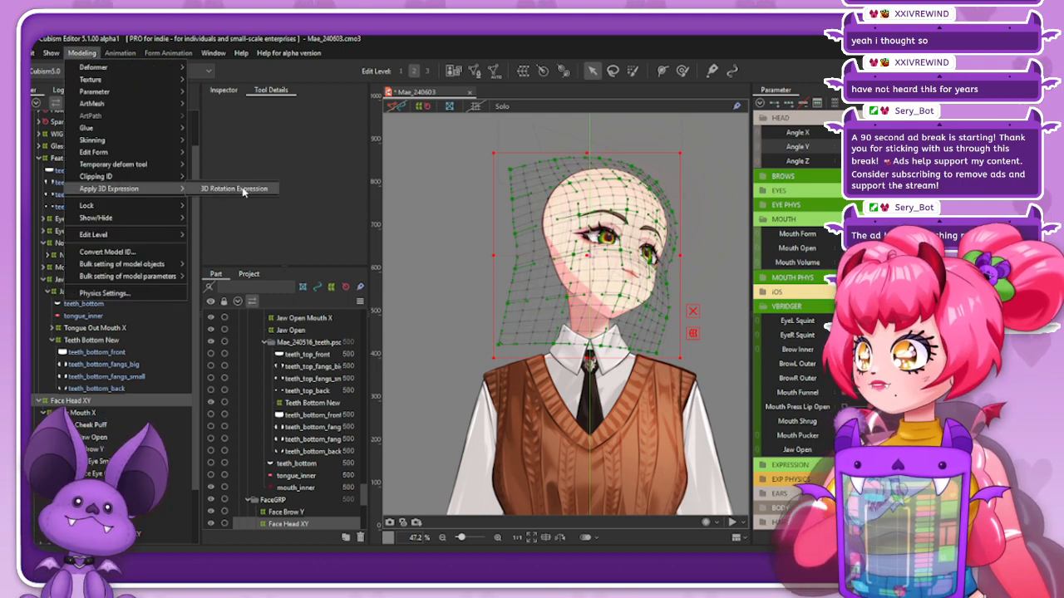
mouse_move(147, 167)
click(217, 200)
drag(497, 258, 501, 251)
drag(677, 256, 680, 260)
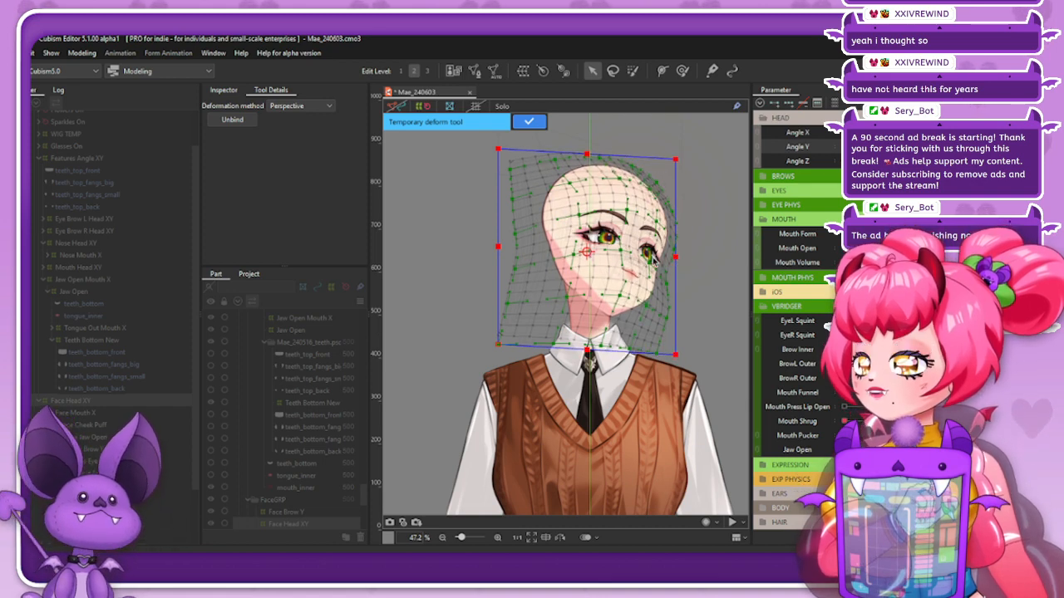
click(532, 123)
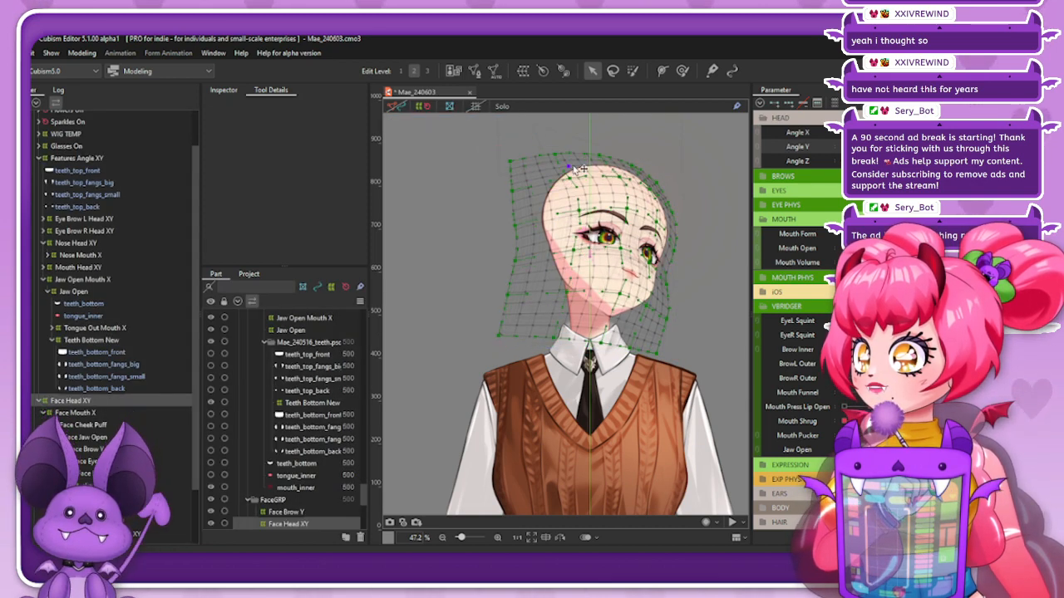
click(430, 108)
Recheck the head angles, then narrow the top of the Face Head XY deformer slightly with a Perspective temporary deform
drag(968, 132, 914, 146)
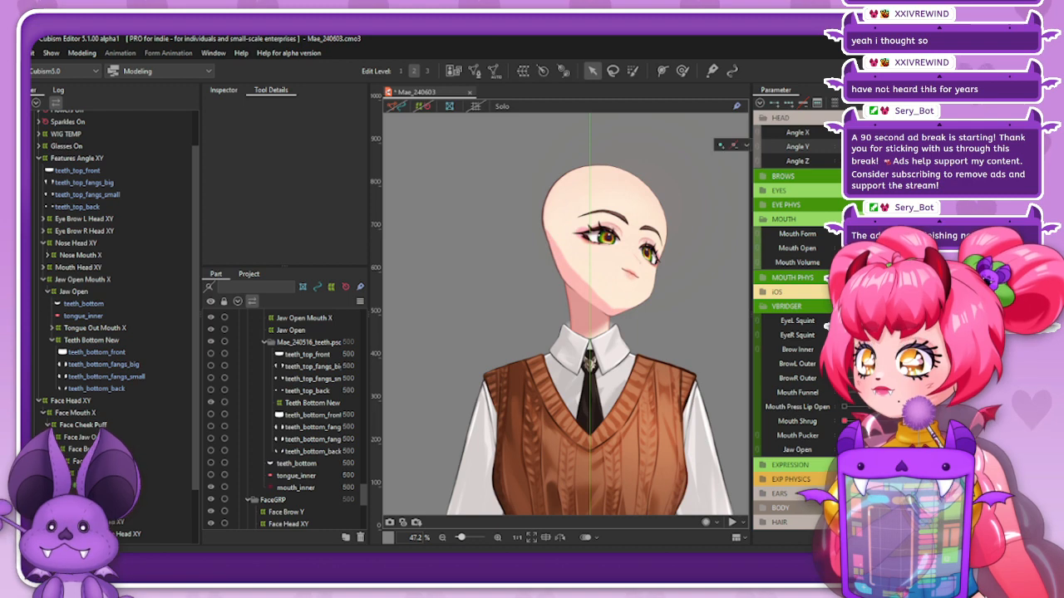
click(100, 402)
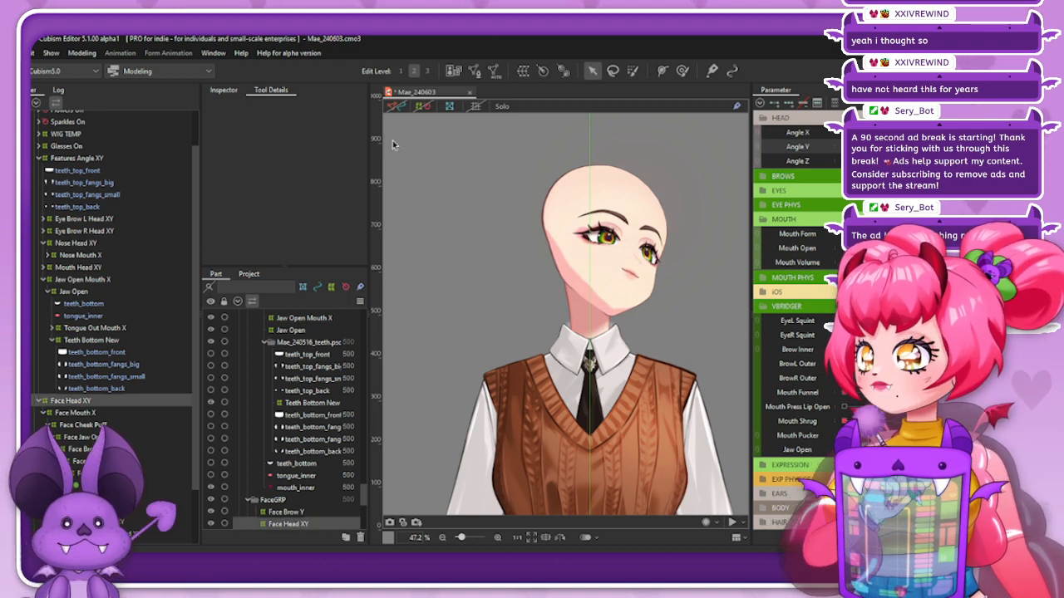
click(425, 106)
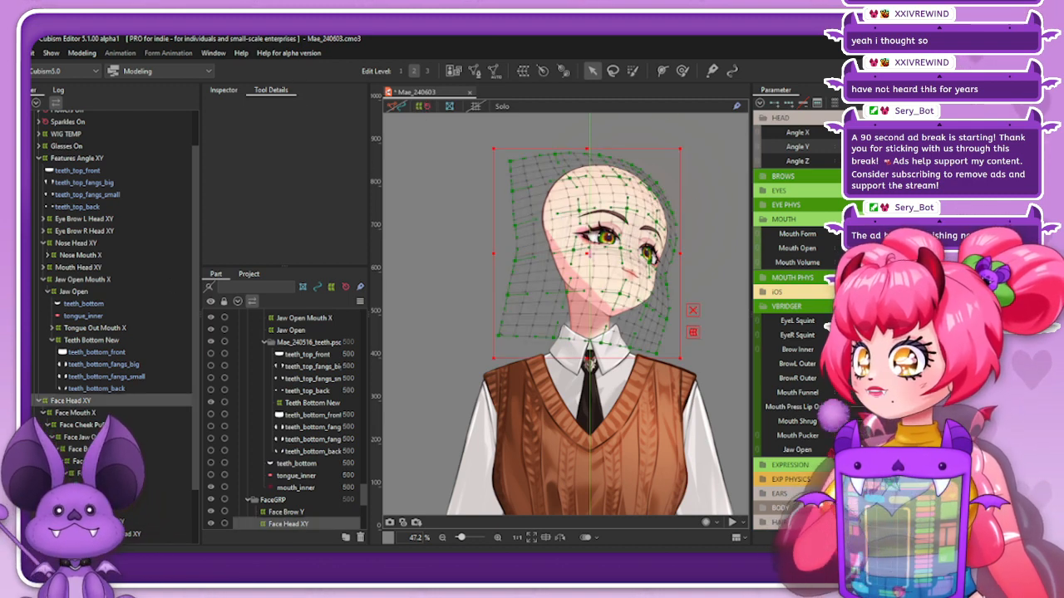
click(75, 53)
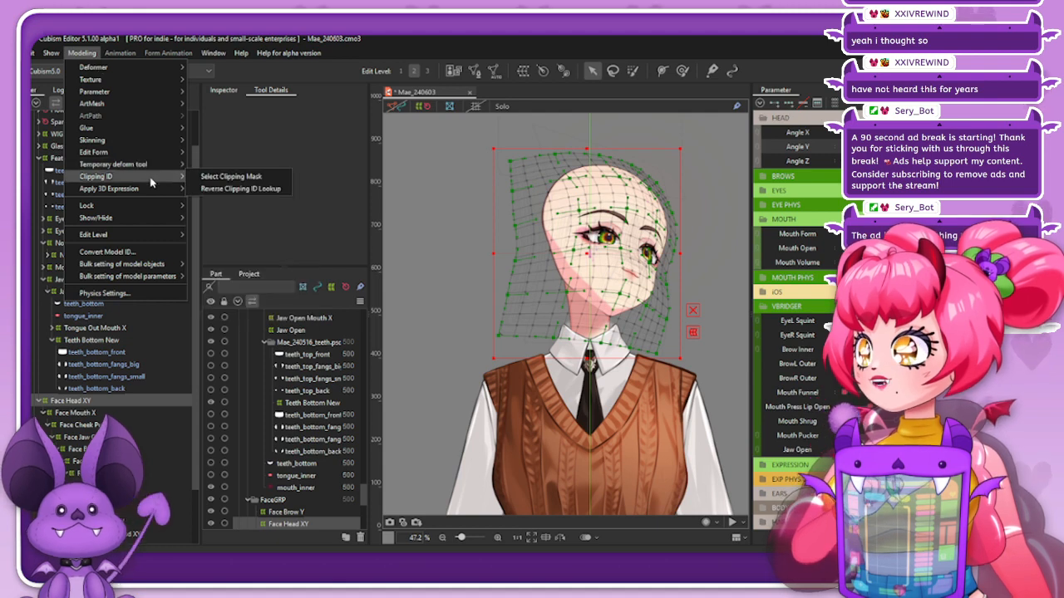
mouse_move(133, 163)
click(218, 200)
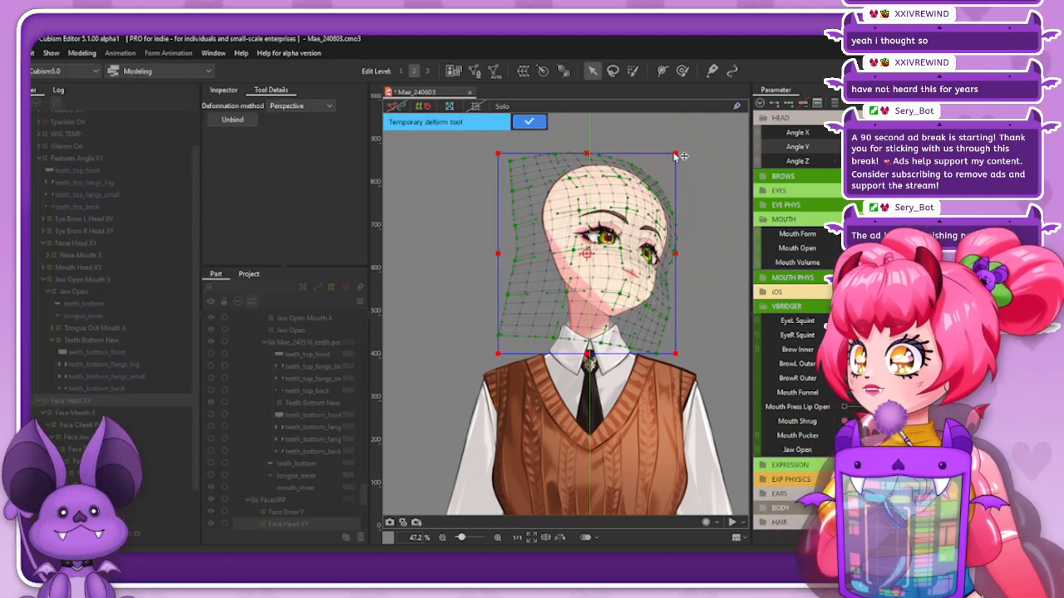
drag(676, 155, 673, 154)
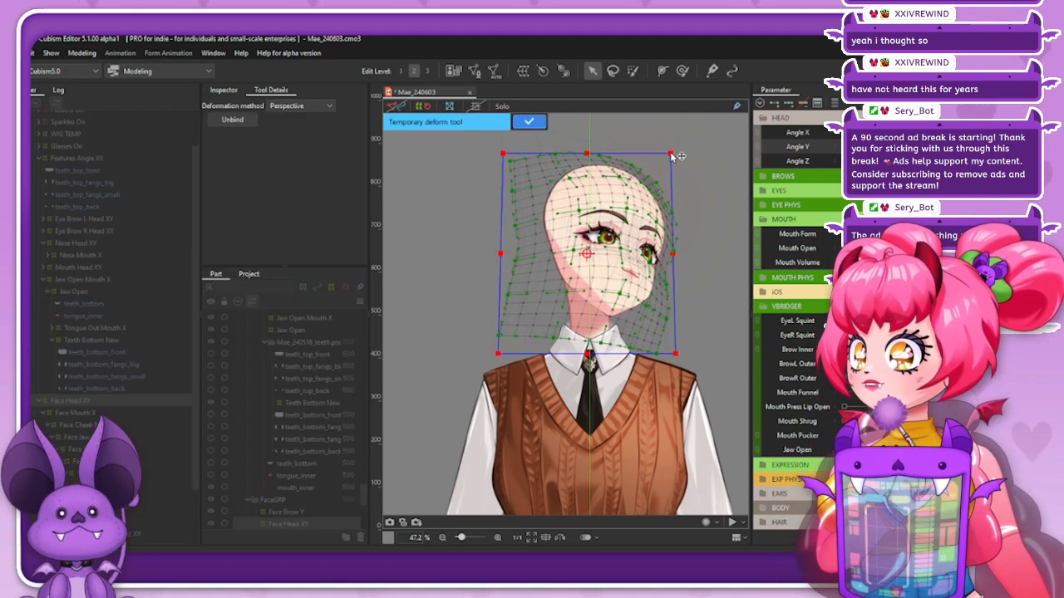
click(529, 122)
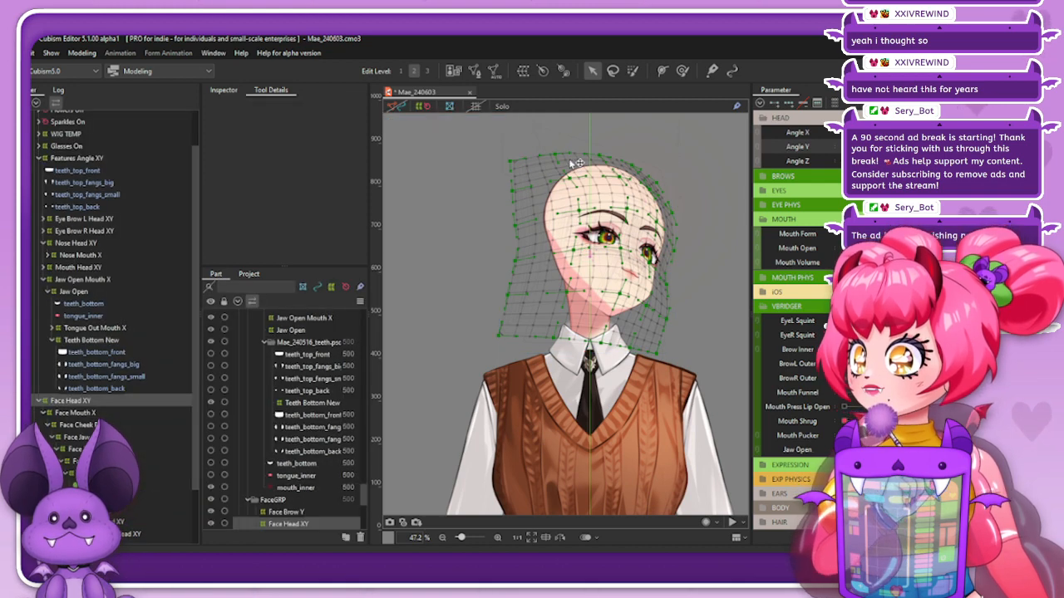
click(422, 107)
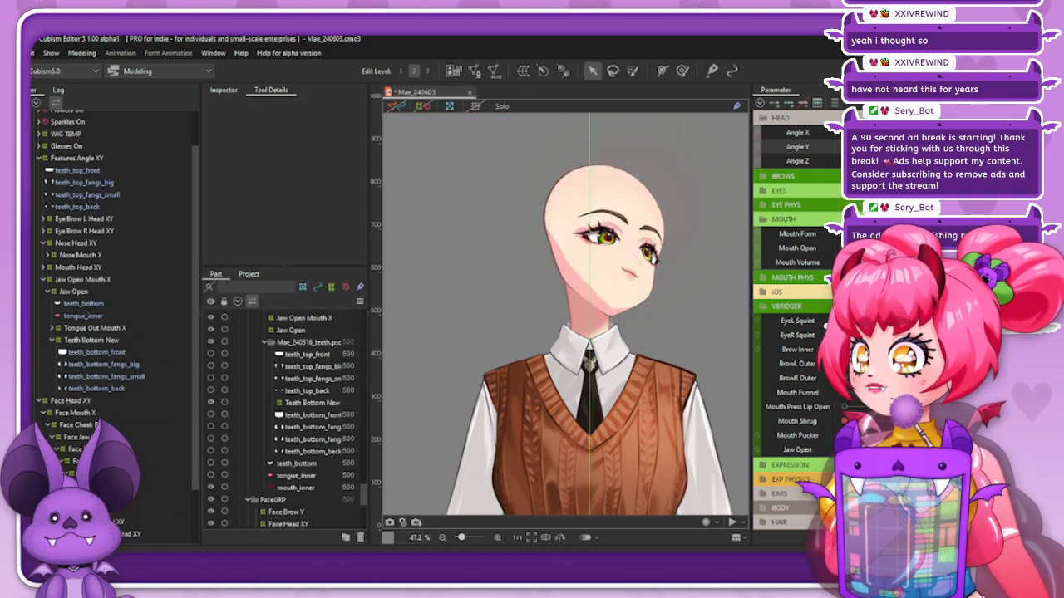
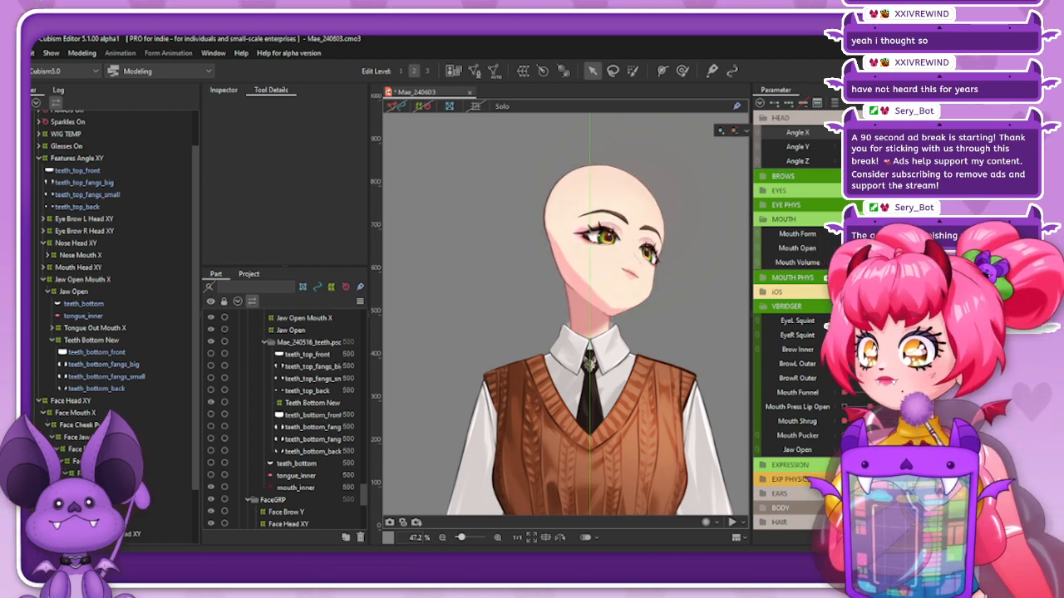
Pull the rear edge of the Features Angle XY deformer slightly outward using the Deform Brush at a size of 528.5 px
click(74, 401)
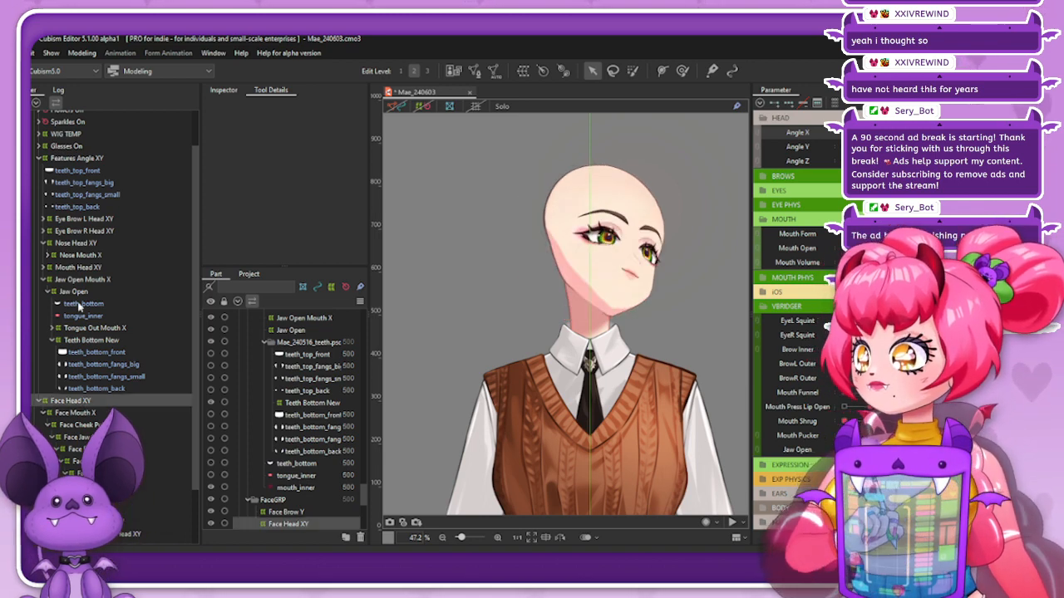
click(76, 158)
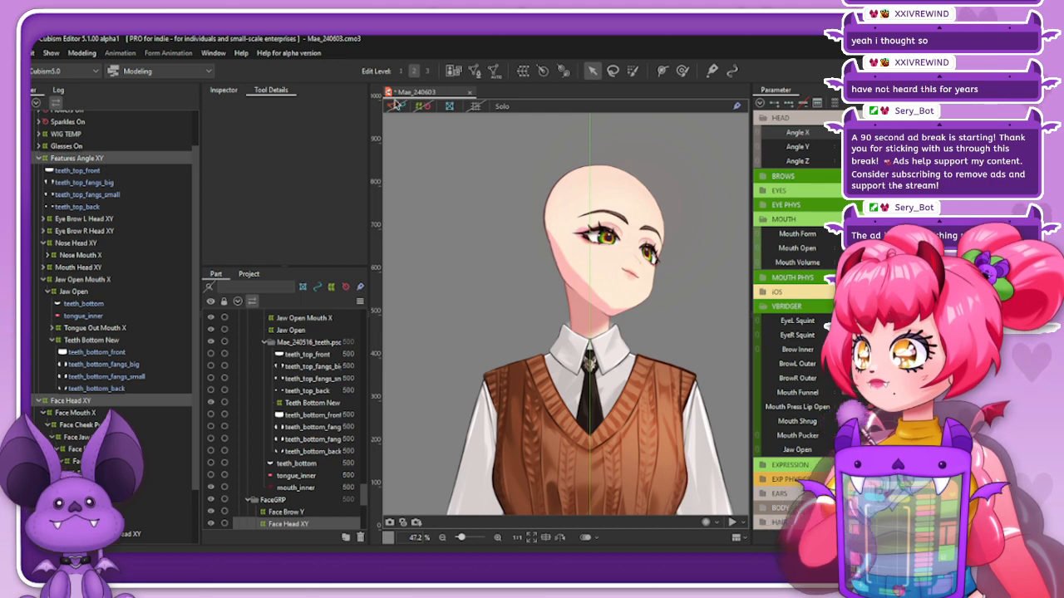
scroll(657, 265, up, 2)
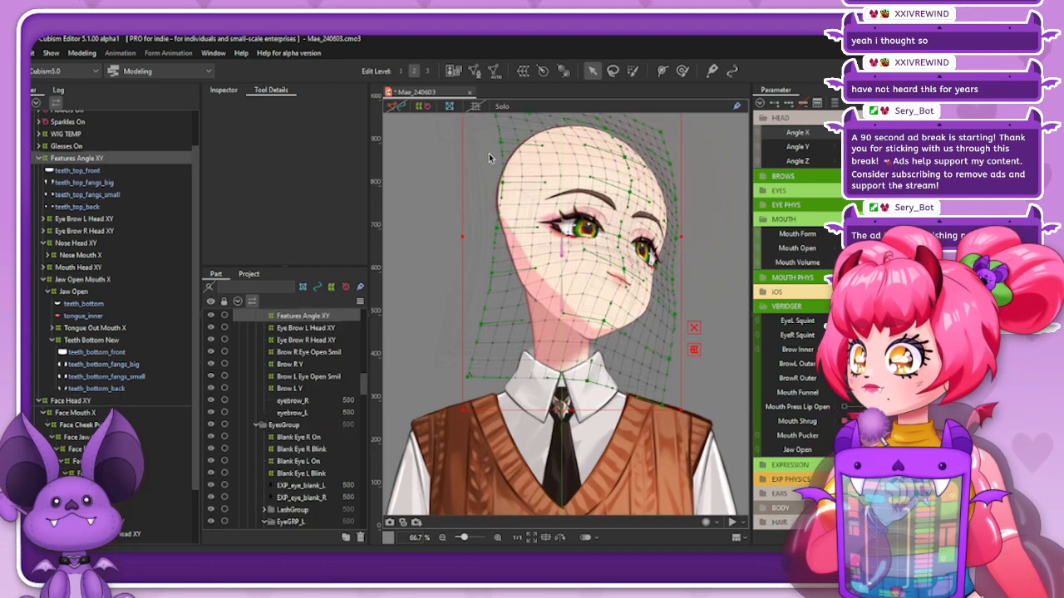
click(682, 71)
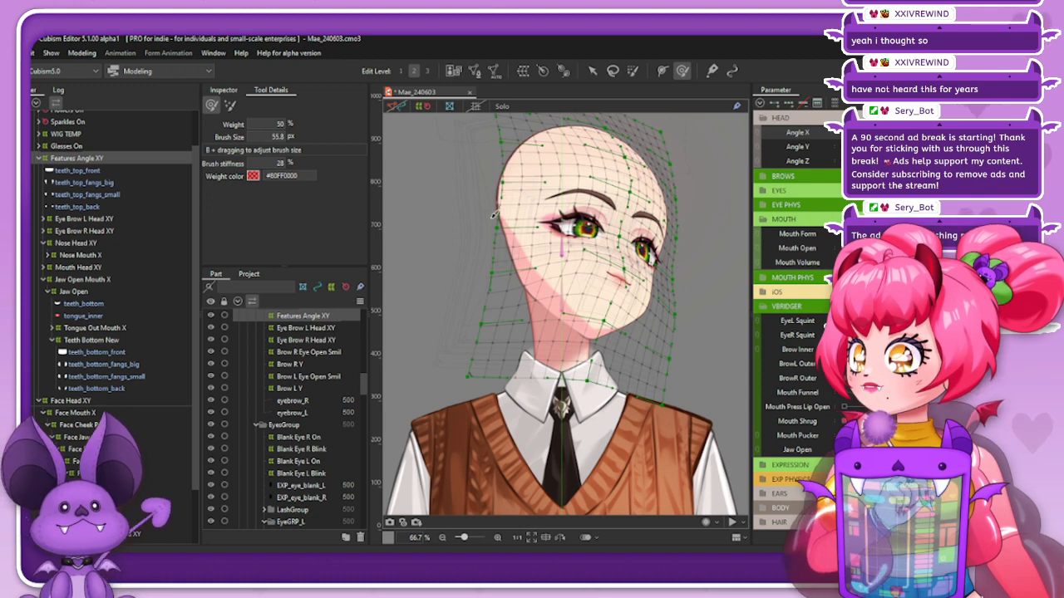
key(b)
drag(485, 191, 498, 351)
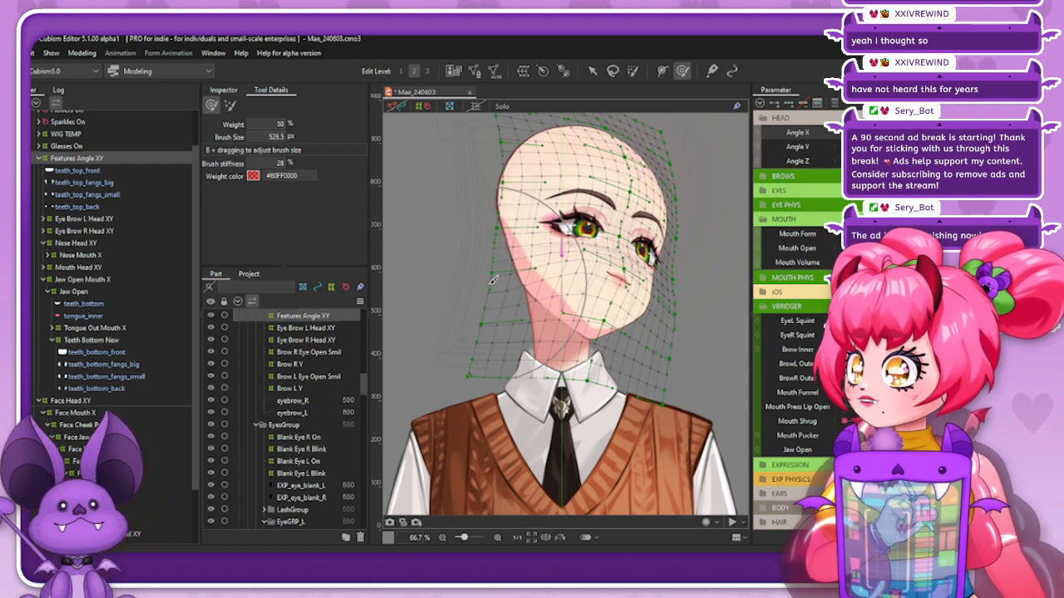
drag(490, 276, 482, 284)
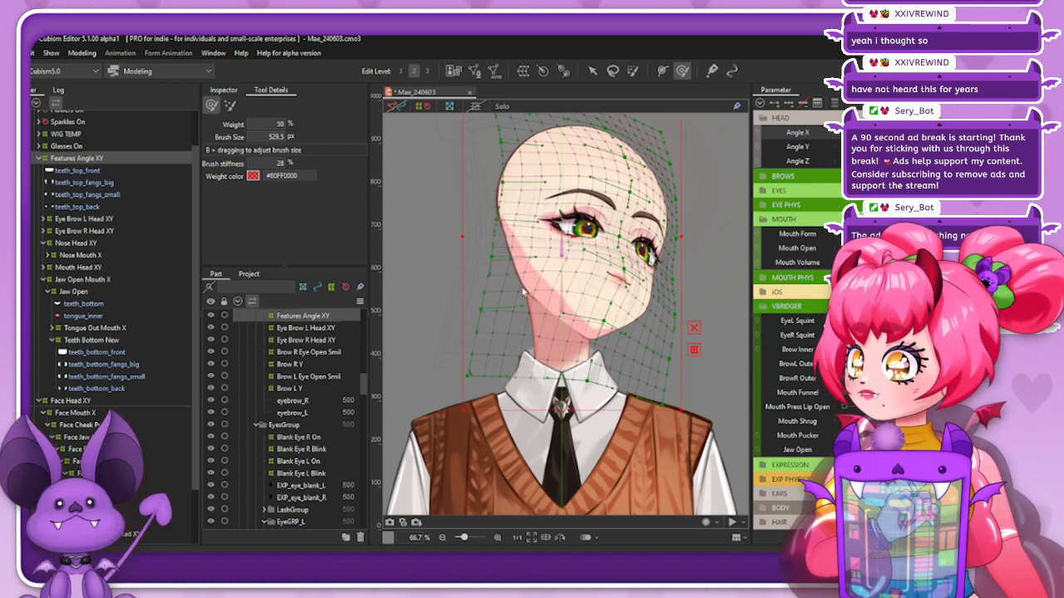
key(b)
mouse_move(573, 270)
mouse_down()
mouse_move(582, 217)
mouse_move(565, 200)
mouse_move(570, 253)
mouse_up()
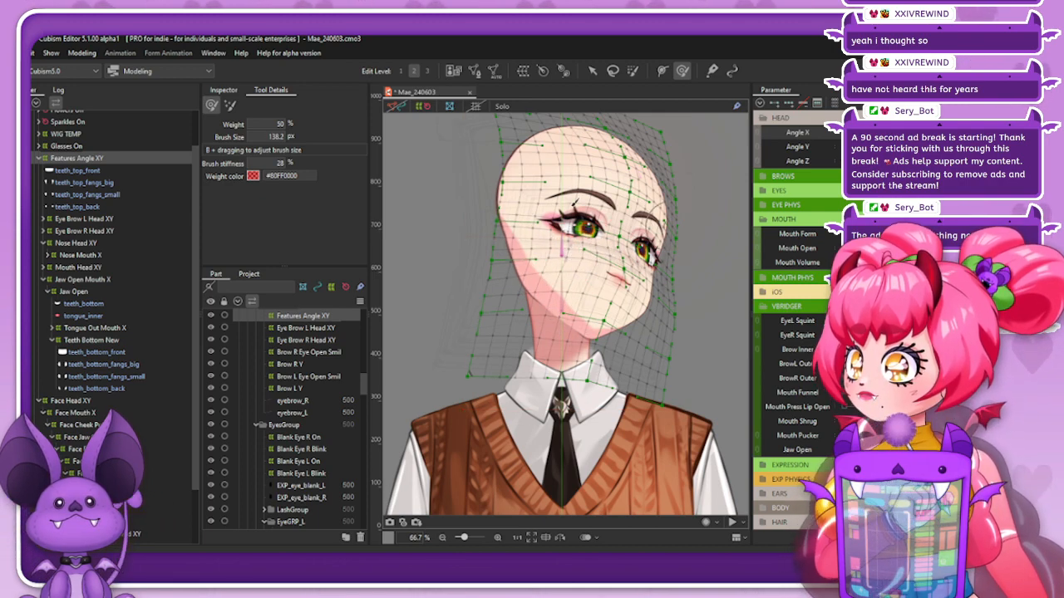
Smooth the Features Angle XY grid with the smoothing brush at 5% weight, using large brush sizes up to 1774.6 px, and save the model
click(231, 105)
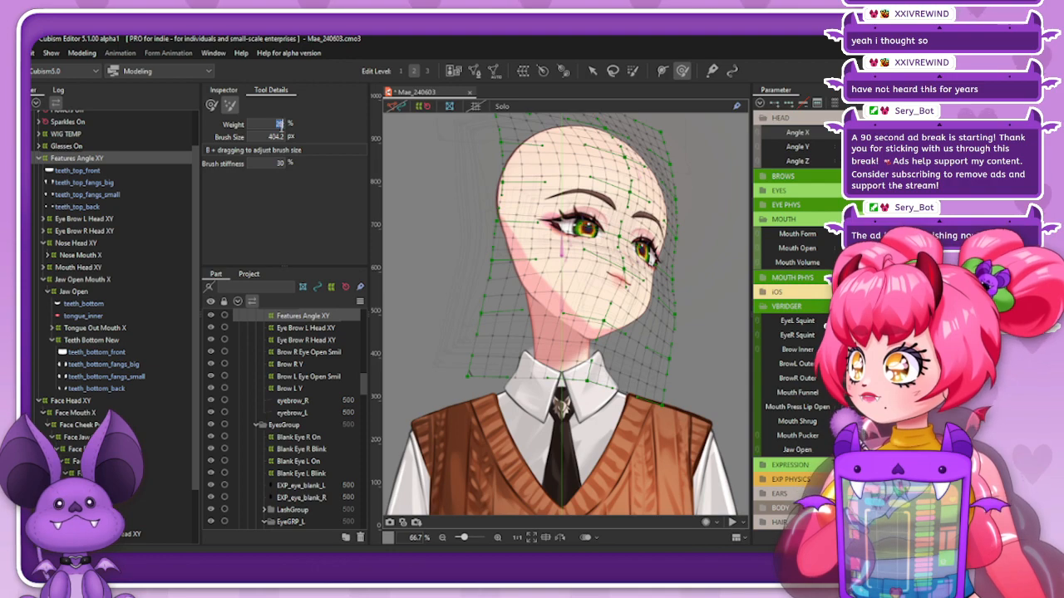
scroll(565, 332, down, 3)
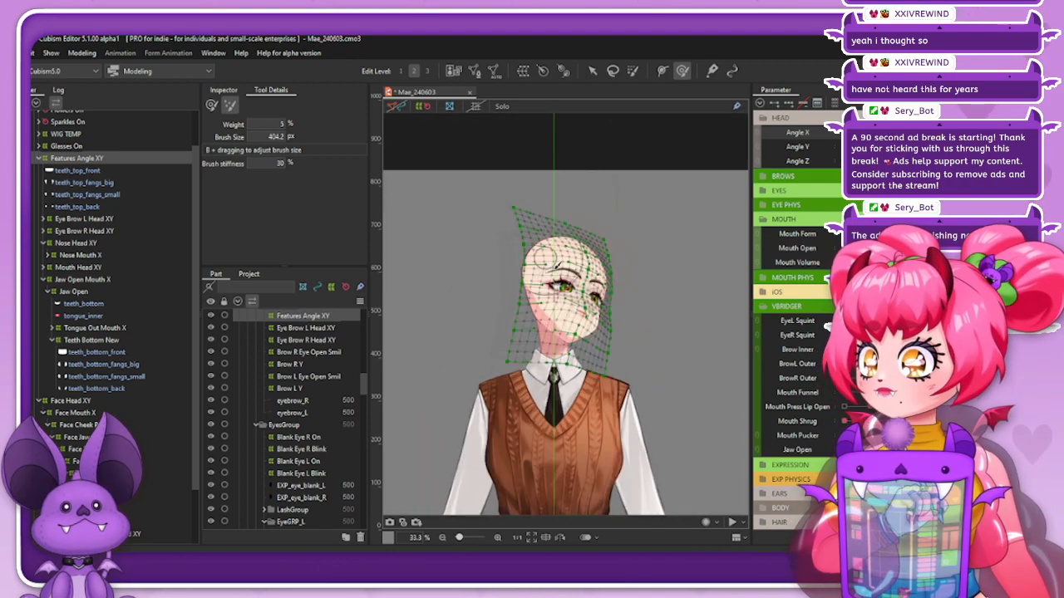
drag(551, 307, 568, 368)
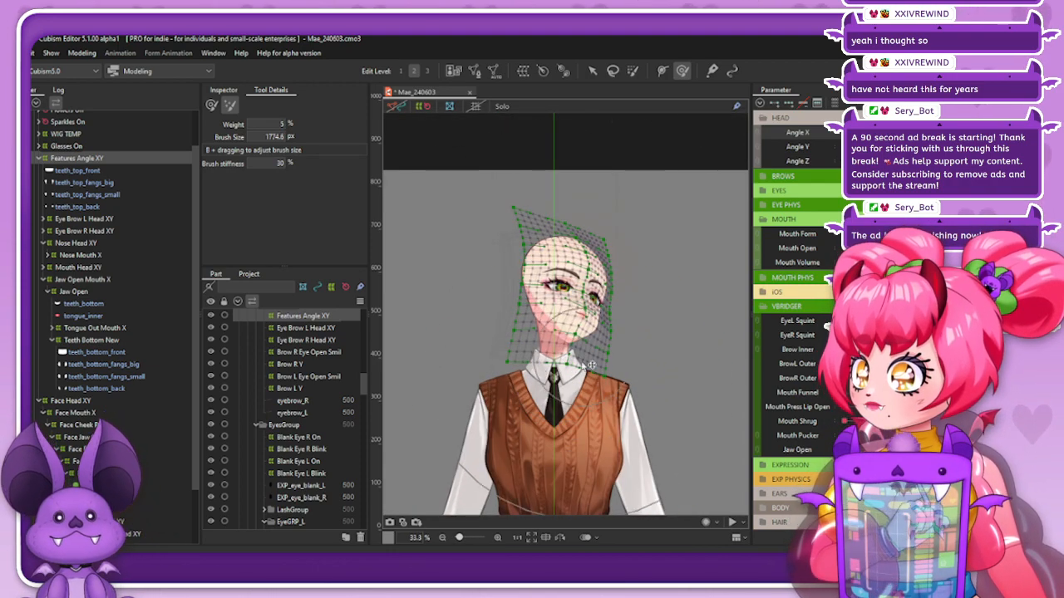
scroll(552, 283, up, 3)
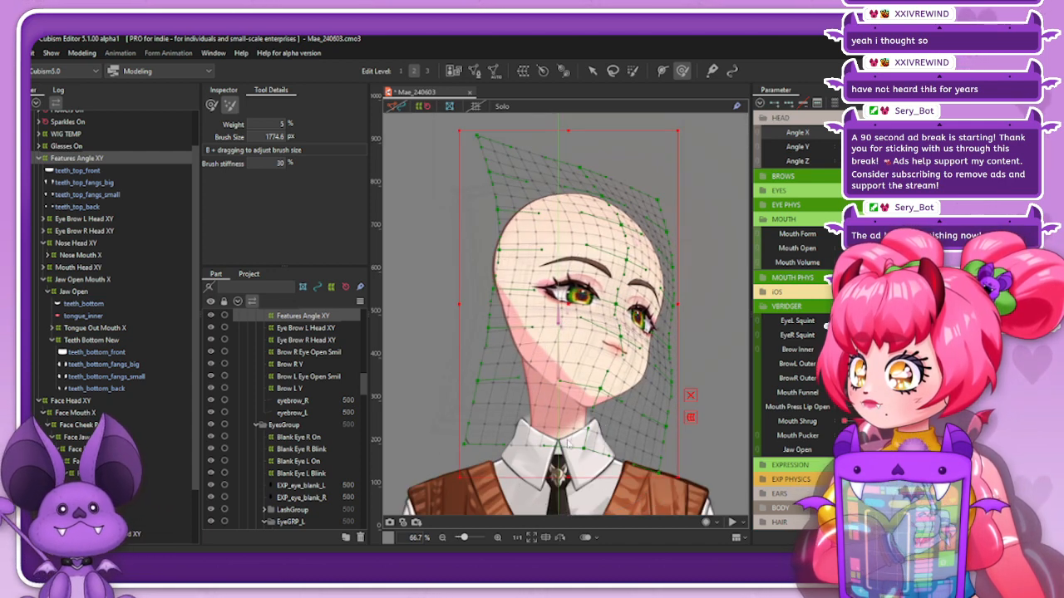
scroll(588, 343, down, 3)
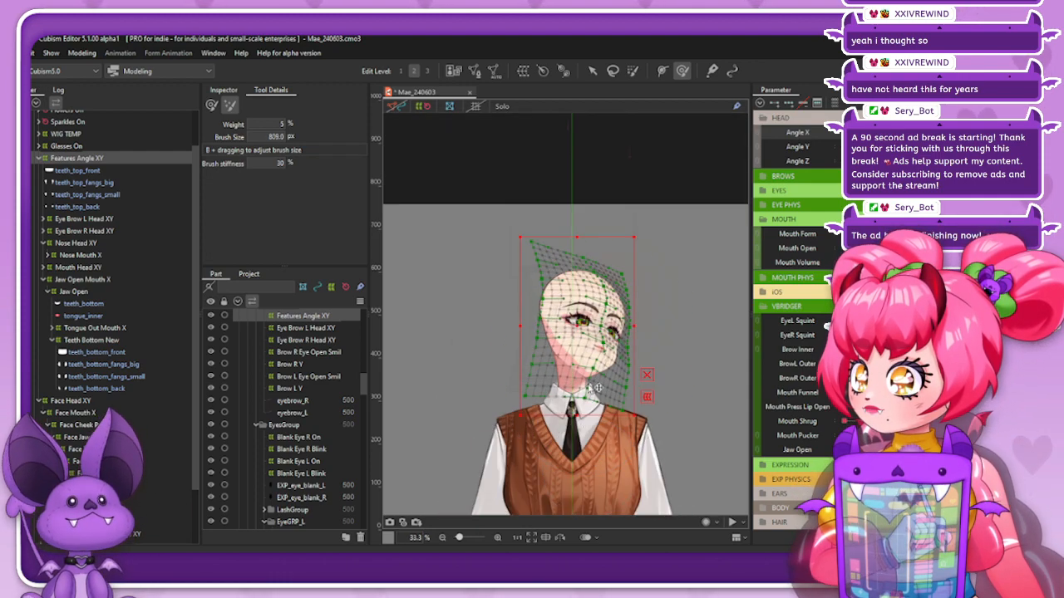
scroll(590, 387, up, 2)
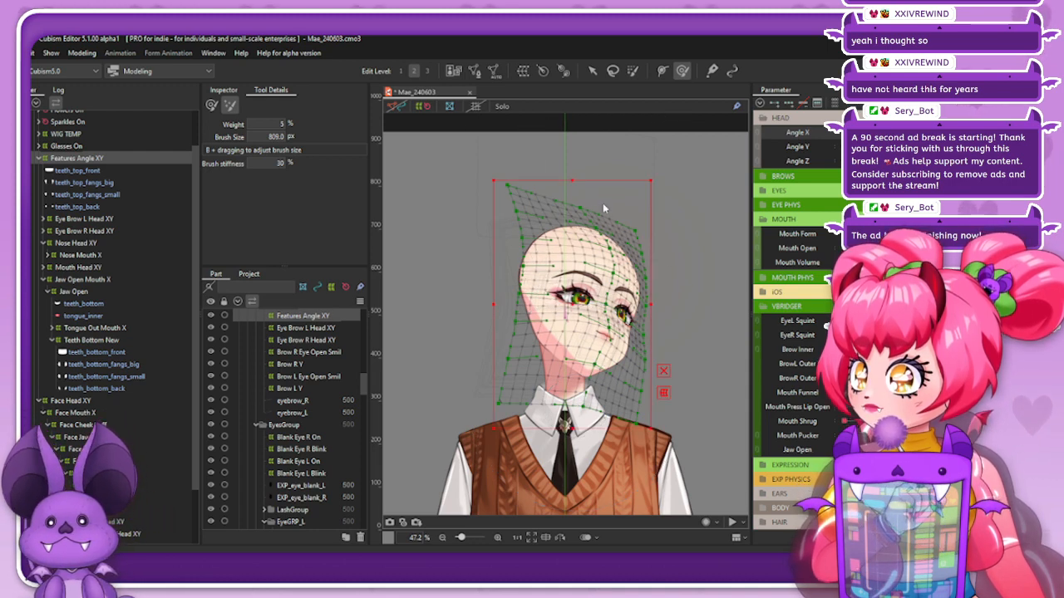
click(422, 107)
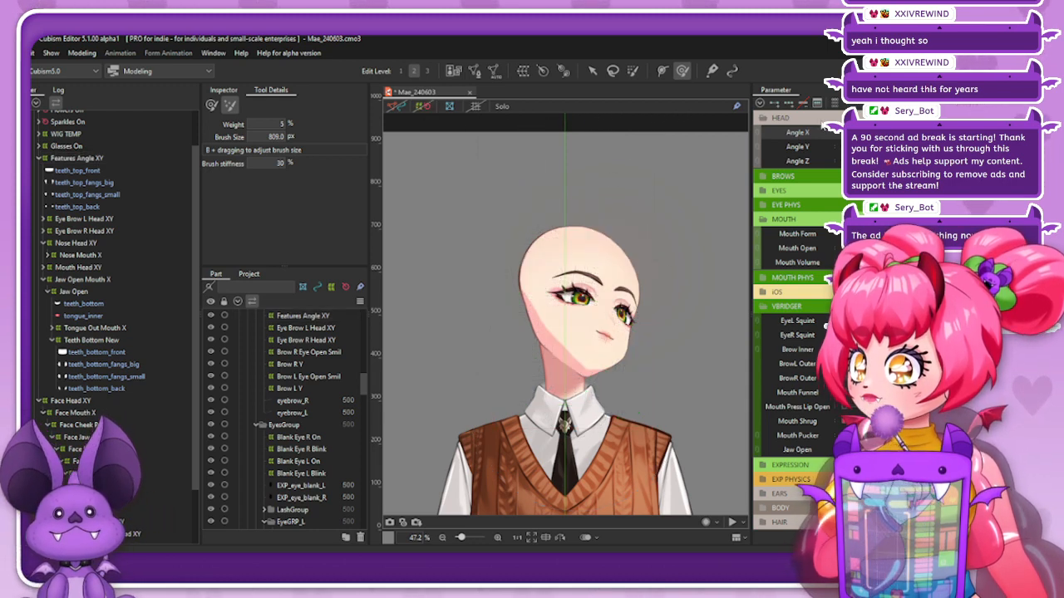
key(ctrl+s)
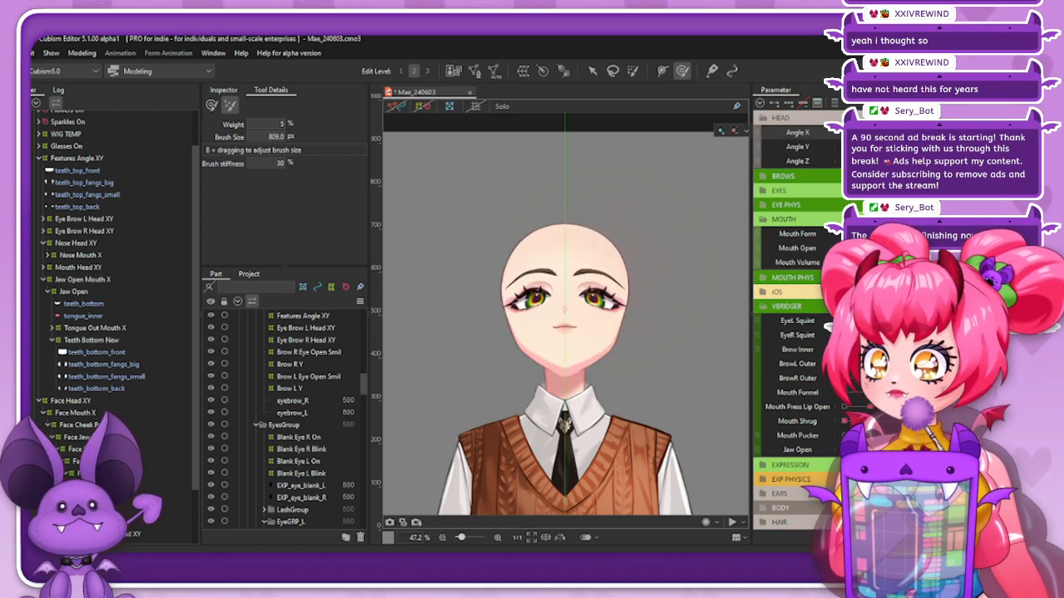
Nudge the near-eye and forehead area of the Features Angle XY deformer with the Deform Brush, then check the pose with Angle Y
click(77, 157)
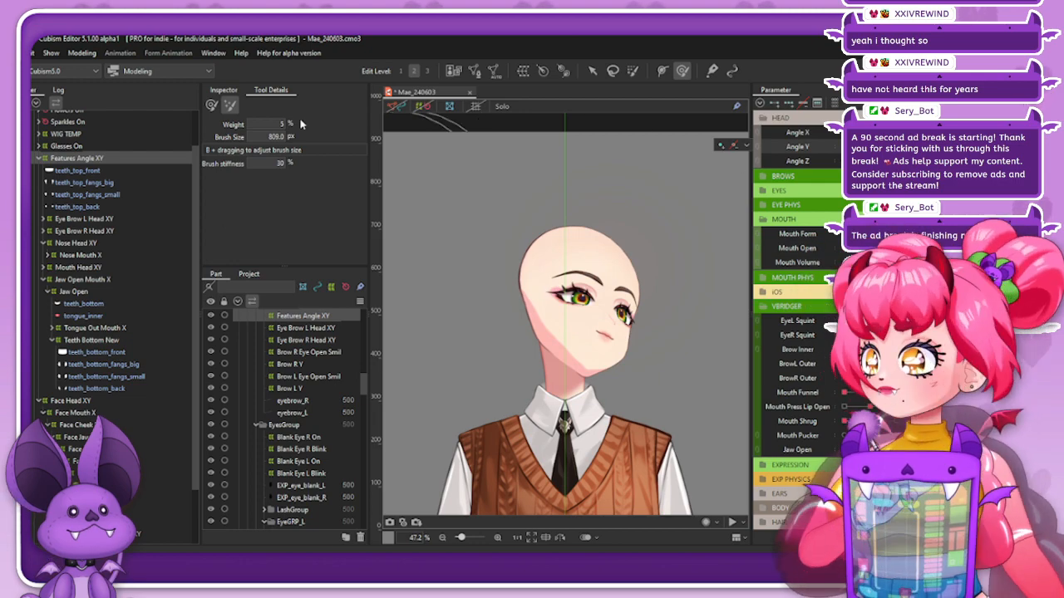
click(424, 107)
scroll(596, 290, up, 4)
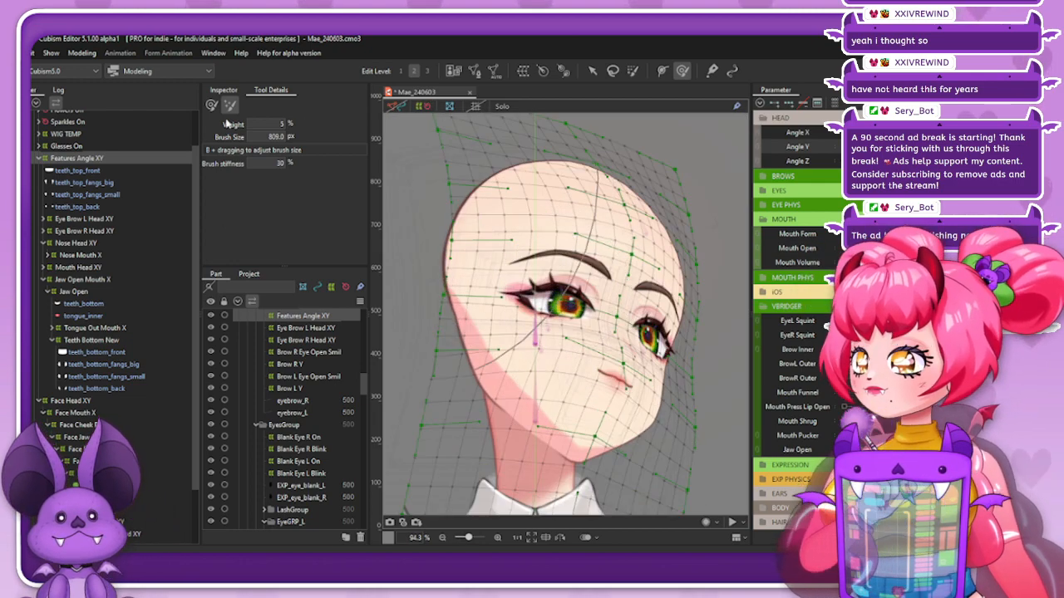
click(212, 104)
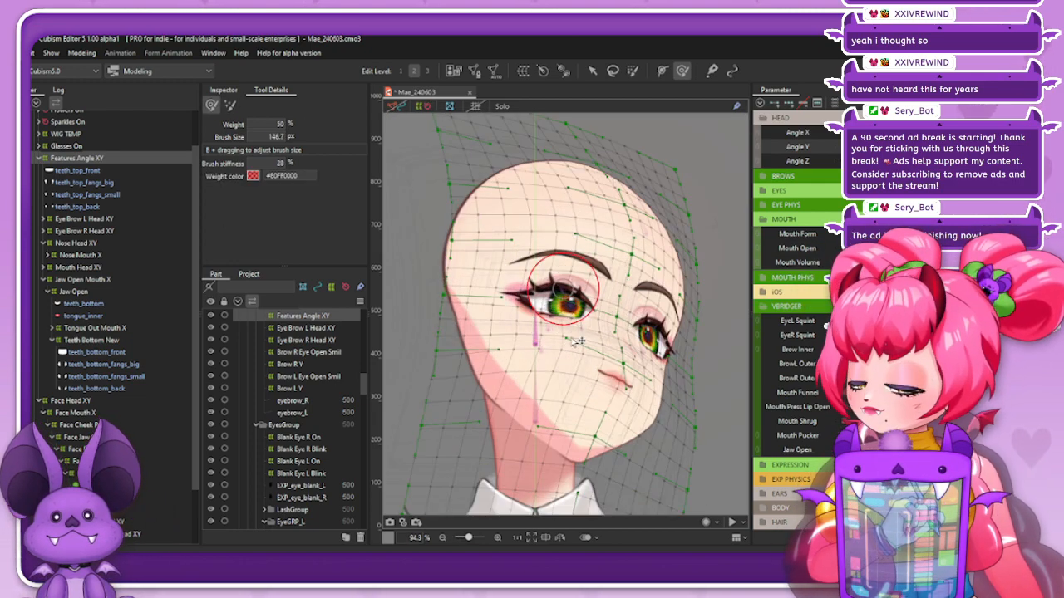
mouse_move(556, 284)
mouse_down()
mouse_move(557, 320)
mouse_move(551, 295)
mouse_move(573, 305)
mouse_move(577, 296)
mouse_up()
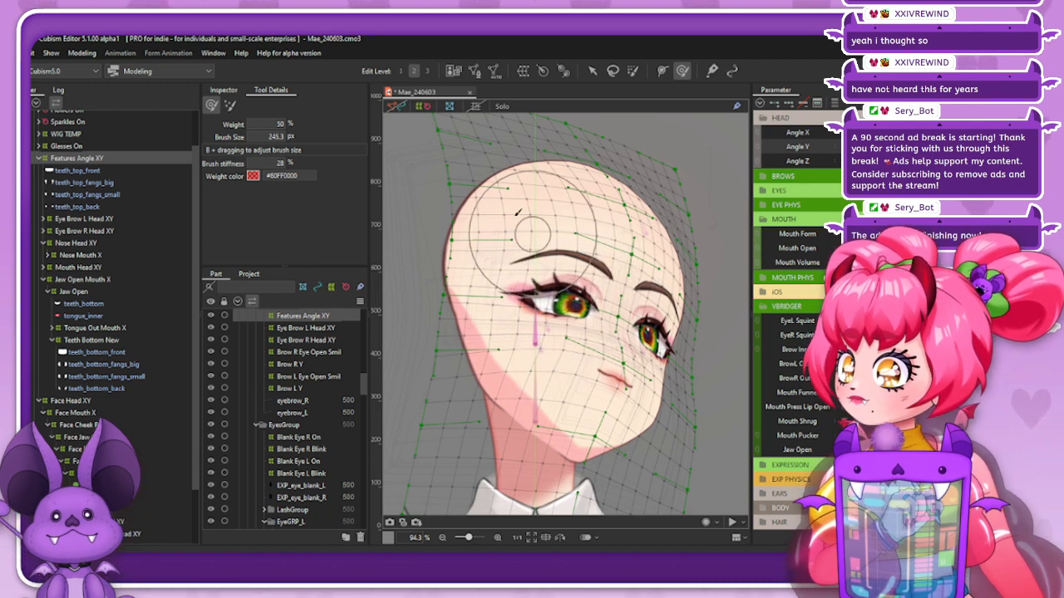
click(458, 124)
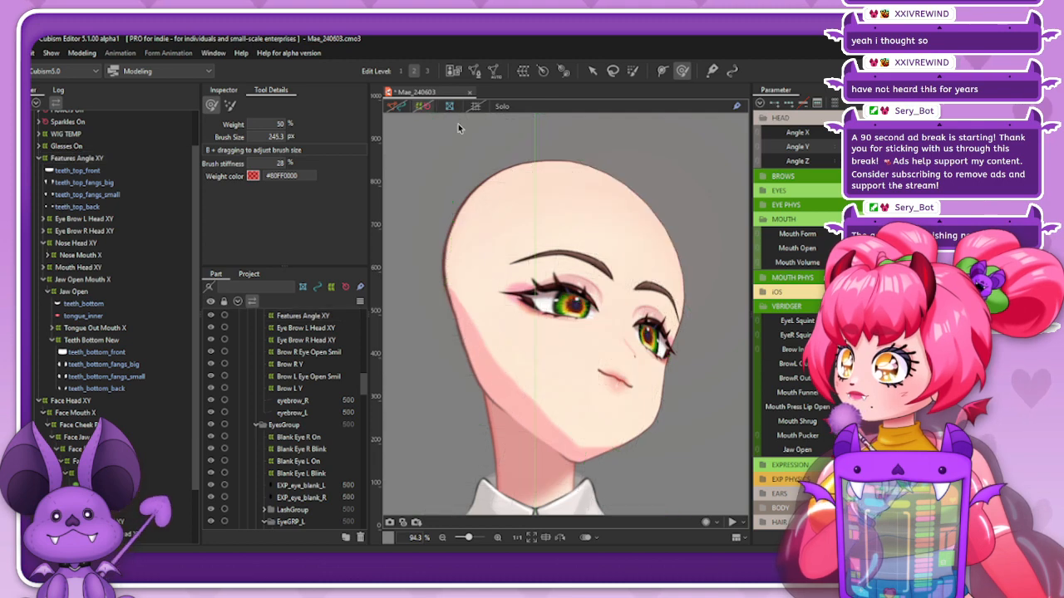
scroll(608, 253, down, 2)
scroll(592, 223, down, 2)
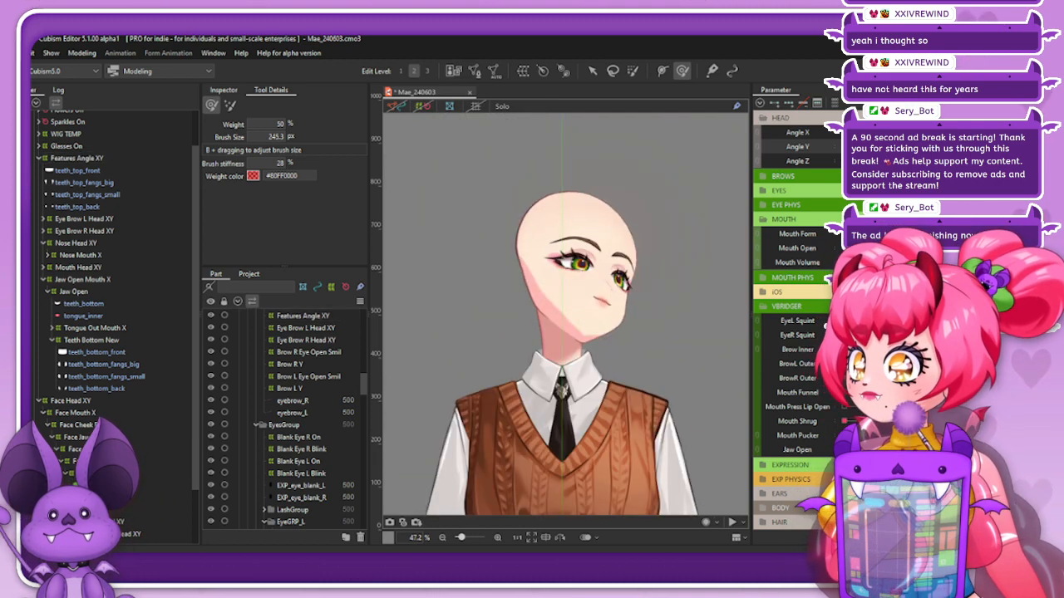
drag(943, 147, 985, 147)
Skew Features Angle XY slightly with a Perspective temporary deform, shifting its base toward the face side and its top toward the rear, and apply it
click(112, 159)
click(420, 107)
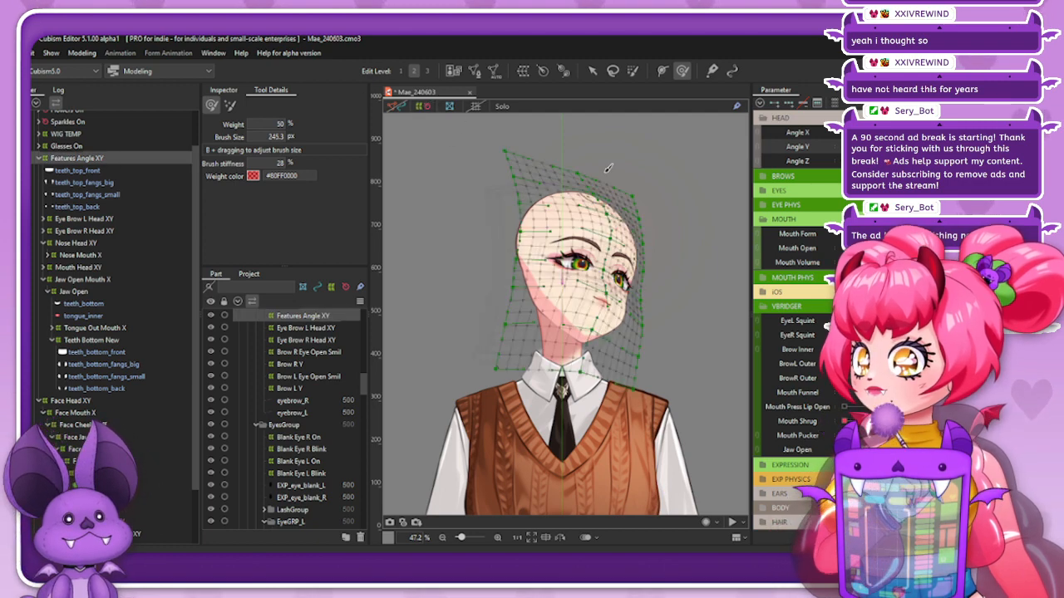
click(91, 53)
mouse_move(132, 164)
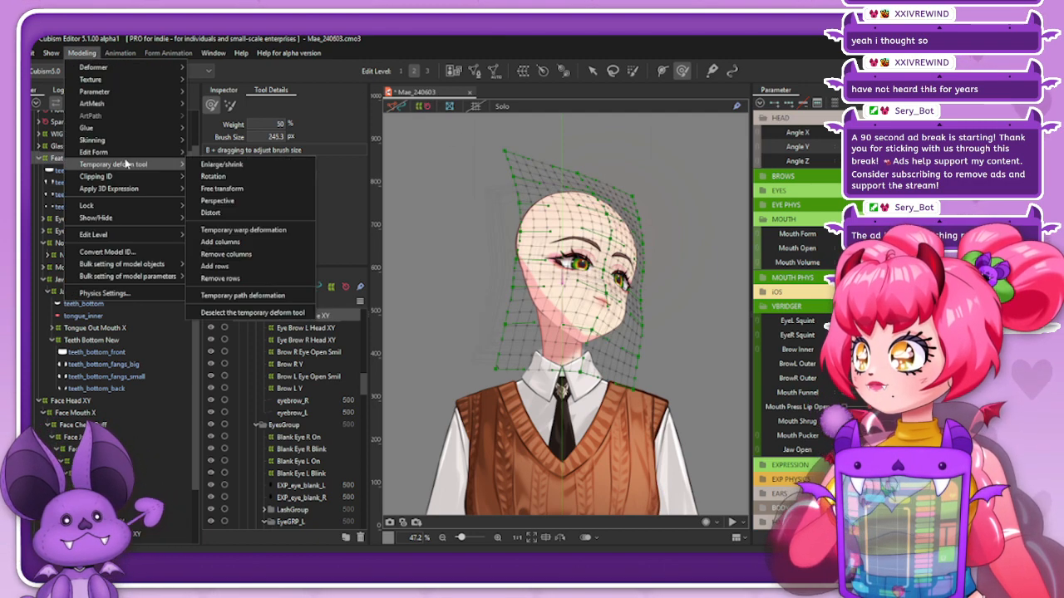
click(256, 205)
click(592, 70)
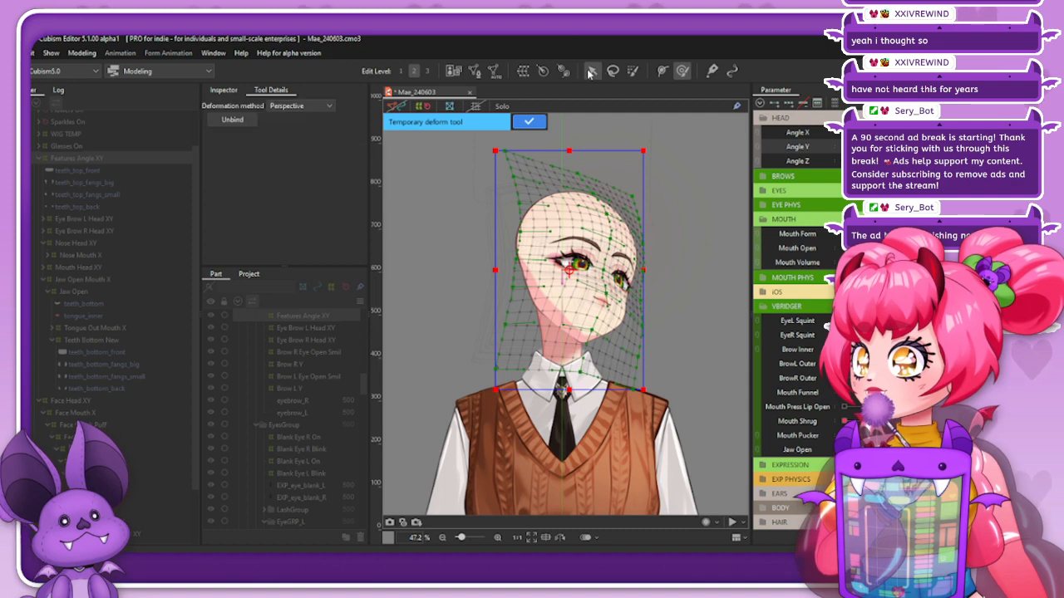
drag(571, 391, 573, 392)
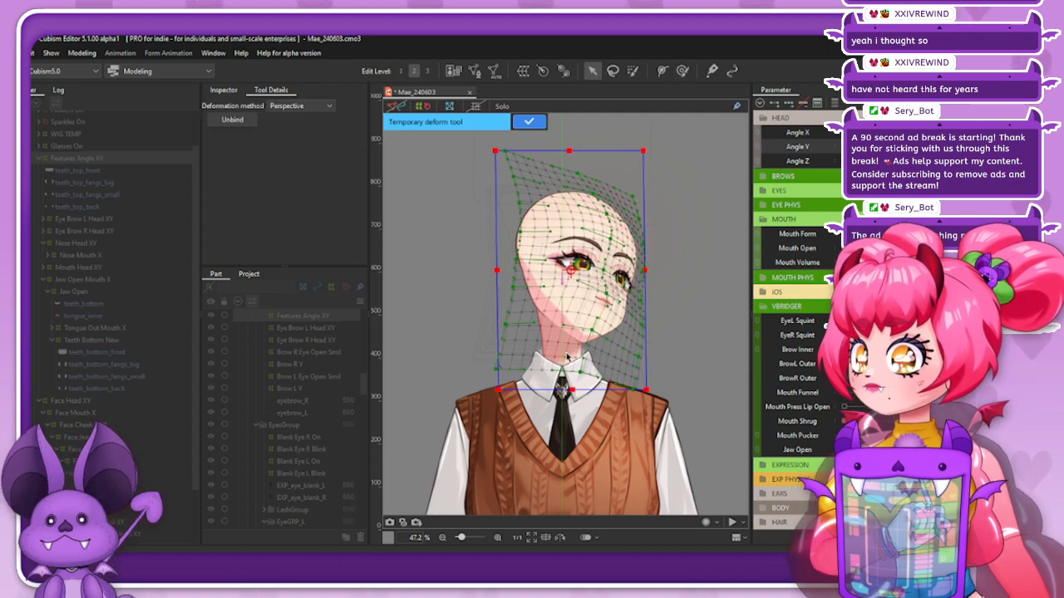
right_click(561, 163)
click(550, 97)
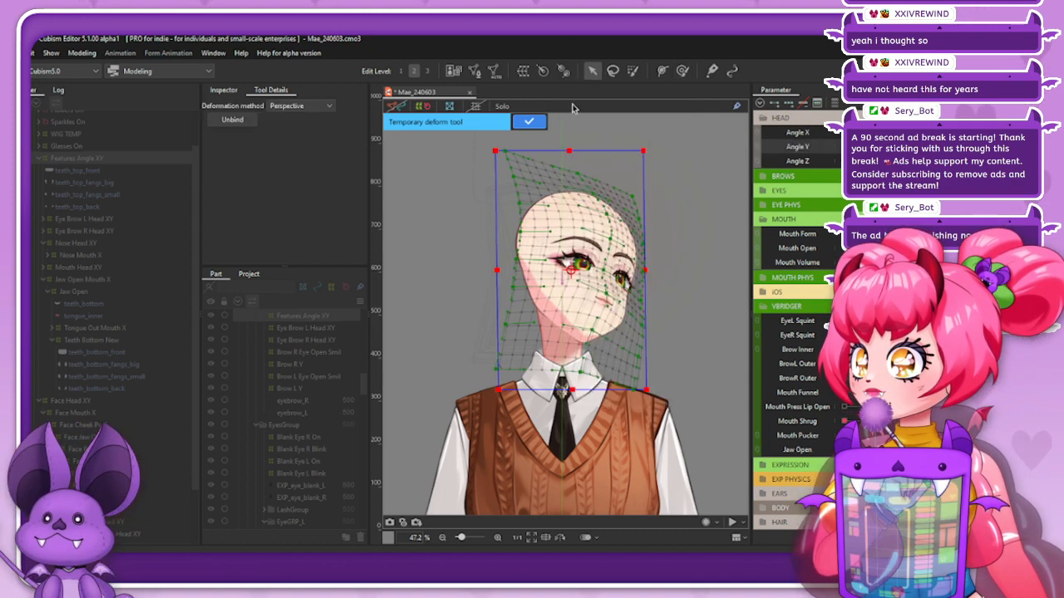
drag(570, 152, 566, 153)
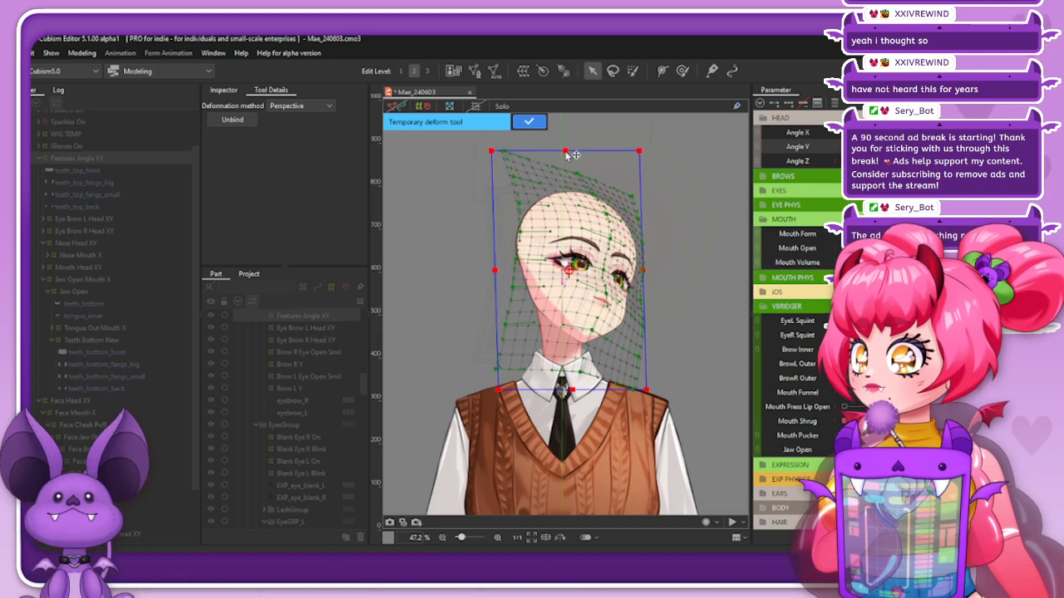
click(529, 123)
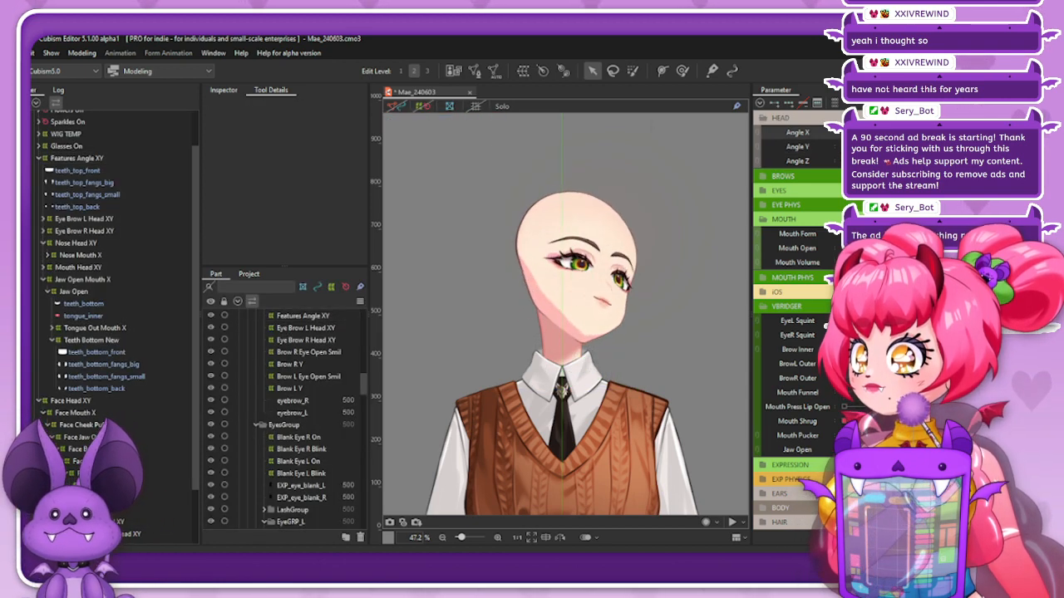
Recheck Angle Y, then lower the front side and raise the rear side of Features Angle XY slightly with another Perspective temporary deform
click(77, 158)
click(797, 146)
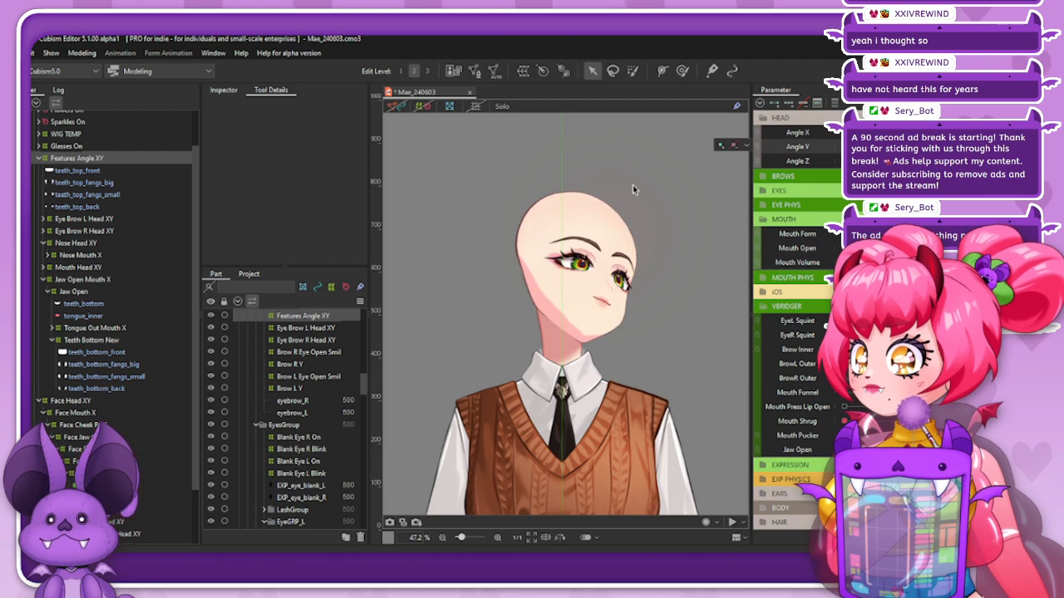
click(82, 52)
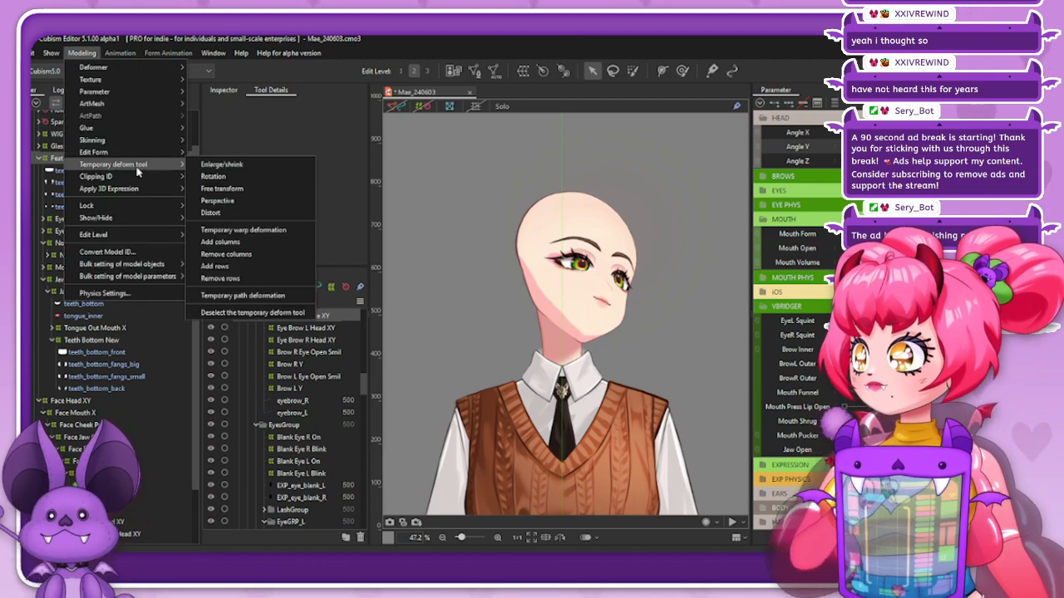
click(242, 199)
click(421, 107)
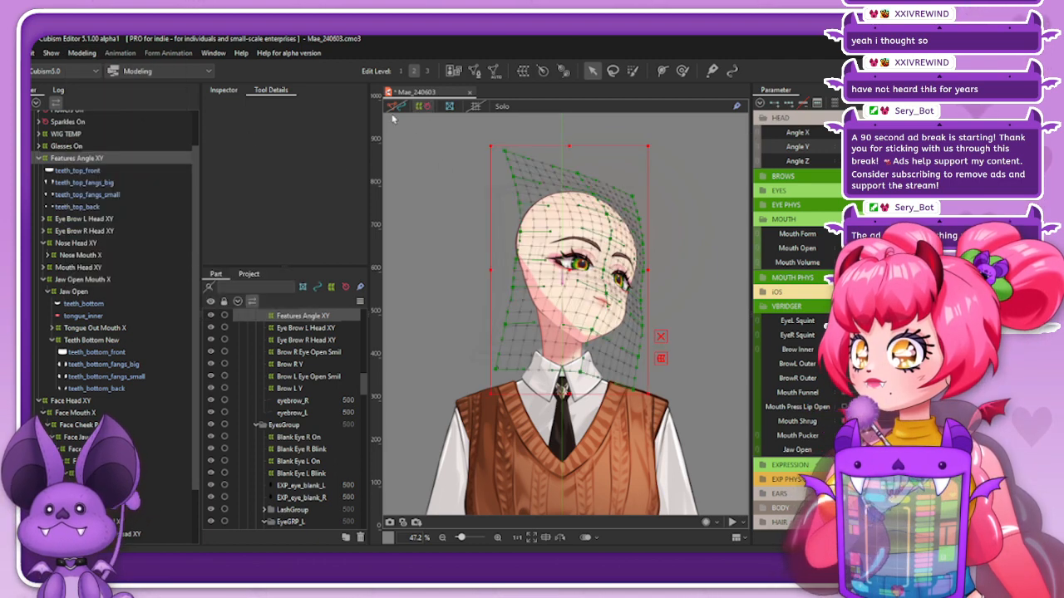
click(82, 53)
mouse_move(150, 165)
click(241, 202)
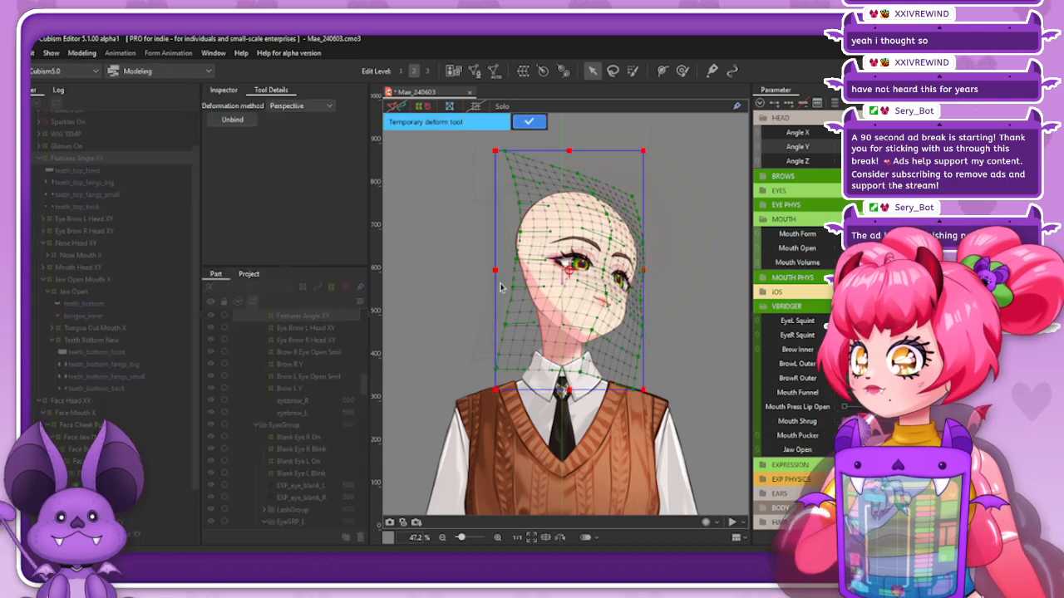
drag(644, 270, 643, 272)
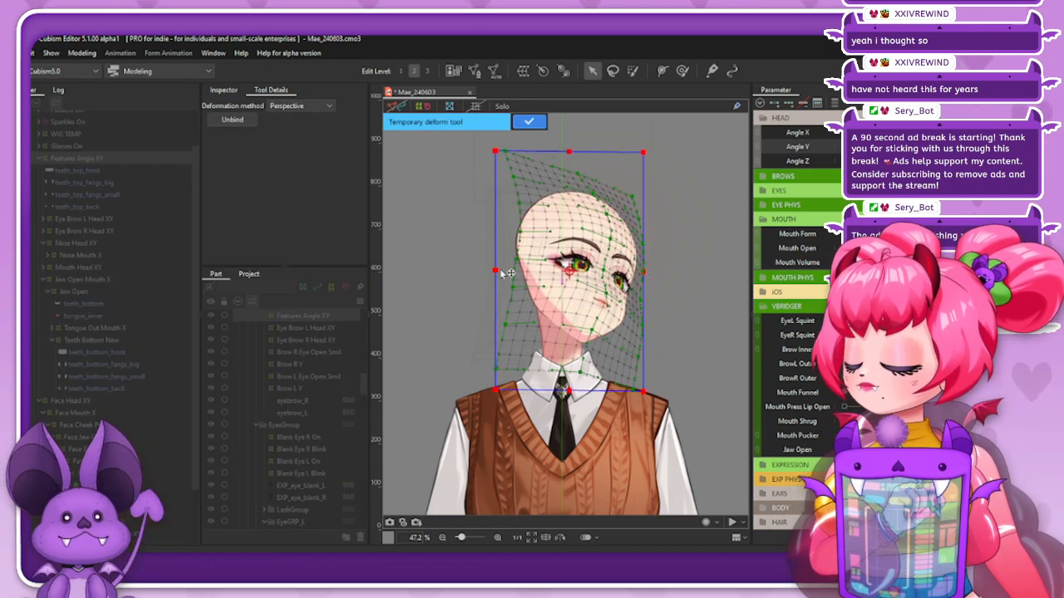
drag(496, 271, 496, 269)
click(529, 123)
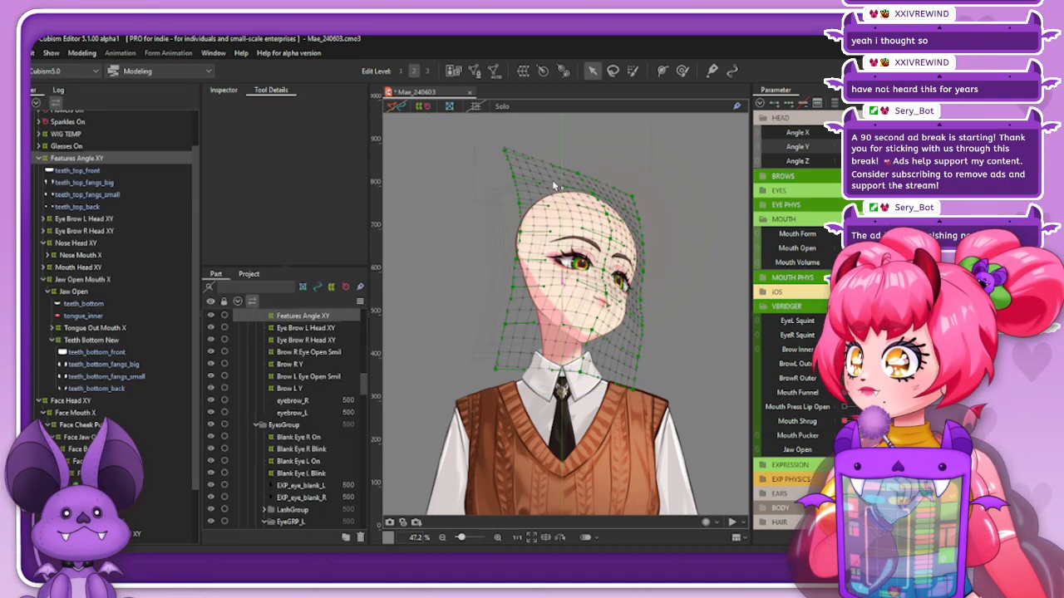
click(707, 158)
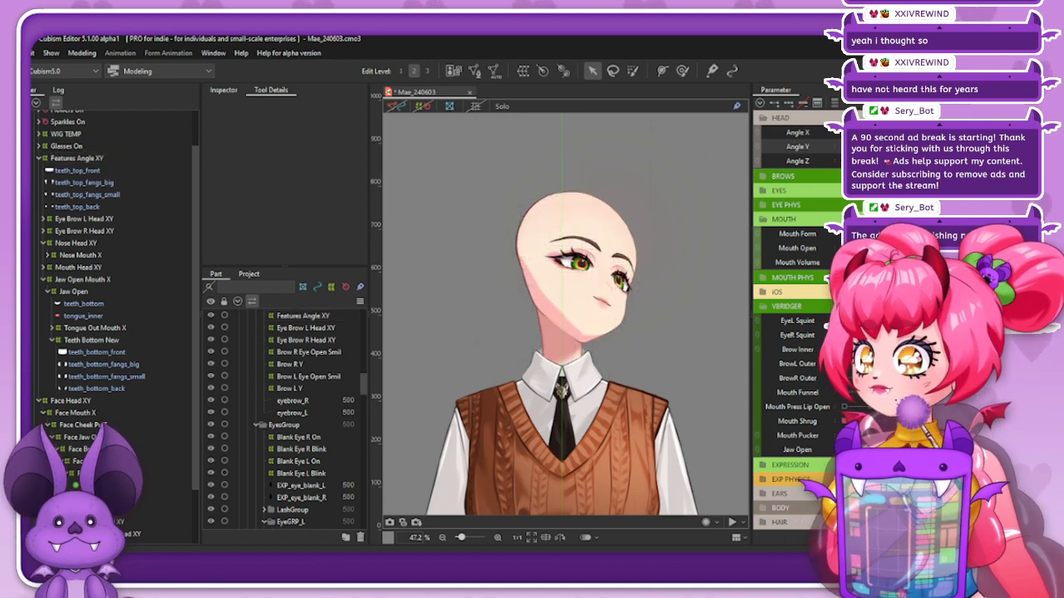
Recheck the corner pose with Angle Y, then select Features Angle XY and switch to the Deform Brush
drag(939, 132, 870, 146)
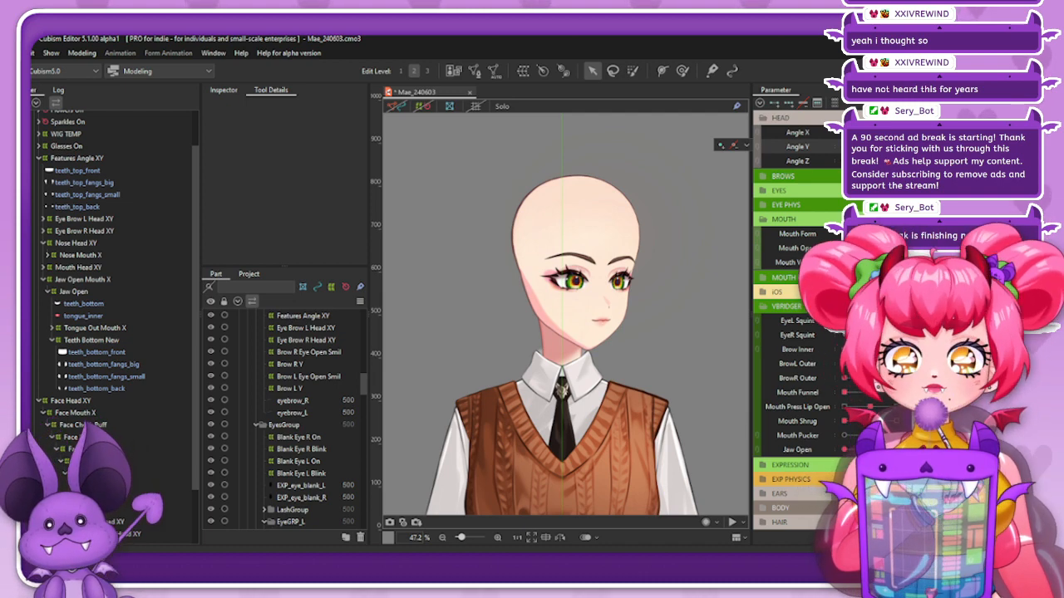
drag(870, 146, 894, 146)
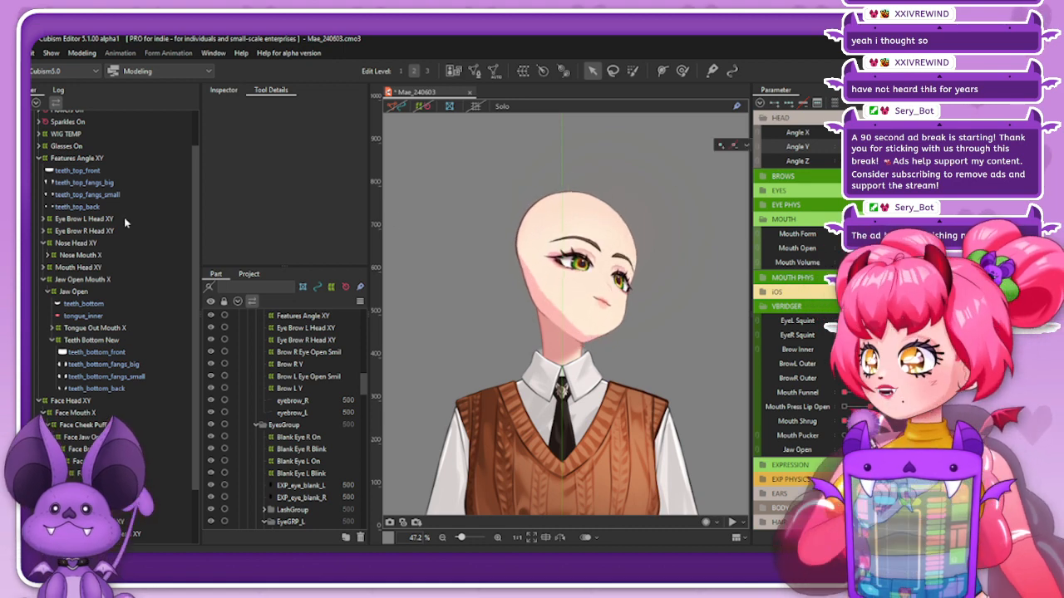
click(76, 158)
scroll(619, 241, up, 3)
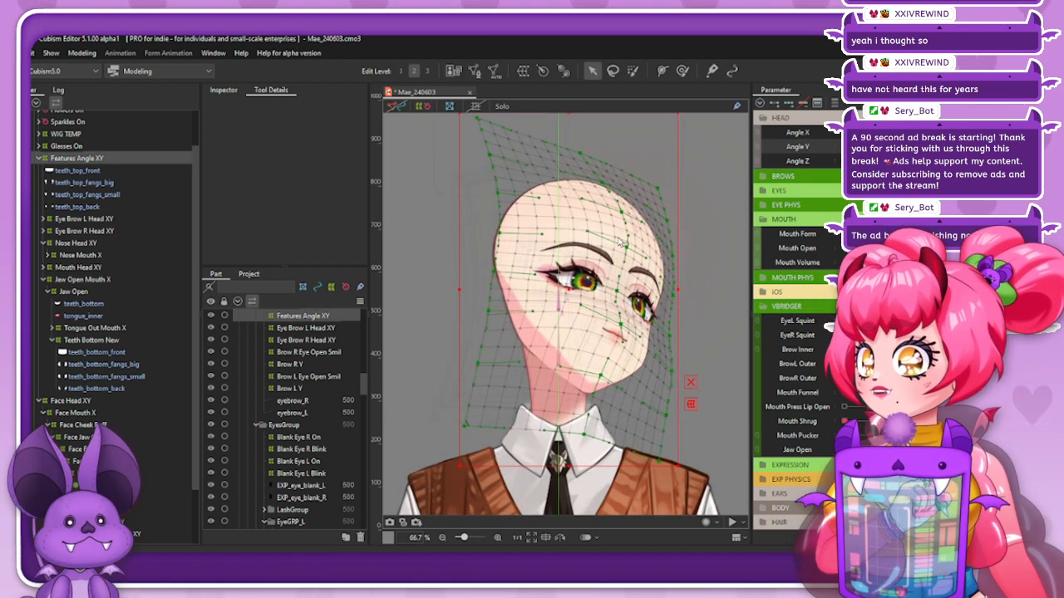
click(683, 71)
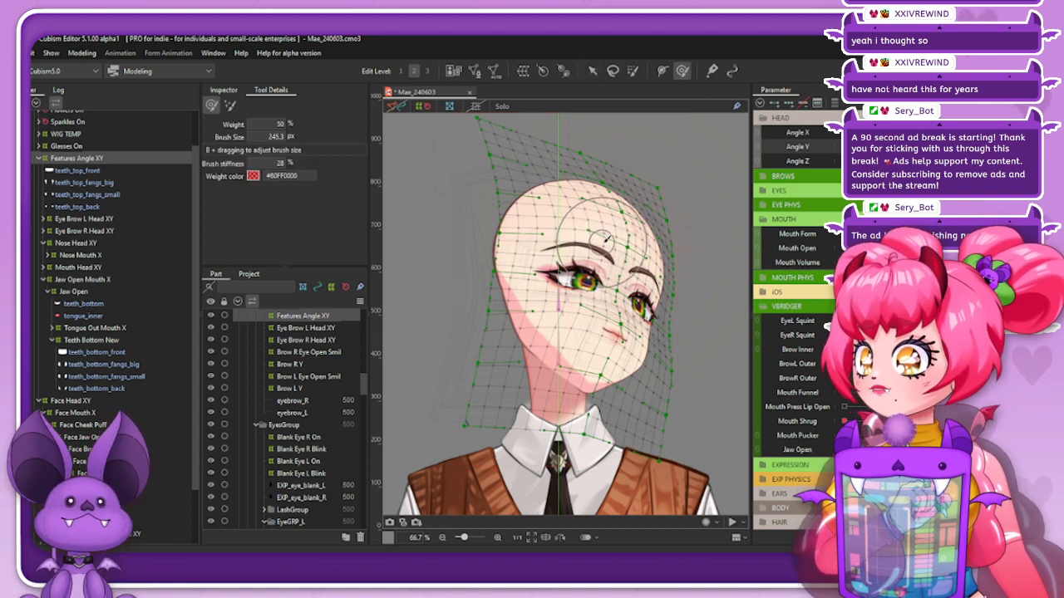
click(424, 107)
scroll(624, 228, down, 3)
Sweep Angle X and Angle Y back to the raised corner and raise BrowL Y and BrowR Y to check the pose
click(896, 133)
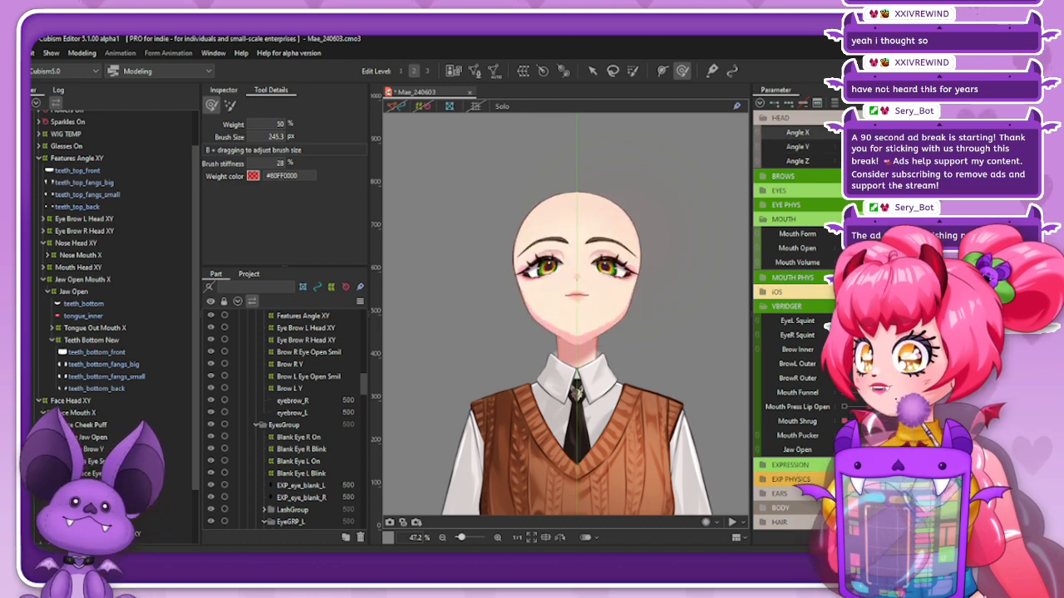
drag(896, 133, 948, 133)
click(896, 147)
drag(864, 147, 947, 147)
click(783, 176)
drag(895, 191, 947, 206)
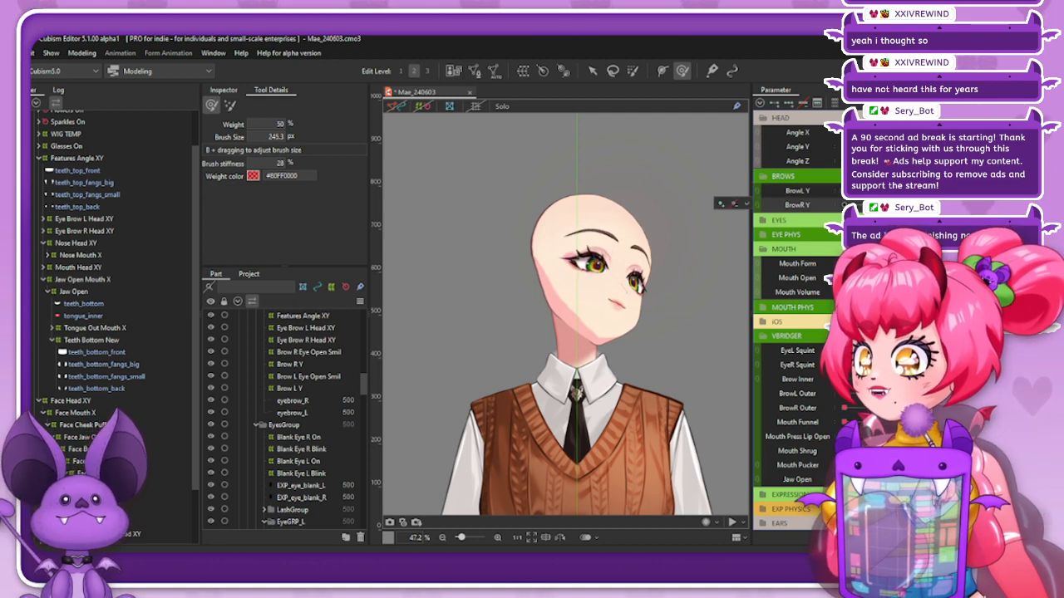
drag(947, 133, 902, 133)
mouse_move(919, 134)
mouse_down()
mouse_move(873, 147)
mouse_move(919, 148)
mouse_move(925, 137)
mouse_up()
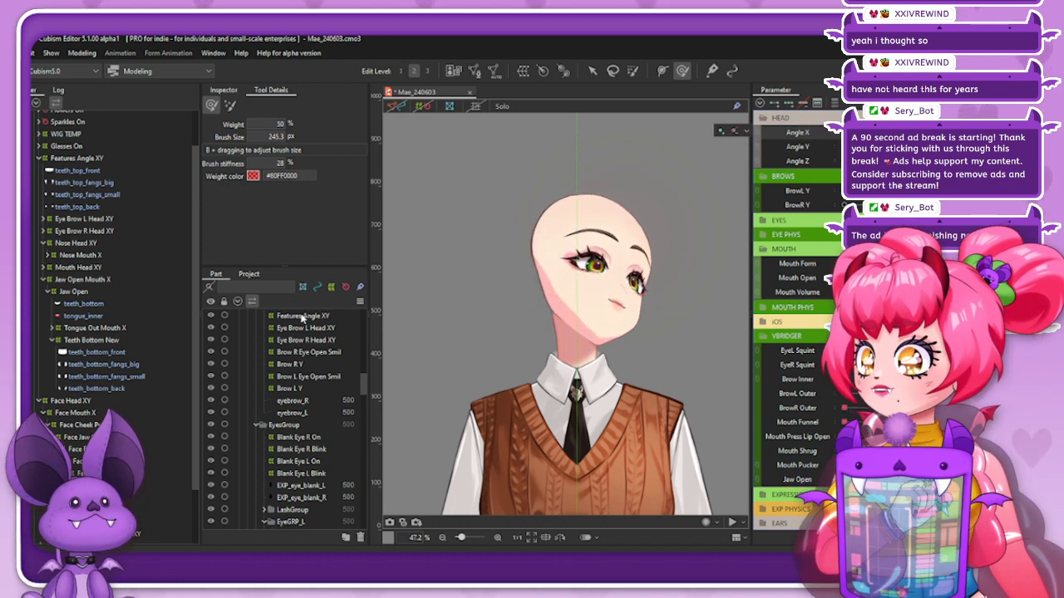
Push the near-brow area of Features Angle XY slightly upward with the Deform Brush at 30% weight and about 316 px
click(122, 159)
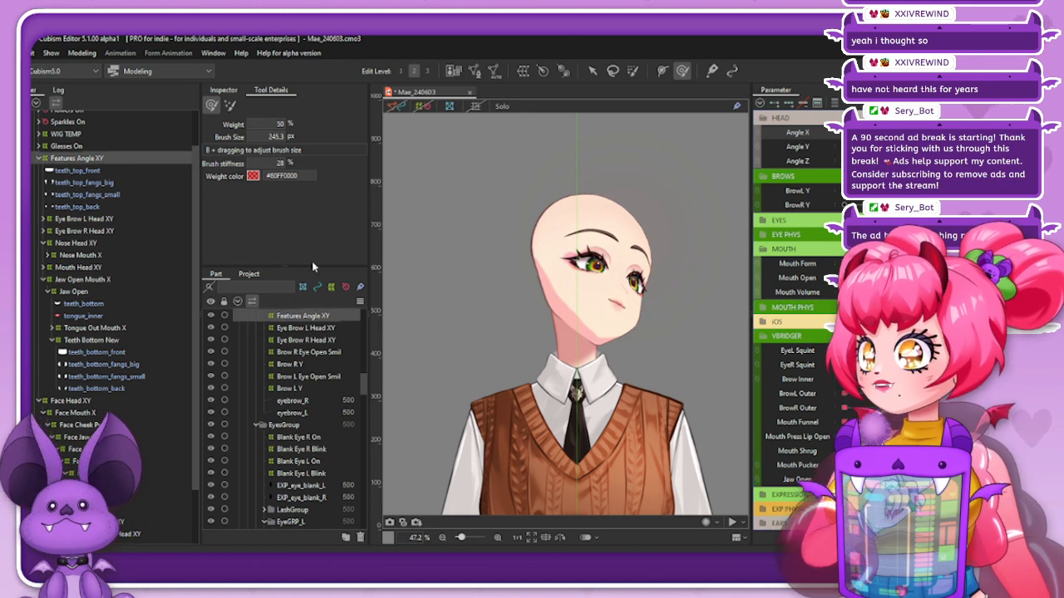
click(421, 107)
scroll(619, 232, up, 5)
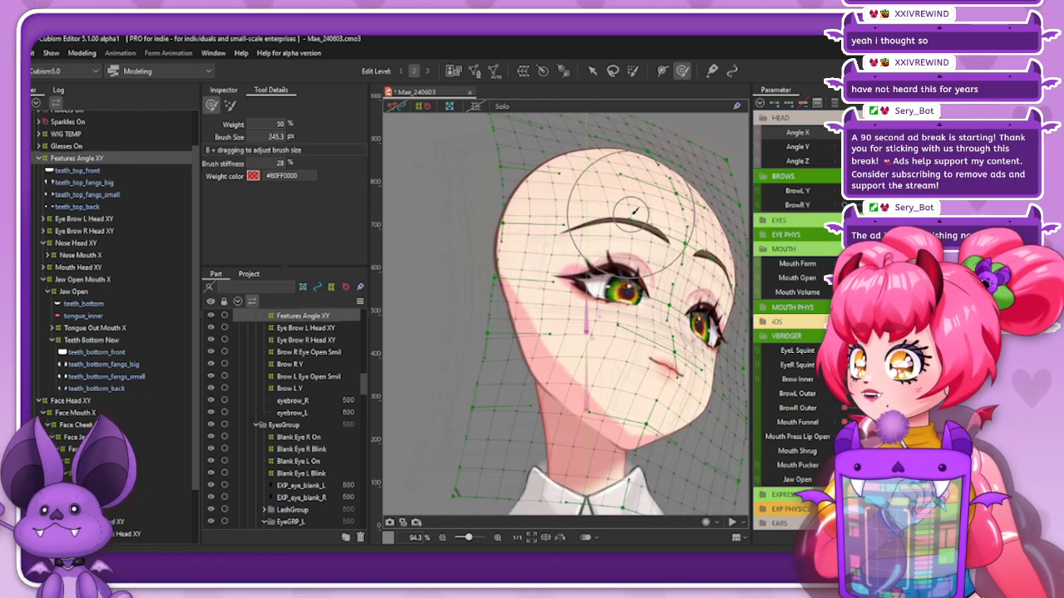
drag(617, 205, 619, 195)
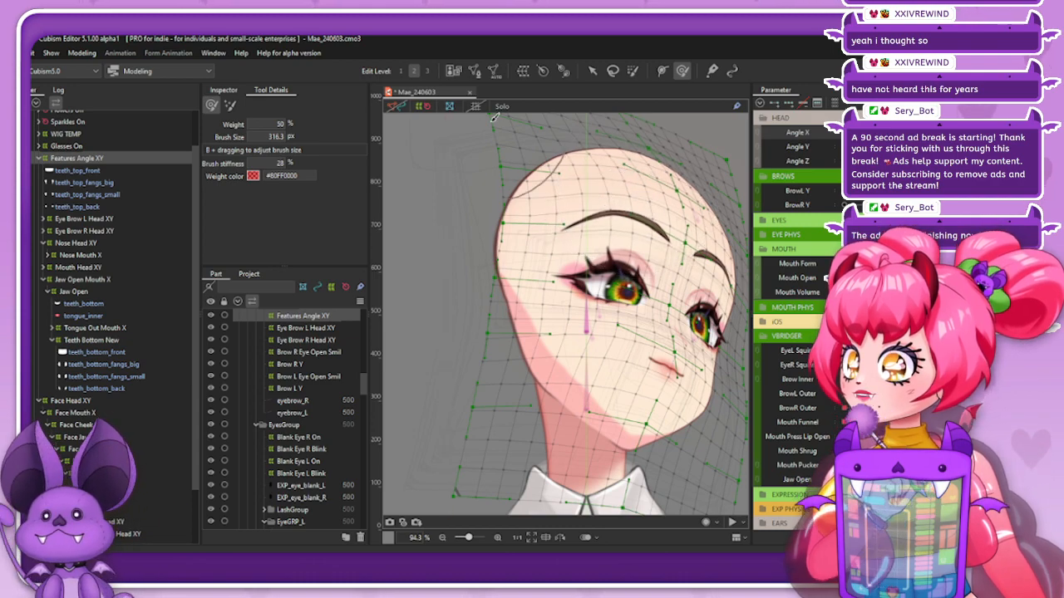
click(423, 106)
scroll(585, 204, down, 2)
scroll(585, 239, down, 2)
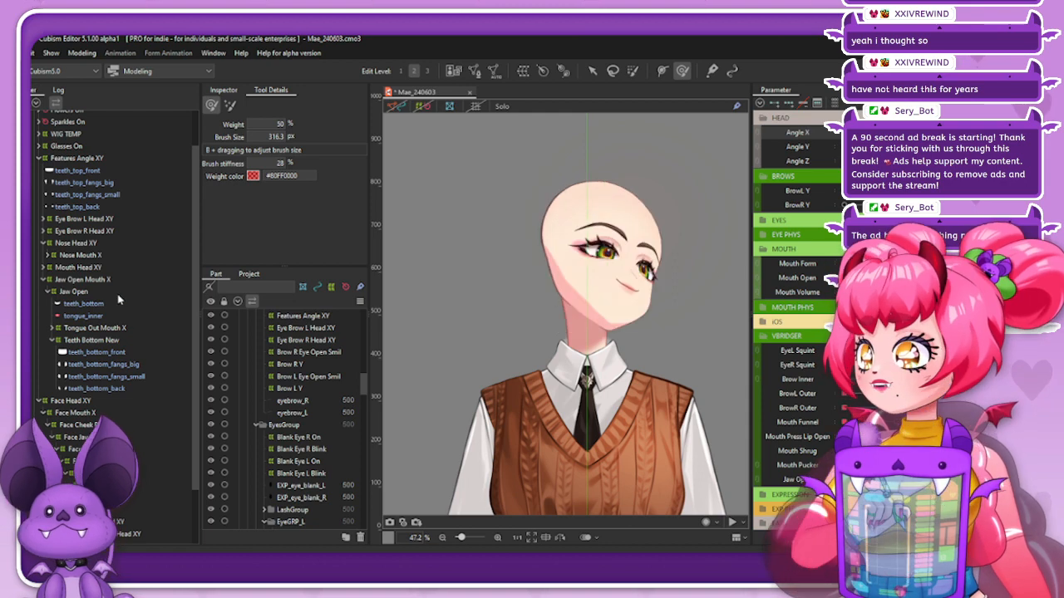
Reflect the Features Angle XY motion horizontally to the opposite Angle X side and check it through the centre
click(125, 156)
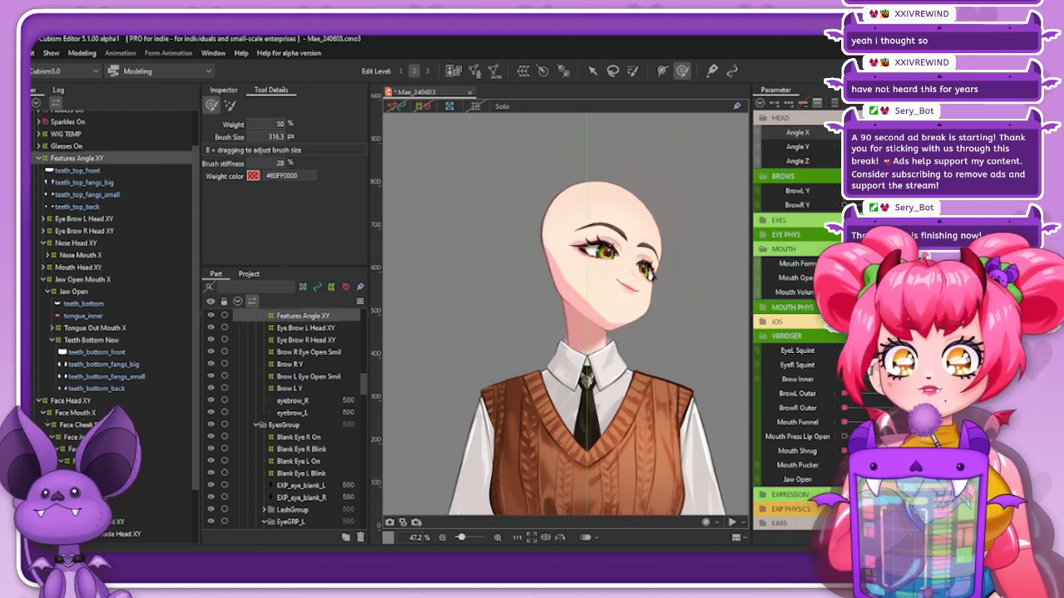
click(948, 103)
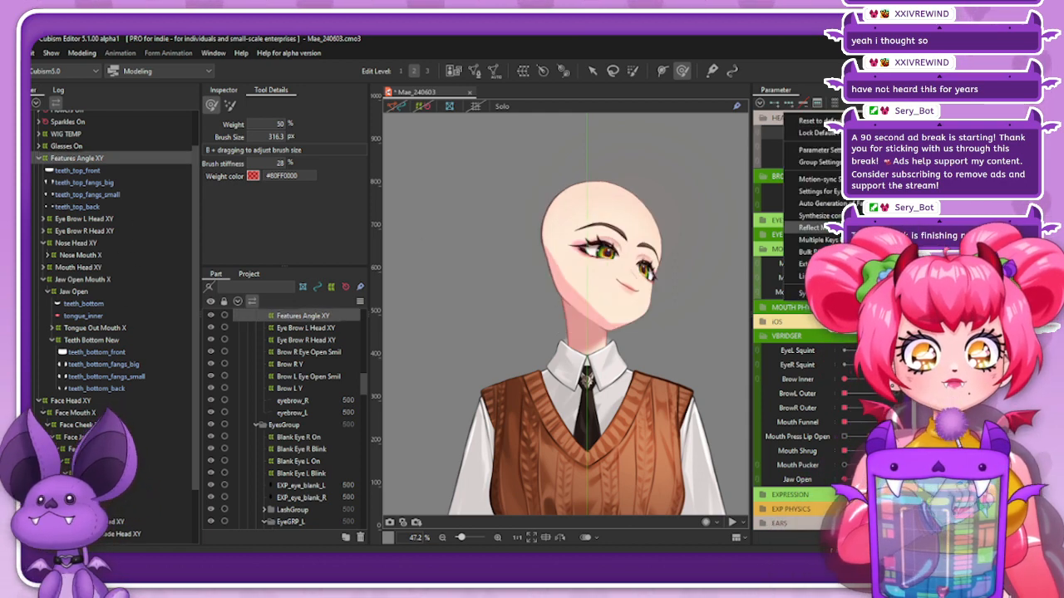
click(864, 228)
click(446, 408)
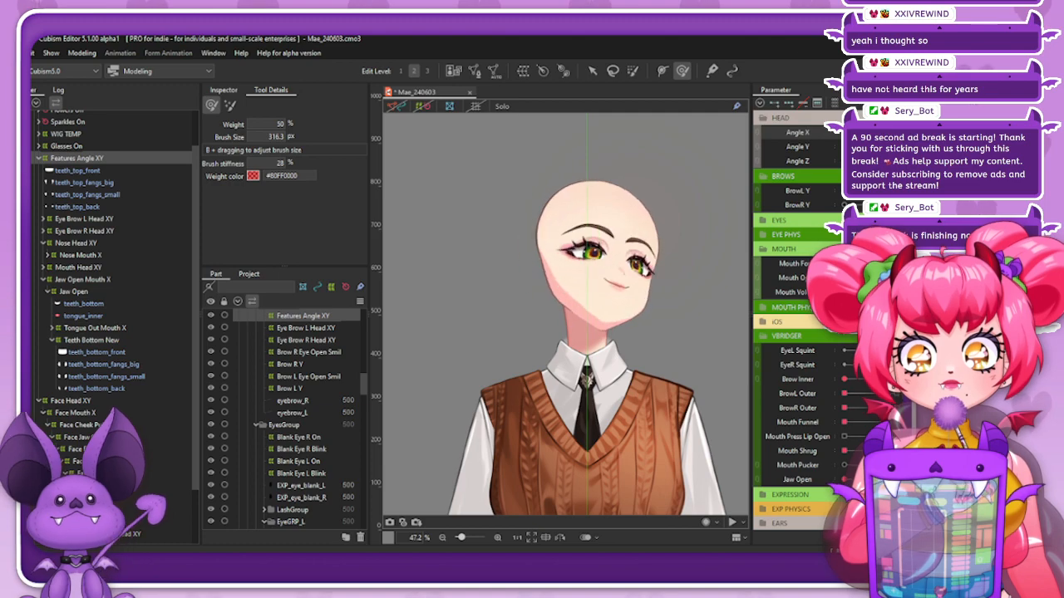
right_click(784, 118)
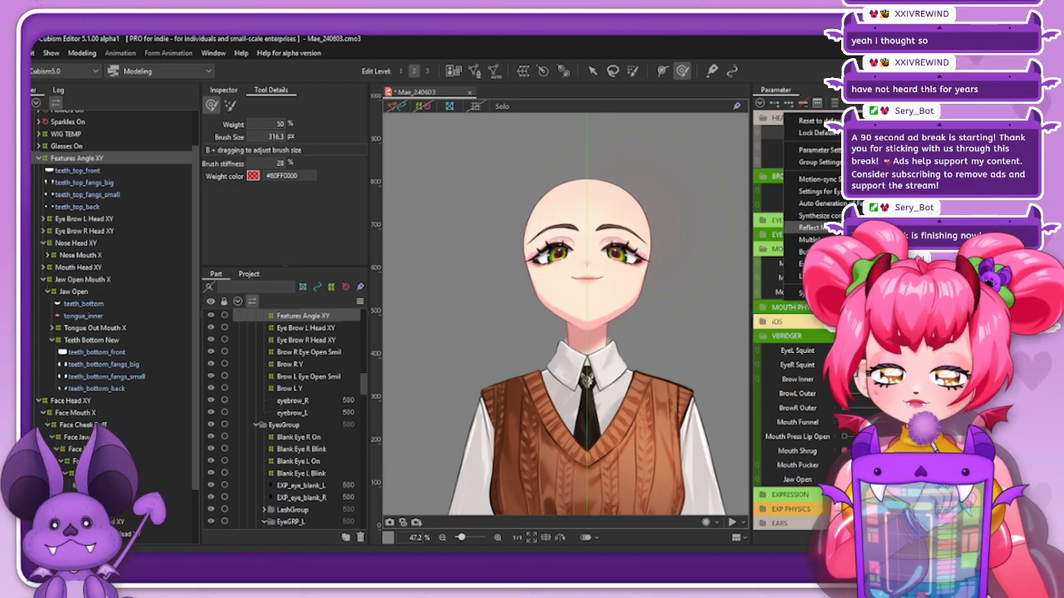
click(810, 120)
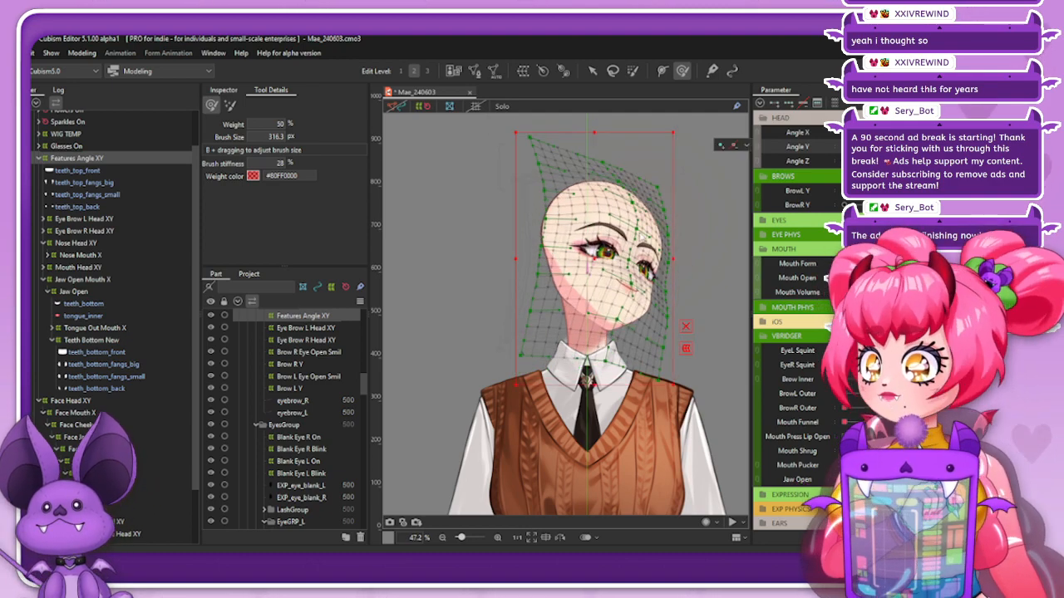
Try blending the copied form into Features Angle XY at the raised corner, then undo the blend
key(ctrl+shift+v)
click(446, 350)
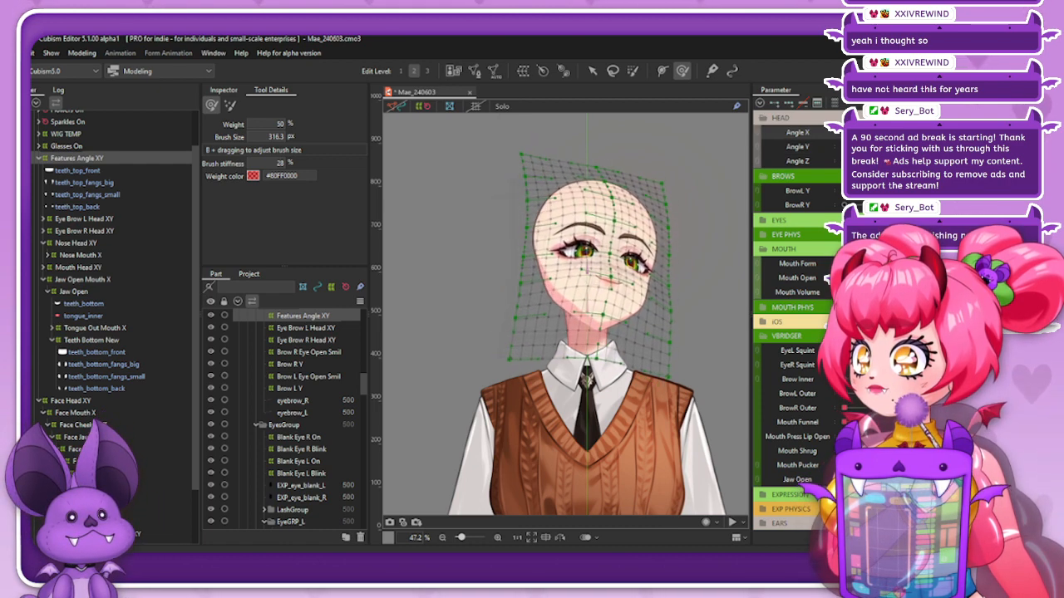
click(426, 107)
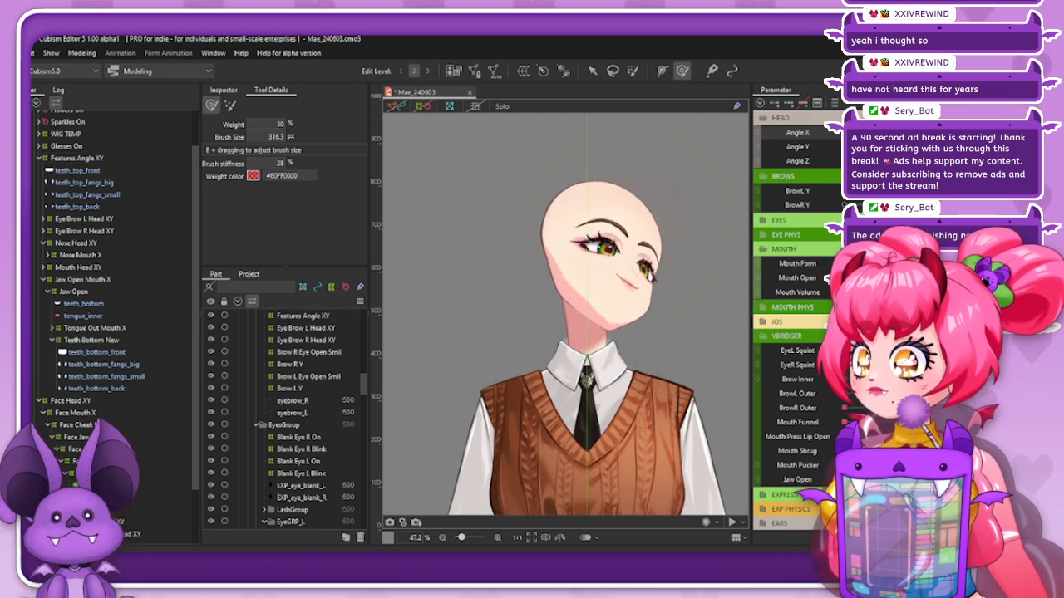
key(ctrl+z)
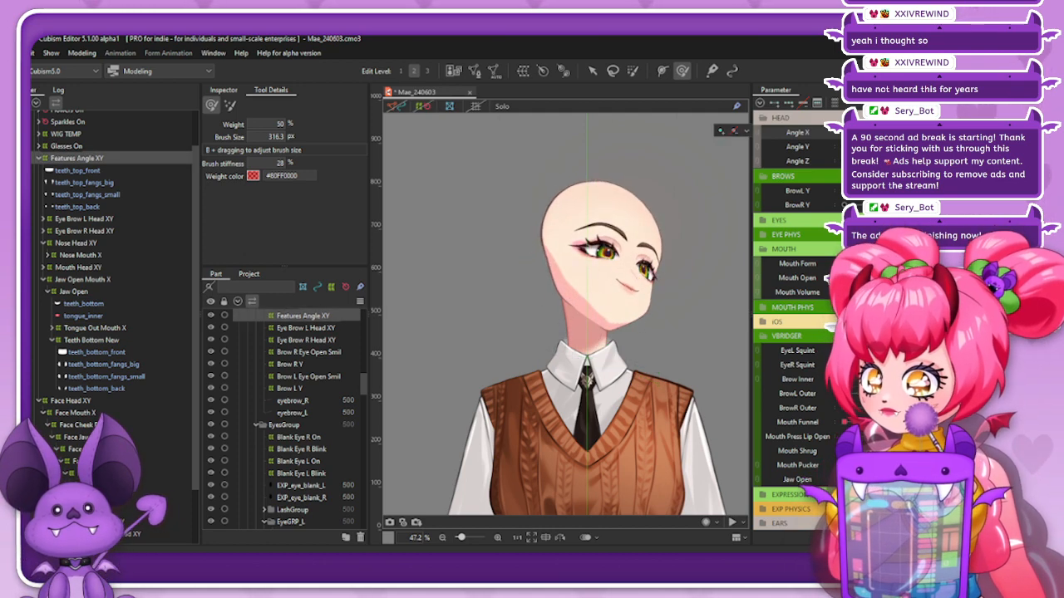
Blend the copied form into Features Angle XY with a compatibility of -3 and check Angle X
key(ctrl+shift+v)
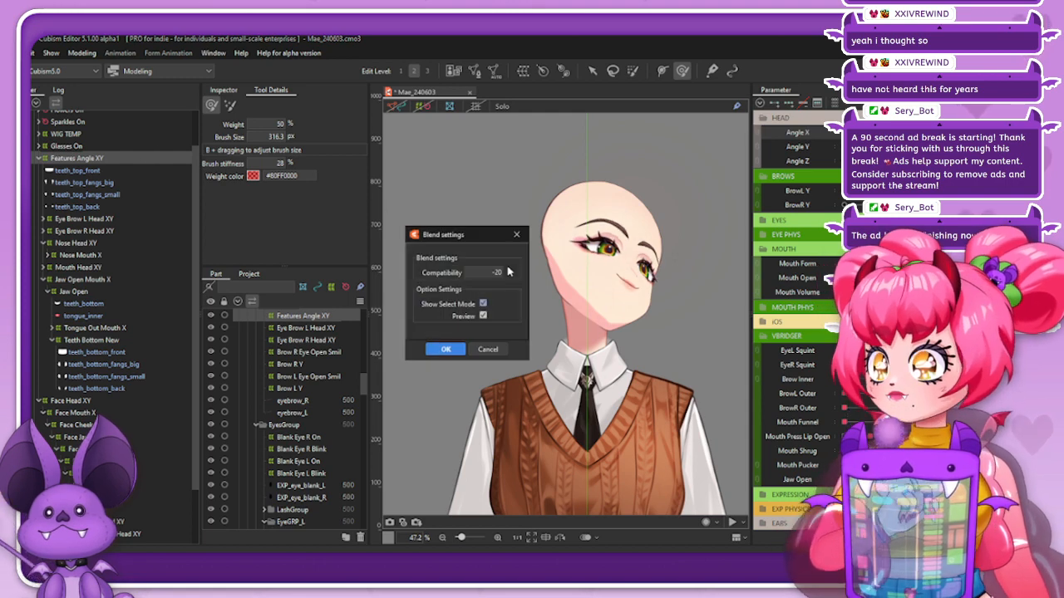
drag(495, 270, 505, 271)
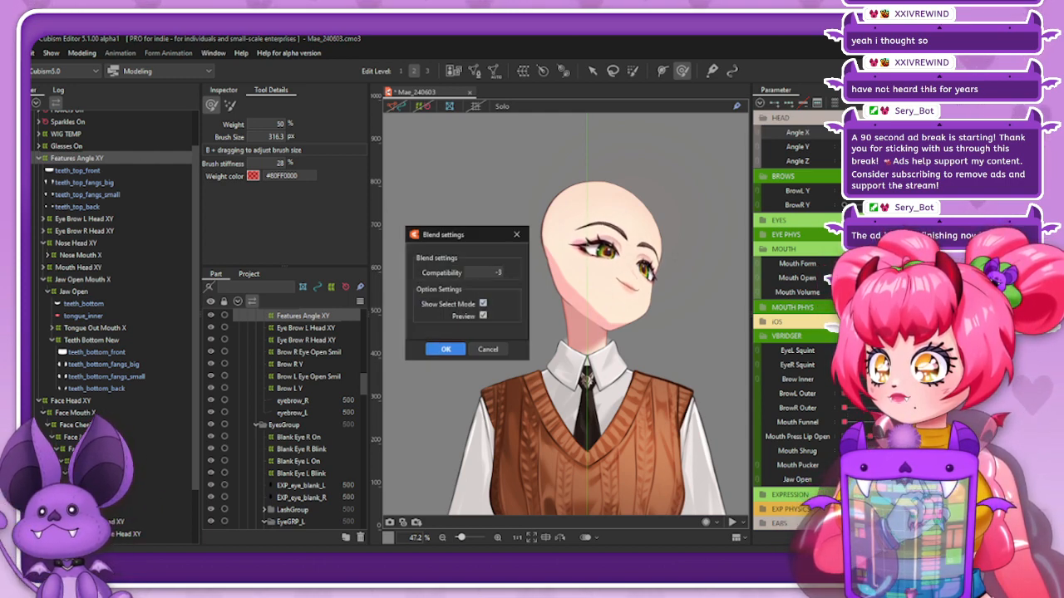
click(431, 352)
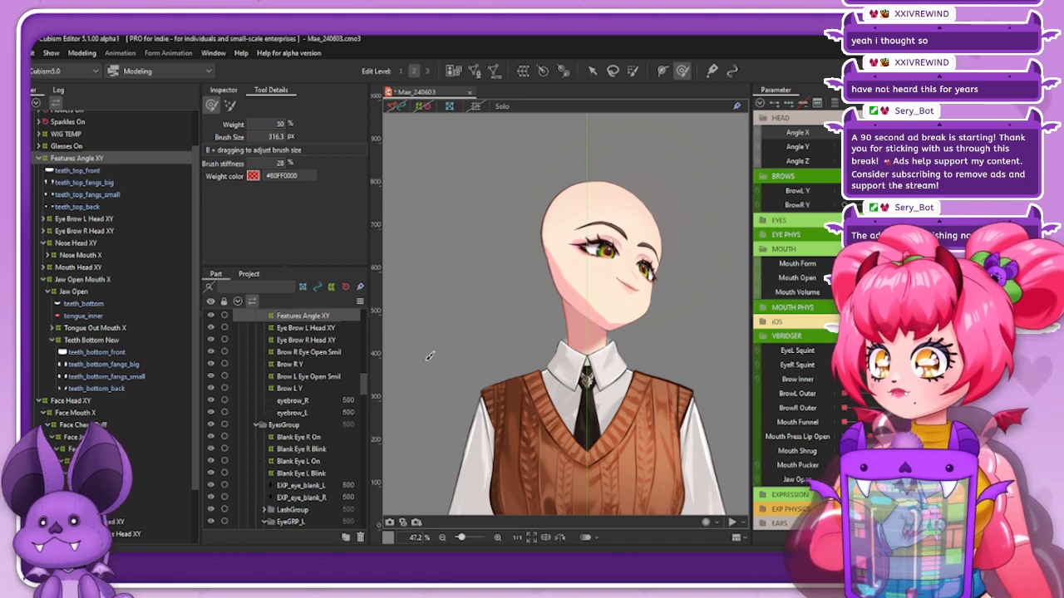
mouse_move(923, 132)
mouse_down()
mouse_move(885, 132)
mouse_move(922, 132)
mouse_move(885, 146)
mouse_move(922, 146)
mouse_move(903, 132)
mouse_move(923, 132)
mouse_move(889, 132)
mouse_move(922, 132)
mouse_up()
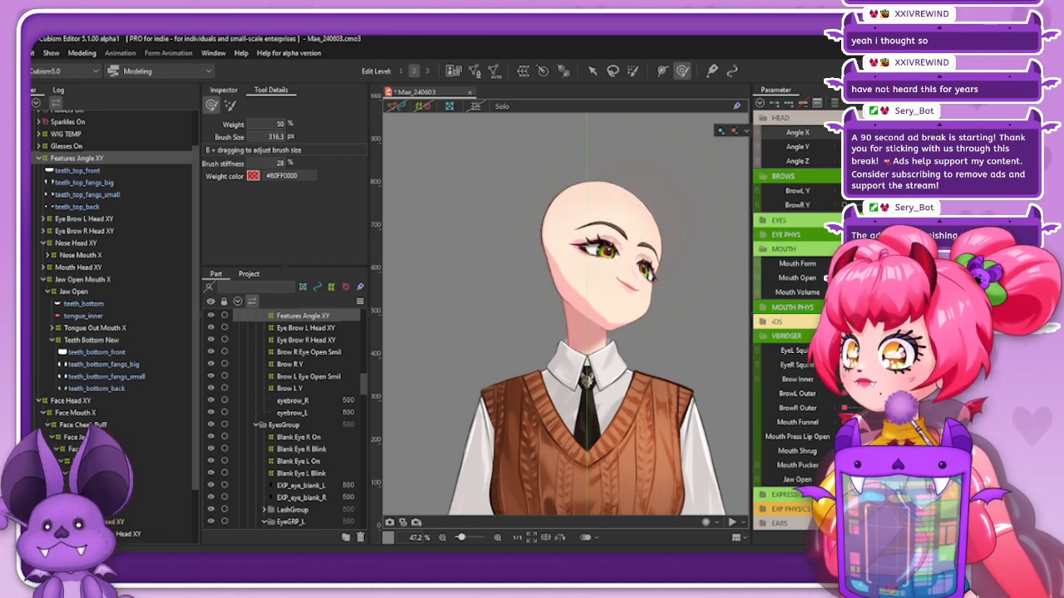
Reflect the blended Features Angle XY form horizontally and compare both sides with Angle X
click(920, 103)
click(831, 228)
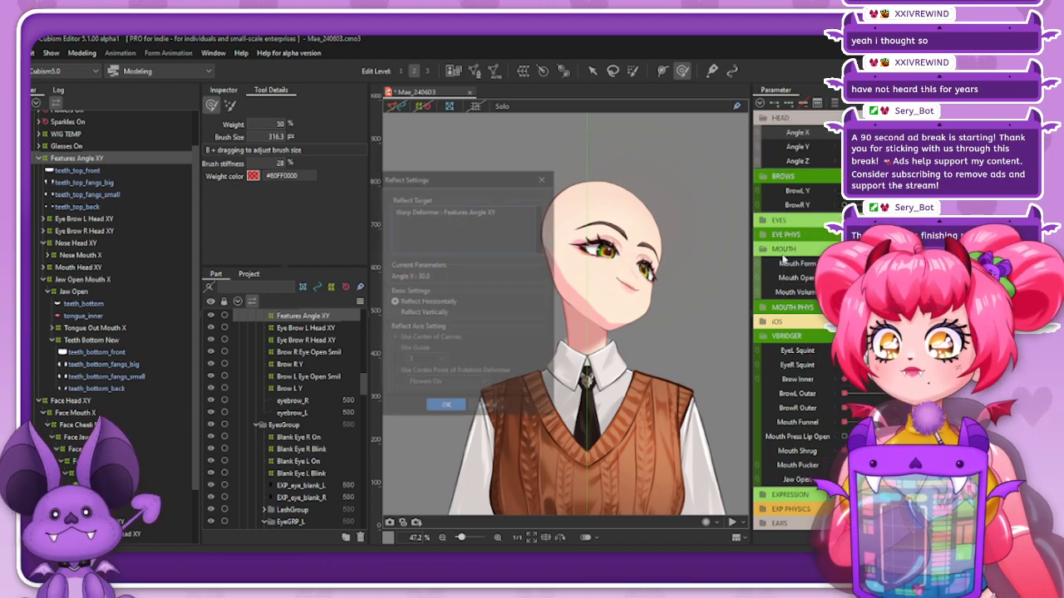
click(431, 408)
drag(922, 132, 844, 132)
click(922, 132)
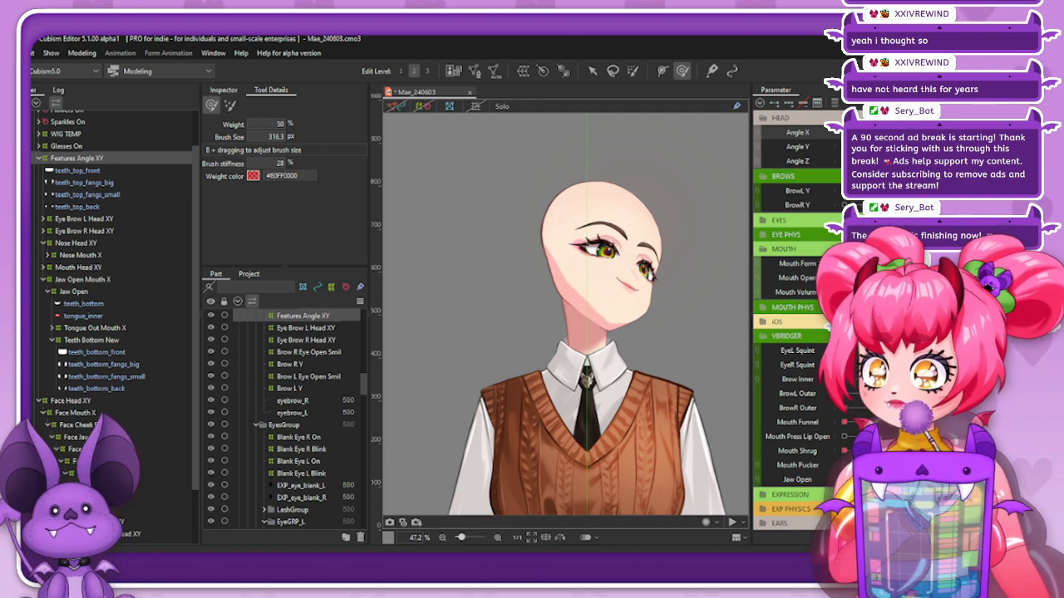
mouse_move(922, 132)
mouse_down()
mouse_move(884, 132)
mouse_move(923, 132)
mouse_move(873, 146)
mouse_move(922, 147)
mouse_up()
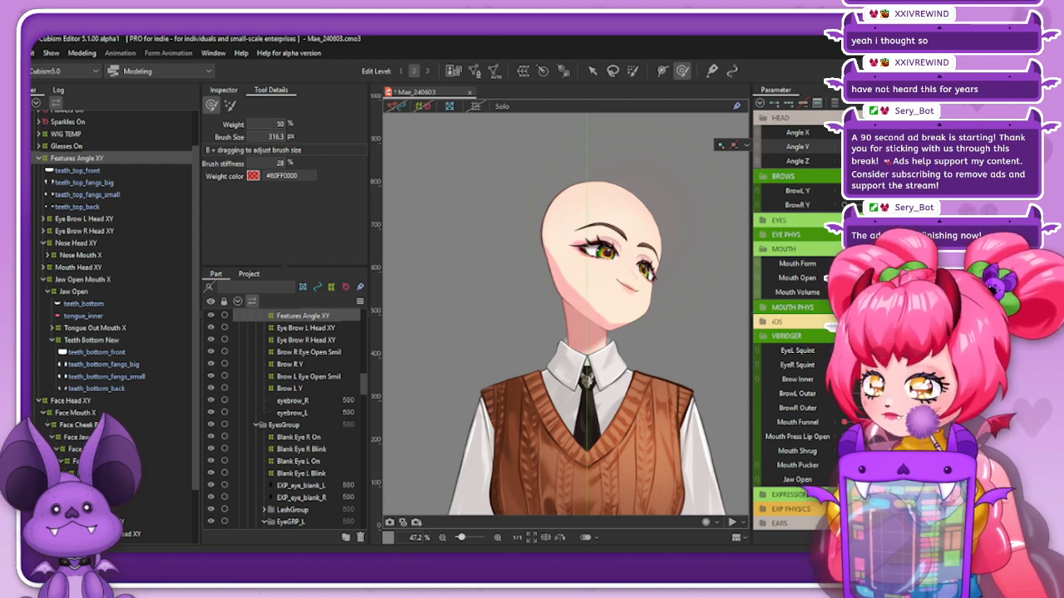
key(ctrl+b)
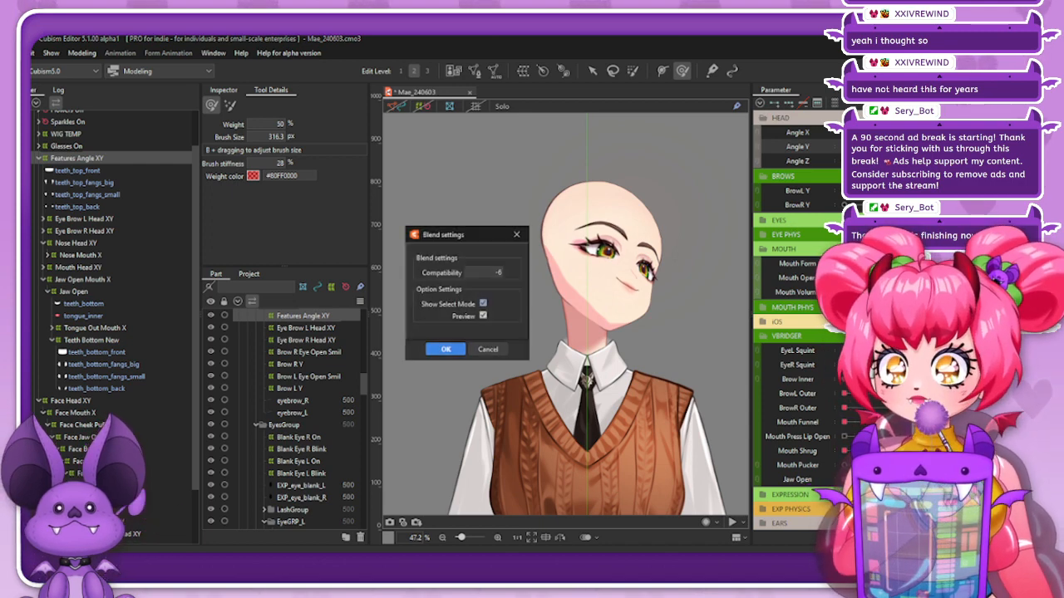
drag(502, 273, 429, 273)
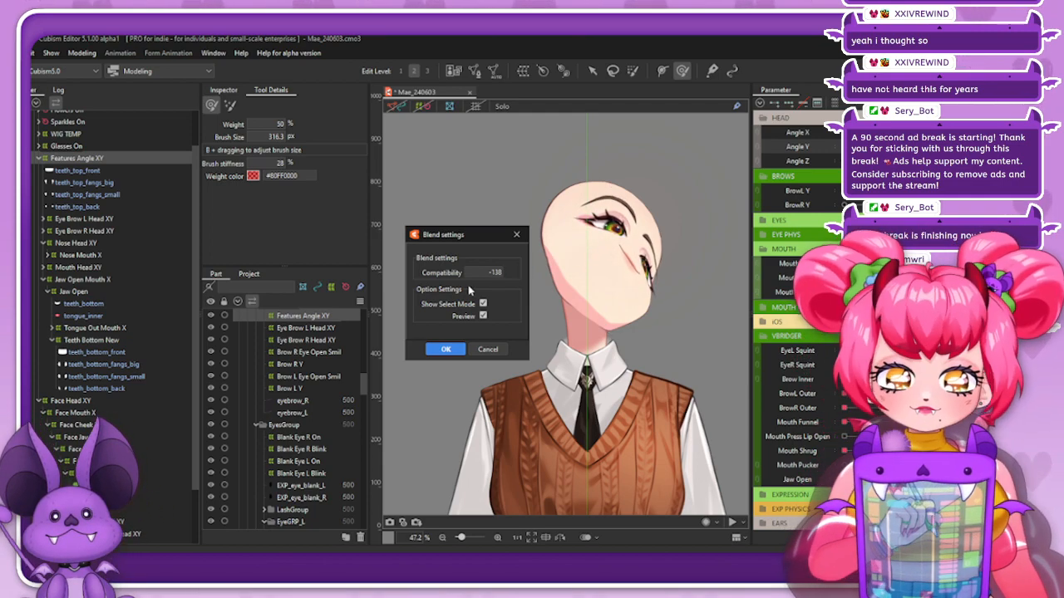
drag(478, 272, 523, 277)
click(483, 349)
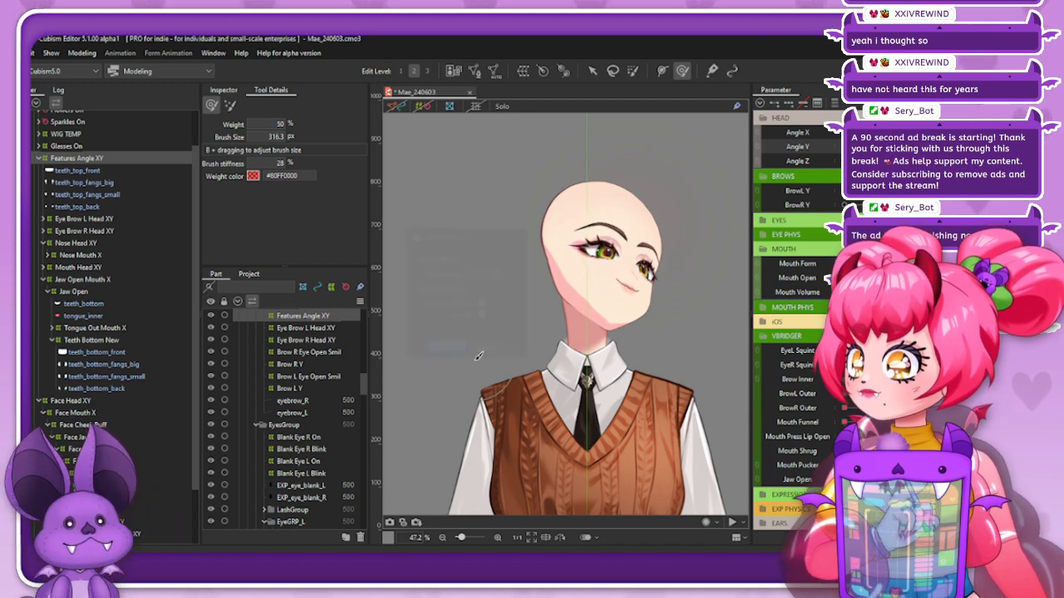
Lower Mouth Form to a frown and recheck the raised corner pose with Angle Y and Angle X
mouse_move(939, 147)
mouse_down()
mouse_move(885, 147)
mouse_move(939, 147)
mouse_up()
drag(923, 263, 806, 285)
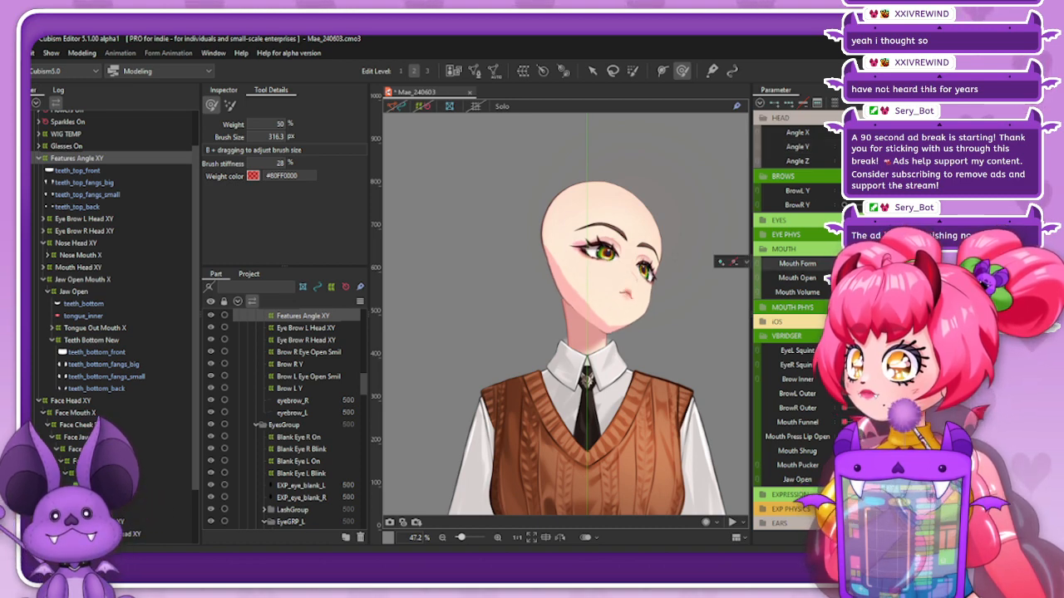
mouse_move(939, 133)
mouse_down()
mouse_move(871, 133)
mouse_move(936, 133)
mouse_move(843, 147)
mouse_move(939, 133)
mouse_up()
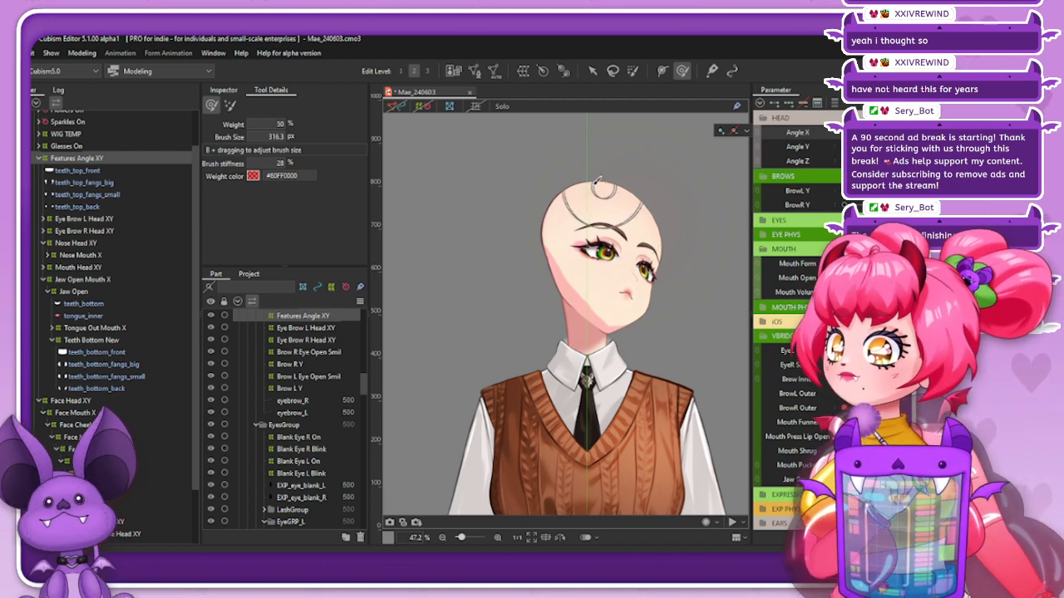
Add Face Head XY to the Features Angle XY selection, hide the selection display, and set the deform brush size to 314.2 px
ctrl+click(95, 403)
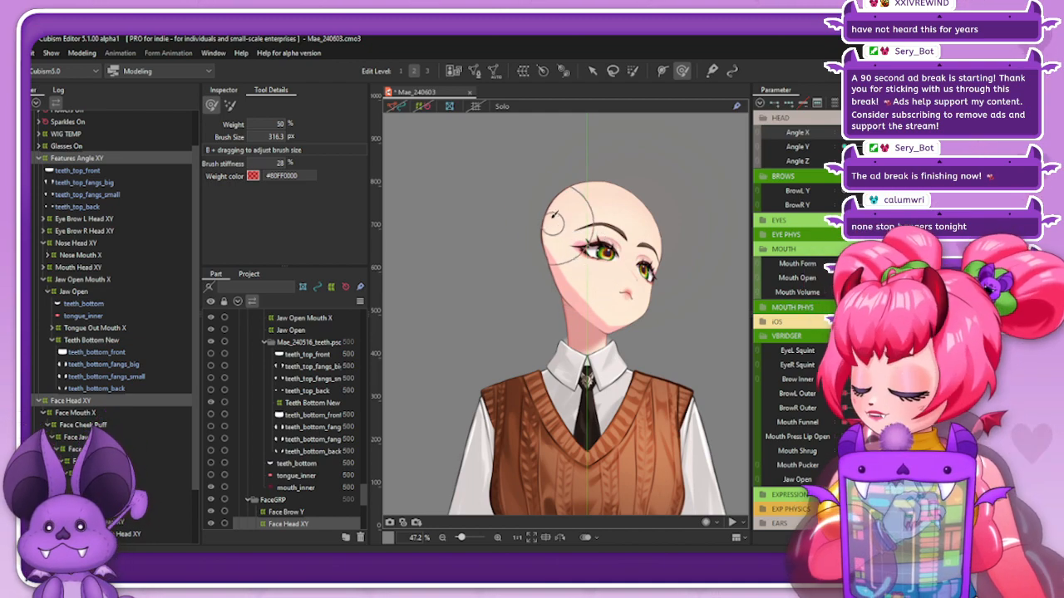
drag(555, 220, 544, 245)
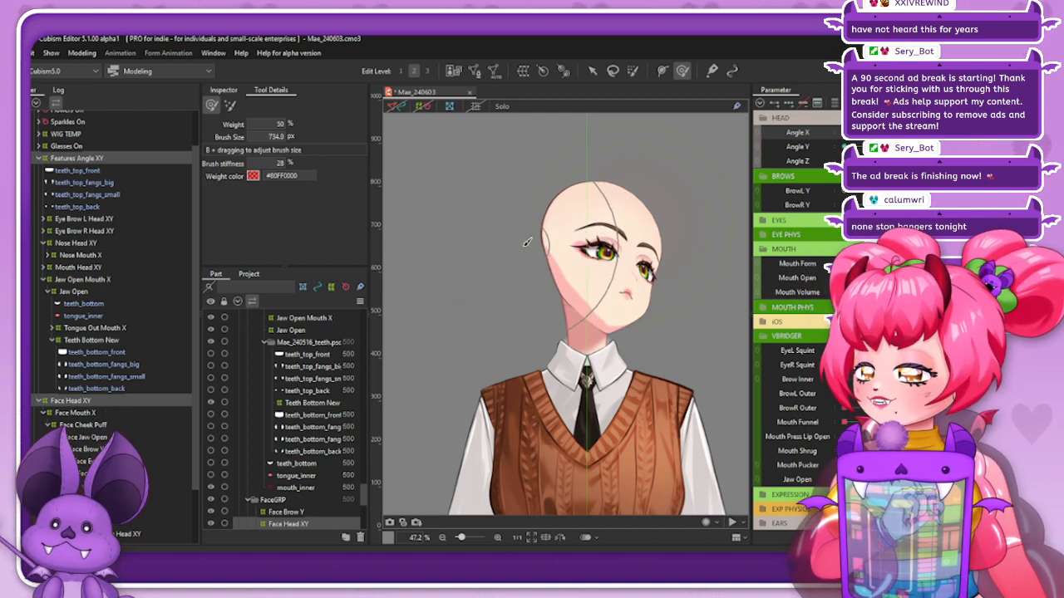
click(423, 107)
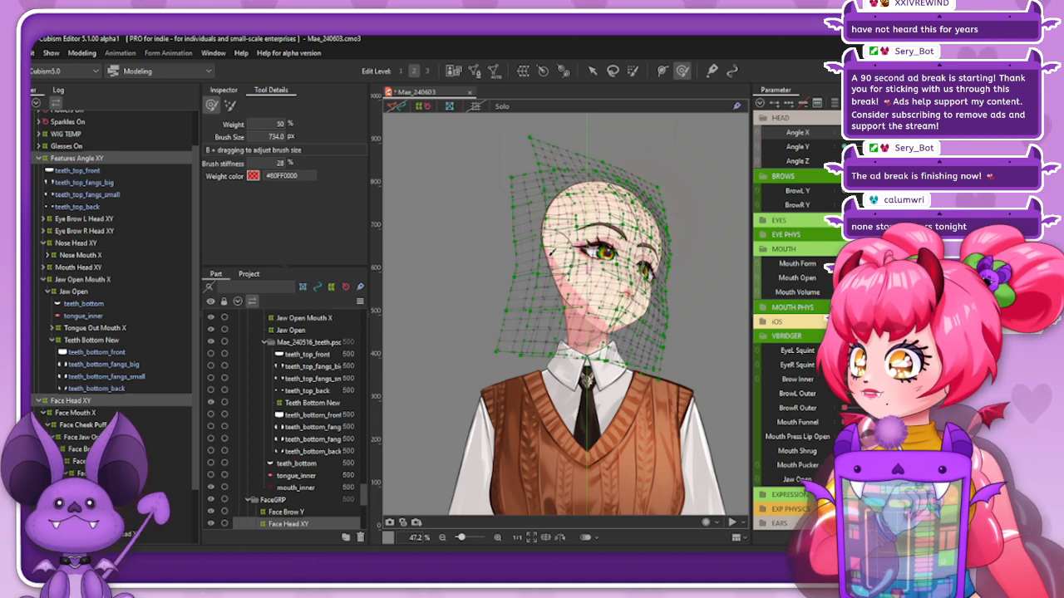
key(ctrl+h)
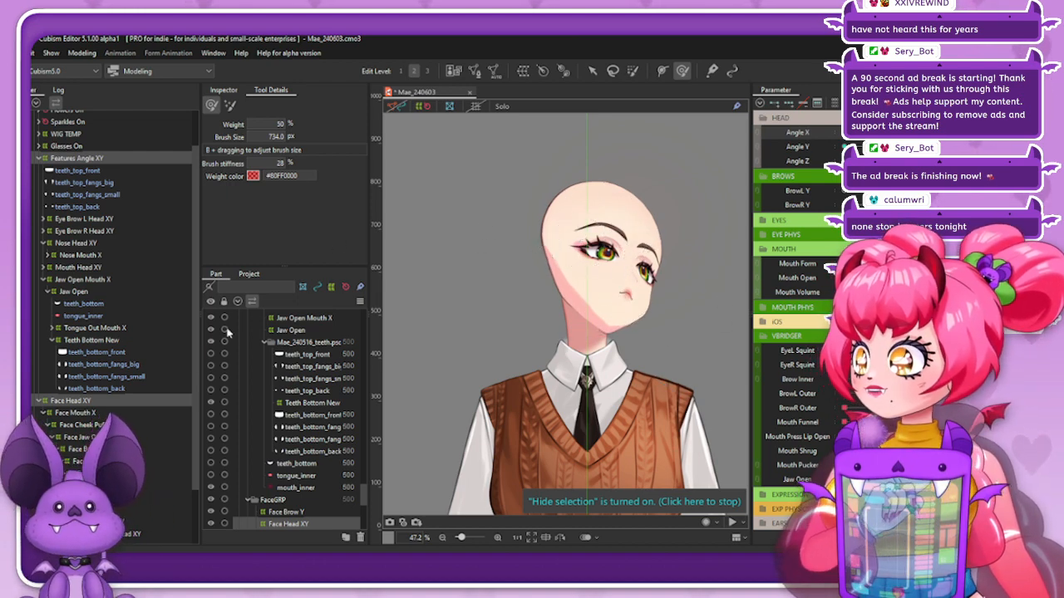
drag(586, 286, 595, 253)
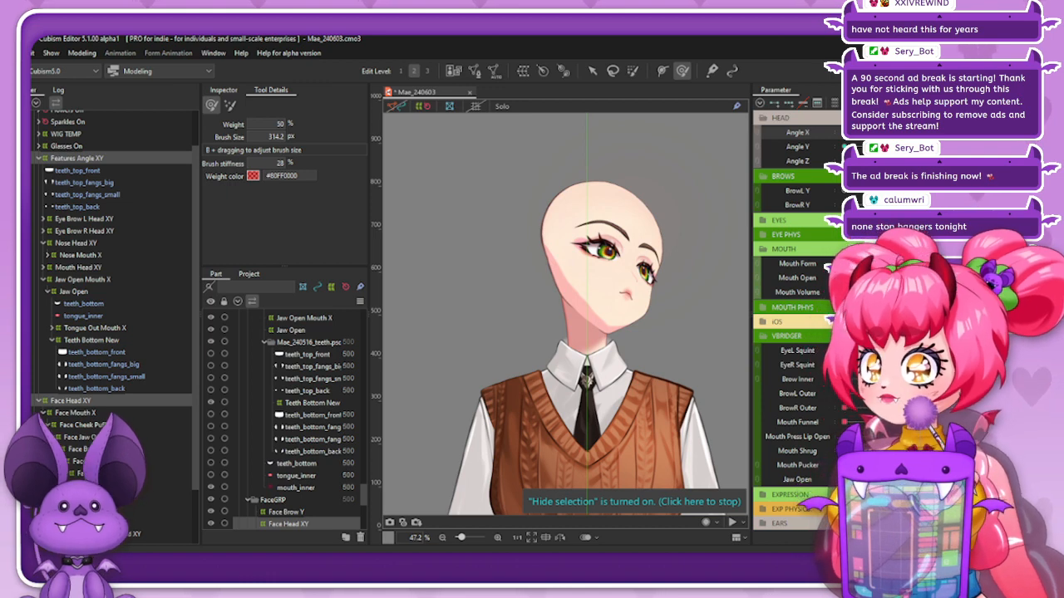
Reflect the motion of Features Angle XY and Face Head XY at the raised corner and check it by swinging Angle X
click(922, 103)
click(823, 229)
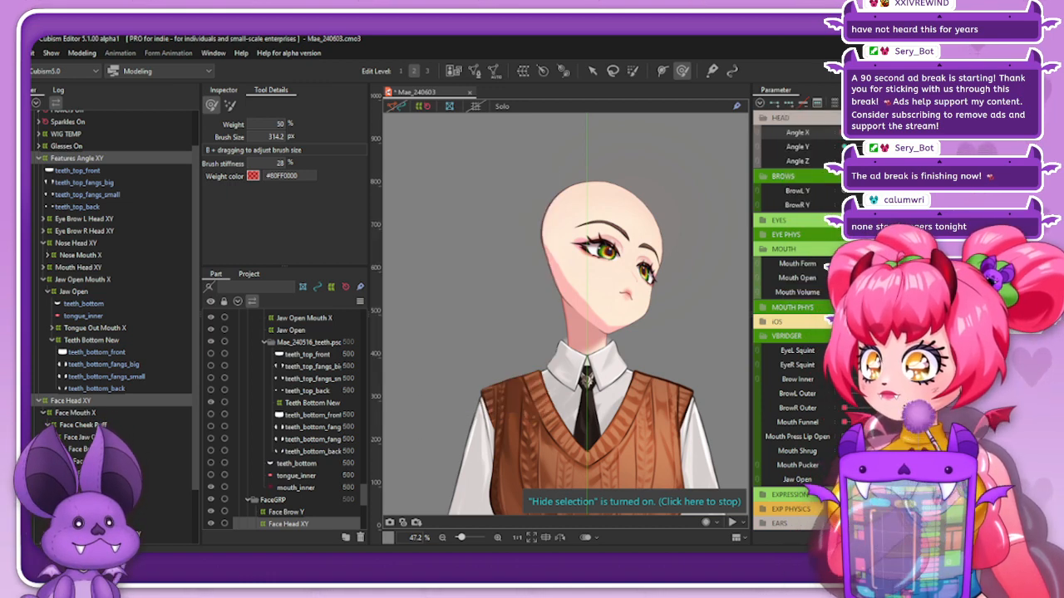
drag(939, 133, 891, 133)
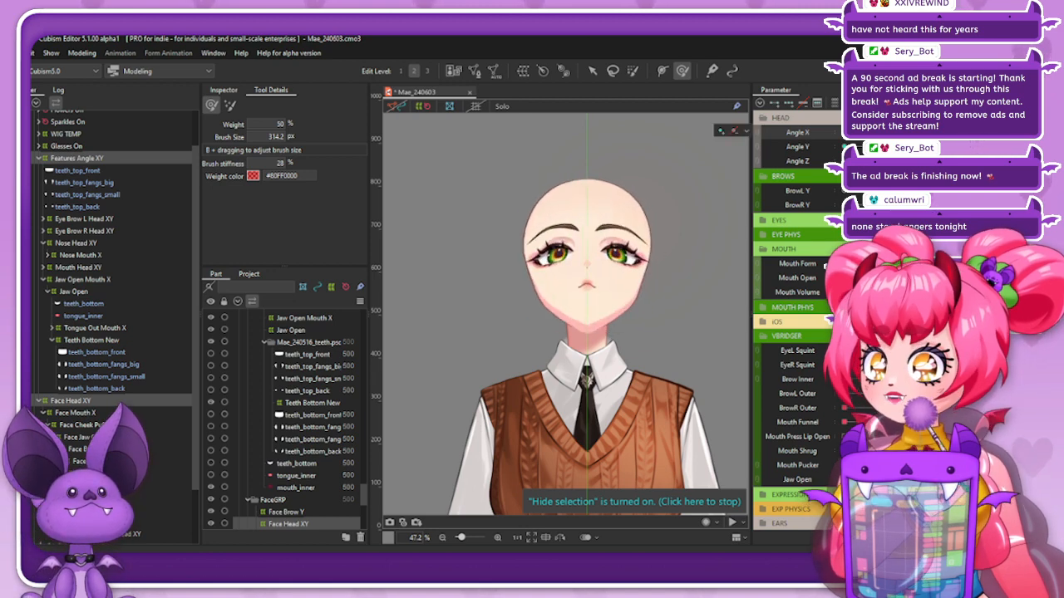
Set the extended interpolation of Features Angle XY and Face Head XY to Ellipse Interpolation
click(951, 103)
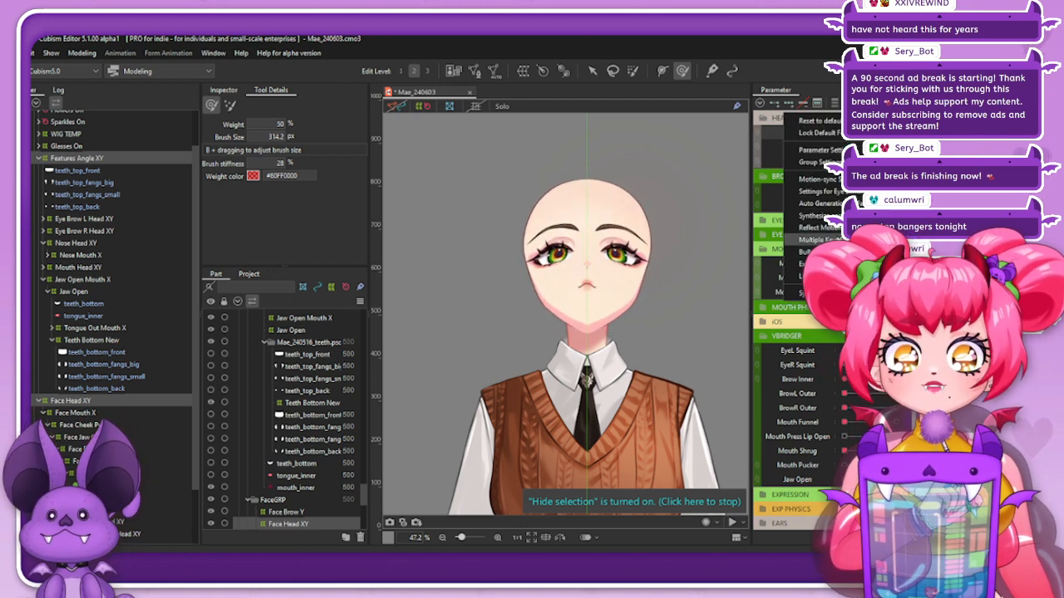
mouse_move(819, 203)
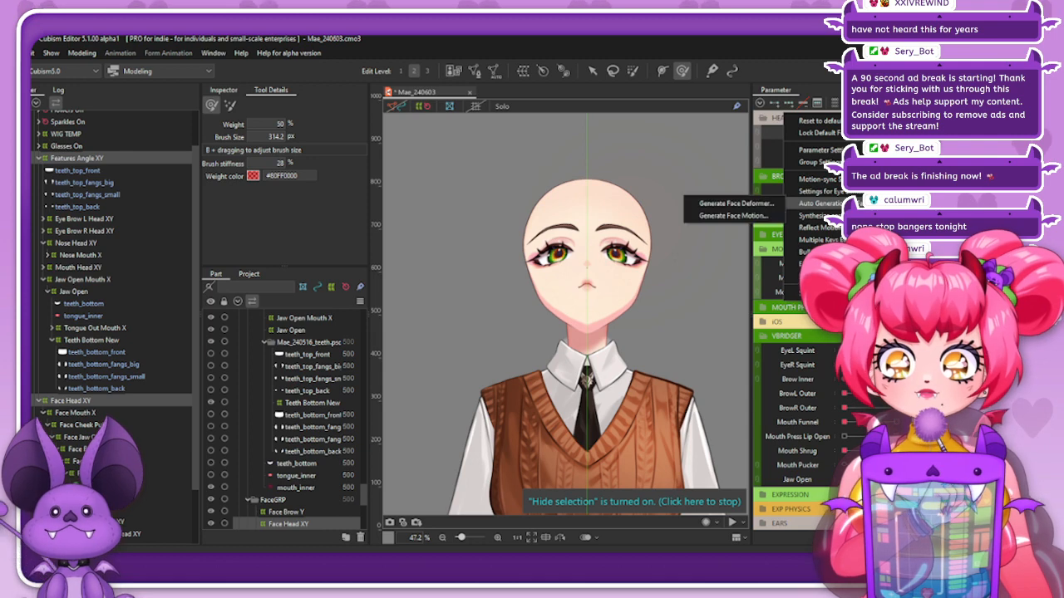
click(818, 264)
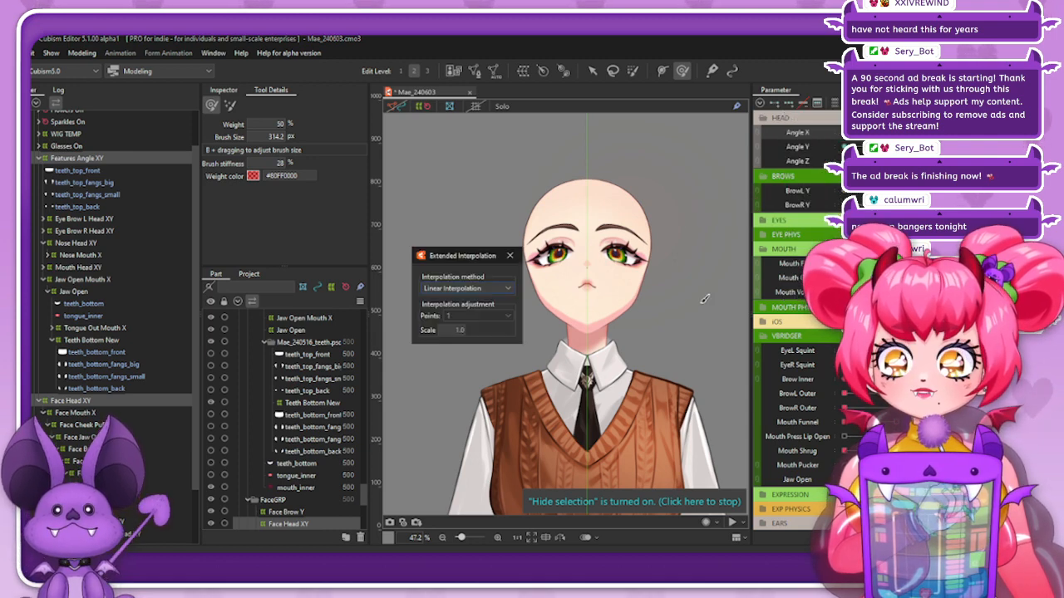
click(449, 288)
click(461, 313)
click(459, 317)
click(454, 330)
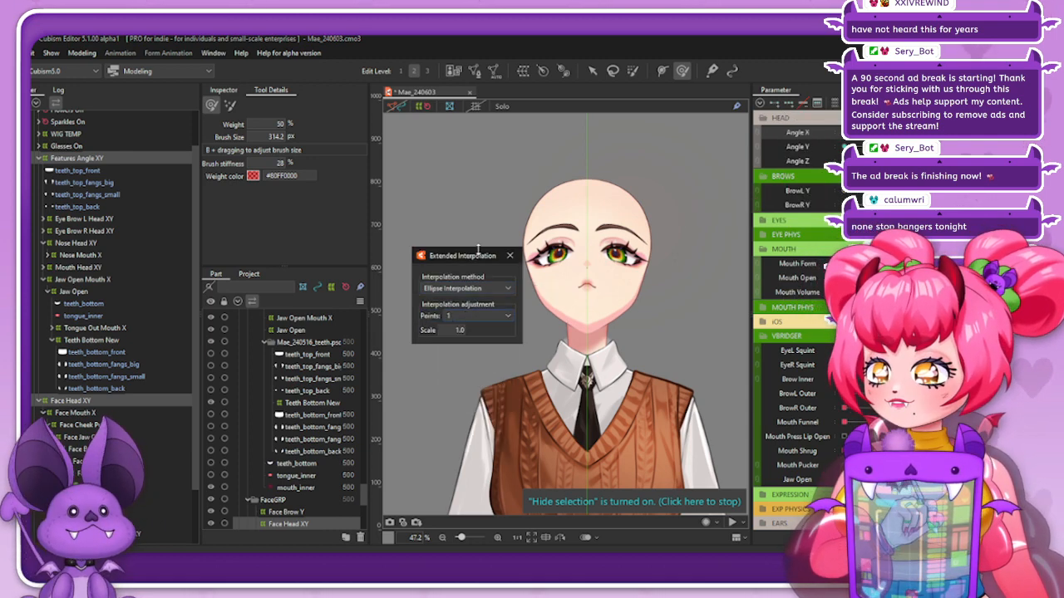
click(510, 256)
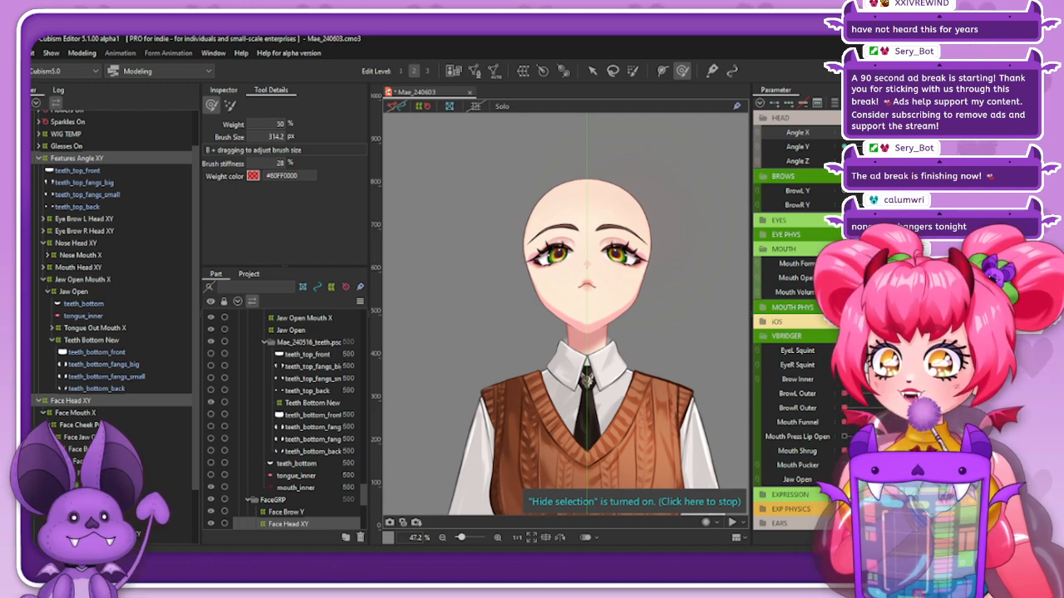
Sweep Angle X and Angle Y between their extremes to examine how the head moves through the corner poses
drag(885, 146, 912, 147)
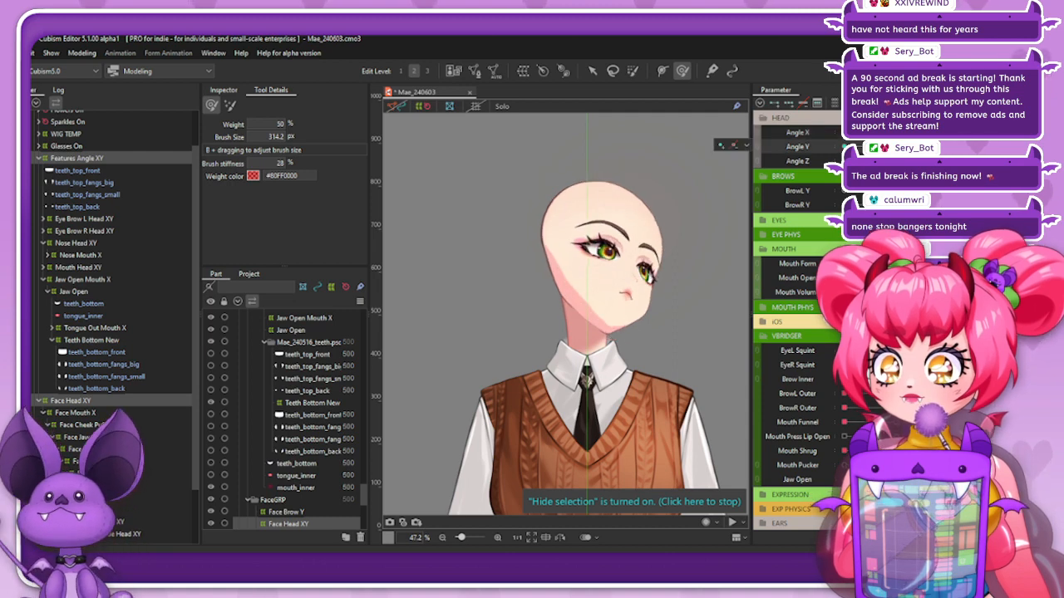
click(888, 133)
click(931, 133)
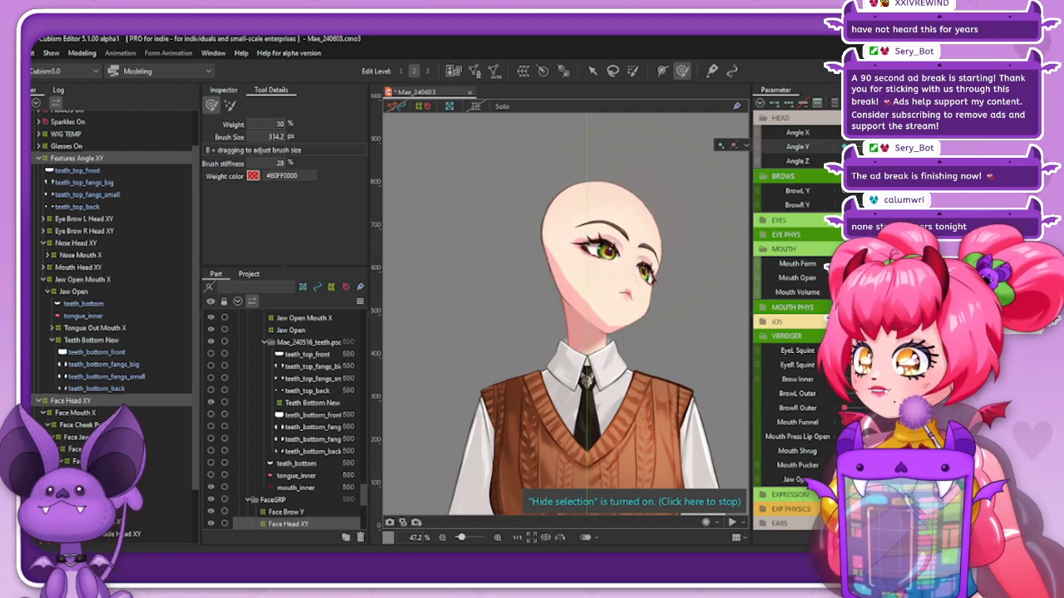
click(887, 133)
drag(924, 147, 887, 147)
click(926, 147)
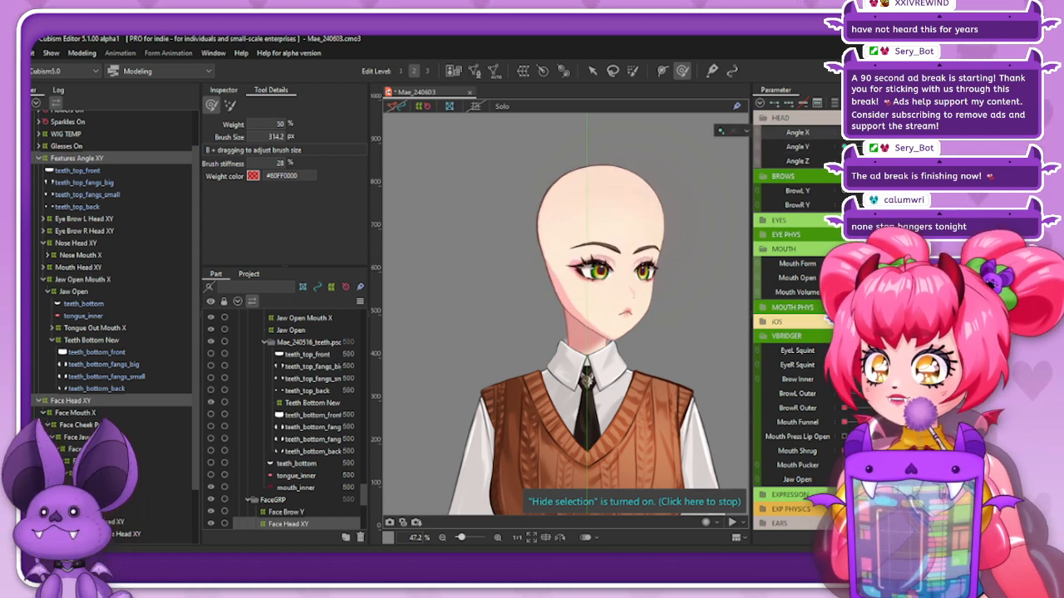
Reflect Features Angle XY and Face Head XY horizontally at Angle X 30 in the level pose, and check Angle X and Angle Y
click(798, 133)
click(807, 228)
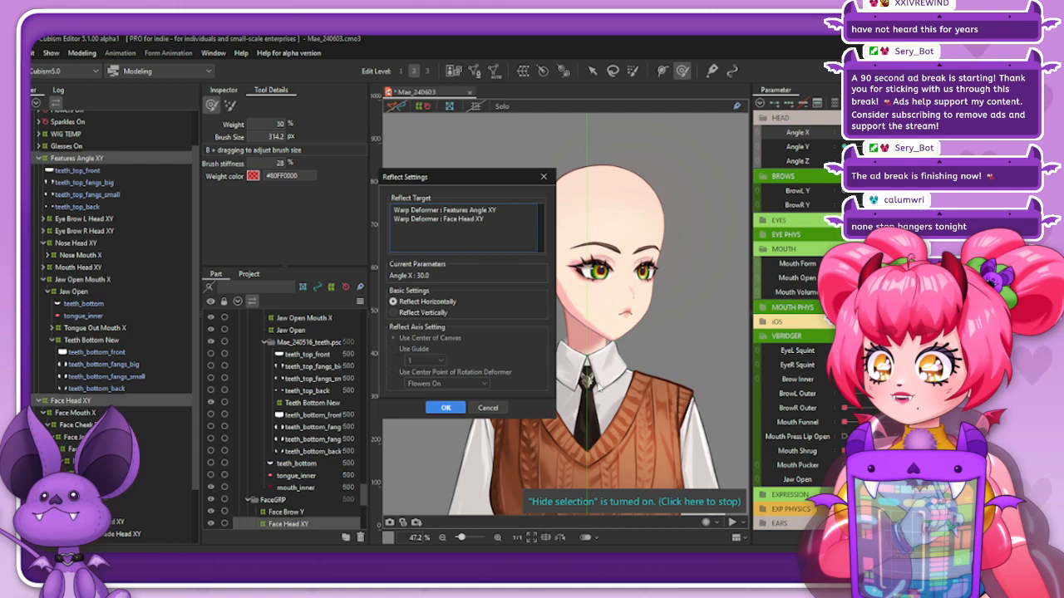
click(447, 407)
drag(885, 133, 927, 147)
mouse_move(844, 133)
mouse_down()
mouse_move(927, 133)
mouse_move(907, 147)
mouse_move(847, 147)
mouse_move(928, 147)
mouse_up()
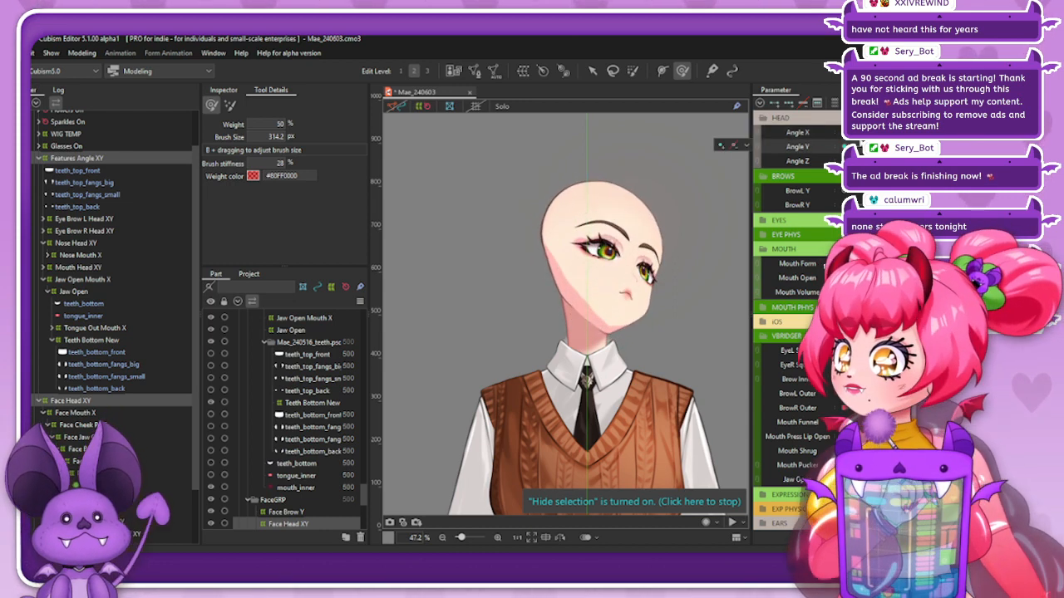
drag(851, 147, 928, 147)
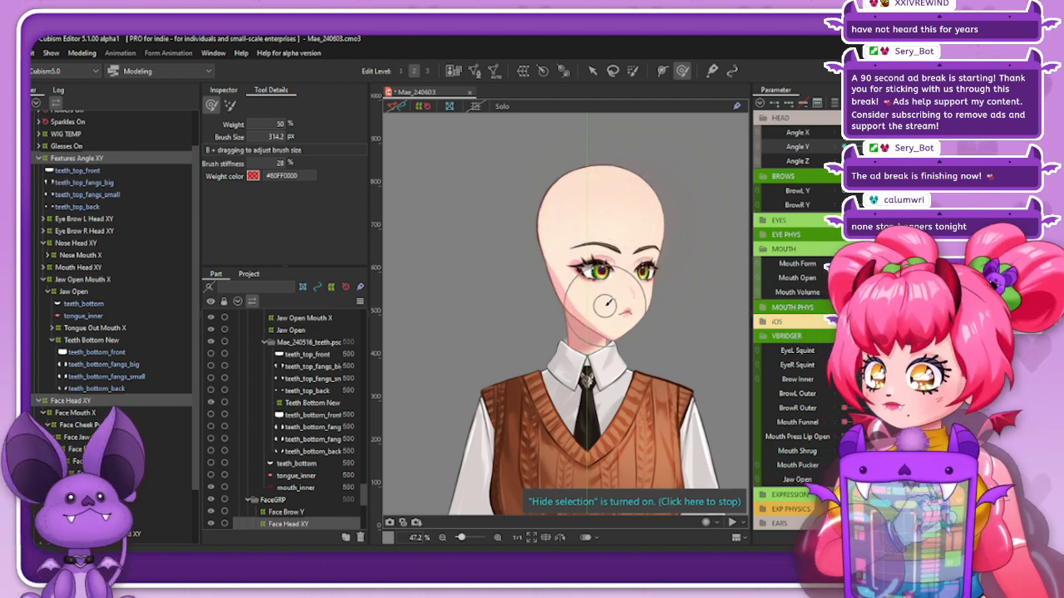
Resize the brush to 225.2 px, raise Angle Y, and reflect both head deformers horizontally from the raised Angle X 30 corner
drag(610, 304, 604, 281)
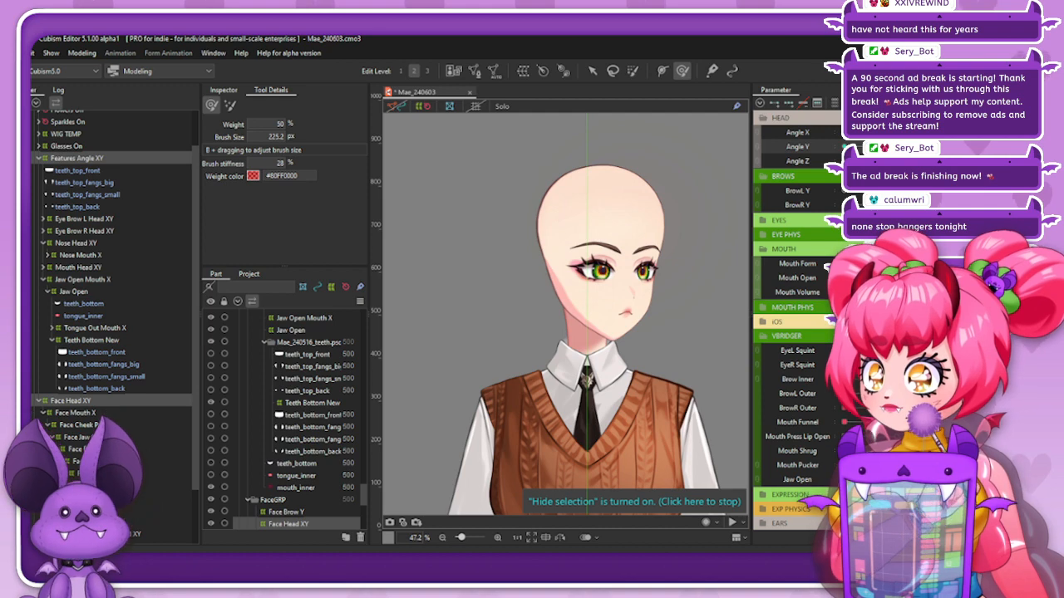
drag(927, 147, 1005, 147)
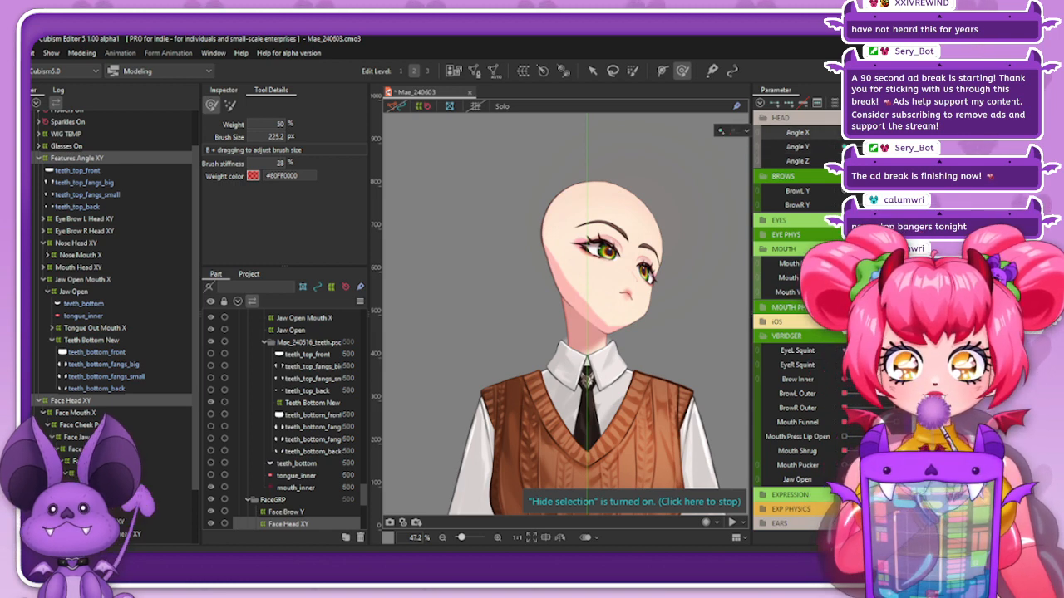
right_click(786, 118)
click(810, 215)
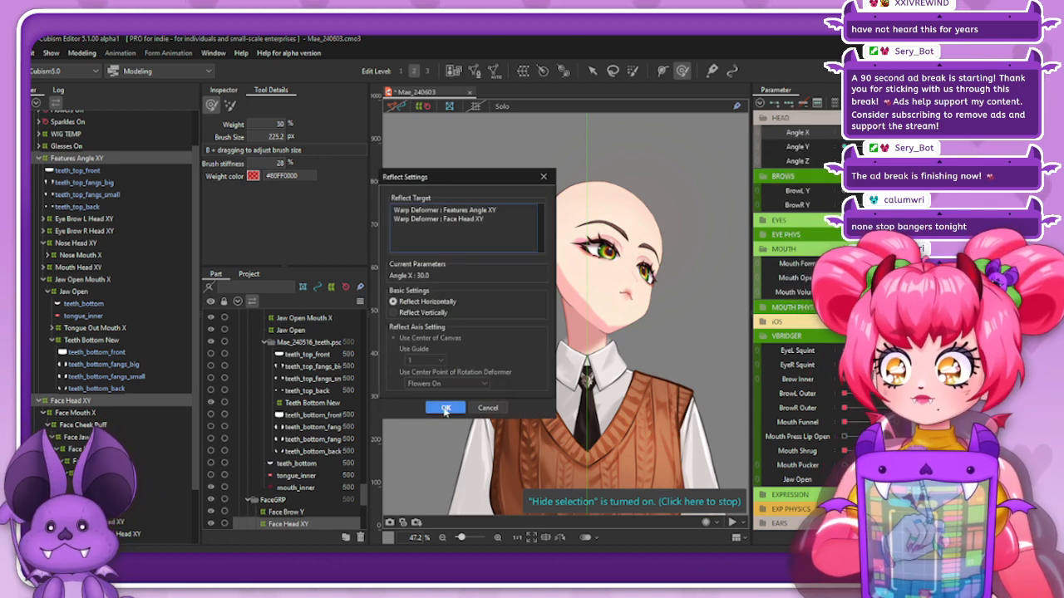
click(444, 407)
mouse_move(939, 133)
mouse_down()
mouse_move(844, 133)
mouse_move(918, 148)
mouse_move(844, 147)
mouse_move(939, 147)
mouse_up()
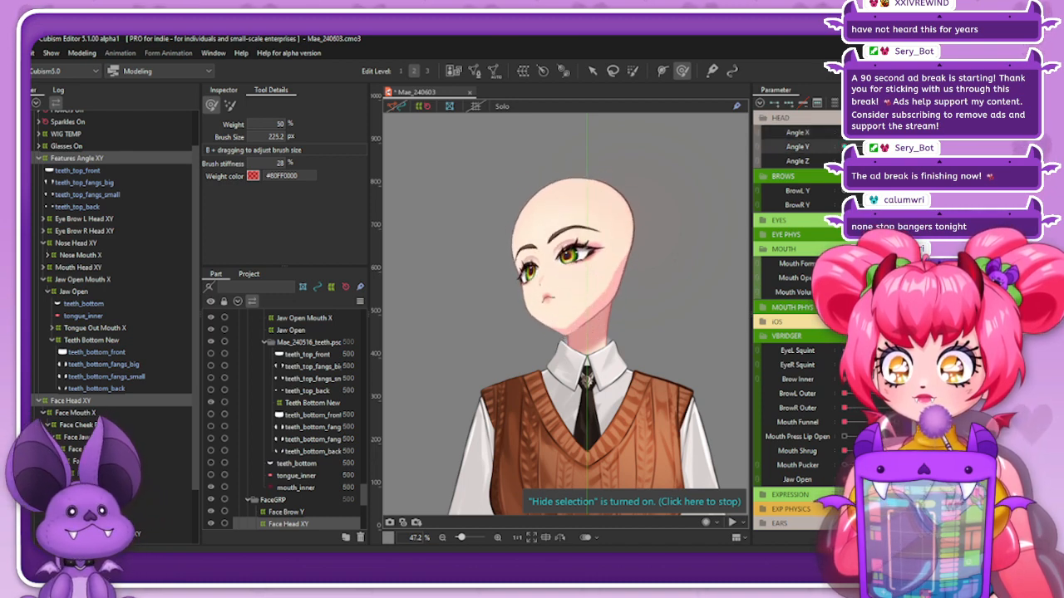
Bring the head back to the level turned pose and reflect Features Angle XY and Face Head XY again
drag(844, 133, 892, 147)
click(939, 147)
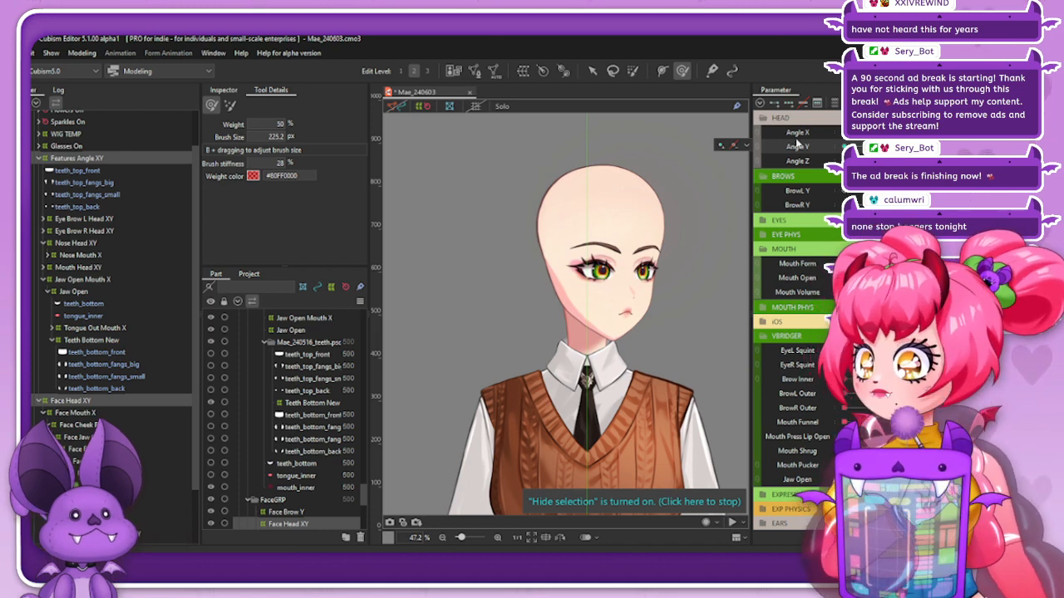
right_click(784, 116)
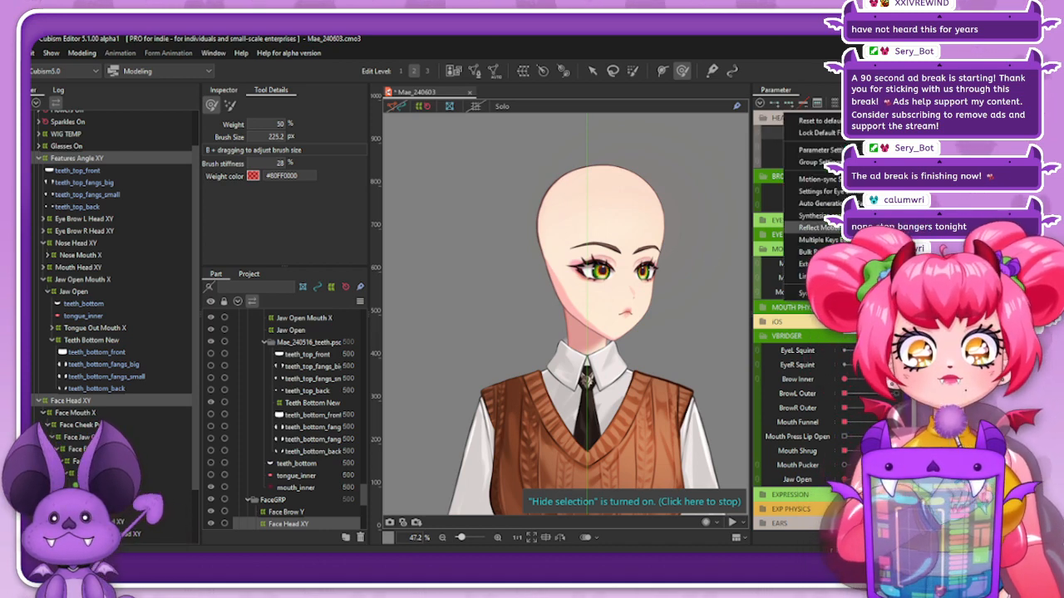
click(818, 228)
click(450, 406)
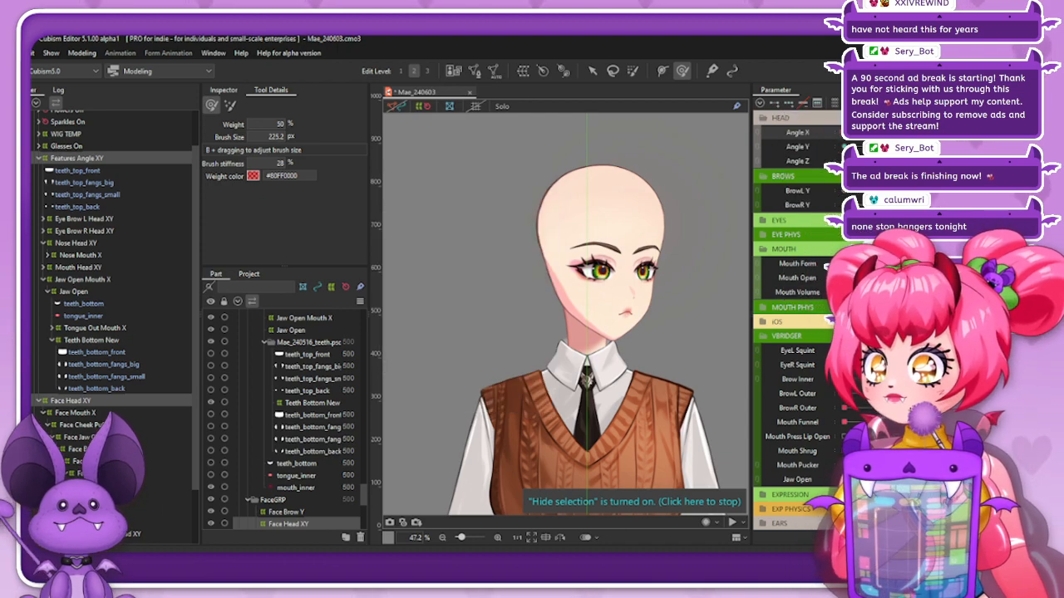
Return Mouth Form to neutral, select Nose Head XY, and check the nose while swinging Angle X
click(878, 264)
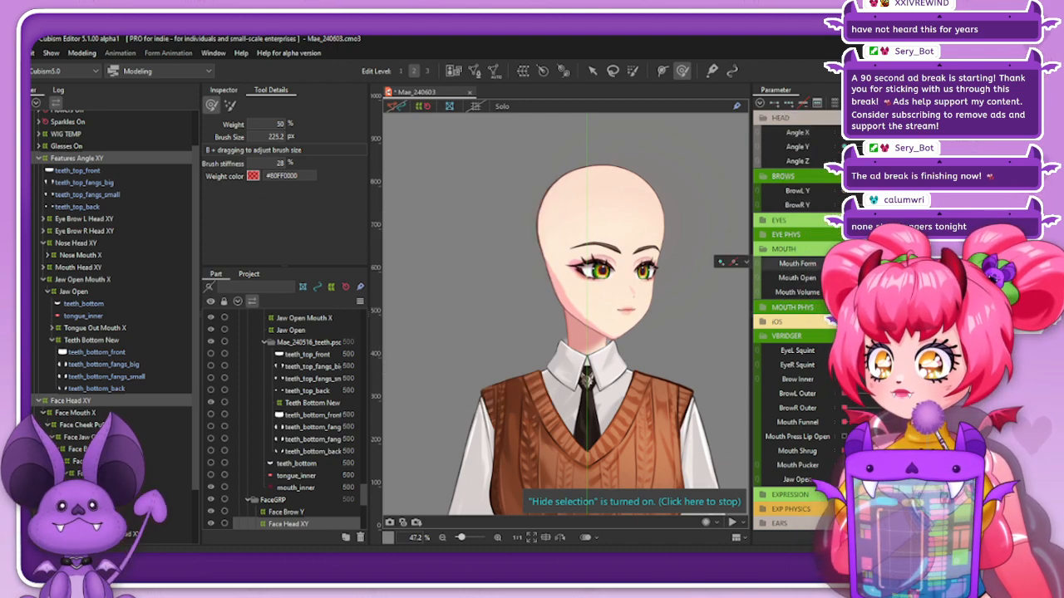
click(96, 243)
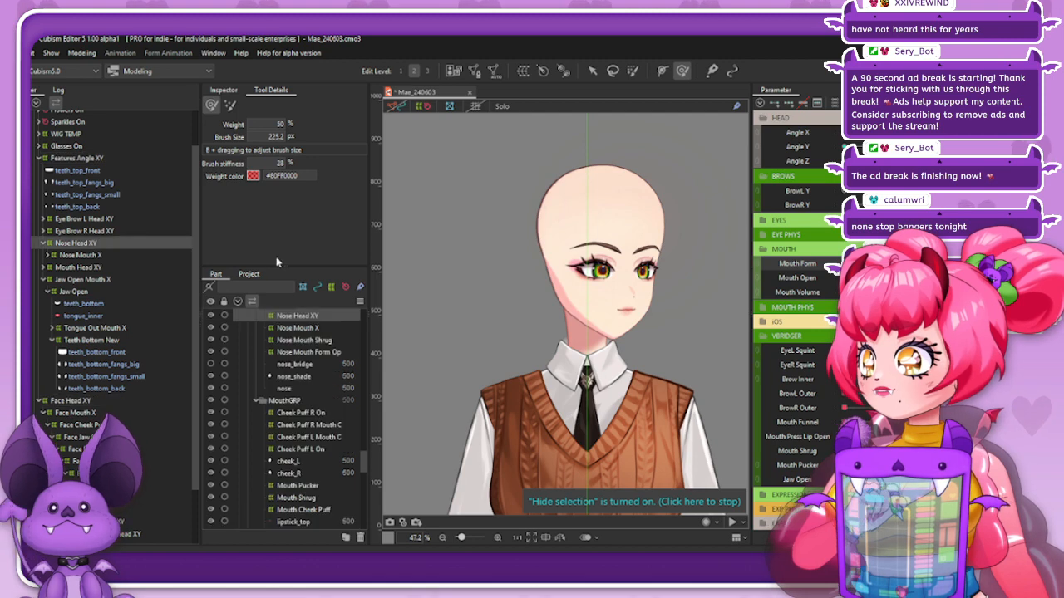
mouse_move(911, 133)
mouse_down()
mouse_move(877, 133)
mouse_move(911, 133)
mouse_move(896, 147)
mouse_move(911, 147)
mouse_move(844, 147)
mouse_move(911, 132)
mouse_up()
click(877, 133)
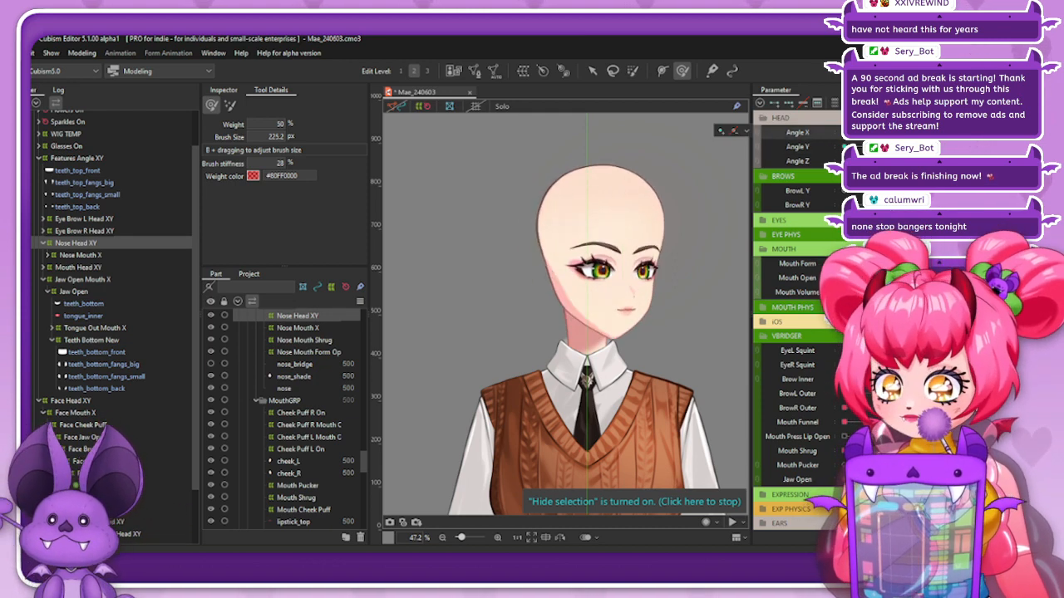
Blend the form of Nose Head XY in the turned pose with a compatibility of -30 and check Angle X
key(ctrl+b)
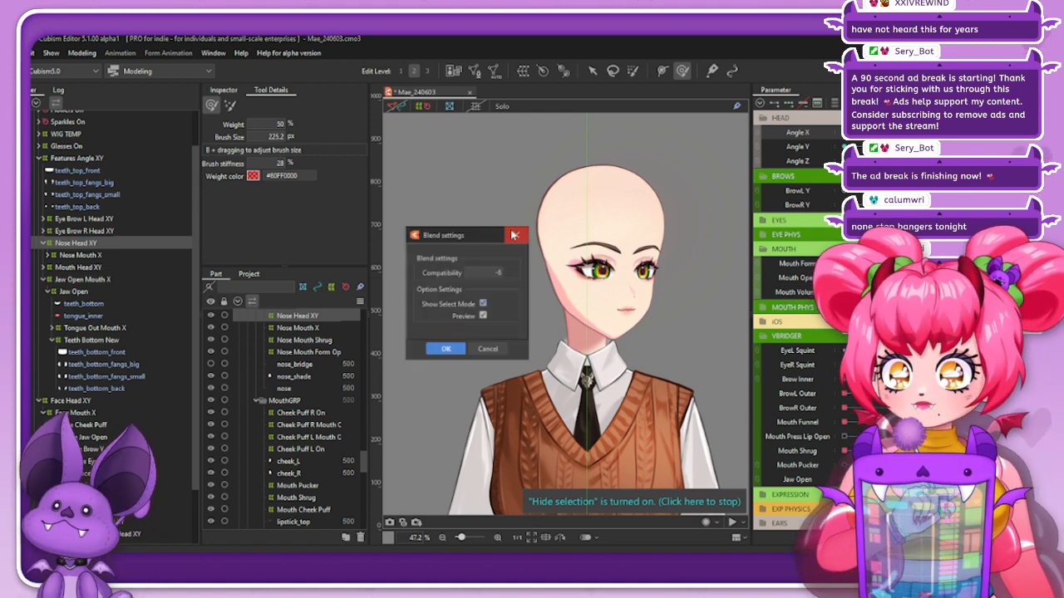
drag(491, 273, 491, 273)
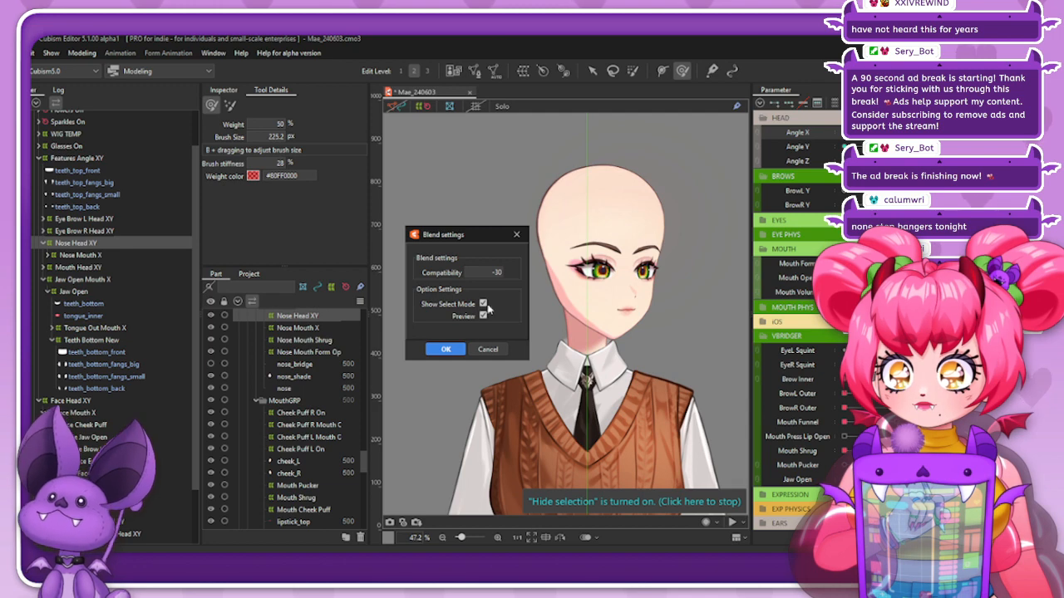
click(444, 349)
mouse_move(923, 132)
mouse_down()
mouse_move(884, 132)
mouse_move(922, 132)
mouse_up()
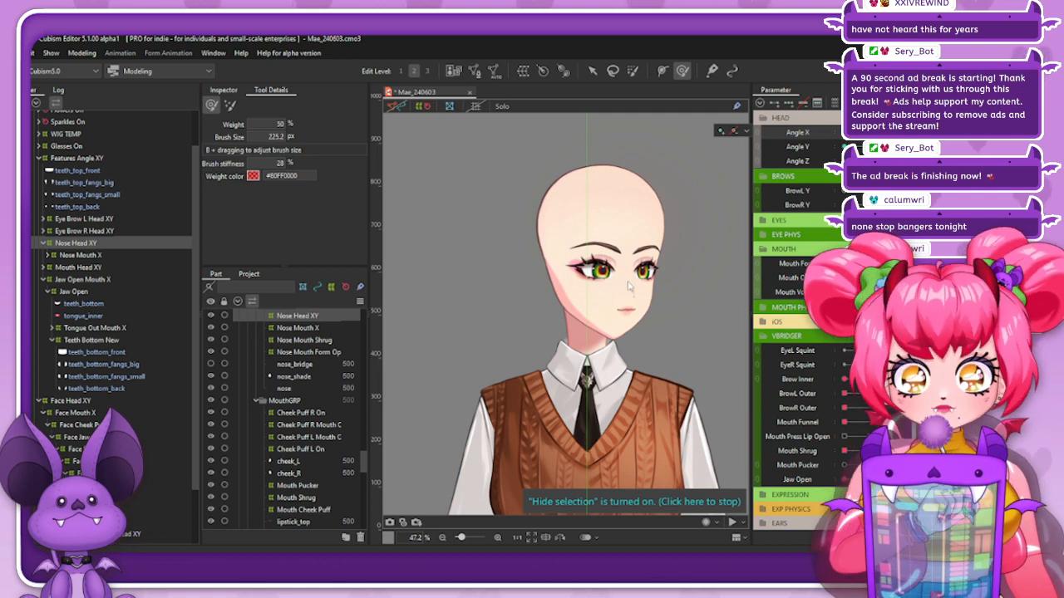
Blend the Nose Head XY form again with a compatibility of -10 and check it with Angle Y
key(ctrl+shift+b)
drag(495, 273, 487, 273)
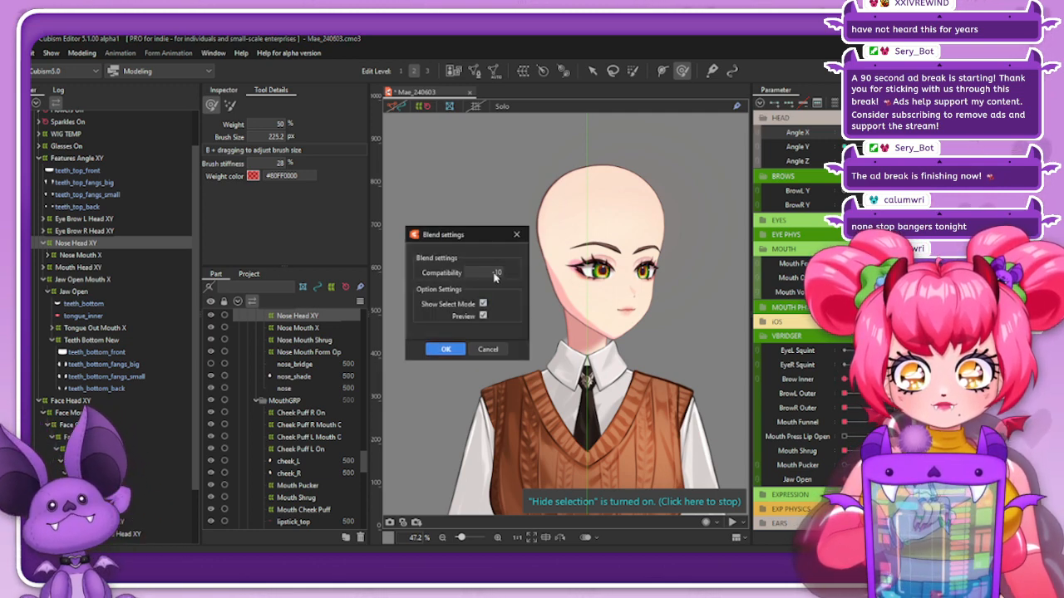
key(Return)
drag(880, 146, 913, 146)
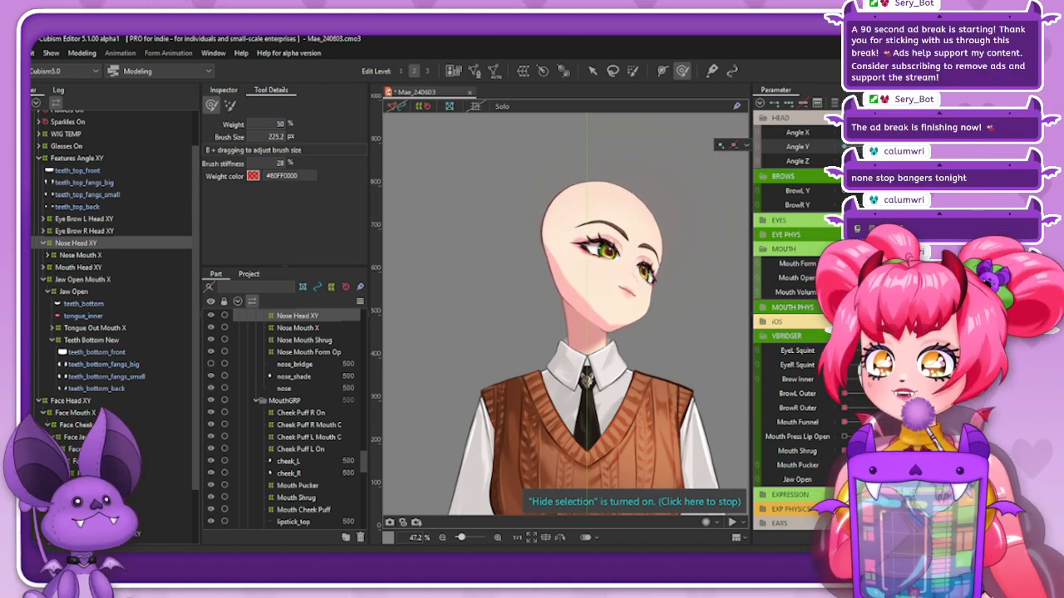
Level Angle Y at the turned pose and reflect the motion of Nose Head XY to the opposite side
click(878, 146)
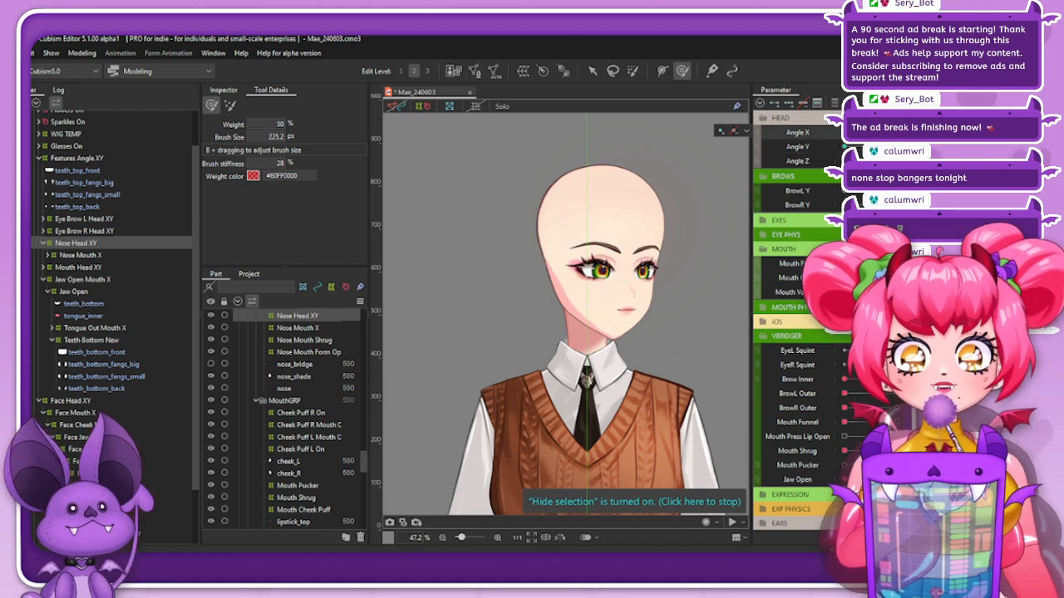
click(912, 103)
click(821, 227)
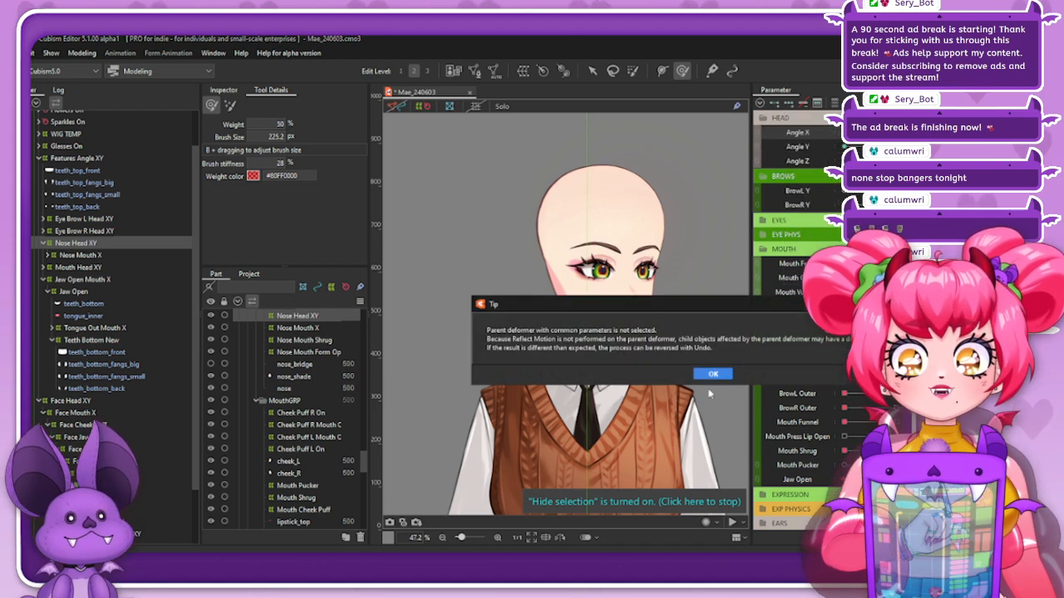
click(715, 375)
click(459, 407)
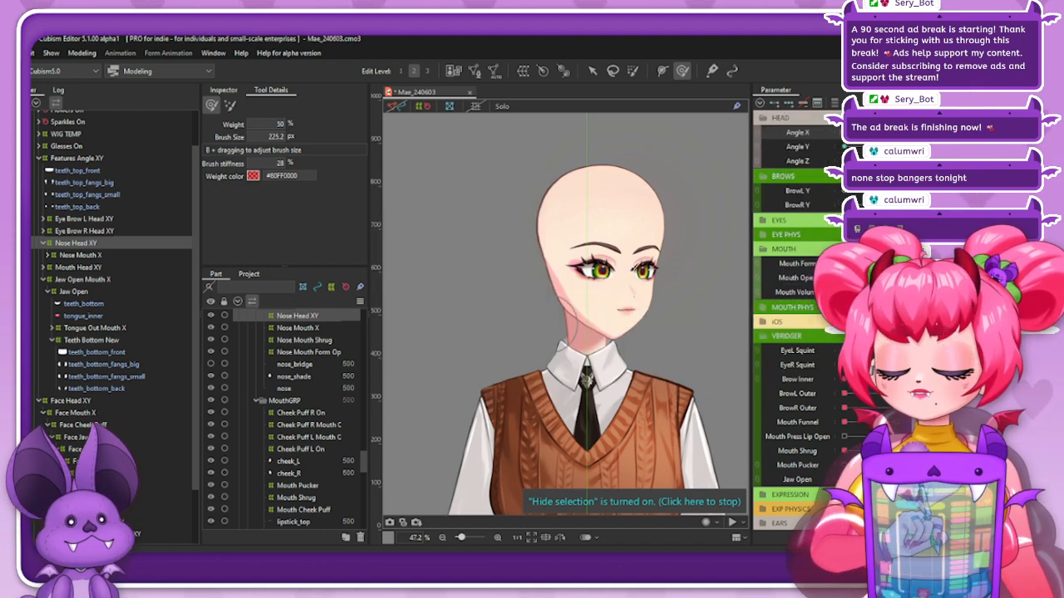
Check the nose while swinging Angle X and Angle Y, and save the model
drag(894, 134, 898, 162)
click(868, 133)
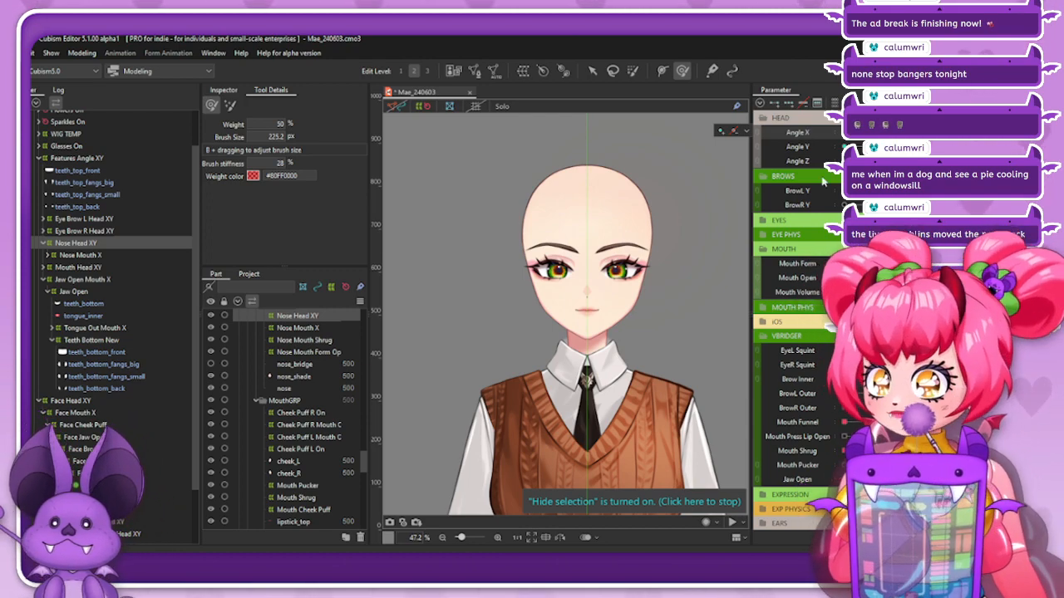
drag(879, 147, 831, 156)
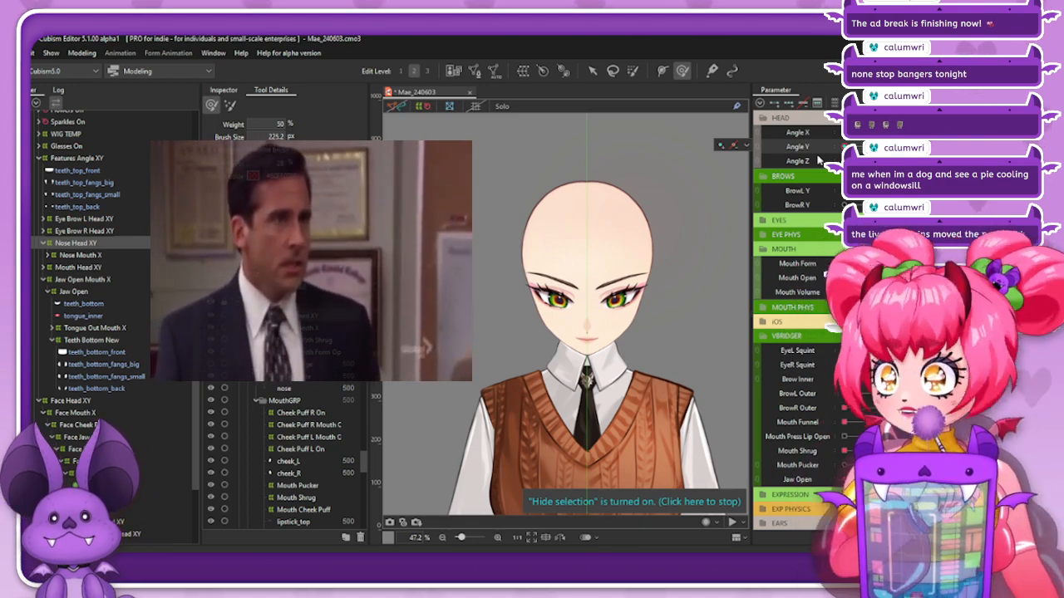
key(ctrl+s)
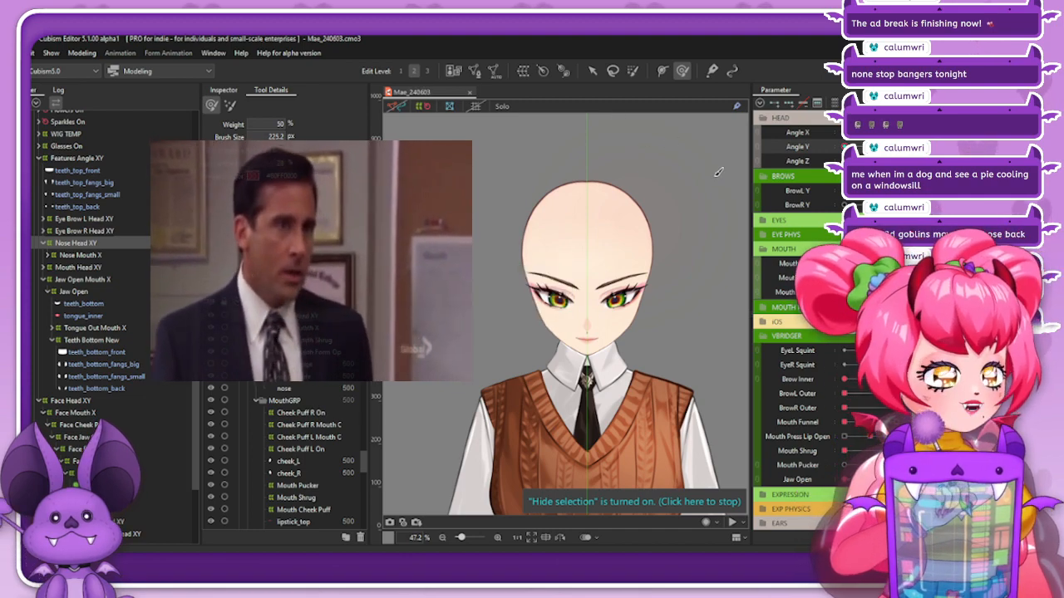
click(10, 53)
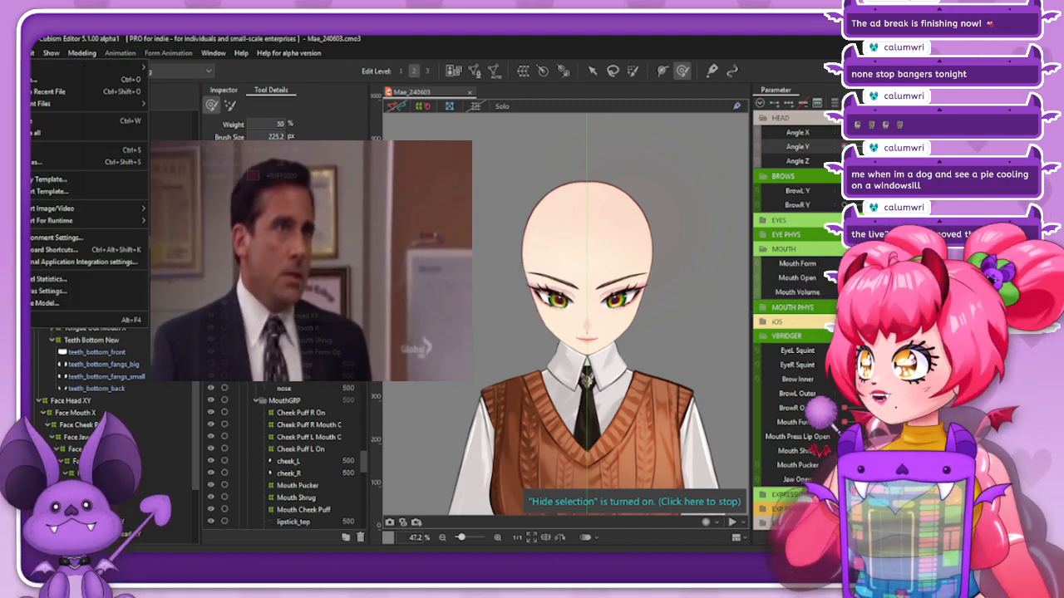
mouse_move(100, 103)
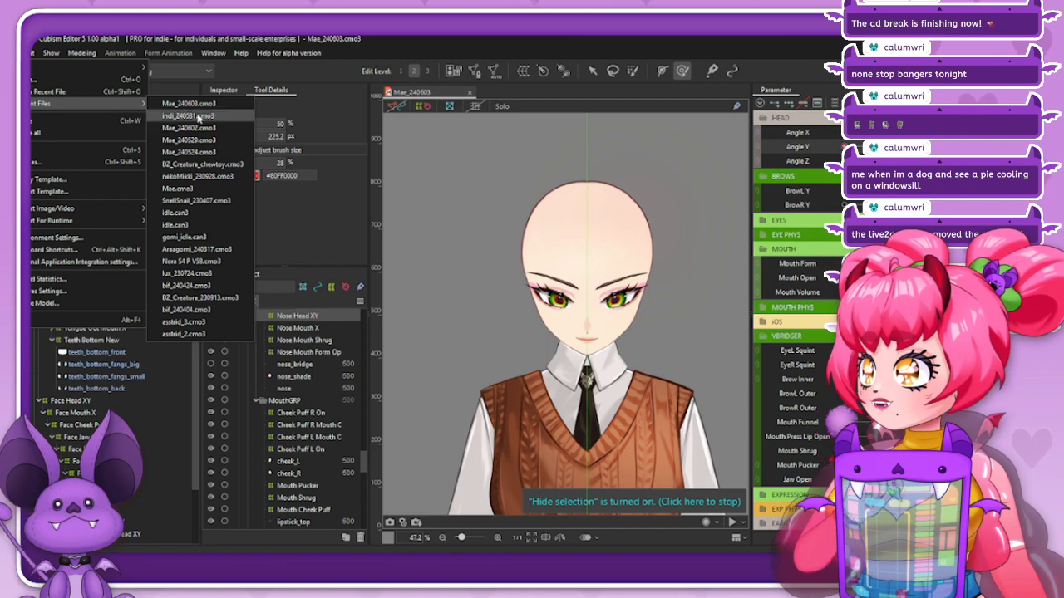
click(211, 177)
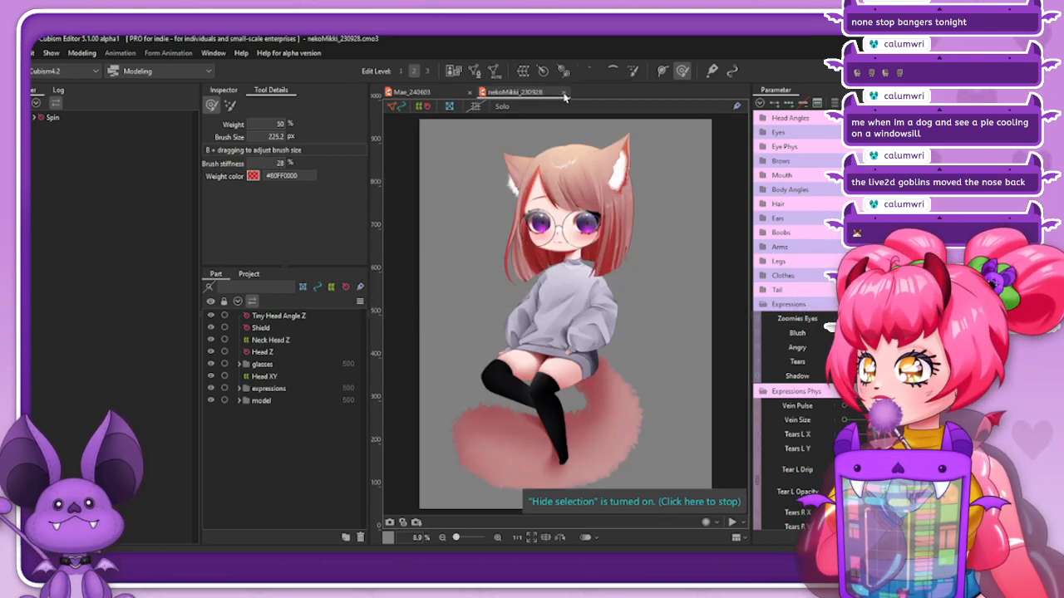
click(563, 93)
Open NekoMikki_Fullbody_240509 from the 03_rigging folder of the NekoMikki Fullbody project as a reference
click(35, 53)
mouse_move(47, 104)
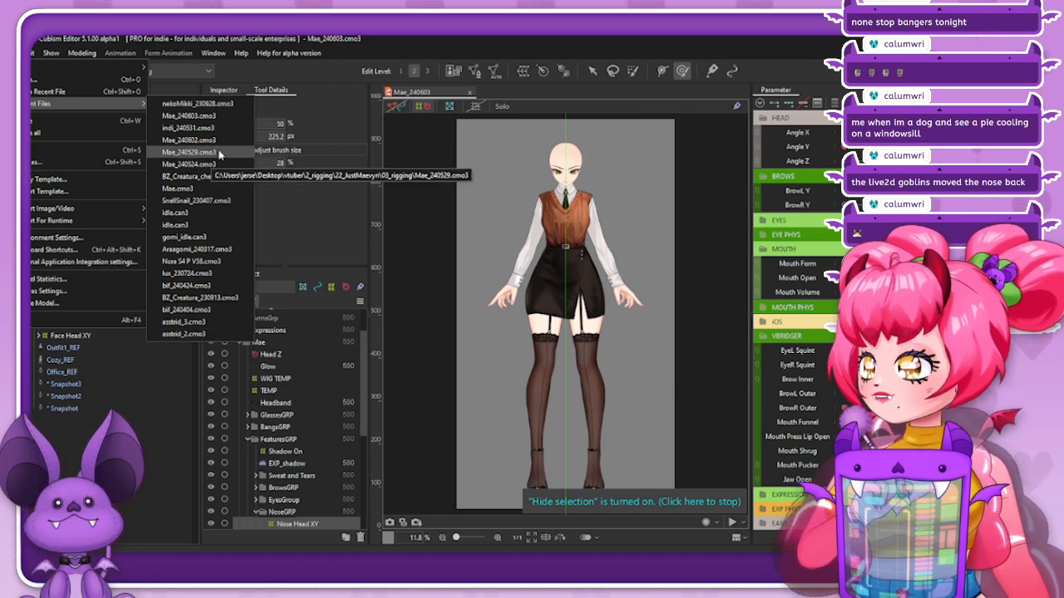
click(50, 79)
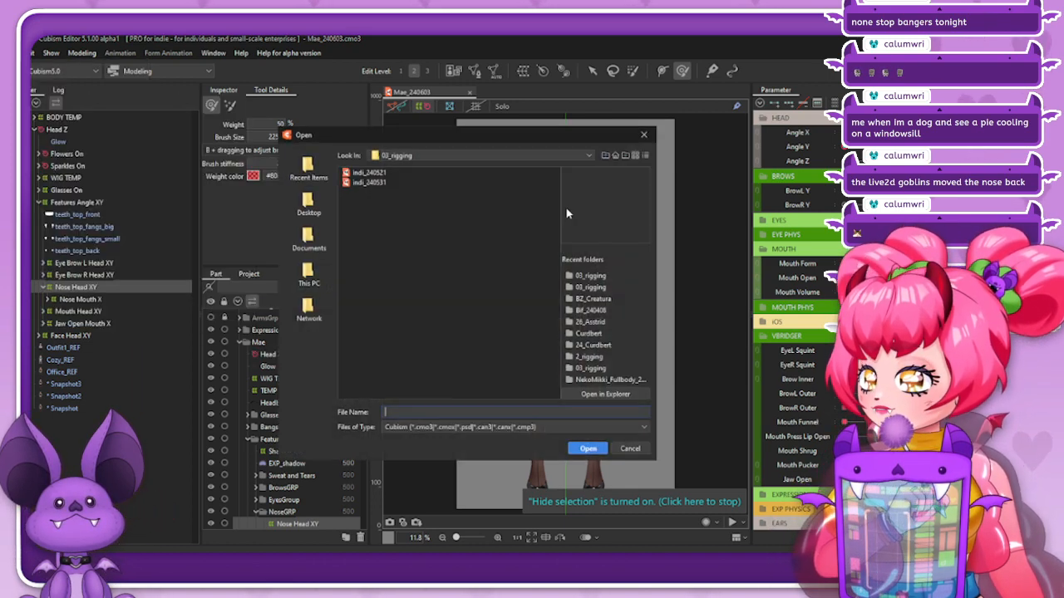
click(606, 157)
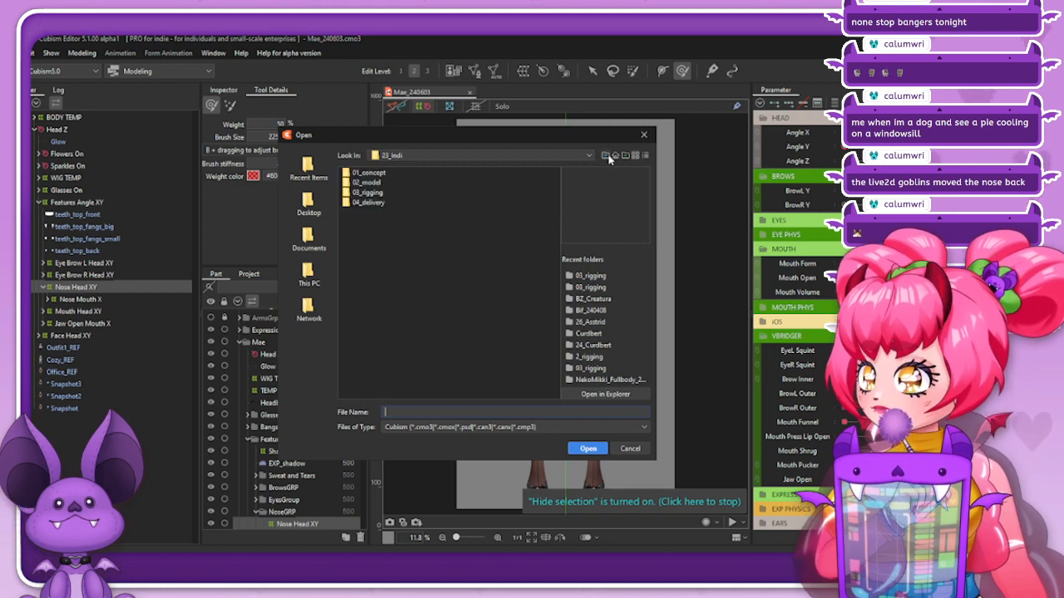
click(606, 157)
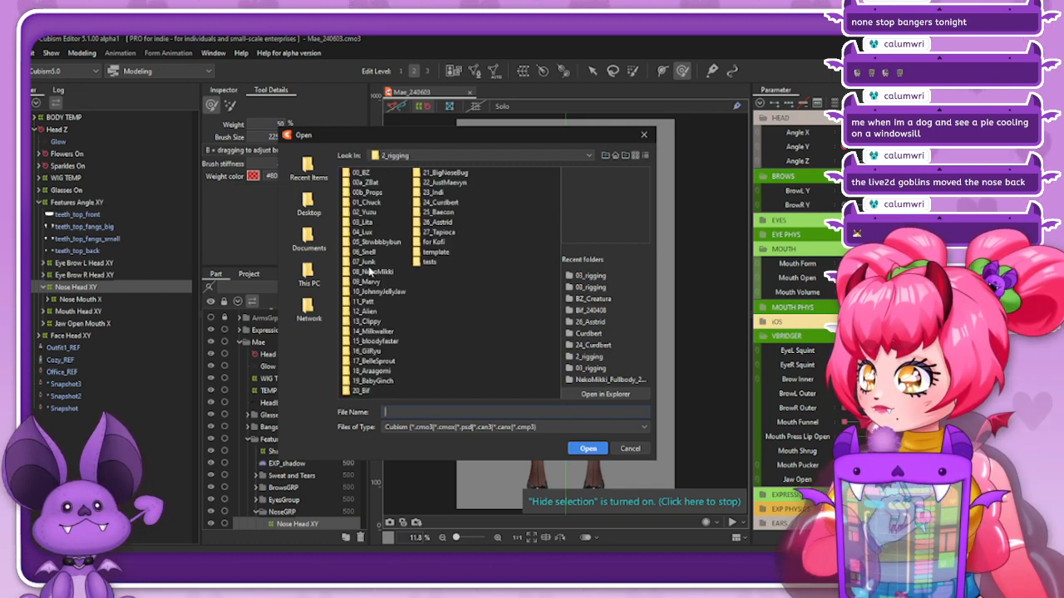
double_click(371, 272)
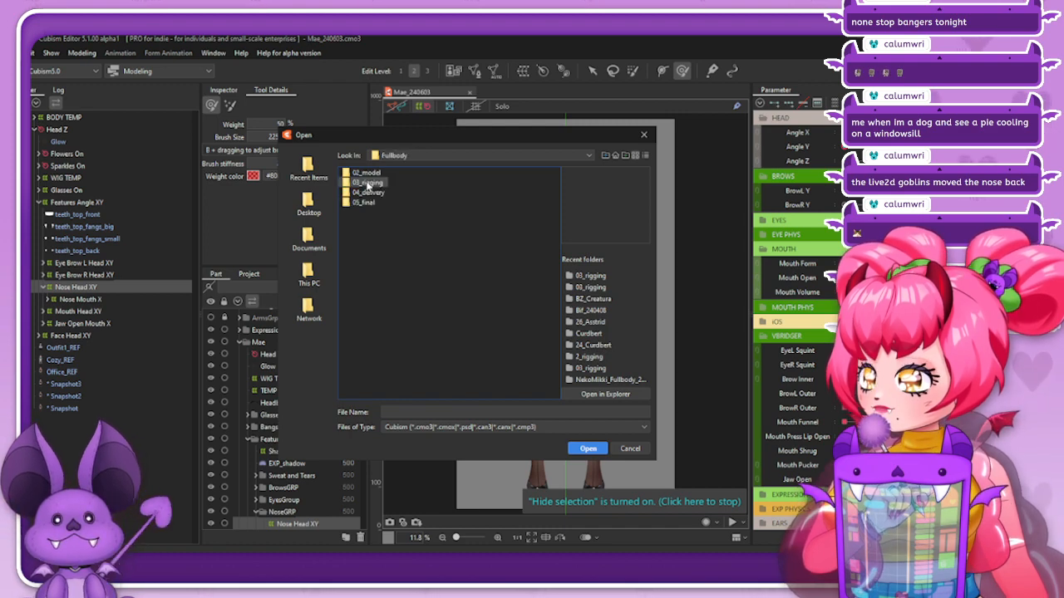
double_click(367, 183)
click(419, 390)
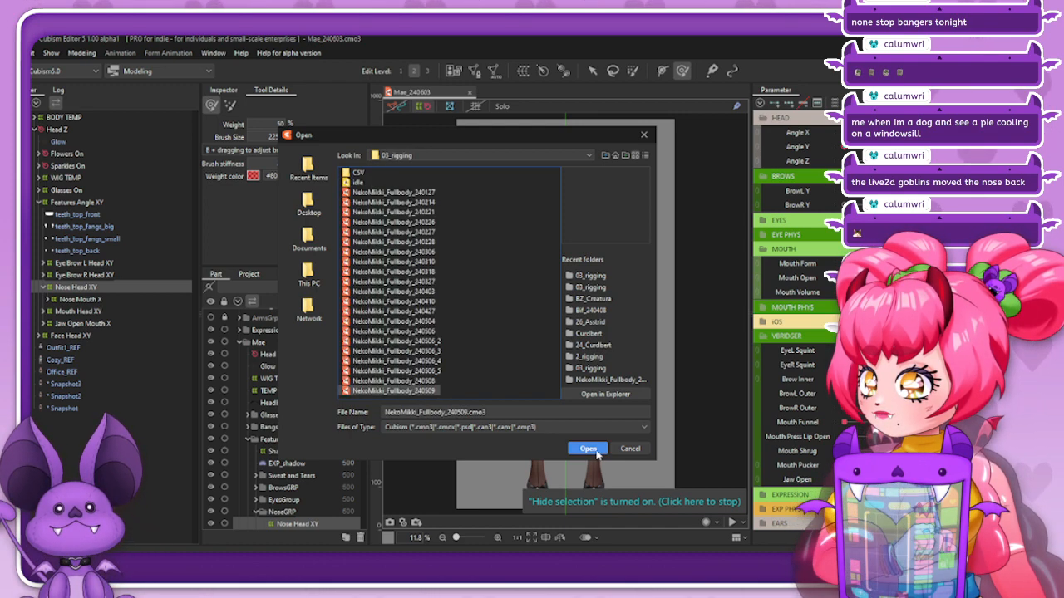
click(589, 449)
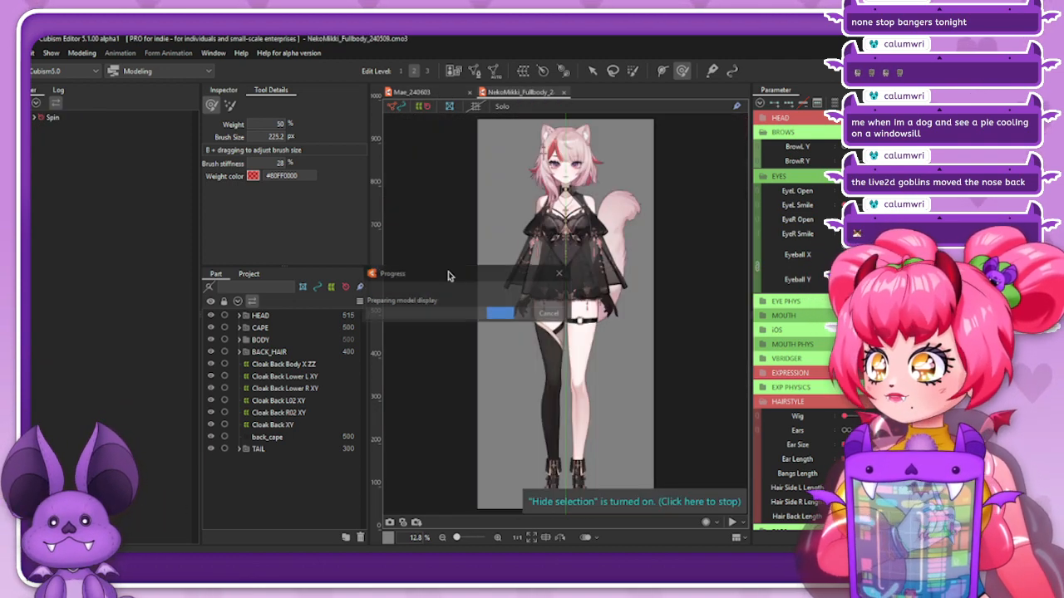
Hide the reference model's hair with the Wig parameter and frame its bald head
scroll(825, 384, down, 5)
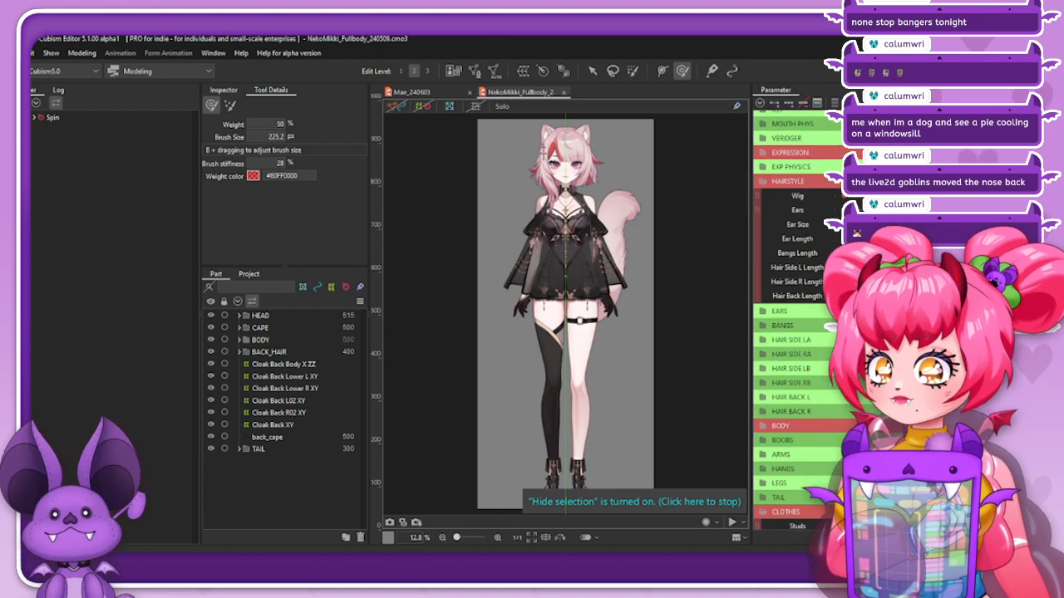
scroll(831, 326, down, 5)
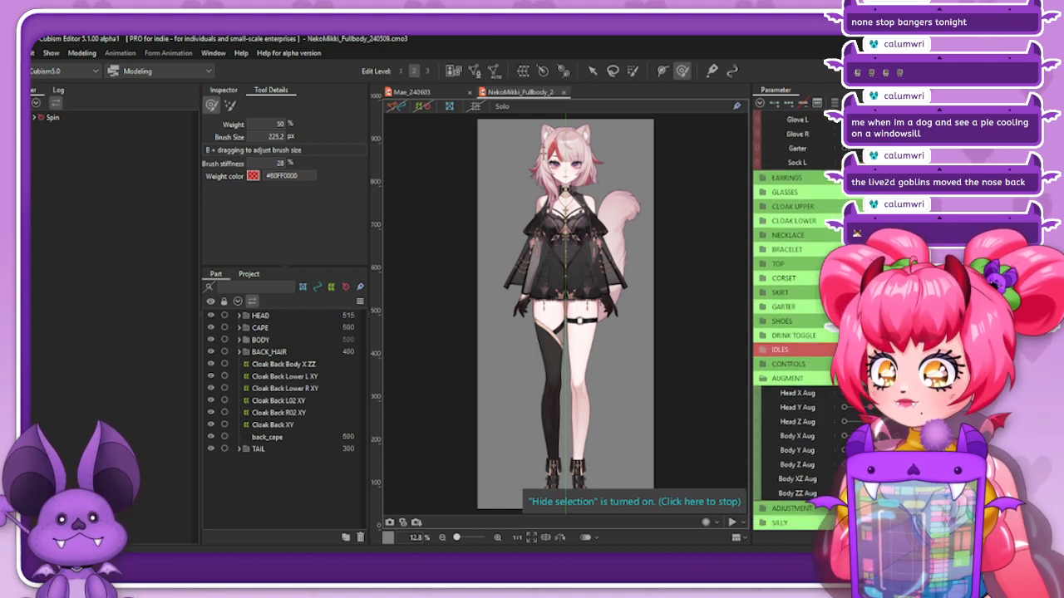
scroll(831, 327, up, 6)
scroll(831, 326, up, 4)
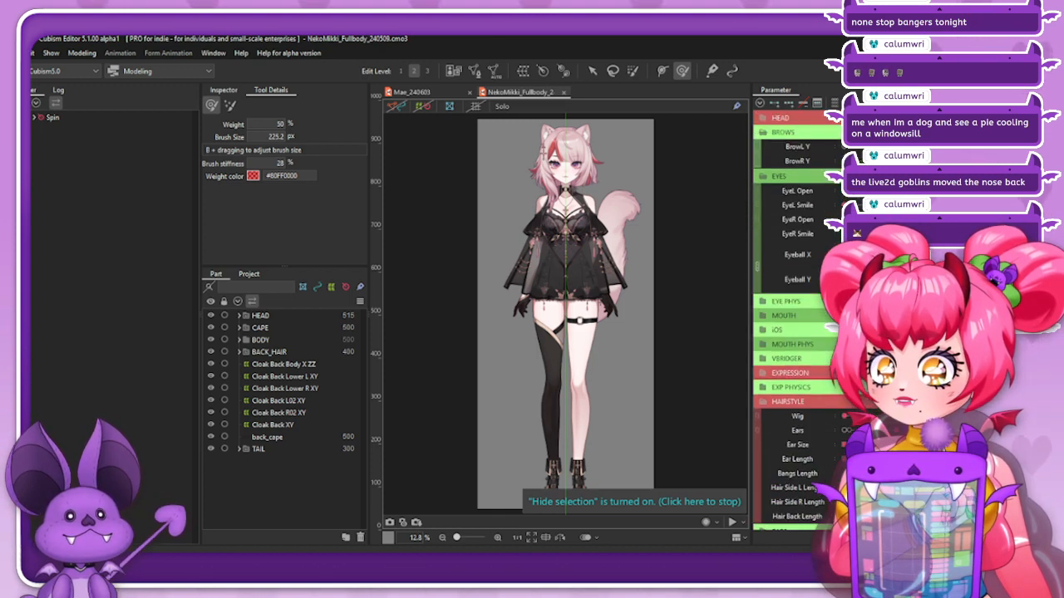
click(893, 416)
scroll(596, 333, down, 1)
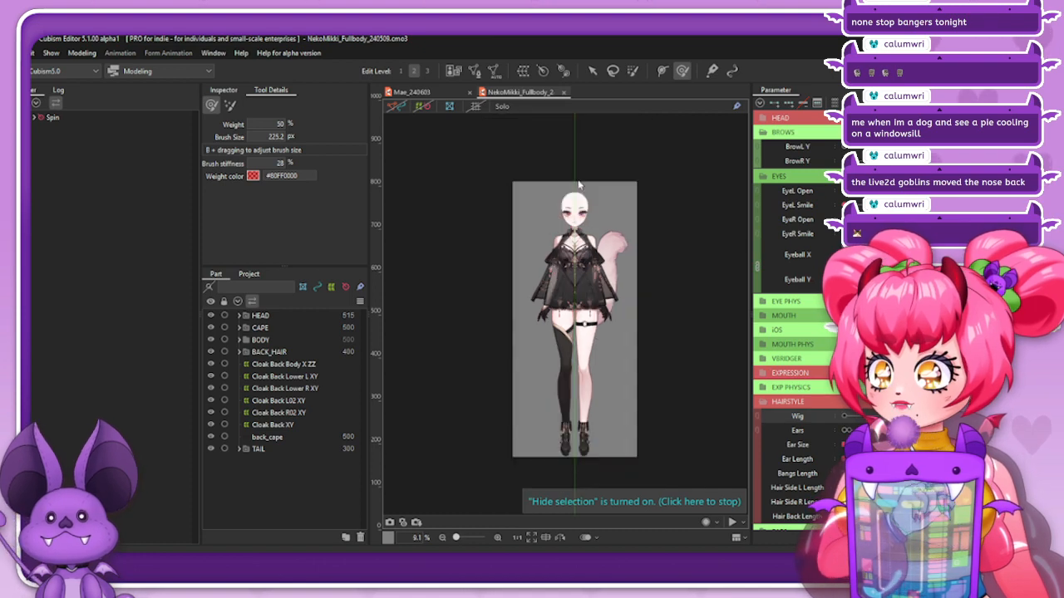
scroll(577, 195, up, 3)
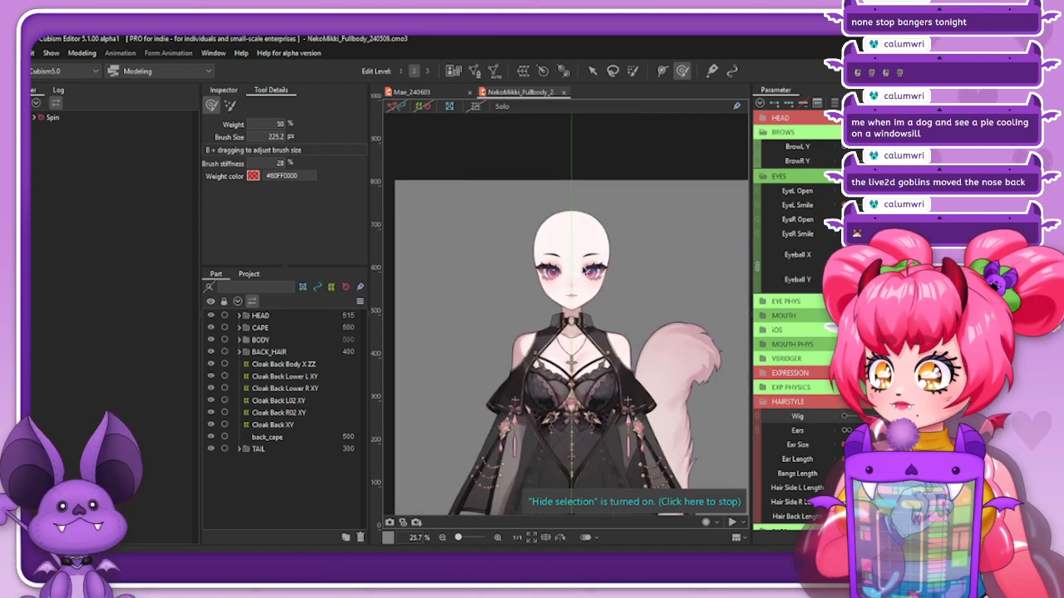
Open the reference model's physics settings, collapse the parameter groups and hide the hair with Wig under HAIRSTYLE
click(808, 121)
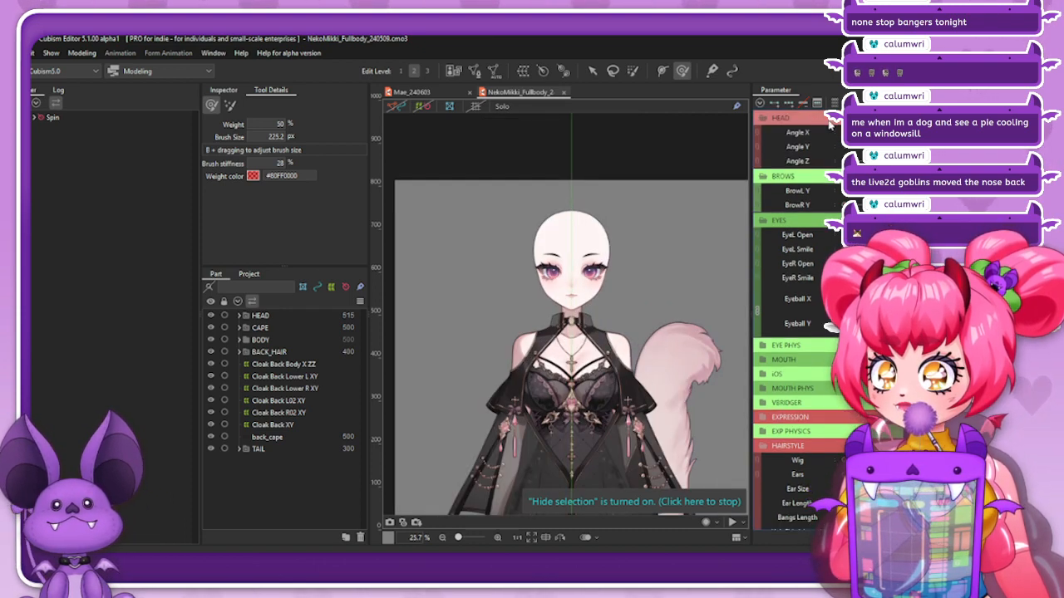
click(829, 123)
click(82, 52)
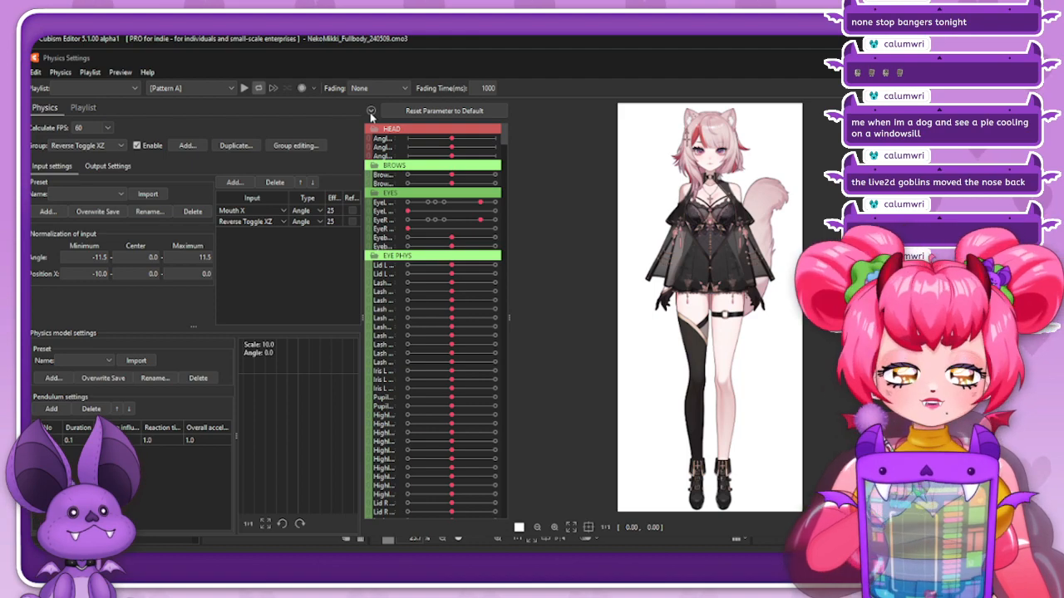
click(371, 111)
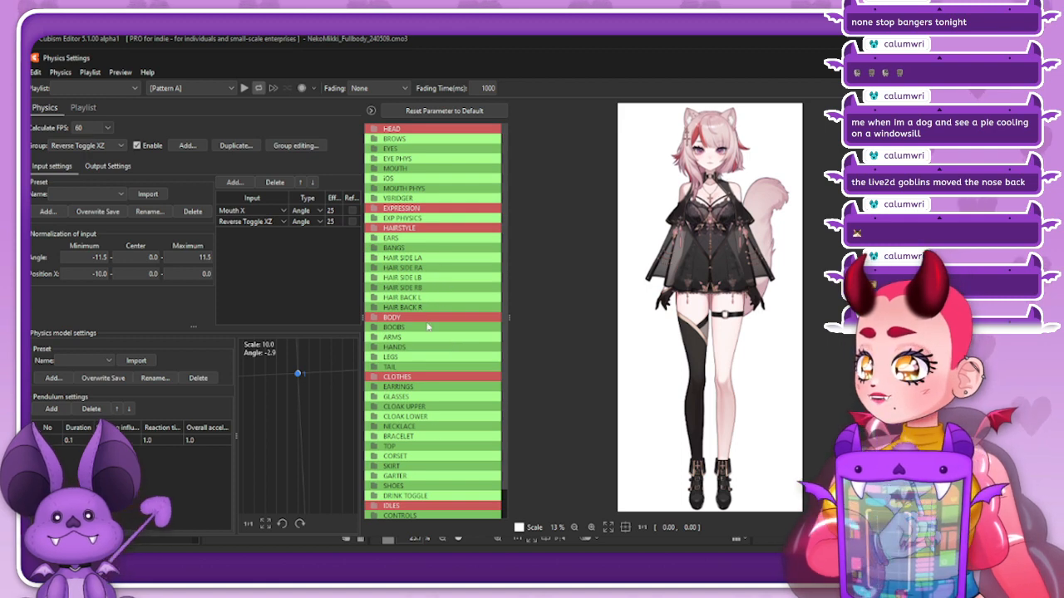
click(441, 228)
click(493, 237)
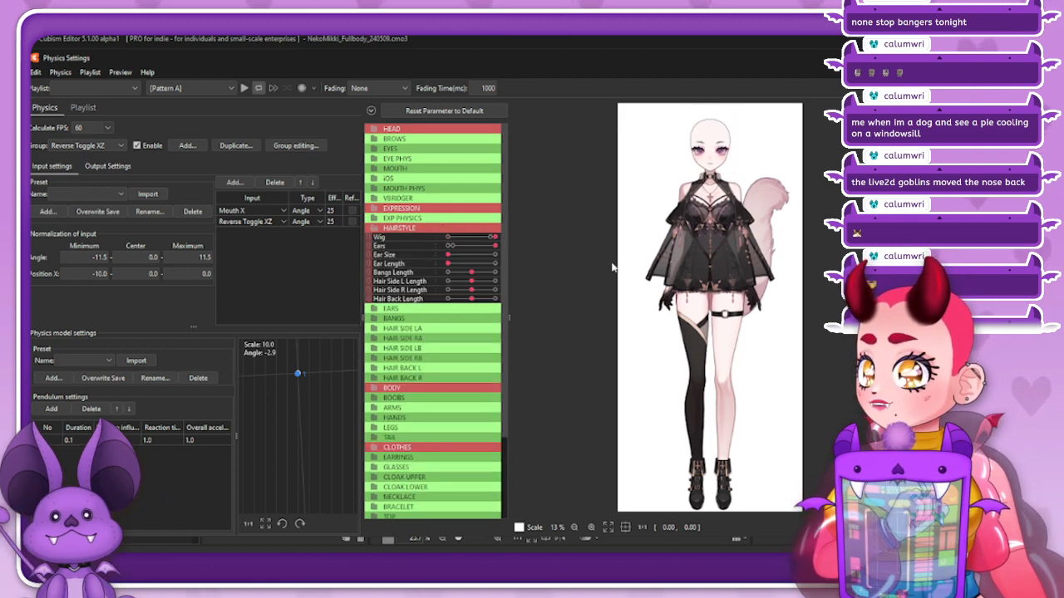
Preview the bald head's turning motion up close by making it follow the pointer, and close the physics settings
scroll(719, 101, up, 5)
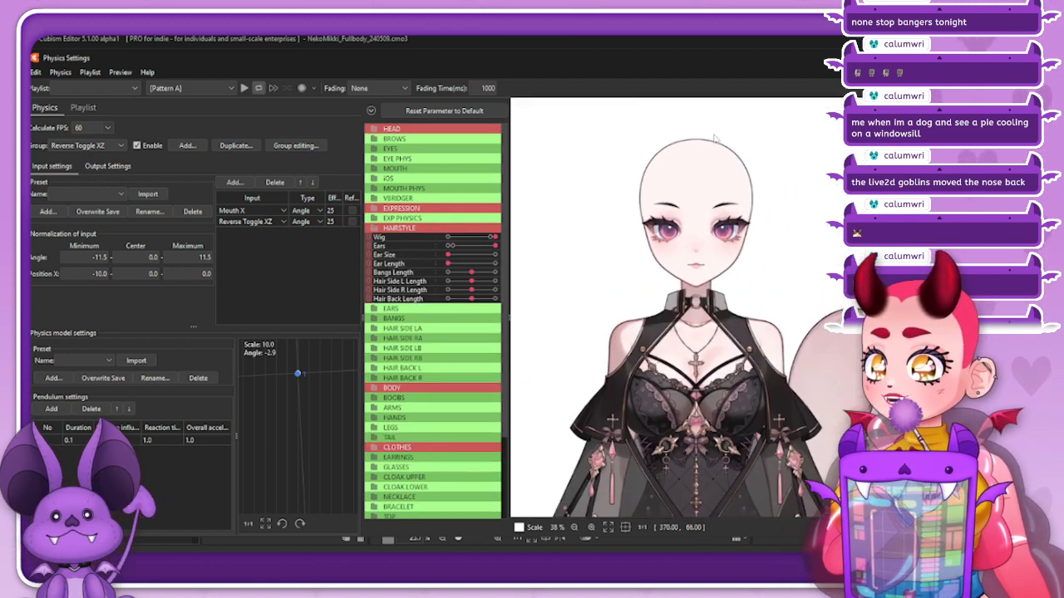
scroll(679, 140, down, 2)
scroll(665, 225, up, 5)
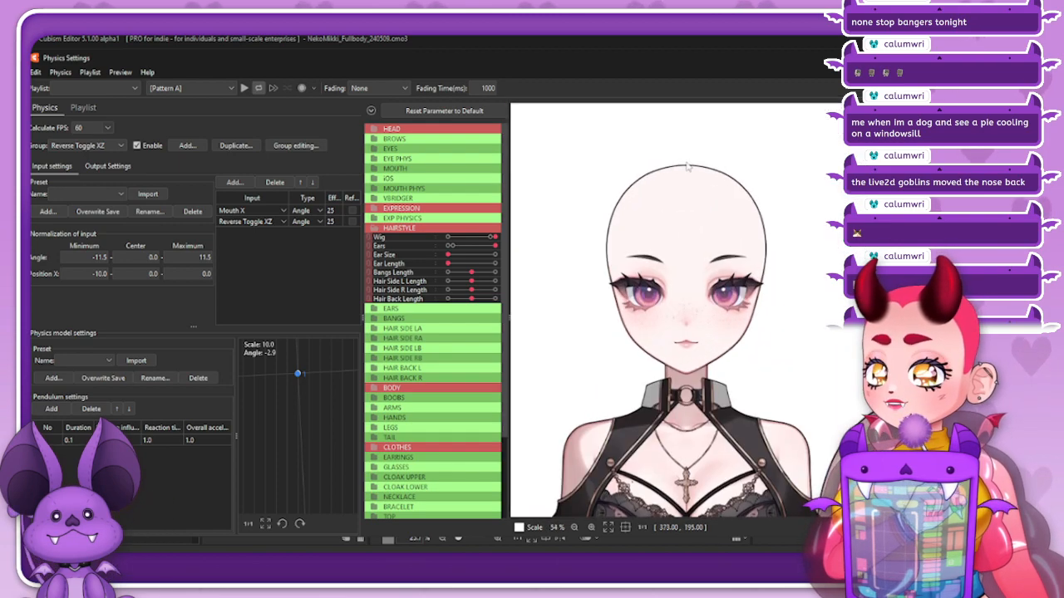
scroll(677, 141, down, 2)
scroll(678, 141, up, 2)
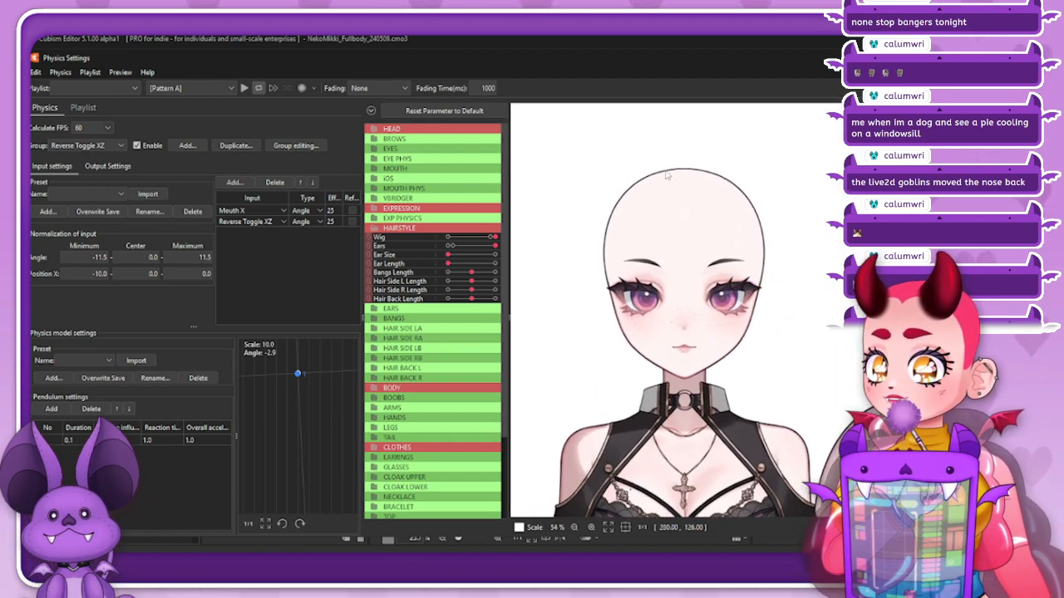
drag(667, 173, 853, 90)
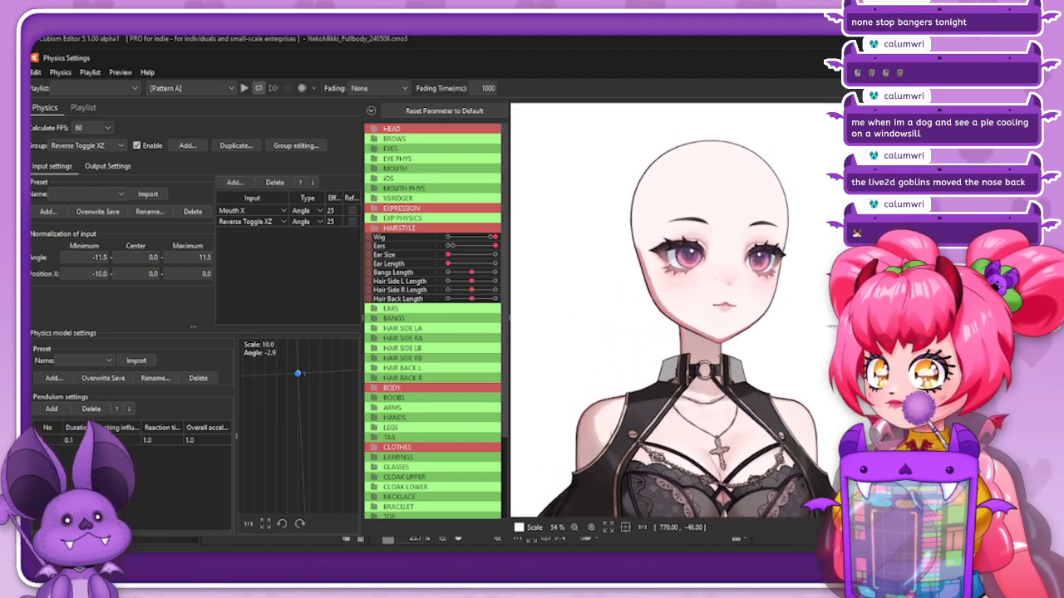
click(906, 58)
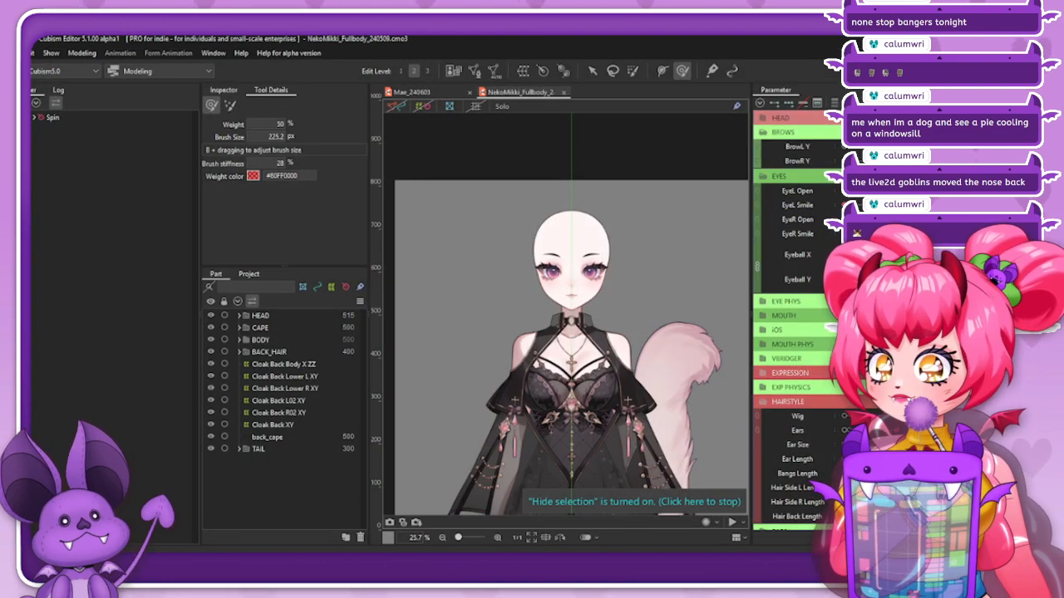
Examine the reference head's turns with Head X Aug and Head Y Aug, close that model and return to Mae_240603's head parameters
scroll(839, 434, down, 5)
scroll(839, 434, down, 6)
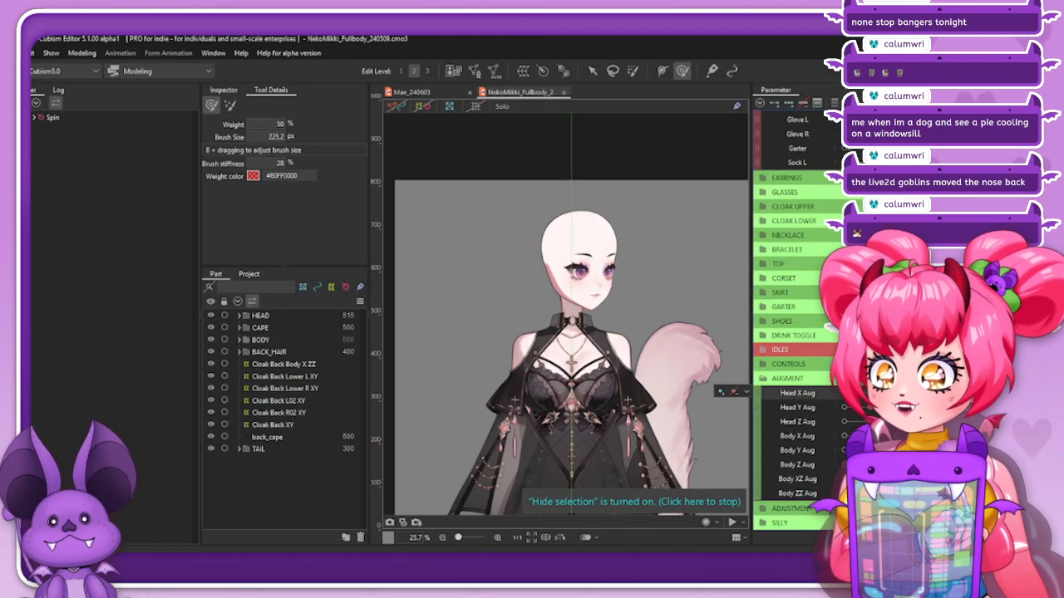
mouse_move(871, 408)
mouse_down()
mouse_move(881, 417)
mouse_move(866, 428)
mouse_move(809, 446)
mouse_move(899, 428)
mouse_move(822, 435)
mouse_move(881, 419)
mouse_move(816, 453)
mouse_move(891, 428)
mouse_move(803, 453)
mouse_move(872, 436)
mouse_move(870, 411)
mouse_move(844, 394)
mouse_move(882, 411)
mouse_move(815, 422)
mouse_move(871, 413)
mouse_move(813, 441)
mouse_move(887, 424)
mouse_move(871, 415)
mouse_up()
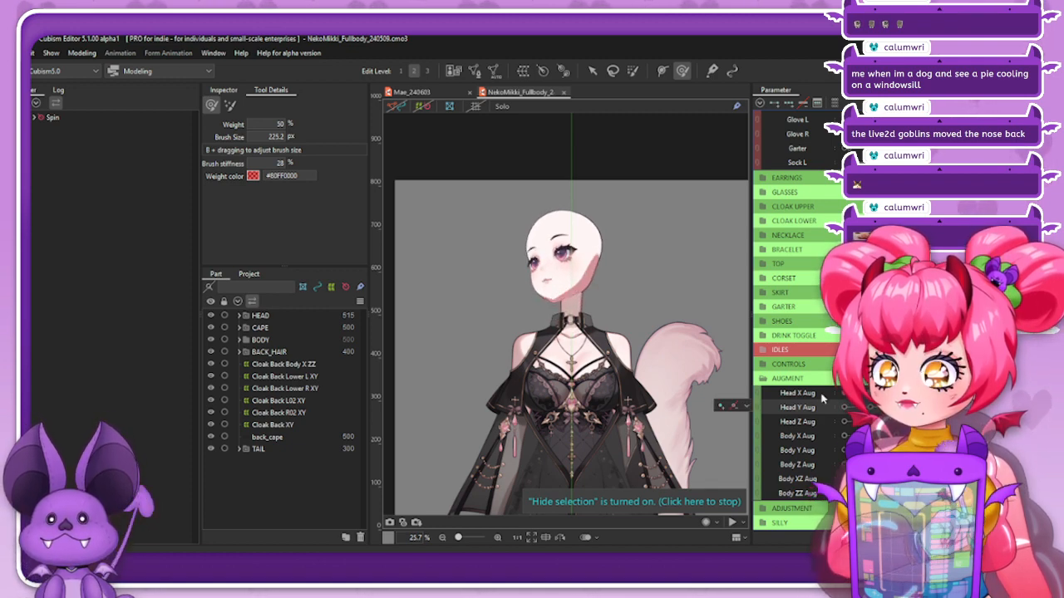
click(870, 394)
click(870, 408)
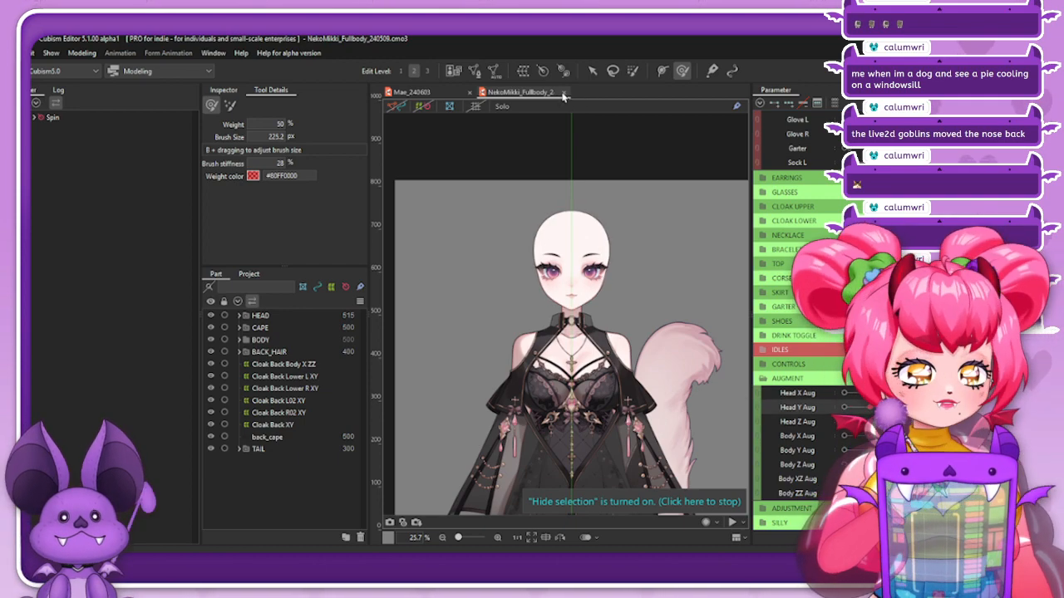
click(563, 92)
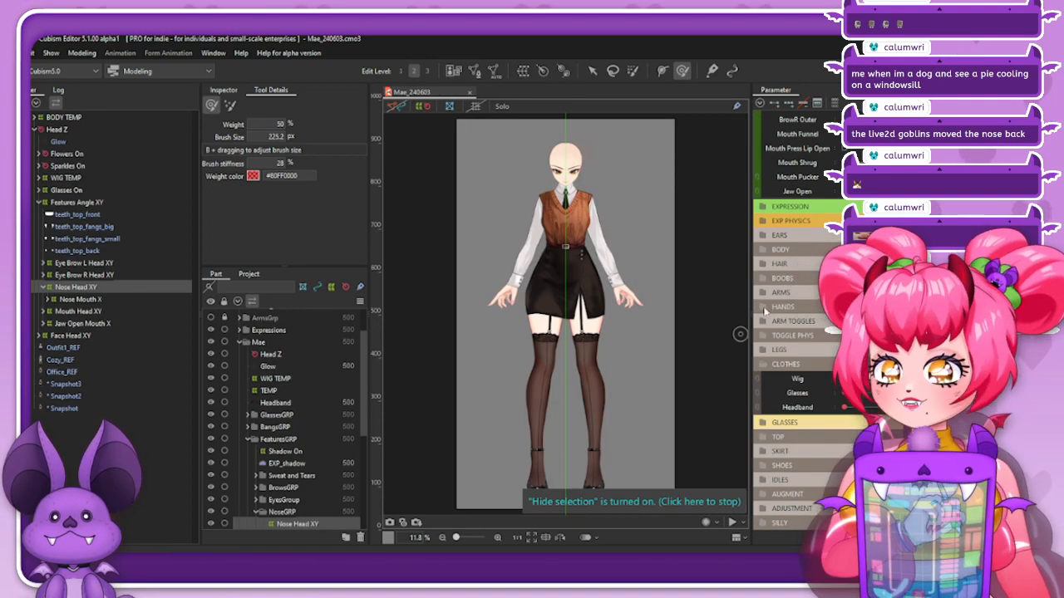
scroll(763, 311, up, 5)
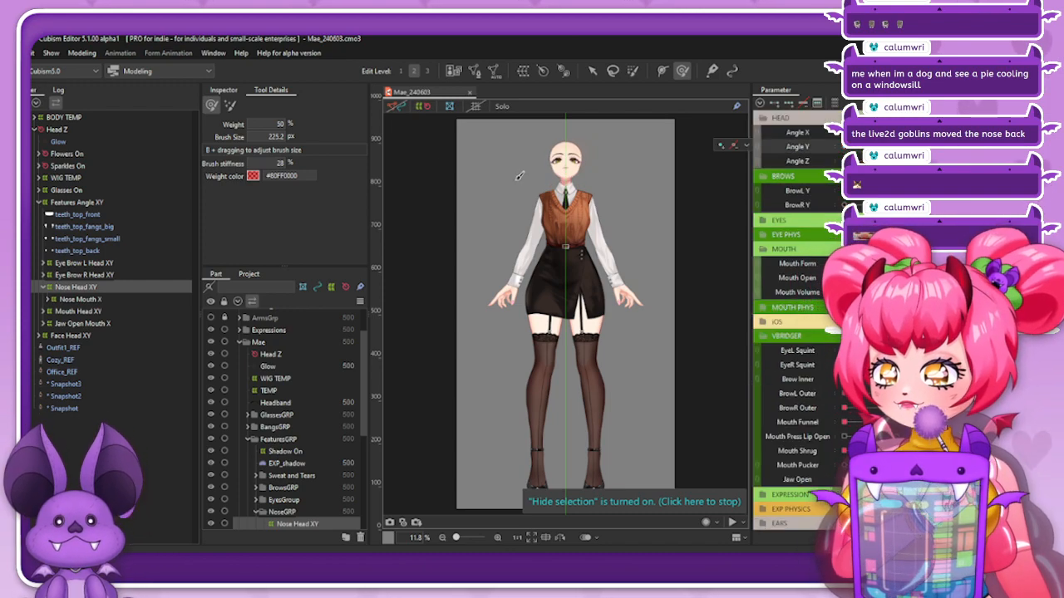
Turn the head sideways with the head angle parameters and nudge the nose by brushing the Nose Head XY deformer
scroll(549, 141, up, 4)
scroll(550, 141, up, 3)
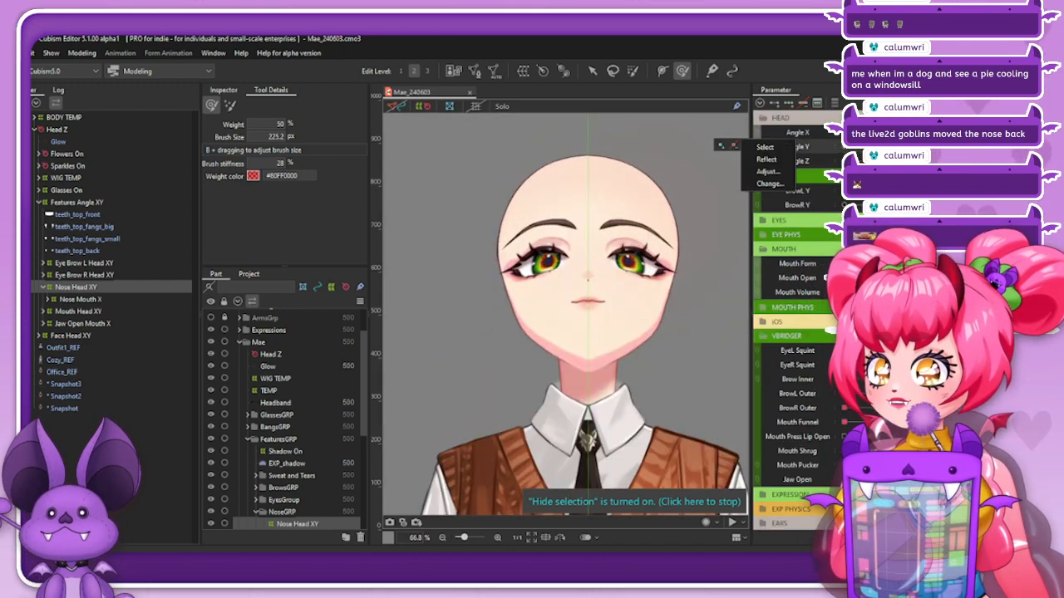
mouse_move(881, 140)
mouse_down()
mouse_move(909, 143)
mouse_move(856, 145)
mouse_move(917, 142)
mouse_move(878, 147)
mouse_move(888, 147)
mouse_up()
scroll(647, 159, down, 1)
scroll(704, 255, up, 1)
scroll(623, 264, down, 1)
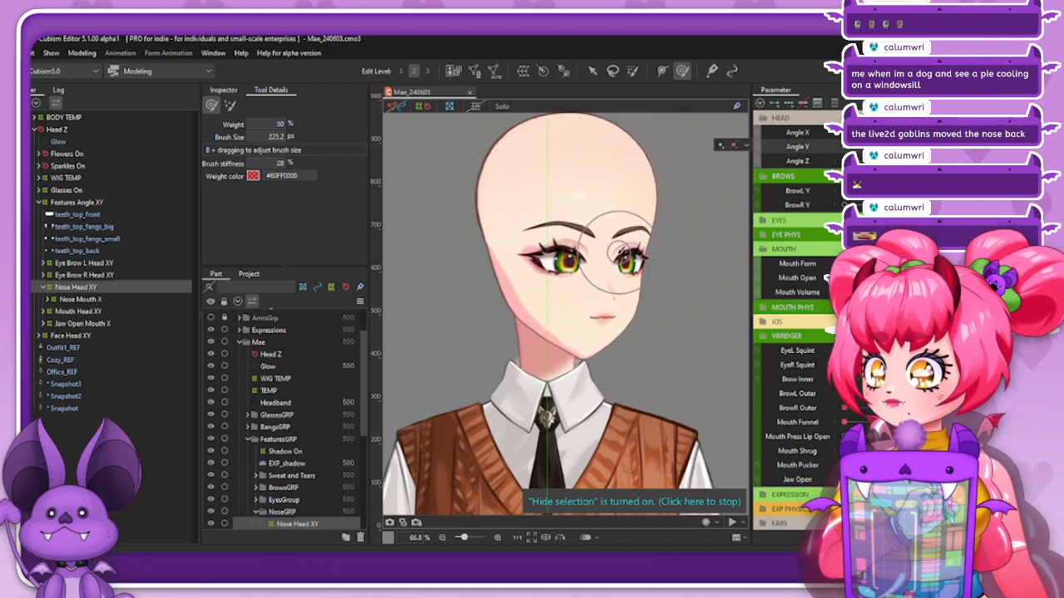
scroll(647, 240, up, 1)
drag(611, 249, 617, 246)
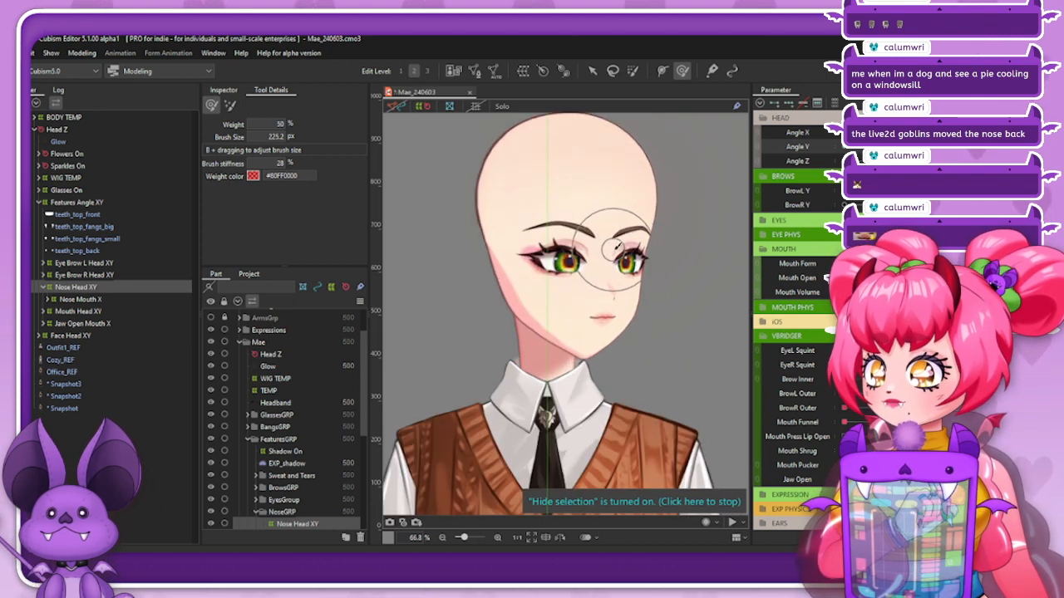
Enlarge the deform brush to 442.2 px and adjust the Features Angle XY deformer for the sideways head turn
click(76, 202)
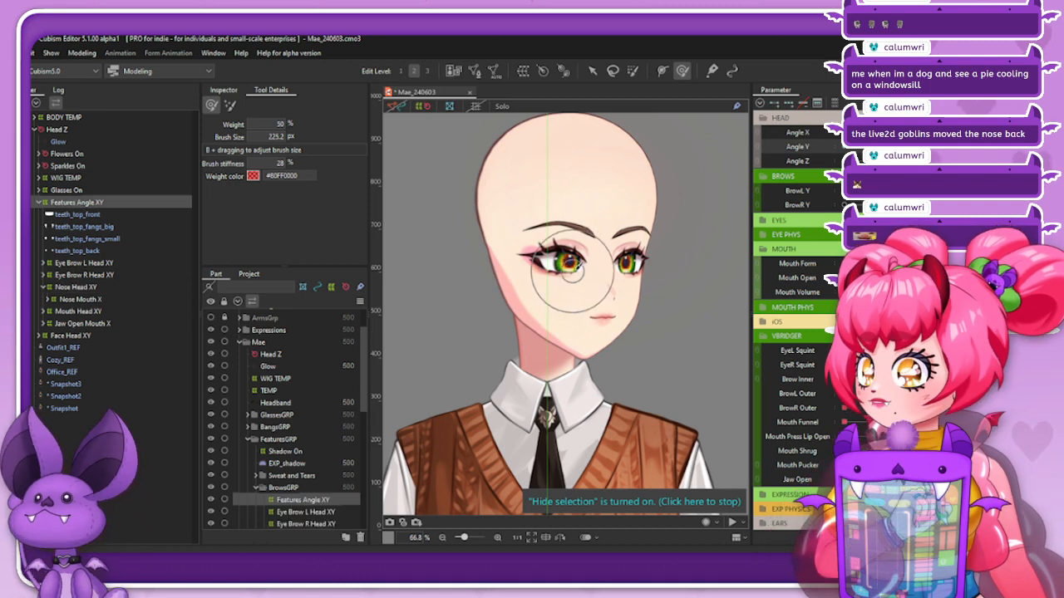
drag(579, 248, 580, 234)
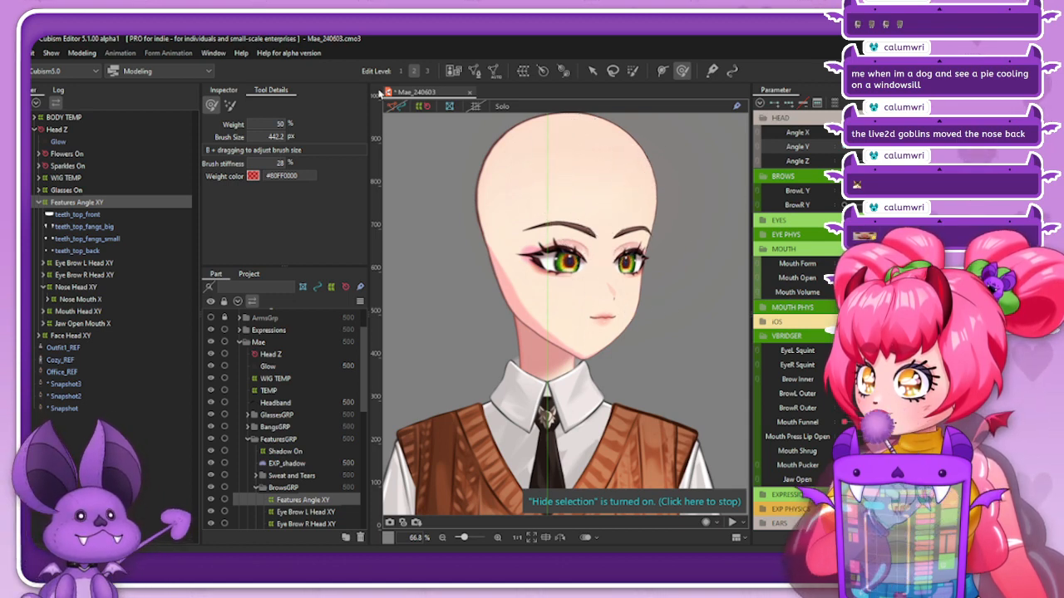
click(591, 70)
click(95, 264)
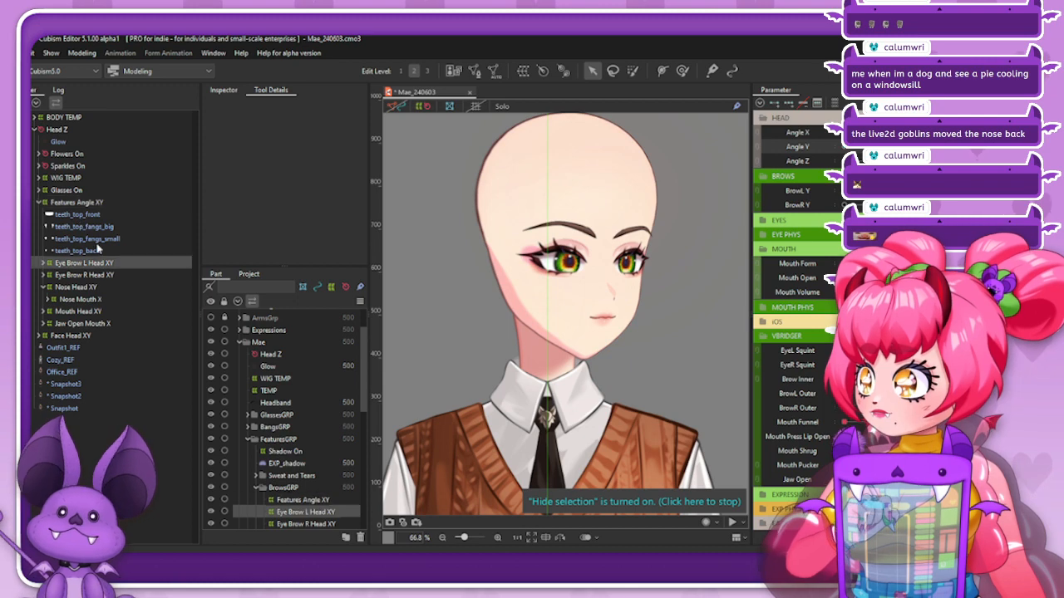
click(79, 201)
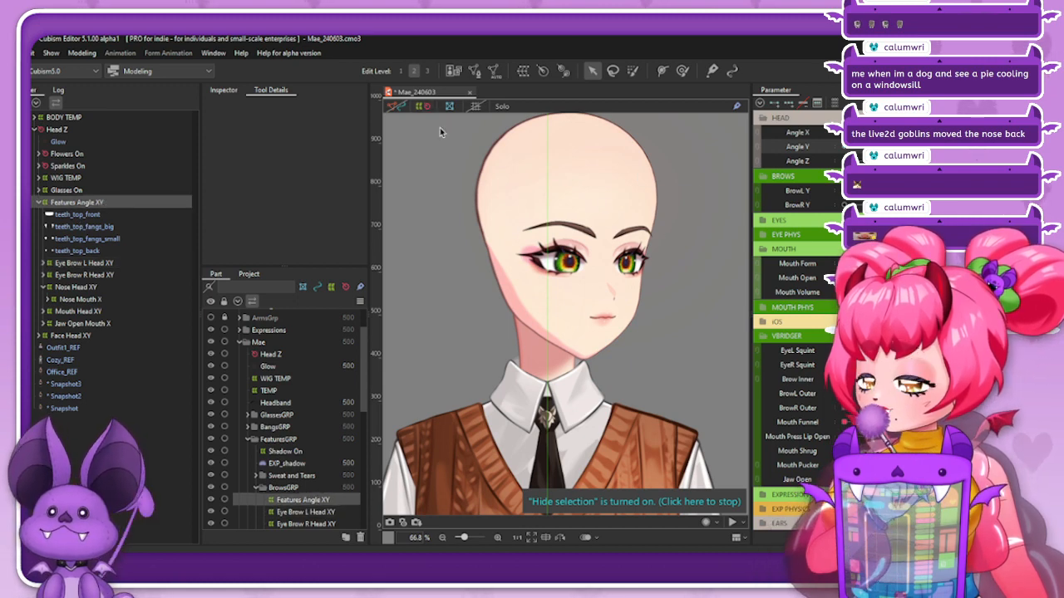
key(ctrl+t)
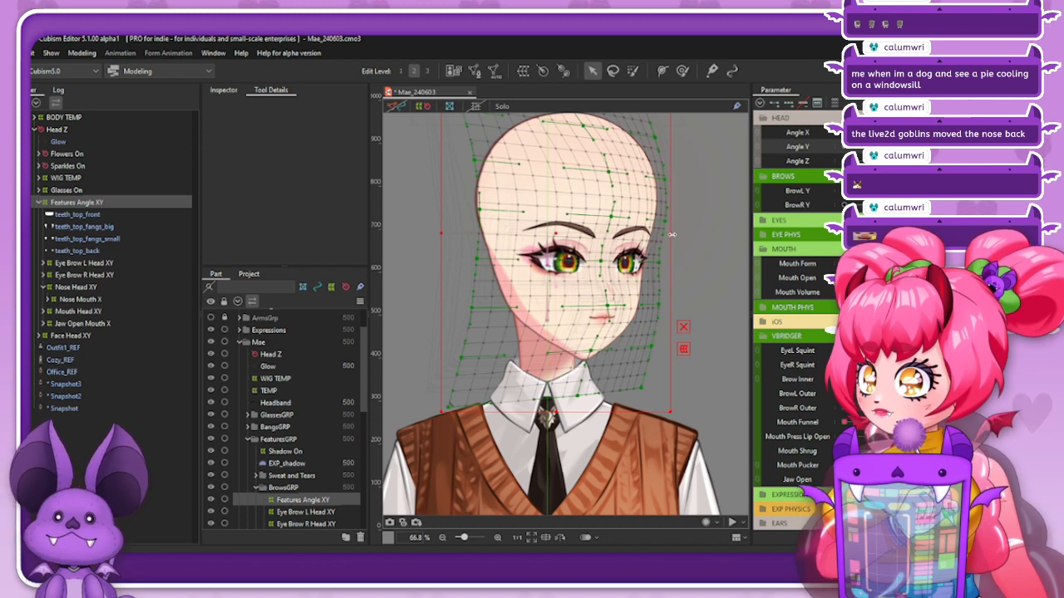
click(685, 230)
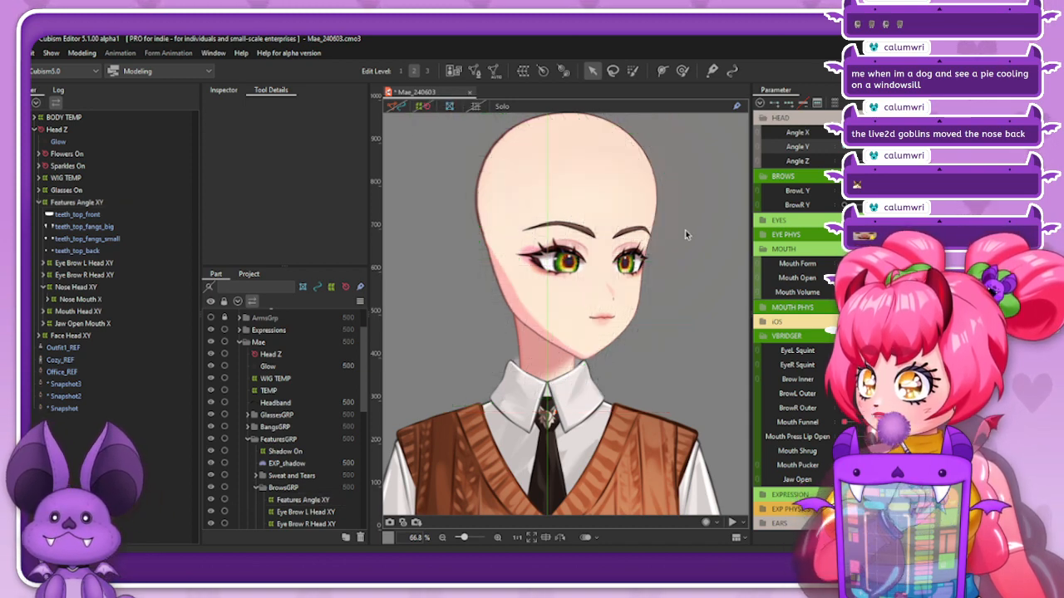
Preview the sideways head turn tilted upward with Angle X and Angle Y, keeping the Features Angle XY deformer selected
mouse_move(948, 133)
mouse_down()
mouse_move(897, 133)
mouse_move(931, 133)
mouse_up()
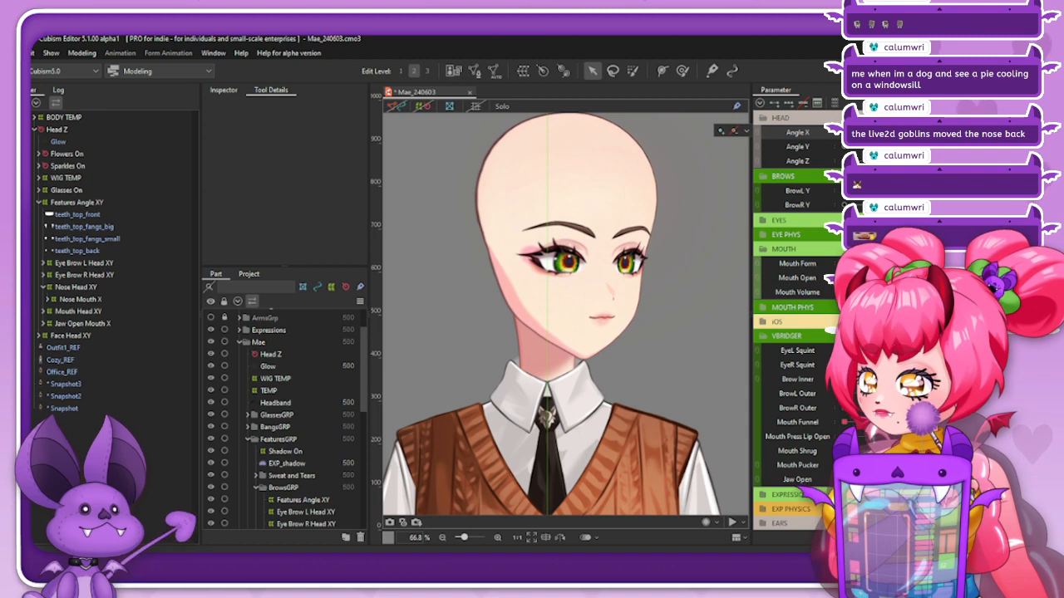
click(103, 202)
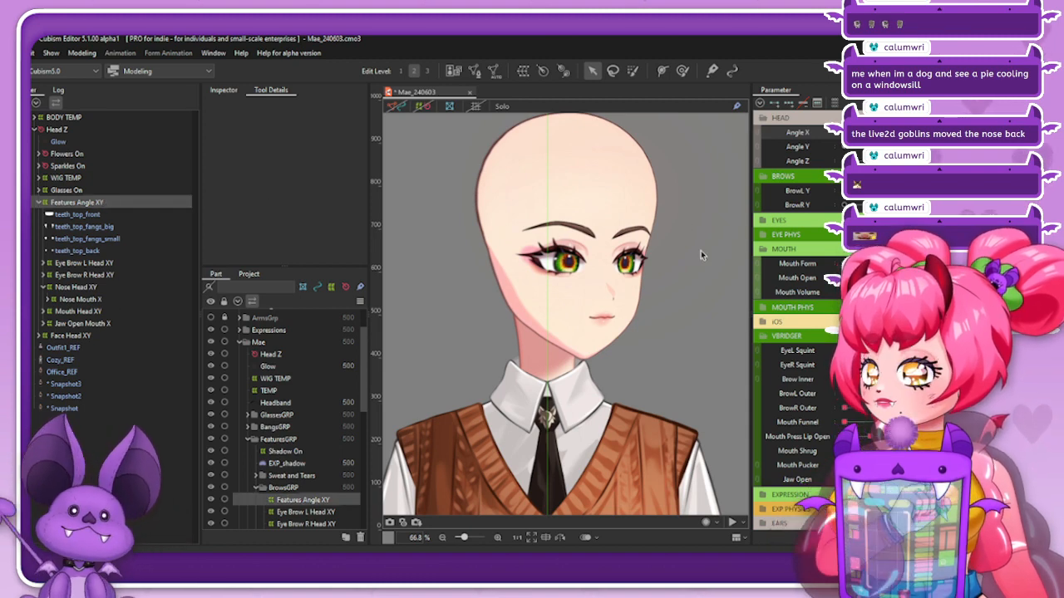
drag(887, 147, 931, 147)
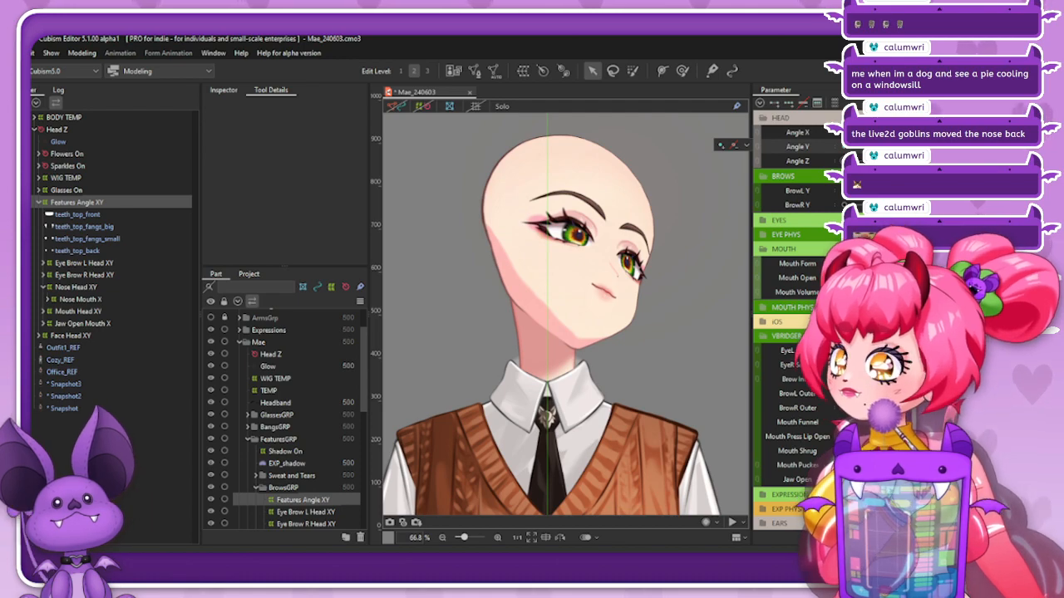
scroll(656, 206, down, 2)
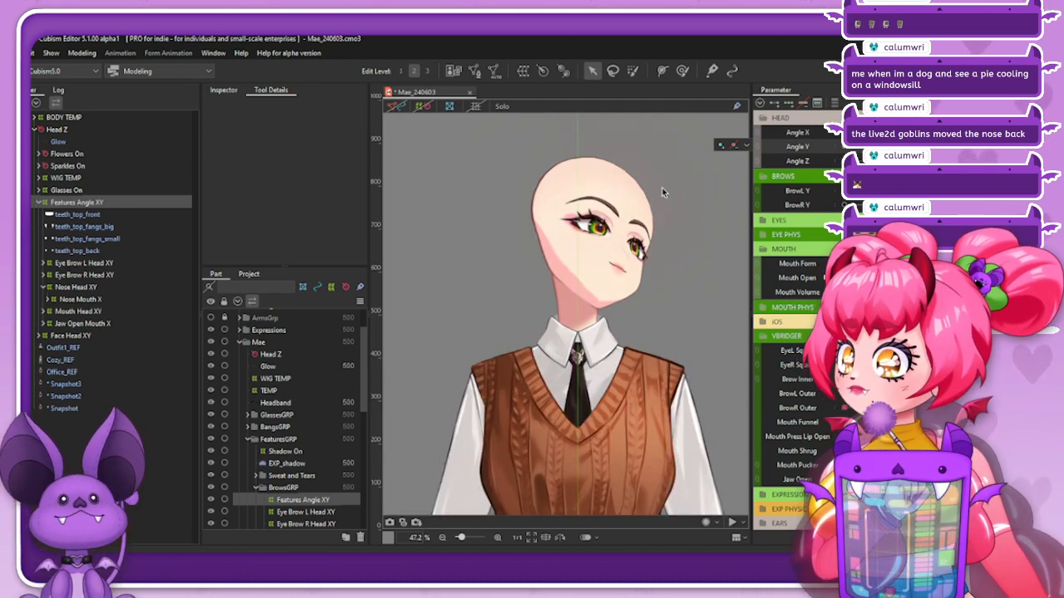
click(746, 146)
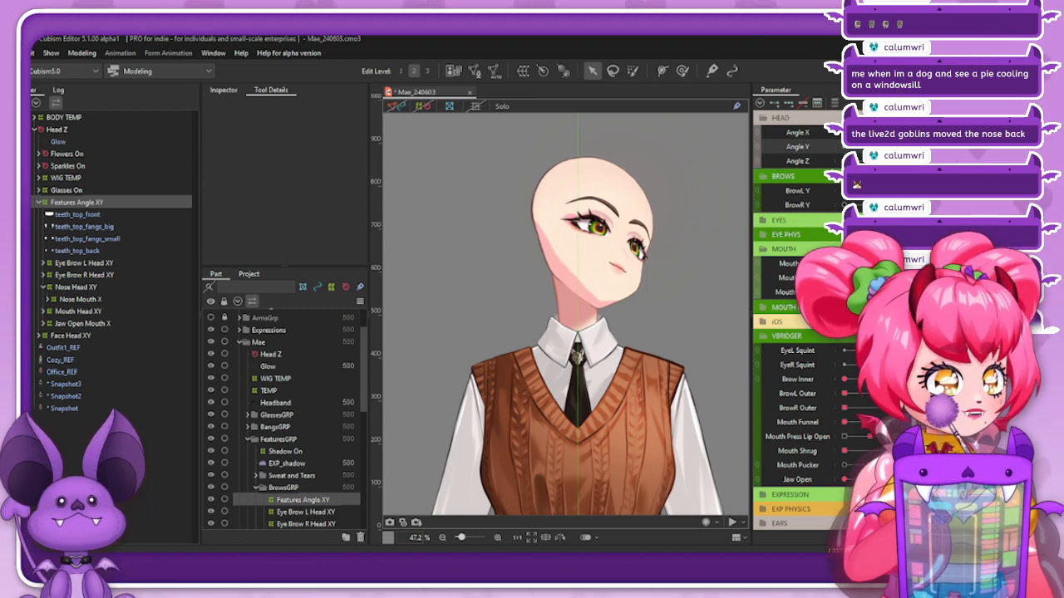
mouse_move(926, 133)
mouse_down()
mouse_move(886, 133)
mouse_move(927, 133)
mouse_move(886, 147)
mouse_move(927, 147)
mouse_move(886, 133)
mouse_move(927, 133)
mouse_up()
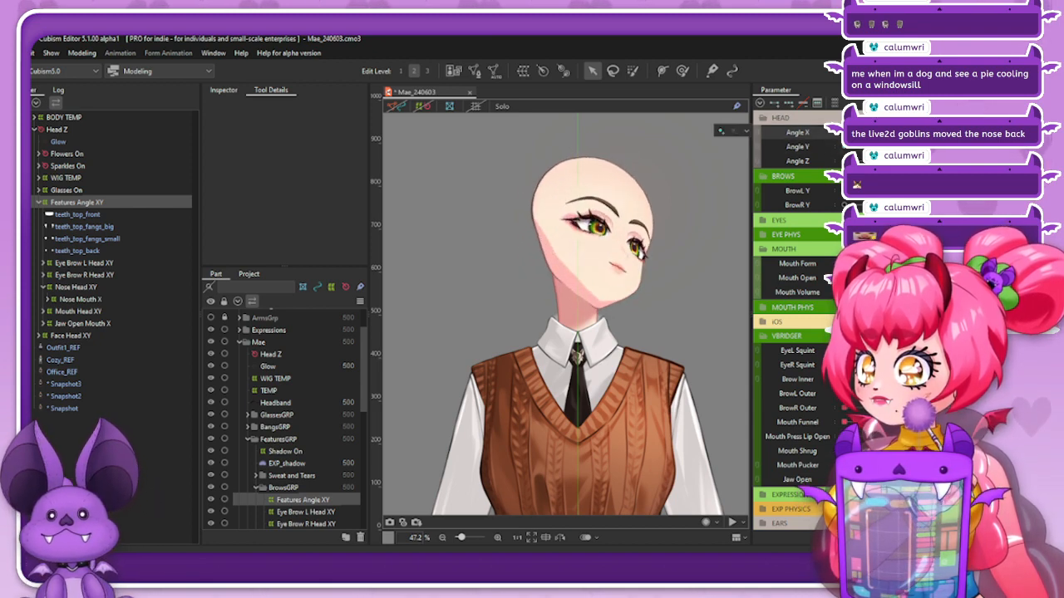
Check the extended interpolation settings for the Features Angle XY, Nose Head XY and Face Head XY deformers together
ctrl+click(85, 287)
ctrl+click(74, 337)
click(938, 103)
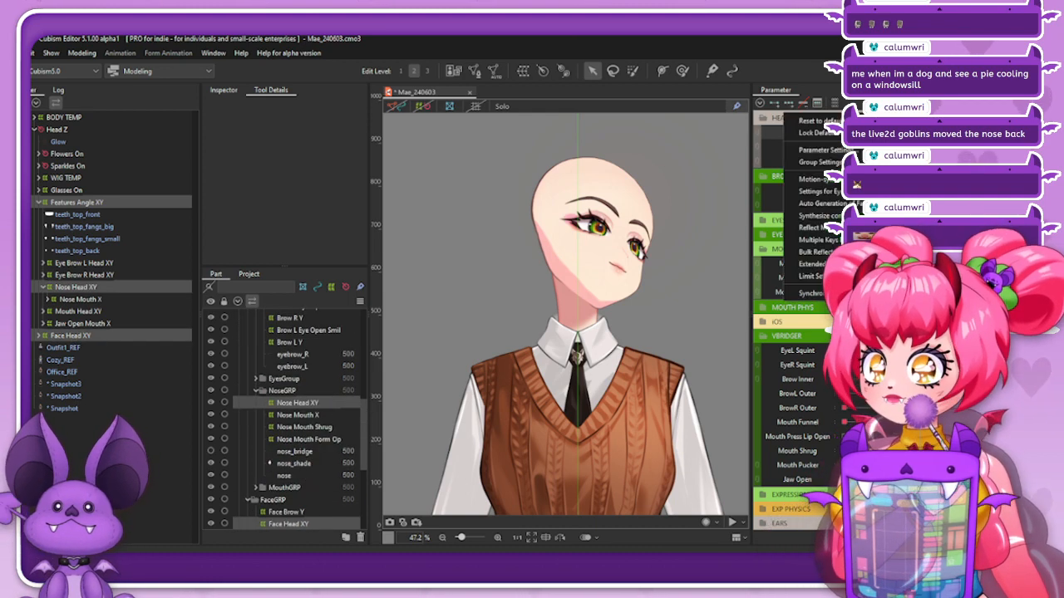
click(810, 264)
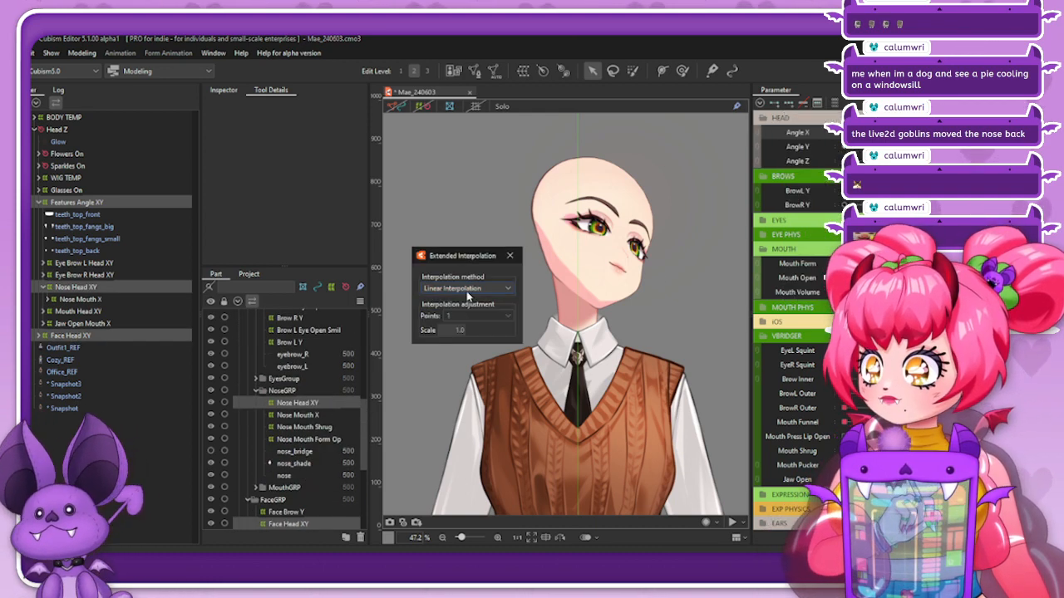
click(513, 256)
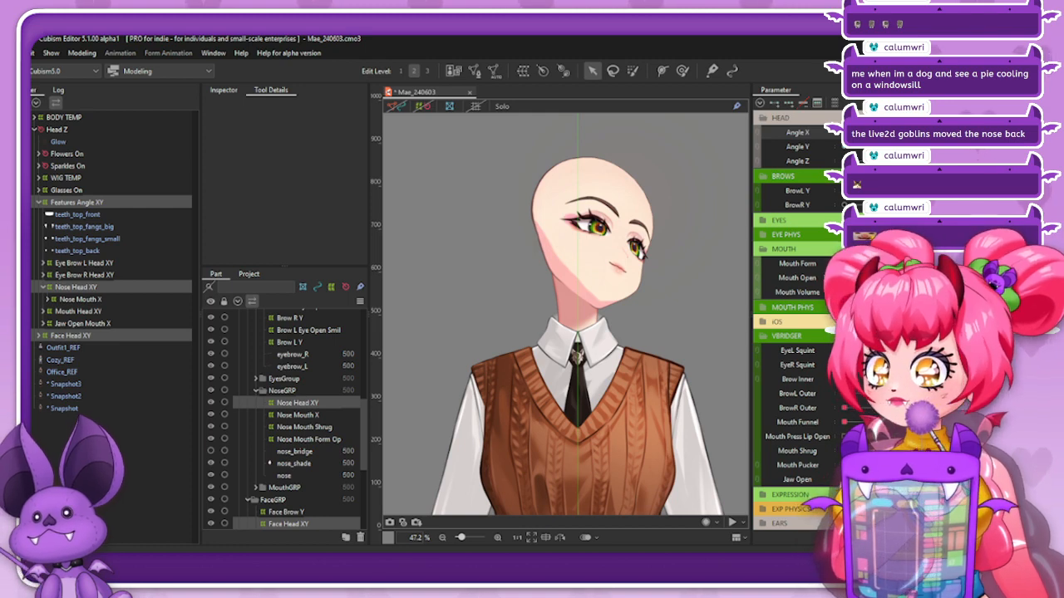
Pose the turned head looking down with Angle Y and show the grid of only the Features Angle XY deformer
mouse_move(909, 132)
mouse_down()
mouse_move(877, 139)
mouse_move(909, 132)
mouse_move(886, 146)
mouse_move(909, 147)
mouse_up()
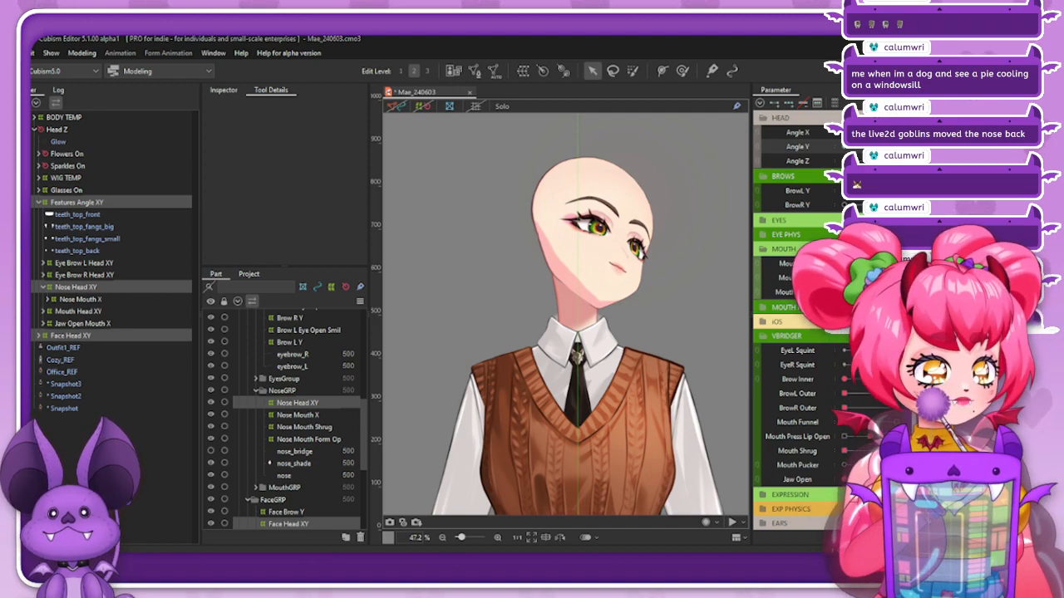
drag(909, 146, 834, 163)
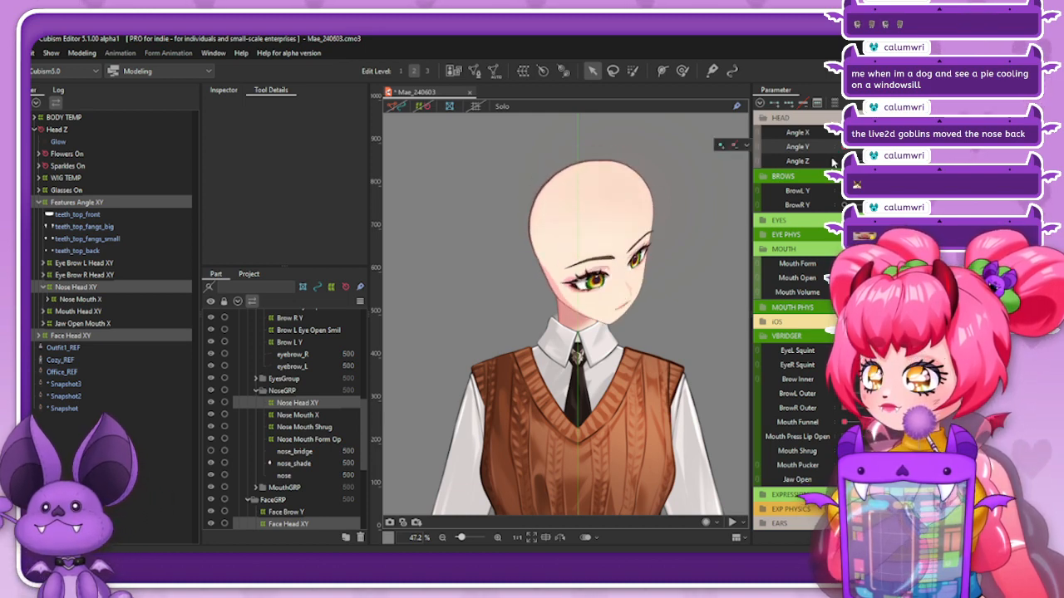
click(114, 201)
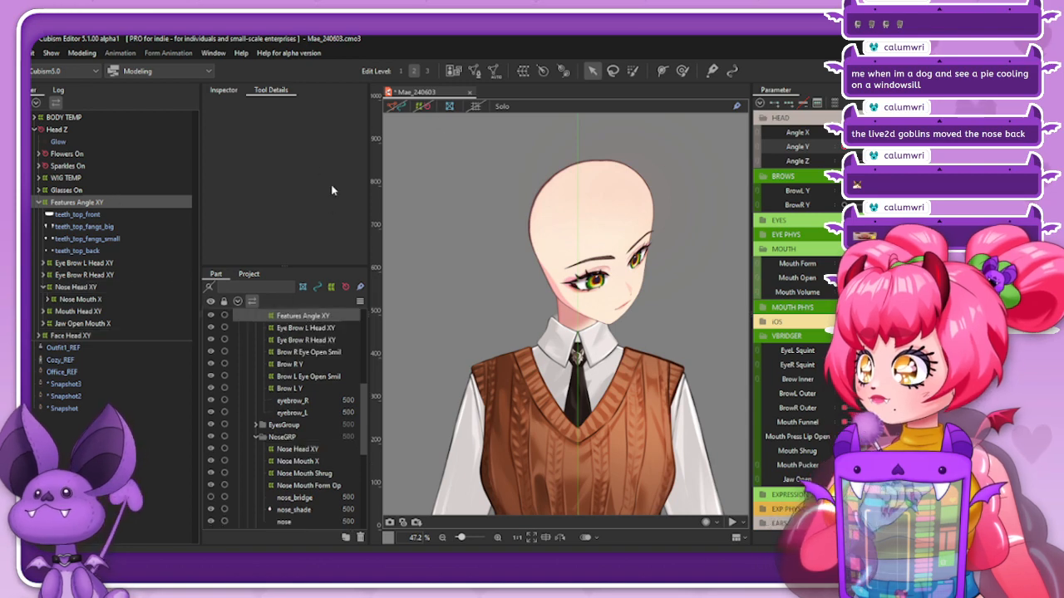
click(424, 106)
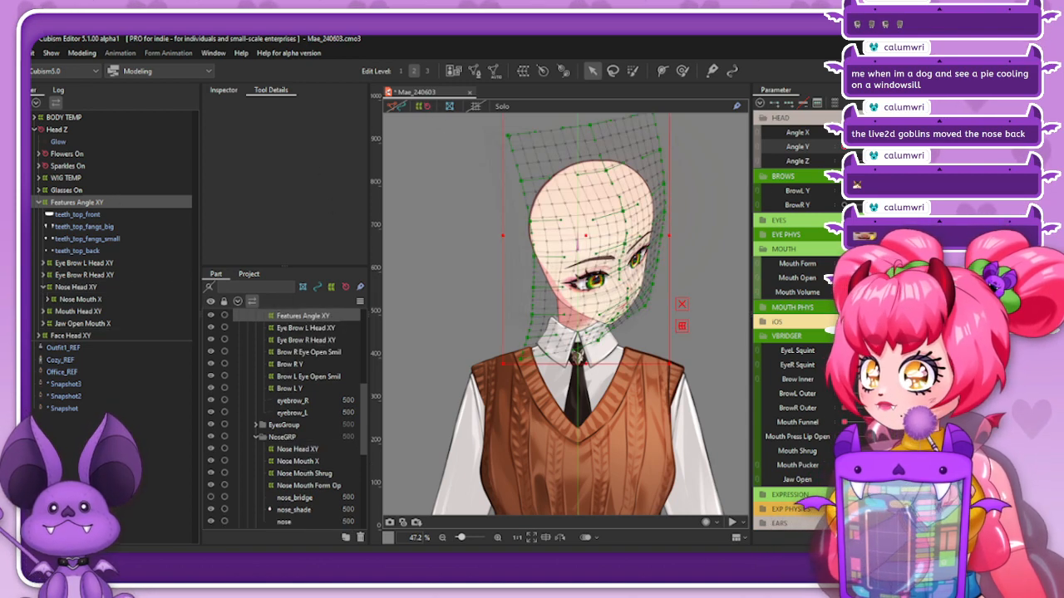
mouse_move(844, 147)
mouse_down()
mouse_move(909, 147)
mouse_move(845, 147)
mouse_move(905, 147)
mouse_move(864, 147)
mouse_up()
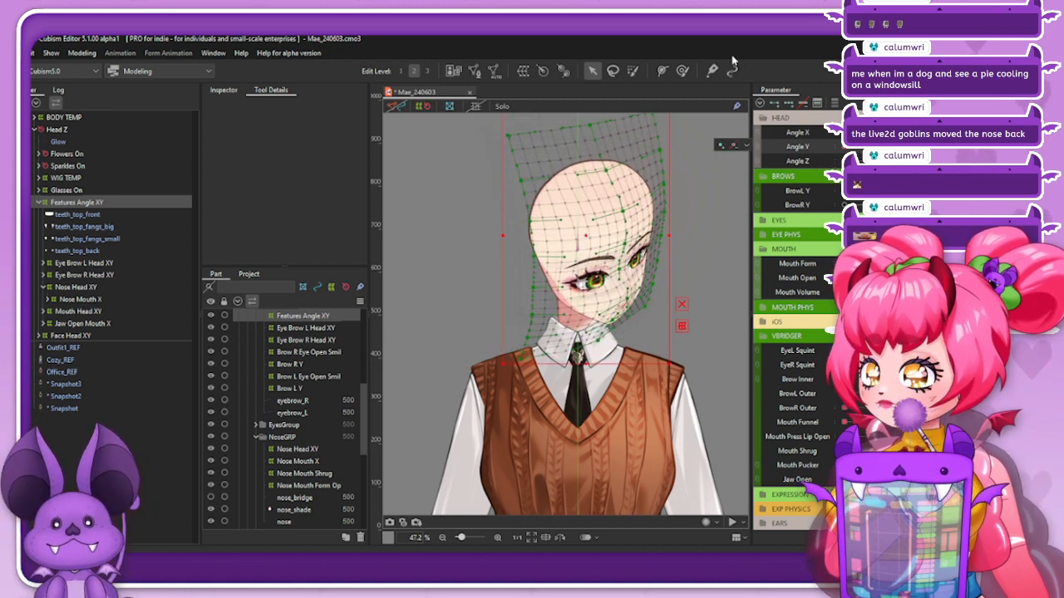
Skew the lower edge of the Features Angle XY grid slightly sideways using the temporary deform tool with the Perspective method
click(681, 72)
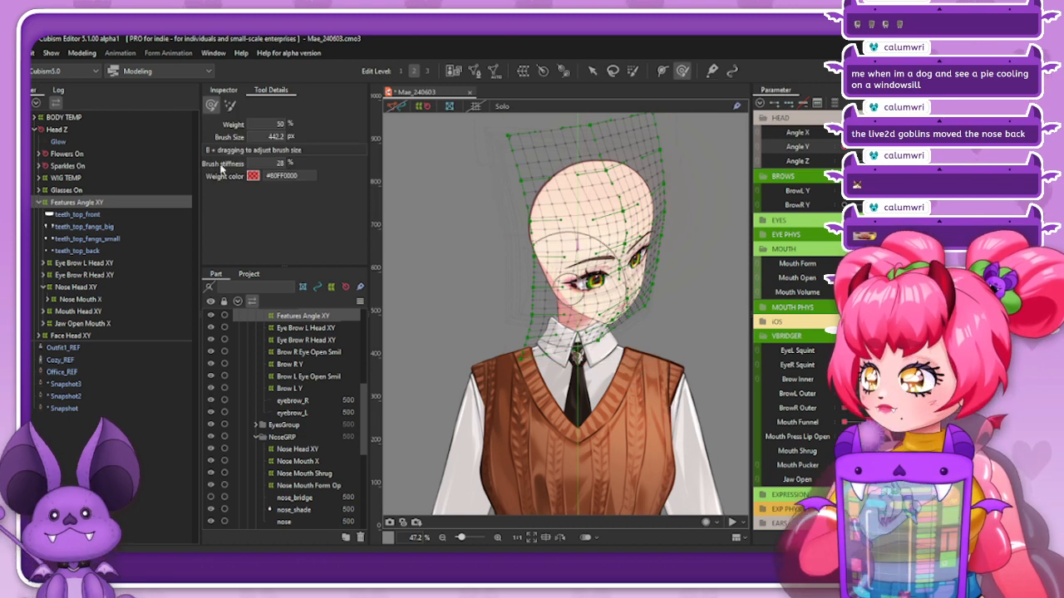
click(81, 52)
mouse_move(166, 163)
click(213, 201)
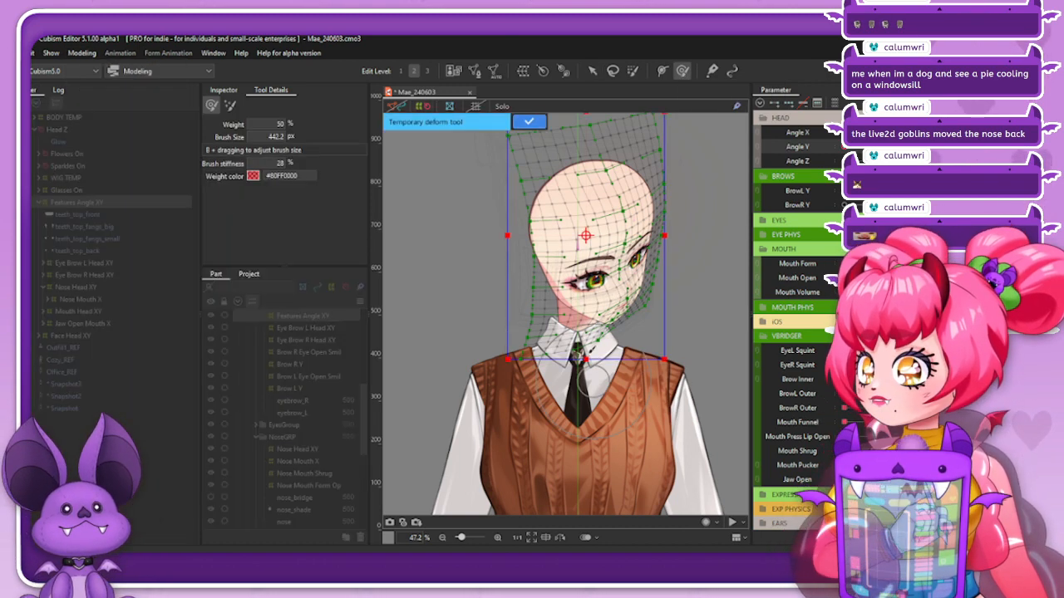
drag(590, 362, 585, 360)
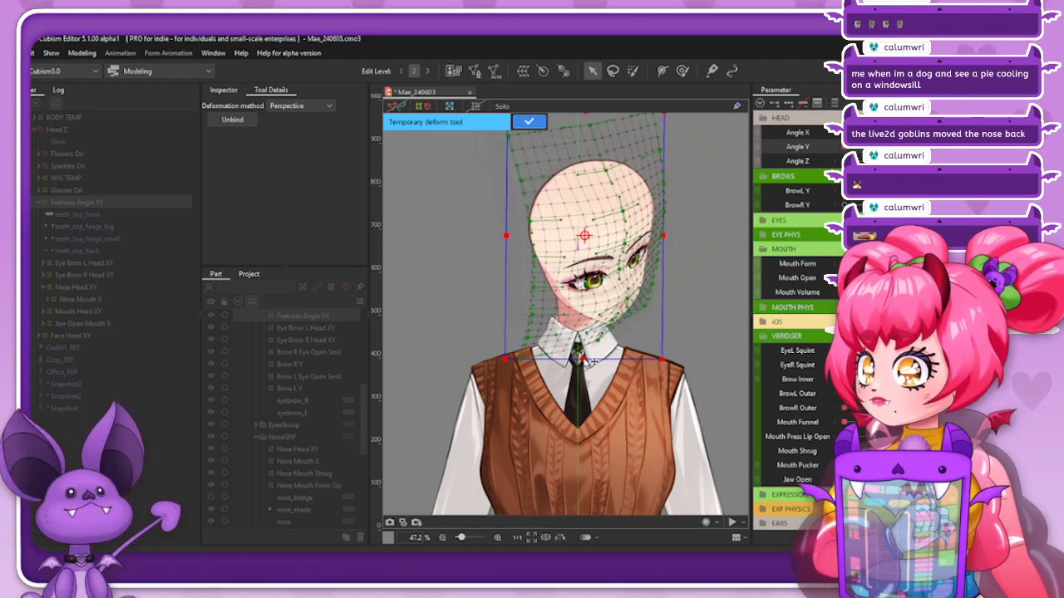
scroll(584, 359, down, 2)
scroll(597, 223, up, 2)
drag(586, 171, 586, 172)
drag(579, 417, 577, 418)
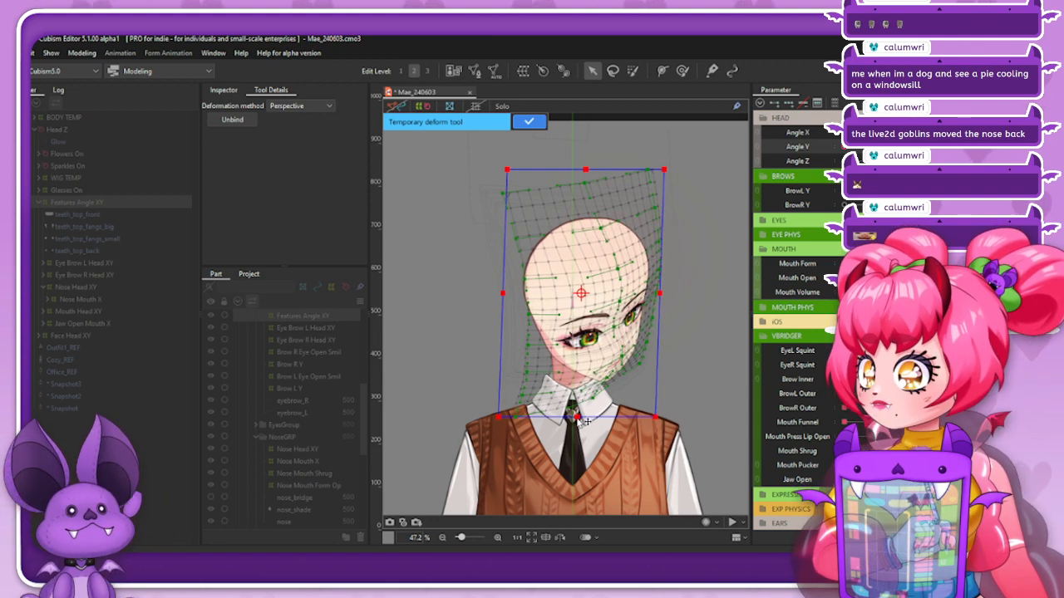
Apply the temporary perspective deformation to the Features Angle XY deformer and preview the tilted head with Angle Y
click(528, 121)
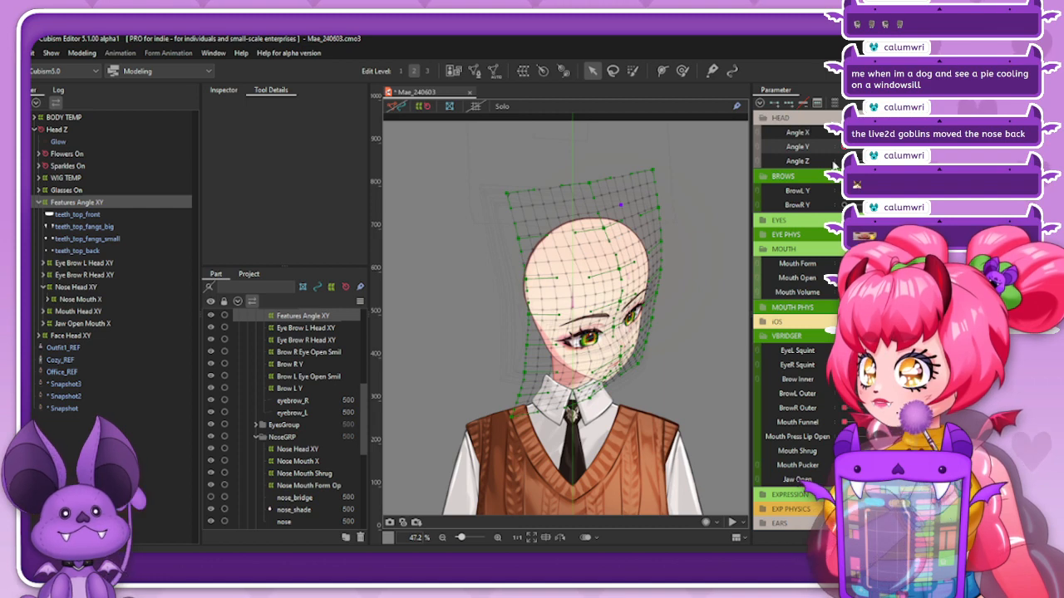
scroll(642, 233, up, 2)
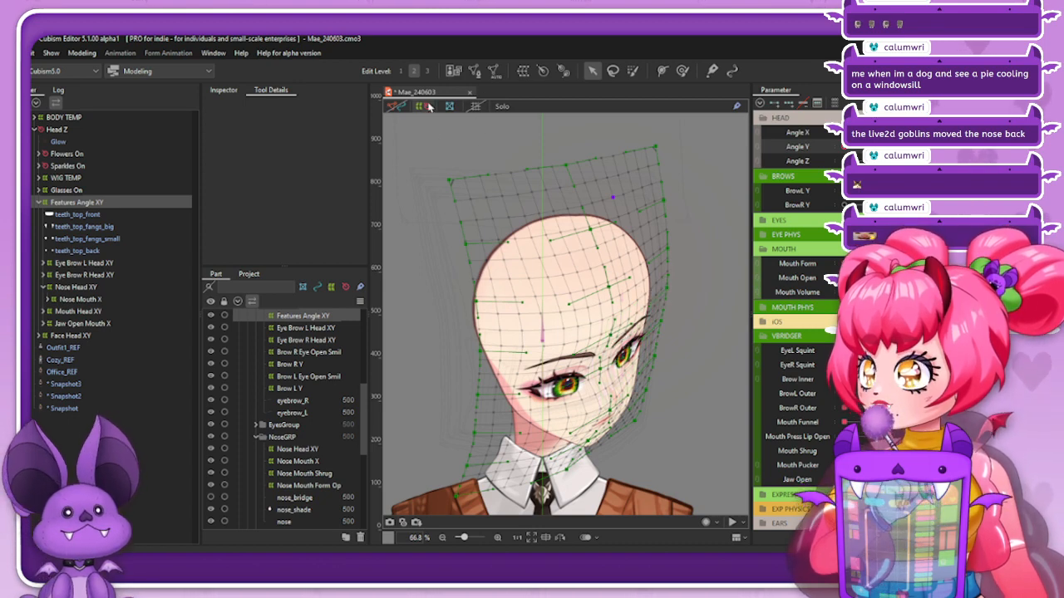
click(490, 133)
scroll(562, 171, down, 2)
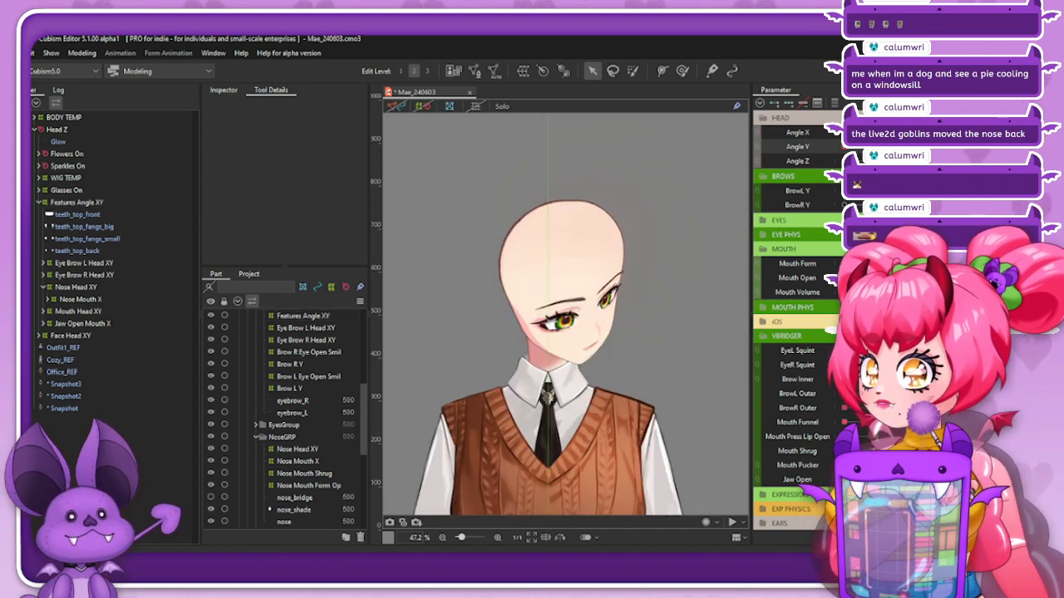
mouse_move(845, 146)
mouse_down()
mouse_move(902, 146)
mouse_move(845, 147)
mouse_up()
Narrow the Features Angle XY deformer slightly from both sides and preview the result with Angle Y
click(119, 203)
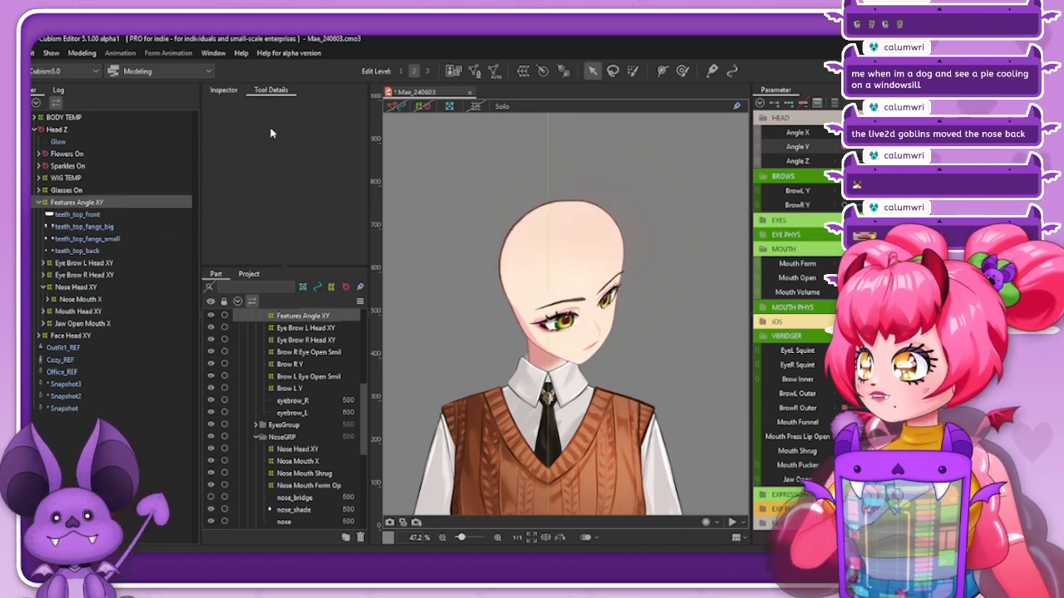
scroll(550, 292, up, 2)
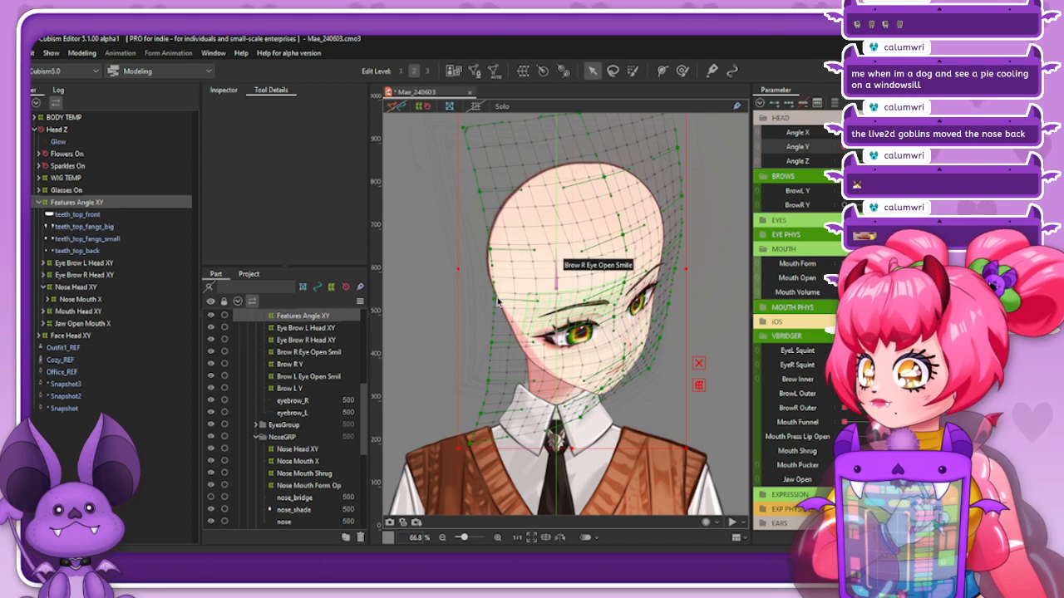
drag(458, 269, 465, 270)
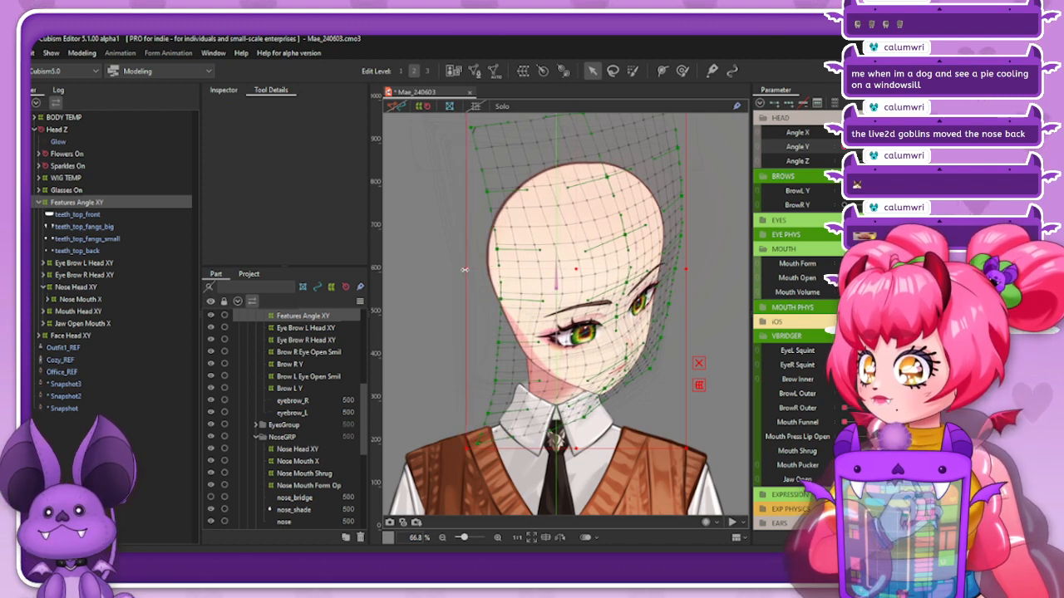
drag(685, 267, 680, 270)
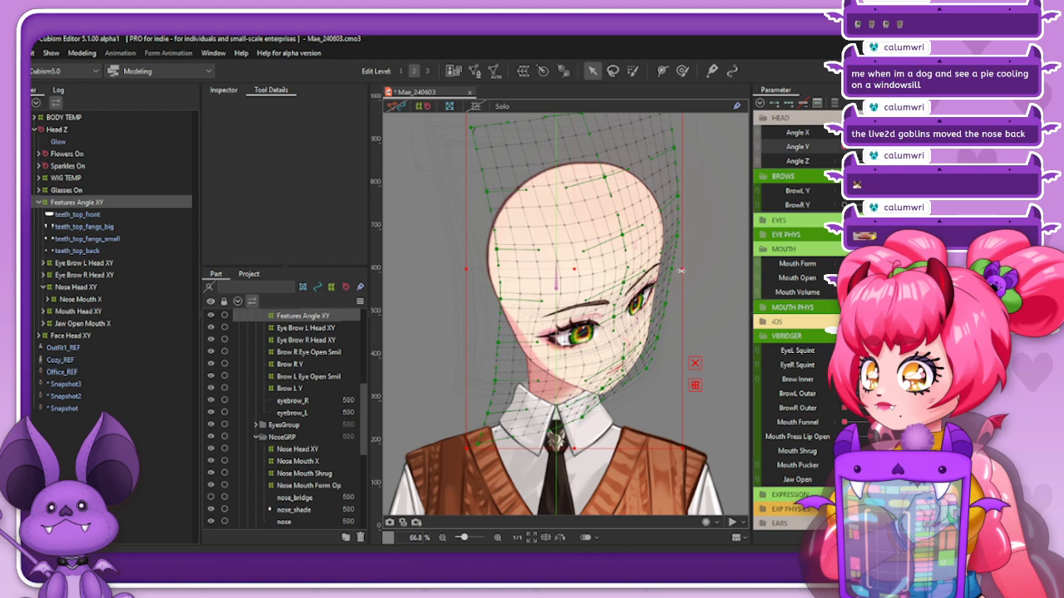
click(424, 109)
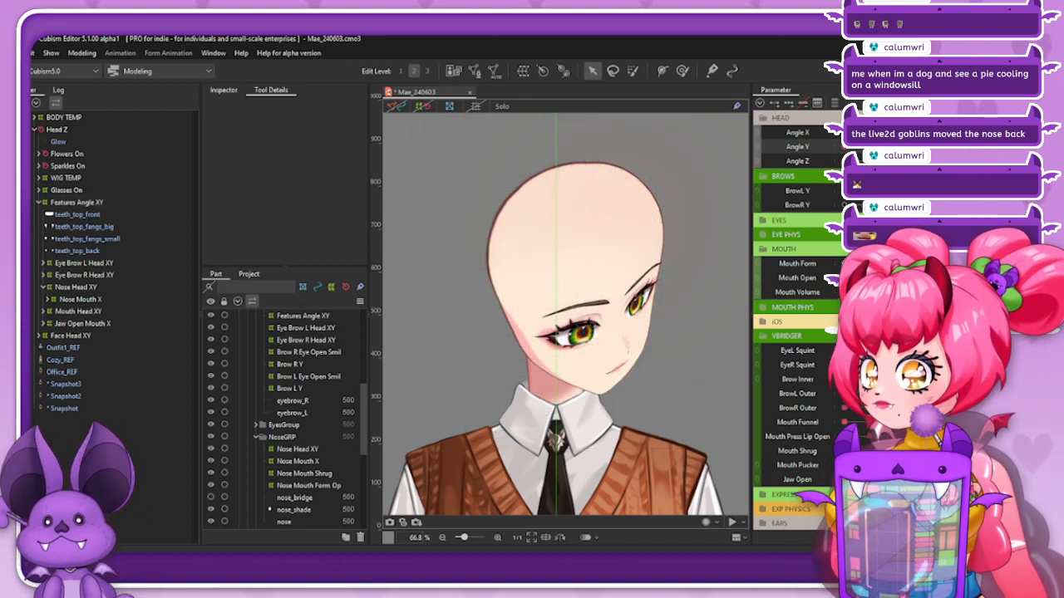
mouse_move(845, 147)
mouse_down()
mouse_move(902, 148)
mouse_move(845, 147)
mouse_up()
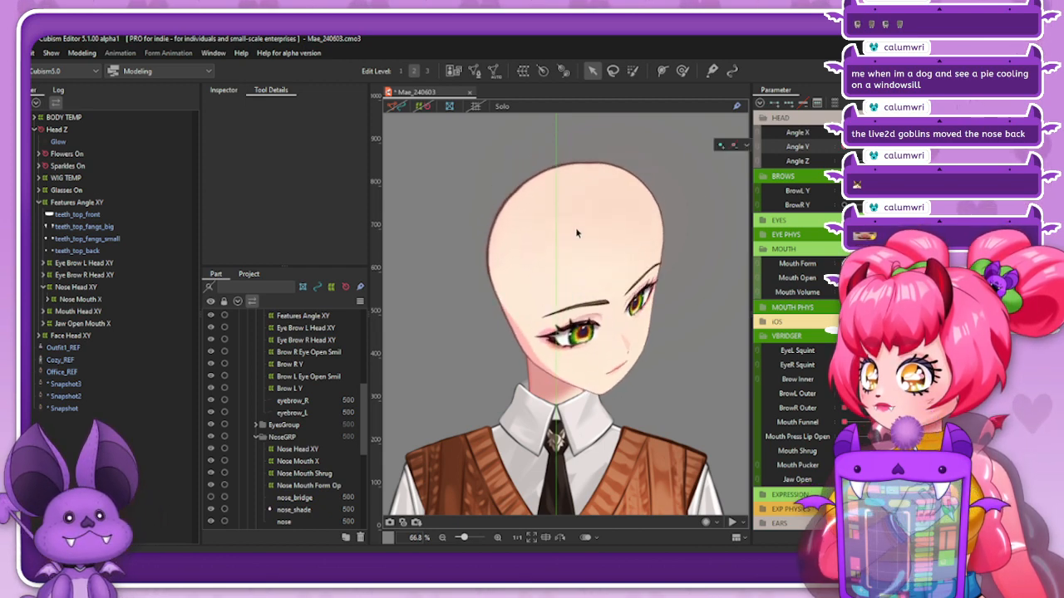
Skew the Face Head XY deformer with the temporary perspective deform, raising its right edge and lowering its left edge
click(83, 337)
click(424, 109)
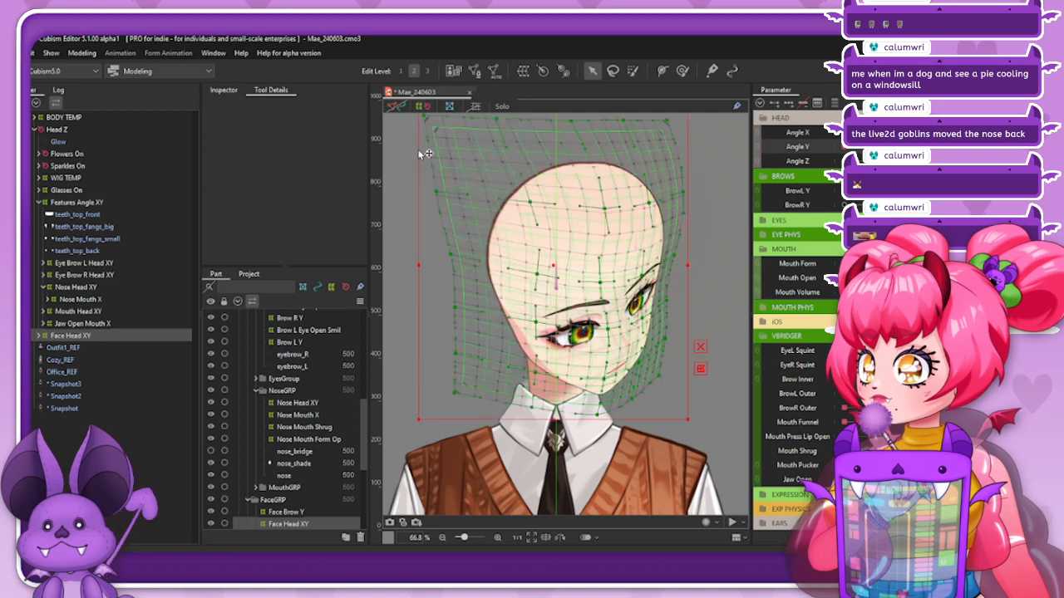
scroll(720, 215, down, 2)
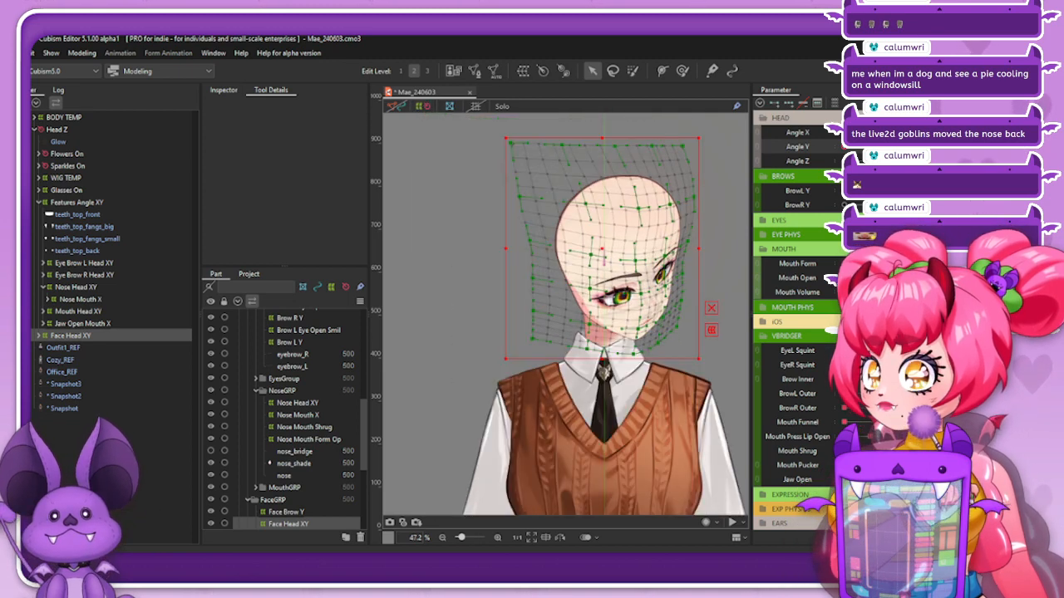
drag(846, 147, 868, 133)
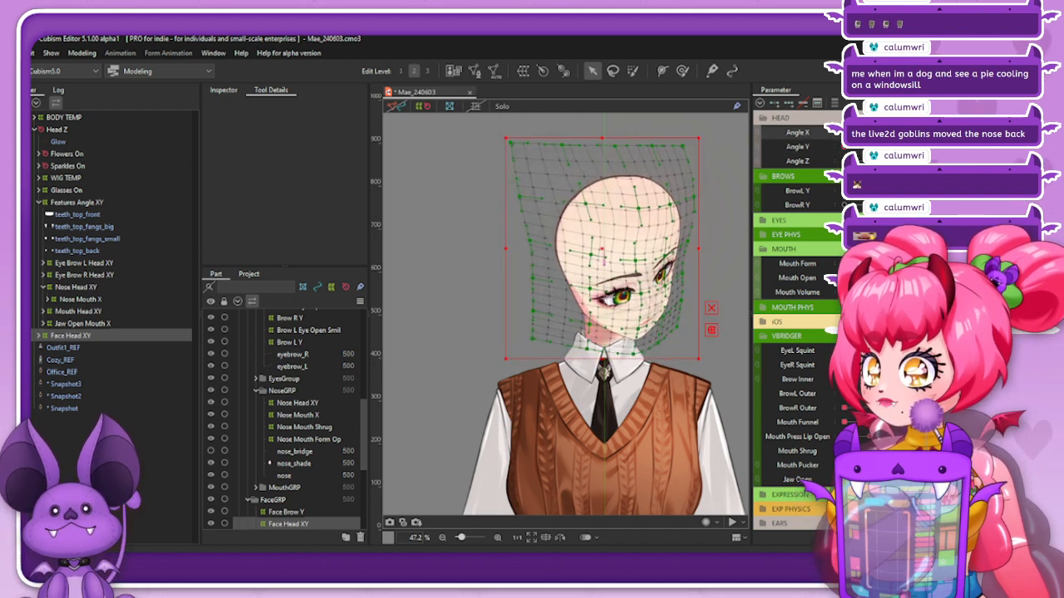
click(83, 53)
mouse_move(124, 166)
click(225, 204)
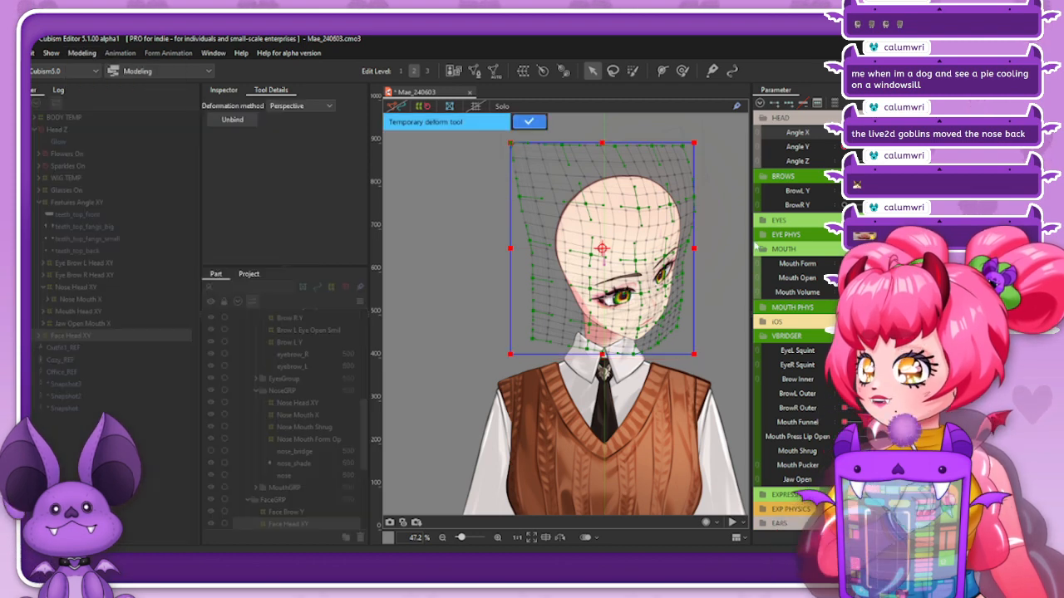
drag(695, 248, 695, 240)
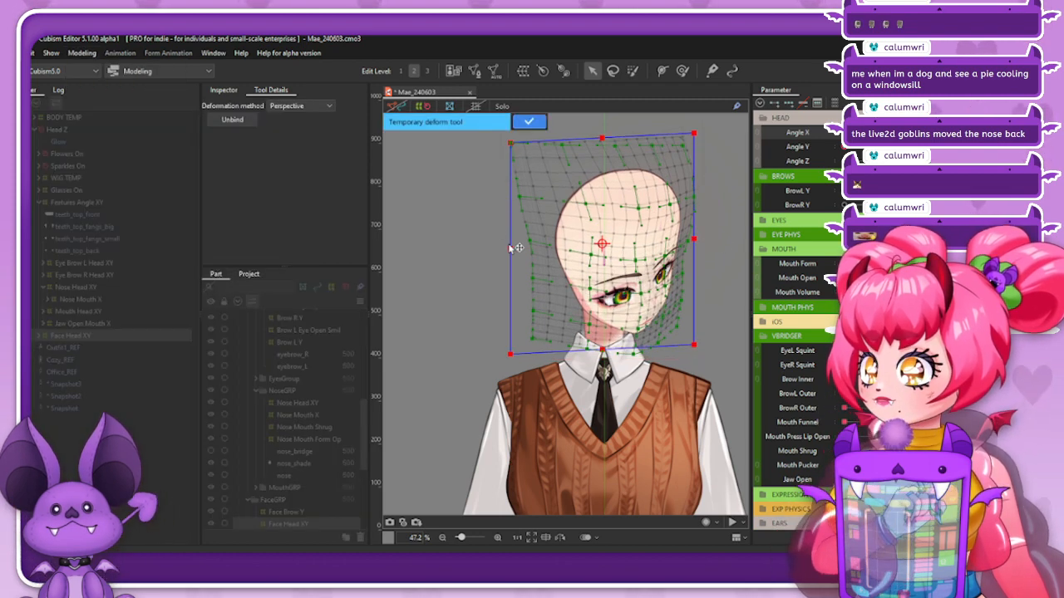
drag(511, 248, 510, 260)
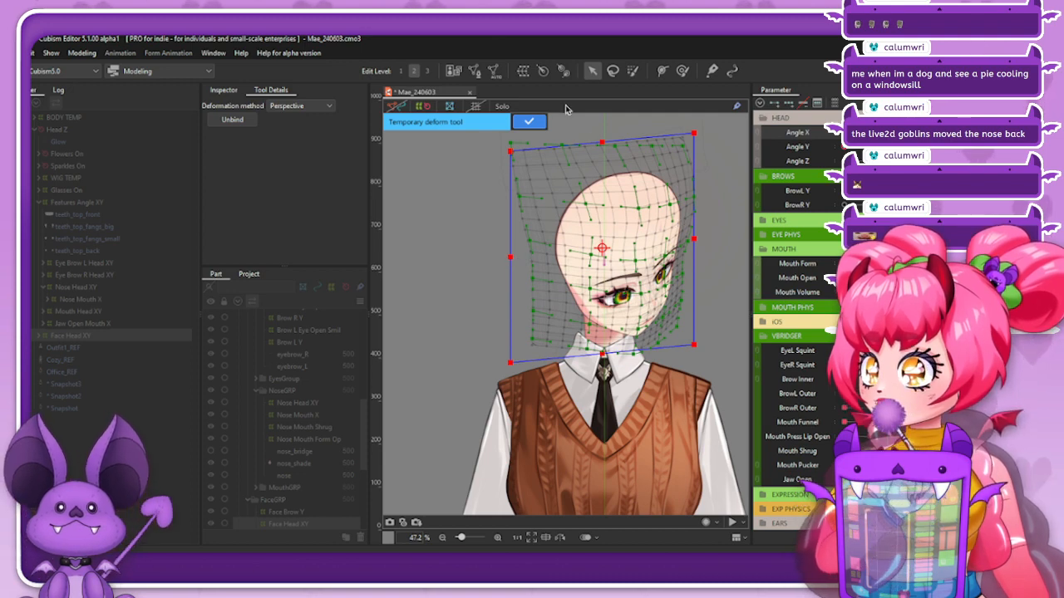
click(529, 122)
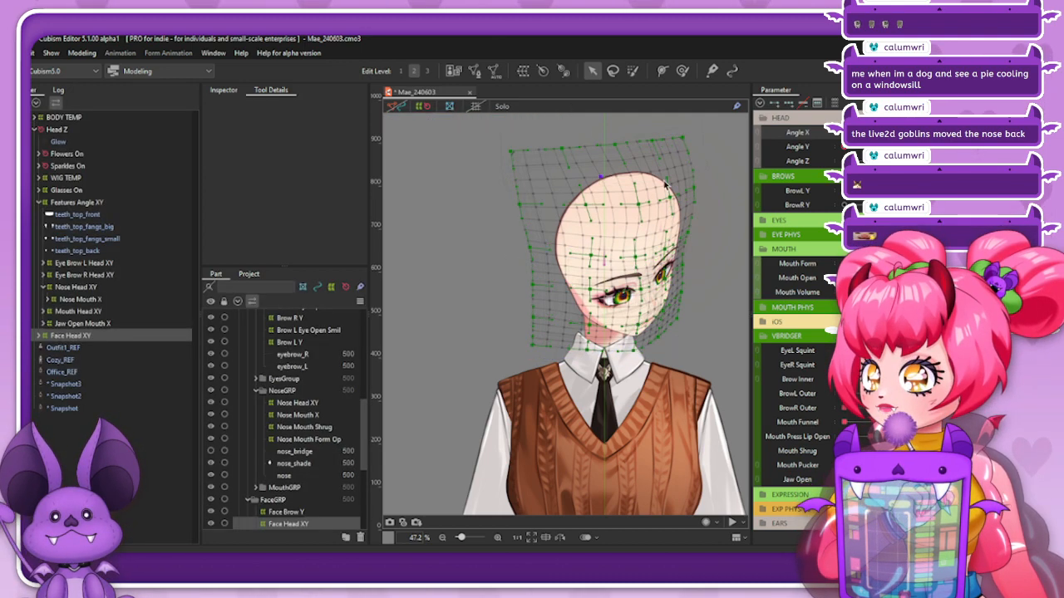
Preview the reshaped face by varying Angle X and Angle Y, ending on the downward right-facing corner pose
scroll(653, 205, up, 2)
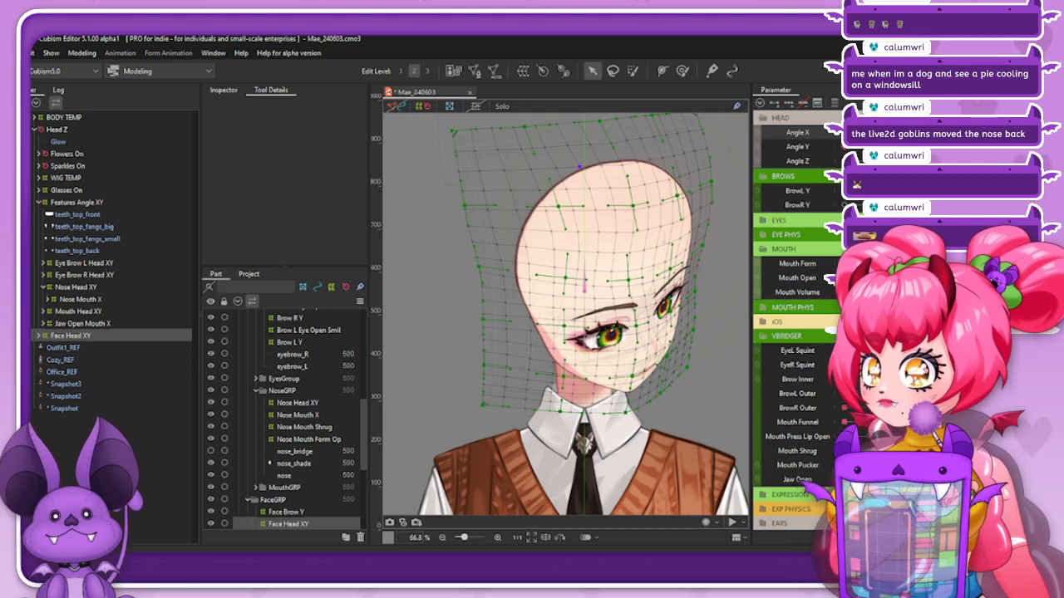
mouse_move(844, 146)
mouse_down()
mouse_move(885, 146)
mouse_move(844, 147)
mouse_up()
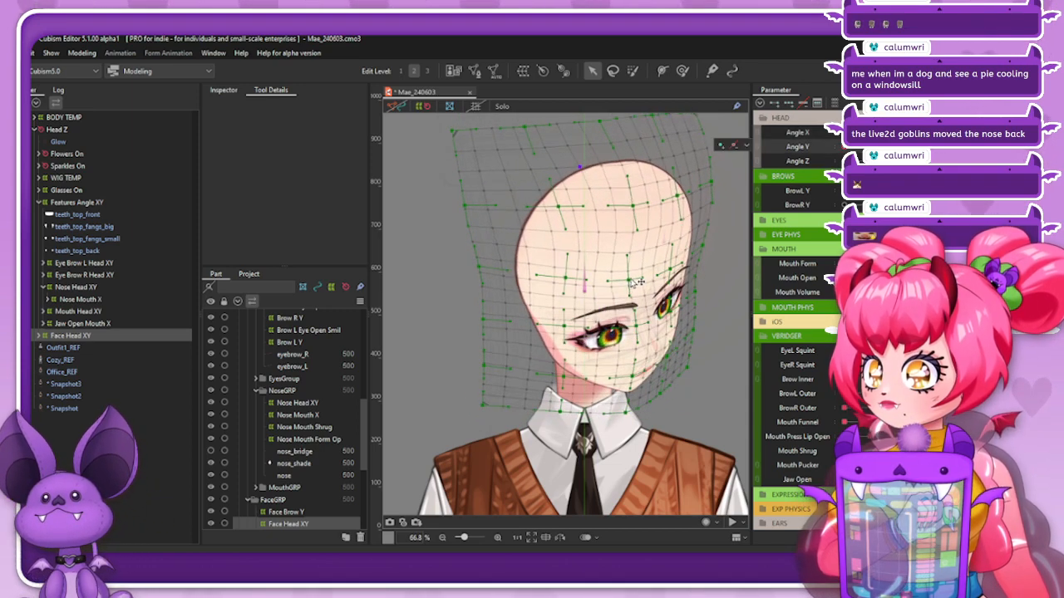
scroll(638, 283, down, 2)
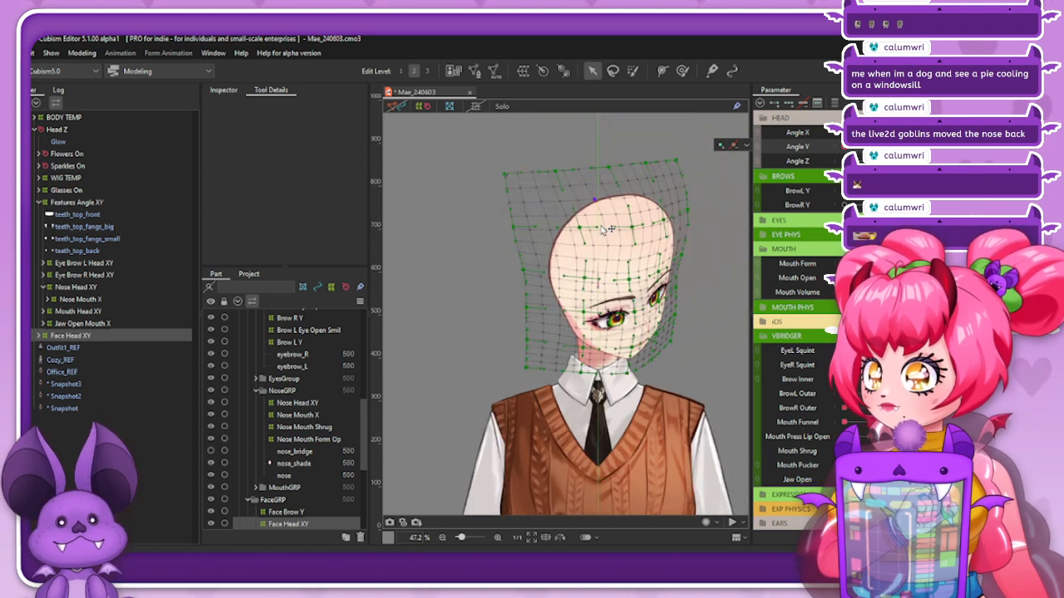
mouse_move(845, 146)
mouse_down()
mouse_move(885, 147)
mouse_move(845, 146)
mouse_up()
click(885, 146)
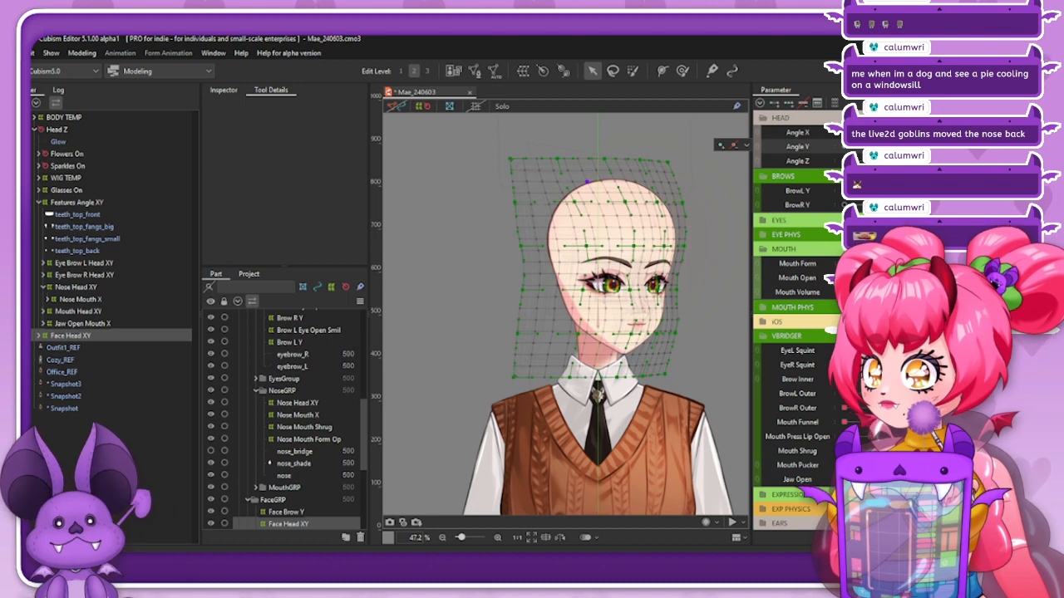
click(885, 132)
drag(885, 147, 924, 132)
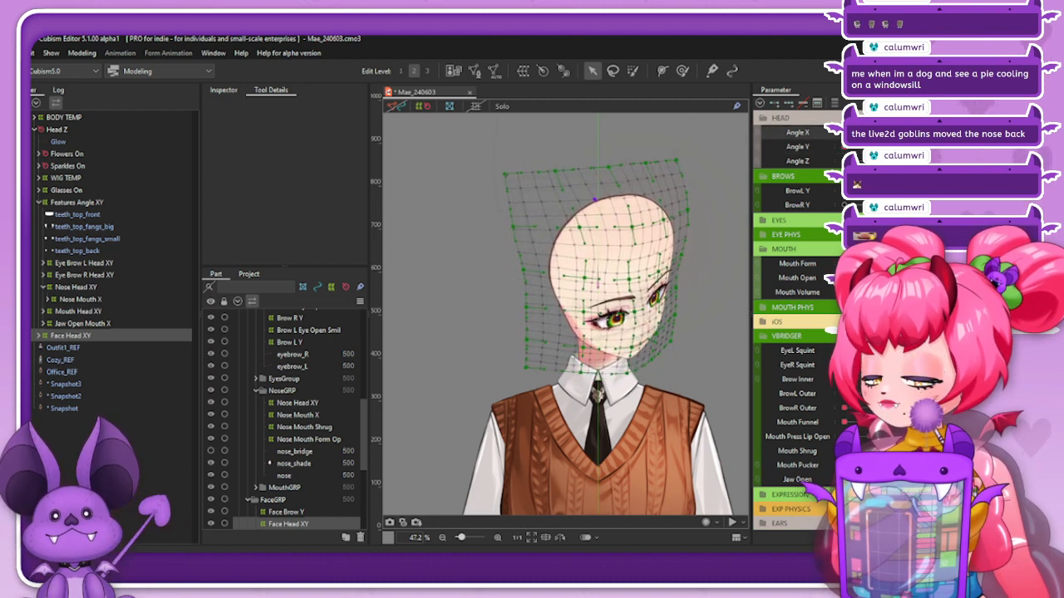
Nudge two control points on the forehead of the Face Head XY deformer
scroll(638, 328, up, 3)
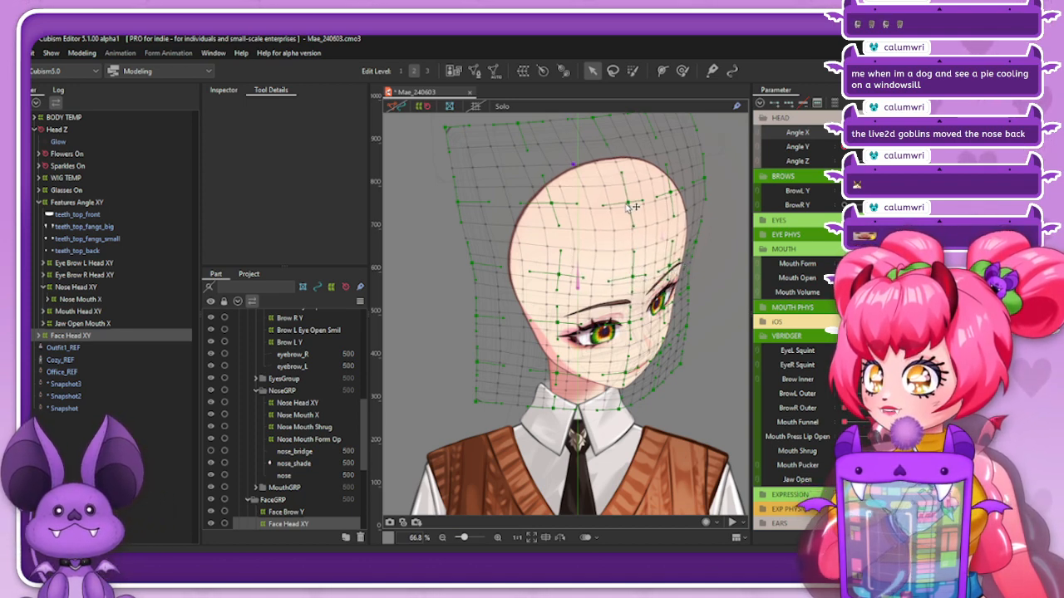
drag(567, 276, 561, 276)
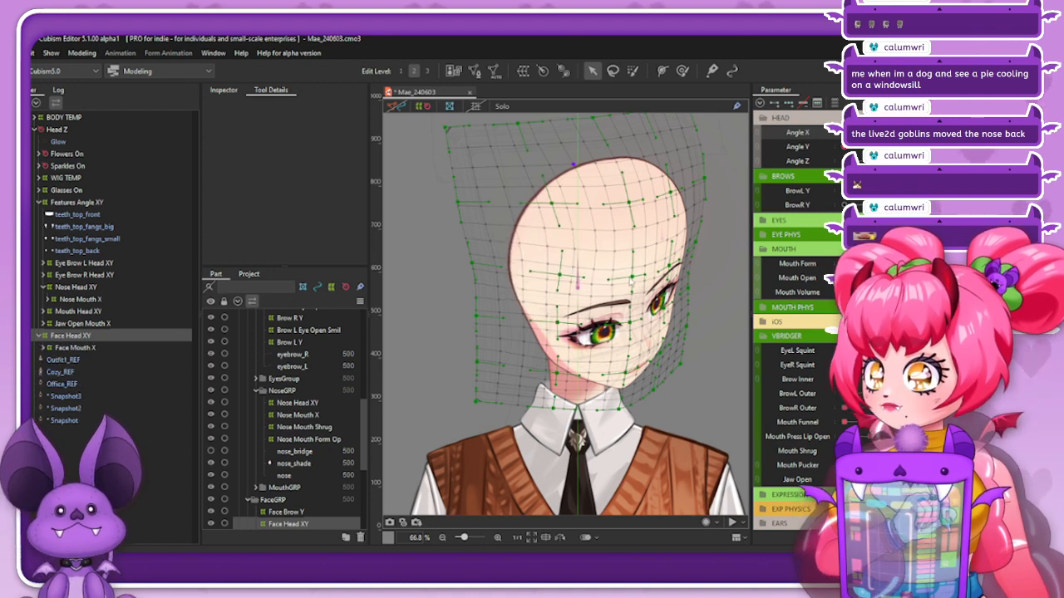
drag(633, 277, 635, 278)
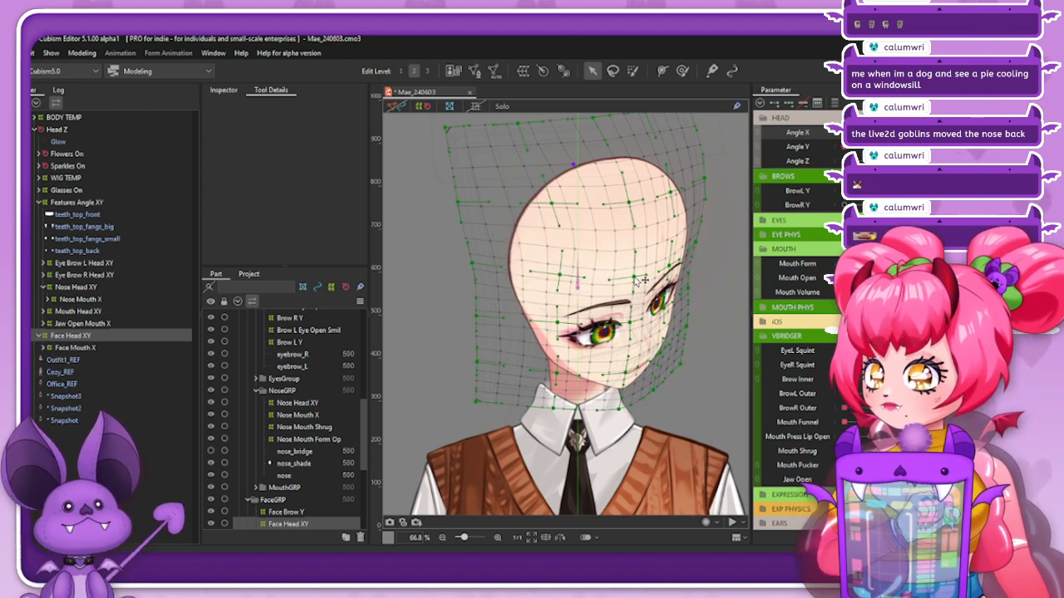
Adjust the top of the head on the Face Head XY deformer with the deform brush
click(231, 92)
click(268, 90)
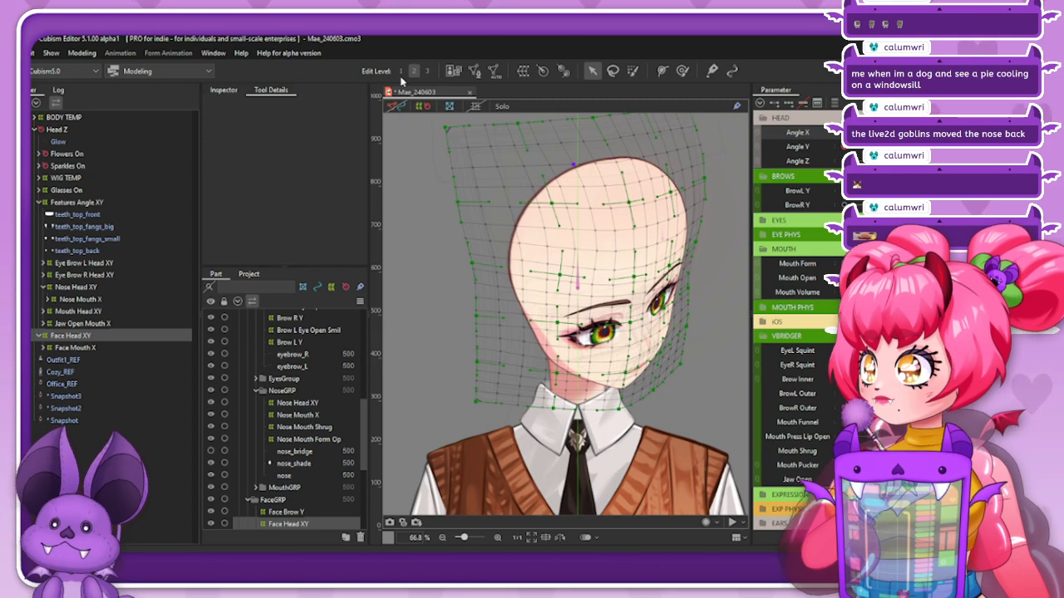
click(683, 73)
click(231, 105)
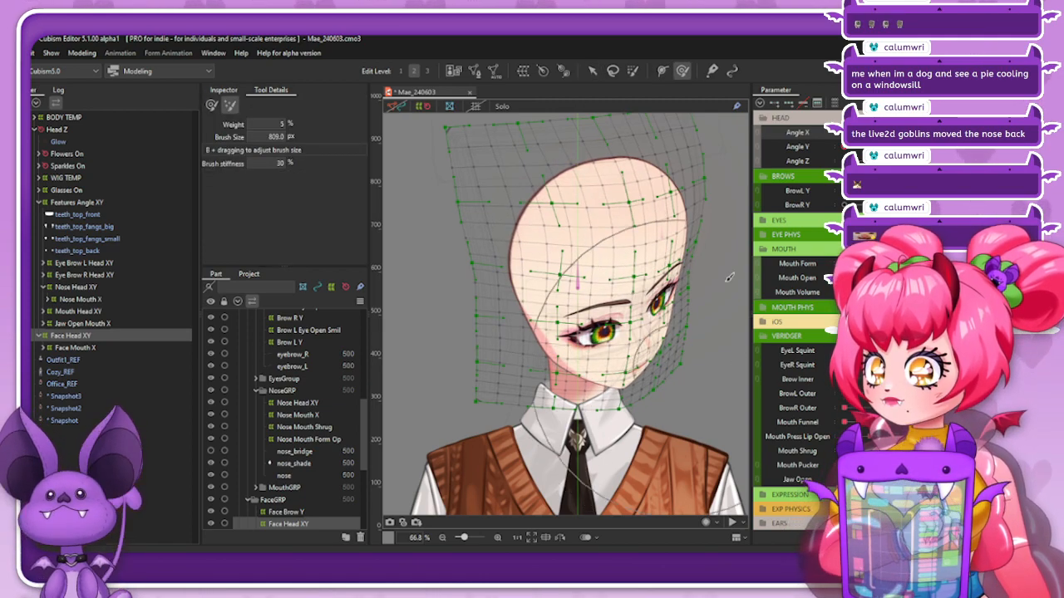
drag(883, 147, 834, 165)
drag(570, 157, 574, 168)
Synthesize the two lower corner keys of Angle X and Angle Y for Face Head XY, and preview the downward right-facing pose
click(925, 103)
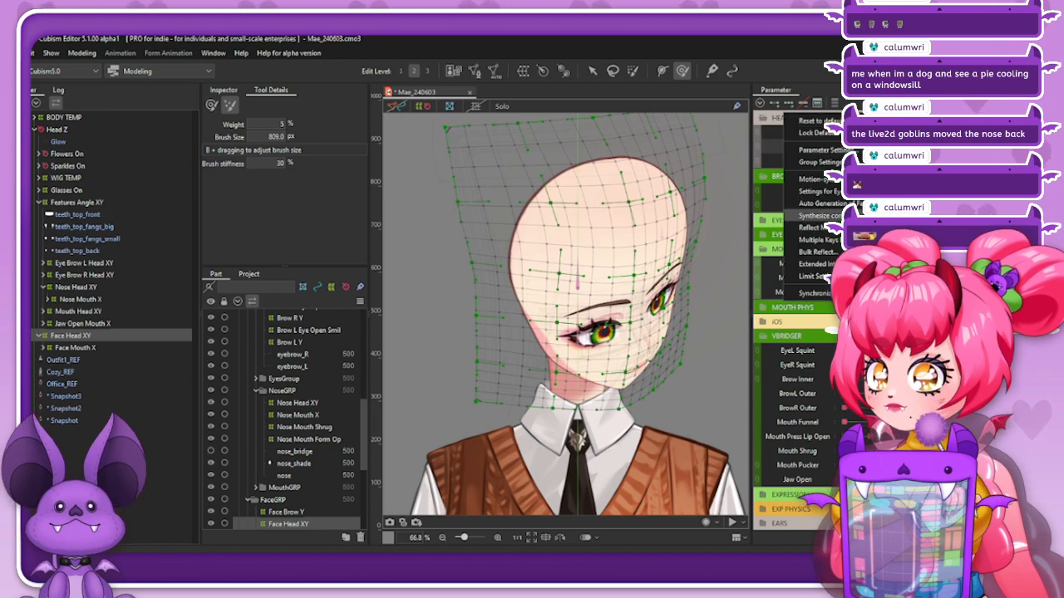
click(861, 215)
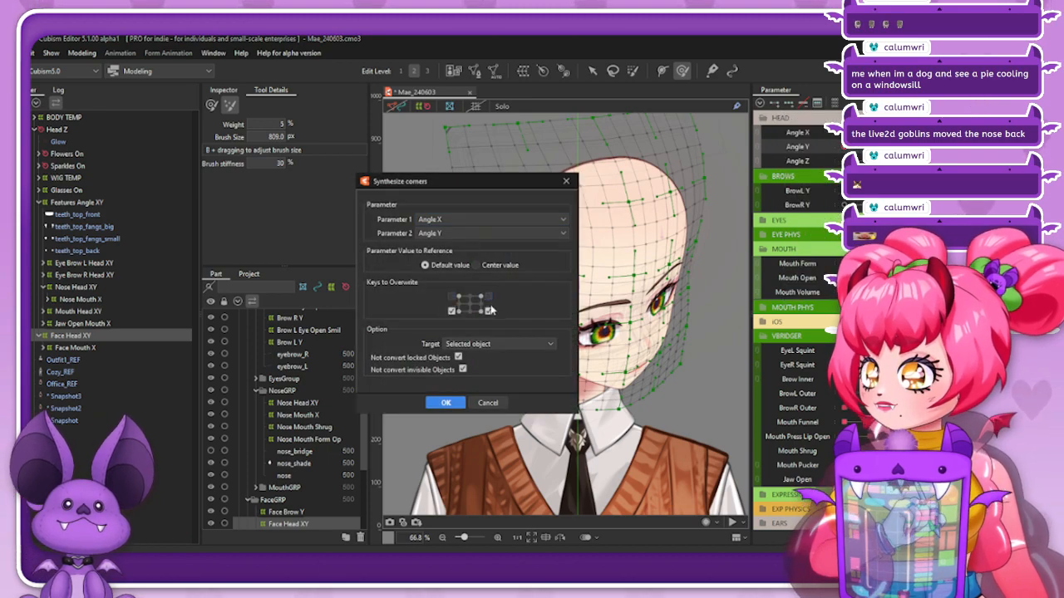
click(446, 403)
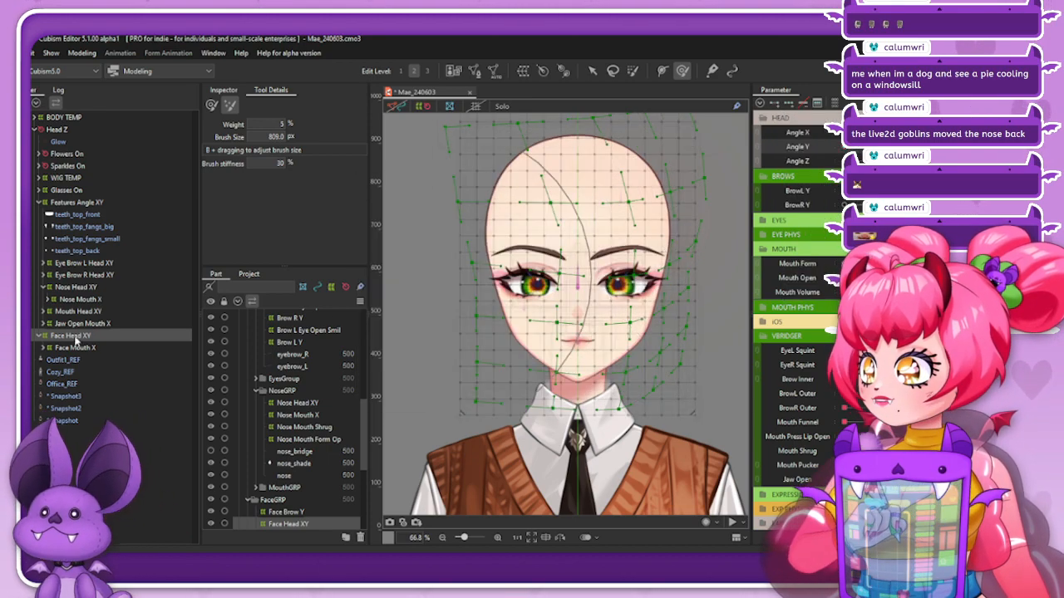
click(424, 109)
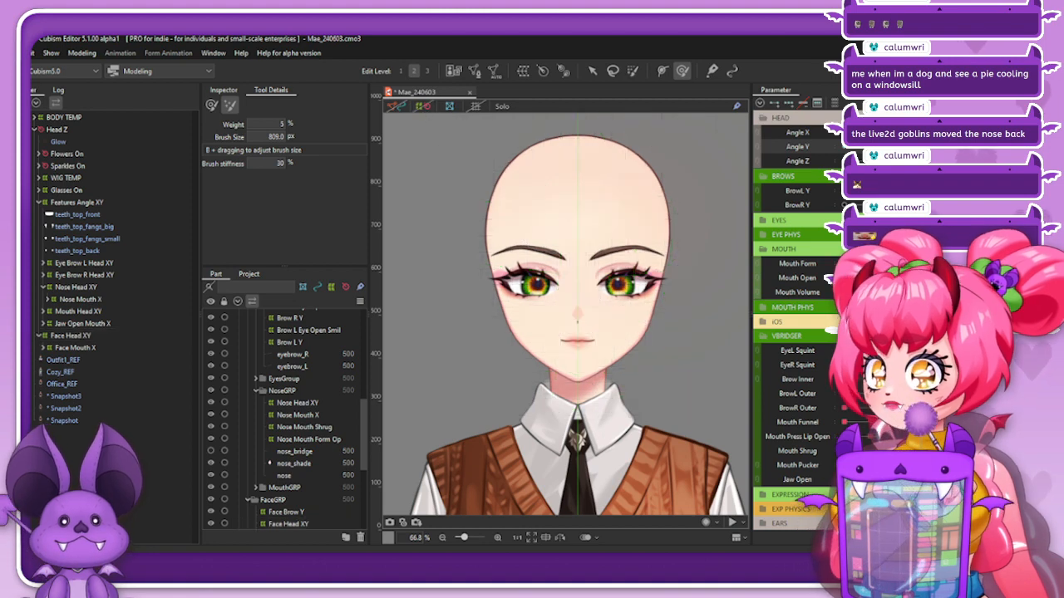
drag(871, 146, 899, 133)
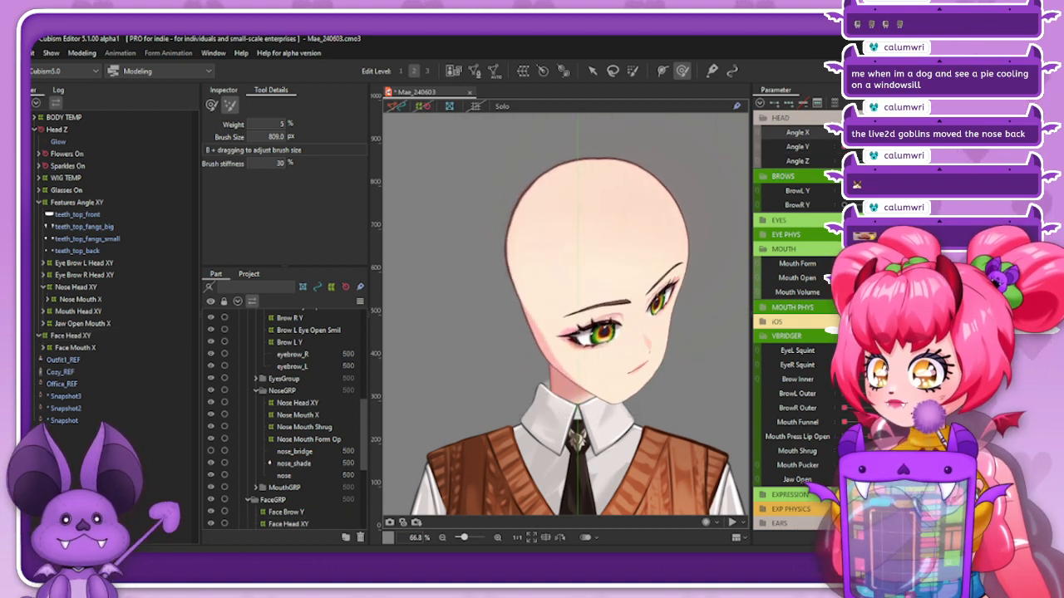
Skew the Face Head XY deformer with the Perspective temporary deform, raising its right edge and lowering its left edge, and preview the pose
click(420, 108)
click(110, 337)
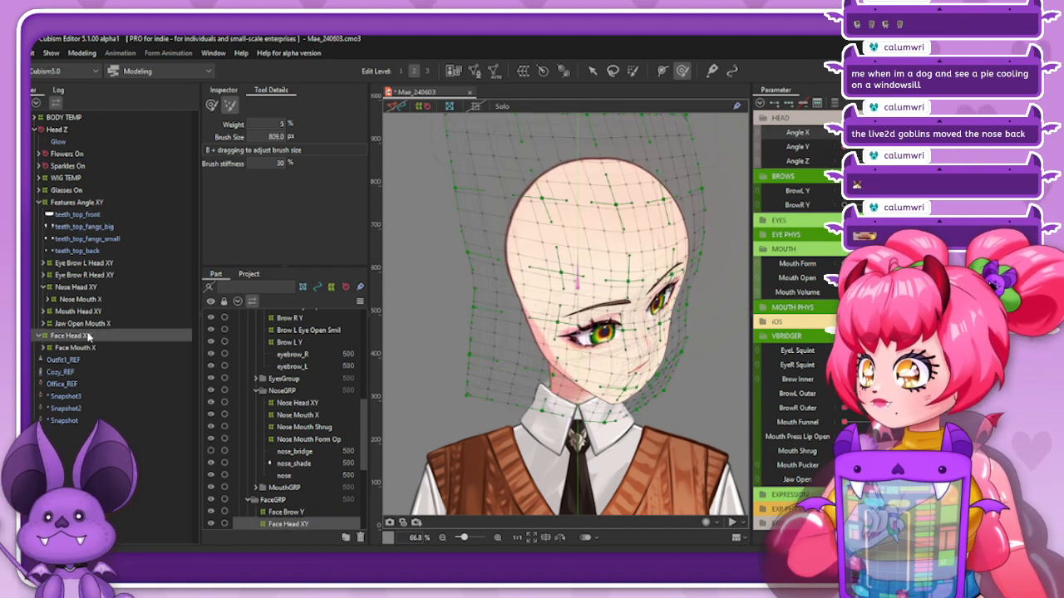
scroll(547, 260, down, 2)
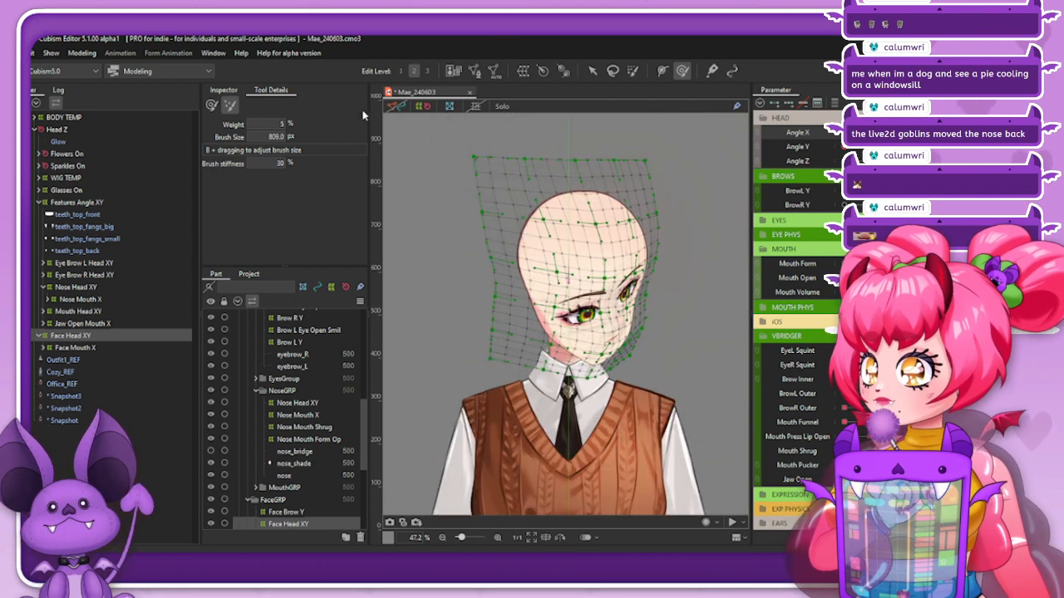
click(82, 53)
mouse_move(121, 164)
click(199, 212)
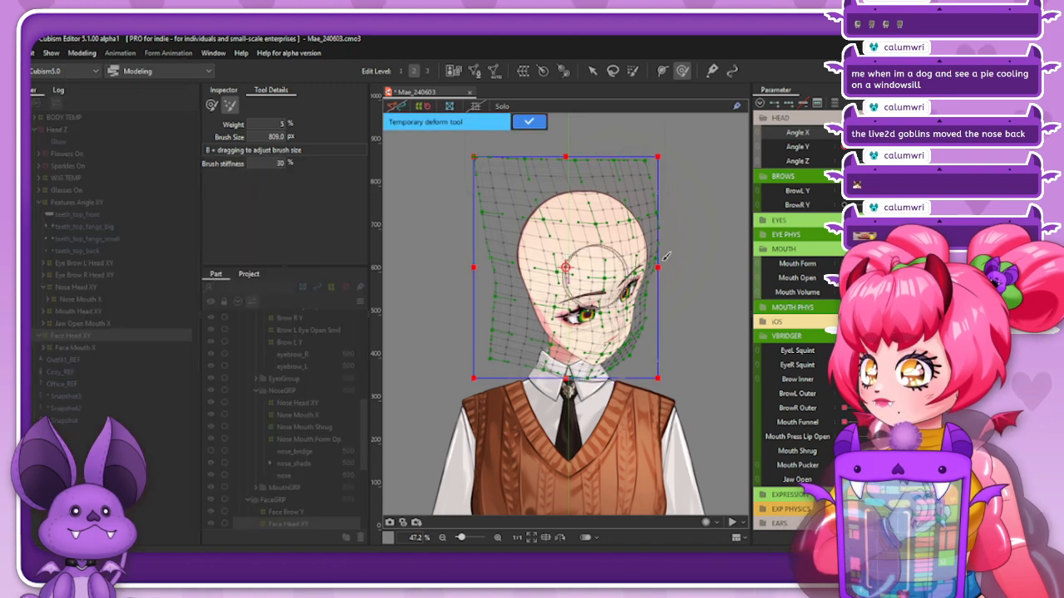
click(593, 73)
drag(659, 268, 662, 251)
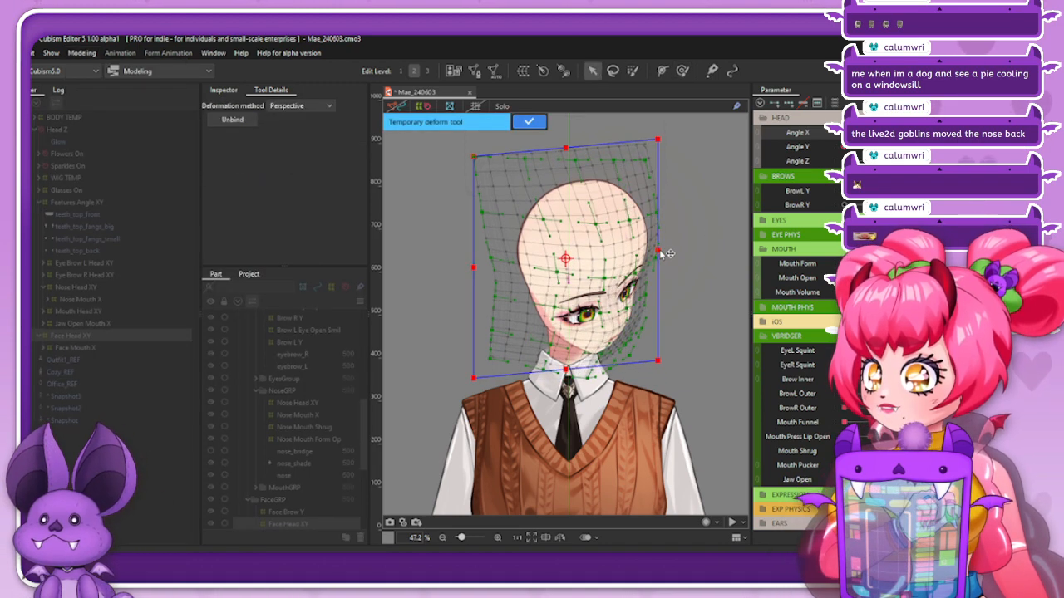
drag(472, 268, 481, 290)
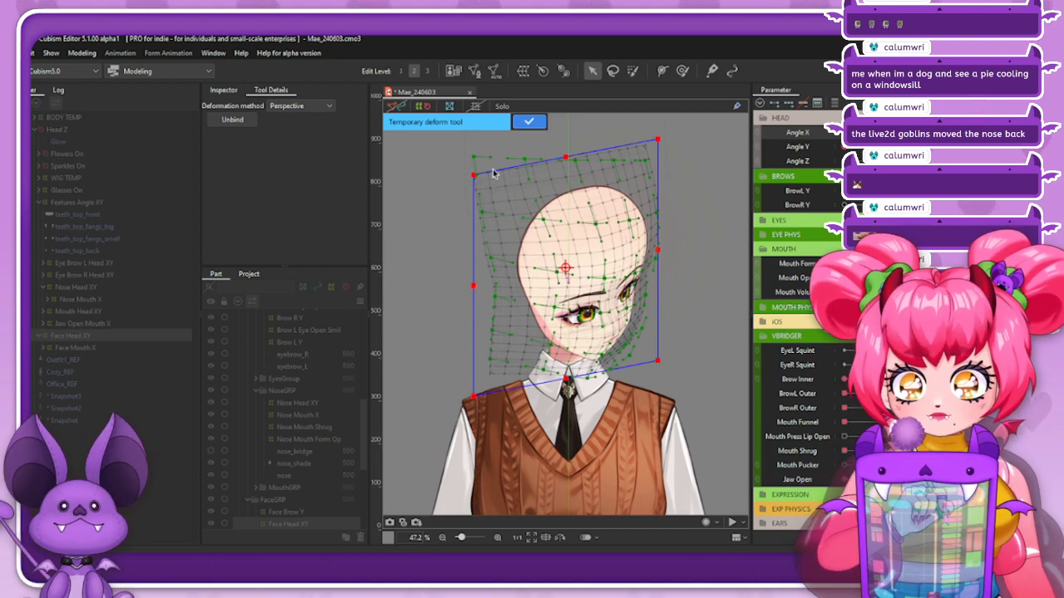
click(530, 122)
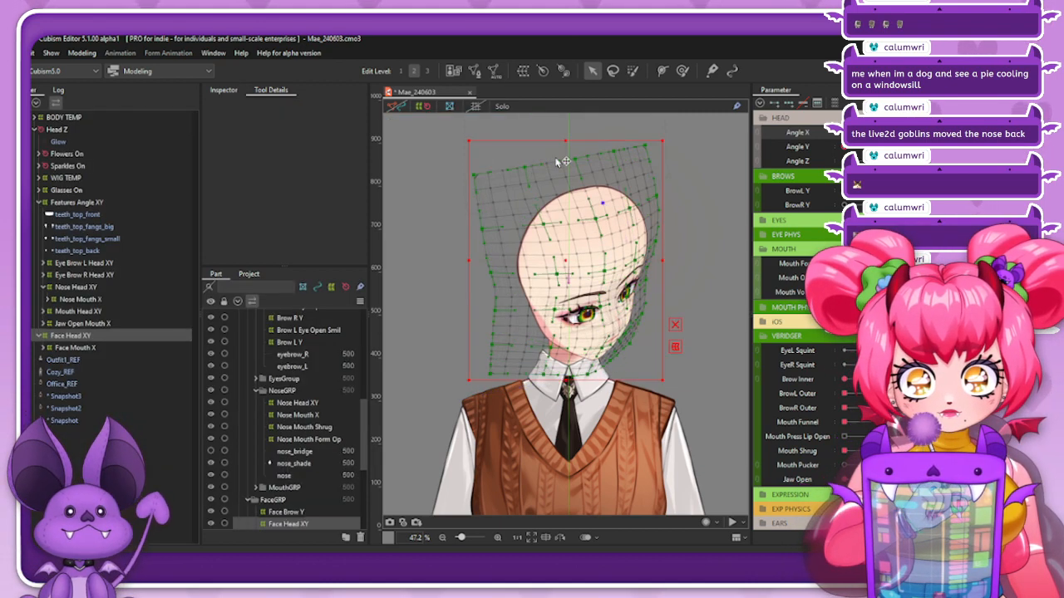
click(730, 135)
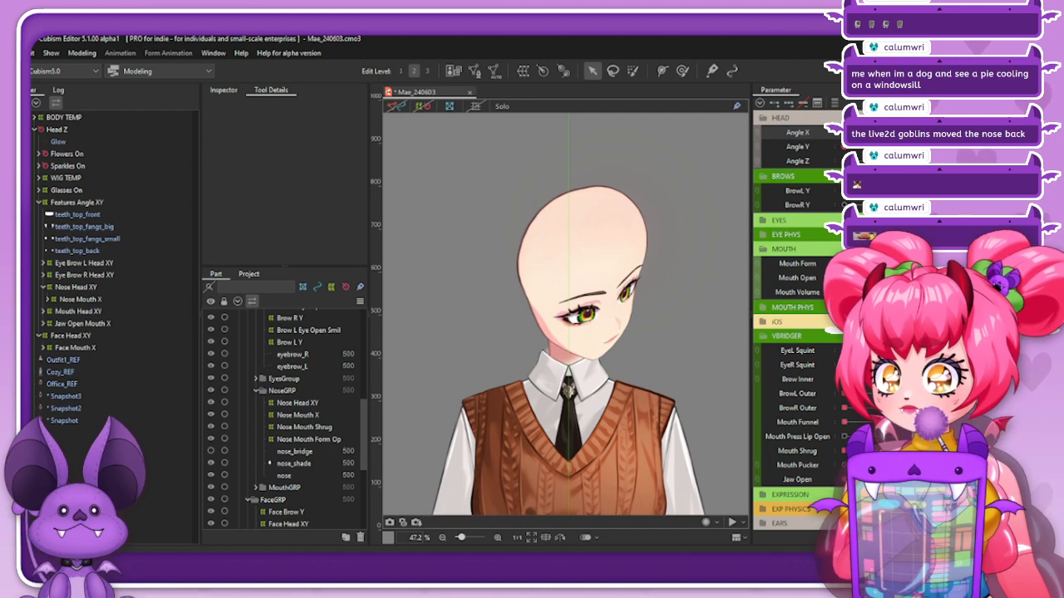
drag(845, 147, 955, 154)
click(901, 133)
Skew the Face Head XY deformer with the Perspective temporary deform, shifting its bottom edge slightly right and its top edge slightly left
click(145, 202)
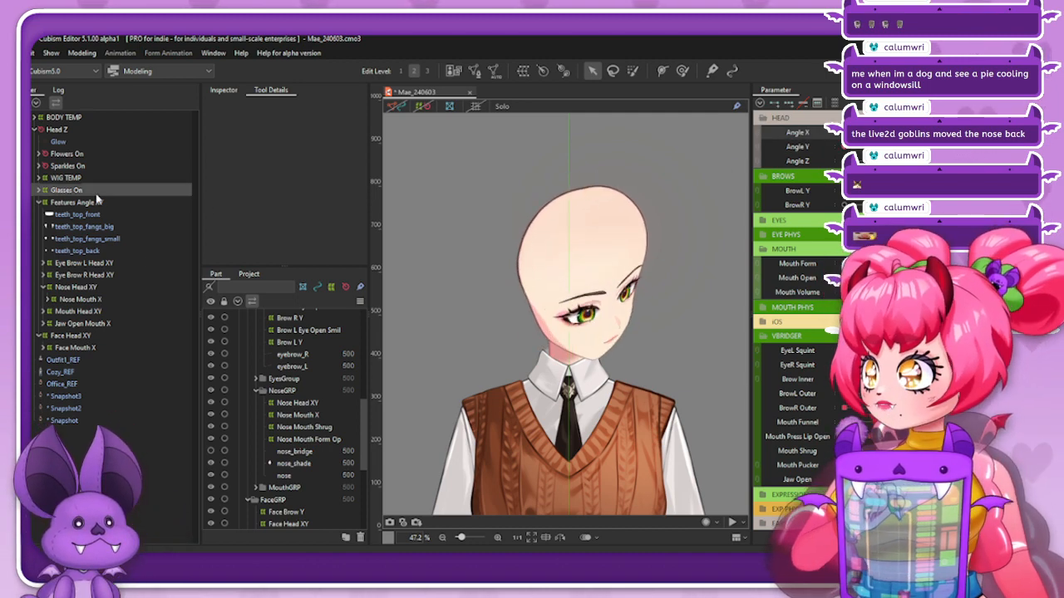
click(75, 335)
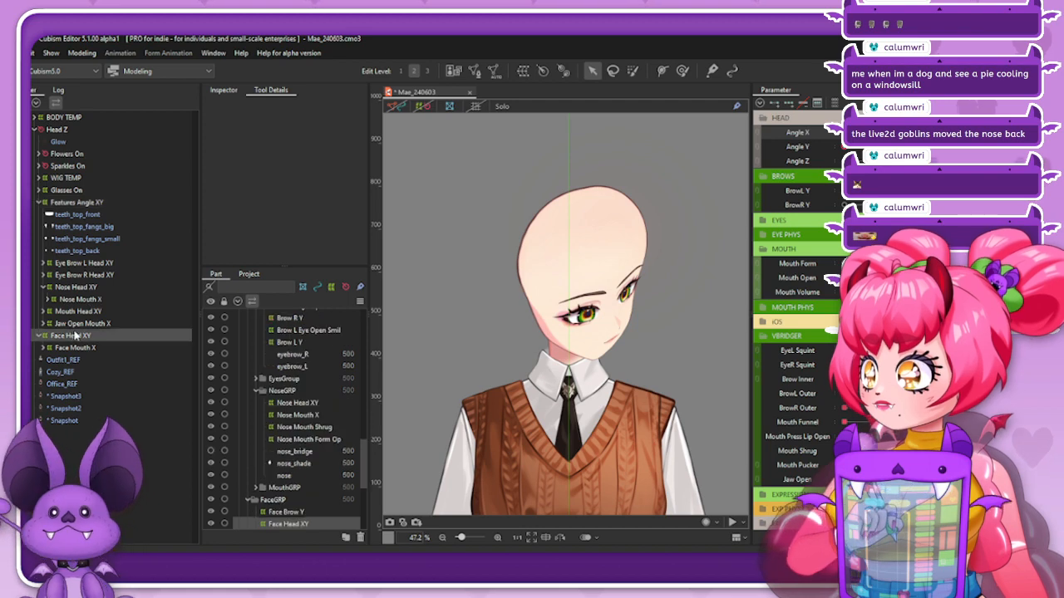
click(430, 106)
click(81, 52)
mouse_move(150, 159)
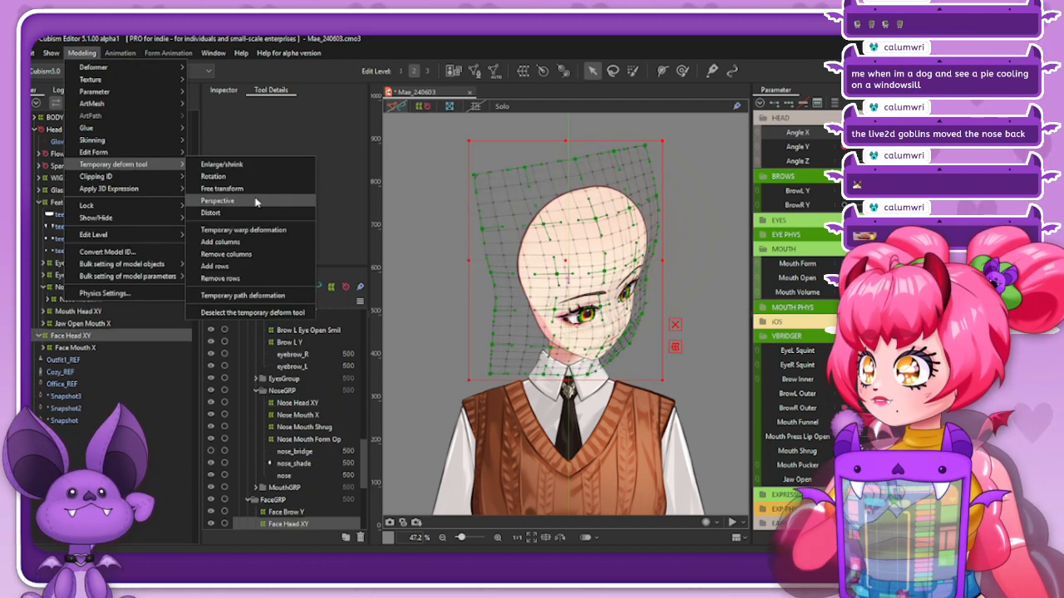
click(259, 205)
drag(567, 384, 581, 379)
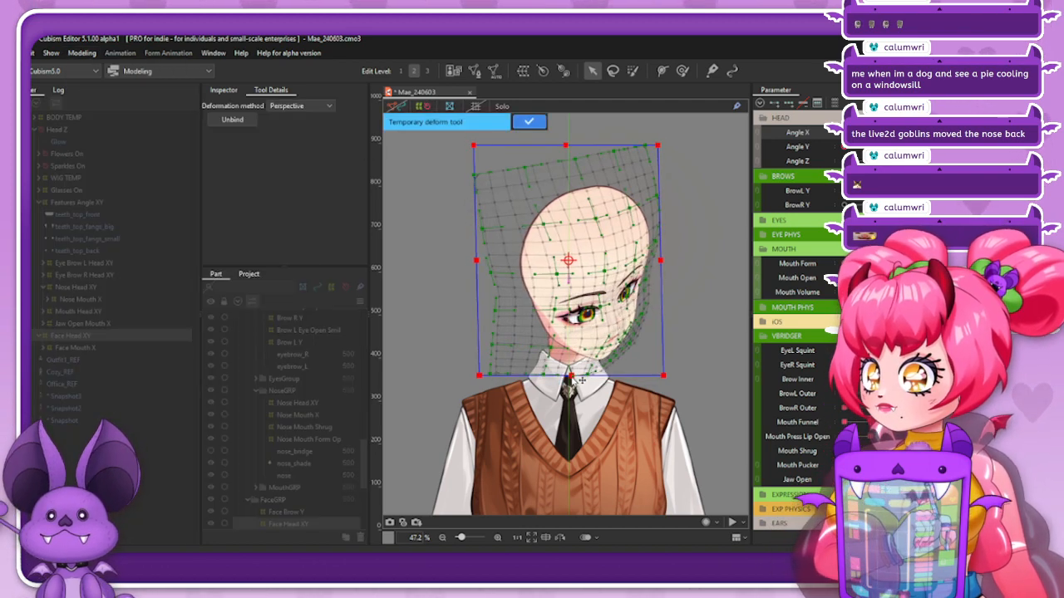
drag(565, 147, 560, 147)
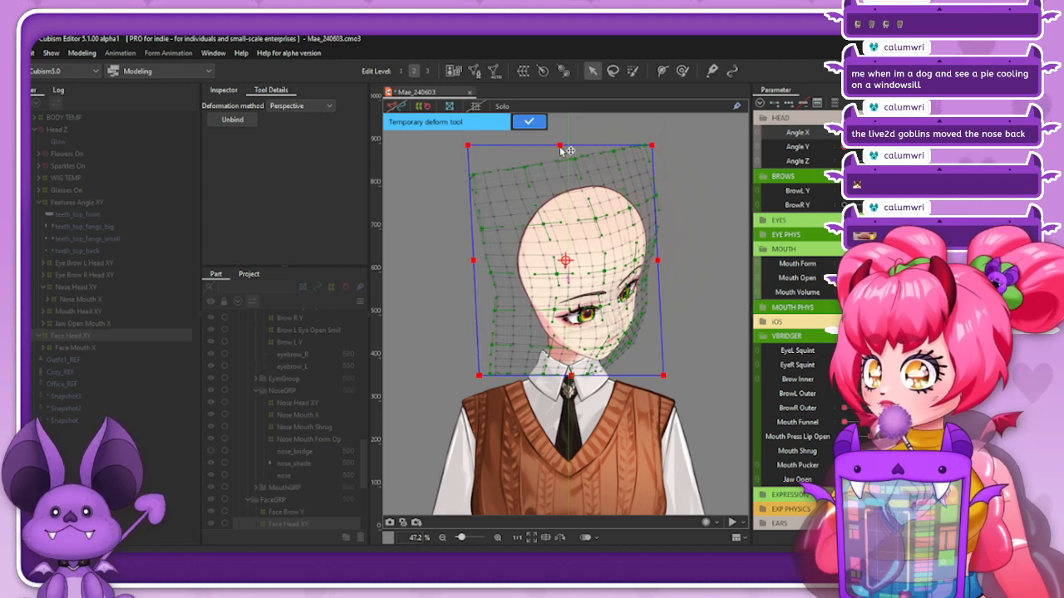
click(529, 122)
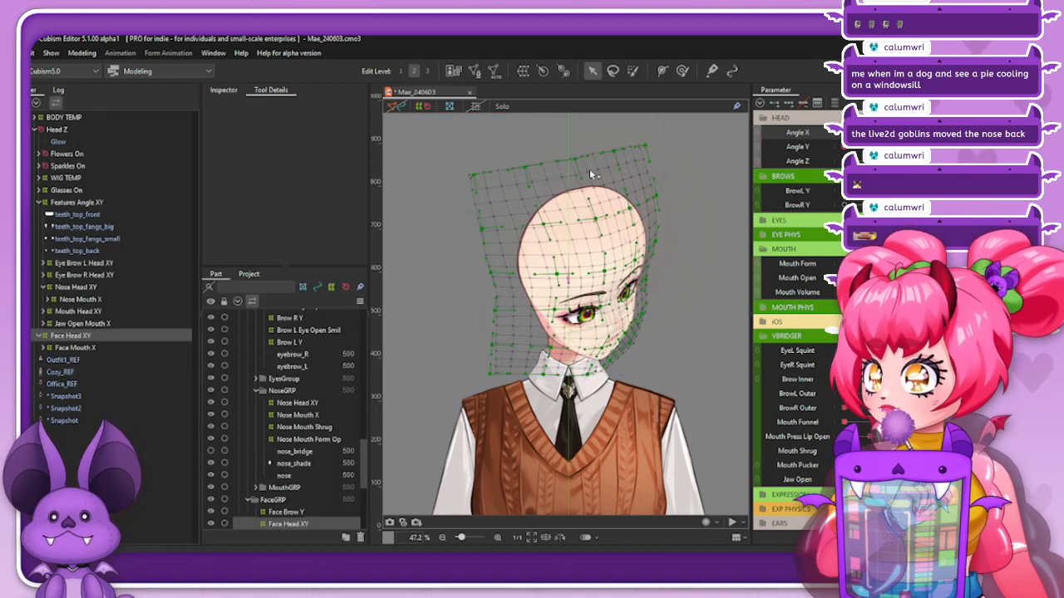
Preview the skewed head by varying Angle Y and swinging Angle X to the downward left-facing pose
click(424, 116)
mouse_move(844, 148)
mouse_down()
mouse_move(844, 131)
mouse_move(845, 148)
mouse_move(886, 140)
mouse_move(843, 151)
mouse_move(843, 133)
mouse_move(836, 164)
mouse_move(882, 147)
mouse_move(844, 147)
mouse_up()
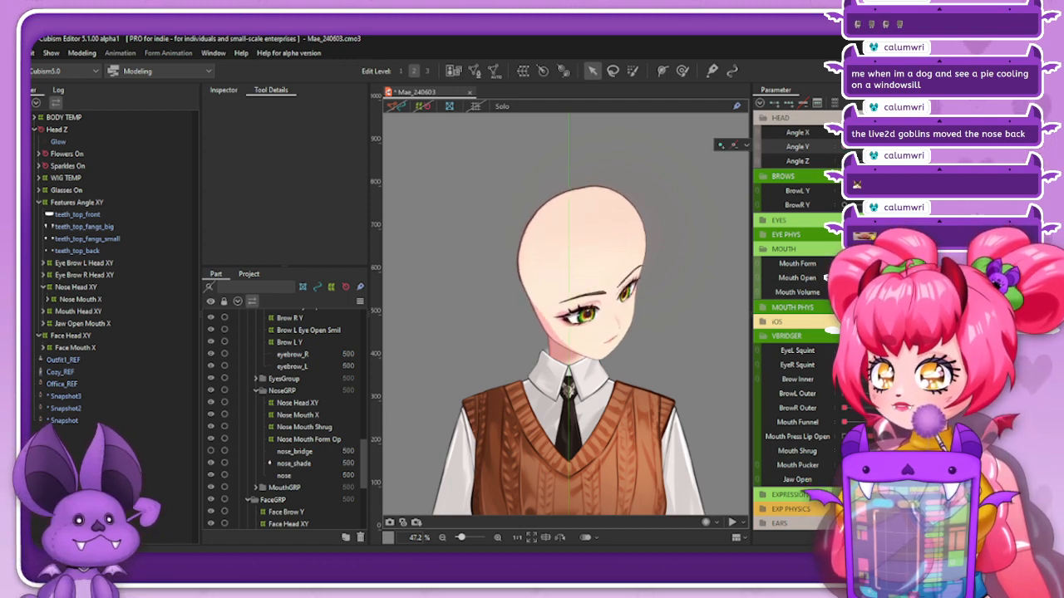
mouse_move(924, 133)
mouse_down()
mouse_move(886, 133)
mouse_move(924, 133)
mouse_up()
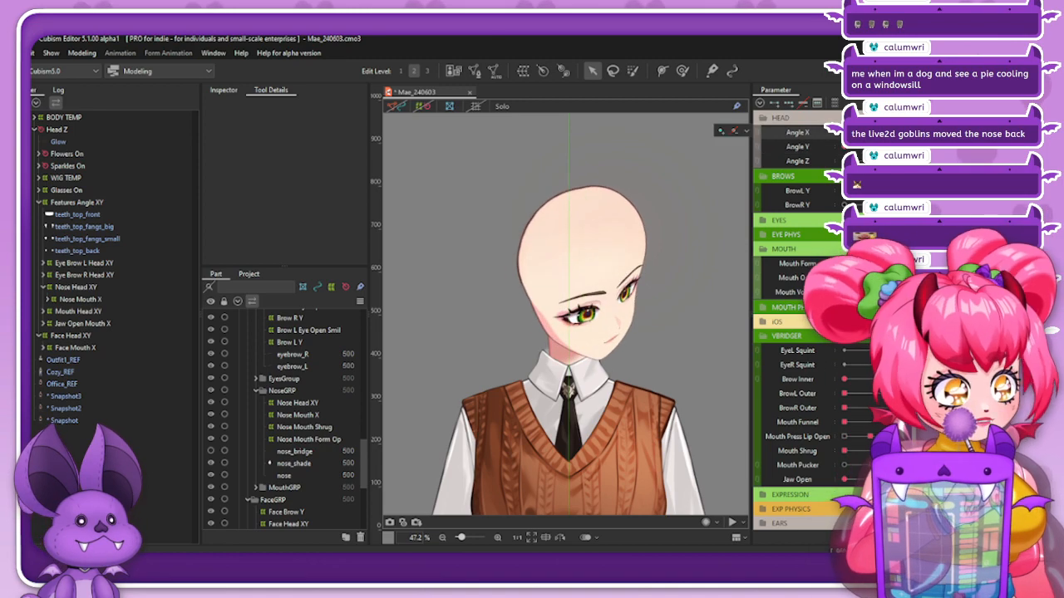
mouse_move(844, 147)
mouse_down()
mouse_move(886, 147)
mouse_move(845, 147)
mouse_up()
drag(924, 133, 846, 135)
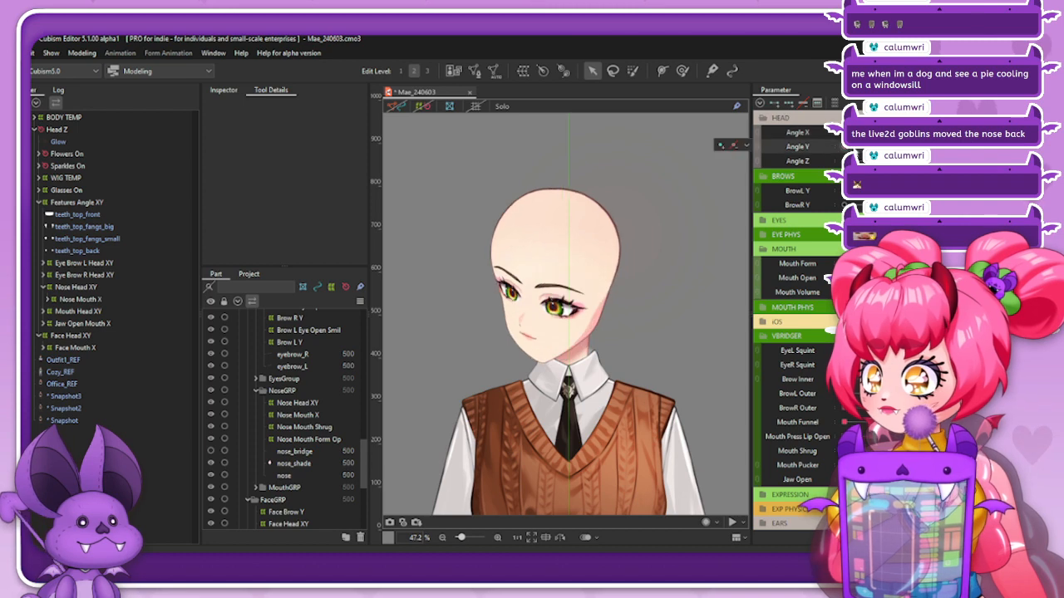
Reflect the motion of Features Angle XY and Face Head XY from the upward right-facing corner pose
click(120, 336)
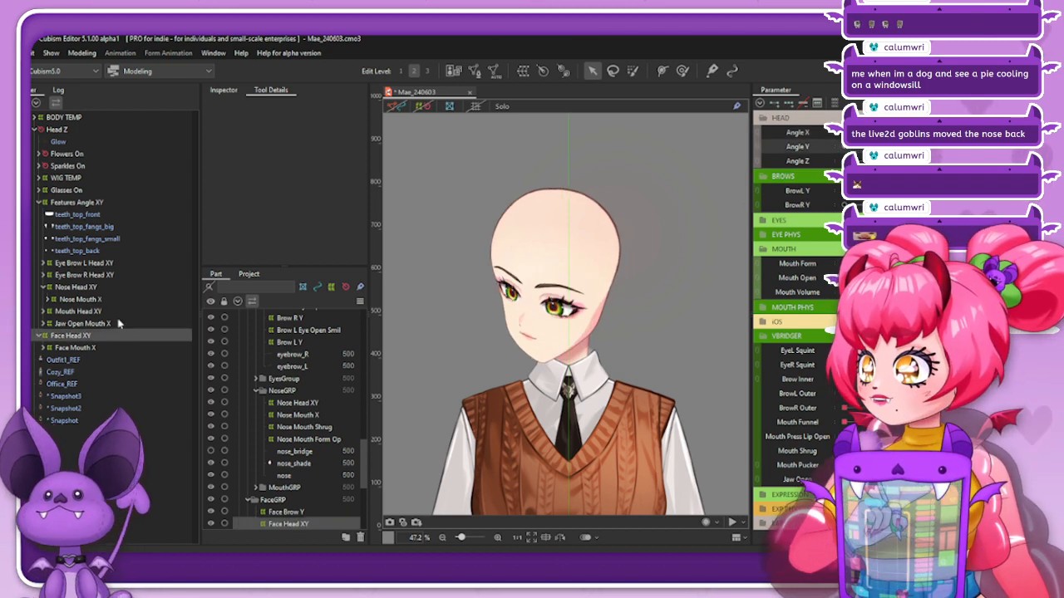
click(100, 203)
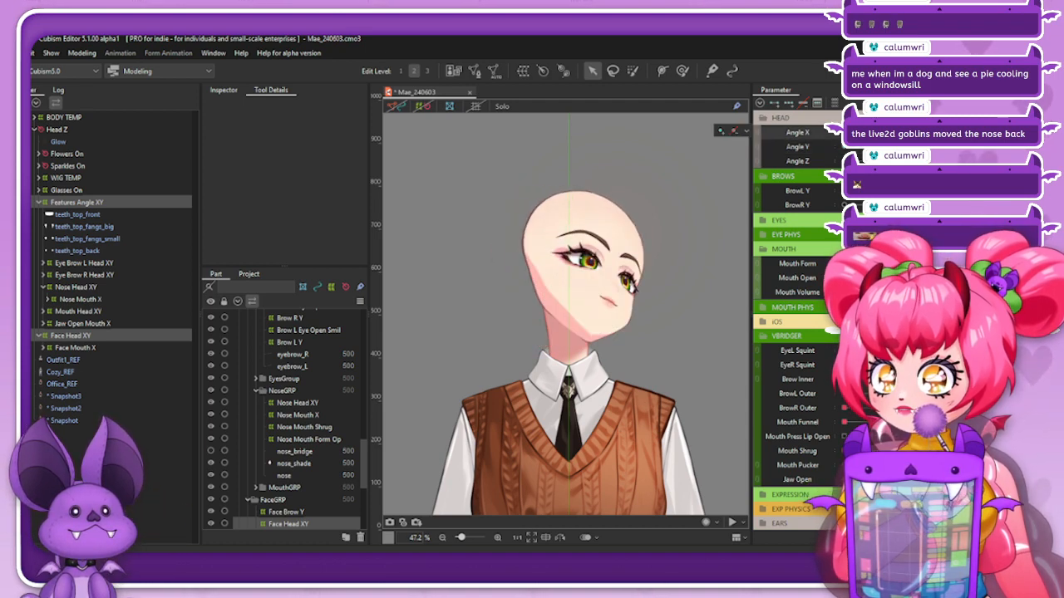
click(922, 103)
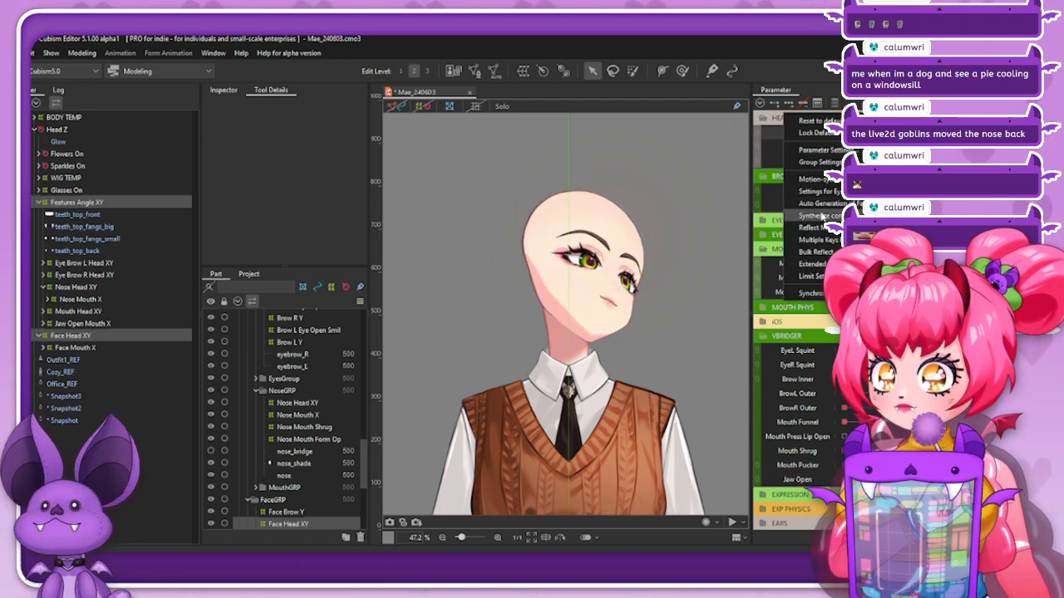
click(818, 230)
click(444, 408)
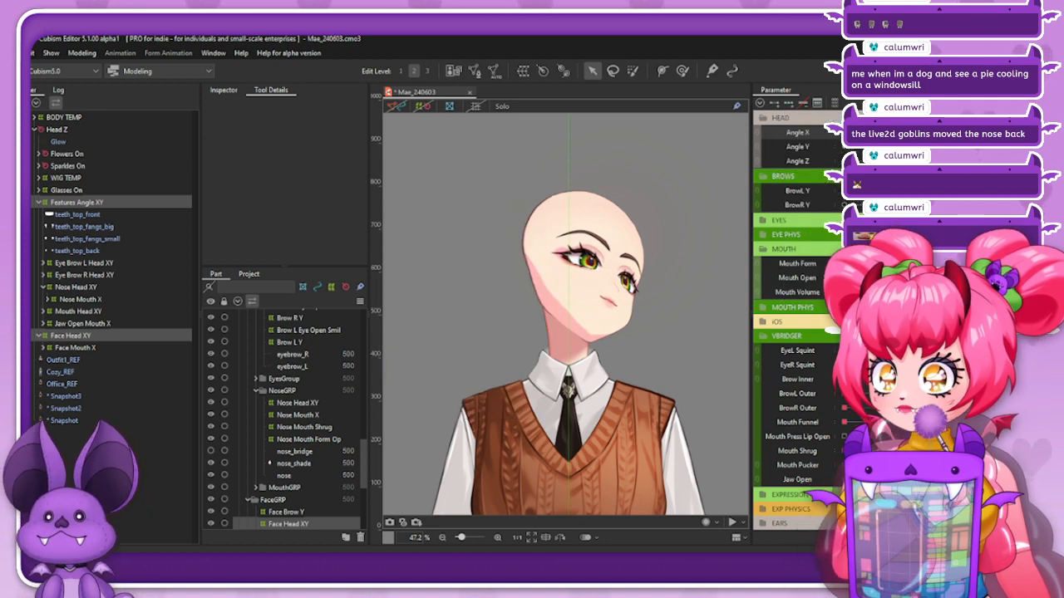
Reflect the motion of both deformers from the downward right-facing corner pose, and preview the result with Angle X and Angle Y
drag(898, 147, 812, 163)
click(898, 132)
click(922, 103)
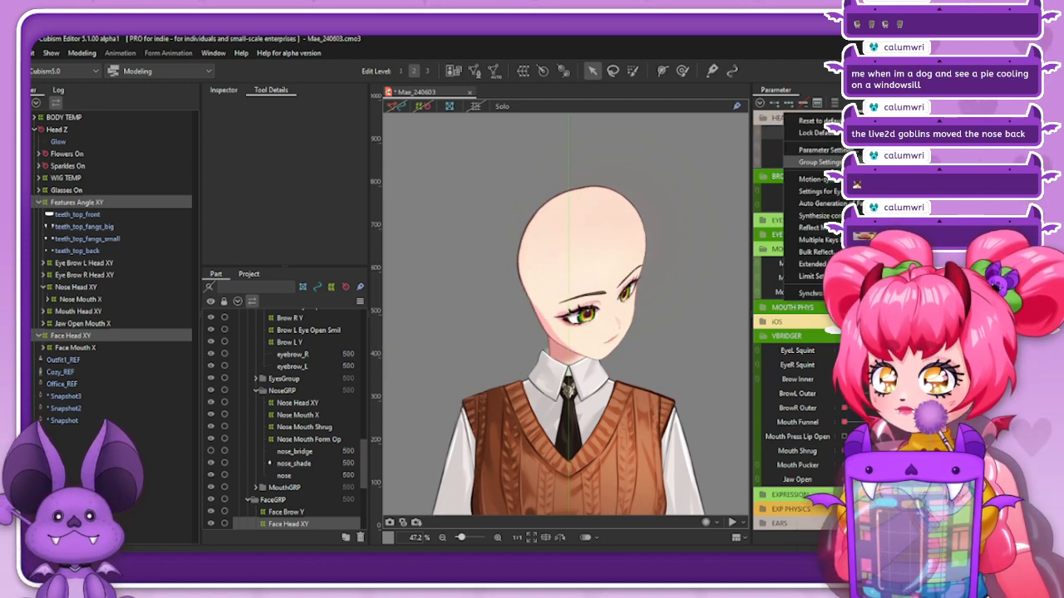
click(815, 227)
click(445, 408)
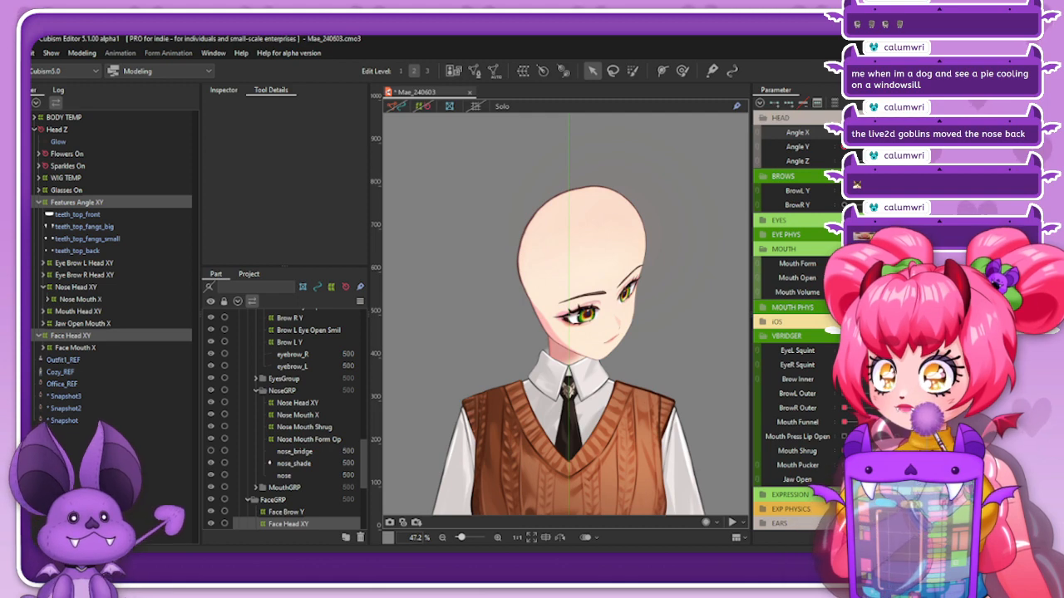
drag(951, 132, 937, 151)
click(885, 140)
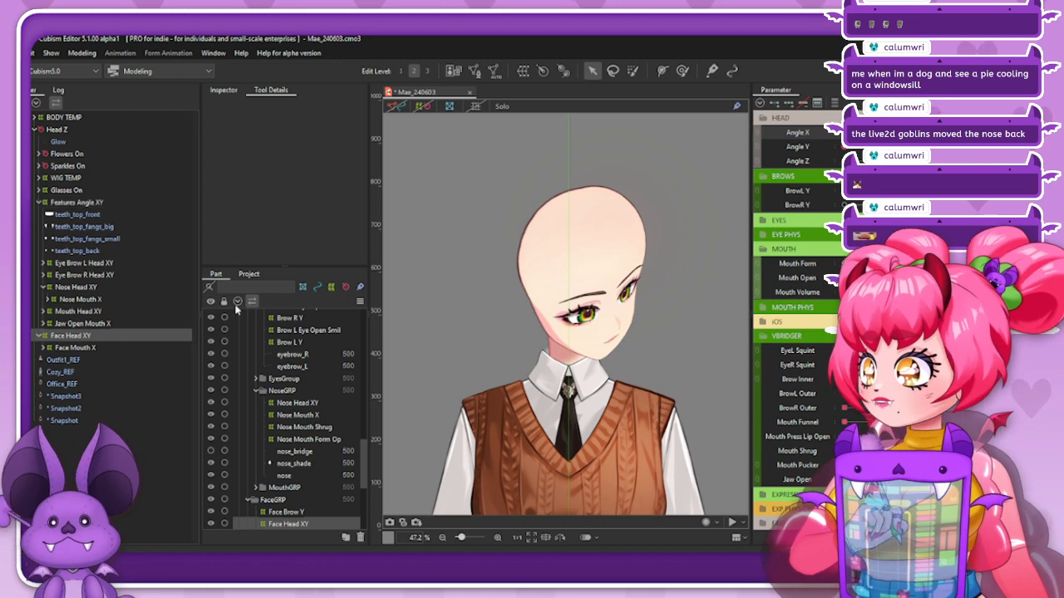
Adjust the forehead and eye area of the Features Angle XY deformer with the deform brush at a size of 1152 px
click(76, 202)
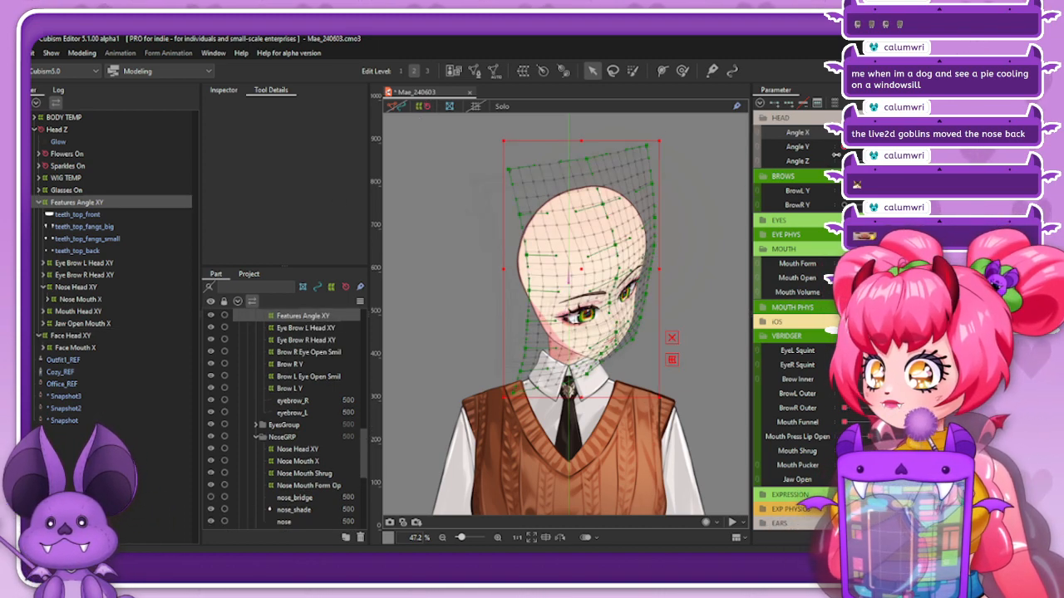
mouse_move(844, 148)
mouse_down()
mouse_move(881, 147)
mouse_move(844, 147)
mouse_up()
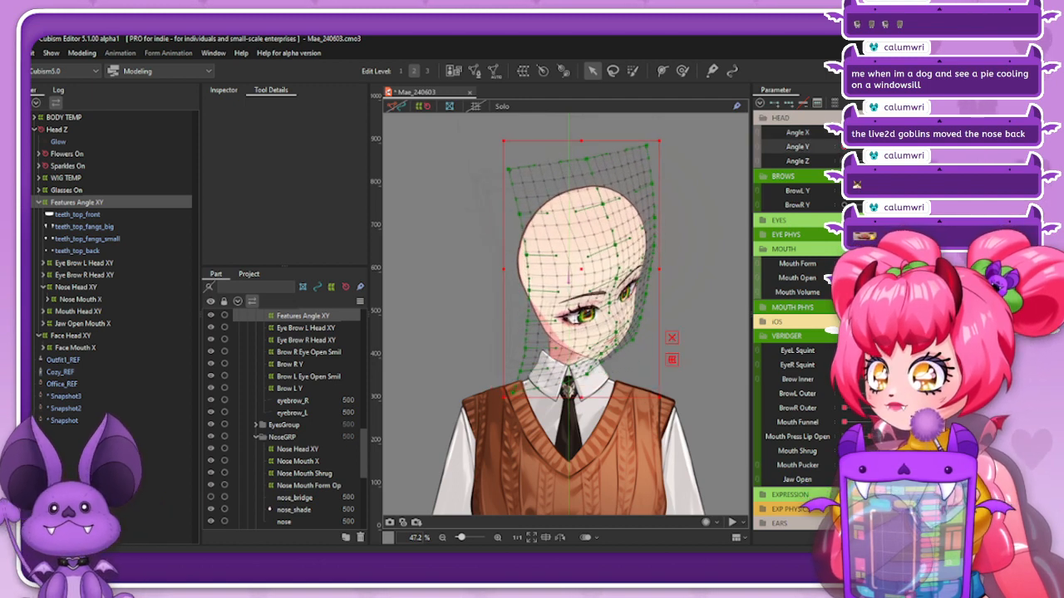
click(681, 70)
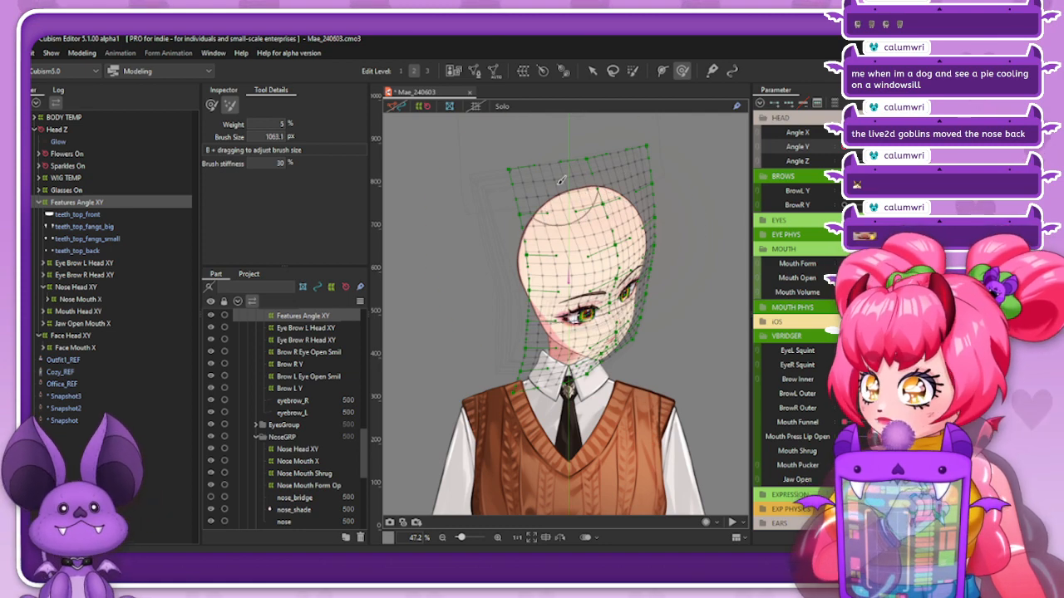
drag(584, 212, 563, 194)
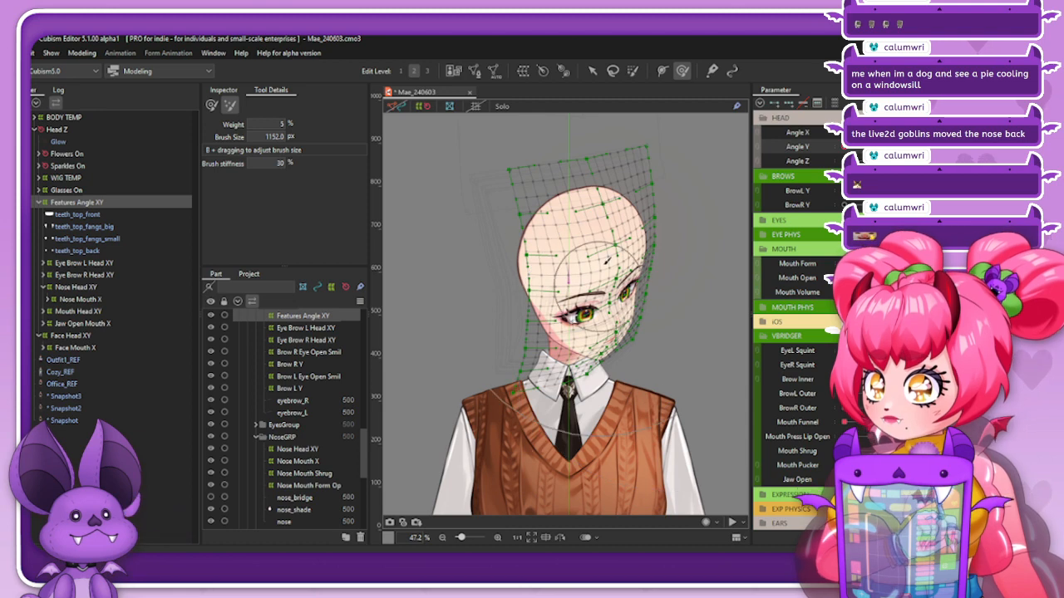
drag(612, 291, 584, 259)
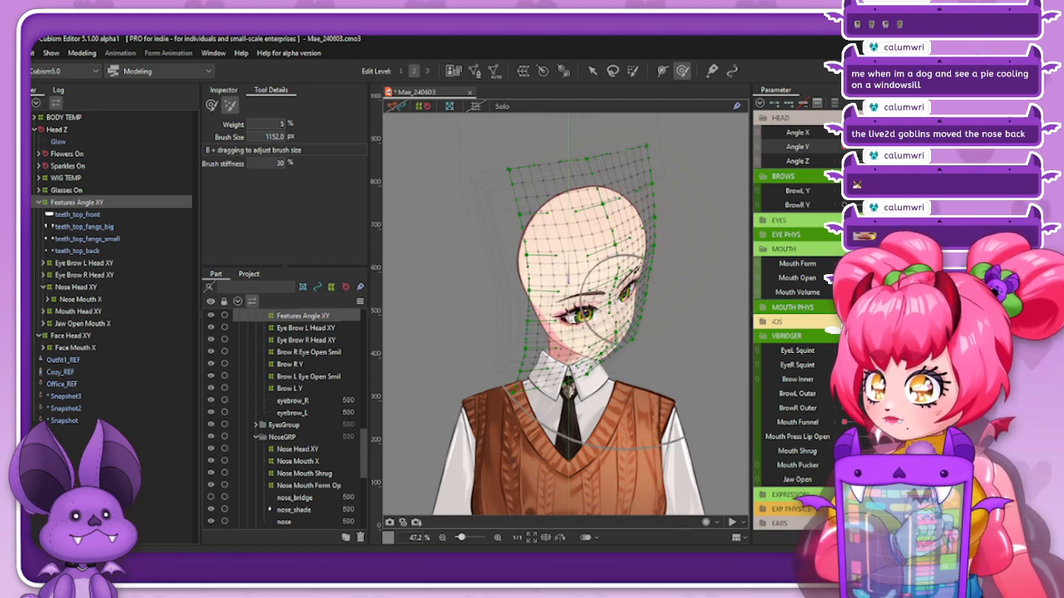
Shift brush-selected areas of the Features Angle XY grid using a 1304 px brush, and preview the features with the deformers hidden and shown
click(211, 104)
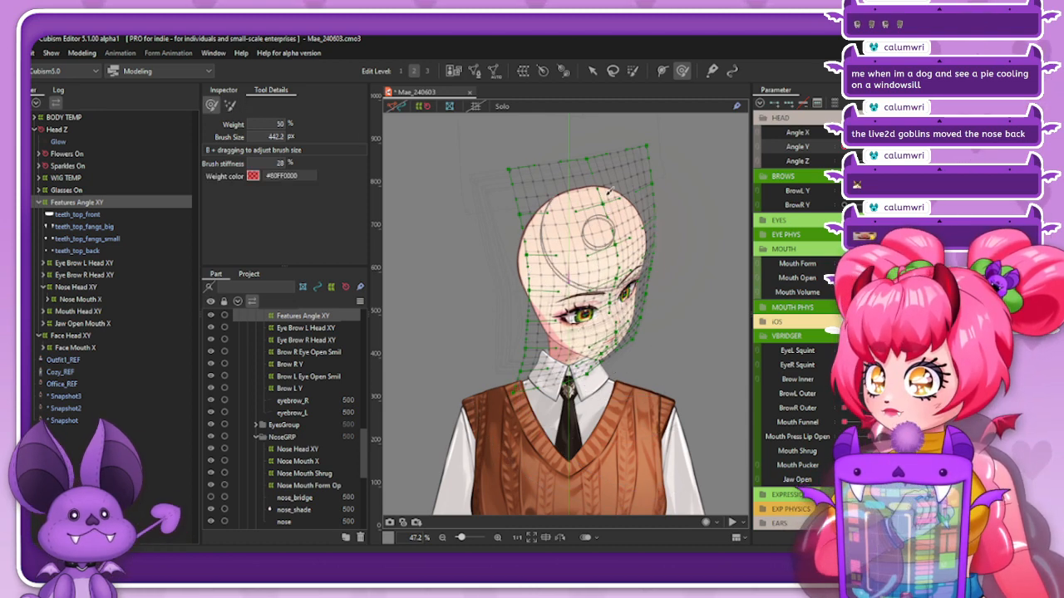
drag(558, 162, 572, 174)
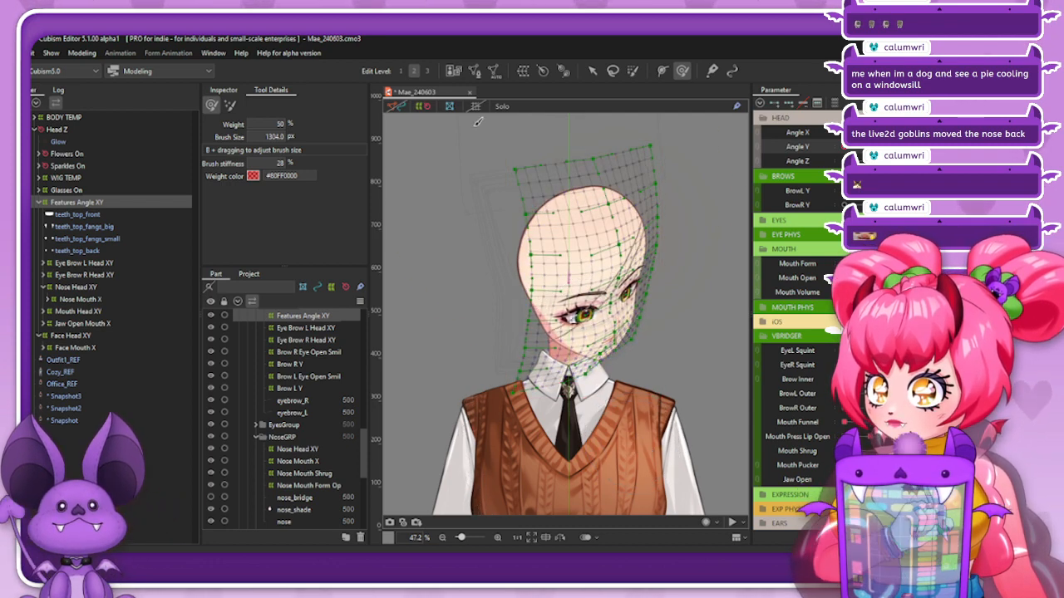
click(419, 108)
click(77, 202)
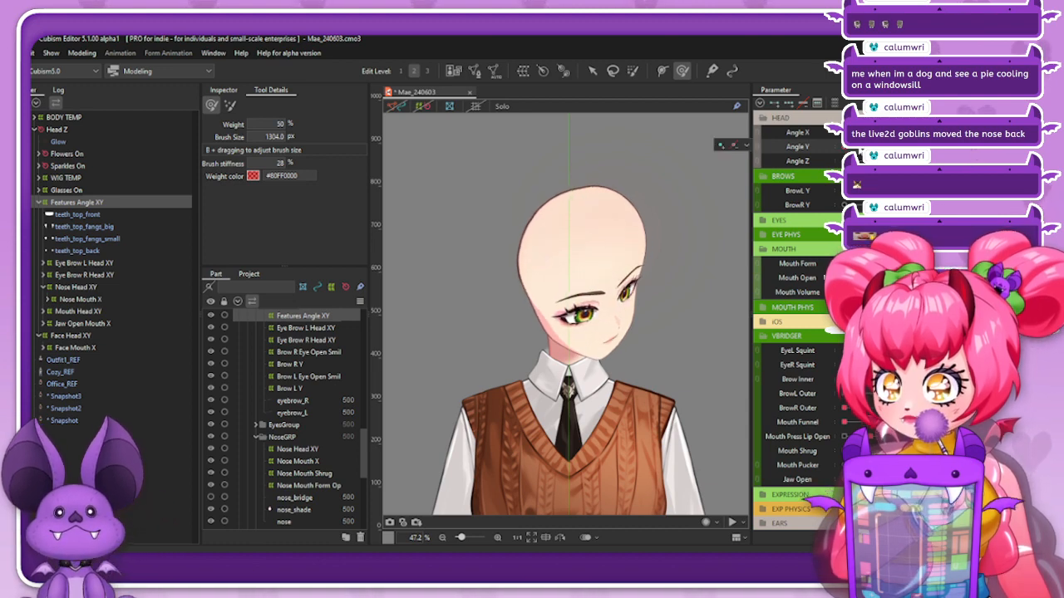
click(423, 107)
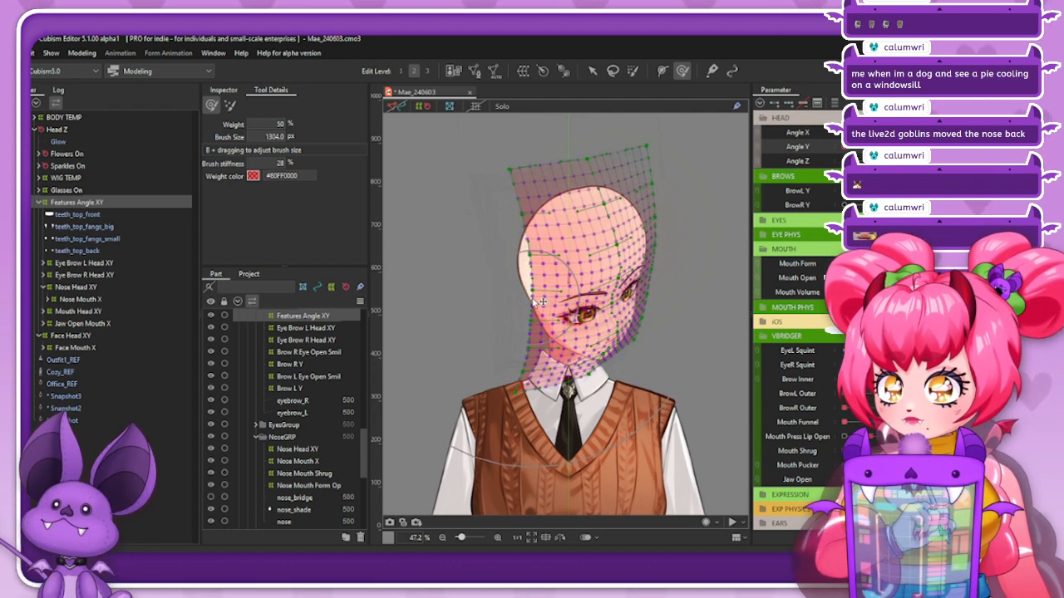
mouse_move(846, 147)
mouse_down()
mouse_move(972, 147)
mouse_move(846, 147)
mouse_up()
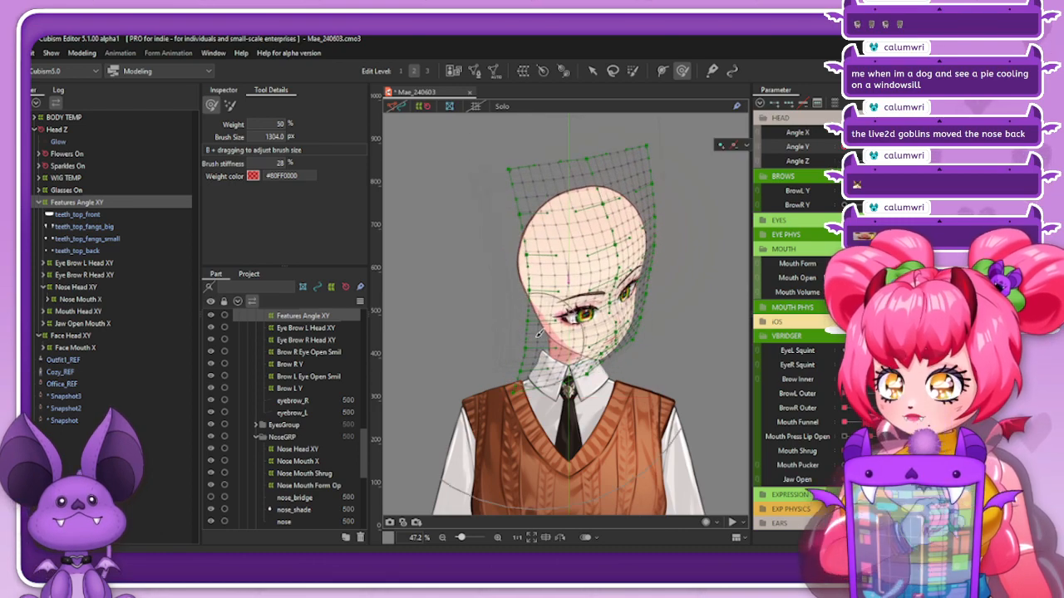
Reshape the left side of Features Angle XY with a 601 px selection brush, and preview the head by varying Angle Y
drag(581, 333, 543, 255)
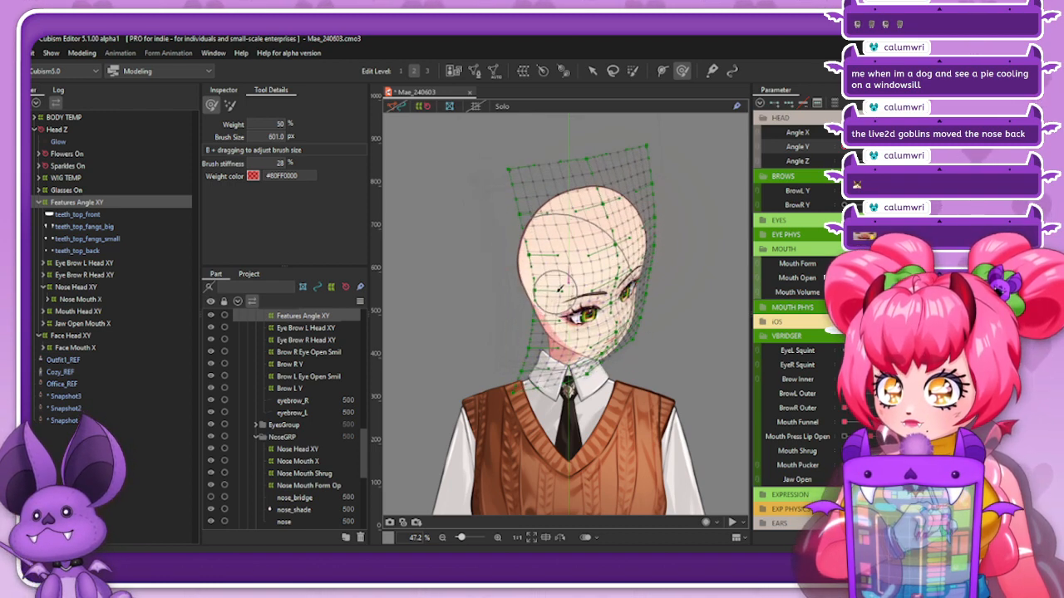
drag(827, 145, 884, 150)
click(423, 107)
click(864, 147)
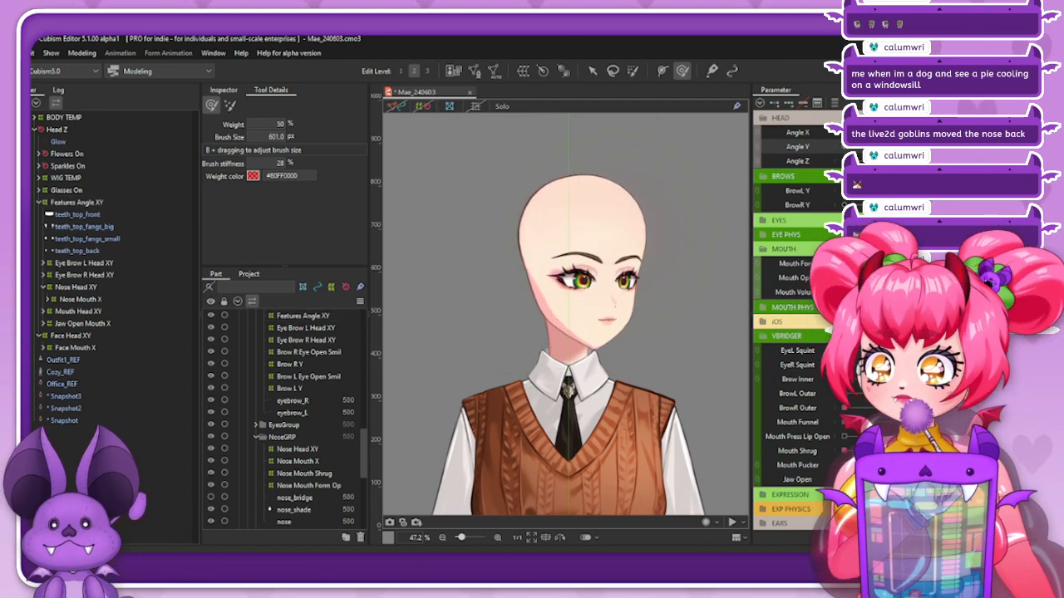
Return the head to its neutral angle and collapse the Features Angle XY and Face Head XY deformers
click(864, 133)
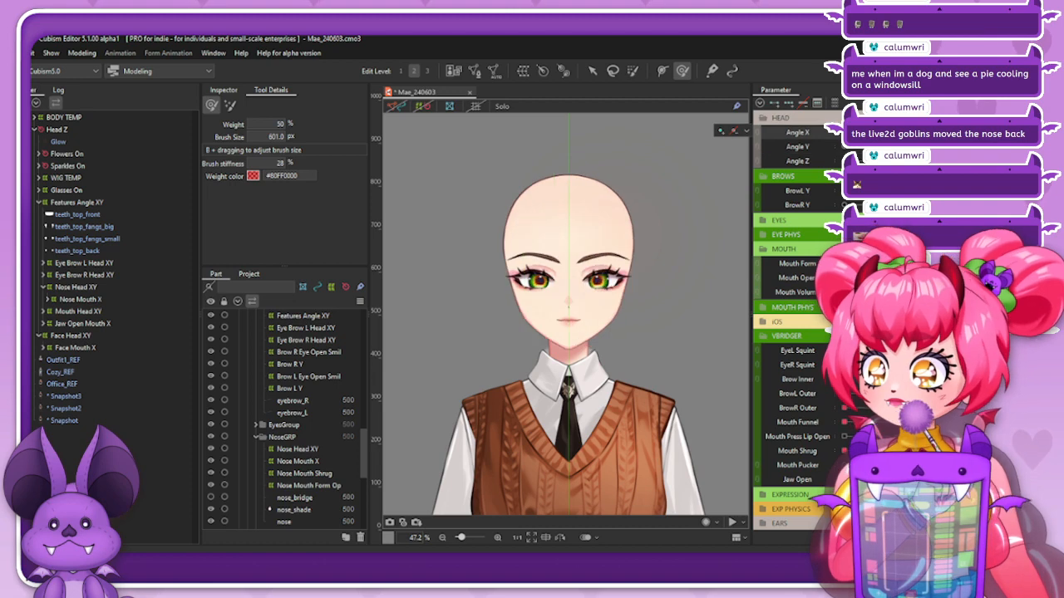
click(40, 203)
click(39, 214)
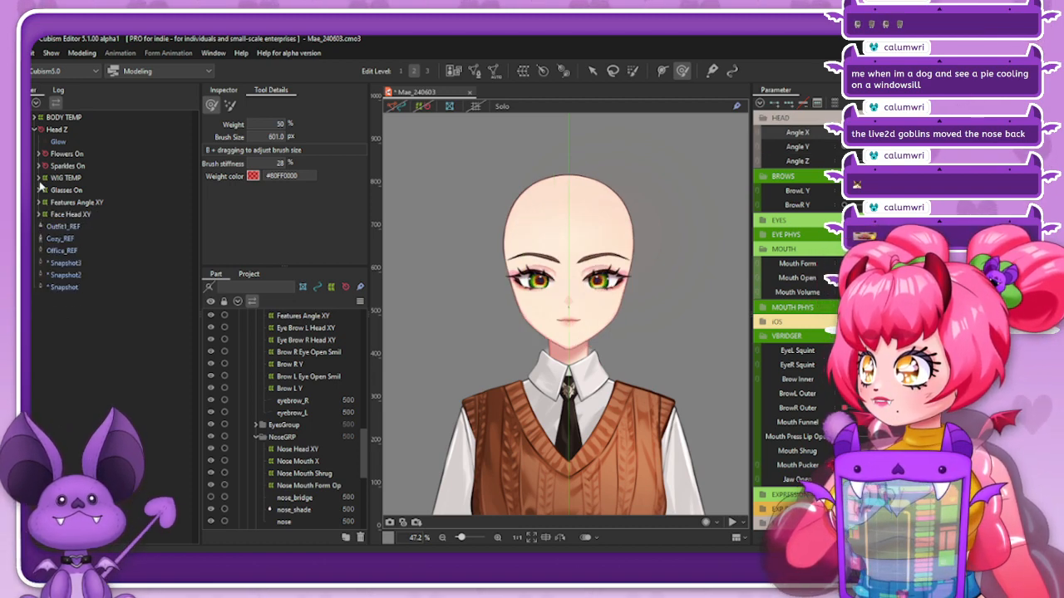
Expand WIG TEMP and its Bangs Head XY deformer, and select the bangs_C1 mesh inside it
click(40, 178)
click(54, 203)
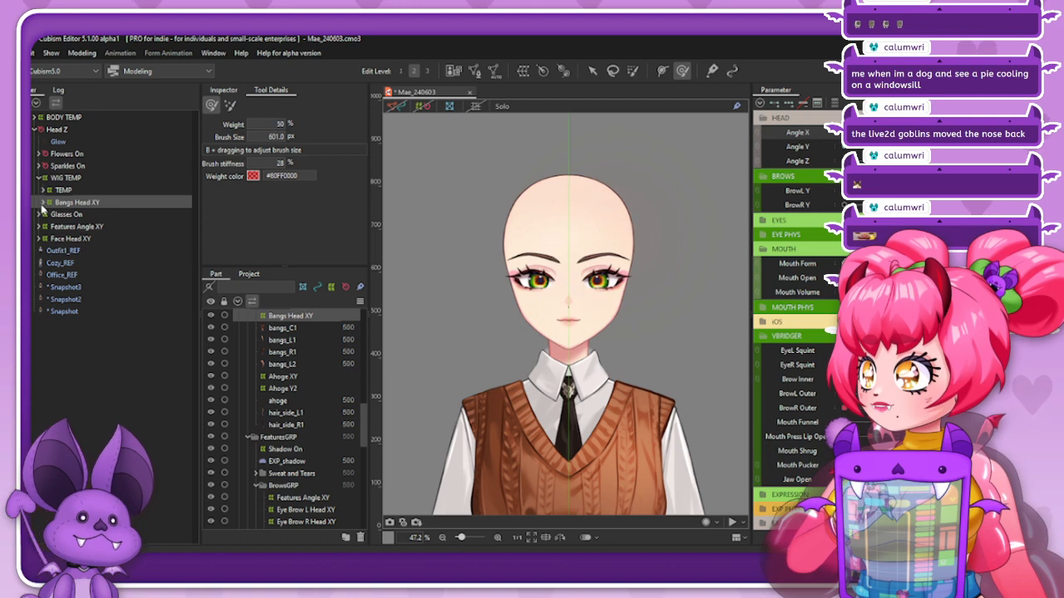
click(42, 203)
click(84, 214)
Expand the HAIR parameter group and turn on the wig with the Wig parameter
scroll(834, 404, down, 5)
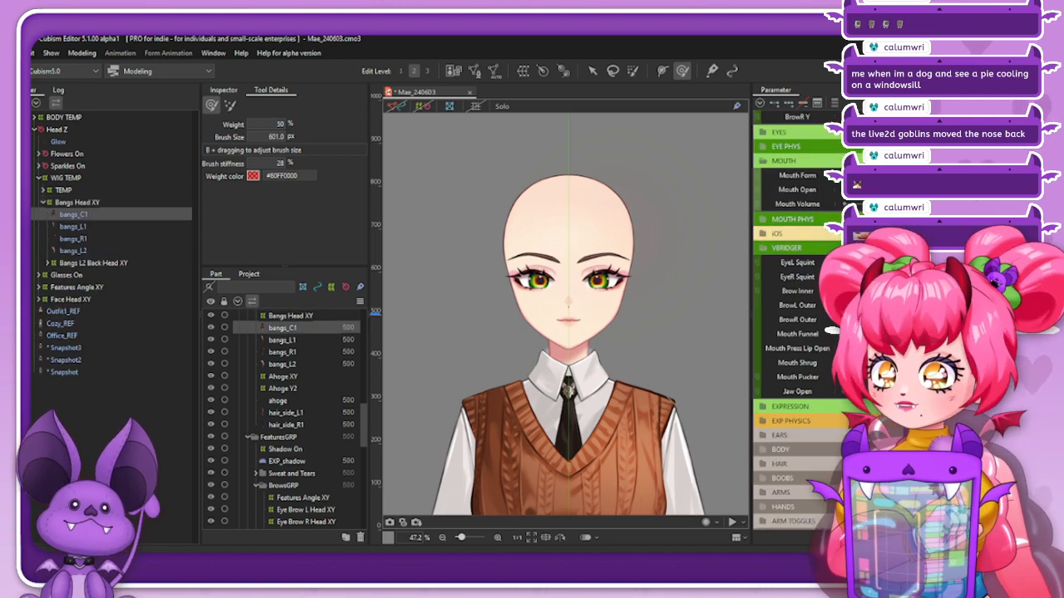
scroll(825, 403, down, 2)
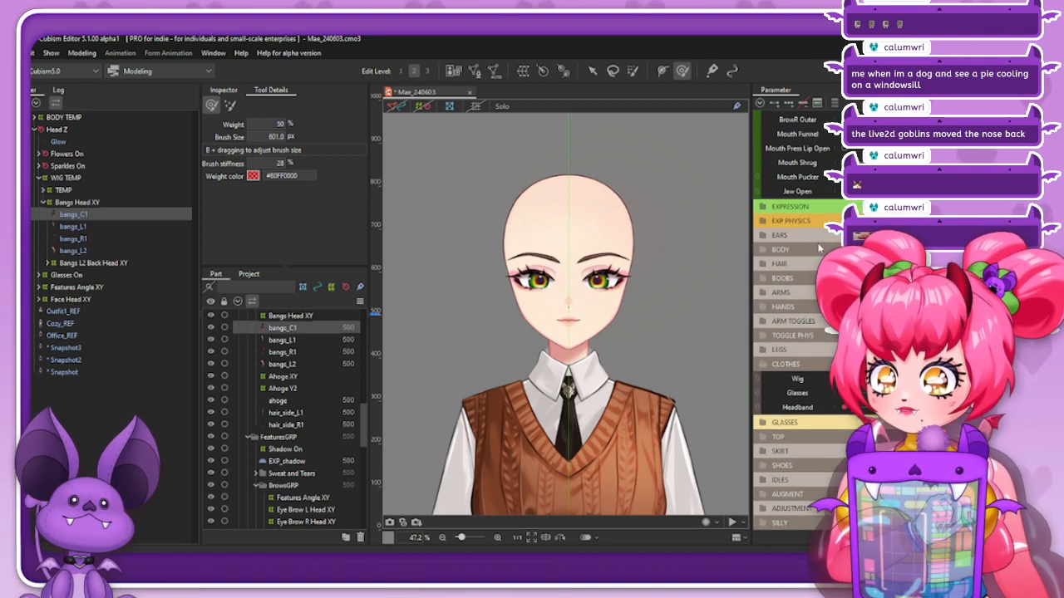
click(778, 264)
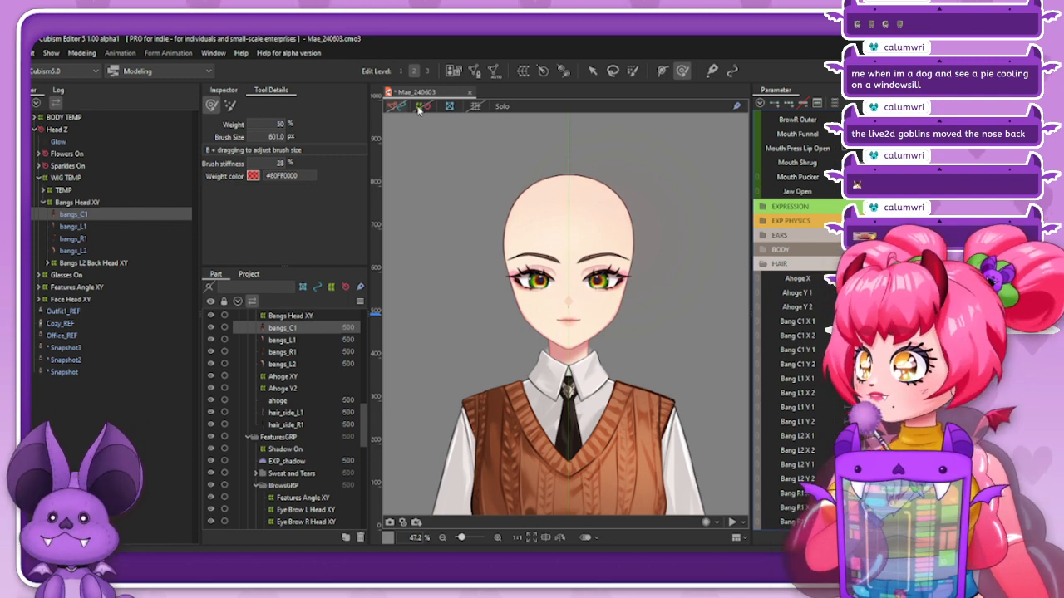
scroll(818, 312, up, 7)
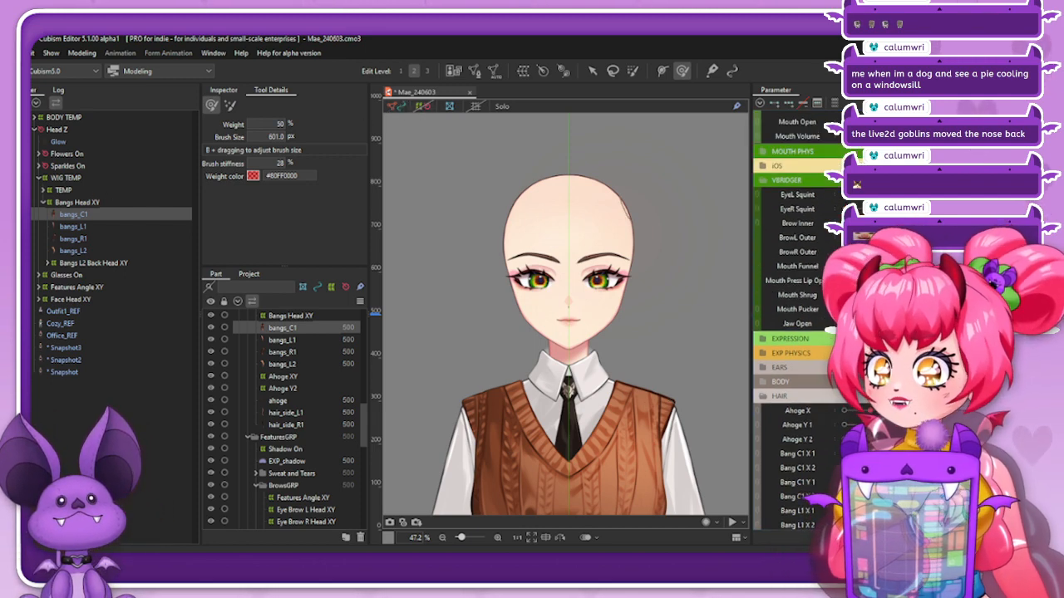
scroll(798, 320, down, 10)
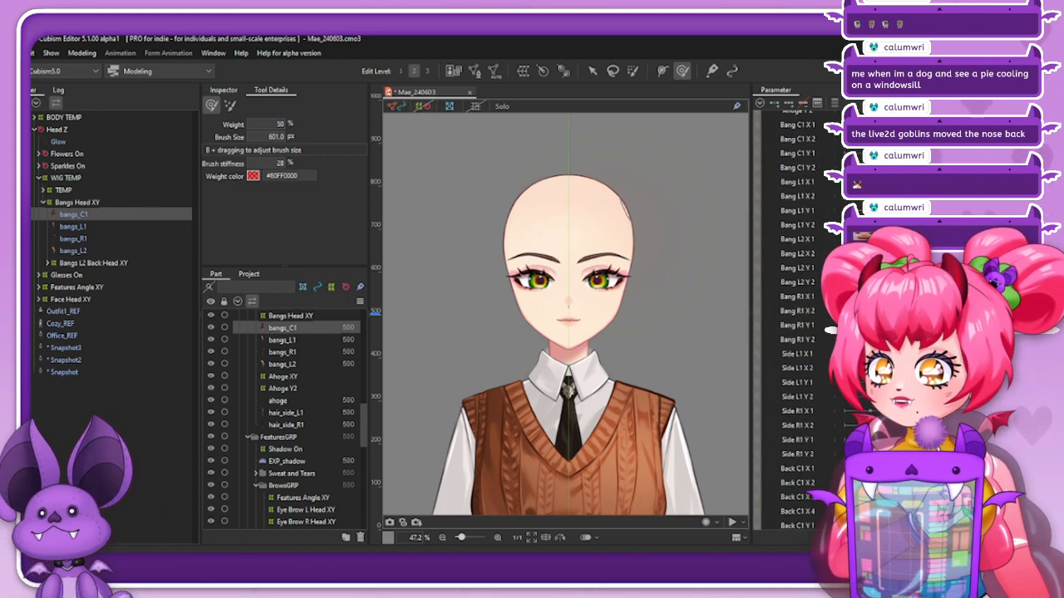
click(898, 379)
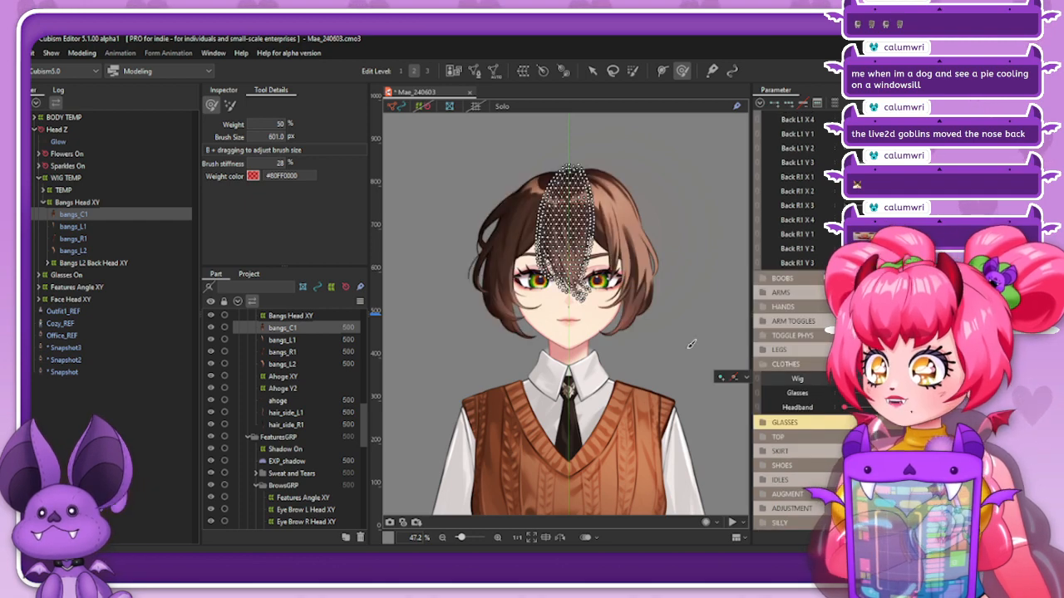
click(522, 72)
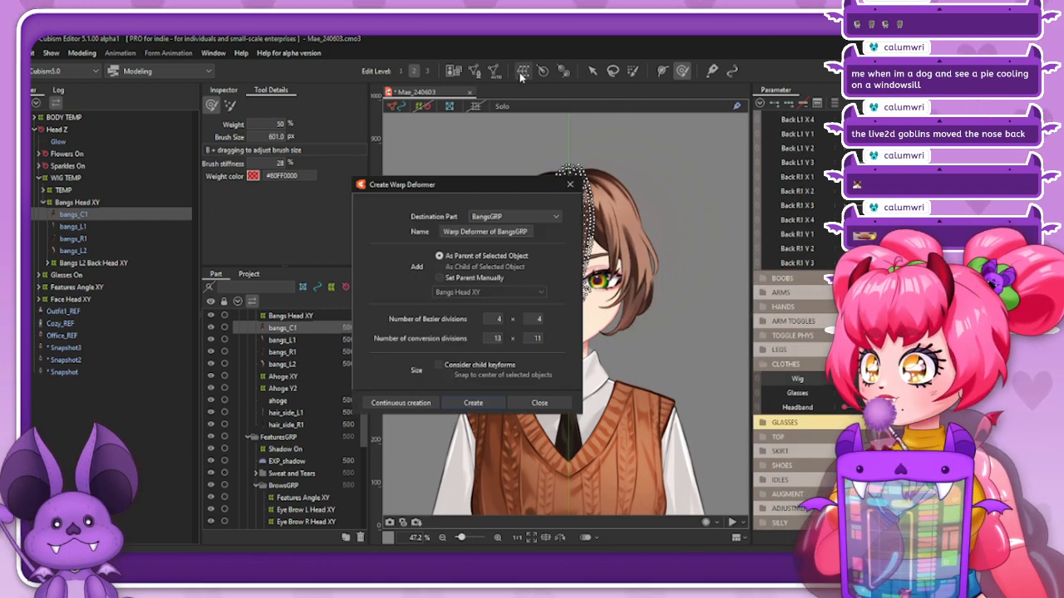
triple_click(514, 233)
click(570, 185)
scroll(822, 213, up, 5)
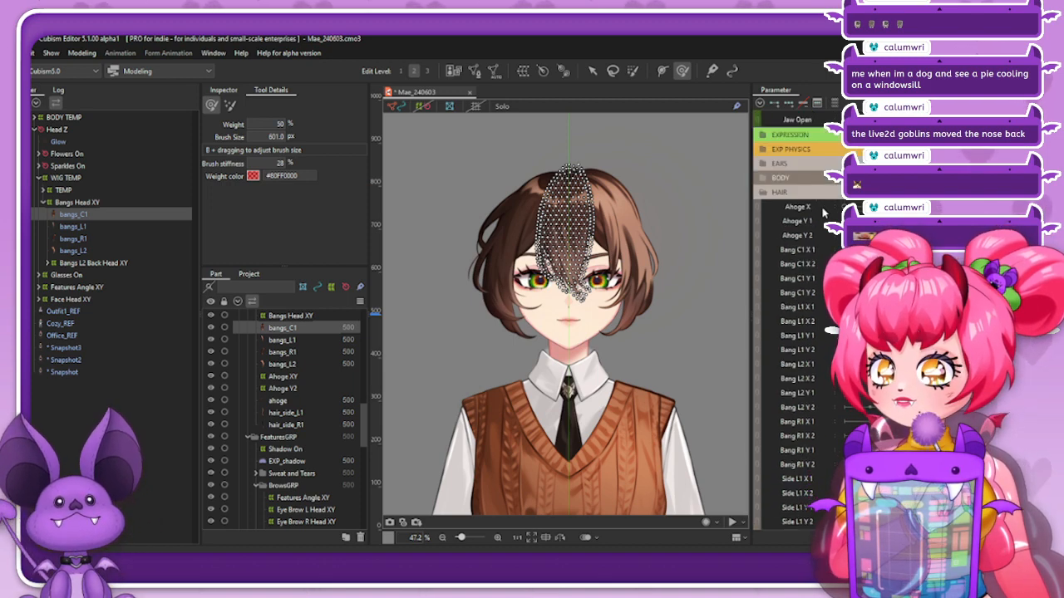
Create a warp deformer named Hair C1 Y2 as parent of bangs_C1 in the BangsGRP part
click(521, 71)
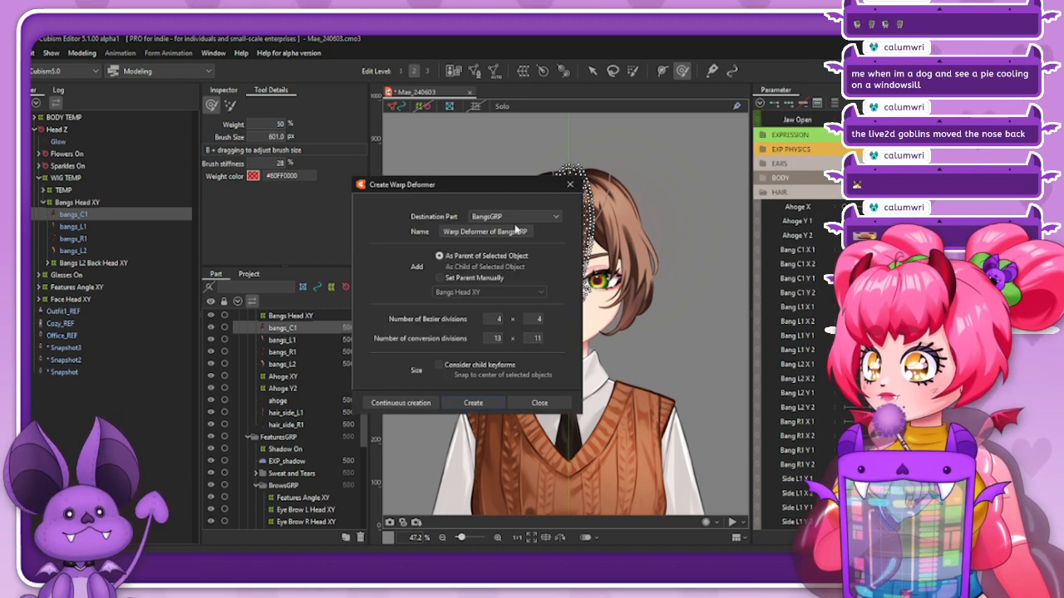
key(ctrl+a)
text(H)
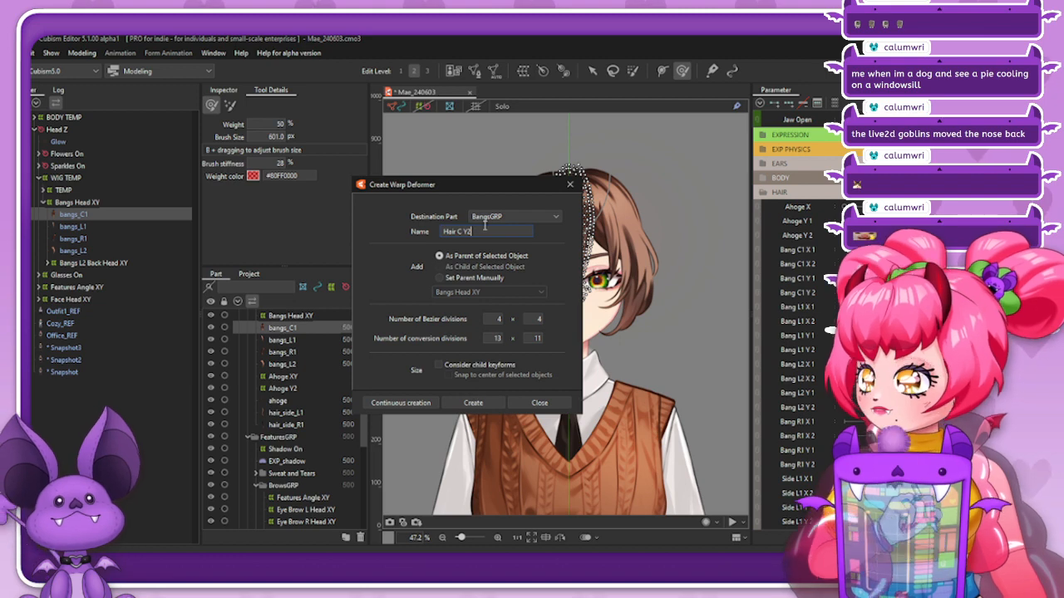
click(472, 403)
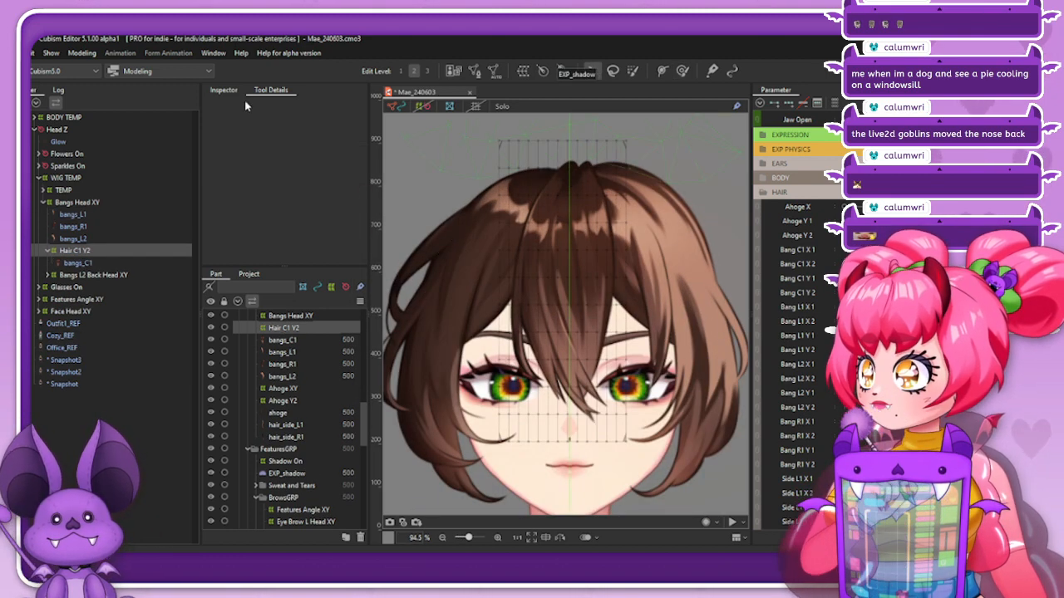
Set the conversion divisions of the Hair C1 Y2 deformer to 7 x 15
click(225, 90)
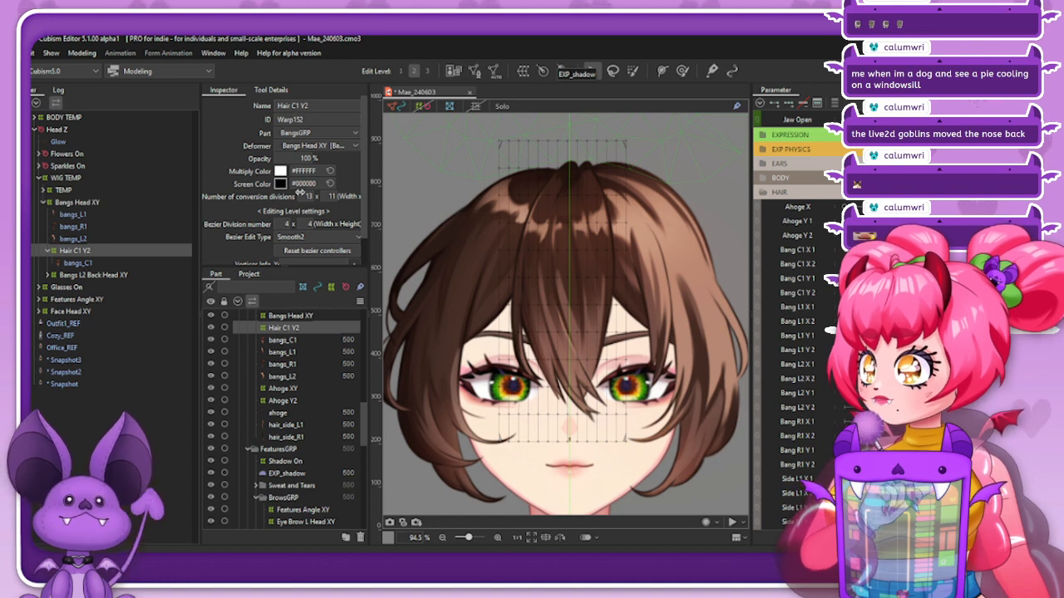
drag(302, 193, 304, 196)
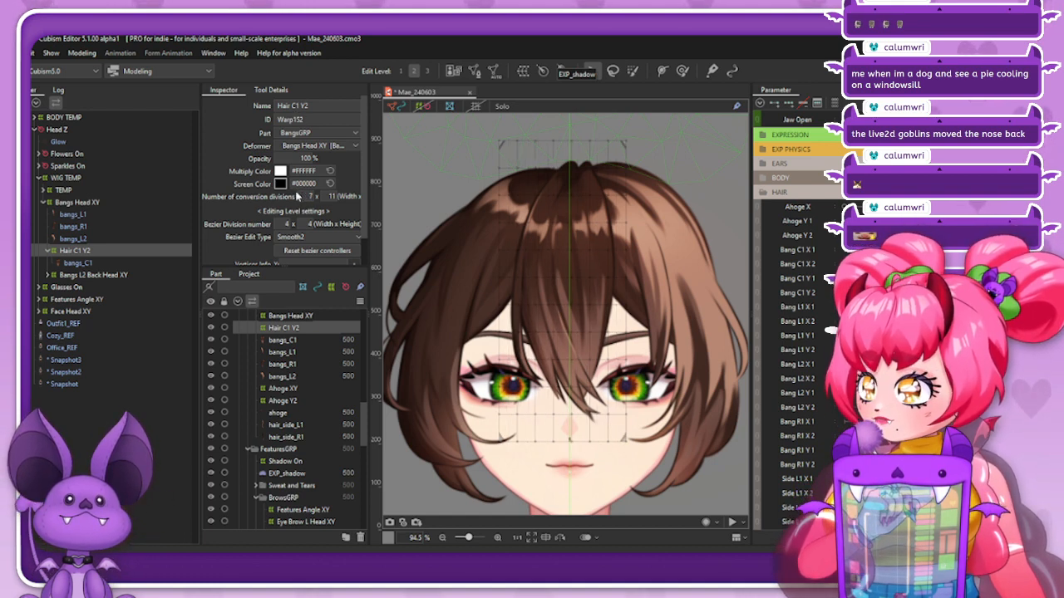
text(6)
key(Return)
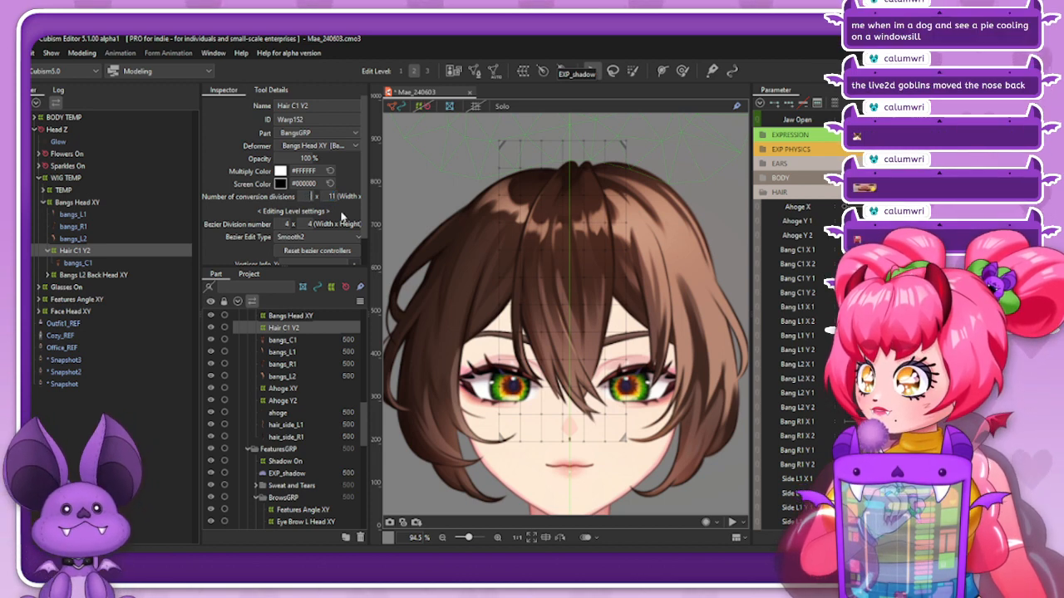
key(Return)
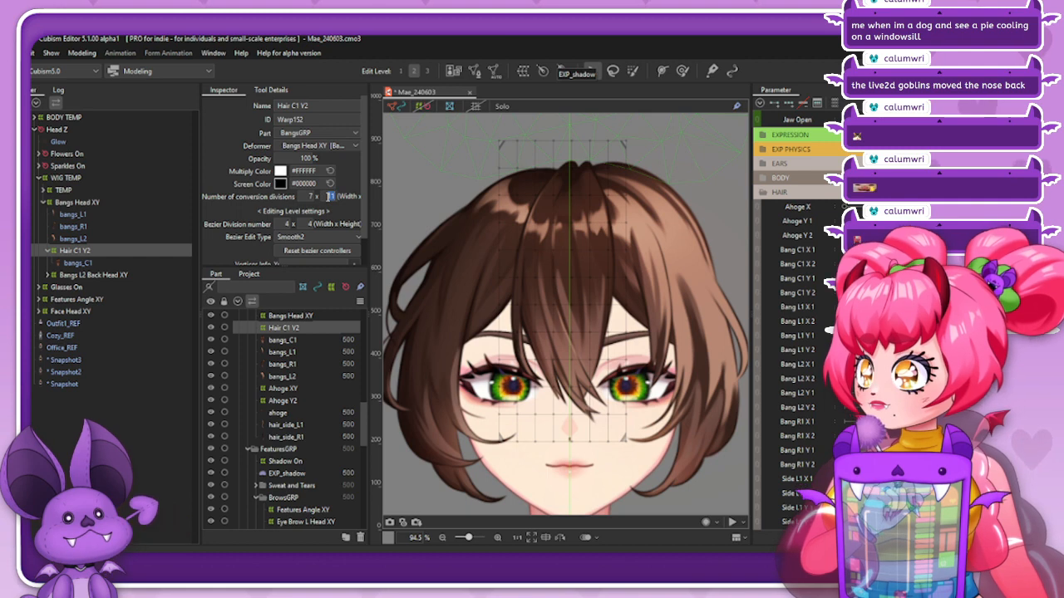
text(15)
key(Return)
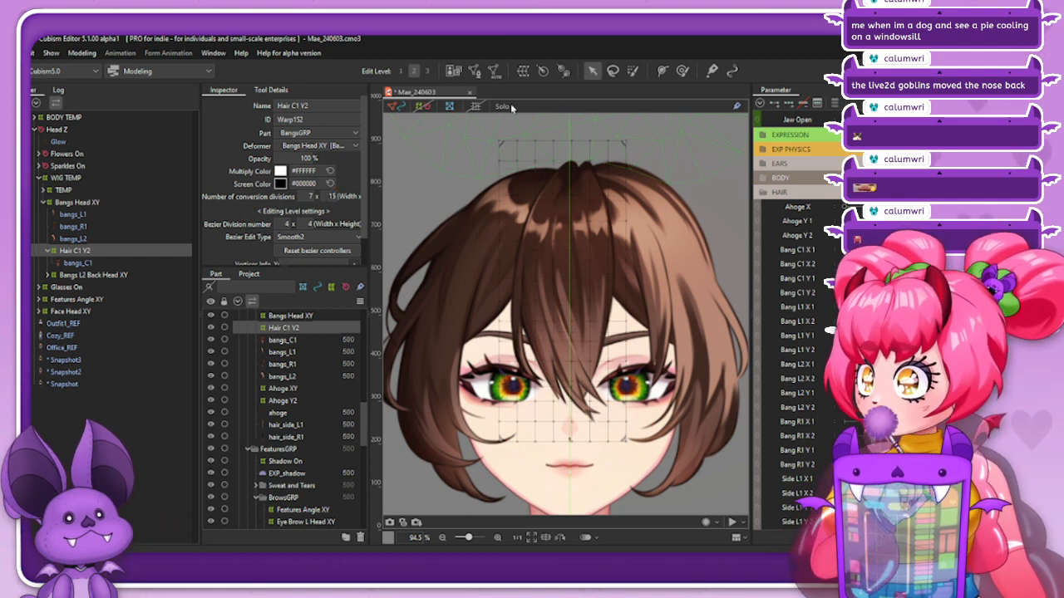
Show the deformers, slightly reduce the height of Hair C1 Y2, and set its Bezier divisions to 2 x 2
click(415, 107)
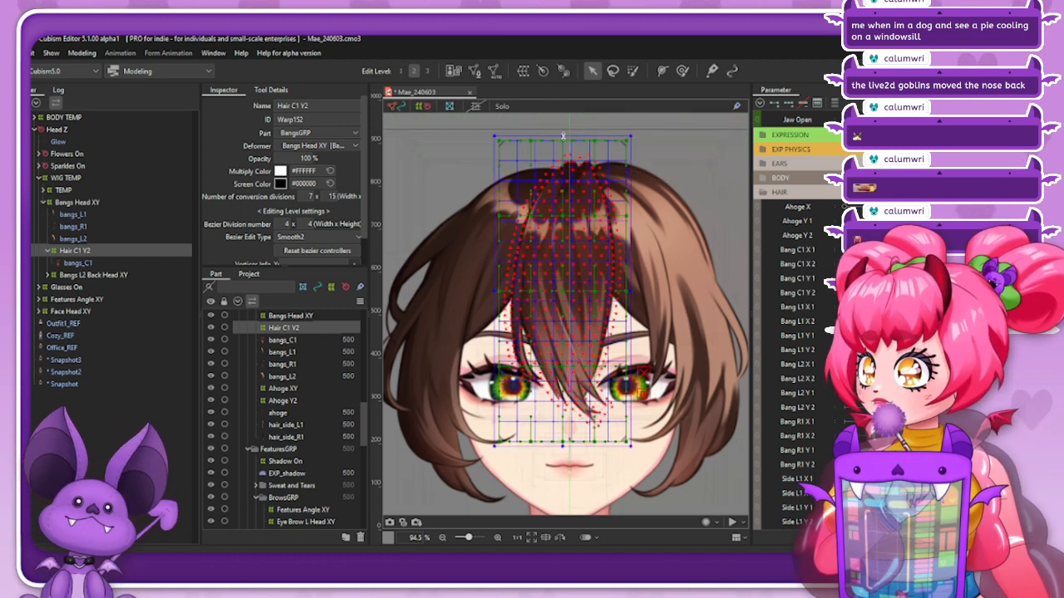
drag(557, 141, 563, 142)
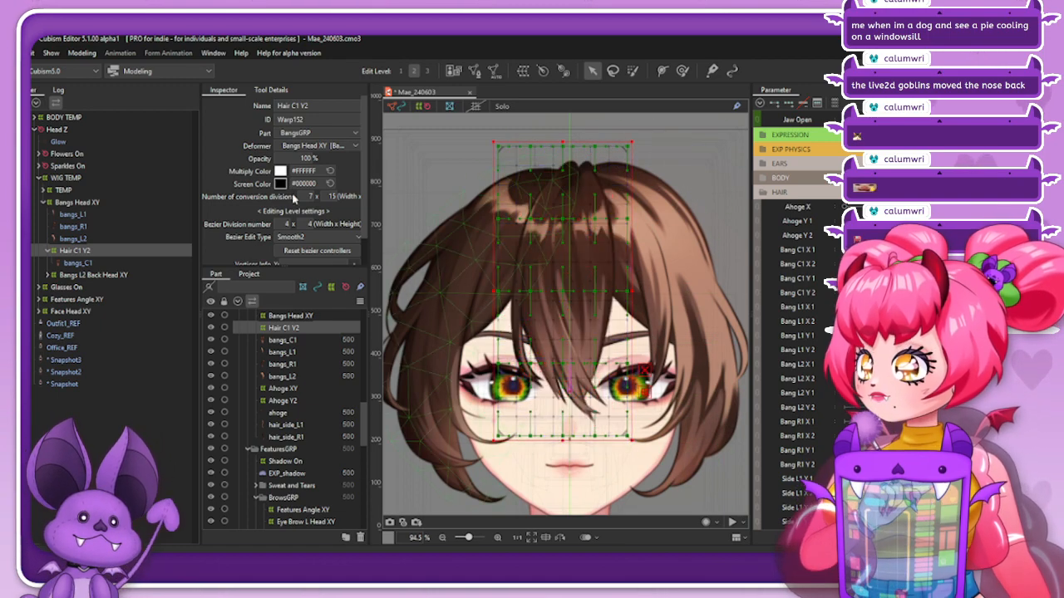
click(287, 224)
text(2)
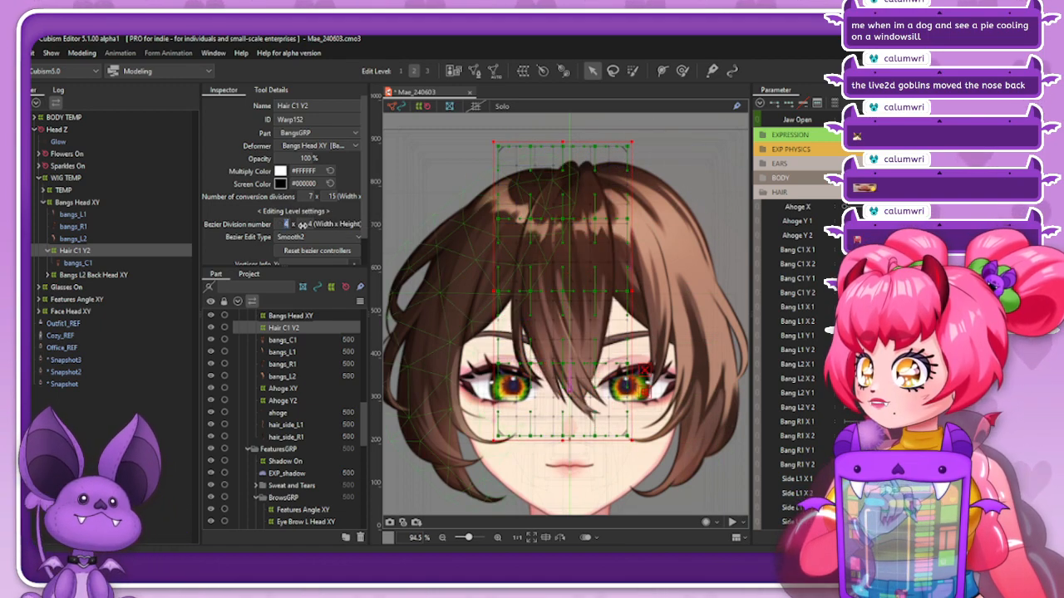
click(308, 225)
text(2)
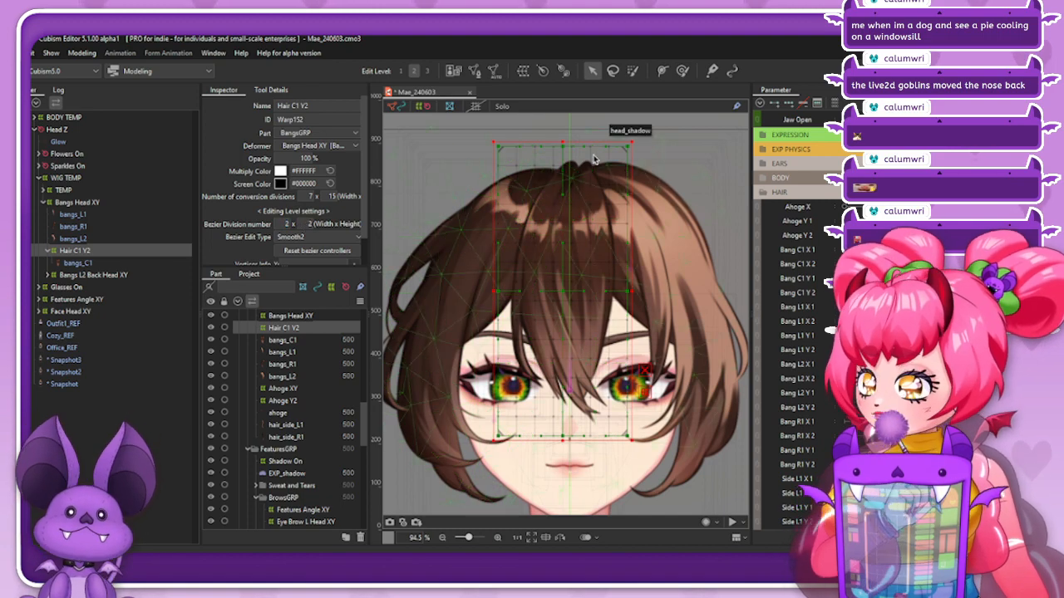
Create a parent warp deformer named Hair C1 X2 around Hair C1 Y2 and shrink its frame to fit closely
click(523, 71)
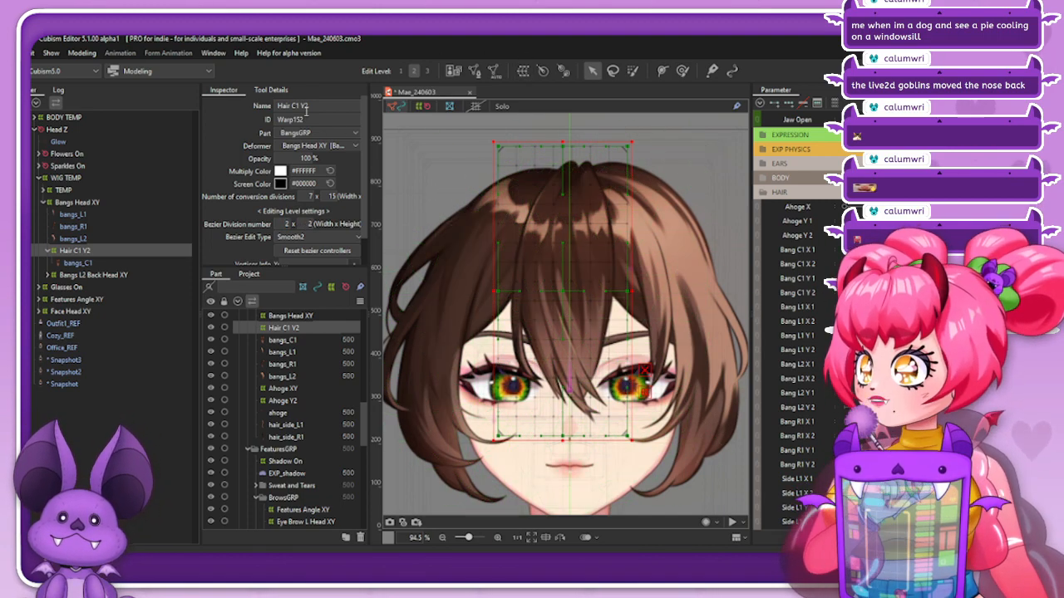
click(523, 70)
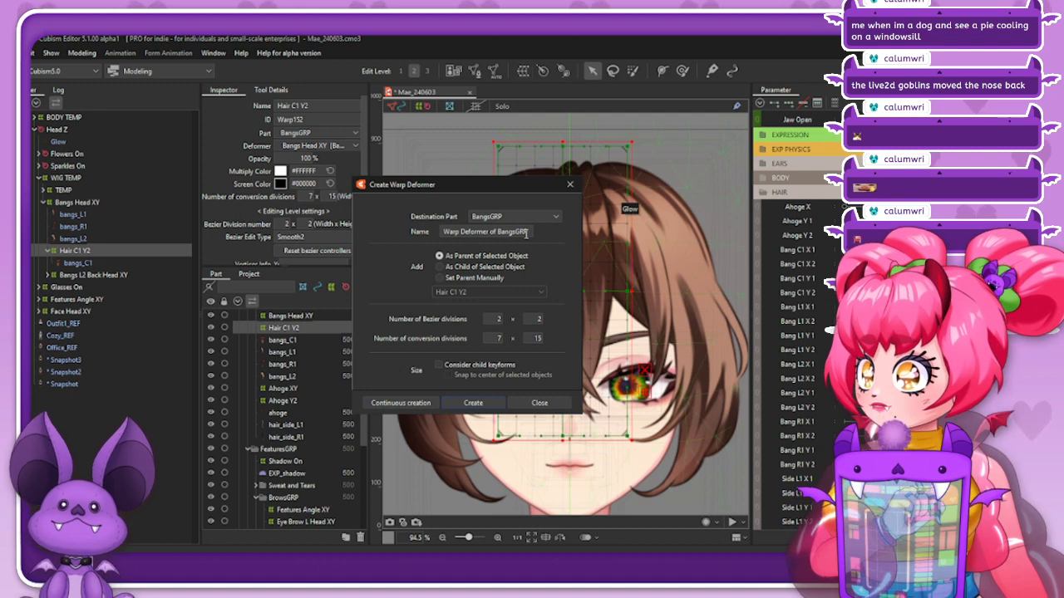
triple_click(498, 232)
text(Hair C1 Y2)
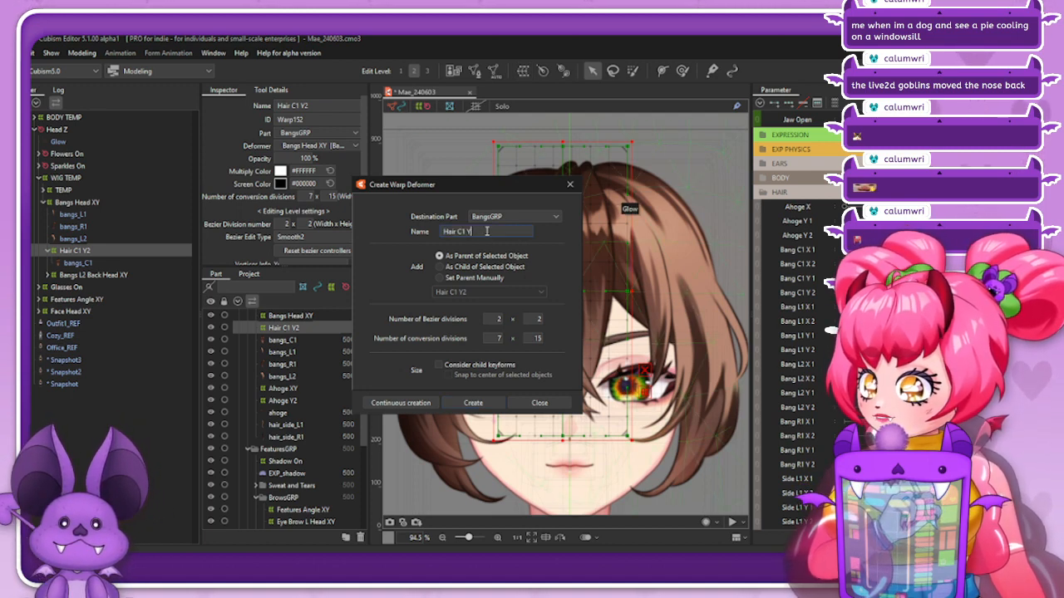
click(472, 403)
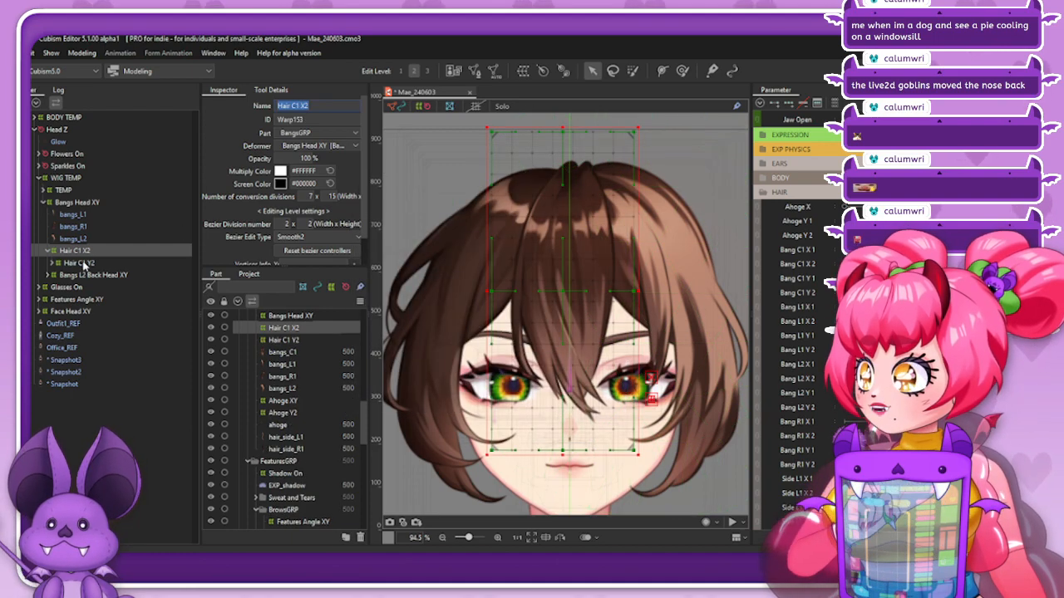
drag(563, 126, 562, 137)
drag(639, 292, 638, 292)
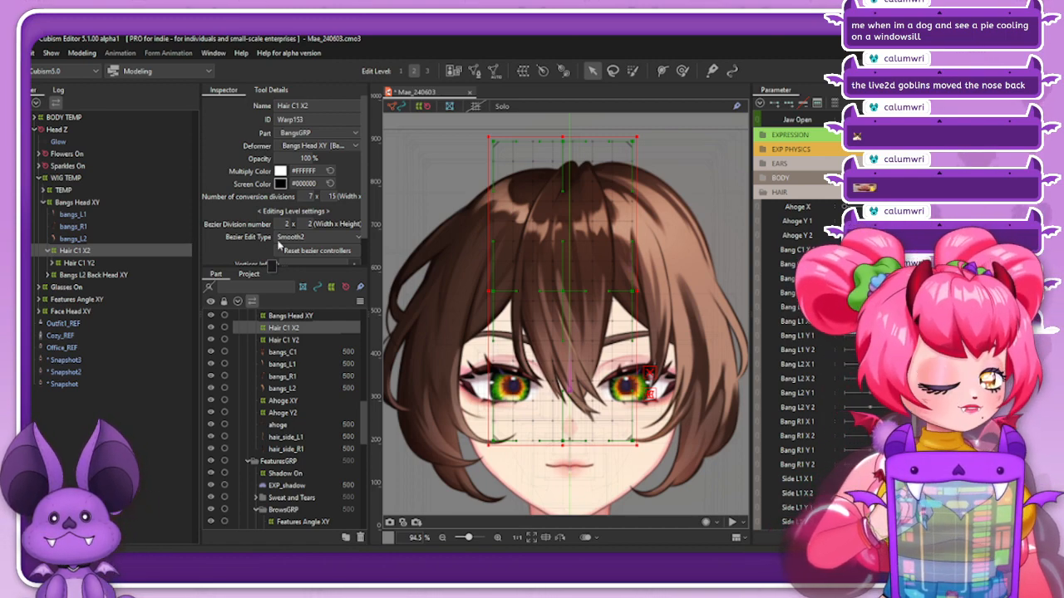
Create a parent warp deformer named Hair C1 XY1 around Hair C1 X2 and tighten its frame around the inner deformers
click(522, 72)
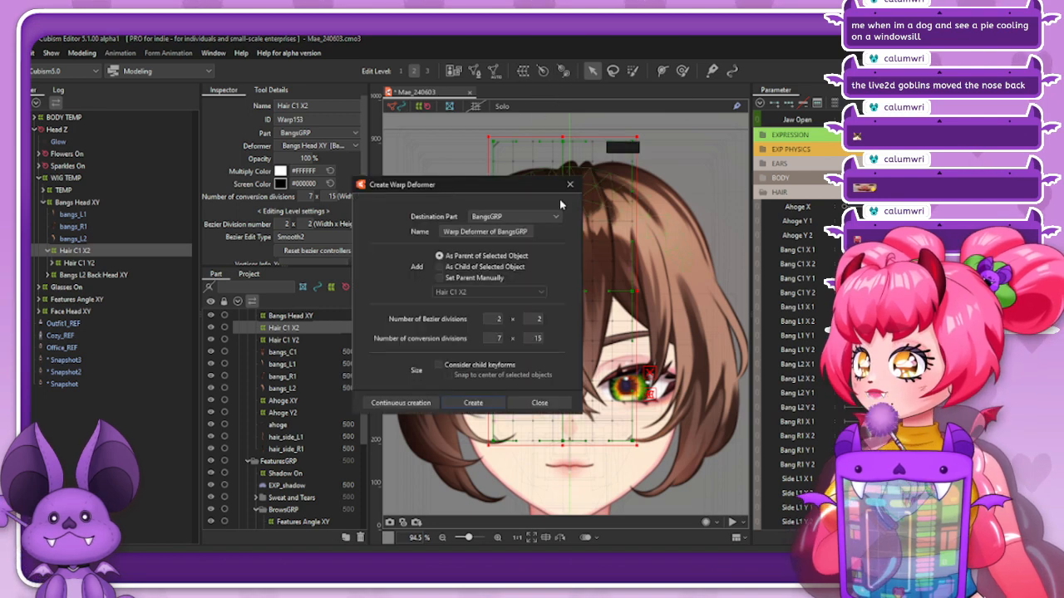
triple_click(525, 231)
text(Hair C1)
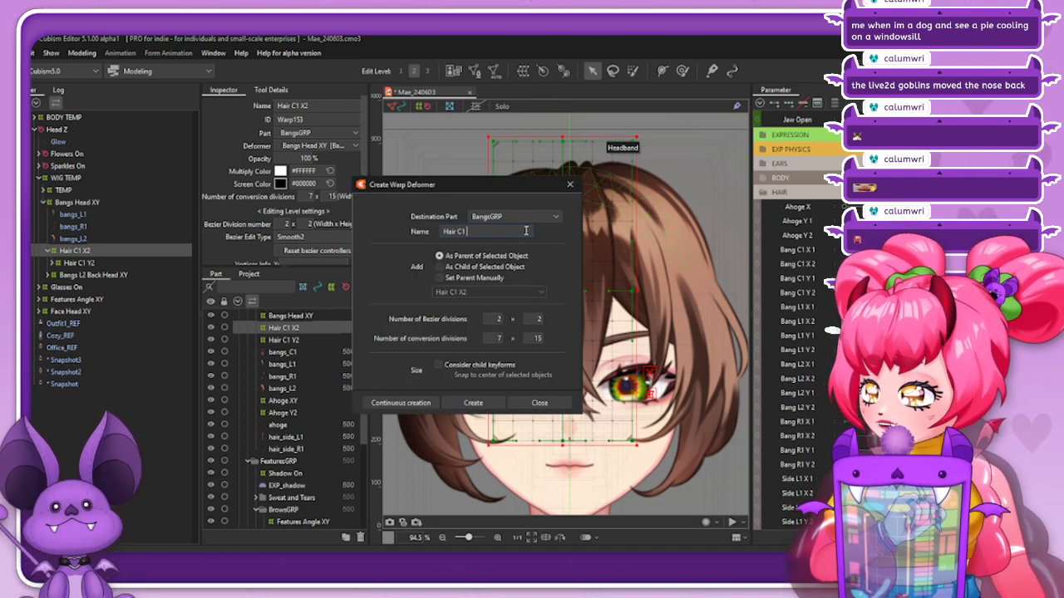
text( XY)
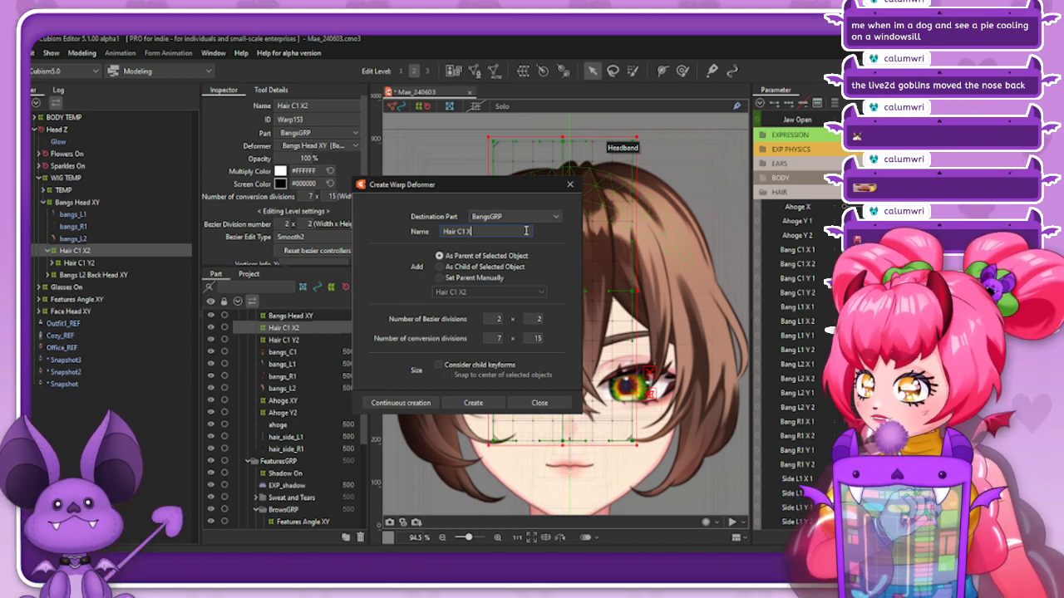
text(1)
click(473, 404)
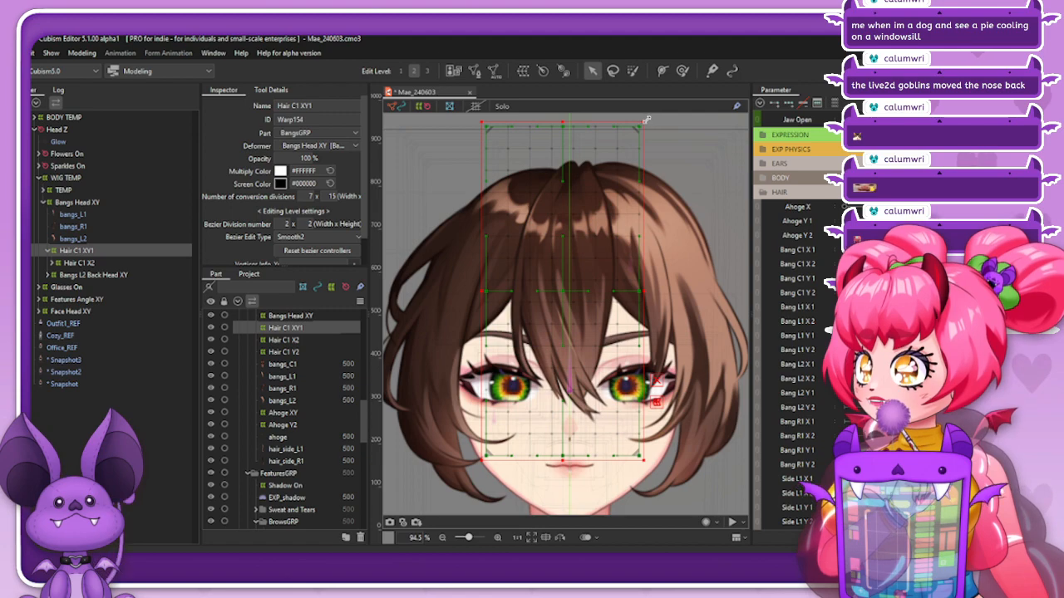
click(647, 120)
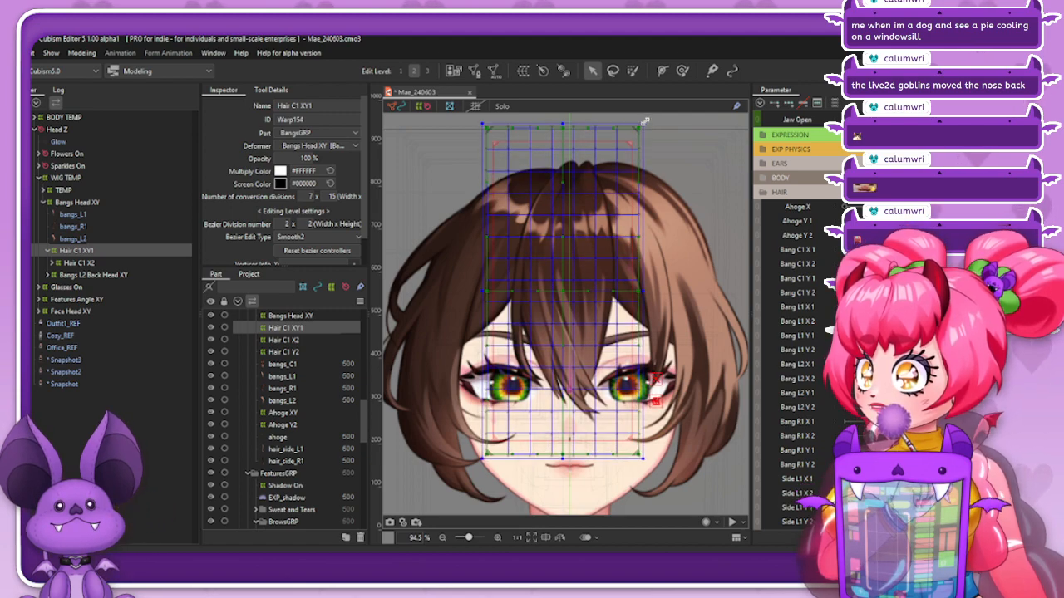
drag(562, 124, 562, 130)
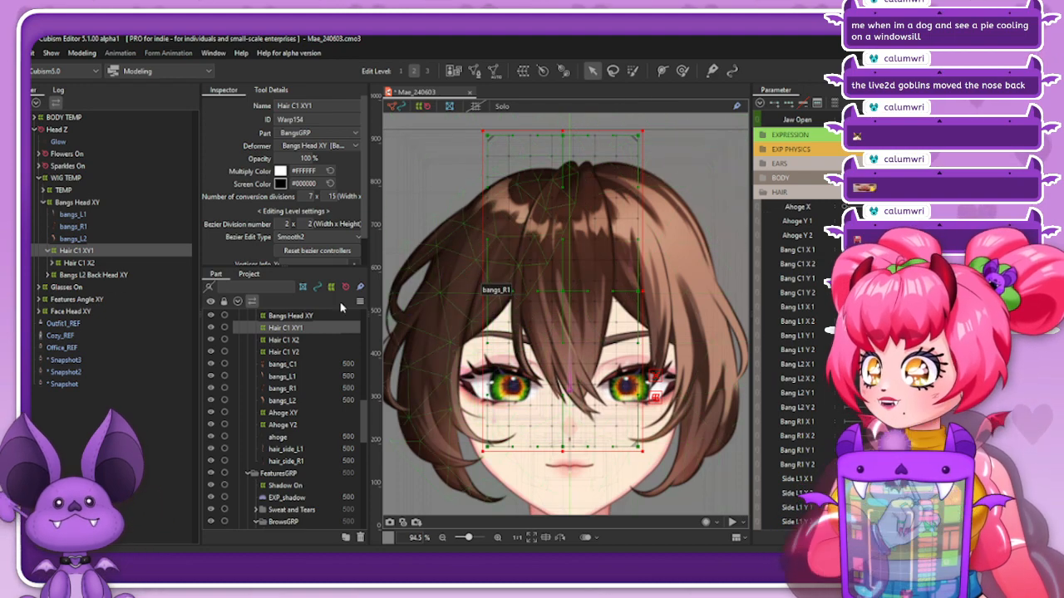
Select the Hair C1 Y2 deformer for work on the Bang C1 Y 2 parameter and set its Bezier divisions to 2 x 3
click(64, 263)
click(51, 263)
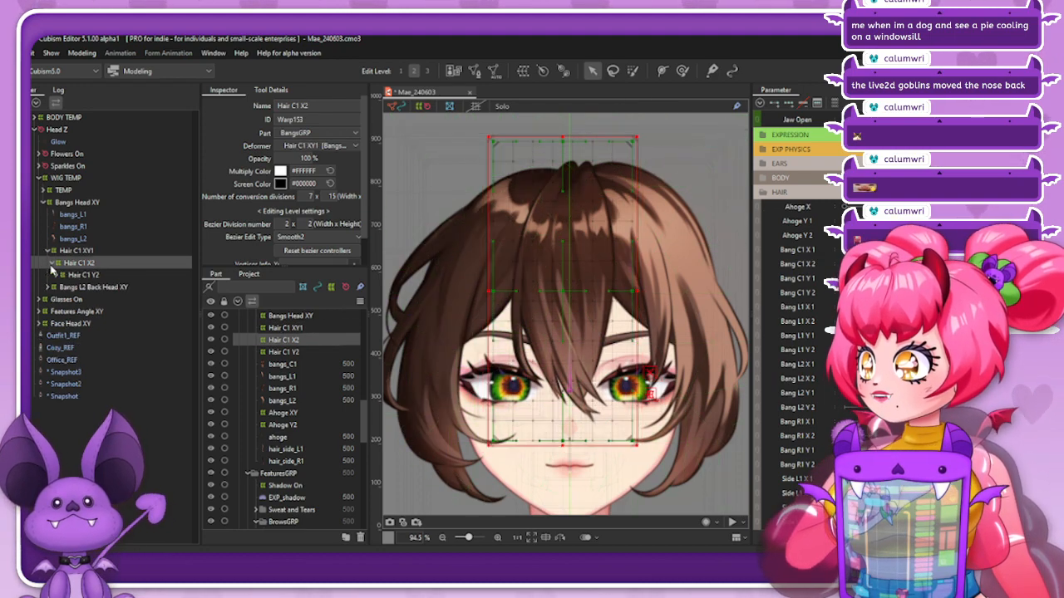
click(64, 276)
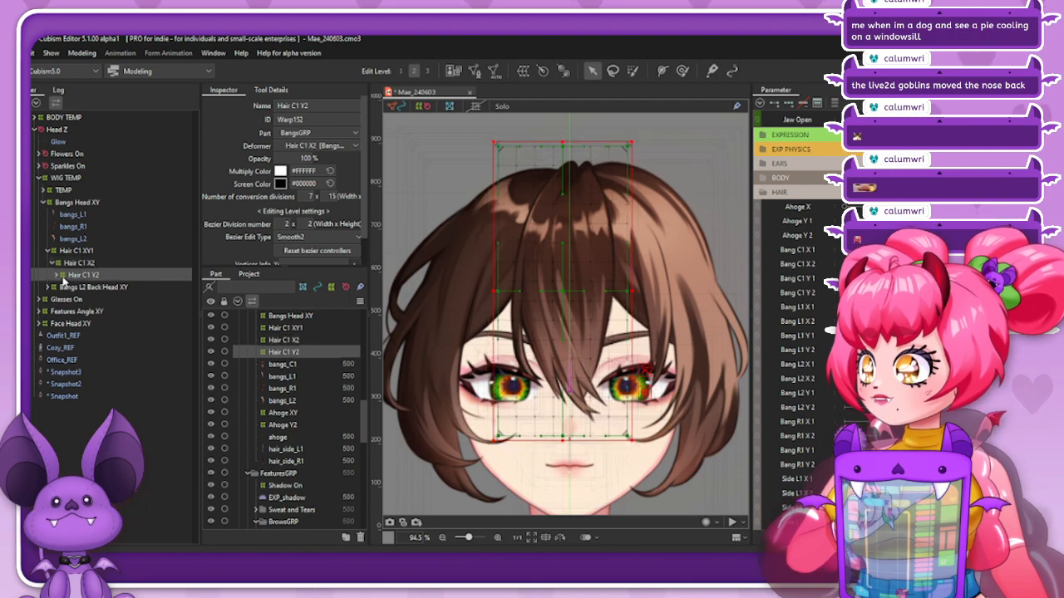
click(813, 294)
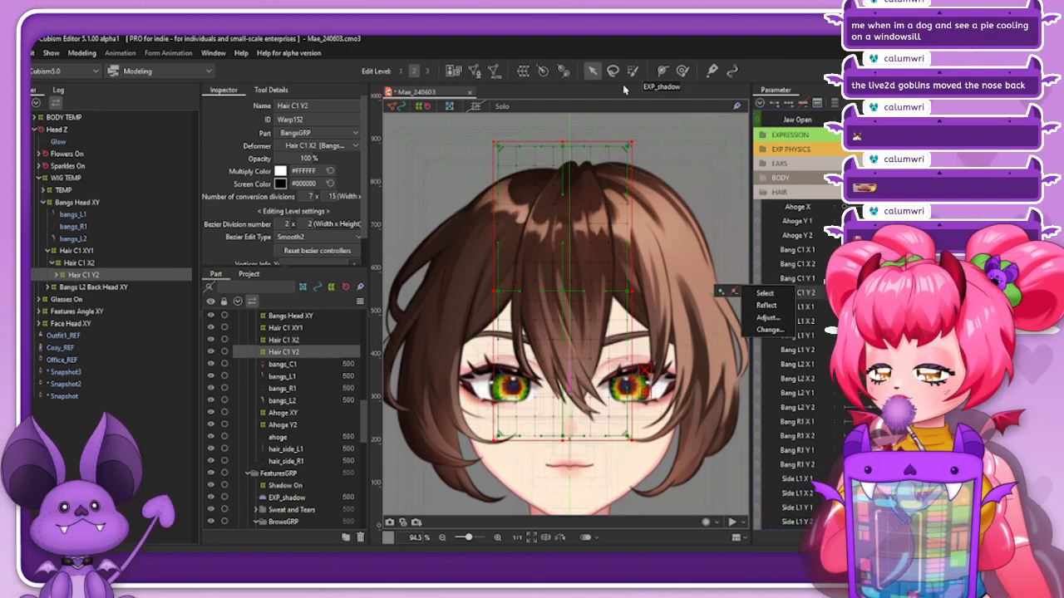
click(682, 72)
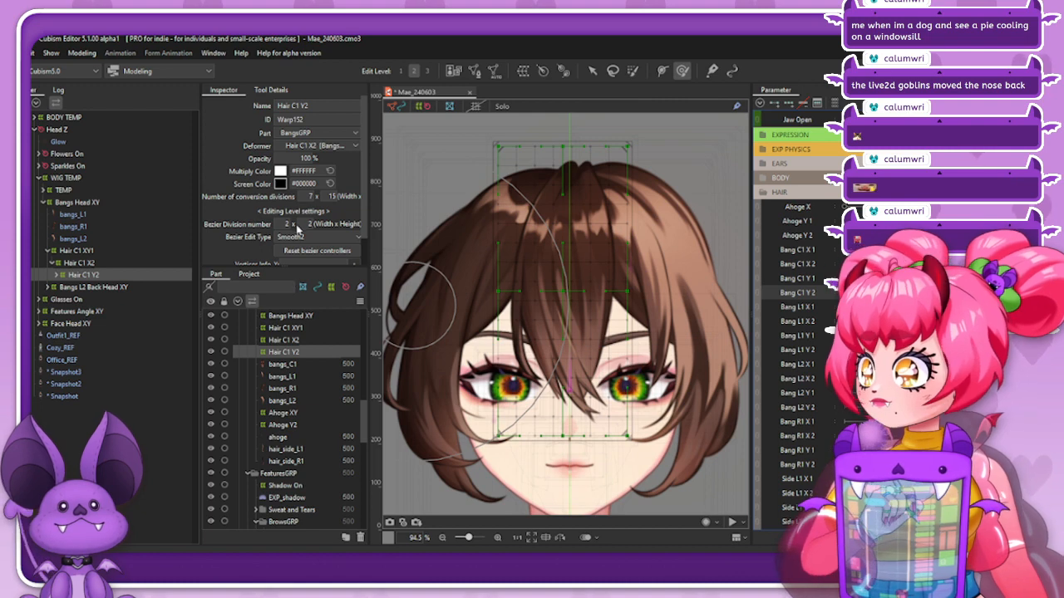
text(4)
key(Return)
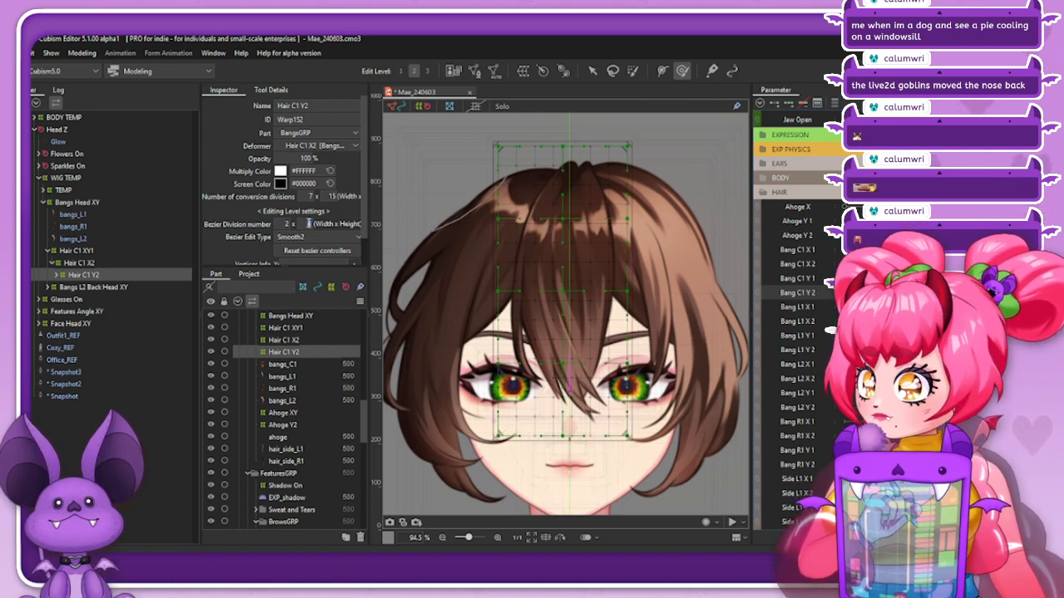
text(3)
key(Return)
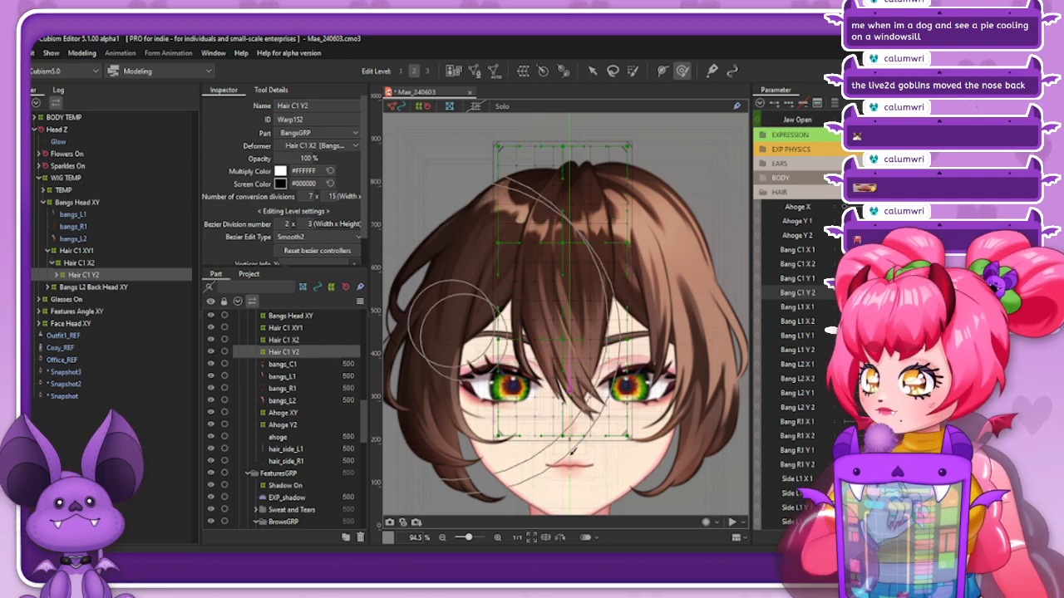
Shape Hair C1 Y2 for one end of Bang C1 Y 2 by pushing its lower end upward and flaring its lower sides outward
drag(562, 448, 564, 411)
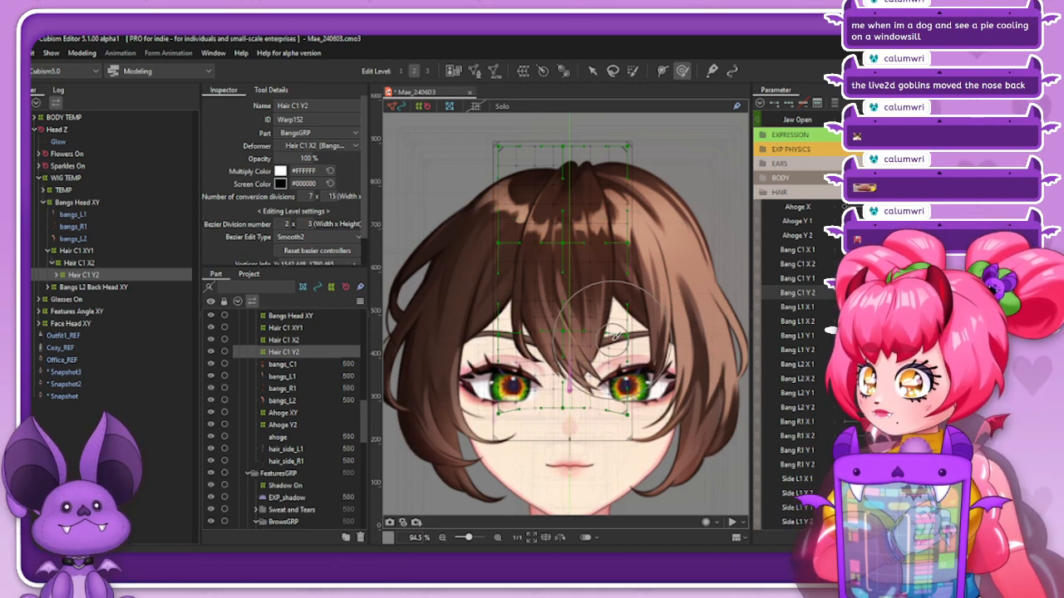
key(ctrl+z)
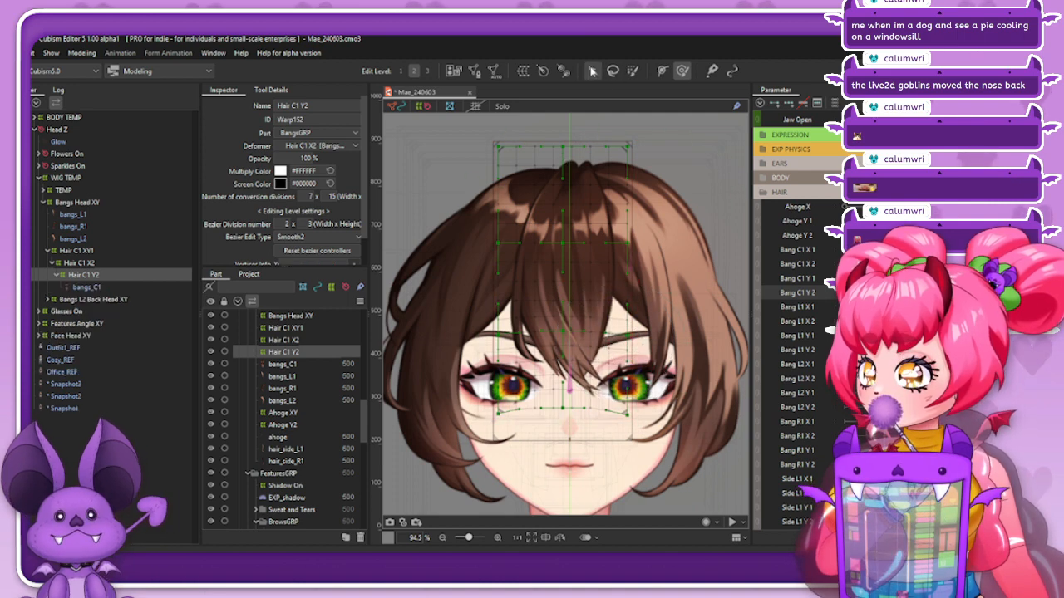
click(592, 70)
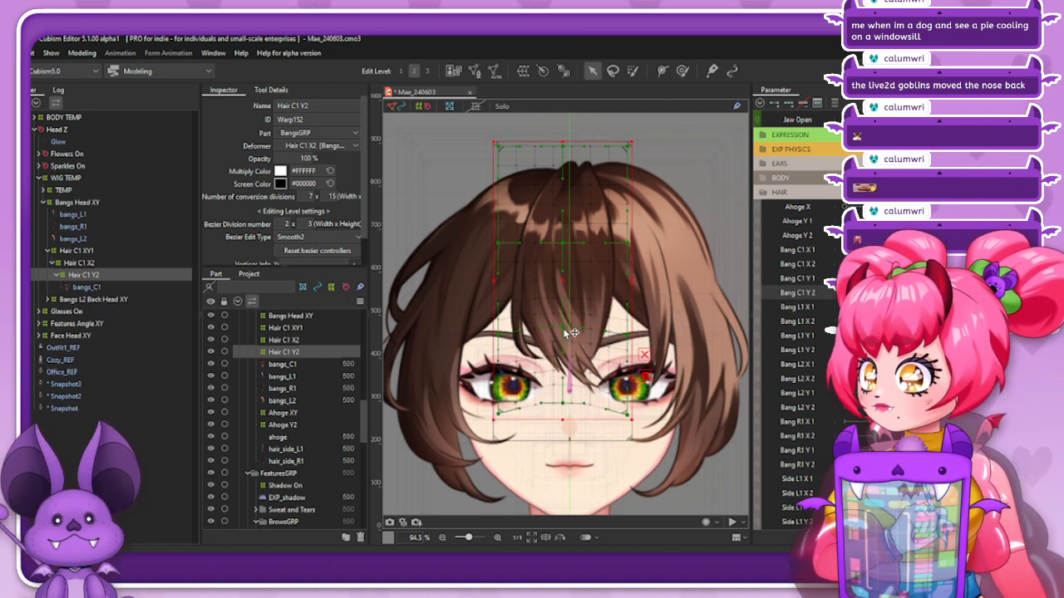
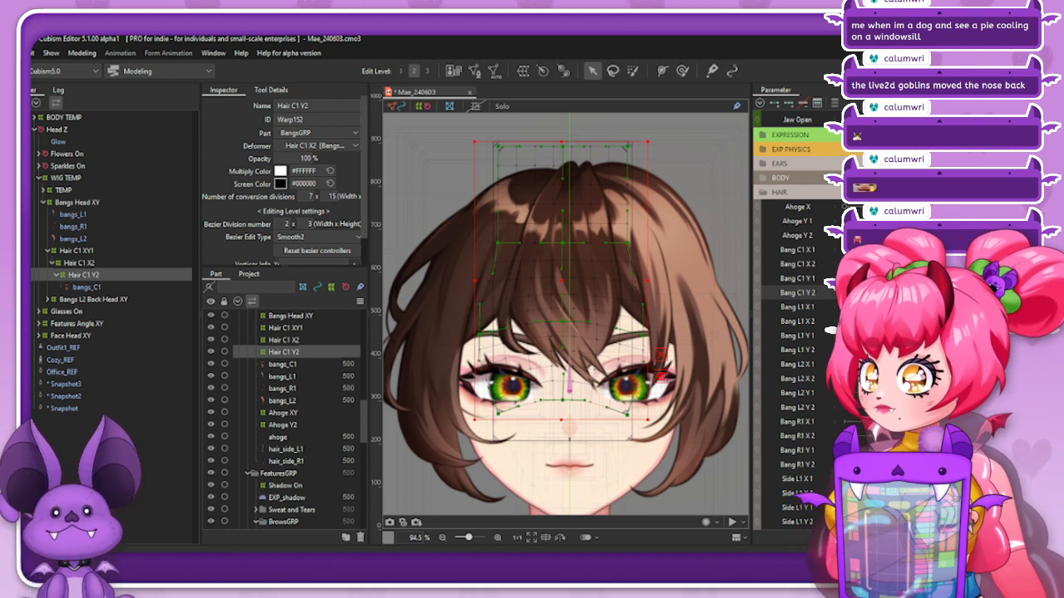
Generate the inverse Hair C1 Y2 shape at the opposite end of Bang C1 Y 2 using a blend compatibility of -100
drag(906, 292, 873, 292)
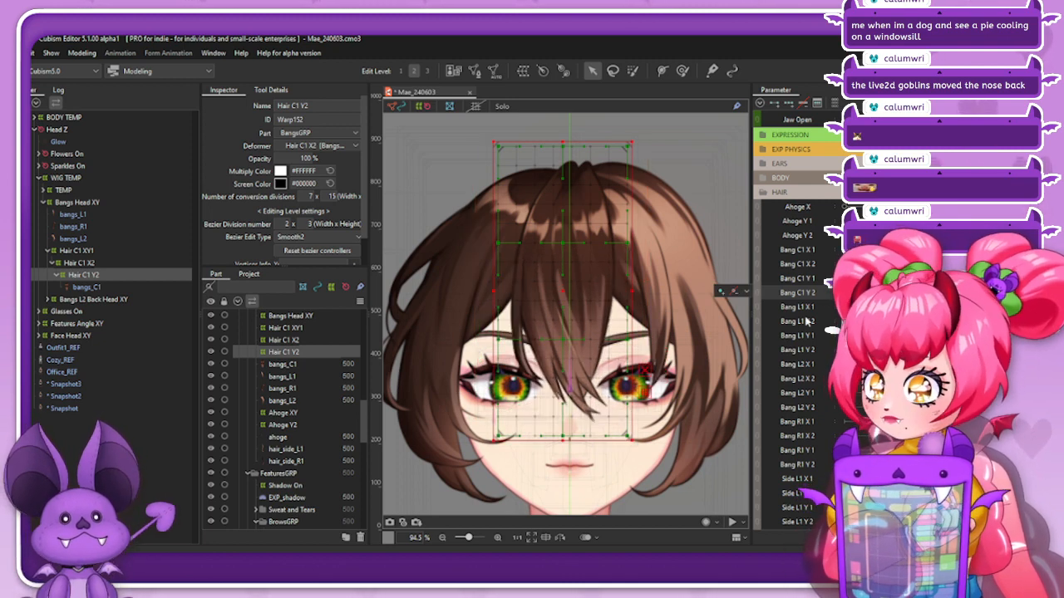
key(ctrl+b)
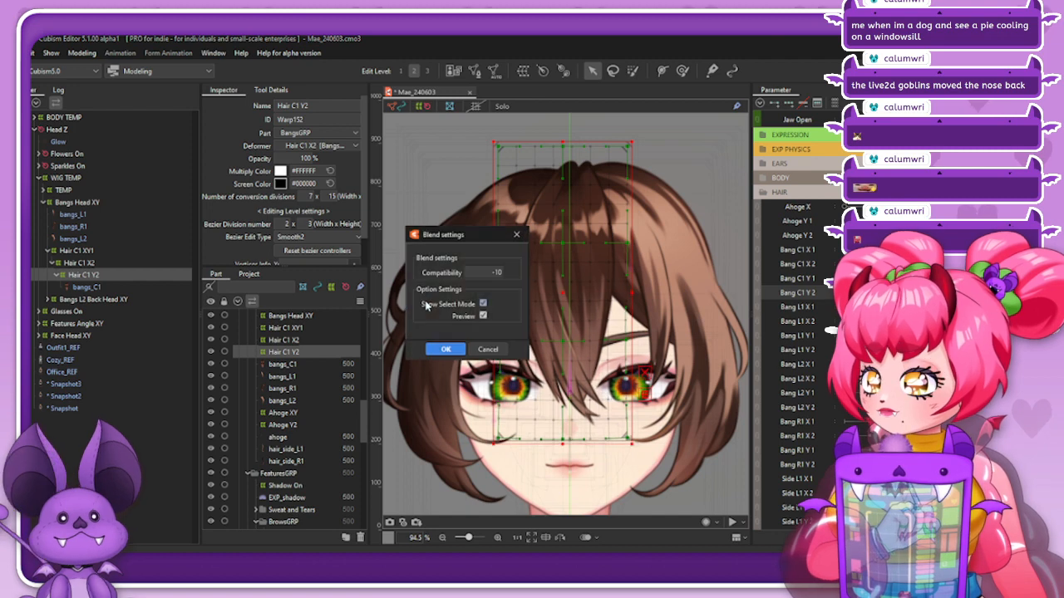
click(498, 274)
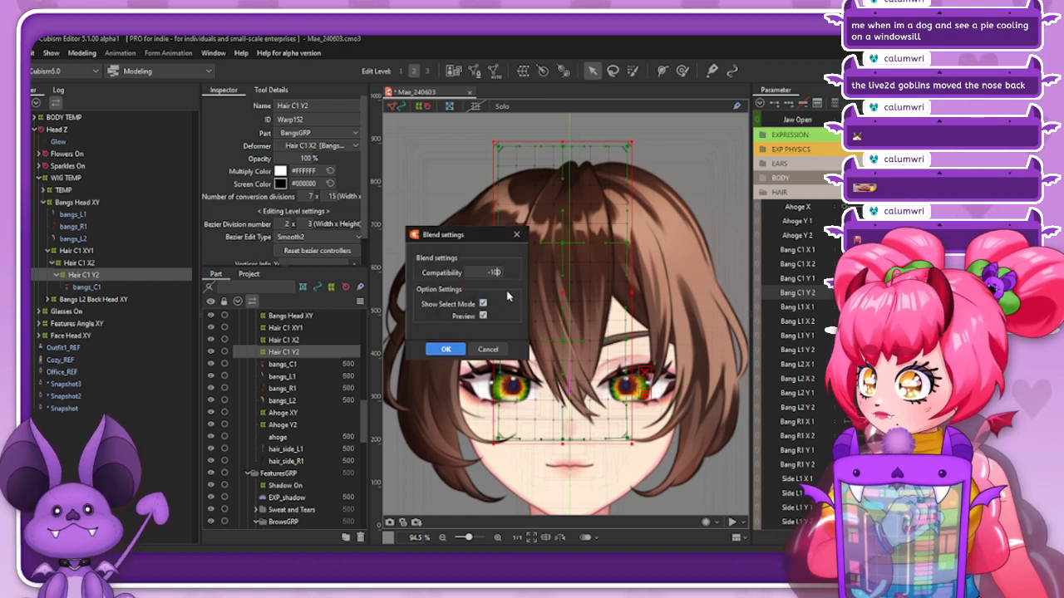
text(0)
click(453, 349)
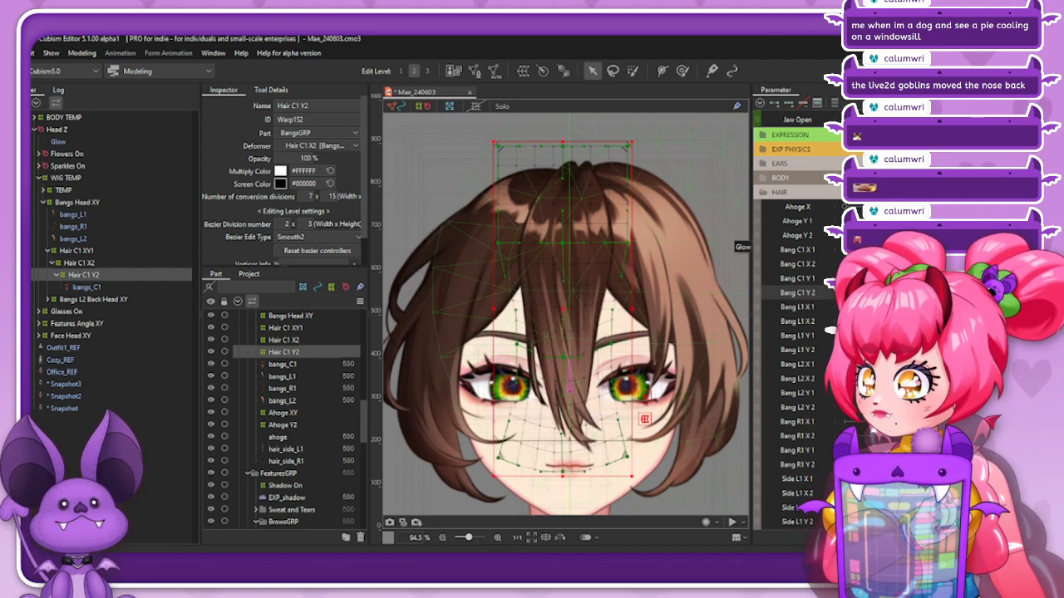
drag(914, 293, 881, 293)
Select Hair C1 XY1 for work on the Bang C1 Y 1 parameter and set its Bezier divisions to 2 x 3
click(745, 291)
click(765, 293)
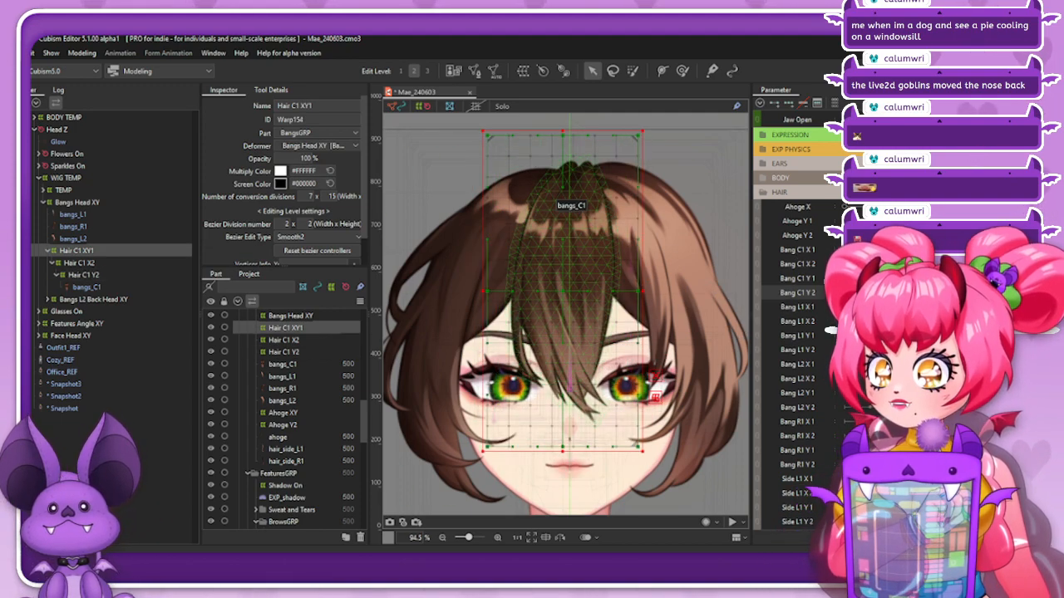
click(810, 279)
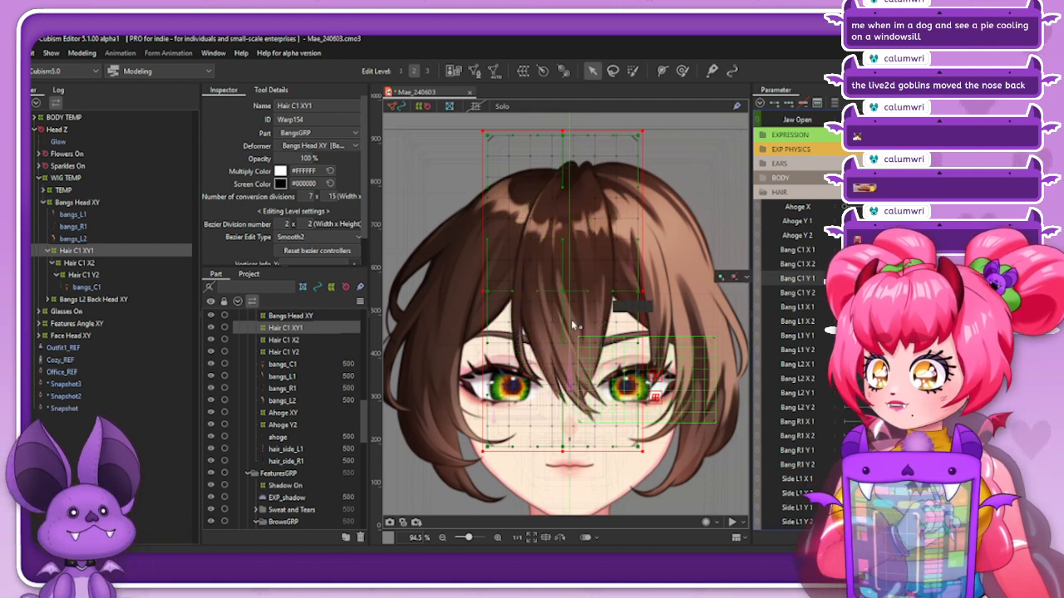
double_click(311, 224)
text(3)
key(Return)
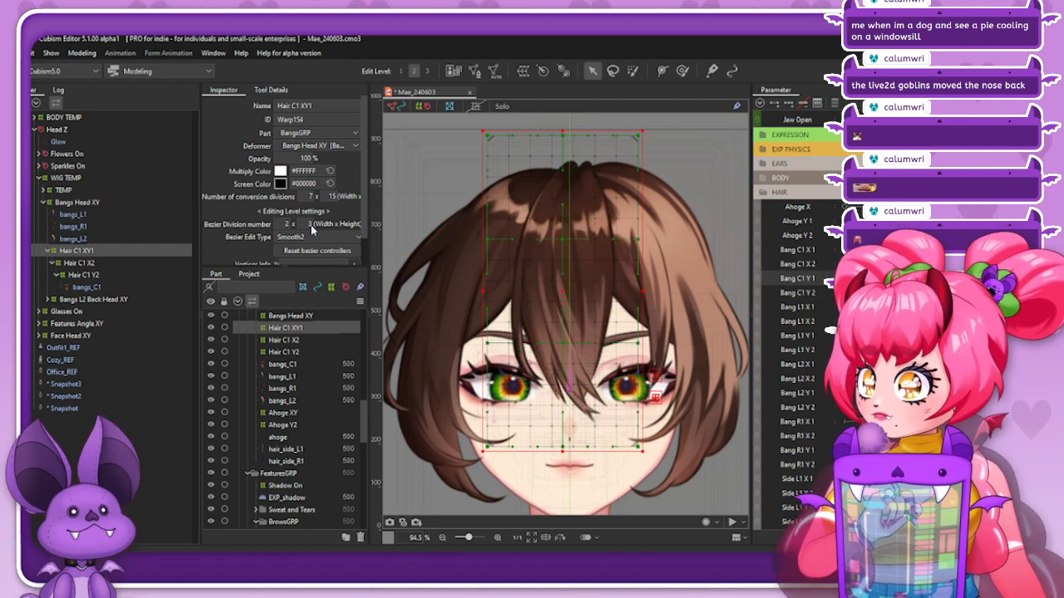
Push the lower part of Hair C1 XY1 upward with the deform brush for one end of Bang C1 Y 1
click(682, 70)
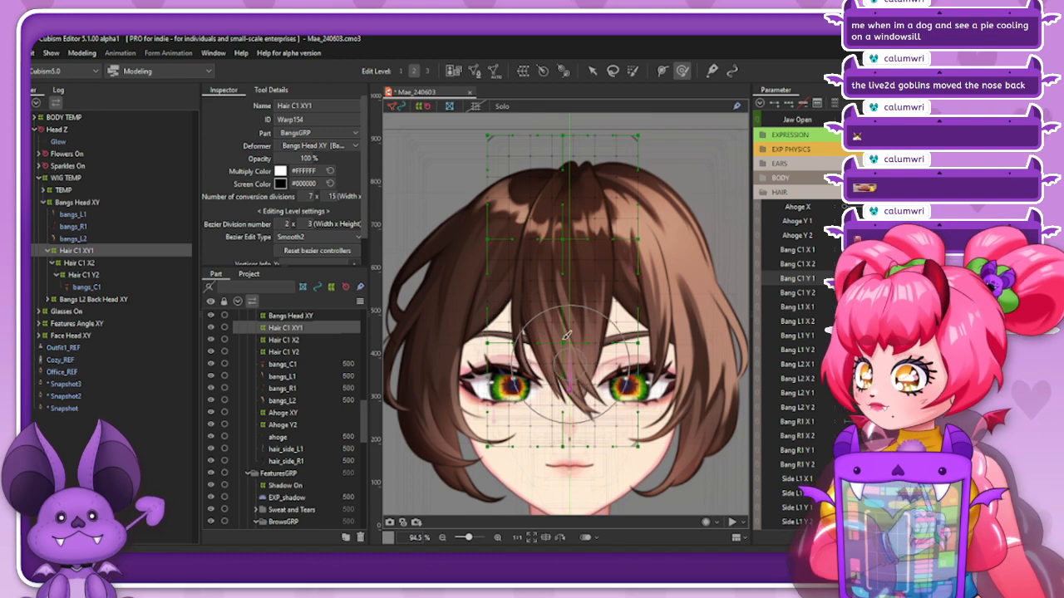
key(b)
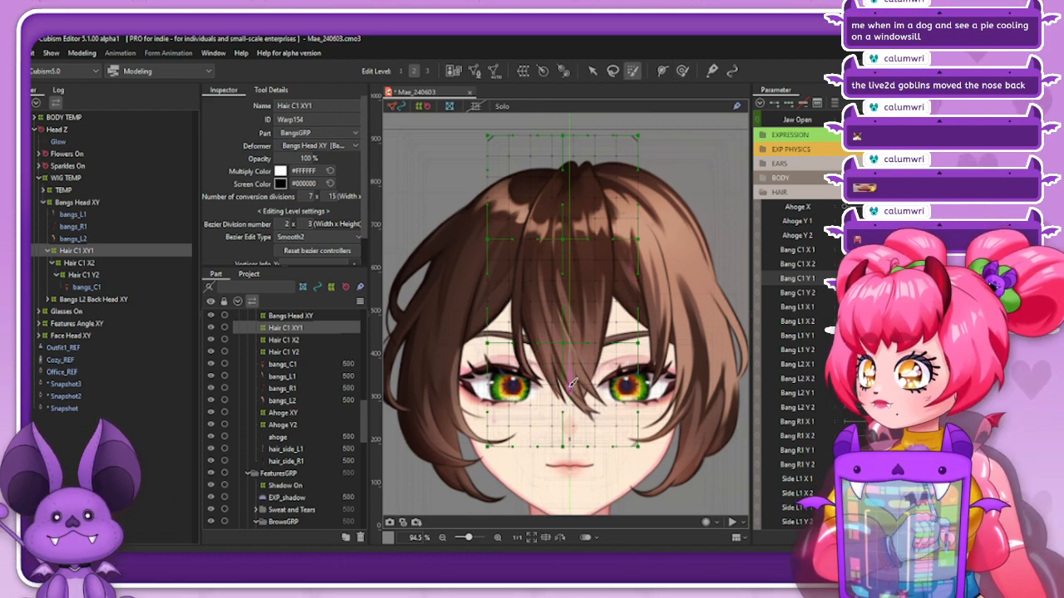
click(682, 70)
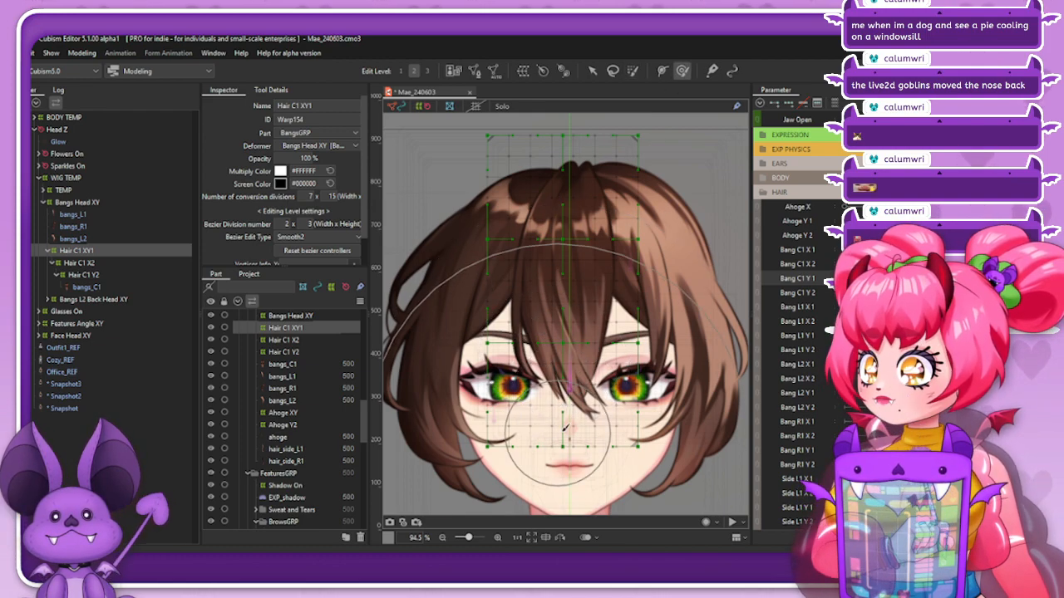
drag(571, 390, 571, 372)
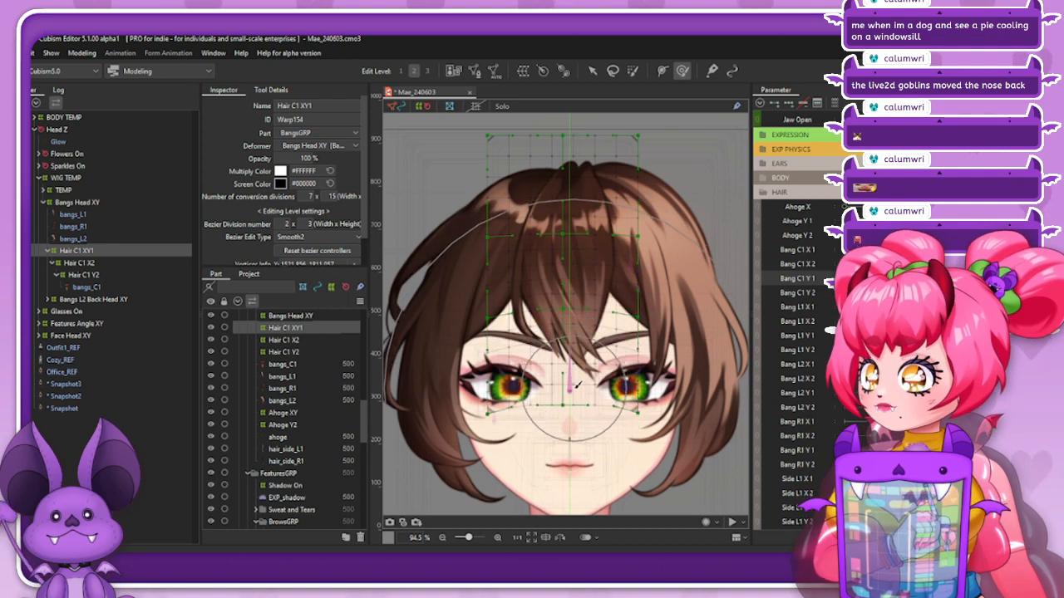
Flare the lower side control points of Hair C1 XY1 outward and raise its middle control points slightly for Bang C1 Y 1
click(591, 71)
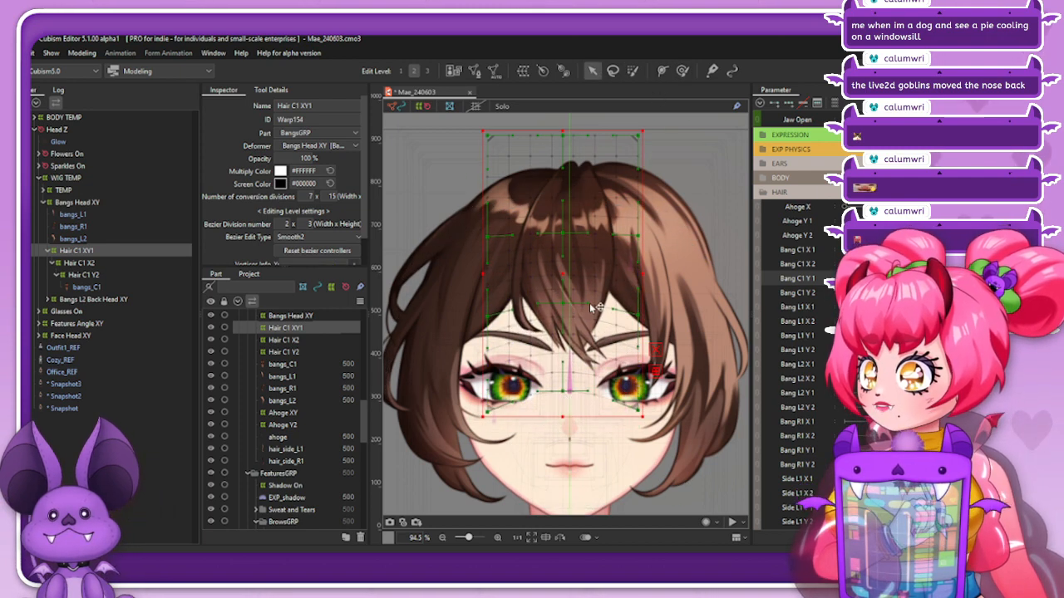
drag(638, 318, 656, 316)
drag(488, 318, 473, 318)
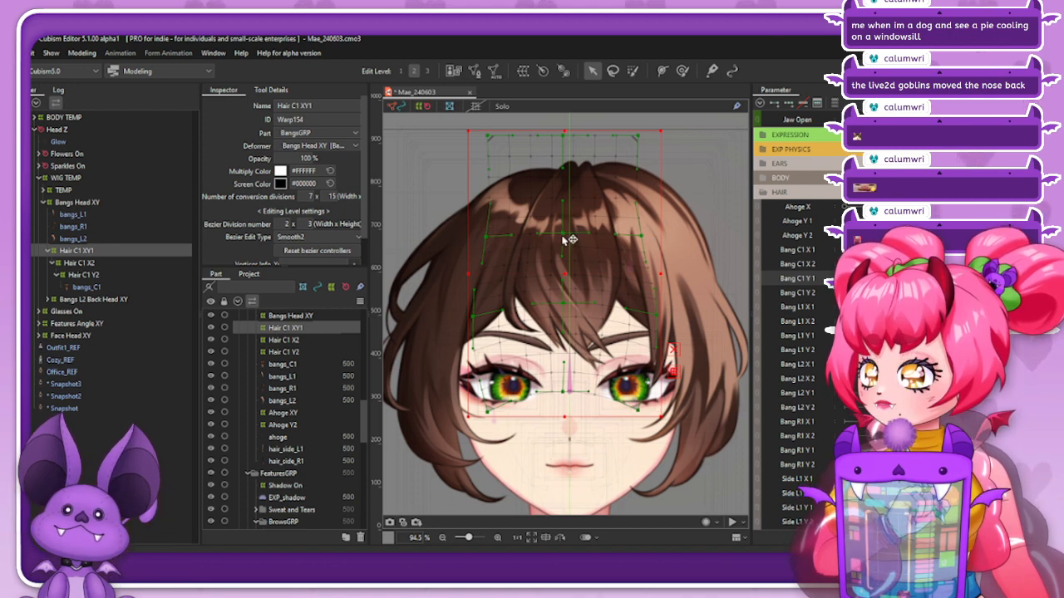
drag(656, 315, 661, 315)
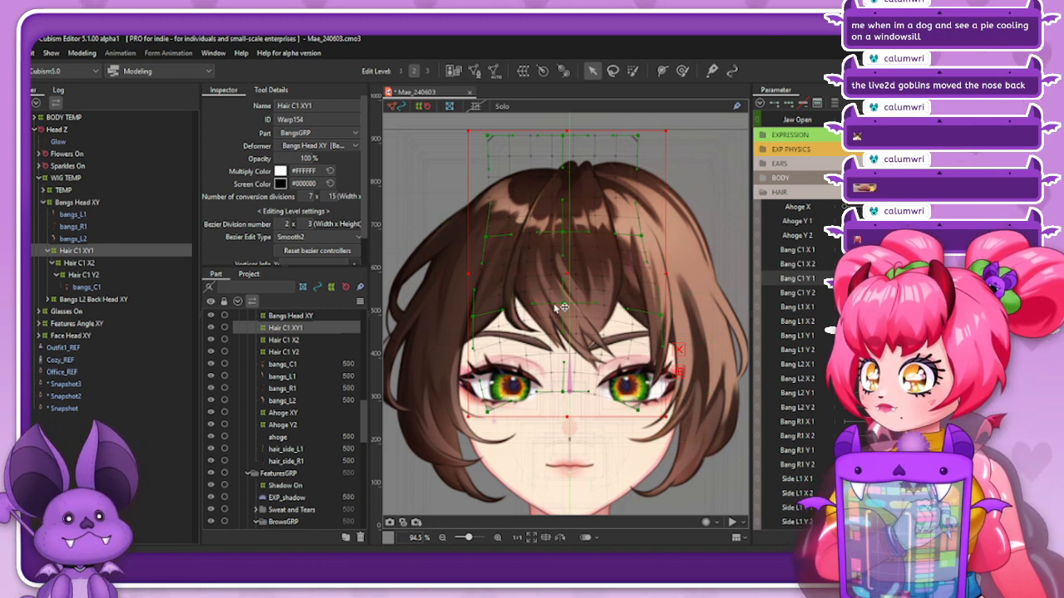
drag(472, 317, 468, 317)
drag(563, 303, 562, 300)
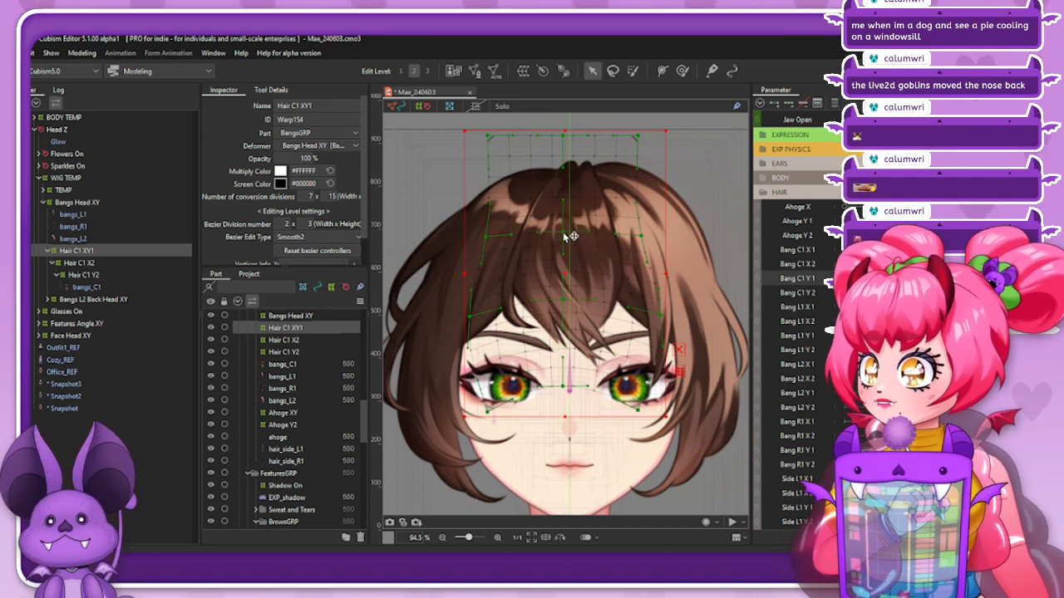
drag(567, 237, 566, 233)
drag(906, 279, 866, 278)
click(634, 72)
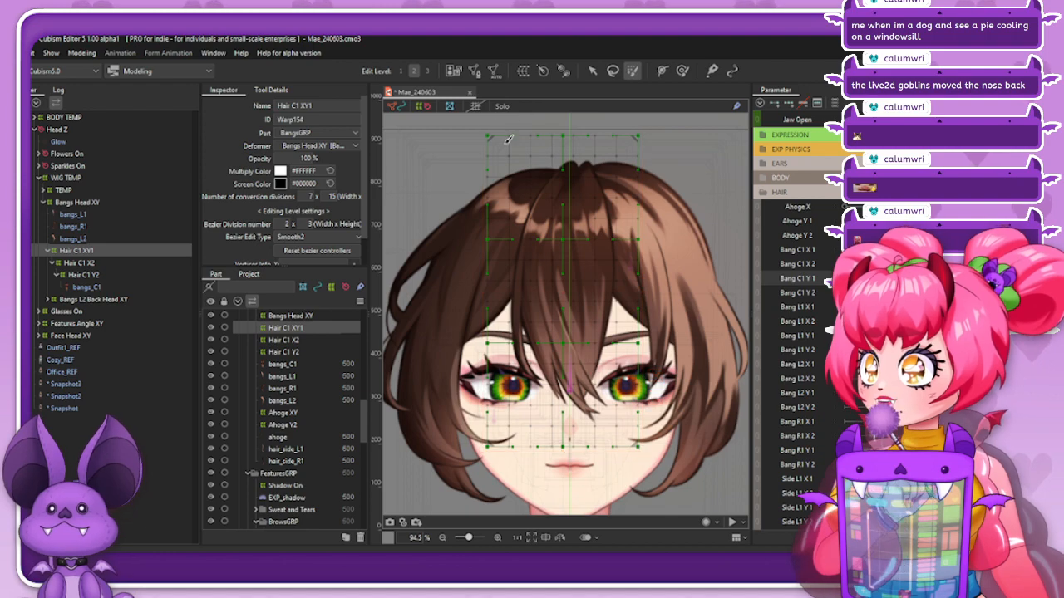
scroll(509, 139, down, 5)
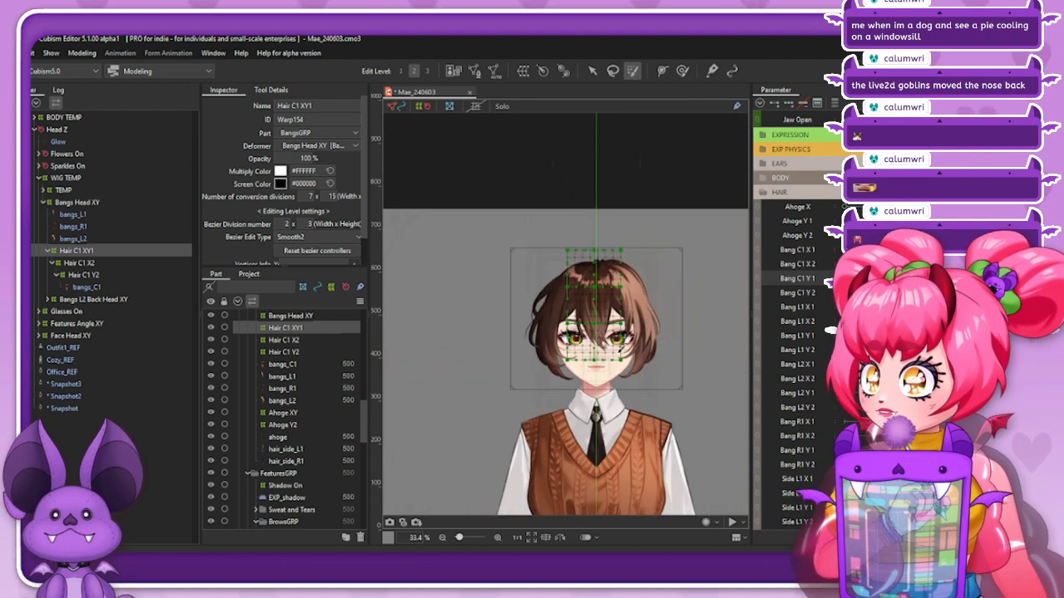
drag(611, 235, 590, 115)
mouse_move(612, 215)
mouse_down()
mouse_move(551, 233)
mouse_move(629, 225)
mouse_up()
scroll(602, 215, up, 2)
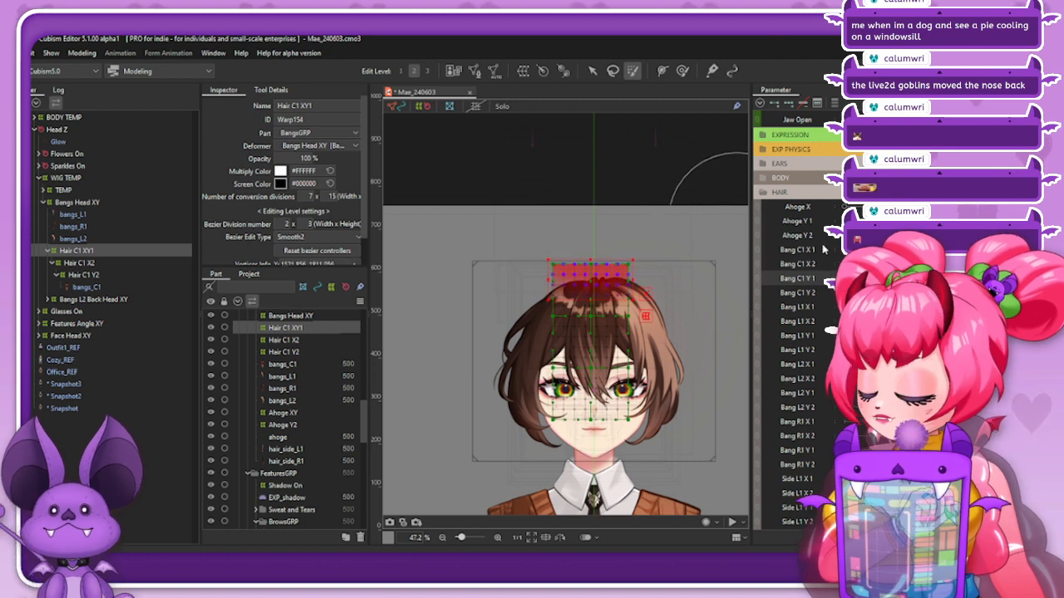
click(846, 279)
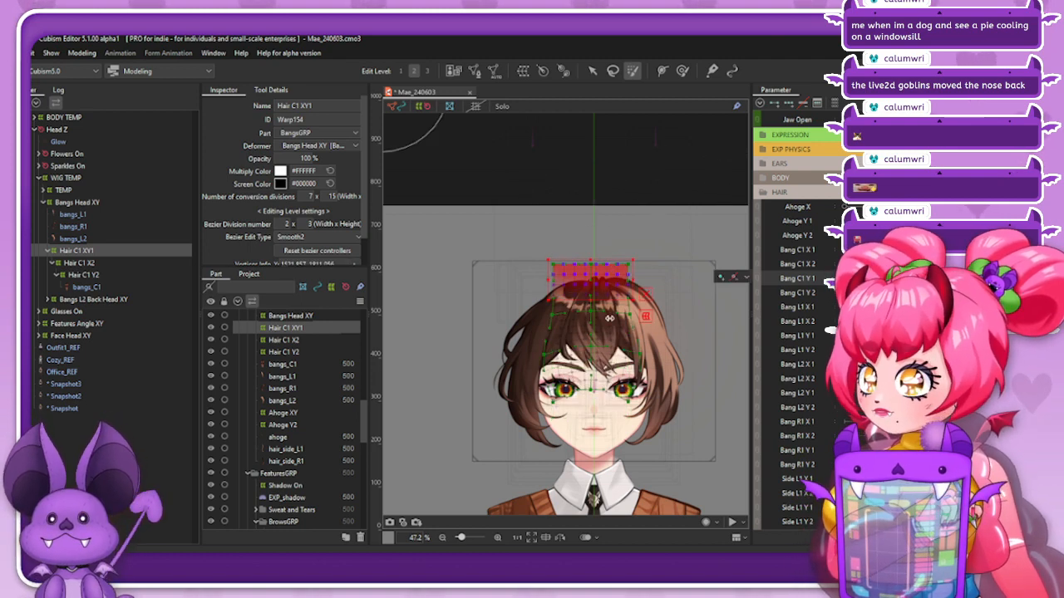
scroll(600, 304, up, 1)
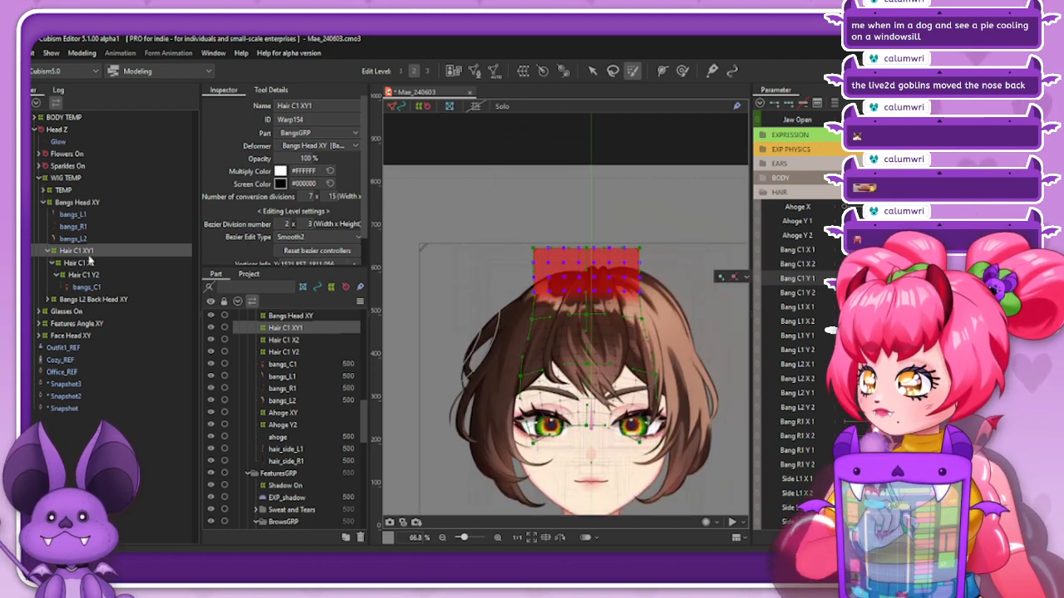
click(98, 204)
click(76, 250)
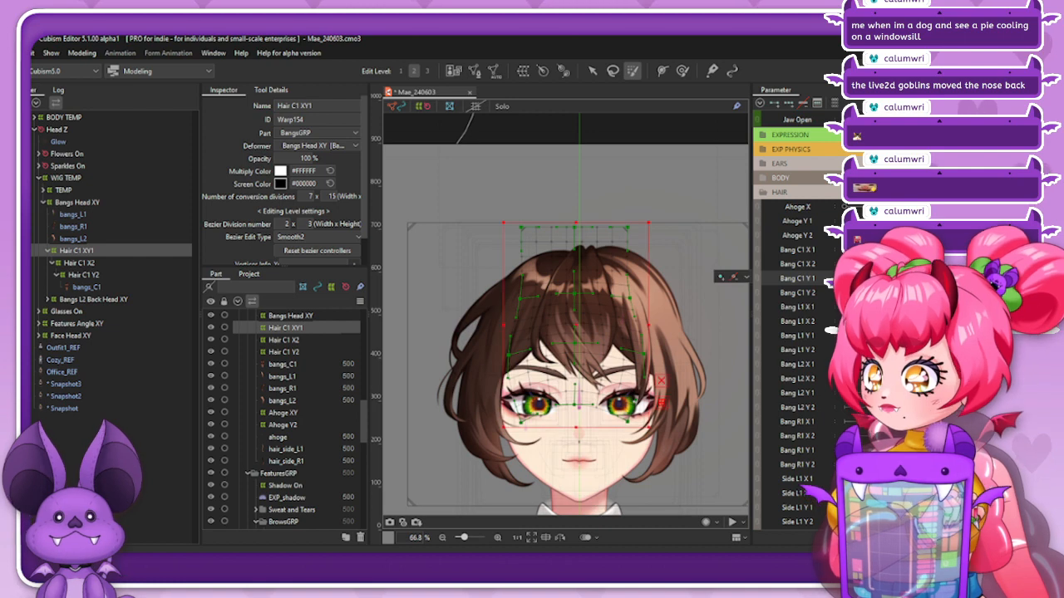
Generate the inverse Hair C1 XY1 shape at the opposite end of Bang C1 Y 1 using a blend compatibility of -100
drag(907, 278, 879, 279)
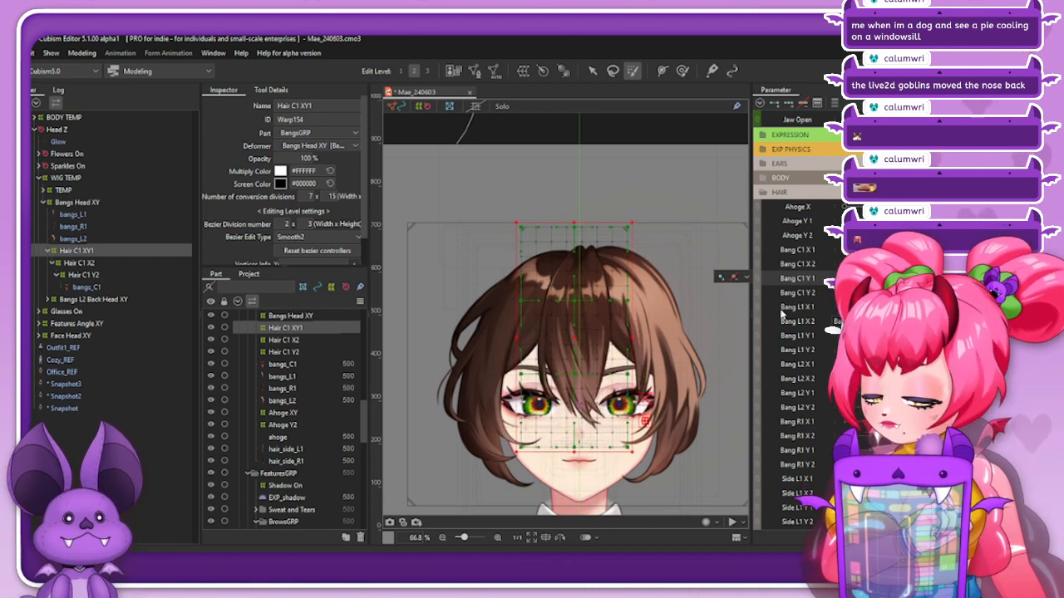
key(ctrl+shift+b)
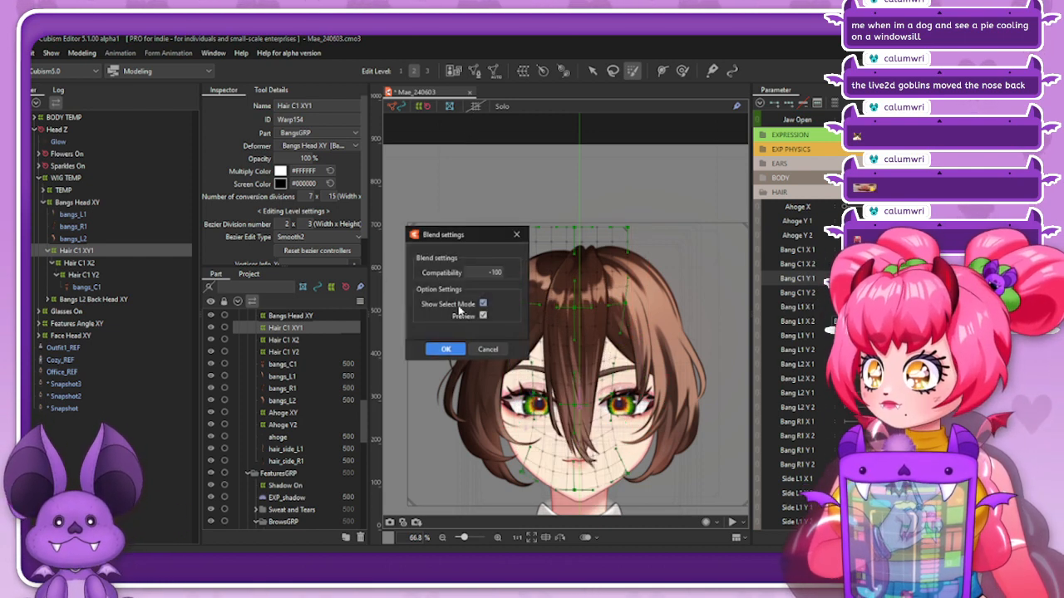
click(447, 349)
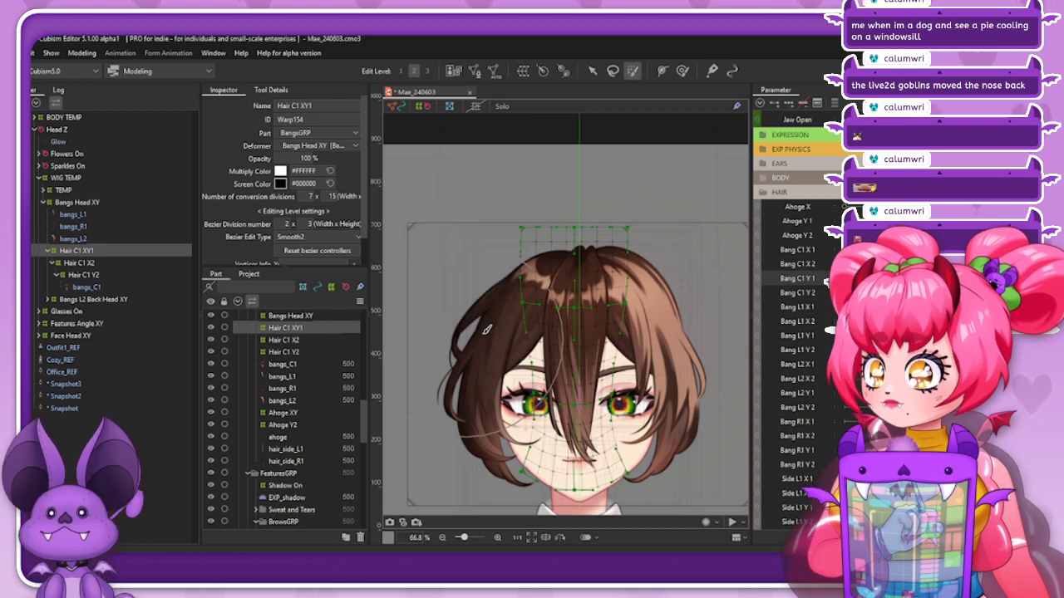
click(682, 71)
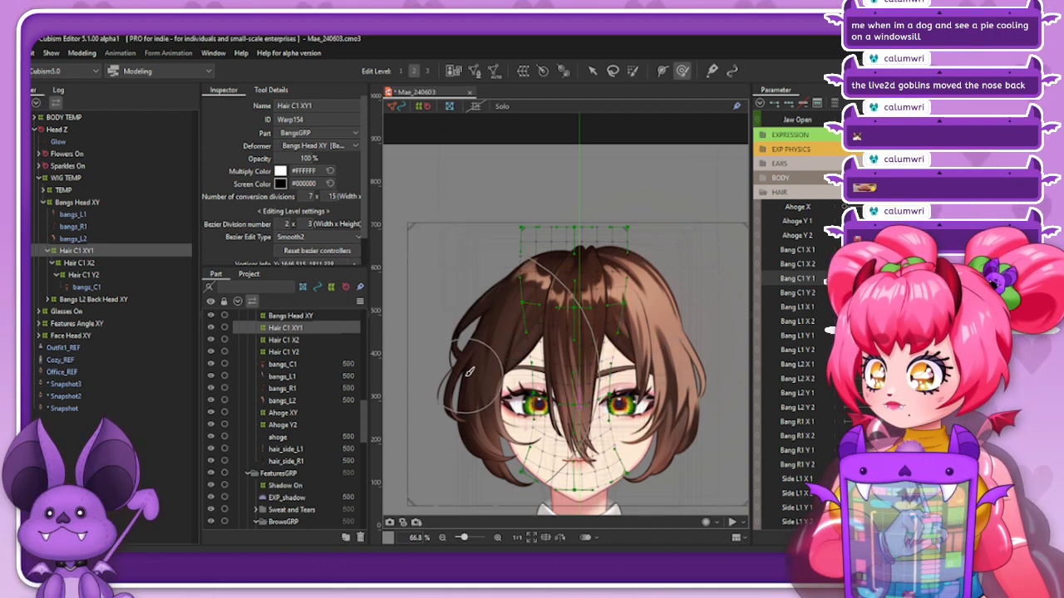
Refine Hair C1 XY1 with the deform brush, narrowing its lower sides at one end of Bang C1 Y 1 and flaring them at the other
drag(471, 369, 487, 373)
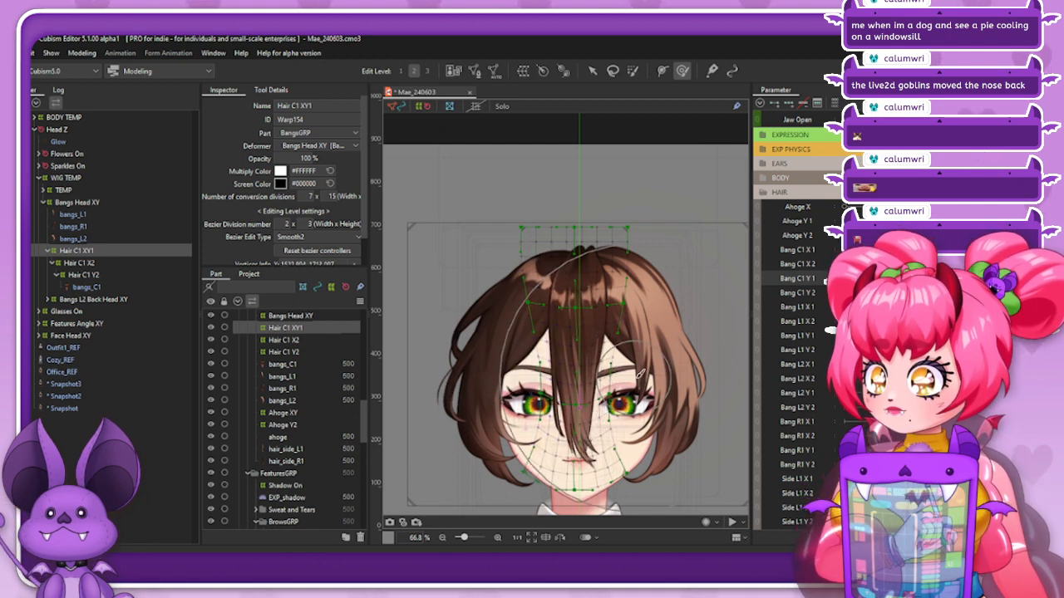
drag(716, 364, 701, 366)
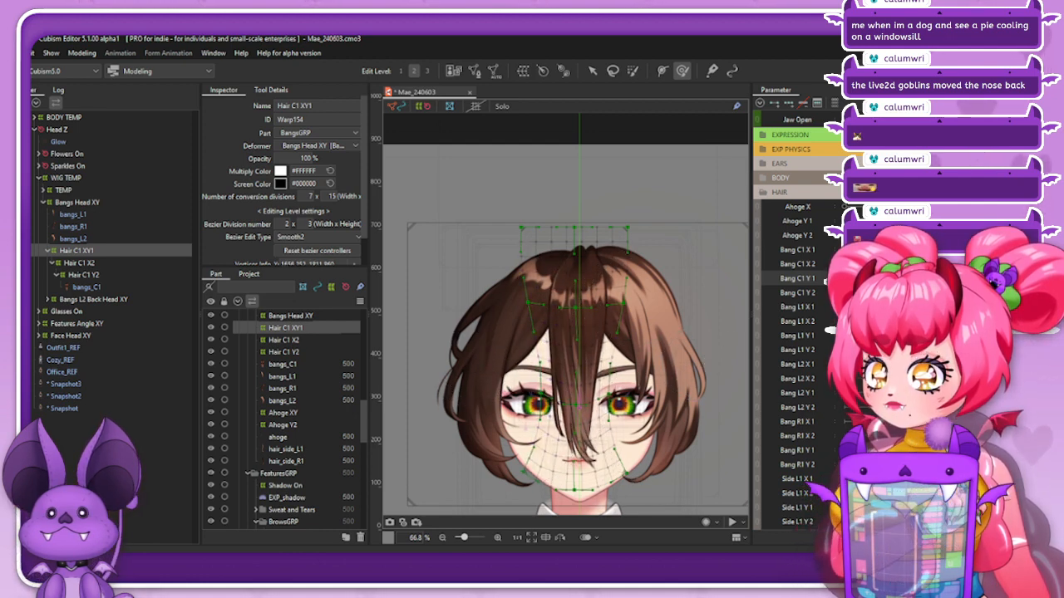
drag(911, 279, 846, 280)
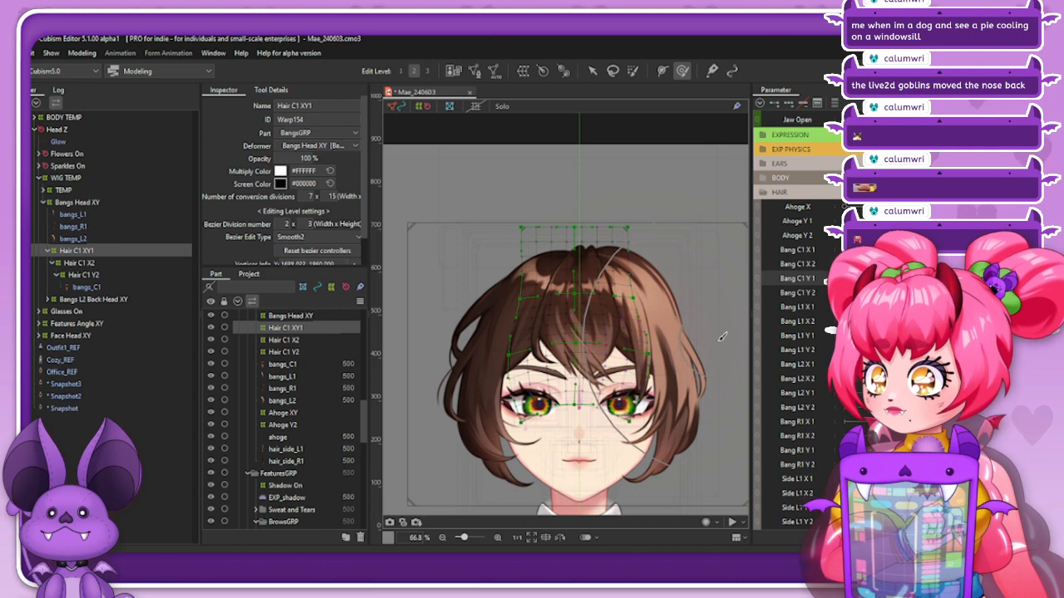
drag(703, 354, 713, 354)
drag(467, 374, 449, 381)
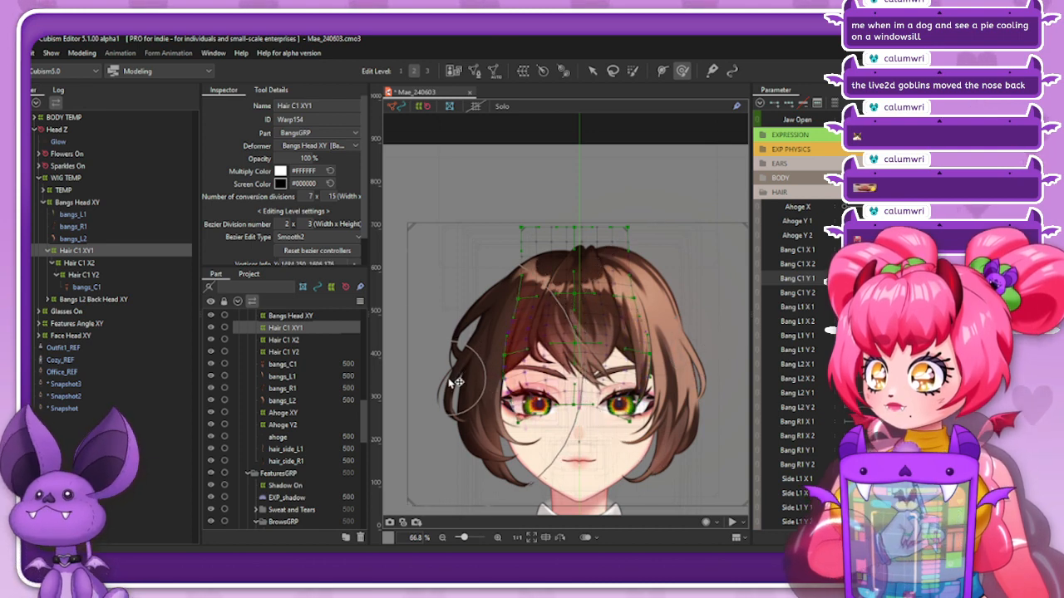
Combine Bang C1 Y 1 with Bang C1 Y 2 and preview the center bang's vertical movement with nothing selected
mouse_move(911, 279)
mouse_down()
mouse_move(846, 279)
mouse_move(905, 279)
mouse_move(878, 279)
mouse_move(906, 297)
mouse_move(907, 287)
mouse_up()
click(758, 281)
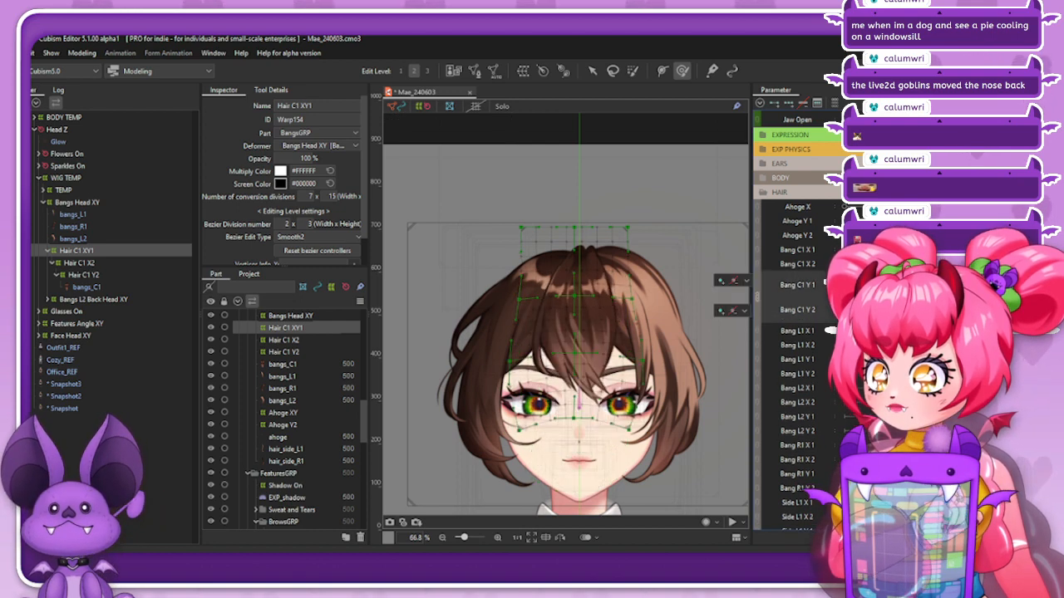
click(503, 208)
scroll(504, 208, down, 2)
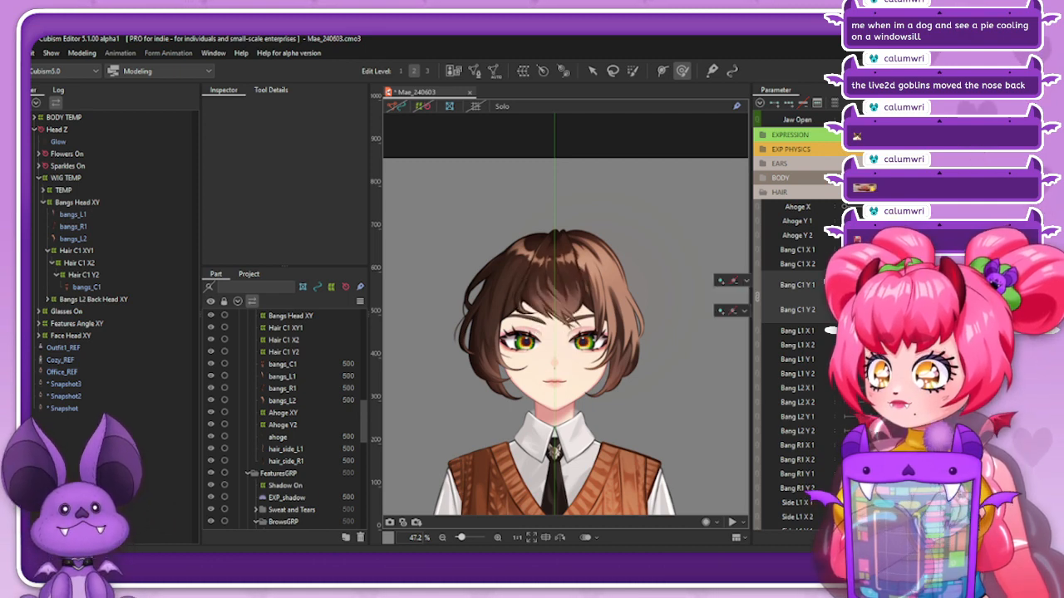
Select Hair C1 X2 for the Bang C1 X 2 parameter, set its Bezier divisions to 2 x 3 and start shifting its lower part sideways
click(83, 263)
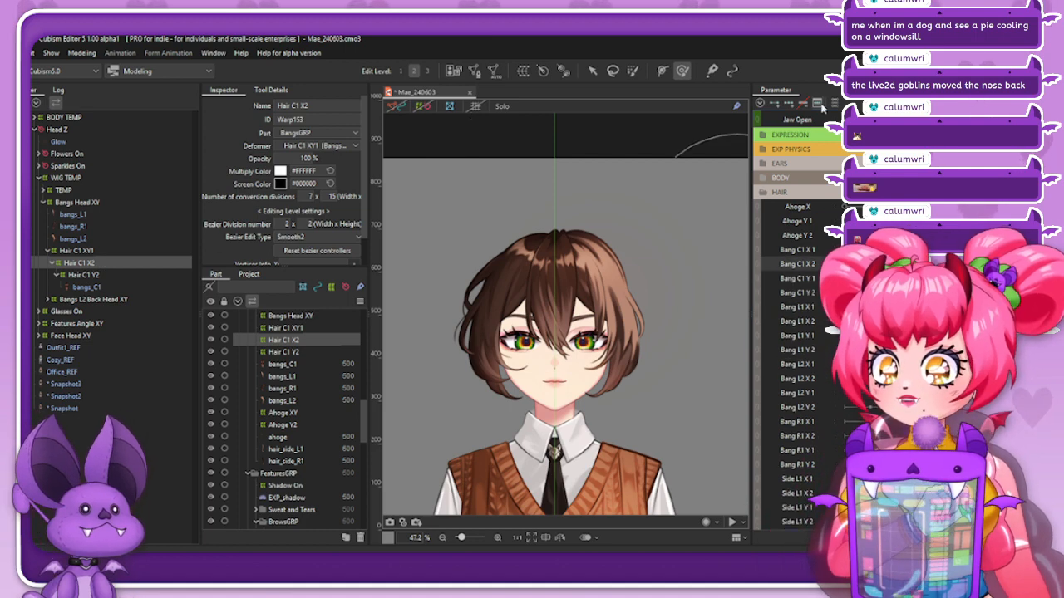
right_click(757, 260)
click(766, 266)
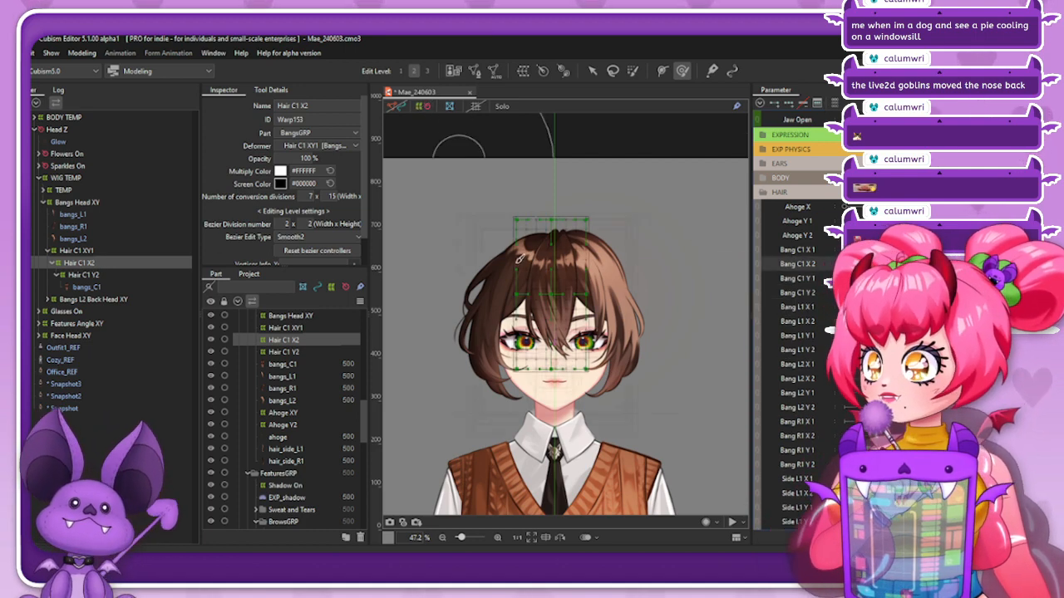
mouse_move(572, 379)
mouse_down()
mouse_move(551, 390)
mouse_move(566, 390)
mouse_up()
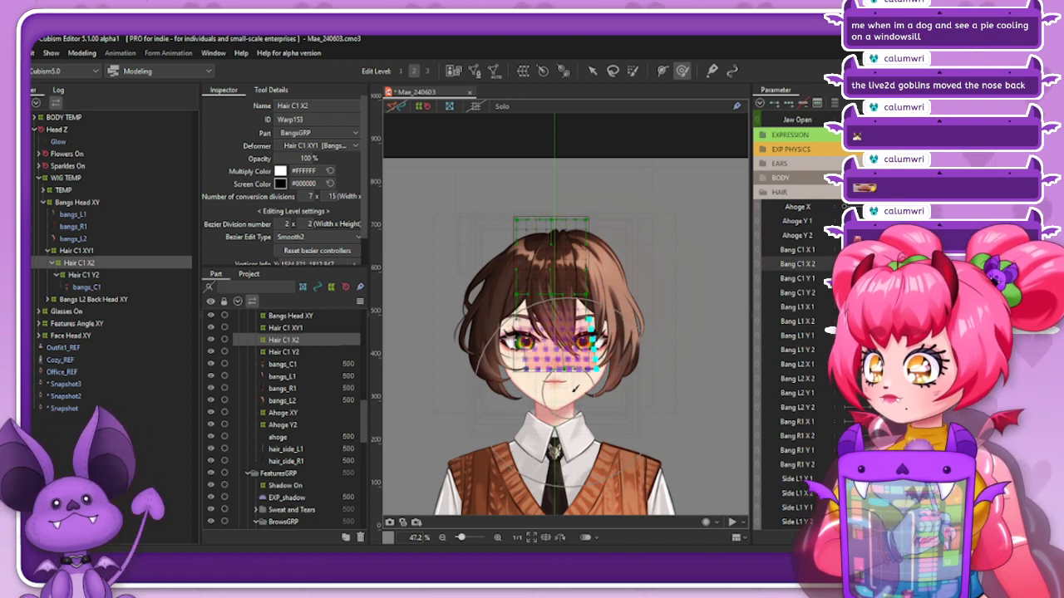
scroll(520, 349, up, 2)
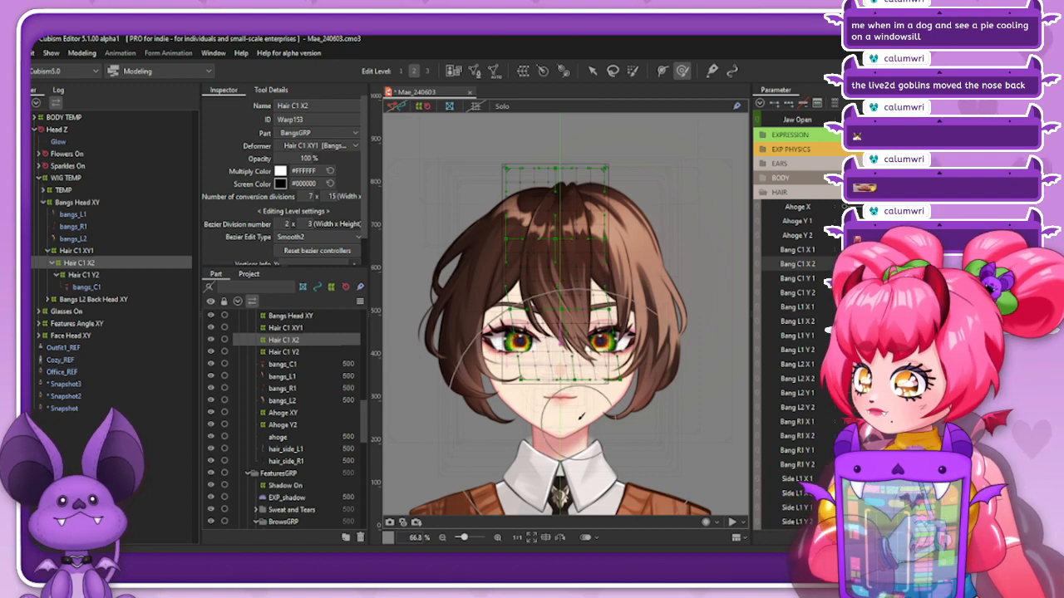
Swing the lower half of Hair C1 X2 toward the character's left eye with the deform brush for one end of Bang C1 X 2
mouse_move(577, 368)
mouse_down()
mouse_move(571, 353)
mouse_move(598, 358)
mouse_move(608, 376)
mouse_up()
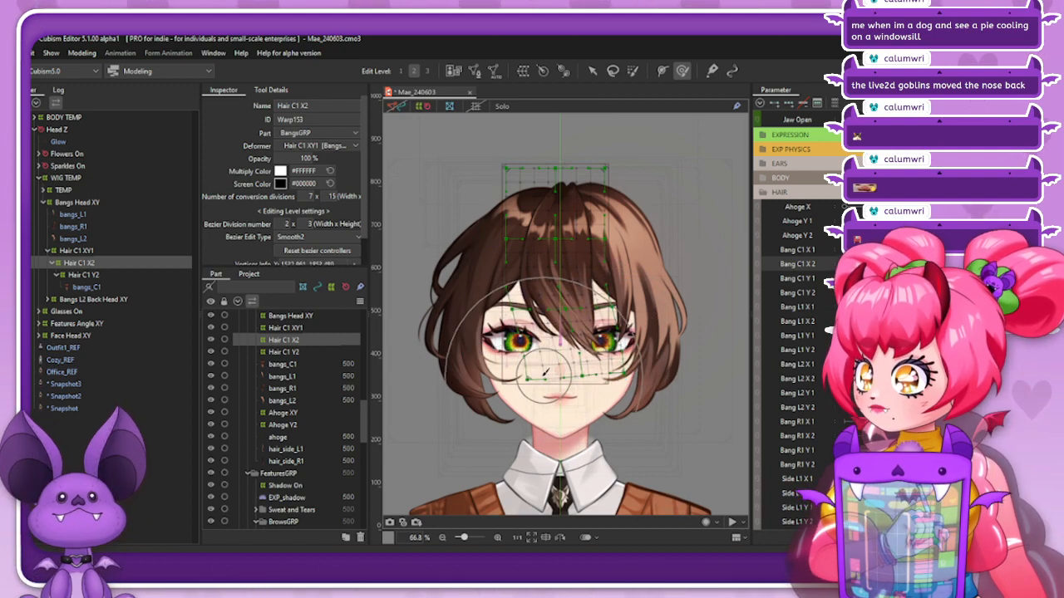
mouse_move(541, 369)
mouse_down()
mouse_move(628, 369)
mouse_move(585, 358)
mouse_move(637, 356)
mouse_up()
drag(527, 365, 572, 356)
click(891, 264)
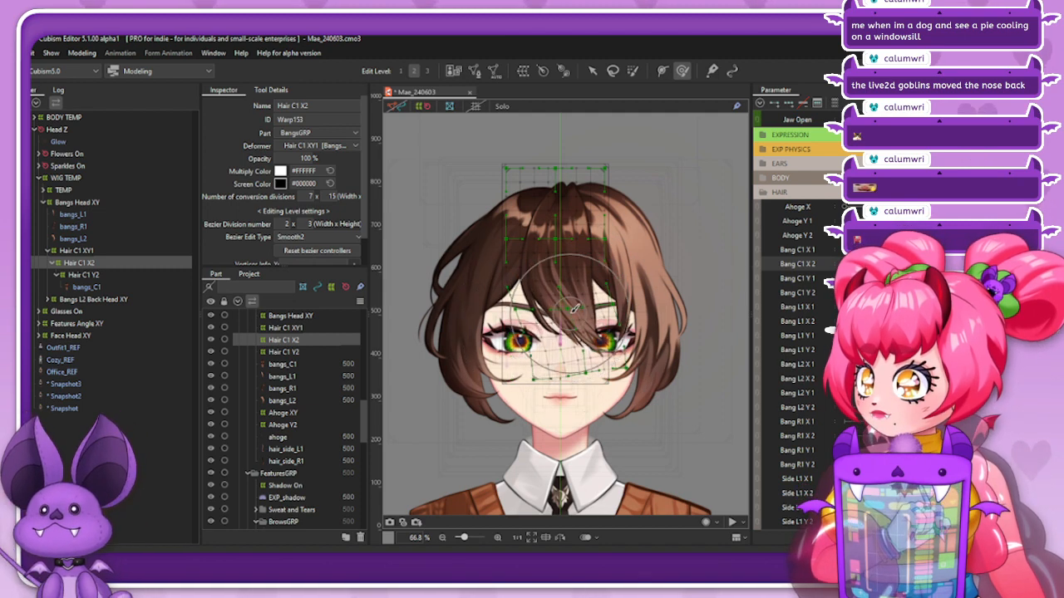
drag(574, 308, 646, 311)
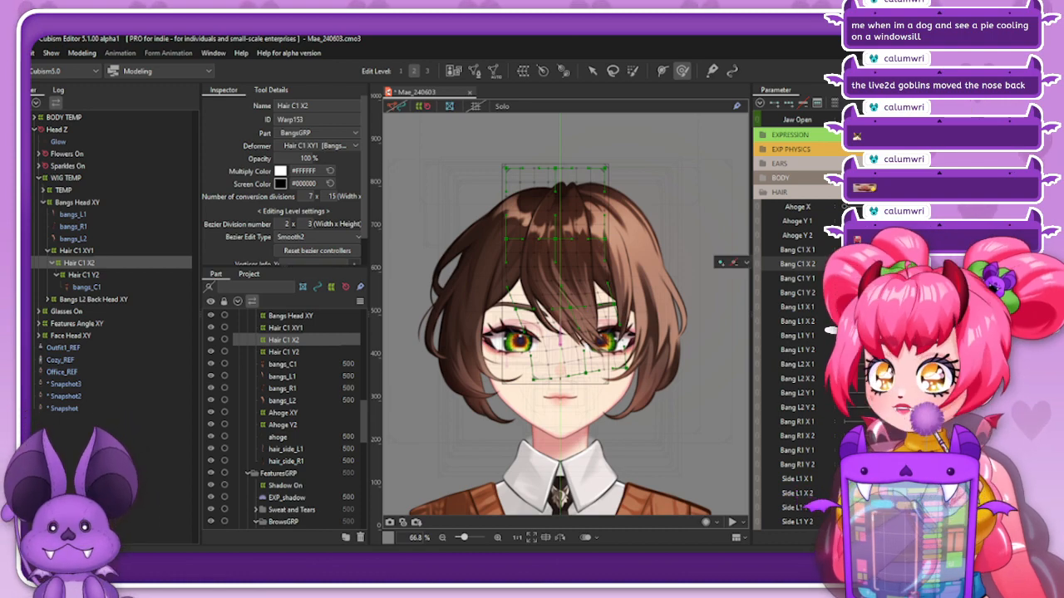
Reflect the Hair C1 X2 shape horizontally onto the opposite end of Bang C1 X 2
click(902, 103)
click(869, 228)
click(445, 405)
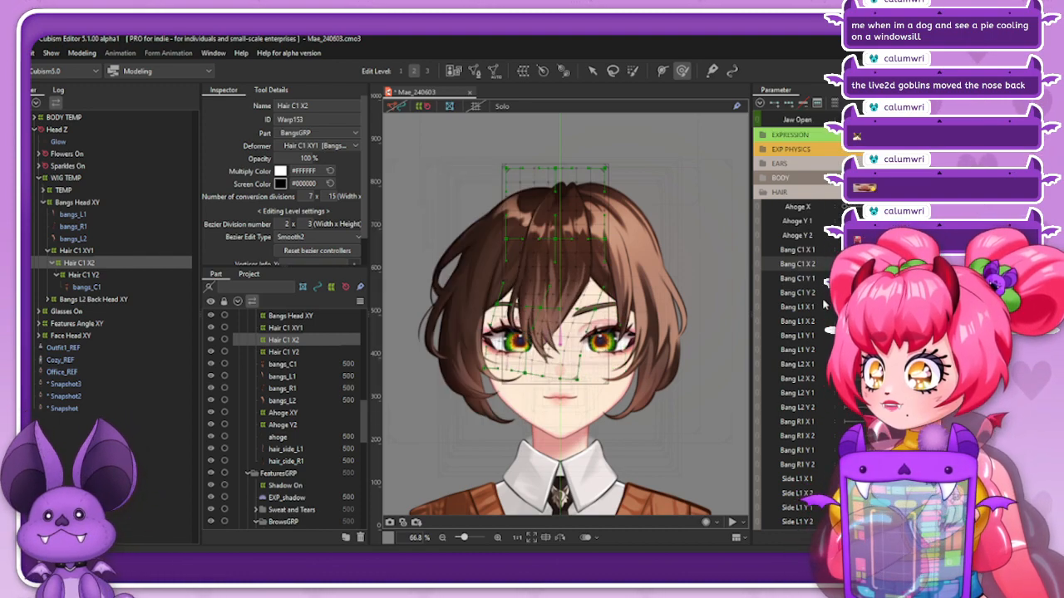
Apply extended interpolation to Bang C1 X 2 using Ellipse Interpolation and adjust its interpolation points
click(902, 103)
click(823, 263)
click(467, 287)
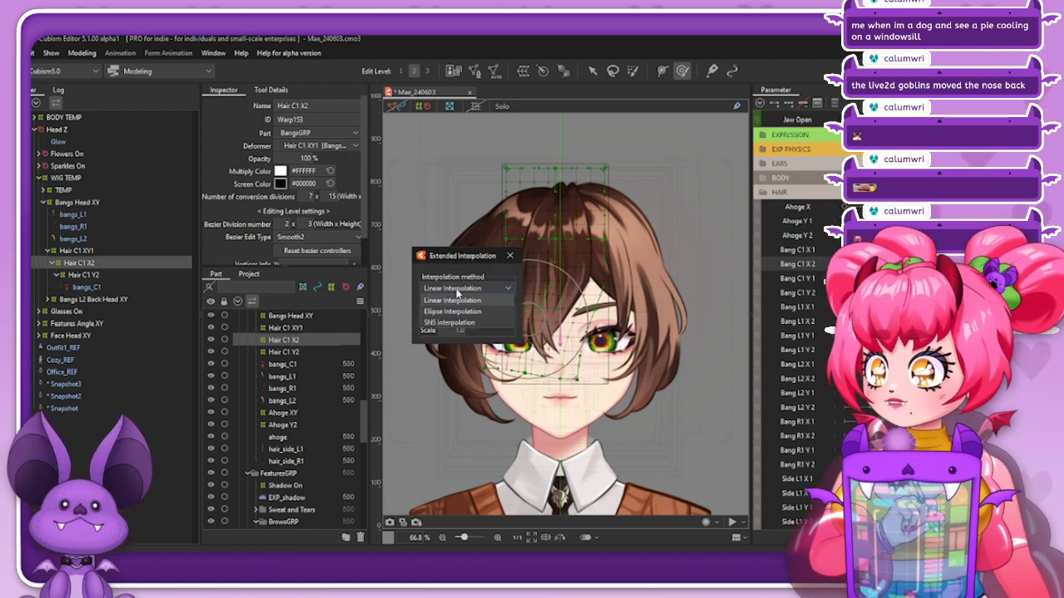
click(452, 305)
click(478, 316)
click(457, 326)
click(509, 255)
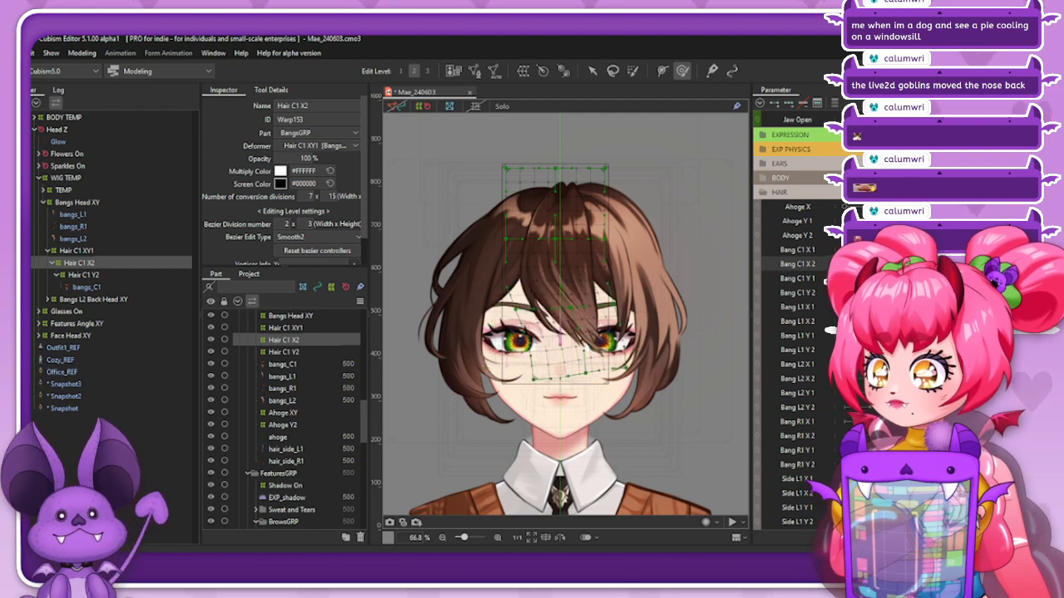
Select Hair C1 XY1 for Bang C1 X 1 and push its lower half toward the character's left eye with the deform brush
click(93, 250)
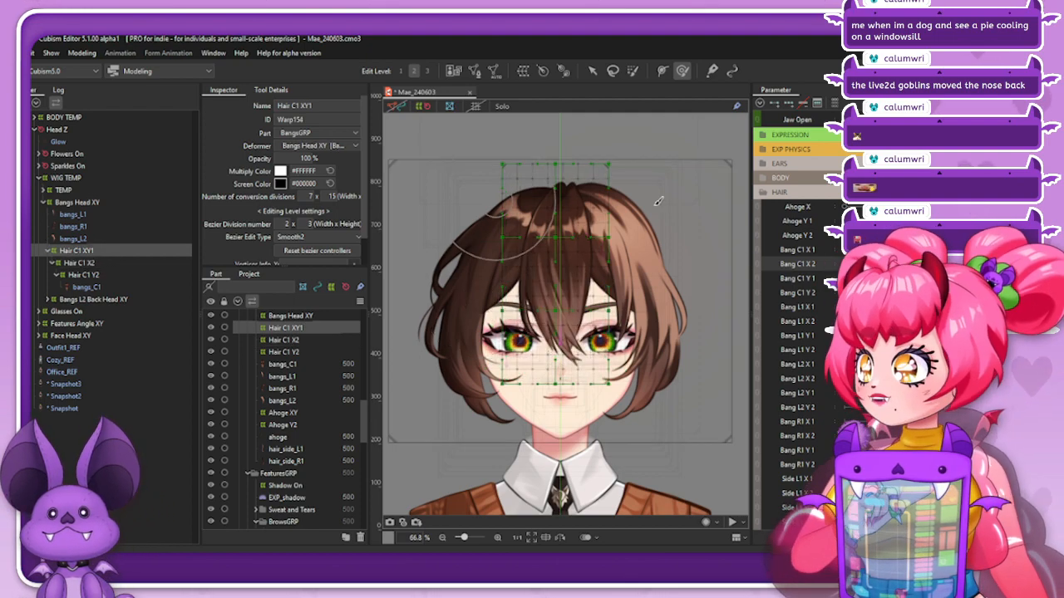
click(804, 251)
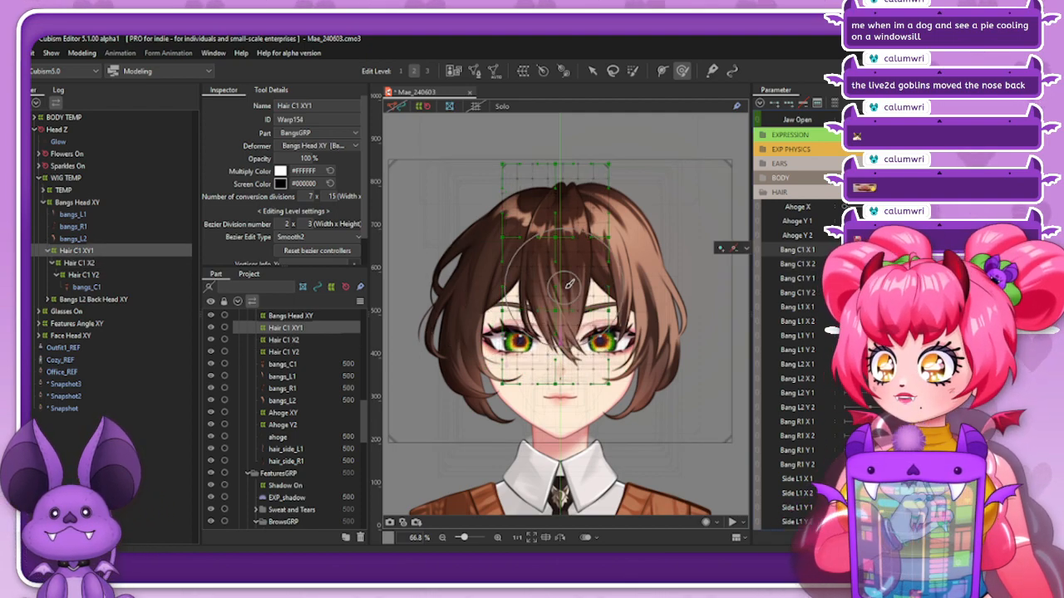
click(632, 71)
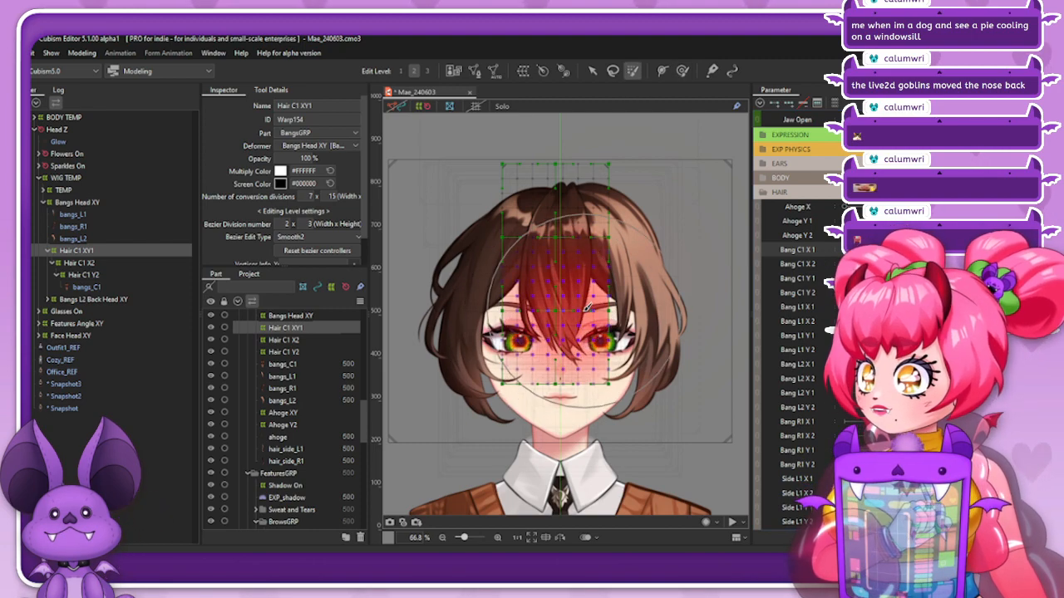
click(681, 71)
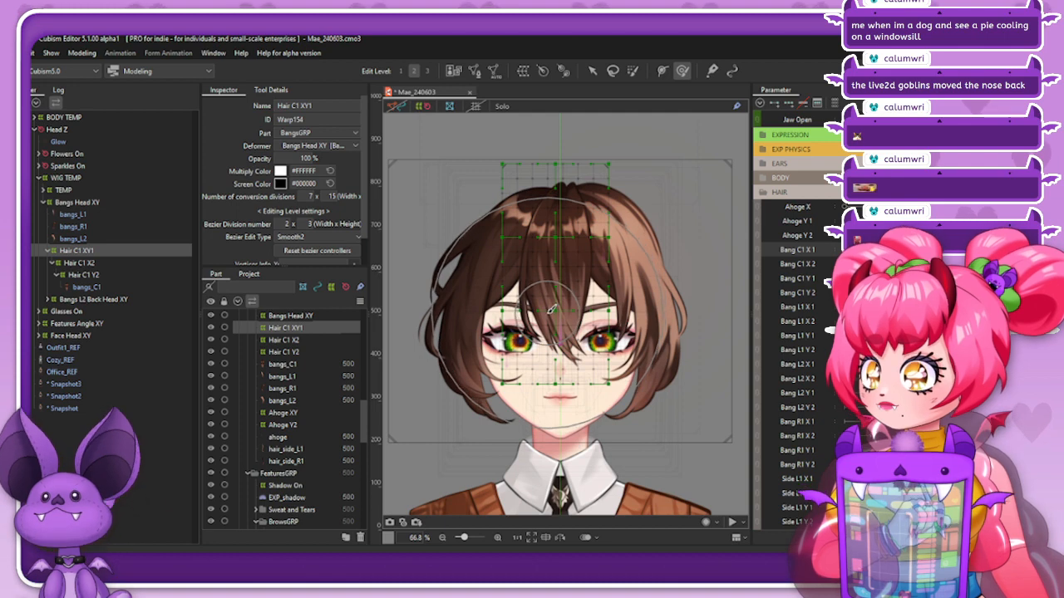
mouse_move(551, 312)
mouse_down()
mouse_move(579, 334)
mouse_move(593, 325)
mouse_move(619, 414)
mouse_move(596, 367)
mouse_move(517, 397)
mouse_move(540, 398)
mouse_move(601, 343)
mouse_move(618, 349)
mouse_move(623, 372)
mouse_move(679, 293)
mouse_move(582, 303)
mouse_move(584, 335)
mouse_move(553, 379)
mouse_move(511, 381)
mouse_move(511, 358)
mouse_move(570, 341)
mouse_move(579, 362)
mouse_move(583, 317)
mouse_up()
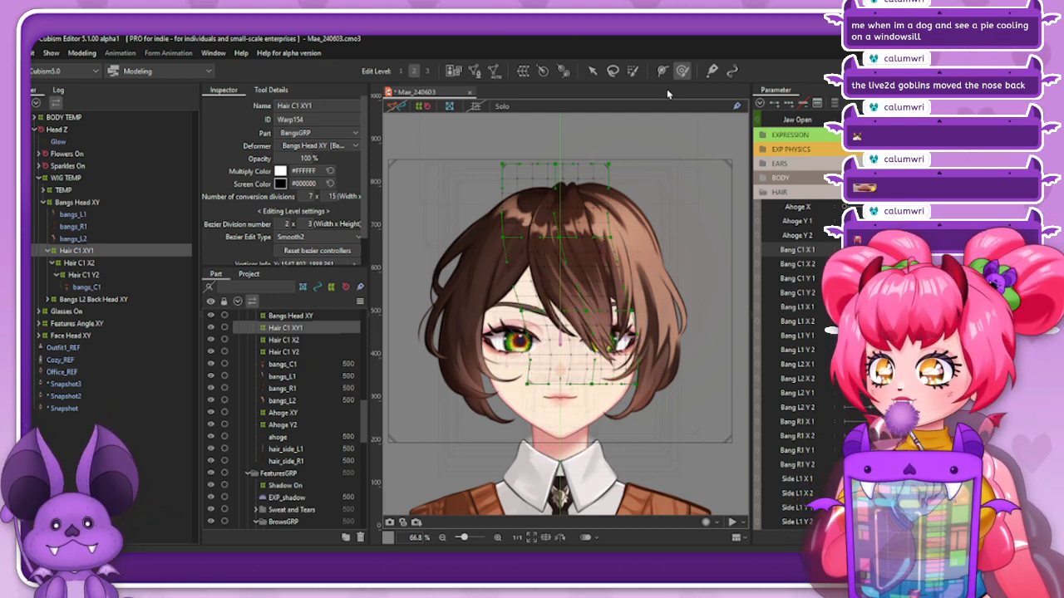
Brush-select the lower points of Hair C1 XY1 and rotate them slightly around a pivot moved up to the hair roots
click(632, 72)
drag(577, 317, 570, 333)
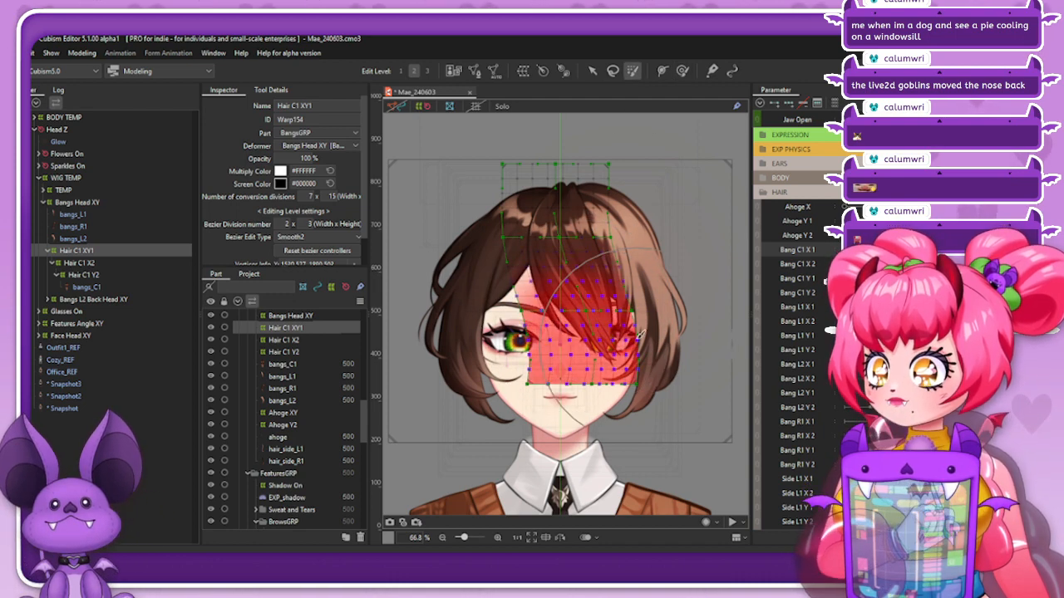
click(592, 71)
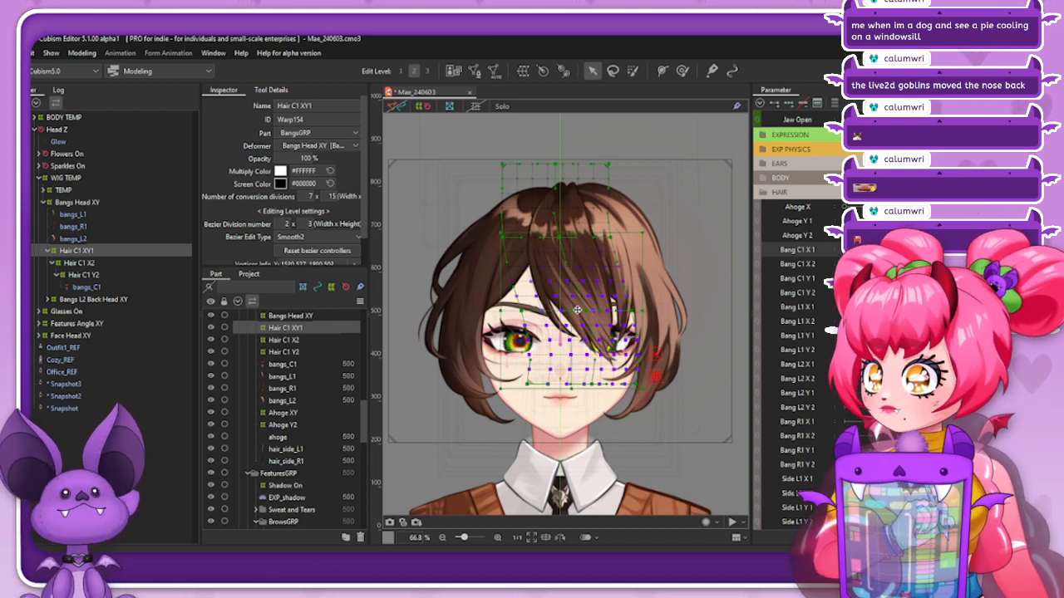
drag(576, 310, 566, 233)
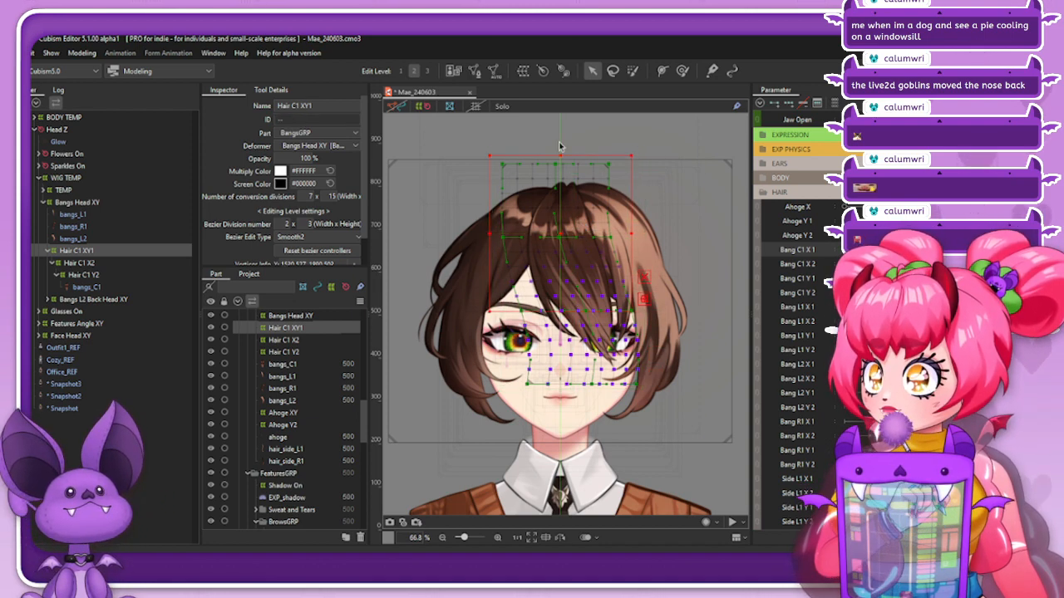
drag(561, 150, 554, 150)
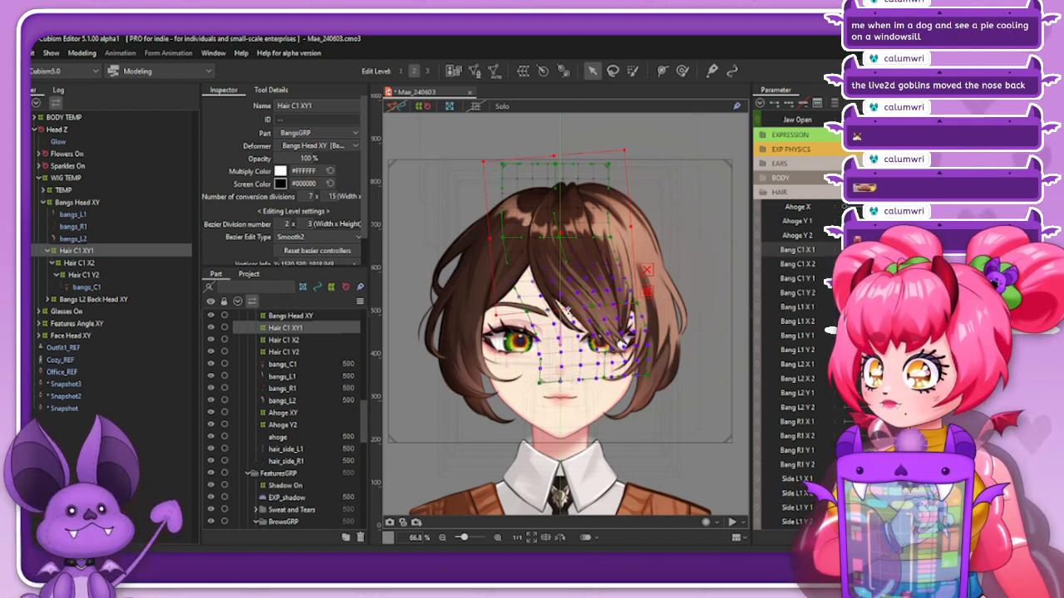
Reflect the Hair C1 XY1 shape onto the opposite end of Bang C1 X 1 and check the movement with the deformers hidden
click(421, 109)
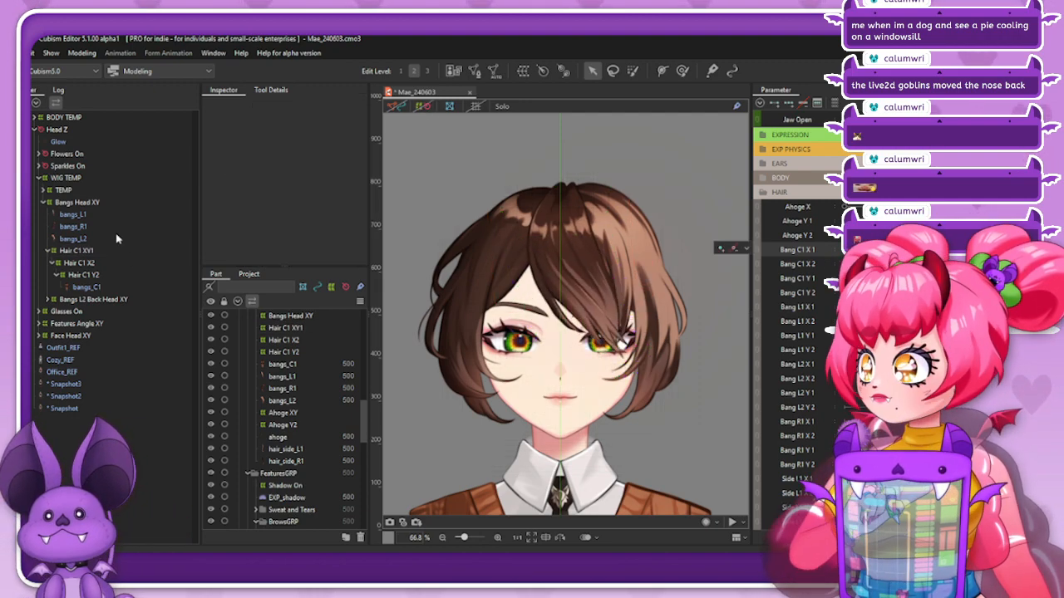
click(93, 251)
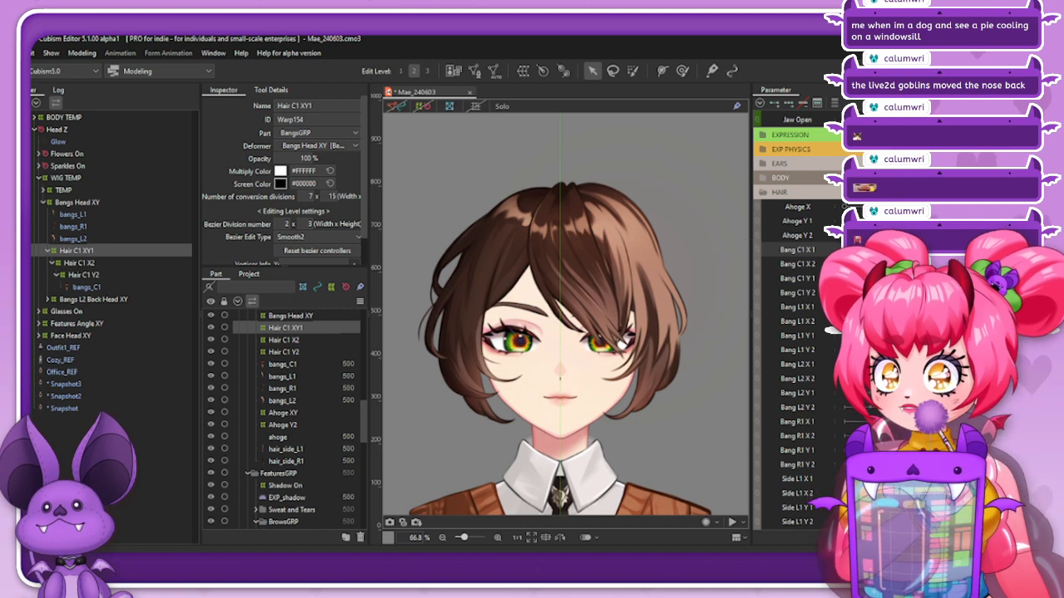
click(955, 103)
click(827, 228)
click(449, 407)
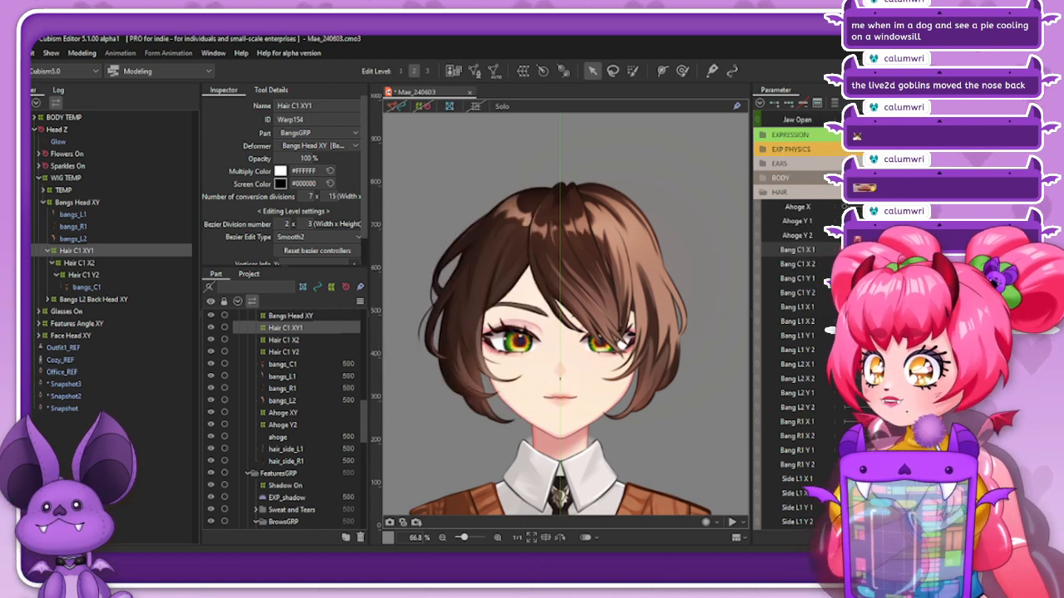
drag(885, 250, 921, 250)
click(425, 107)
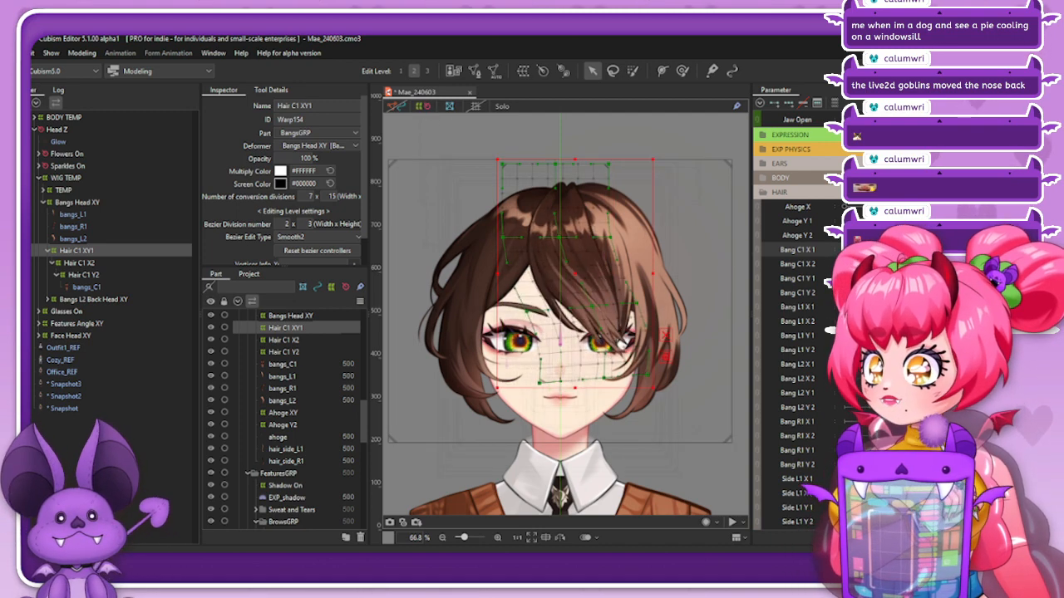
Smooth the lower edge of Hair C1 XY1 with the deform brush and reflect the refined shape across Bang C1 X 1
click(682, 71)
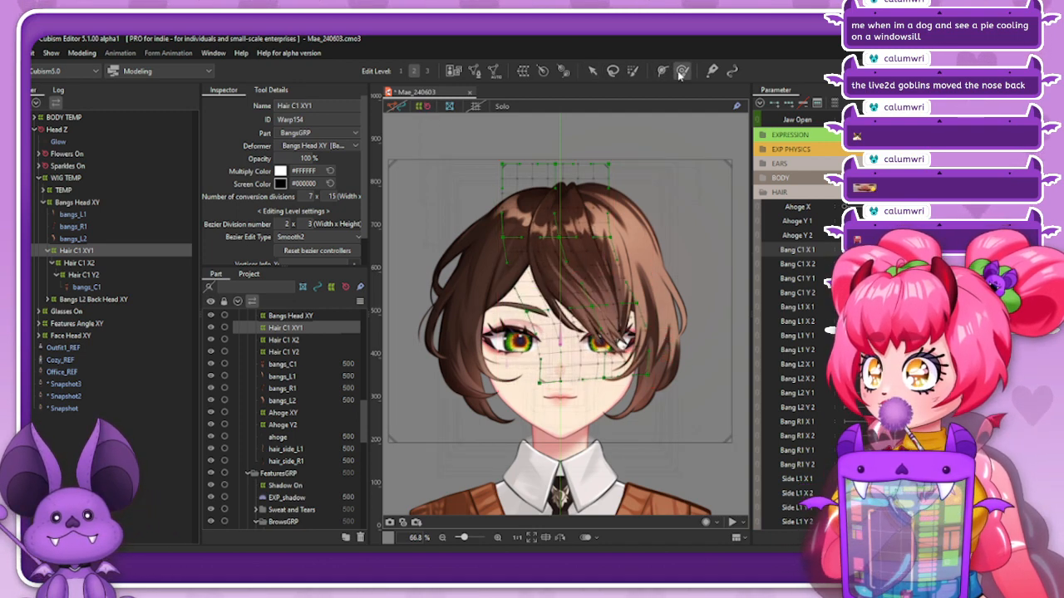
mouse_move(595, 420)
mouse_down()
mouse_move(603, 359)
mouse_move(625, 374)
mouse_up()
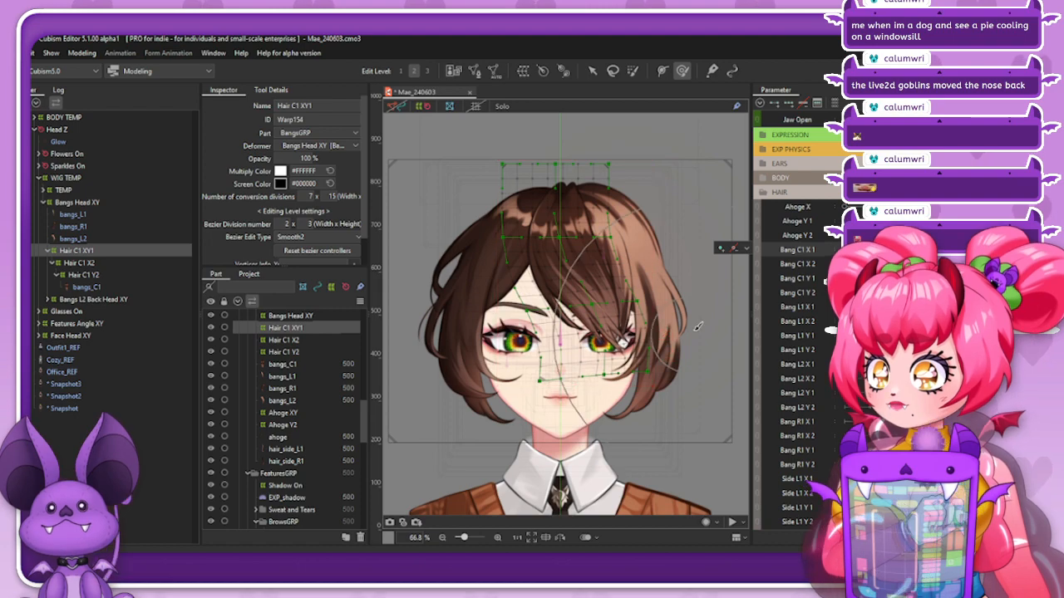
click(920, 103)
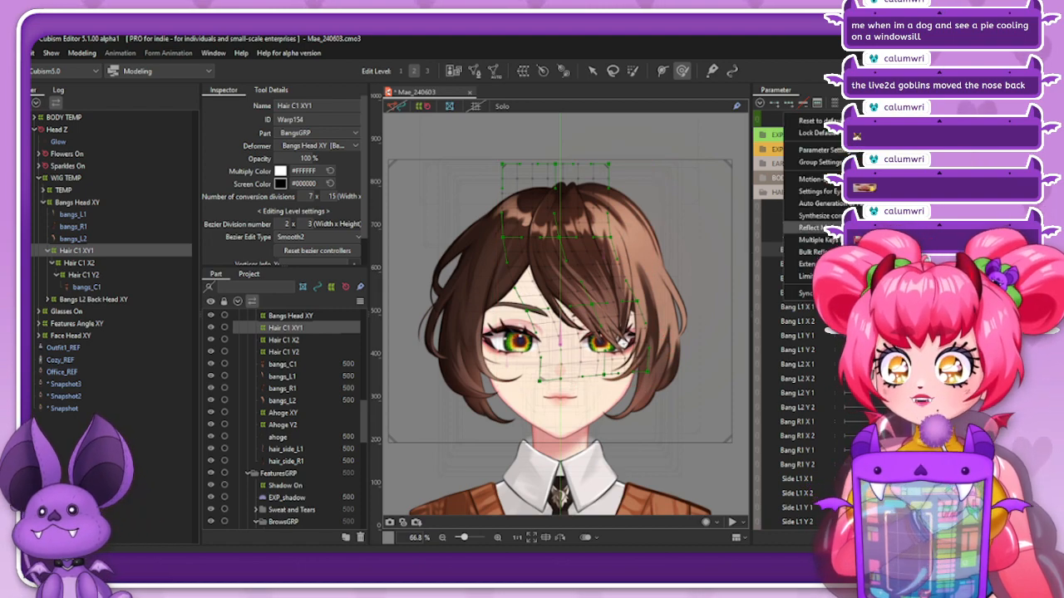
click(839, 228)
click(444, 408)
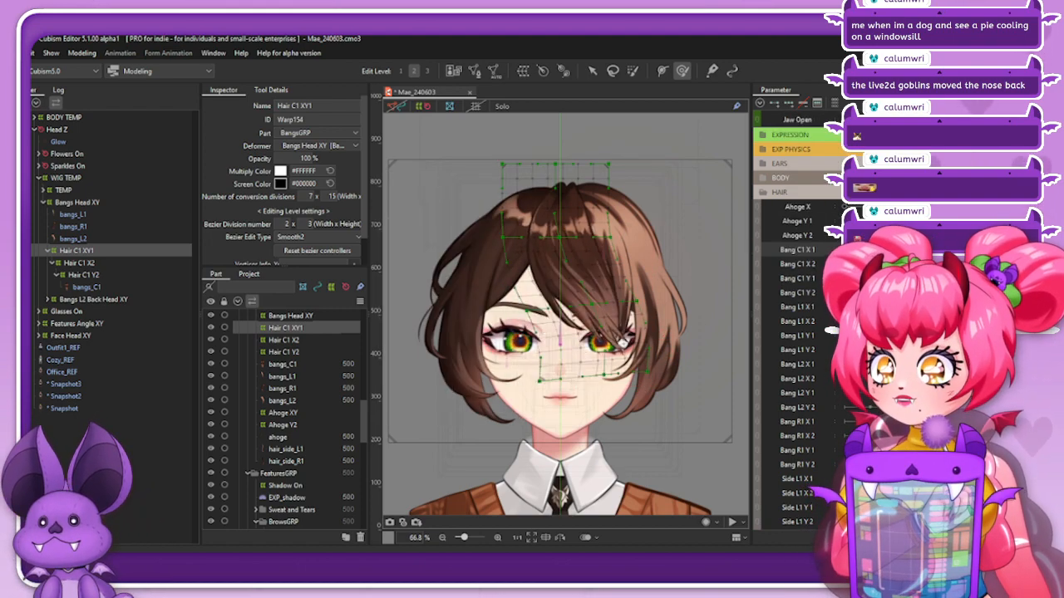
Apply Ellipse Interpolation to Hair C1 XY1 on Bang C1 X 1 and scrub the parameter to preview the swing
click(920, 103)
click(839, 264)
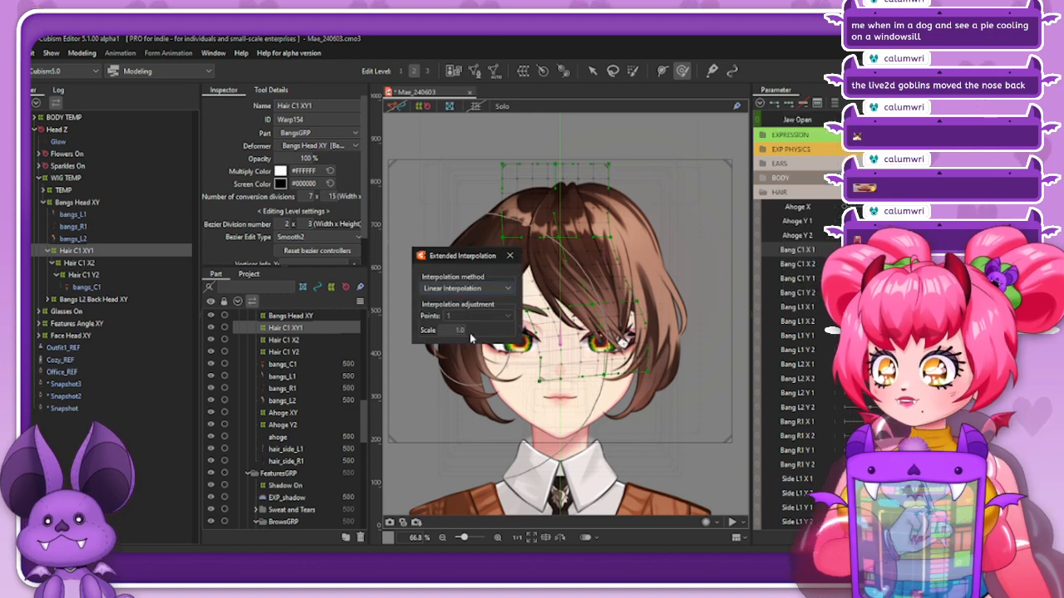
click(482, 289)
click(464, 313)
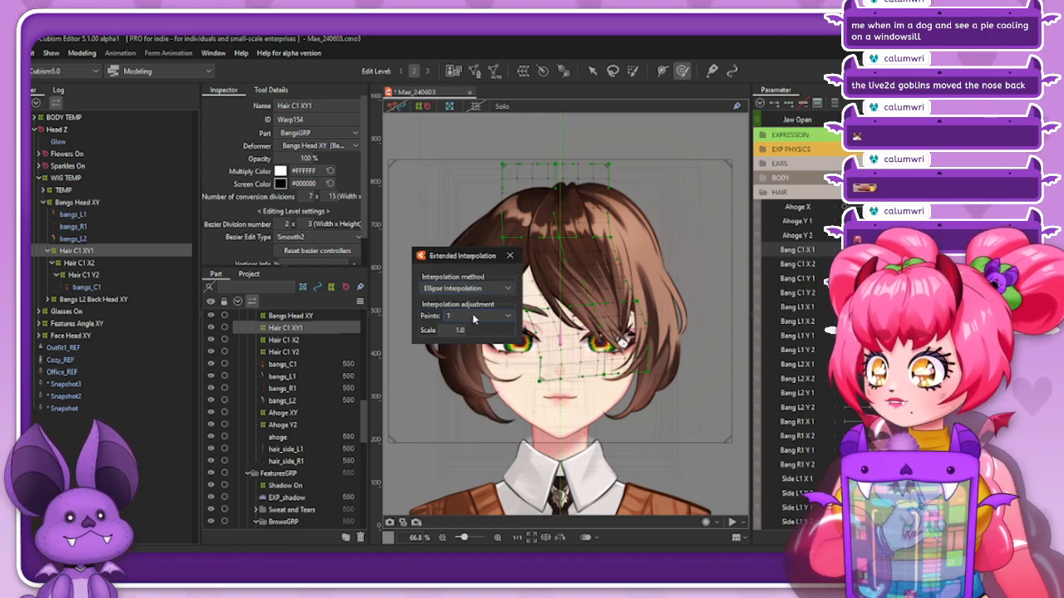
click(511, 256)
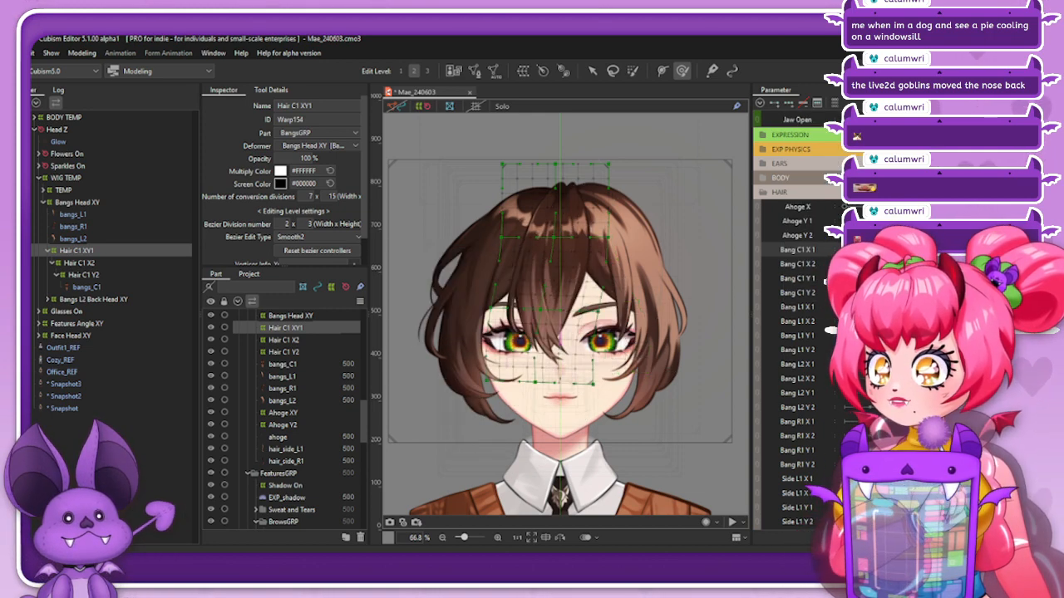
drag(910, 250, 821, 289)
drag(842, 250, 877, 250)
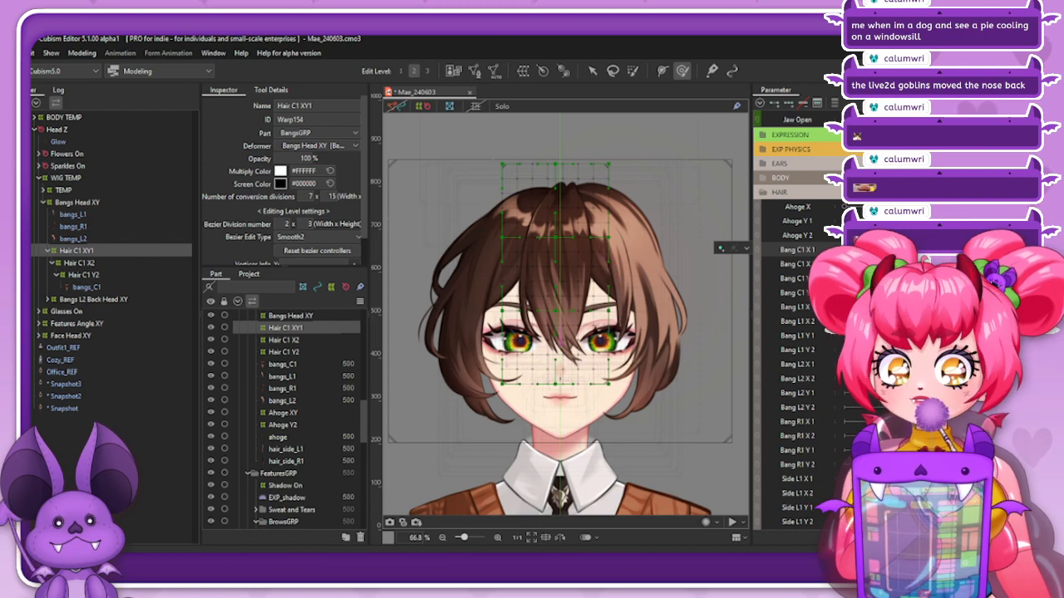
Synthesize all four corner shapes of Hair C1 XY1 from Bang C1 X 1 and Bang C1 Y 1
click(939, 103)
click(821, 215)
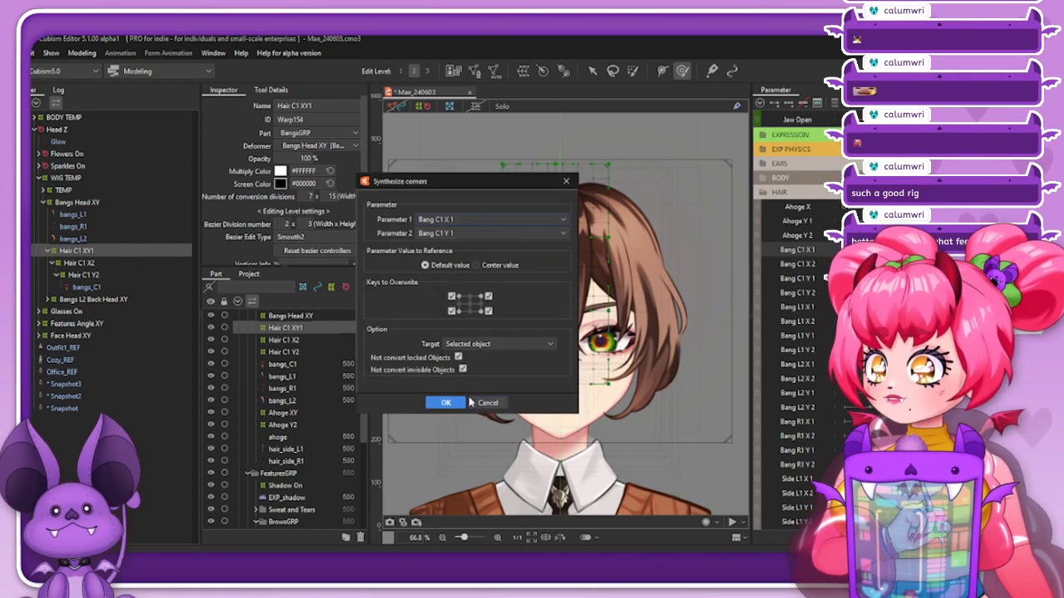
click(449, 403)
Check the center bang's movement by scrubbing the Bang C1 X and Bang C1 Y parameters, ending at their default values
scroll(827, 278, down, 10)
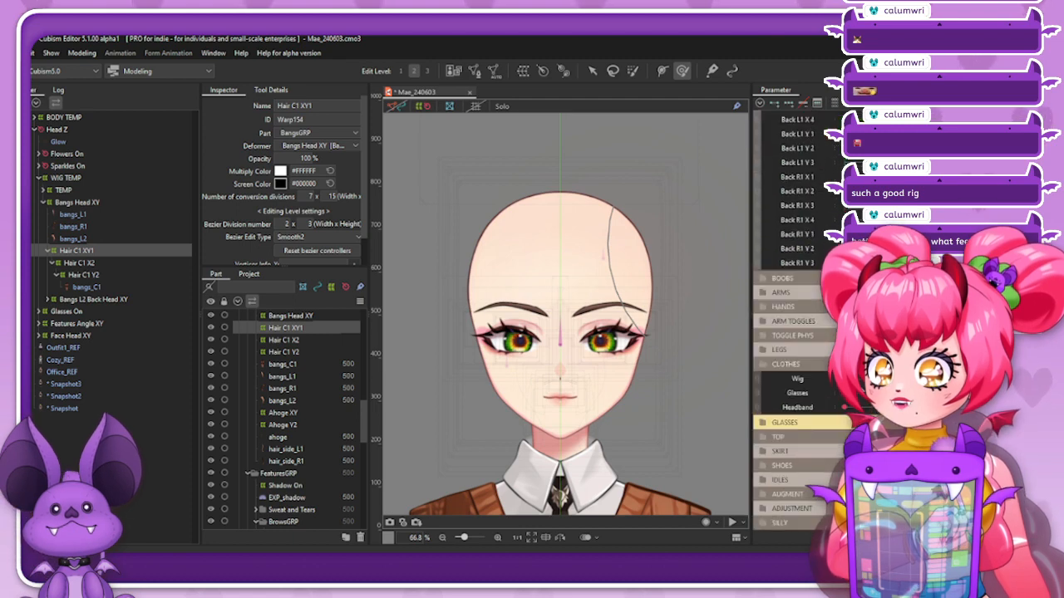
scroll(777, 395, up, 10)
scroll(798, 316, up, 3)
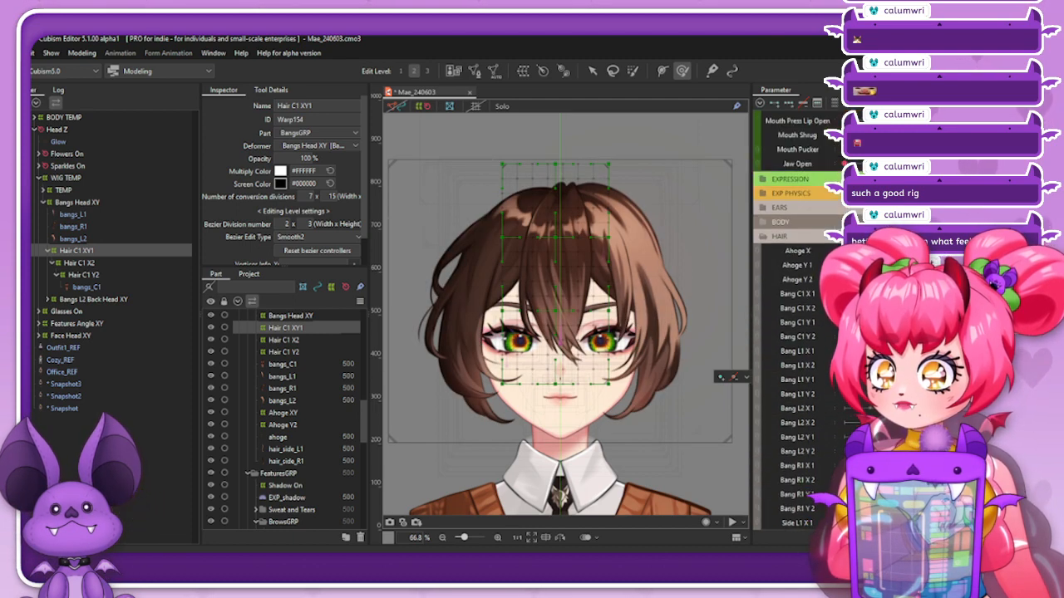
drag(560, 342, 622, 341)
drag(885, 308, 846, 337)
click(846, 309)
click(884, 308)
click(922, 322)
click(885, 323)
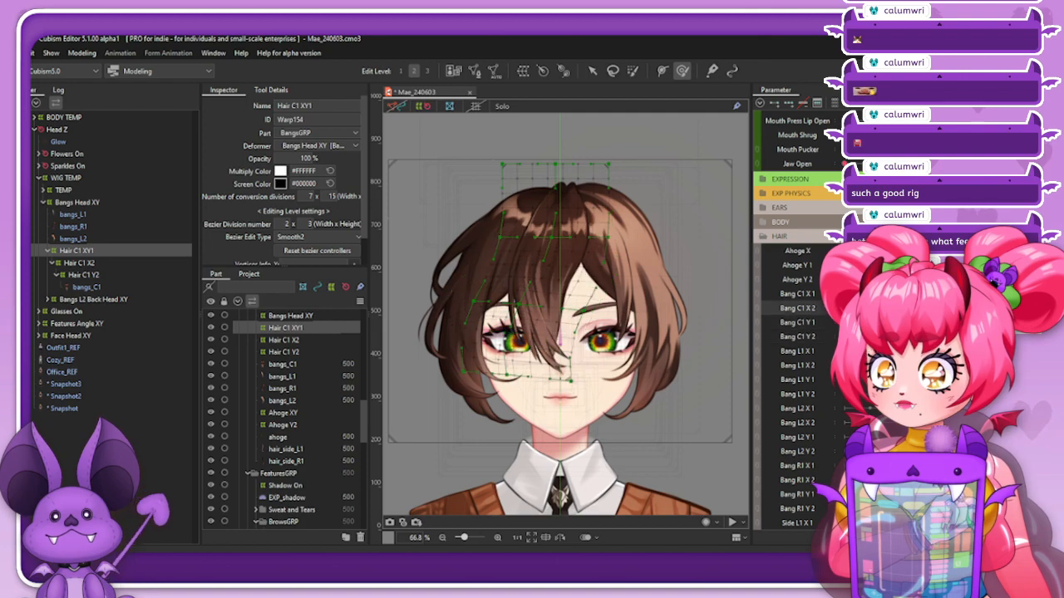
click(884, 308)
click(884, 293)
click(885, 337)
Open the model's physics settings and look through the existing physics groups
click(82, 52)
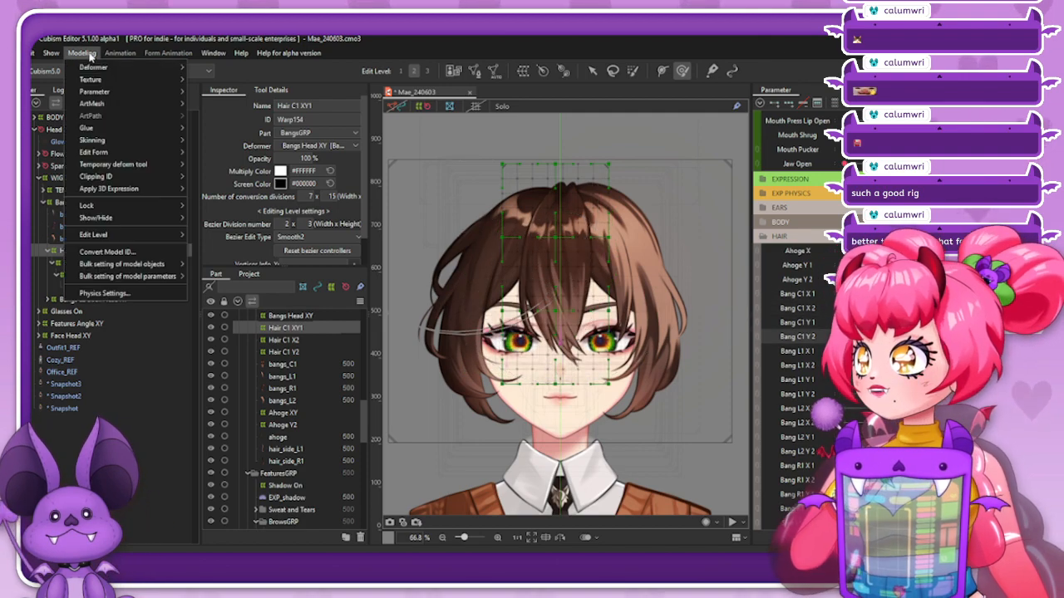
click(110, 293)
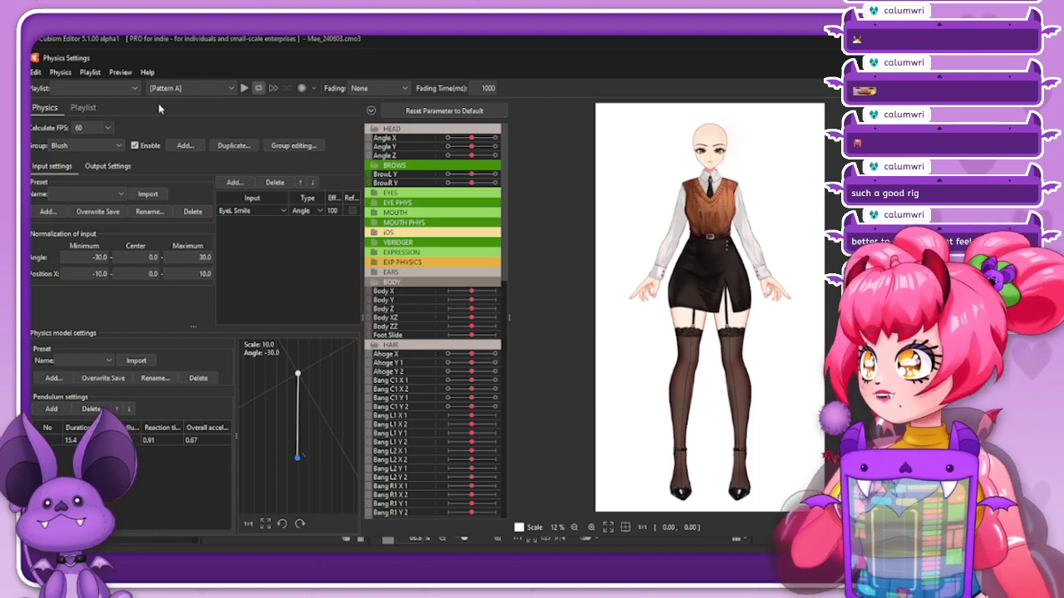
click(107, 89)
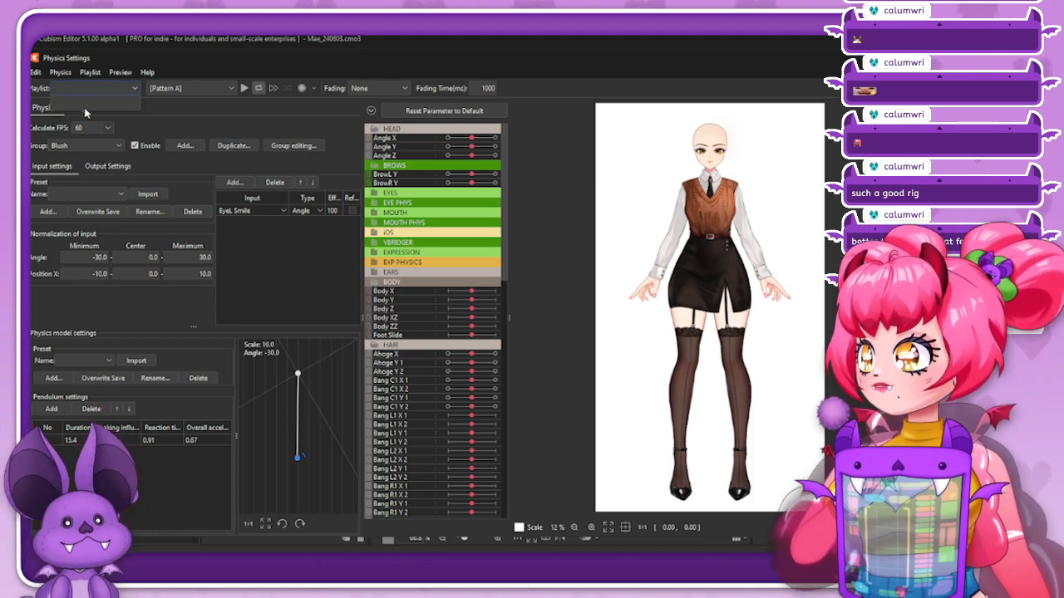
click(191, 106)
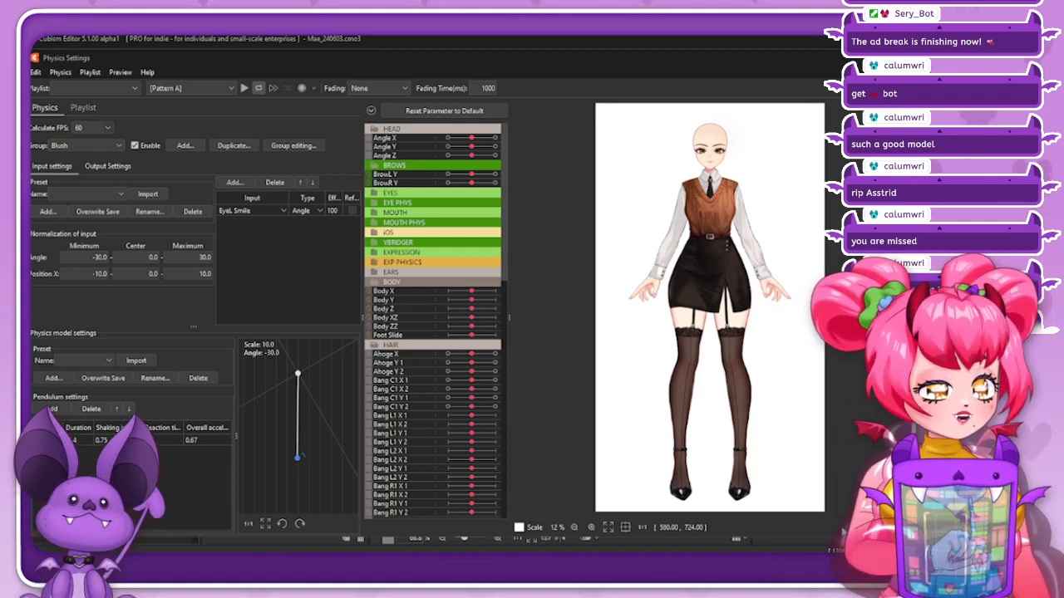
click(87, 149)
click(87, 169)
Add a physics group named Bangs X with no input preset and the Mikki Hair physics model preset
click(185, 146)
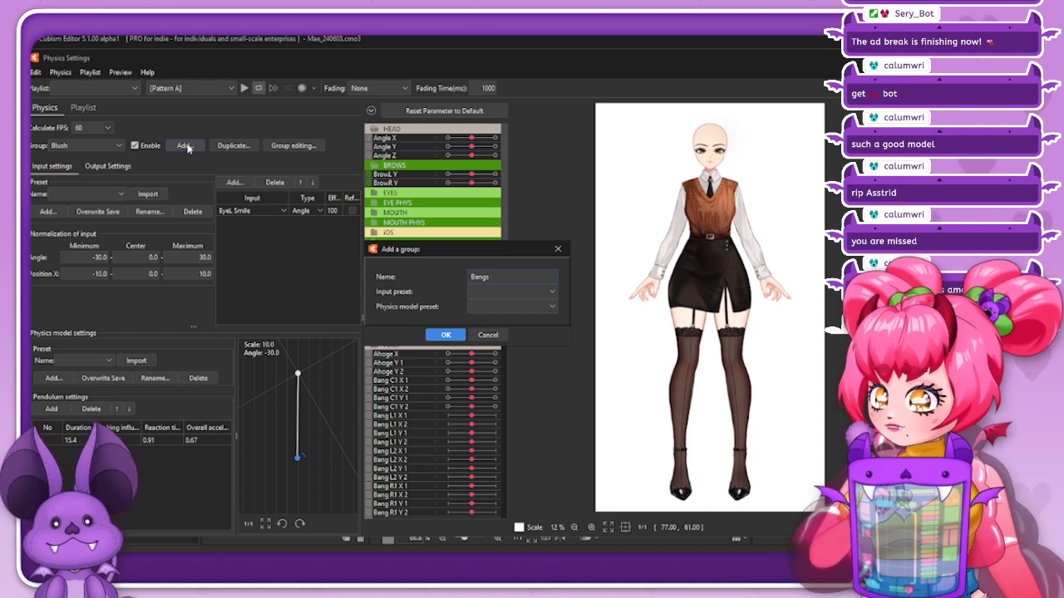
click(500, 292)
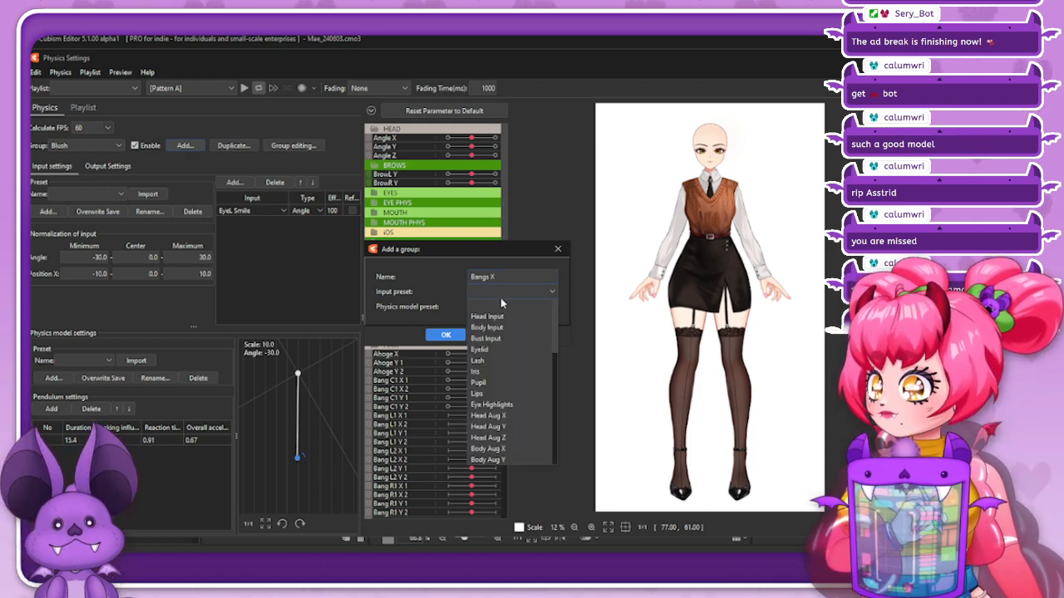
scroll(514, 383, down, 5)
scroll(515, 383, down, 2)
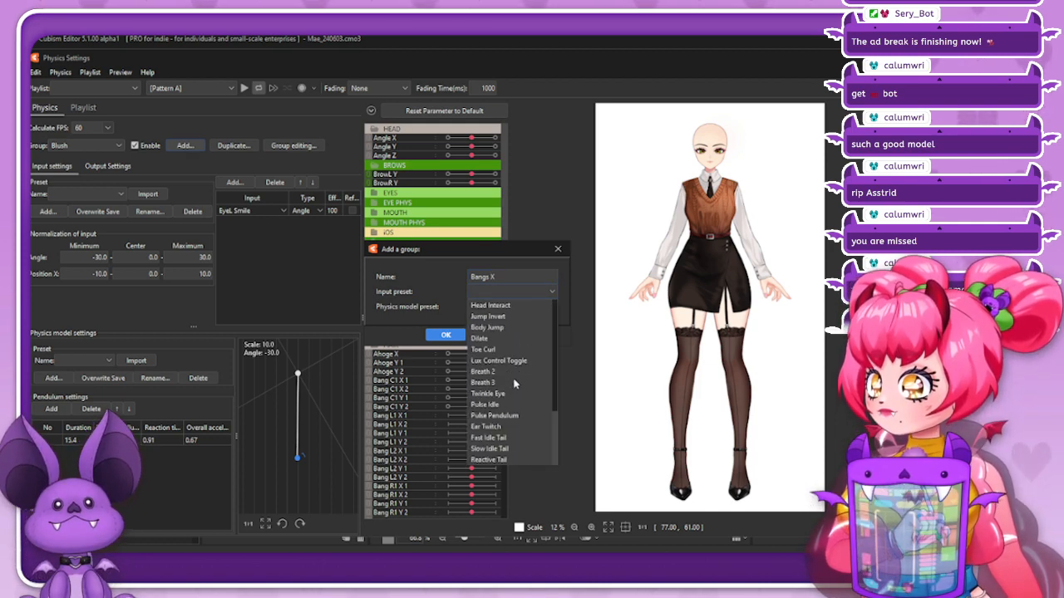
scroll(515, 383, up, 6)
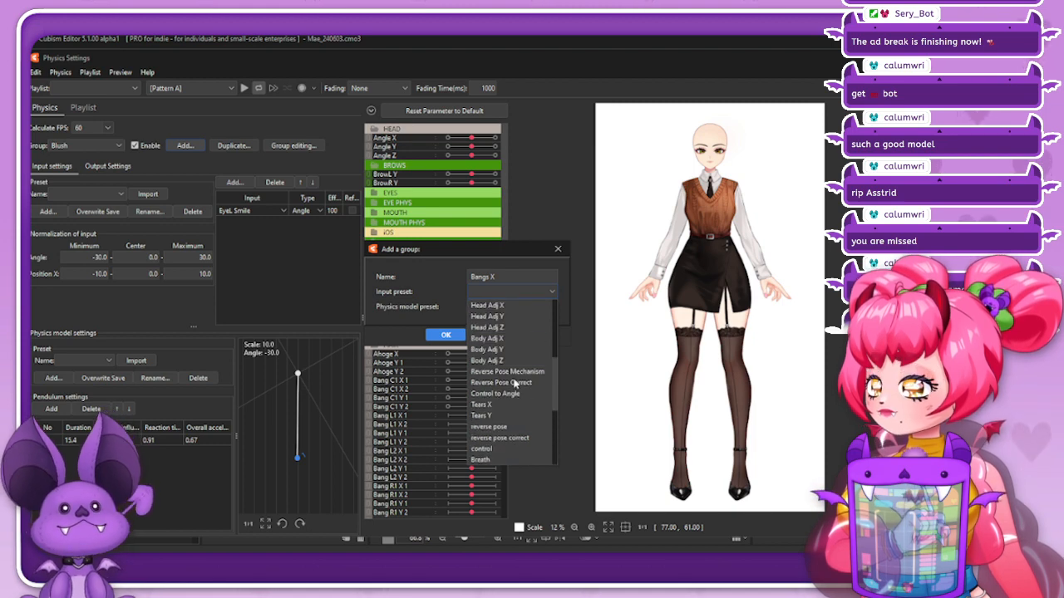
scroll(514, 383, up, 4)
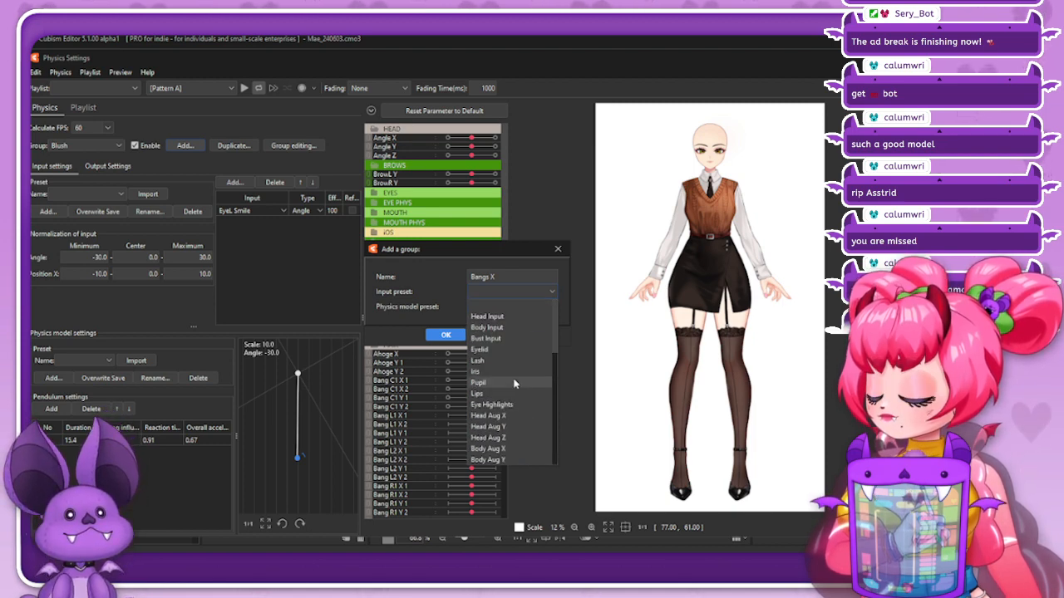
click(404, 264)
click(496, 308)
scroll(501, 378, down, 10)
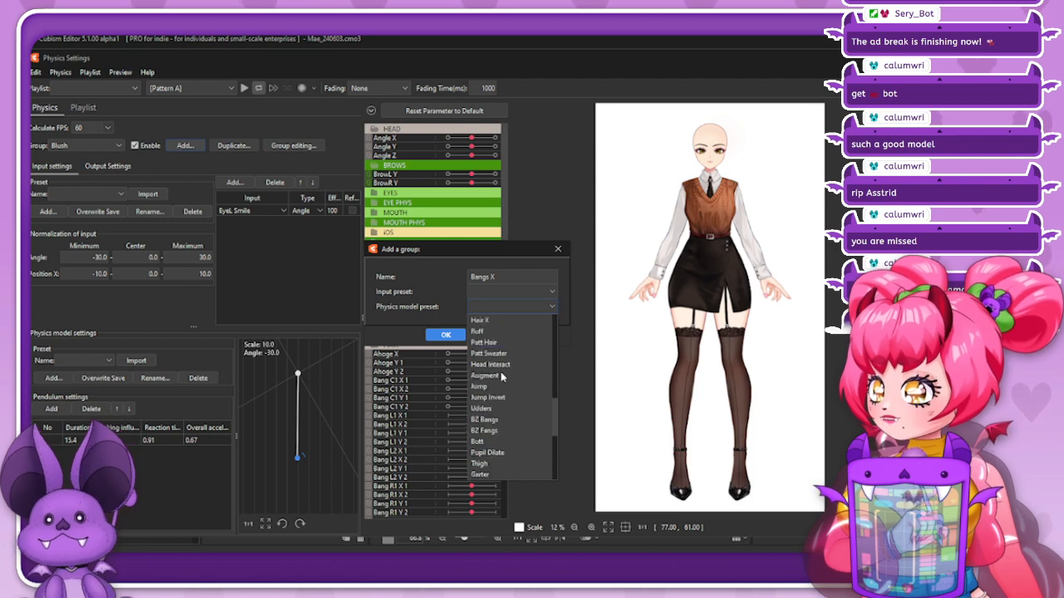
scroll(501, 378, down, 5)
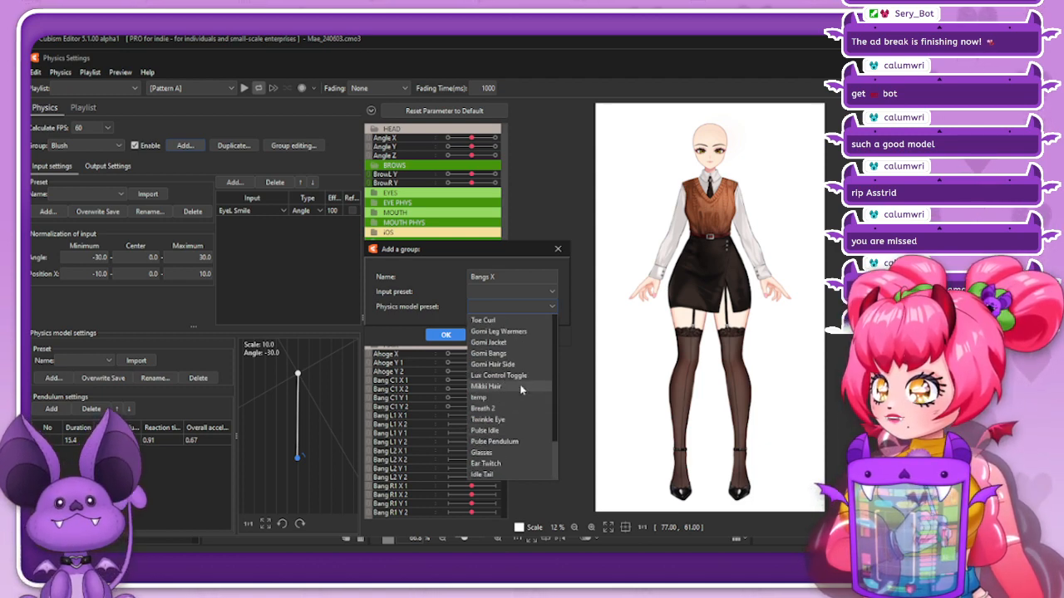
scroll(521, 390, up, 2)
click(495, 430)
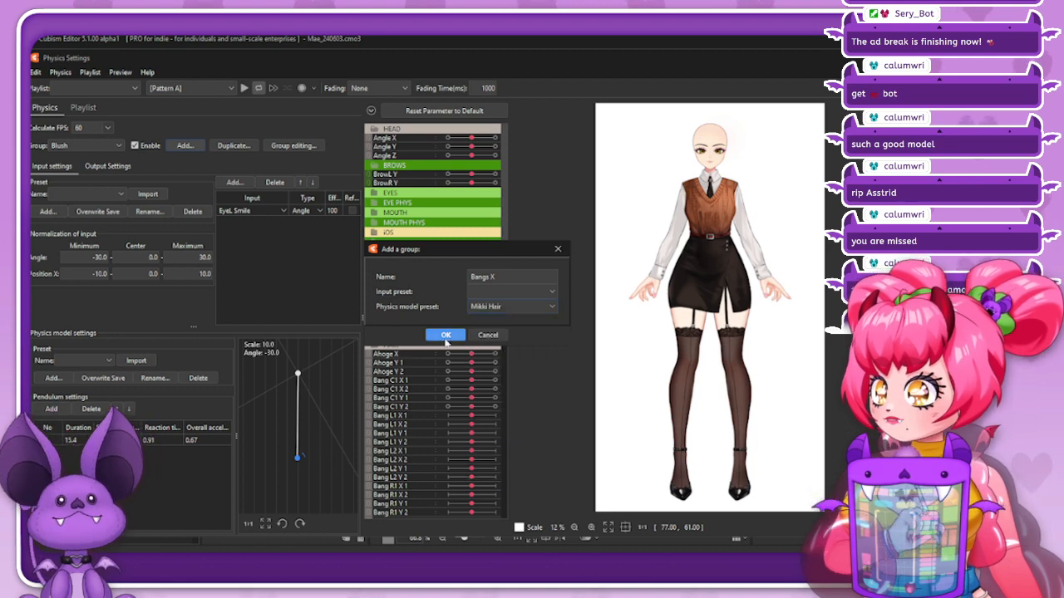
click(446, 336)
Add Head X Aug, Head Z Aug, Body X Aug and Body Z Aug as inputs of the Bangs X group
click(239, 182)
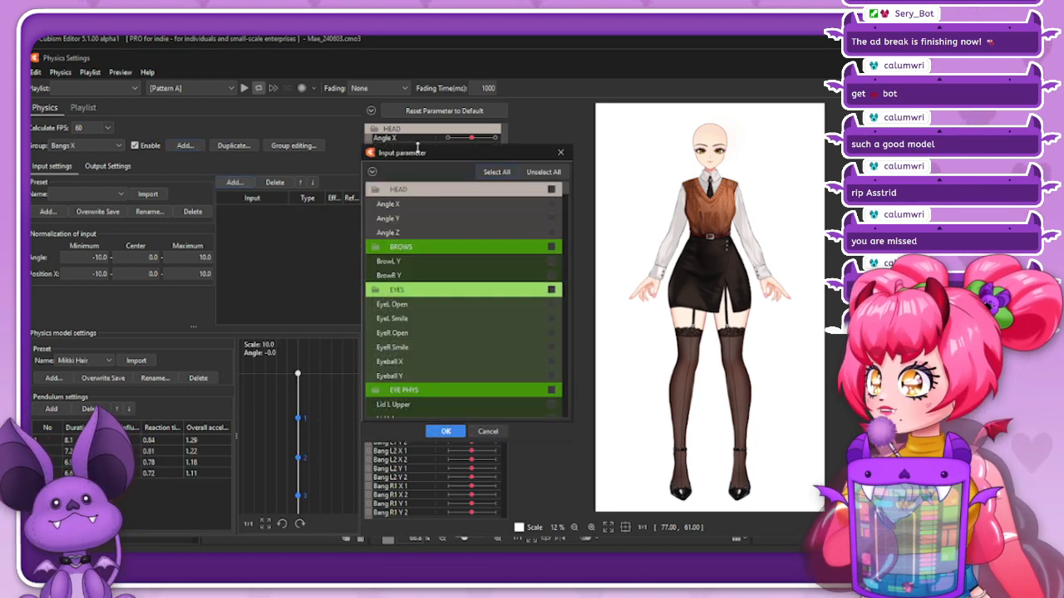
click(372, 172)
scroll(455, 292, down, 3)
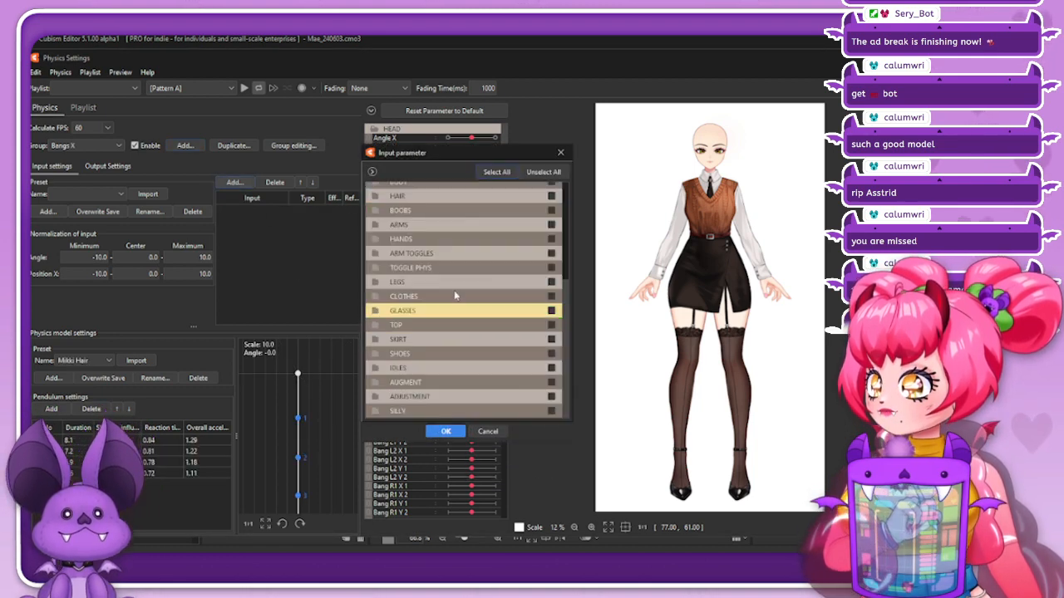
click(458, 384)
scroll(463, 357, down, 3)
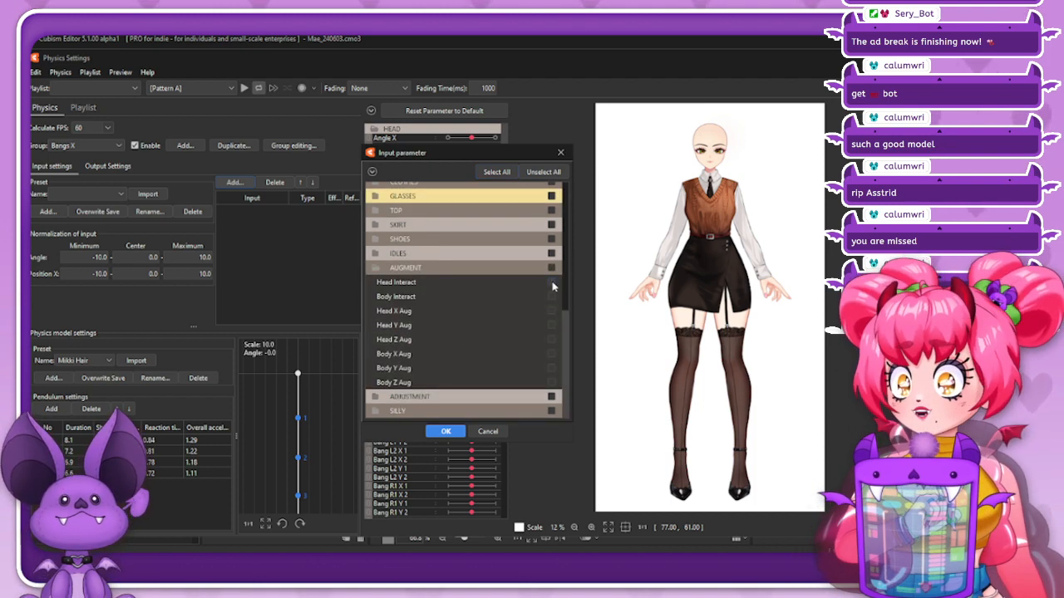
click(550, 311)
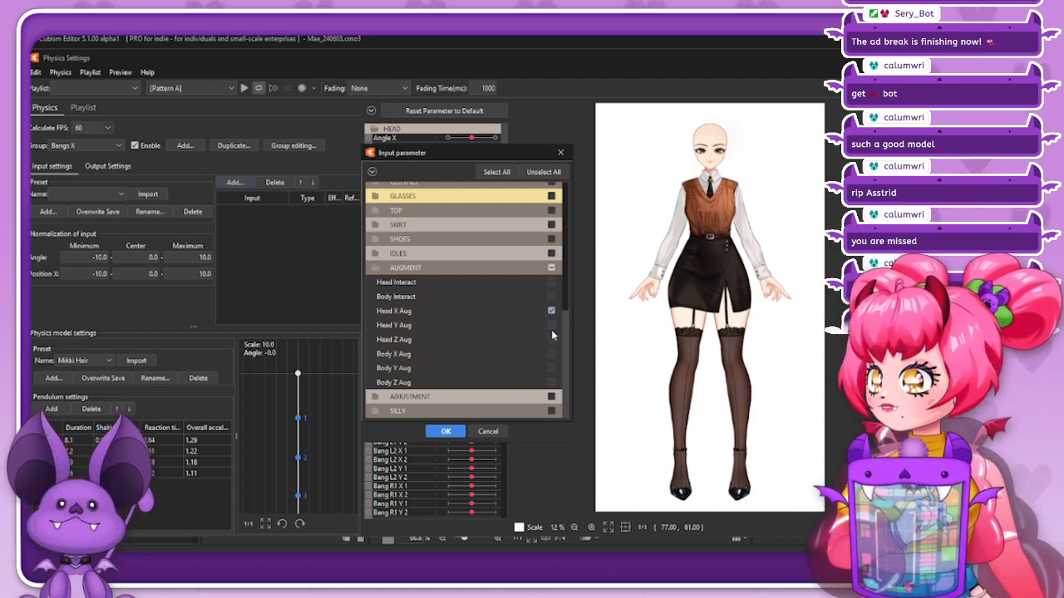
click(551, 339)
click(551, 353)
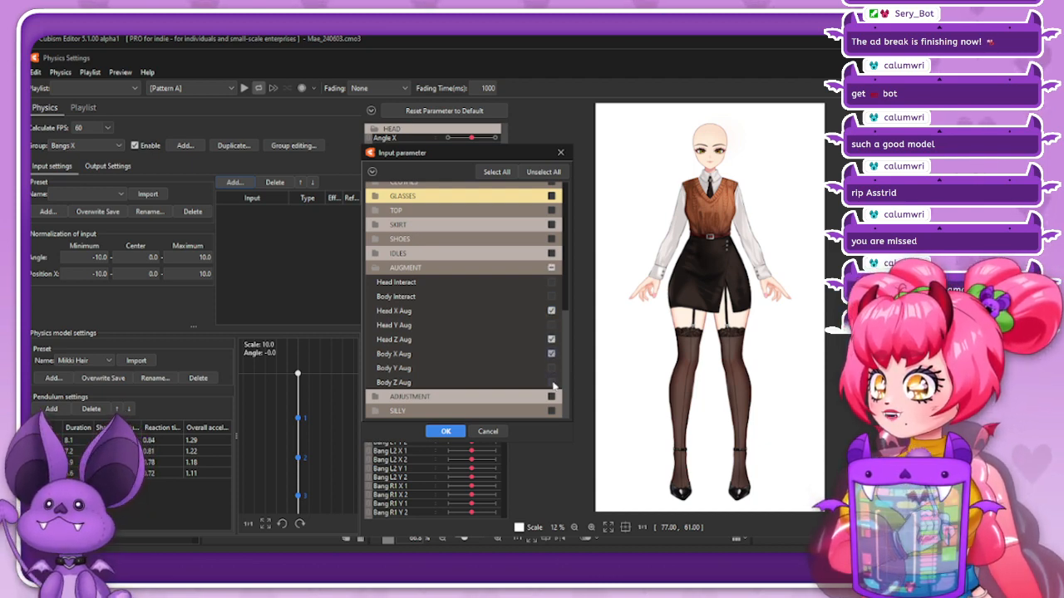
click(551, 382)
click(446, 433)
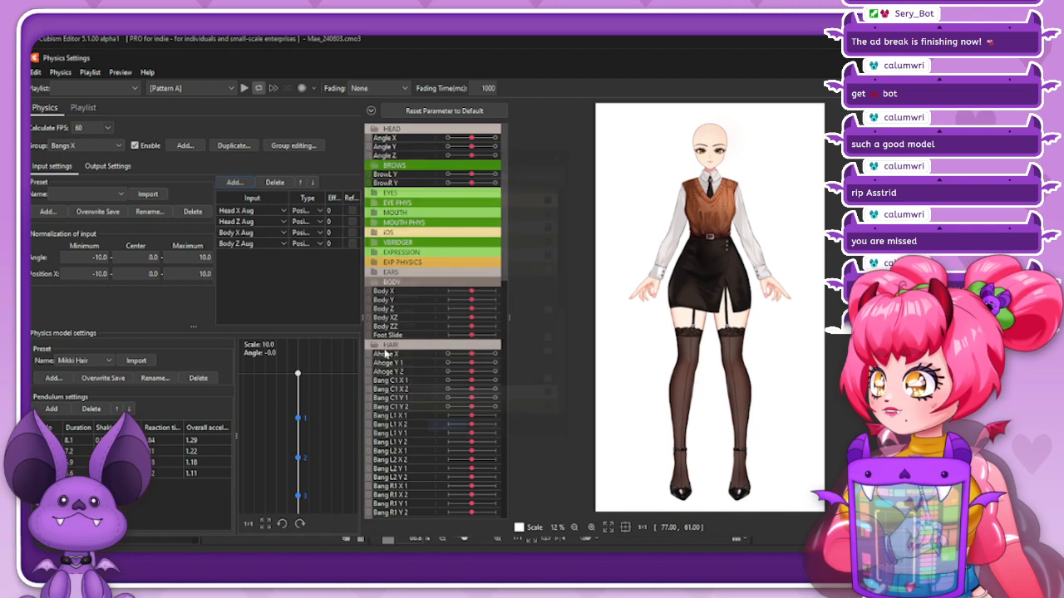
Change the input type of Head Z Aug and Body Z Aug to Angle
click(319, 222)
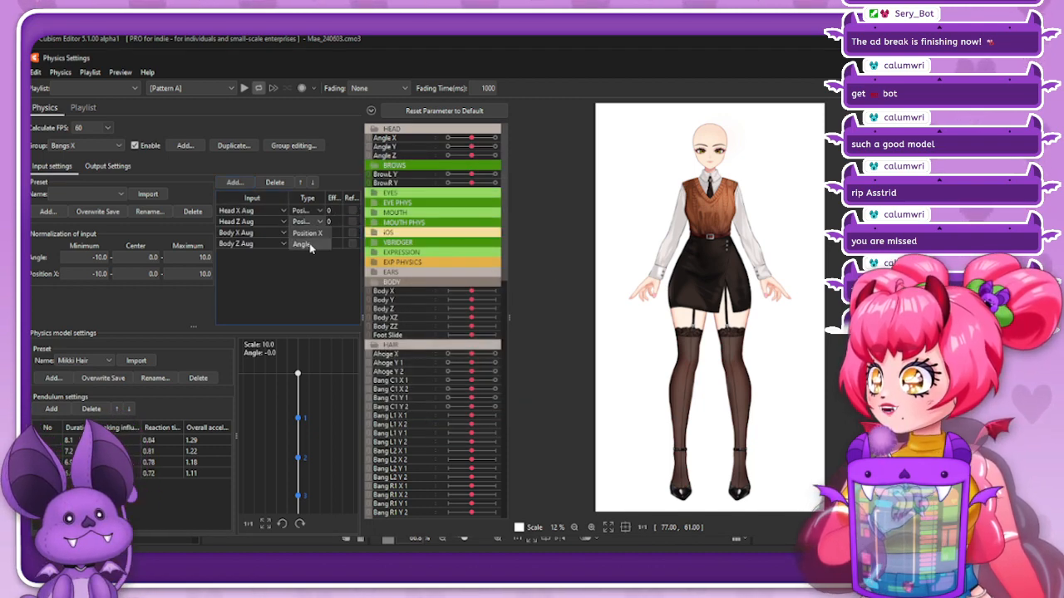
click(309, 247)
click(319, 244)
click(309, 270)
Set the effectiveness to 60 for Head X Aug and Head Z Aug, and 40 for Body X Aug and Body Z Aug
double_click(332, 210)
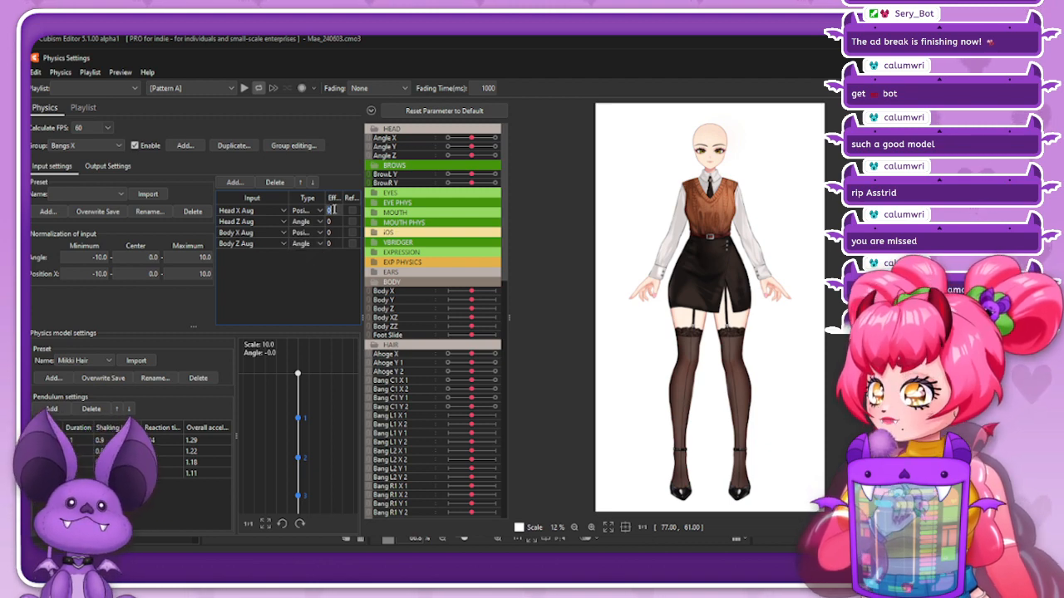
text(60)
key(Return)
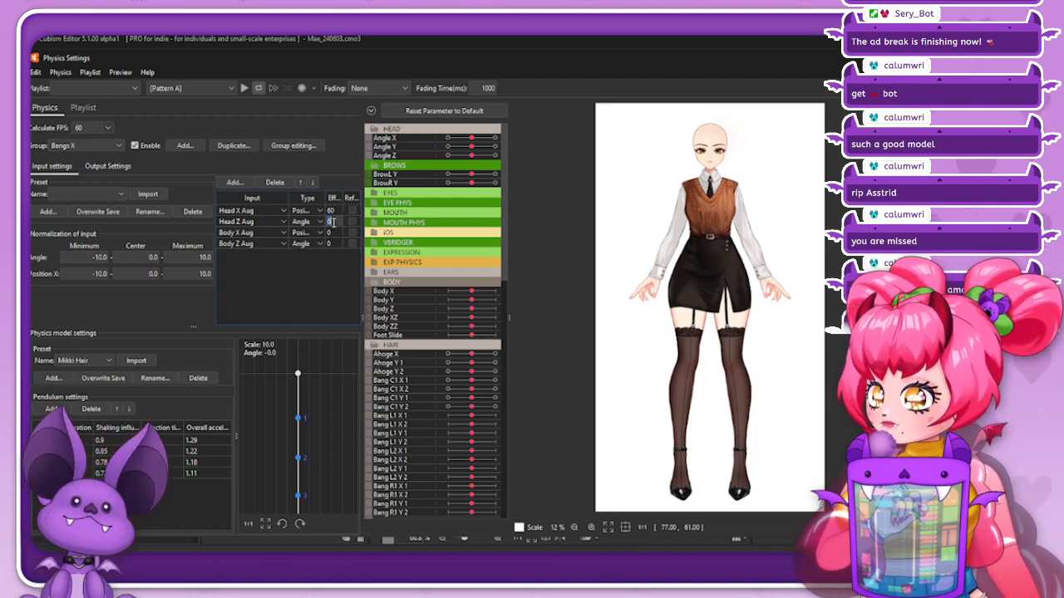
click(334, 222)
text(60)
key(Return)
double_click(334, 233)
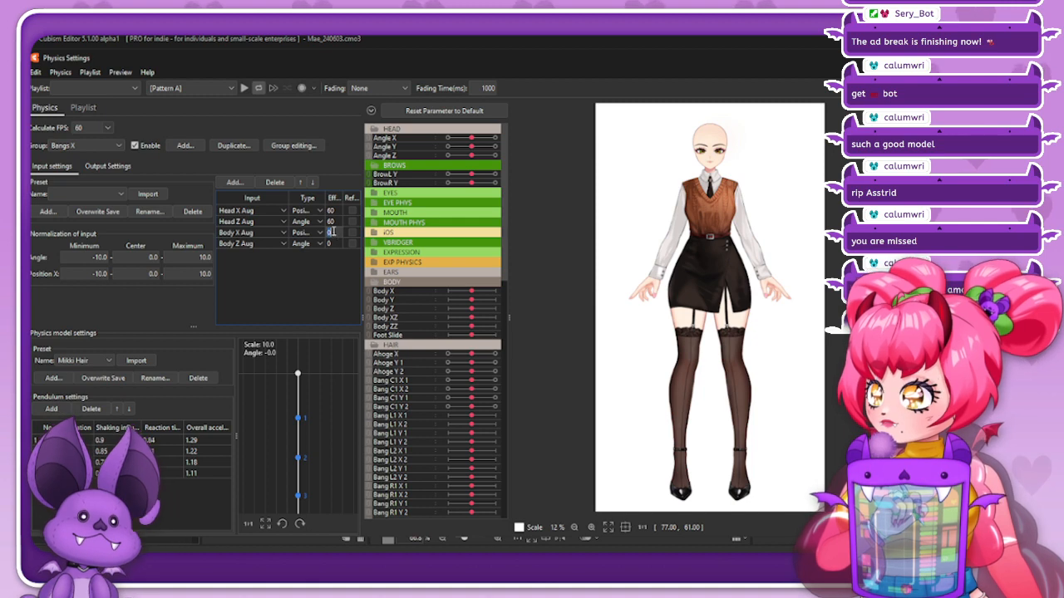
double_click(334, 243)
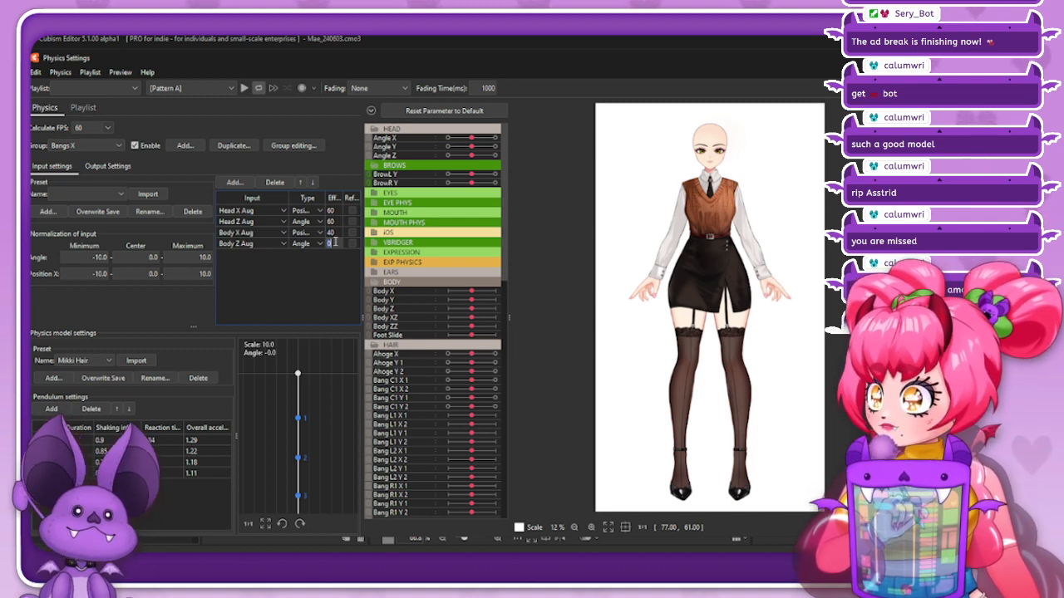
click(110, 166)
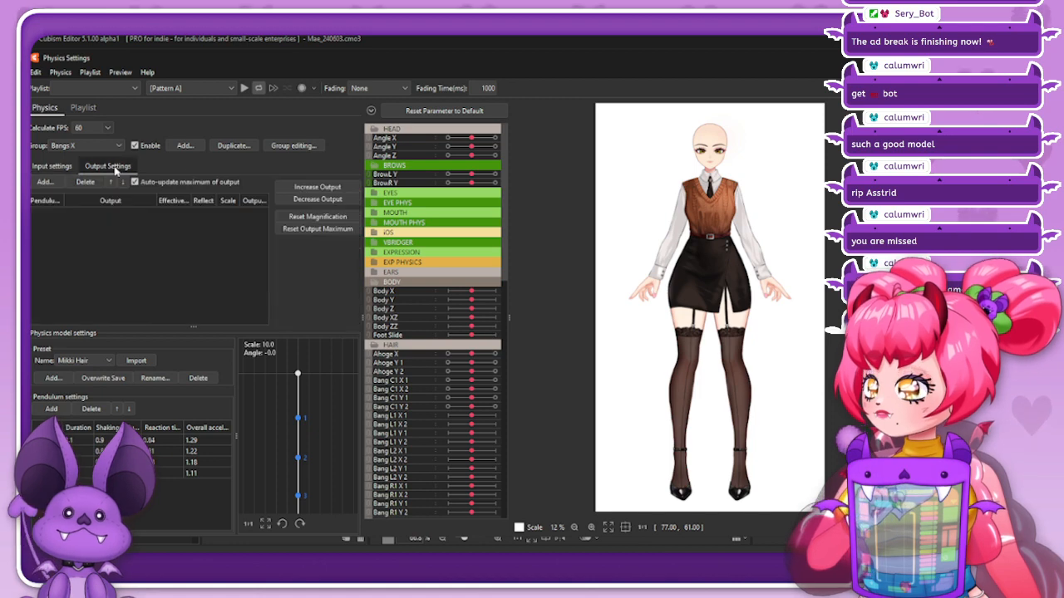
click(52, 167)
click(234, 182)
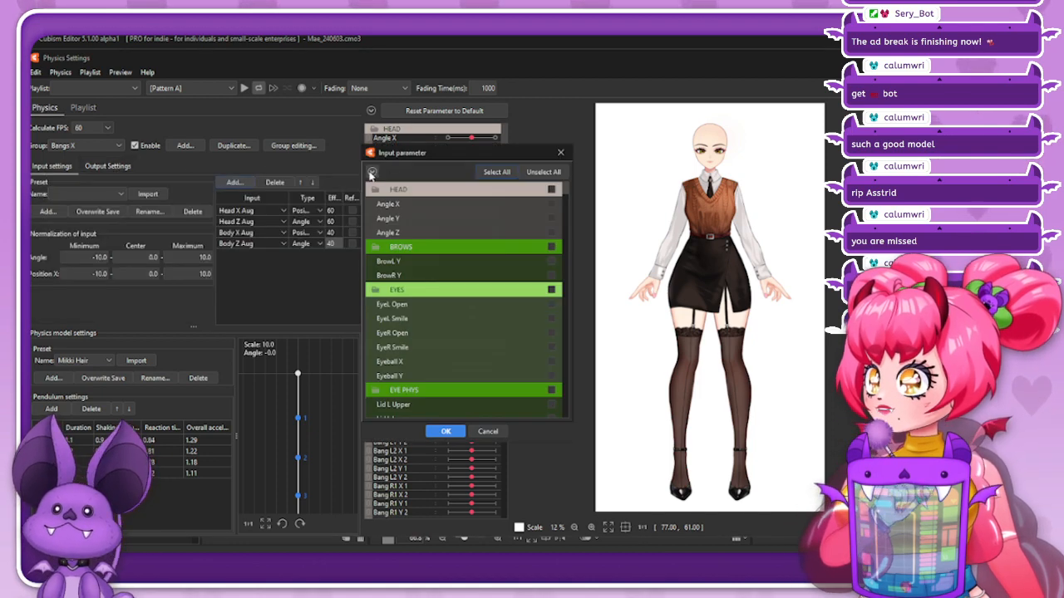
click(371, 172)
click(425, 363)
scroll(435, 350, down, 10)
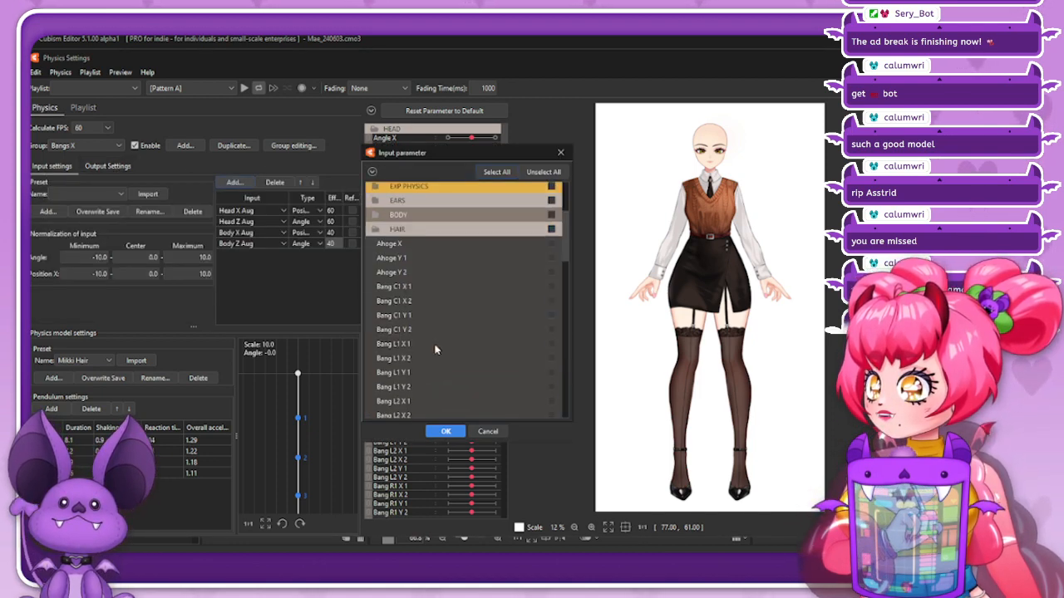
scroll(435, 350, up, 10)
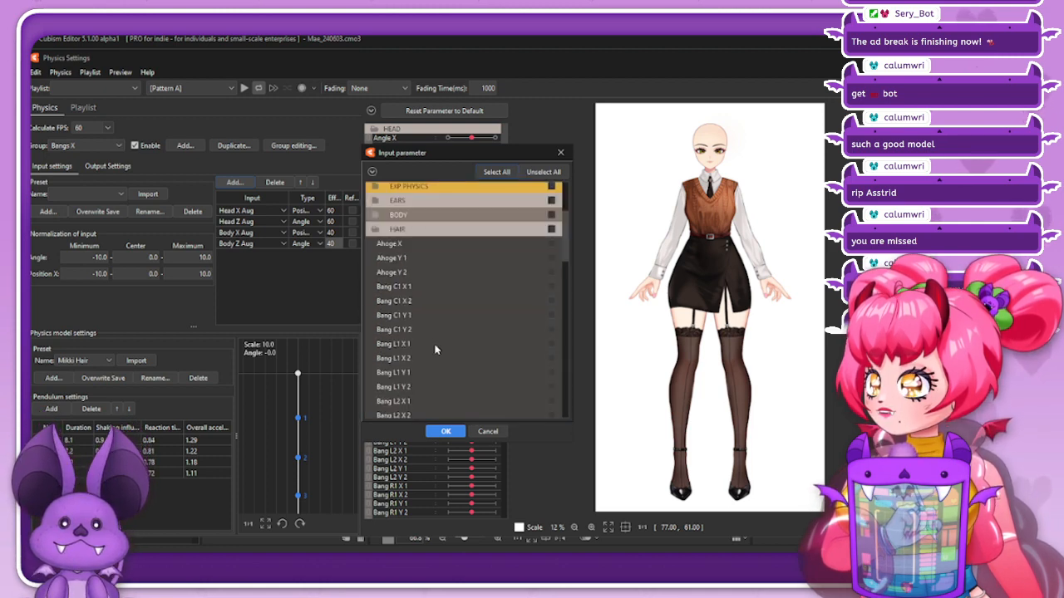
click(437, 232)
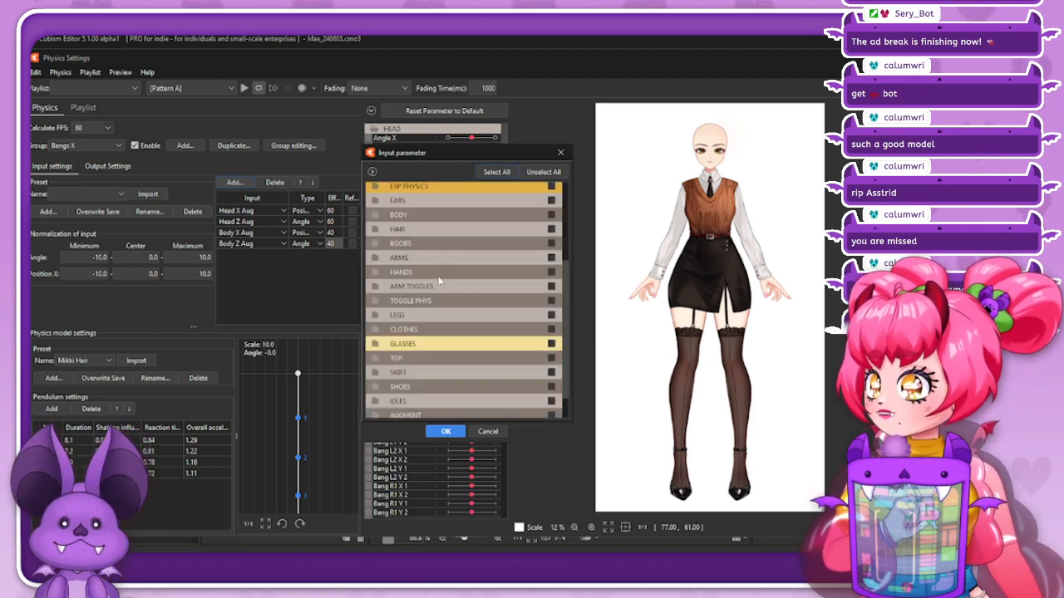
scroll(428, 332, up, 1)
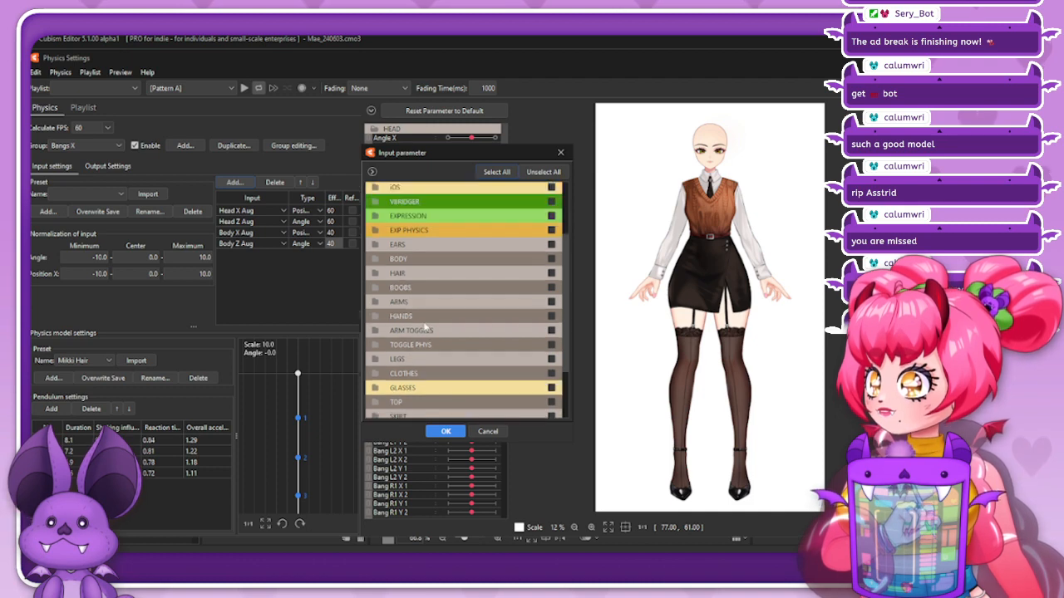
click(487, 431)
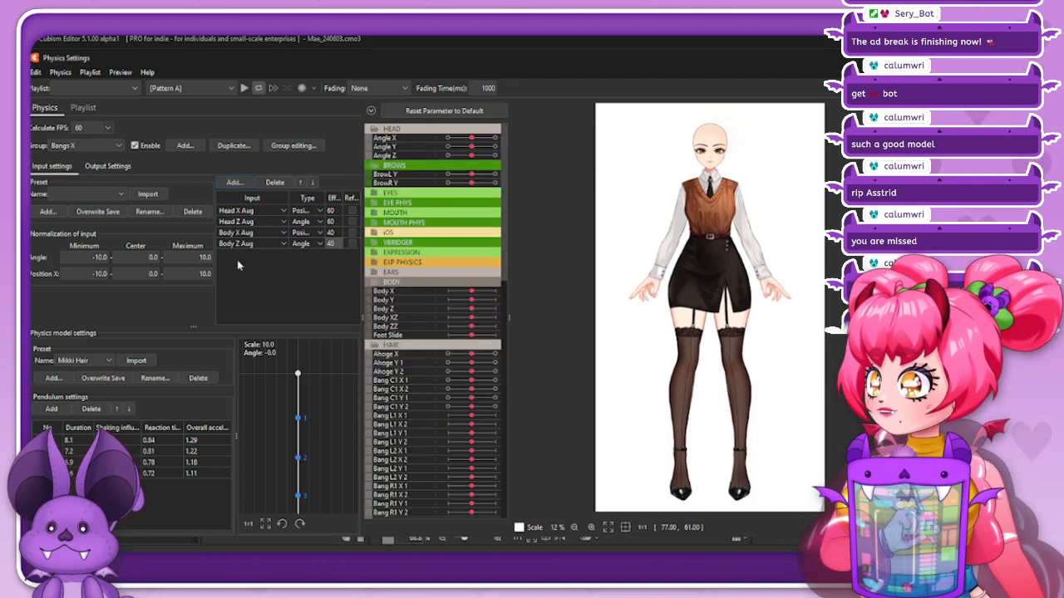
Add the X 1 and X 2 parameters of Bang C1, Bang L1, Bang L2 and Bang R1 as outputs of the Bangs X group
click(117, 170)
click(44, 182)
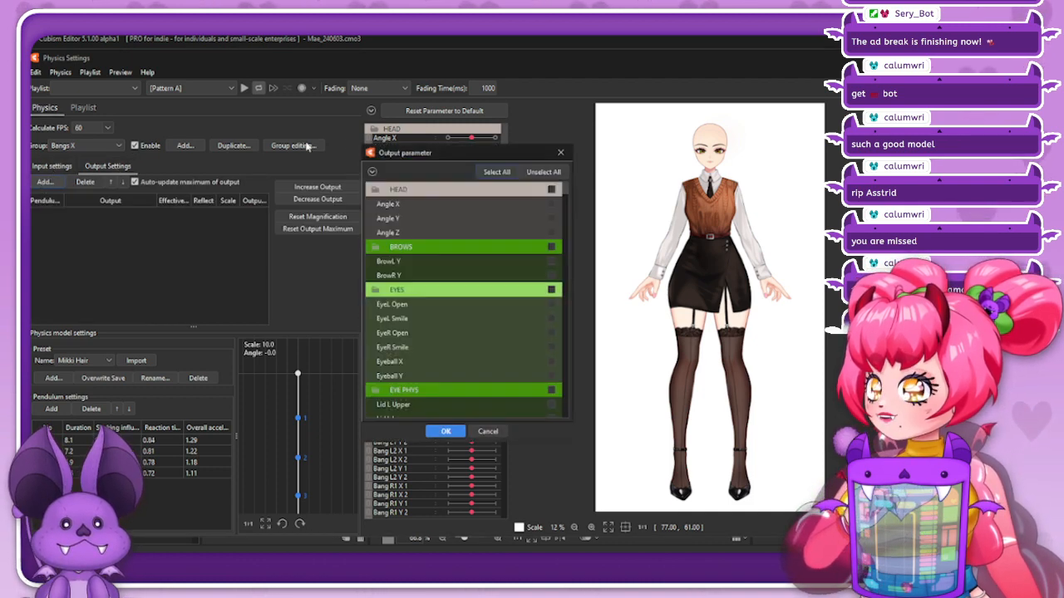
click(371, 172)
scroll(448, 326, down, 4)
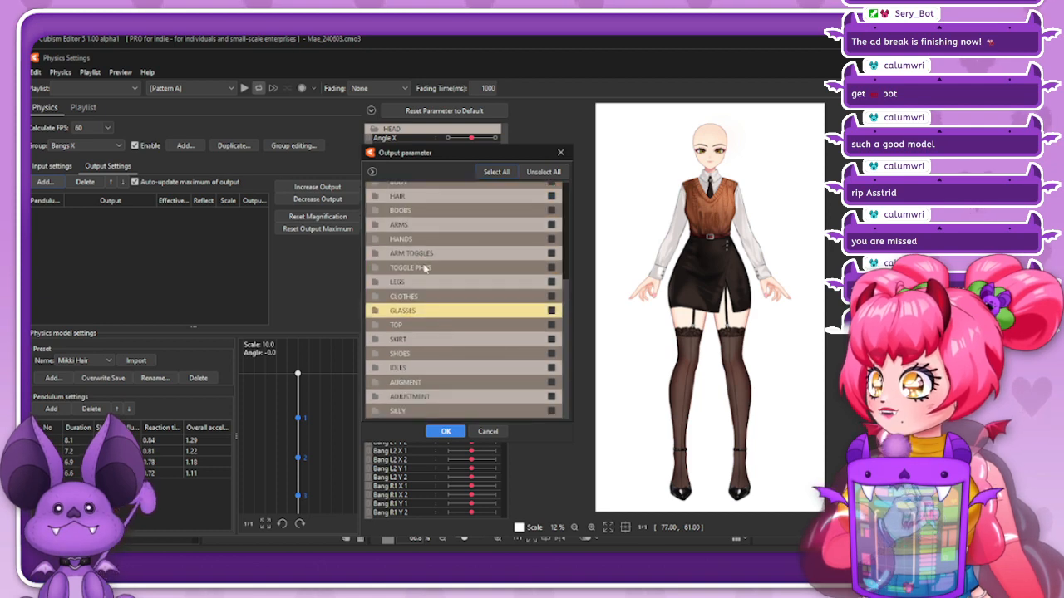
scroll(424, 268, up, 2)
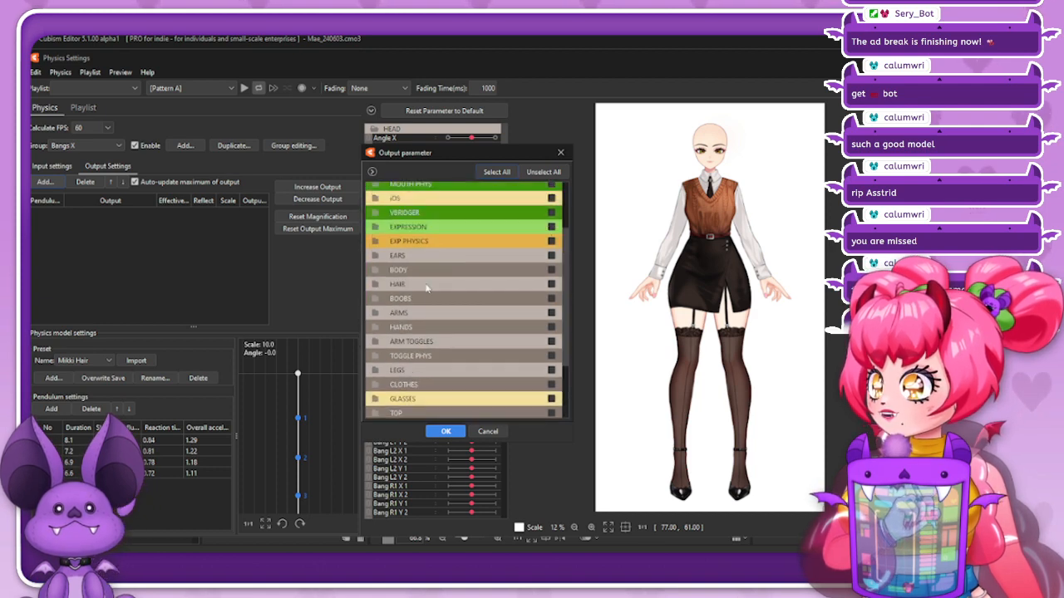
click(479, 285)
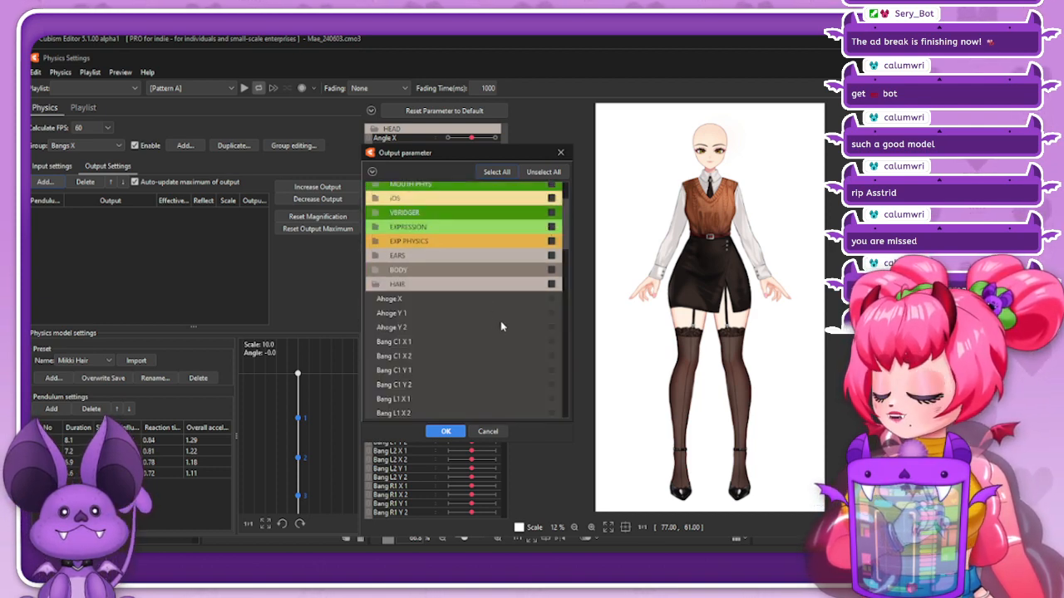
scroll(532, 335, down, 1)
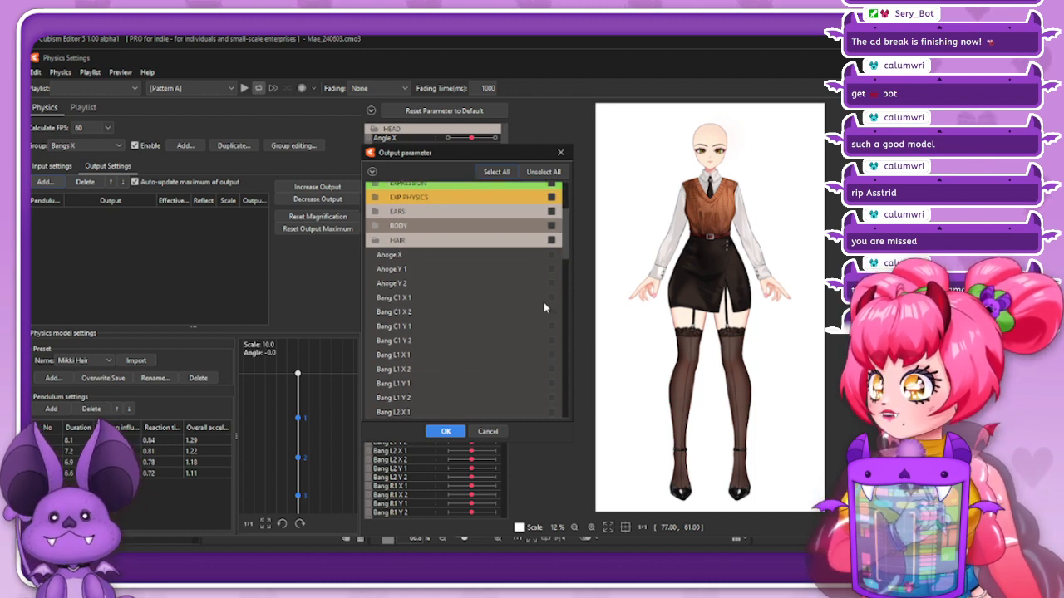
click(551, 355)
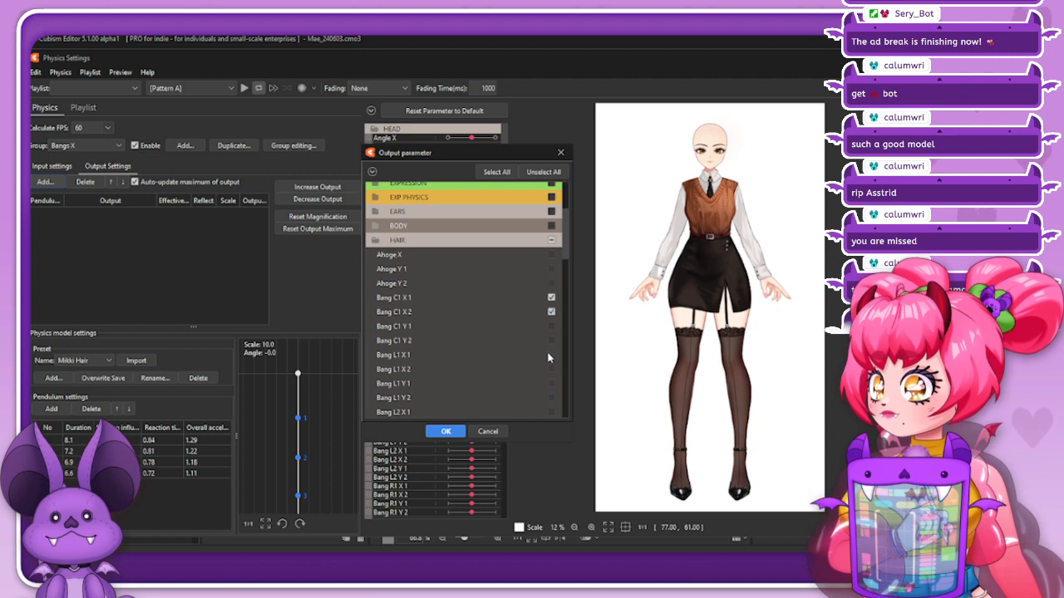
click(551, 369)
scroll(499, 370, down, 1)
click(551, 368)
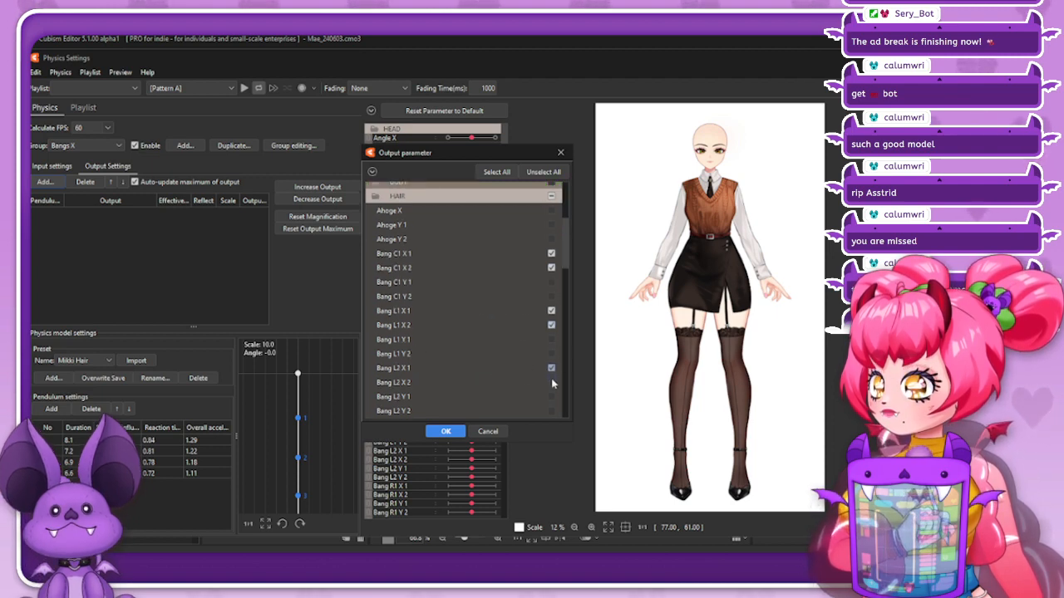
click(551, 383)
scroll(551, 383, down, 1)
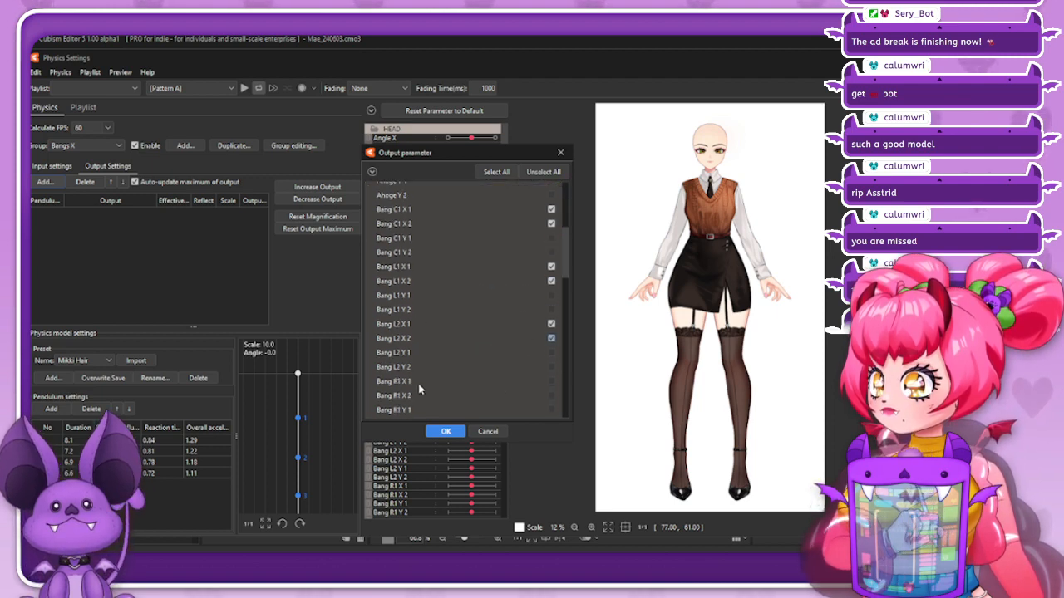
click(552, 397)
scroll(500, 383, down, 1)
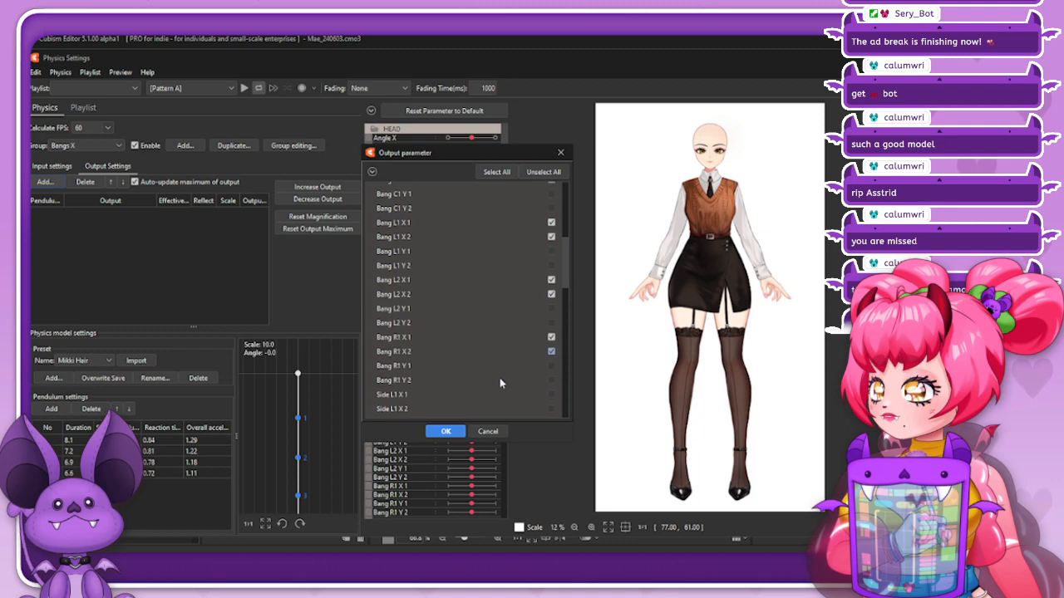
click(446, 432)
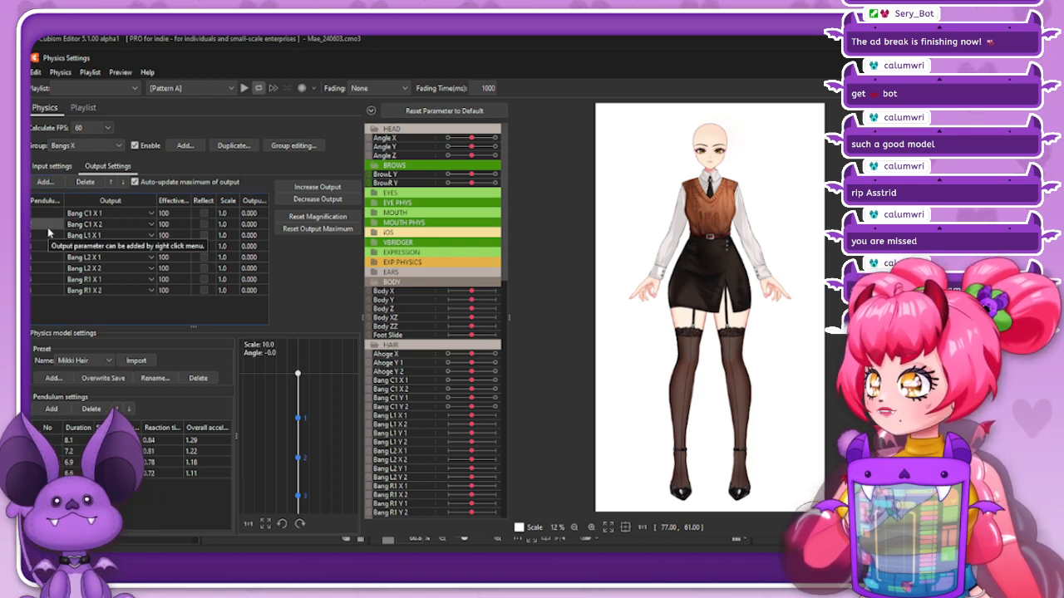
Set the Wig parameter in the CLOTHES folder to its minimum to show the hair on the preview model
scroll(454, 322, down, 15)
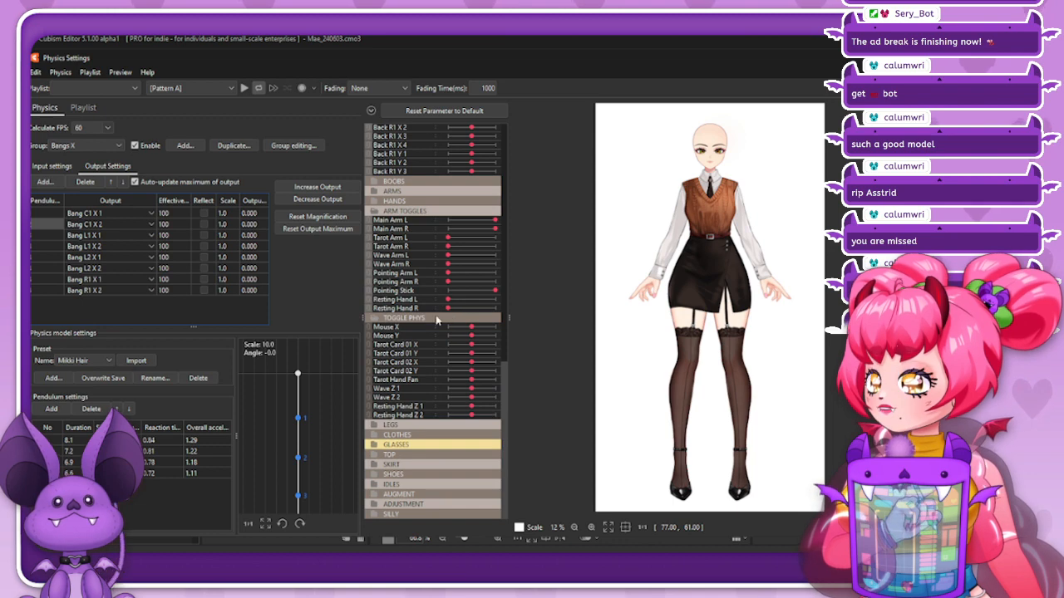
scroll(432, 414, up, 1)
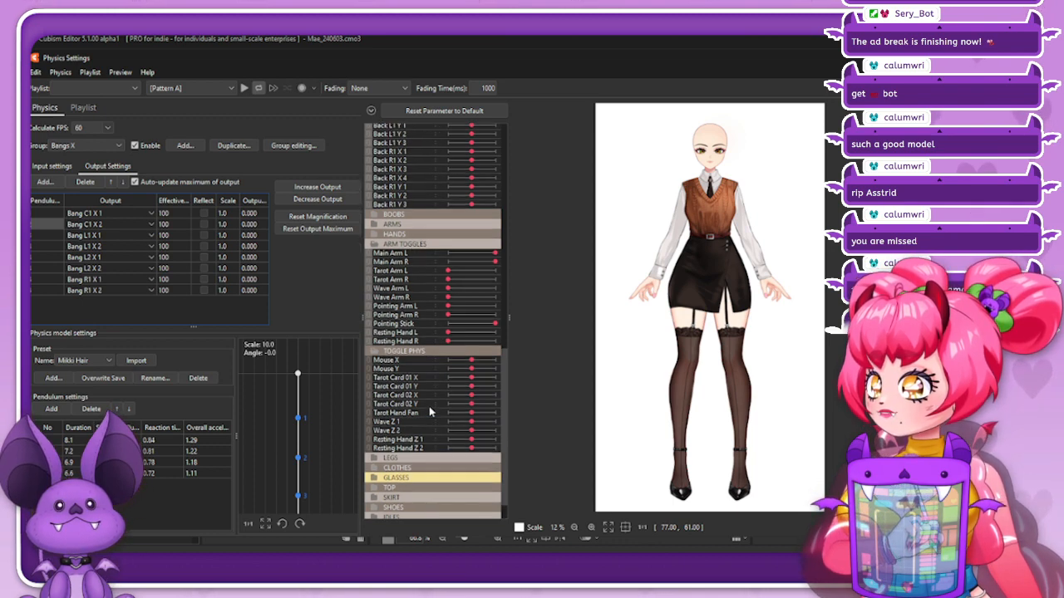
click(424, 467)
click(470, 482)
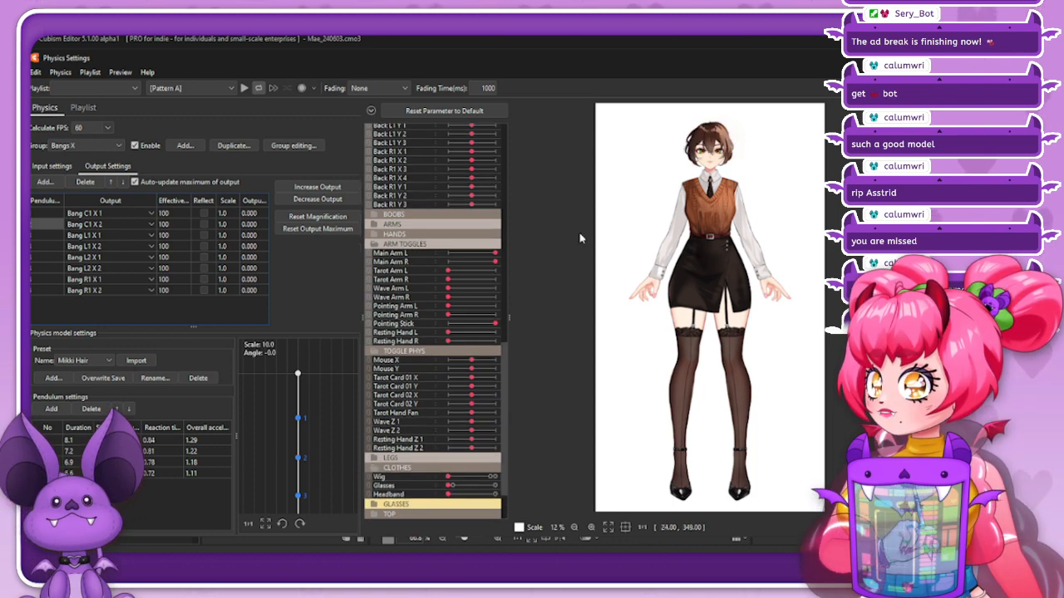
scroll(708, 110, up, 2)
scroll(708, 111, up, 2)
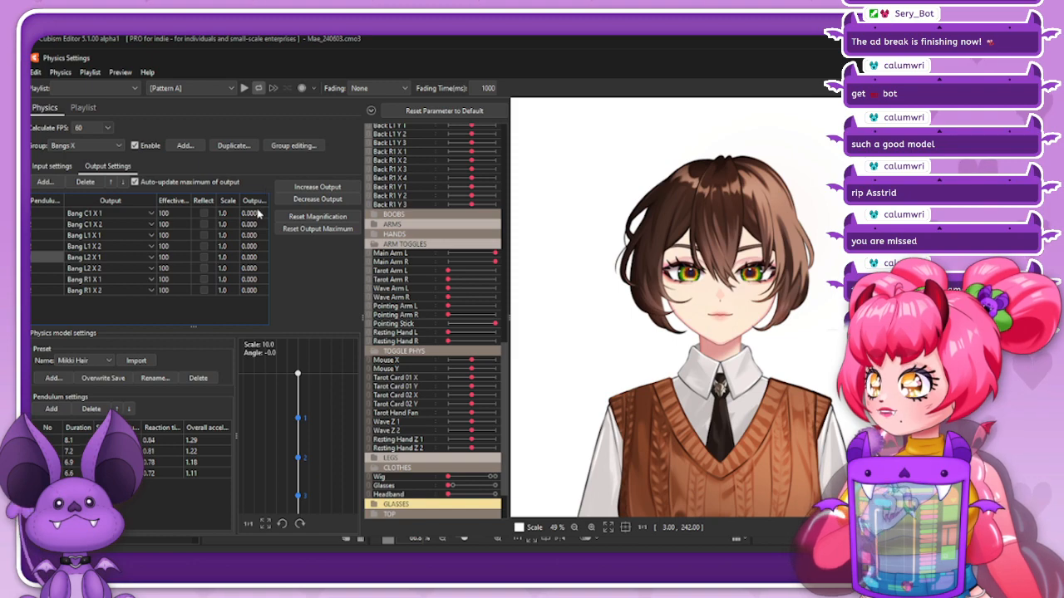
Test the bang physics by turning the preview model's head, and review the Bangs X inputs, outputs and the physics group list
drag(732, 236, 829, 316)
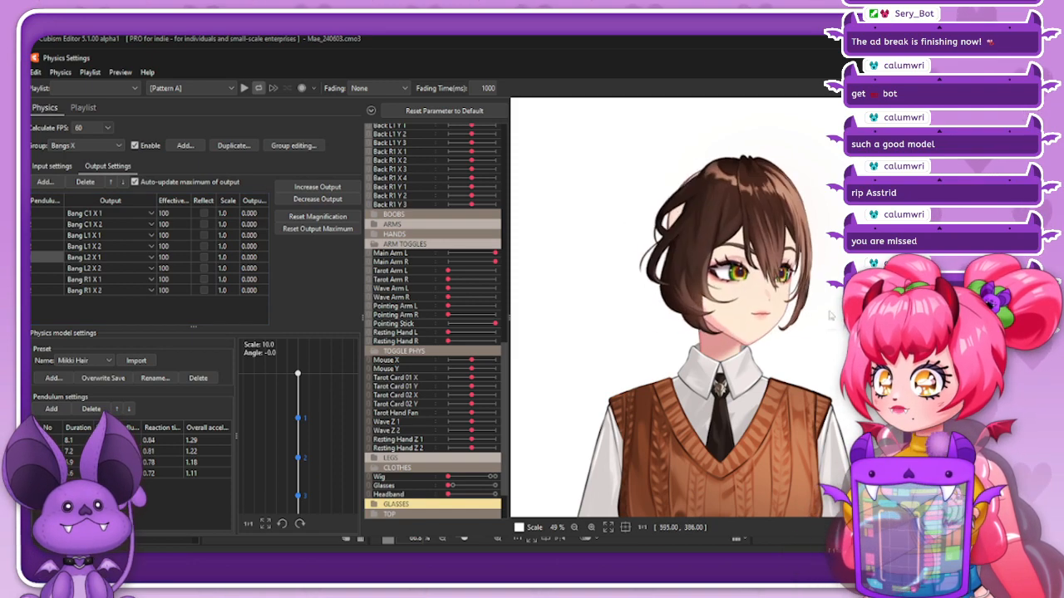
click(61, 166)
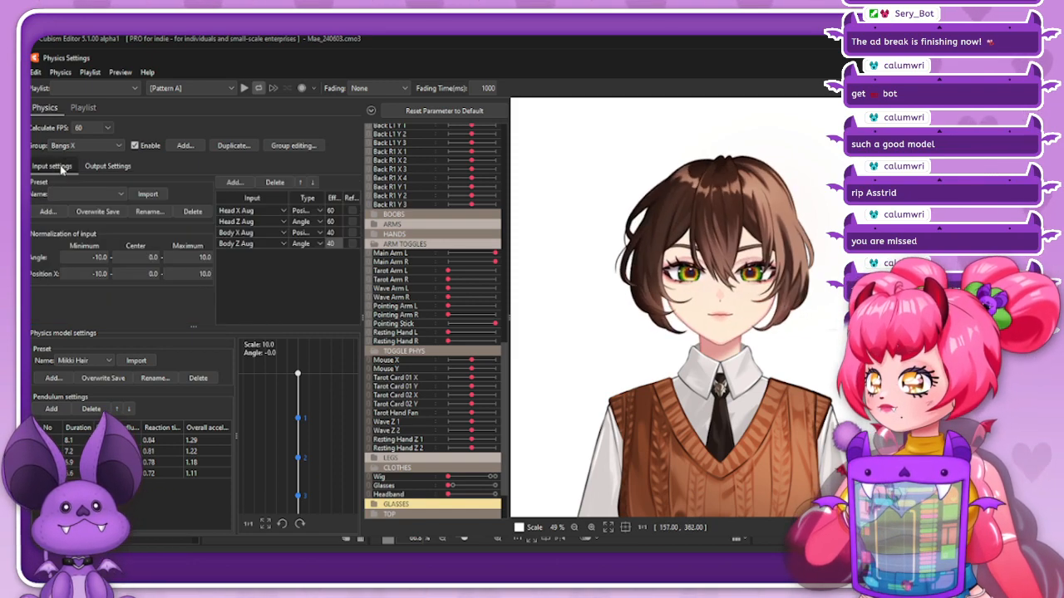
drag(748, 230, 988, 273)
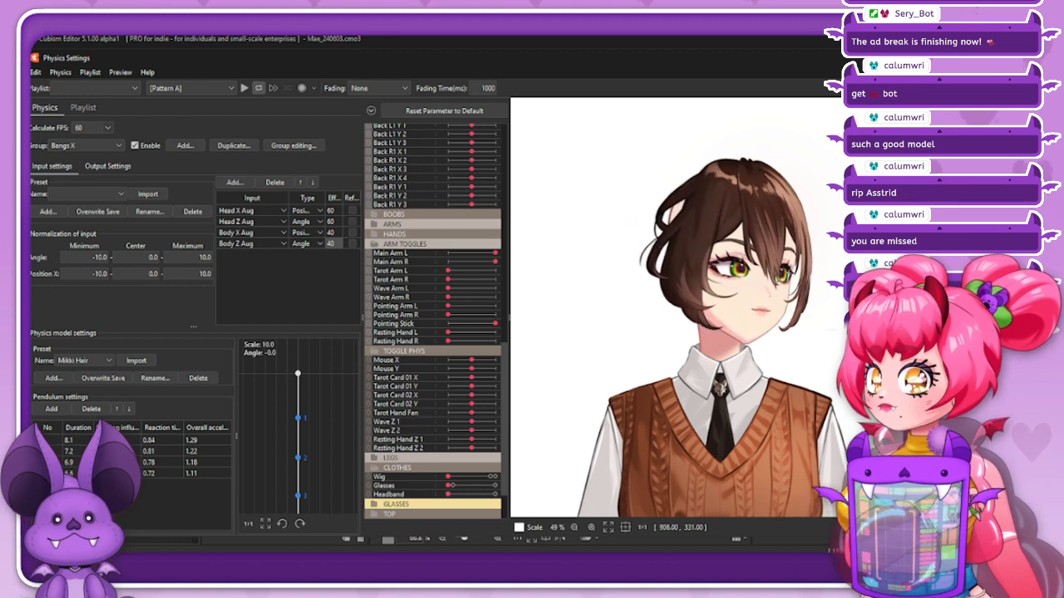
click(107, 166)
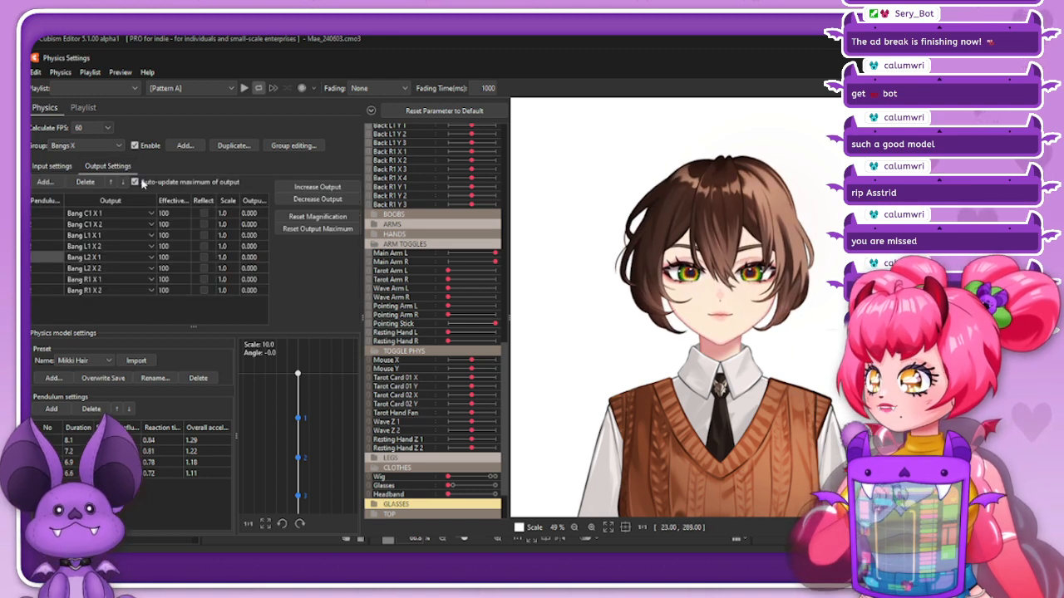
click(93, 147)
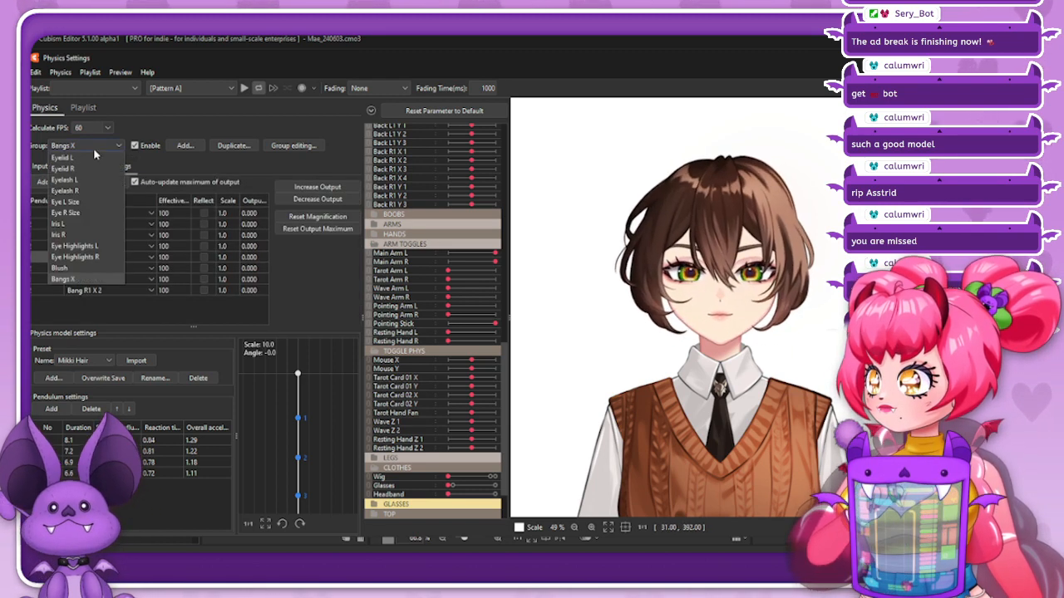
click(83, 278)
click(295, 145)
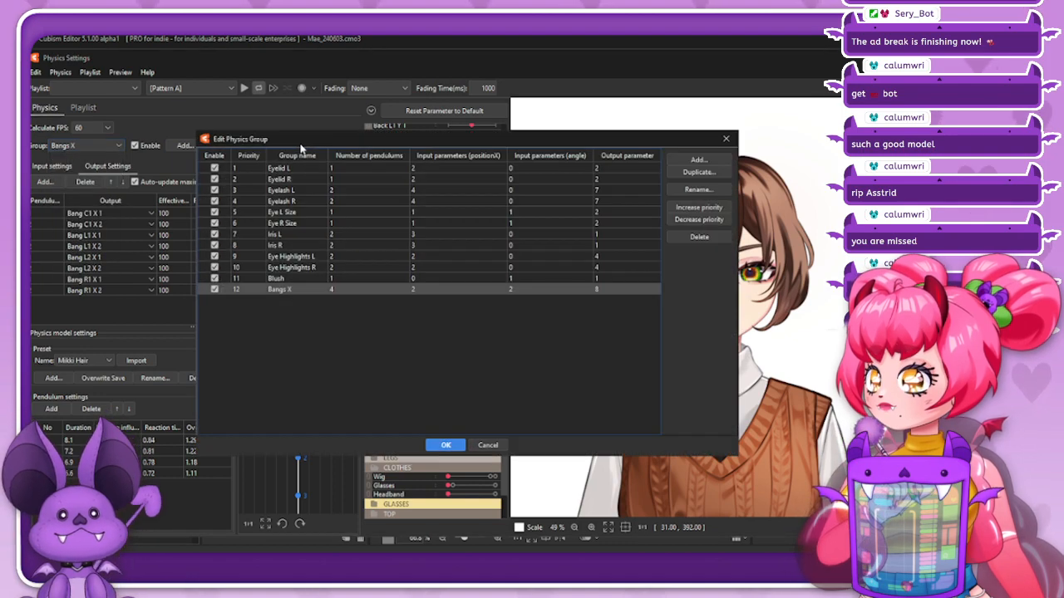
click(725, 139)
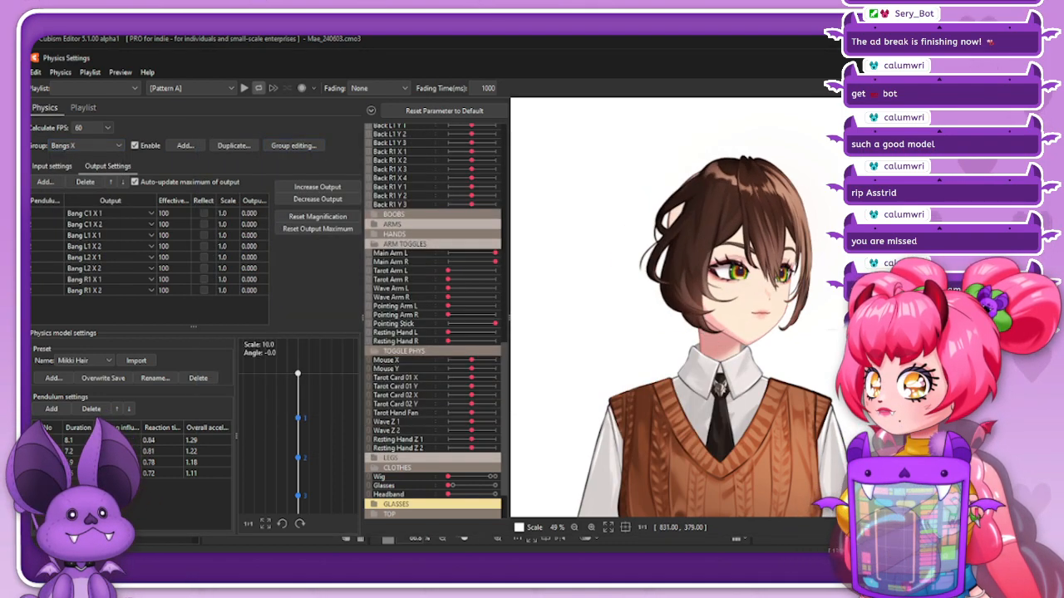
drag(956, 301, 1030, 266)
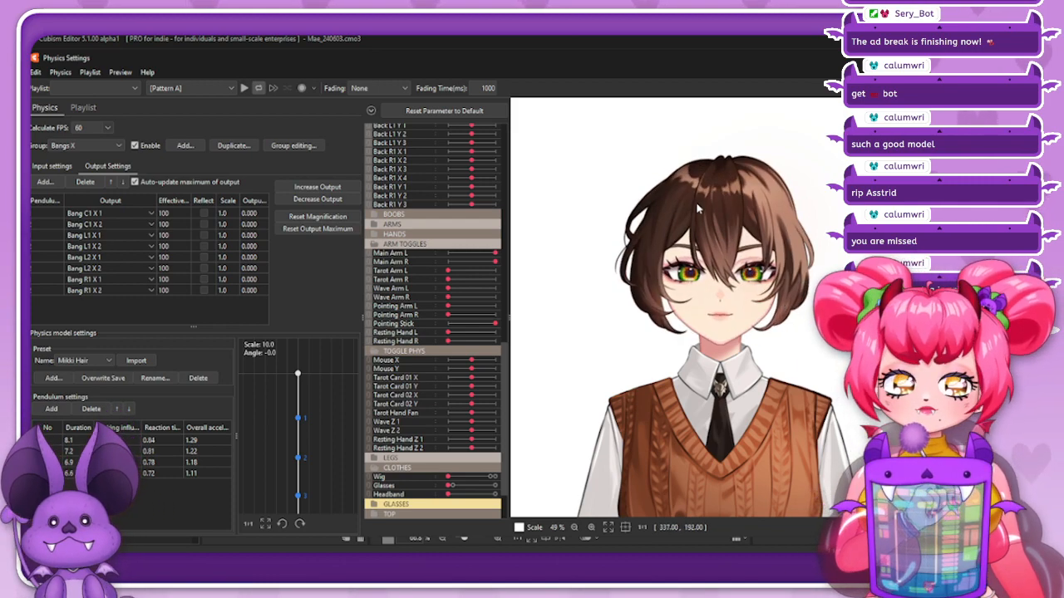
click(52, 166)
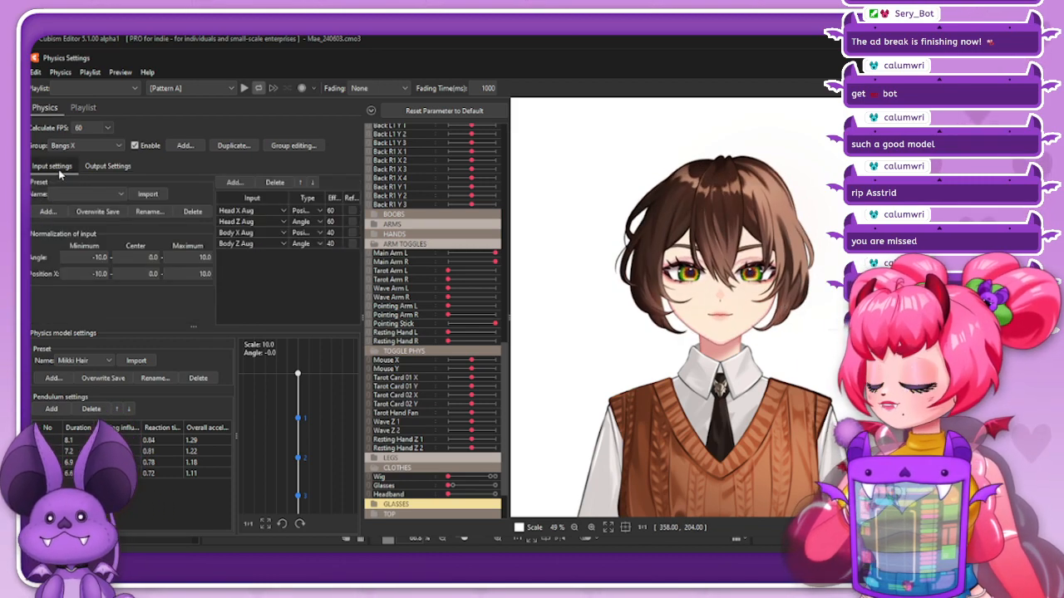
click(90, 146)
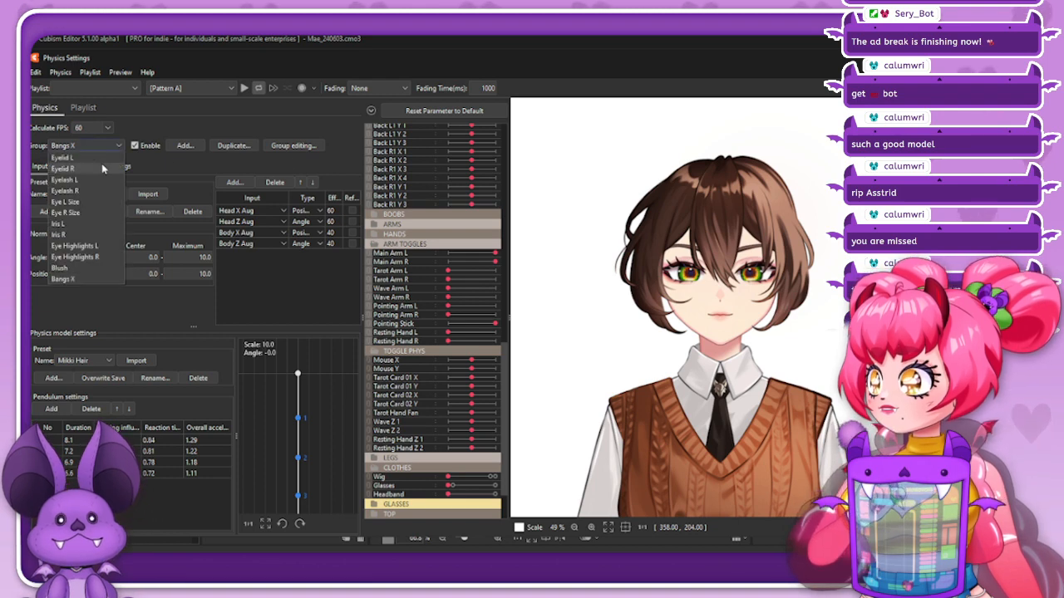
click(259, 116)
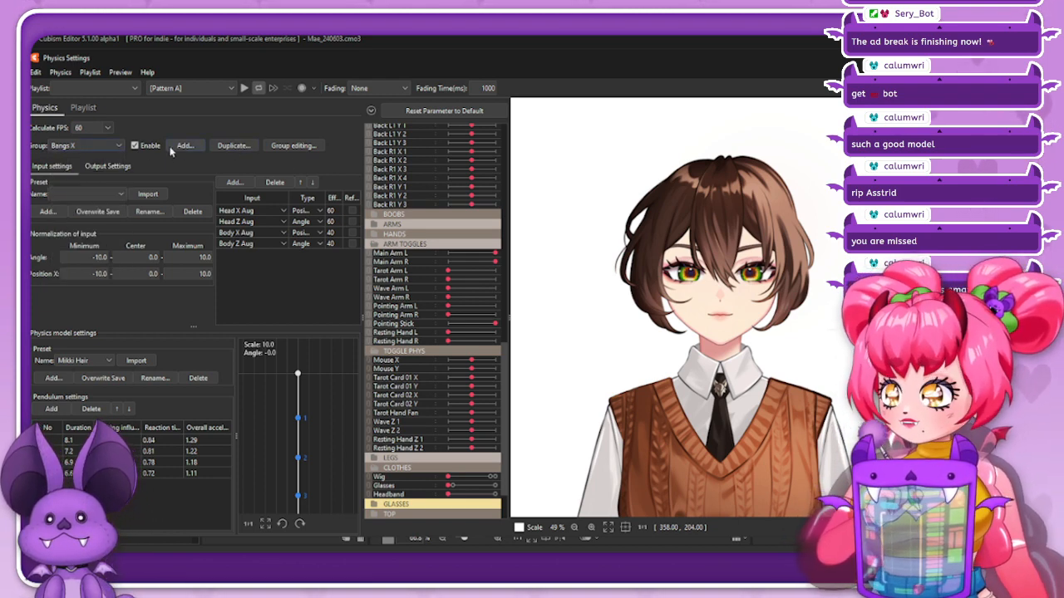
click(116, 148)
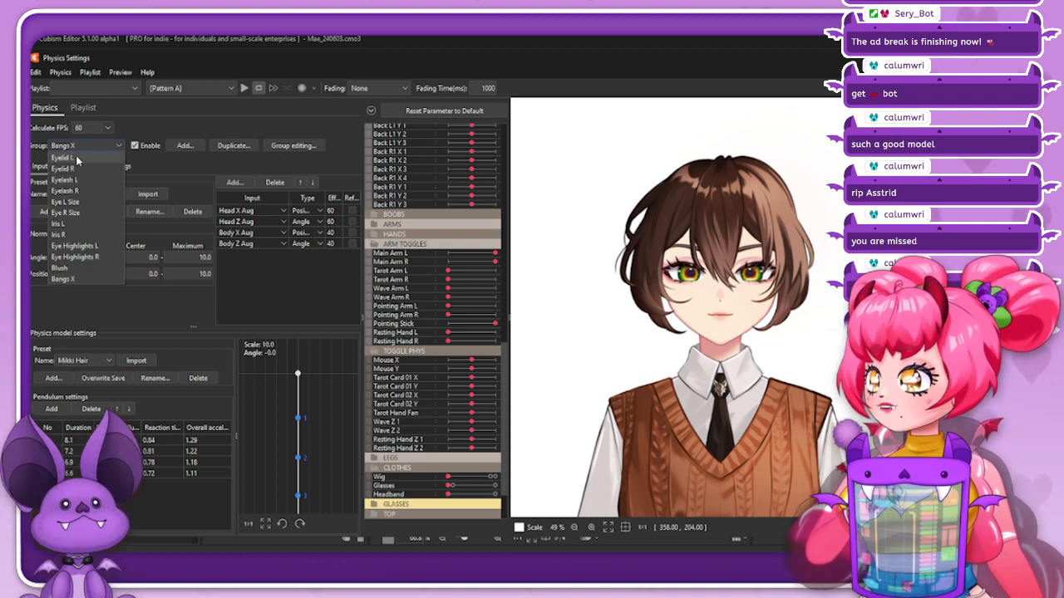
click(64, 280)
Add a physics group named Head Aug X, using the Head Aug X input preset and the Head Aug X physics model preset
click(184, 147)
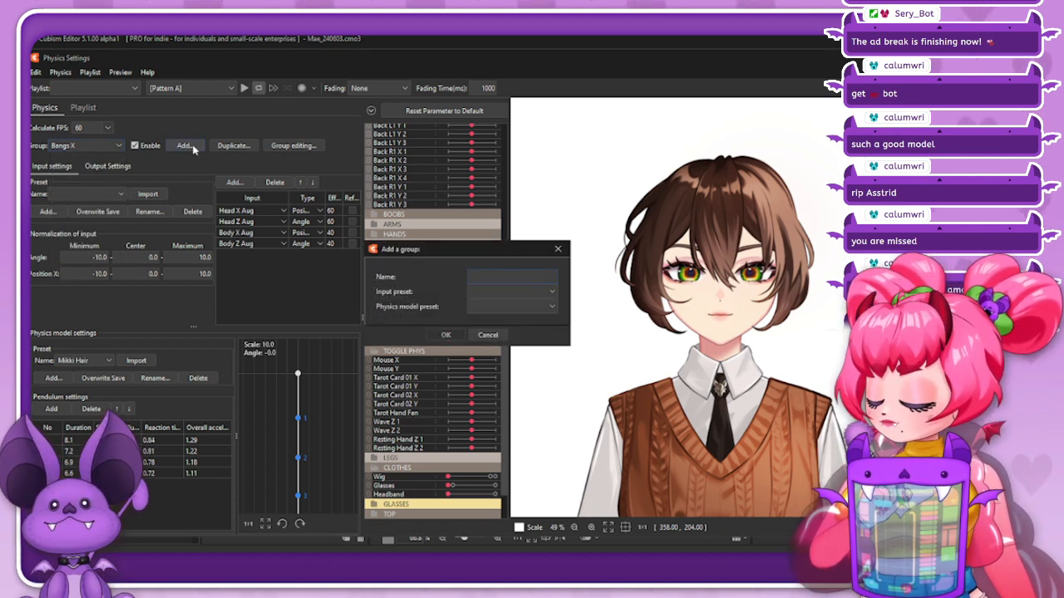
text(Head A)
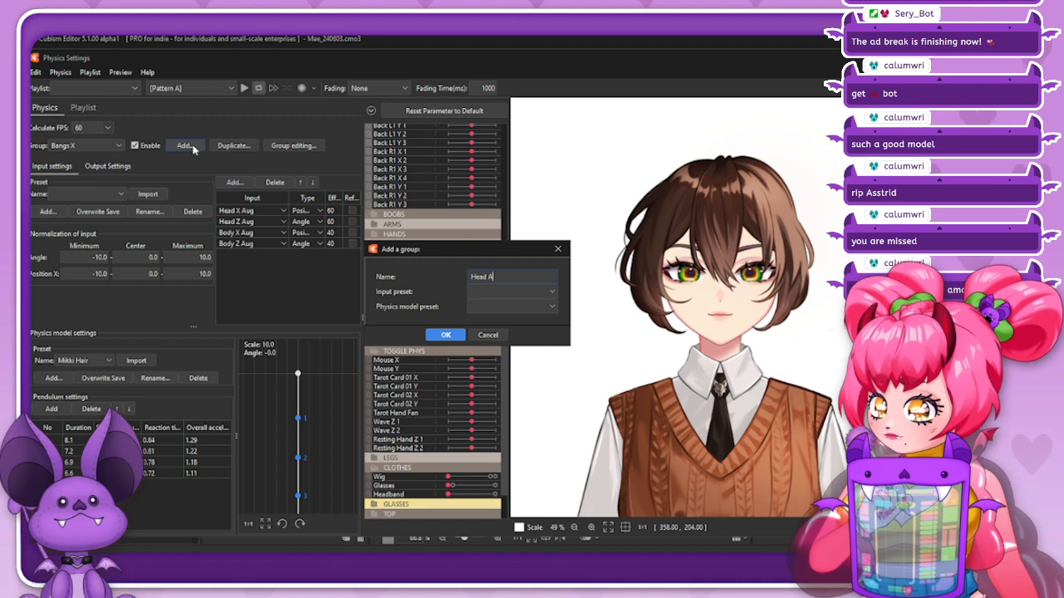
text(ug X)
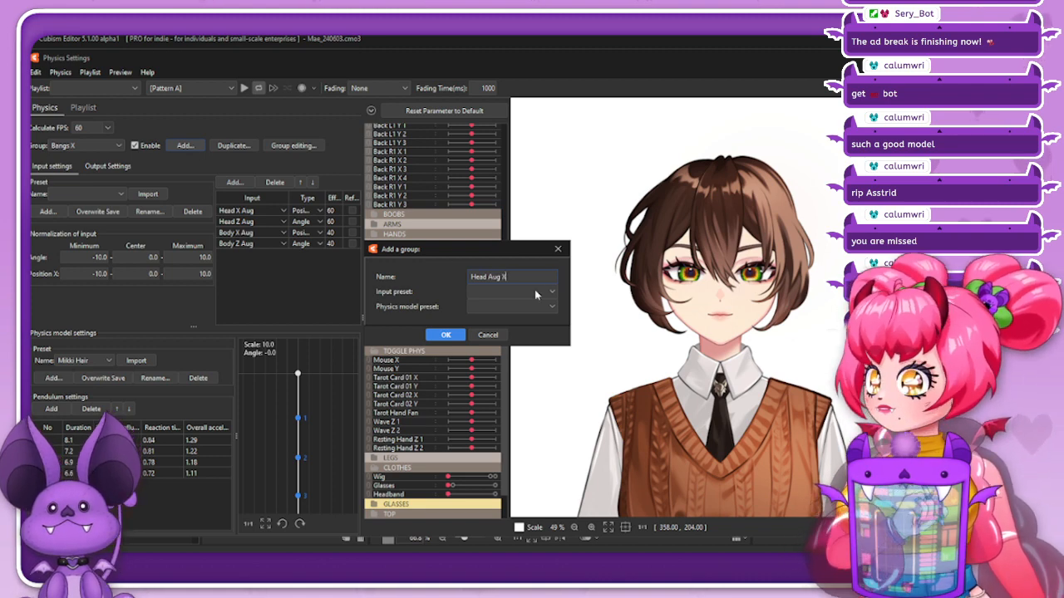
click(516, 295)
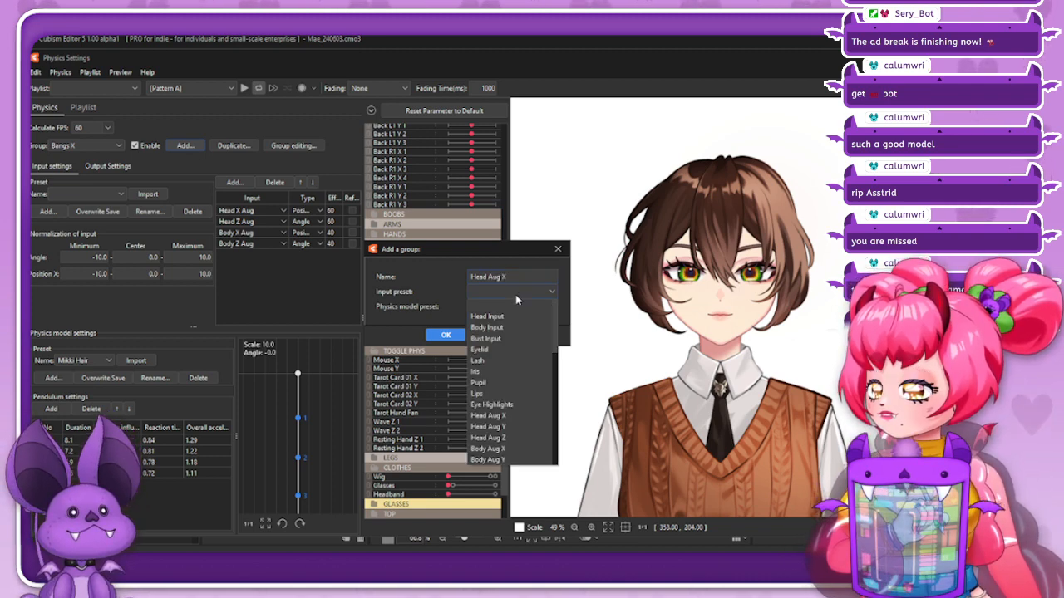
scroll(512, 310, down, 5)
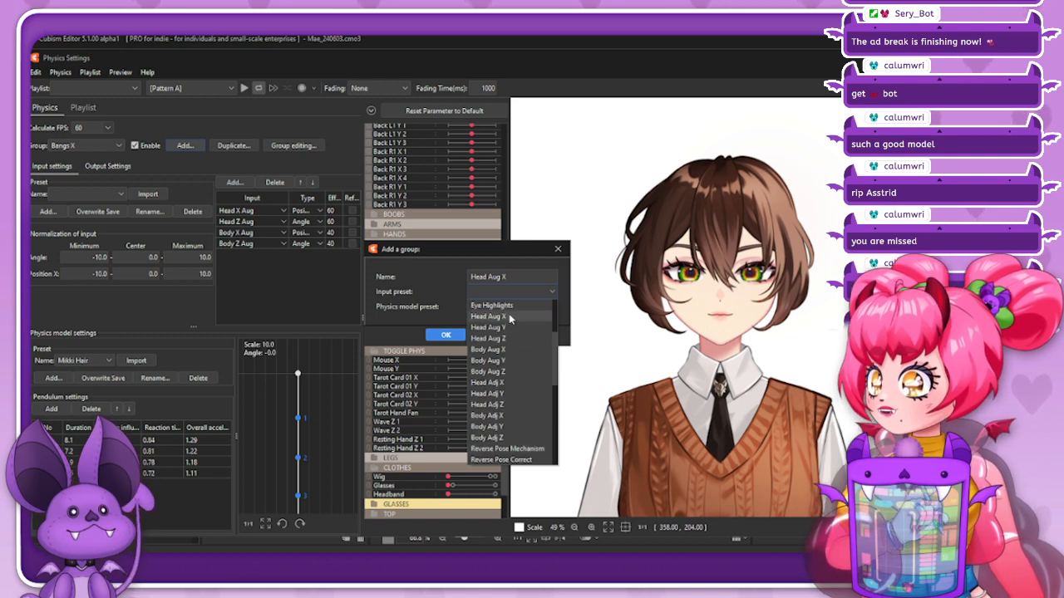
click(509, 316)
click(501, 308)
scroll(502, 353, down, 3)
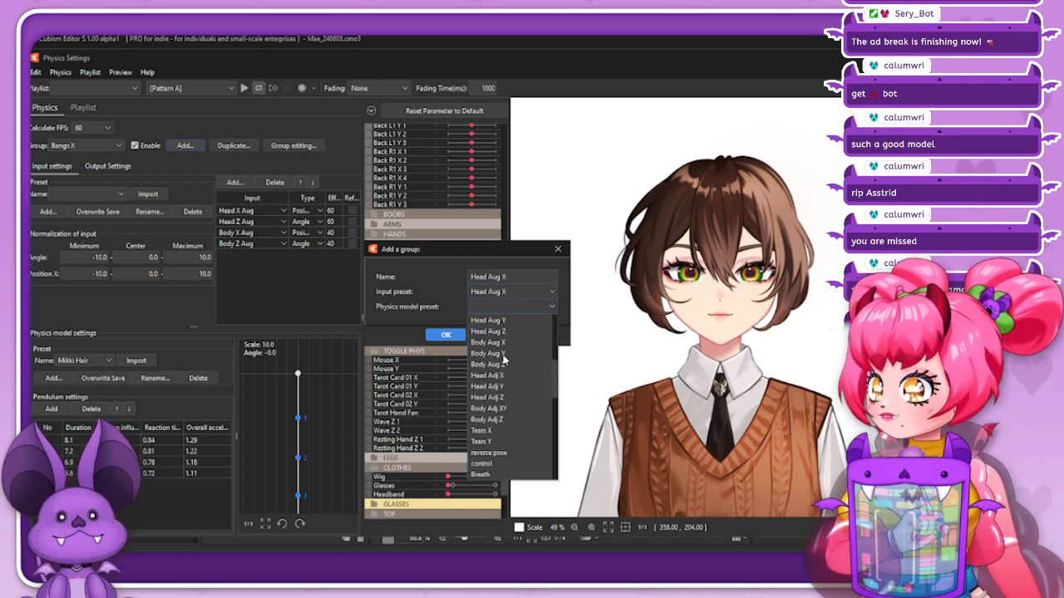
scroll(503, 359, up, 2)
click(501, 377)
click(438, 336)
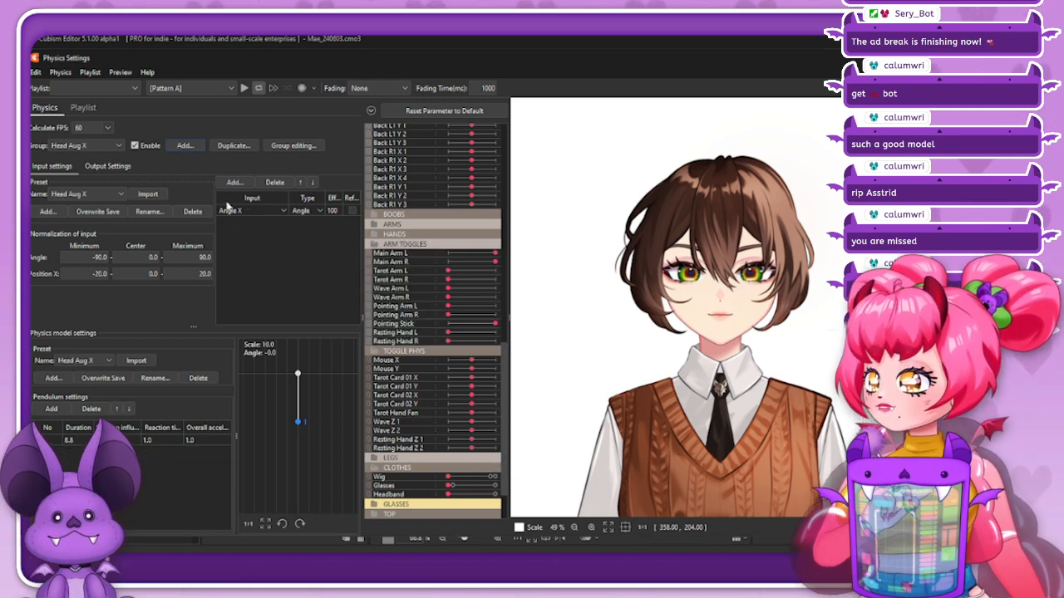
Add the Head X Aug parameter from the AUGMENT folder as an output of the Head Aug X group
click(107, 165)
click(45, 182)
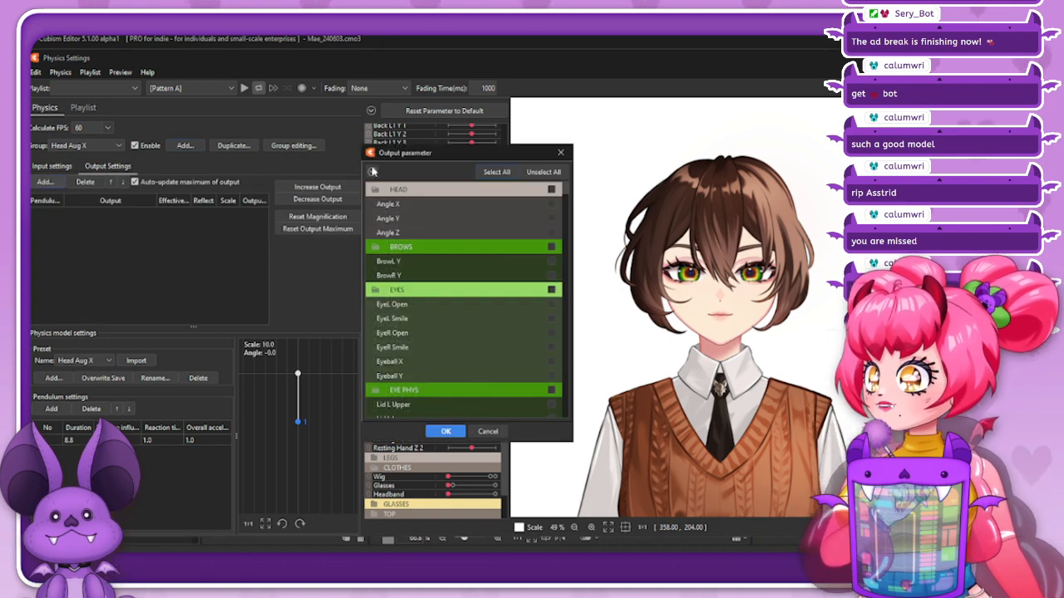
click(372, 171)
scroll(486, 297, down, 5)
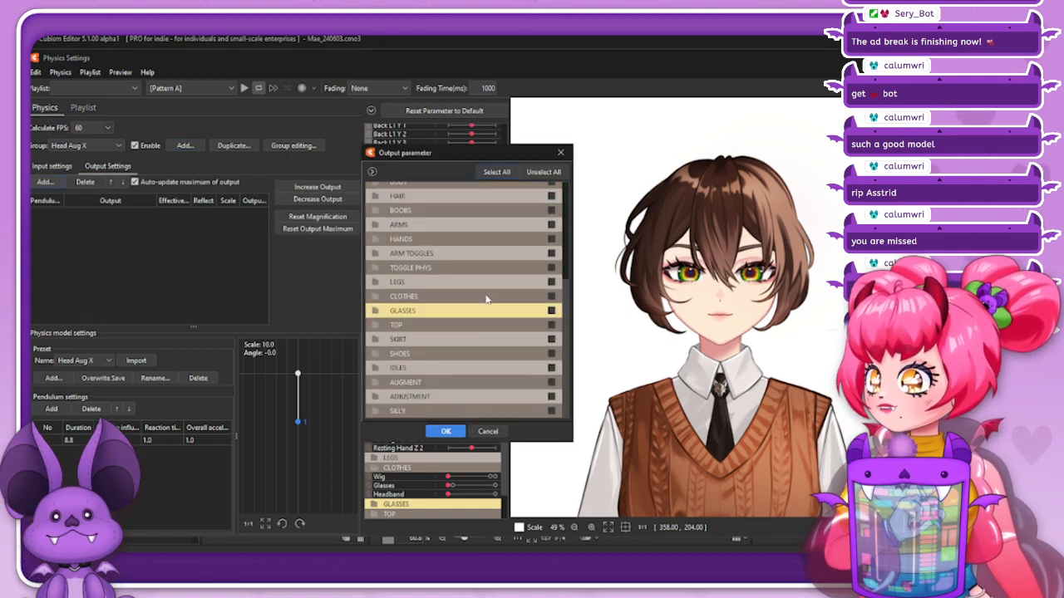
click(460, 382)
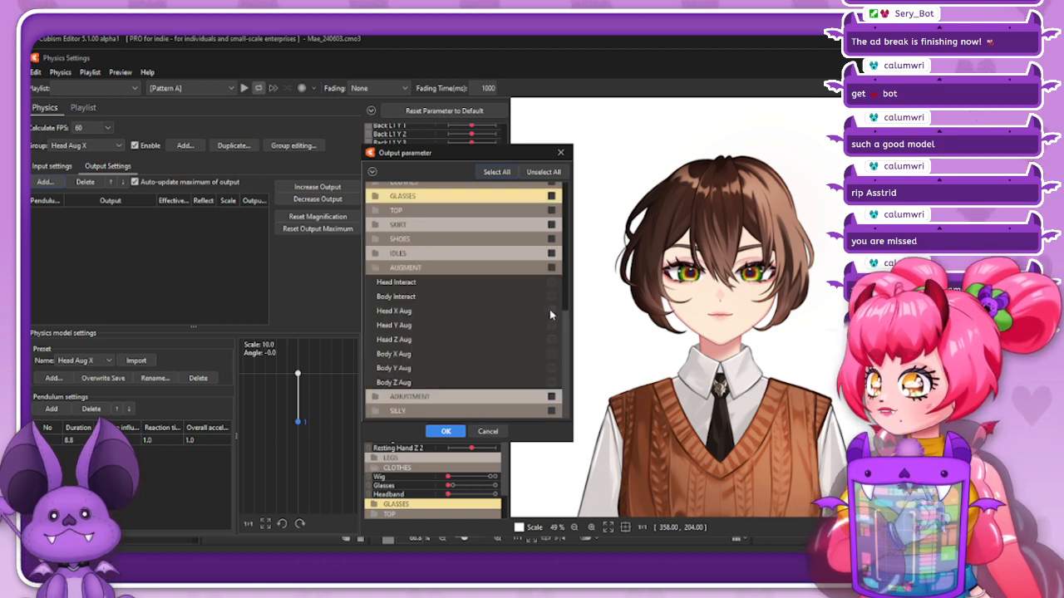
click(443, 432)
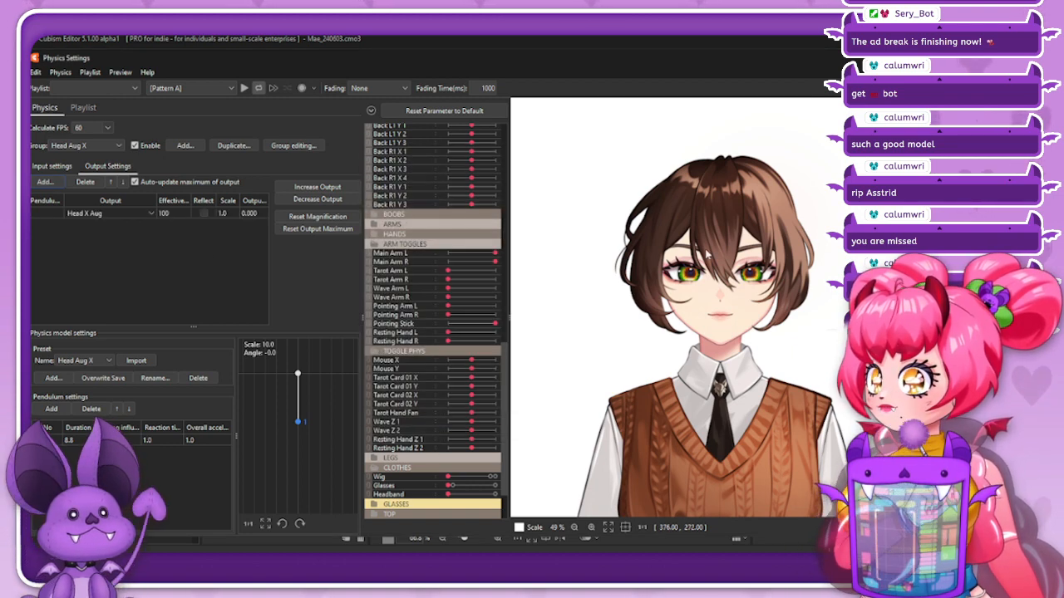
Increase the Head X Aug output magnification to fit the parameter range, testing it by turning the preview model's head sideways
drag(707, 254, 1033, 287)
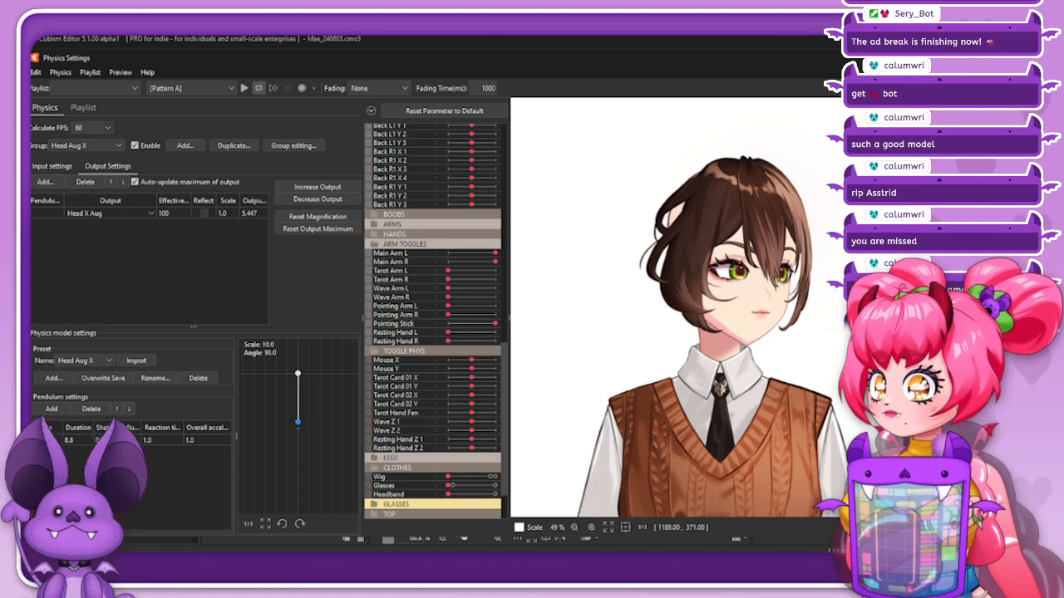
click(309, 189)
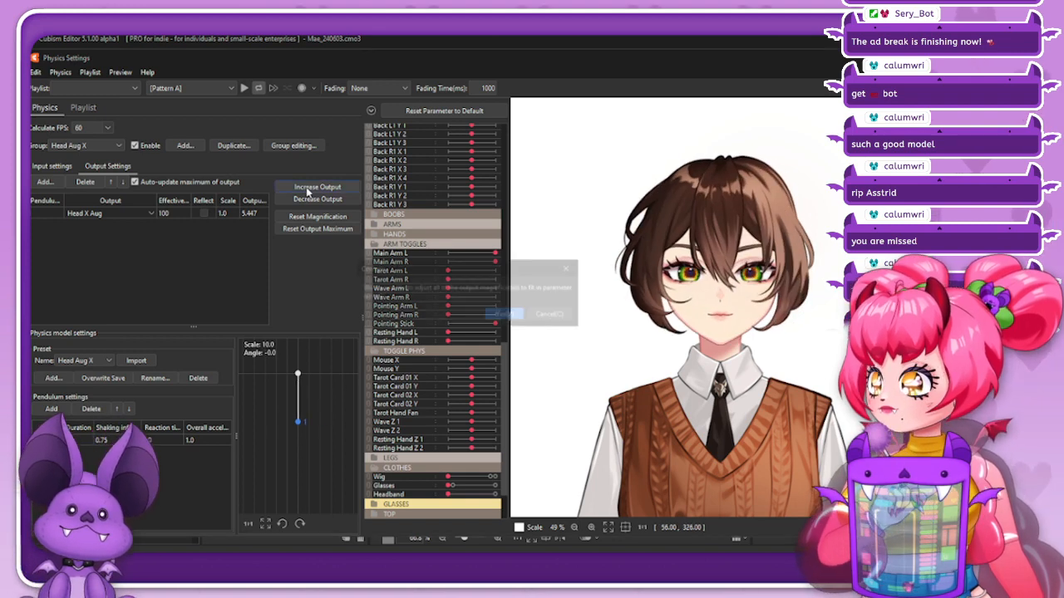
click(505, 315)
drag(715, 287, 200, 311)
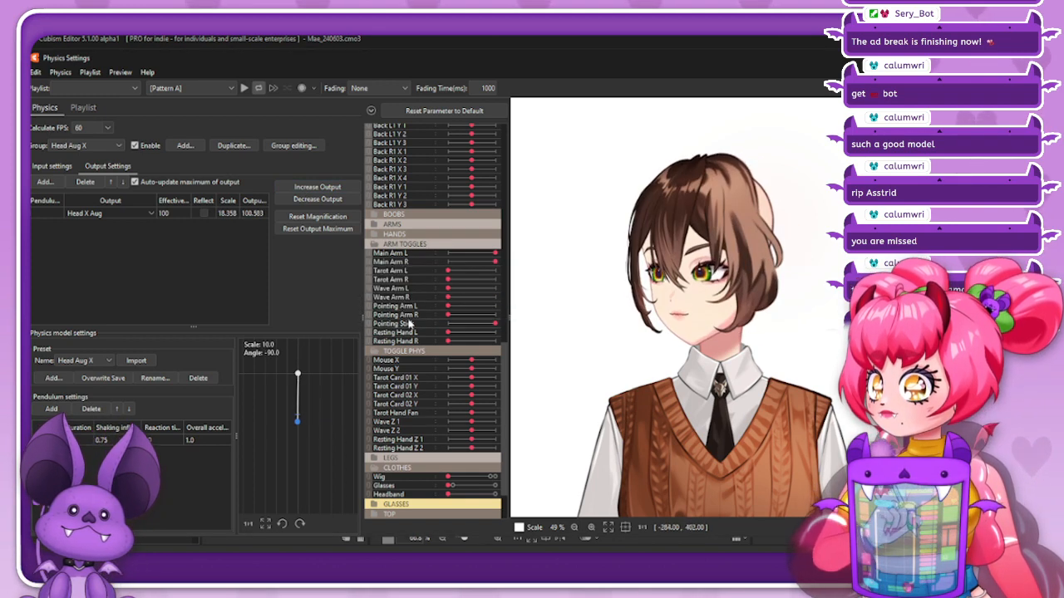
Raise the Head Aug X group to priority 1 in the physics group order and return to its input settings
click(292, 146)
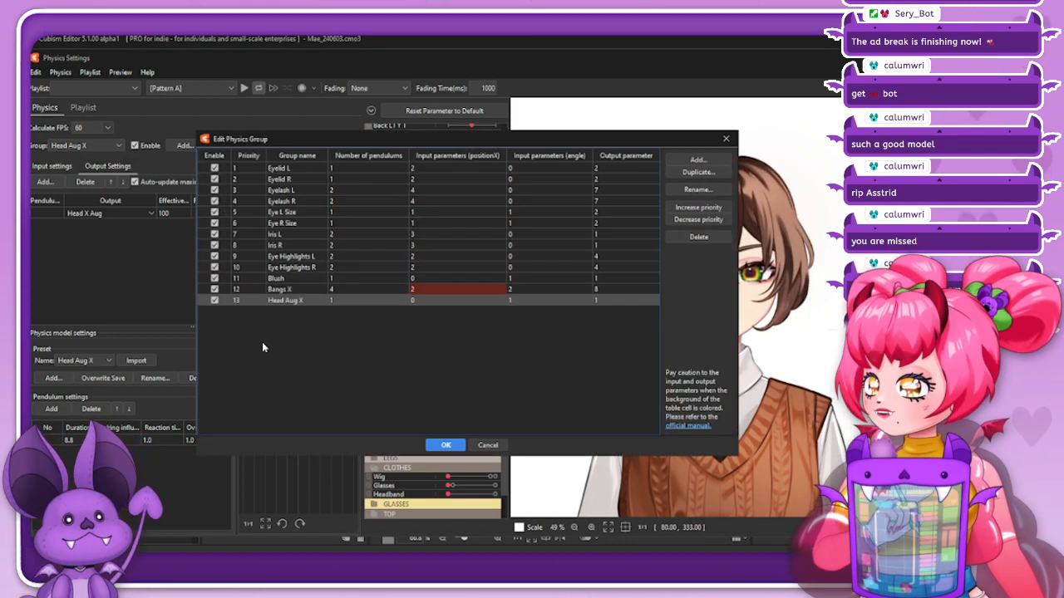
click(698, 208)
click(698, 208)
click(698, 208)
click(698, 208)
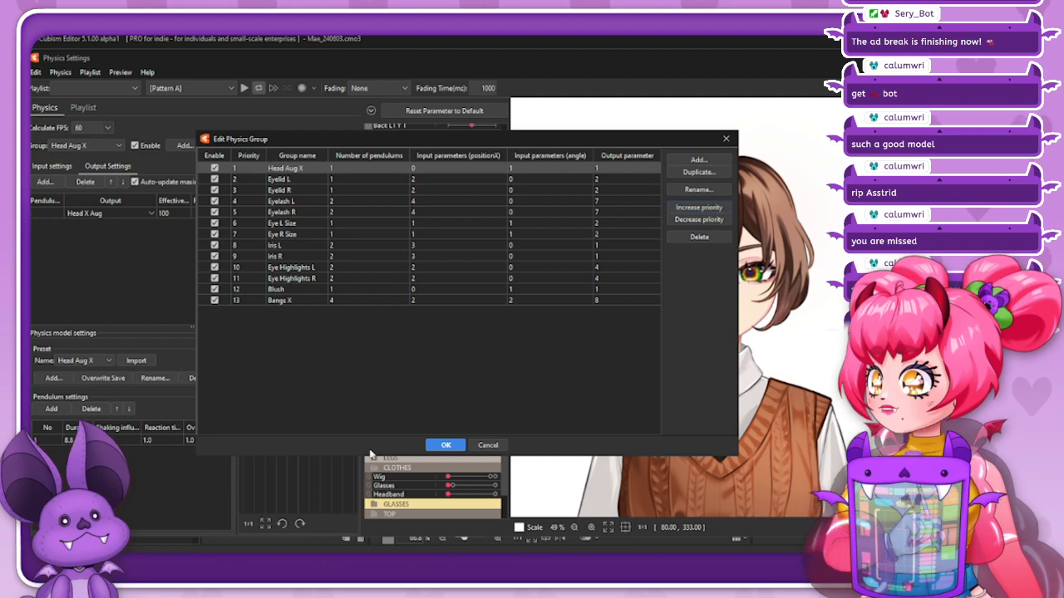
click(446, 445)
click(52, 165)
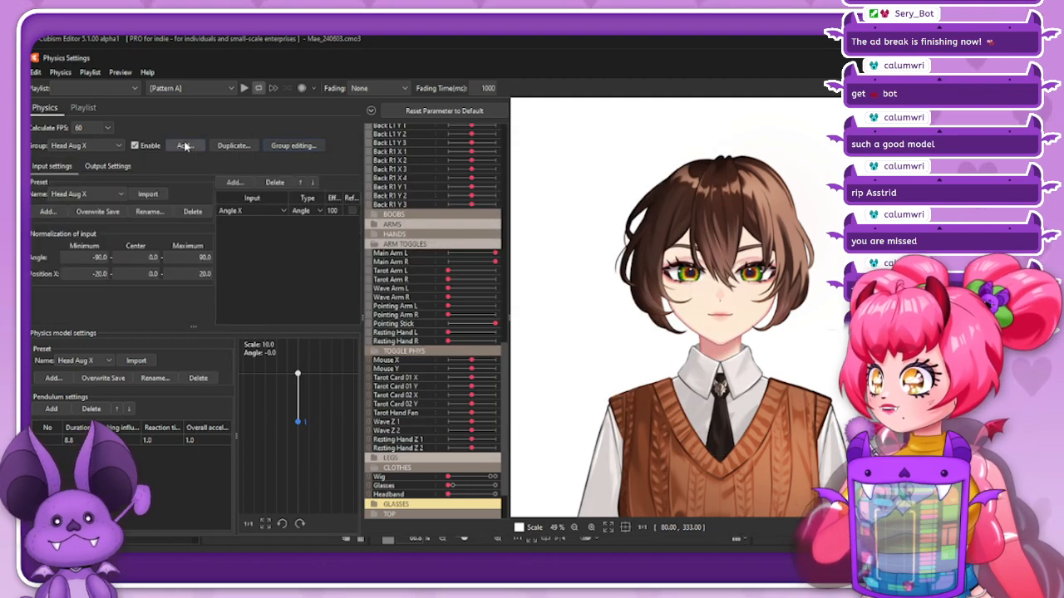
Add a physics group named Head Aug Y, using the Head Aug Y input preset and the Head Aug Y physics model preset
click(185, 145)
text(A)
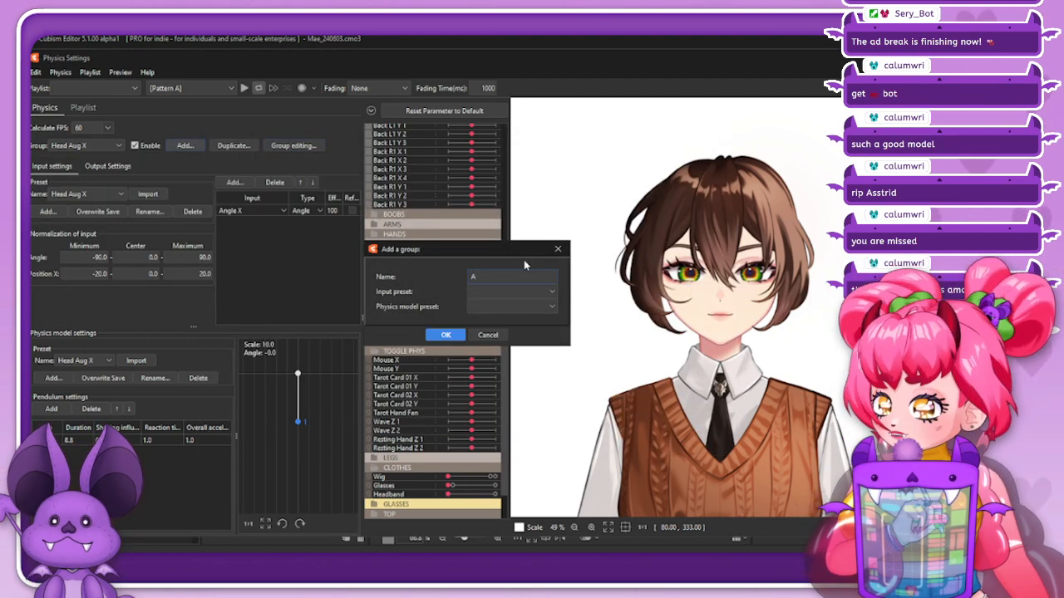
text(ug)
key(BackSpace)
key(BackSpace)
key(BackSpace)
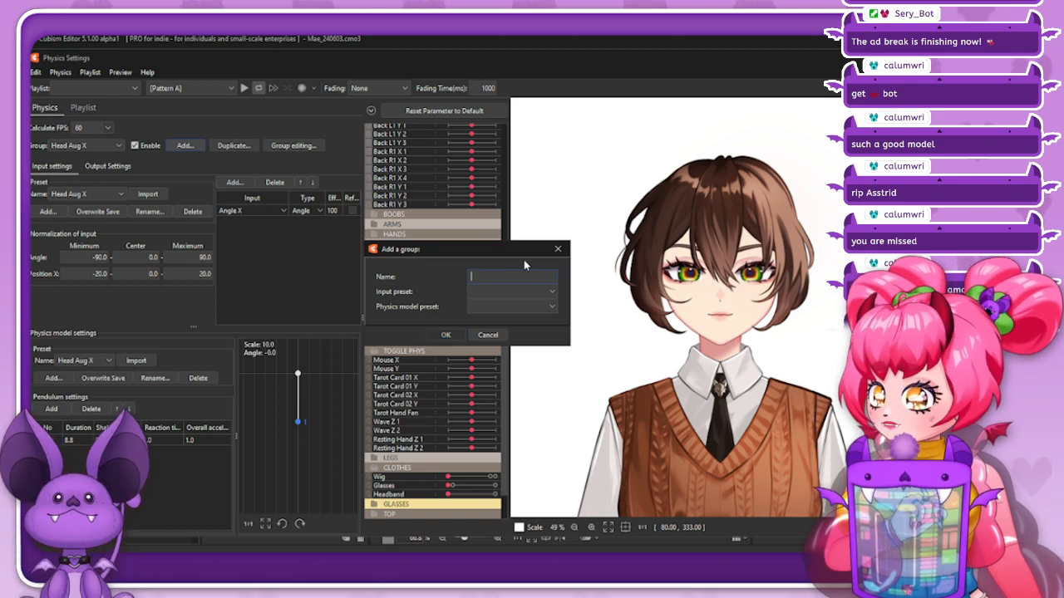
text(Head Aug Y)
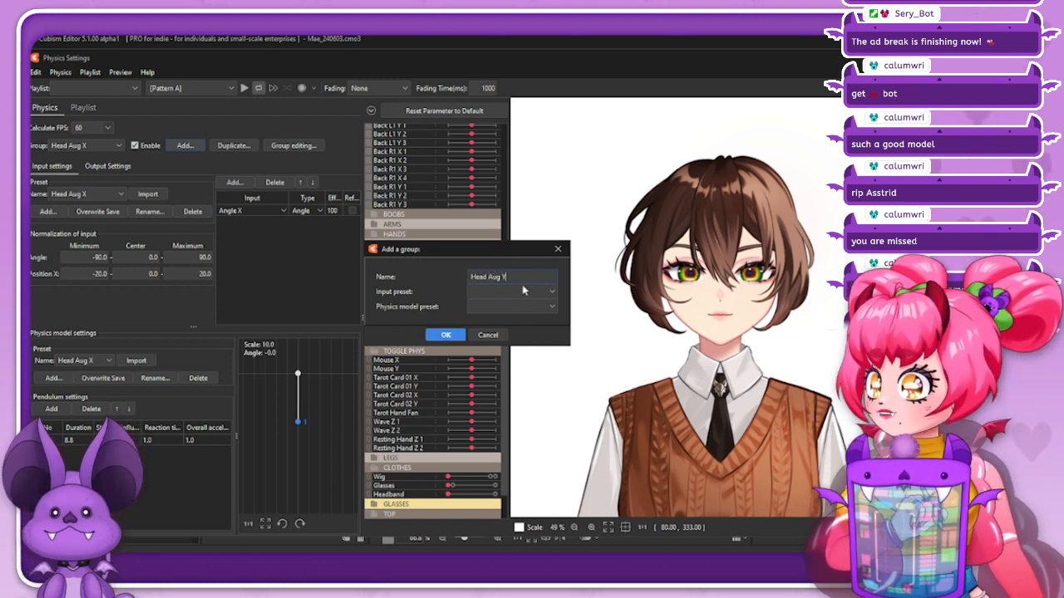
click(526, 291)
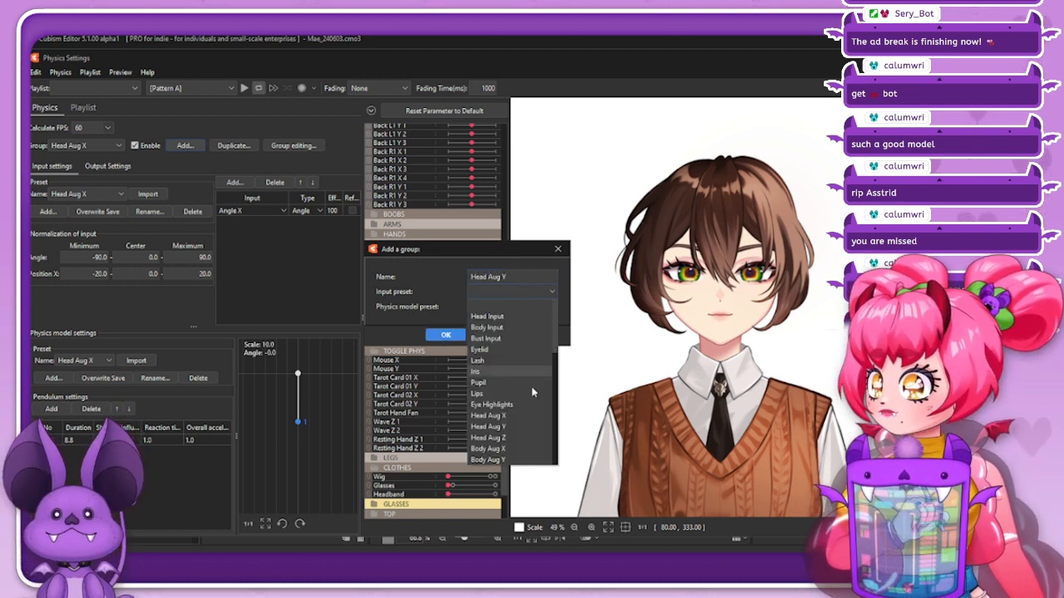
click(518, 427)
click(524, 306)
scroll(505, 408, down, 2)
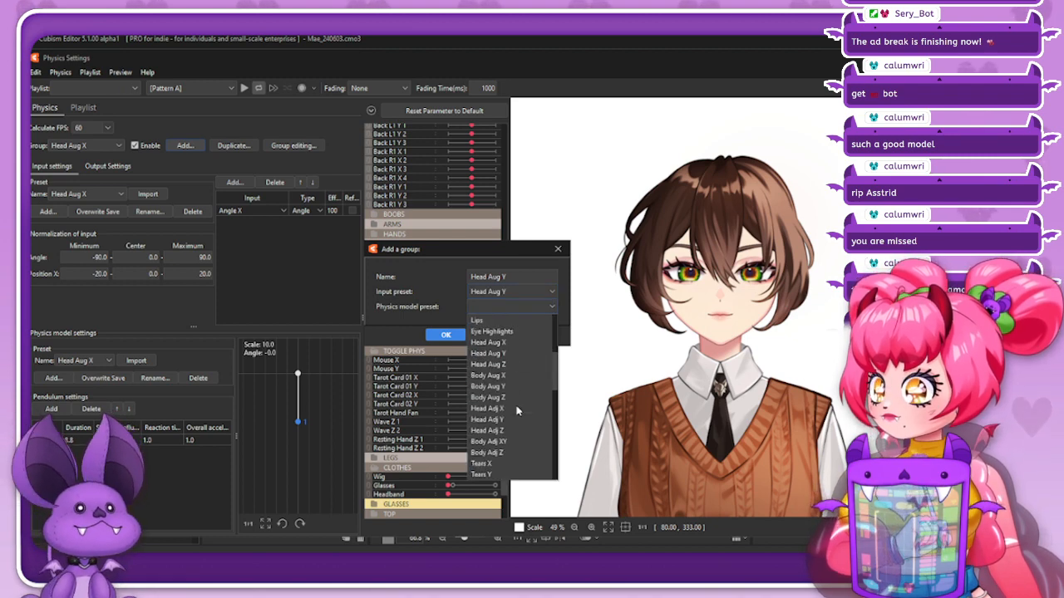
click(497, 353)
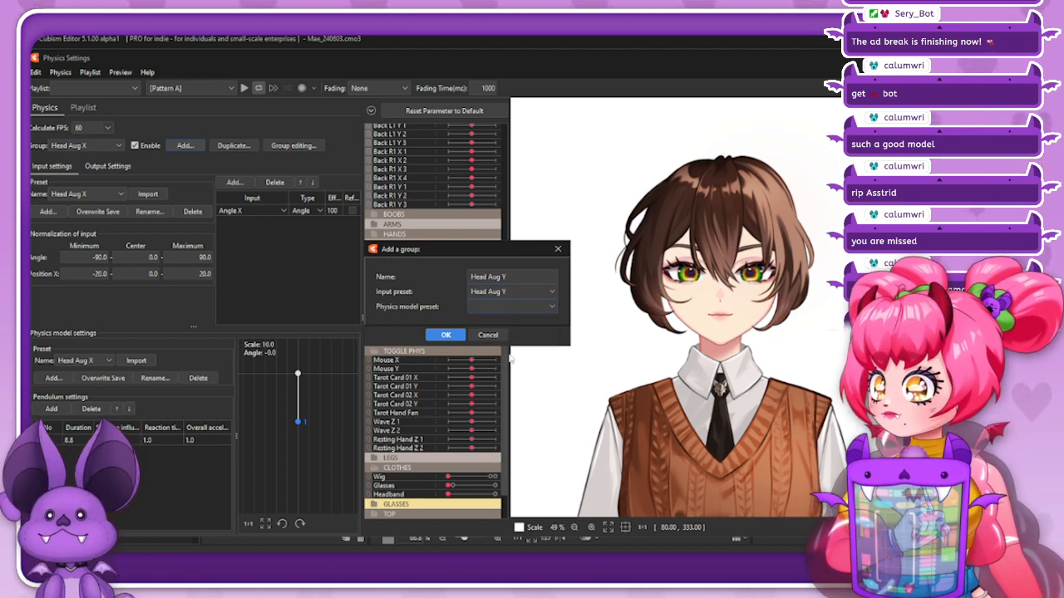
click(445, 334)
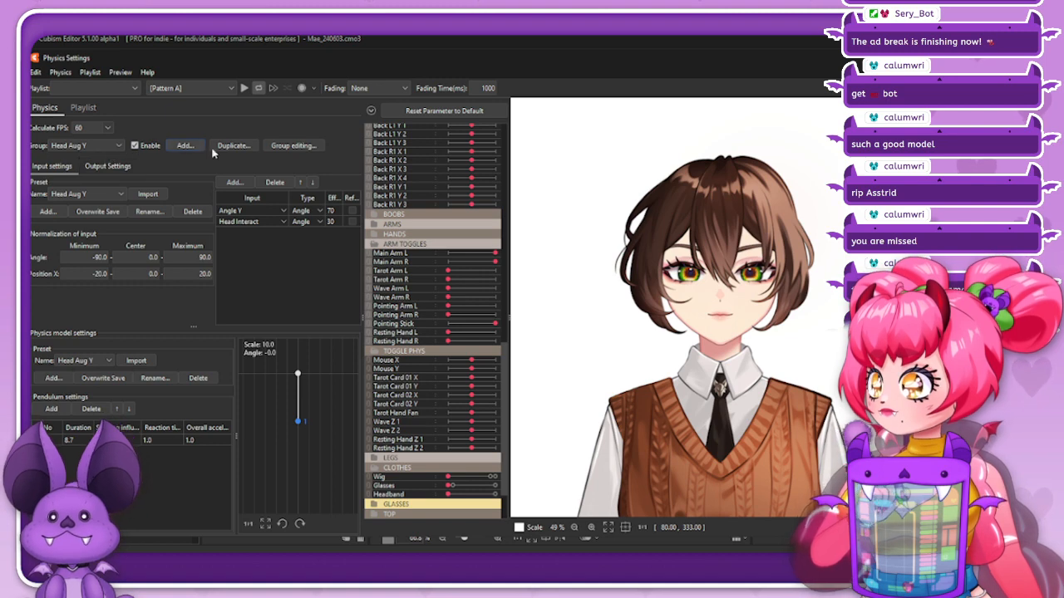
Add a physics group named Head Interact, using the Head Interact input preset and the Head Interact physics model preset
click(183, 146)
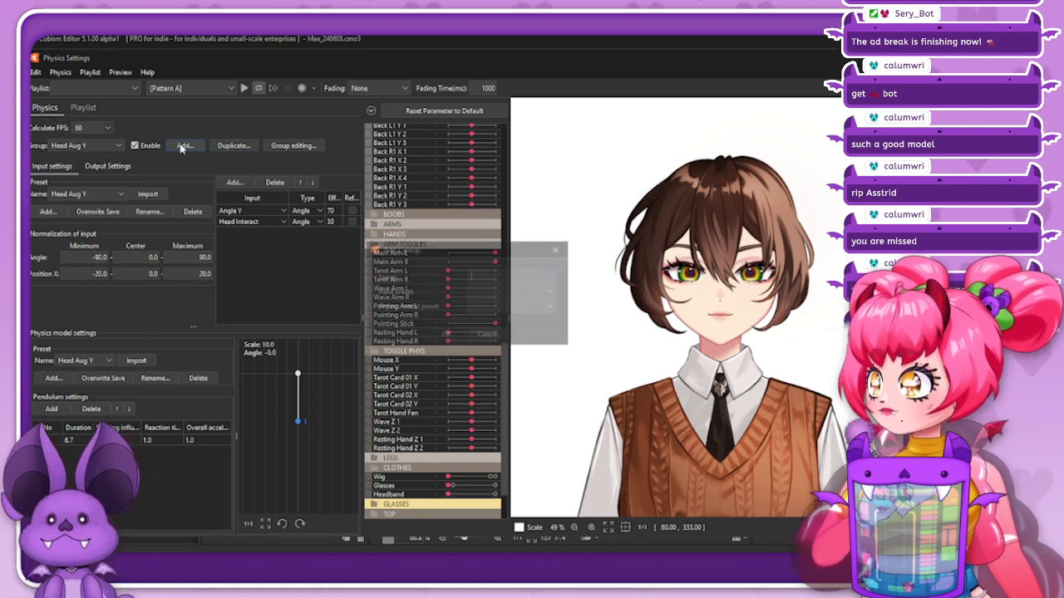
text(H)
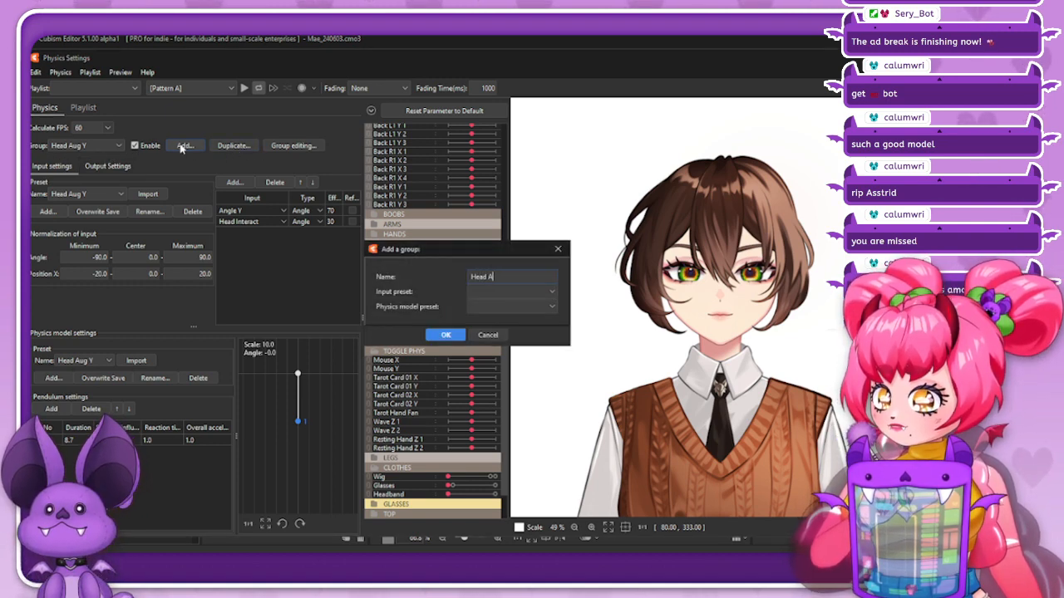
text(ead Interact)
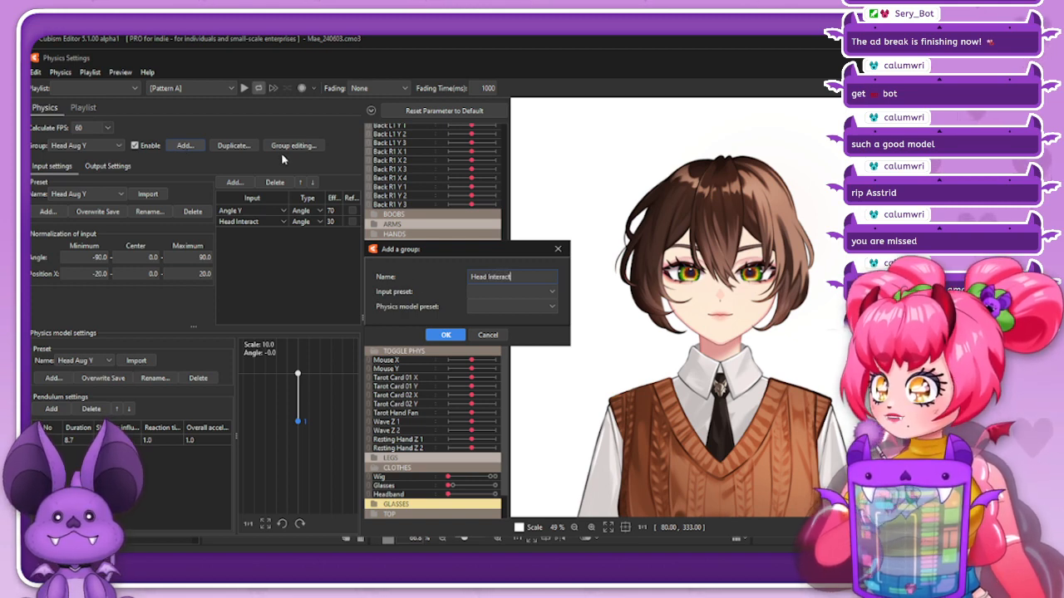
click(511, 291)
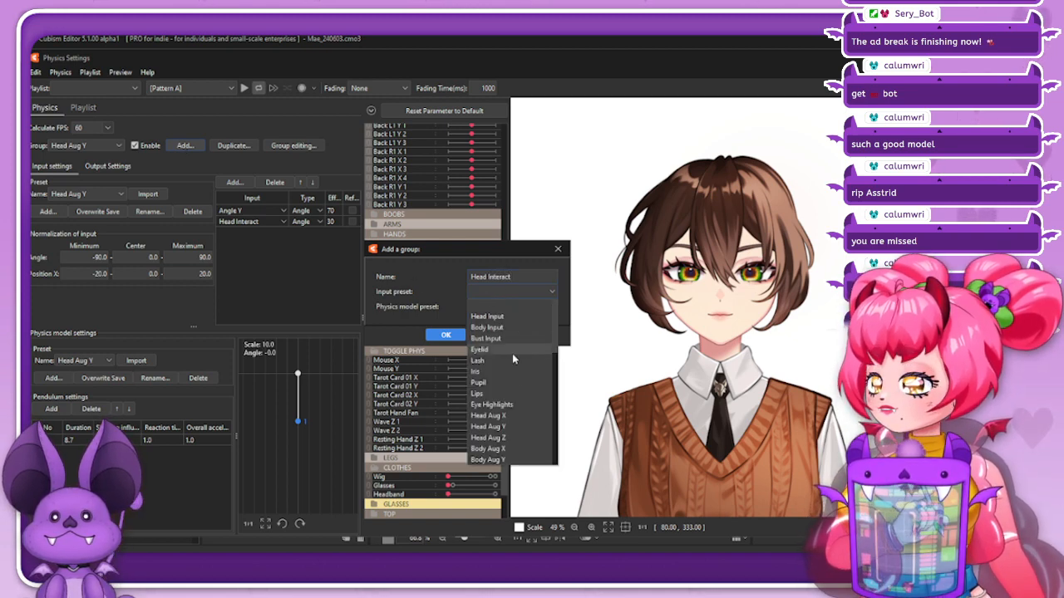
scroll(523, 404, down, 10)
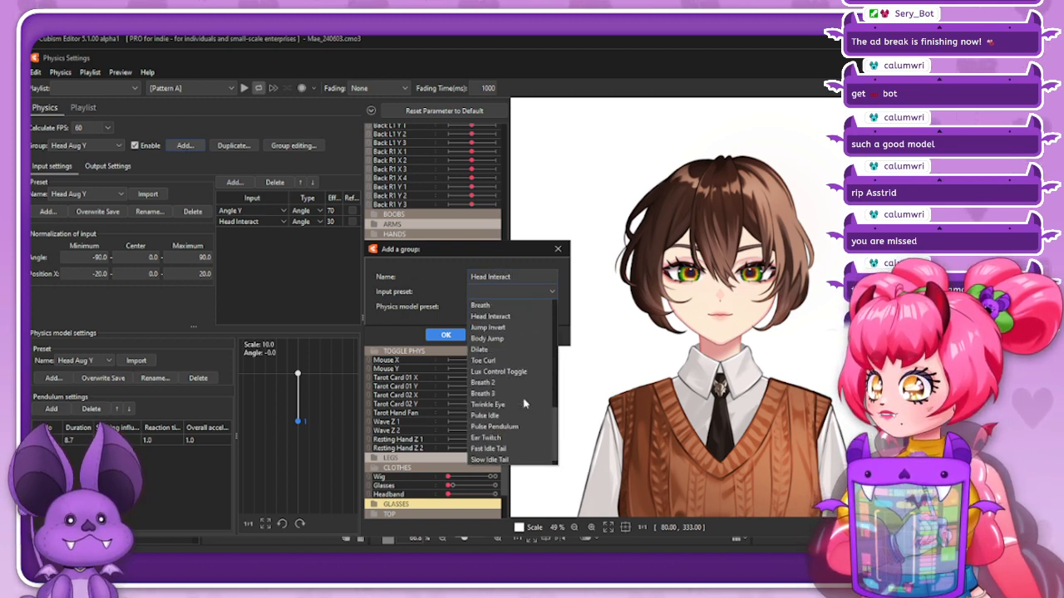
click(503, 306)
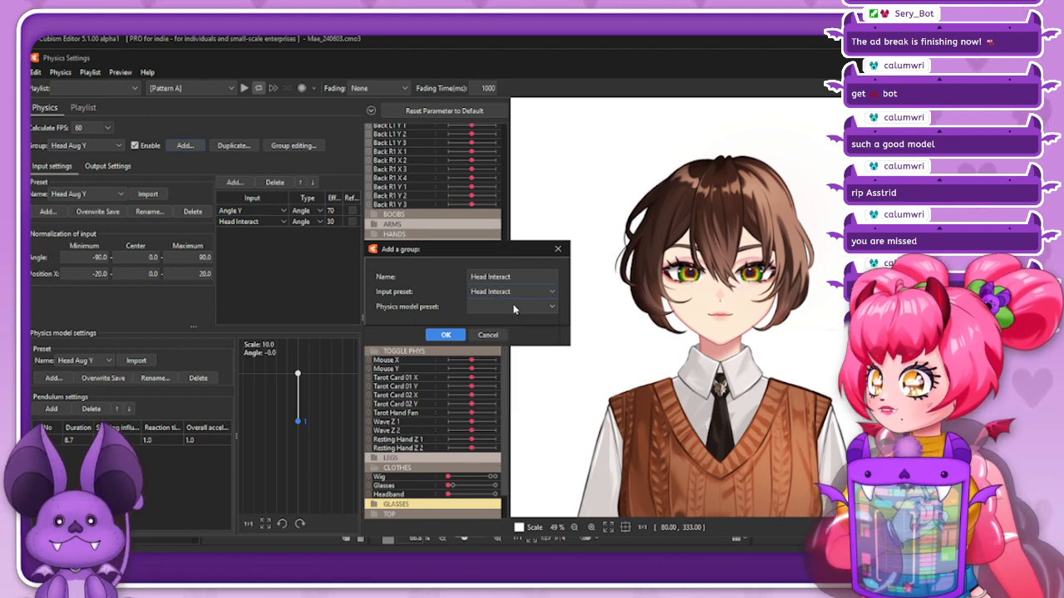
click(517, 306)
scroll(515, 357, down, 12)
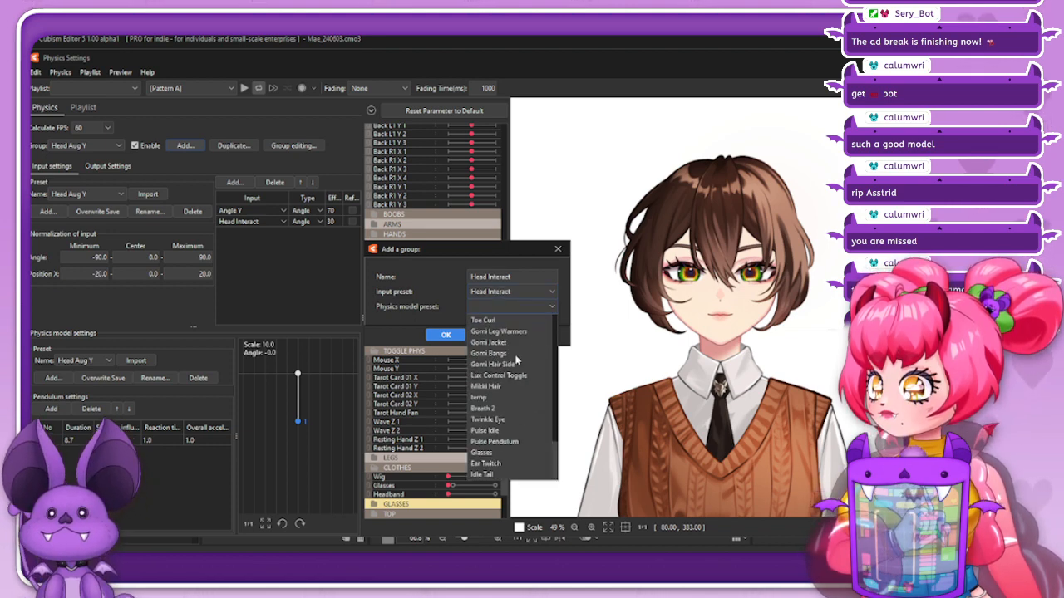
click(490, 342)
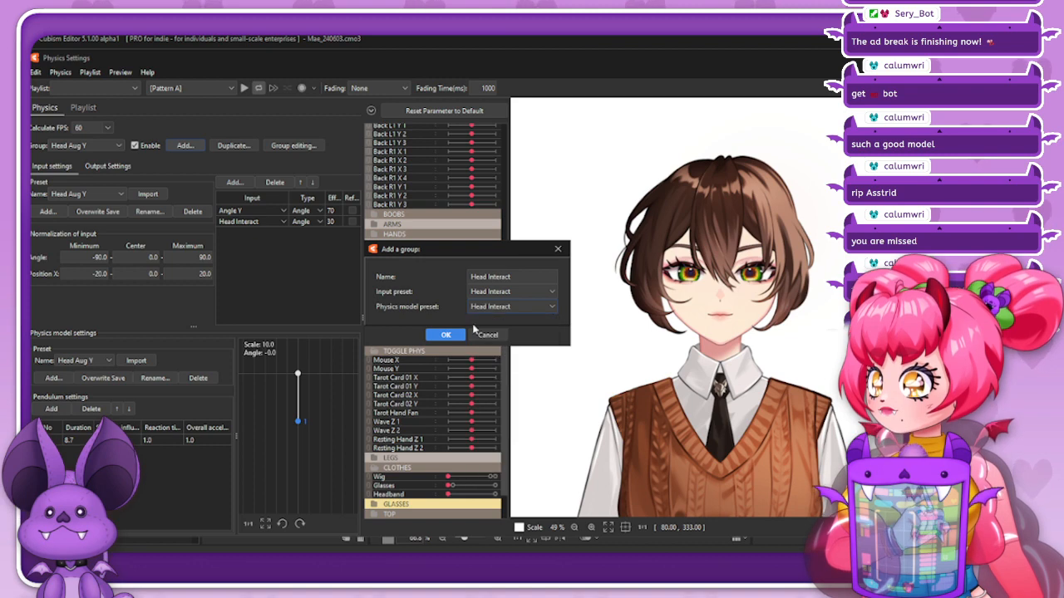
click(446, 334)
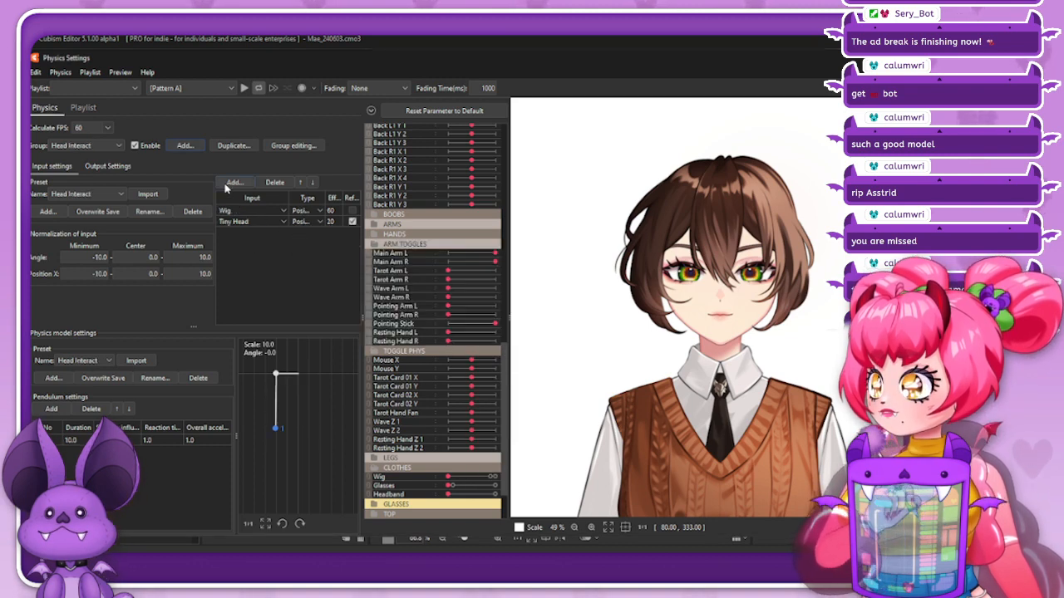
Add the Head Interact parameter from the AUGMENT folder as an output of the Head Interact group, testing it with the Wig slider
drag(449, 477, 461, 497)
click(120, 167)
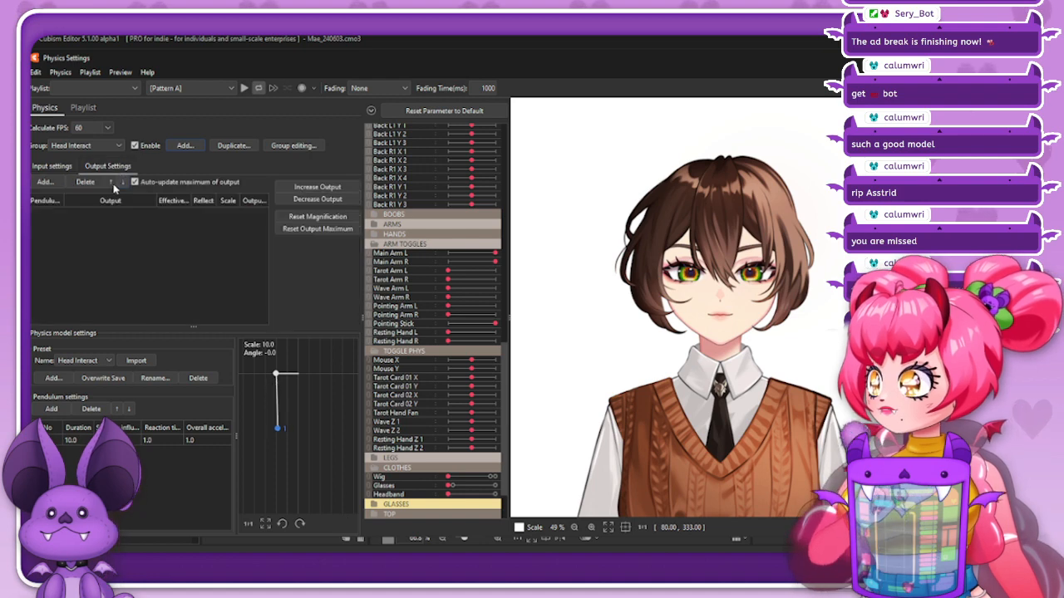
click(44, 182)
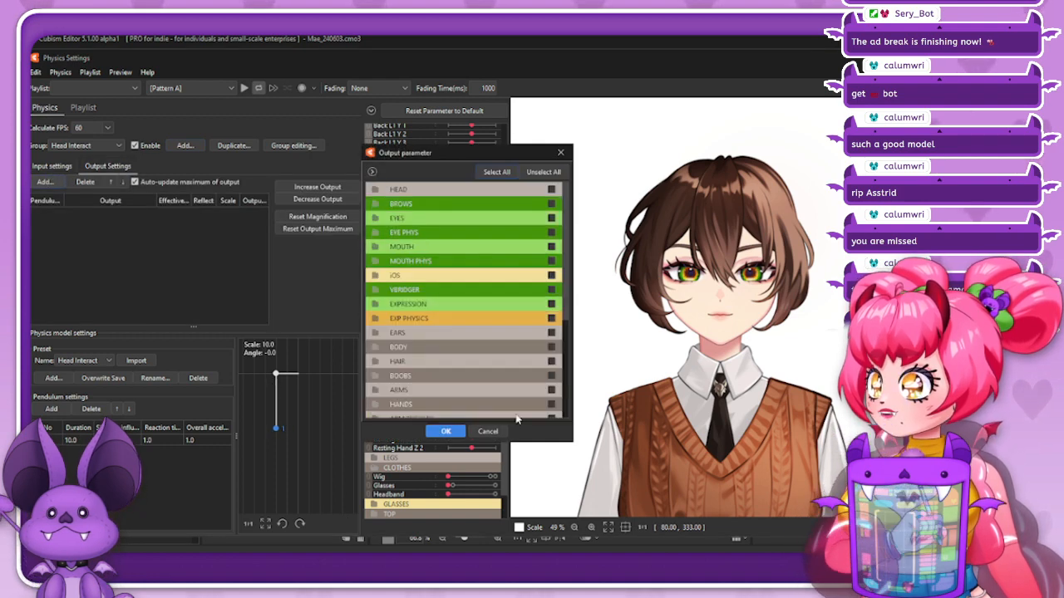
click(455, 392)
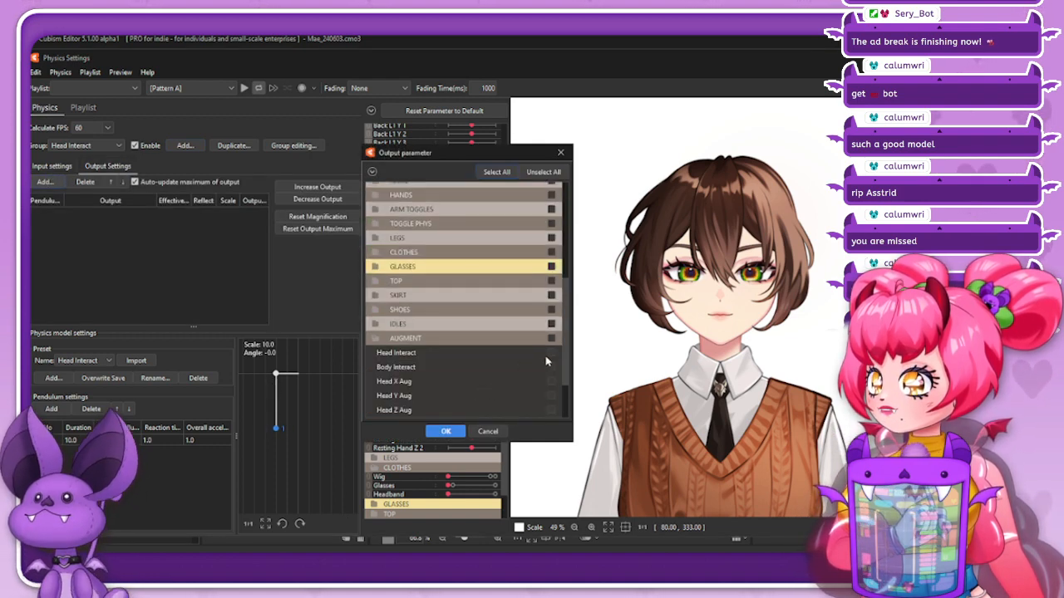
click(551, 359)
click(445, 430)
drag(448, 477, 367, 519)
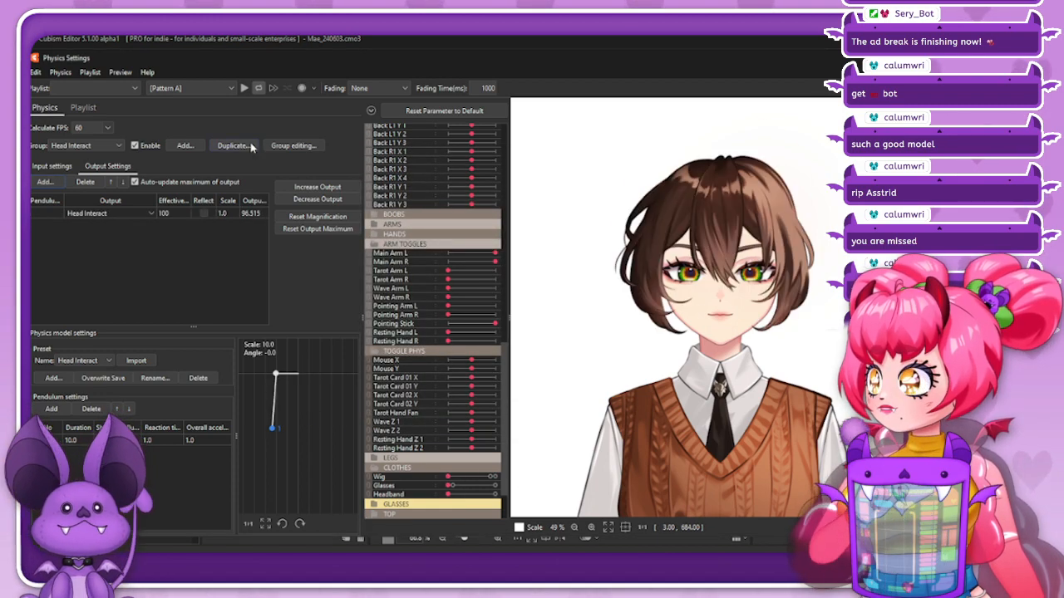
Reorder the physics groups so Head Interact has priority 1, Head Aug X priority 2 and Head Aug Y priority 3
click(312, 145)
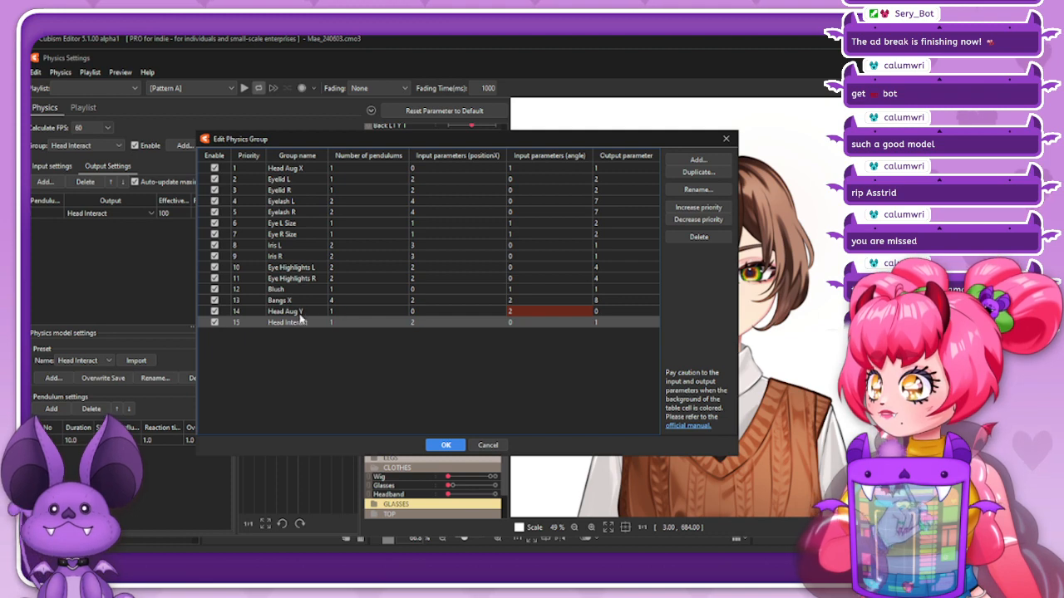
shift+click(301, 313)
click(708, 208)
click(708, 208)
click(708, 209)
click(708, 208)
double_click(708, 209)
double_click(708, 208)
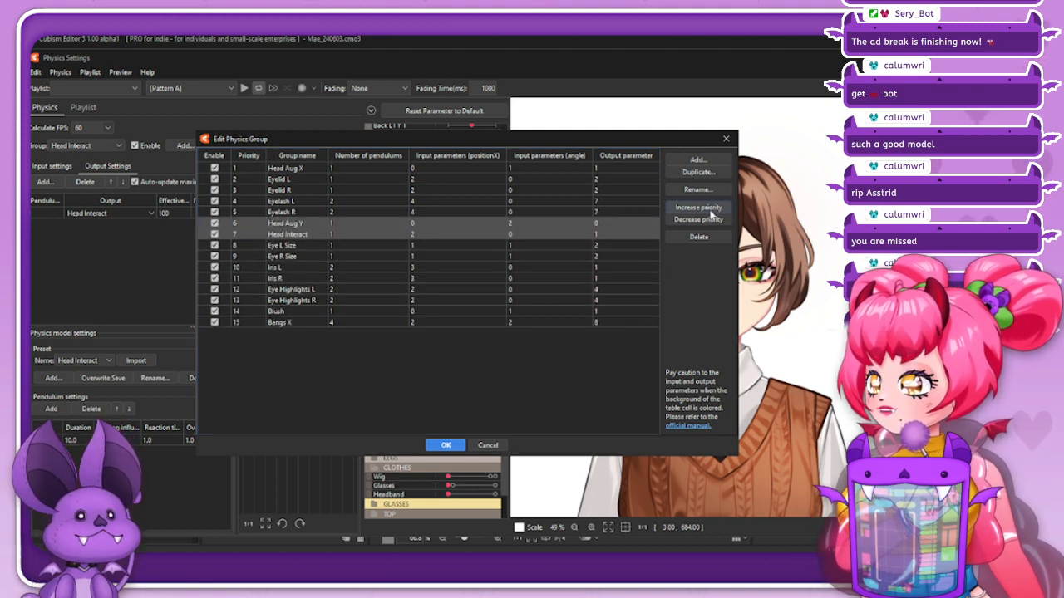
double_click(708, 208)
double_click(708, 209)
click(708, 208)
click(291, 179)
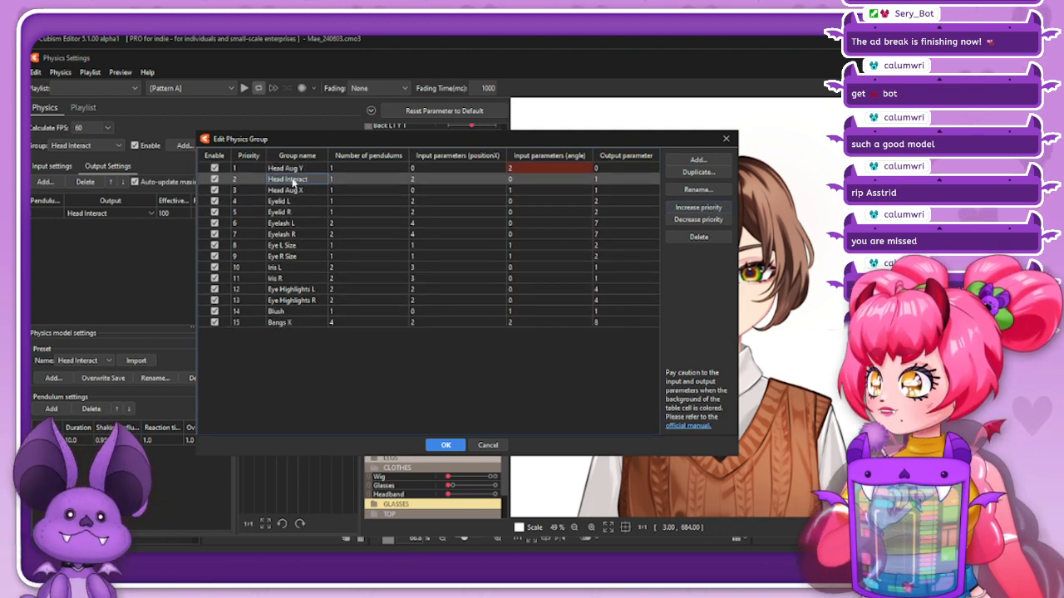
click(698, 220)
click(698, 219)
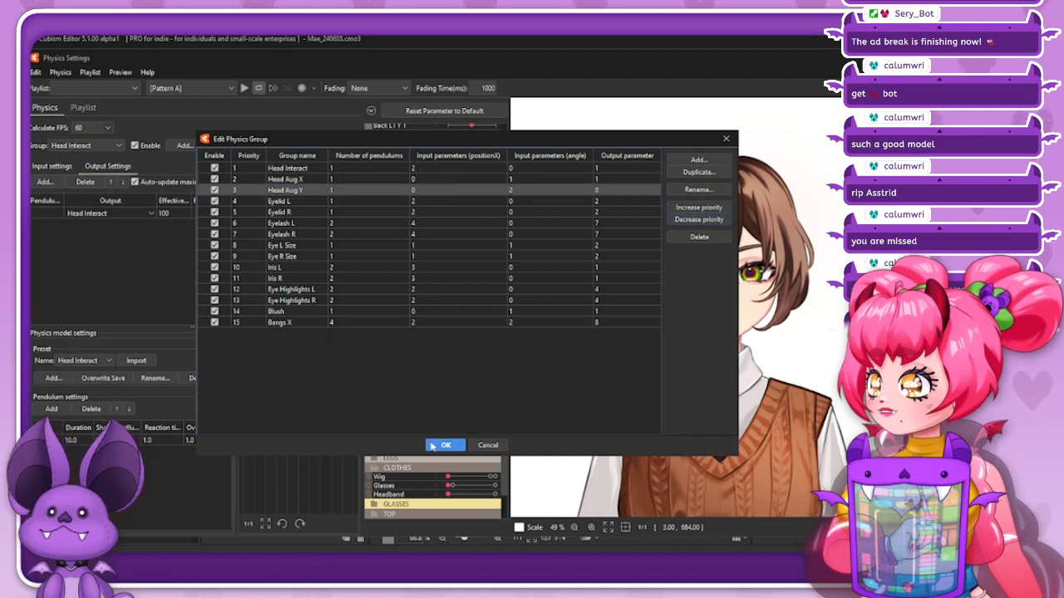
click(432, 447)
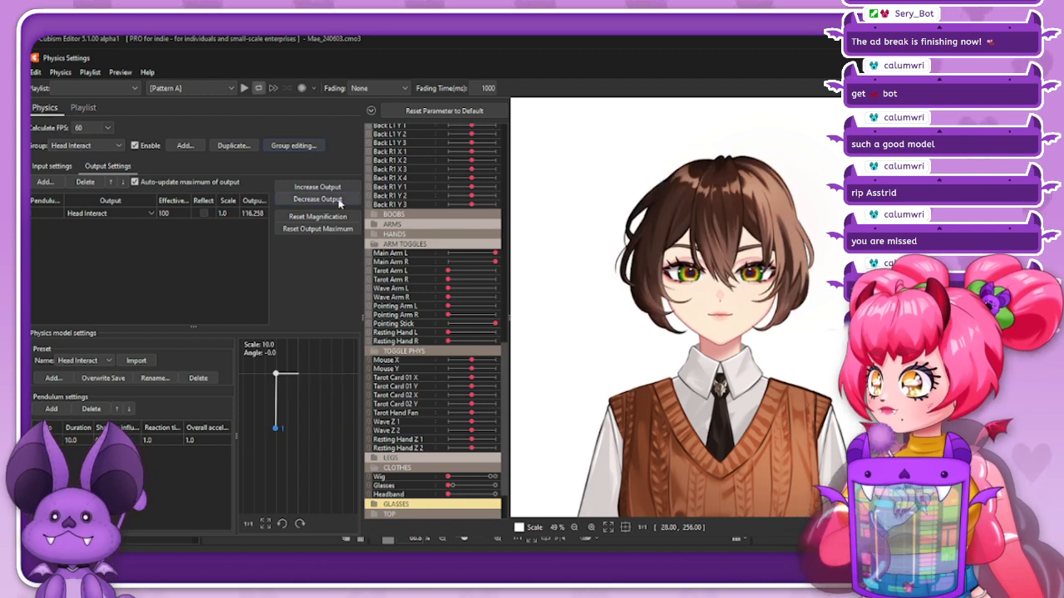
Decrease the Head Interact output to fit the parameter range and return to the group's input settings
click(328, 199)
click(505, 314)
click(51, 165)
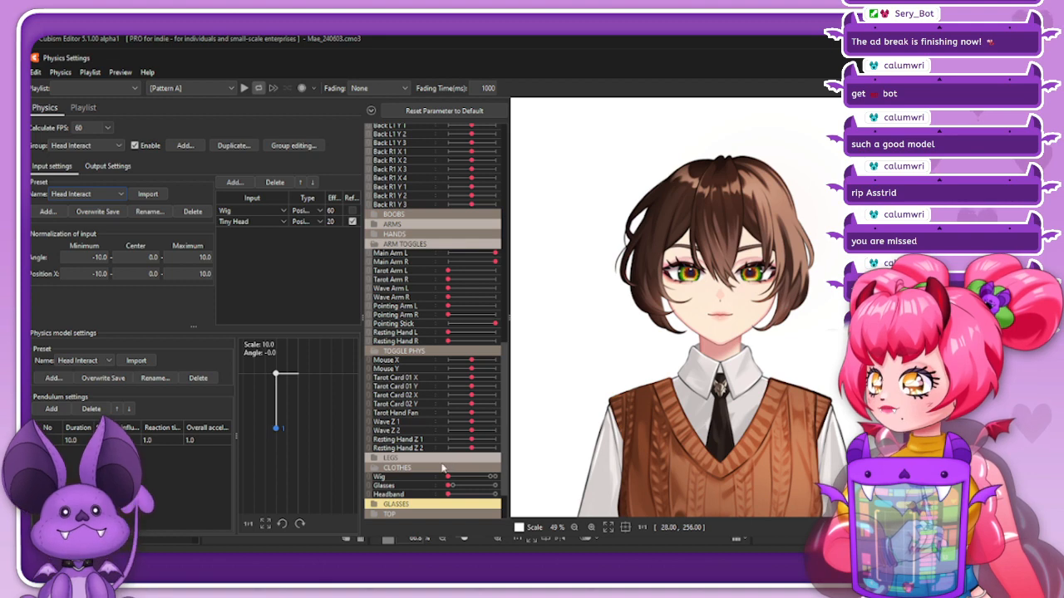
Add the Glasses and Headband parameters from the CLOTHES folder as inputs of the Head Interact group
click(232, 182)
click(373, 171)
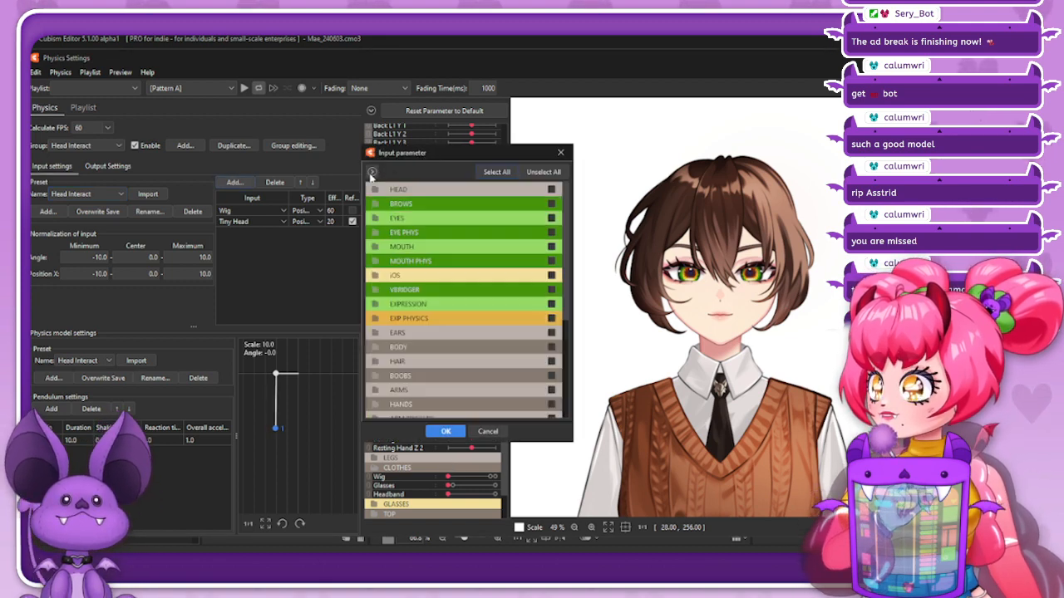
click(480, 378)
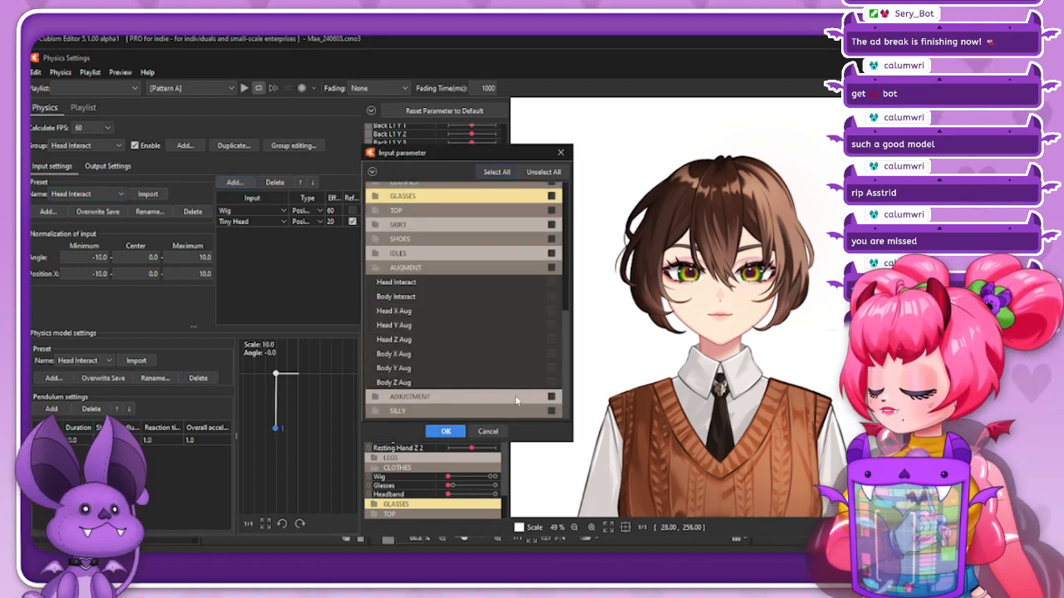
scroll(474, 274, down, 3)
click(474, 269)
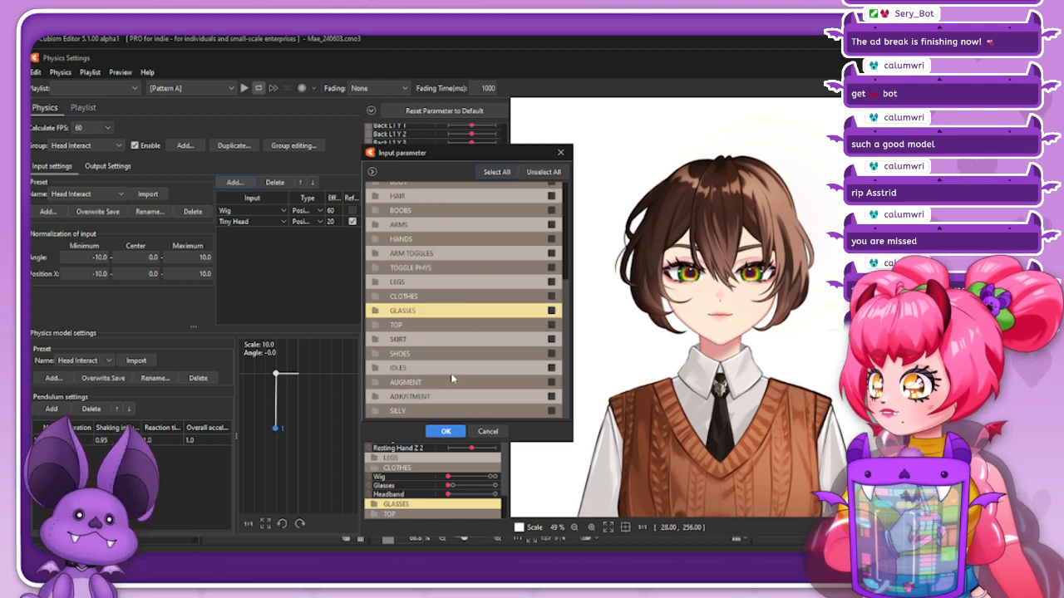
click(448, 296)
click(552, 312)
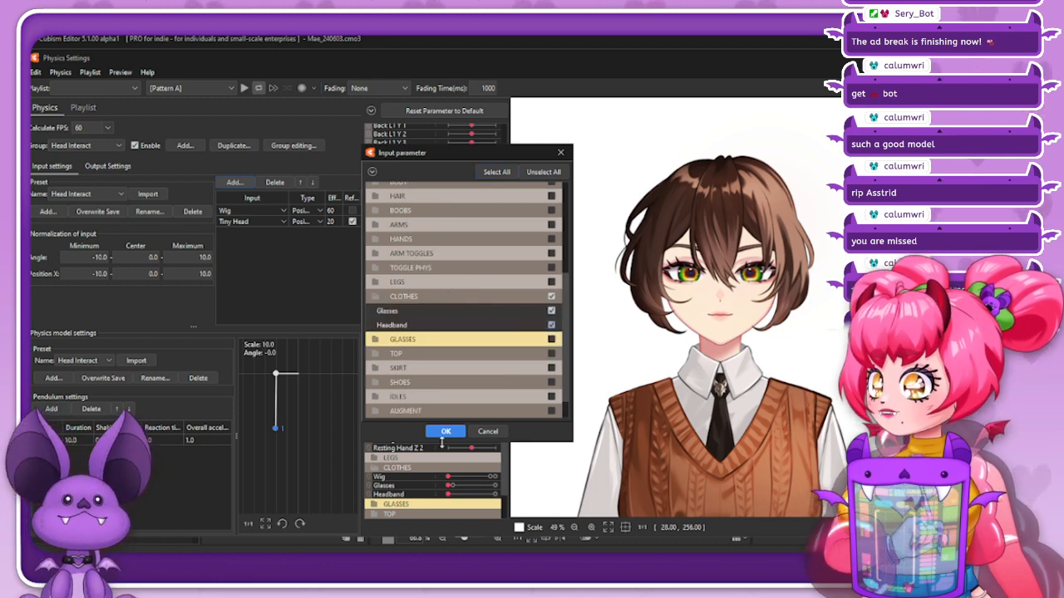
click(446, 432)
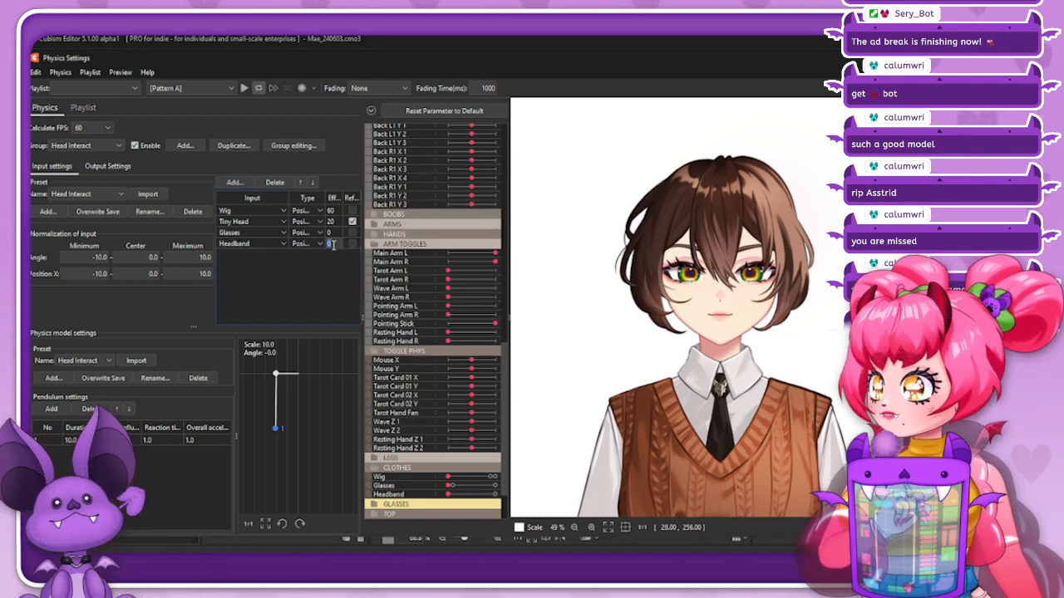
Set the input influence to 5 for Headband and 15 for Glasses, testing the pendulum with the Wig slider
text(5)
click(330, 233)
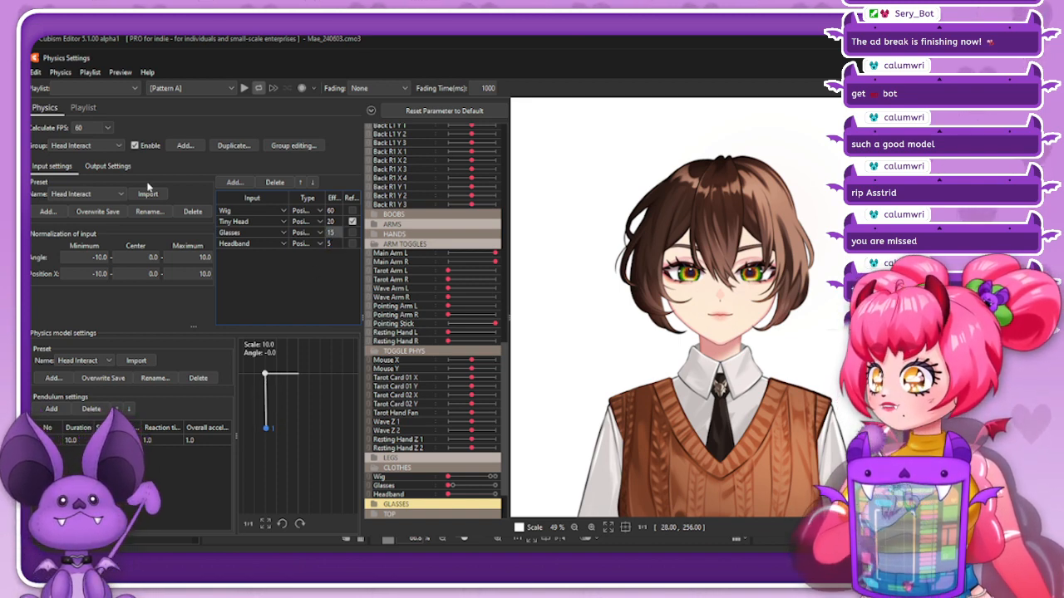
click(94, 150)
click(104, 155)
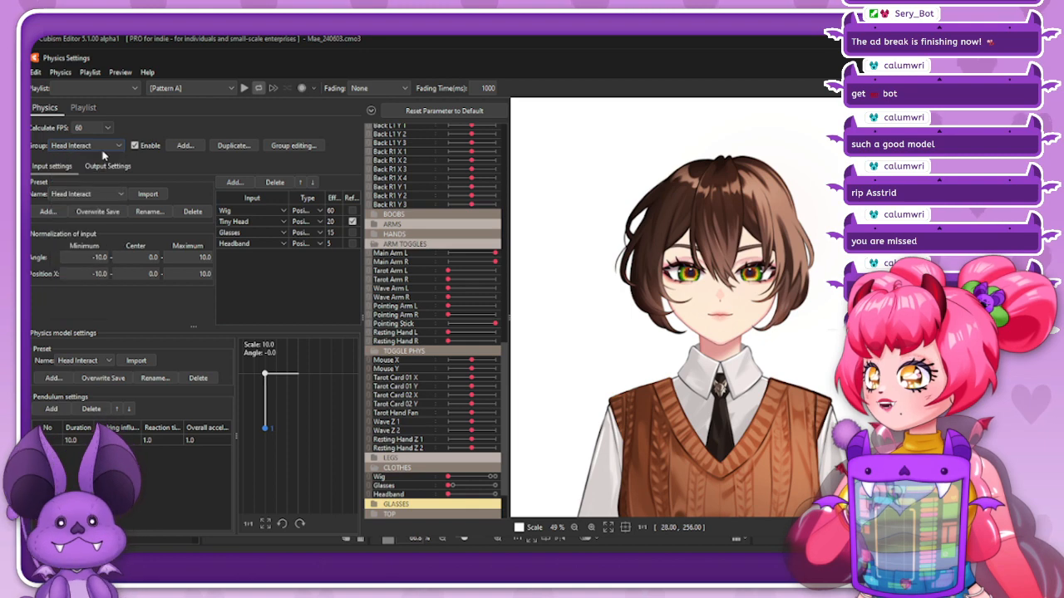
drag(462, 477, 349, 524)
Switch to the Head Aug Y group and change its Head Interact input type to Position X
click(98, 145)
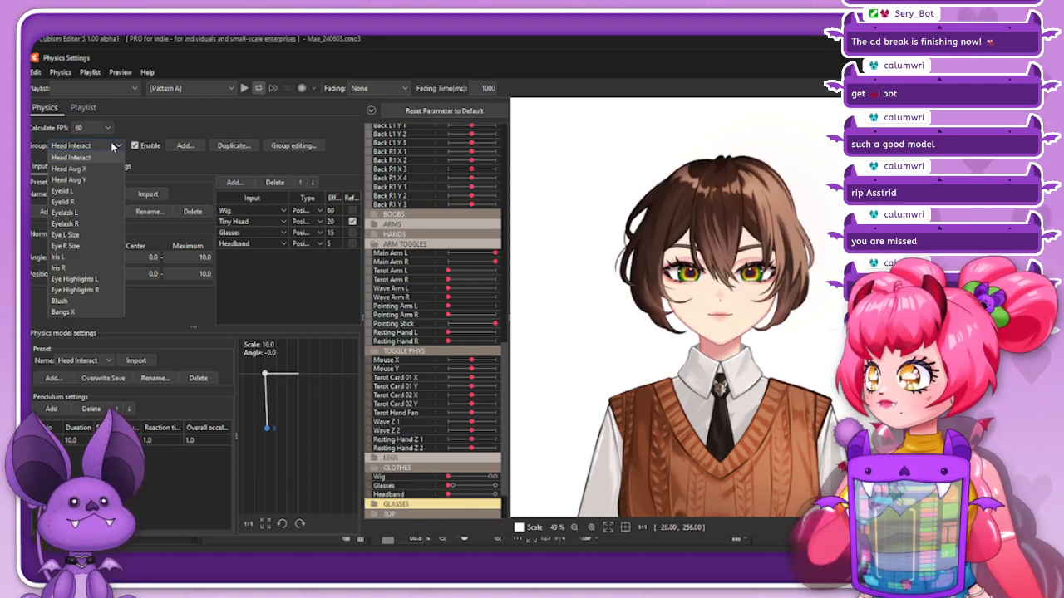
click(92, 185)
click(109, 167)
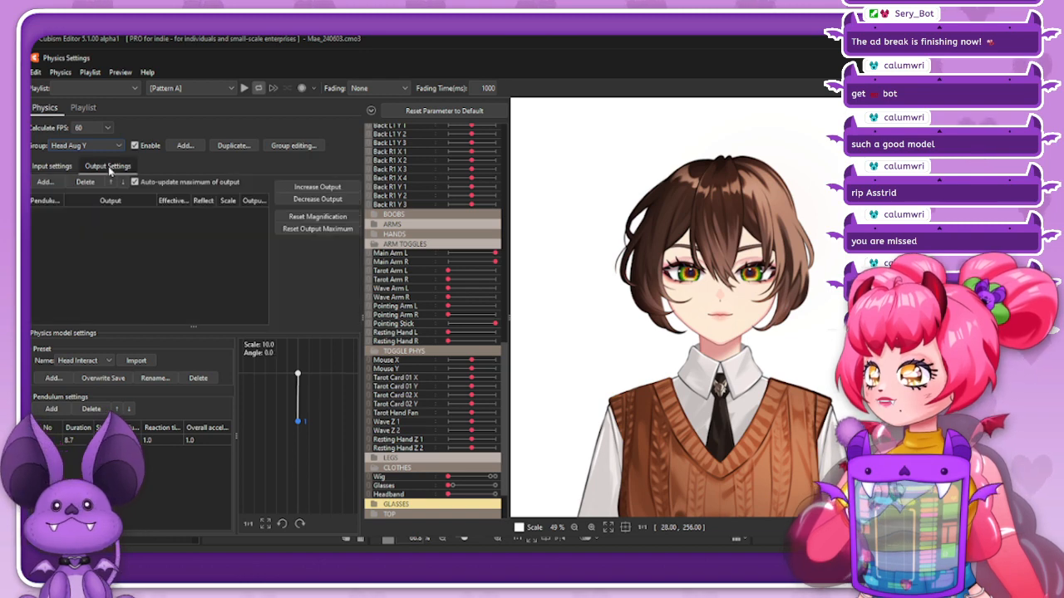
click(54, 167)
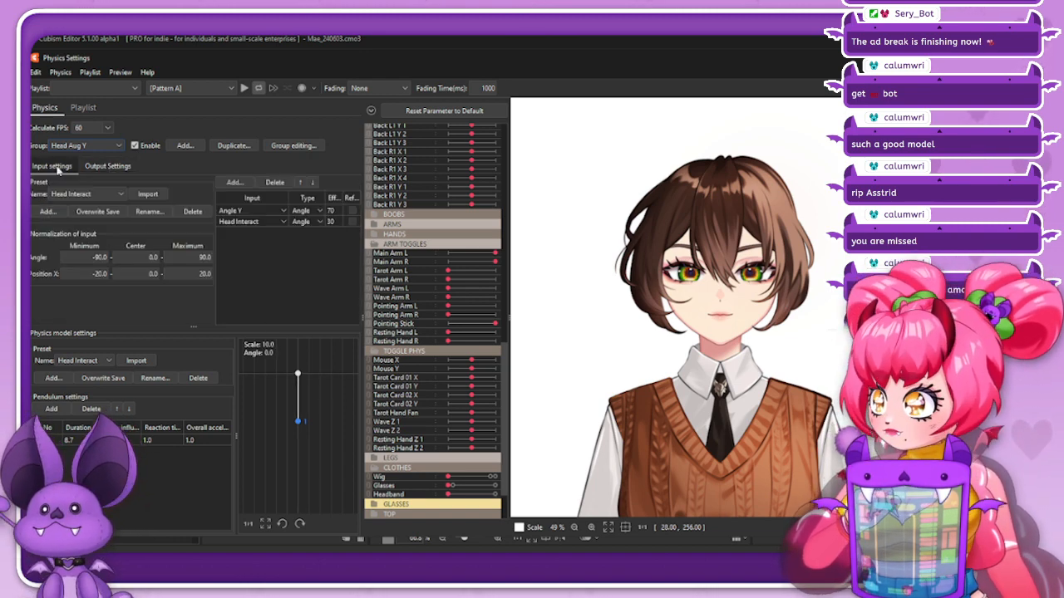
click(312, 222)
click(309, 242)
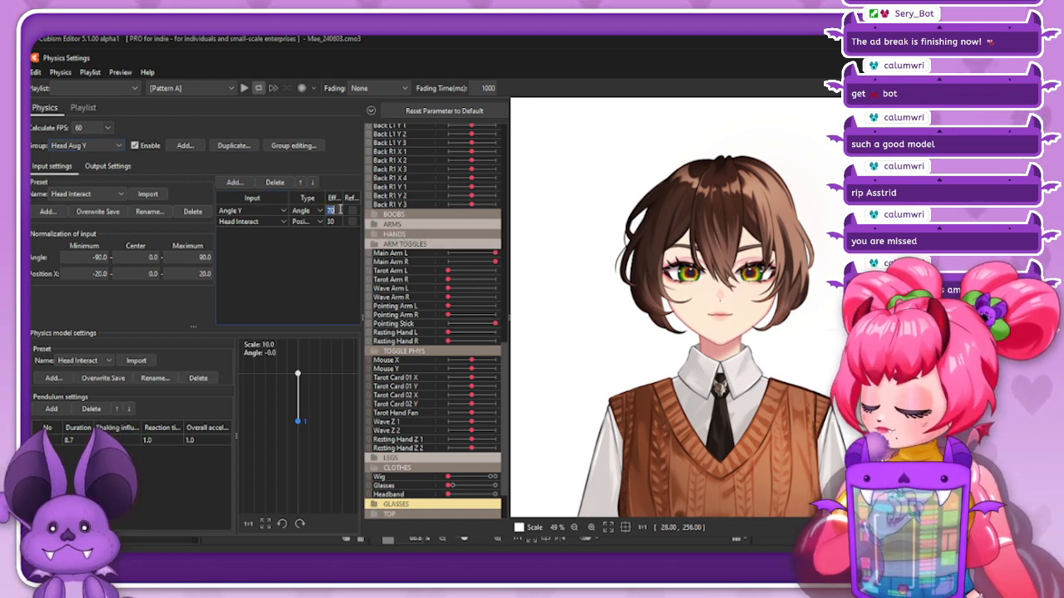
Add the Head Y Aug parameter from the AUGMENT folder as an output of the Head Aug Y group
click(107, 167)
click(45, 181)
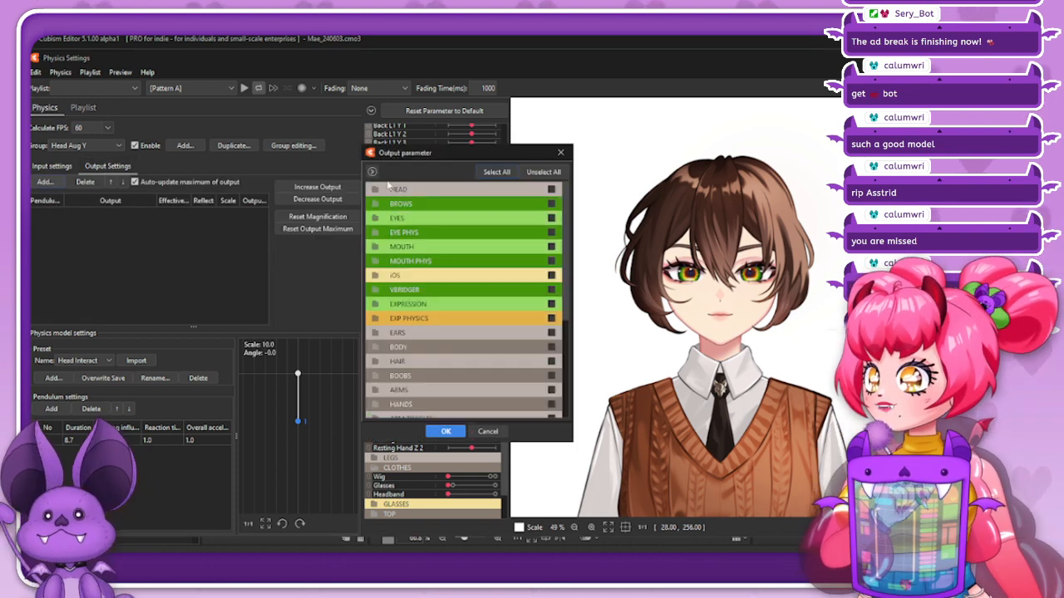
scroll(453, 373, down, 4)
click(466, 384)
scroll(509, 338, down, 3)
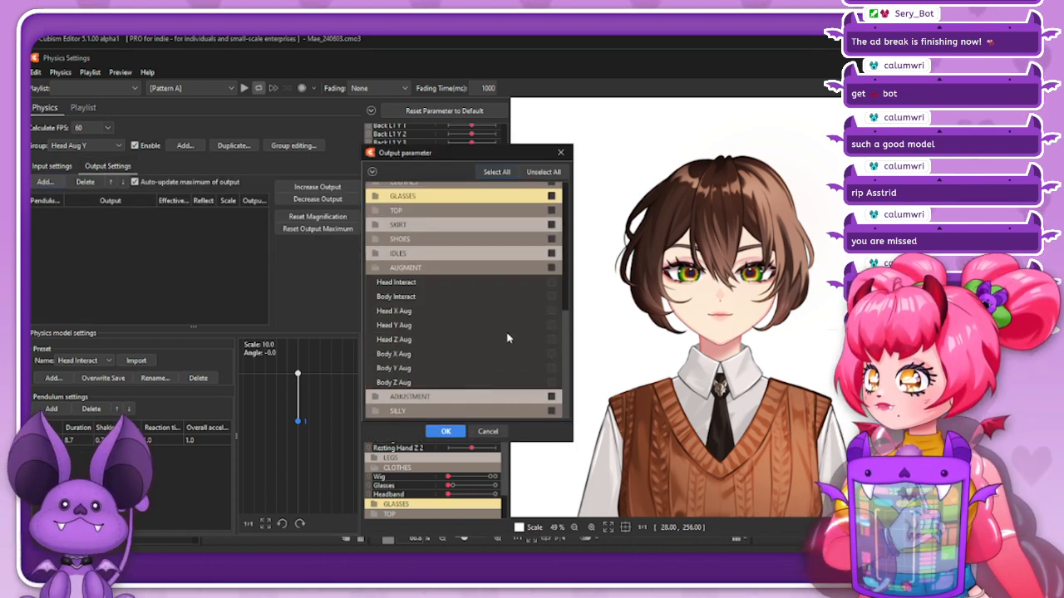
click(550, 326)
click(445, 431)
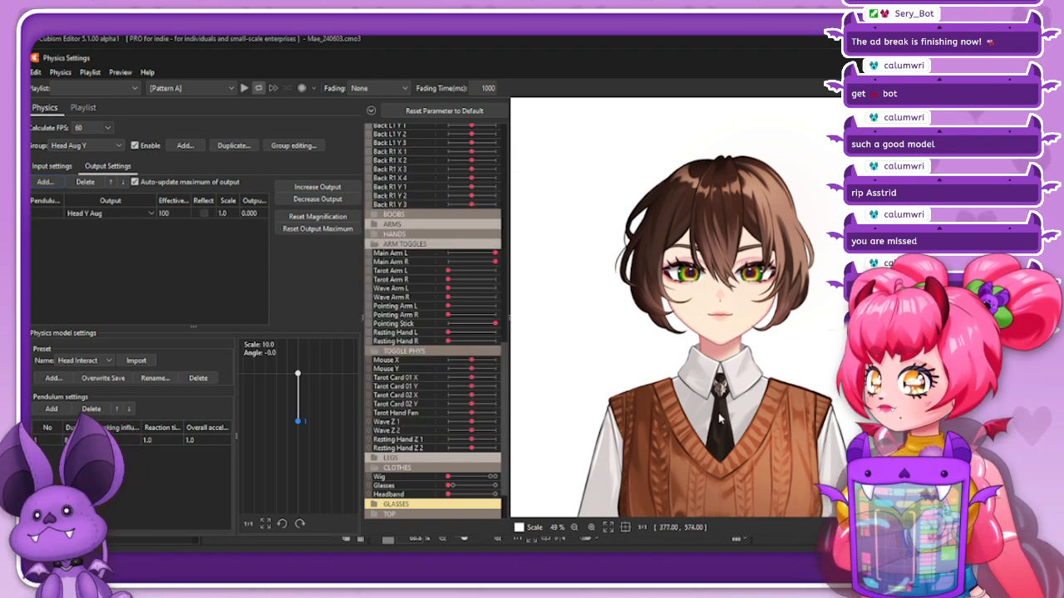
Tilt the preview model's head up and increase the Head Y Aug output magnification to fit the parameter range
drag(720, 415, 710, 104)
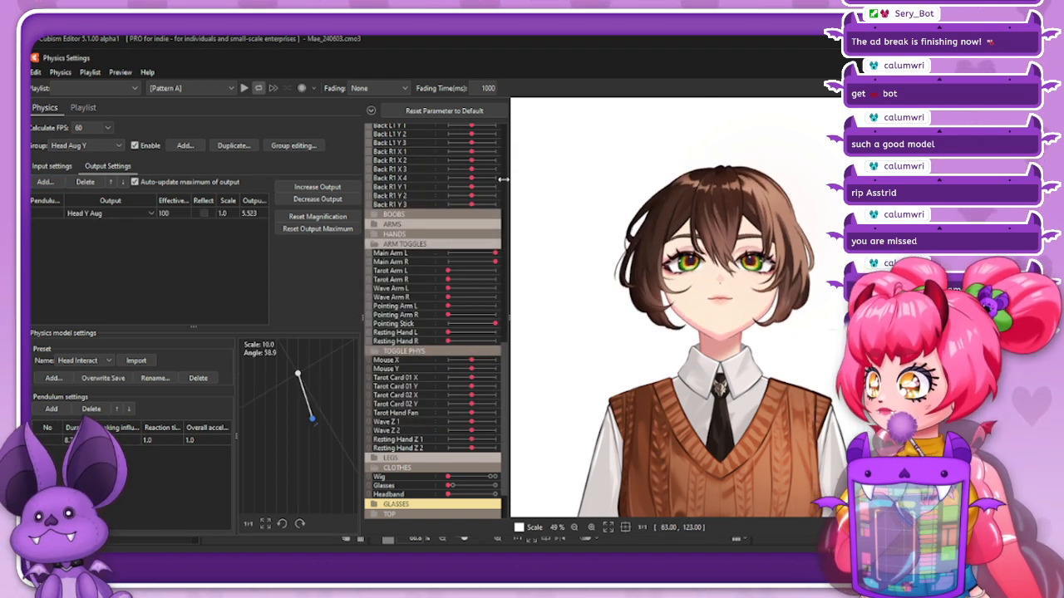
click(344, 186)
click(502, 313)
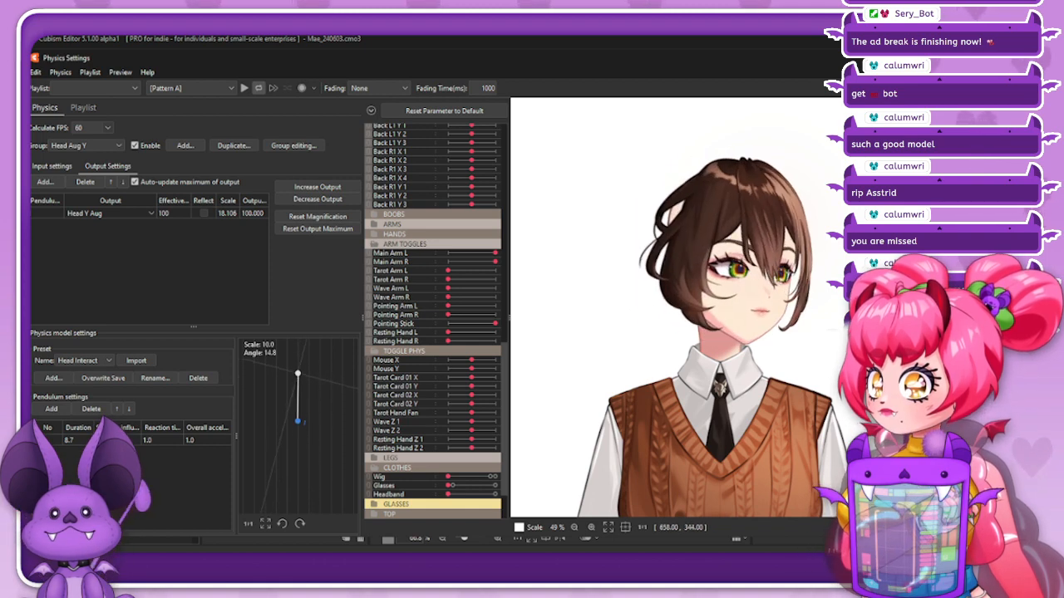
Test the upward head tilt in the preview and check the Head Aug Y group's input settings
drag(722, 291, 725, 103)
click(51, 165)
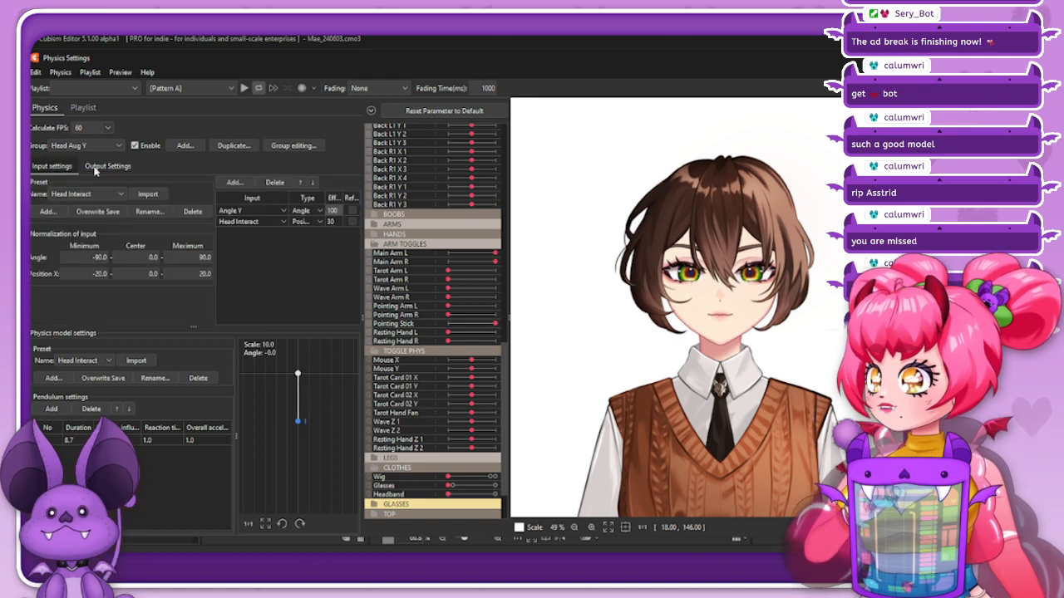
click(88, 148)
click(87, 148)
Add a physics group named Head Aug Z using the Head Aug Z input preset and Head Aug Z physics model preset
click(185, 145)
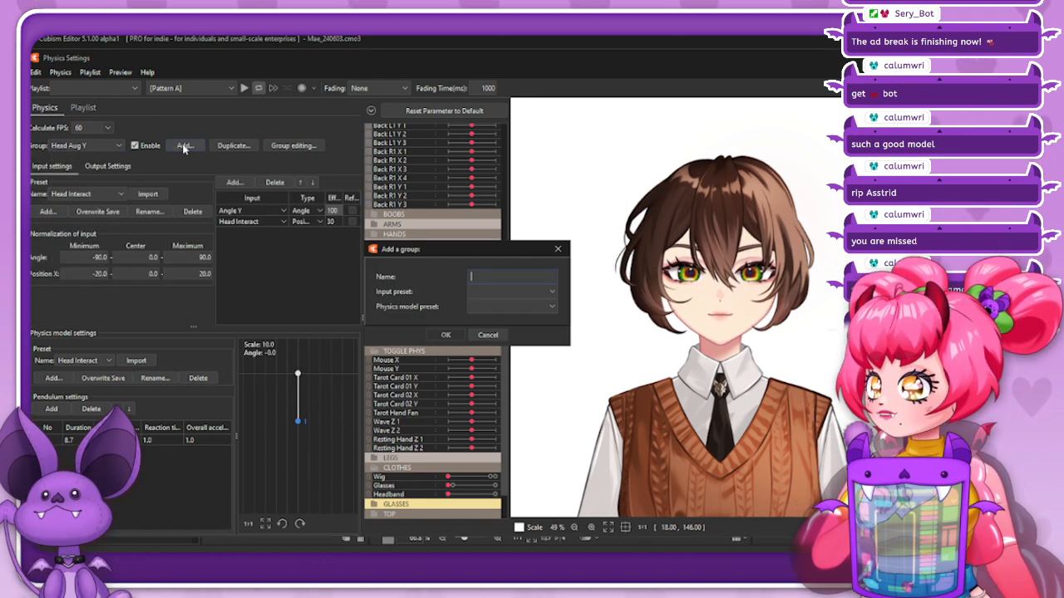
text(Head Aug Z)
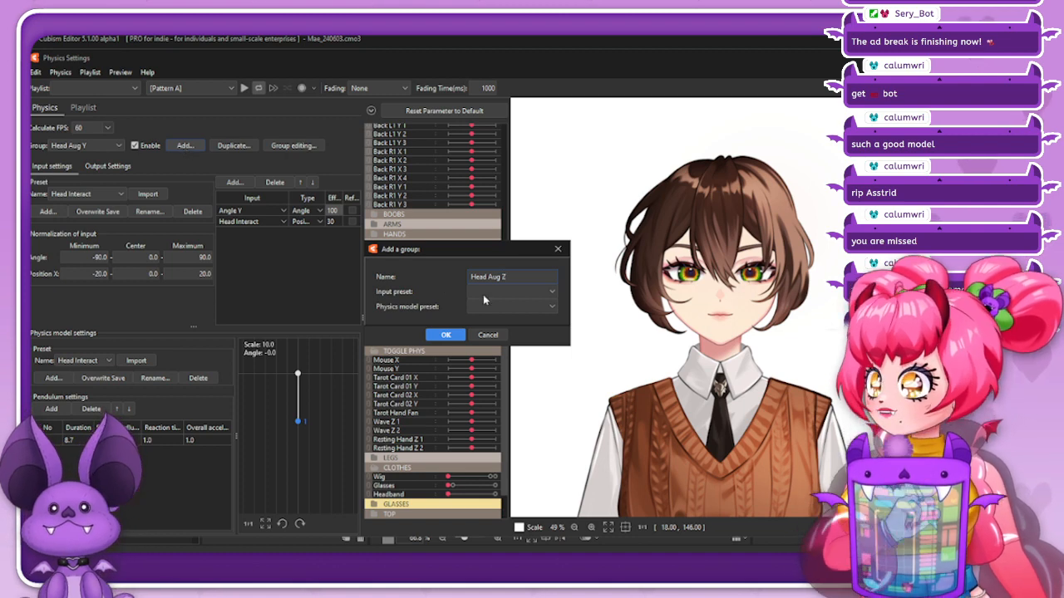
click(483, 294)
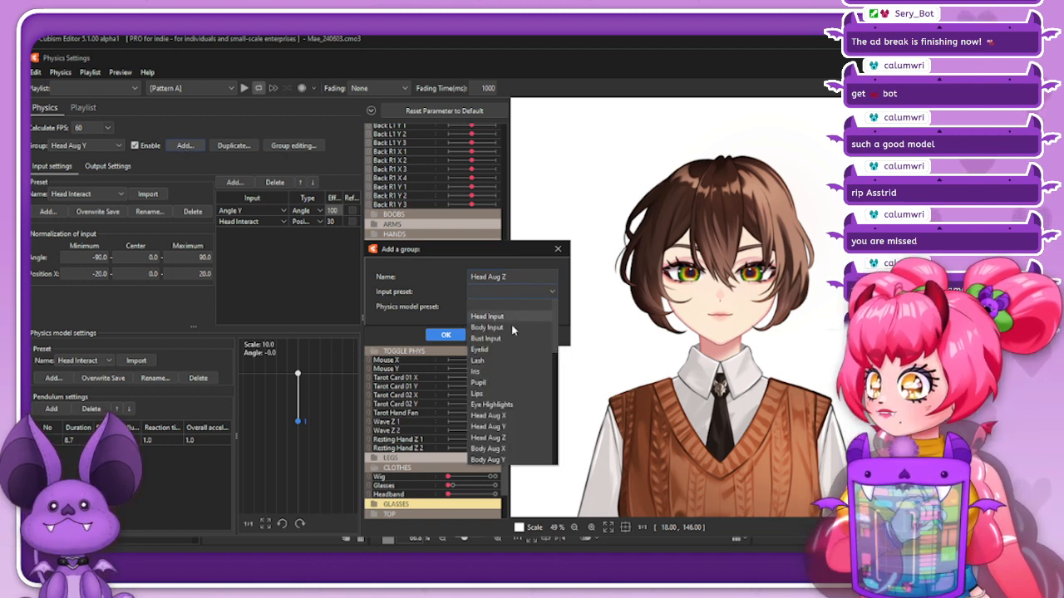
scroll(511, 345, down, 5)
scroll(511, 345, up, 5)
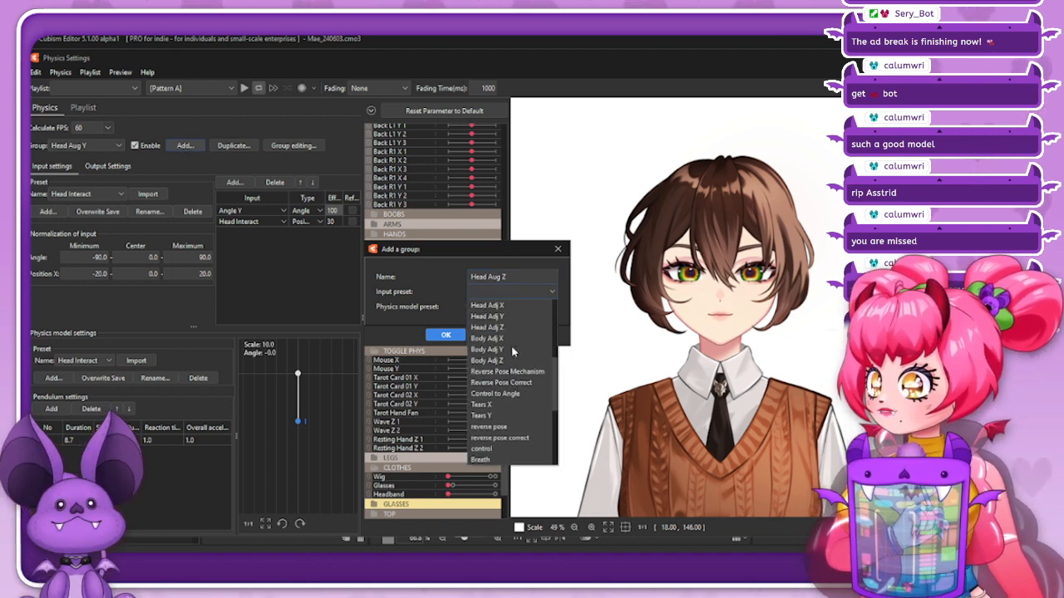
click(511, 345)
click(509, 297)
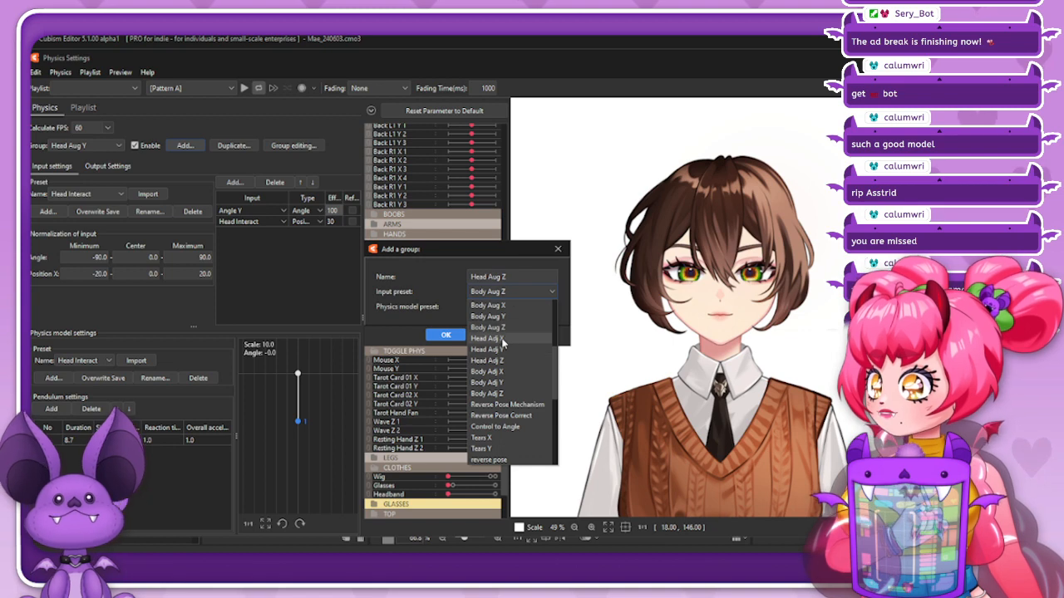
scroll(503, 352, up, 2)
click(508, 328)
click(490, 307)
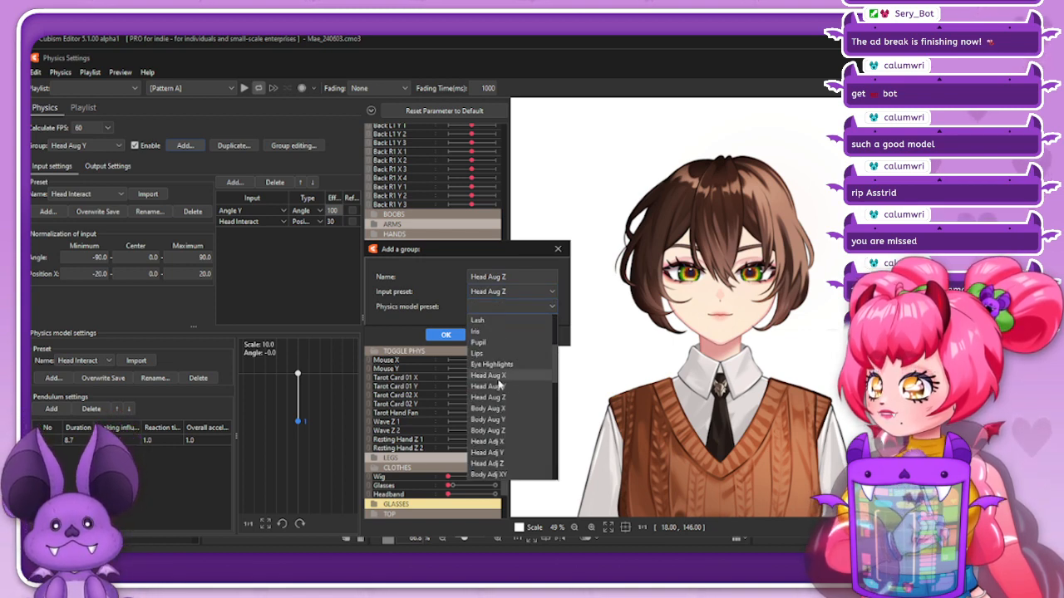
click(489, 397)
click(445, 334)
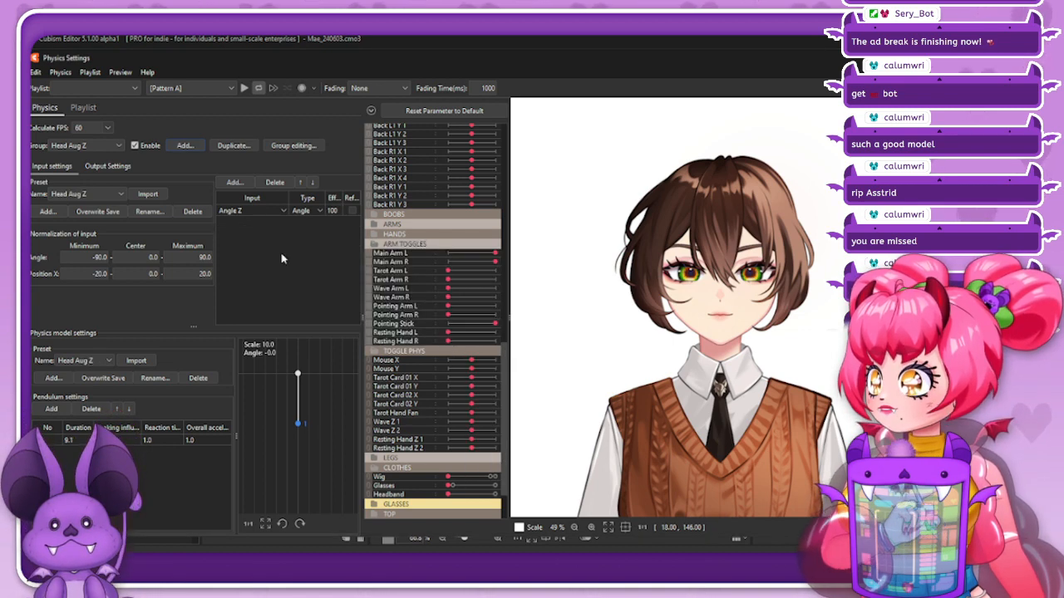
Add the Head Z Aug parameter from the AUGMENT folder as an output of the Head Aug Z group
click(108, 165)
click(45, 182)
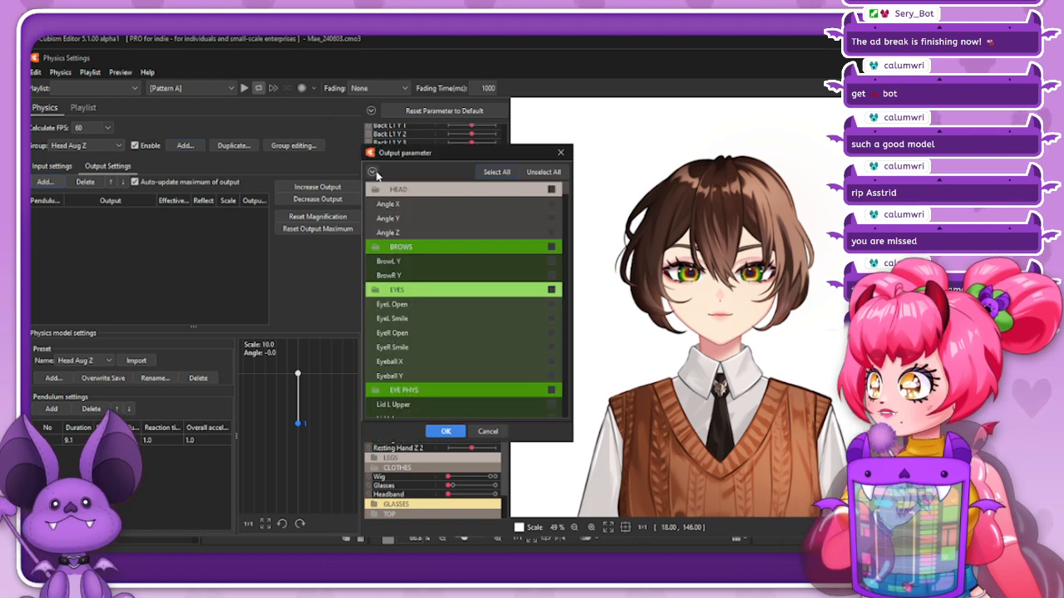
click(372, 171)
scroll(465, 338, down, 4)
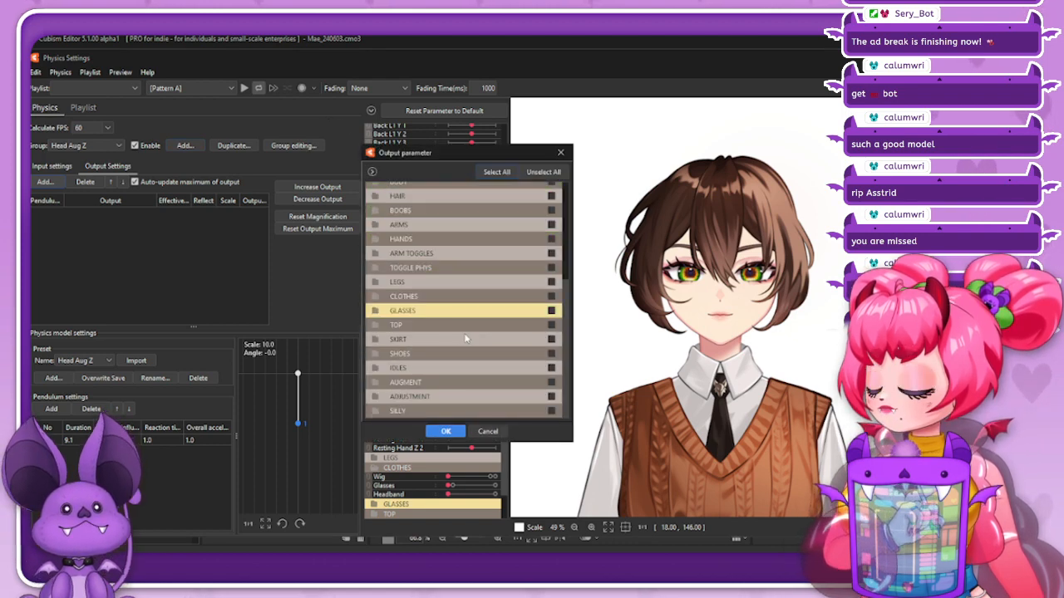
click(439, 387)
scroll(498, 374, down, 3)
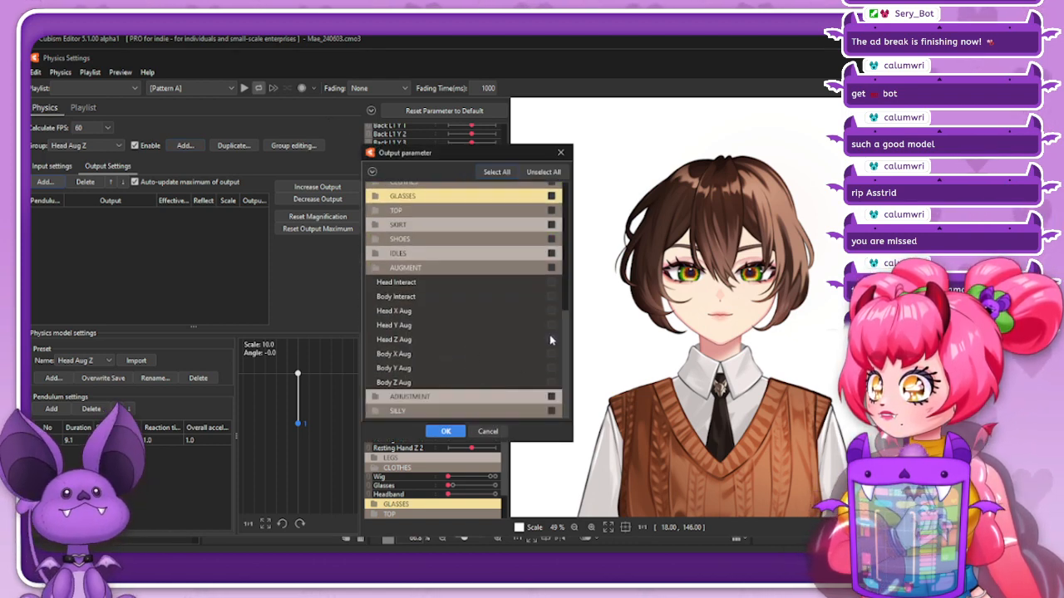
click(550, 340)
click(446, 431)
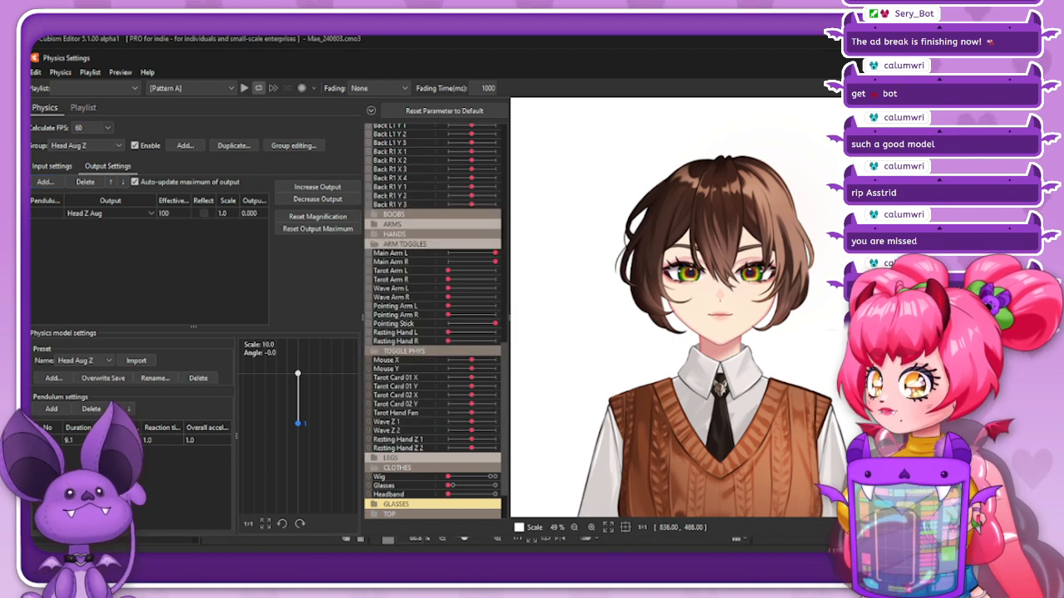
click(116, 73)
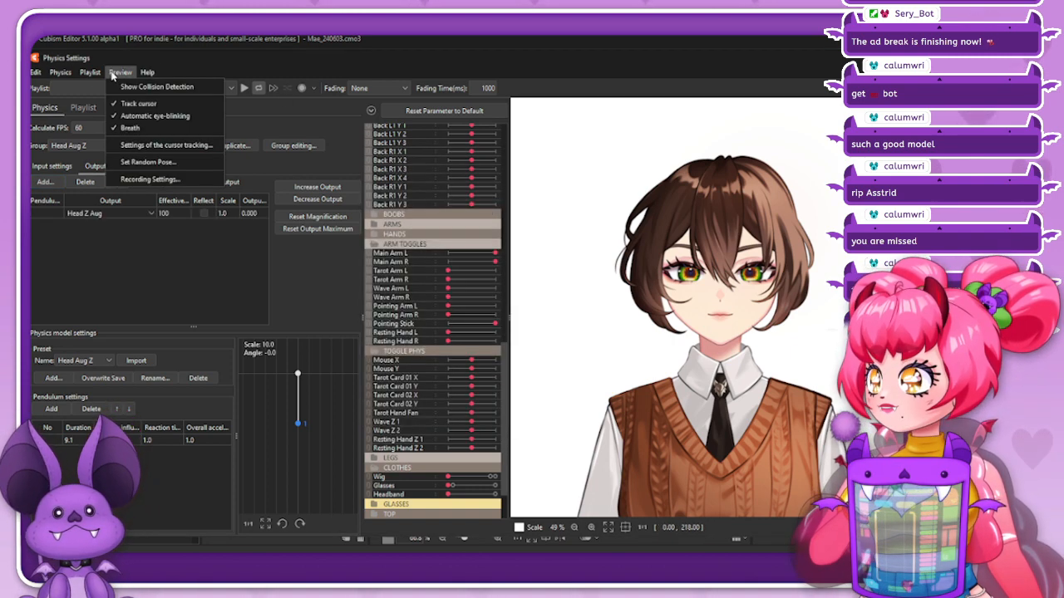
click(117, 73)
click(117, 74)
click(151, 179)
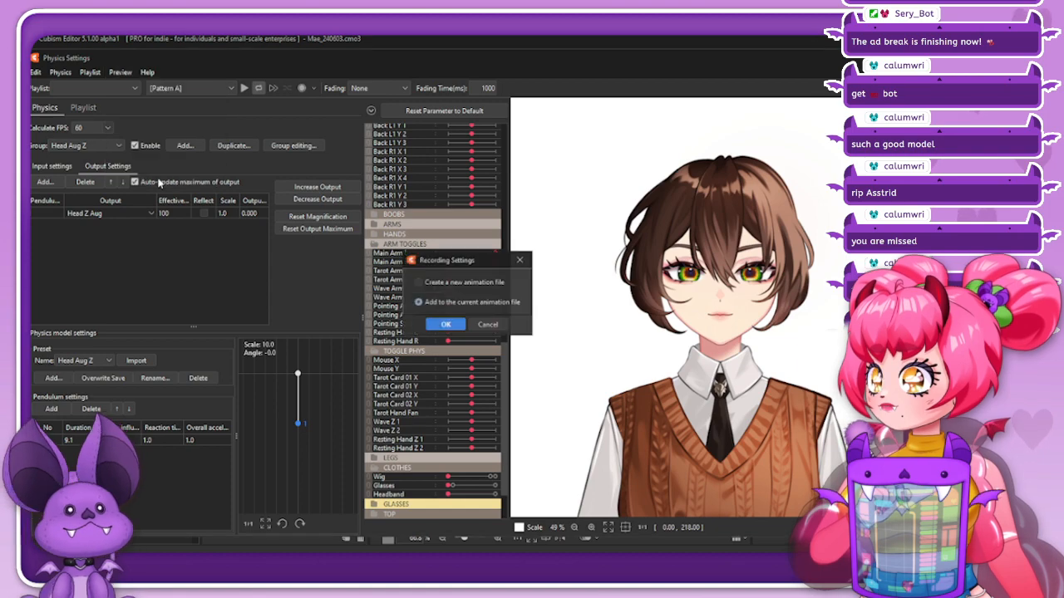
click(519, 260)
Set Angle Z to Right mouse button X in the preview's cursor tracking settings
click(117, 73)
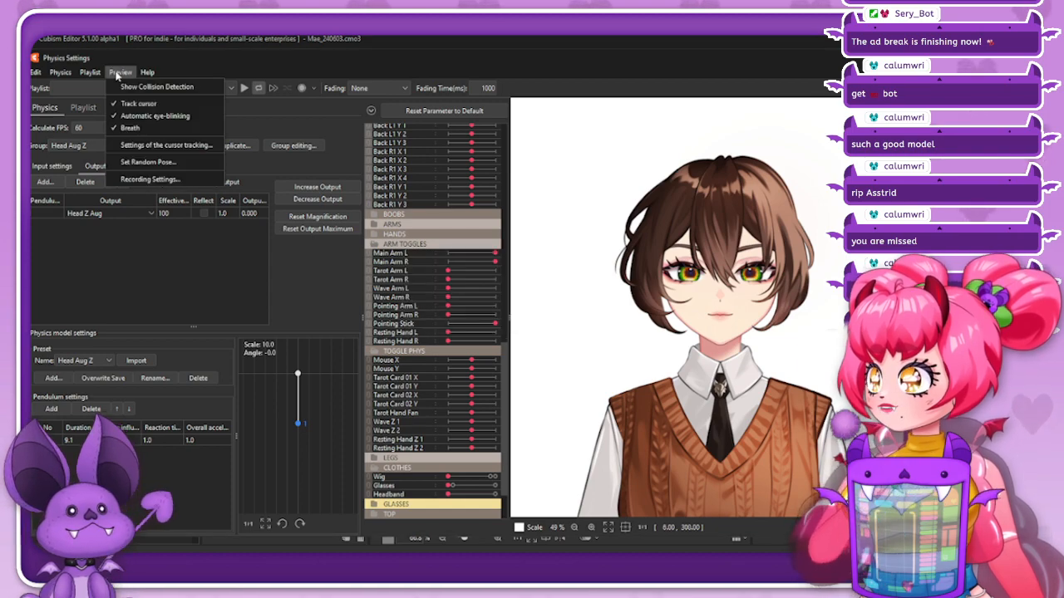
click(166, 145)
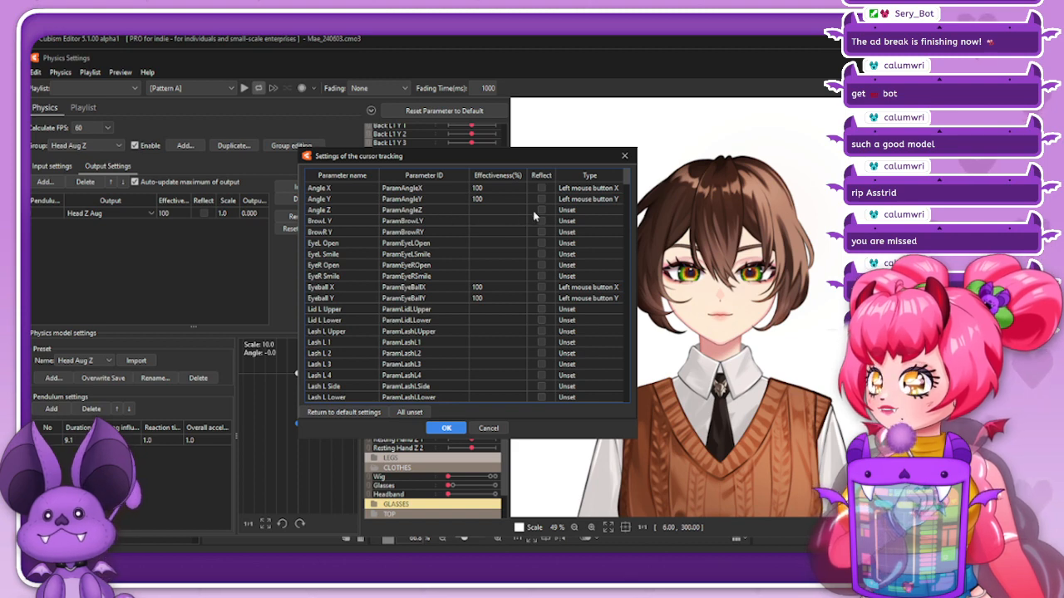
click(581, 211)
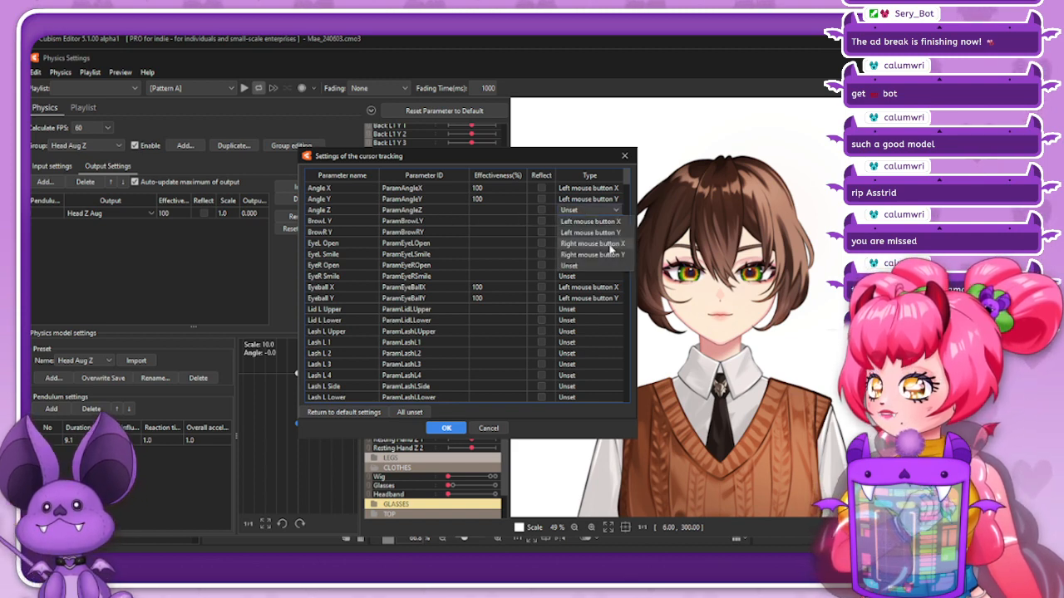
click(613, 245)
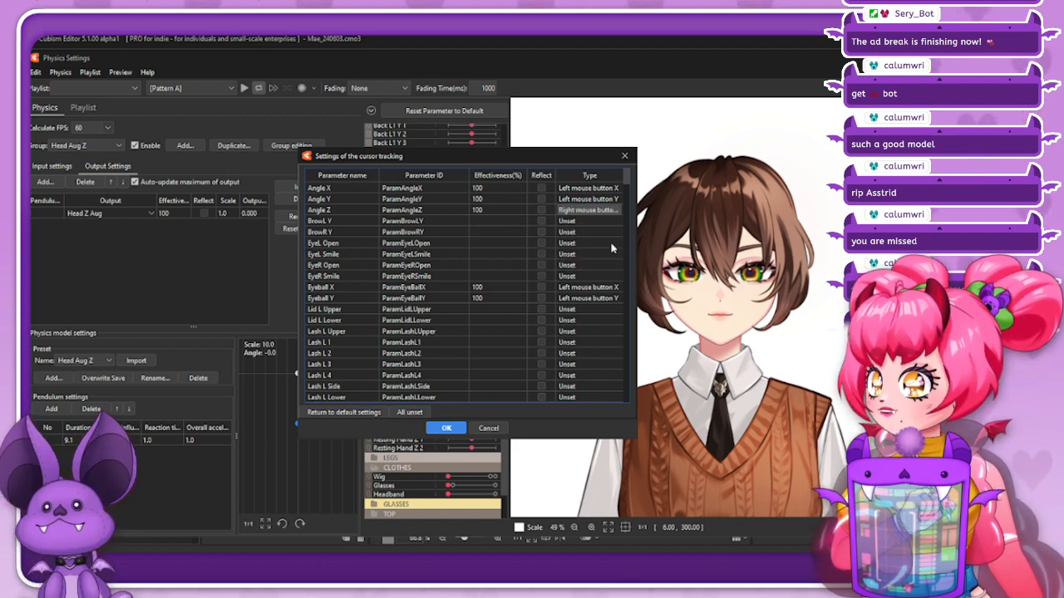
click(446, 428)
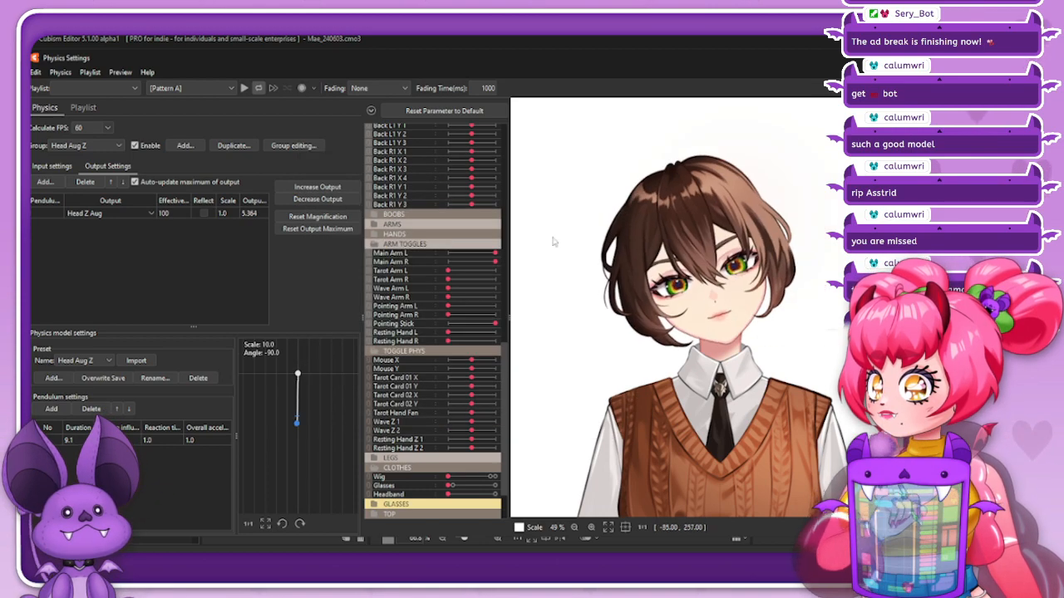
Tilt the preview head sideways and increase the Head Z Aug output magnification to fit the parameter range
click(346, 195)
click(525, 314)
Raise the Head Aug Z group's priority in the physics group list toward the other Head Aug groups
click(104, 147)
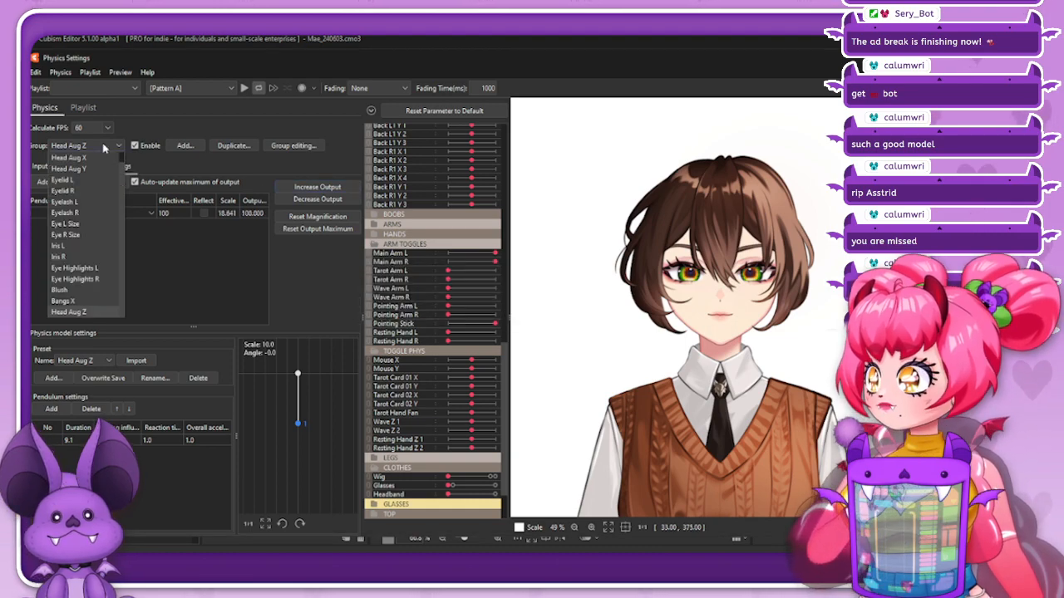
click(294, 145)
click(293, 145)
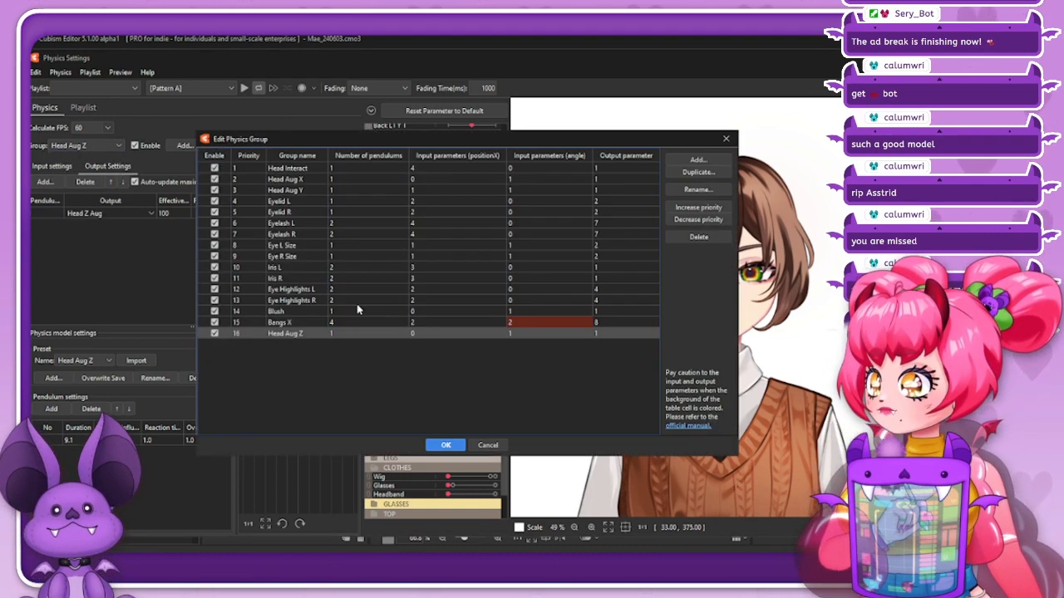
click(713, 207)
click(713, 207)
click(713, 207)
click(713, 207)
click(713, 207)
click(713, 207)
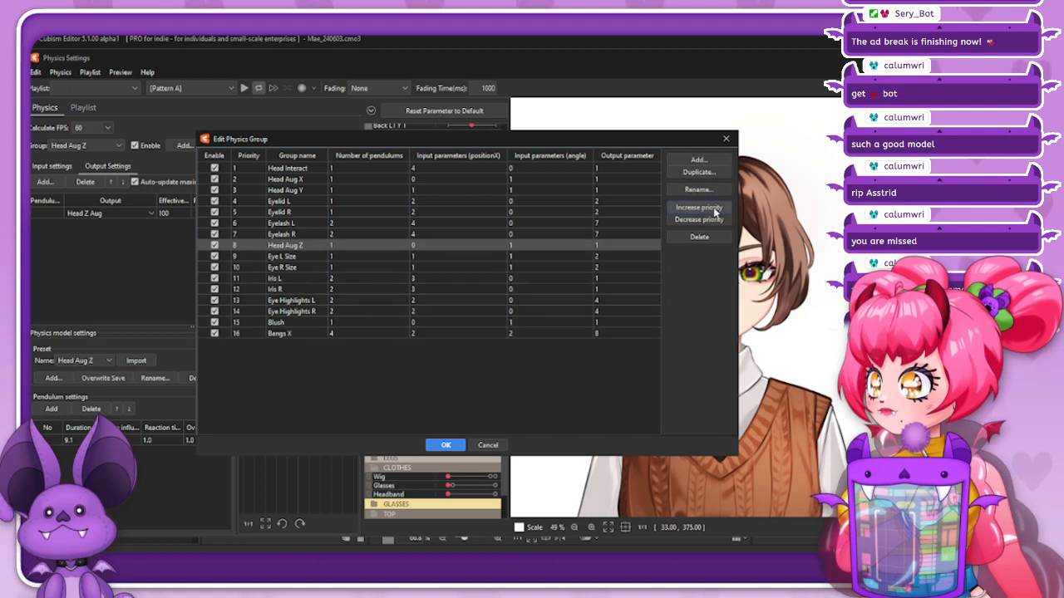
click(713, 207)
click(713, 207)
click(713, 207)
click(449, 444)
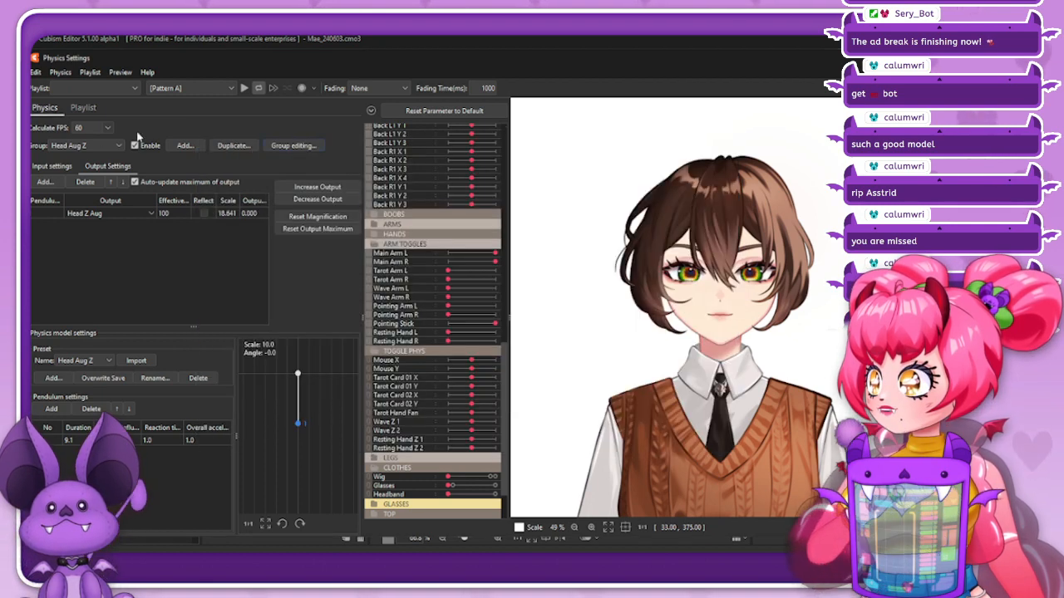
Add a physics group named Body Aug X using the Body Aug X input preset and Body Aug X physics model preset
click(185, 146)
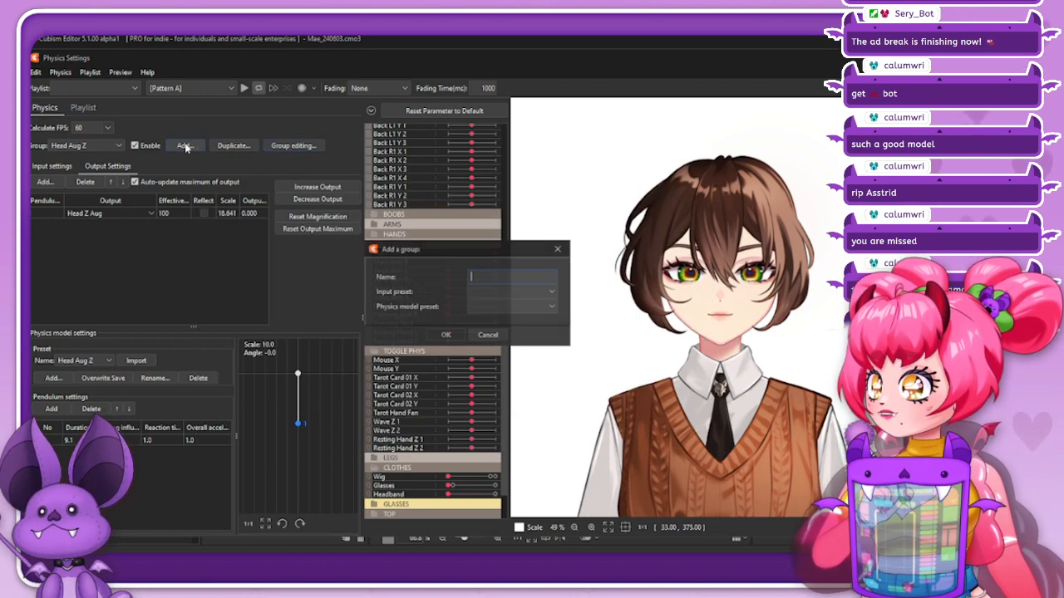
text(Body Aug X)
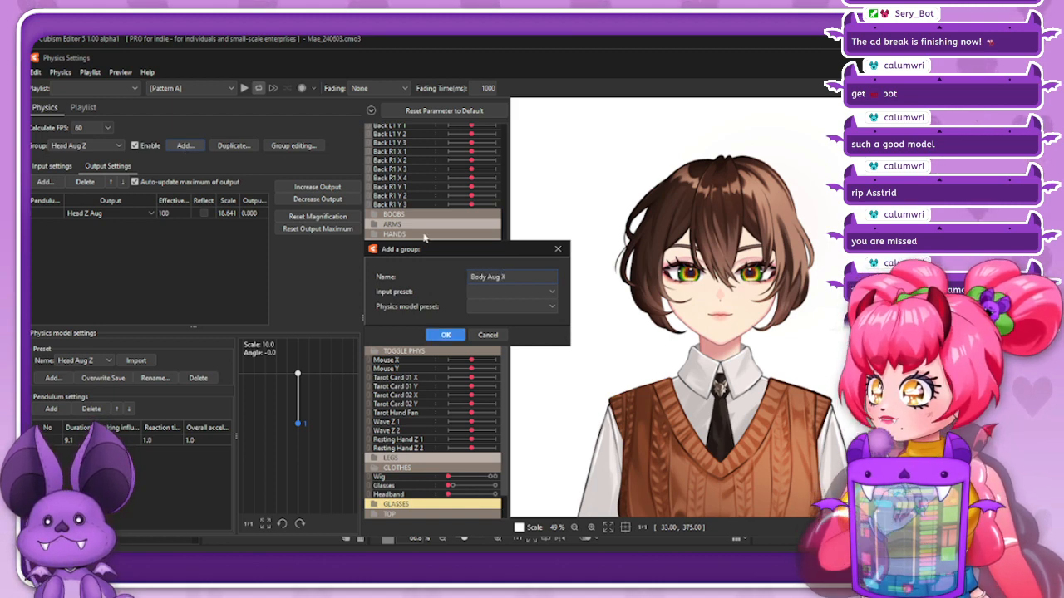
click(491, 293)
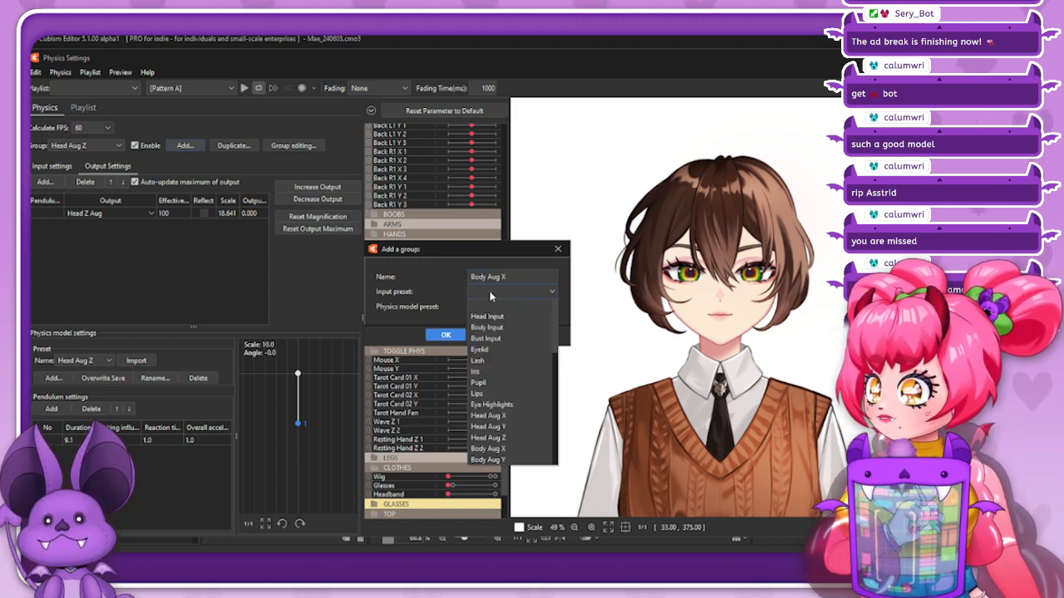
click(495, 448)
click(501, 305)
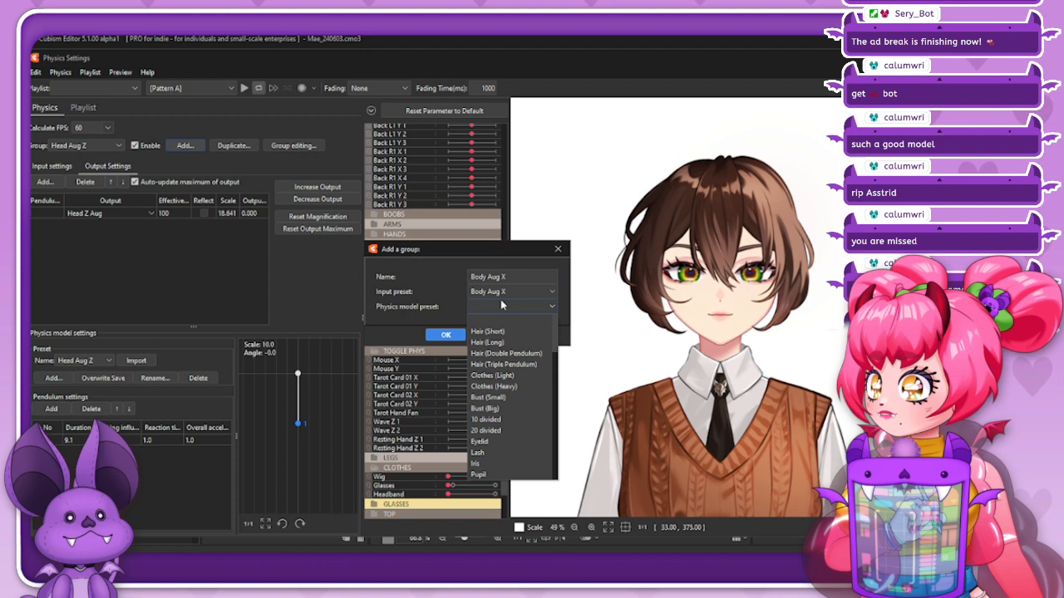
scroll(513, 418, down, 3)
click(513, 419)
click(444, 337)
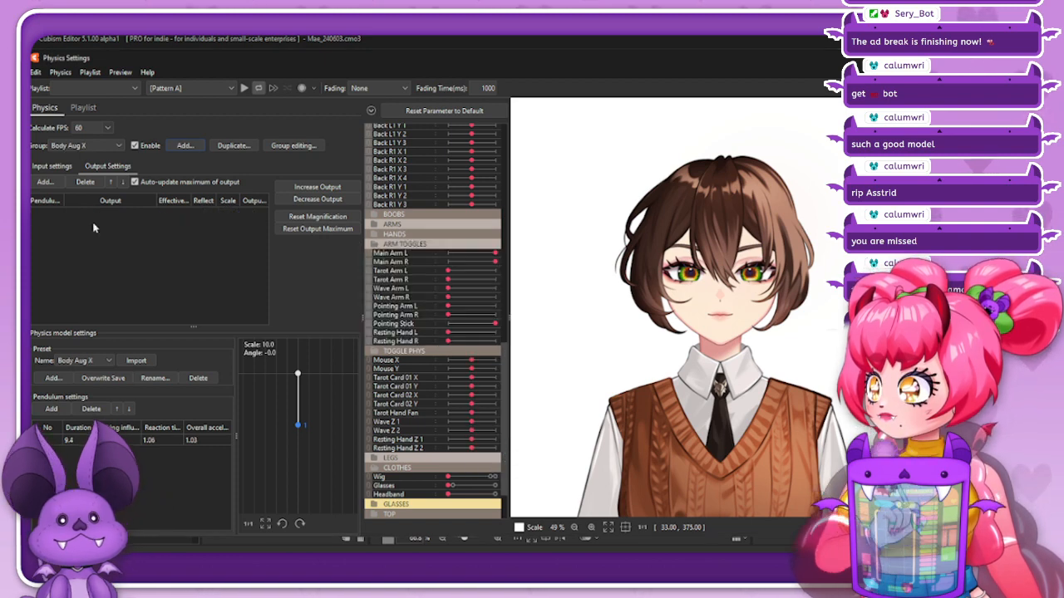
Add the Body X Aug parameter from the AUGMENT folder as an output of the Body Aug X group
click(47, 182)
click(373, 172)
scroll(460, 321, down, 4)
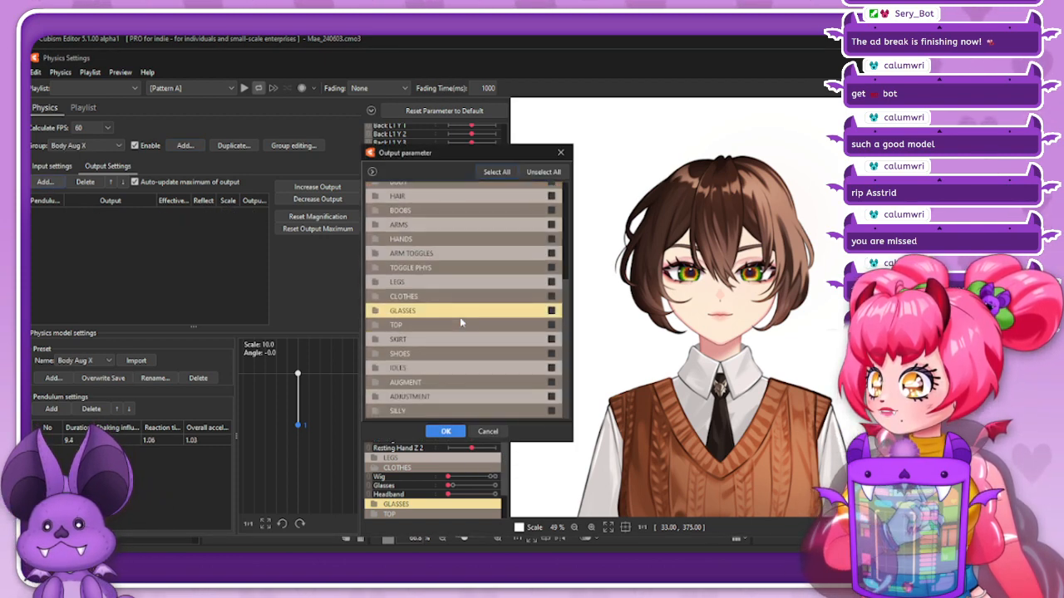
click(449, 382)
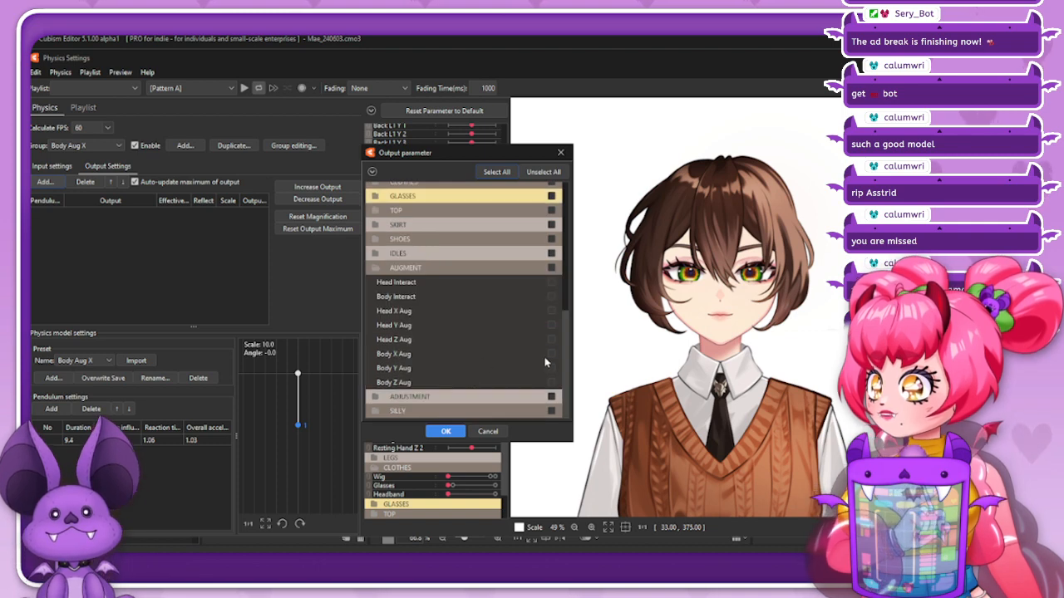
click(445, 431)
Check the Body Aug X inputs, turn the preview head sideways and increase the Body X Aug output magnification to fit the range
click(52, 166)
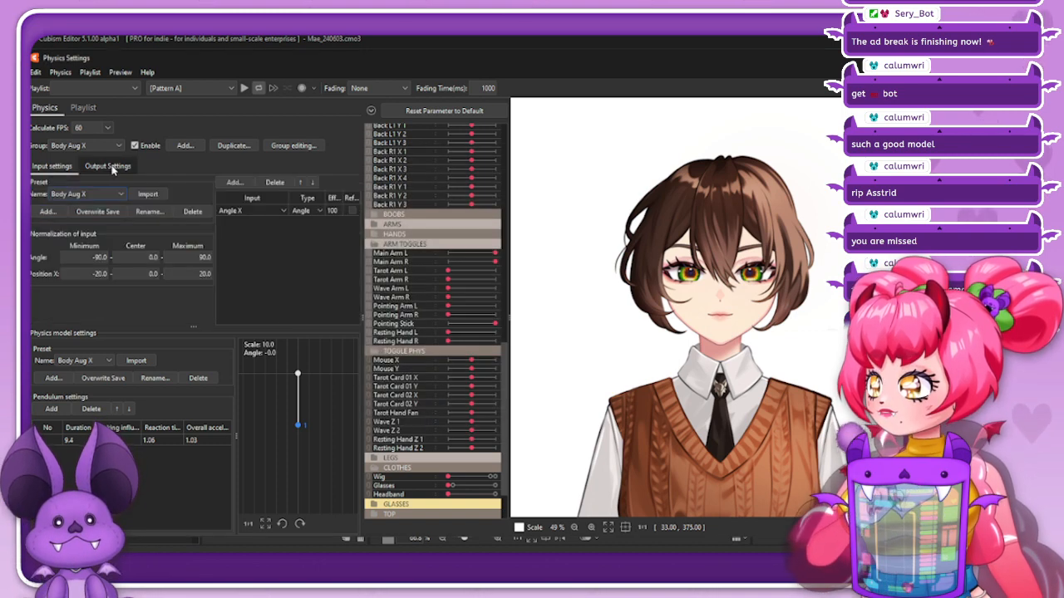
click(108, 166)
drag(690, 278, 806, 267)
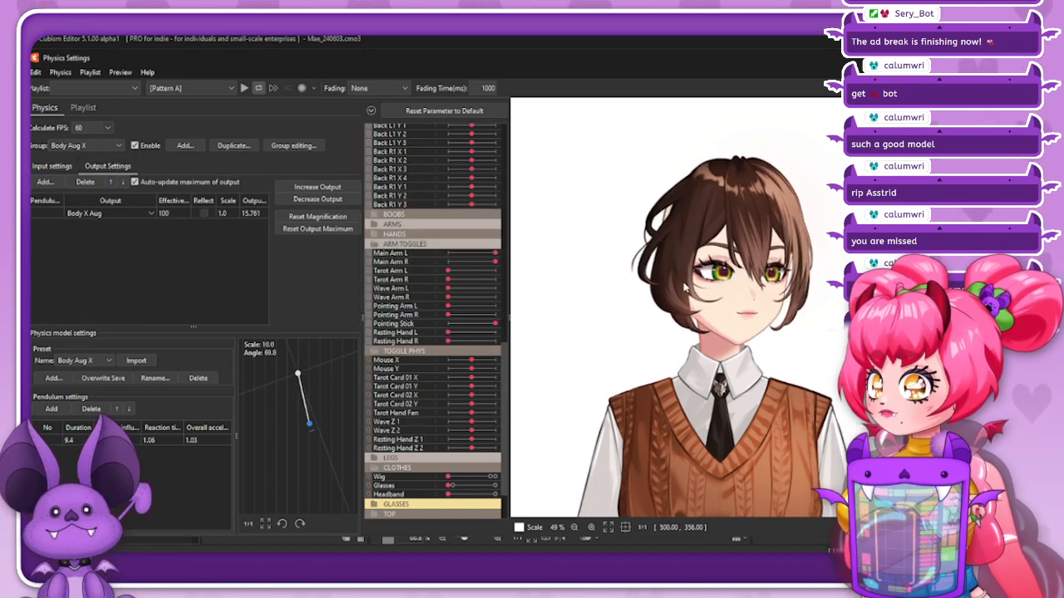
click(310, 187)
key(Return)
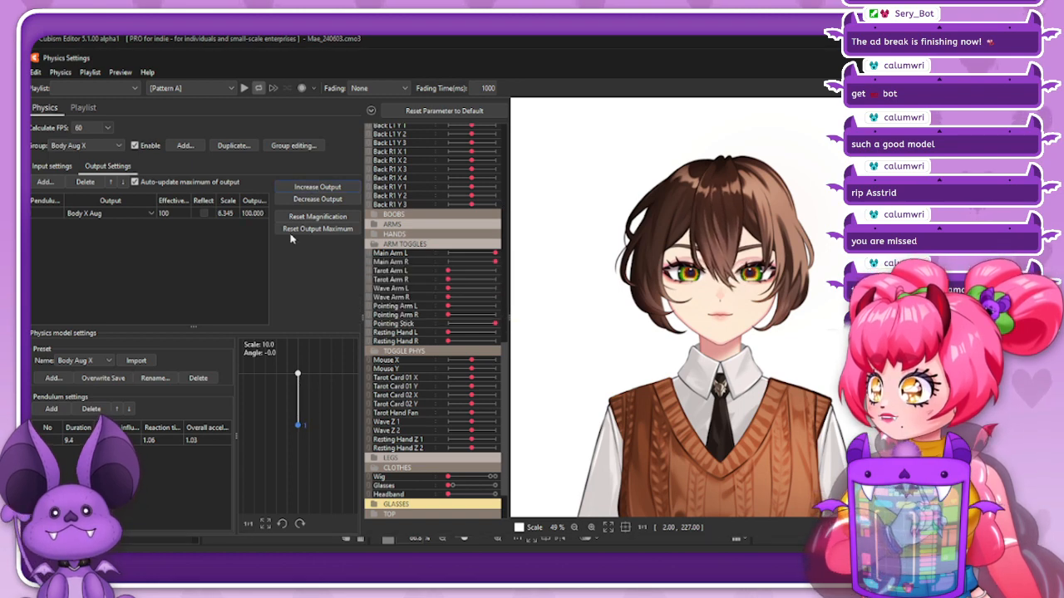
click(83, 146)
click(79, 154)
click(234, 146)
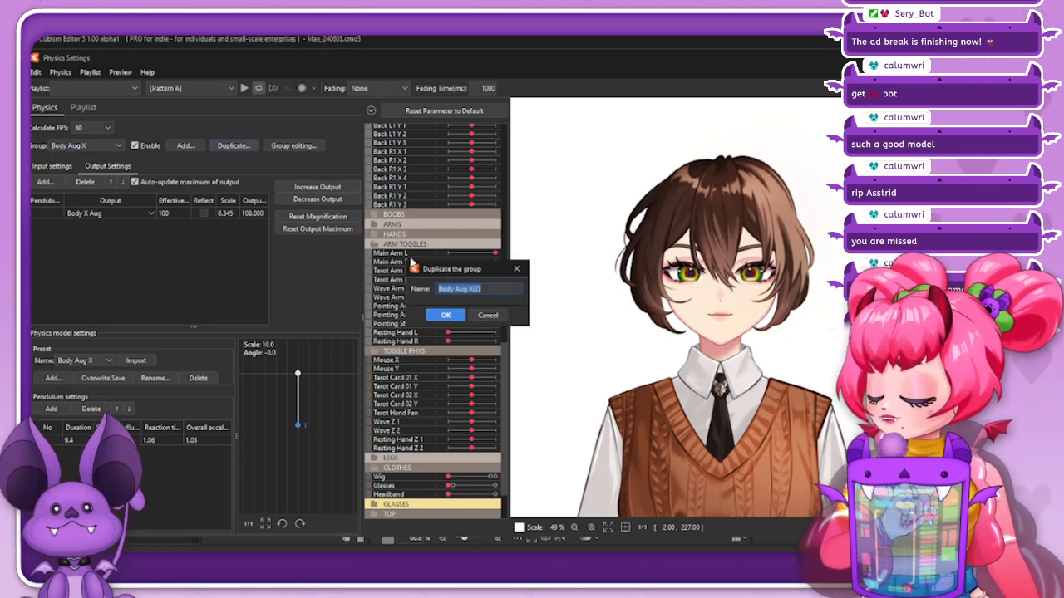
click(516, 269)
Add a physics group named Body Aug Y using the Body Aug Y input preset and Body Aug Y physics model preset
click(185, 145)
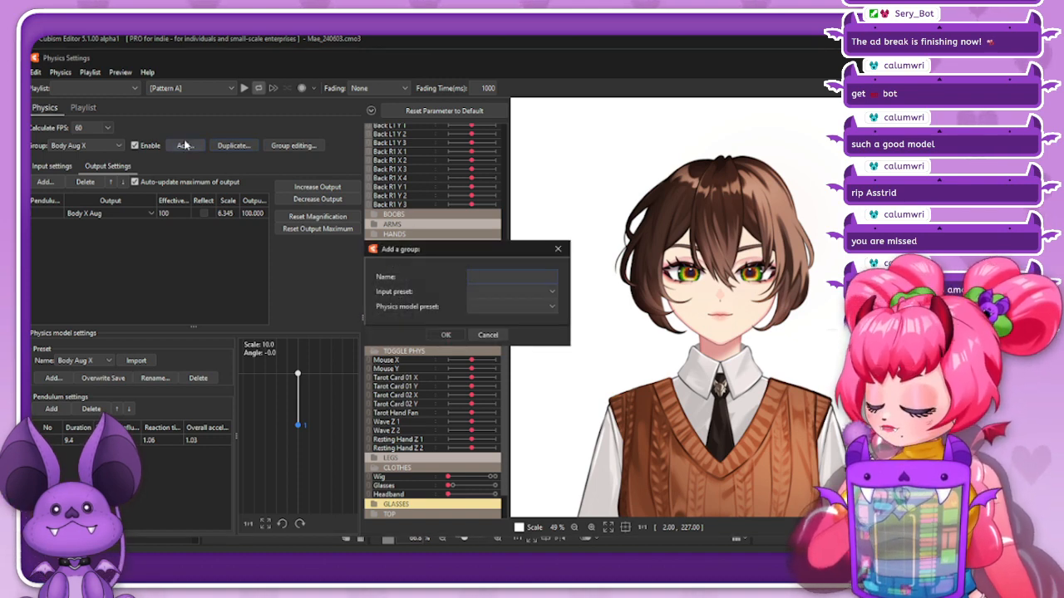
text(Body Aug Y)
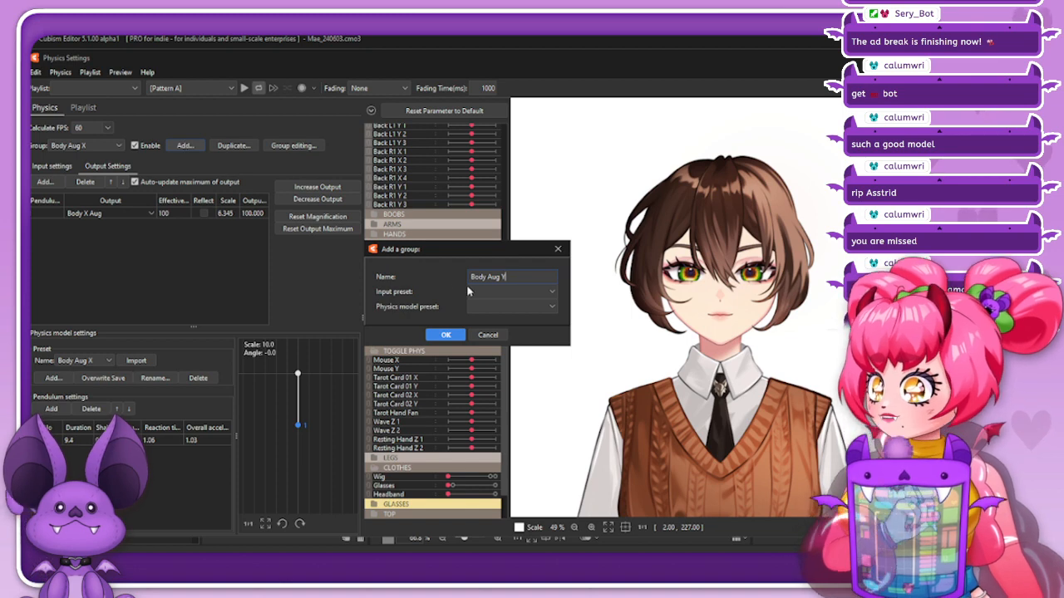
click(470, 291)
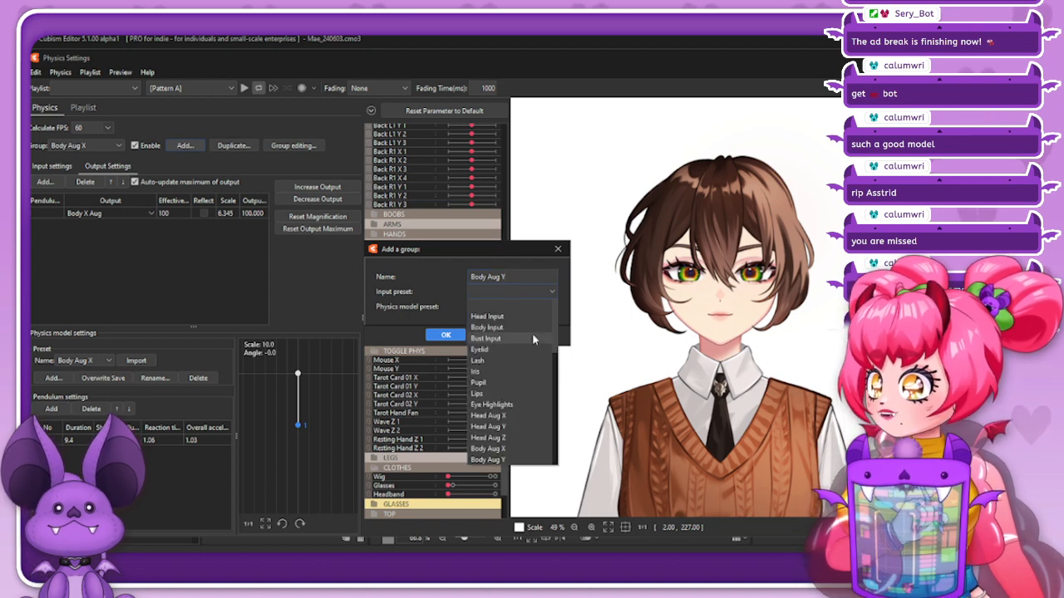
click(514, 458)
click(532, 309)
scroll(511, 444, down, 3)
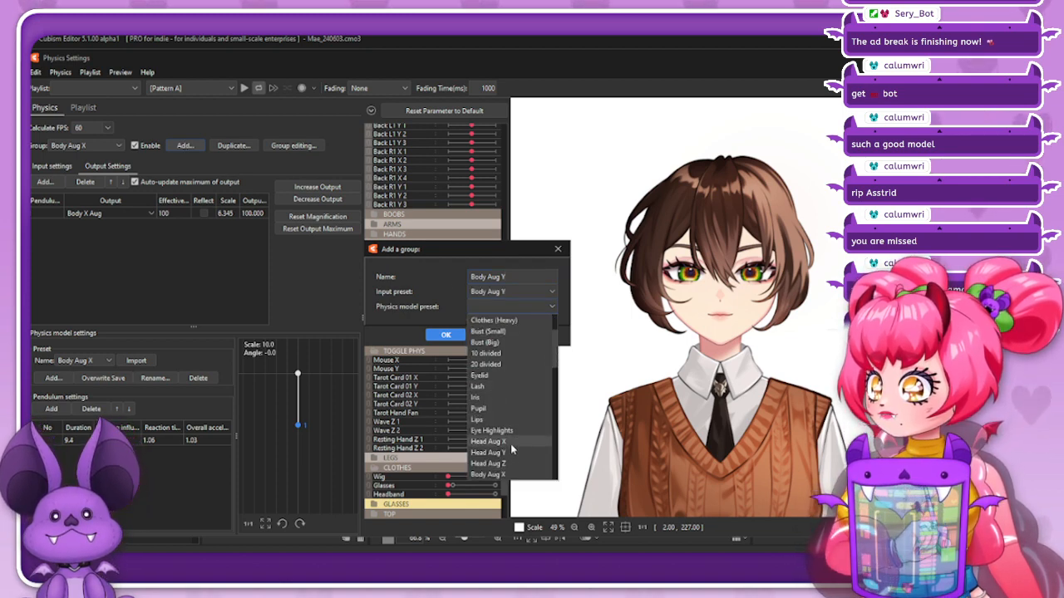
click(508, 453)
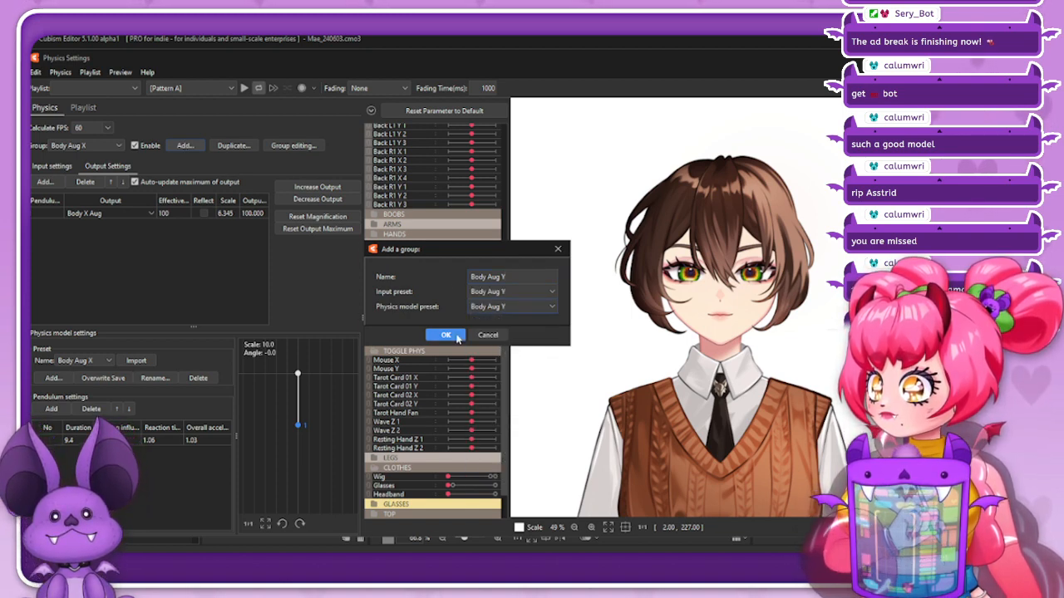
click(446, 334)
Add the Body Y Aug parameter from the AUGMENT folder as an output of the Body Aug Y group
click(45, 181)
click(372, 172)
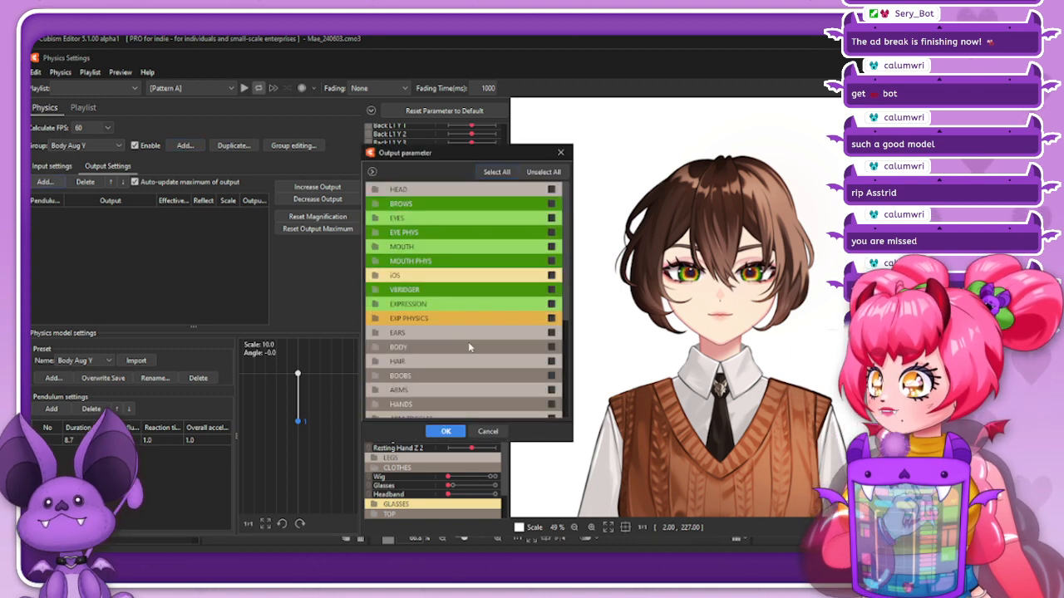
scroll(467, 343, down, 5)
click(442, 381)
scroll(482, 380, down, 3)
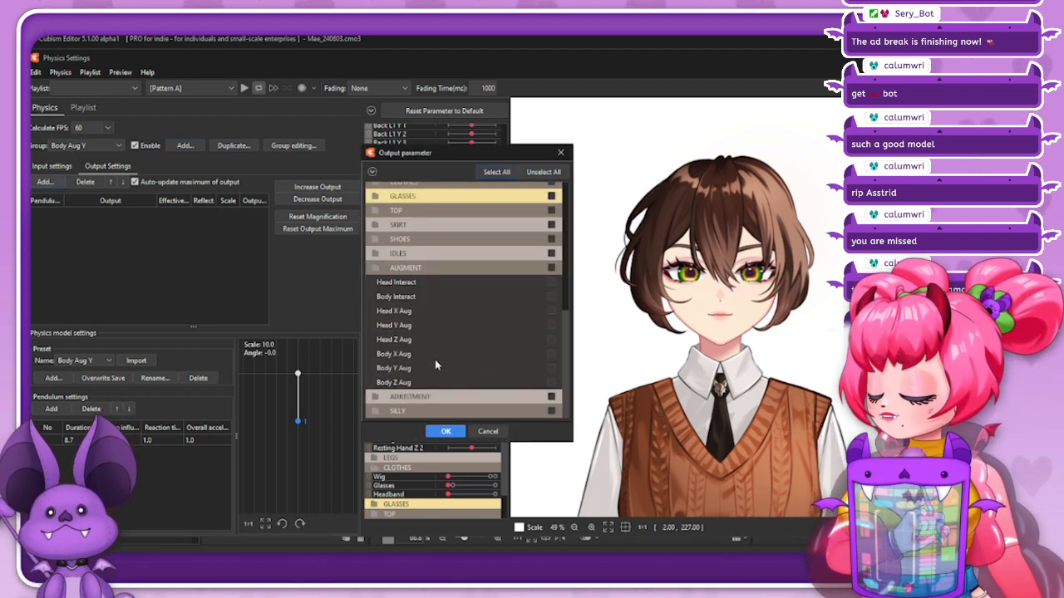
click(444, 428)
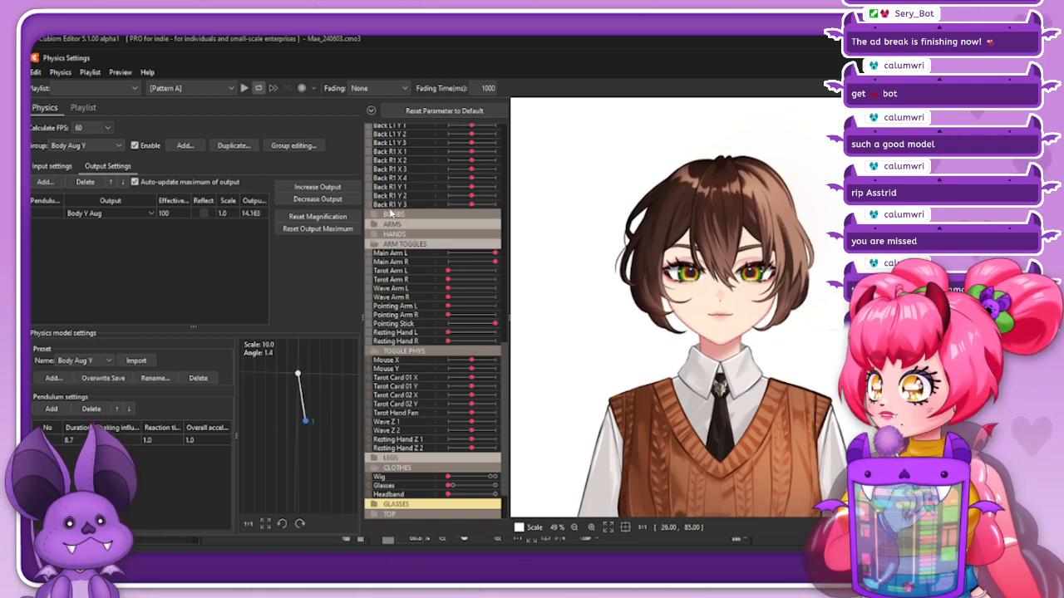
Compare with the Body Aug X group's output and set the Body Y Aug output scale to the matching 6.345
click(318, 187)
click(506, 315)
click(117, 146)
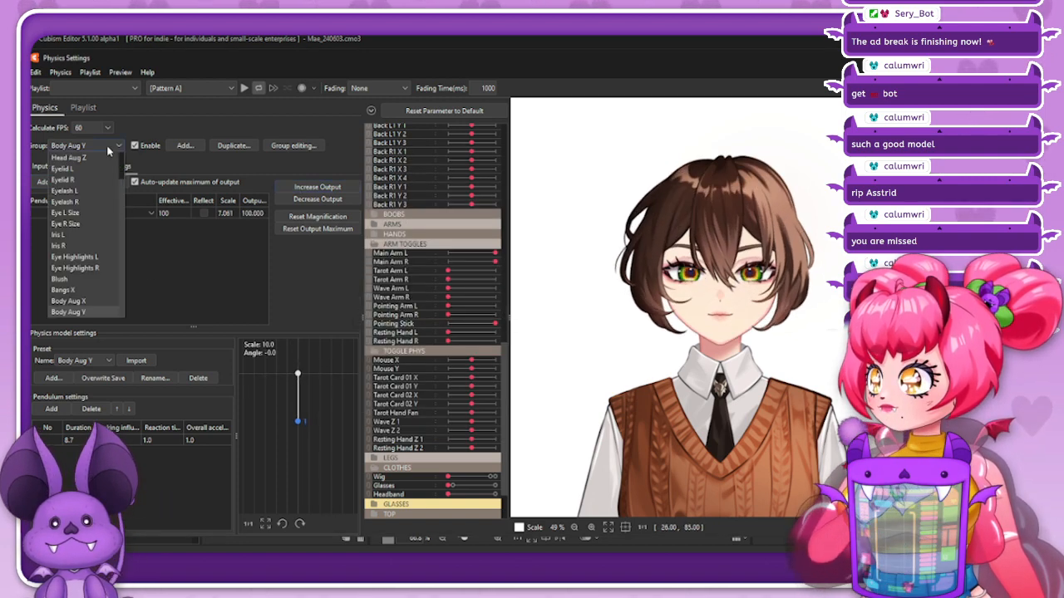
click(84, 305)
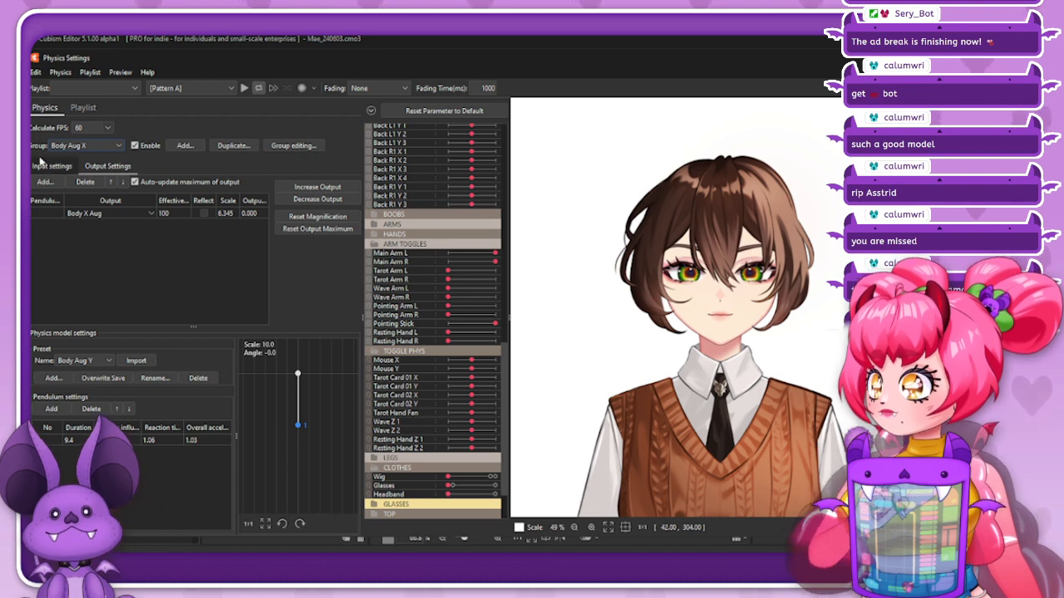
click(116, 145)
click(83, 312)
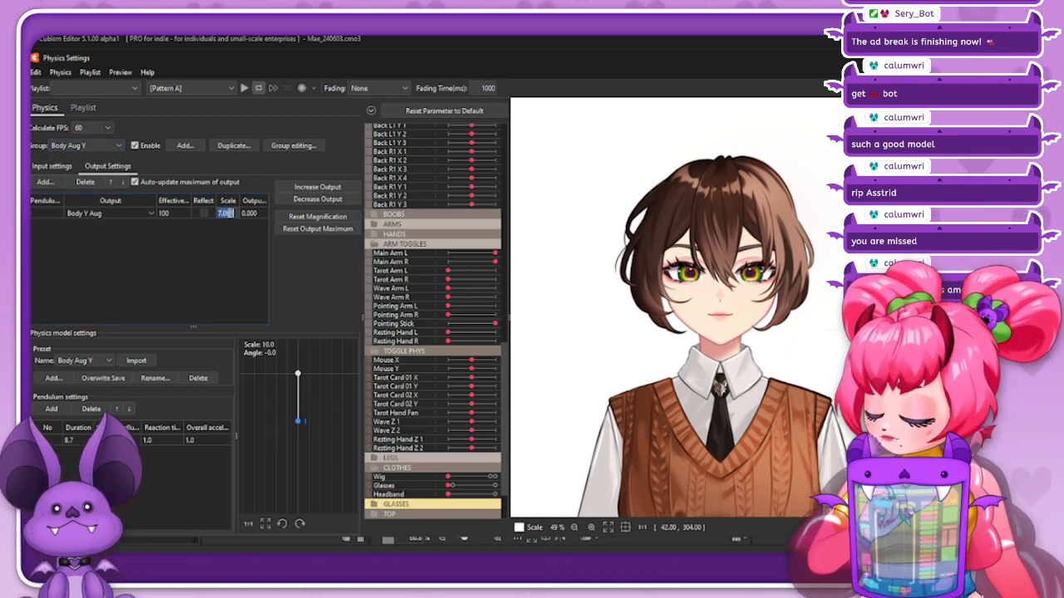
text(6.345)
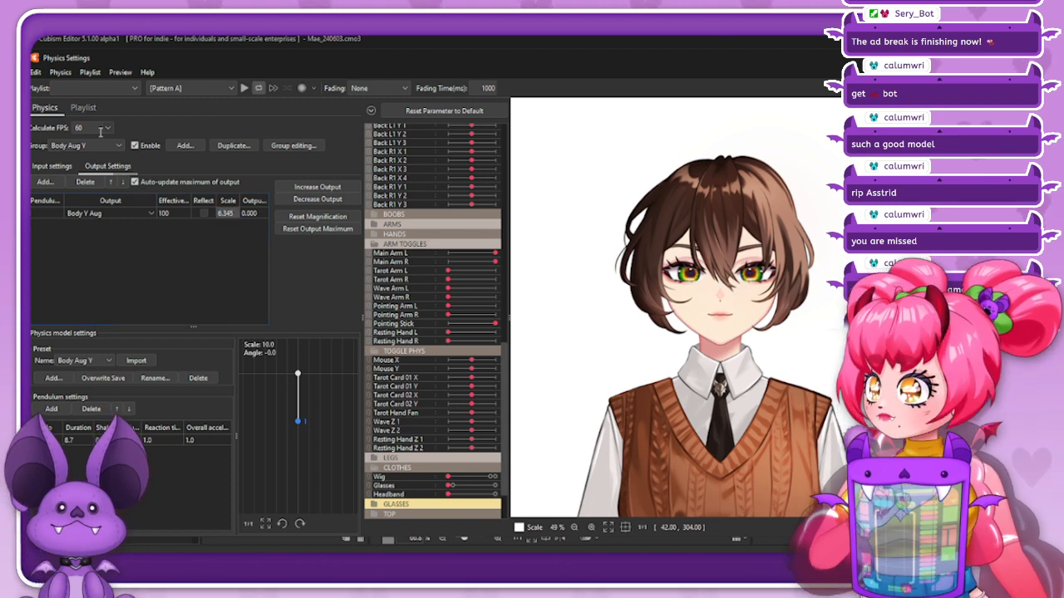
In the Body Aug Y inputs, switch Head Interact to the position type and set the Angle Y effectiveness to 100
click(53, 166)
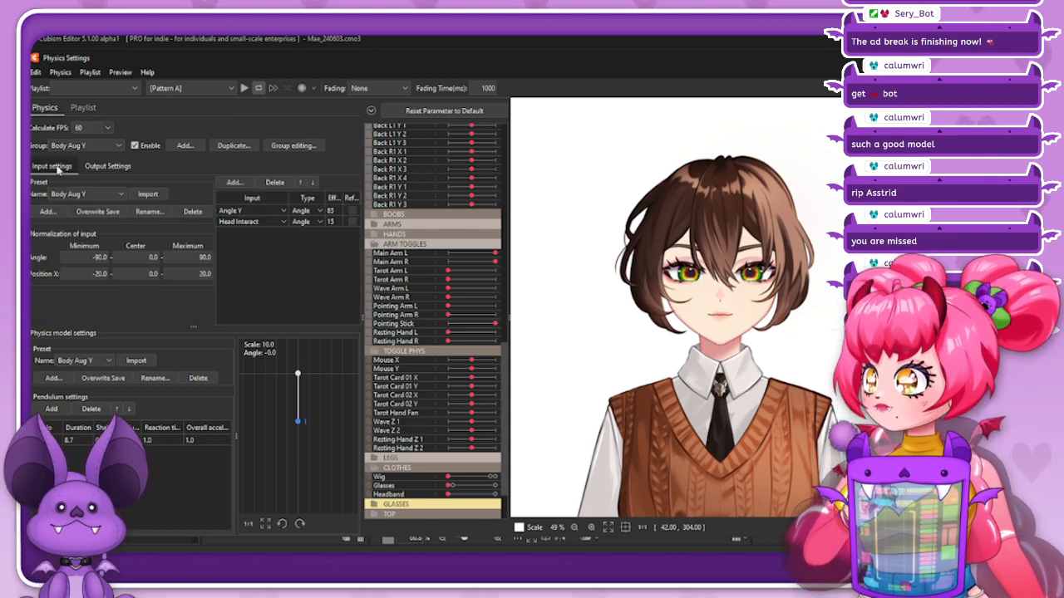
click(313, 234)
double_click(334, 211)
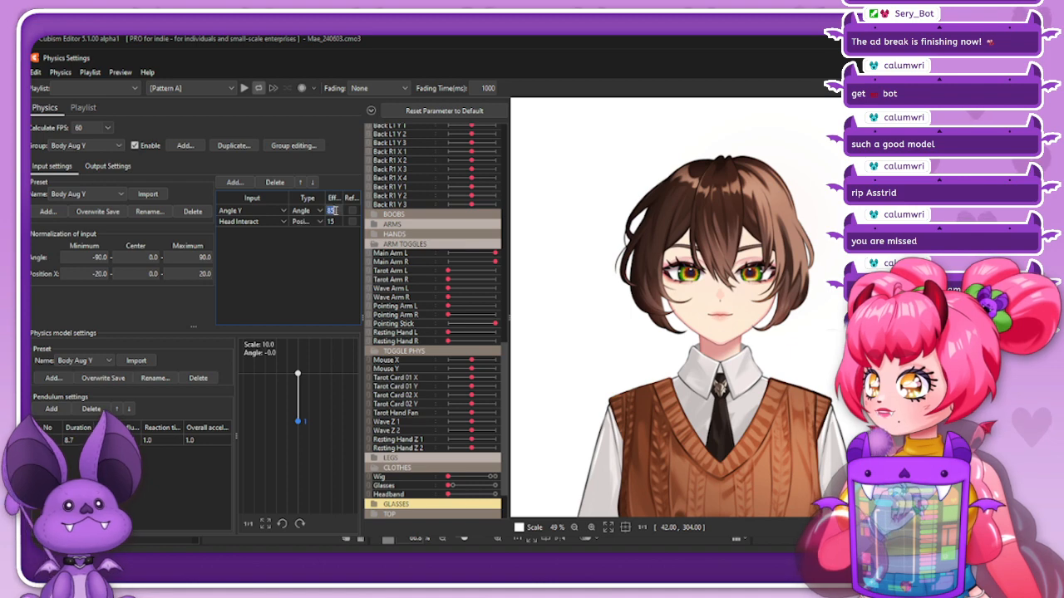
text(100)
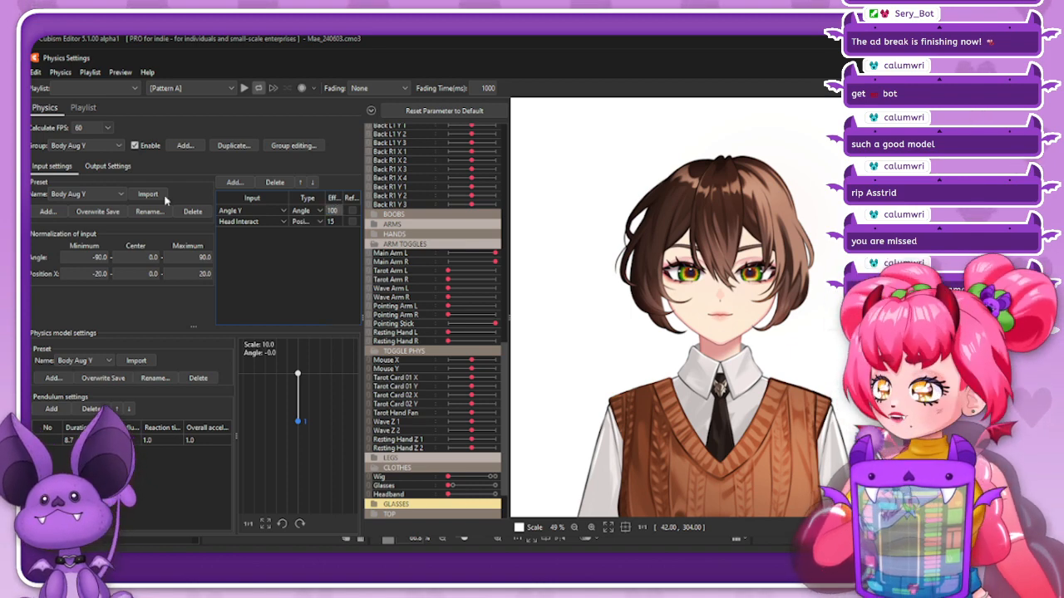
Add Body Interact from the AUGMENT folder as a Body Aug Y position input with effectiveness 30, and set Head Interact's effectiveness to 10
click(84, 147)
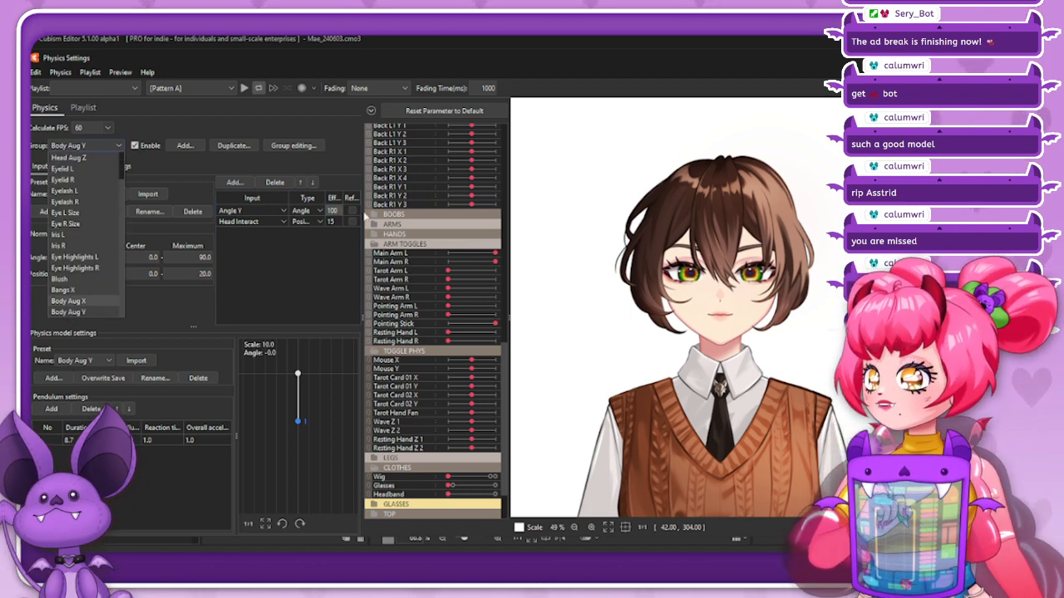
click(249, 225)
click(249, 224)
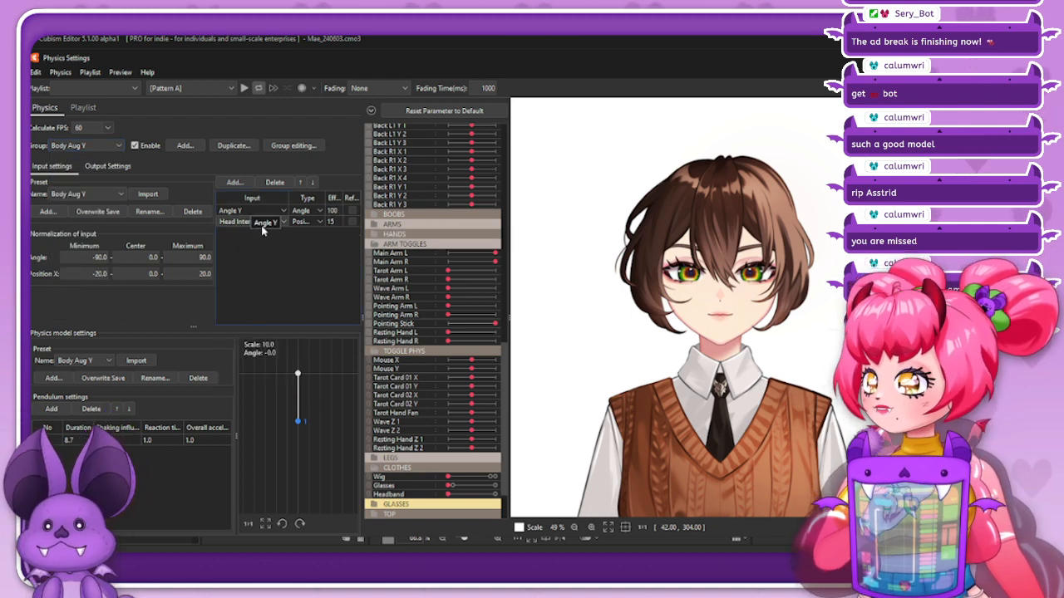
click(227, 183)
click(371, 172)
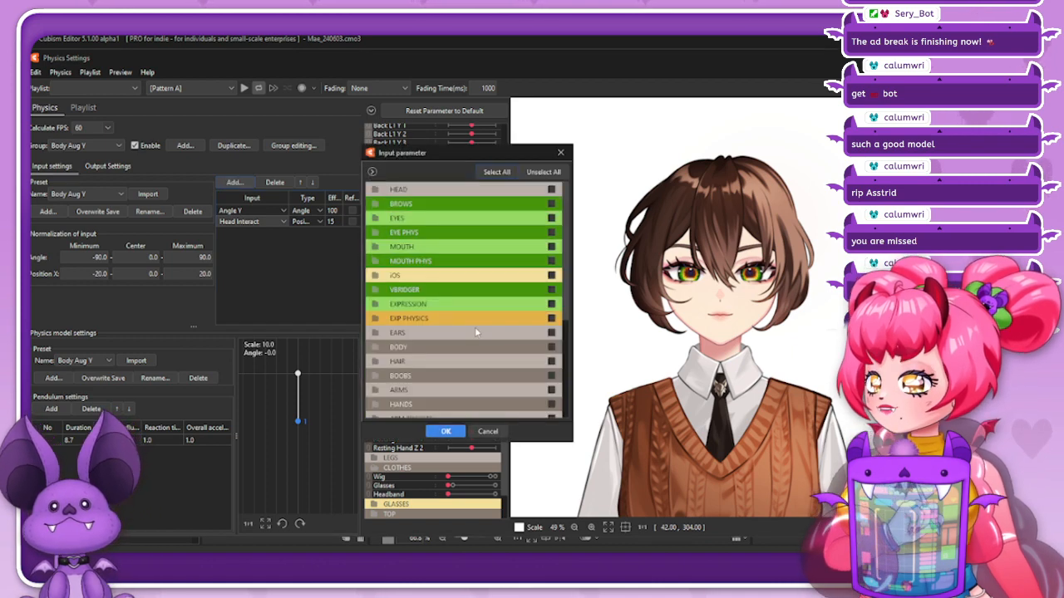
scroll(475, 330, down, 3)
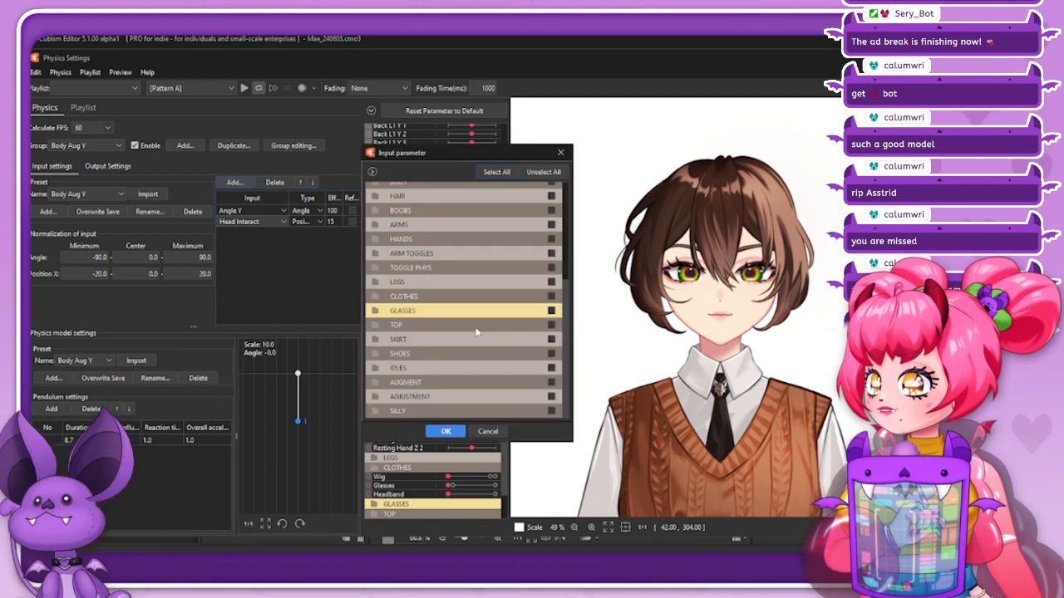
double_click(459, 382)
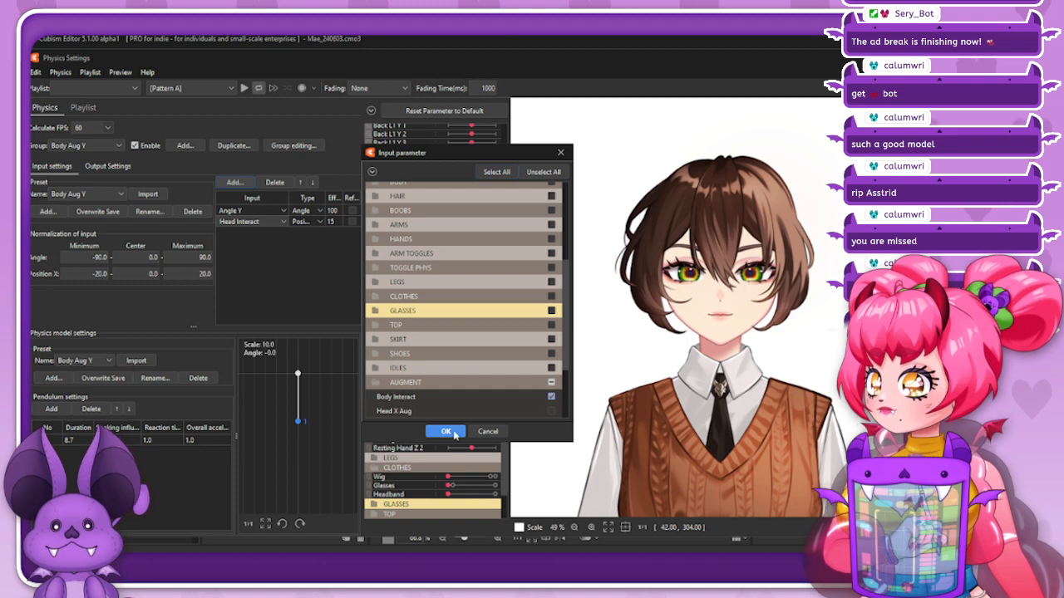
click(446, 431)
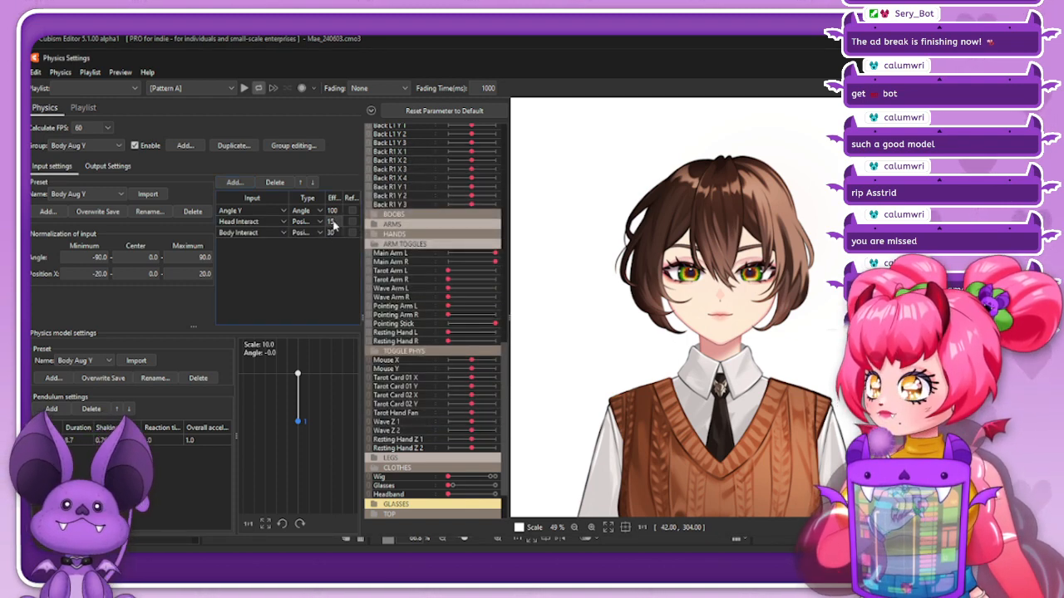
text(10)
key(Return)
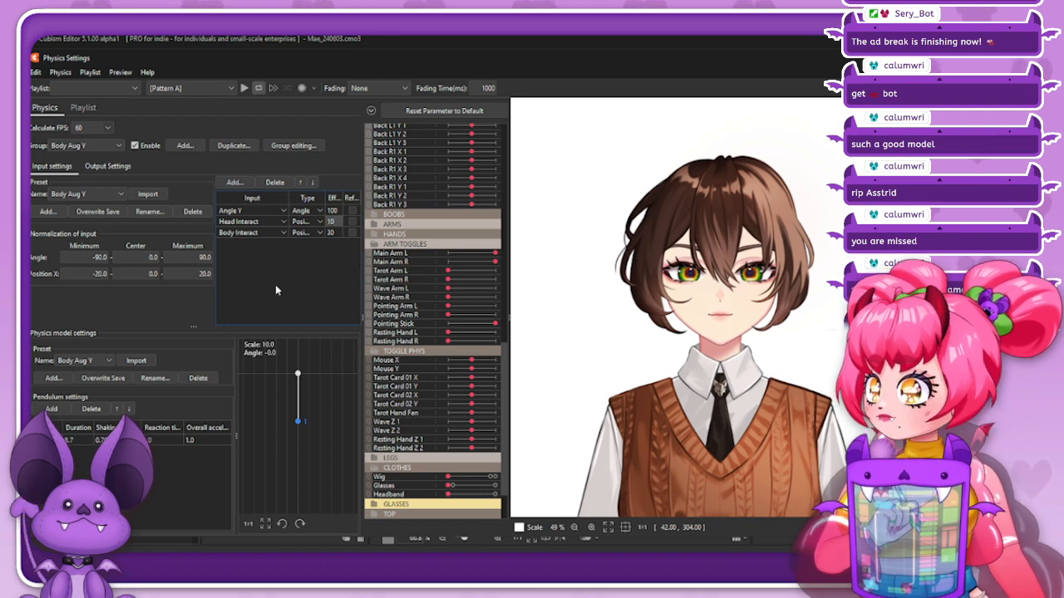
Raise the Body Aug X and Body Aug Y groups together to priorities 5 and 6, directly after Head Aug Z
click(107, 165)
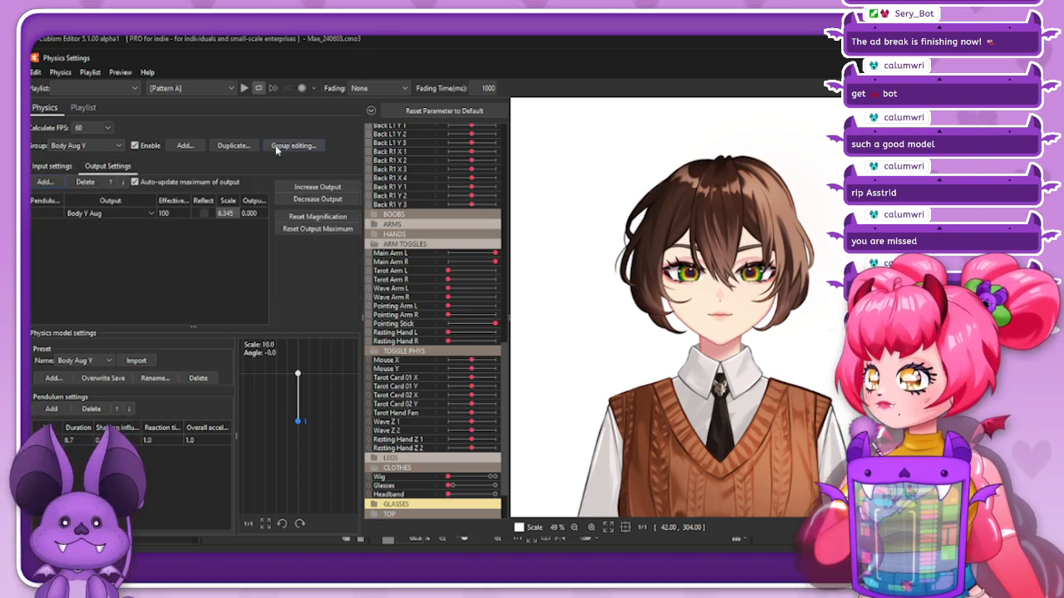
click(58, 146)
click(70, 153)
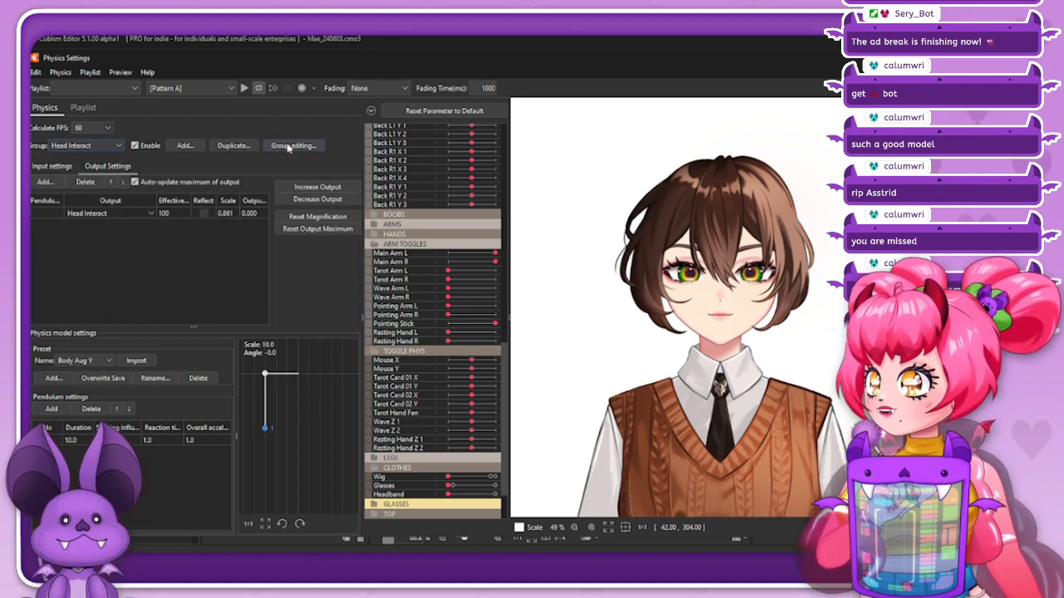
click(293, 145)
click(290, 347)
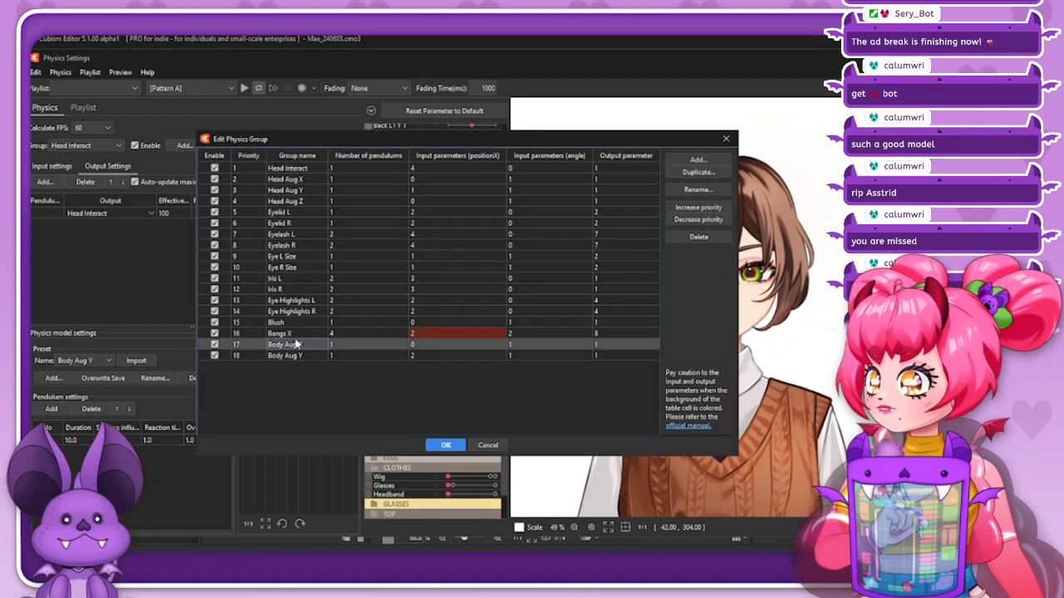
shift+click(299, 357)
click(717, 209)
click(717, 209)
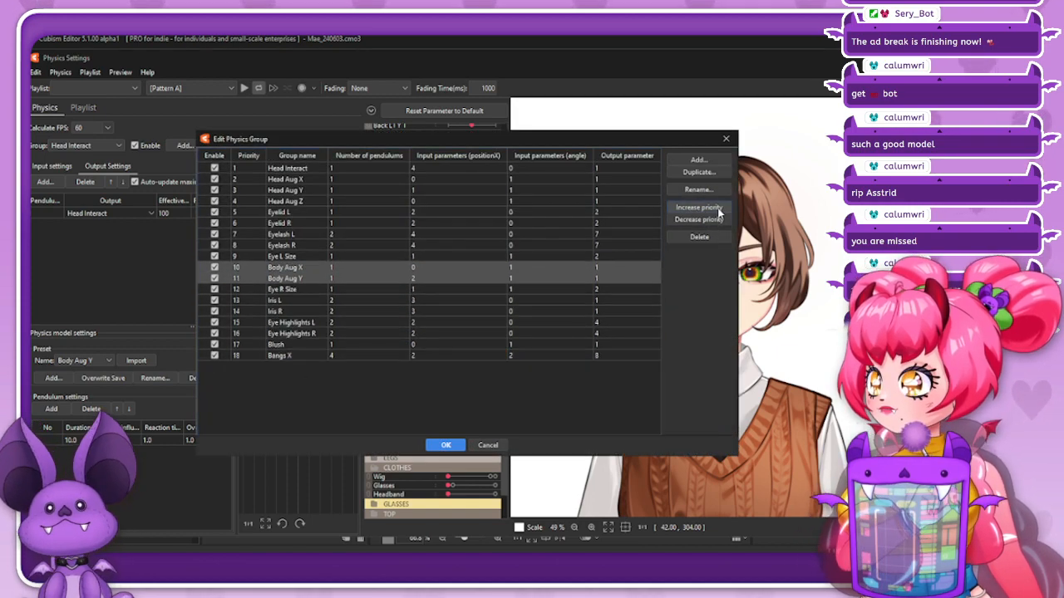
click(717, 210)
click(717, 209)
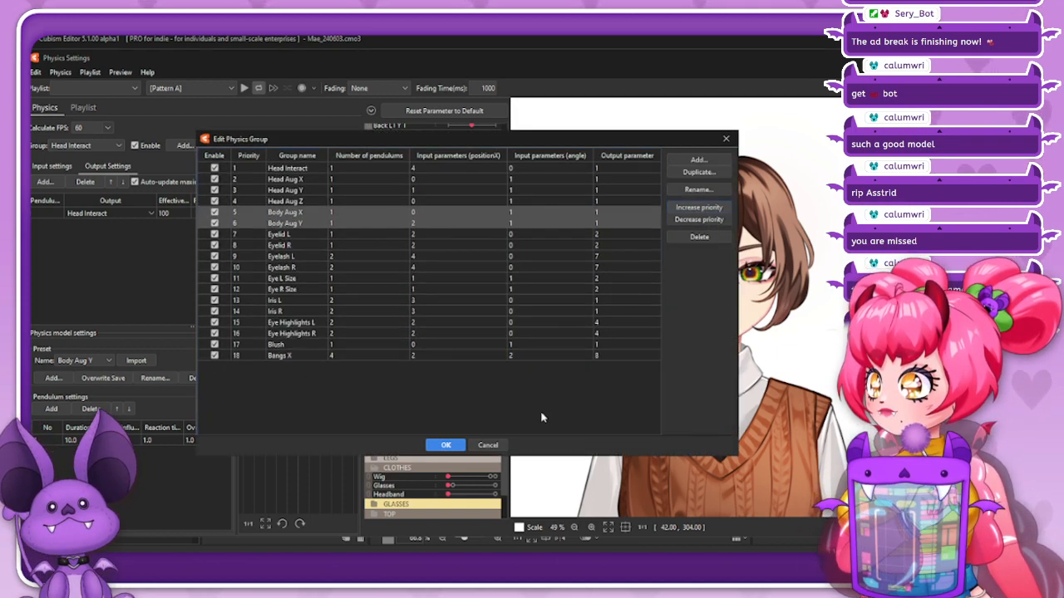
Start adding a new physics group named Body Interact and choose Head Interact as its input preset
click(82, 148)
click(138, 148)
click(185, 145)
text(Body Interact)
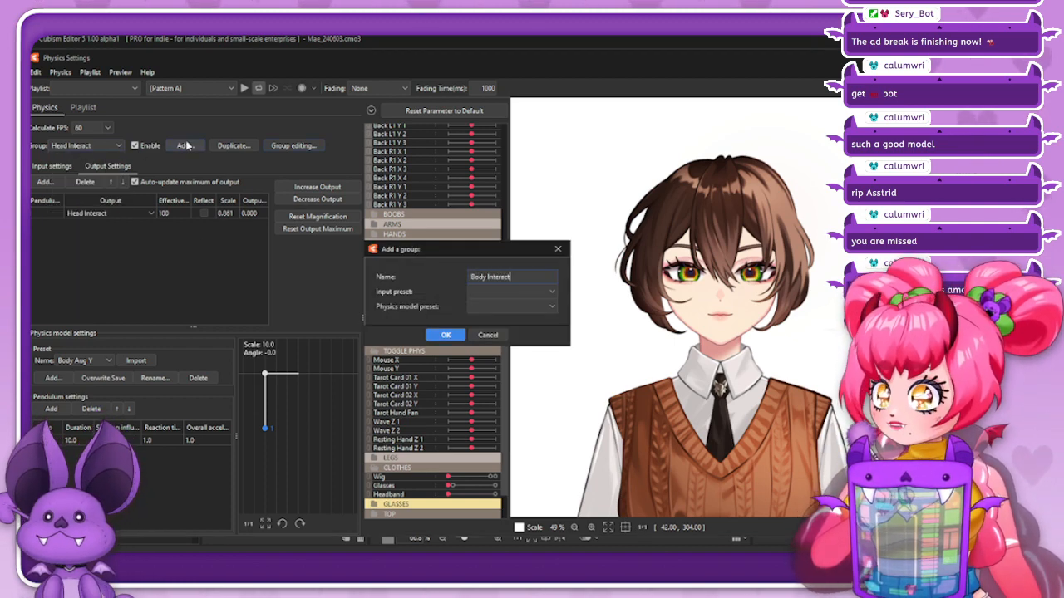
click(480, 293)
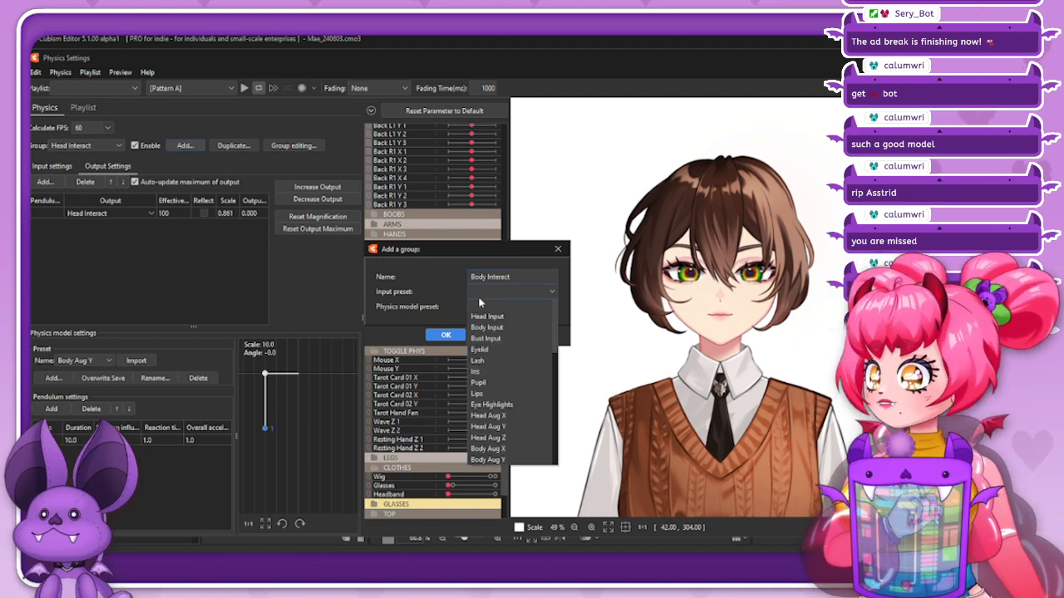
scroll(511, 365, down, 6)
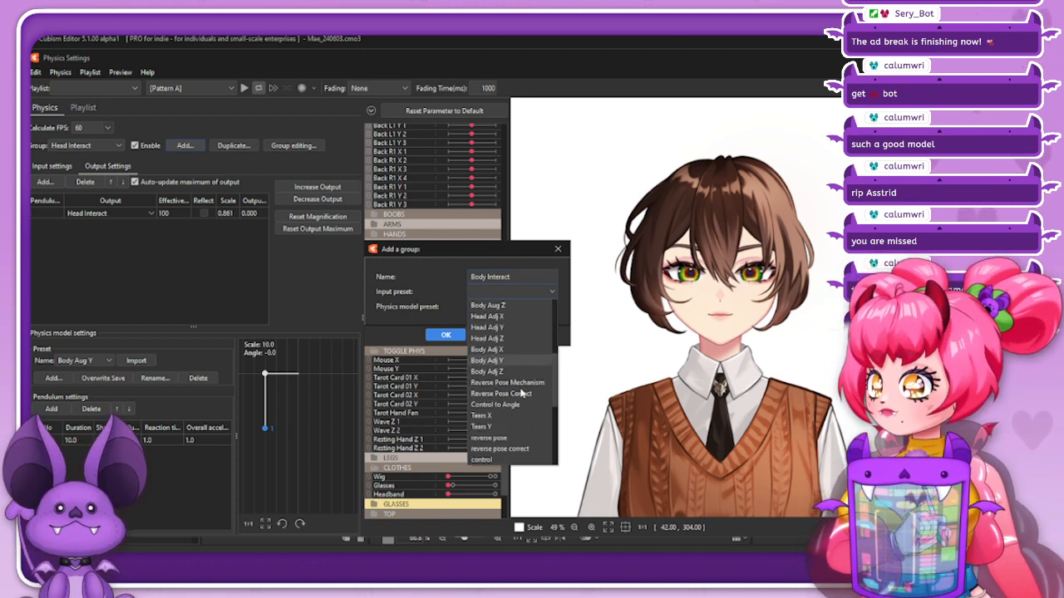
scroll(522, 393, down, 4)
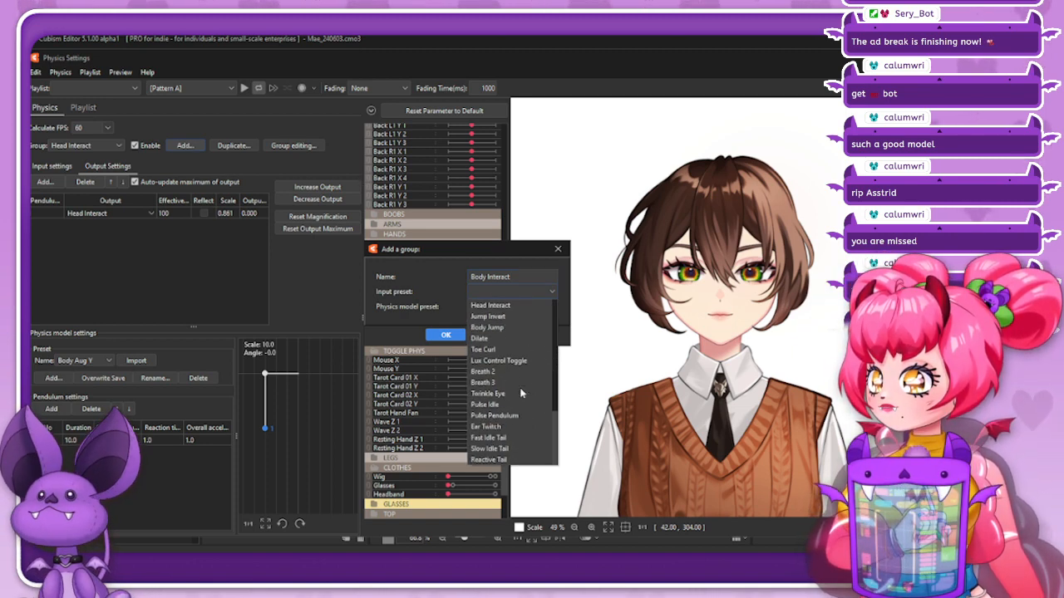
scroll(510, 365, down, 2)
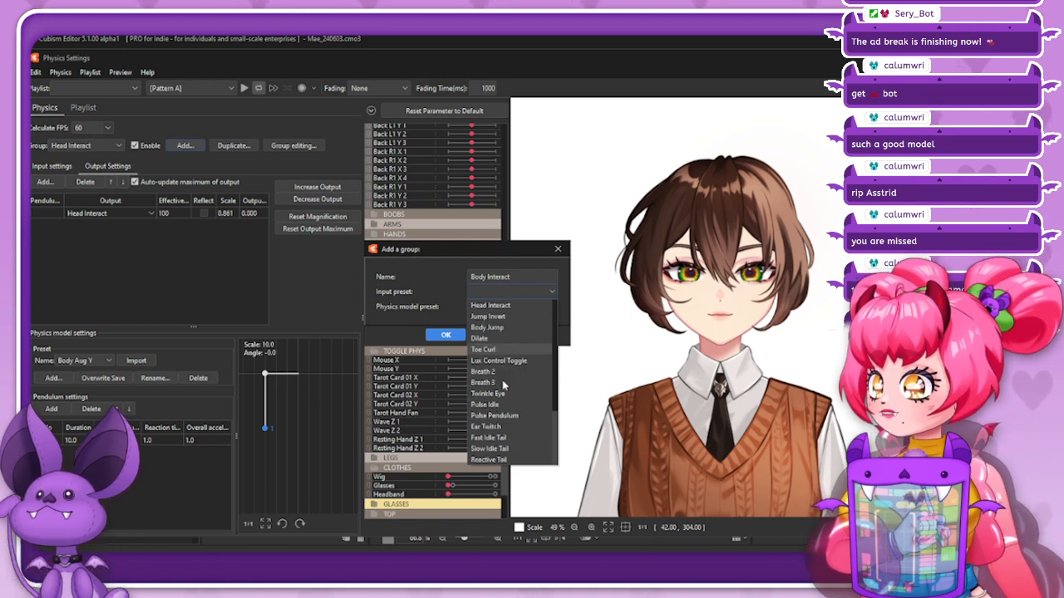
click(485, 305)
Choose Head Interact as the new group's physics model preset and create the Body Interact group
click(484, 308)
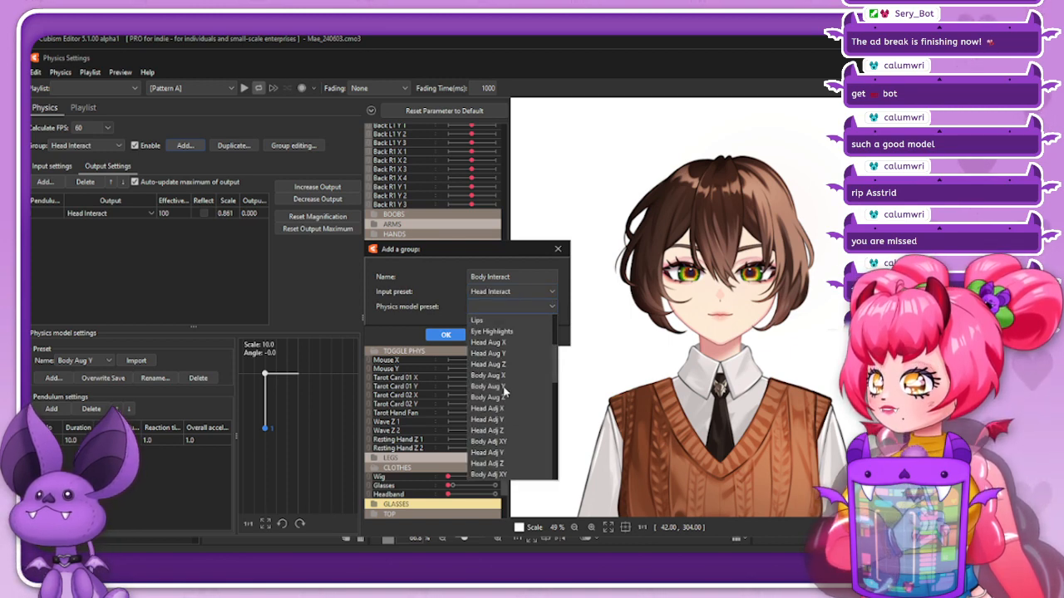
scroll(504, 392, down, 3)
scroll(504, 392, down, 4)
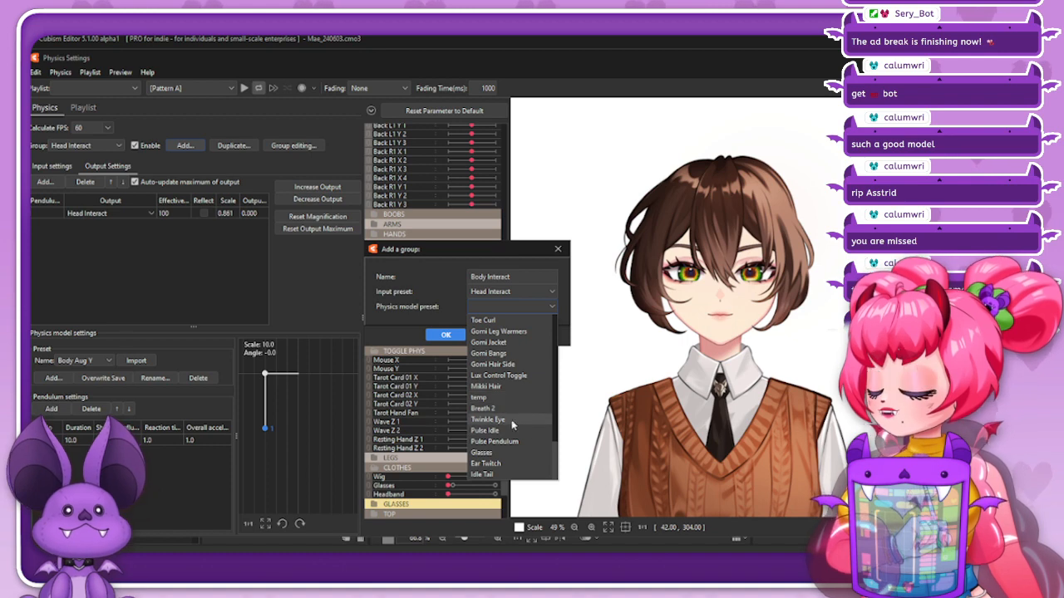
scroll(507, 399, up, 2)
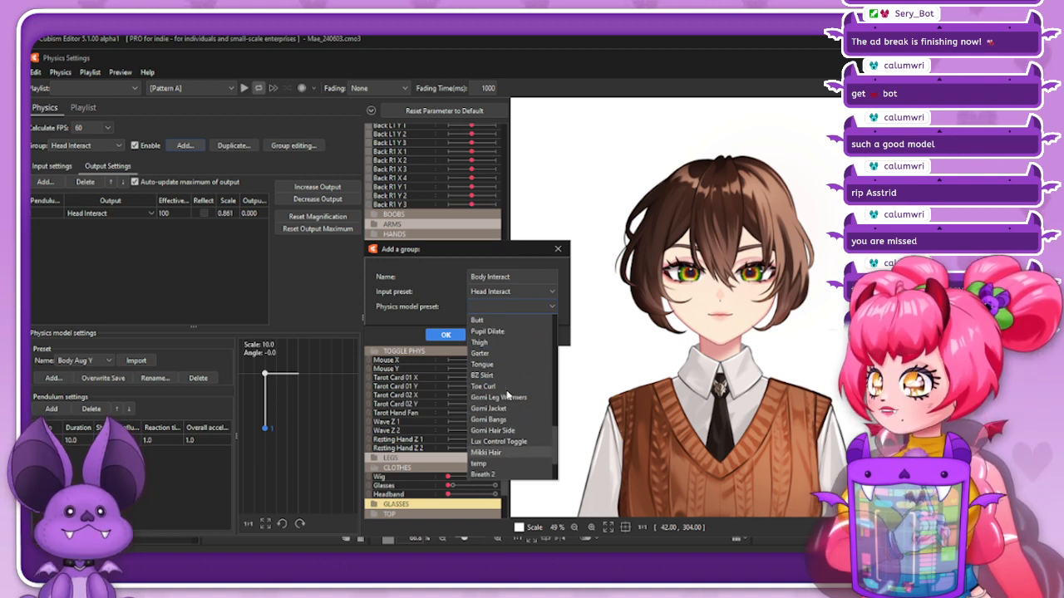
scroll(511, 420, down, 2)
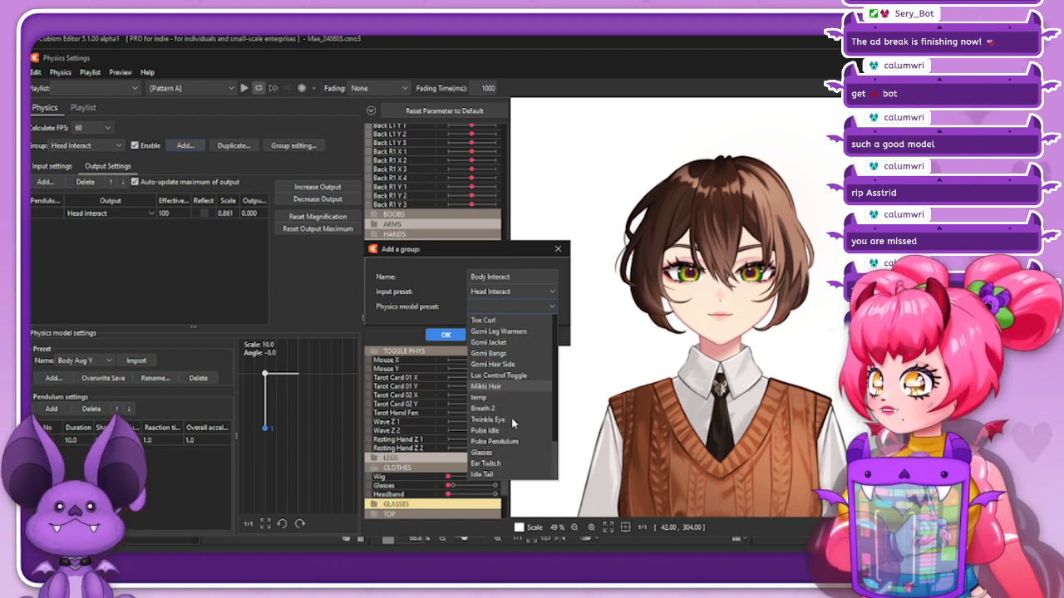
scroll(511, 419, up, 5)
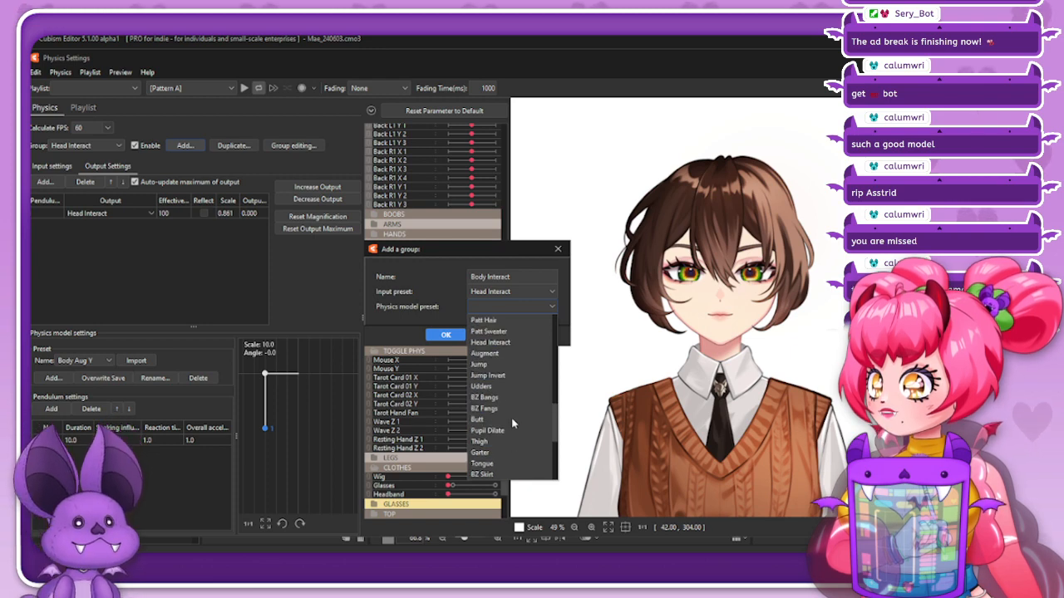
scroll(511, 417, up, 1)
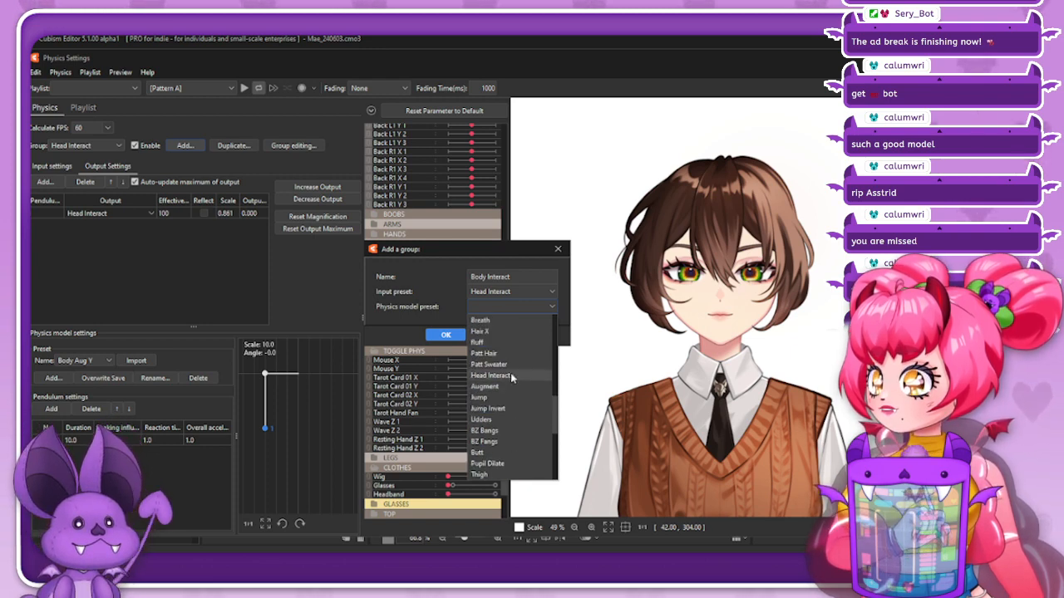
click(511, 372)
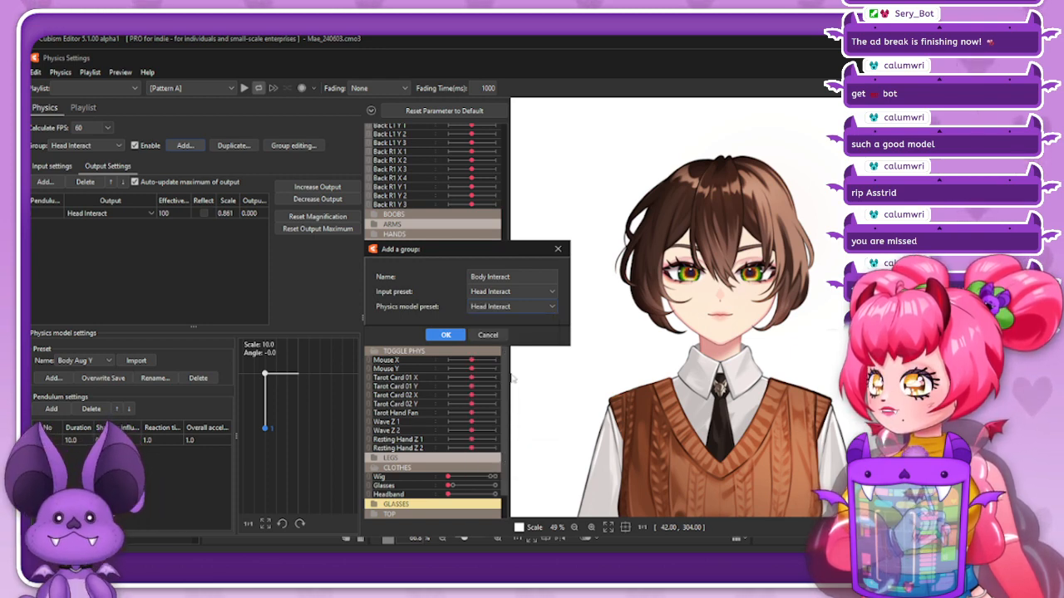
click(447, 335)
Add the Body Interact parameter as the Body Interact group's output, and open the group's input settings
click(44, 182)
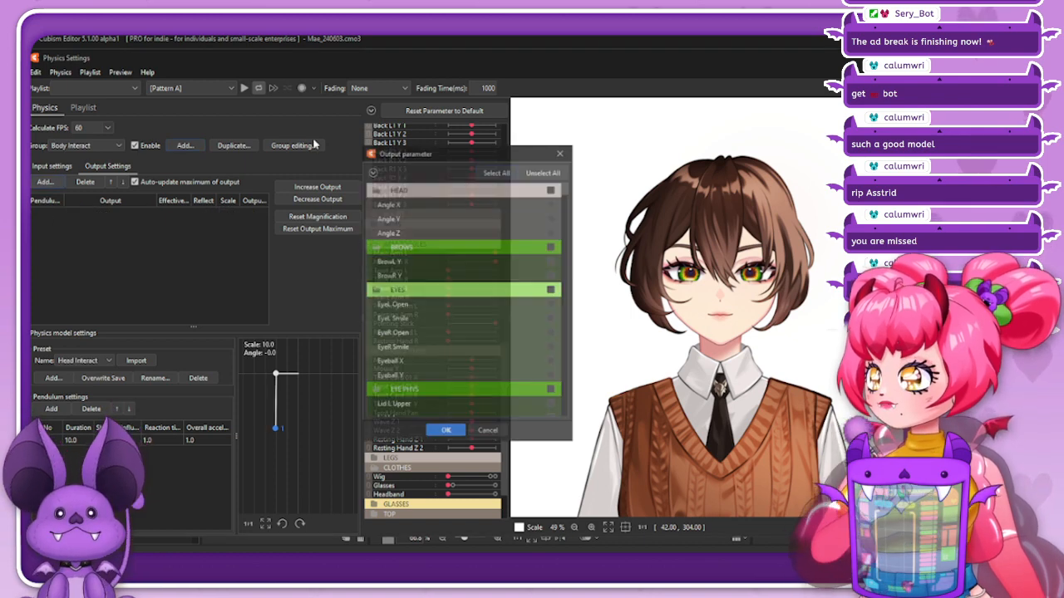
click(372, 172)
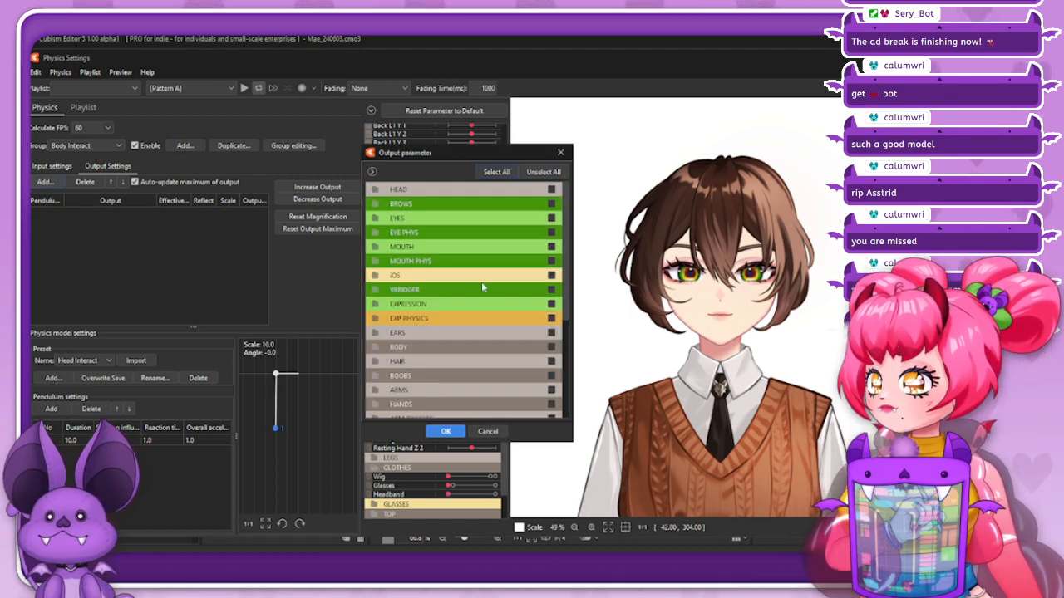
scroll(453, 201, down, 4)
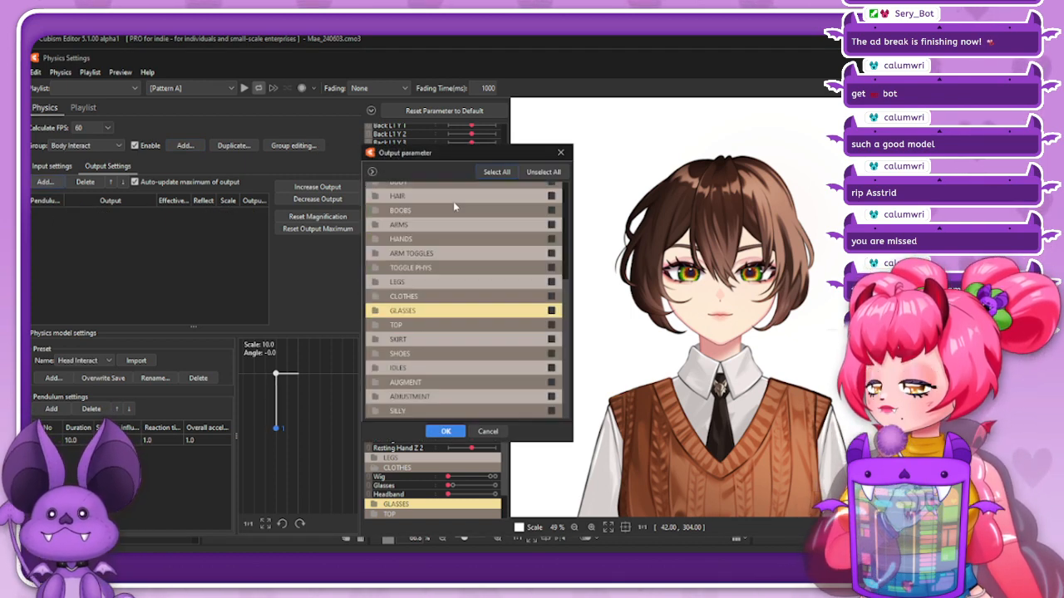
click(551, 410)
click(445, 431)
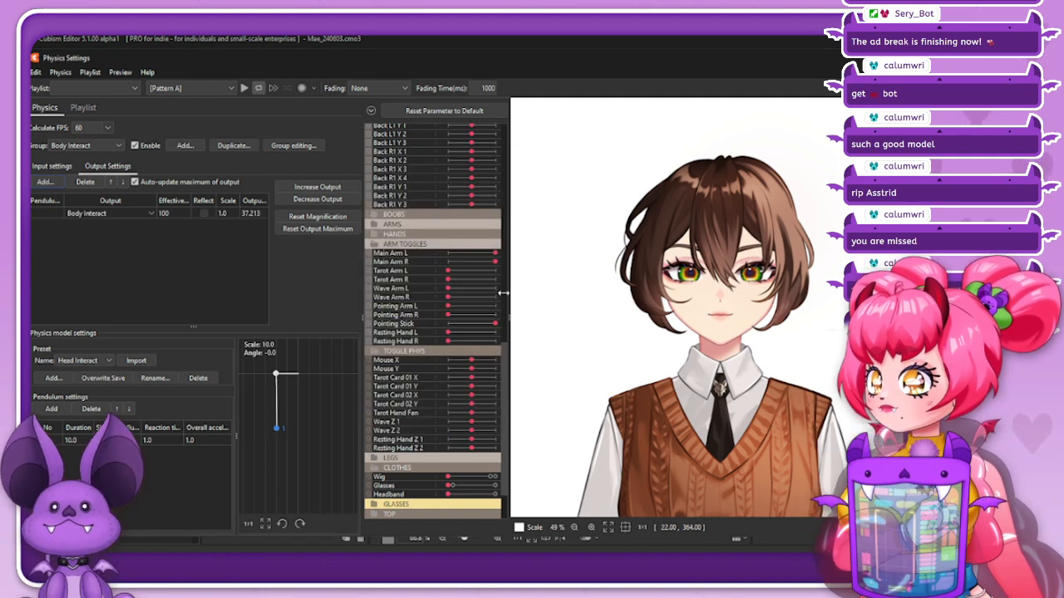
click(51, 165)
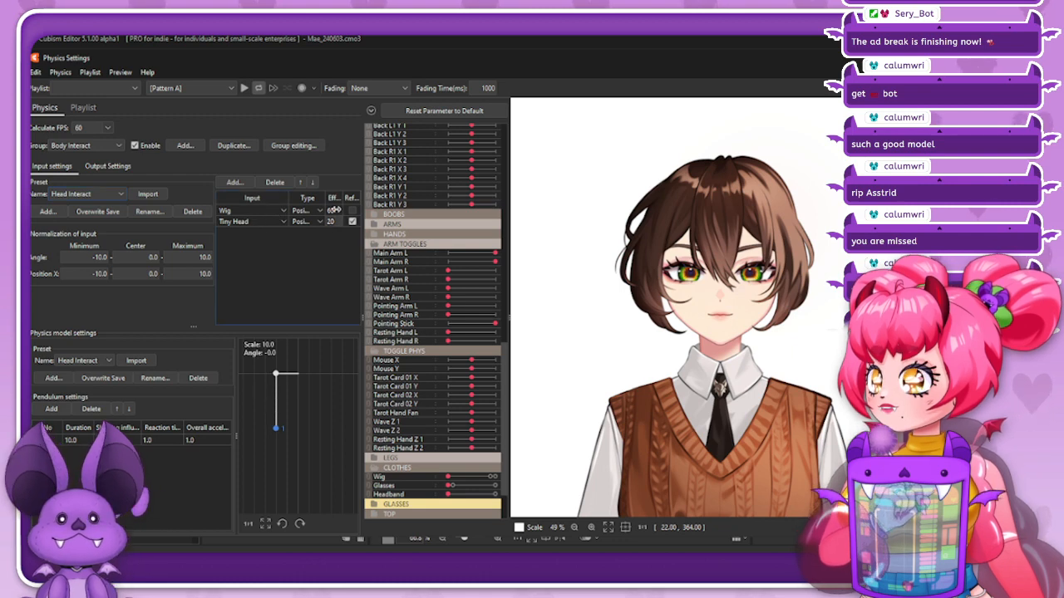
Delete the Wig and Tiny Head inputs from the Body Interact physics group
click(269, 184)
click(234, 183)
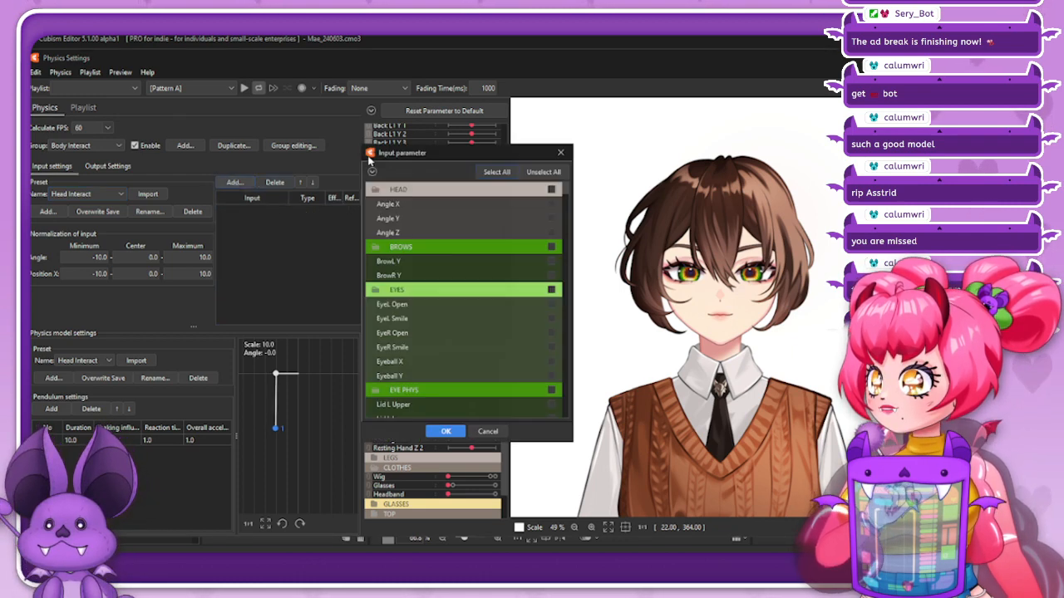
click(371, 172)
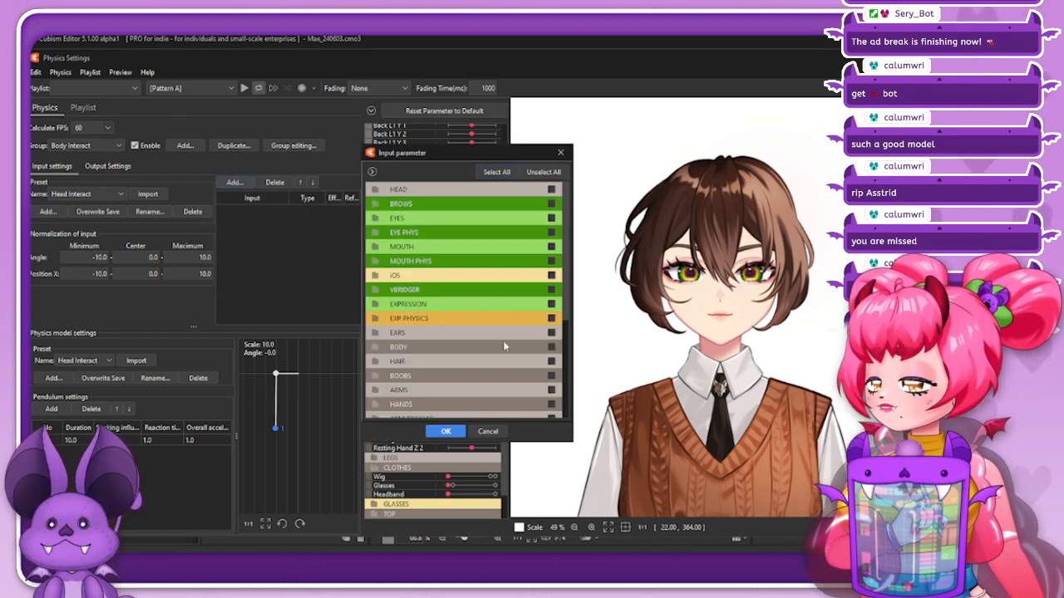
scroll(504, 347, down, 4)
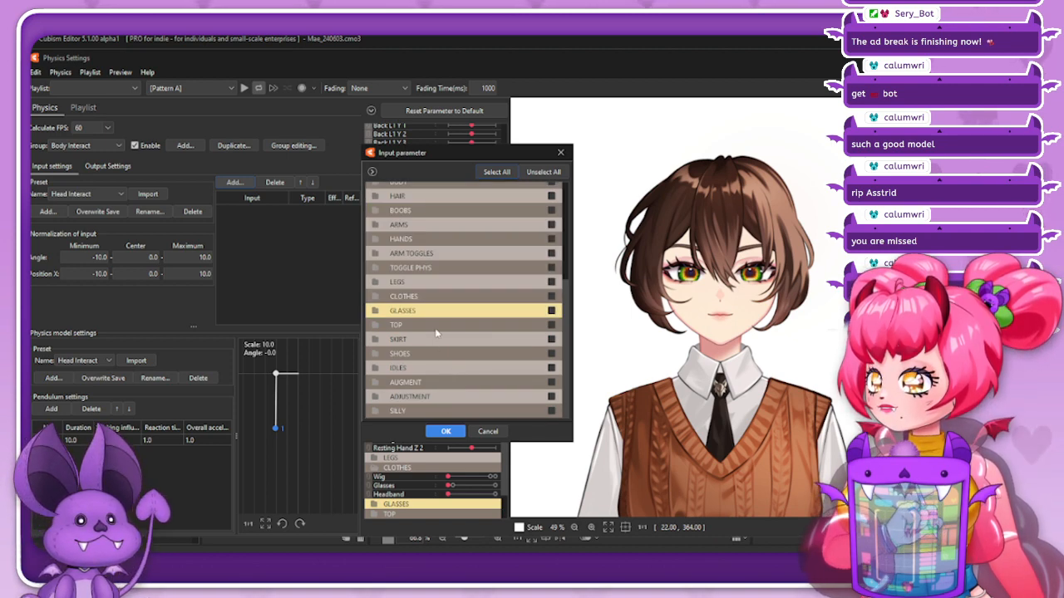
click(456, 297)
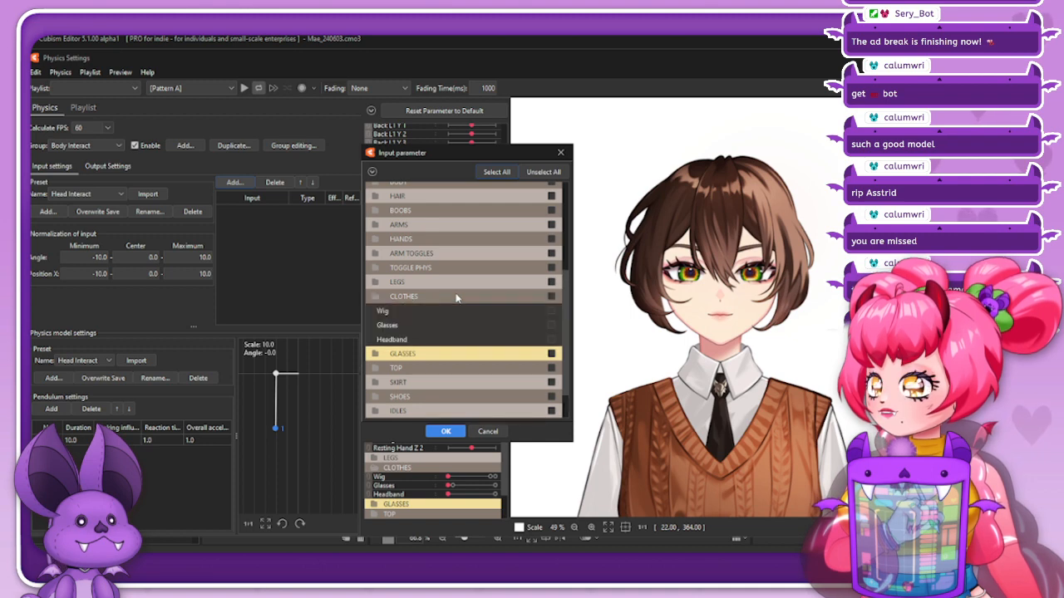
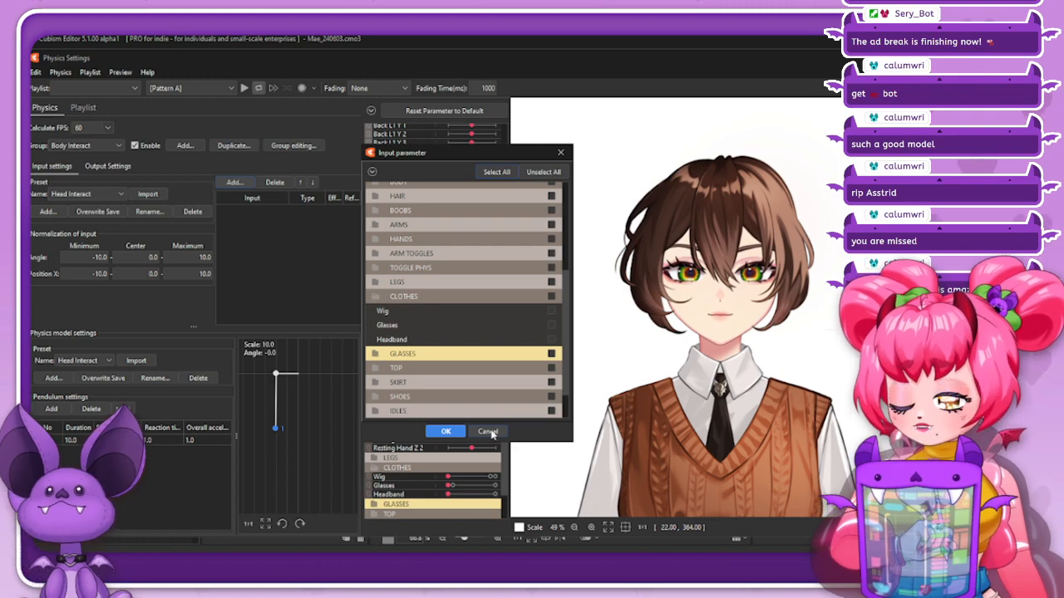
click(488, 432)
Begin adding inputs to Body Interact, selecting Main Arm, Tarot Arm and Wave Arm L and R plus Pointing Arm L from ARM TOGGLES
scroll(701, 332, down, 5)
scroll(700, 424, up, 3)
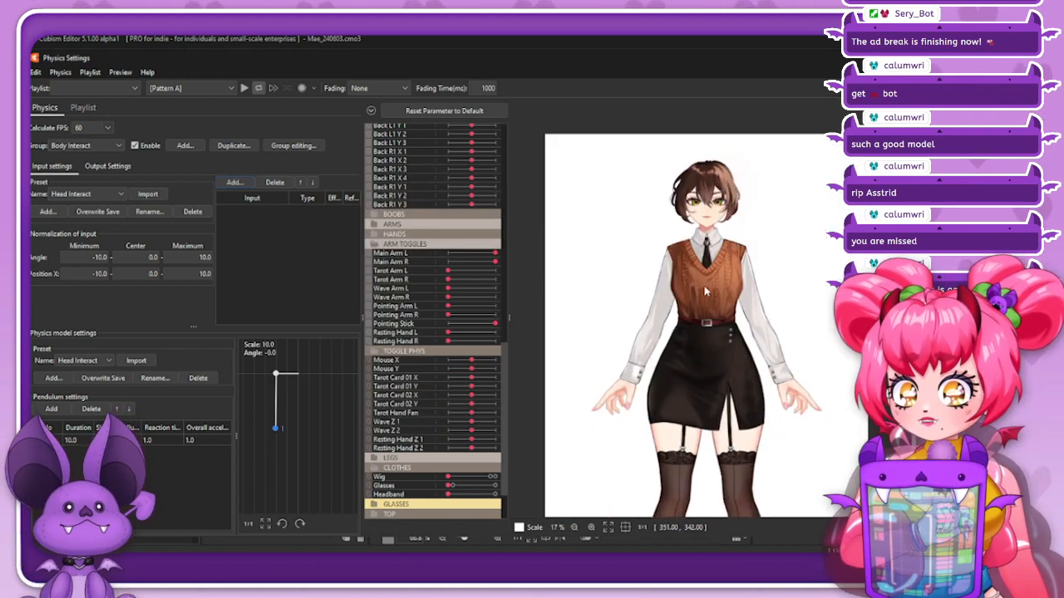
scroll(701, 424, down, 3)
scroll(700, 374, up, 5)
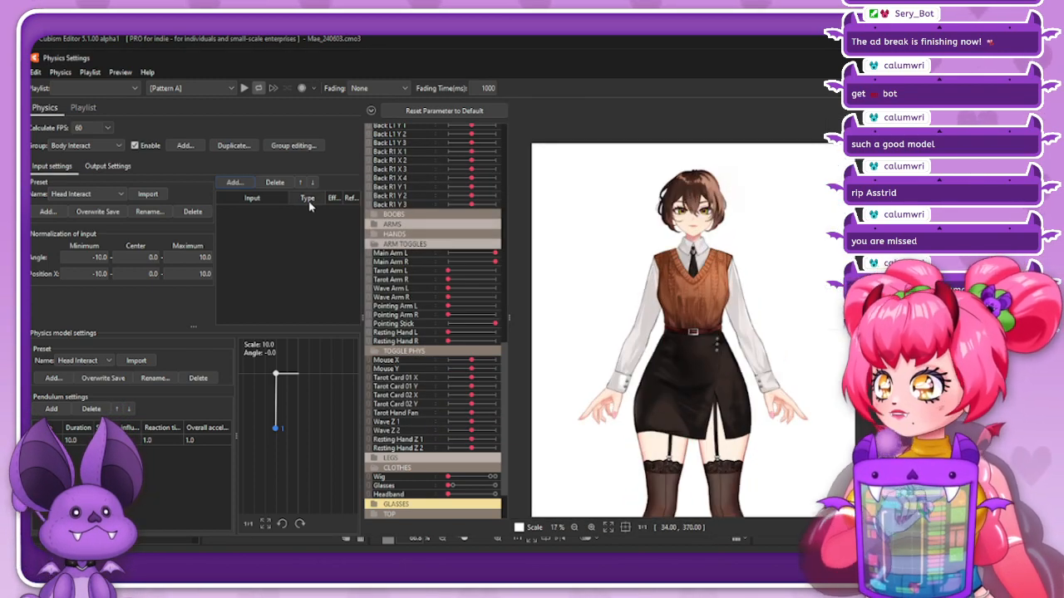
click(233, 182)
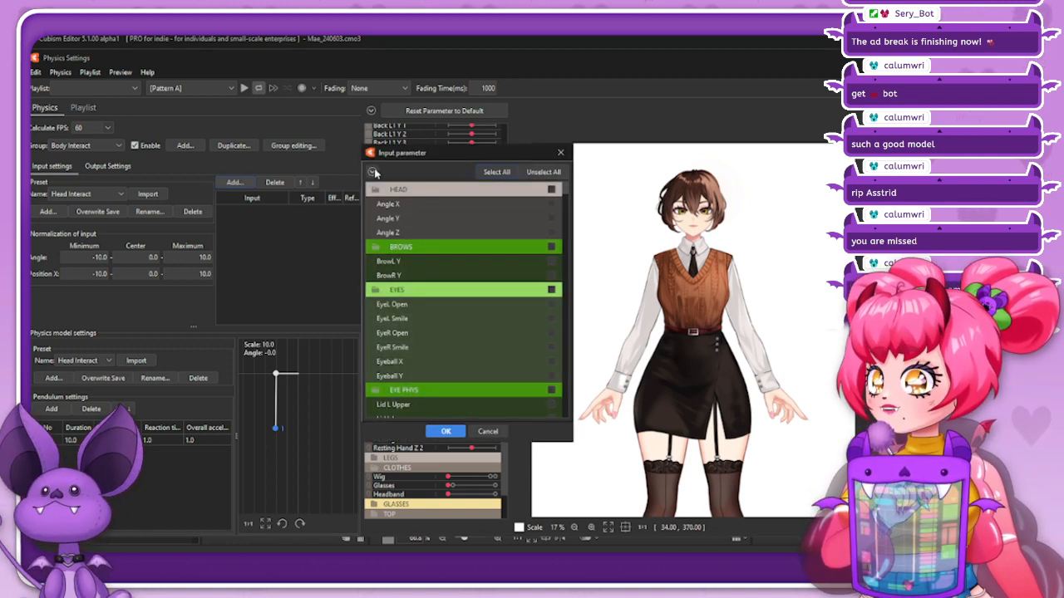
click(371, 171)
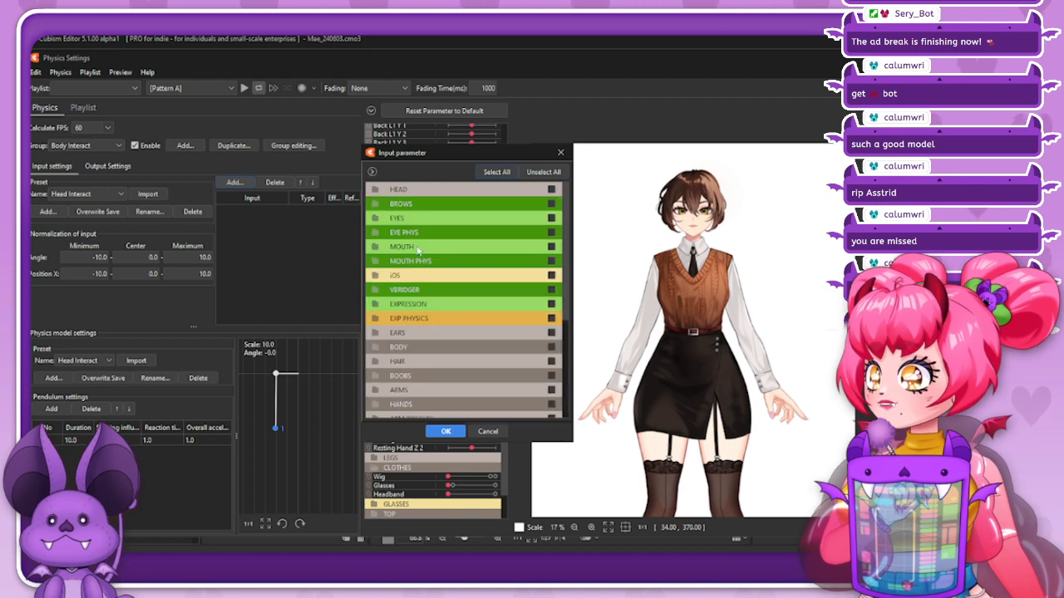
scroll(460, 357, down, 3)
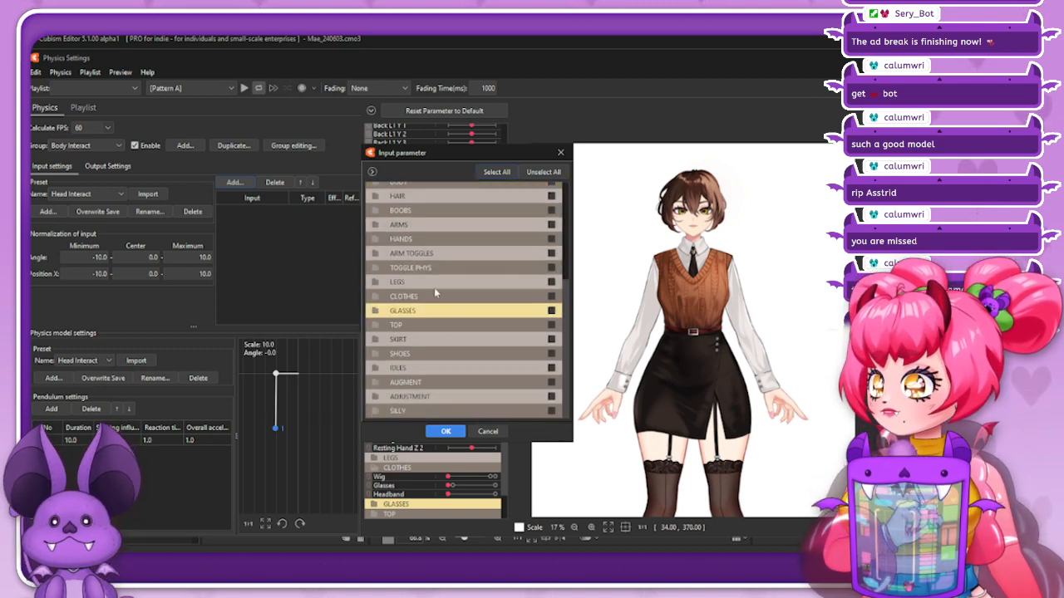
click(452, 254)
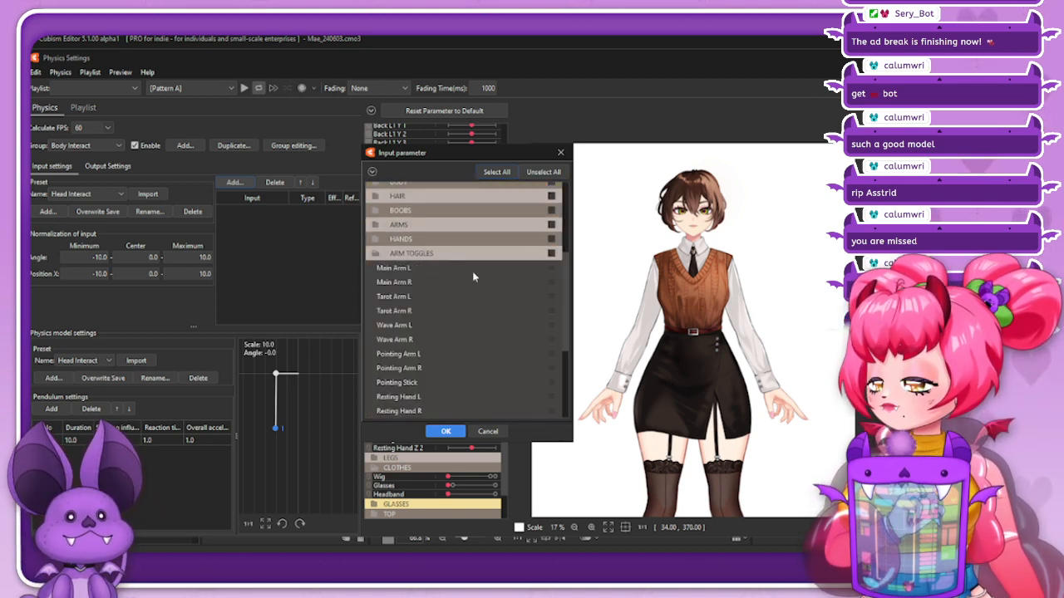
click(549, 267)
click(551, 281)
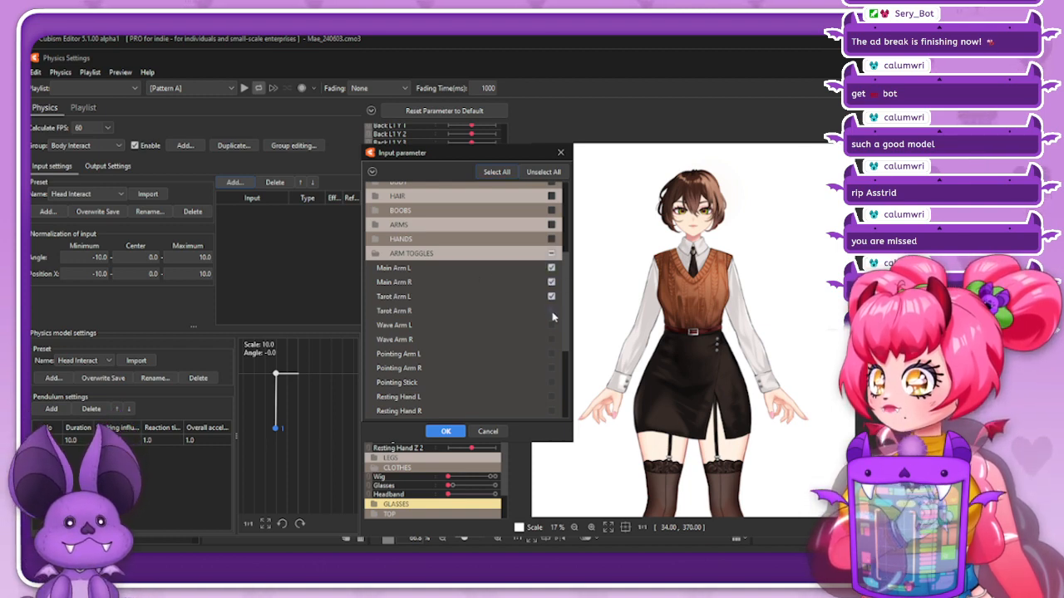
click(551, 311)
click(551, 325)
click(551, 339)
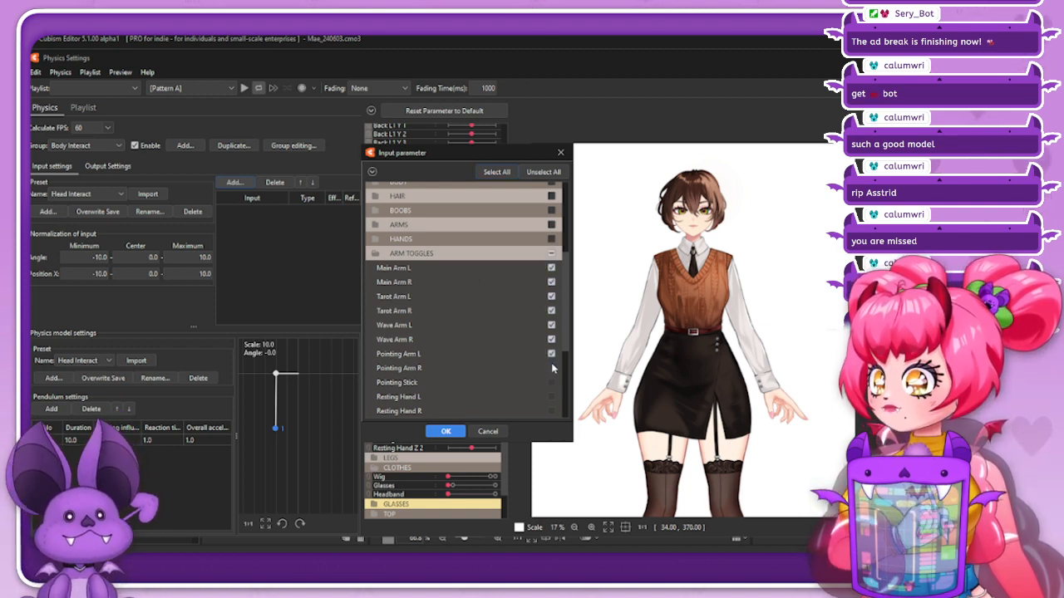
Include Pointing Arm R, Resting Hand L and Resting Hand R, and add all selected parameters as inputs
click(551, 368)
click(550, 397)
click(551, 411)
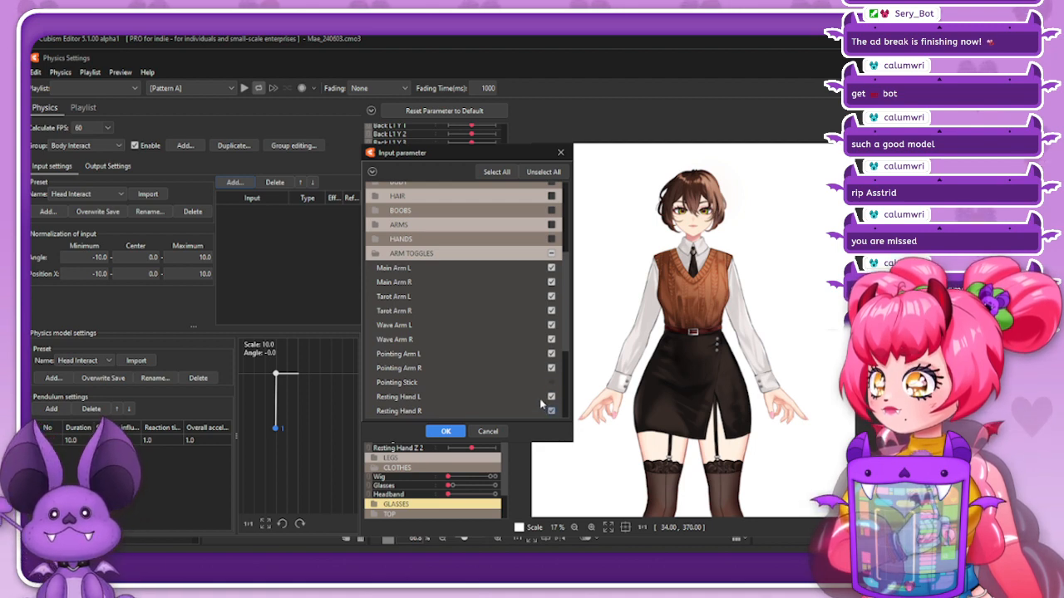
scroll(544, 405, down, 2)
scroll(541, 404, up, 2)
scroll(541, 404, down, 1)
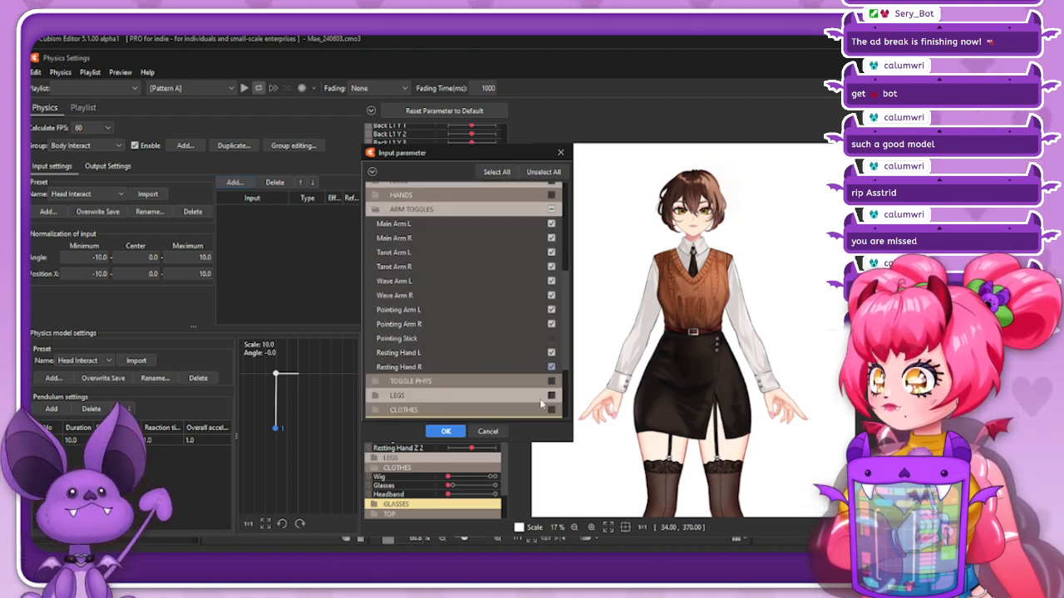
click(446, 432)
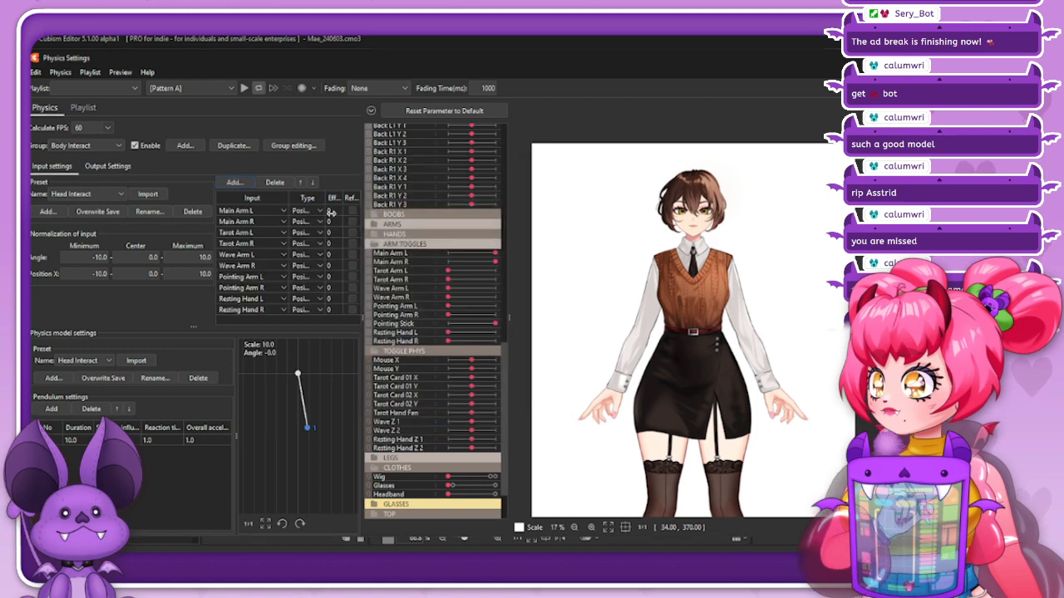
Enable Reflect for the Main Arm L and Main Arm R inputs
click(353, 210)
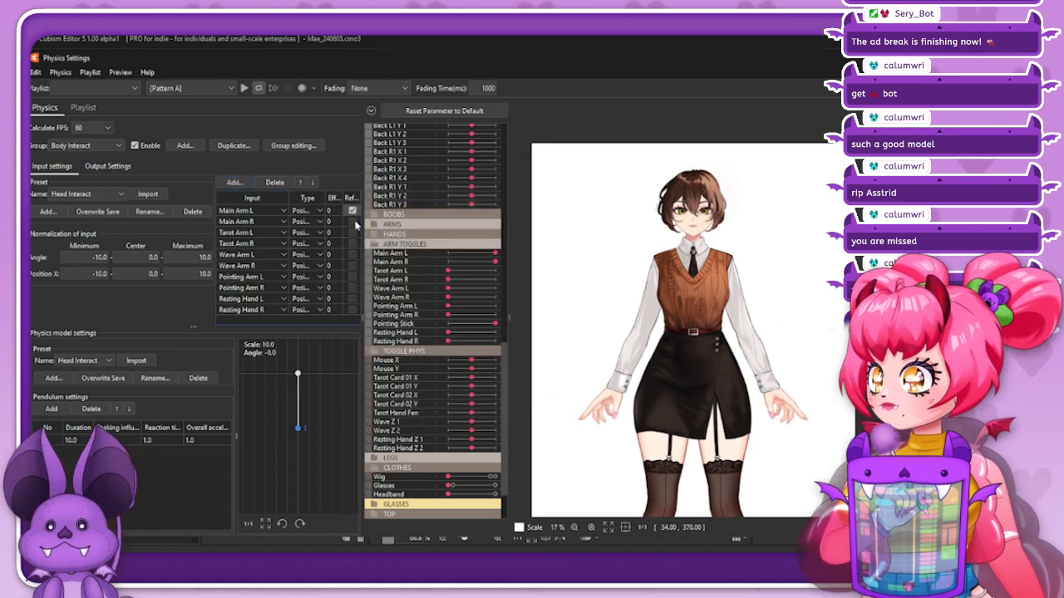
click(353, 221)
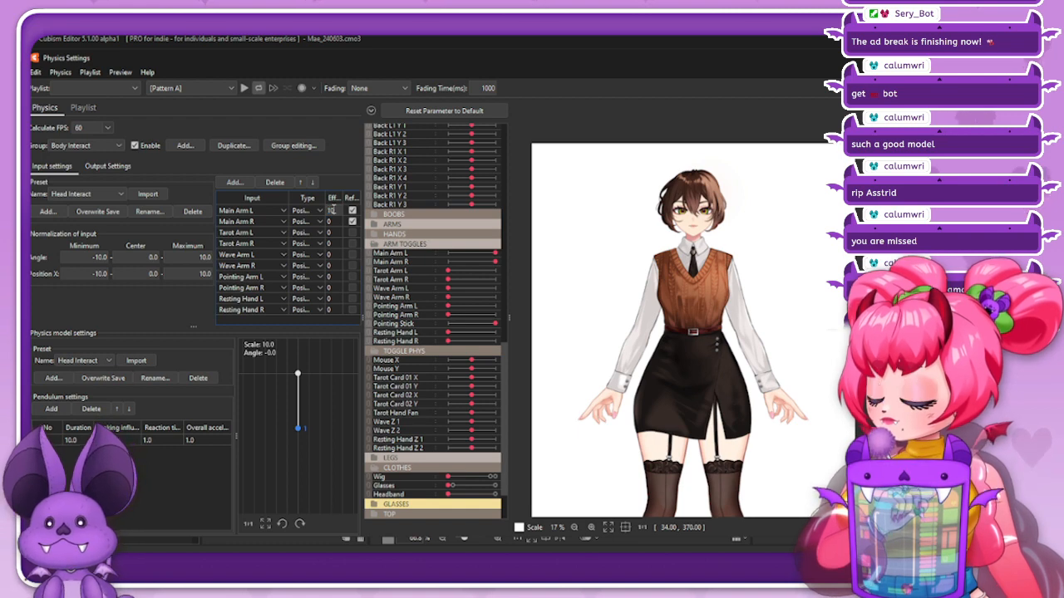
Set the effectiveness of the Main Arm L and Main Arm R inputs to 10
double_click(338, 221)
text(10)
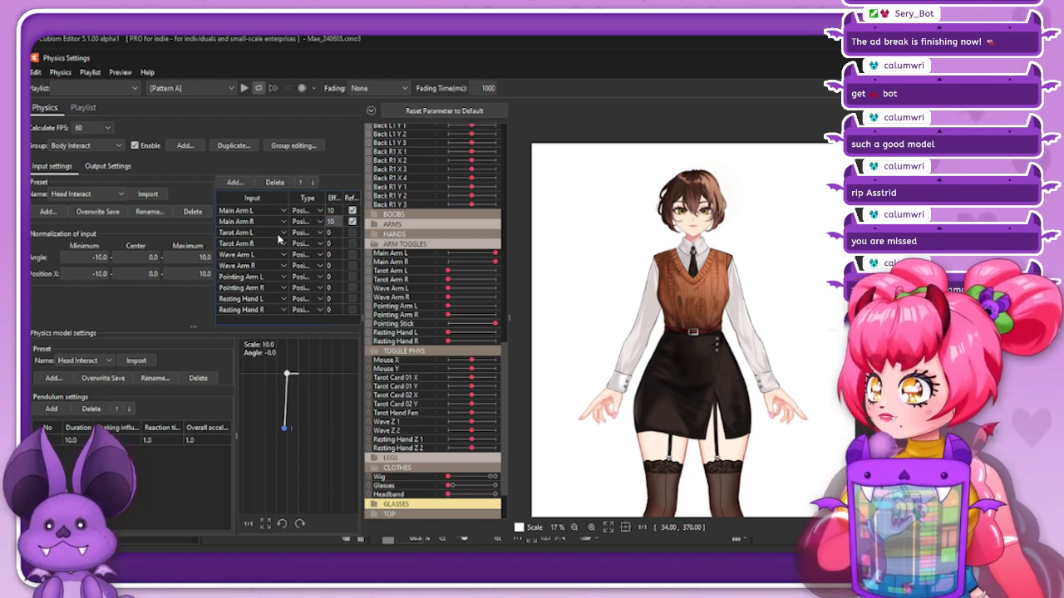
double_click(331, 210)
double_click(337, 222)
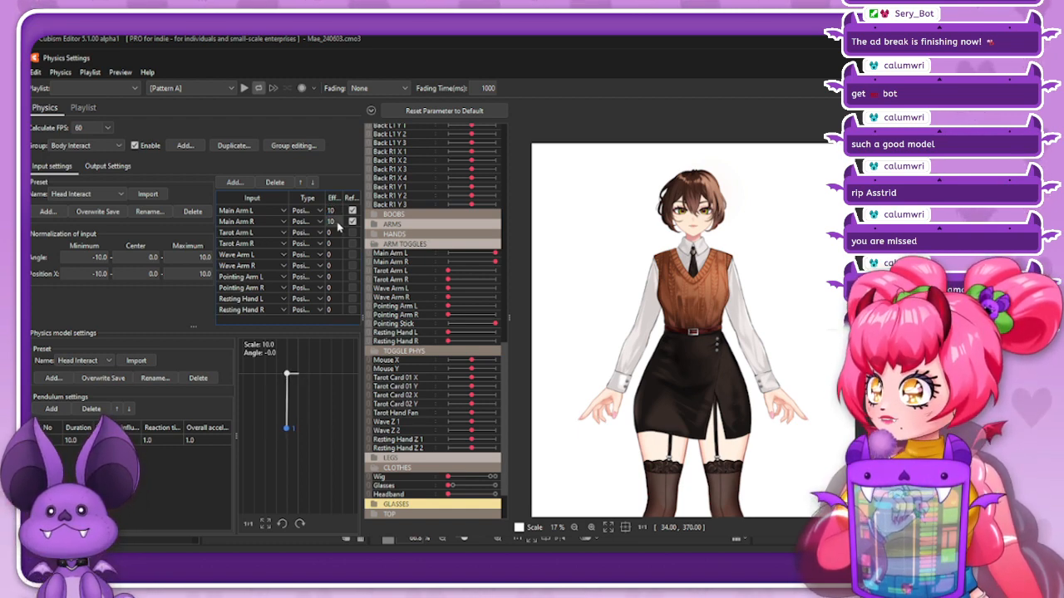
Set the effectiveness of the Main Arm L and Main Arm R inputs to 5
double_click(338, 212)
text(5)
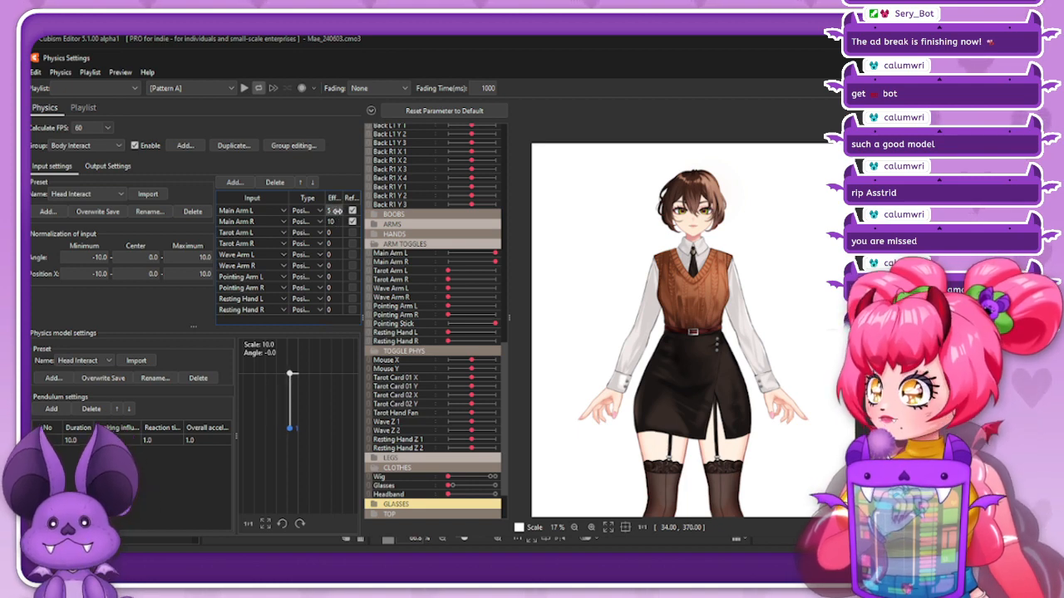
double_click(331, 220)
text(5)
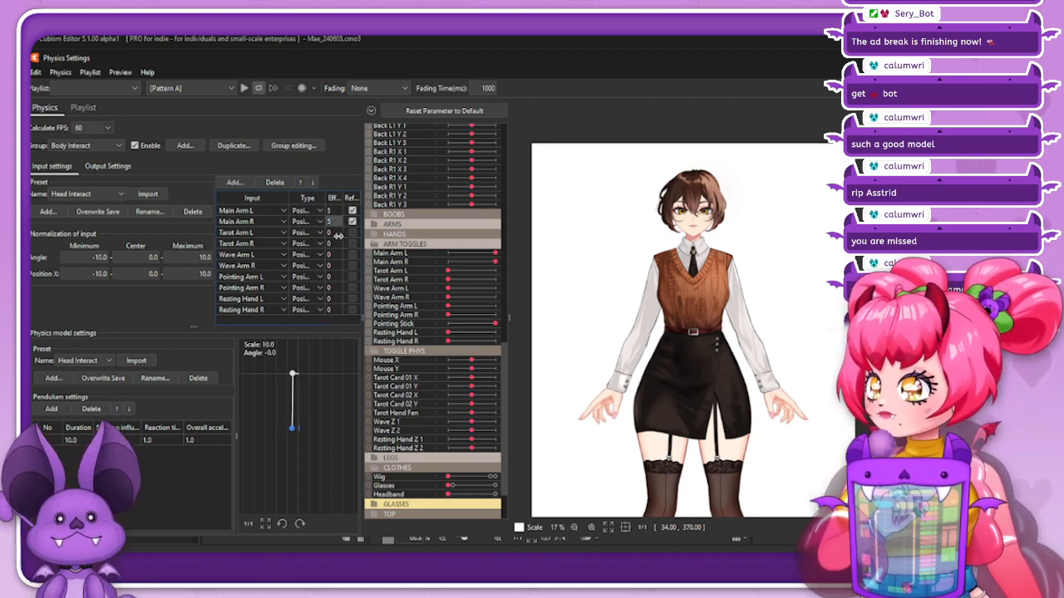
Set the effectiveness of the Tarot Arm and Wave Arm inputs, both L and R, to 5
double_click(336, 233)
text(5)
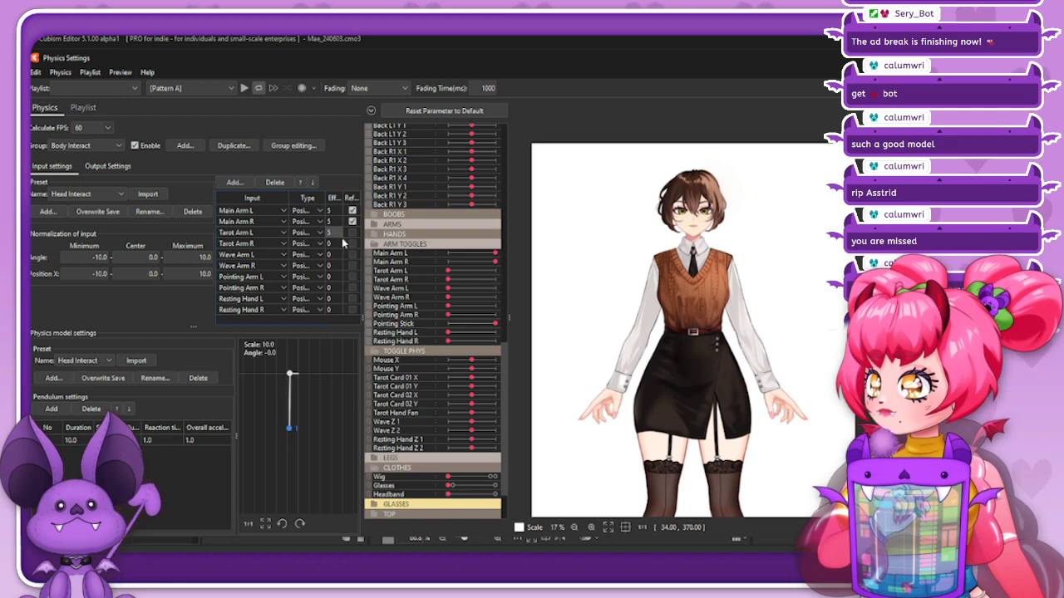
double_click(332, 243)
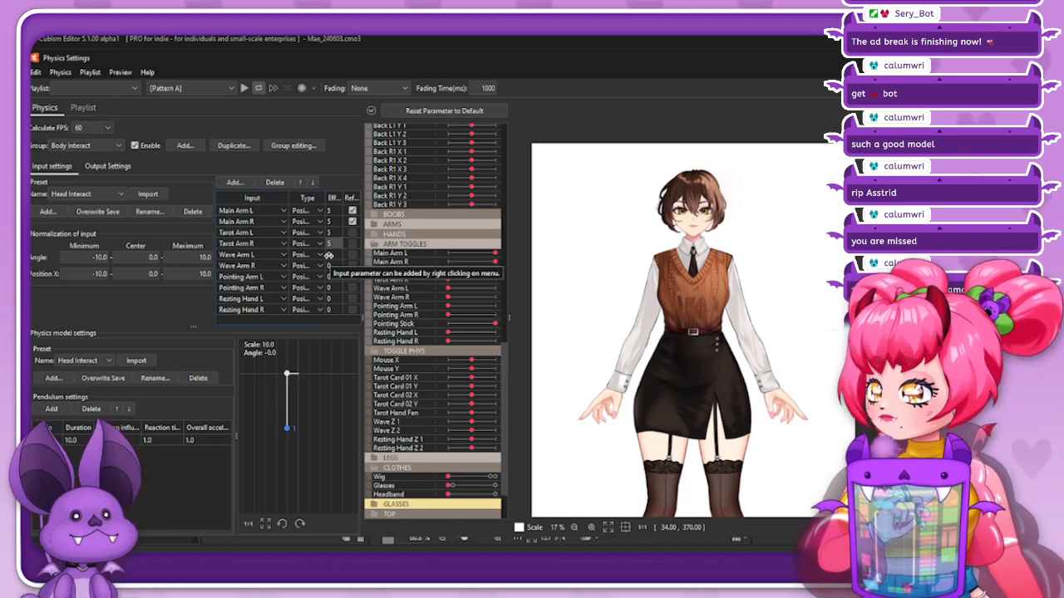
double_click(330, 256)
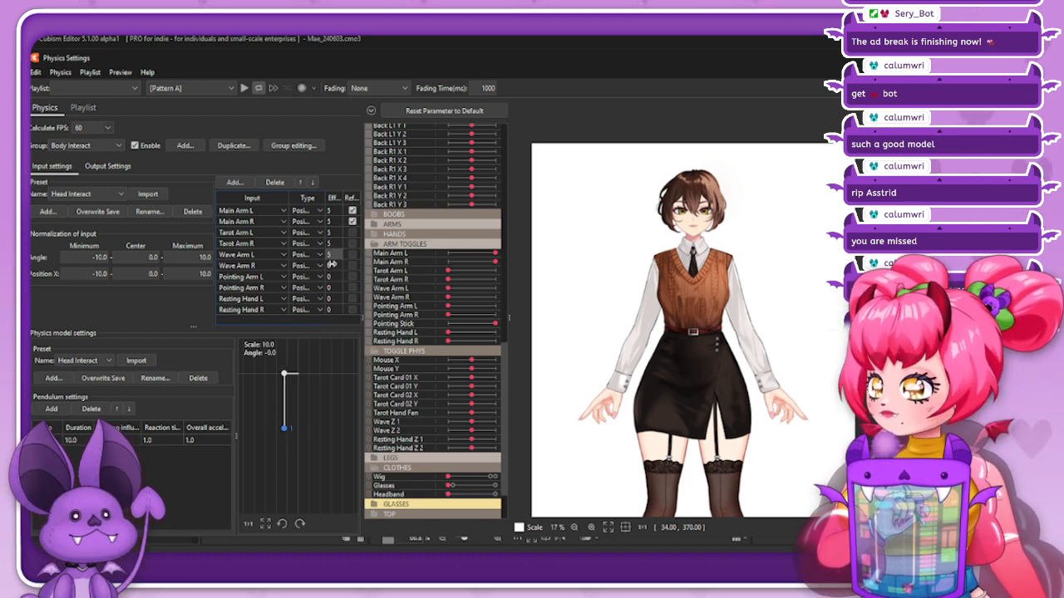
double_click(332, 265)
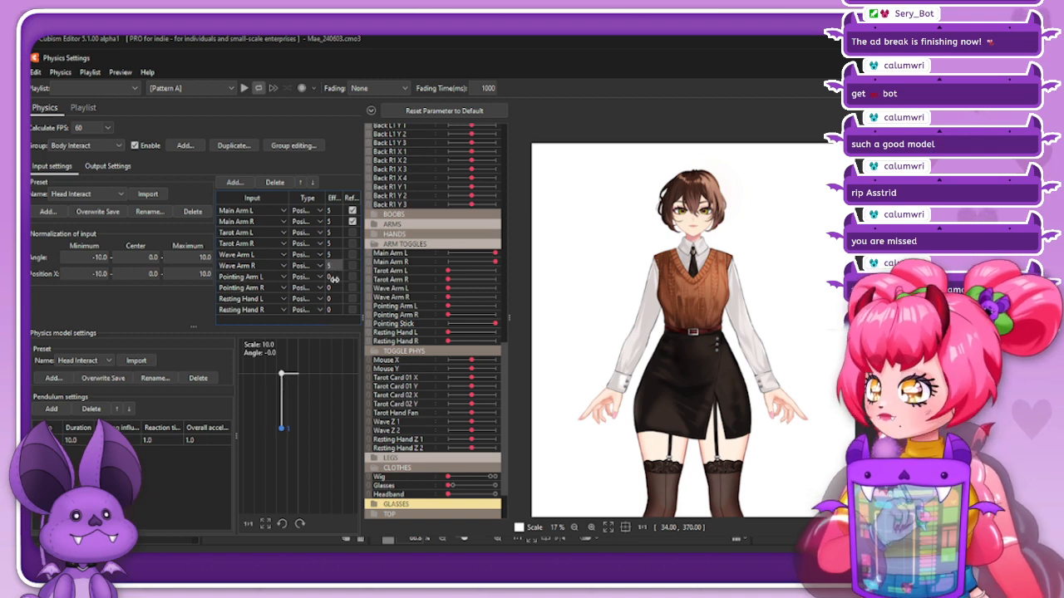
Set the effectiveness of the Pointing Arm and Resting Hand inputs, both L and R, to 5
double_click(332, 277)
text(5)
double_click(334, 288)
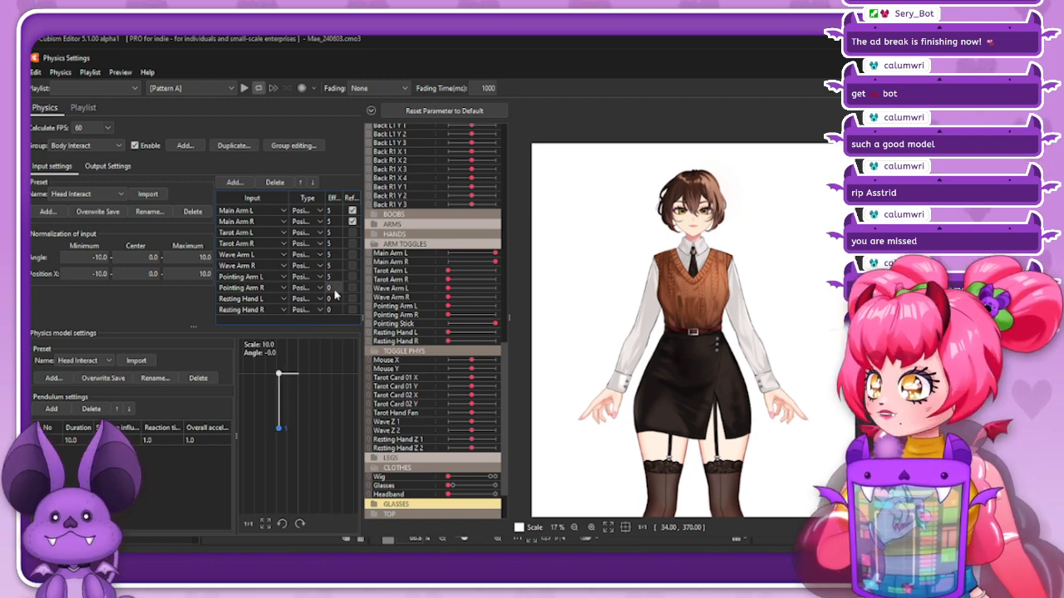
double_click(332, 298)
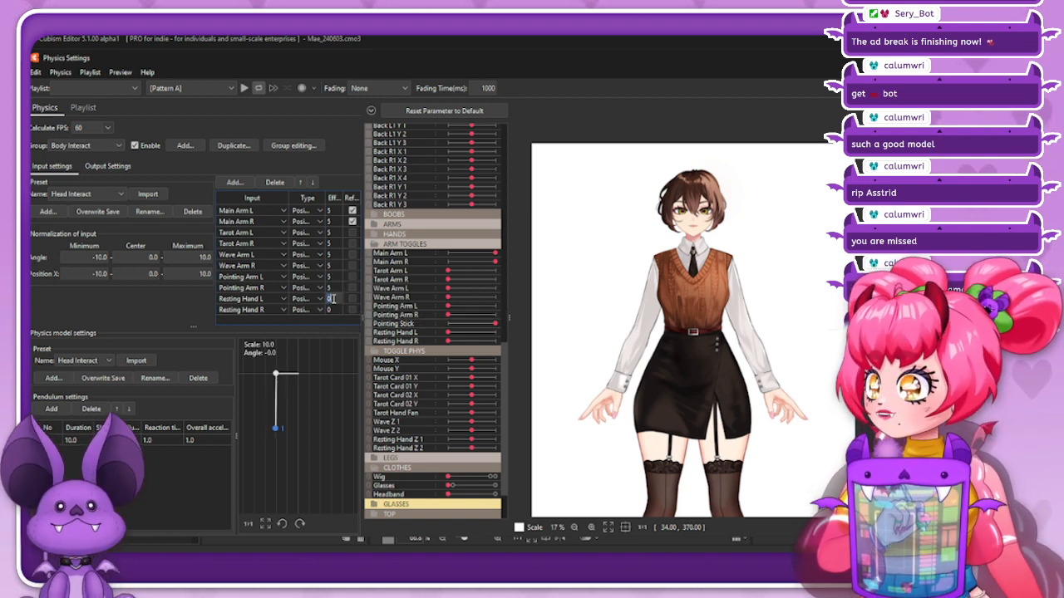
text(5)
double_click(332, 309)
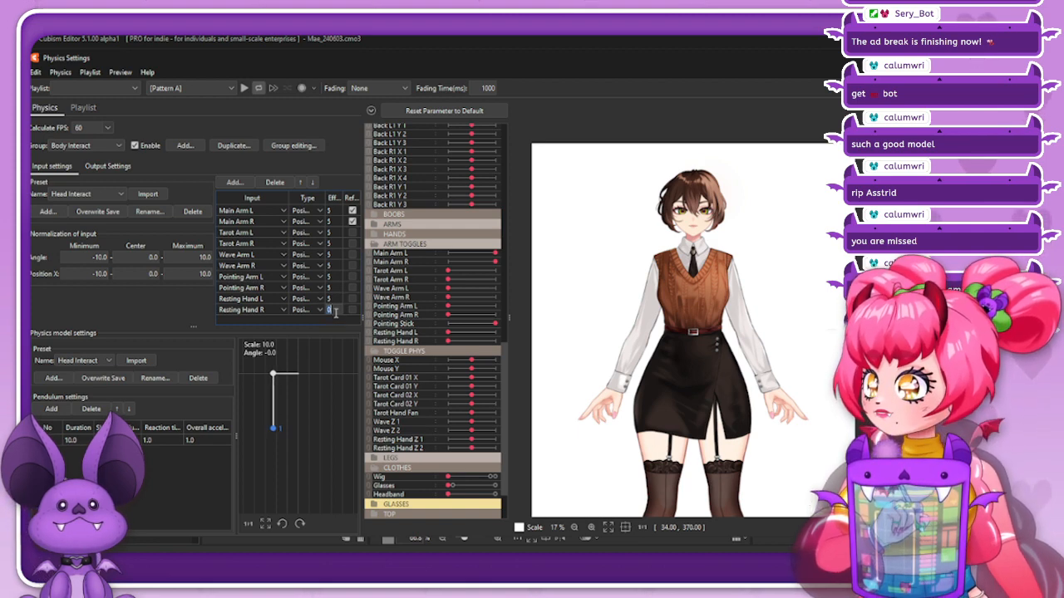
key(Return)
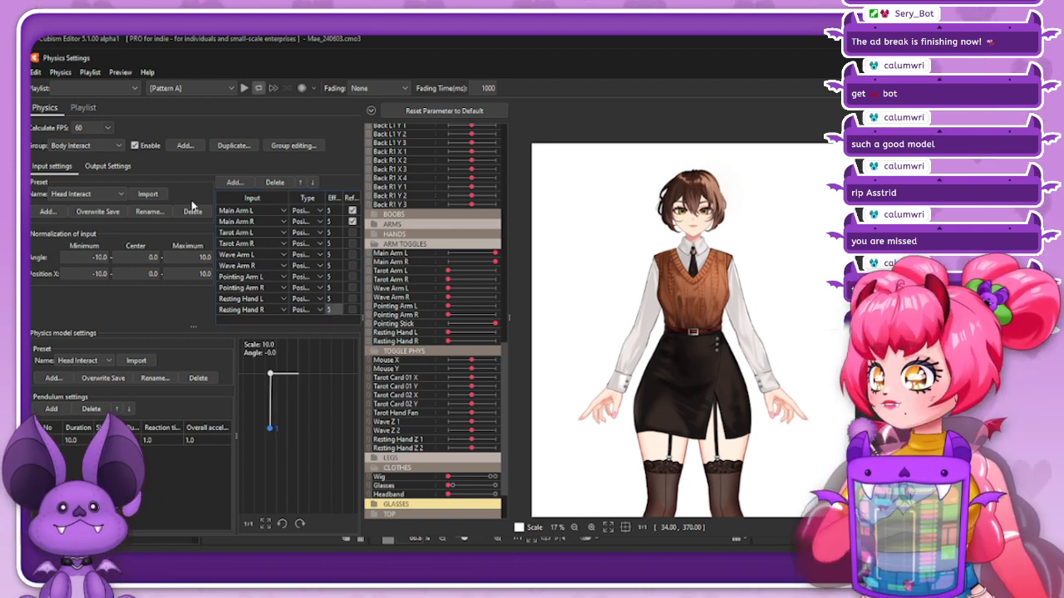
Check the output settings of the Body Interact group
click(107, 166)
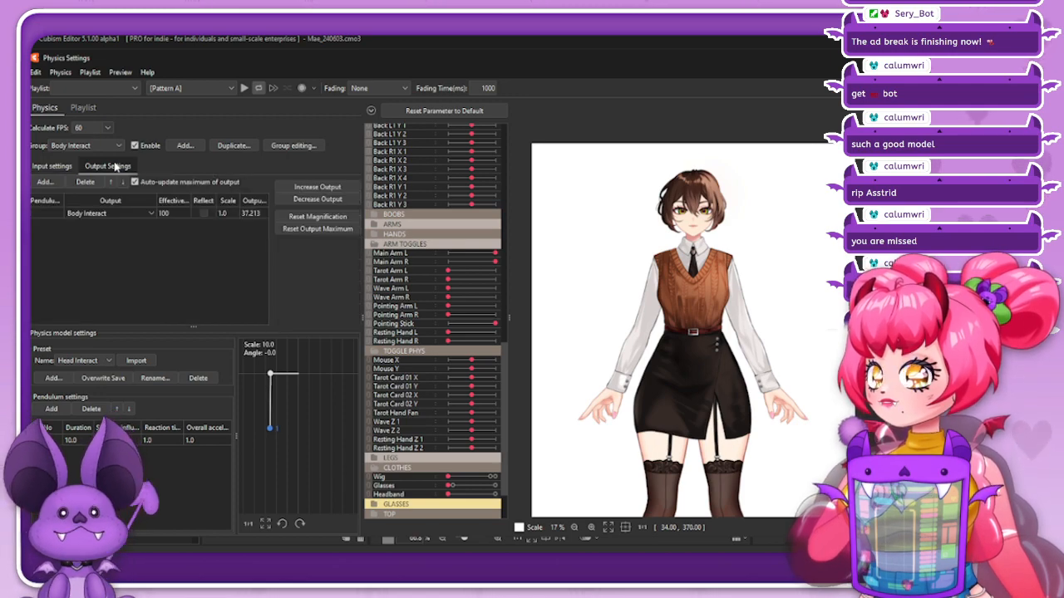
click(70, 149)
click(69, 149)
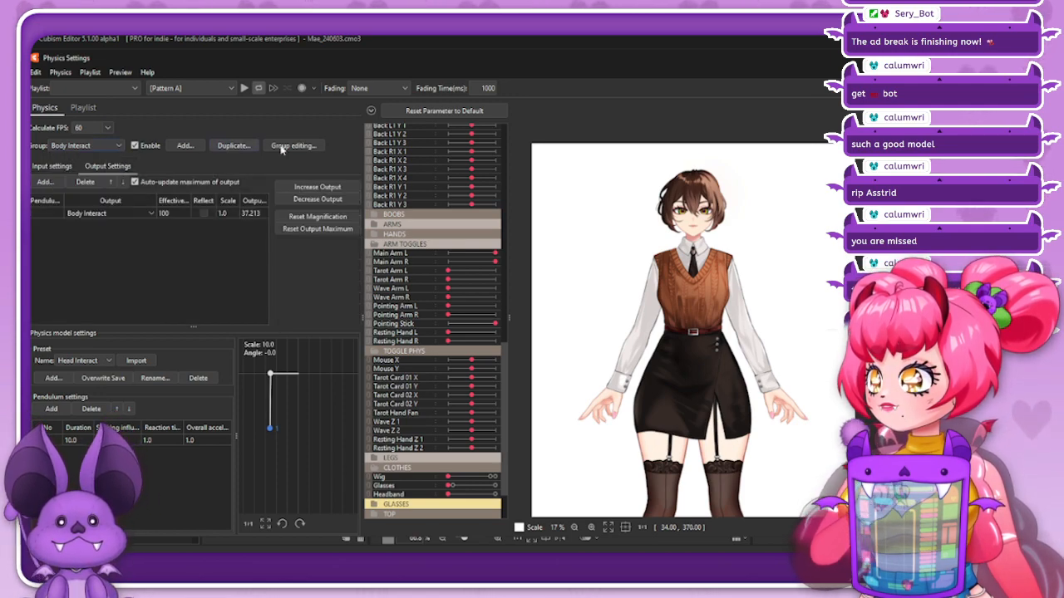
Raise the Body Interact physics group to priority 2, directly after Head Interact, and apply the new group order
click(282, 148)
click(708, 208)
click(708, 207)
click(708, 208)
click(708, 208)
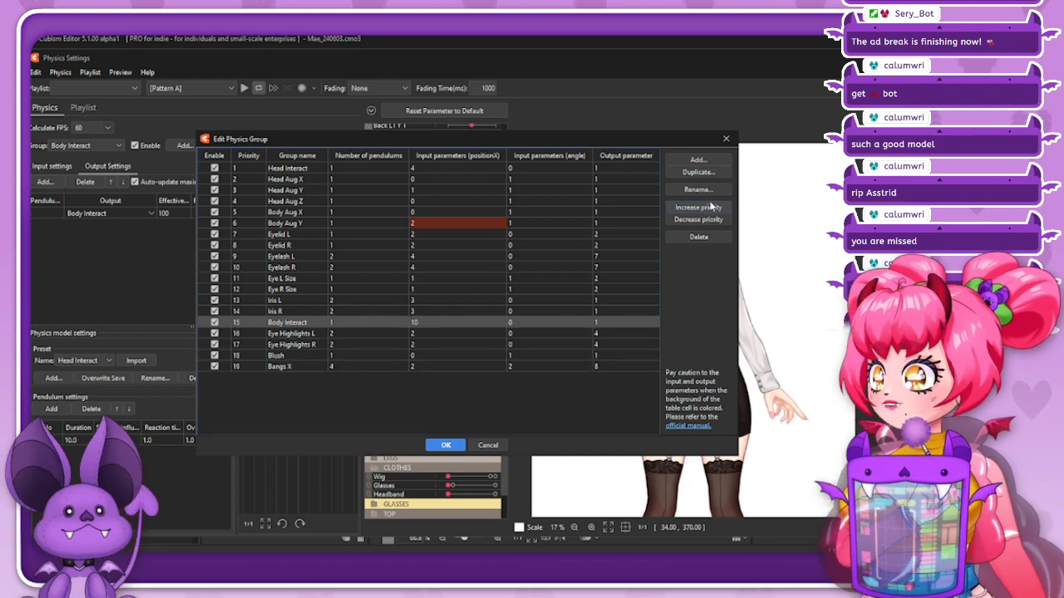
click(708, 208)
click(708, 208)
click(708, 208)
click(708, 208)
click(708, 208)
click(708, 207)
click(708, 208)
click(708, 208)
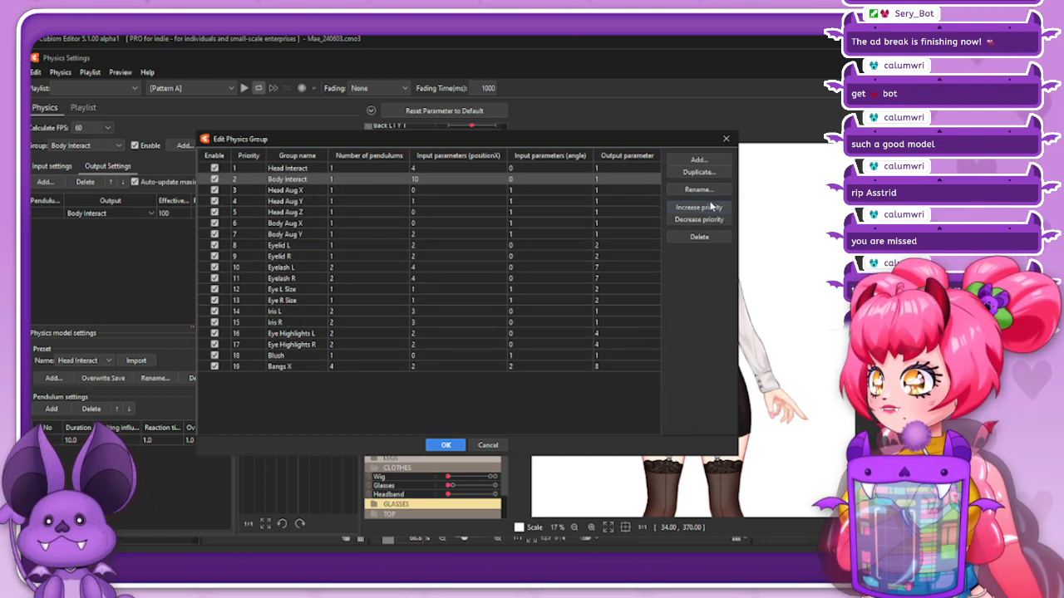
click(446, 445)
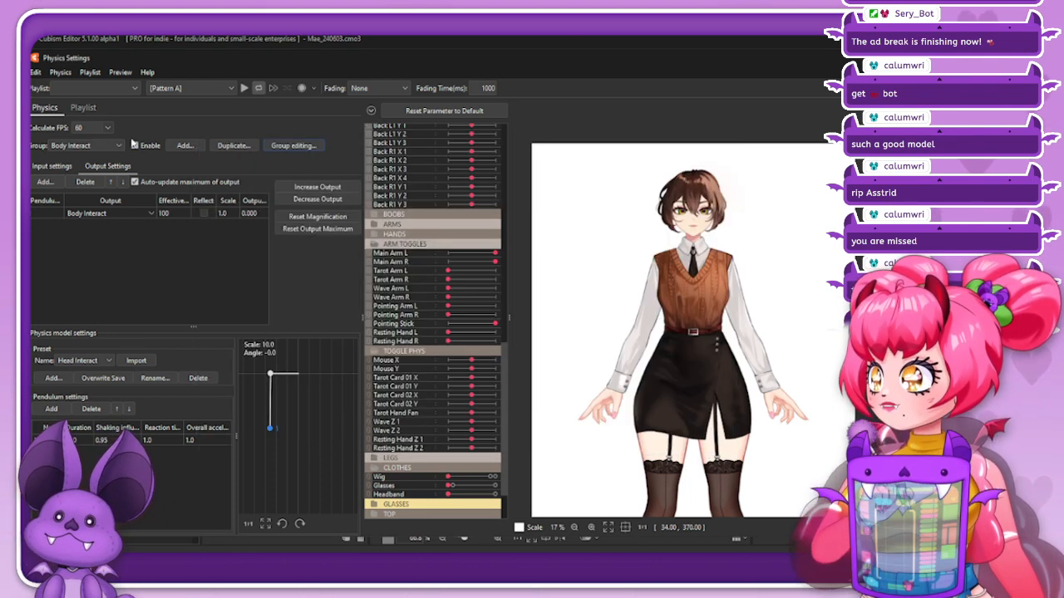
Add a physics group named Body Aug Z using the Body Aug Z input and physics model presets
click(179, 146)
text(Body Ang Z)
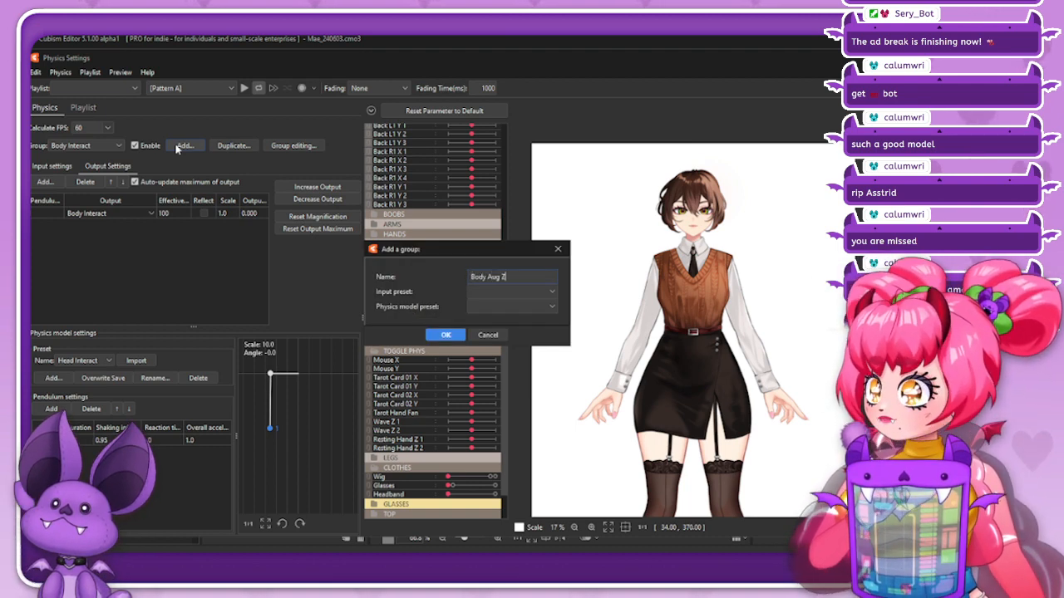
click(485, 289)
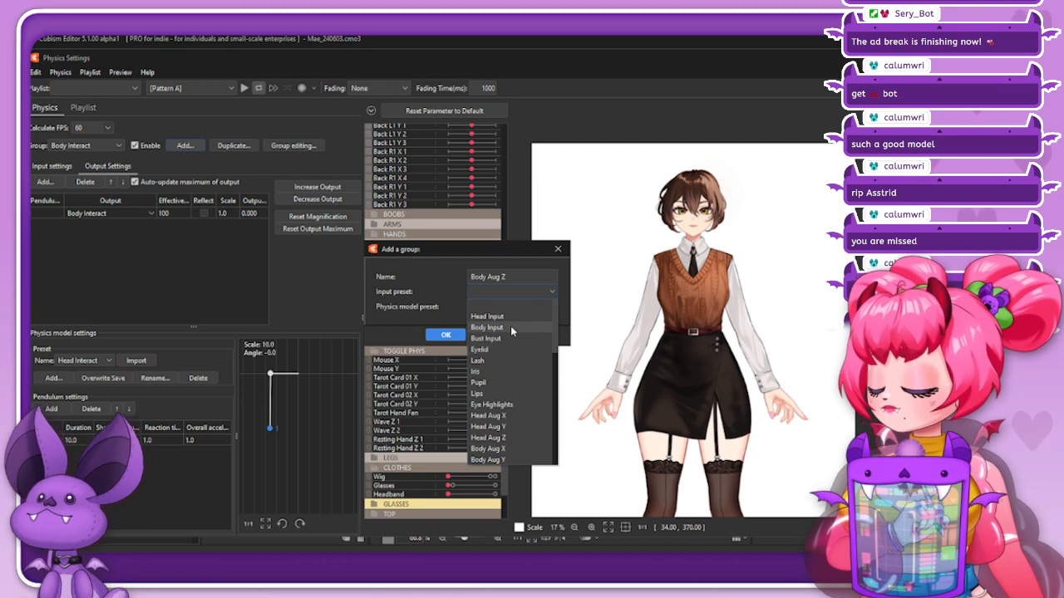
scroll(522, 411, down, 3)
scroll(521, 410, up, 6)
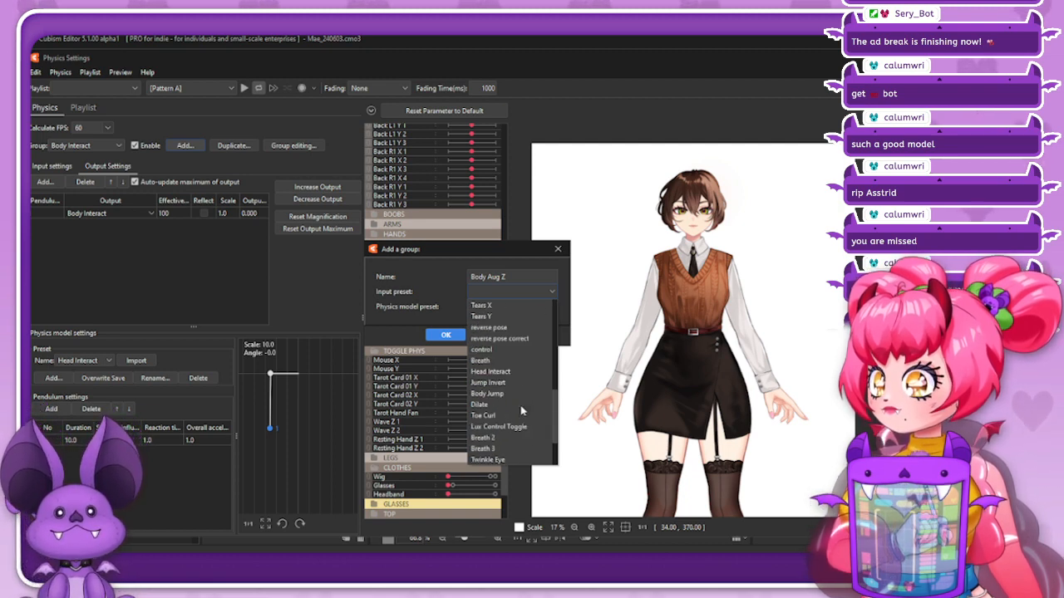
click(502, 326)
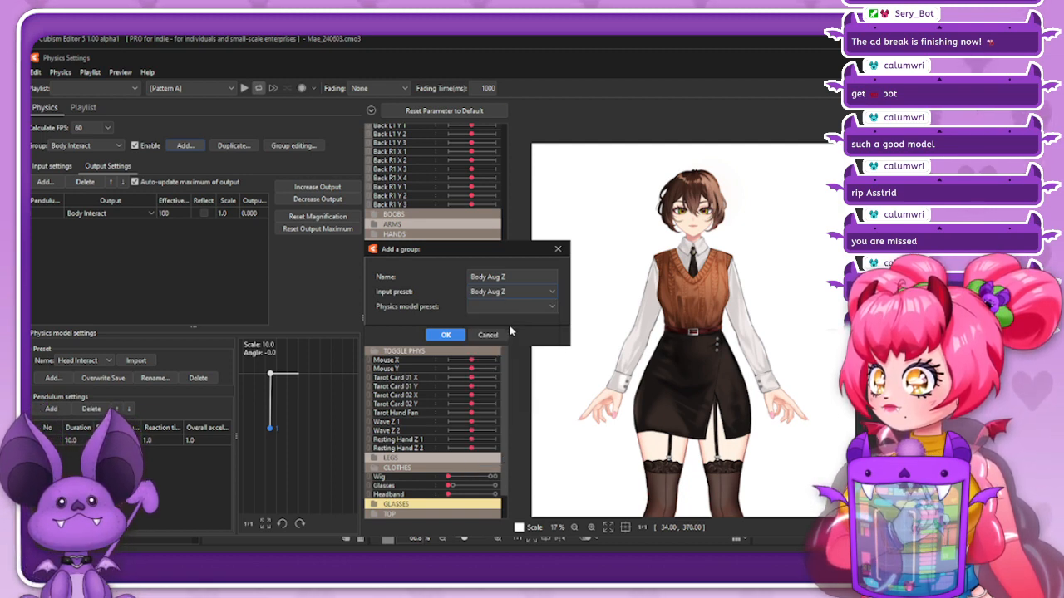
click(508, 305)
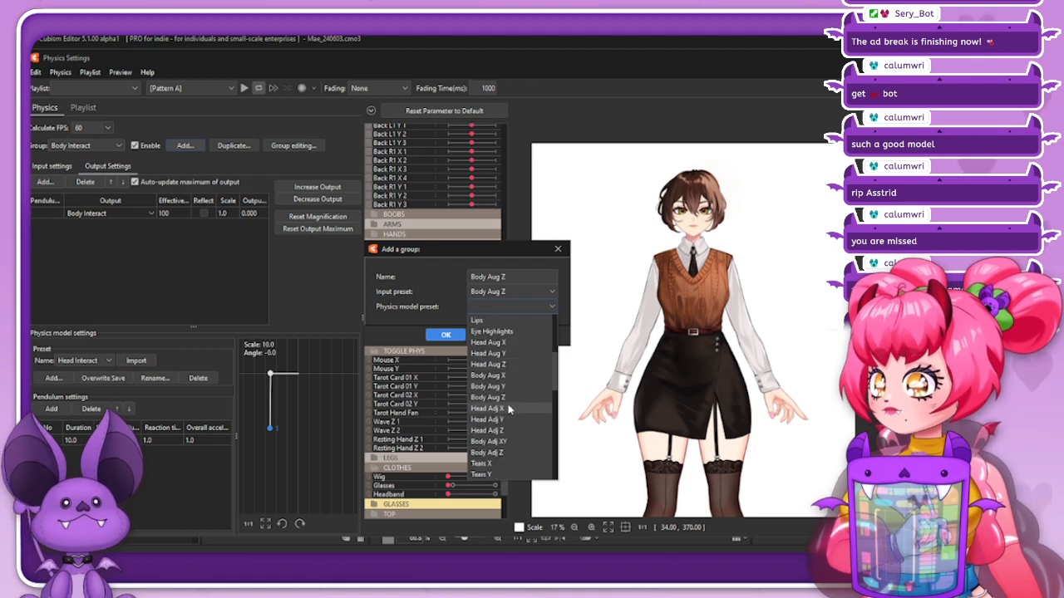
click(508, 404)
click(446, 334)
click(51, 166)
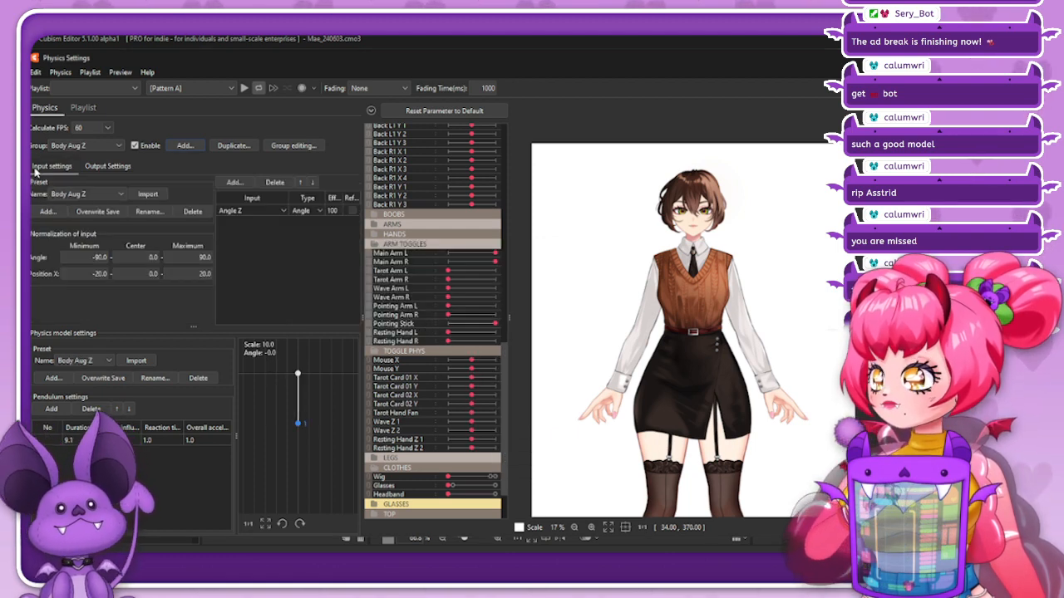
Add the Body Z Aug parameter from the AUGMENT folder as the output of the Body Aug Z group
click(108, 166)
click(47, 182)
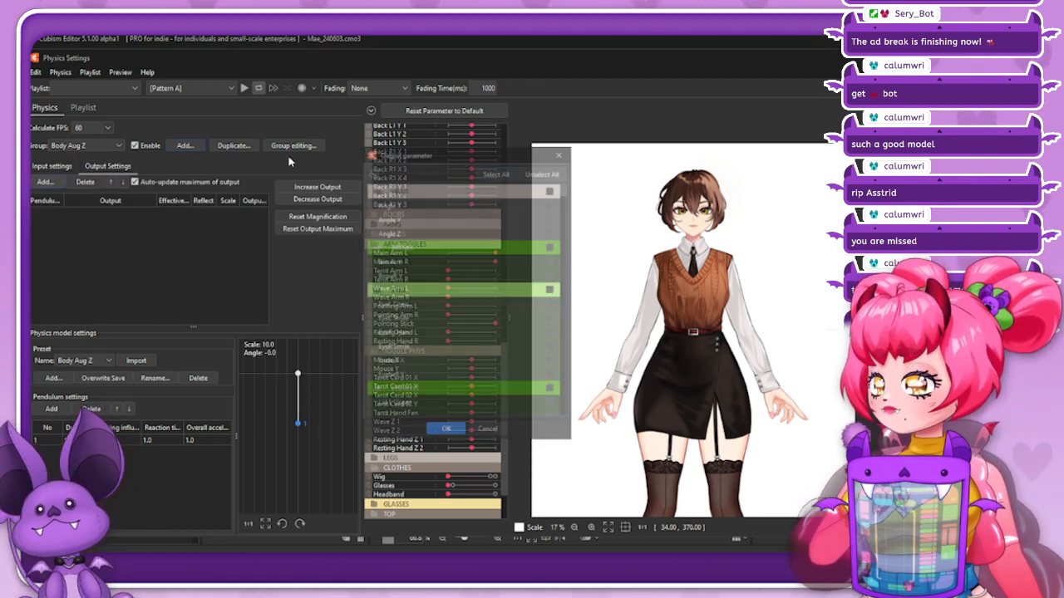
click(373, 172)
scroll(467, 315, down, 5)
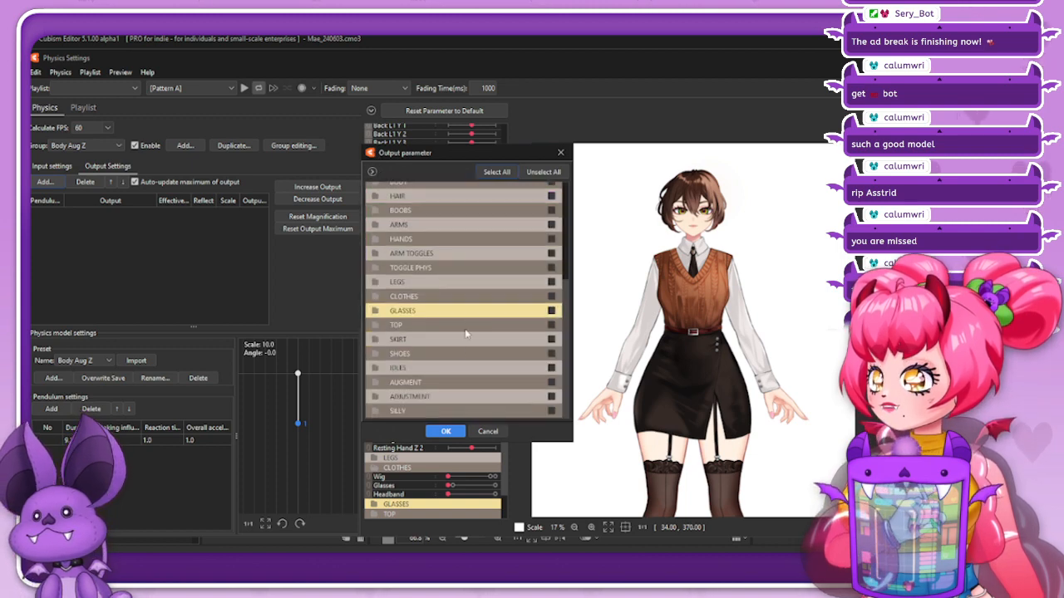
click(462, 381)
click(550, 382)
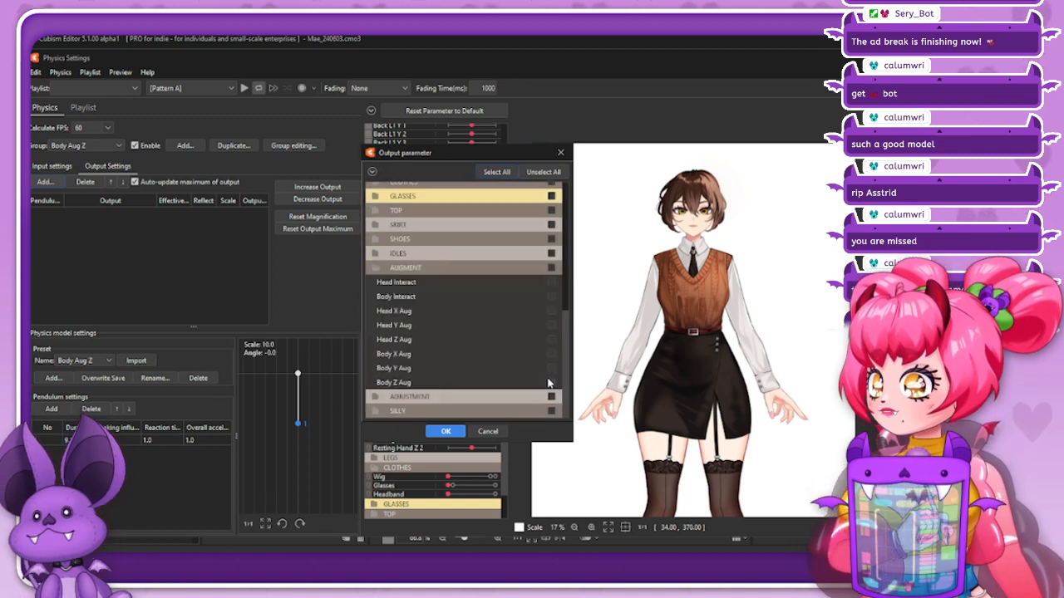
click(449, 431)
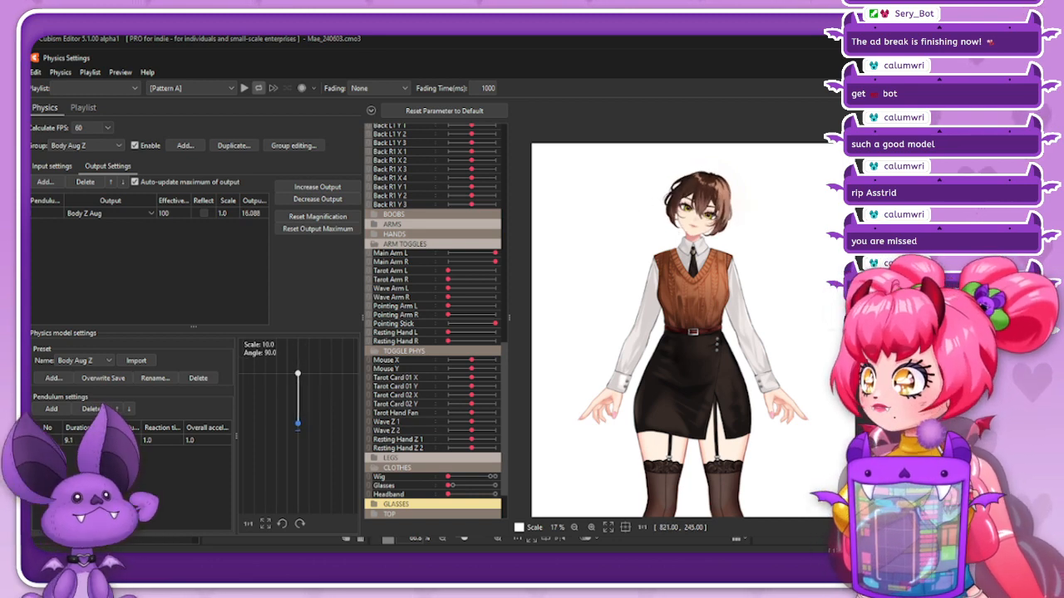
Increase the Body Z Aug output to its maximum and set its scale to 6.345
click(345, 188)
click(506, 316)
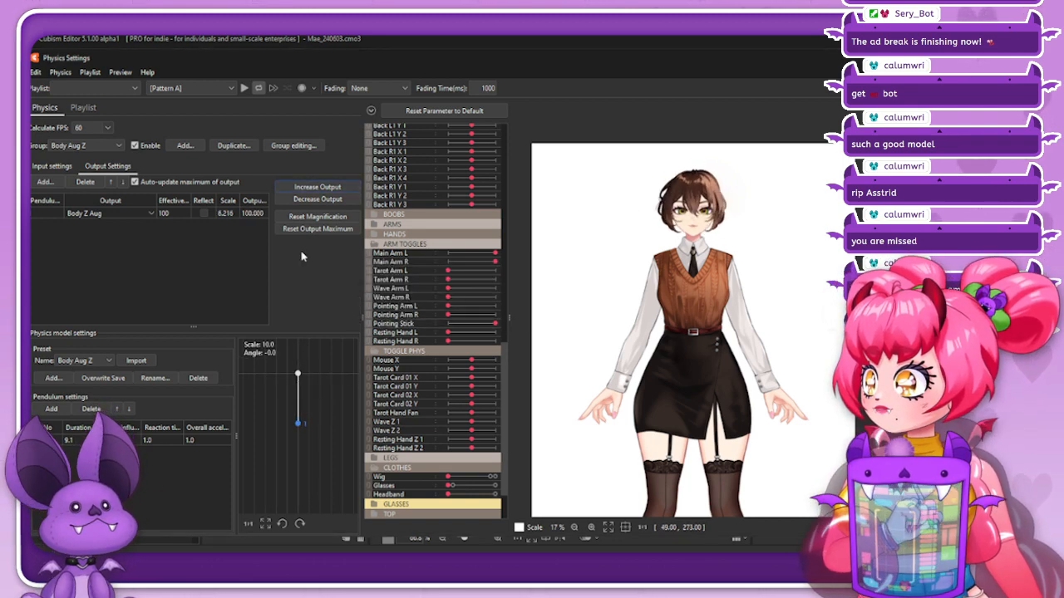
double_click(222, 214)
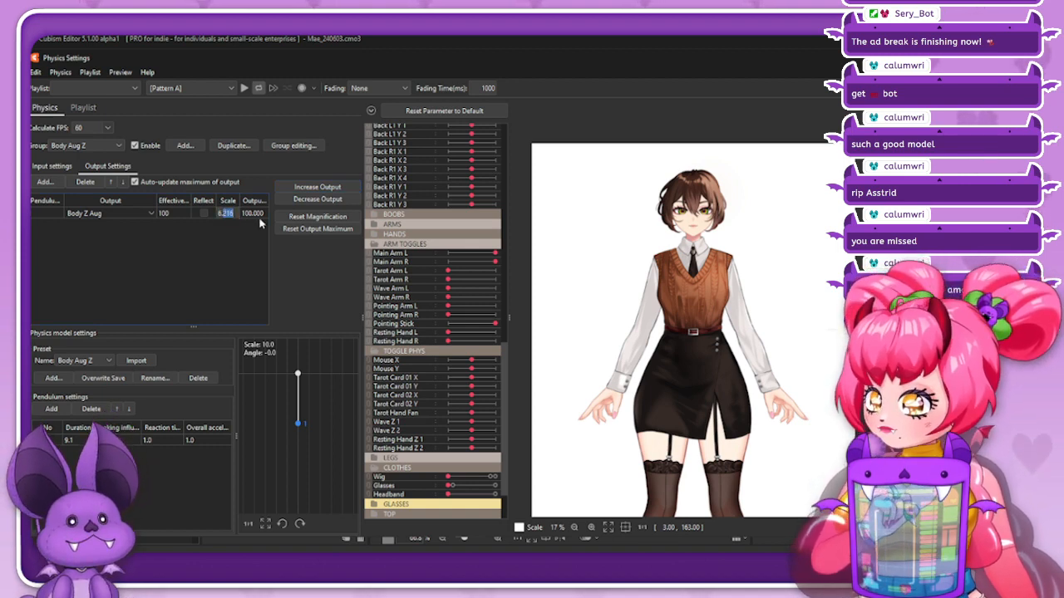
text(6.345)
key(Return)
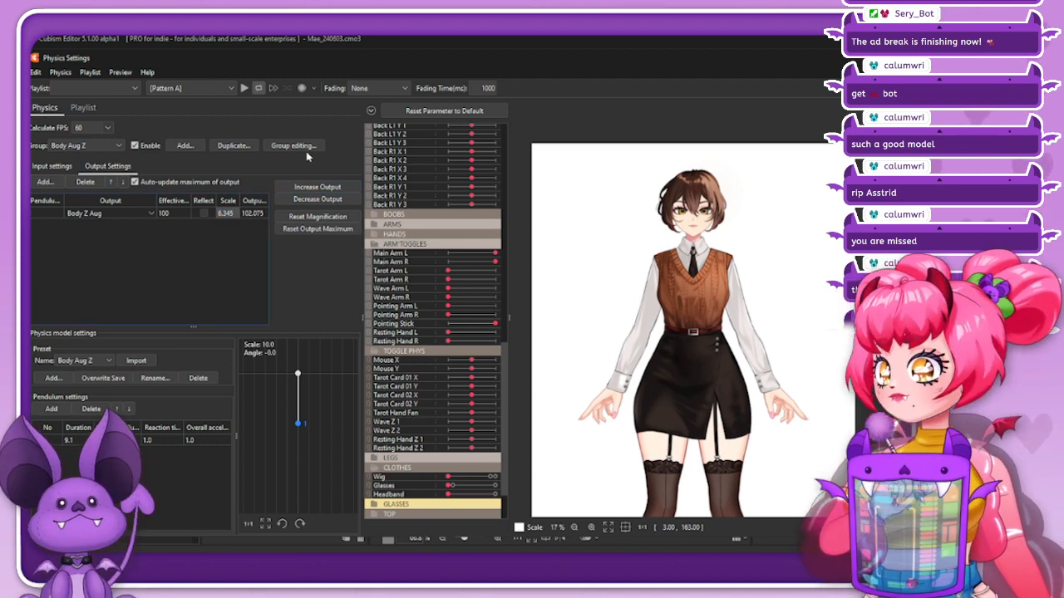
Move the Body Aug Z group to priority 8, directly after Body Aug Y, and apply the group order
click(294, 147)
click(690, 207)
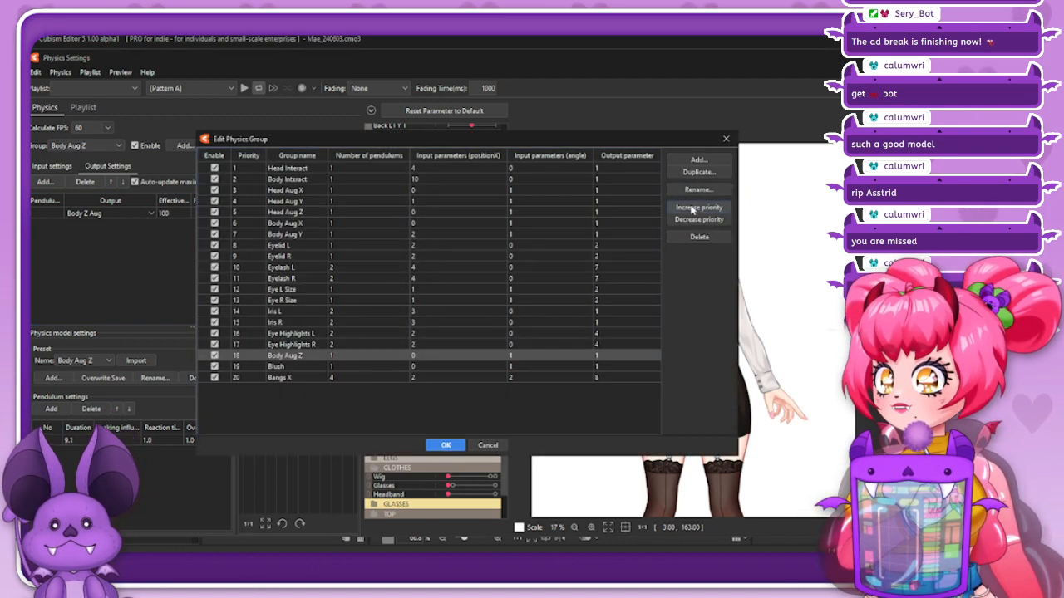
click(690, 207)
click(690, 208)
click(690, 209)
click(691, 209)
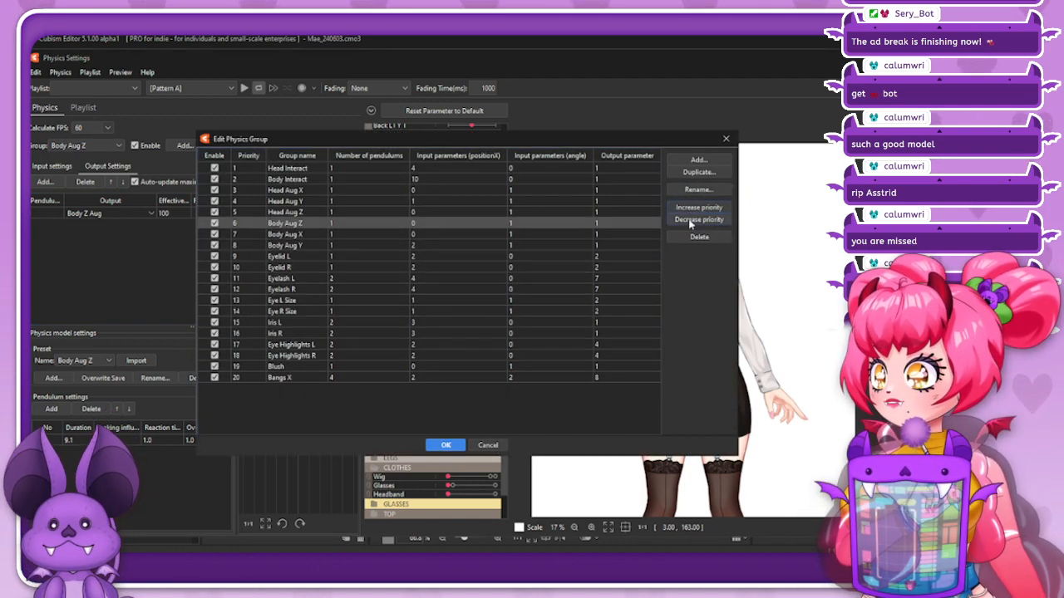
click(703, 221)
click(703, 221)
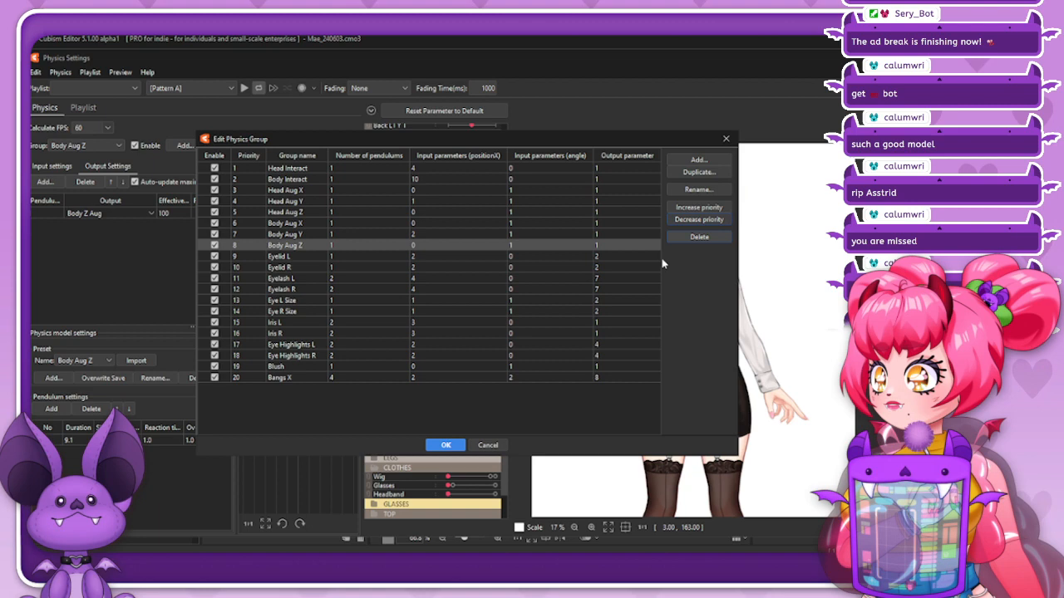
click(446, 445)
Test the head and body physics by swinging the model around in a closer preview
scroll(720, 158, up, 2)
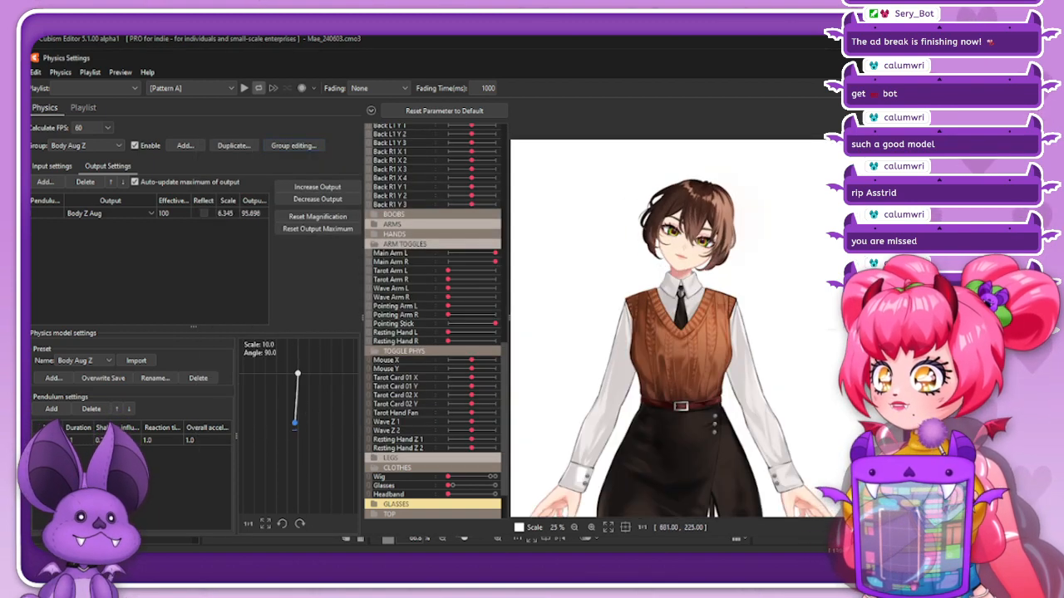
scroll(664, 158, up, 2)
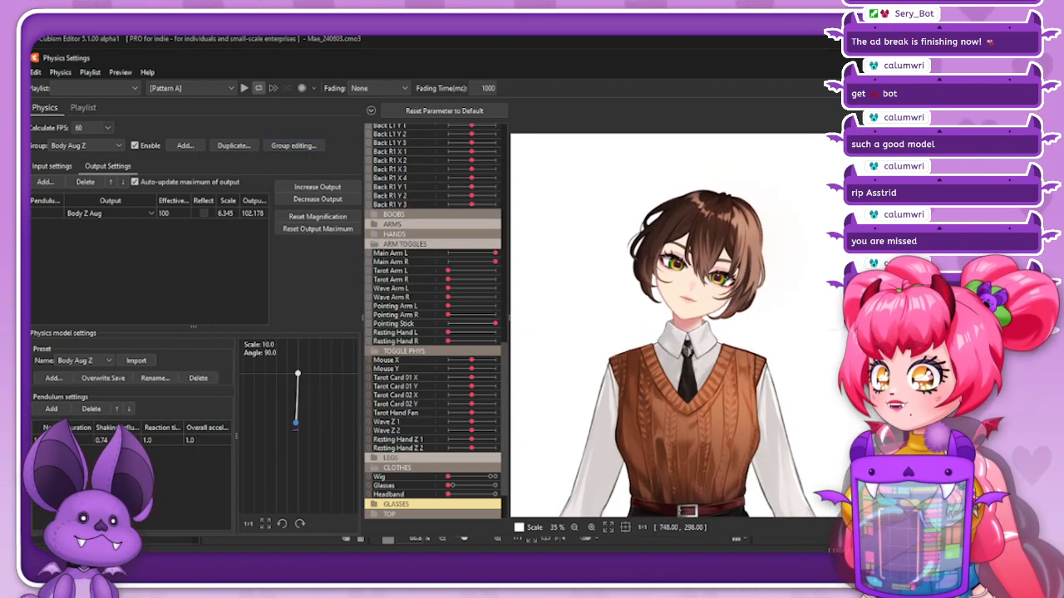
drag(366, 287, 839, 346)
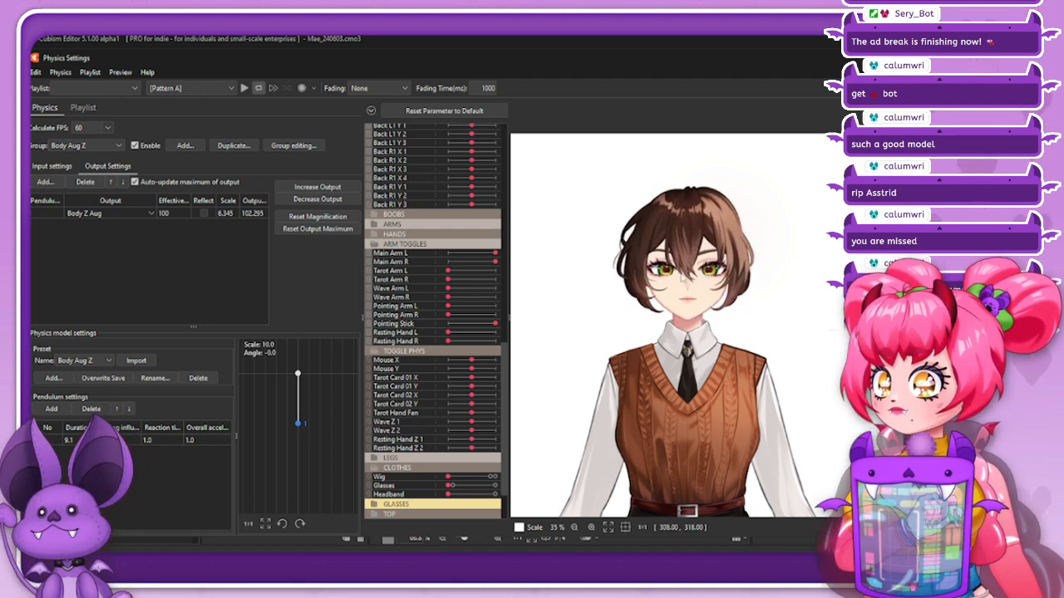
drag(657, 292, 708, 384)
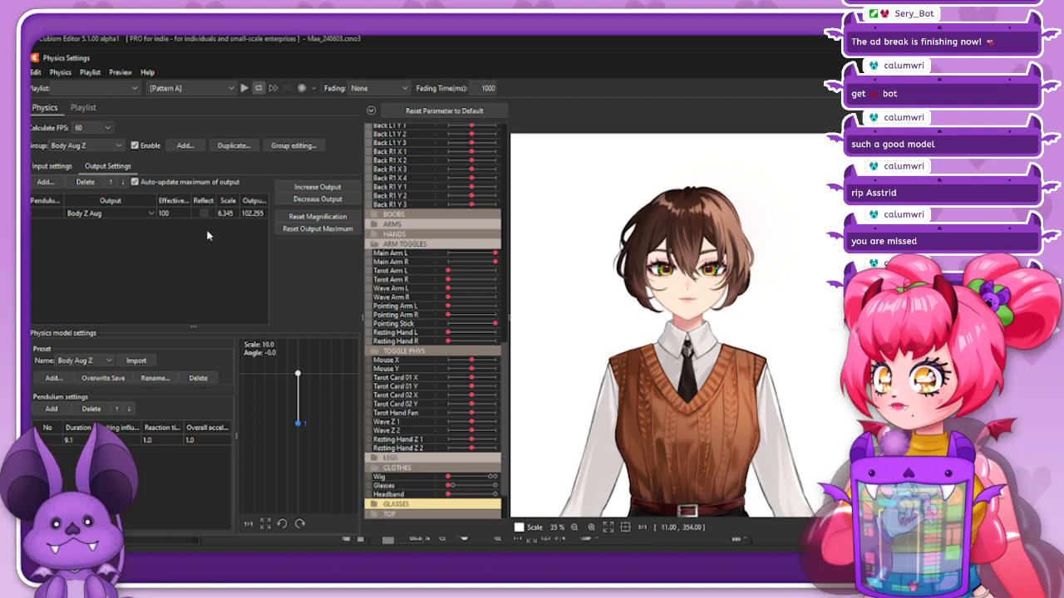
Duplicate the Bangs X physics group under the name Bangs Y
click(51, 165)
click(112, 145)
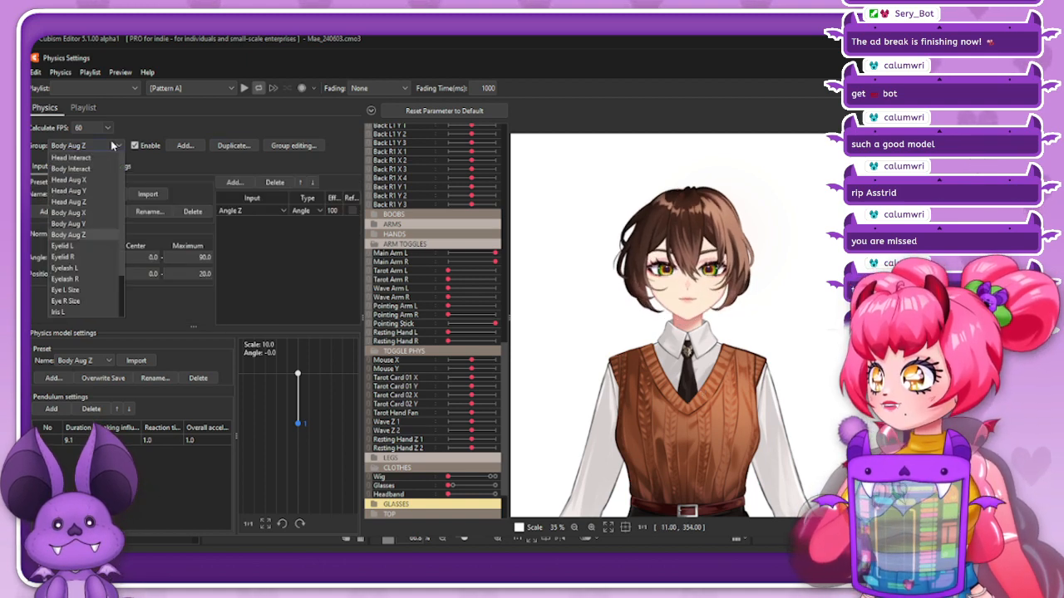
scroll(83, 241, down, 4)
click(91, 247)
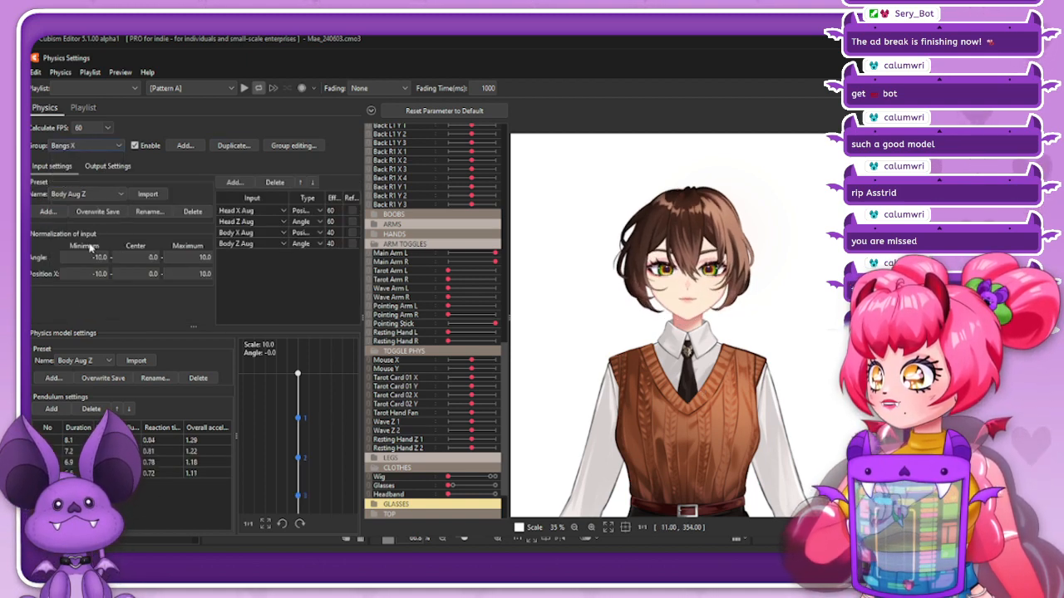
click(232, 146)
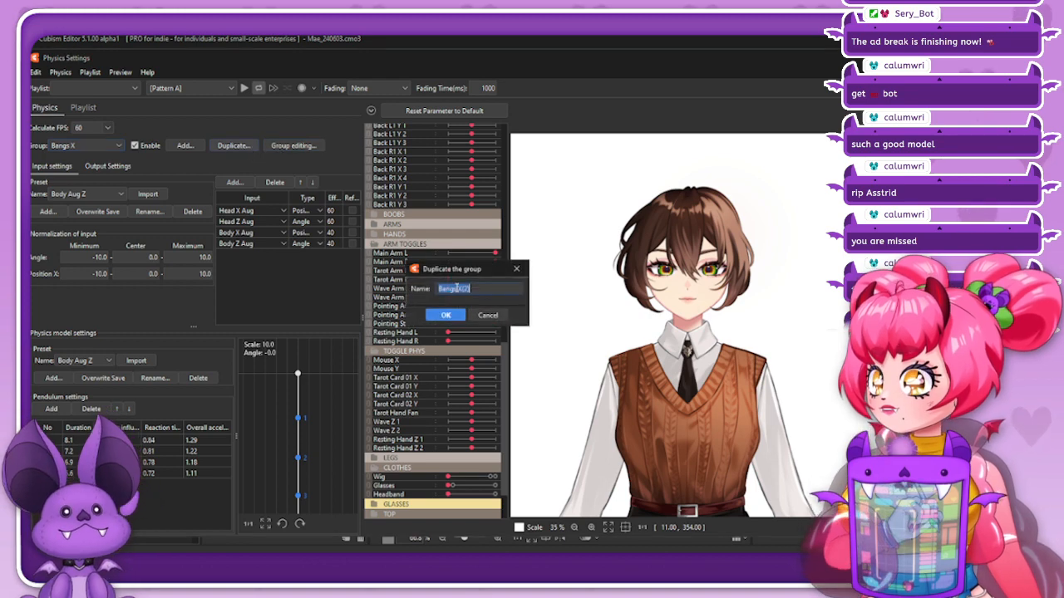
key(BackSpace)
key(BackSpace)
text(Y)
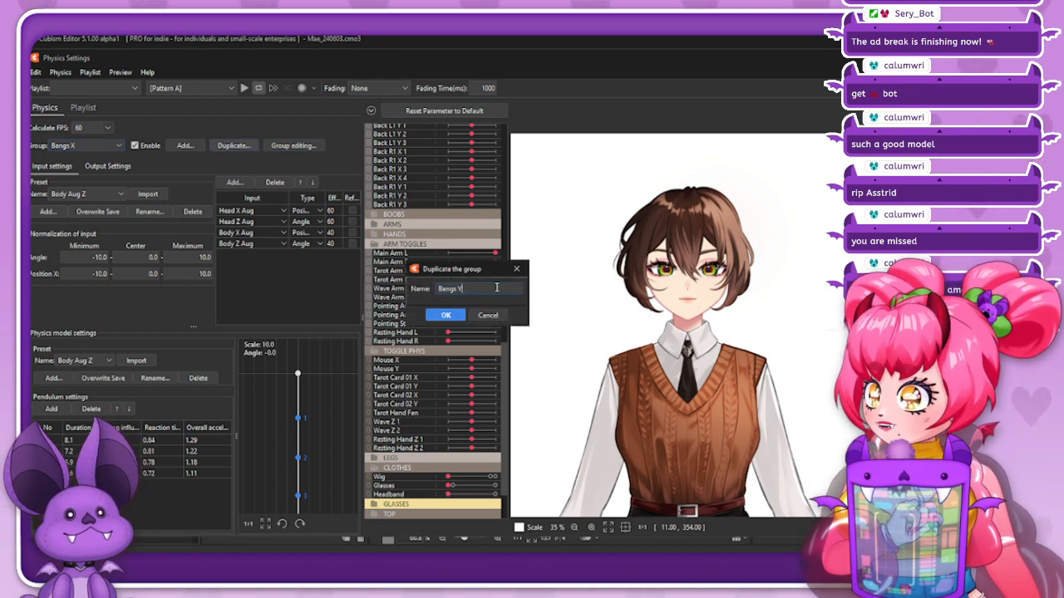
click(449, 316)
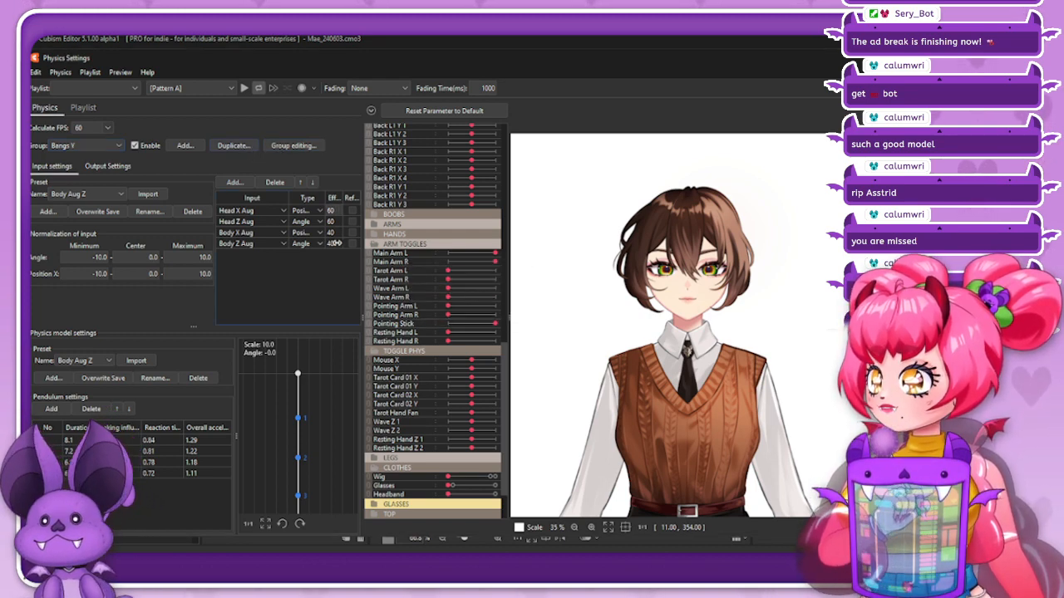
Replace the Bangs Y inputs with Head Y Aug at effectiveness 60 and Body Y Aug, testing the motion on the model
click(275, 182)
click(234, 182)
scroll(470, 321, down, 5)
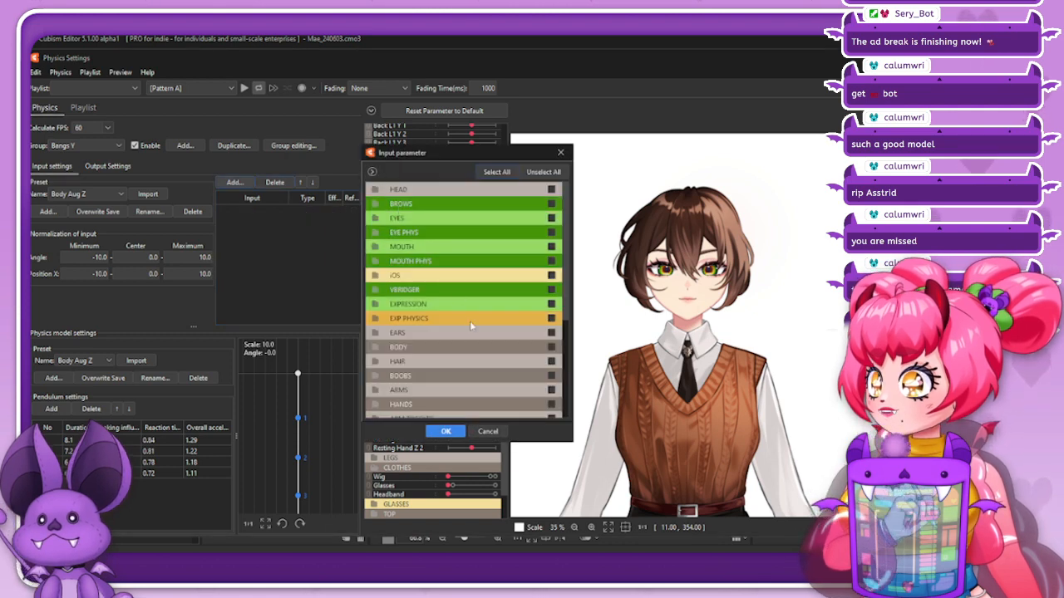
click(497, 382)
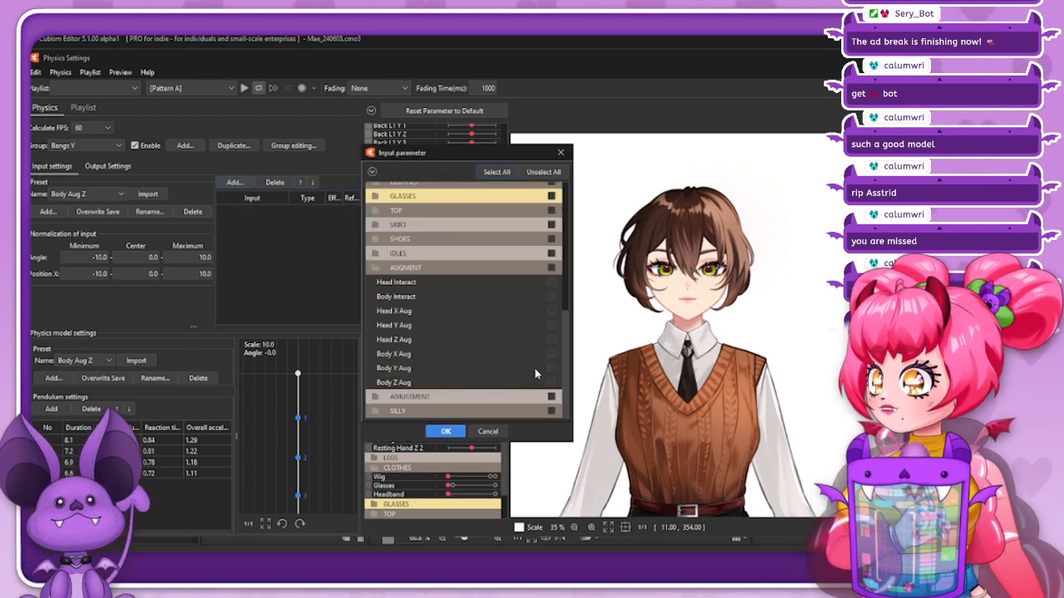
click(551, 325)
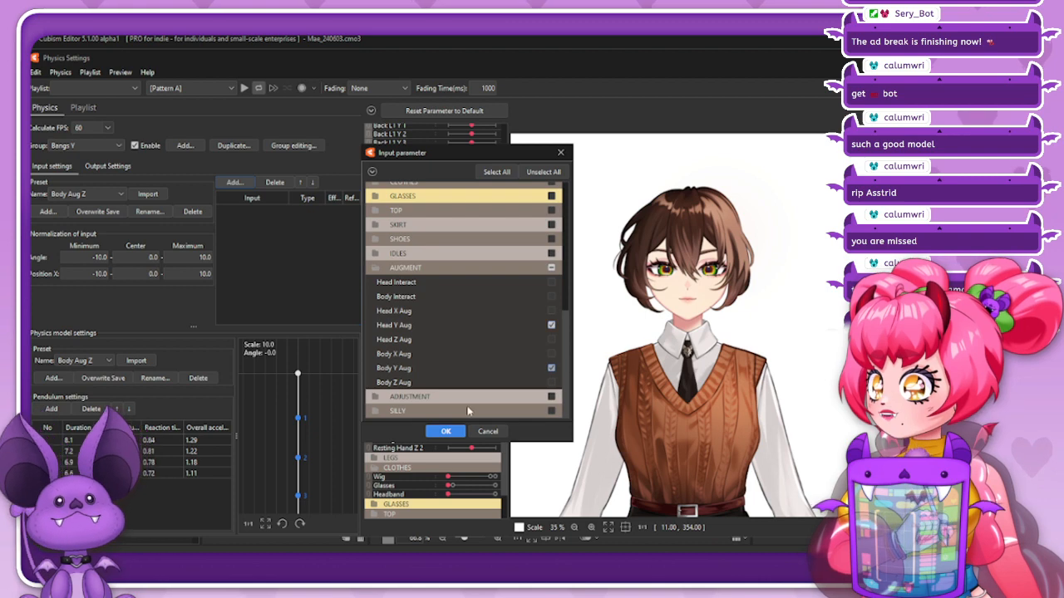
click(446, 431)
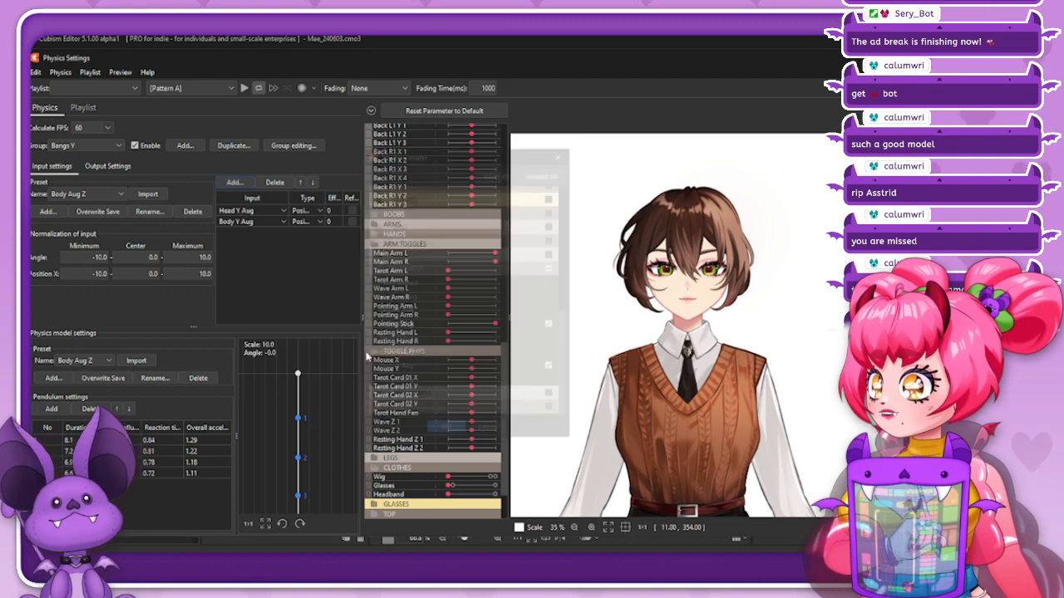
click(336, 221)
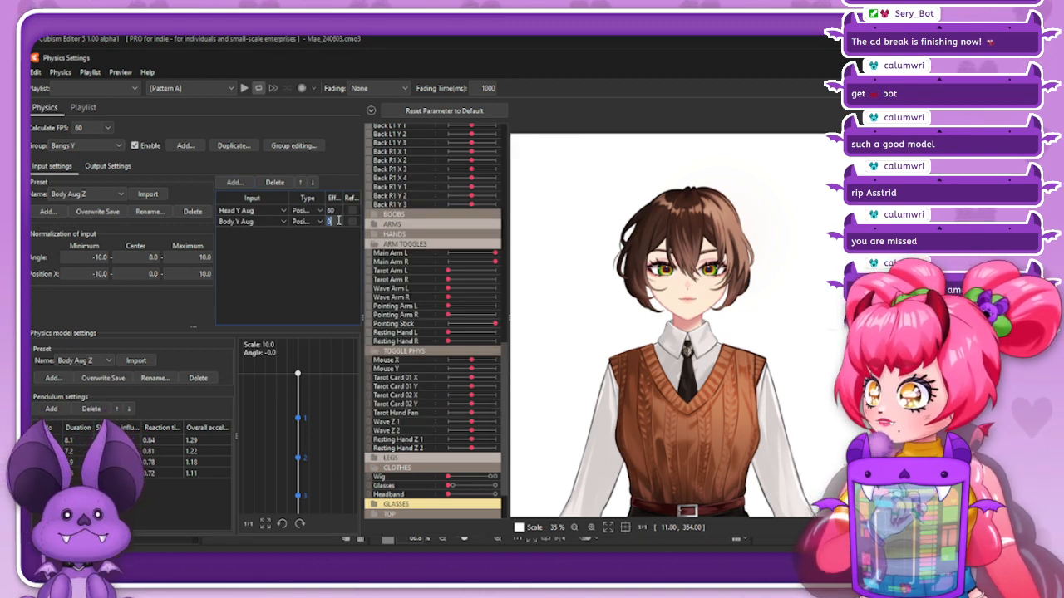
drag(686, 268, 712, 233)
Switch the Bangs Y outputs from the X to the matching Y bang parameters, beginning with Bang C1 Y 1 and accepting the similar changes
click(107, 166)
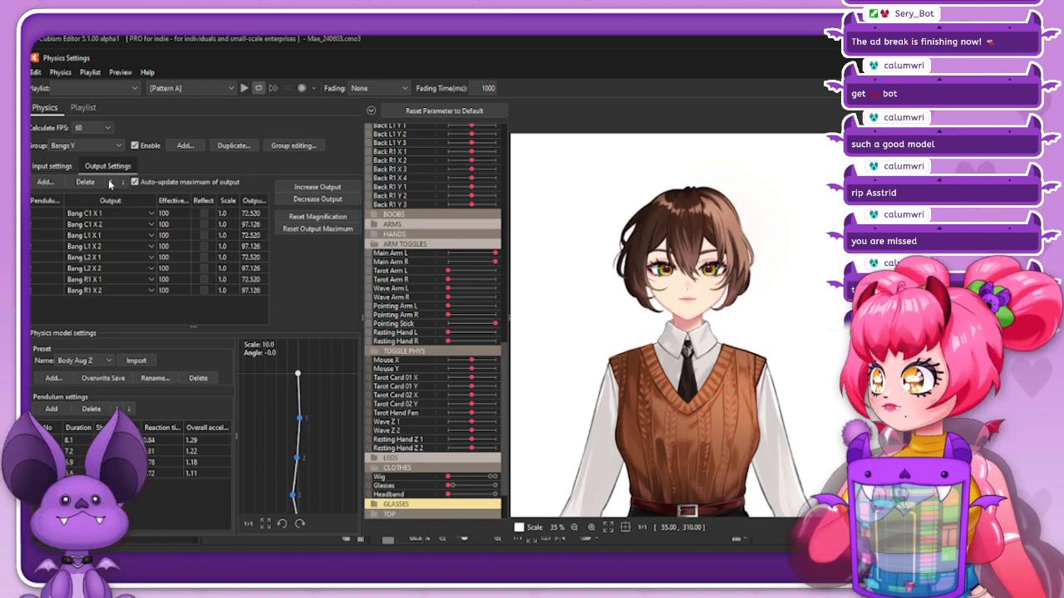
click(124, 214)
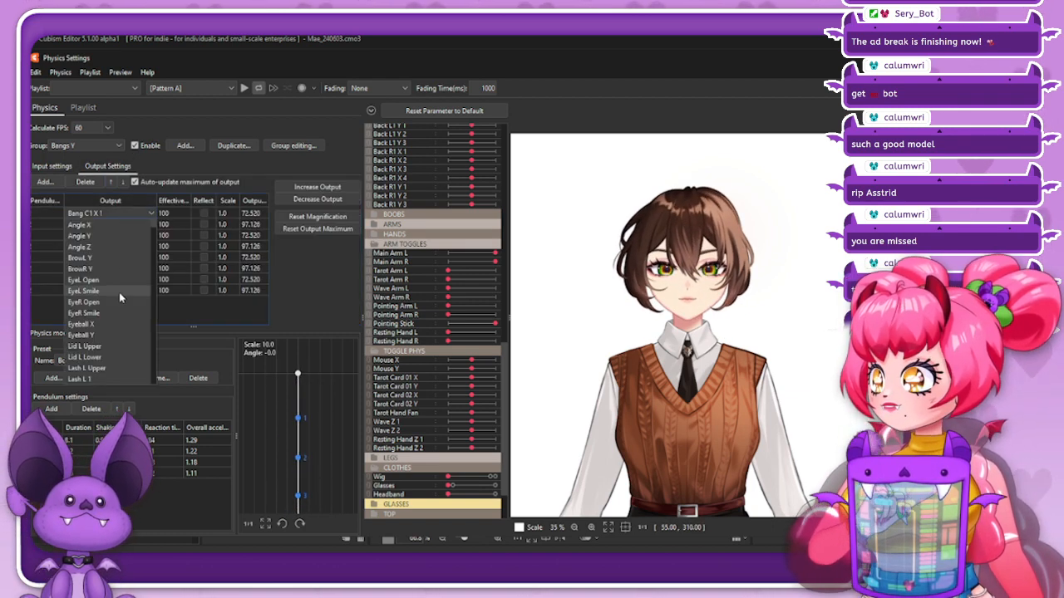
scroll(120, 287, down, 10)
scroll(122, 280, down, 10)
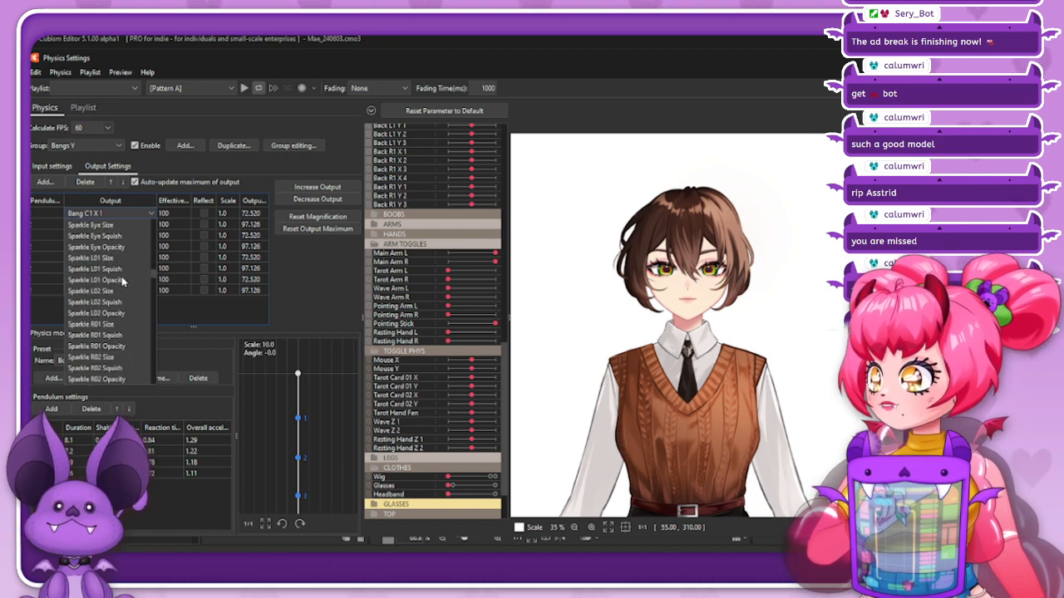
scroll(122, 282, down, 5)
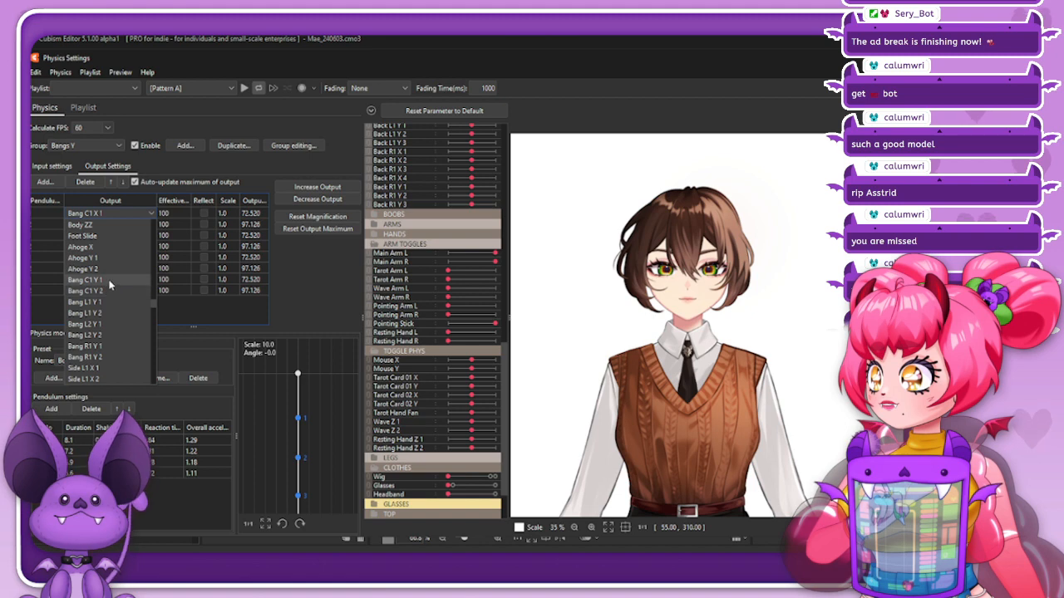
click(108, 285)
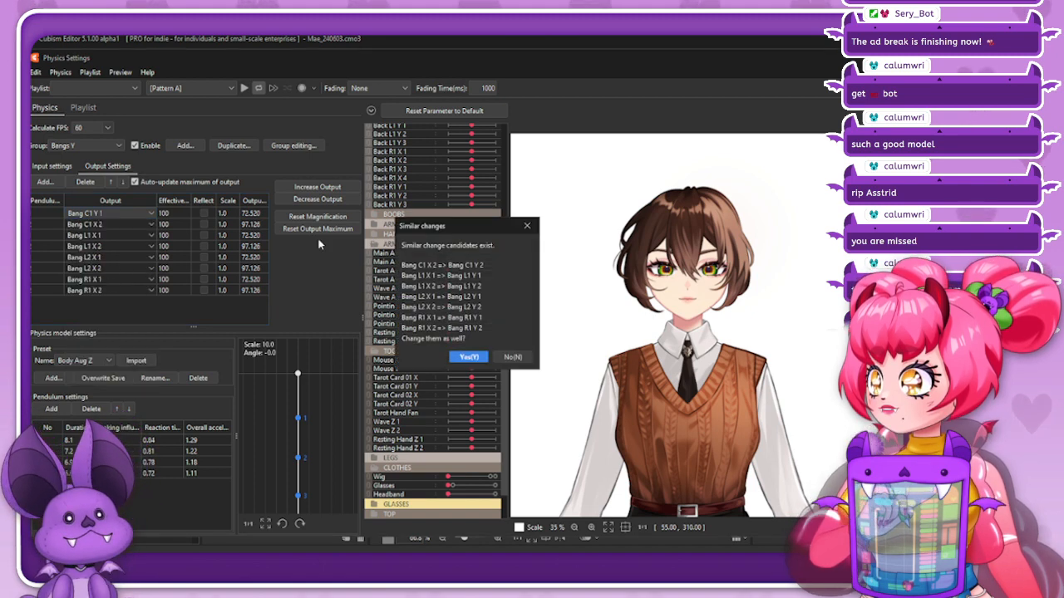
click(472, 358)
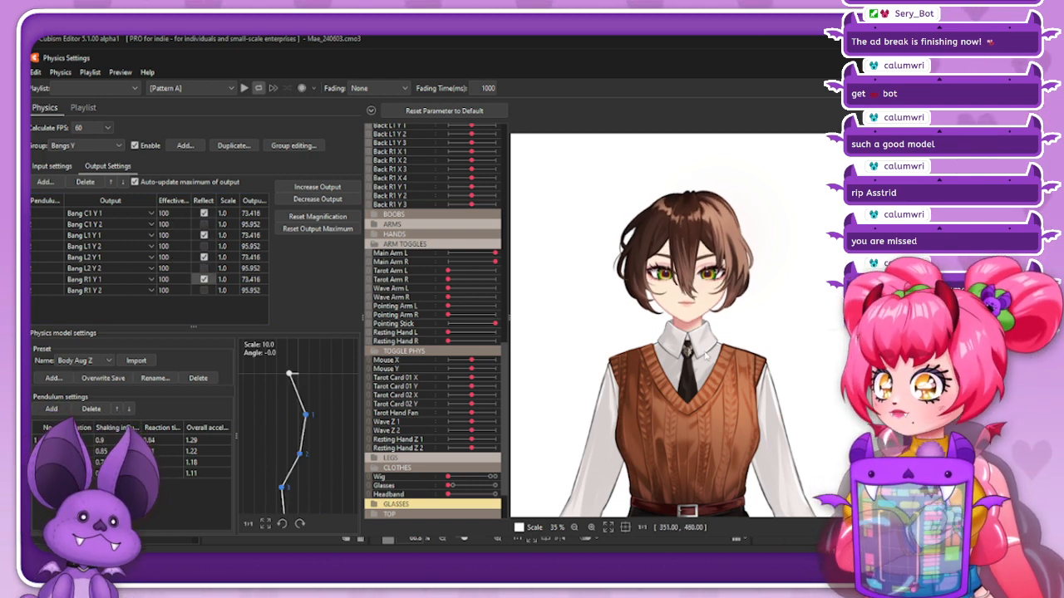
Compare Reflect on the Y 1 and Y 2 bang outputs, keeping it enabled only for Bang C1, L1, L2 and R1 Y 1
click(204, 213)
click(204, 235)
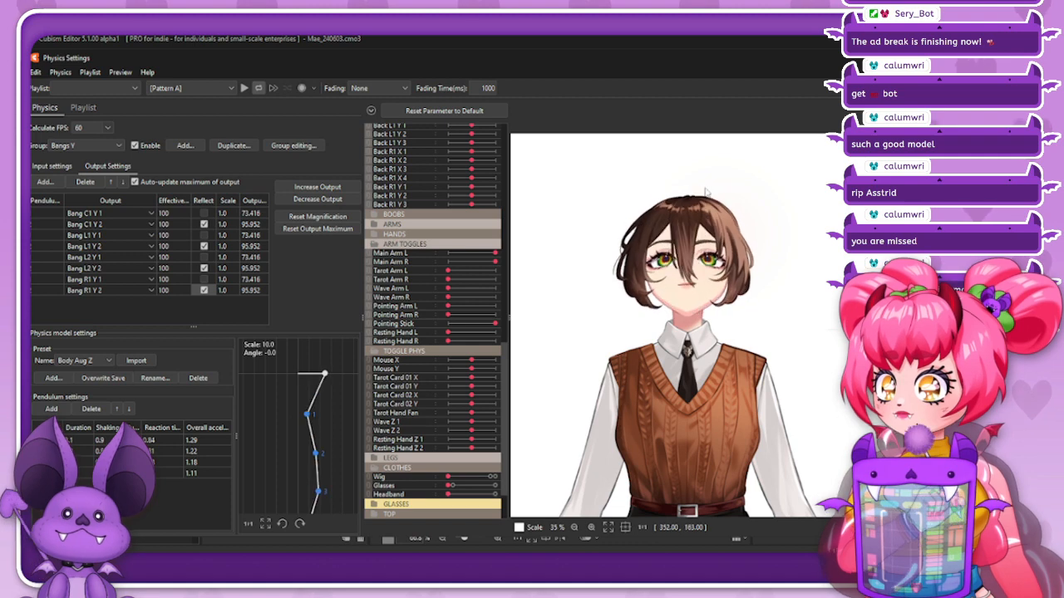
click(204, 224)
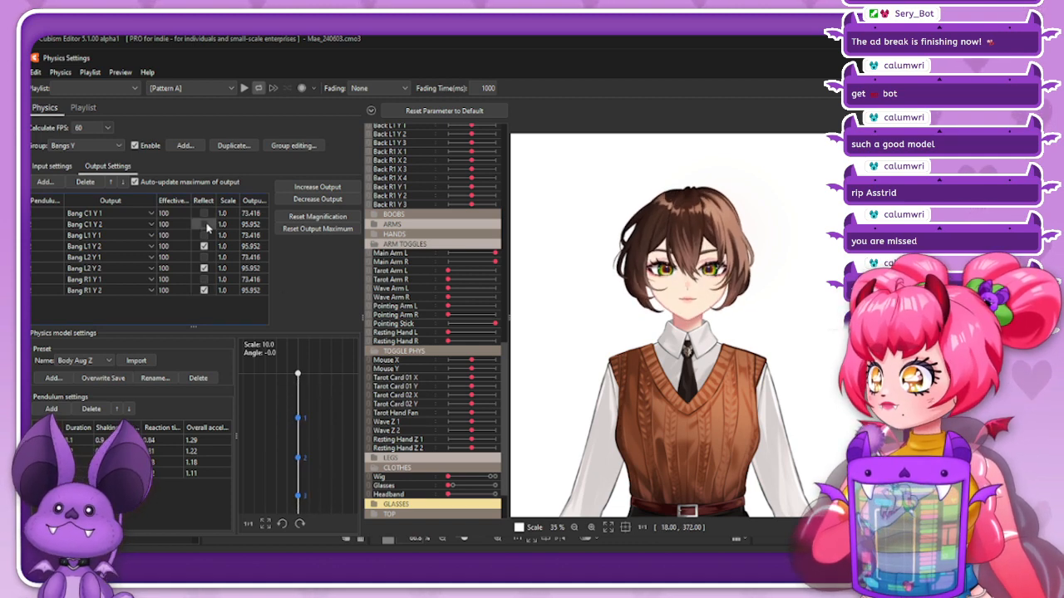
click(51, 166)
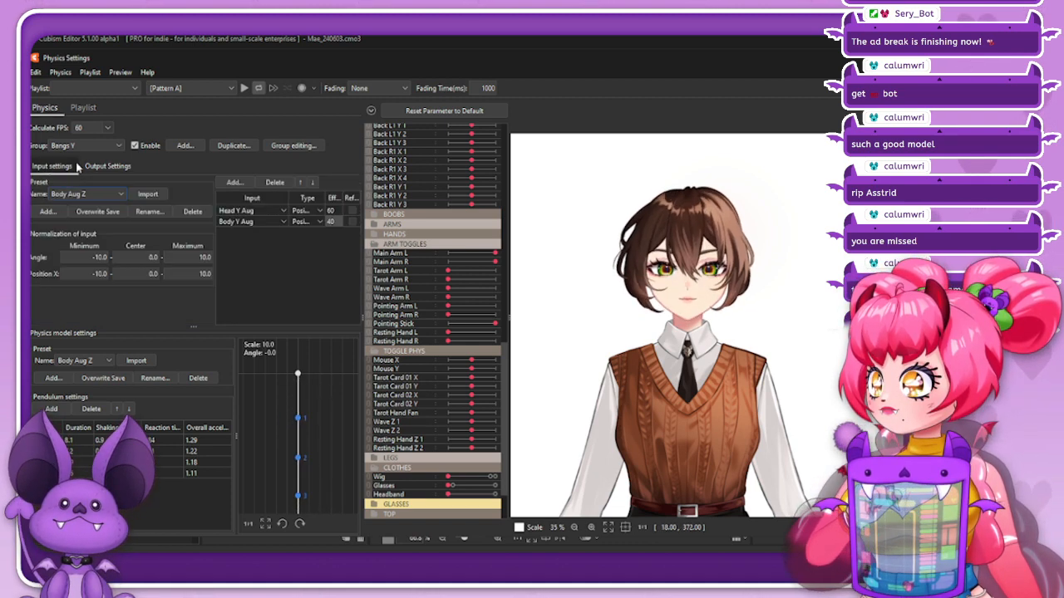
click(116, 167)
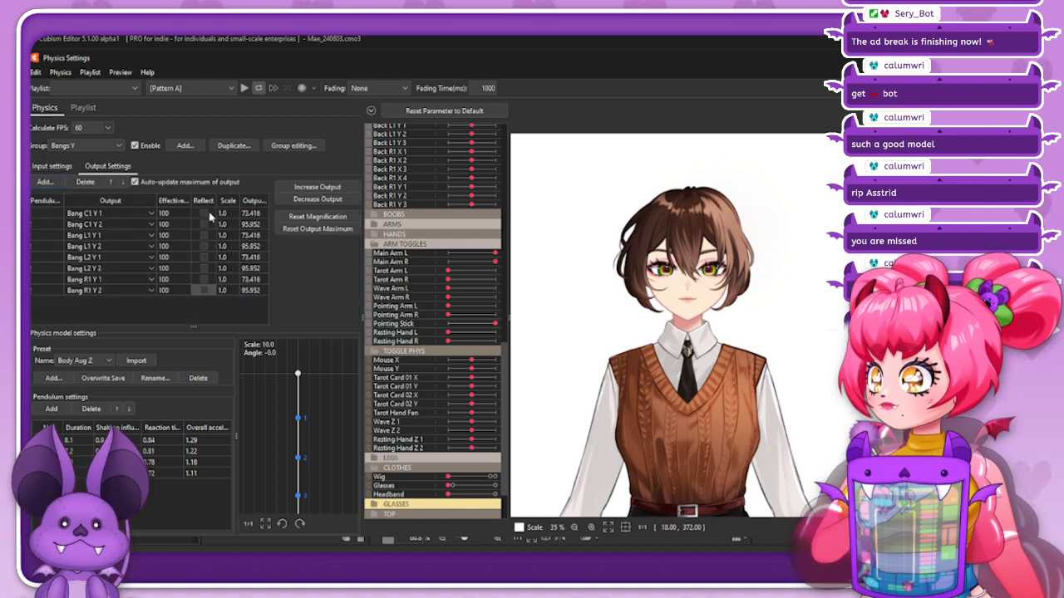
click(204, 257)
click(205, 280)
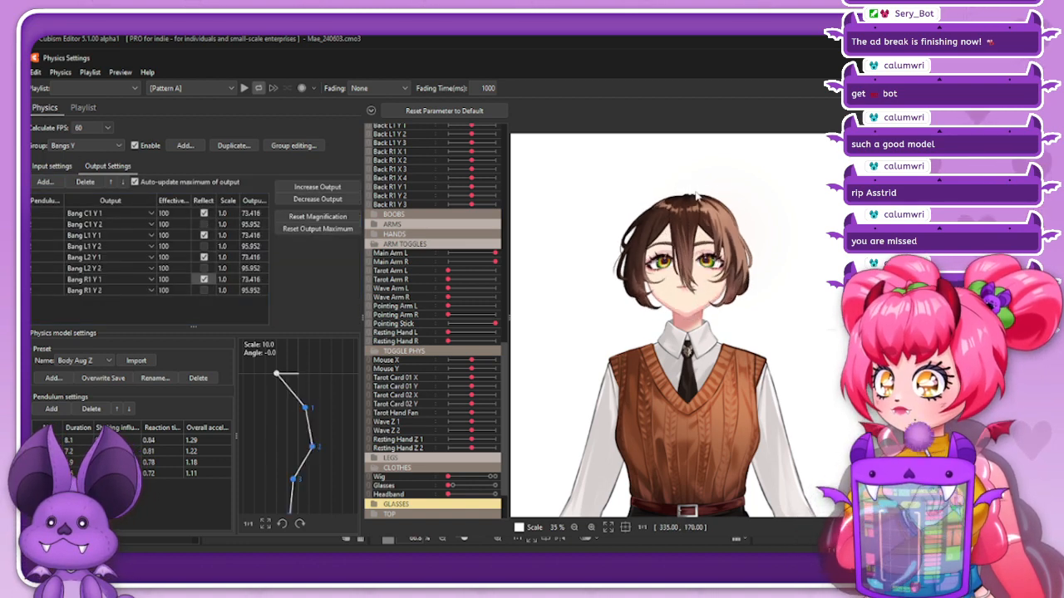
Decrease the Bangs Y output magnifications to fit the parameter range, swinging Angle Y between repeated adjustments
click(317, 199)
click(503, 313)
scroll(478, 195, up, 10)
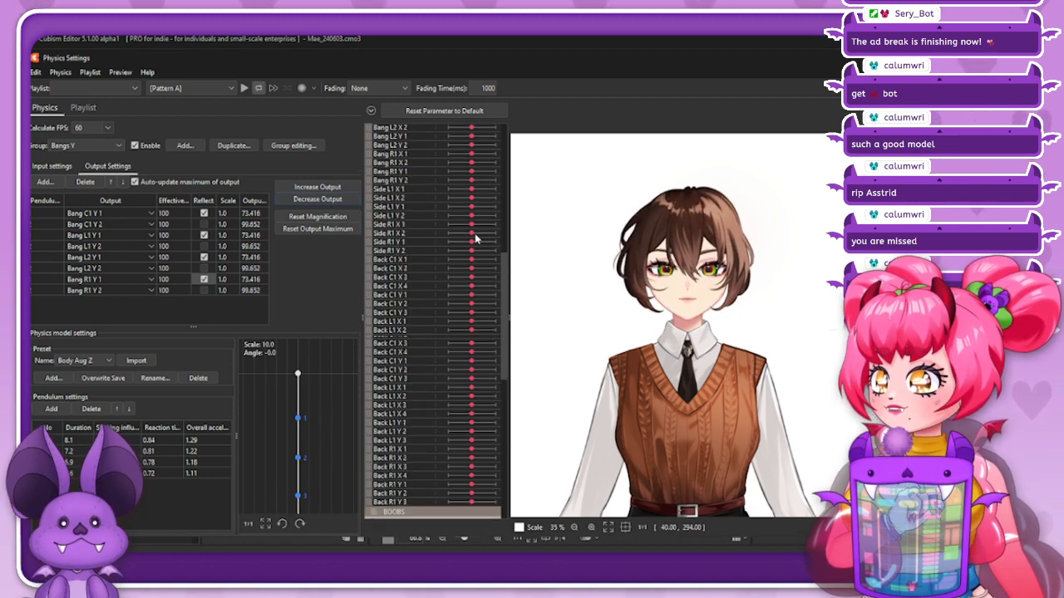
drag(477, 148, 513, 152)
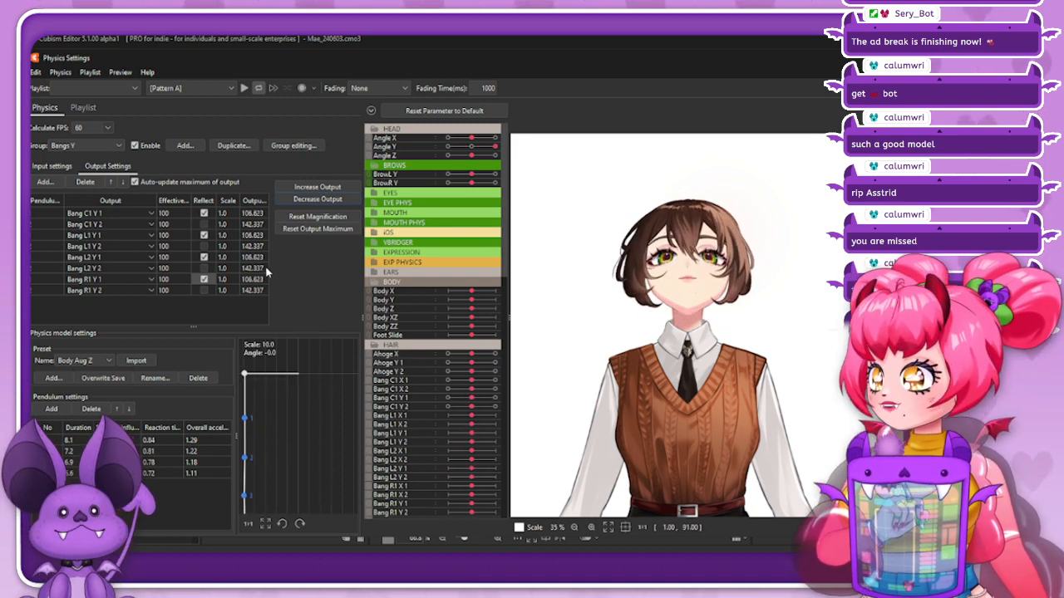
click(330, 204)
click(505, 312)
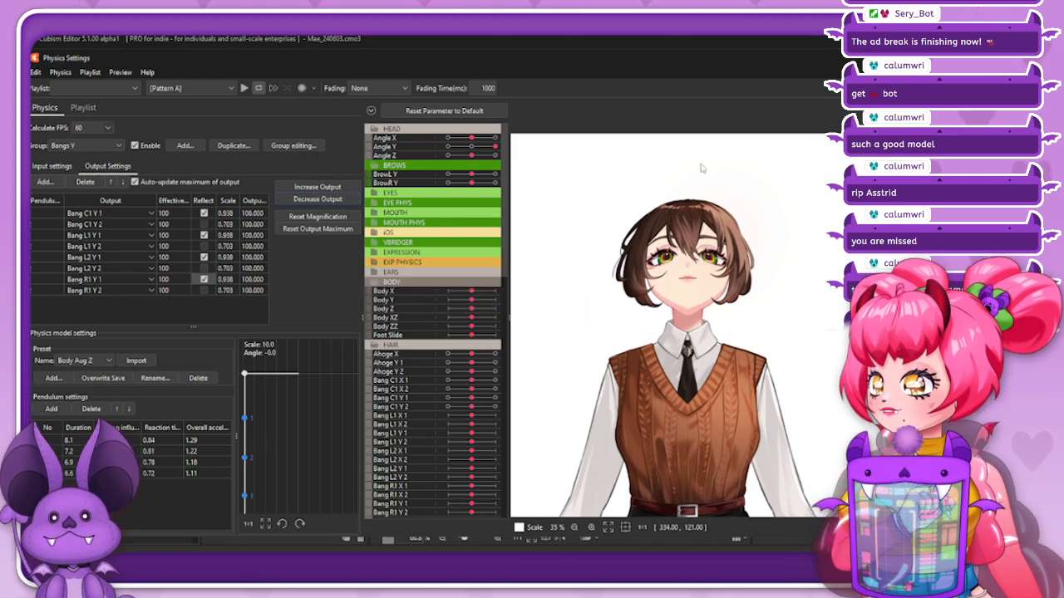
drag(495, 147, 476, 170)
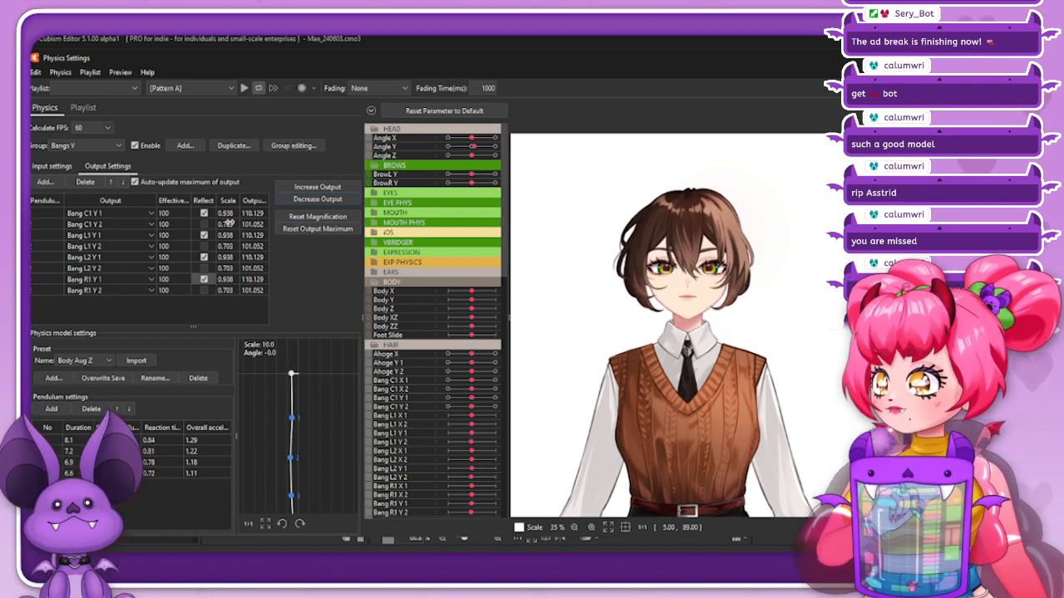
click(326, 202)
click(489, 318)
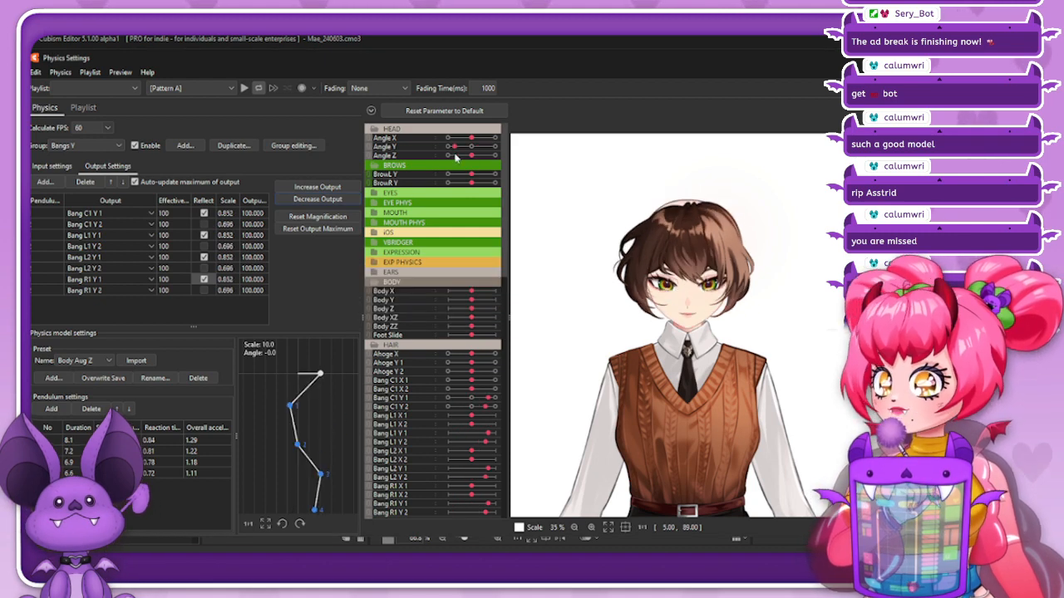
drag(470, 148, 492, 148)
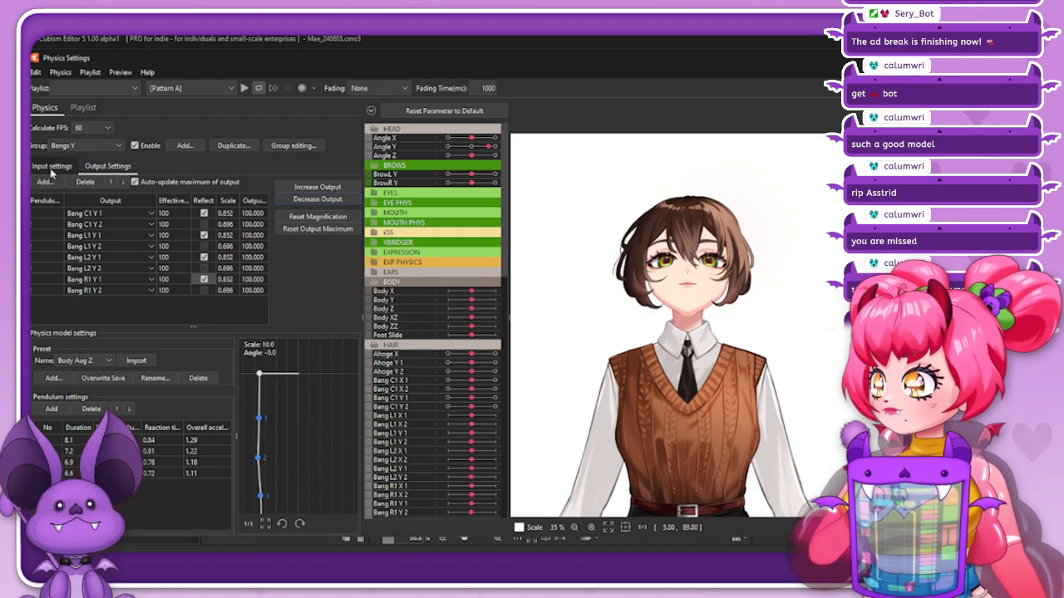
Enable Reflect on the Head Y Aug and Body Y Aug inputs of Bangs Y and test them with Angle Y
click(52, 166)
click(451, 147)
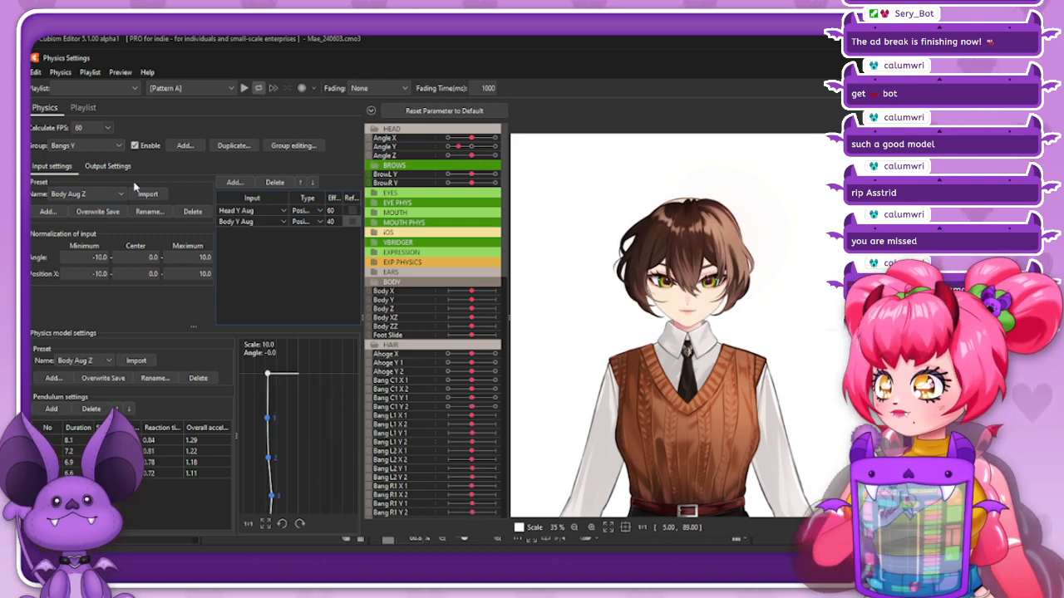
click(108, 166)
click(54, 166)
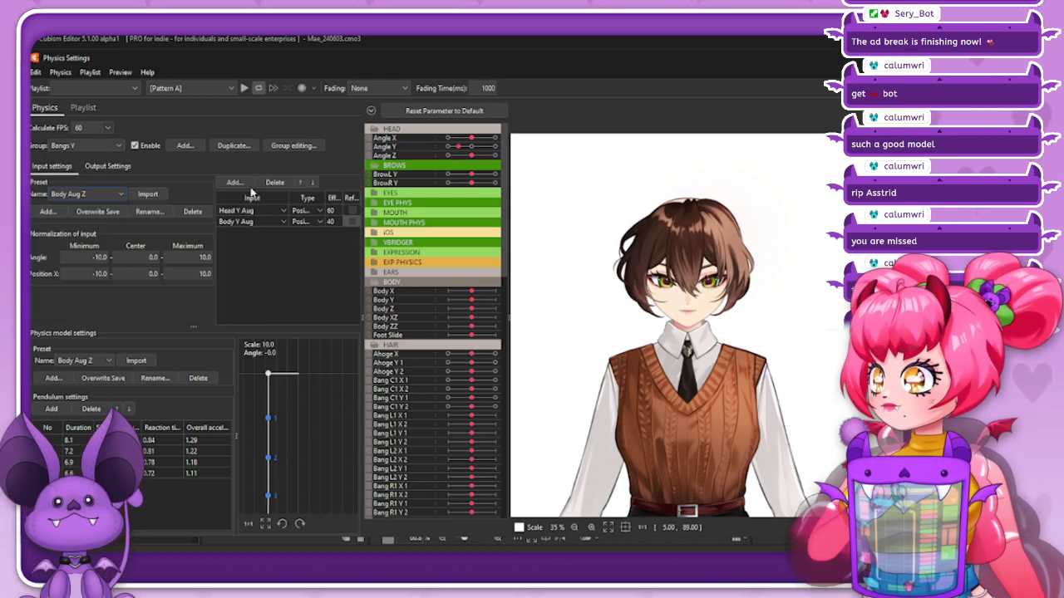
click(484, 147)
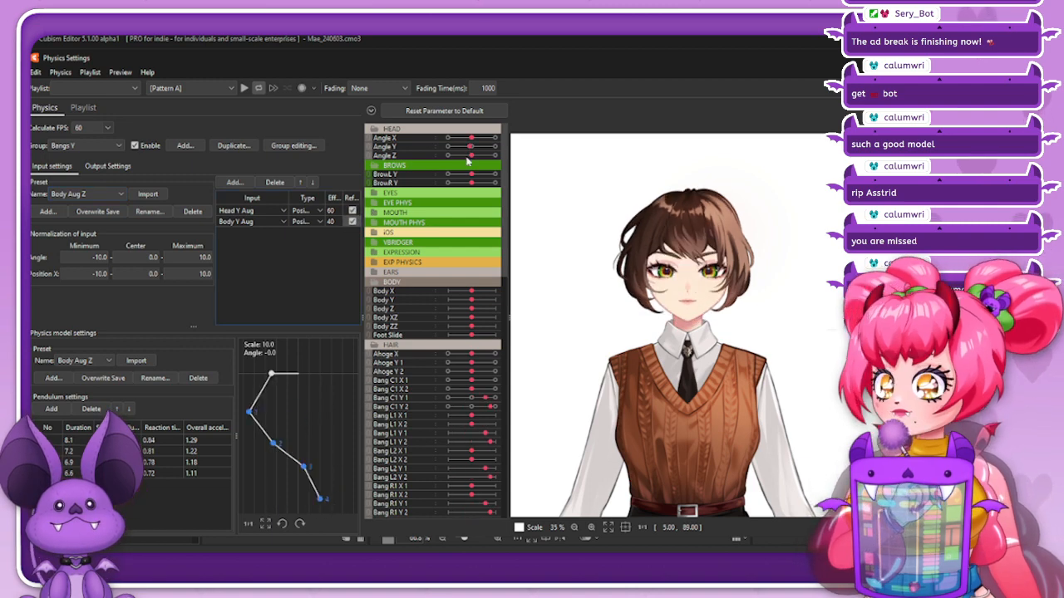
mouse_move(480, 149)
mouse_down()
mouse_move(488, 160)
mouse_move(472, 167)
mouse_up()
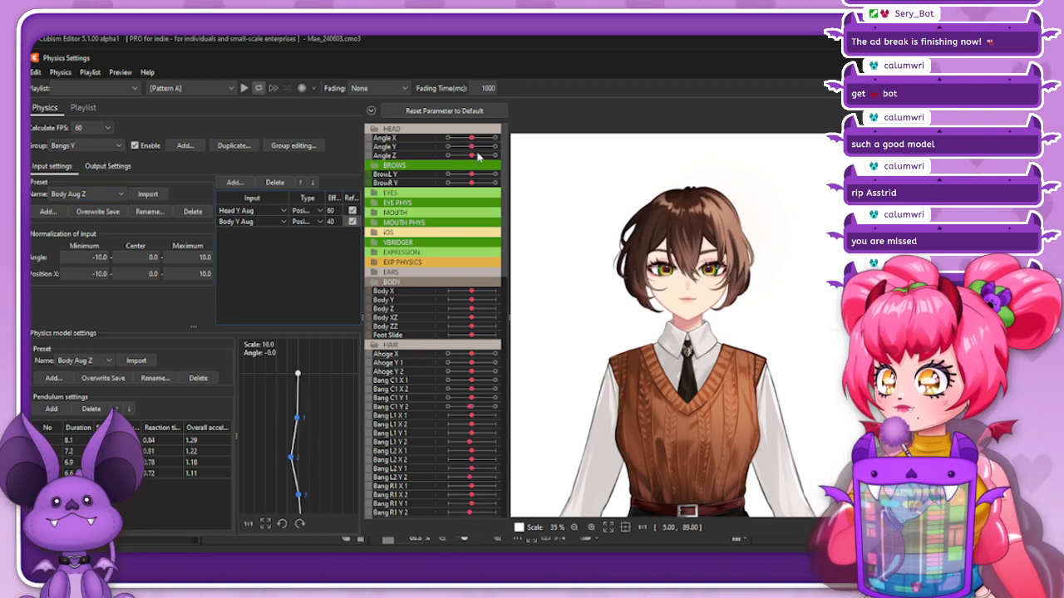
Set the Bangs Y 1/2 output scales to C1 0.689/0.521, L1 0.631/0.537, L2 0.692/0.485 and R1 0.65/0.502, testing with Angle Y
click(108, 167)
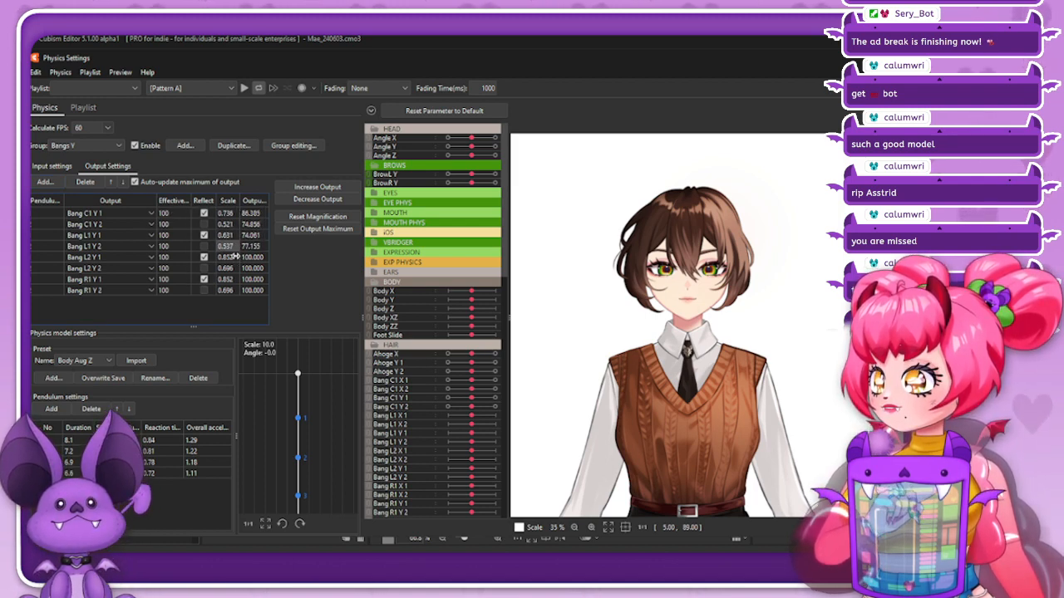
drag(235, 257, 220, 268)
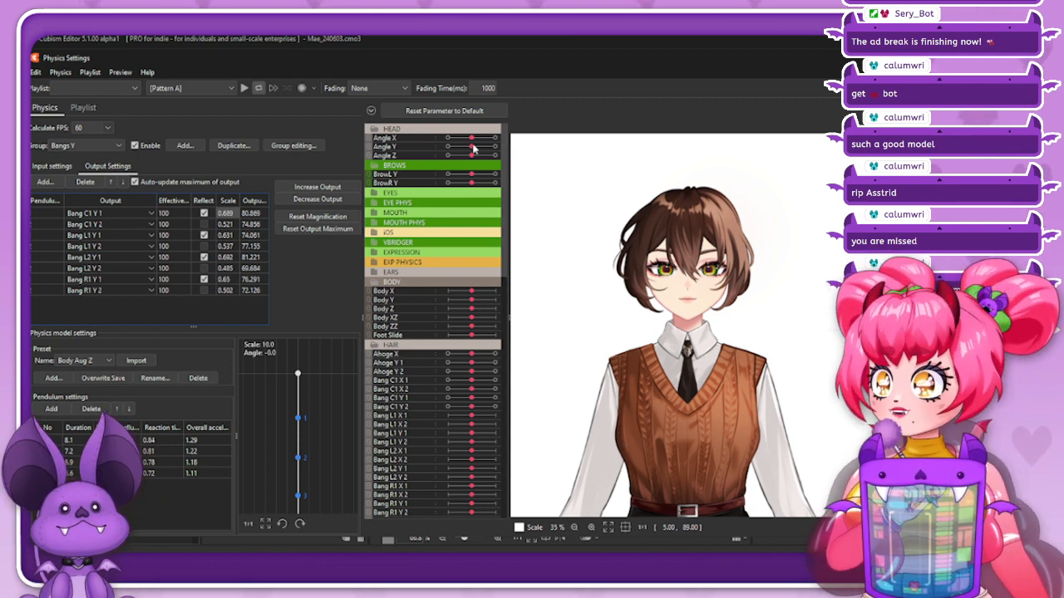
mouse_move(473, 145)
mouse_down()
mouse_move(458, 161)
mouse_move(492, 138)
mouse_move(464, 146)
mouse_move(451, 169)
mouse_move(502, 158)
mouse_move(465, 171)
mouse_move(493, 158)
mouse_move(438, 161)
mouse_move(469, 156)
mouse_up()
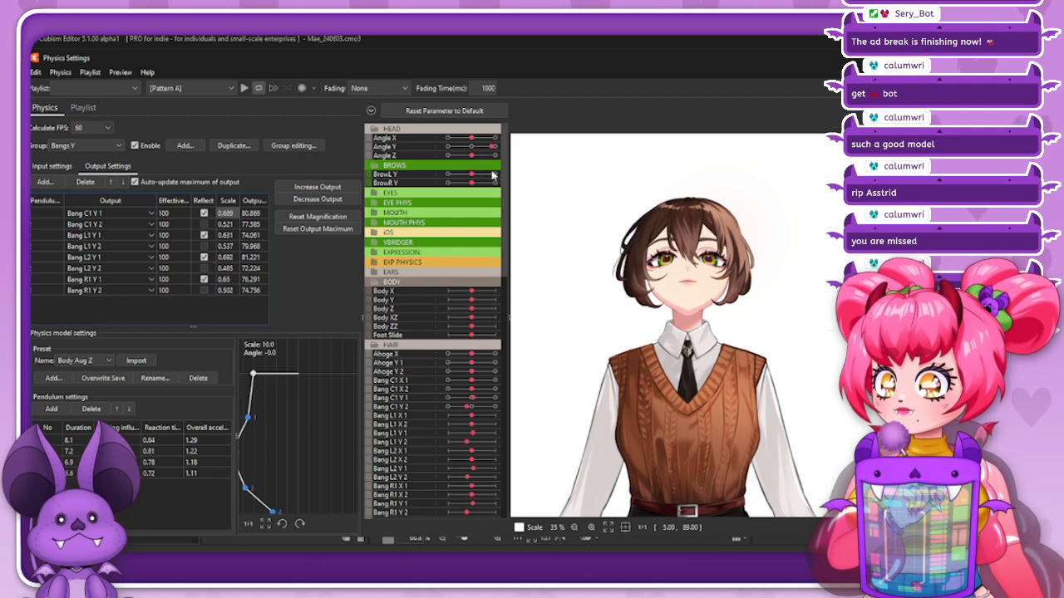
Check the bangs motion in a closer preview of the model's head by swinging Angle Y and Angle X
scroll(696, 359, up, 5)
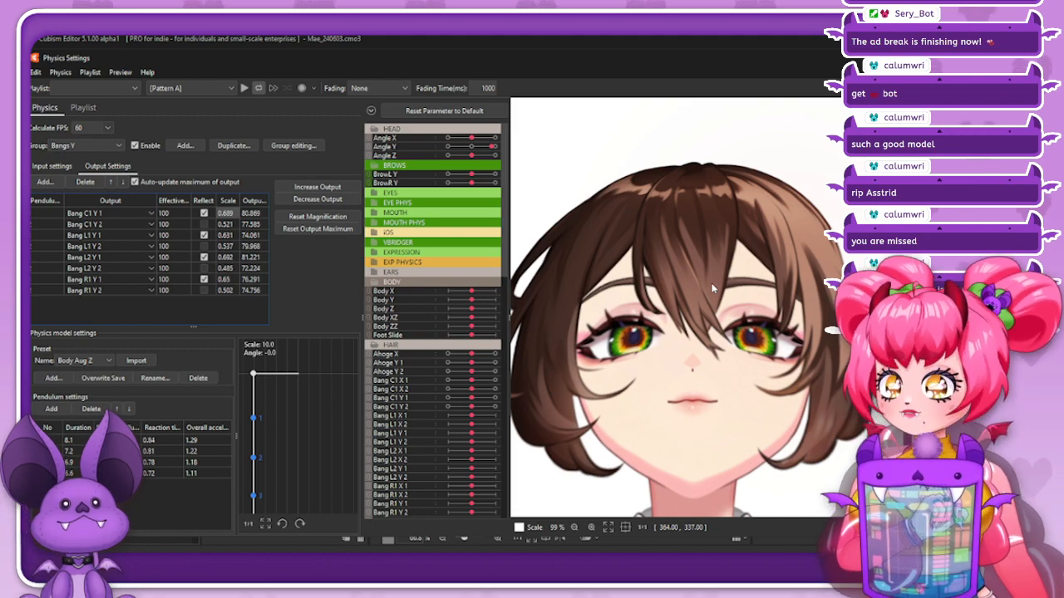
scroll(712, 288, down, 3)
scroll(664, 297, up, 1)
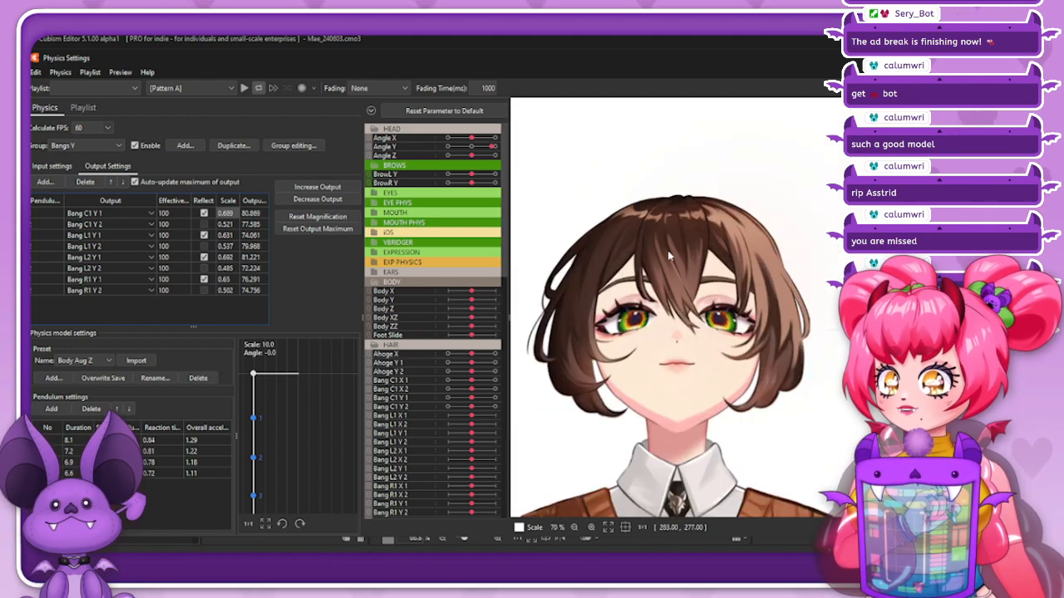
scroll(696, 293, down, 1)
mouse_move(465, 147)
mouse_down()
mouse_move(478, 153)
mouse_move(460, 171)
mouse_move(488, 166)
mouse_move(470, 149)
mouse_move(460, 167)
mouse_move(496, 142)
mouse_move(479, 152)
mouse_up()
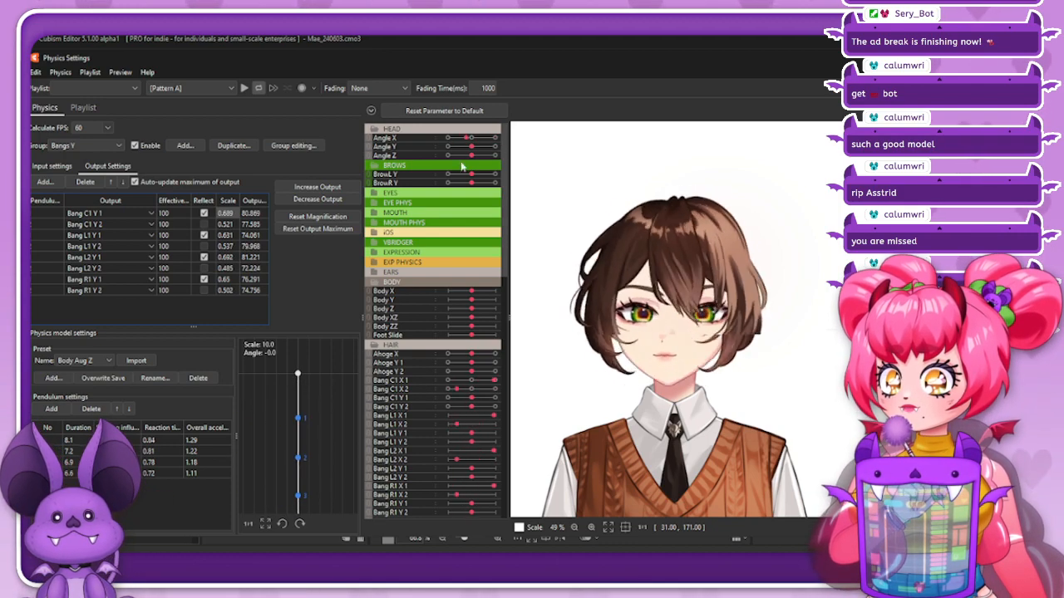
Open the Bangs X physics group's output settings for editing
click(118, 146)
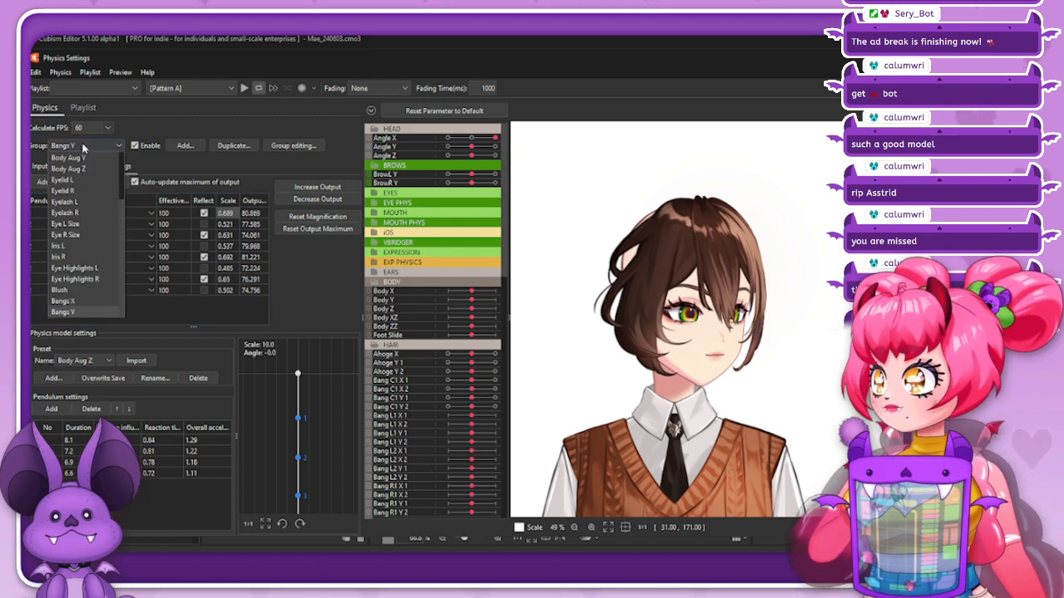
click(73, 308)
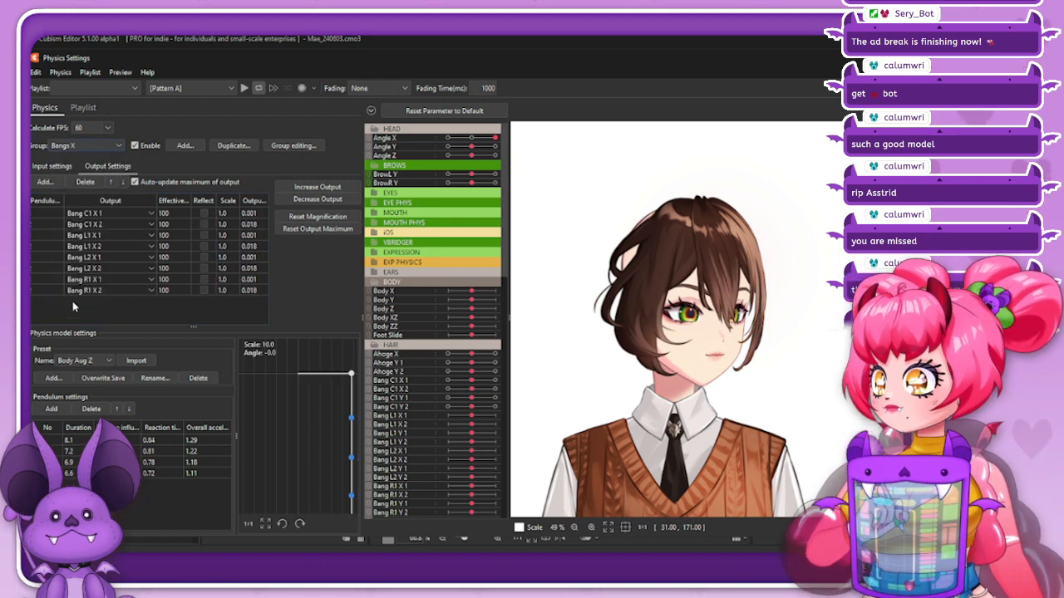
Try Reflect on the Bang C1, L1, L2 and R1 X 2 outputs with Angle X swings, and switch it back off
click(204, 224)
click(204, 246)
click(203, 268)
click(203, 290)
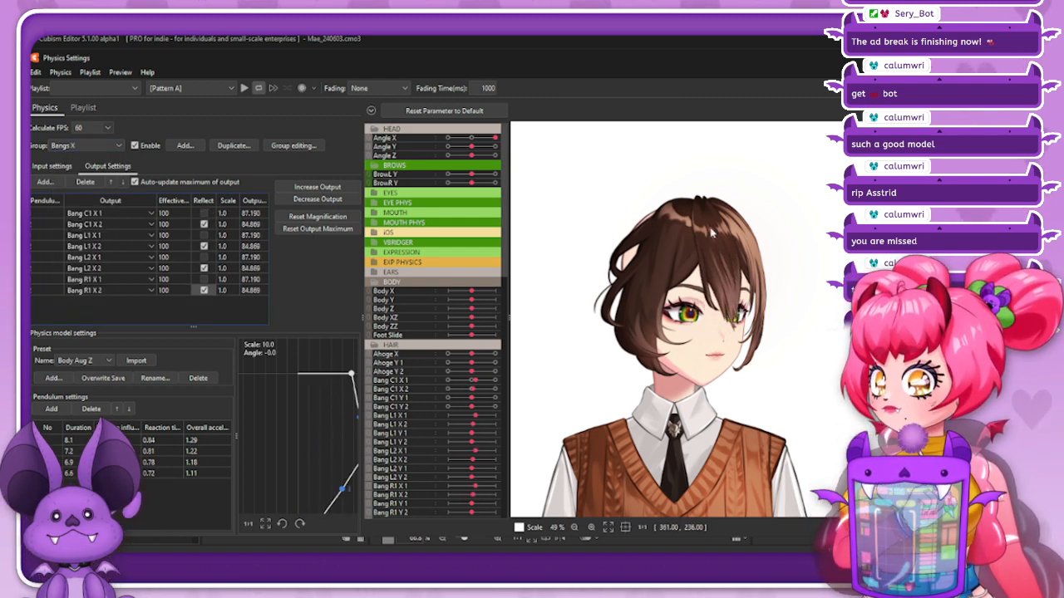
drag(712, 233, 716, 334)
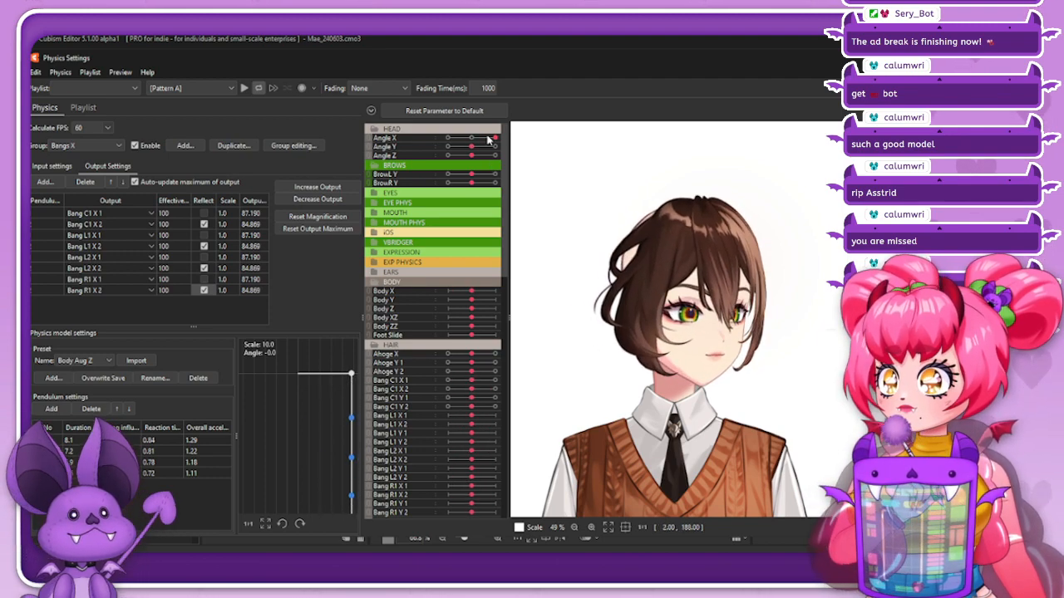
mouse_move(492, 138)
mouse_down()
mouse_move(457, 153)
mouse_move(489, 155)
mouse_up()
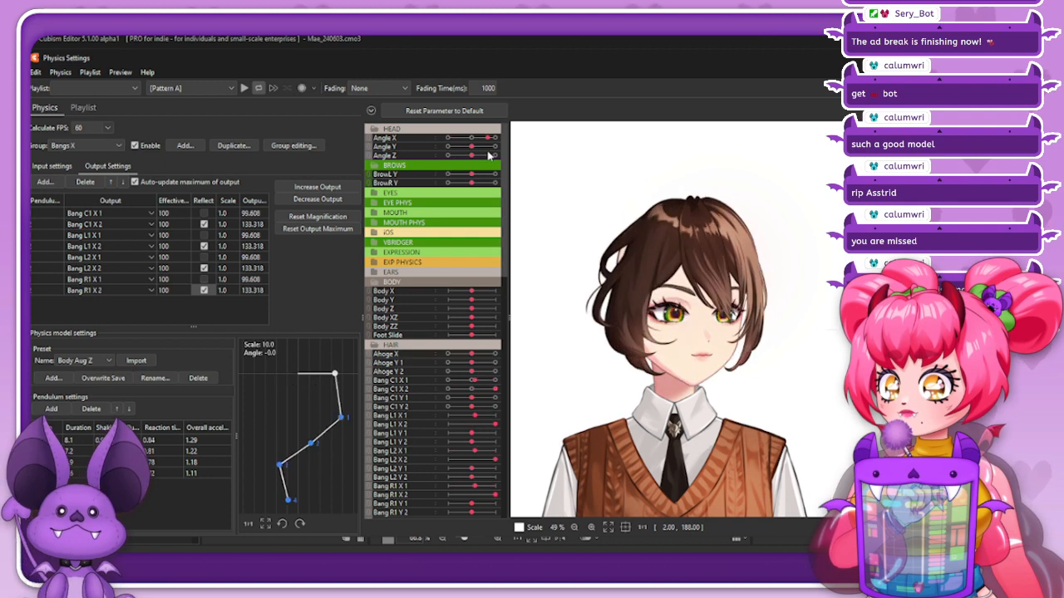
click(204, 224)
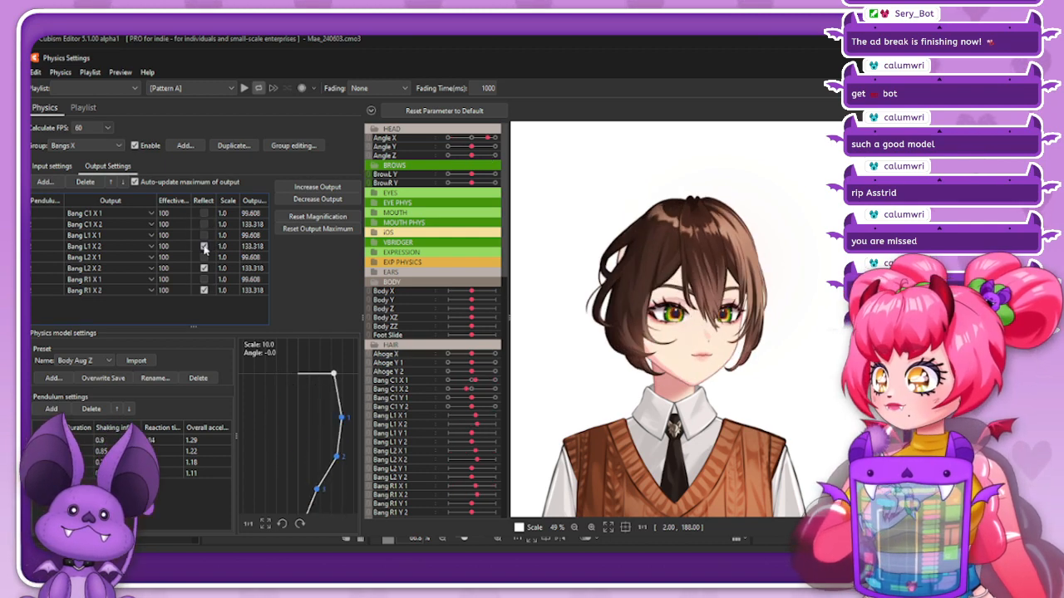
click(203, 246)
click(204, 268)
Swing Angle X to its extreme and decrease all Bangs X output magnifications to fit the parameter range
drag(484, 154, 507, 148)
click(324, 216)
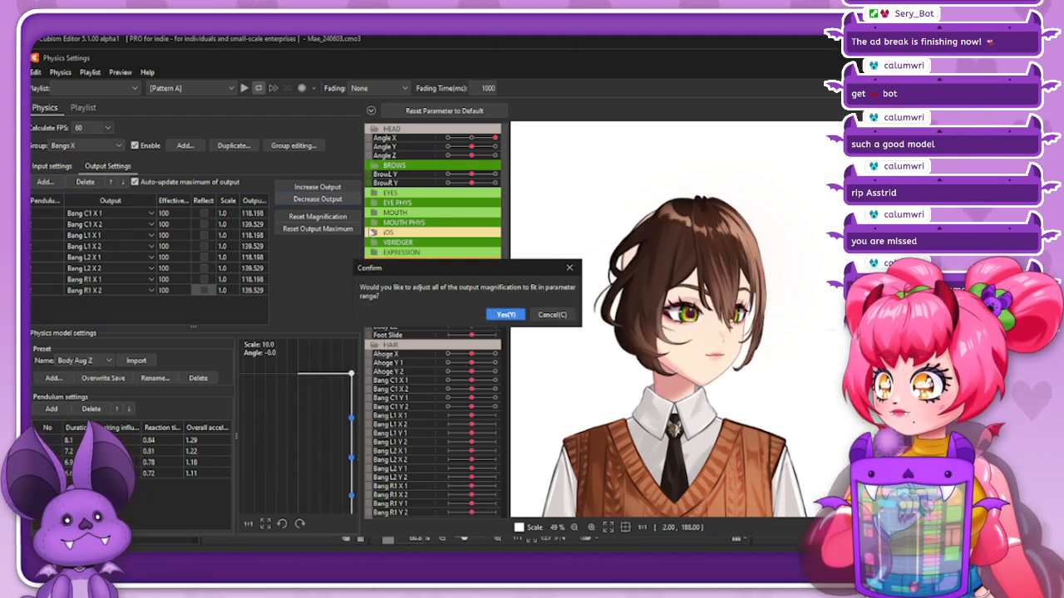
click(496, 317)
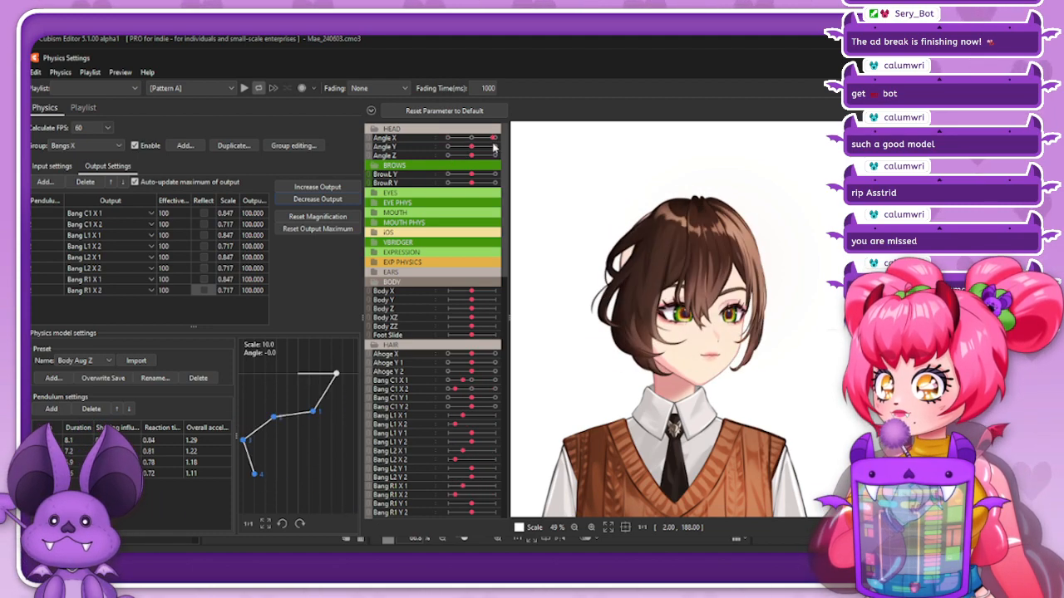
Check the bangs motion with Reflect enabled on the Bangs X group's X 2 outputs by swinging Angle X
drag(422, 163, 471, 156)
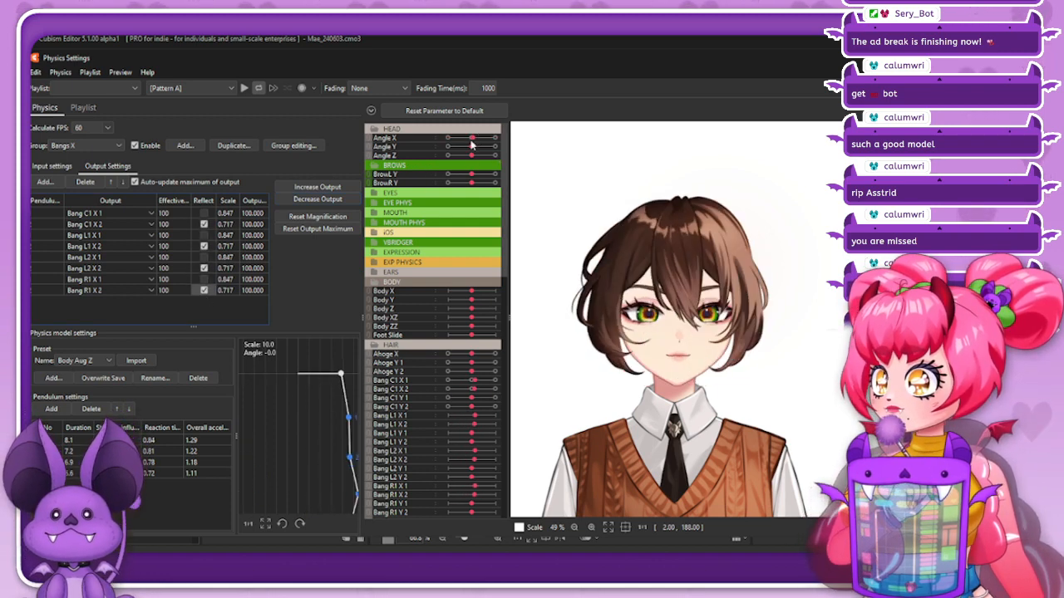
drag(447, 161, 492, 149)
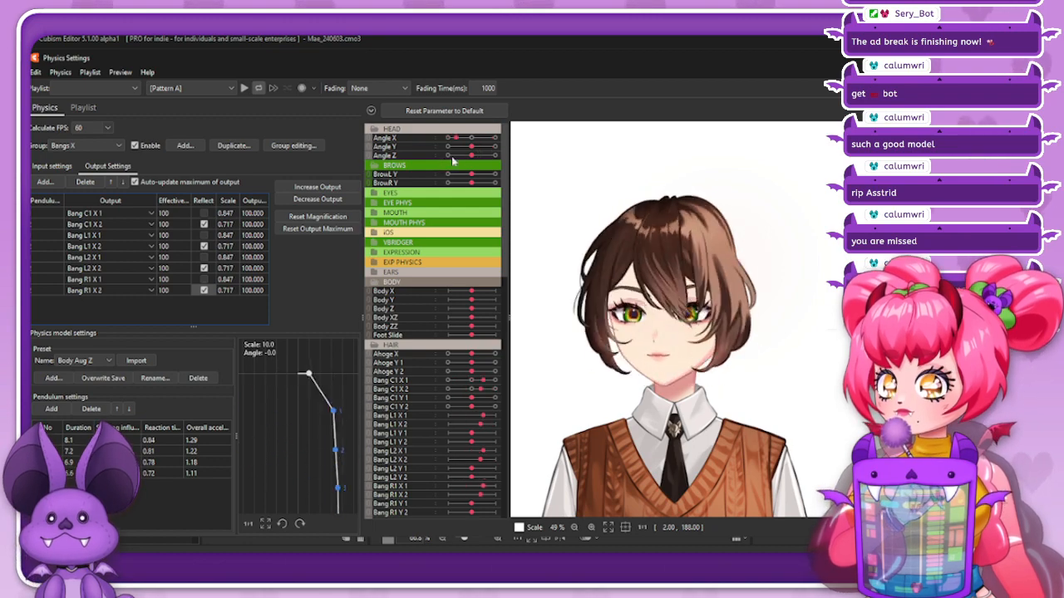
mouse_move(492, 151)
mouse_down()
mouse_move(444, 169)
mouse_move(471, 148)
mouse_move(470, 158)
mouse_move(489, 162)
mouse_move(475, 152)
mouse_up()
click(368, 142)
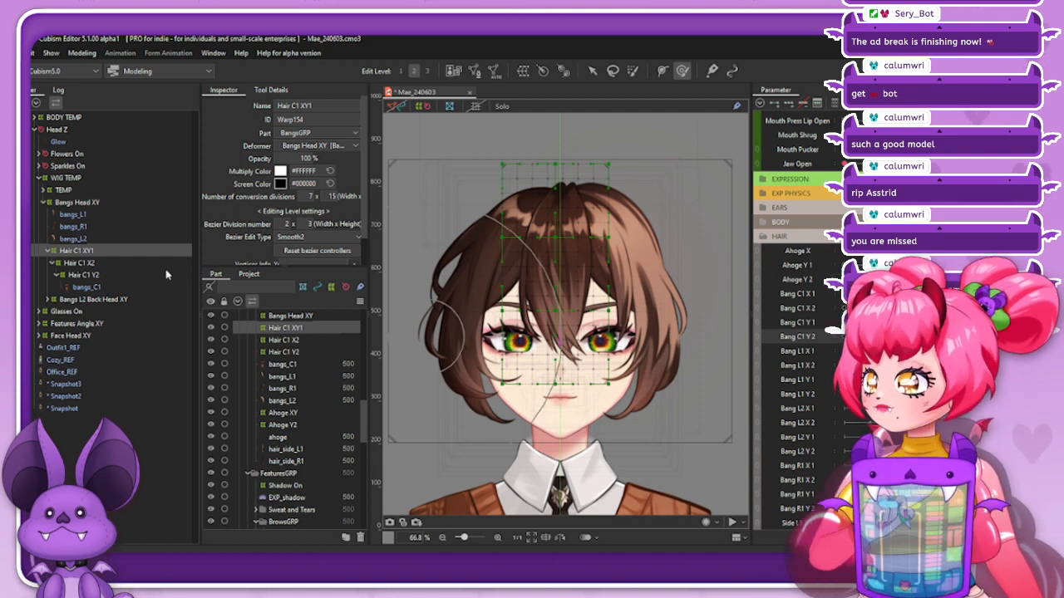
Generate an automatic mesh for the bangs_L1 strand using the Set_05 preset
click(105, 239)
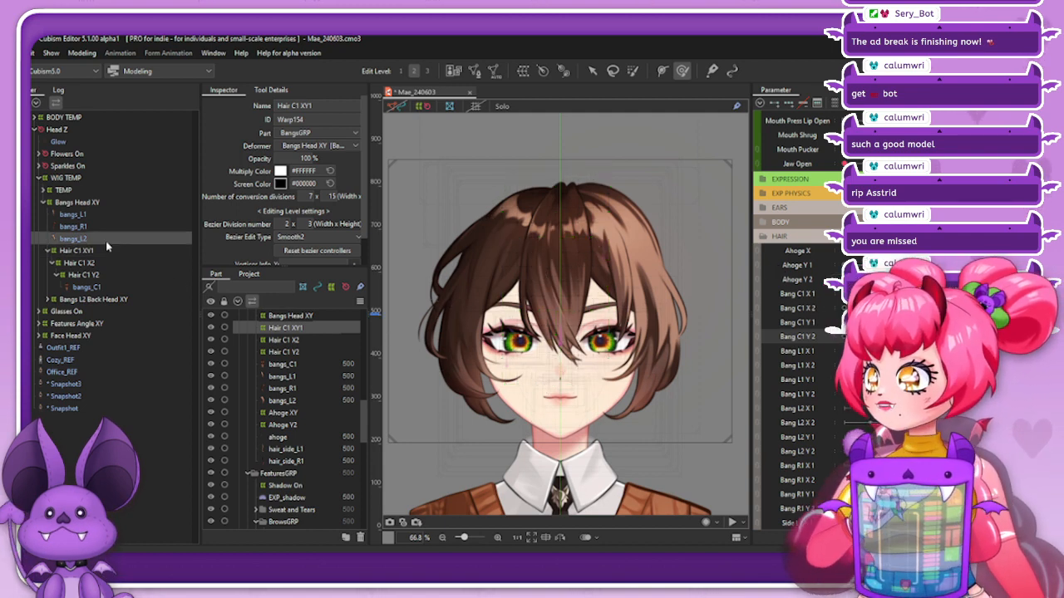
click(404, 107)
click(73, 215)
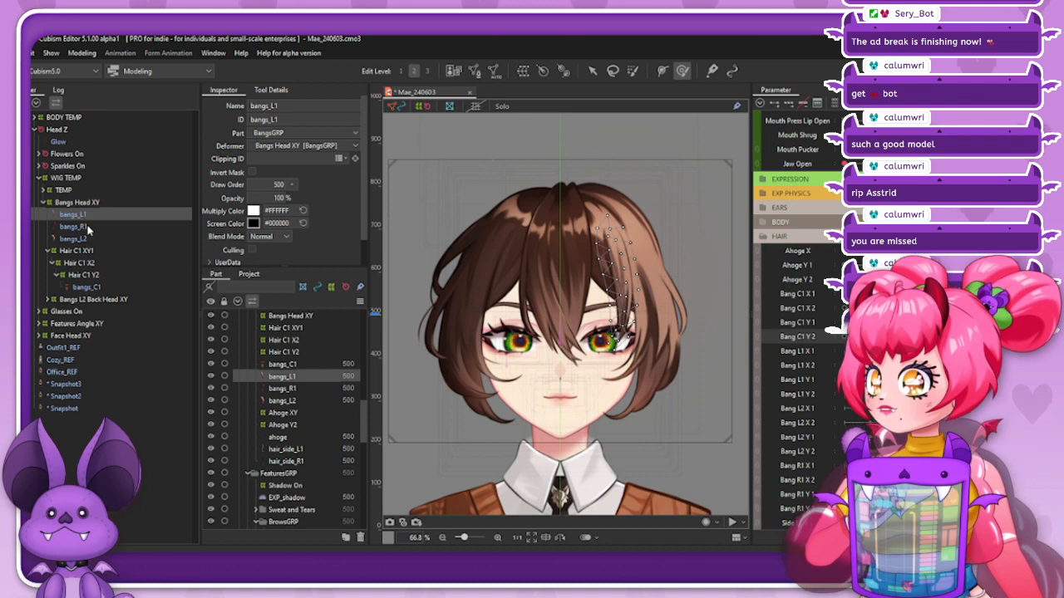
scroll(639, 288, up, 3)
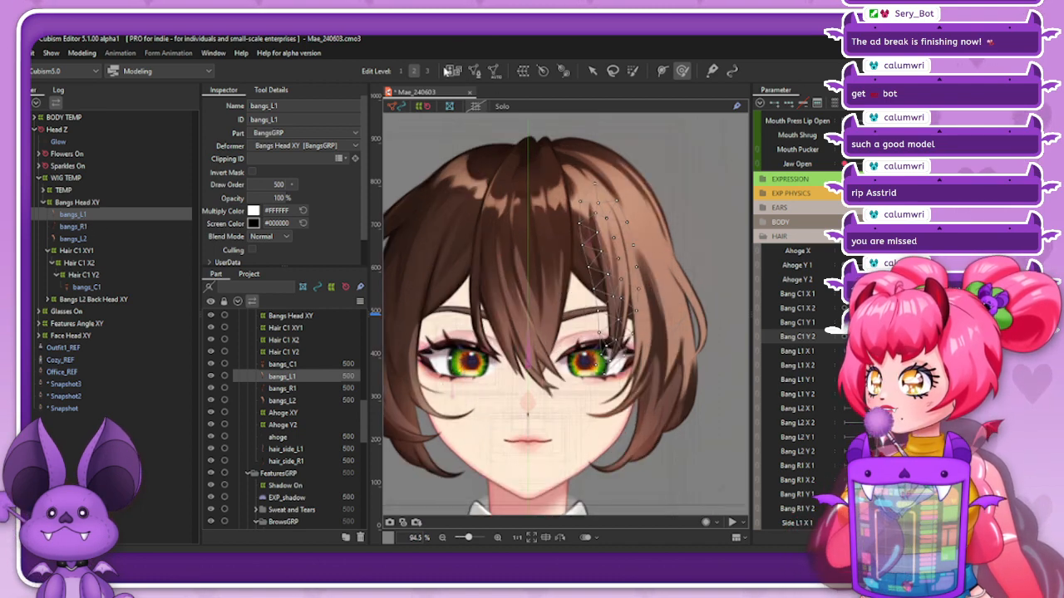
click(491, 73)
click(300, 245)
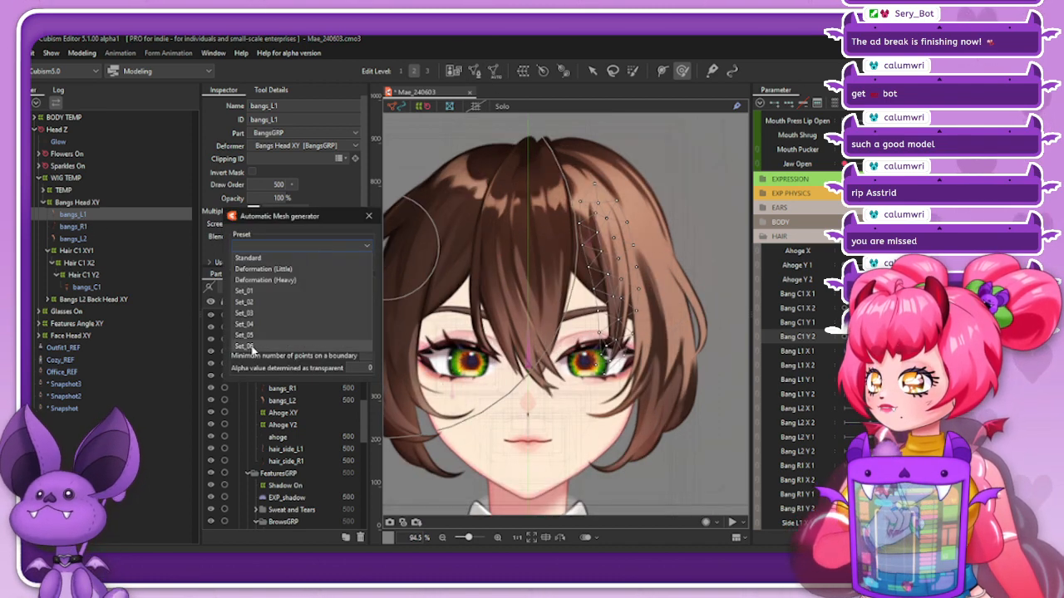
click(247, 346)
click(282, 246)
click(272, 336)
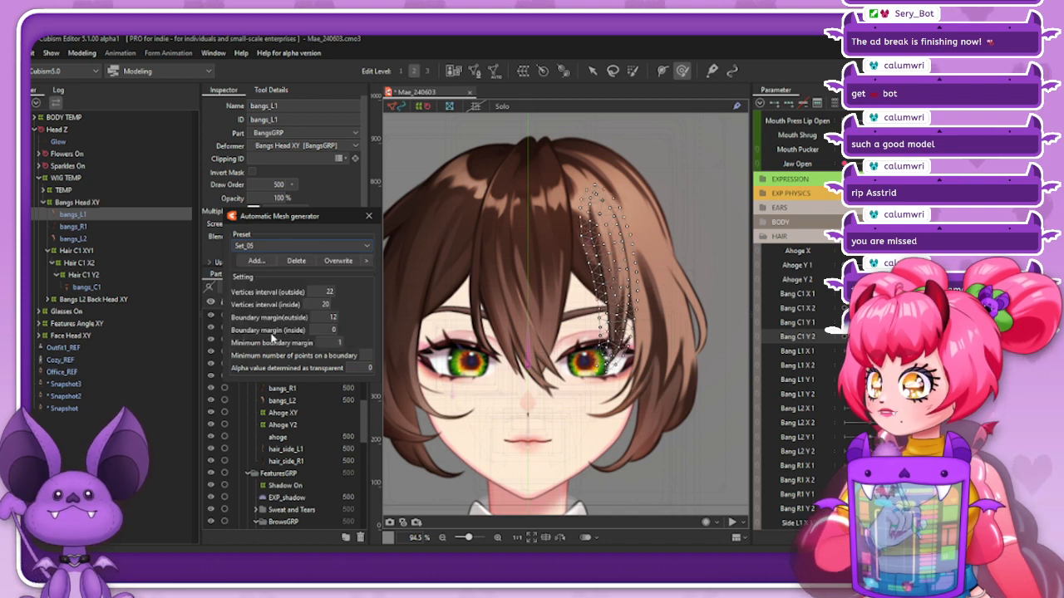
Try the Set_04, Set_03 and Set_06 presets on the bangs_L1 mesh and return it to Set_05
click(283, 246)
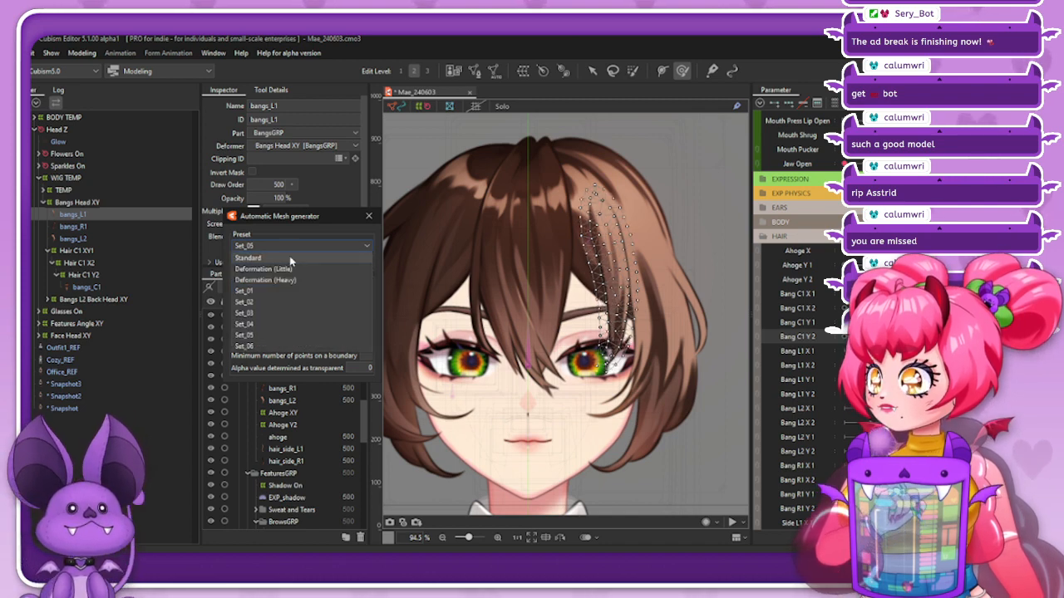
click(258, 326)
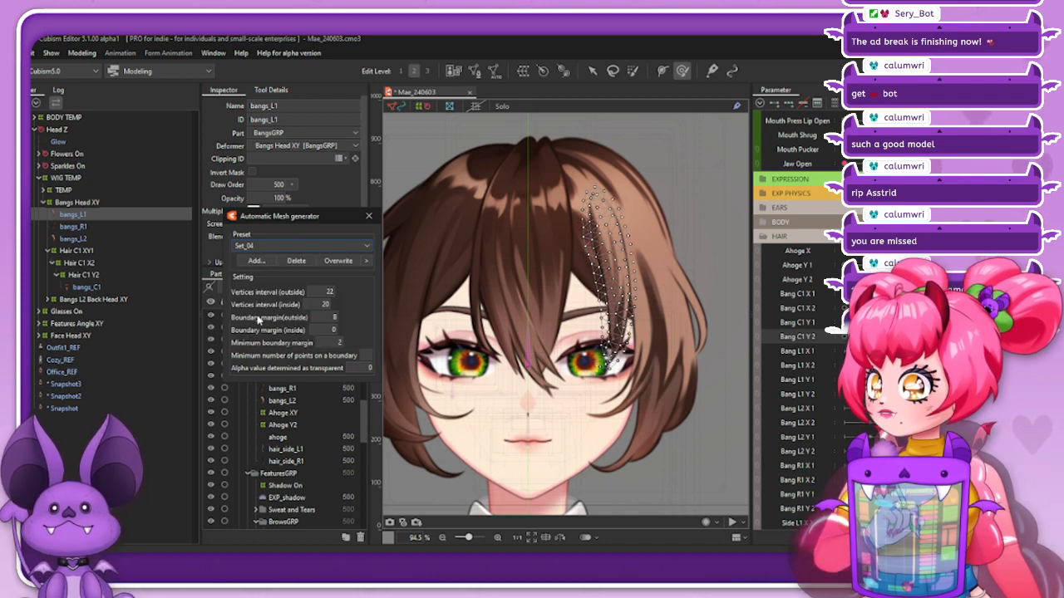
click(293, 249)
click(264, 316)
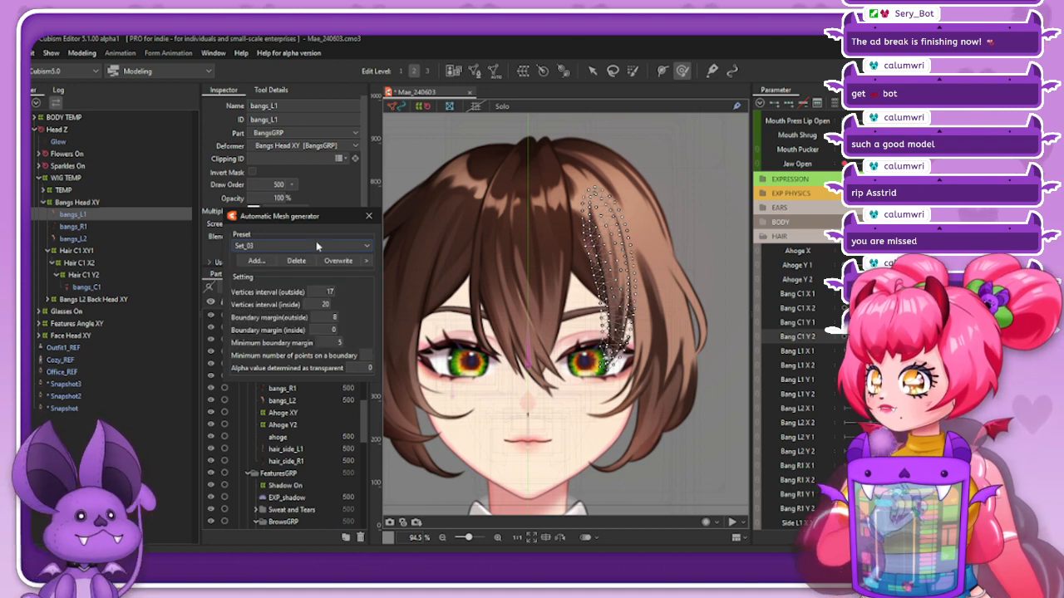
click(315, 245)
click(257, 347)
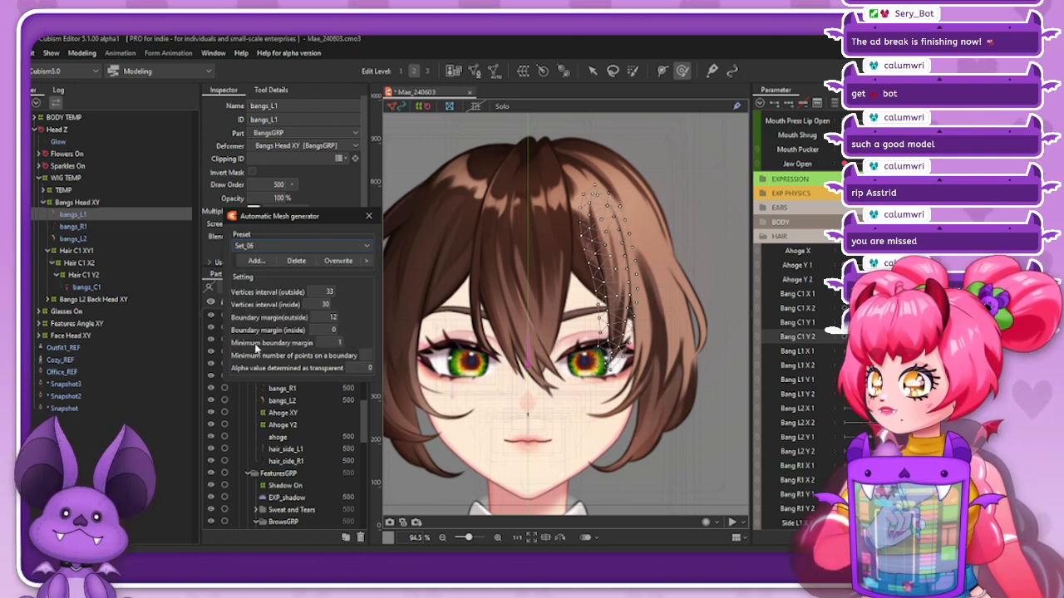
click(291, 246)
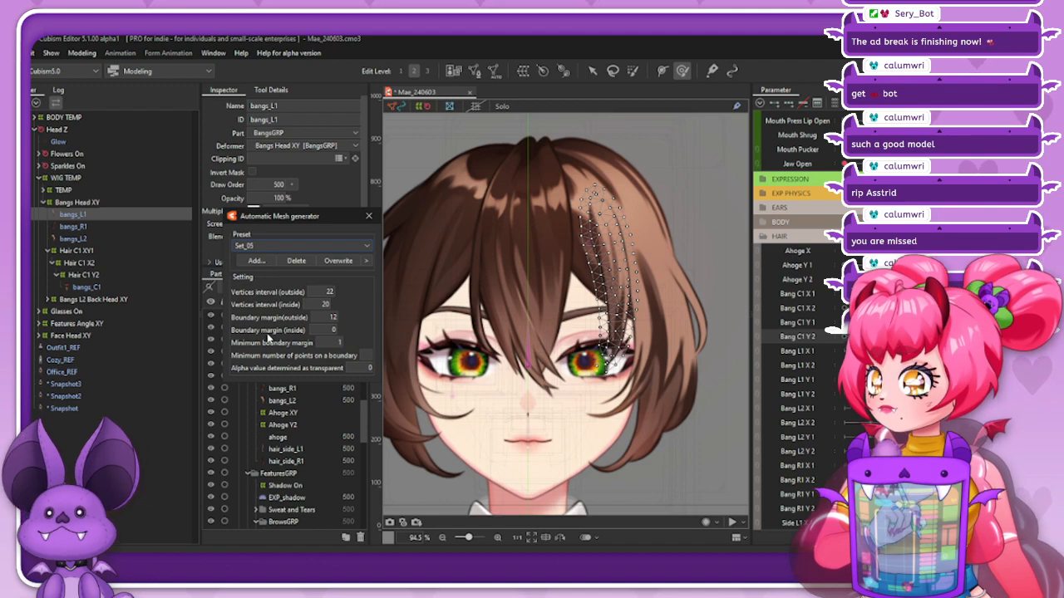
click(369, 216)
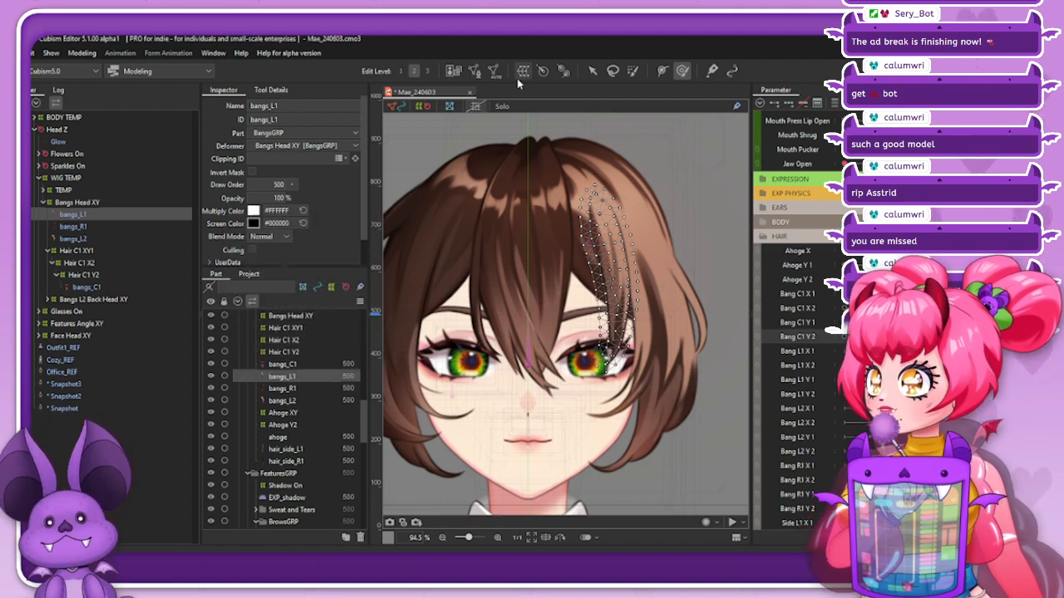
Create a warp deformer named Bangs L1 Y2 in BangsGRP as the parent of bangs_L1
scroll(508, 297, up, 3)
scroll(473, 272, down, 3)
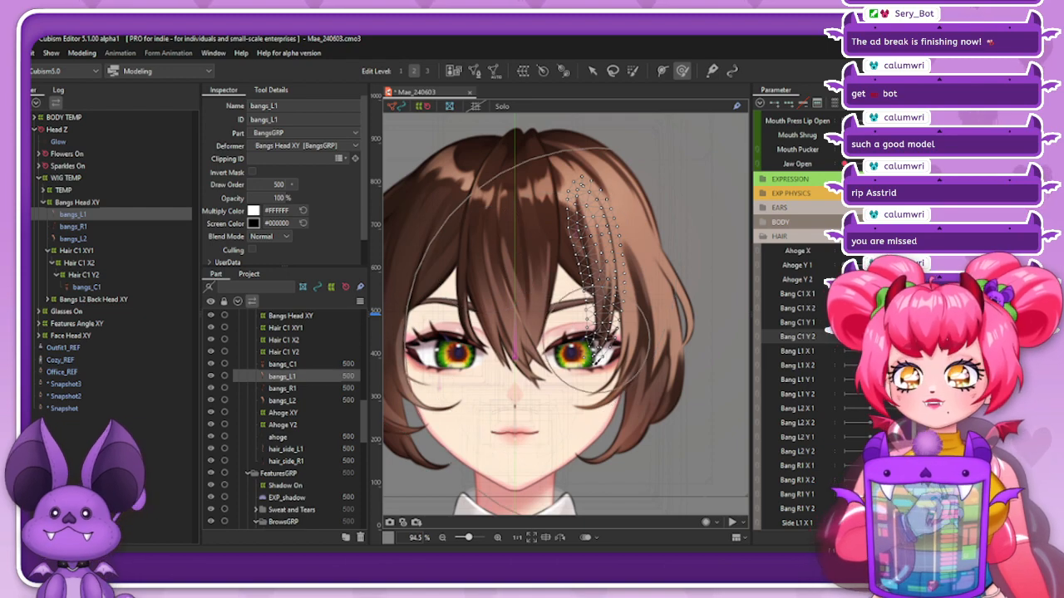
click(592, 70)
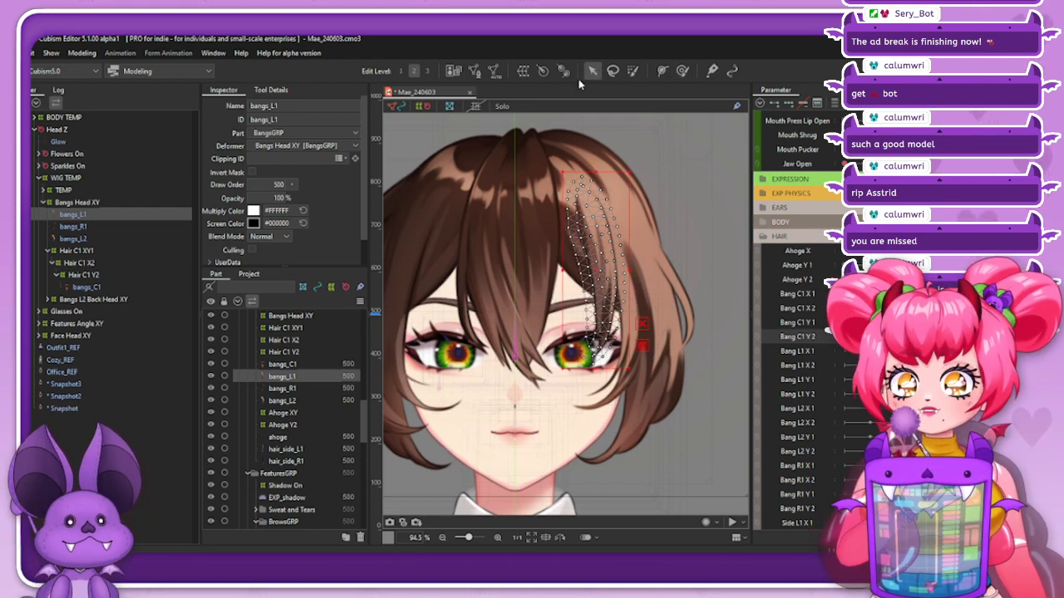
click(523, 70)
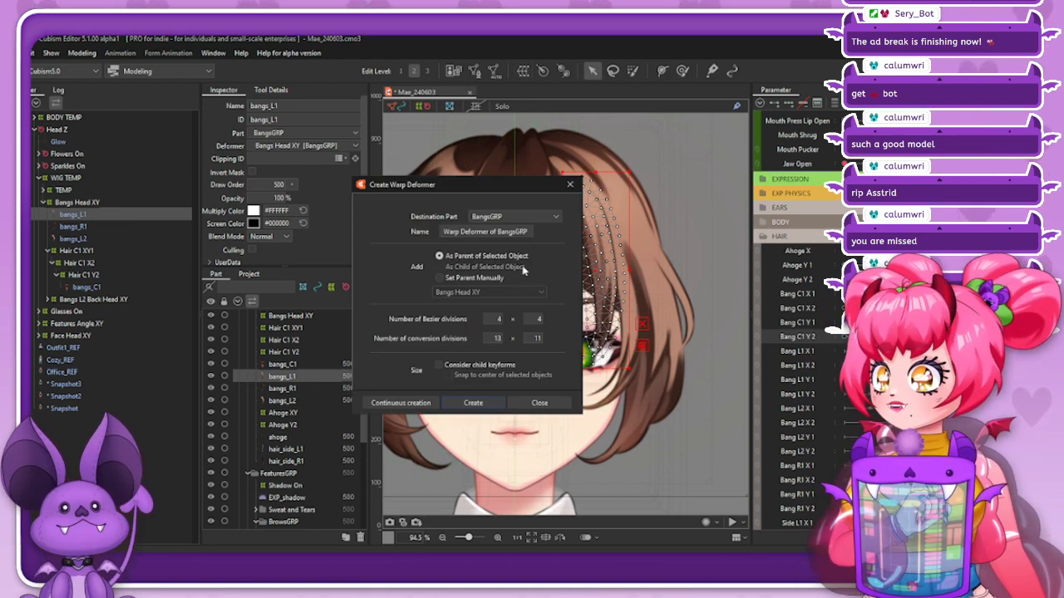
drag(534, 236, 361, 231)
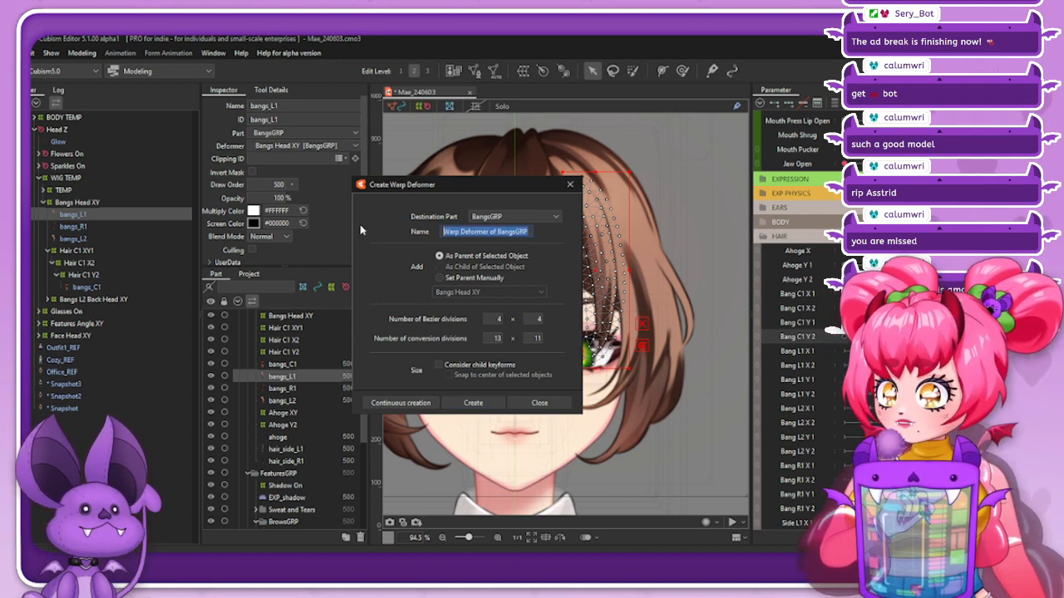
text(Bang)
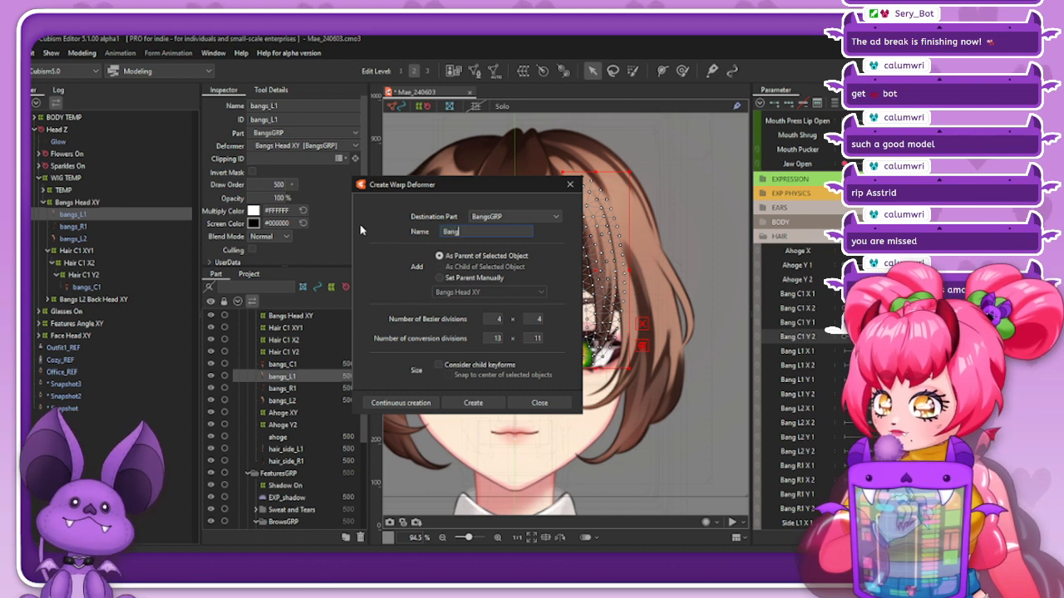
text(s L1)
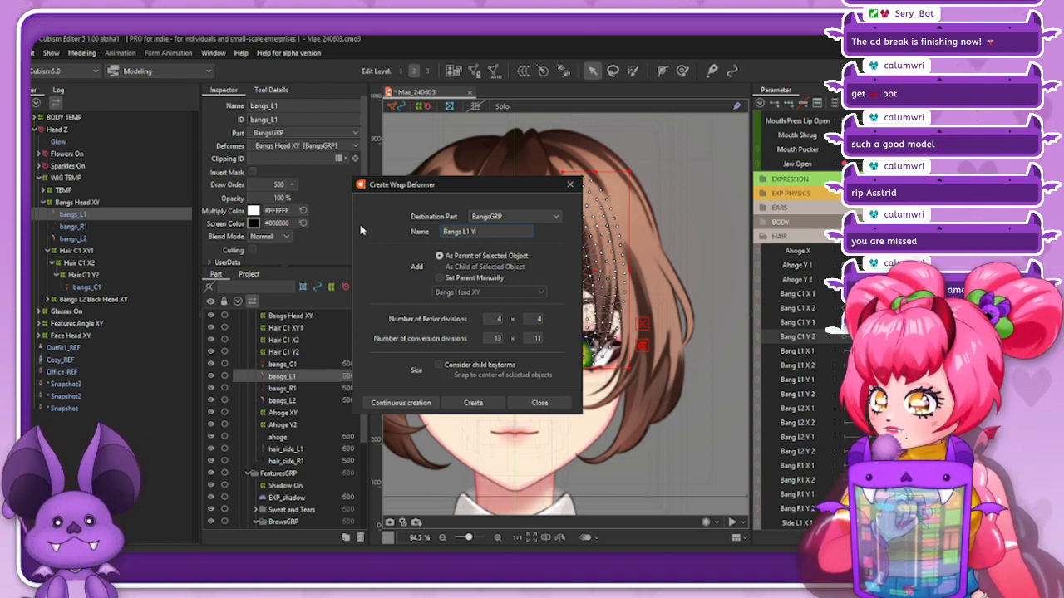
text(Y2)
click(474, 403)
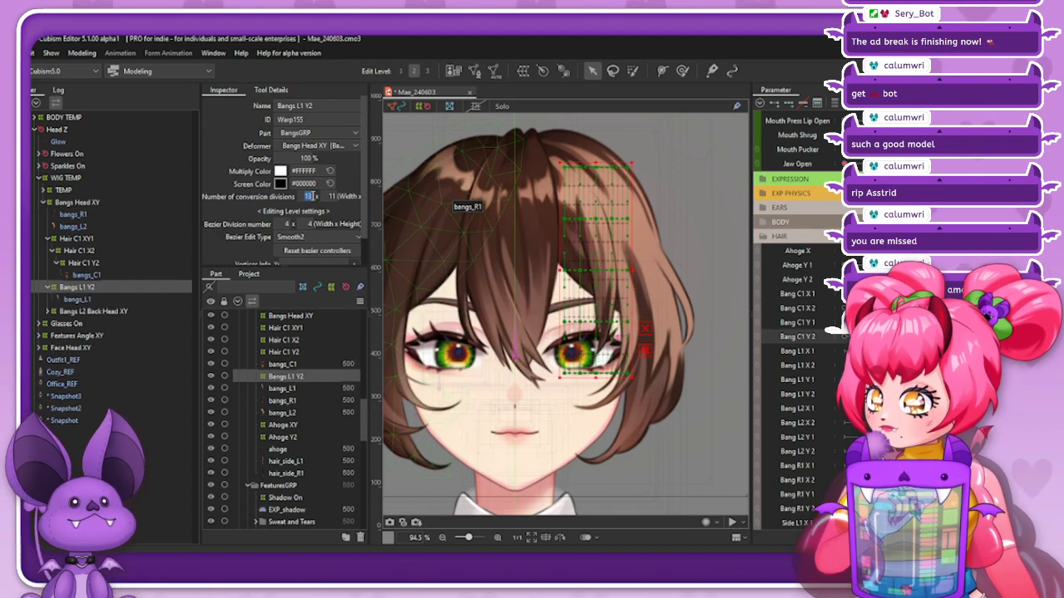
Set the Bangs L1 Y2 deformer to 5 x 15 conversion divisions and 2 x 2 Bezier divisions
key(BackSpace)
text(1)
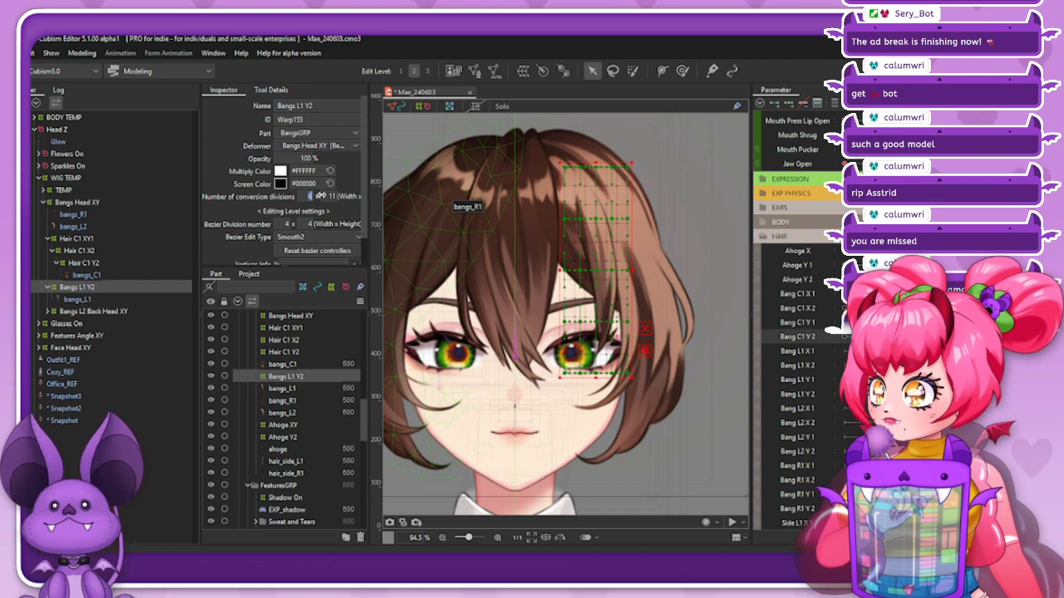
text(3)
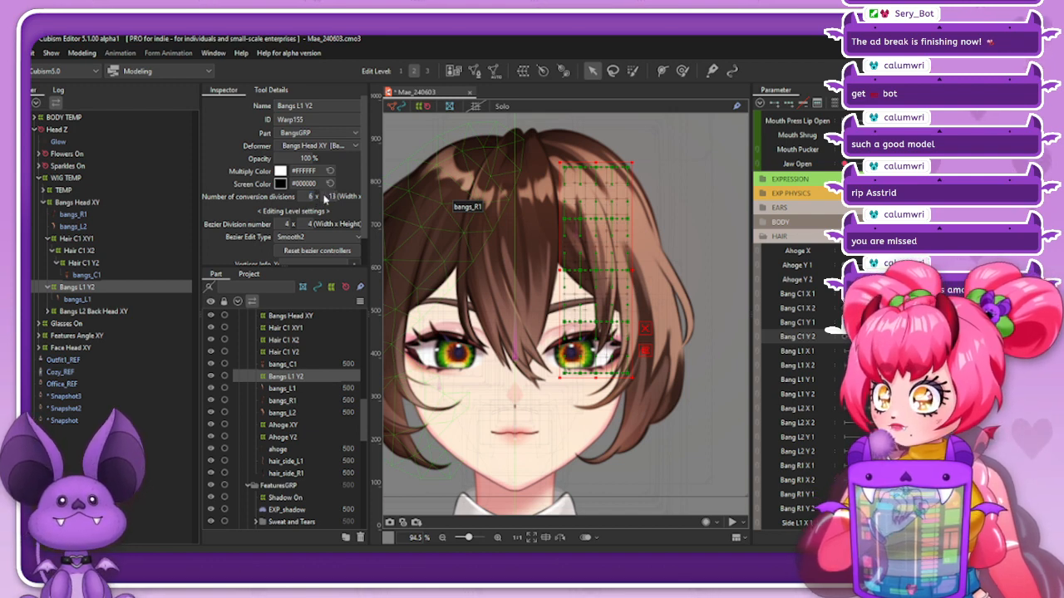
text(5)
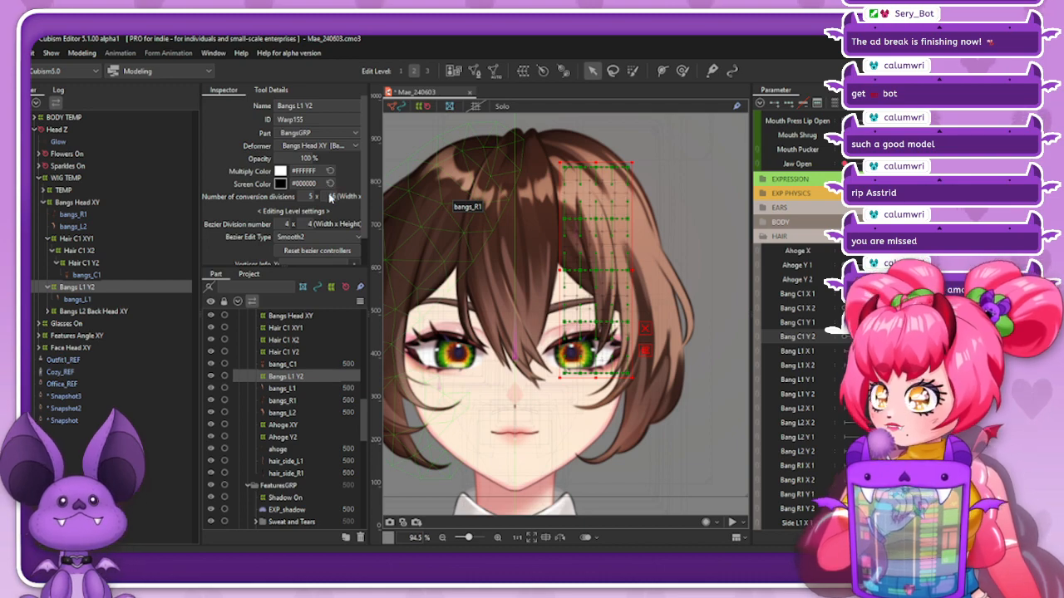
scroll(627, 273, up, 2)
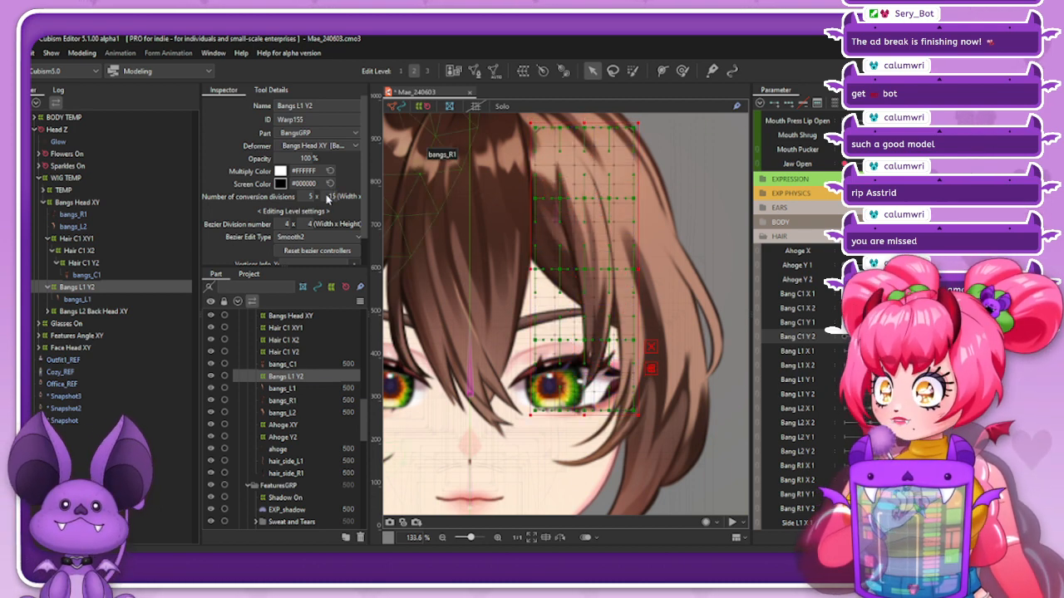
text(2)
key(Return)
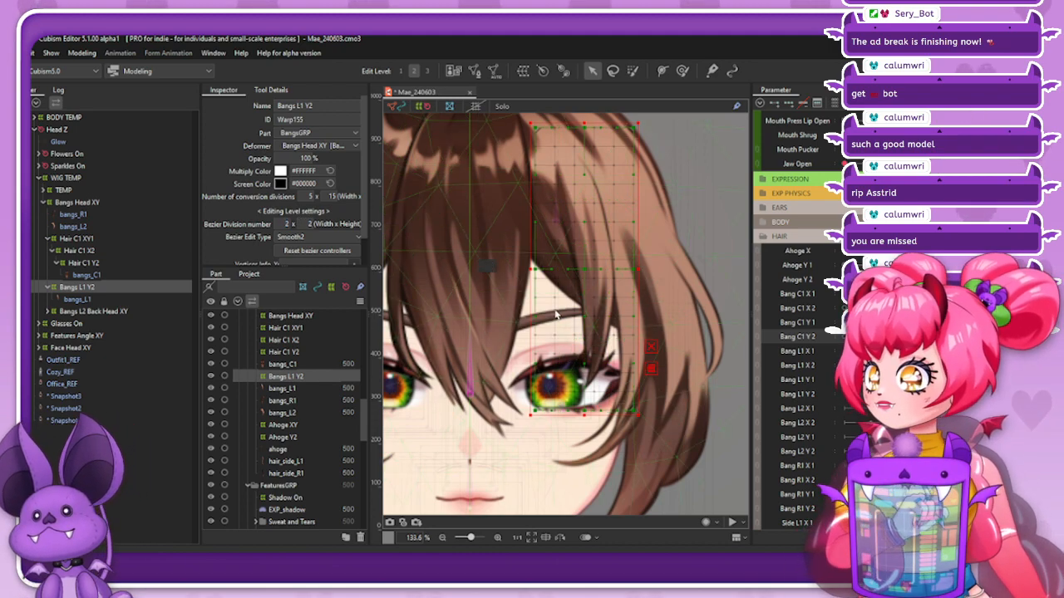
scroll(548, 287, down, 3)
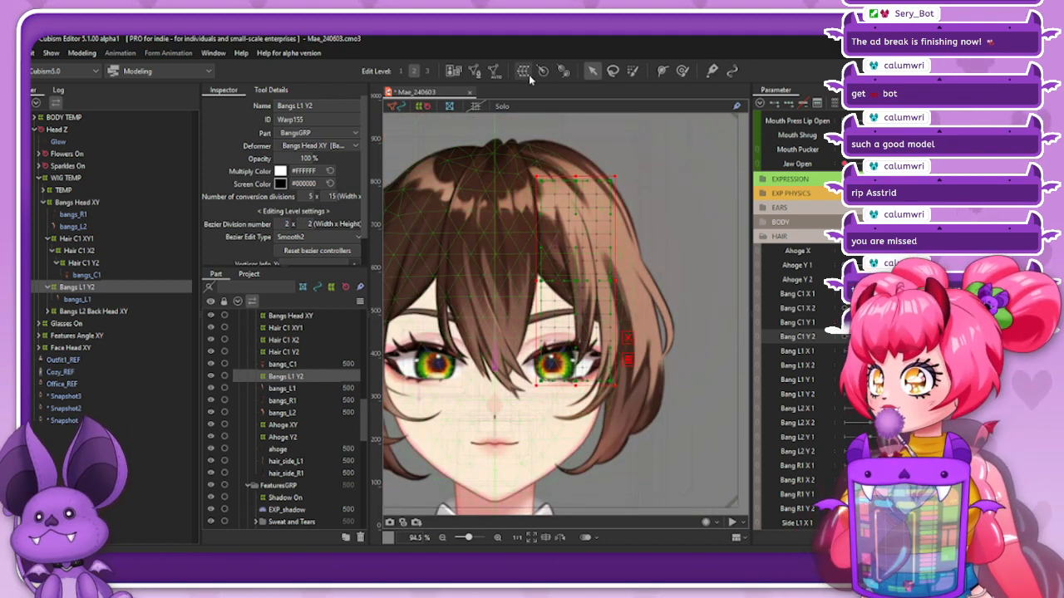
Create a warp deformer named Bangs L1 X2 as the parent of Bangs L1 Y2, keeping 2 x 2 Bezier and 5 x 15 conversion divisions
click(331, 108)
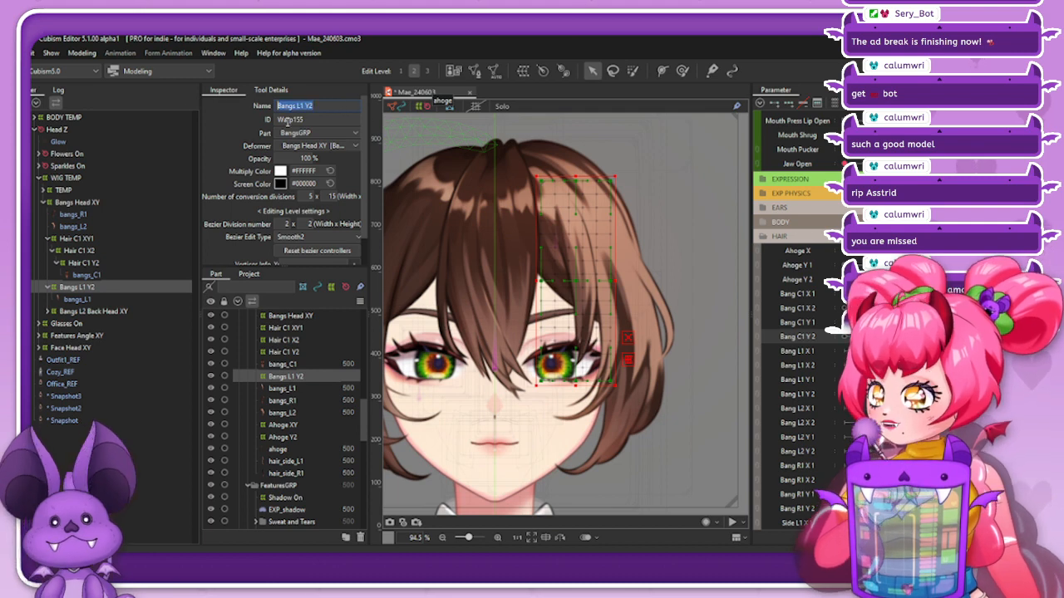
click(522, 71)
triple_click(528, 231)
text(Bangs L1 Y2)
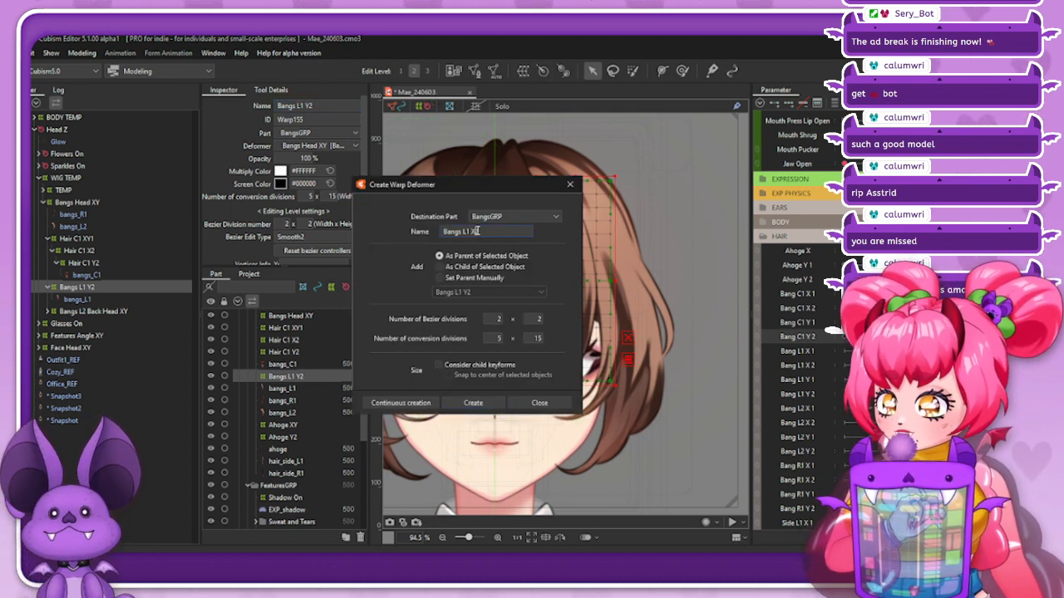
click(473, 403)
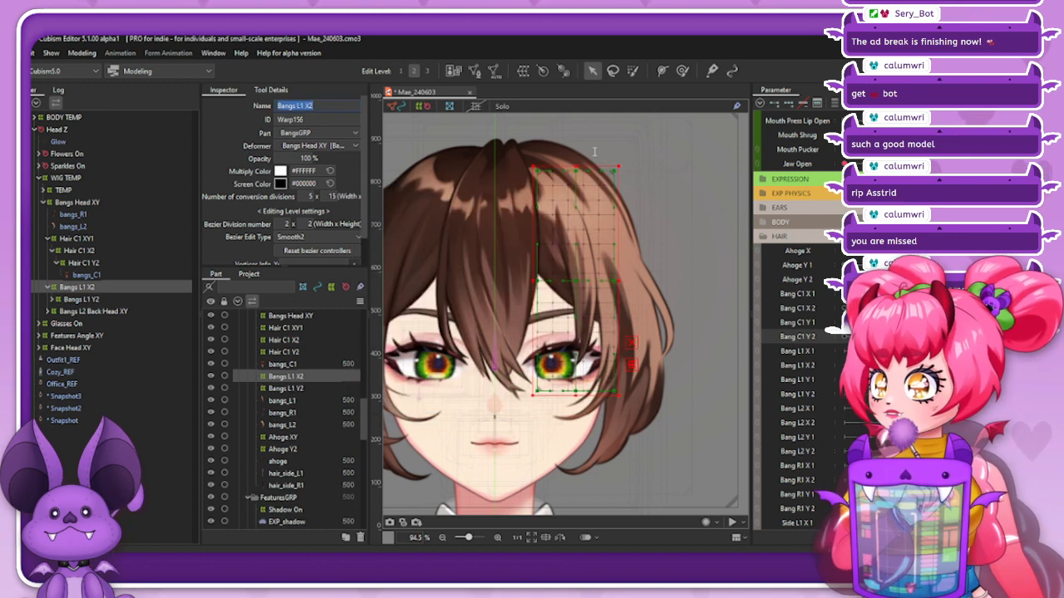
Create a warp deformer named Bangs L1 XY1 as the parent of Bangs L1 X2, with the same divisions
click(83, 288)
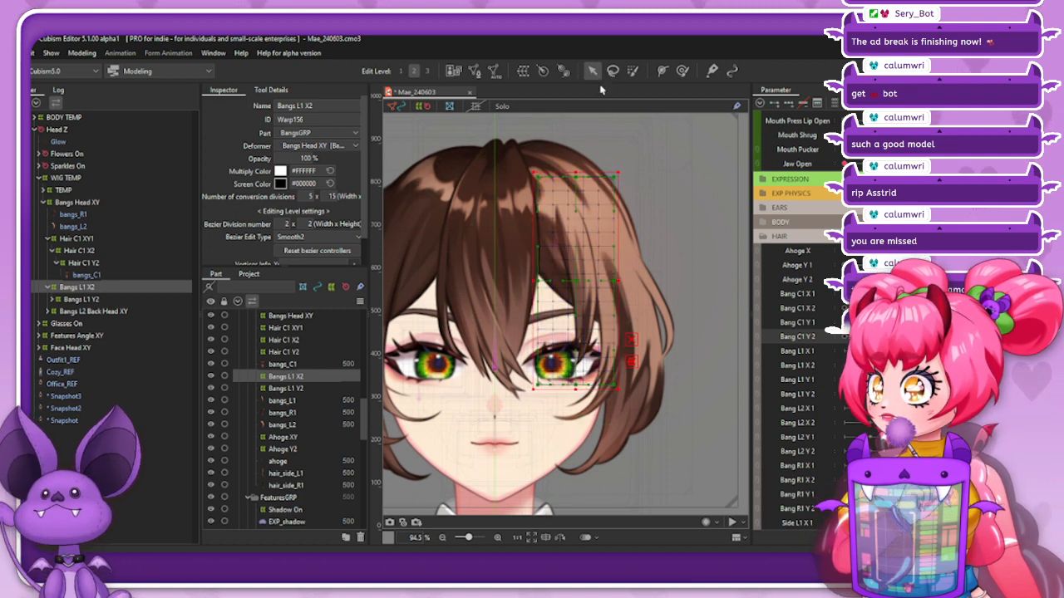
click(491, 73)
drag(530, 232, 442, 232)
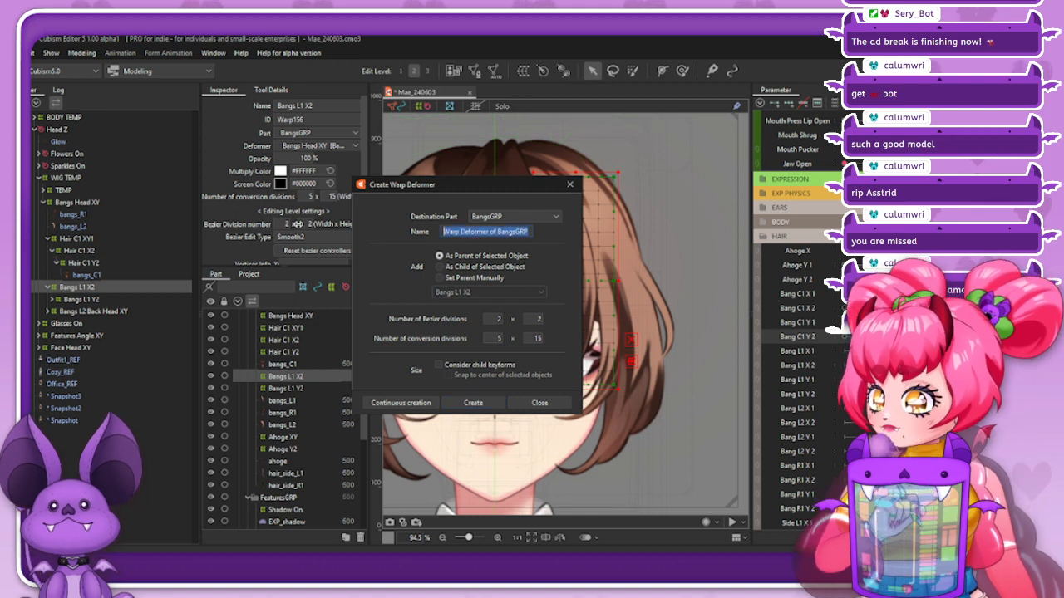
text(Bangs L1 Y2)
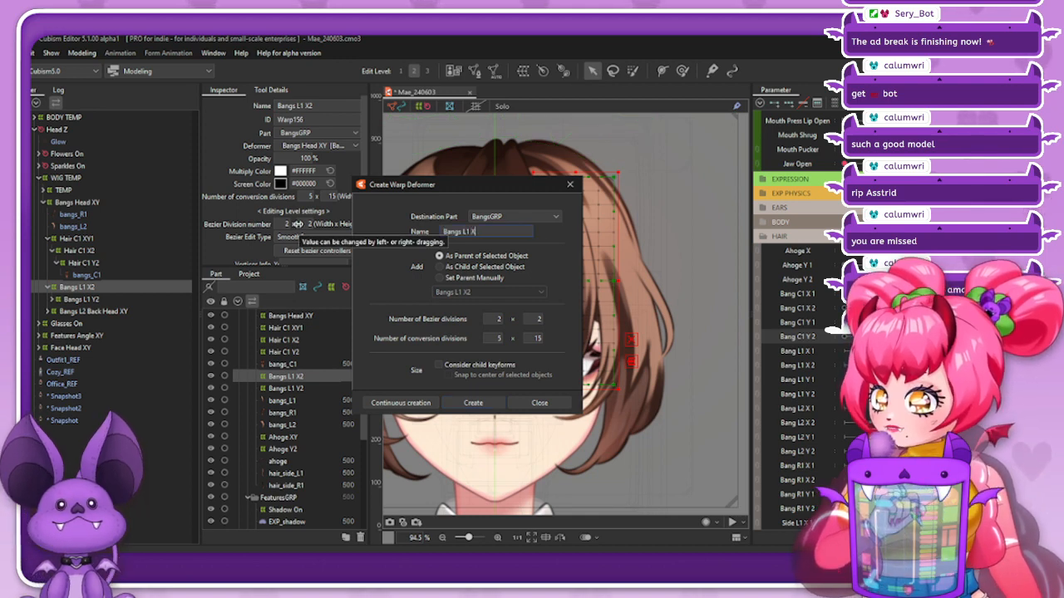
click(461, 403)
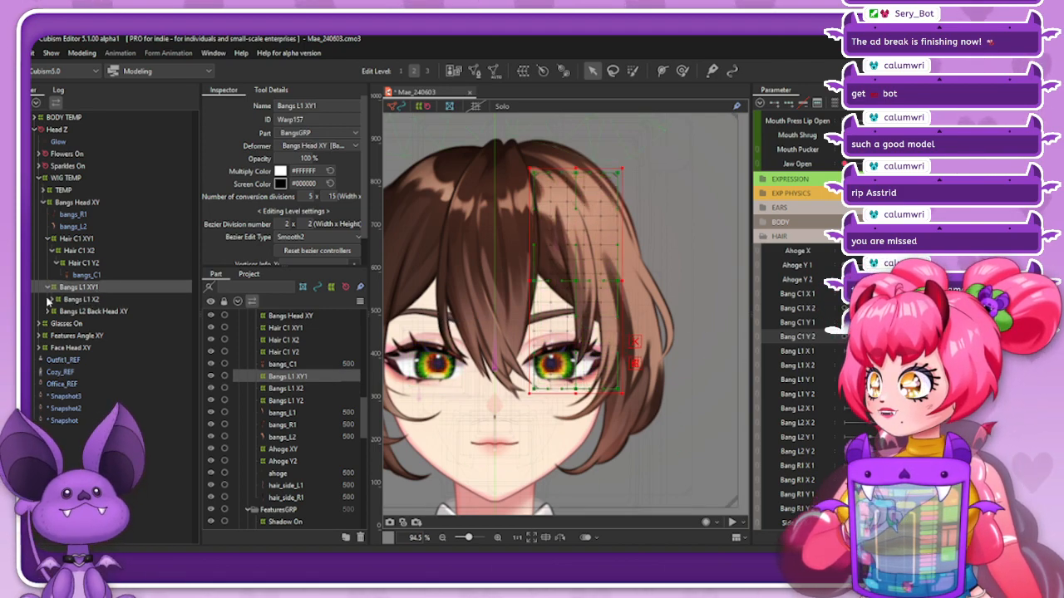
Generate an automatic mesh for bangs_R1 with the Set_04 preset
click(73, 214)
scroll(673, 283, down, 3)
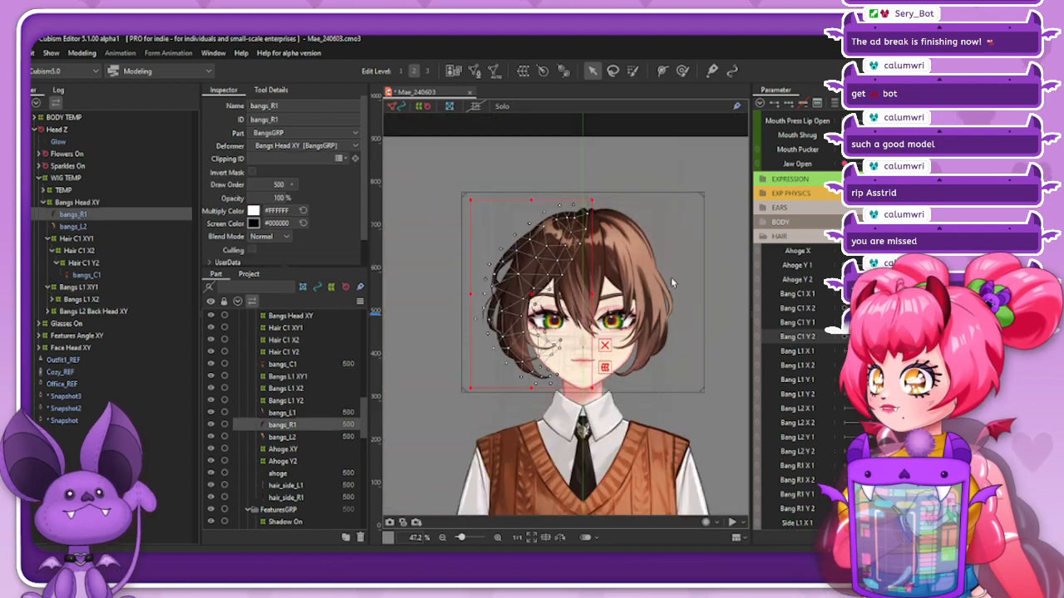
scroll(671, 276, up, 2)
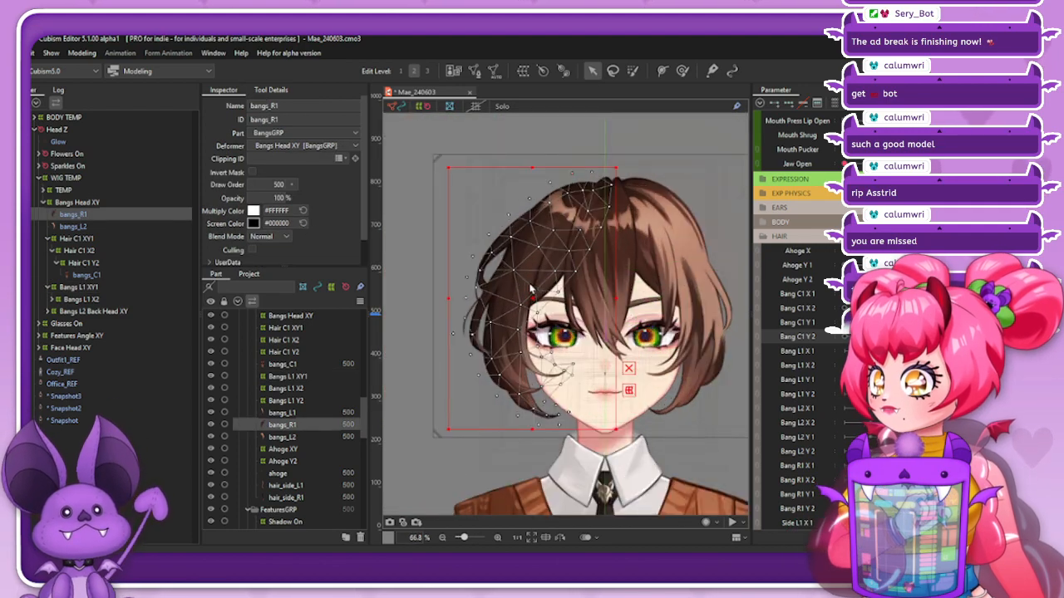
click(491, 73)
click(303, 246)
click(274, 330)
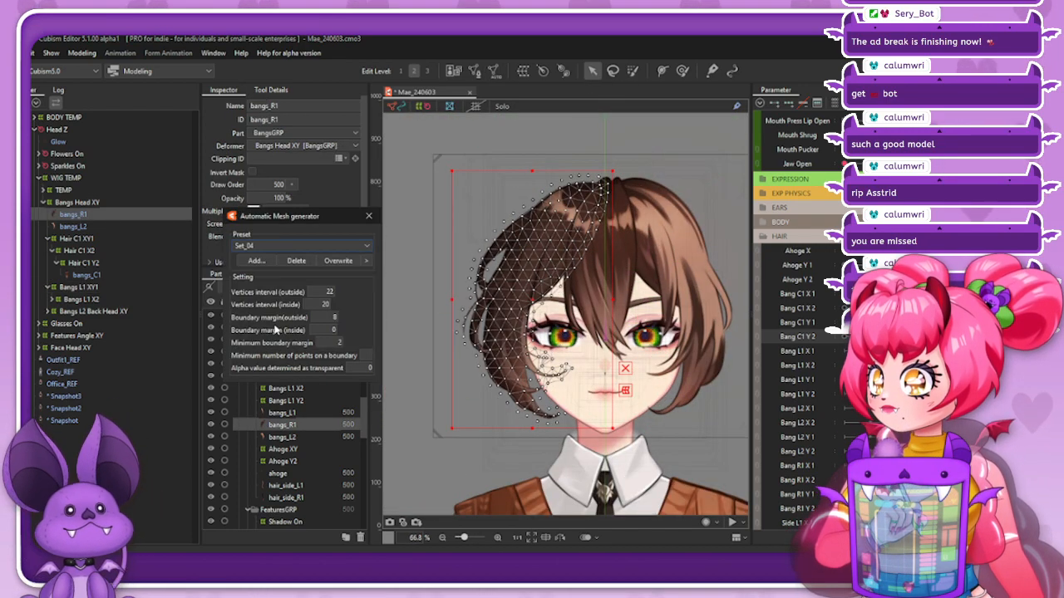
click(369, 216)
Create a warp deformer named Bangs R1 Y2 in BangsGRP as the parent of bangs_R1
click(522, 71)
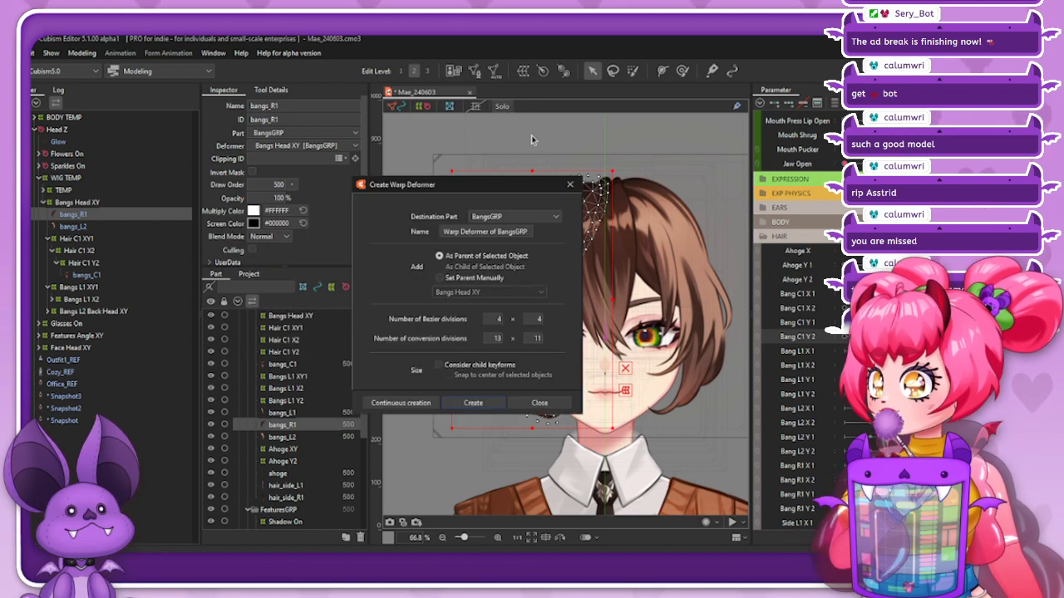
drag(527, 231, 364, 217)
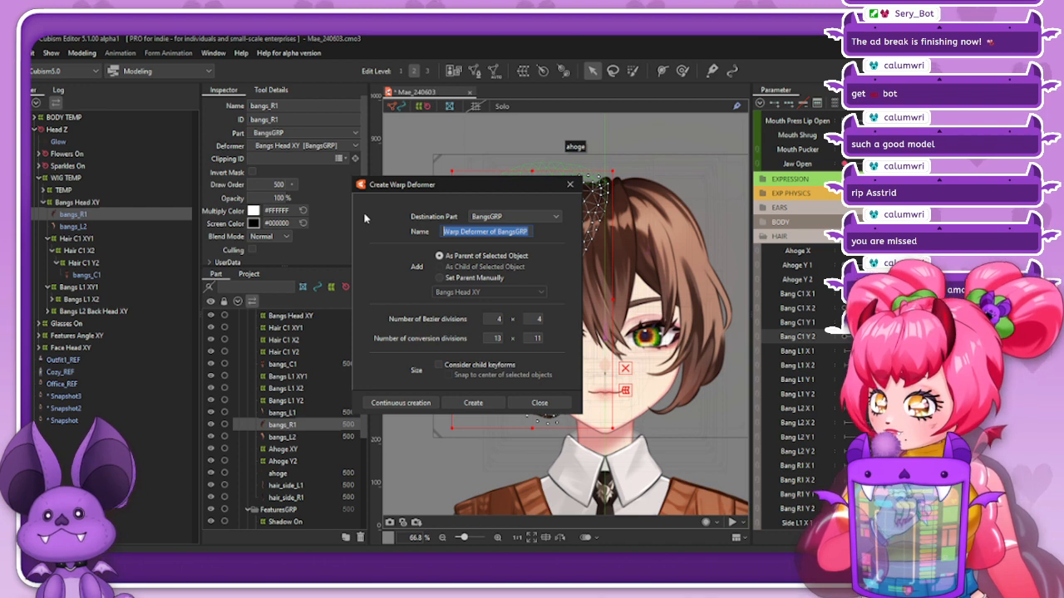
text(Ban)
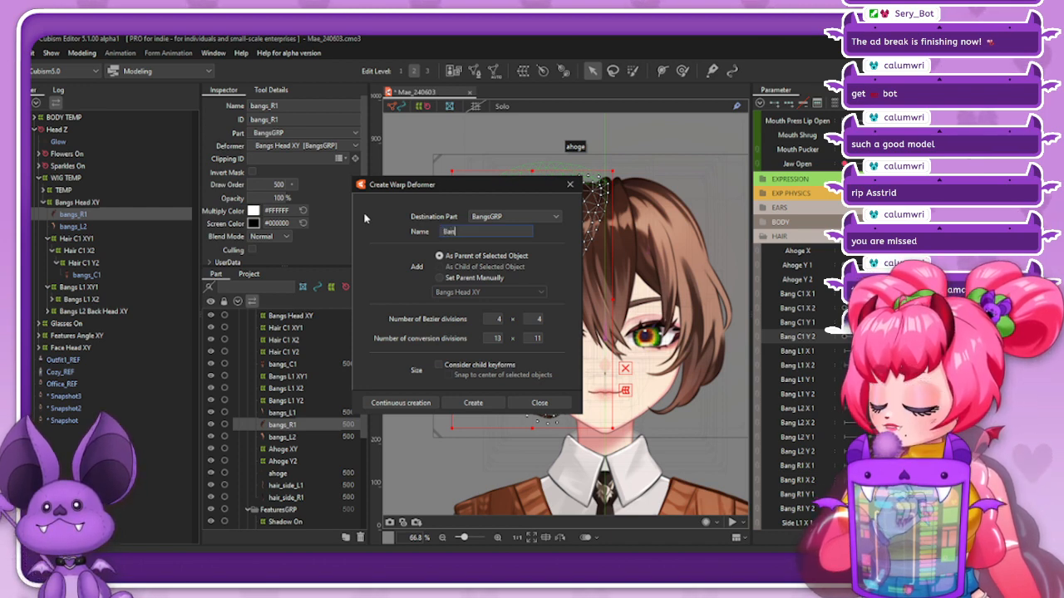
text(gs R1)
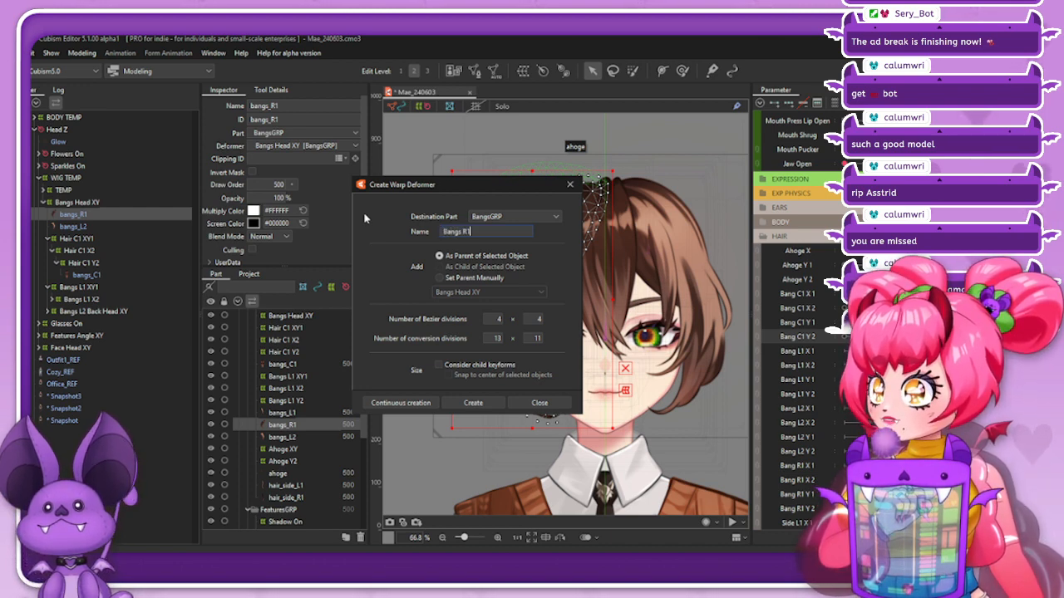
text( Y2)
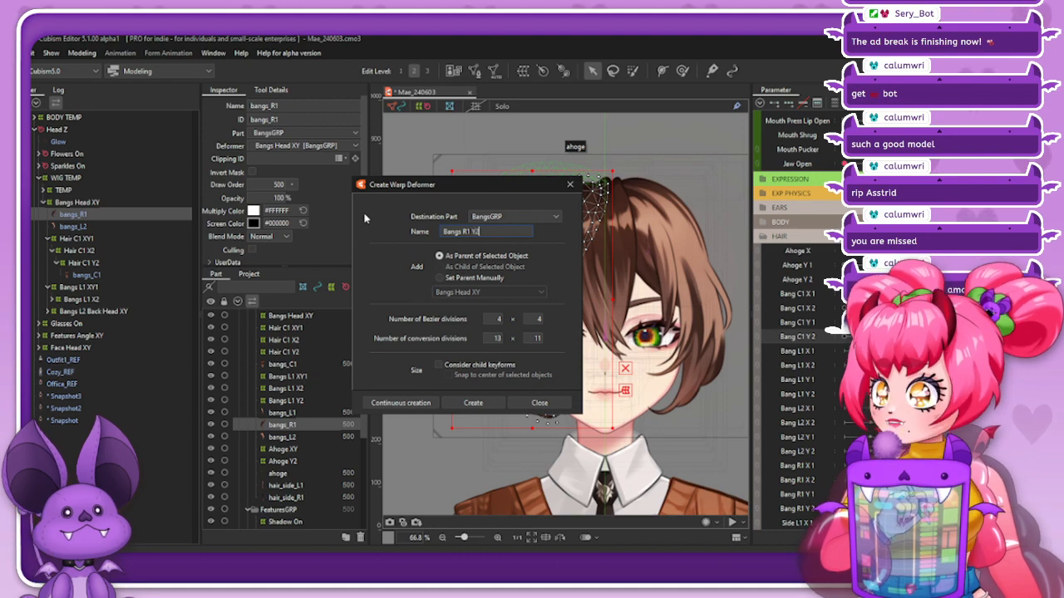
click(473, 403)
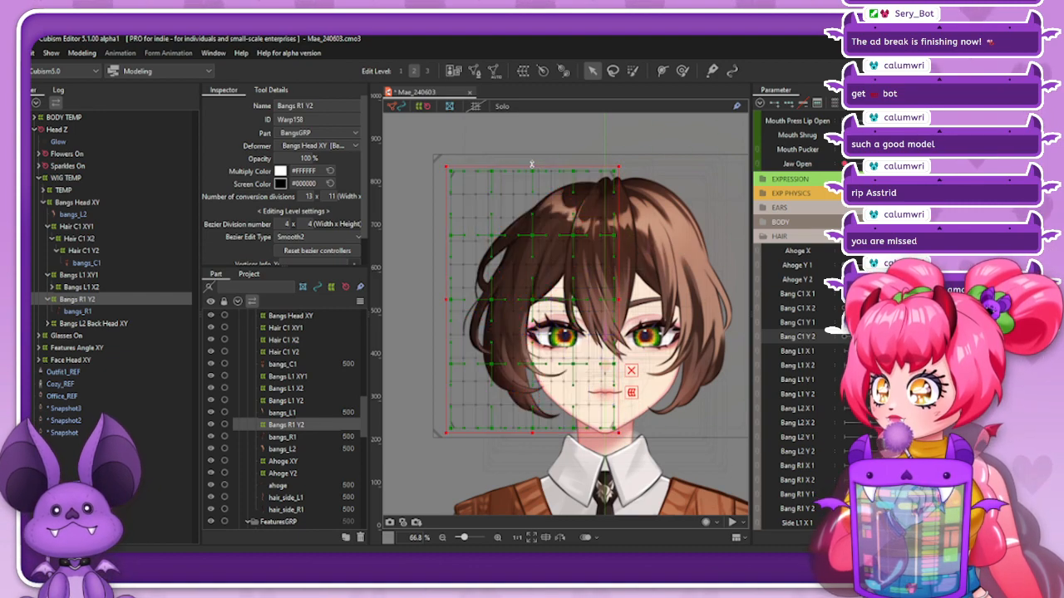
Set the Bangs R1 Y2 deformer to 8 x 12 conversion divisions and 2 x 2 Bezier divisions
double_click(308, 196)
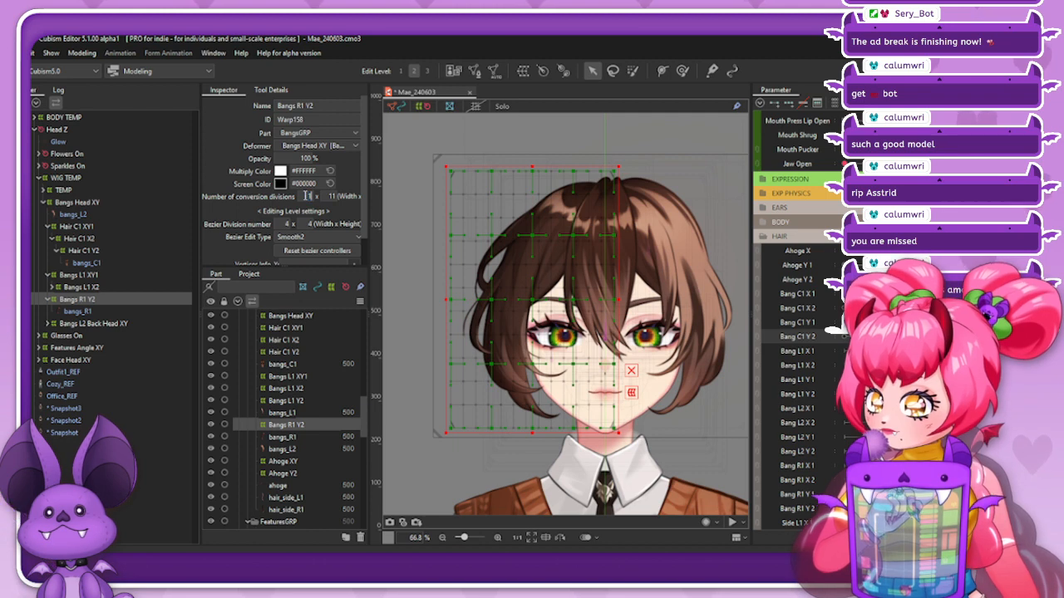
text(10)
key(Return)
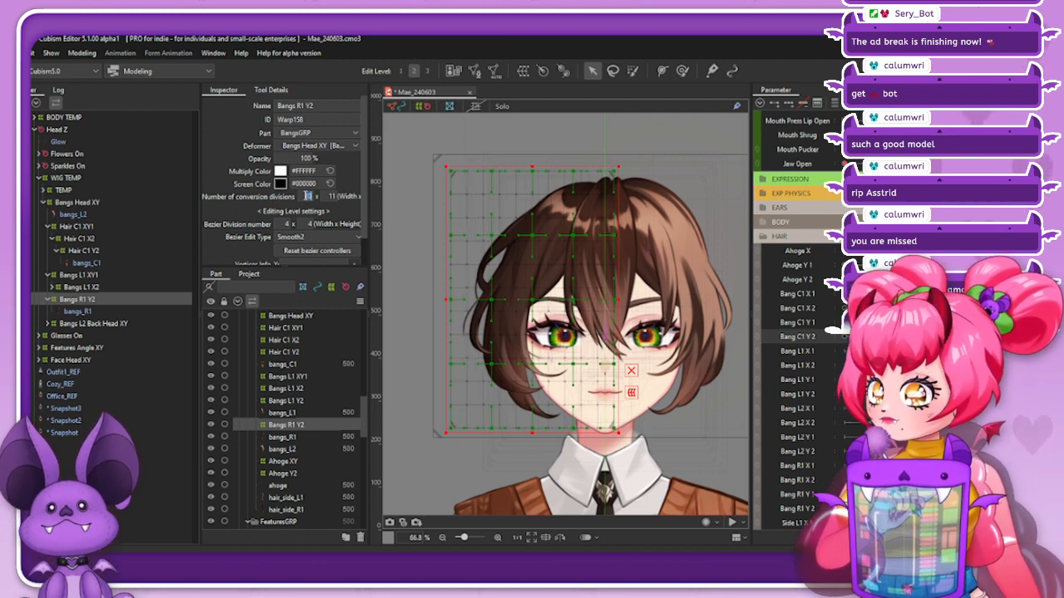
text(8)
key(Return)
double_click(328, 197)
text(12)
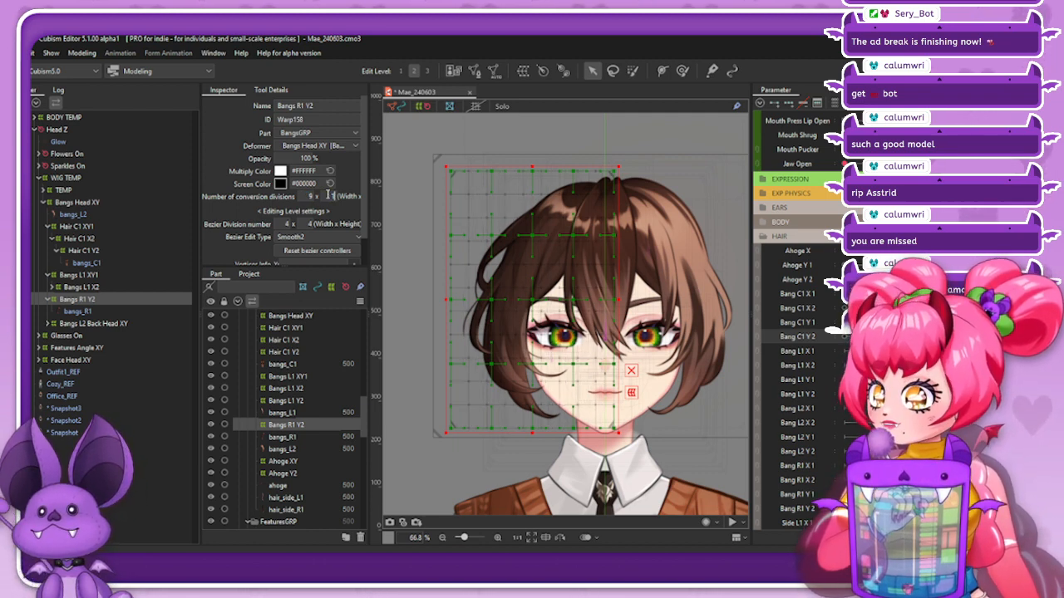
key(Return)
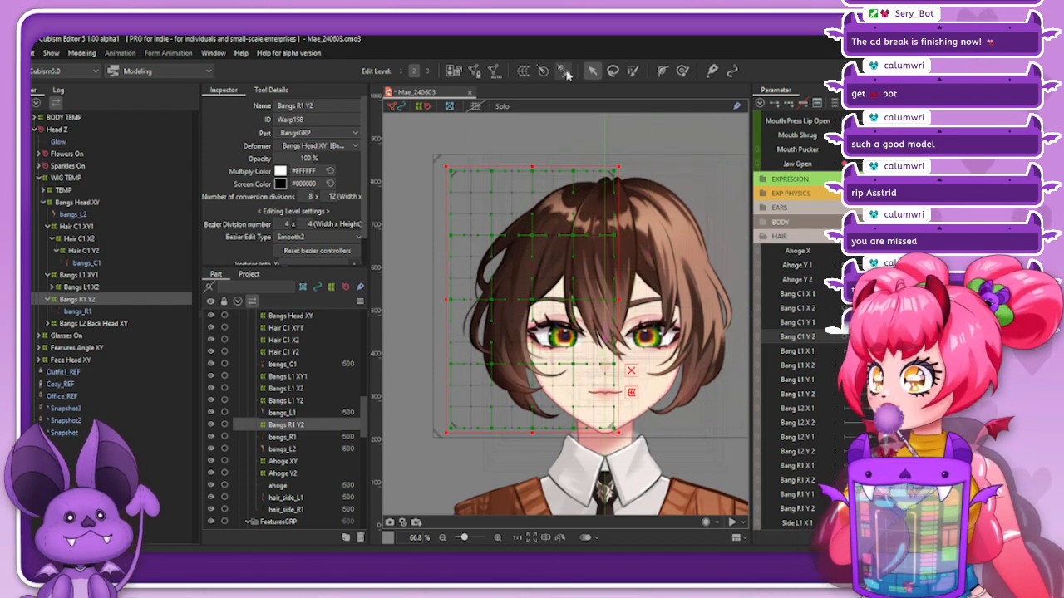
text(2)
click(306, 225)
text(2)
key(Return)
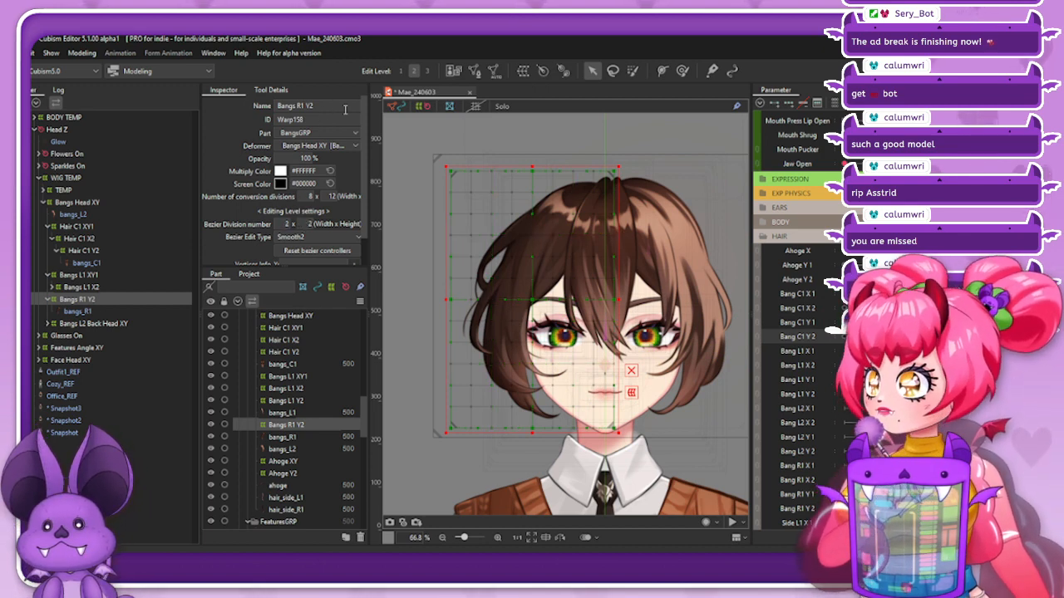
Create a warp deformer named Bangs R1 X2 as the parent of Bangs R1 Y2, keeping 2 x 2 Bezier and 8 x 12 conversion divisions
click(521, 72)
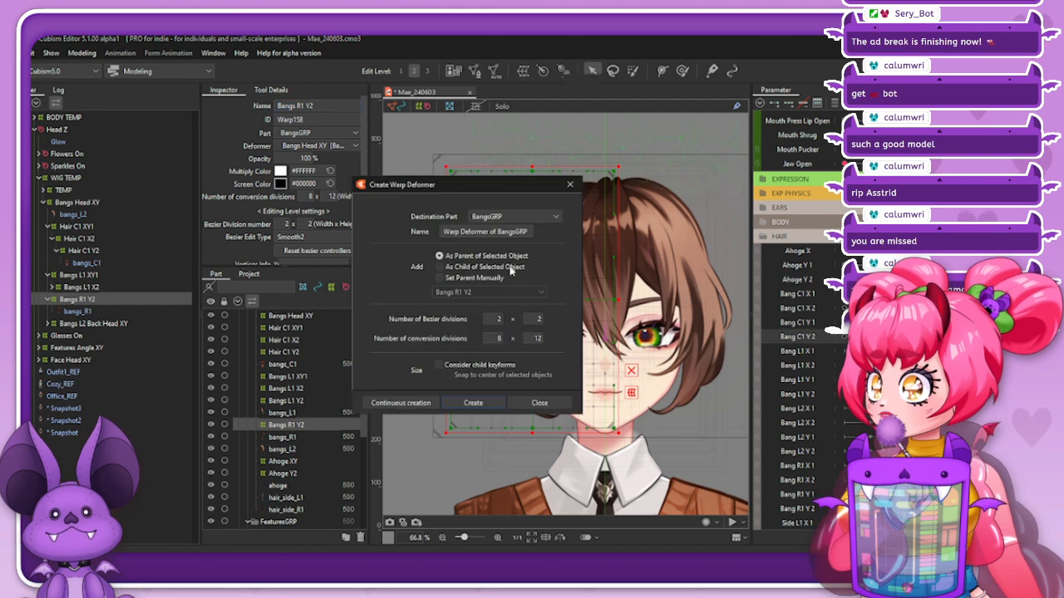
triple_click(505, 232)
text(Bangs R1 Y2)
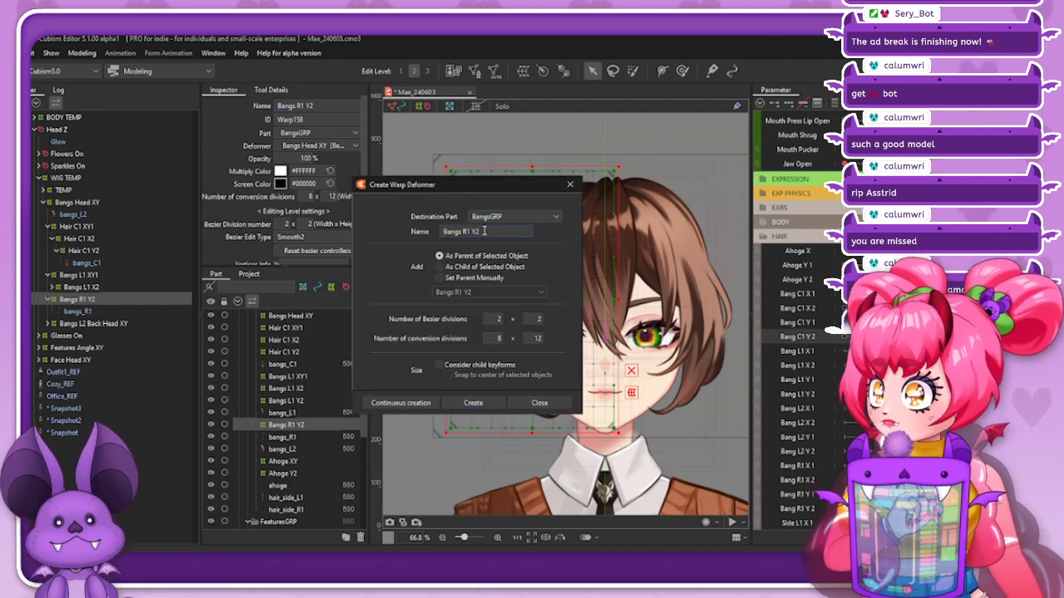
click(487, 399)
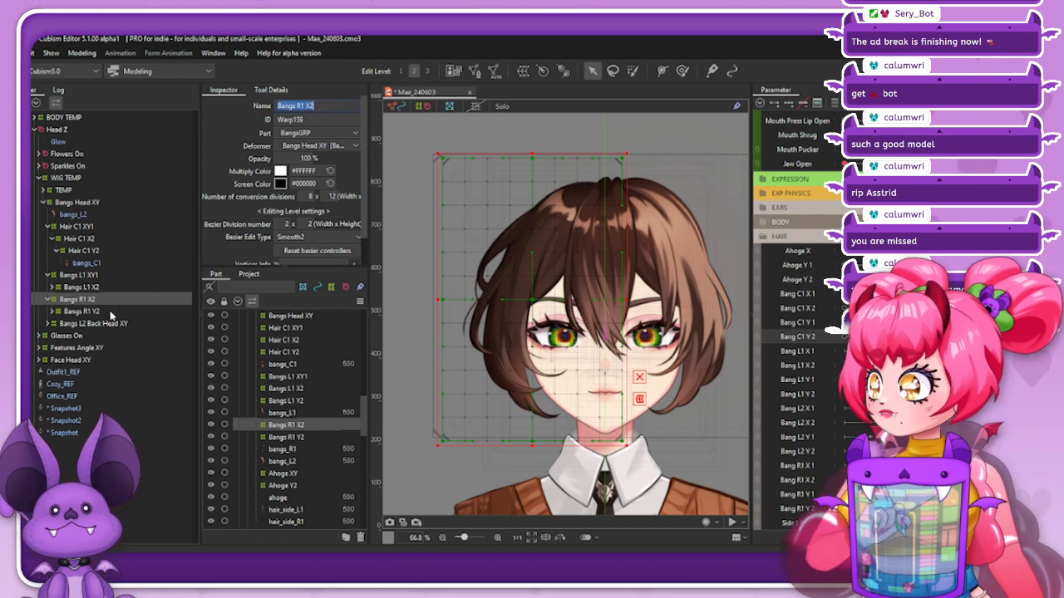
Shrink the Bangs R1 X2 deformer's frame slightly so it sits closely around the Bangs R1 Y2 deformer
click(624, 156)
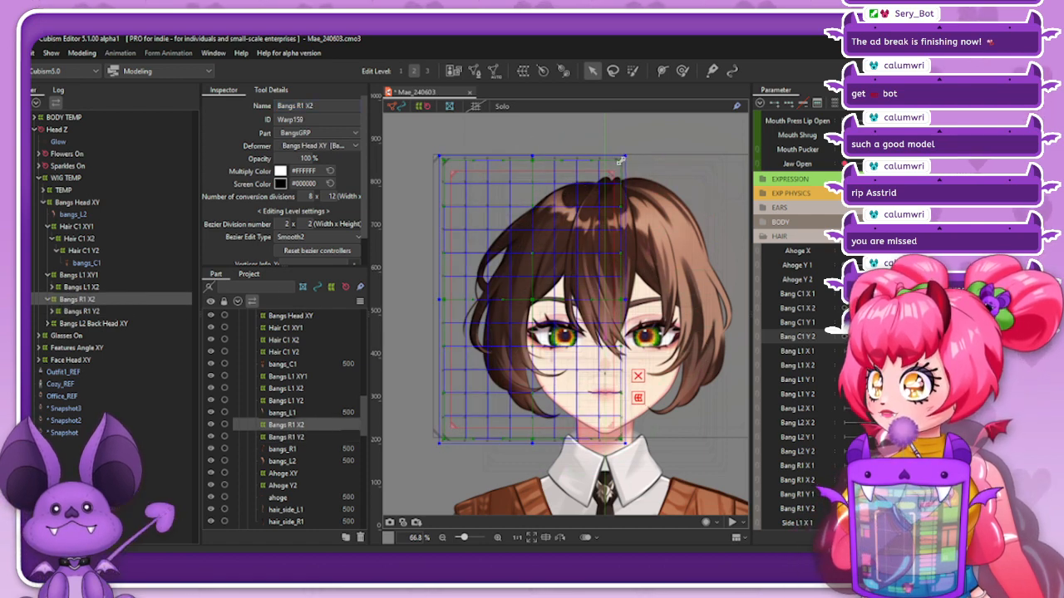
drag(620, 161, 622, 163)
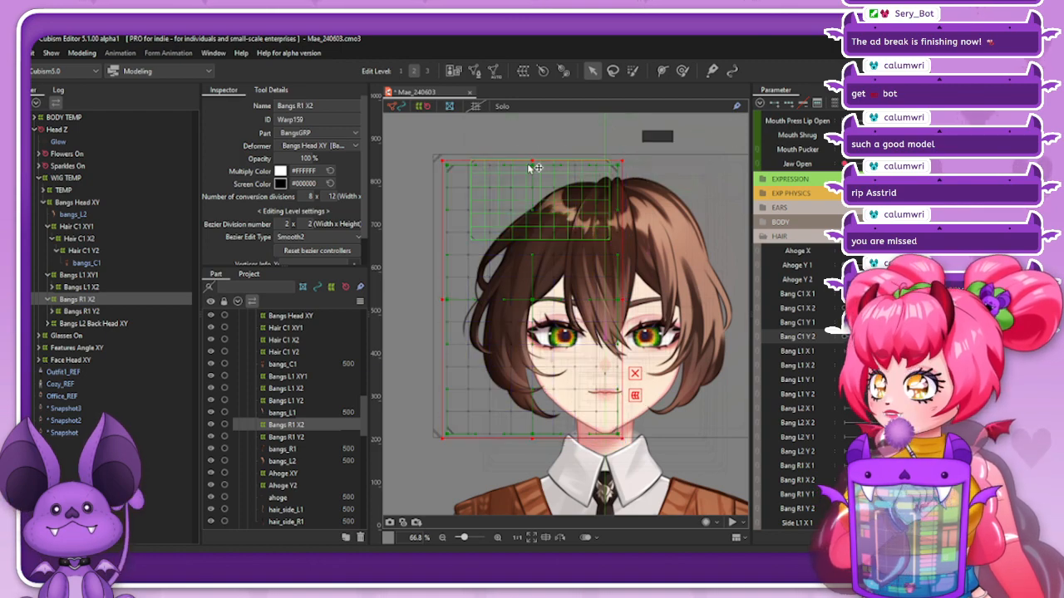
drag(532, 159, 532, 162)
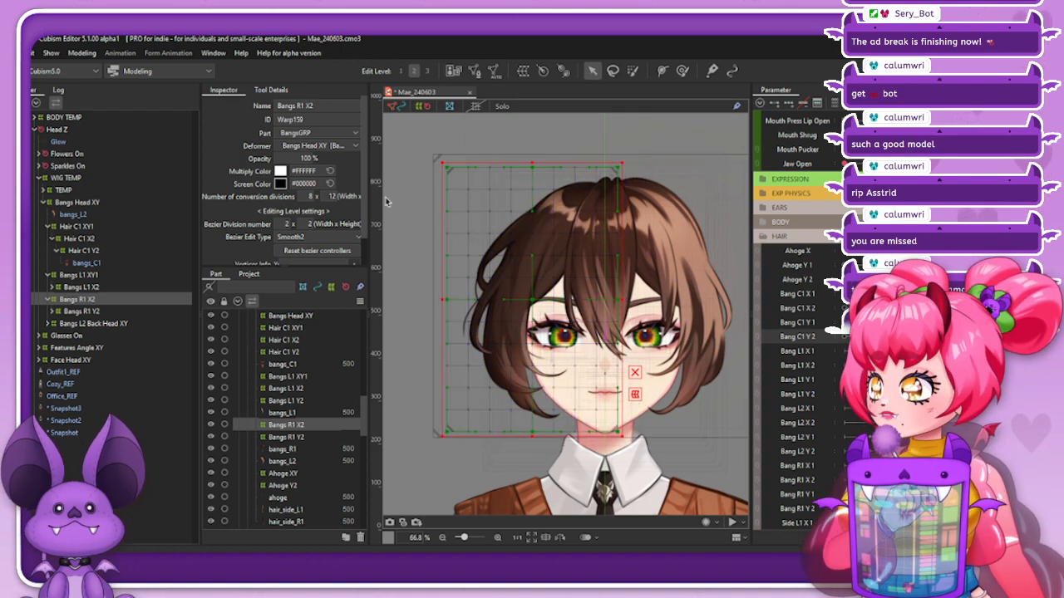
Create a warp deformer named Bangs R1 XY1 as the parent of Bangs R1 X2 with the same divisions, and slightly shrink its frame
click(525, 74)
triple_click(508, 231)
text(Bangs R1 Y2)
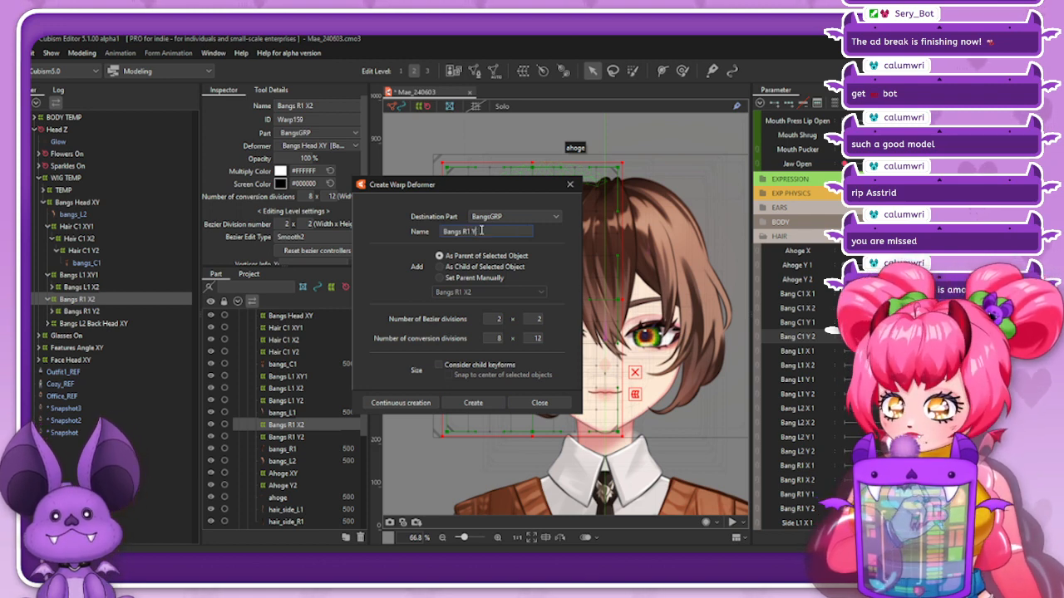
key(BackSpace)
text(XY1)
click(472, 402)
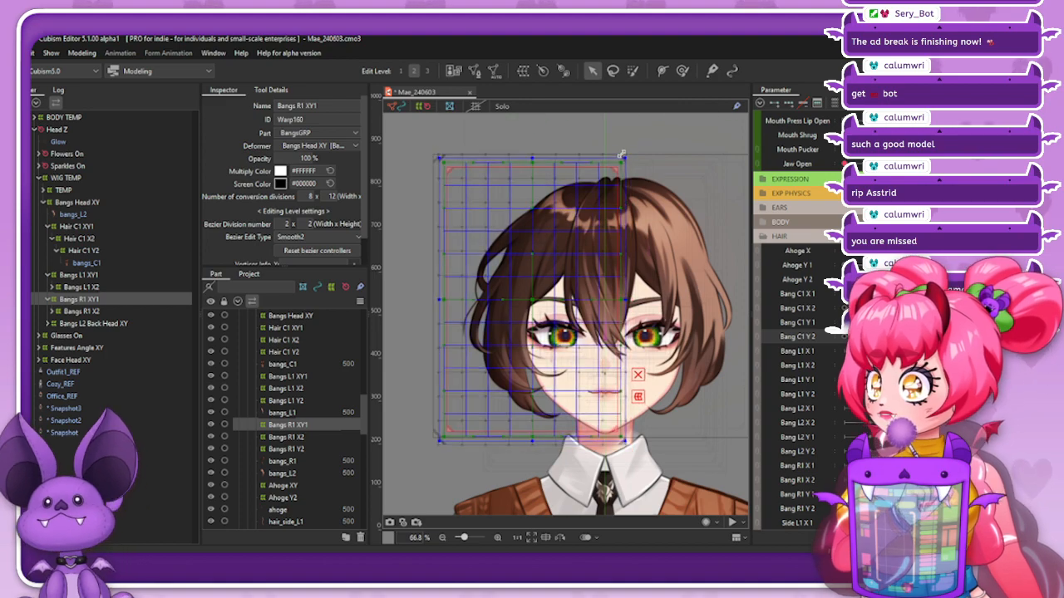
drag(532, 157, 528, 158)
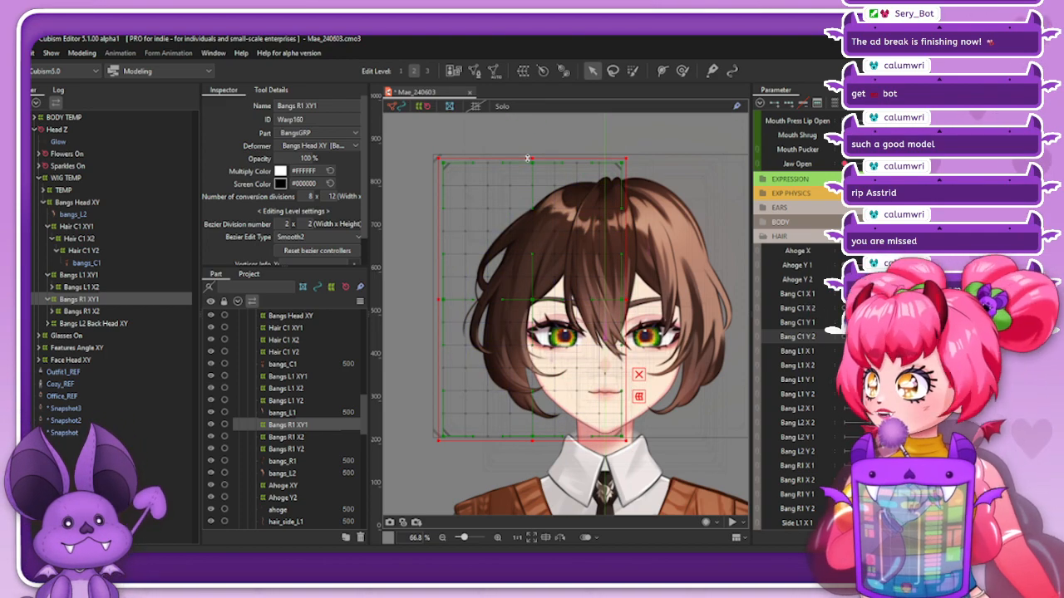
Create a warp deformer named Bangs L2 Y2 in BangsGRP as the parent of bangs_L2
click(96, 213)
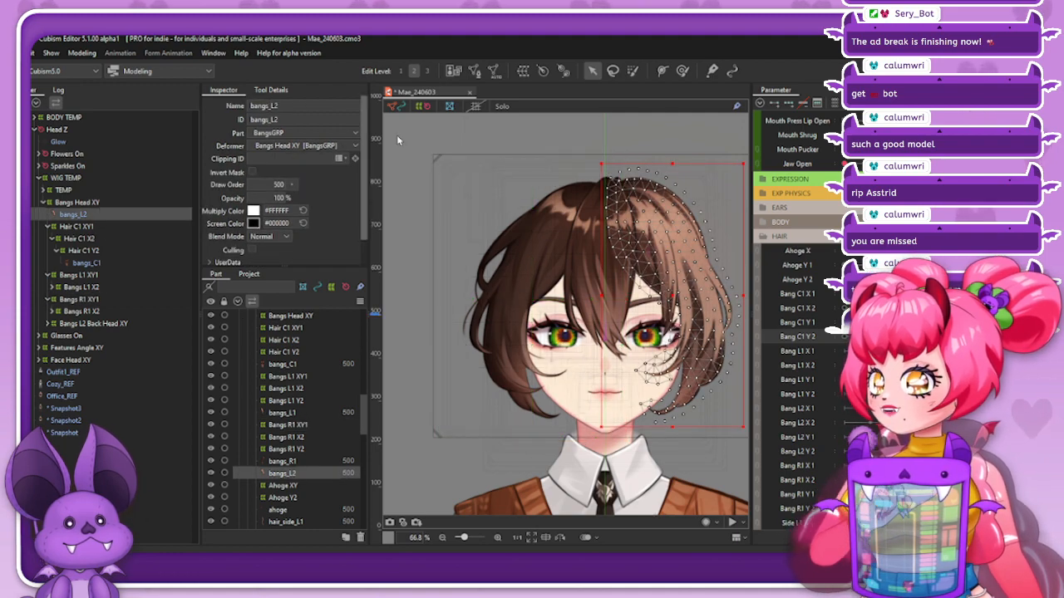
scroll(512, 226, down, 3)
scroll(671, 280, up, 3)
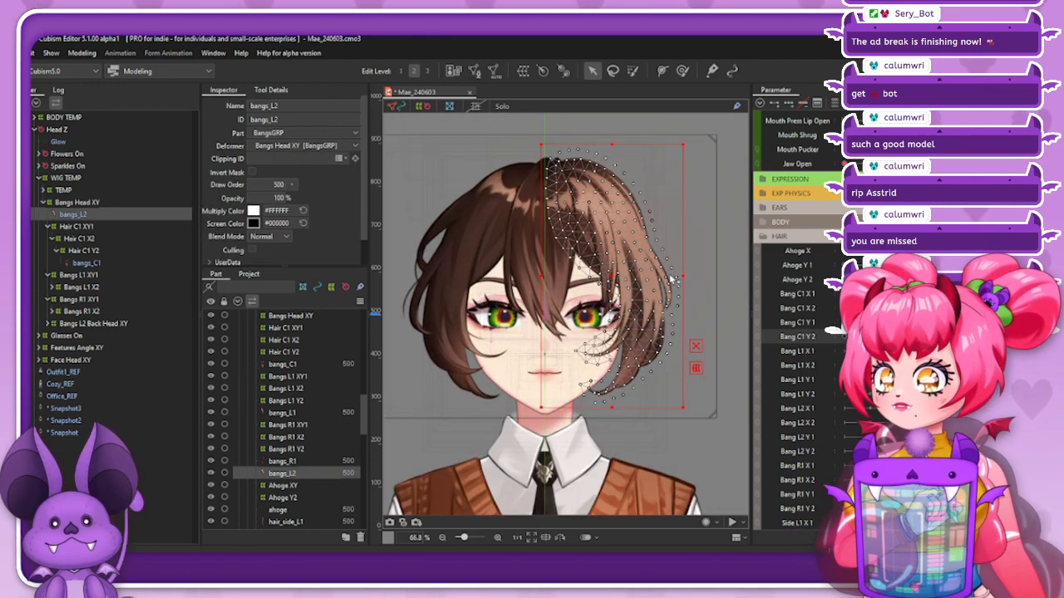
click(524, 71)
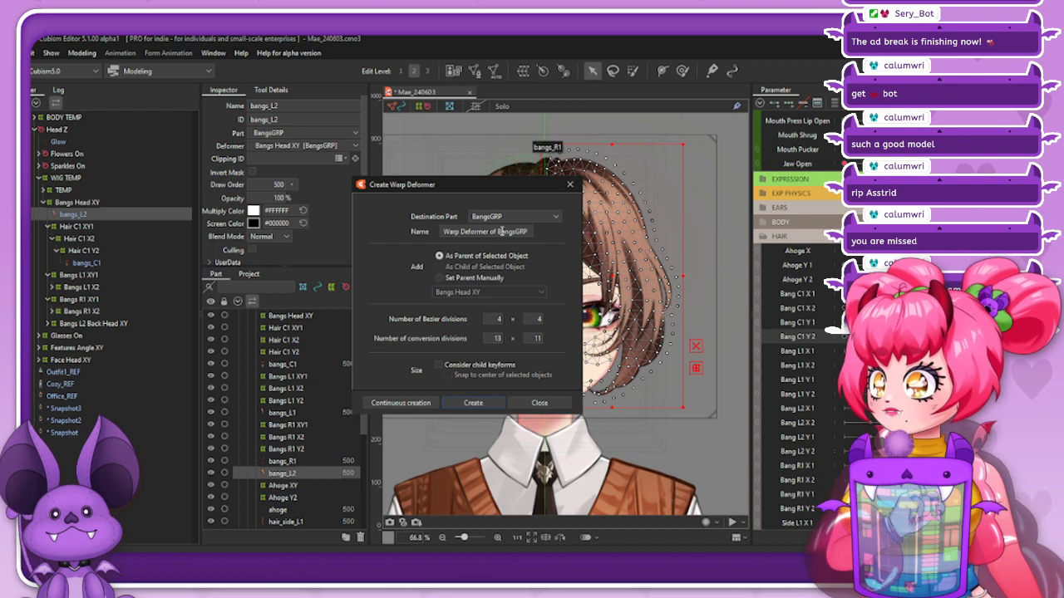
text(Bangs R1 Y2)
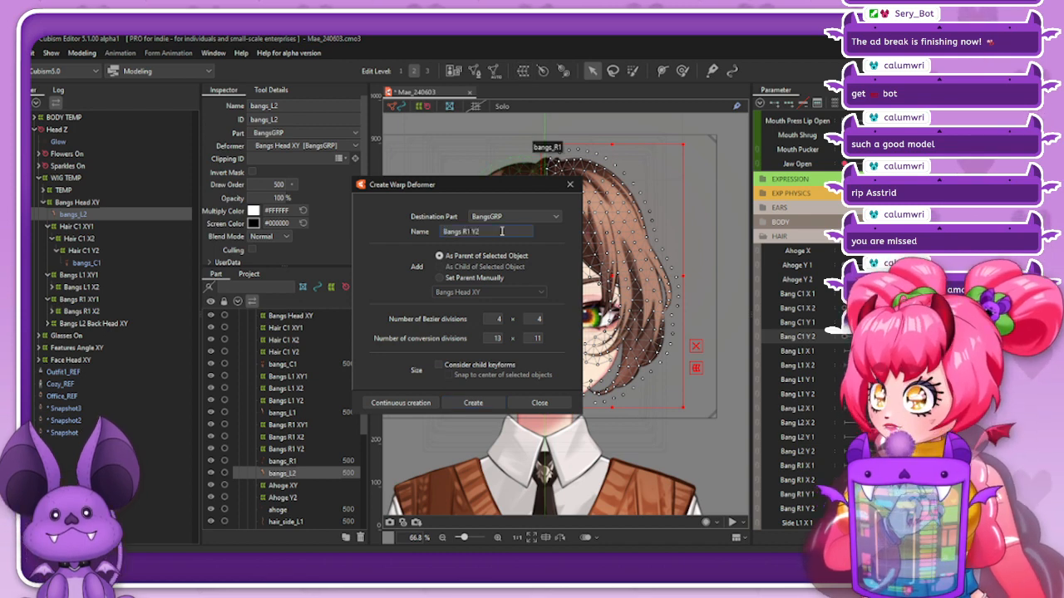
key(Left)
key(Left)
key(Left)
key(BackSpace)
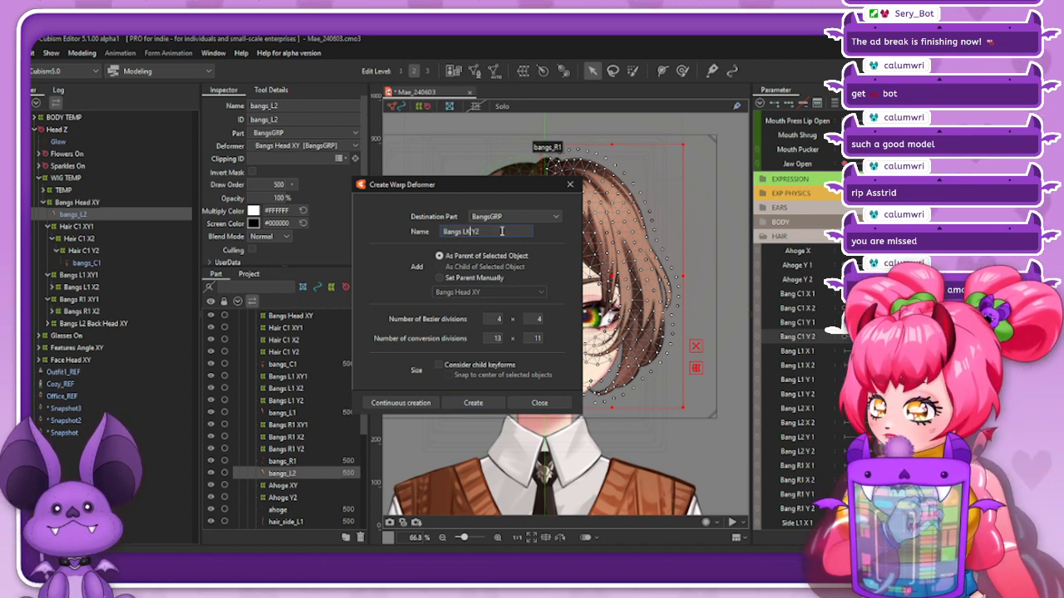
text(2)
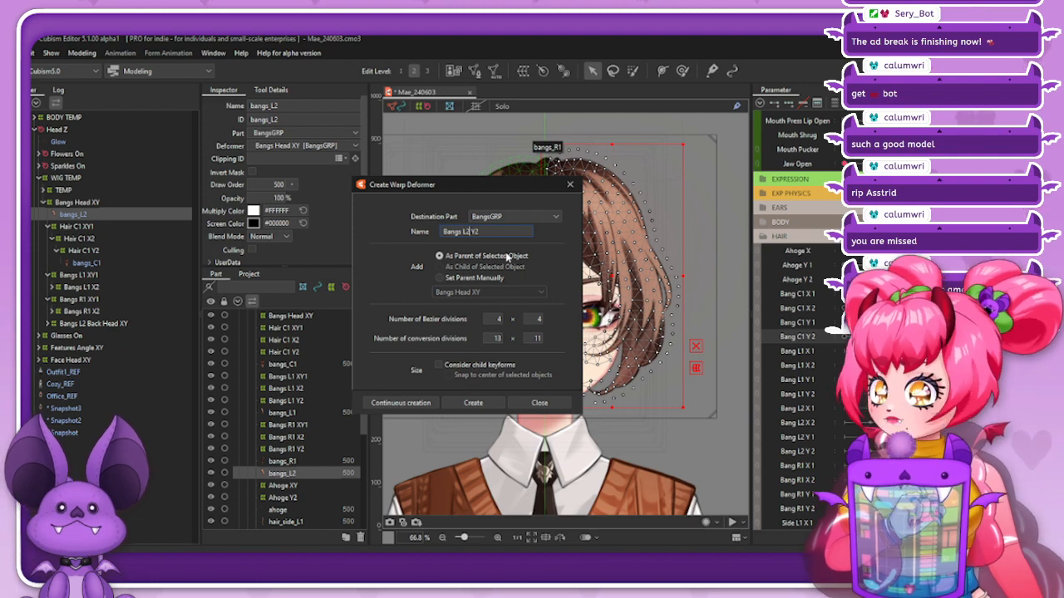
click(473, 403)
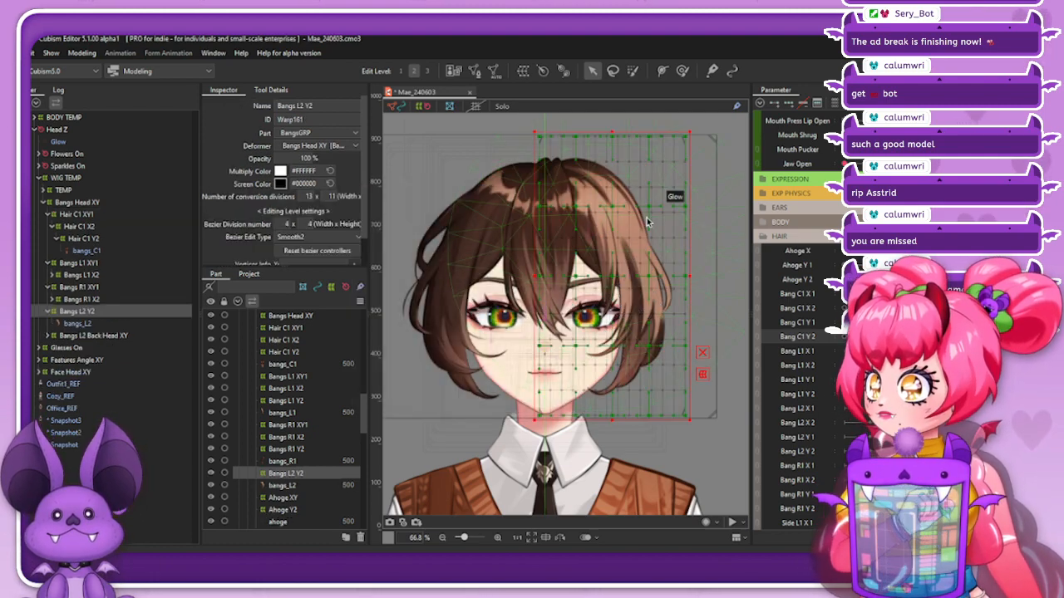
Tighten the frame of the Bangs L2 Y2 deformer slightly and set its divisions to 7 x 13 conversion and 2 x 2 Bezier
drag(611, 137, 611, 137)
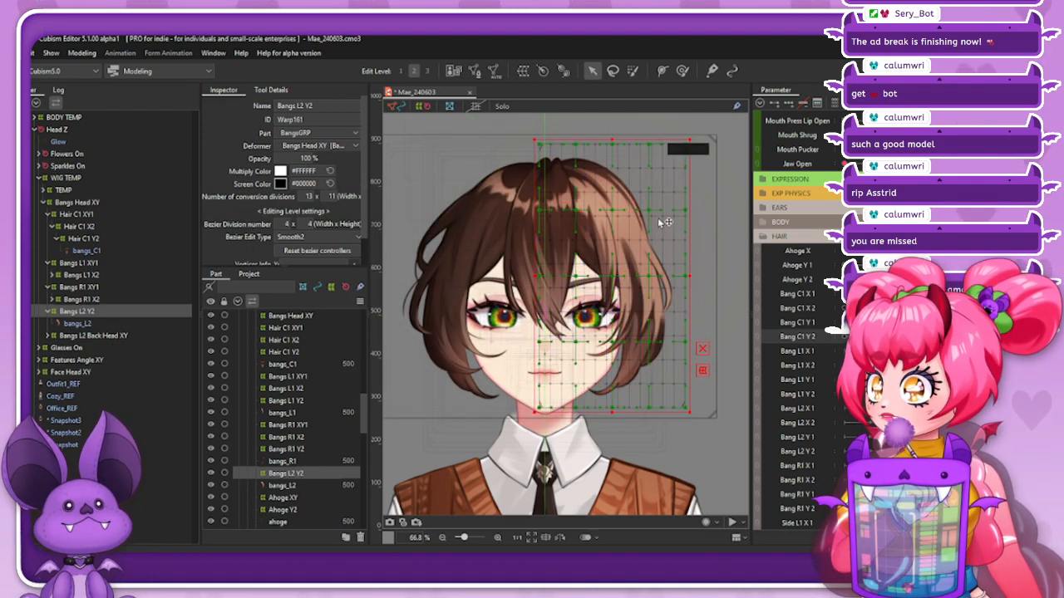
drag(691, 274, 689, 273)
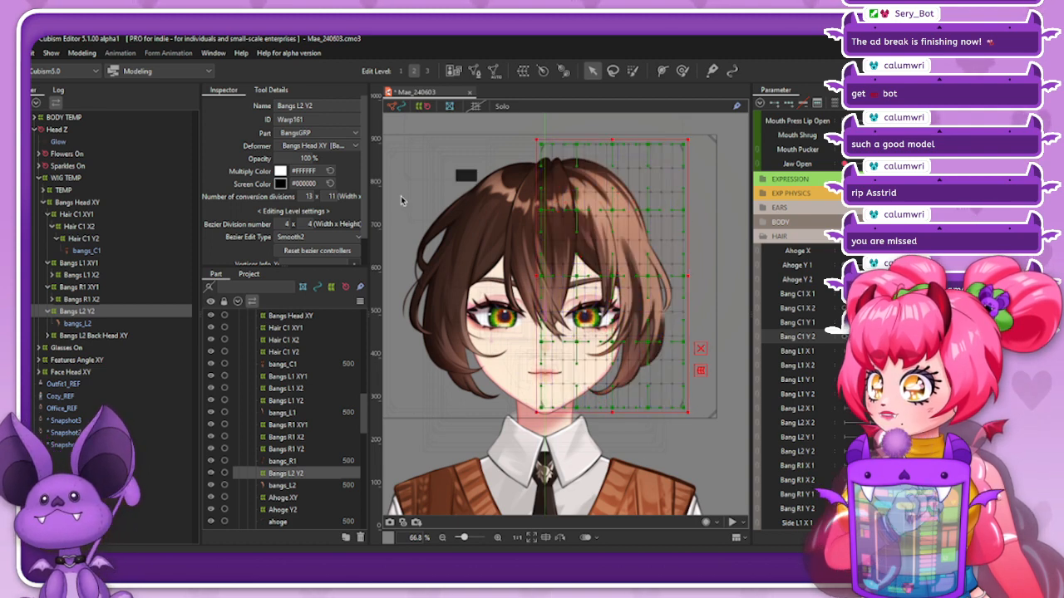
drag(314, 197, 305, 196)
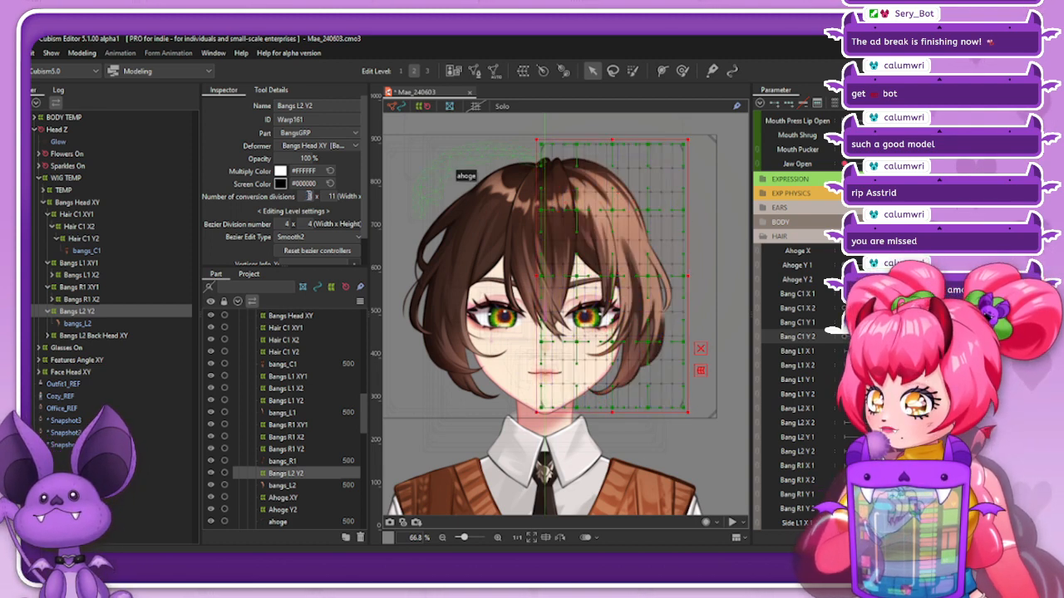
key(Return)
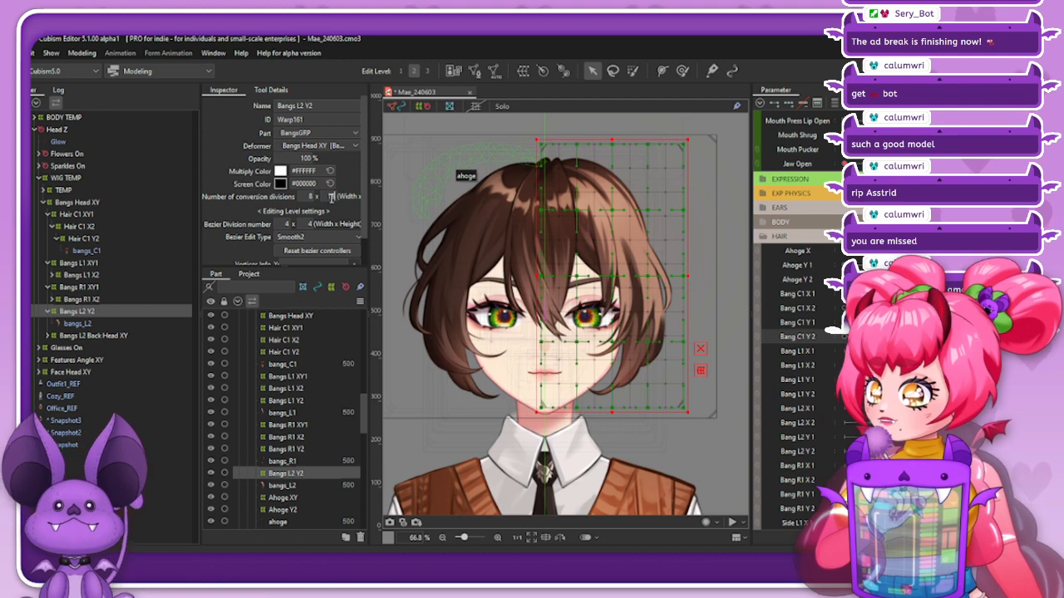
click(332, 196)
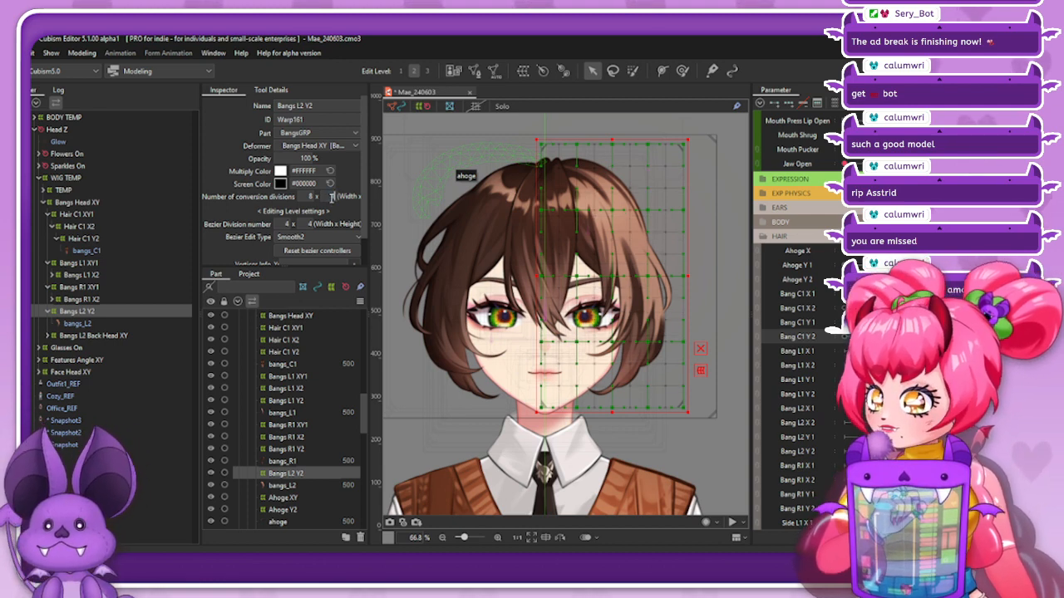
text(13)
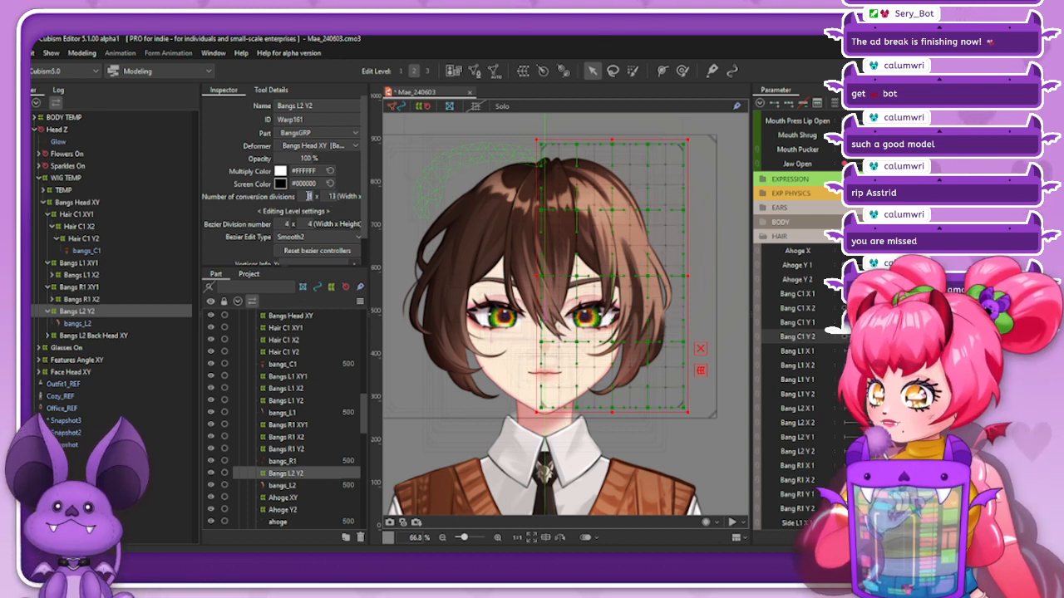
click(638, 137)
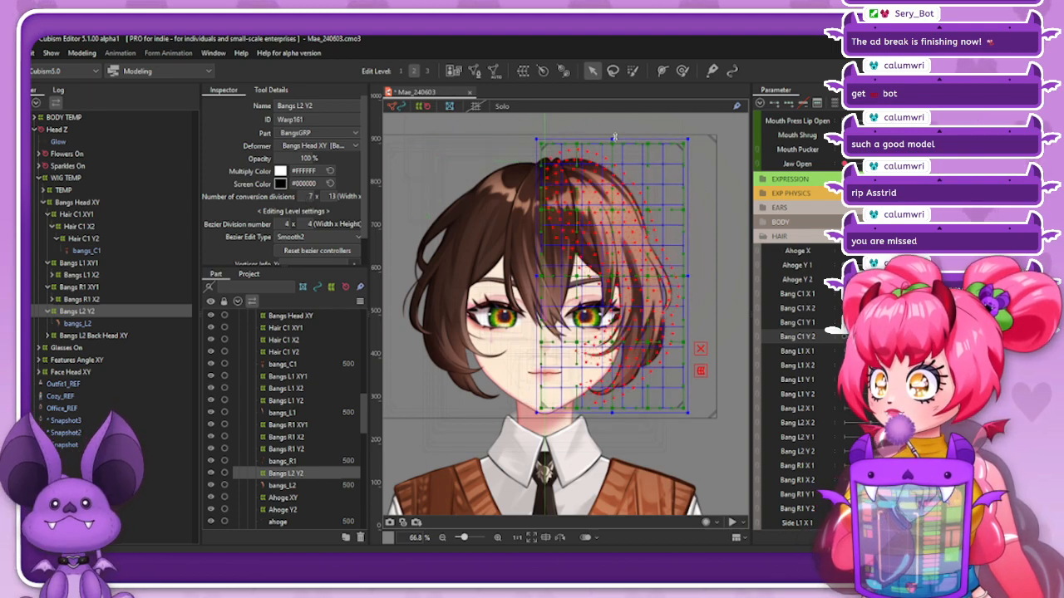
click(613, 137)
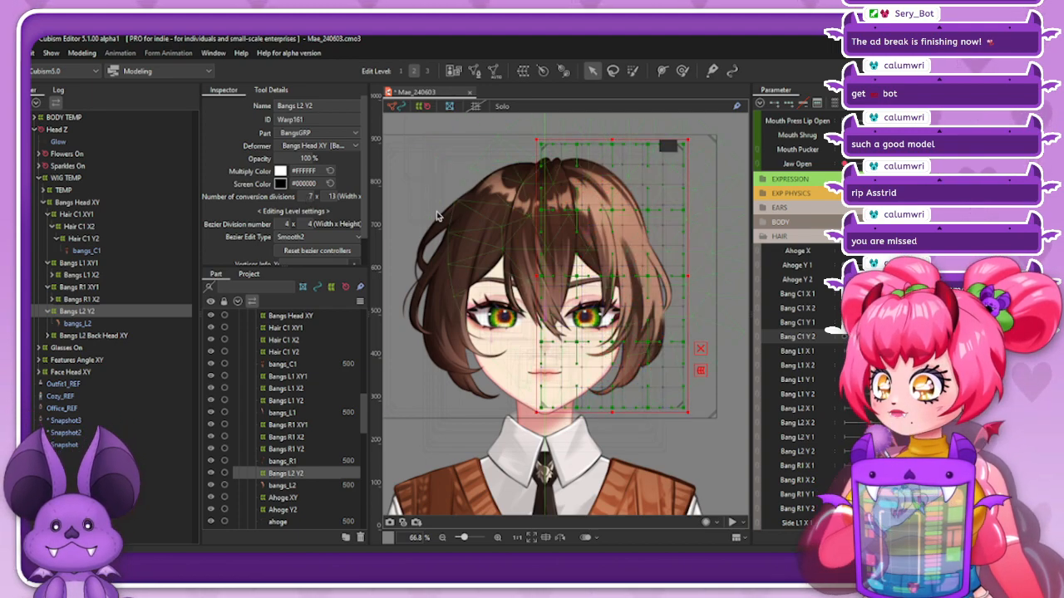
click(310, 224)
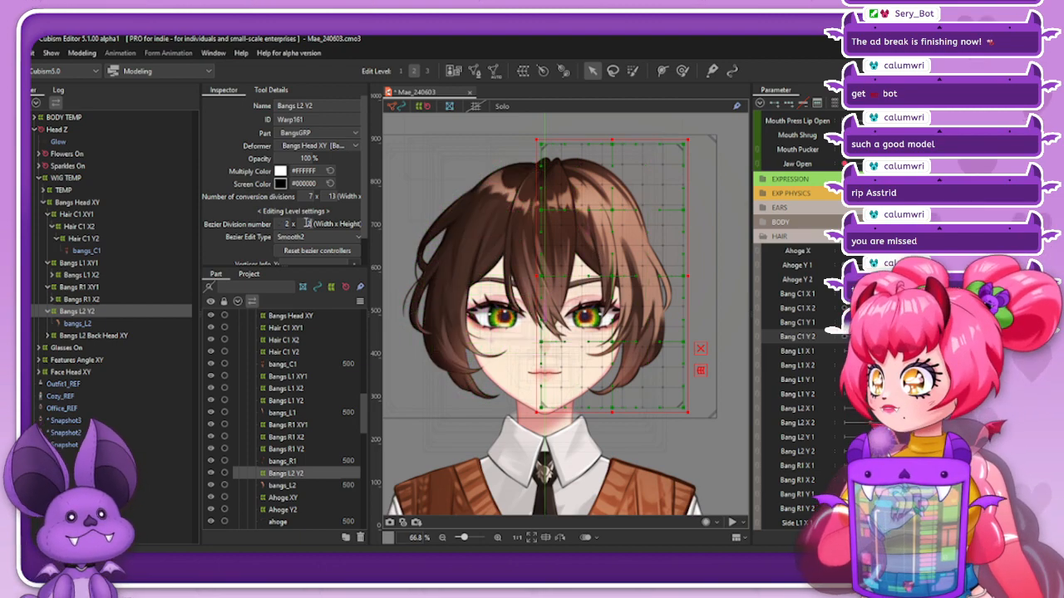
text(2)
Create a warp deformer named Bangs L2 X2 as the parent of Bangs L2 Y2, keeping 2 x 2 Bezier and 7 x 13 conversion divisions
click(340, 106)
key(ctrl+c)
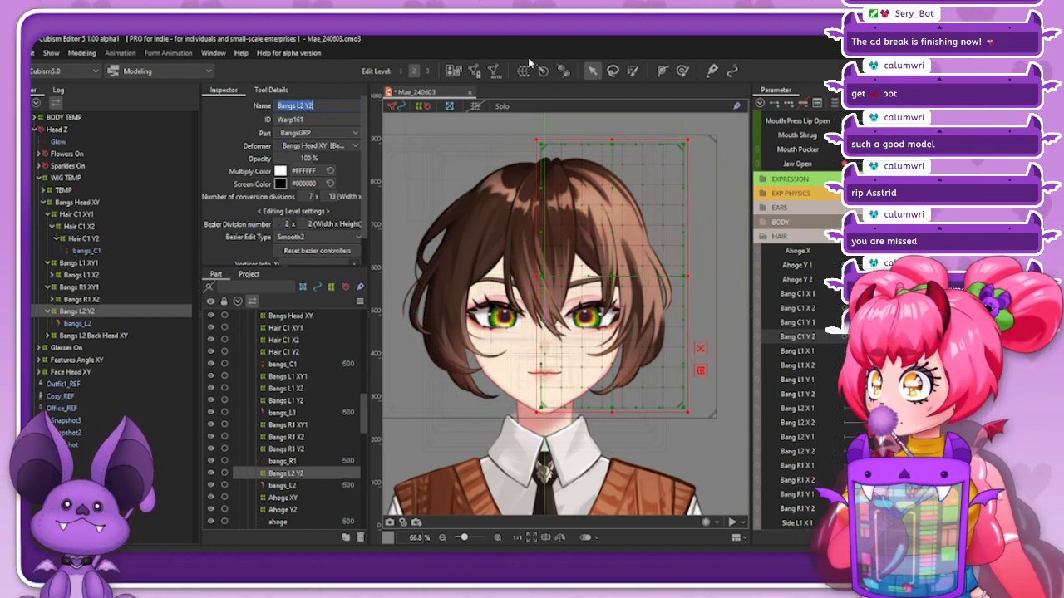
click(523, 70)
key(ctrl+v)
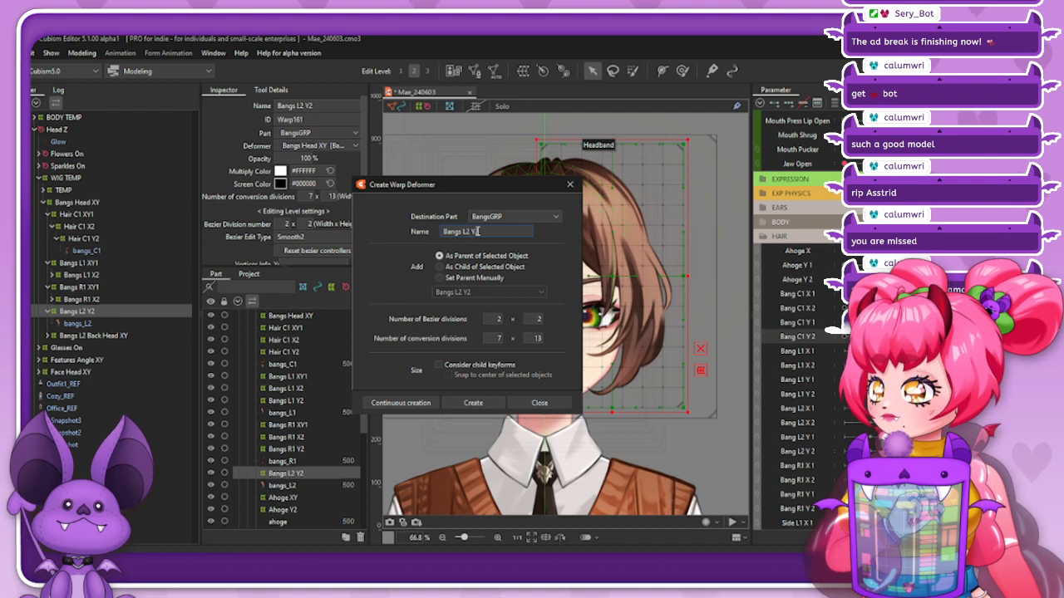
key(BackSpace)
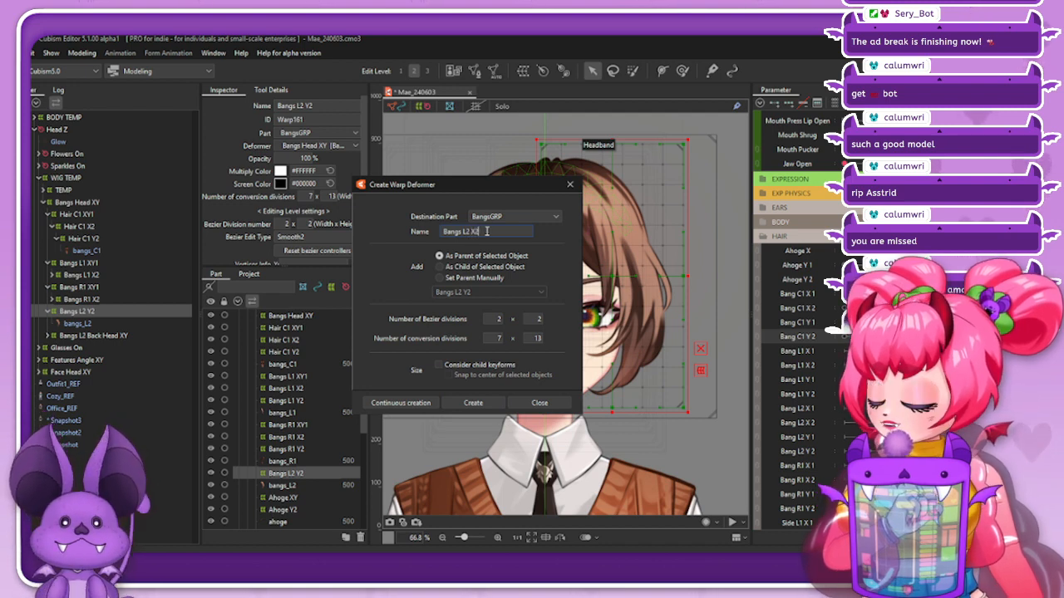
click(486, 401)
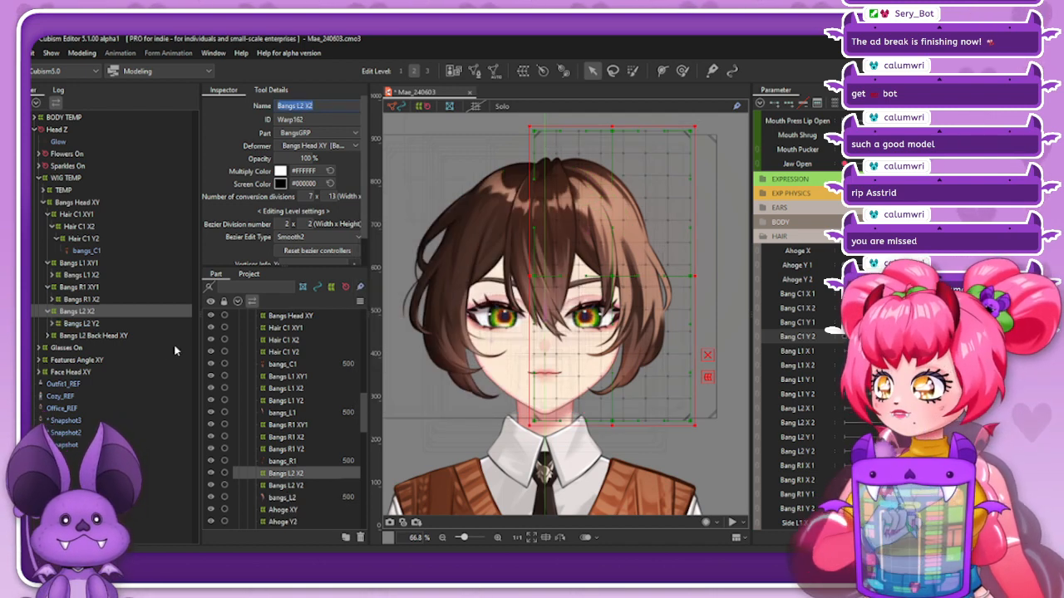
Shrink the Bangs L2 X2 deformer's frame so it sits closely around the Bangs L2 Y2 deformer
click(101, 313)
drag(689, 139, 691, 130)
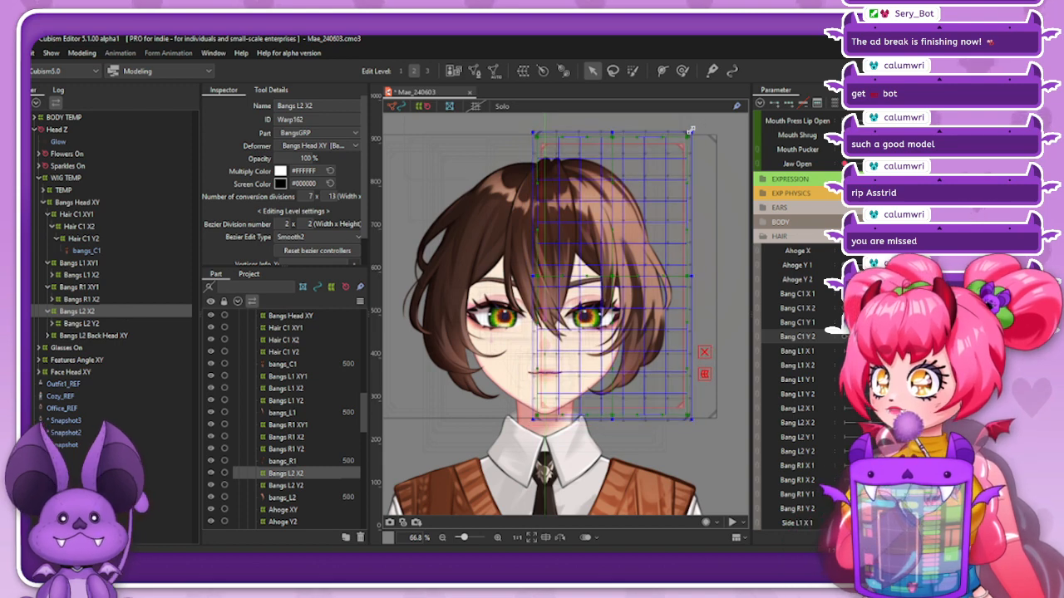
click(610, 133)
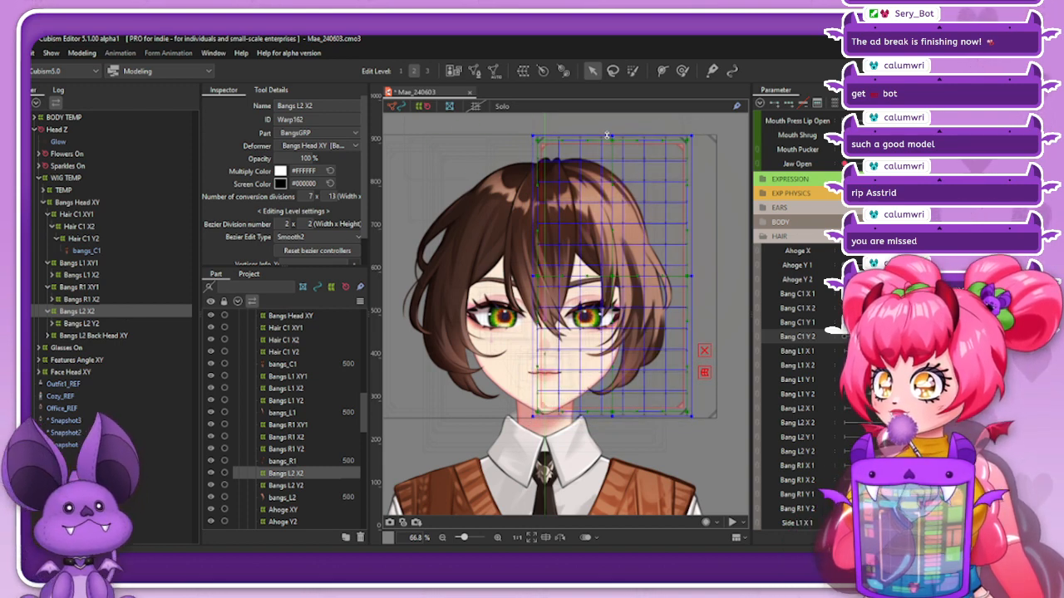
click(606, 134)
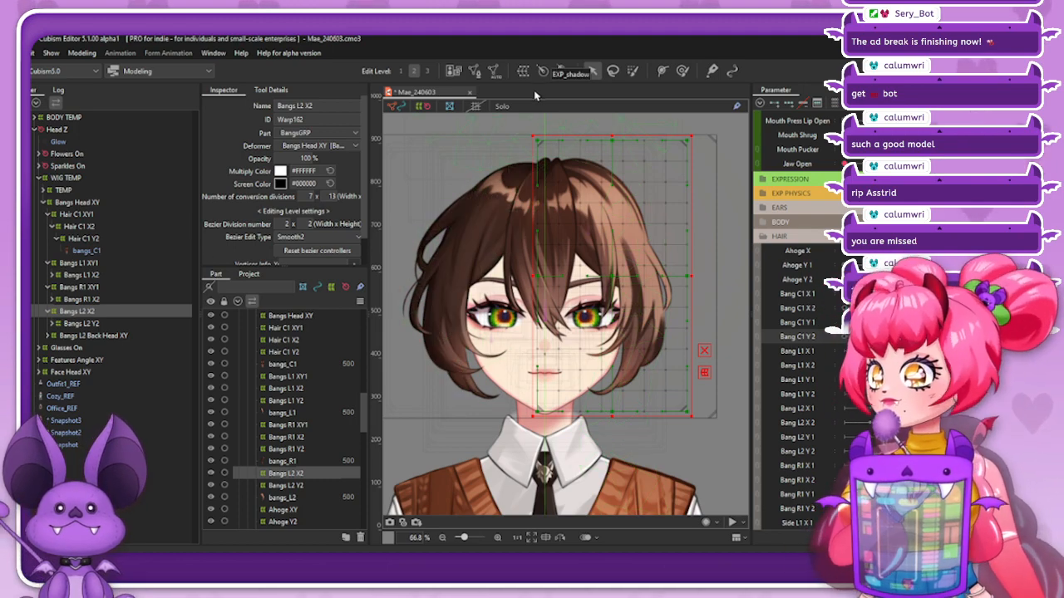
Create a warp deformer named Bangs L2 XY1 as the parent of Bangs L2 X2 with the same divisions, and slightly shrink its frame
click(520, 72)
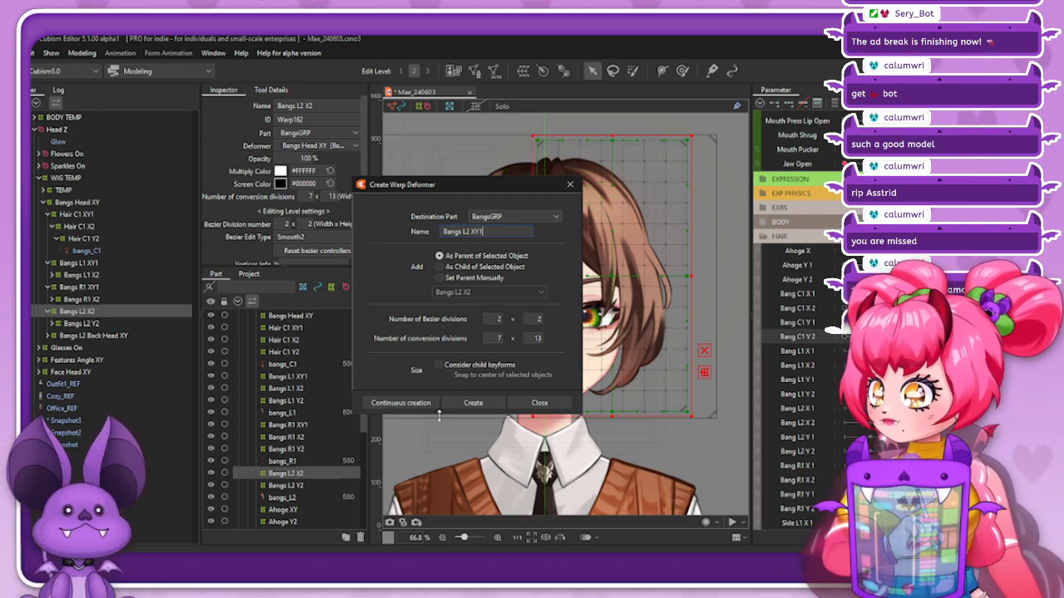
click(473, 402)
drag(704, 121, 693, 127)
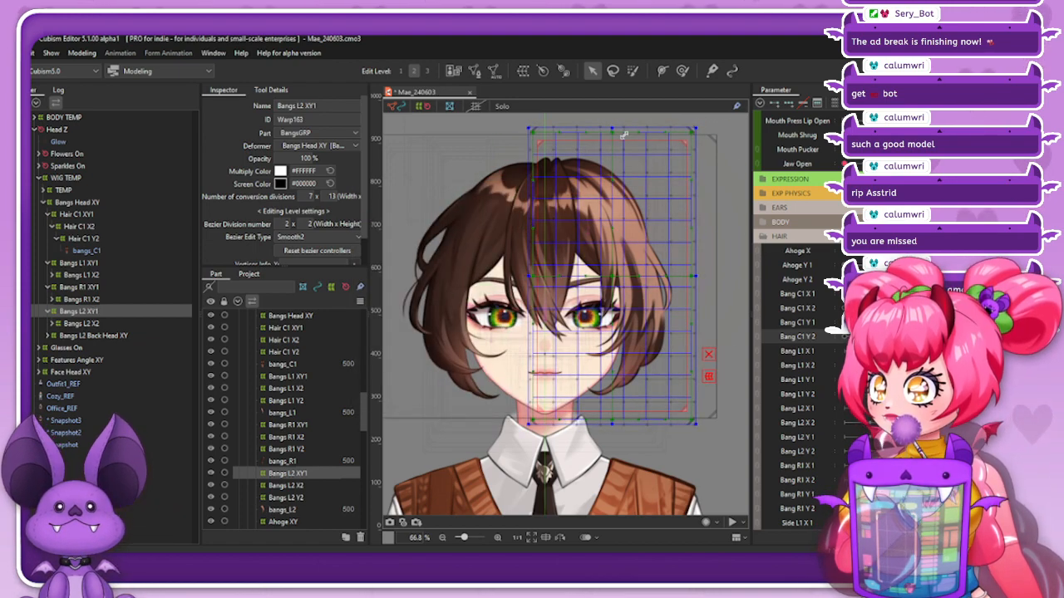
drag(613, 127, 608, 132)
drag(697, 276, 696, 277)
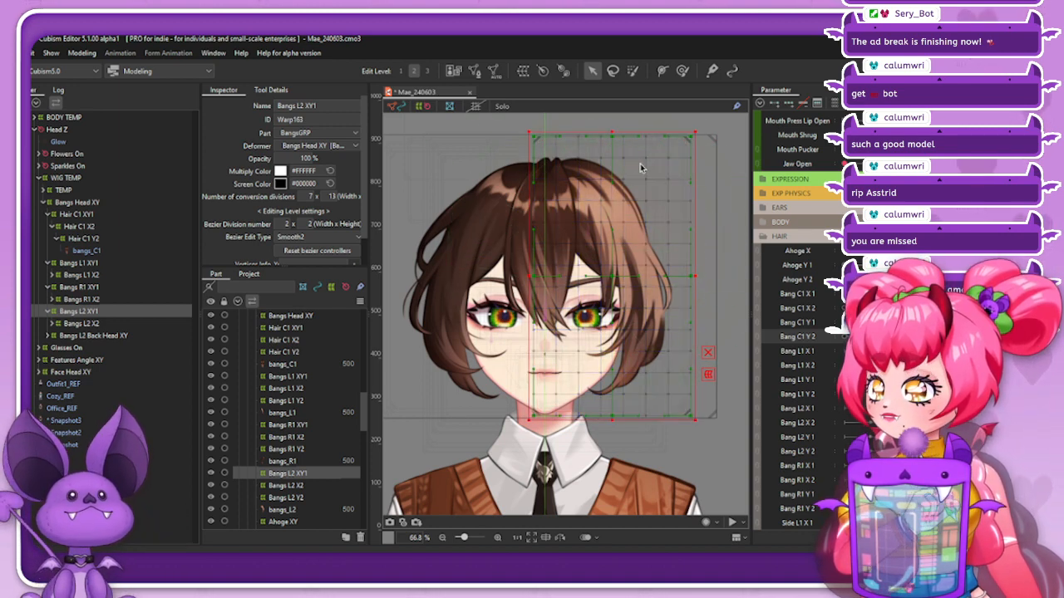
drag(611, 132, 610, 132)
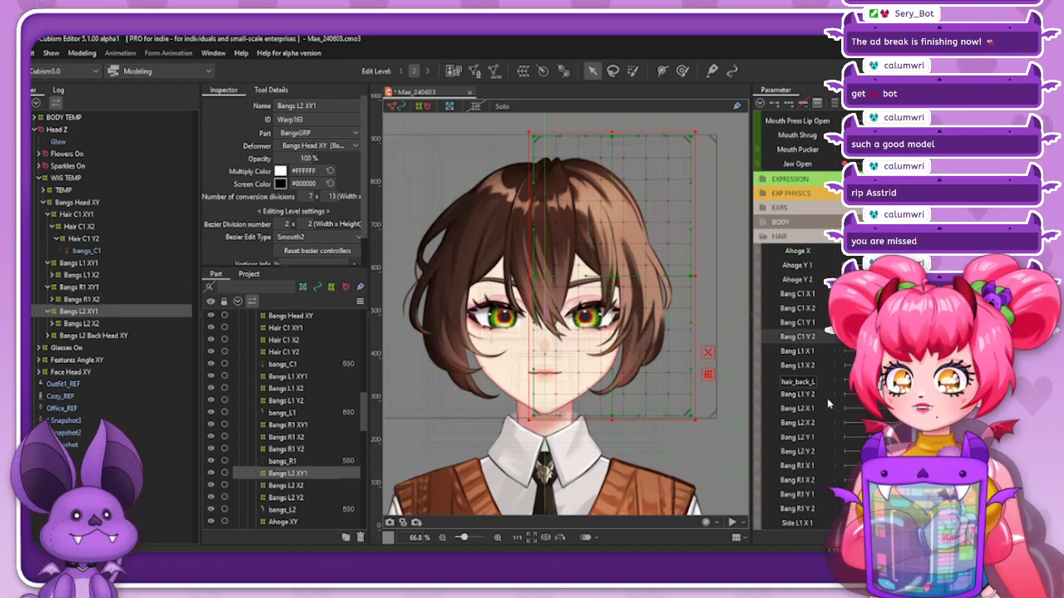
Select the Bangs L1 Y2 warp deformer for keying on Bang L1 Y 2 and set its Bezier divisions to 2 x 3
click(51, 275)
click(83, 286)
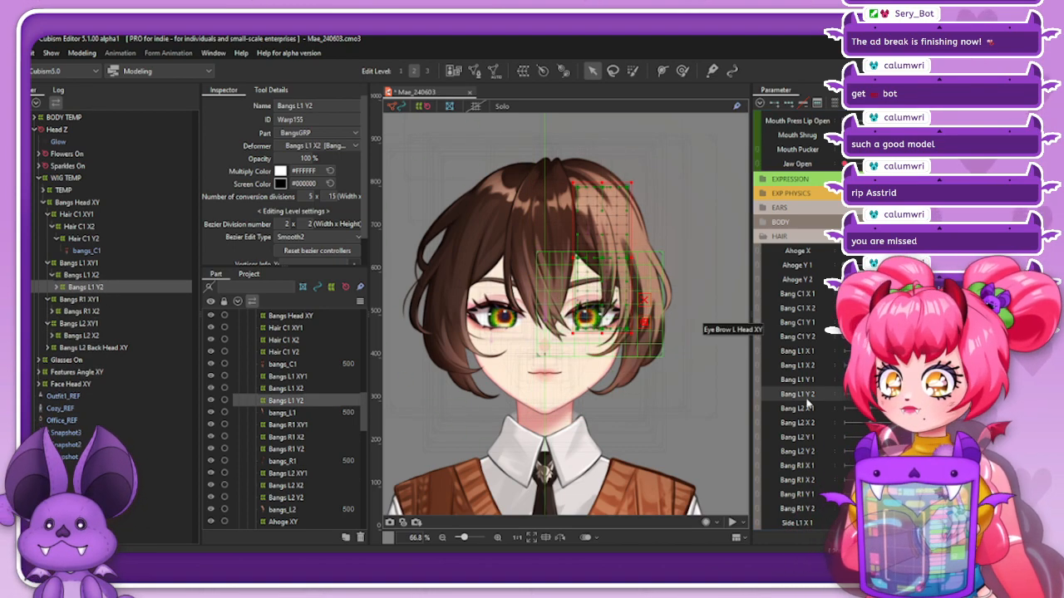
scroll(582, 224, up, 2)
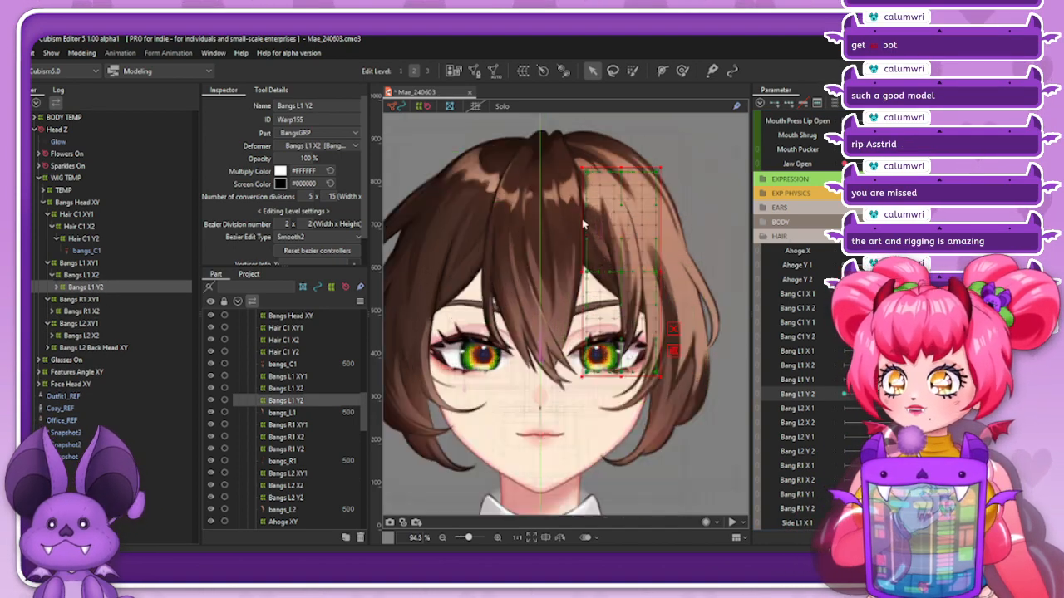
scroll(582, 225, up, 2)
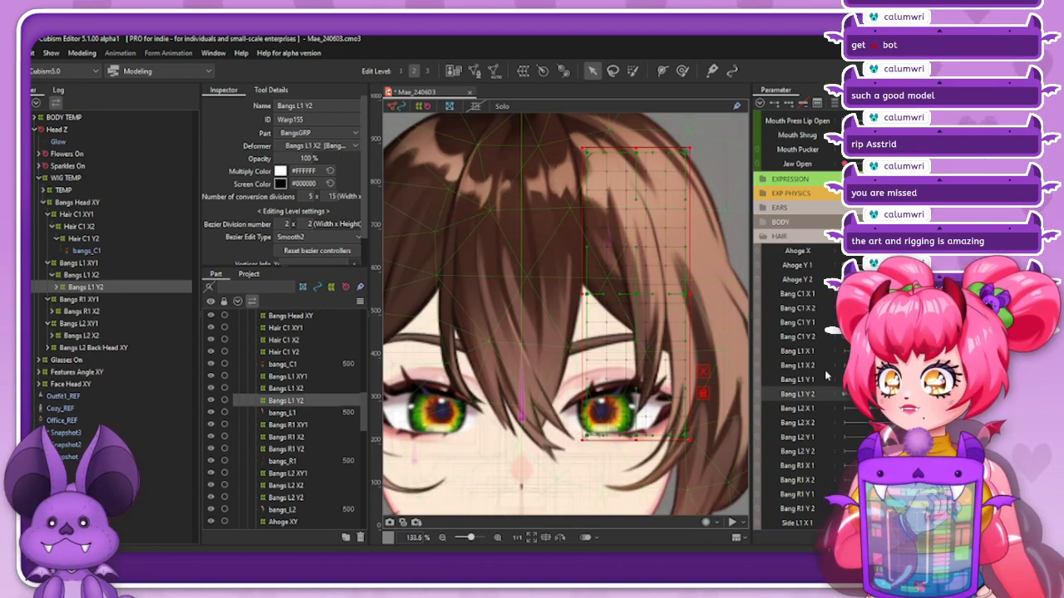
click(683, 73)
scroll(563, 227, down, 4)
click(309, 224)
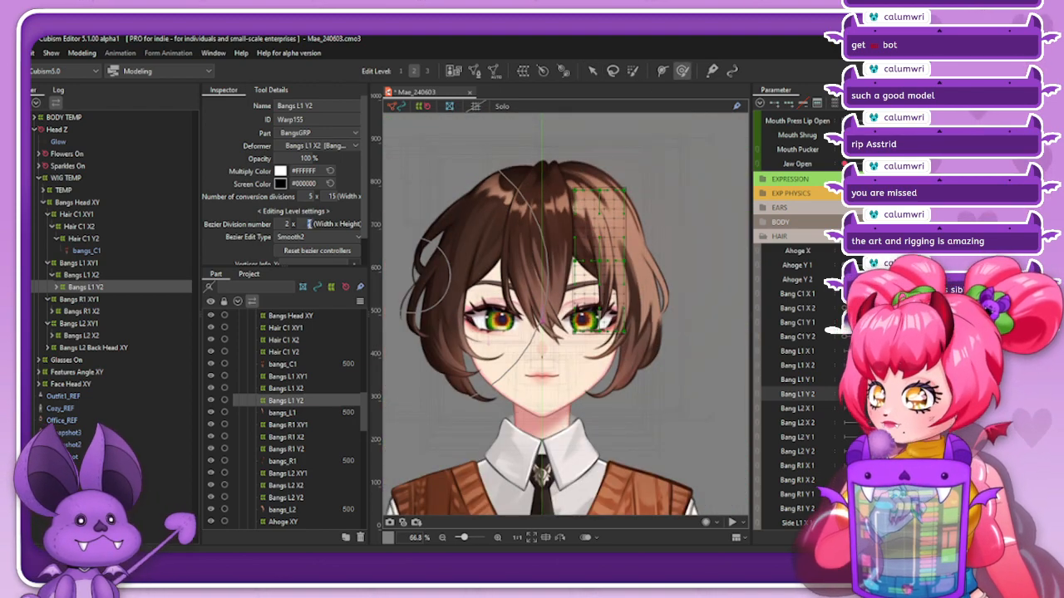
text(3)
Push the lower part of the Bangs L1 Y2 deformer upward with the deform brush for the Bang L1 Y 2 parameter
scroll(581, 316, up, 2)
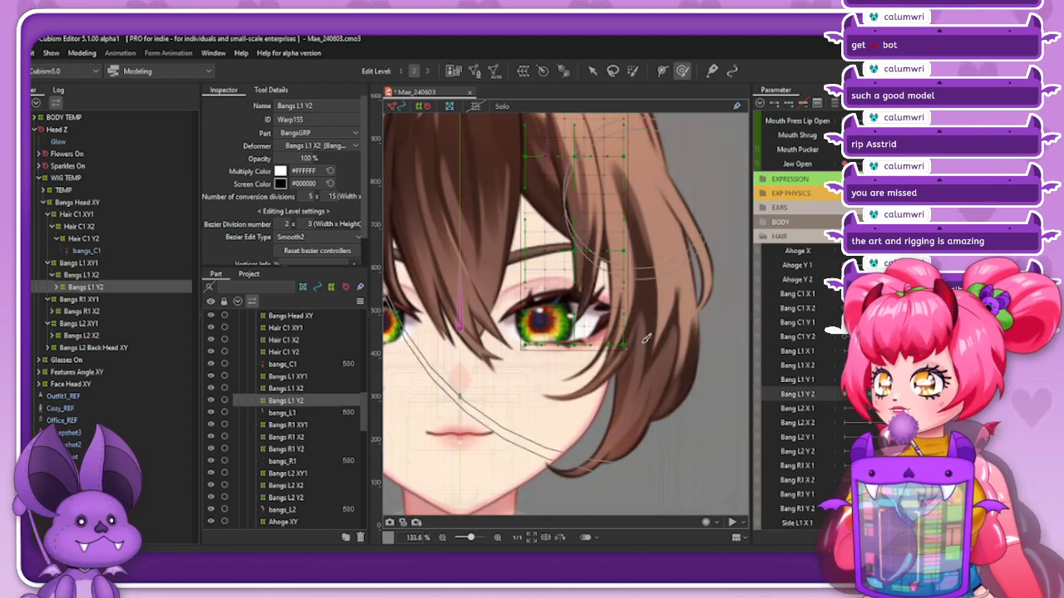
mouse_move(570, 302)
mouse_down()
mouse_move(574, 314)
mouse_move(581, 296)
mouse_up()
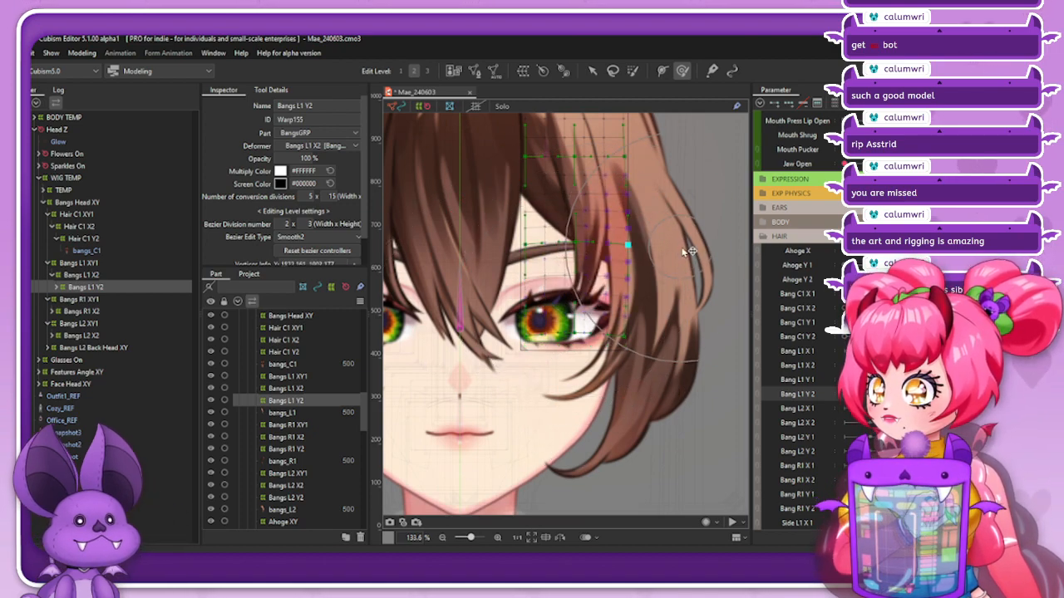
mouse_move(689, 251)
mouse_down()
mouse_move(440, 191)
mouse_move(439, 202)
mouse_move(693, 283)
mouse_move(498, 149)
mouse_move(507, 274)
mouse_move(604, 355)
mouse_move(615, 341)
mouse_up()
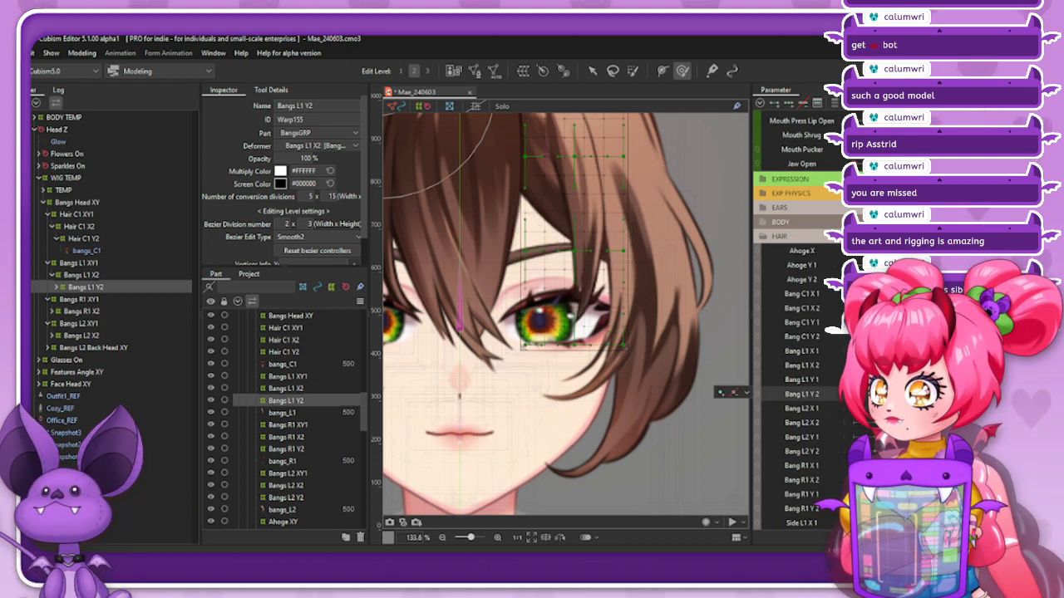
drag(857, 394, 896, 394)
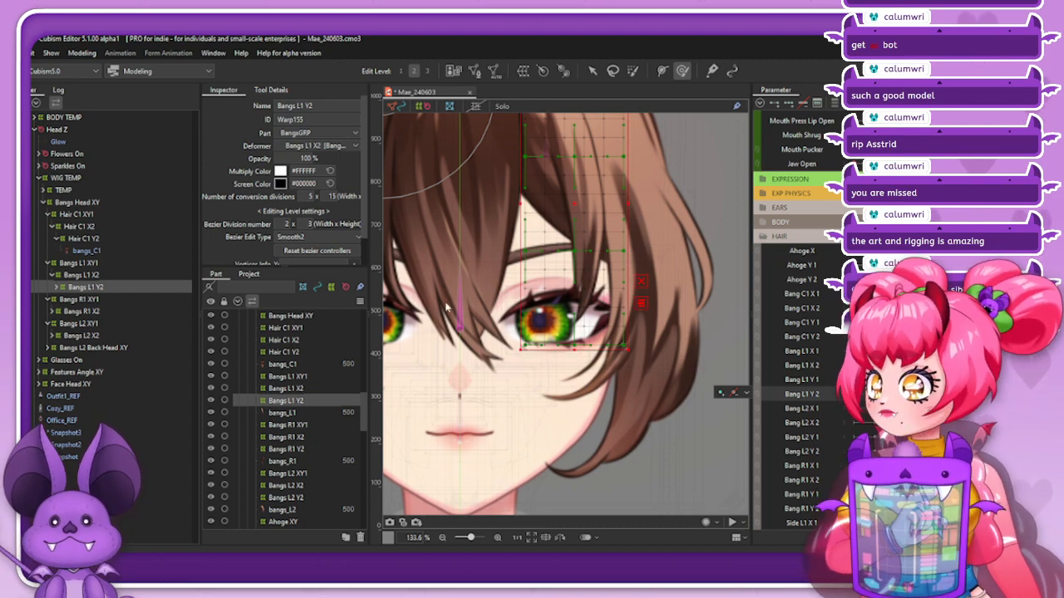
key(ctrl+shift+v)
click(447, 351)
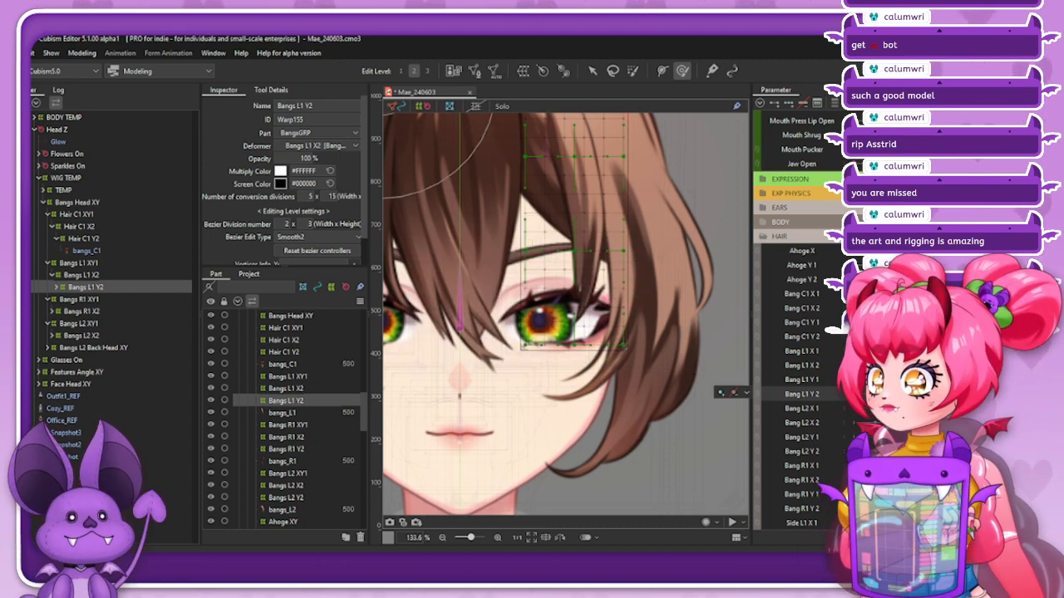
Set the Bangs L1 XY1 deformer to 2 x 3 Bezier divisions and push its lower part upward for the Bang L1 Y 1 parameter
click(88, 264)
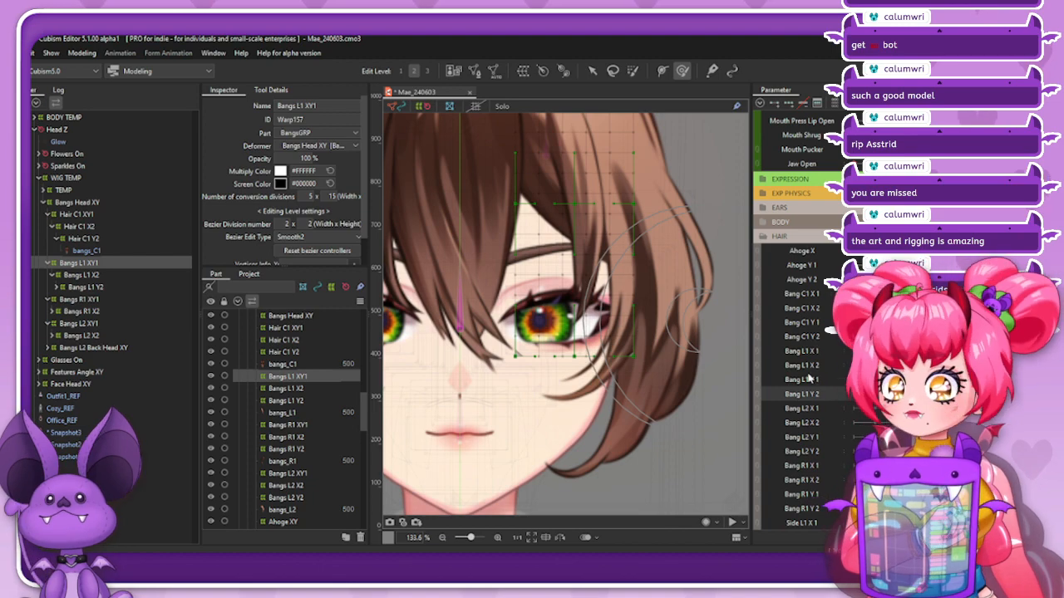
drag(437, 399, 413, 494)
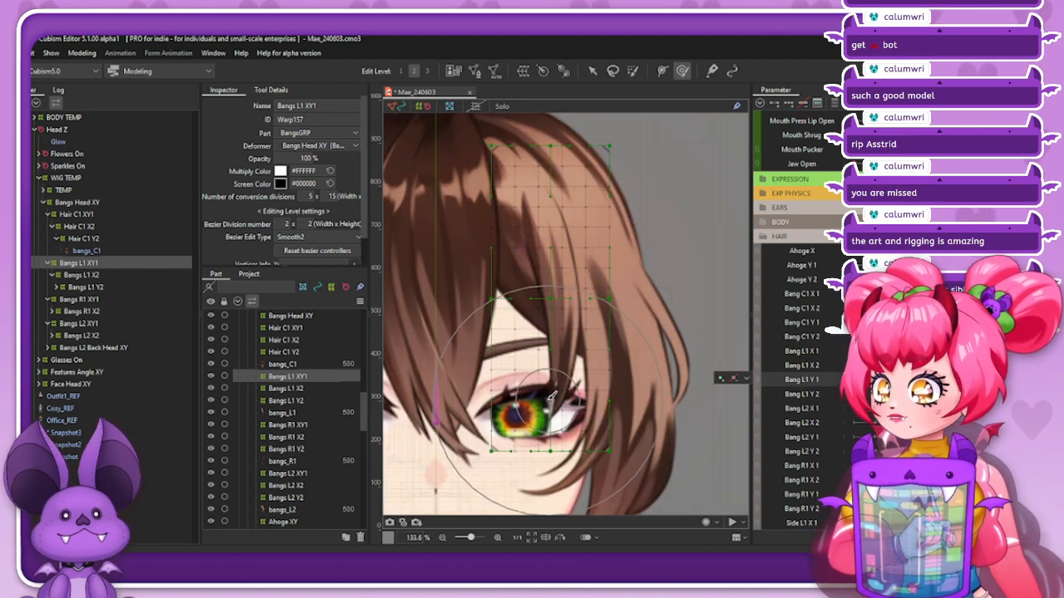
drag(549, 407, 554, 364)
drag(554, 370, 557, 357)
mouse_move(651, 350)
mouse_down()
mouse_move(627, 380)
mouse_move(615, 295)
mouse_move(613, 332)
mouse_up()
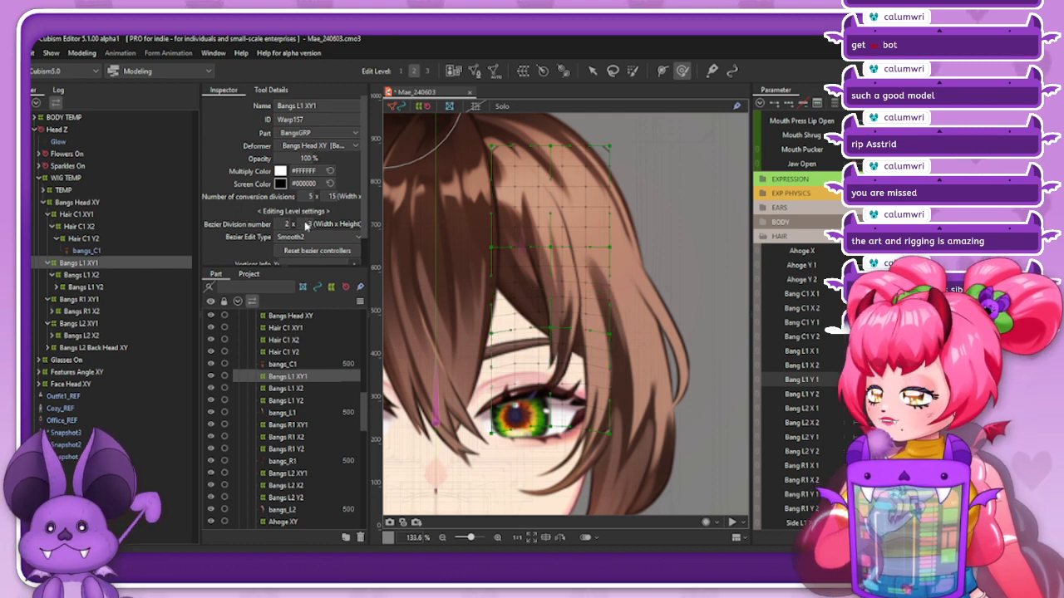
click(591, 70)
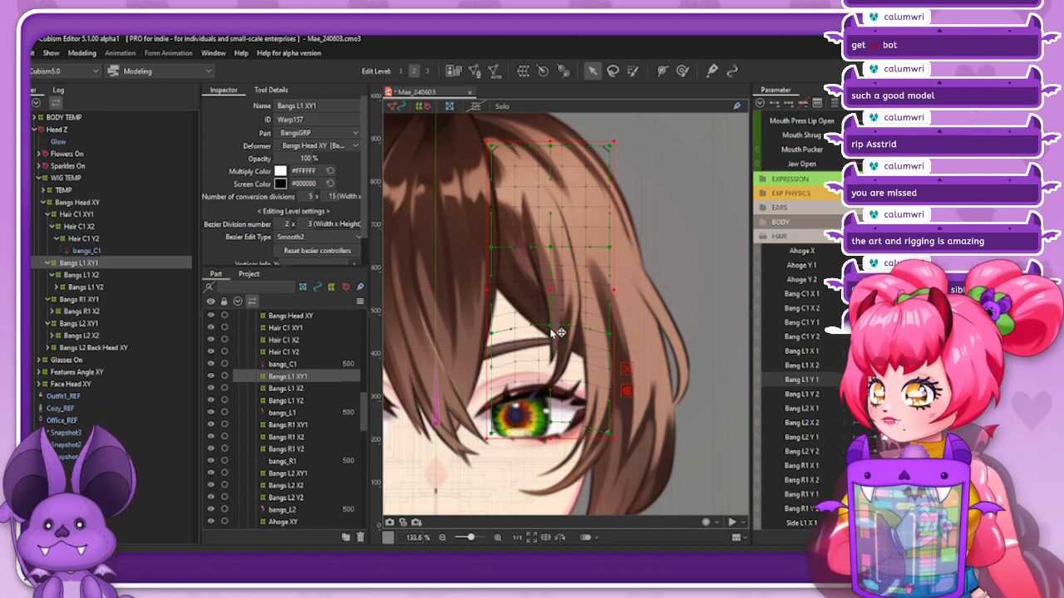
click(680, 71)
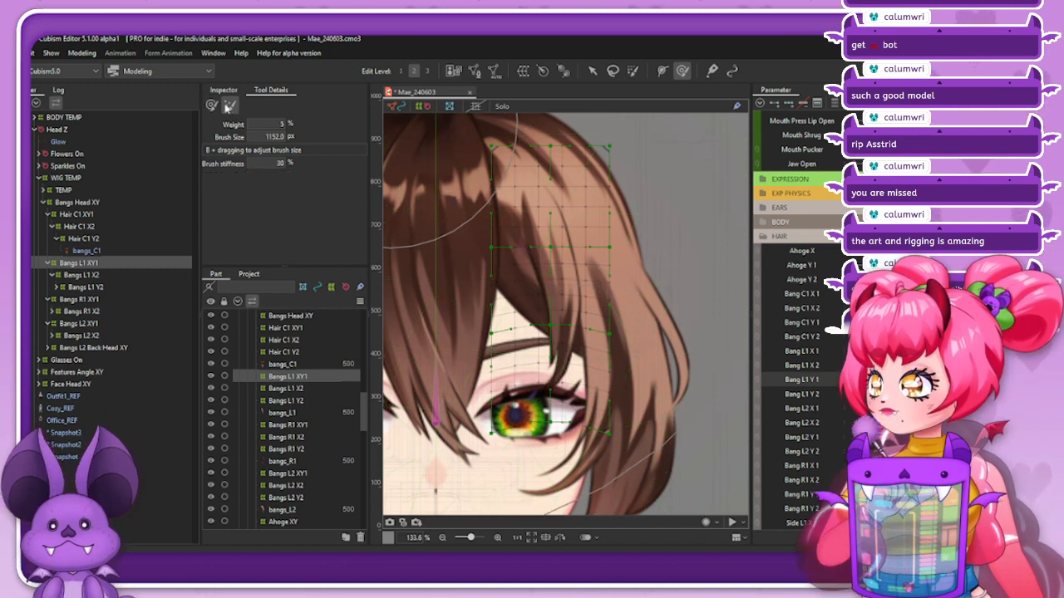
click(229, 105)
click(593, 73)
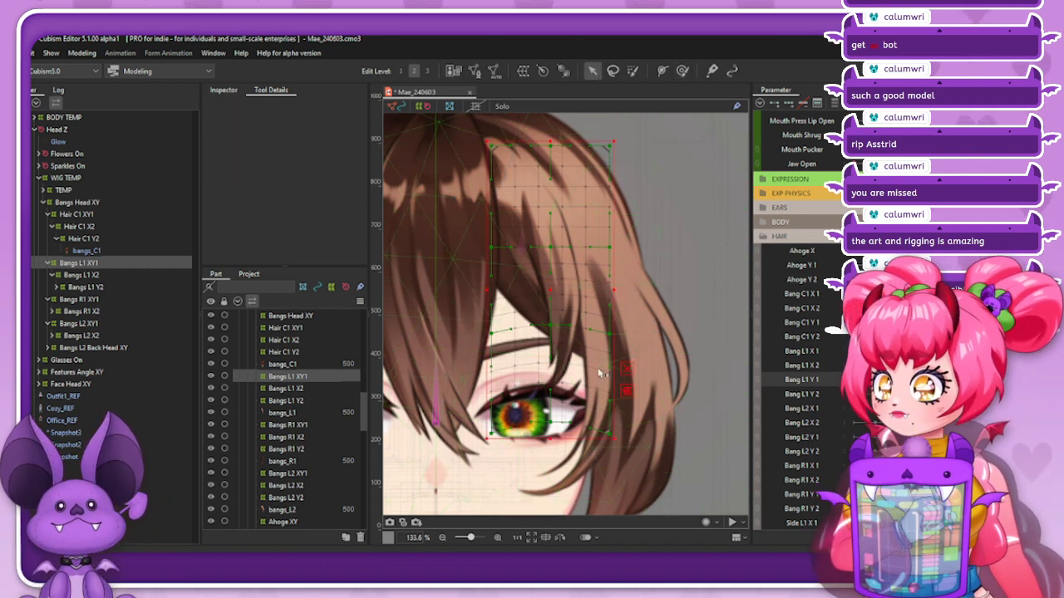
Widen the lower control row of the Bangs L1 XY1 deformer and raise its middle point, checking the Bang L1 Y 1 motion
drag(550, 325, 550, 319)
drag(615, 337, 620, 335)
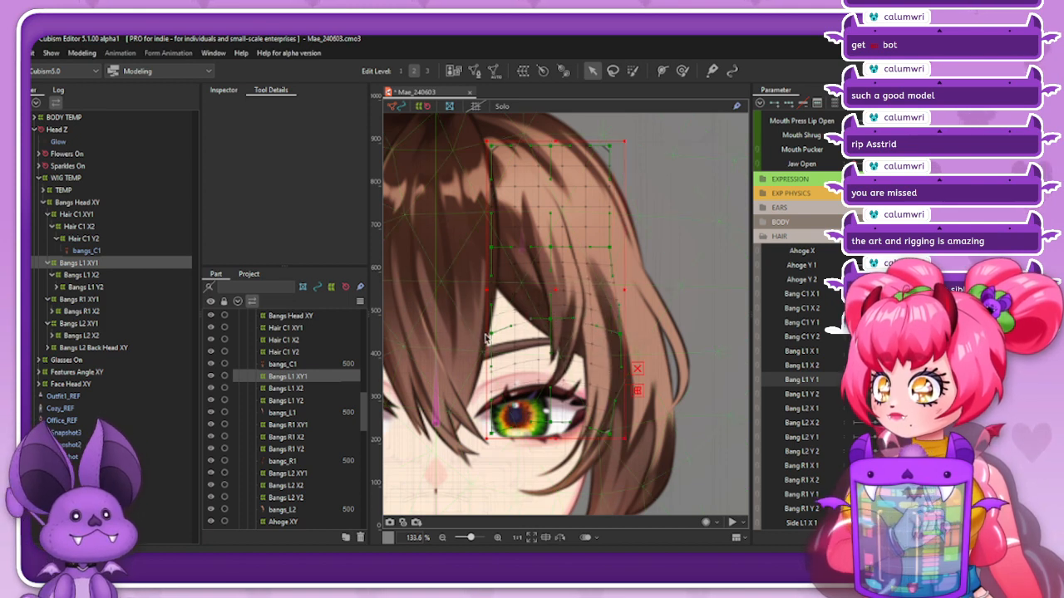
drag(492, 334, 478, 334)
drag(550, 319, 551, 313)
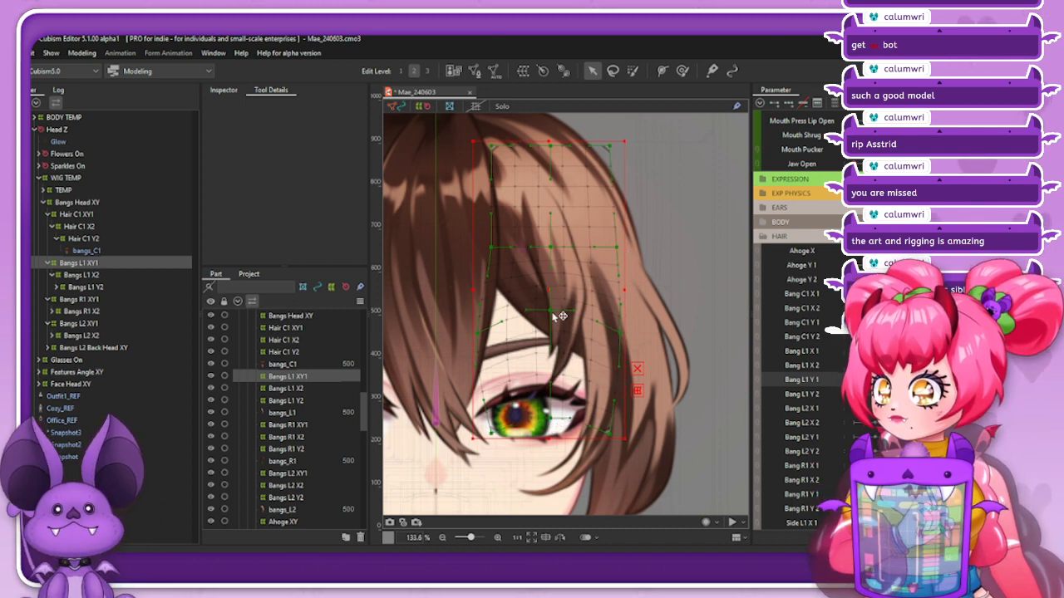
mouse_move(885, 380)
mouse_down()
mouse_move(731, 375)
mouse_move(883, 380)
mouse_up()
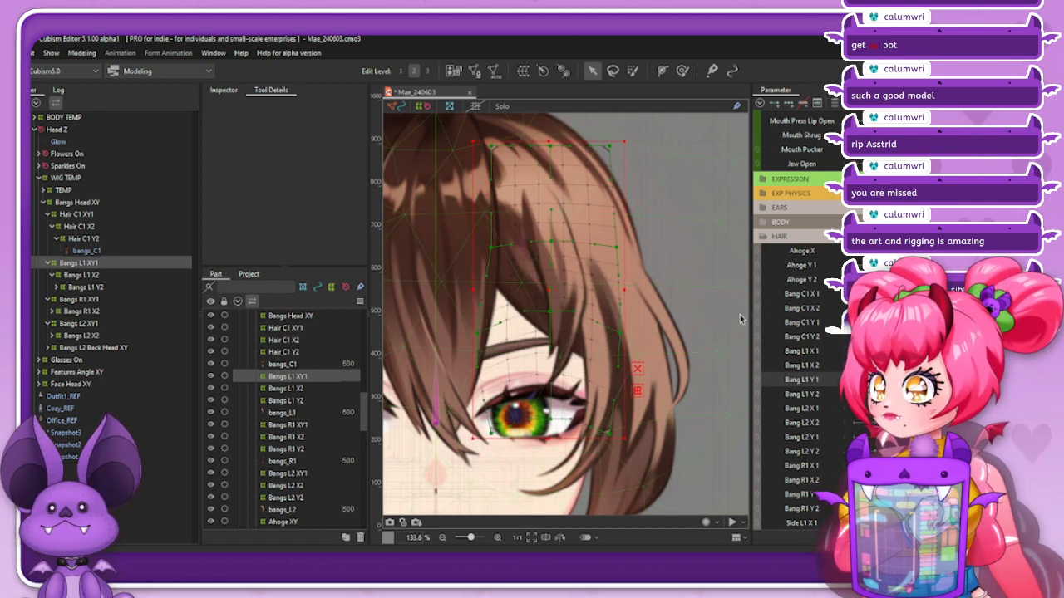
mouse_move(882, 379)
mouse_down()
mouse_move(896, 380)
mouse_move(865, 380)
mouse_move(885, 379)
mouse_up()
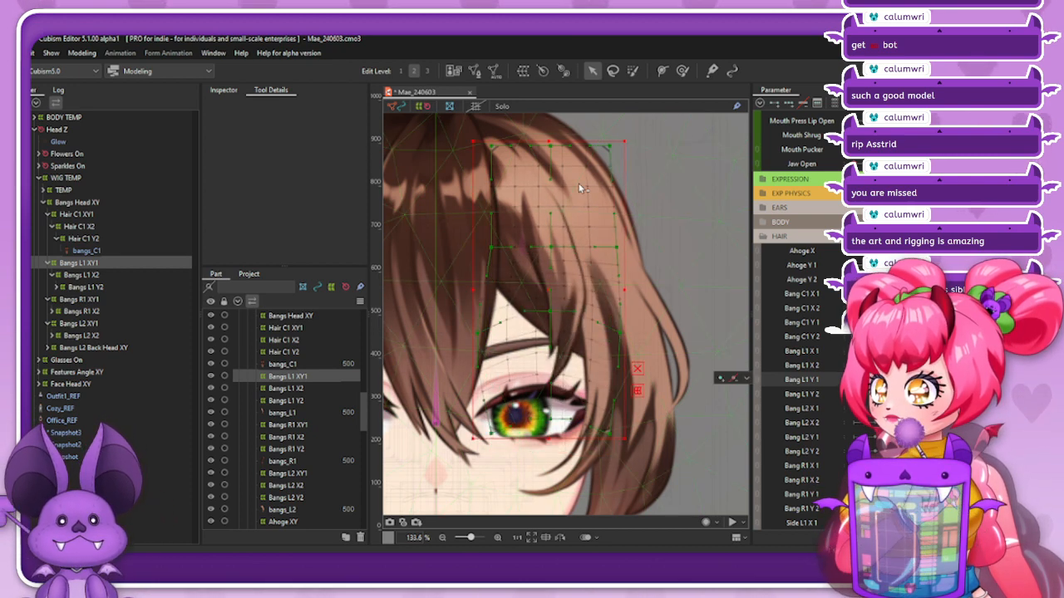
Smooth the Bangs L1 XY1 grid with the deform brush at 5% weight, enlarging the brush to 519.9 px
click(683, 70)
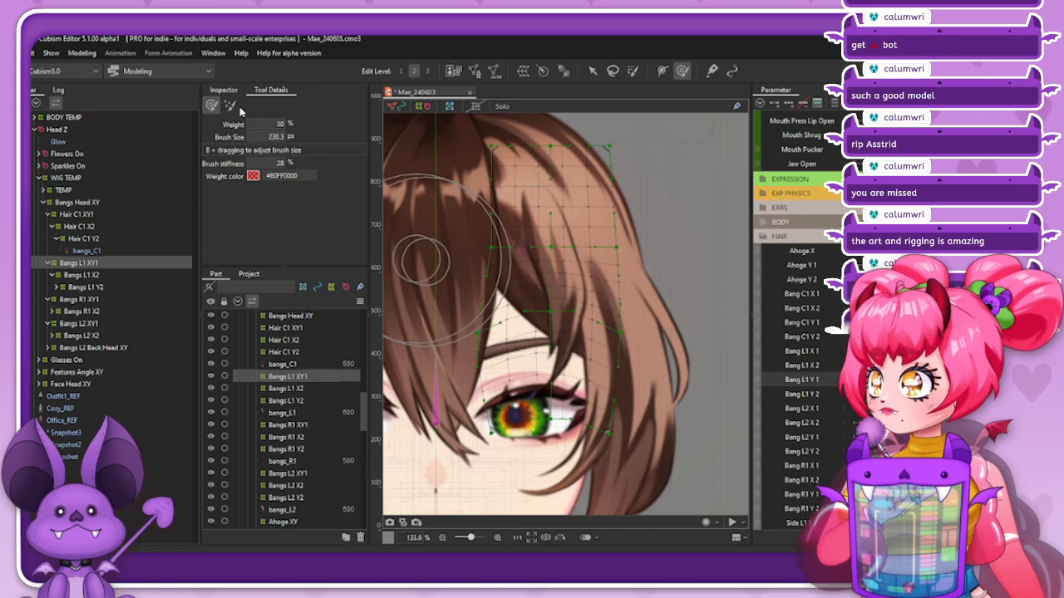
mouse_move(570, 349)
mouse_down()
mouse_move(524, 245)
mouse_move(529, 267)
mouse_up()
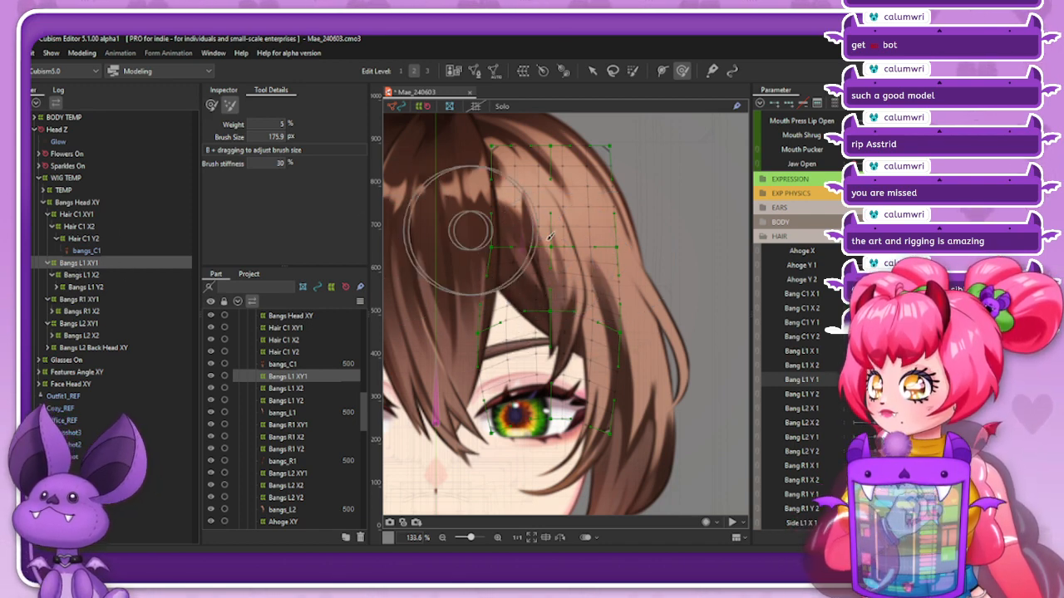
scroll(584, 272, down, 3)
scroll(584, 272, up, 2)
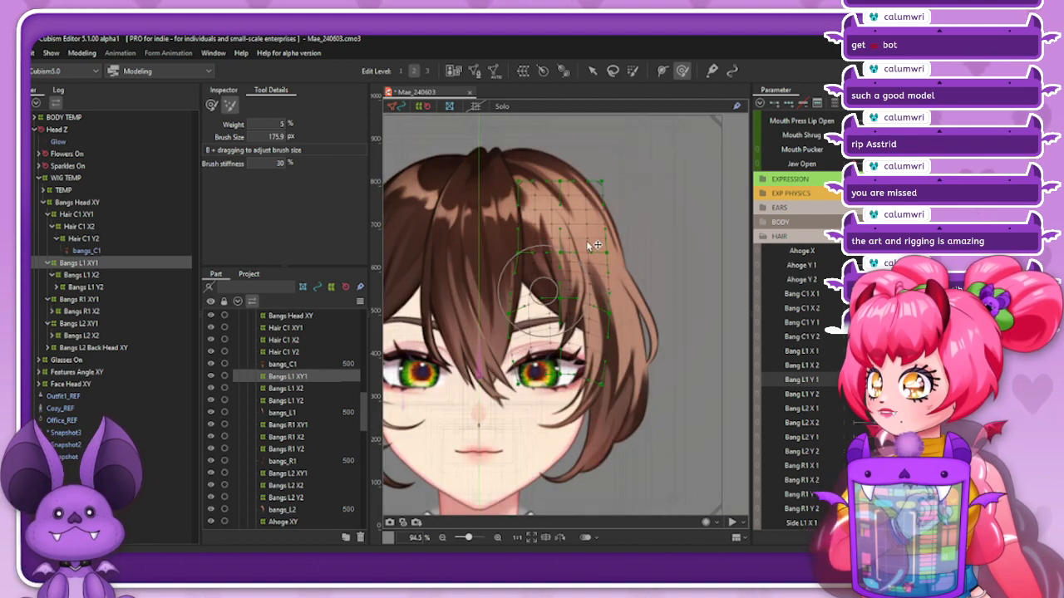
key(ctrl)
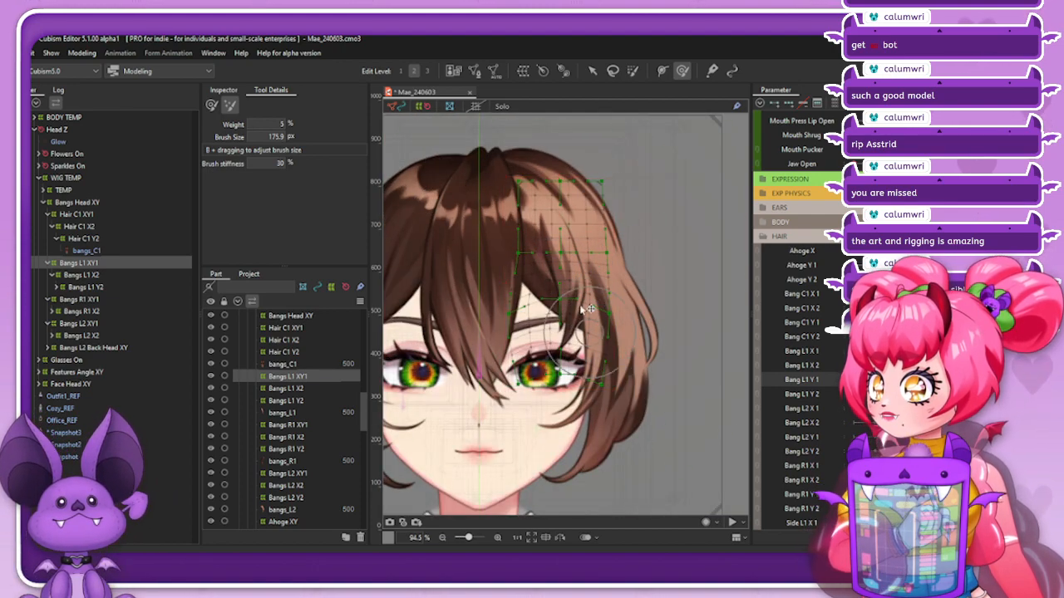
drag(549, 374, 588, 368)
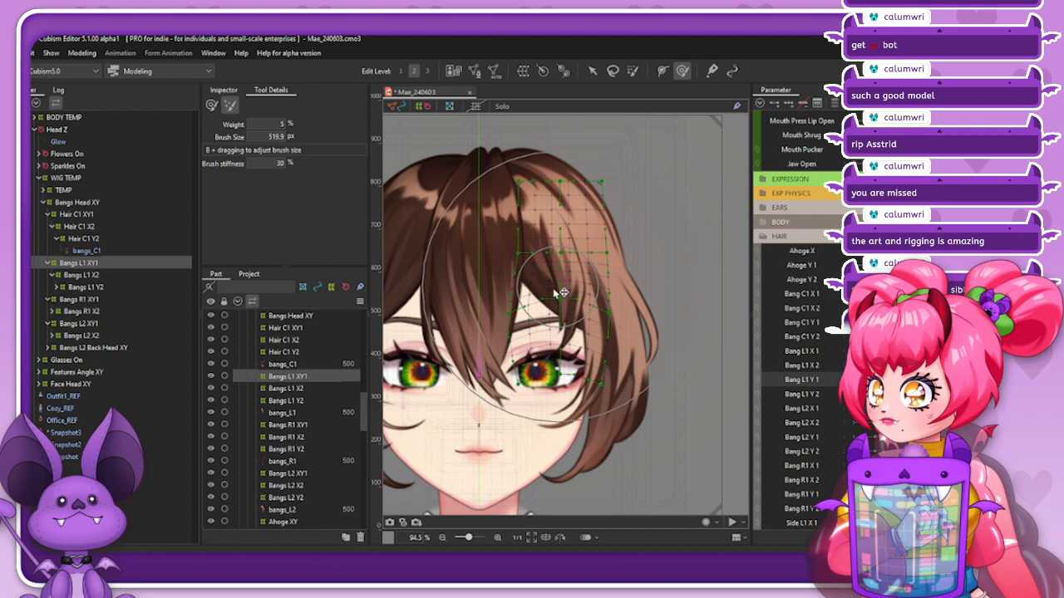
click(214, 105)
drag(576, 295, 570, 296)
click(230, 104)
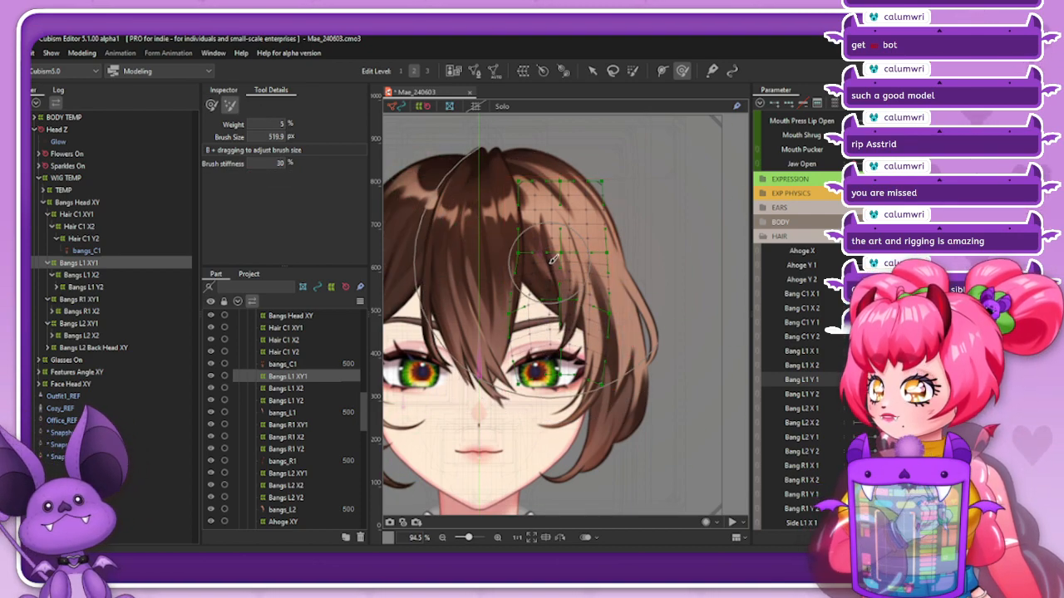
scroll(561, 266, up, 2)
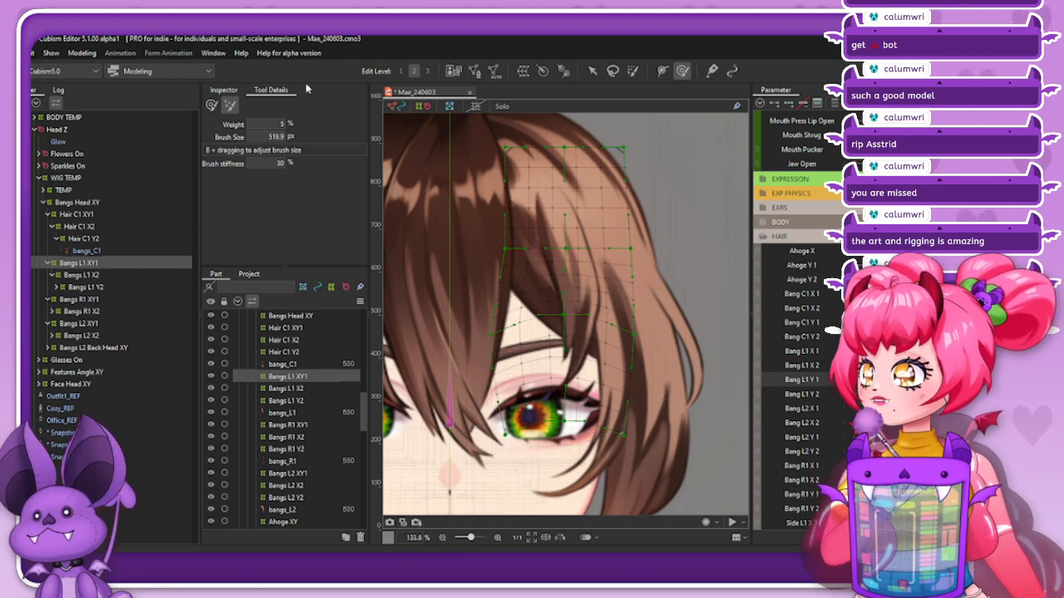
Nudge the middle of the Bangs L1 XY1 grid slightly upward with the standard deform brush at 108.2 px
click(212, 105)
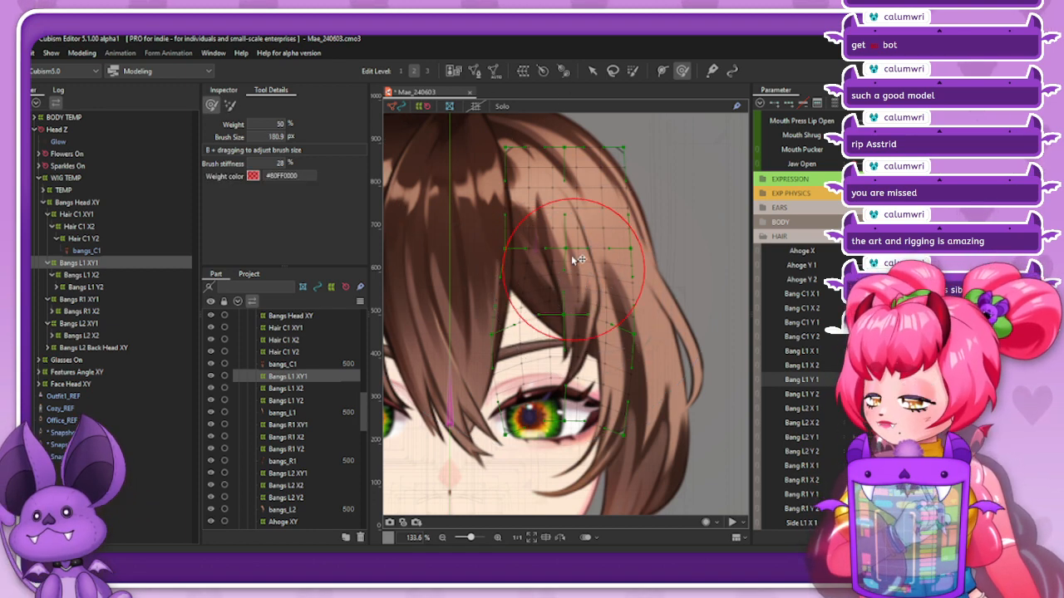
drag(564, 259, 563, 256)
mouse_move(567, 259)
mouse_down()
mouse_move(605, 254)
mouse_move(543, 250)
mouse_move(580, 257)
mouse_up()
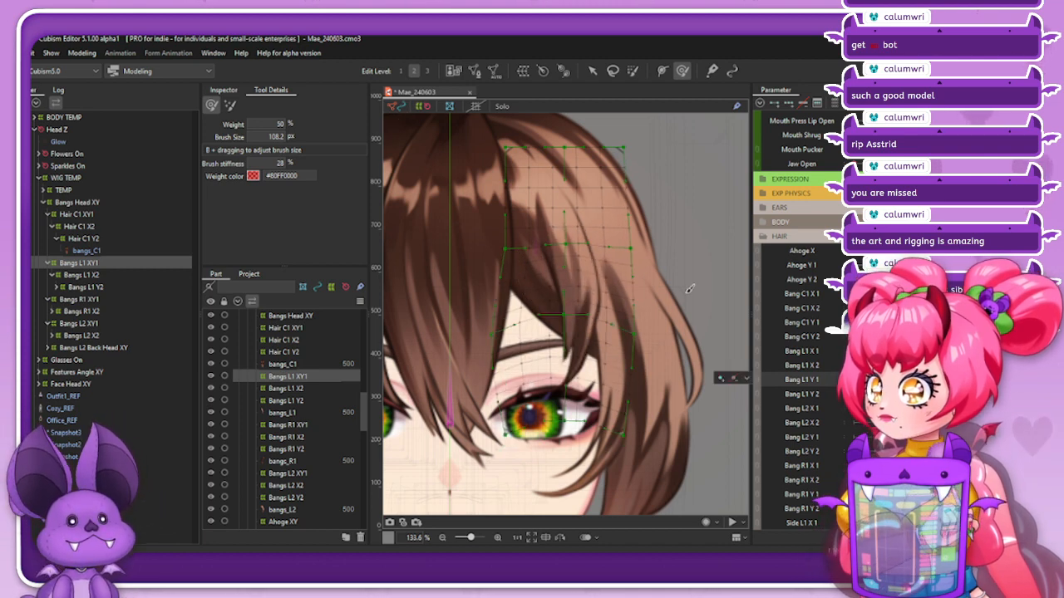
Give the opposite end of the Bang L1 Y 1 parameter an inverted version of the Bangs L1 XY1 form
drag(937, 380, 904, 380)
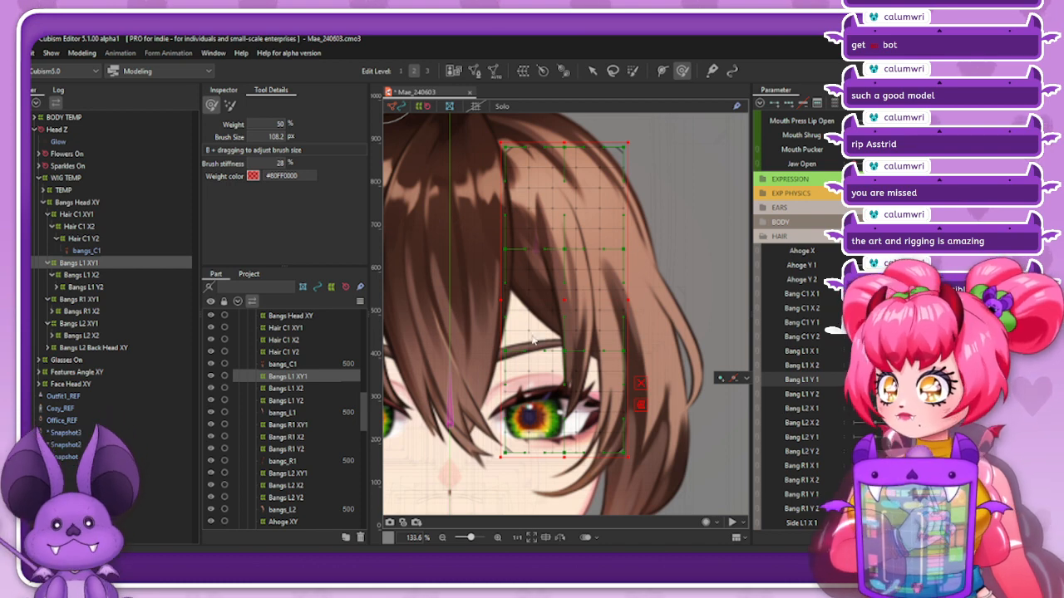
key(ctrl+shift+v)
click(442, 349)
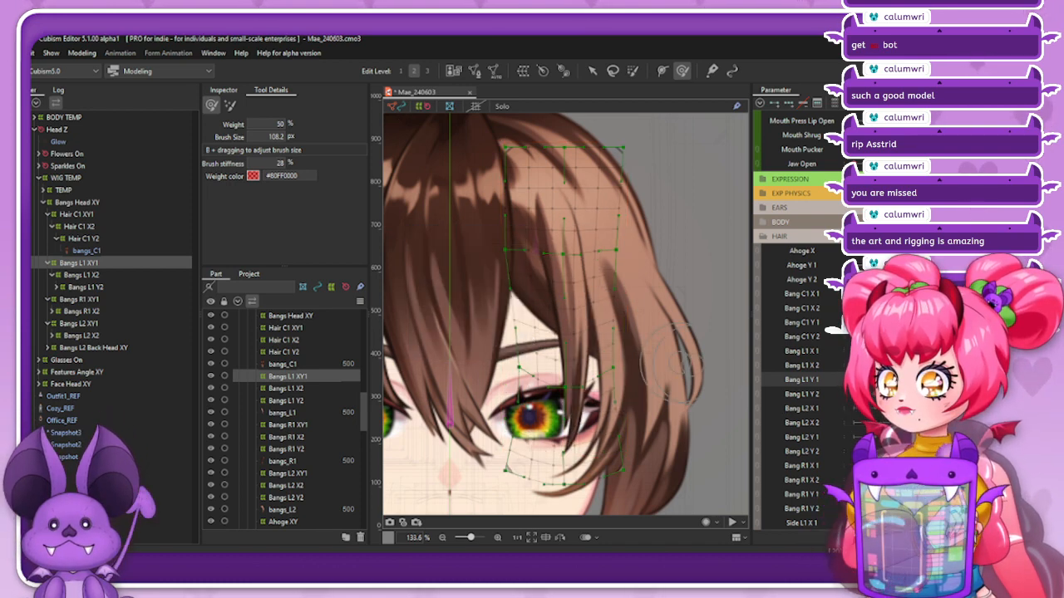
drag(937, 380, 871, 388)
right_click(793, 383)
click(758, 380)
right_click(799, 386)
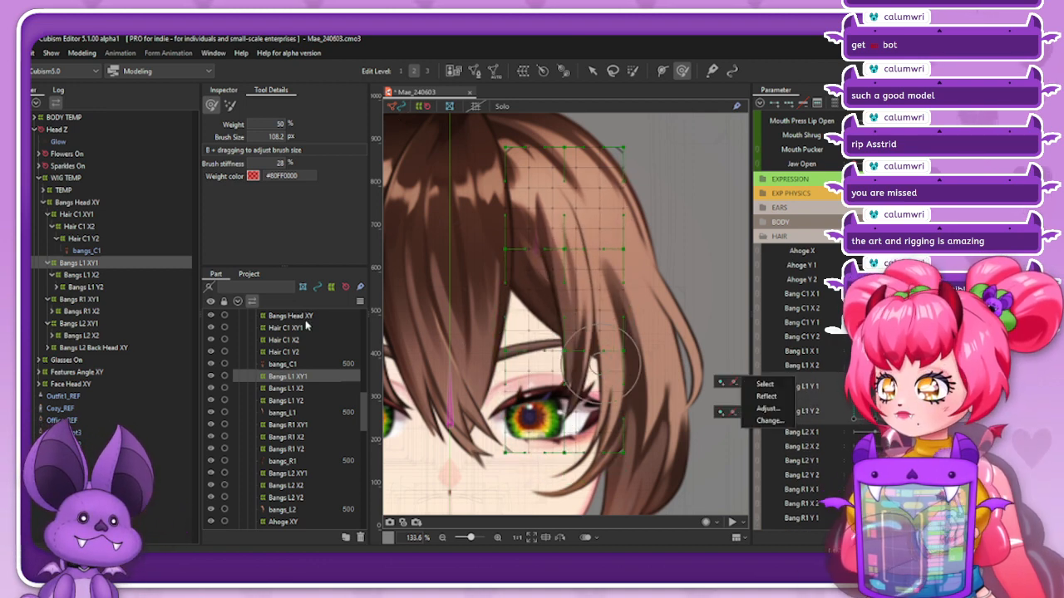
Select the Bangs L1 X2 warp deformer for keying on Bang L1 X 2 and set its Bezier divisions to 2 x 3
click(104, 275)
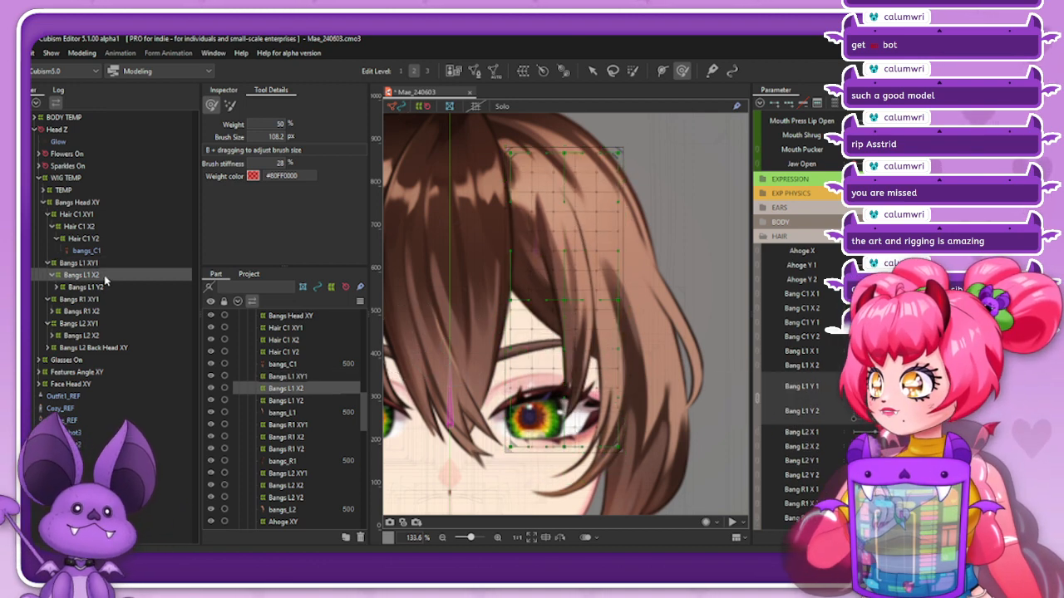
click(759, 400)
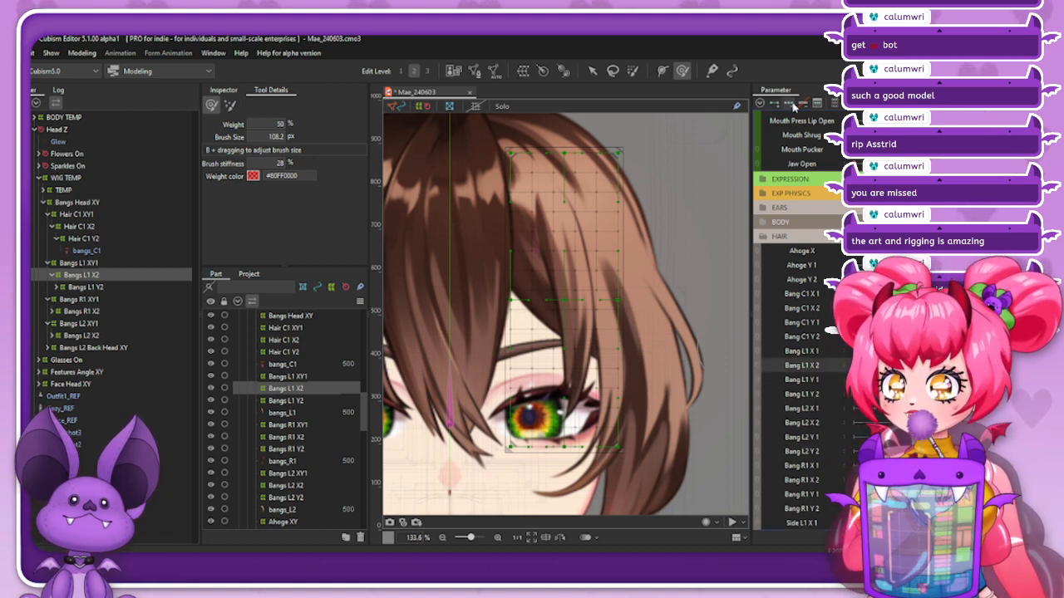
click(222, 90)
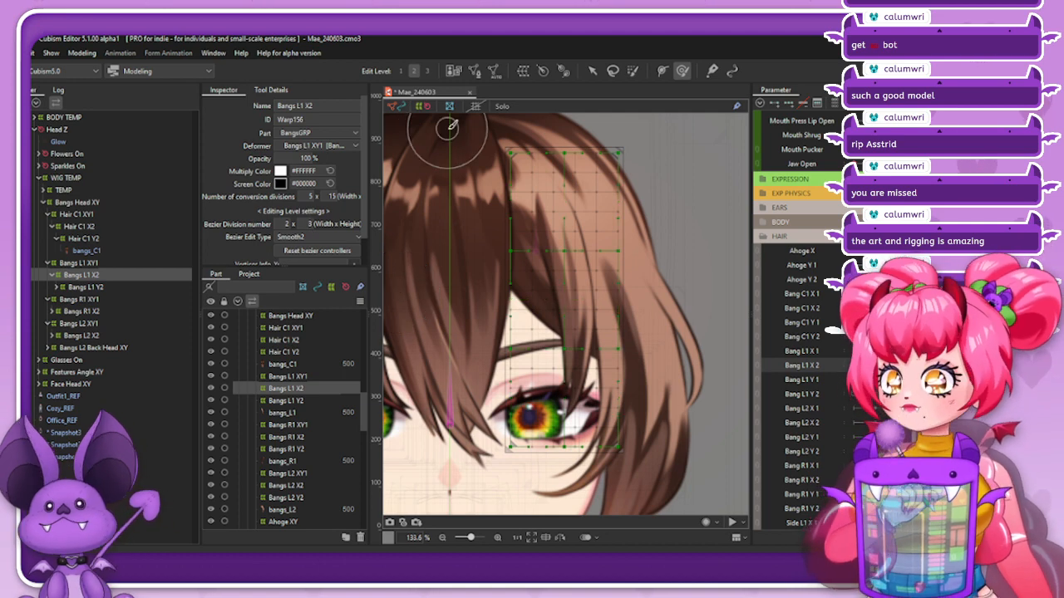
Soft-select the lower points of the Bangs L1 X2 deformer and rotate and shift them toward the outer side of the head
drag(555, 448, 562, 454)
click(592, 71)
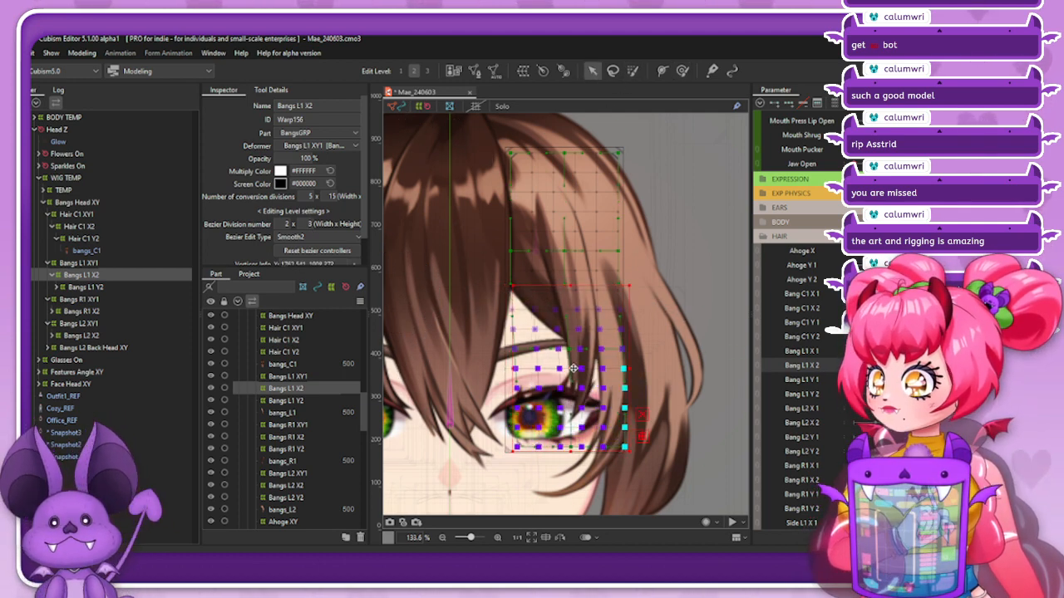
click(582, 374)
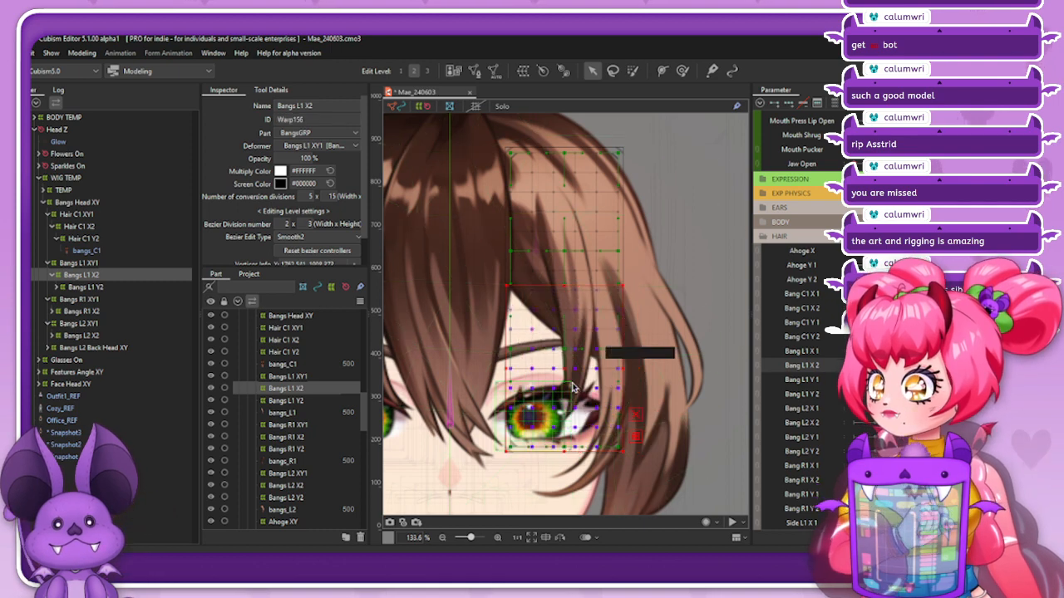
drag(570, 349, 570, 345)
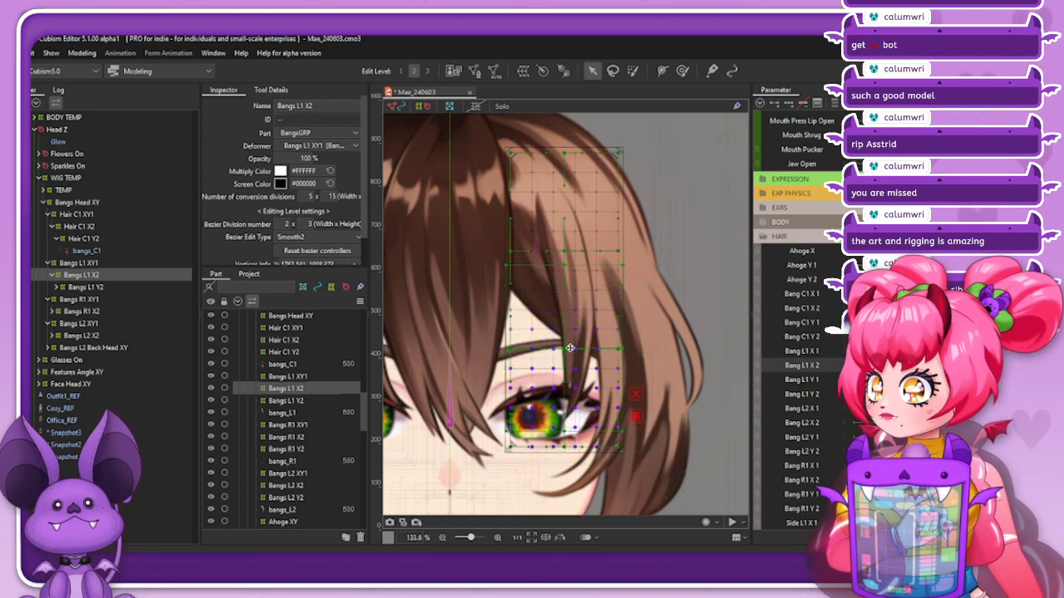
drag(562, 257, 550, 259)
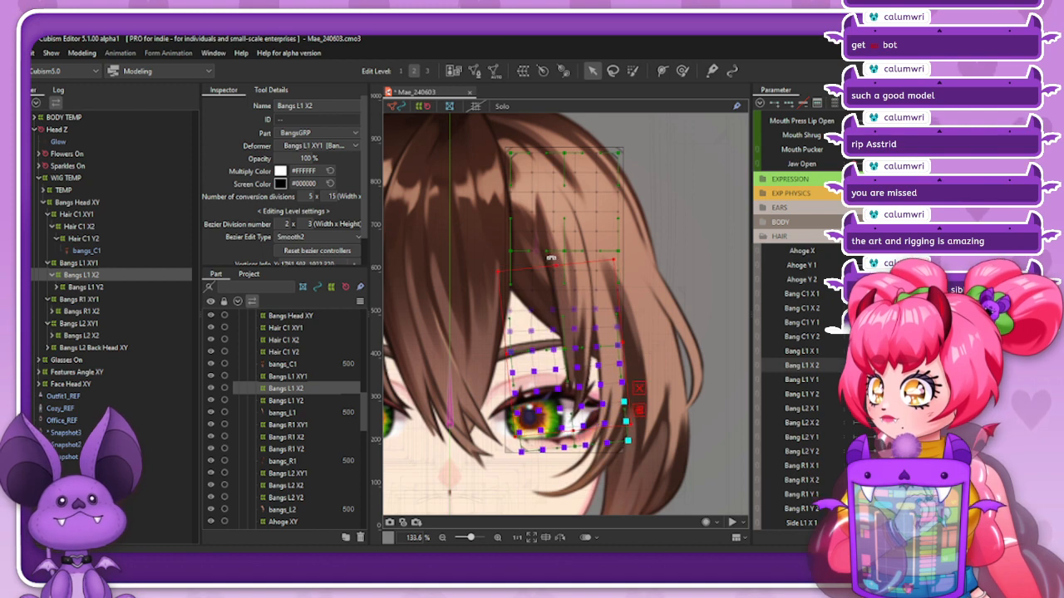
drag(568, 344, 583, 332)
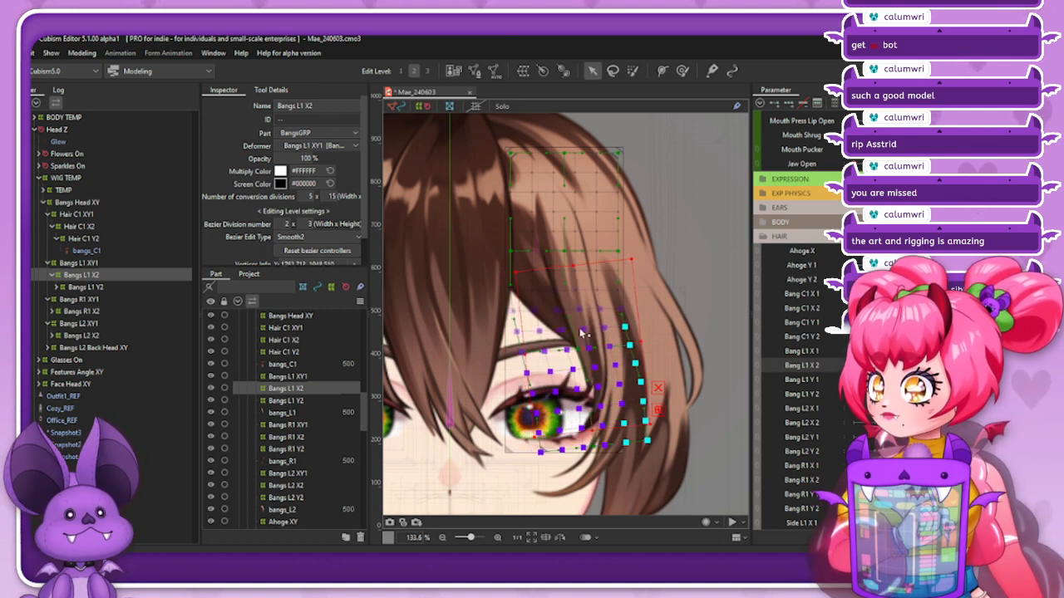
drag(570, 260, 564, 261)
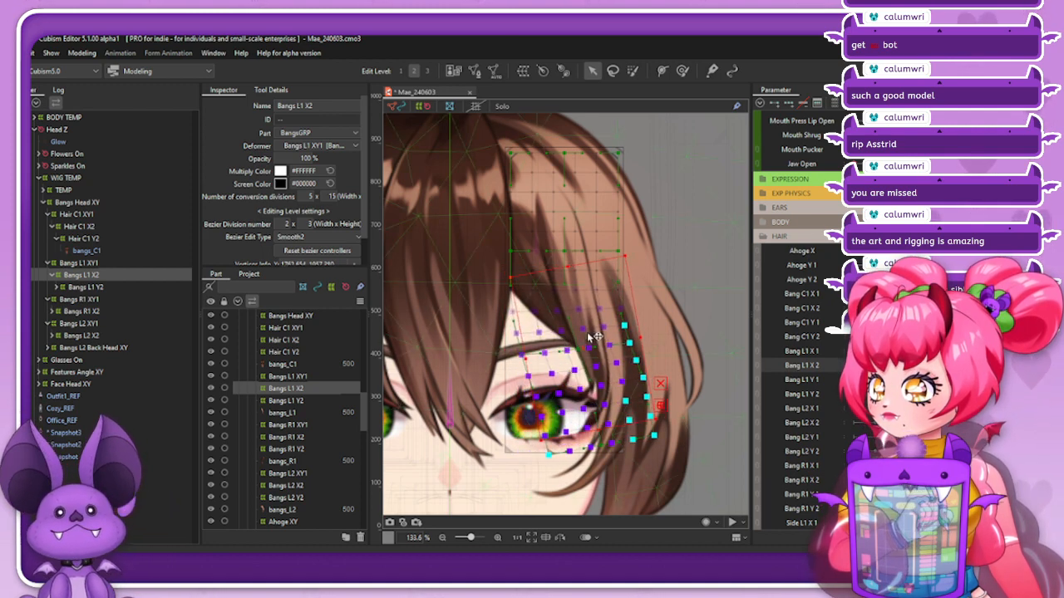
drag(591, 336, 587, 347)
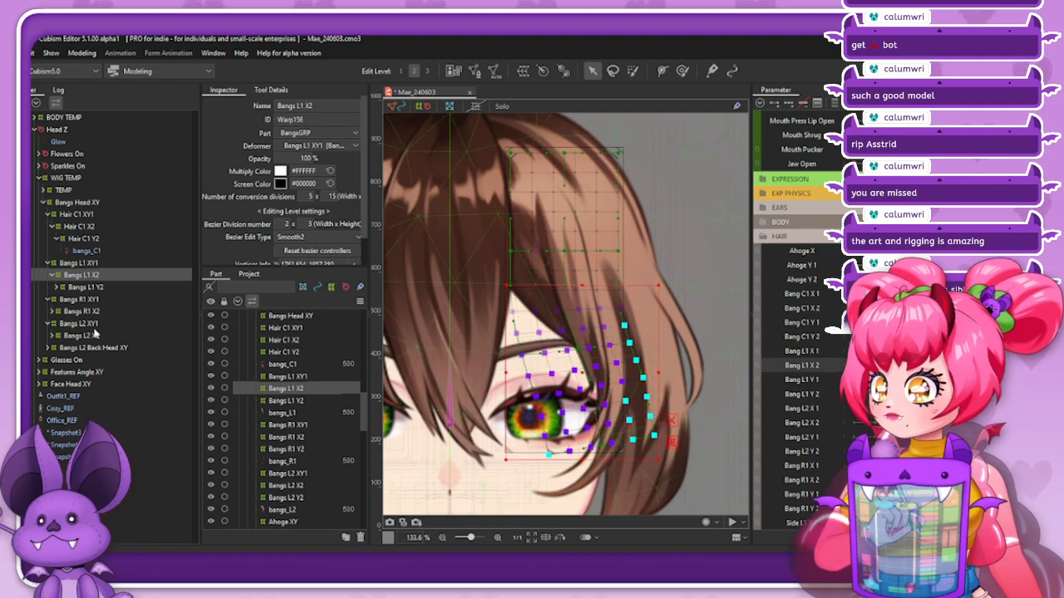
click(96, 288)
click(94, 276)
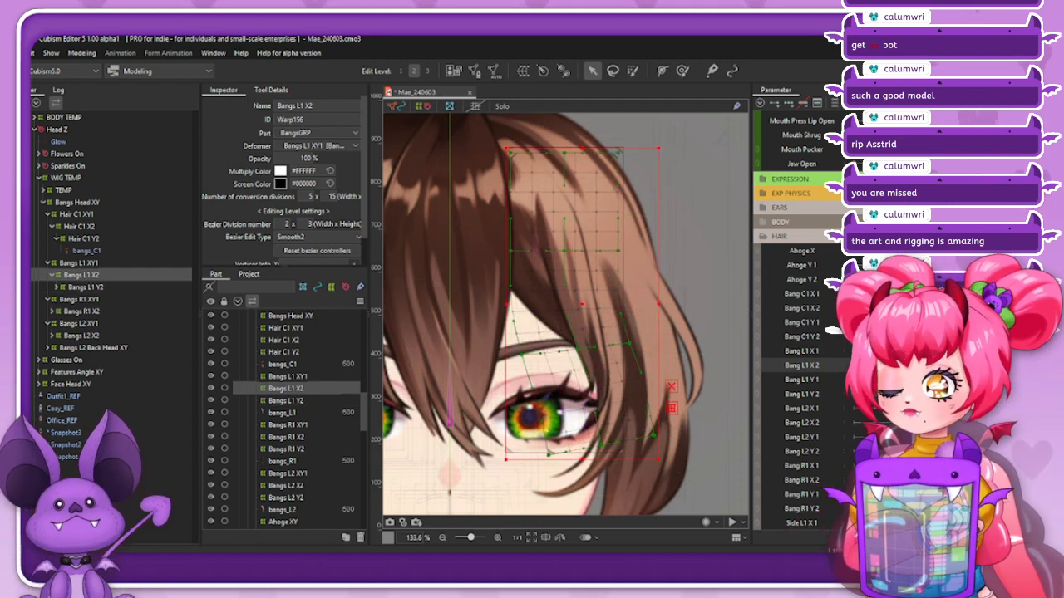
Compare the Bangs L1 X2 forms along Bang L1 X 2 and set the deformer's Bezier divisions to 2 x 4
click(897, 366)
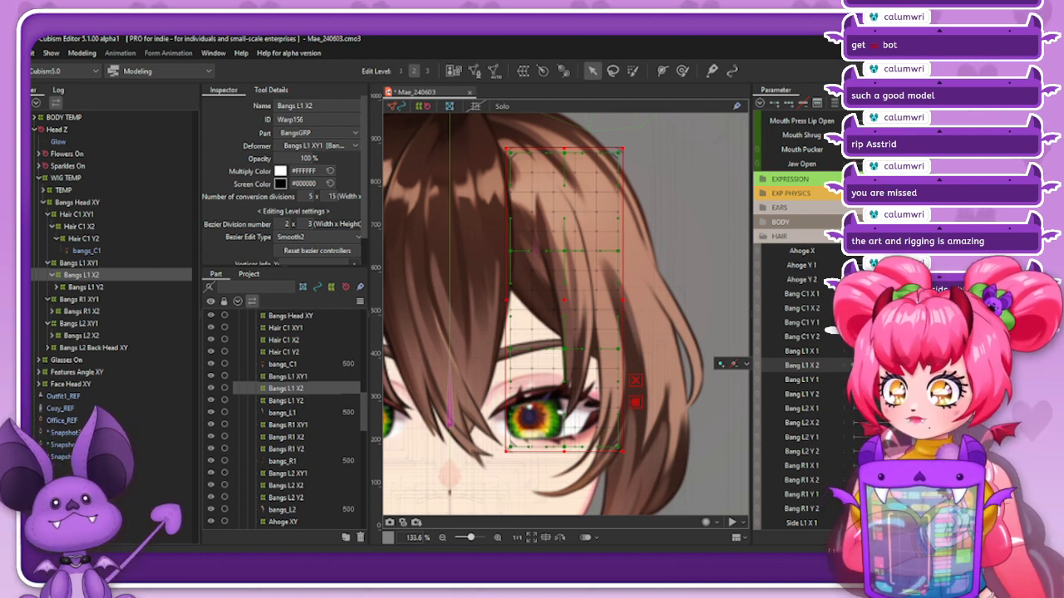
click(914, 366)
click(898, 365)
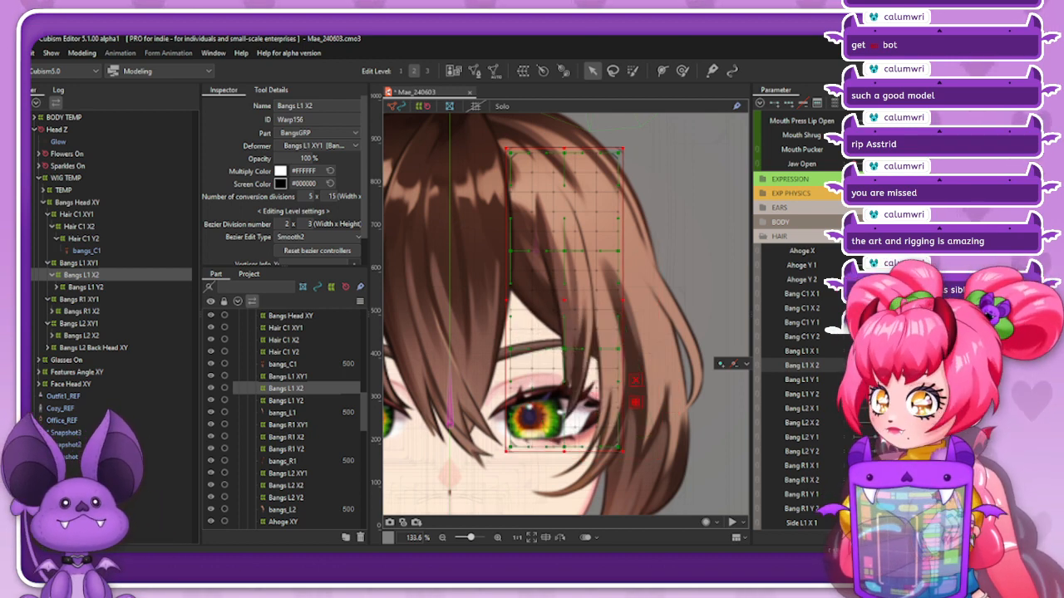
click(914, 366)
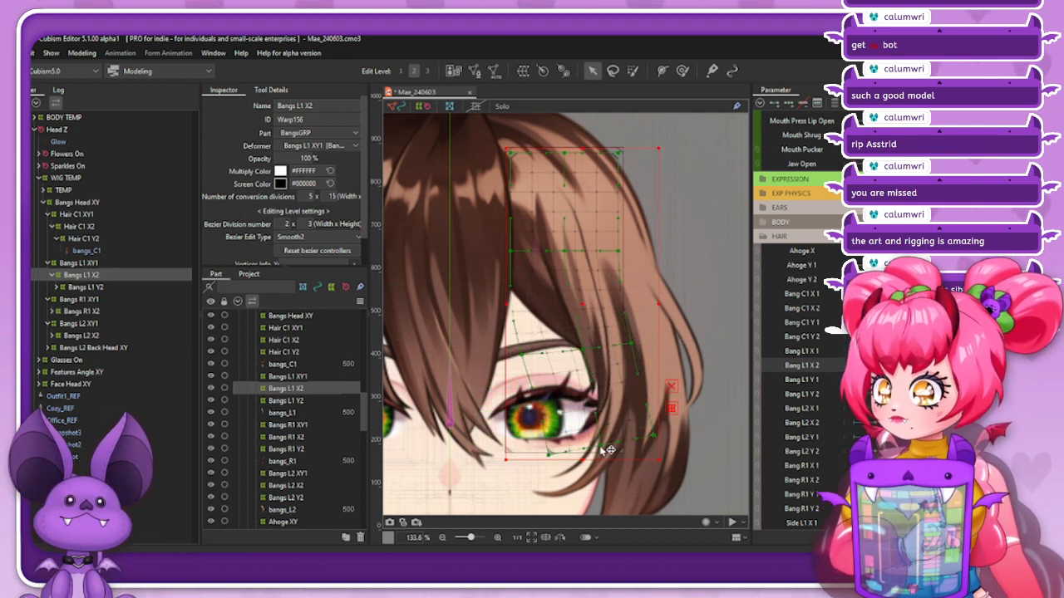
drag(617, 426, 612, 445)
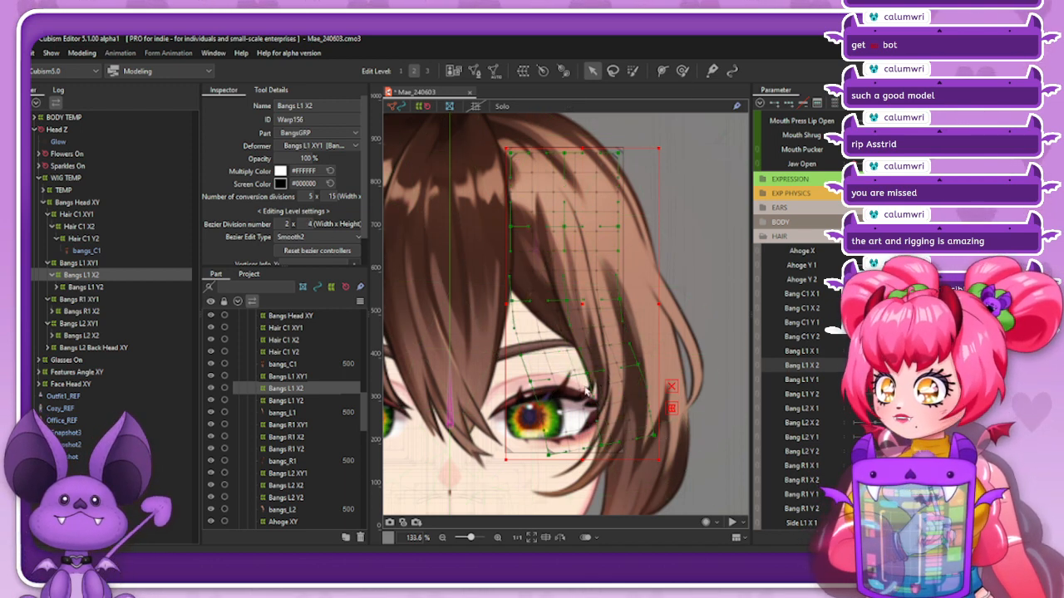
Adjust the lower control points of the Bangs L1 X2 deformer so the strand tip bends slightly further outward
drag(636, 366, 644, 364)
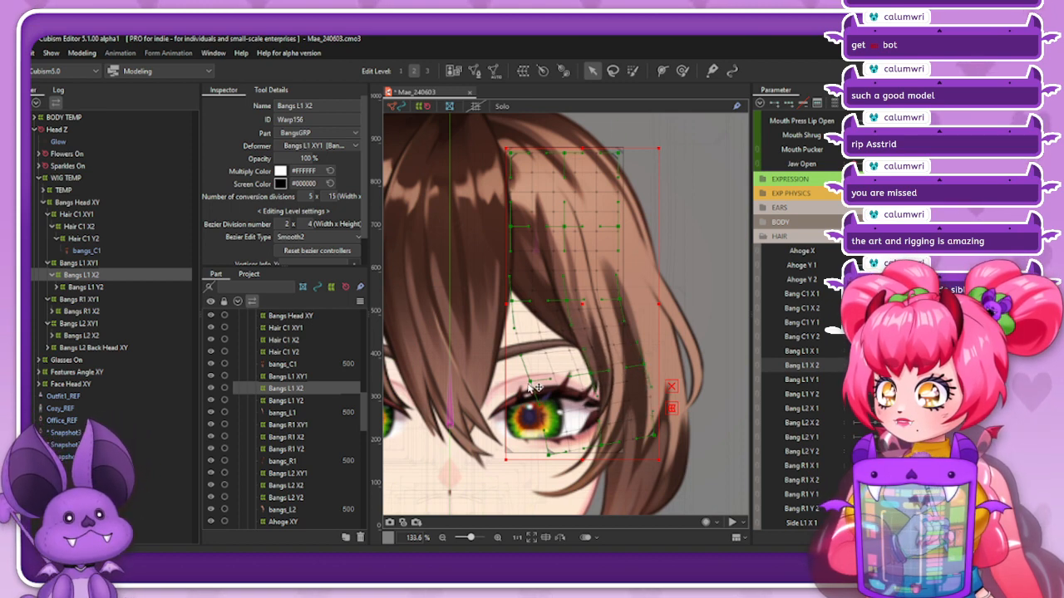
drag(530, 383, 535, 383)
drag(612, 449, 657, 437)
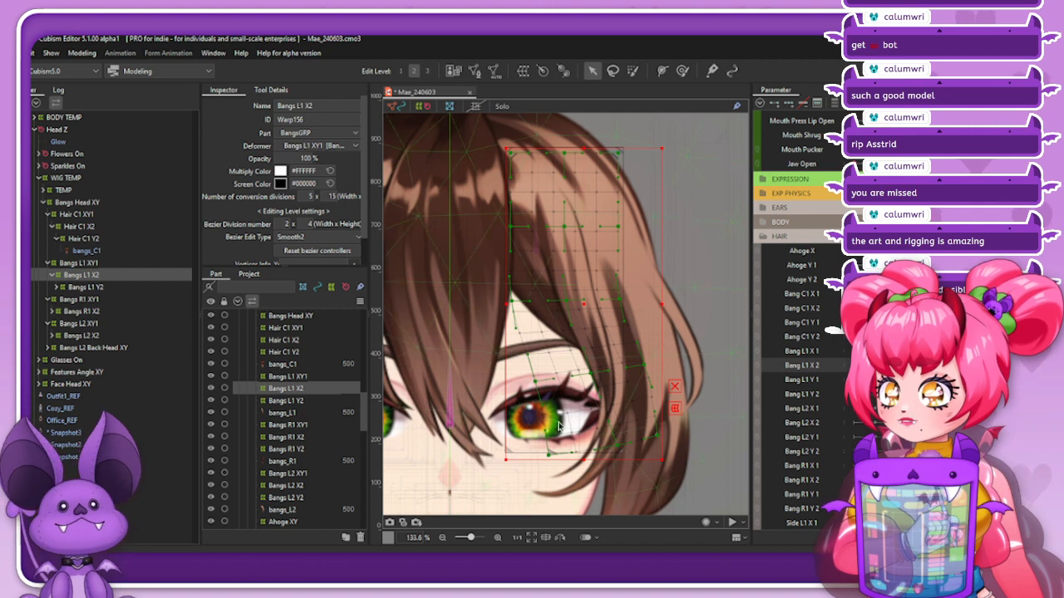
drag(549, 455, 573, 456)
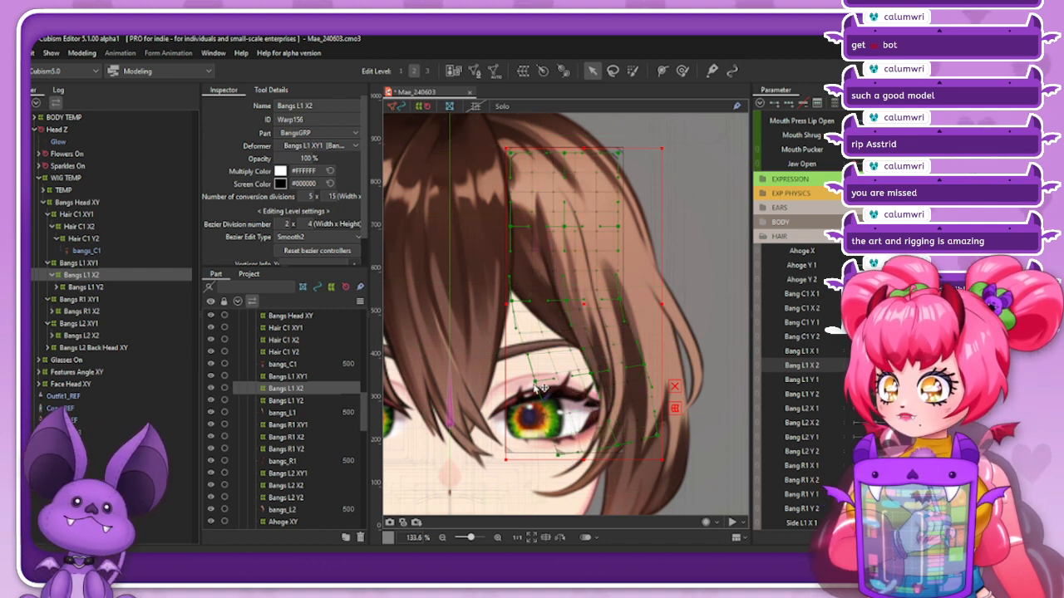
drag(534, 383, 595, 373)
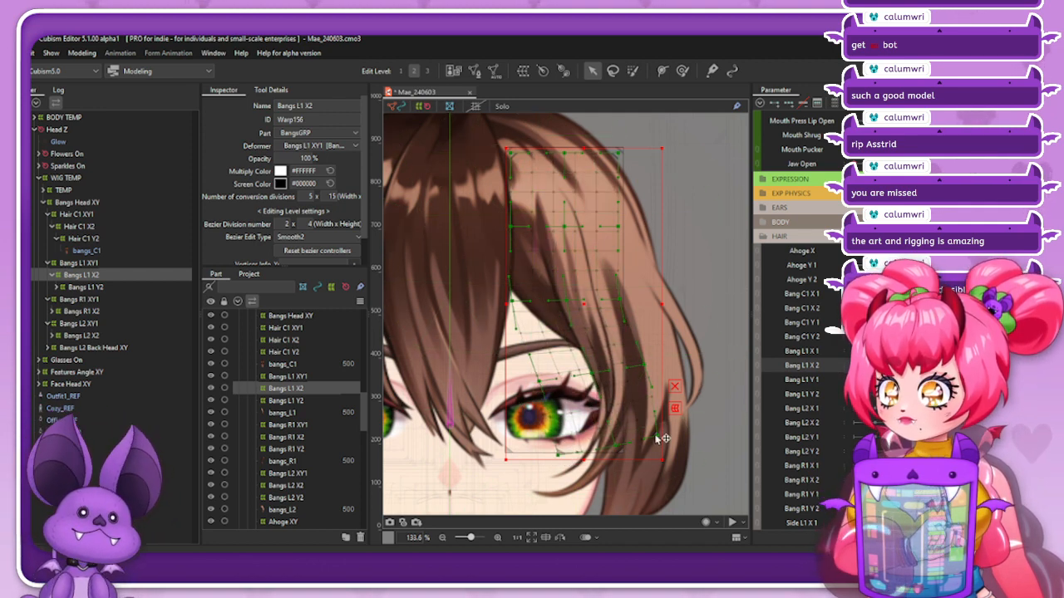
drag(663, 439, 667, 439)
right_click(629, 413)
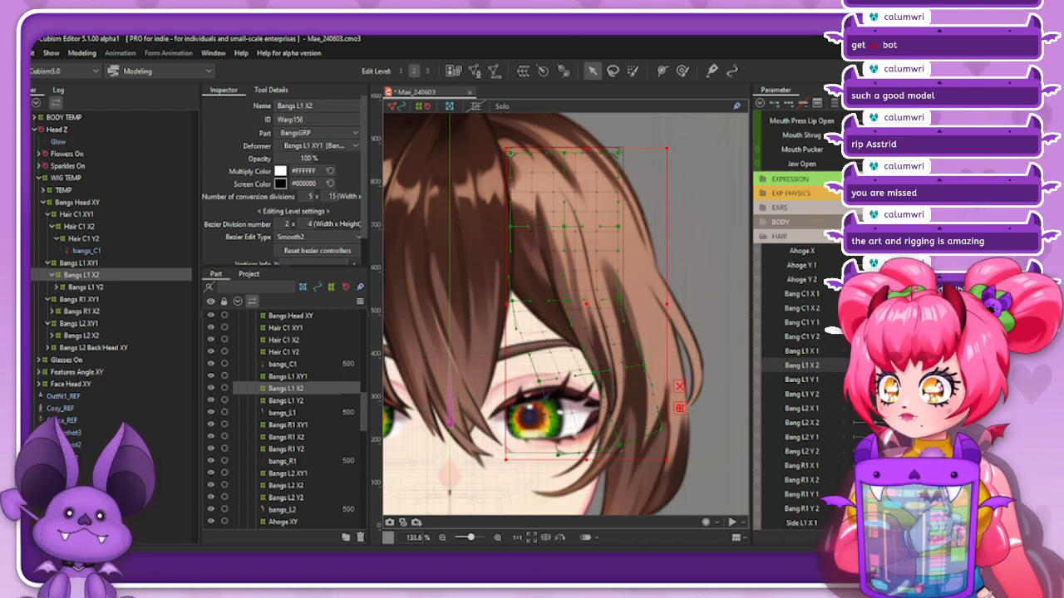
Reflect the Bangs L1 X2 form onto the opposite end of Bang L1 X 2 and preview that end
click(913, 366)
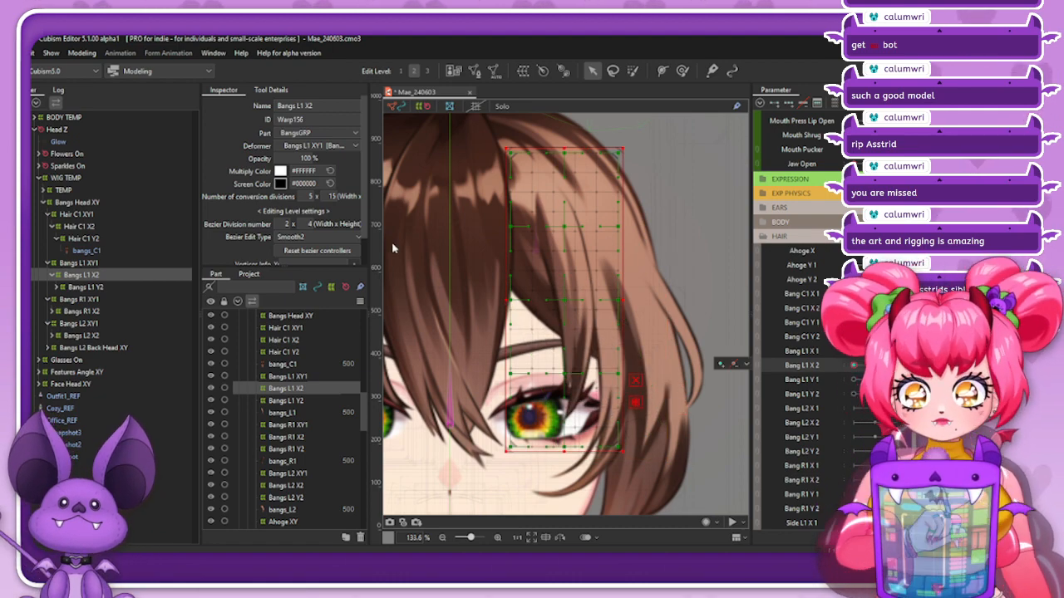
key(ctrl+shift+v)
click(494, 349)
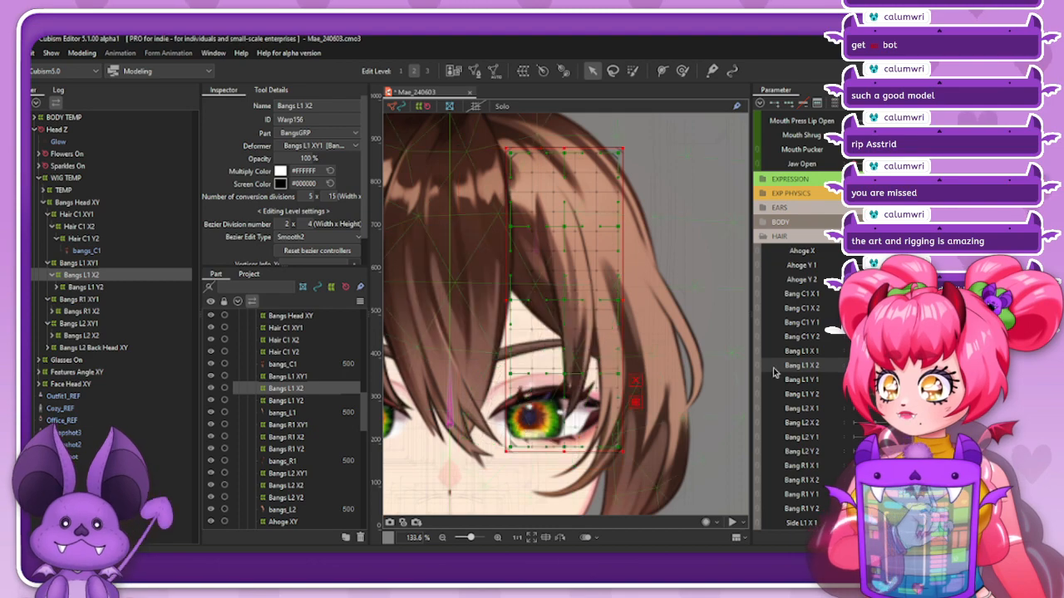
key(ctrl+z)
right_click(783, 115)
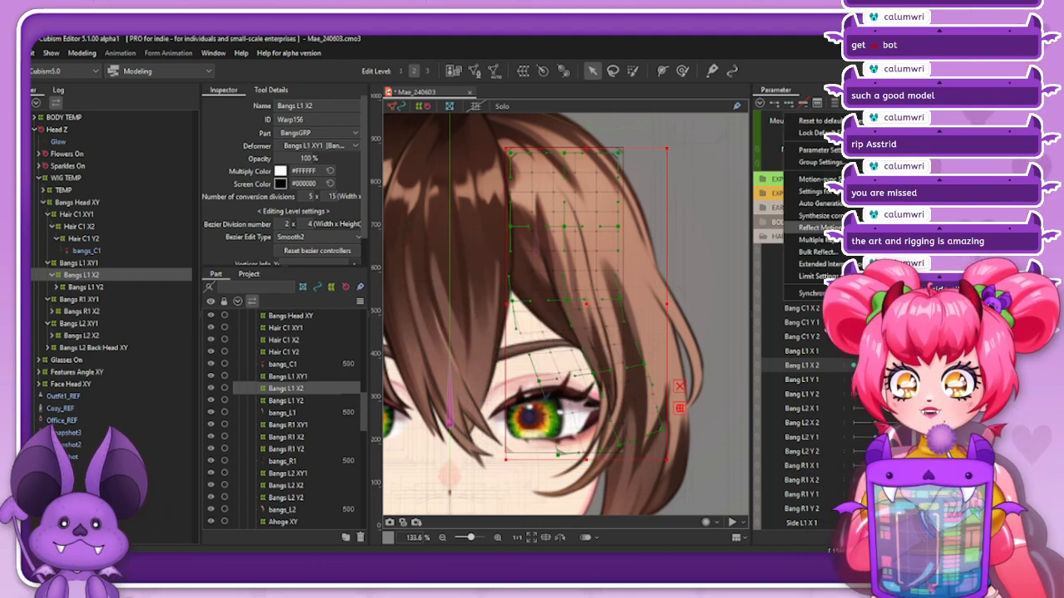
click(819, 227)
click(446, 407)
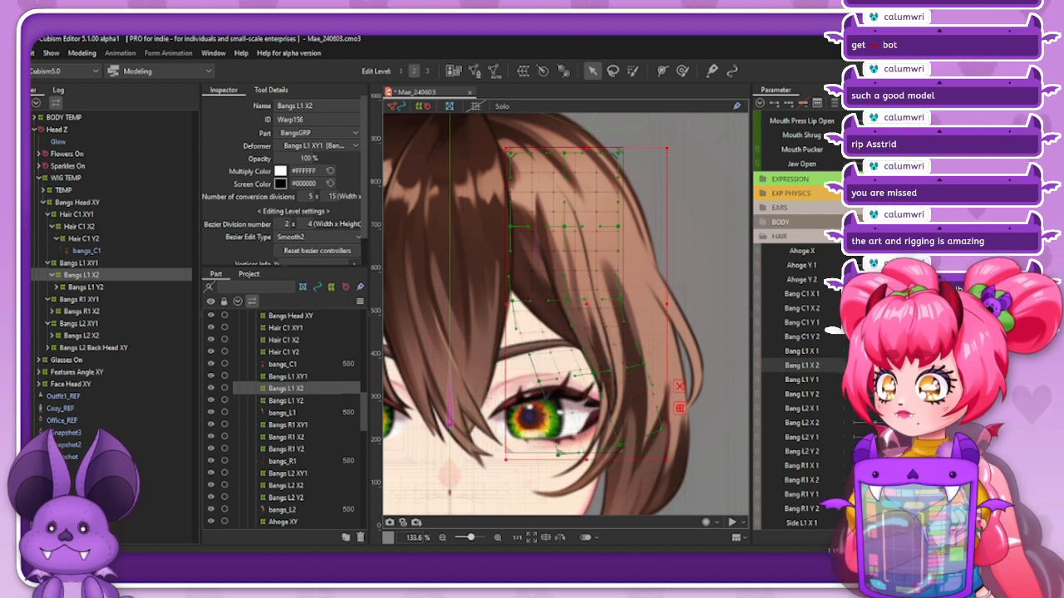
drag(910, 366, 855, 365)
Push the lower part of the Bangs L1 X2 grid further outward and up with the deform brush, undoing unwanted strokes
click(682, 71)
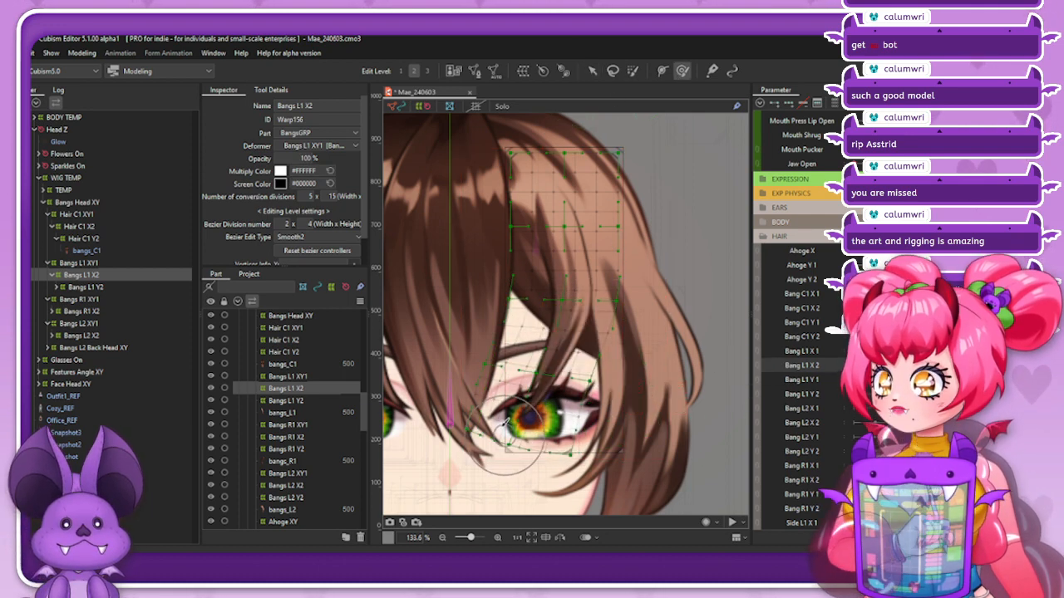
drag(497, 445, 474, 390)
mouse_move(582, 391)
mouse_down()
mouse_move(640, 433)
mouse_move(665, 416)
mouse_move(695, 430)
mouse_move(698, 404)
mouse_up()
key(ctrl+z)
key(ctrl+z)
key(ctrl+z)
key(ctrl+z)
key(ctrl+z)
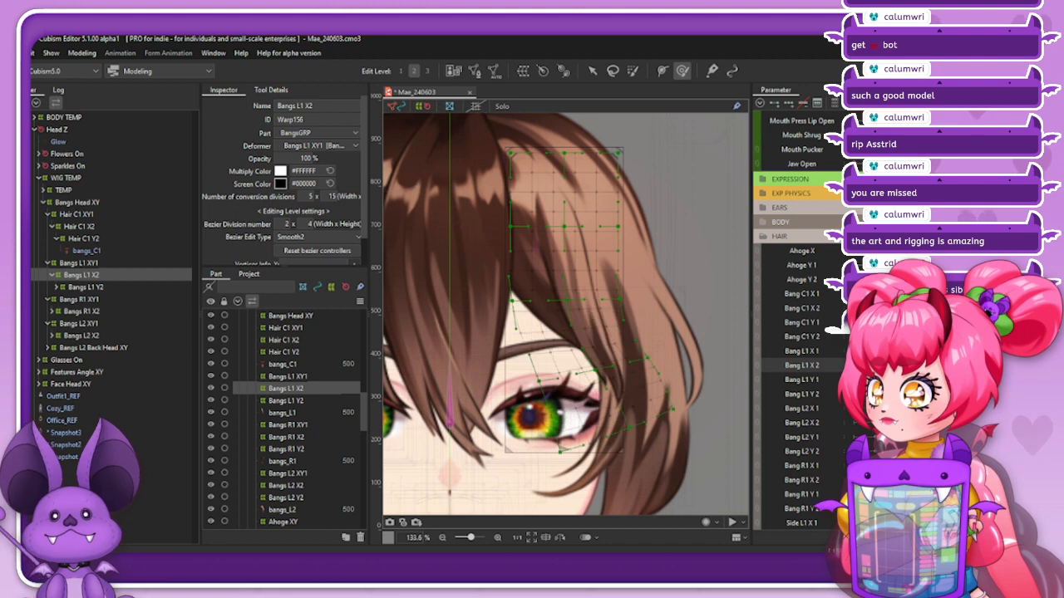
Apply Ellipse Interpolation to the Bangs L1 X2 keyforms and scrub Bang L1 X 2 to check the swing
click(929, 103)
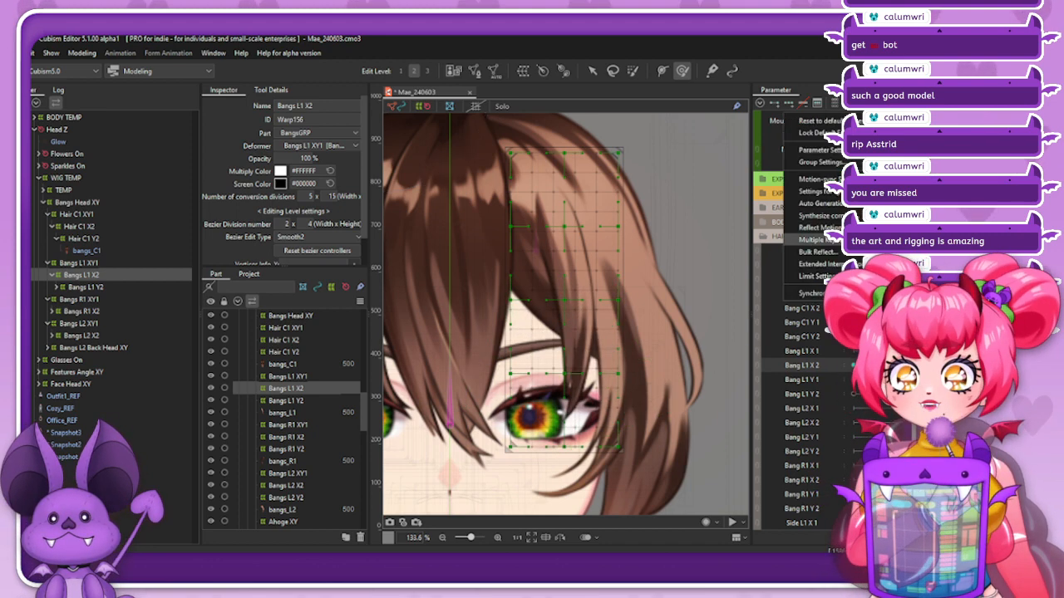
click(840, 263)
click(471, 289)
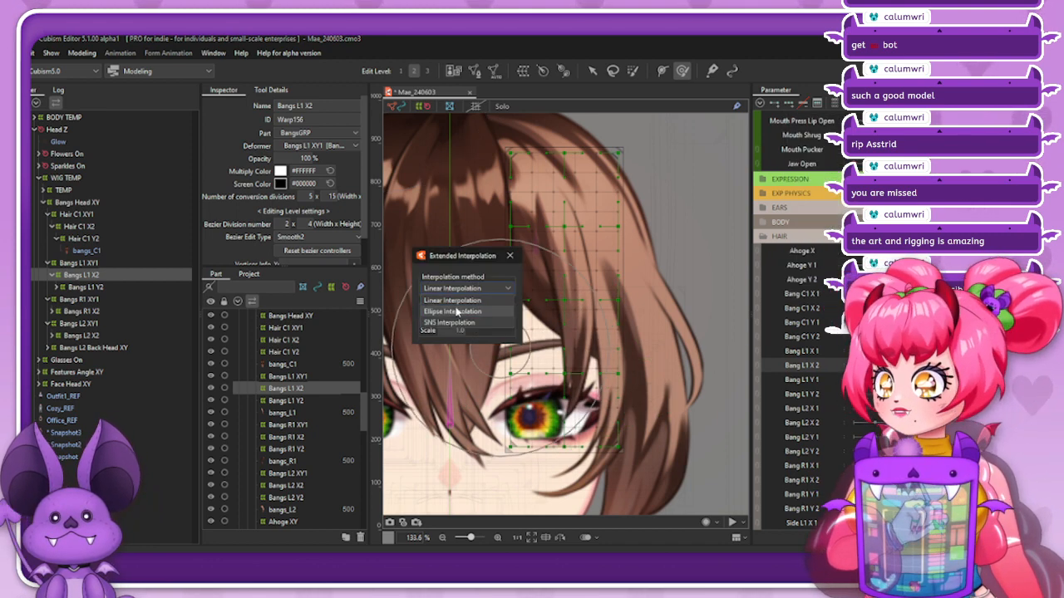
click(458, 311)
click(468, 315)
click(468, 308)
click(511, 256)
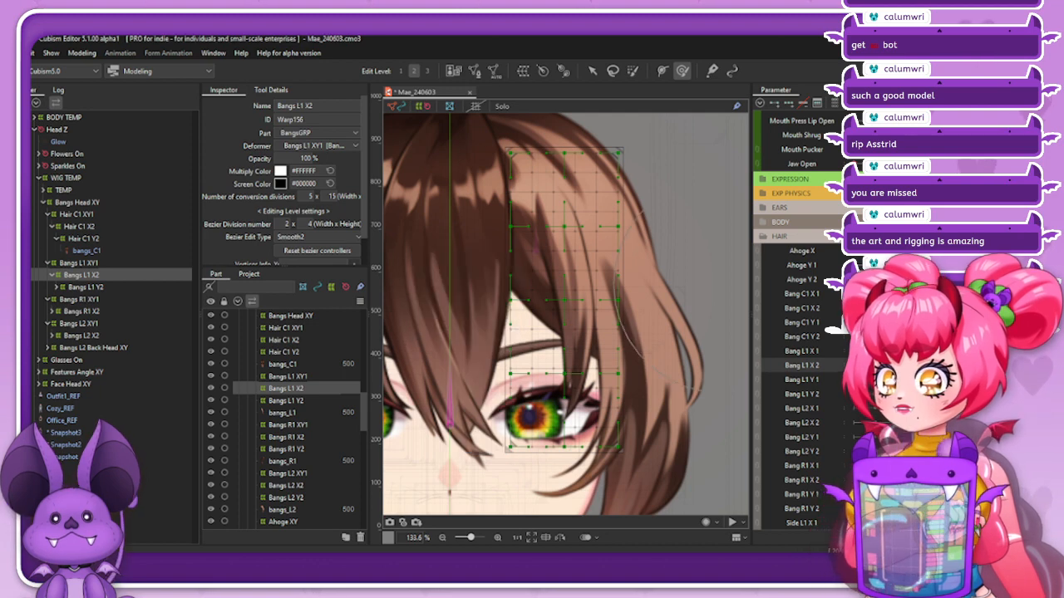
drag(891, 365, 927, 365)
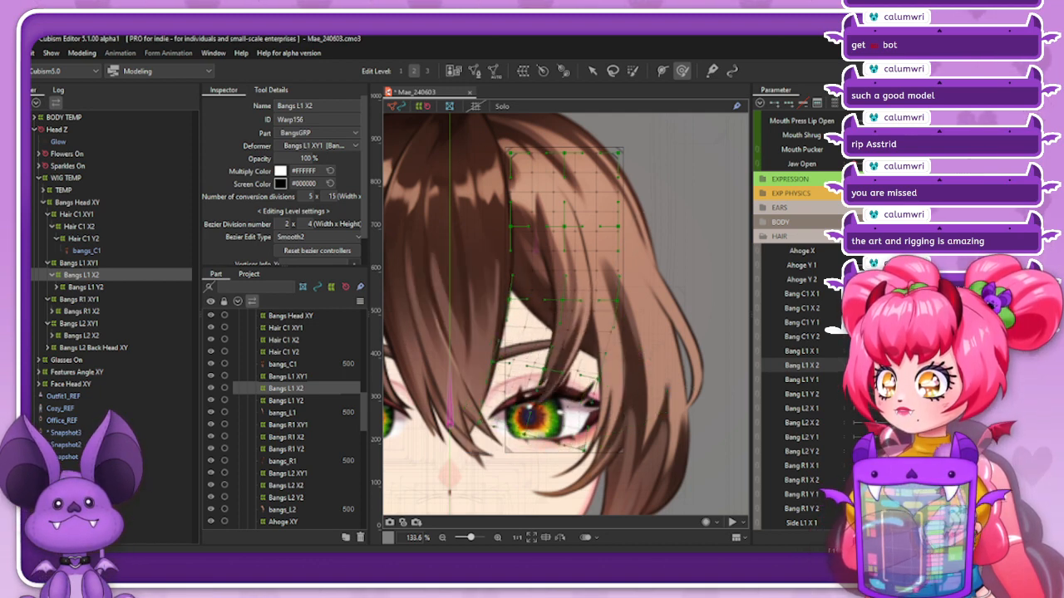
Reflect the revised Bangs L1 X2 form horizontally onto the opposite end of Bang L1 X 2
key(ctrl+a)
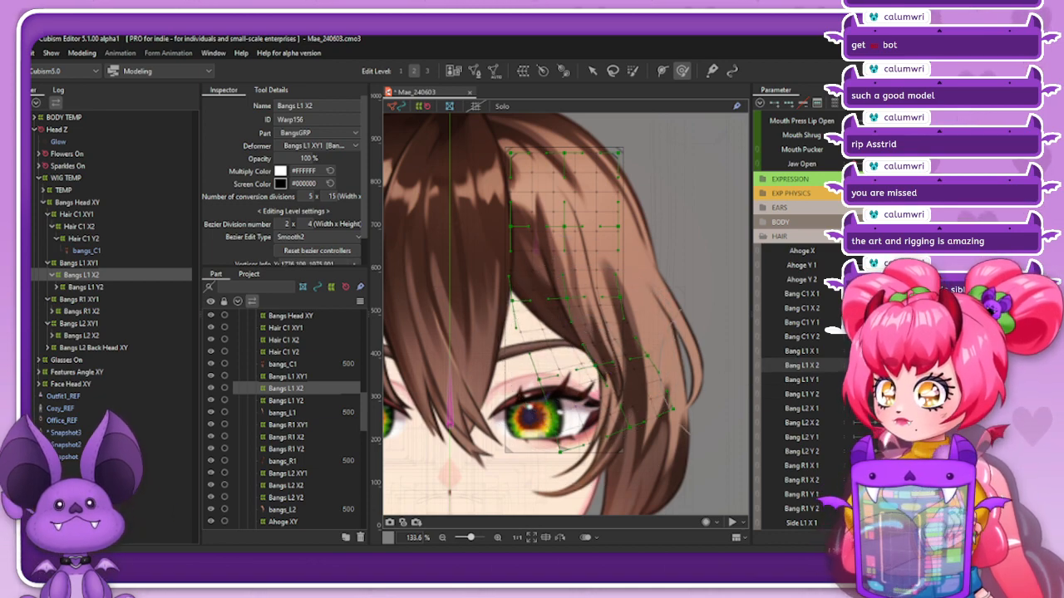
click(947, 103)
click(856, 225)
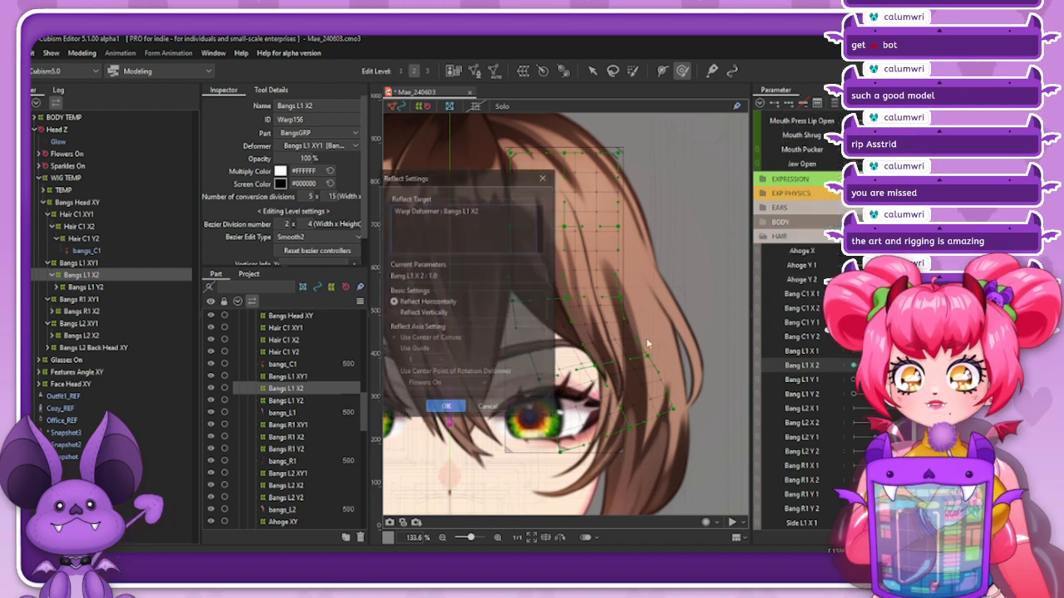
click(446, 407)
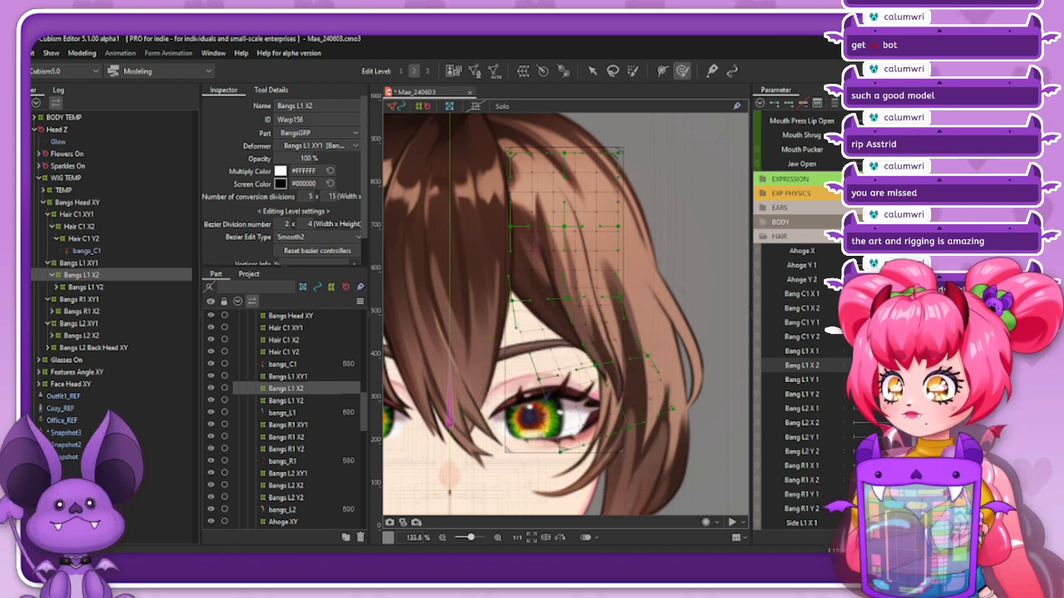
click(801, 365)
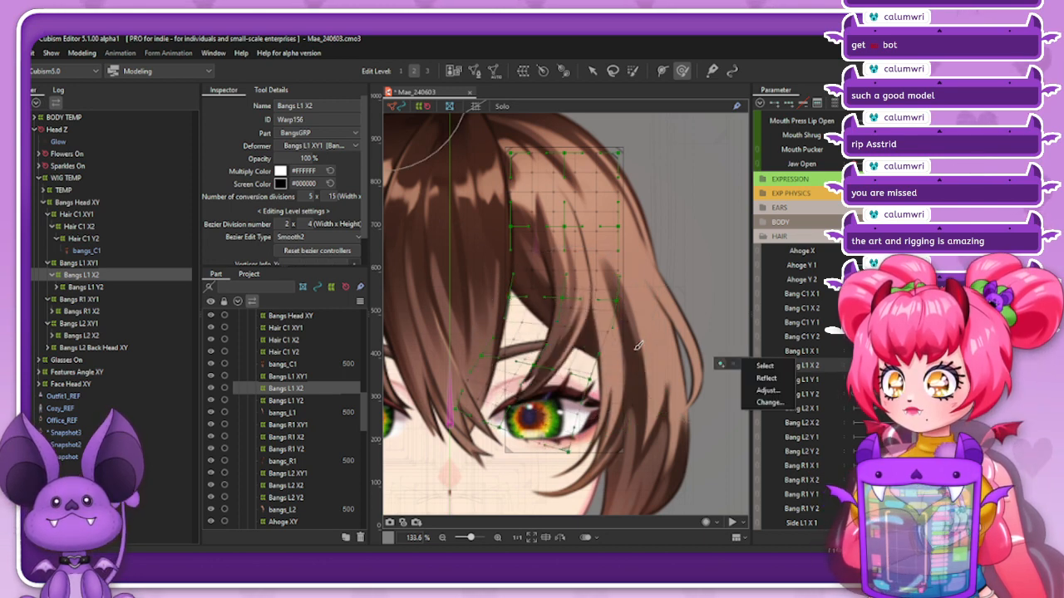
click(765, 366)
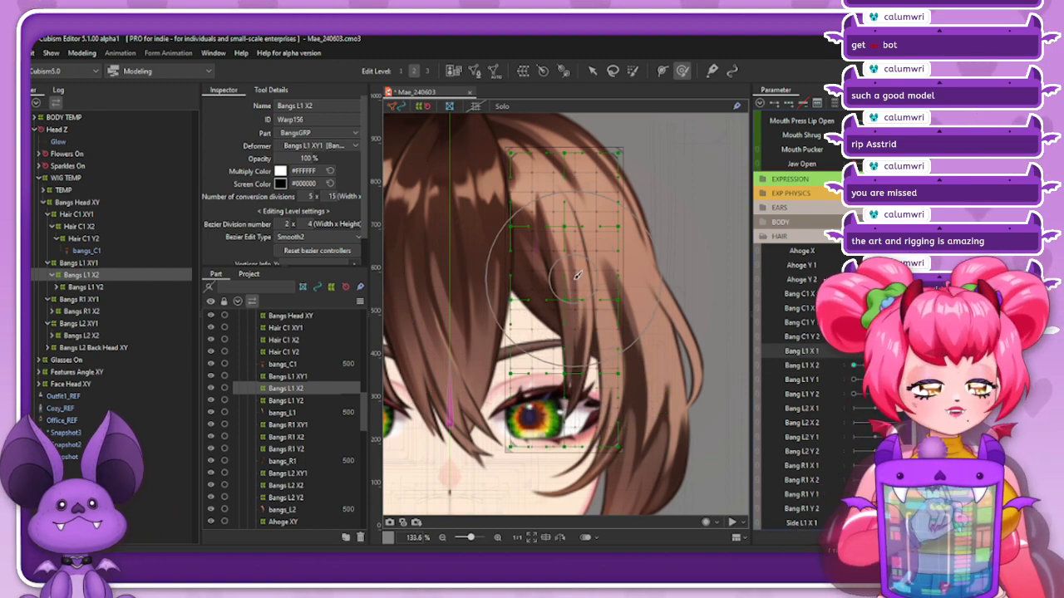
Select the Bangs L1 XY1 warp deformer and brush its lower half outward and up for the Bang L1 X 1 key
click(120, 262)
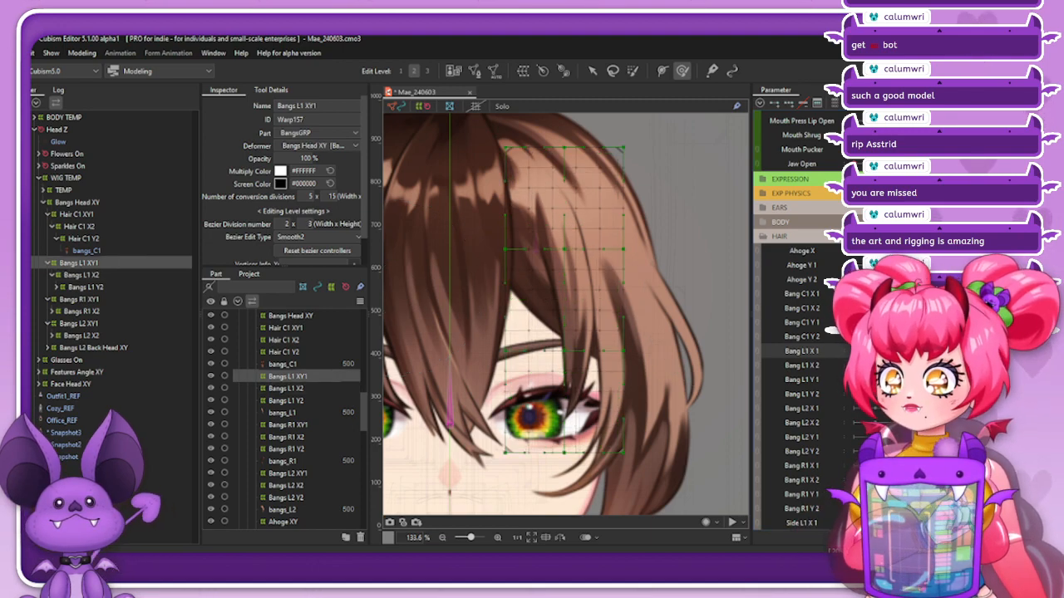
drag(567, 408, 584, 411)
drag(583, 406, 600, 404)
mouse_move(595, 404)
mouse_down()
mouse_move(639, 430)
mouse_move(656, 410)
mouse_move(657, 427)
mouse_move(679, 415)
mouse_move(583, 443)
mouse_move(616, 437)
mouse_move(637, 406)
mouse_up()
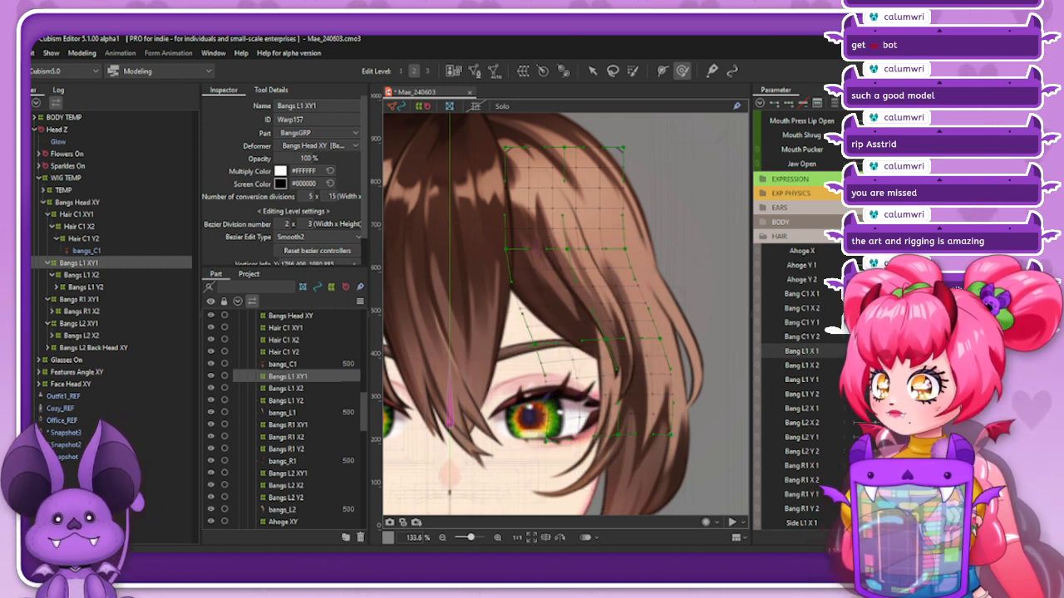
drag(714, 425, 719, 415)
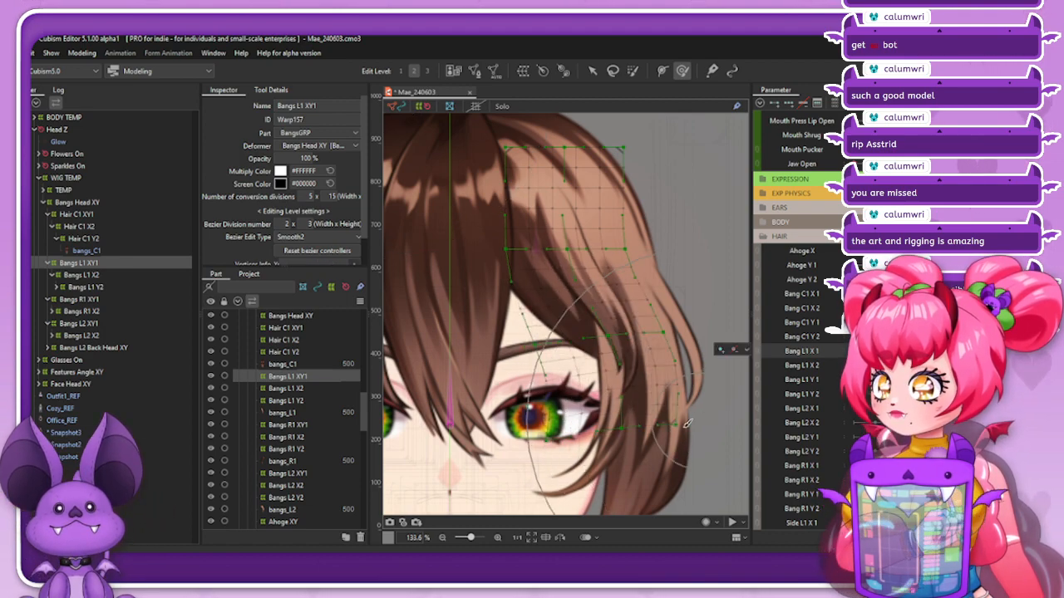
Rotate the lower points of the Bangs L1 XY1 grid outward and brush its bottom edge further out and up
click(632, 72)
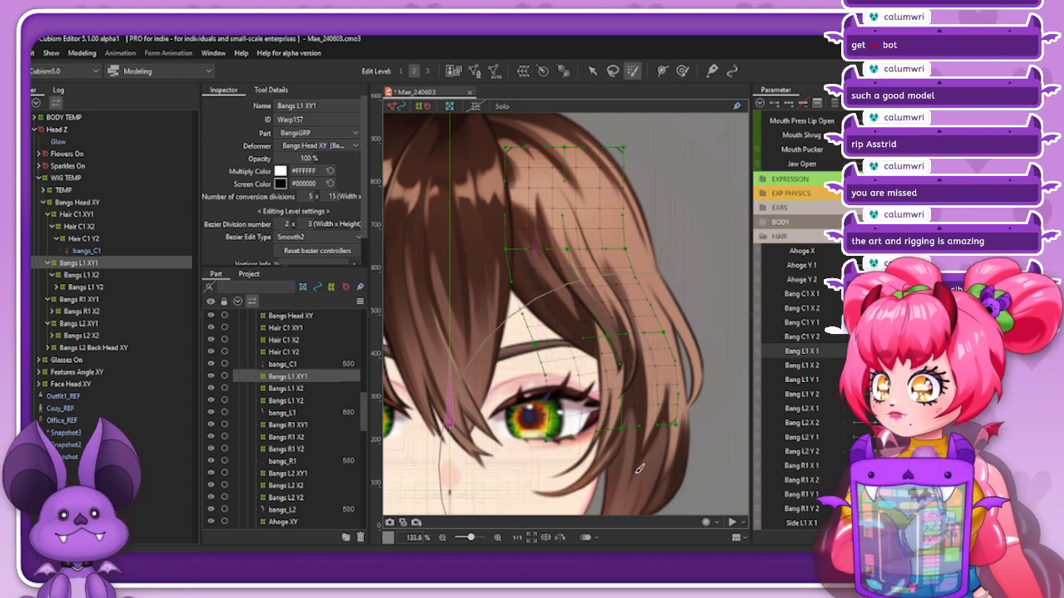
click(592, 71)
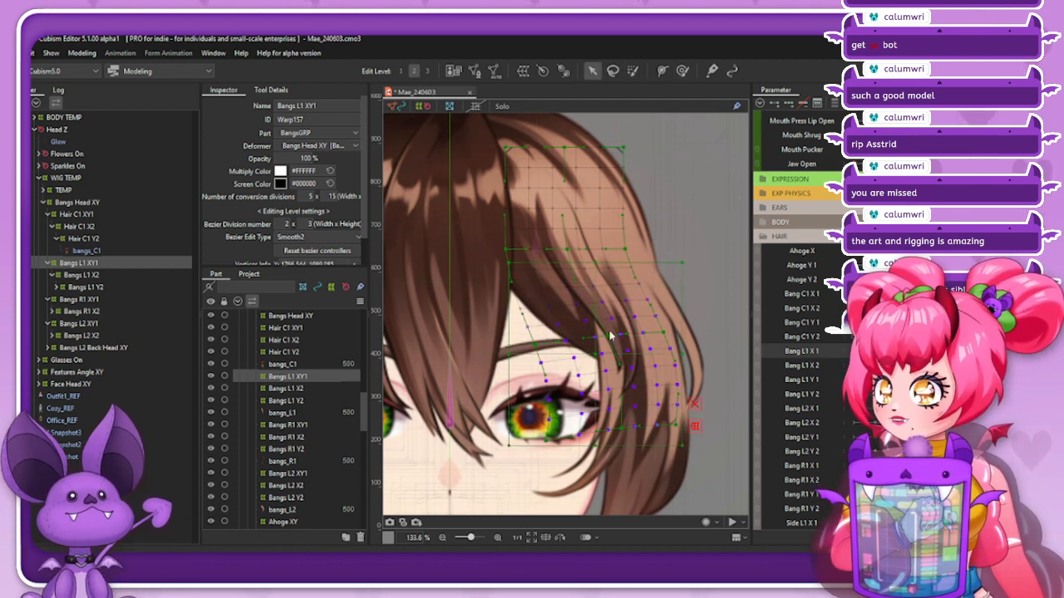
drag(597, 357, 580, 268)
drag(575, 167, 567, 169)
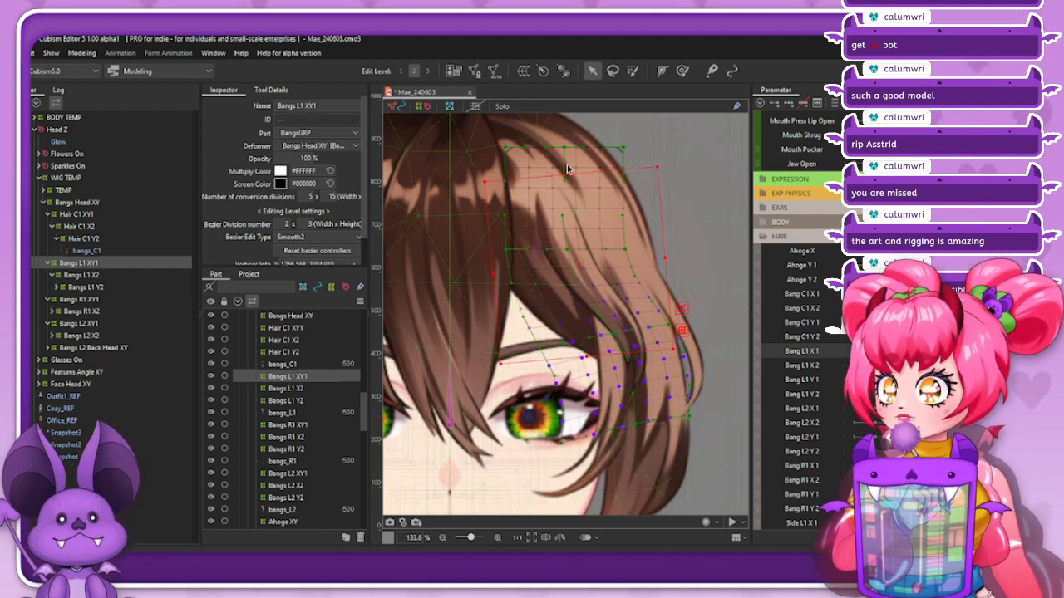
click(122, 277)
click(119, 264)
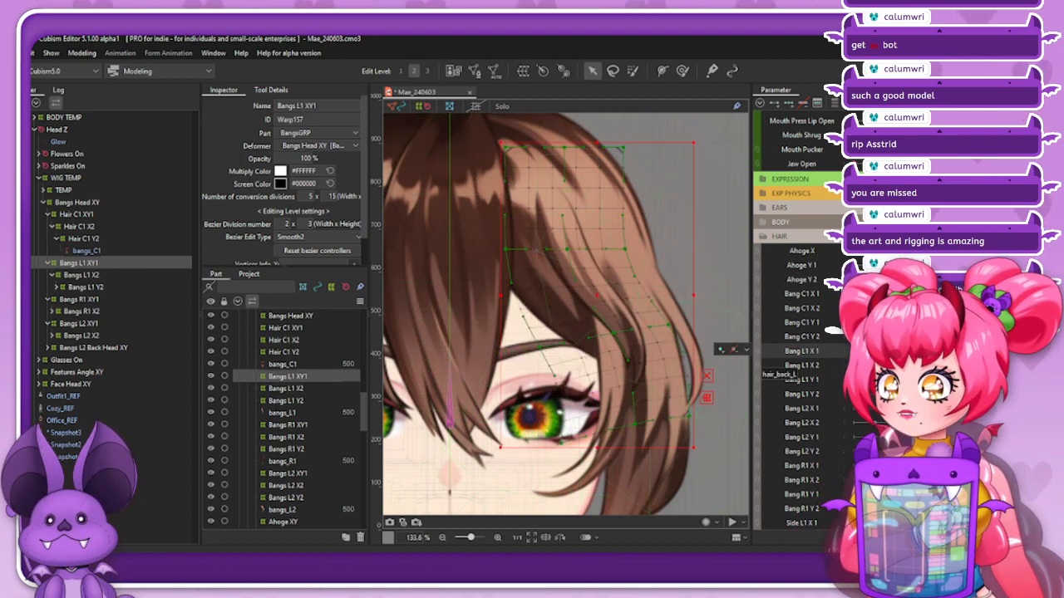
click(682, 69)
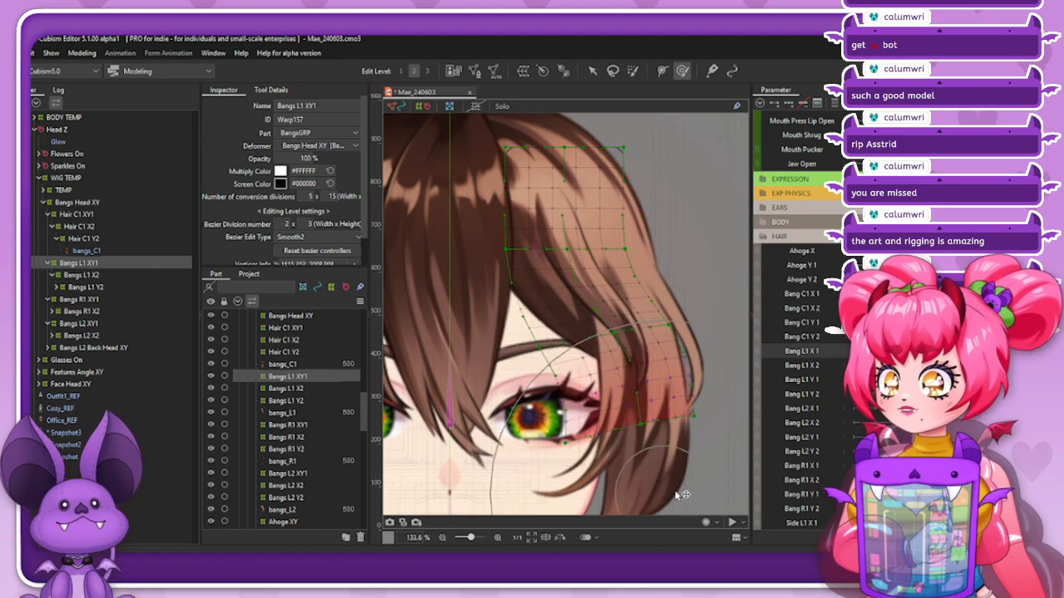
drag(678, 496, 700, 476)
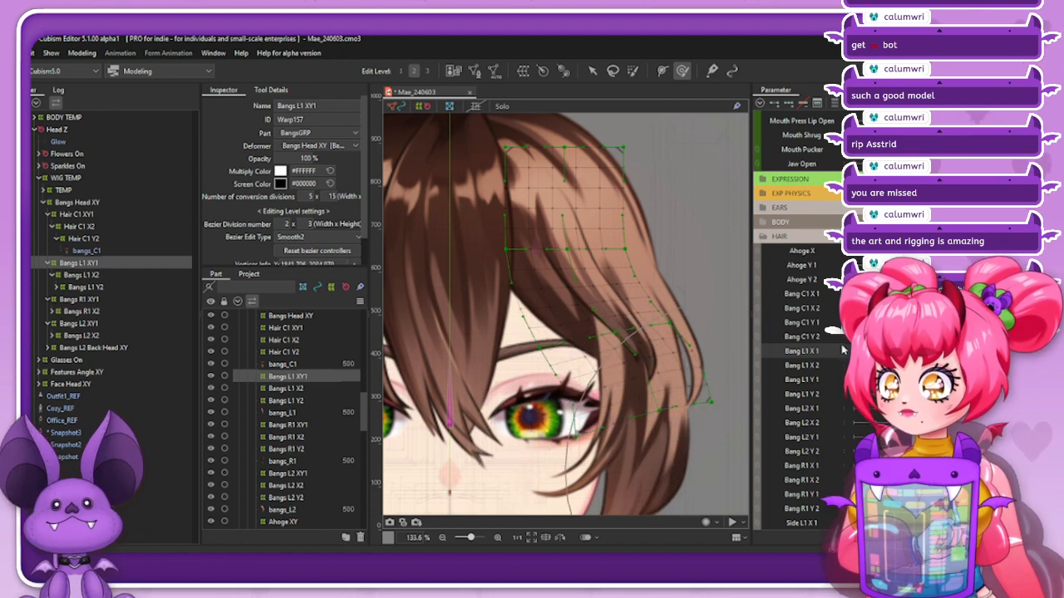
Reflect the Bangs L1 XY1 form onto the opposite end of the Bang L1 X 1 parameter
click(759, 103)
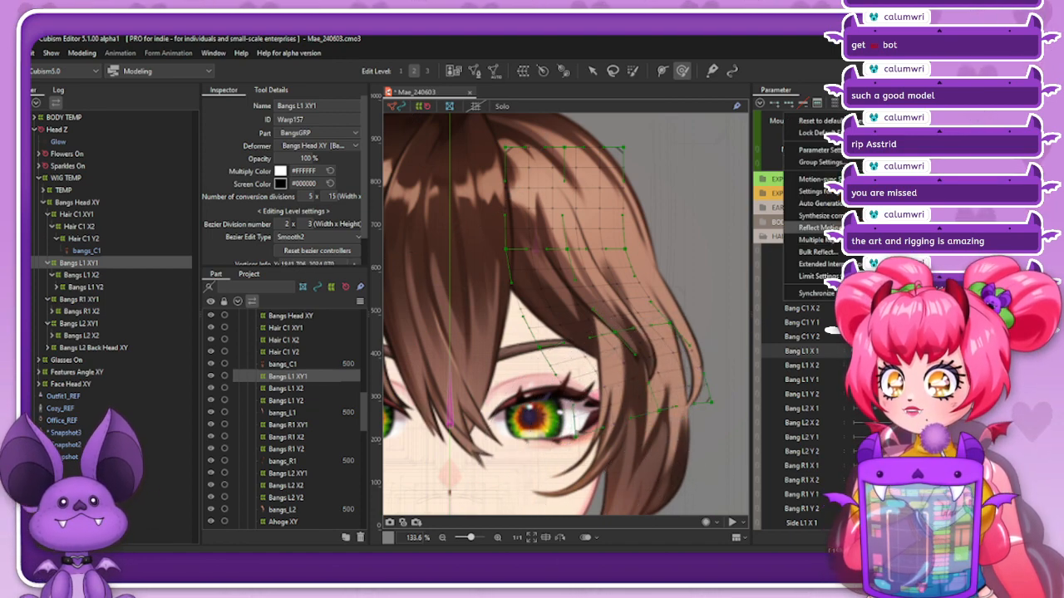
click(811, 227)
click(446, 408)
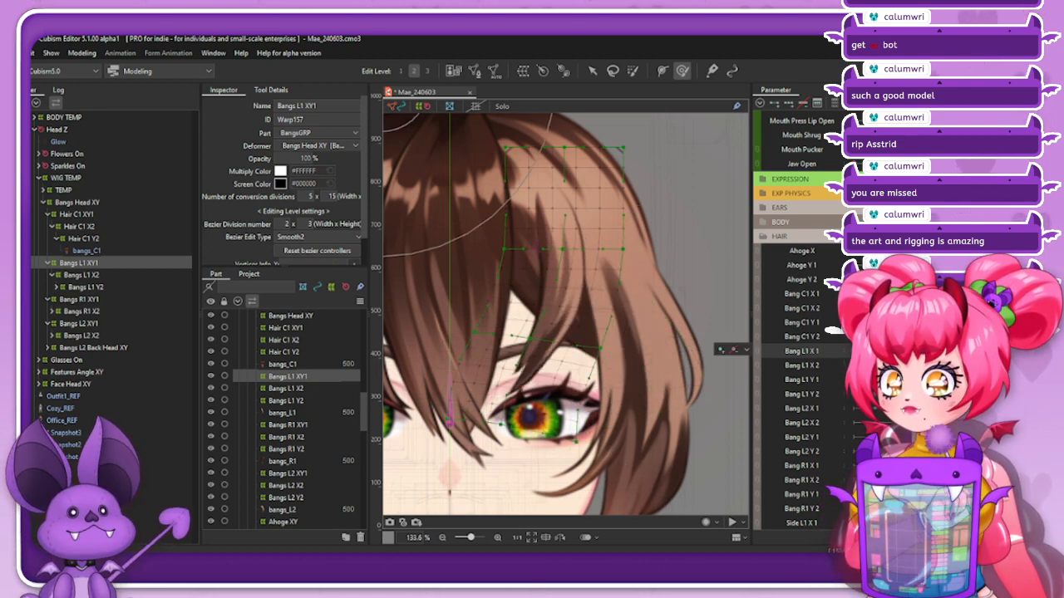
Set the extended interpolation of Bangs L1 XY1 on the Bang L1 X 1 parameter to Ellipse Interpolation
click(909, 103)
click(818, 264)
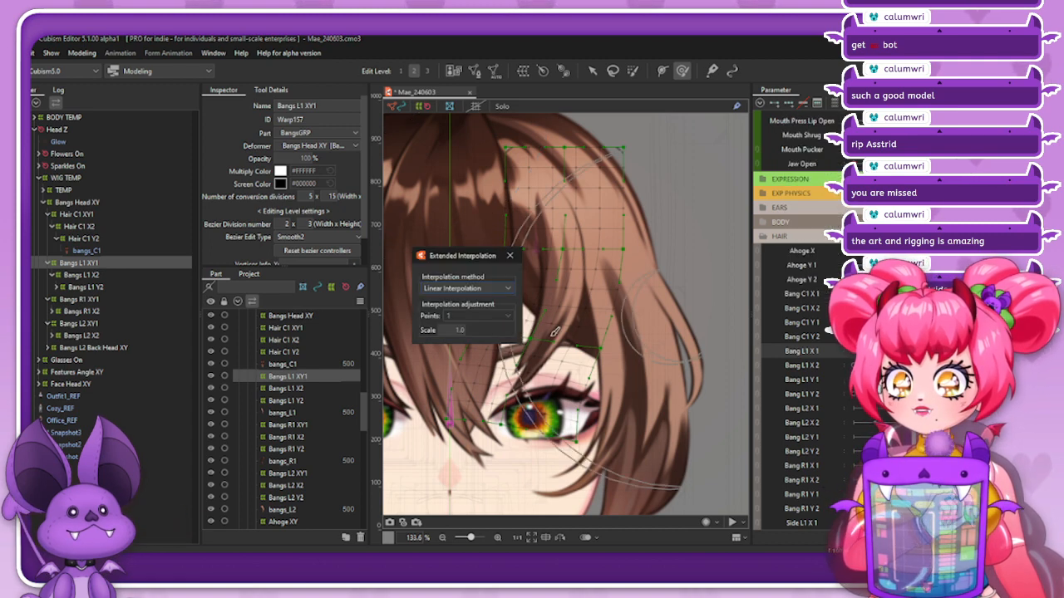
click(472, 288)
click(473, 301)
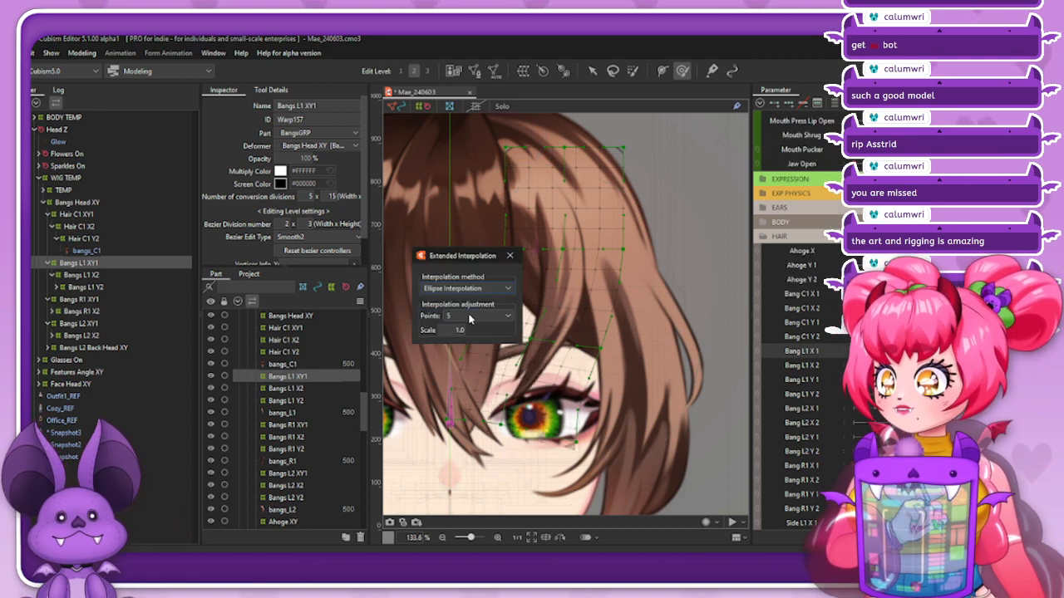
click(510, 255)
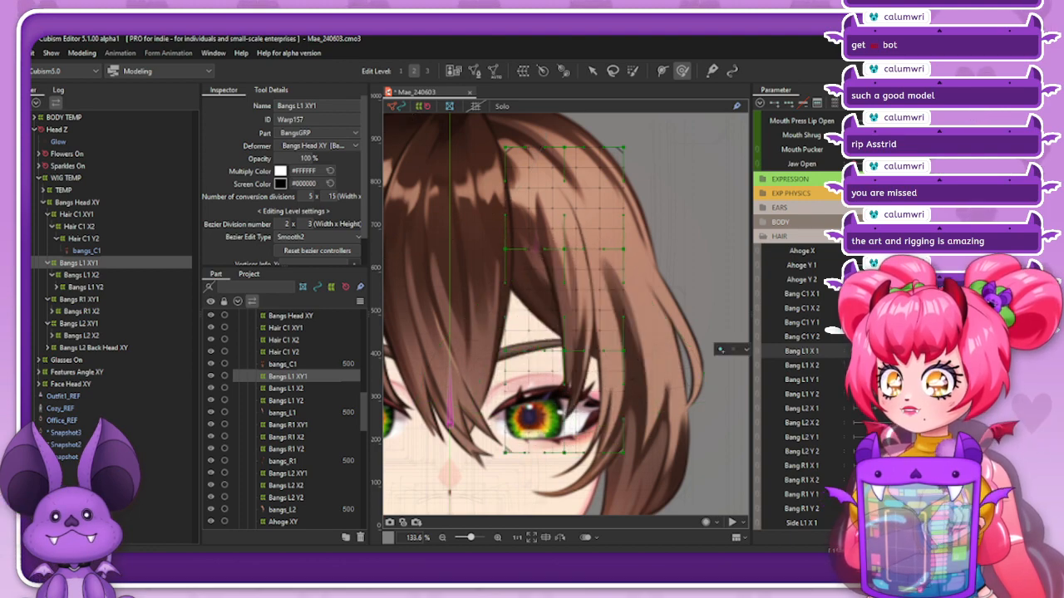
Reset the model's parameters to default and open the physics settings
right_click(785, 116)
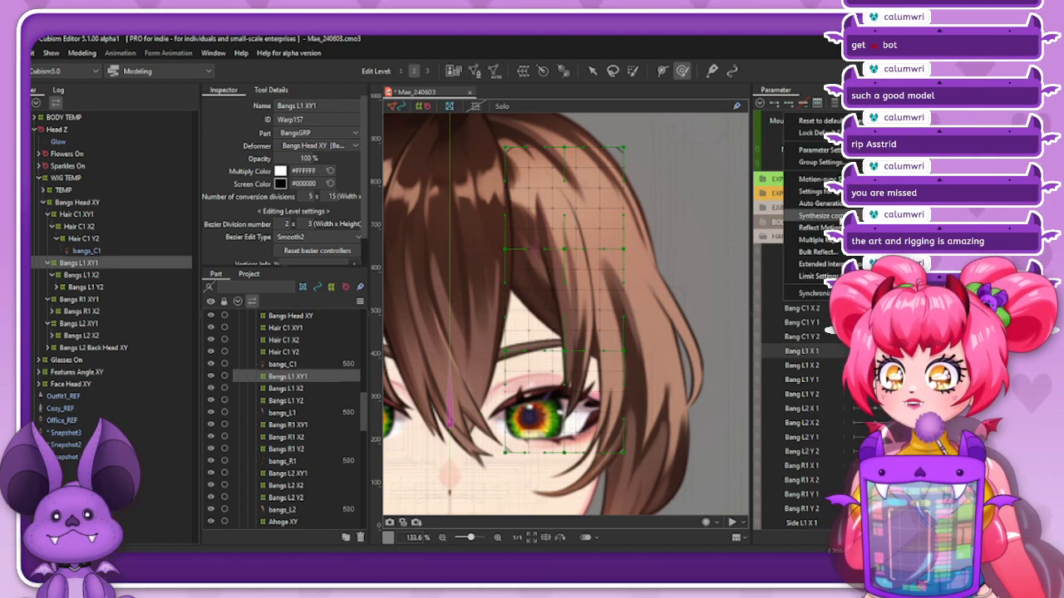
click(818, 216)
click(447, 403)
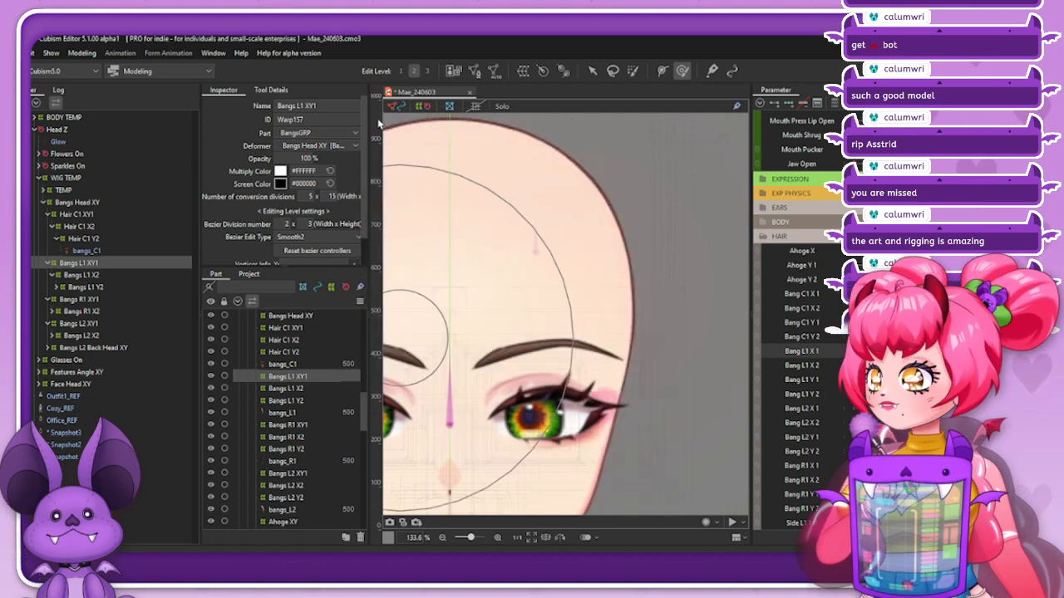
click(82, 52)
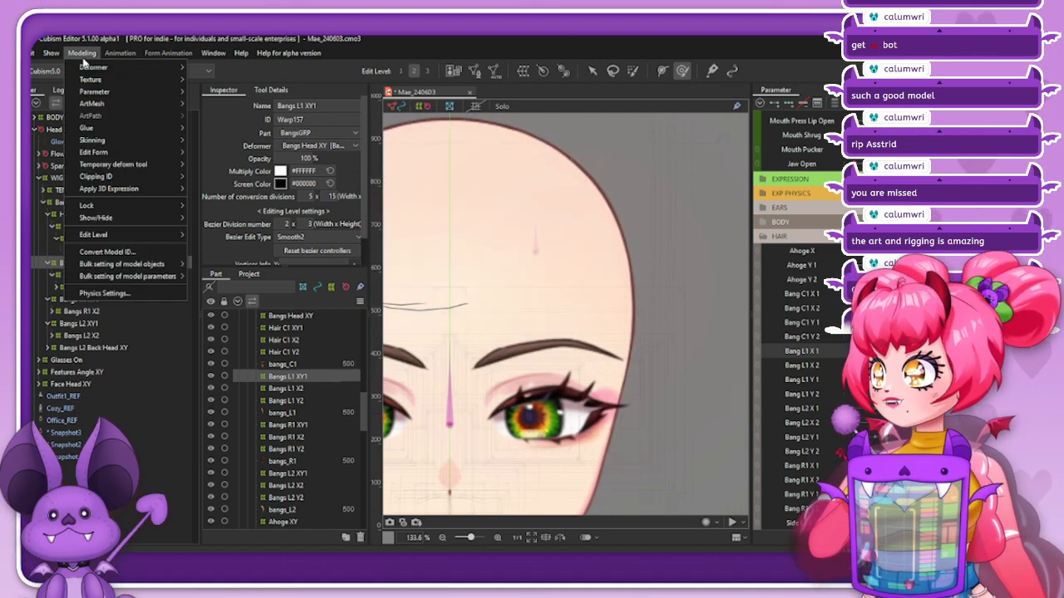
click(107, 295)
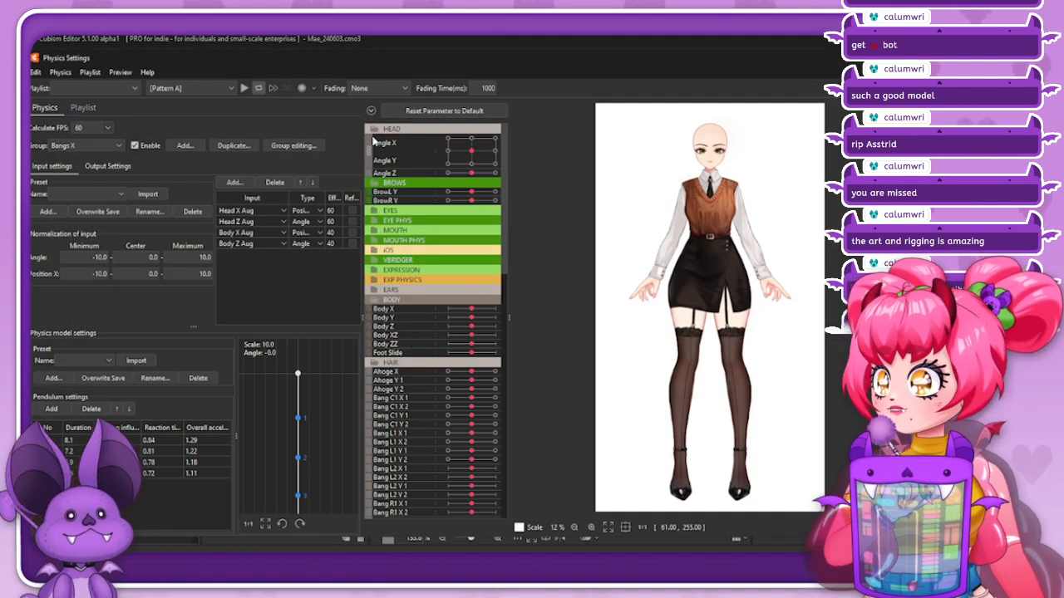
Collapse the physics preview's parameter groups, expand CLOTHES and lower Wig to its minimum to show the hair on the model
click(370, 110)
click(438, 318)
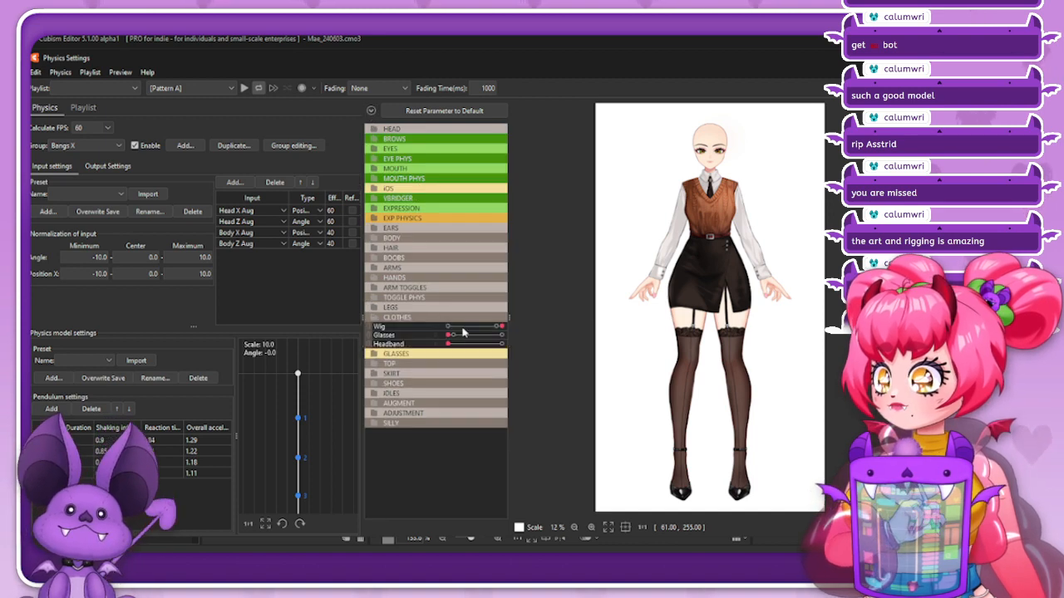
click(491, 329)
scroll(677, 148, up, 5)
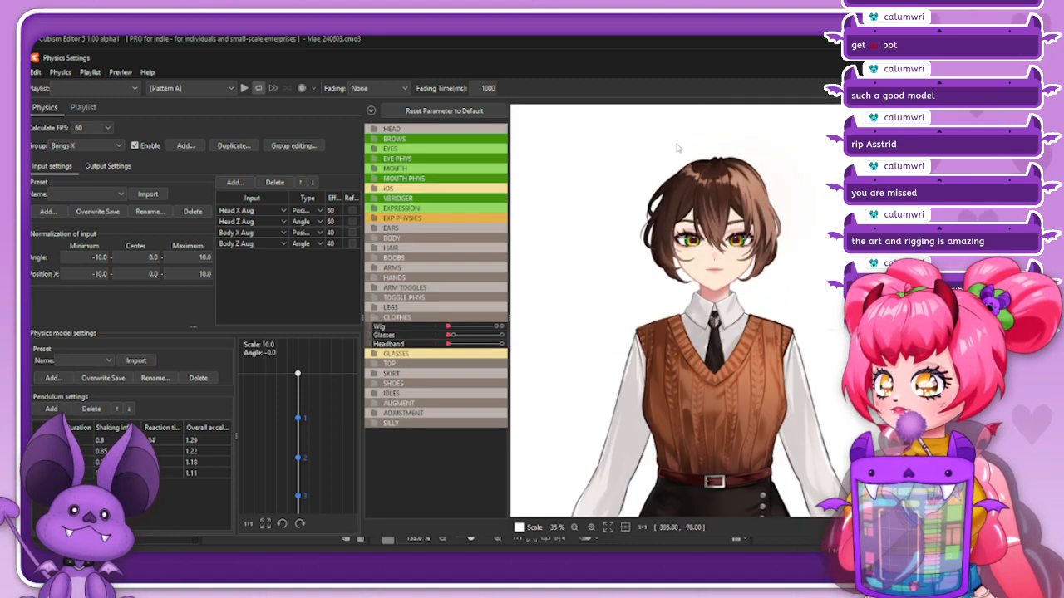
drag(457, 329, 389, 366)
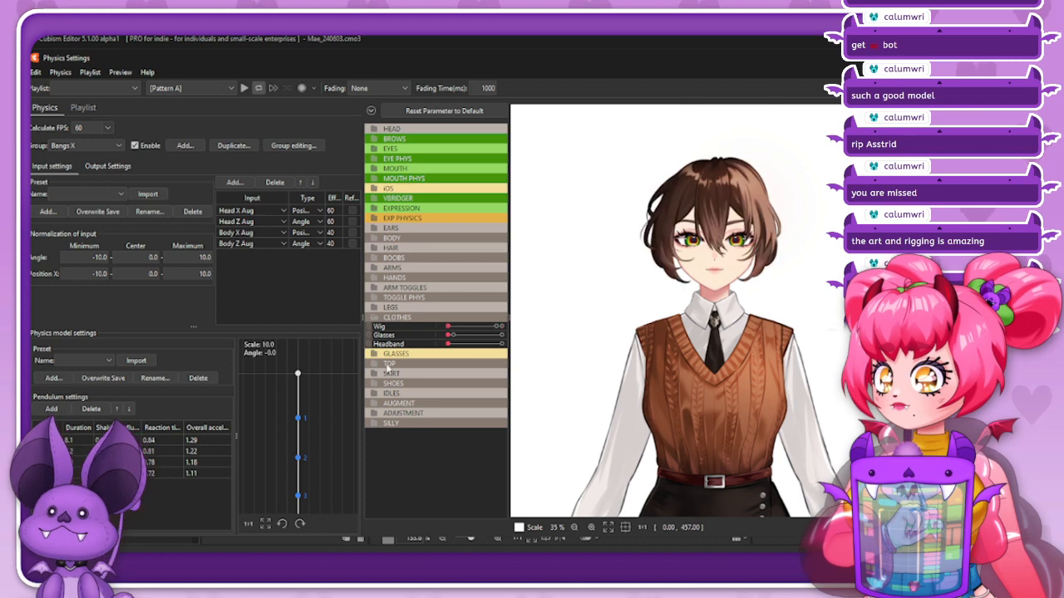
Examine the Head Interact and Head Aug Y physics groups and test the head's reaction to wig toggling and head movement
click(88, 146)
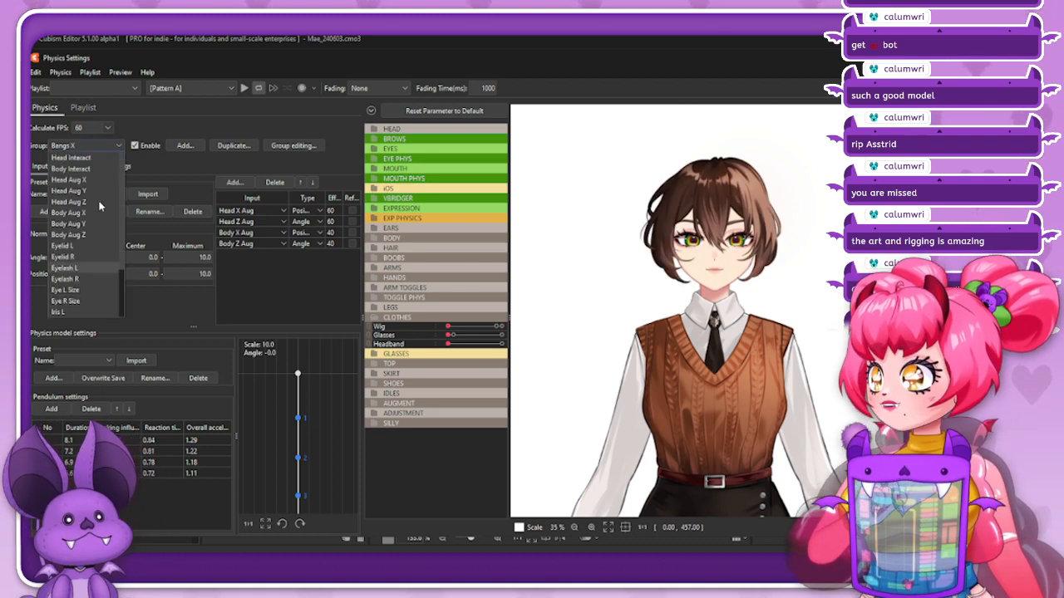
click(86, 162)
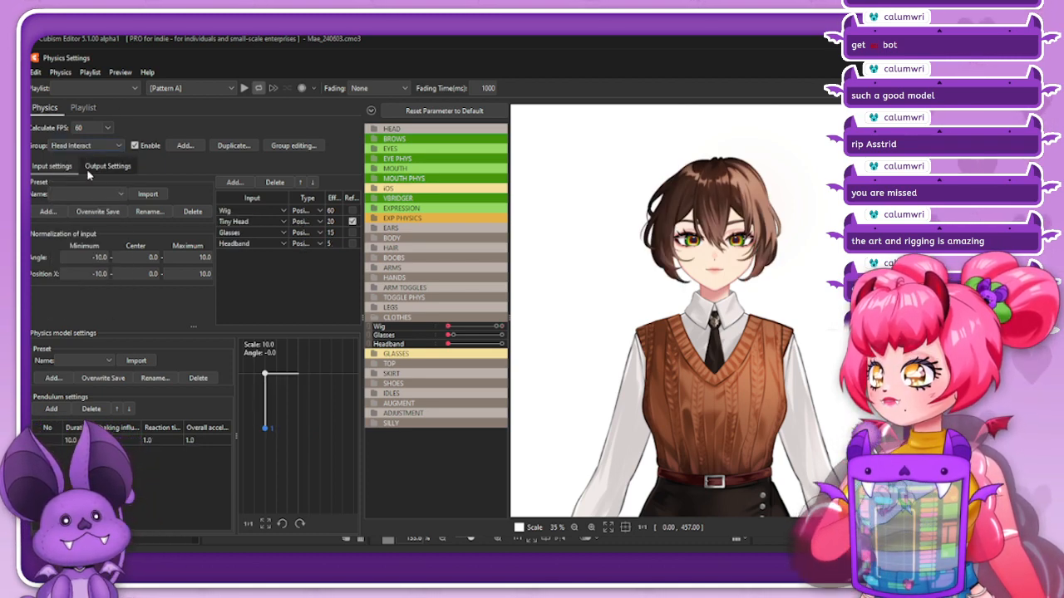
click(104, 166)
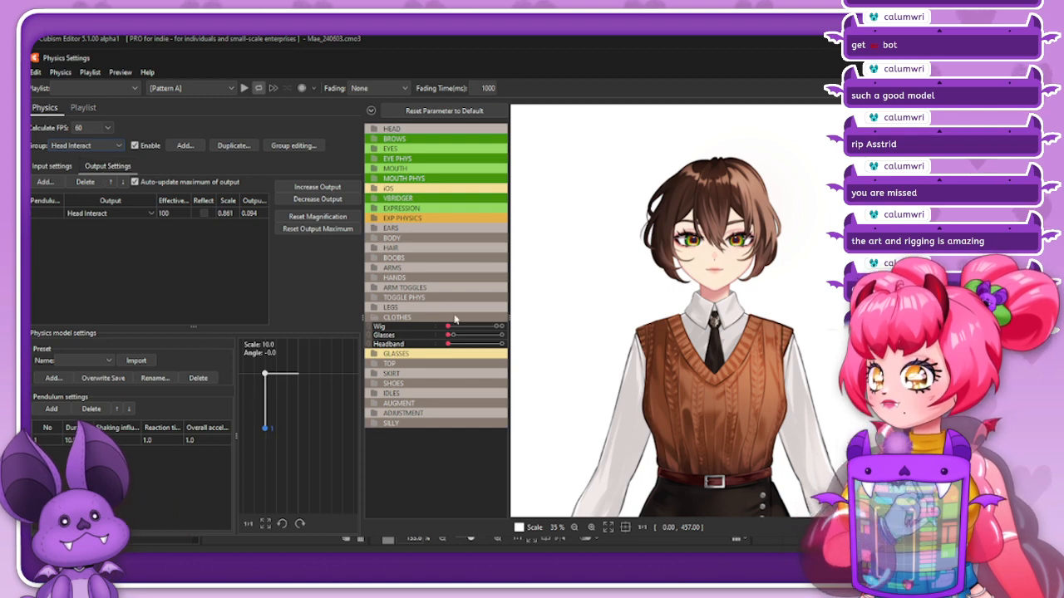
click(49, 145)
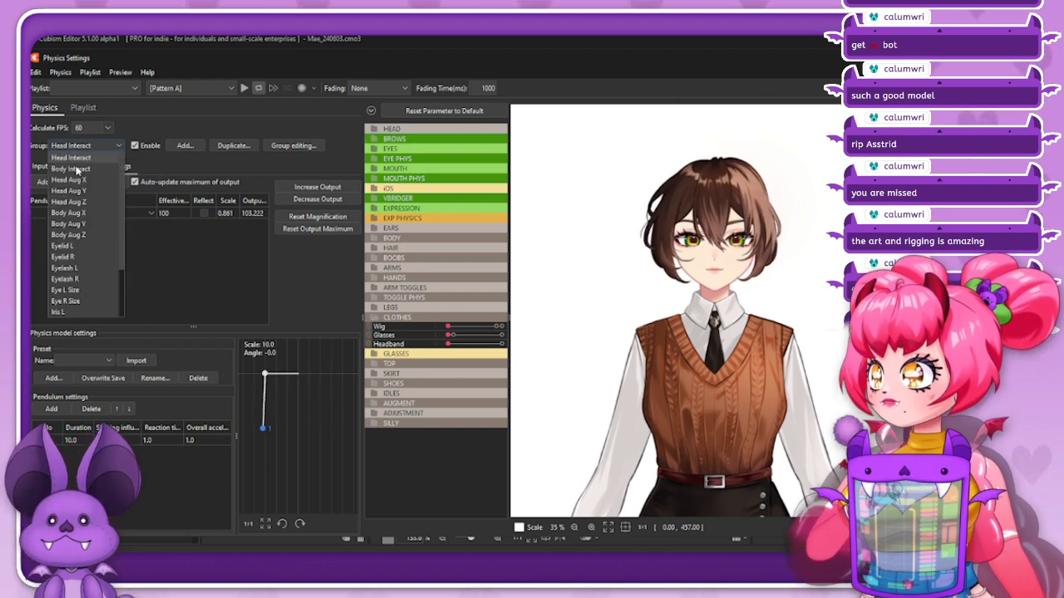
click(89, 190)
click(52, 166)
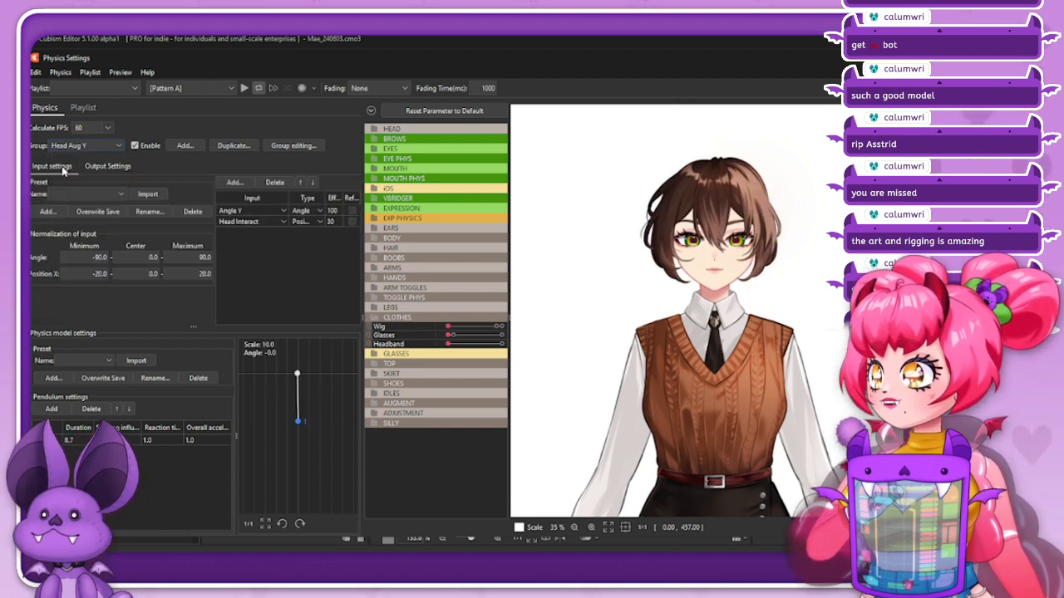
drag(449, 327, 345, 372)
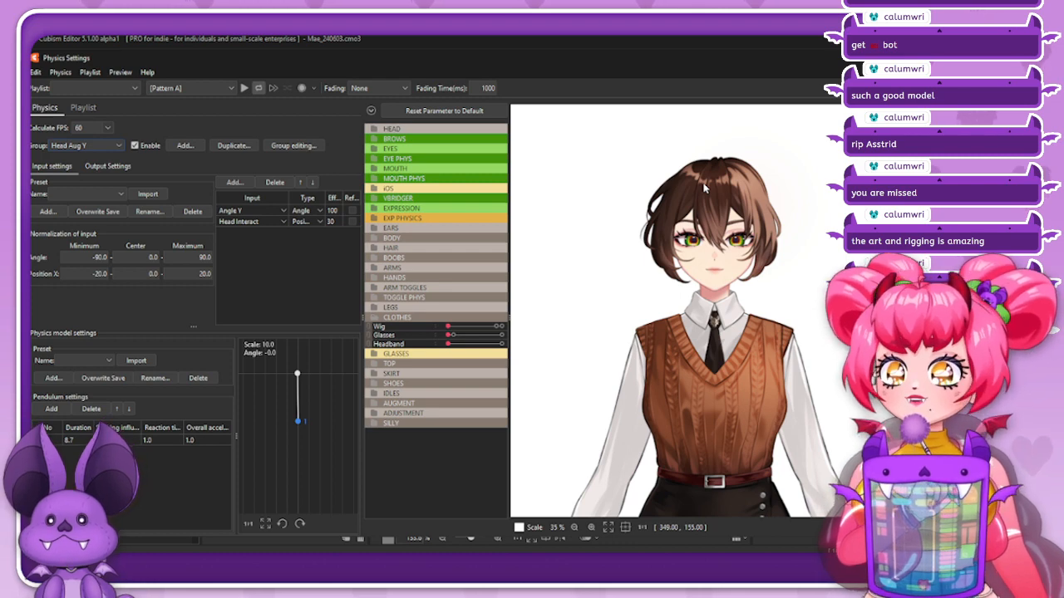
drag(668, 210, 669, 302)
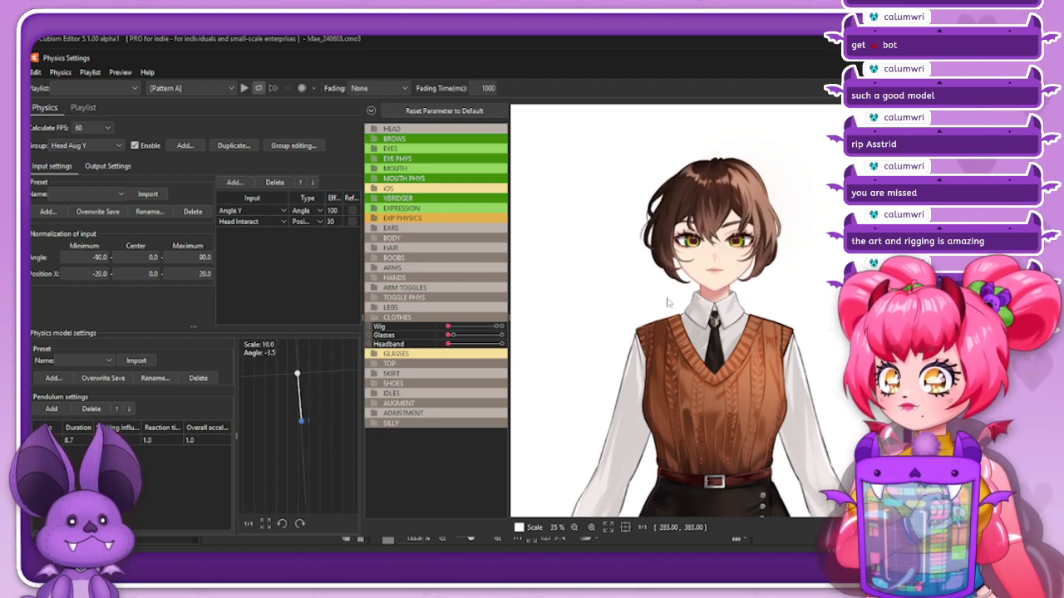
In the Bangs Y physics group, set the output scale of Bang L1 Y 1 to 0.423 and Bang L1 Y 2 to 0.316
click(99, 167)
click(83, 145)
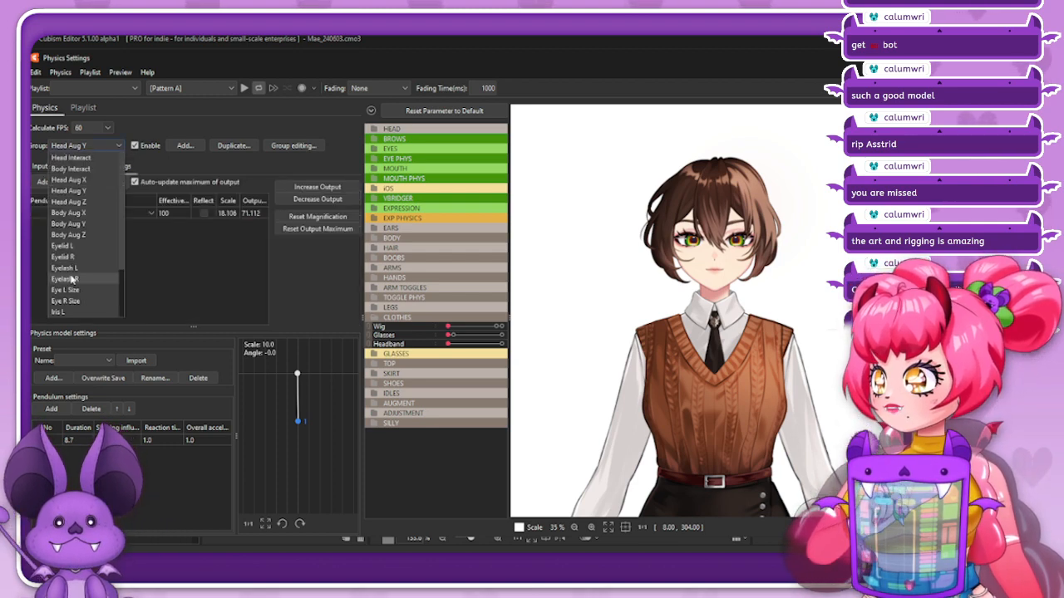
scroll(72, 282, down, 3)
click(75, 313)
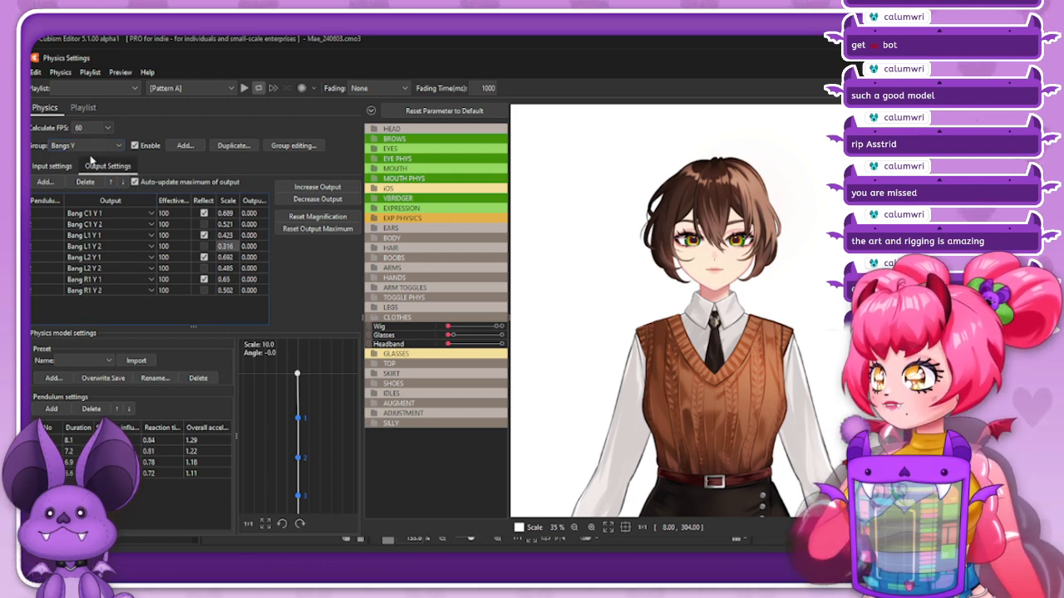
In the Bangs X physics group, set the output scale of Bang L1 X 1 to 0.52 and Bang L1 X 2 to 0.46
click(88, 147)
click(83, 301)
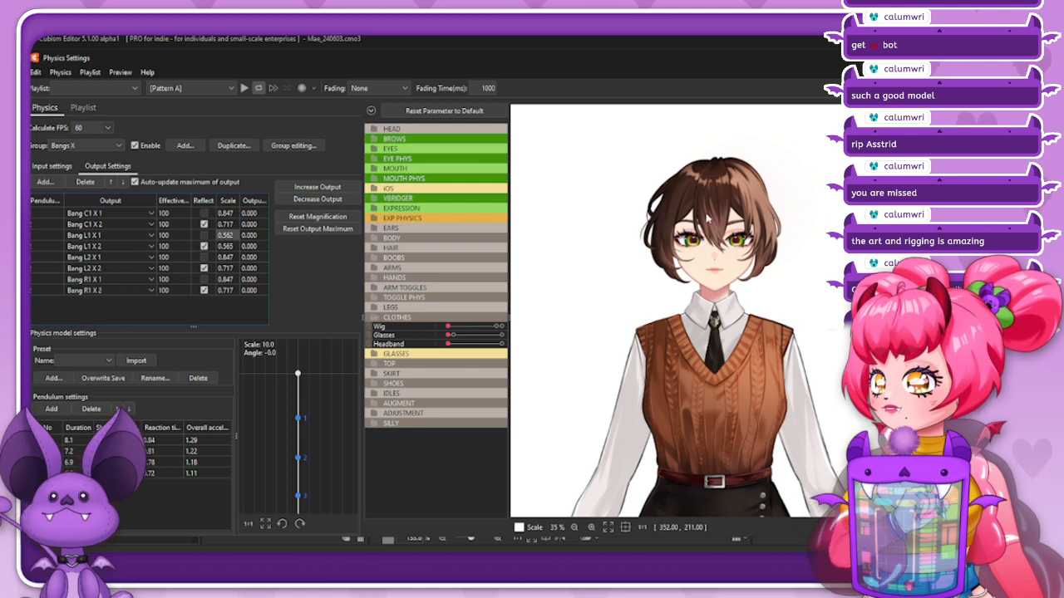
drag(707, 219, 721, 343)
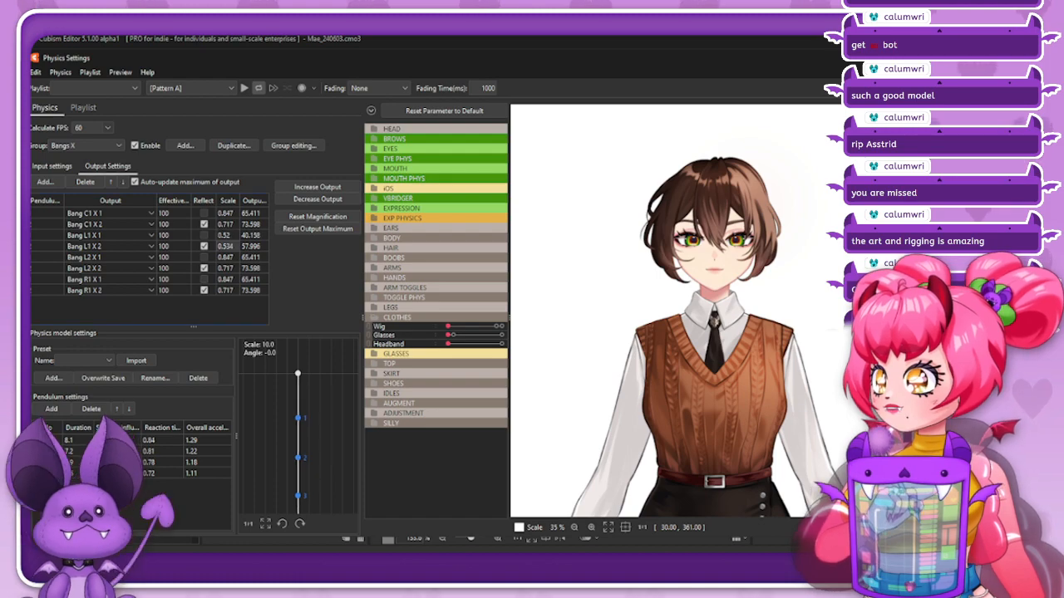
drag(771, 214, 761, 383)
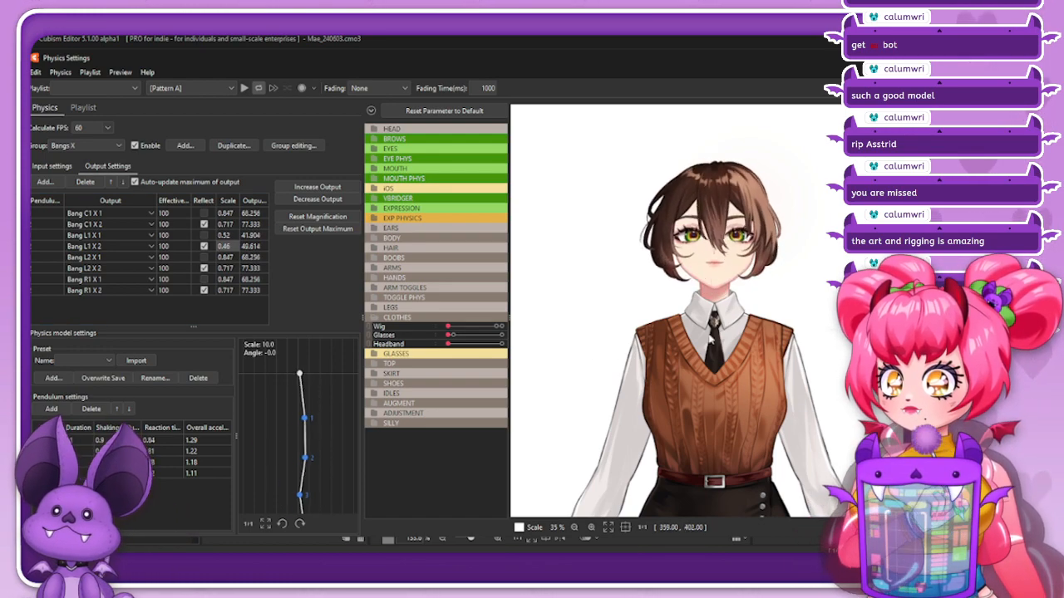
Swing the model's head from side to side to test the bangs physics, hide the wig and close the physics settings
drag(713, 221, 601, 361)
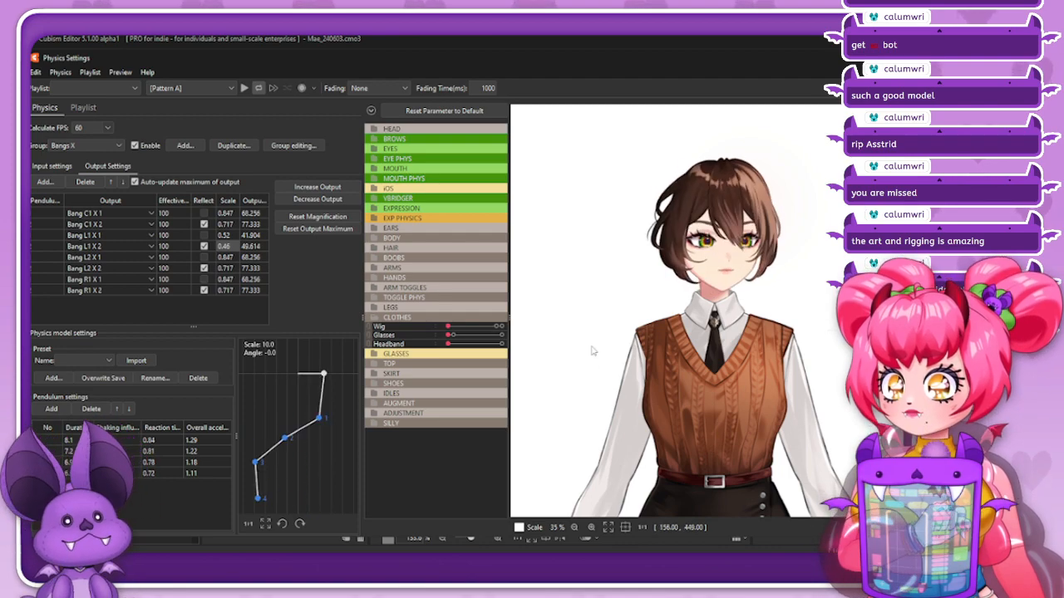
drag(756, 354, 587, 371)
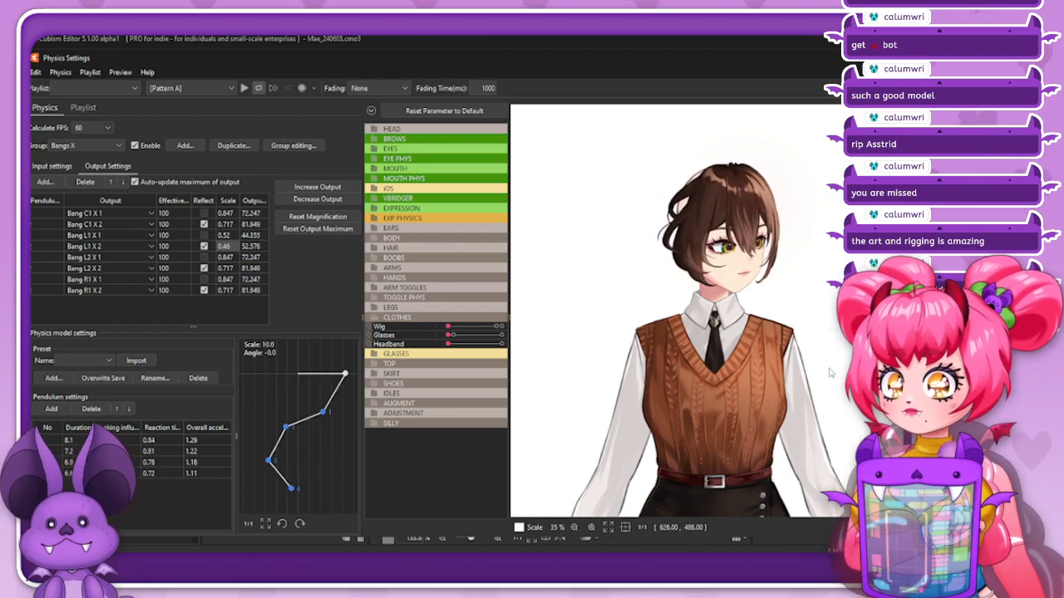
drag(830, 365, 572, 290)
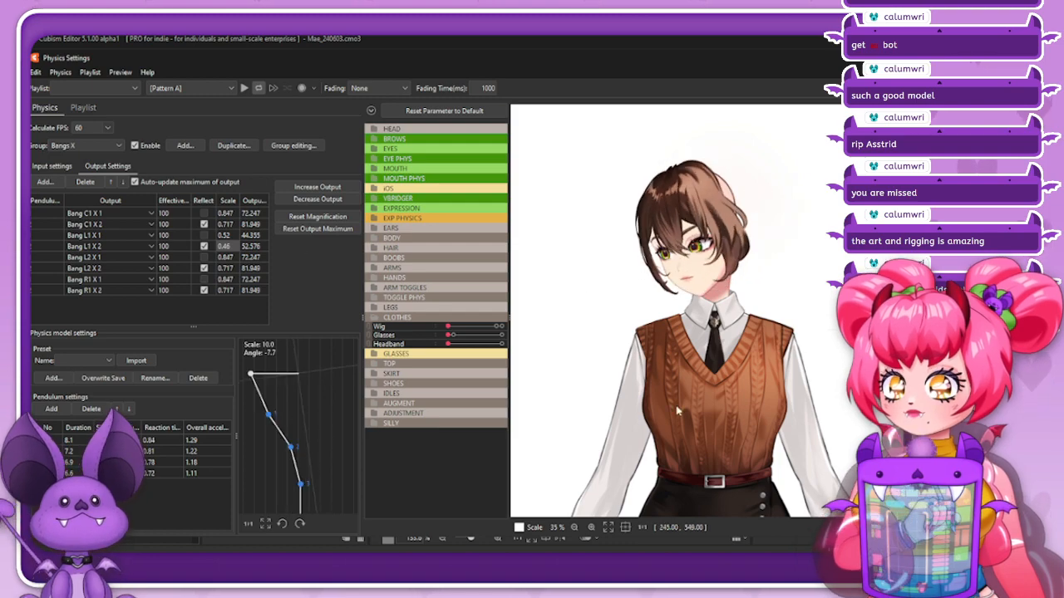
drag(885, 218, 543, 368)
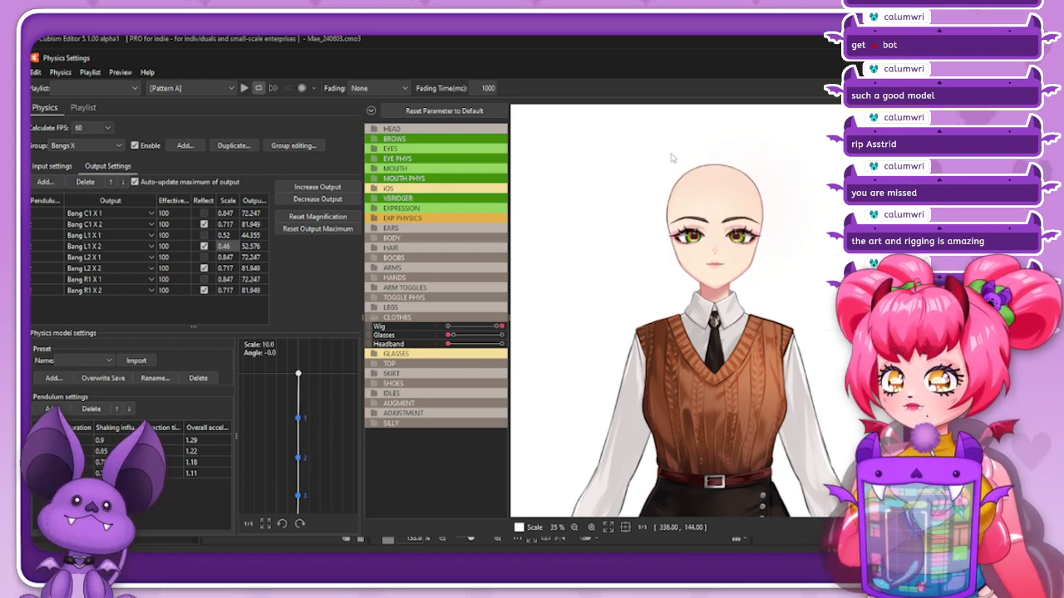
drag(672, 158, 910, 101)
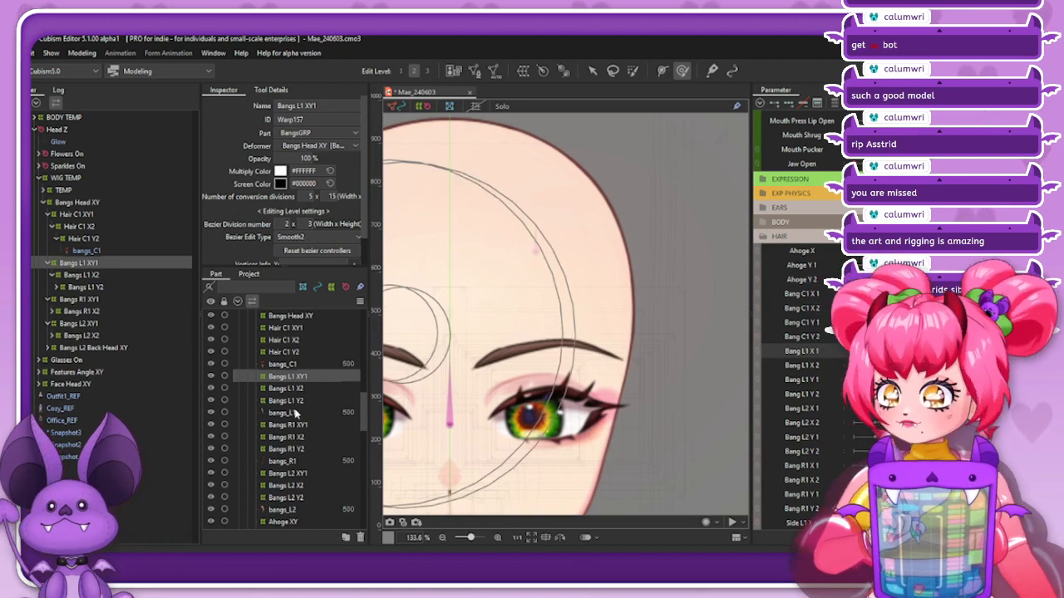
Select the Hair C1 Y2 warp deformer
scroll(486, 277, down, 5)
click(90, 240)
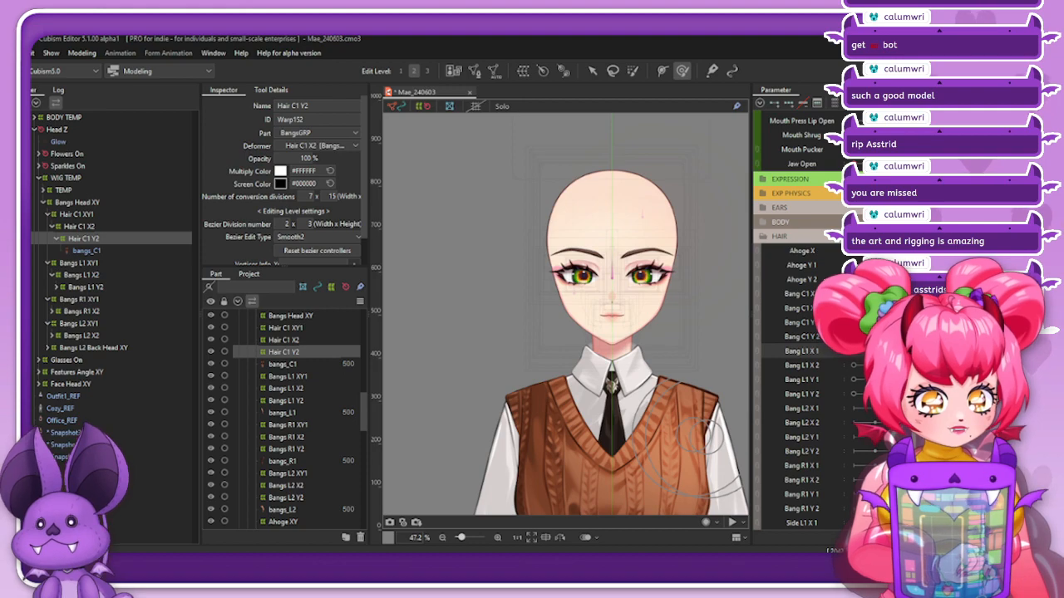
Switch to the browser showing the Framed daily movie puzzle and bring the first frame and guess field into view
click(465, 544)
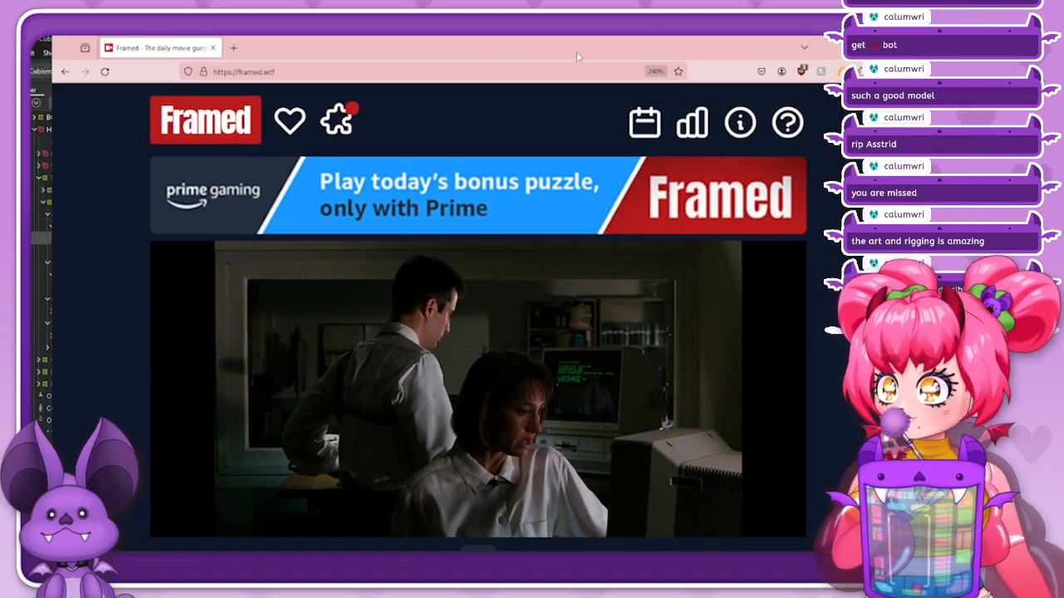
drag(578, 56, 559, 55)
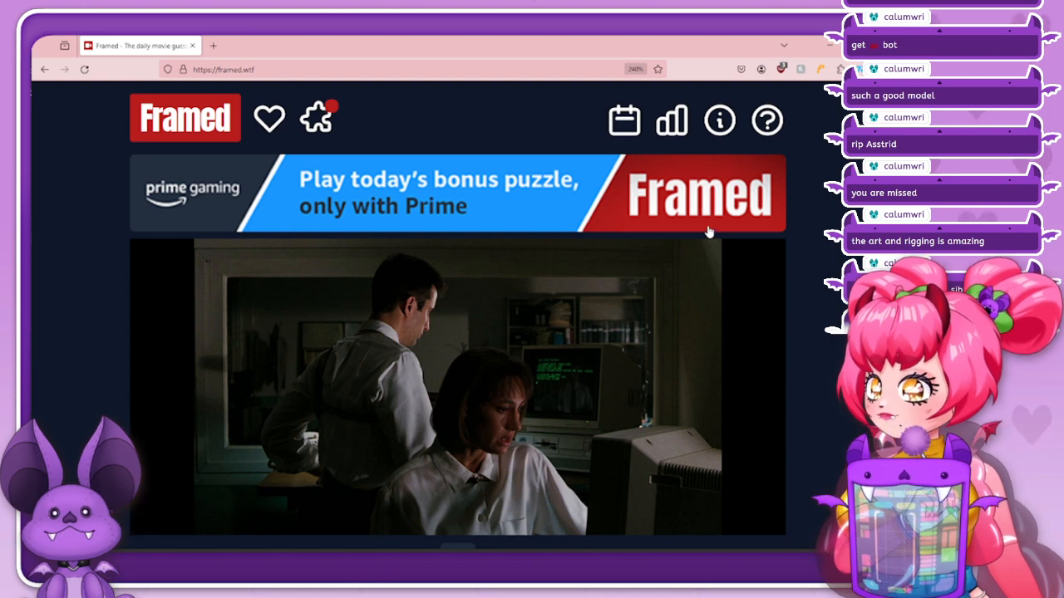
scroll(708, 232, down, 2)
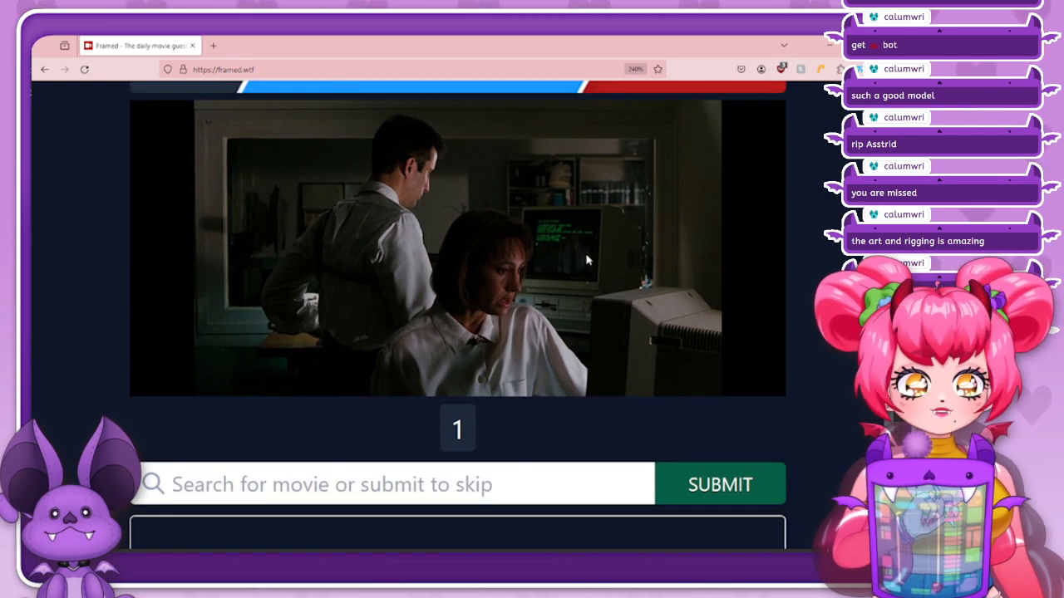
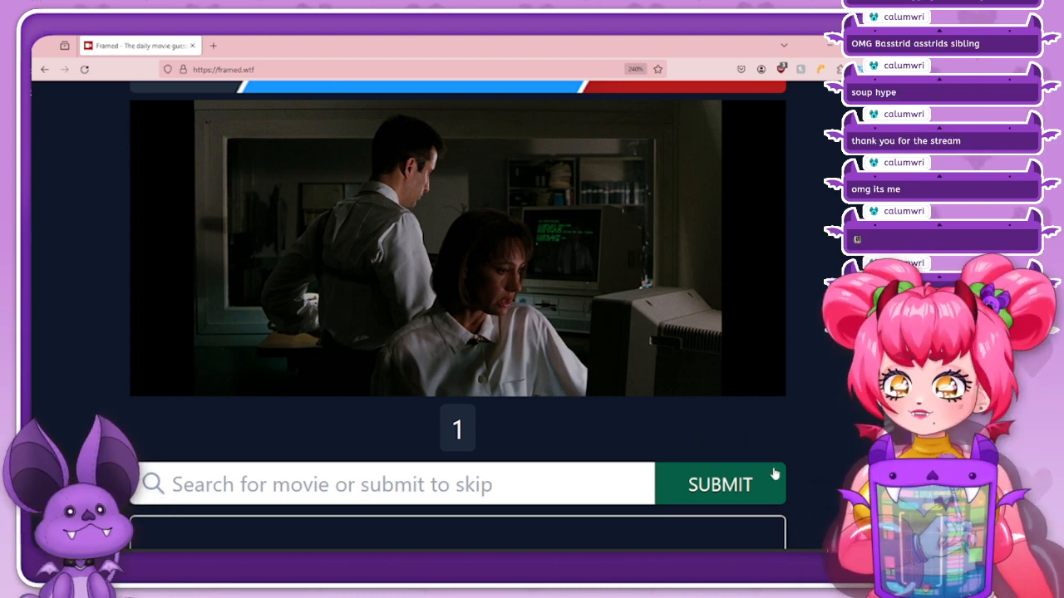
Submit "Cars" as the first guess in the Framed movie puzzle
click(495, 484)
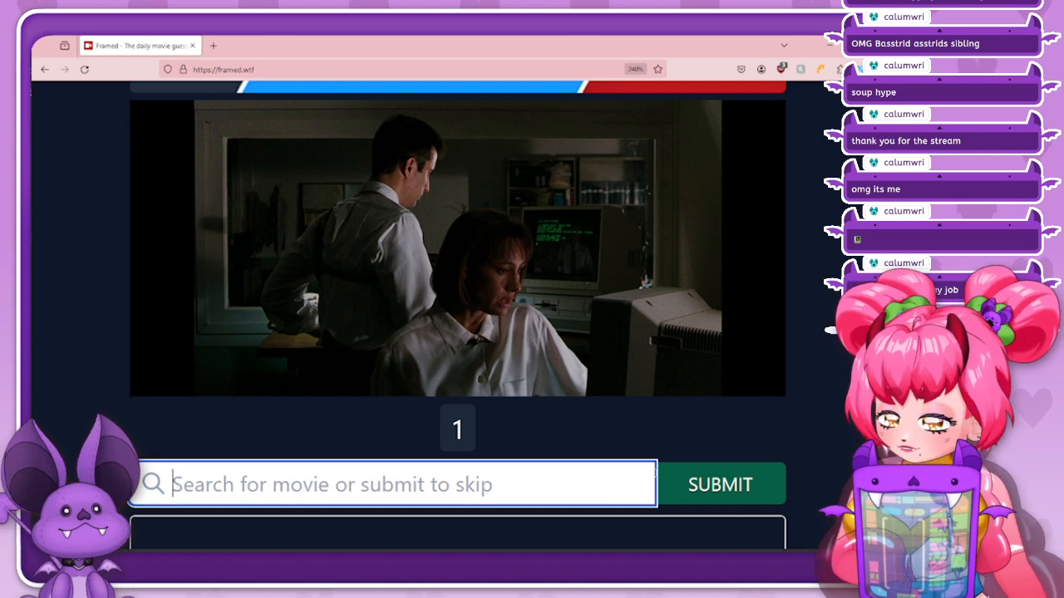
text(cars)
click(167, 302)
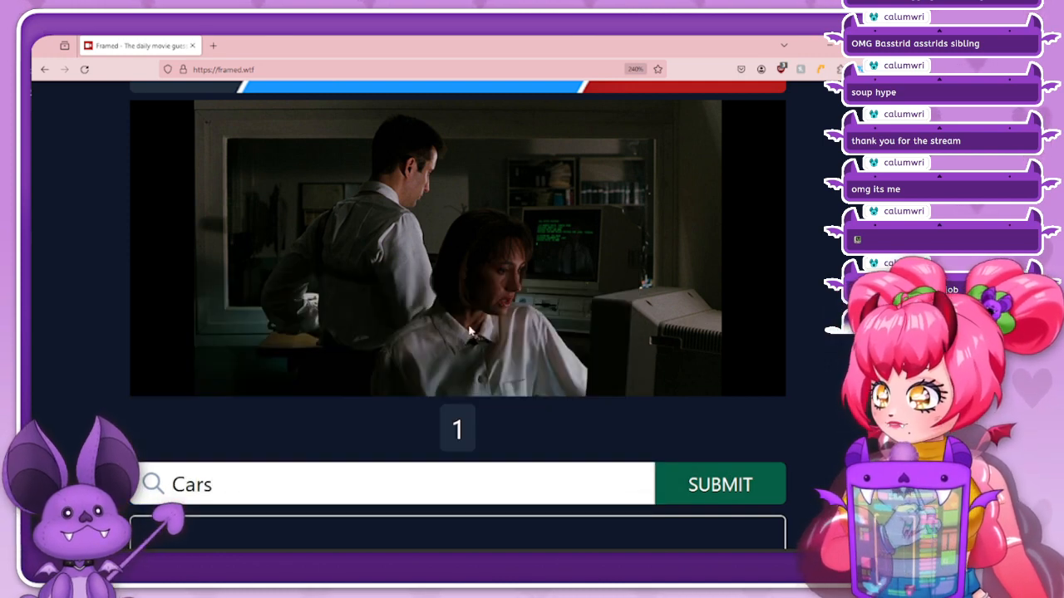
click(752, 475)
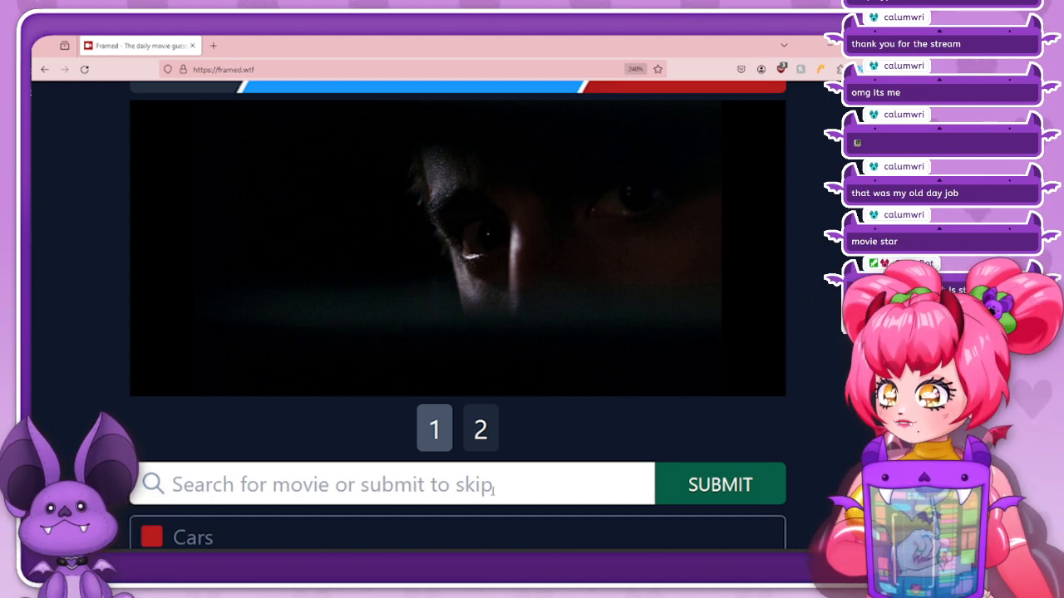
Search the movie list for "toy" and submit a suggested title as the second guess
click(508, 487)
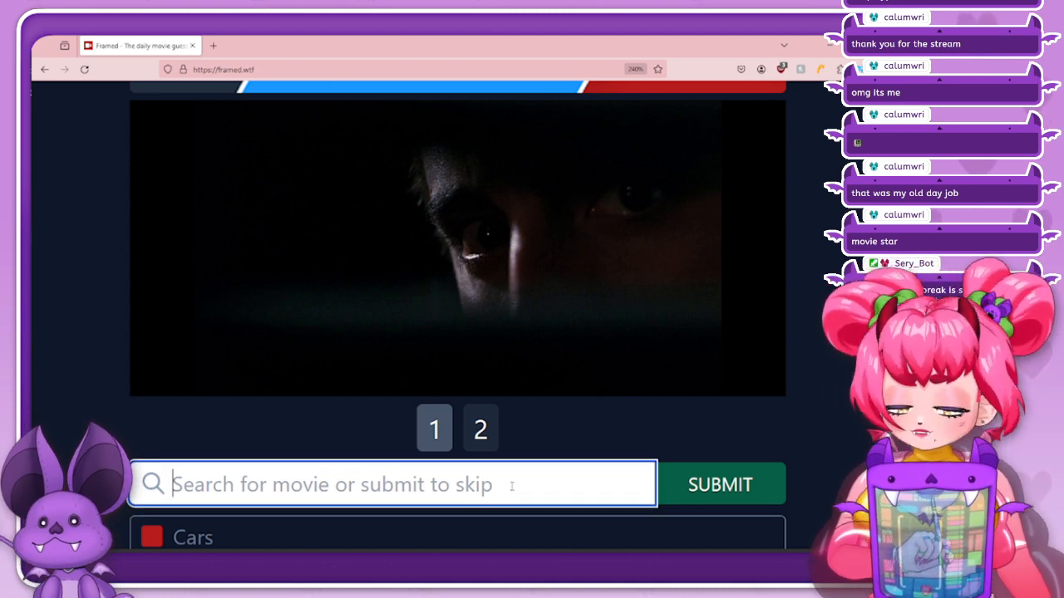
text(toy)
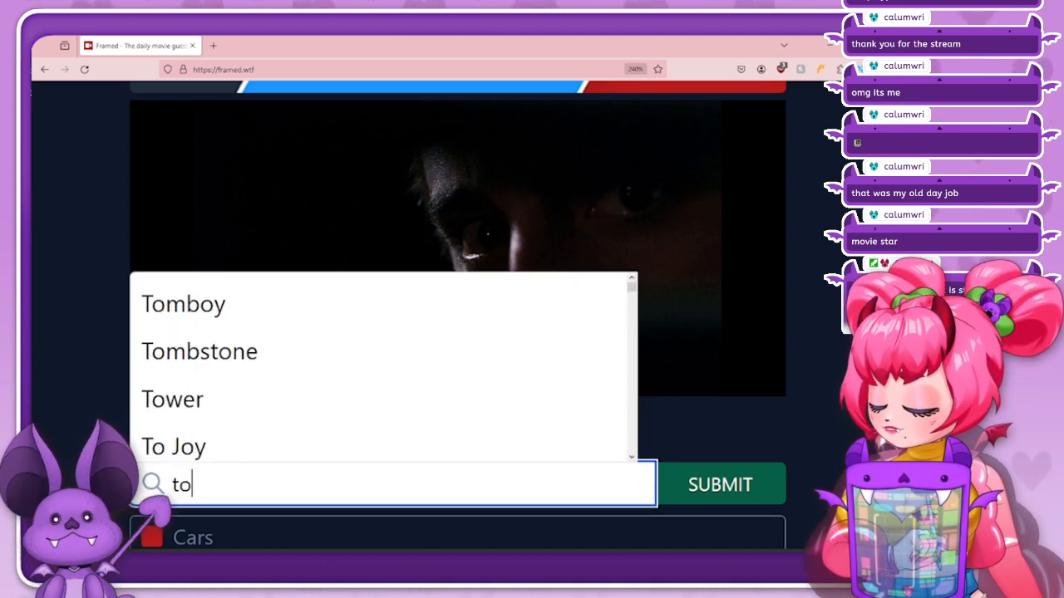
click(454, 343)
click(706, 470)
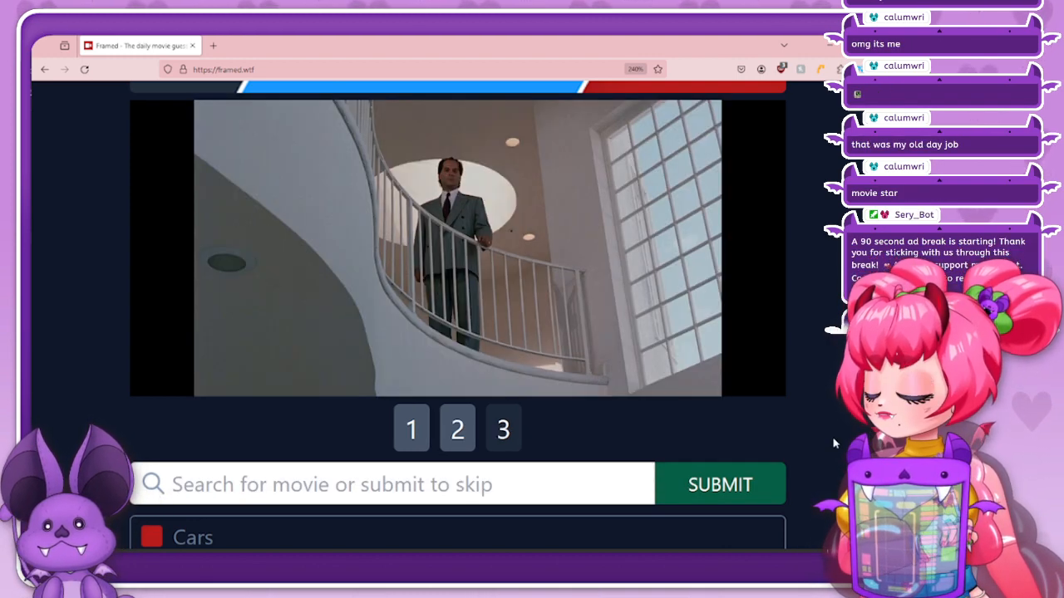
Submit "American Psycho" as the third guess in the movie puzzle
click(506, 490)
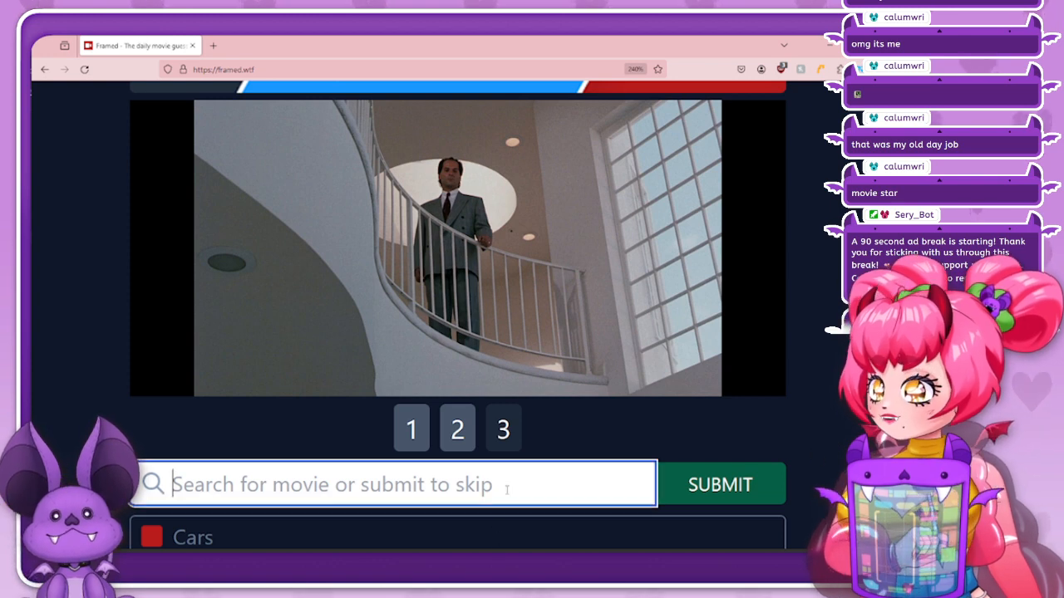
text(ameri)
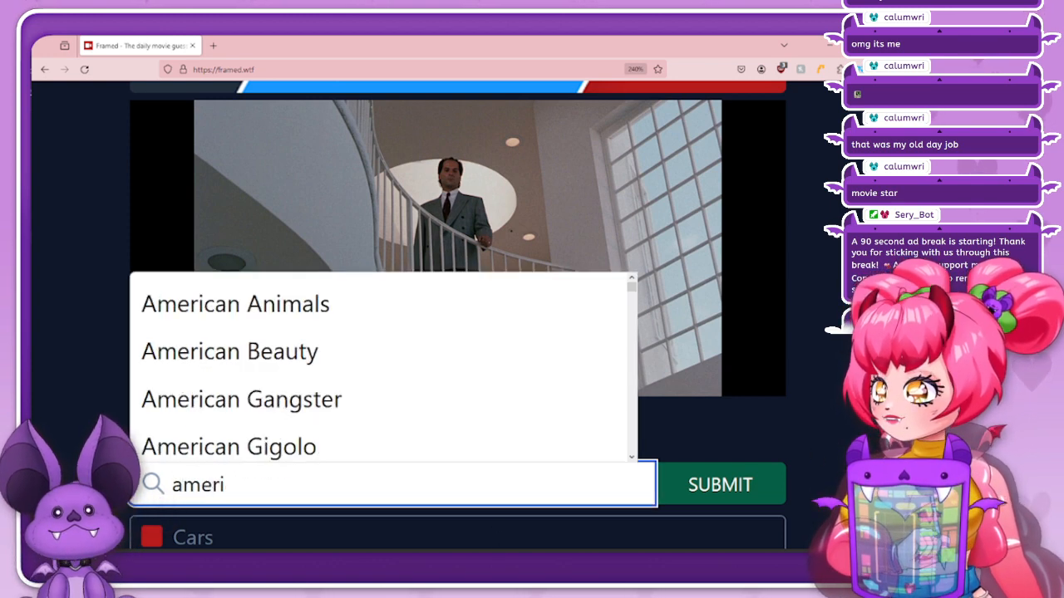
text(can)
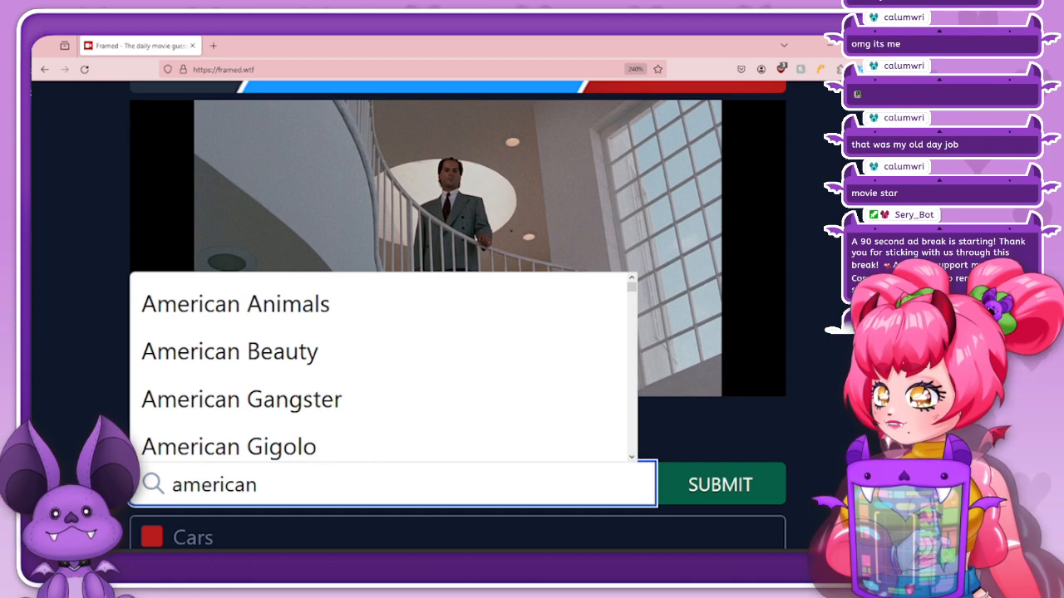
text( psy)
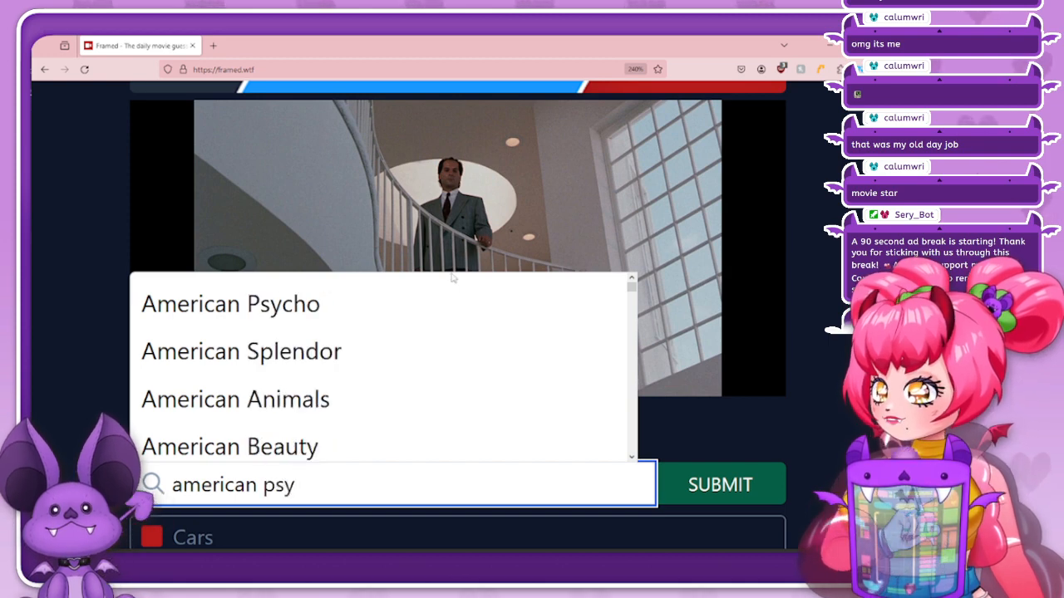
key(Down)
key(Return)
click(706, 484)
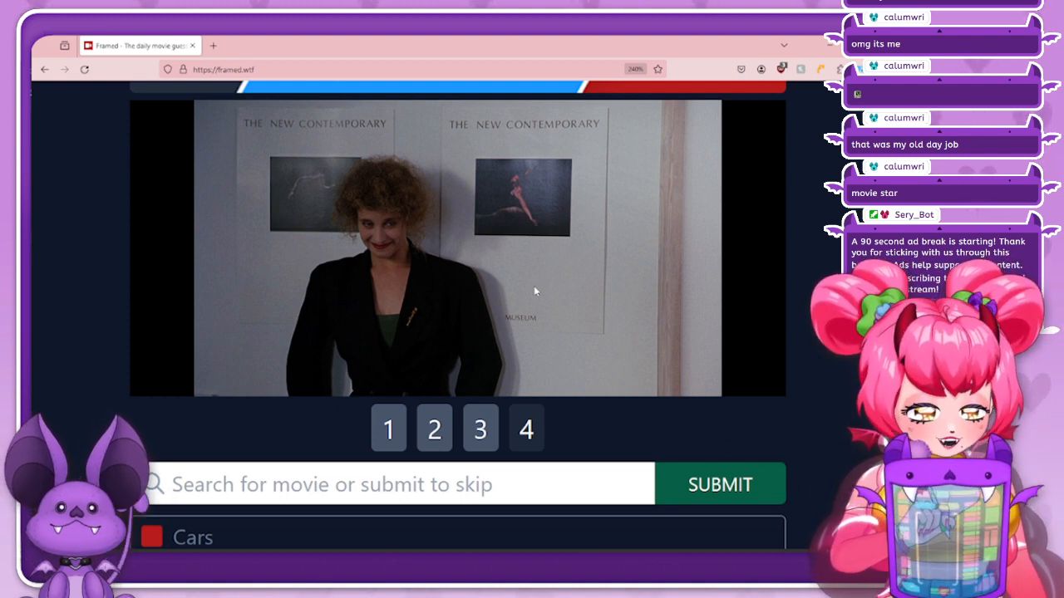
Magnify the page to 500% to examine the museum poster frame, and bring the zoom back to 300%
key(ctrl+plus)
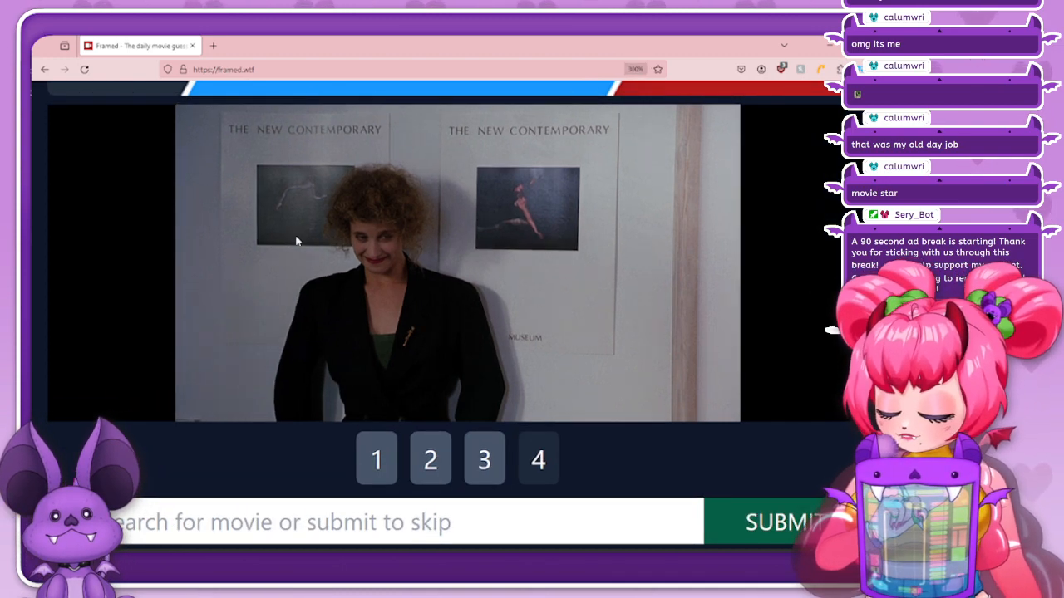
key(ctrl+plus)
key(ctrl+plus)
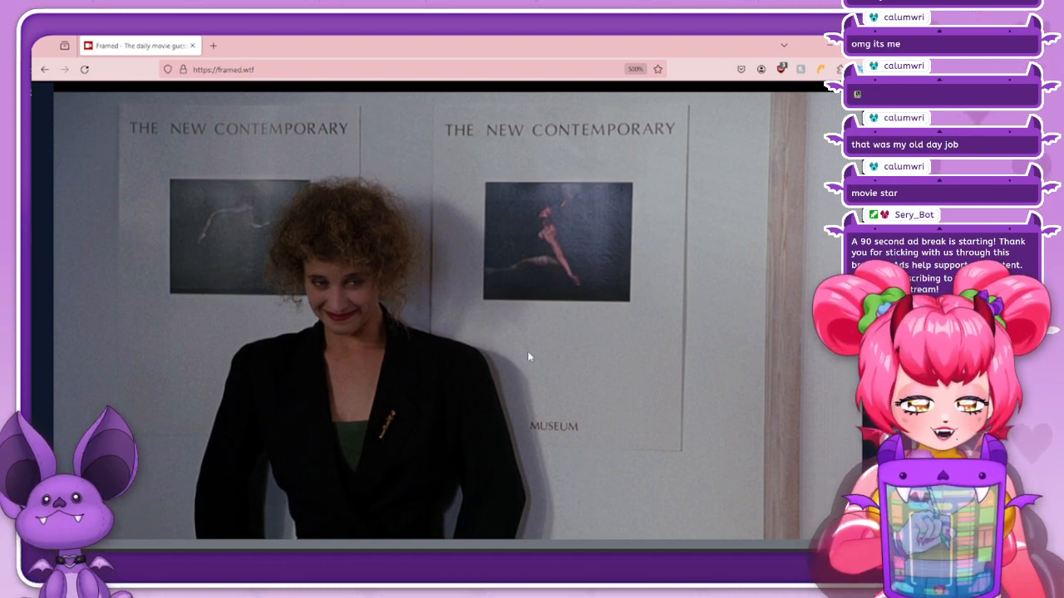
key(ctrl+minus)
key(ctrl+minus)
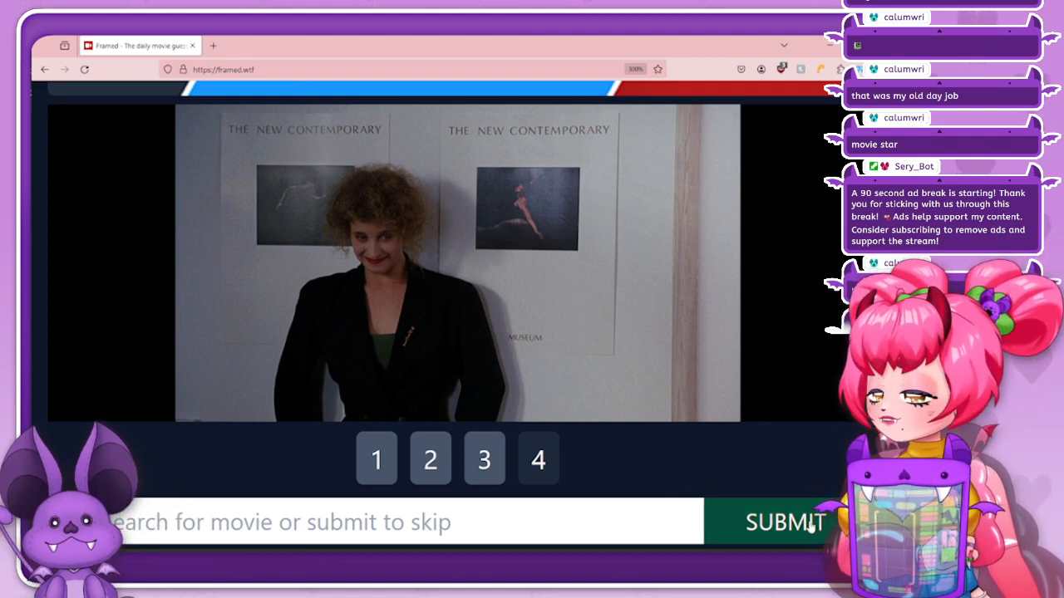
Search the movie list for "Night at the mu" and submit the suggested title as the fourth guess
click(536, 532)
text(Nigh)
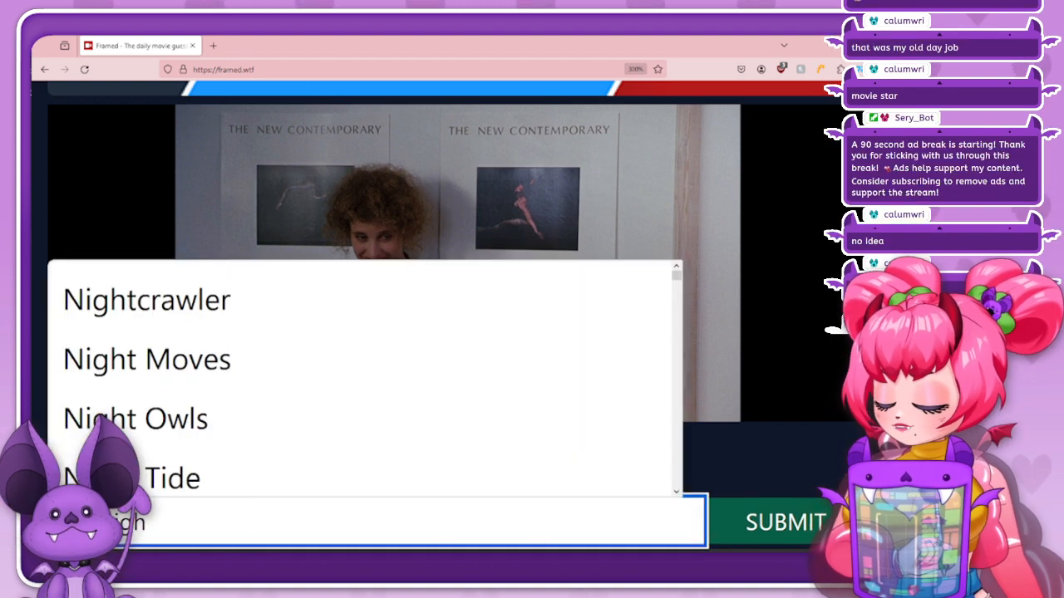
text(t at the)
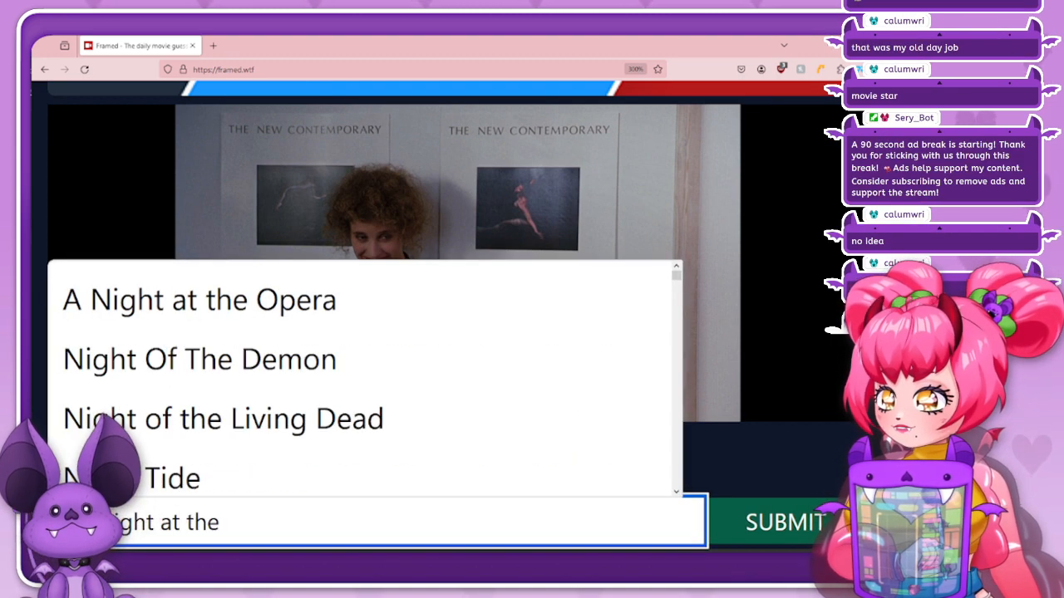
text( mu)
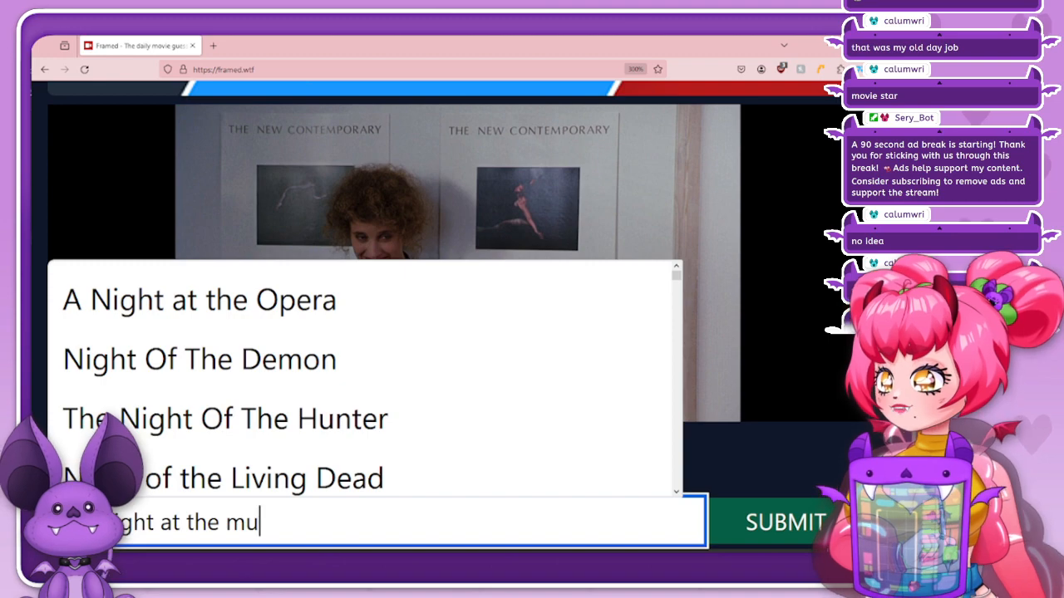
click(361, 316)
click(783, 521)
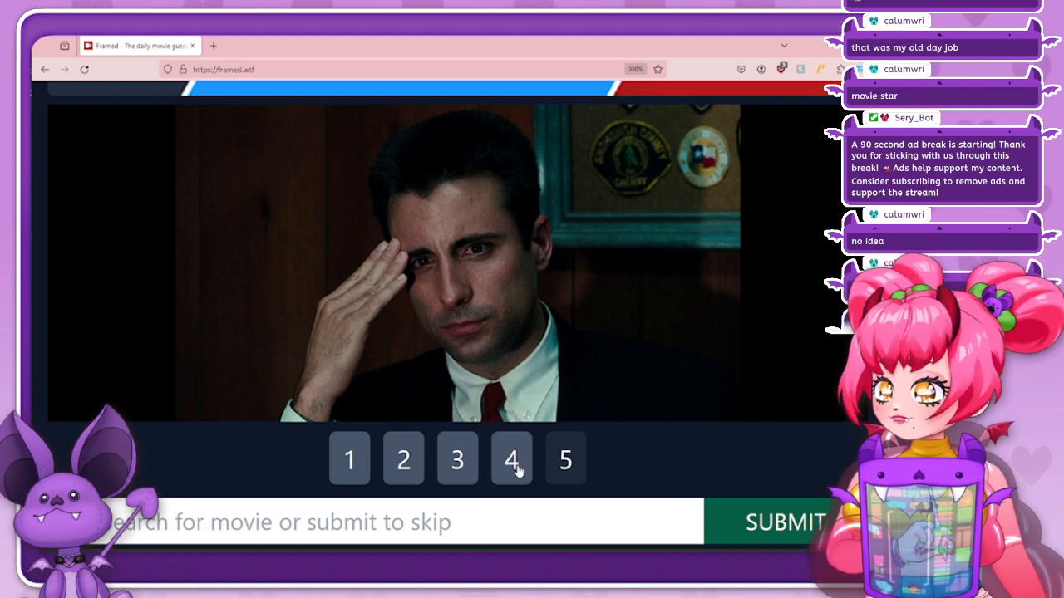
Recheck the earlier movie frame, skip the two remaining guesses and bring the revealed answer into view
click(516, 468)
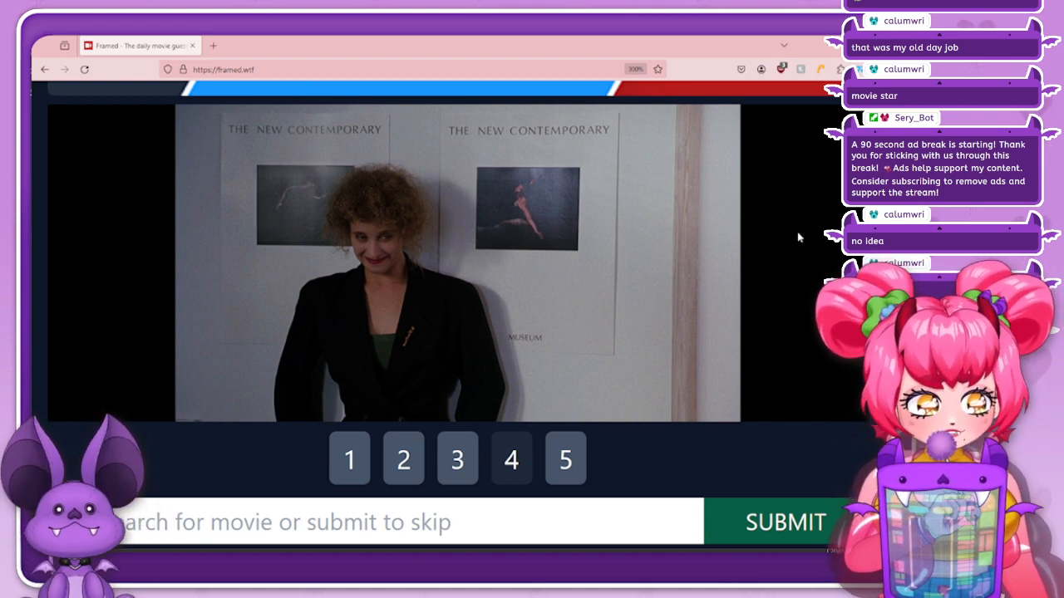
click(750, 521)
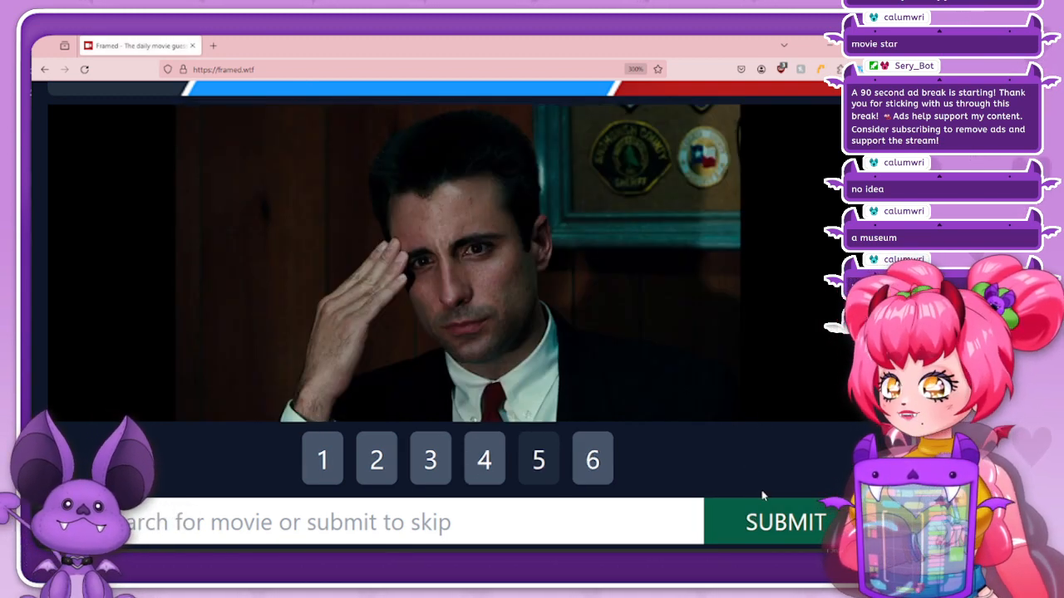
click(739, 504)
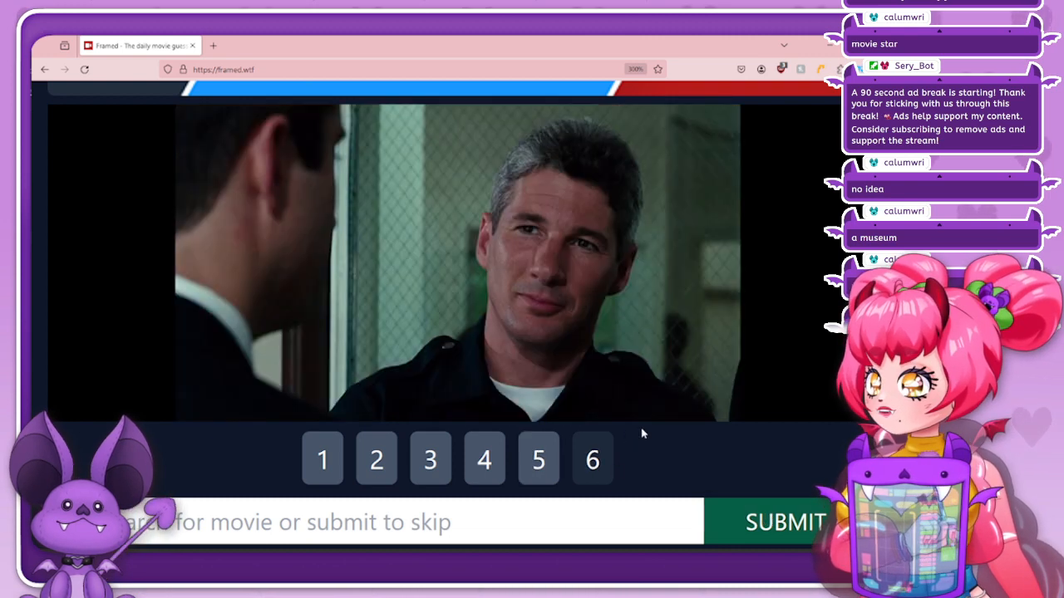
click(783, 522)
scroll(680, 427, down, 3)
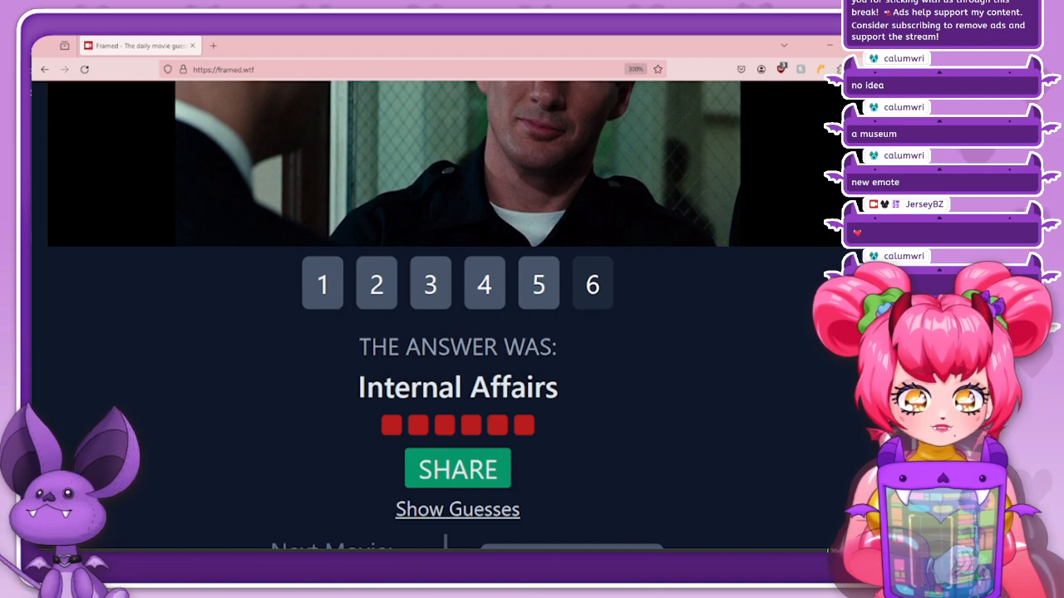
Open the New York Times Connections puzzle in a new browser tab and shuffle its words
drag(341, 39, 276, 56)
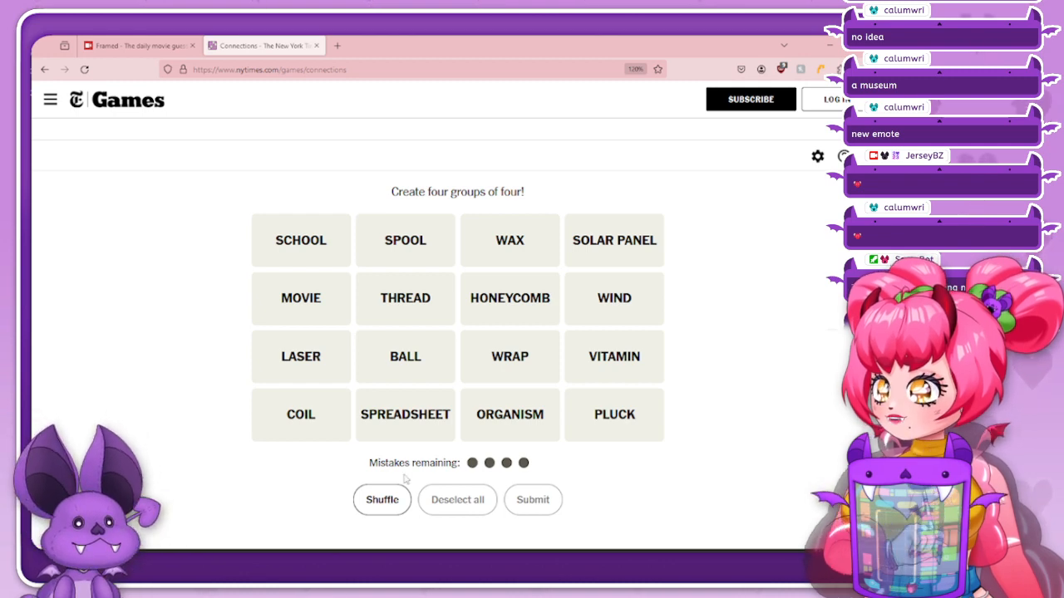
click(388, 505)
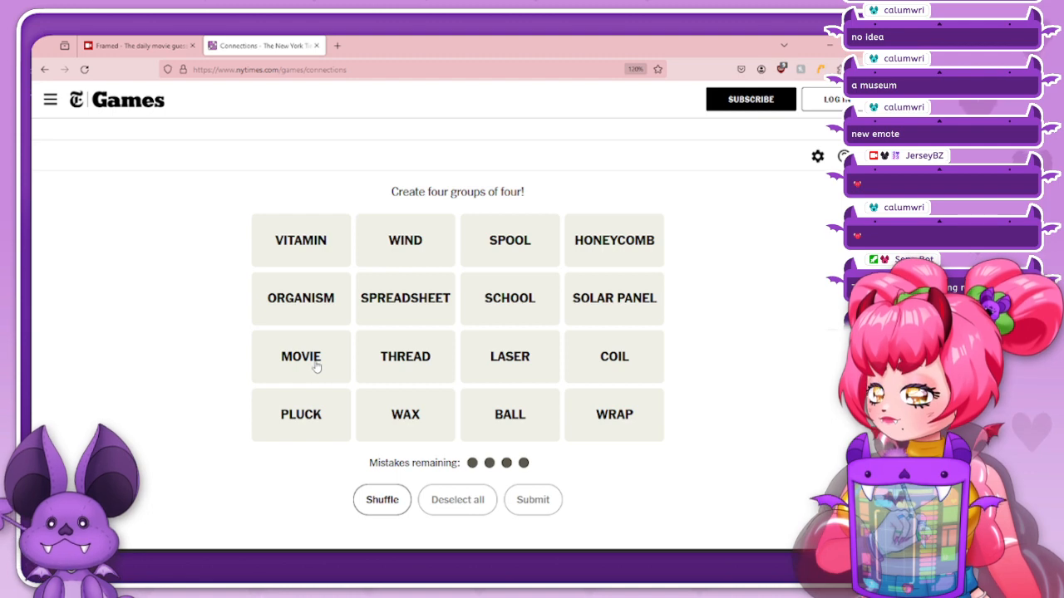
Submit PLUCK, WAX, LASER and THREAD as a group in Connections and shuffle the remaining words
click(315, 413)
click(437, 419)
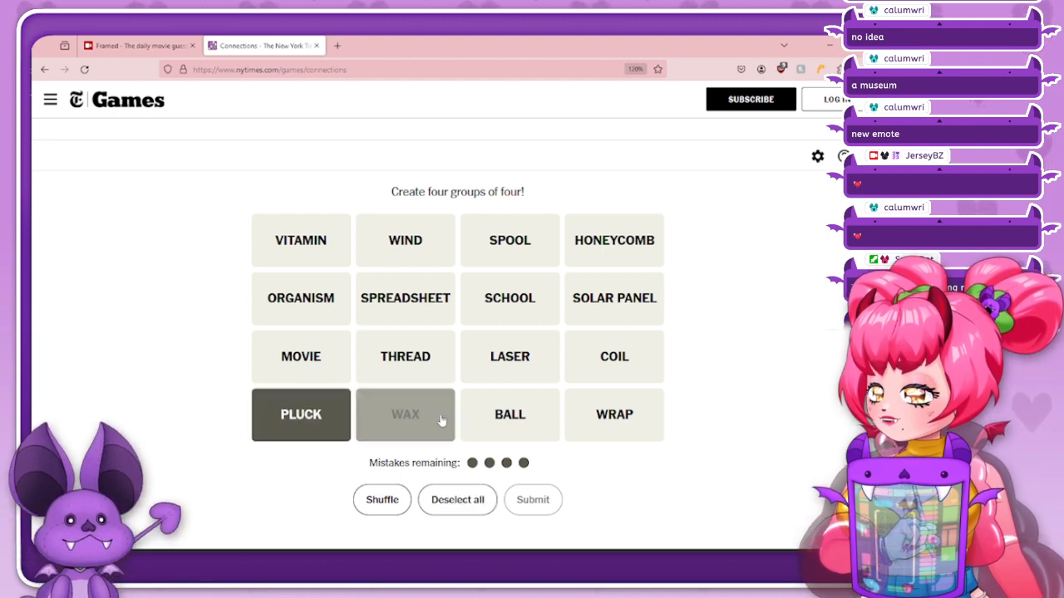
click(535, 366)
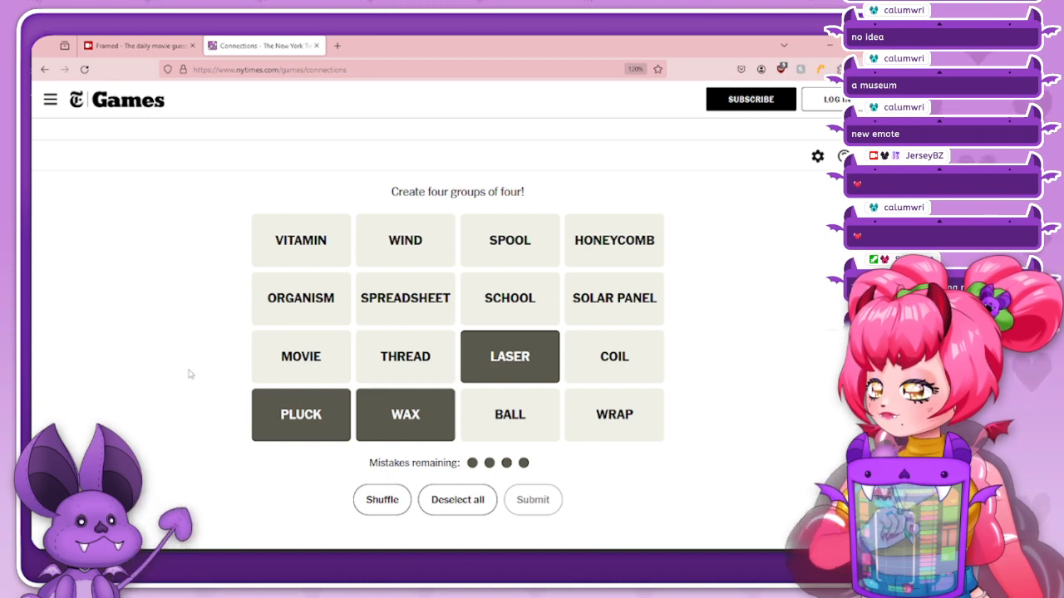
click(374, 371)
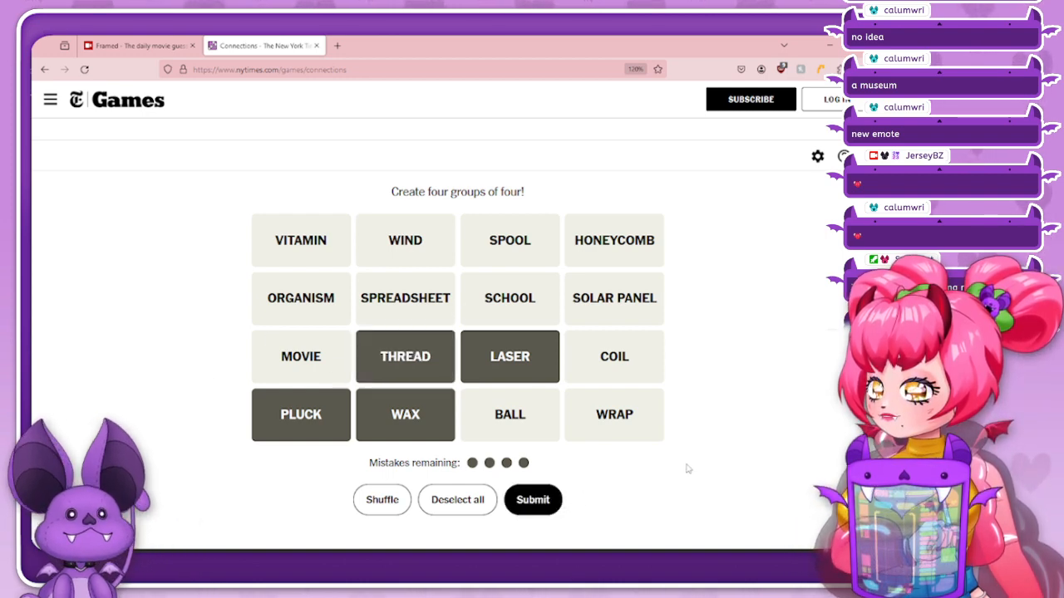
click(530, 504)
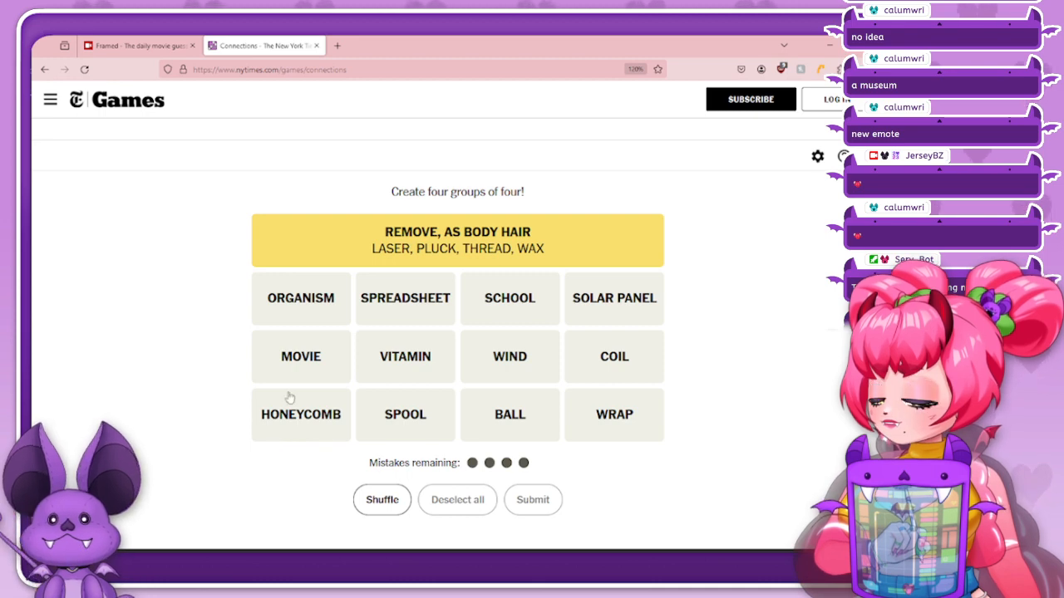
click(392, 507)
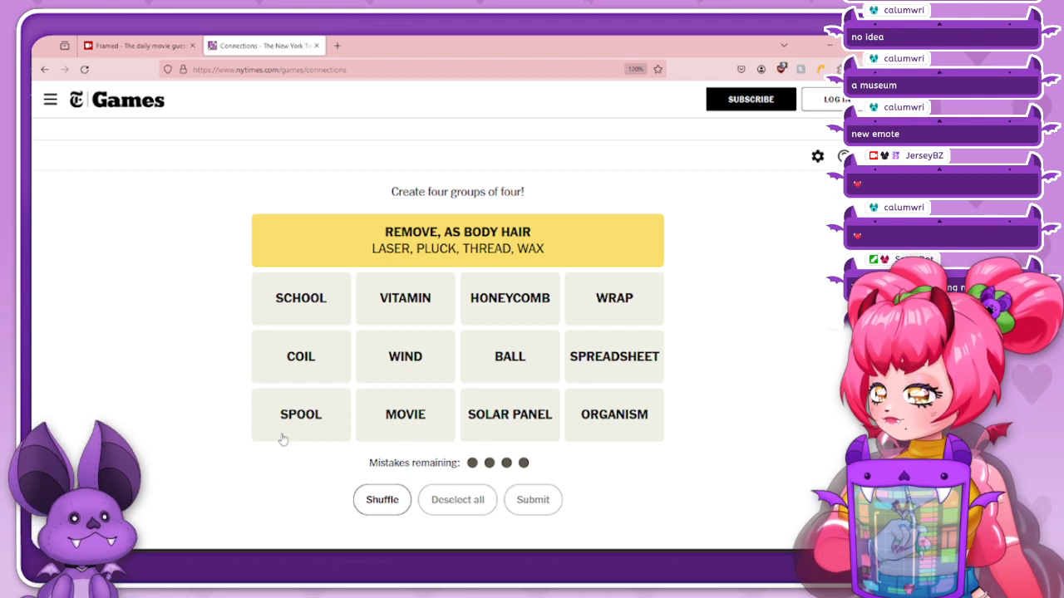
click(634, 375)
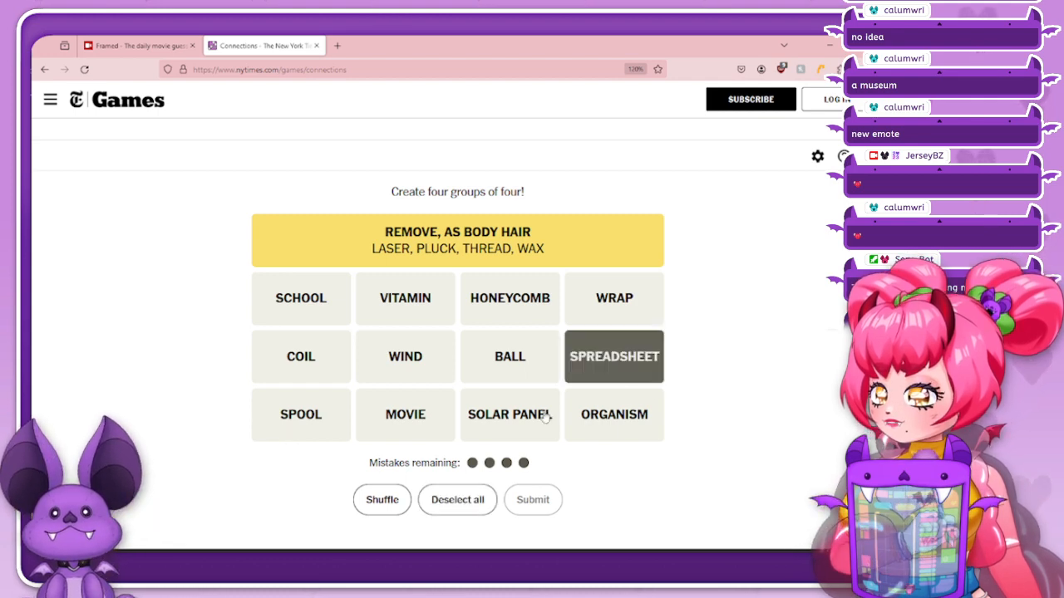
click(509, 424)
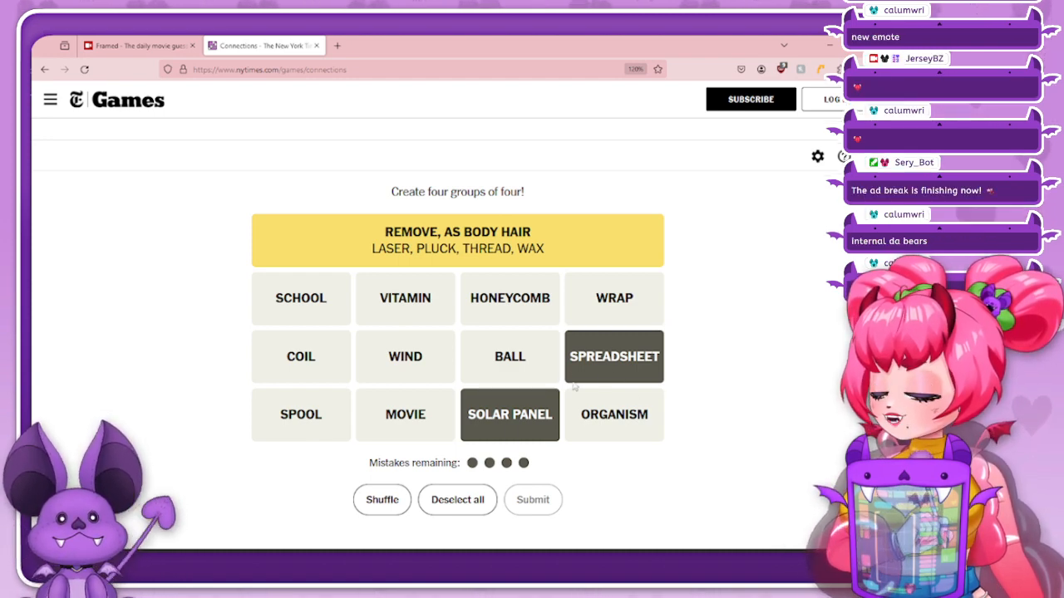
click(501, 300)
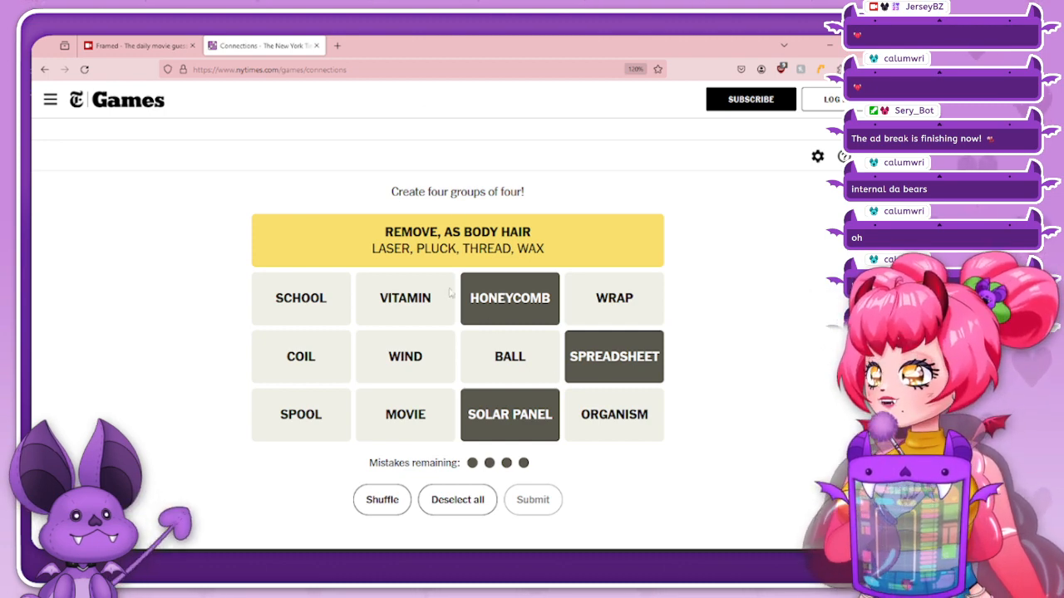
click(517, 418)
click(649, 359)
click(492, 299)
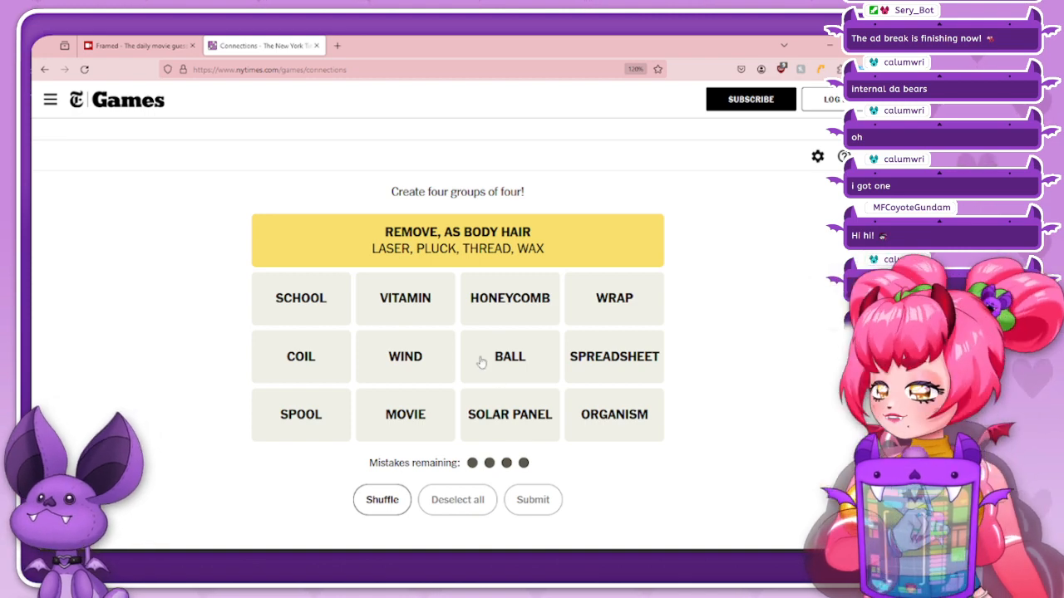
click(319, 368)
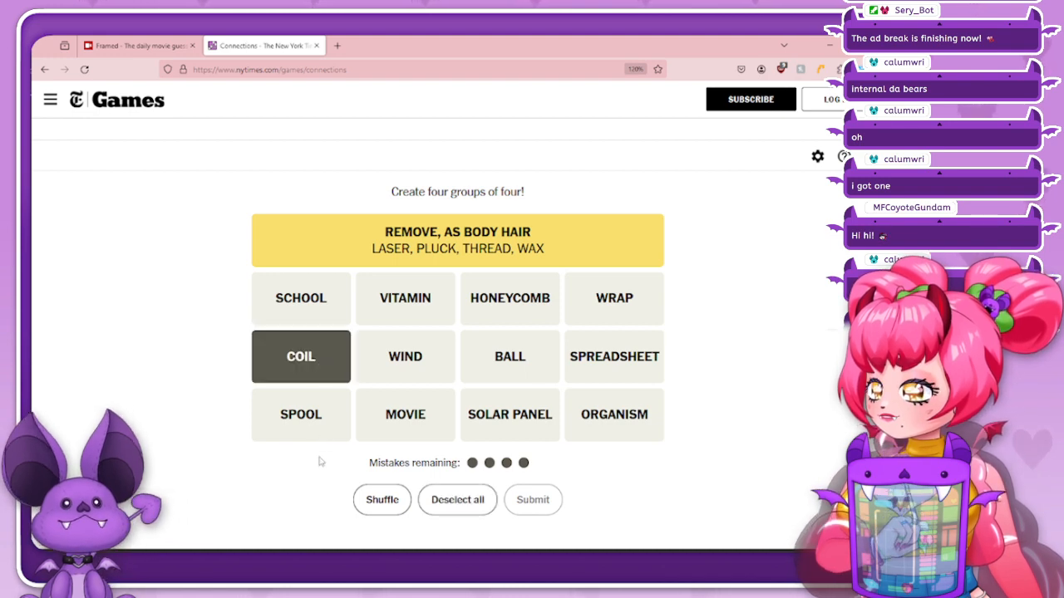
click(287, 364)
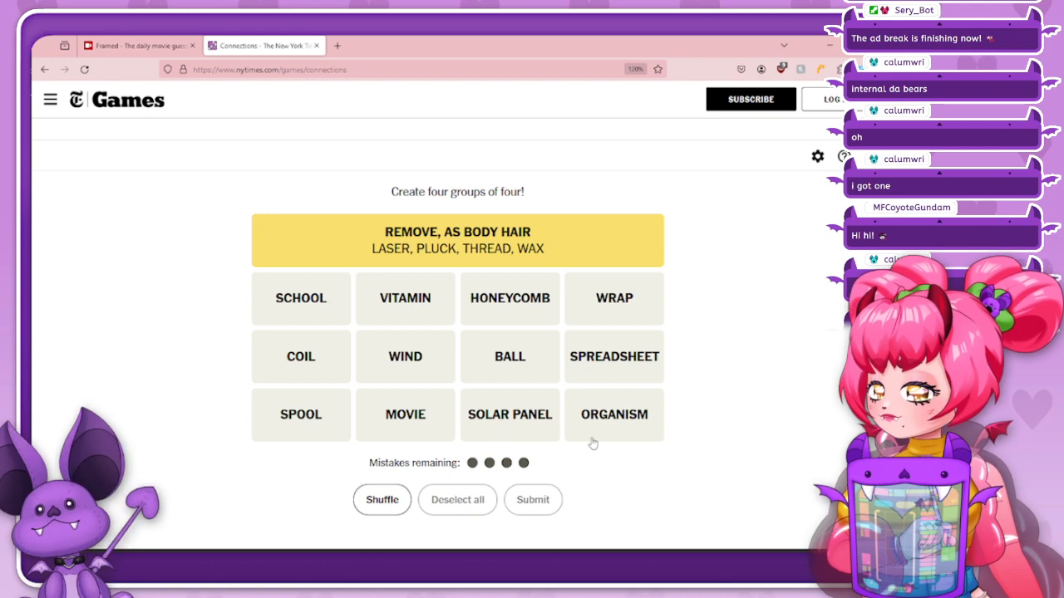
click(502, 407)
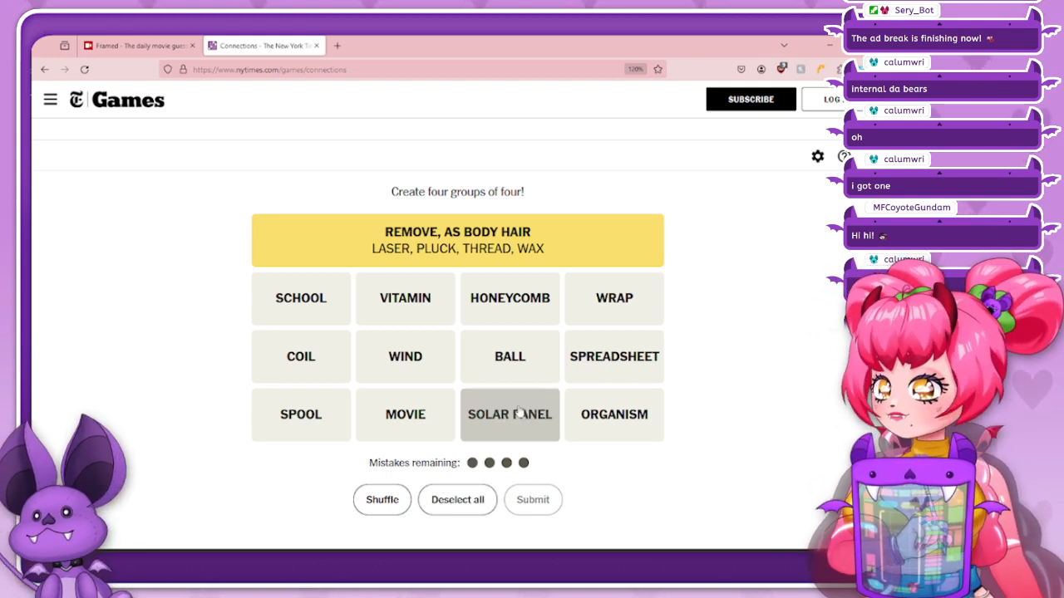
click(632, 379)
click(486, 315)
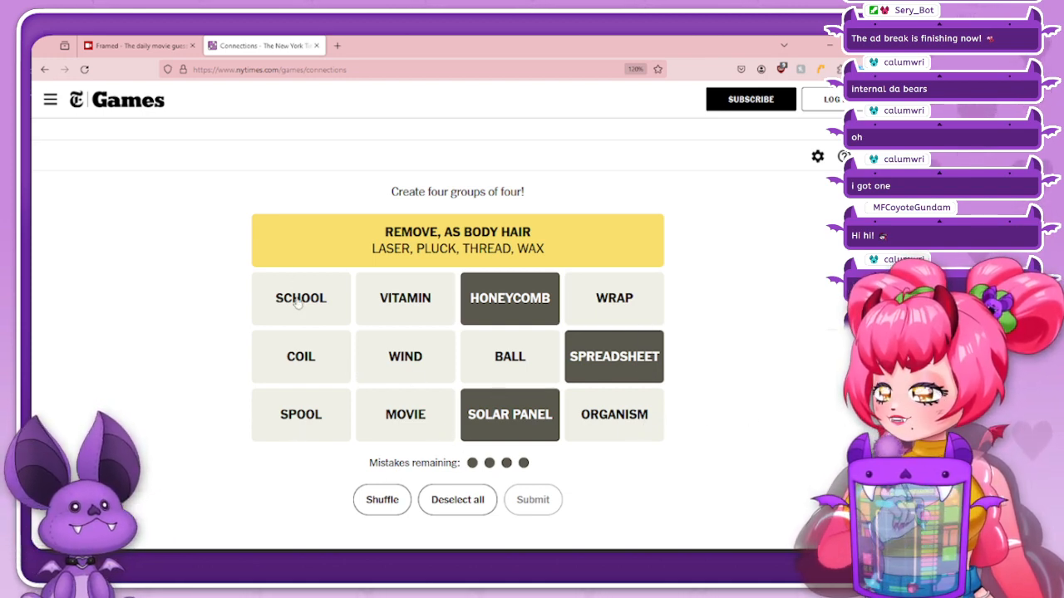
click(527, 299)
click(530, 426)
click(641, 363)
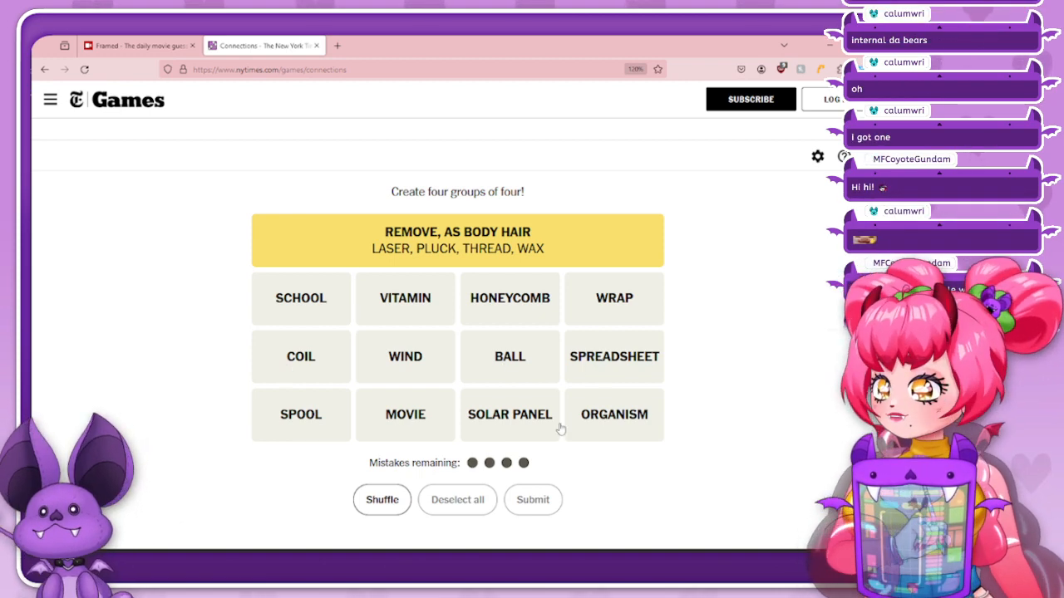
Submit HONEYCOMB, SPREADSHEET, SOLAR PANEL and ORGANISM as a group in Connections
click(520, 308)
click(627, 371)
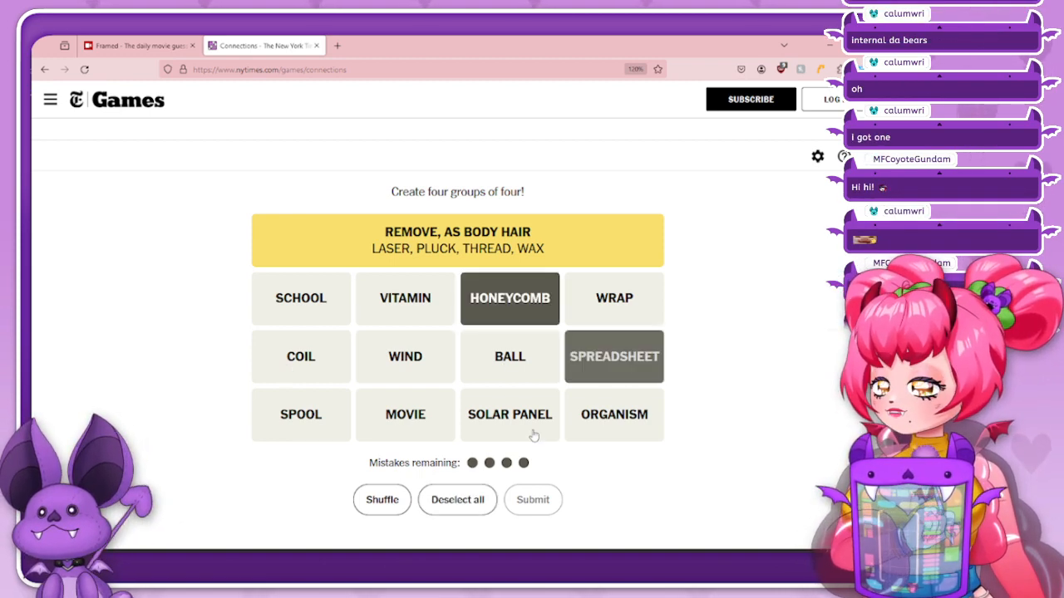
click(534, 436)
click(636, 419)
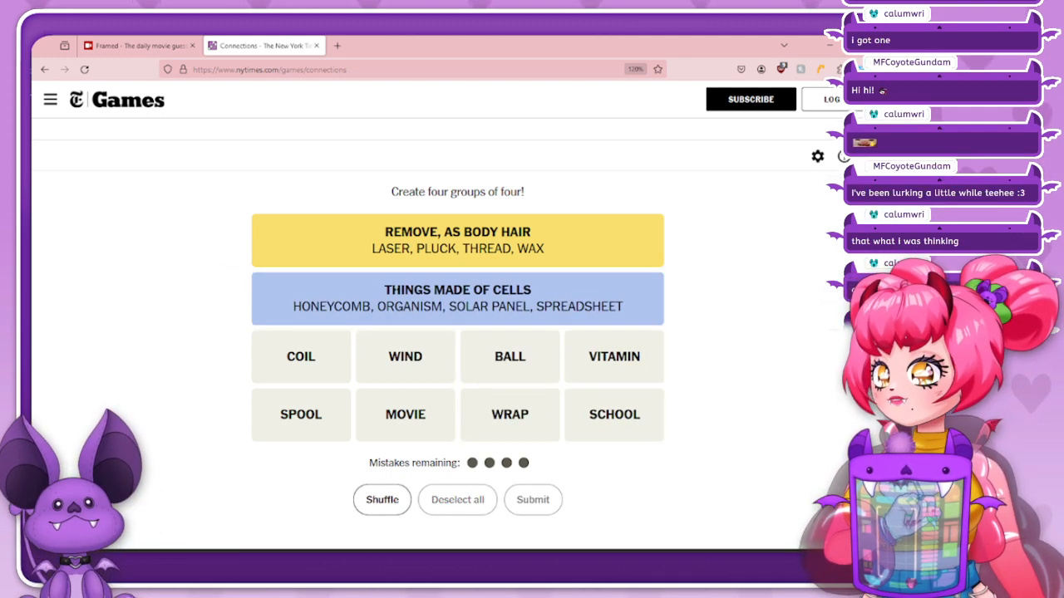
drag(387, 290, 542, 307)
click(542, 306)
drag(384, 290, 530, 306)
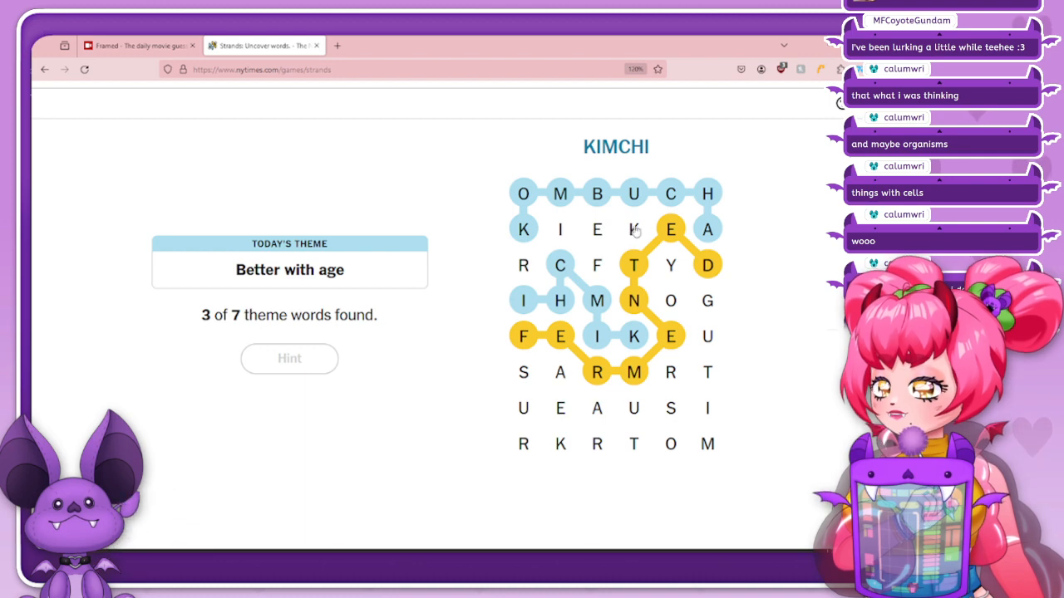
Trace the theme words KEFIR, YOGURT, MISO and SAUERKRAUT in the Strands grid and view the results
mouse_move(630, 233)
mouse_down()
mouse_move(572, 228)
mouse_move(624, 228)
mouse_move(607, 231)
mouse_move(603, 261)
mouse_move(557, 235)
mouse_move(524, 265)
mouse_up()
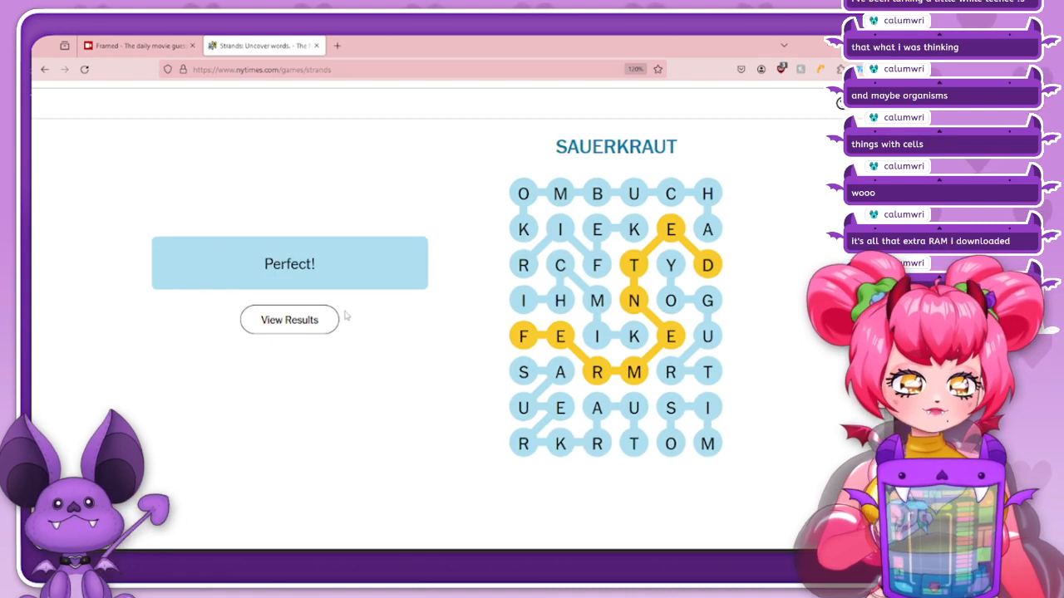
click(271, 318)
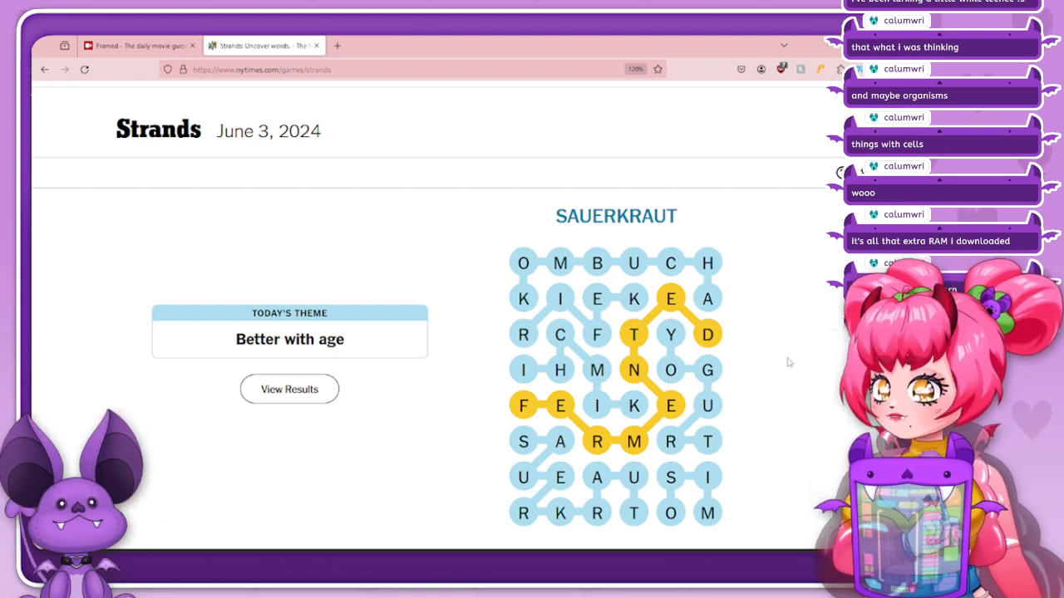
Go to Wordle from Strands, start today's game and dismiss the Wordle archive announcement
scroll(331, 288, up, 1)
click(53, 103)
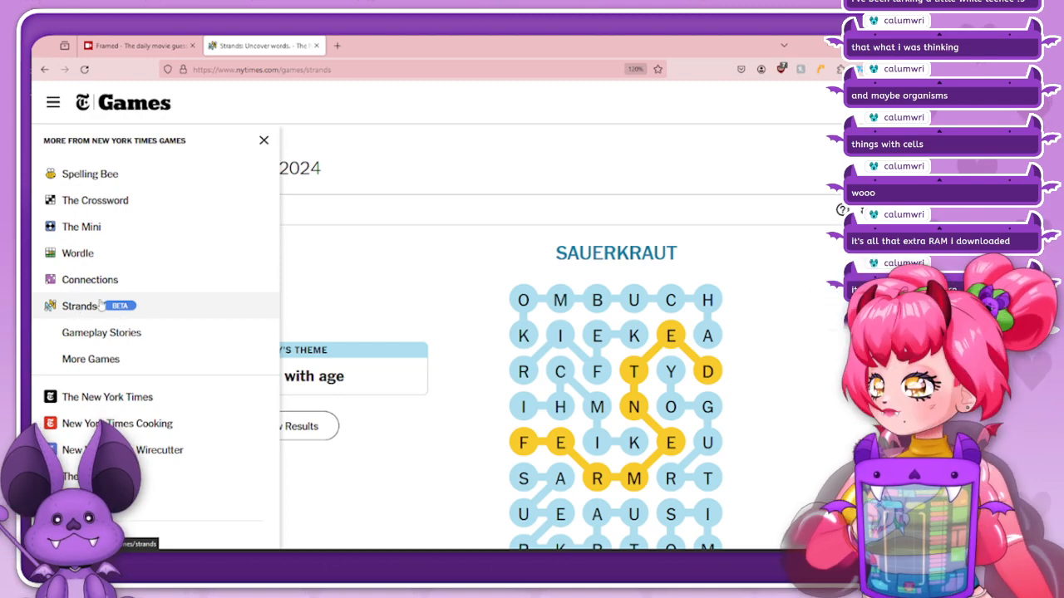
click(79, 254)
click(483, 402)
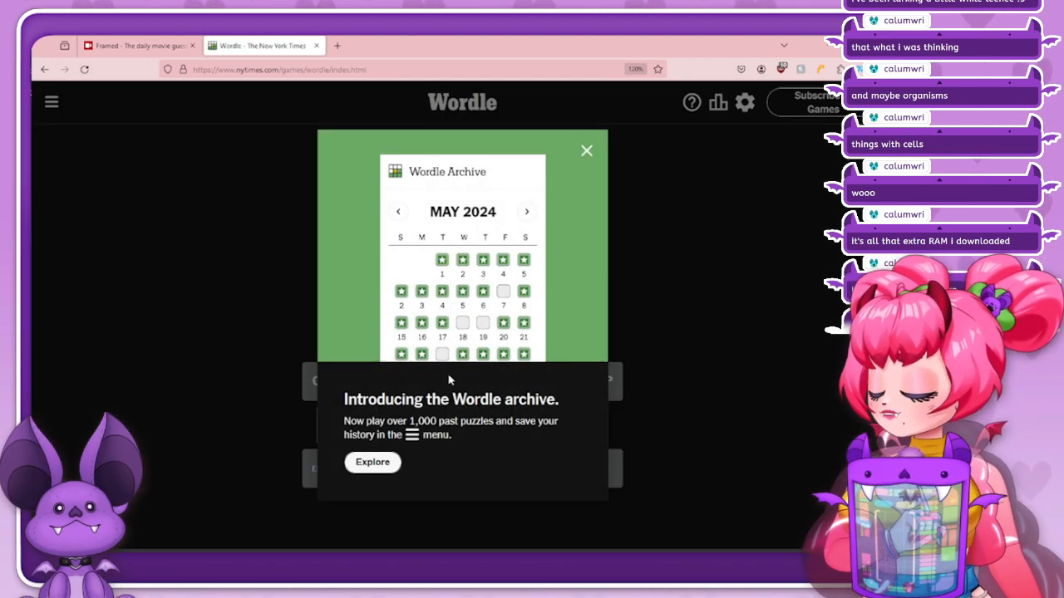
click(589, 152)
Submit ANIME and HARDY as the first two Wordle guesses
text(anime)
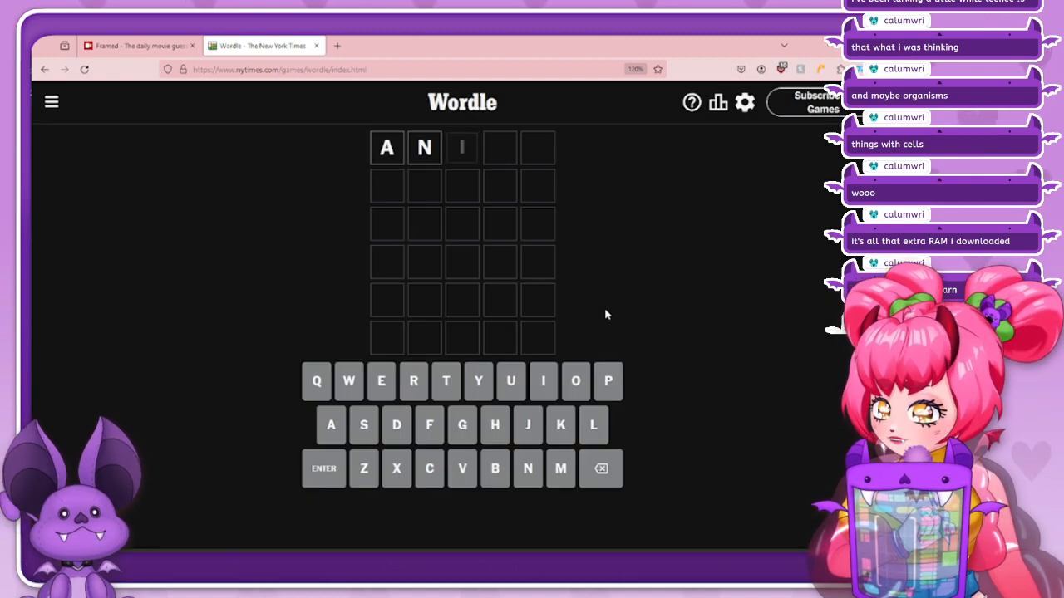
key(Return)
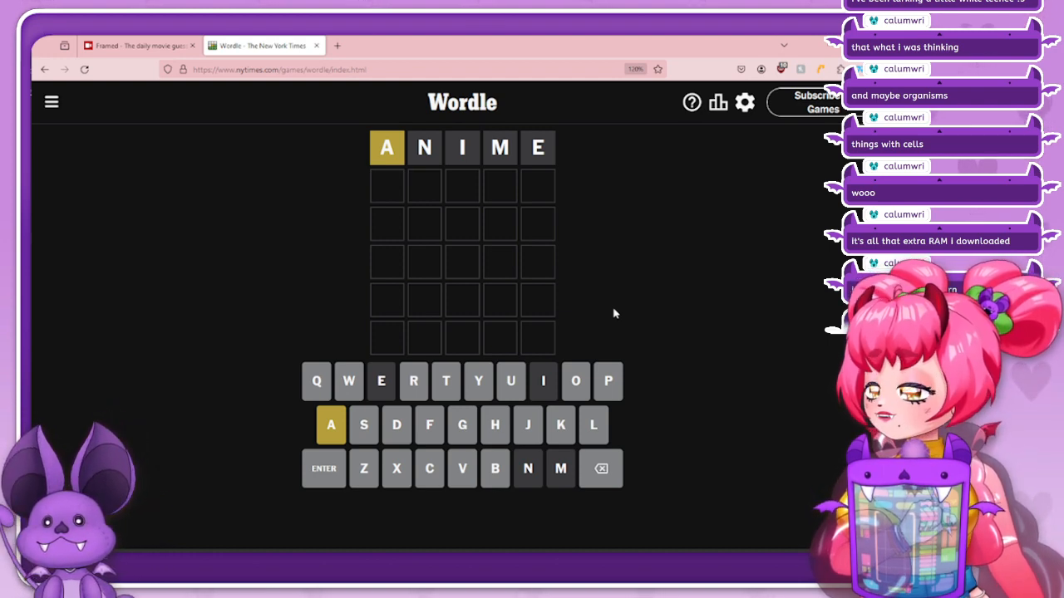
text(h)
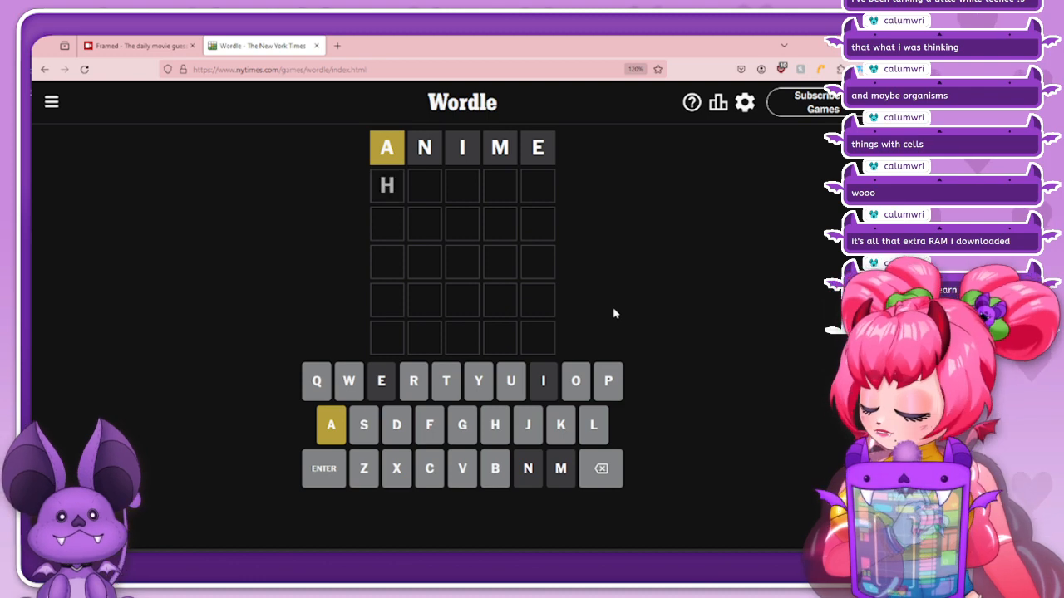
text(ardy)
key(Return)
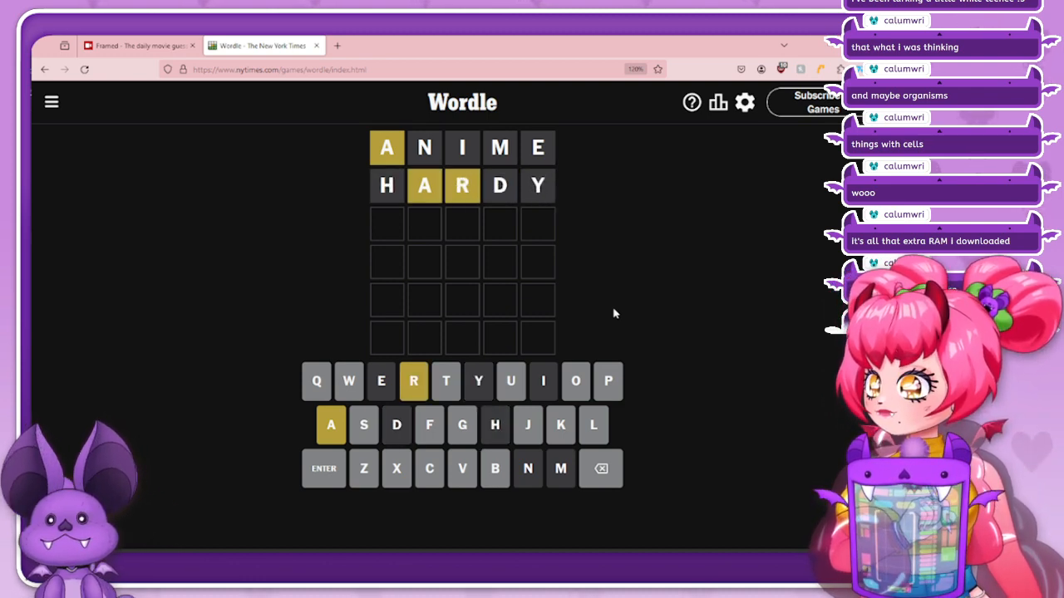
Submit ROARS as the third Wordle guess
text(ra)
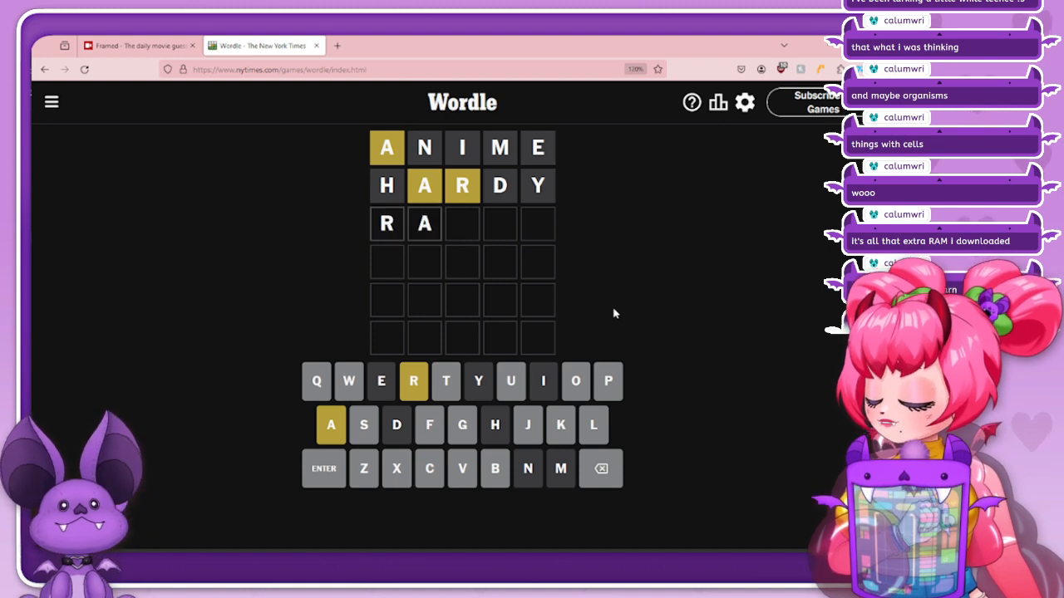
key(BackSpace)
key(BackSpace)
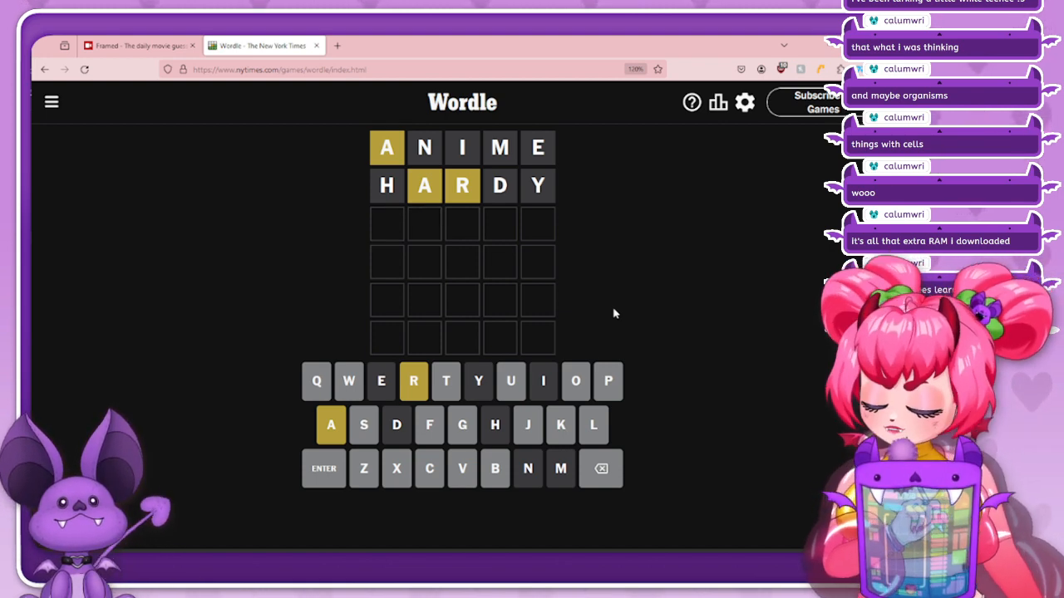
text(ro)
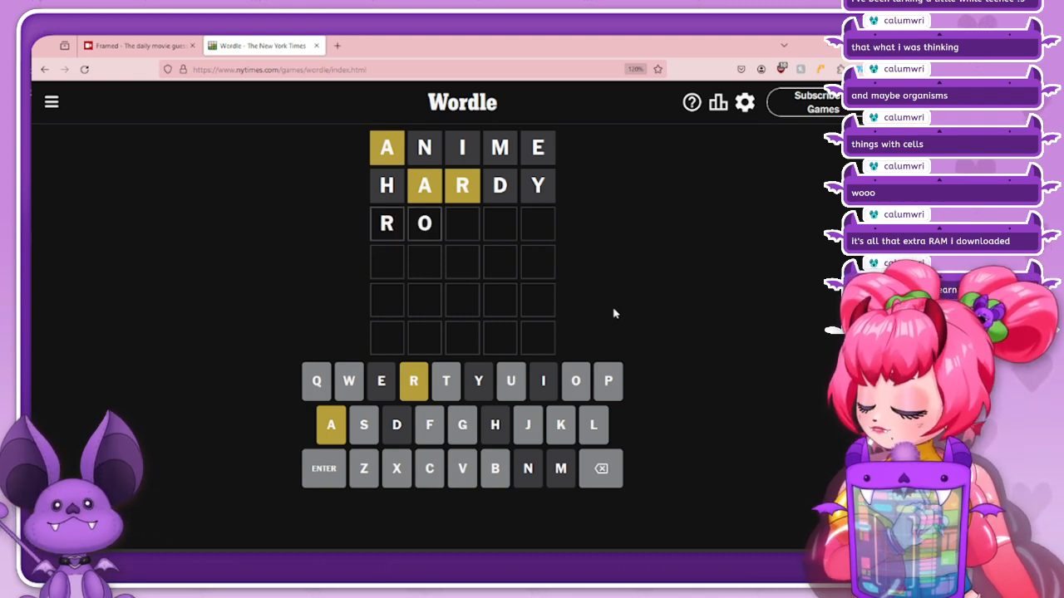
text(ars)
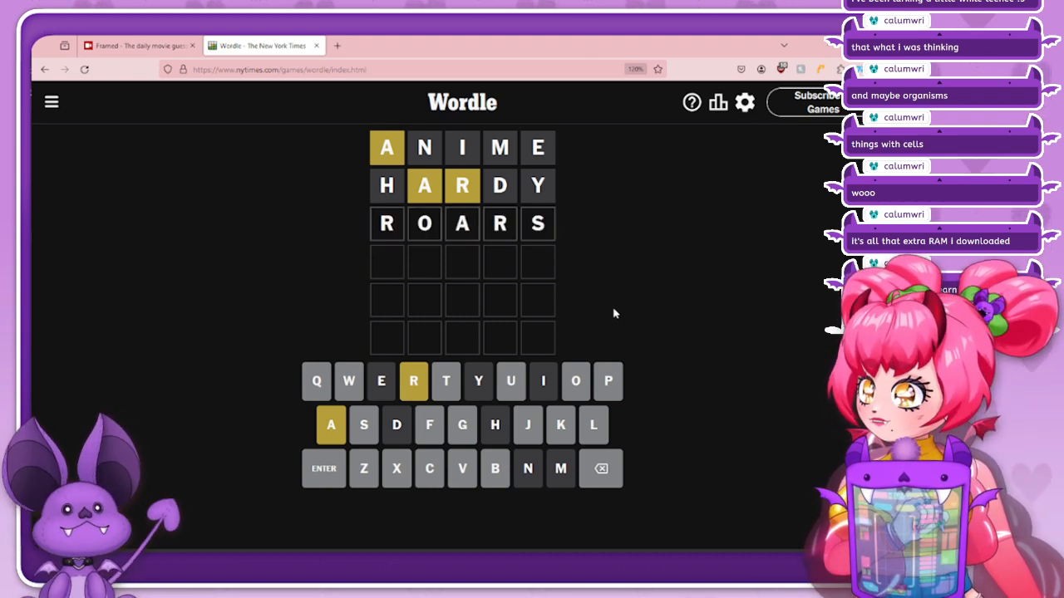
key(Return)
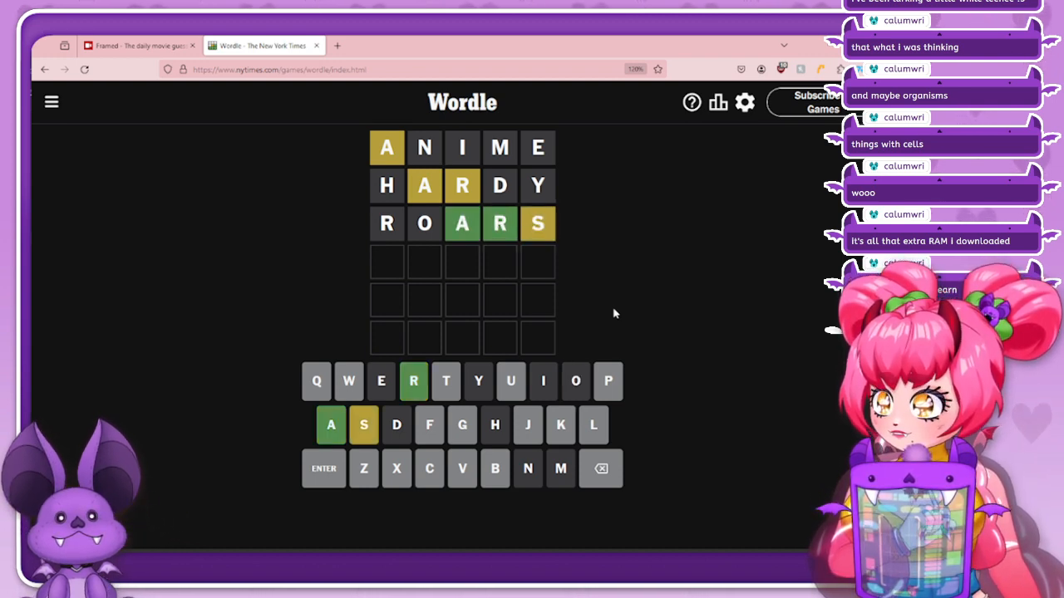
Submit SPARK as the fourth Wordle guess
key(s)
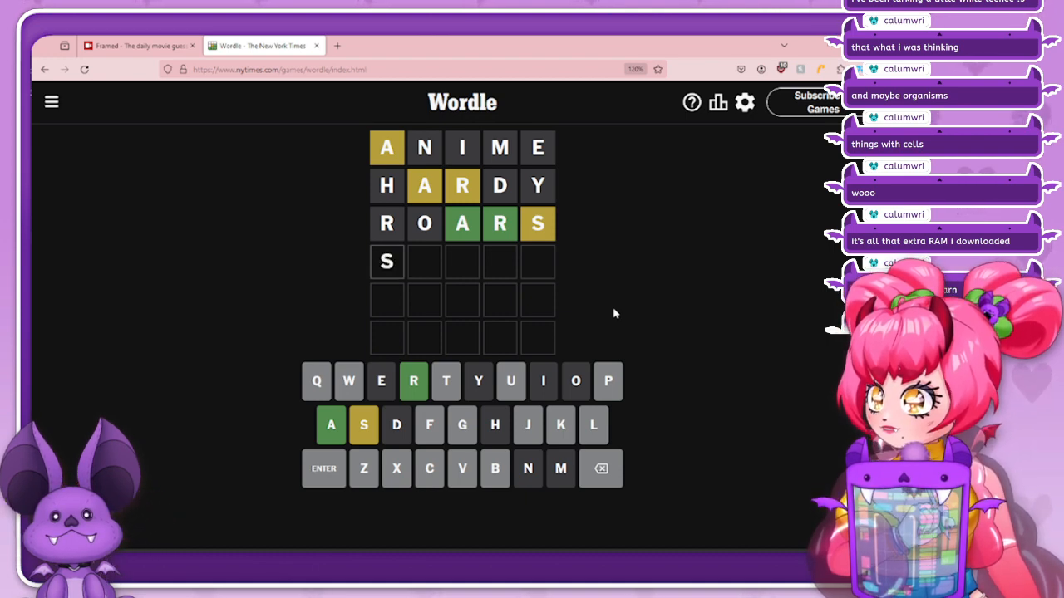
text(pat)
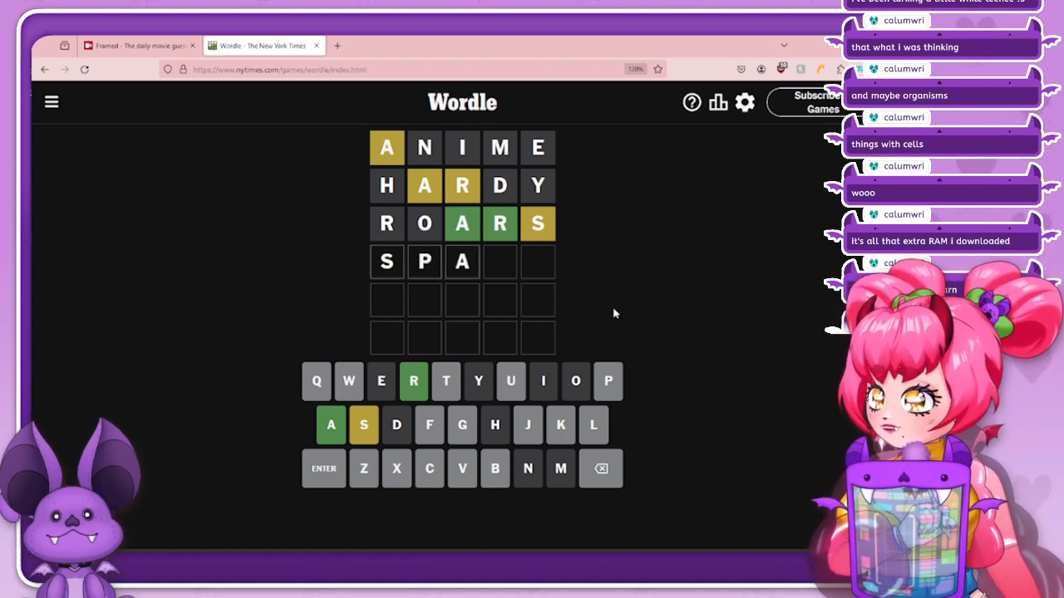
key(BackSpace)
text(r)
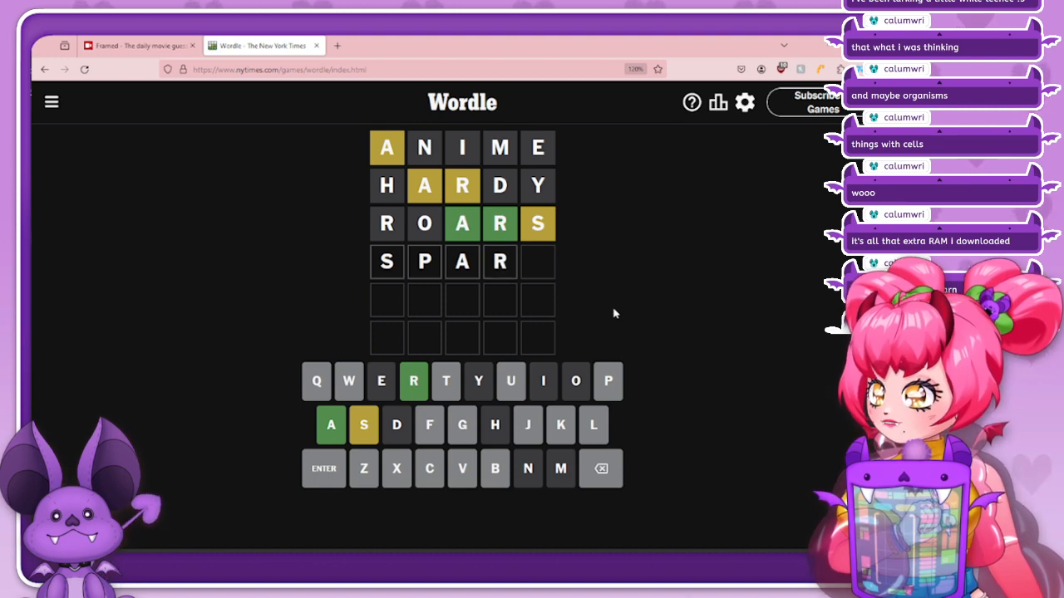
text(k)
key(Return)
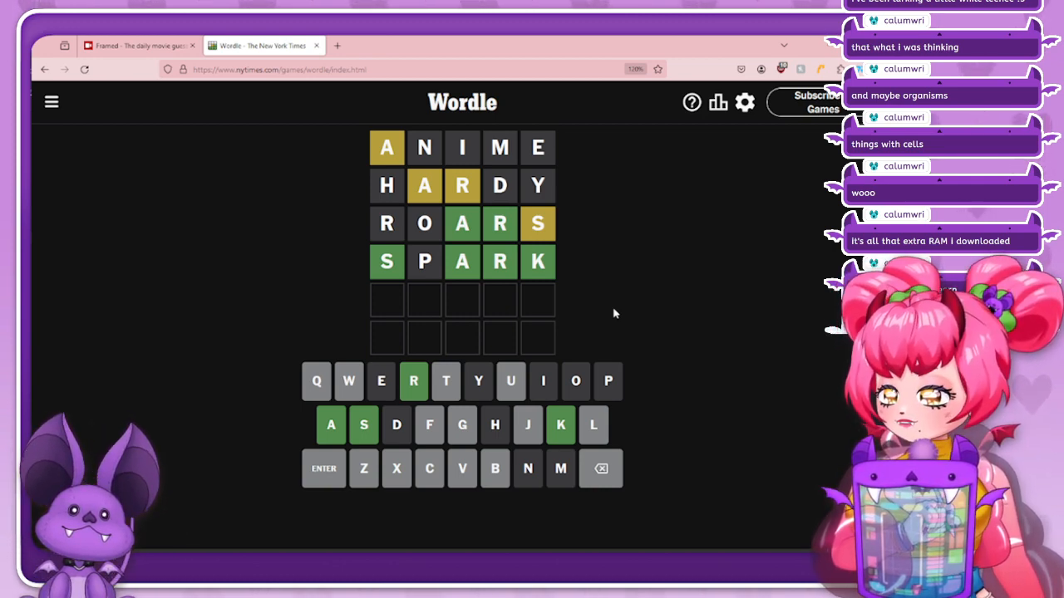
Submit STARK as the fifth Wordle guess and close the congratulations page
text(stark)
key(Return)
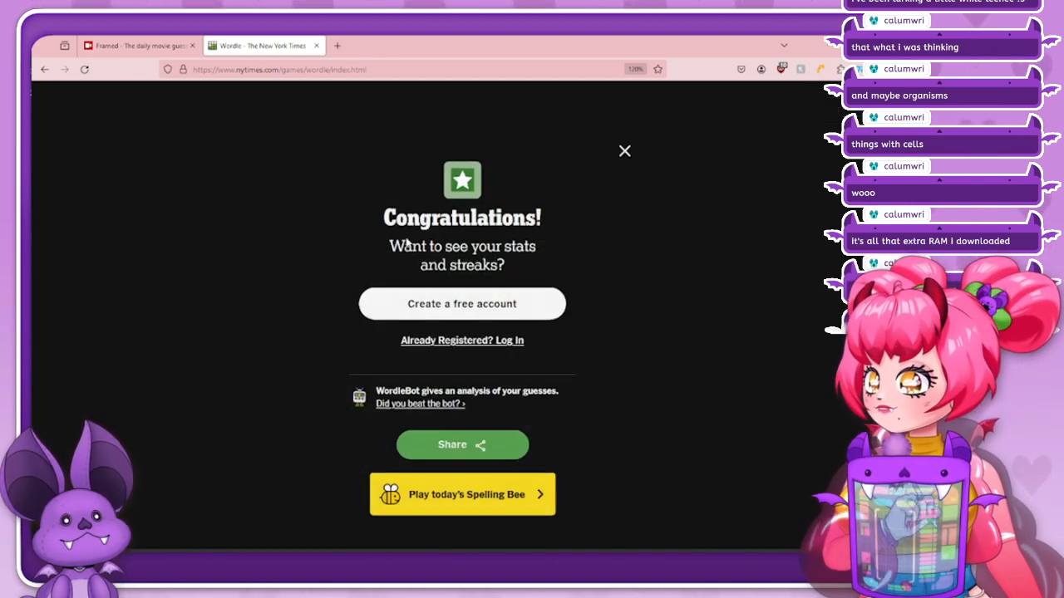
click(624, 151)
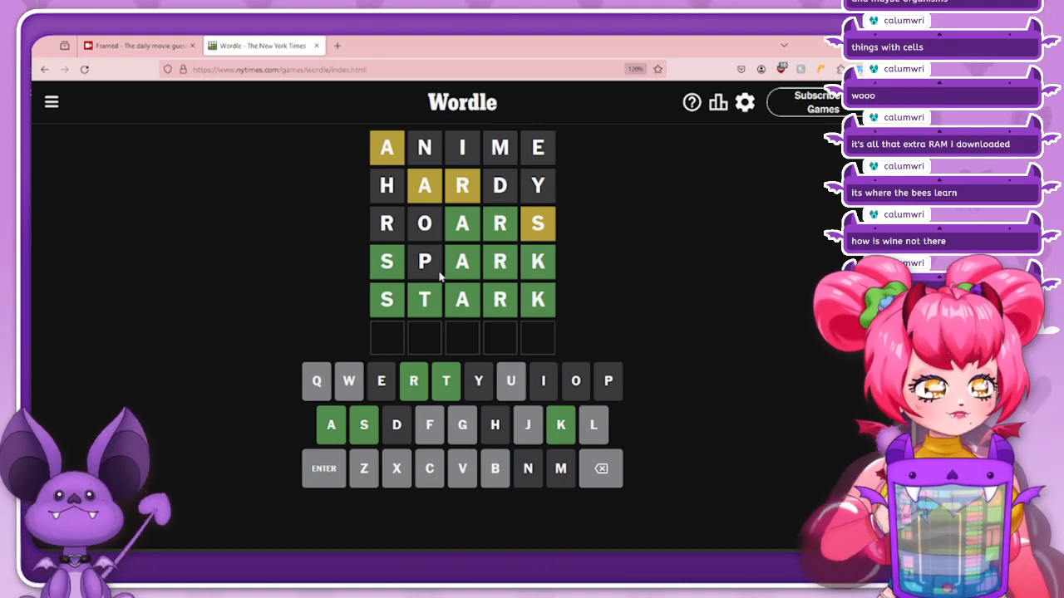
Switch from Wordle to The Mini crossword and start today's puzzle
click(52, 103)
click(104, 257)
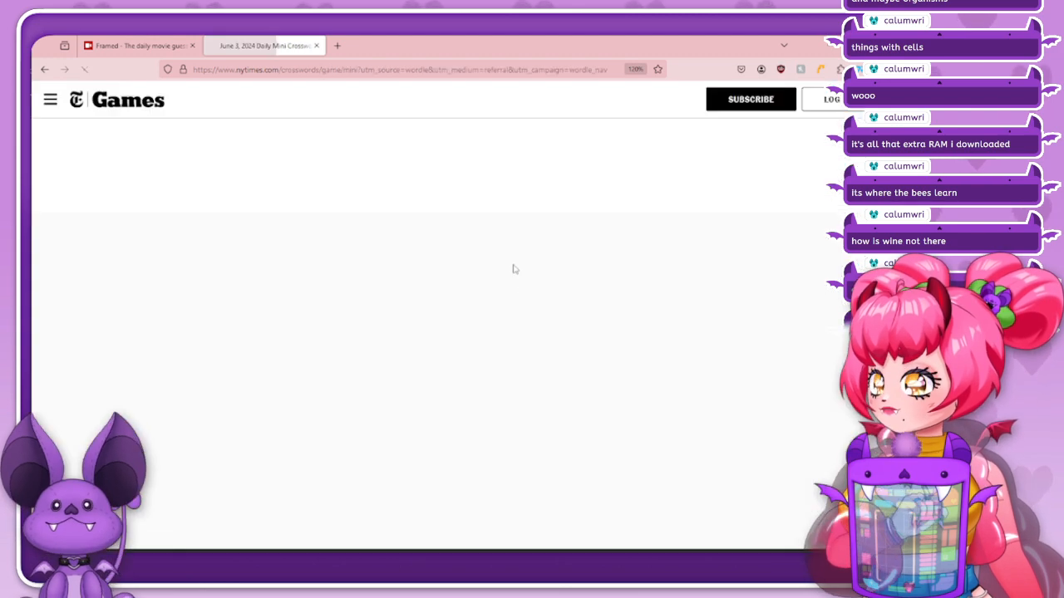
click(462, 426)
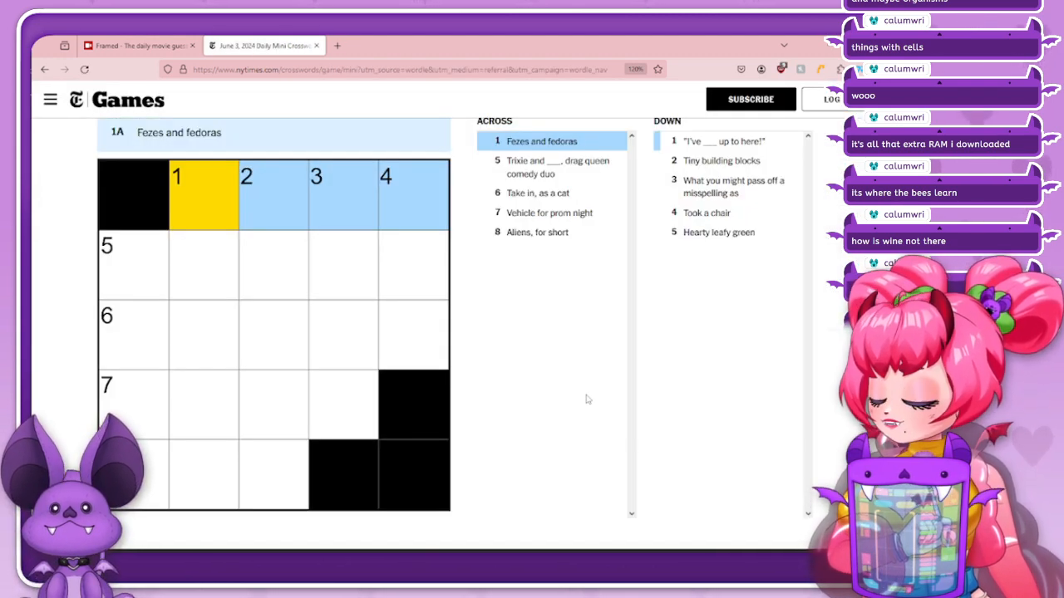
Fill in the across answers HATS for 1, KATYA for 5, ADOPT for 6 and LIMO for 7
text(HATS)
click(573, 166)
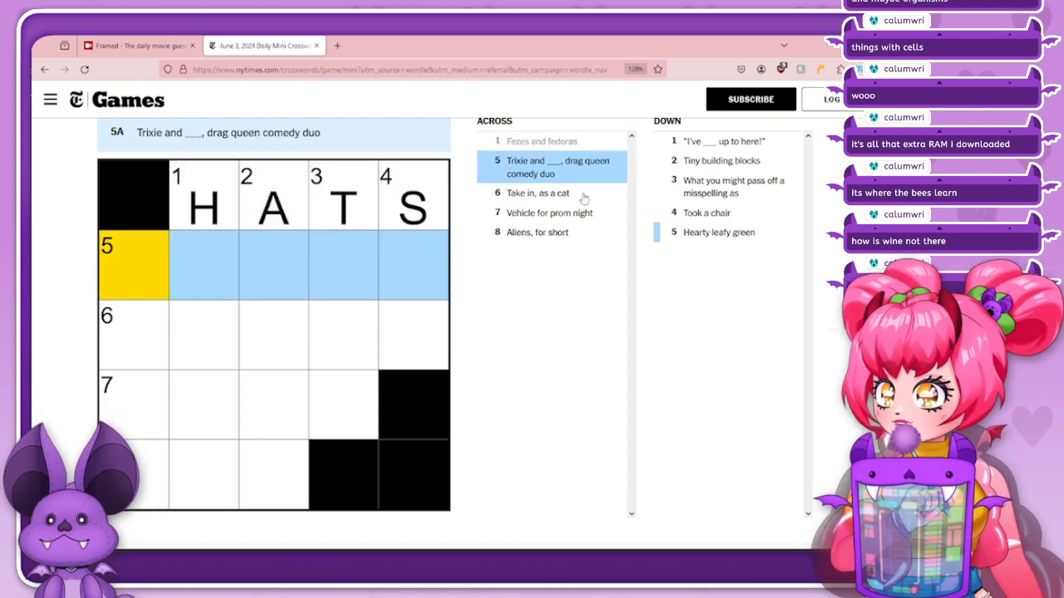
text(KATYA)
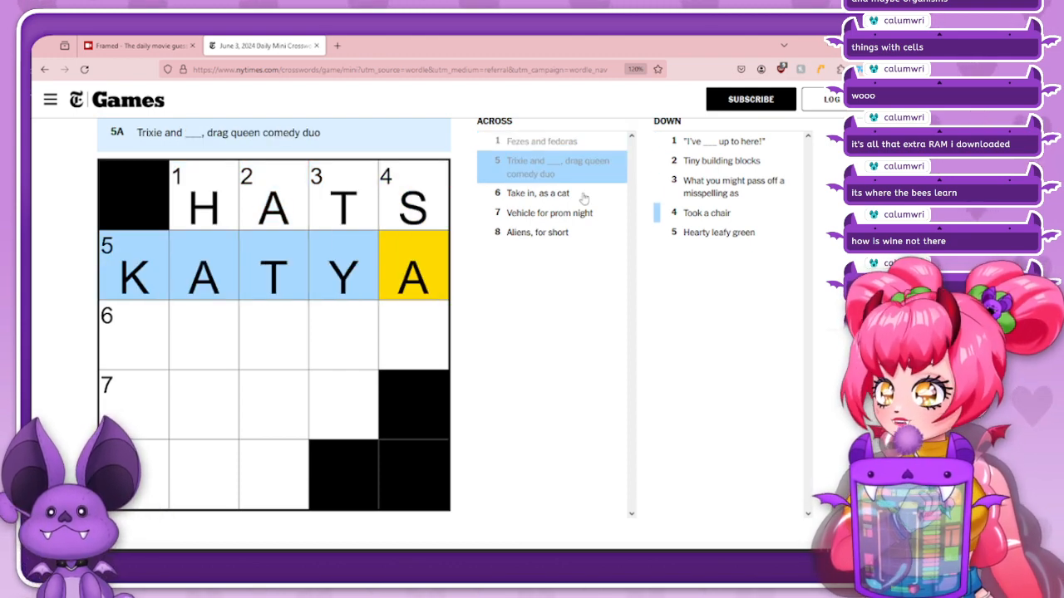
click(584, 197)
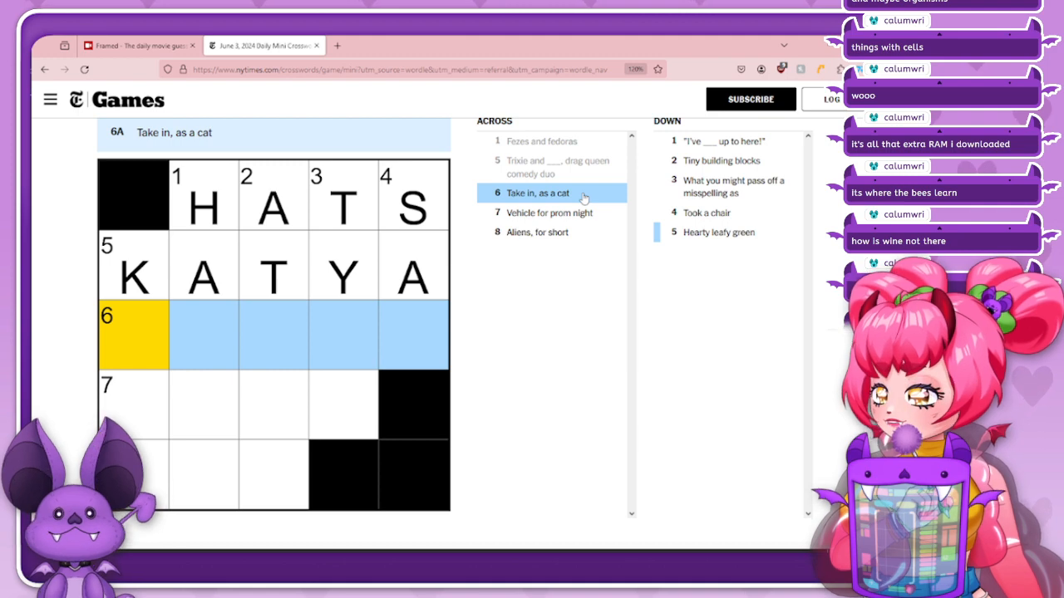
text(ADOPT)
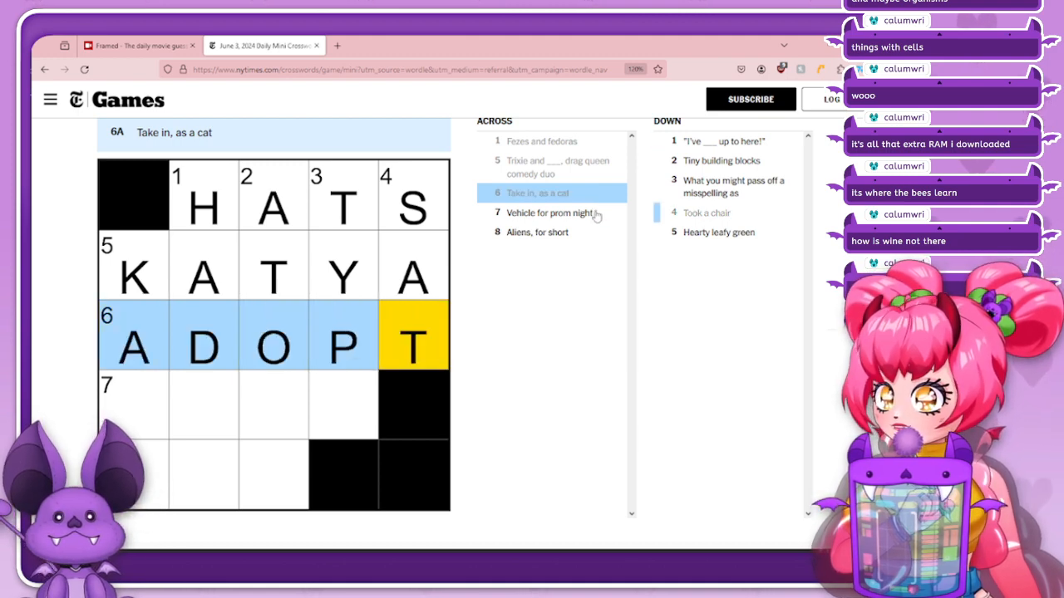
click(596, 215)
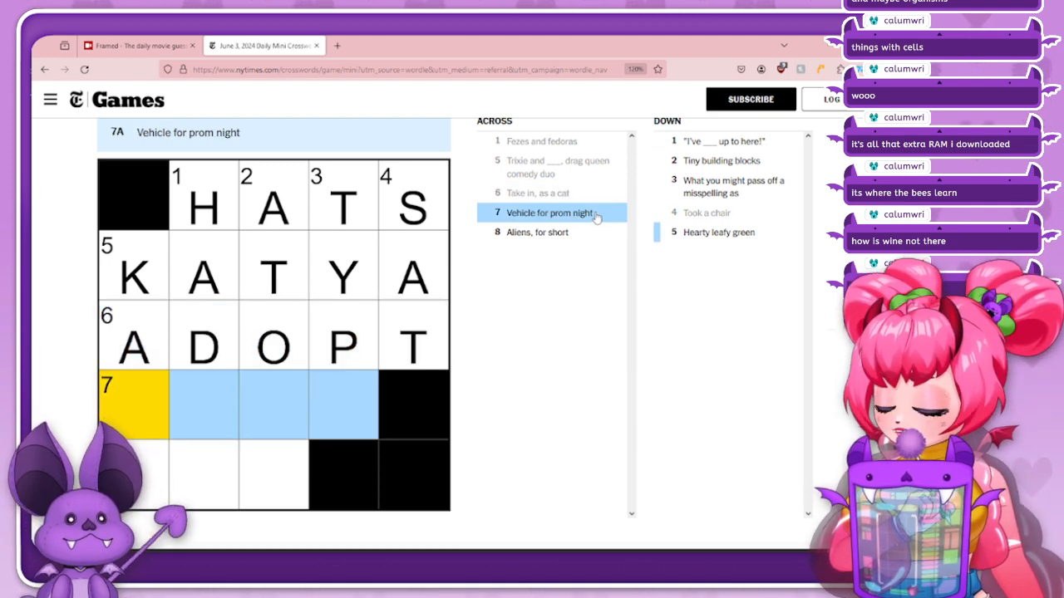
text(LIMO)
Try UFO as the answer to 8 Across and dismiss the puzzle message
click(572, 231)
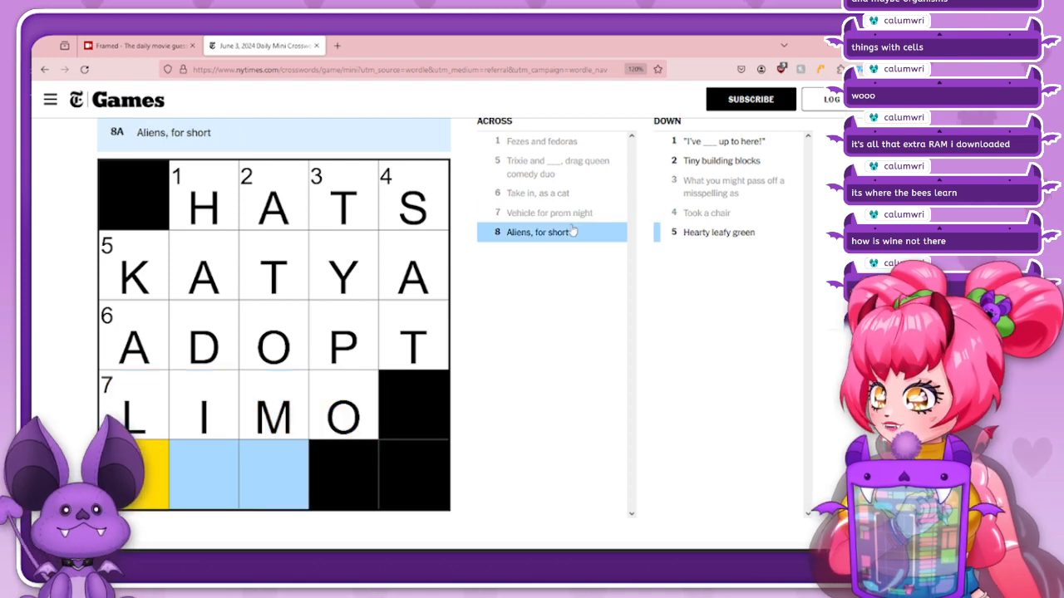
text(UFO)
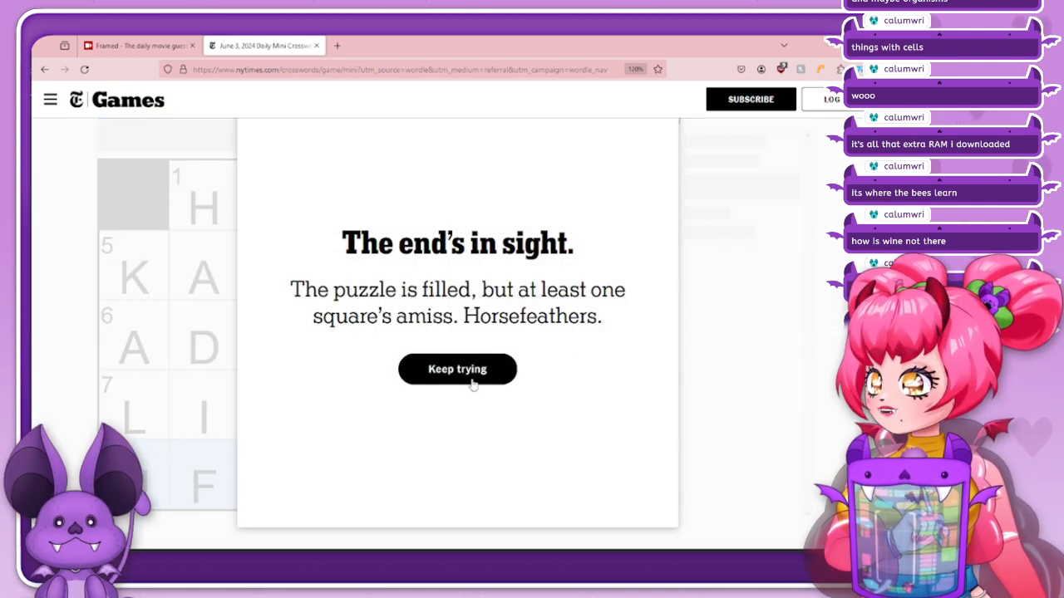
click(470, 383)
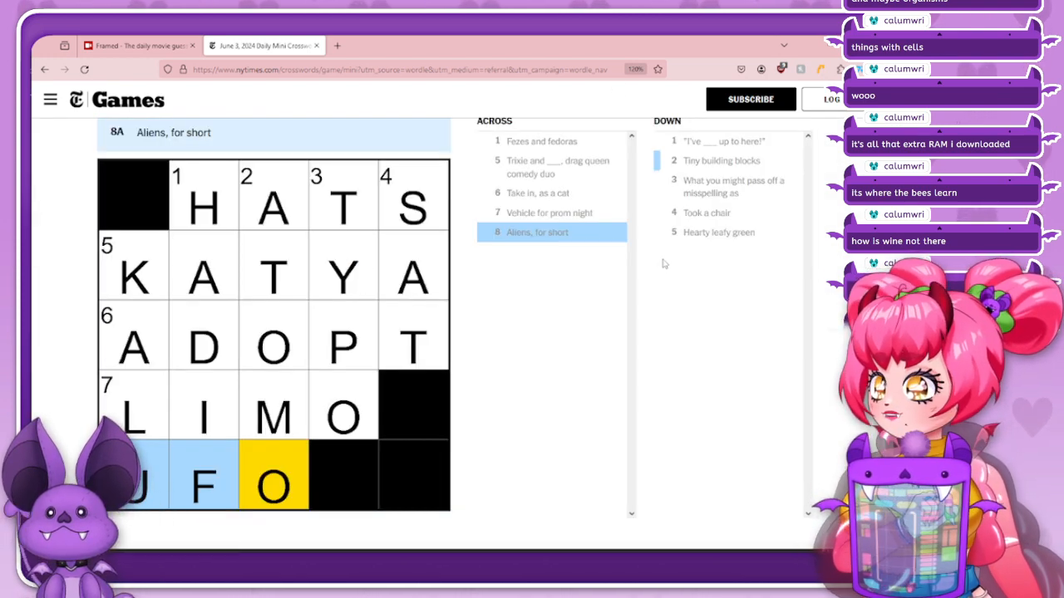
Check the whole Mini crossword for wrong letters and return to the bottom row
scroll(755, 166, up, 2)
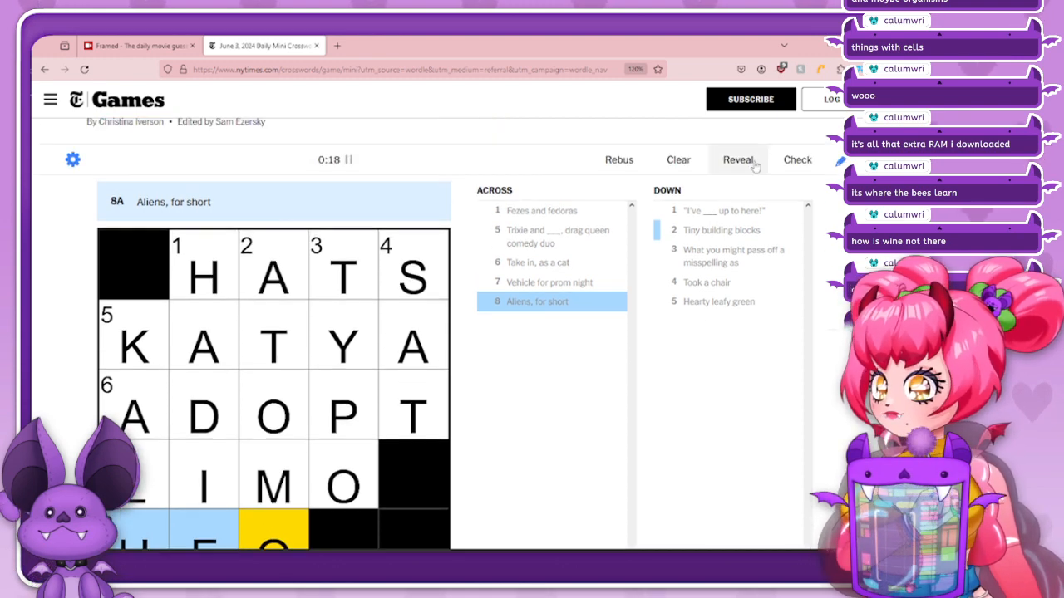
click(797, 160)
click(793, 190)
scroll(540, 399, down, 2)
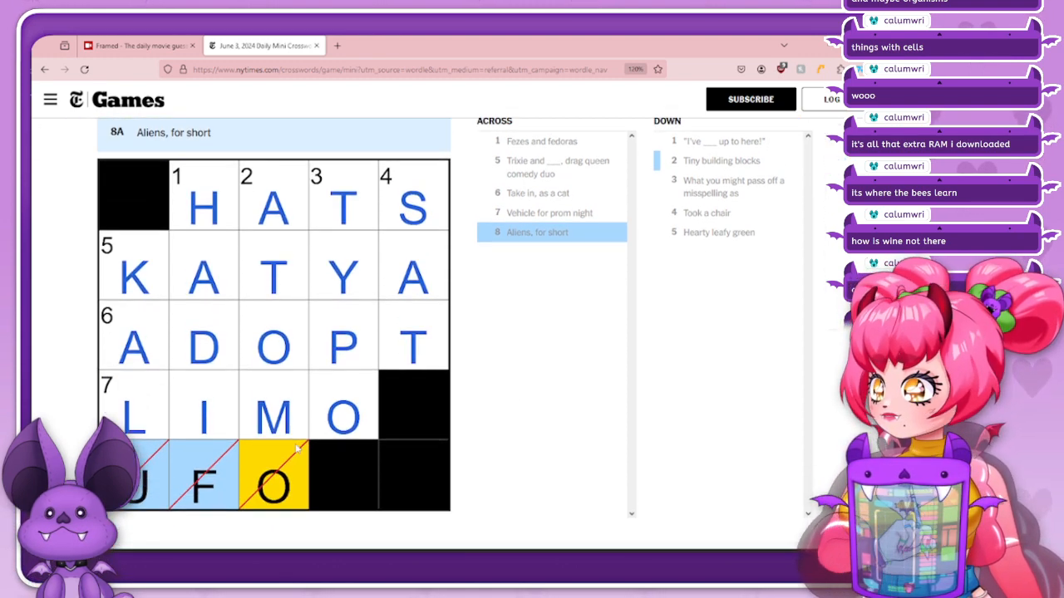
Replace the 8 Across answer with ETS and return from the congratulations page to the puzzle
click(149, 477)
click(146, 476)
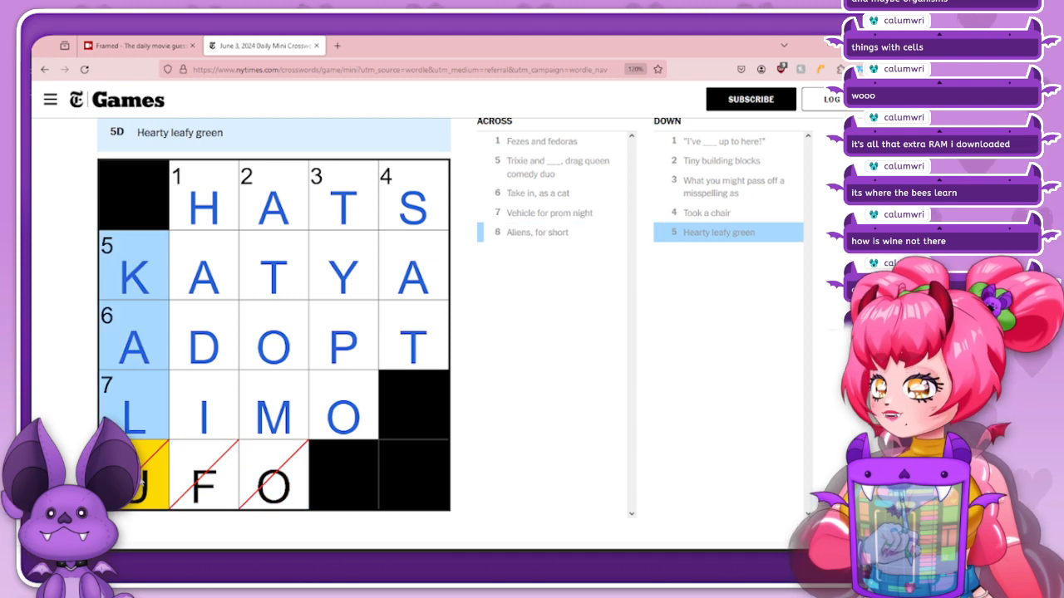
text(e)
click(208, 493)
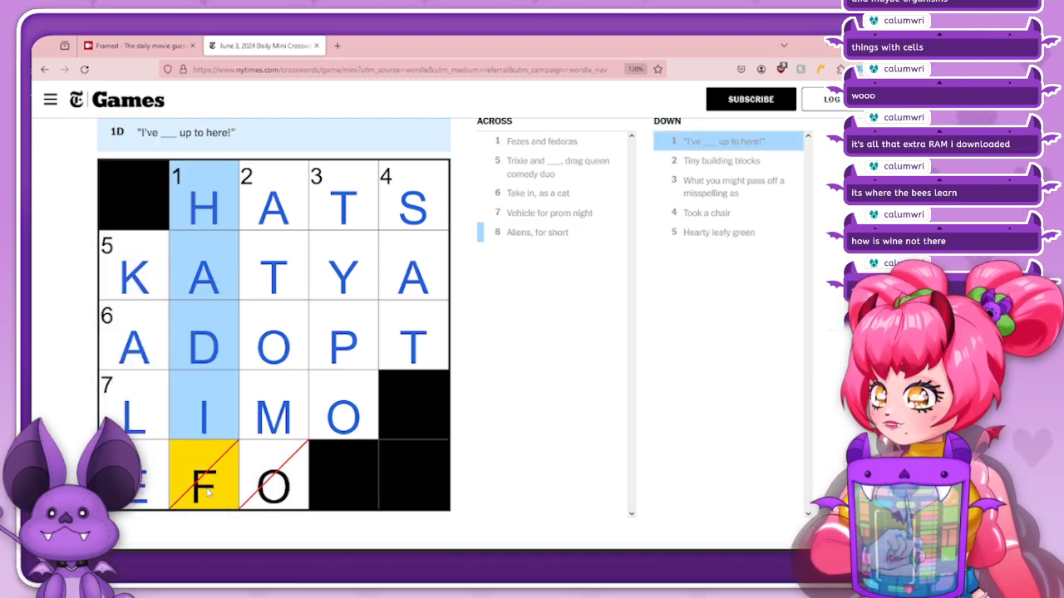
text(t)
click(281, 489)
text(s)
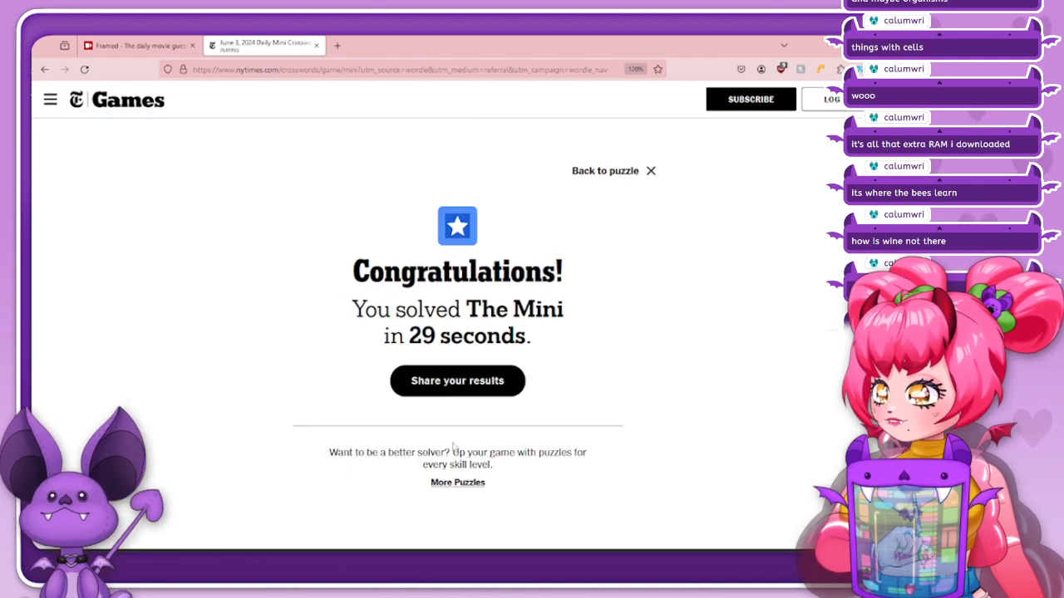
click(647, 171)
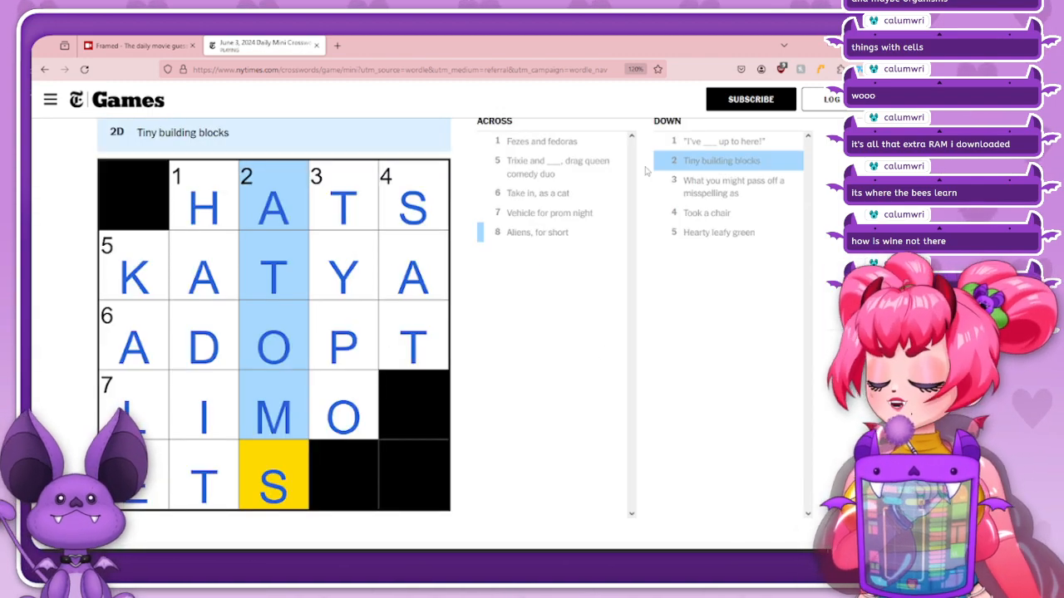